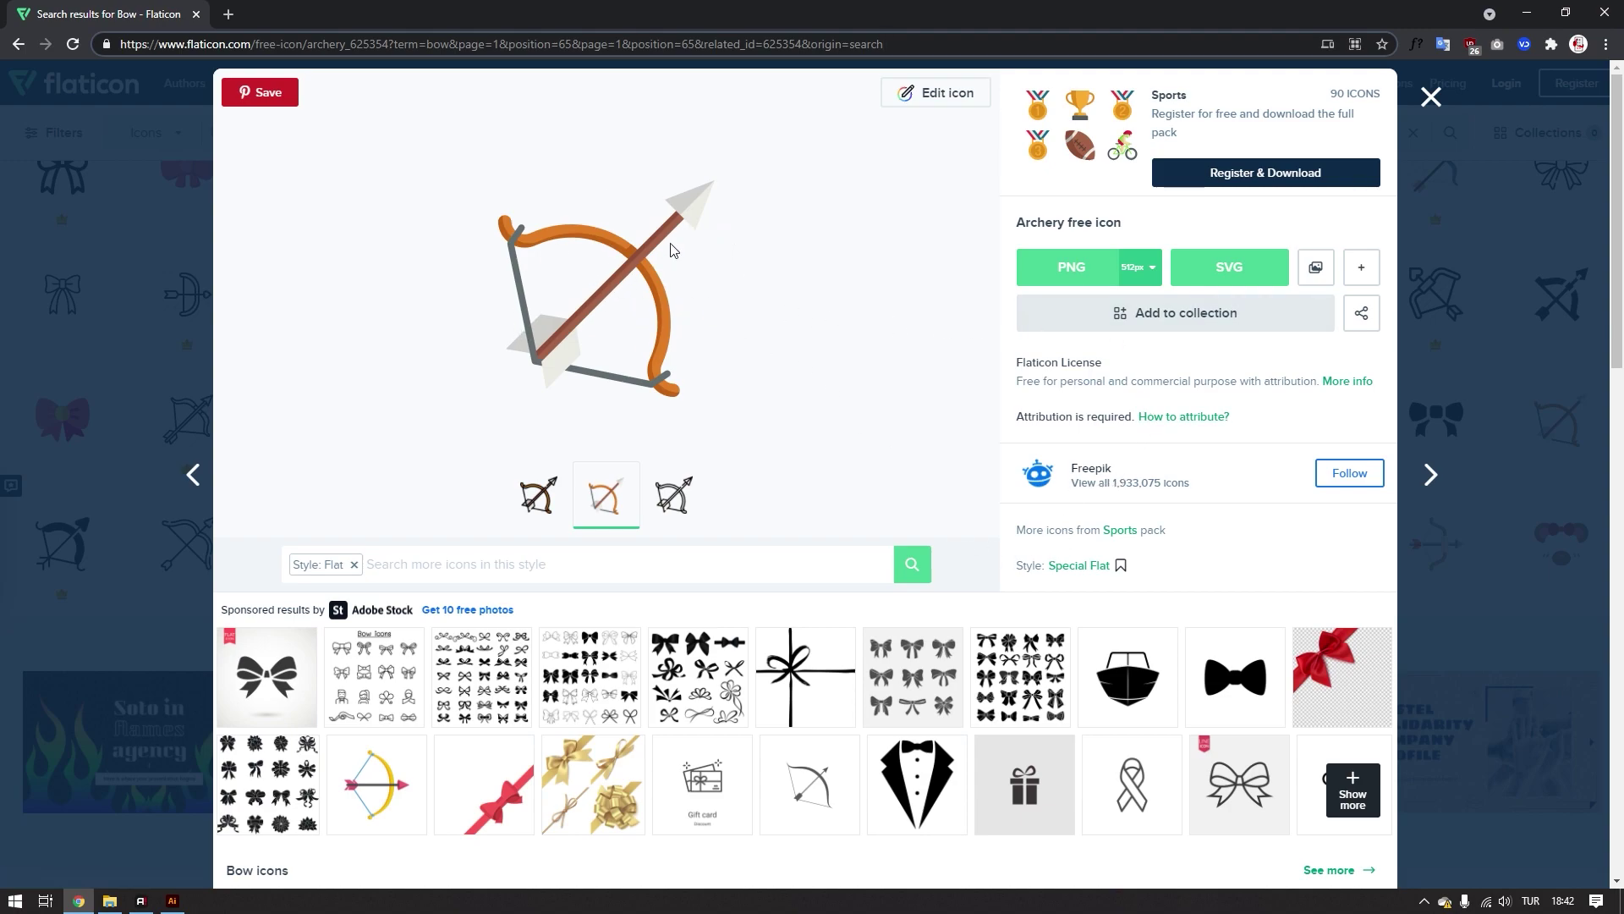
- Download the Flaticon bow-and-arrow icon as a free SVG, save archery.svg, and drag it into Illustrator
left_click(1269, 268)
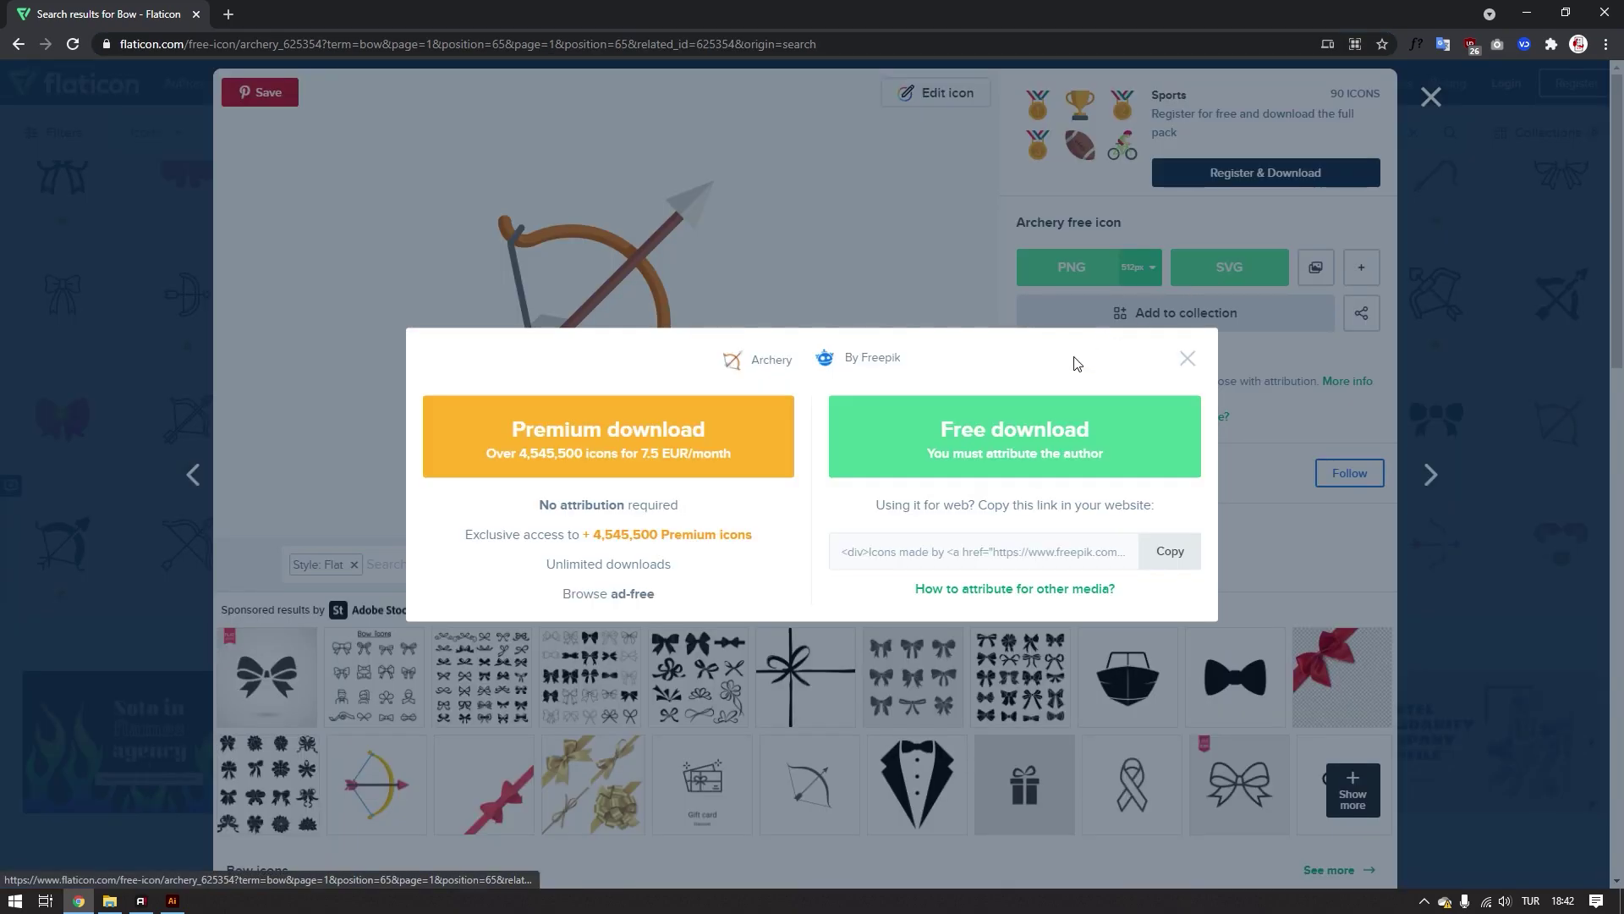
left_click(1015, 433)
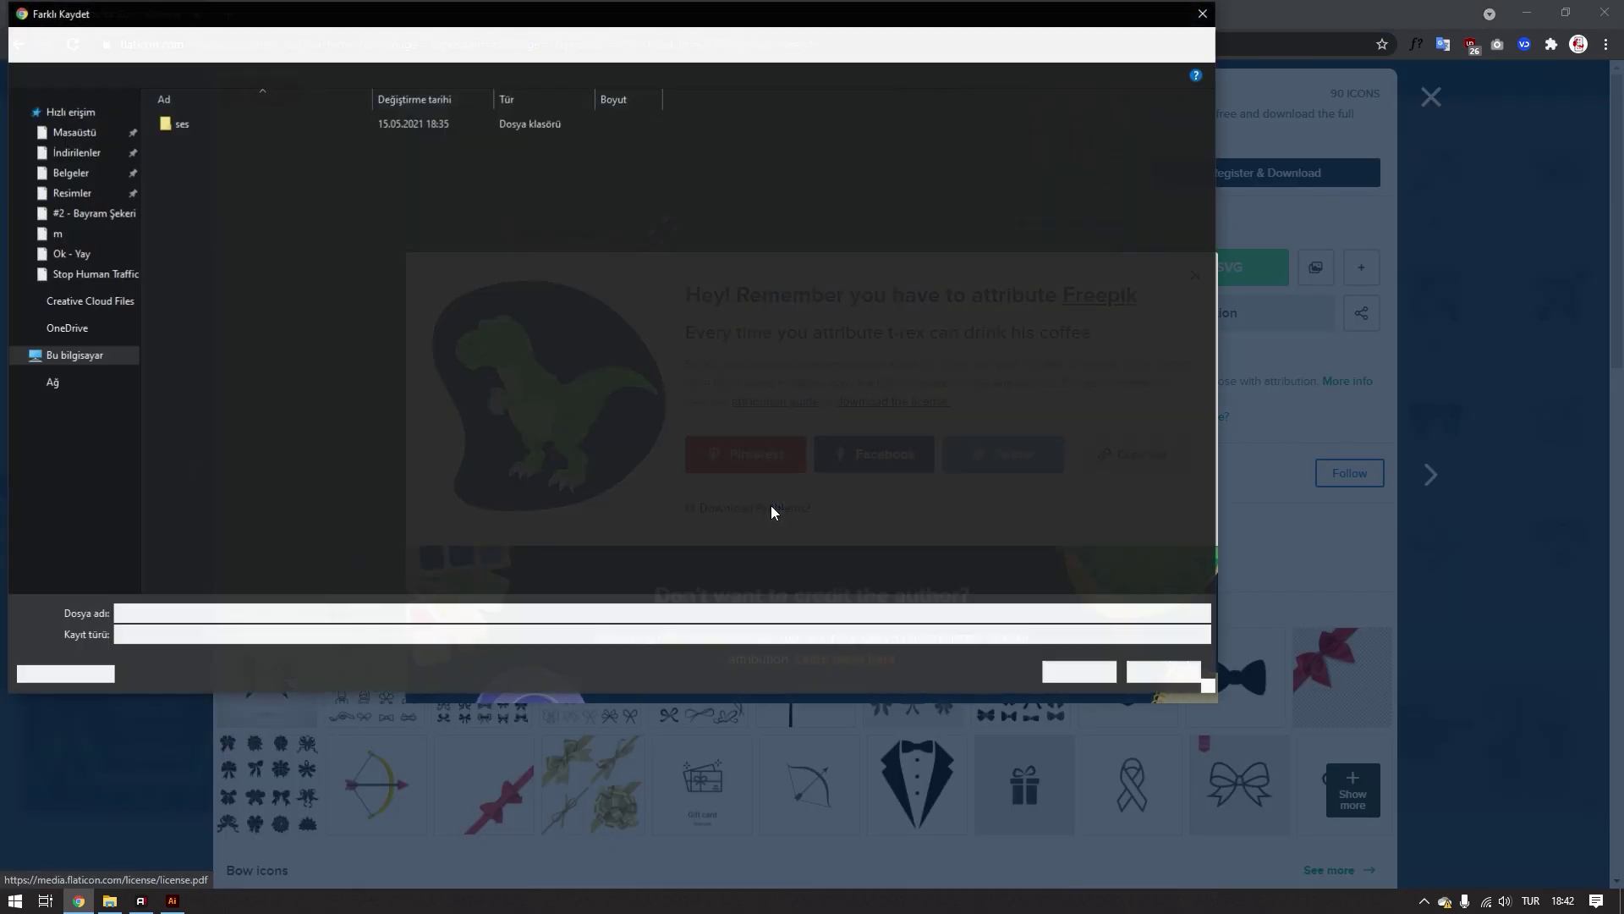
left_click(1066, 670)
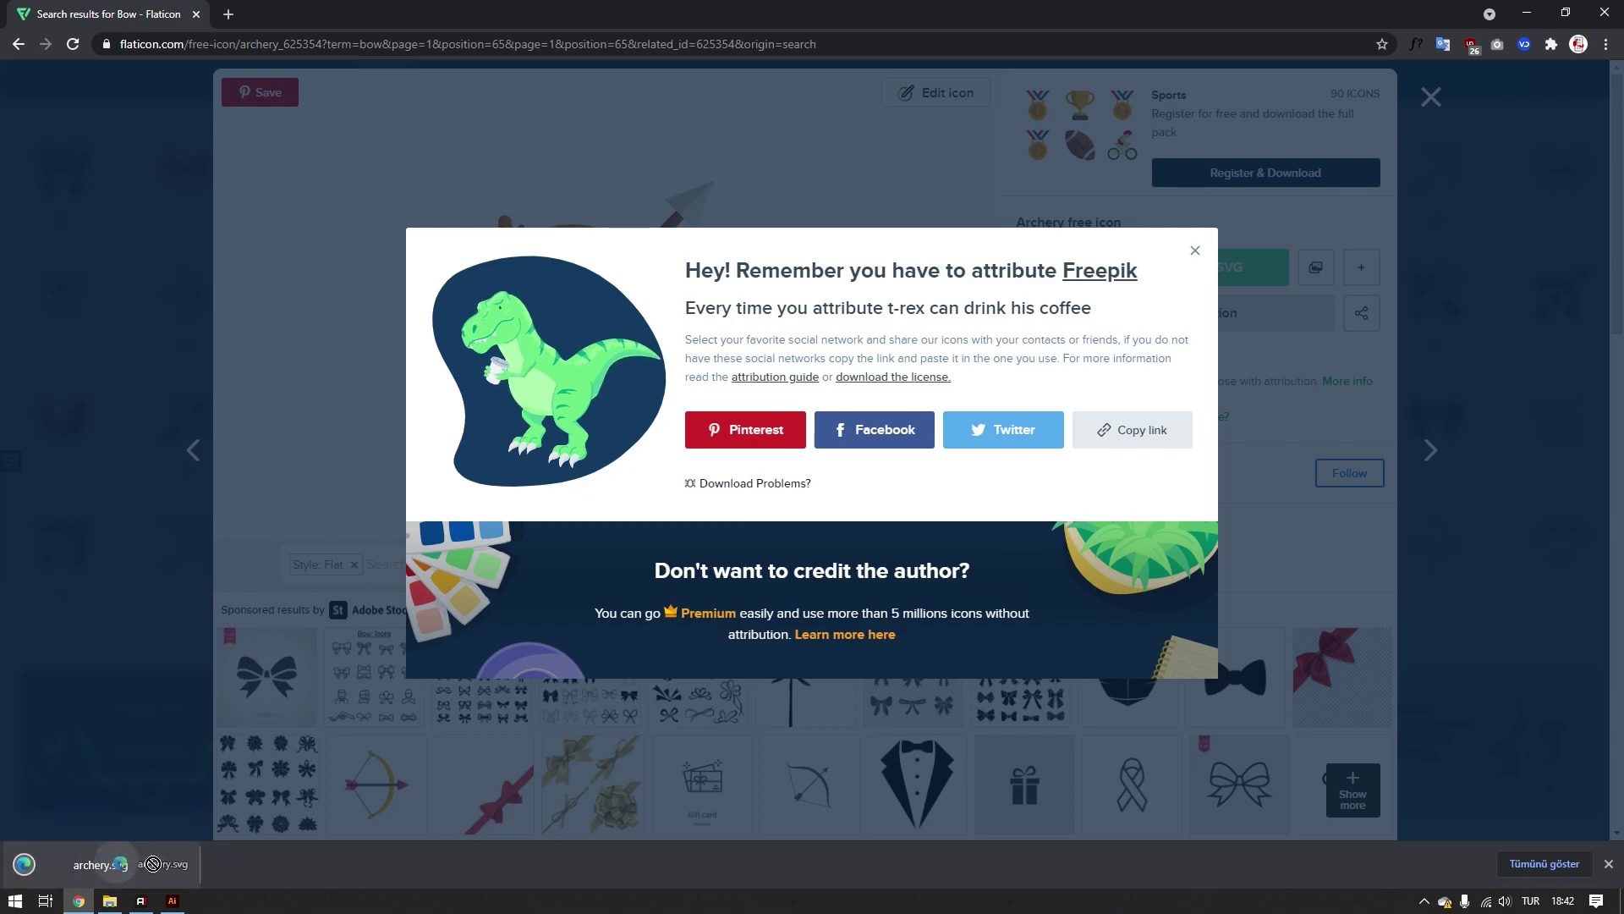
mouse_move(100, 864)
left_mouse_down()
mouse_move(180, 903)
mouse_move(640, 499)
mouse_move(381, 322)
mouse_move(427, 83)
left_mouse_up()
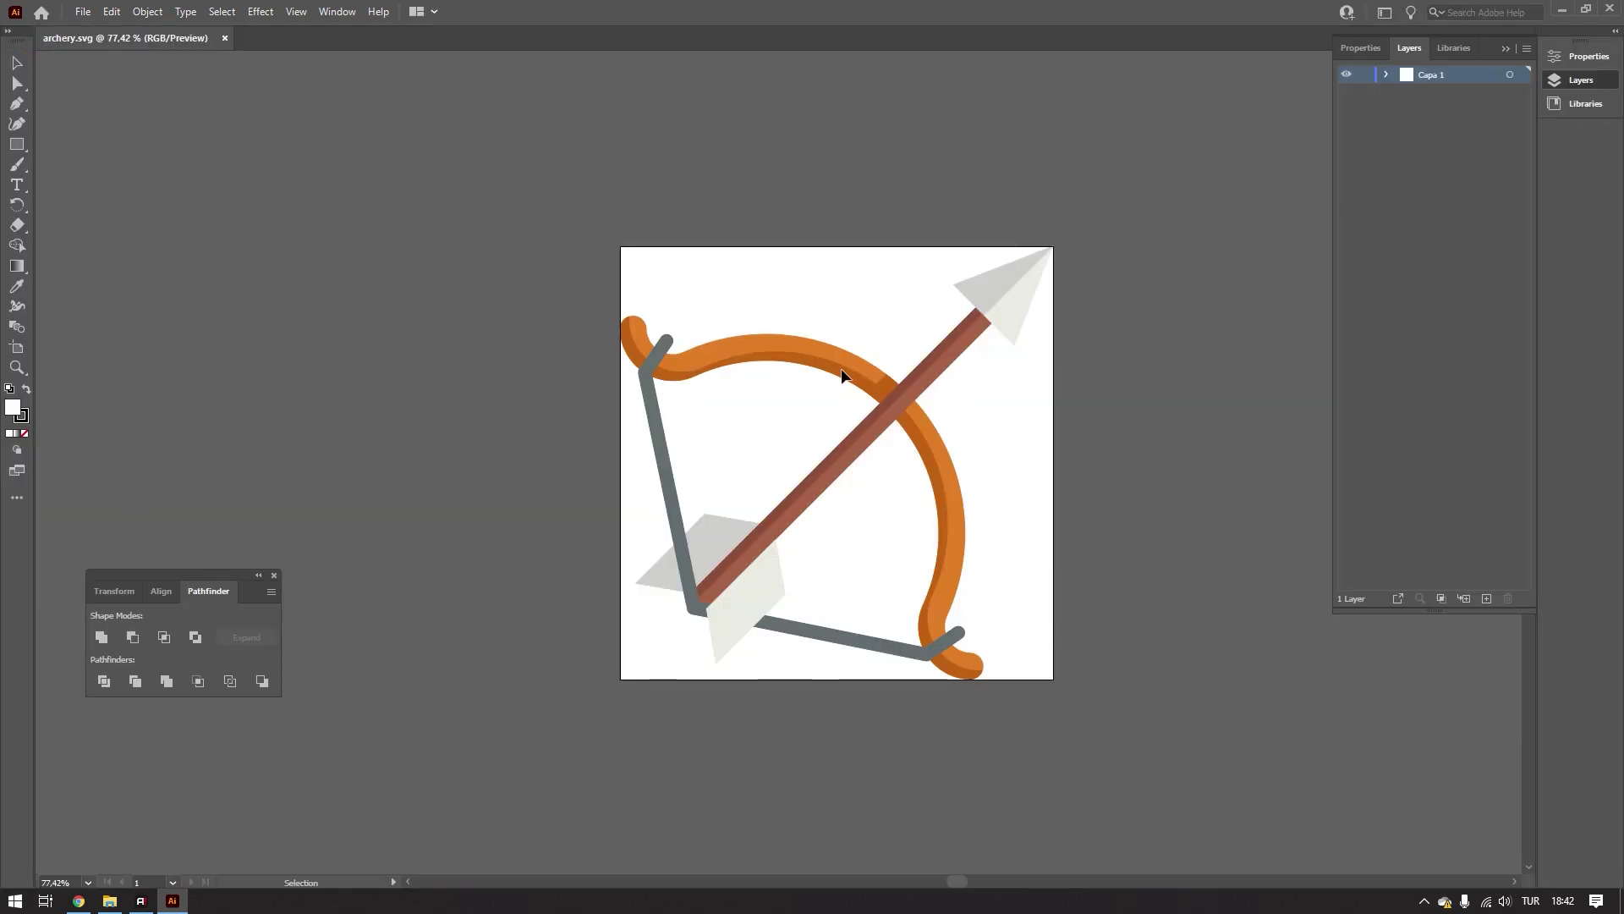
- Tidy the workspace by collapsing the layer list and shifting the artboard view left
left_click(844, 362)
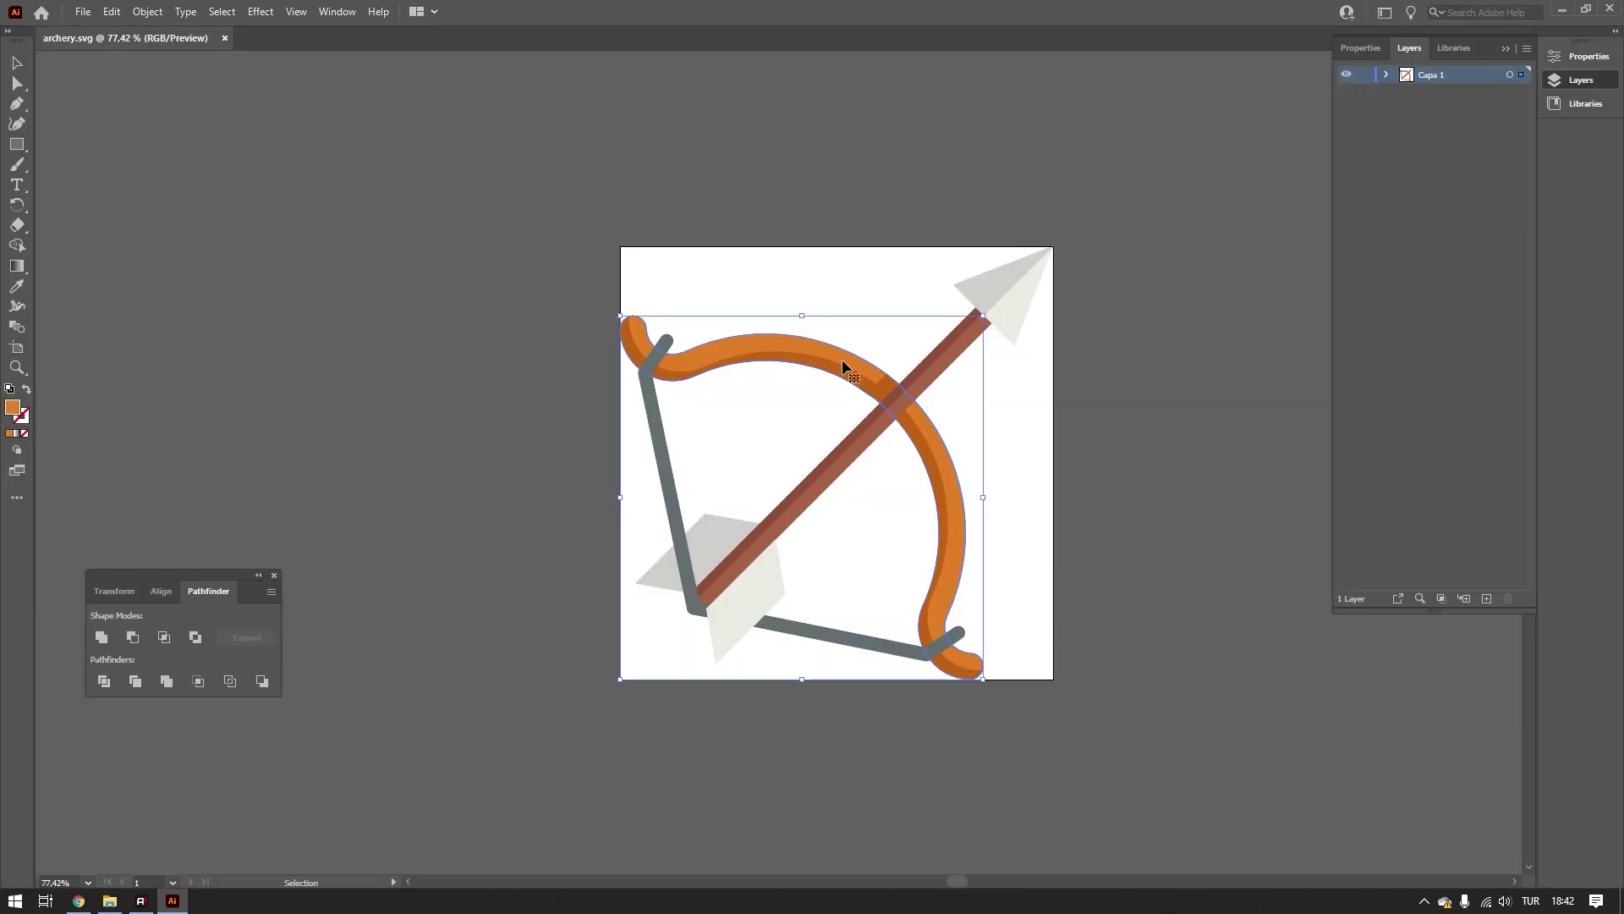
left_click(1067, 373)
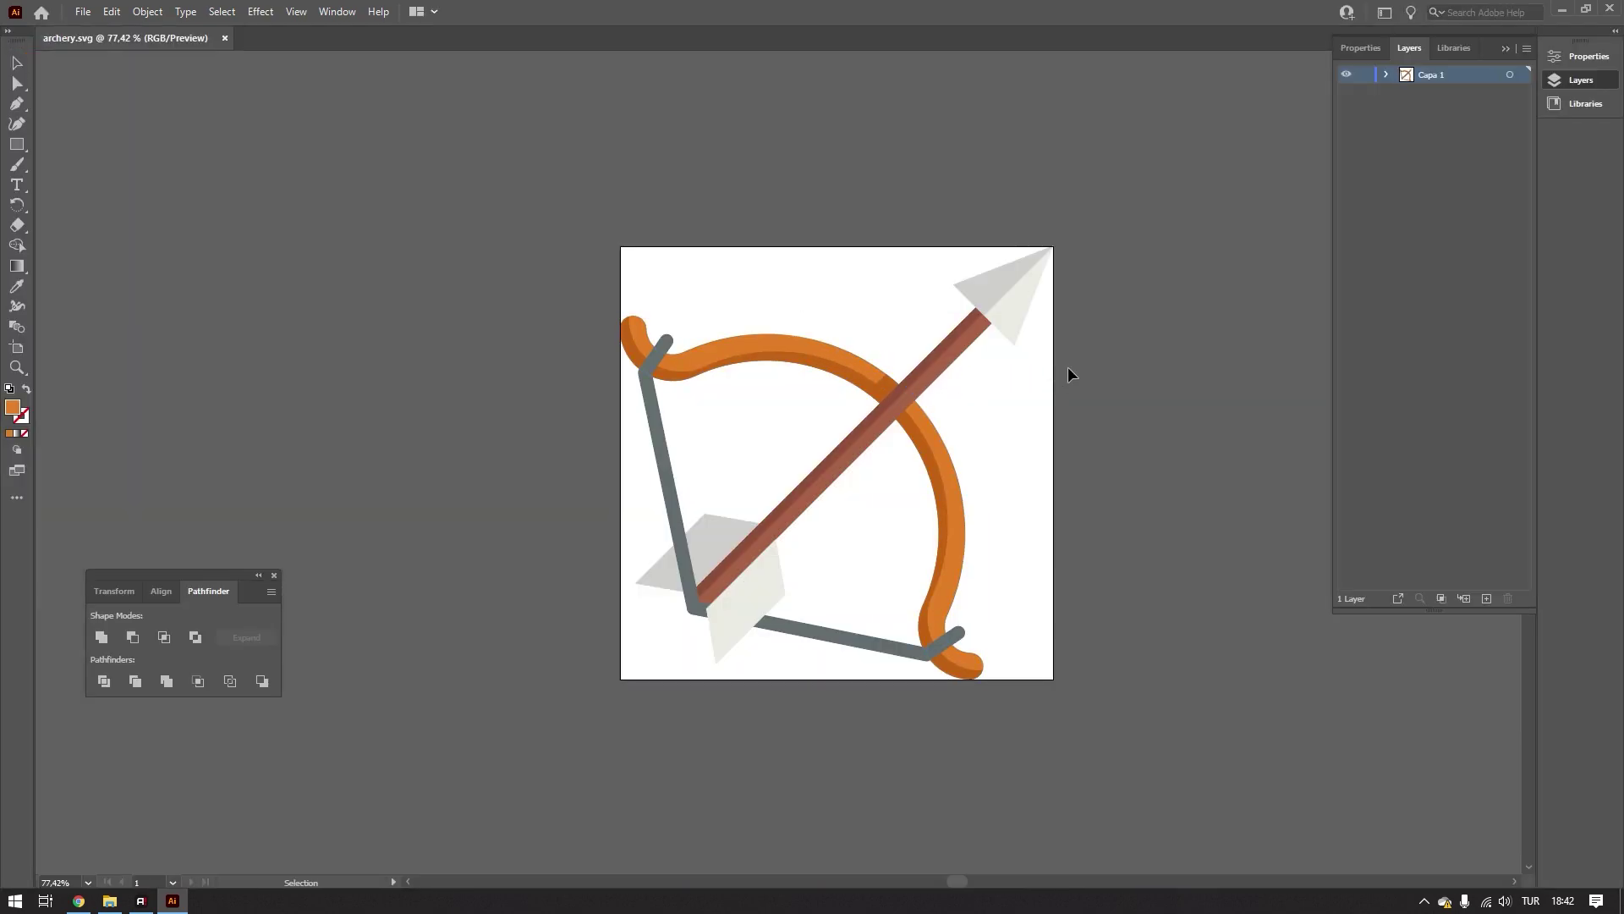
left_click(1505, 49)
left_click_drag(987, 282, 864, 288)
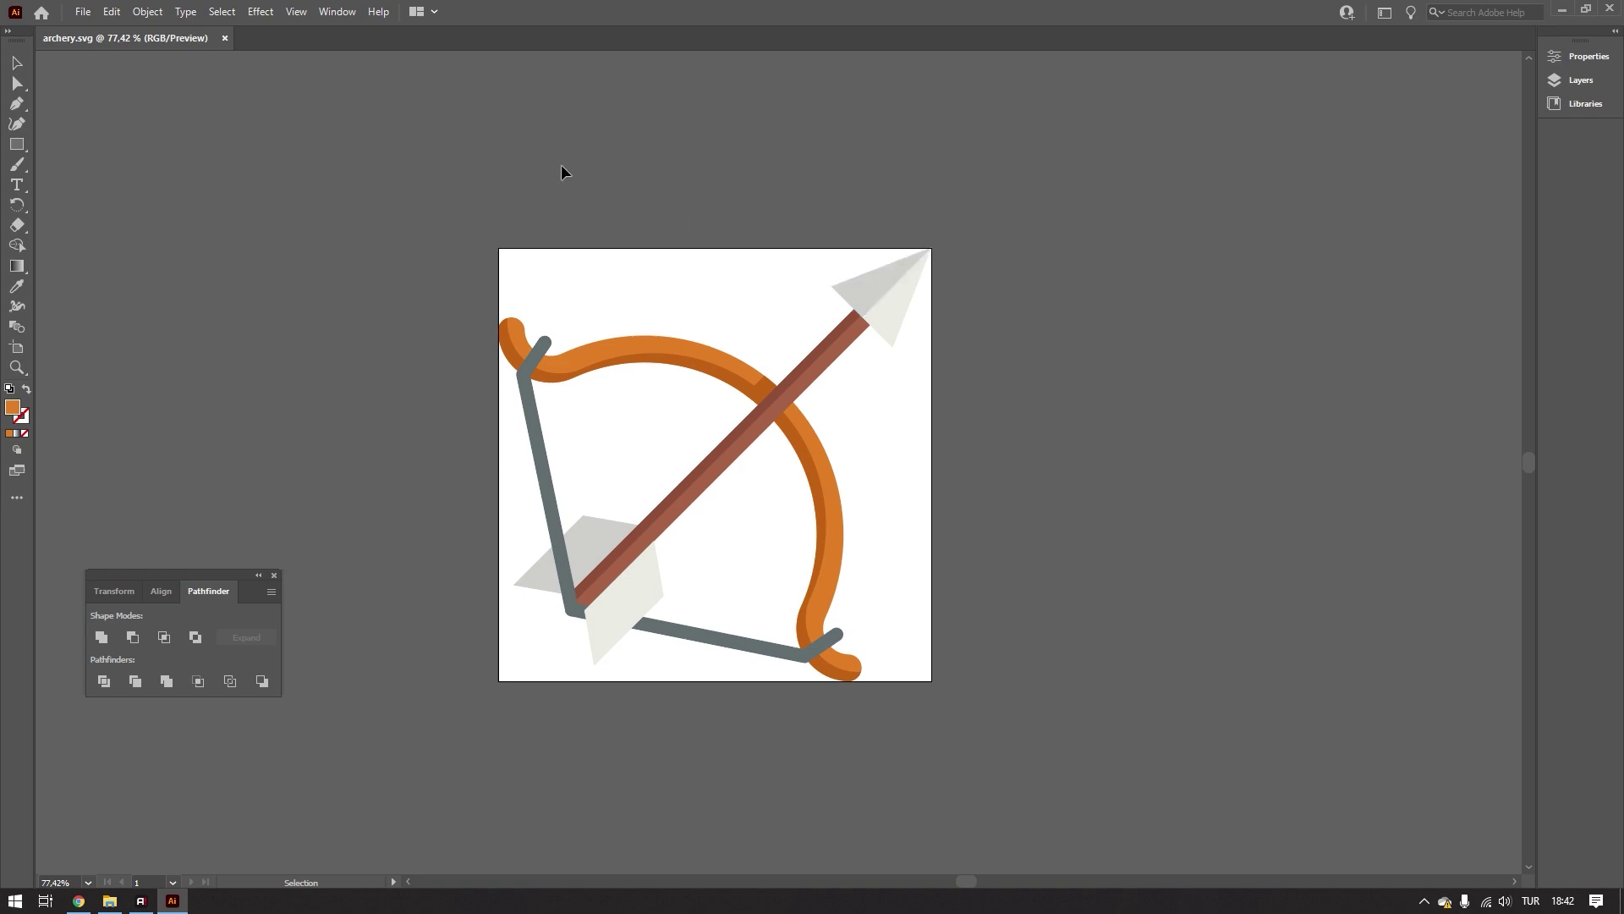
- Start a new document with Screen (72 ppi) raster effects and RGB colour mode
left_click(80, 13)
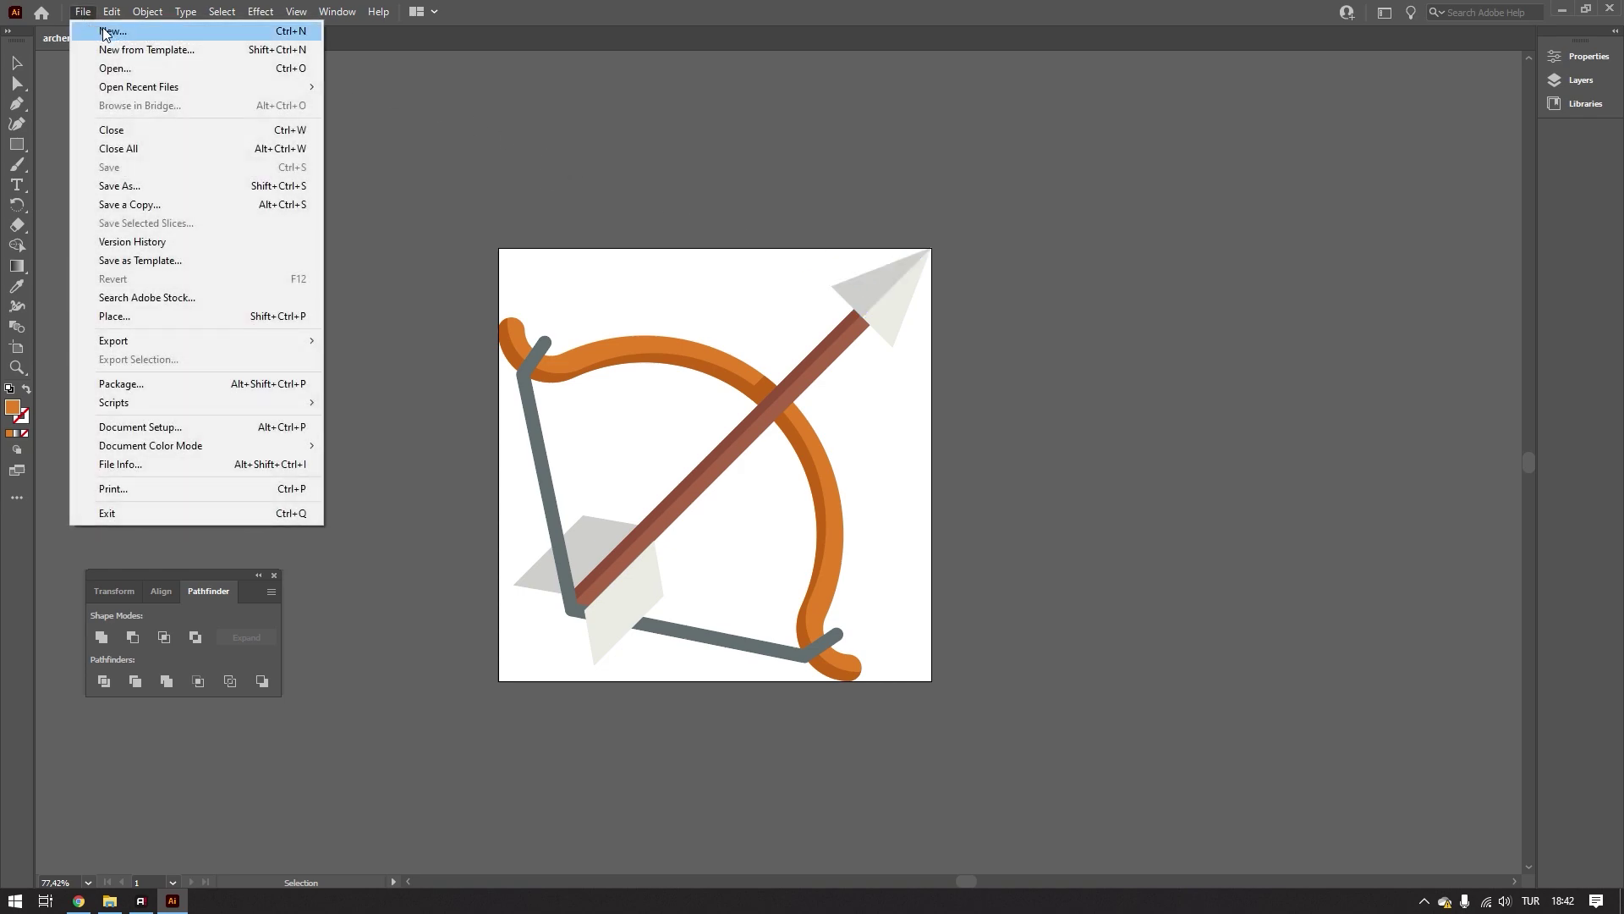
left_click(95, 30)
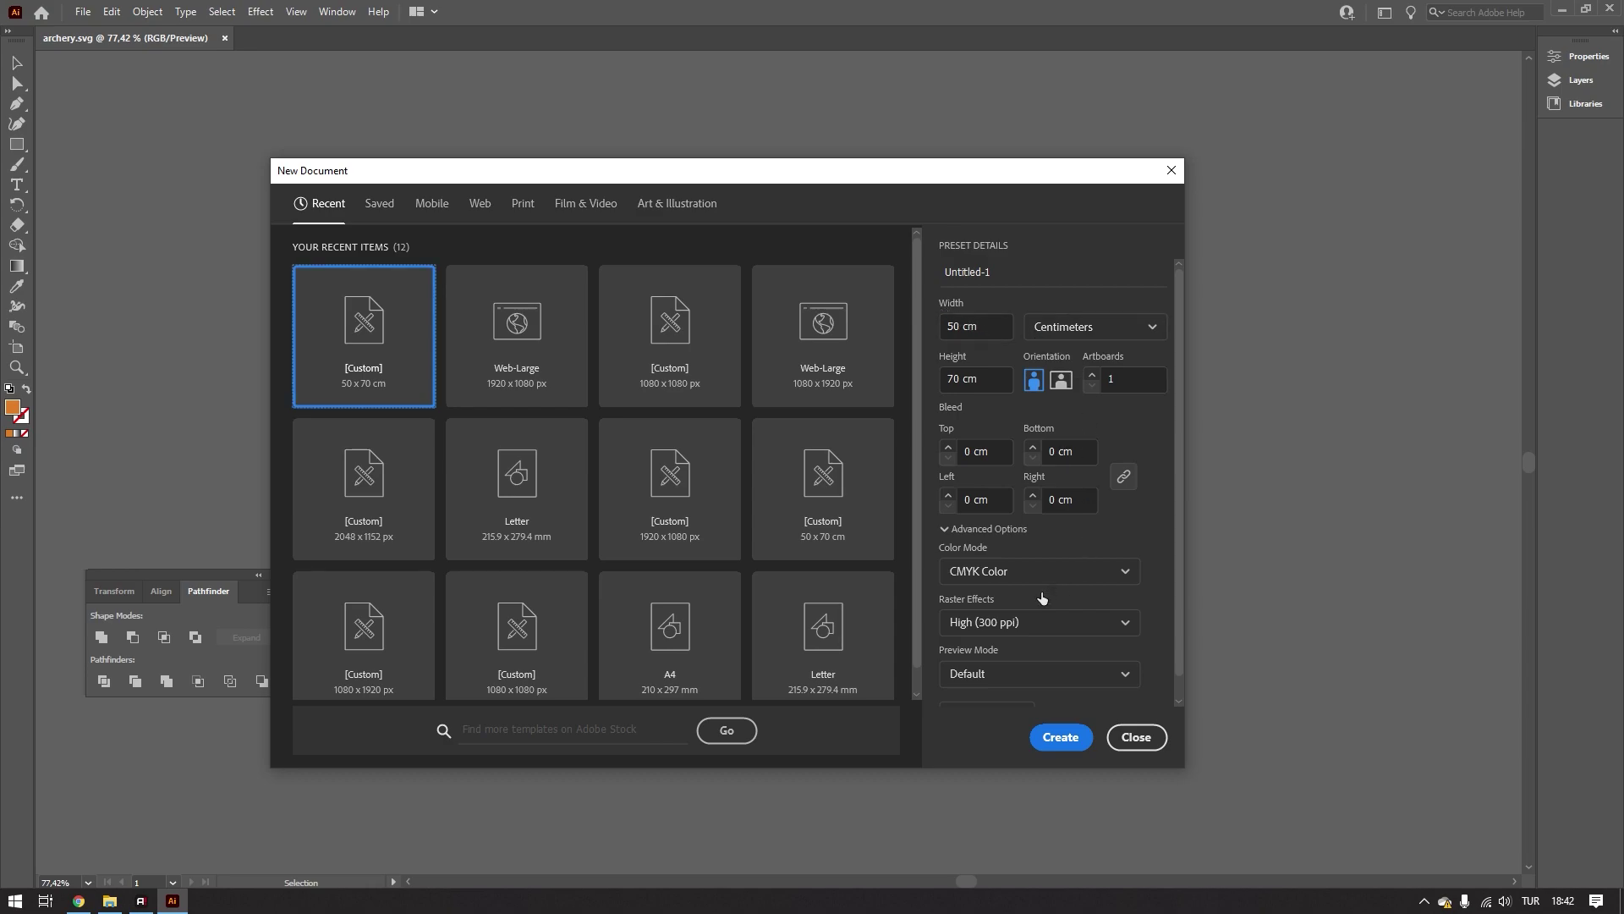
left_click(1026, 623)
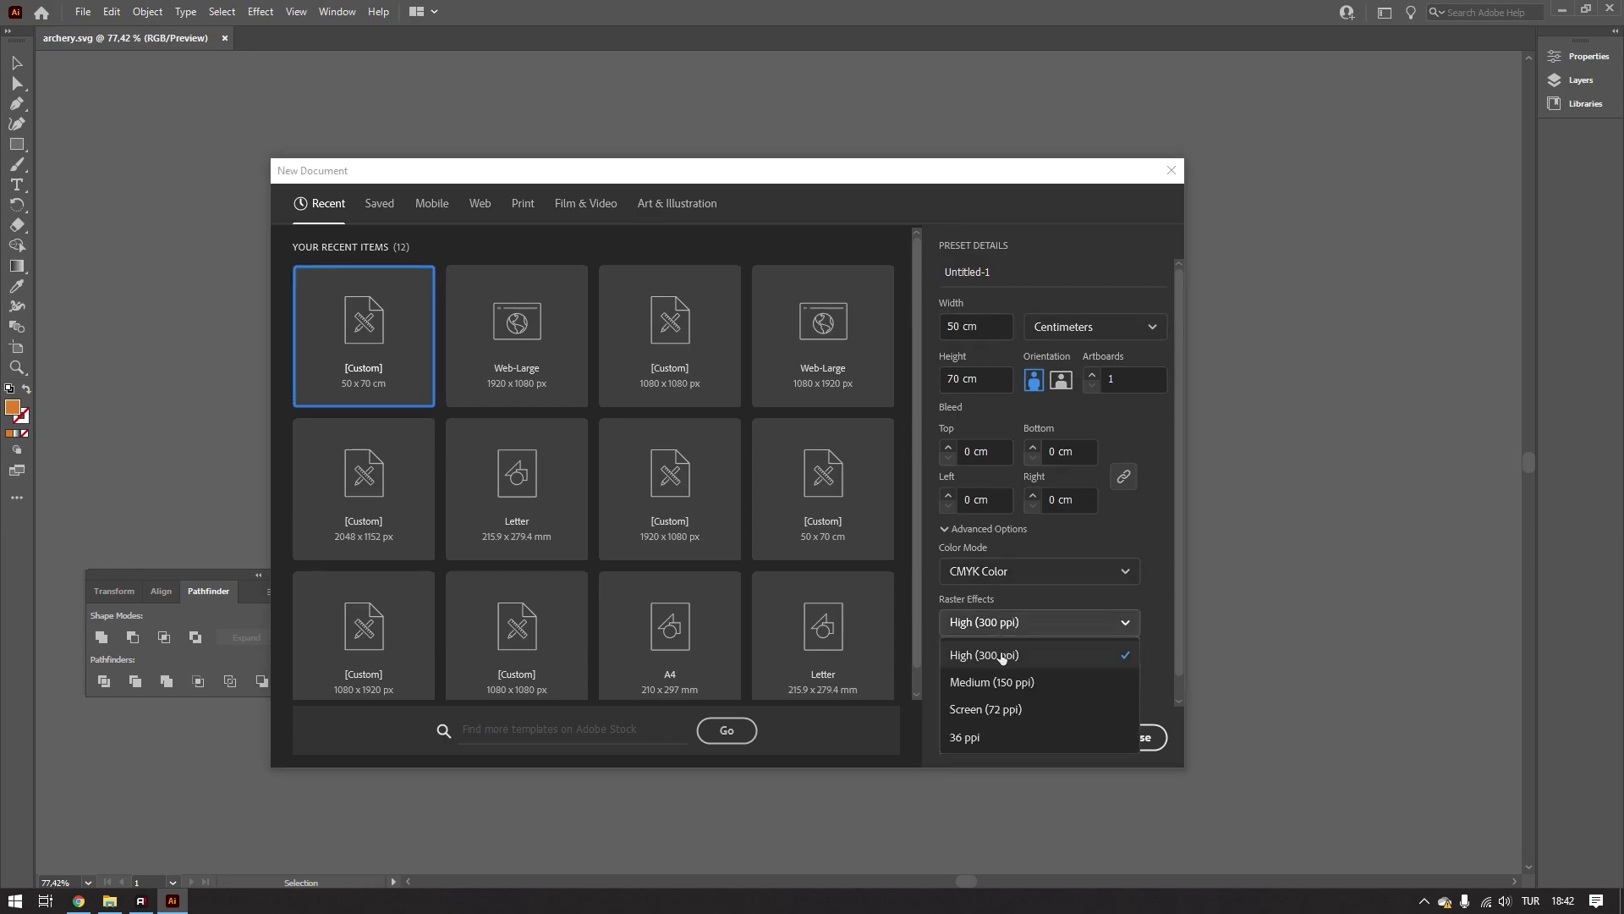
left_click(1006, 713)
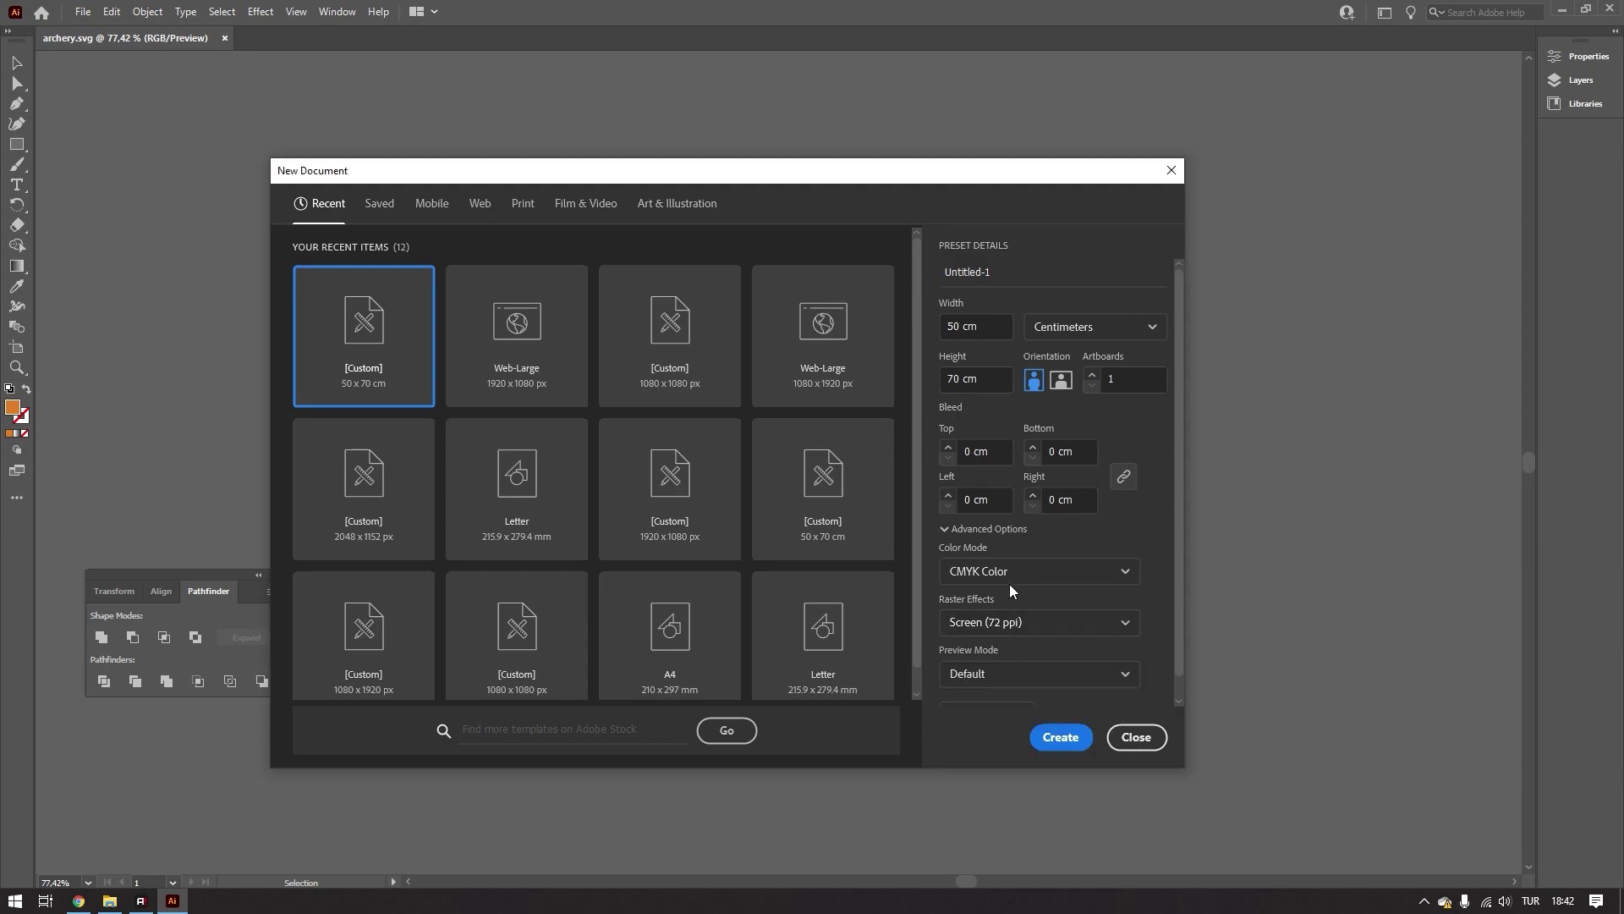
left_click(1012, 571)
left_click(1002, 605)
- Set units to Pixels and the size to 1080 × 1080 px, then create the document
left_click(1067, 333)
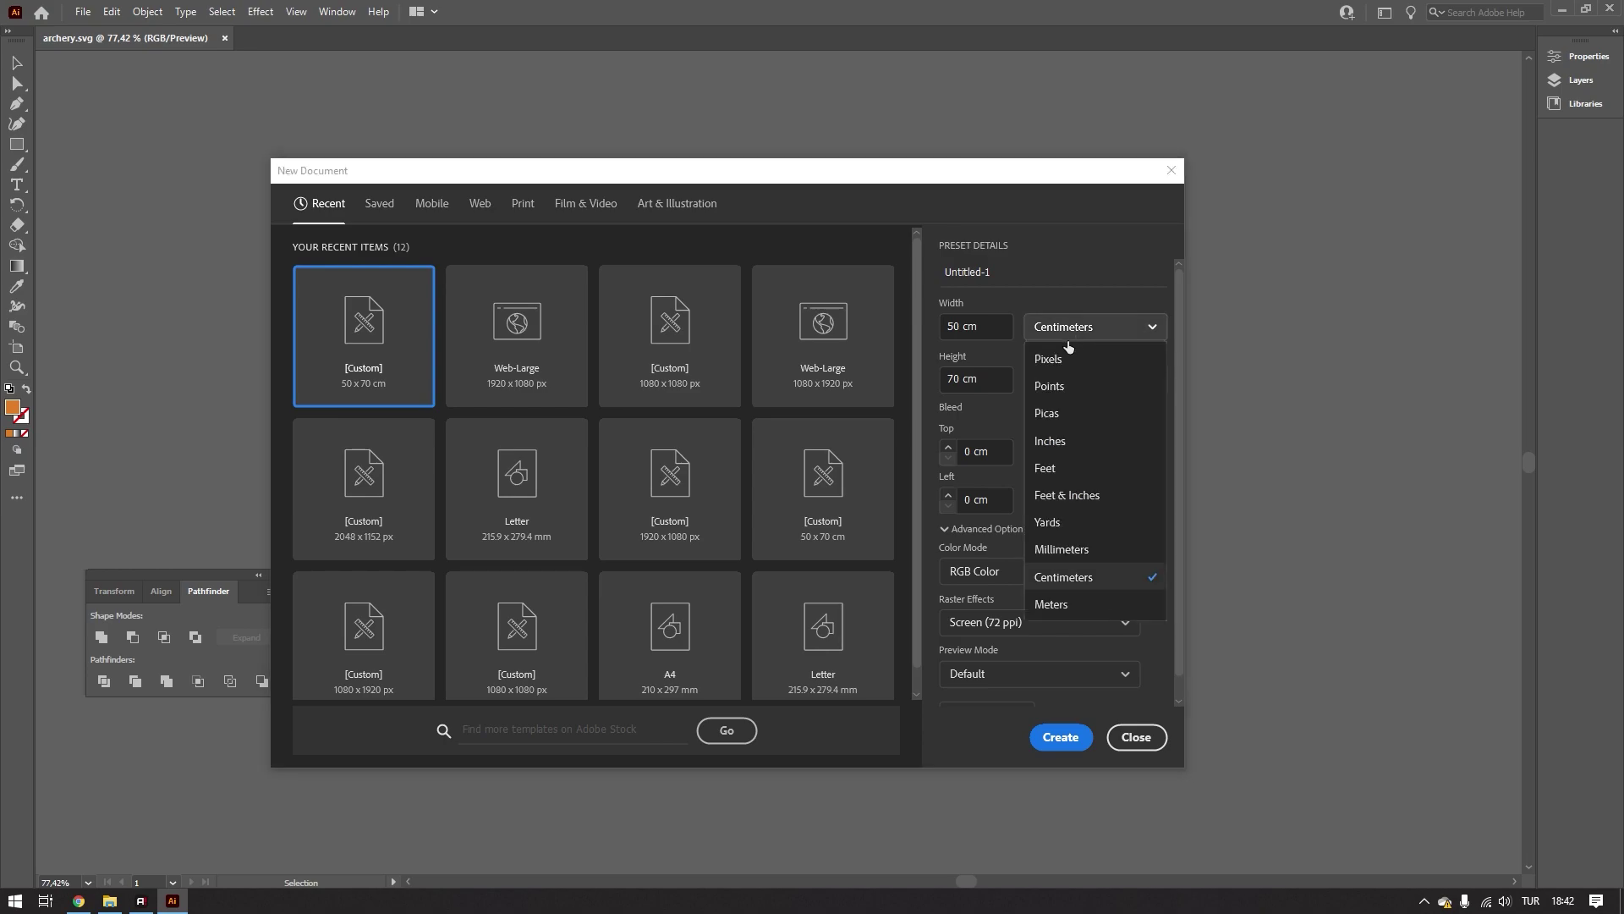
left_click(1057, 354)
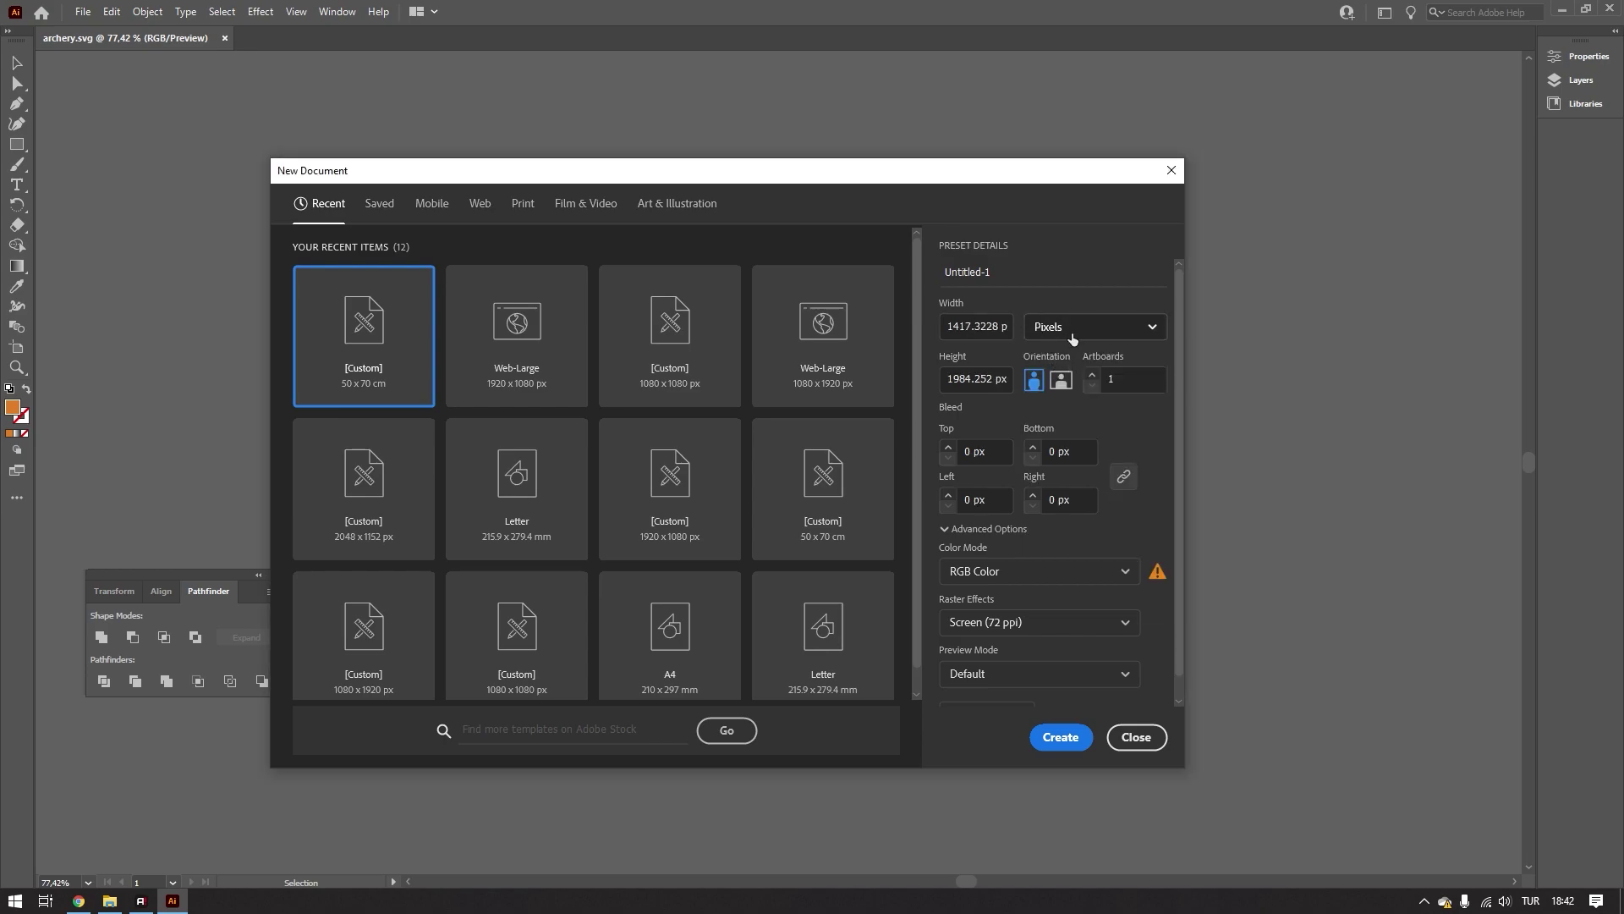
left_click(1073, 332)
left_click(1057, 355)
left_click(998, 326)
type("1080")
key("Tab")
type("108")
key("Tab")
left_click(1057, 736)
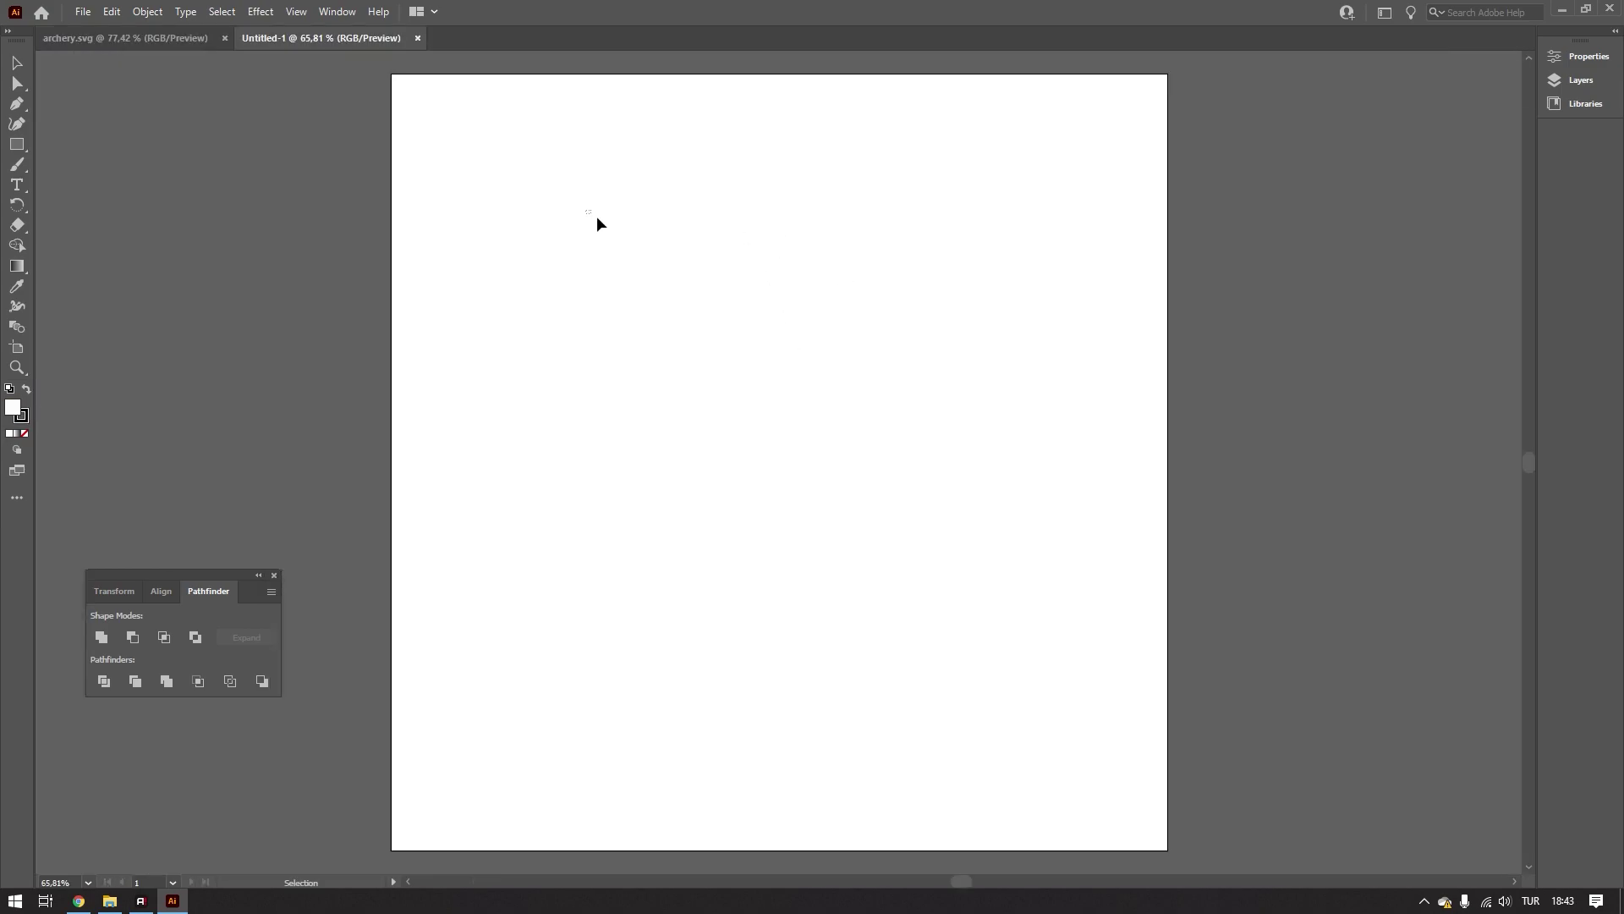
- Select all the bow artwork in archery.svg and copy it
left_click_drag(598, 218, 1004, 628)
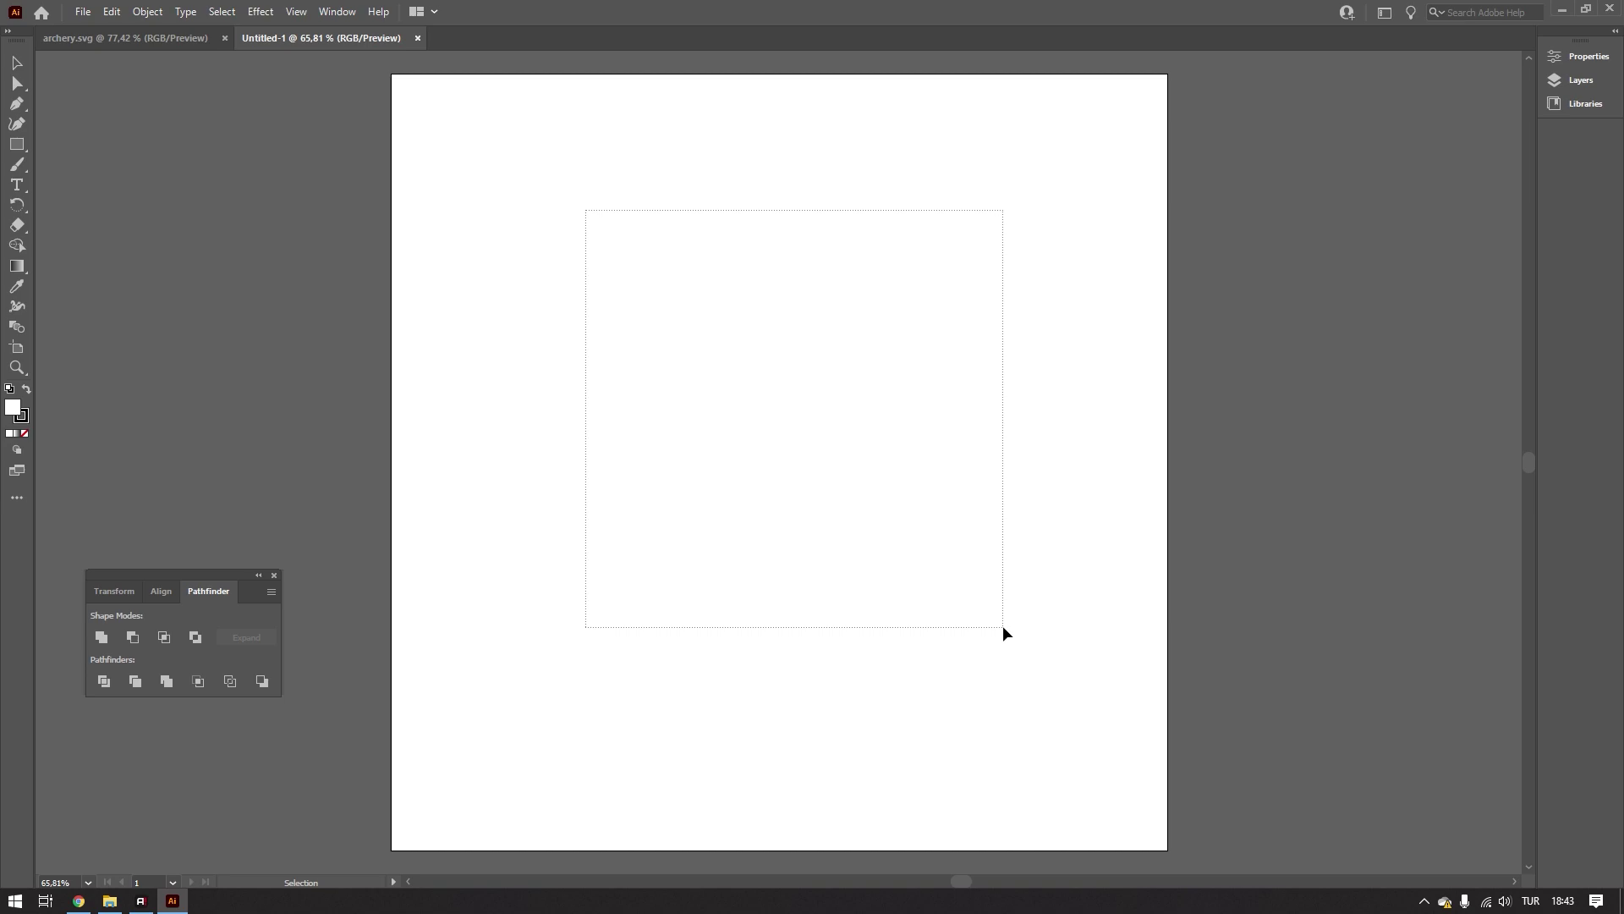
left_click_drag(1003, 626, 1002, 626)
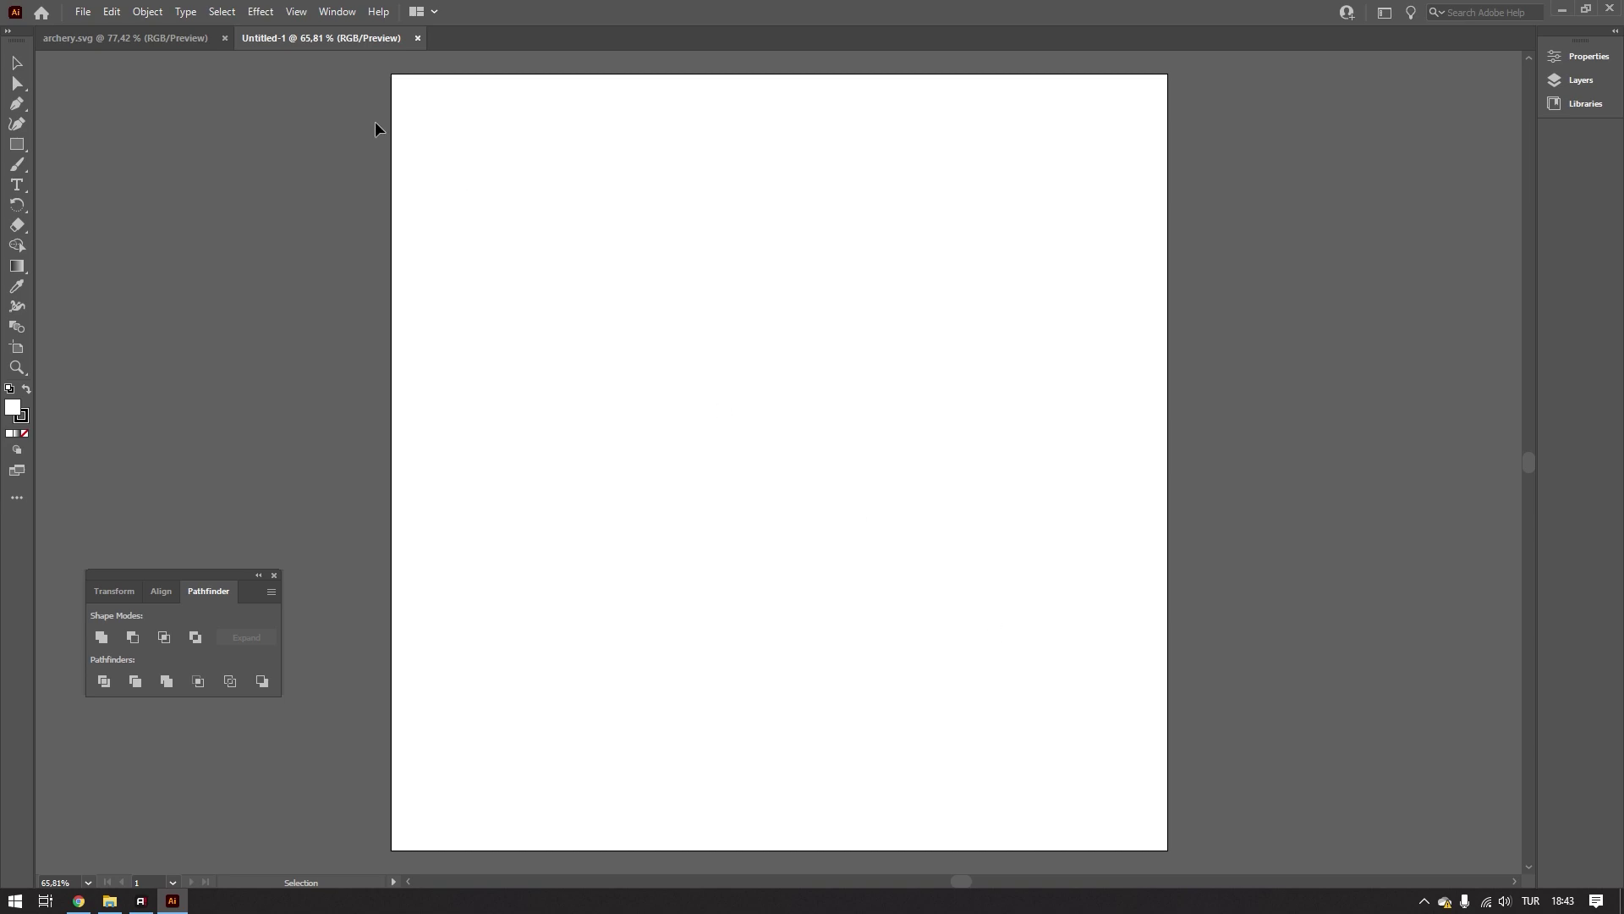
left_click(133, 39)
left_click_drag(405, 226, 1018, 679)
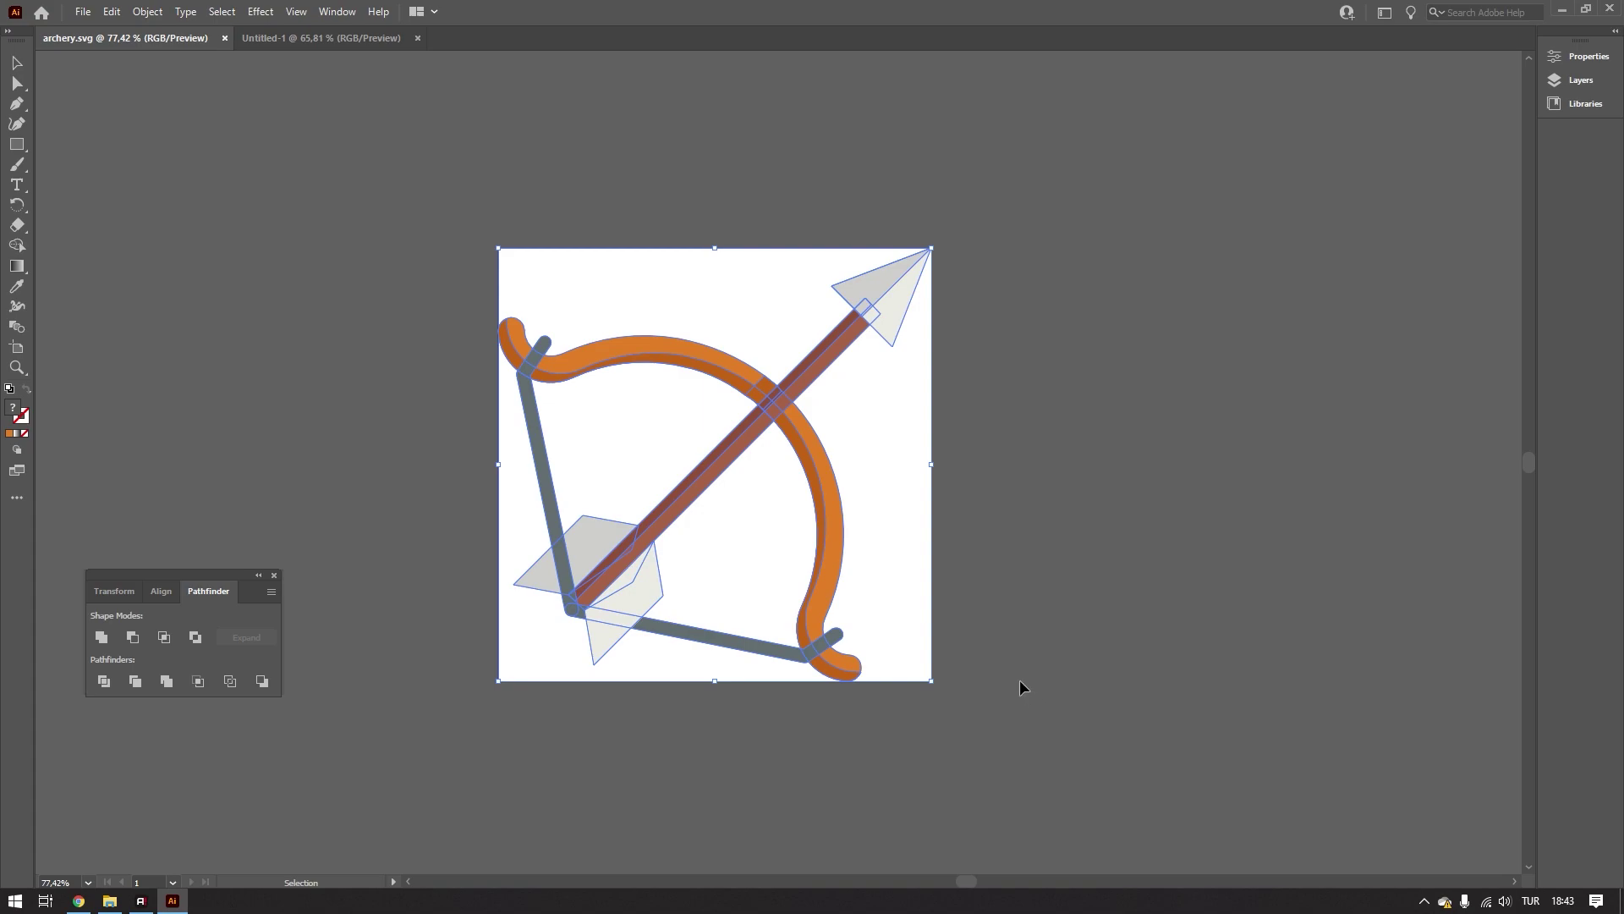
key("ctrl+c")
- Paste the artwork into Untitled-1, close archery.svg, and reselect the pasted bow
left_click(290, 37)
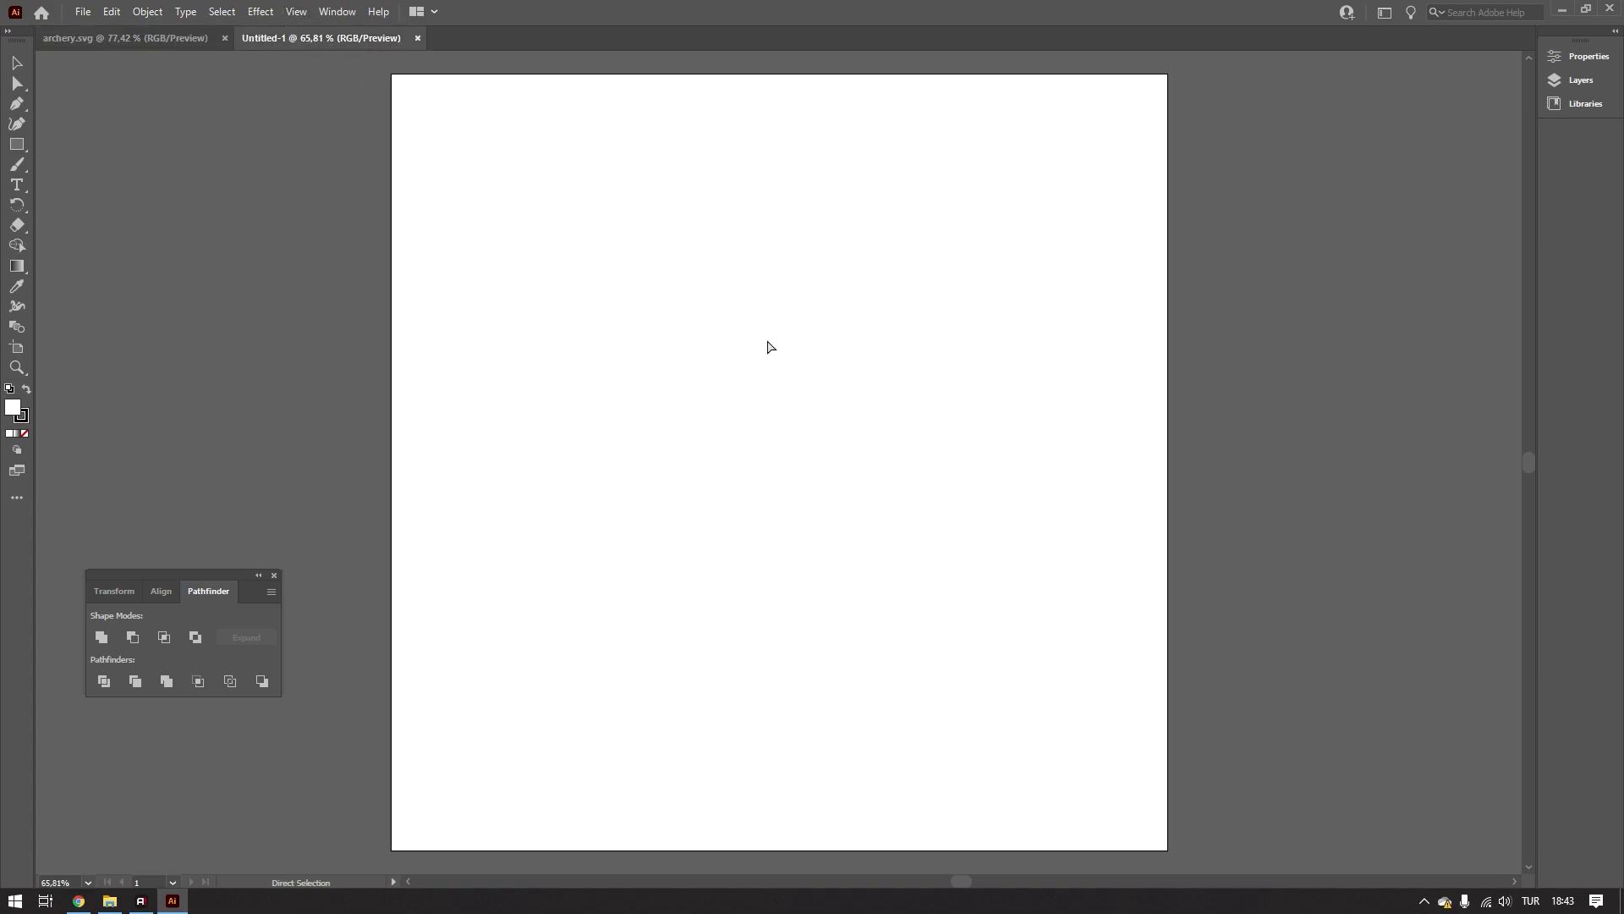
key("ctrl+v")
left_click(1079, 422)
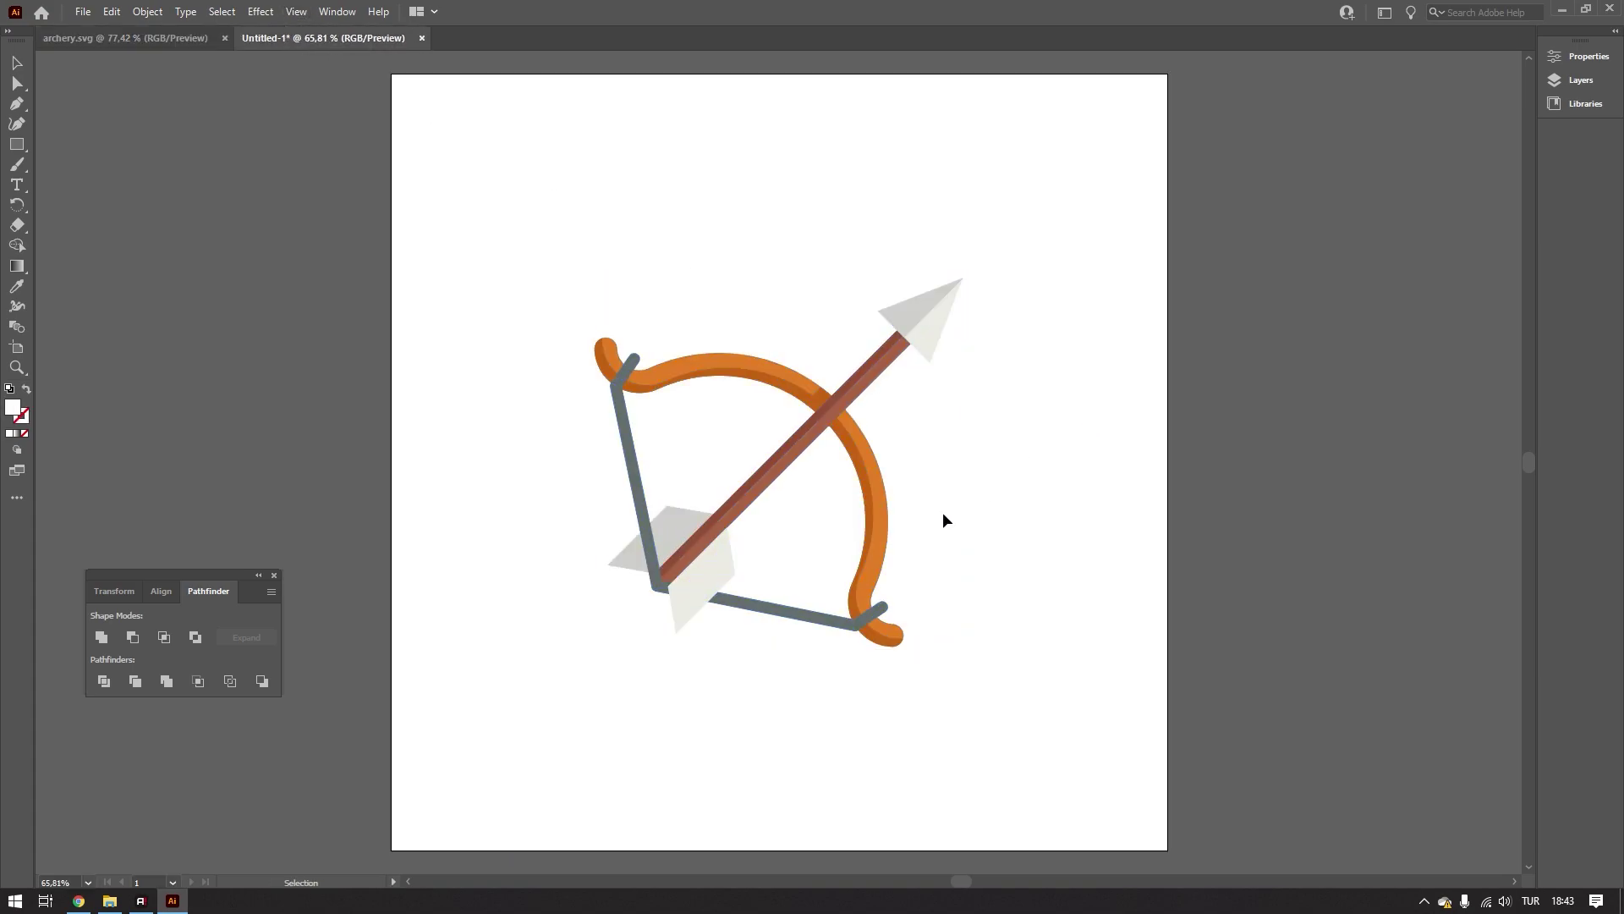
left_click(223, 38)
left_click_drag(472, 193, 1117, 681)
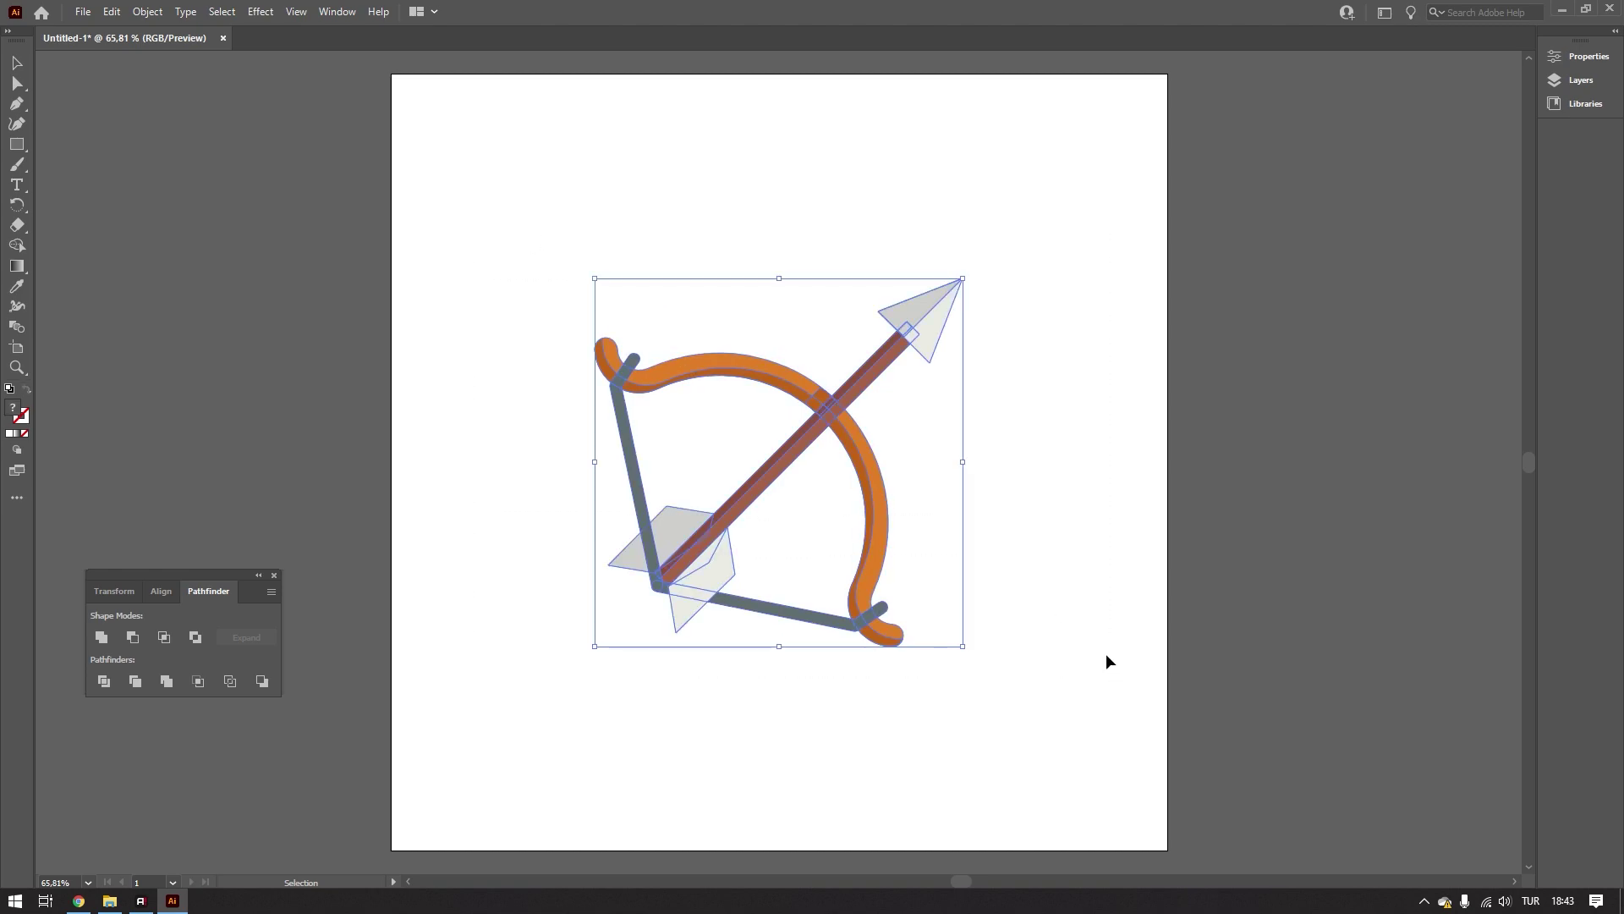
- Show the artwork's properties and test-move the front fletching, undoing the move
left_click(1583, 57)
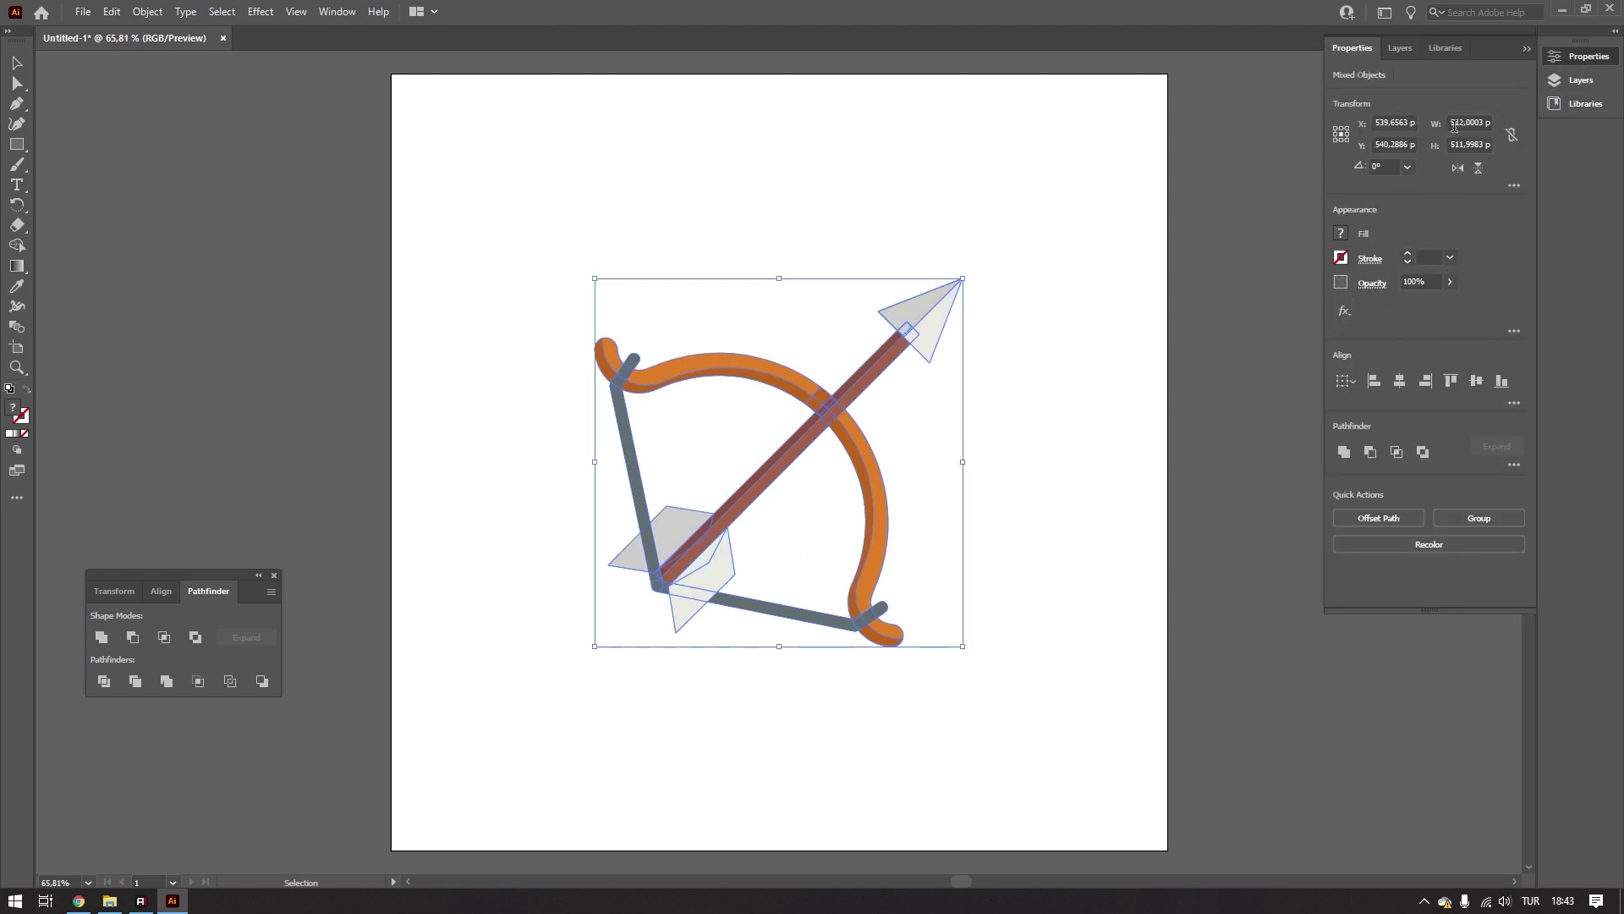
left_click(1068, 387)
scroll(1019, 366, "down", 1)
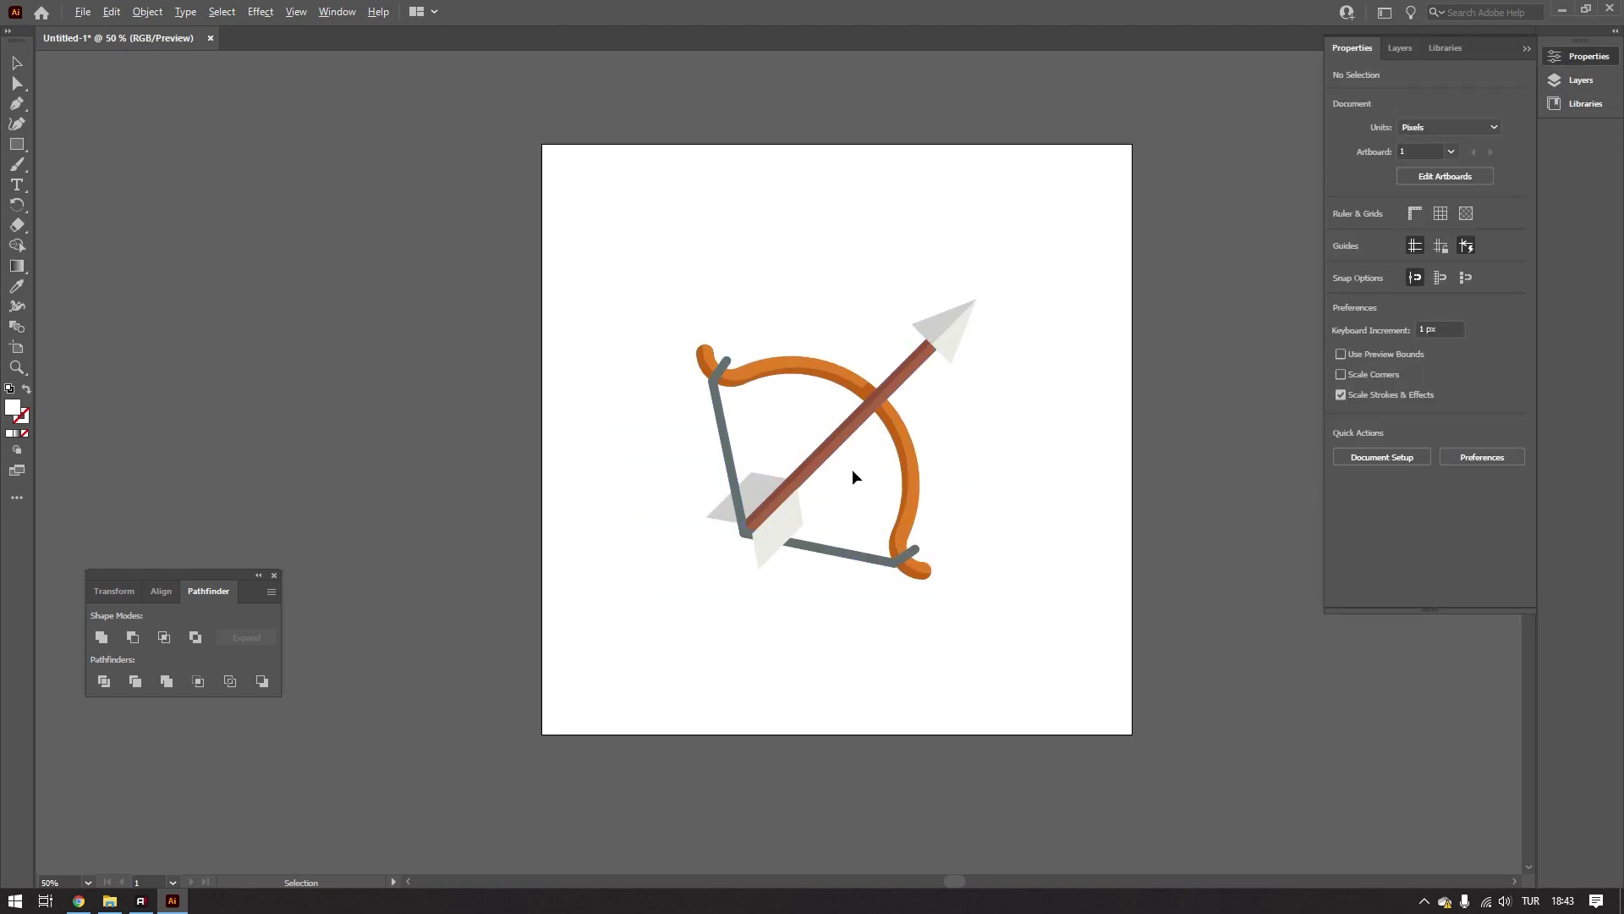
scroll(851, 469, "up", 1)
left_click_drag(784, 533, 902, 559)
key("ctrl+z")
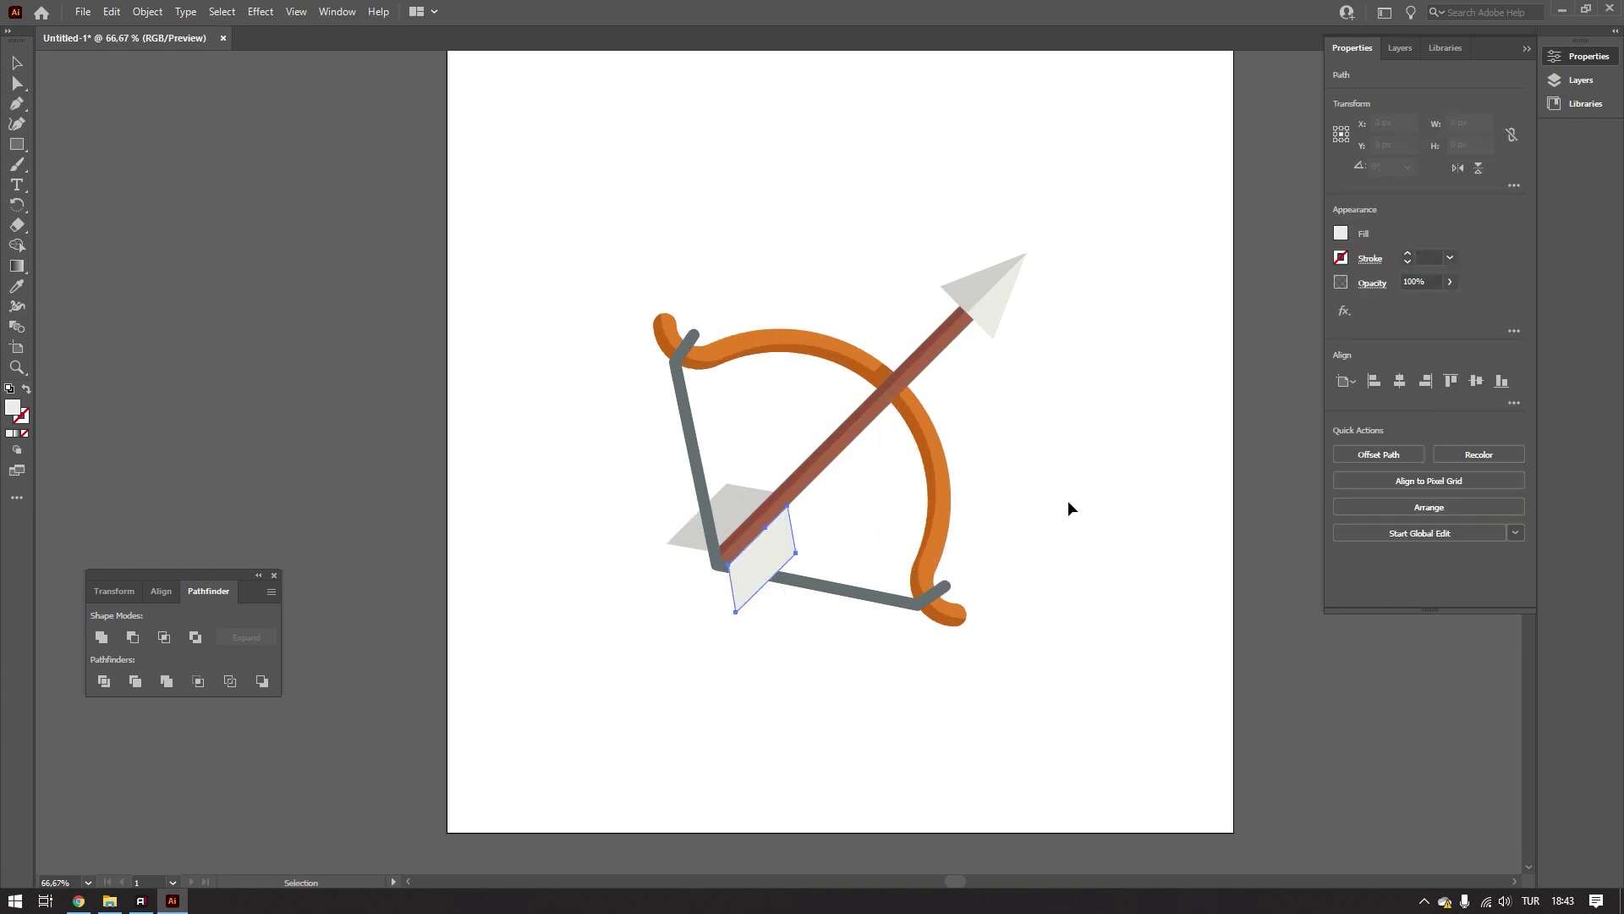
left_click(1067, 504)
- Nudge the arrowhead and the orange bow slightly
left_click_drag(1004, 291, 999, 291)
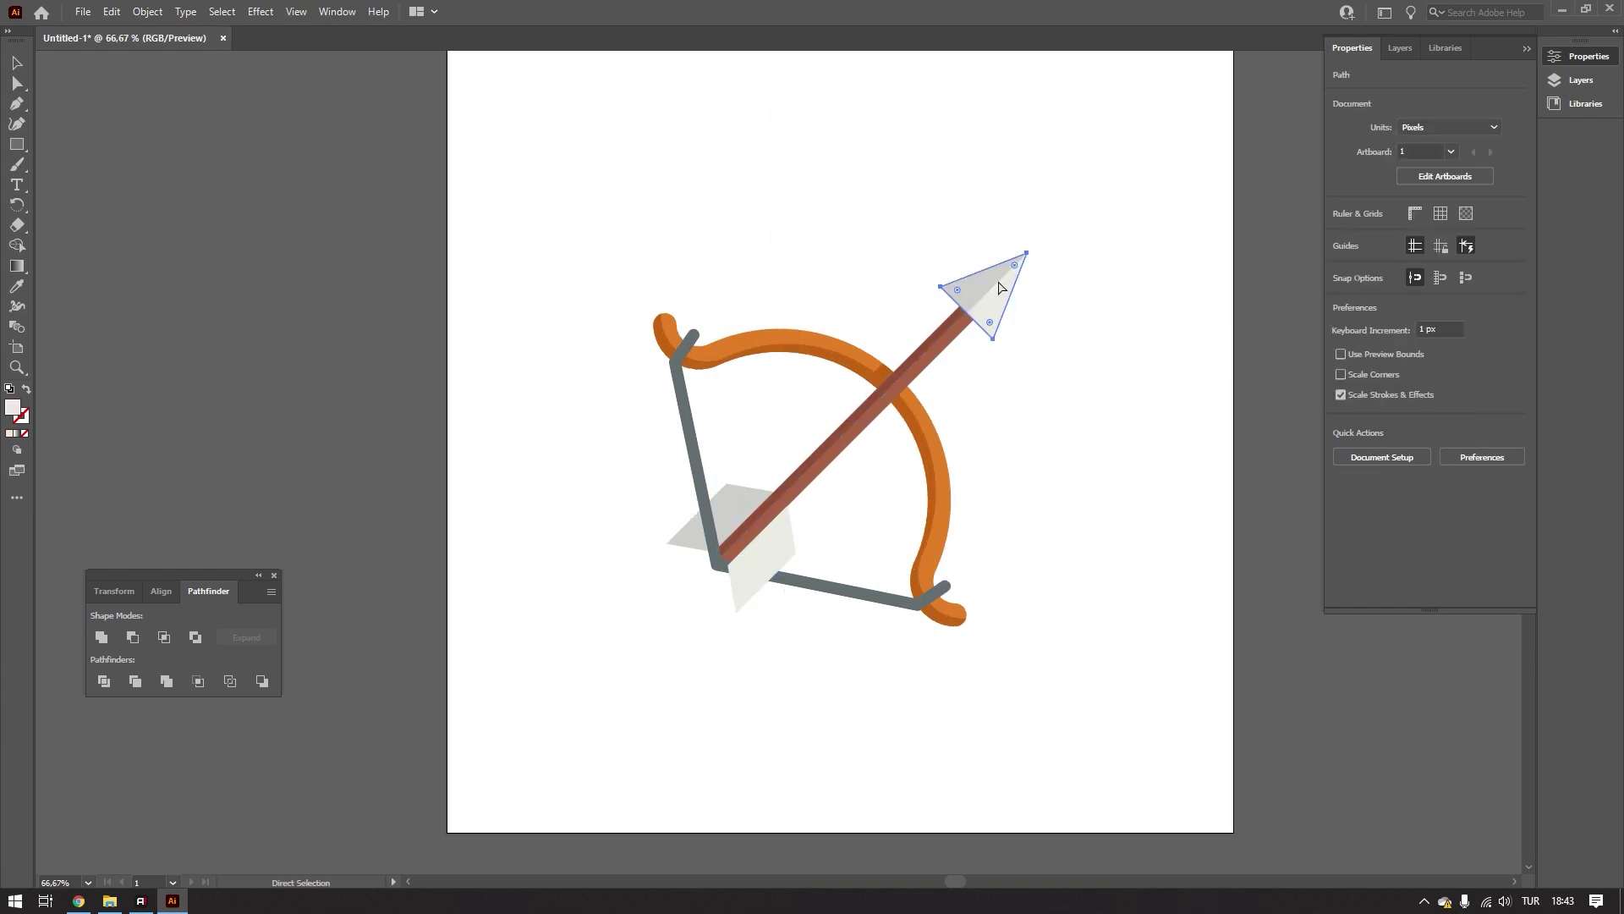
left_click(1092, 392)
scroll(992, 349, "up", 1)
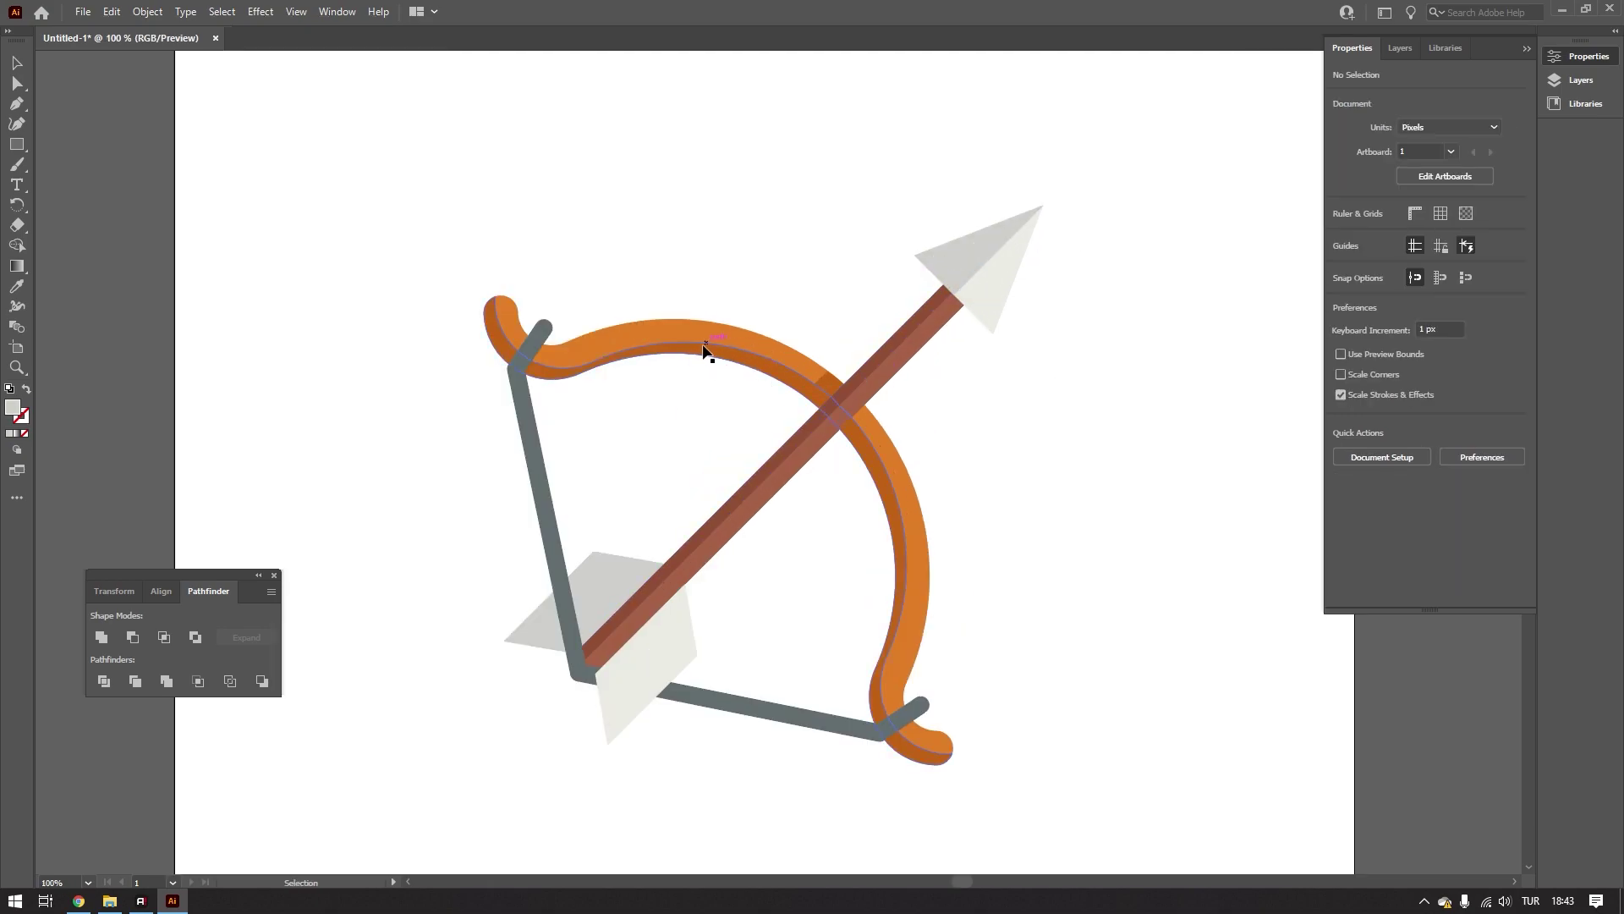
mouse_move(698, 339)
left_mouse_down()
mouse_move(662, 345)
mouse_move(698, 339)
left_mouse_up()
left_click(1094, 469)
scroll(994, 387, "down", 1)
- Rotate all bow-and-arrow objects 315° with Free Transform so the arrow points right
left_click_drag(1084, 665, 564, 223)
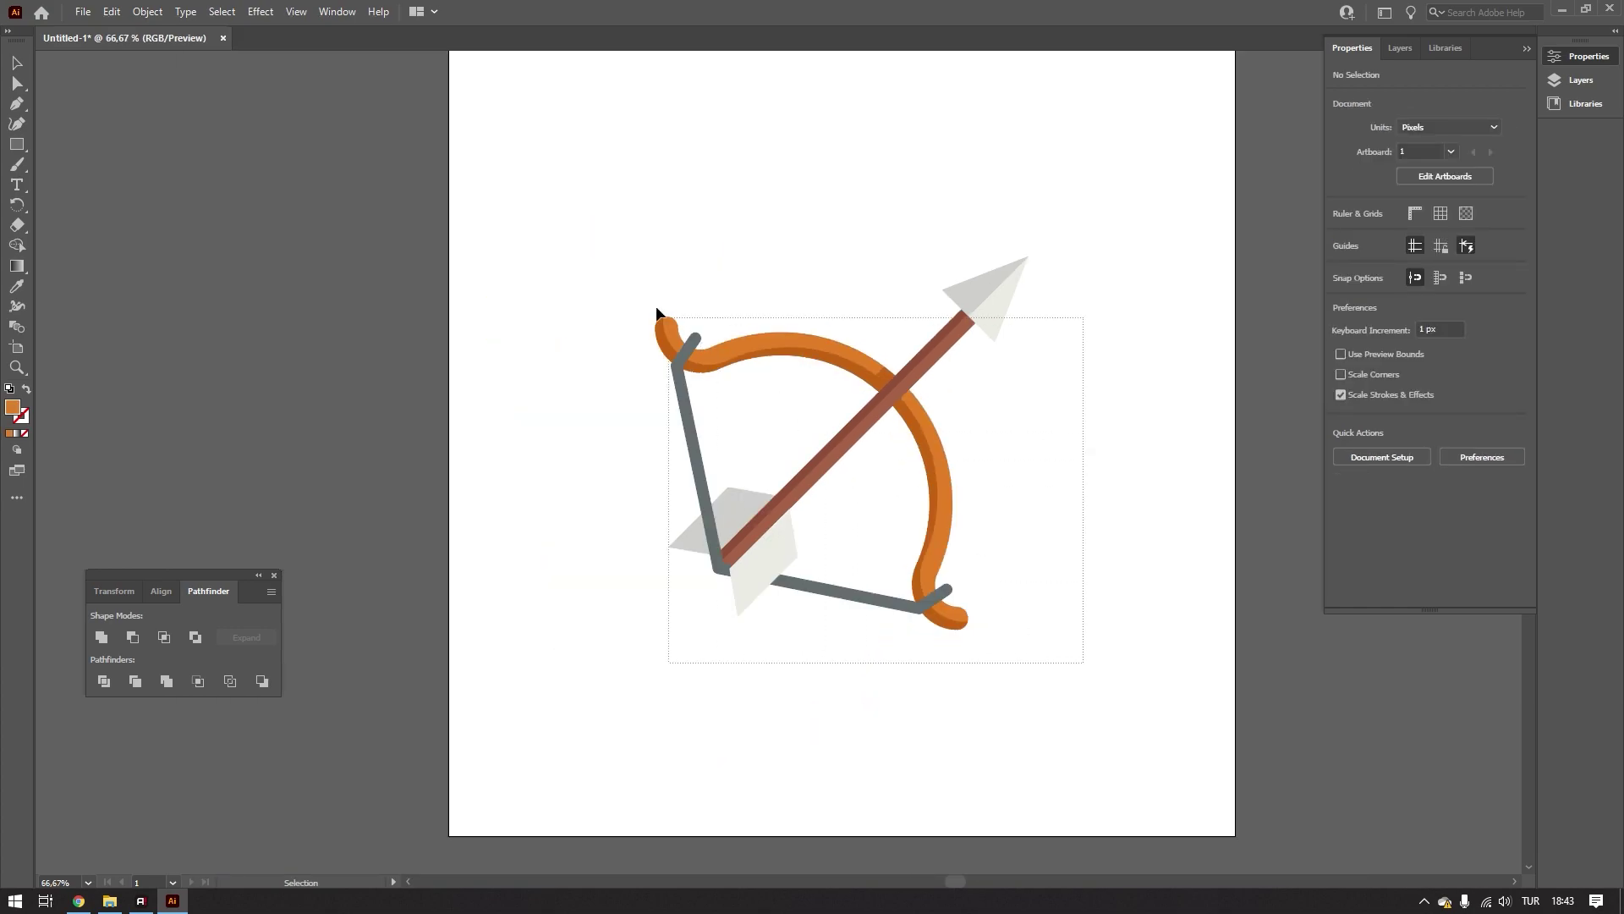
key("e")
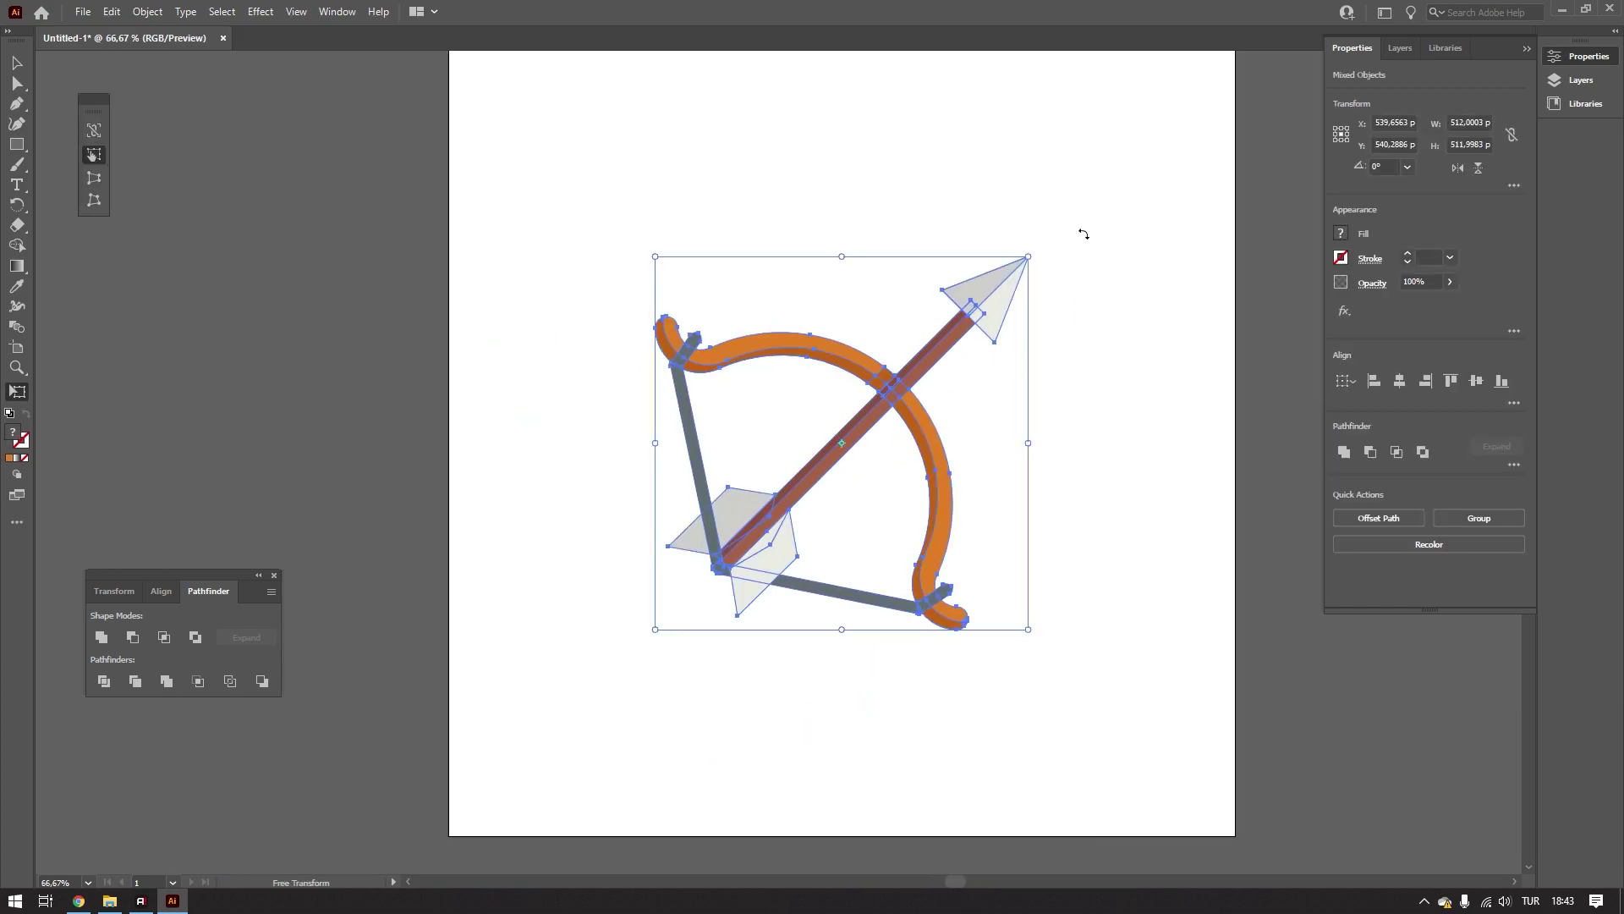
left_click_drag(1083, 234, 1134, 372)
key("v")
left_click(970, 256)
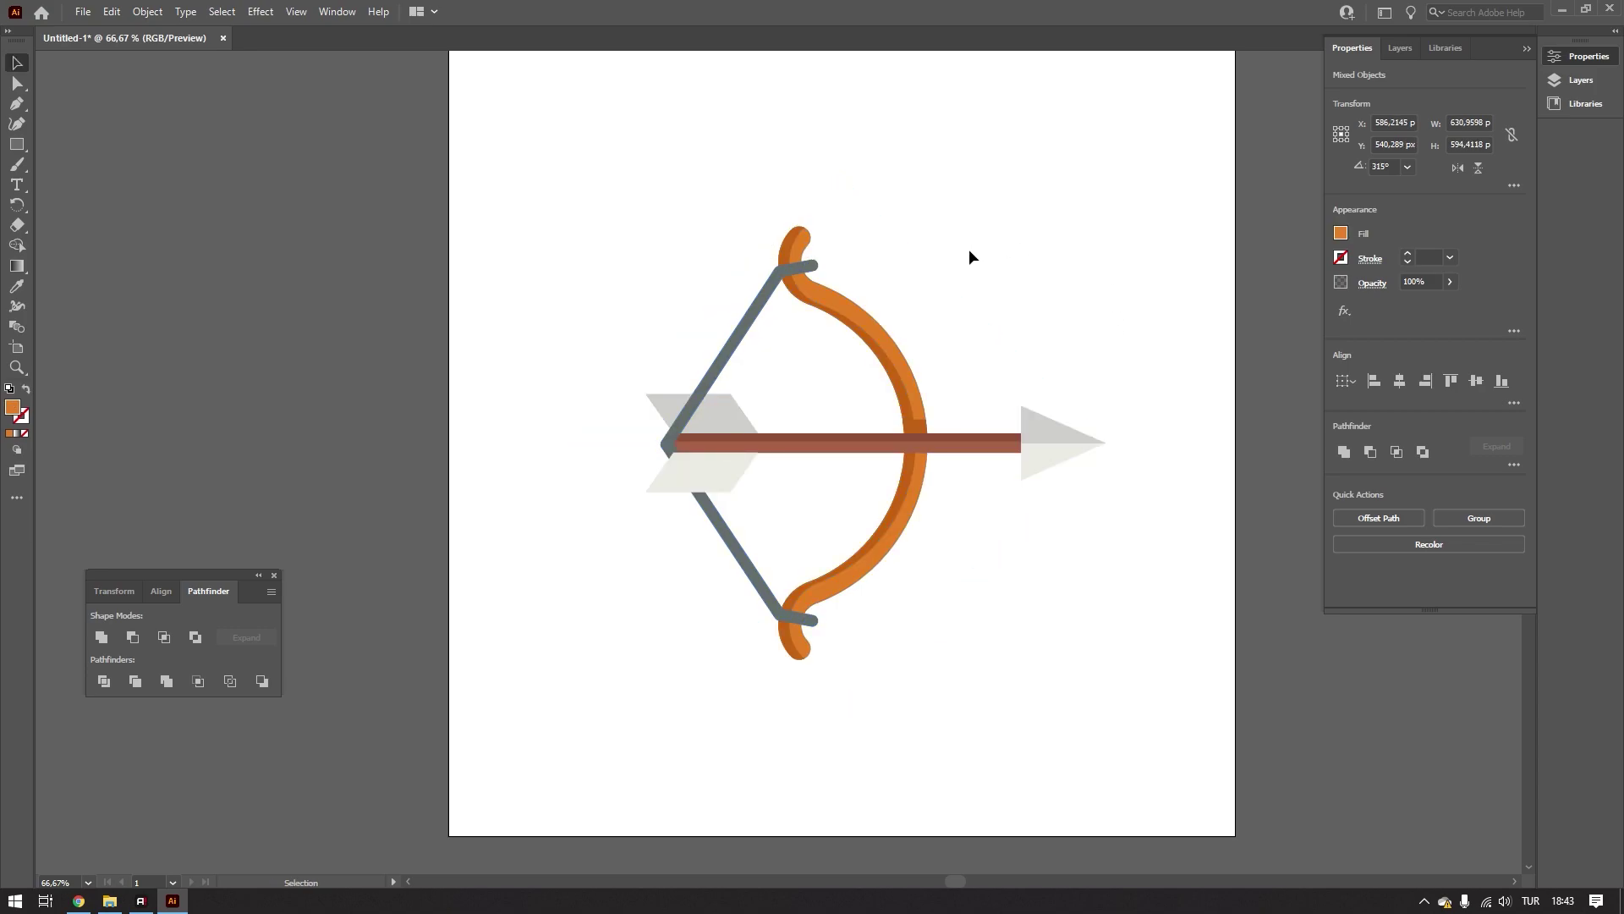
- Pull the bowstring away from the bow and inspect the result
scroll(972, 251, "down", 1)
scroll(902, 332, "up", 1)
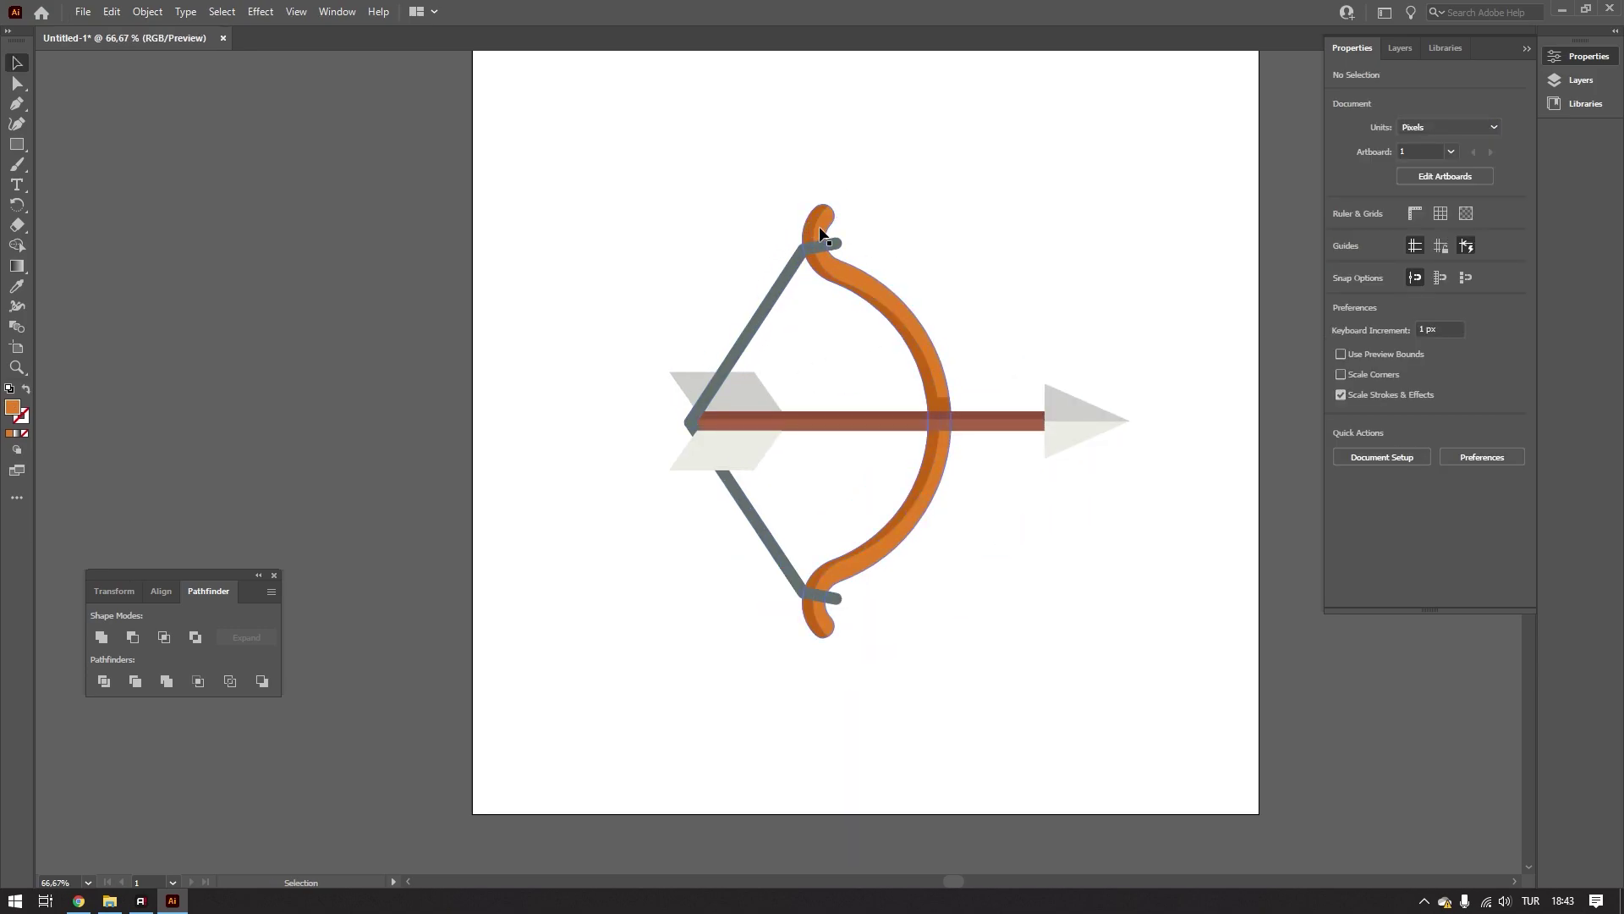
mouse_move(814, 244)
left_mouse_down()
mouse_move(693, 278)
mouse_move(795, 264)
left_mouse_up()
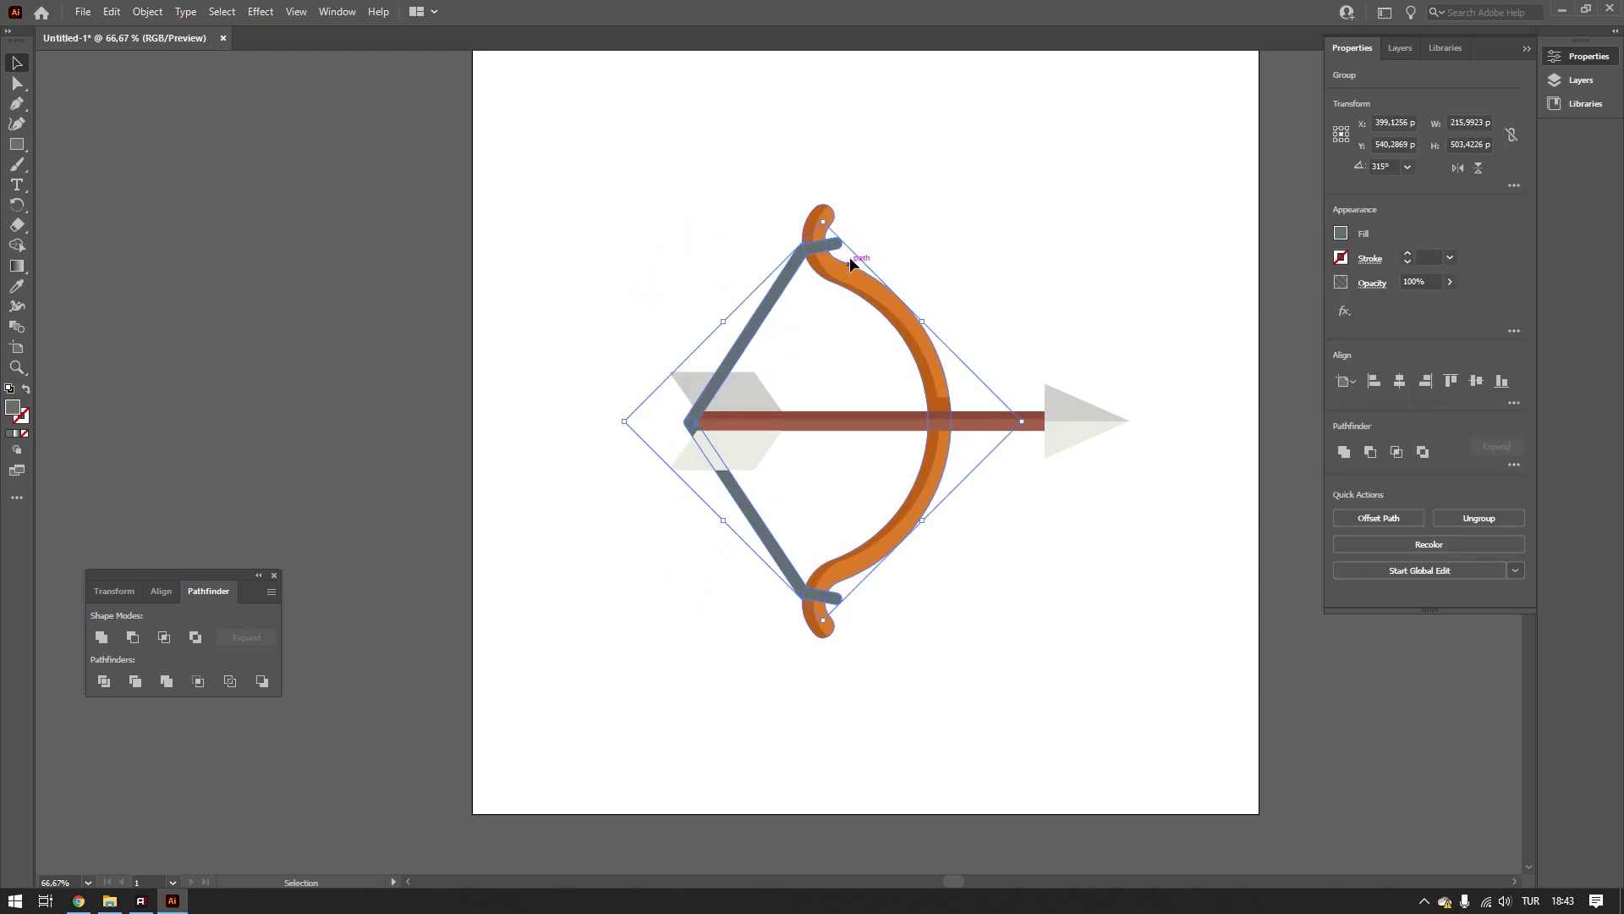
scroll(795, 264, "up", 1)
left_click(958, 227)
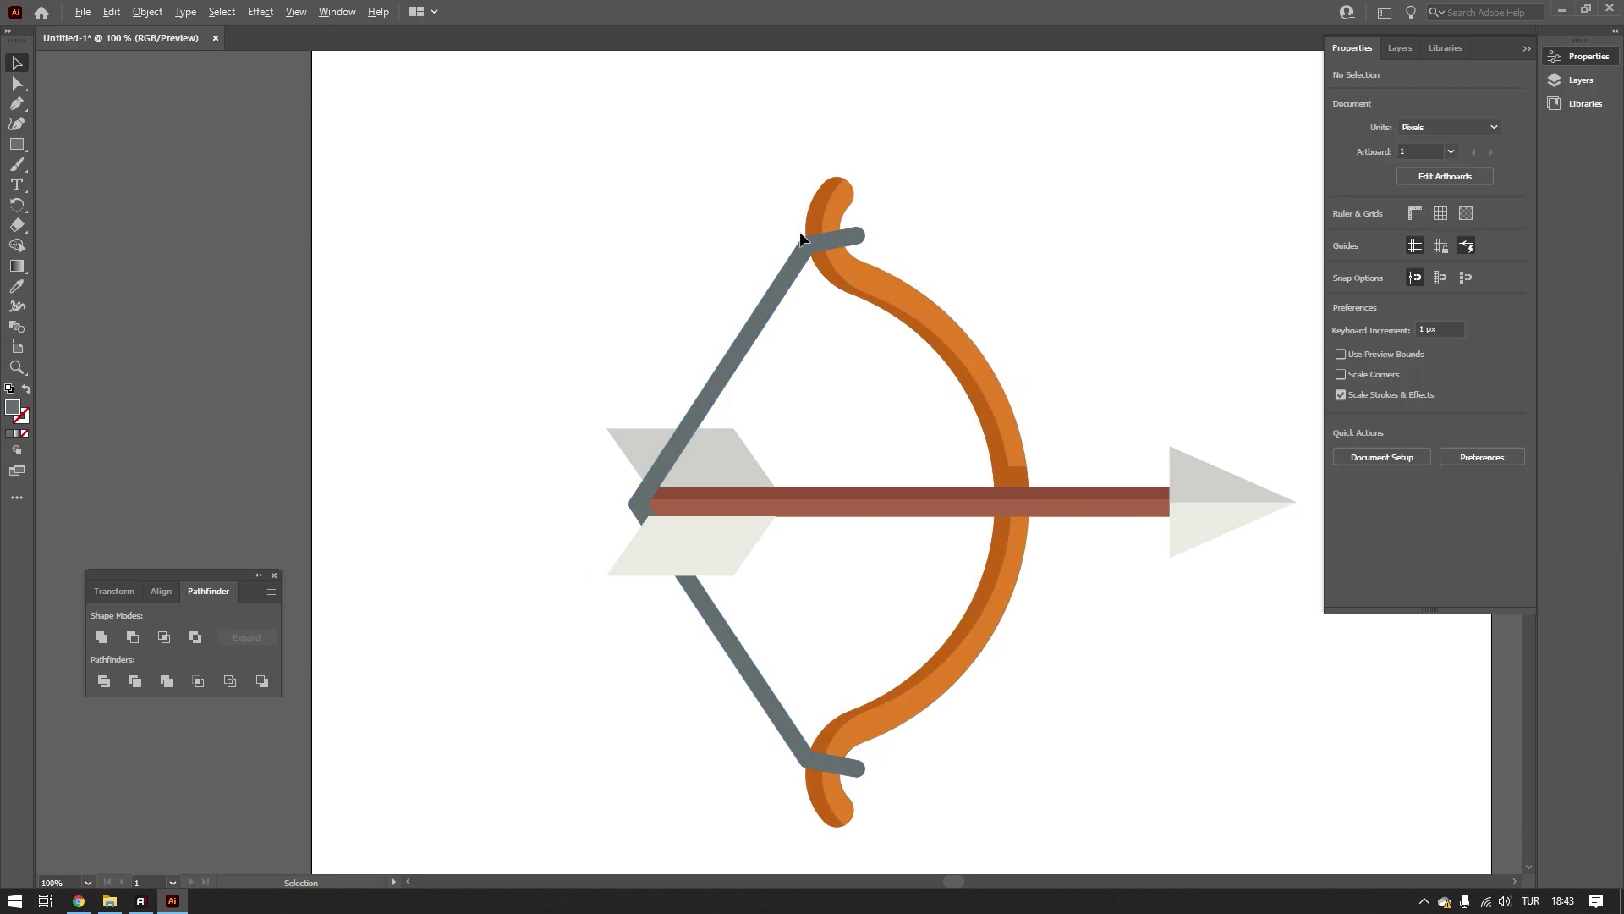
scroll(848, 219, "down", 1)
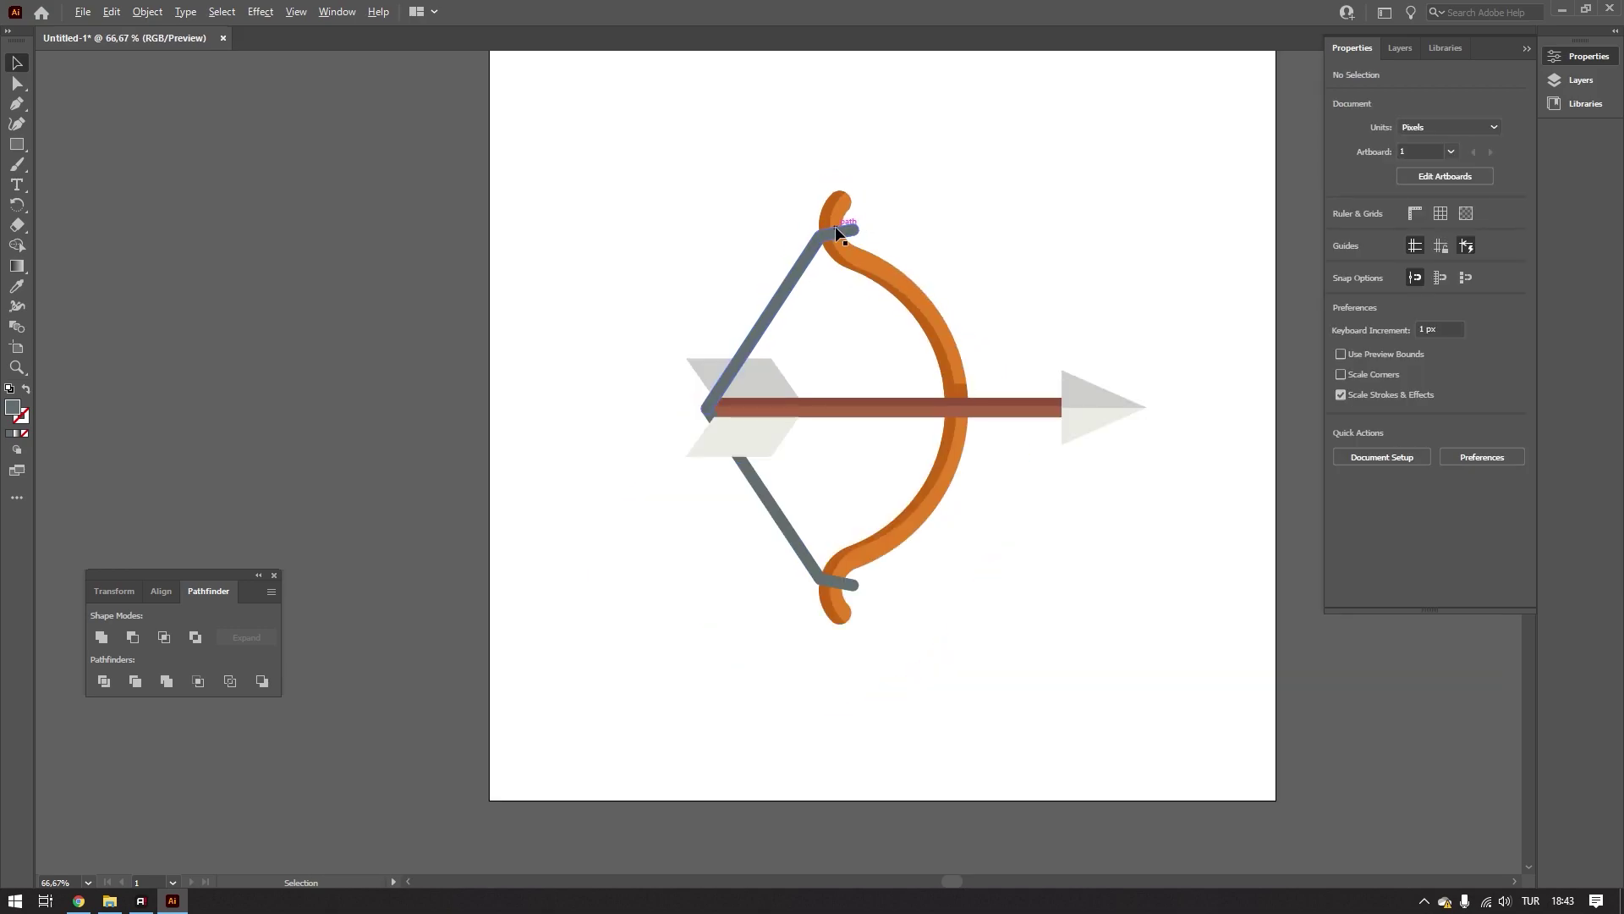
scroll(865, 218, "up", 1)
scroll(865, 216, "up", 2)
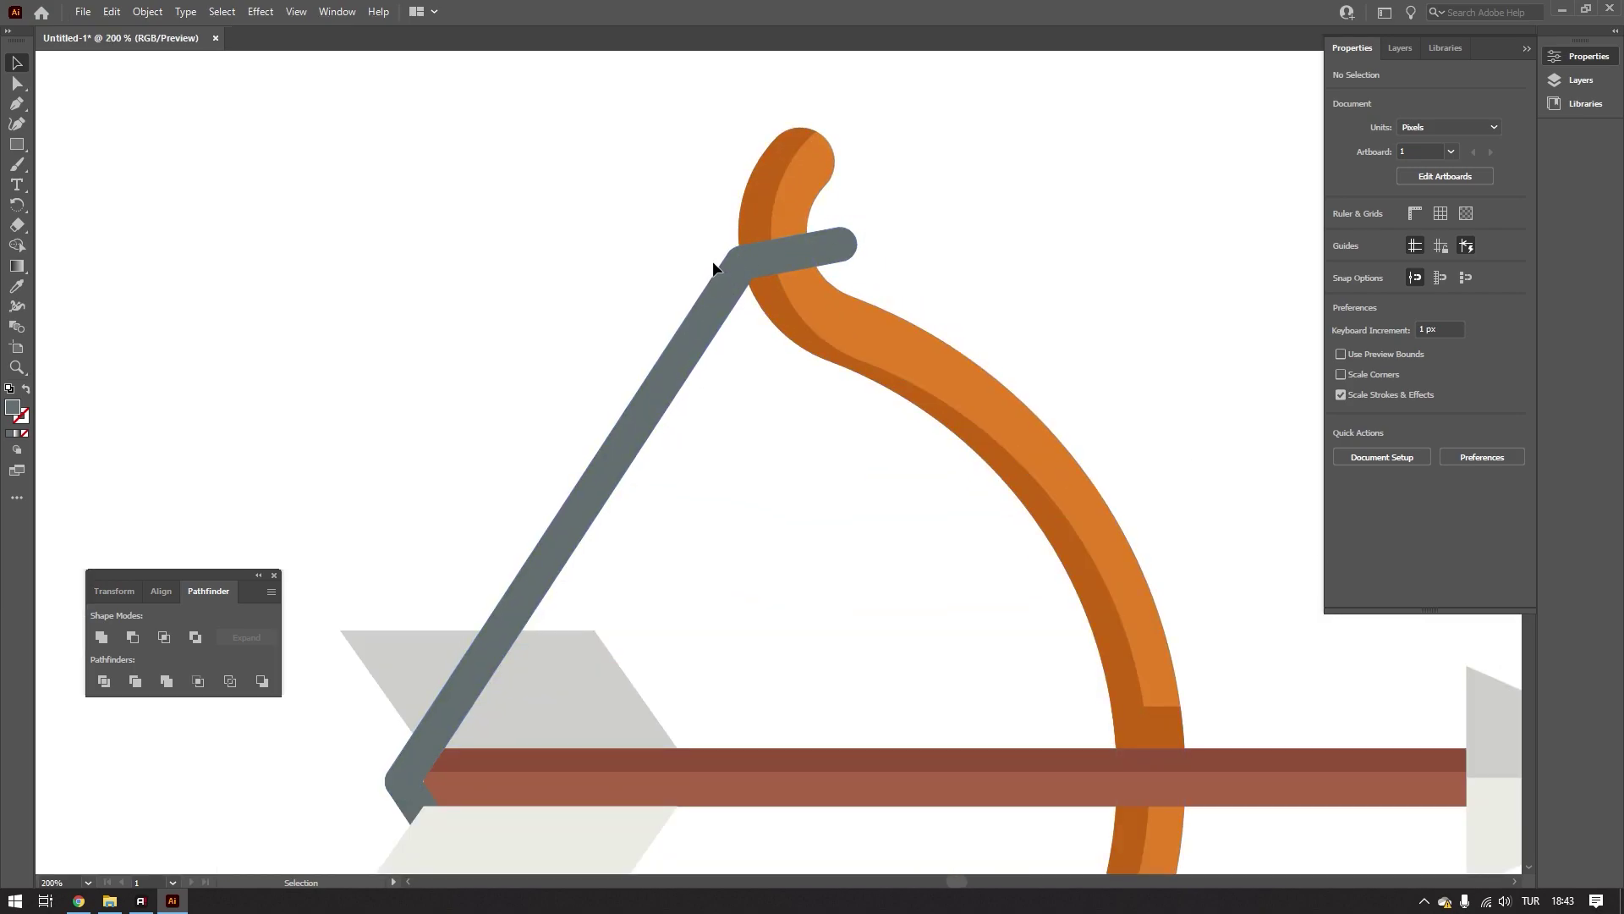
- Pen a short band path across the upper bow tip
scroll(713, 260, "down", 1)
scroll(712, 261, "up", 1)
key("p")
left_click(730, 239)
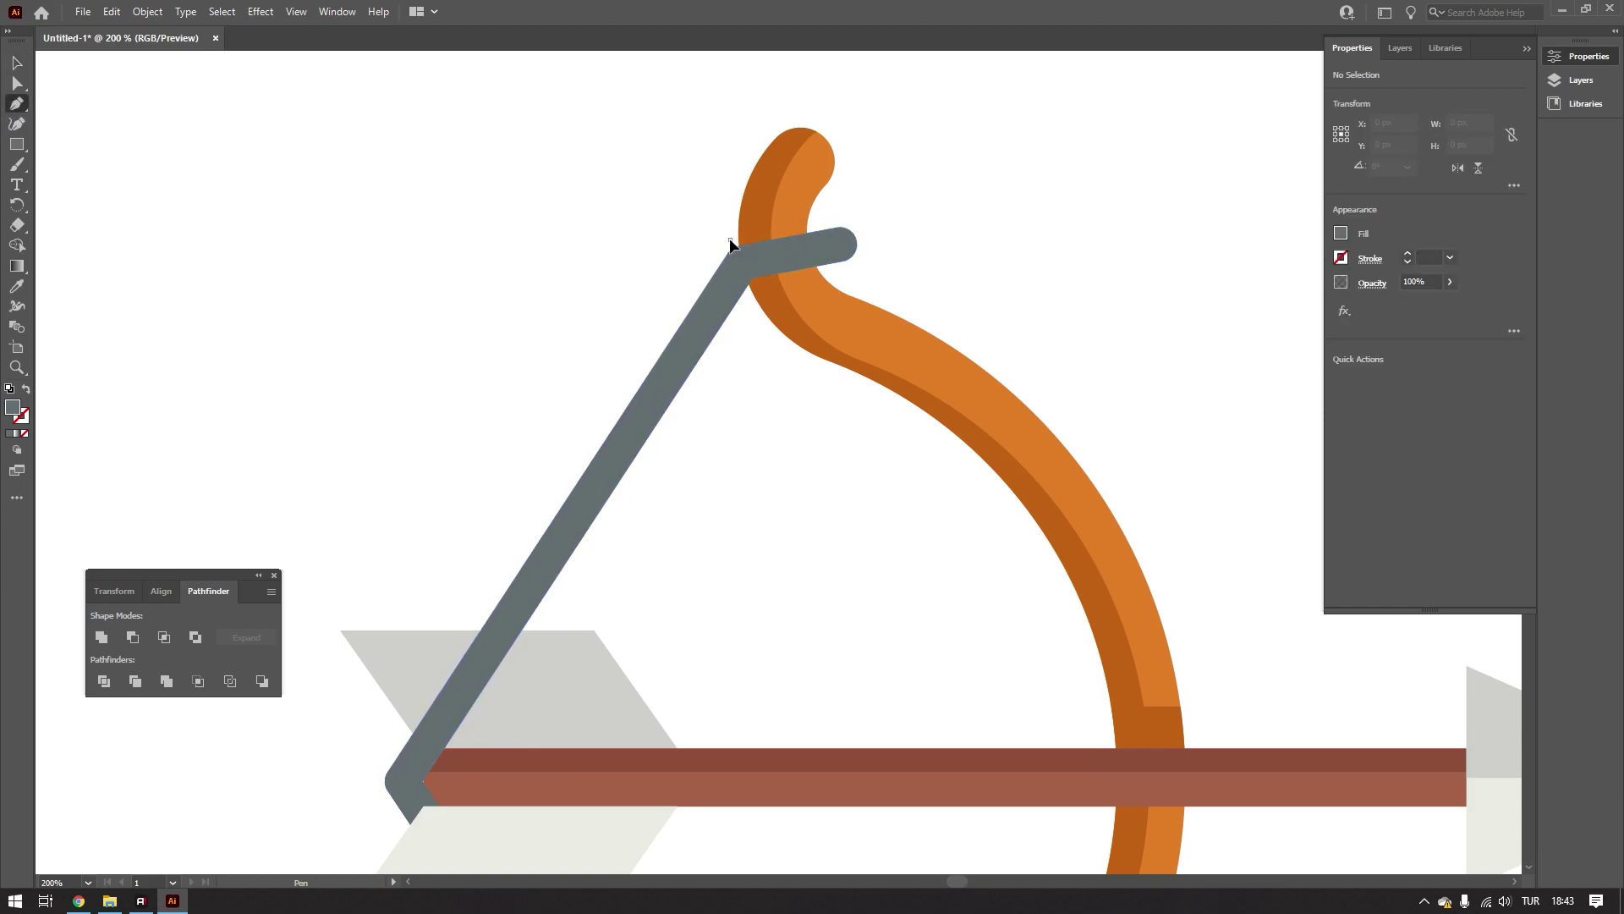
left_click(823, 246)
key("v")
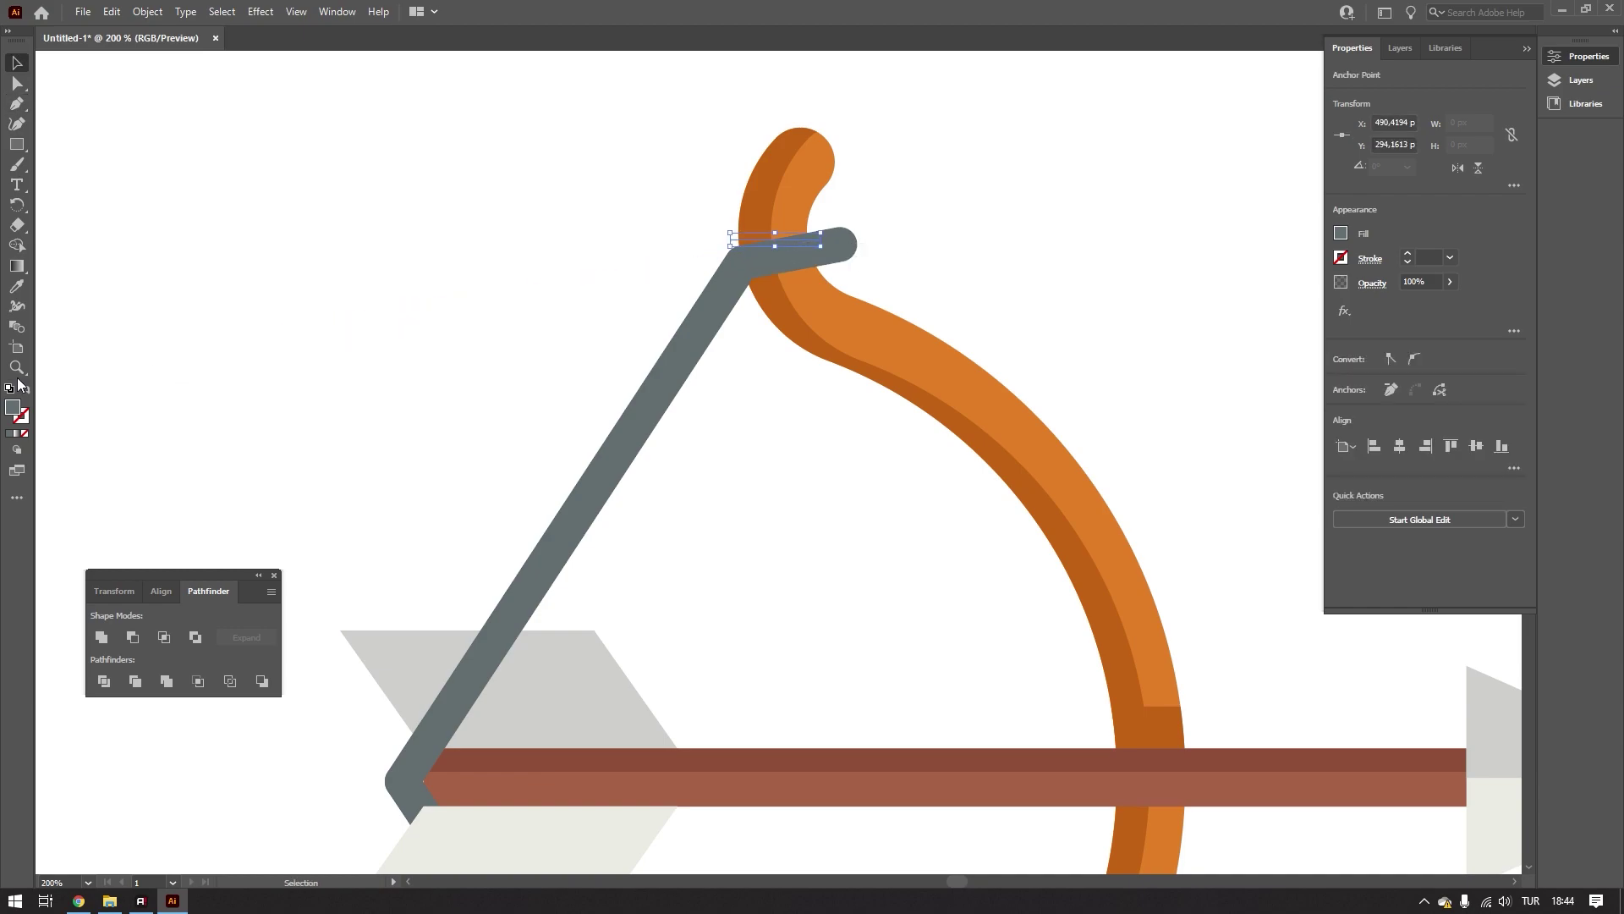
- Sample the string's grey onto the band as a stroke and start thickening it
left_click(22, 292)
left_click(17, 62)
left_click(24, 391)
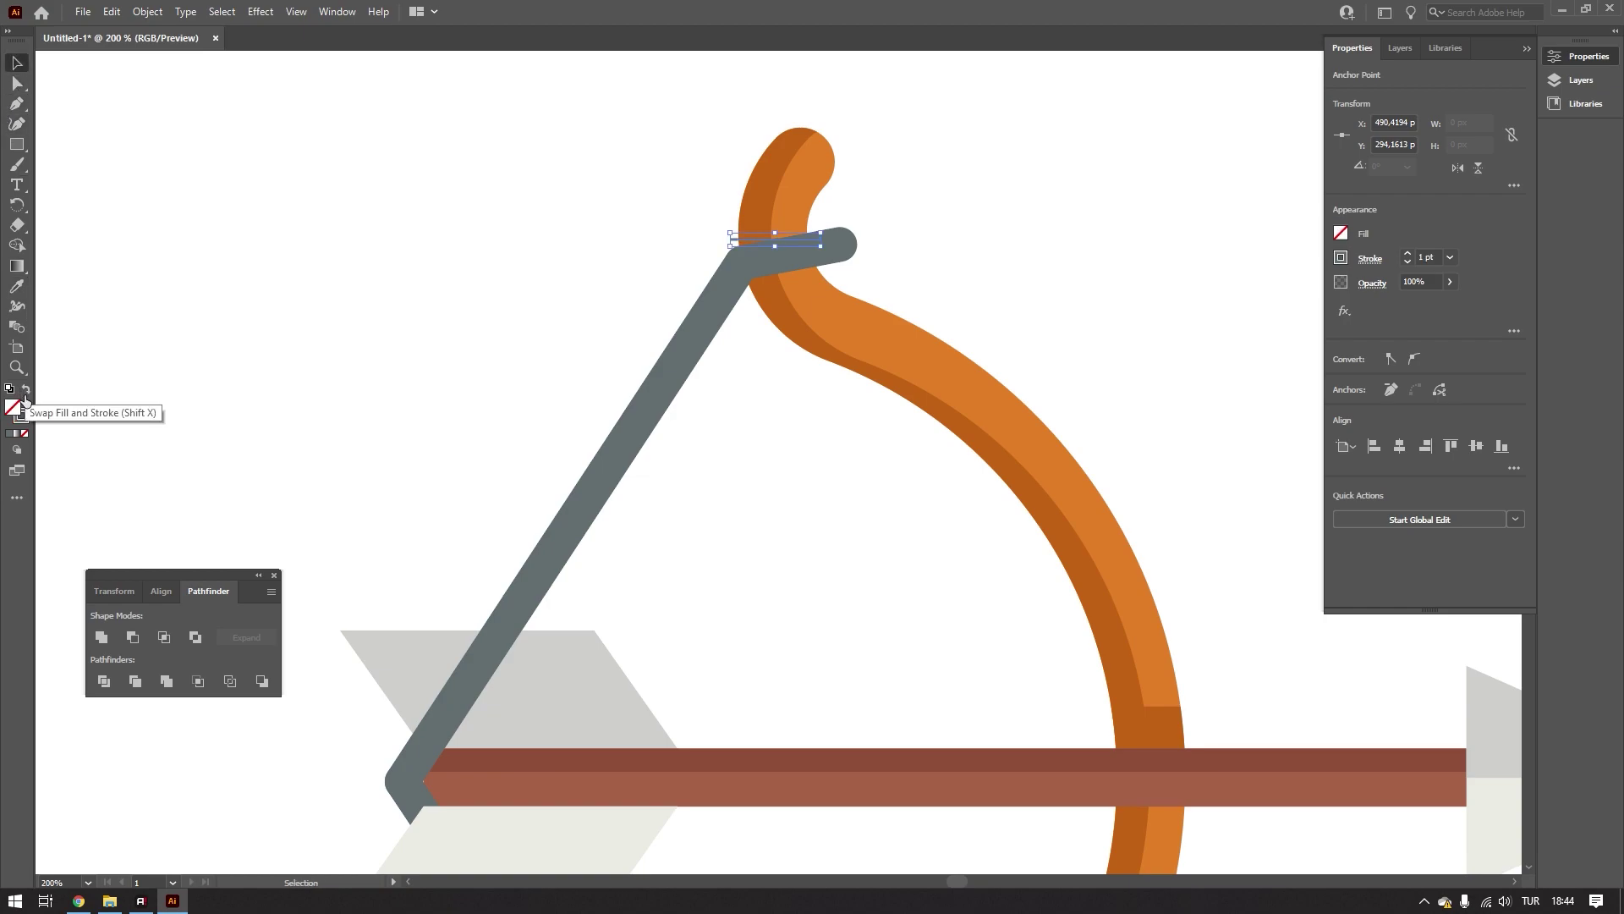
left_click(1408, 253)
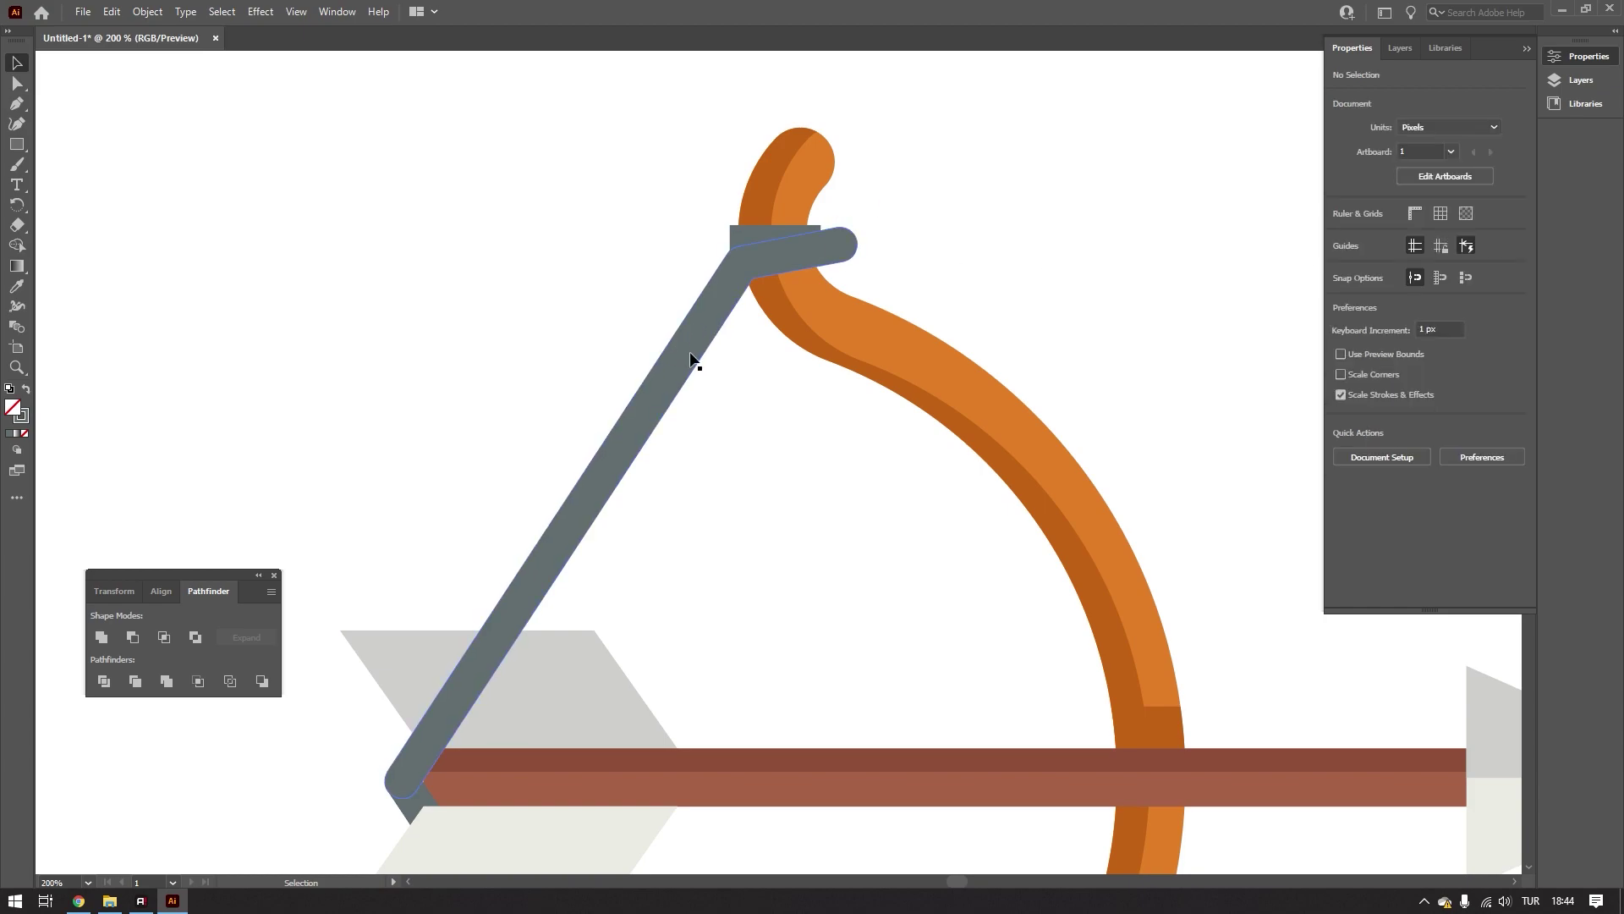
- Move the old grey string out left and give the band a 21 pt round-capped stroke
left_click_drag(690, 330, 339, 332)
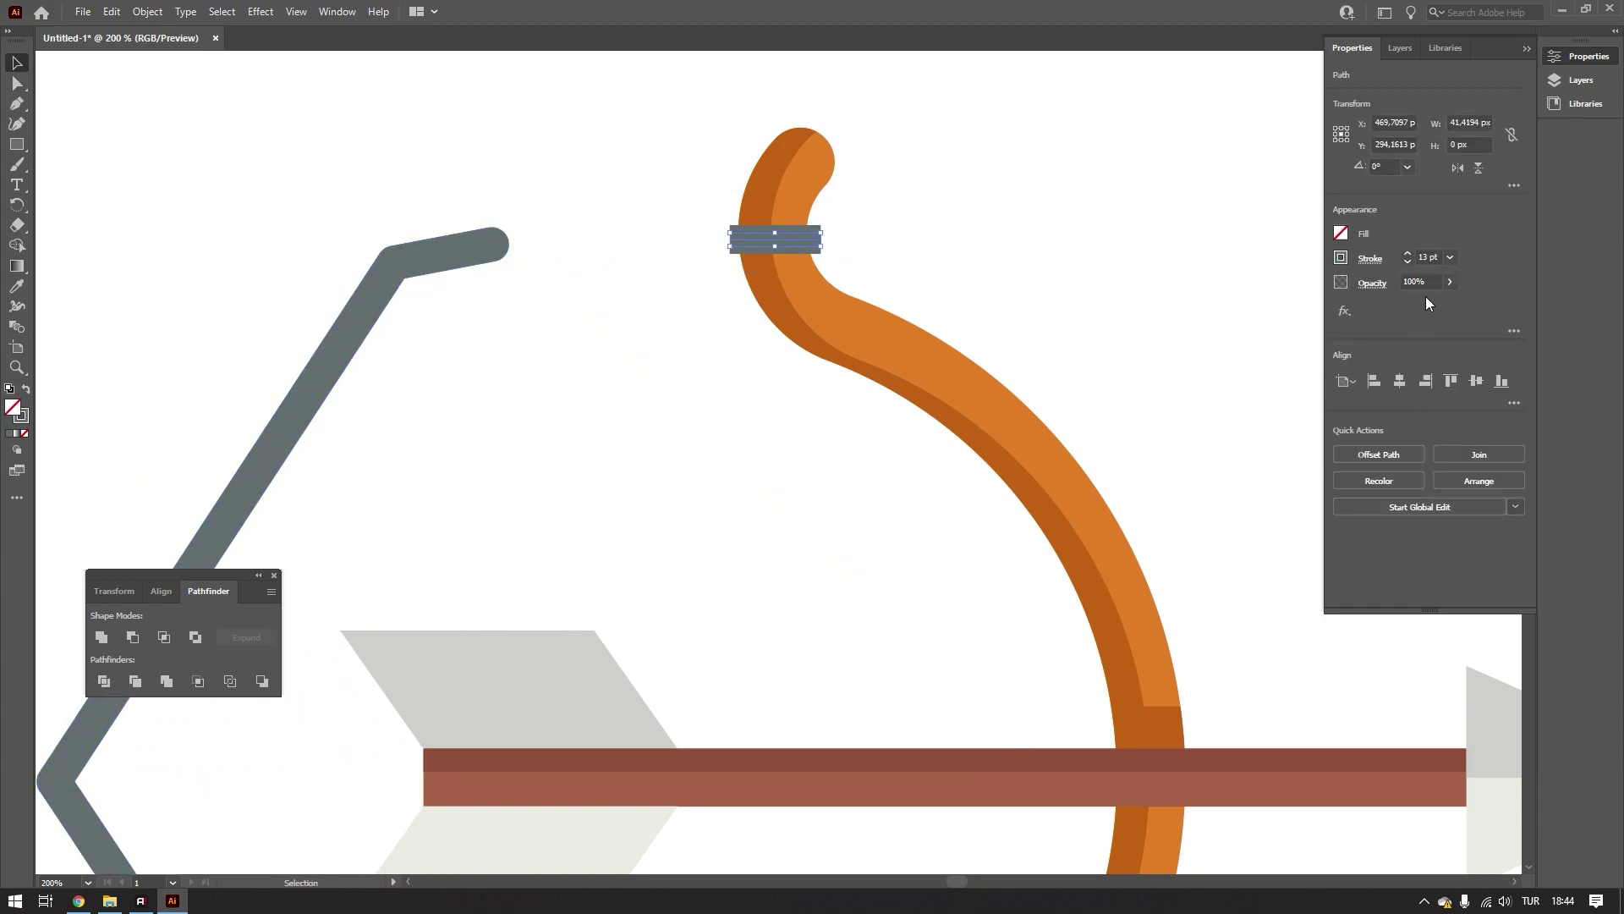
left_click(1408, 252)
left_click(1408, 252)
left_click(1370, 260)
left_click(1280, 302)
left_click(882, 225)
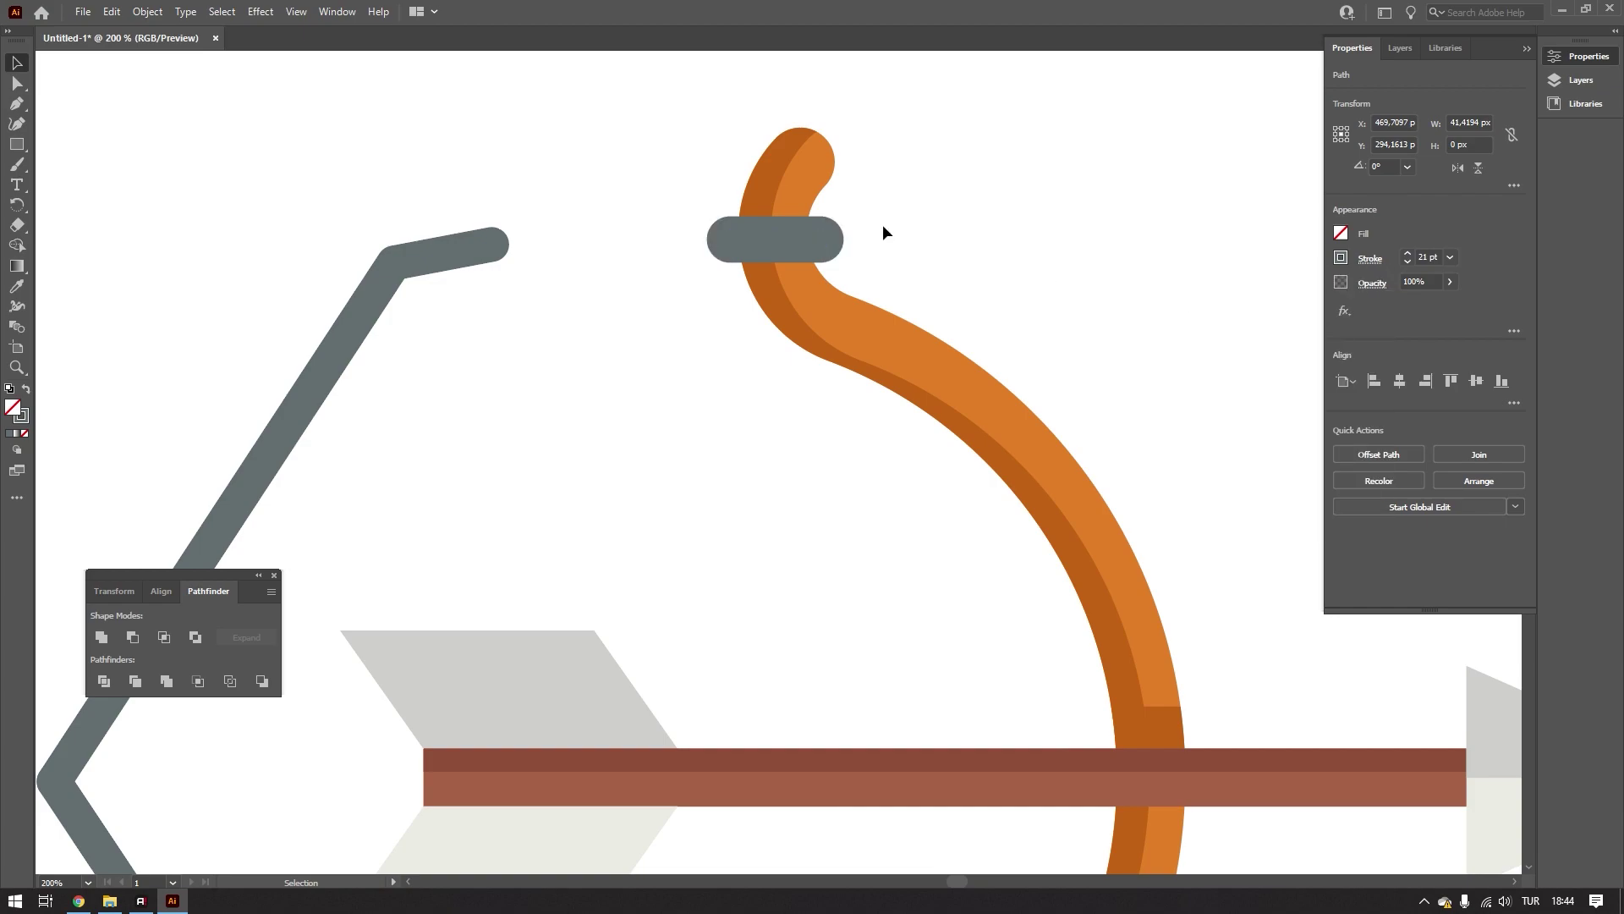
scroll(882, 216, "down", 5)
scroll(881, 217, "up", 4)
- Copy the grey band down onto the bottom bow tip
left_click(854, 228)
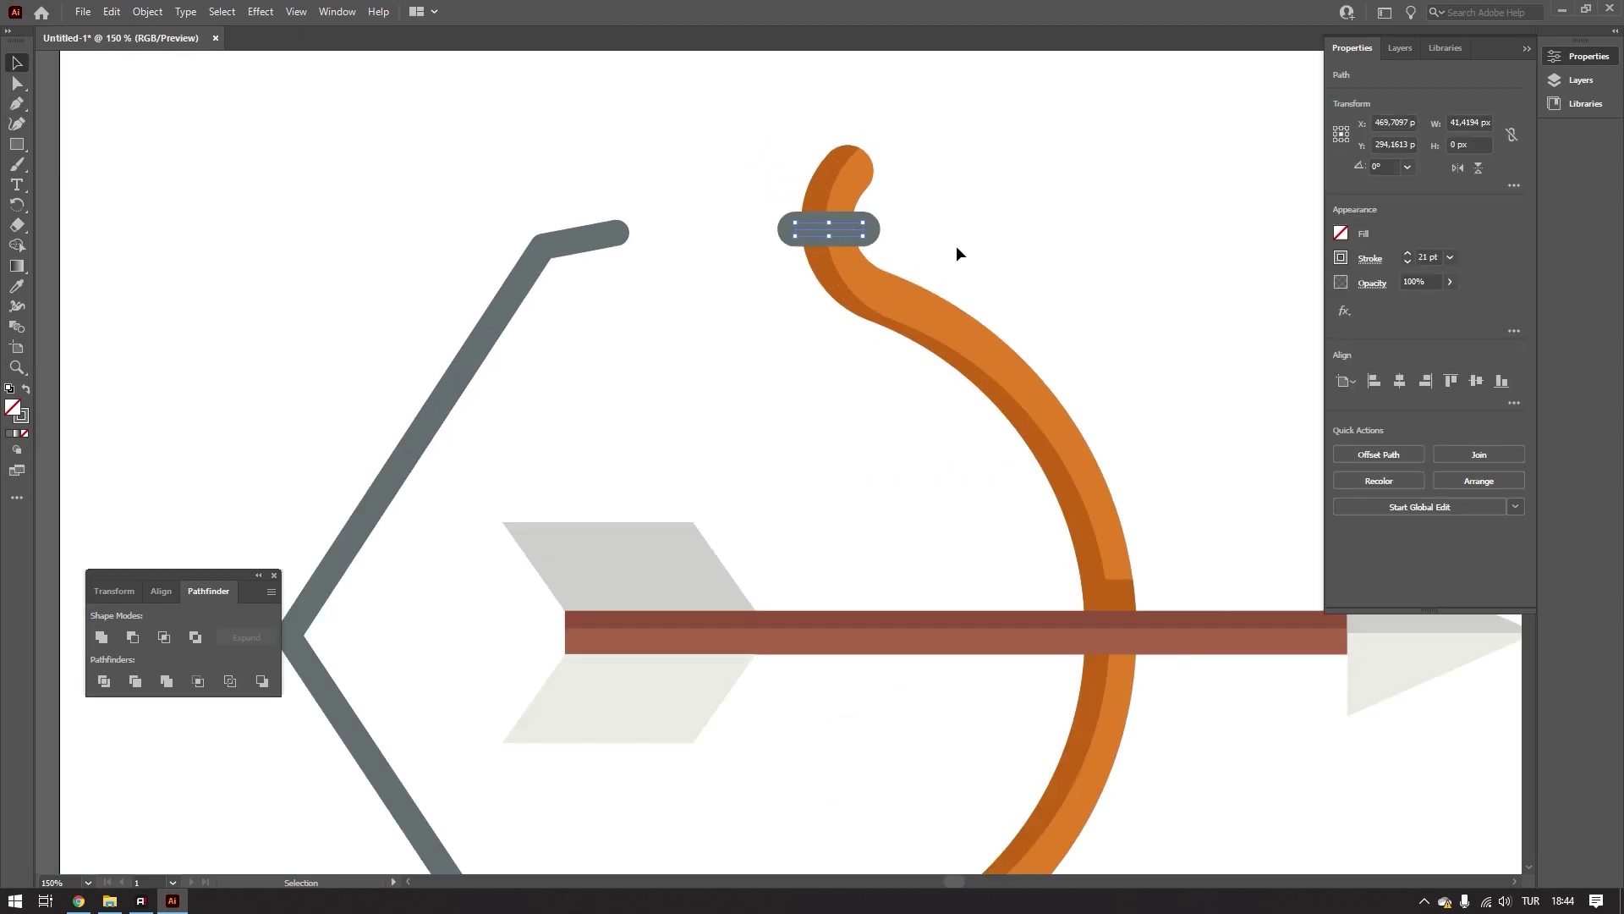
scroll(947, 203, "down", 2)
scroll(947, 194, "up", 1)
left_click(947, 191)
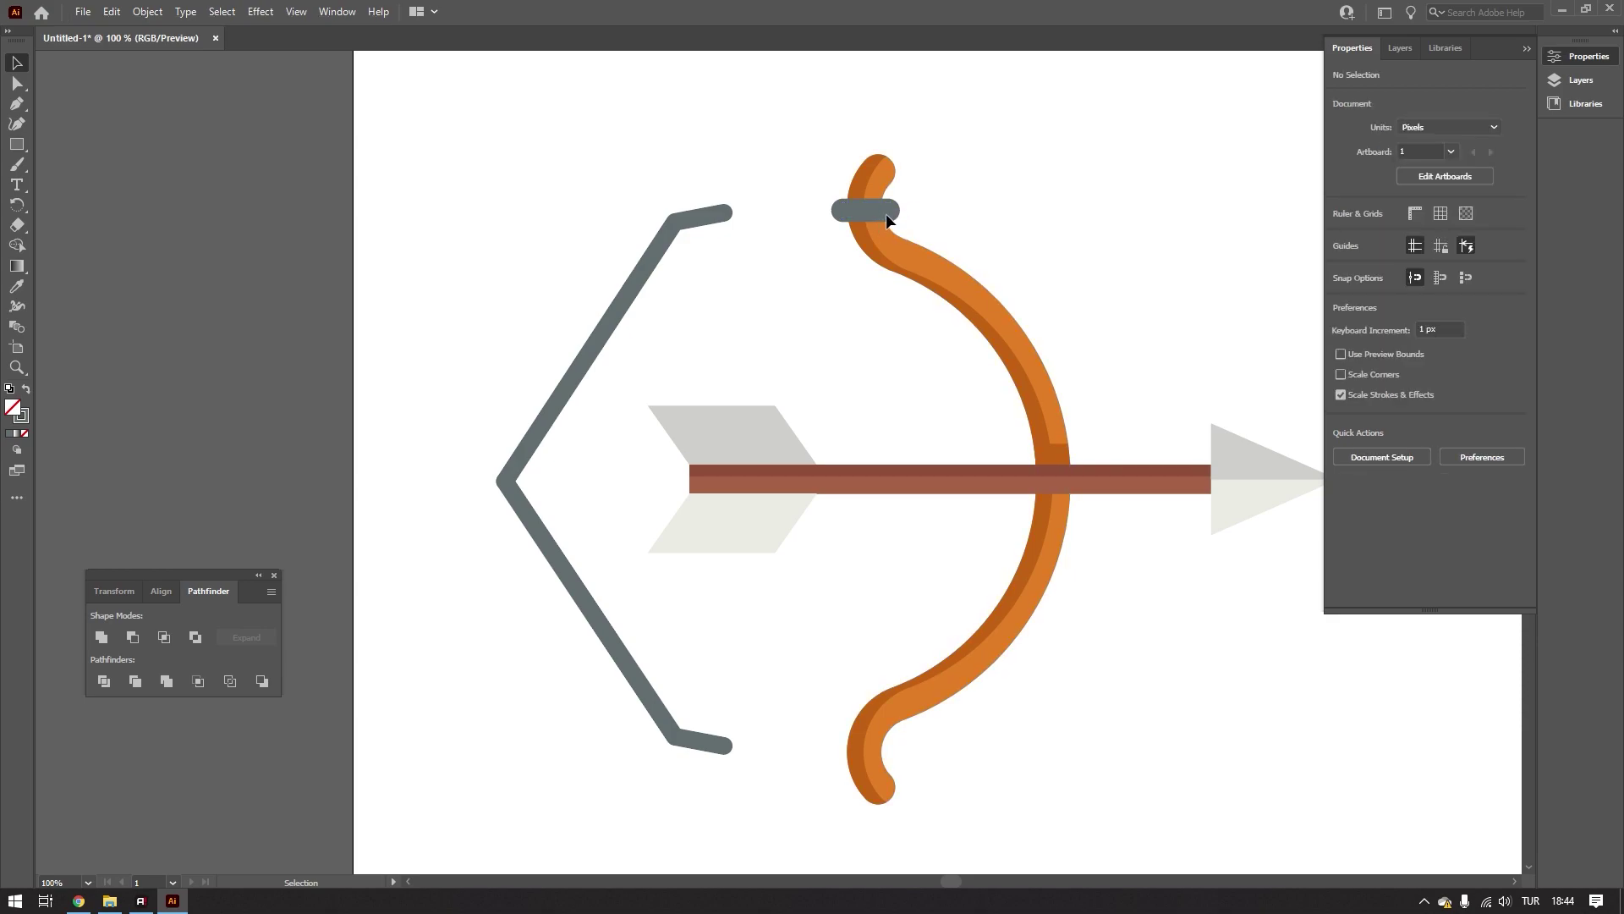
left_click_drag(882, 222, 890, 760)
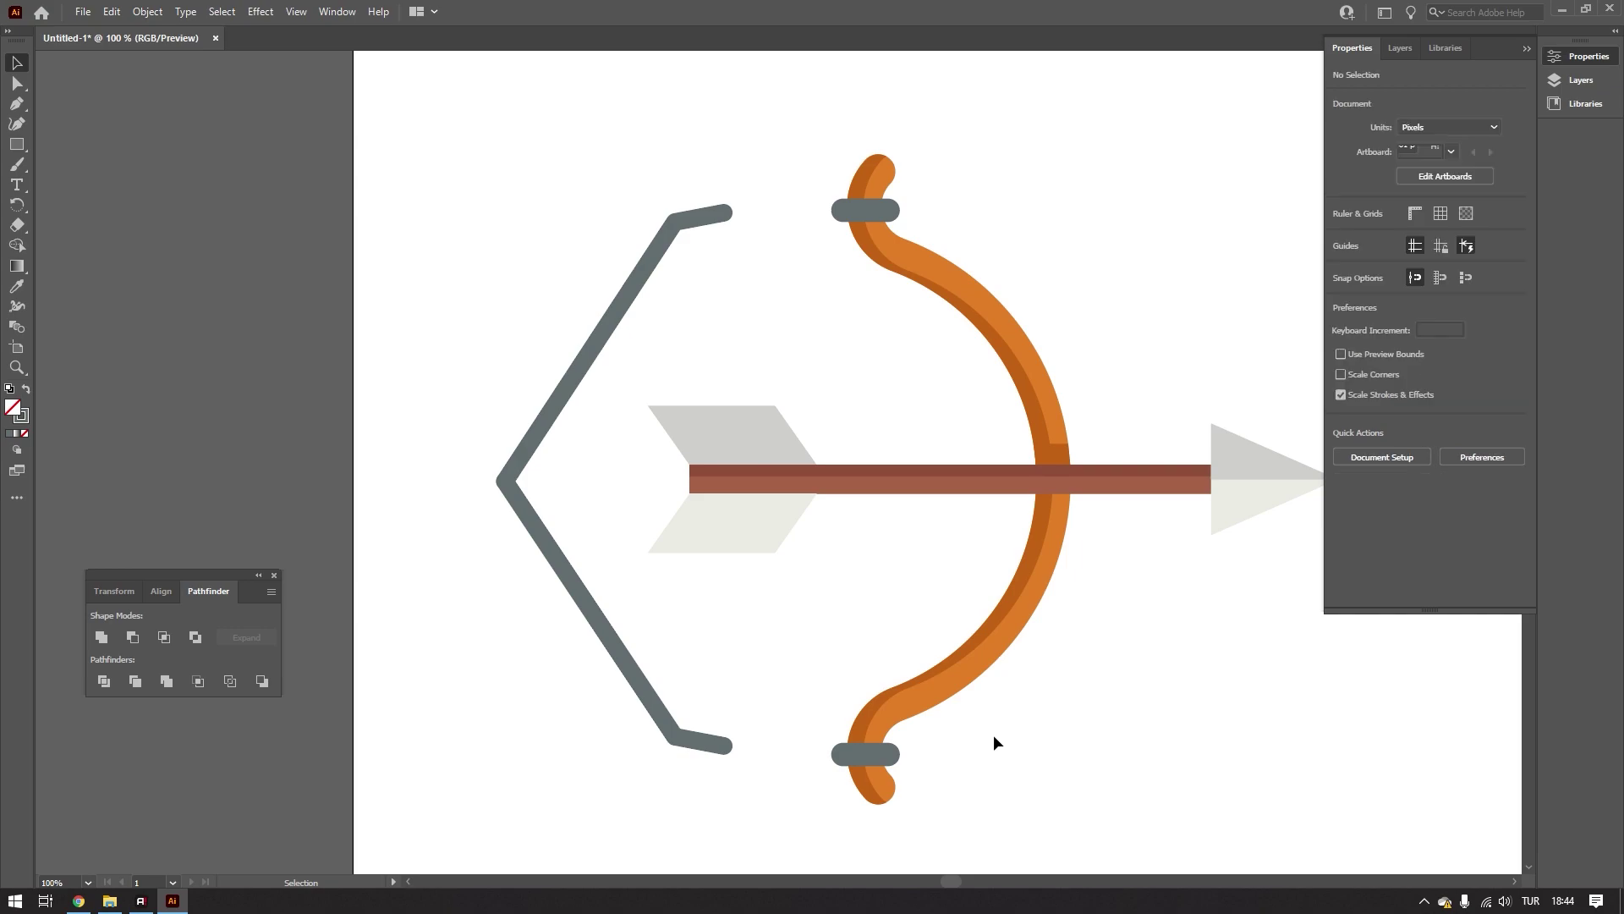
- Group the two bands and make the bow the alignment key object
left_click(871, 210, "shift")
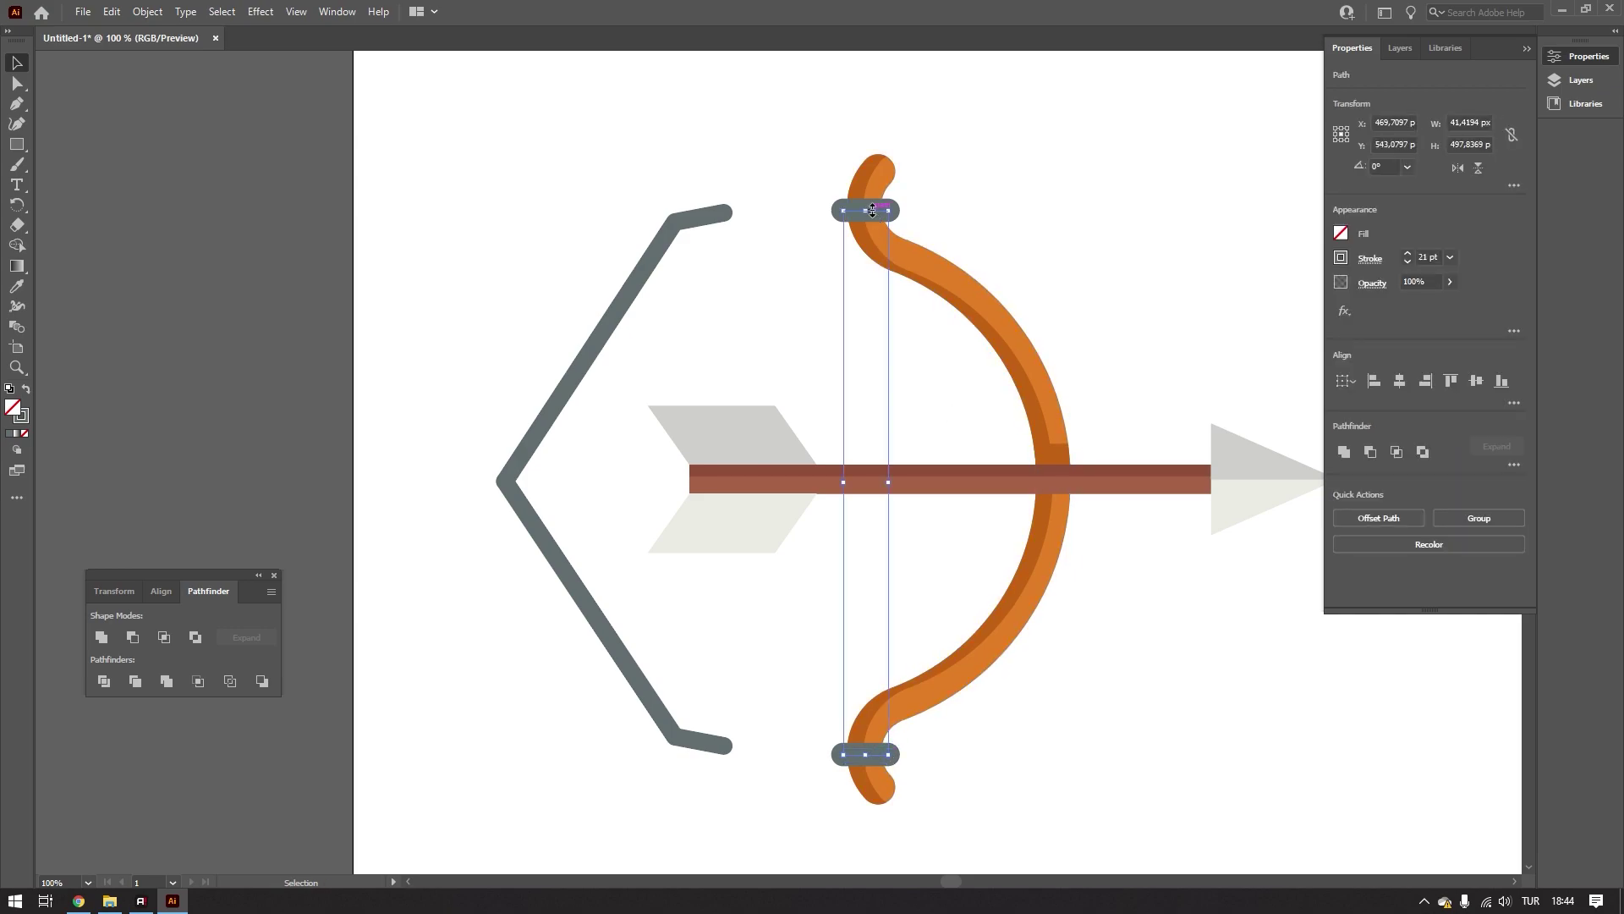
key("ctrl+g")
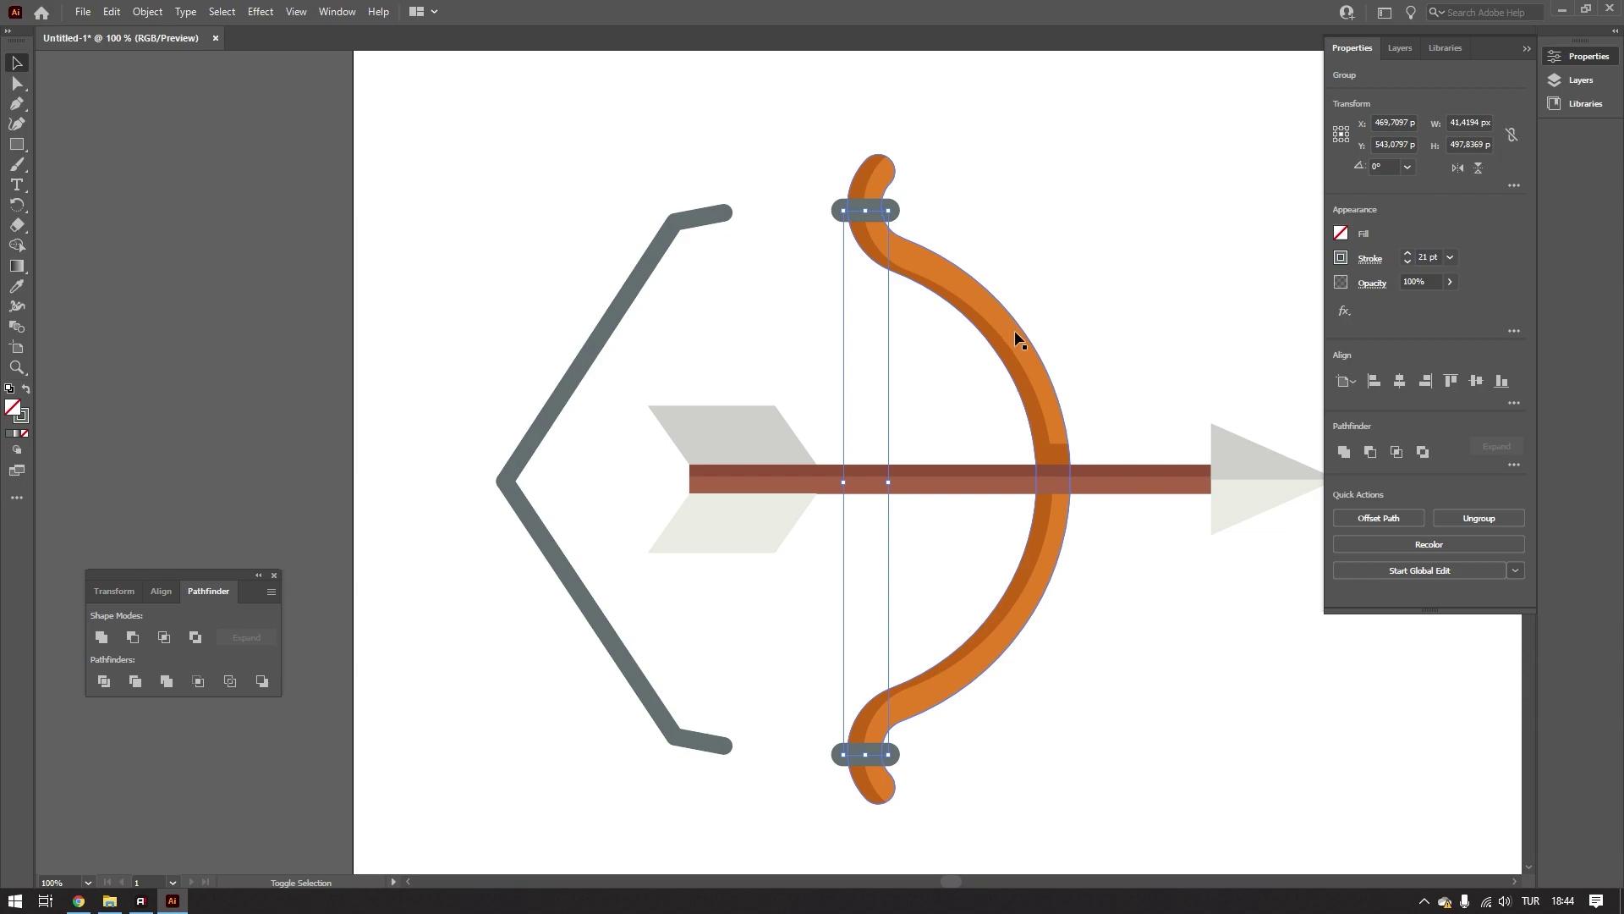
left_click(1014, 333, "shift")
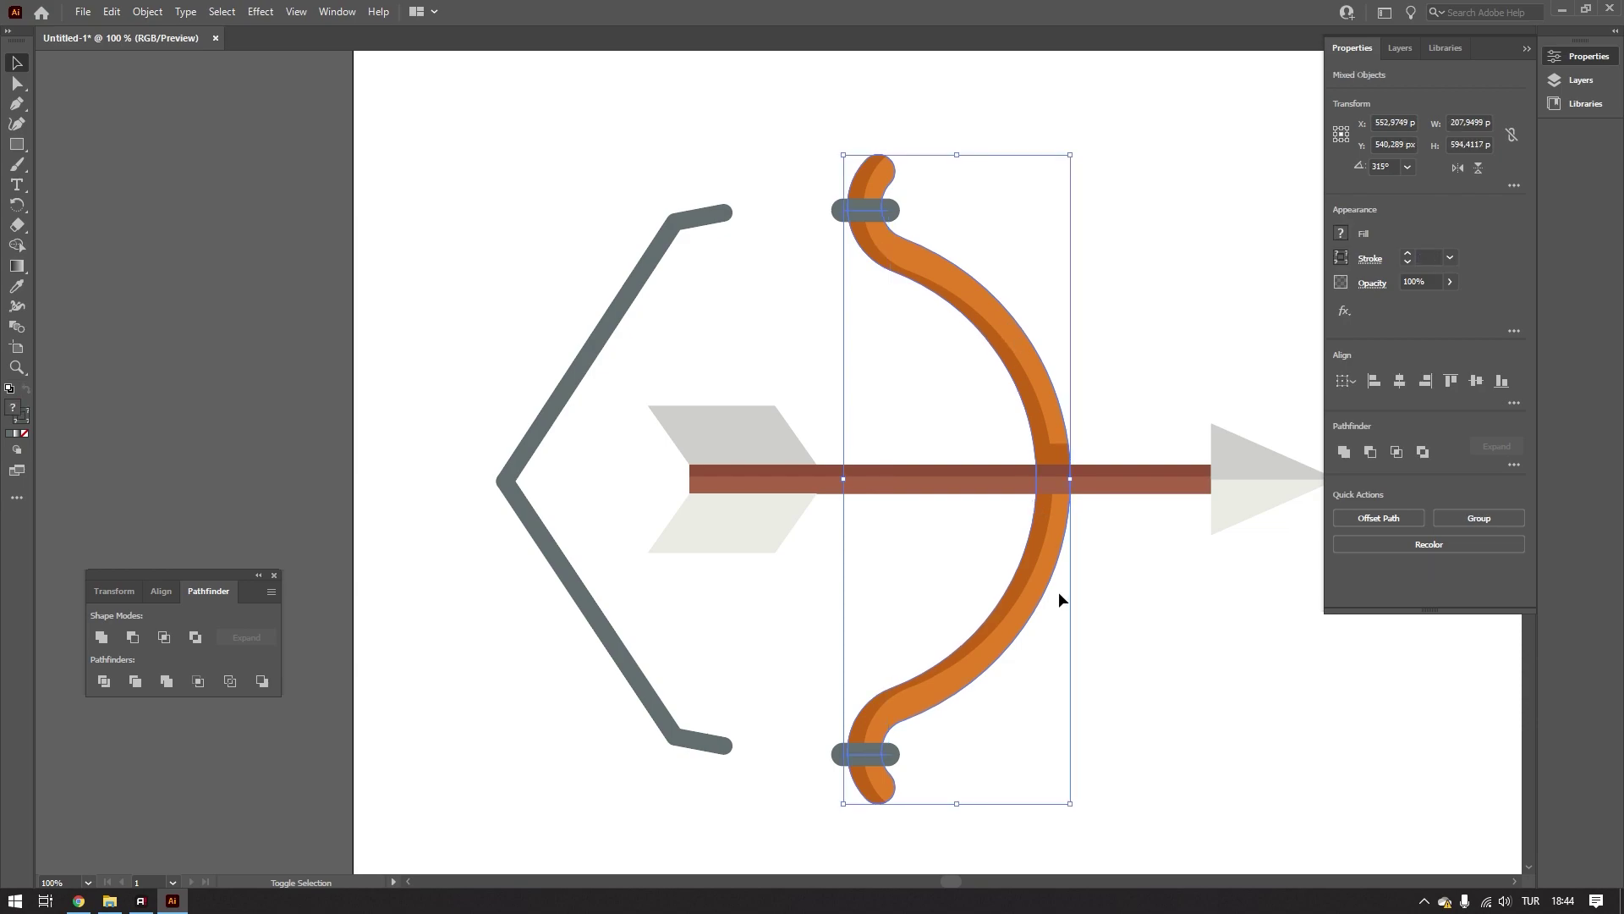
left_click(1039, 361)
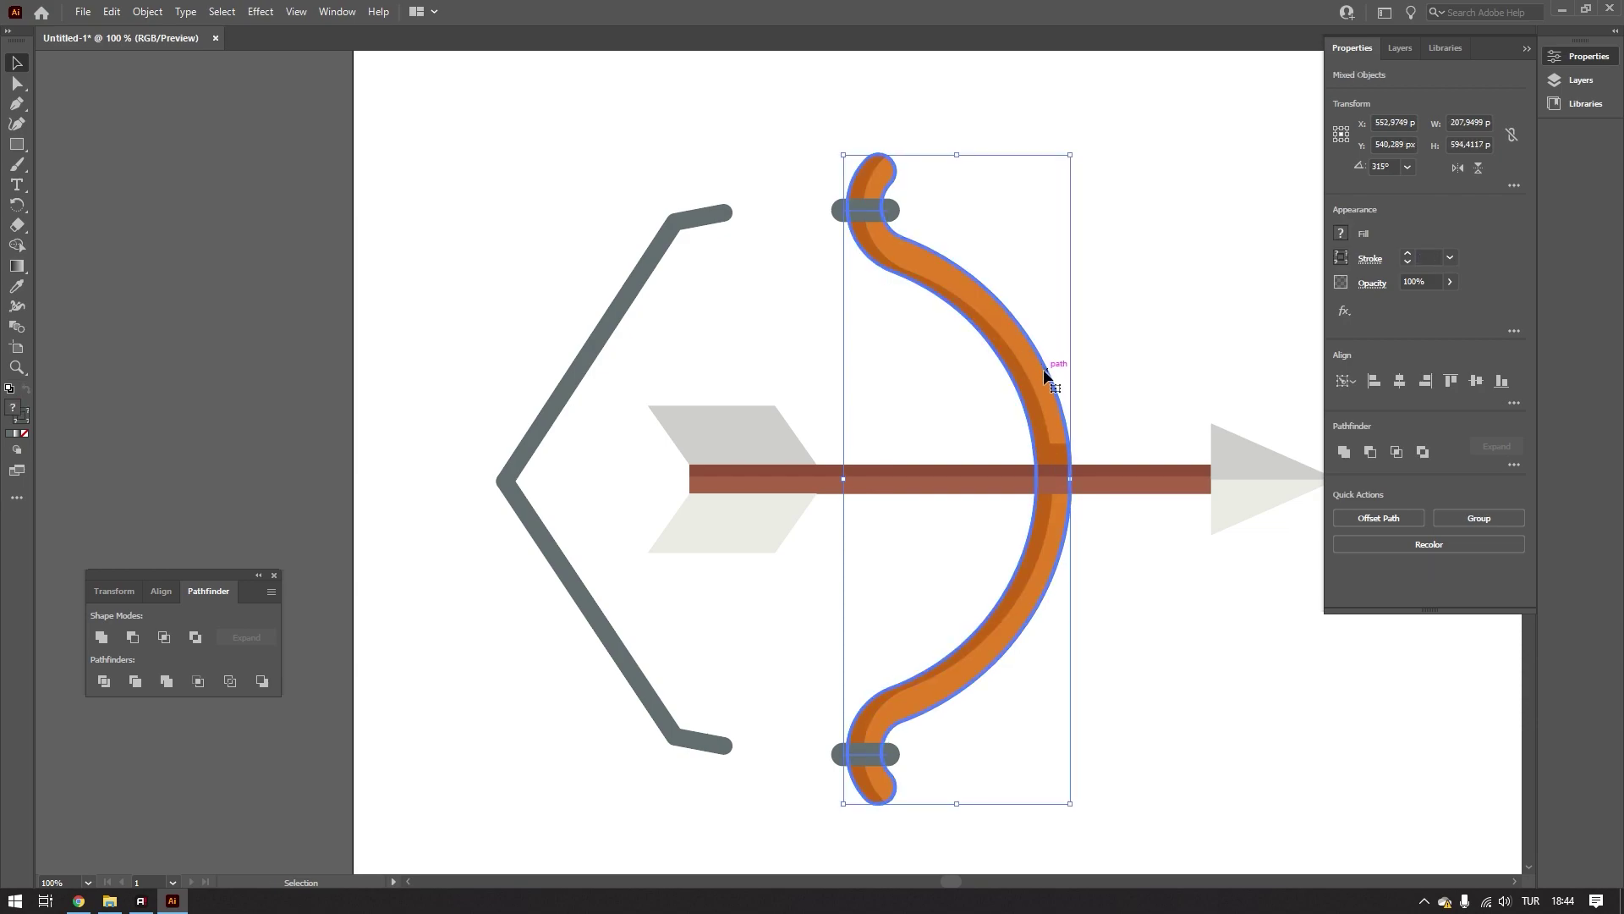
- Centre the grouped bands on the bow
left_click(1475, 381)
left_click(1207, 704)
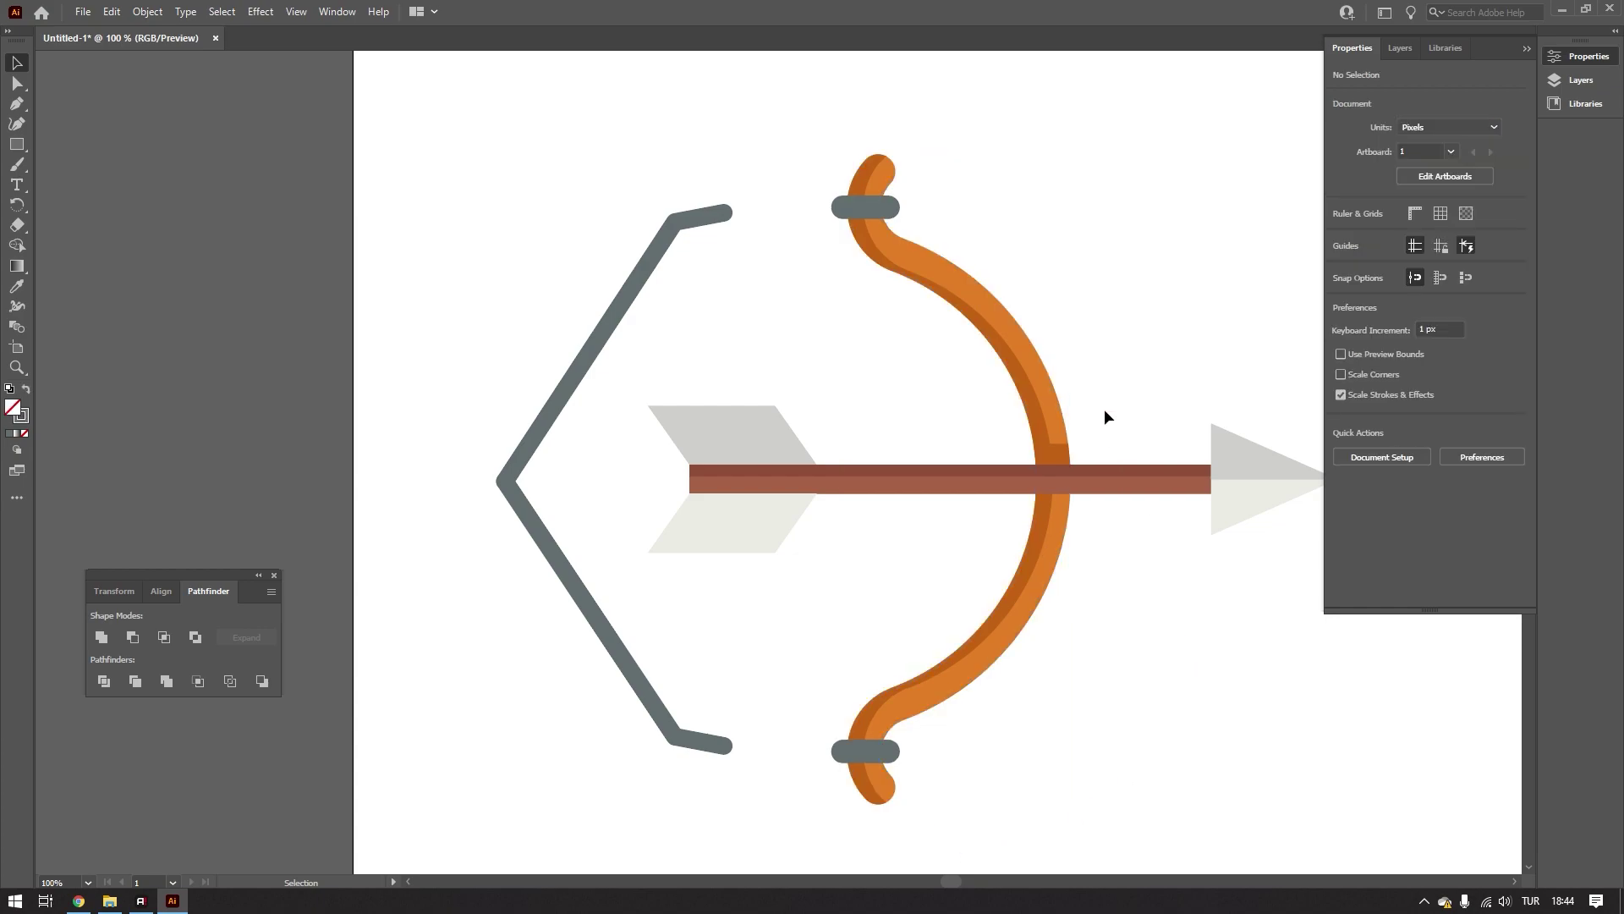
scroll(1104, 409, "down", 2)
scroll(1104, 408, "up", 2)
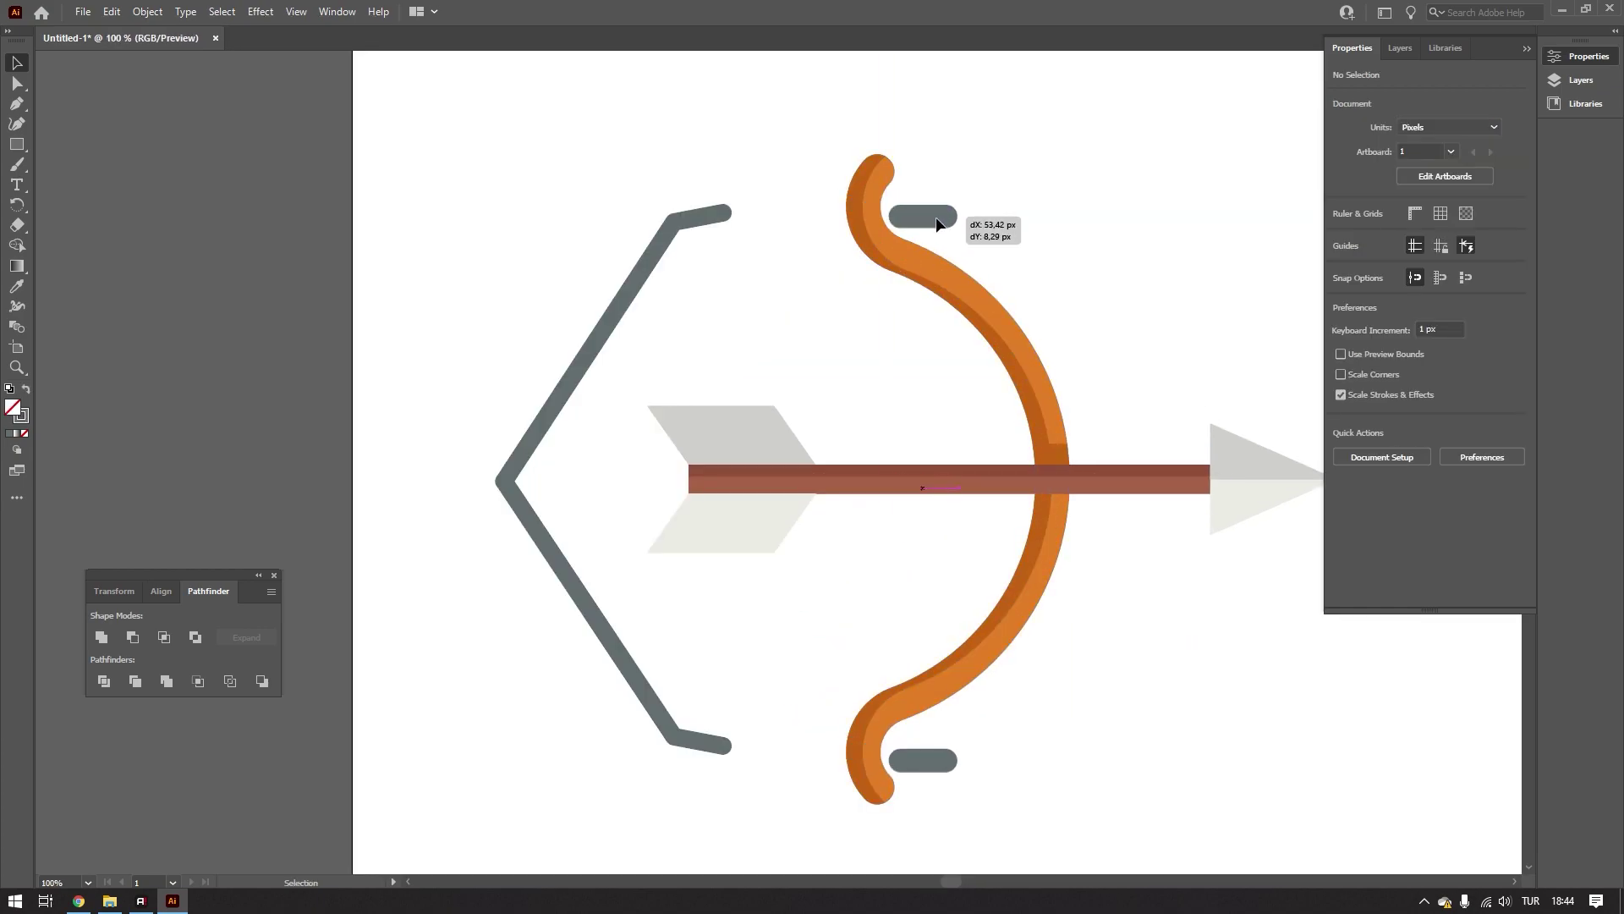
- Test moving the bow's dark shading and the bow, undoing both moves
left_click(895, 163)
left_click_drag(910, 179, 1083, 184)
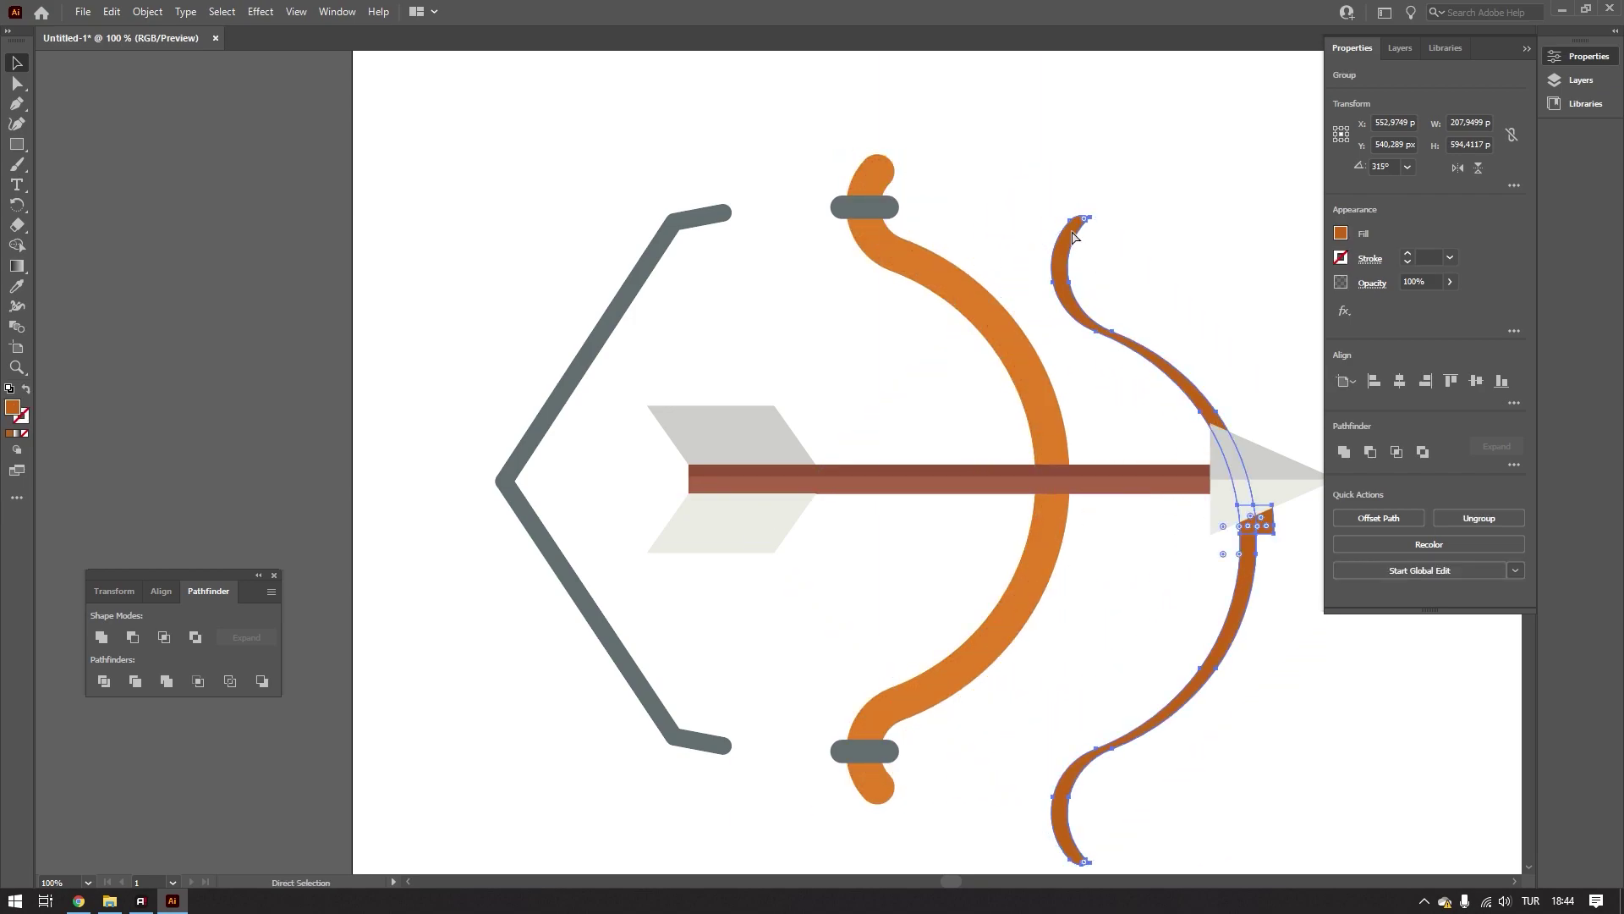
key("ctrl+z")
left_click_drag(808, 164, 890, 222)
left_click_drag(867, 224, 986, 226)
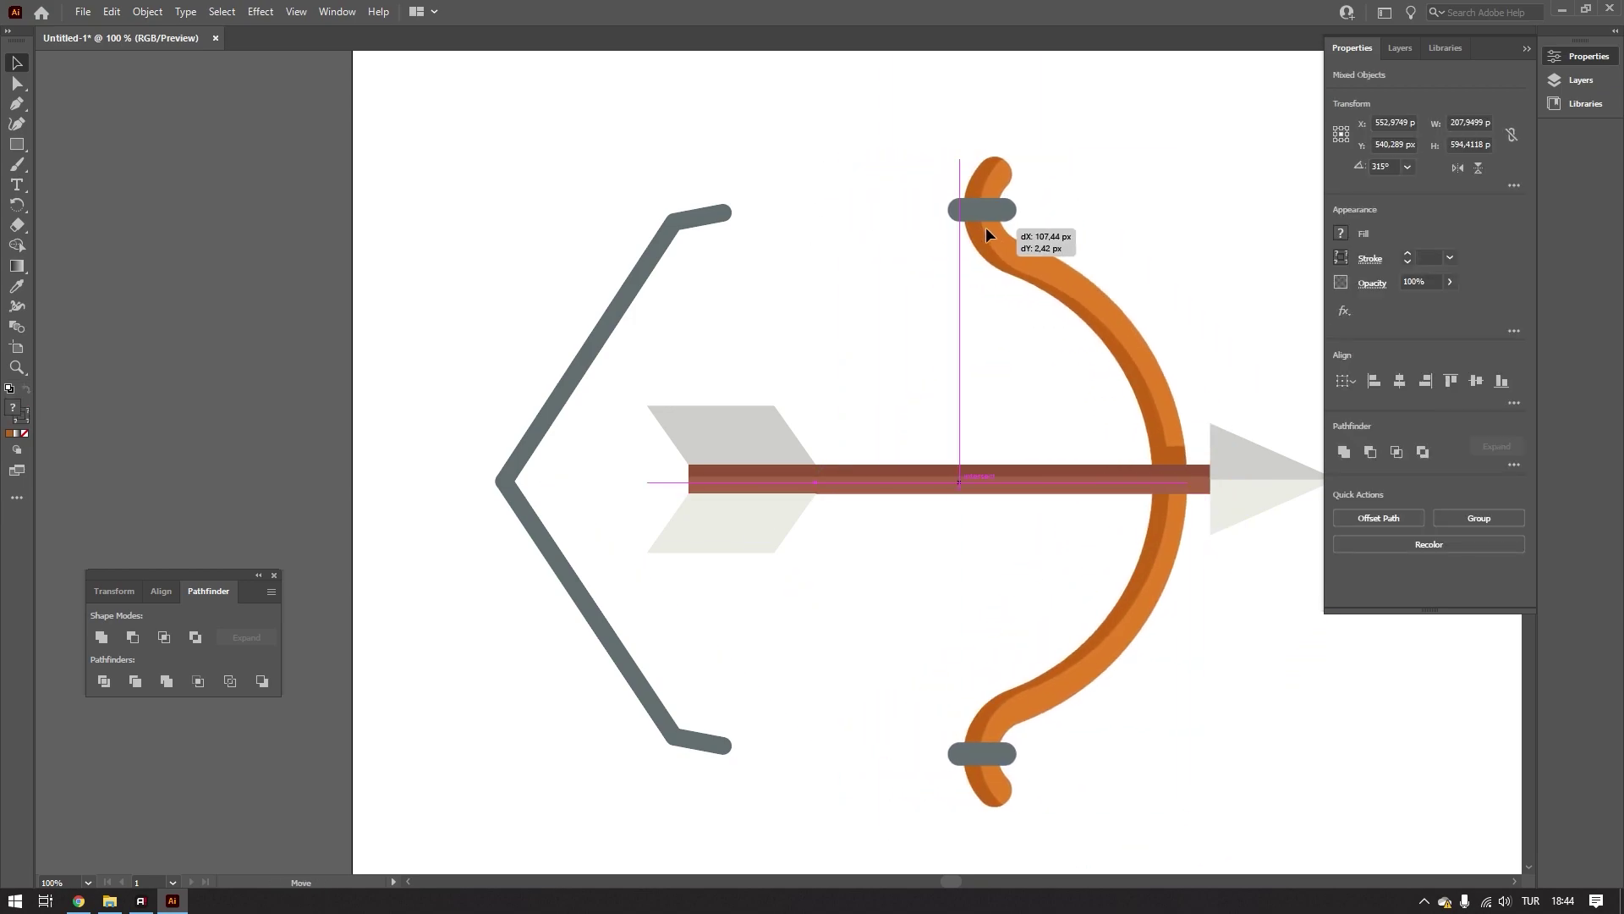
key("ctrl+z")
scroll(1057, 442, "up", 1)
- Ungroup the bow and delete the stray small orange square
mouse_move(1068, 459)
left_mouse_down()
mouse_move(1089, 448)
mouse_move(1049, 457)
left_mouse_up()
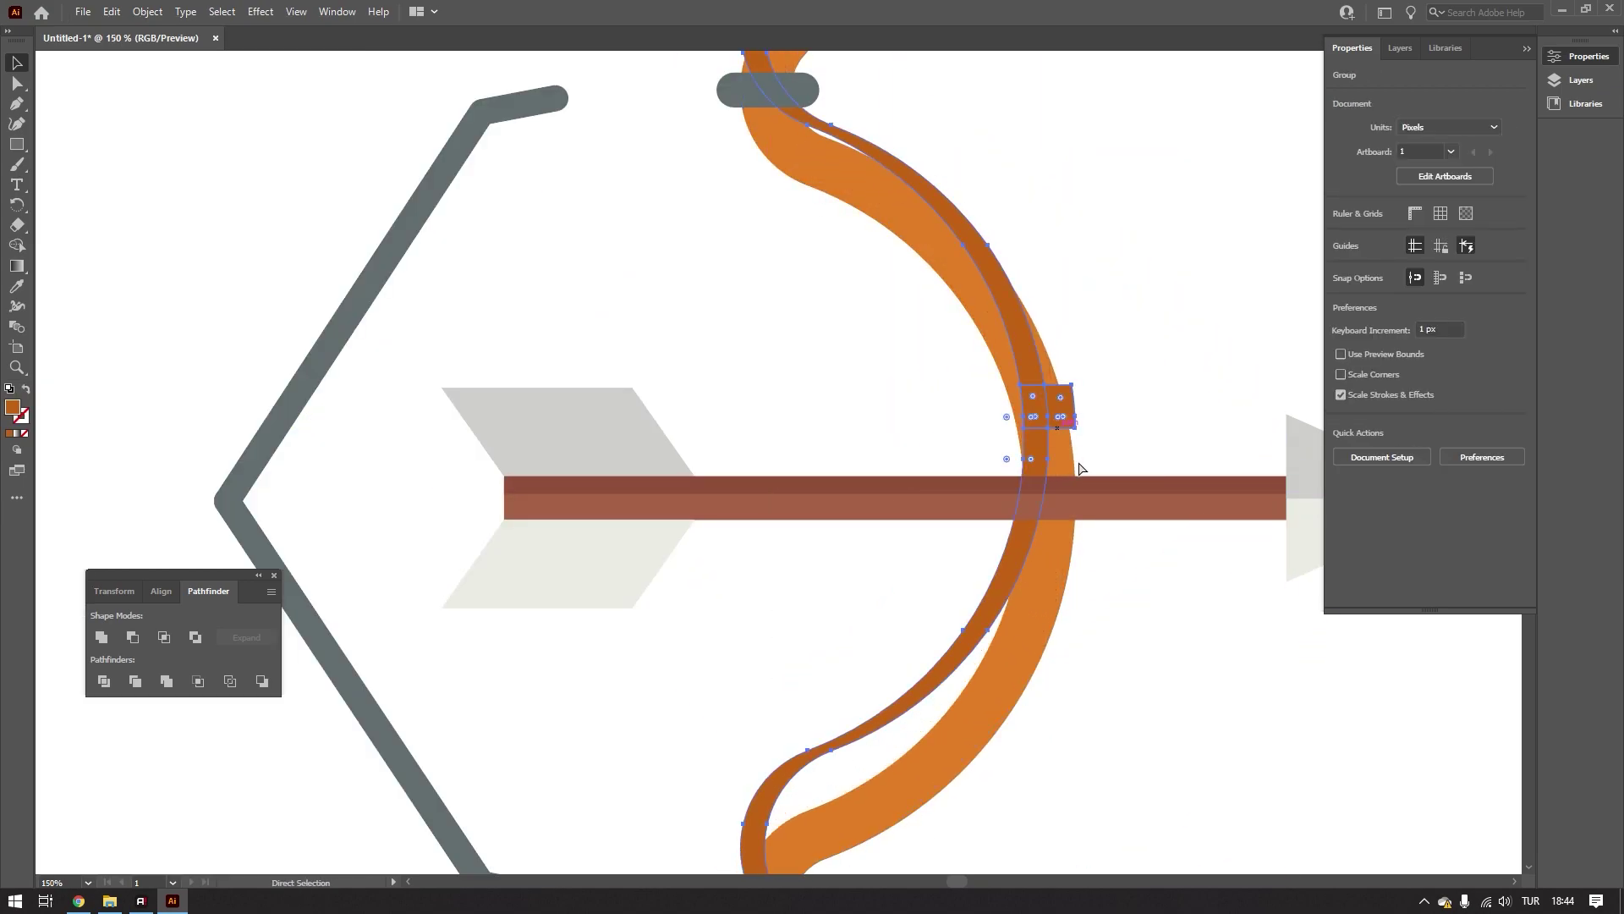
left_click(1079, 435)
left_click(1049, 454)
right_click(1049, 455)
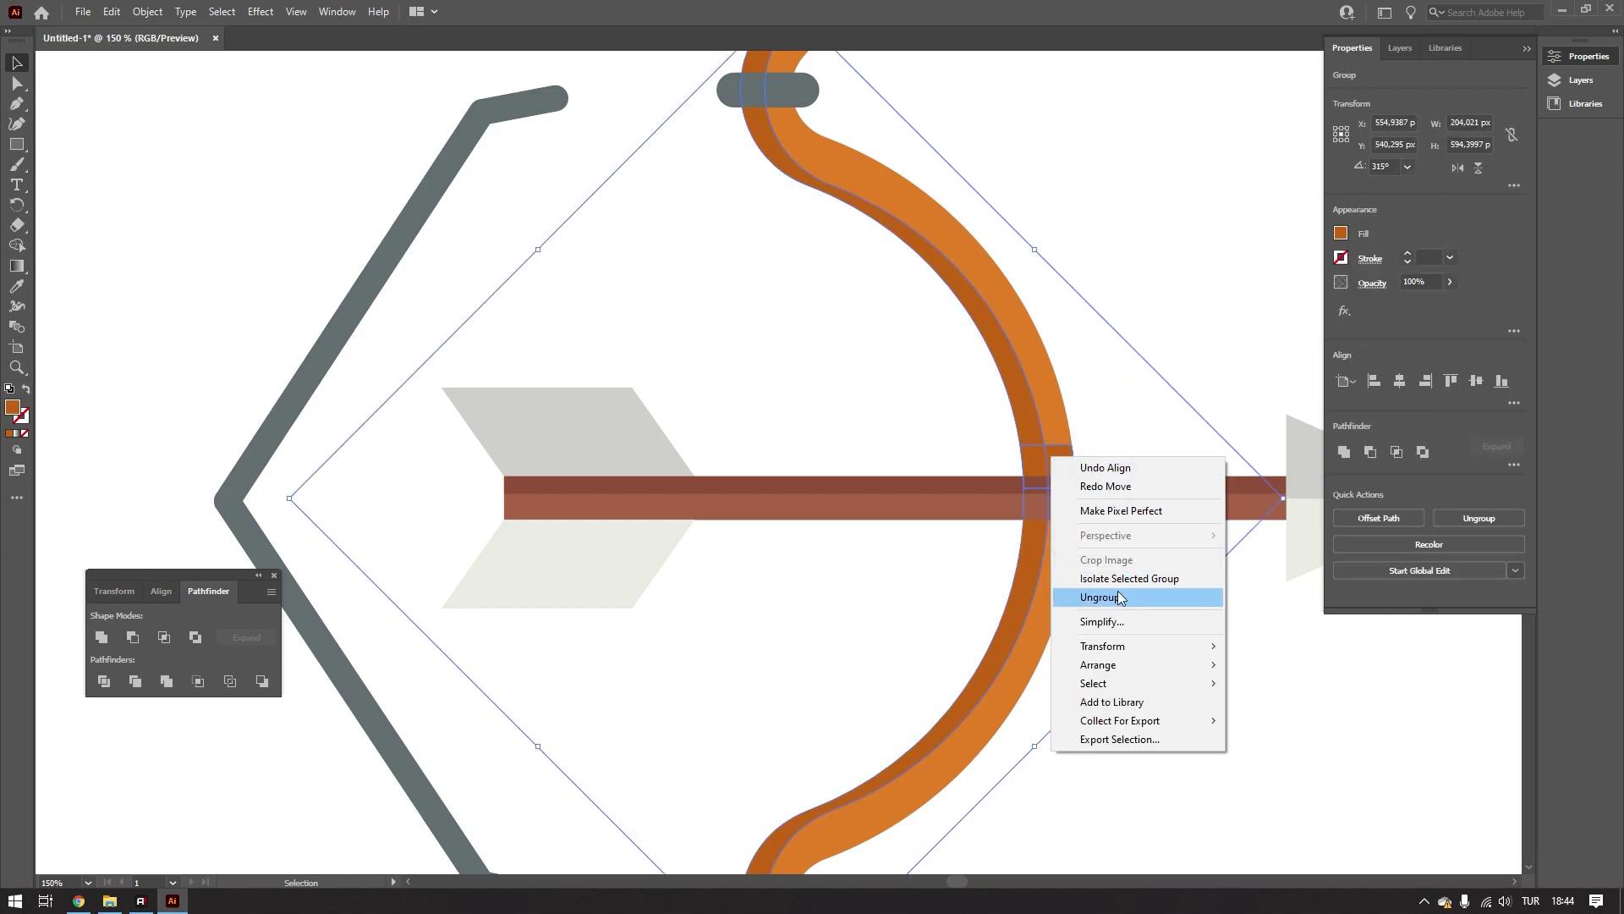
left_click(1122, 593)
left_click(1145, 420)
left_click_drag(1054, 461, 1129, 400)
key("Delete")
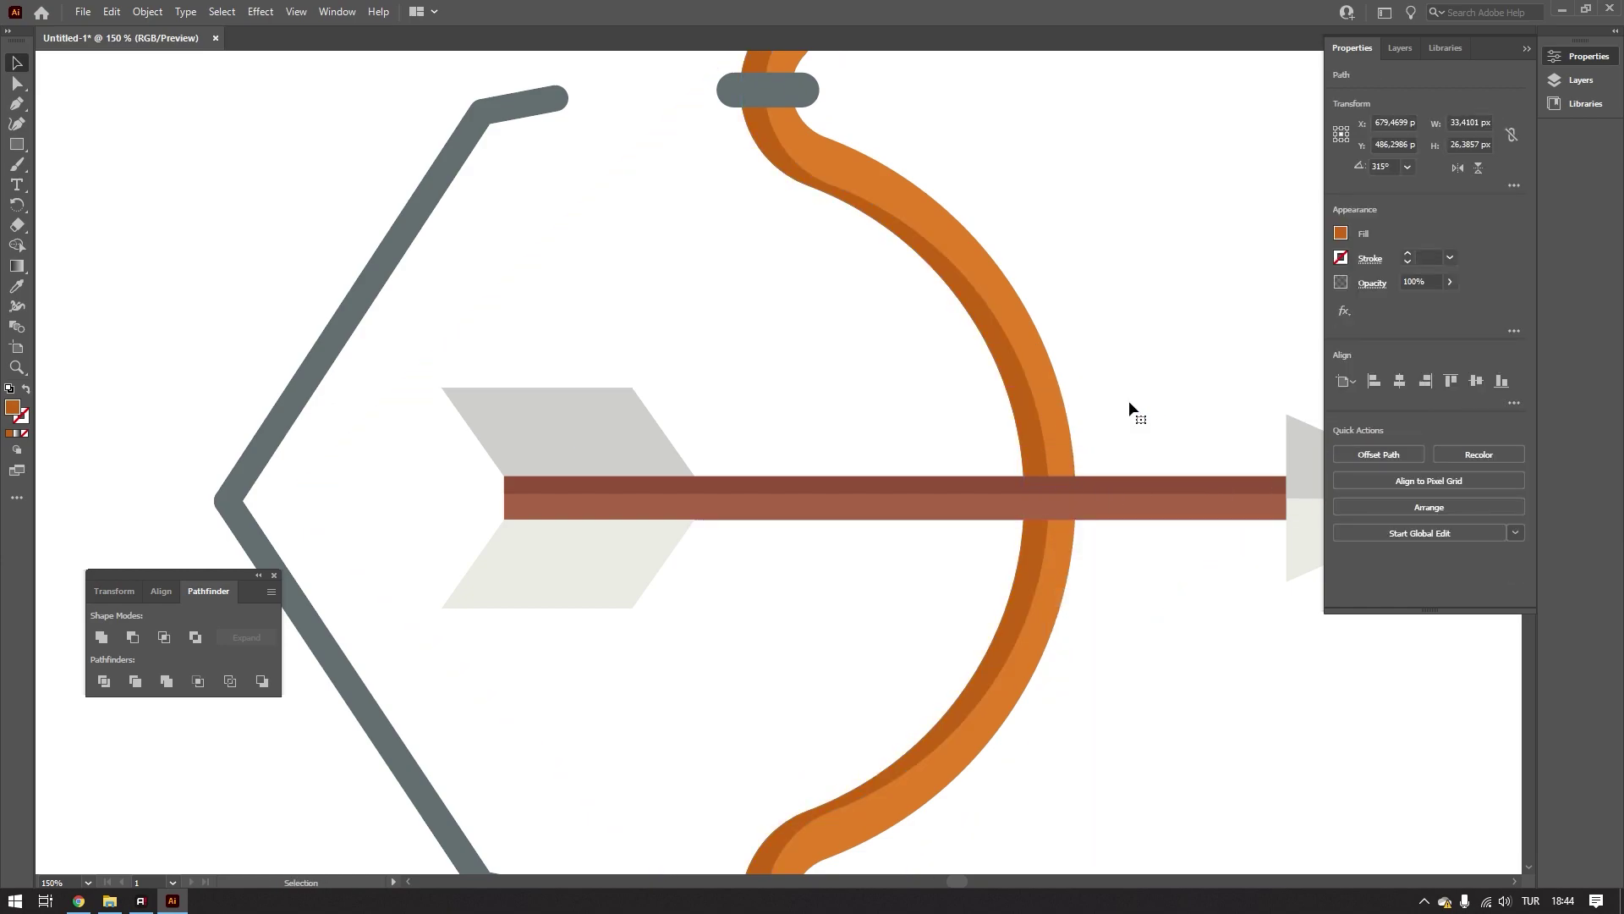
- Select the whole bow with its bands and test-move it, undoing the moves
key("ctrl+minus")
key("ctrl+minus")
key("ctrl+minus")
key("ctrl+plus")
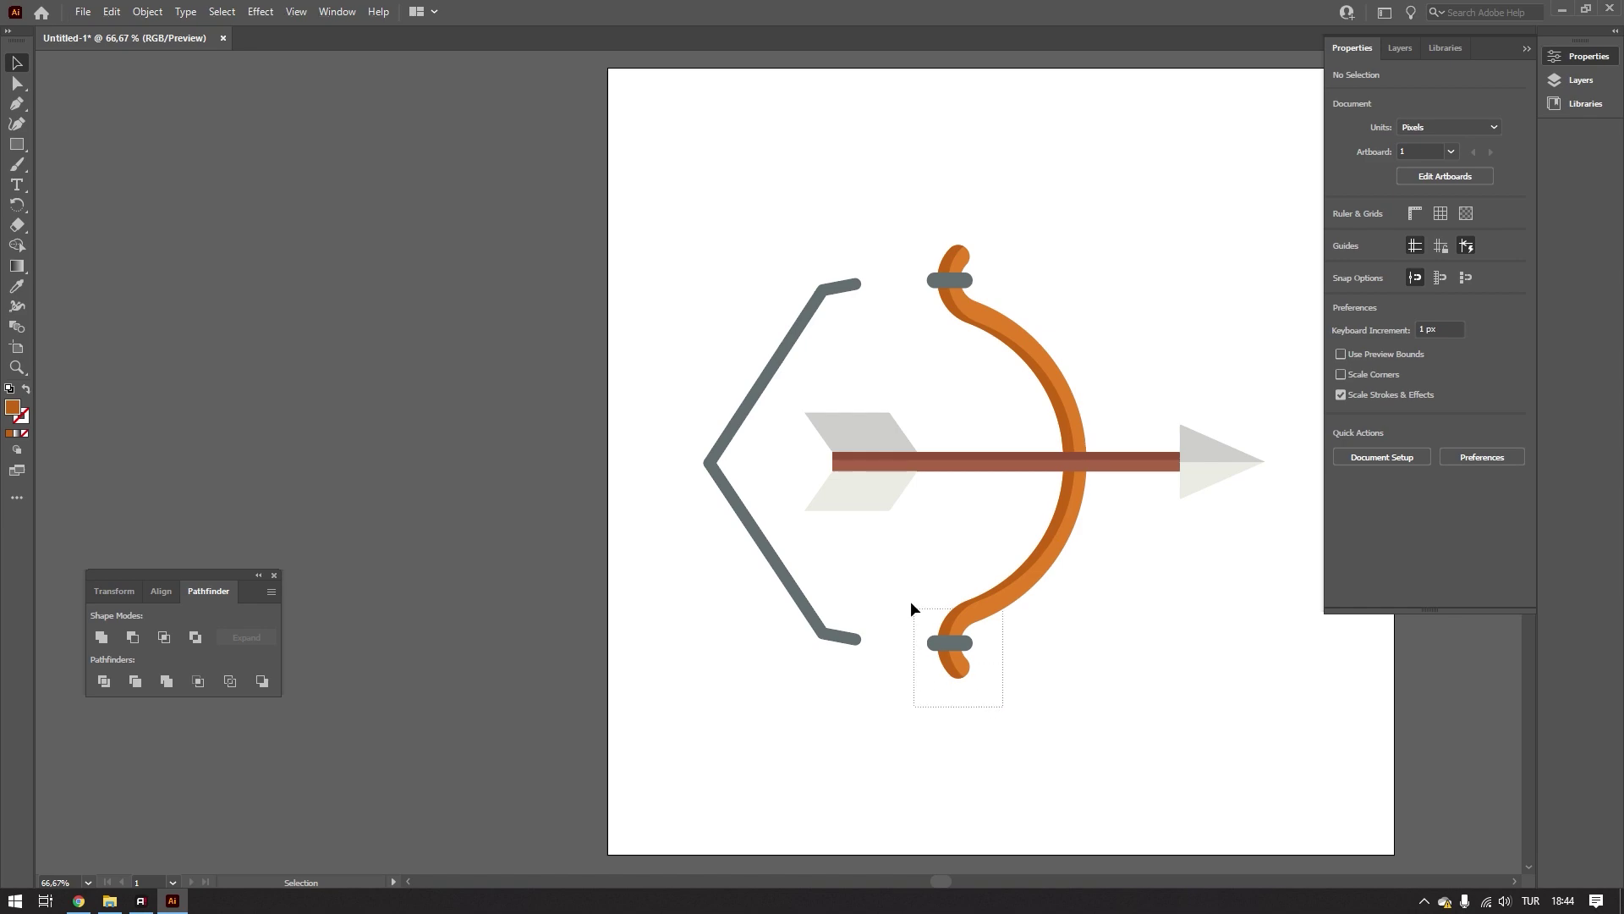
left_click_drag(911, 602, 913, 604)
left_click_drag(956, 279, 1115, 286)
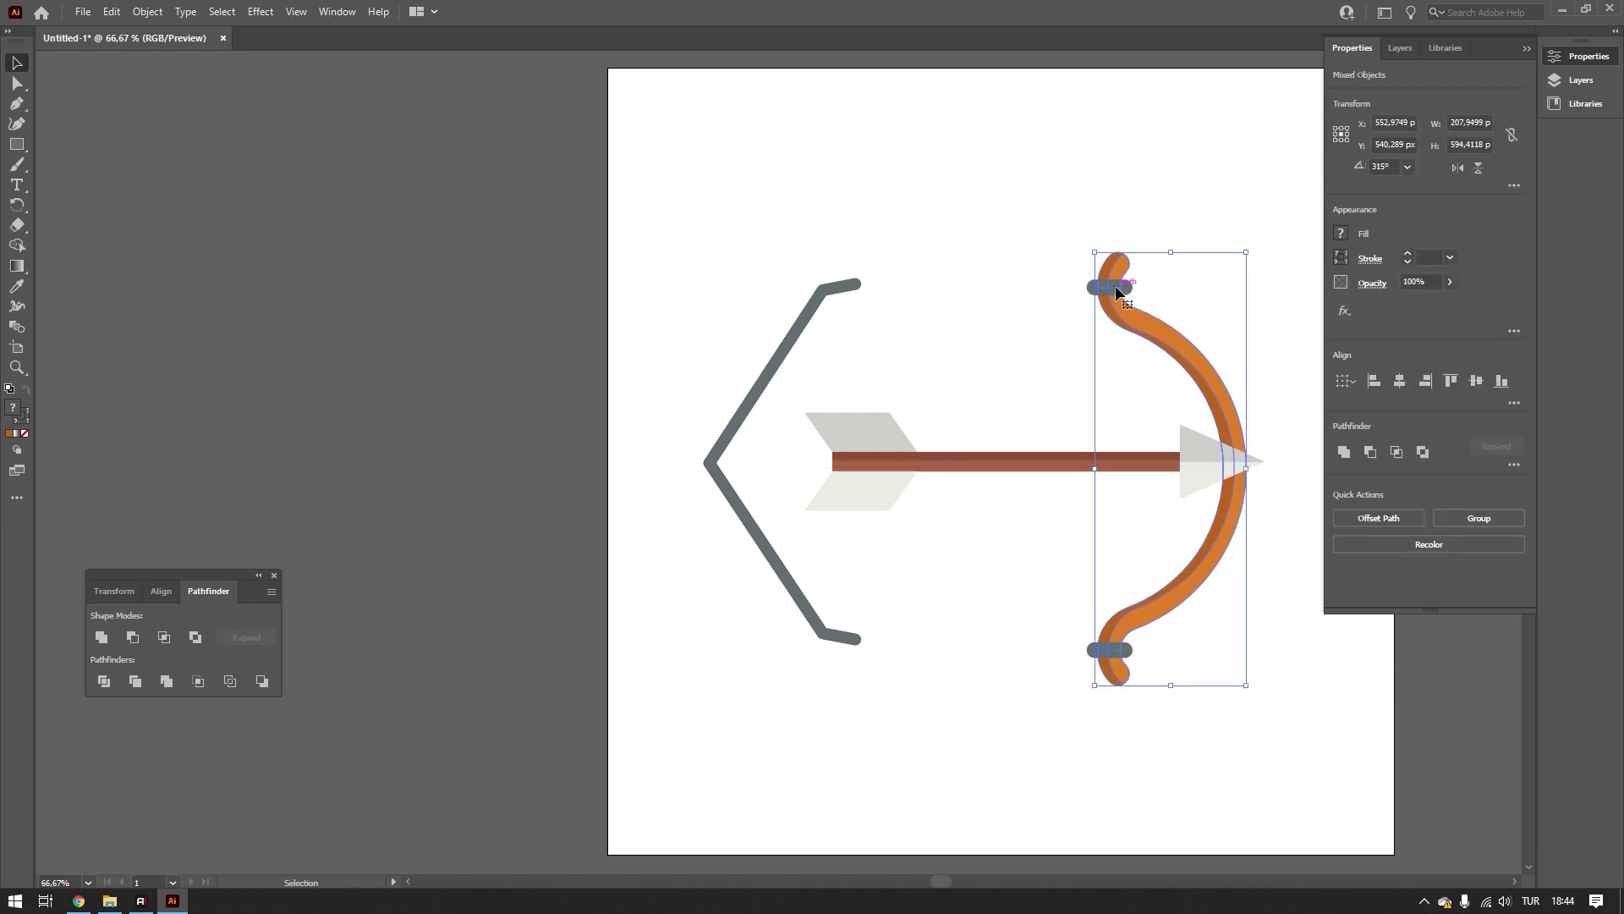
key("ctrl+z")
left_click(1088, 347)
mouse_move(1078, 415)
left_mouse_down()
mouse_move(1093, 438)
mouse_move(1062, 400)
left_mouse_up()
key("ctrl+z")
- Send the bow behind the arrow with Arrange > Send to Back
right_click(1064, 390)
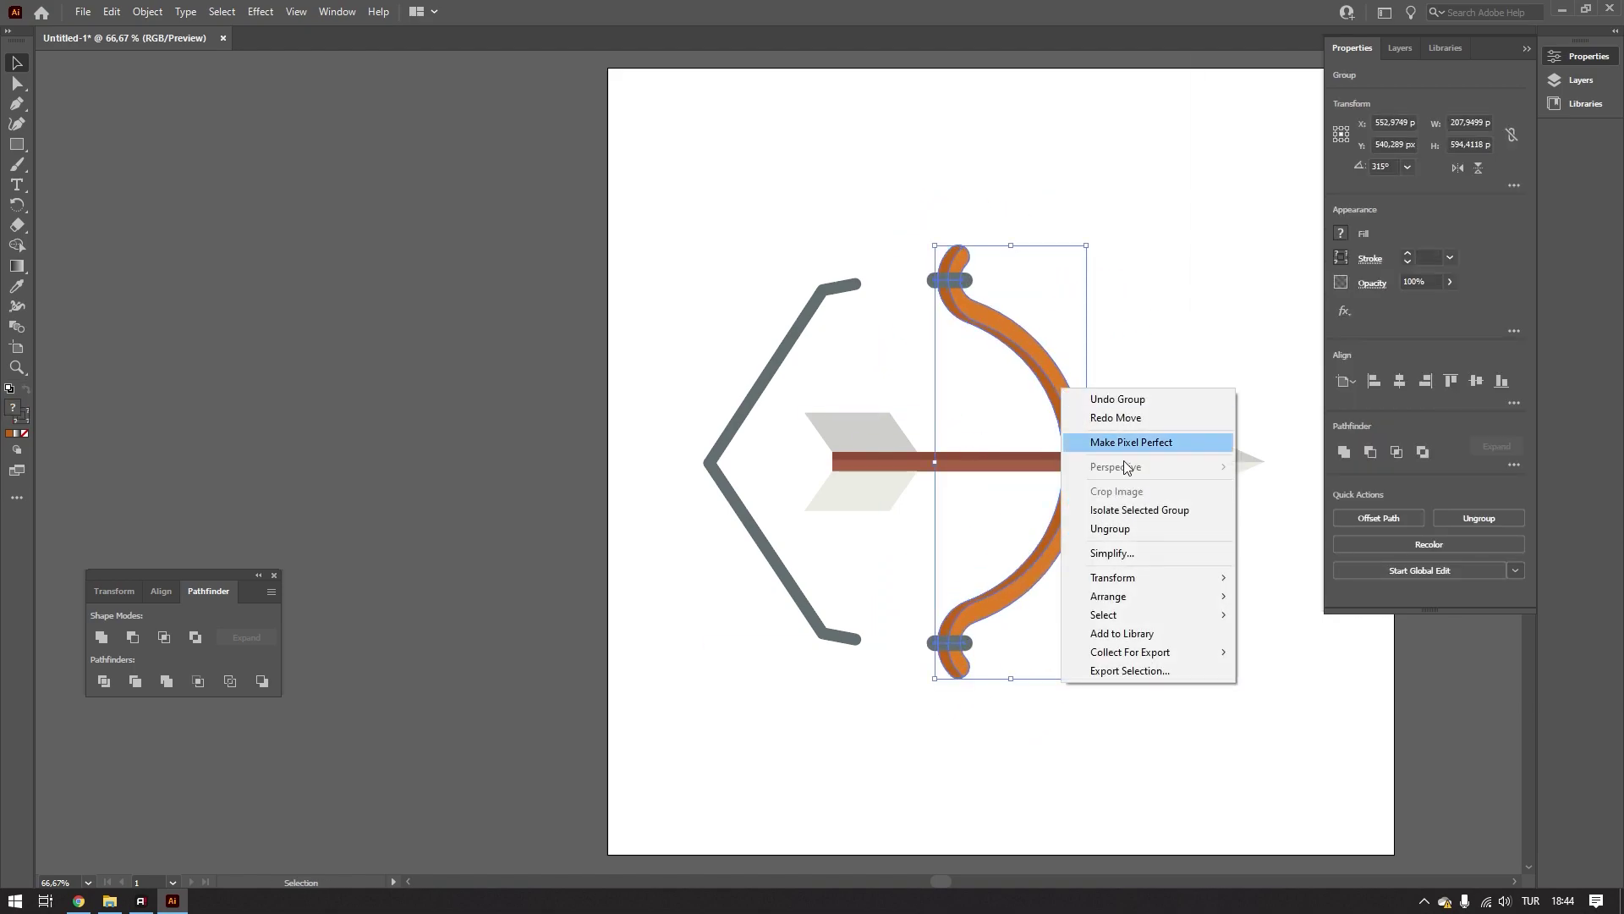
mouse_move(1176, 596)
left_click(1264, 653)
left_click(1166, 714)
- At 100% zoom, pen a straight string from the top band's centre down to the bottom band
key("ctrl+1")
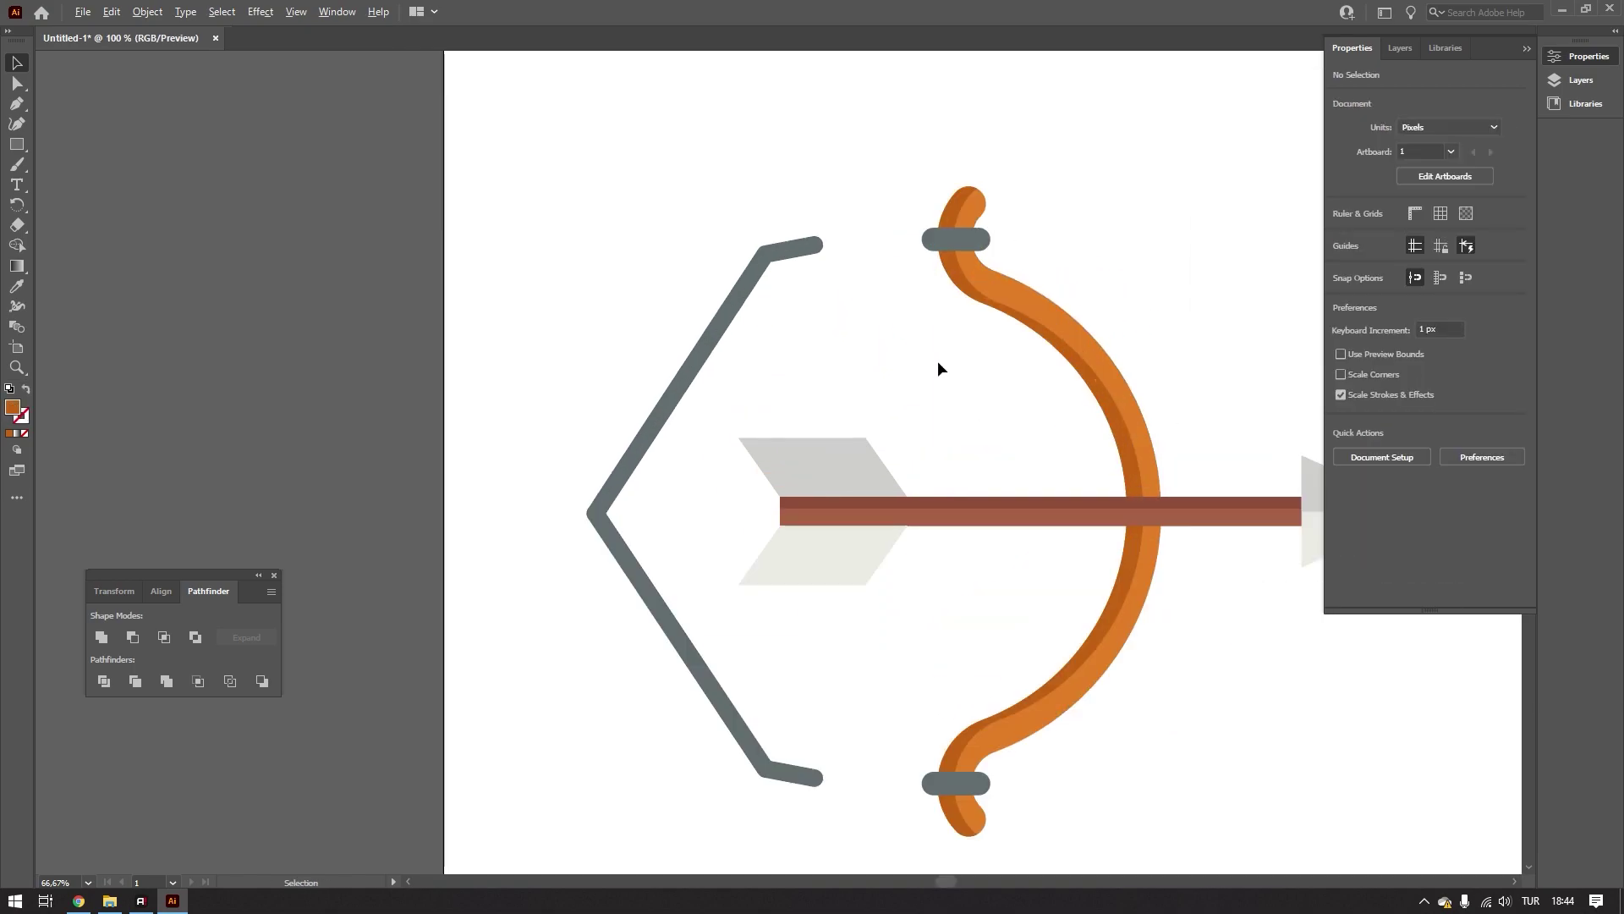
left_click(17, 103)
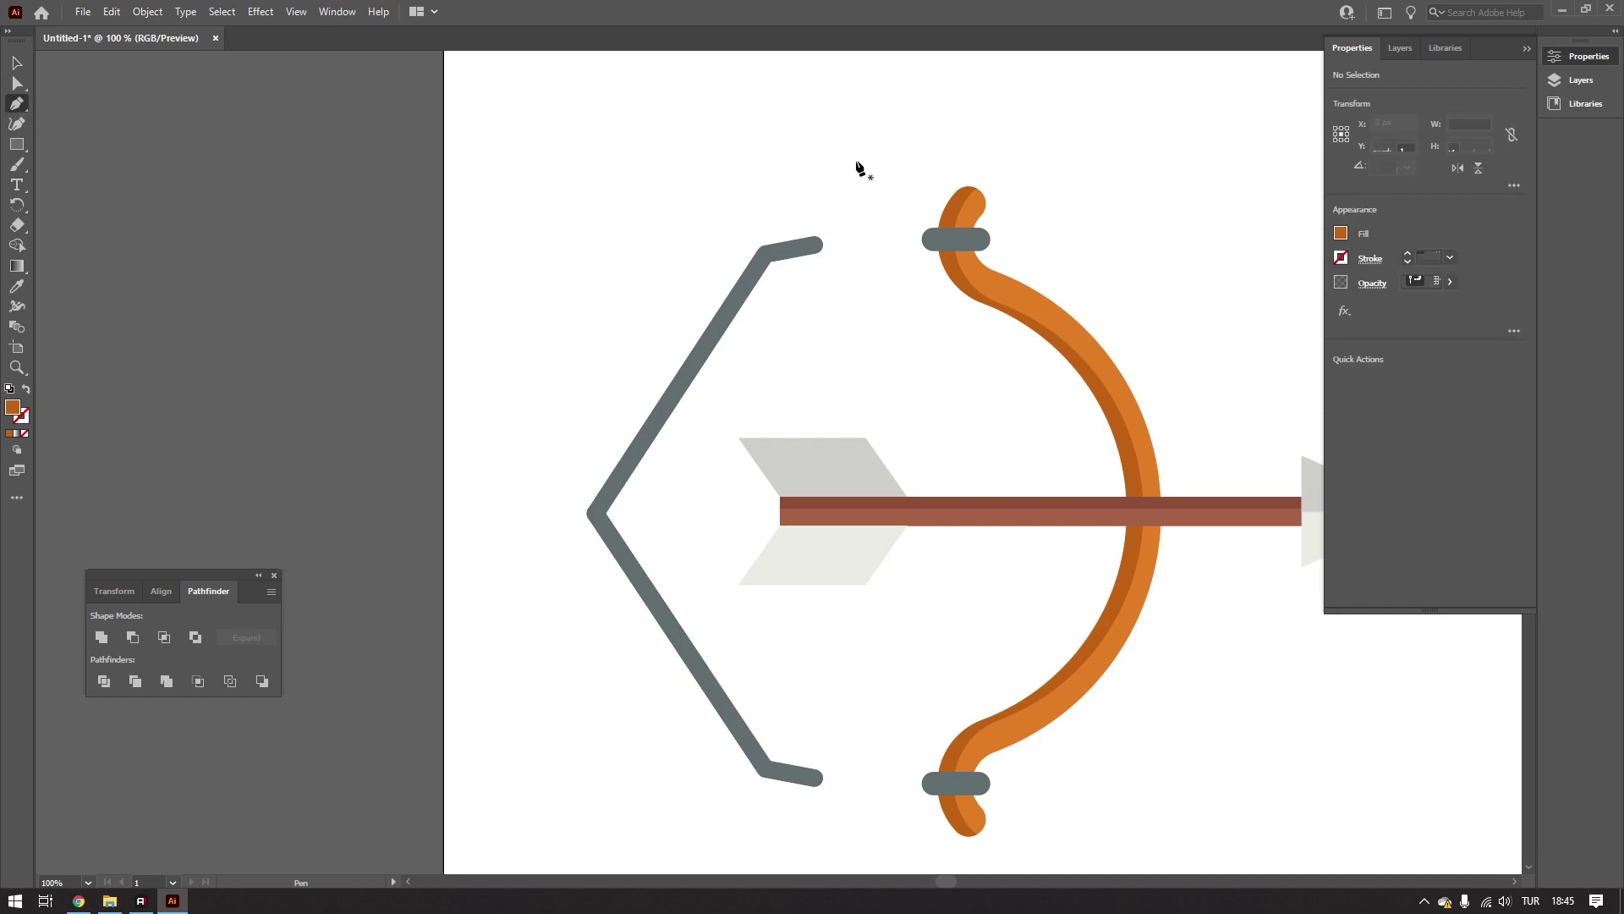
left_click(934, 242)
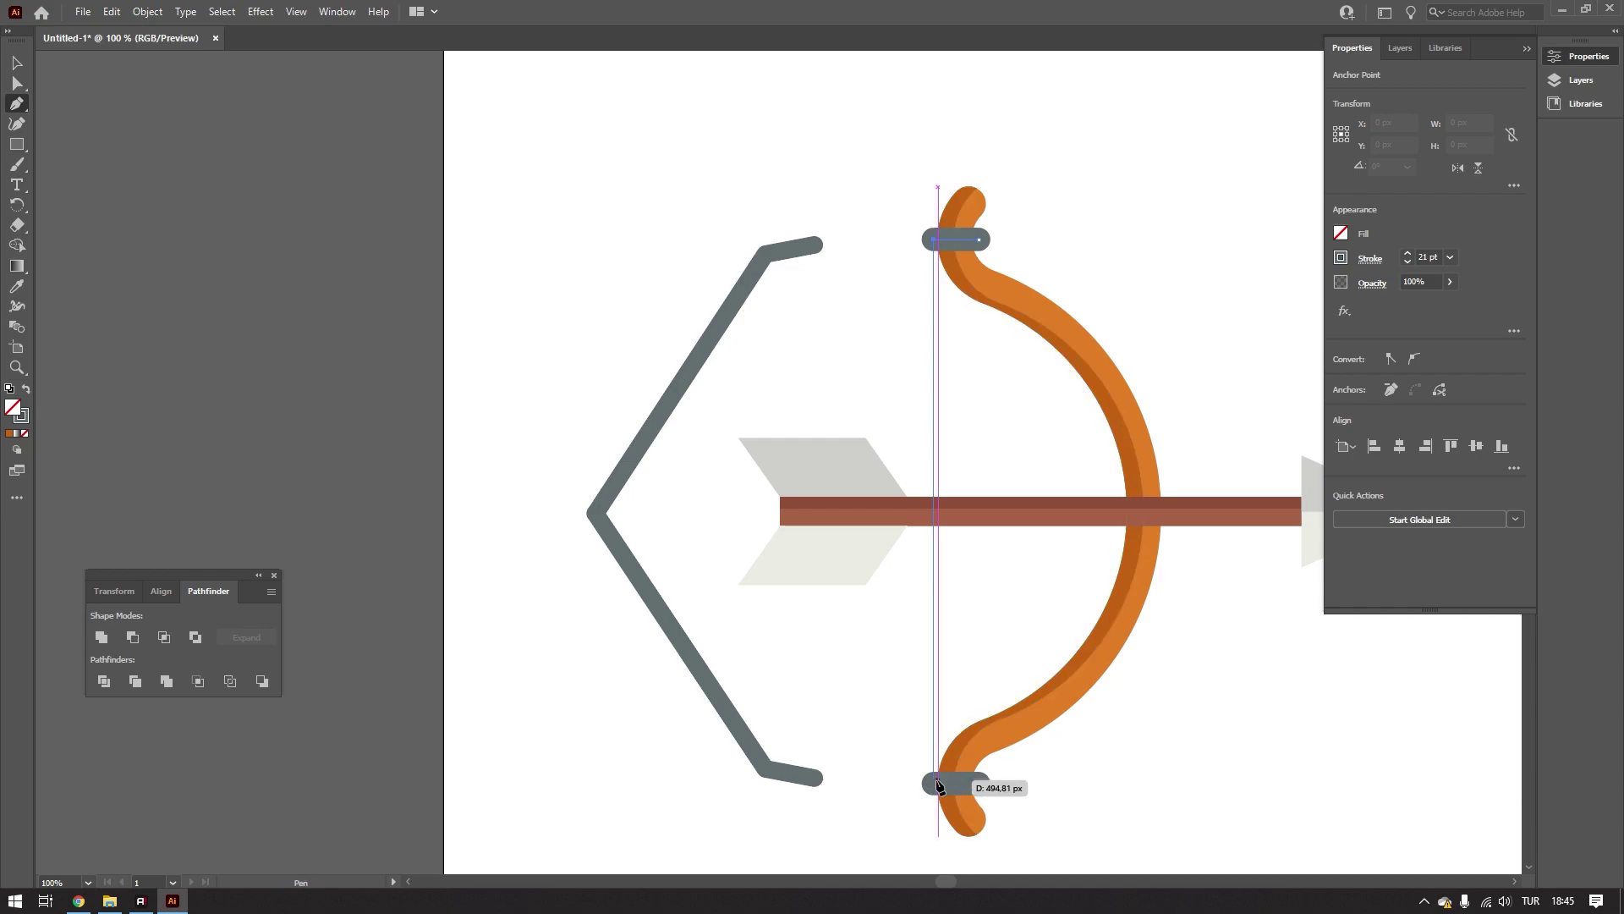
key("ctrl")
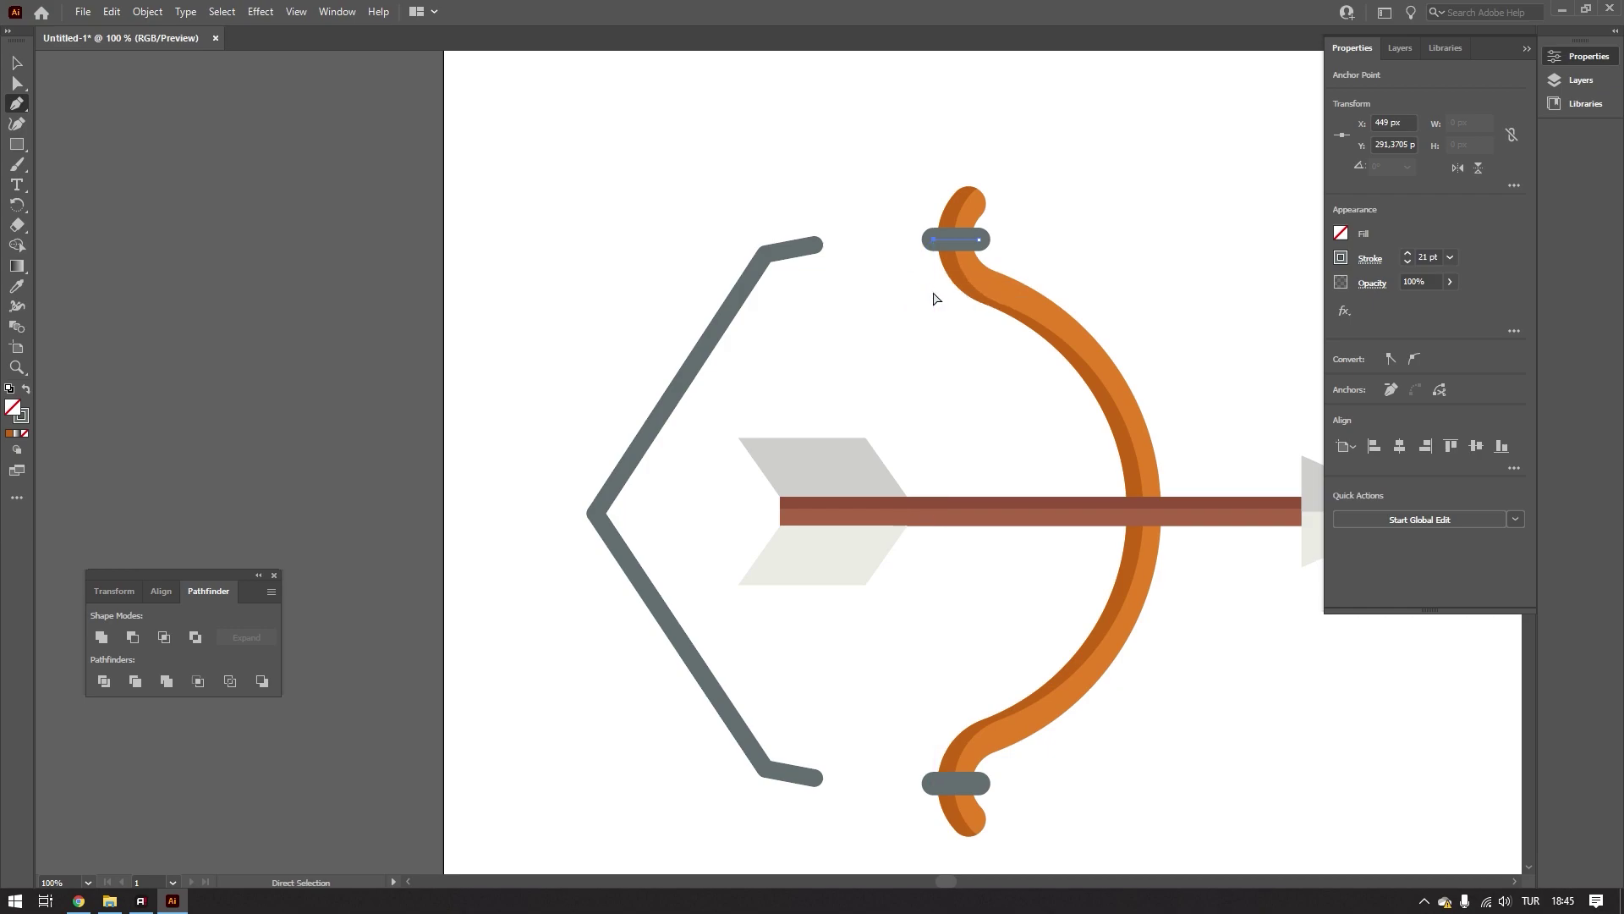
left_click(947, 307, "ctrl")
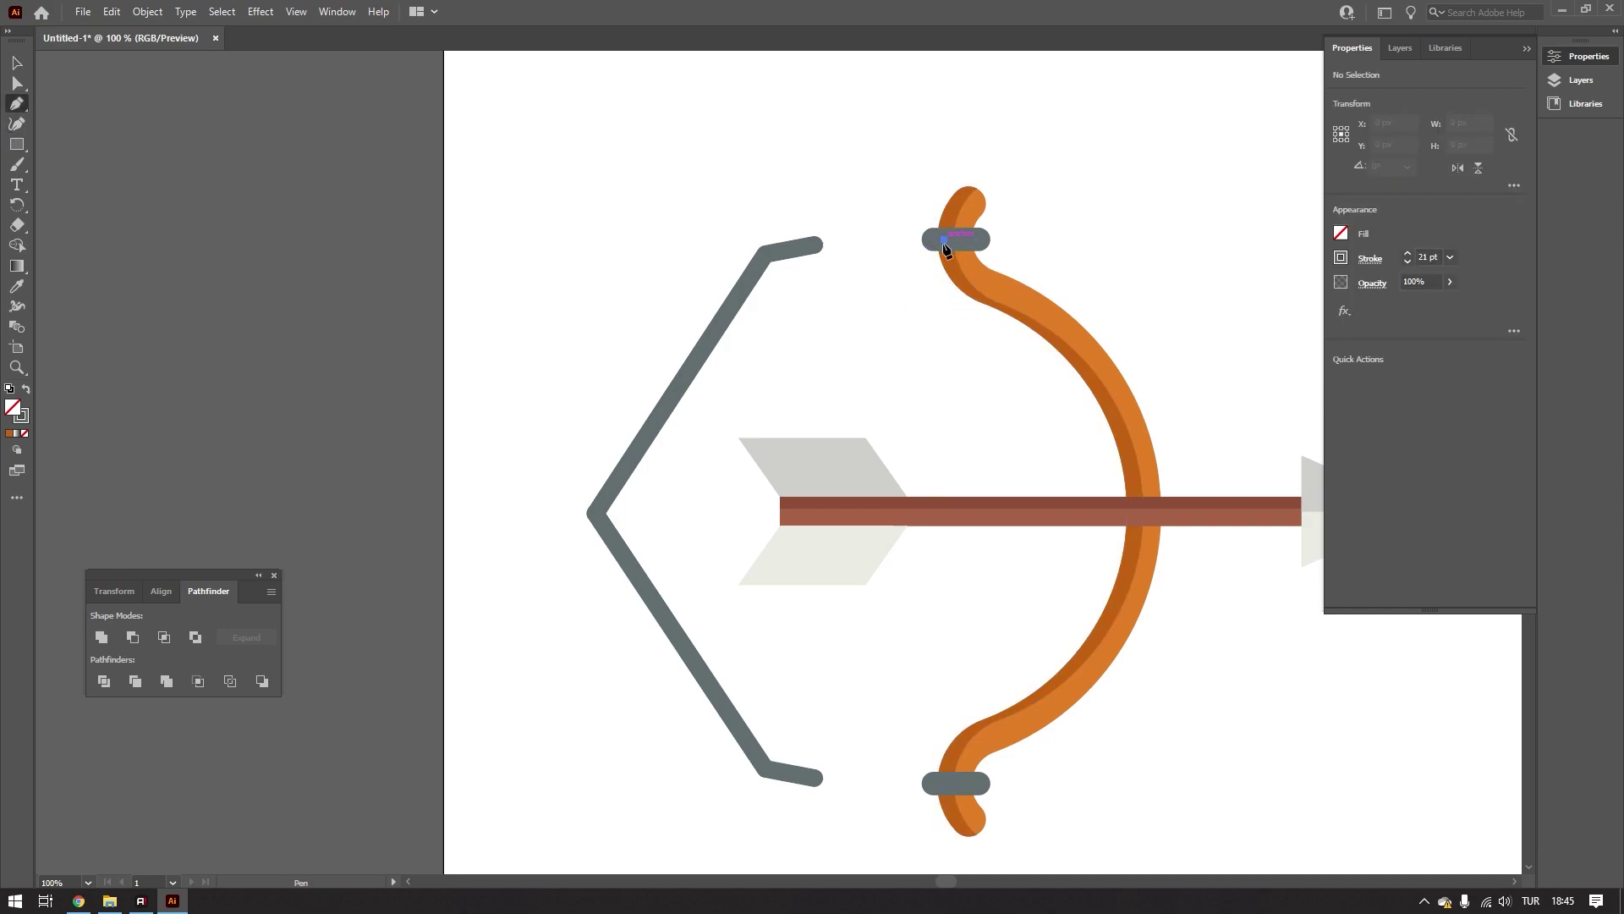
left_click(944, 241)
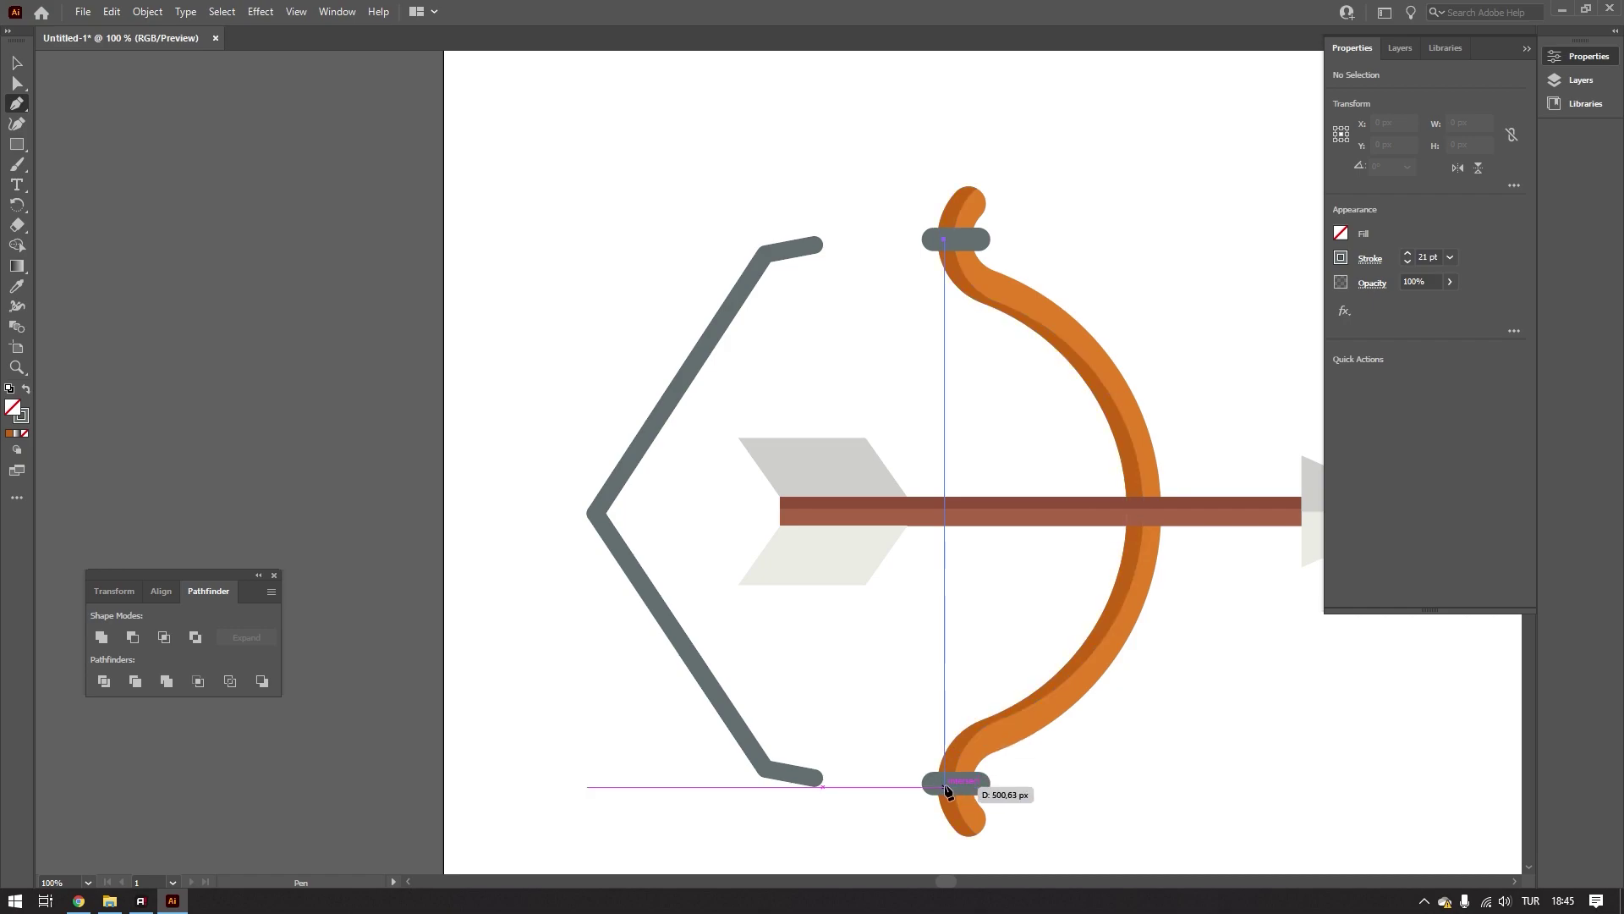
left_click(946, 787)
key("v")
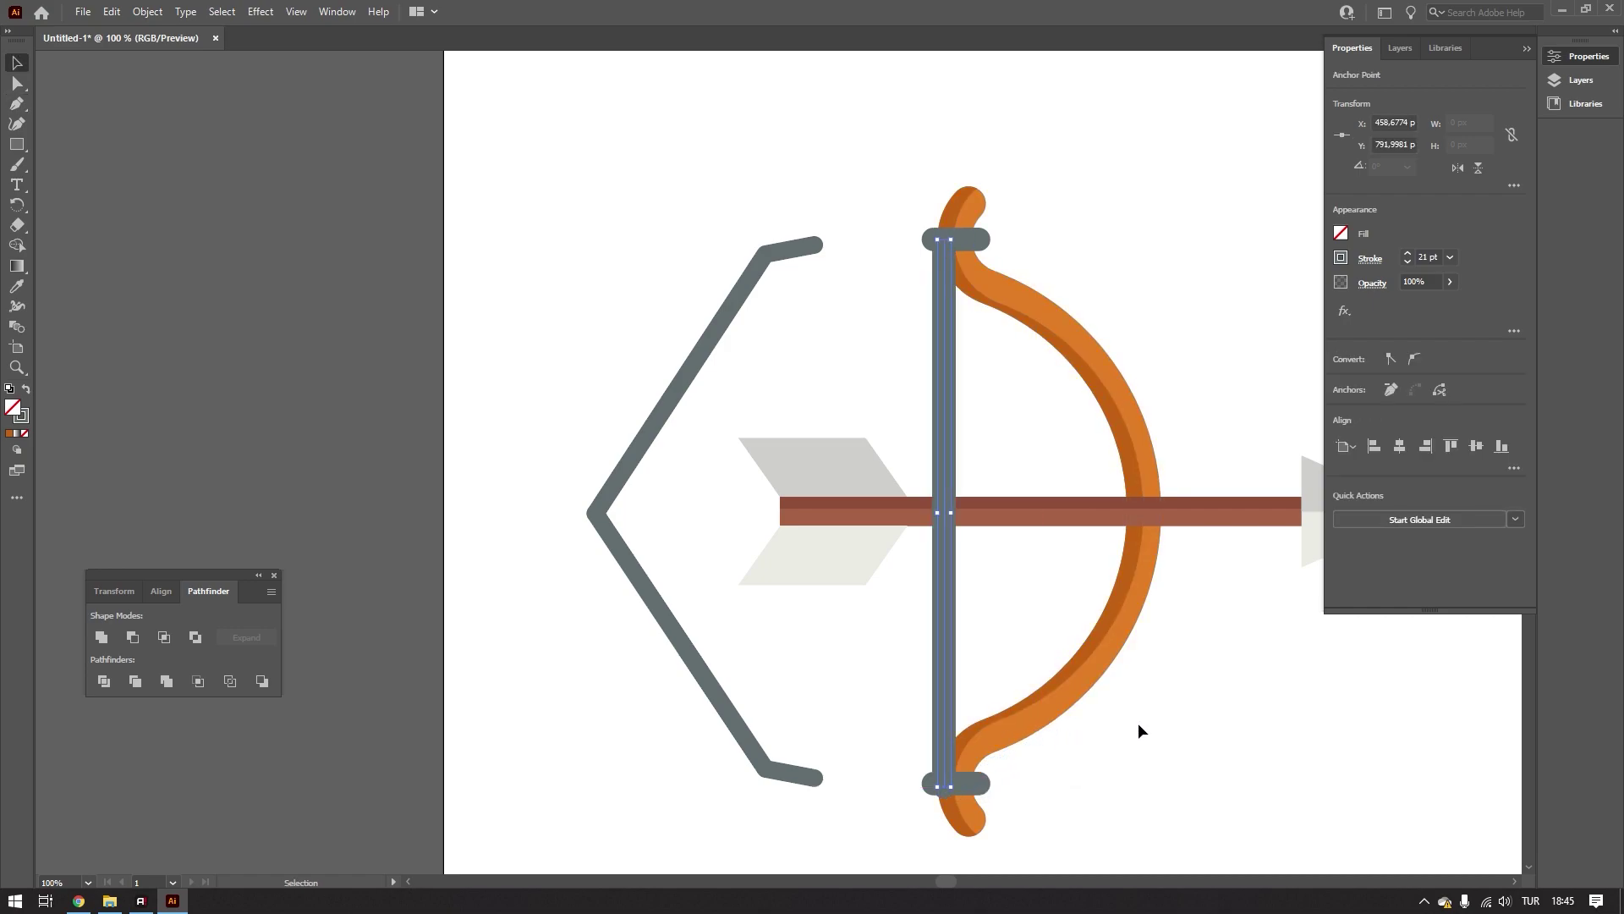
left_click(1138, 731)
scroll(1075, 271, "down", 1)
scroll(1066, 293, "down", 2)
scroll(1064, 330, "up", 2)
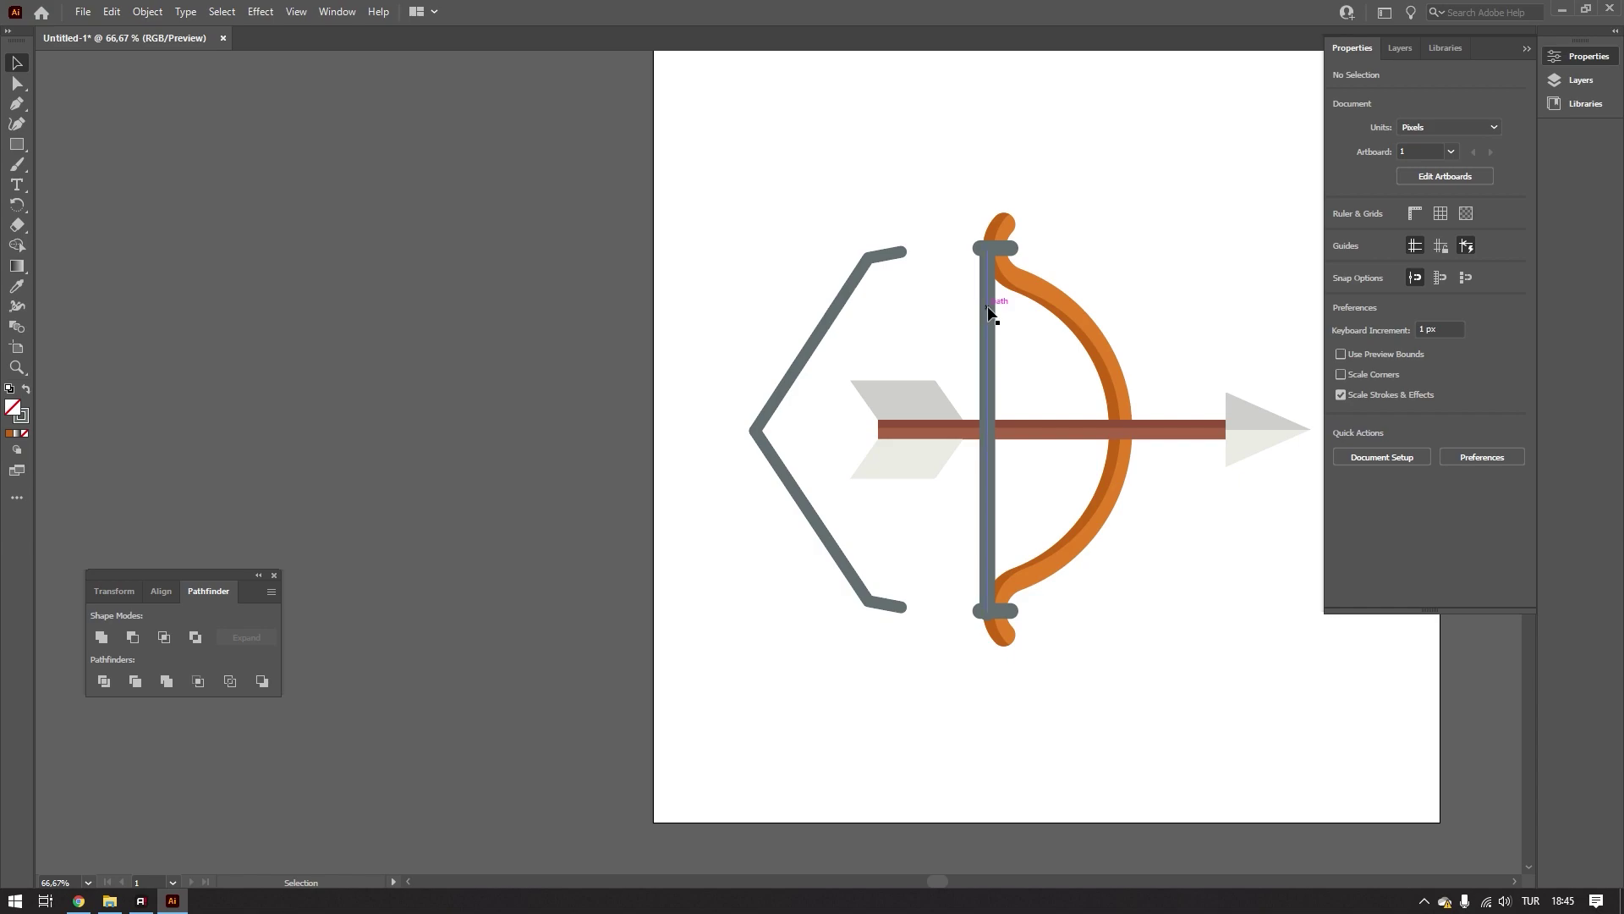
- Reduce the new bowstring's stroke weight to 15 pt
left_click(988, 311)
scroll(1034, 286, "up", 1)
left_click(1408, 261)
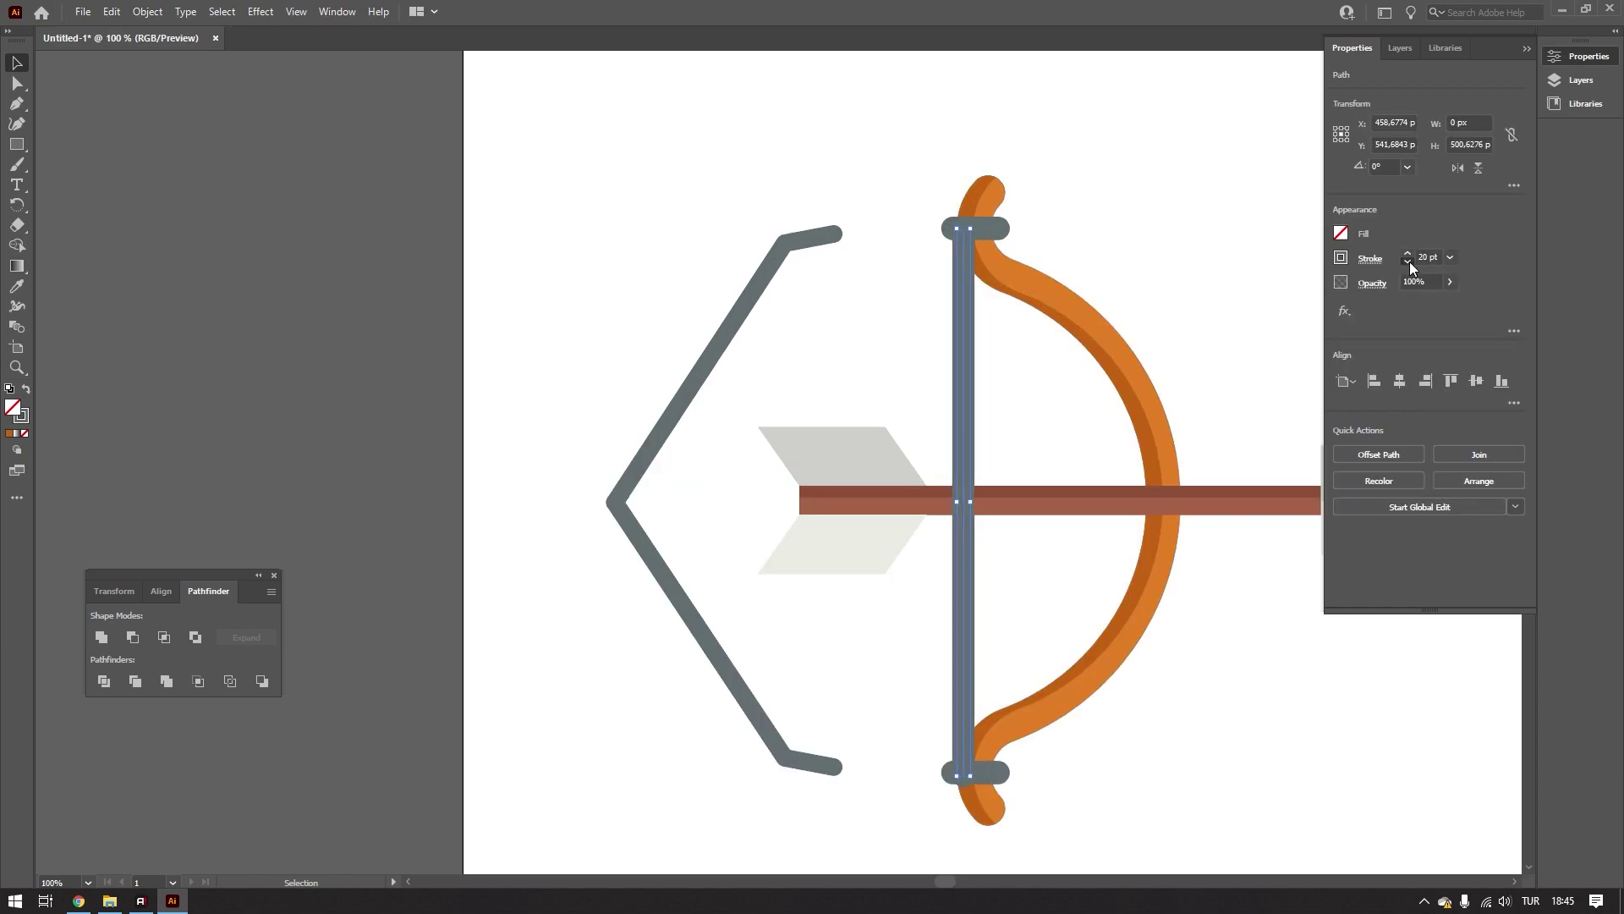
left_click(1407, 261)
left_click(1408, 261)
left_click(1408, 261)
left_click(1408, 262)
left_click(1408, 262)
left_click(1221, 204)
scroll(1106, 261, "down", 2)
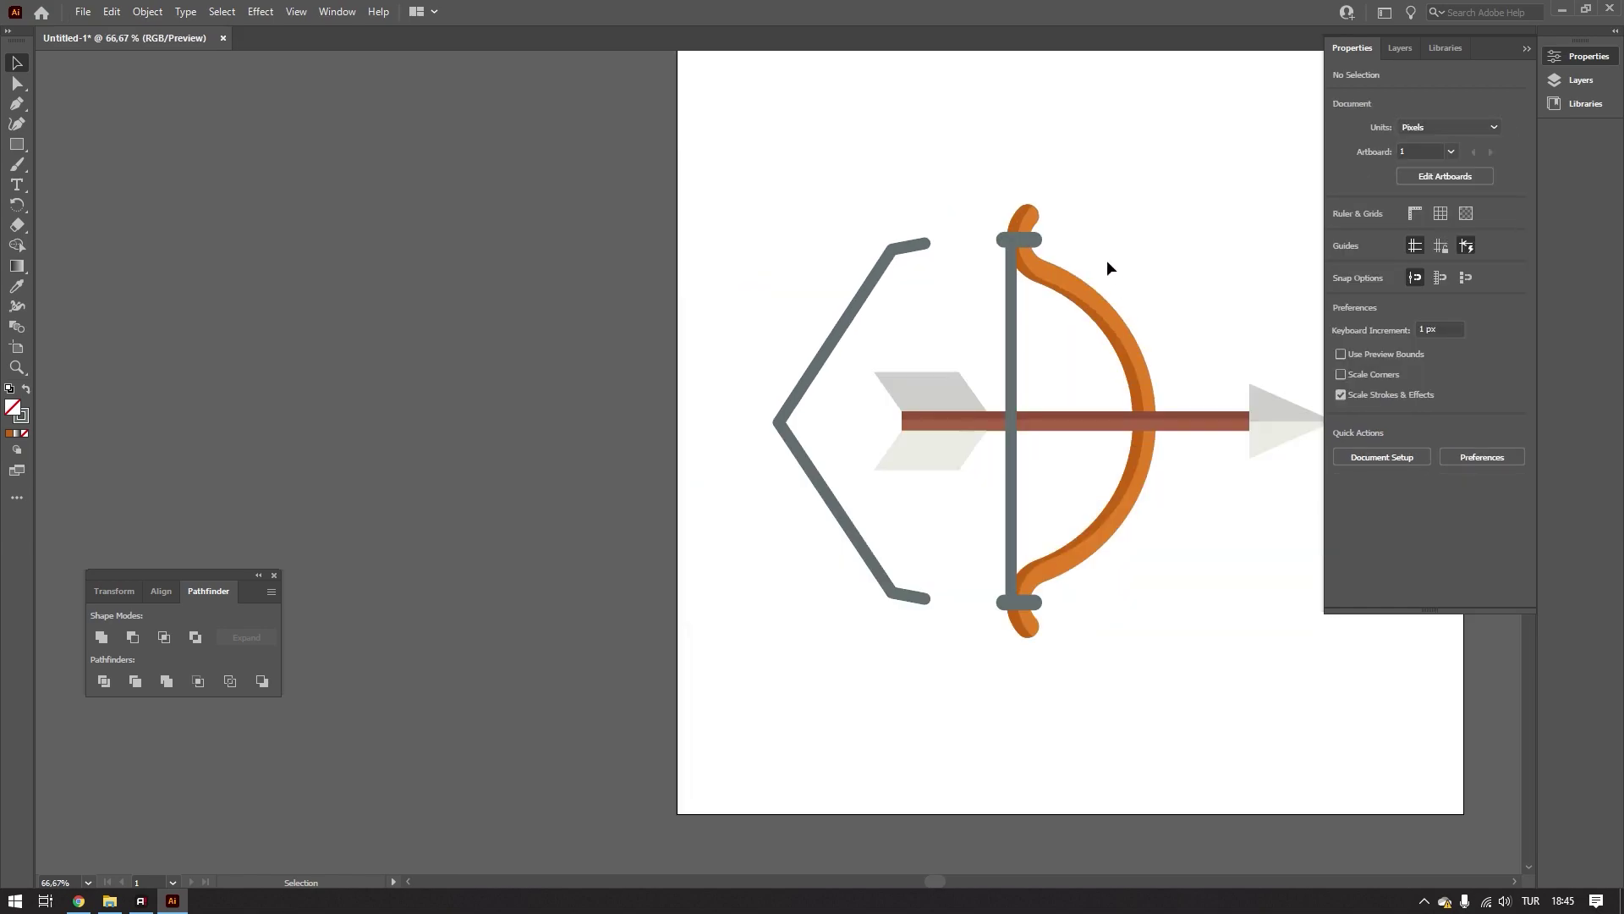
scroll(1066, 287, "down", 1)
scroll(1040, 305, "up", 1)
scroll(1017, 323, "up", 2)
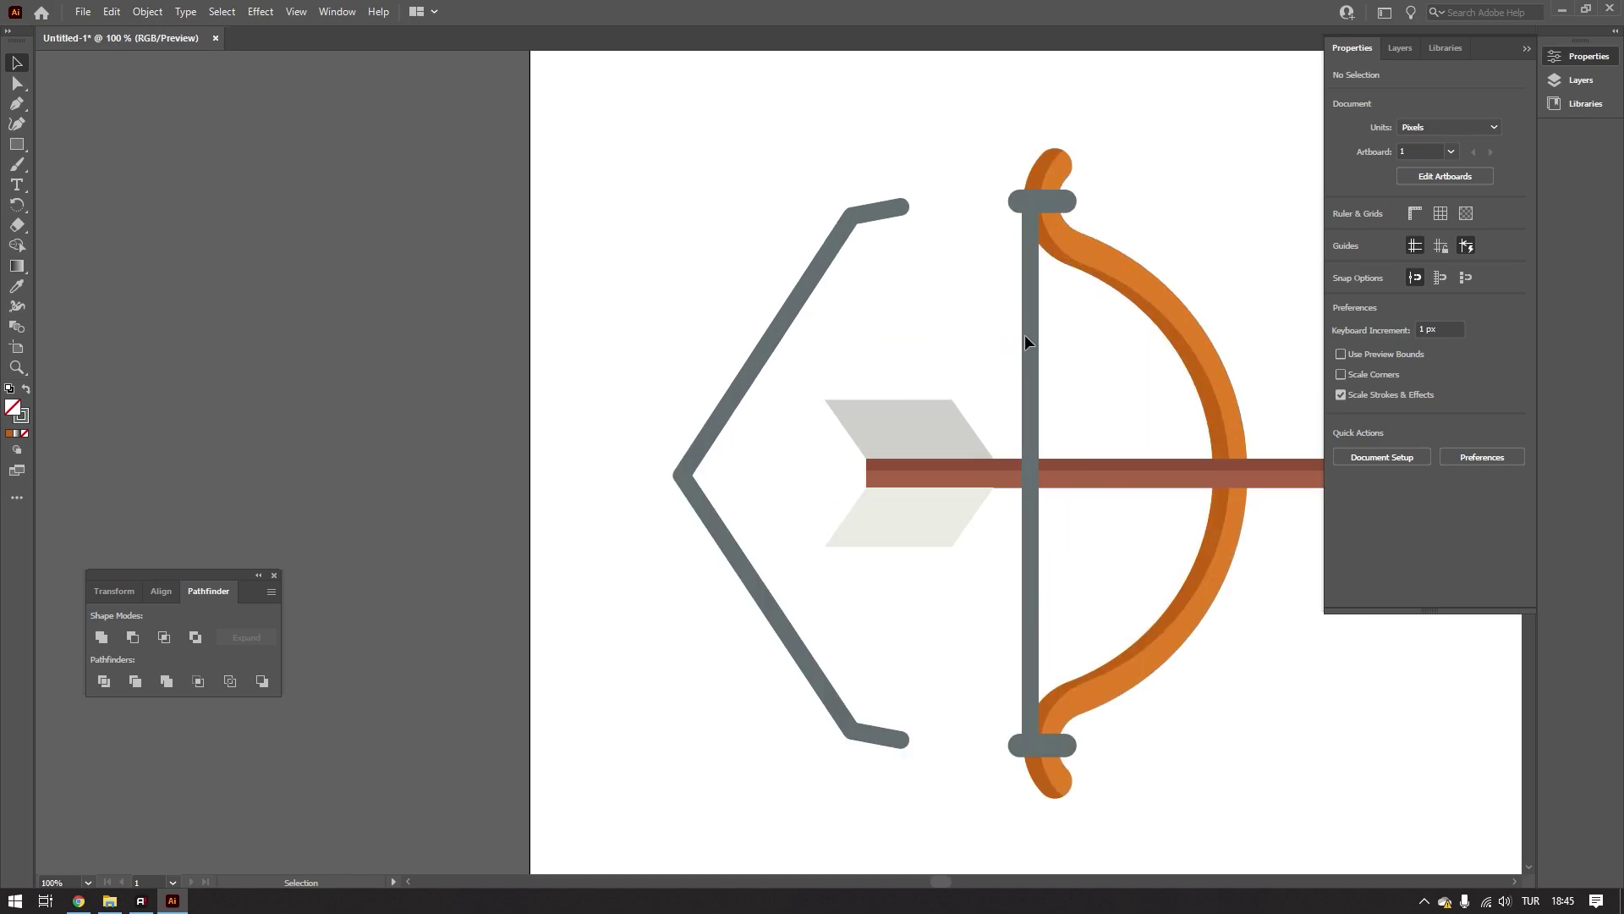
- Delete the grey V-shaped frame left of the bow
left_click(1030, 341)
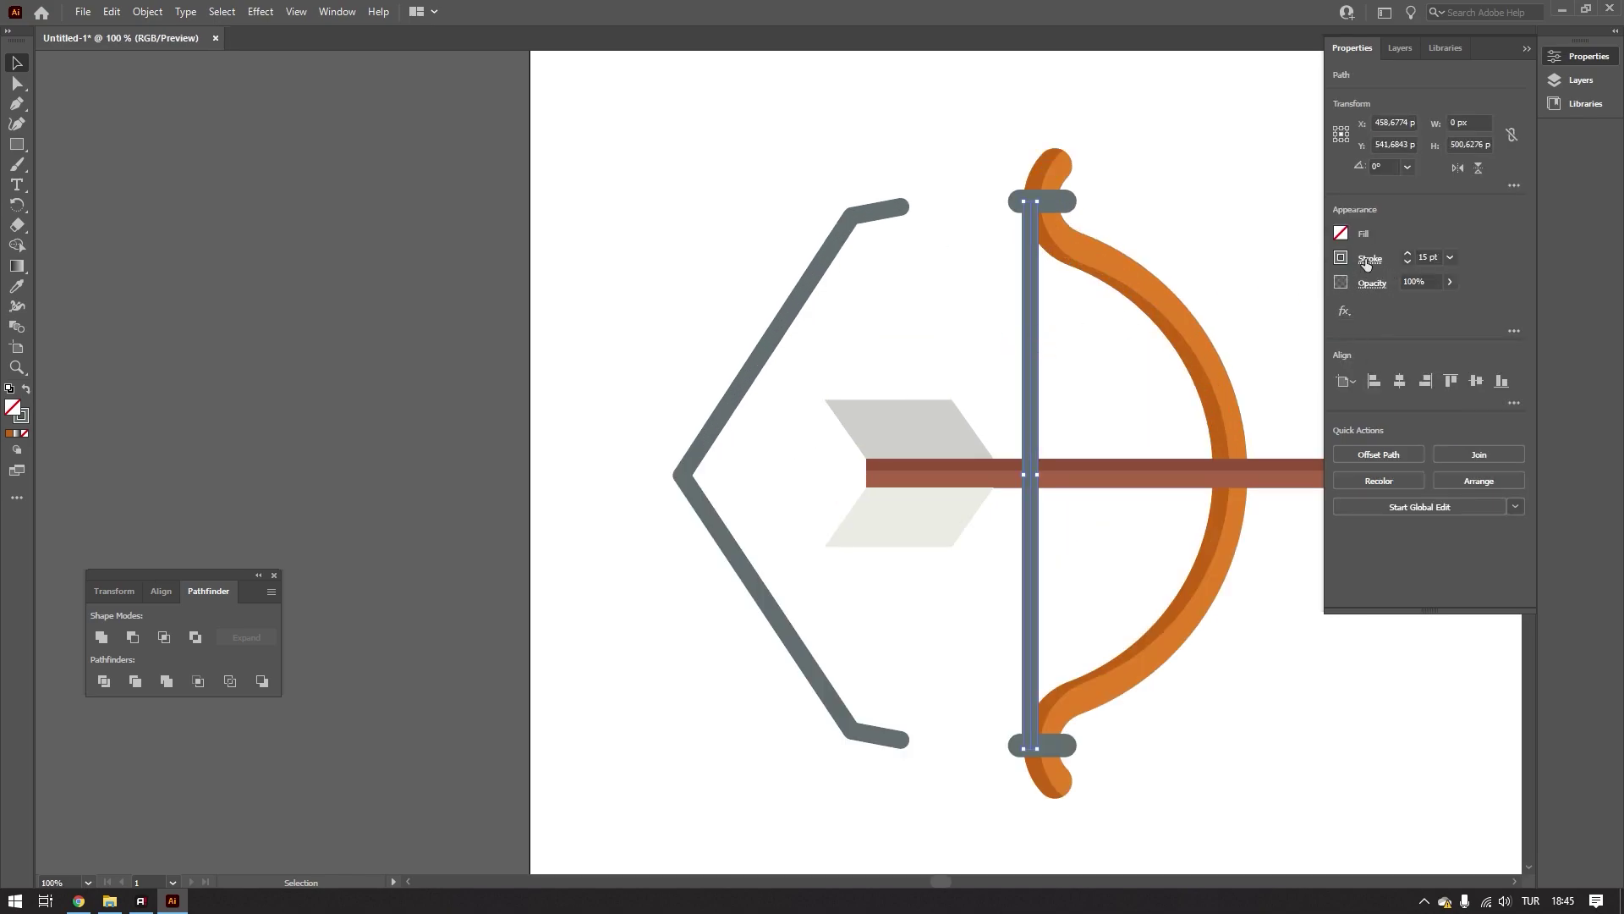
left_click(1366, 260)
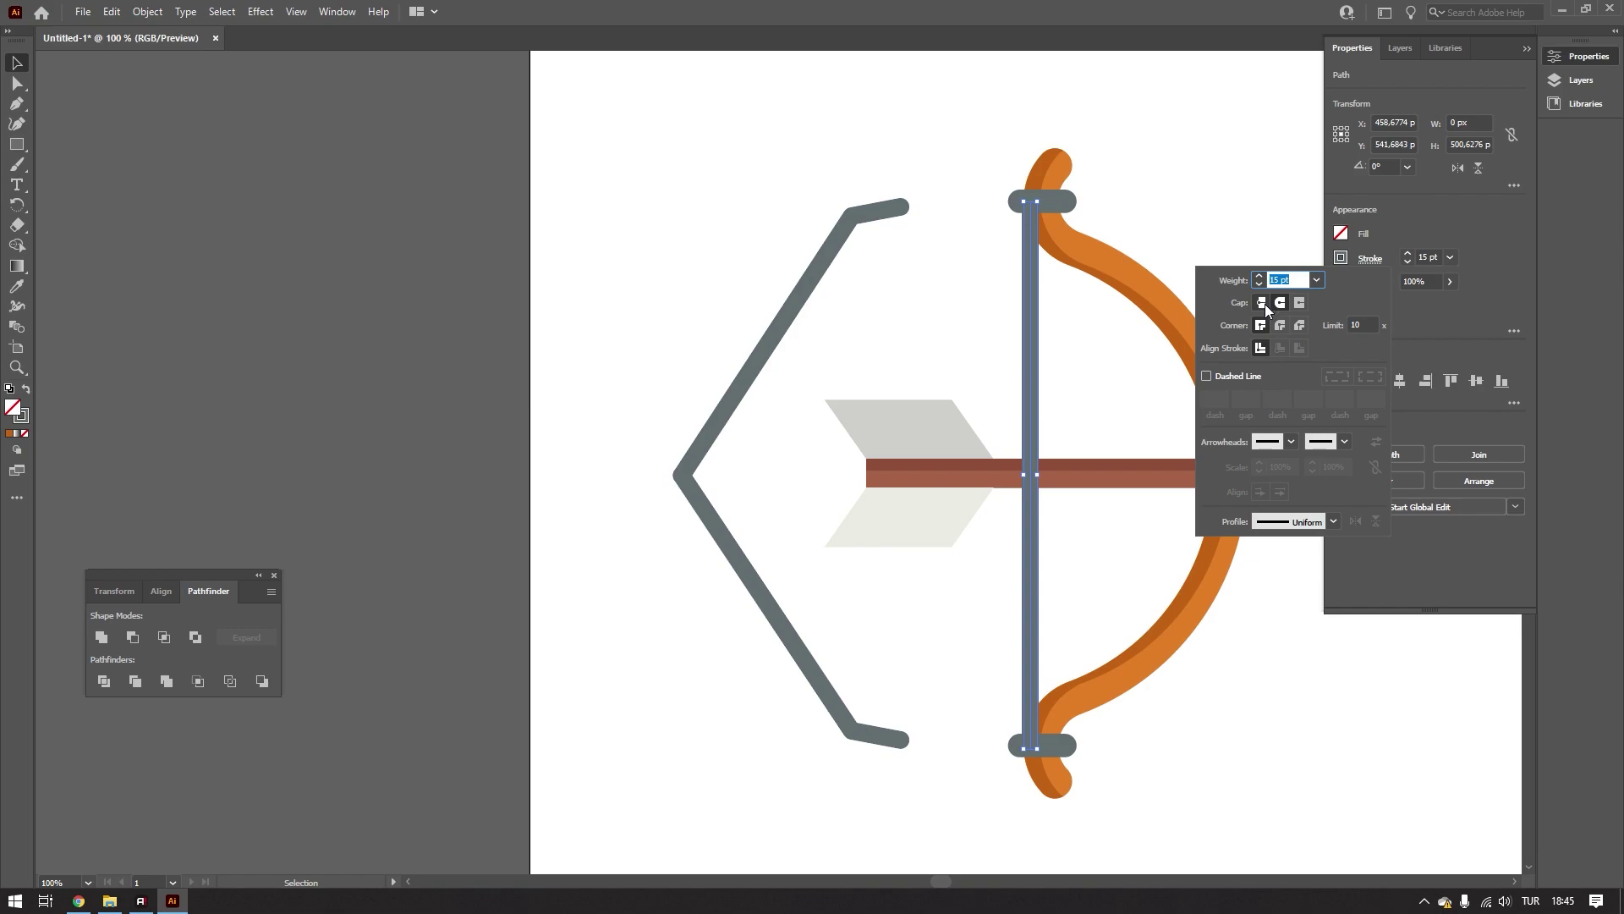
scroll(1071, 393, "down", 2)
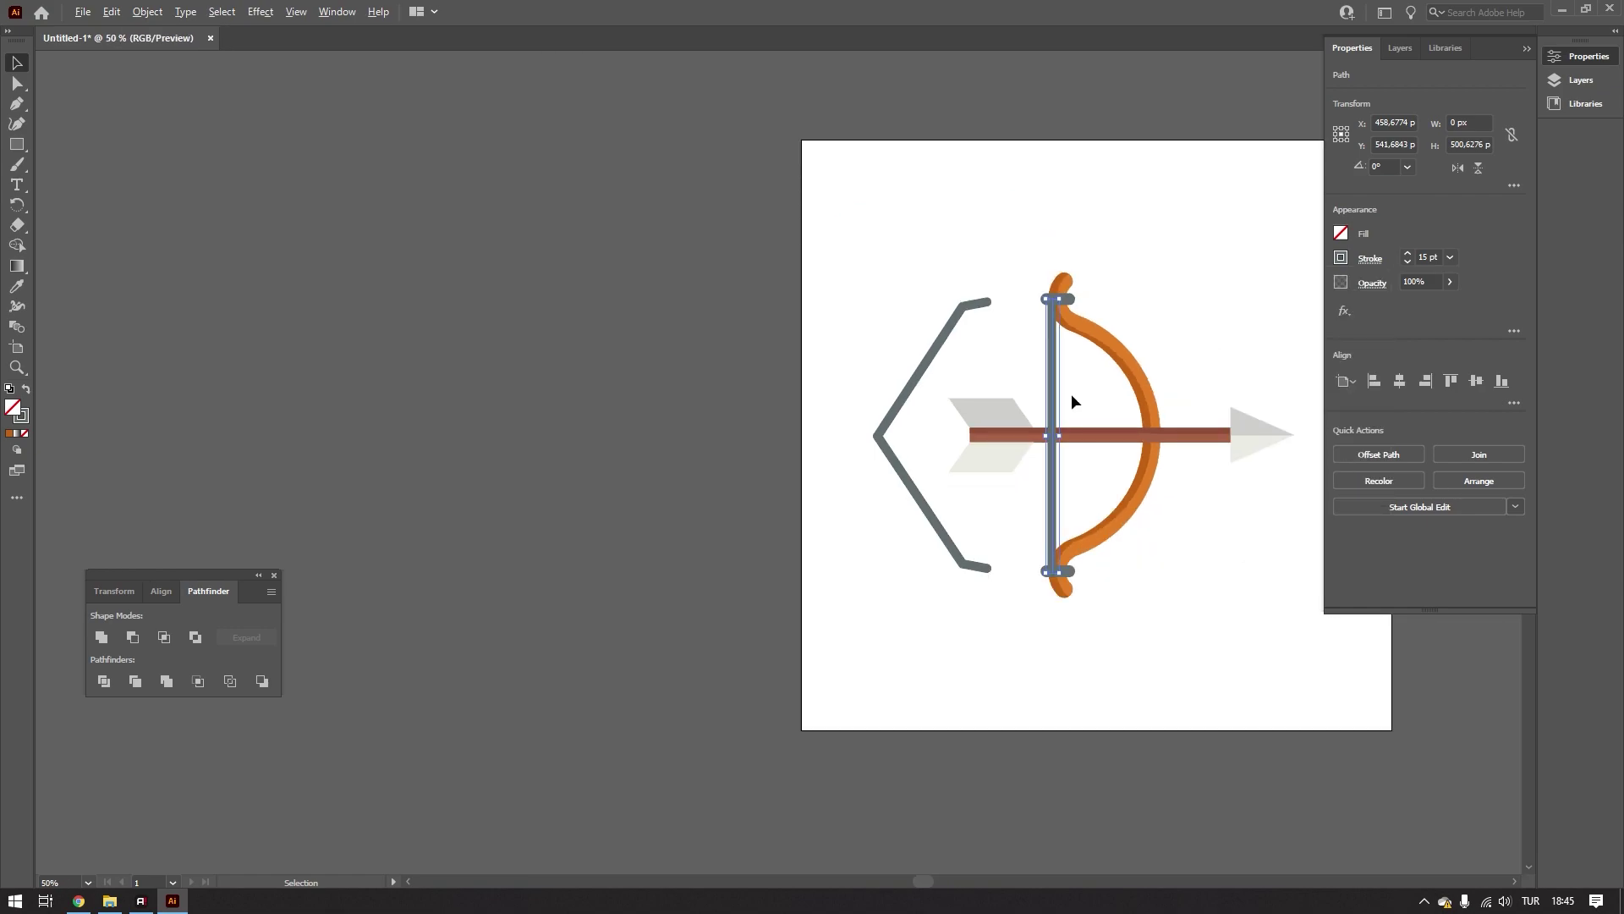
scroll(1071, 394, "up", 1)
left_click(663, 489)
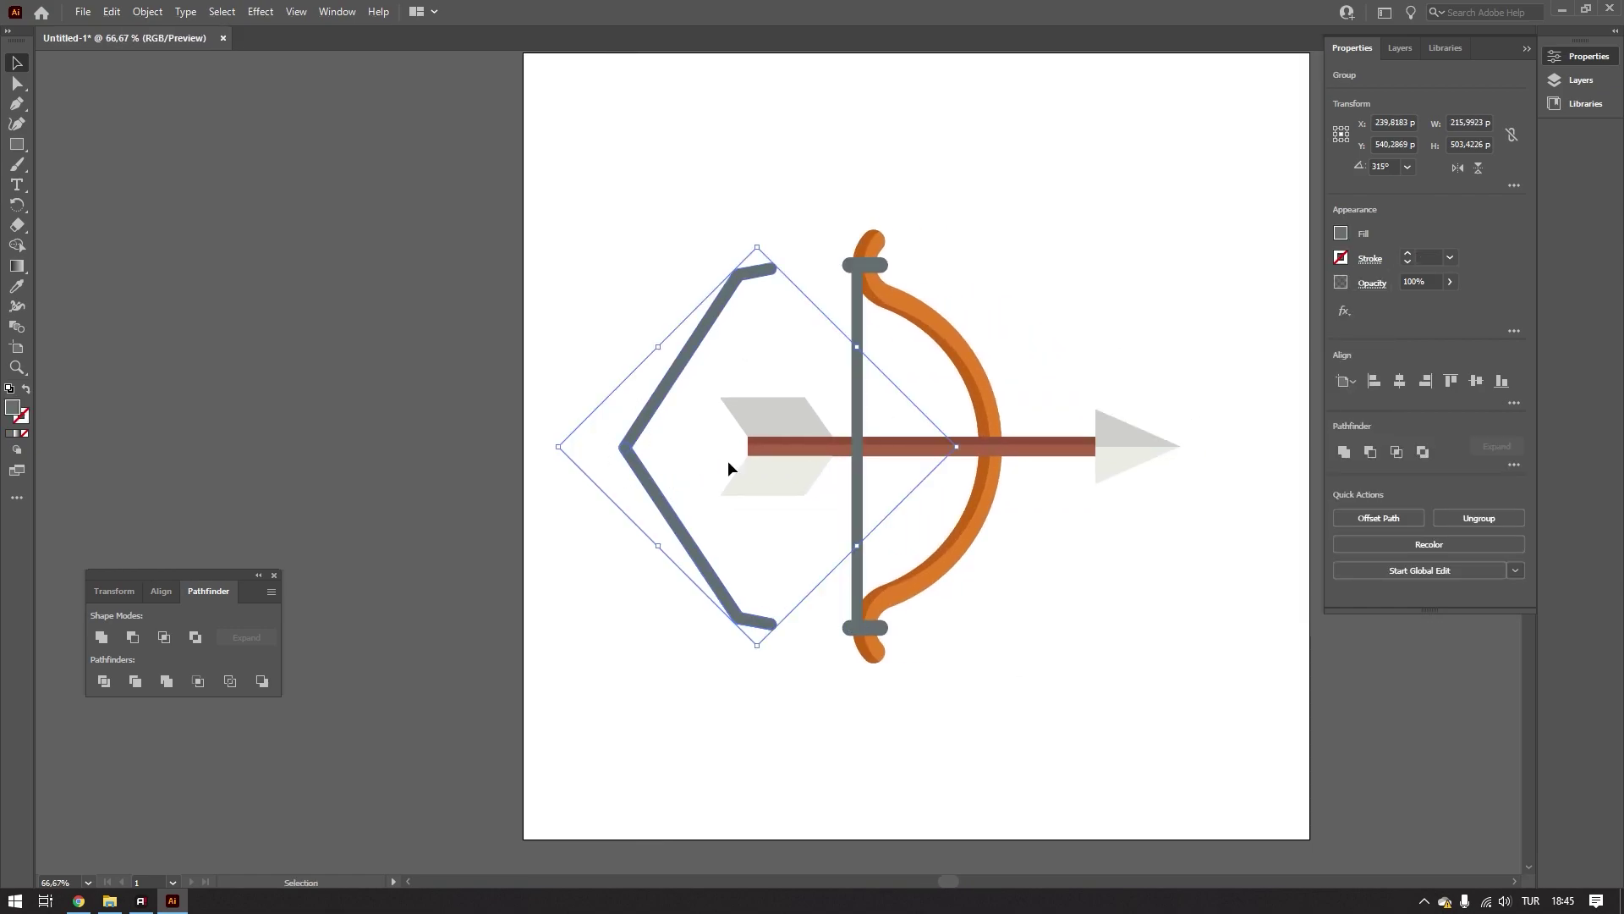
key("Delete")
- Test-shift the bowstring left, undo it, and hide the selection edges
left_click(857, 416)
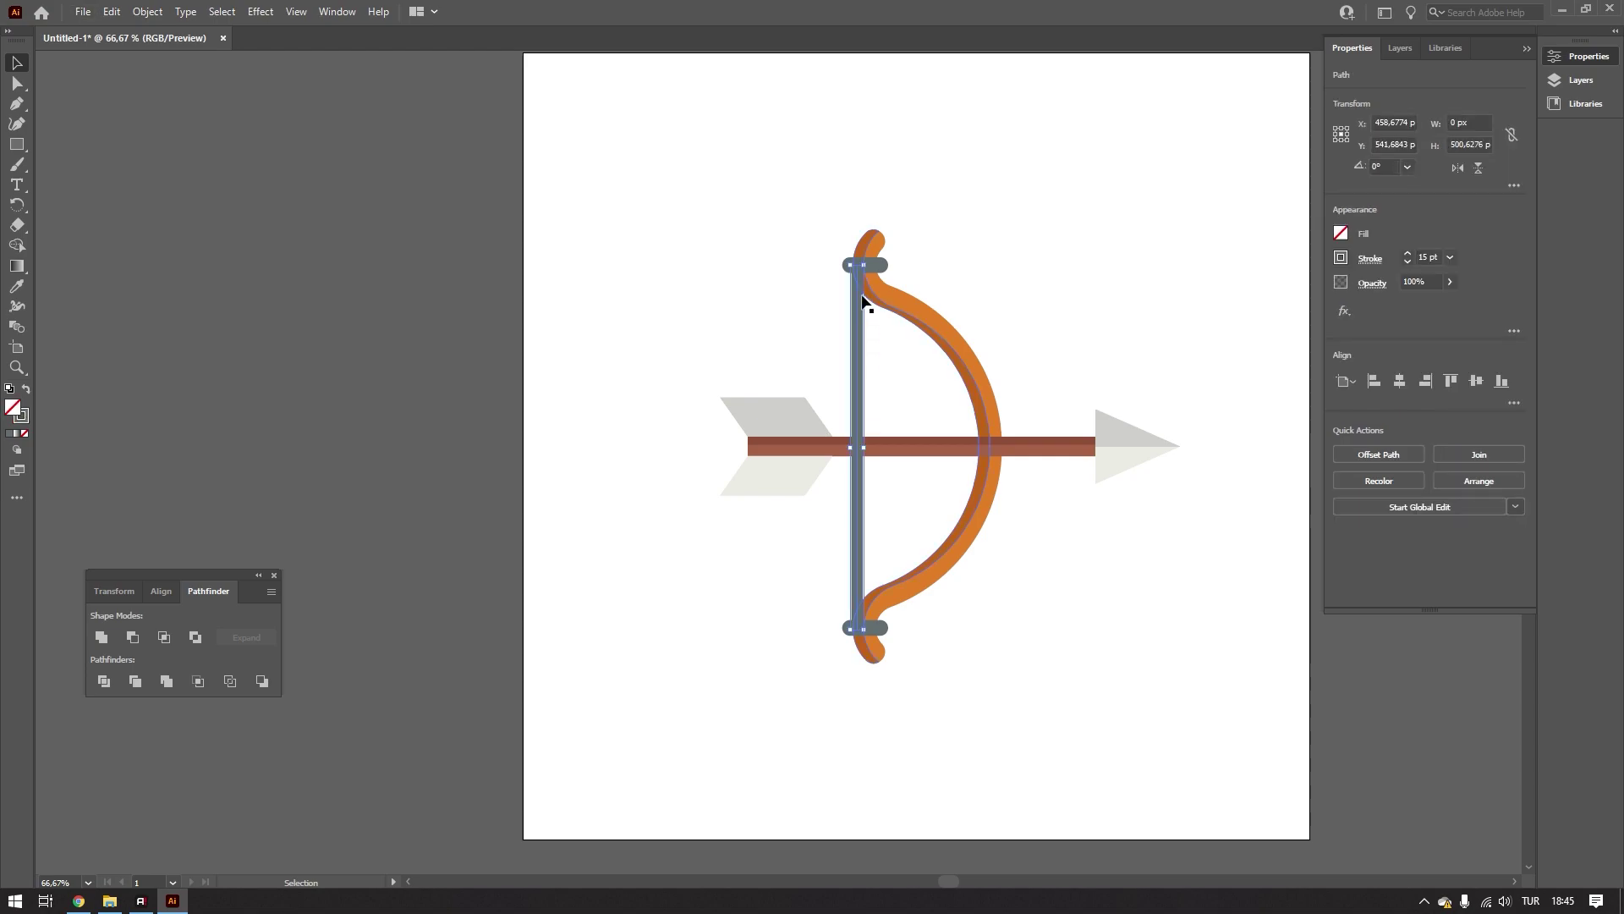
left_click_drag(858, 378, 698, 374)
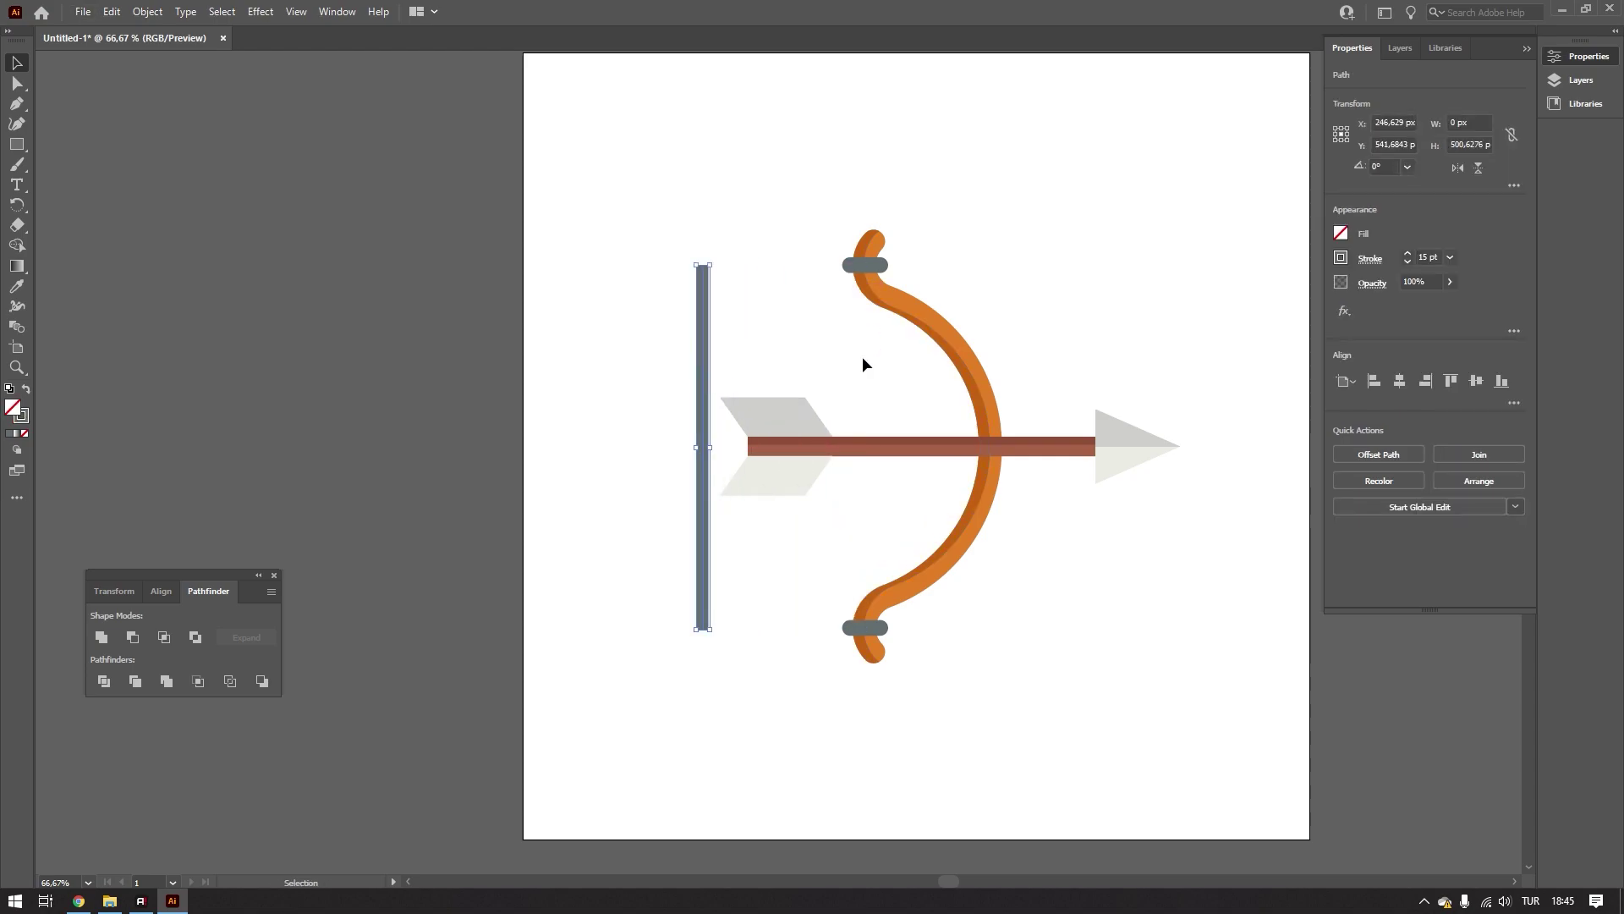
key("ctrl+z")
key("ctrl+h")
left_click(982, 315)
- Nudge the bowstring slightly right and send it to the back behind the arrow
scroll(867, 338, "up", 1)
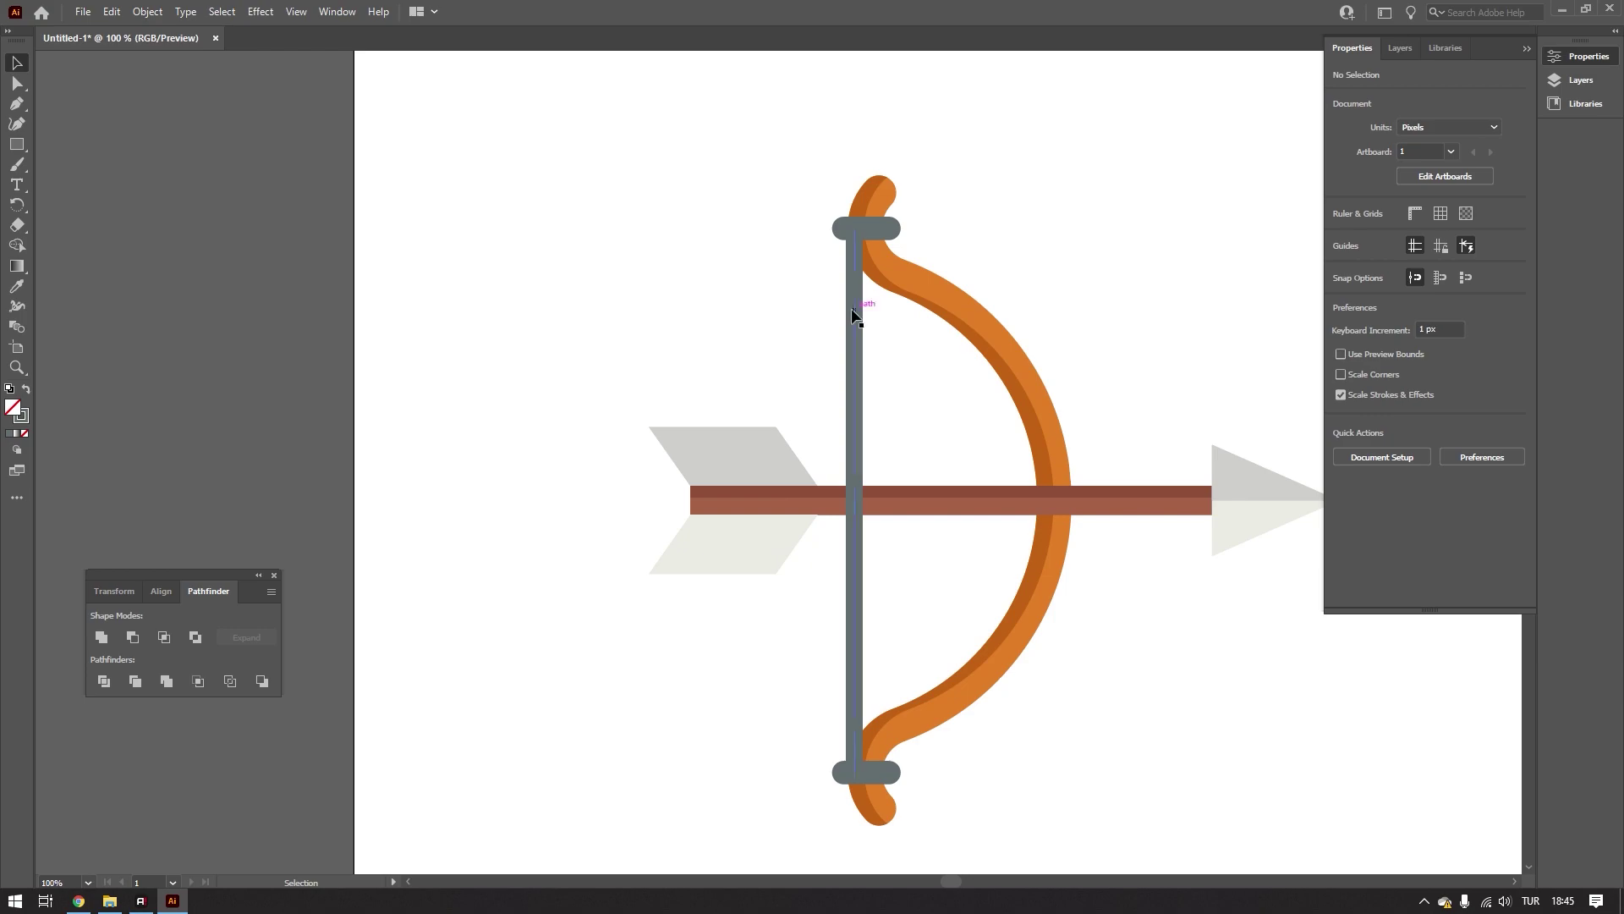
left_click_drag(858, 314, 866, 355)
right_click(851, 316)
left_click(1100, 679)
left_click(936, 378)
- Marquee-select the whole arrow
scroll(938, 379, "down", 3)
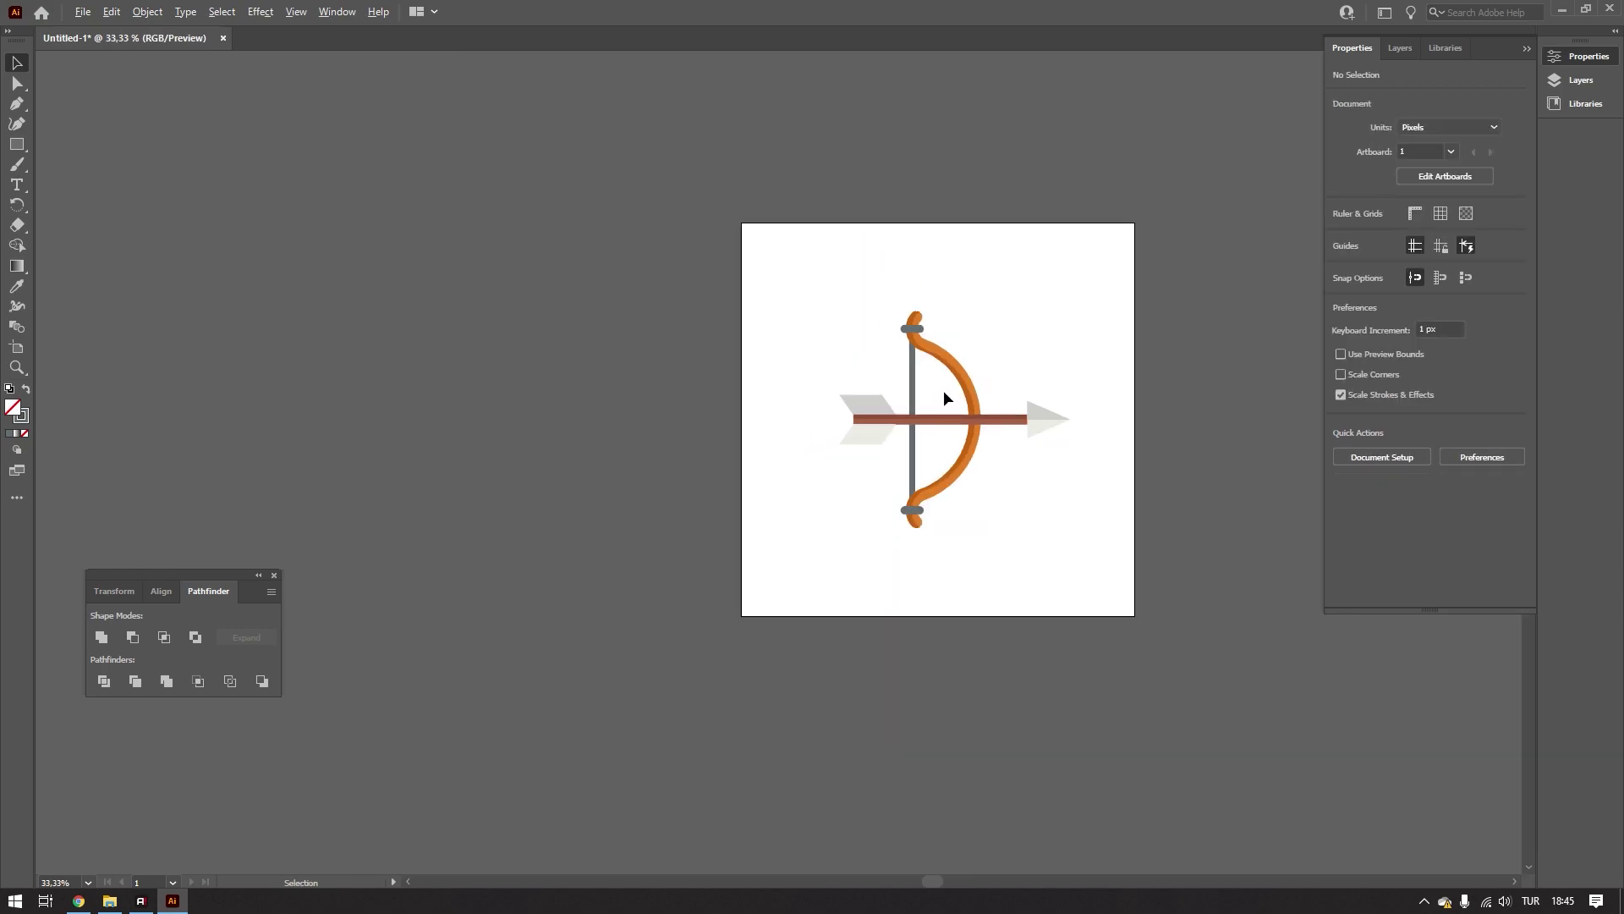
scroll(922, 370, "up", 1)
scroll(905, 373, "up", 3)
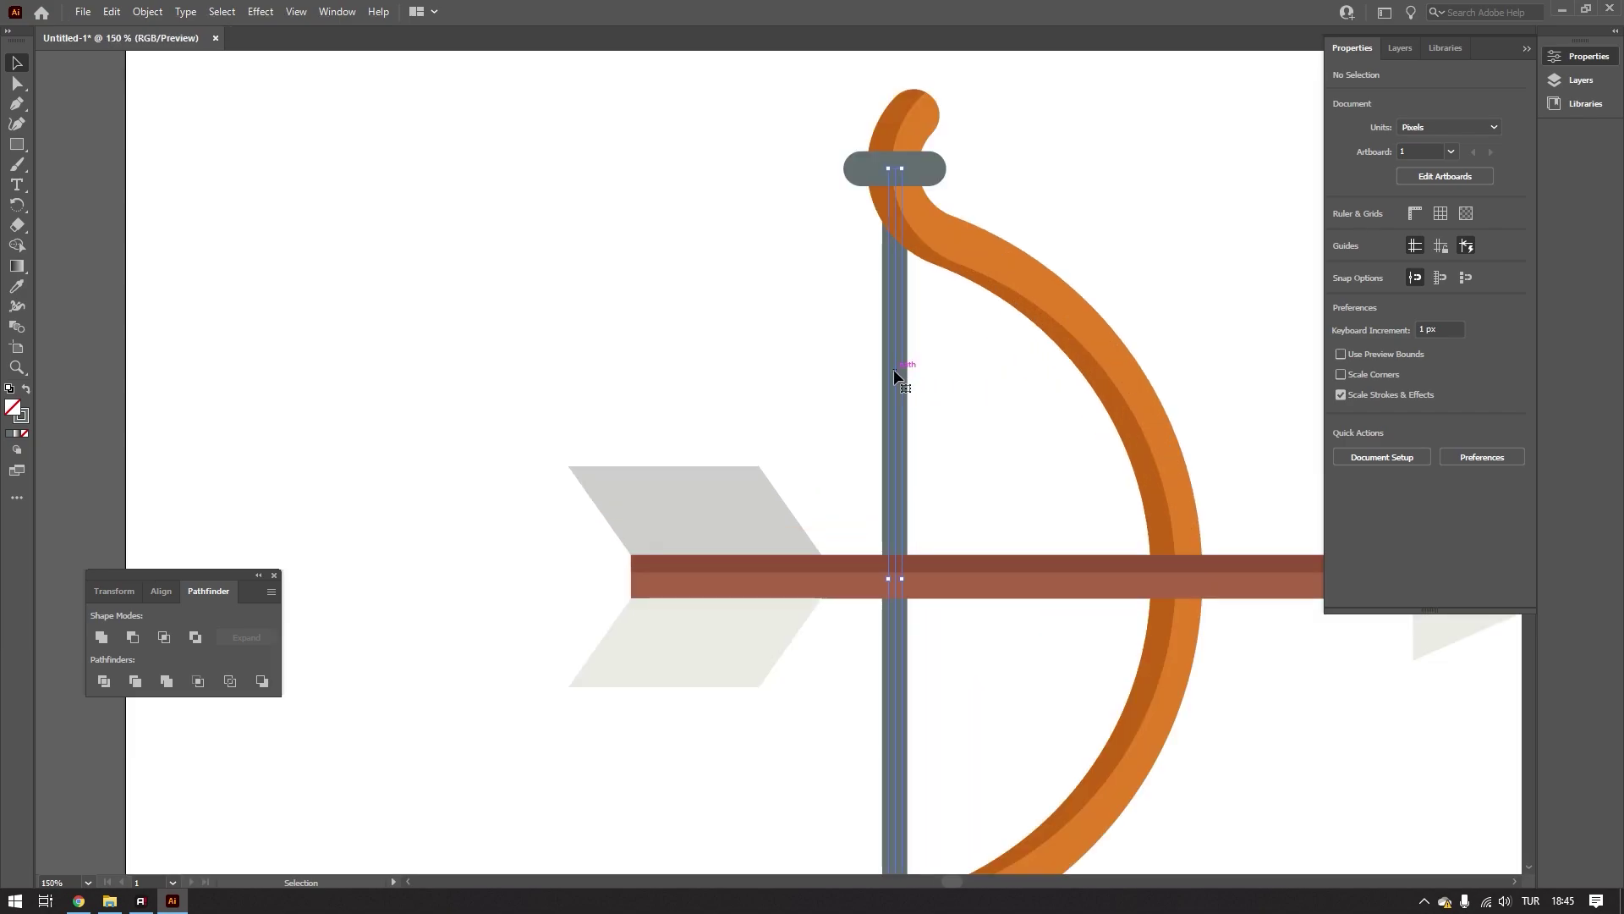
left_click(894, 369)
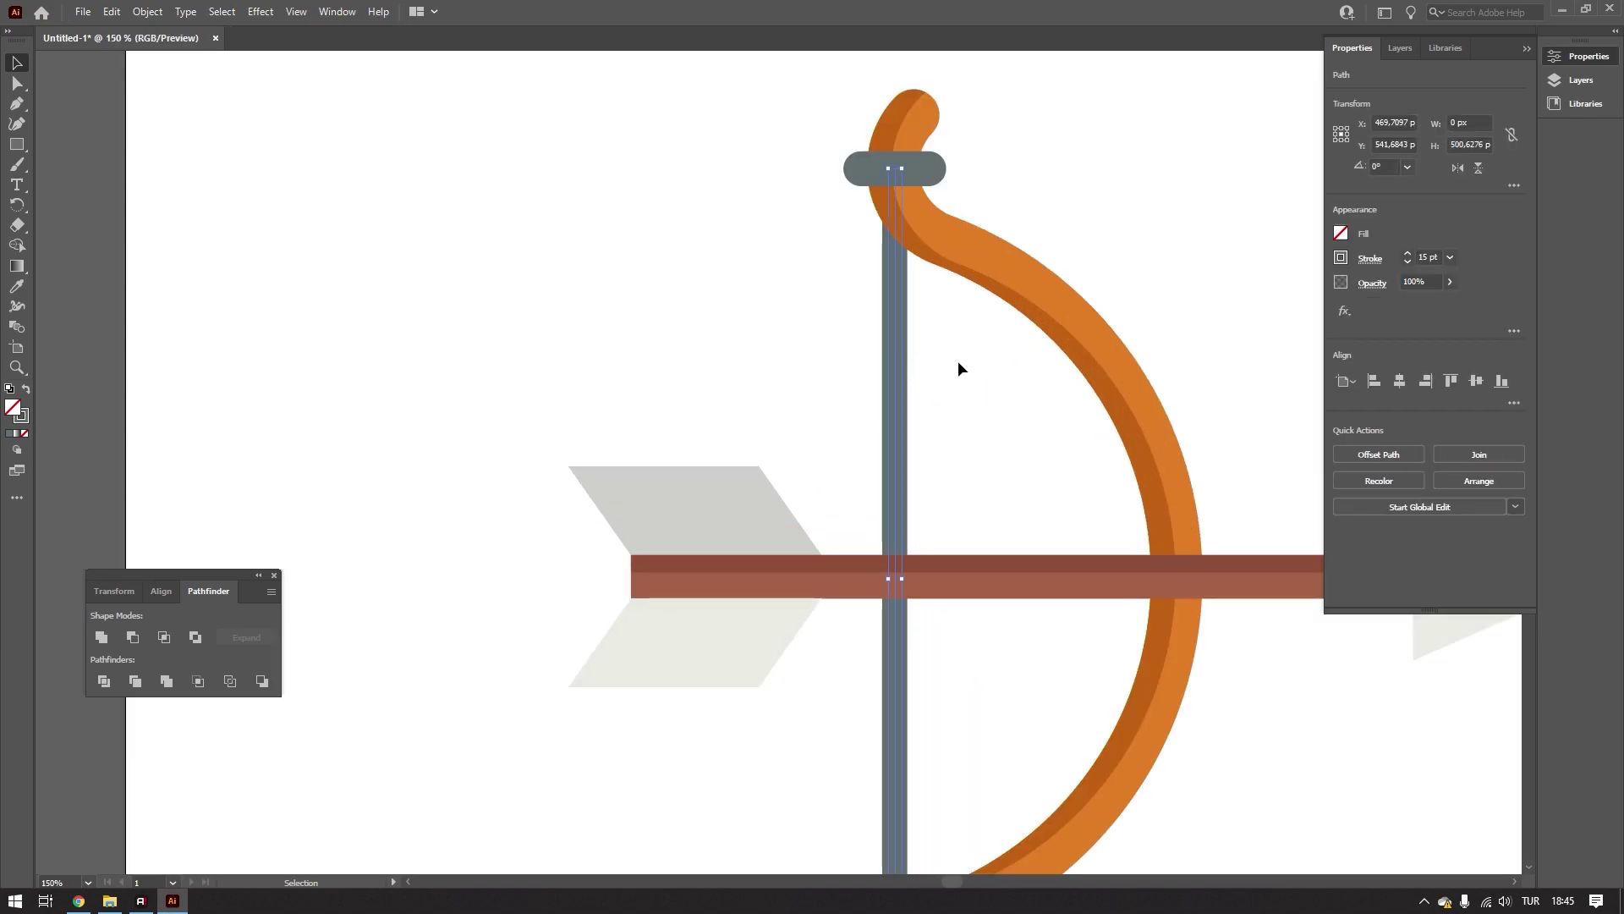
left_click(805, 368)
scroll(803, 365, "down", 3)
mouse_move(707, 363)
left_mouse_down()
mouse_move(808, 479)
mouse_move(785, 443)
left_mouse_up()
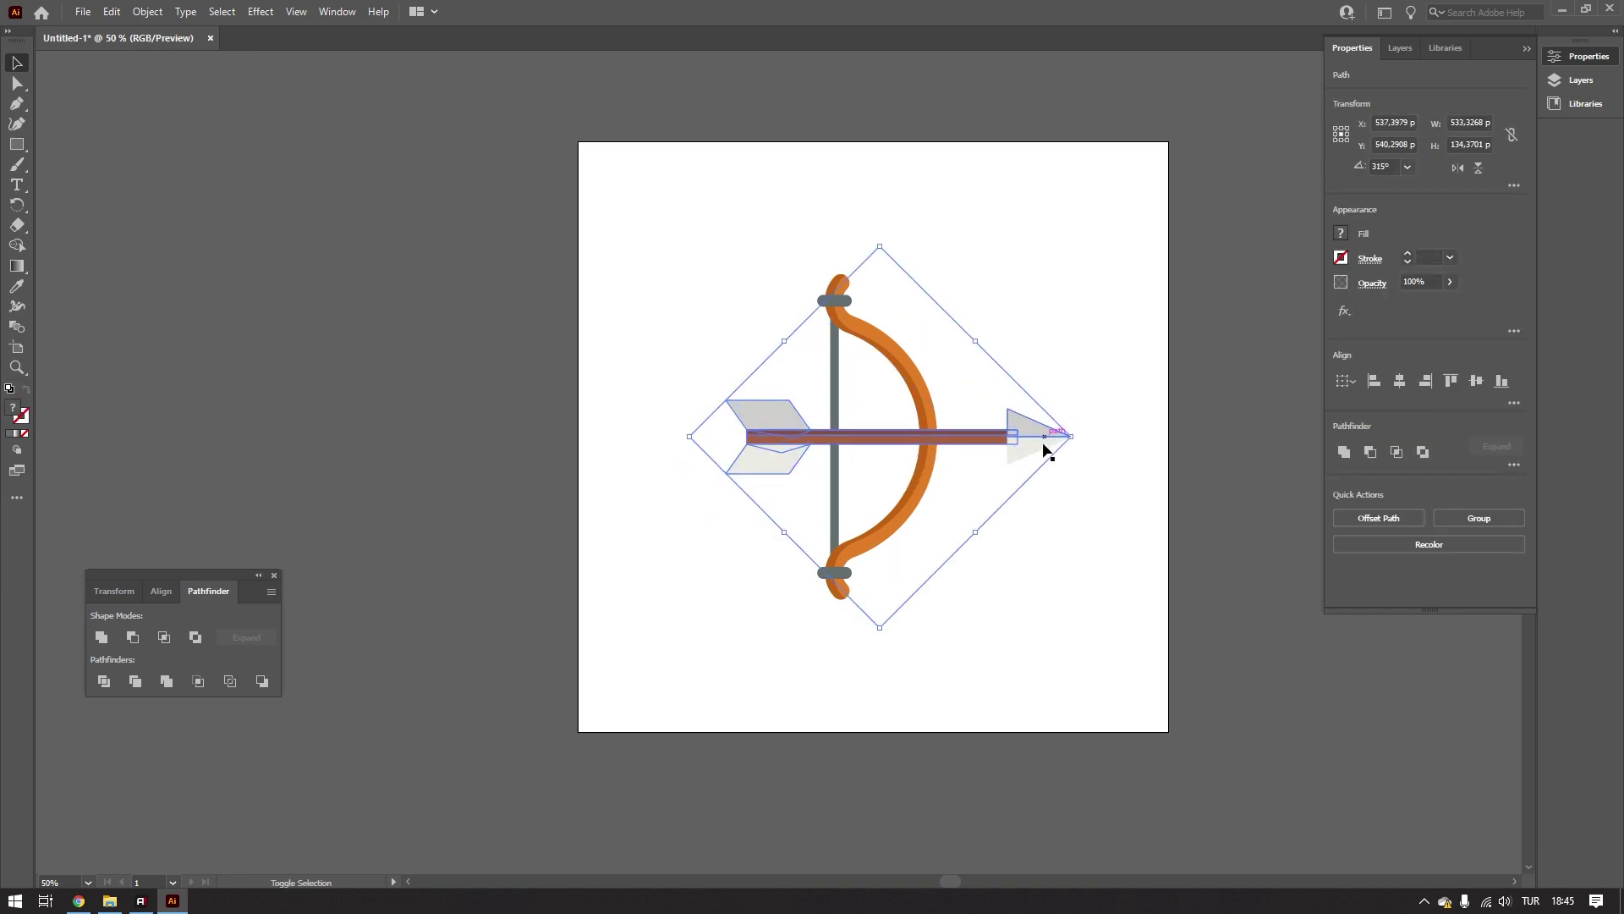
- Park the arrow off the artboard to the left, undoing accidental bowstring shifts
left_click_drag(1023, 444, 452, 447)
left_click(452, 447)
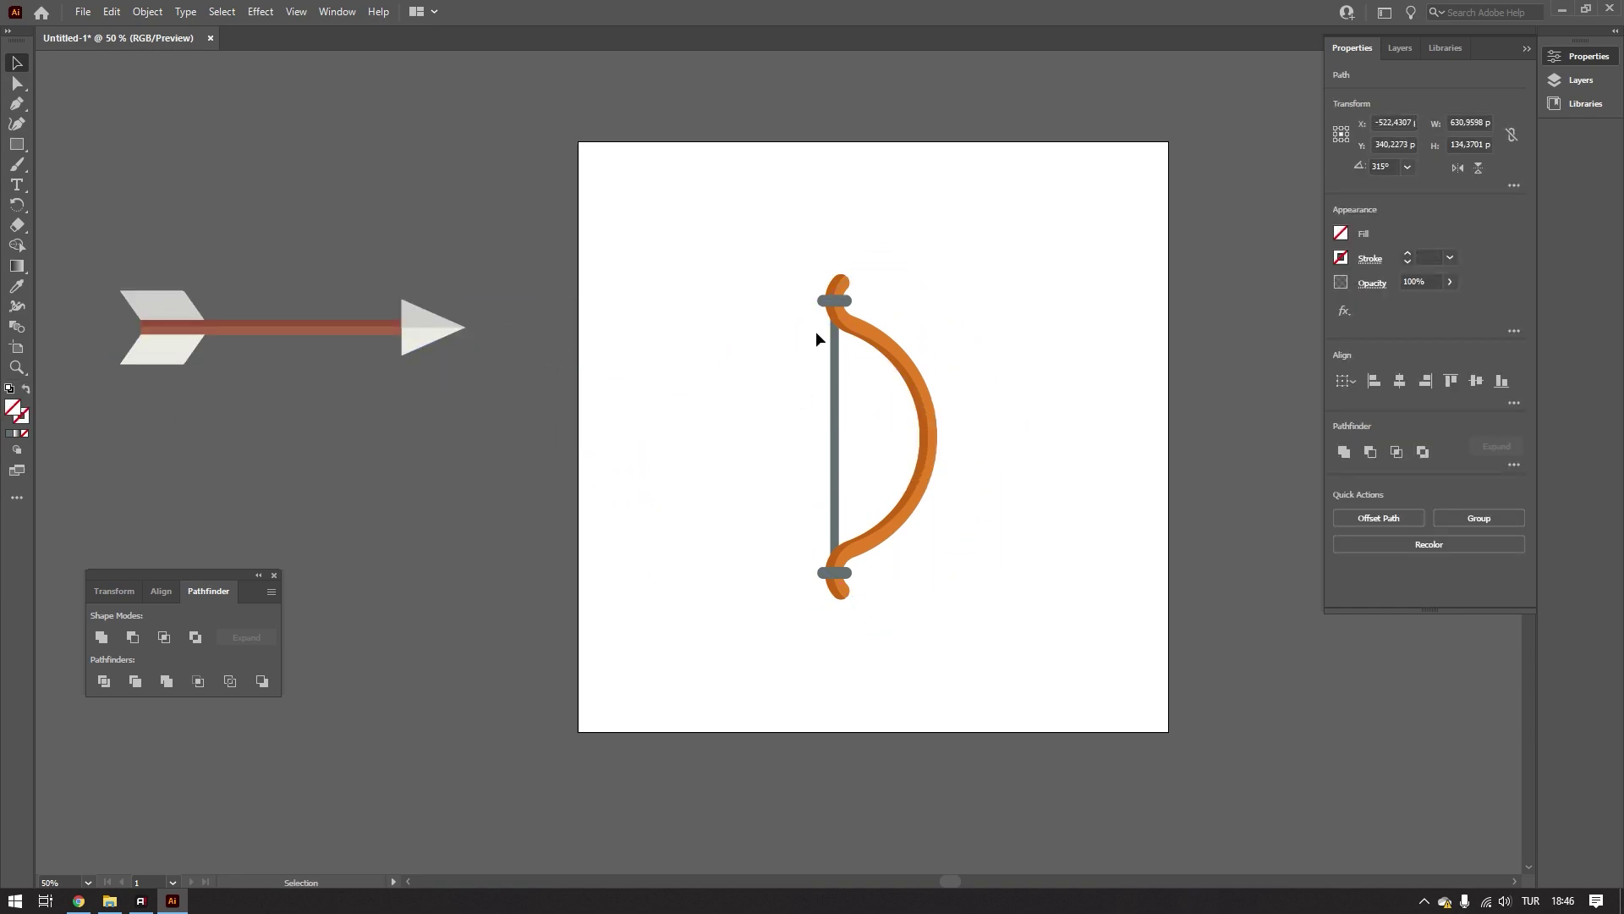
scroll(835, 376, "up", 1)
left_click_drag(833, 461, 787, 461)
key("ctrl+z")
scroll(850, 455, "up", 1)
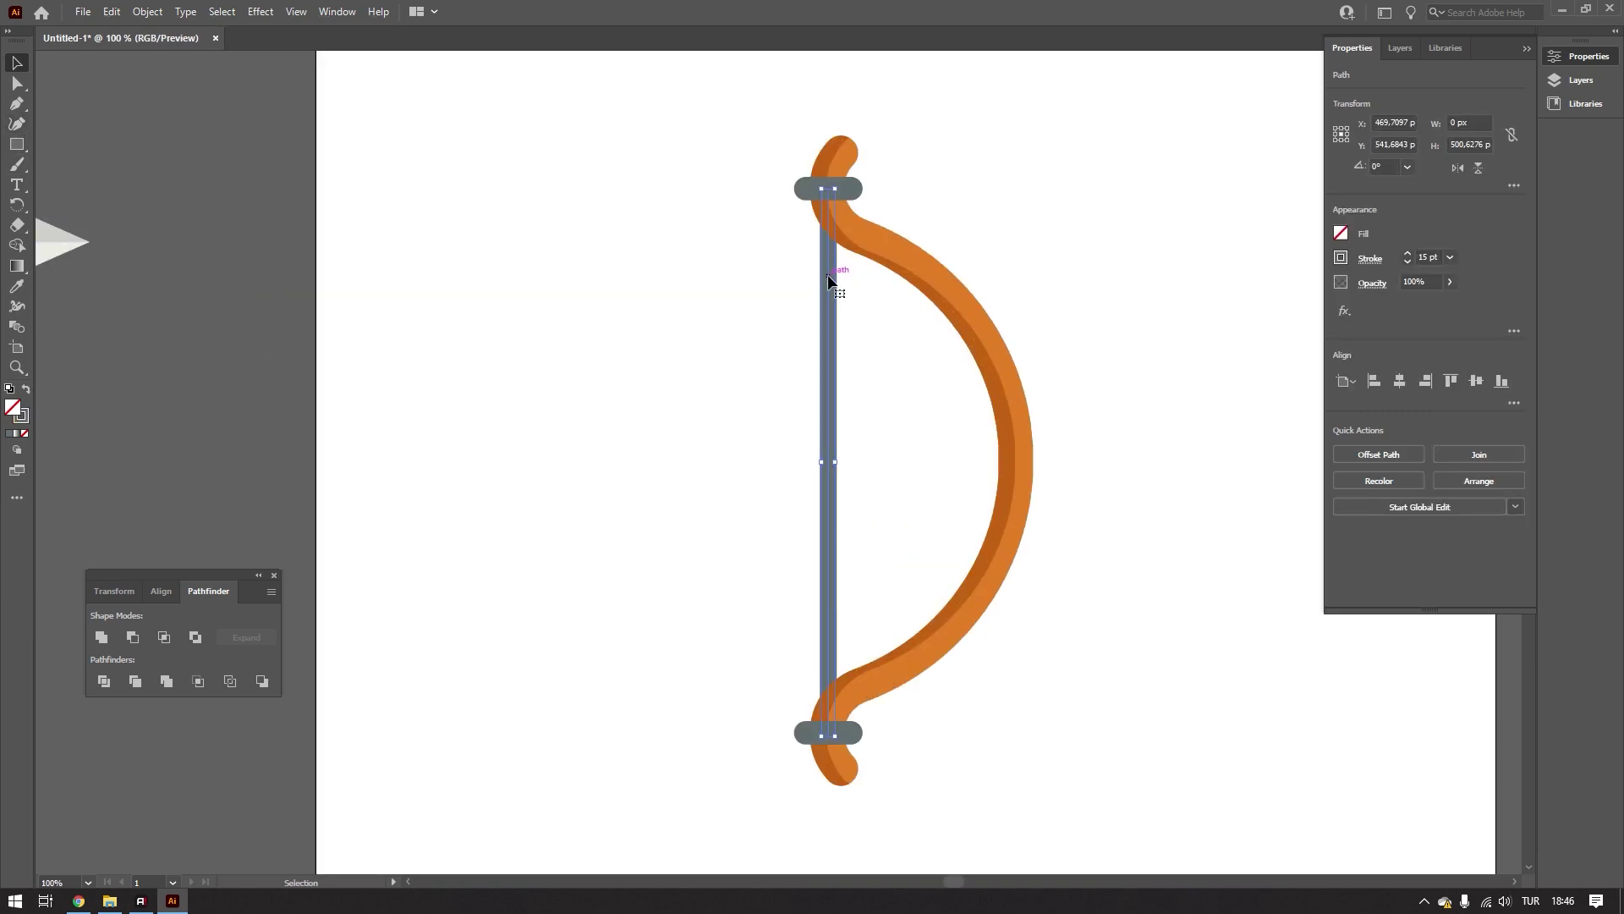
mouse_move(829, 279)
left_mouse_down()
mouse_move(709, 274)
mouse_move(725, 274)
left_mouse_up()
key("ctrl+z")
left_click(994, 338, "shift")
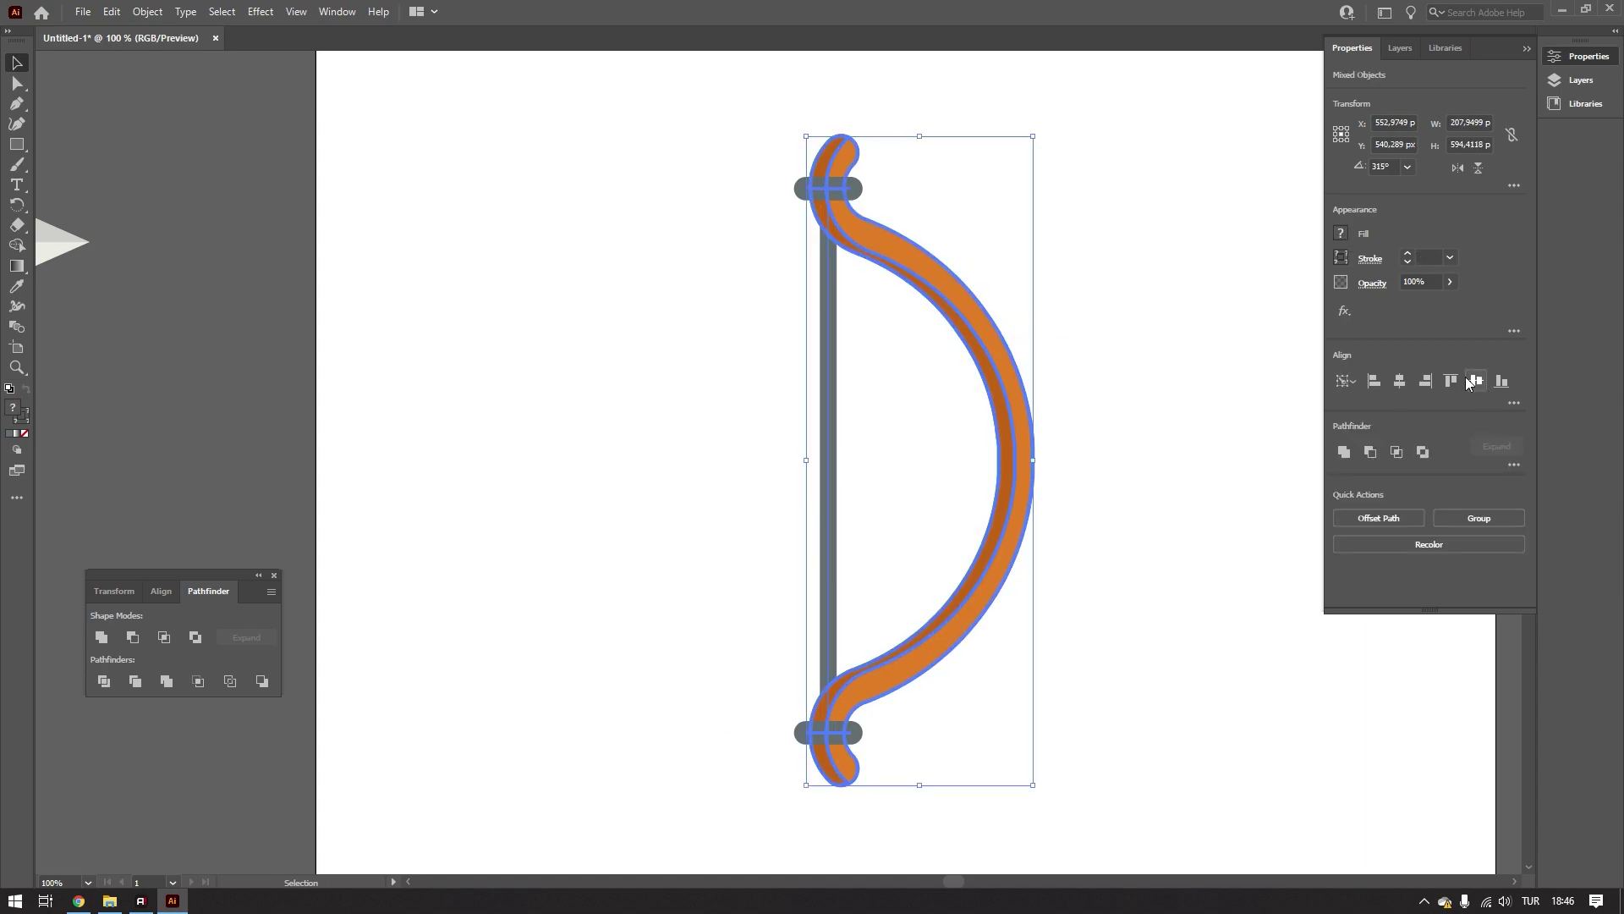
left_click(1132, 560)
- Add an anchor at the bowstring's middle, test-pull it into a V, then undo
left_click(829, 438)
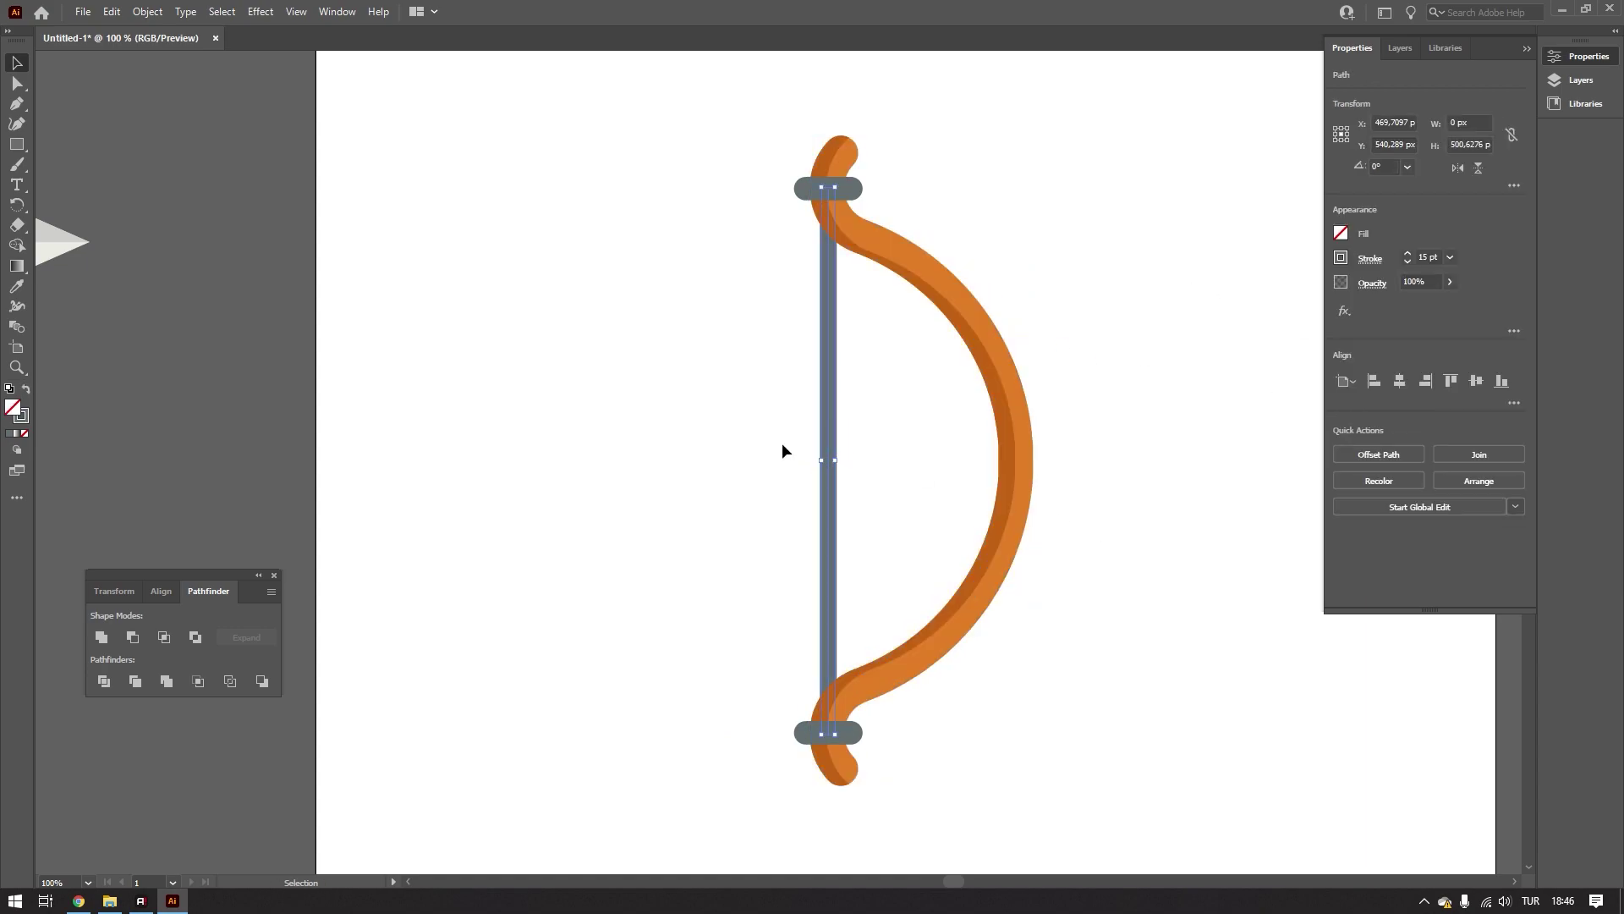
left_click(16, 107)
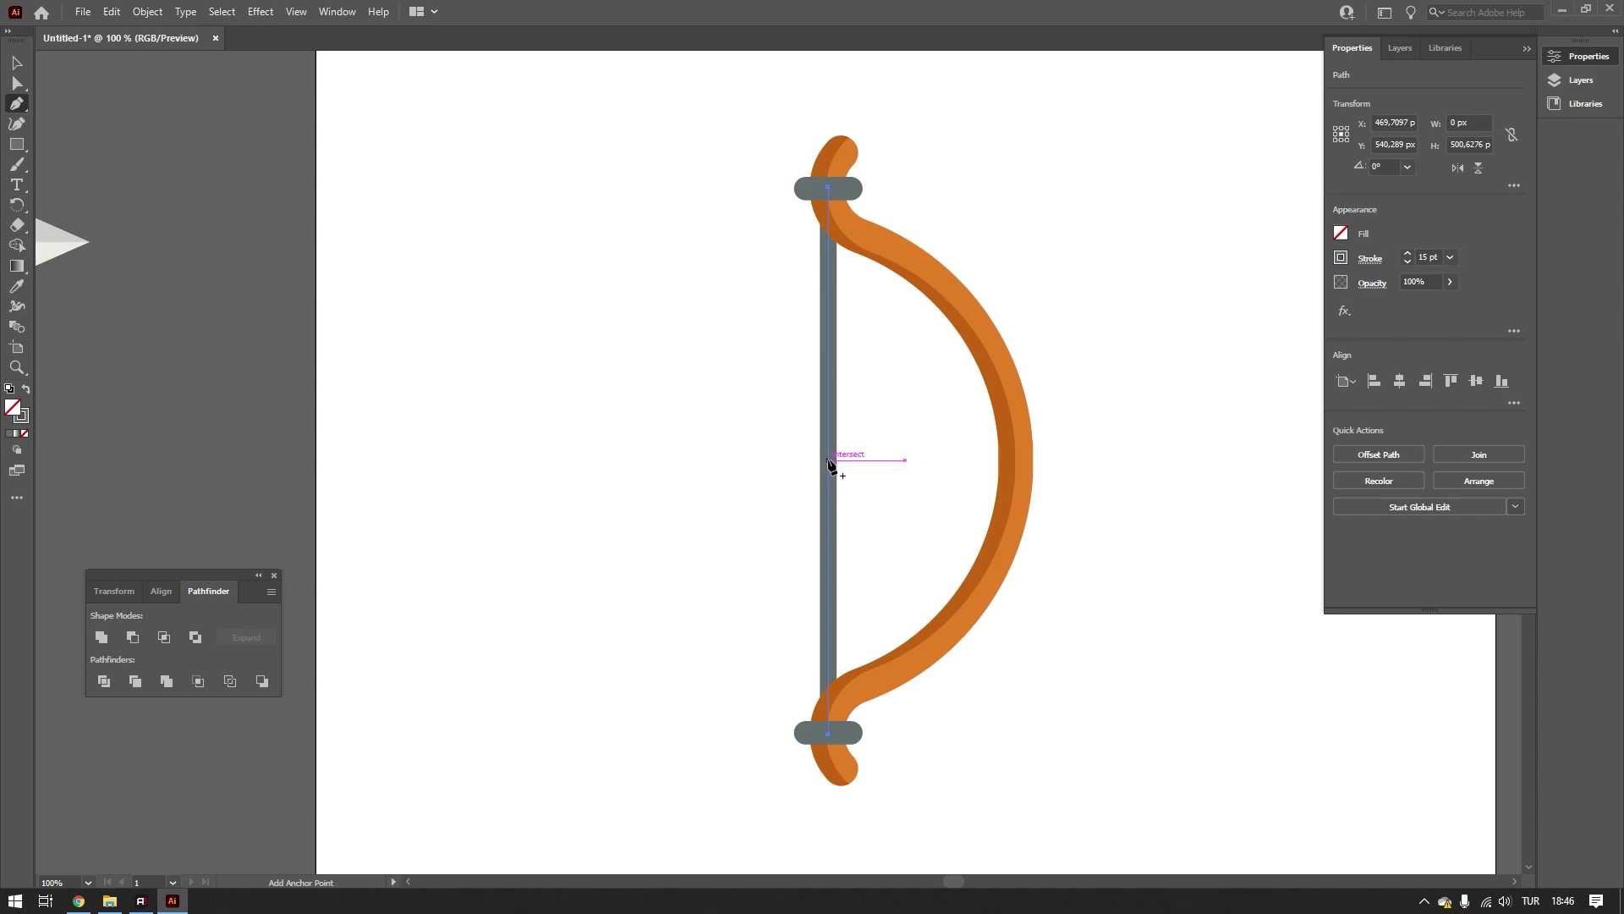
left_click(829, 461)
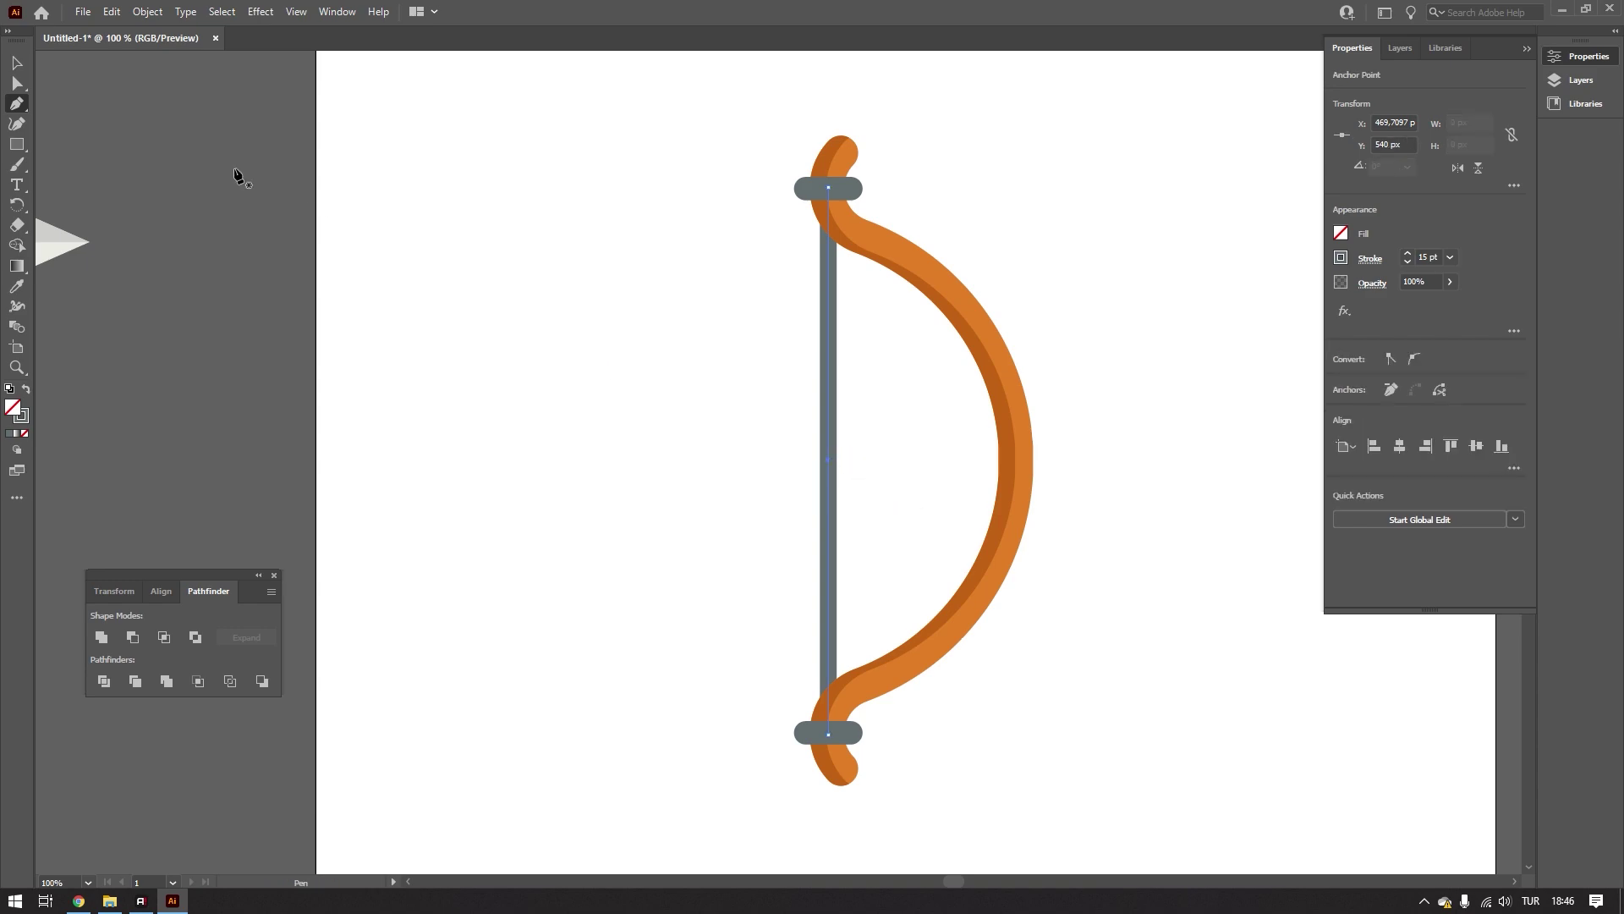
left_click(514, 301, "ctrl")
key("a")
left_click(829, 460)
mouse_move(826, 459)
left_mouse_down()
mouse_move(867, 482)
mouse_move(529, 449)
left_mouse_up()
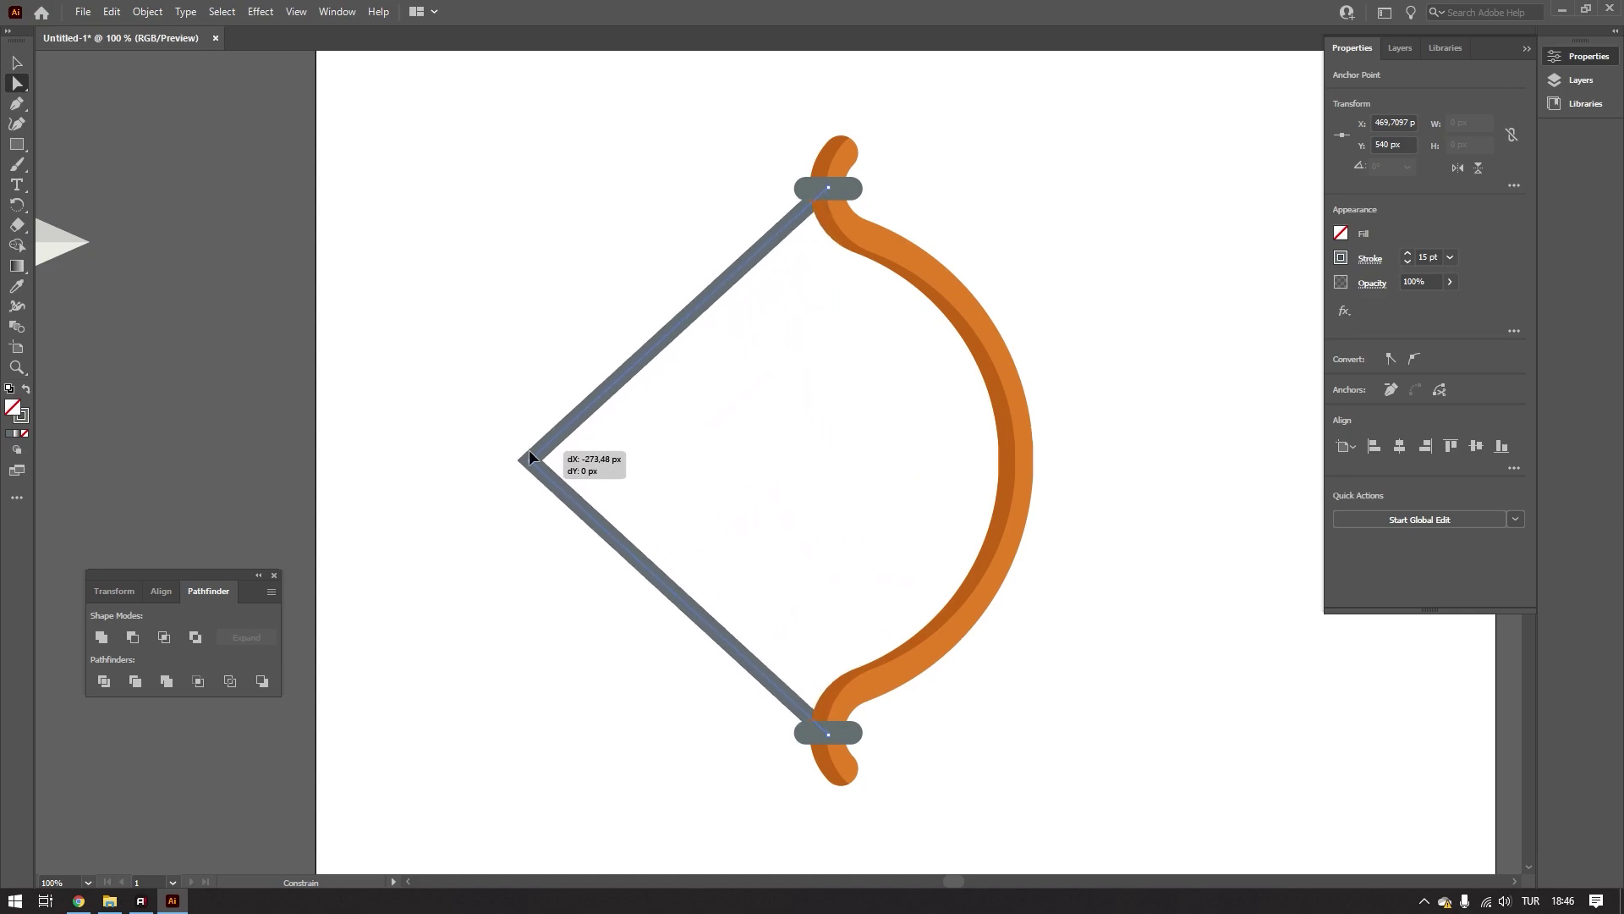
scroll(800, 455, "down", 2, "alt")
key("ctrl+z")
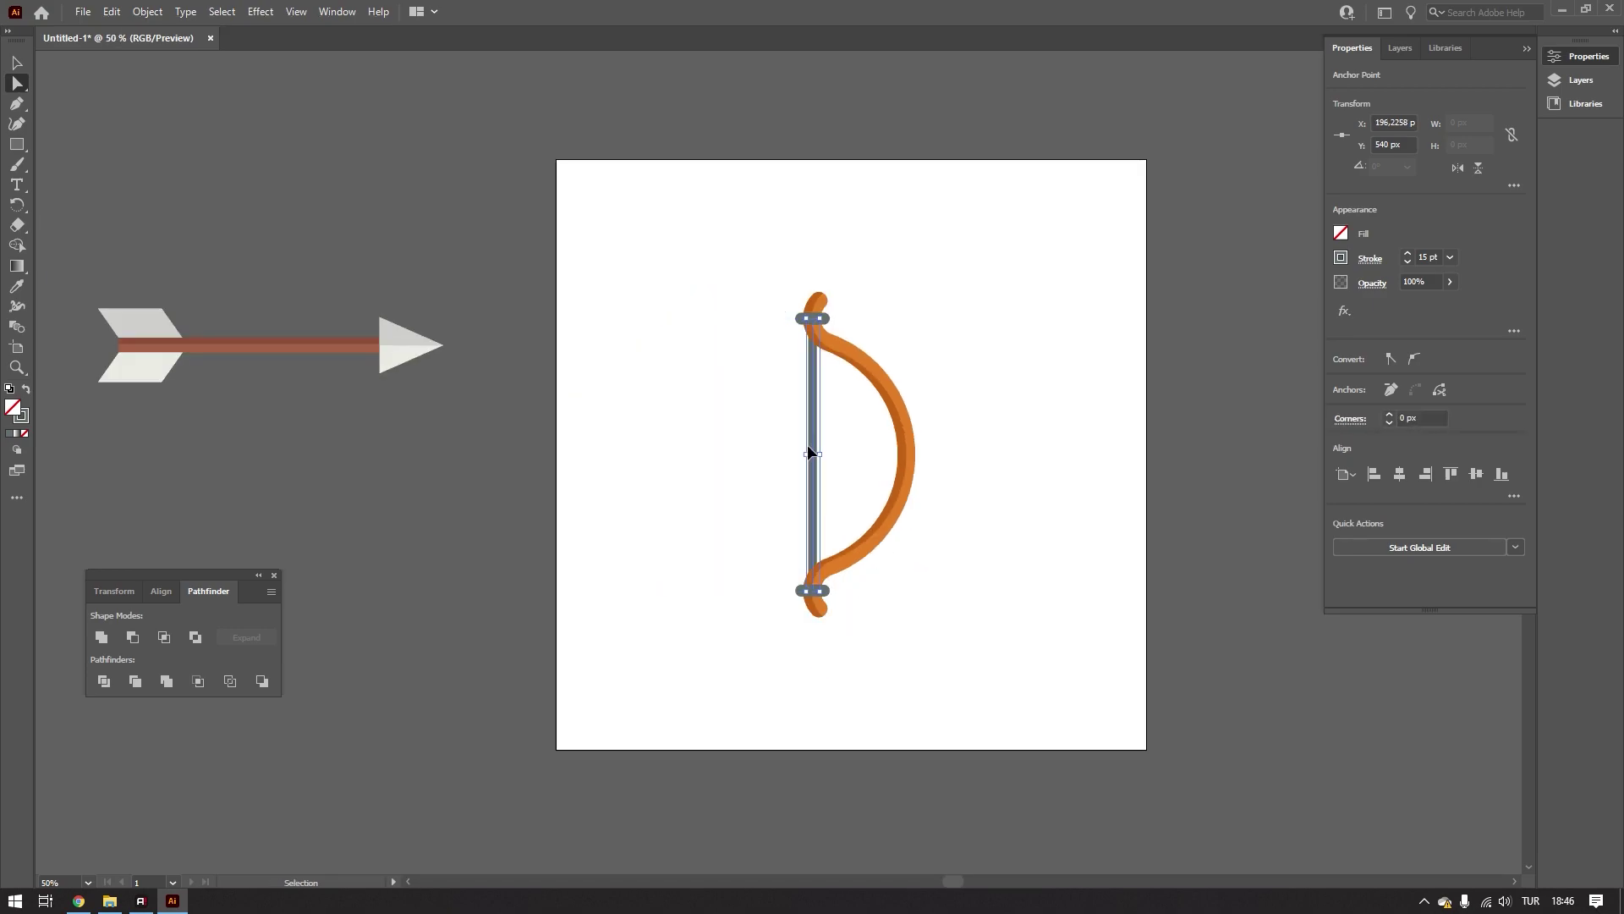
- Move the parked arrow back onto the bow and scale it down
key("v")
left_click(880, 407)
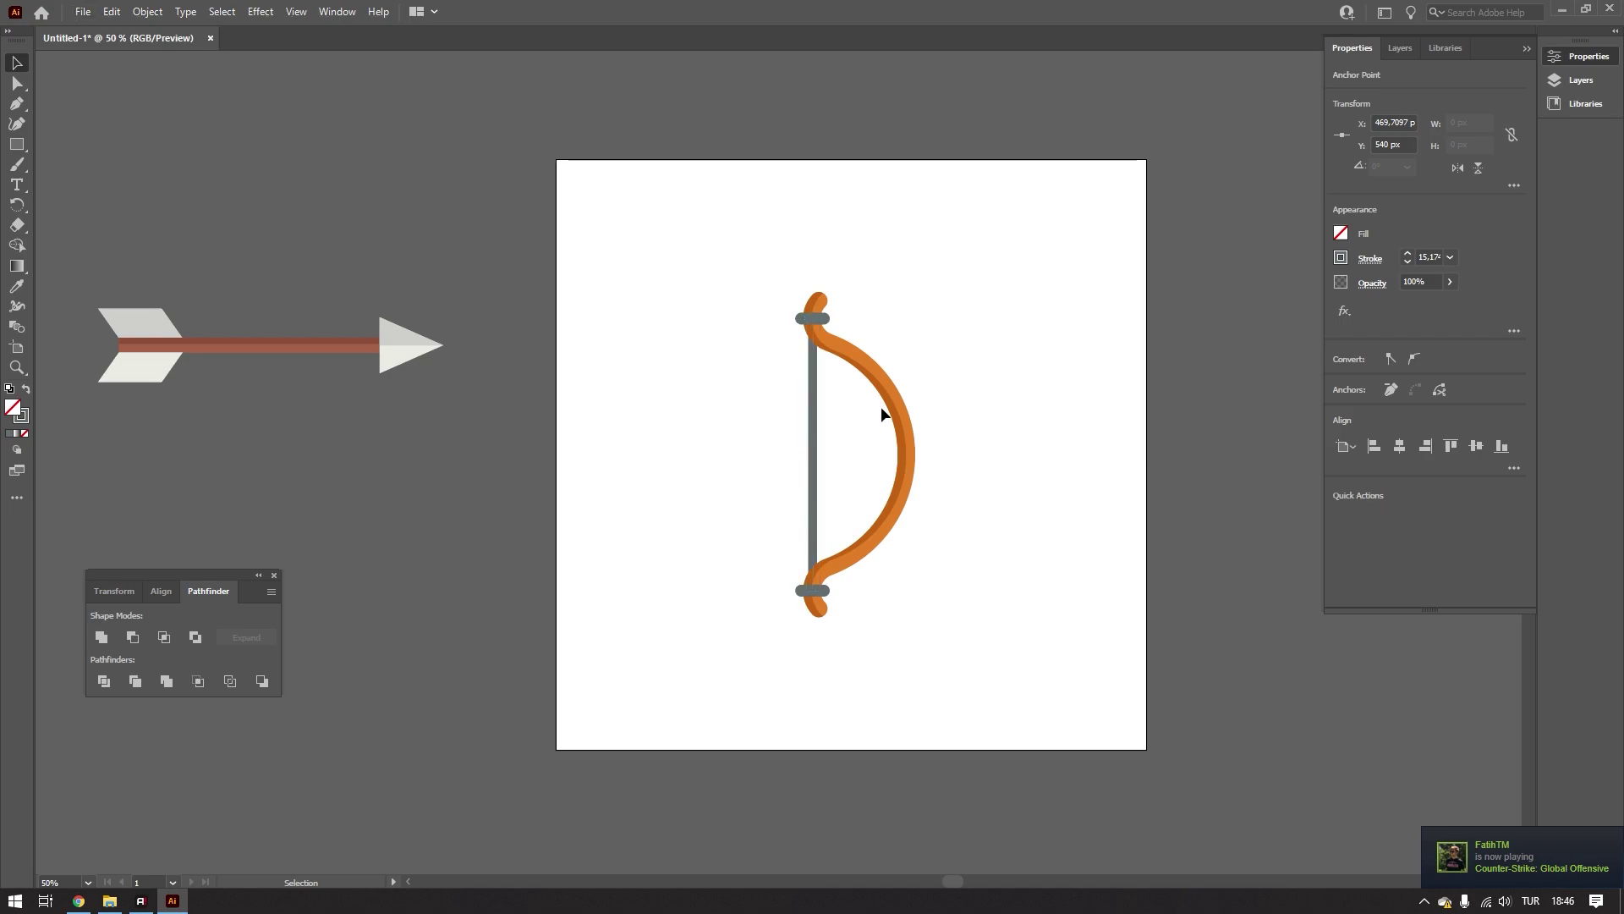
scroll(875, 408, "up", 1, "alt")
left_click_drag(284, 317, 474, 345)
left_click(474, 345)
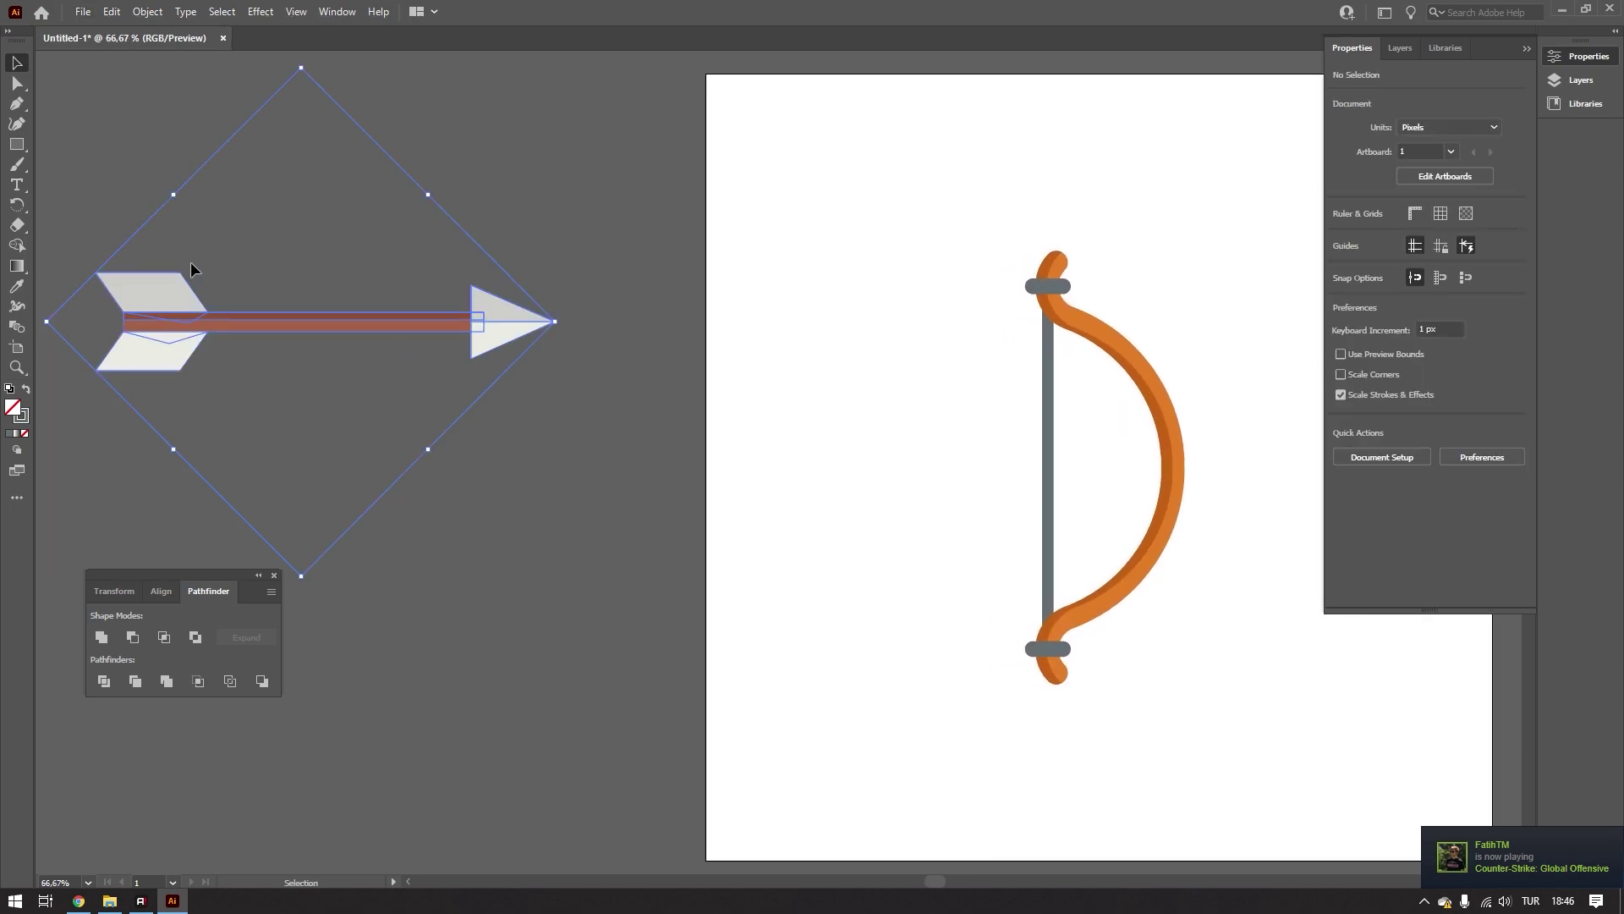
scroll(271, 301, "down", 1, "alt")
mouse_move(263, 316)
left_mouse_down()
mouse_move(460, 333)
mouse_move(717, 401)
left_mouse_up()
left_click(688, 437)
left_click(708, 412)
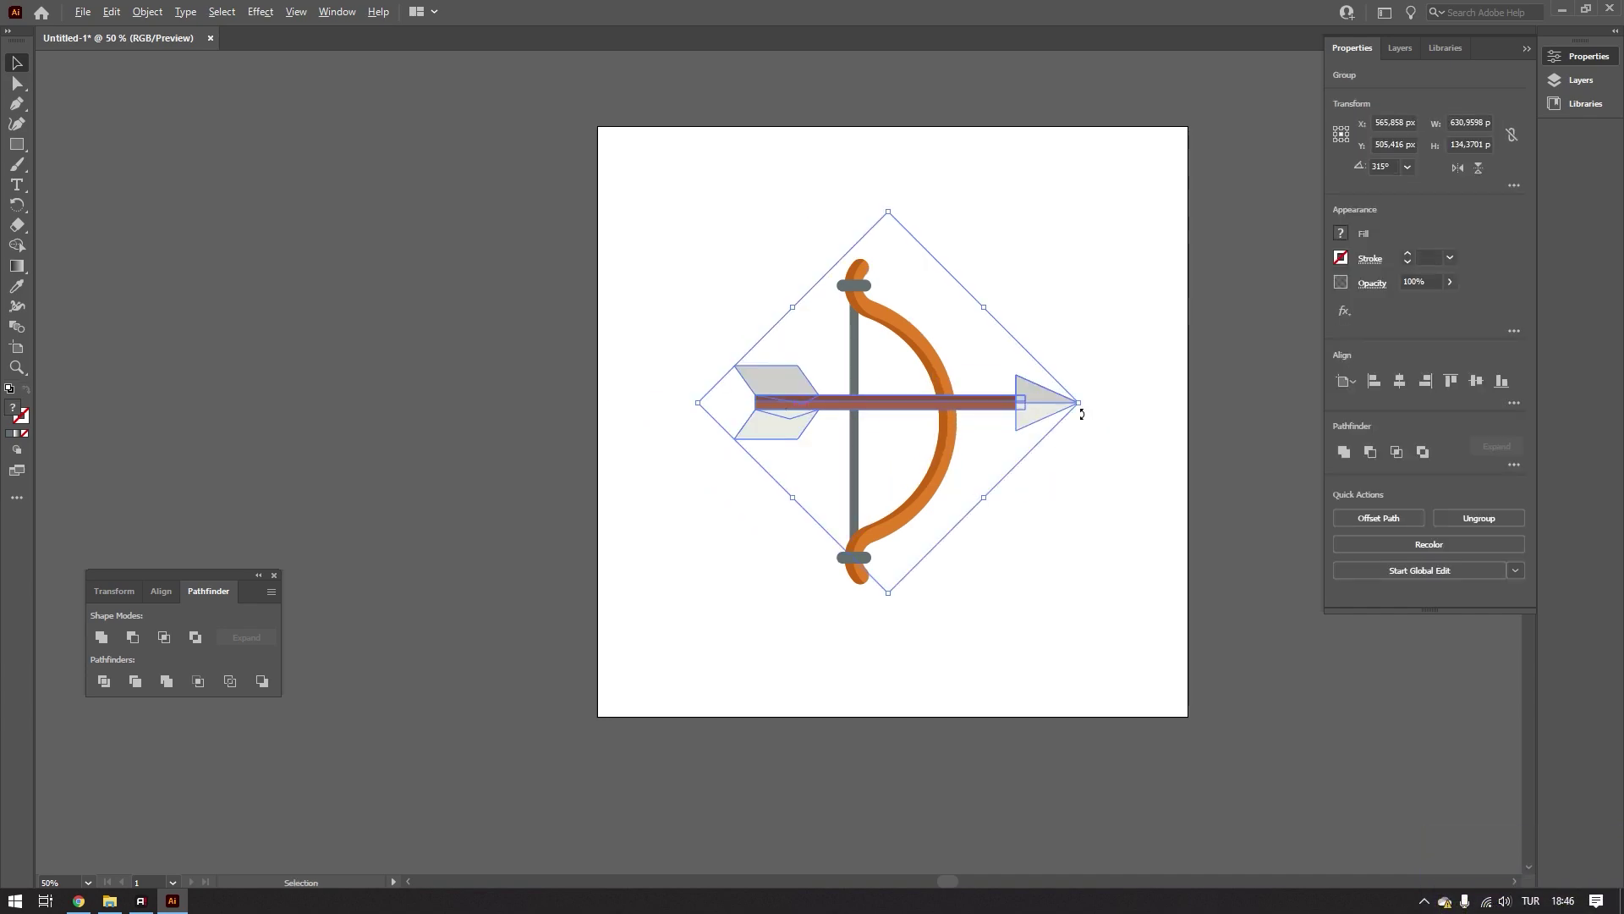
mouse_move(1088, 404)
left_mouse_down()
mouse_move(989, 413)
mouse_move(1052, 415)
left_mouse_up()
left_click_drag(883, 419, 721, 421)
- Slide the arrow left so its tail meets the string
key("ctrl+equal")
key("a")
key("v")
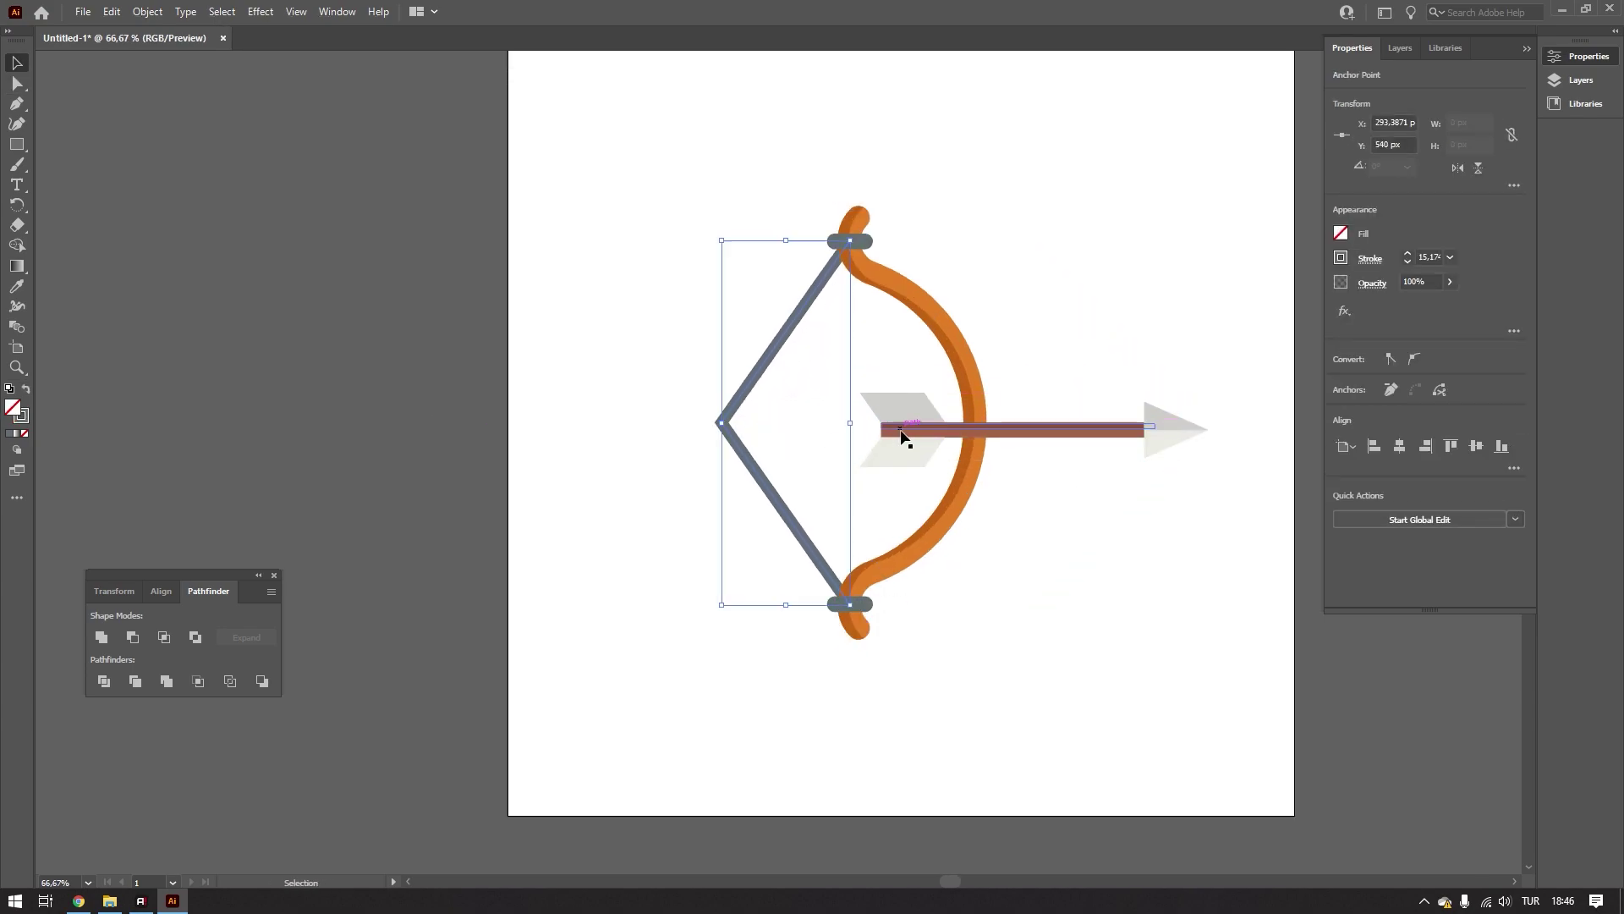
mouse_move(929, 434)
left_mouse_down()
mouse_move(747, 425)
mouse_move(1047, 443)
left_mouse_up()
- Straighten the bowstring again and move the arrow slightly left onto it
key("ctrl+z")
left_click(1080, 588)
scroll(940, 389, "down", 2)
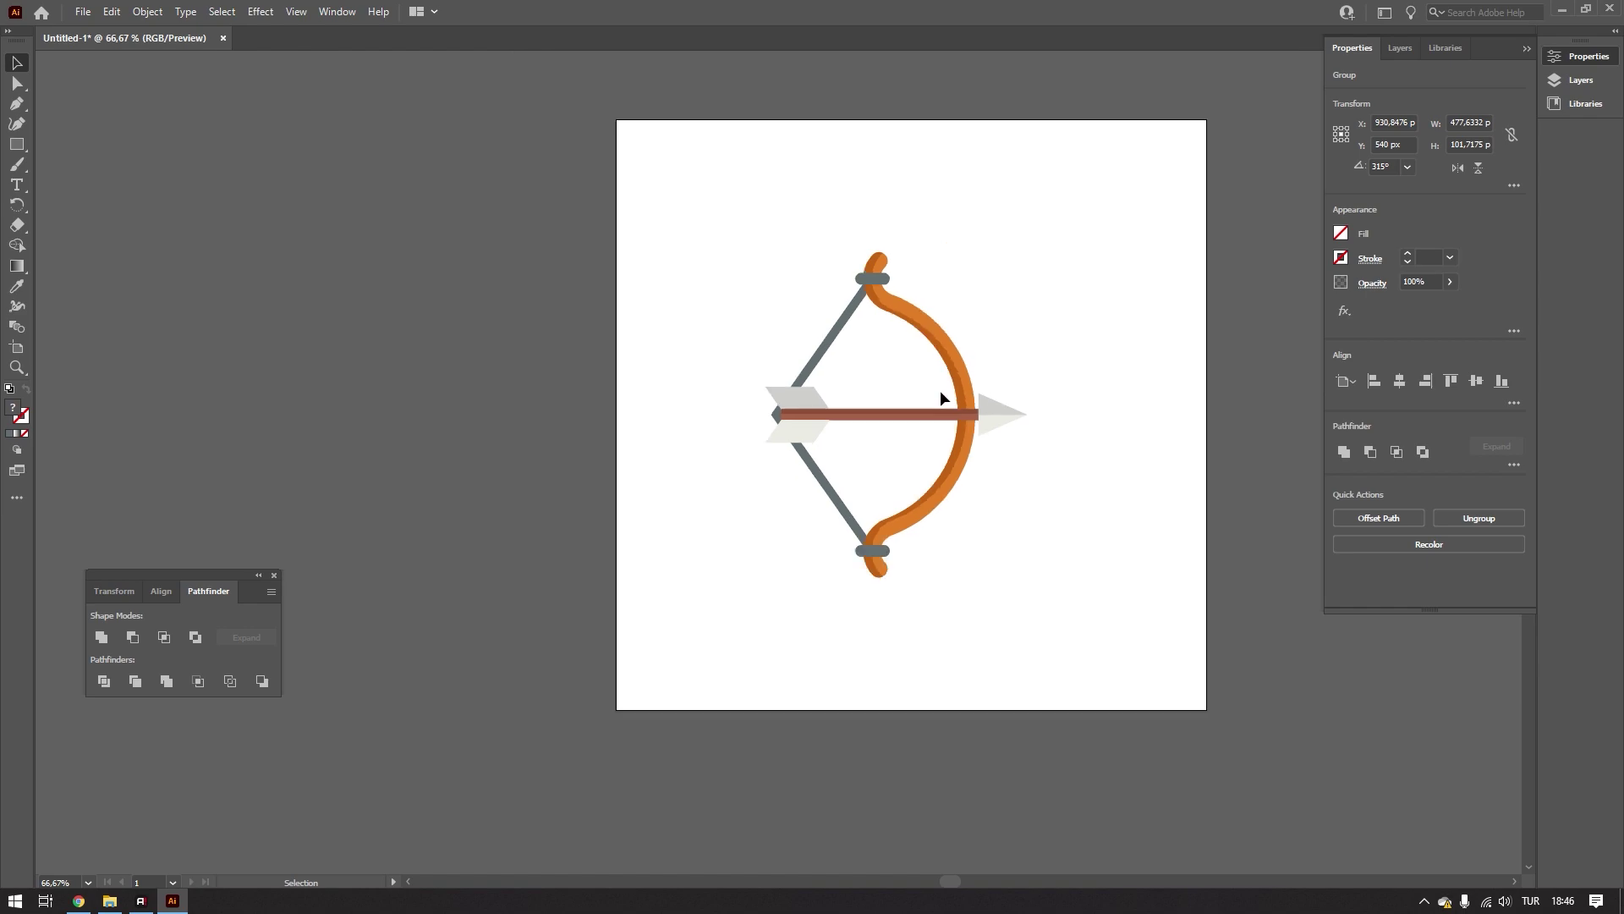
scroll(986, 423, "up", 1)
scroll(982, 419, "up", 1)
key("ctrl+shift+z")
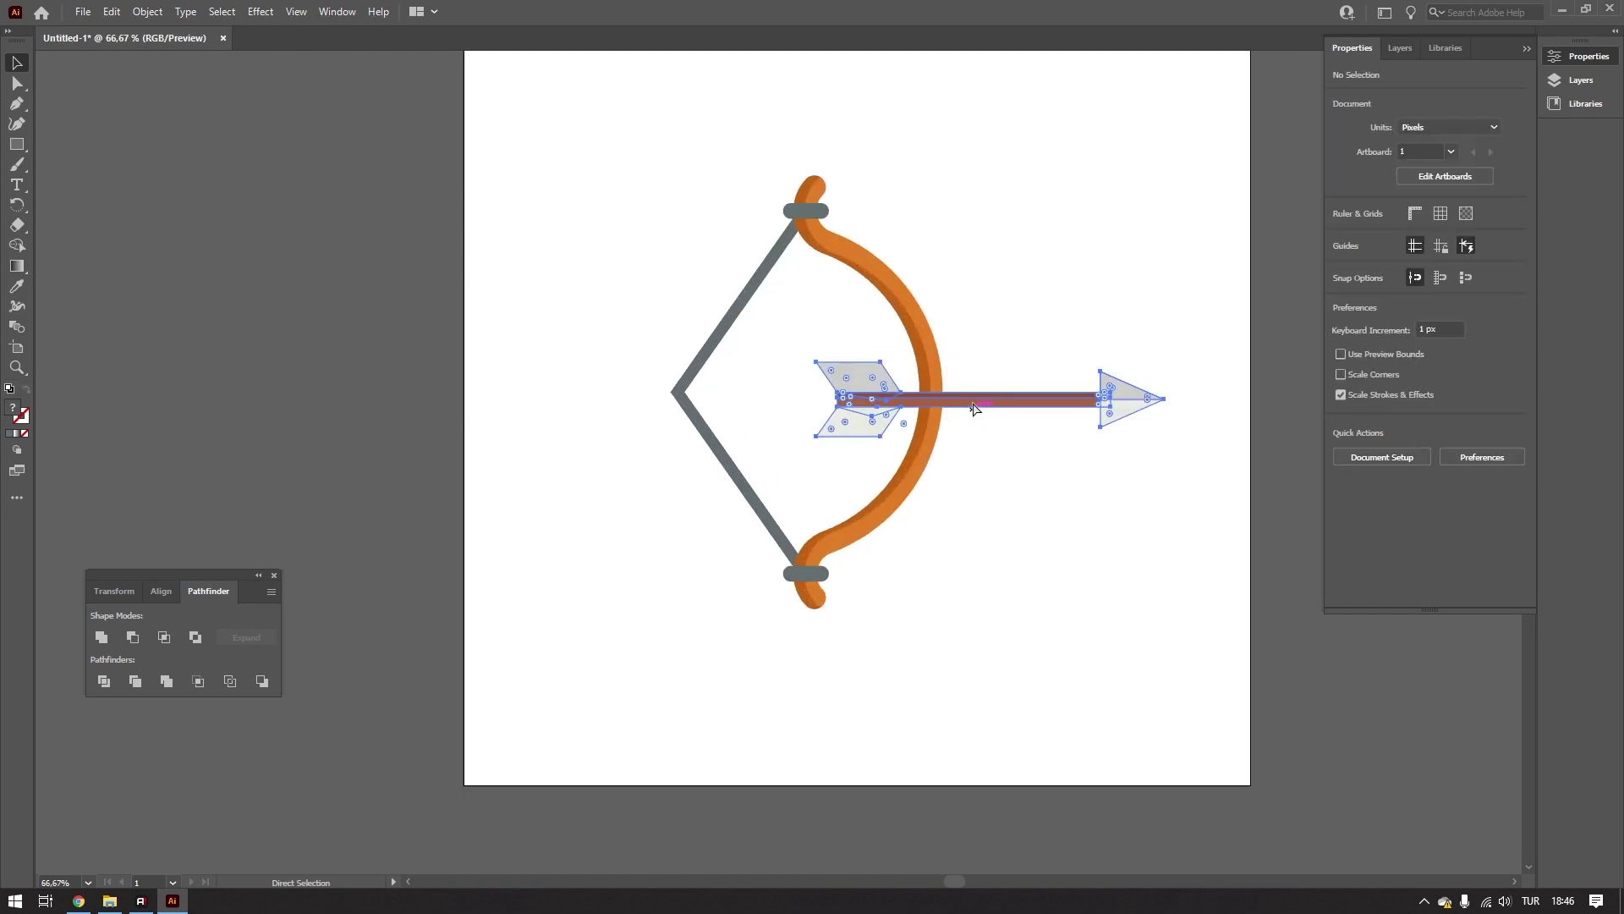
key("ctrl+shift+z")
left_click_drag(899, 403, 847, 392)
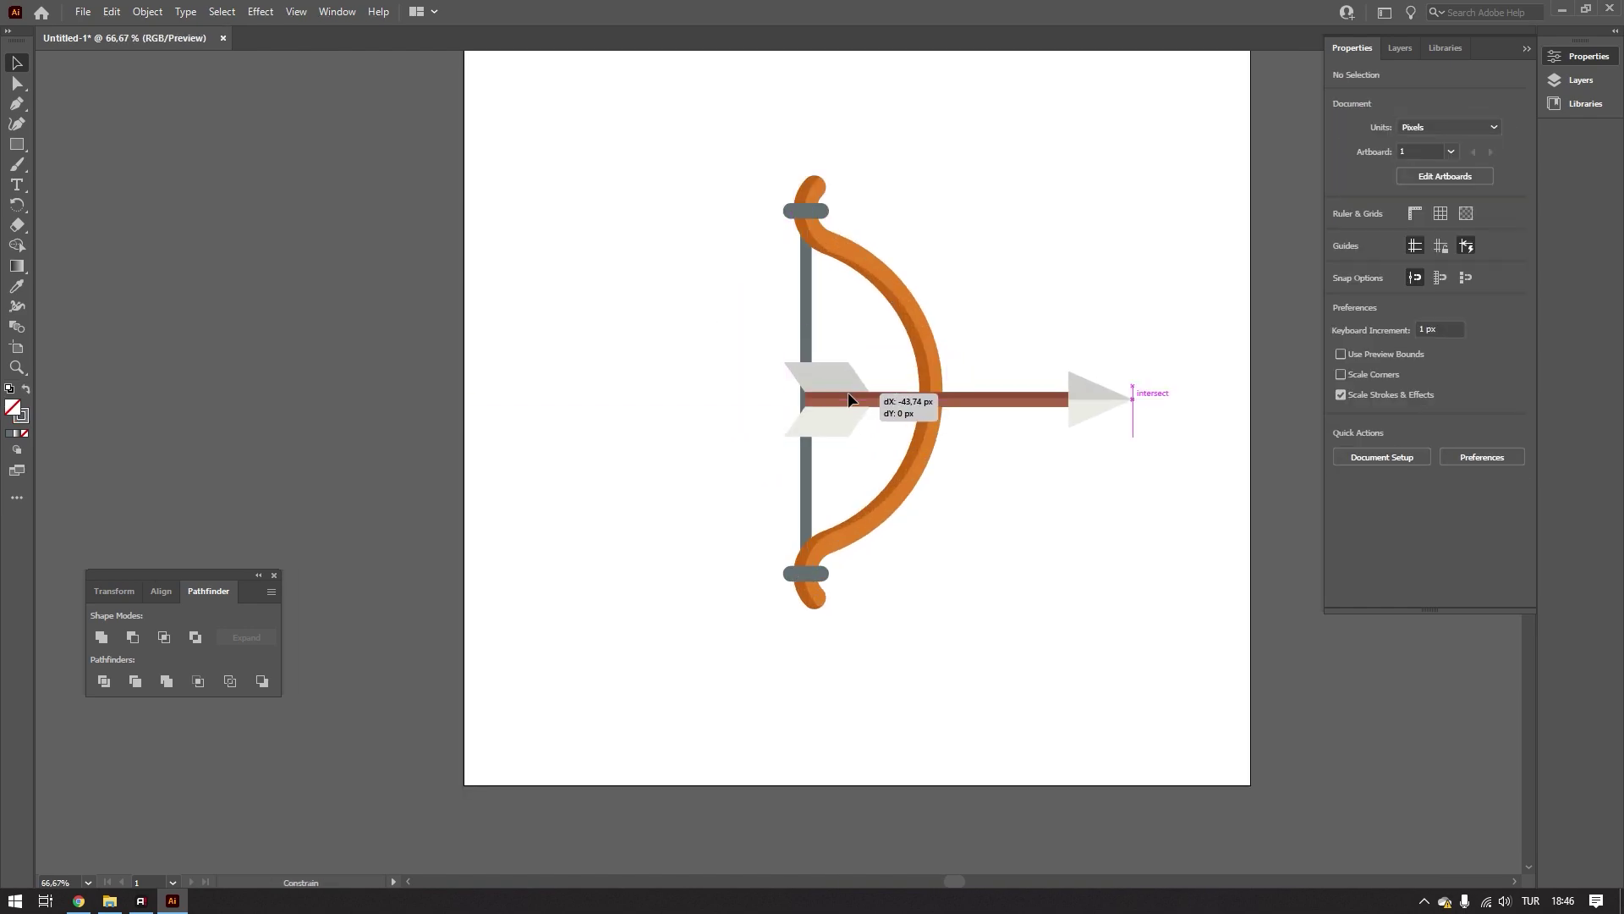
left_click(997, 526)
- Shift the arrow slightly up and right
left_click(996, 526)
scroll(844, 367, "up", 2)
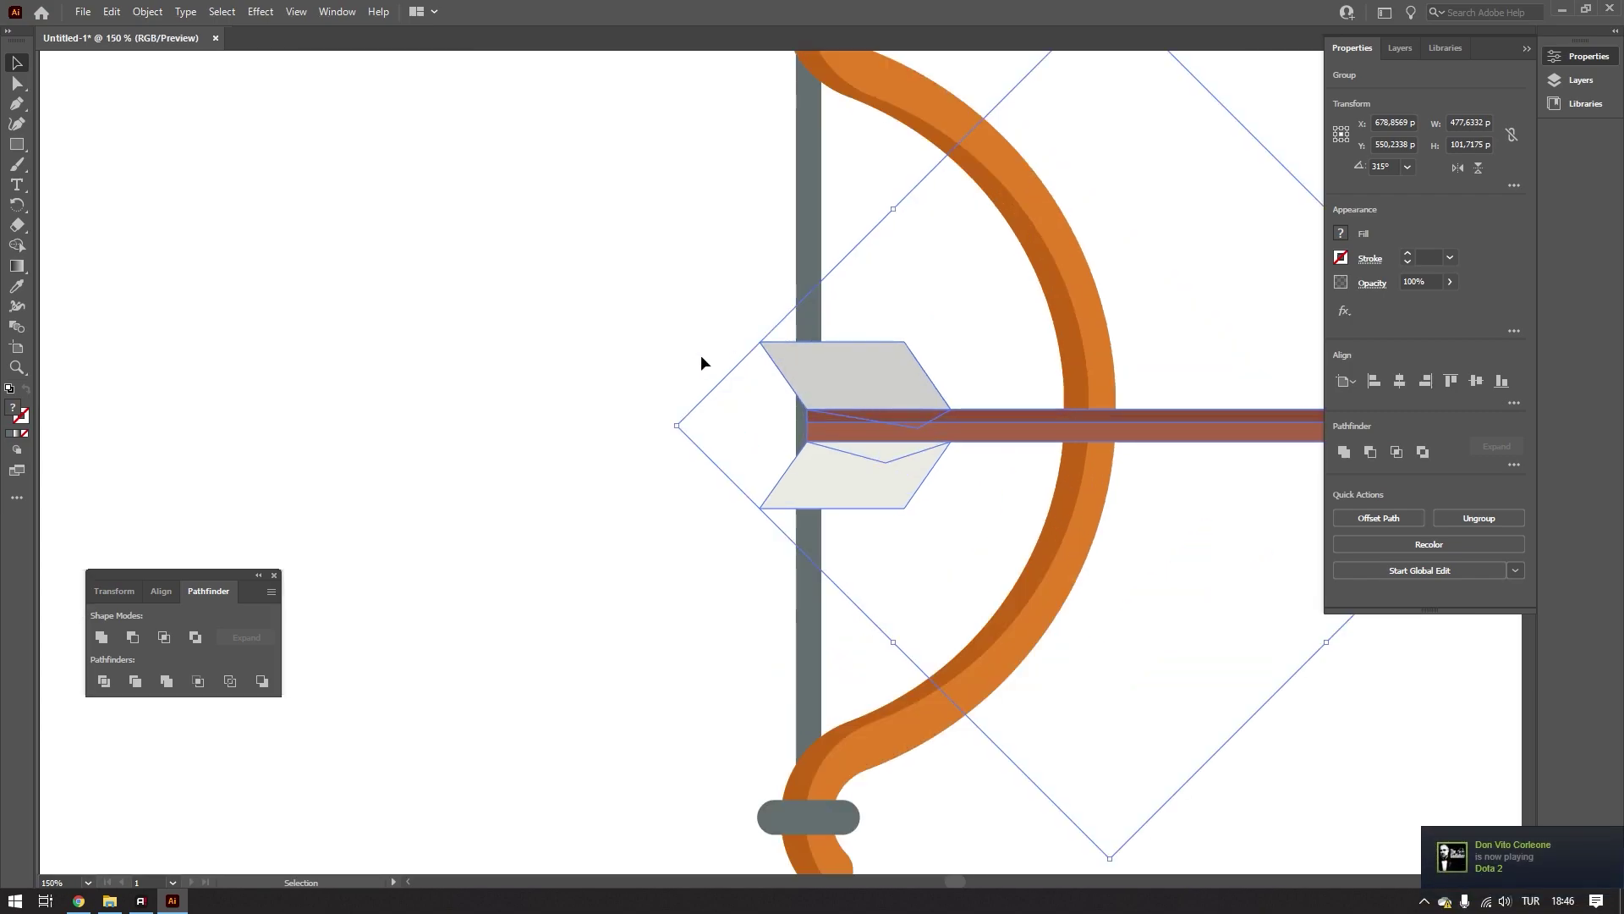
key("ctrl+h")
scroll(806, 335, "down", 1)
scroll(806, 335, "up", 1)
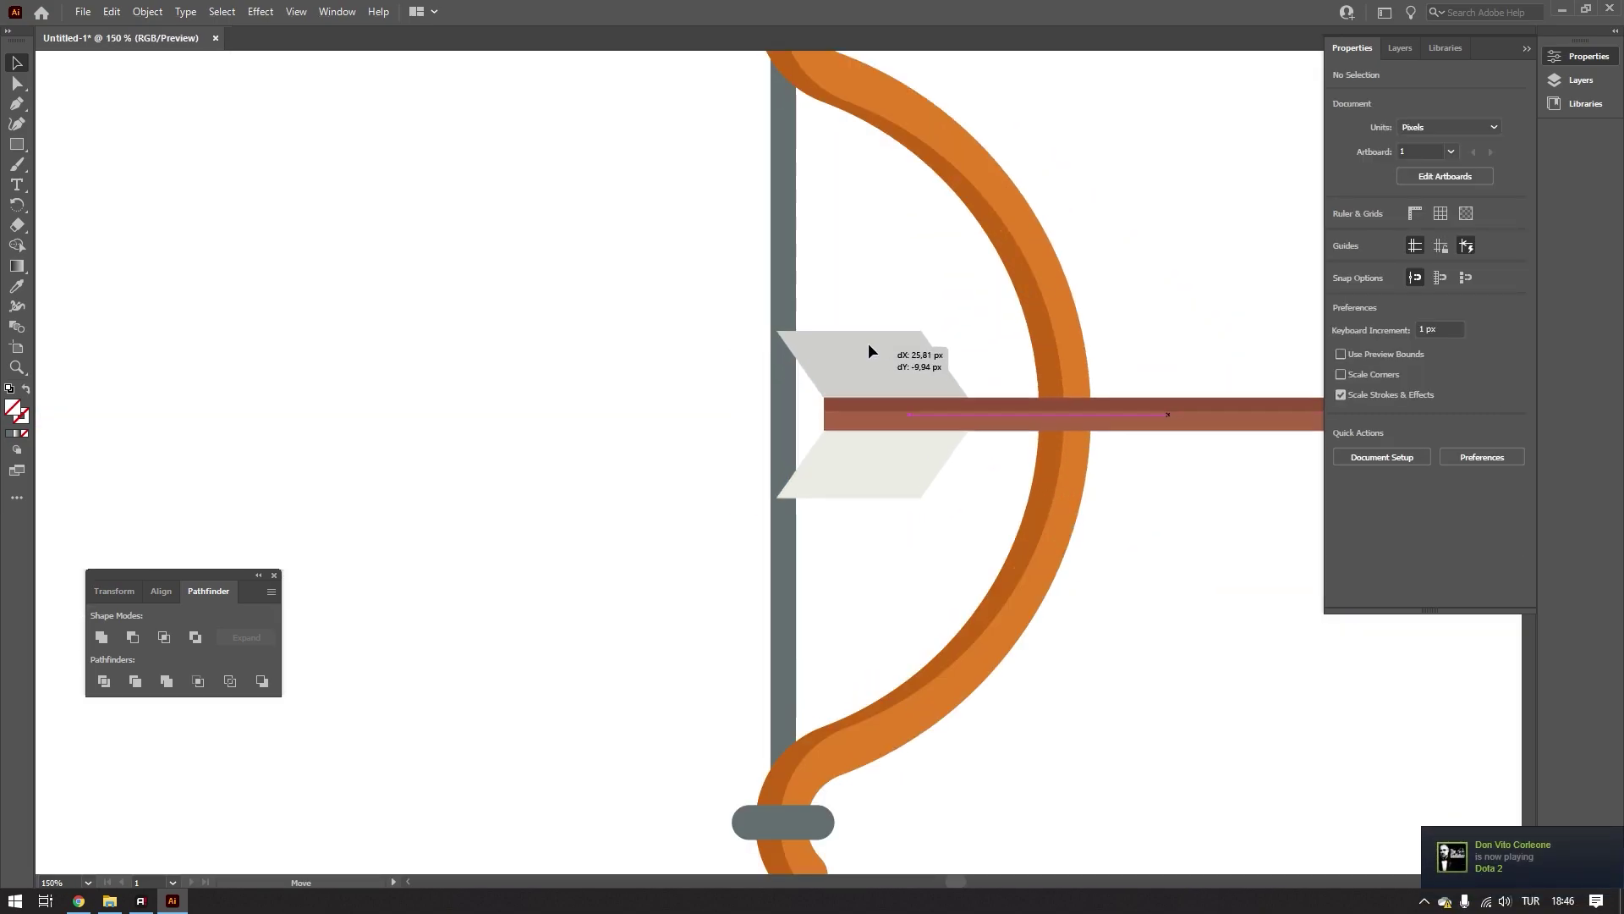
left_click_drag(868, 343, 935, 294)
key("v")
scroll(910, 302, "down", 2)
scroll(910, 304, "up", 1)
left_click(1166, 576)
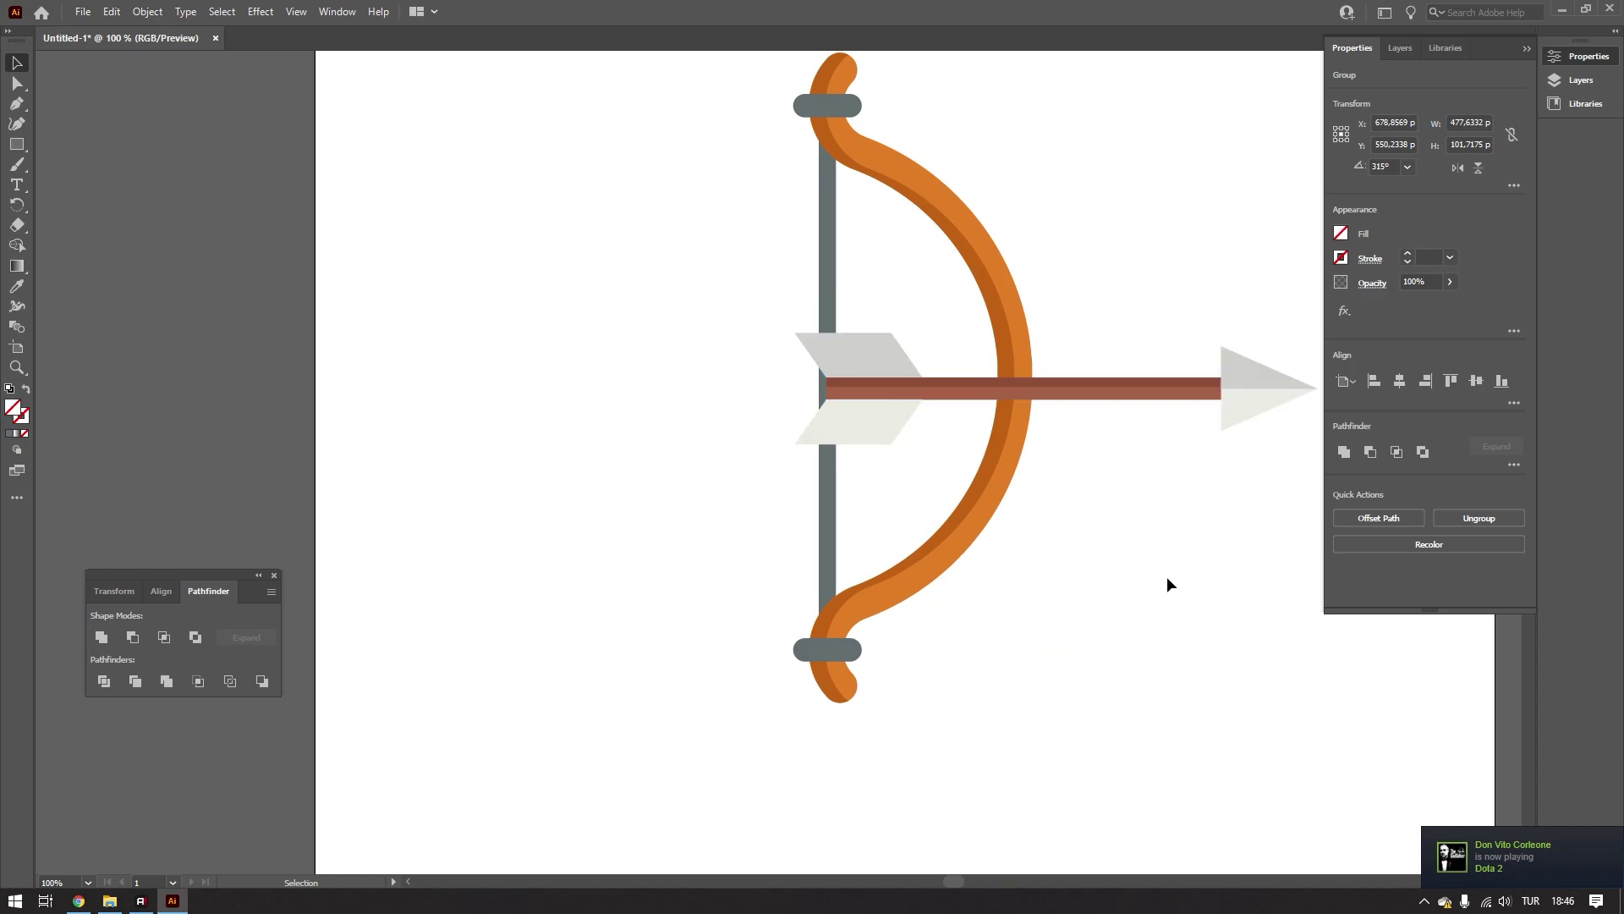
- Fit the bowstring onto the bow between the two grips, then deselect
scroll(1024, 406, "down", 1)
left_click_drag(1153, 399, 669, 377)
key("ctrl+z")
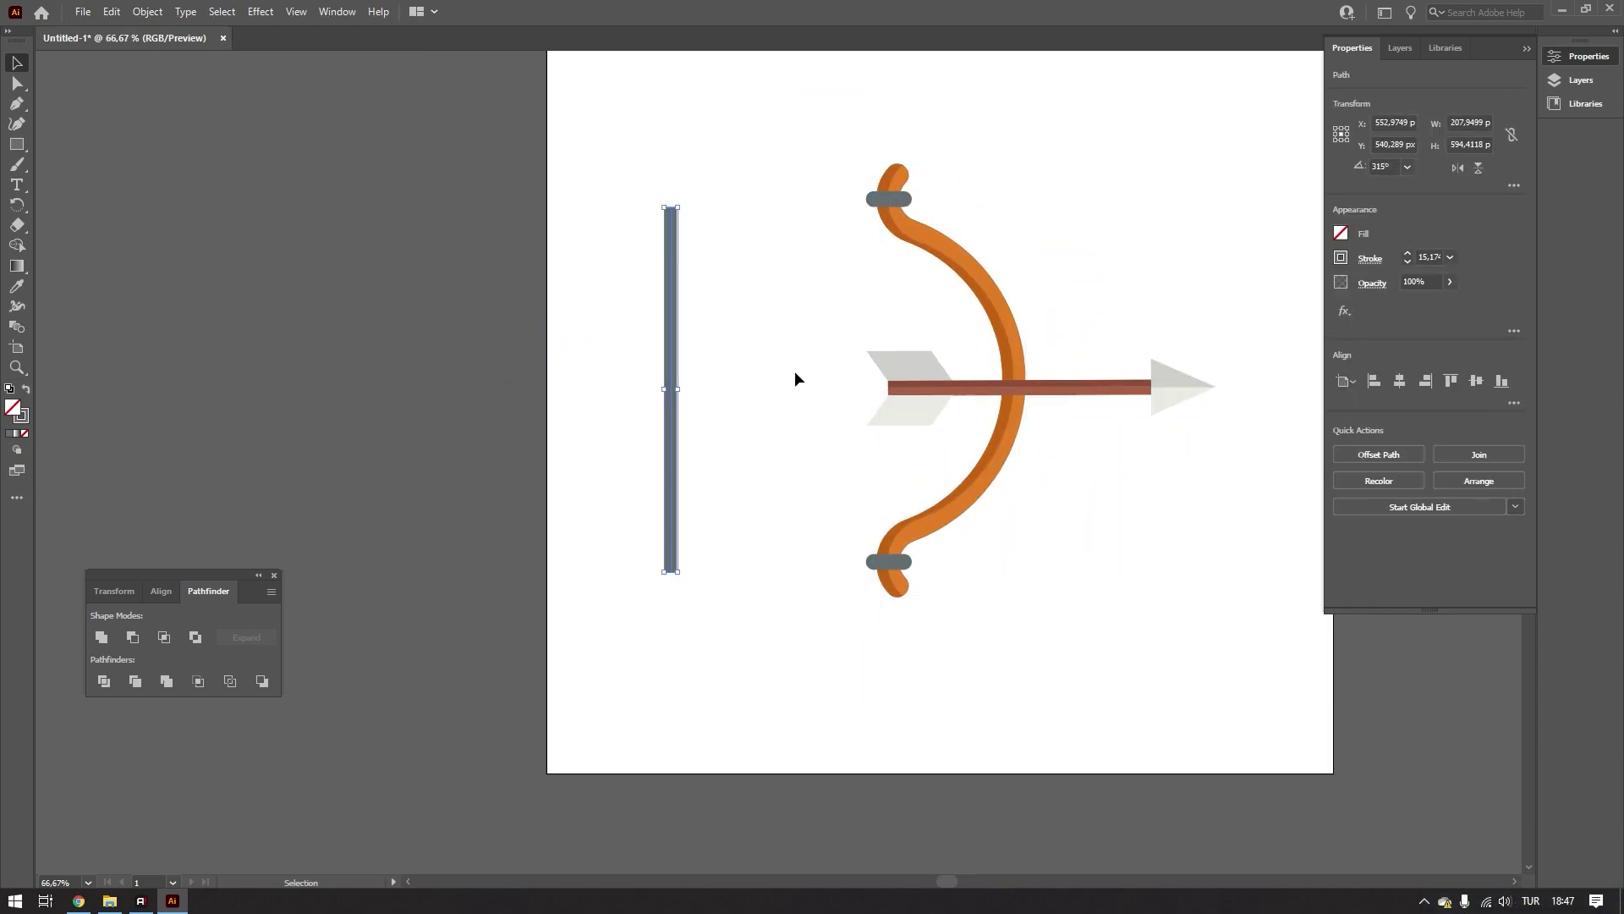
key("ctrl+z")
left_click_drag(924, 393, 710, 393)
key("ctrl+z")
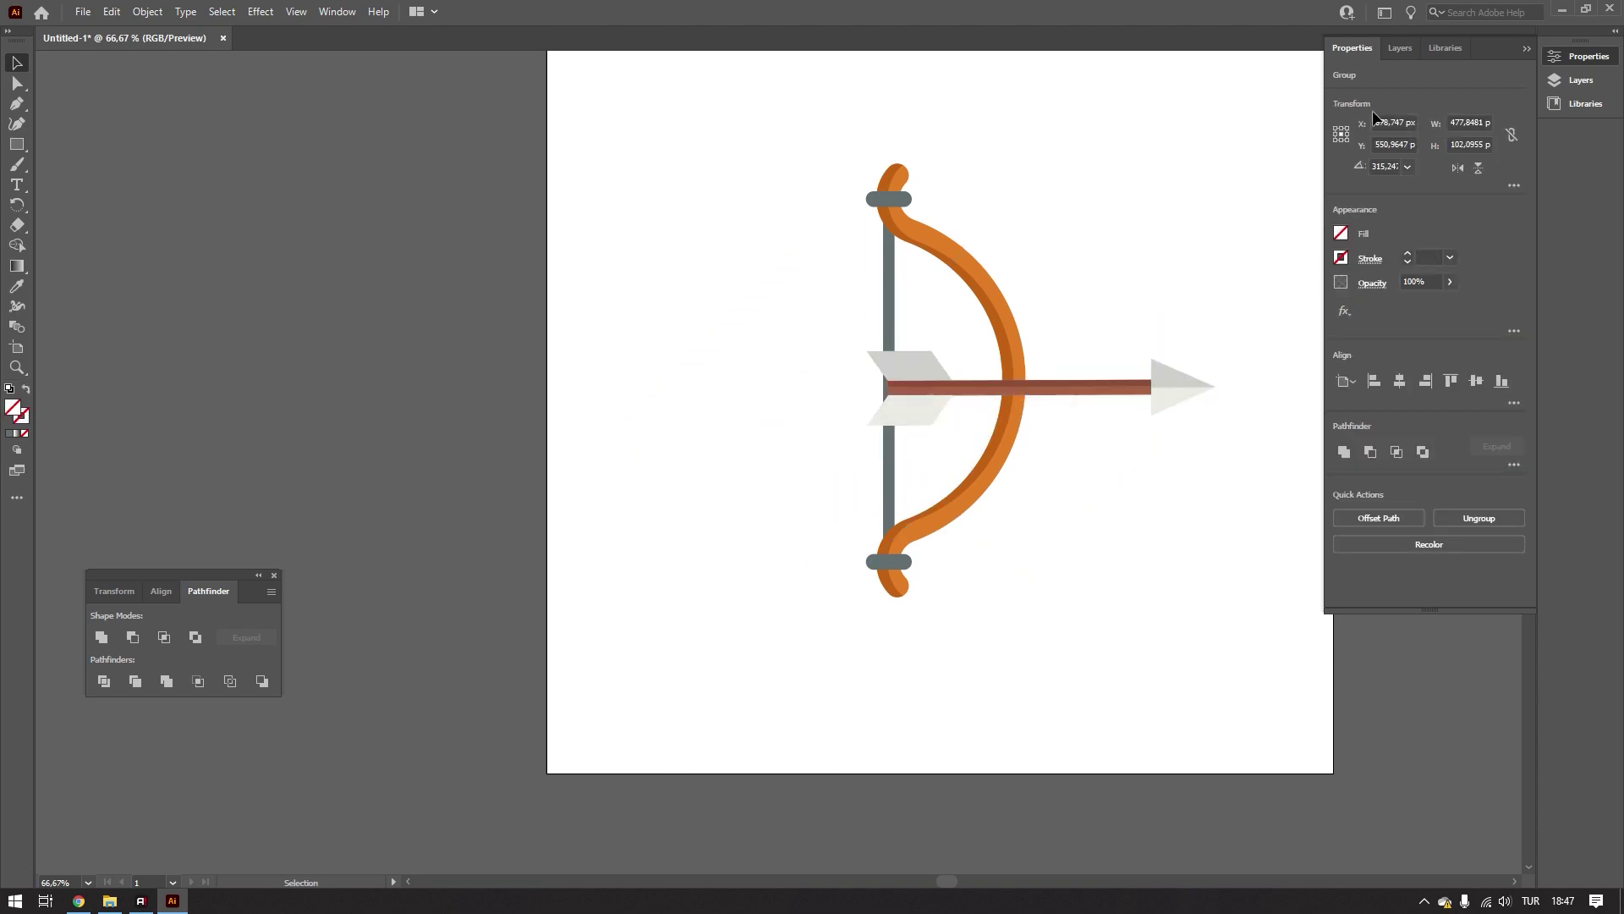
left_click(1269, 211)
- Release Layer 1's objects into separate layers
left_click(1581, 81)
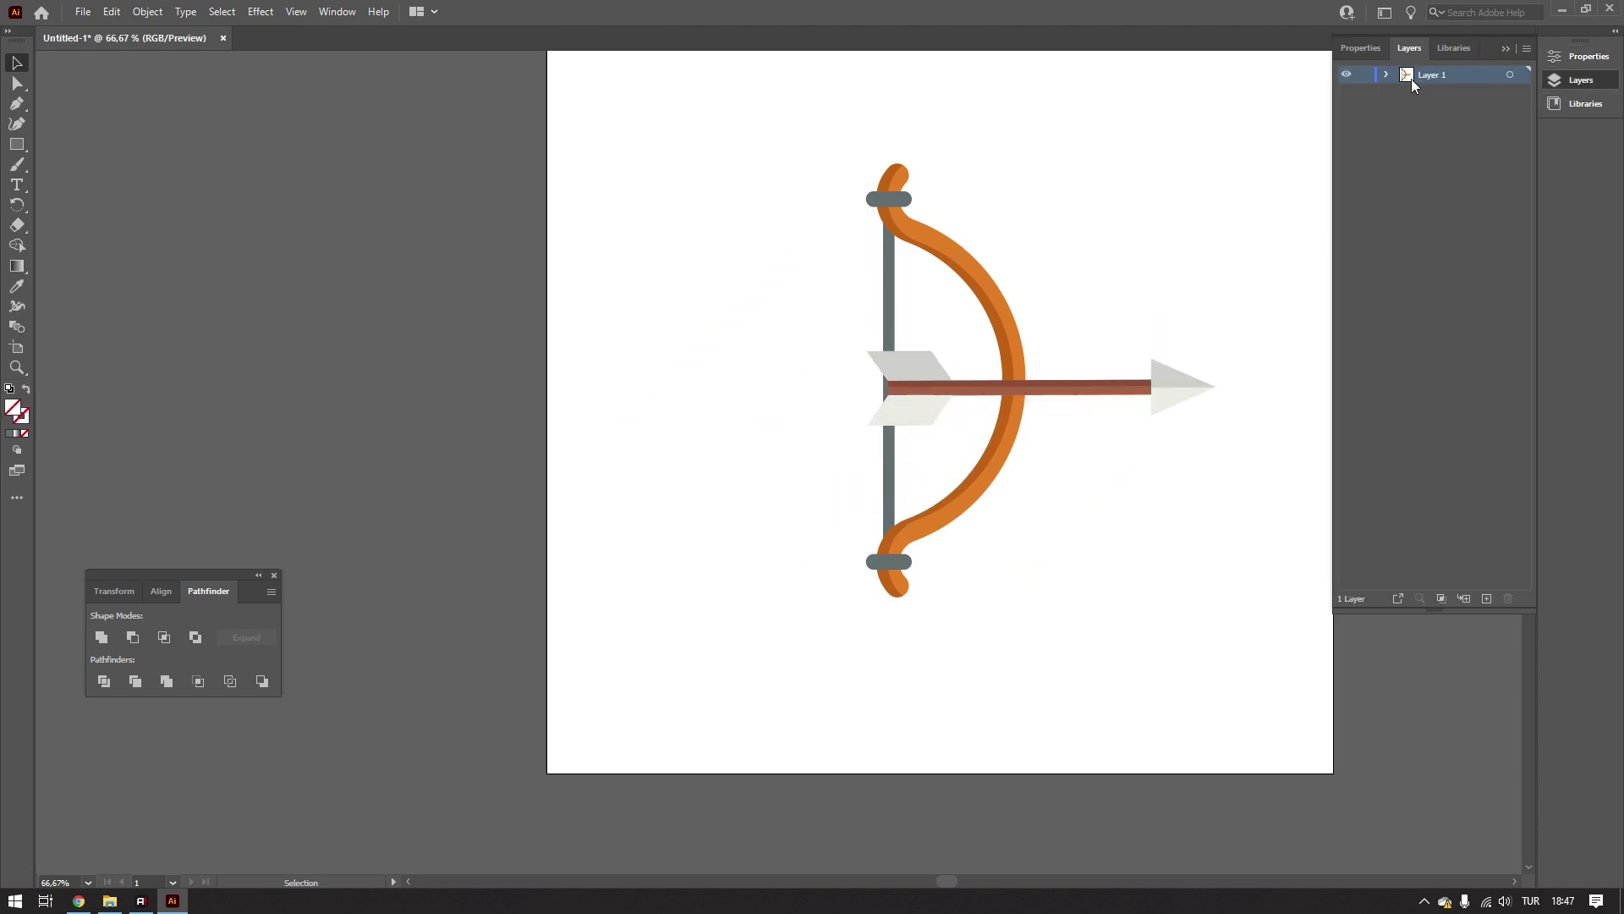
left_click(1385, 74)
left_click(1430, 93)
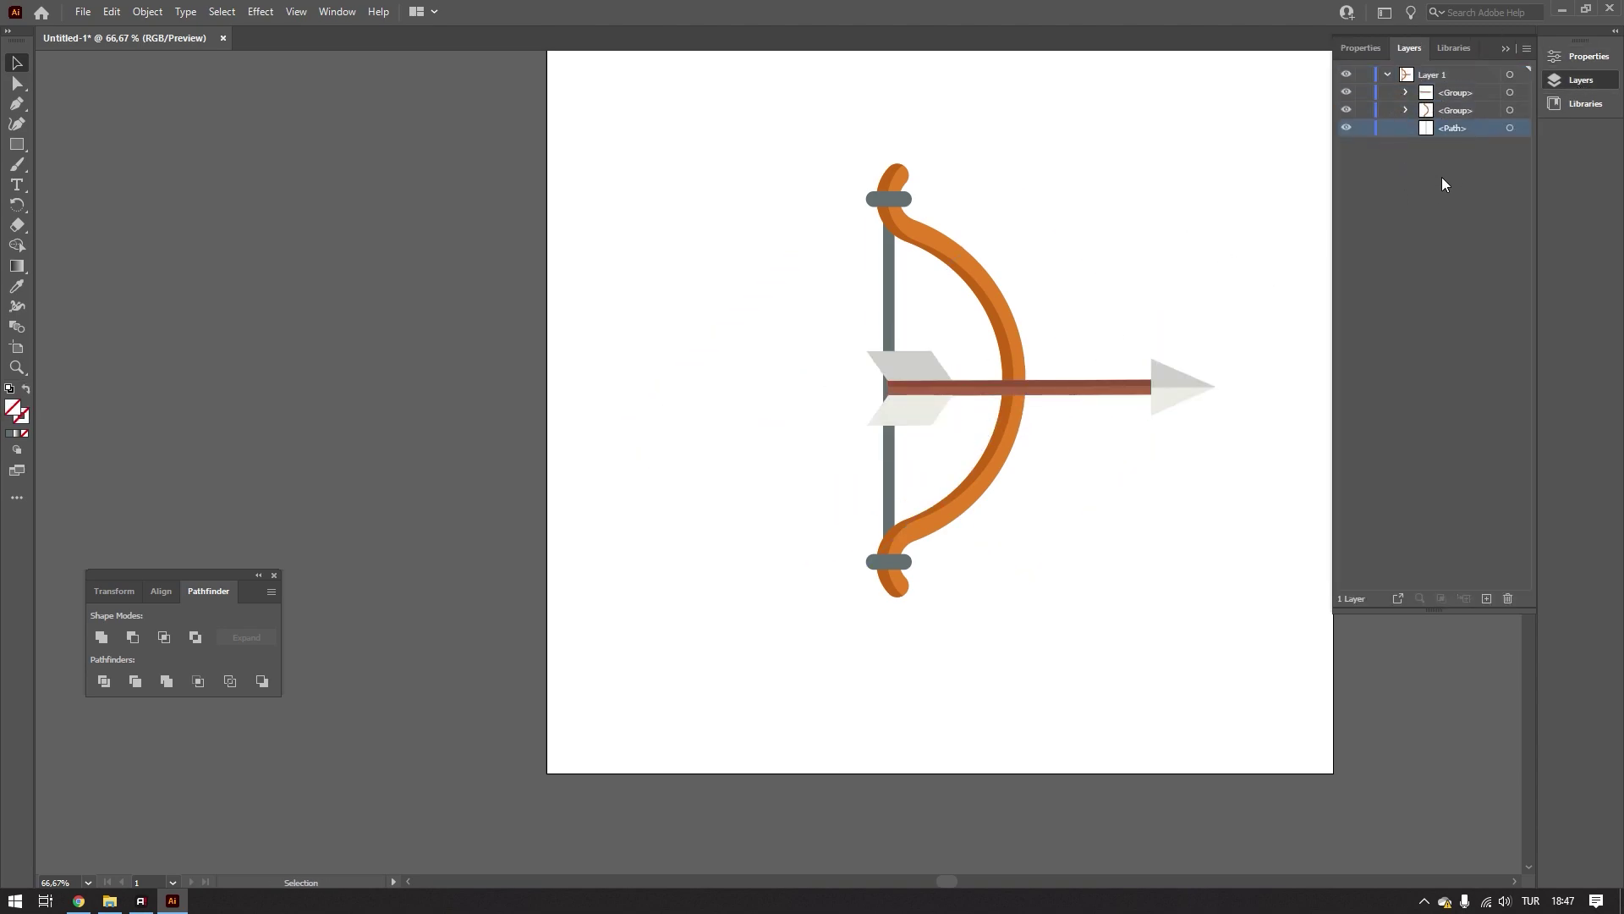
left_click(1429, 128, "shift")
left_click(1409, 61)
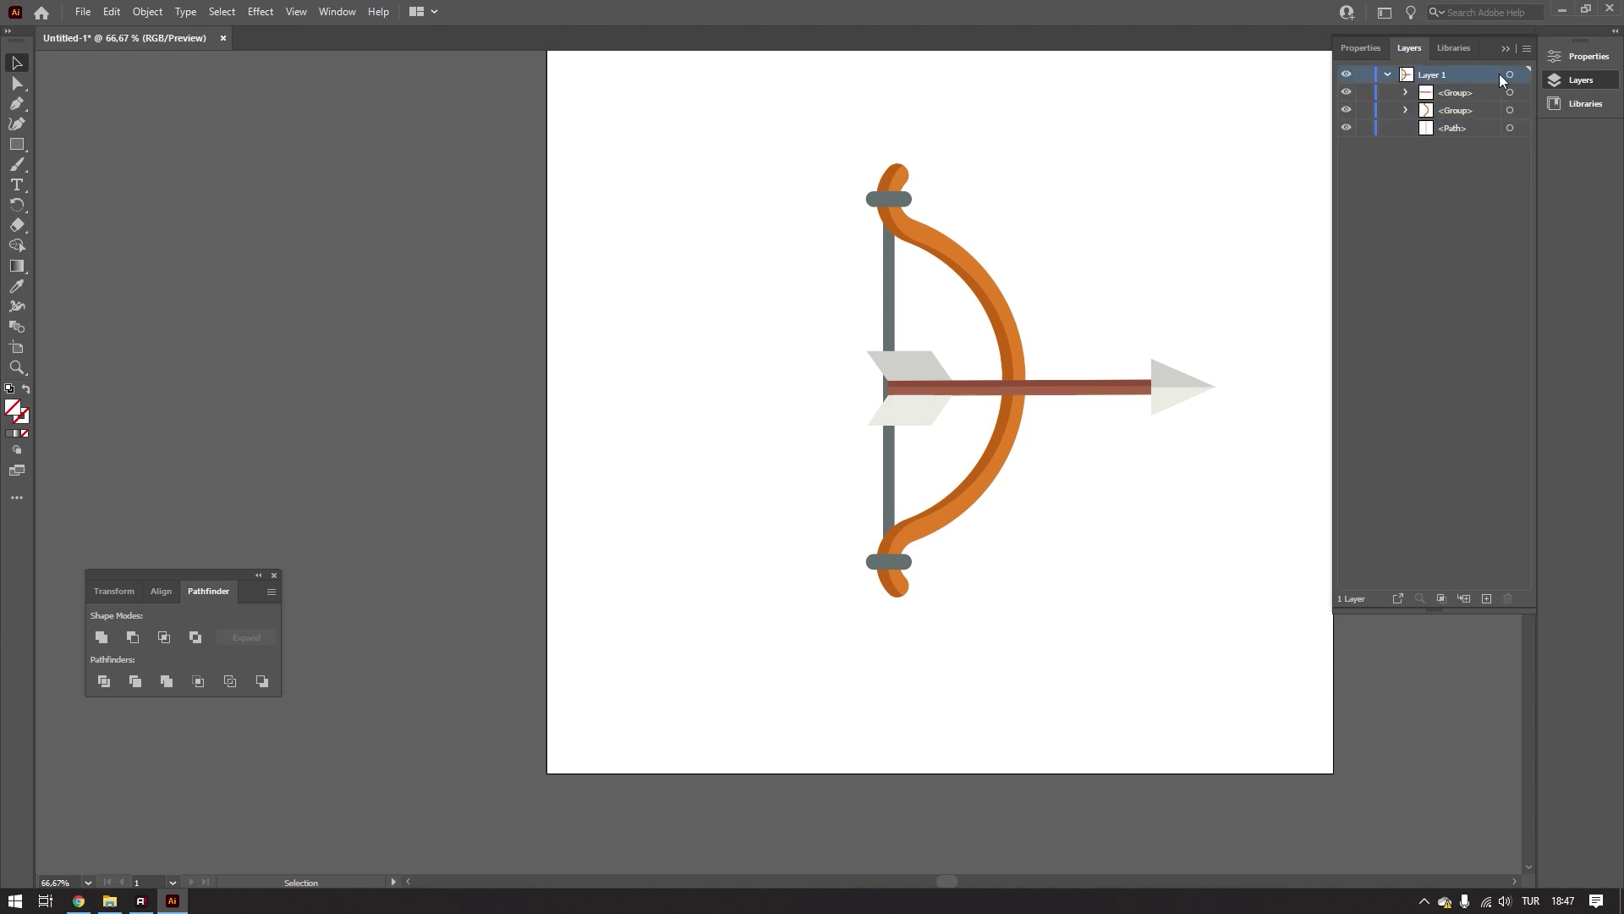
left_click(1526, 48)
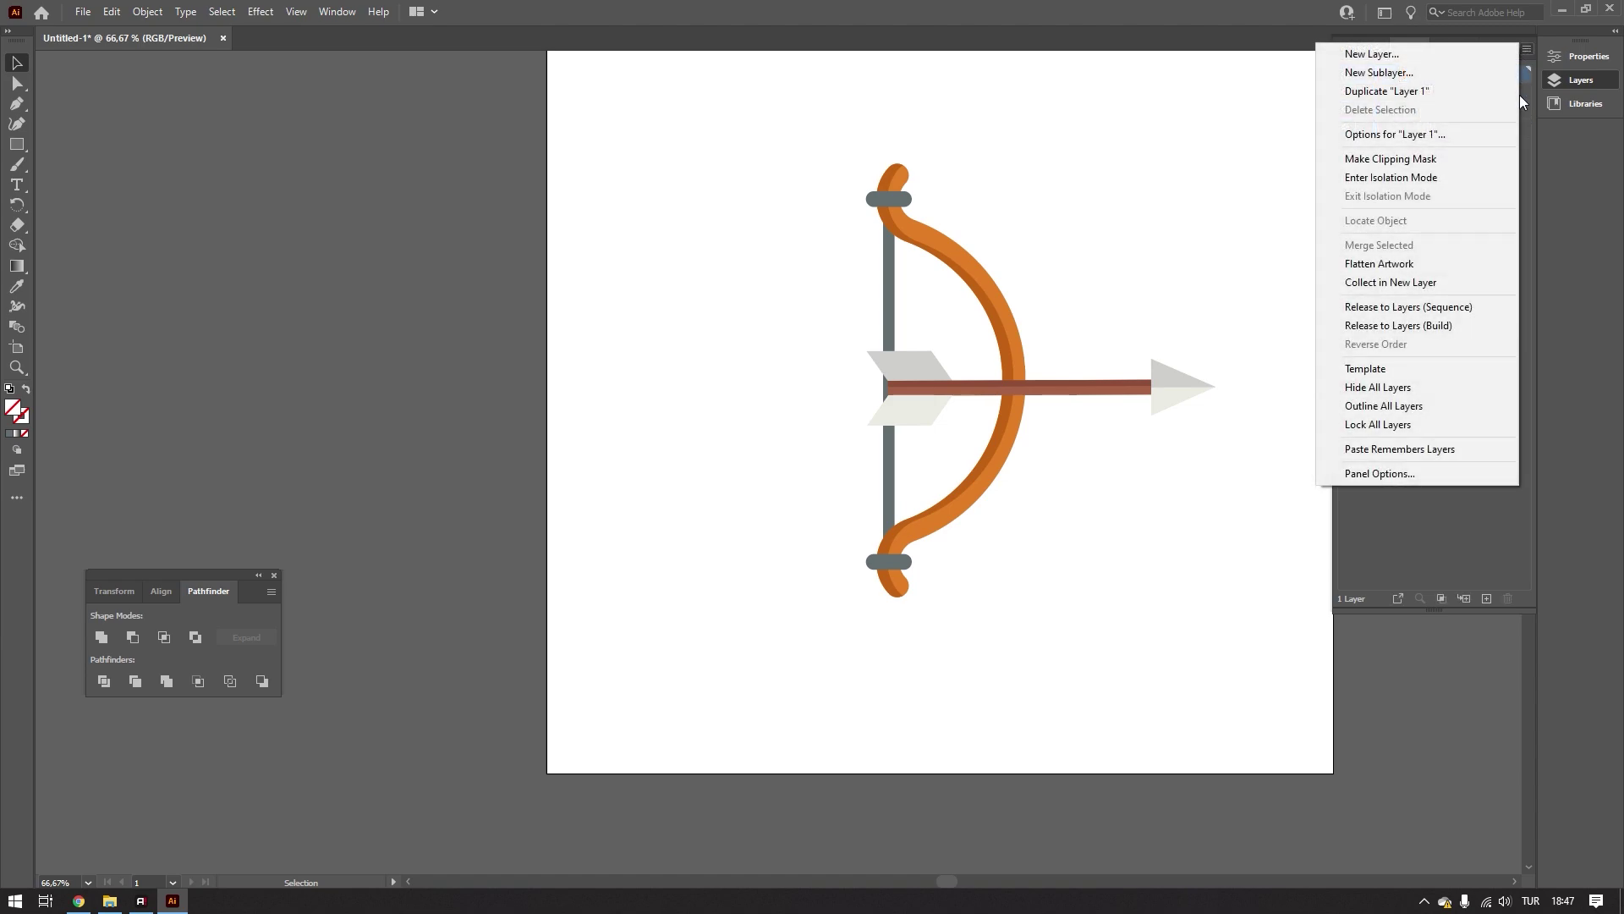
left_click(1460, 306)
- Move Layers 2–4 out to top level and delete the empty Layer 1
left_click(1443, 141)
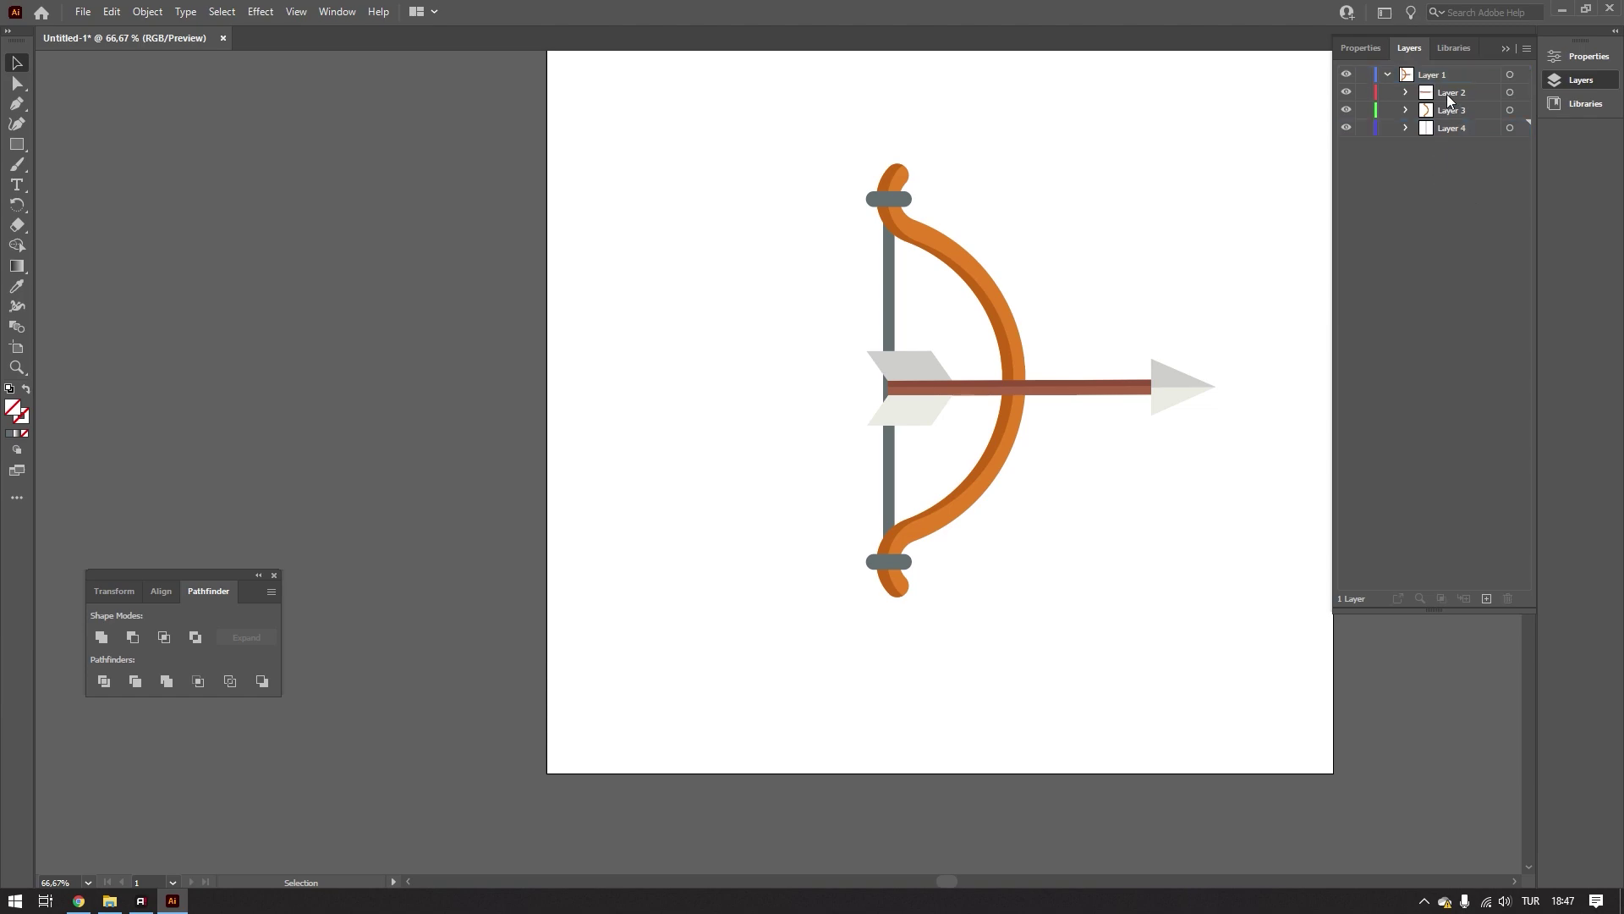
left_click(1452, 95)
left_click(1453, 131, "shift")
left_click_drag(1453, 107, 1438, 235)
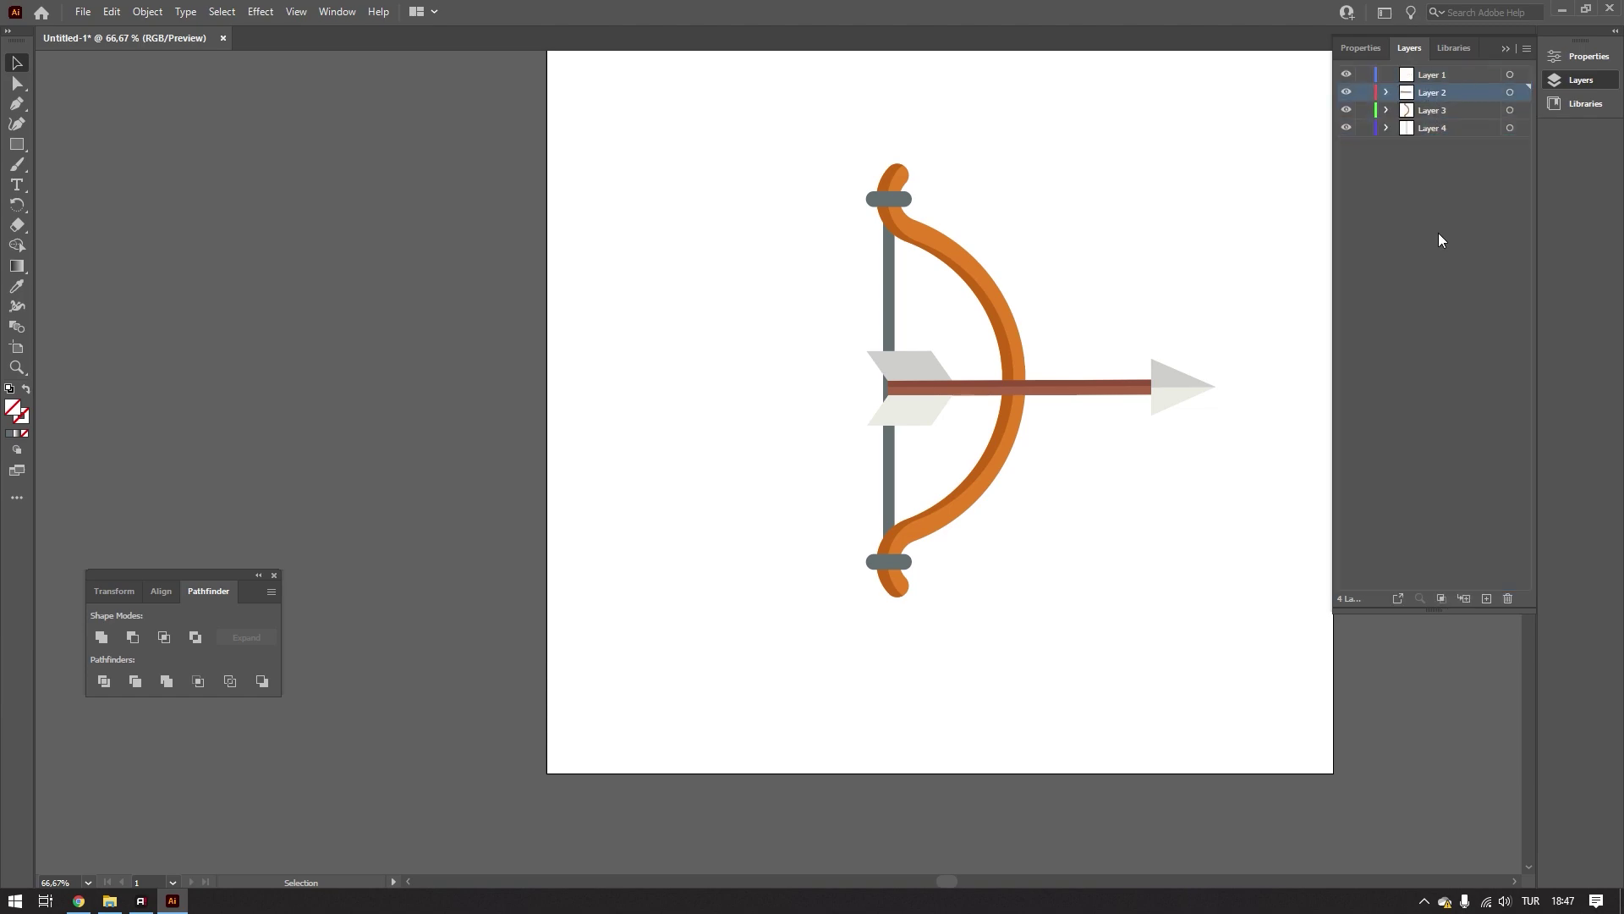
left_click(1430, 76)
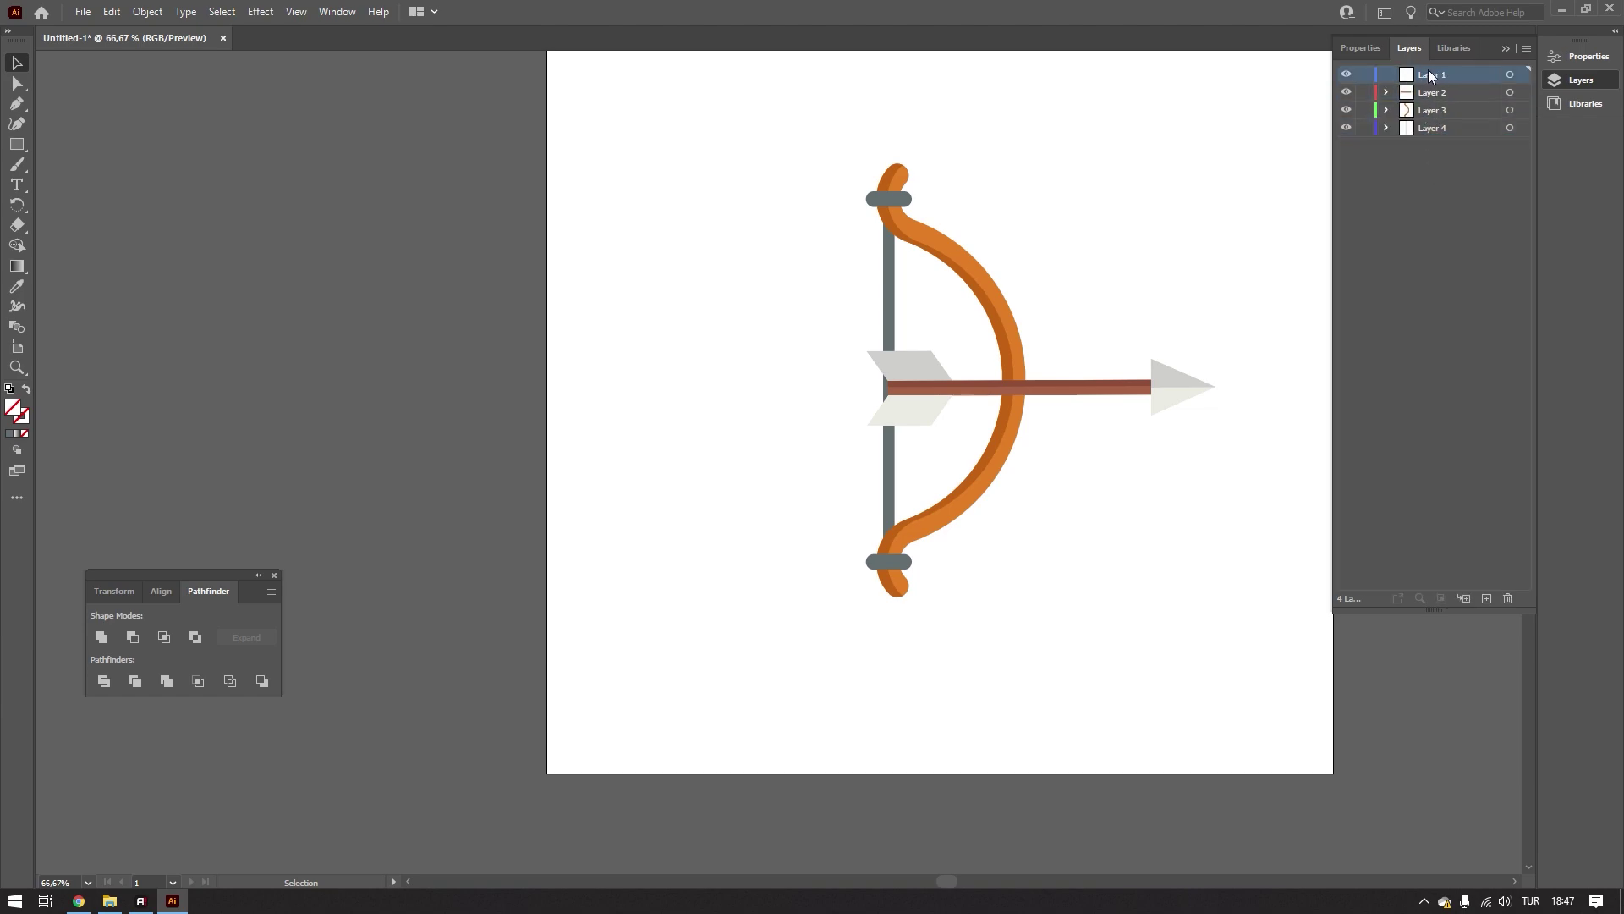
left_click(1507, 598)
- Rename the layers yay, ip and ok
scroll(1026, 420, "down", 3)
scroll(1027, 420, "up", 2)
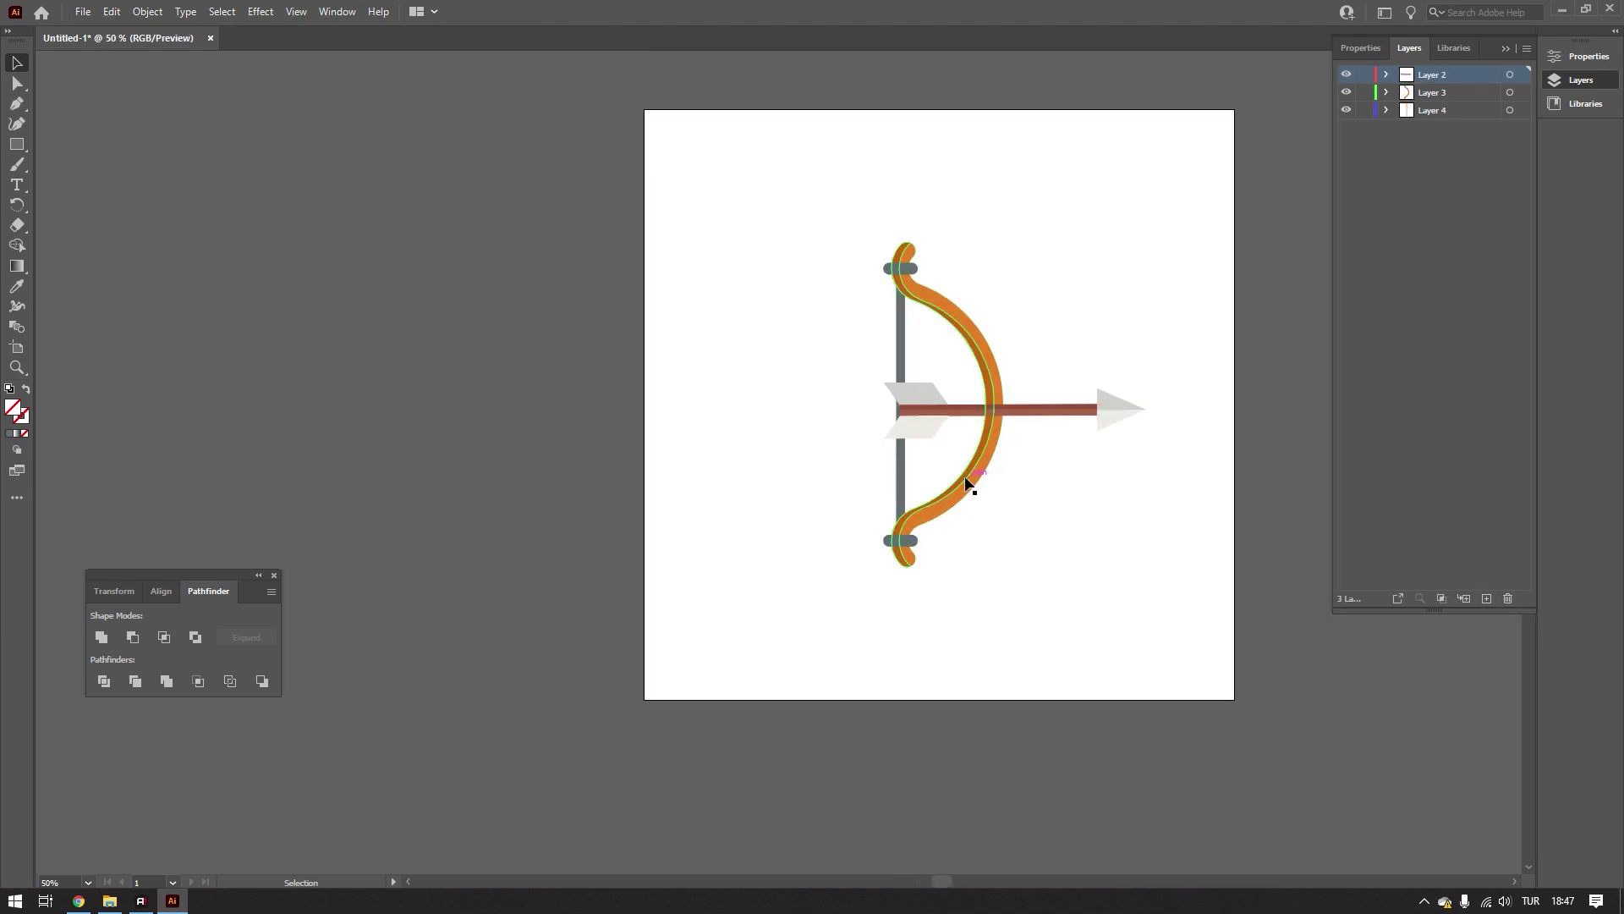
left_click(976, 342)
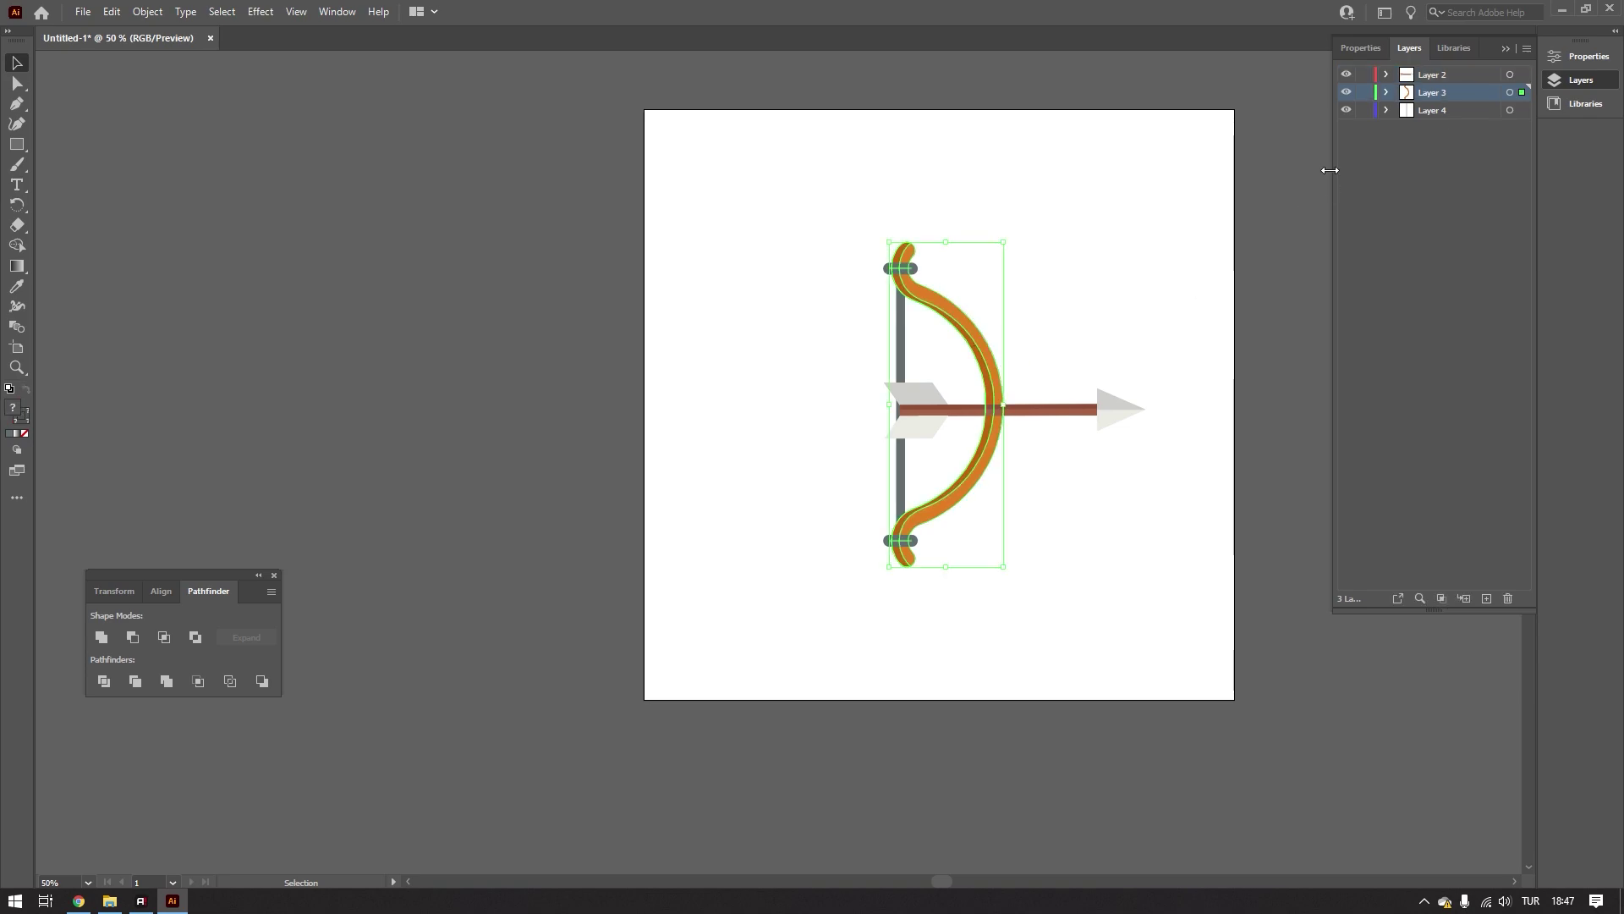
double_click(1441, 93)
type("yay")
double_click(1431, 112)
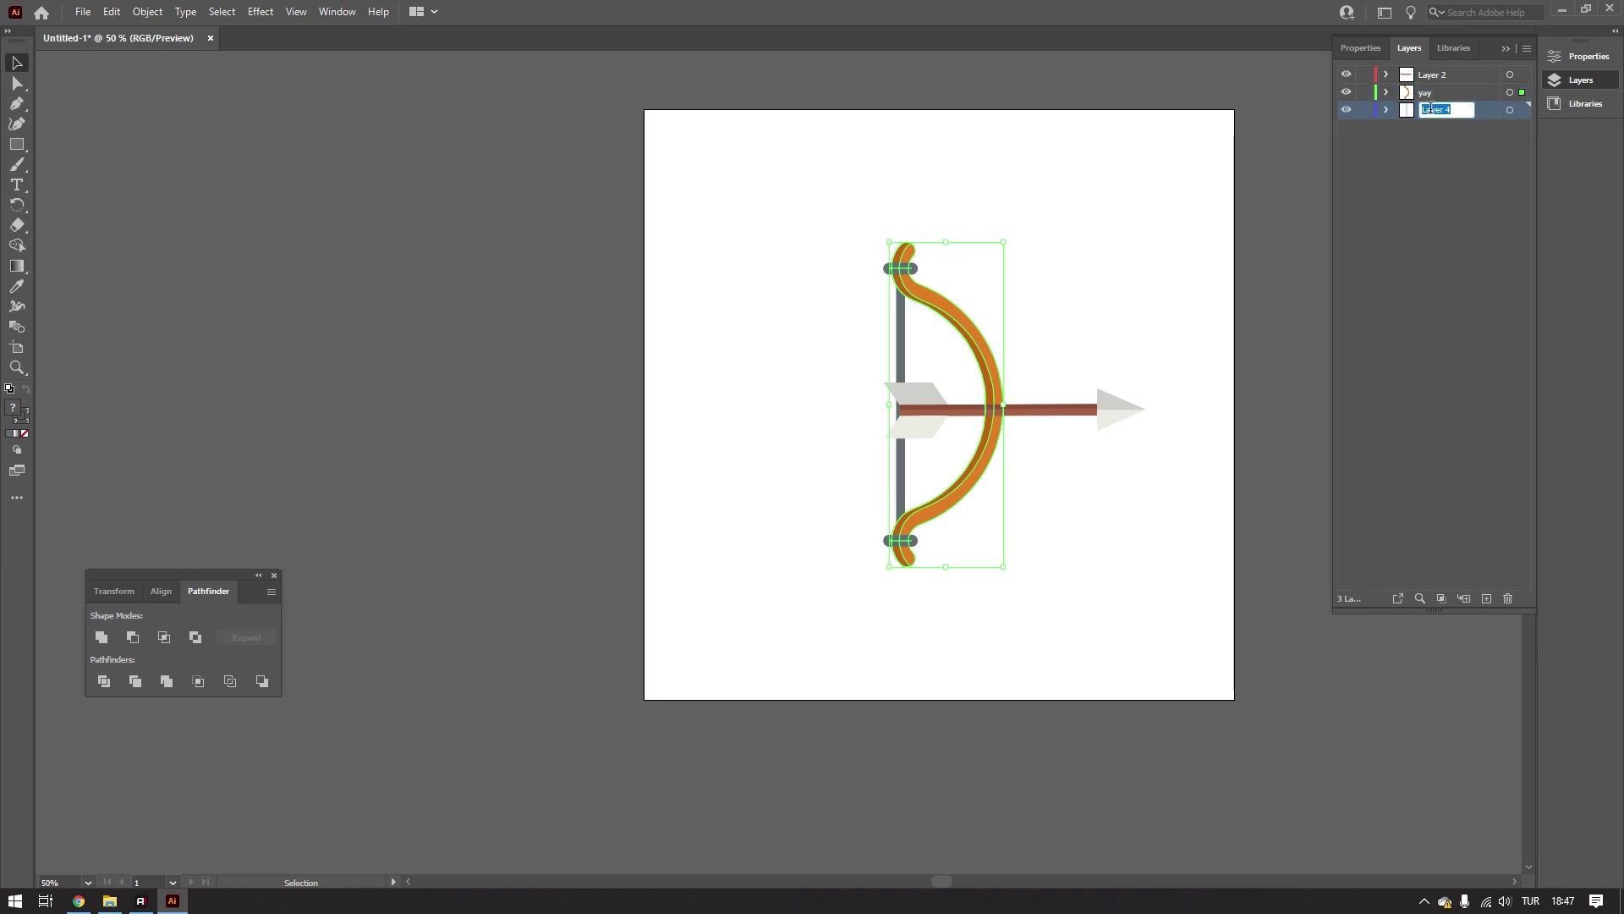
double_click(1433, 73)
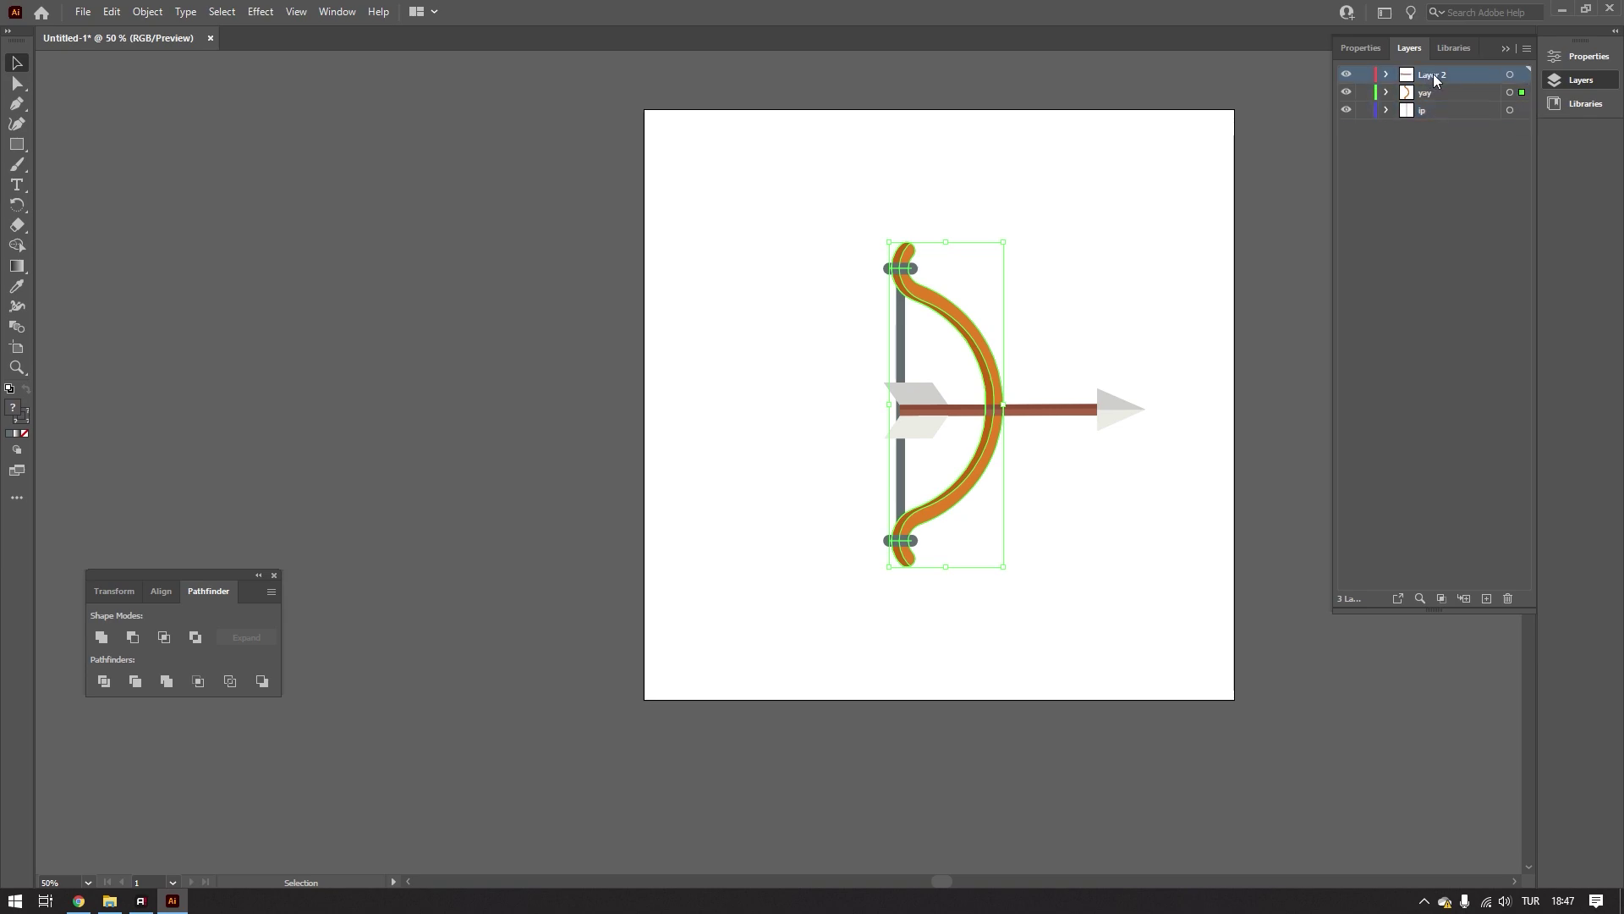
type("ok")
key("Return")
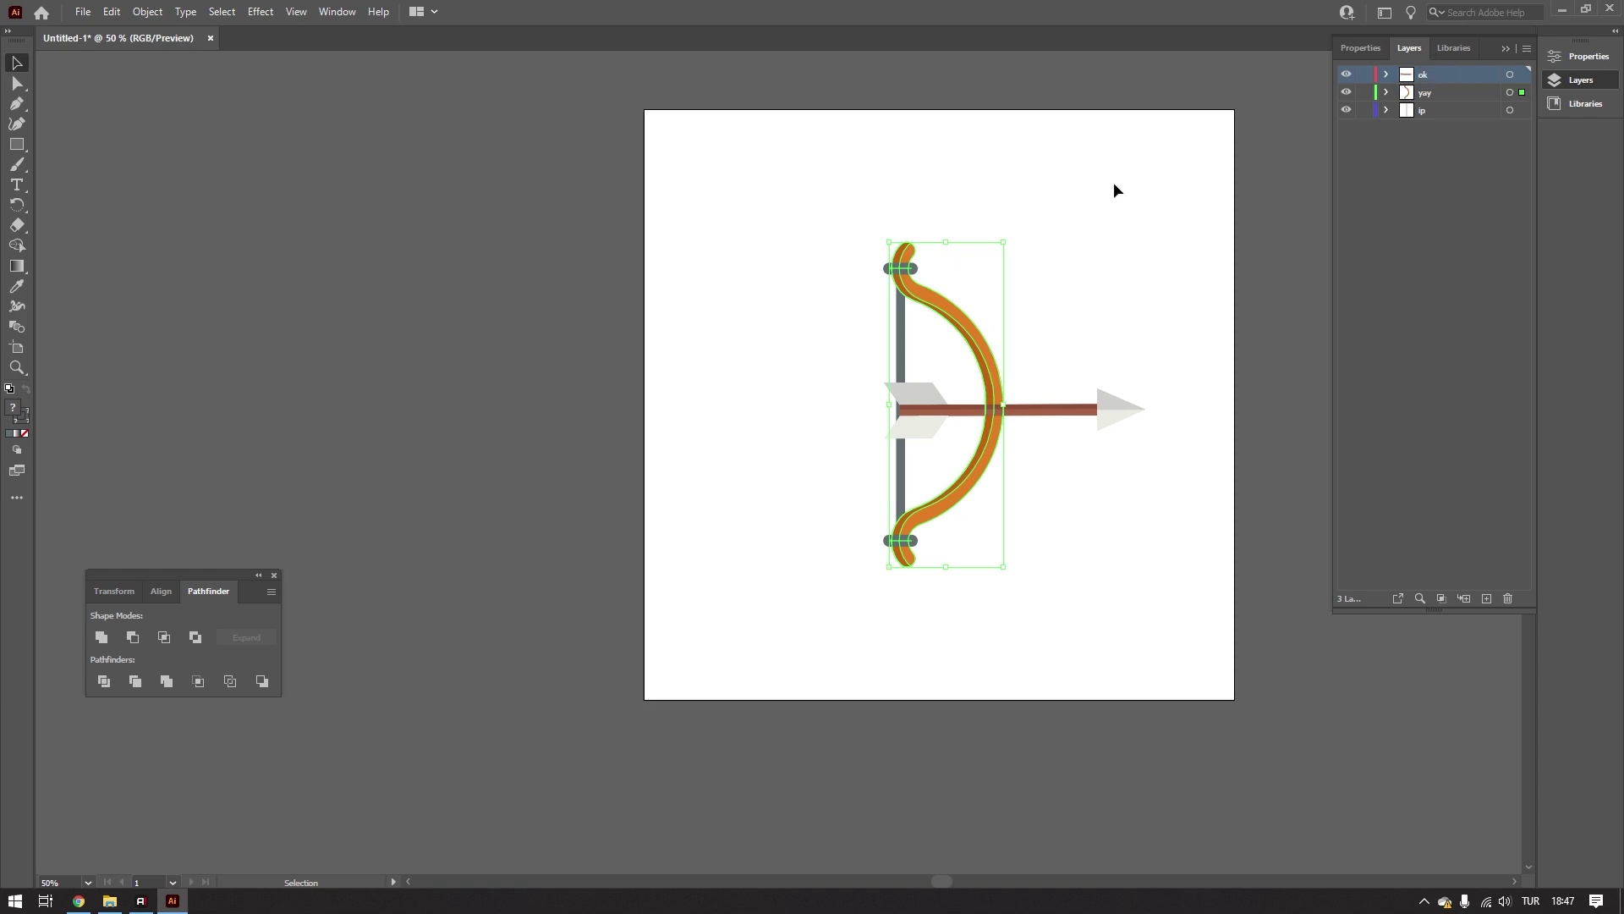
left_click(1120, 306)
scroll(998, 355, "down", 1)
- Select all the artwork and start Save As in the Desktop's Ok - Yay folder
scroll(1042, 389, "up", 1)
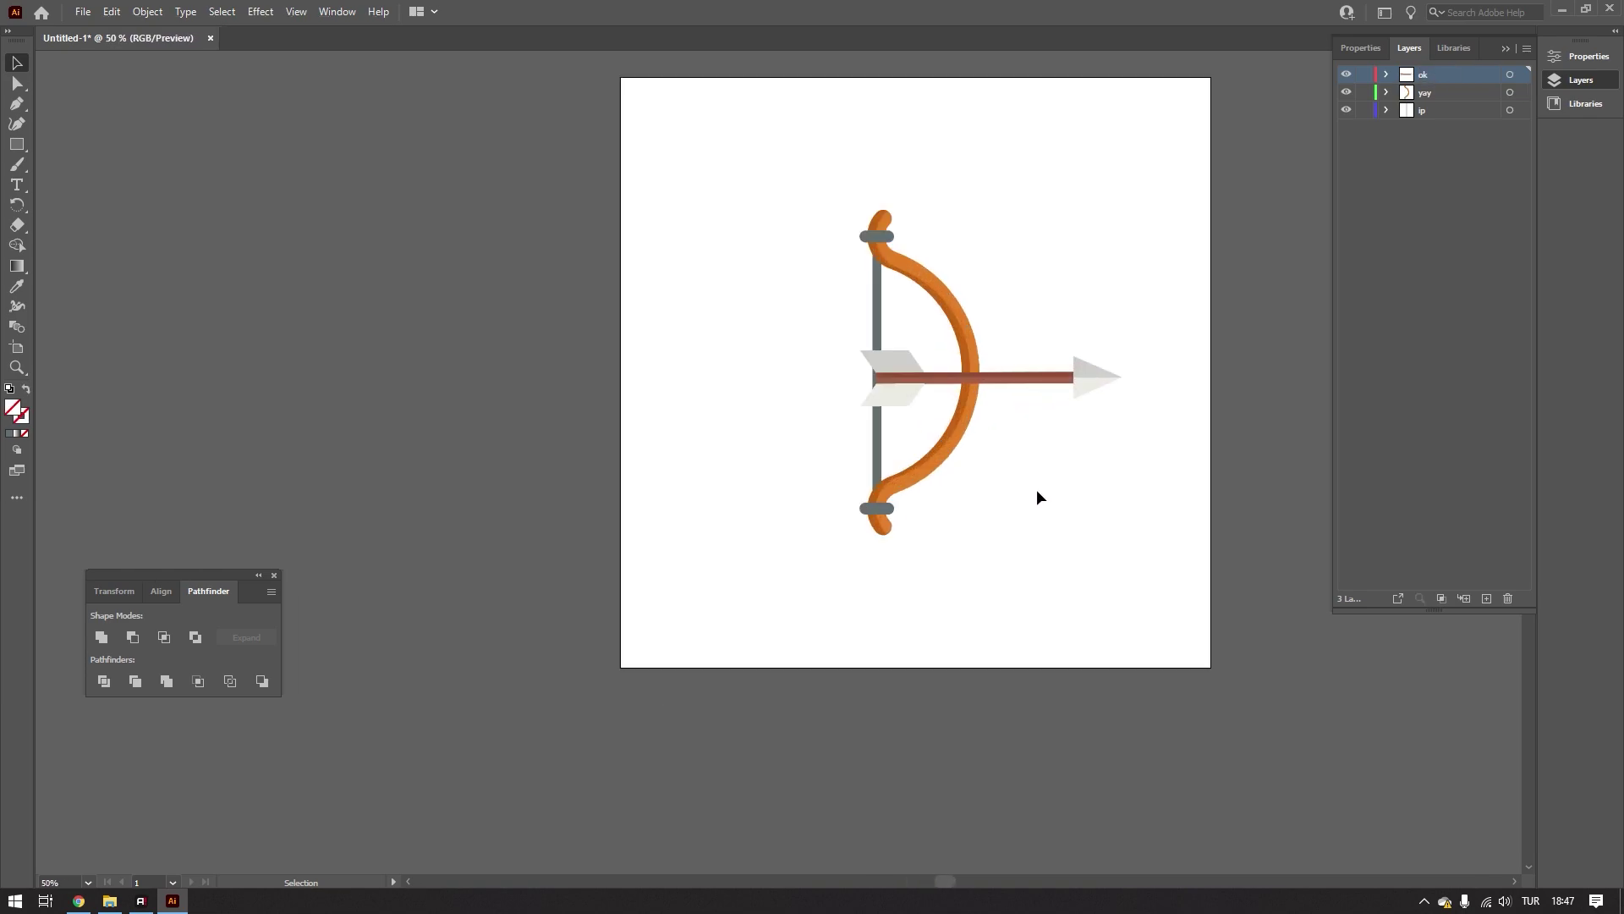
scroll(935, 301, "right", 3)
scroll(872, 292, "up", 2)
key("ctrl+a")
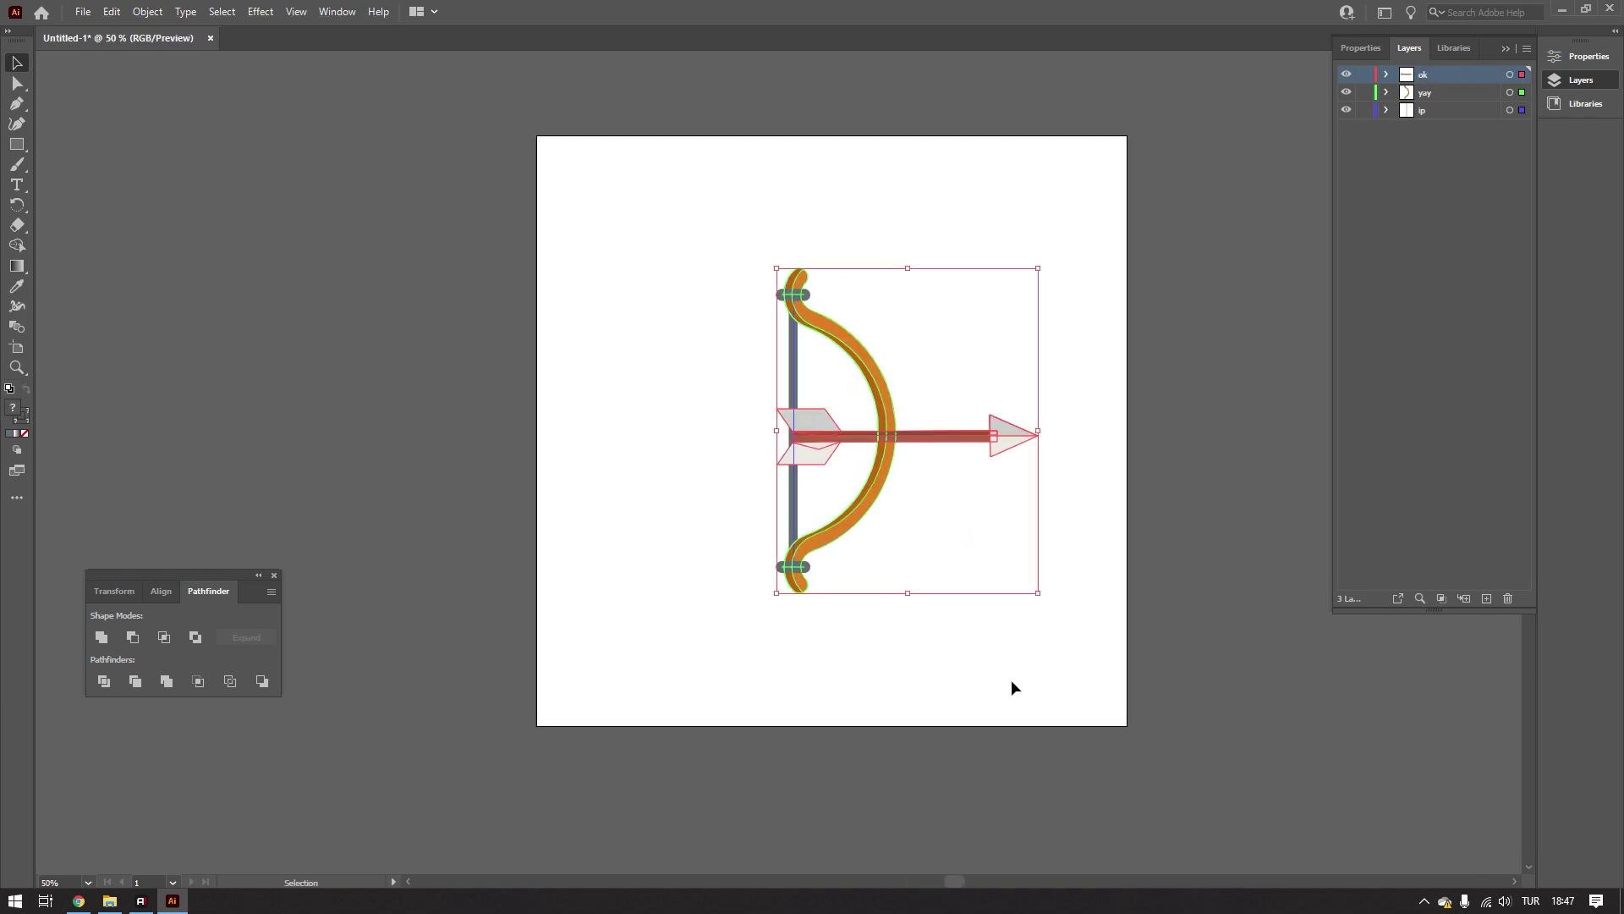
key("ctrl+shift+a")
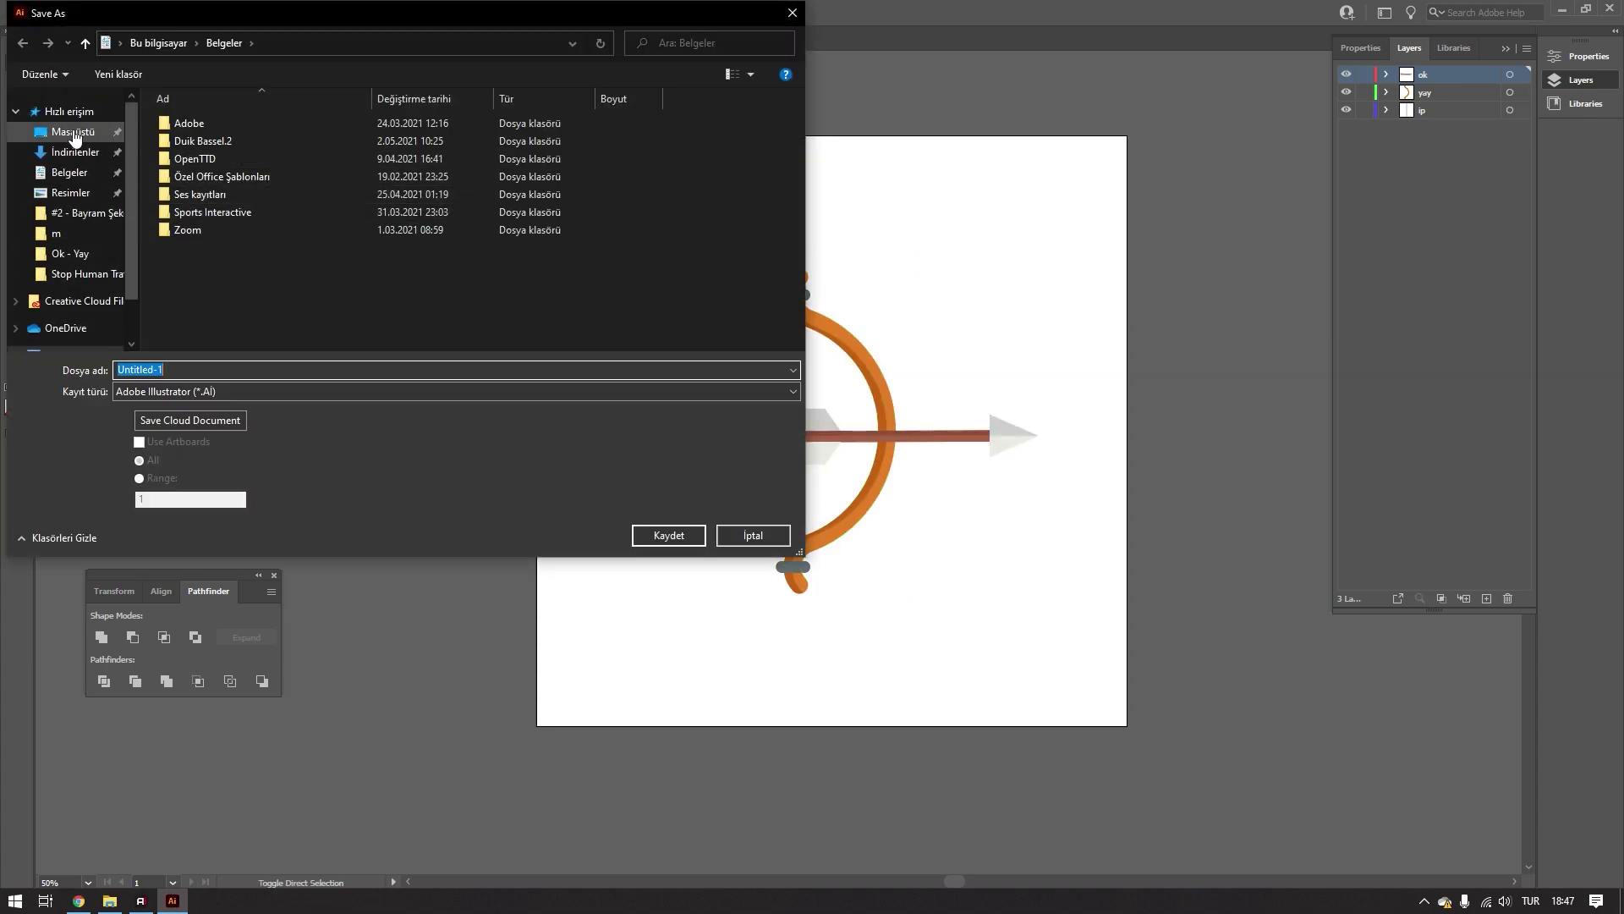
left_click(74, 133)
left_click(294, 159)
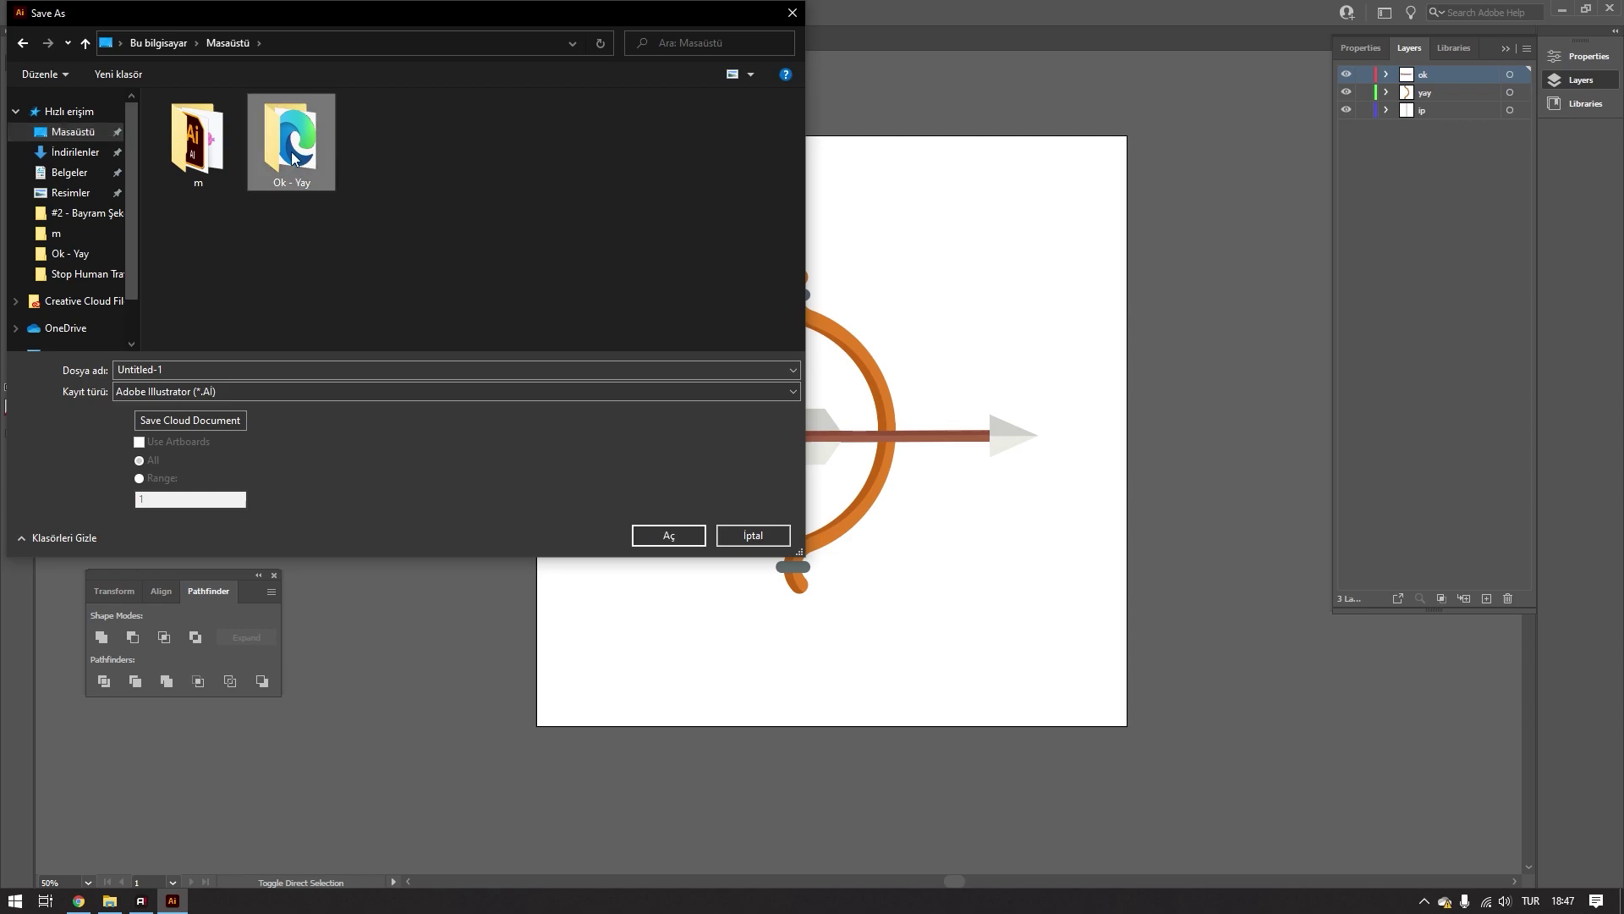
double_click(295, 159)
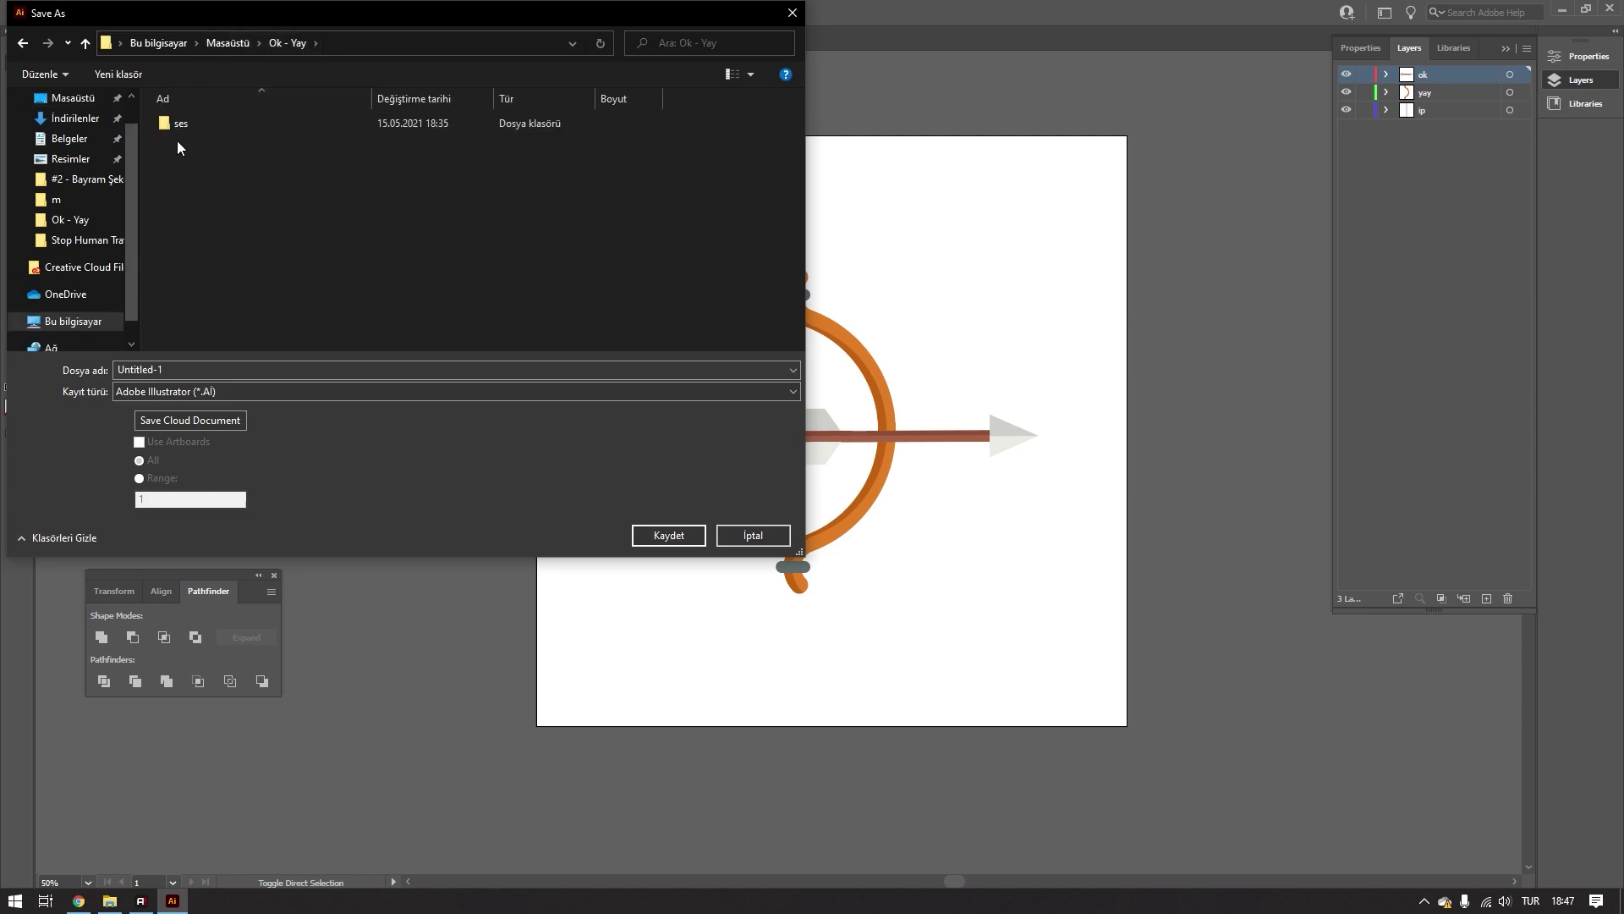
- Create a new folder named 'ai' inside Ok - Yay and open it
right_click(183, 179)
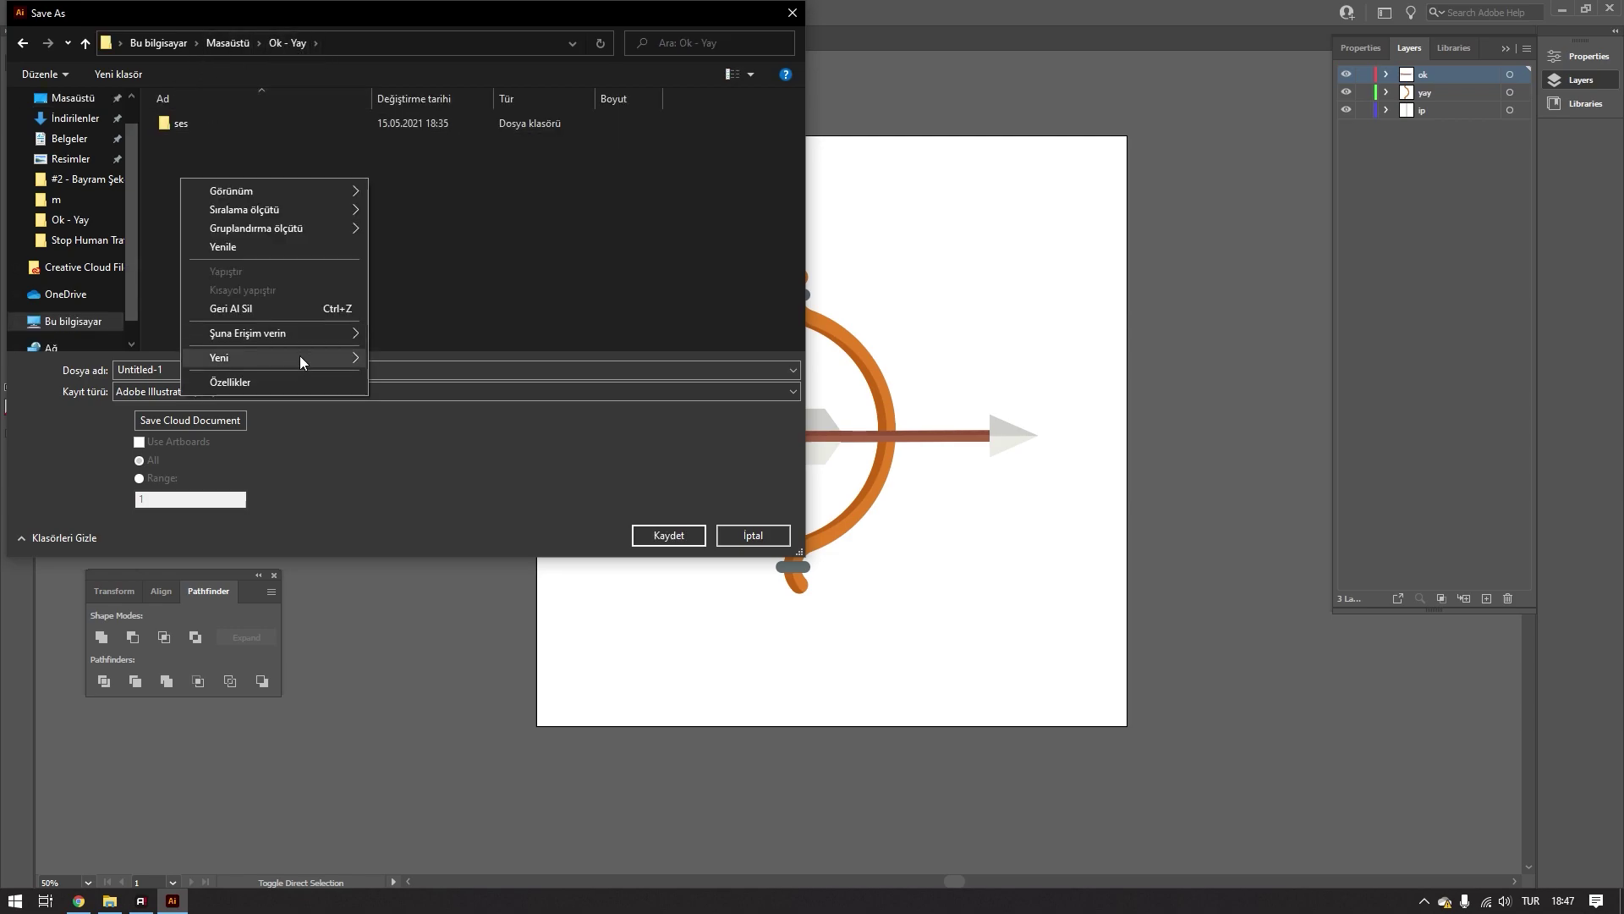
mouse_move(339, 356)
left_click(406, 360)
type("a")
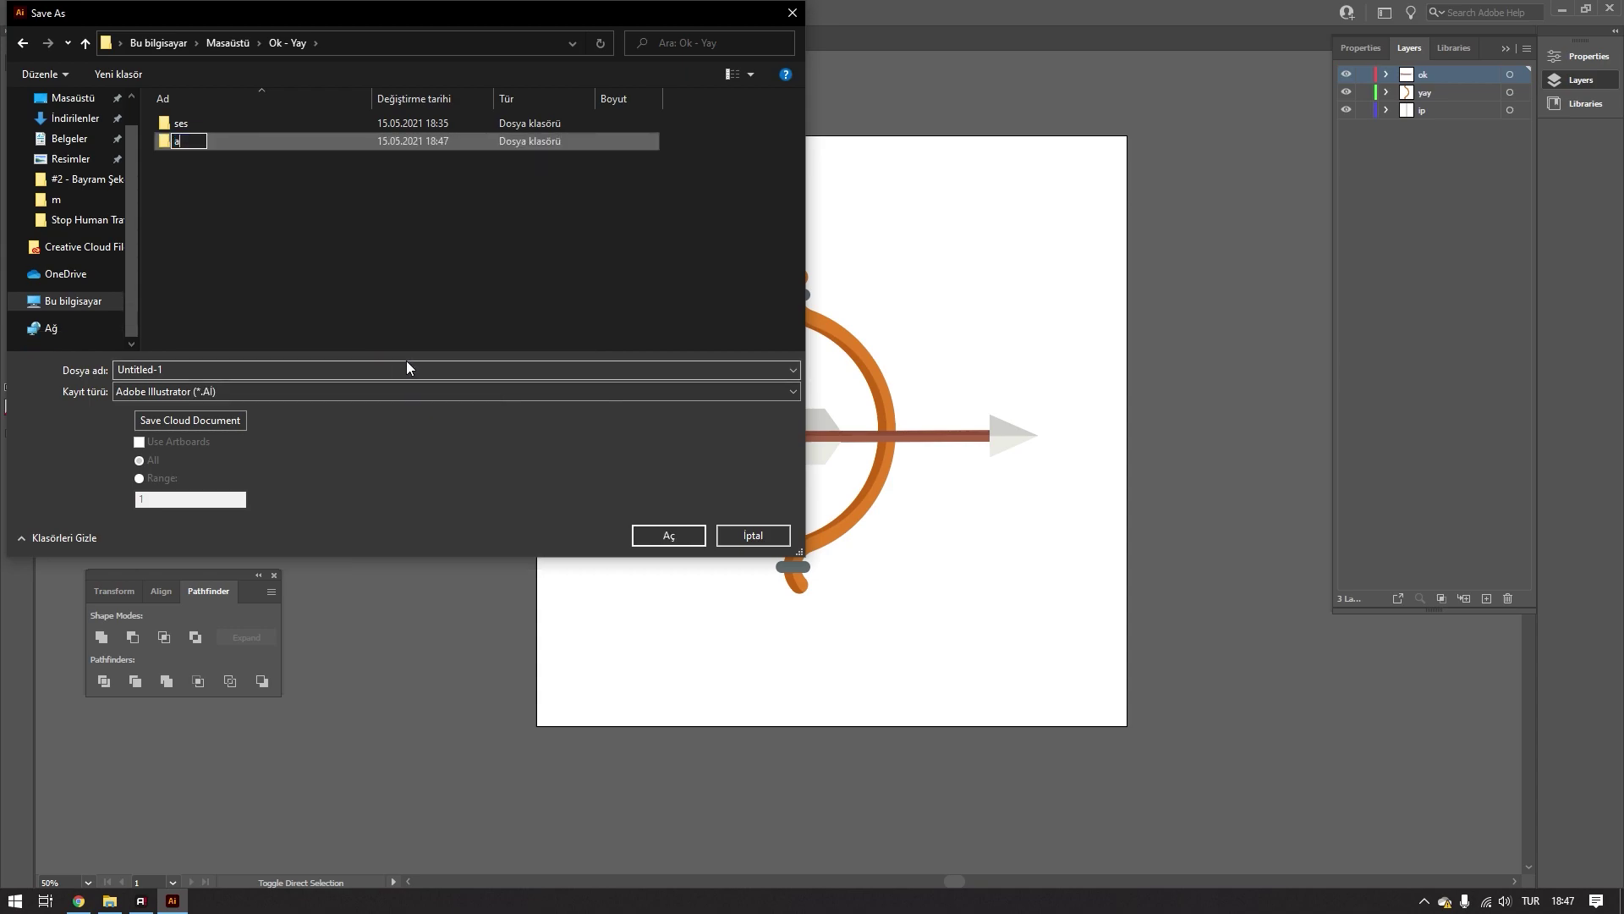
key("Return")
key("Return")
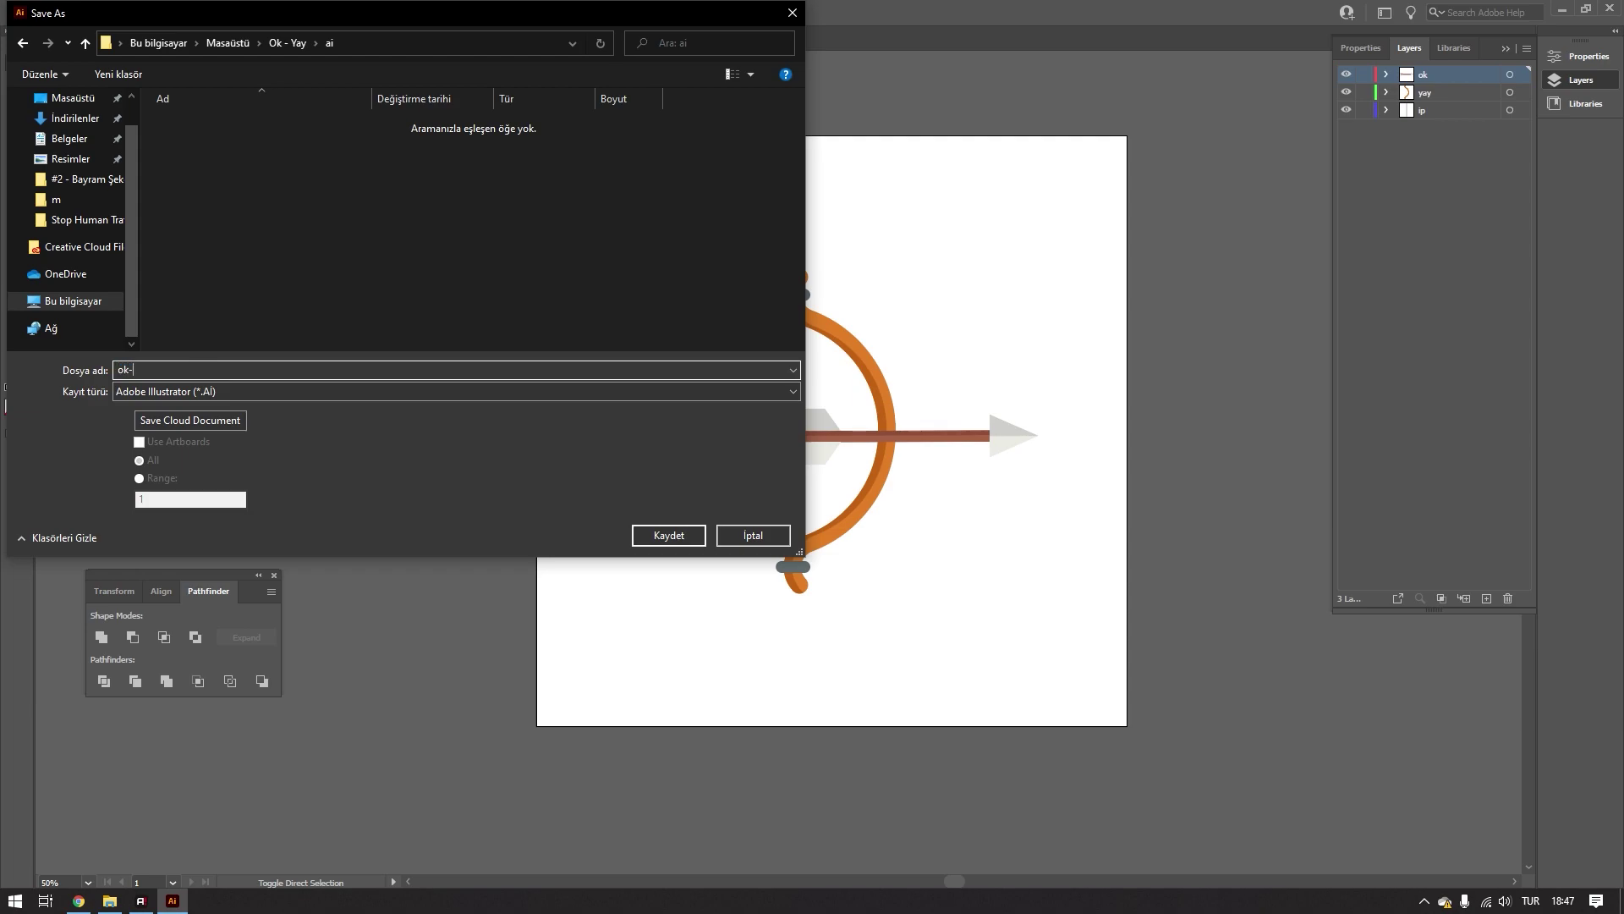
- Save the file as ok-yay, accepting the default Illustrator options
type("yay")
key("Return")
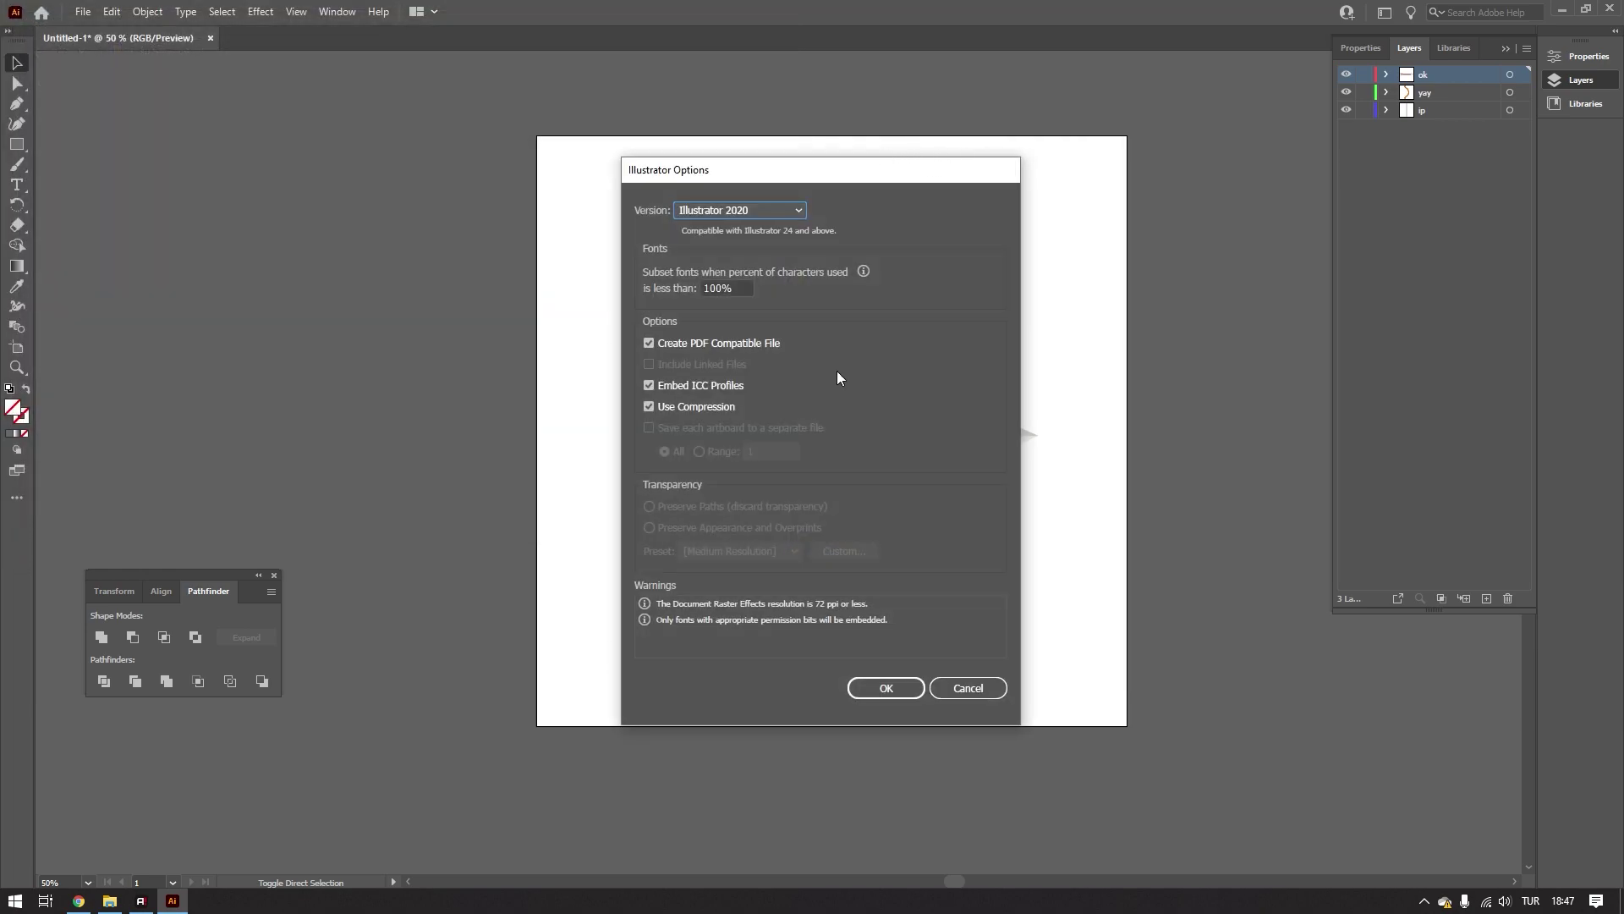
left_click(889, 683)
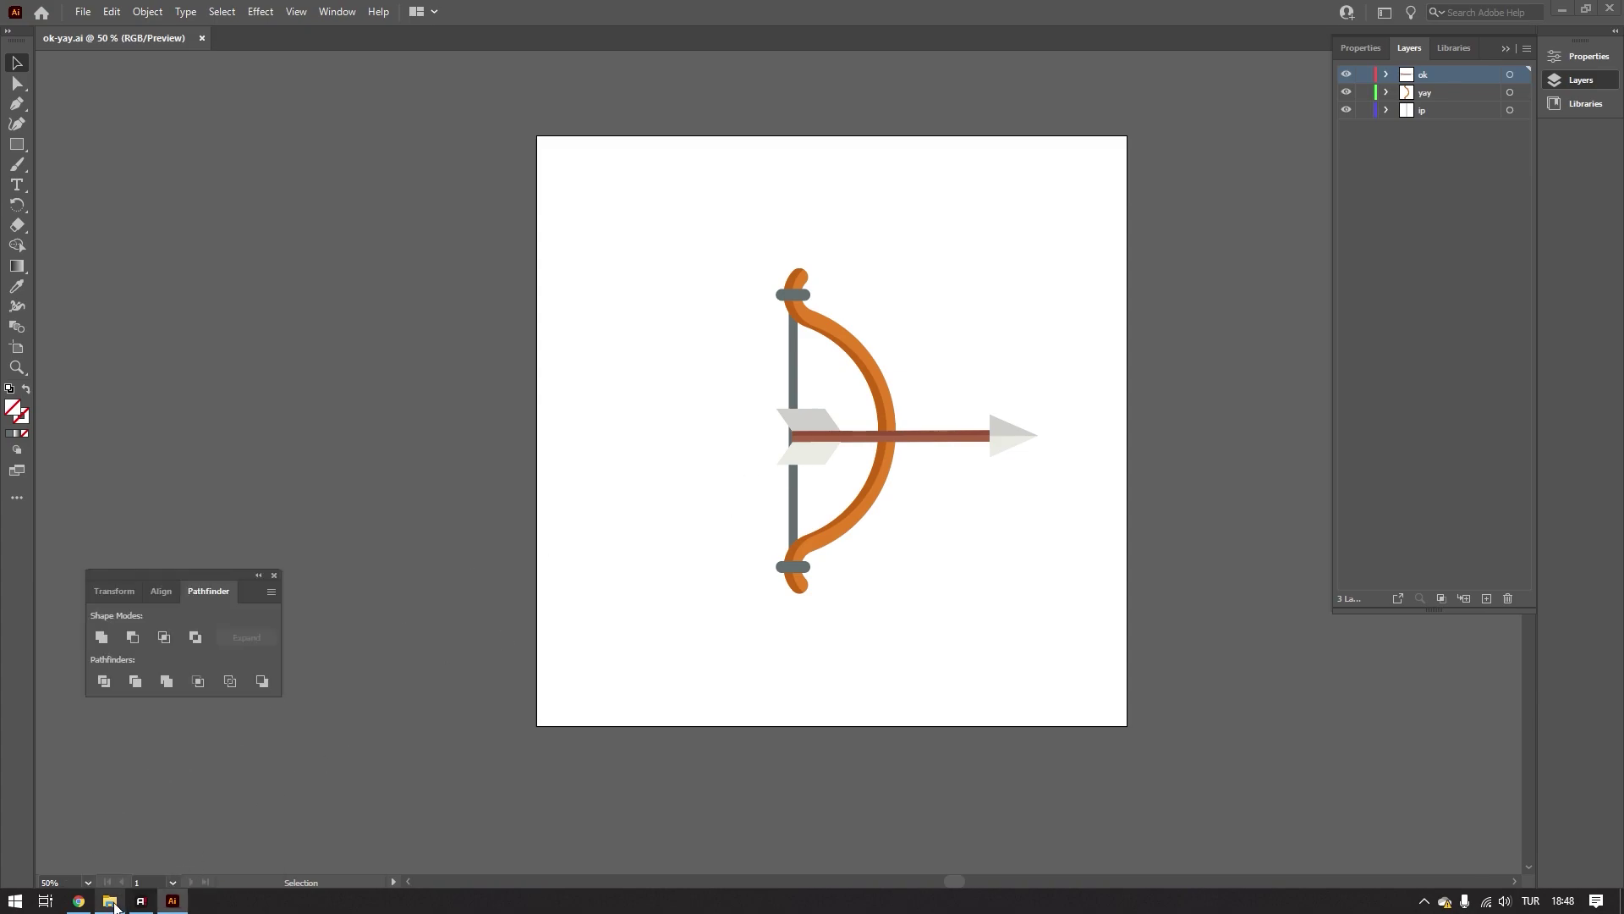
- In the Ok - Yay folder, open ses and play gerdir.wav in VLC
left_click(109, 901)
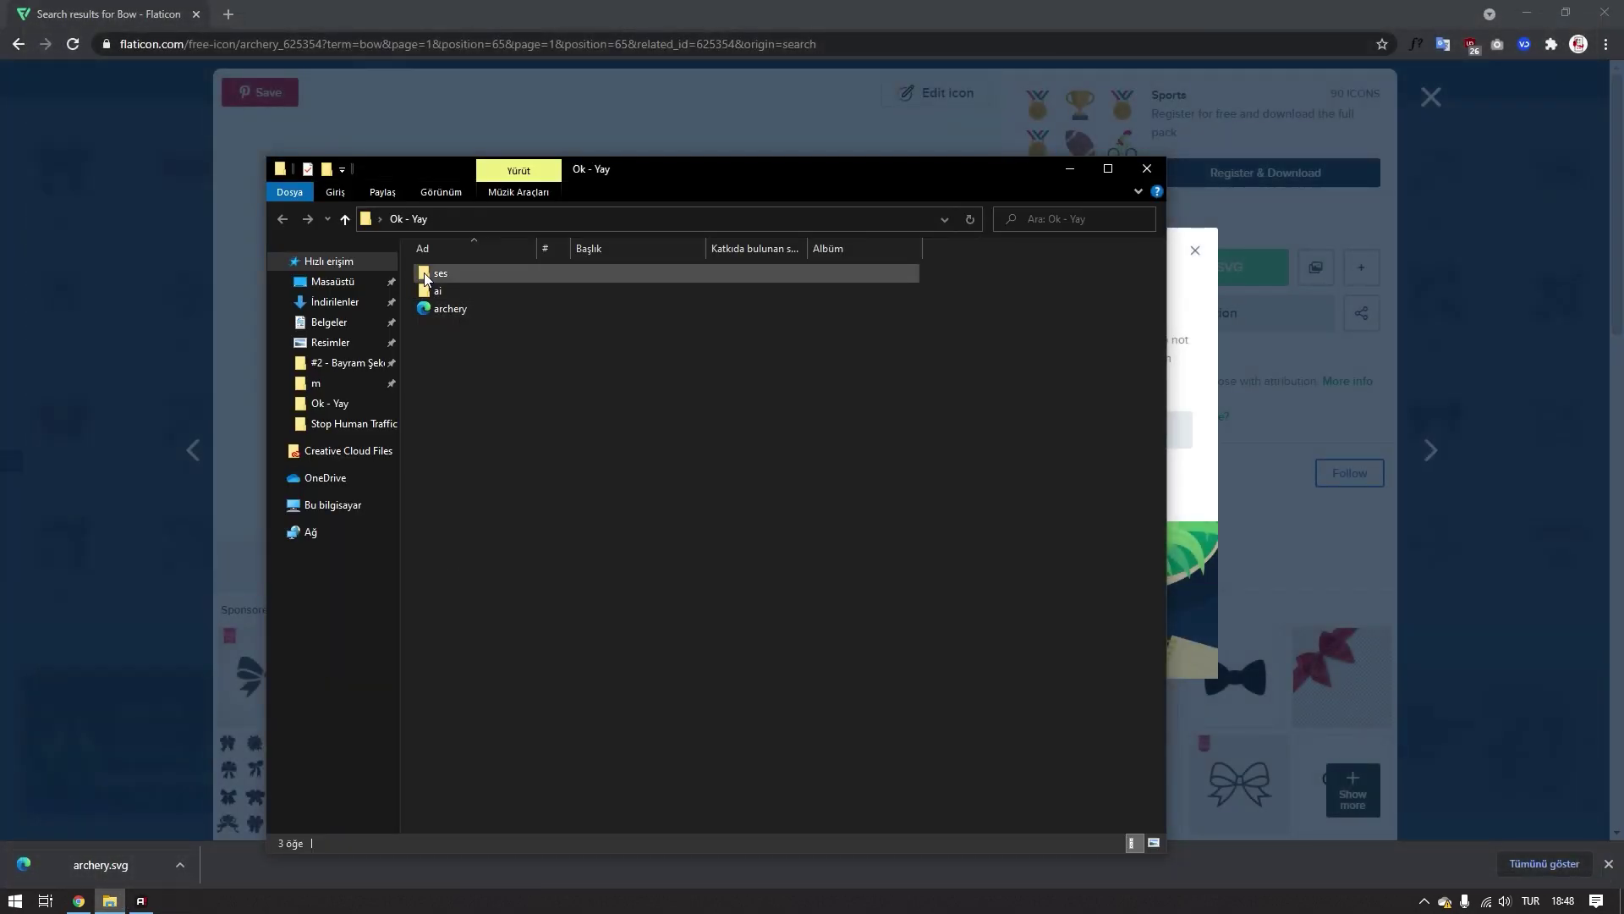
double_click(443, 274)
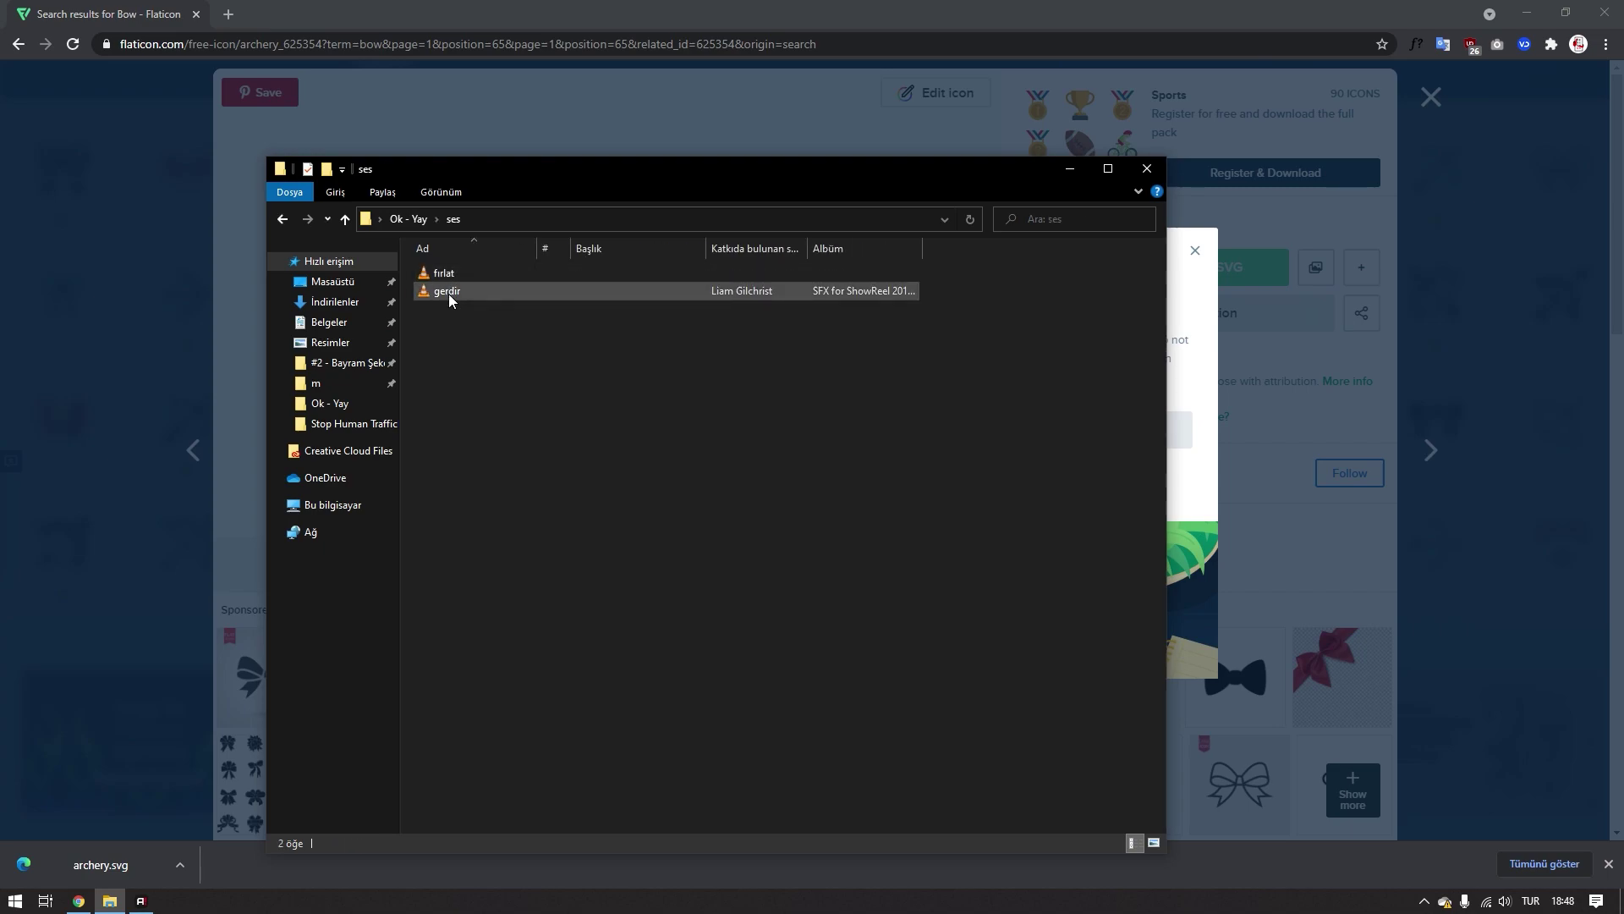
double_click(438, 293)
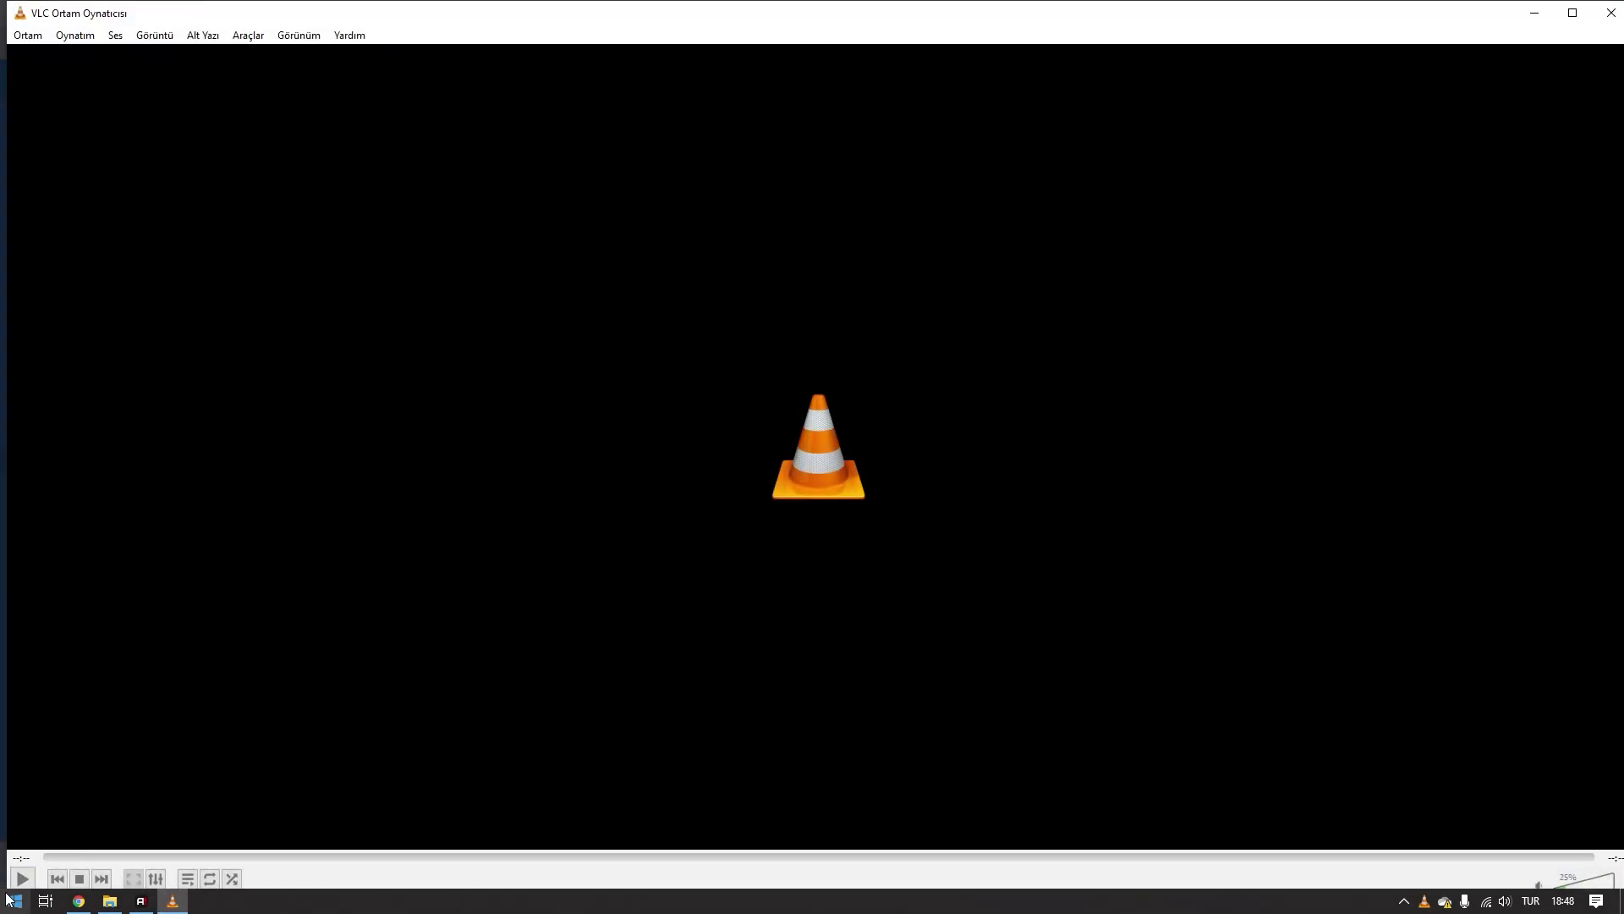
- Replay the gerdir sound several times, then restore and close the VLC window
left_click(21, 880)
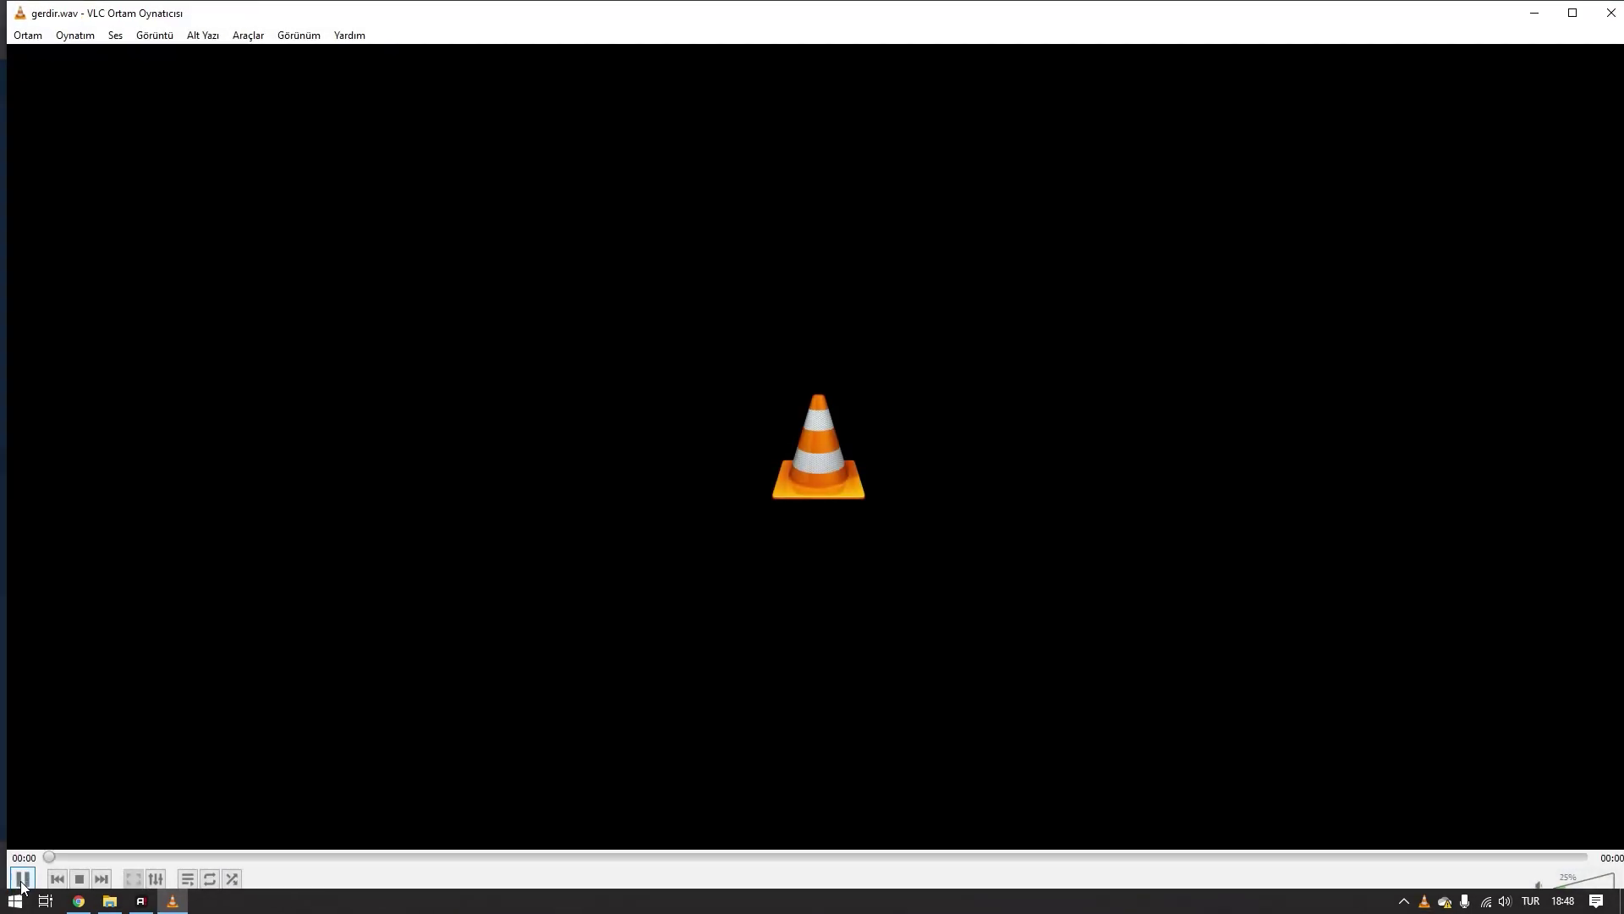
left_click(22, 880)
left_click(22, 879)
left_click(21, 880)
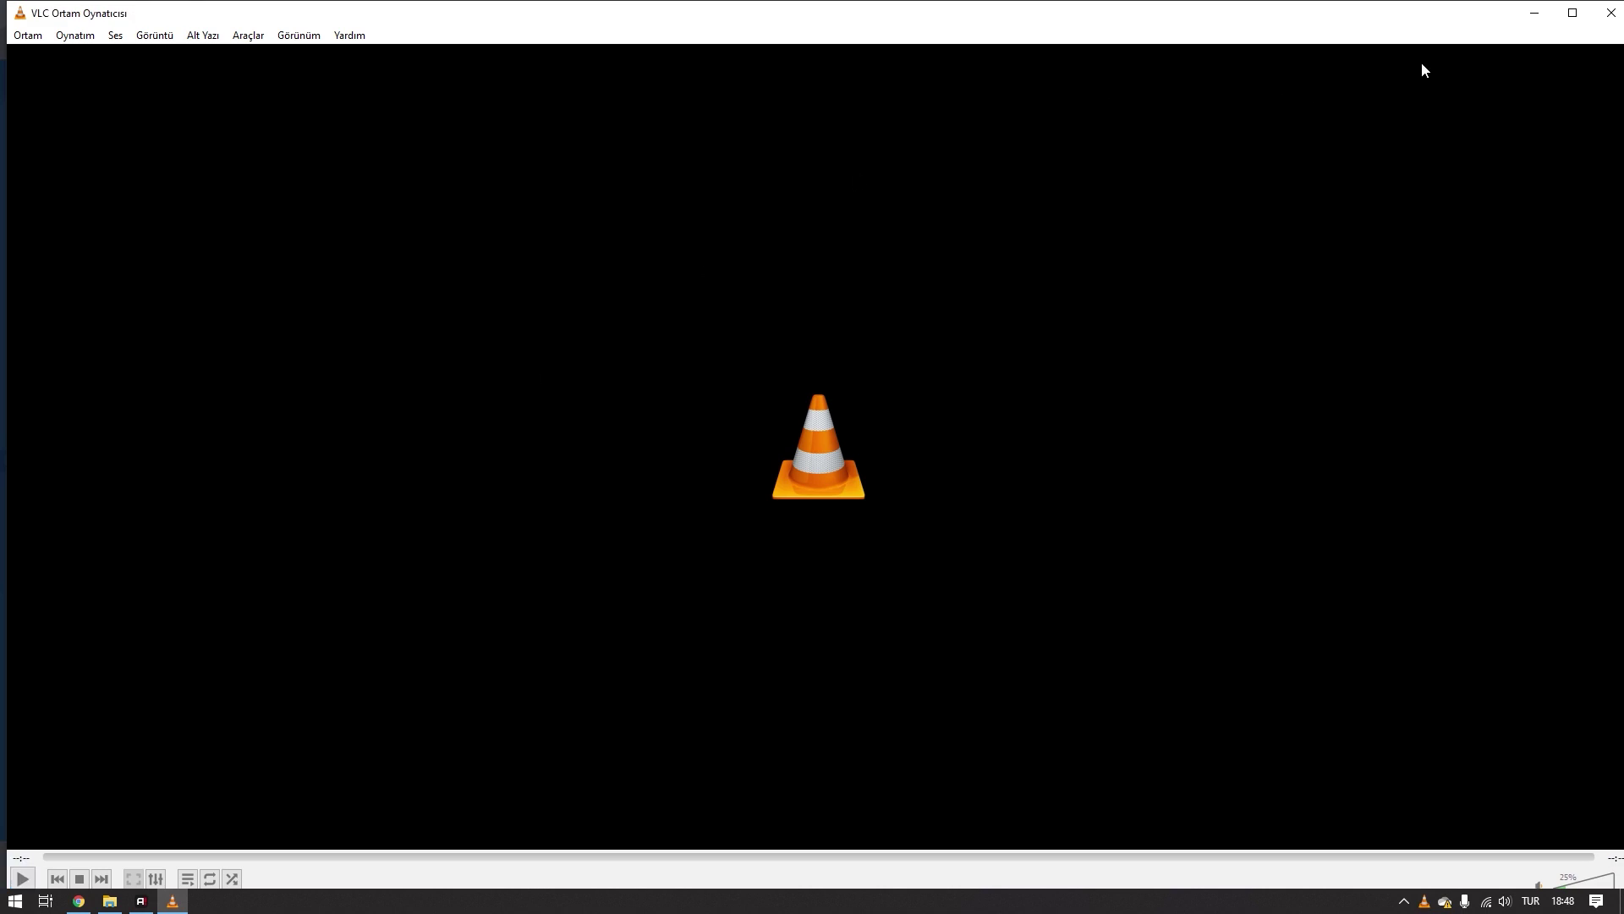
double_click(1233, 17)
left_click(1419, 237)
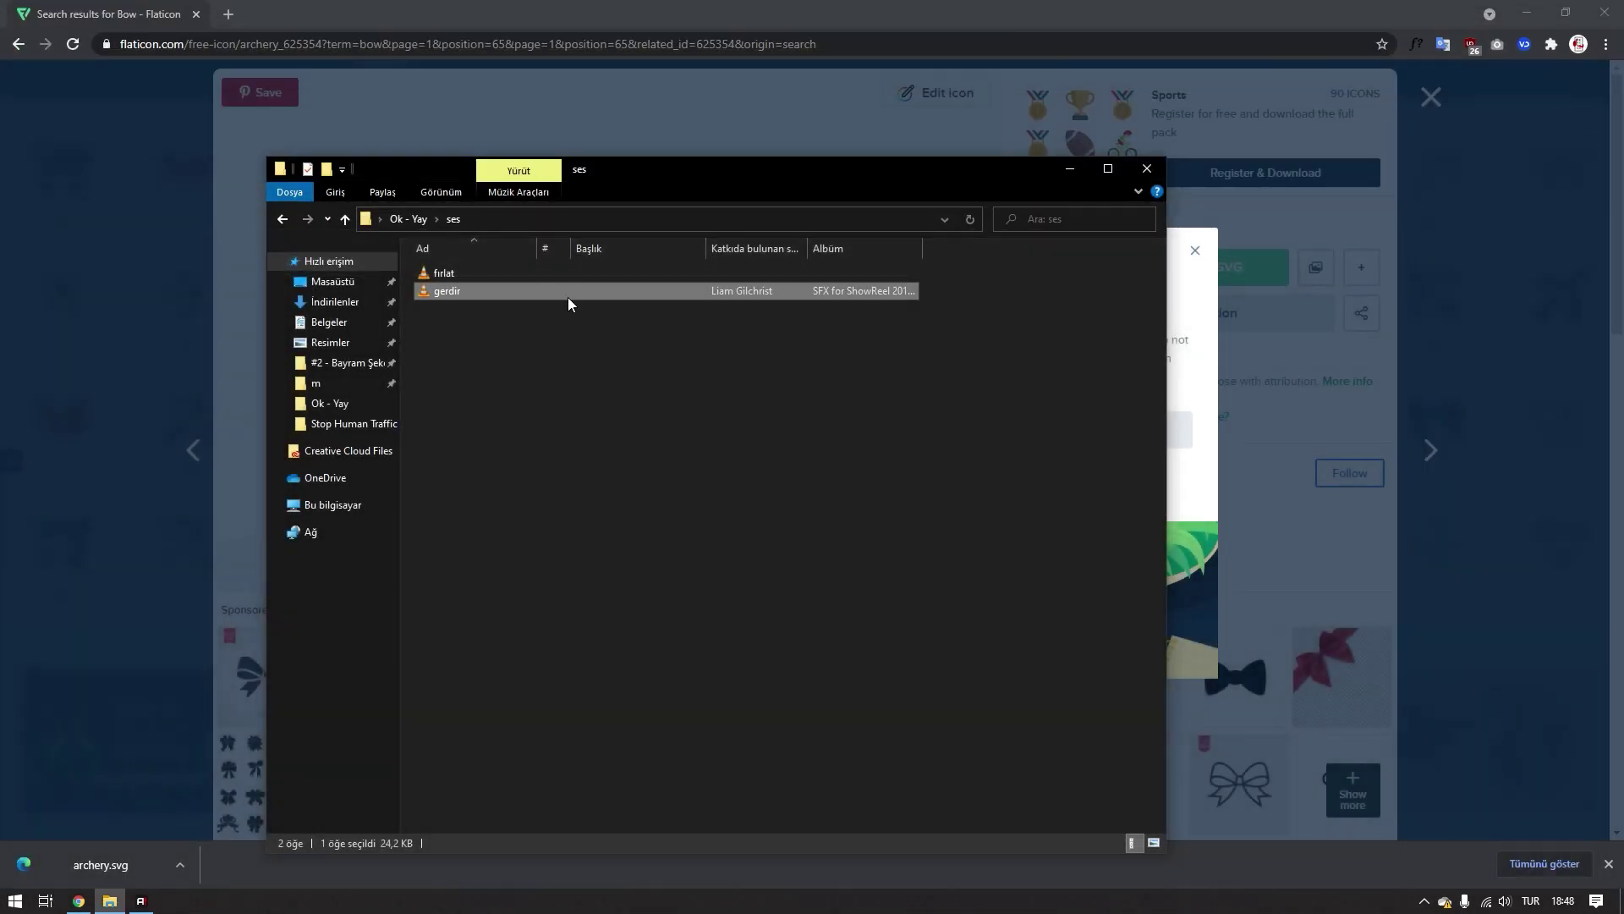
- Play the fırlat sound full screen at about 94% volume, then close VLC
double_click(436, 276)
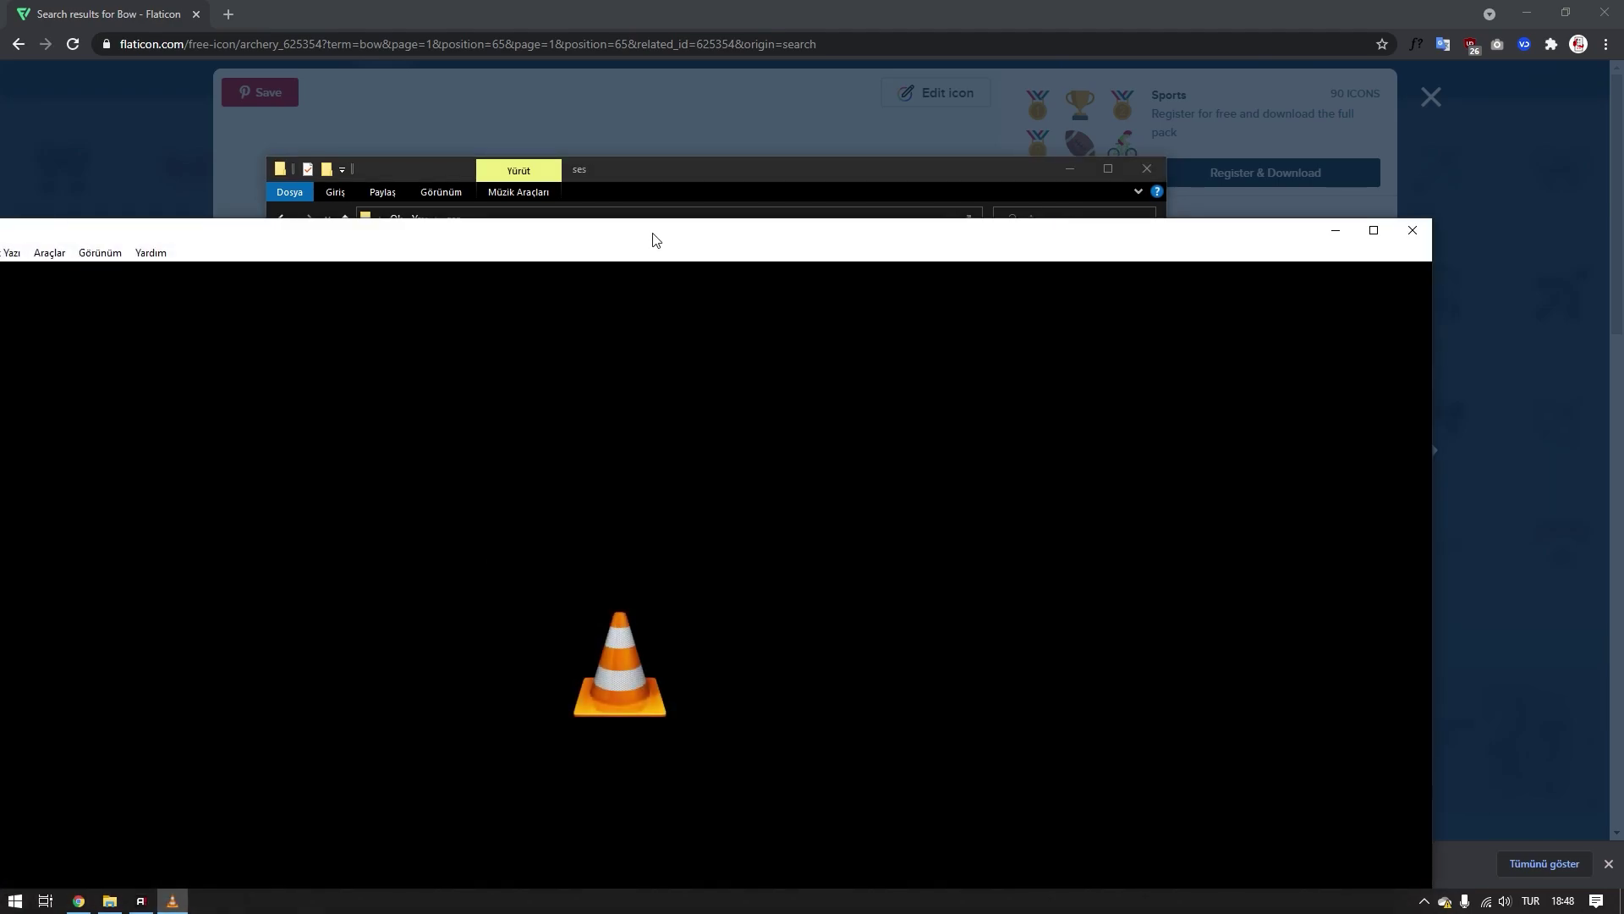
double_click(652, 238)
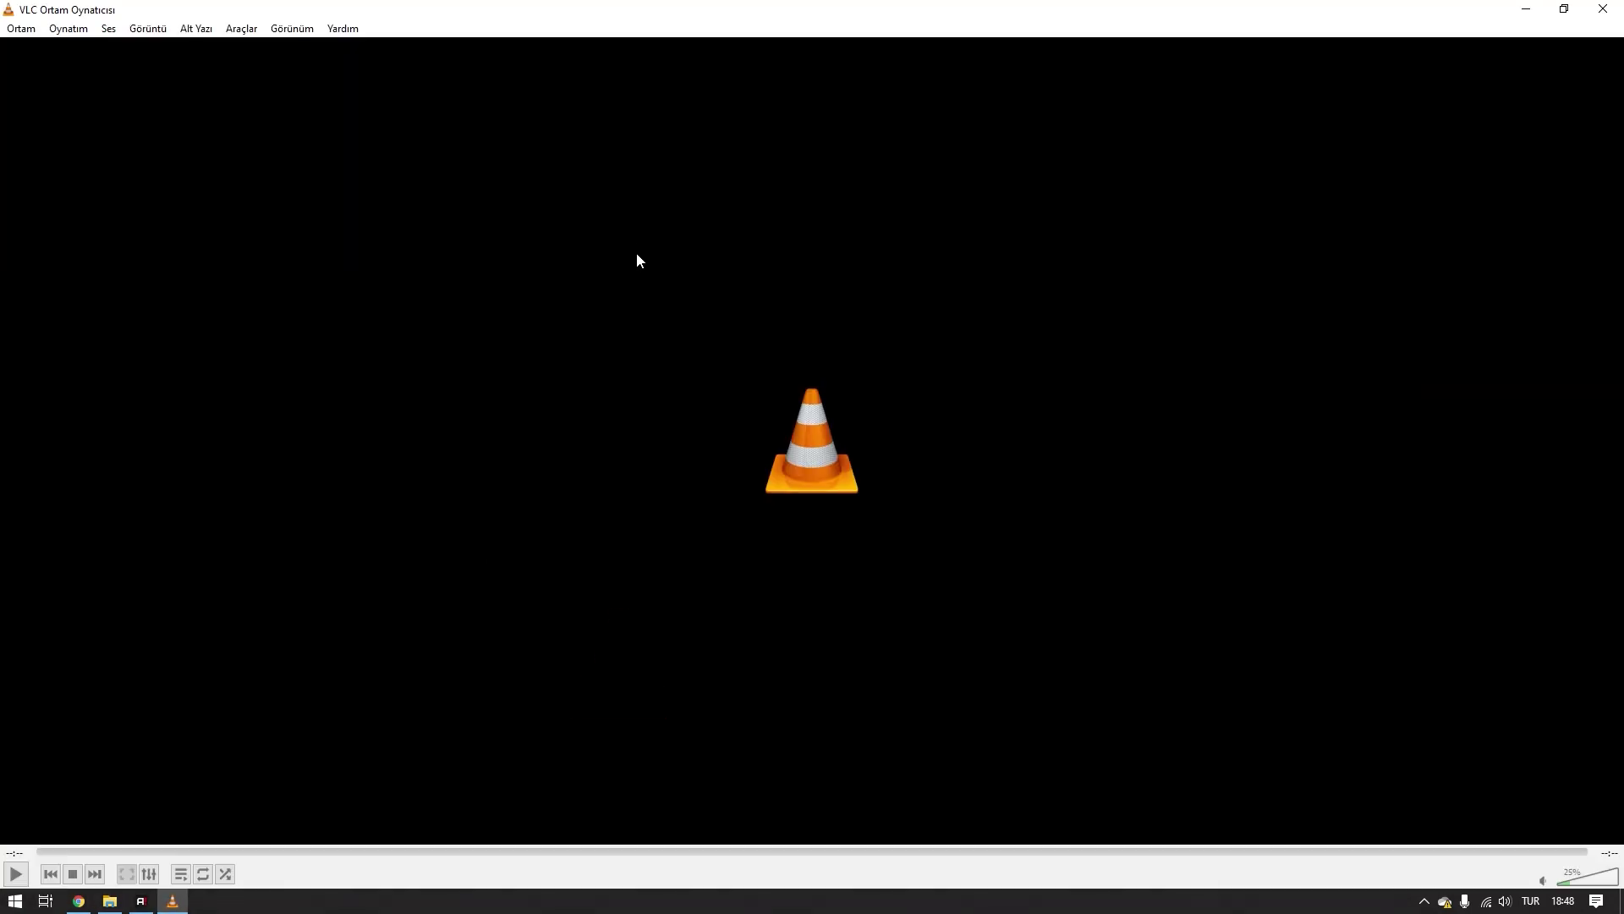
left_click(1604, 881)
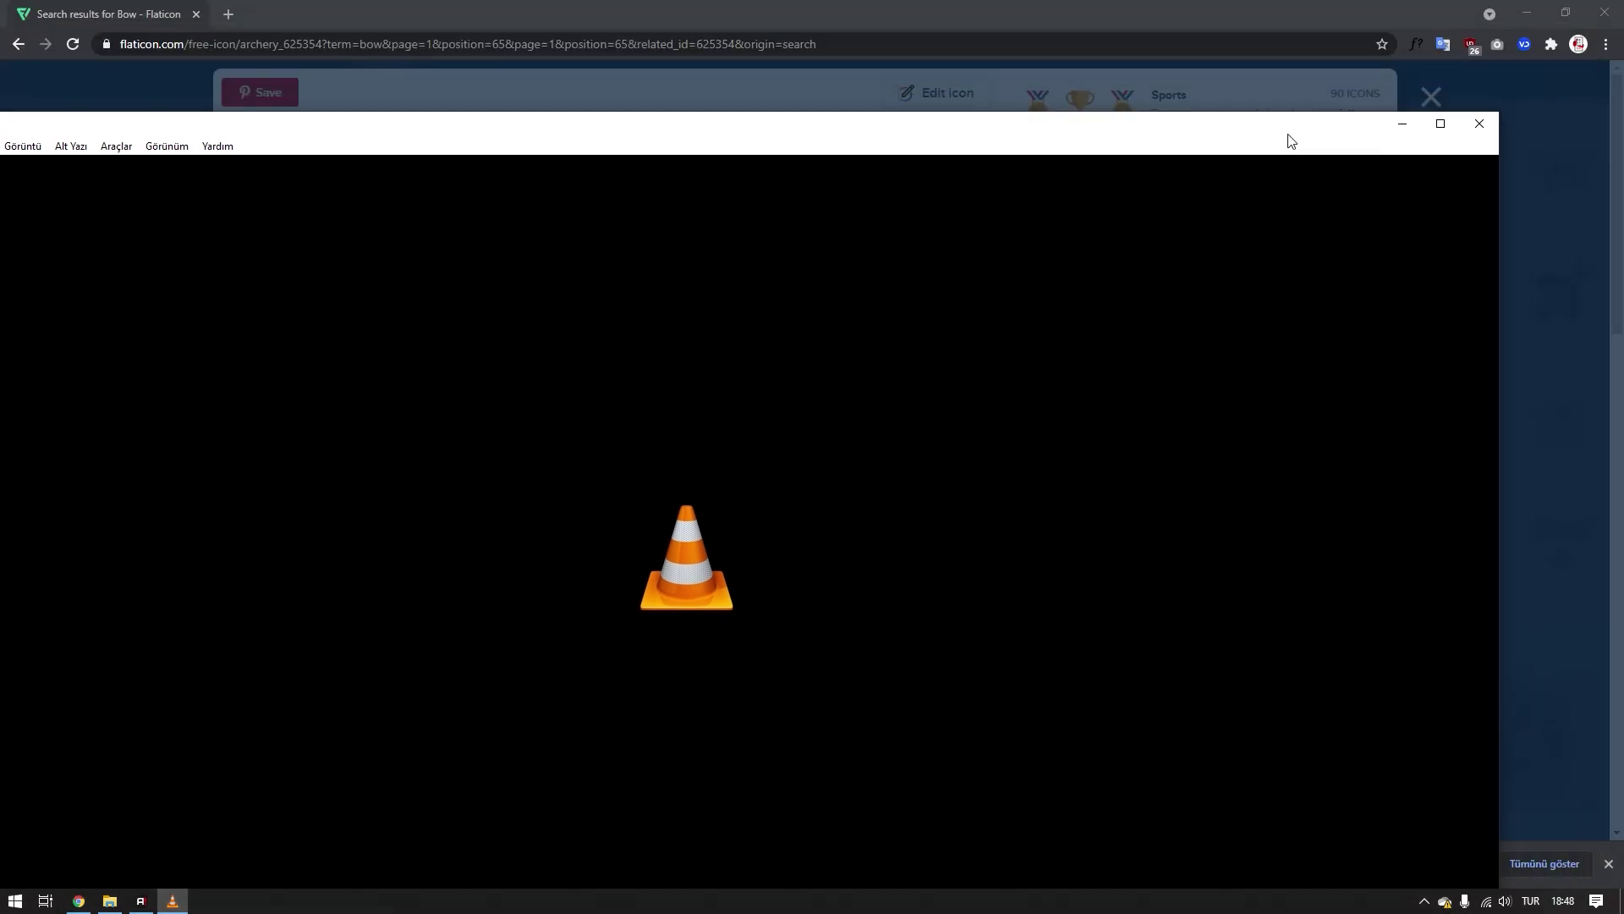
left_click_drag(1460, 8, 1320, 169)
left_click(1434, 166)
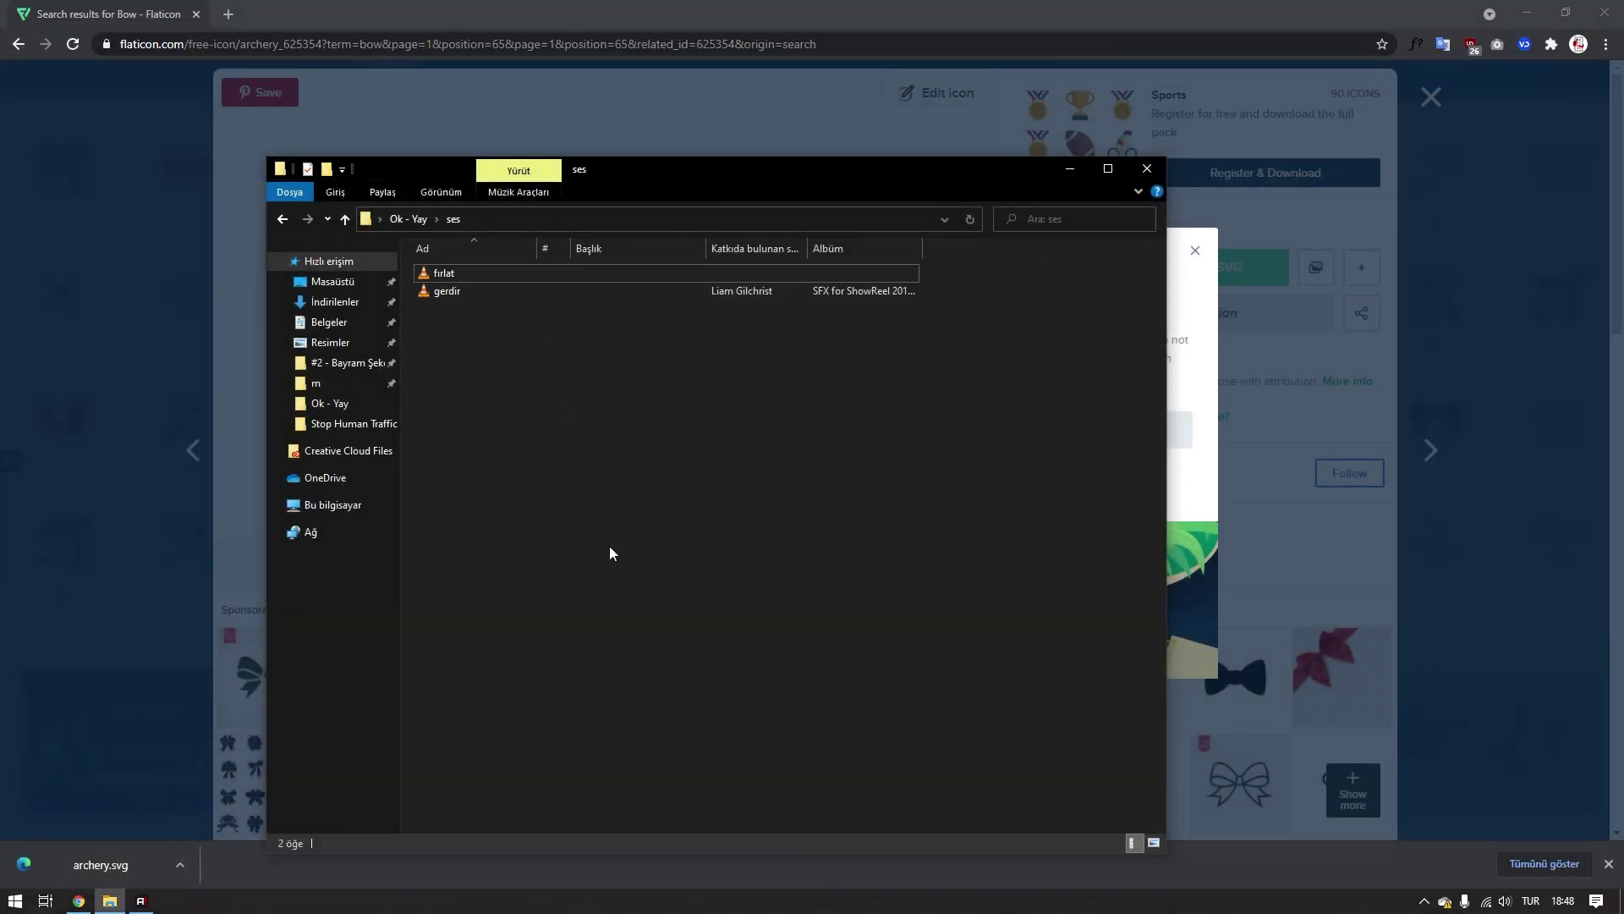
- Launch Adobe After Effects 2021 from the Start menu
key("super")
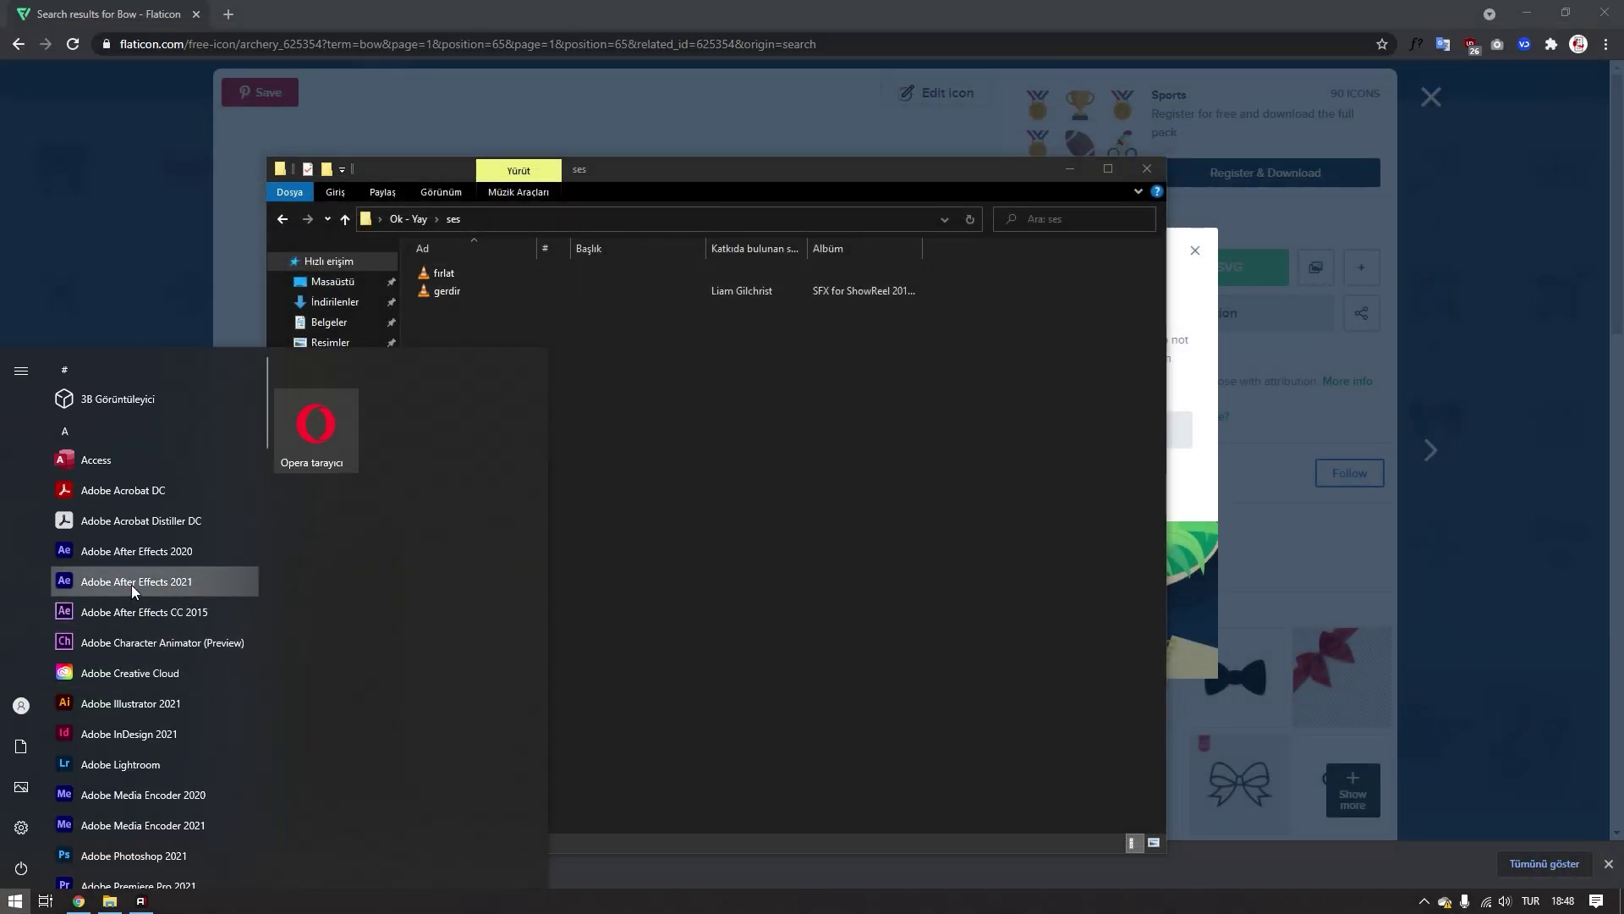
key("Escape")
left_click(582, 482)
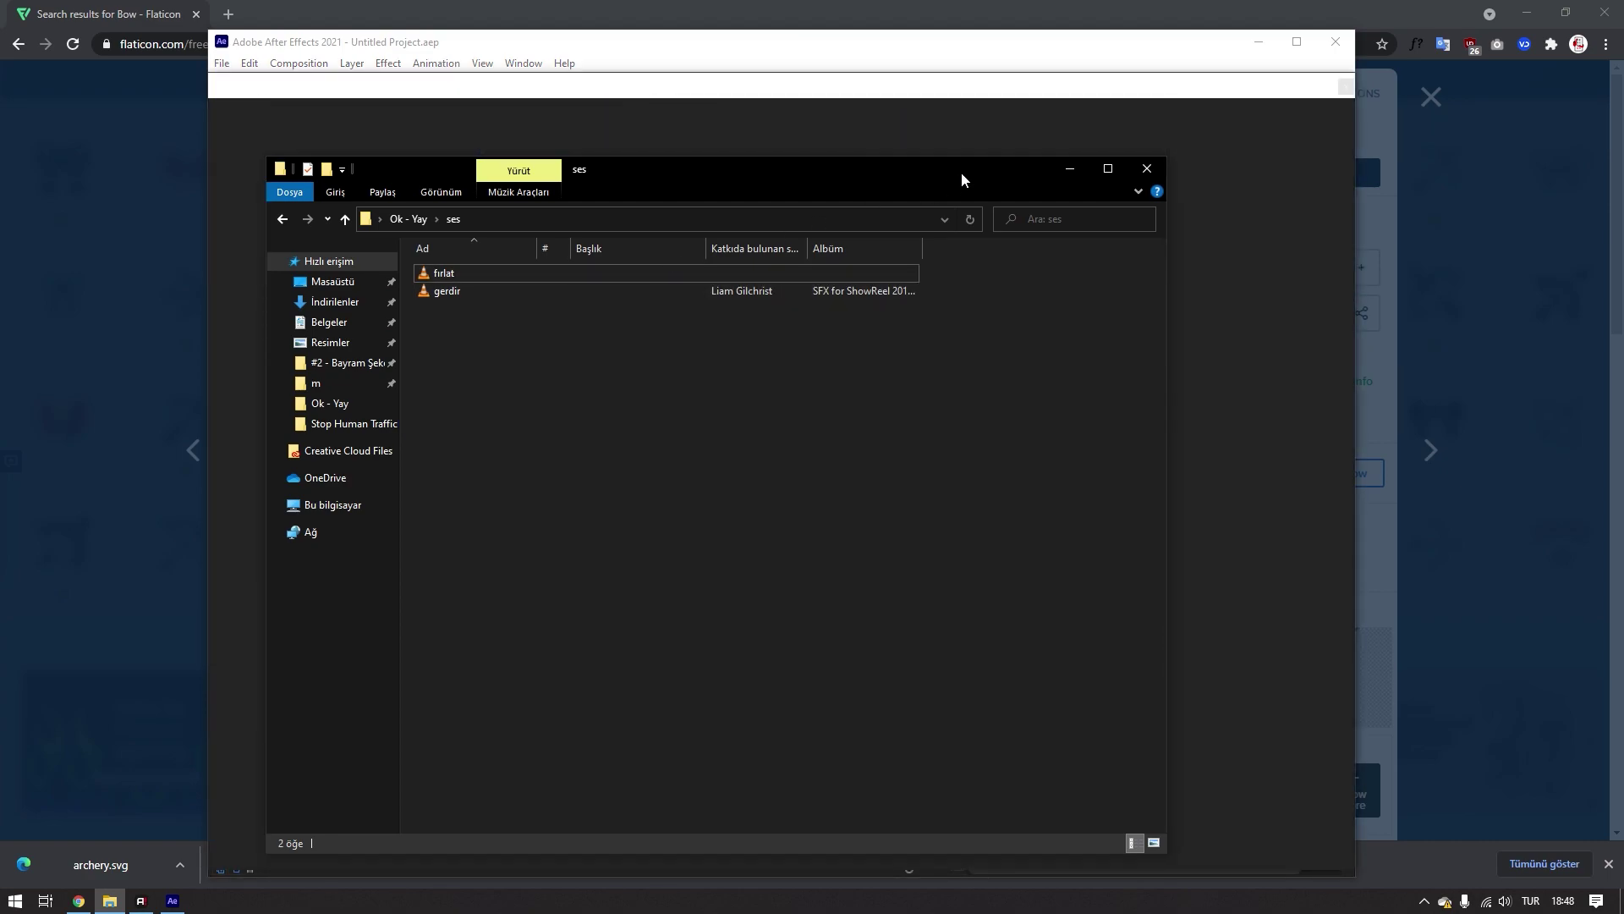
- Browse the file window into Ok - Yay/ai to the ok-yay Illustrator file and back
left_click_drag(968, 178, 1097, 212)
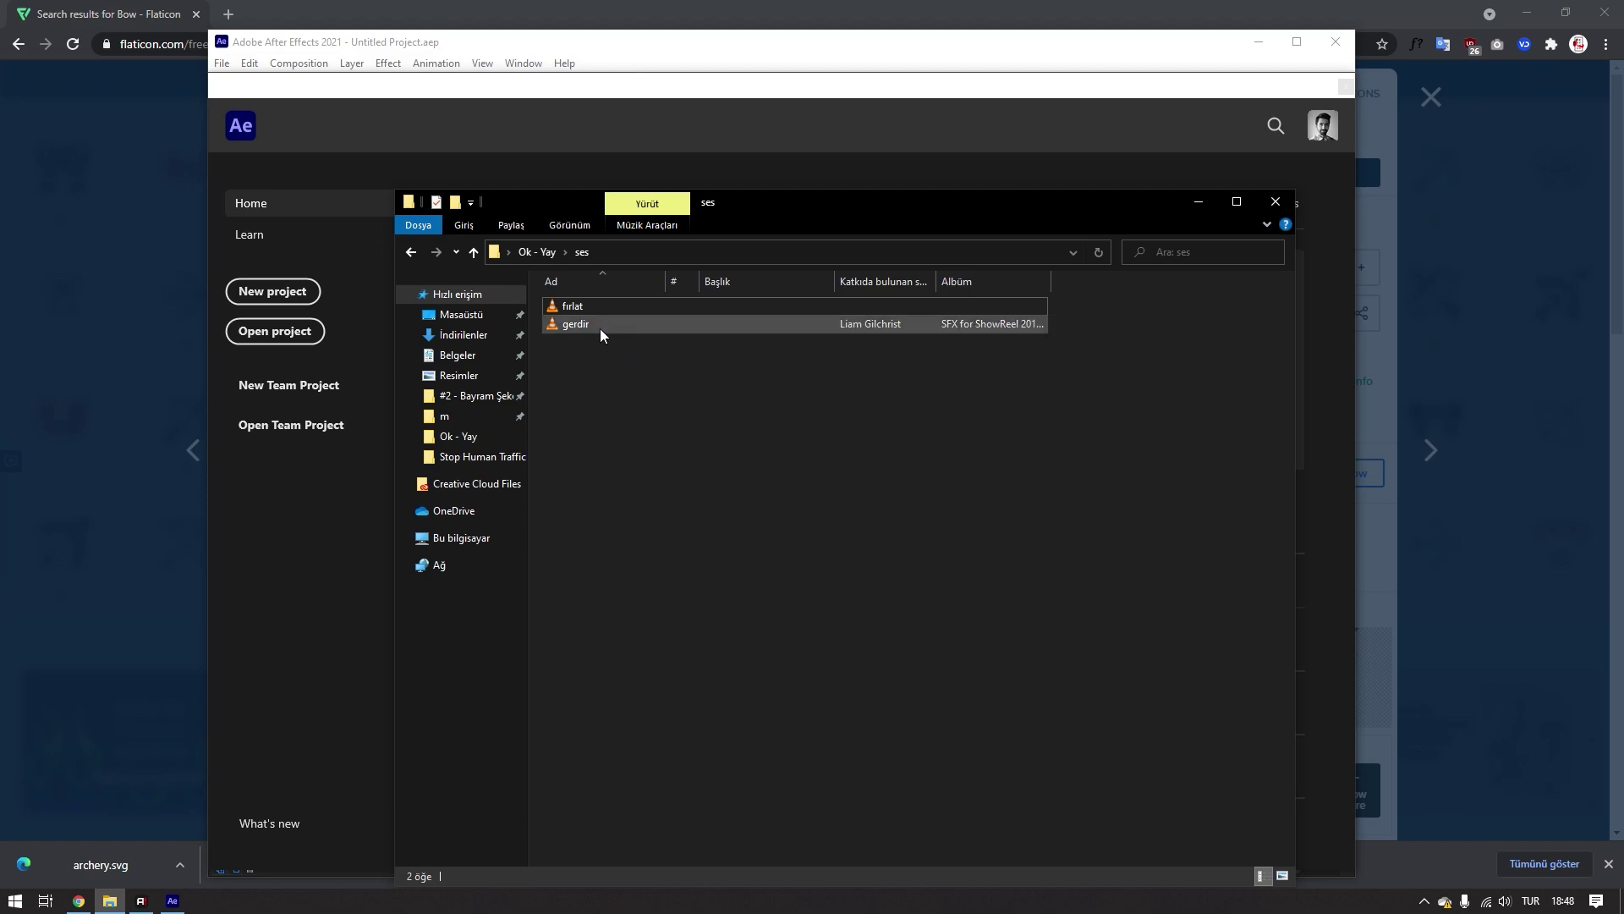
left_click(541, 253)
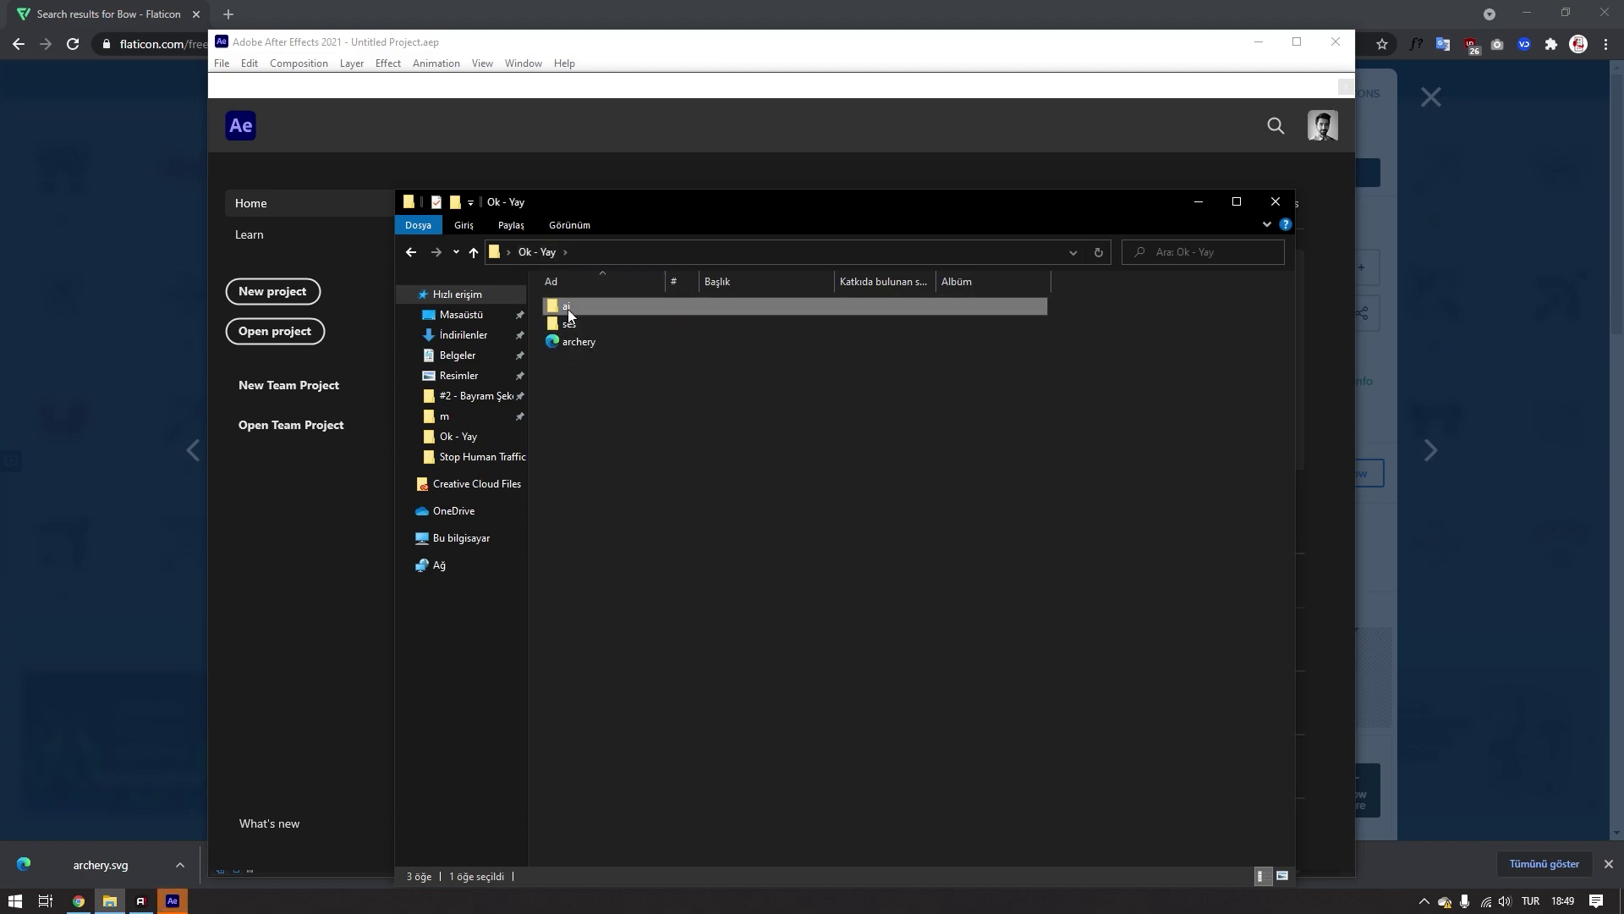
double_click(567, 307)
left_click(582, 306)
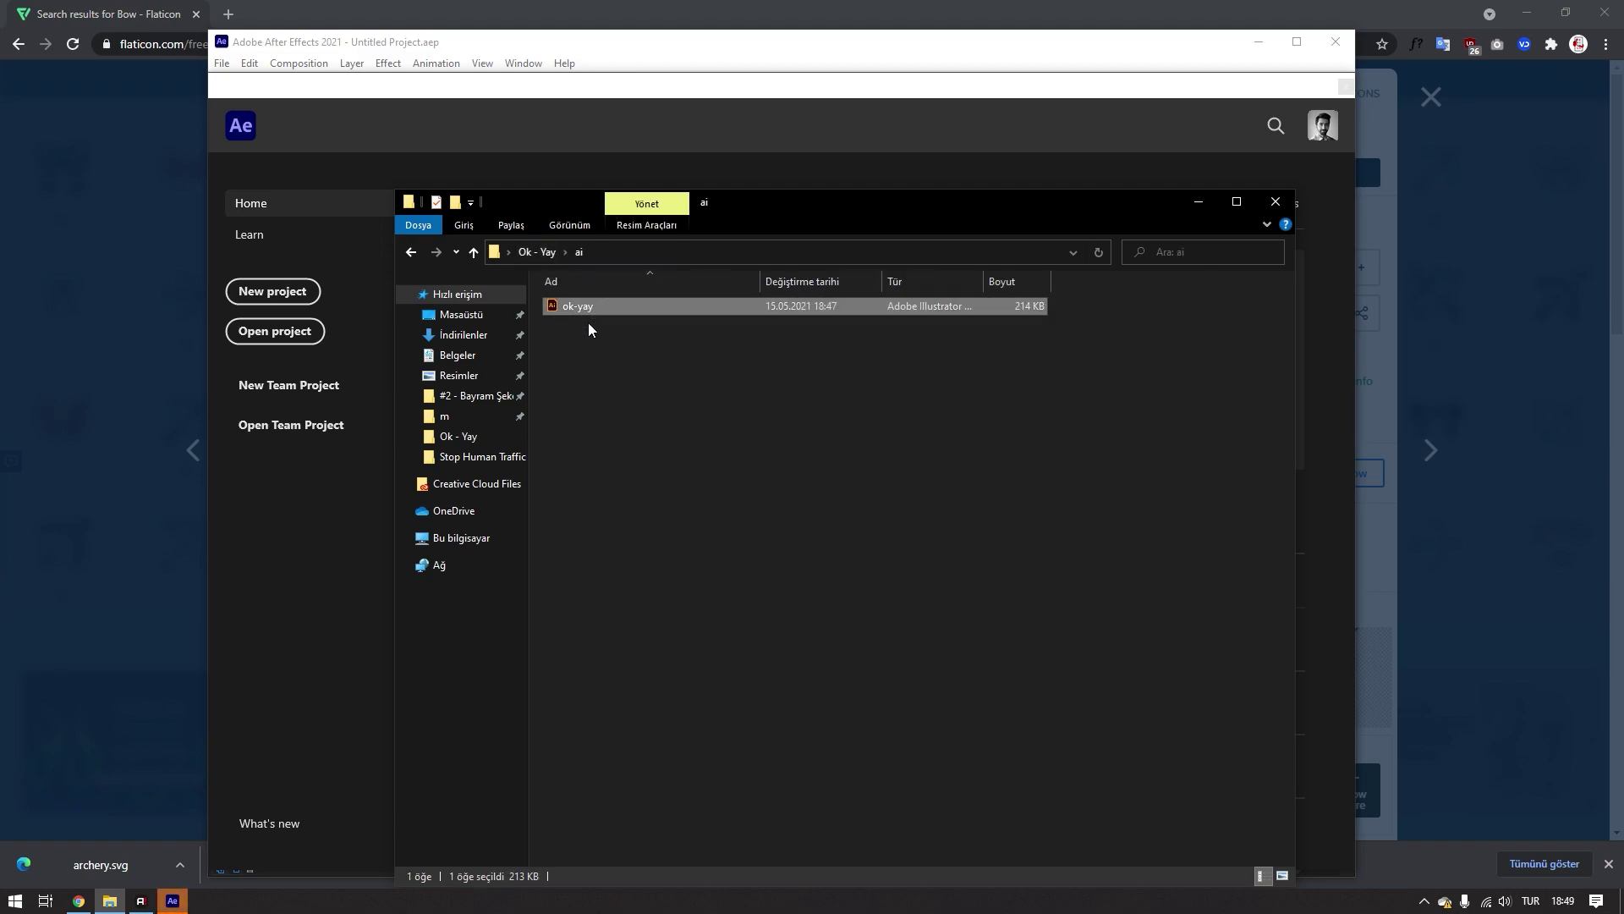
key("BackSpace")
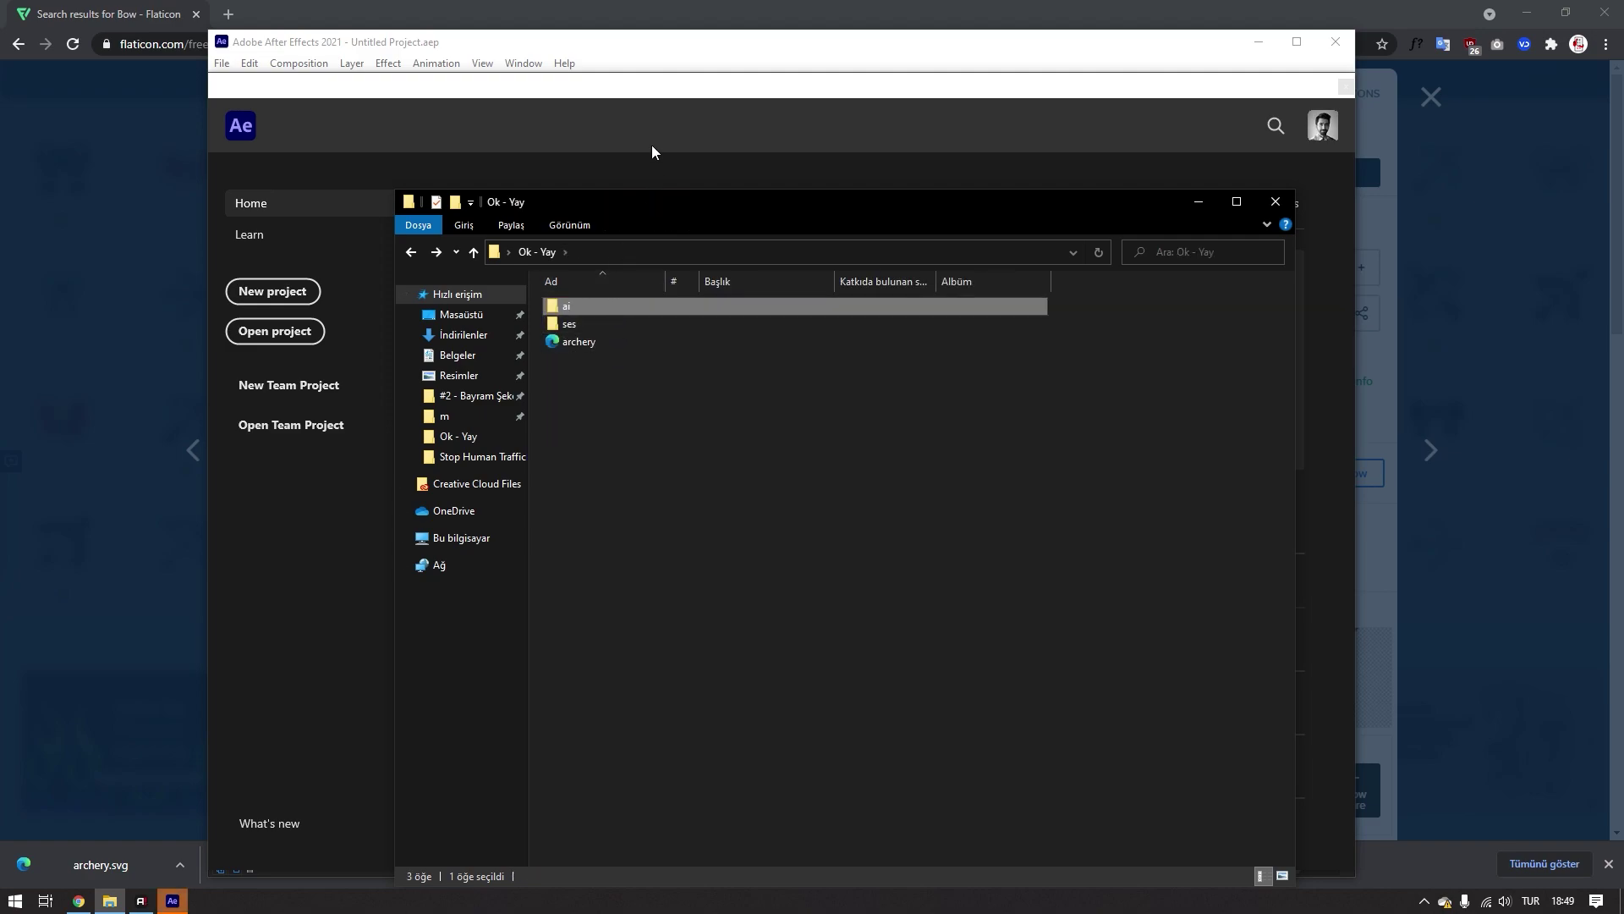
- Close the After Effects Home screen and maximize the window
left_click(773, 139)
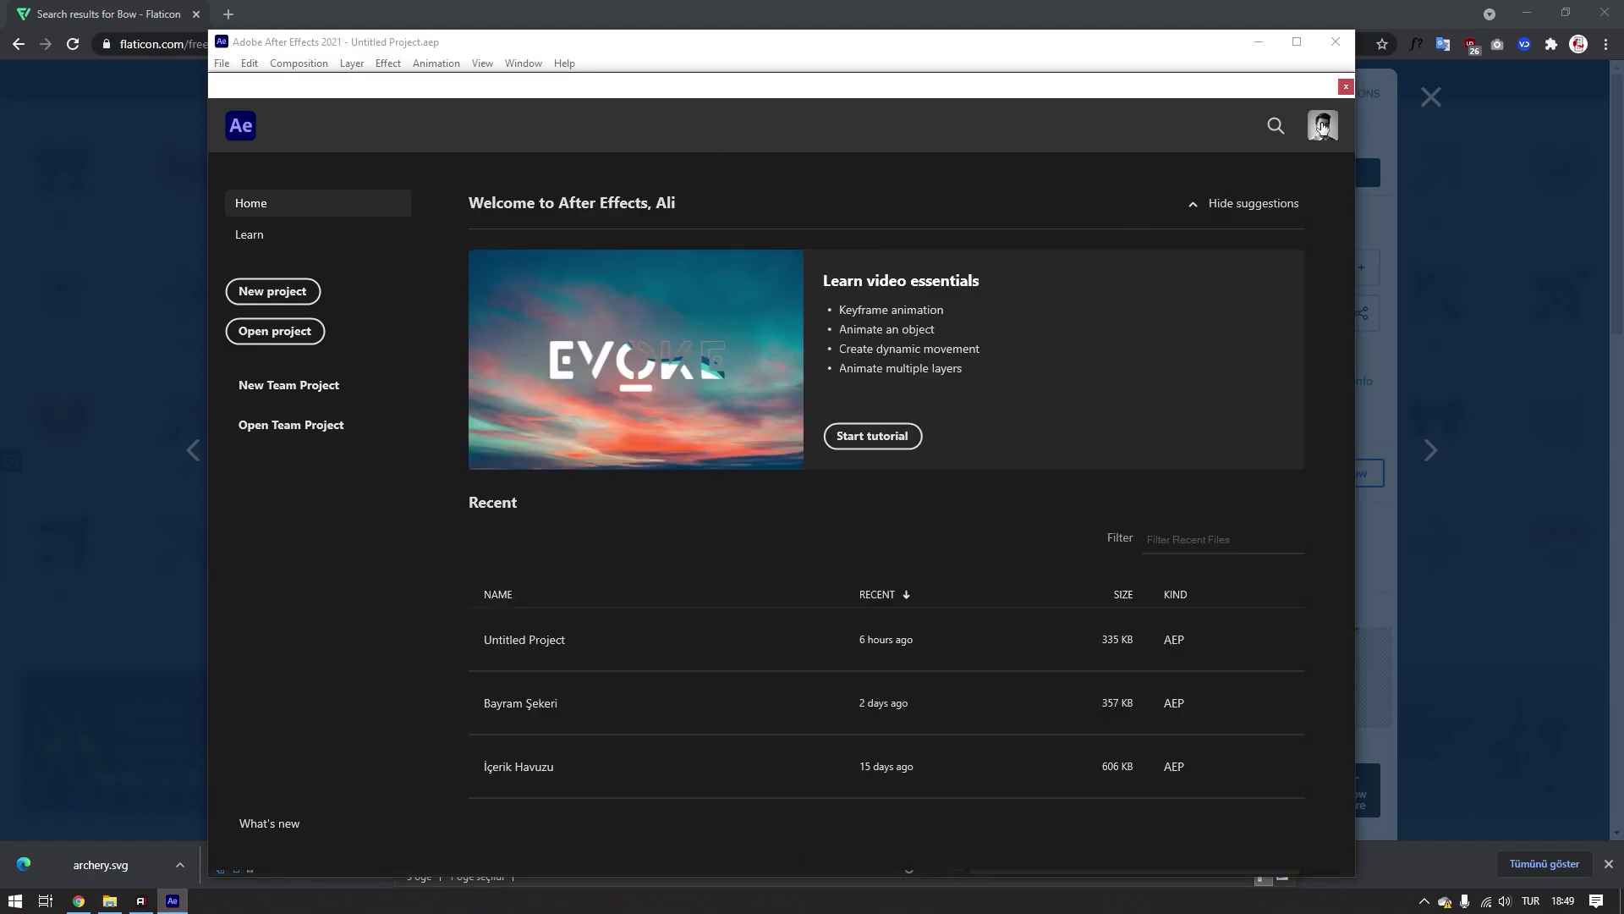
left_click(1346, 87)
left_click(1297, 42)
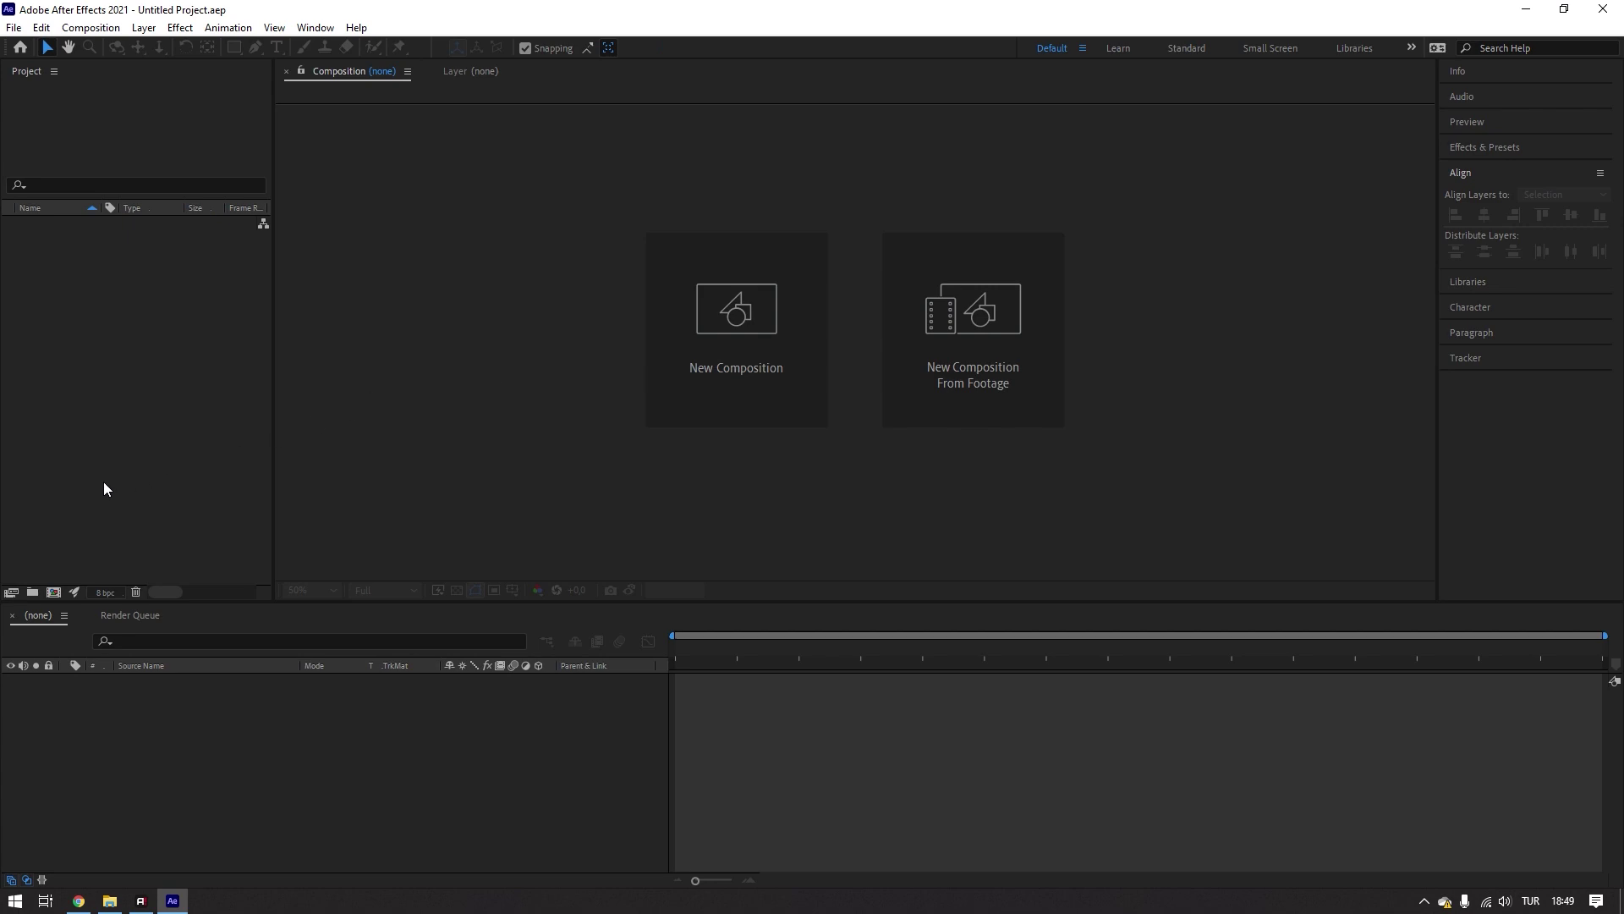
- Import Ok - Yay/ai/ok-yay.ai as Composition - Retain Layer Sizes and open the ok-yay comp
double_click(104, 337)
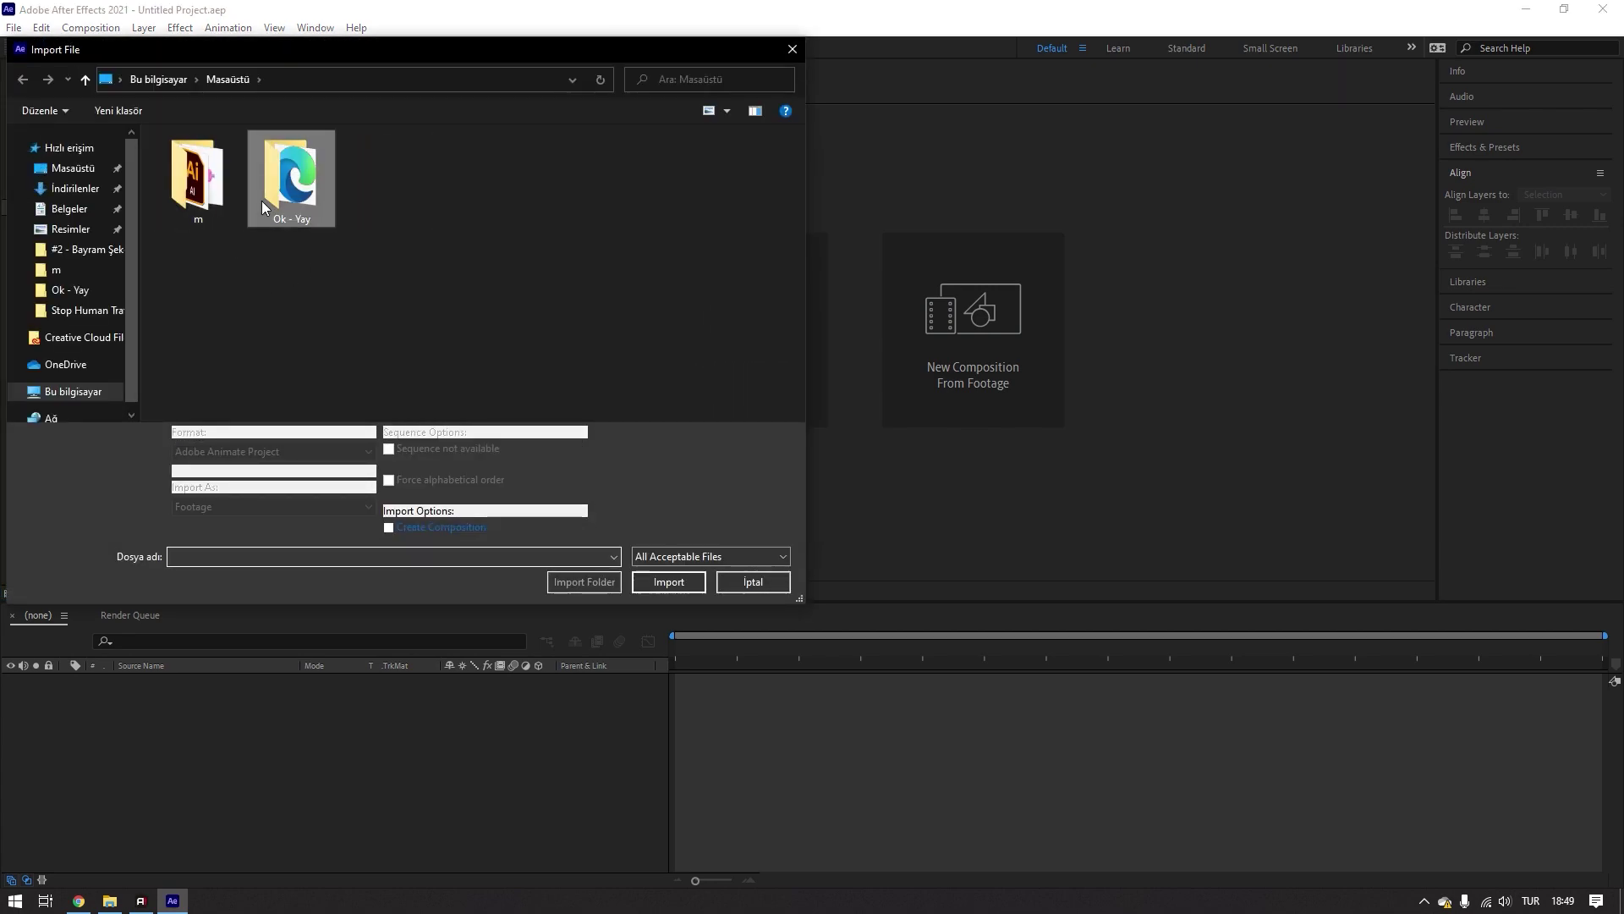
double_click(261, 200)
double_click(180, 161)
left_click(191, 163)
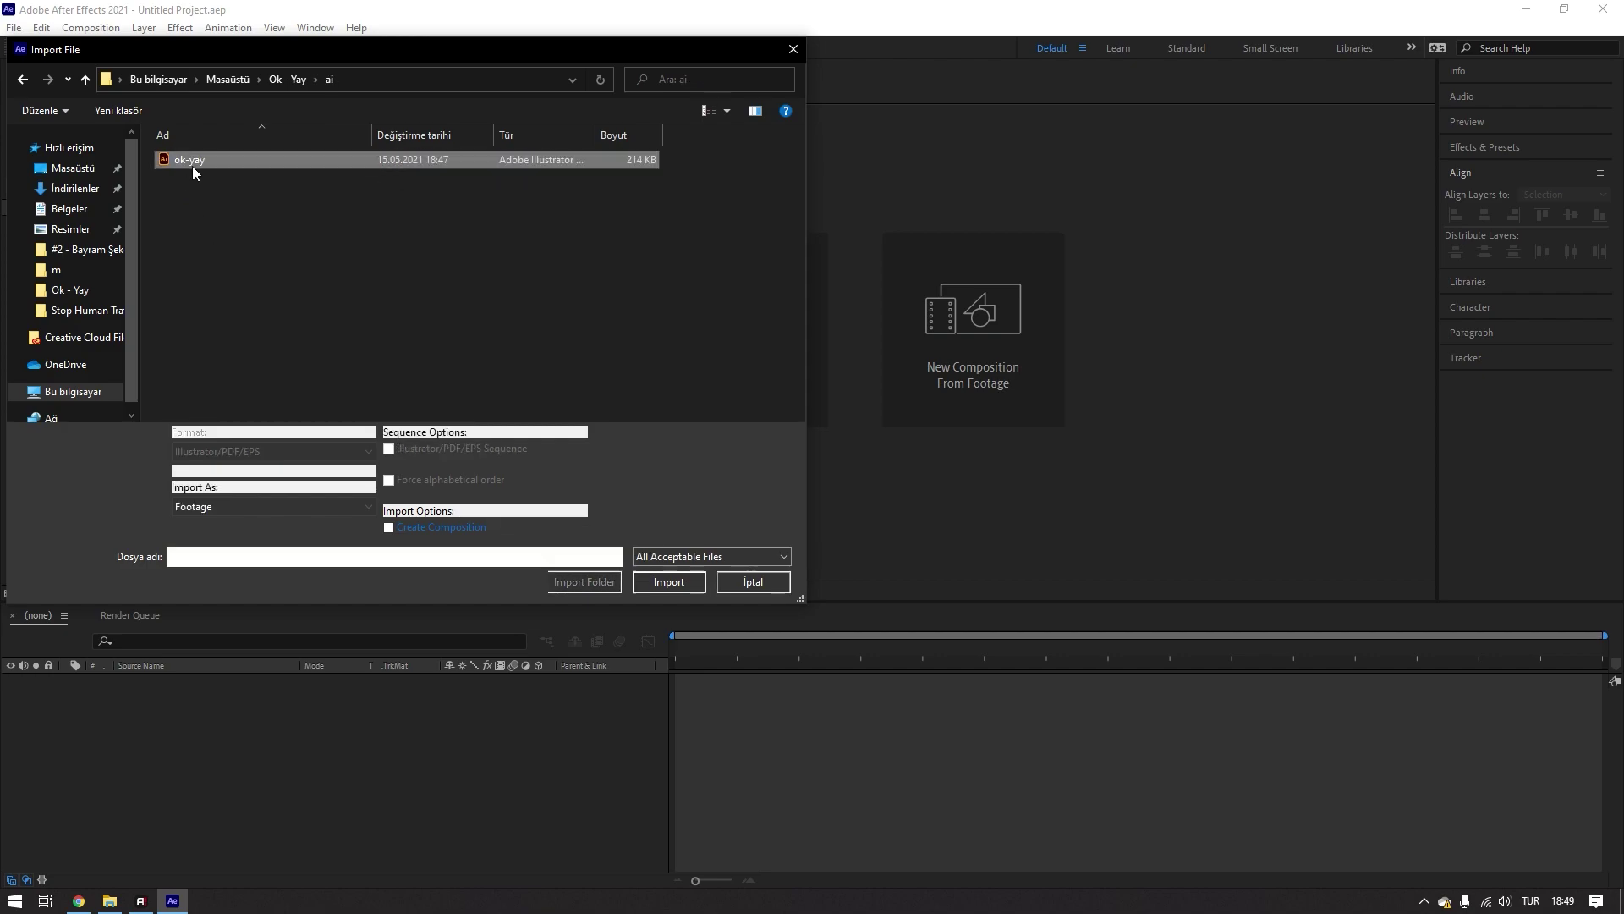
left_click(207, 505)
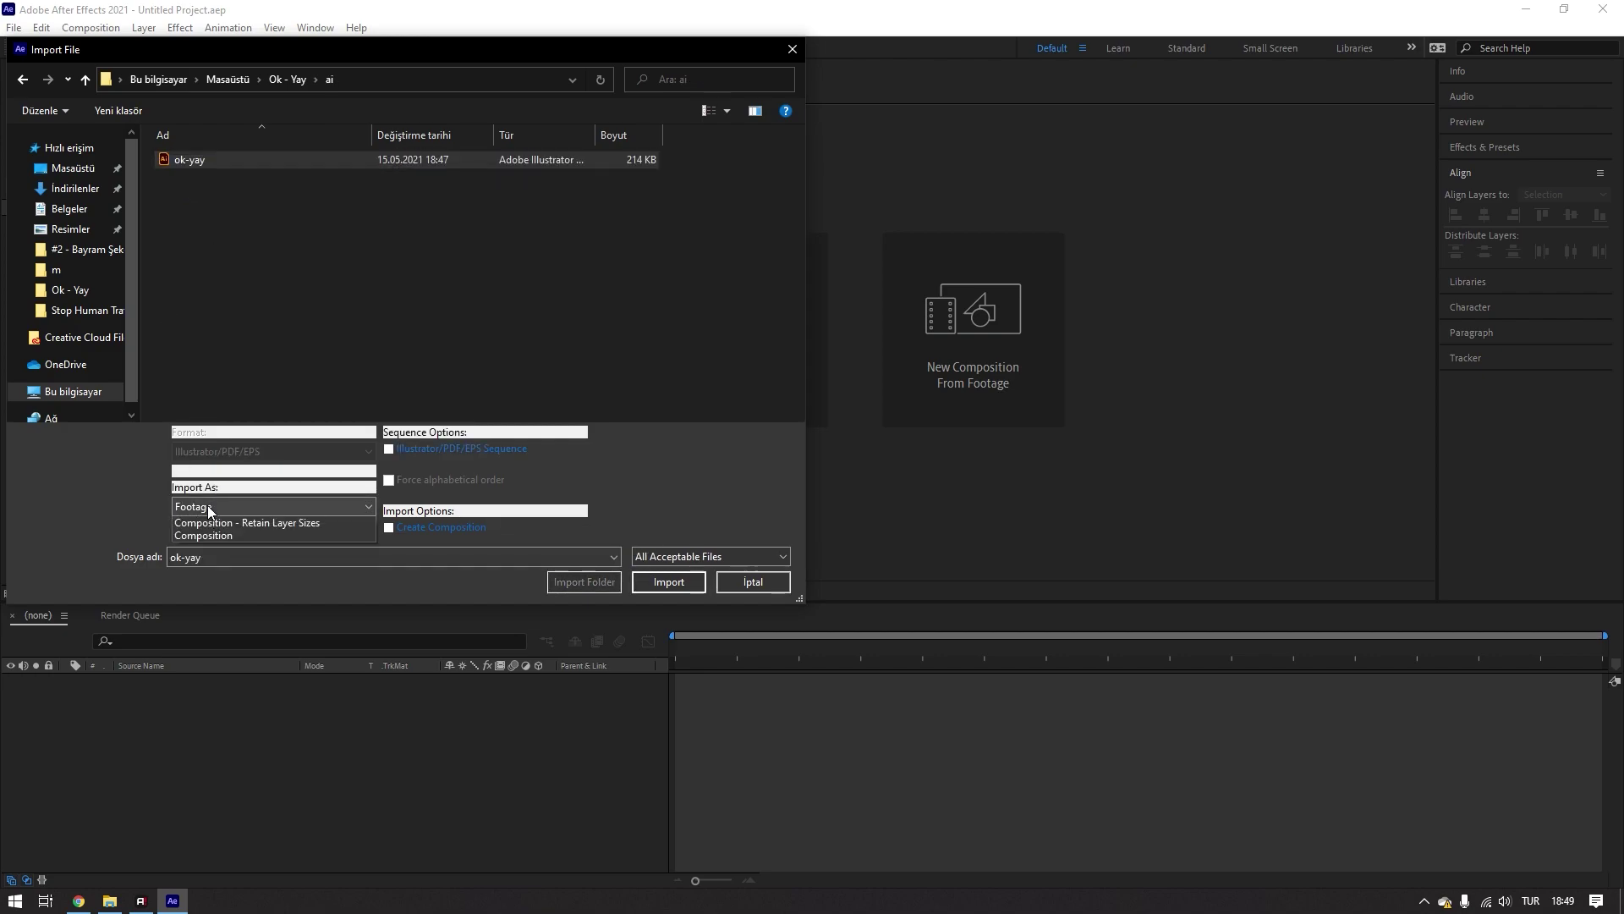
left_click(287, 536)
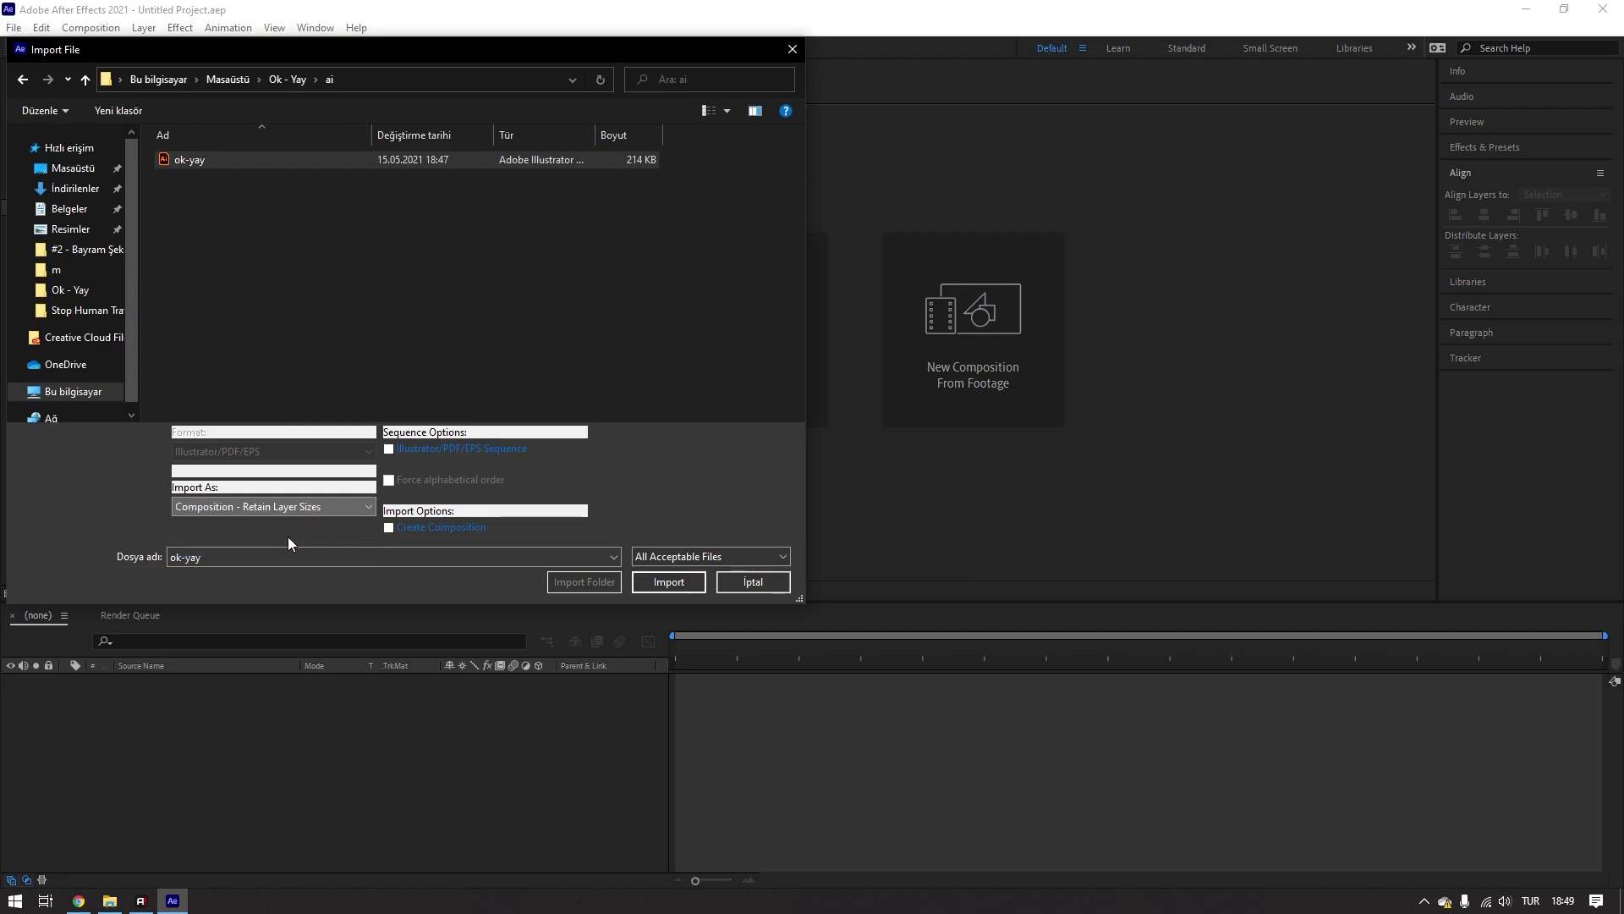
left_click(678, 582)
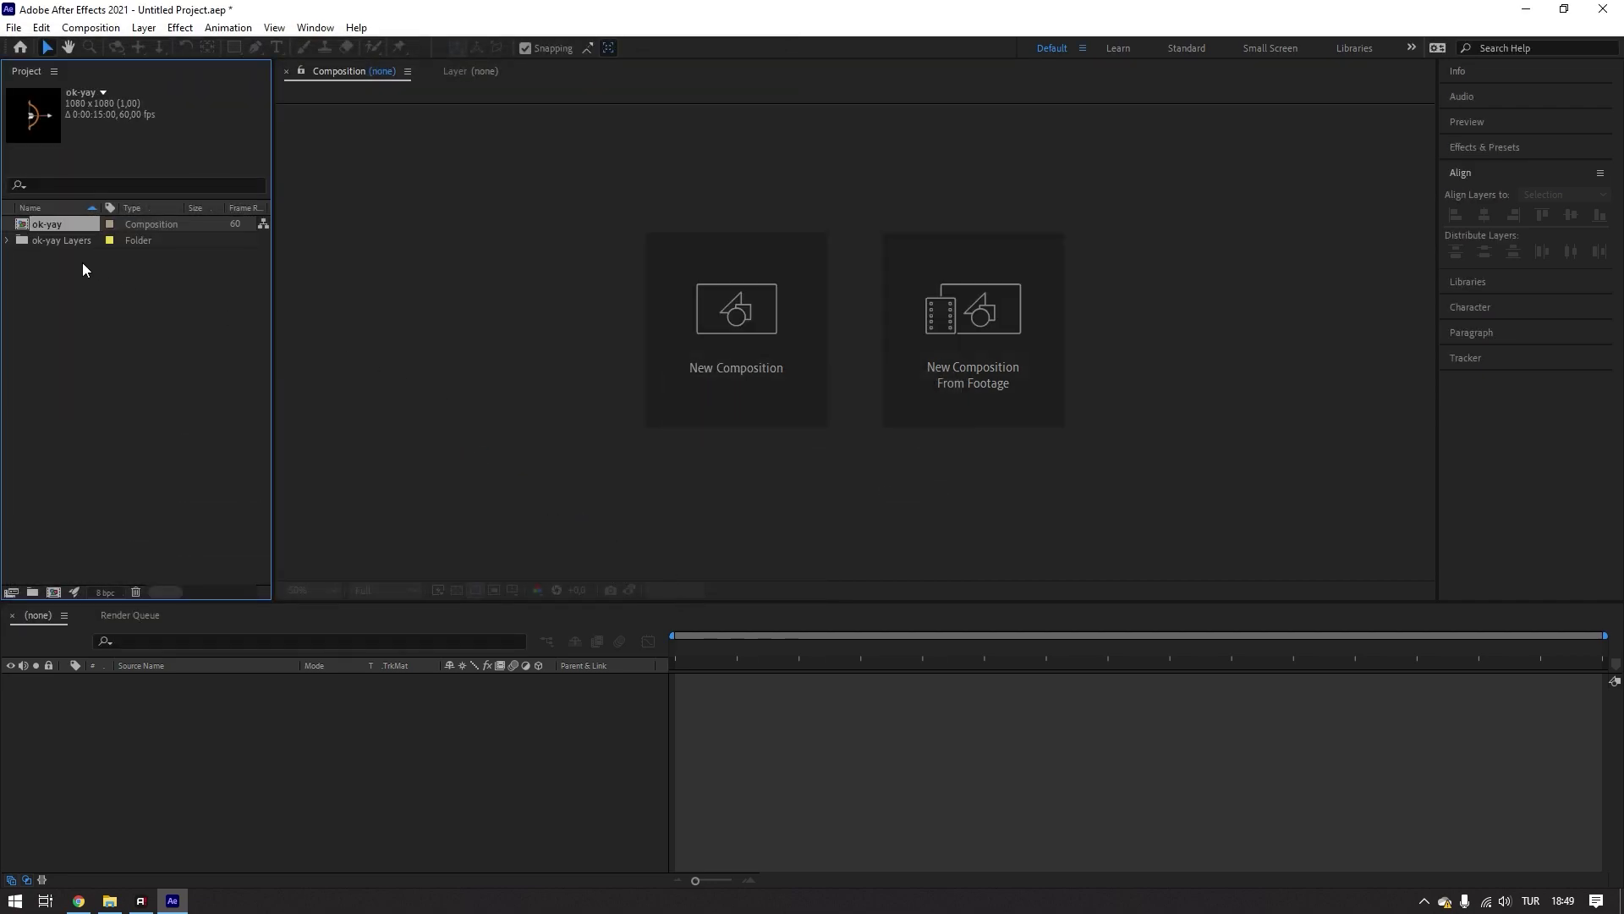
double_click(36, 225)
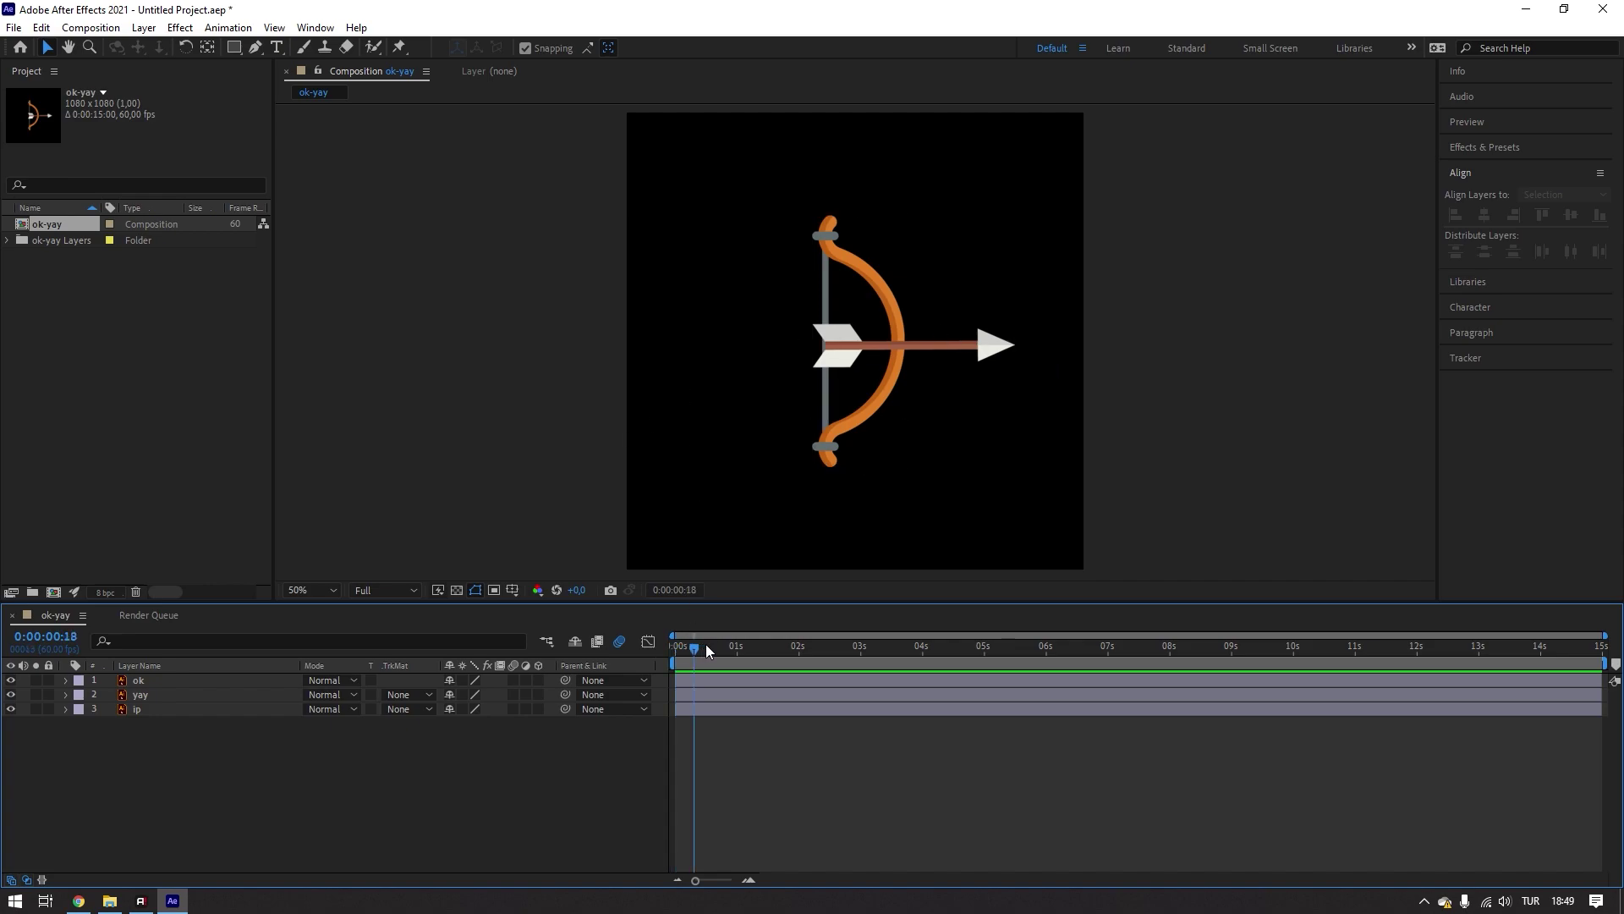
- Set the ok-yay composition's duration to 0:00:05:00 in Composition Settings
right_click(627, 313)
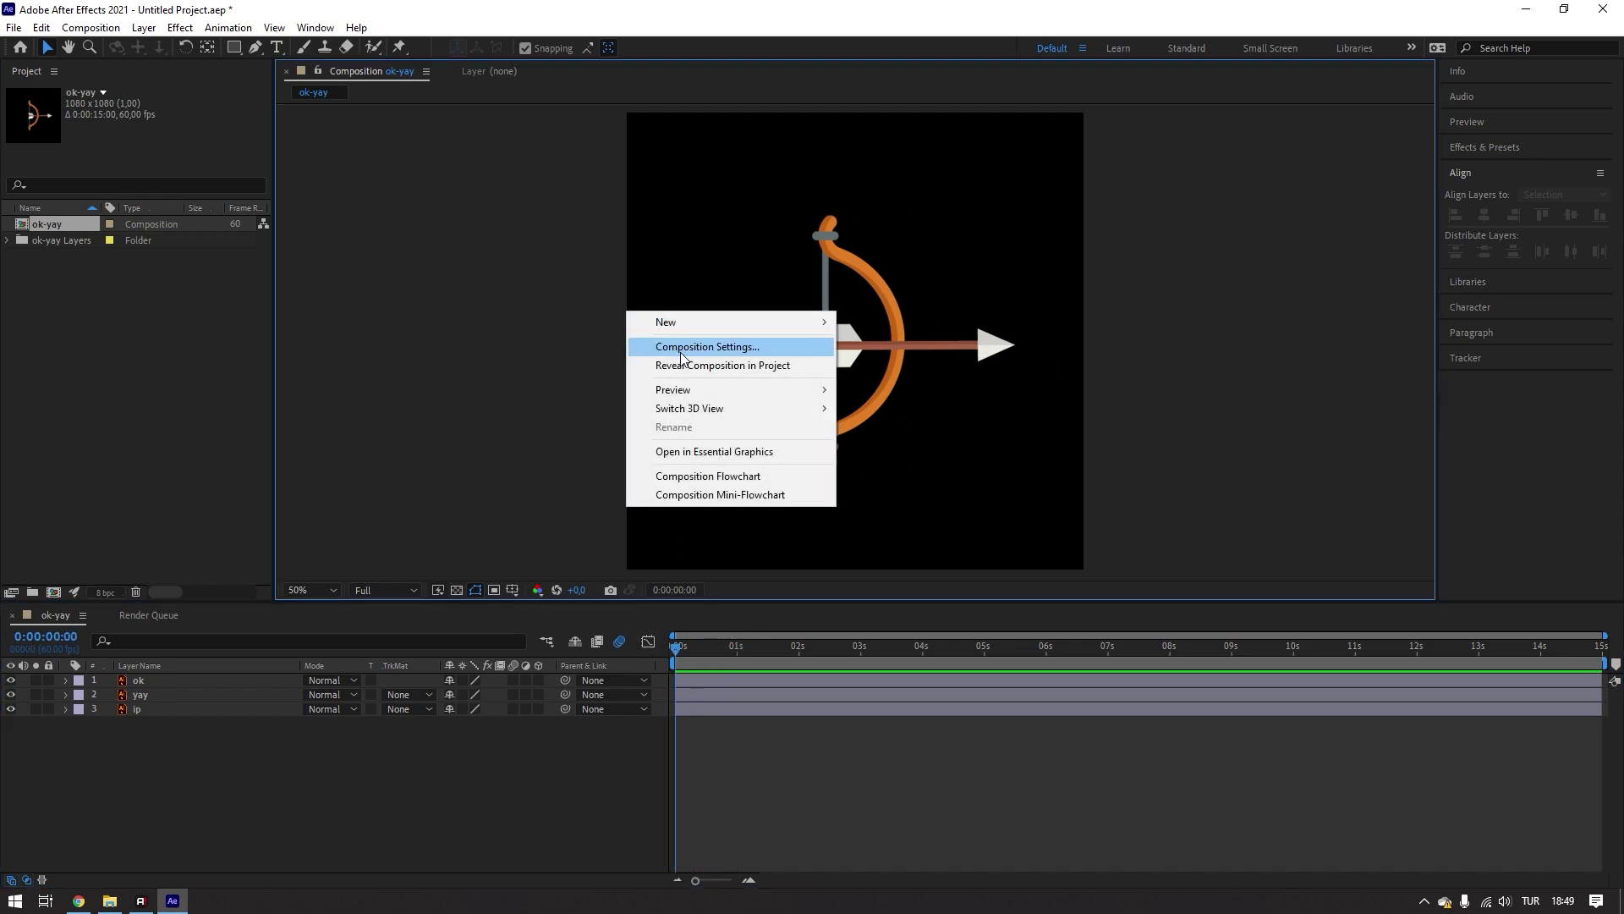
left_click(707, 347)
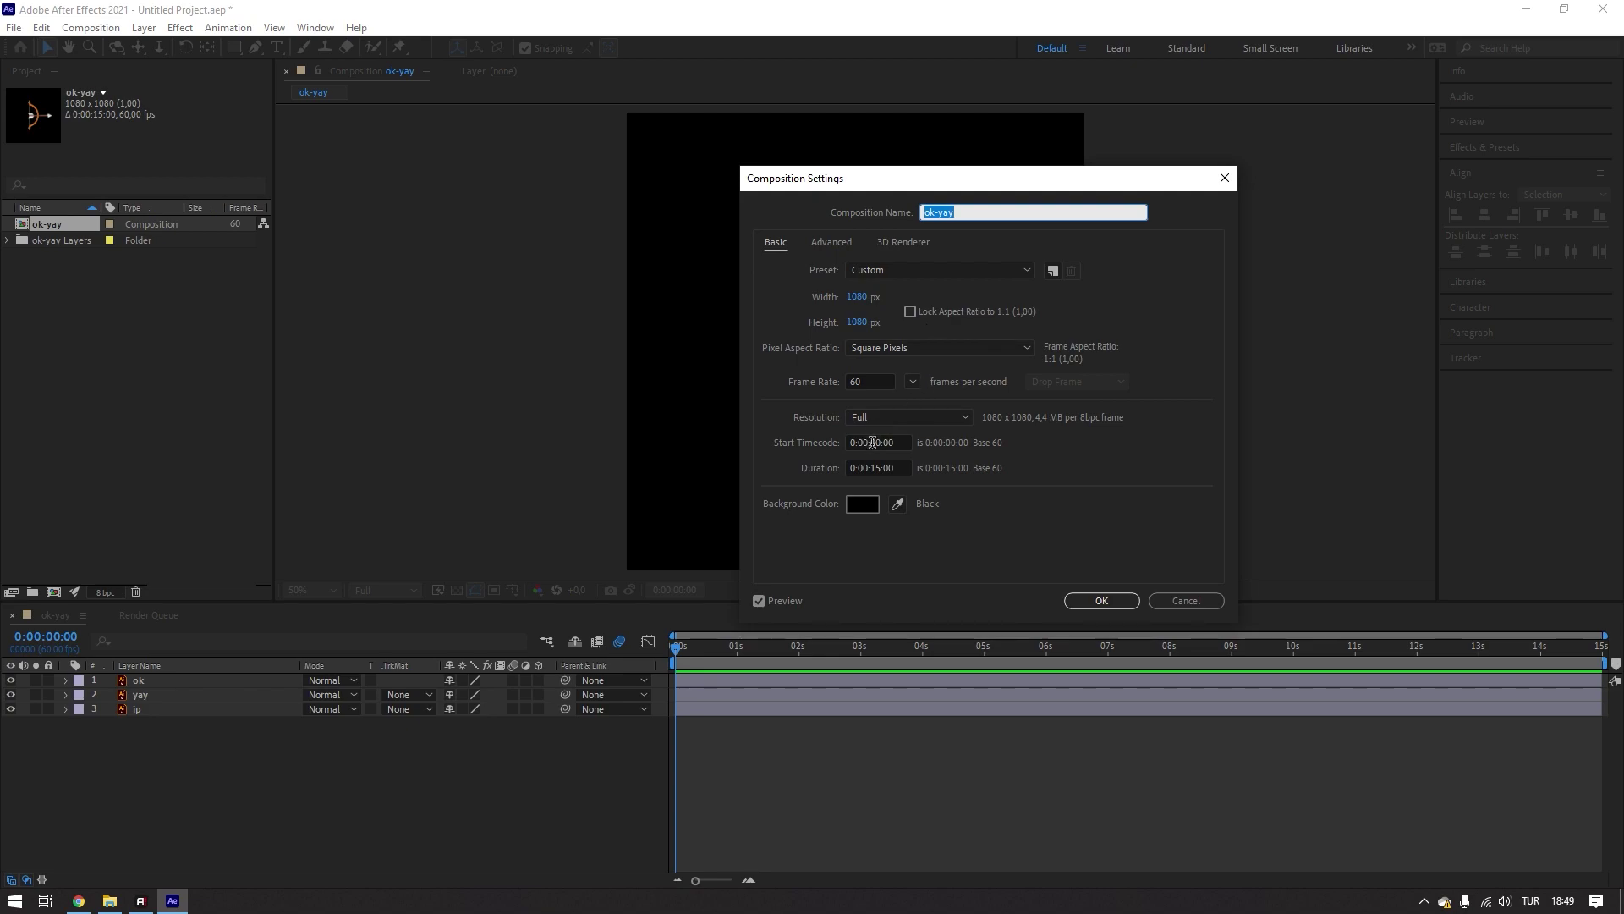
left_click(862, 381)
double_click(850, 383)
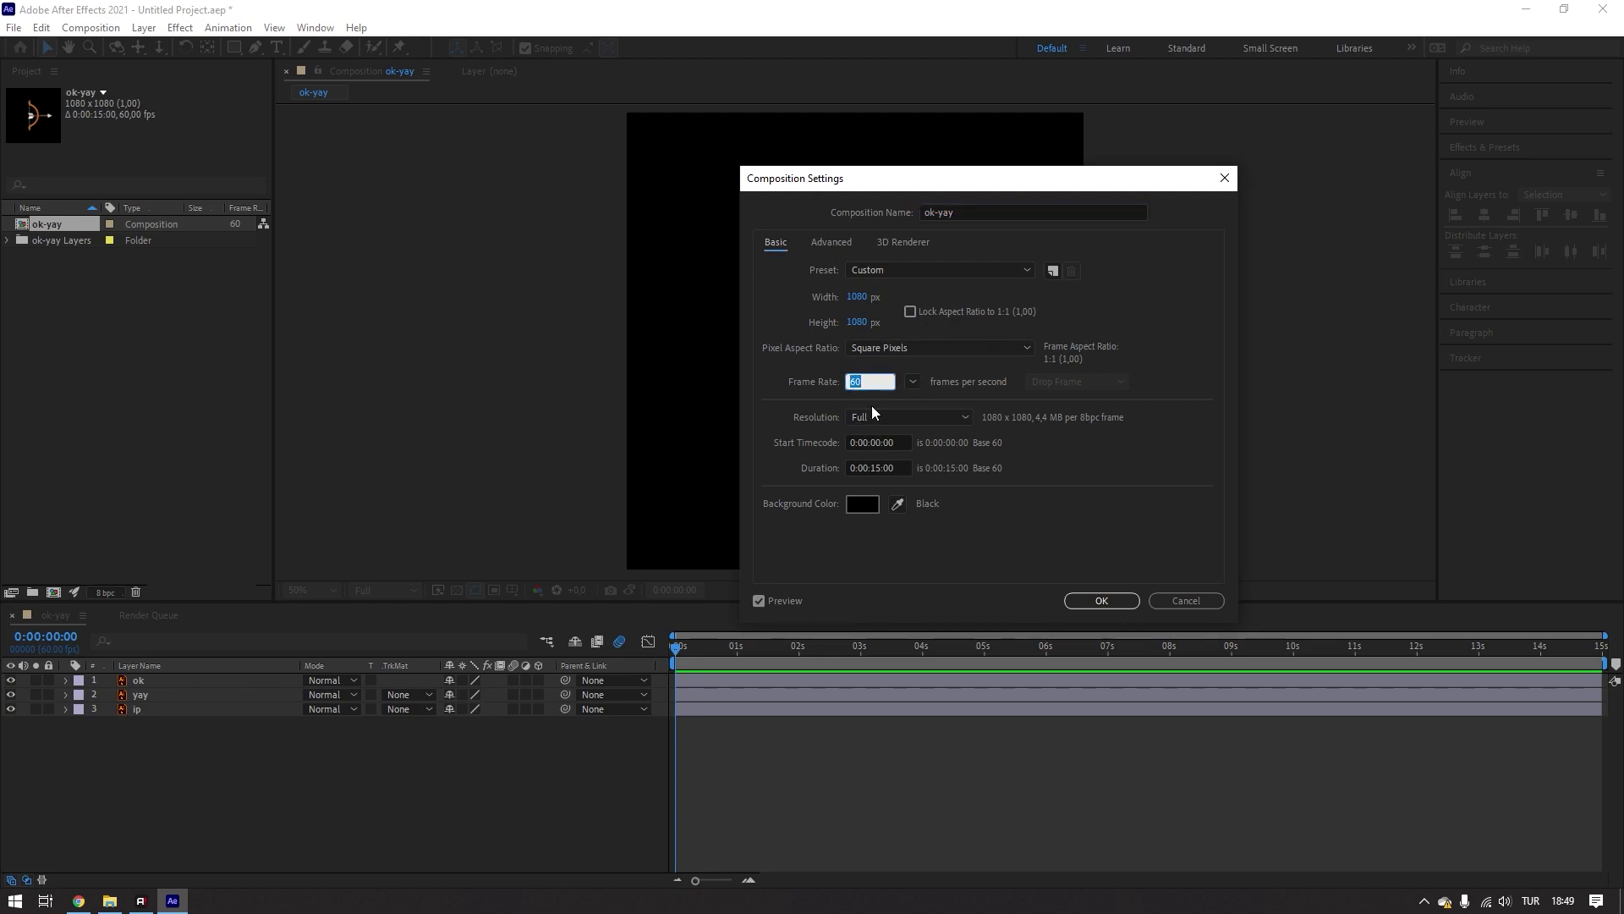
left_click(884, 467)
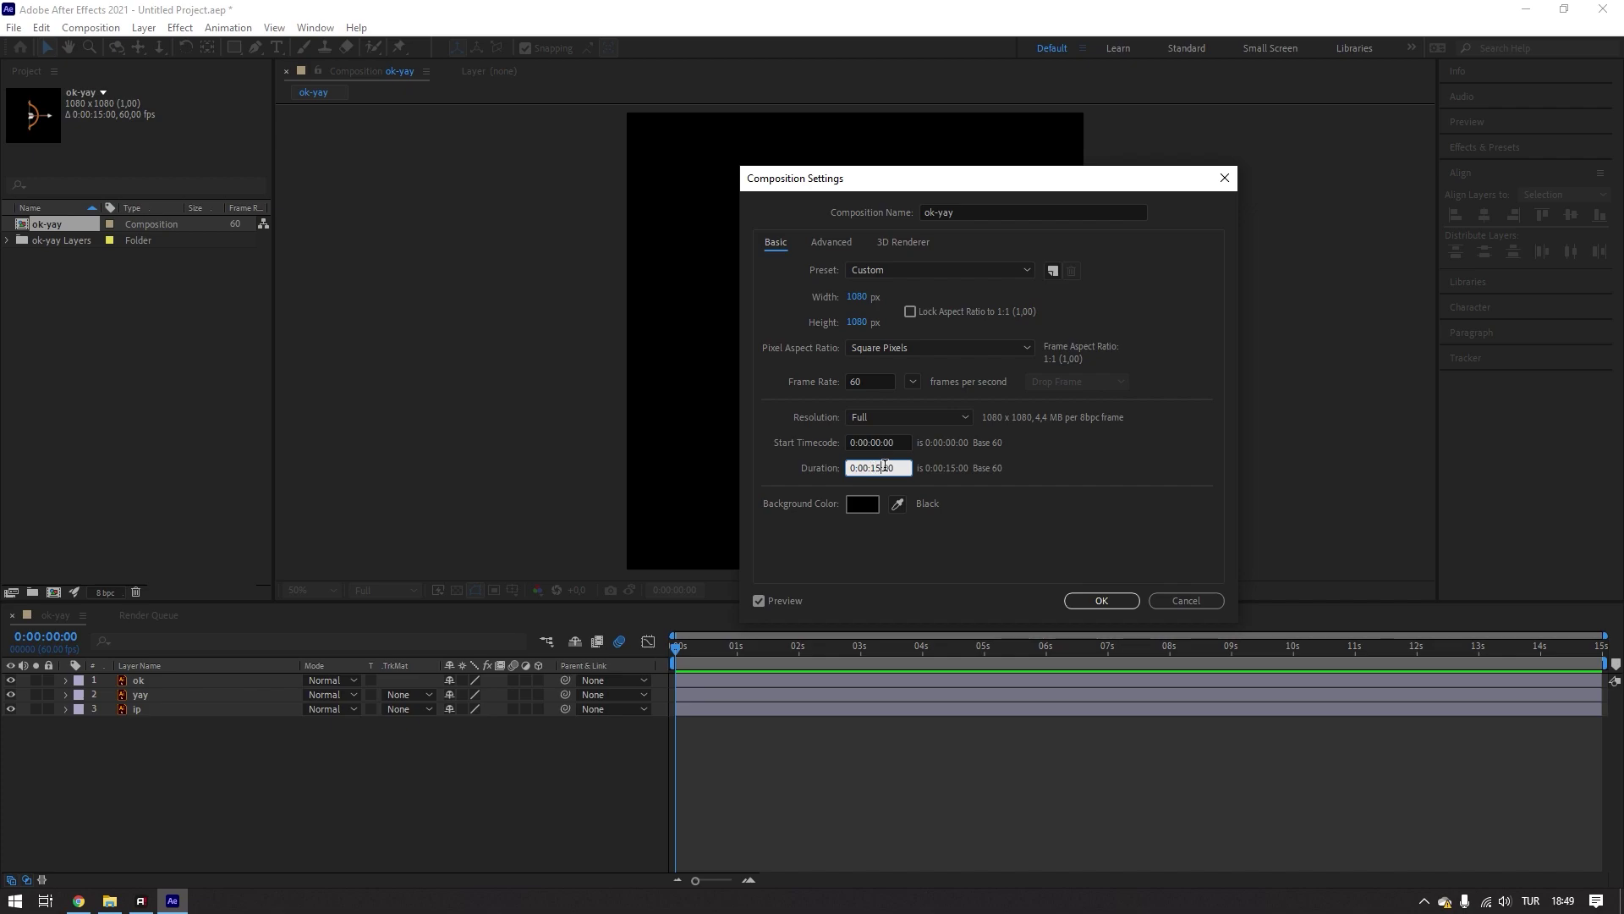
double_click(884, 467)
type("05")
left_click(1101, 599)
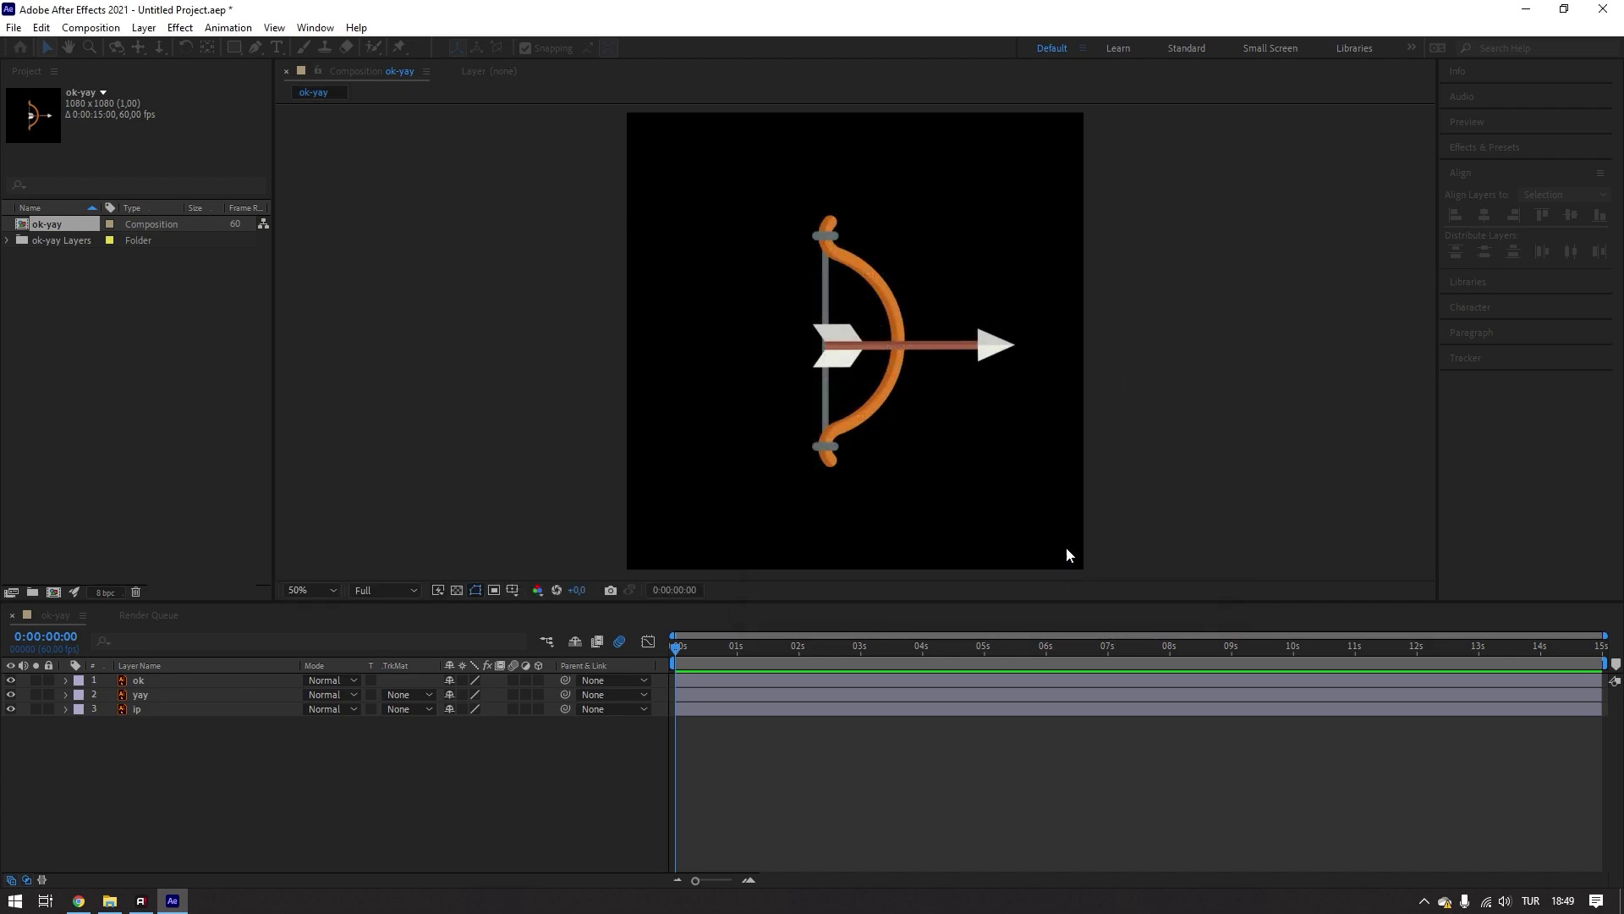
- Select and deselect the ok, yay and ip layers to inspect them
left_click(1521, 680)
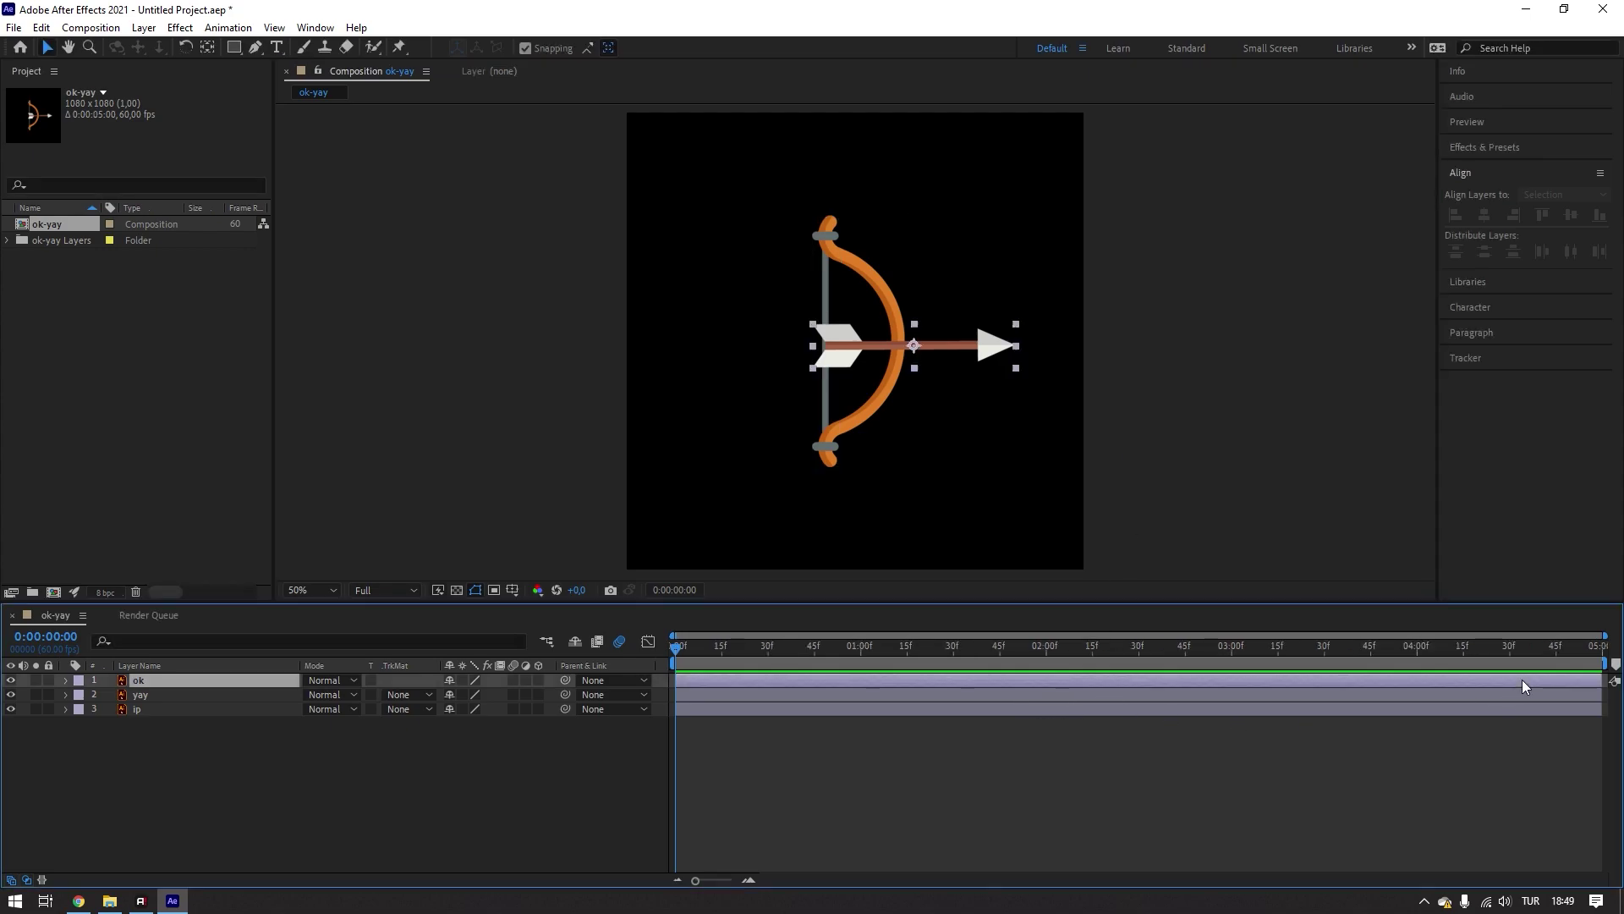
left_click(1516, 711)
left_click(1455, 721)
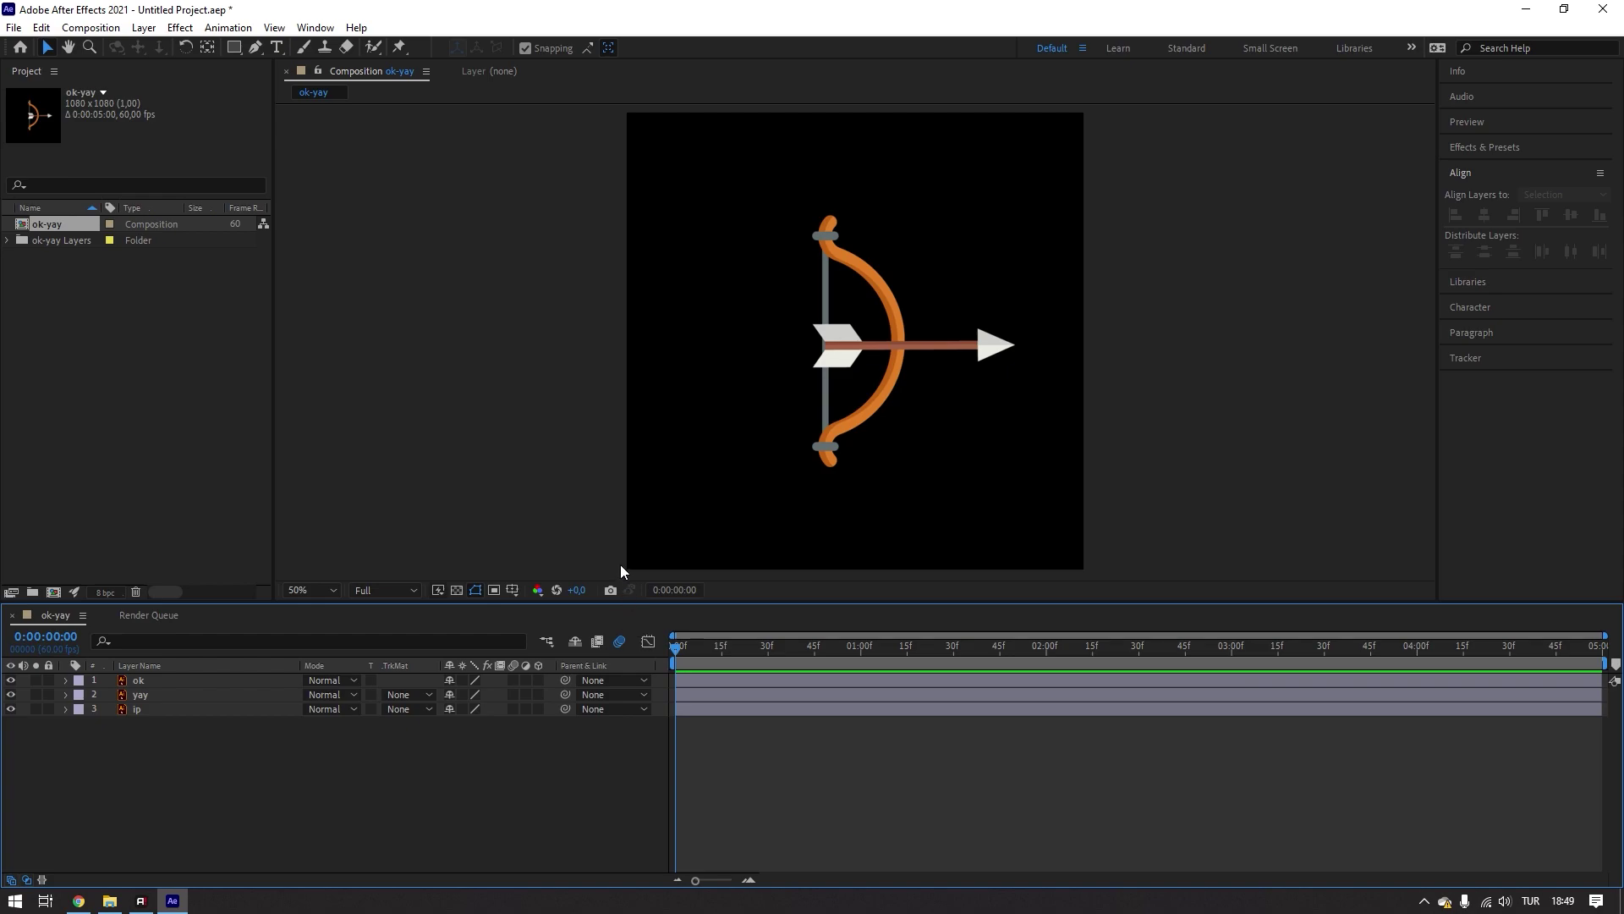
left_click(831, 288)
scroll(901, 264, "up", 2)
left_click_drag(210, 719, 154, 663)
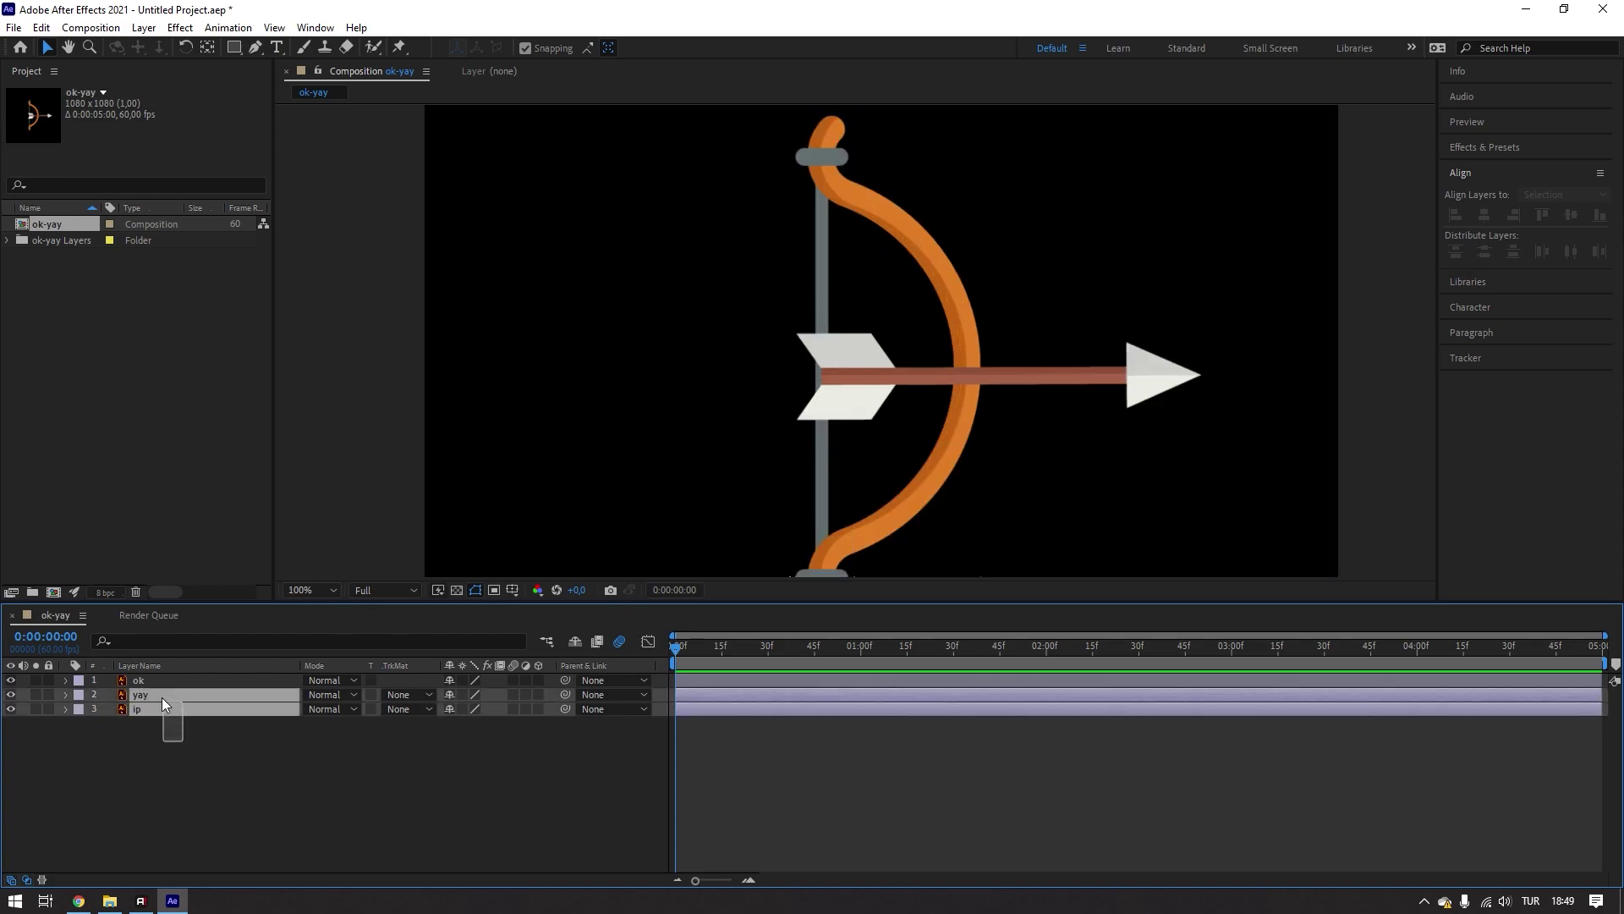
left_click(294, 787)
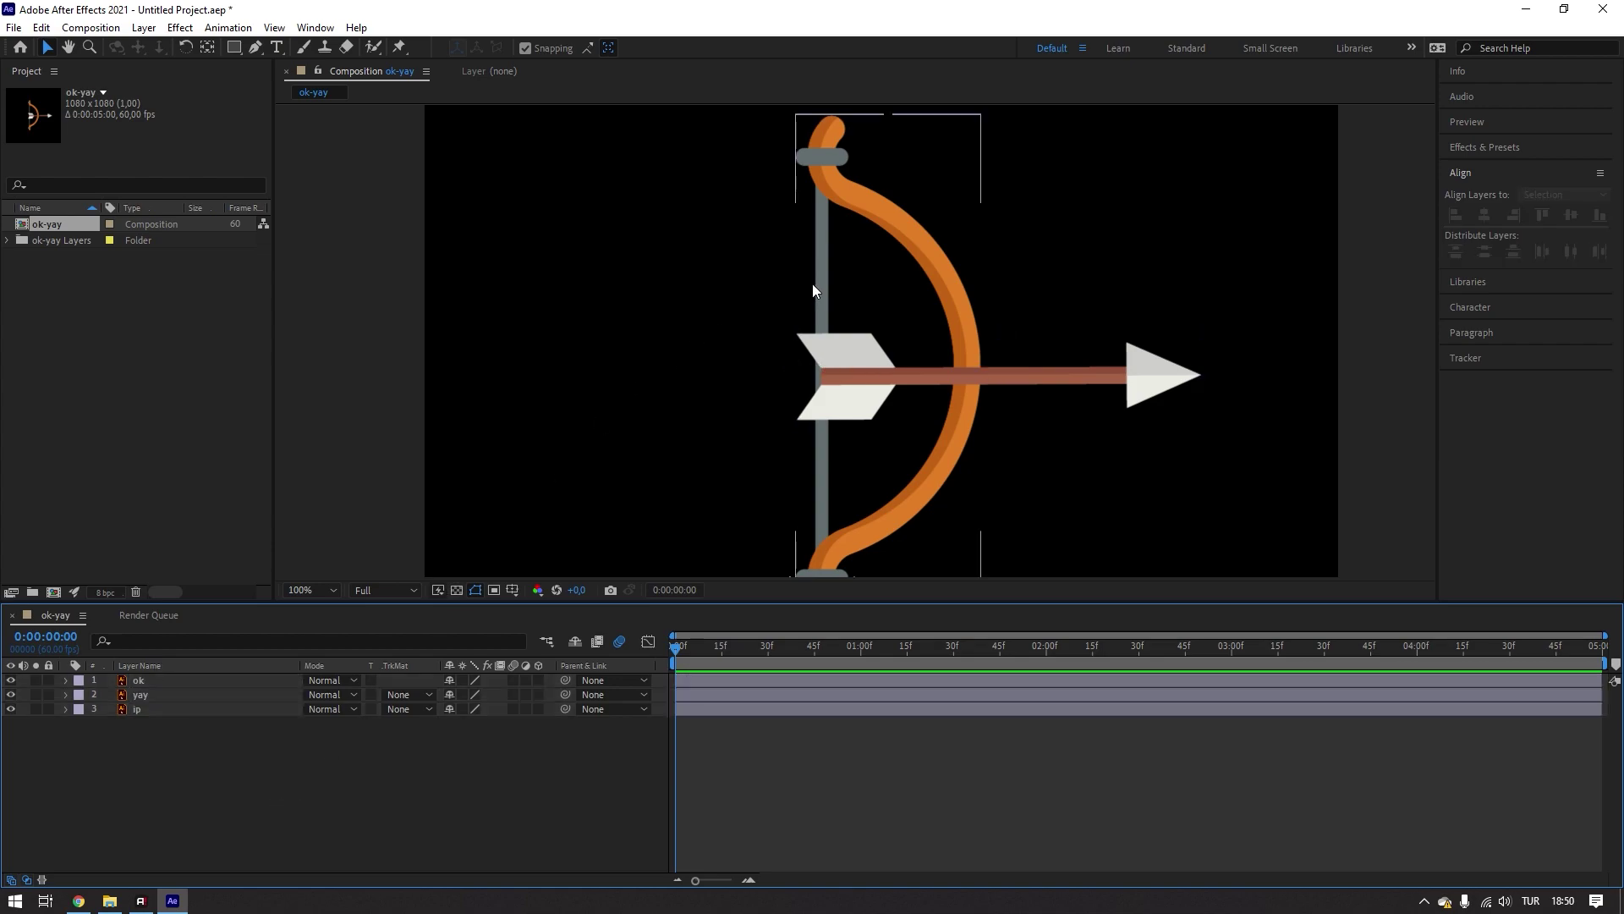
left_click(159, 695)
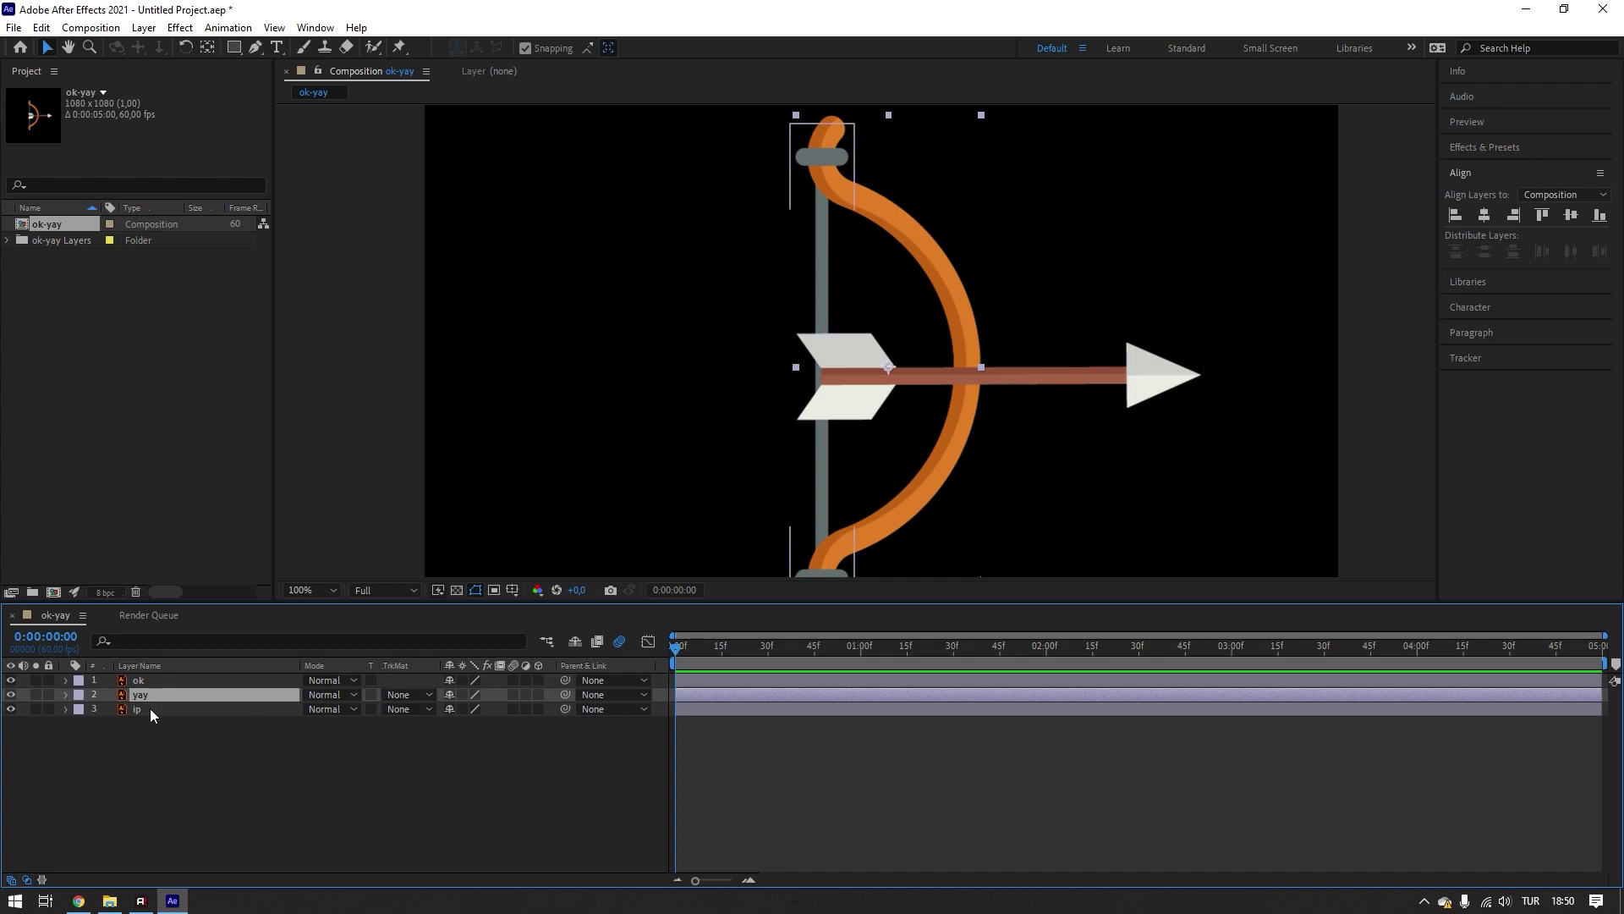
left_click(150, 710)
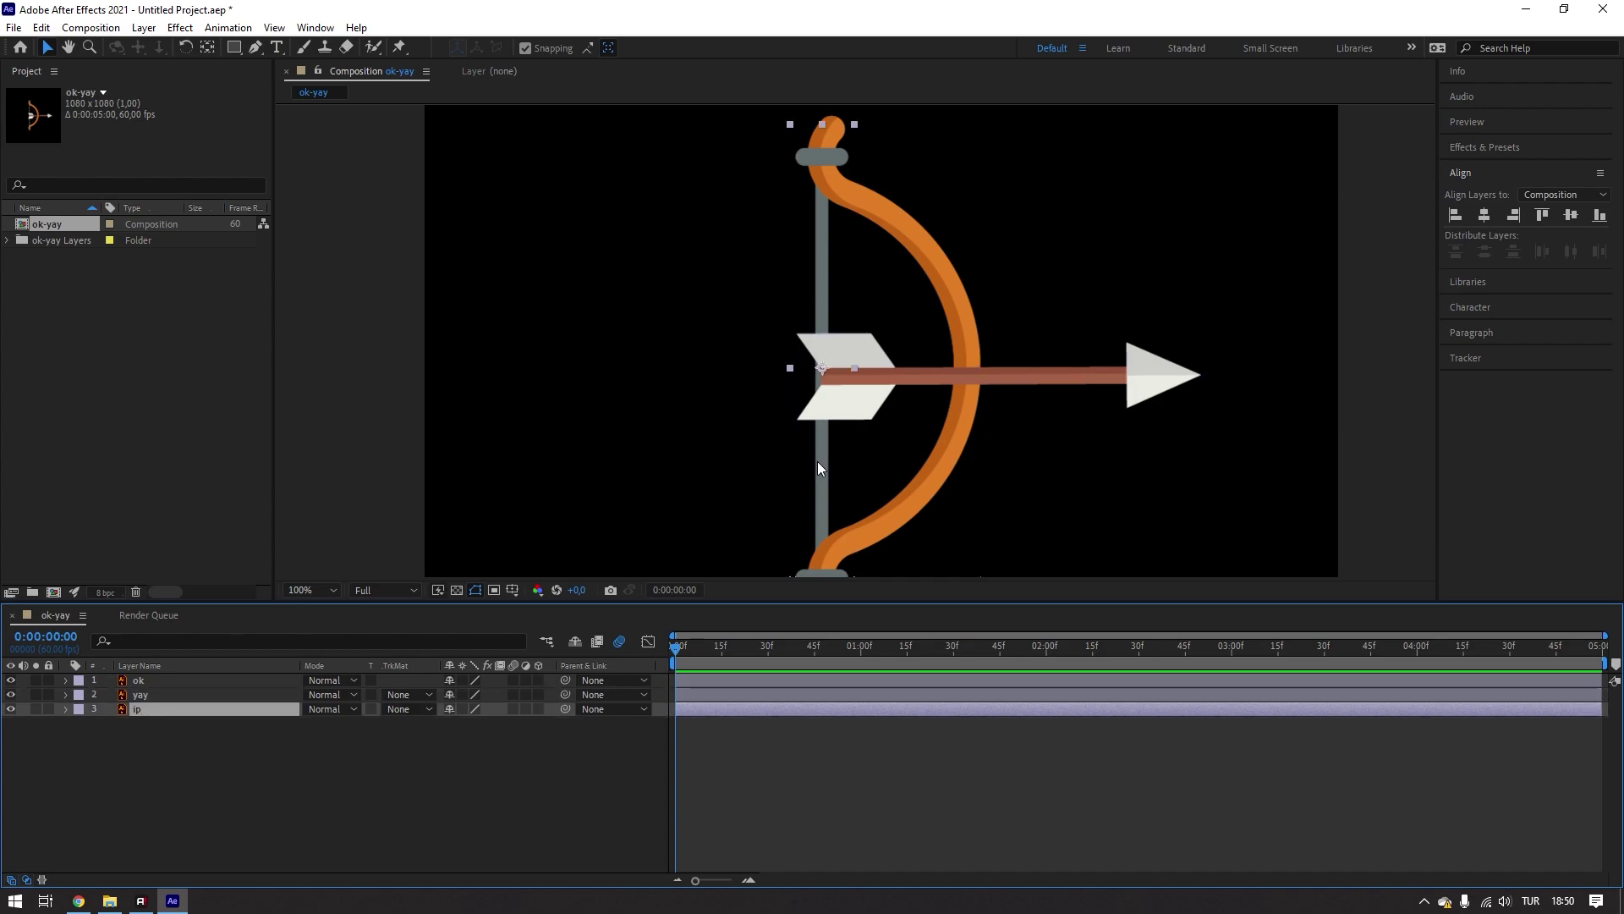
left_click(85, 760)
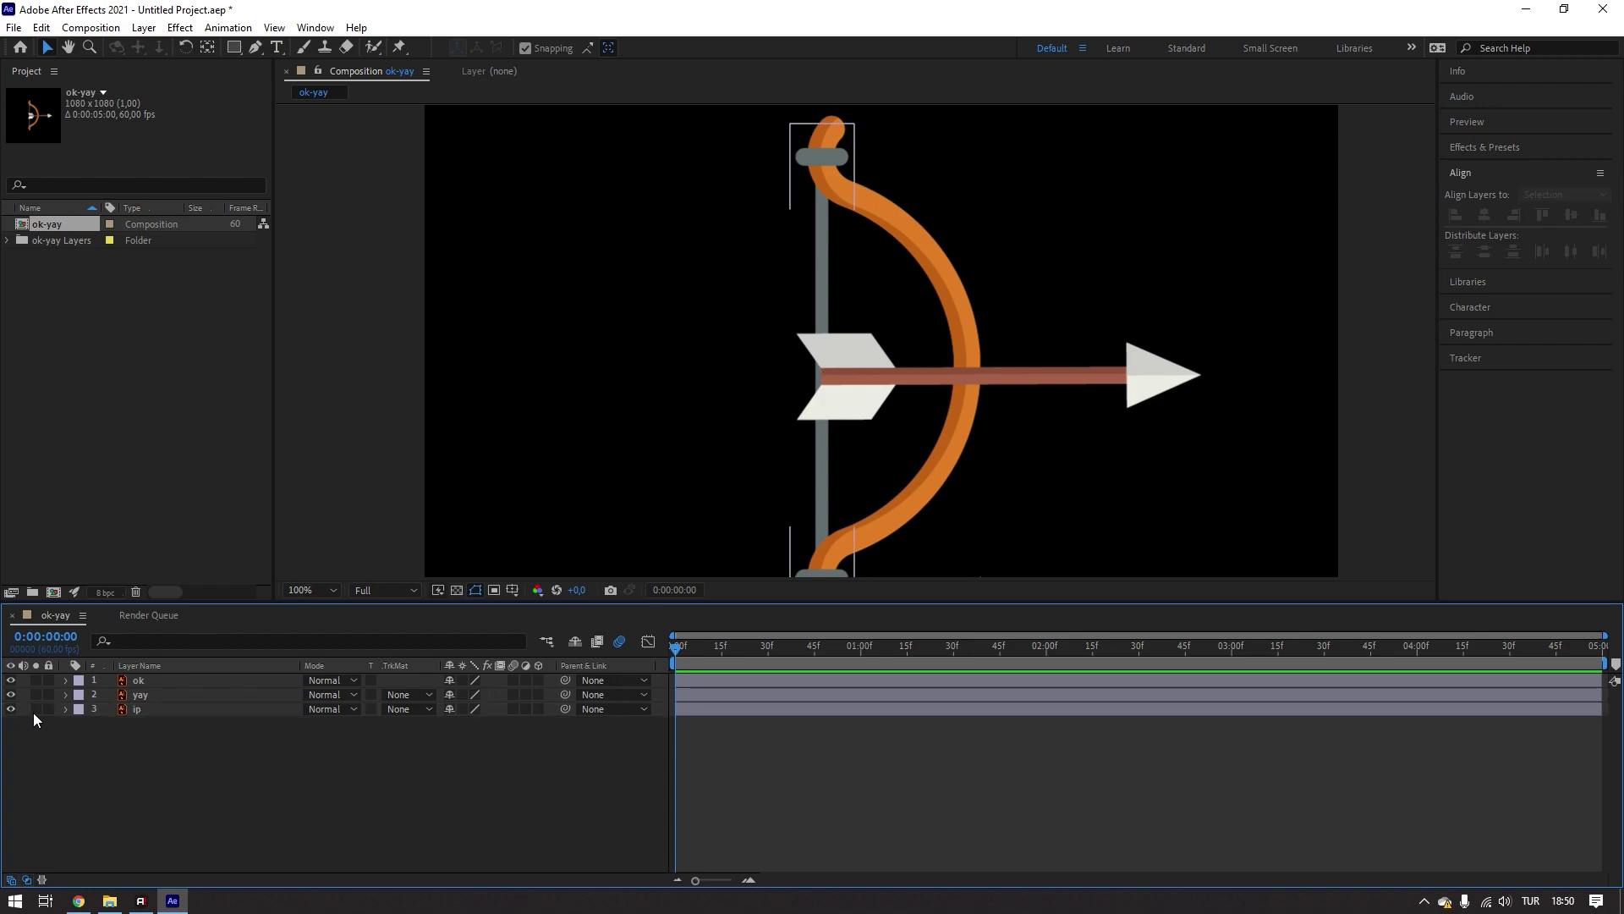
- Solo the ip bowstring layer and expand its properties
left_click(35, 711)
scroll(726, 271, "down", 2)
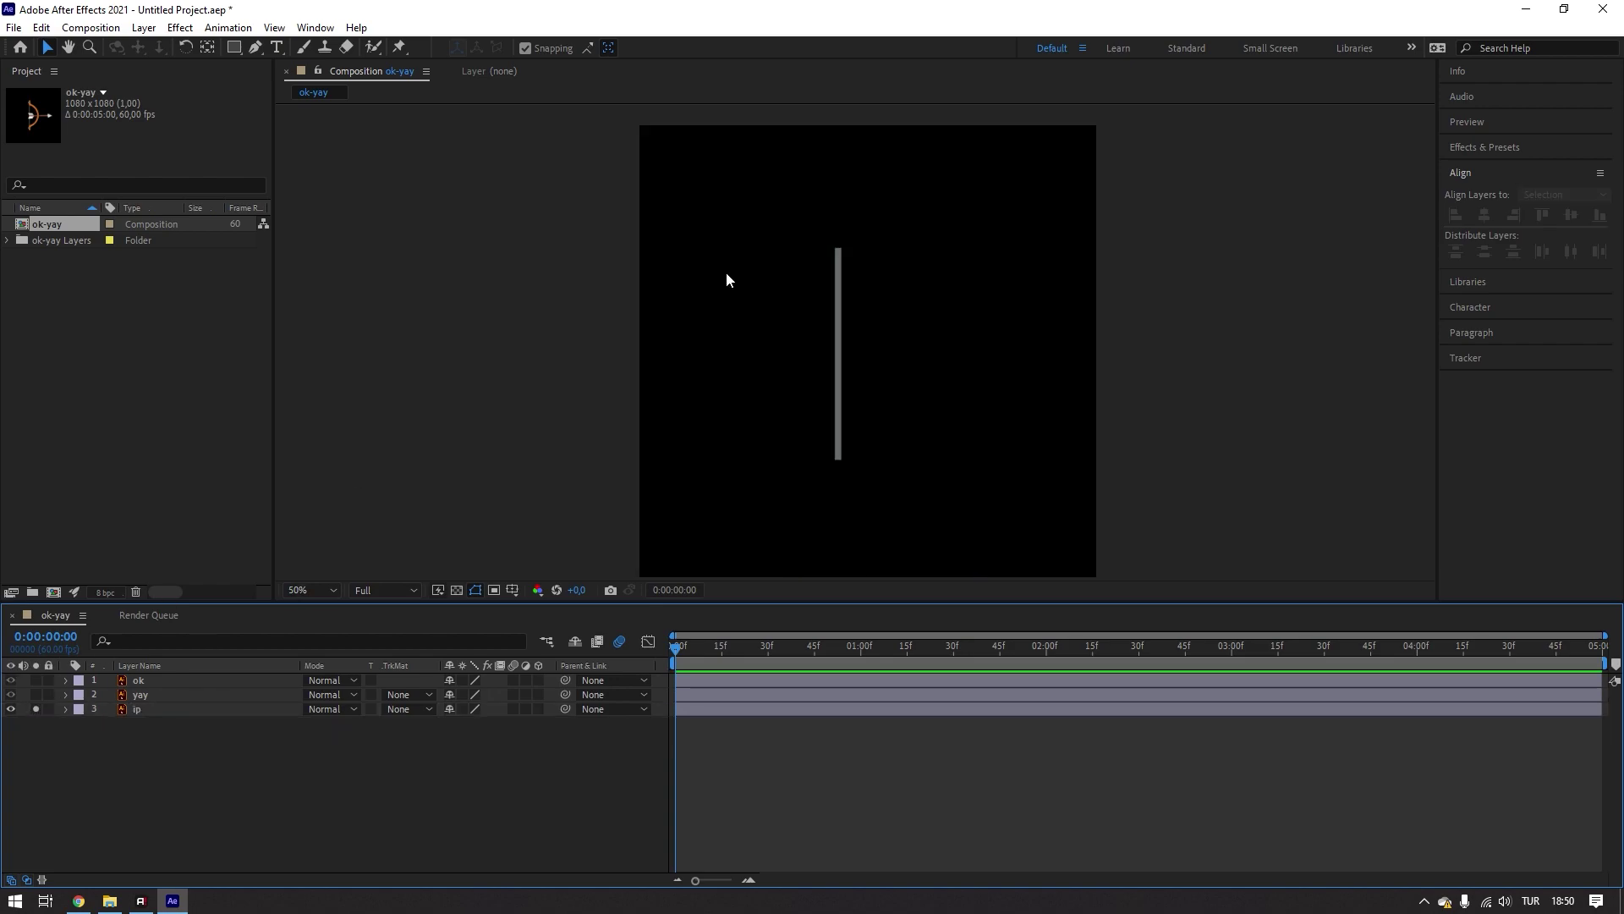
left_click(842, 335)
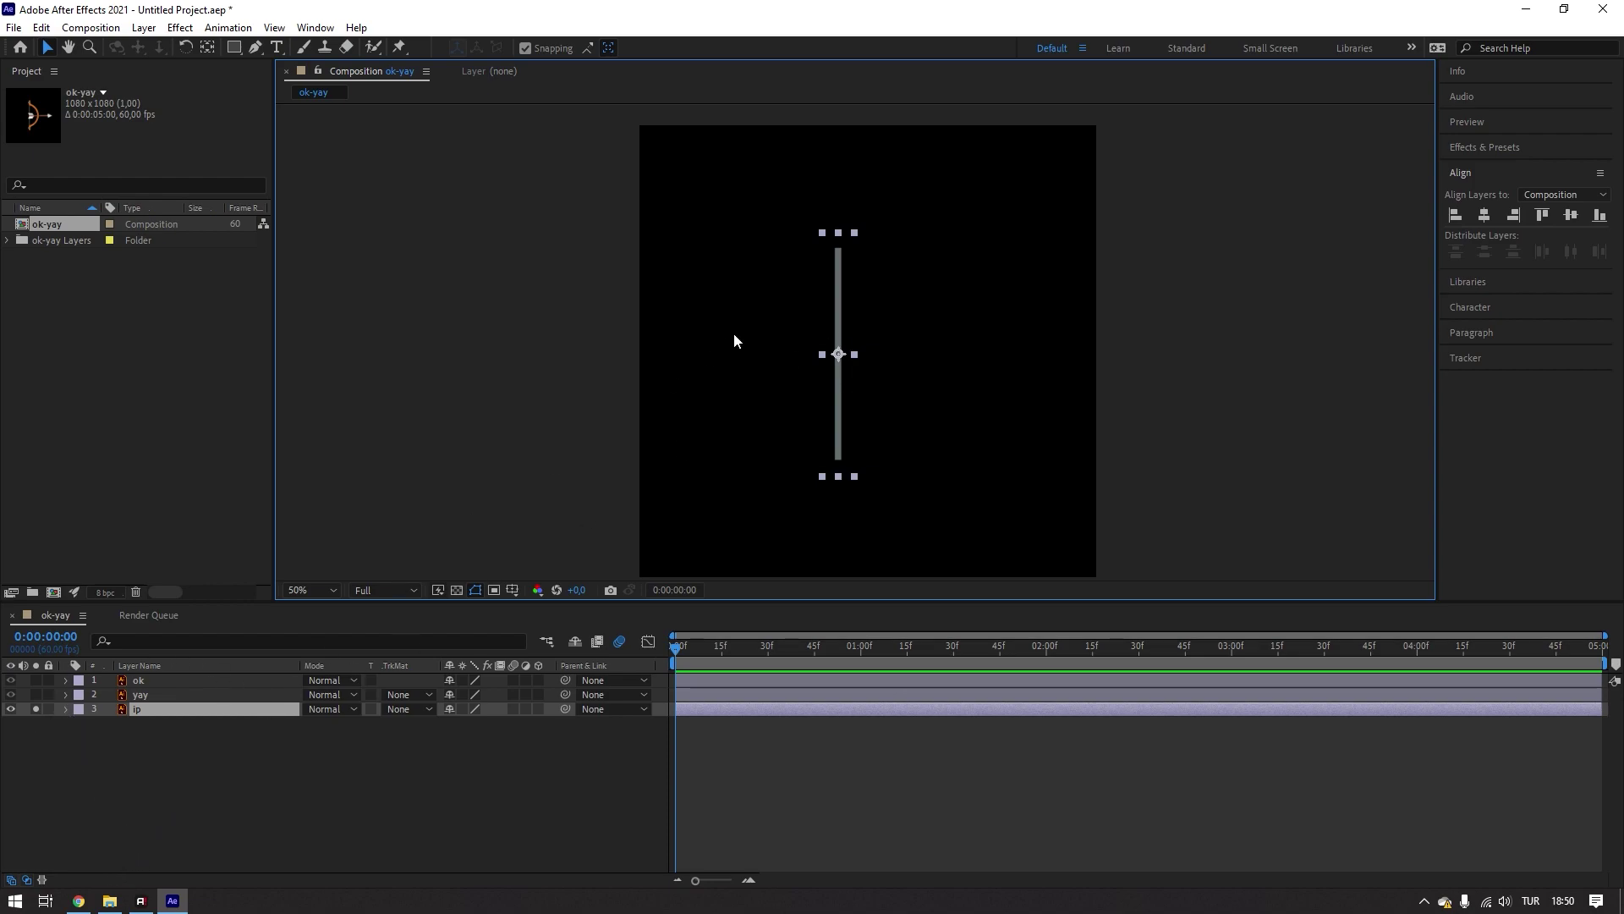
scroll(848, 362, "up", 2)
scroll(814, 337, "up", 1)
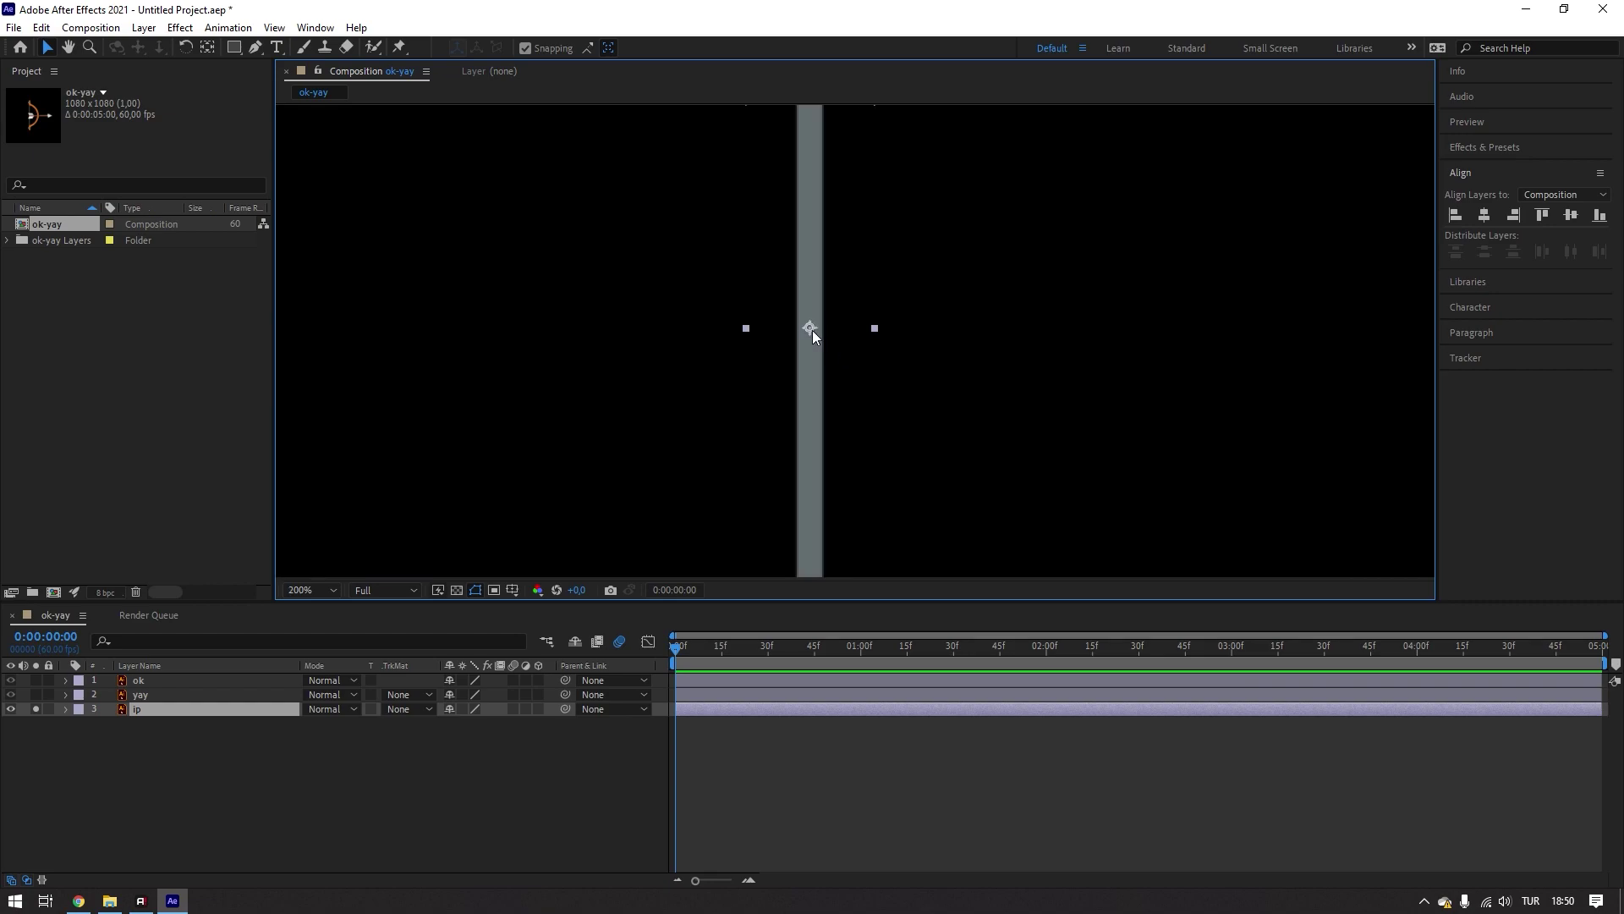
scroll(812, 330, "down", 2)
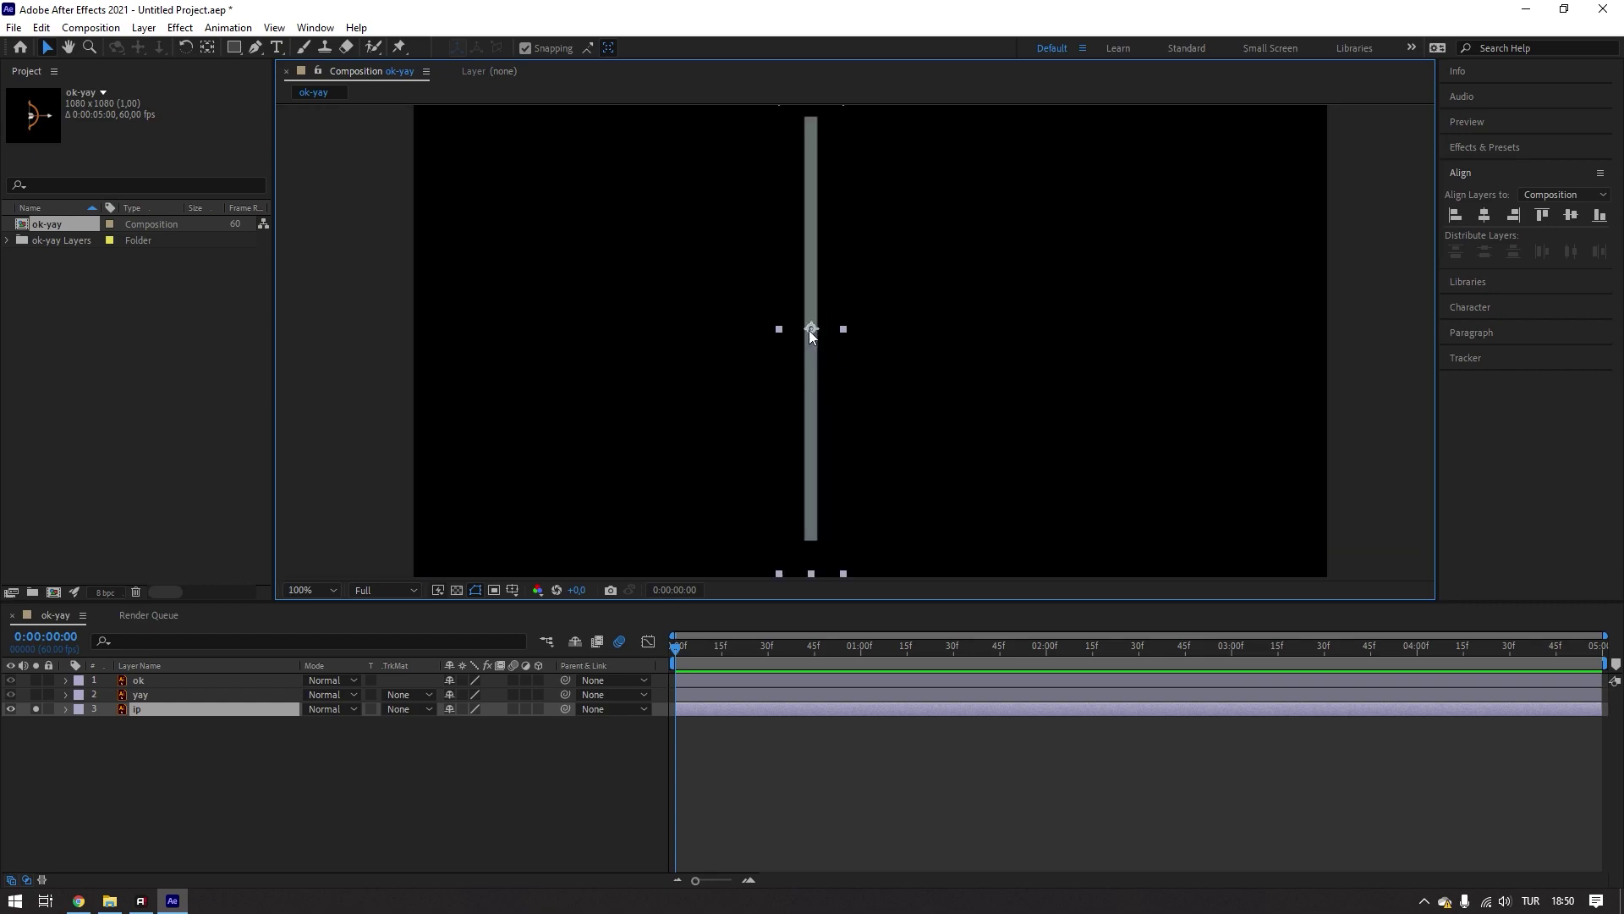
left_click(65, 709)
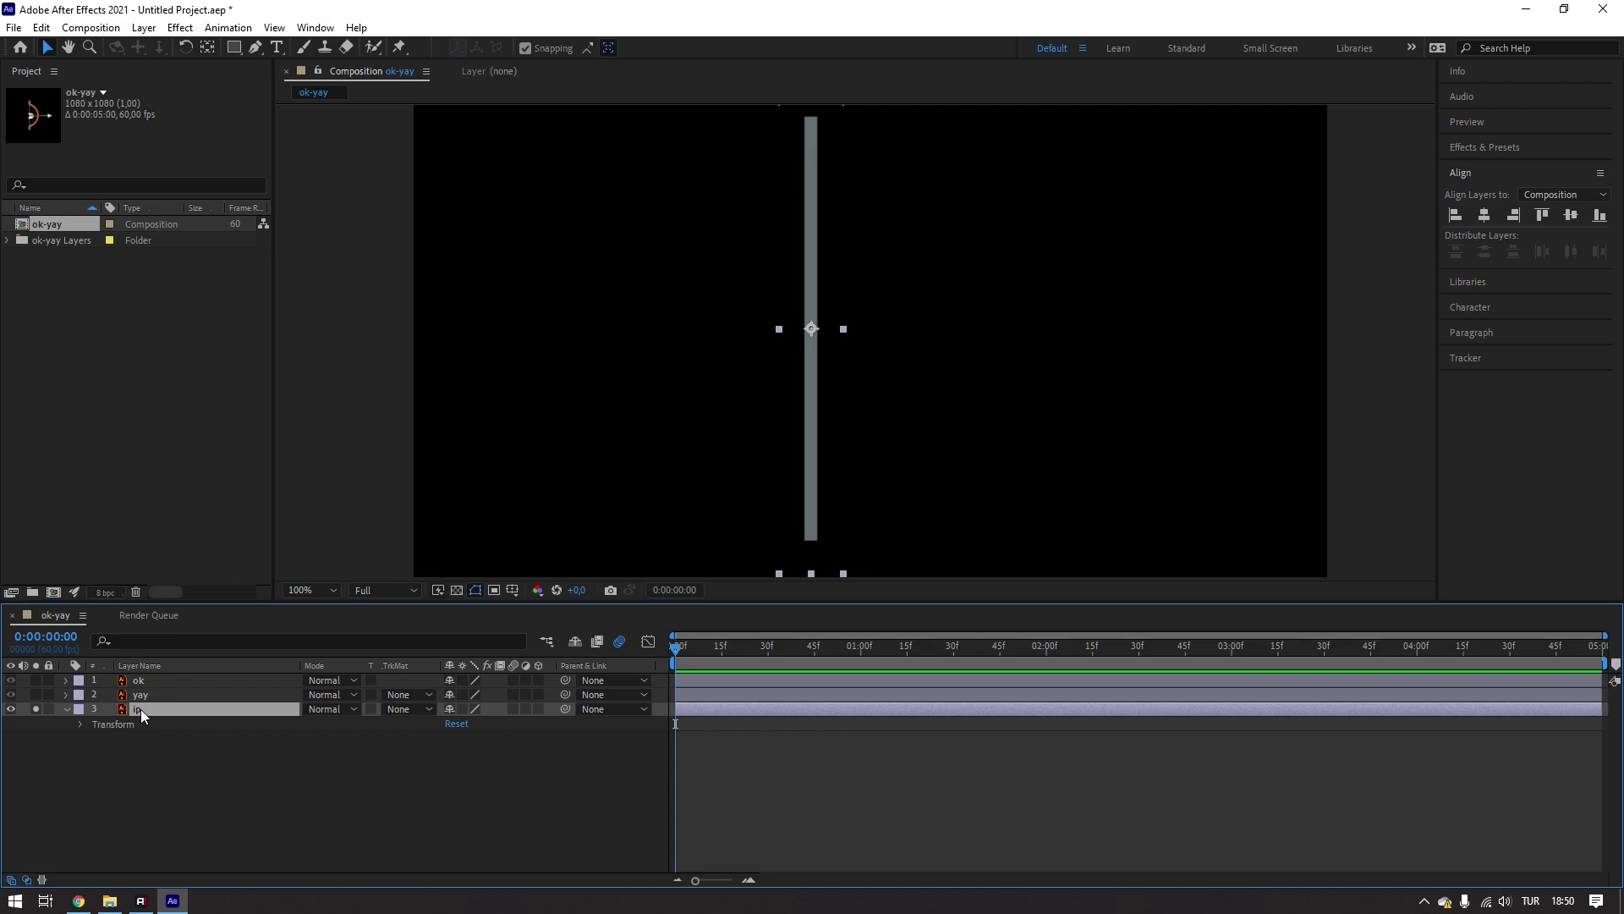
- Create shapes from the ip vector layer, producing the ip Outlines layer
right_click(136, 711)
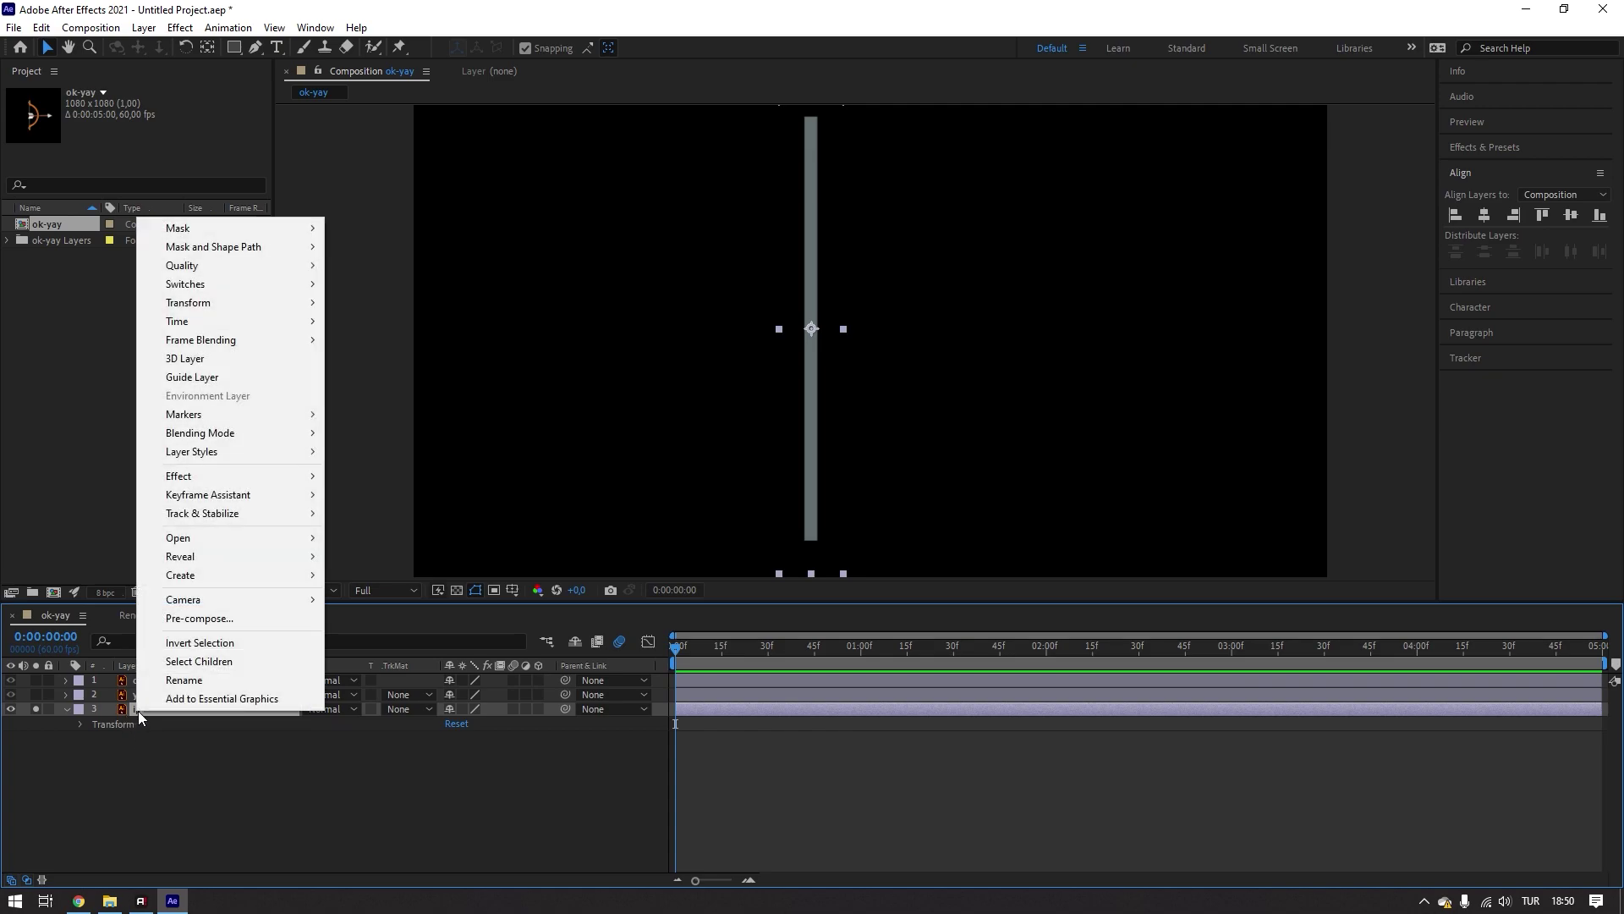
mouse_move(226, 579)
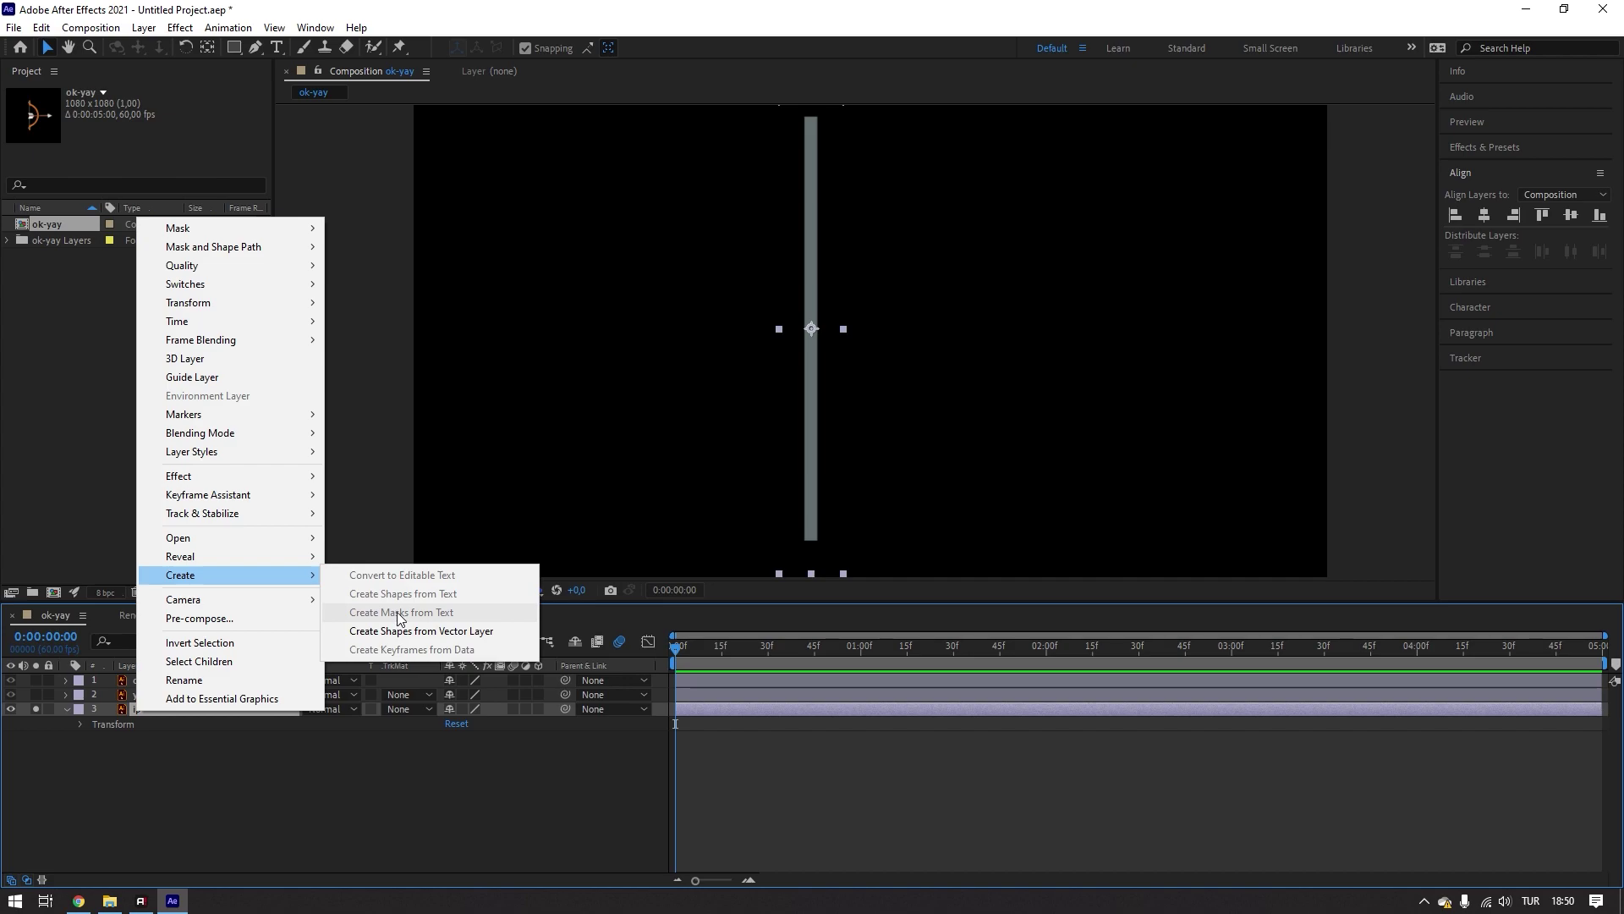
left_click(394, 633)
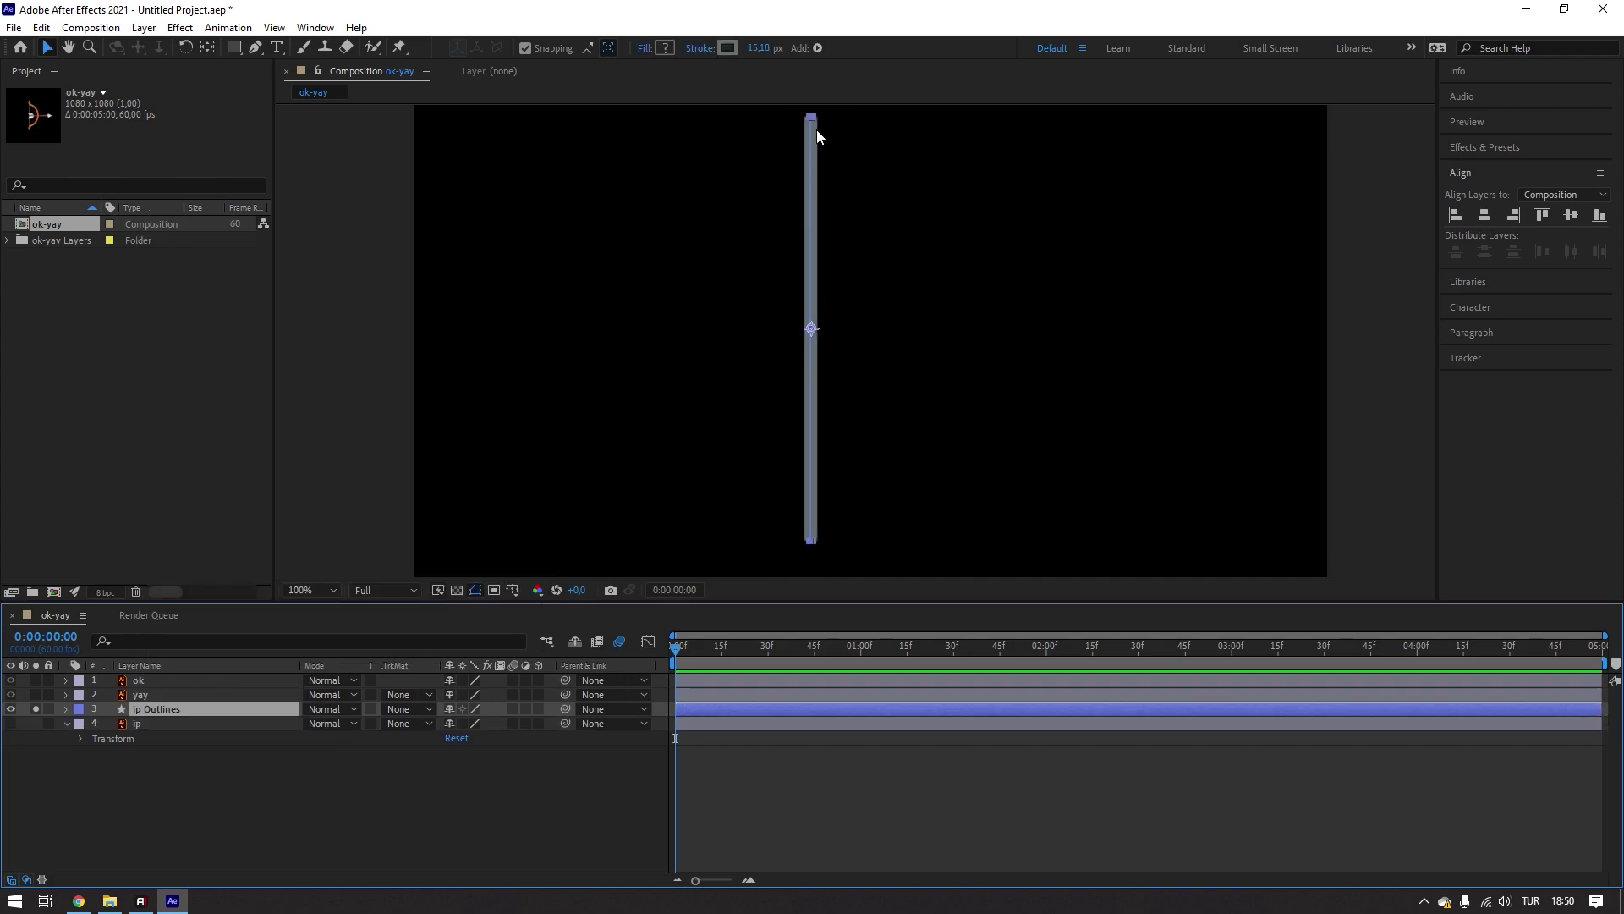
- Delete the original ip layer and select ip Outlines
scroll(810, 328, "up", 4)
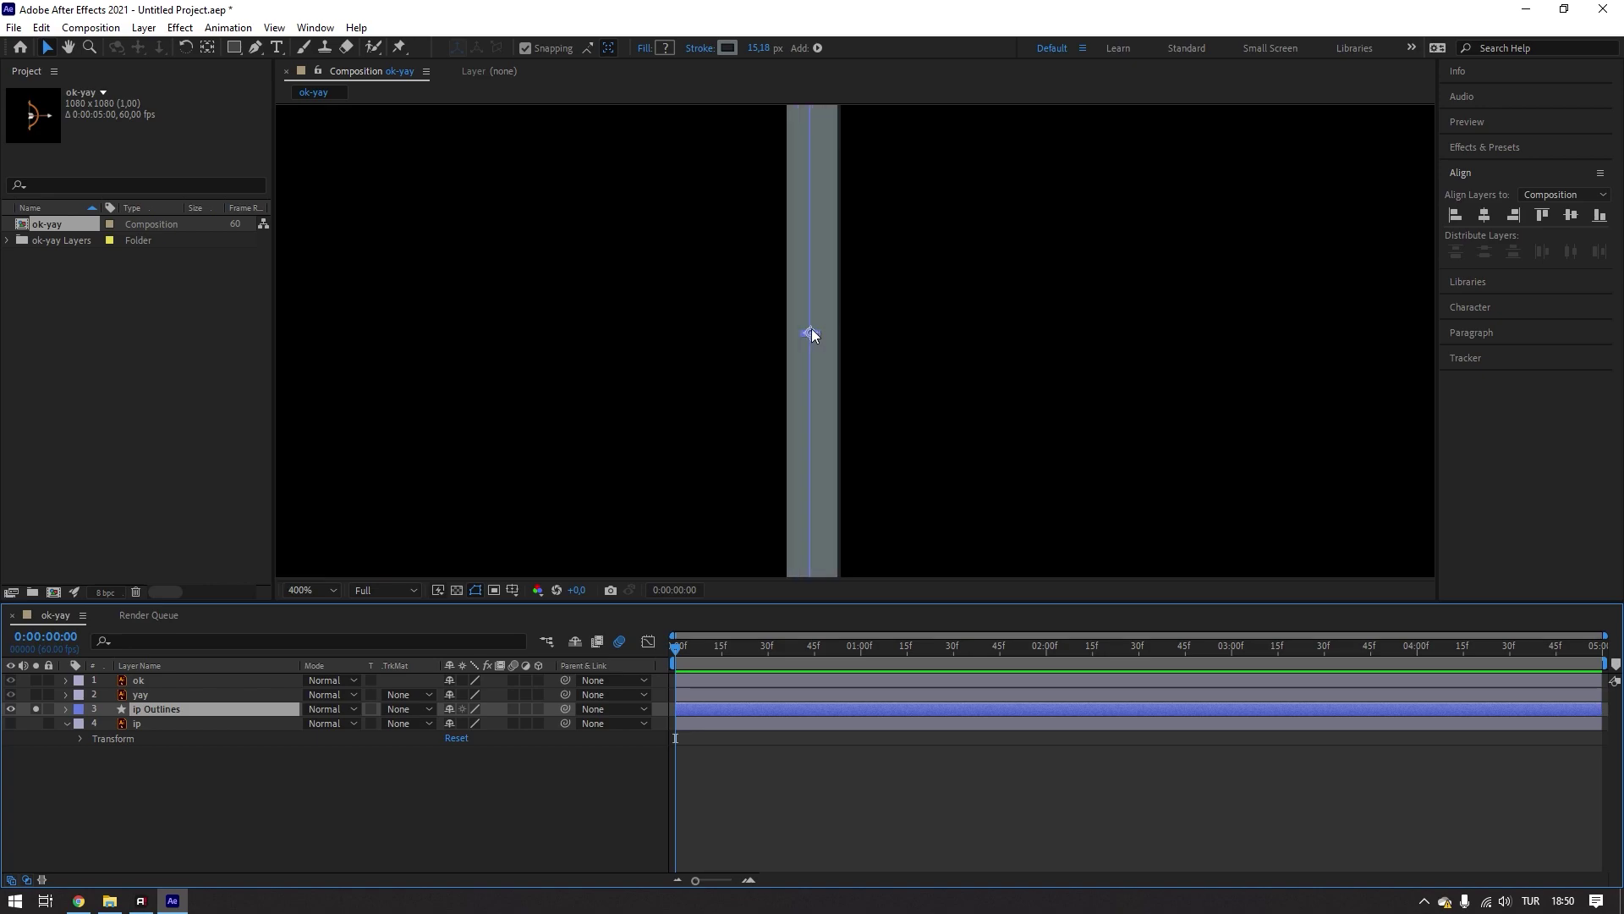
scroll(816, 338, "up", 1)
scroll(817, 337, "down", 3)
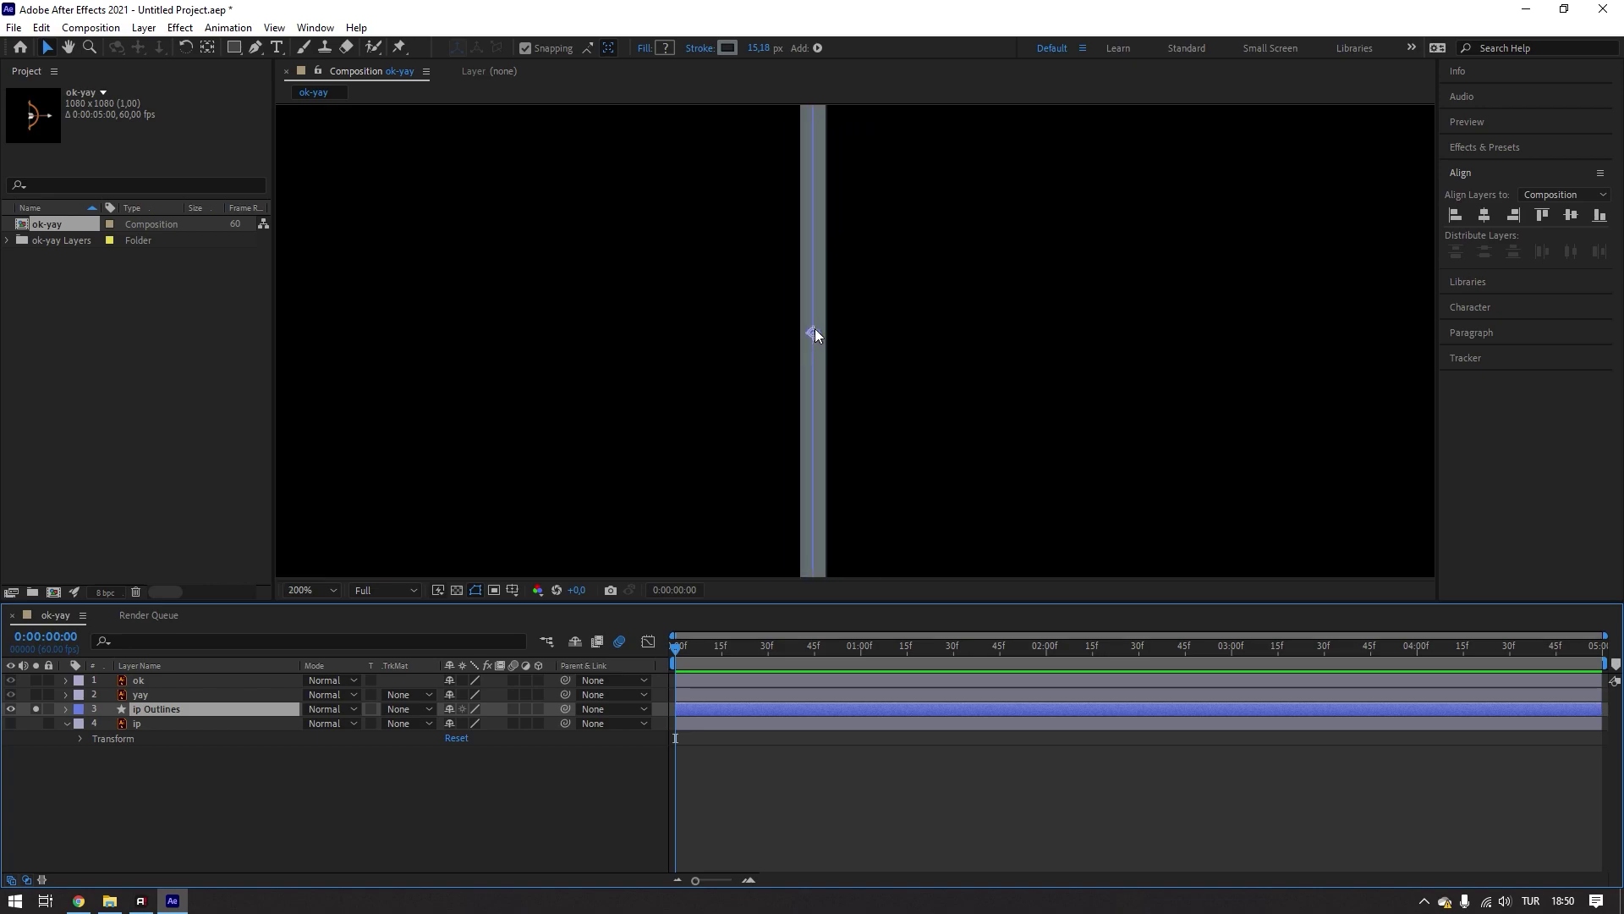
scroll(815, 328, "down", 2)
left_click(551, 437)
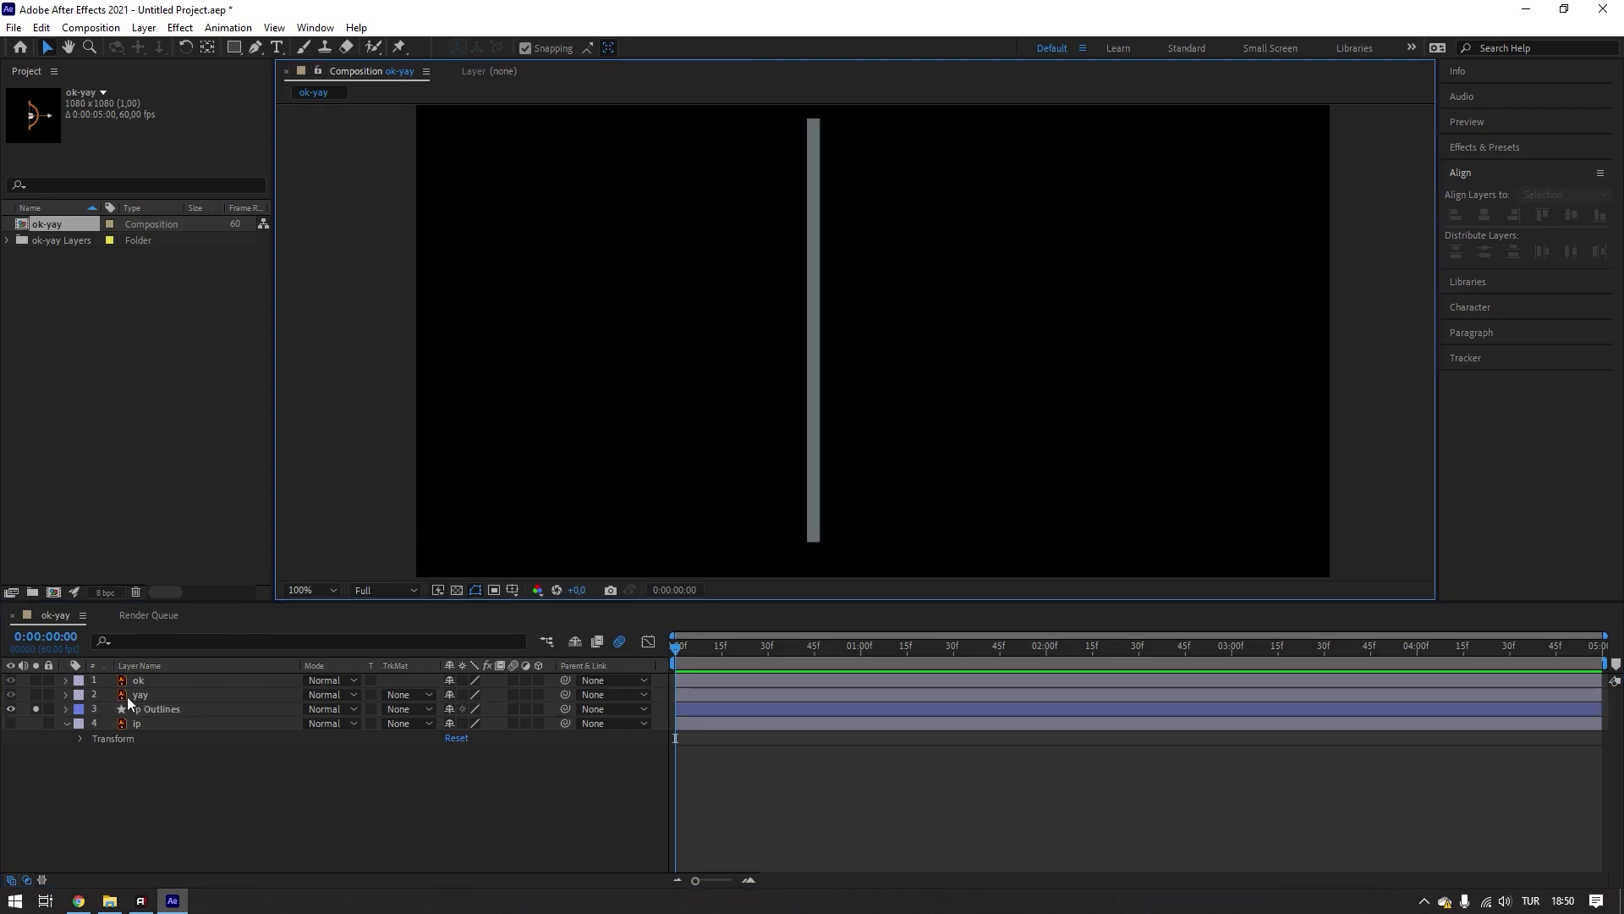
left_click(141, 724)
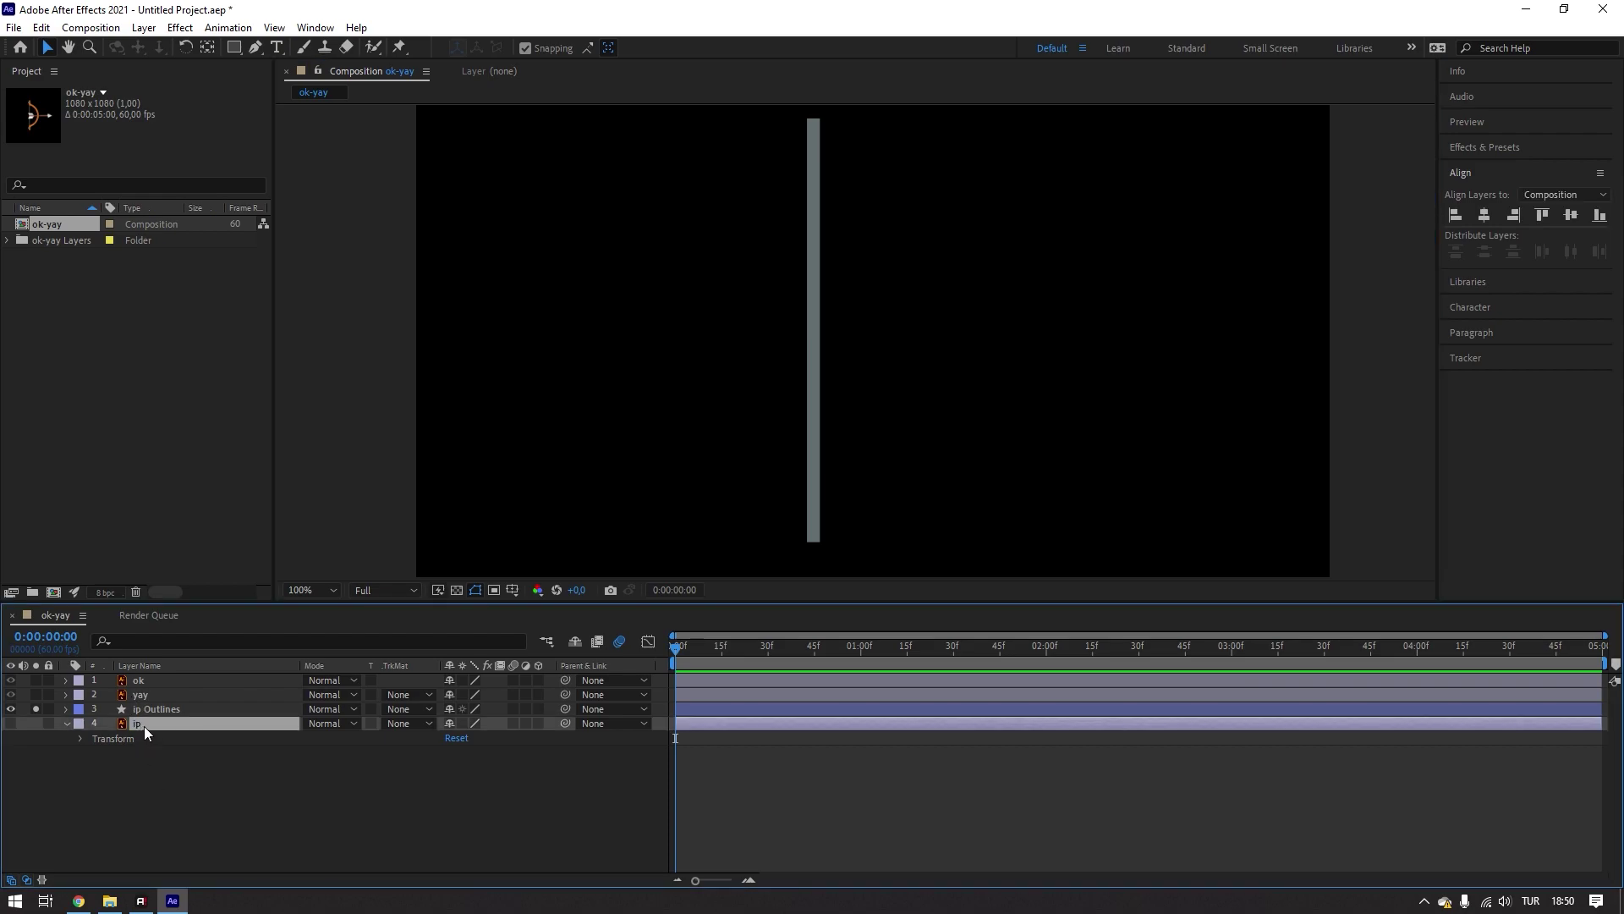
key("Delete")
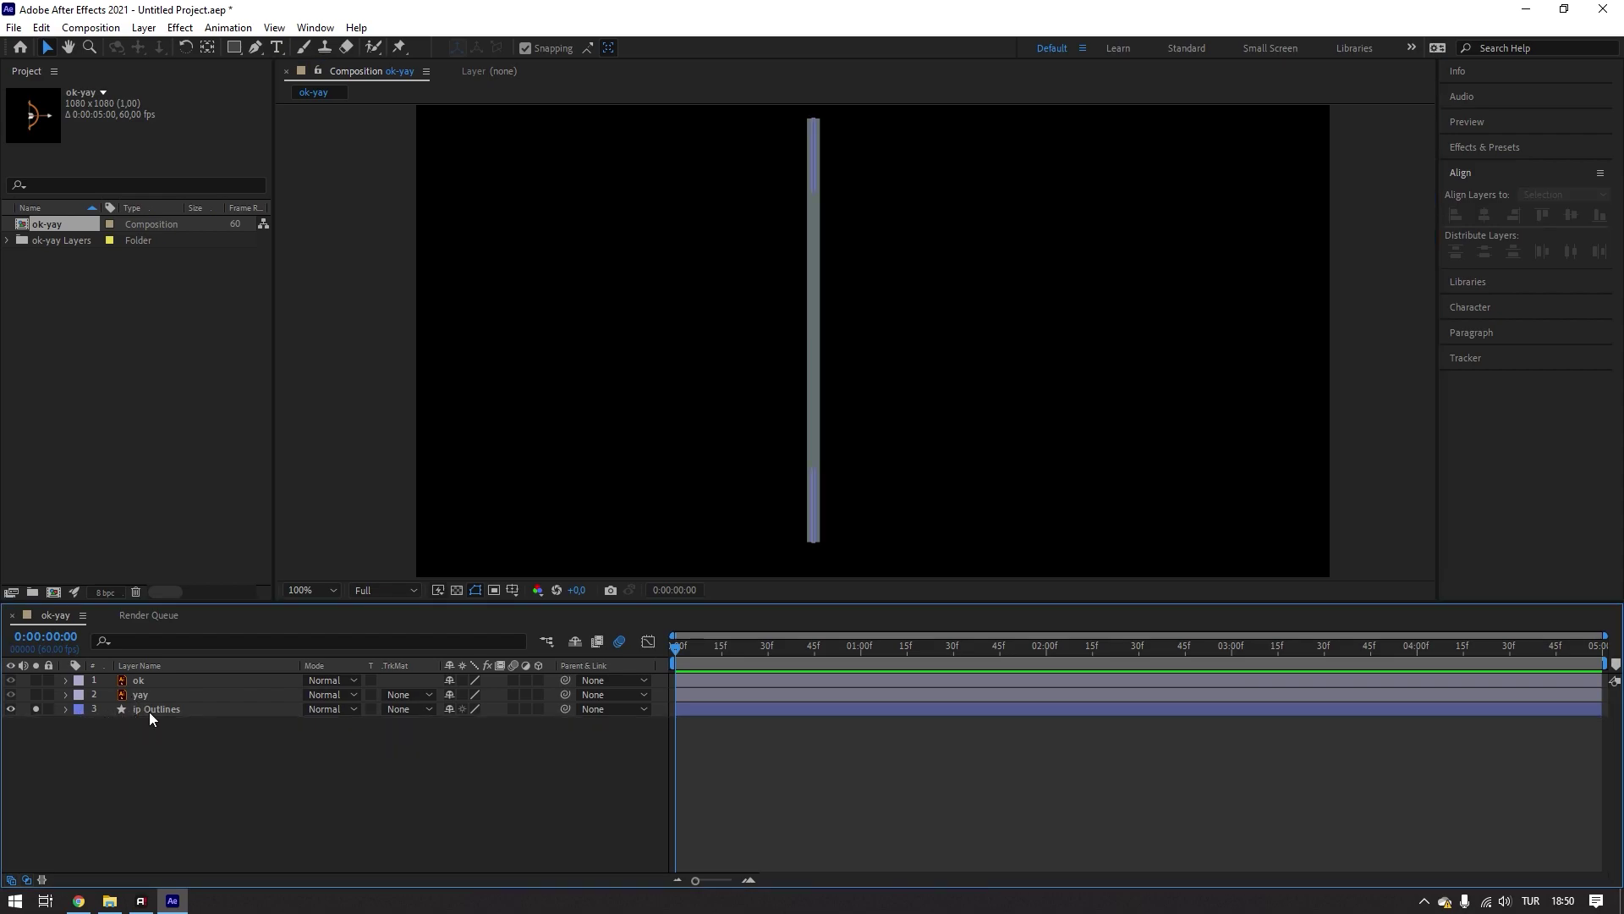
left_click(136, 715)
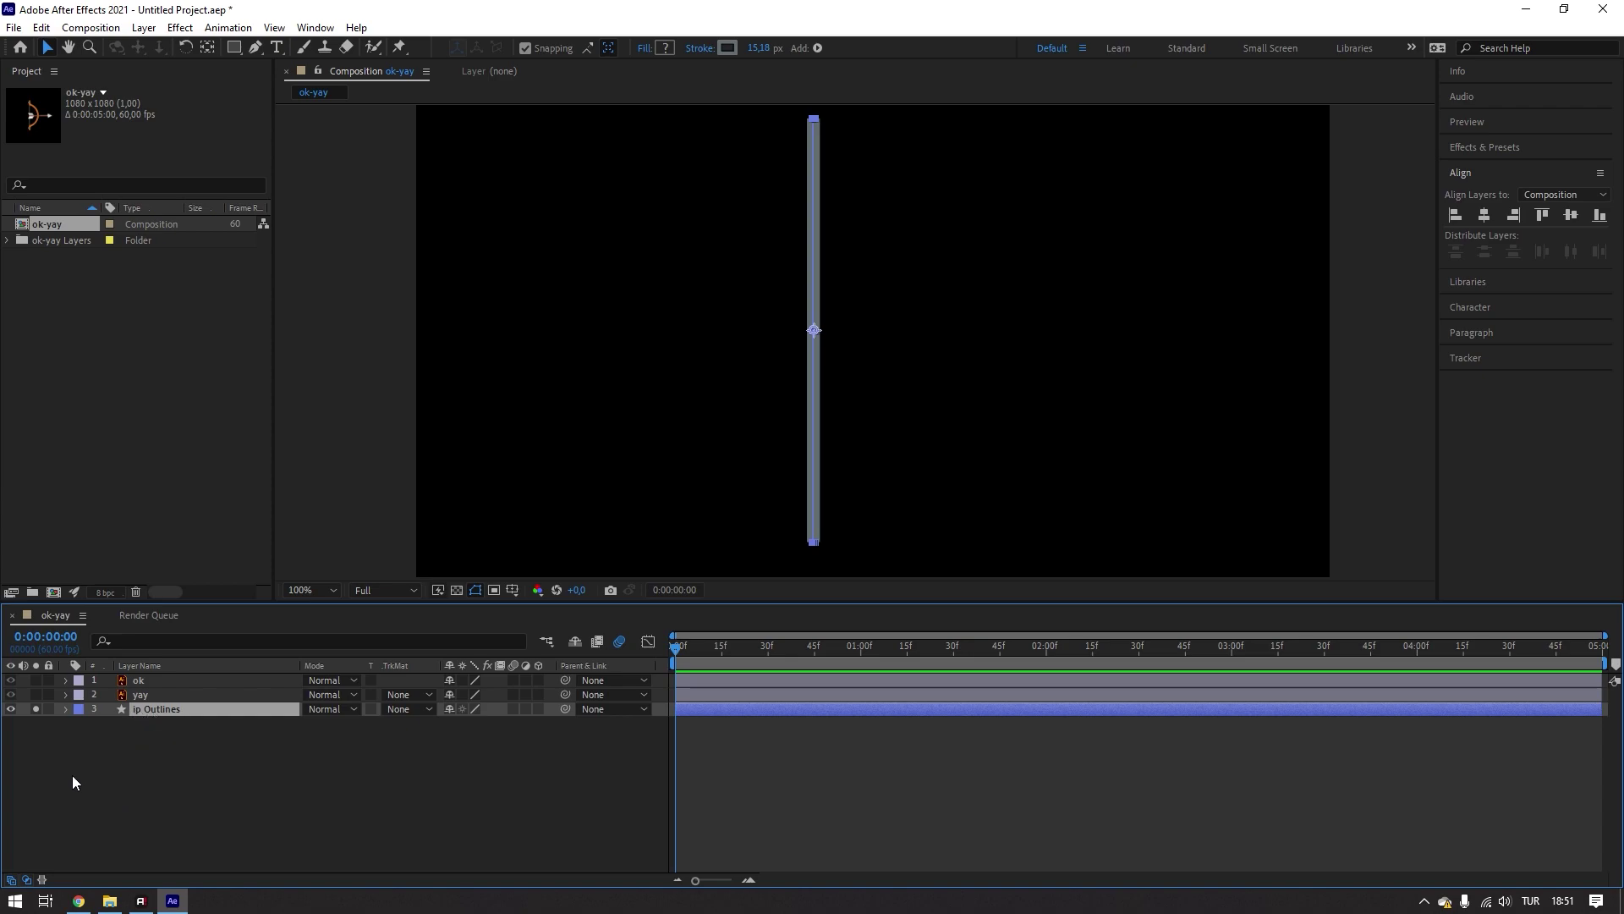
- Turn off Solo on ip Outlines and select the ip Outlines, yay and ok layers in turn
left_click(35, 709)
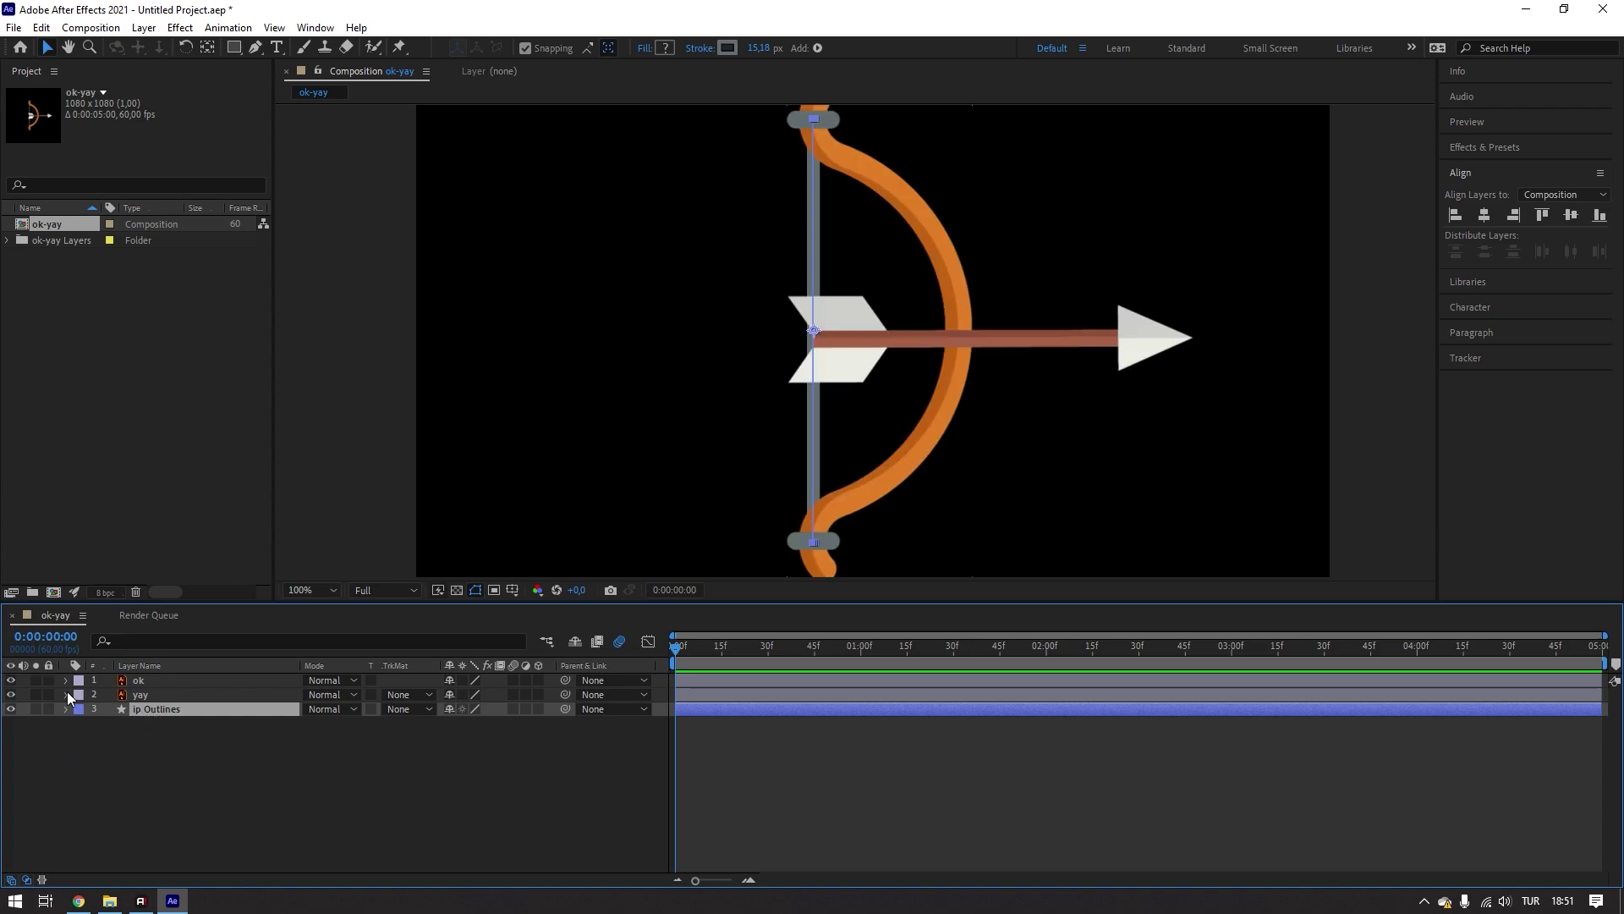
left_click(401, 465)
scroll(795, 292, "down", 2)
scroll(824, 267, "up", 2)
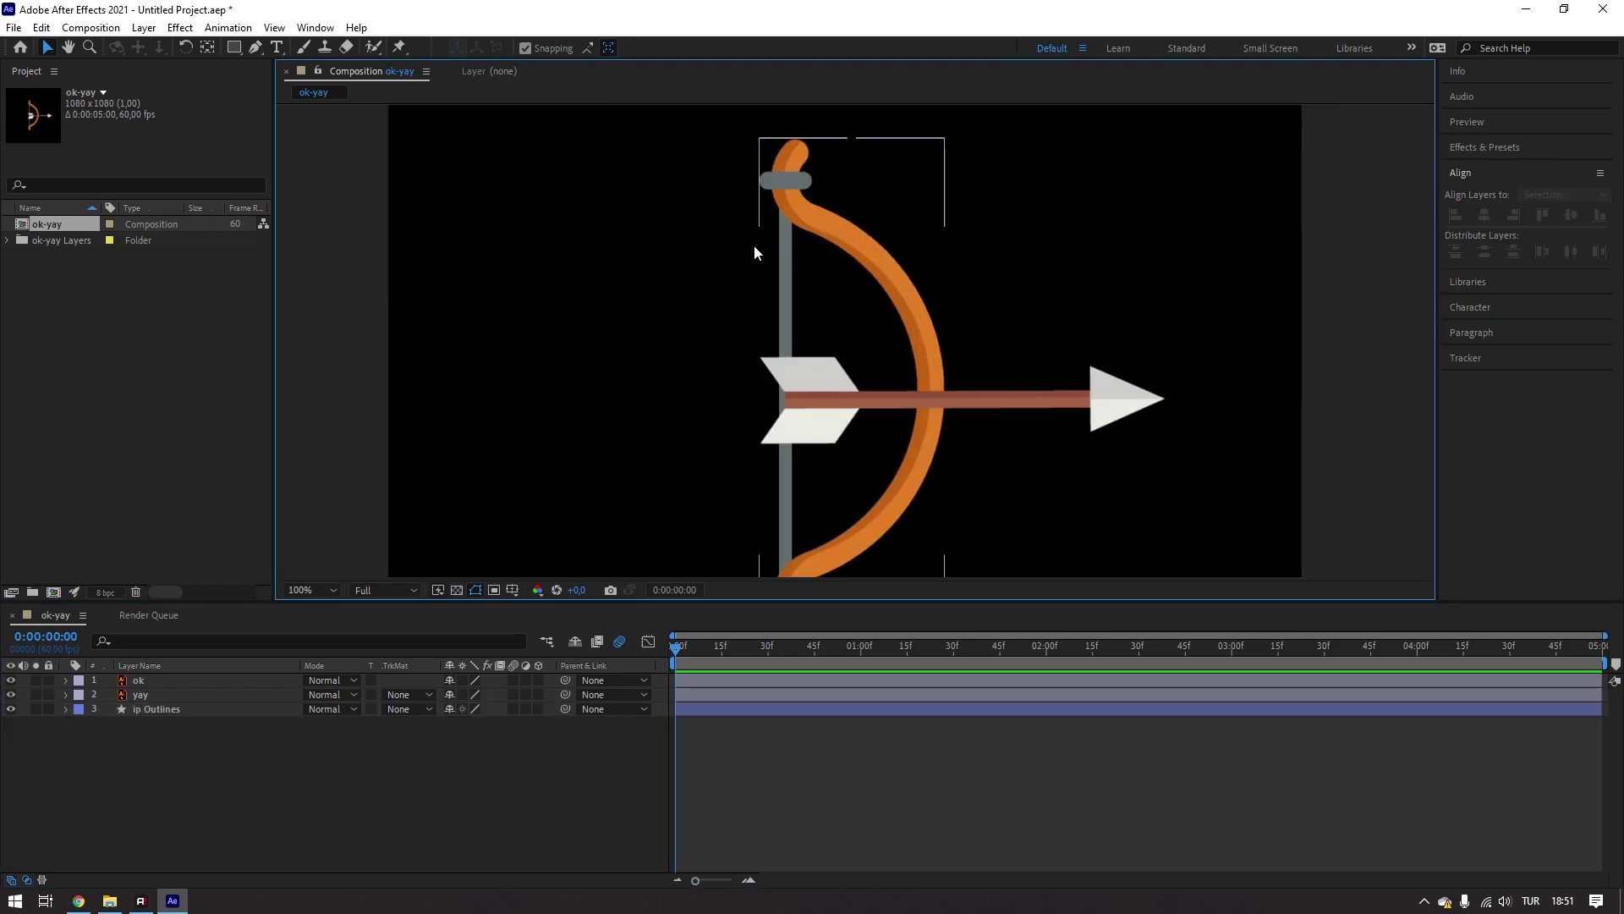
left_click(144, 713)
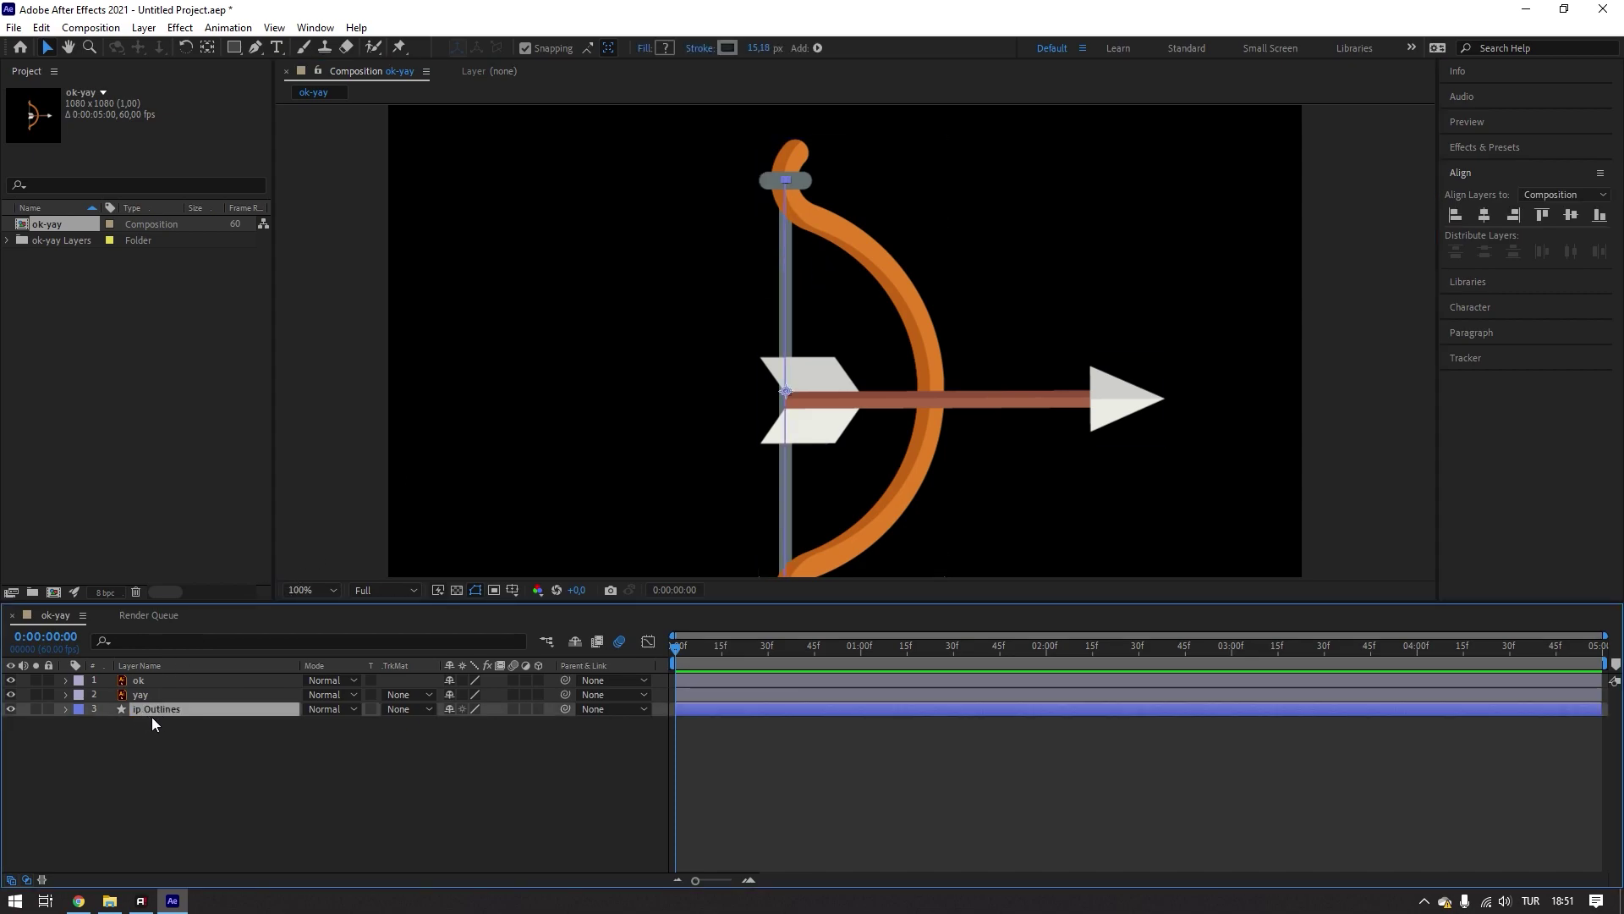
left_click(172, 694)
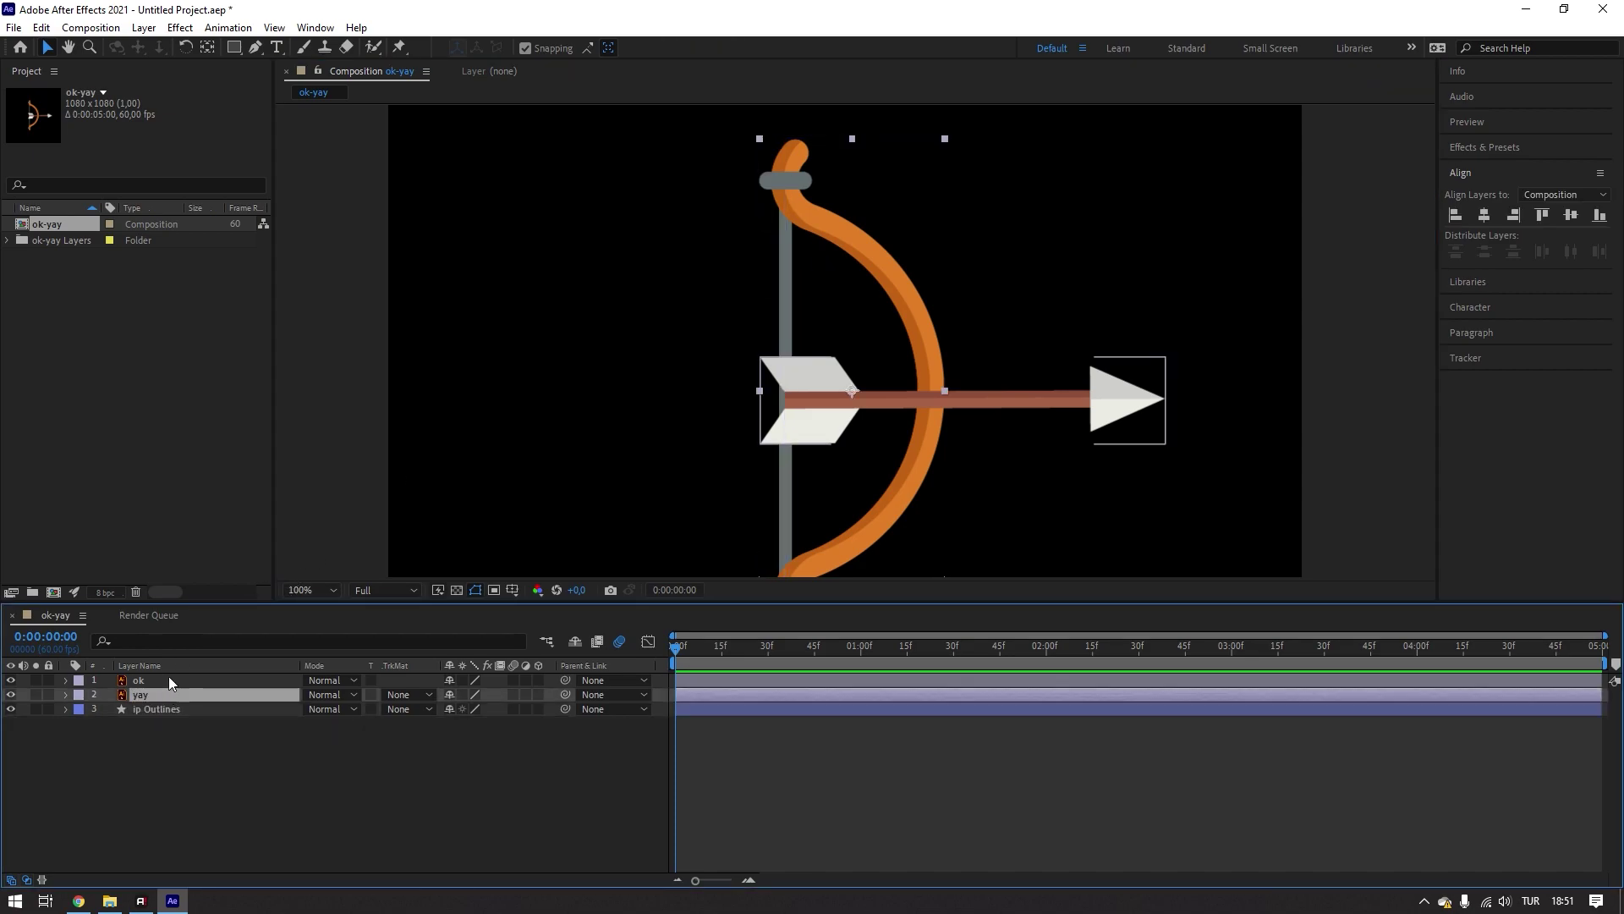
left_click(170, 679)
left_click(174, 694)
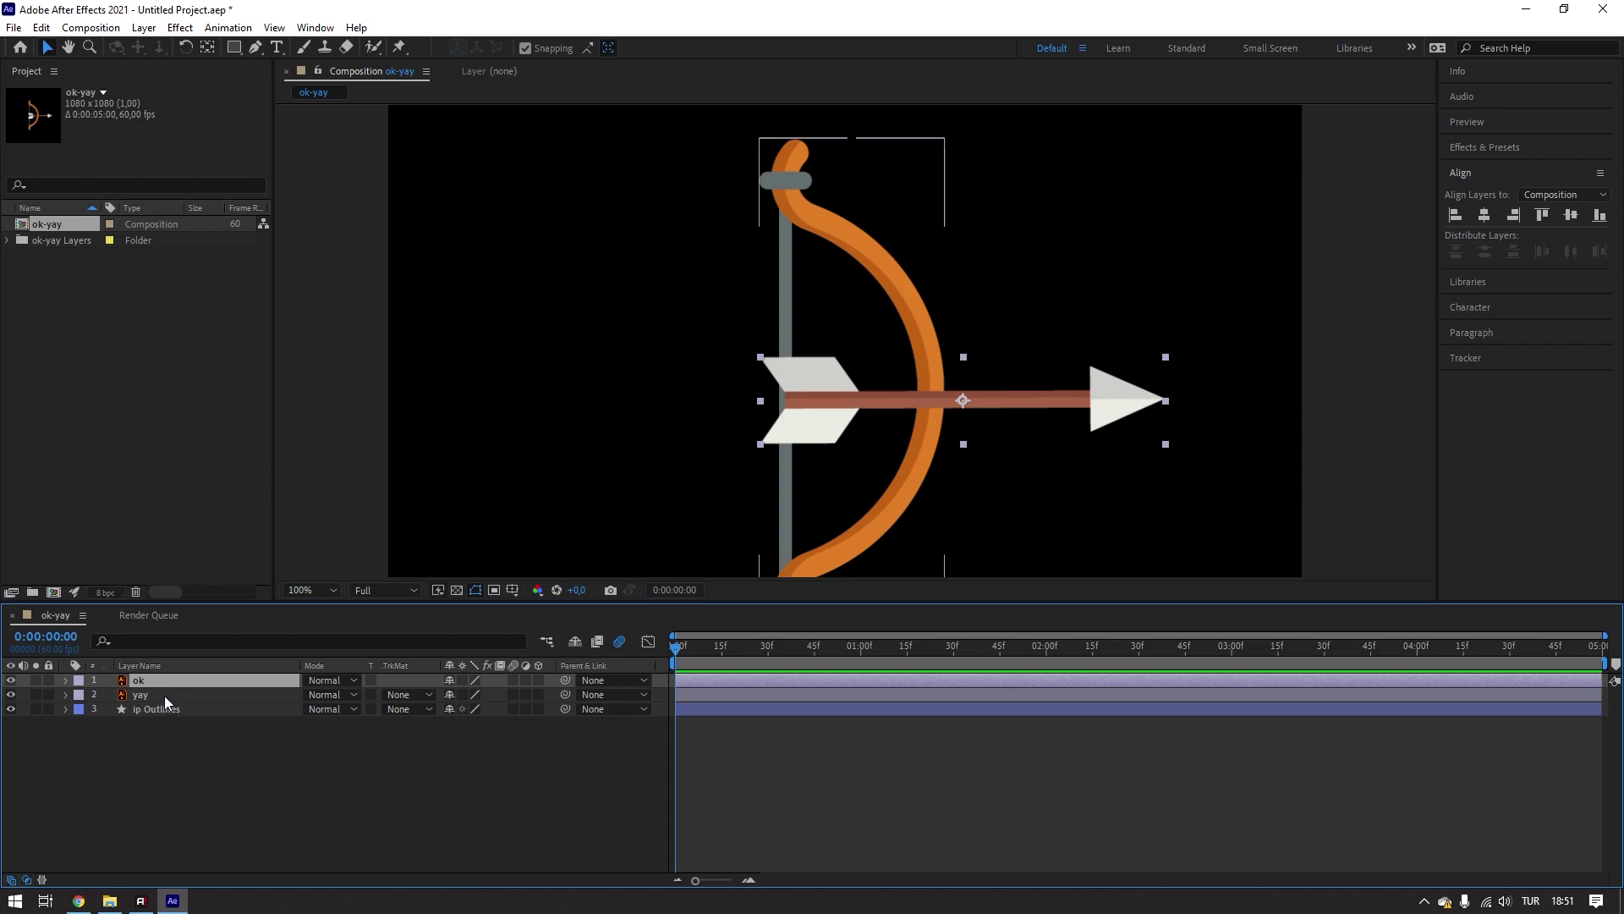
left_click(201, 758)
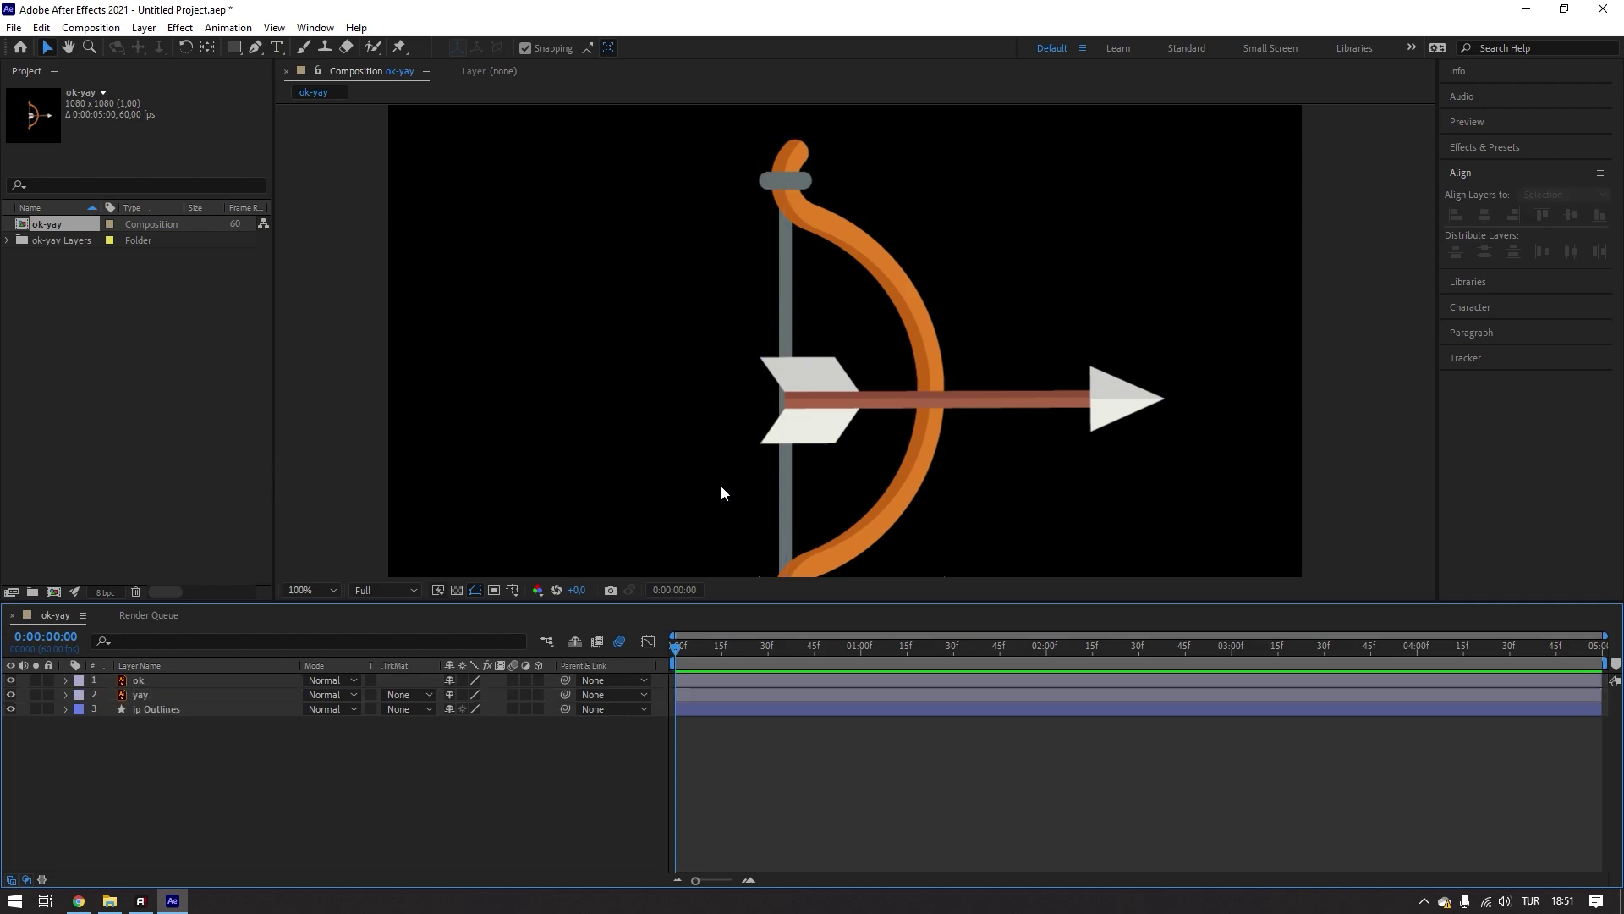
- Scrub the playhead through the composition's first frames
mouse_move(677, 646)
left_mouse_down()
mouse_move(758, 648)
mouse_move(675, 656)
left_mouse_up()
left_click(355, 497)
mouse_move(672, 645)
left_mouse_down()
mouse_move(722, 662)
mouse_move(661, 675)
left_mouse_up()
right_click(413, 374)
left_click(456, 402)
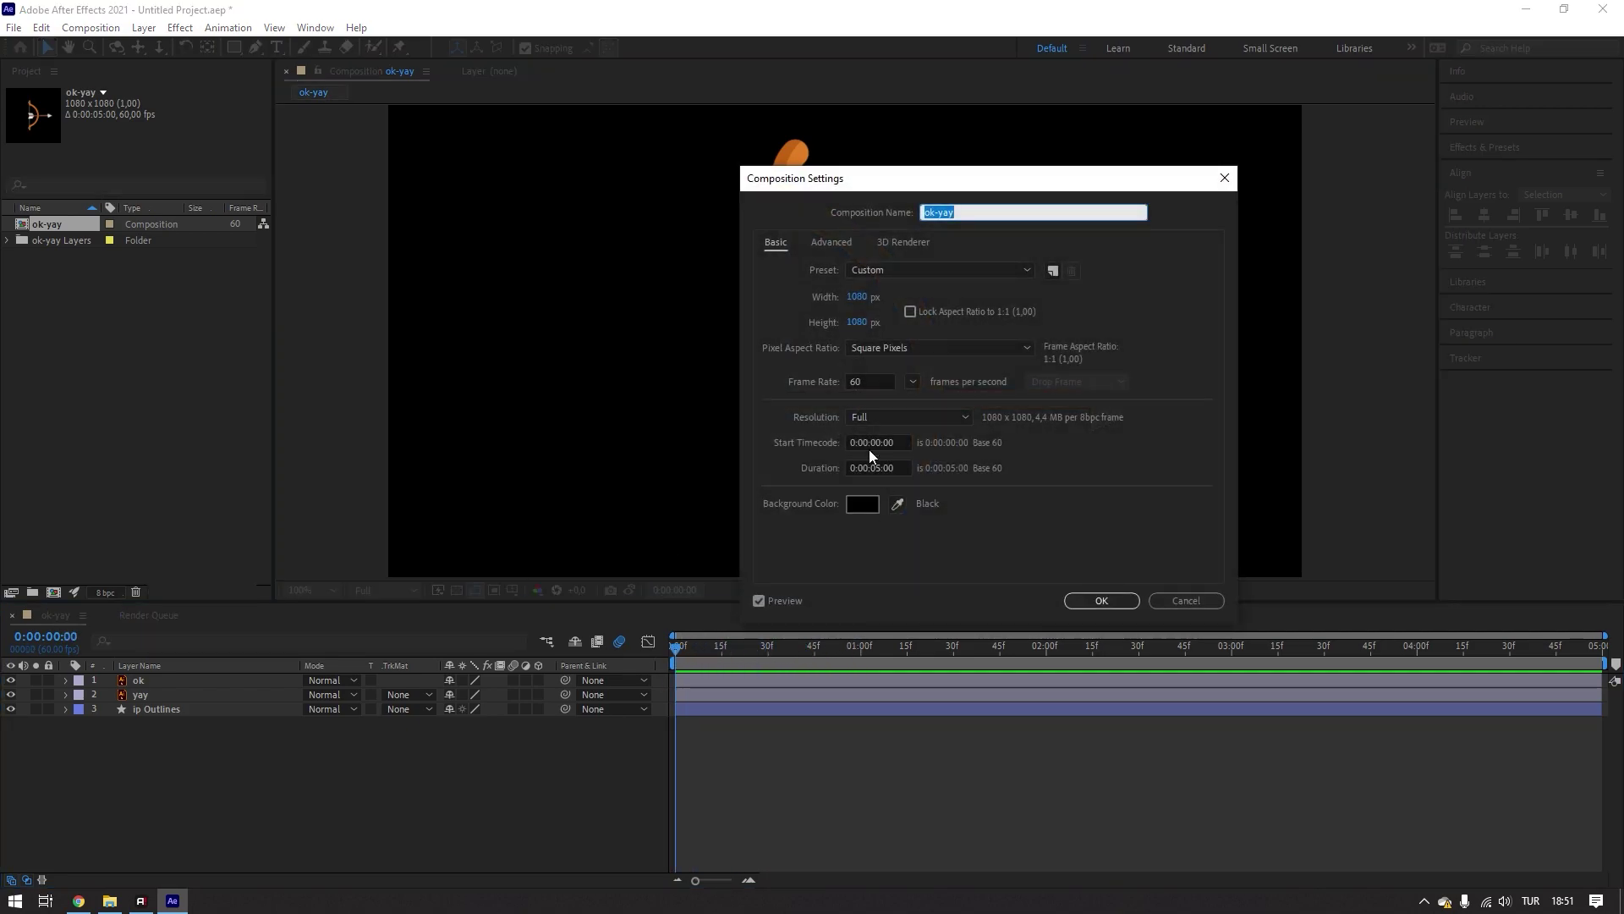
double_click(871, 379)
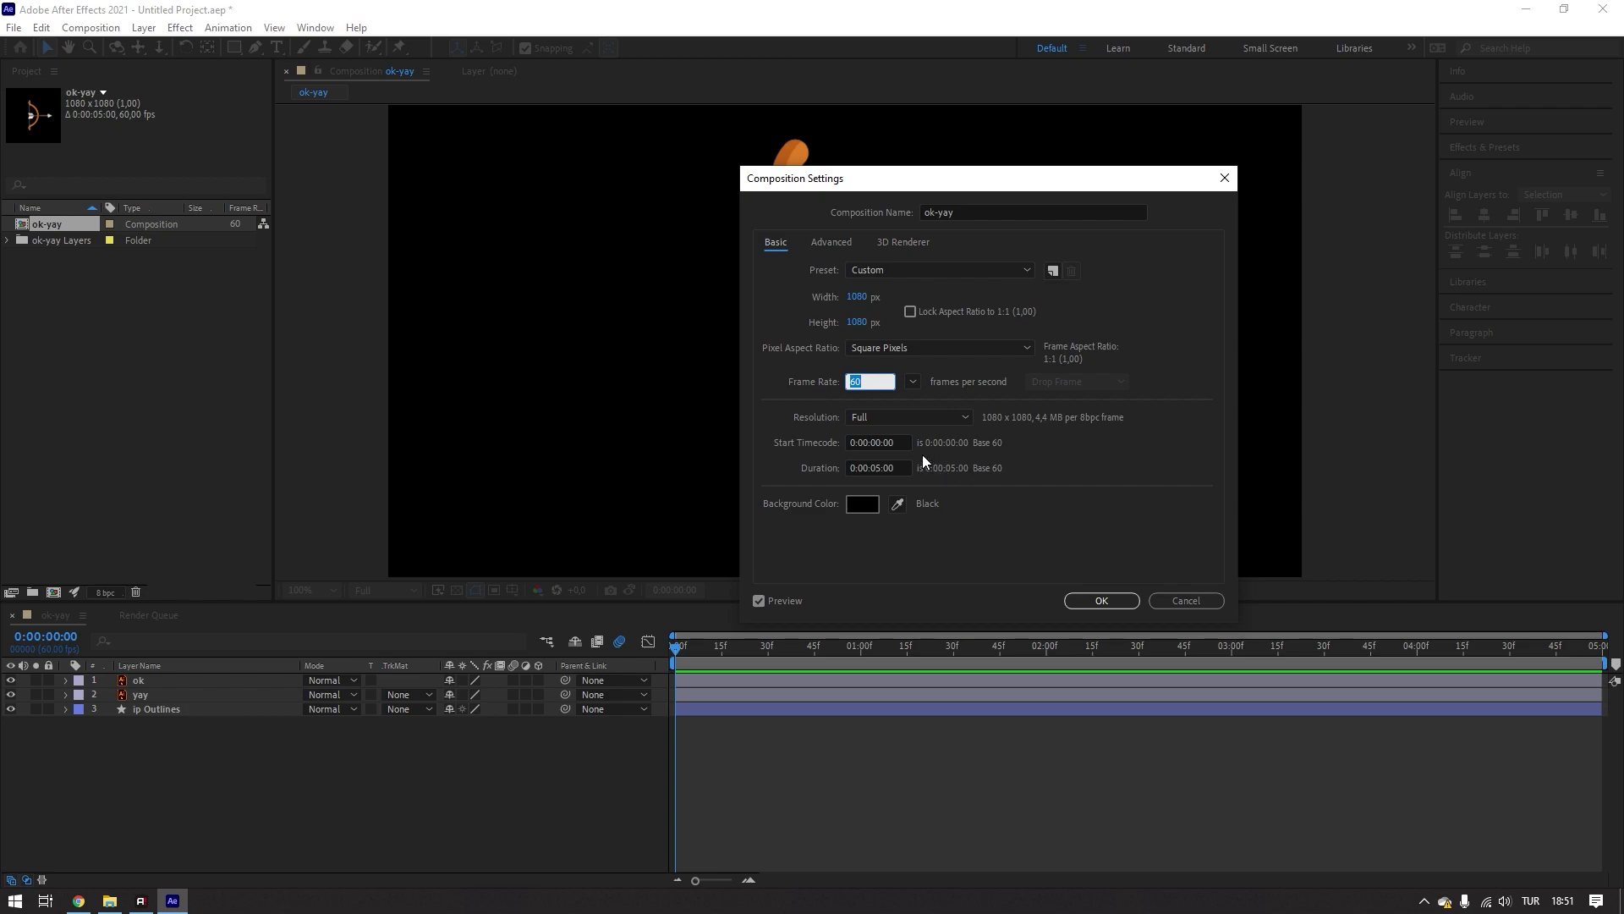
left_click(1194, 601)
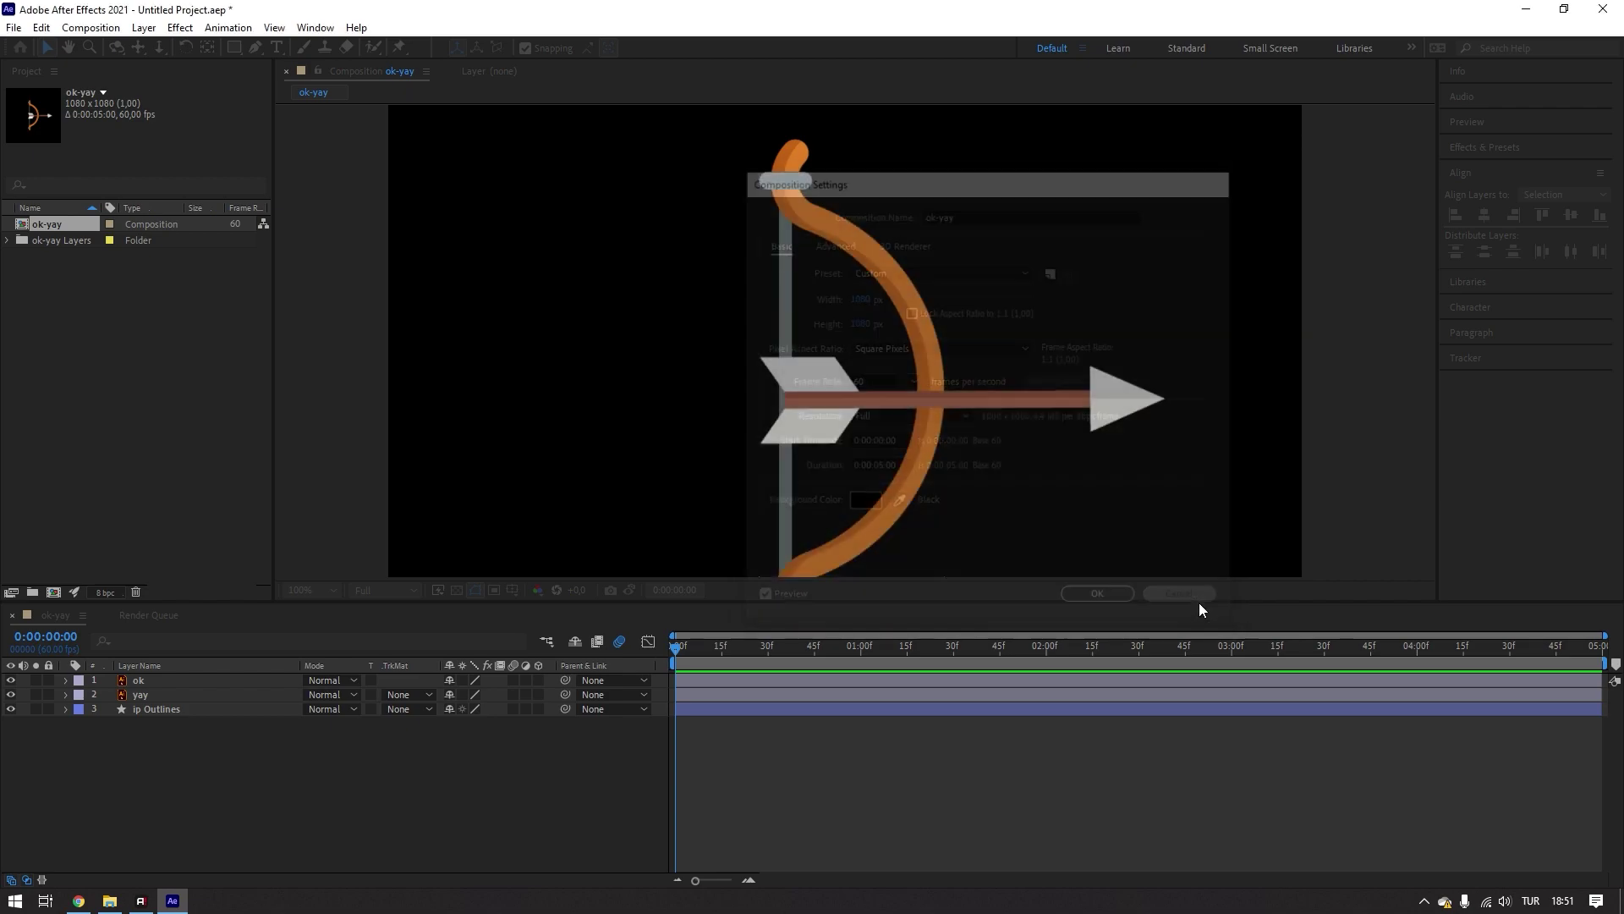
mouse_move(683, 651)
left_mouse_down()
mouse_move(767, 666)
mouse_move(596, 683)
left_mouse_up()
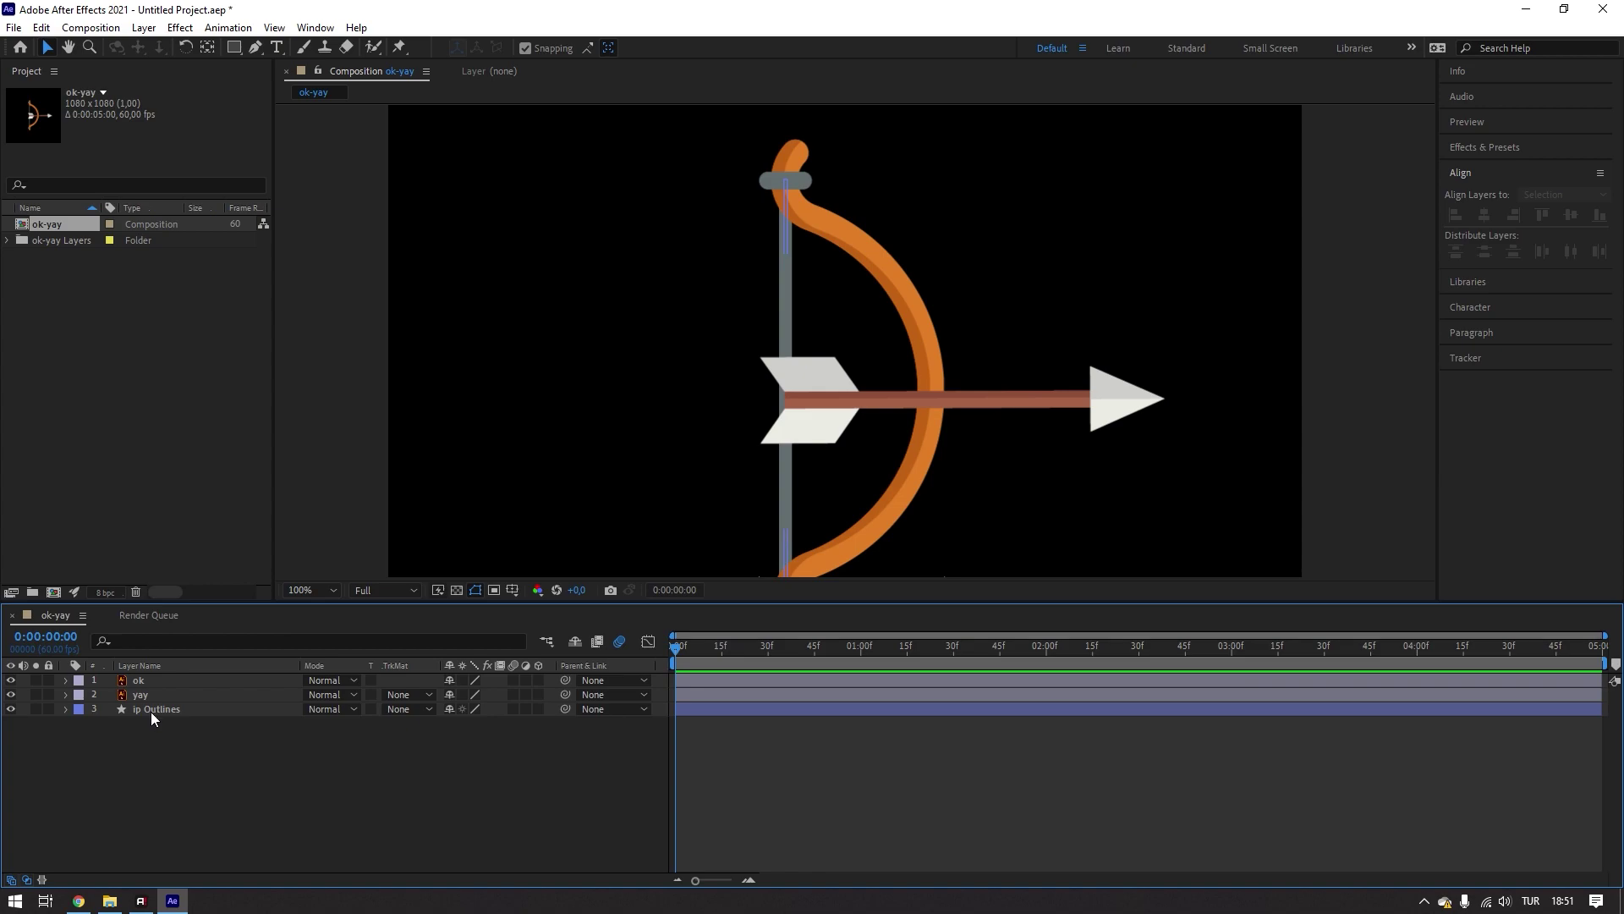
left_click(178, 710)
left_click(74, 751)
- Hide the ok arrow layer, lock the yay bow layer, and pan the composition view
left_click(88, 682)
left_click(11, 680)
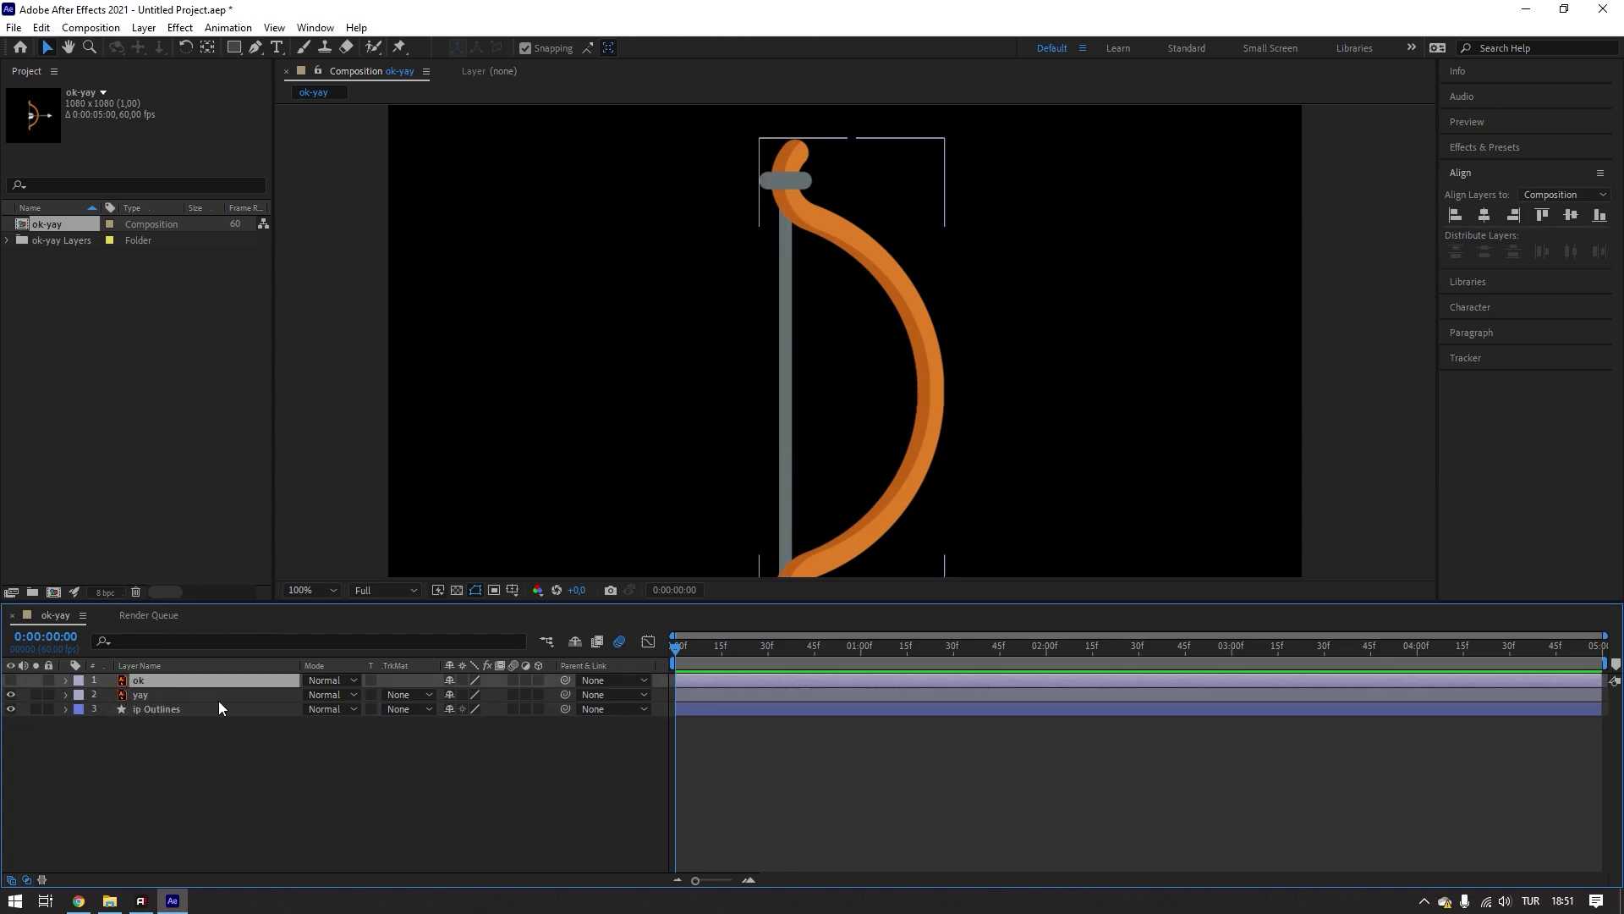
left_click(473, 554)
left_click(144, 694)
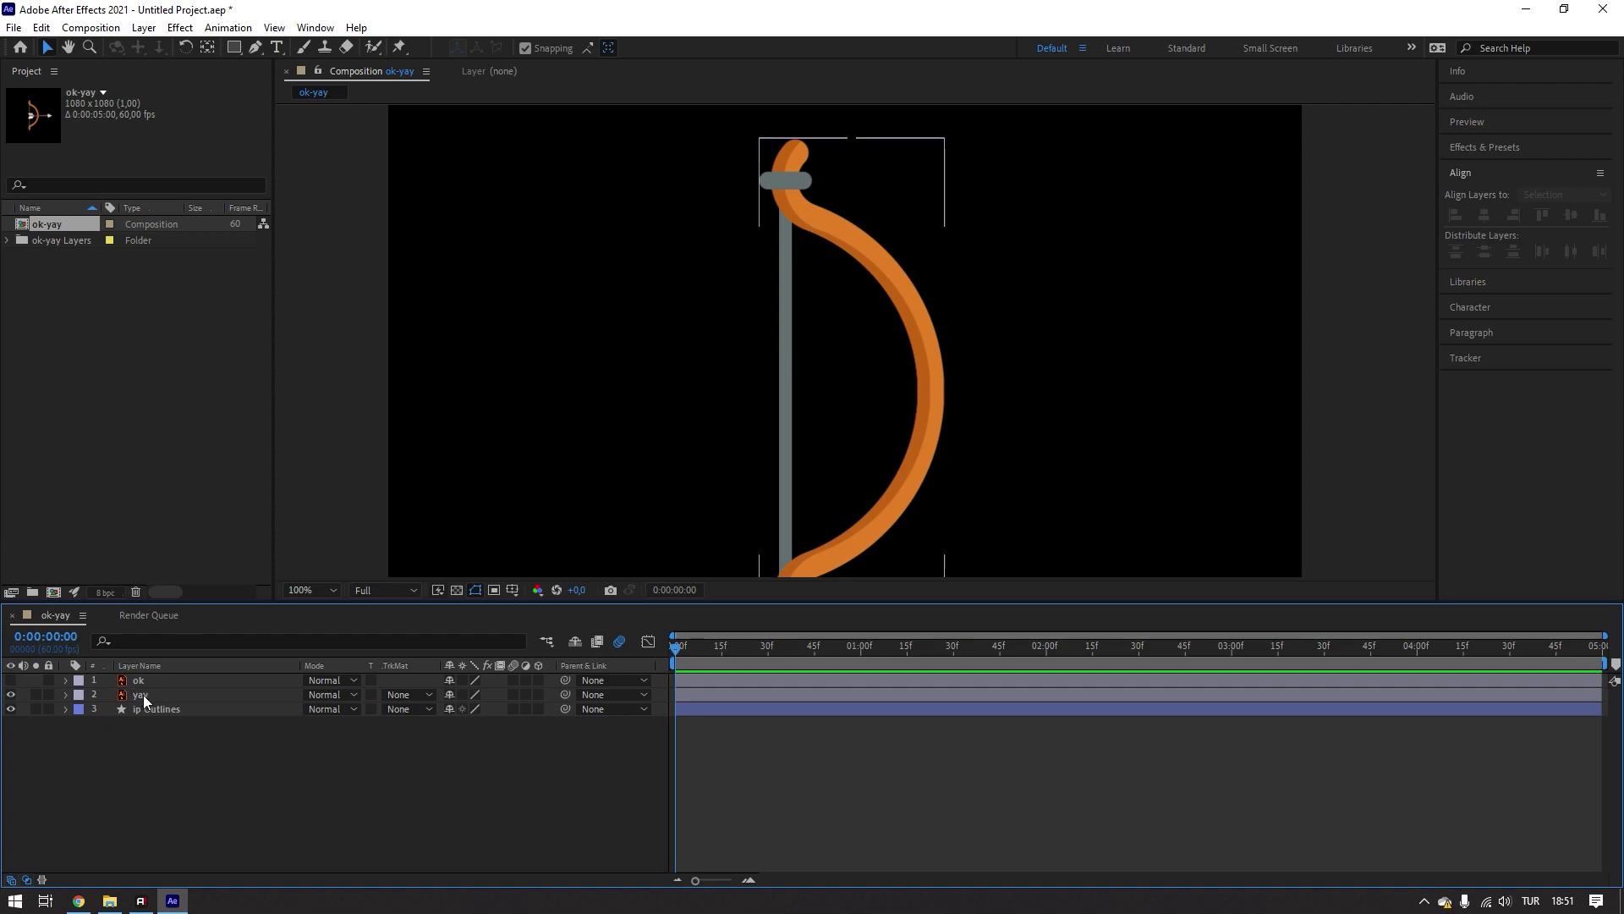
left_click(49, 694)
left_click(909, 372)
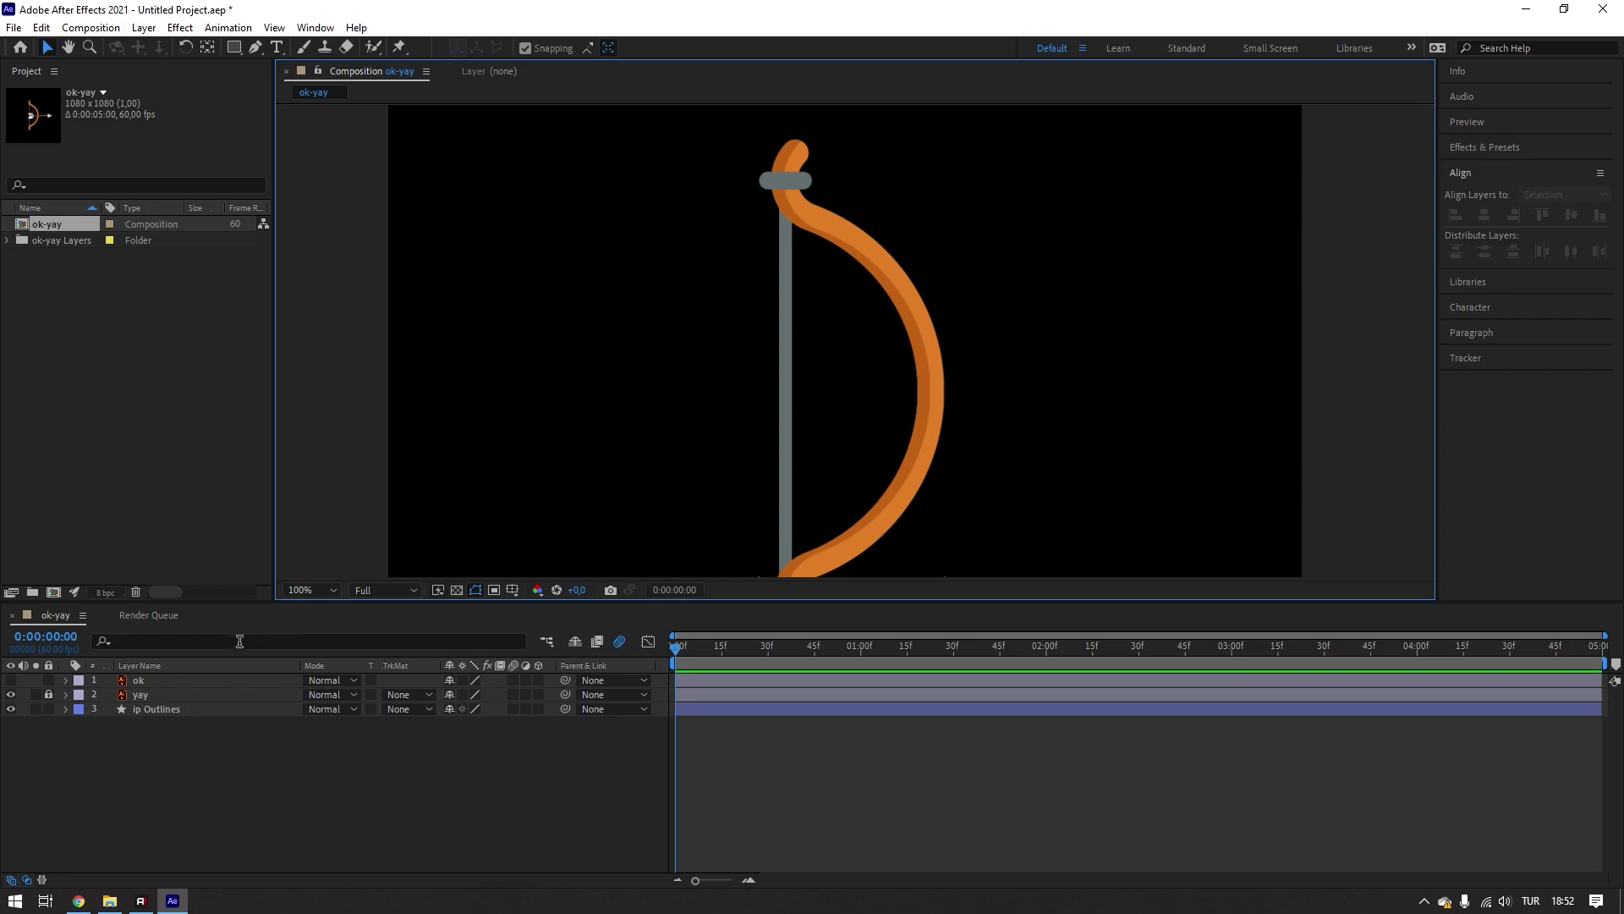
left_click(152, 711)
key("h")
left_click_drag(772, 397, 793, 326)
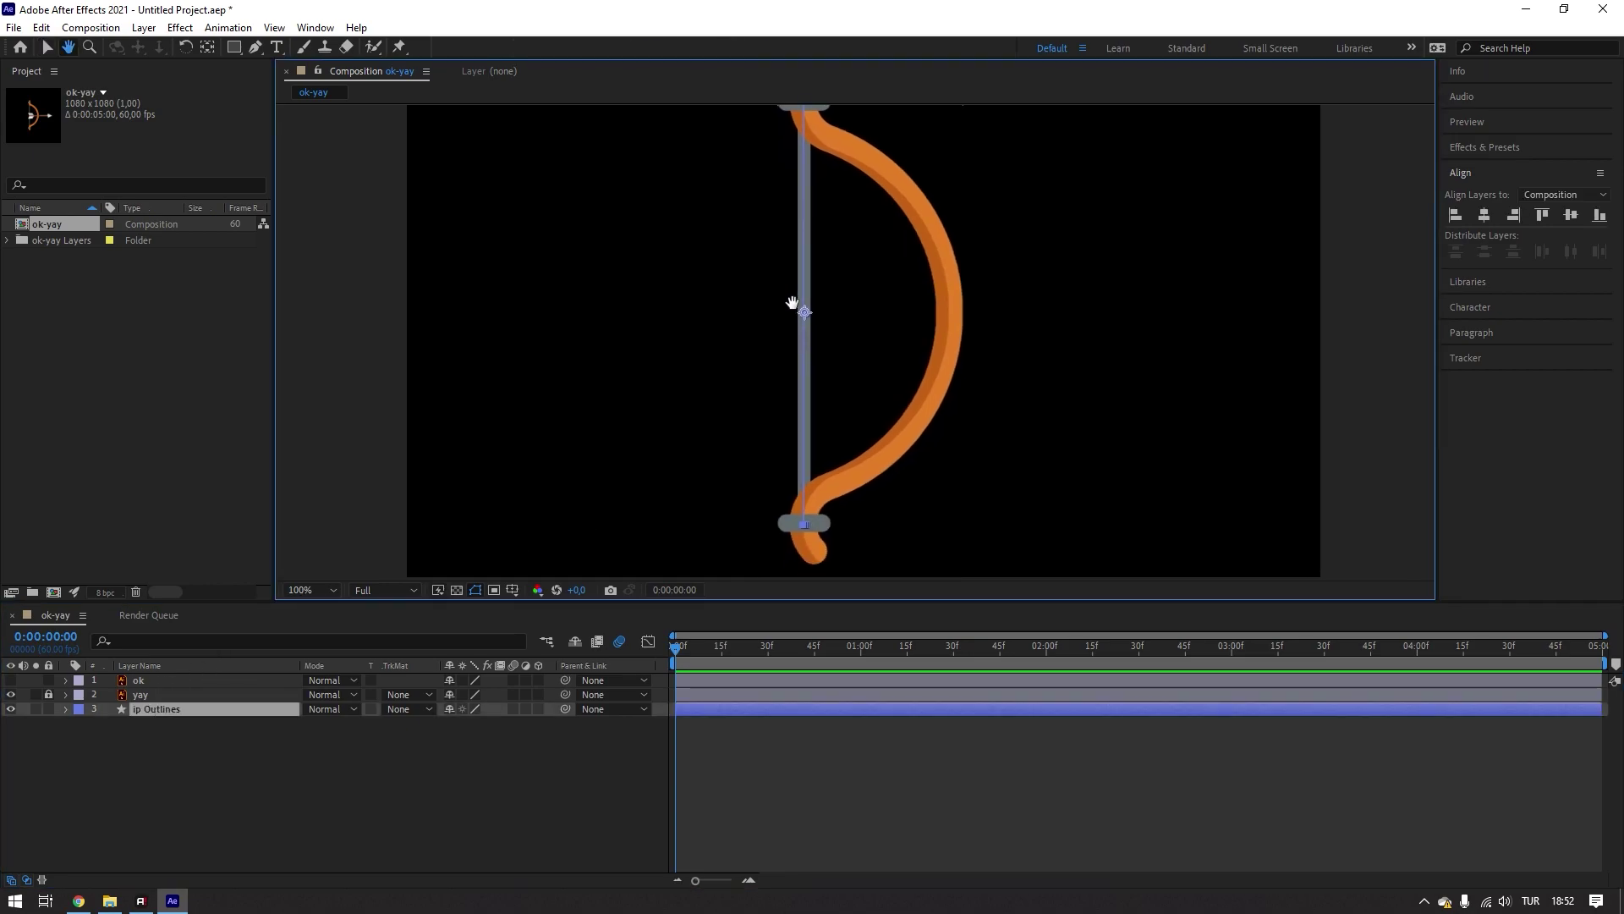
key("v")
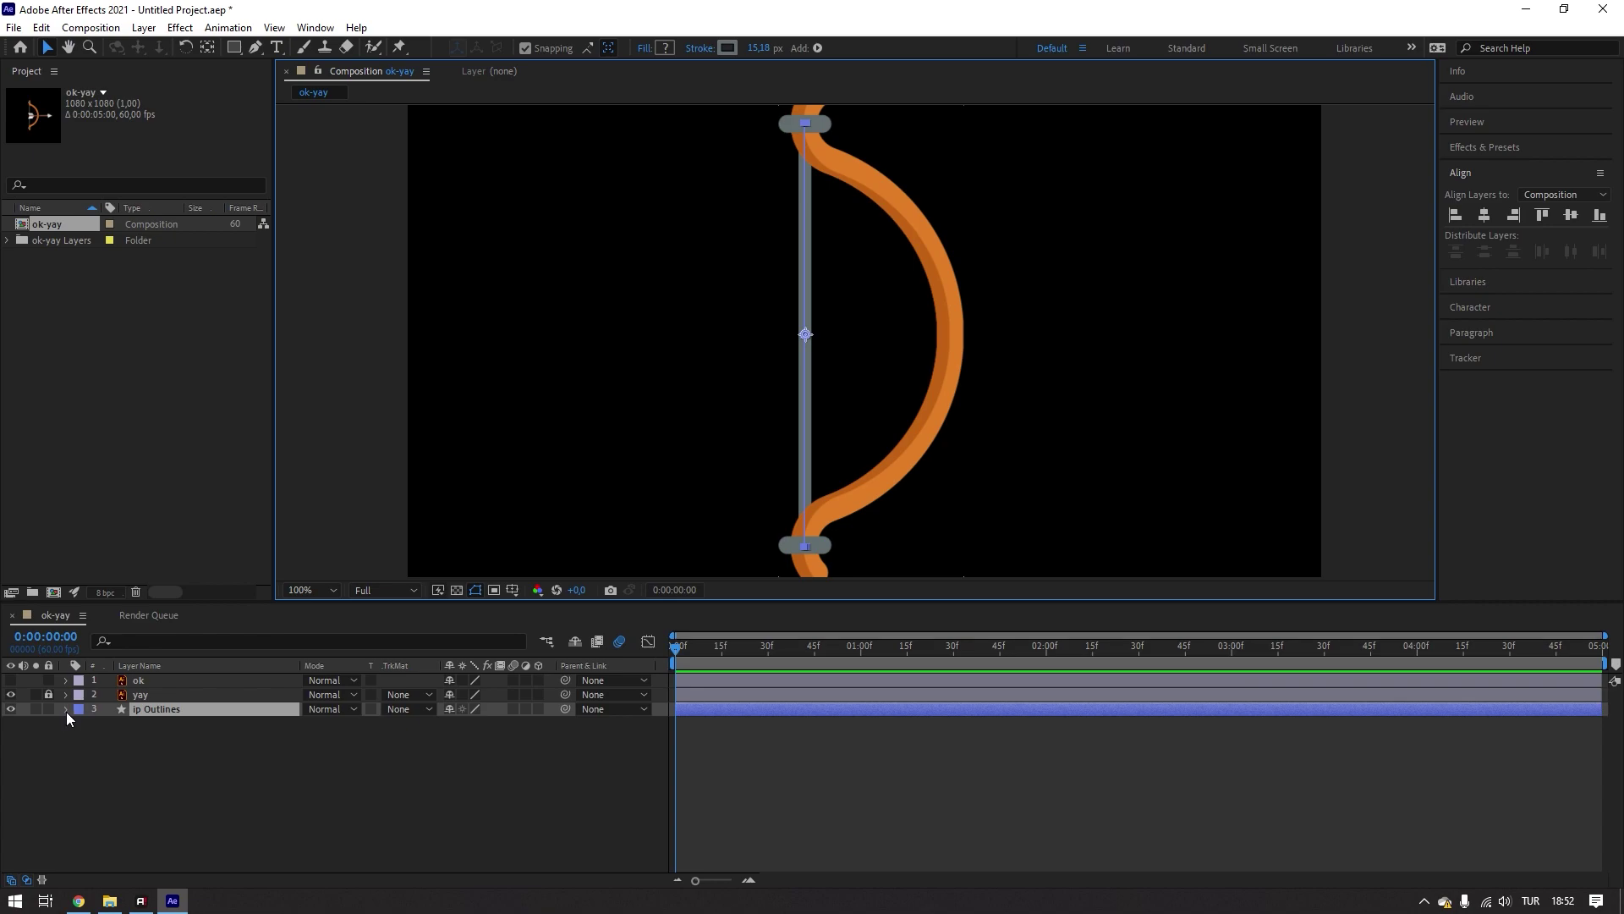
- Expand ip Outlines down to Contents > Group 1 > Path 1 > Path
left_click(67, 712)
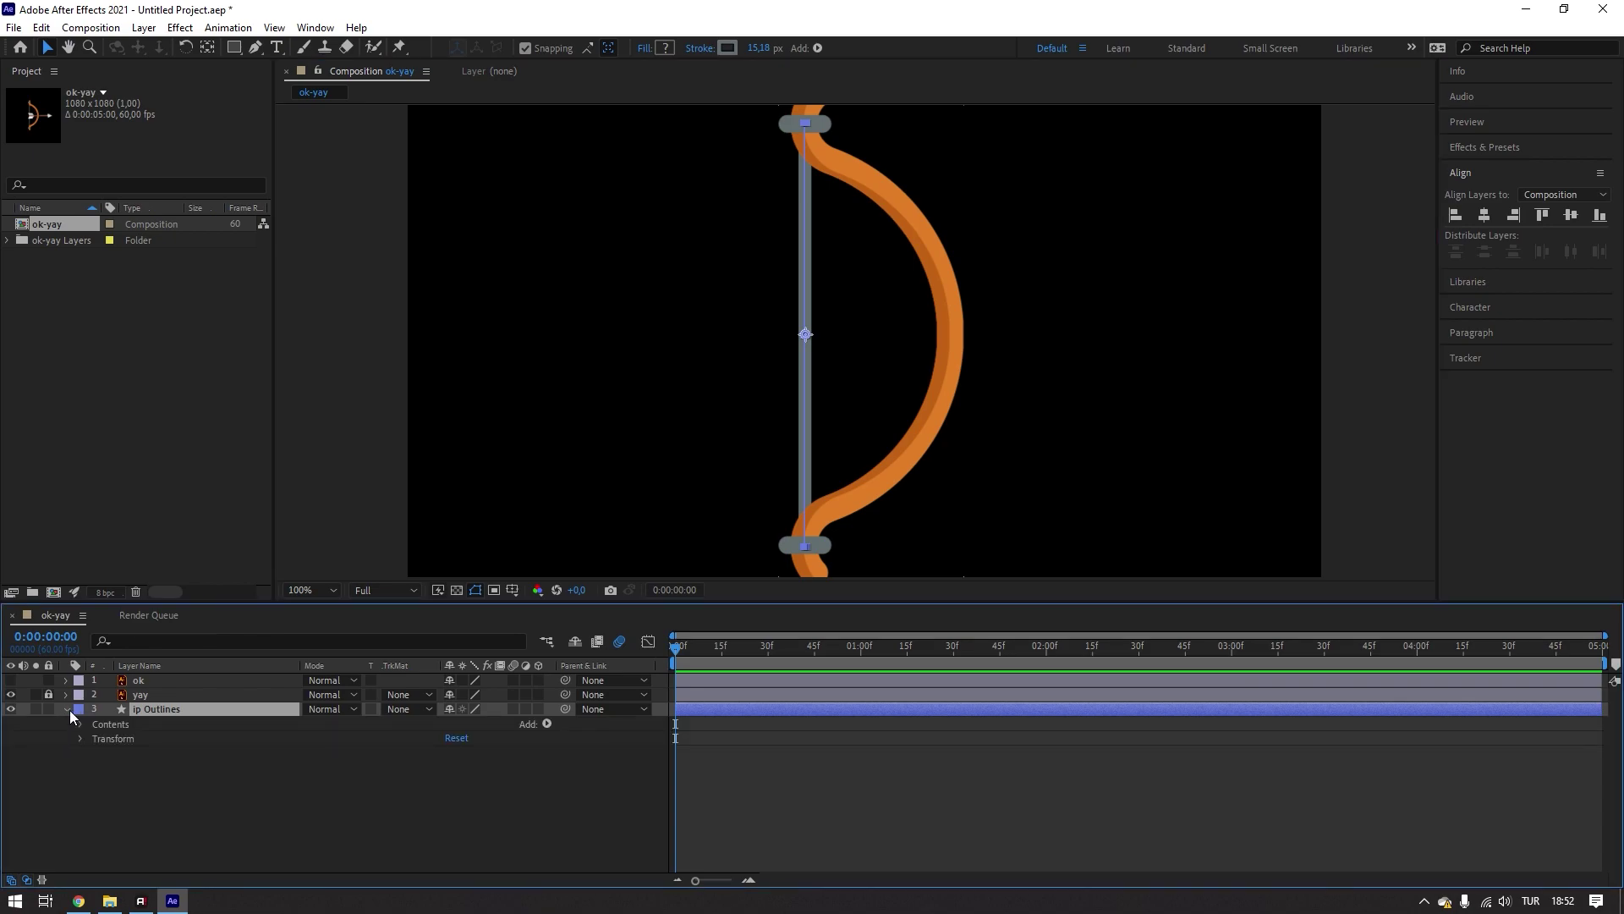
left_click(106, 725)
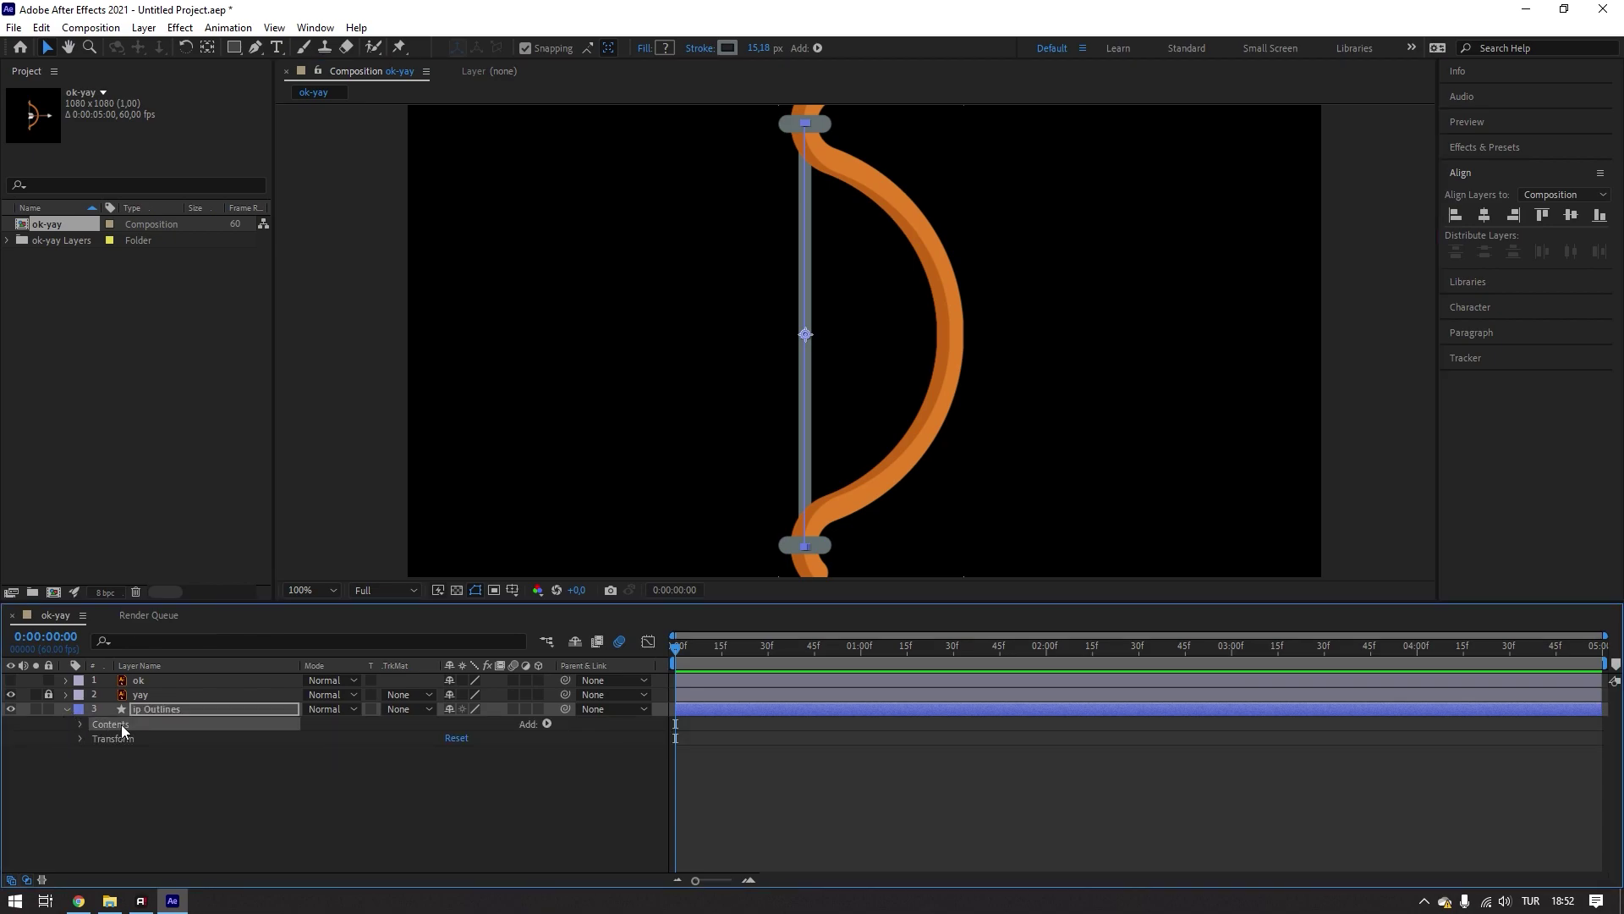
left_click(80, 724)
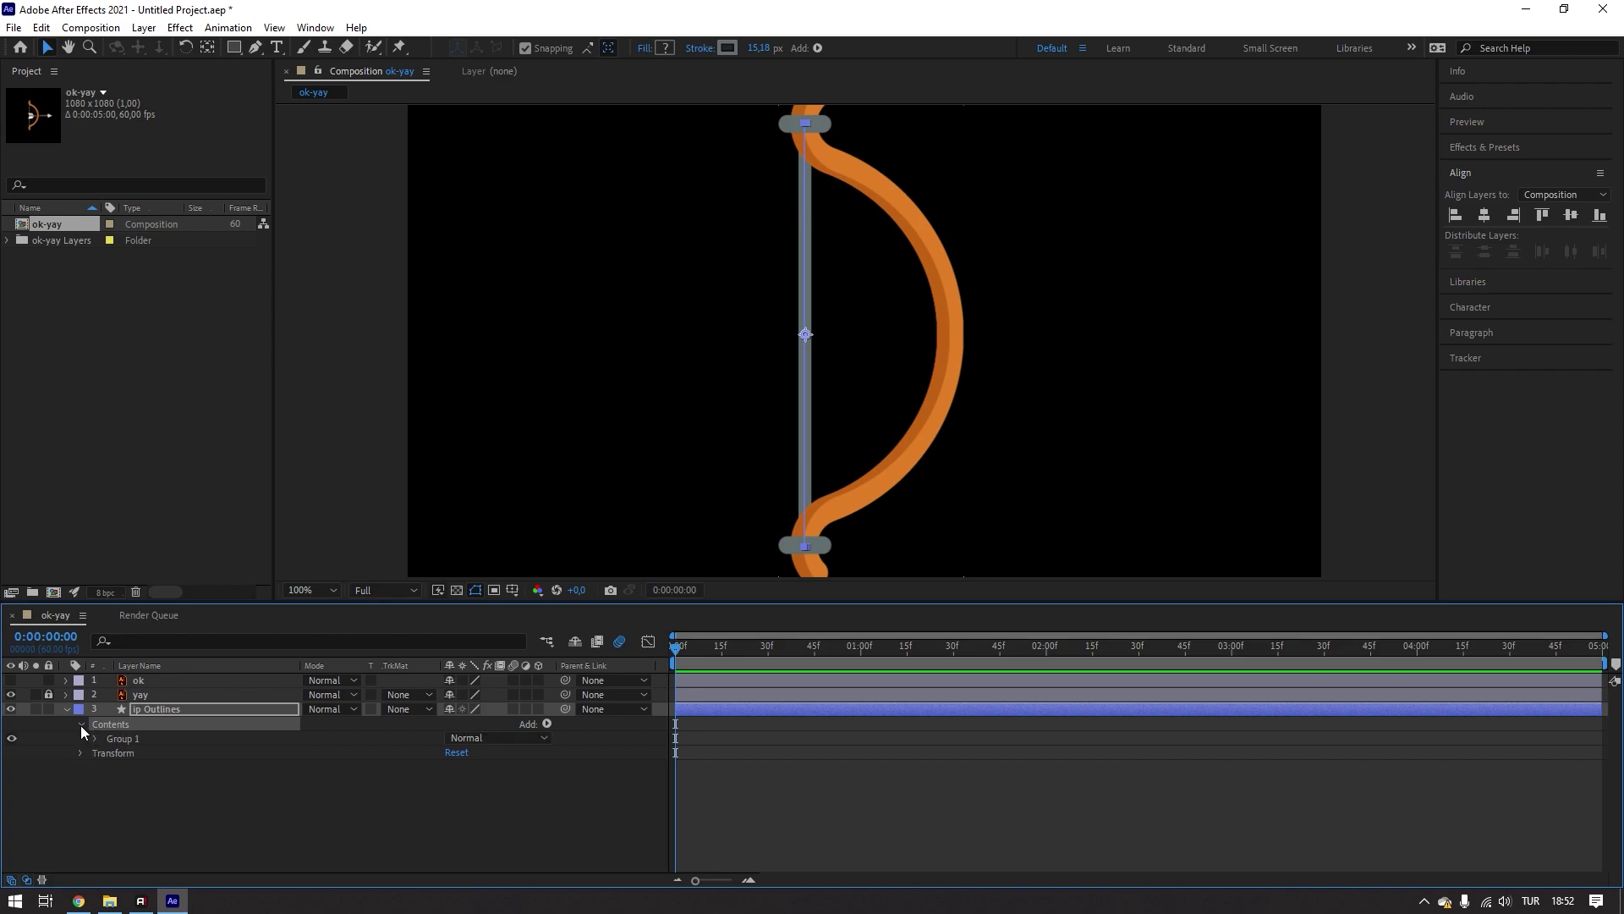
left_click(124, 738)
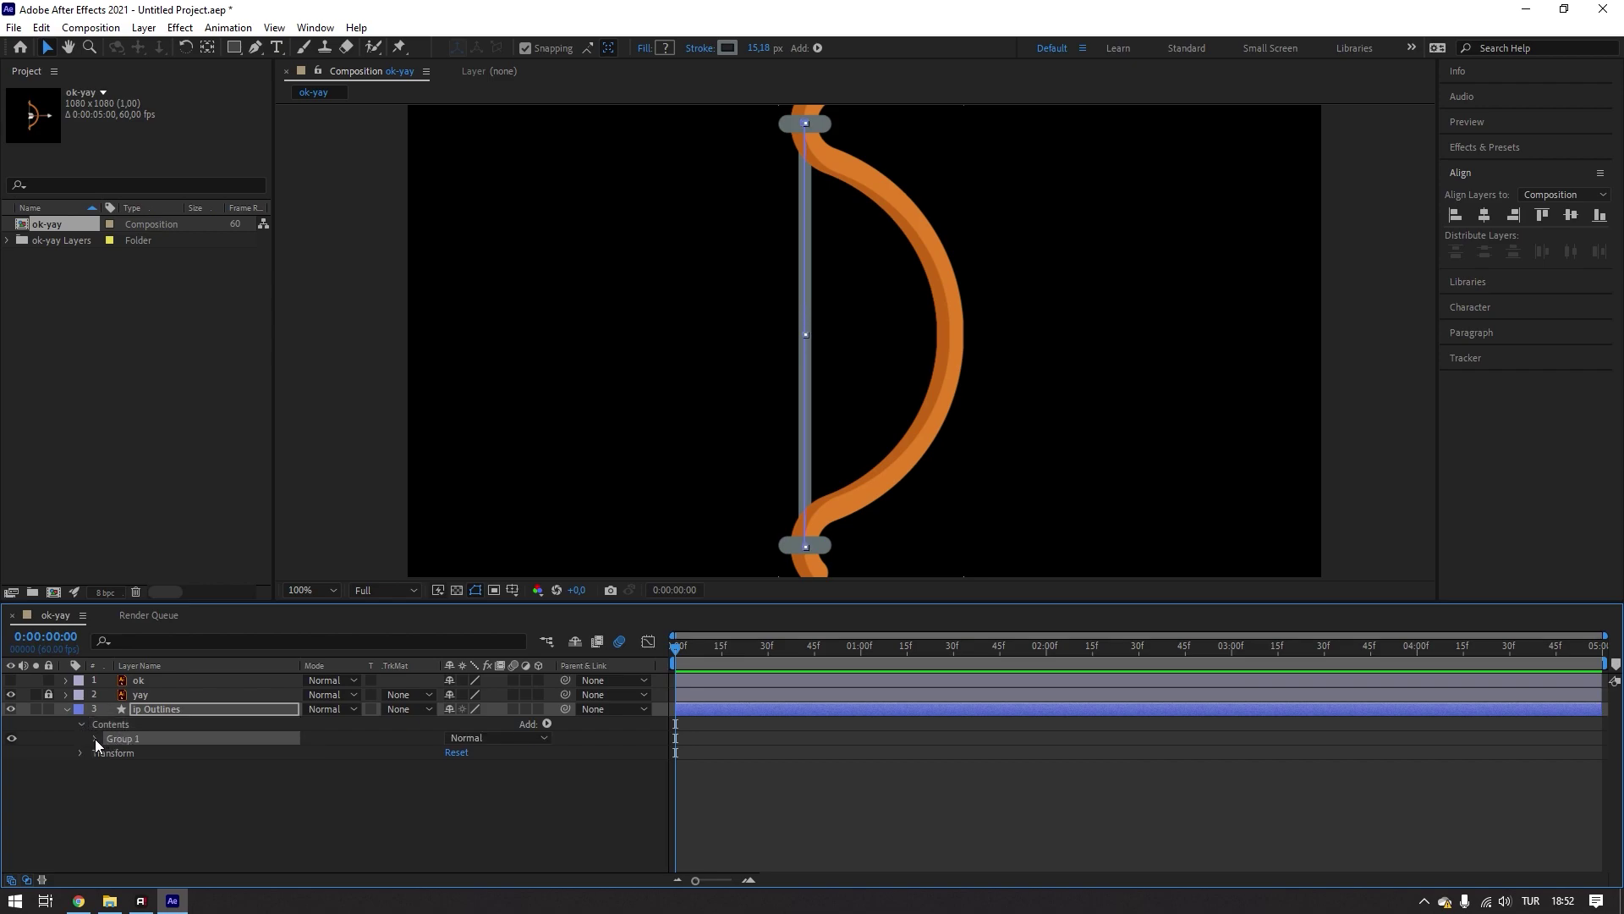
left_click(95, 739)
left_click(137, 752)
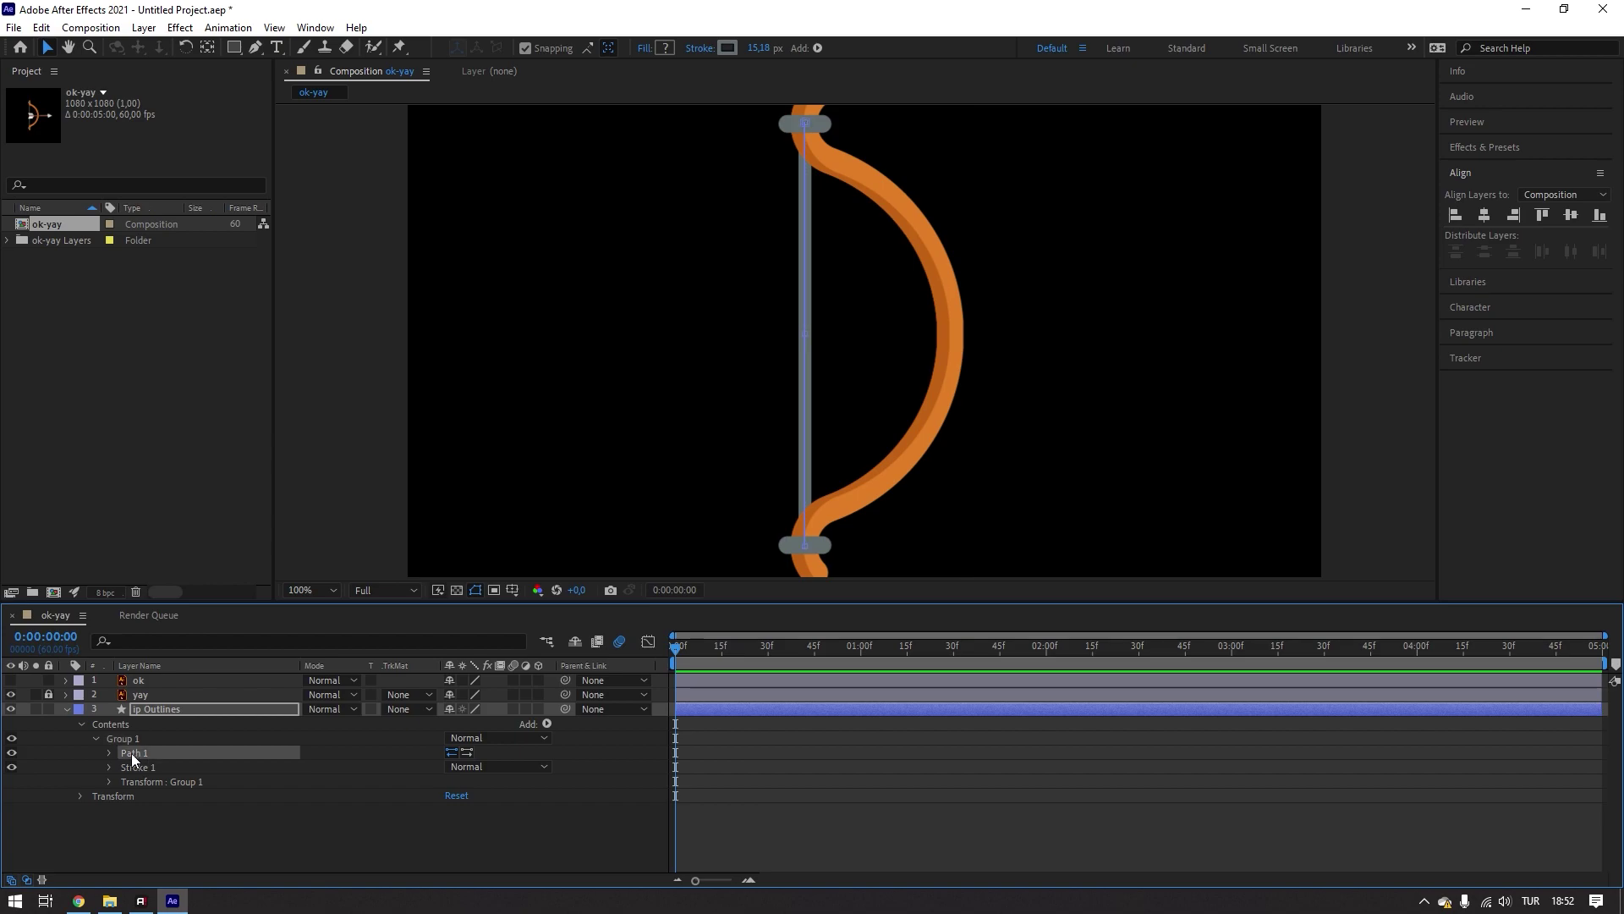
left_click(109, 753)
left_click(163, 768)
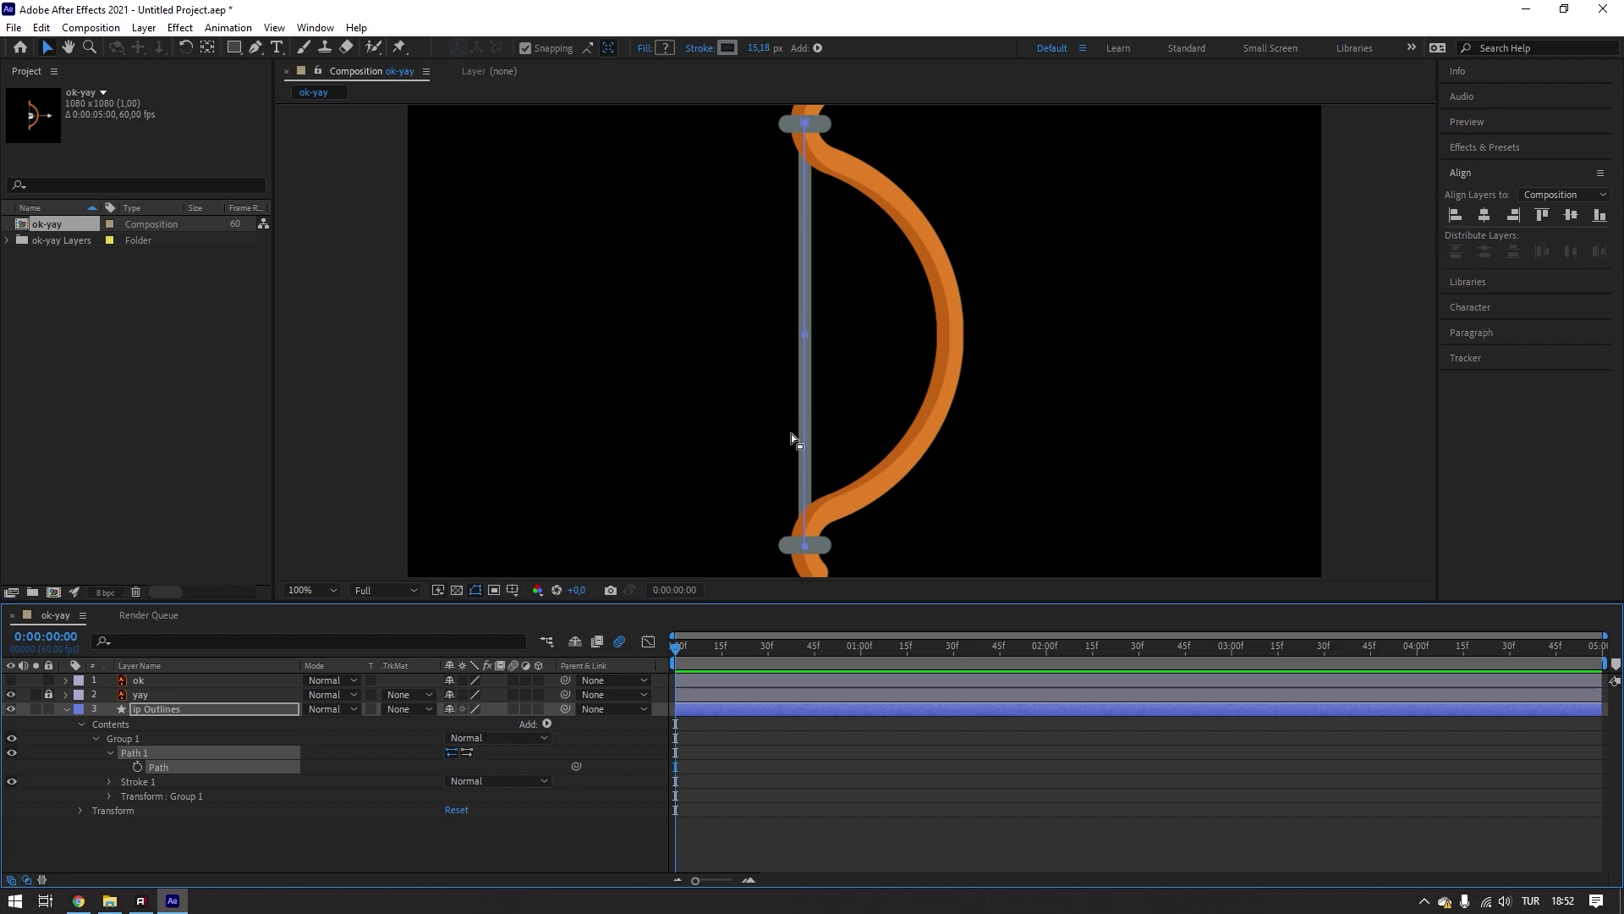
- Set a Path keyframe on the string at 0:00:00:00
scroll(819, 370, "up", 1)
scroll(808, 330, "up", 1)
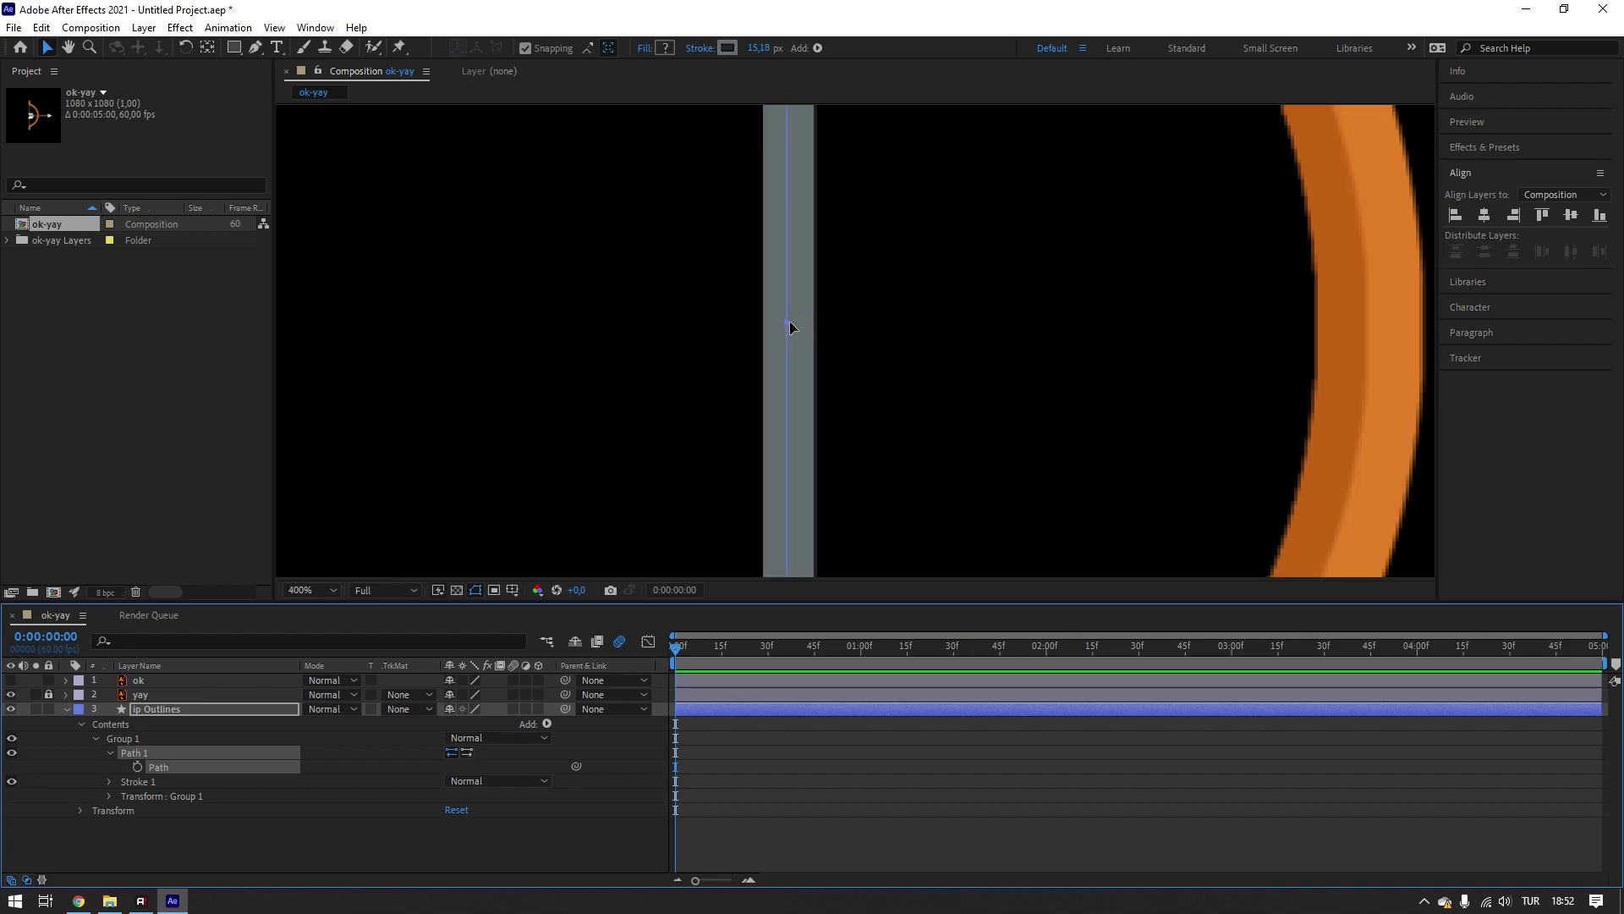
scroll(791, 325, "down", 2)
left_click_drag(679, 647, 658, 650)
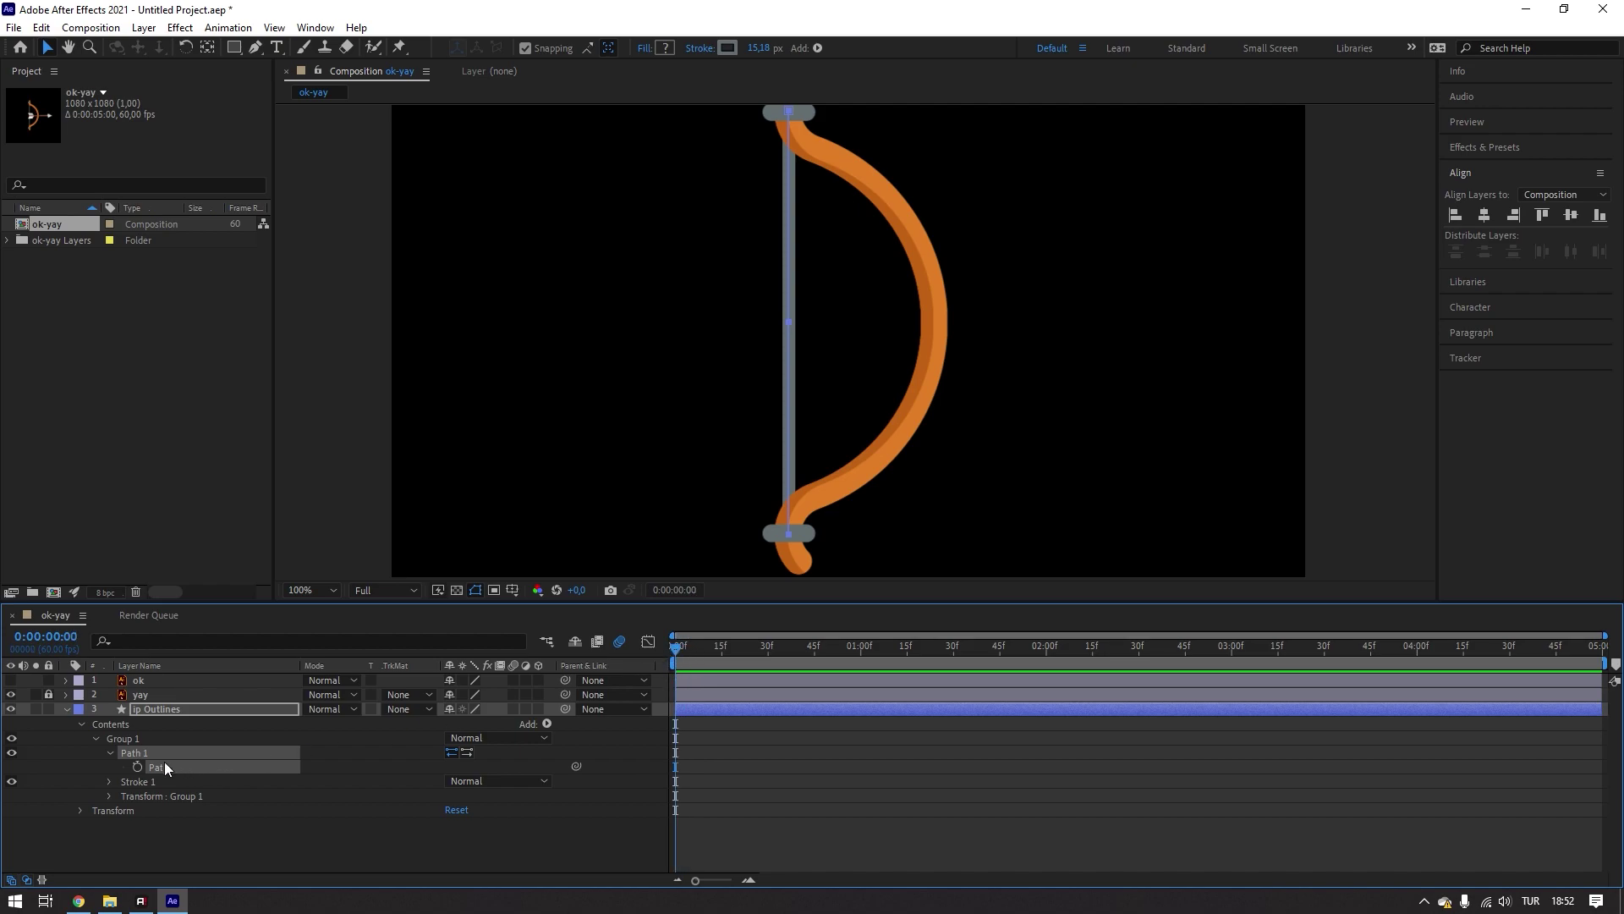
left_click(136, 766)
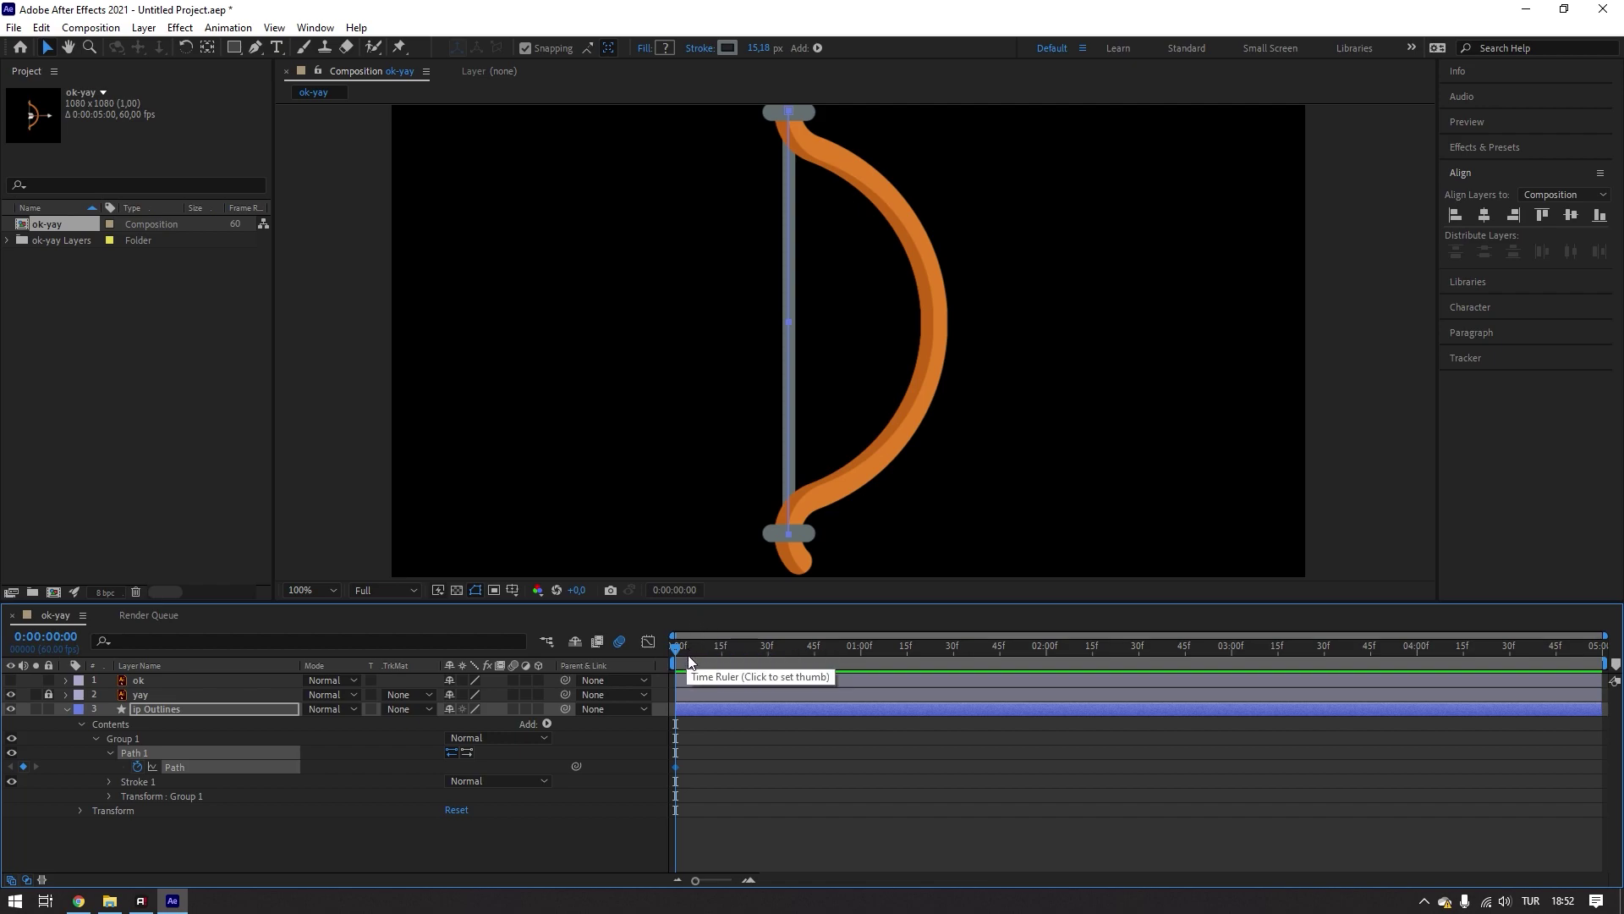
- Move the current time to frame 30
left_click_drag(674, 648, 770, 658)
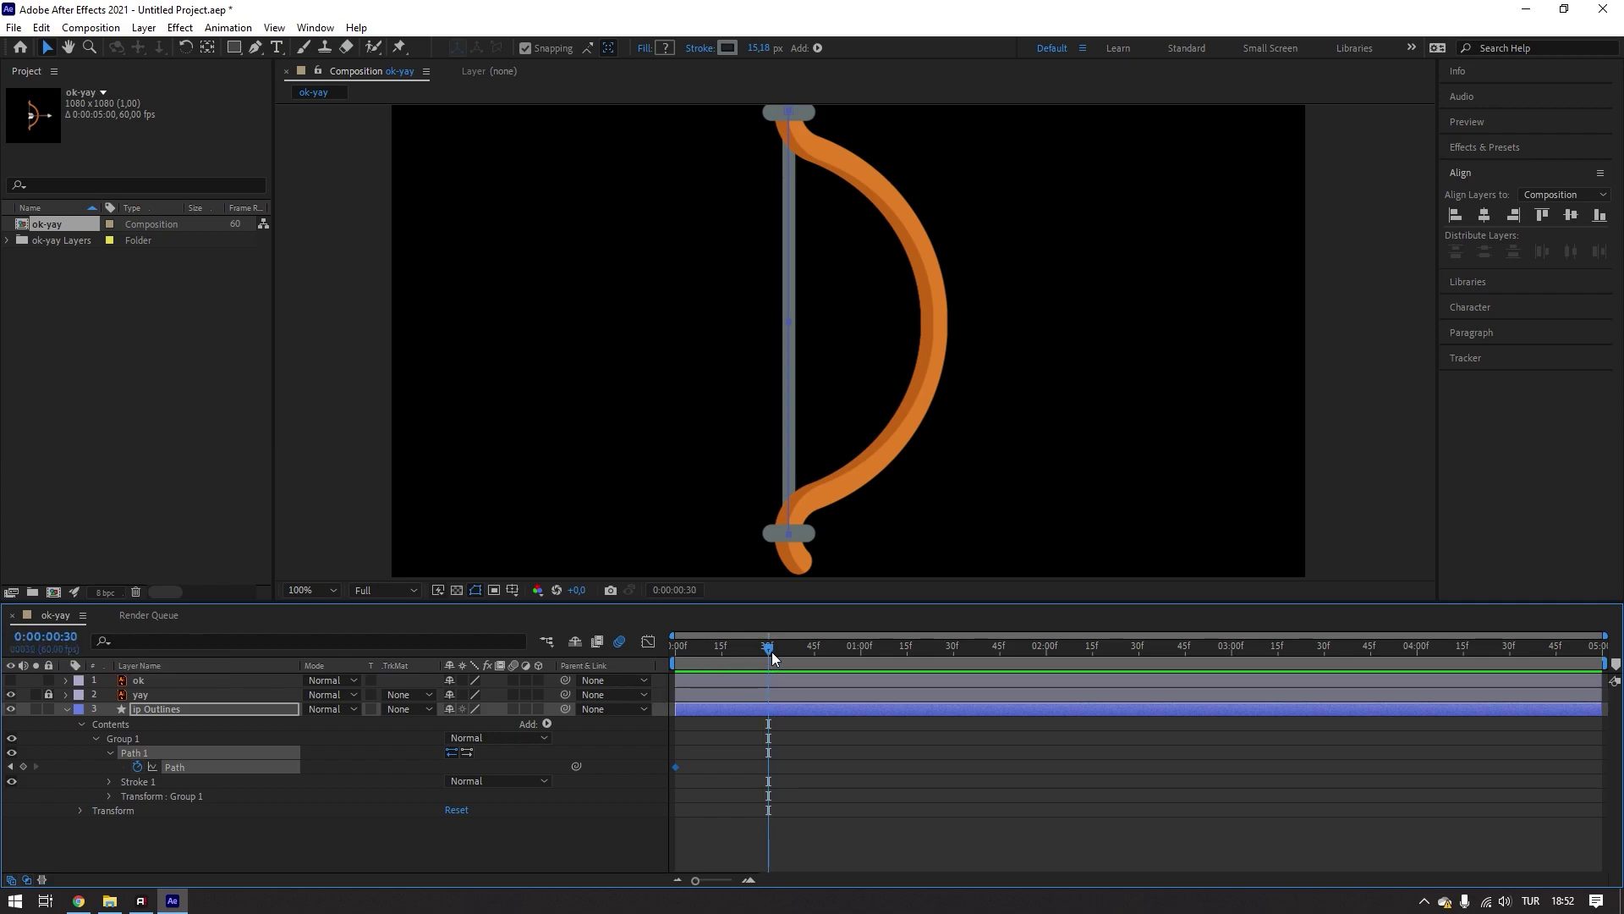
left_click_drag(768, 648, 677, 652)
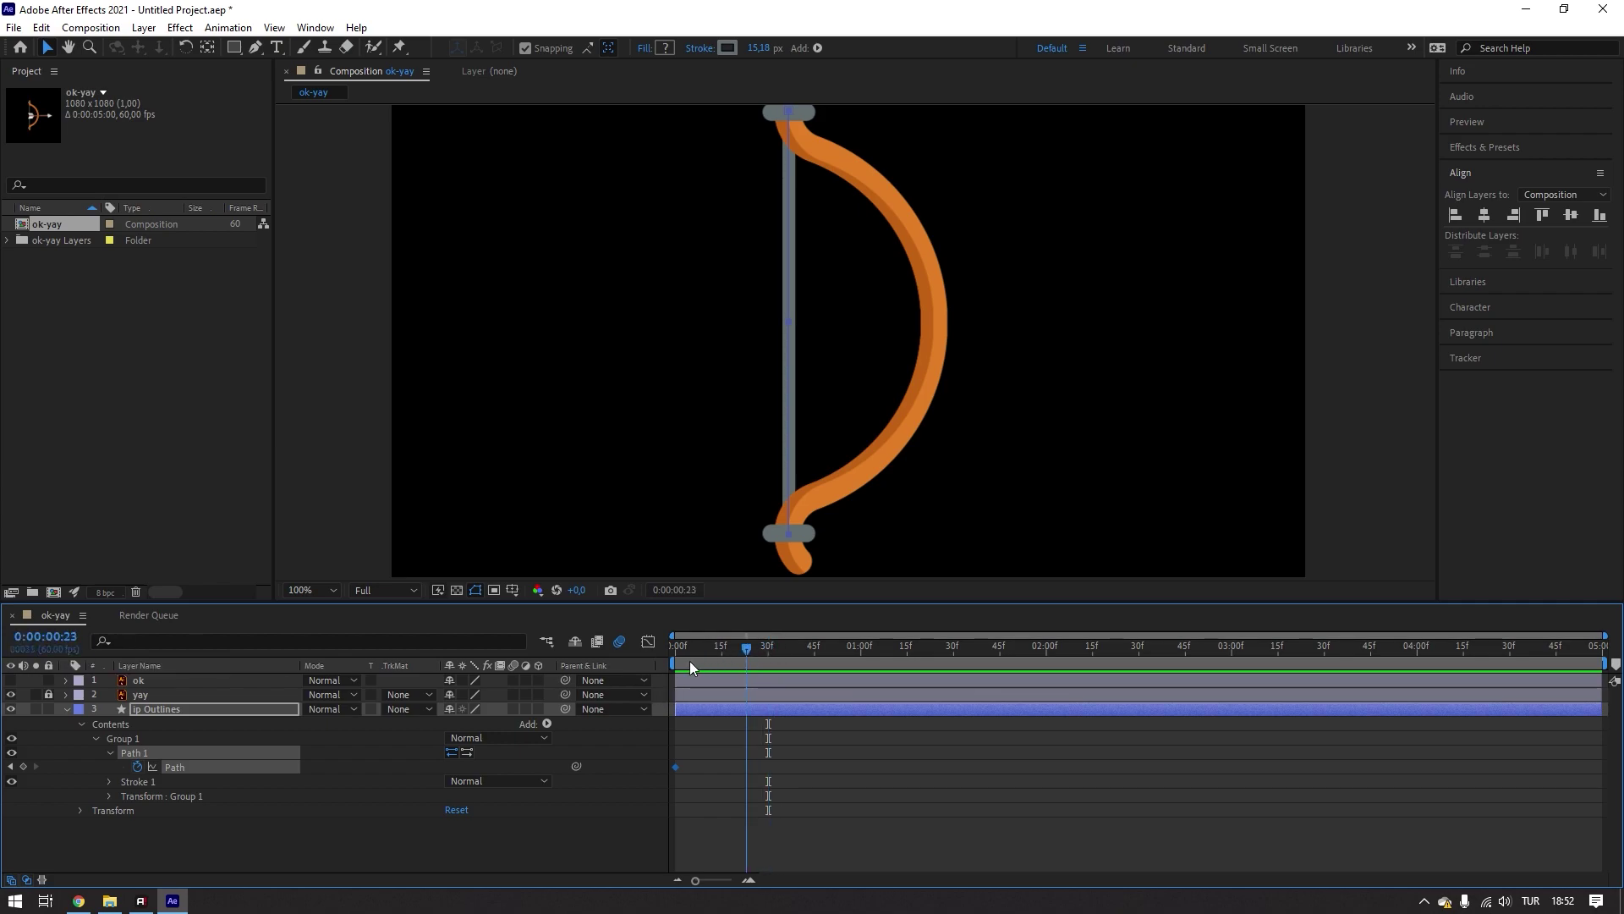
left_click(46, 636)
type("30")
key("Return")
- Marquee-select the string's middle vertex and nudge it left three times with Shift+Left
left_click_drag(755, 298, 812, 338)
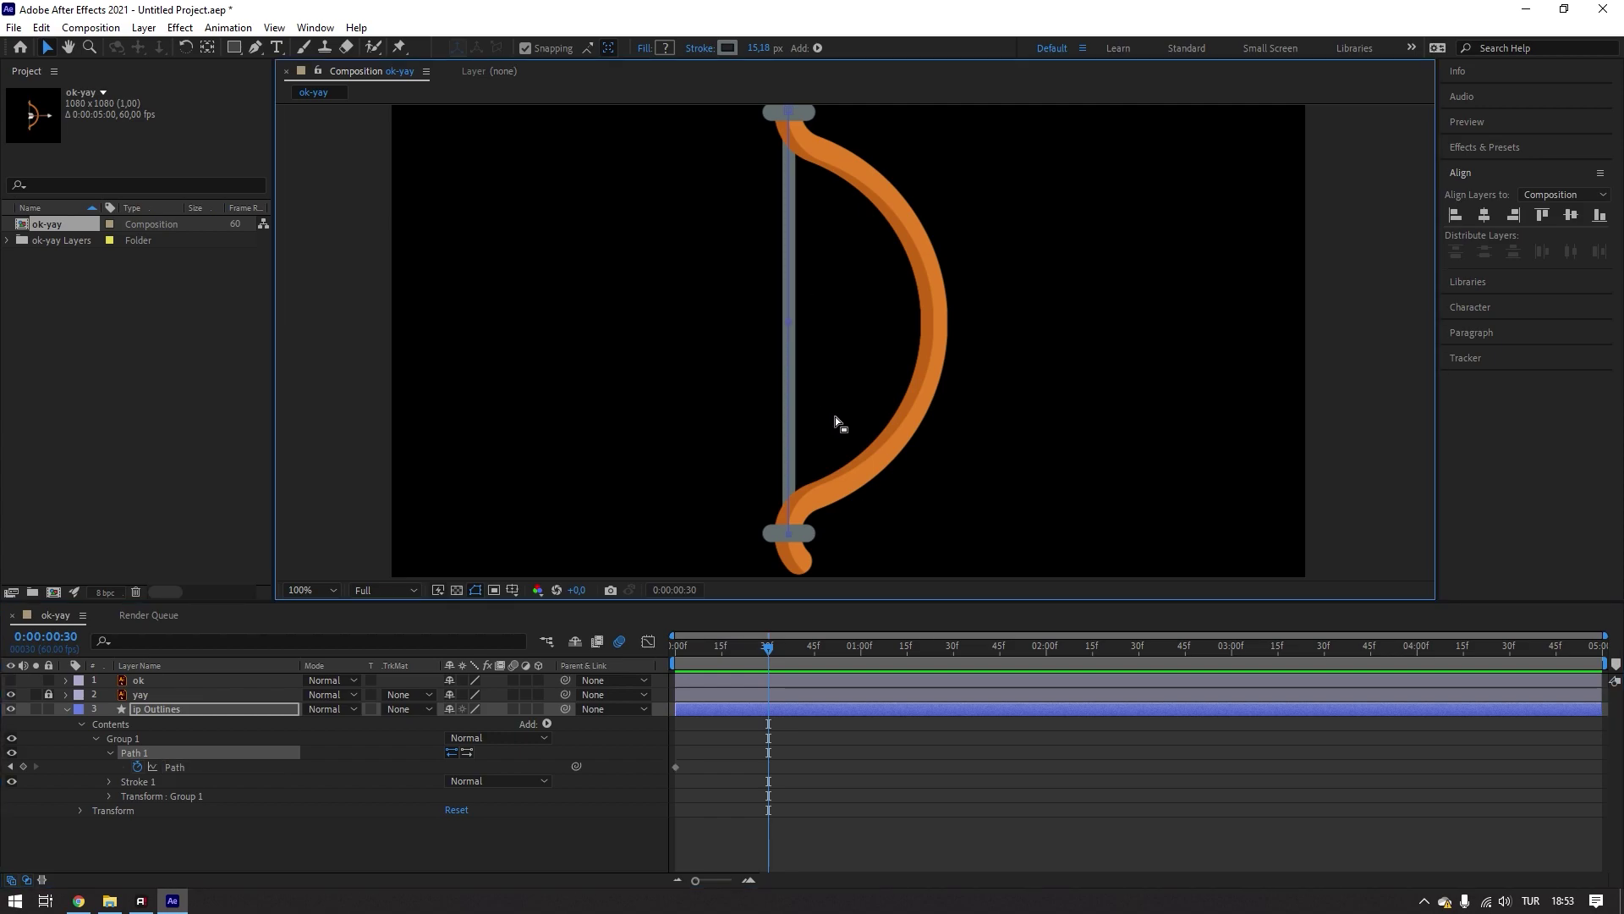
key("shift+Left")
key("shift+Left")
key("shift+Left")
key("shift+Left")
key("shift+Left")
key("shift+Left")
key("shift+Left")
key("shift+Left")
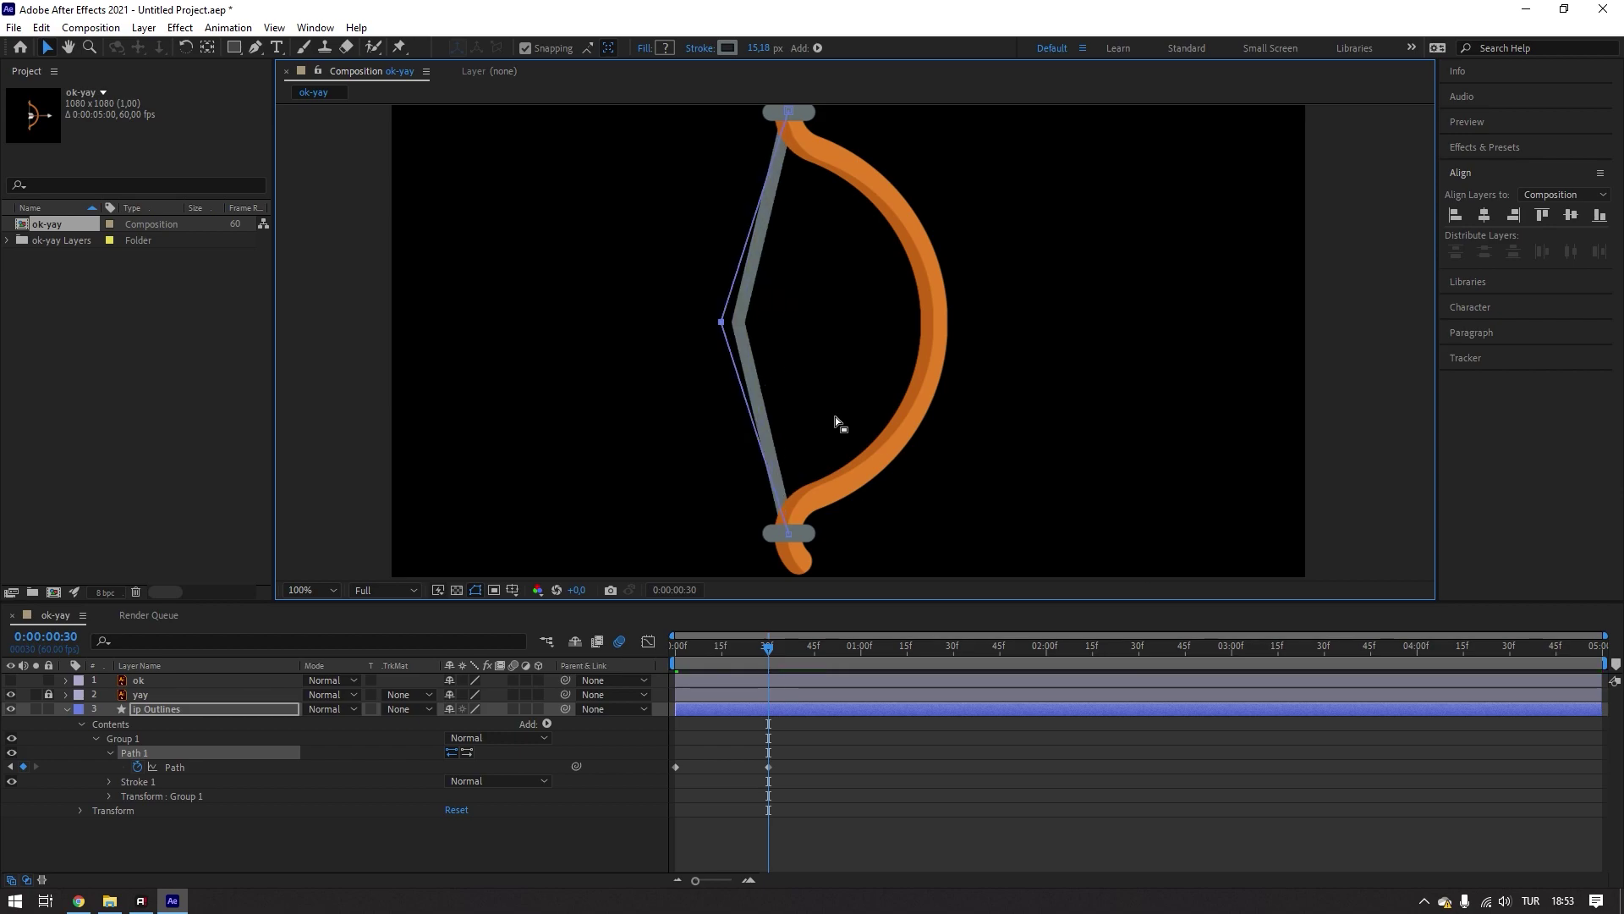
key("shift+Left")
key("shift+Left")
key("shift+Left")
key("shift+Left")
key("shift+Left")
key("shift+Left")
key("shift+Left")
key("shift+Left")
key("shift+Left")
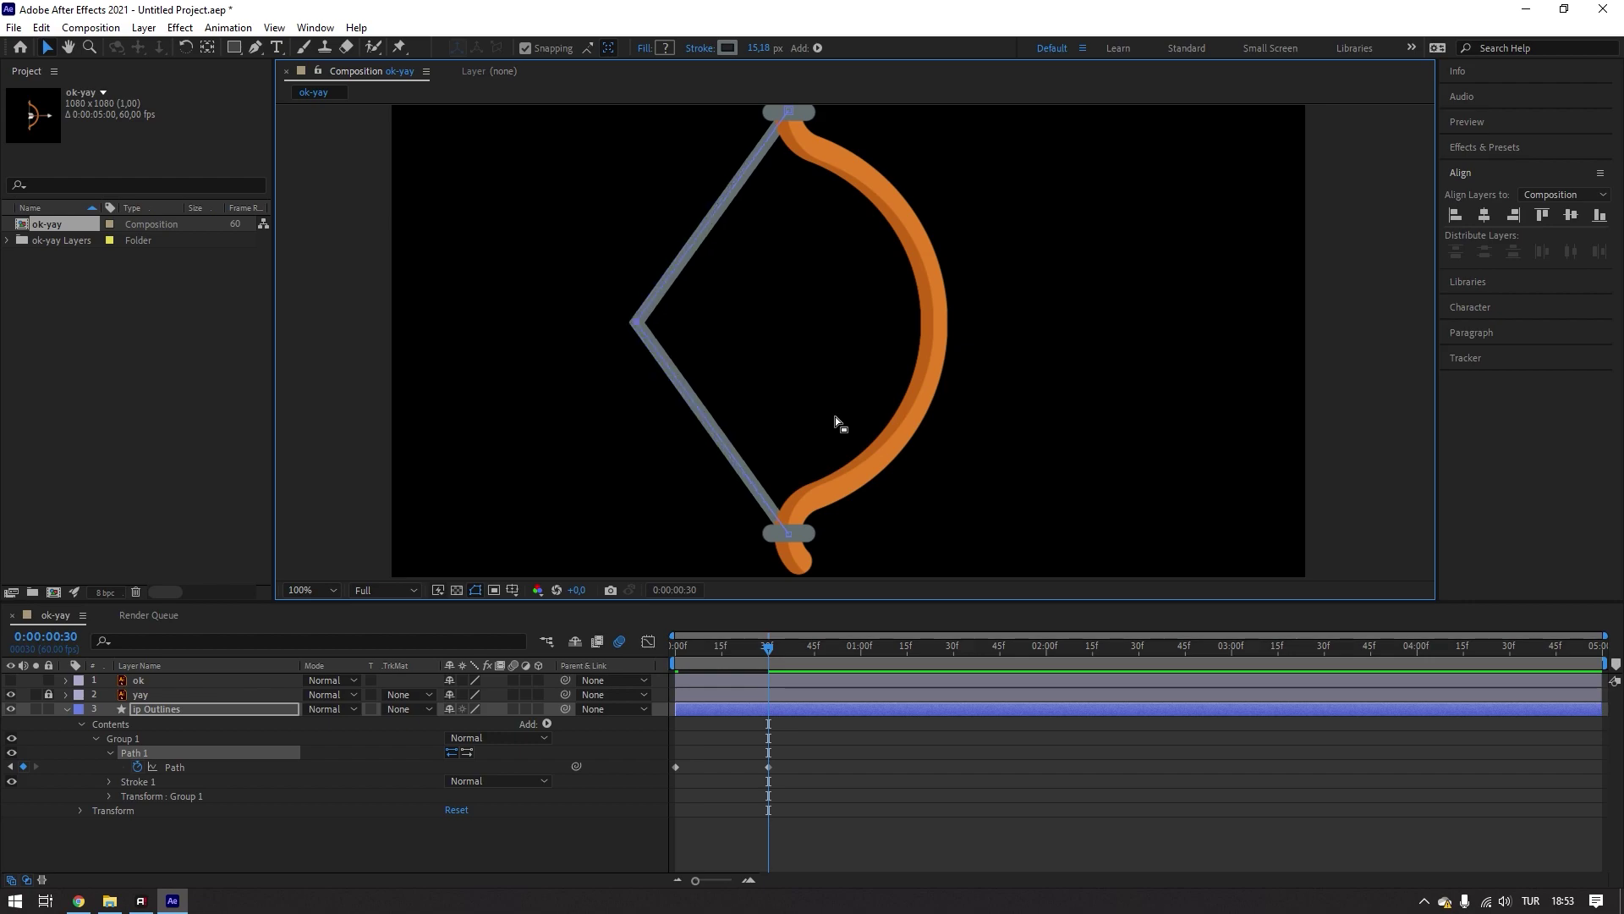
key("shift+Left")
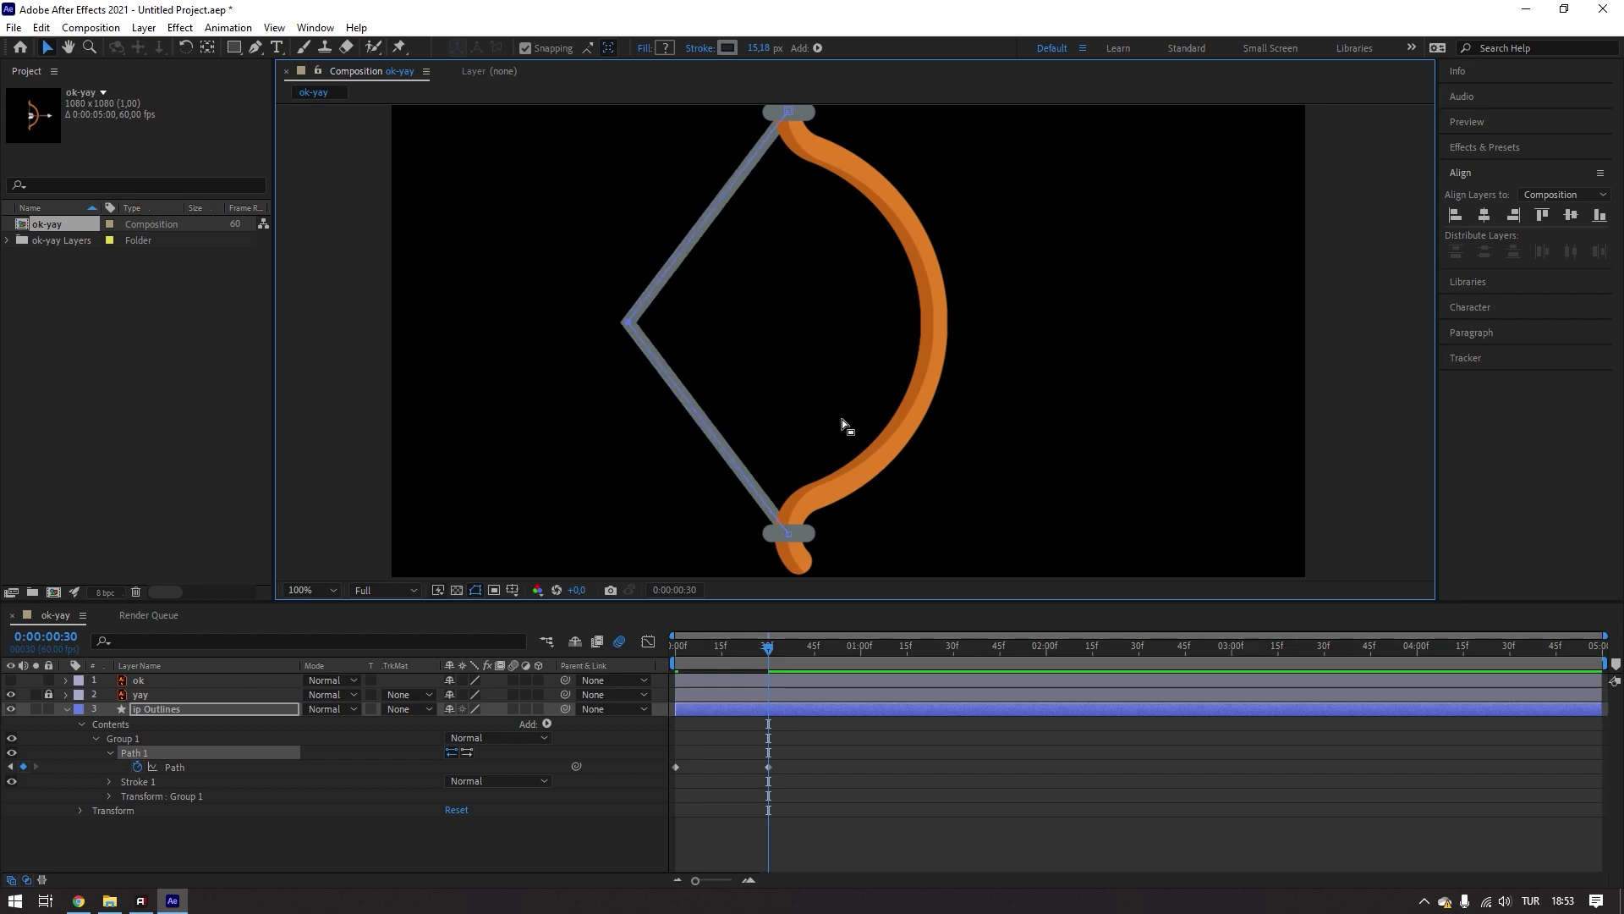
left_click(839, 774)
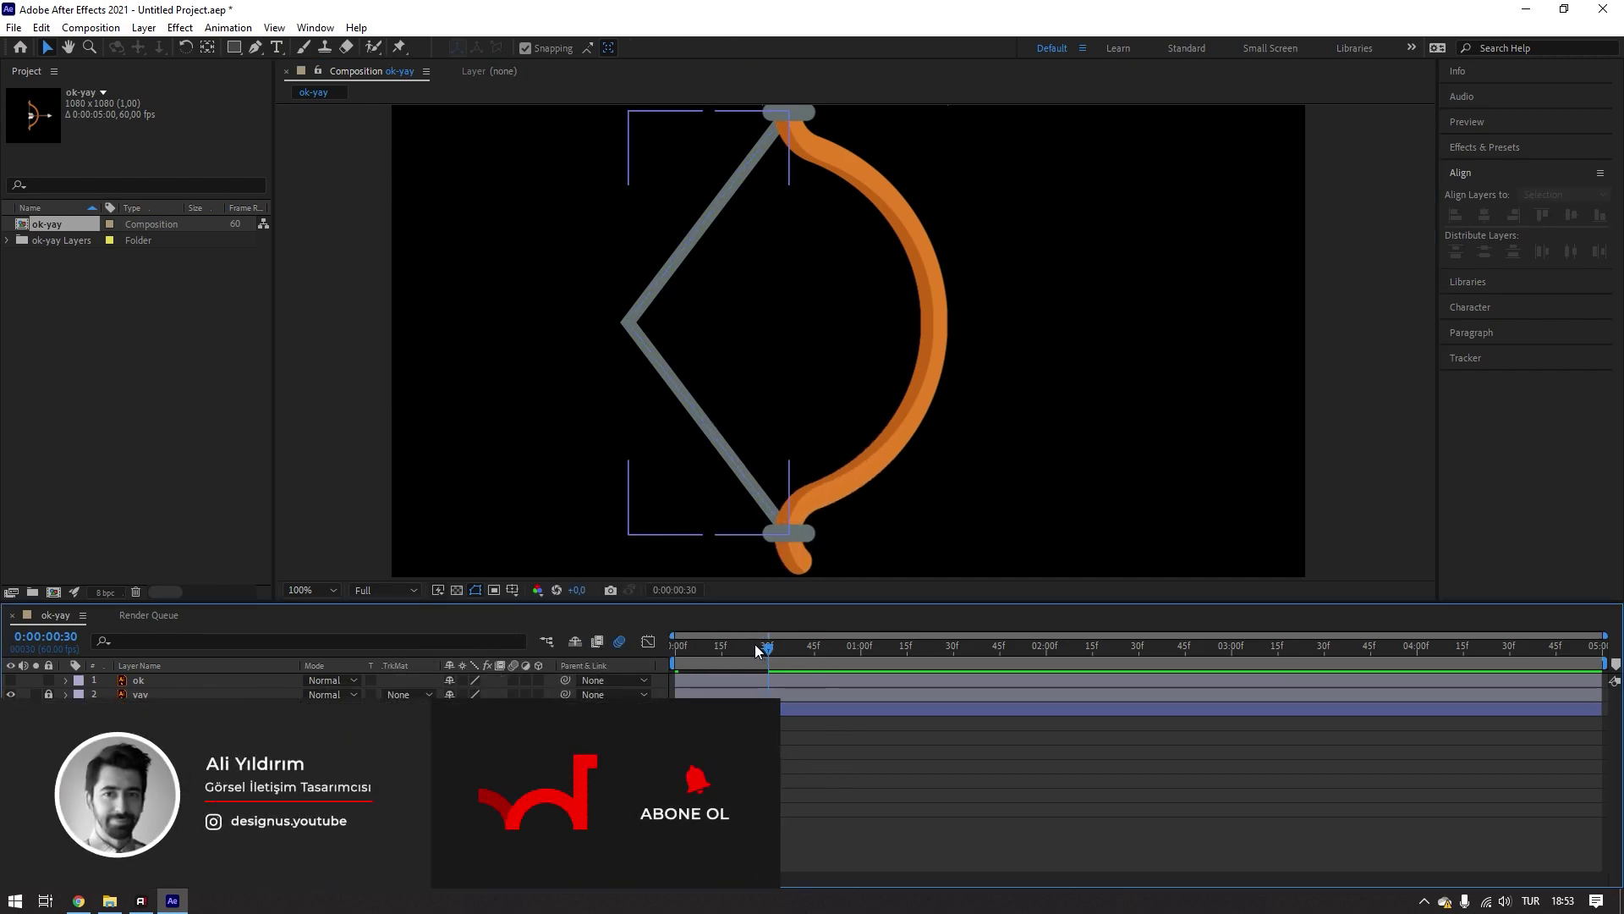
left_click_drag(754, 642, 610, 658)
scroll(763, 291, "down", 1)
key("space")
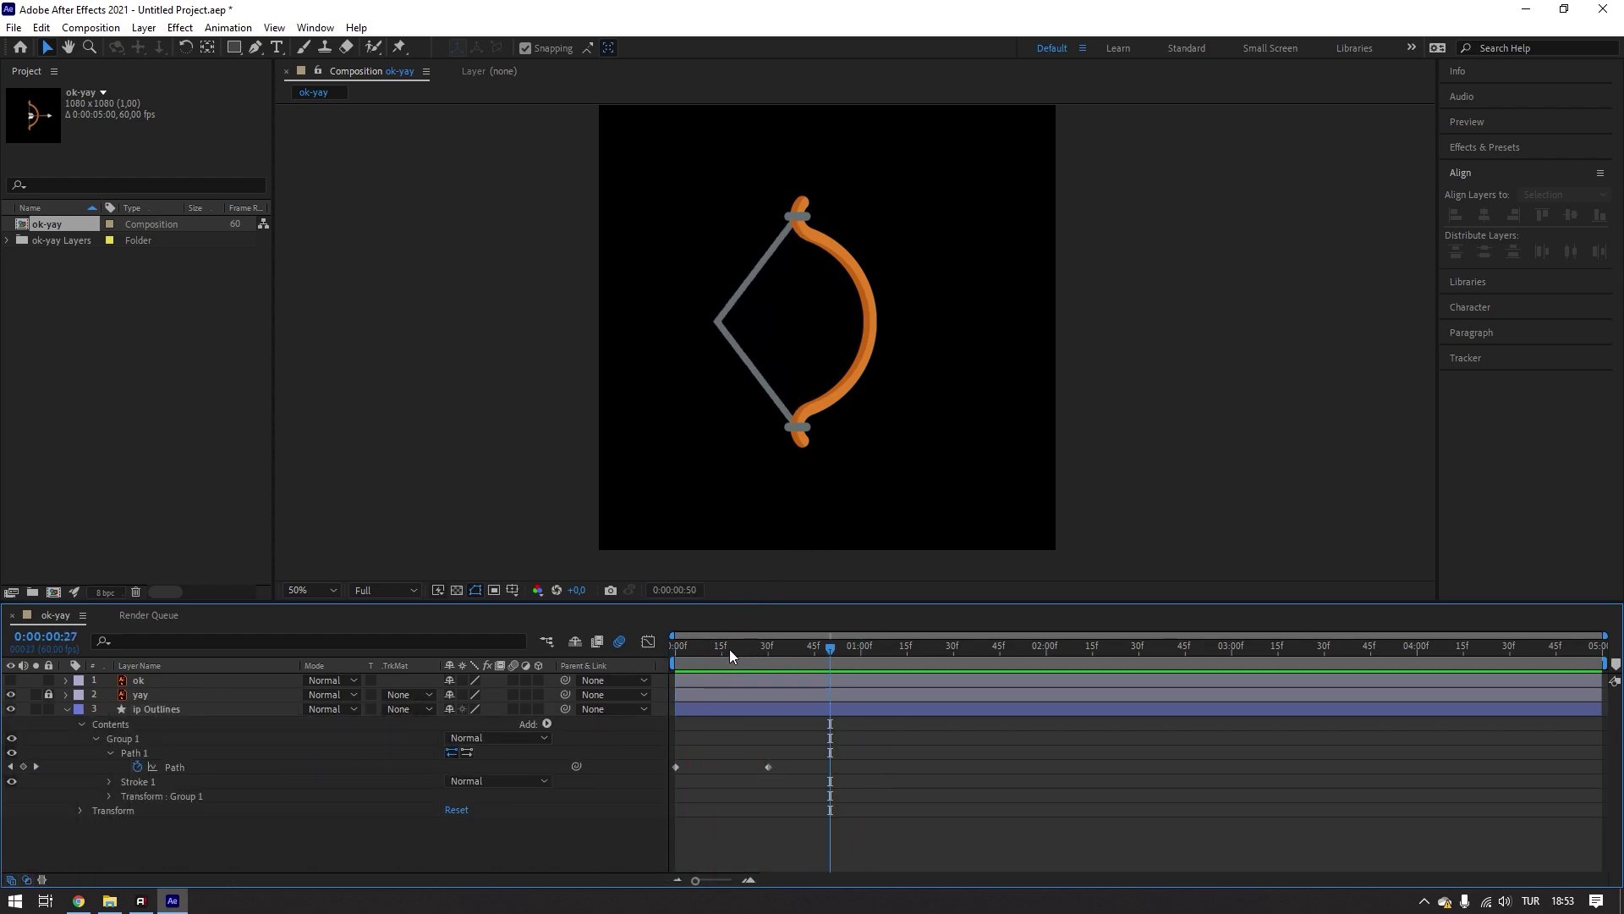
left_click_drag(820, 647, 768, 659)
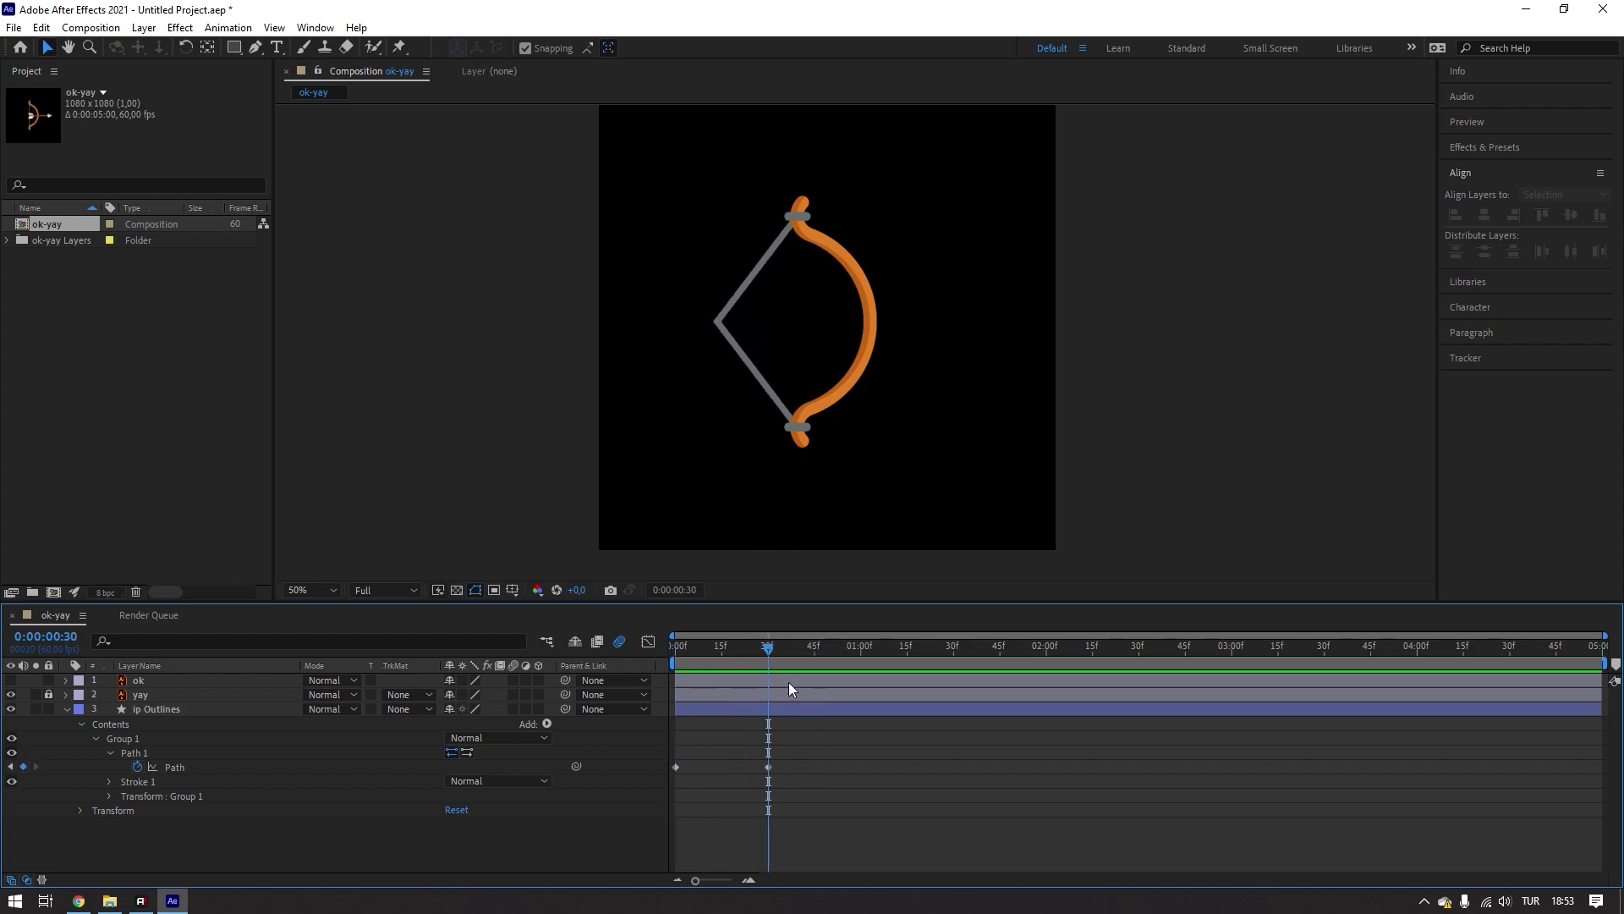
left_click(768, 767)
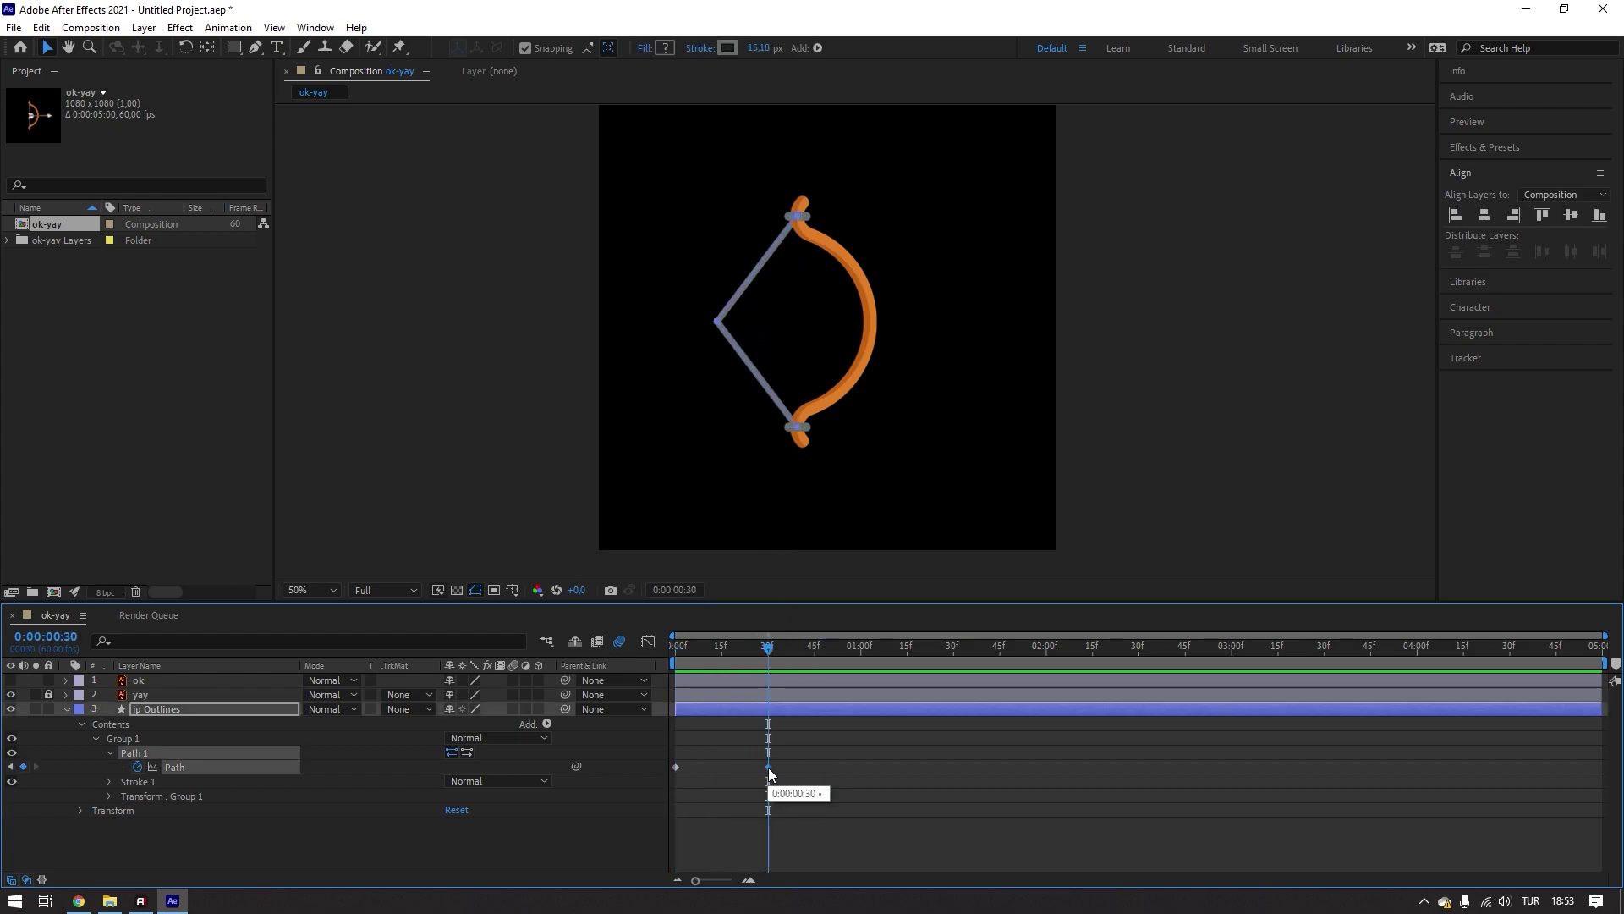
scroll(812, 322, "up", 2)
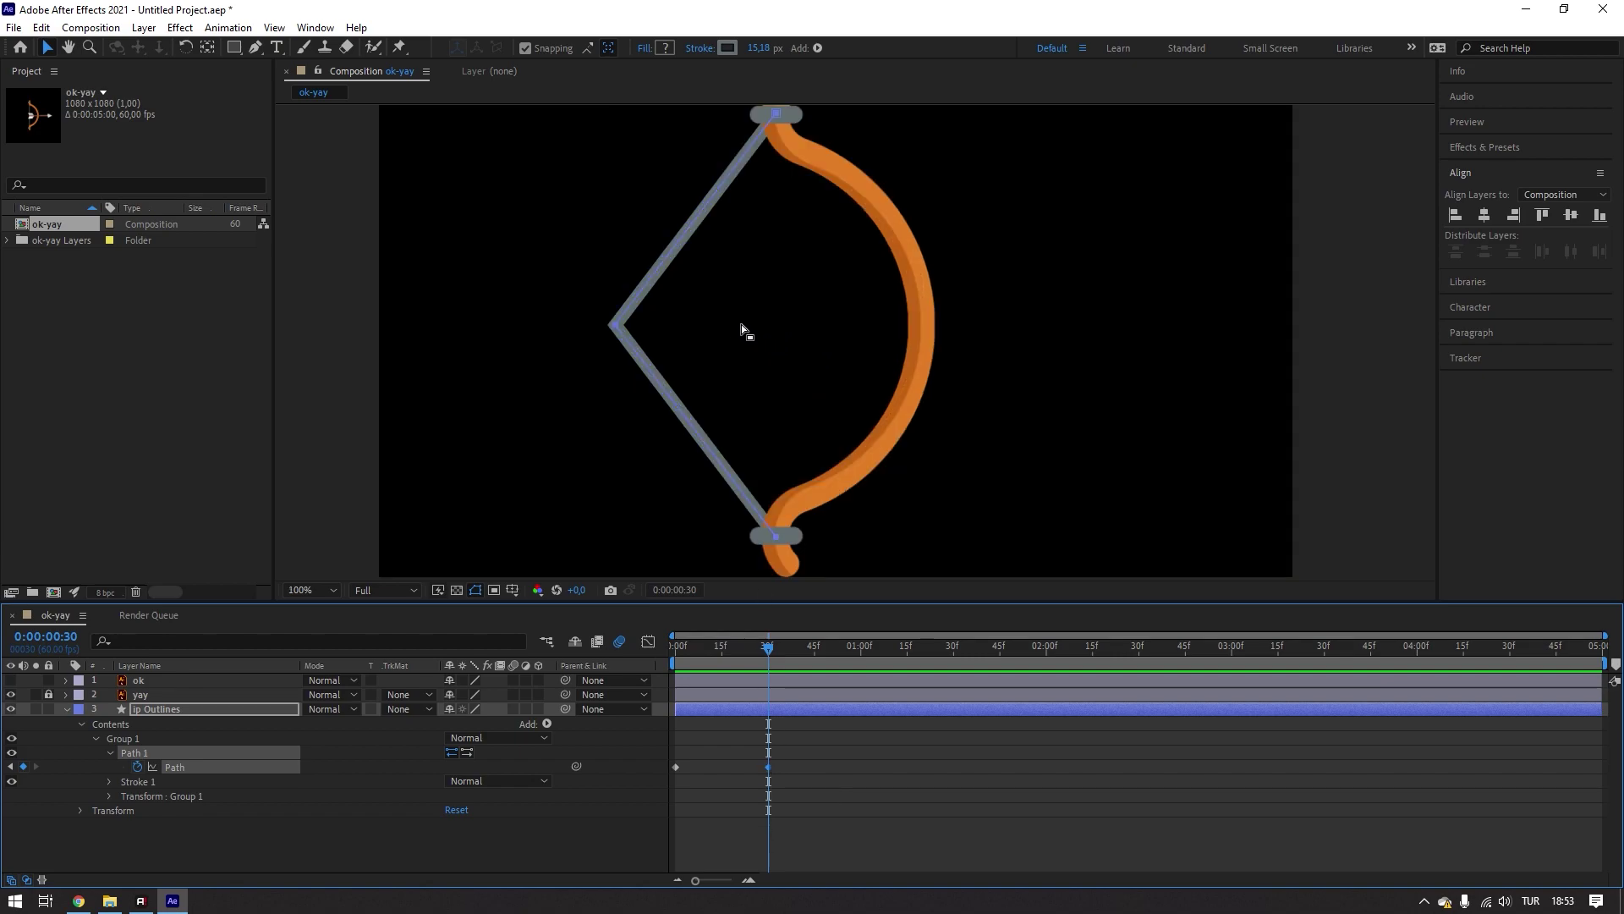
- Apply Easy Ease to the 30-frame Path keyframe and preview the animation
right_click(769, 766)
mouse_move(833, 755)
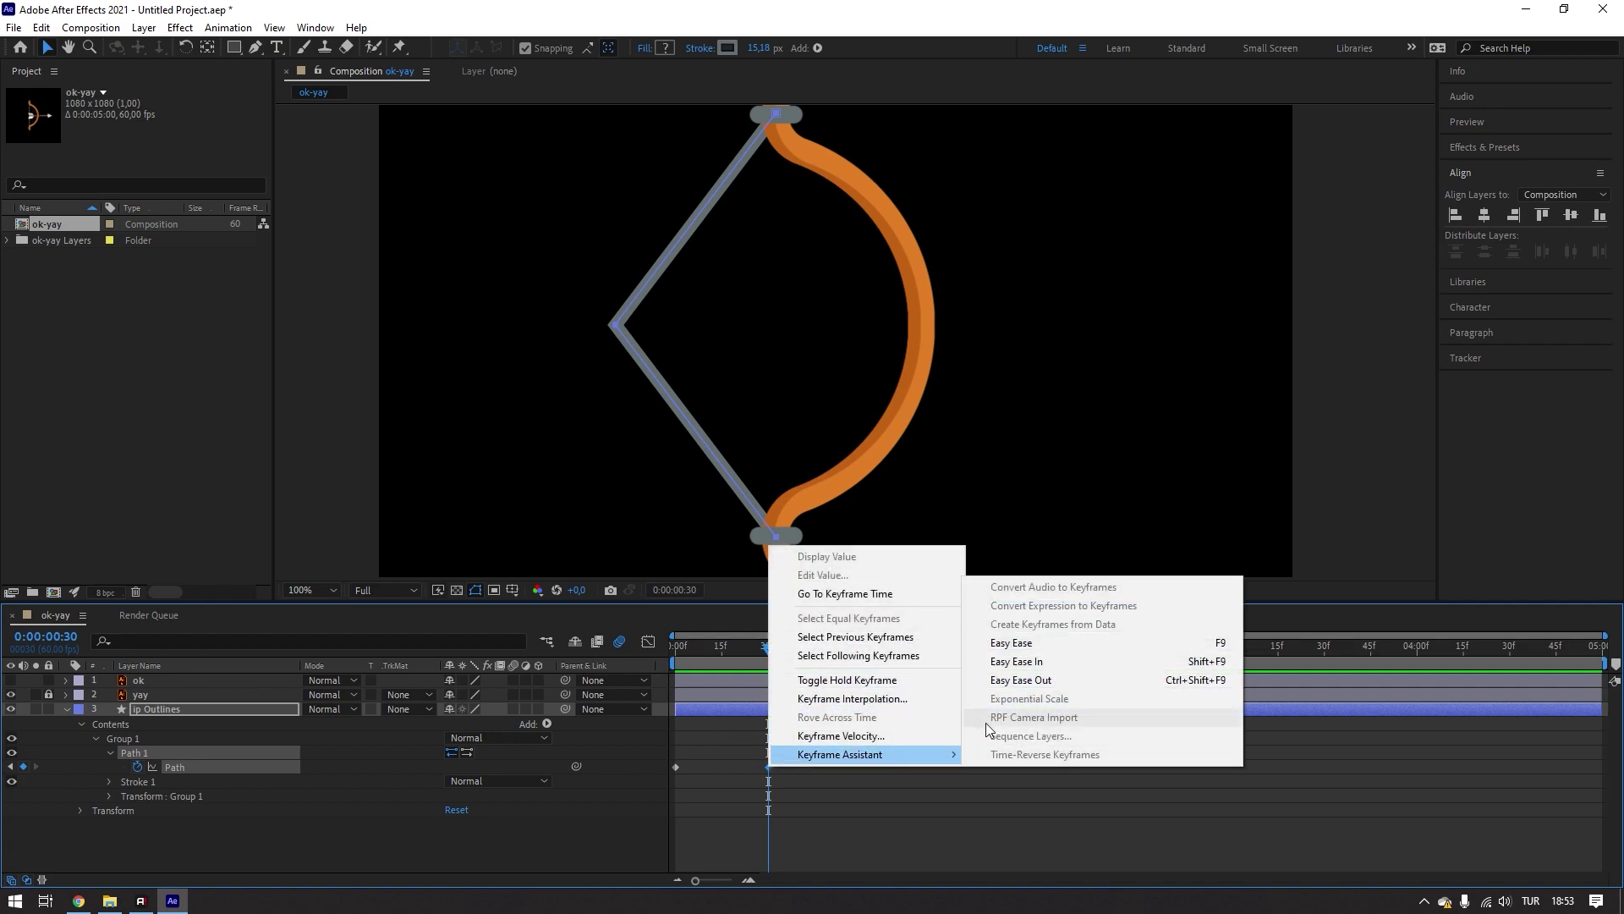
left_click(1021, 644)
left_click(895, 788)
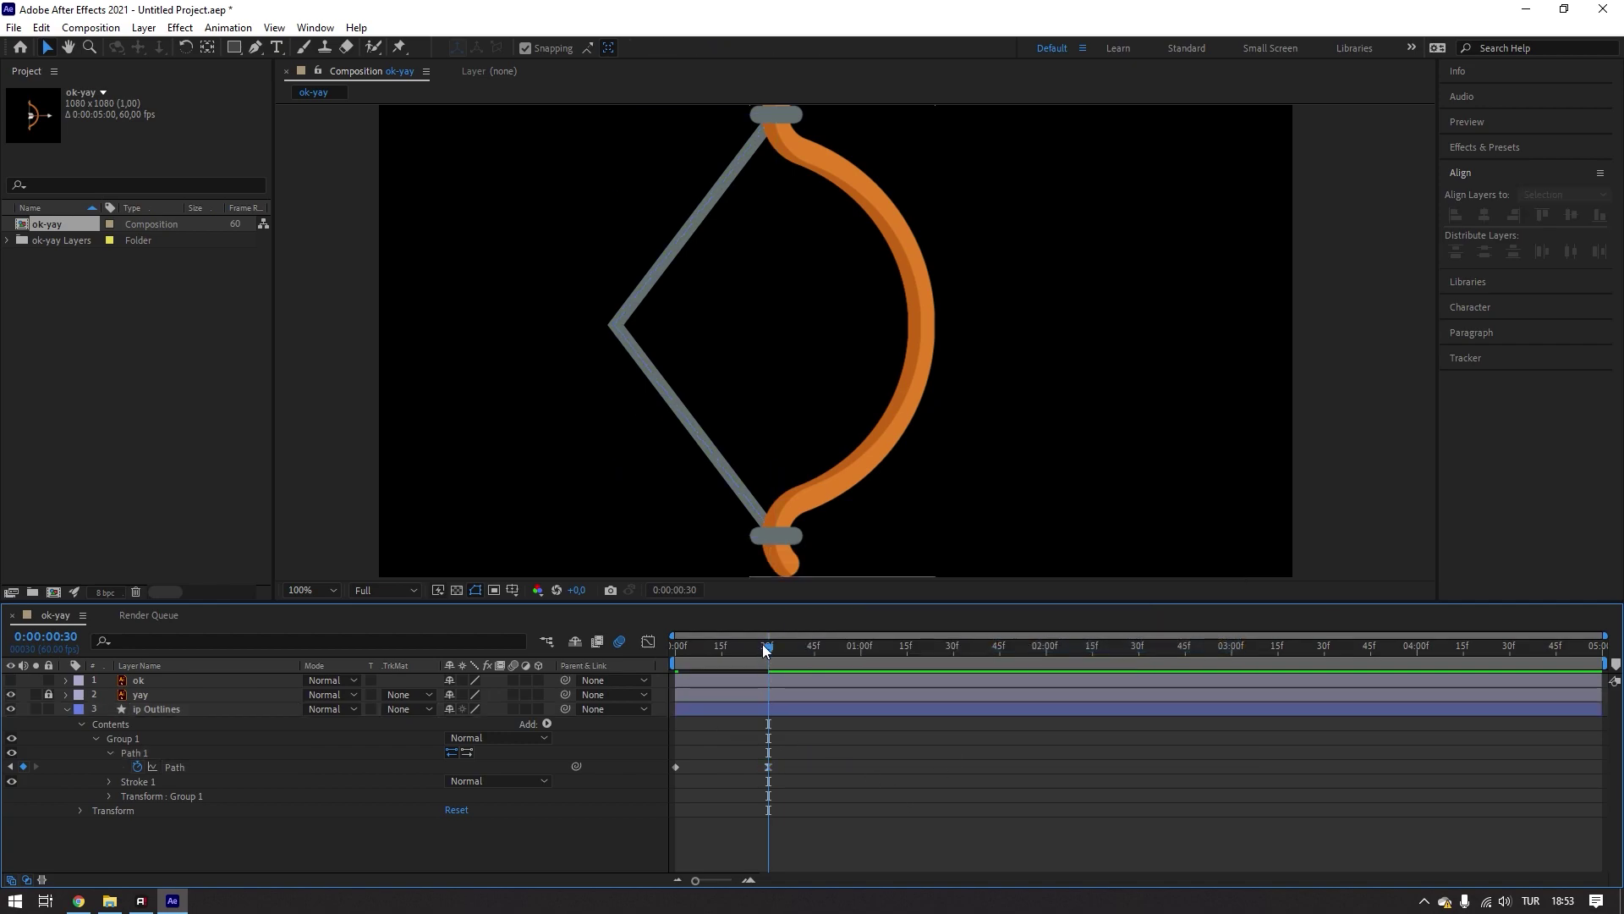
left_click_drag(764, 649, 592, 658)
key("space")
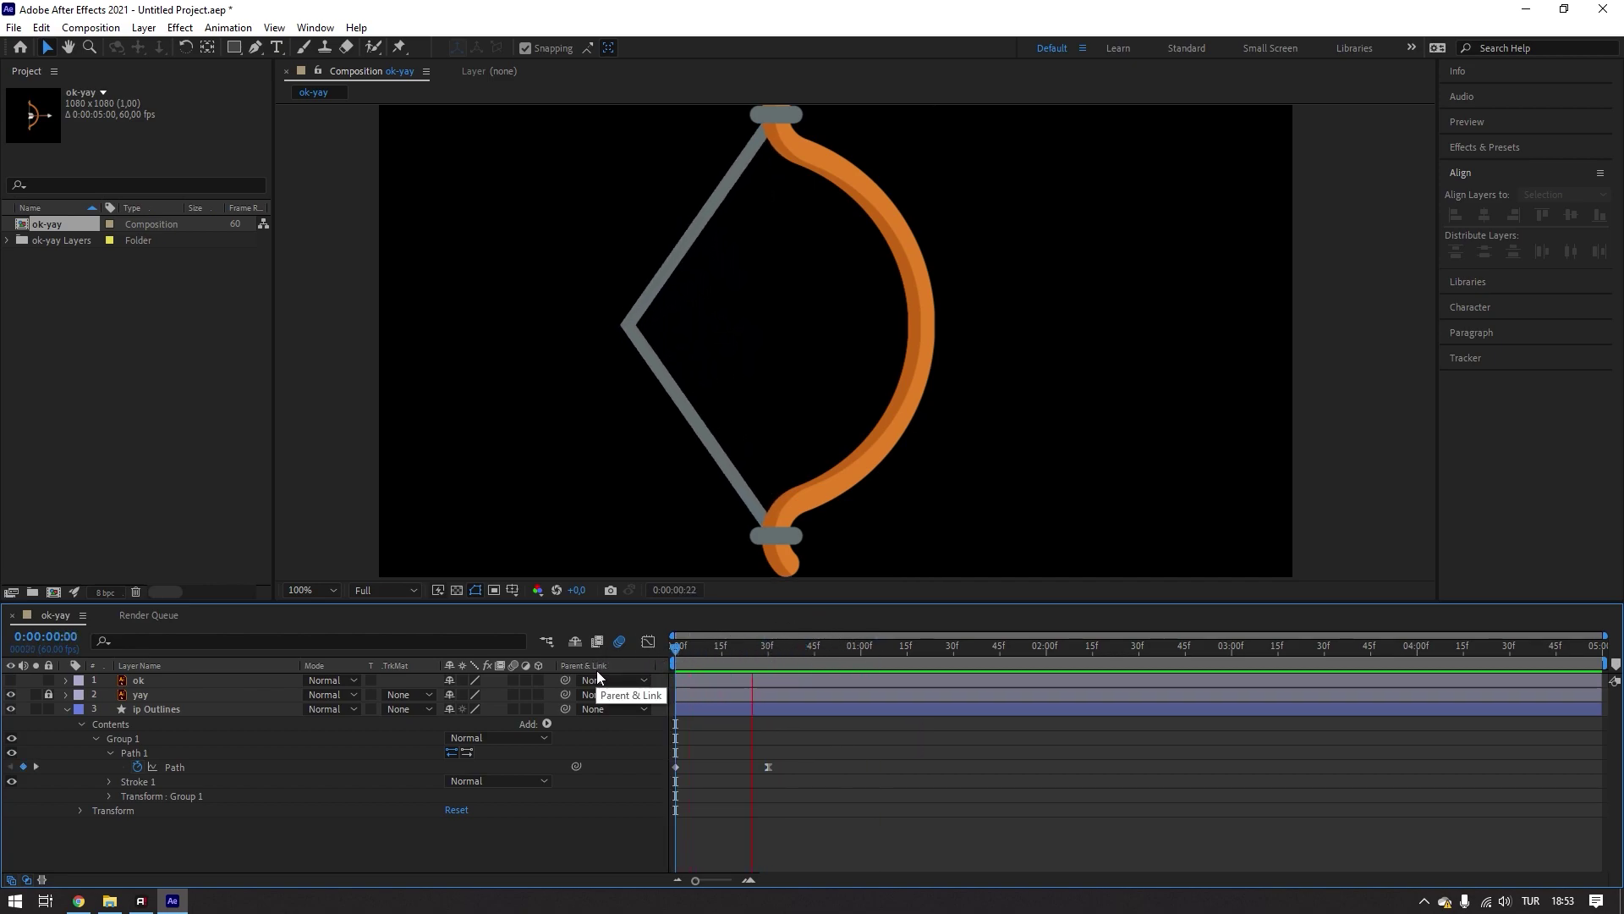
key("space")
- Open the 30f keyframe's Keyframe Velocity dialog and close it unchanged
left_click_drag(780, 647, 765, 655)
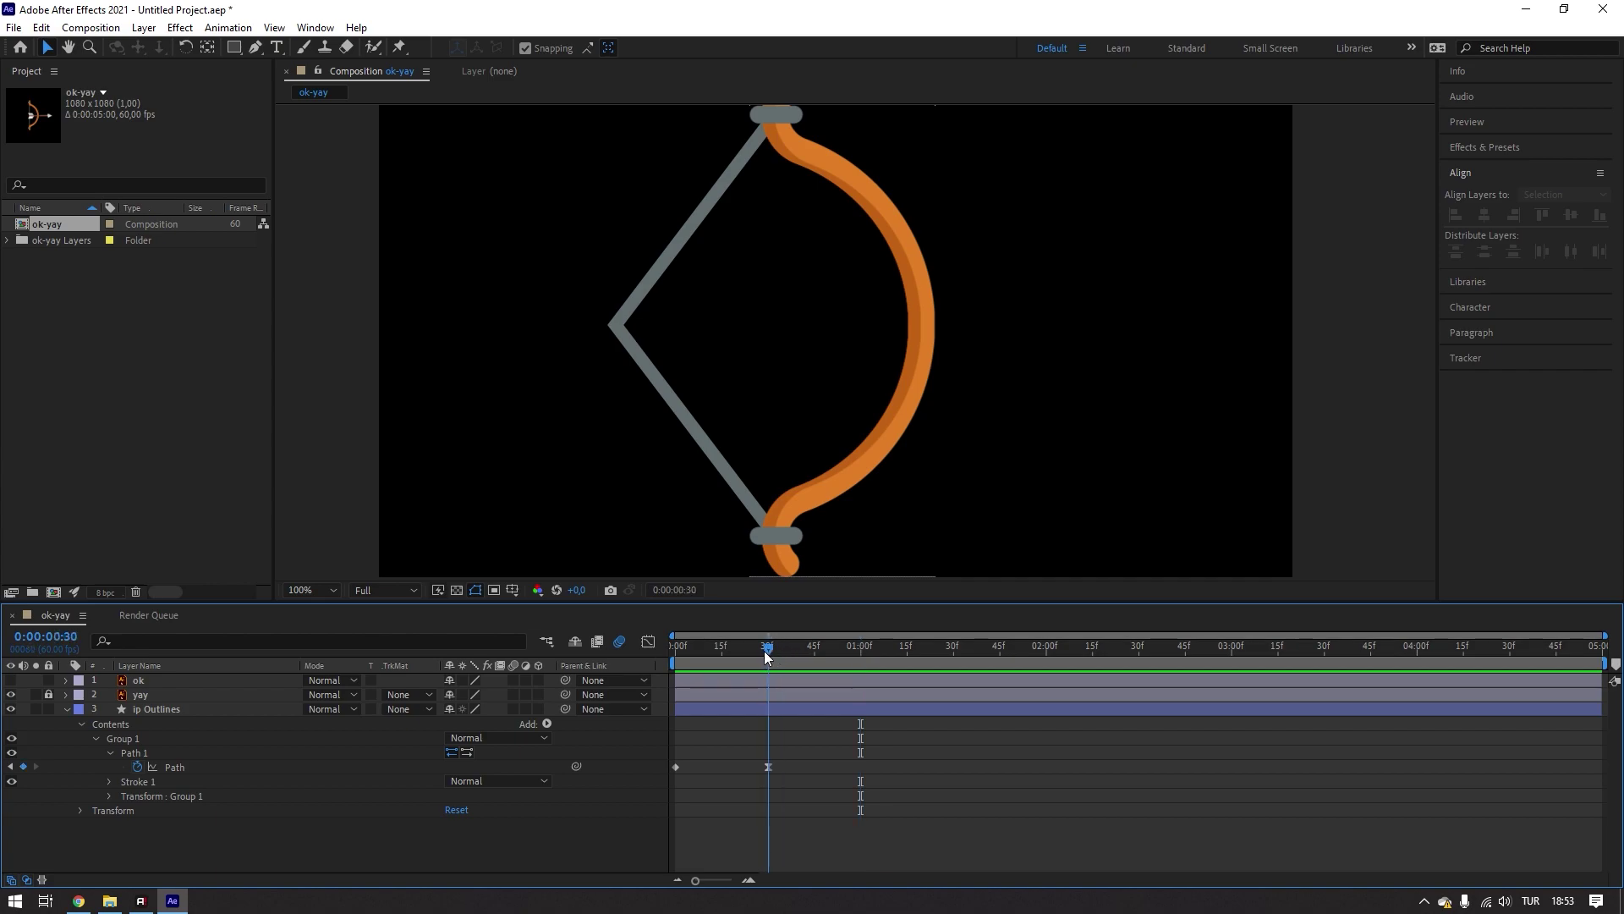
left_click(769, 767)
right_click(769, 767)
left_click(808, 738)
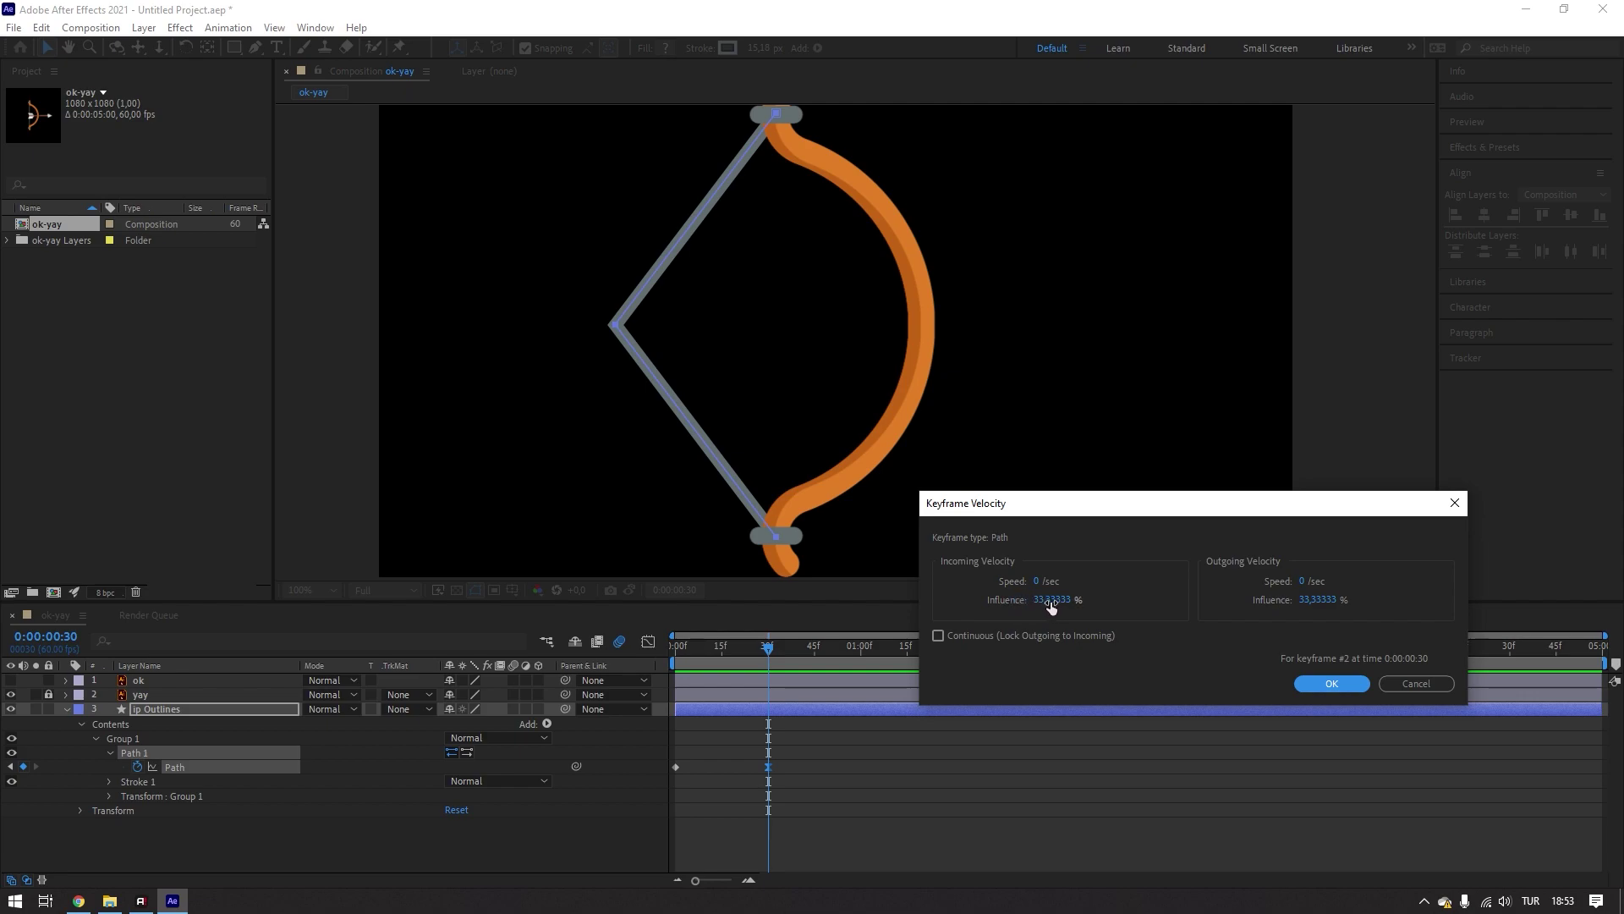
left_click(1416, 683)
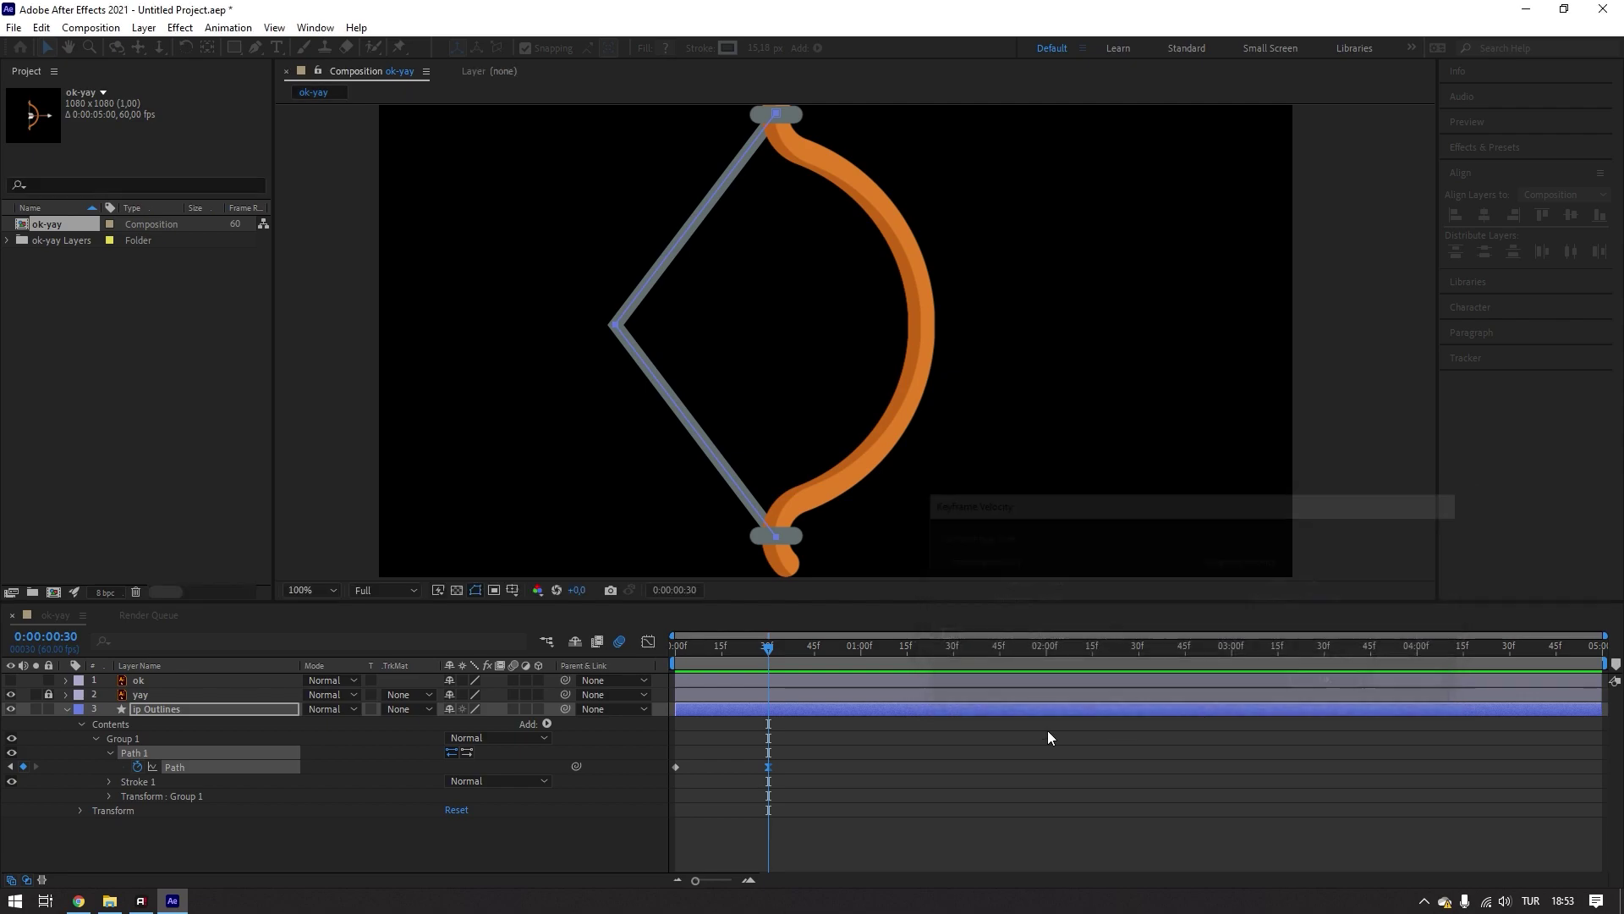
- Raise the keyframe's incoming influence to 100% and preview from the start
right_click(768, 764)
mouse_move(855, 752)
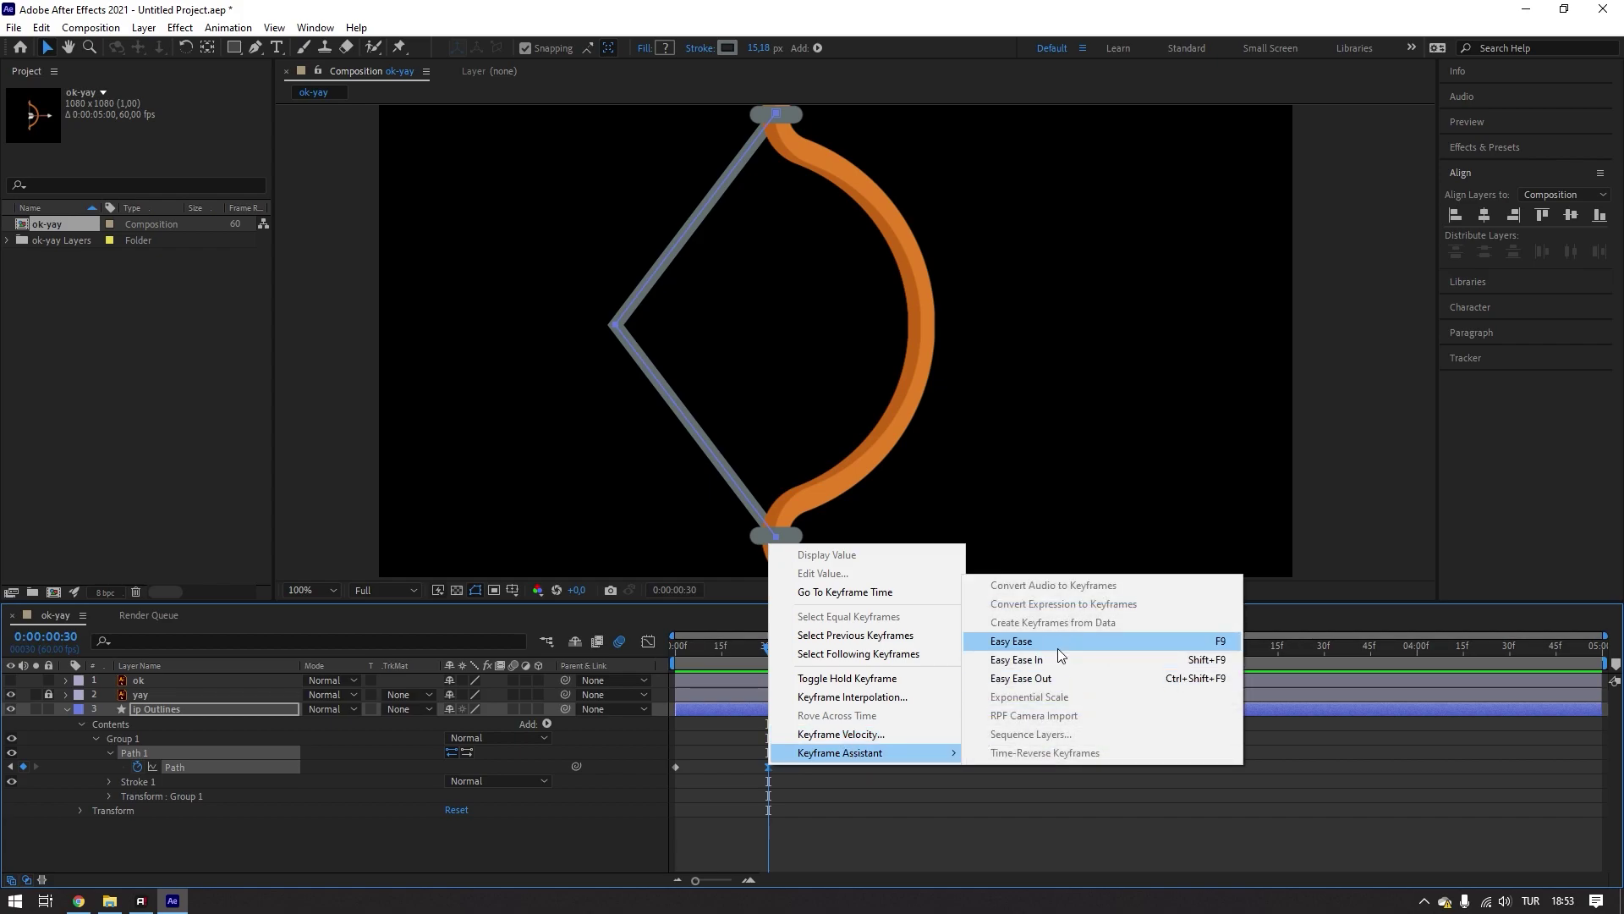
left_click(875, 734)
left_click_drag(1029, 600, 1150, 604)
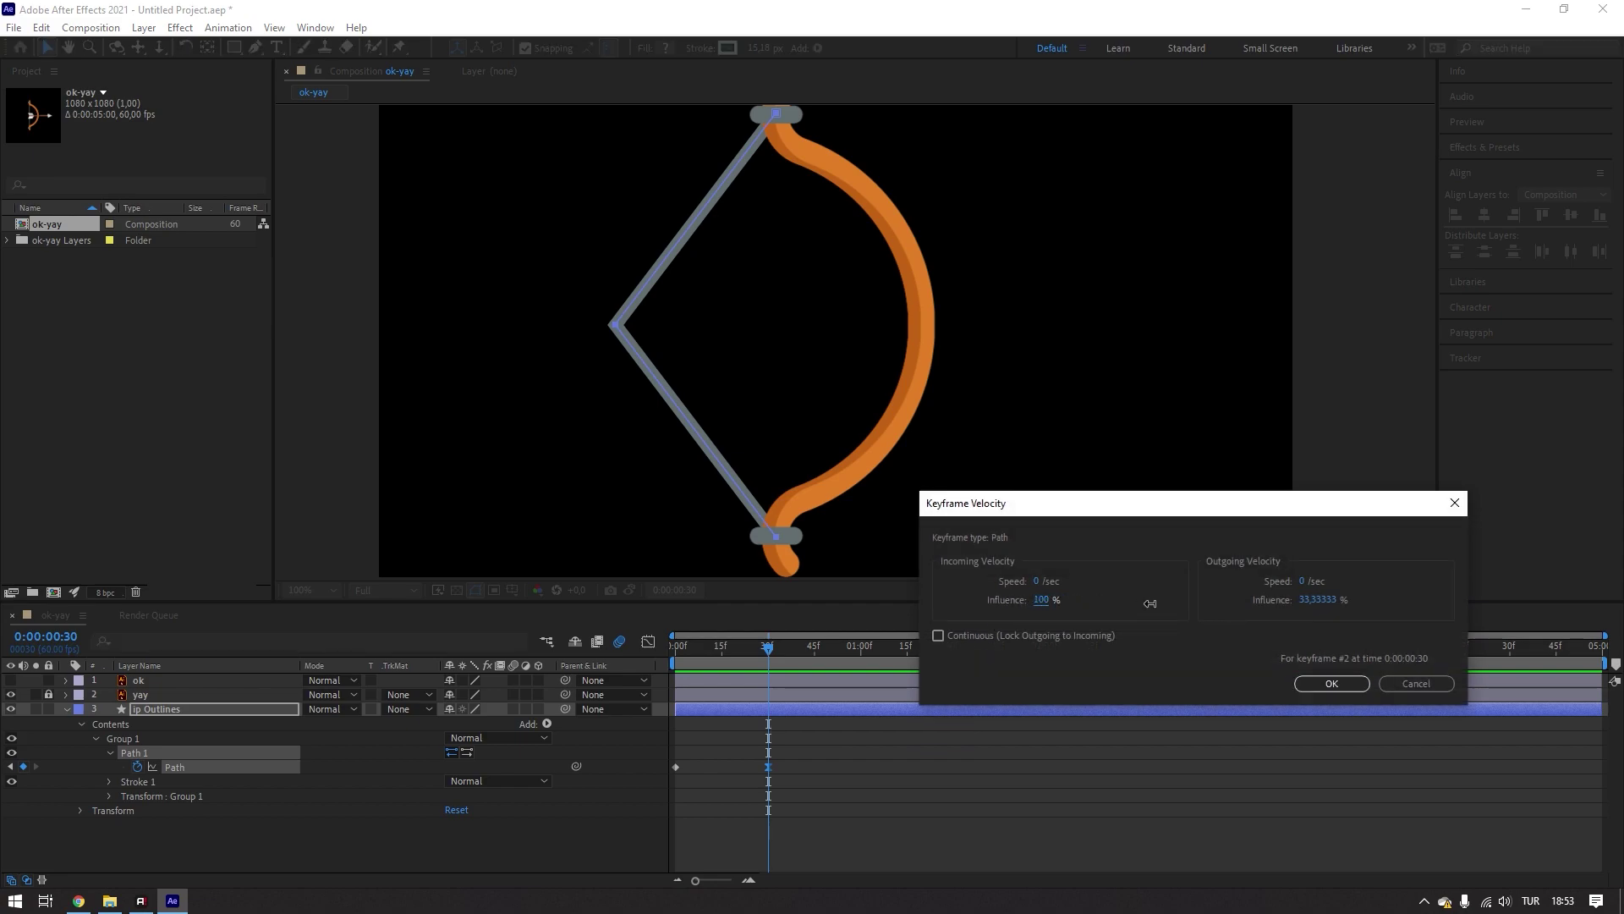
left_click(1319, 682)
left_click(861, 785)
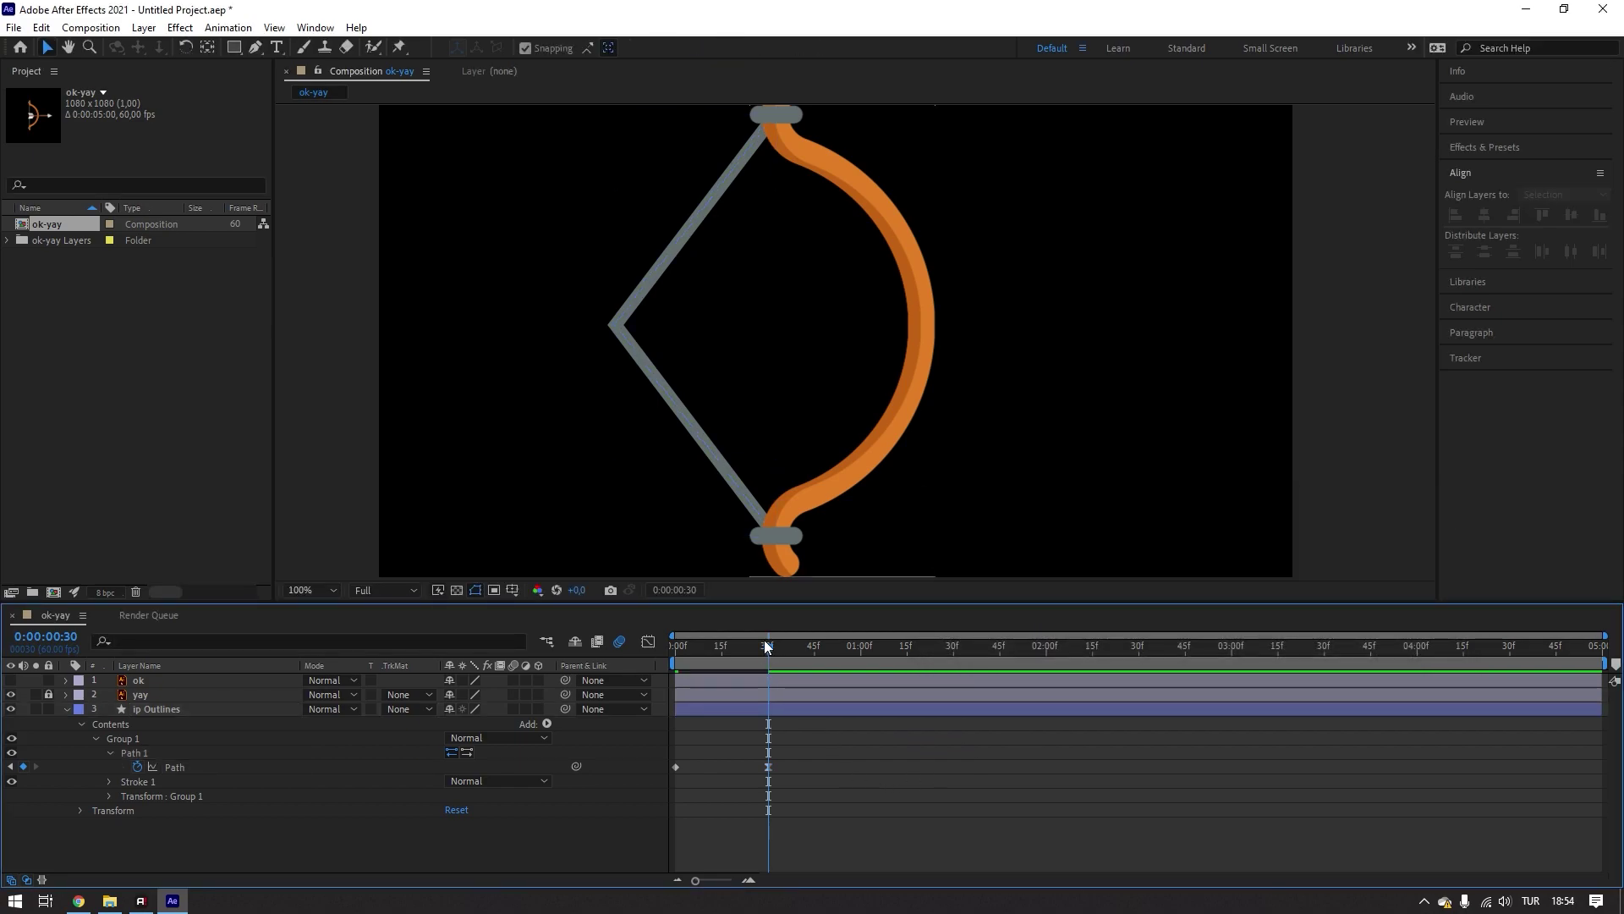
key("Home")
key("space")
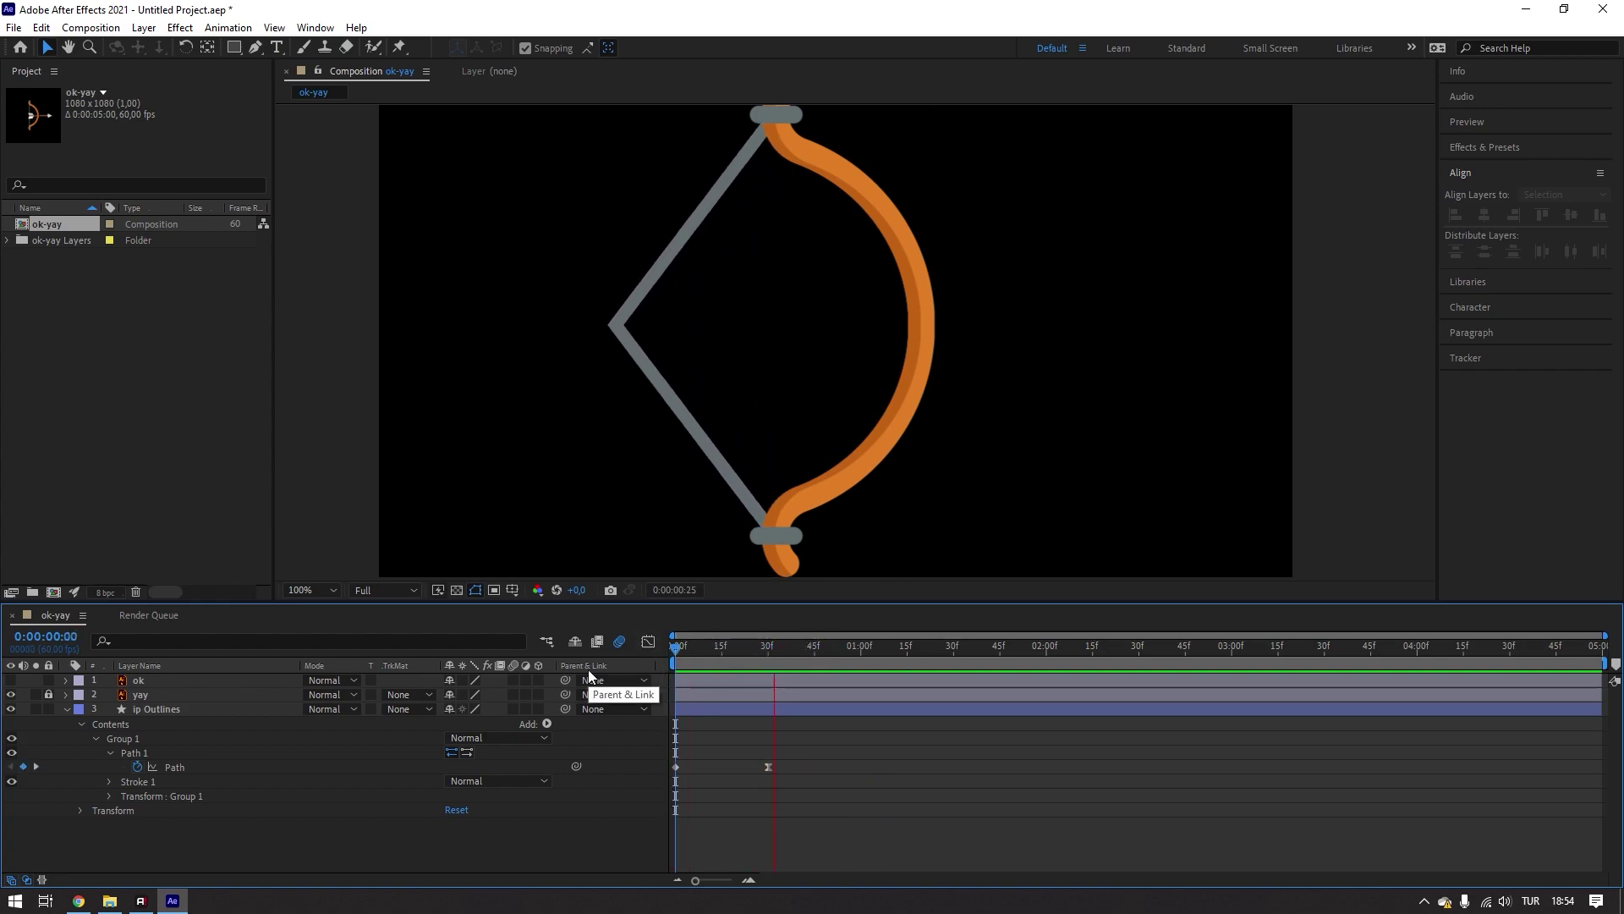
- Duplicate the ip Outlines string layer and shift the copy to the right
left_click(149, 711)
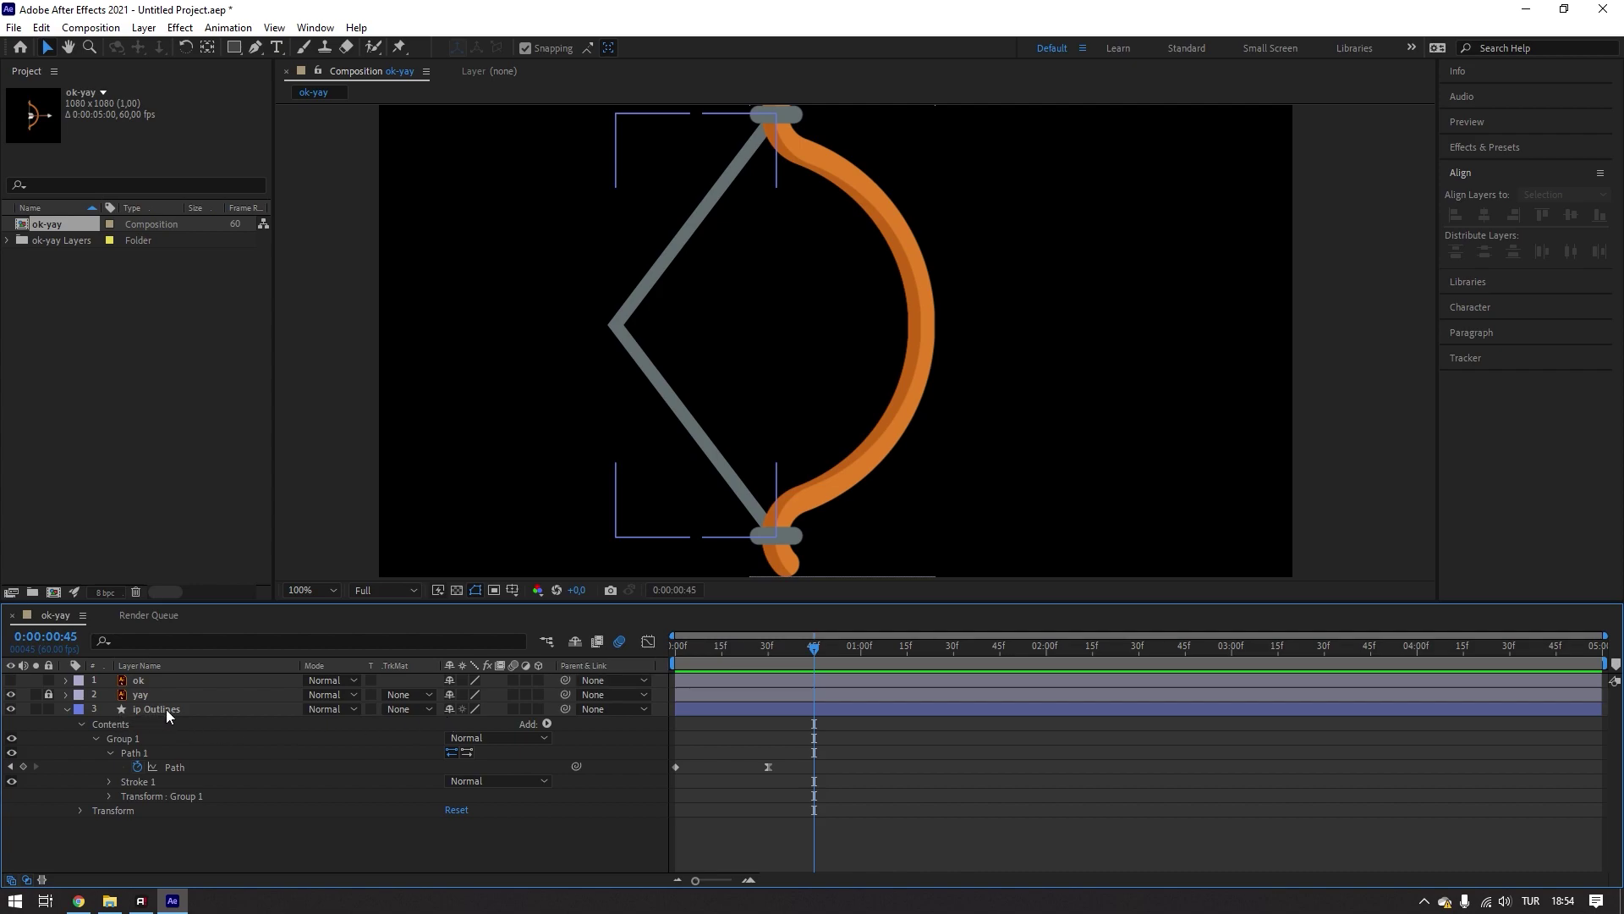
key("ctrl+d")
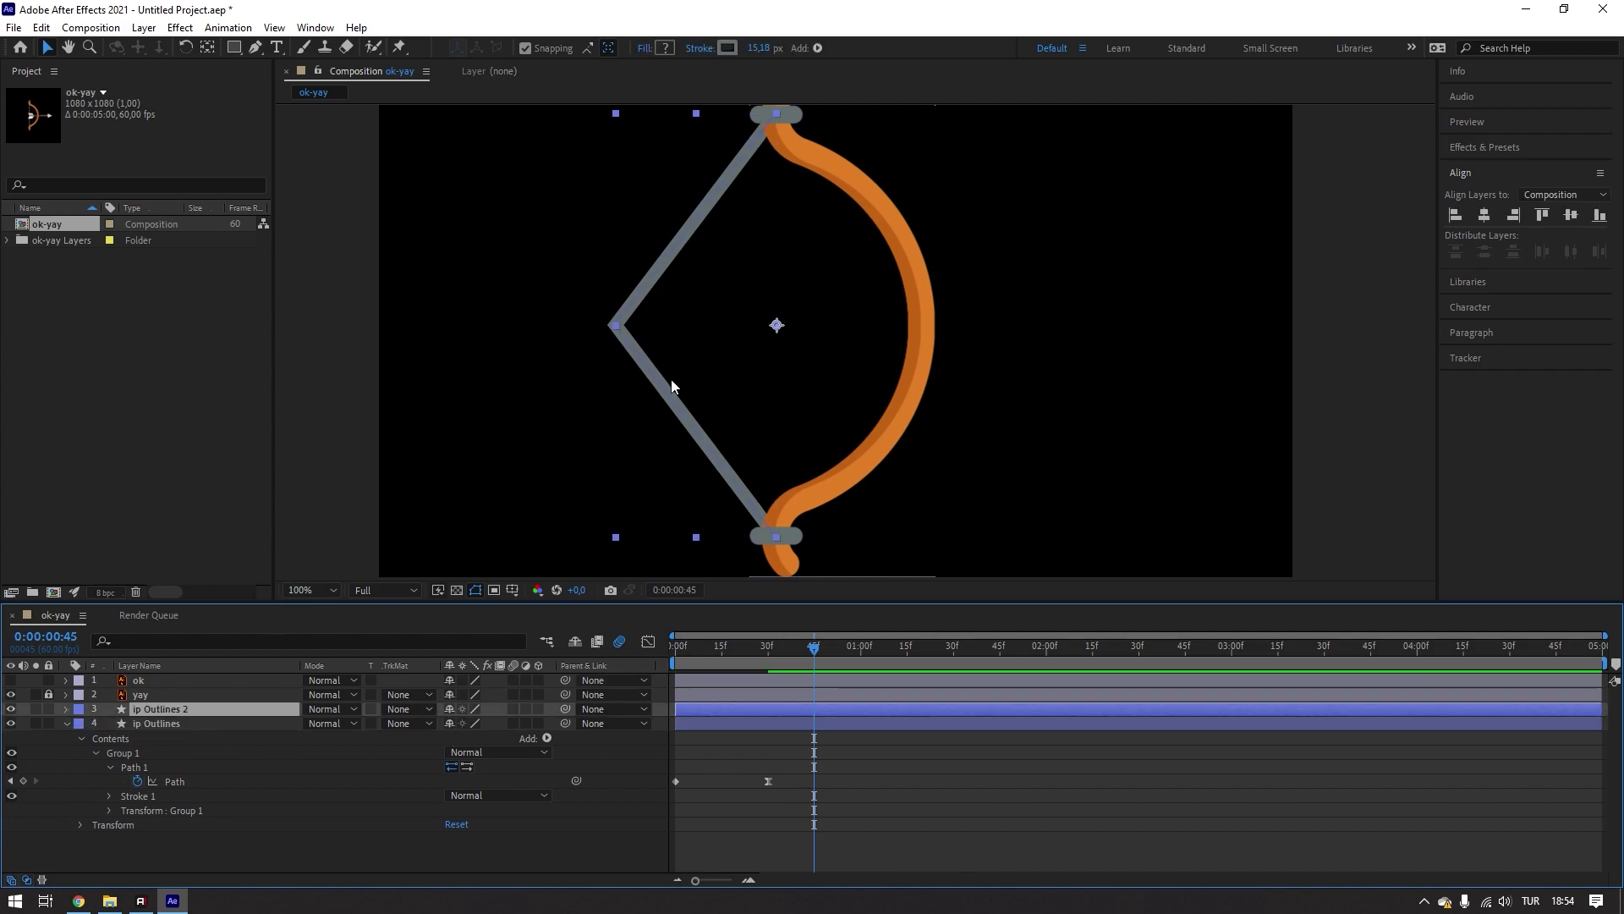
key("shift+Right")
key("shift+Right")
key("shift+Right")
key("shift+Right")
key("shift+Right")
key("shift+Right")
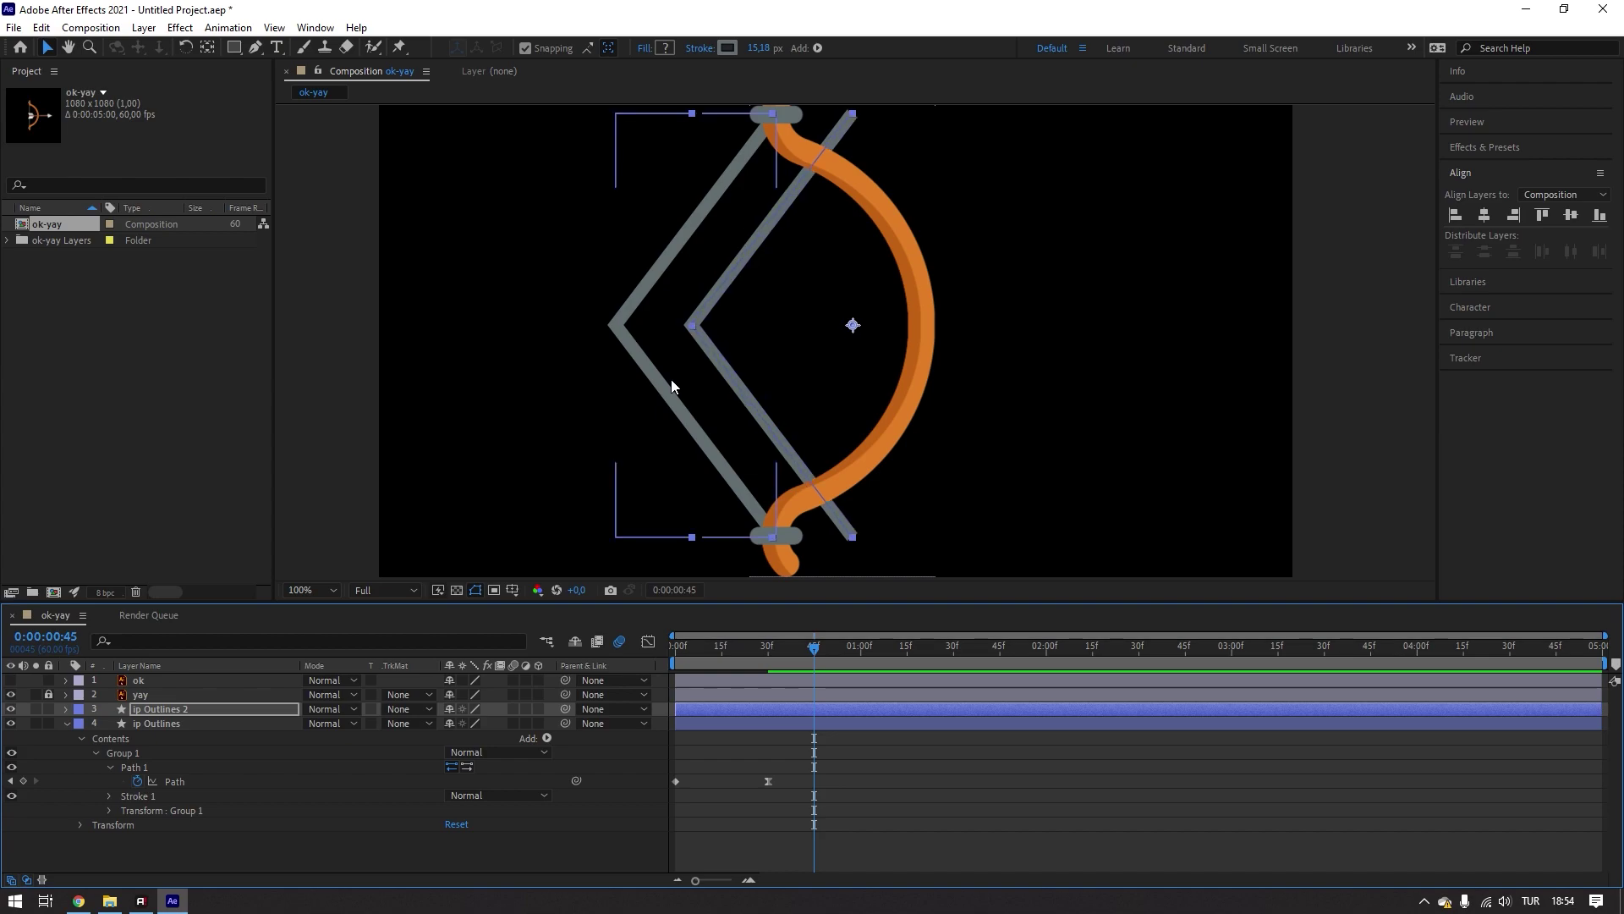
key("shift+Right")
key("shift+Right")
key("shift+Right")
key("shift+Right")
key("shift+Right")
key("shift+Right")
key("shift+Right")
key("shift+Right")
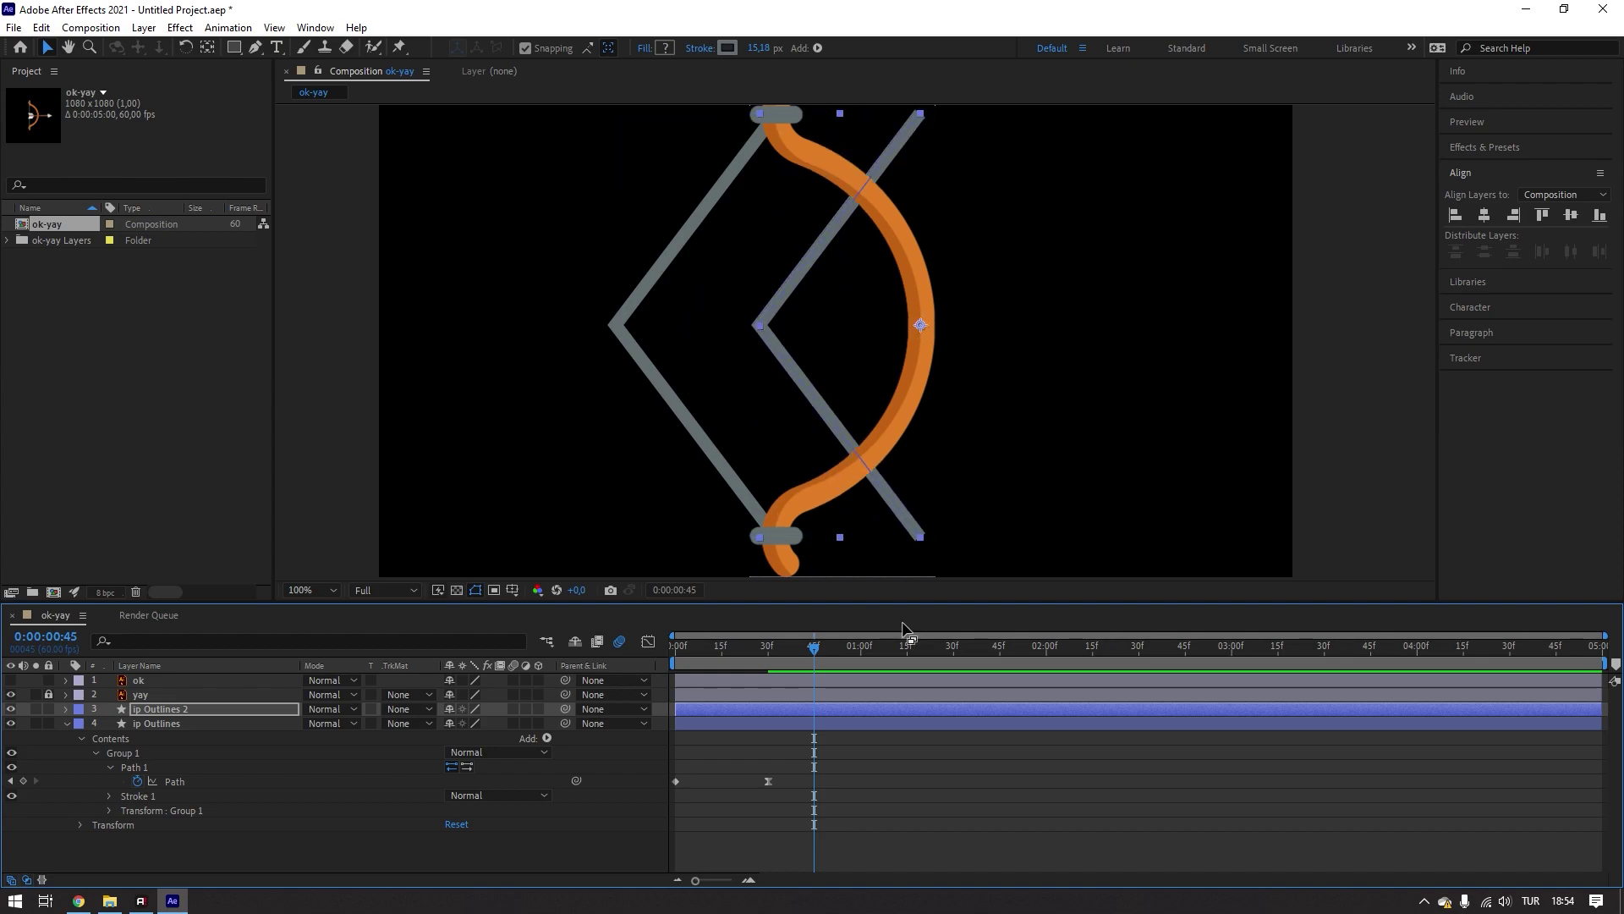
- Reveal the copy's Path keyframes, select the 30-frame key, and preview both strings
key("u")
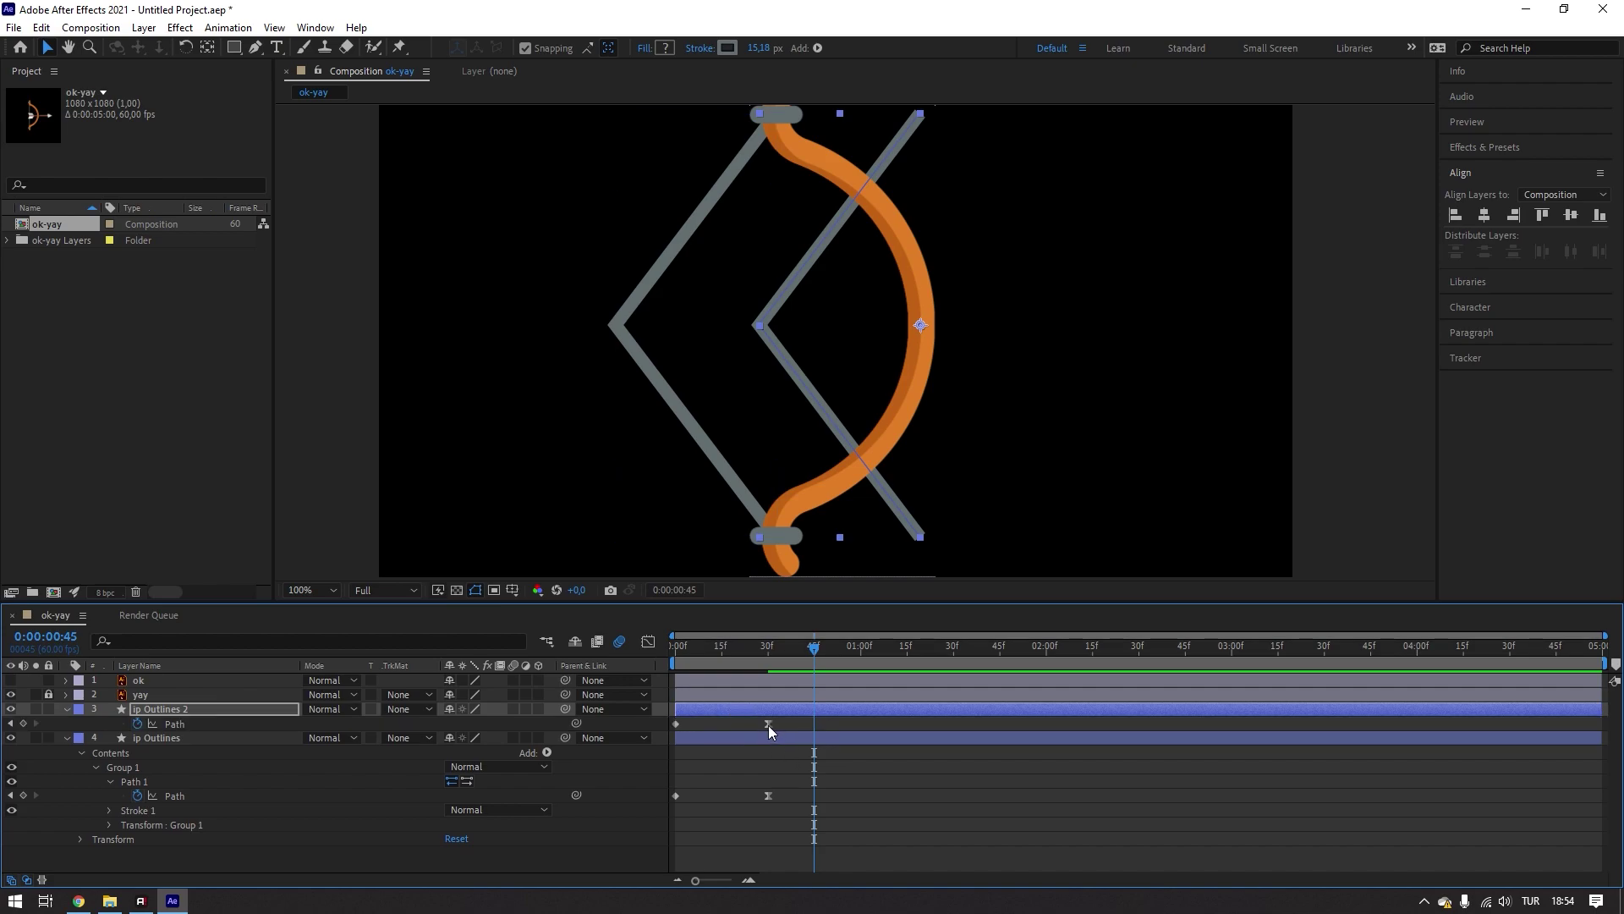
left_click(768, 724)
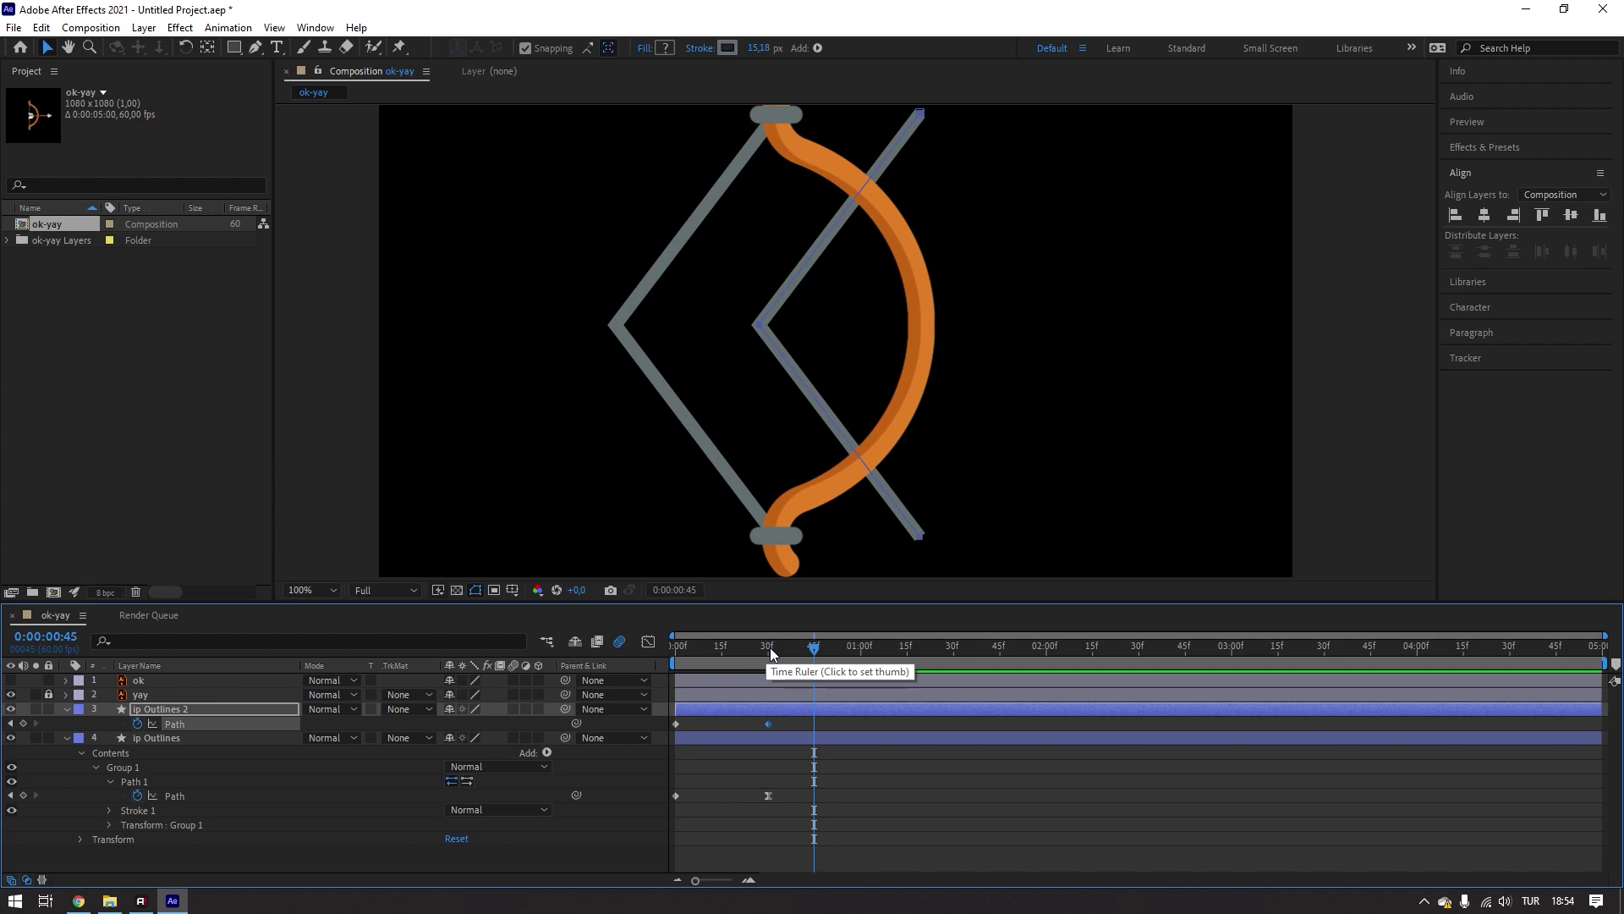
key("Home")
key("space")
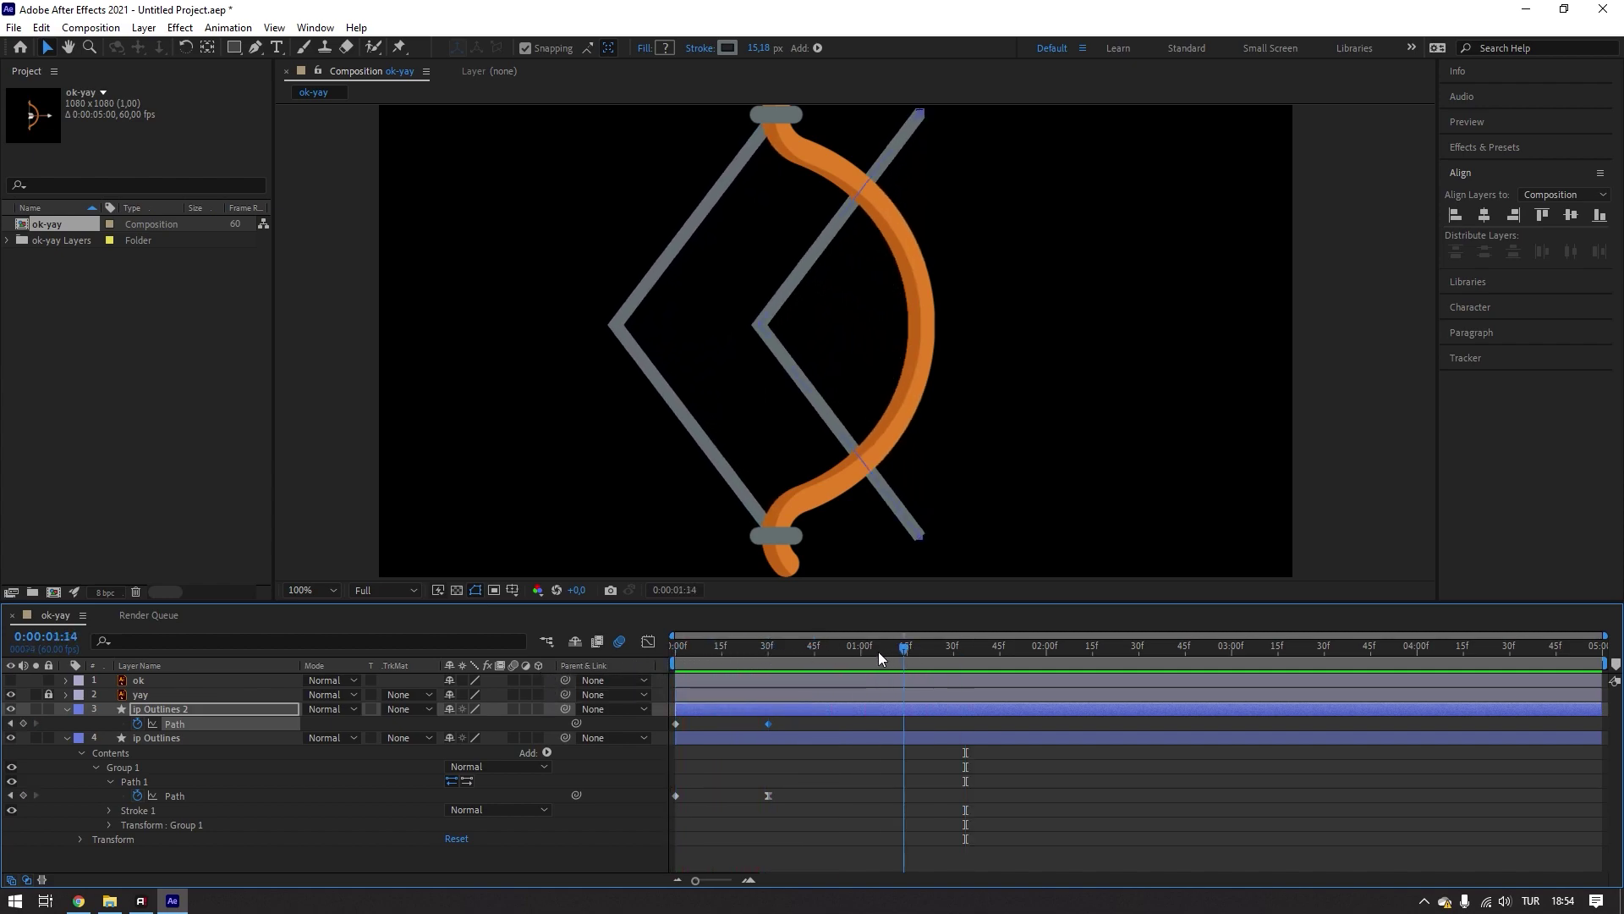
- End the work area at about one second and preview the shortened animation
left_click_drag(878, 652, 858, 660)
key("n")
key("space")
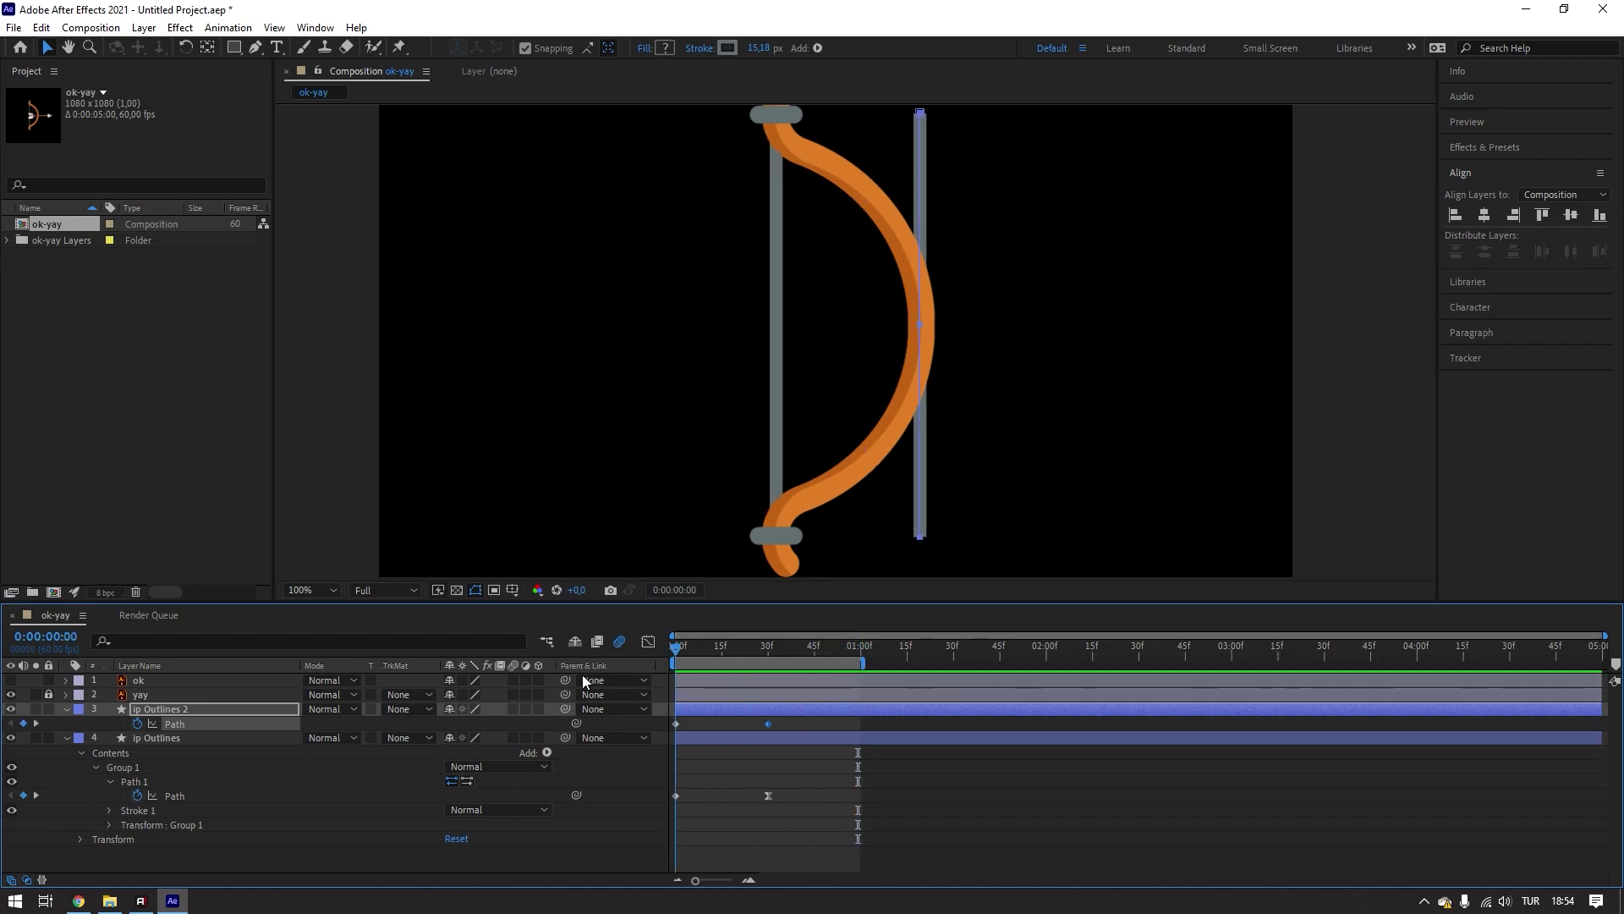
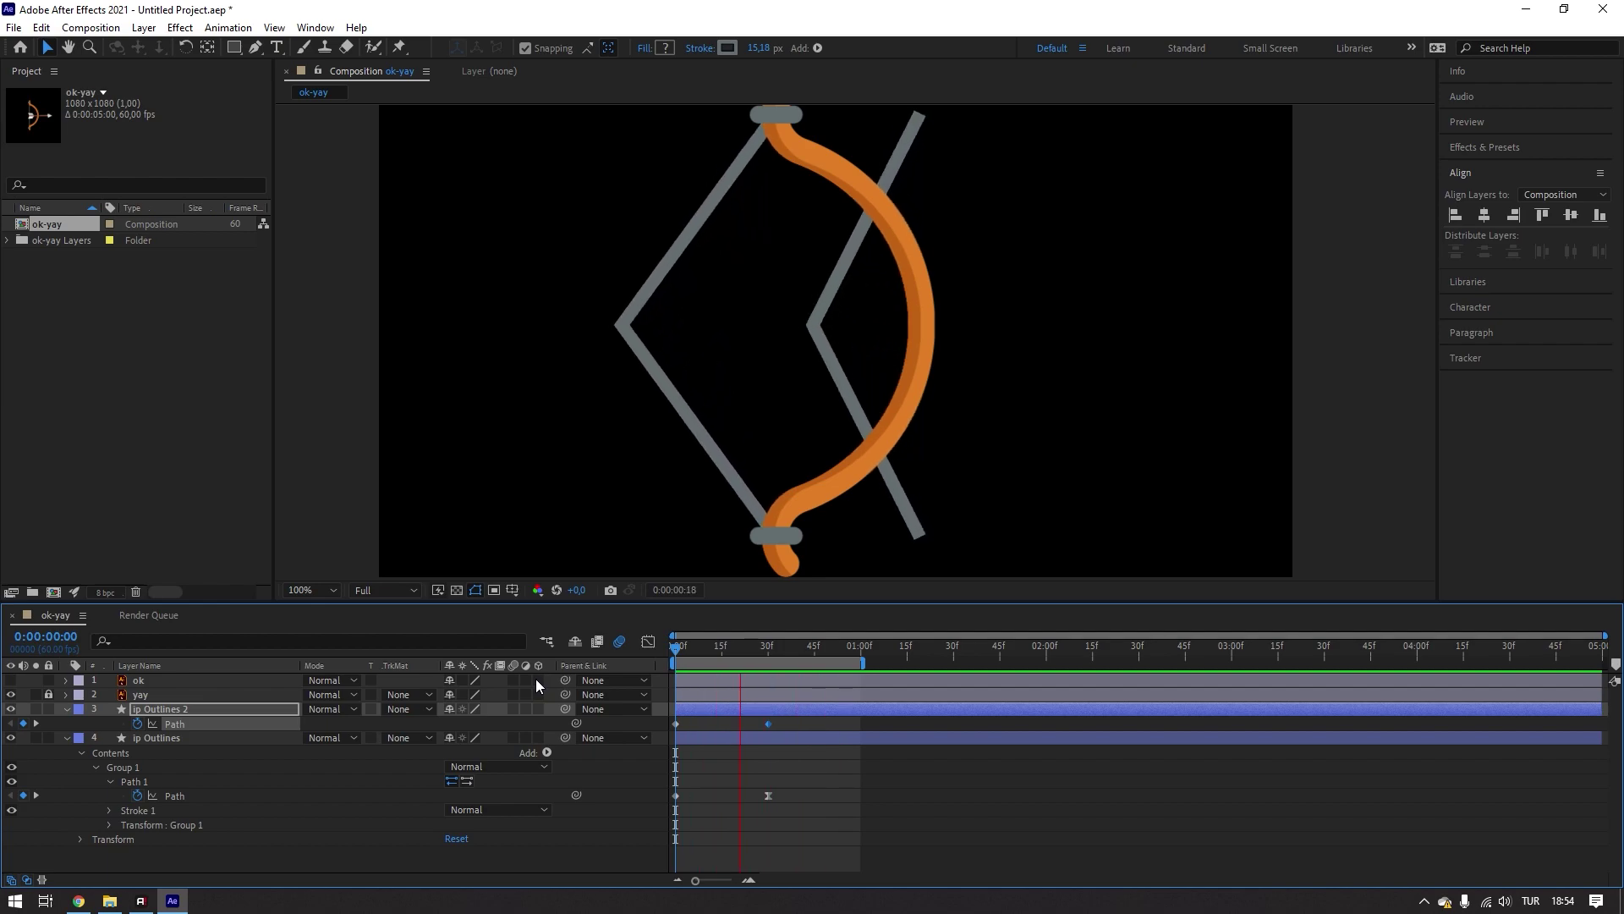
- Stop the preview, delete the duplicate 'ip Outlines 2' layer and return the playhead to 0:00
key("space")
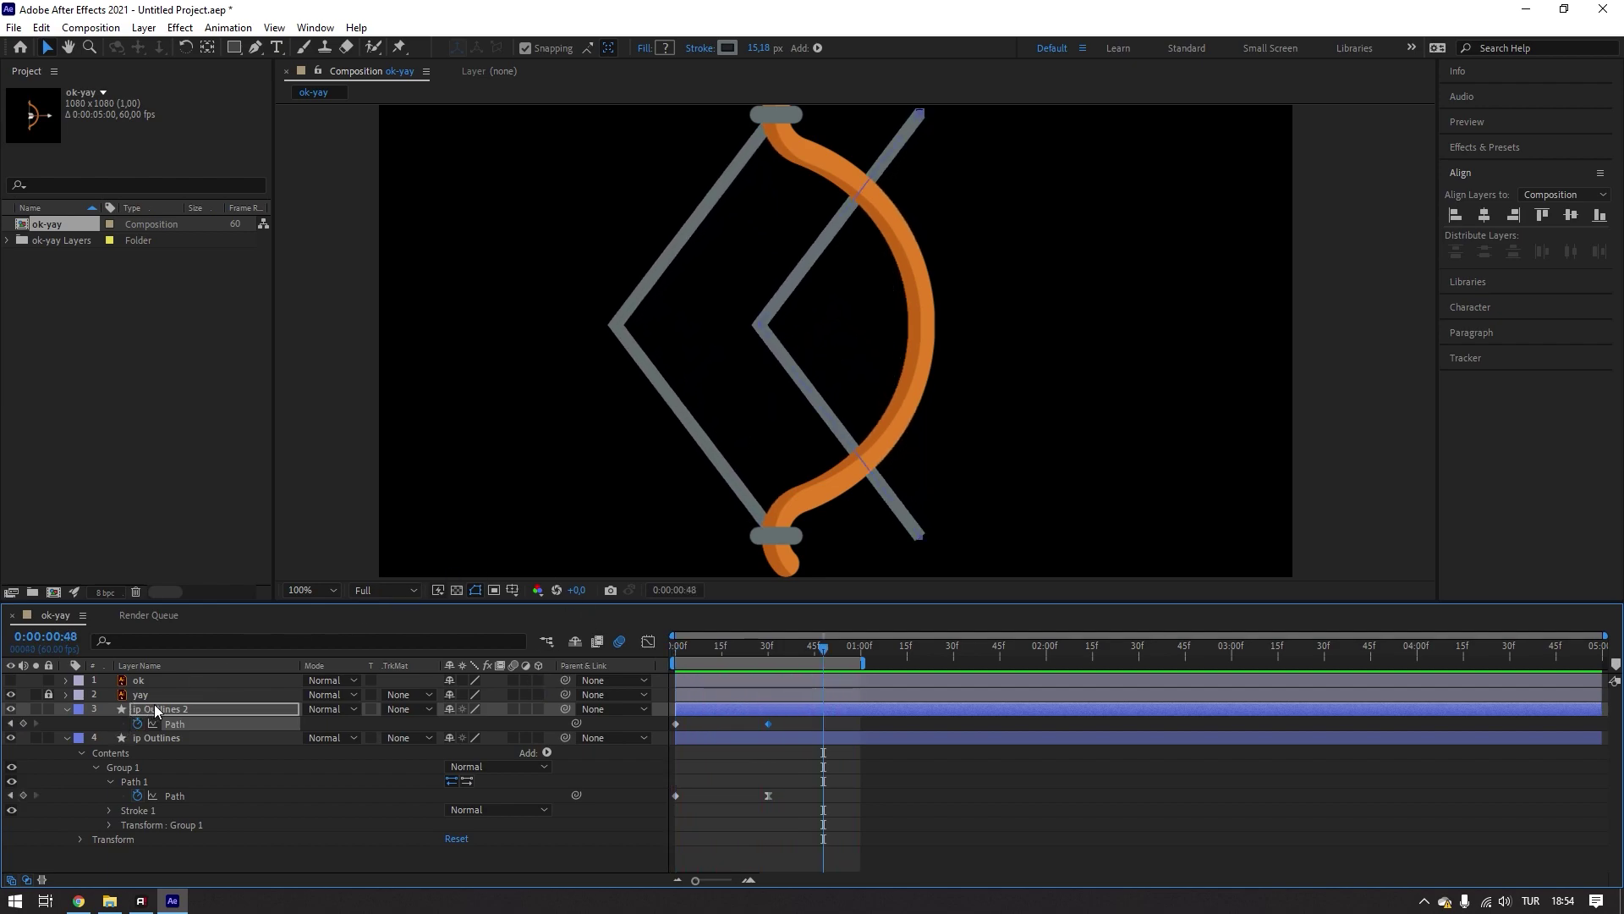
key("Delete")
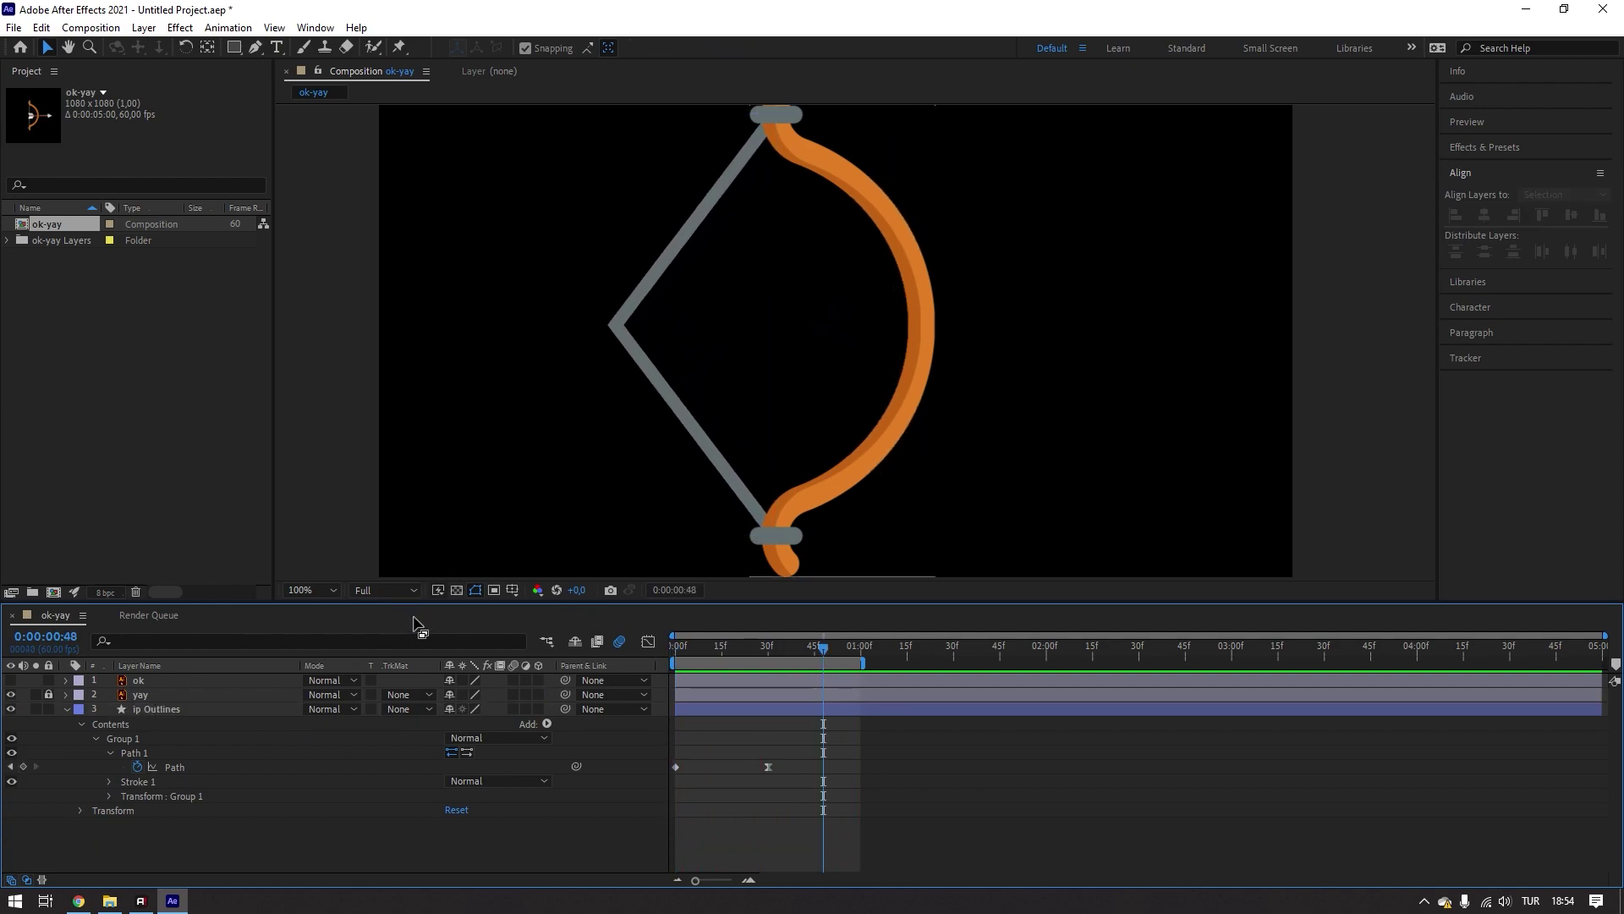
mouse_move(794, 648)
left_mouse_down()
mouse_move(612, 668)
mouse_move(789, 668)
left_mouse_up()
- Select the remaining 'ip Outlines' grey string layer and collapse its properties
left_click(903, 451)
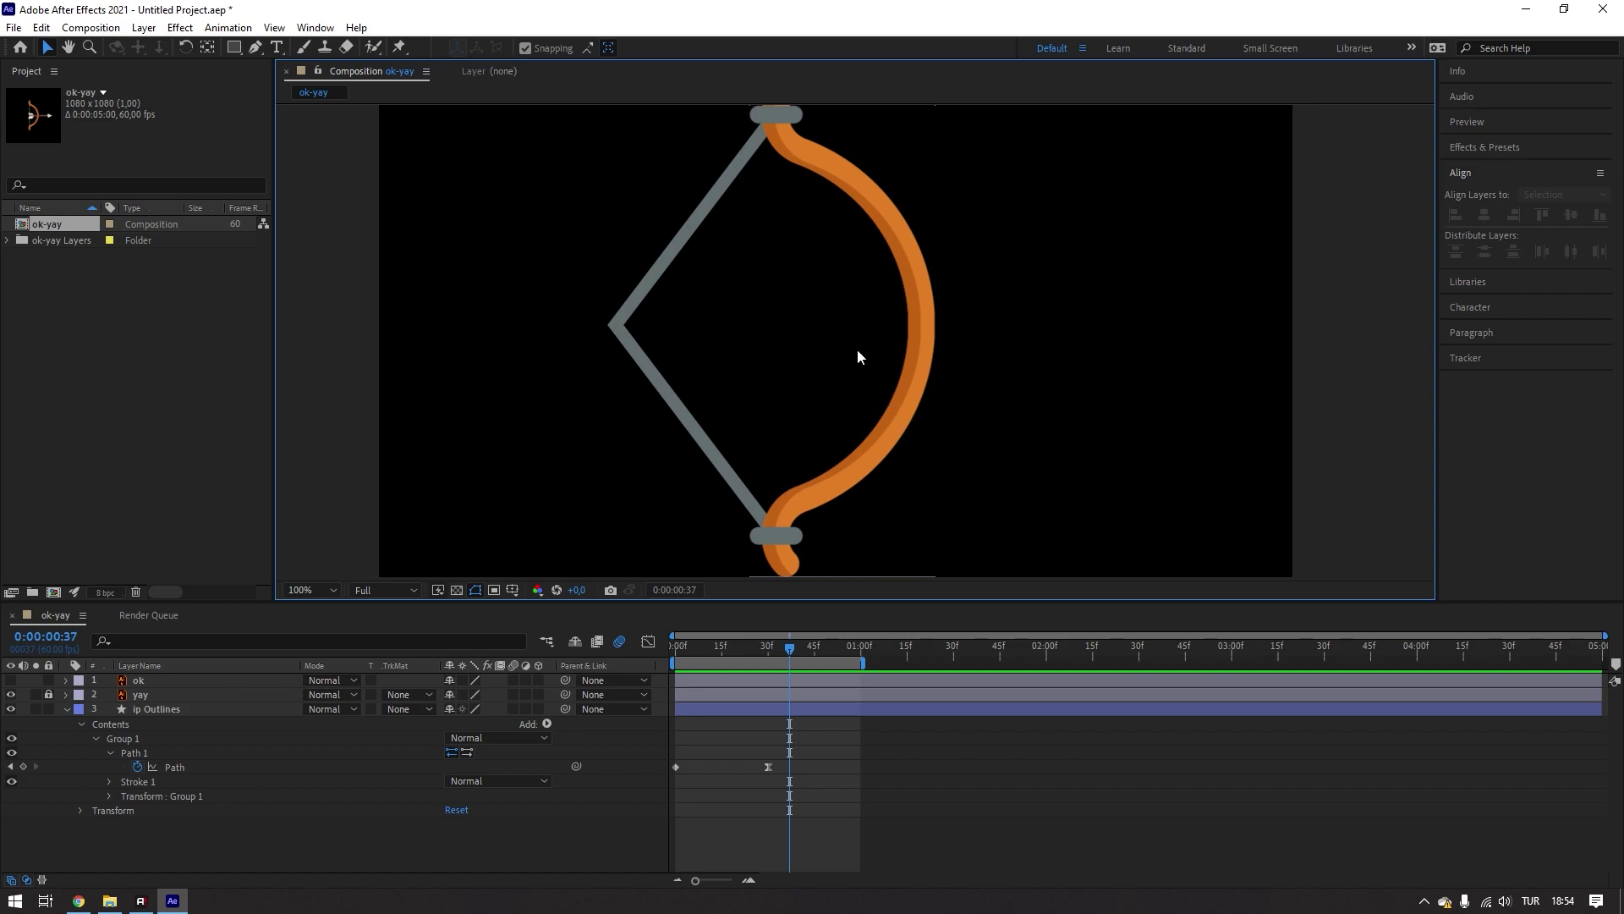
left_click(91, 714)
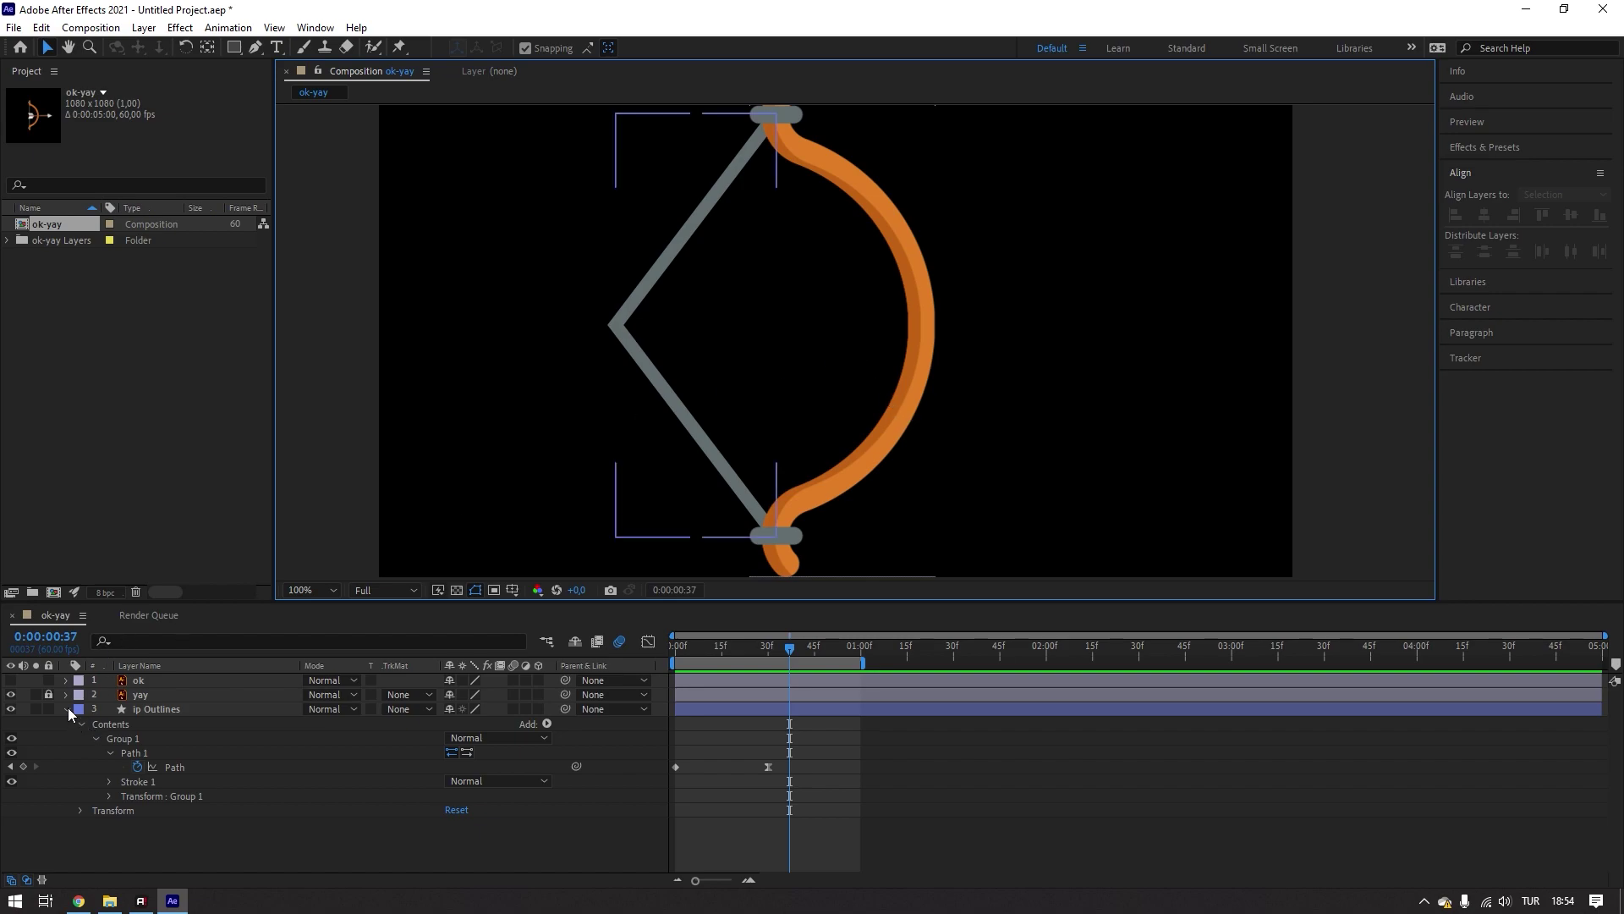
left_click(66, 709)
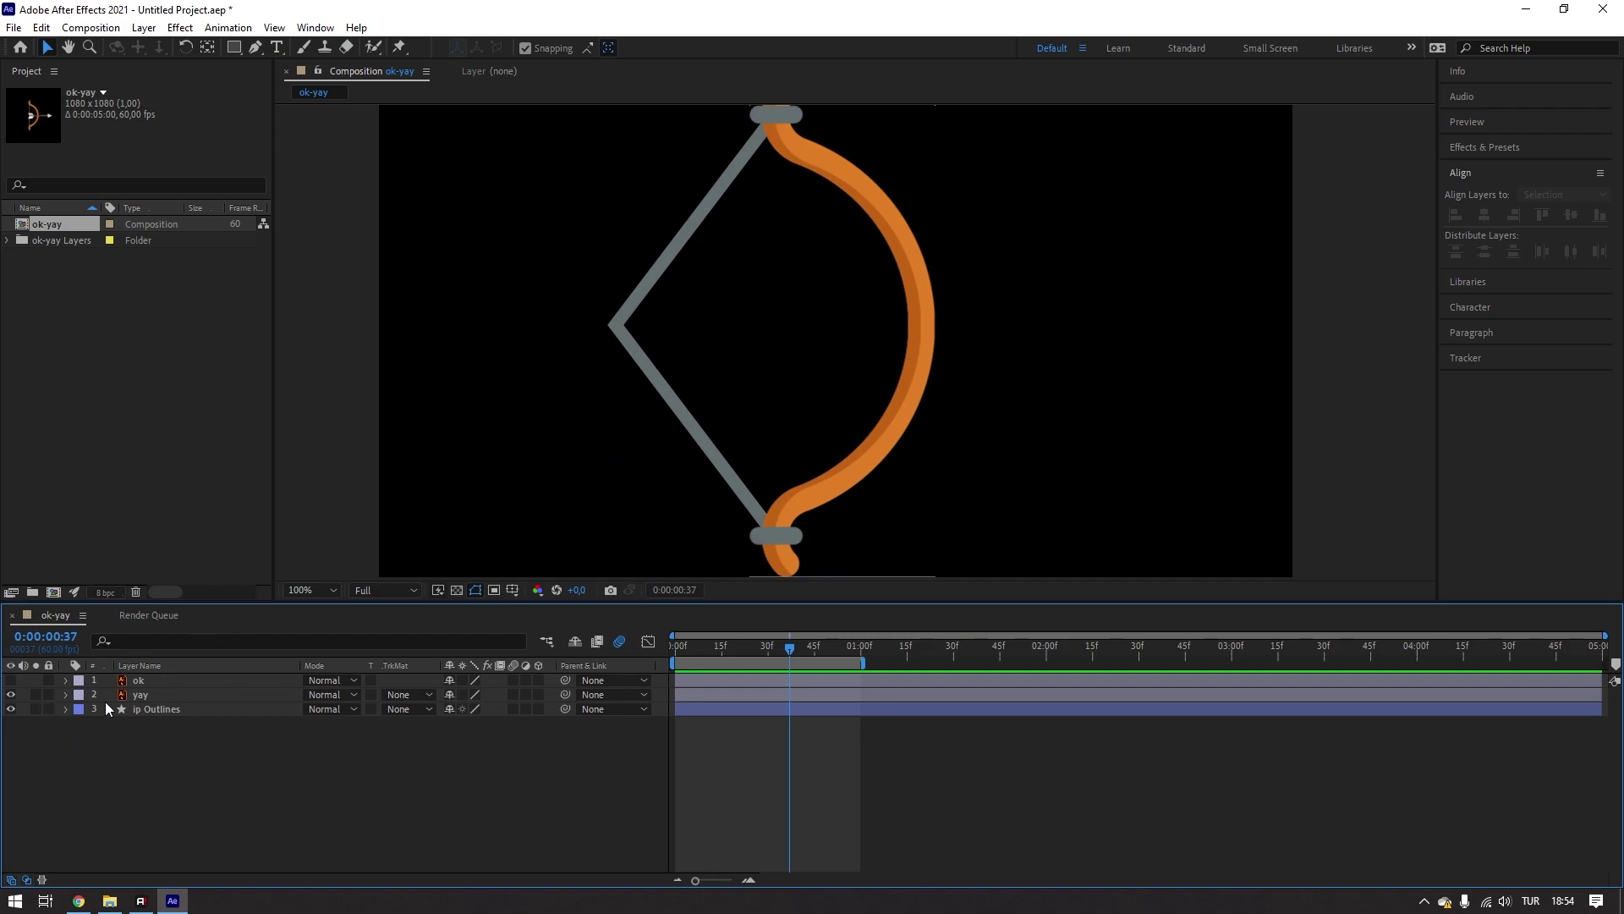
- Lock the 'ip Outlines' string layer and select the orange 'yay' bow layer
left_click(105, 708)
left_click(49, 709)
scroll(914, 362, "down", 2)
left_click(887, 293)
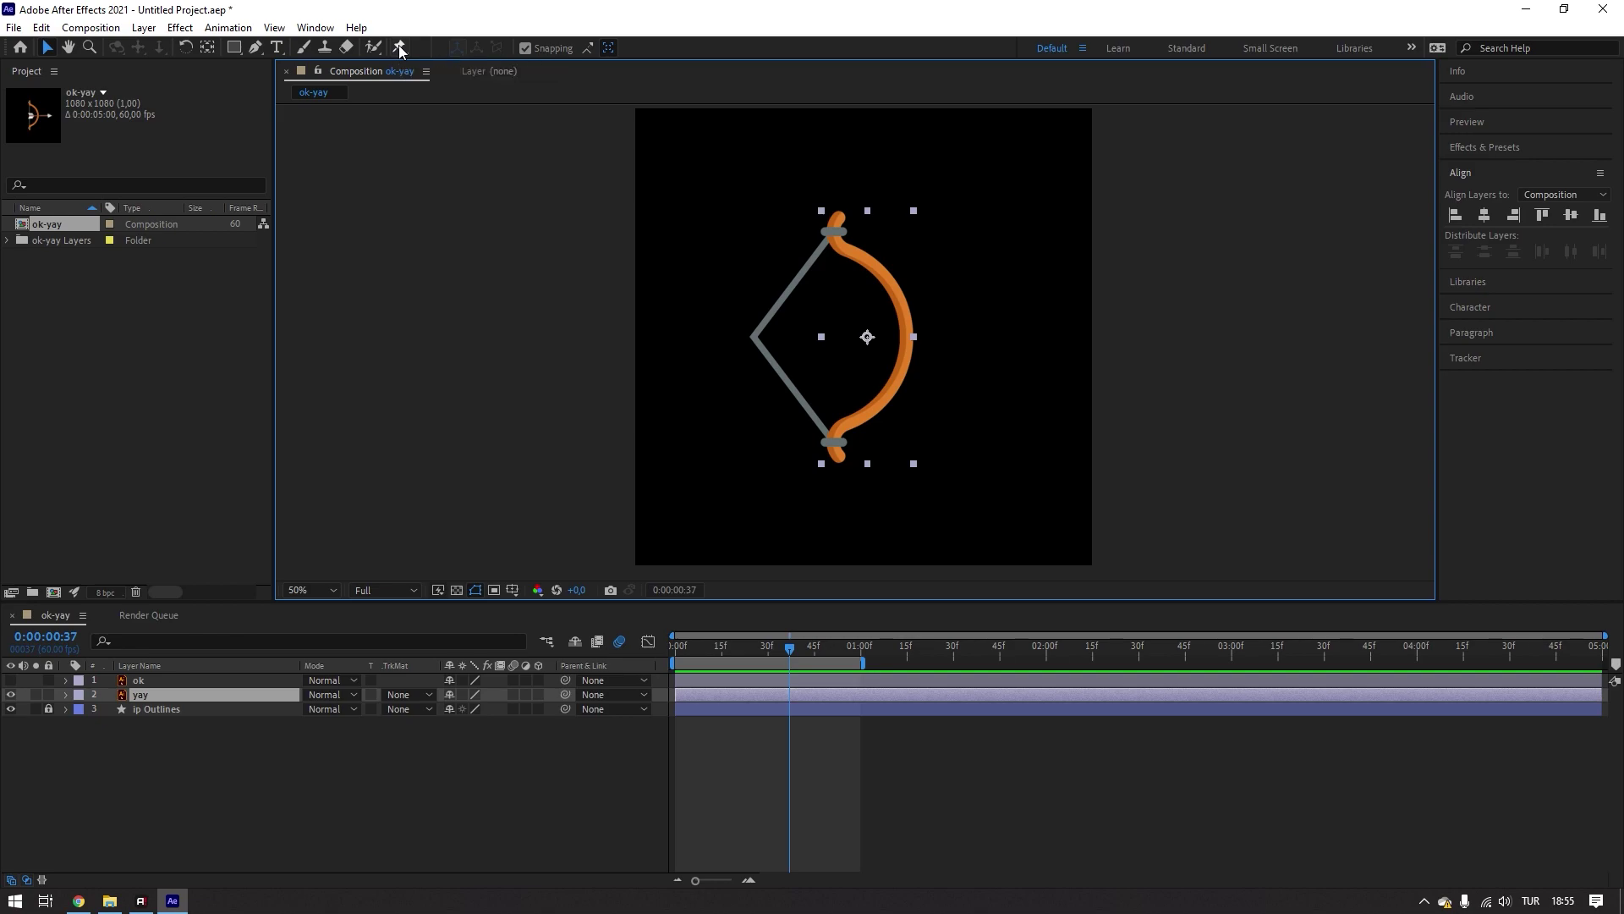
- Place Puppet Position Pins on the bow's top and bottom tips
left_click(401, 49)
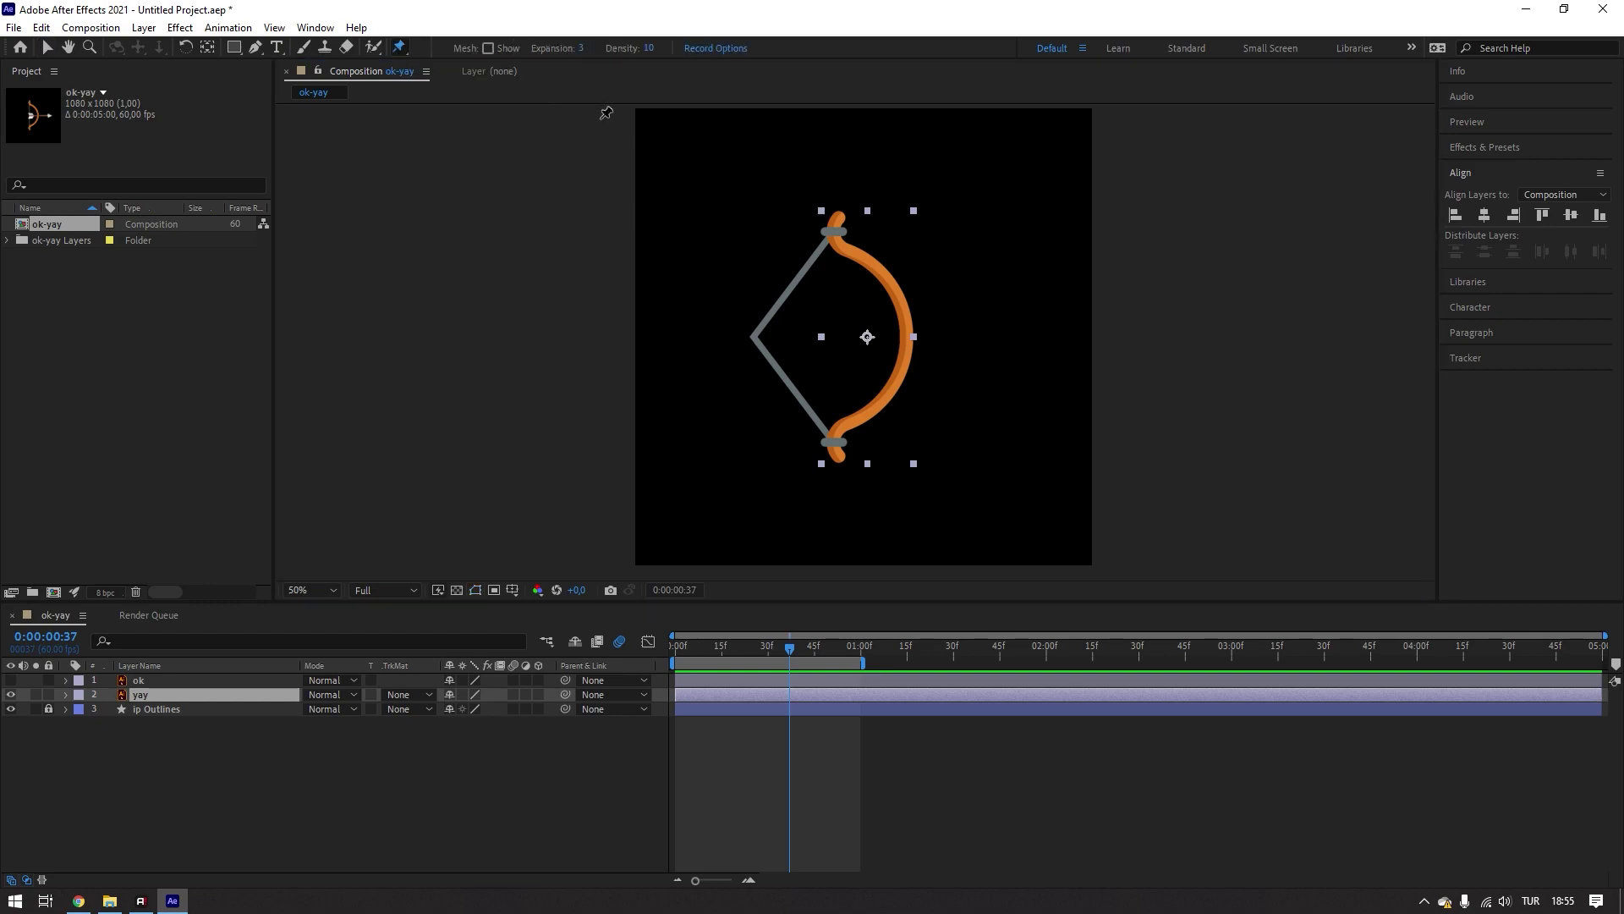
scroll(849, 247, "up", 2)
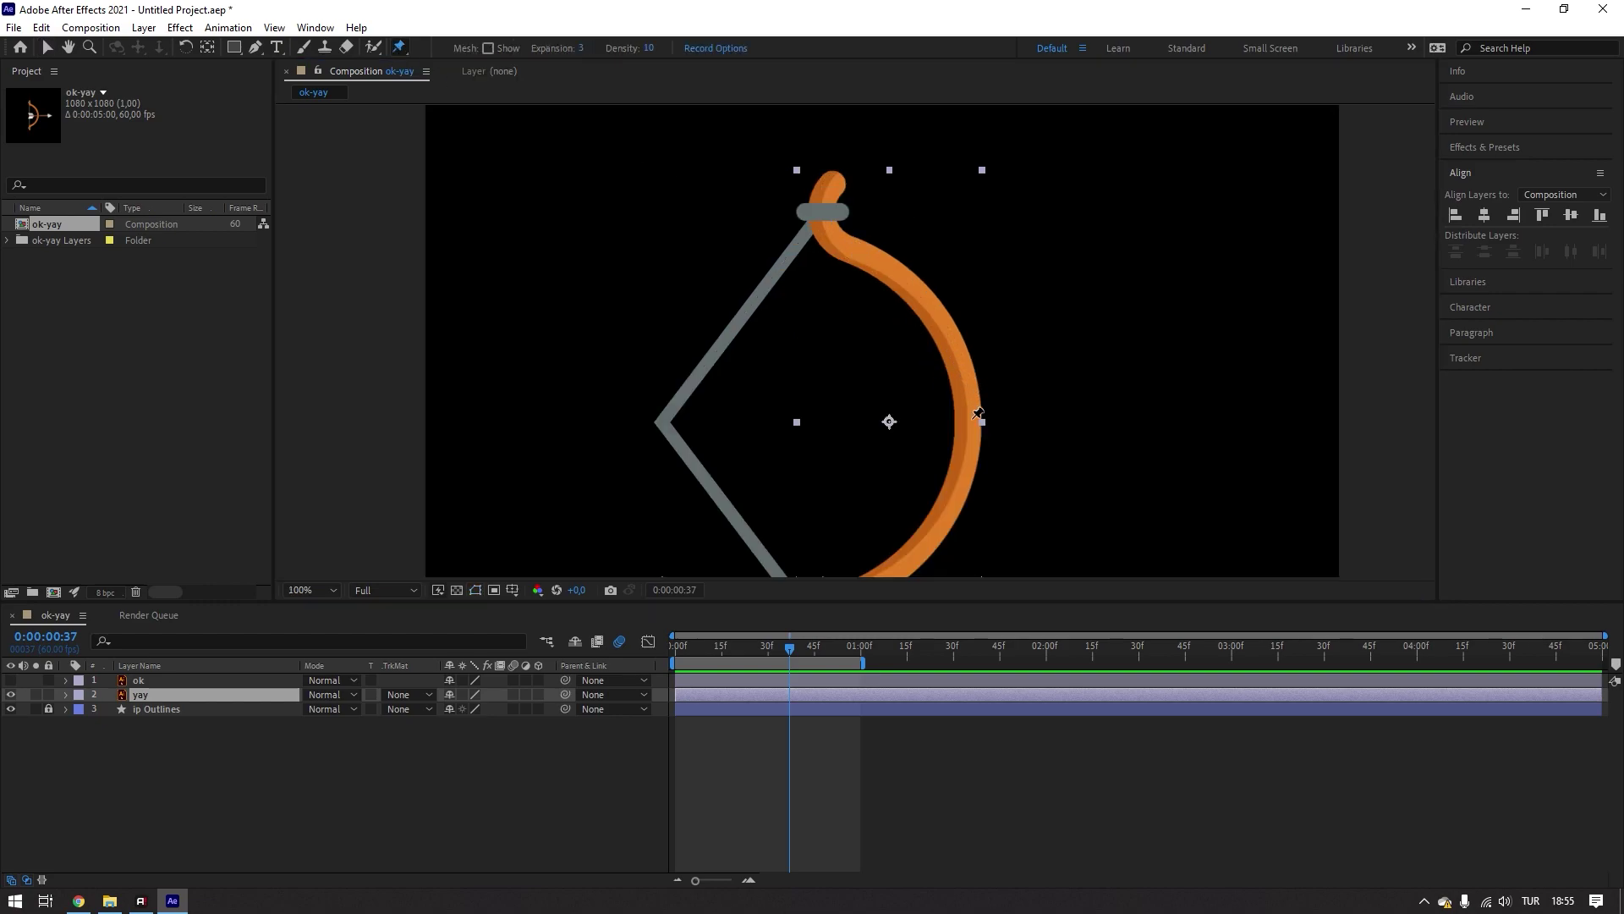
scroll(961, 290, "down", 2)
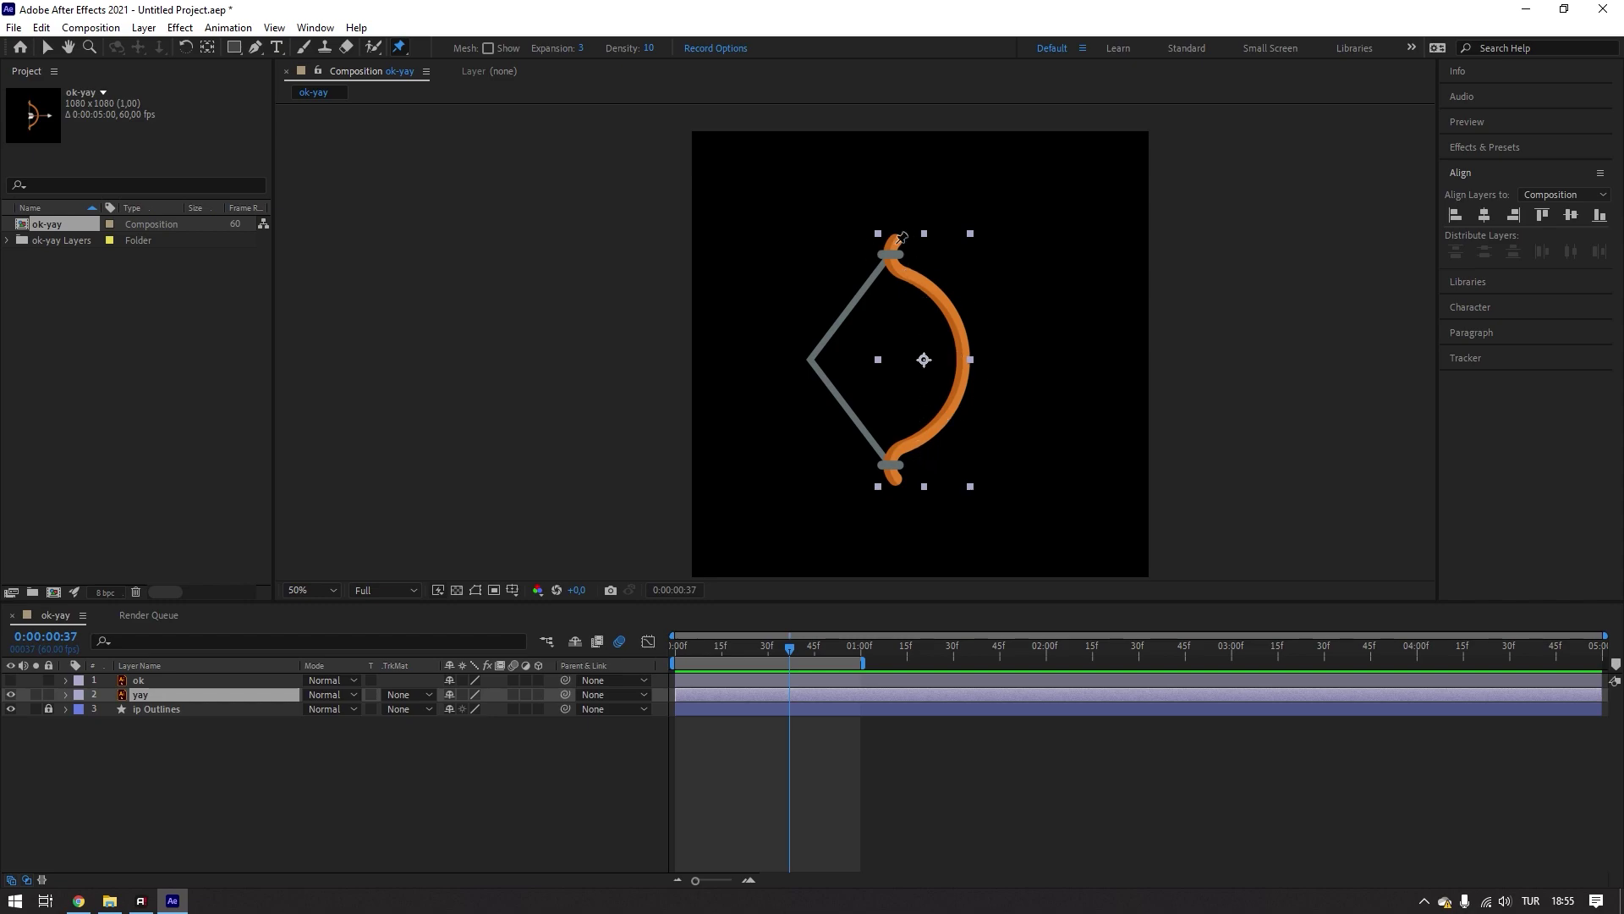
scroll(899, 243, "up", 2)
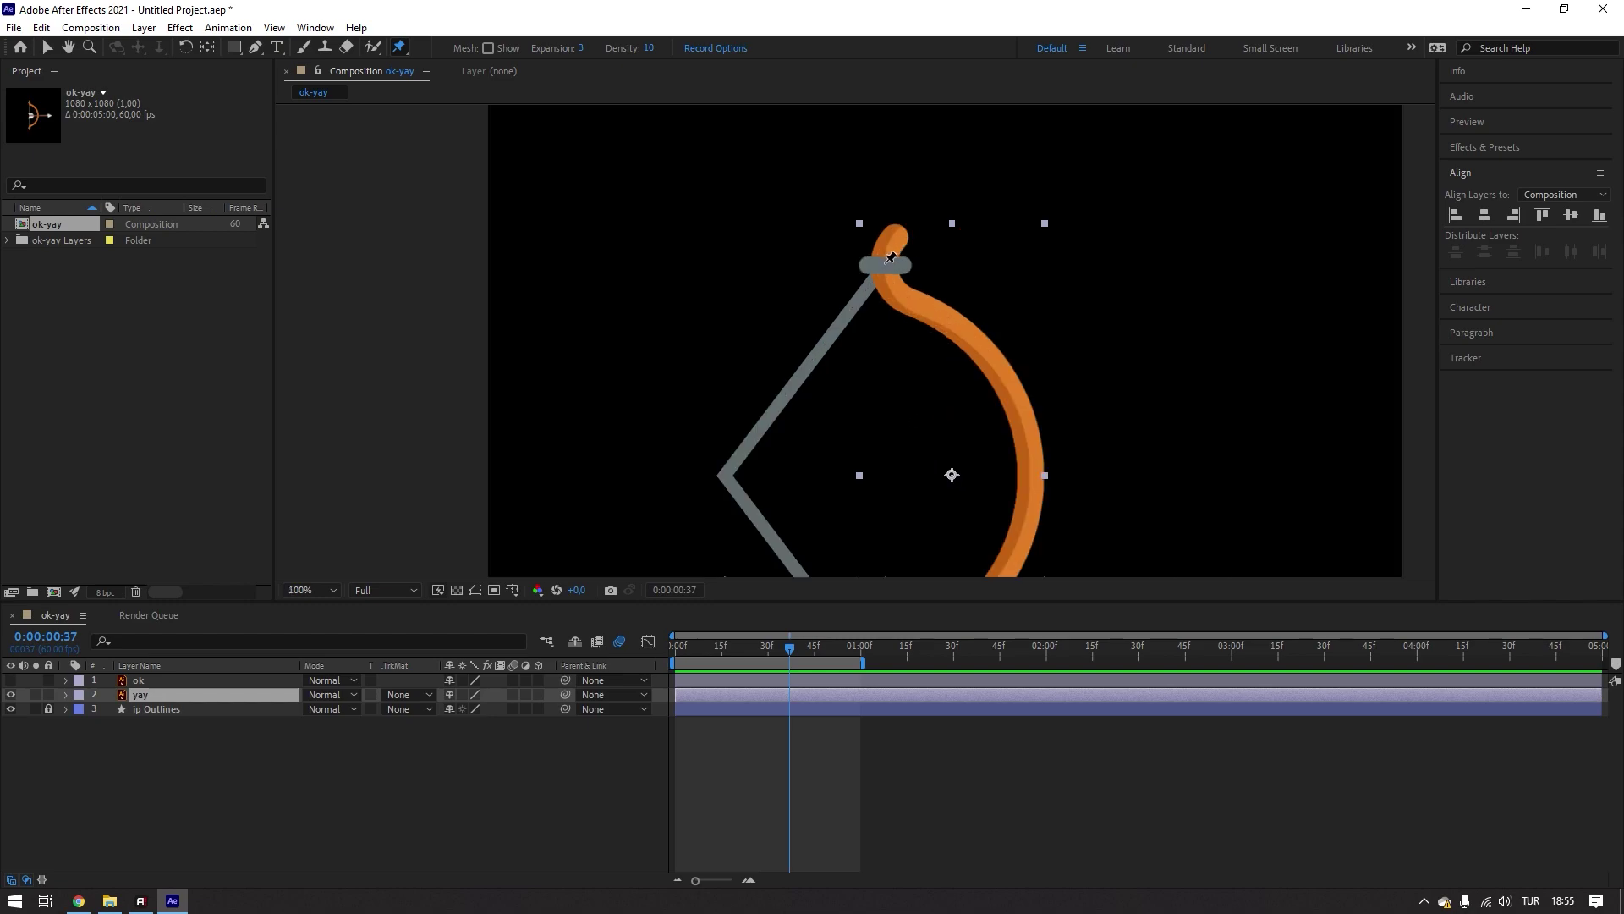
left_click(885, 263)
left_click_drag(911, 387, 885, 156)
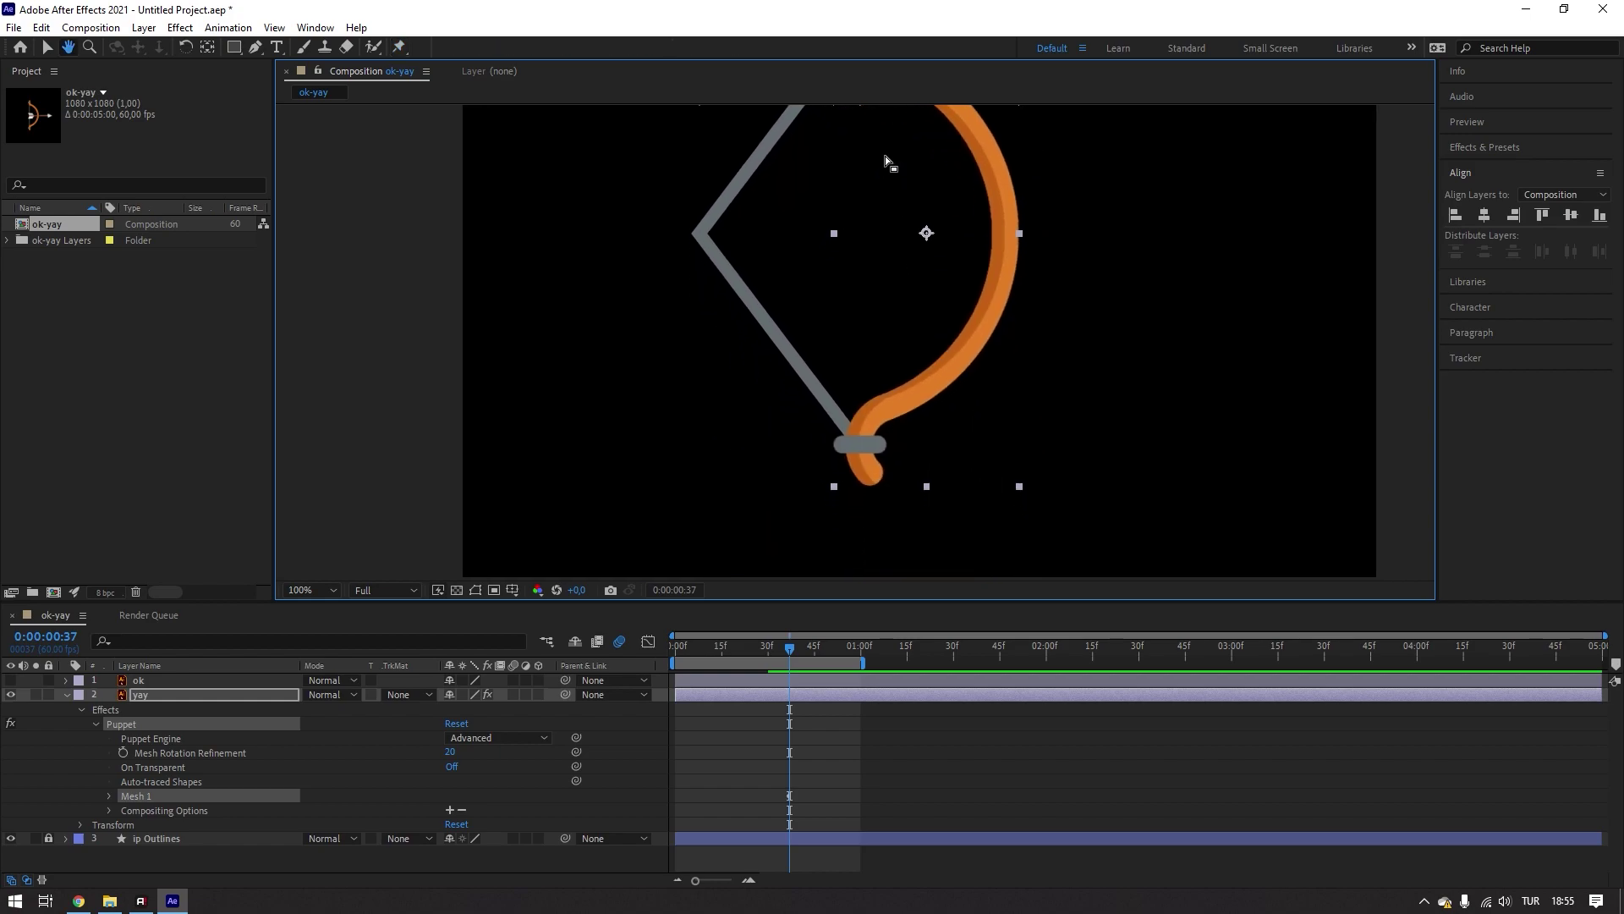
left_click(867, 439)
scroll(930, 370, "down", 2)
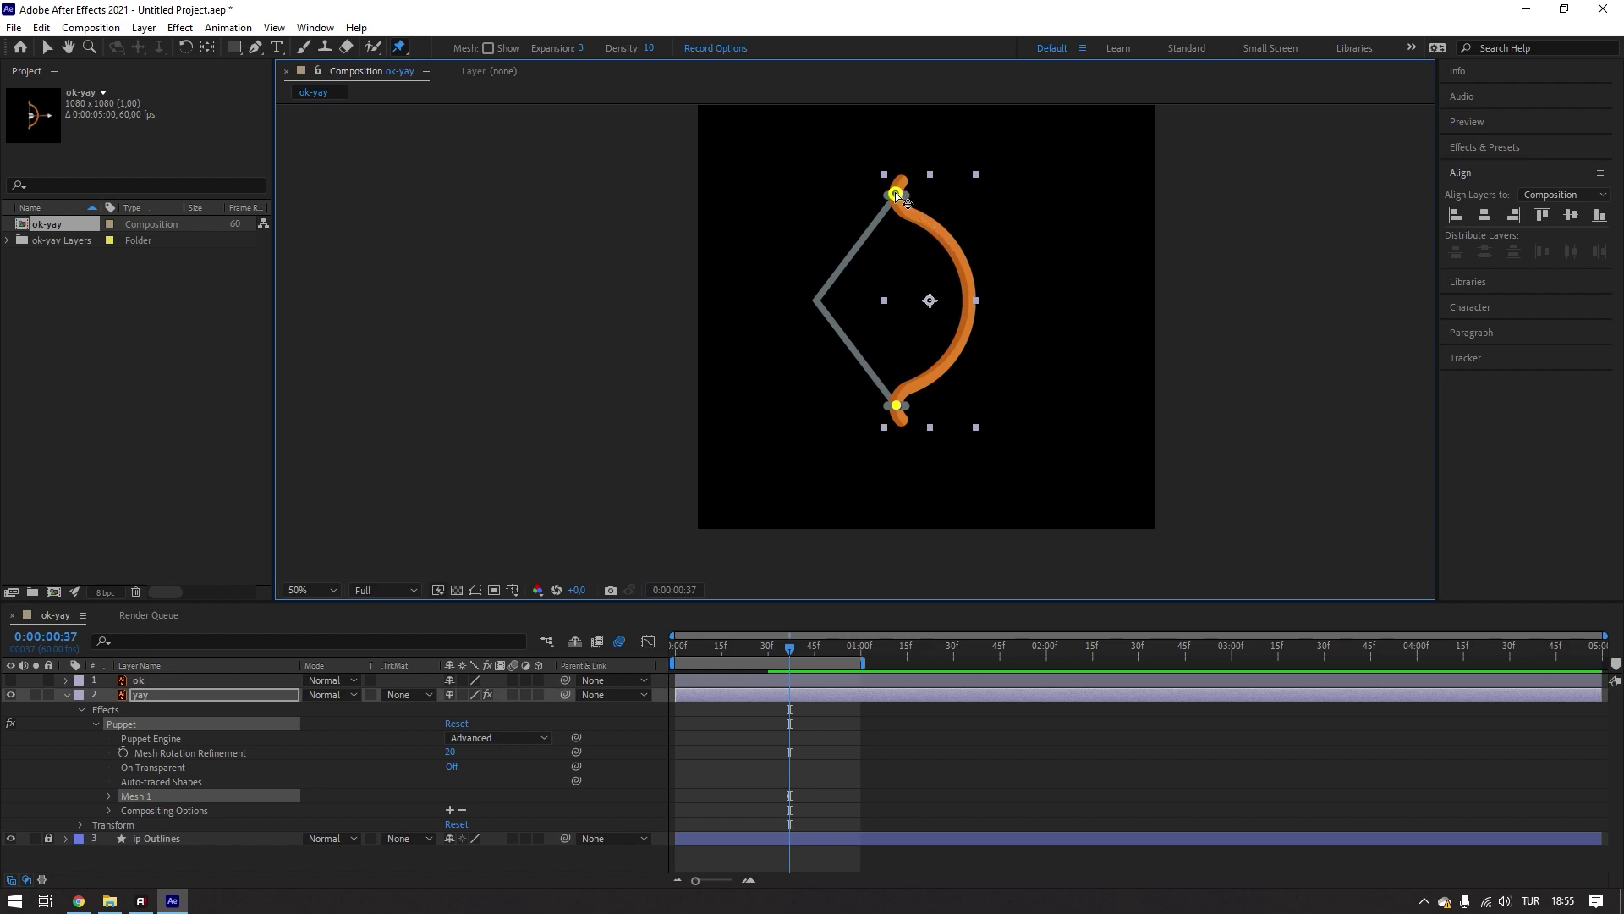
- Test-bend the bow's upper and lower limbs, undo, and add a pin at the bow's middle
left_click_drag(895, 193, 775, 200)
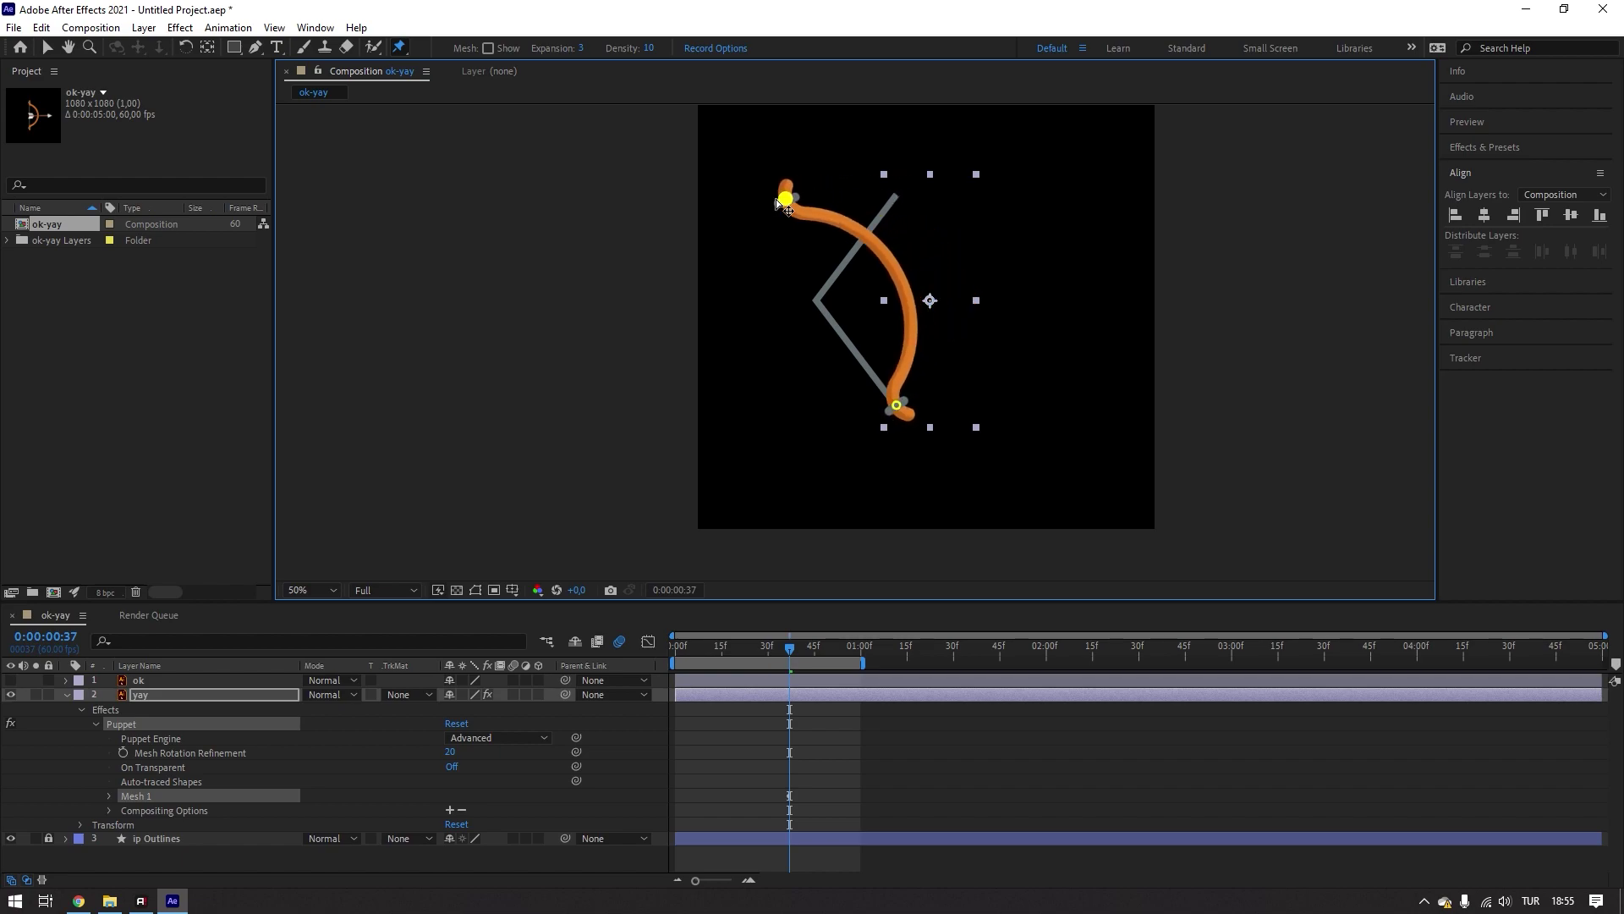
left_click(893, 406)
key("ctrl+z")
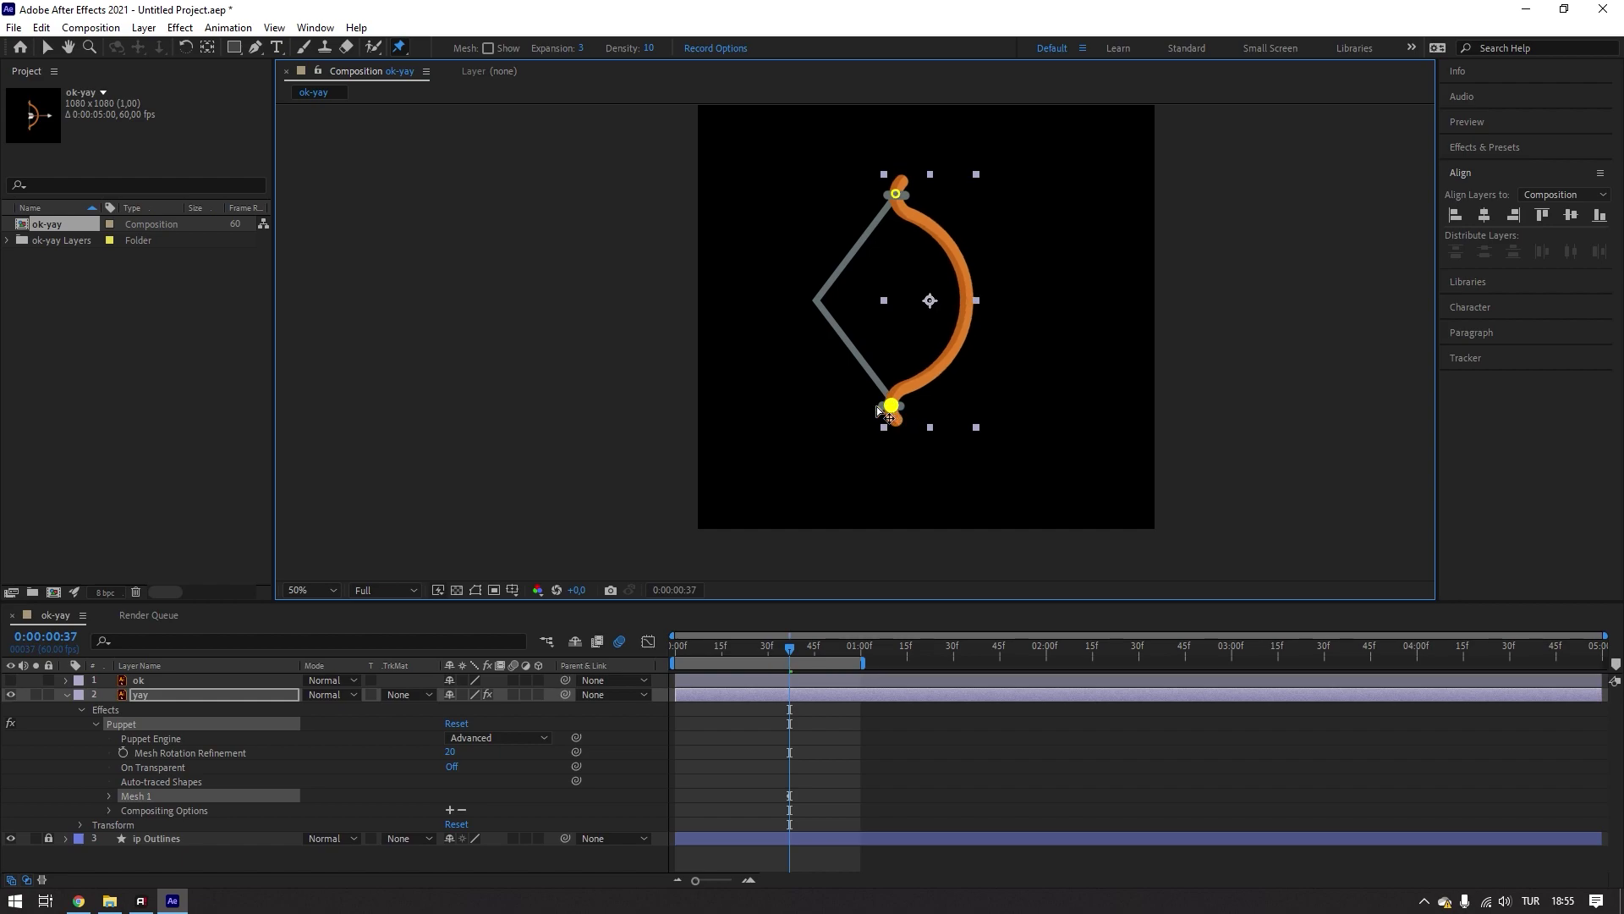
left_click_drag(880, 410, 774, 388)
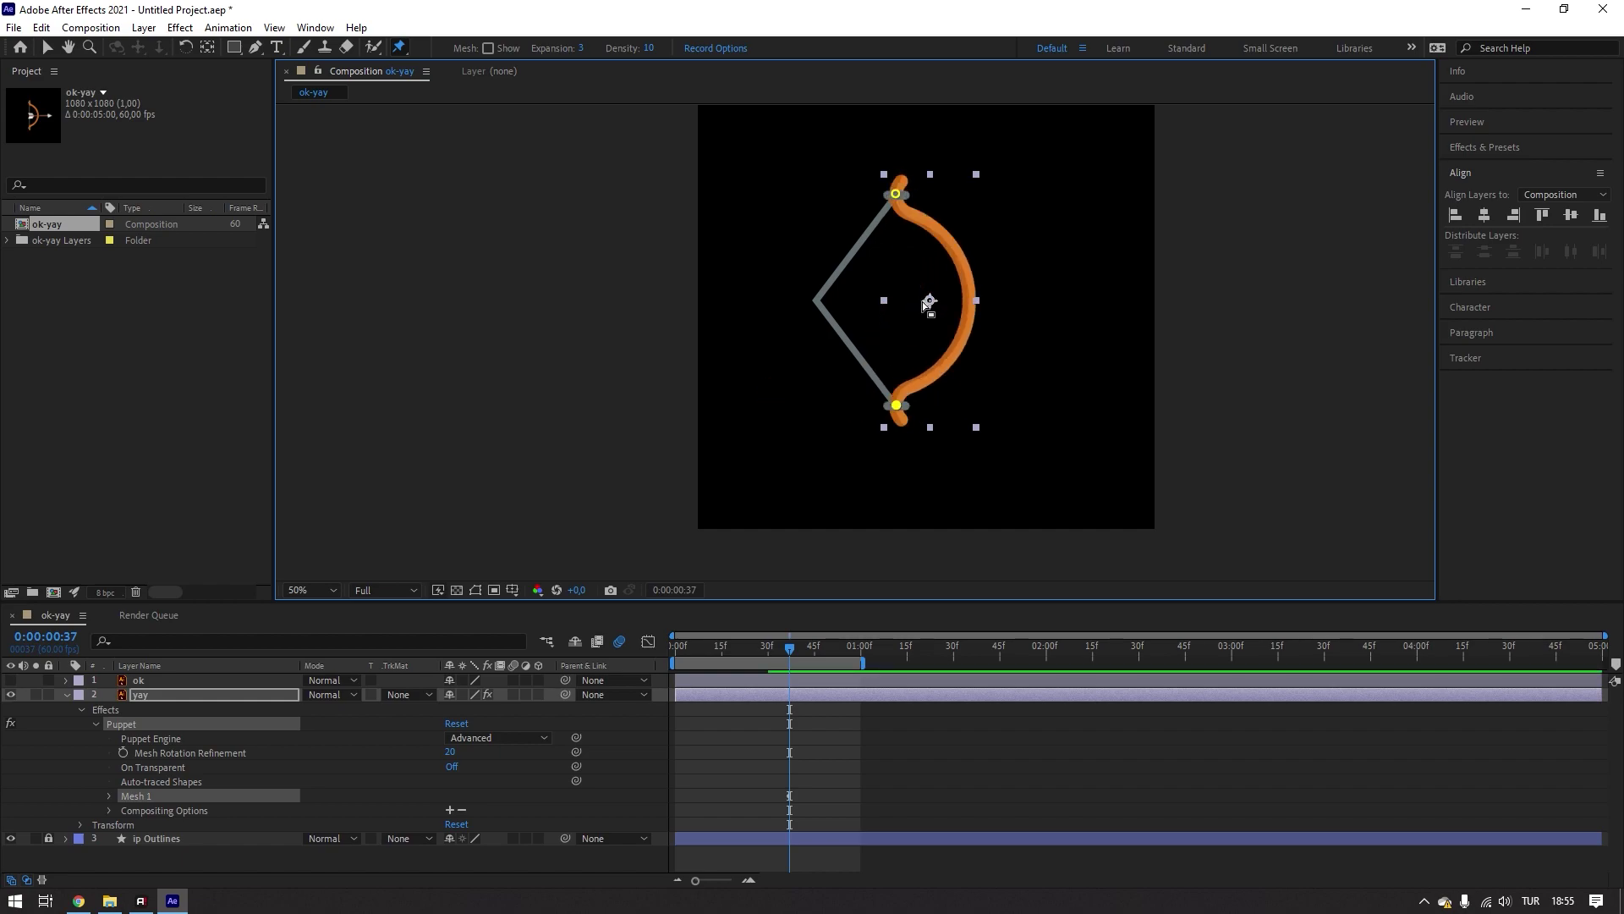
scroll(979, 297, "up", 2)
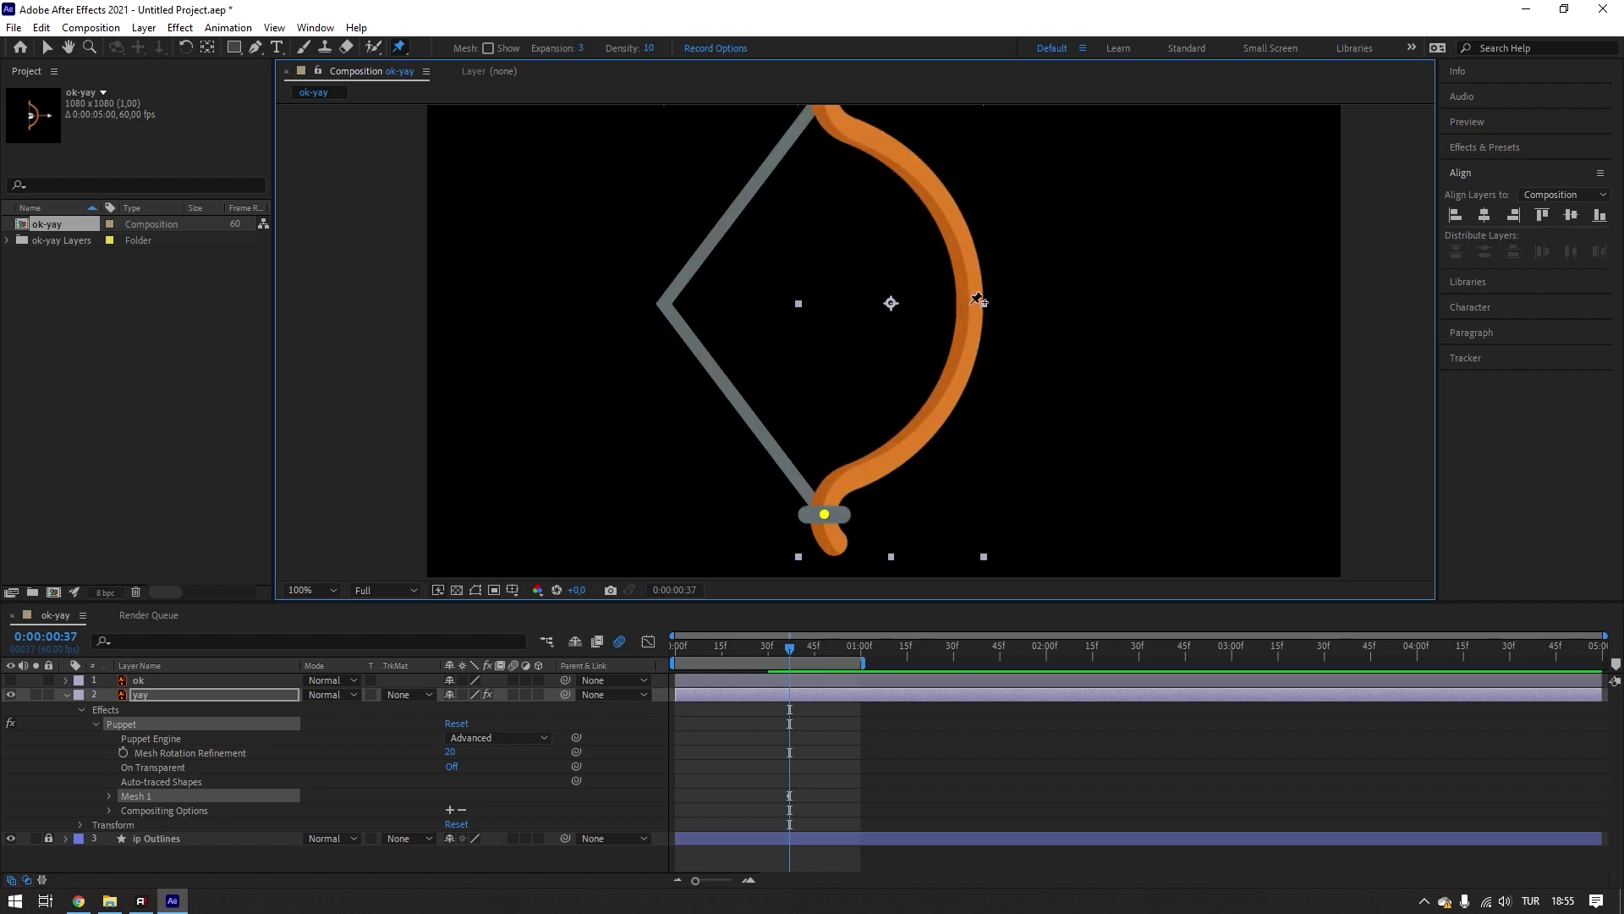
left_click(973, 301)
- Test-bend both limbs leftward, undo the bends, and add a pin on the upper limb
scroll(964, 341, "down", 2)
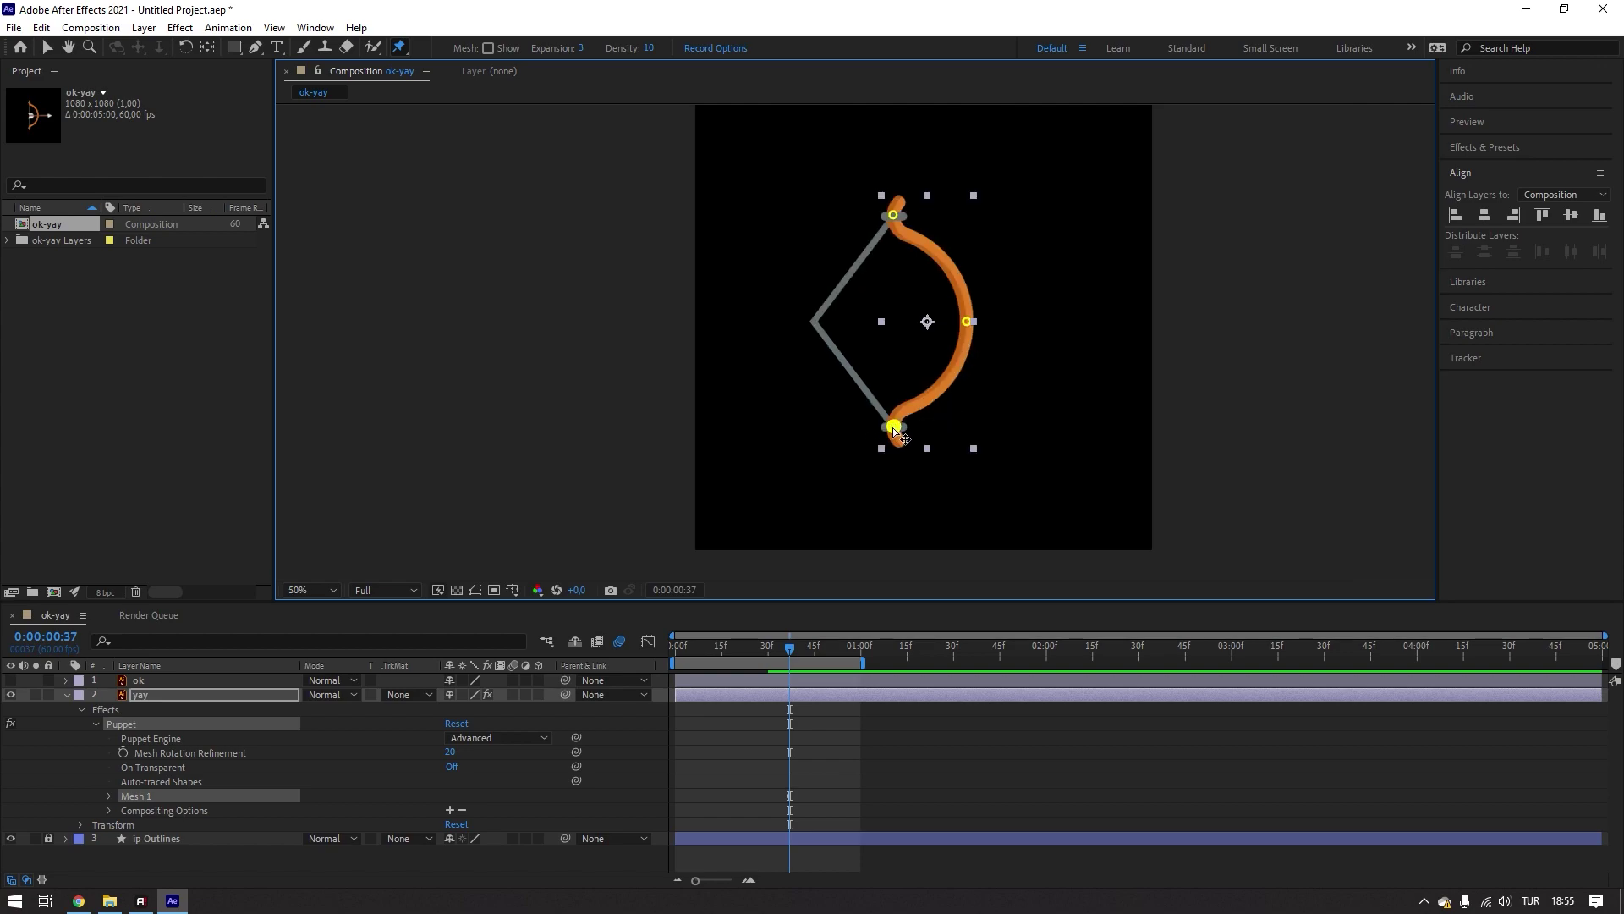
left_click_drag(894, 427, 844, 416)
key("ctrl+z")
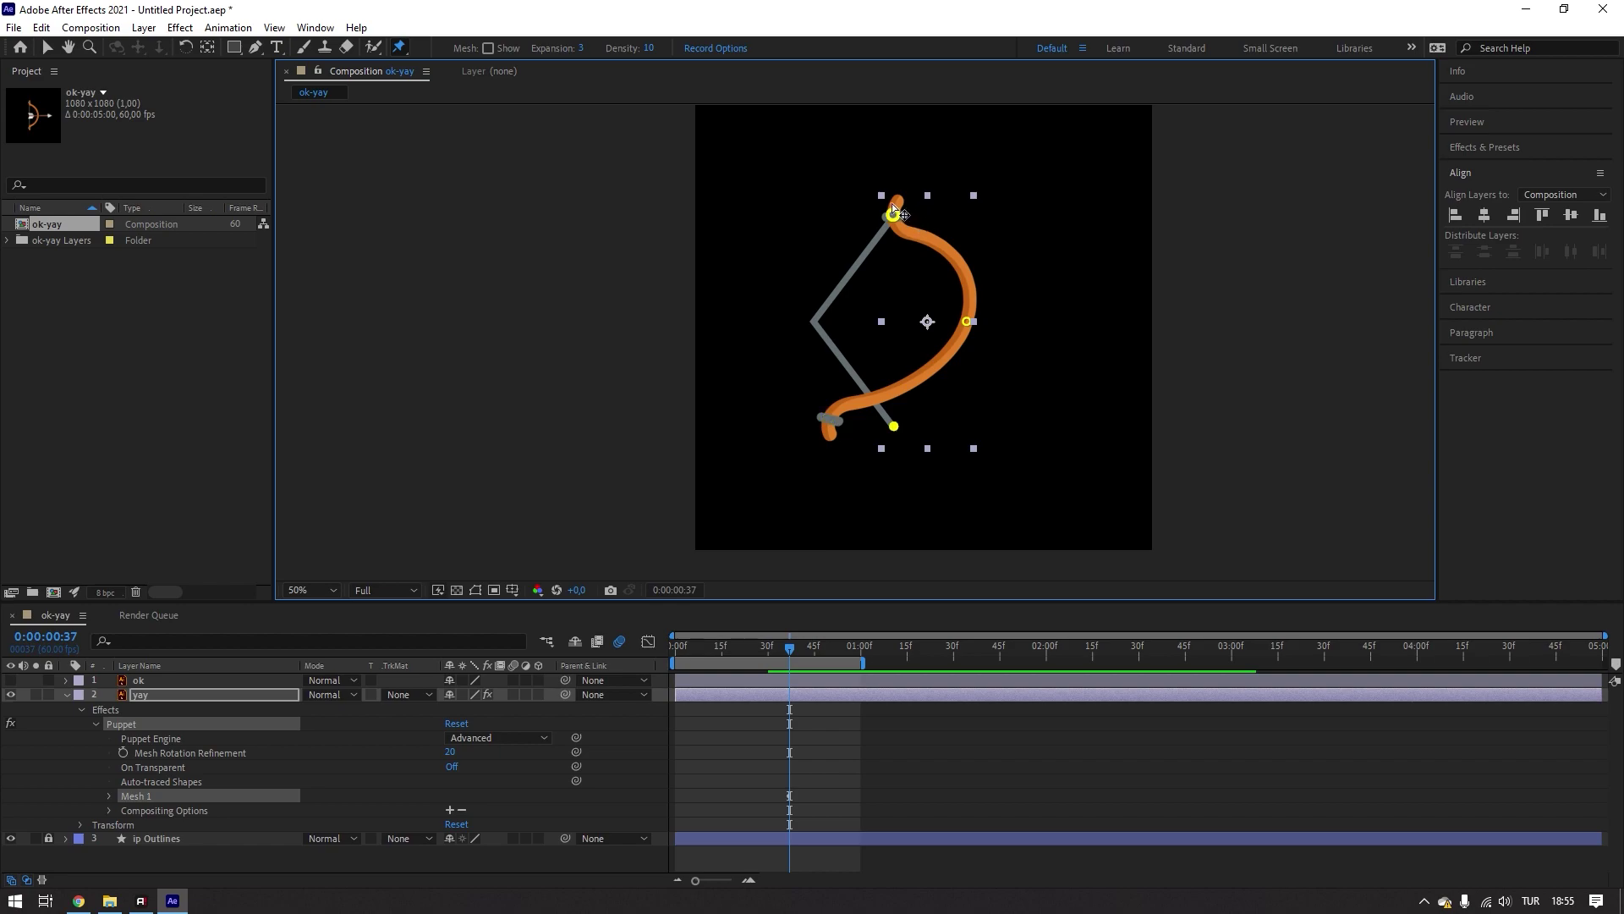
left_click_drag(892, 215, 834, 216)
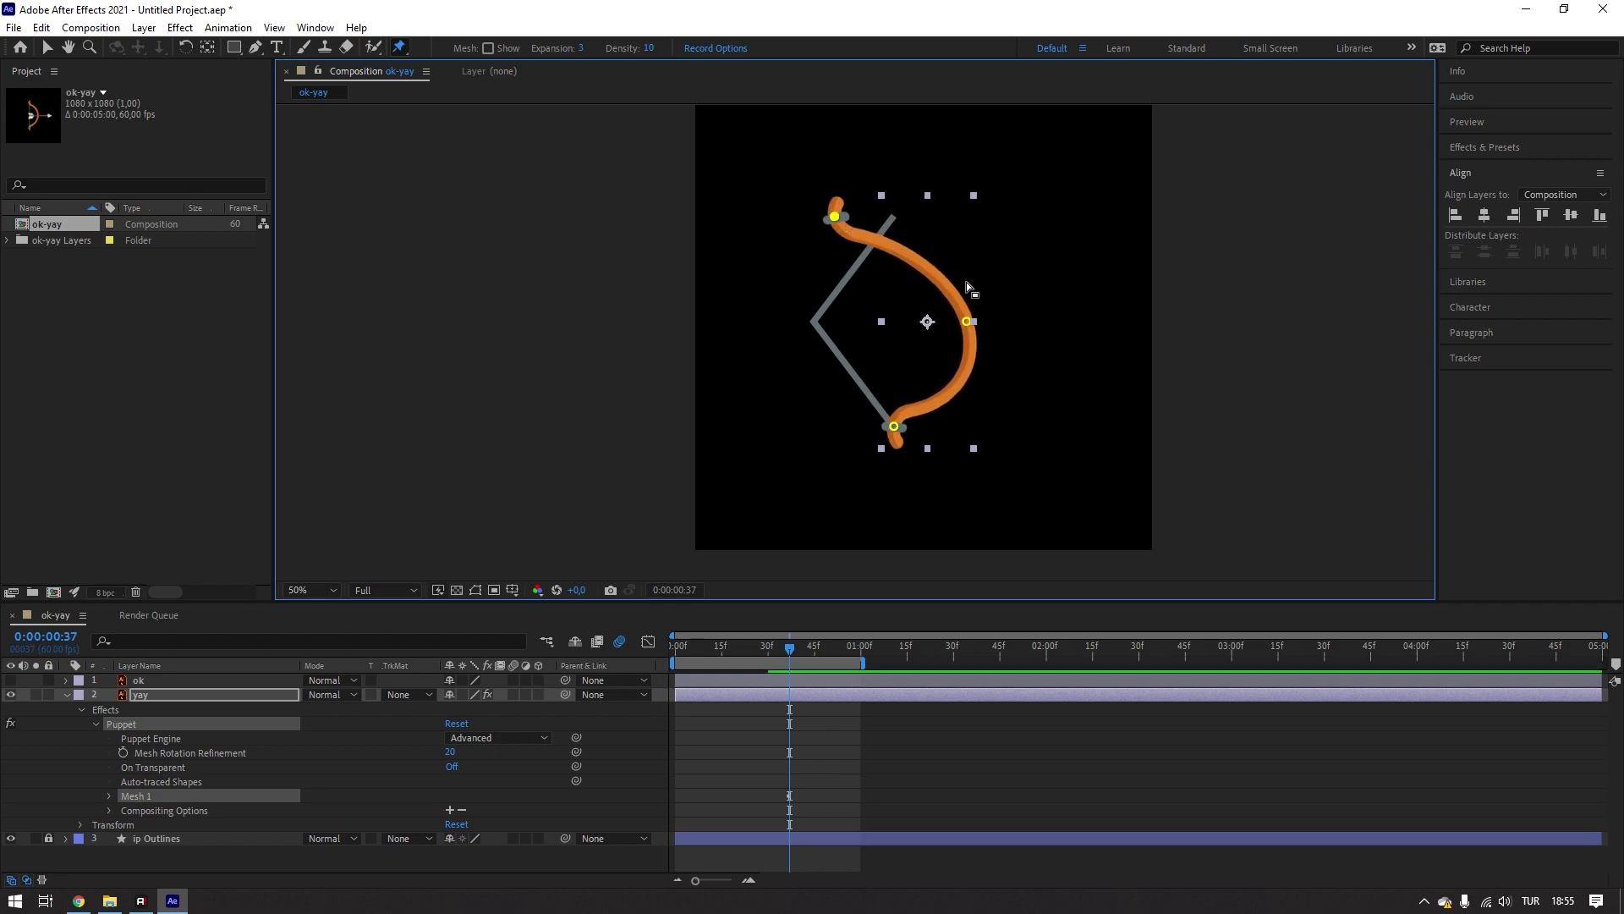
key("ctrl+z")
scroll(937, 260, "up", 2)
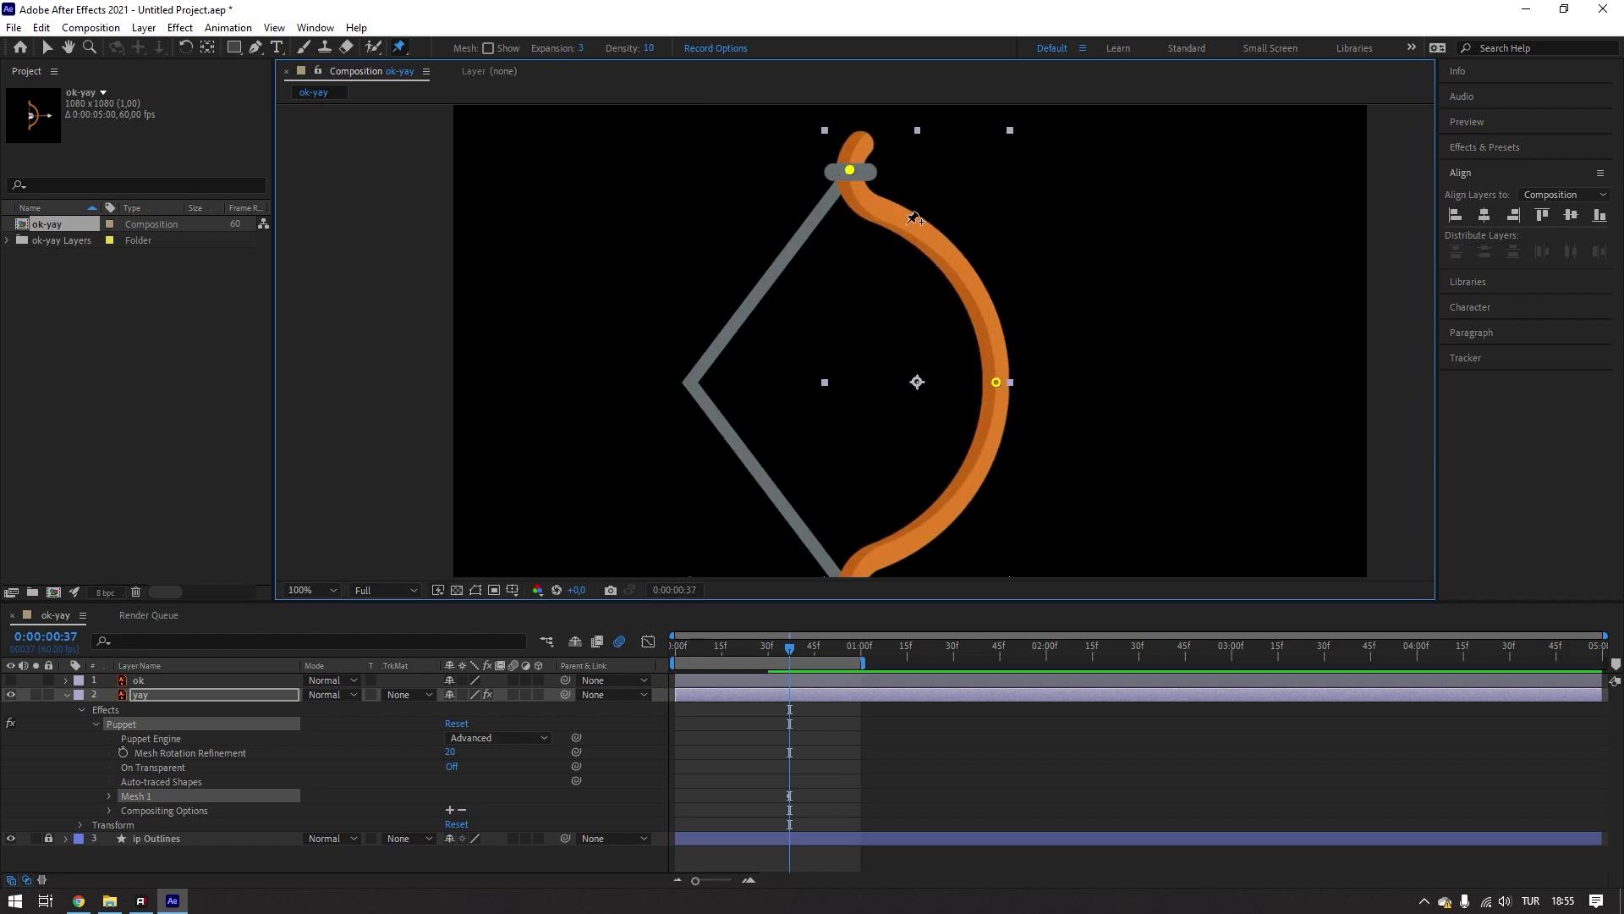
left_click(912, 220)
- Show rulers, drag a vertical guide across the bow, and add a lower-limb pin
key("ctrl+r")
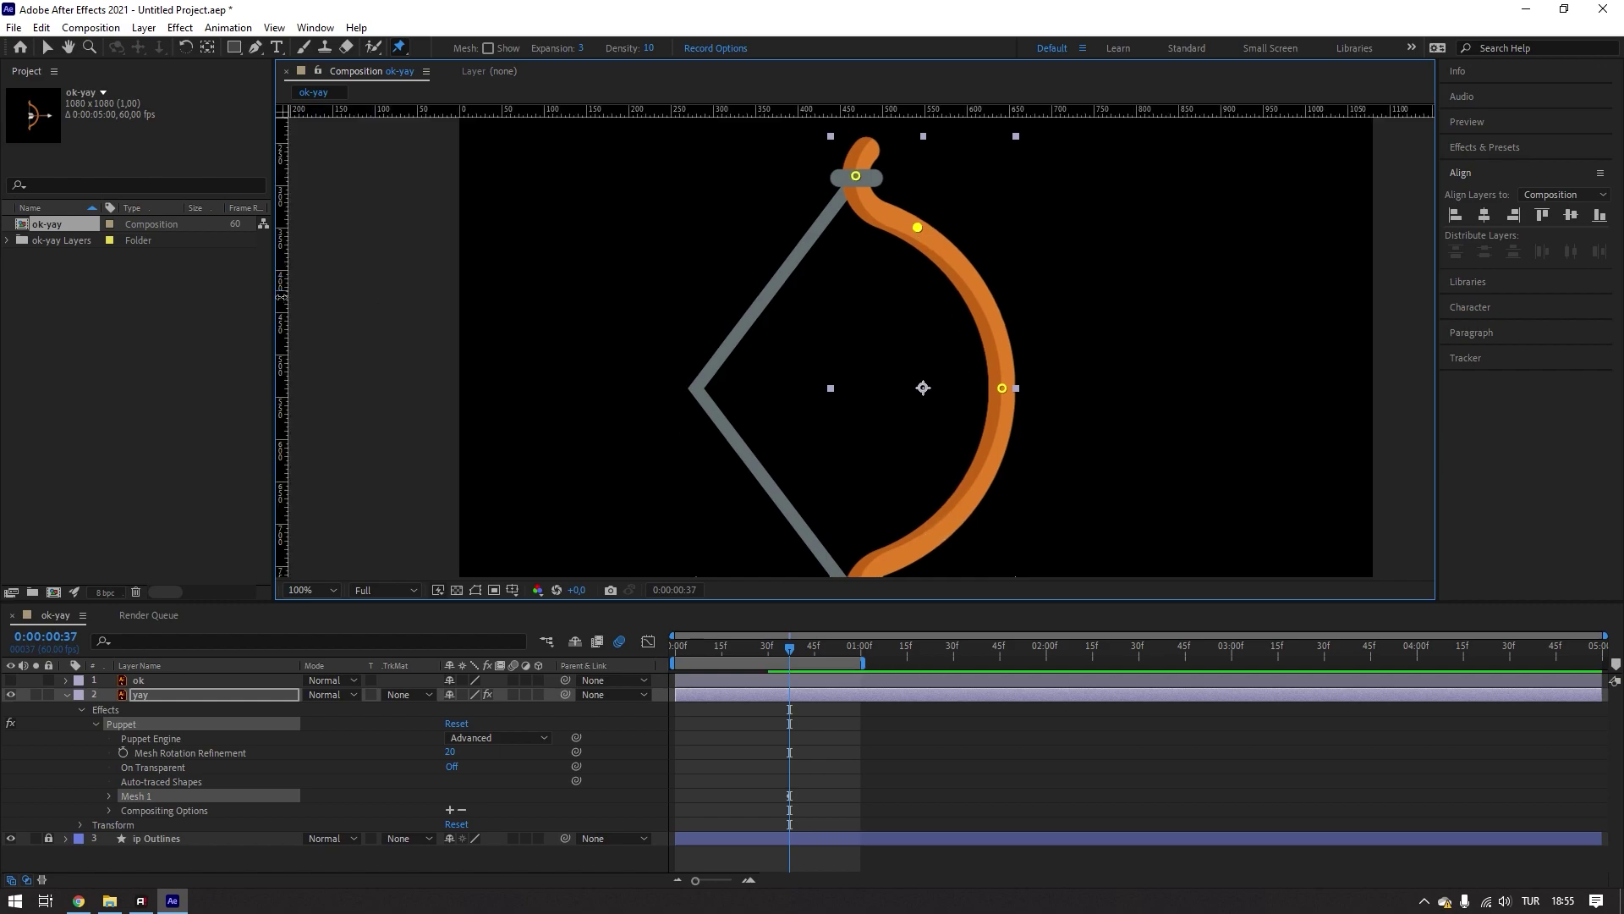
left_click_drag(284, 314, 917, 387)
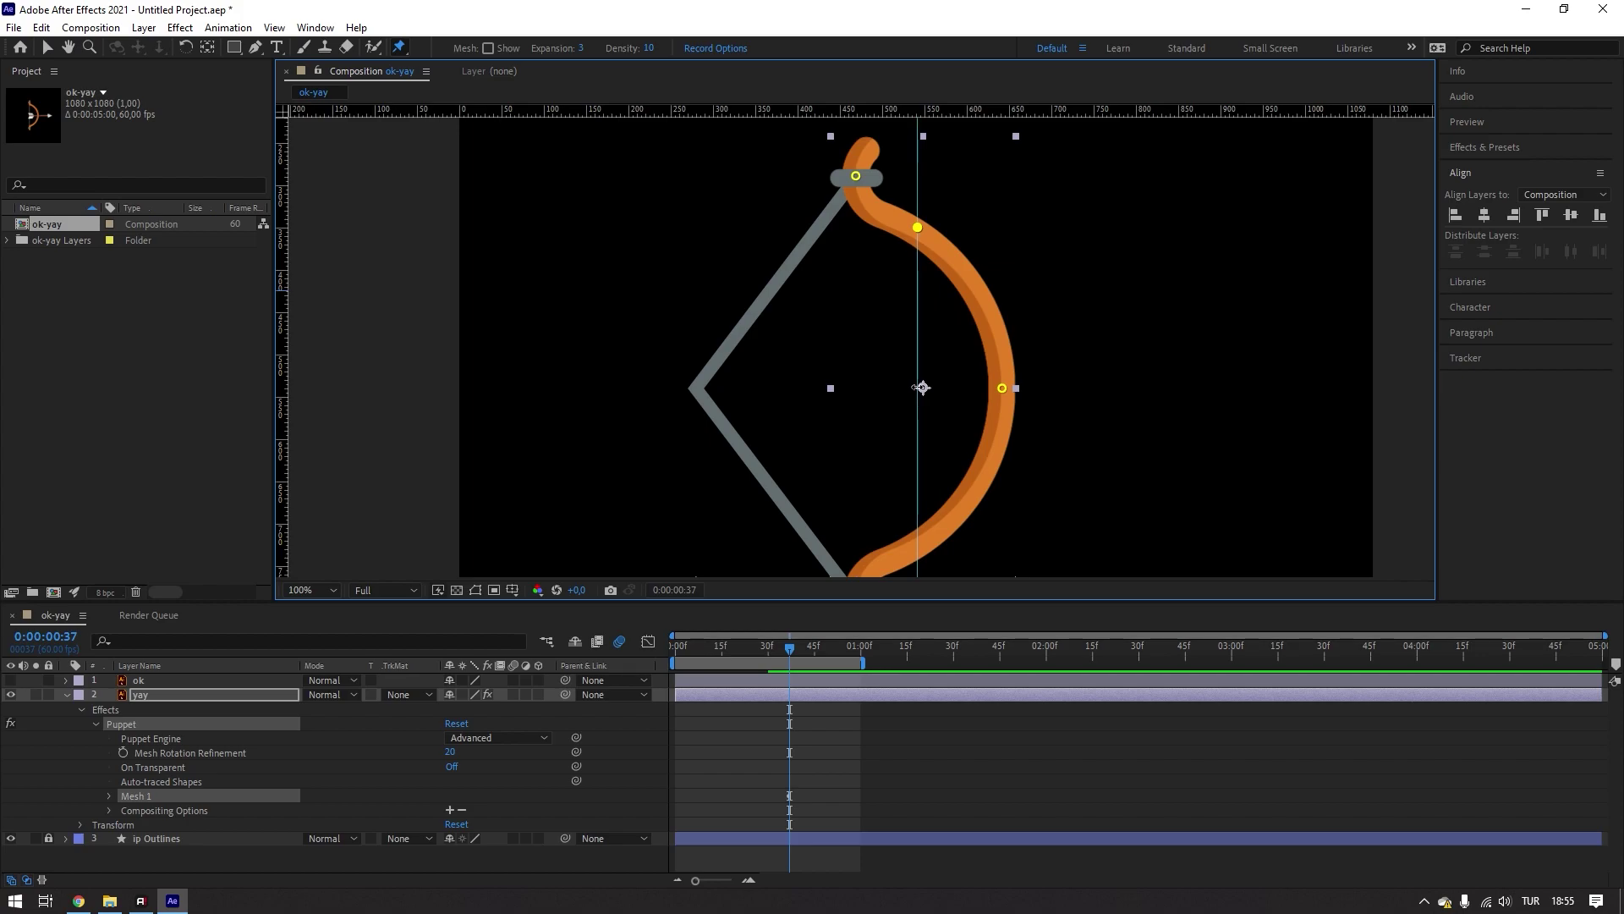
left_click(916, 545)
mouse_move(844, 180)
left_mouse_down()
mouse_move(808, 190)
mouse_move(870, 189)
left_mouse_up()
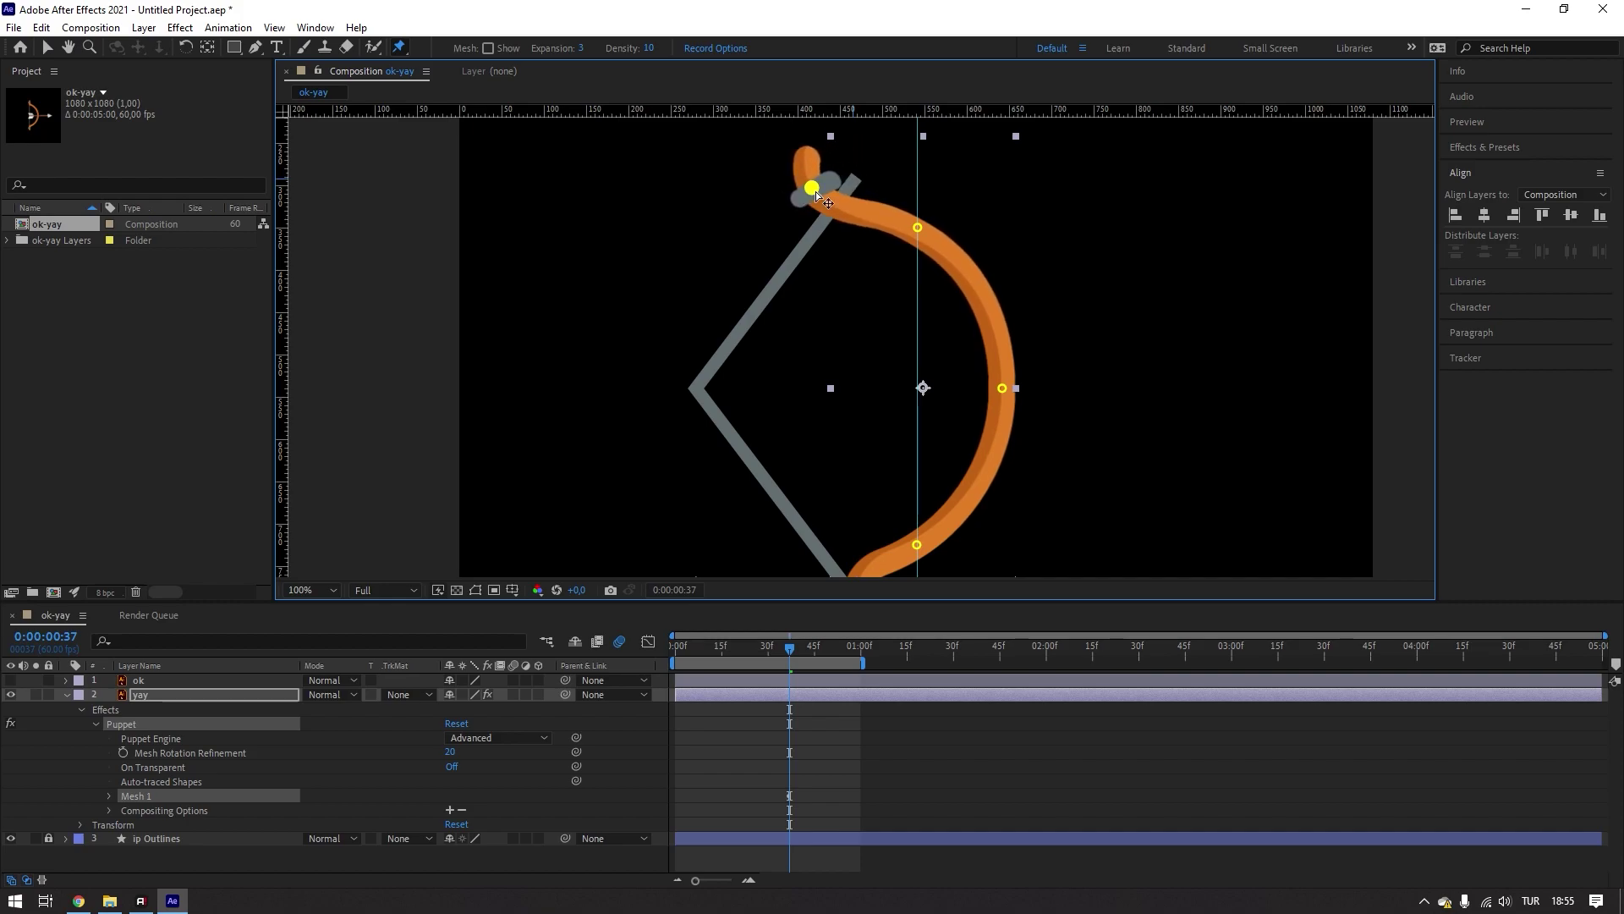
key("ctrl+z")
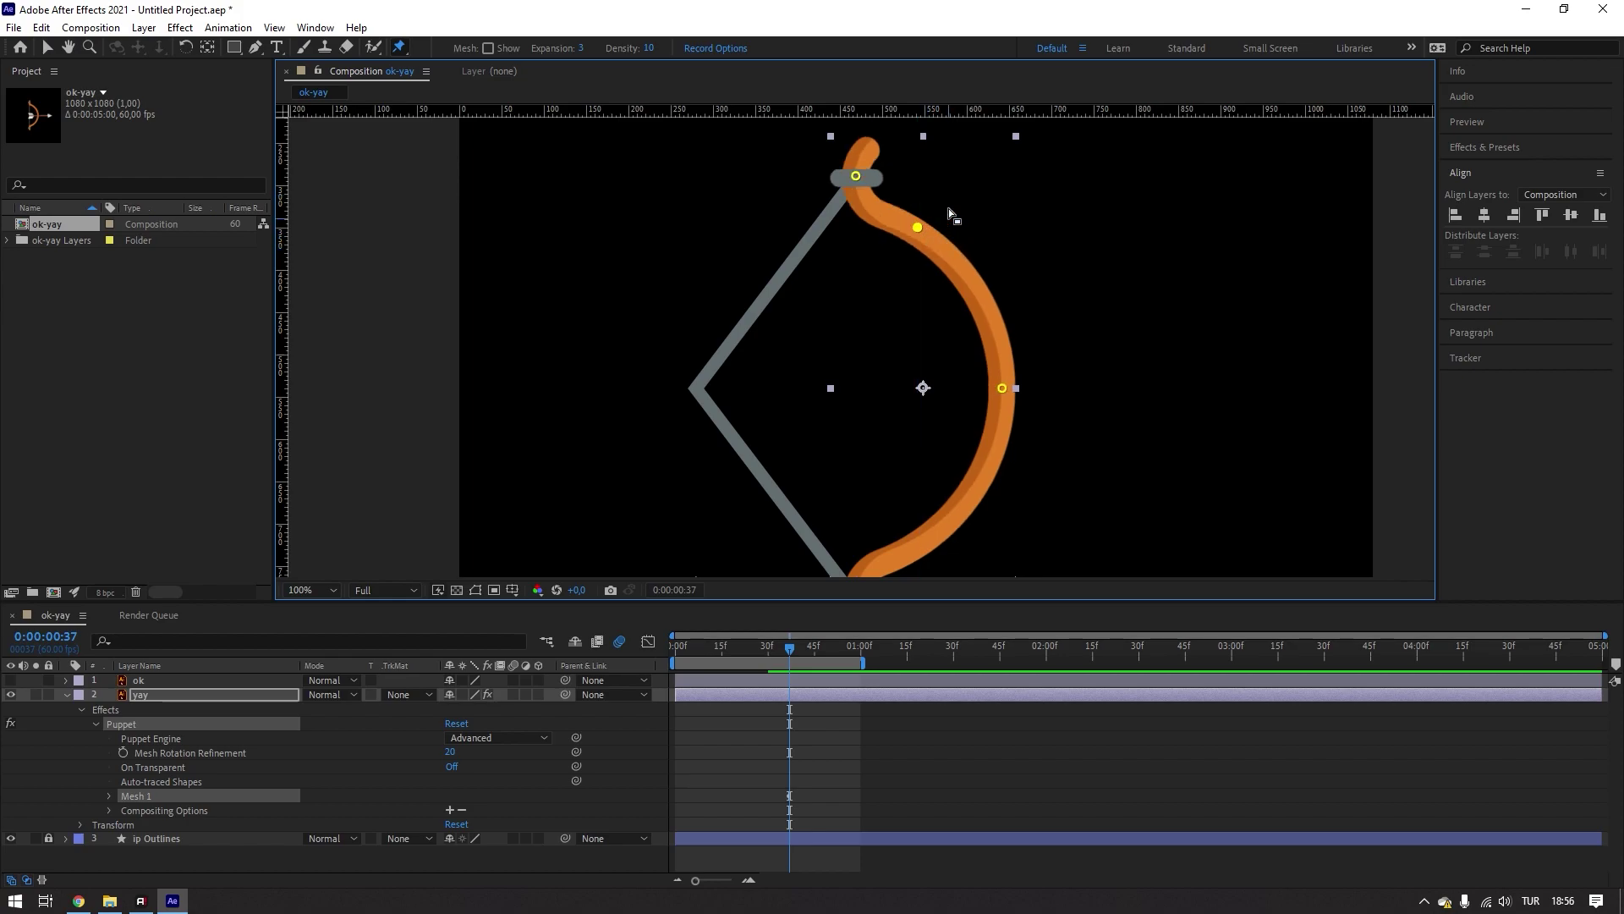
- Delete the extra upper-limb pin, undo test tip pulls, hide rulers and return to Selection
scroll(960, 200, "down", 2)
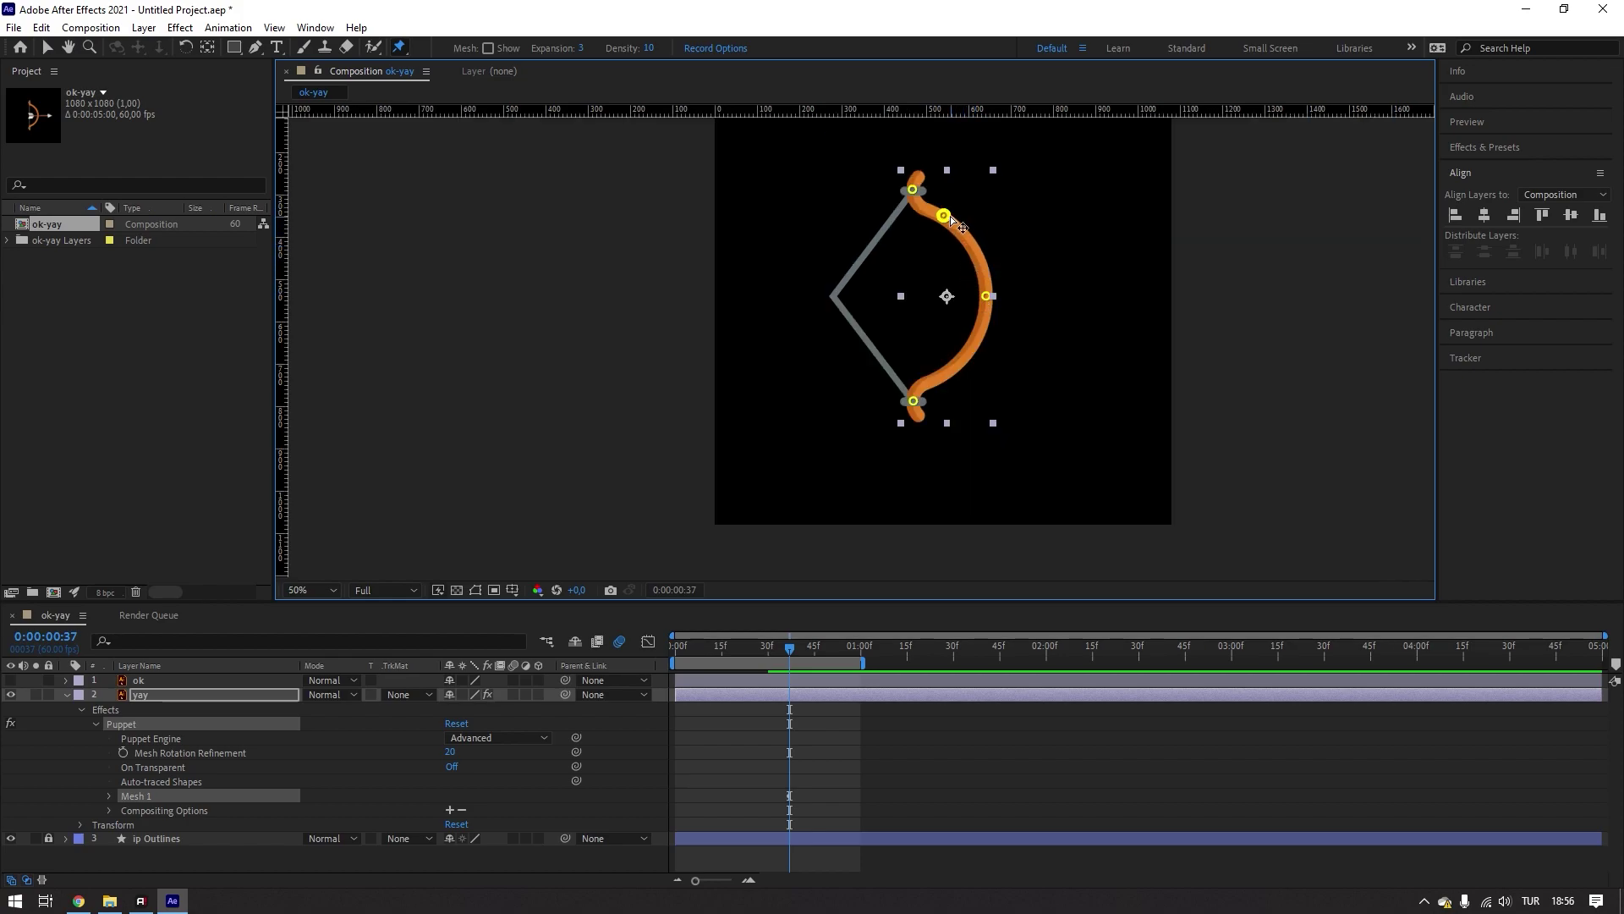
key("Delete")
mouse_move(914, 401)
left_mouse_down()
mouse_move(899, 401)
mouse_move(914, 403)
left_mouse_up()
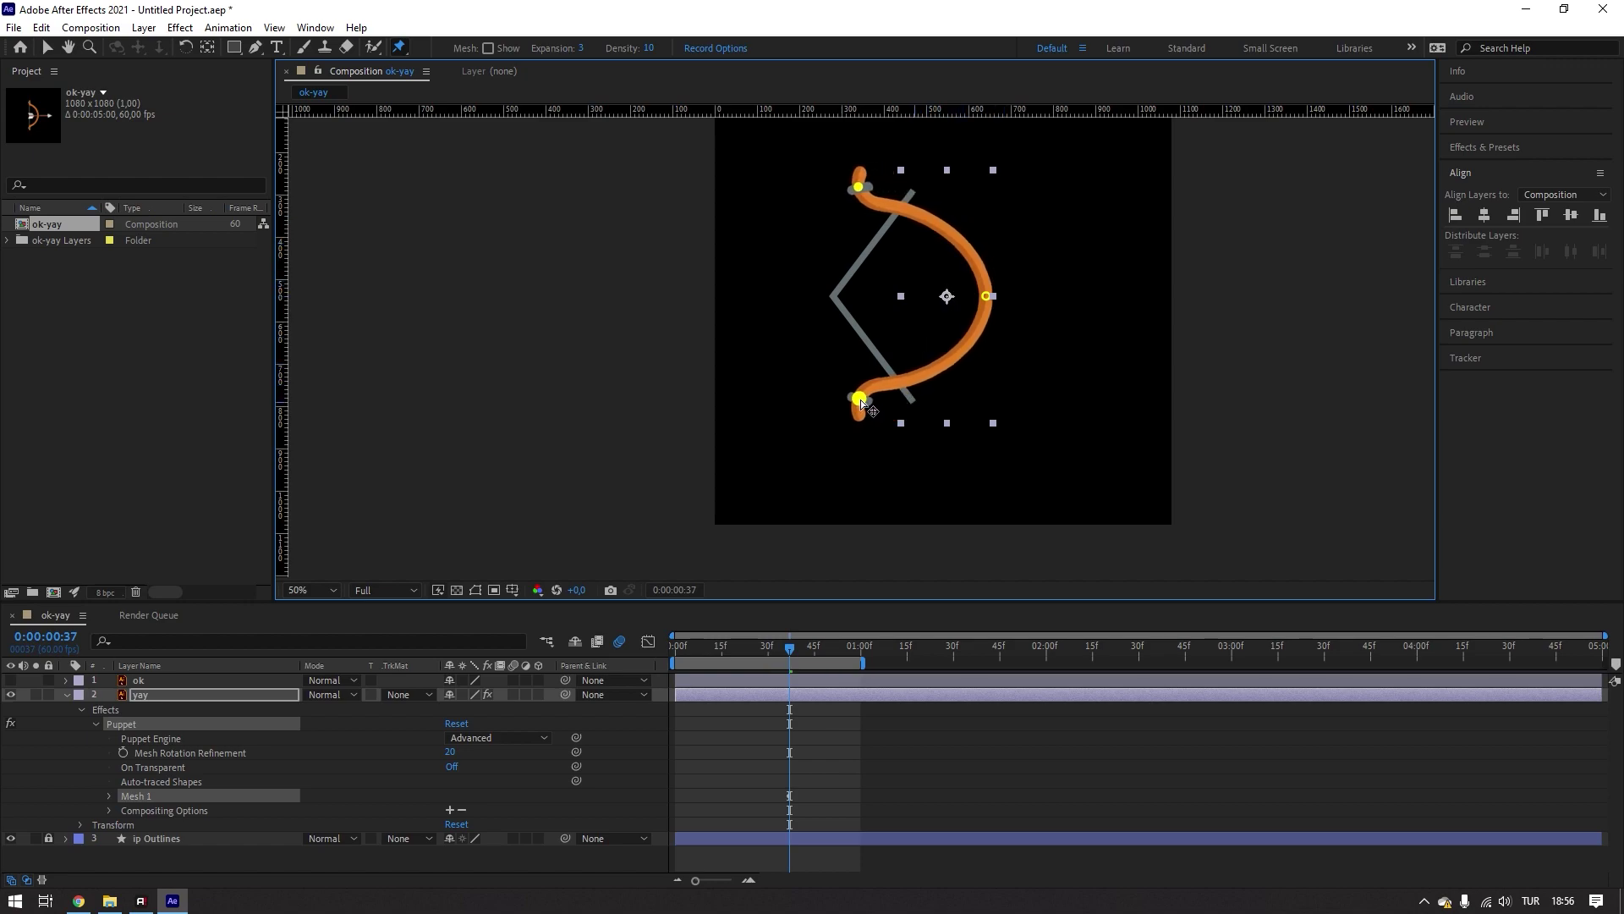
mouse_move(914, 402)
left_mouse_down()
mouse_move(872, 402)
mouse_move(893, 406)
left_mouse_up()
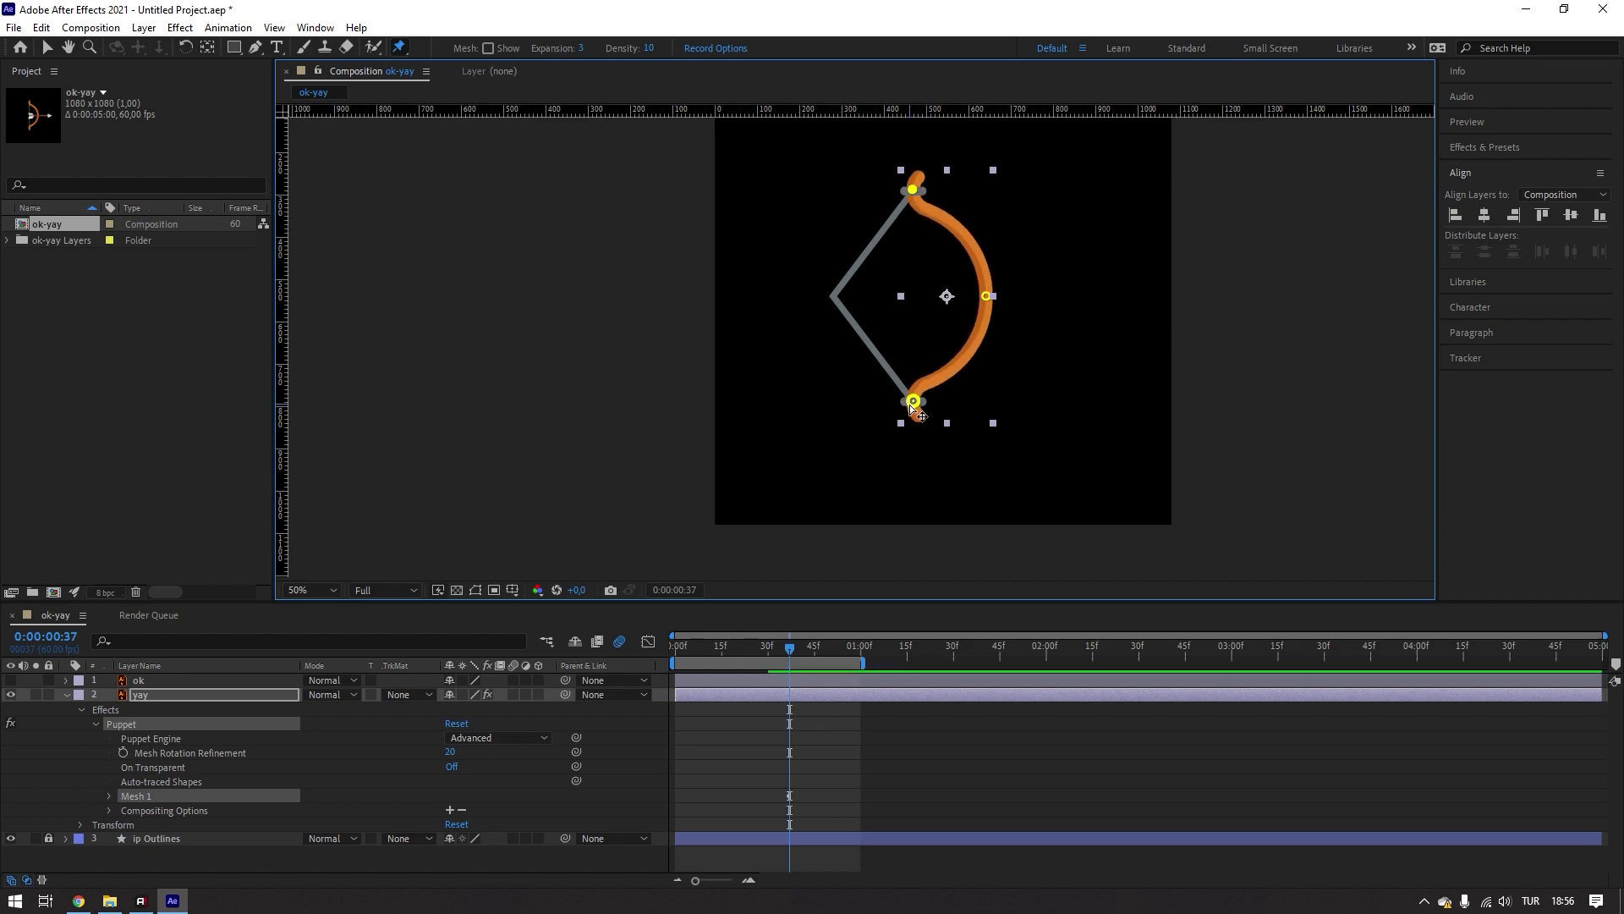
key("ctrl+z")
key("ctrl+z")
key("ctrl+r")
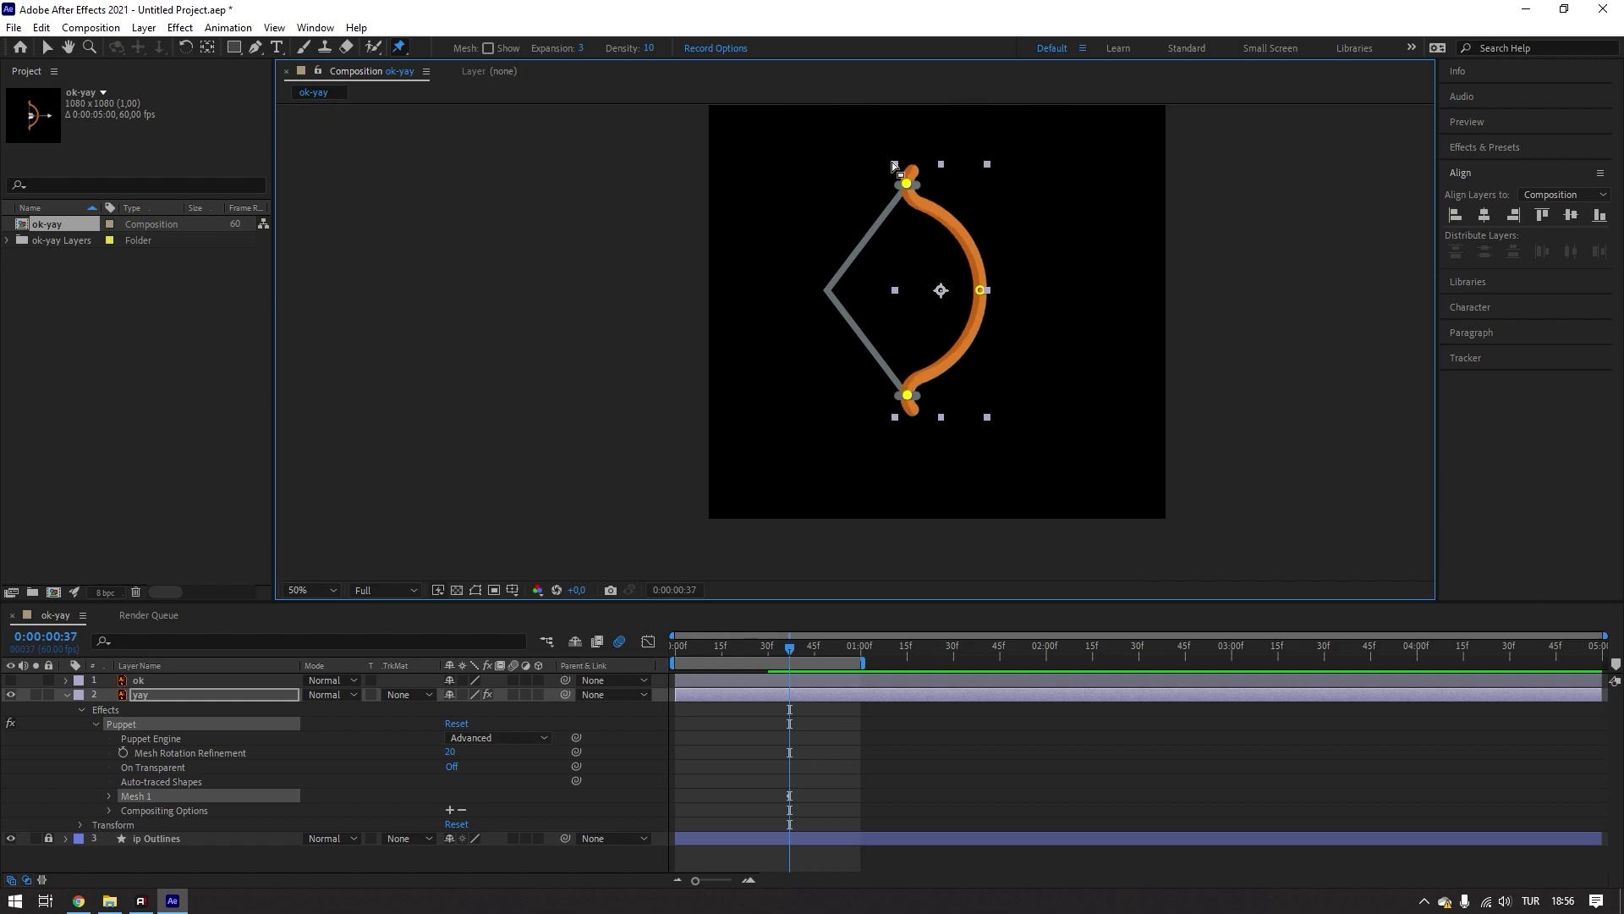
left_click(46, 48)
- Enlarge the timeline panel, then expand the 'yay' layer down to its Puppet effect
left_click(453, 215)
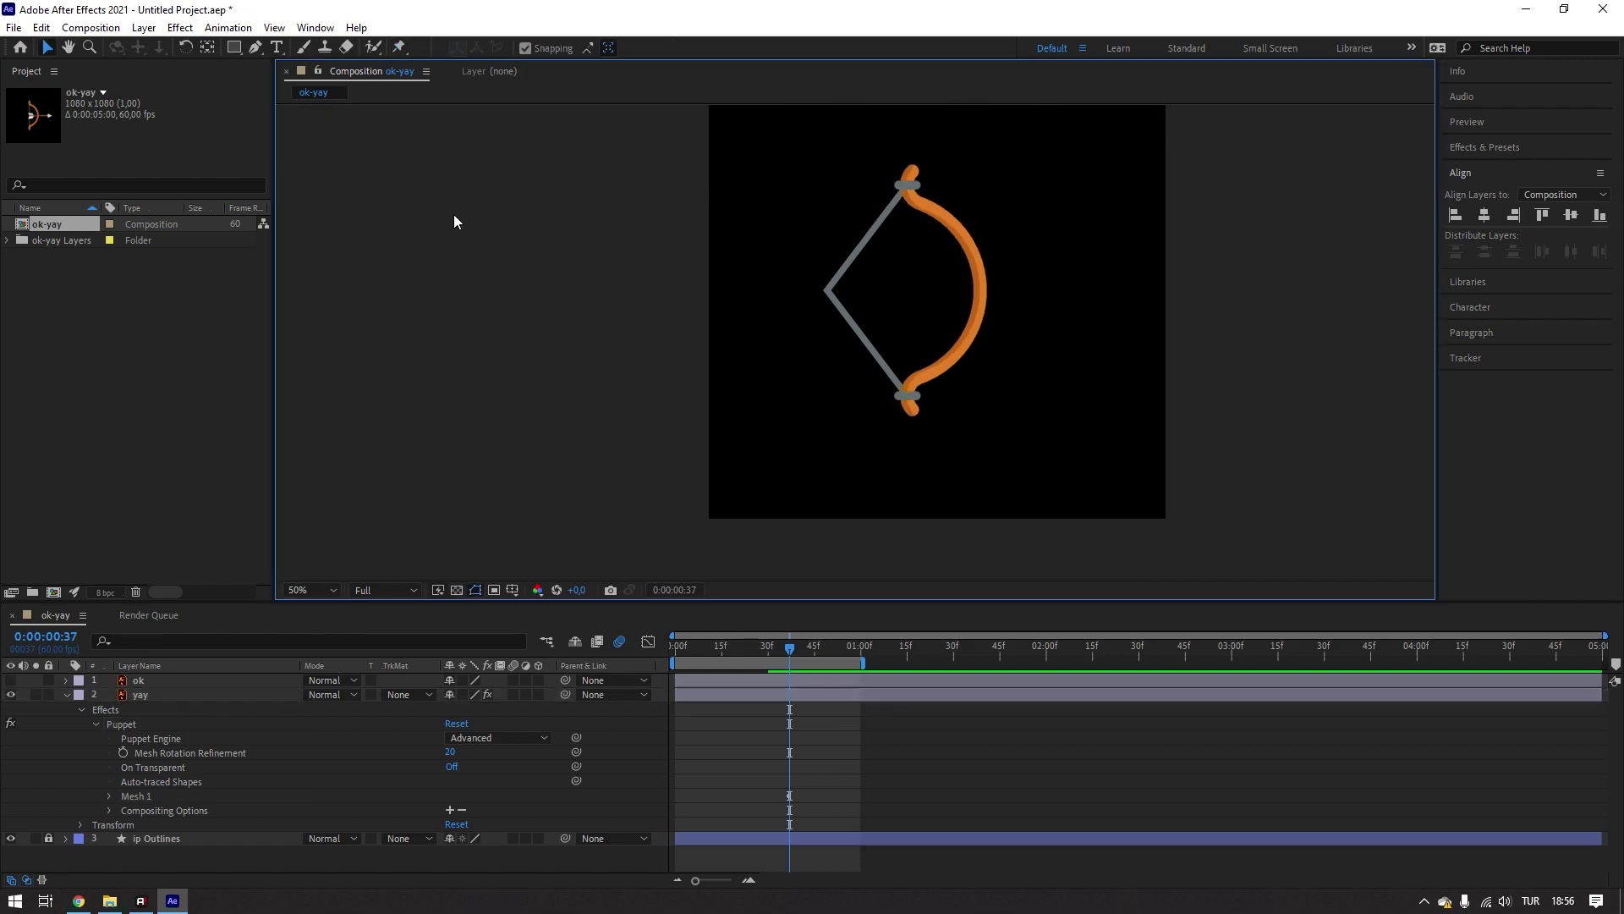
left_click_drag(415, 600, 416, 472)
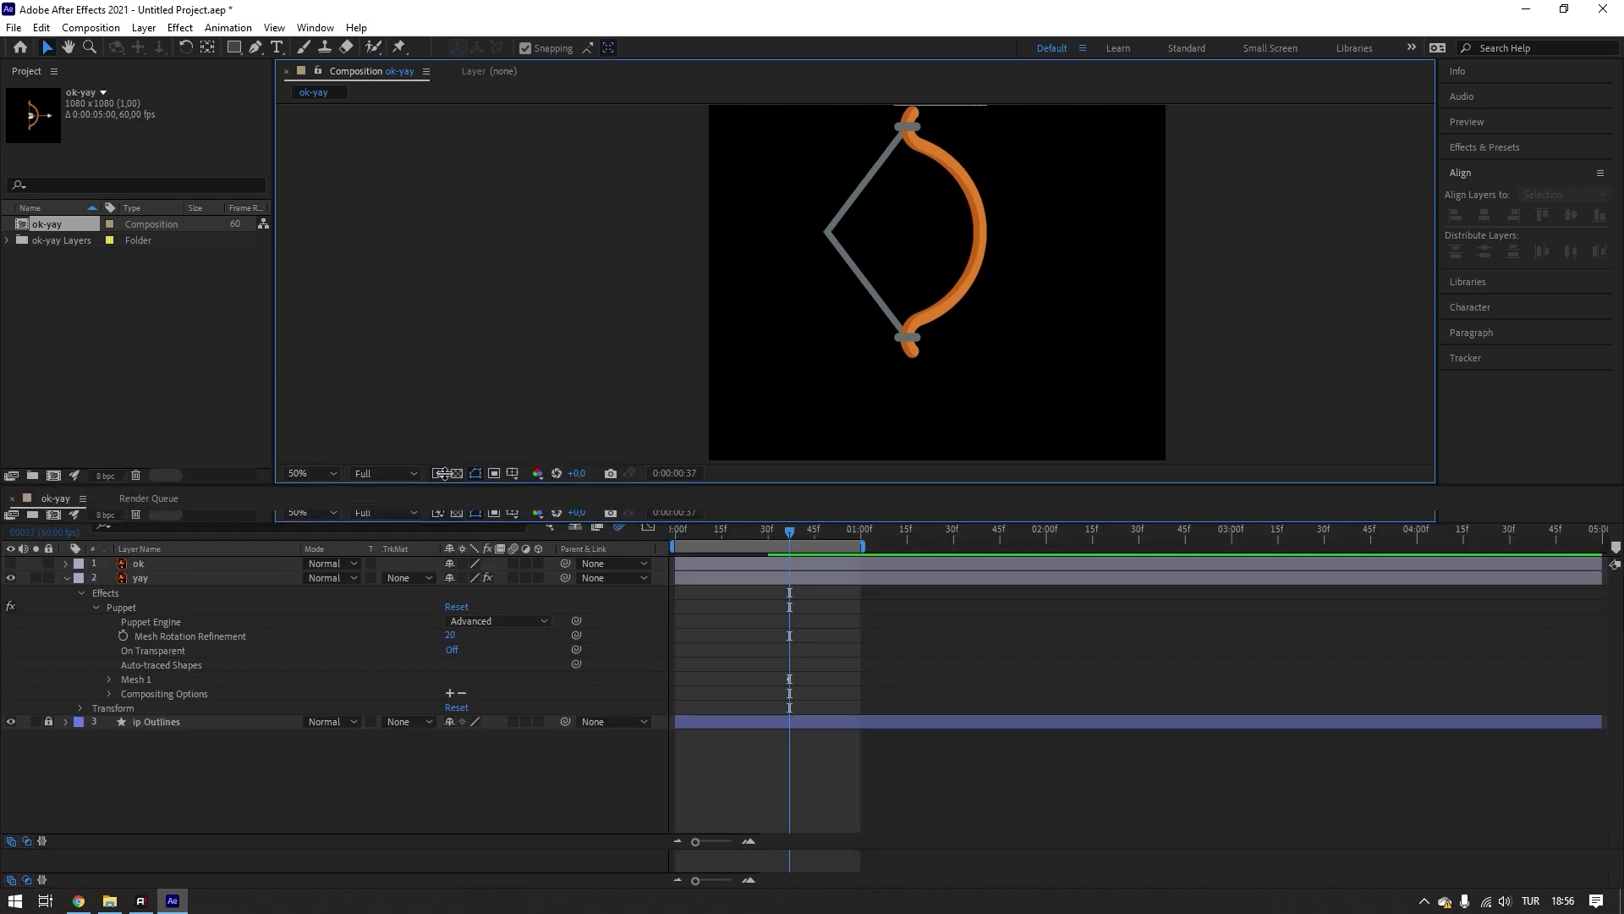
left_click_drag(674, 315, 678, 340)
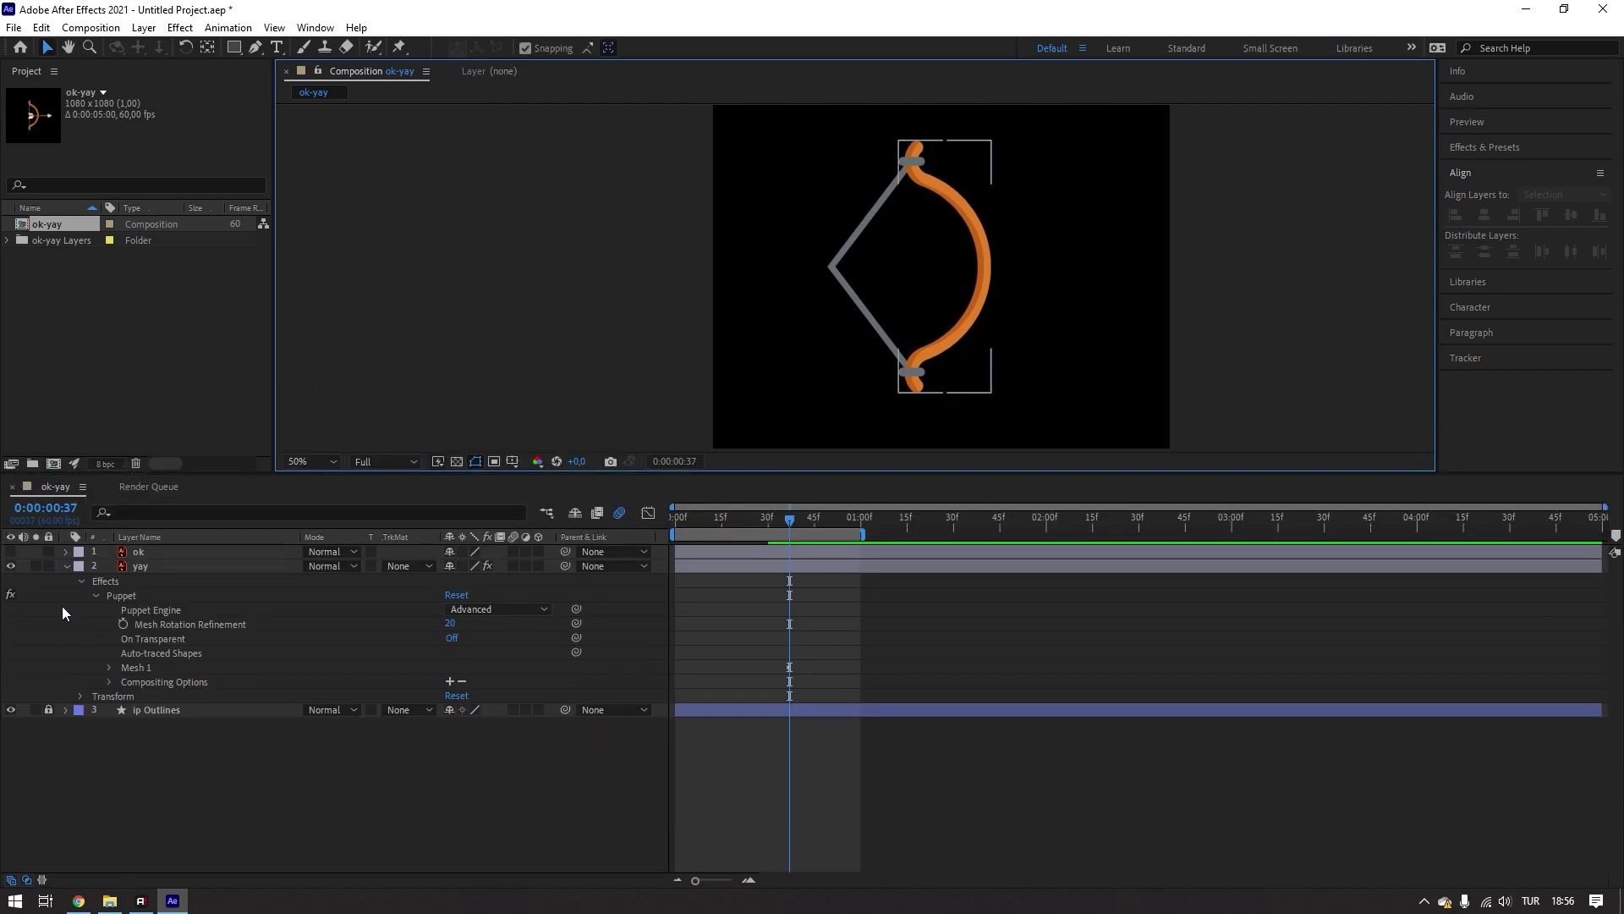
left_click(66, 567)
left_click(160, 566)
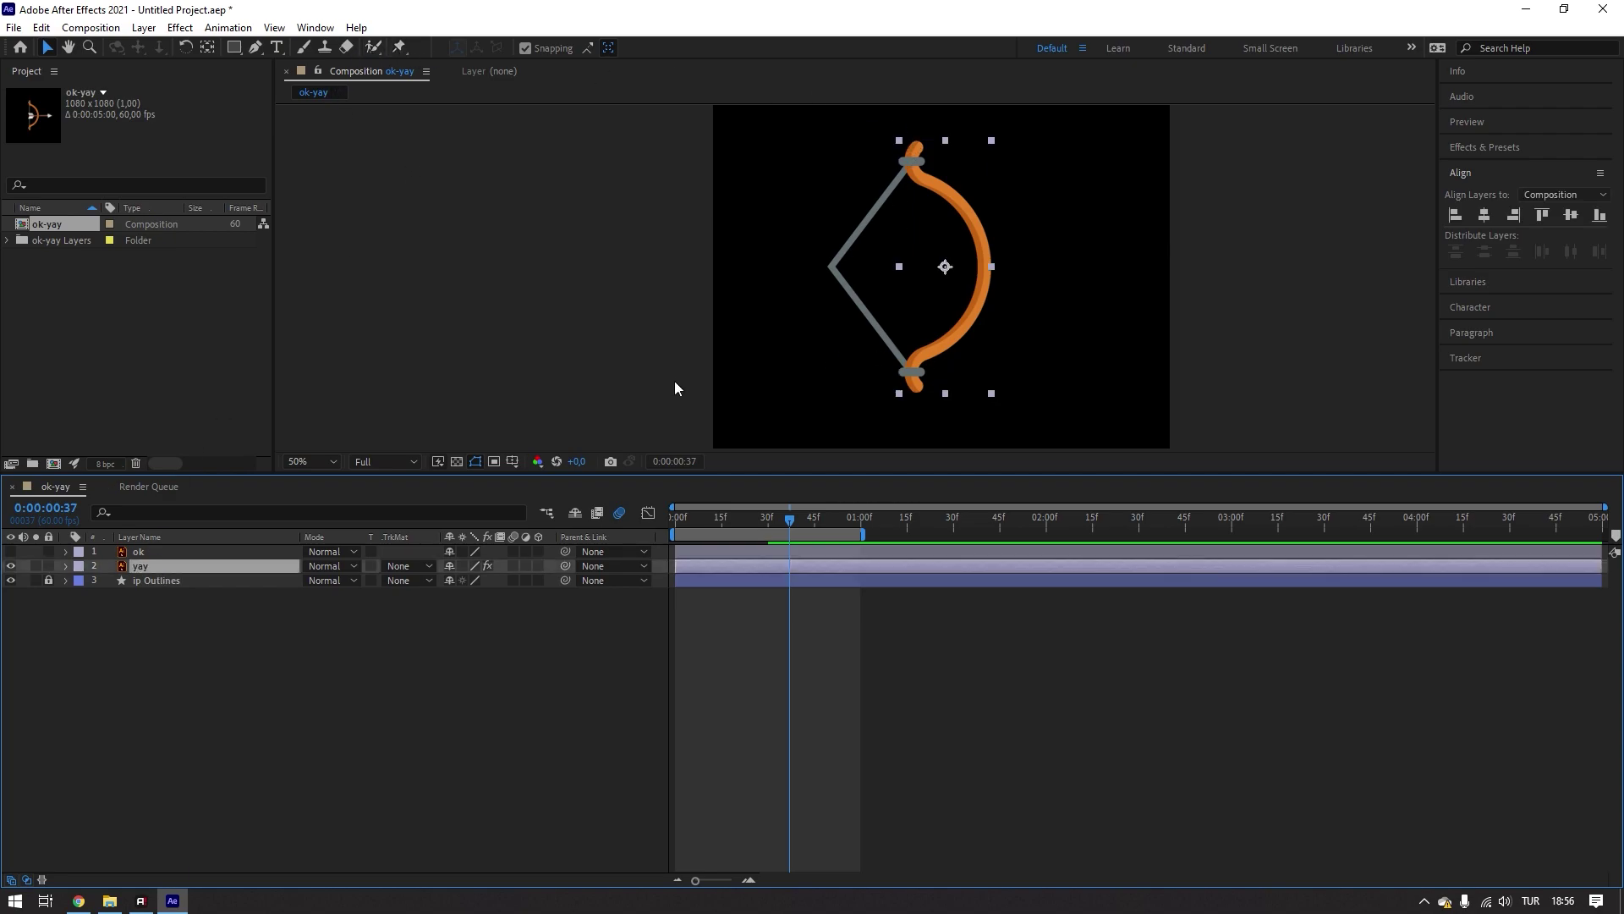
left_click(67, 567)
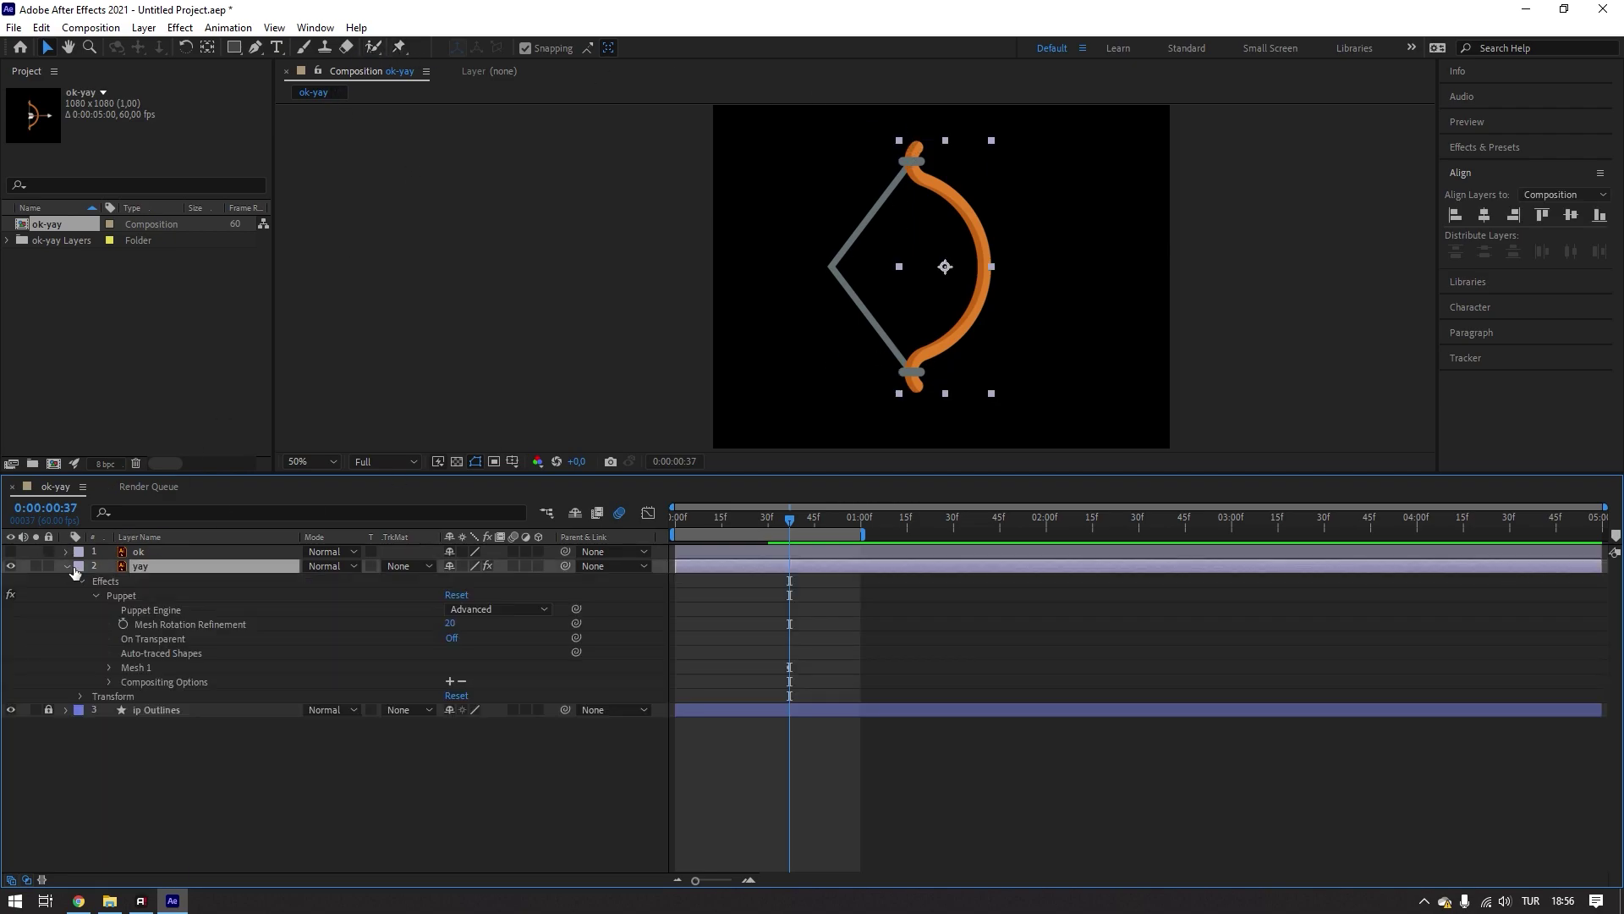
left_click(95, 594)
left_click(100, 580)
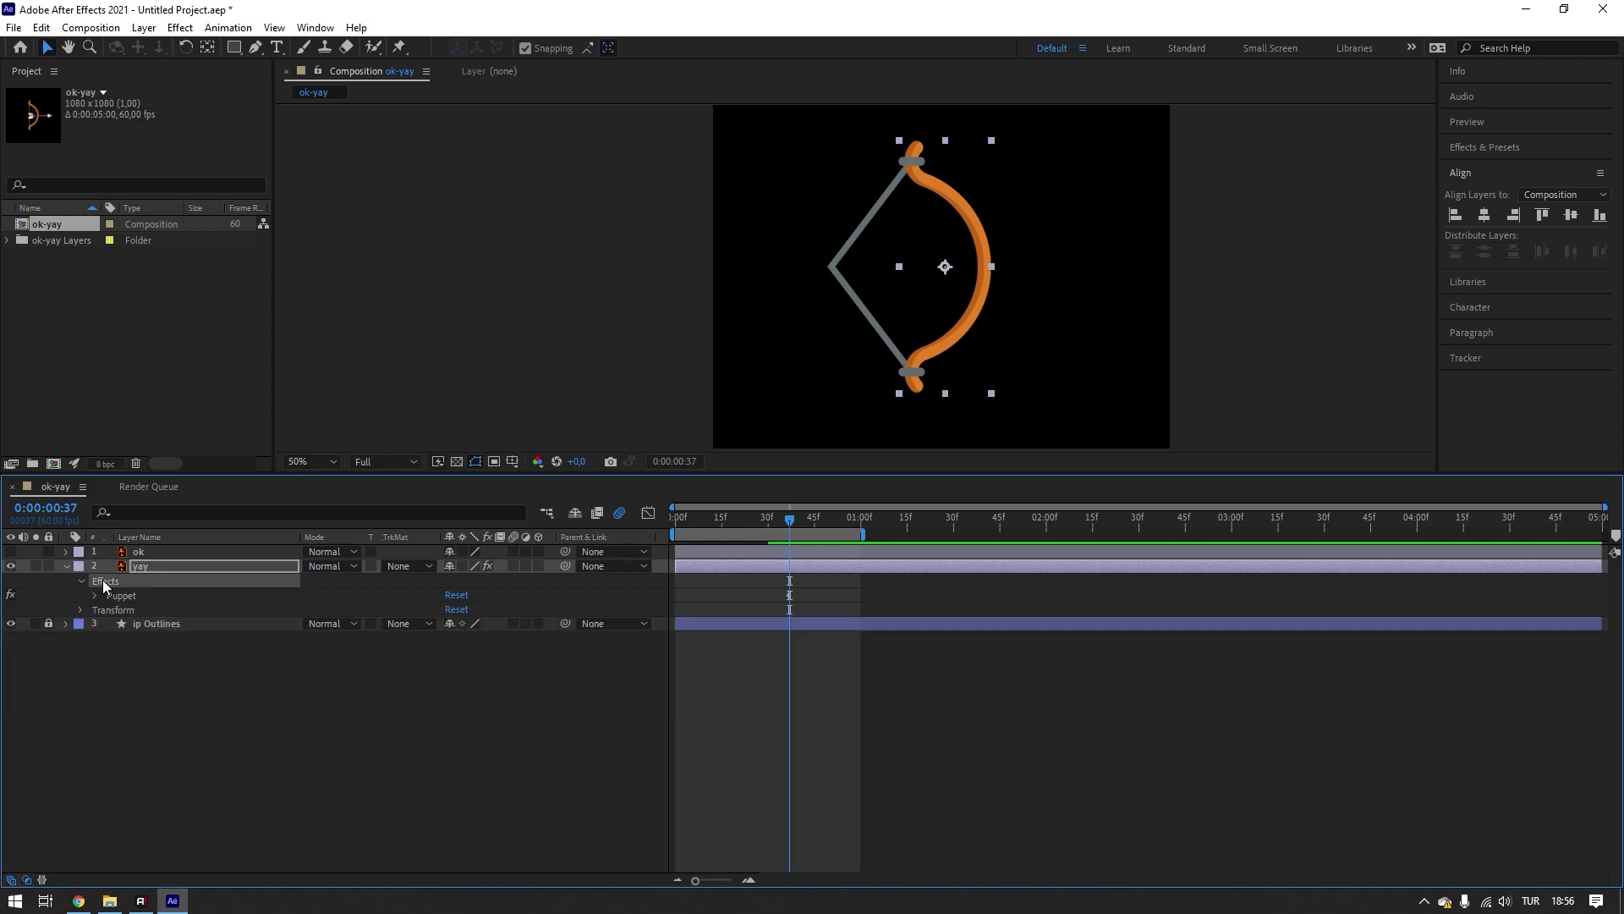
left_click(81, 582)
left_click(79, 581)
left_click(132, 600)
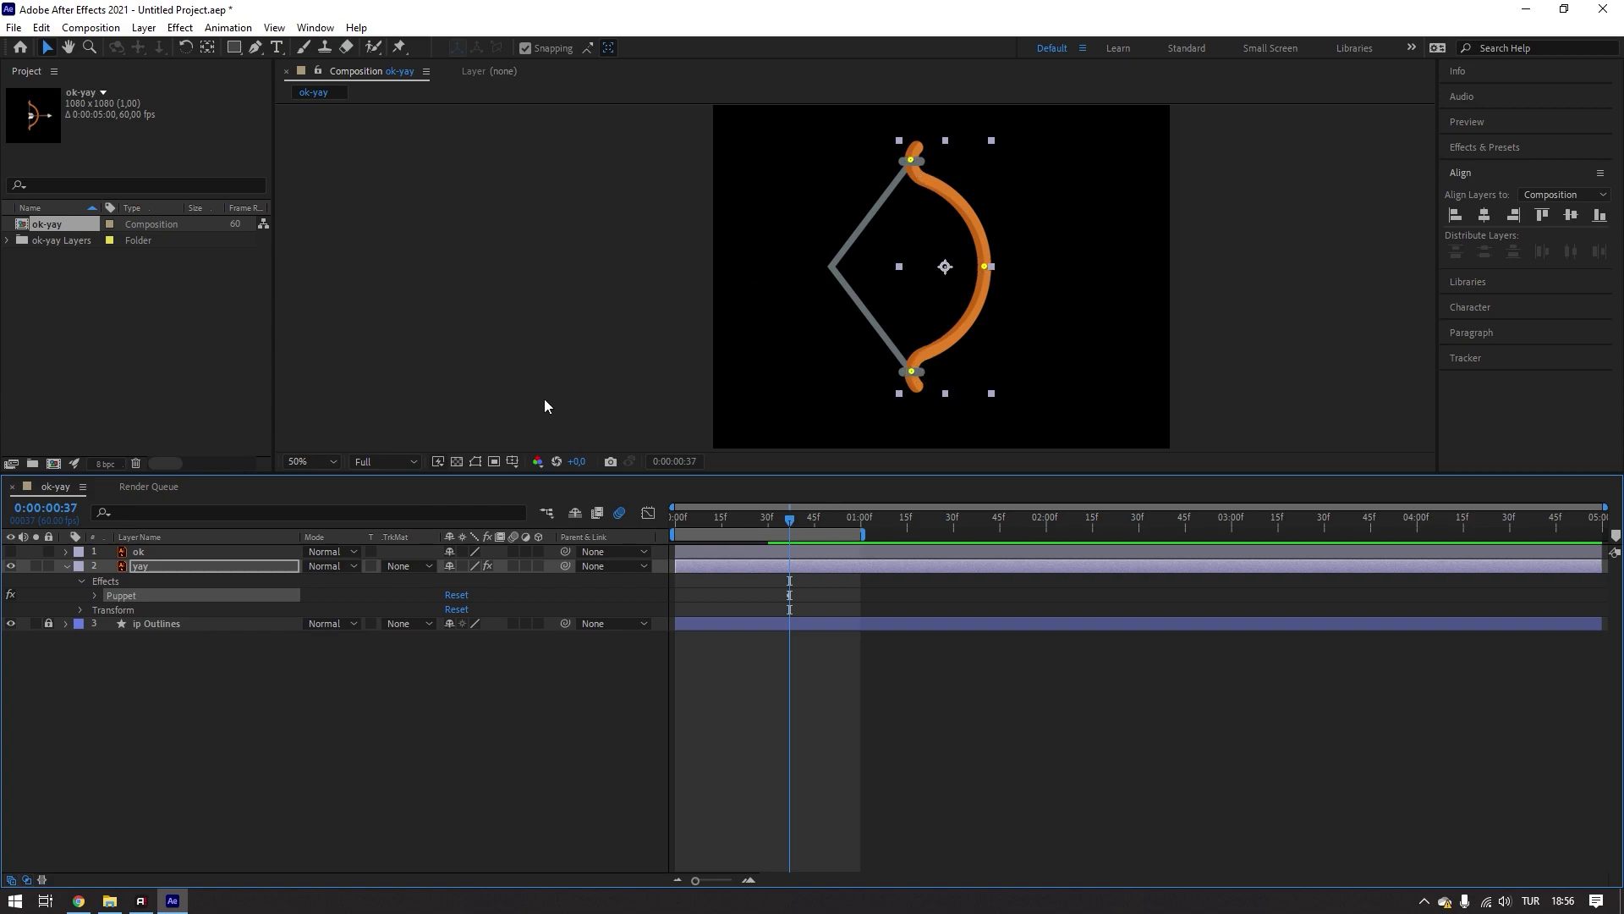
left_click(94, 596)
- Expand Mesh 1 > Deform and inspect each puppet pin, including Puppet Pin 3's Position keyframe
left_click(149, 670)
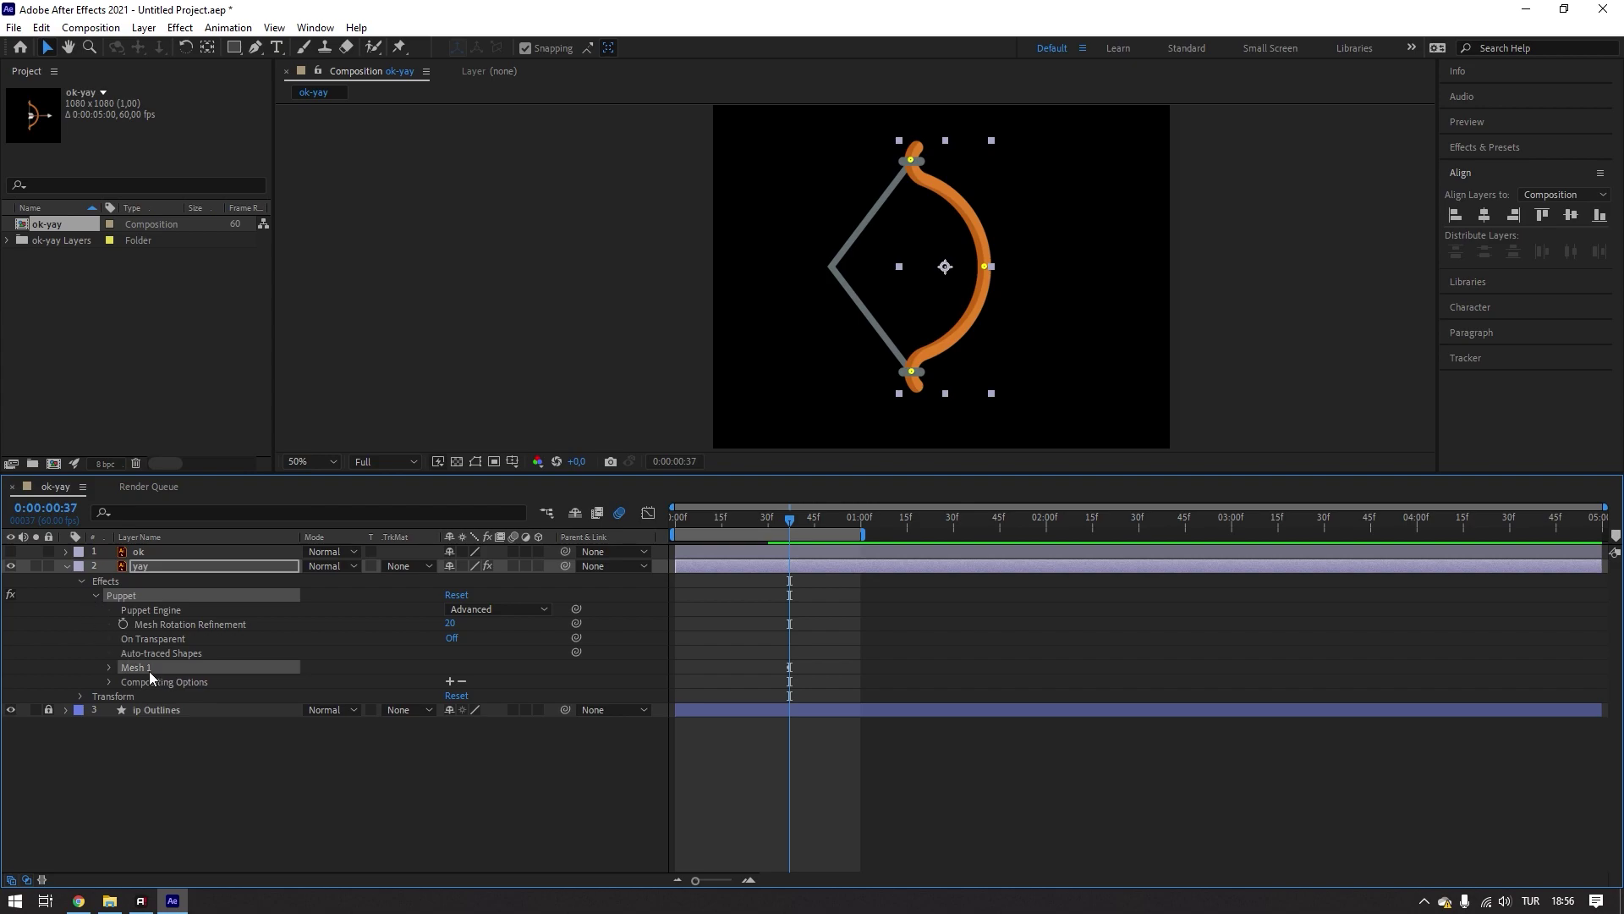
left_click(110, 668)
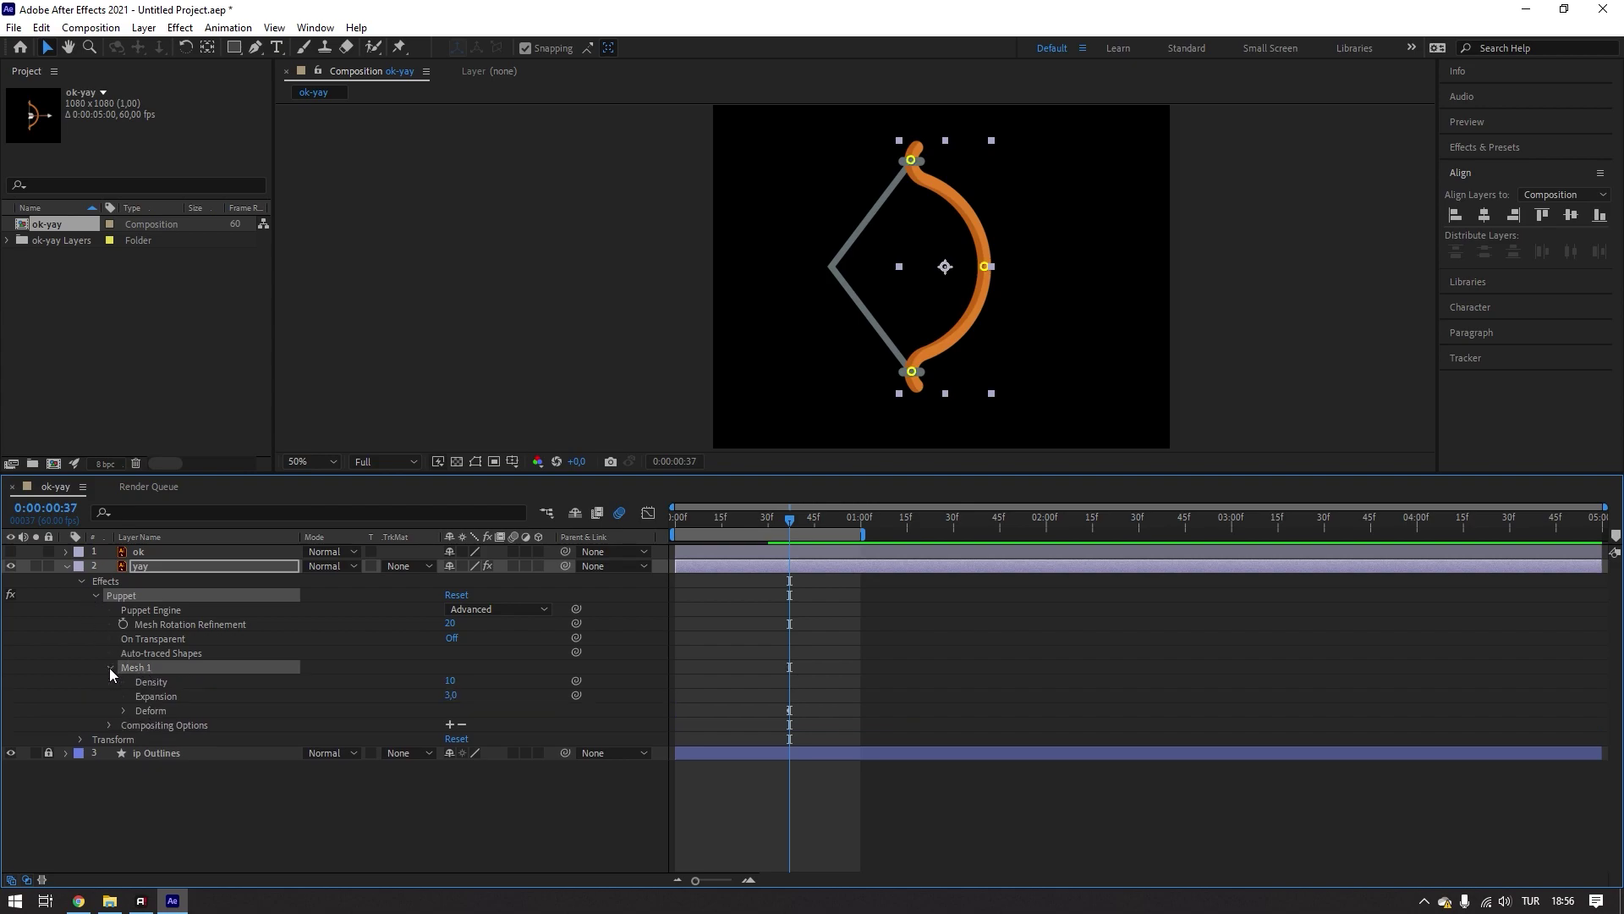
left_click(134, 713)
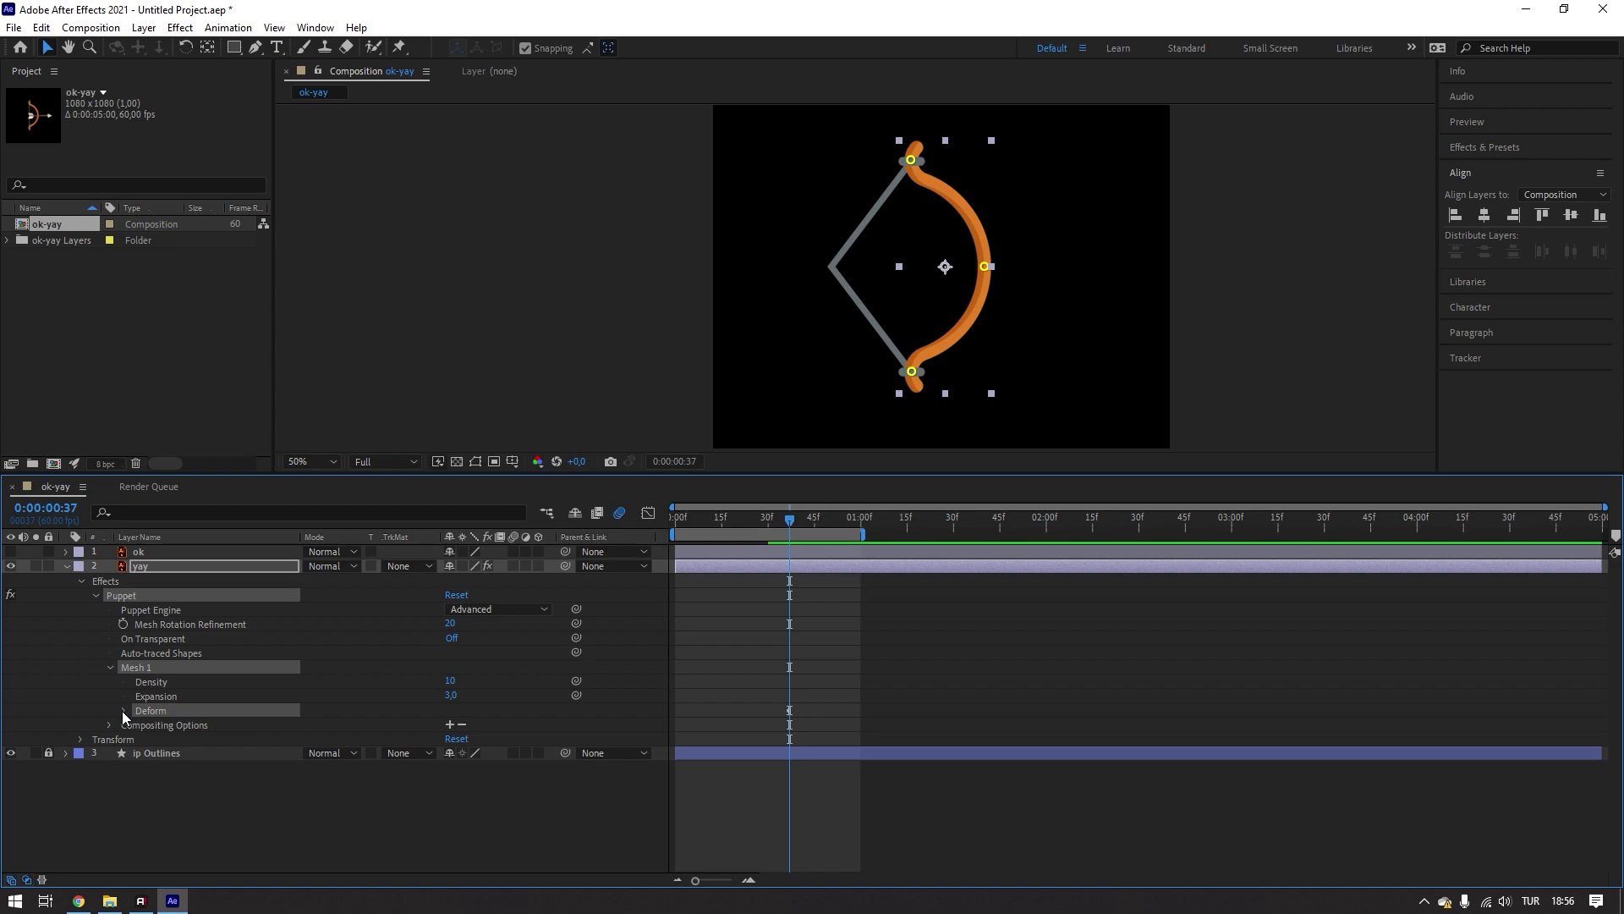
left_click(123, 711)
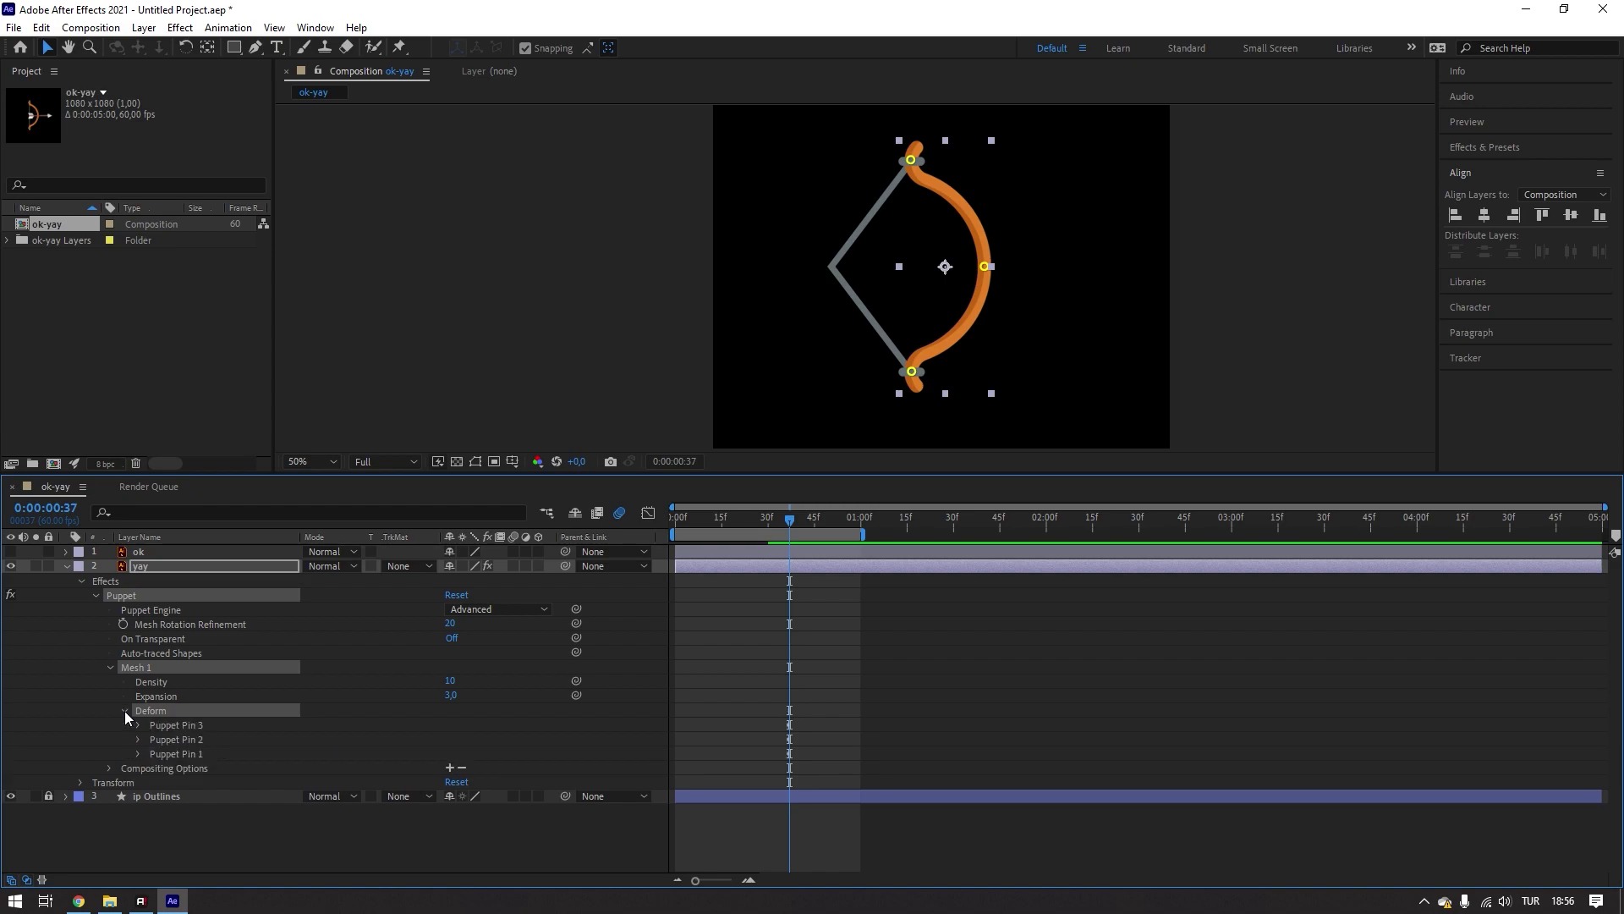
left_click(186, 754)
left_click(190, 737)
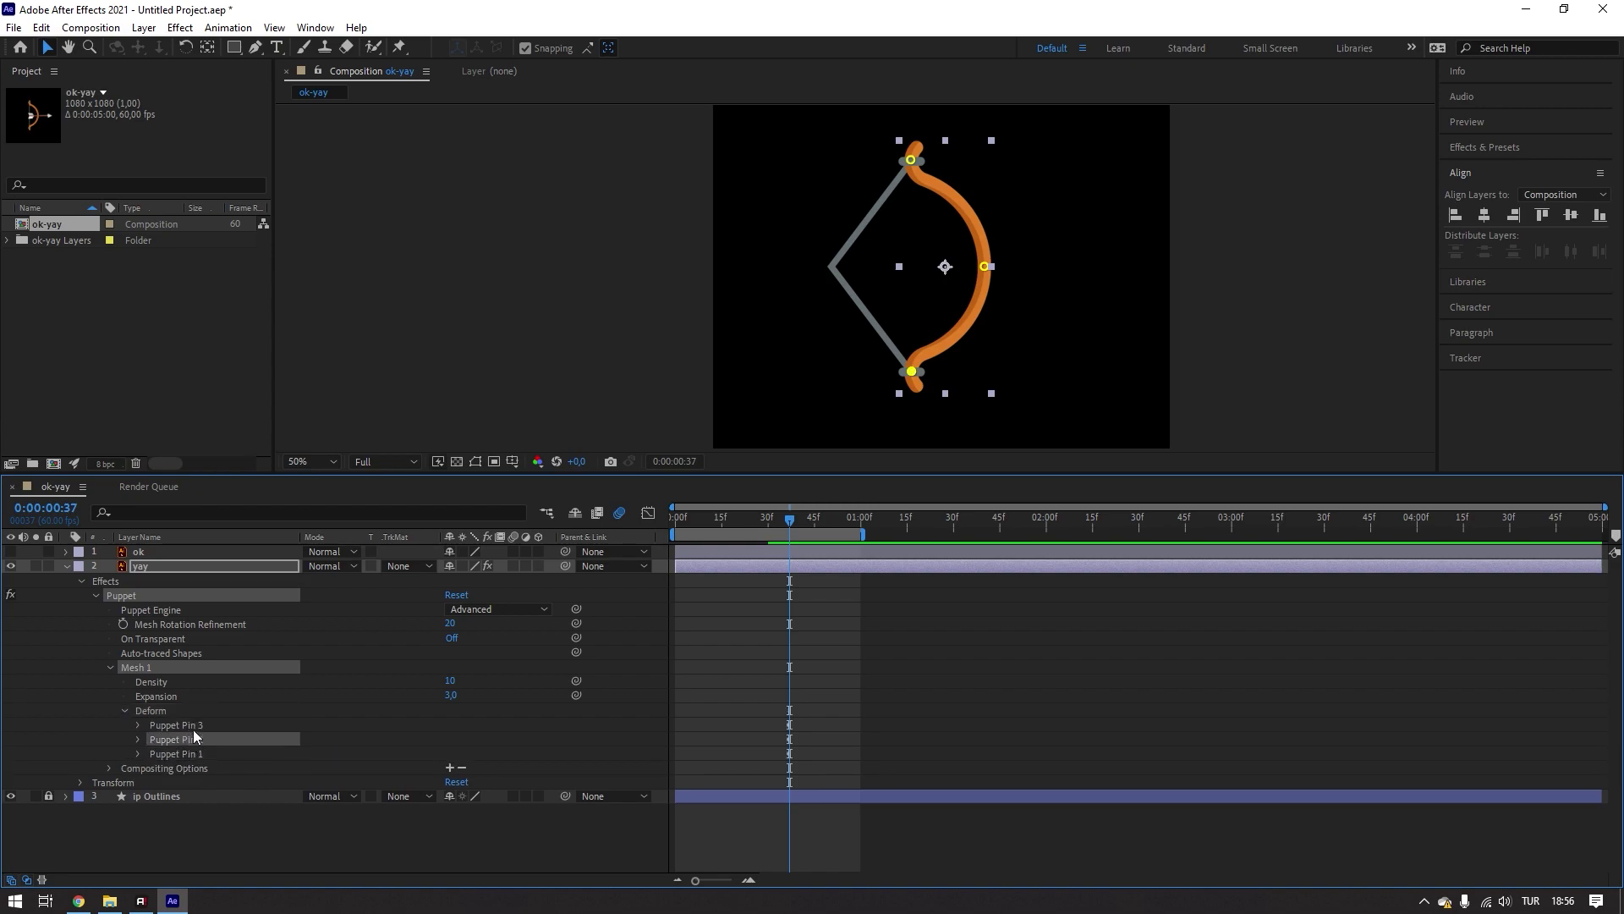
left_click(193, 727)
left_click(137, 725)
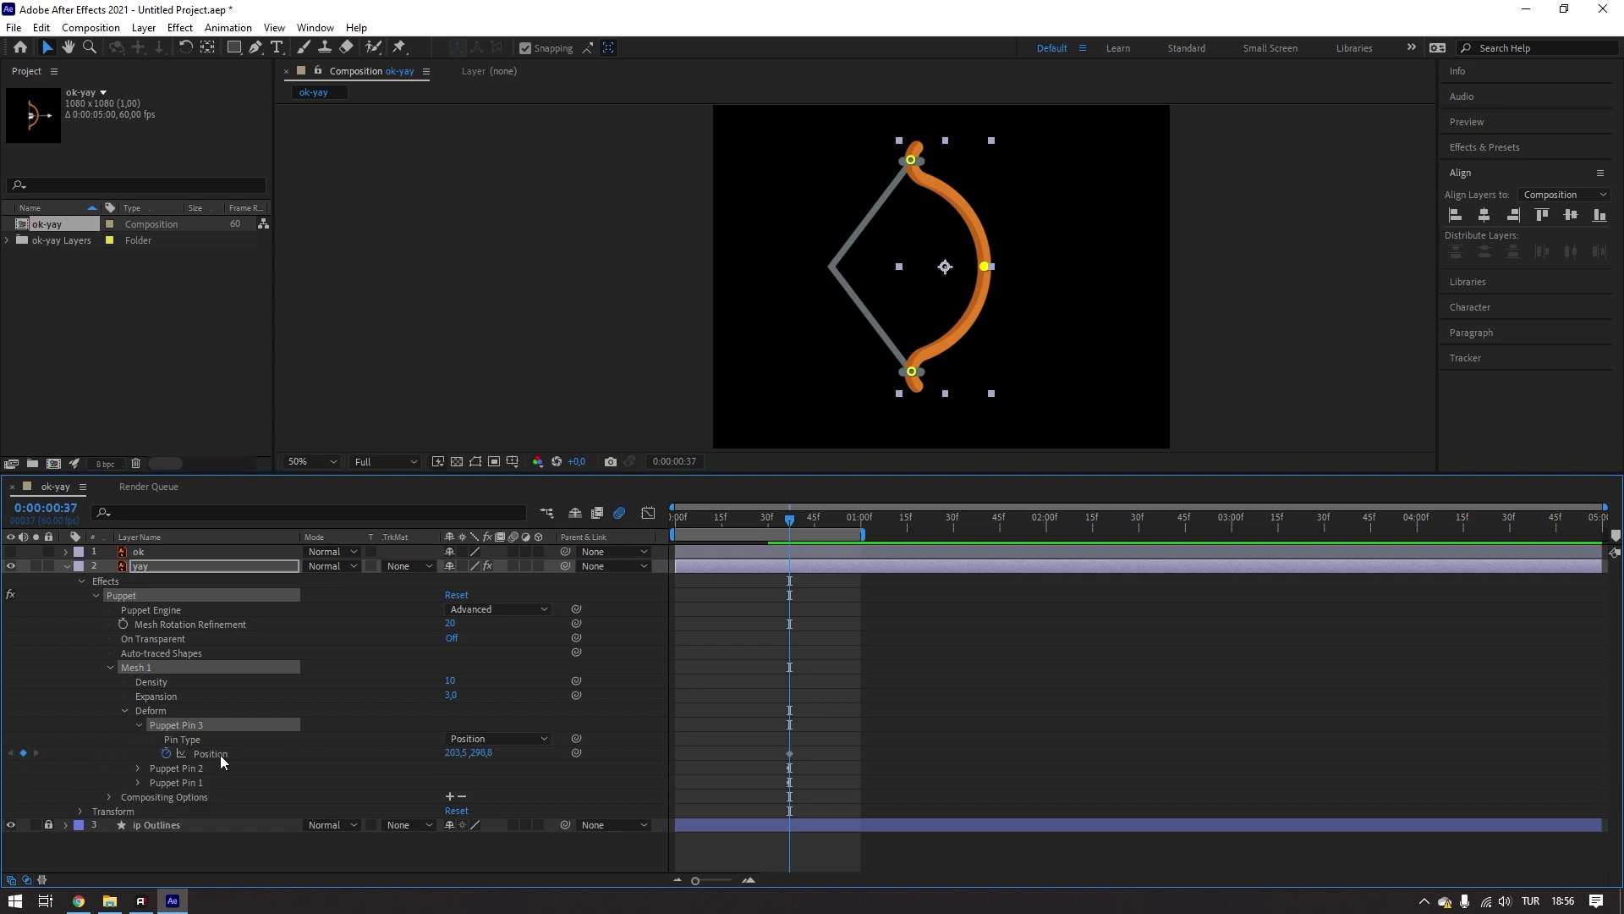
left_click(220, 755)
- Collapse the 'yay' layer and press U to show only the pins' keyframed Positions
left_click(95, 597)
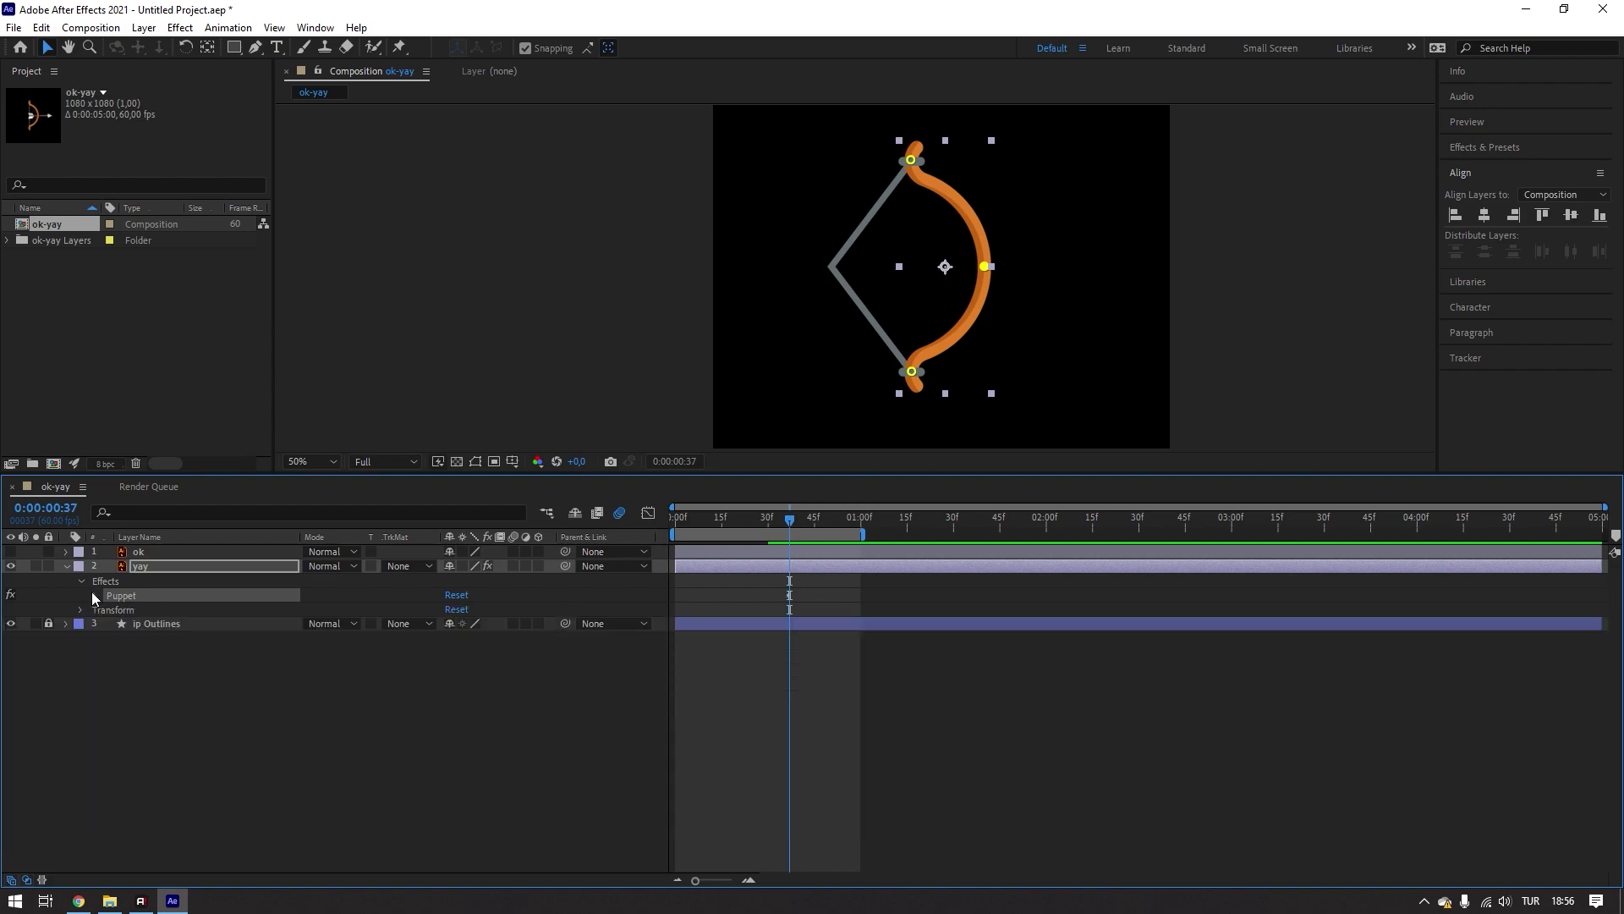
left_click(81, 581)
left_click(66, 566)
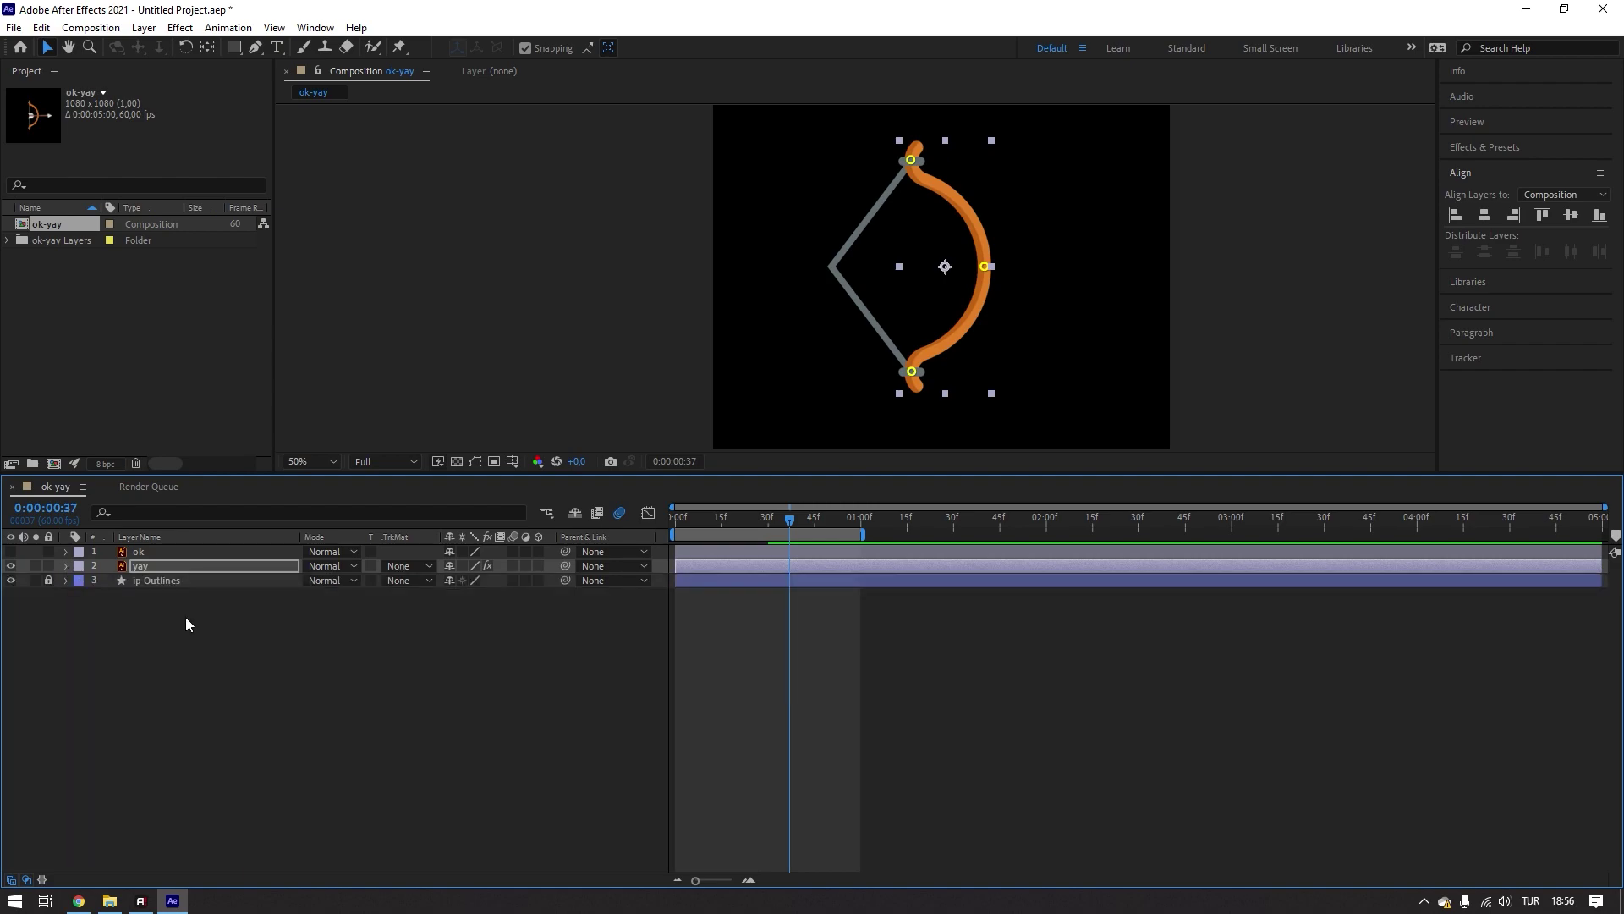
left_click(159, 557)
left_click(166, 567)
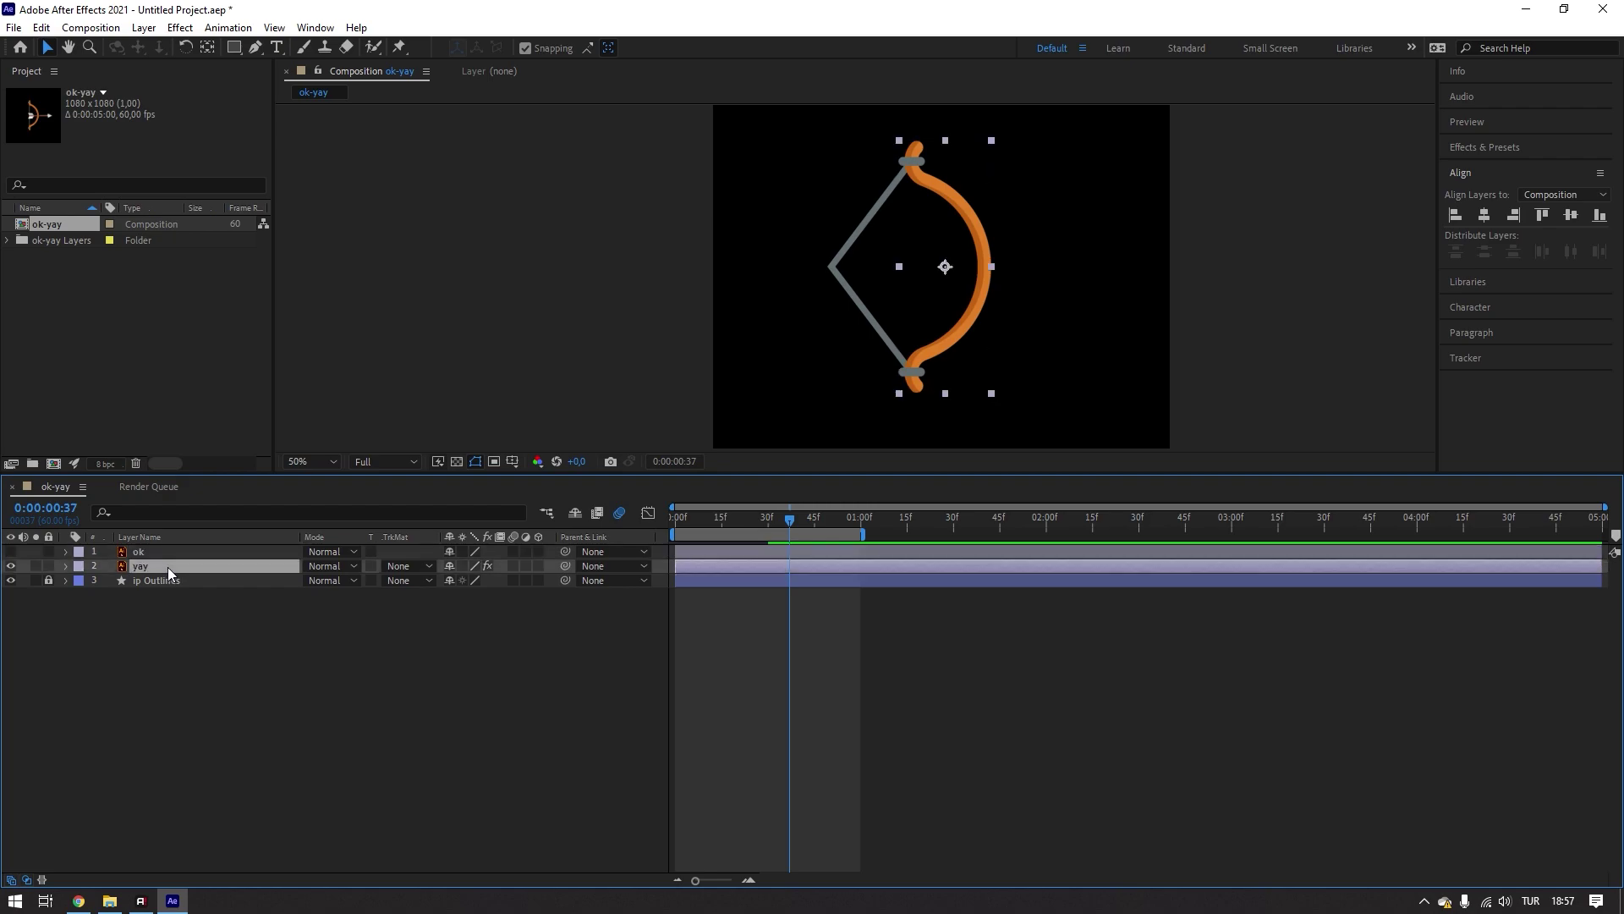
key("u")
left_click(185, 625)
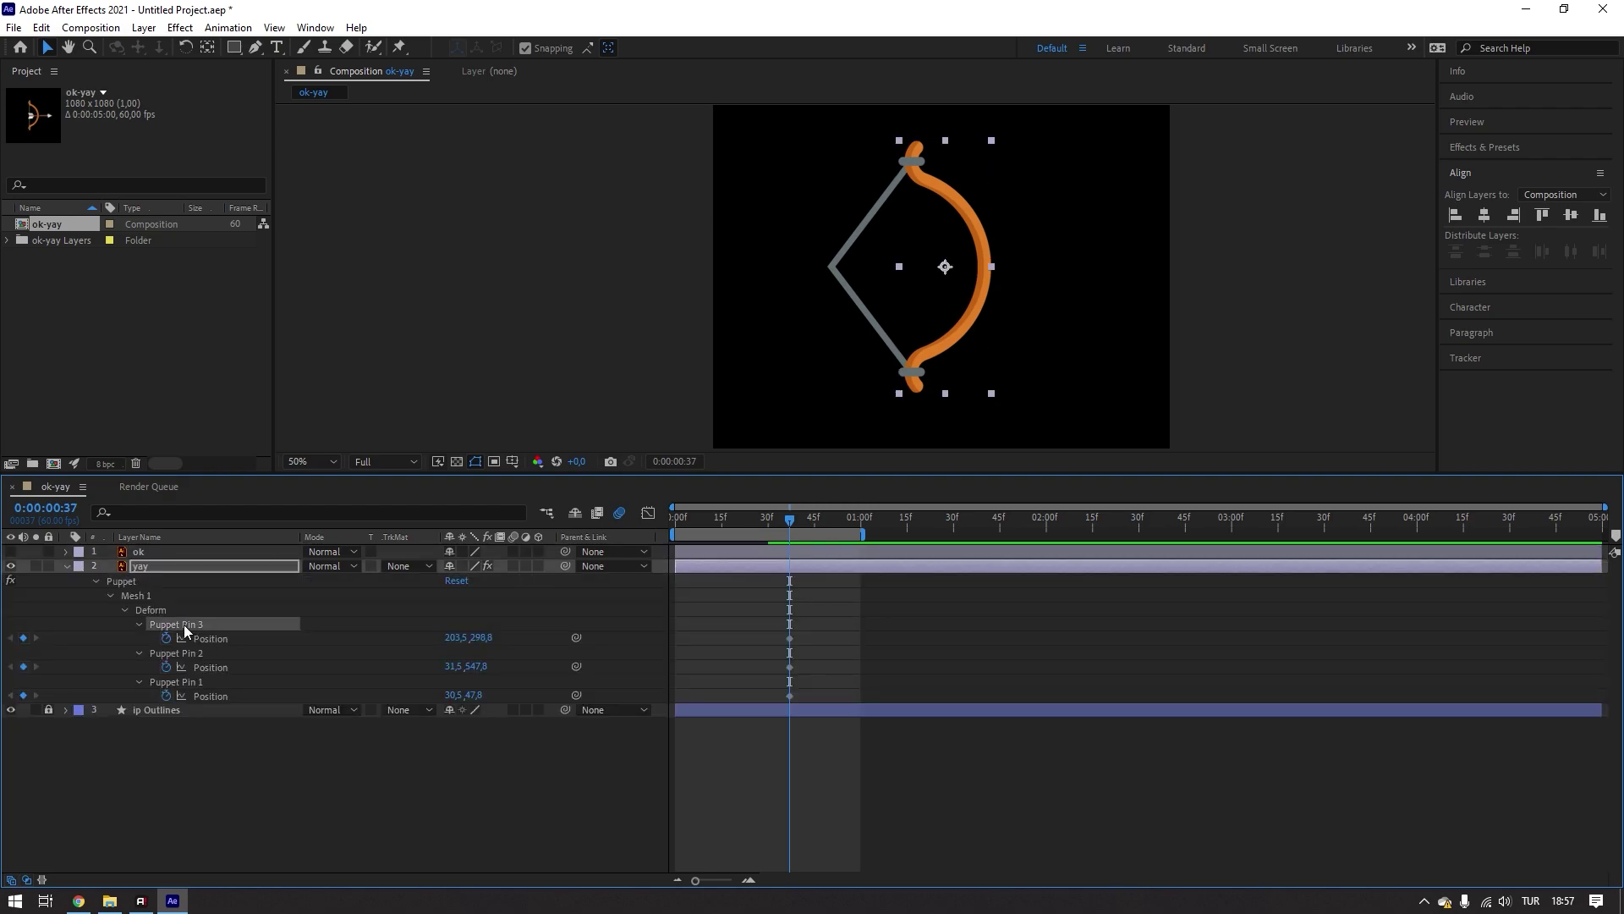
left_click(222, 695)
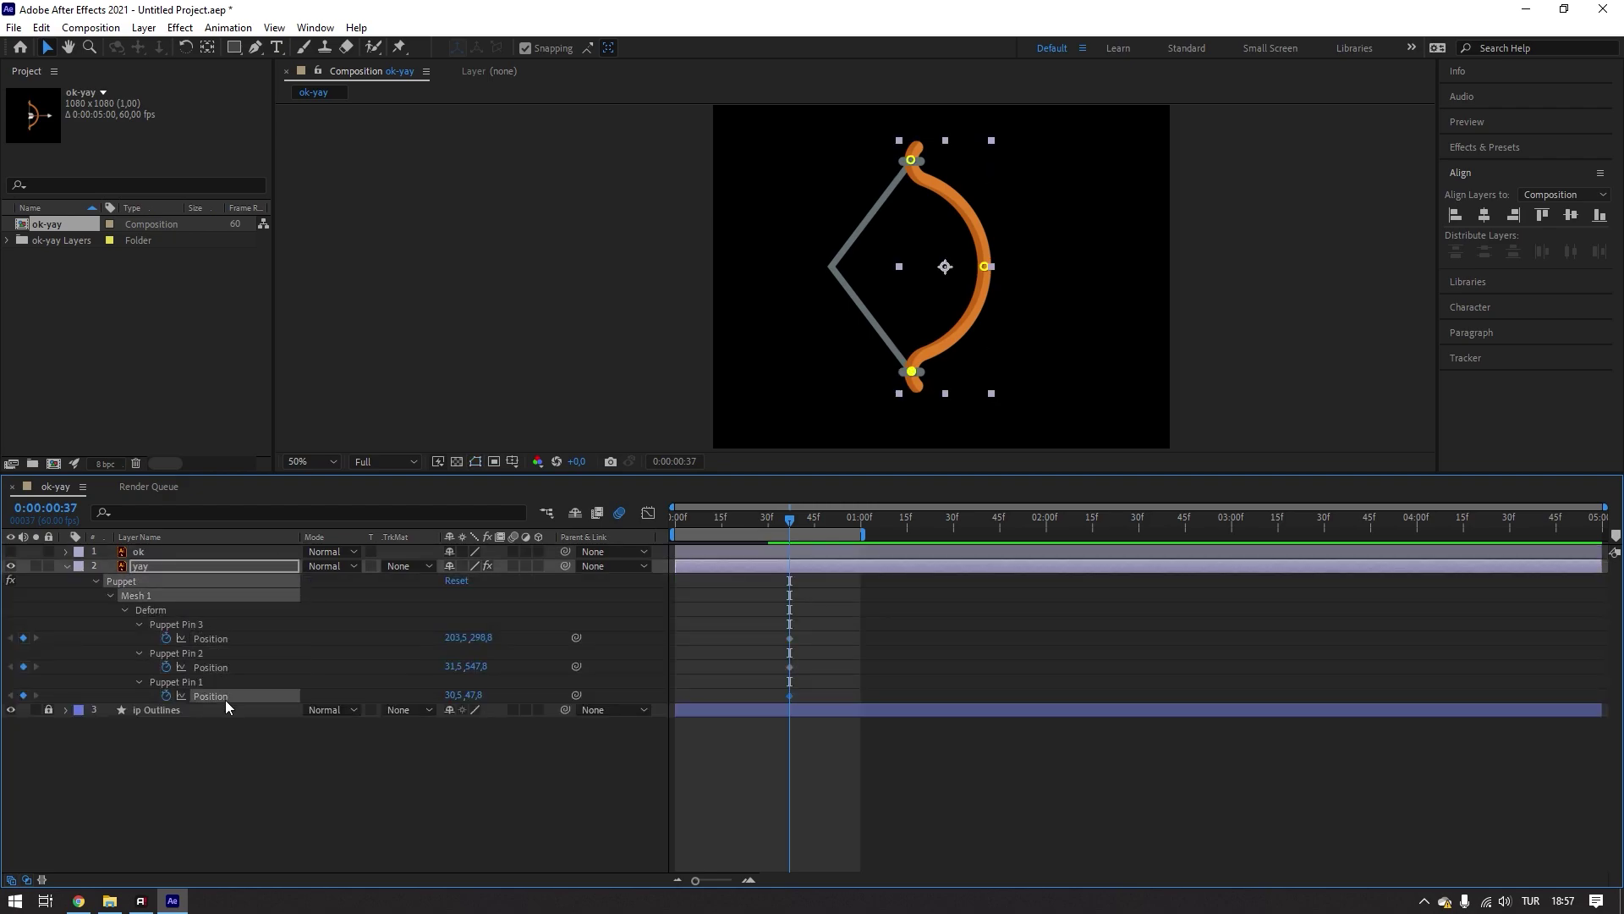
left_click(405, 792)
- Move the playhead to frame 31 and marquee-select the three pin Position keyframes
left_click(783, 523)
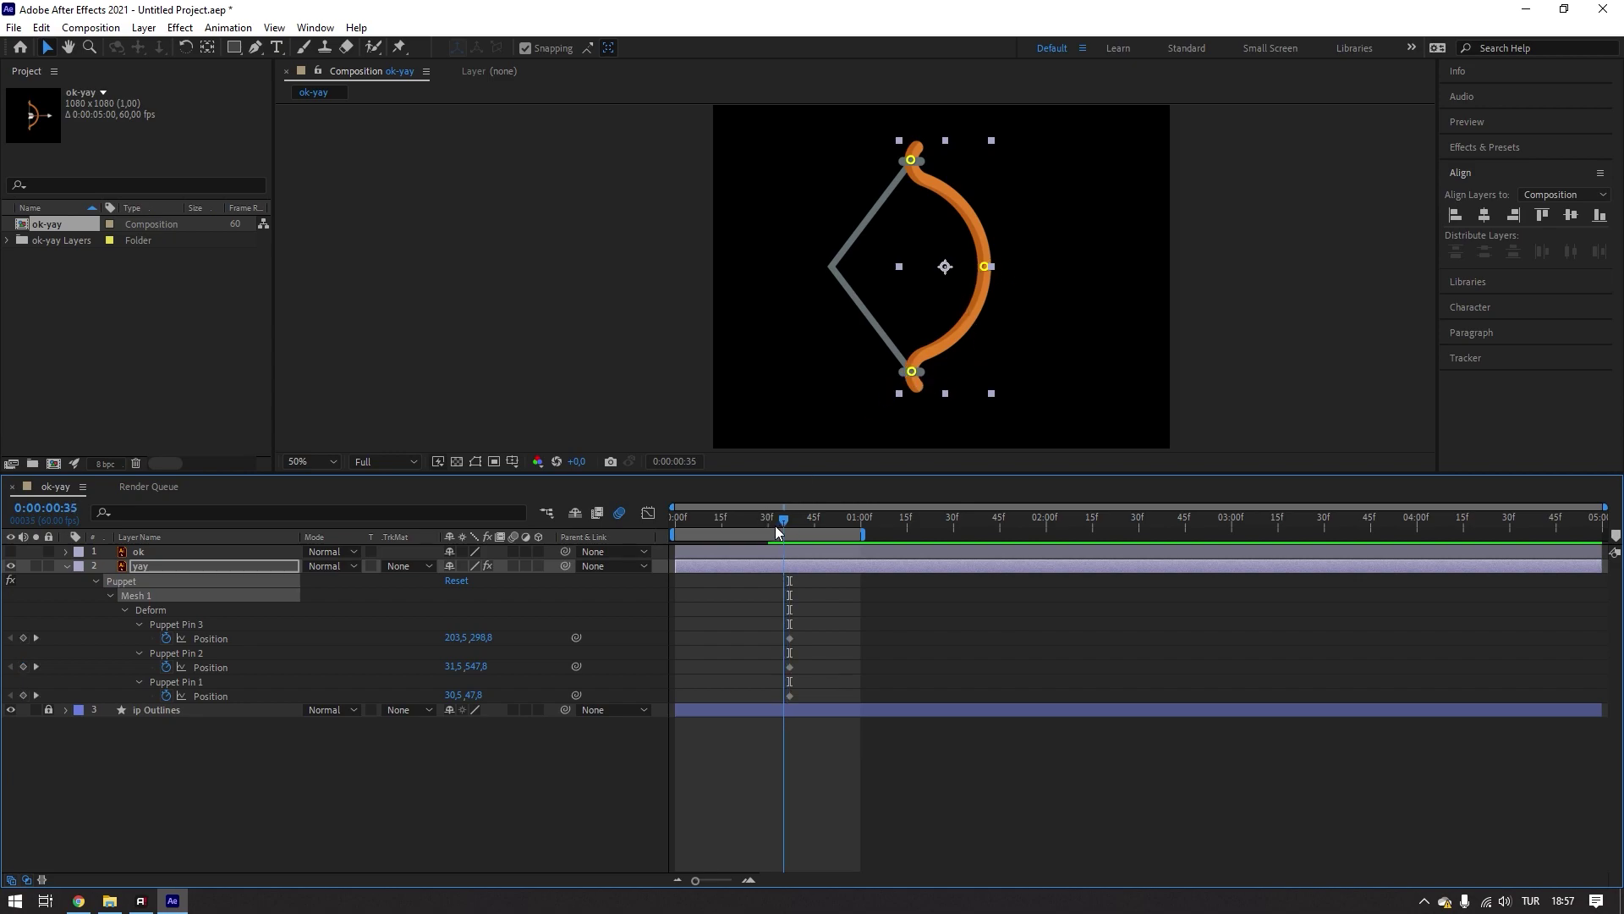
left_click(770, 522)
left_click_drag(777, 631, 799, 706)
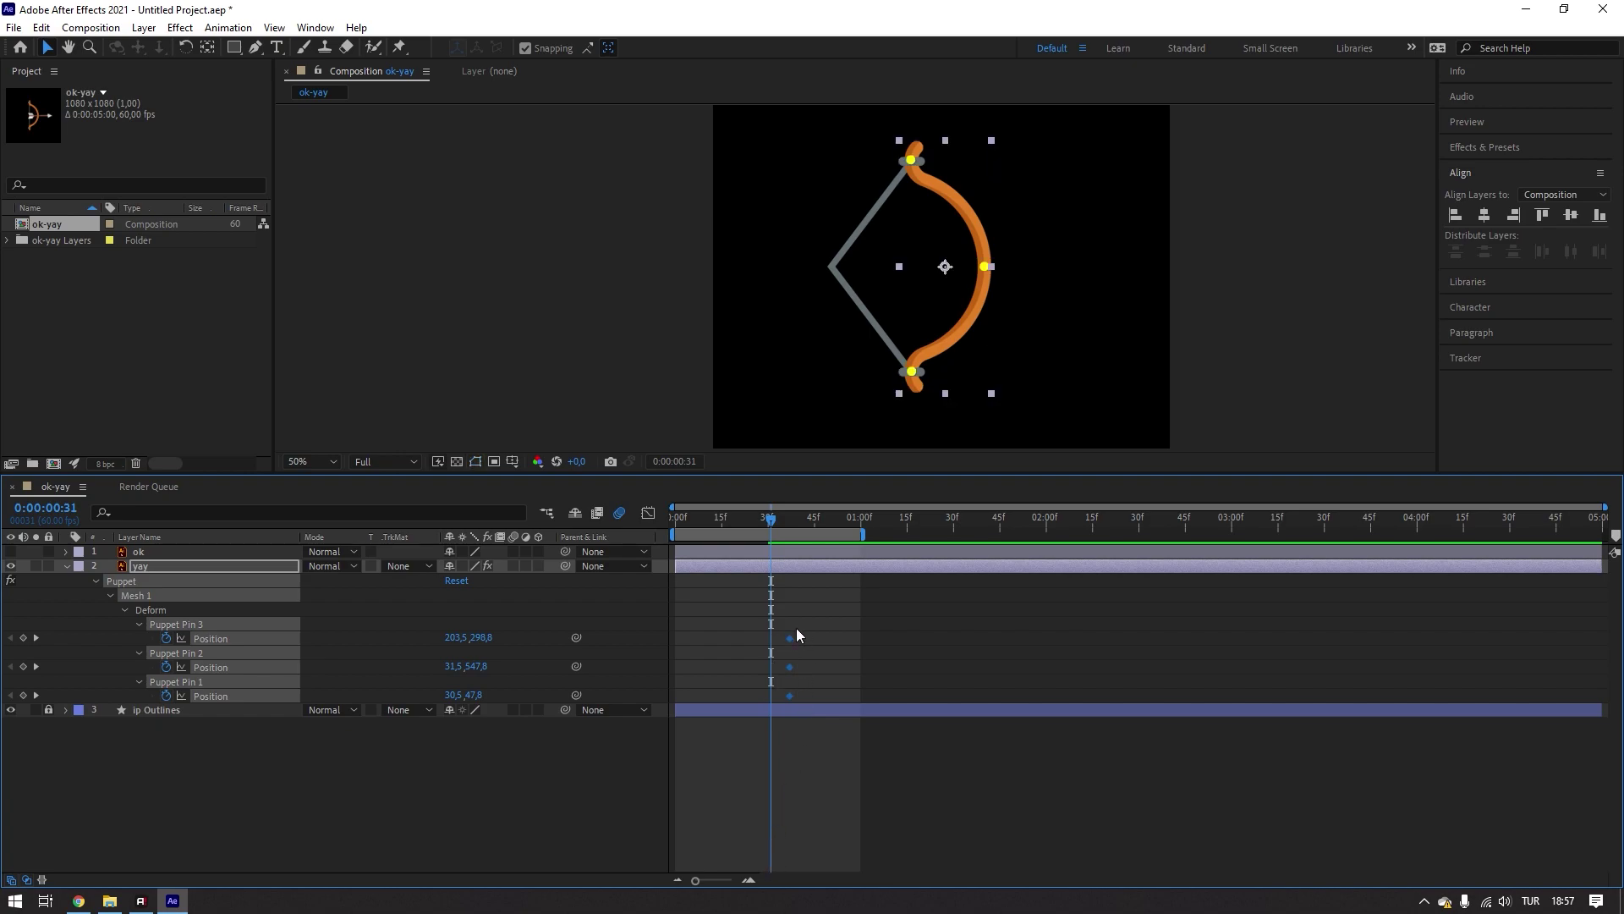
- Return to the first frame and scrub through the bow draw-back animation
left_click(788, 597)
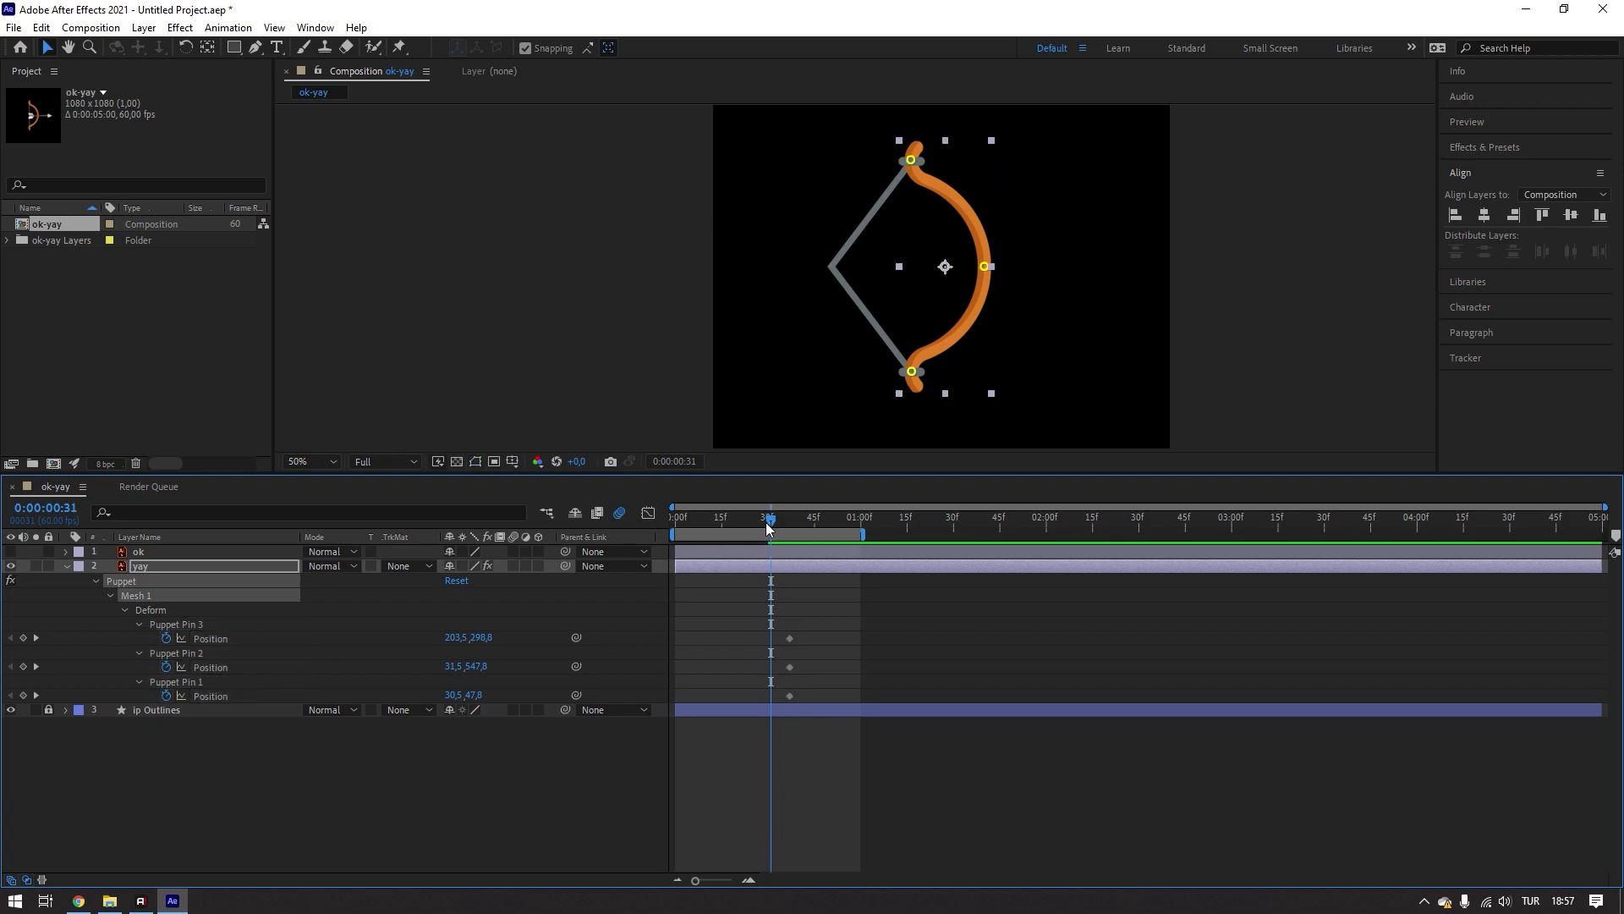
key("Home")
key("space")
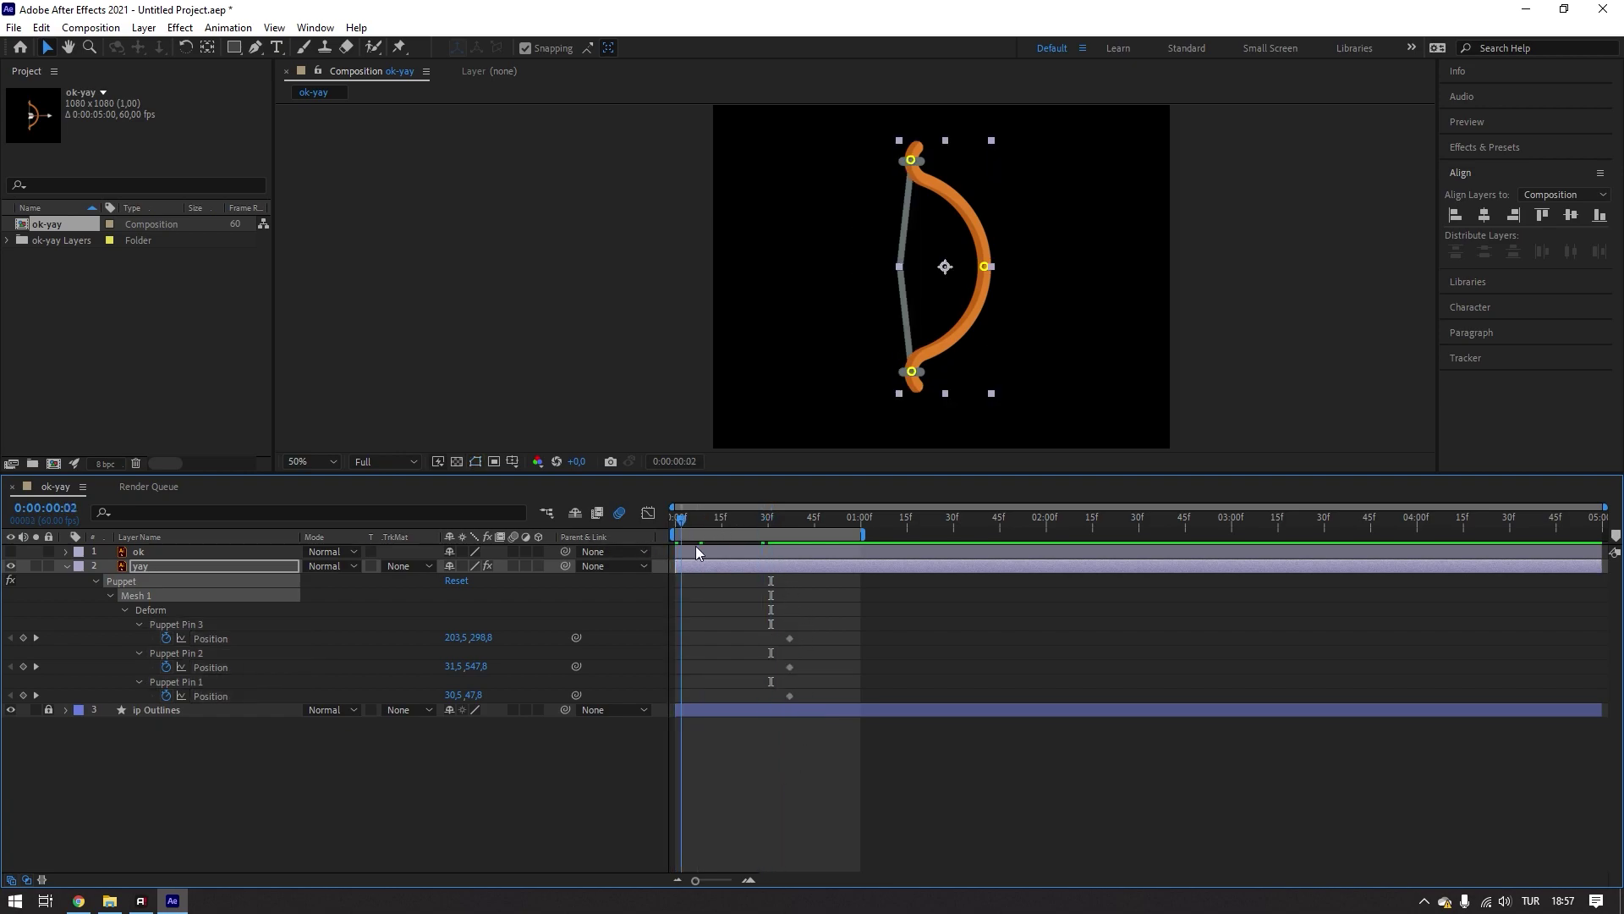
key("space")
left_click_drag(676, 554, 752, 567)
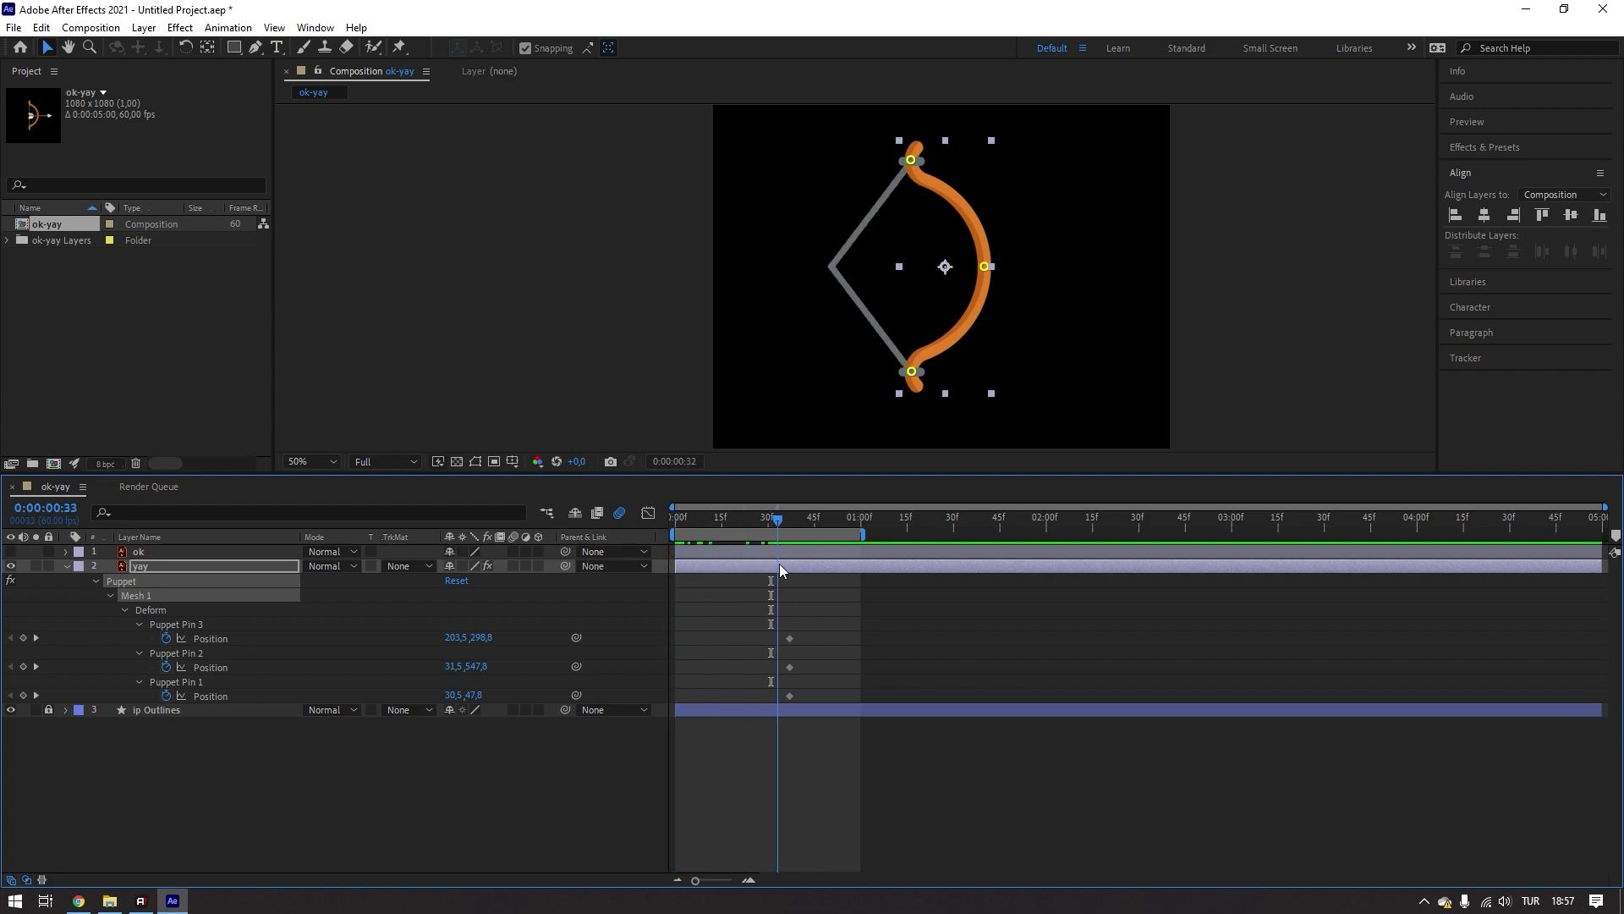
- Drag the three pin keyframes earlier, return to the start pose, and select Pins 3 and 1
mouse_move(772, 628)
left_mouse_down()
mouse_move(801, 699)
mouse_move(677, 669)
left_mouse_up()
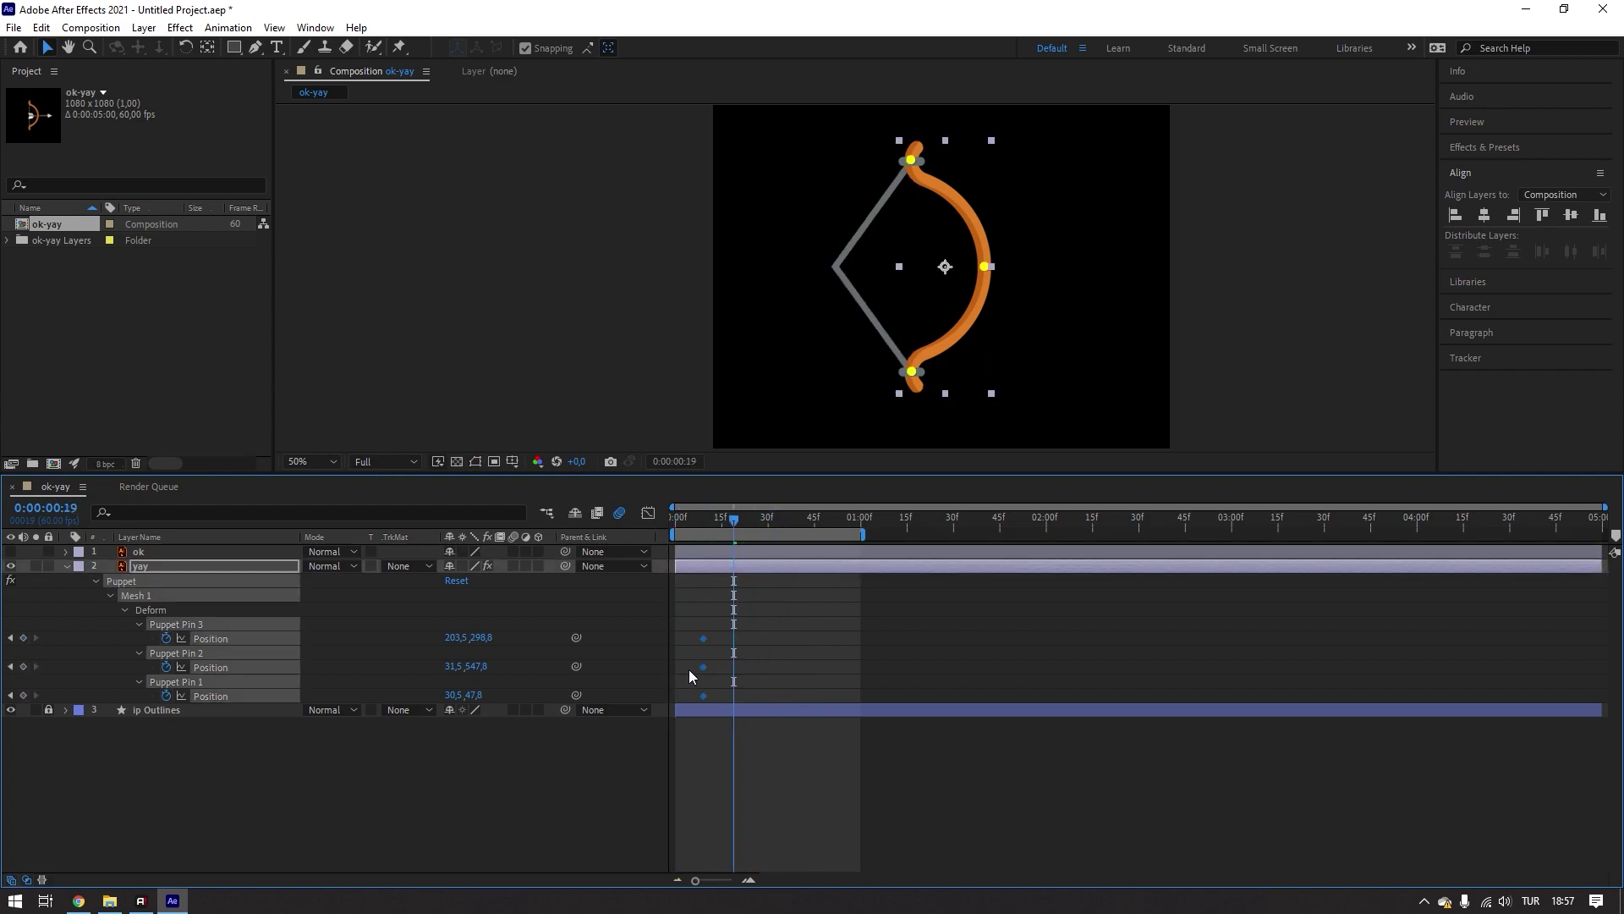
left_click_drag(689, 519, 660, 524)
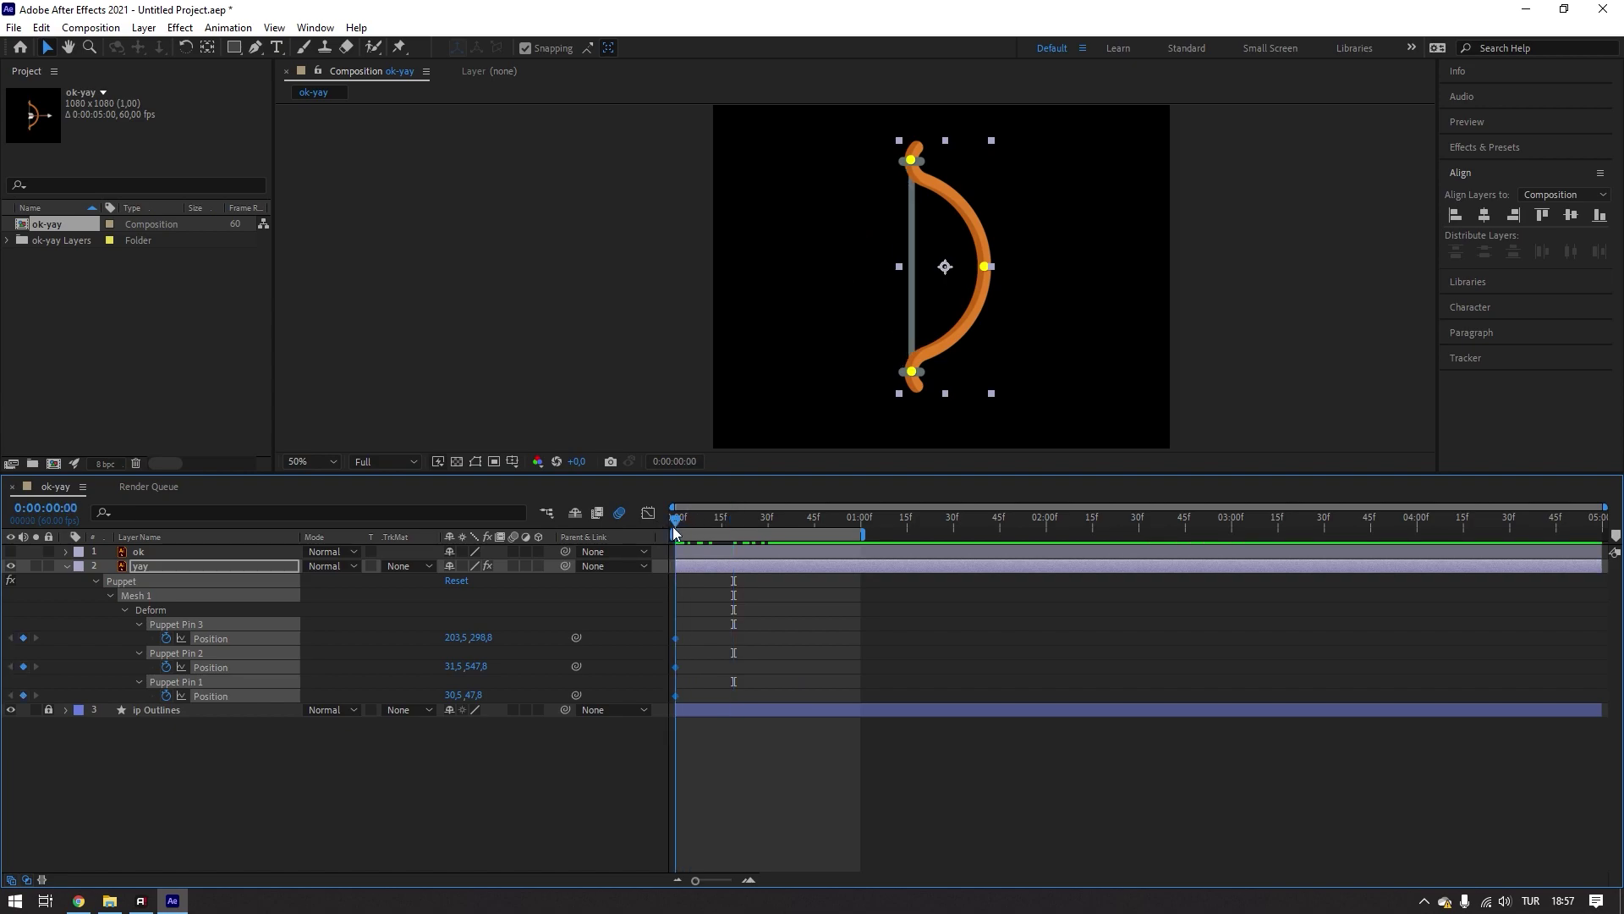
left_click(211, 639)
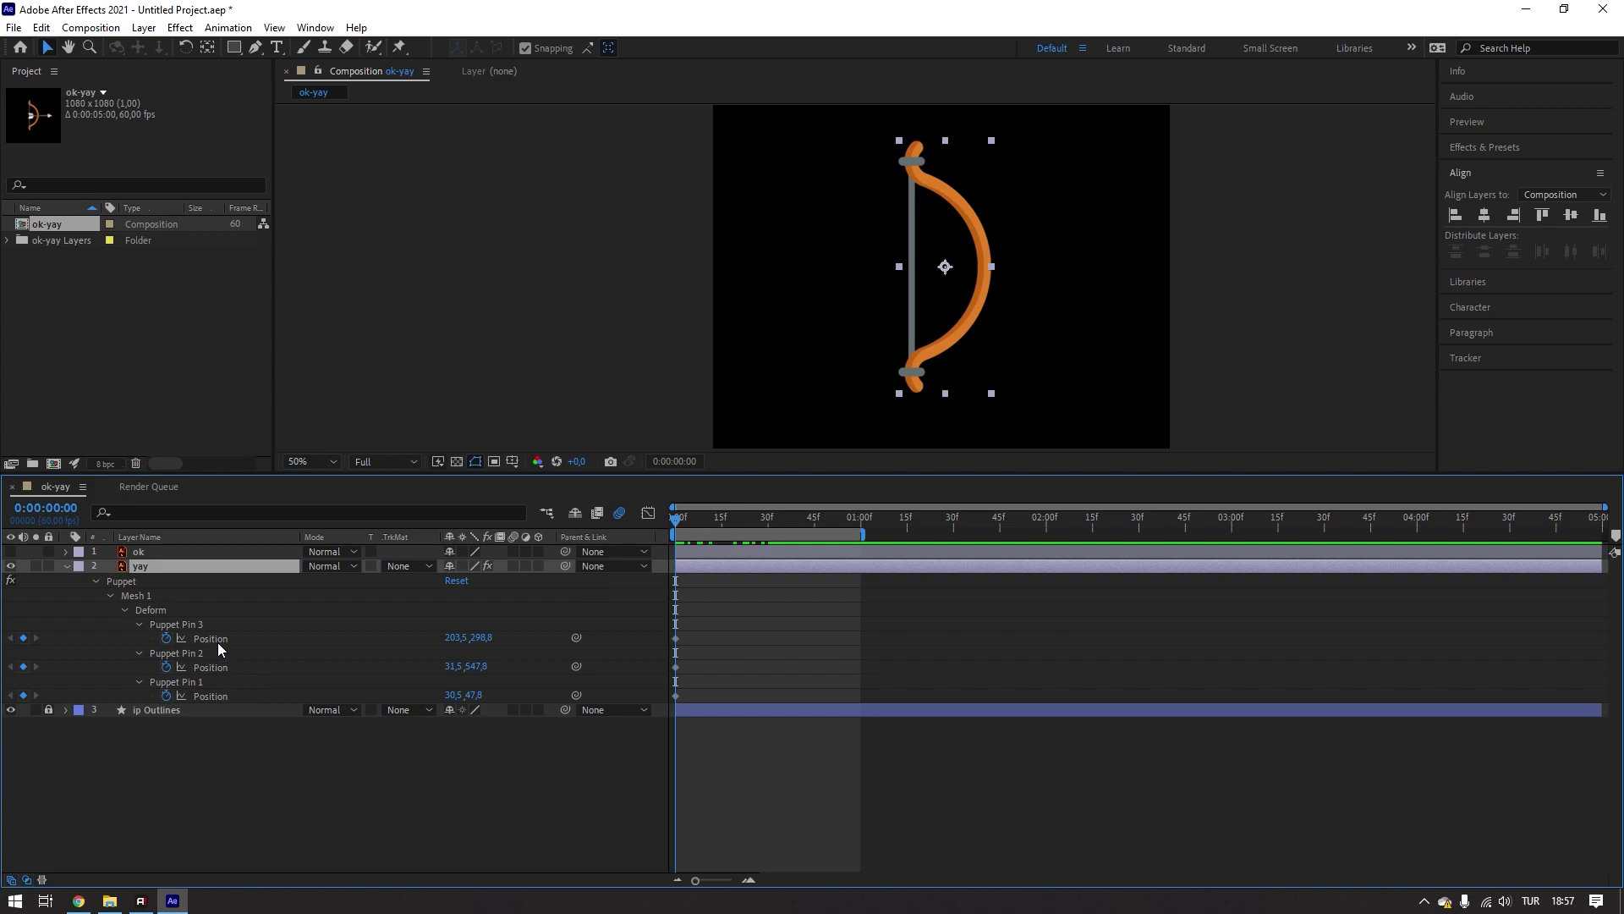
left_click(221, 694)
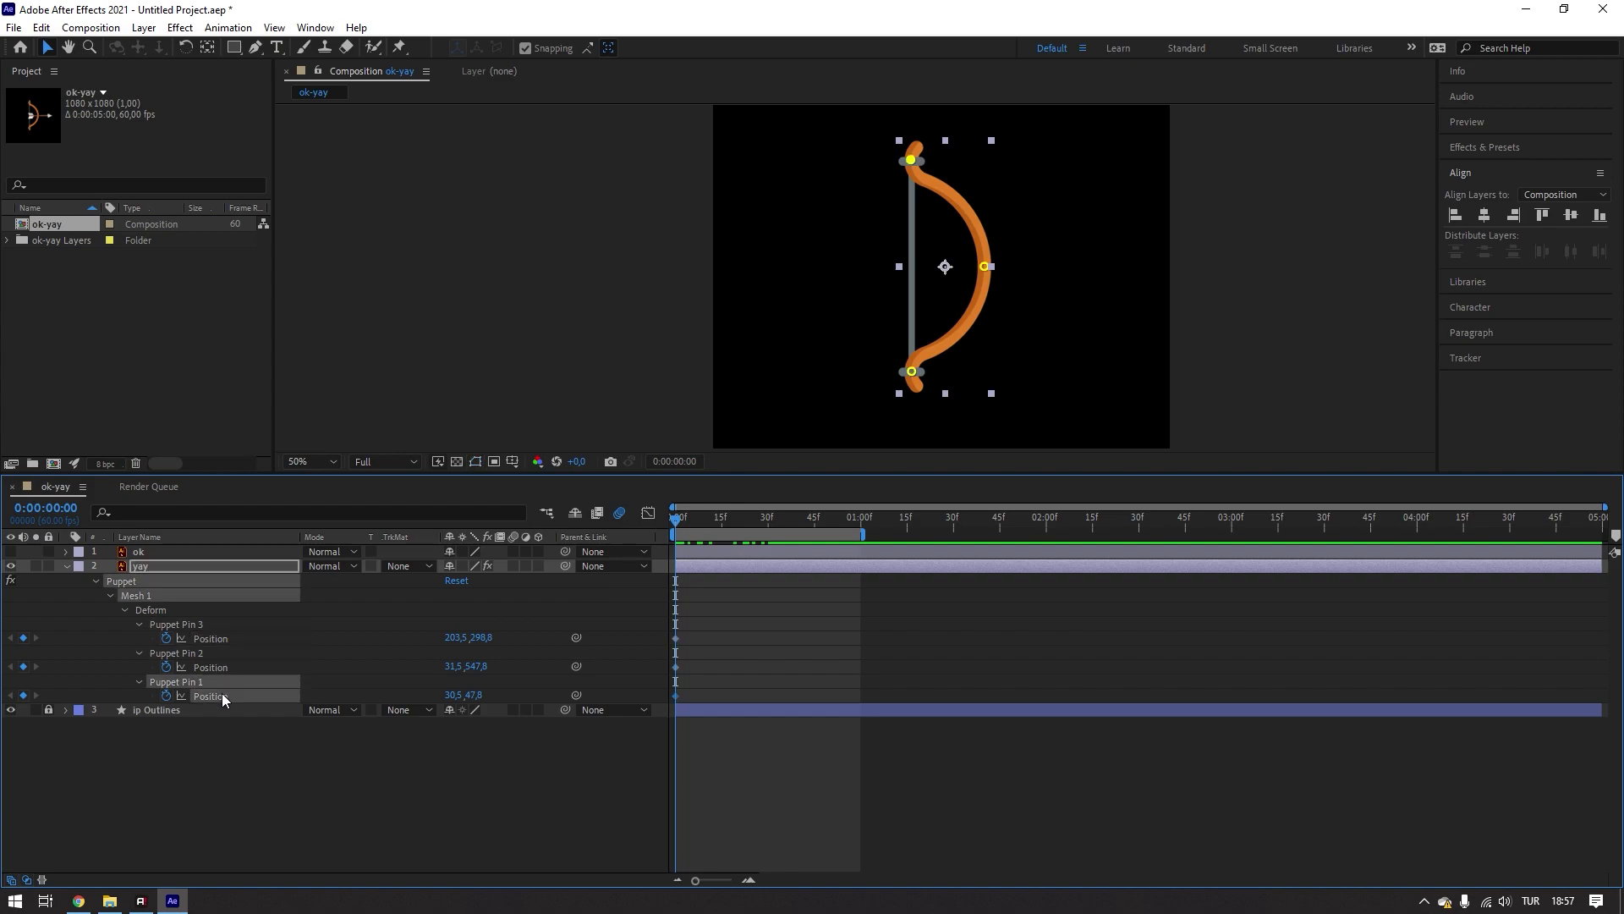
left_click(913, 375, "shift")
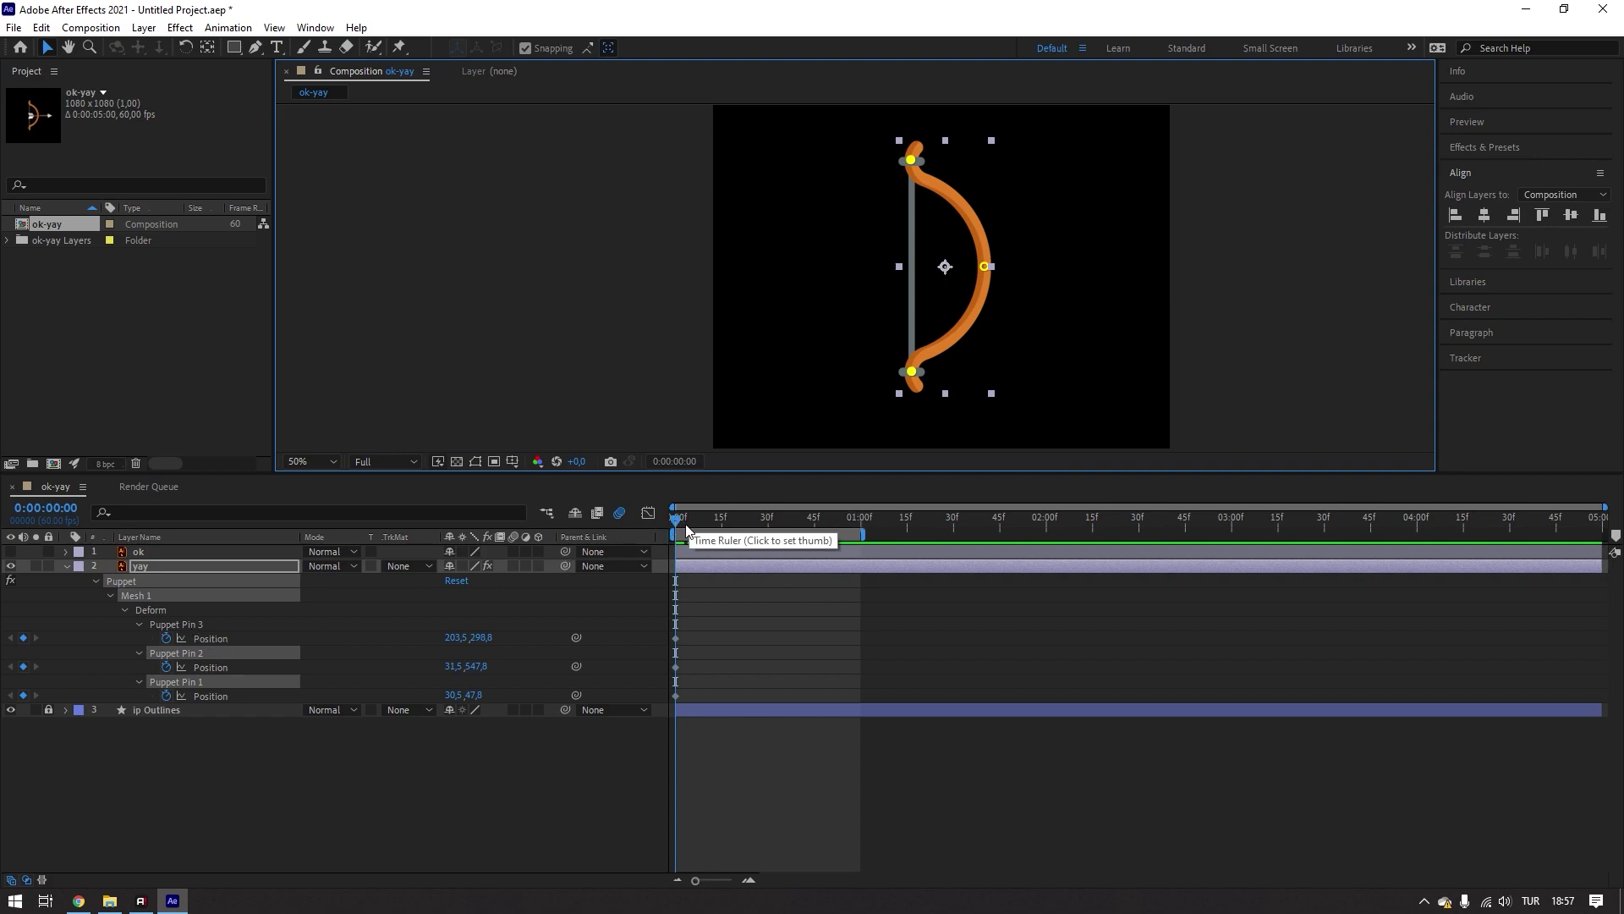
- Scrub the string bend, then select Puppet Pin 2's Position and the top bow pin
left_click_drag(686, 530, 771, 530)
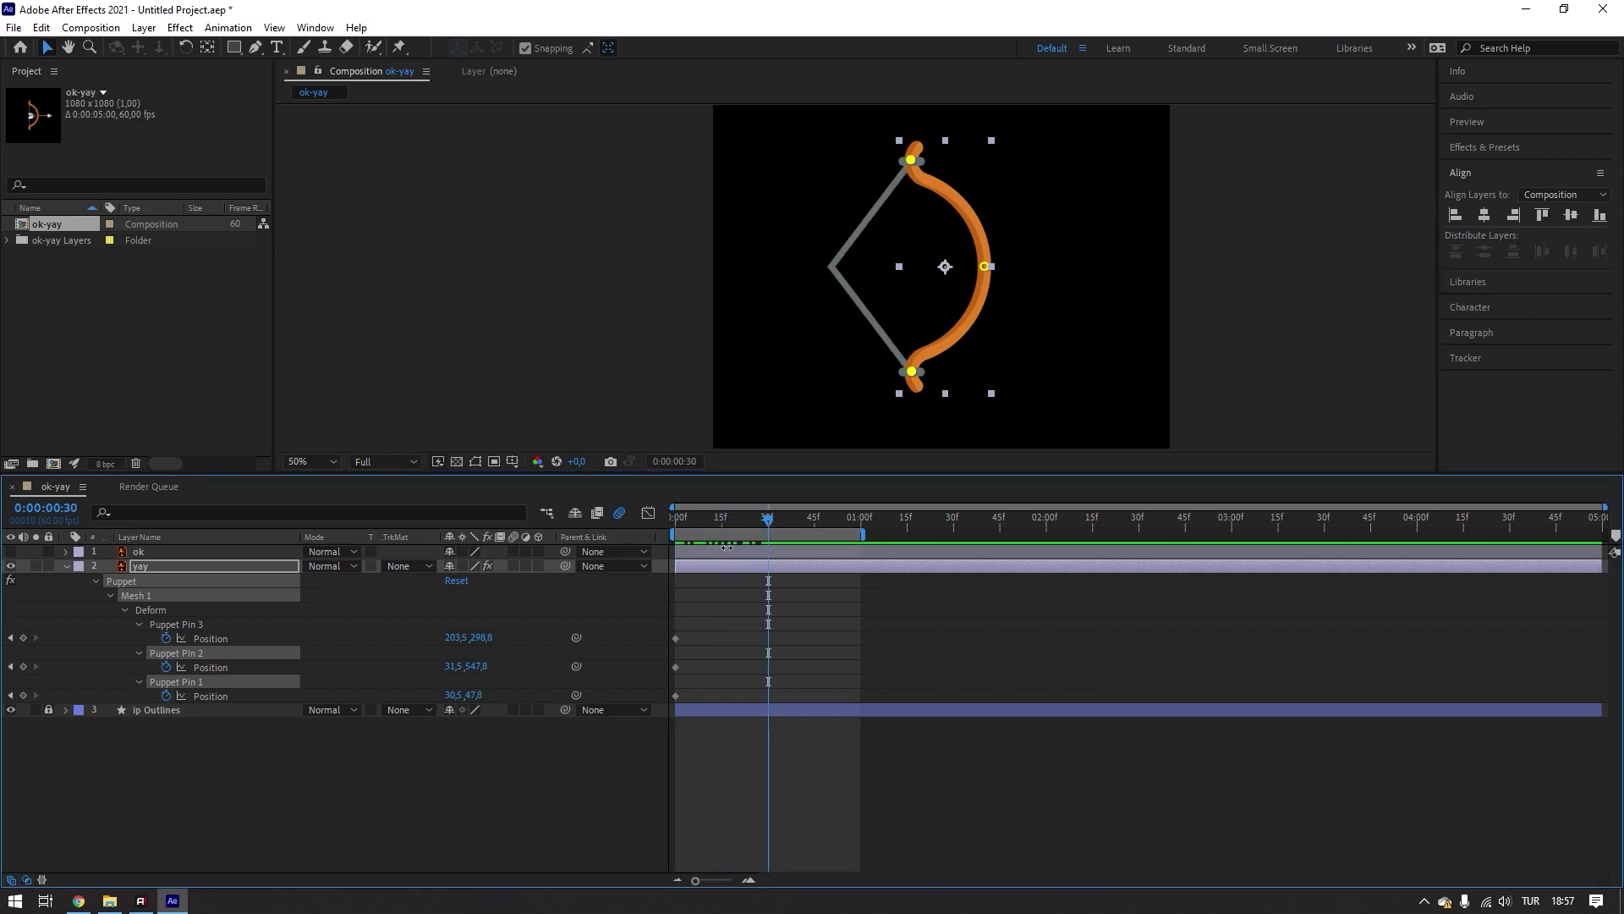
left_click(784, 640)
left_click(206, 666)
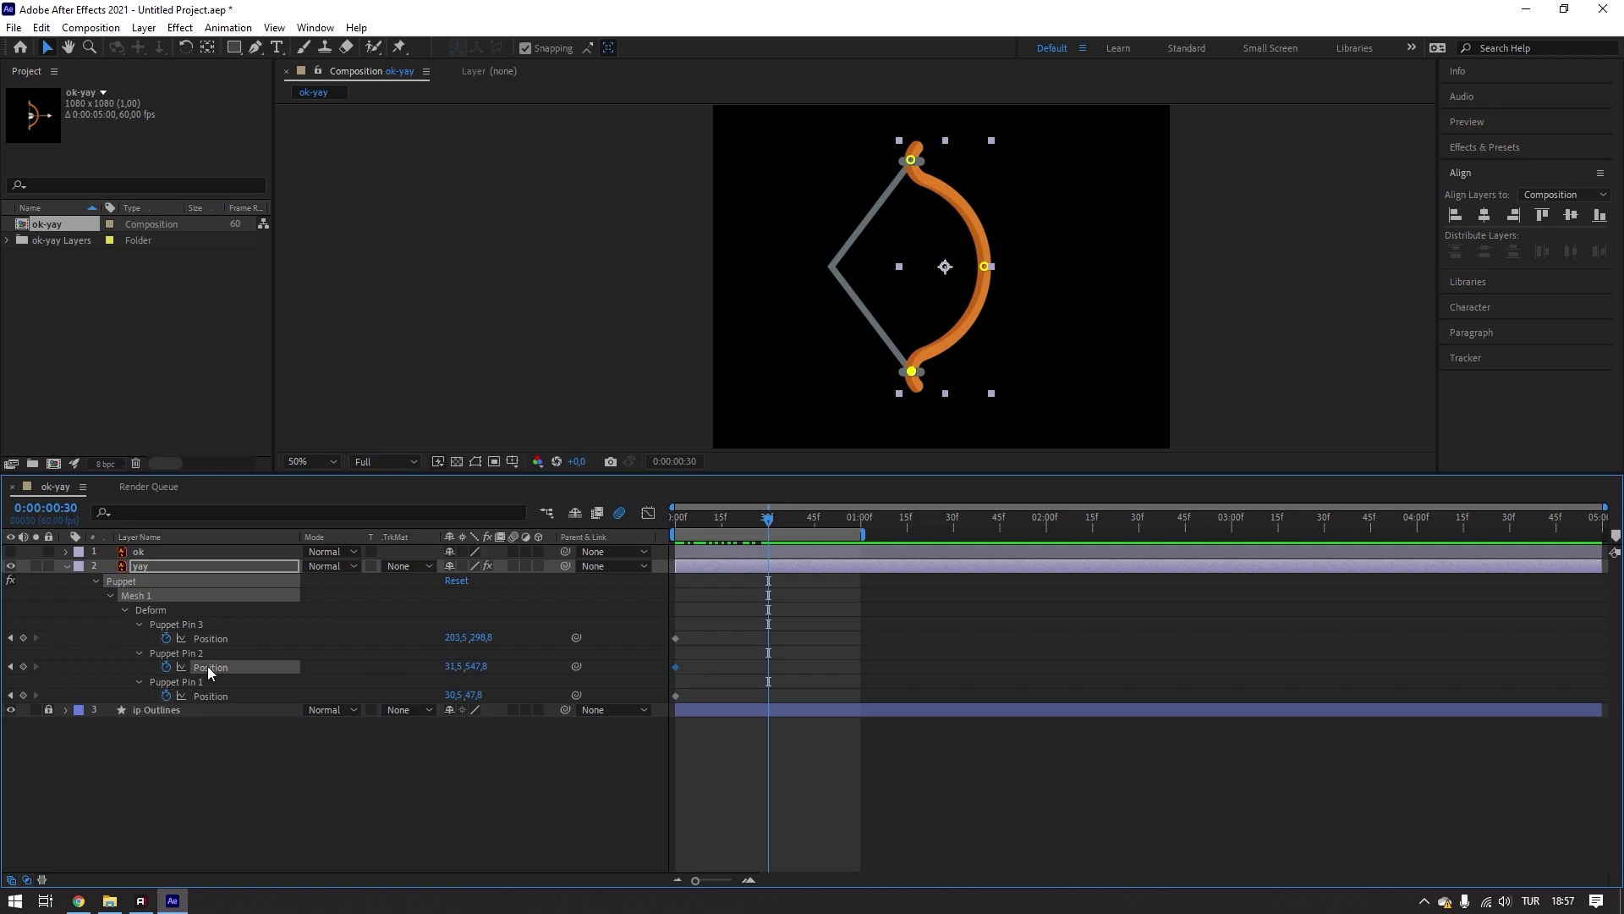
left_click(911, 161, "shift")
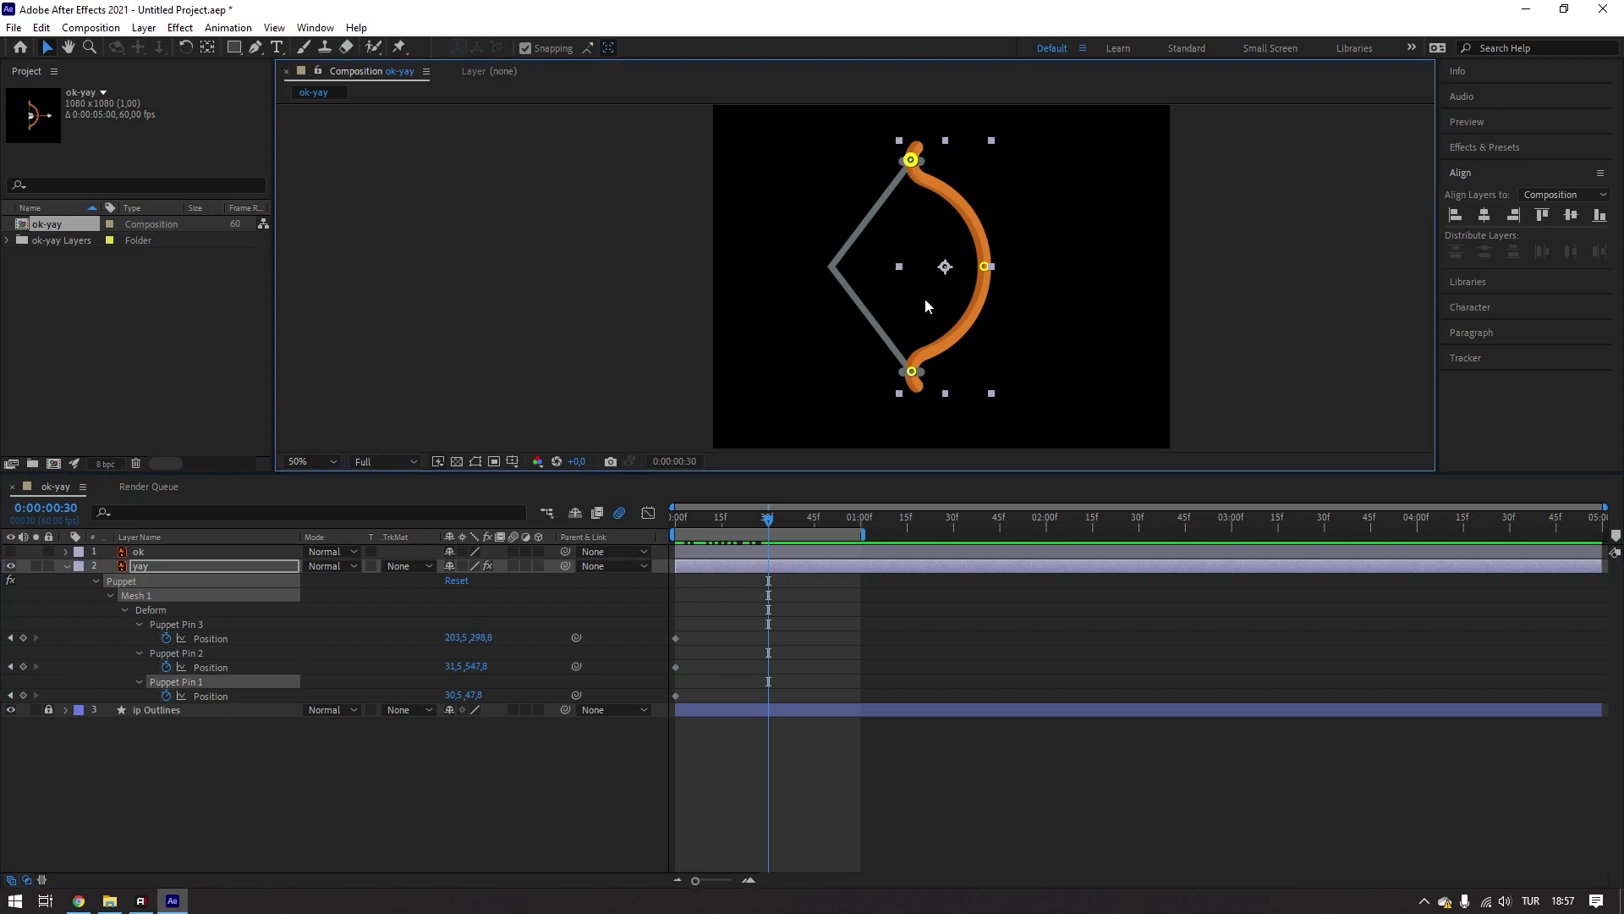
left_click(963, 454)
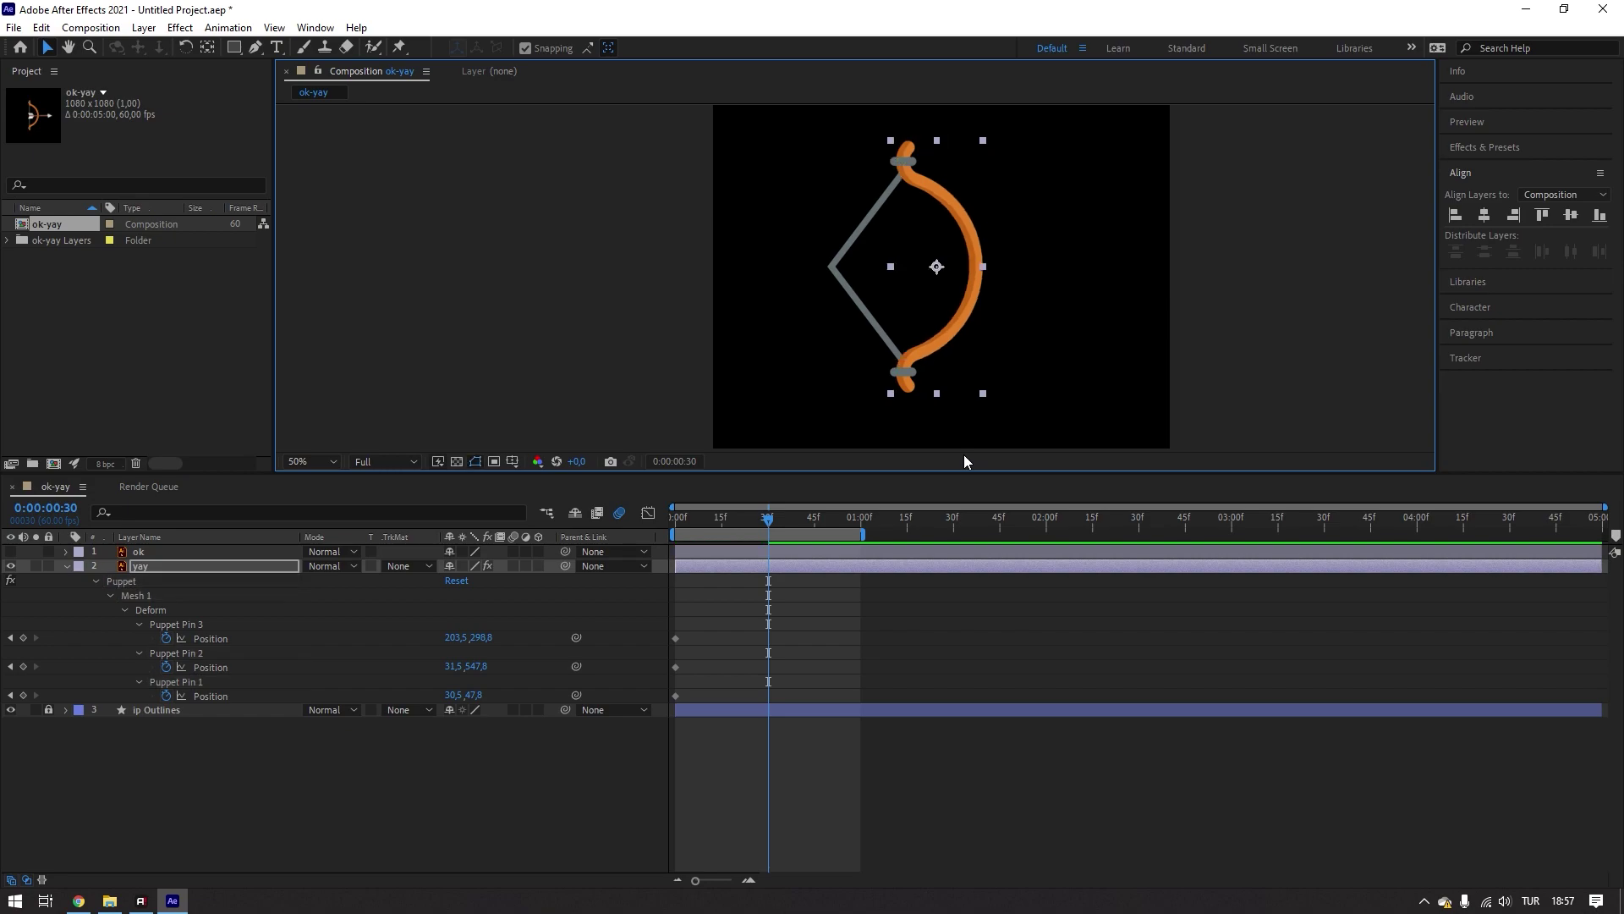
key("ctrl+z")
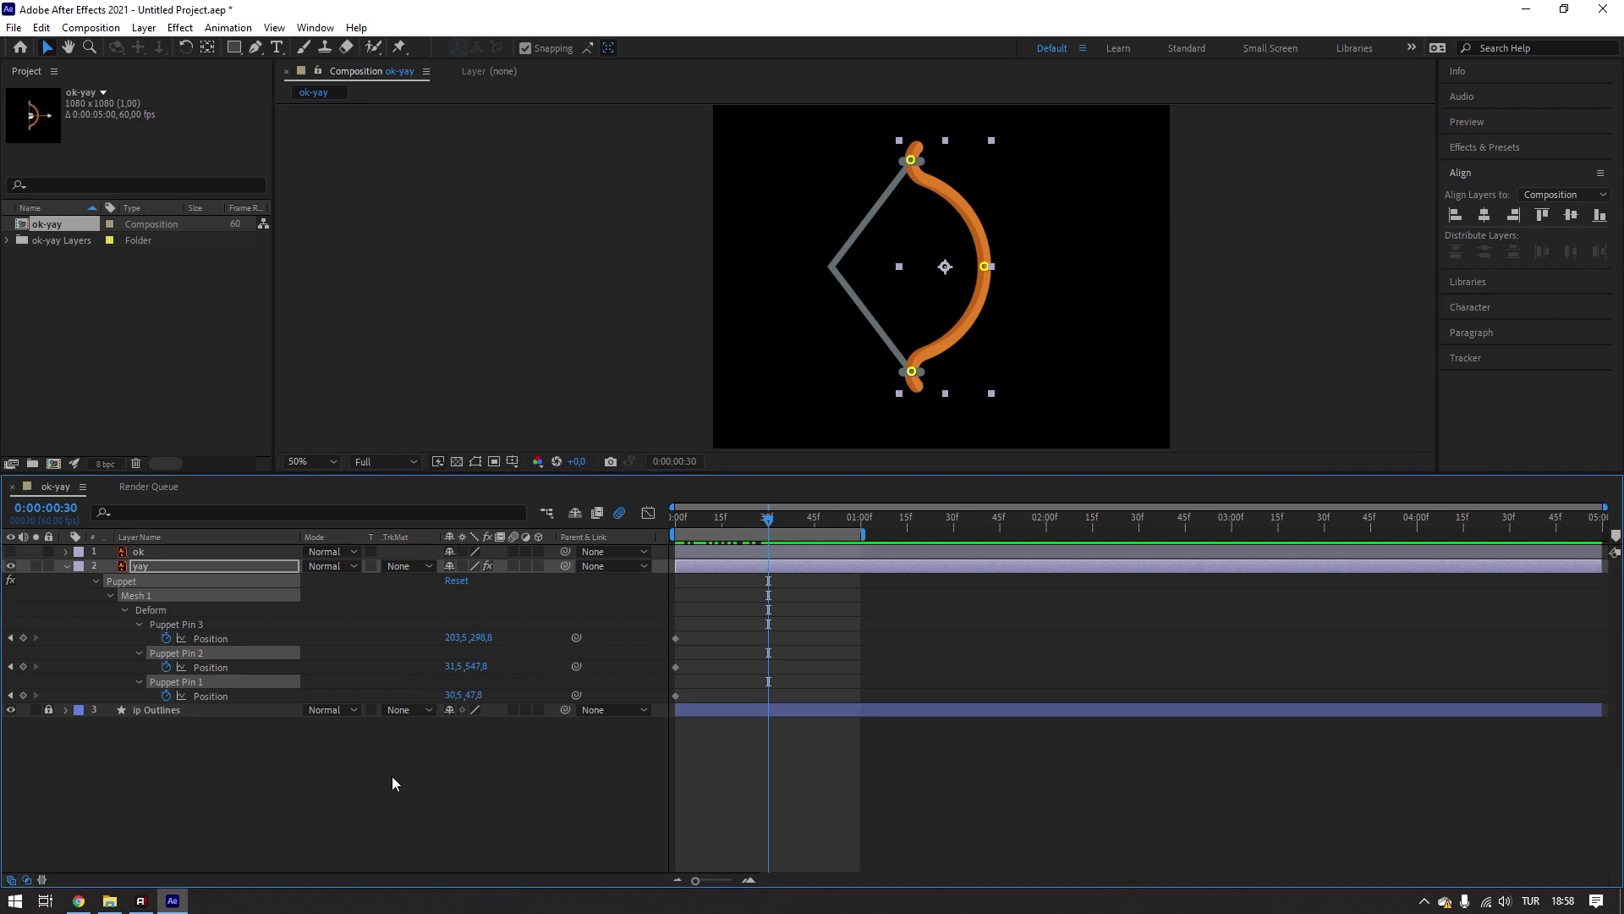
- Toggle Puppet Pin 1's selection, then scrub from frame 27 back to frame 0
left_click(221, 692)
key("F2")
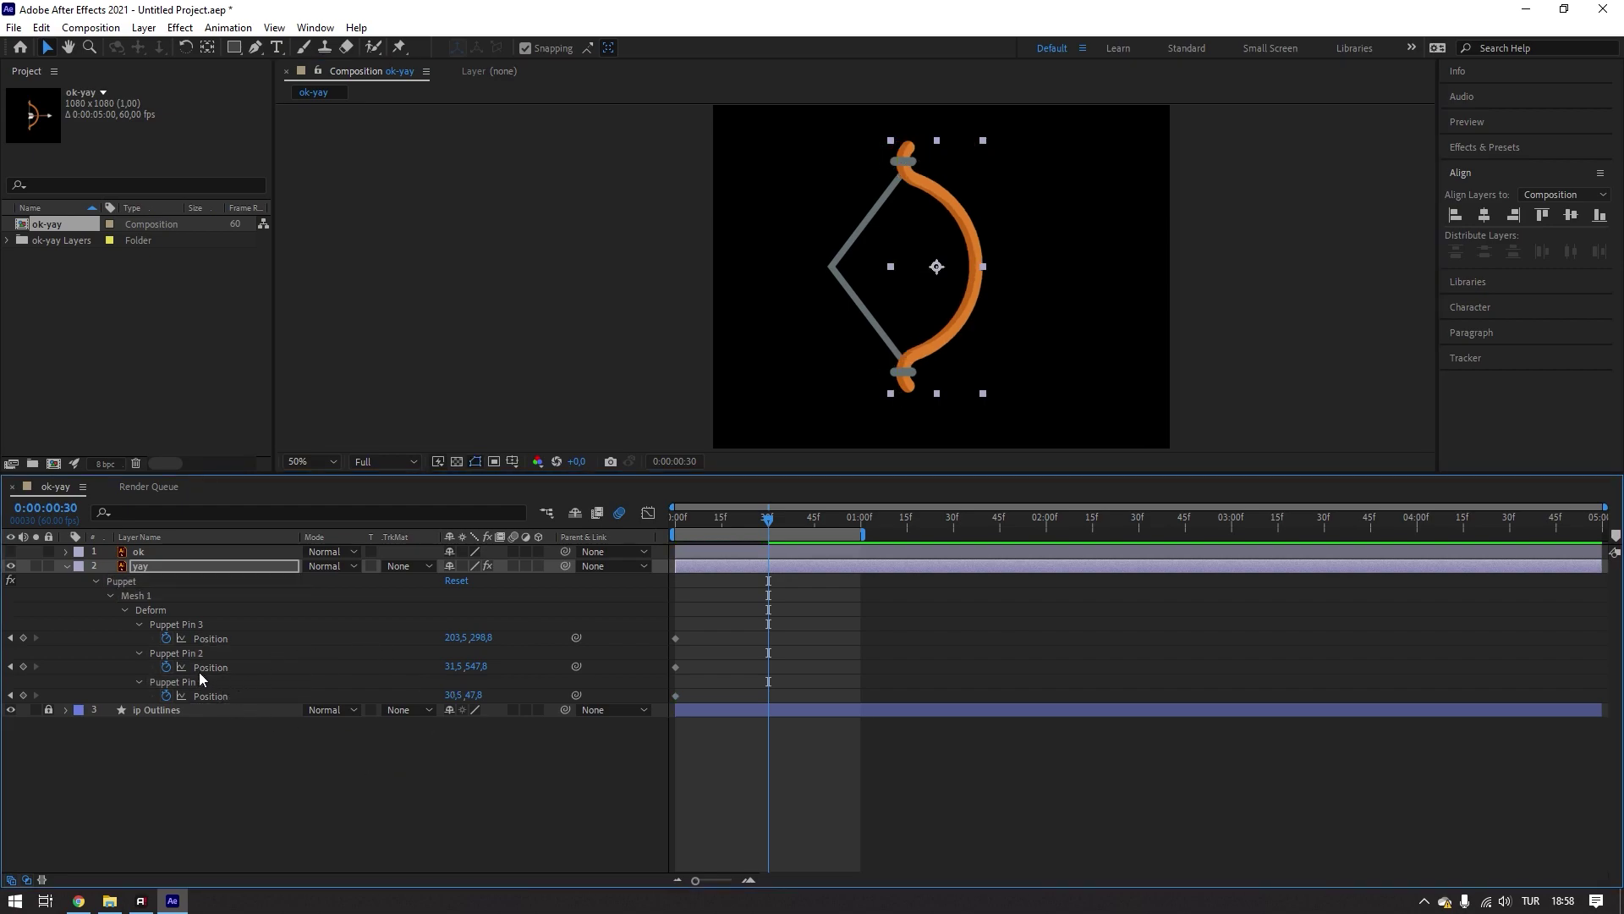
left_click(200, 680)
left_click(903, 373)
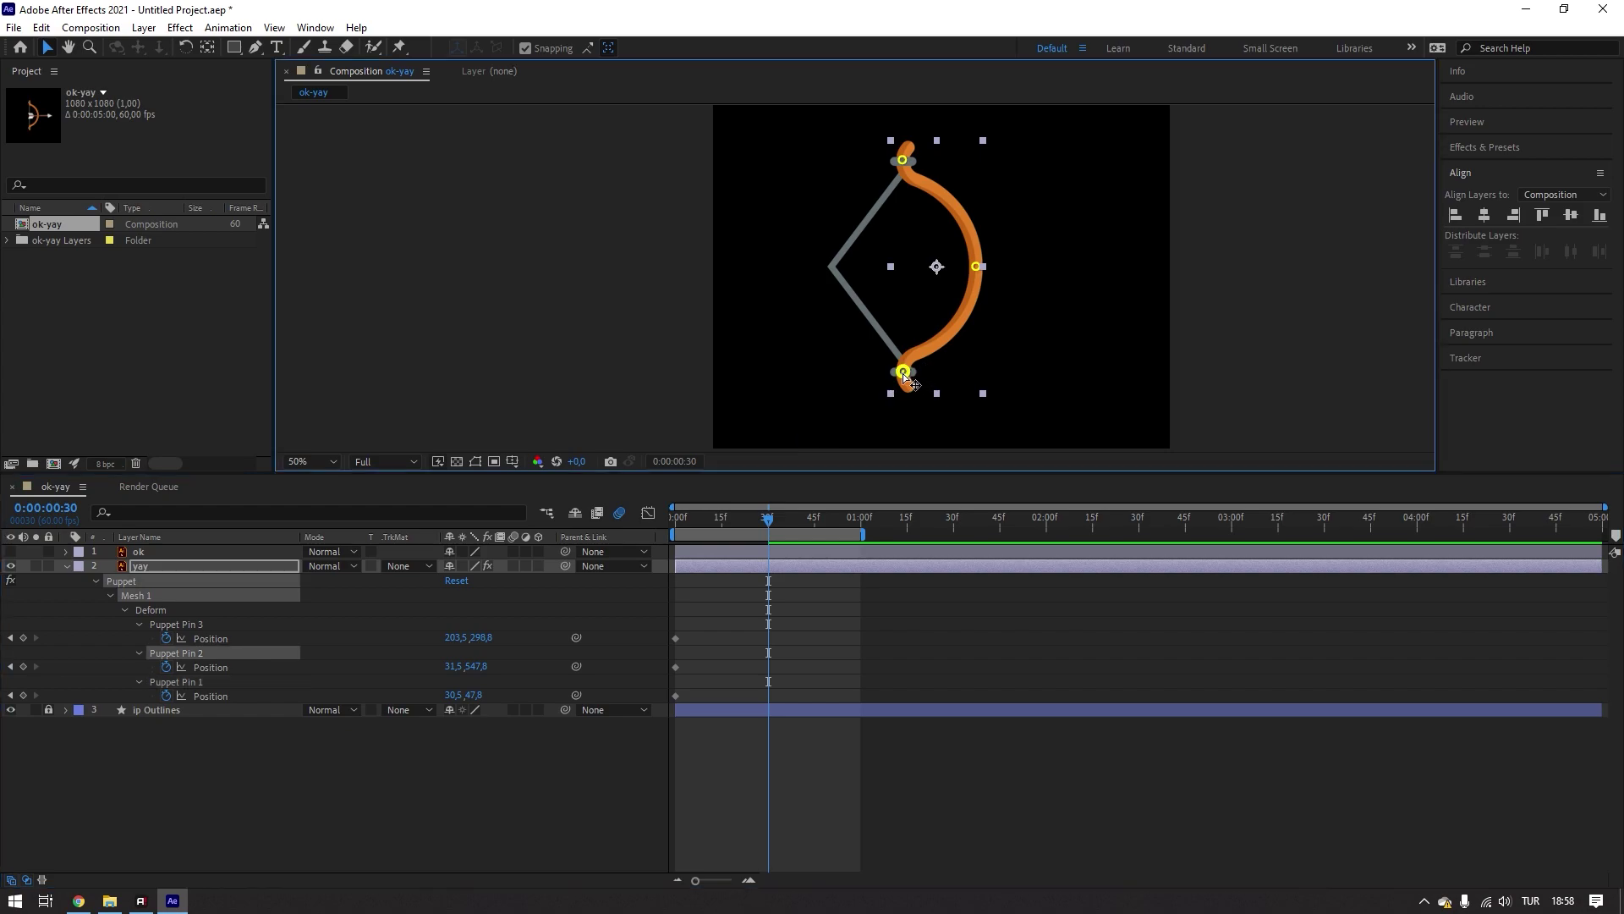
key("F2")
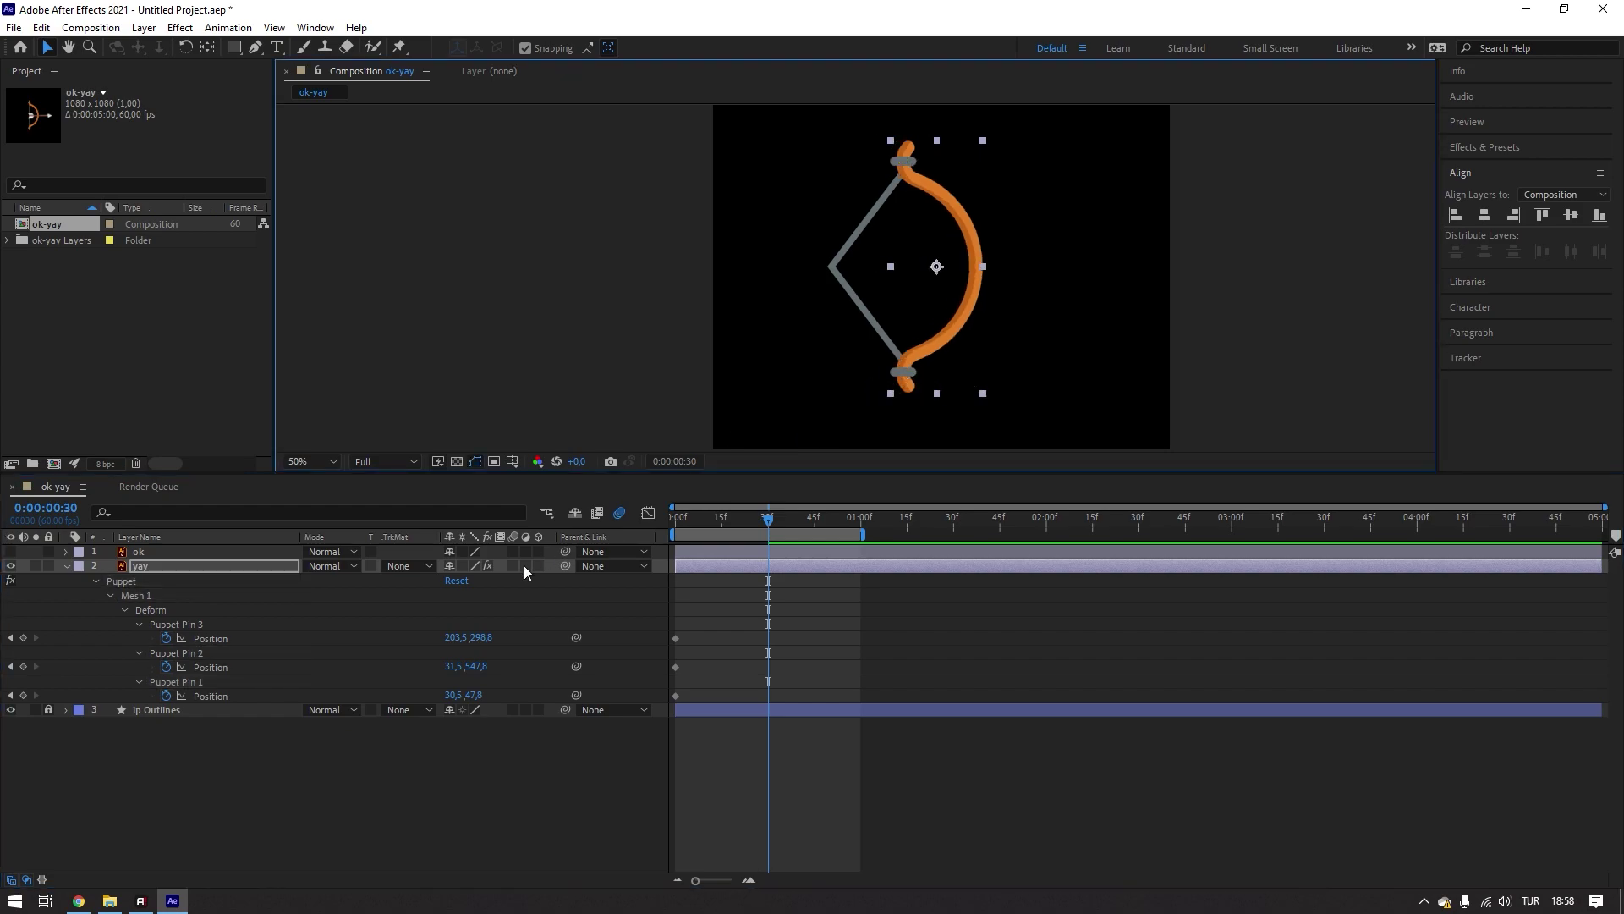
left_click(236, 681)
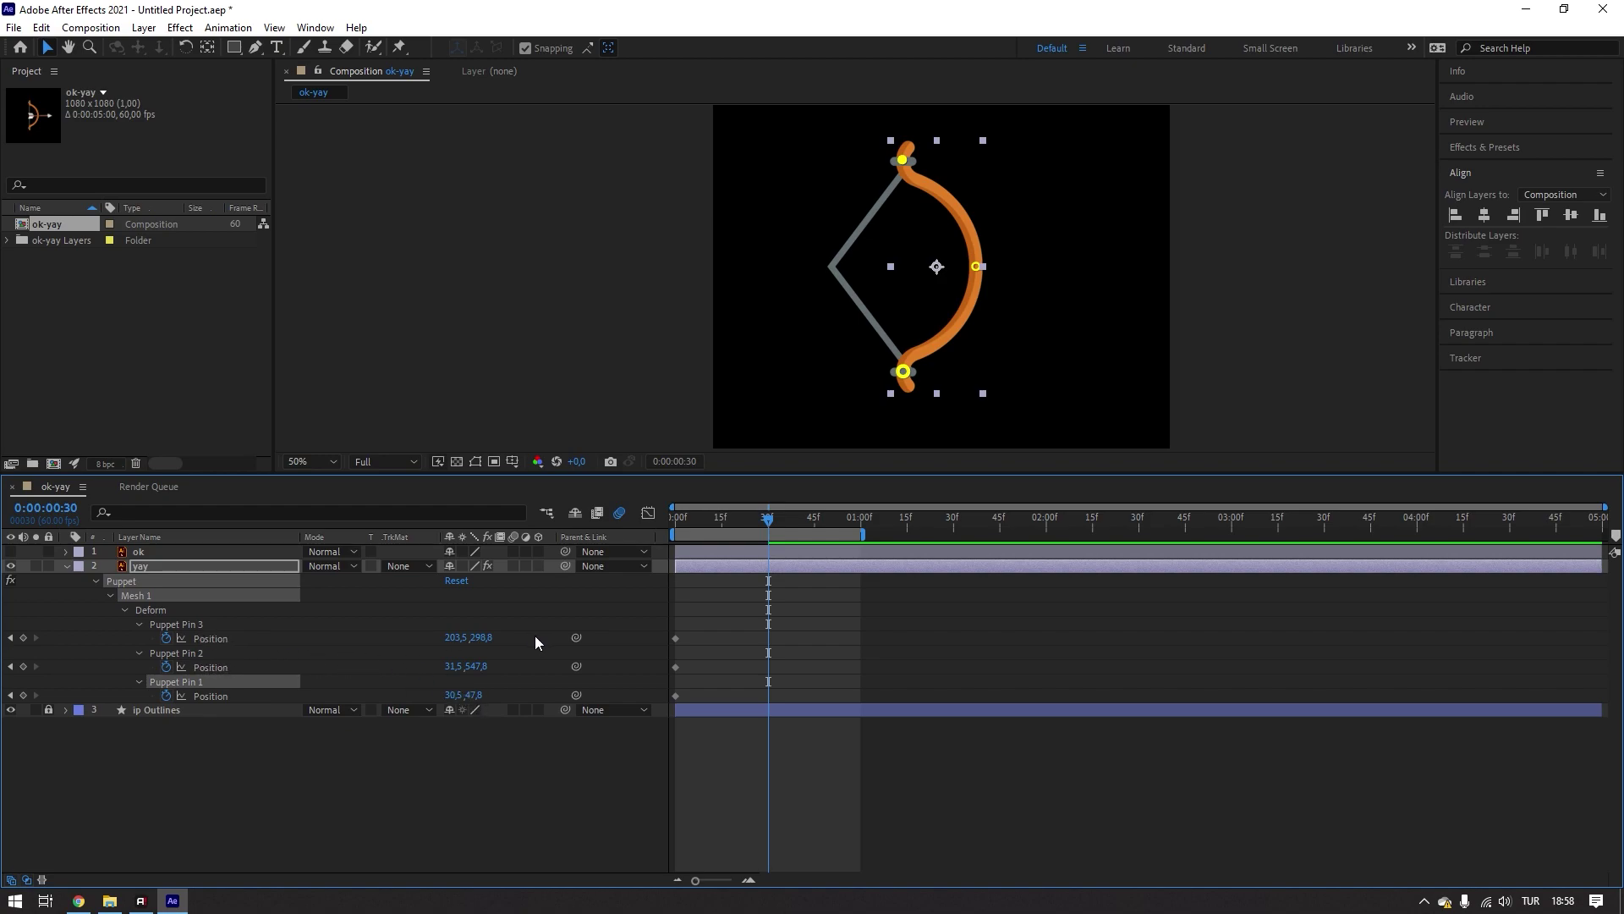
left_click(781, 633)
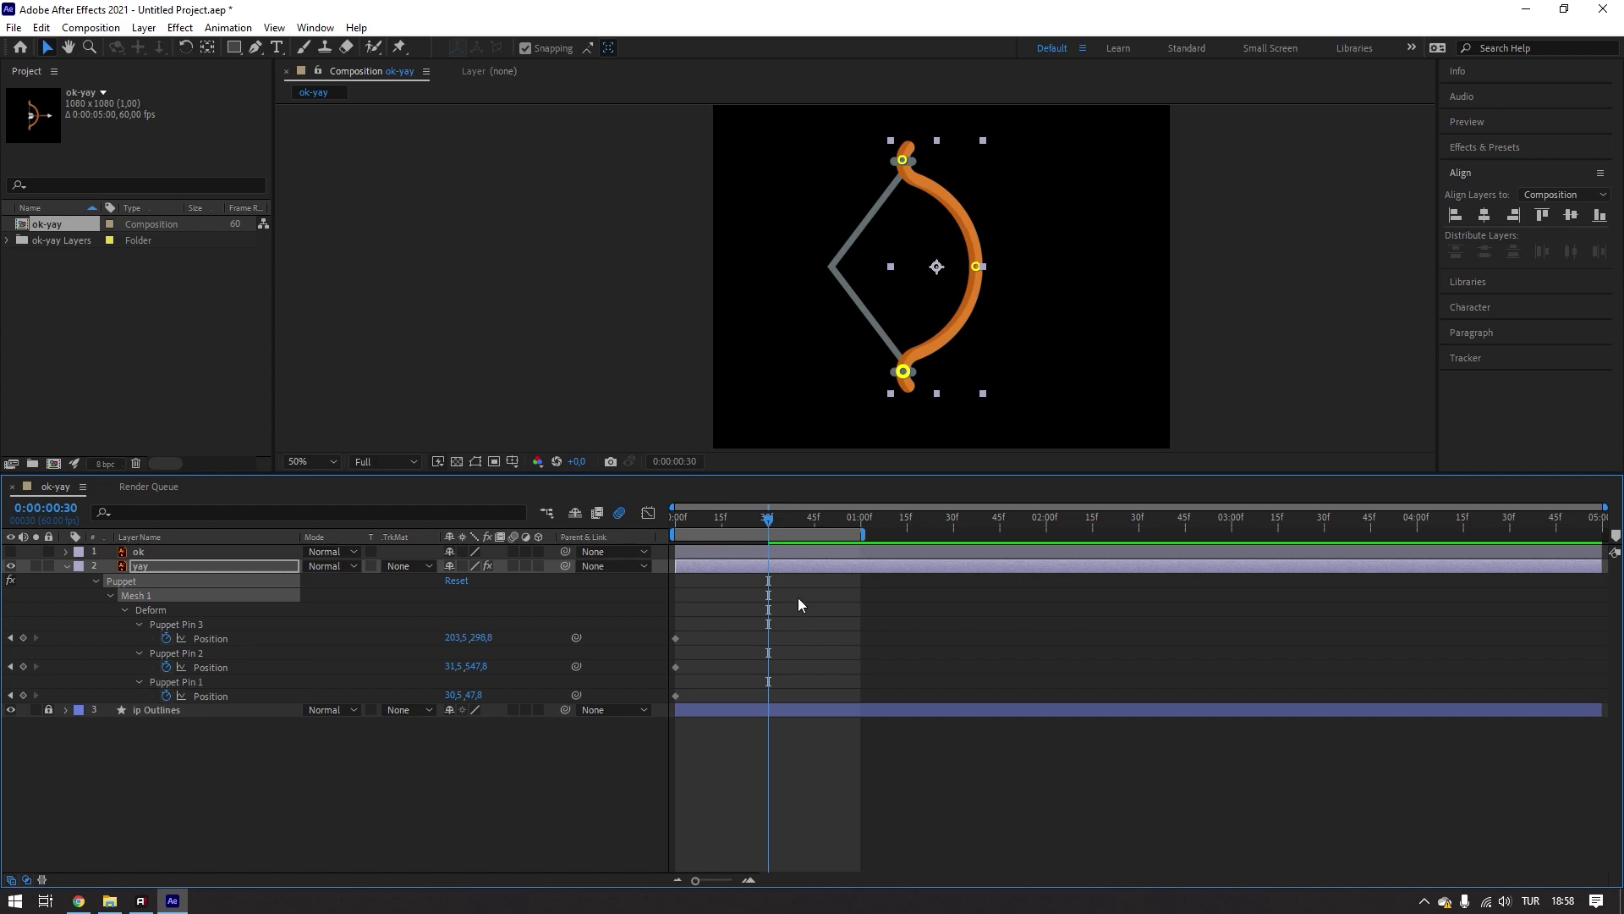
left_click(757, 524)
left_click_drag(755, 526, 643, 535)
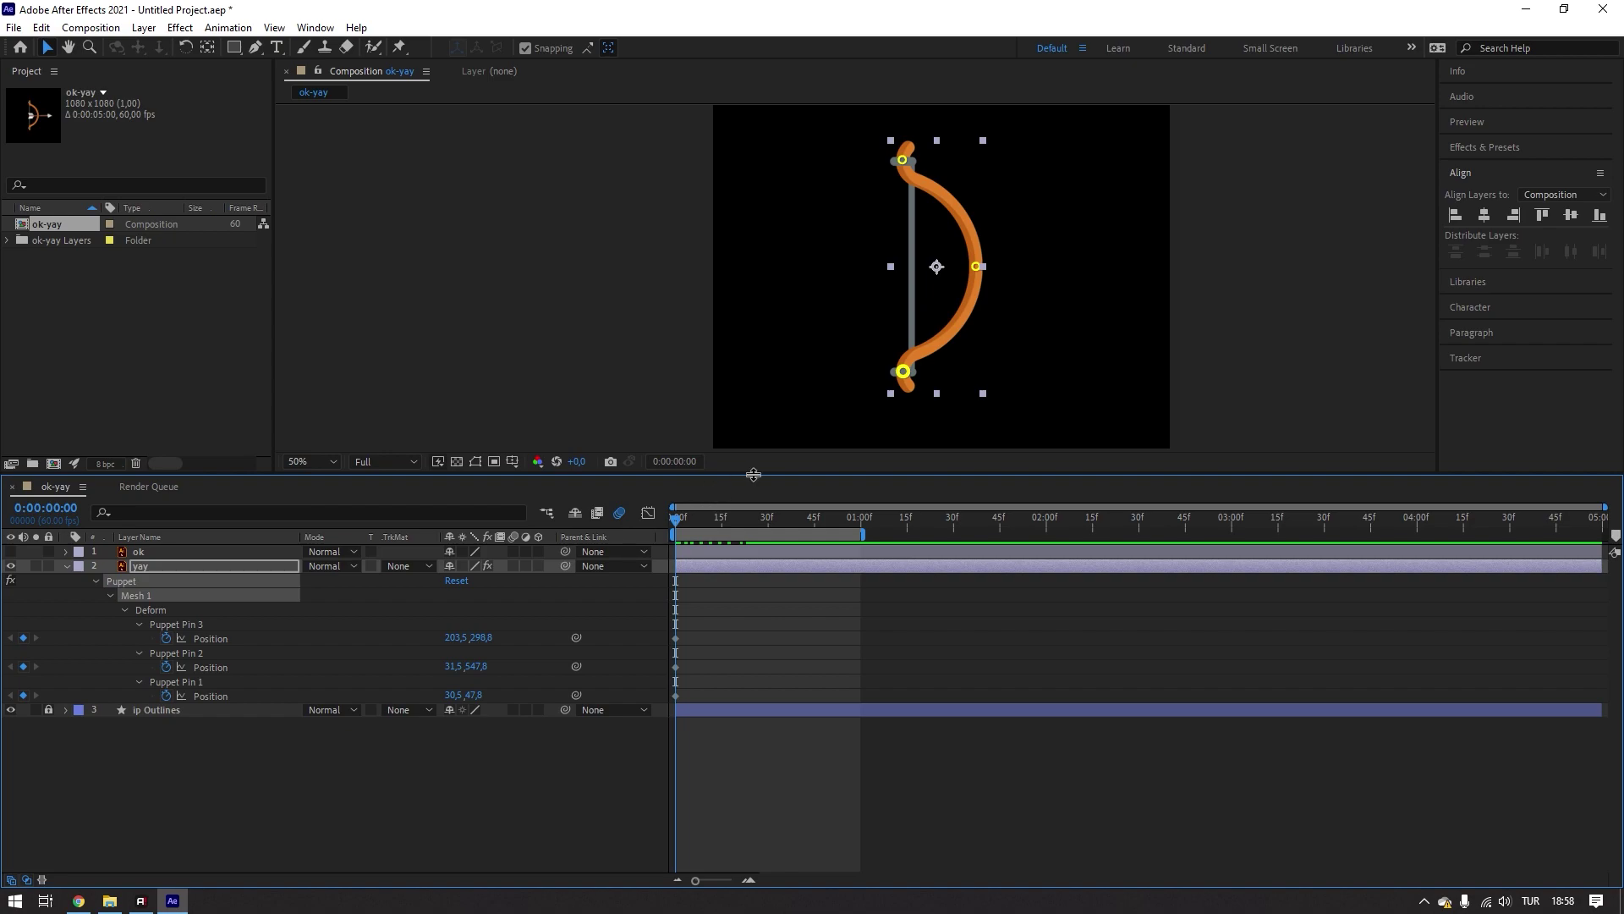
- Jump to frame 30, step through the string pull, and play a preview
key("shift+Page_Down")
key("shift+Page_Down")
key("shift+Page_Down")
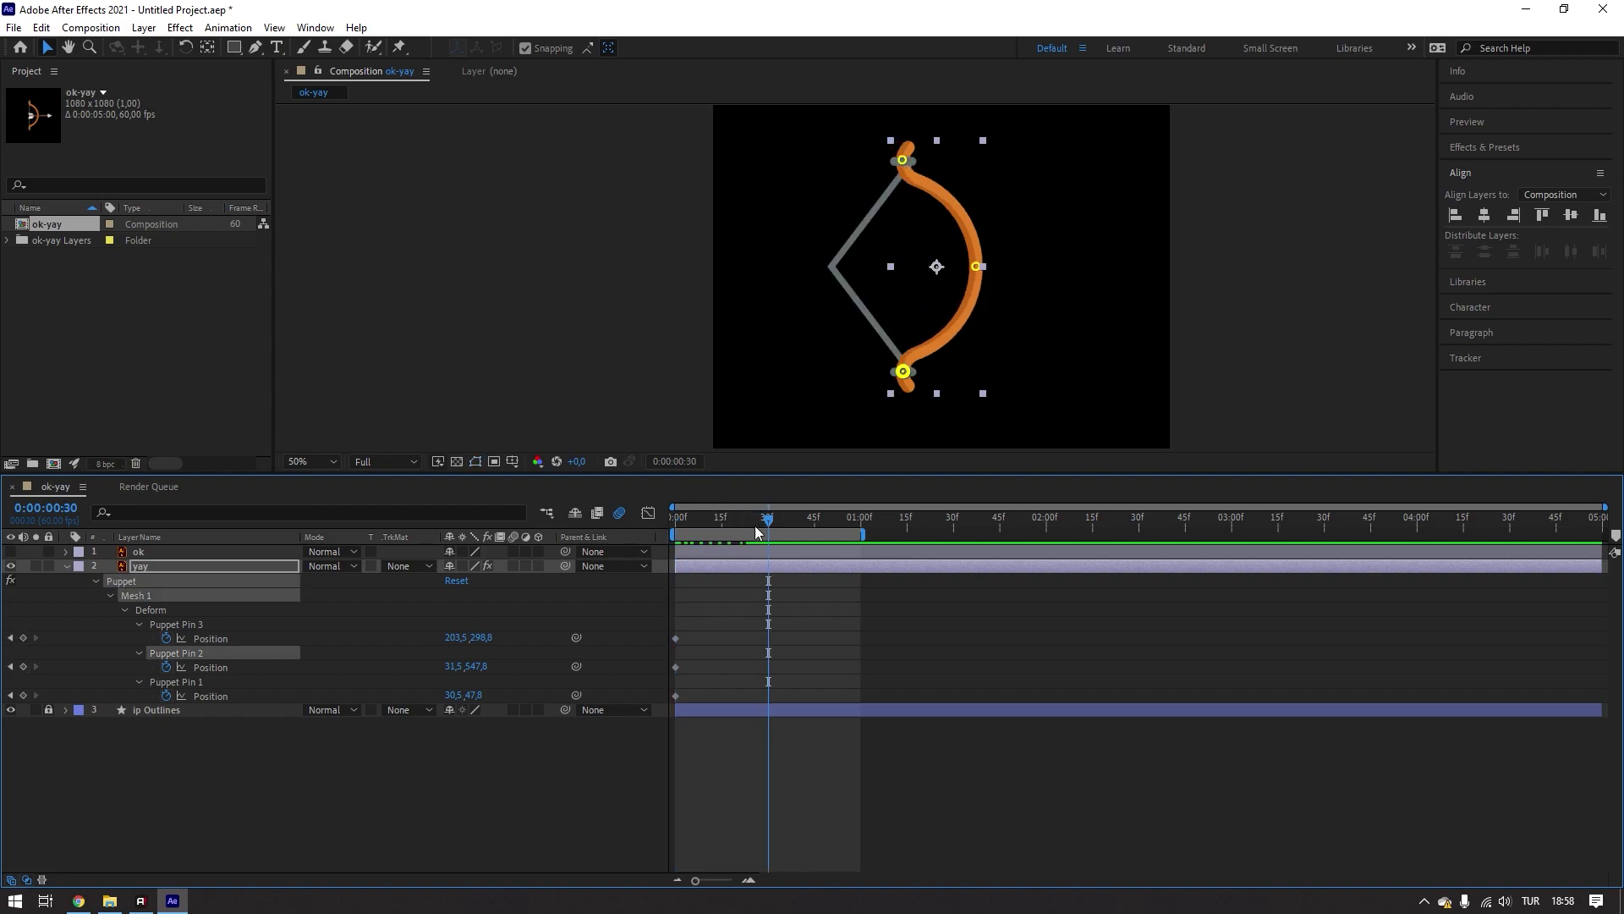
left_click(603, 535)
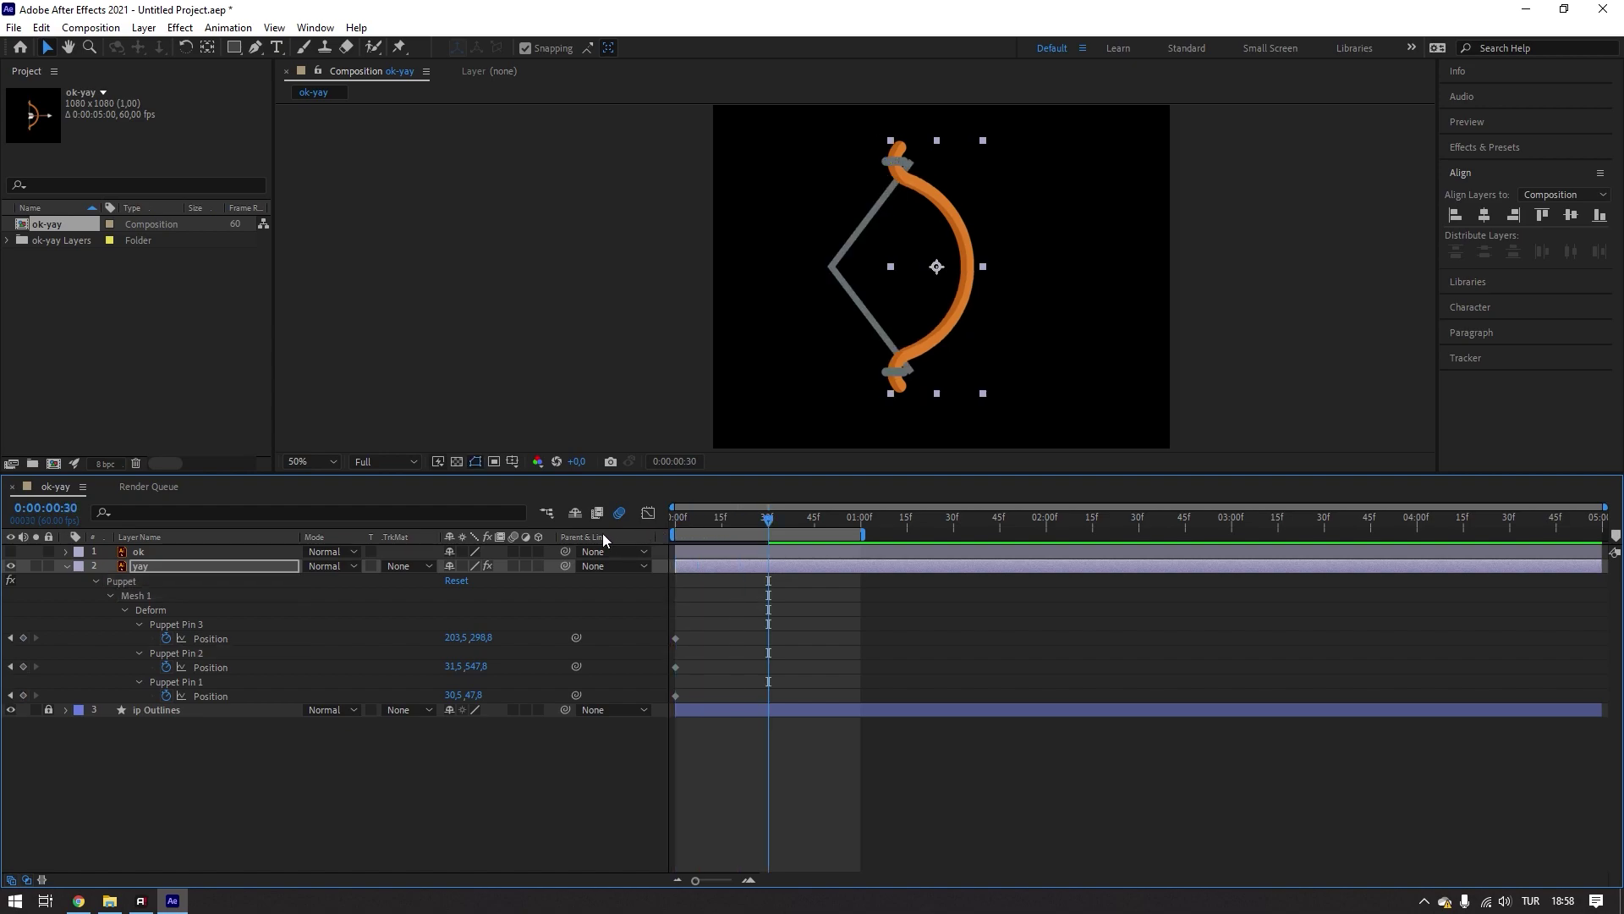
key("ctrl+z")
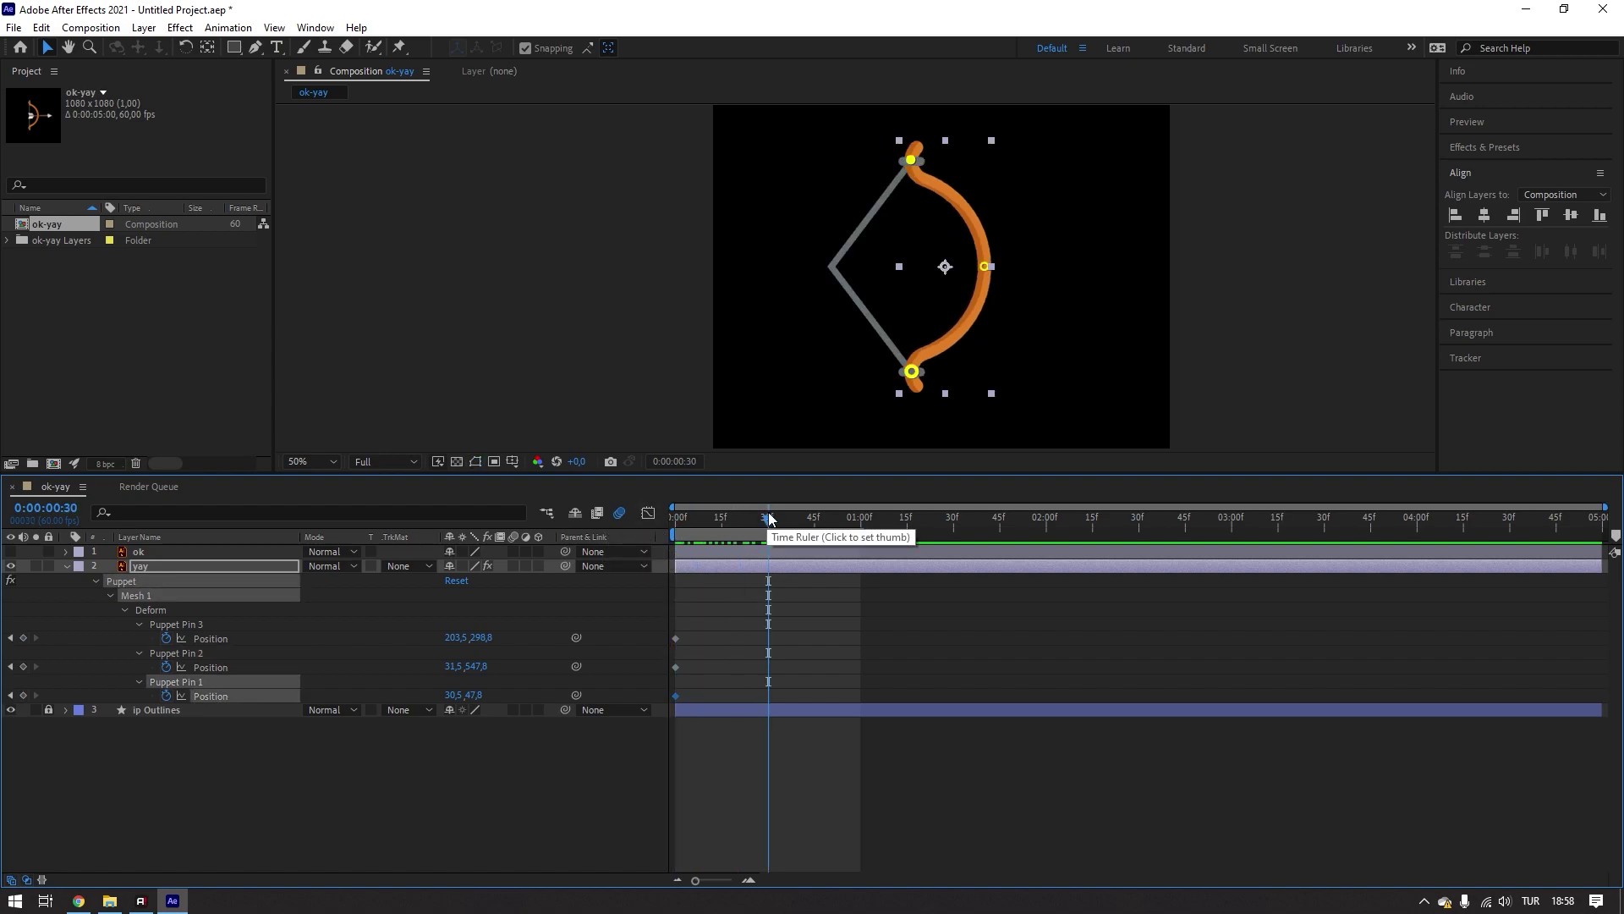
left_click_drag(770, 518, 805, 518)
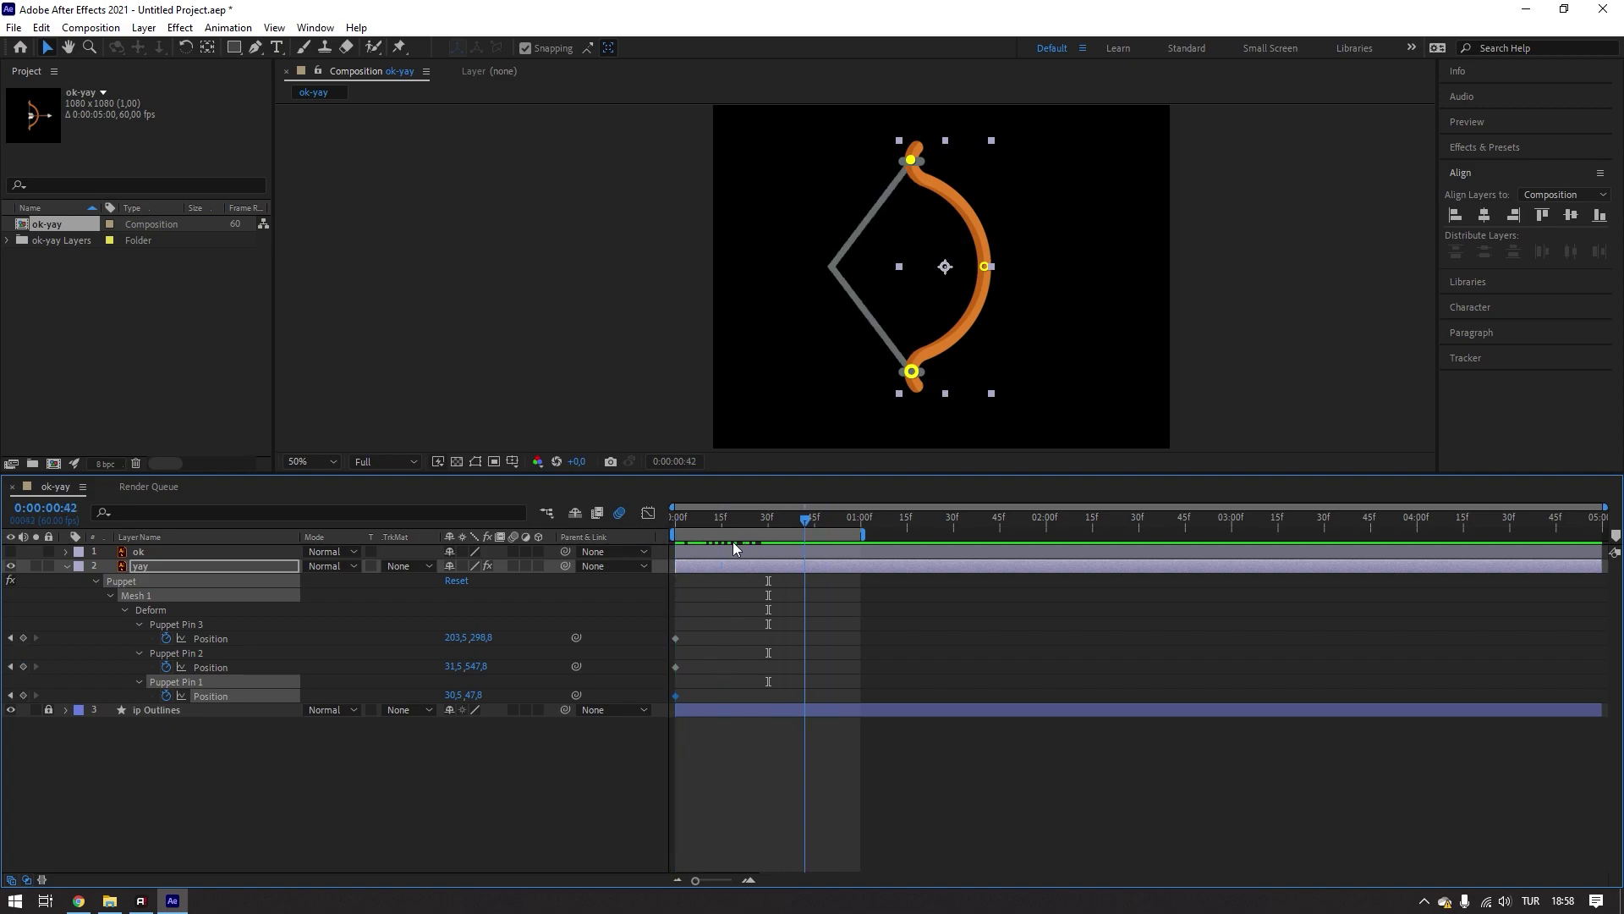
key("space")
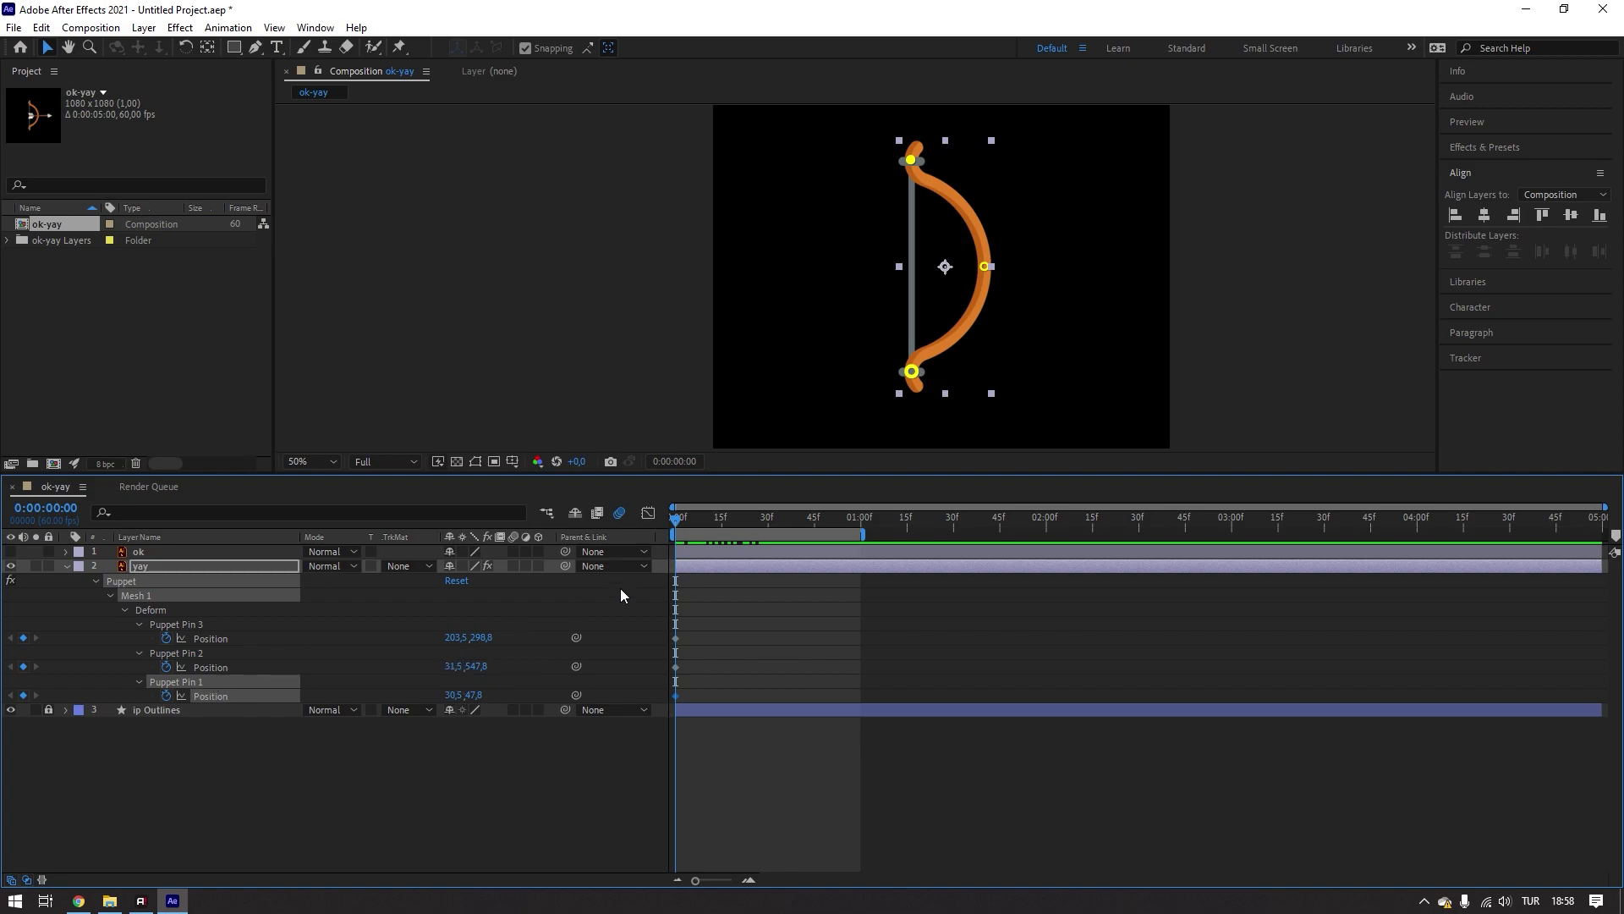
left_click(779, 658)
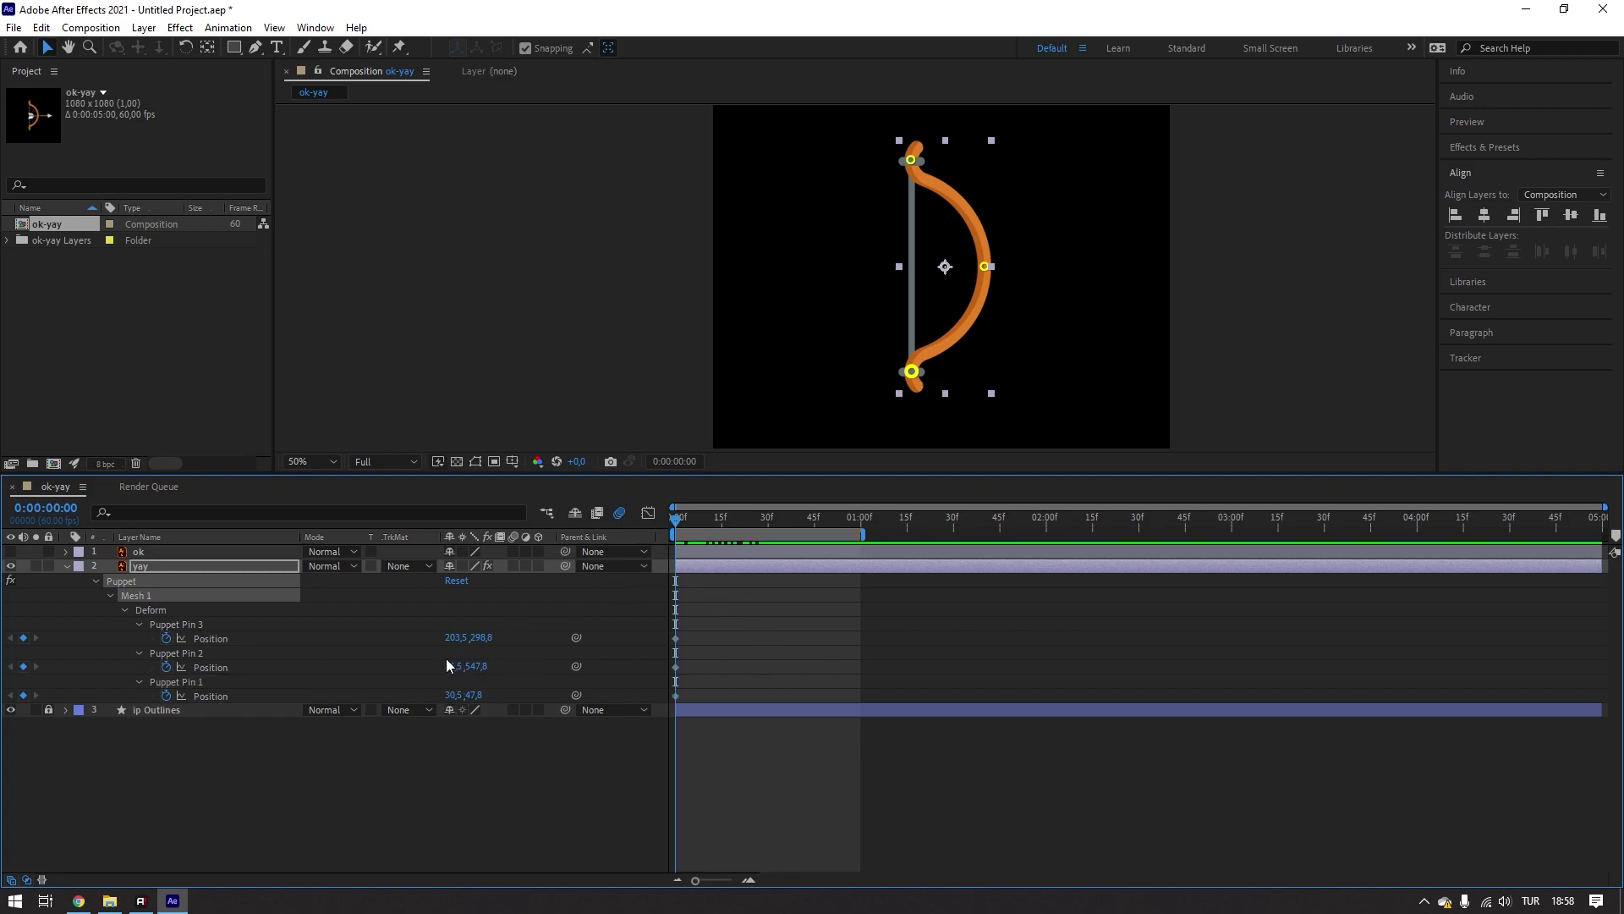
- Compare Pin 2's Position, then enter 31,5 as Puppet Pin 1's Position X
left_click(193, 653)
left_click(211, 670)
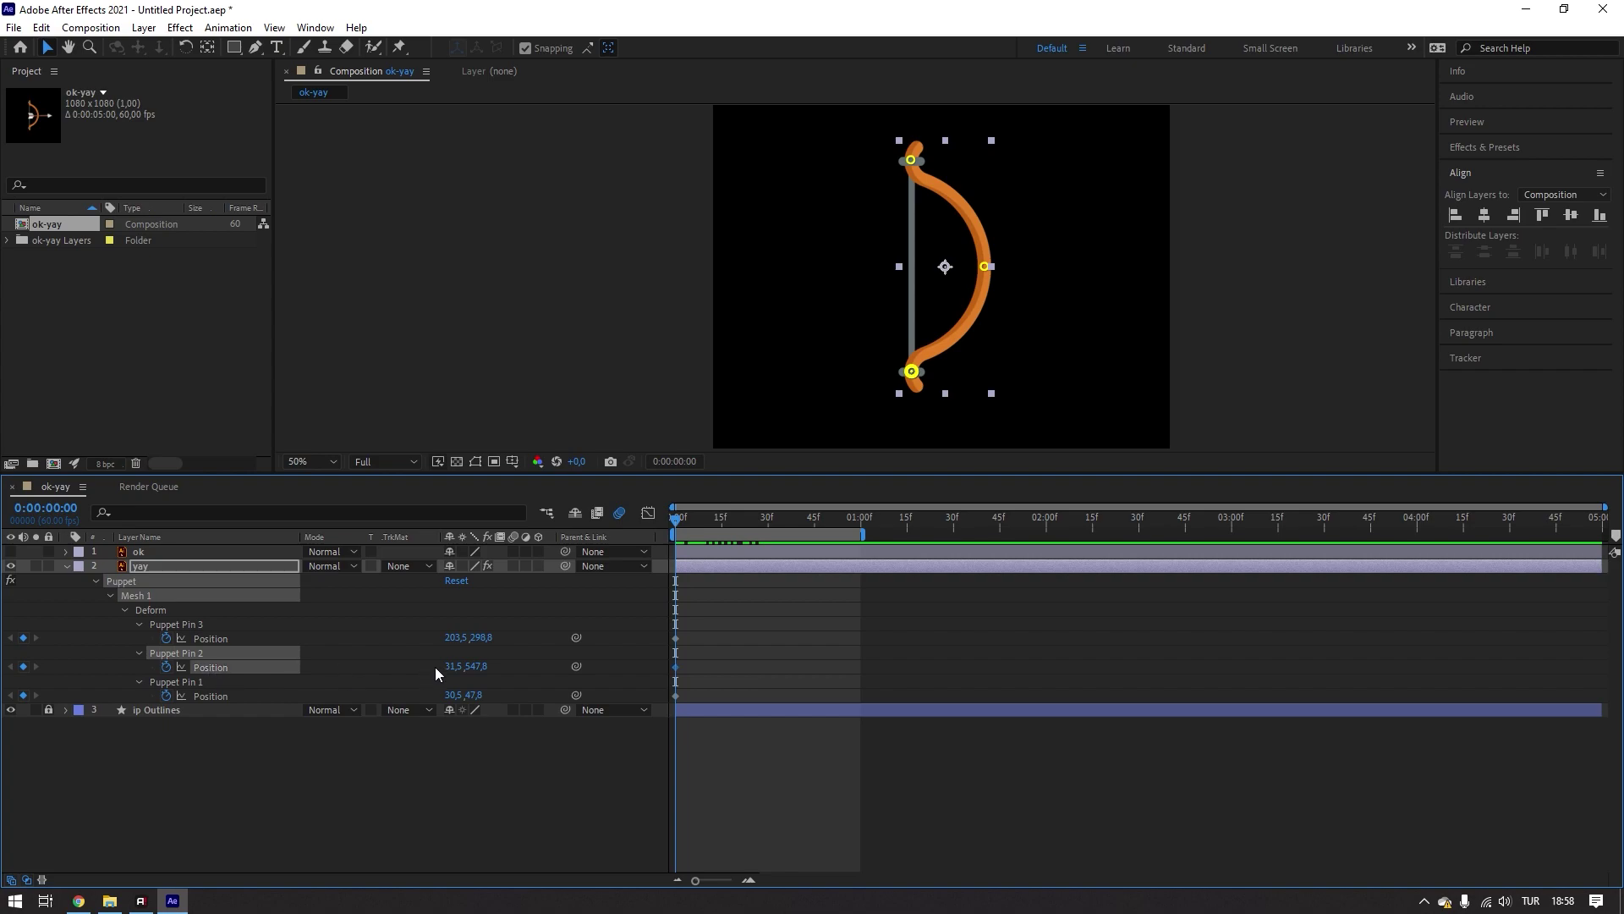
left_click(205, 693)
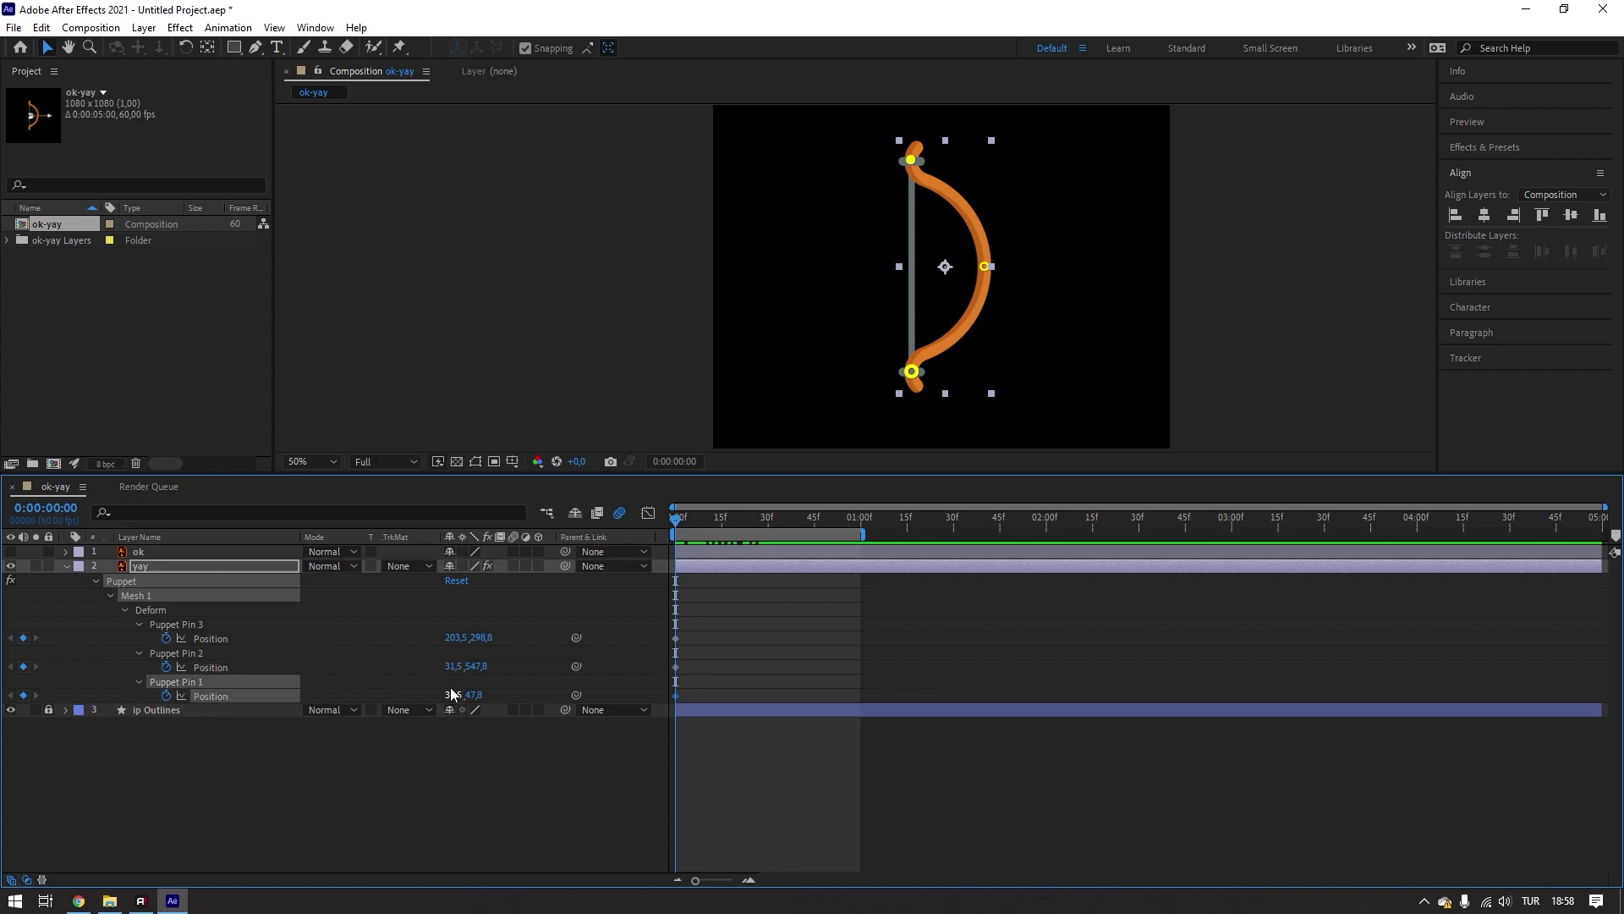
left_click(215, 668)
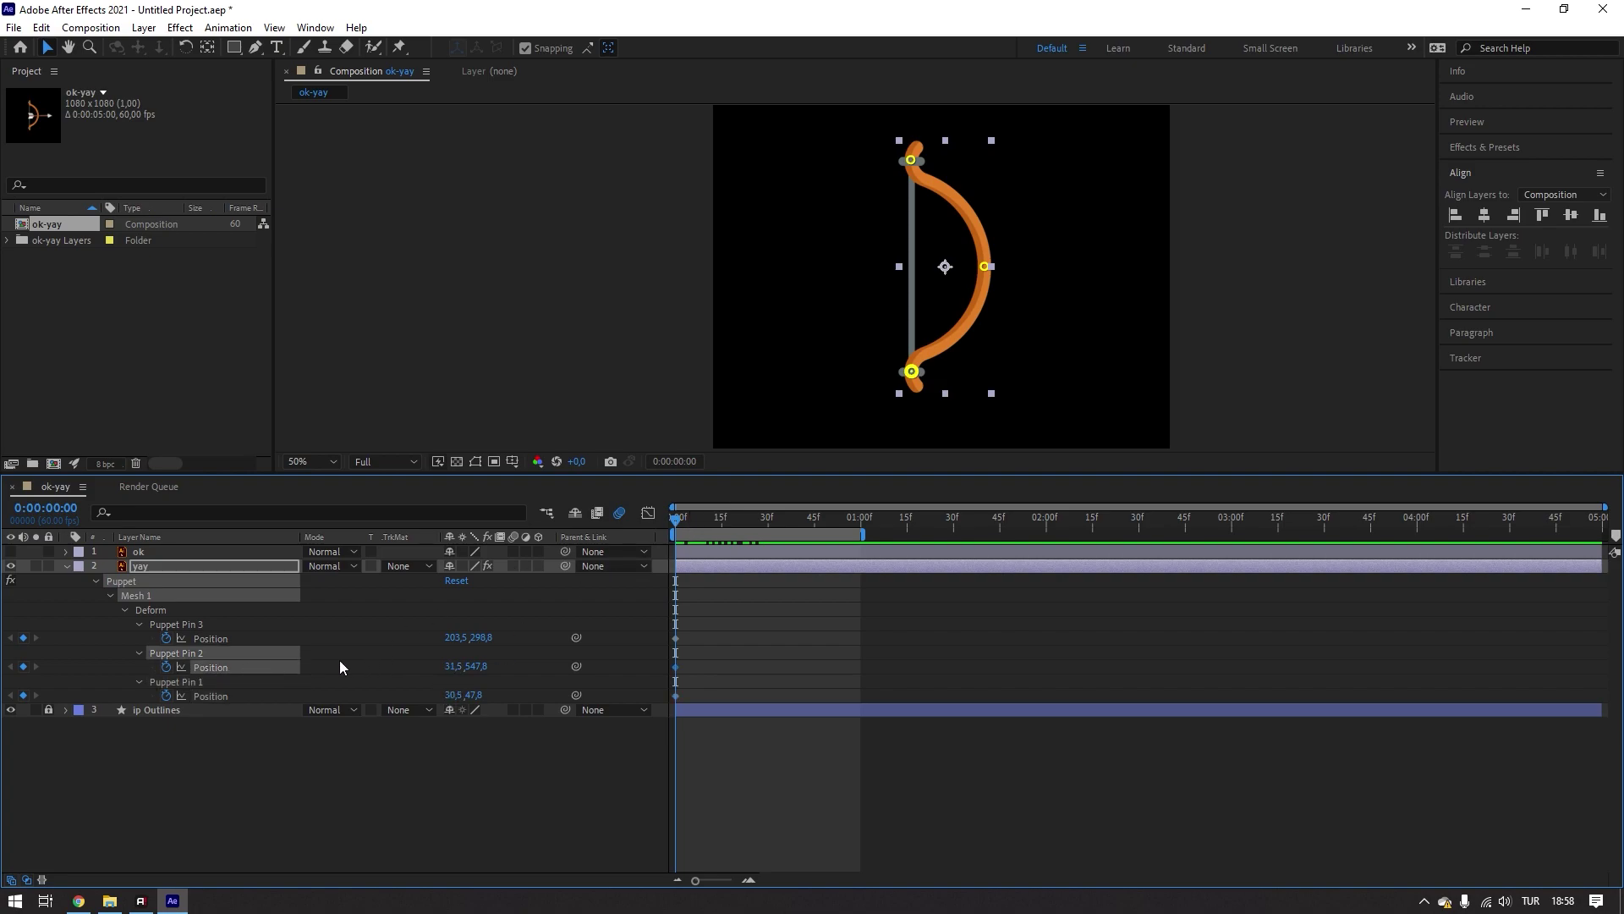
left_click(457, 667)
left_click(457, 695)
type("31,5")
key("Return")
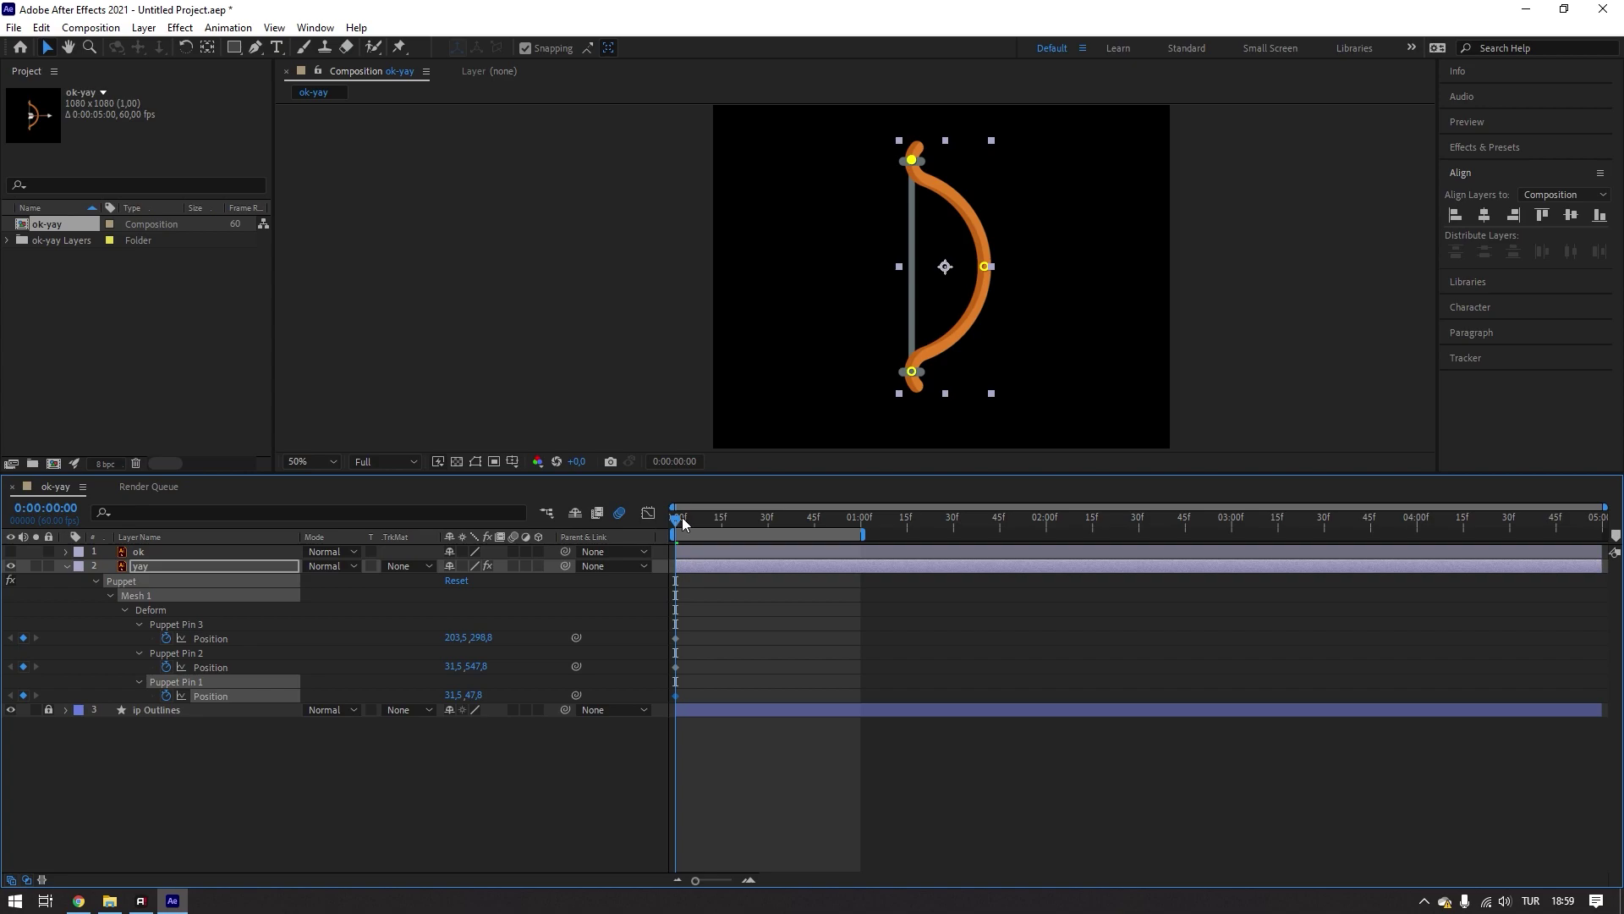
- At frame 30, select both puppet pin positions and keyframe Puppet Pin 2's X at 31.5
left_click_drag(683, 524, 767, 531)
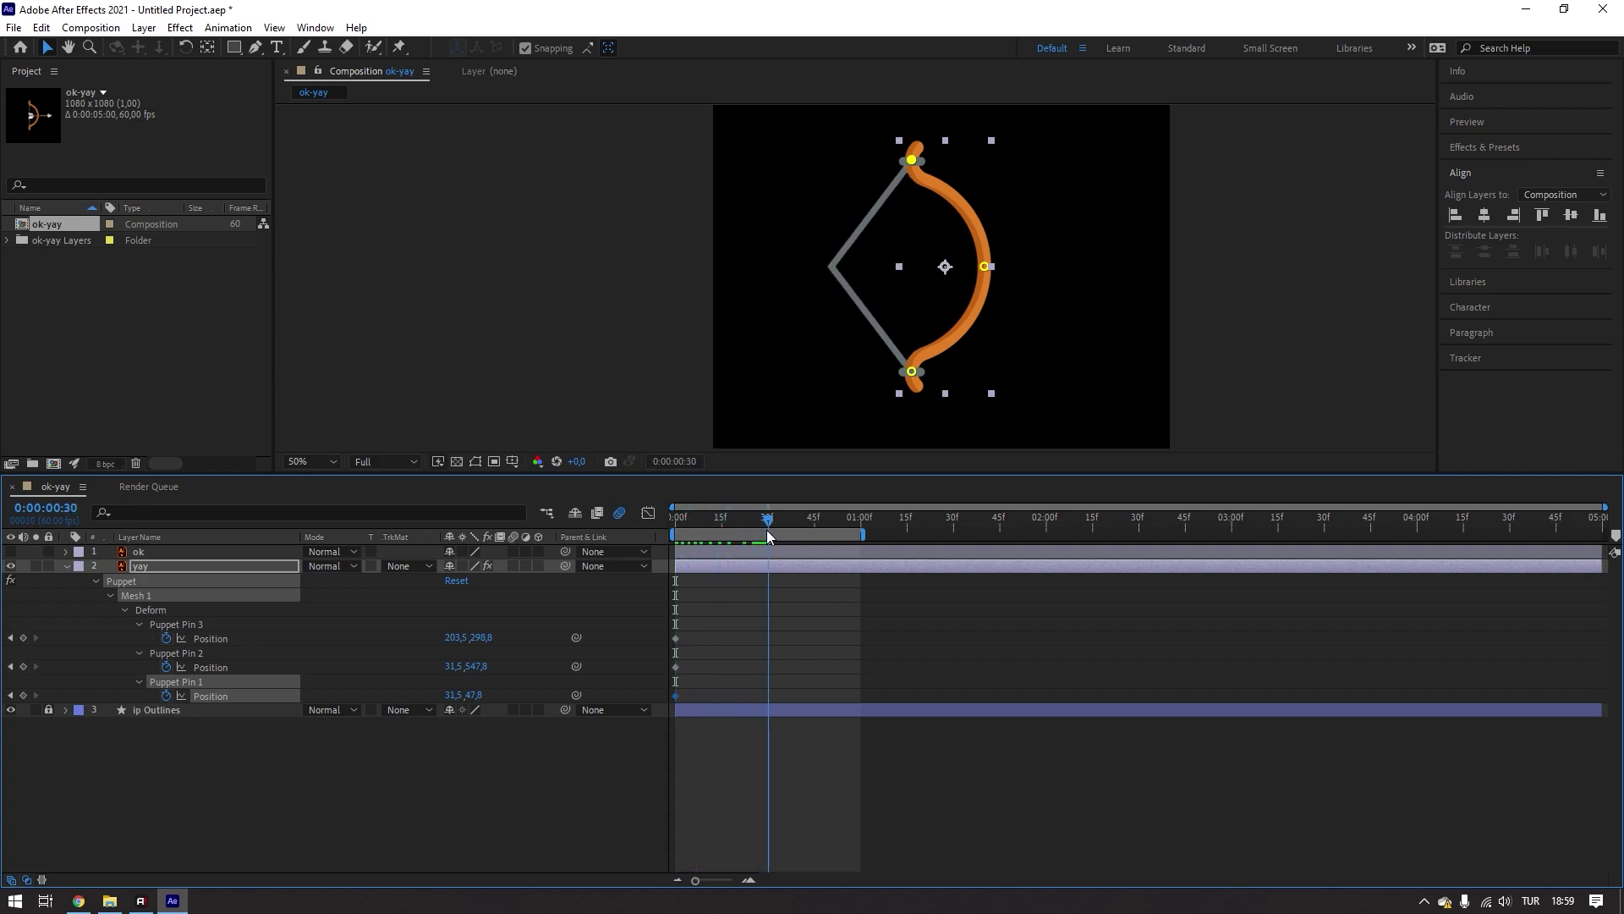
left_click(278, 799)
left_click(190, 652)
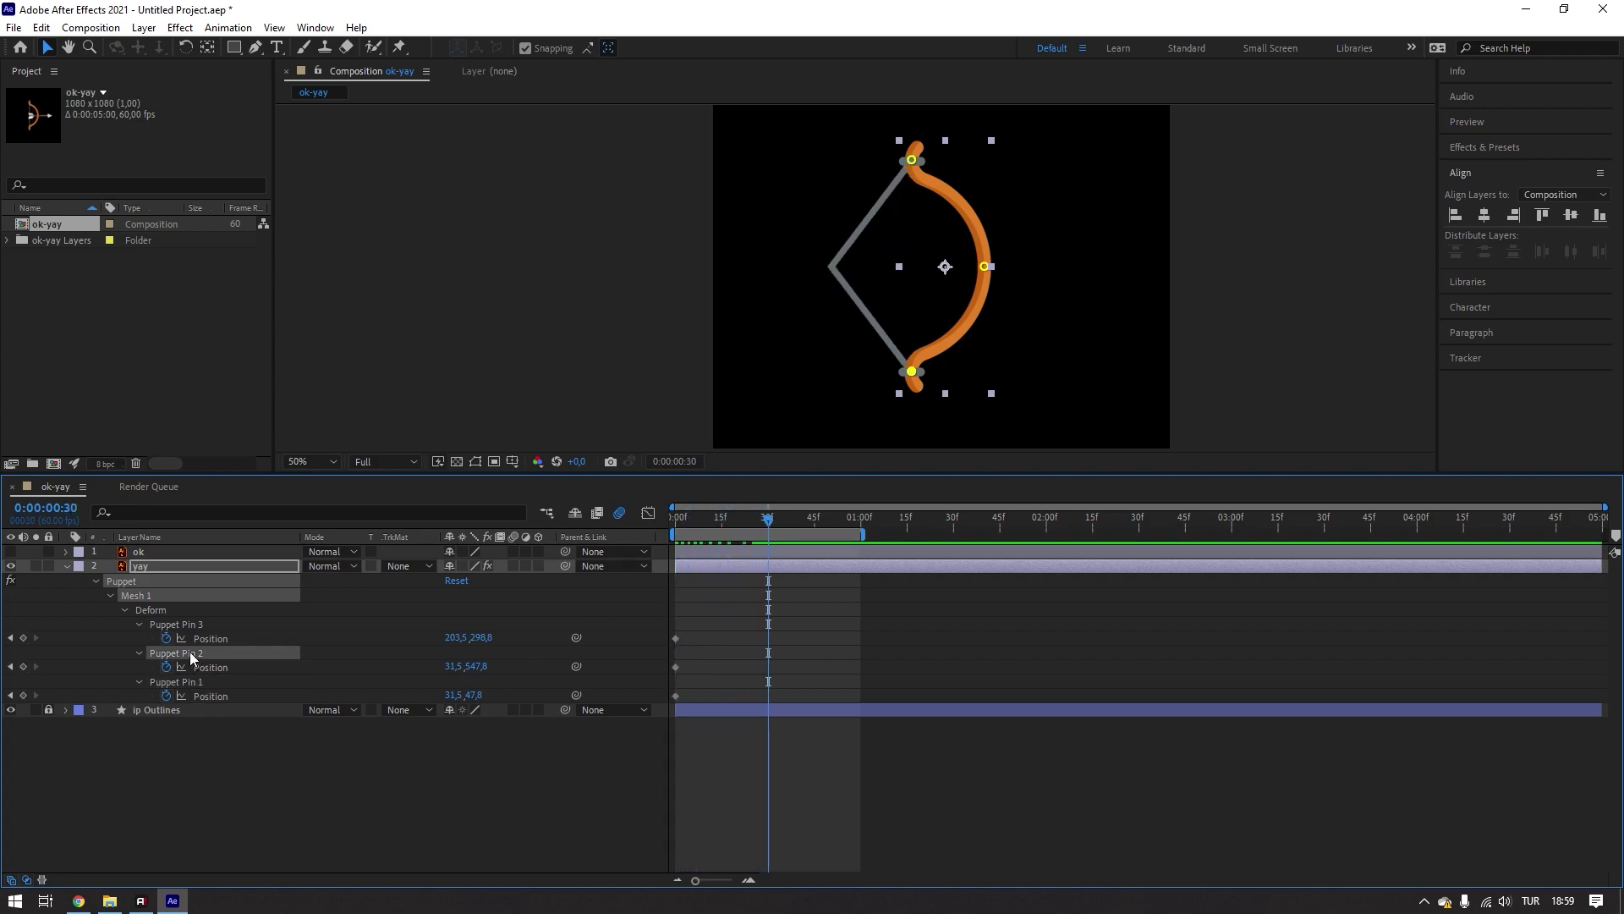
left_click(200, 684, "shift")
left_click(215, 667)
left_click(215, 693)
left_click(217, 669)
left_click(220, 694)
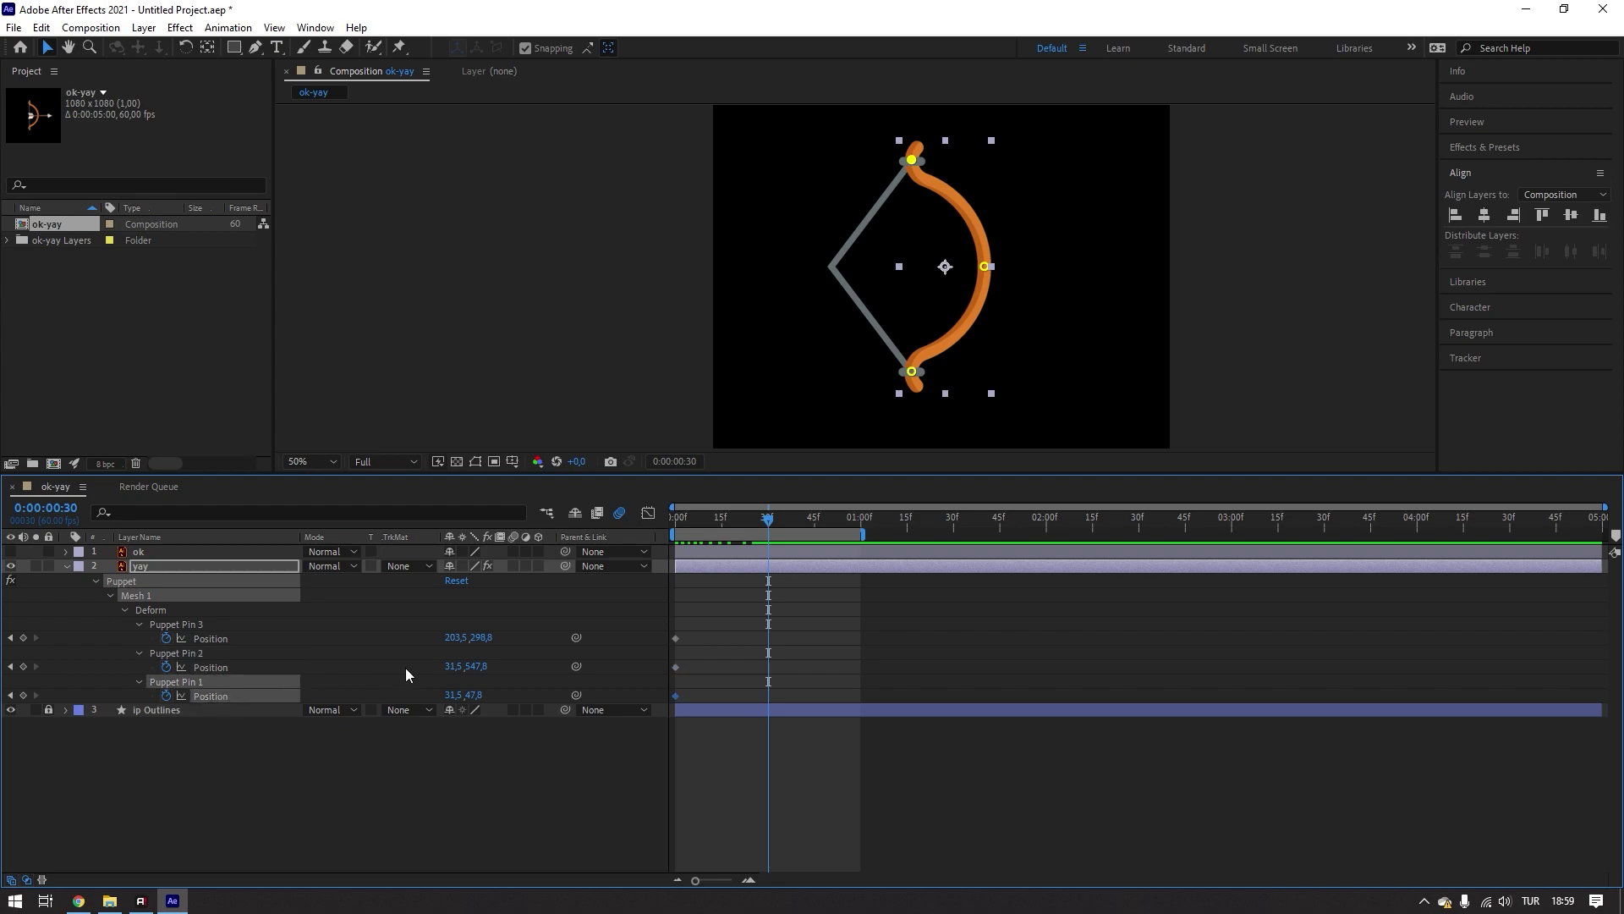
left_click(457, 694)
left_click(457, 666)
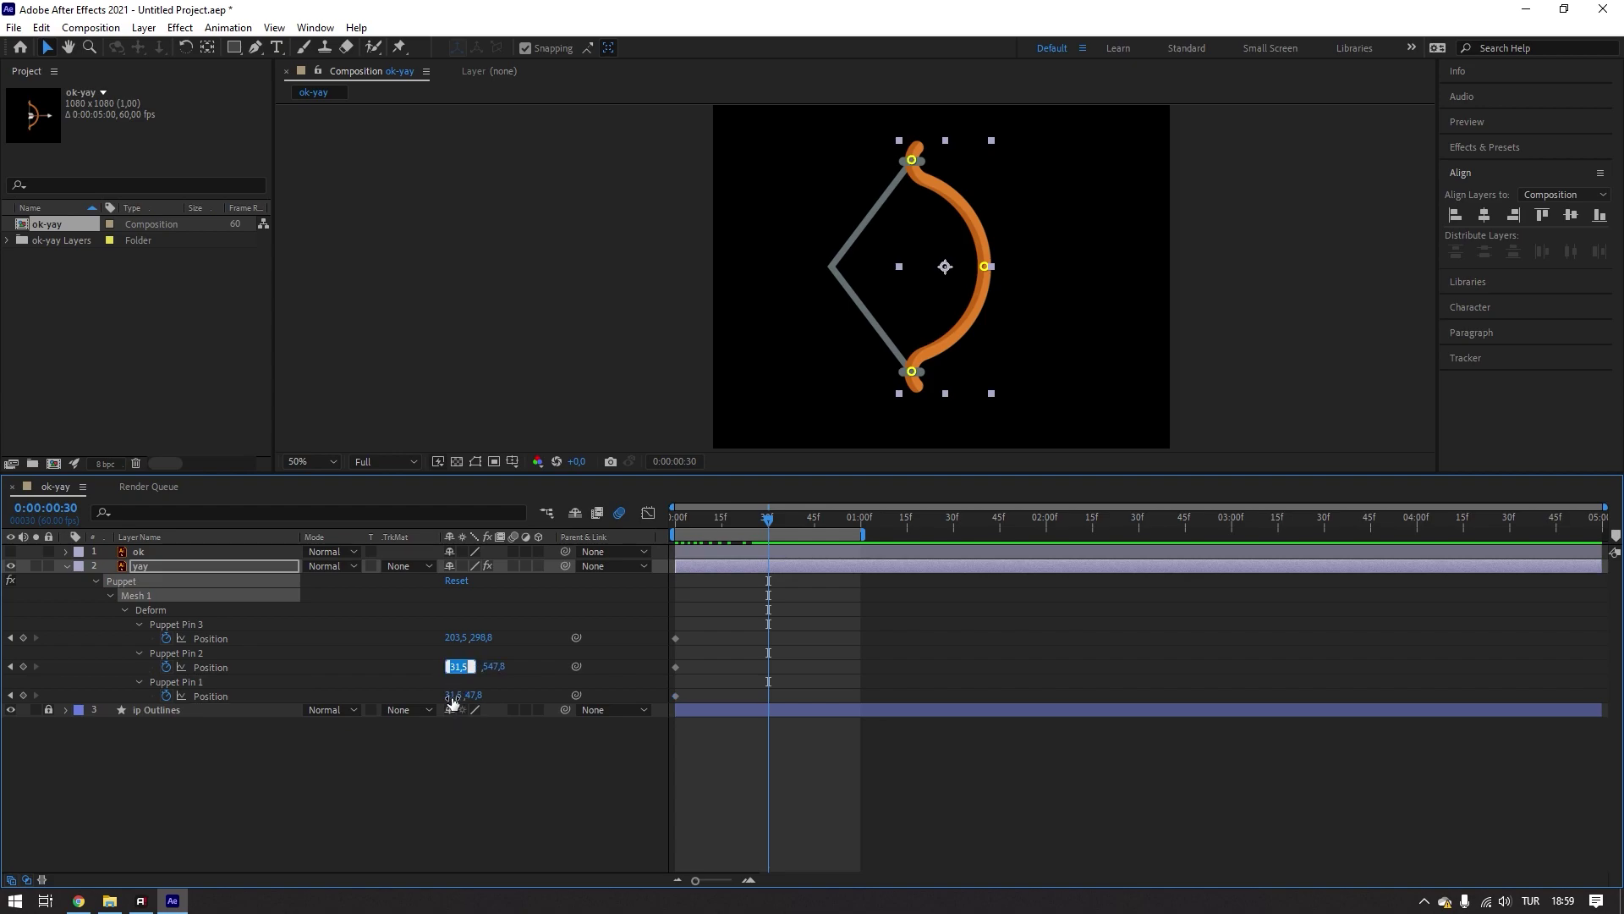
key("Tab")
key("shift+Tab")
key("Return")
- Try X 40 on both pins and 7.5 on Pin 2, undoing both changes
left_click(475, 785)
left_click(216, 667)
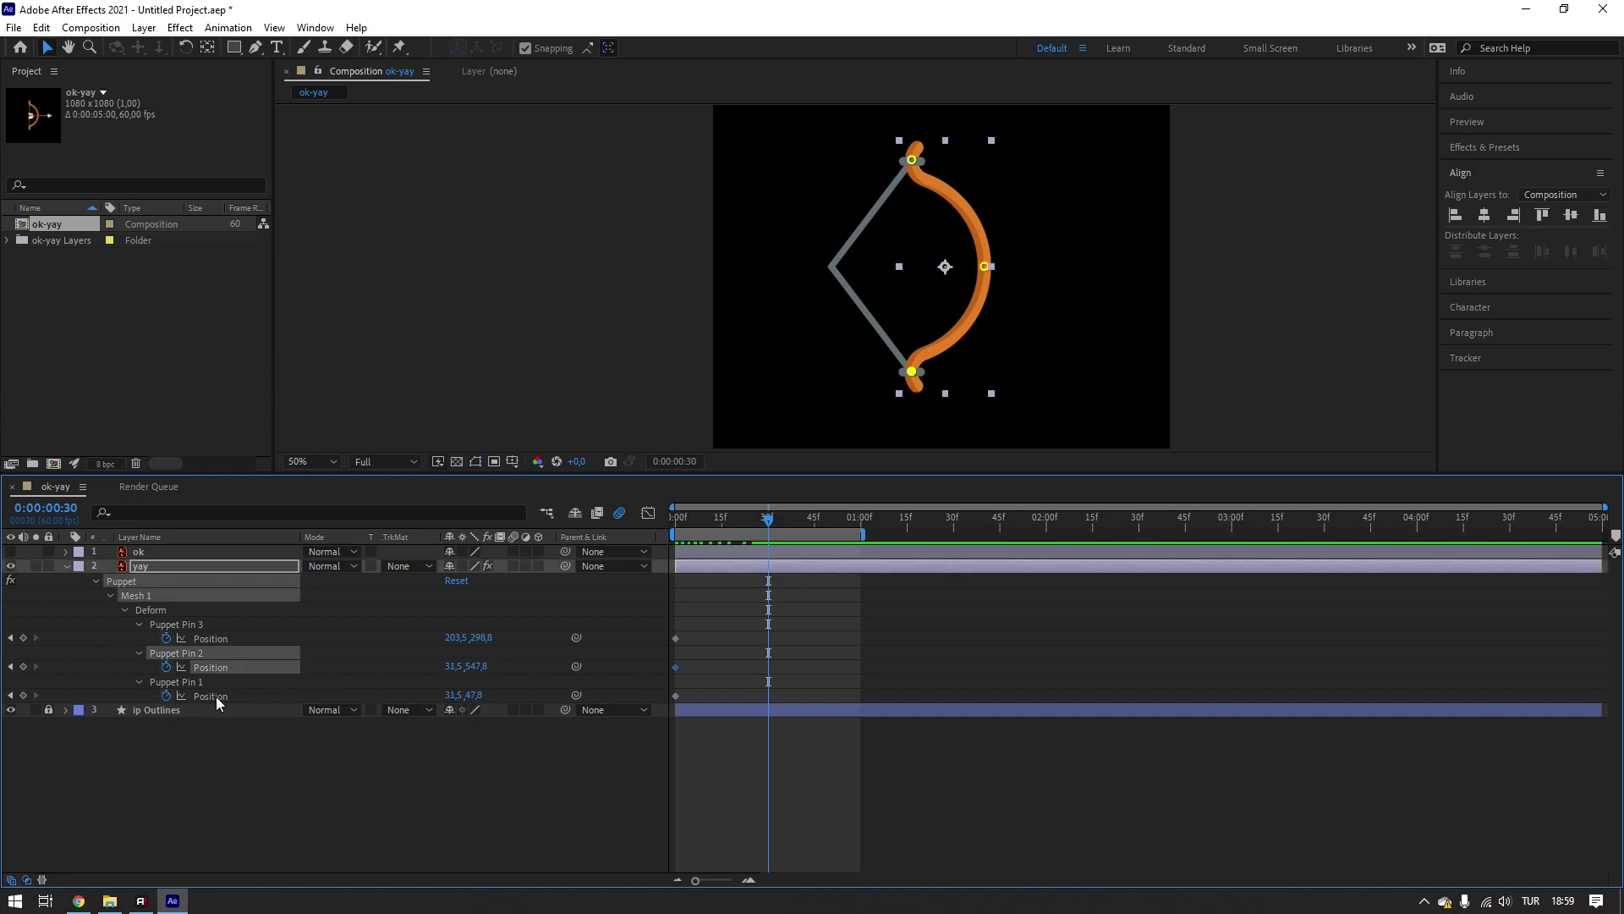
left_click(216, 695, "shift")
left_click(451, 667)
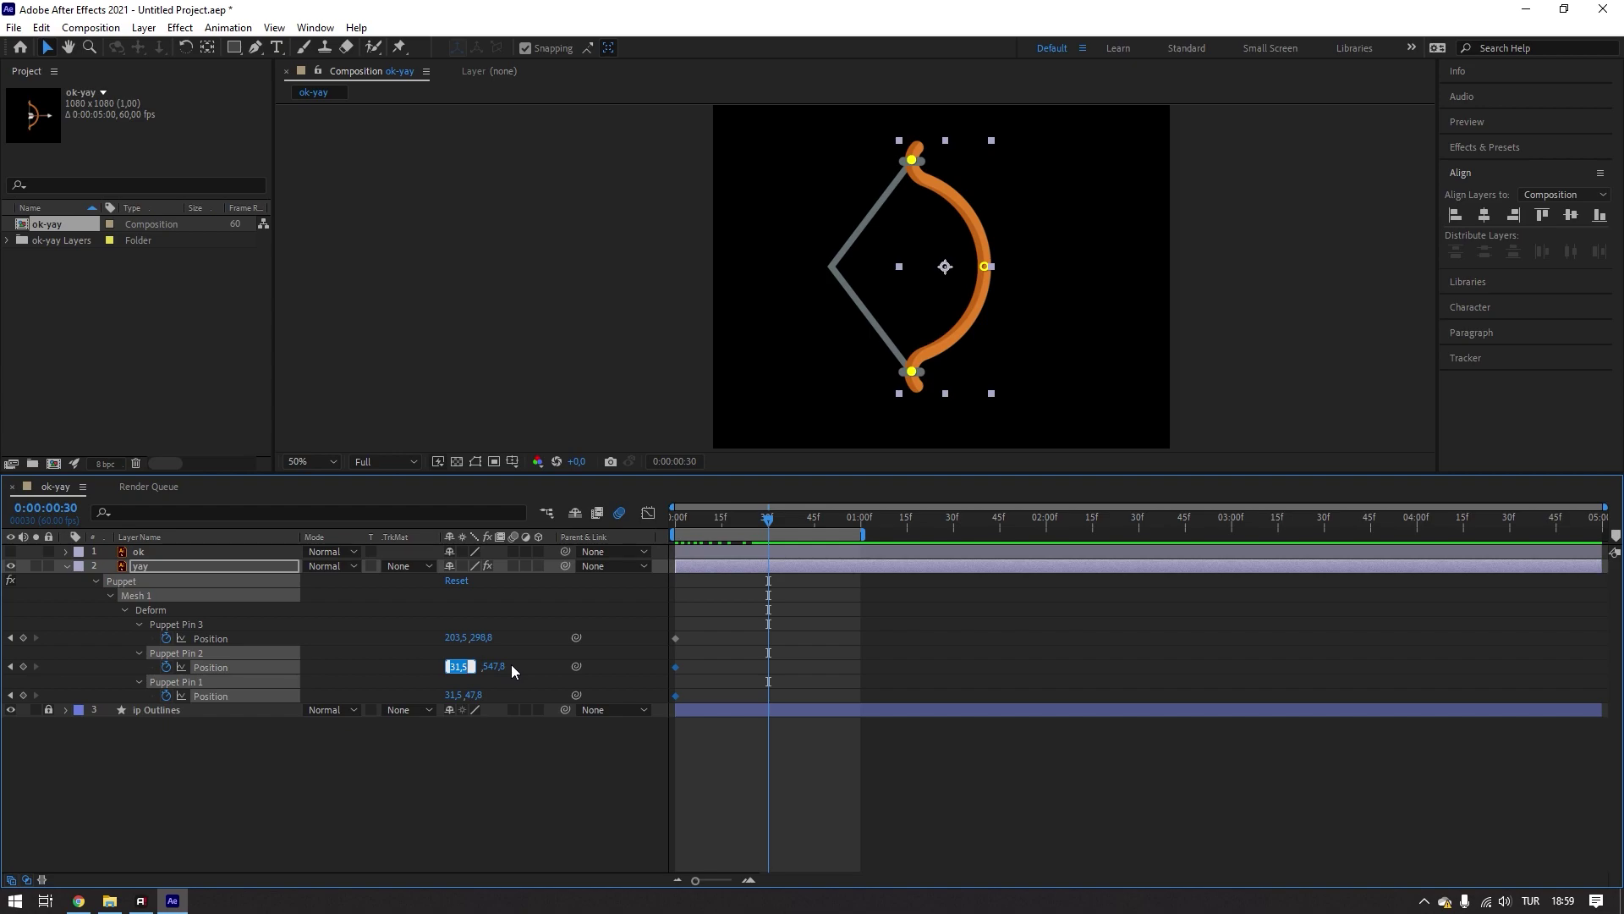
type("40")
key("Return")
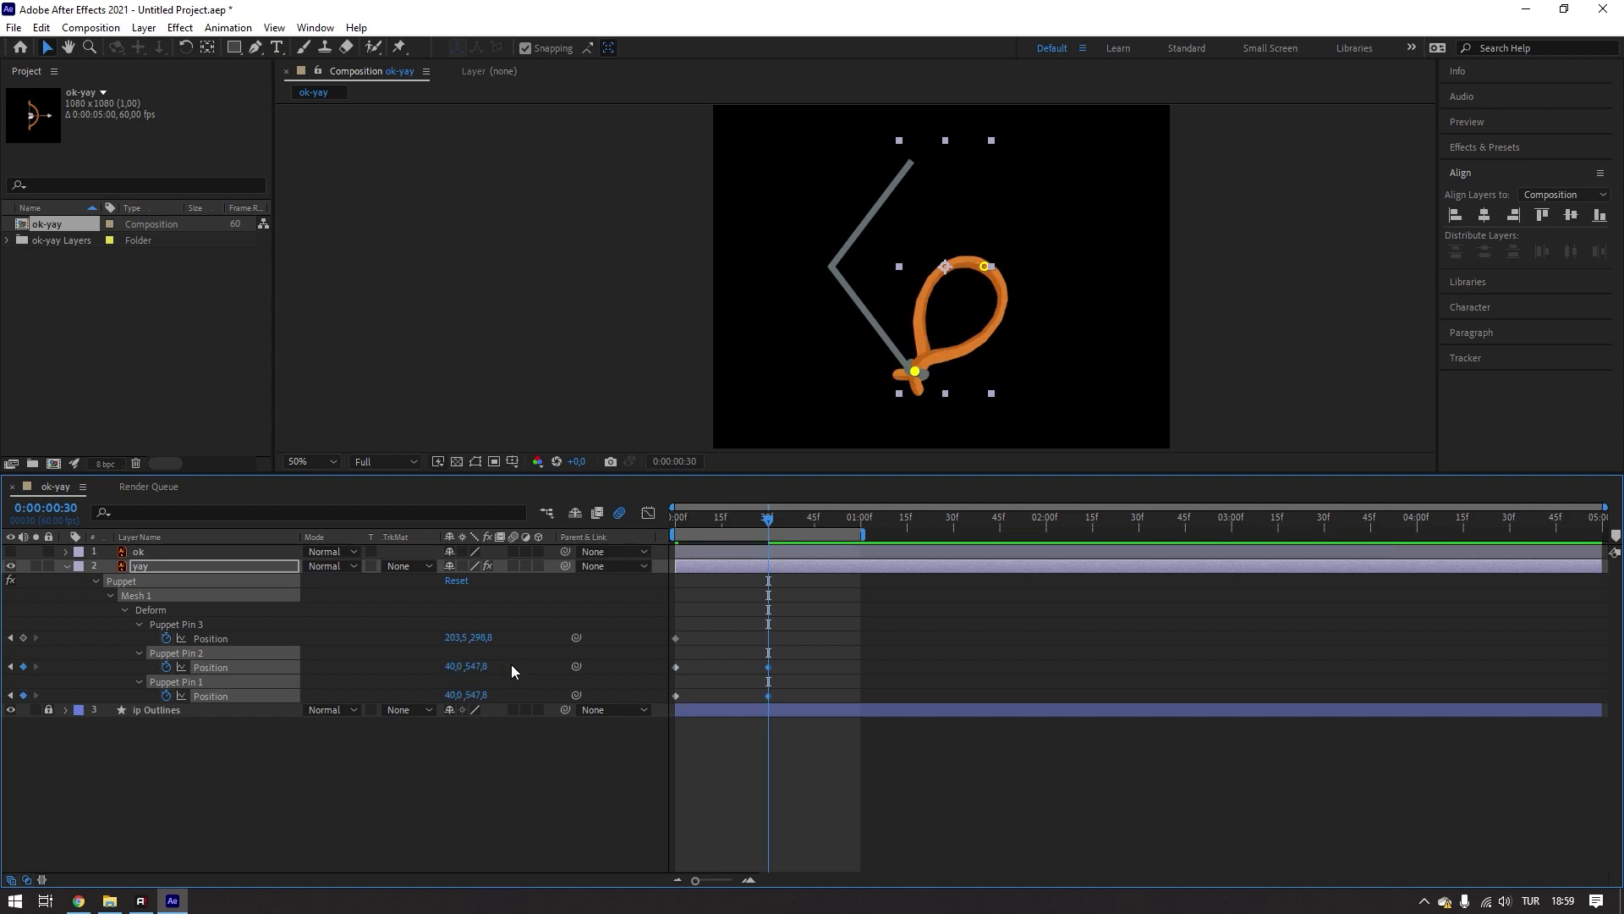
key("ctrl+z")
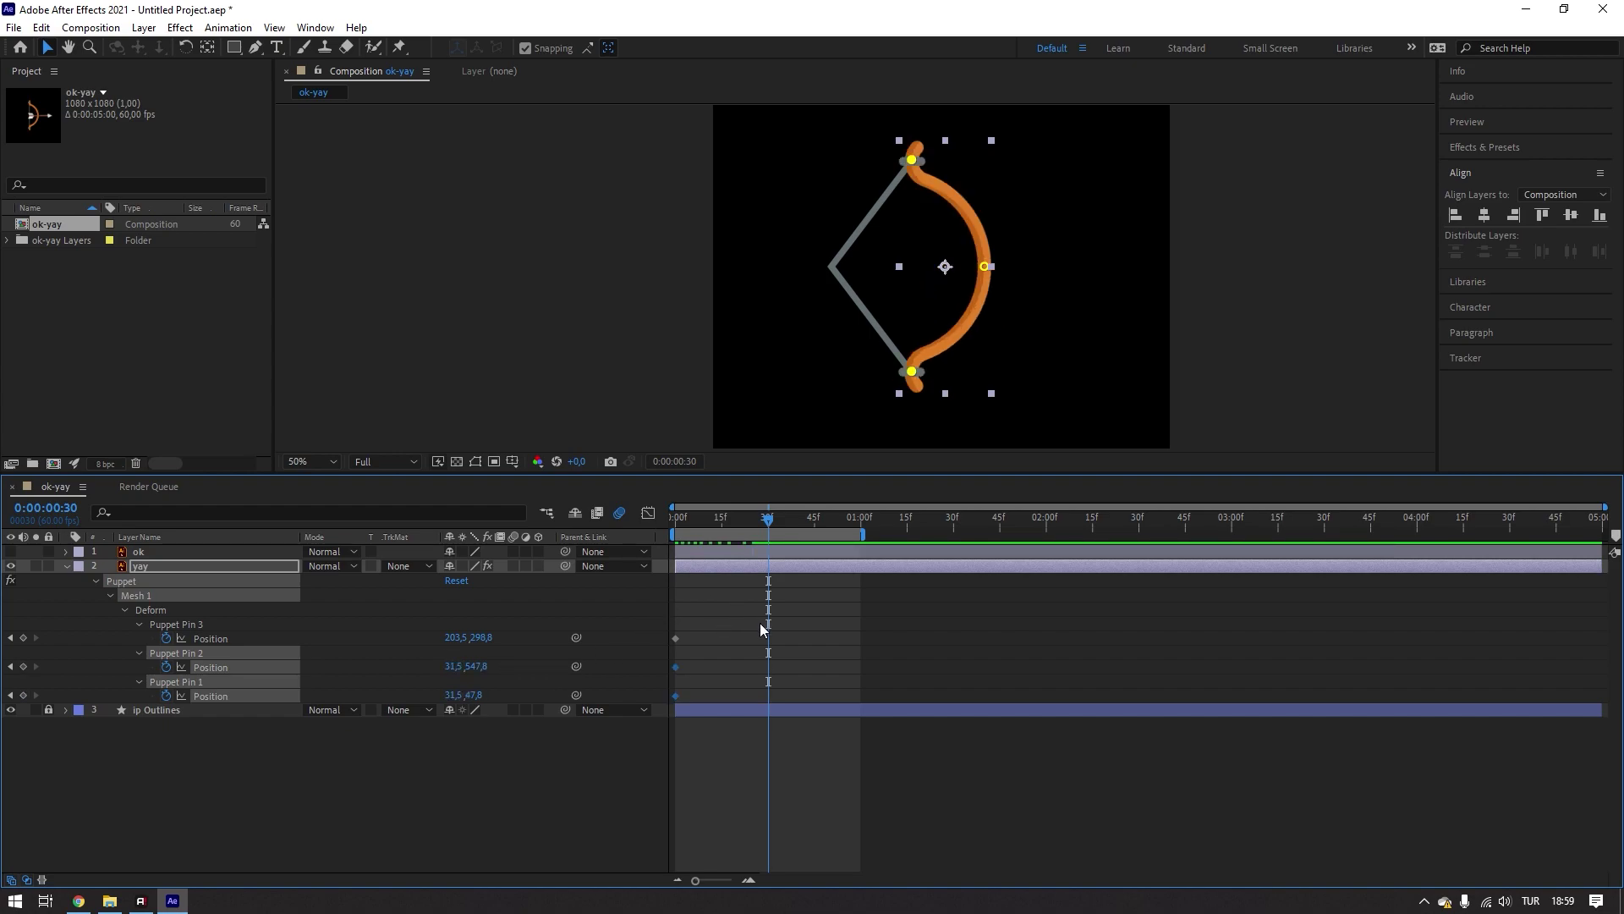
left_click(764, 630)
left_click_drag(449, 671, 430, 672)
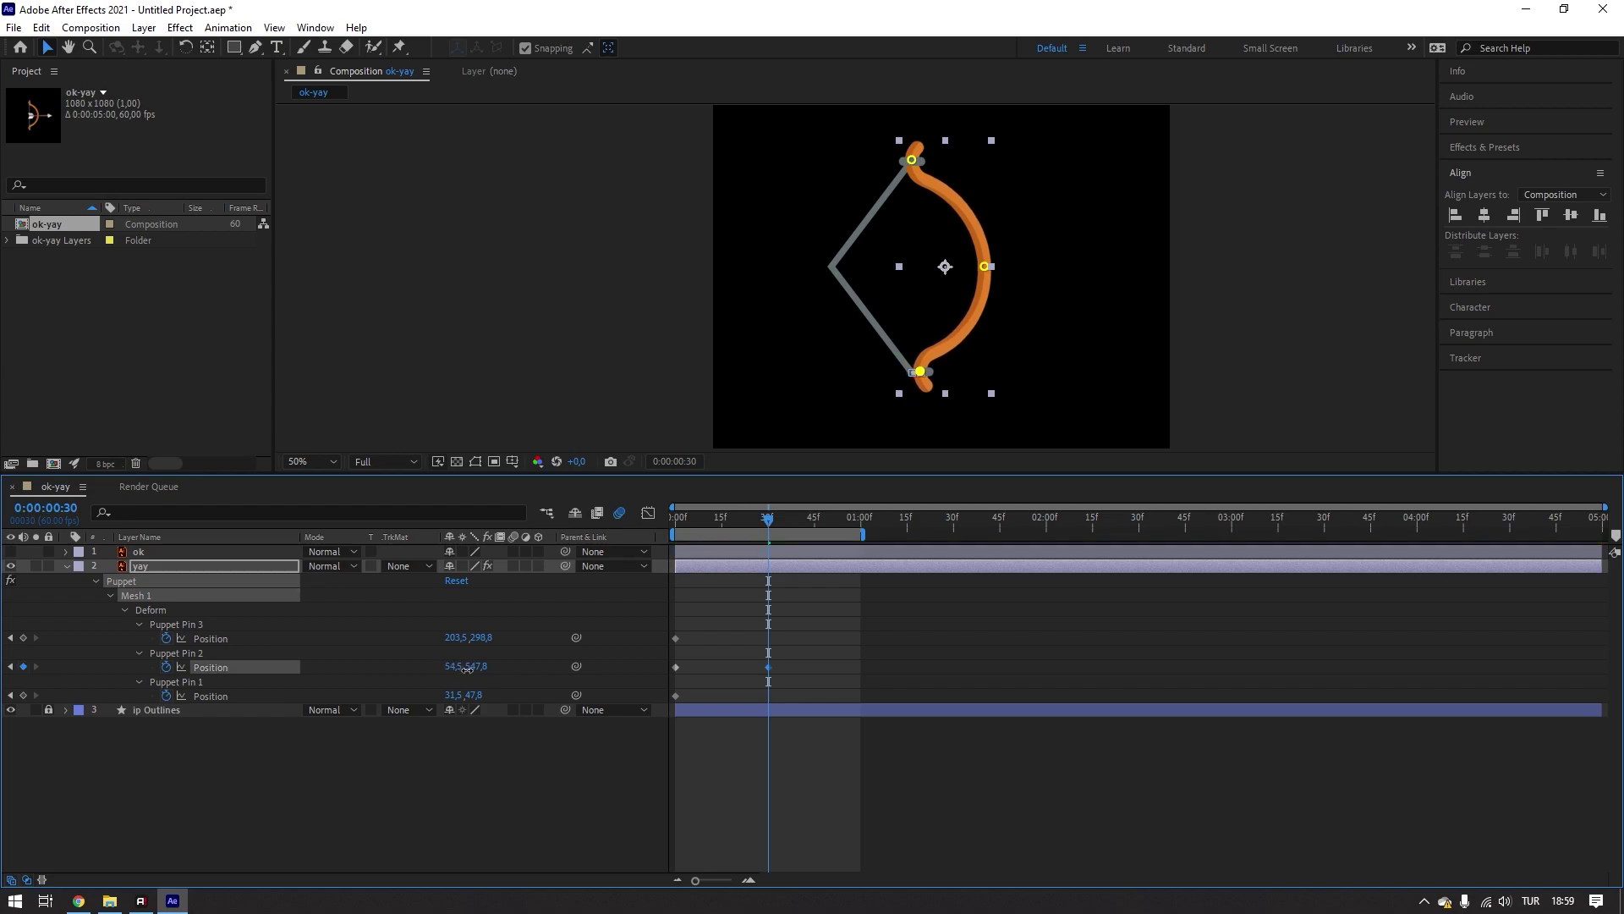
key("ctrl+z")
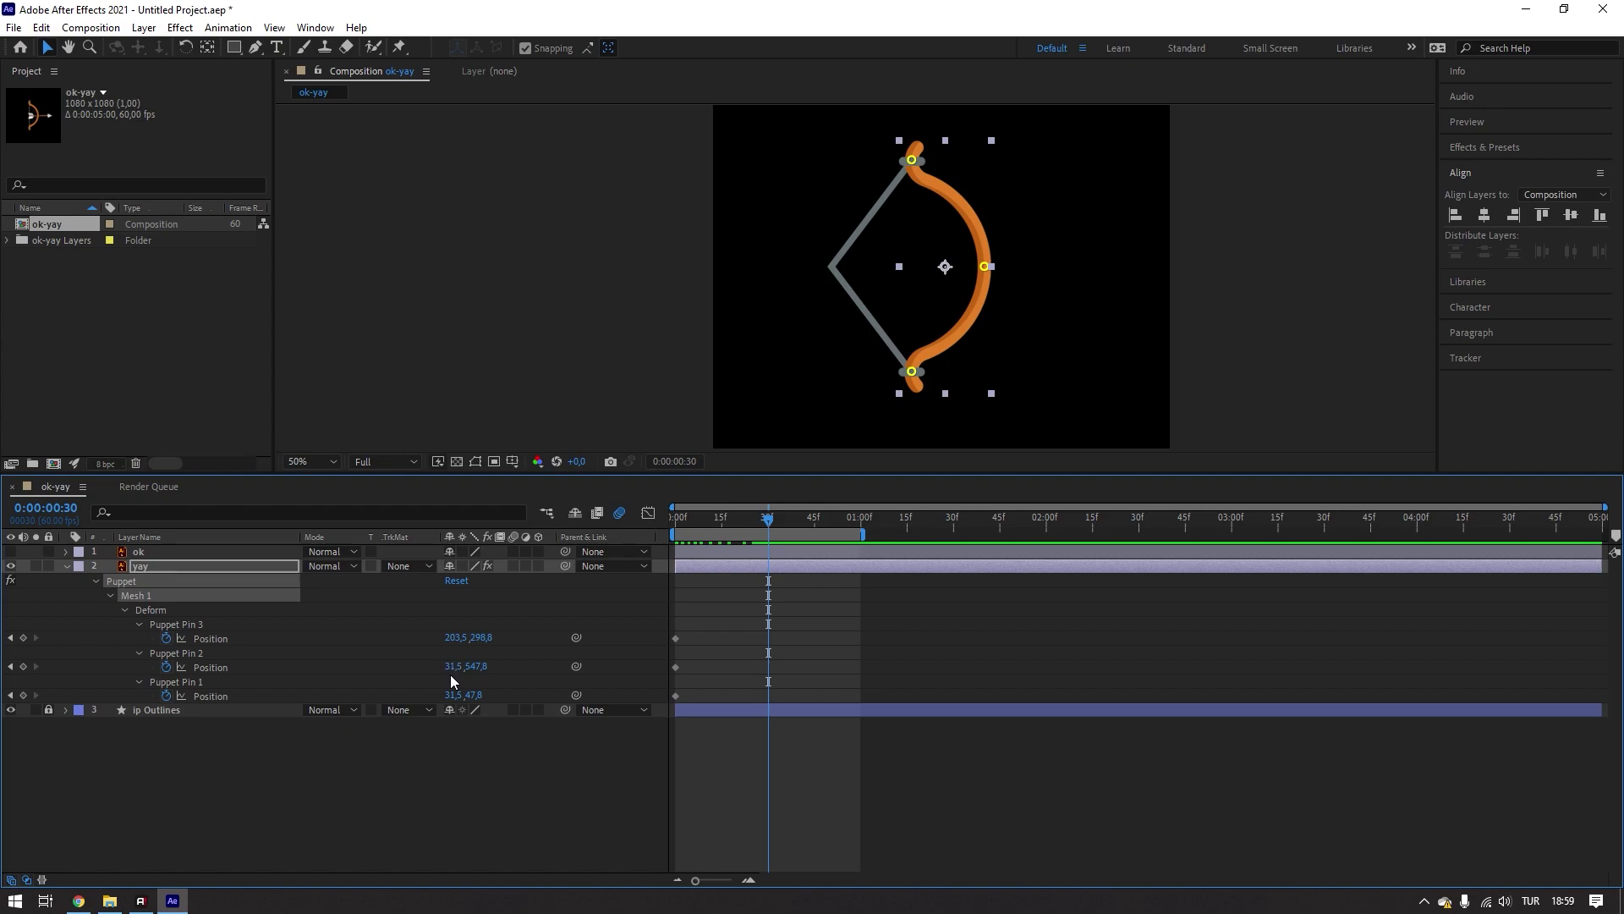
- Set the bottom pin's X value to 5, after trying 20 and 10
left_click(450, 670)
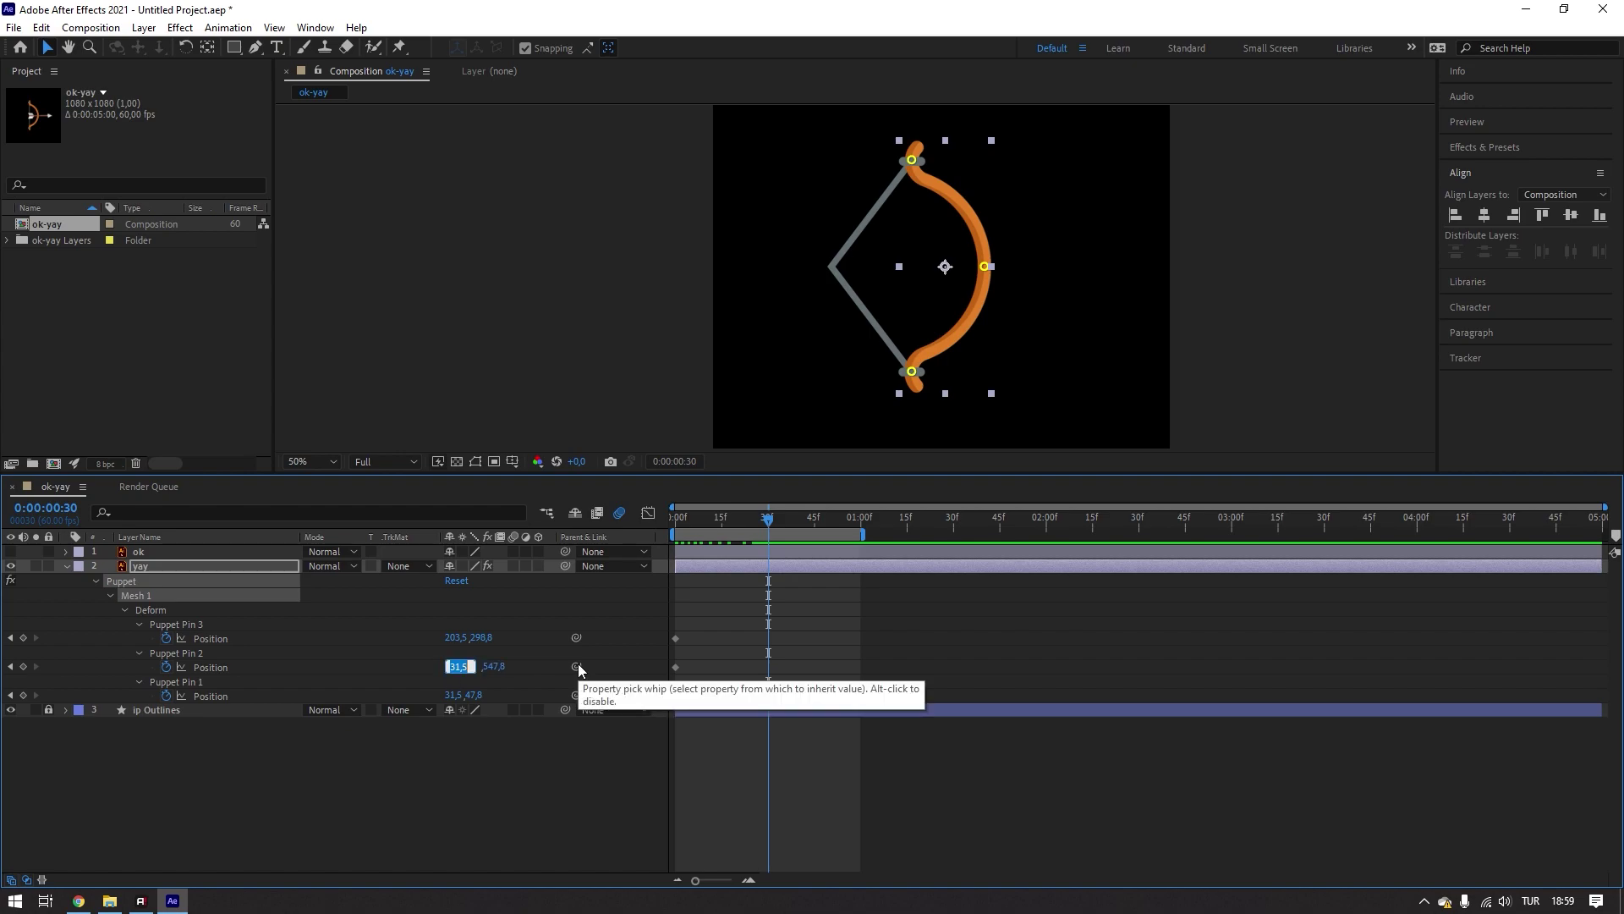
type("20")
key("Return")
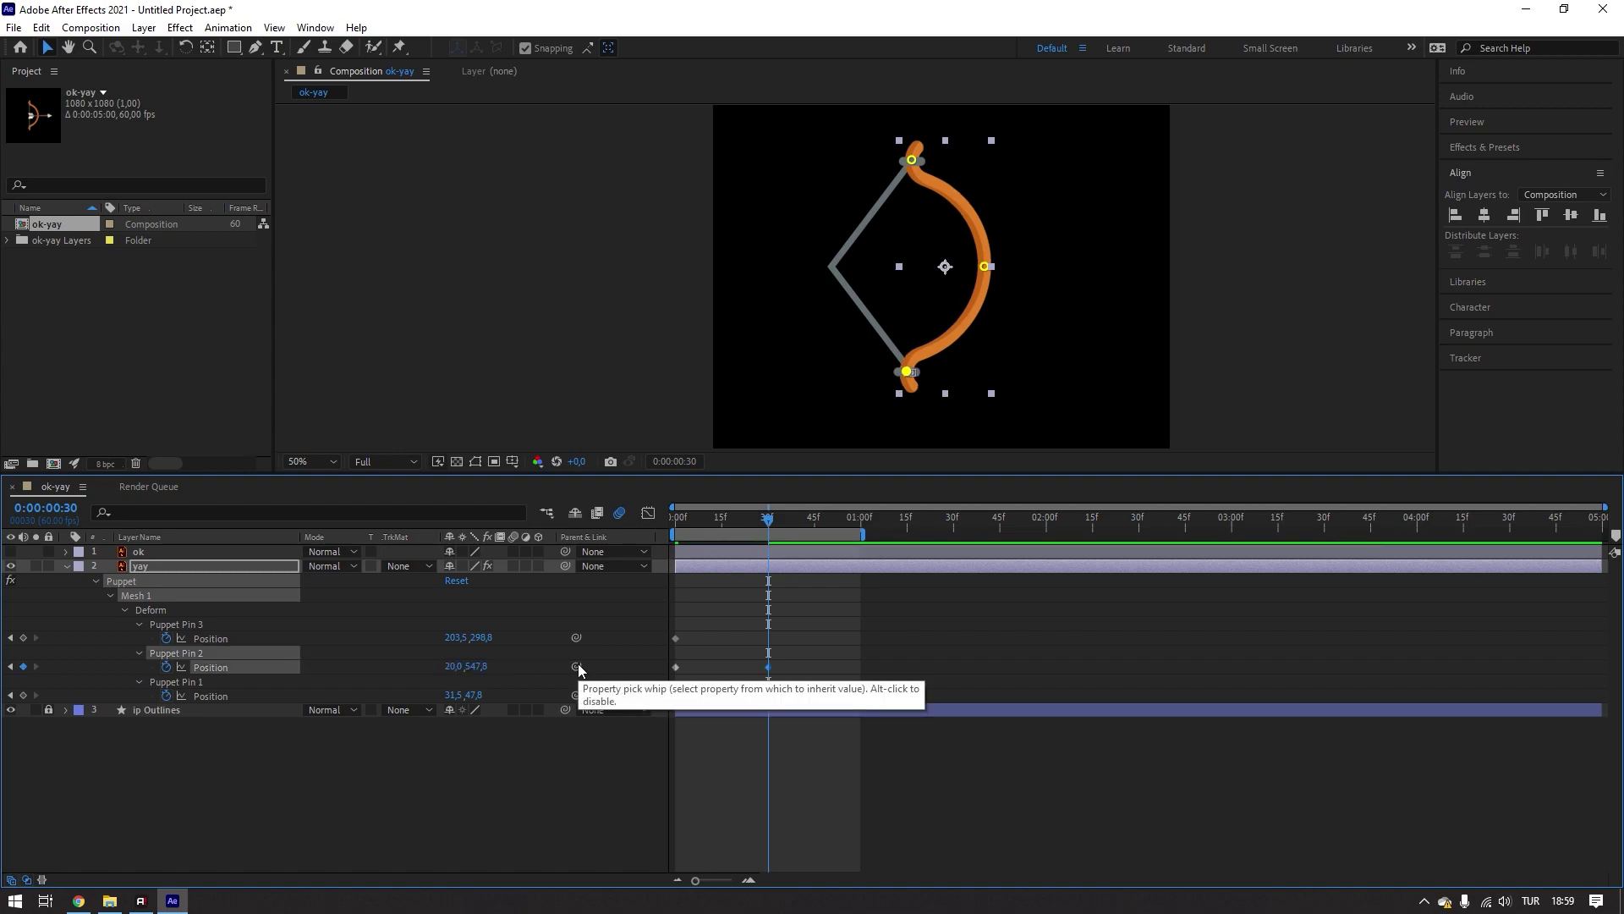
left_click(454, 668)
type("30")
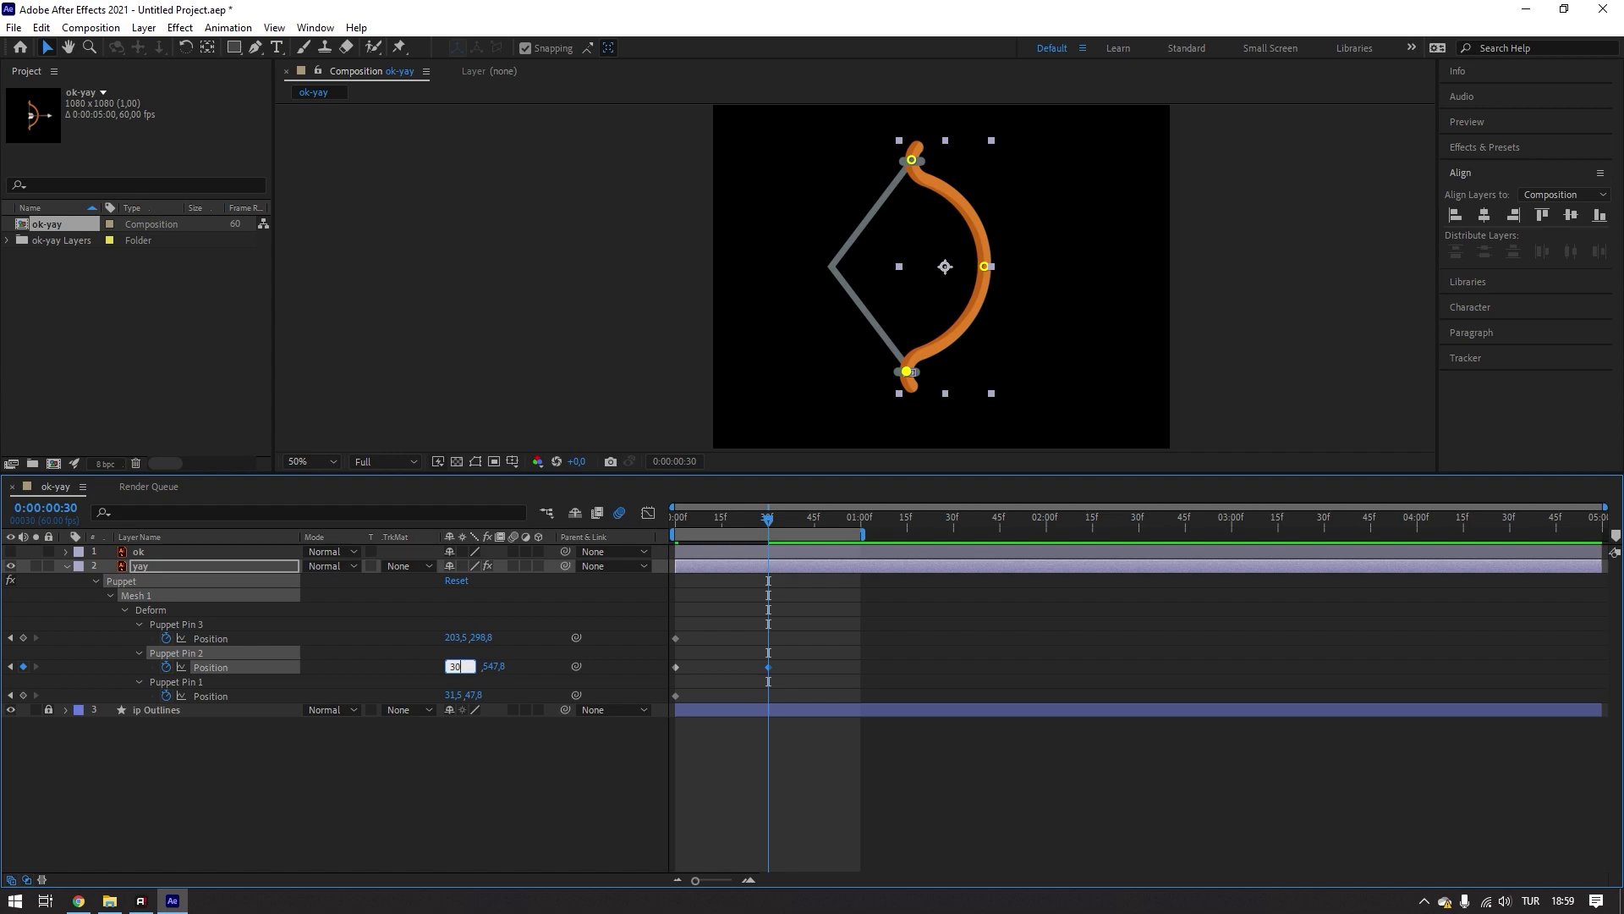
key("BackSpace")
key("BackSpace")
type("1")
key("Return")
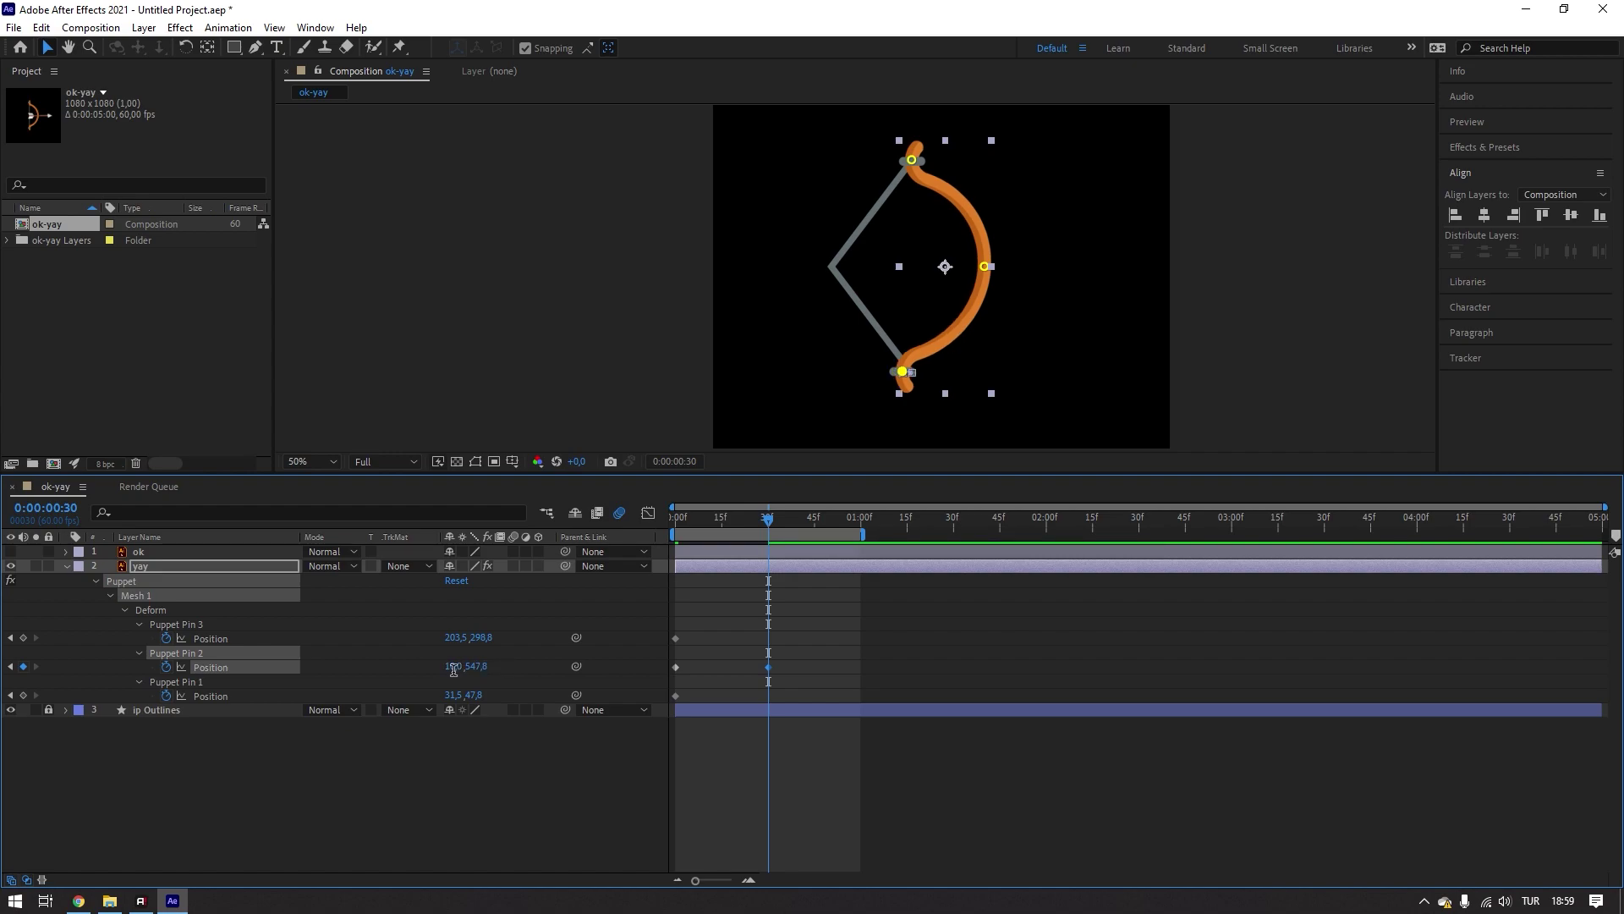
left_click(453, 667)
type("5")
key("Return")
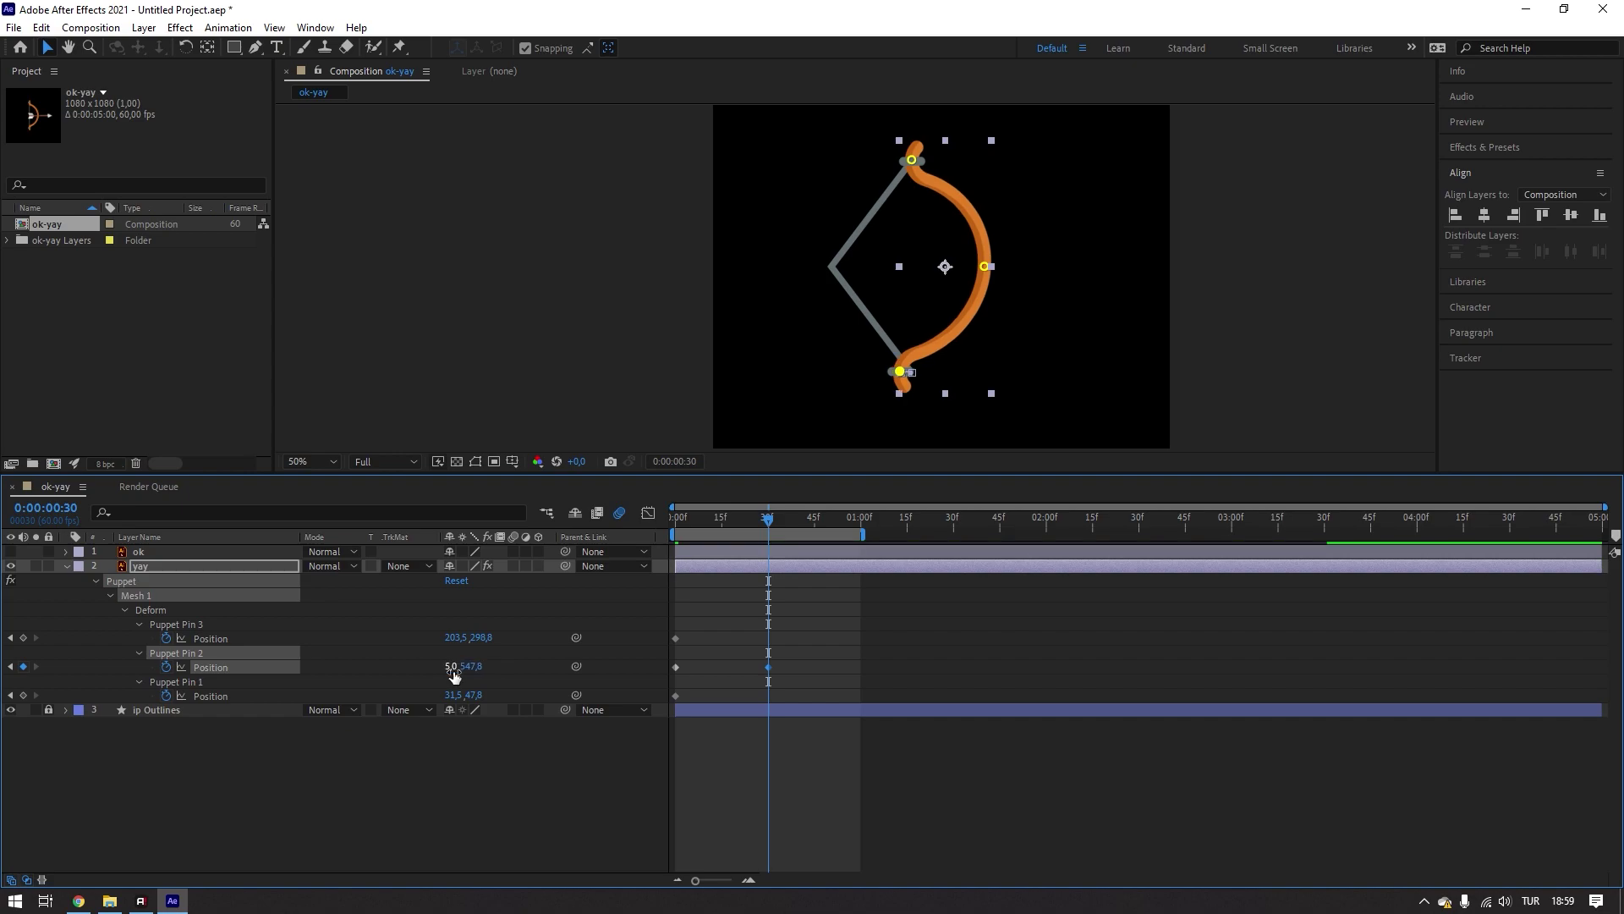
- Set the top pin's X value to 5 and scrub back to check the bend
left_click(453, 695)
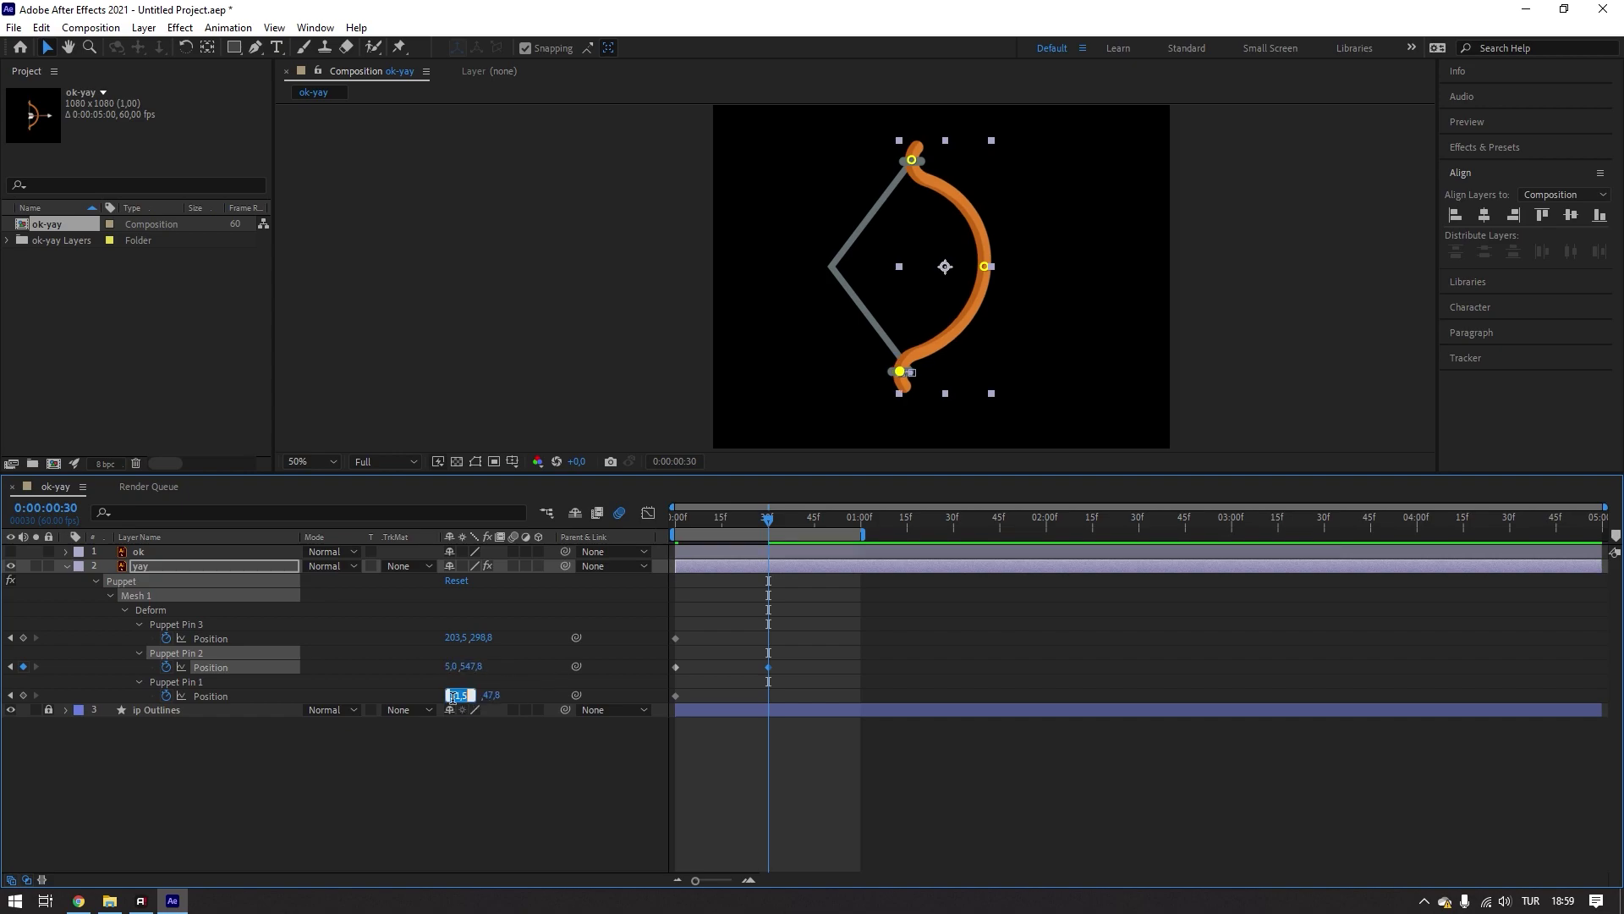
type("5")
key("Return")
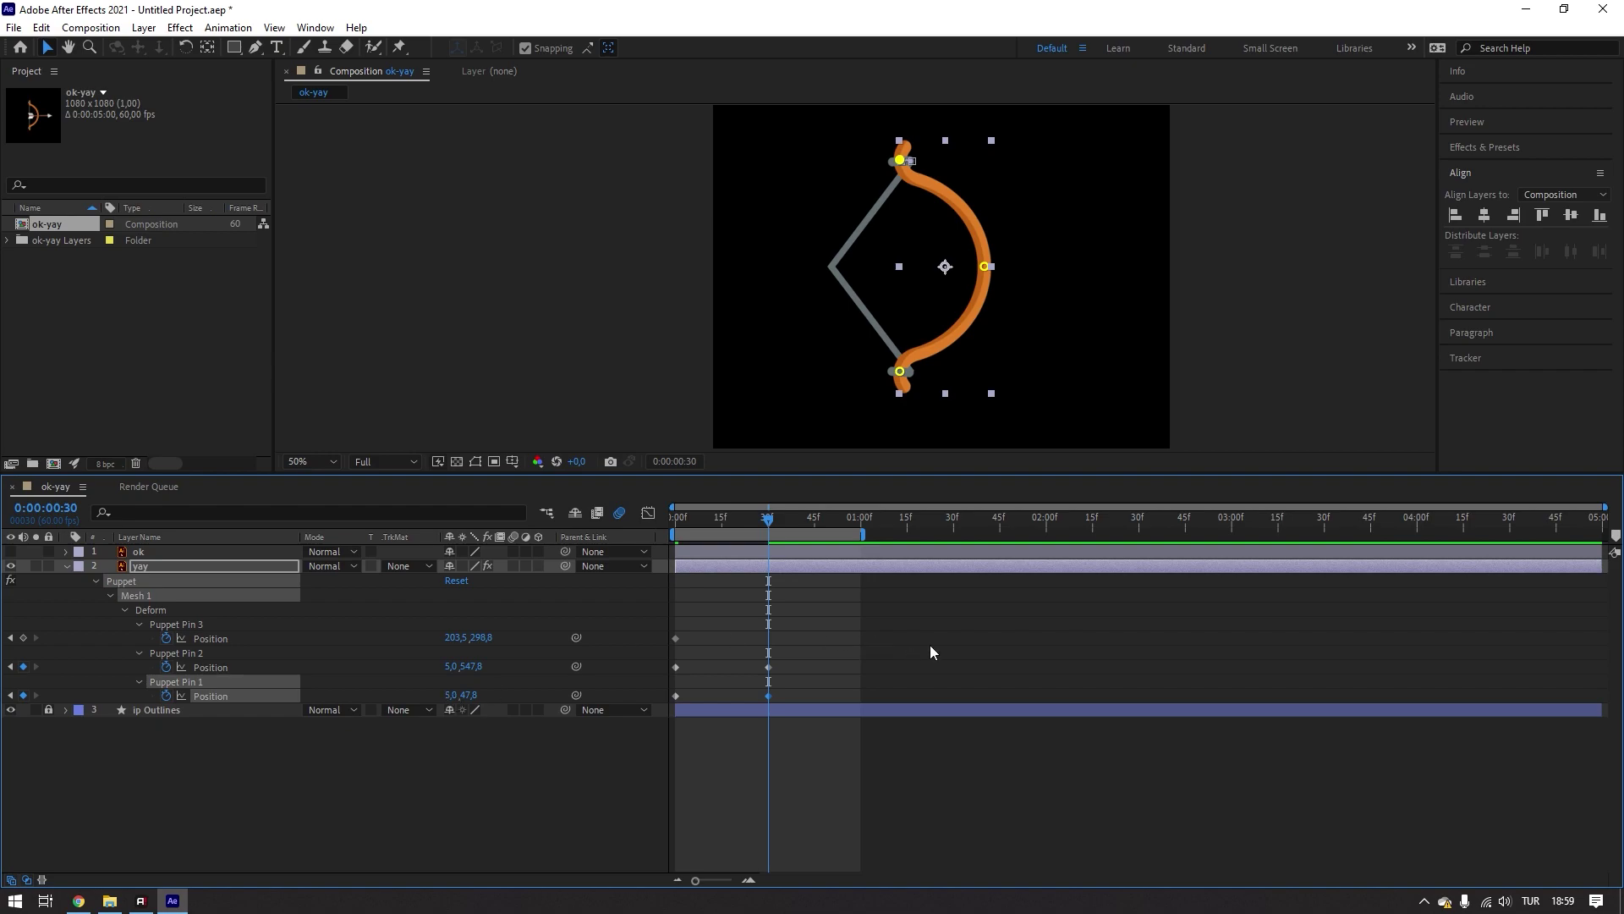
left_click_drag(767, 519, 603, 538)
- Preview and scrub the bow-bending animation back to frame 0
key("space")
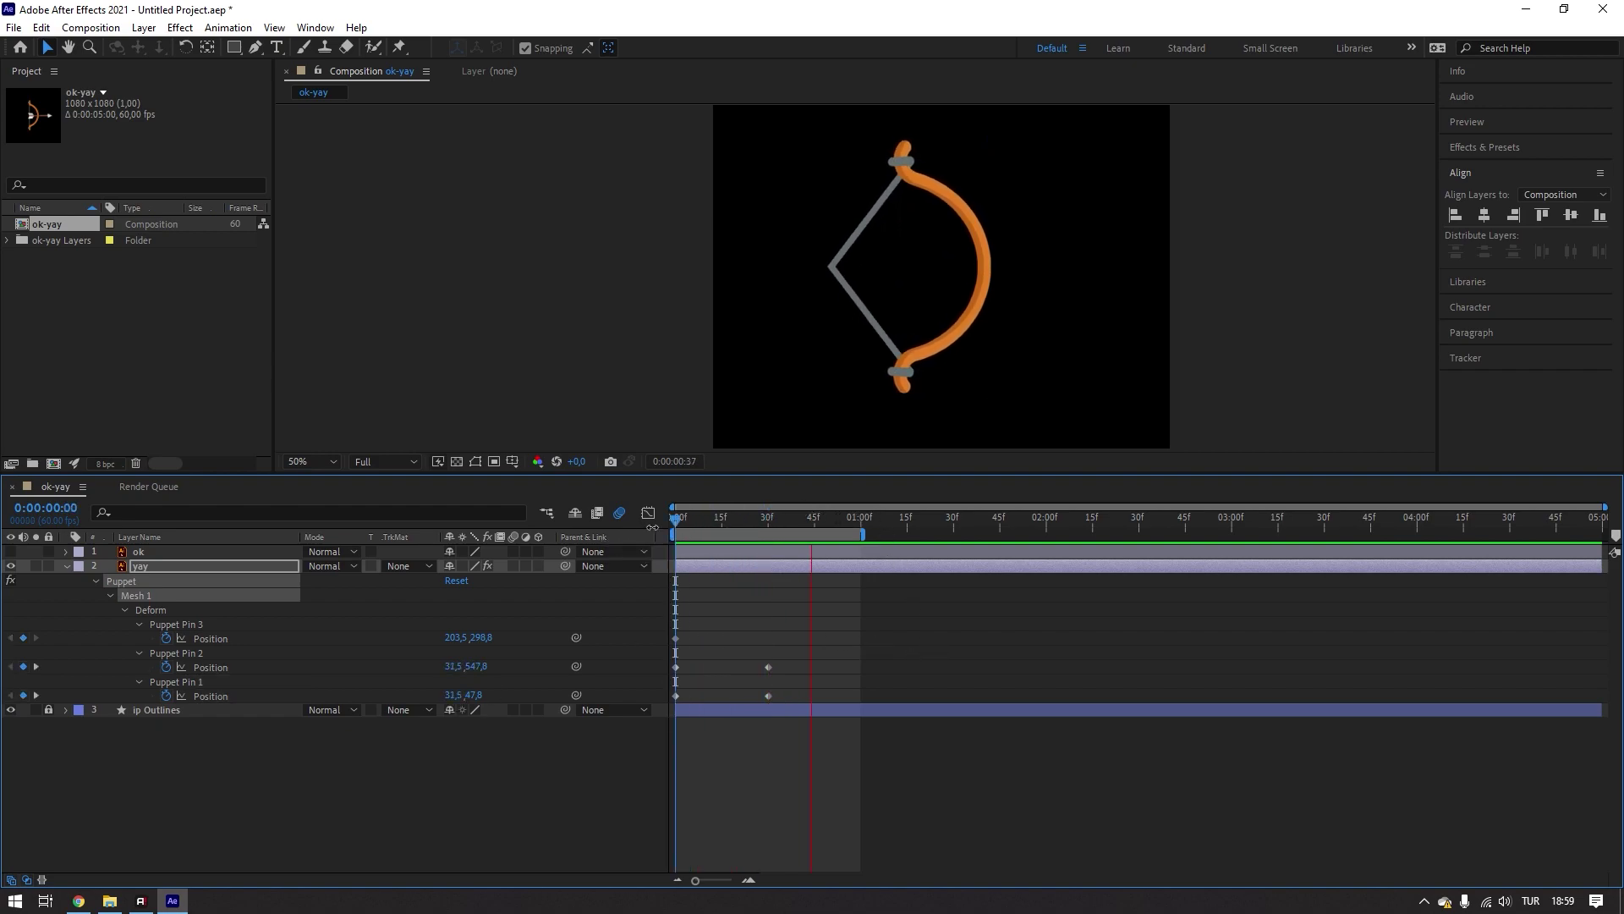
key("space")
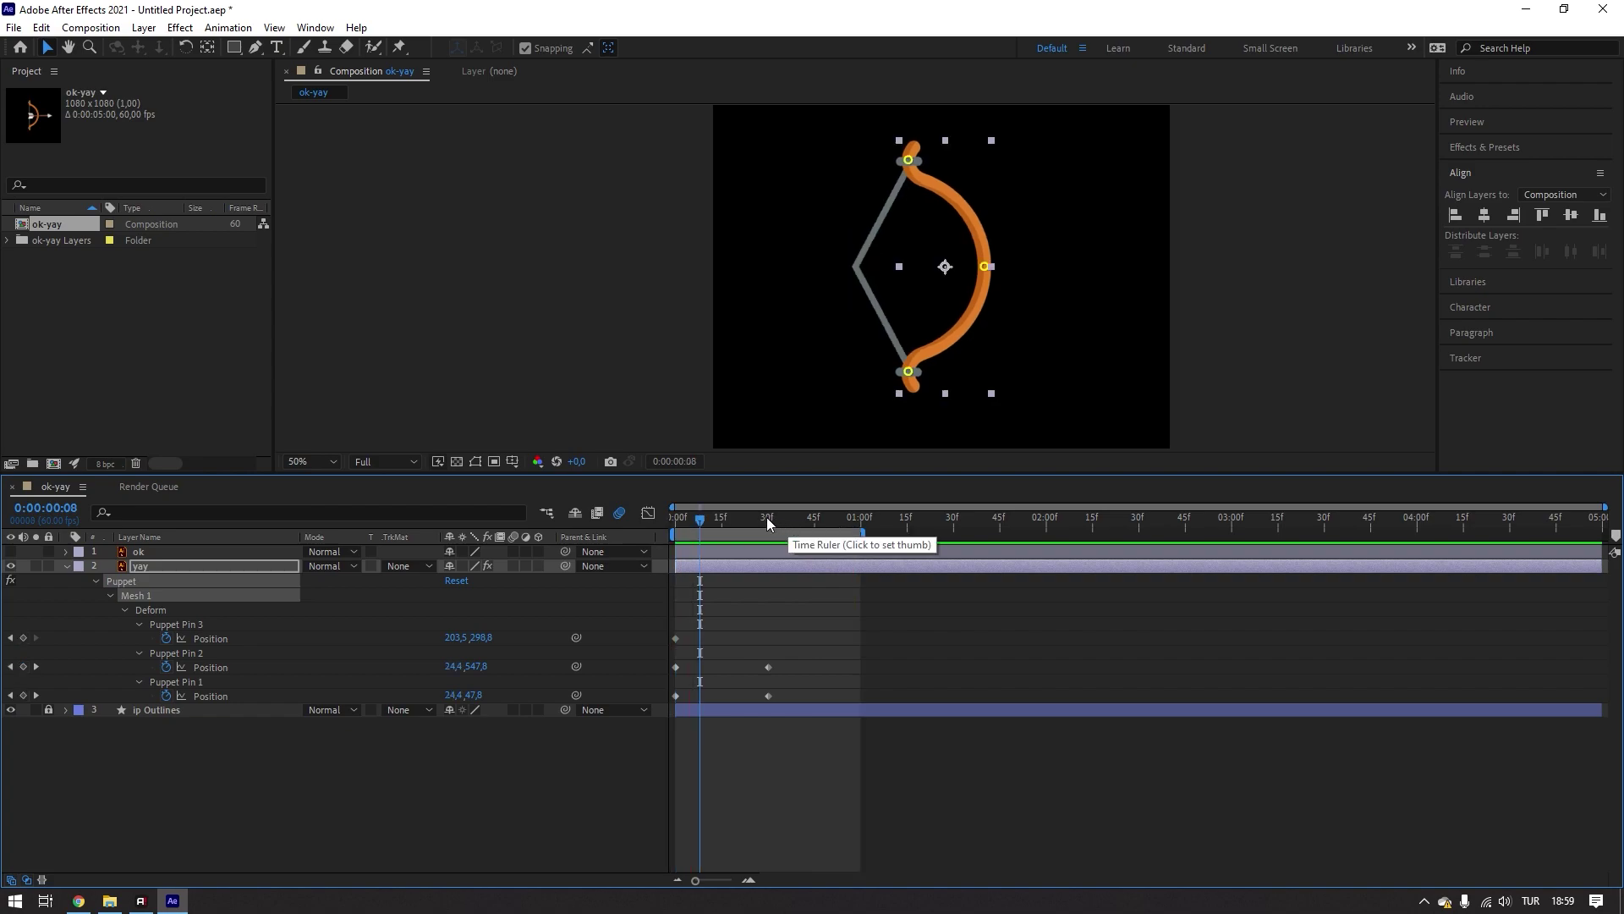
left_click_drag(766, 516, 658, 550)
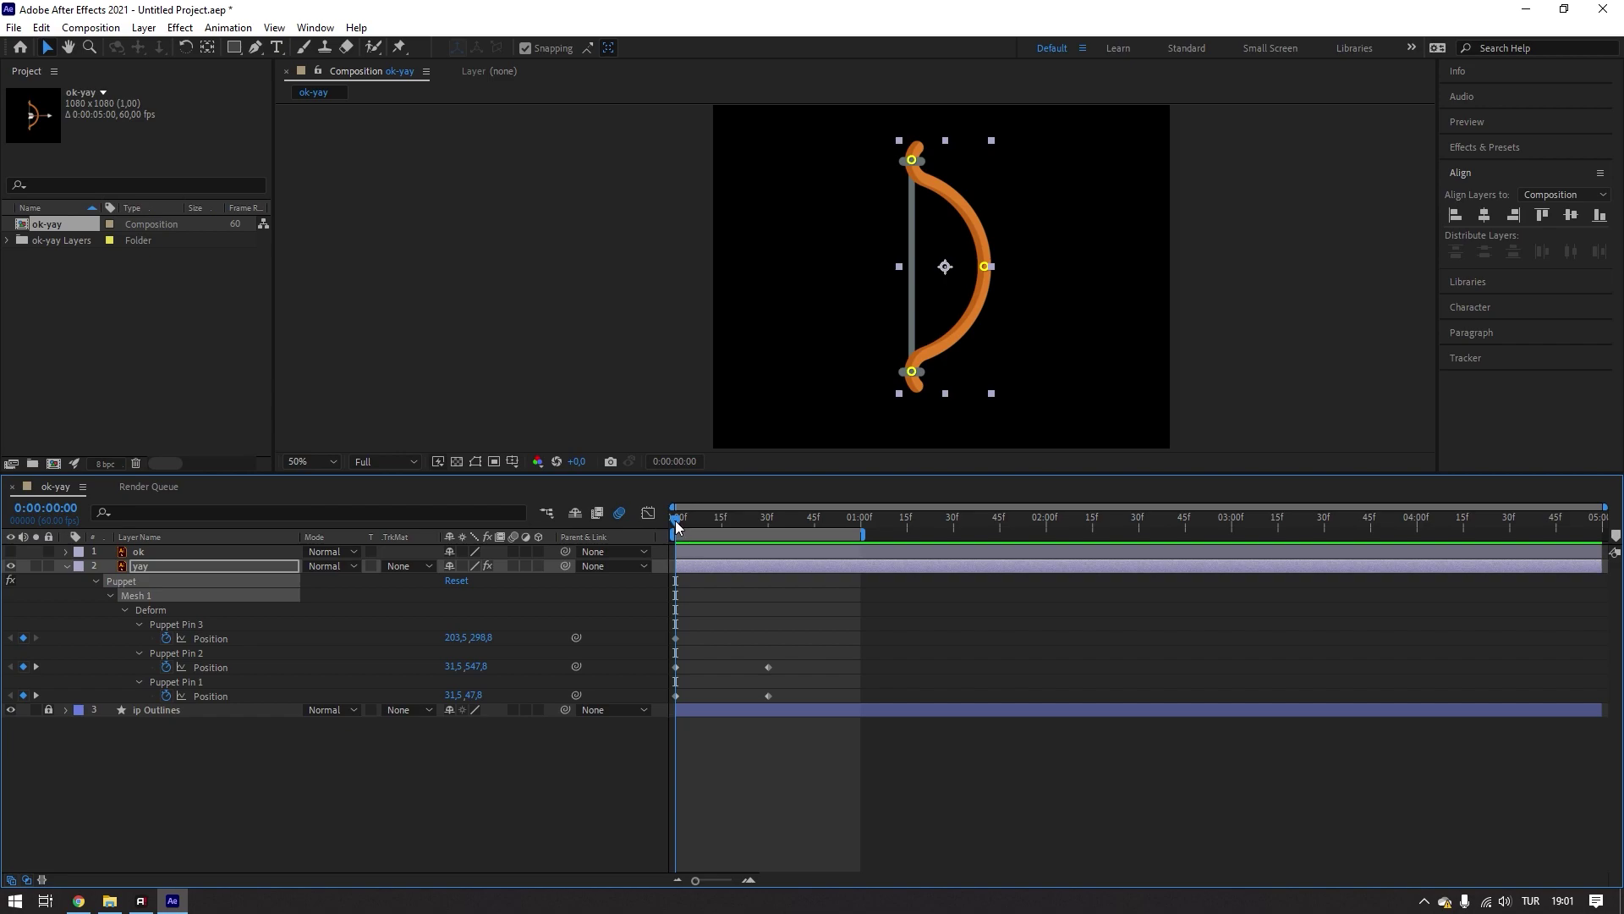
left_click_drag(678, 520, 657, 549)
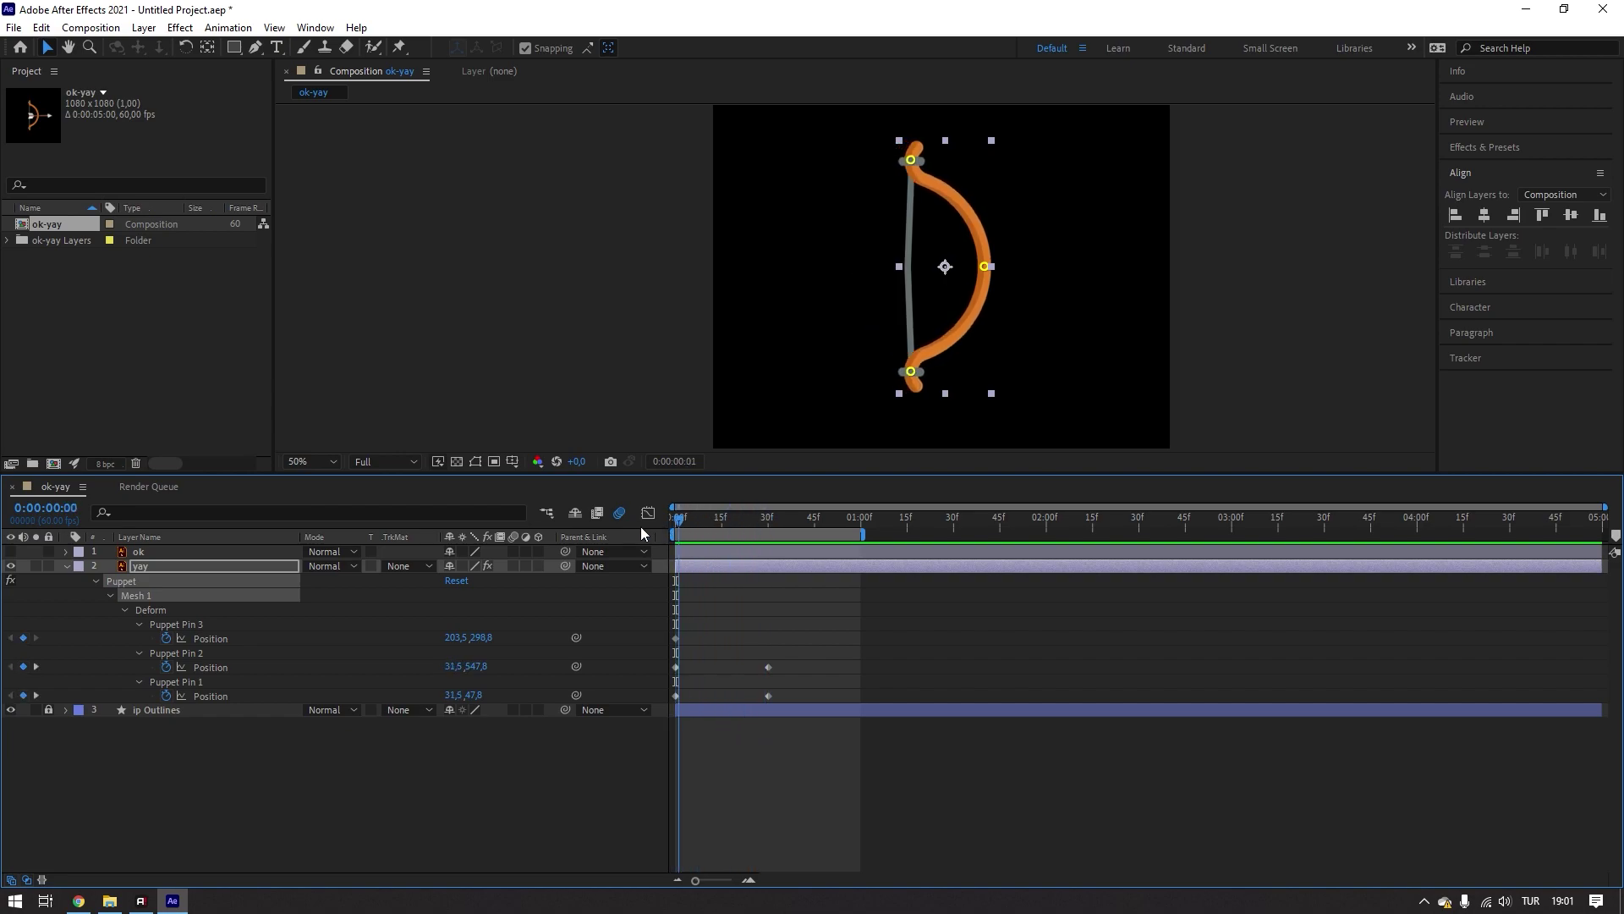
- Collapse and lock the yay layer, then select the ip Outlines string layer
left_click(66, 565)
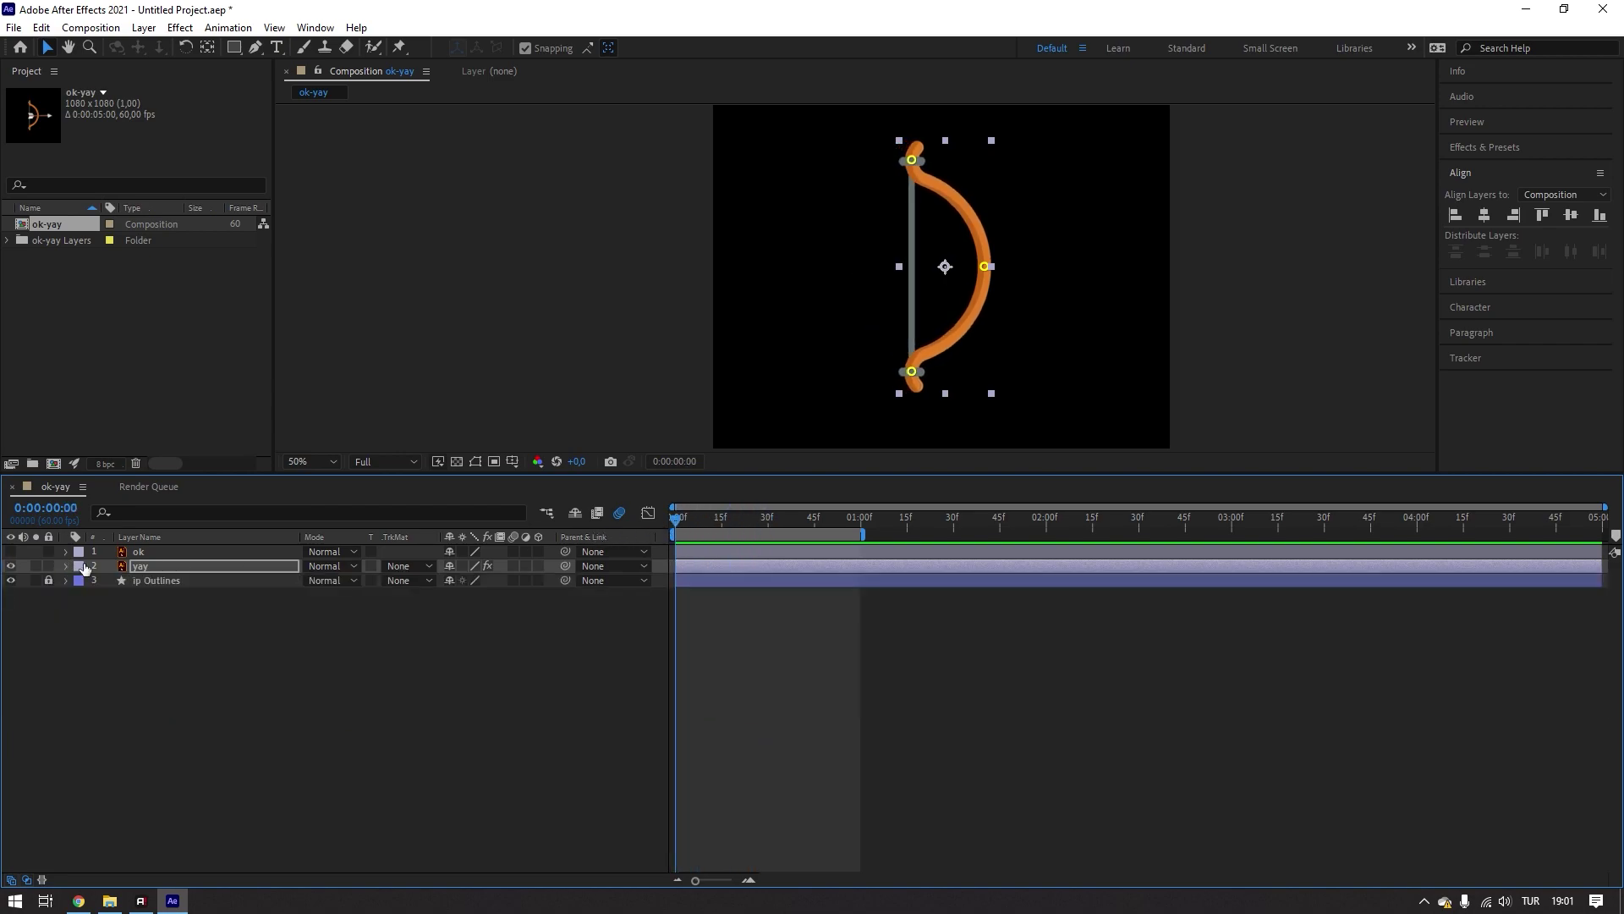
left_click(48, 566)
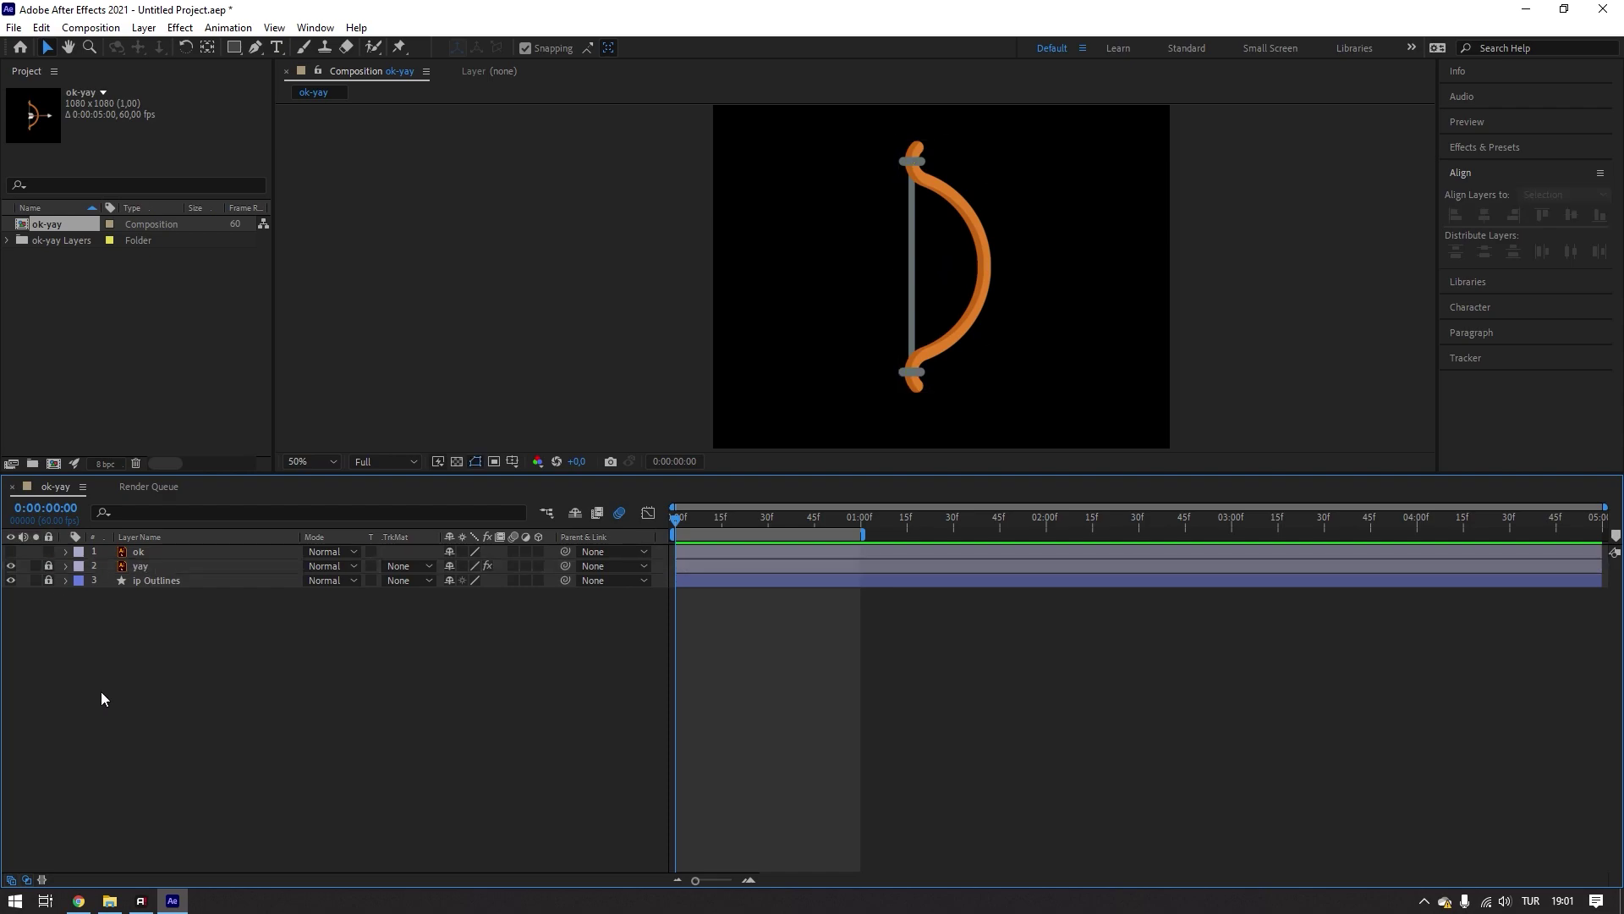
left_click(64, 582)
left_click(80, 595)
mouse_move(675, 524)
left_mouse_down()
mouse_move(759, 548)
mouse_move(687, 552)
mouse_move(783, 561)
mouse_move(651, 562)
left_mouse_up()
left_click(166, 582)
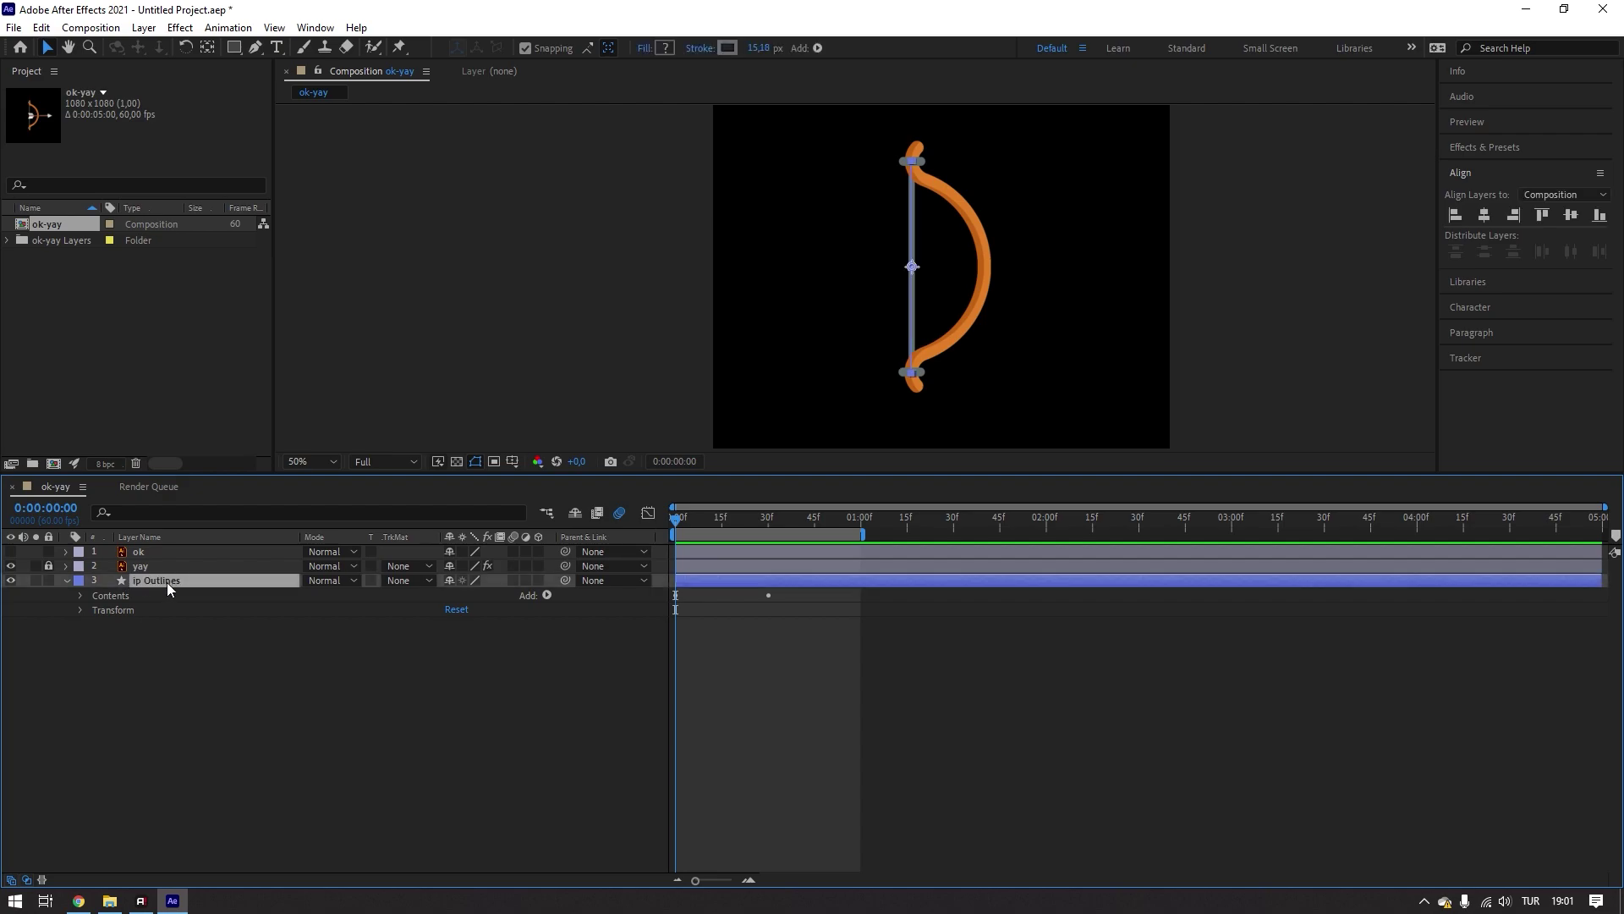
- Keyframe ip Outlines Position at X 469.7 at 0f, then nudge it left to 442.7 at 30f
key("p")
left_click(107, 594)
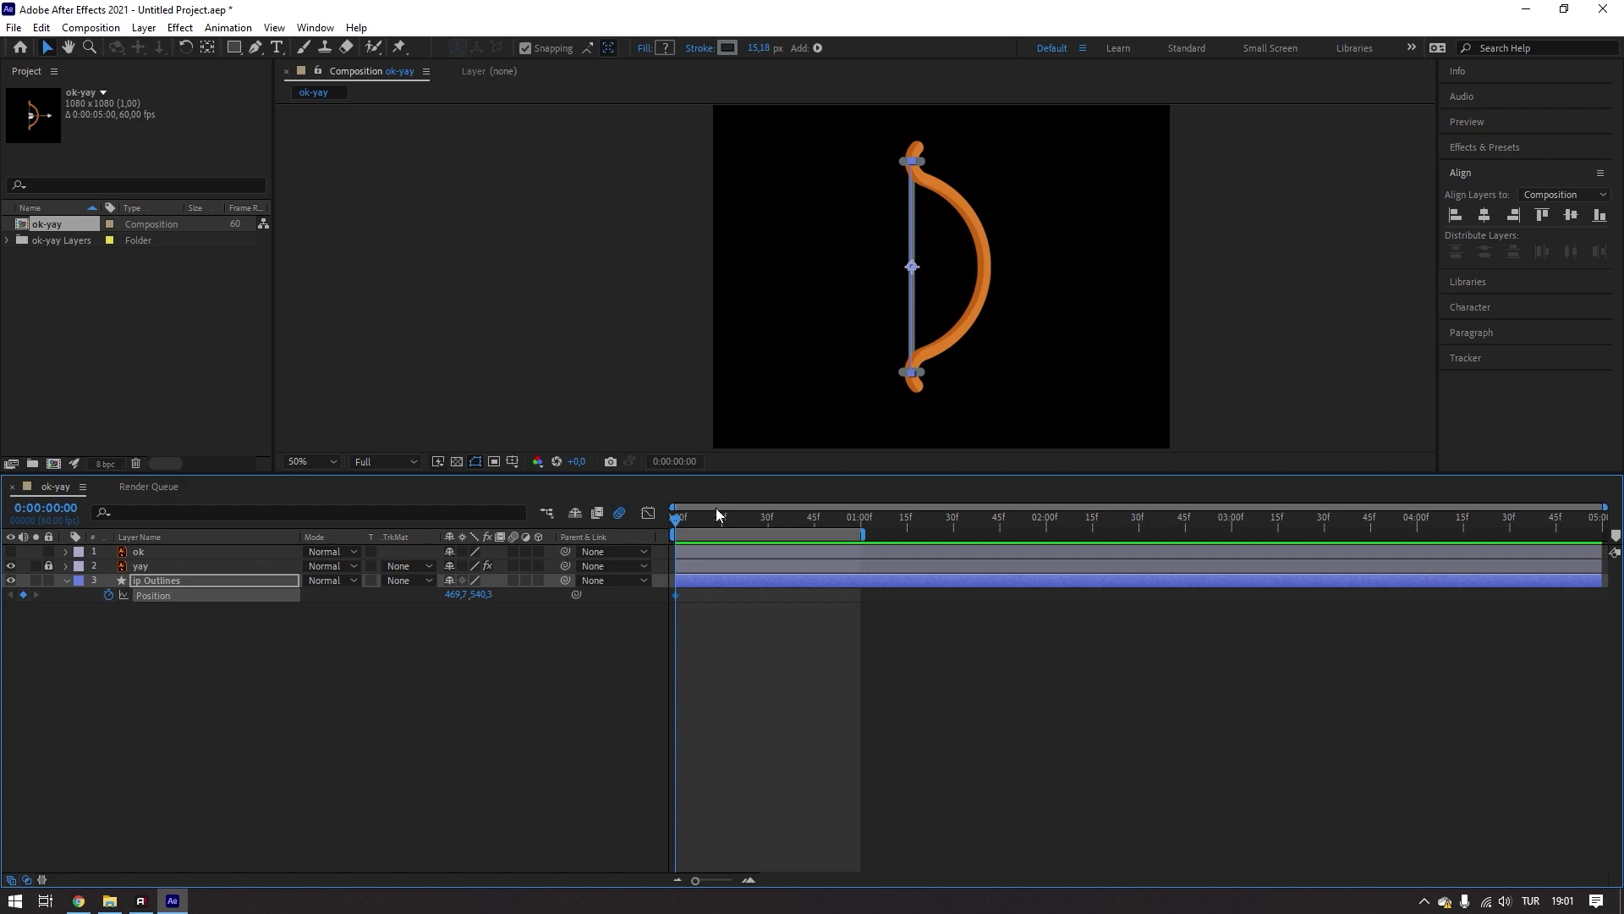
left_click_drag(688, 518, 766, 529)
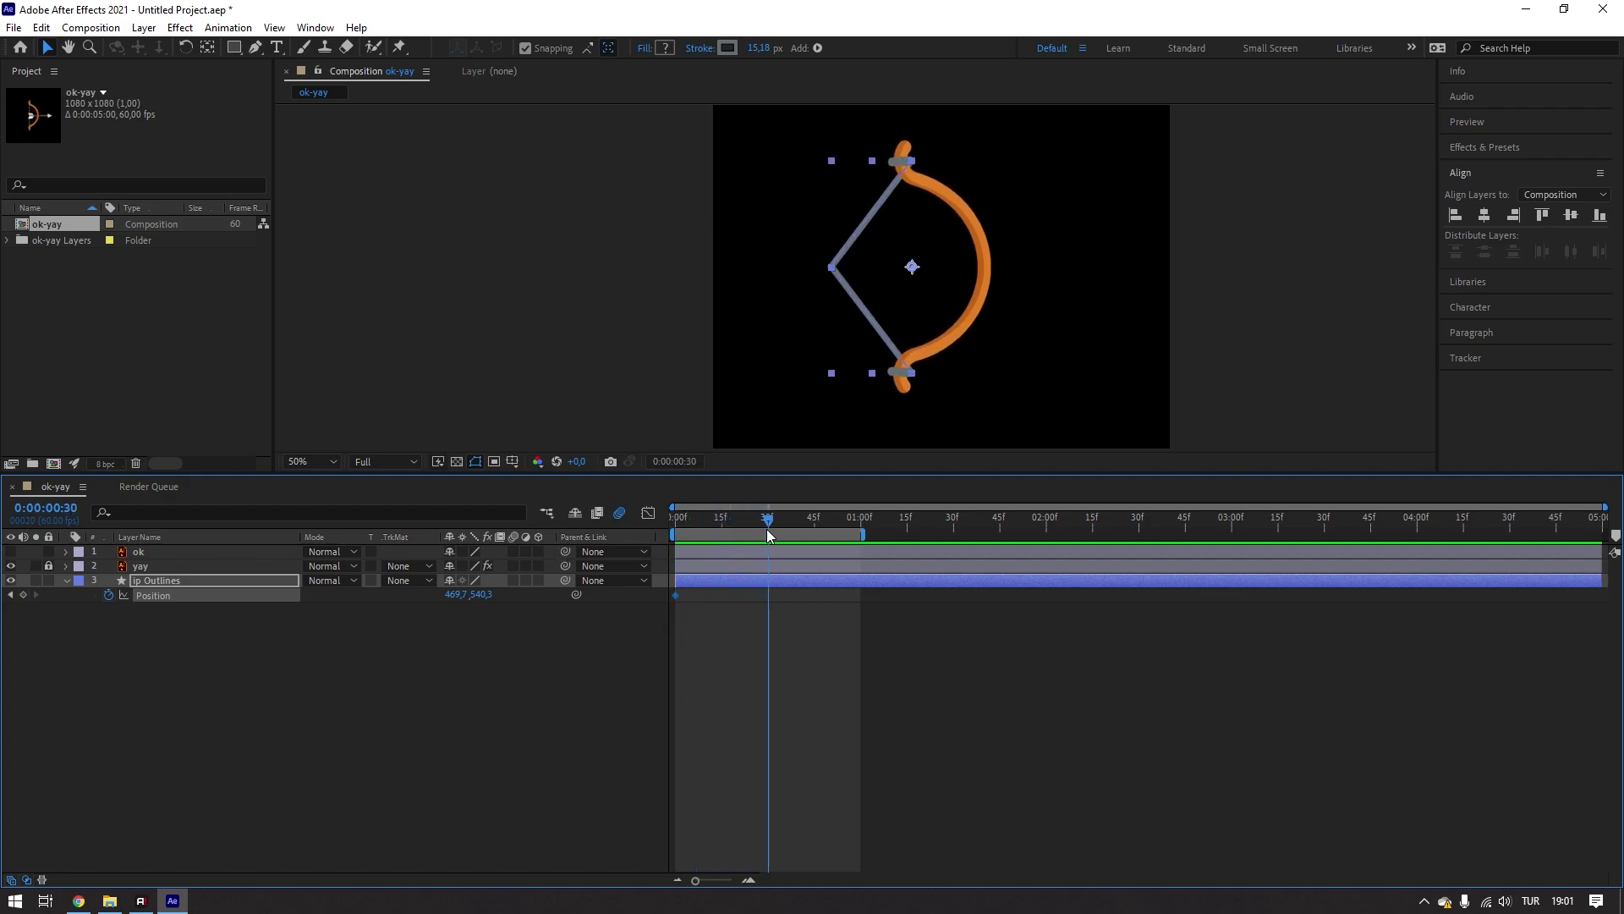
scroll(965, 344, "up", 2)
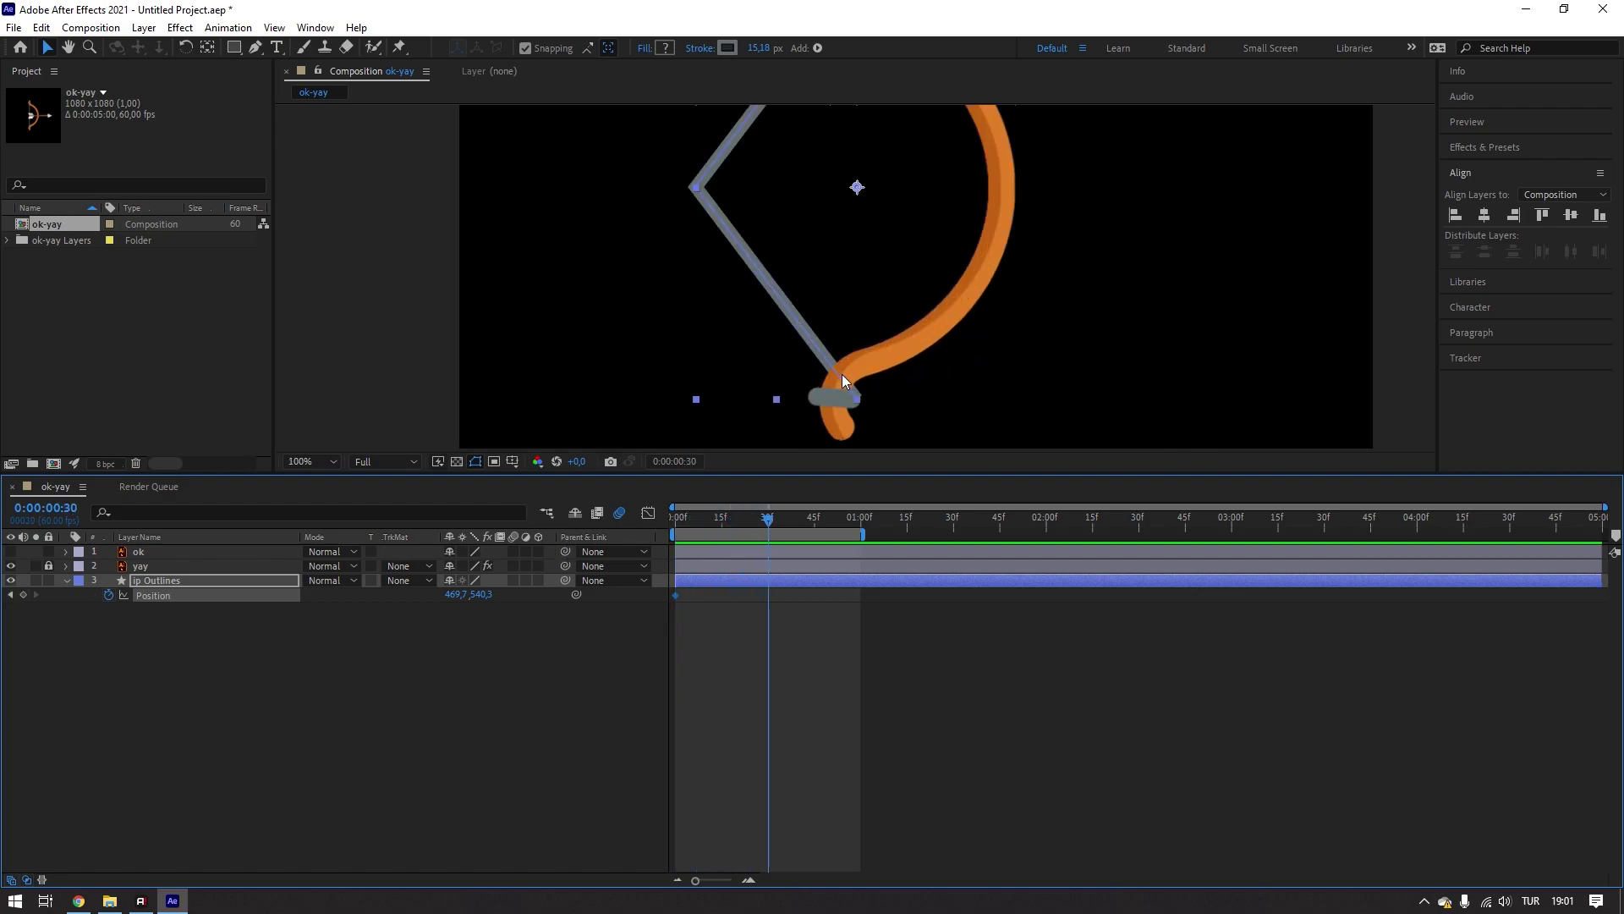
key("shift+Left")
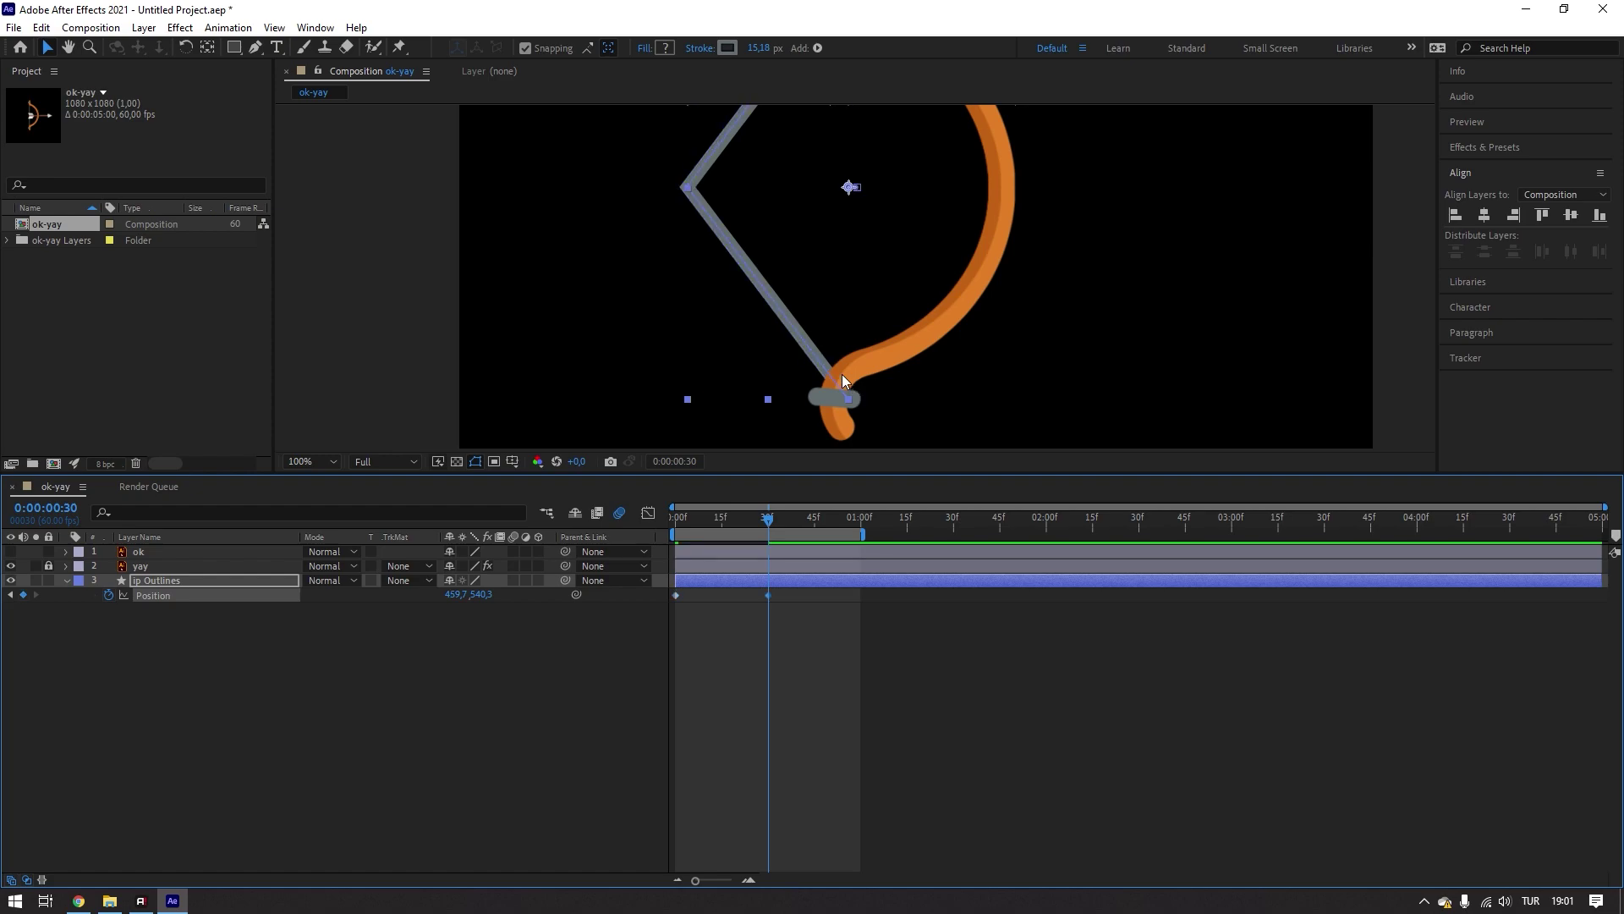
key("shift+Left")
key("Left")
key("Left")
key("Left")
key("Left")
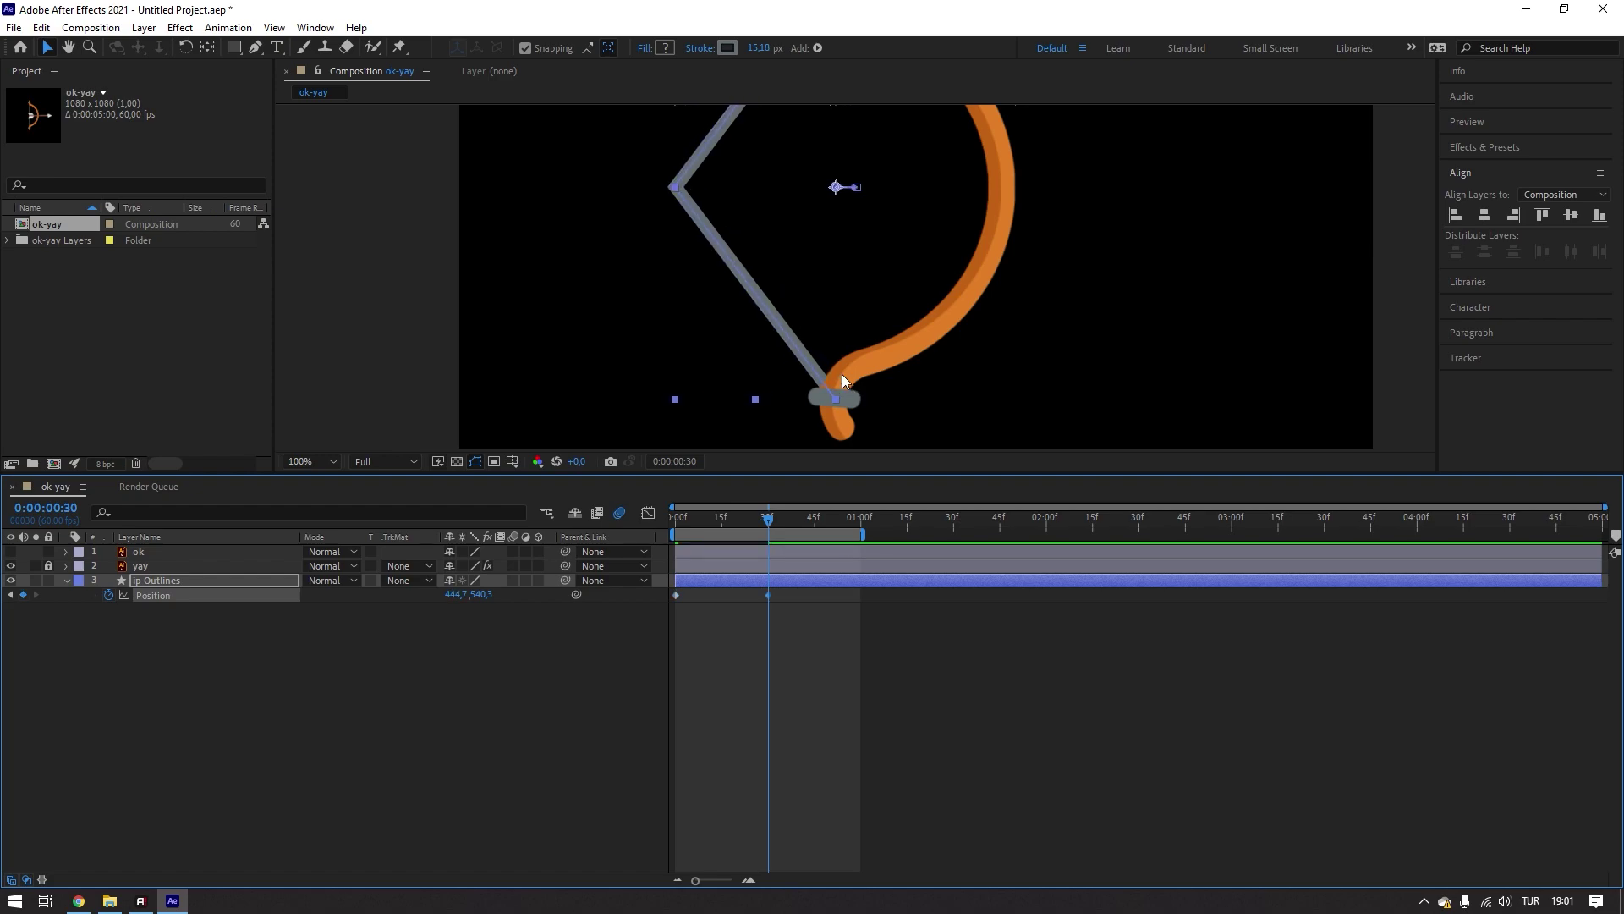
key("Left")
key("Left")
key("Left")
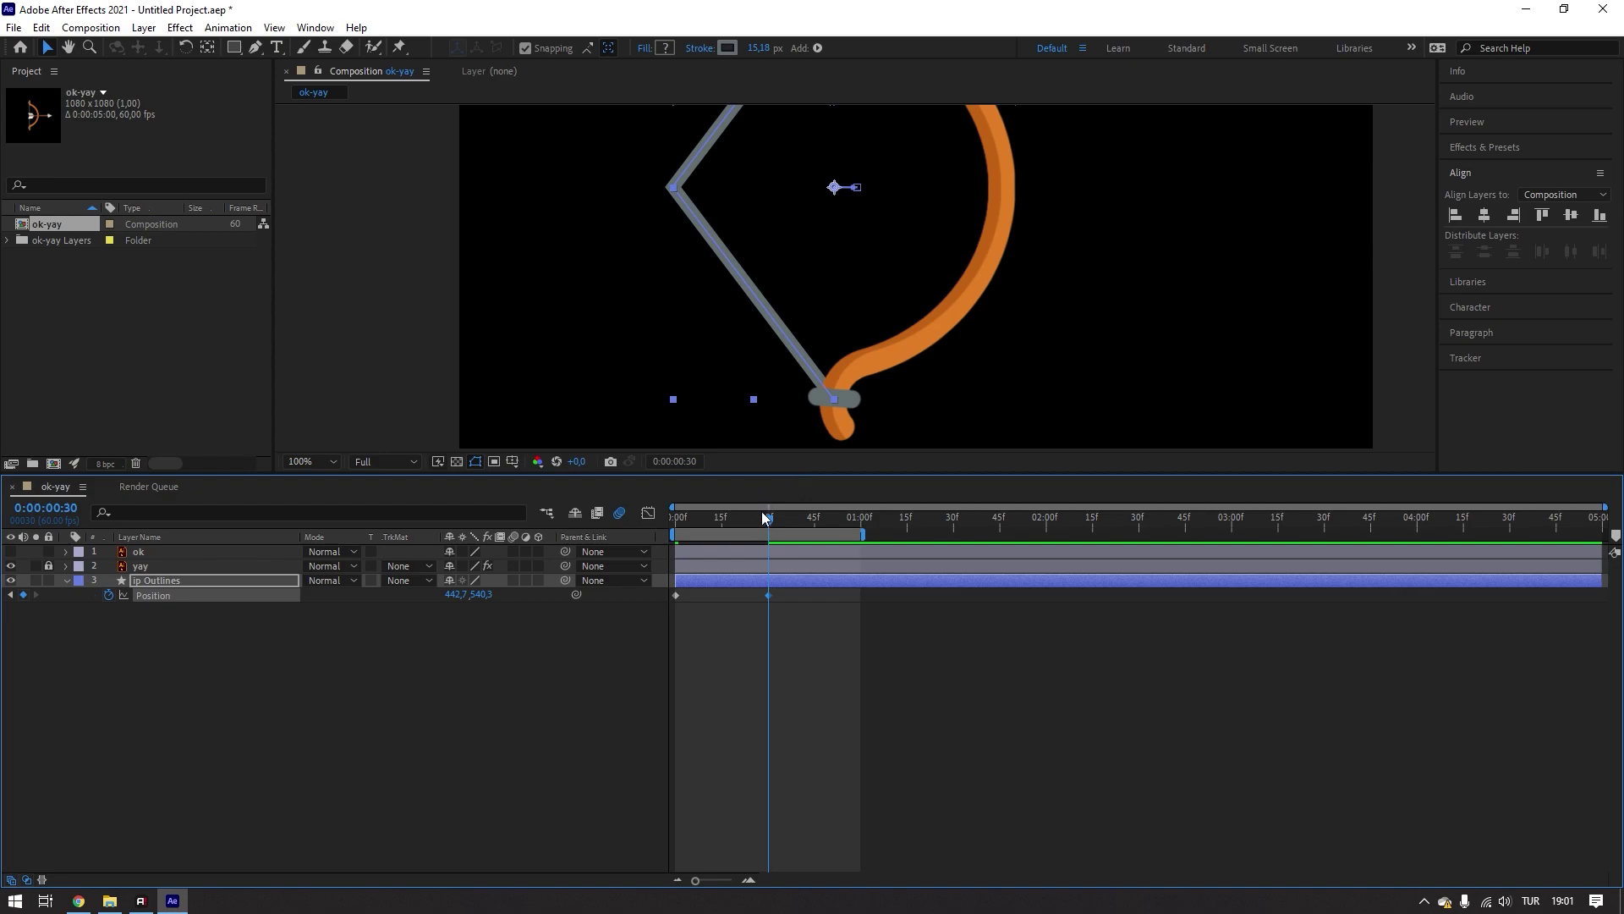
scroll(840, 339, "down", 2)
left_click(1083, 311)
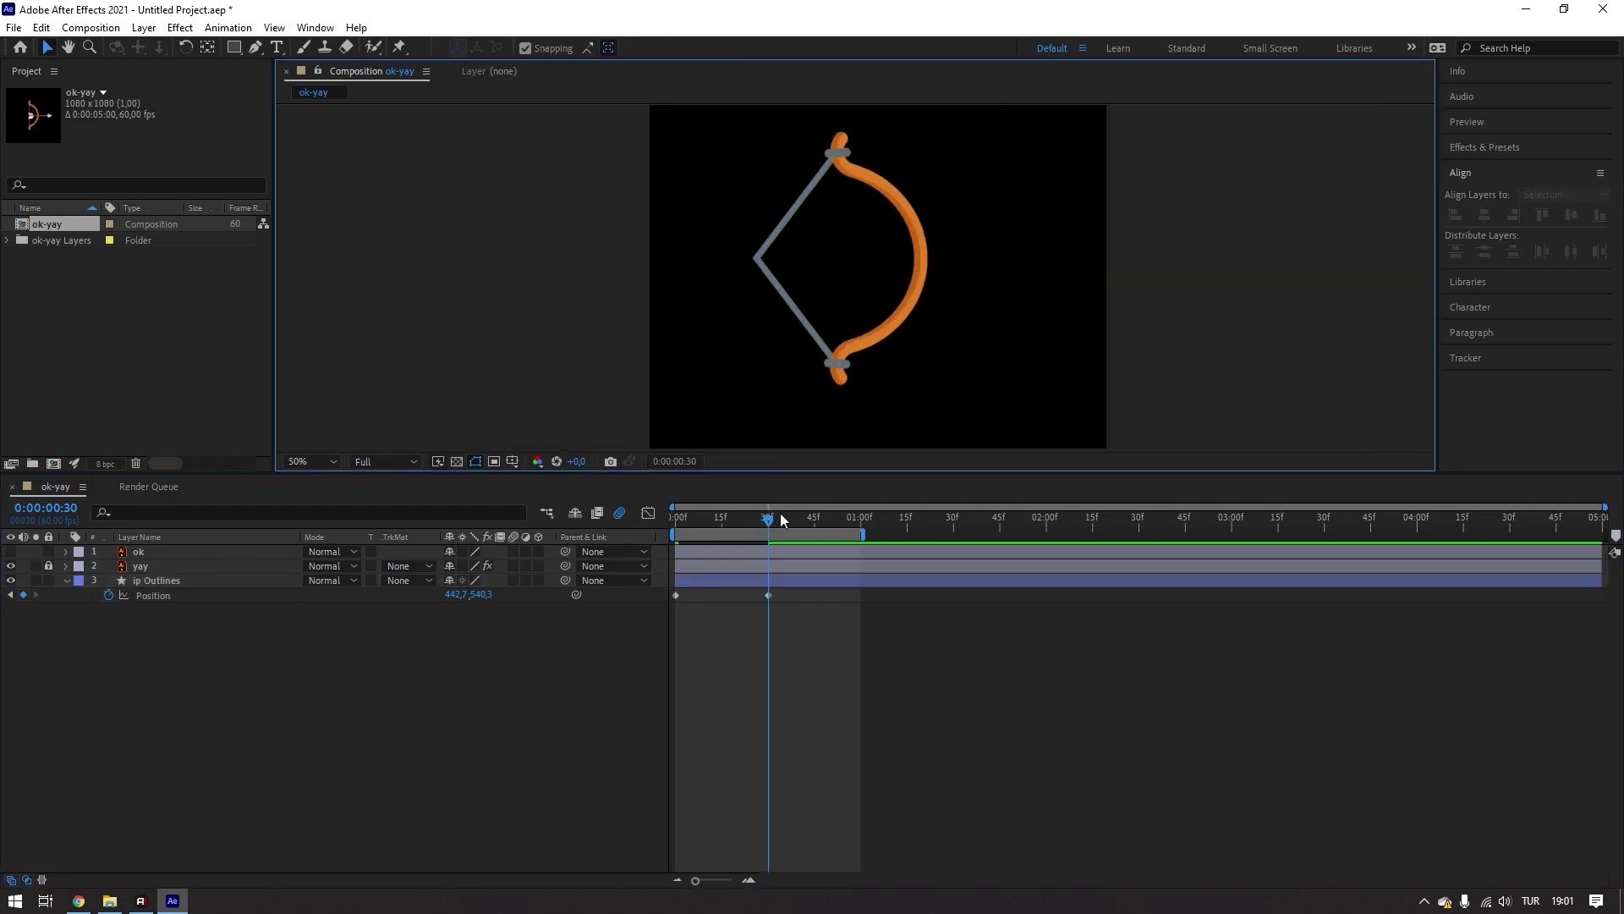
left_click_drag(767, 518, 628, 525)
- Preview, drag the work-area end to about 03:30f, and unlock the yay layer
key("space")
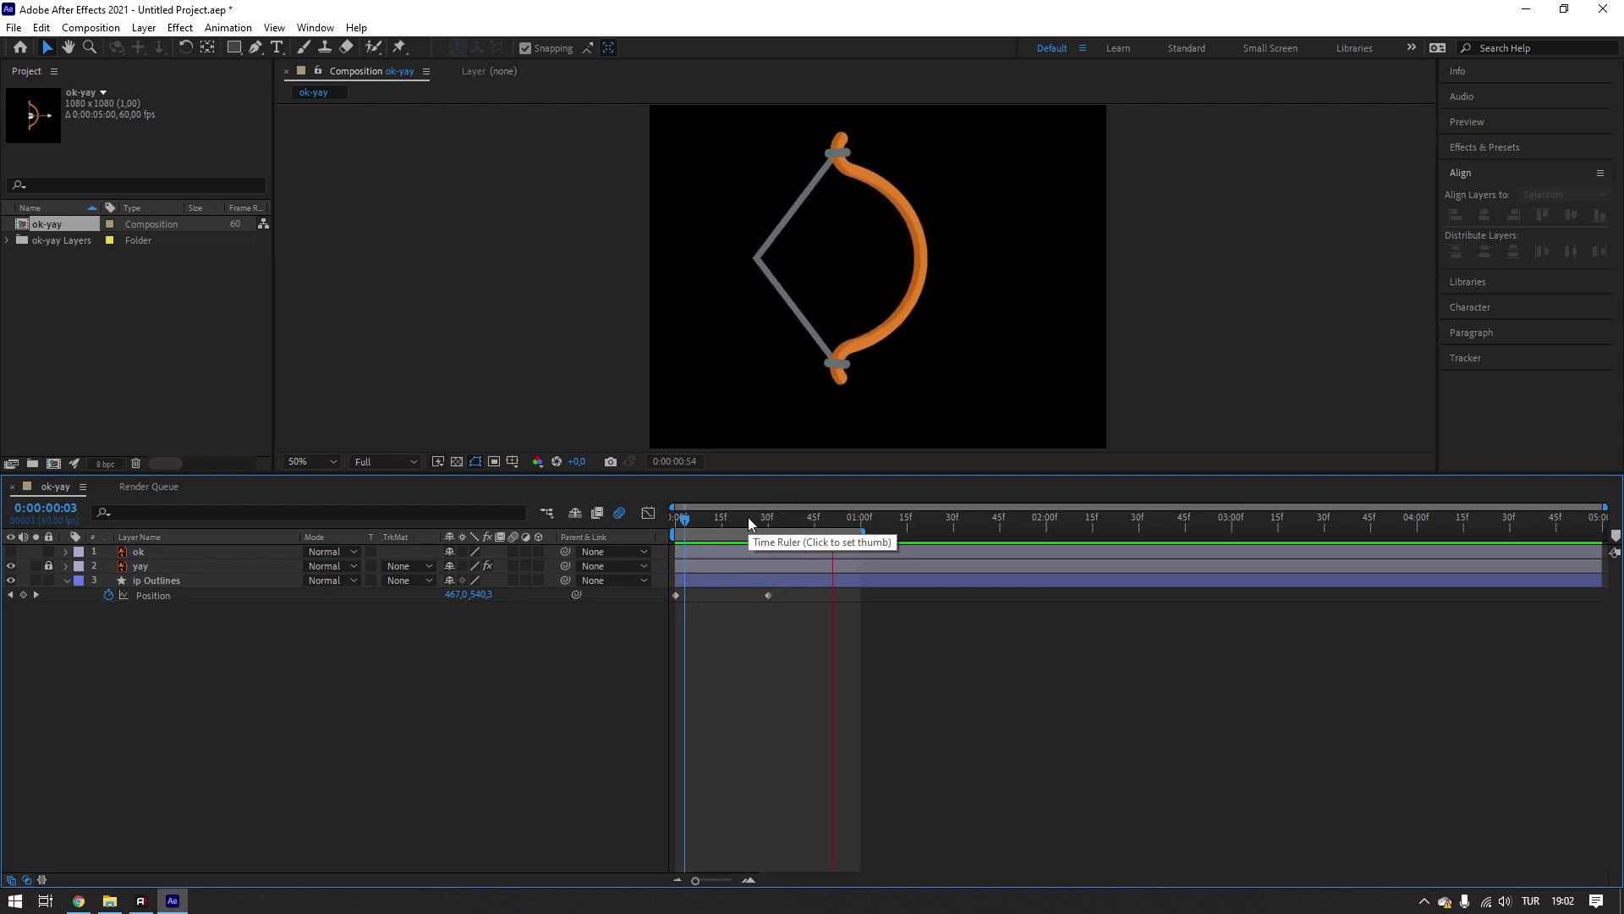
key("Home")
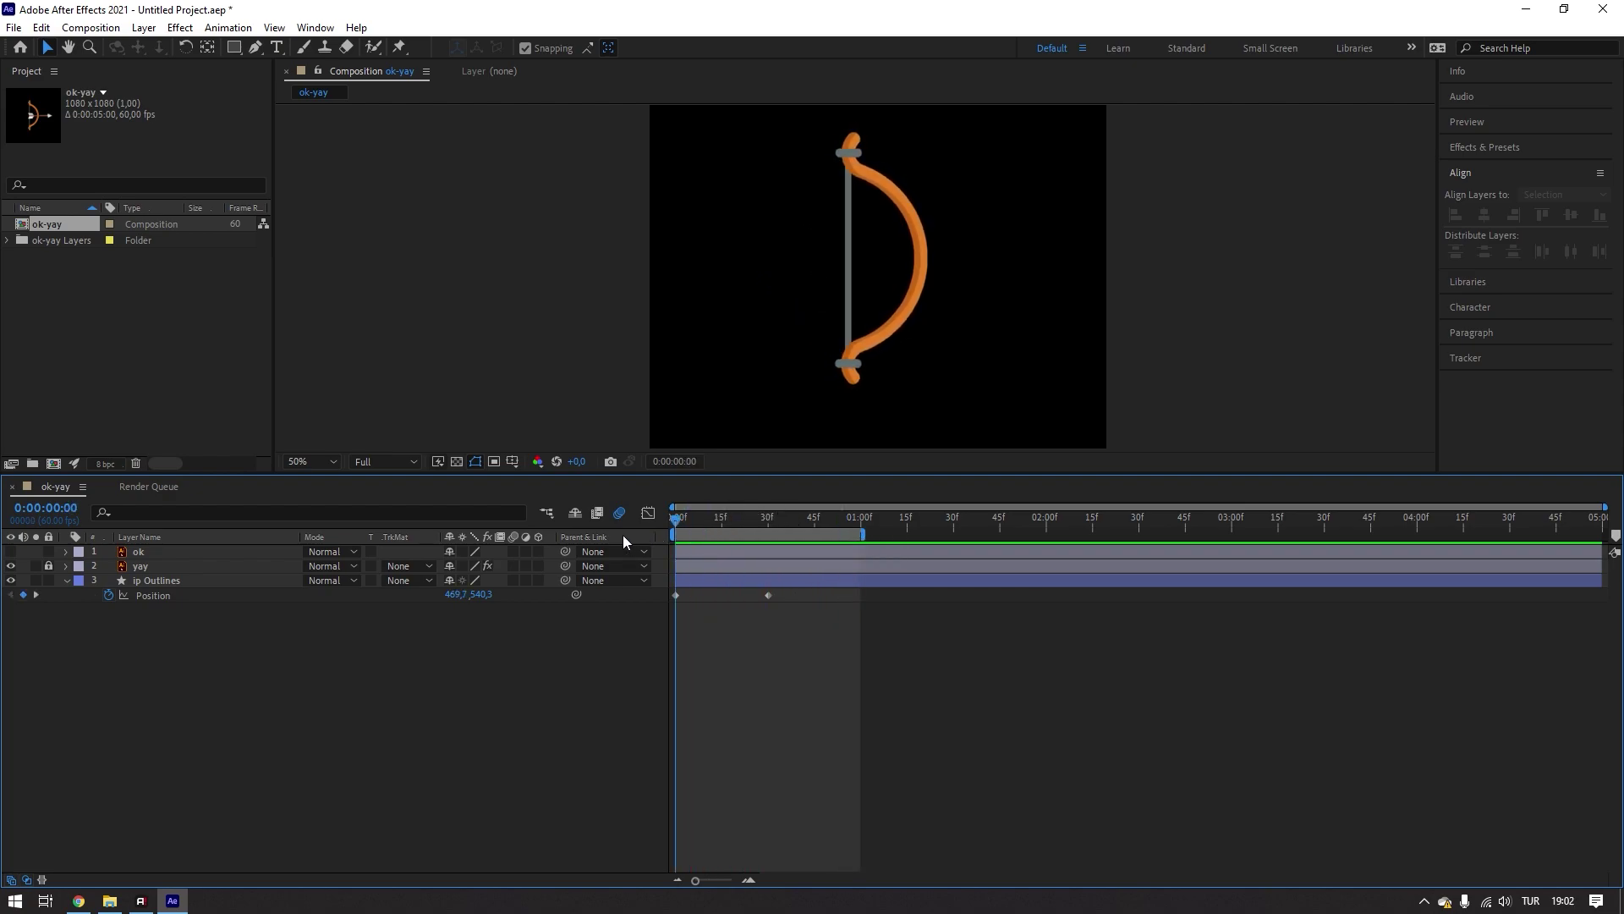
mouse_move(682, 542)
left_mouse_down()
mouse_move(723, 529)
mouse_move(674, 536)
mouse_move(690, 556)
left_mouse_up()
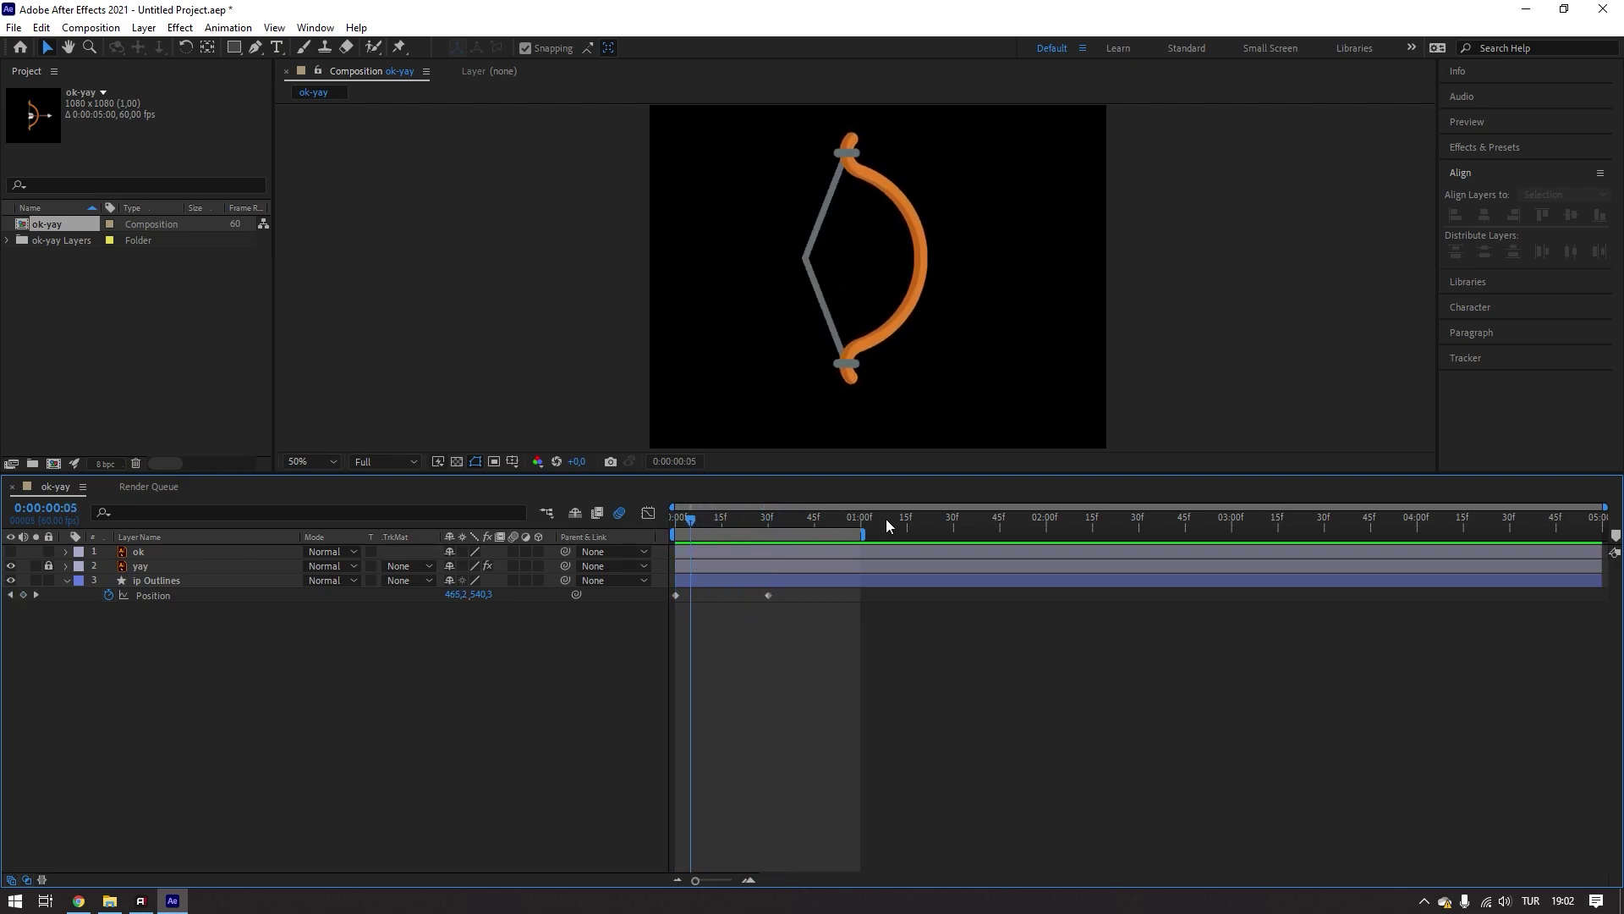
left_click_drag(865, 529, 1324, 531)
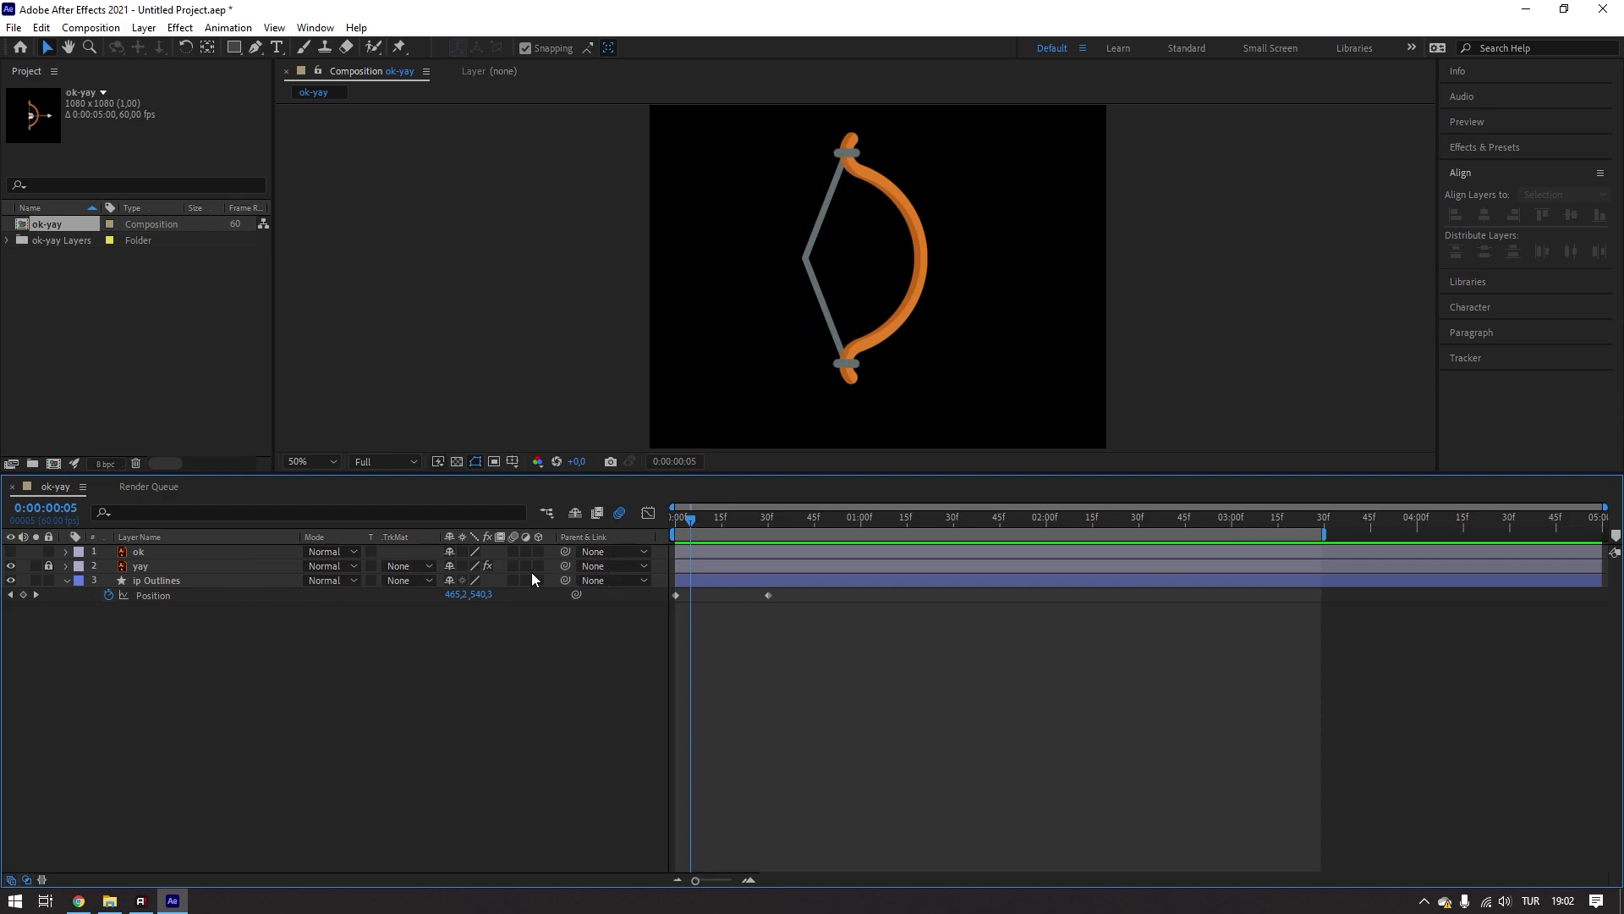
left_click(48, 565)
- Reveal the yay layer's keyframes and shift the puppet pin keyframes 15 frames later
left_click(217, 582)
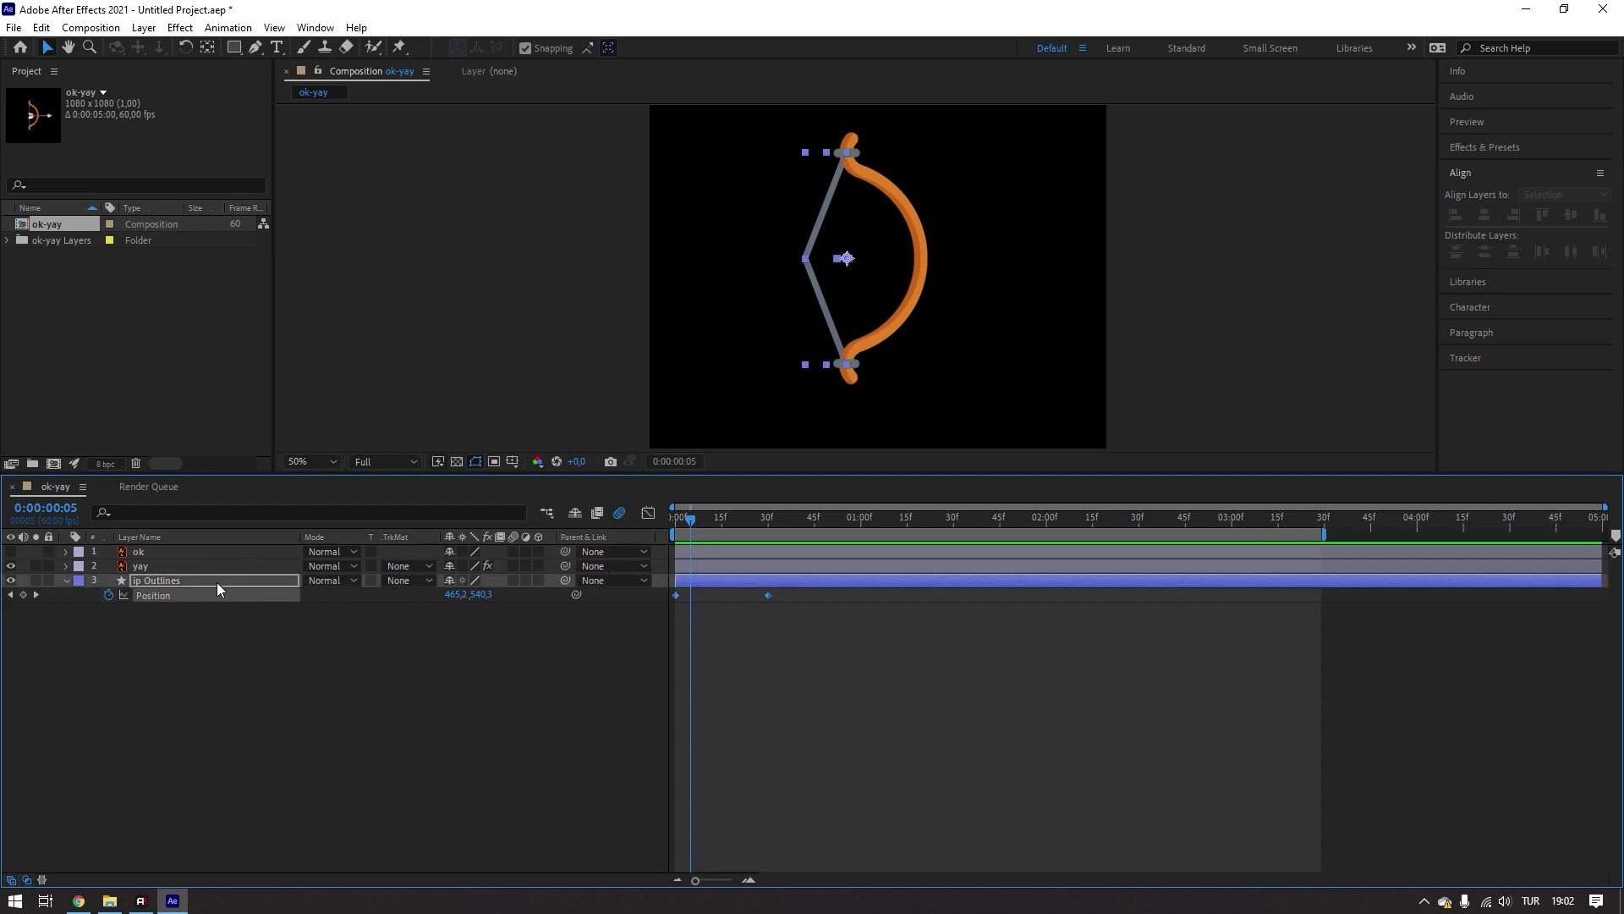
left_click(170, 563)
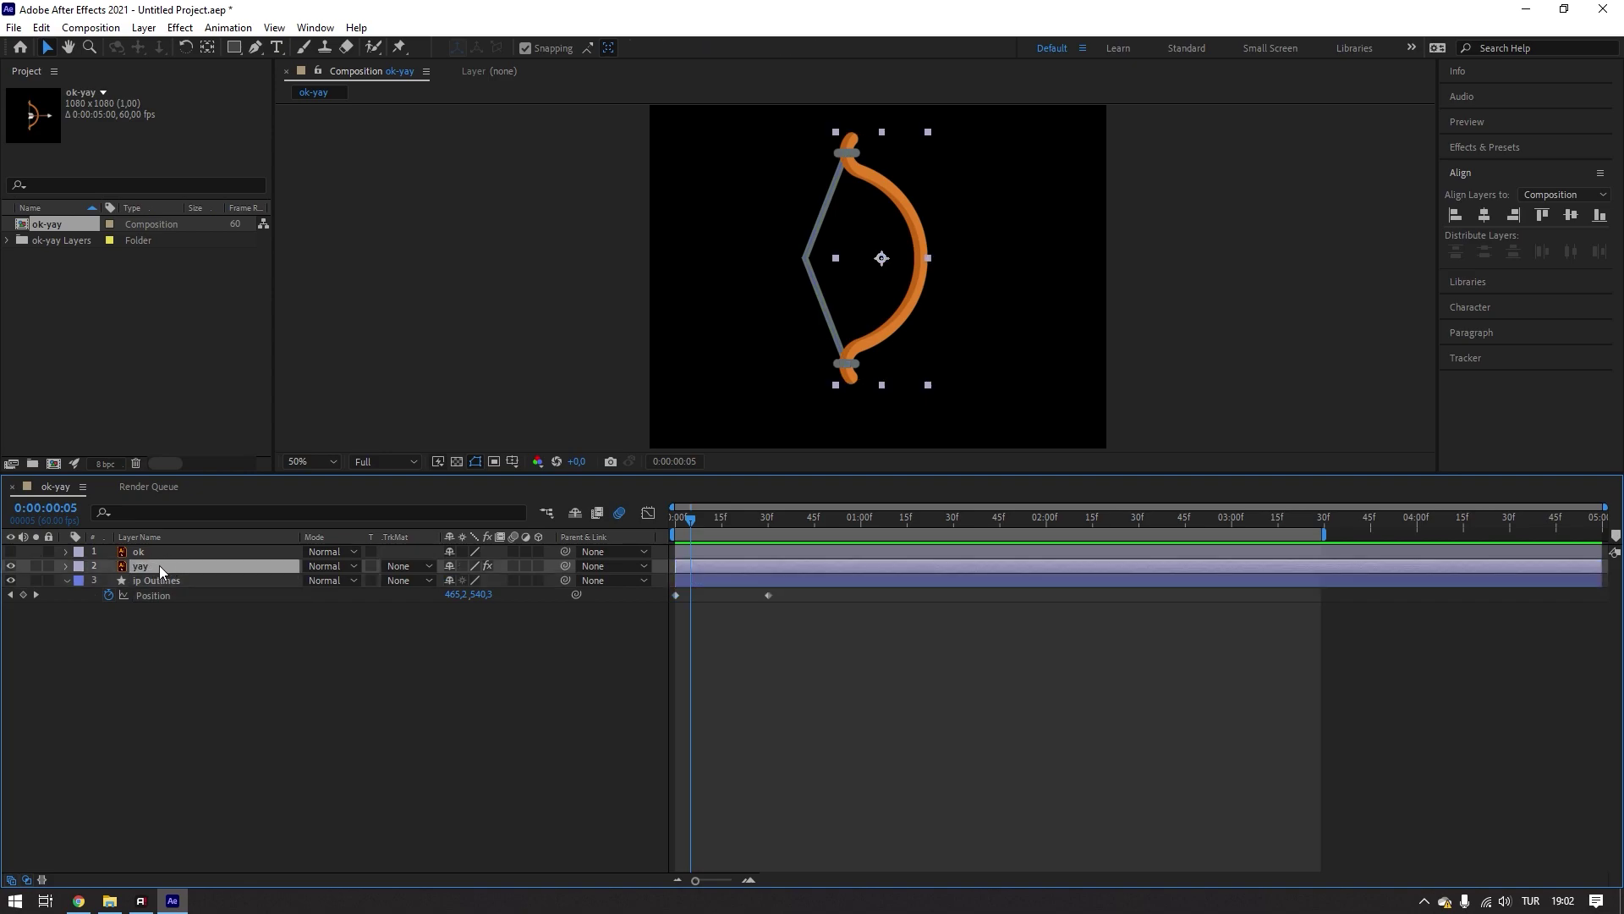
key("u")
left_click(779, 615)
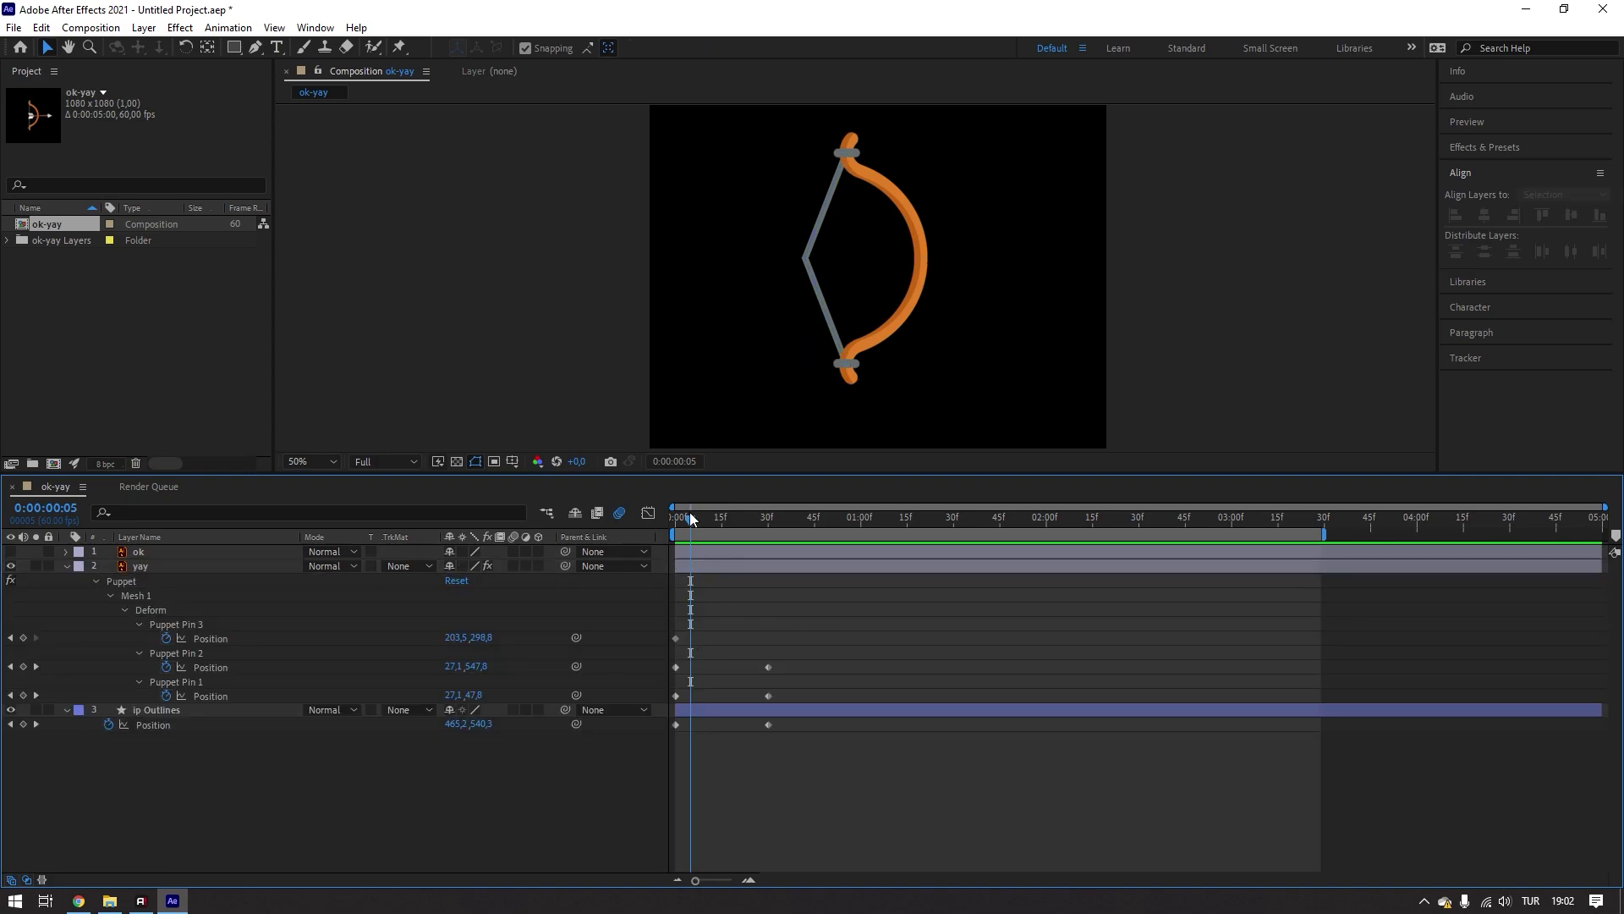
left_click_drag(688, 510, 665, 526)
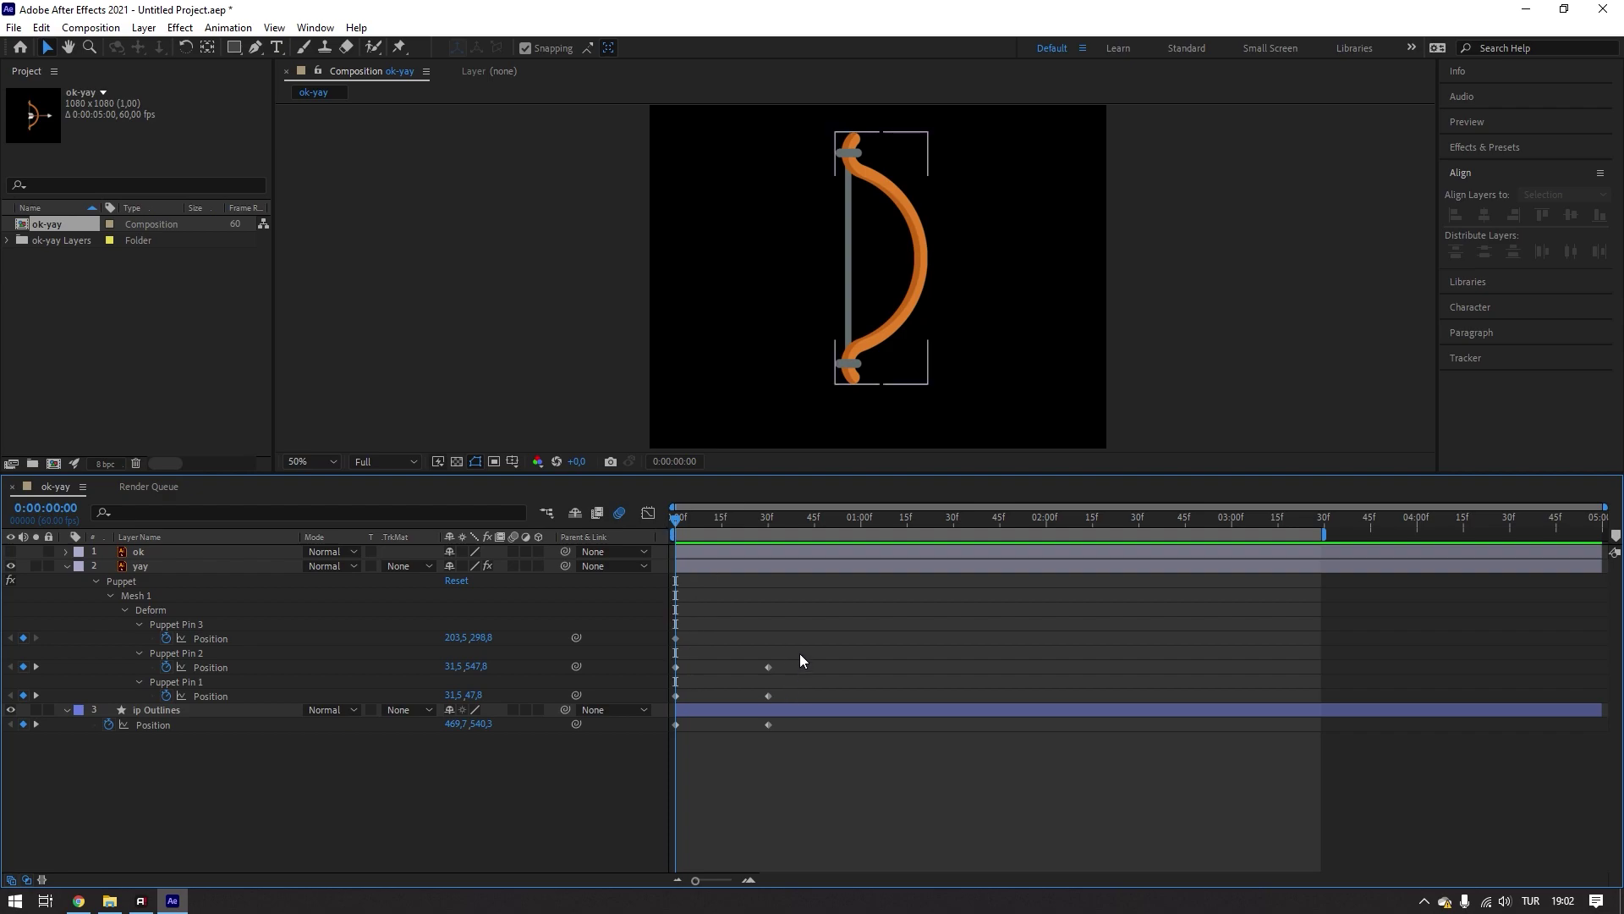
left_click_drag(805, 632, 668, 694)
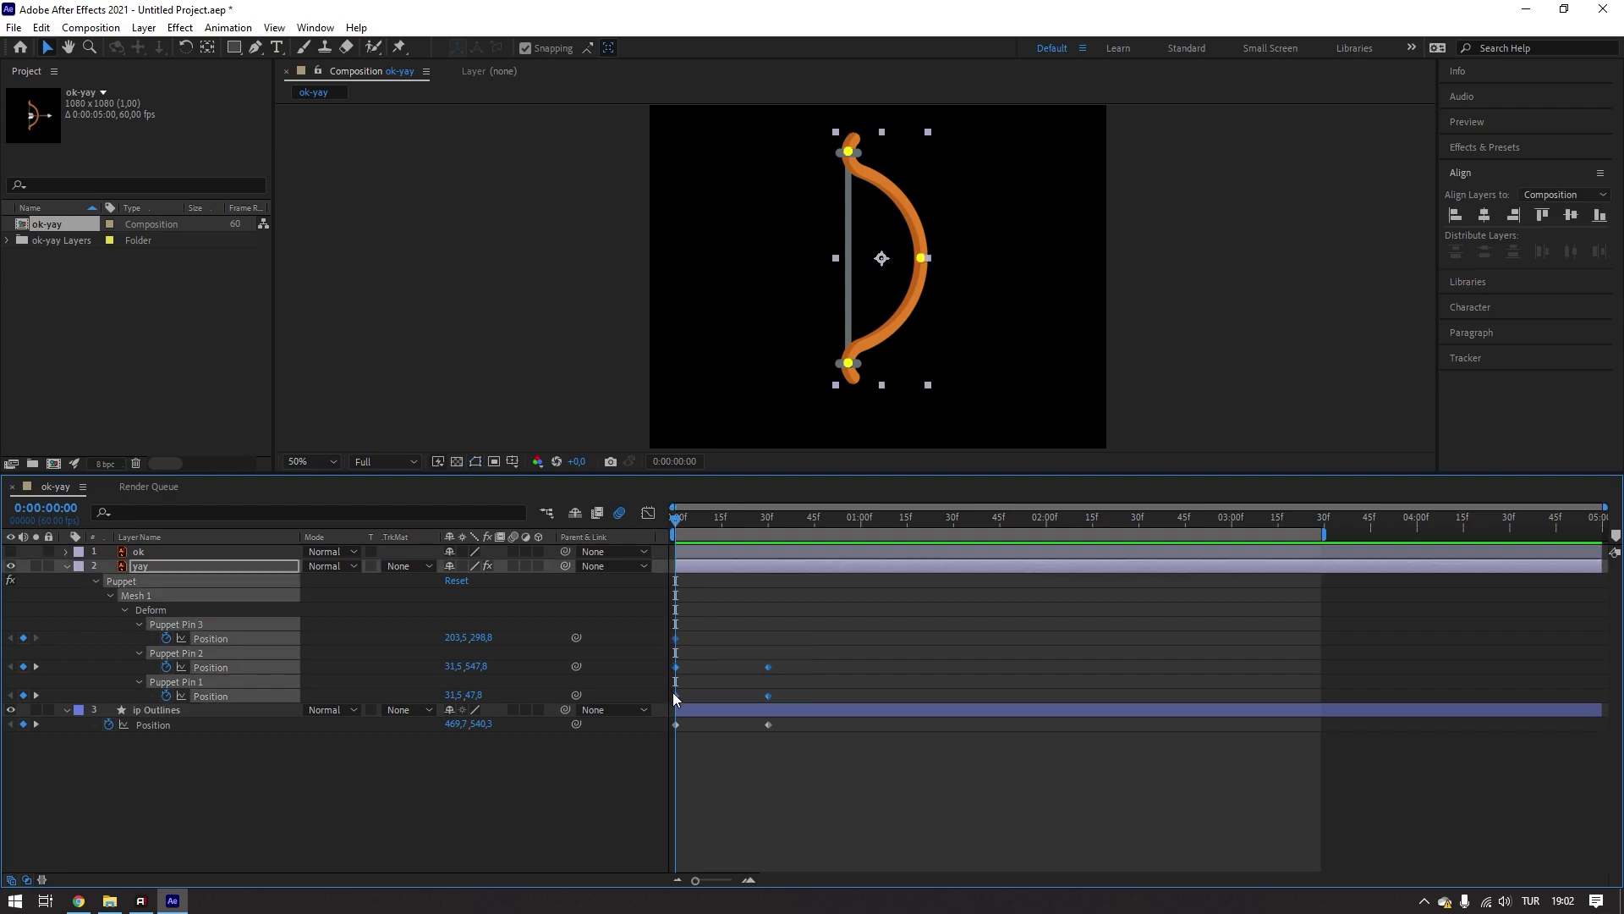
left_click_drag(676, 695, 682, 696)
key("ctrl+z")
left_click_drag(706, 527, 723, 527)
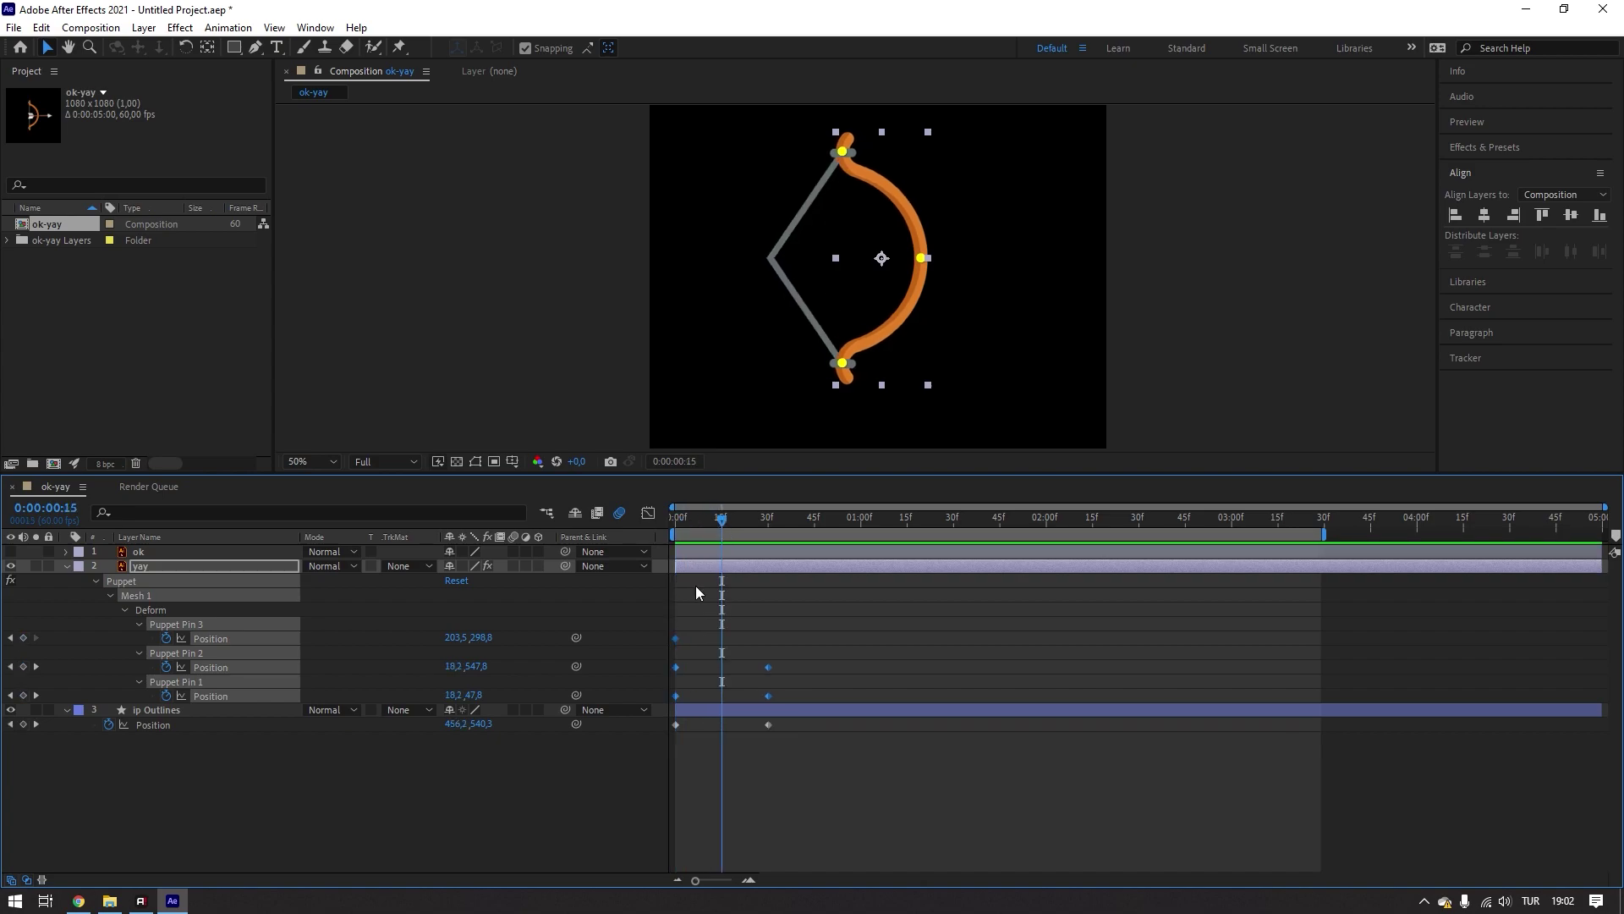
left_click_drag(675, 638, 721, 638)
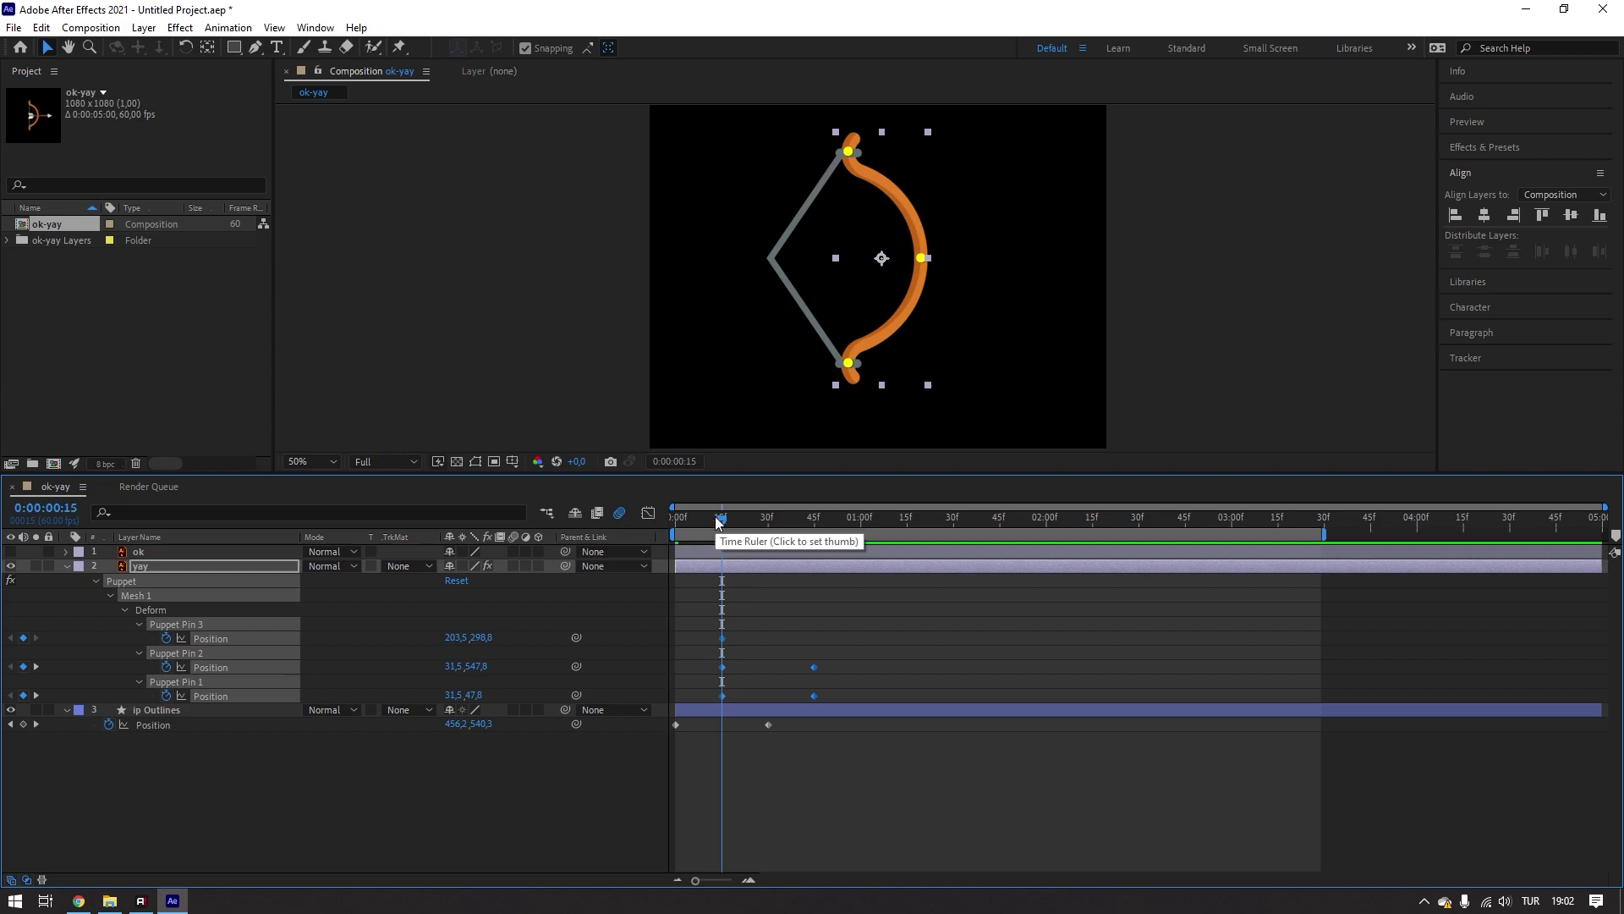
- Preview the delayed bow animation and park the playhead at 45f
mouse_move(716, 522)
left_mouse_down()
mouse_move(650, 537)
mouse_move(820, 565)
mouse_move(632, 588)
left_mouse_up()
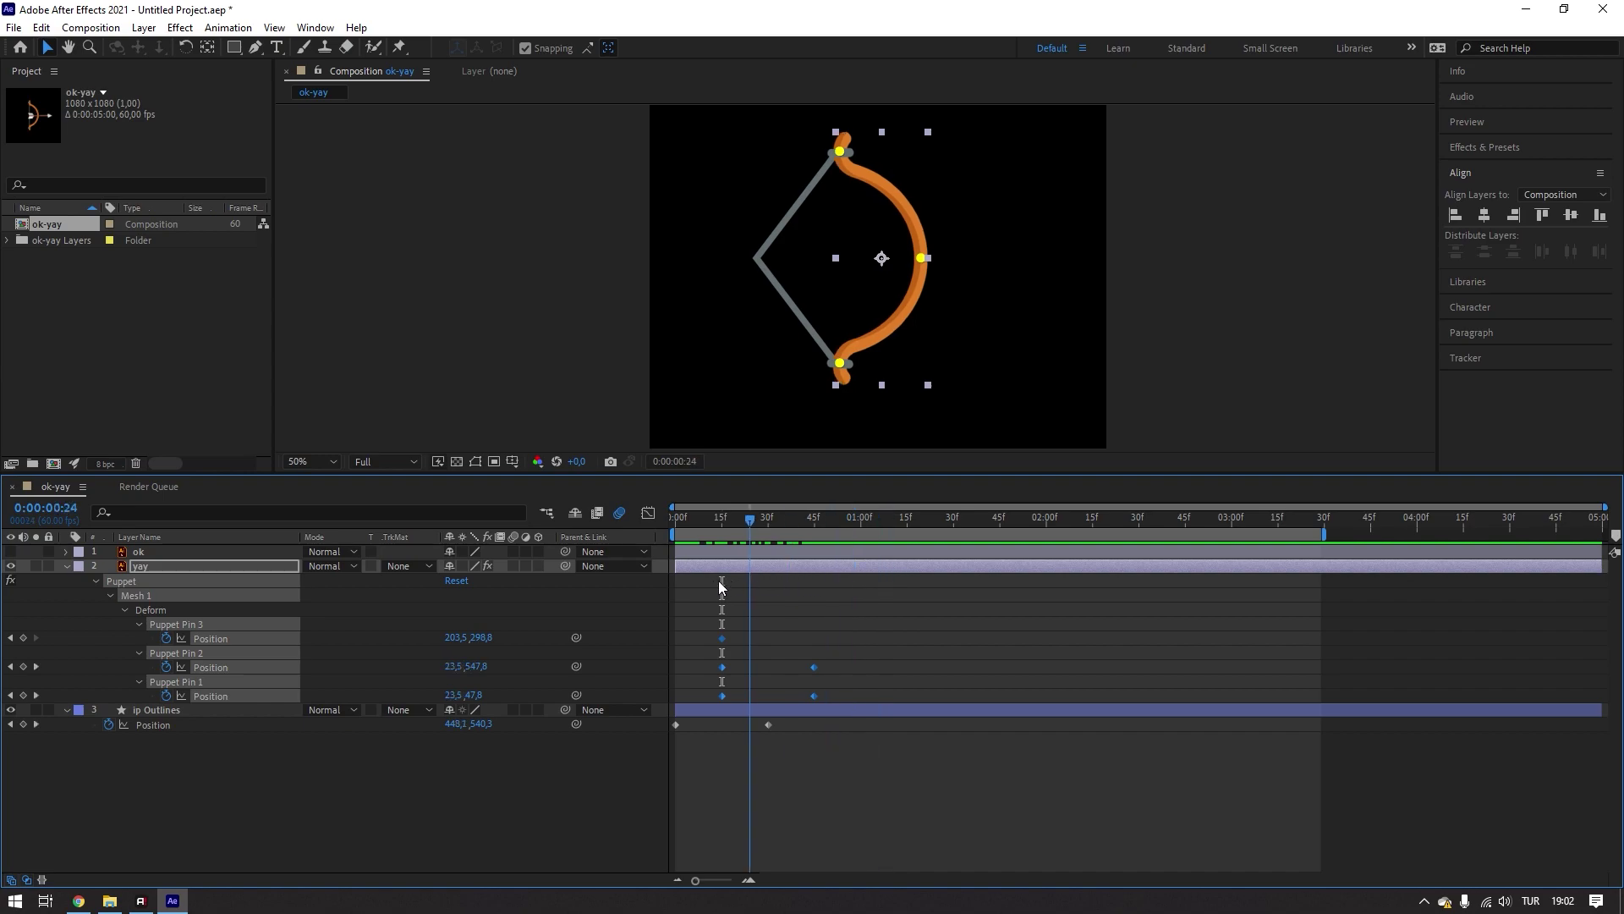
key("space")
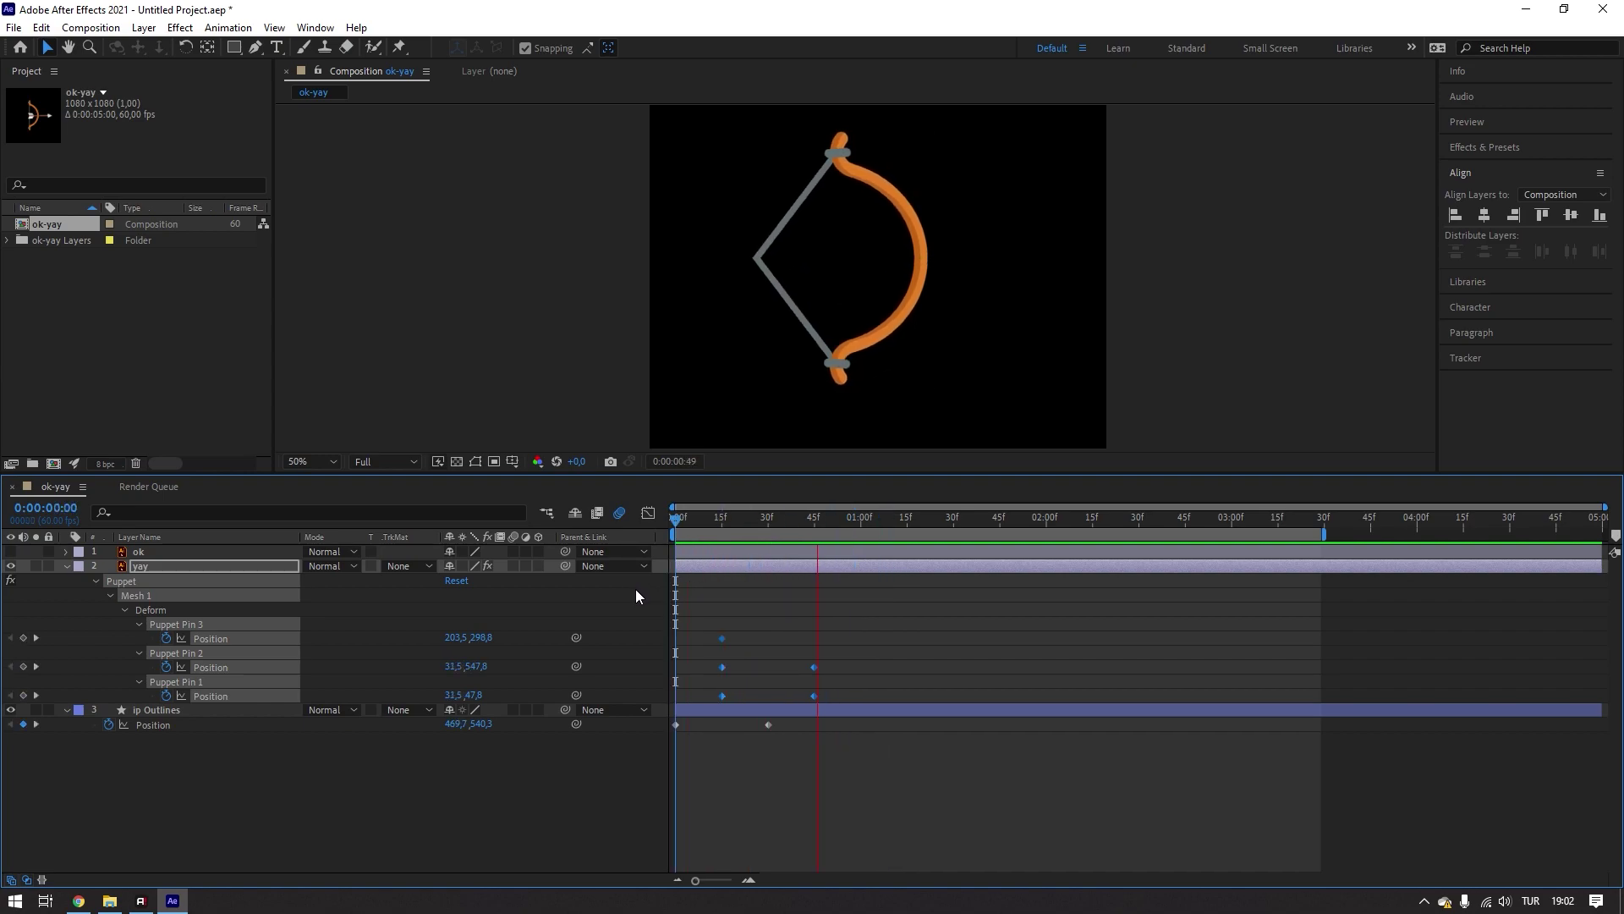
key("space")
left_click(819, 745)
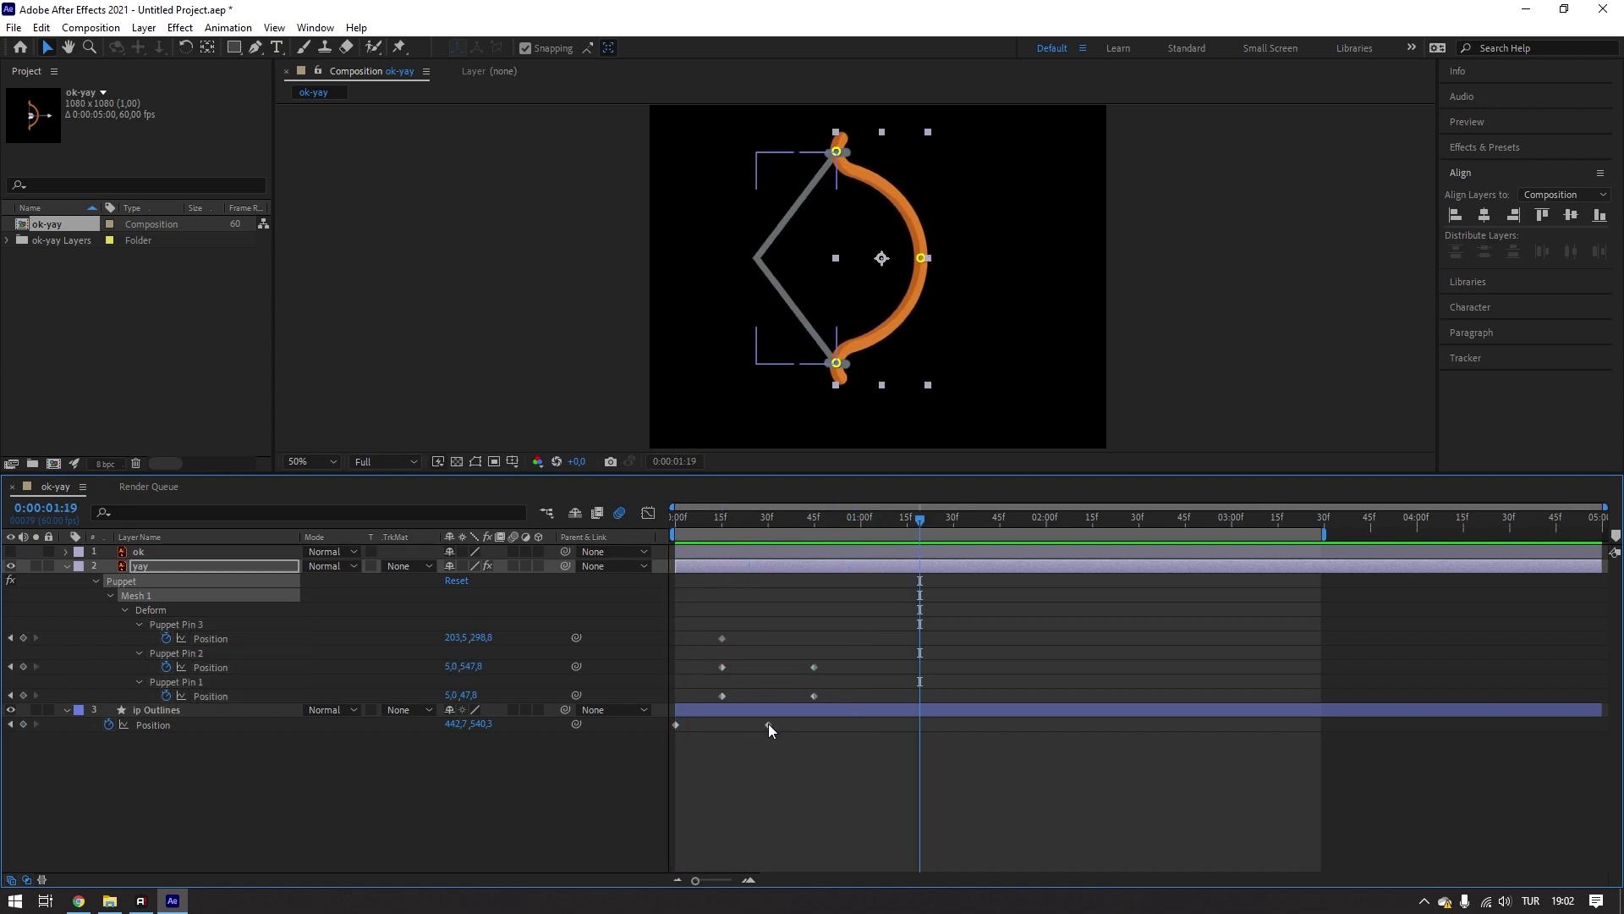
left_click(814, 520)
- Move the string's second Position keyframe to 45f and preview the draw
left_click_drag(769, 724, 812, 725)
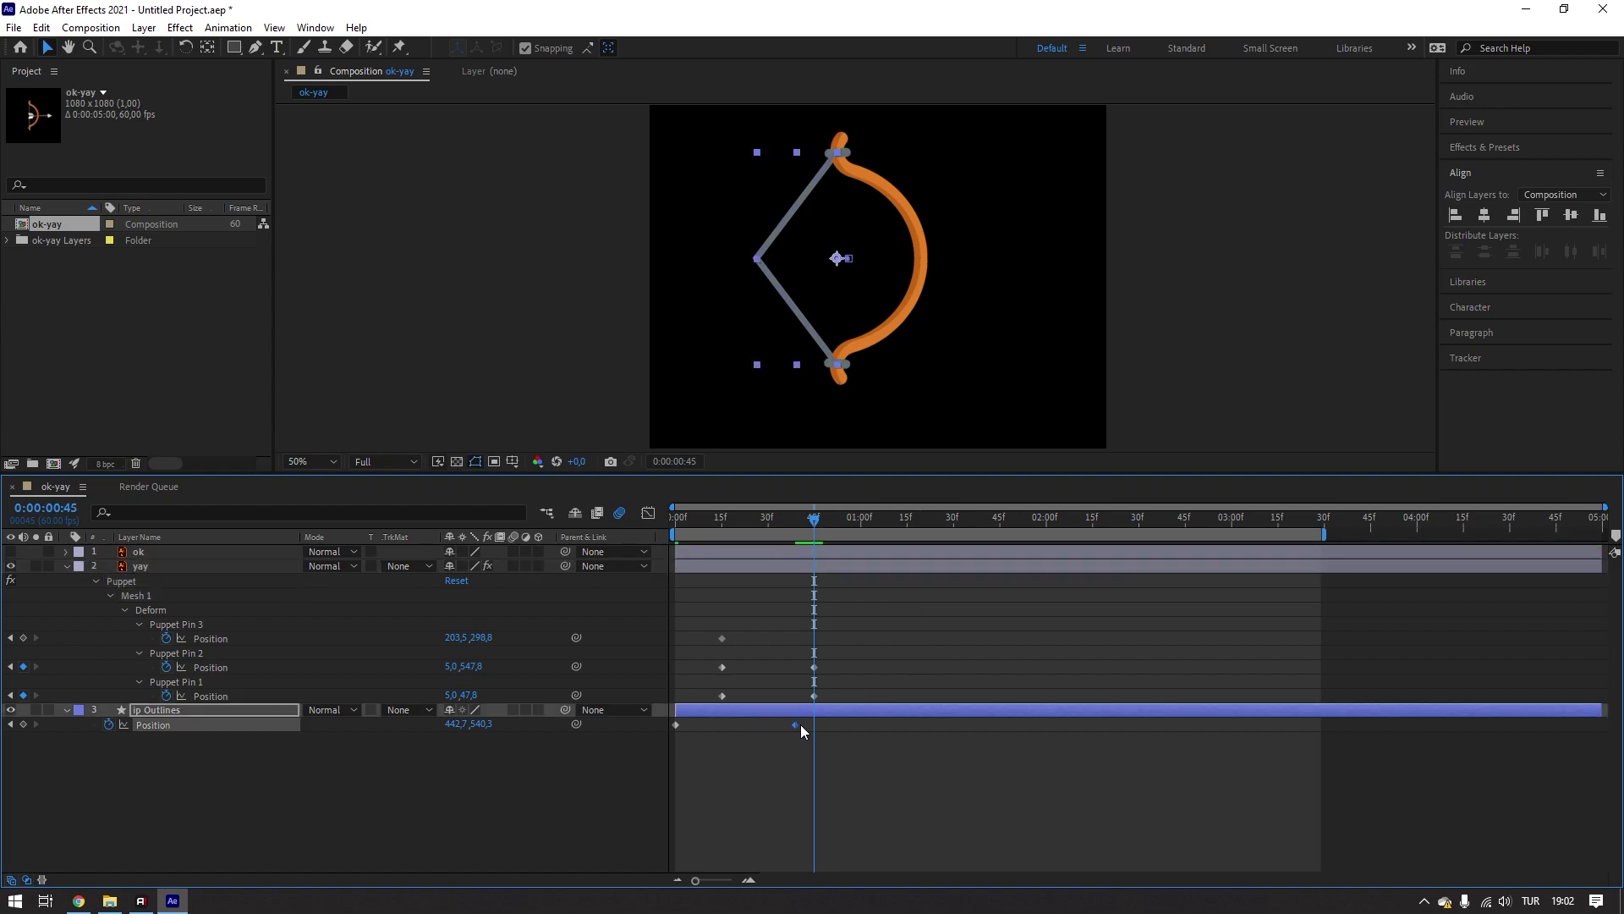
left_click_drag(808, 519, 578, 550)
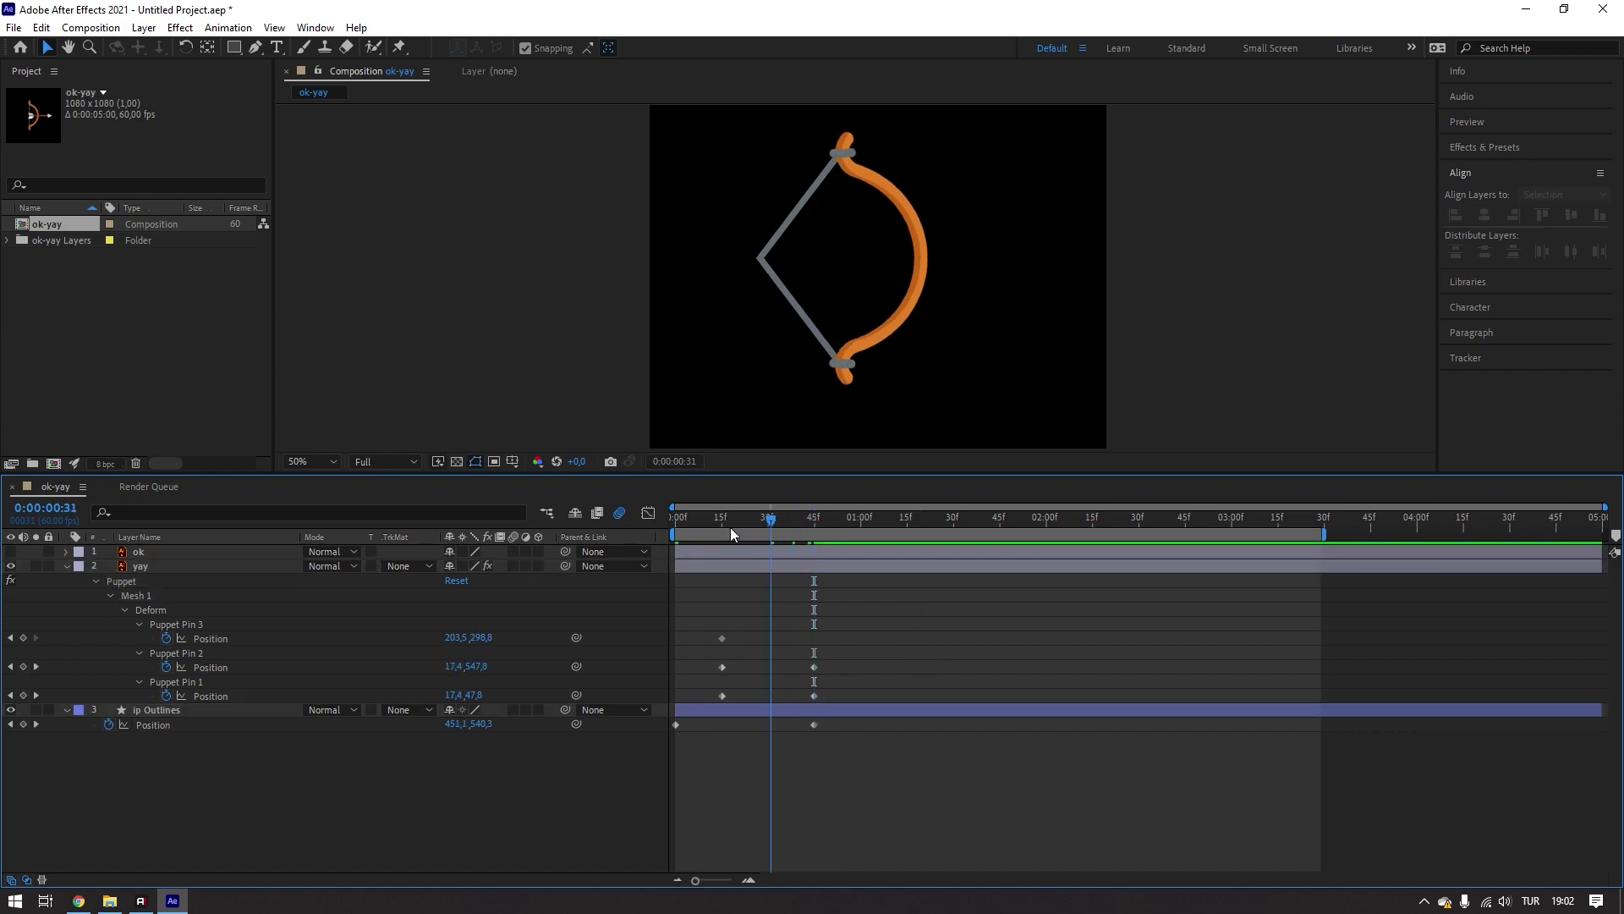
key("space")
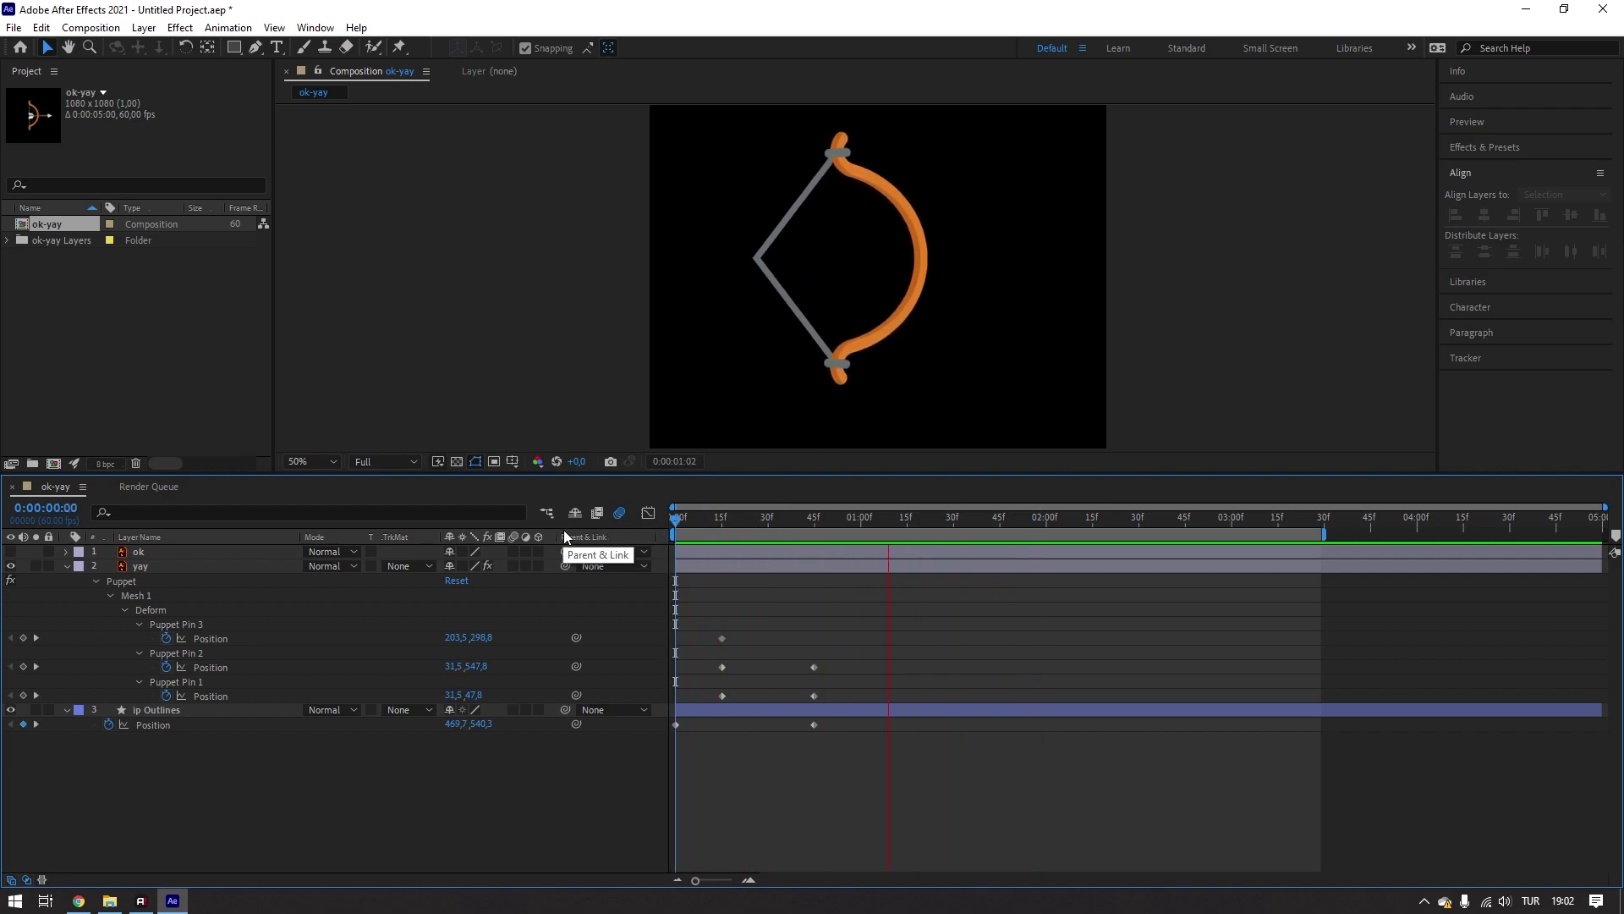
key("space")
left_click(733, 714)
key("u")
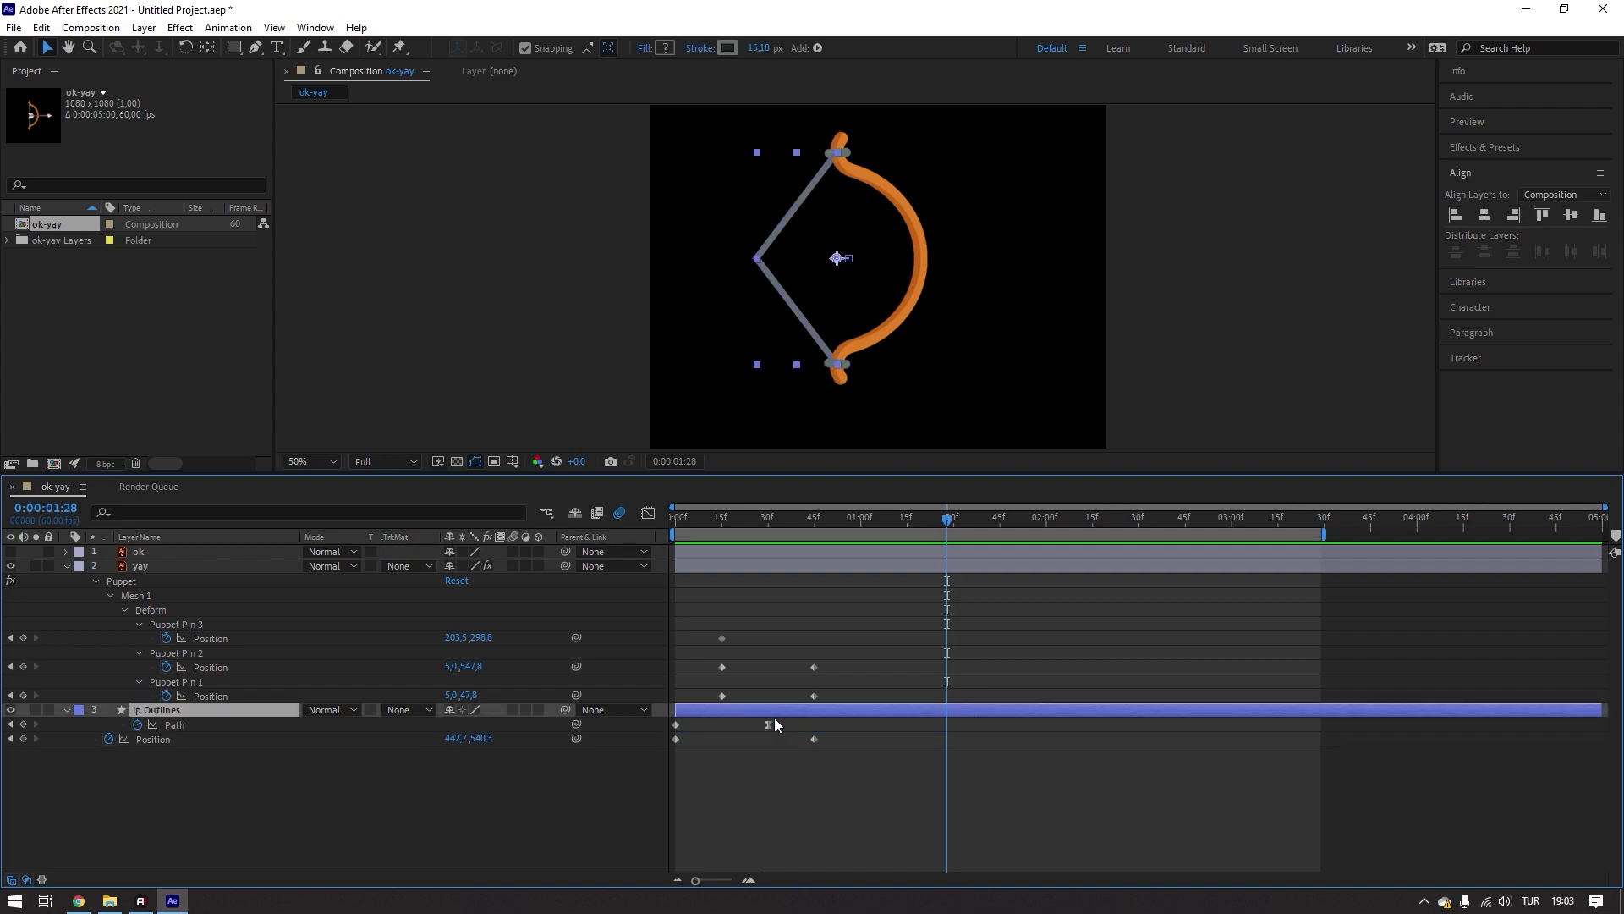
left_click(758, 775)
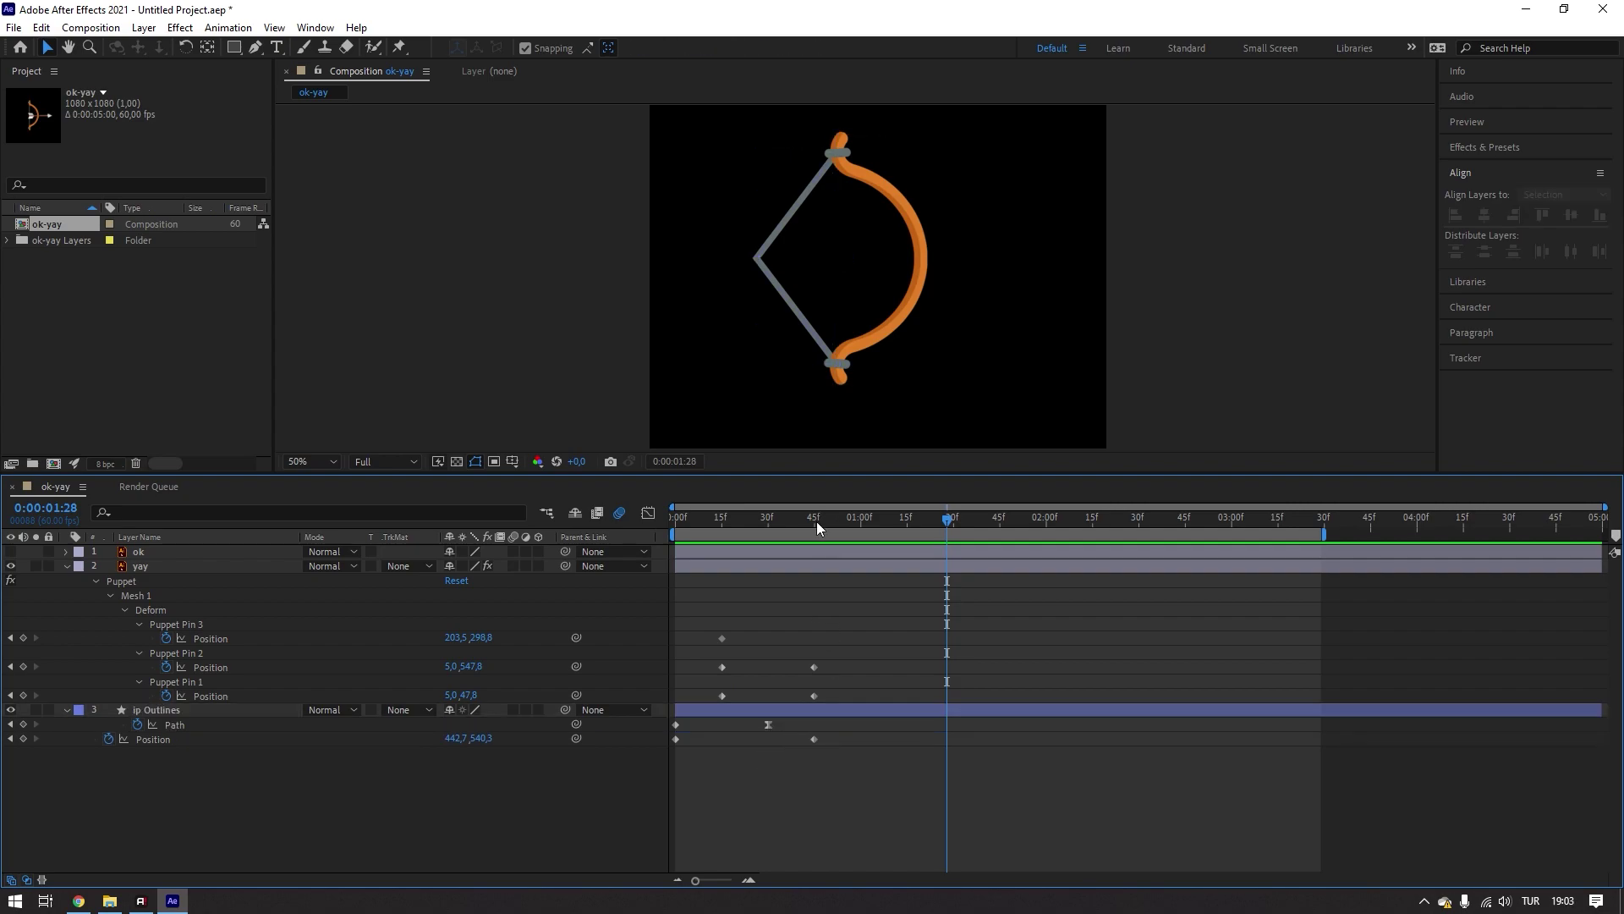
left_click_drag(815, 521, 638, 542)
key("space")
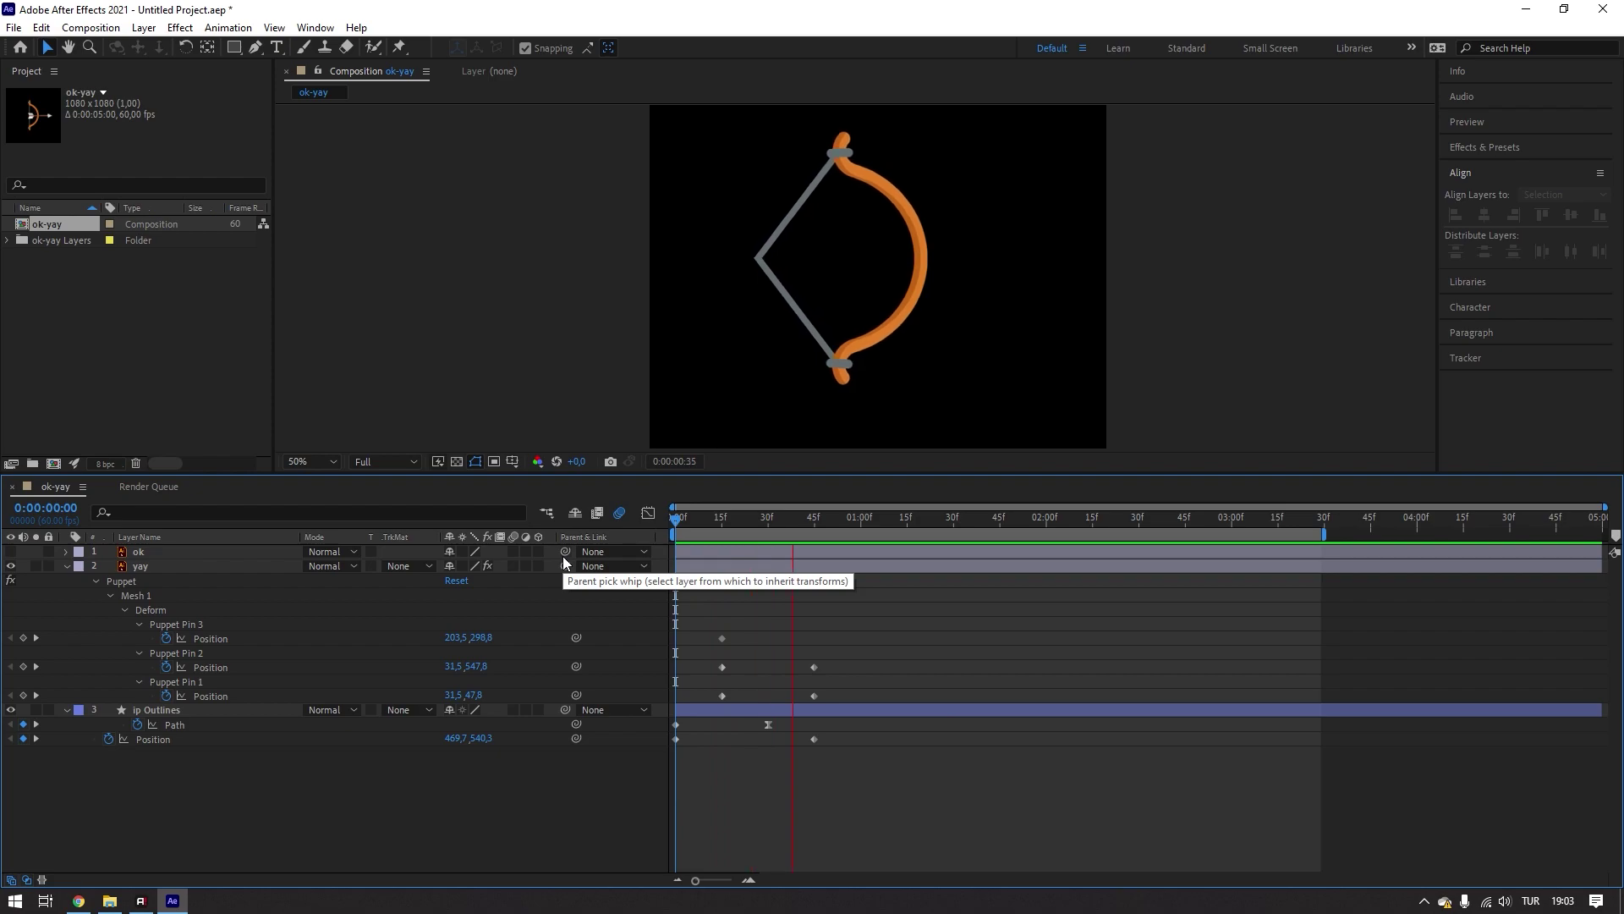
mouse_move(800, 531)
left_mouse_down()
mouse_move(748, 559)
mouse_move(848, 572)
mouse_move(649, 584)
mouse_move(771, 609)
left_mouse_up()
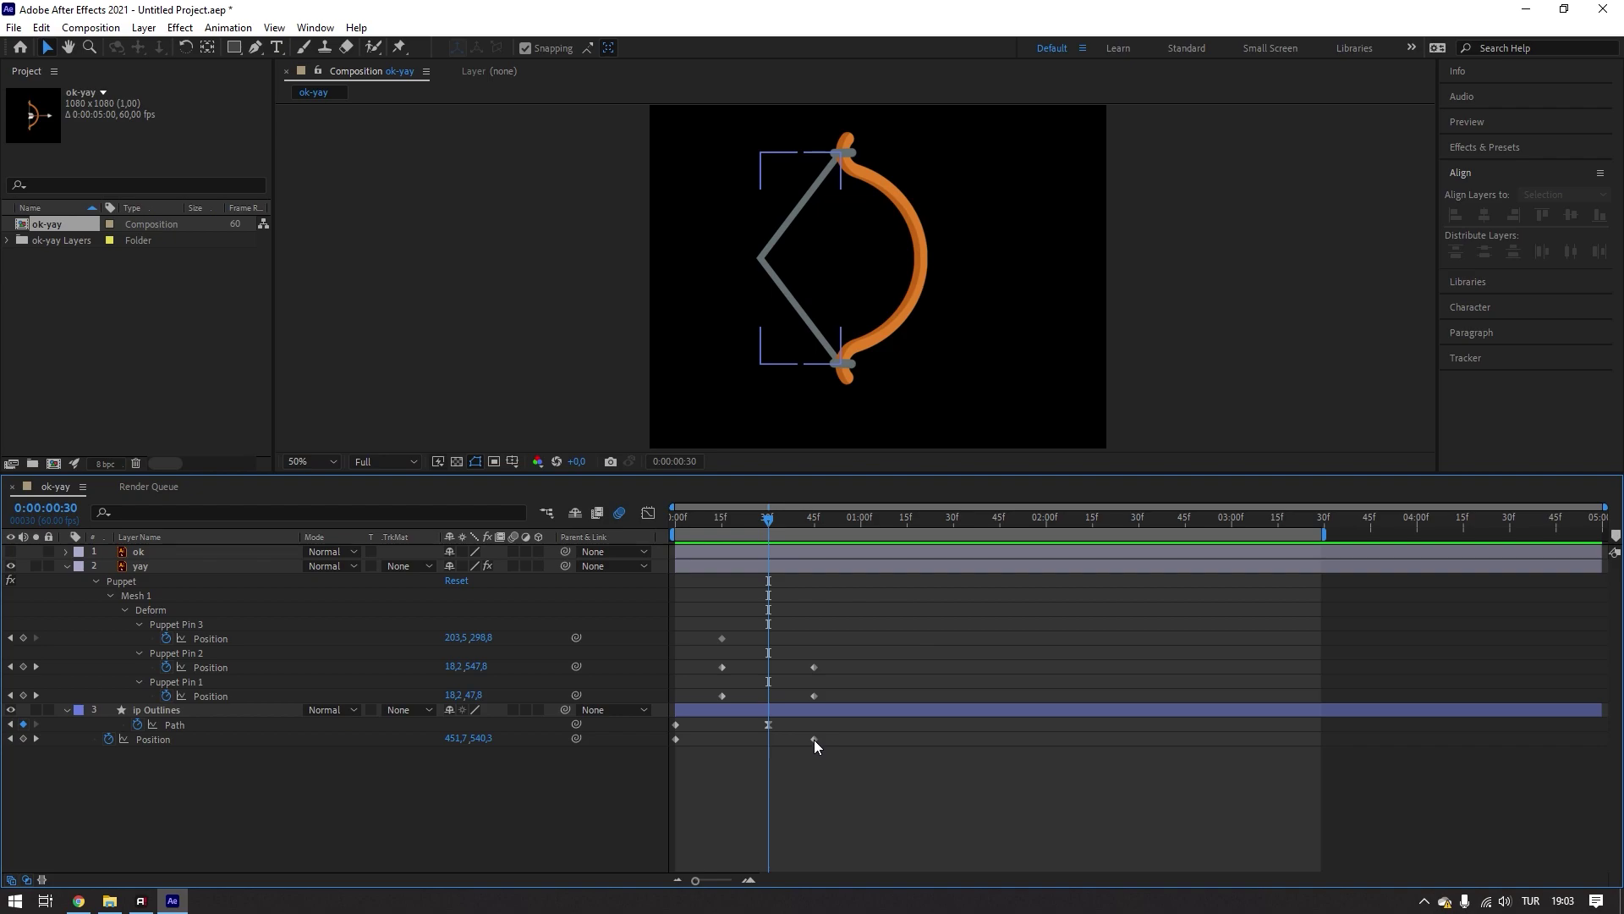
- Move the string's Position keyframe to 30f and preview the new timing
left_click_drag(814, 739, 770, 739)
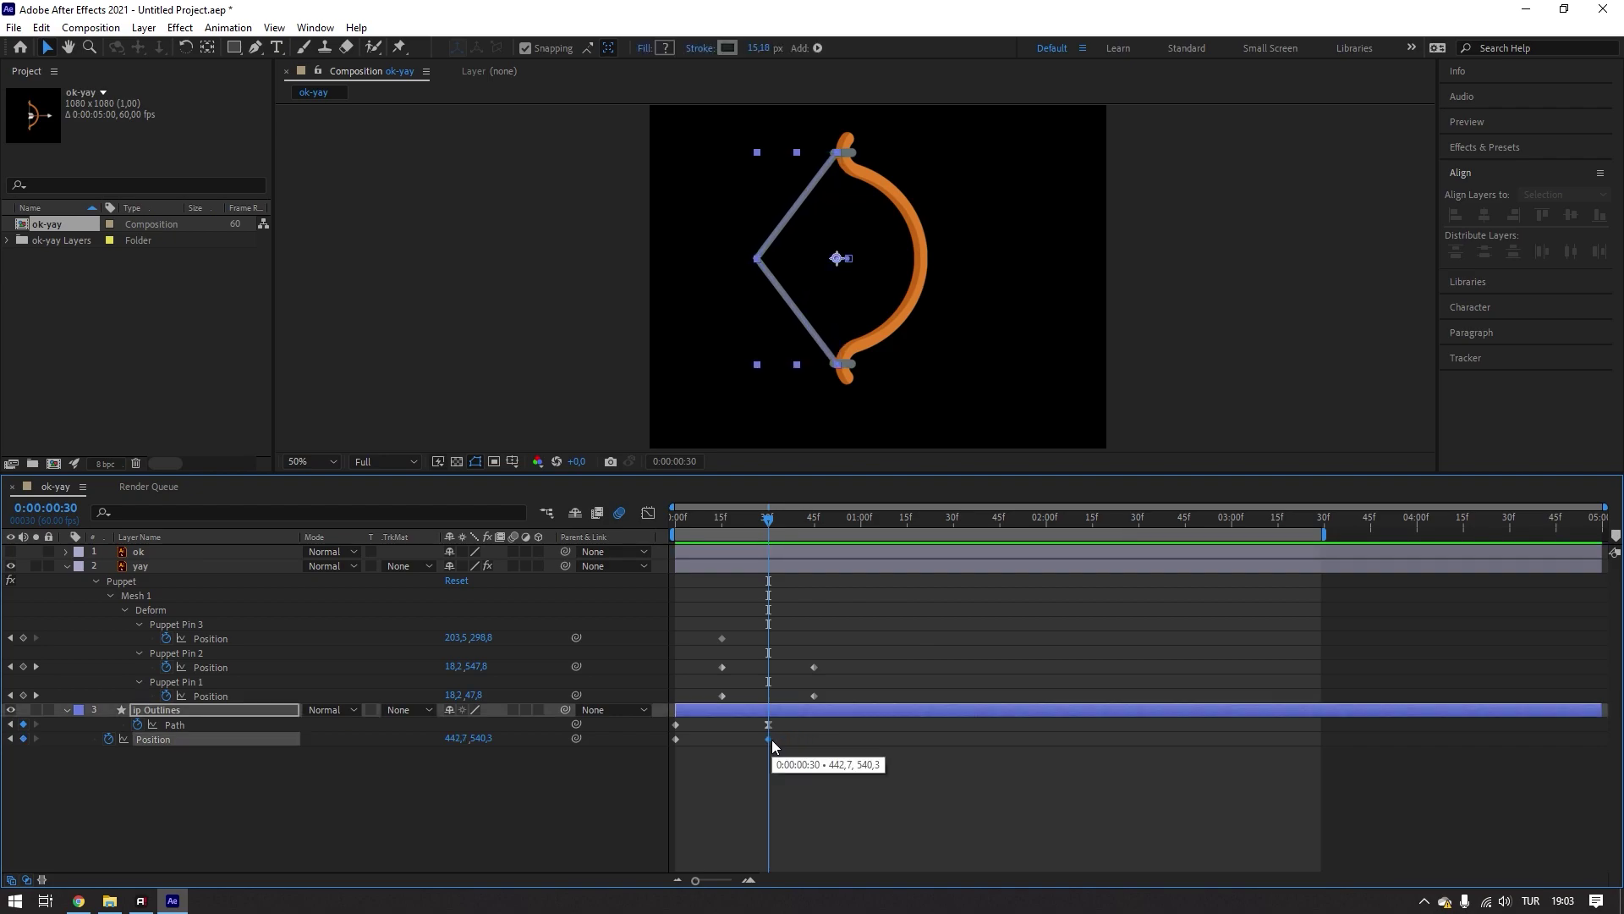
left_click_drag(736, 519, 563, 541)
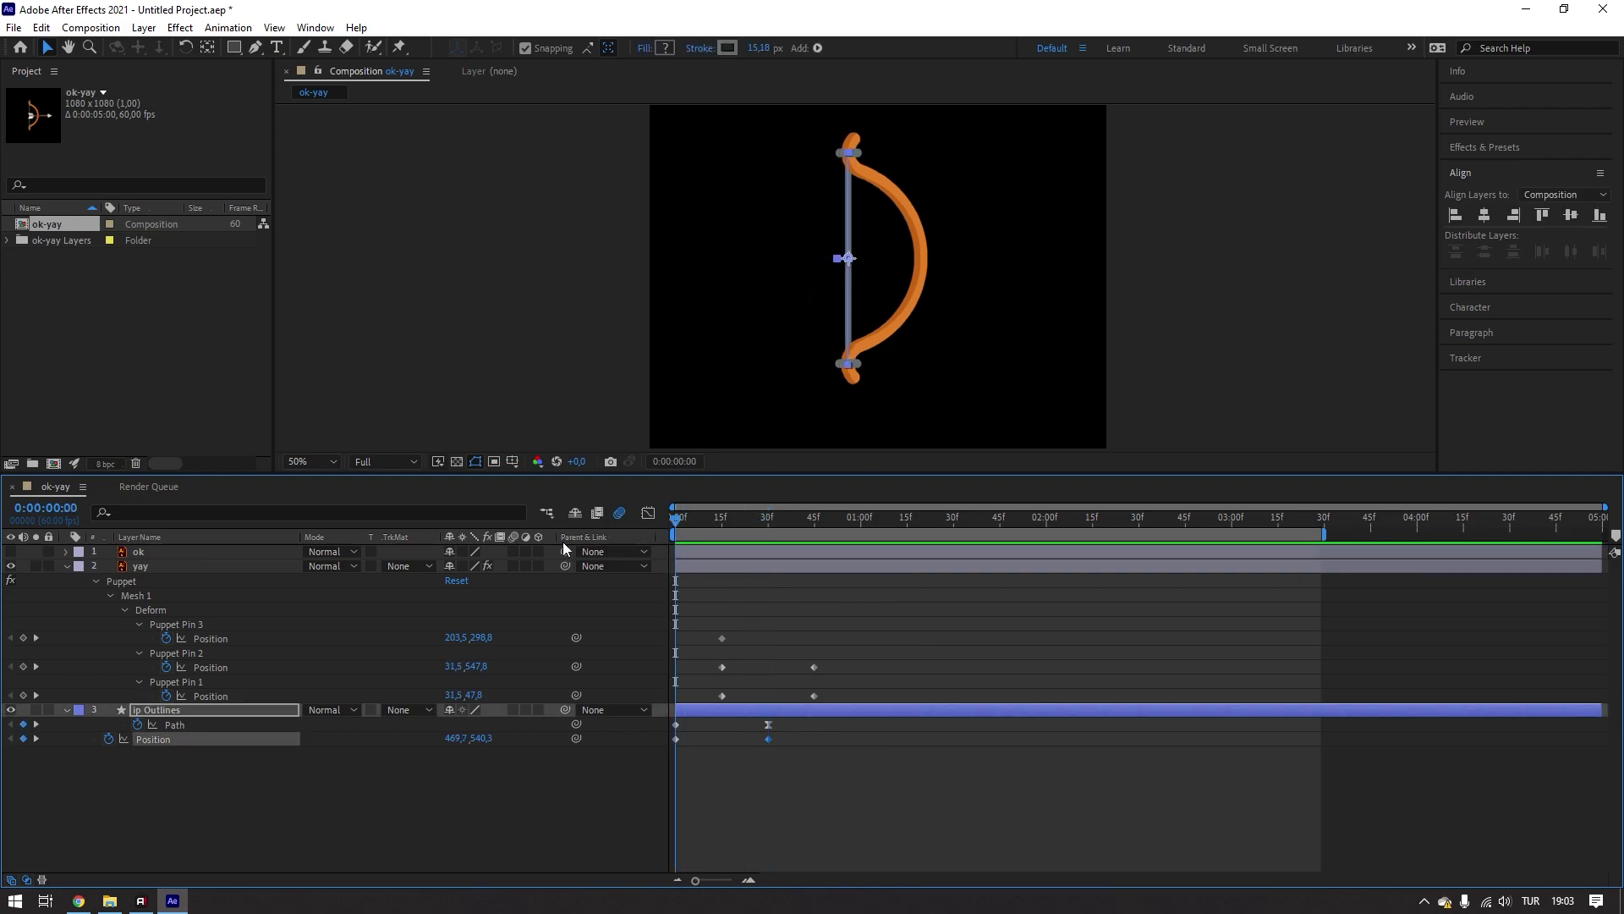
key("space")
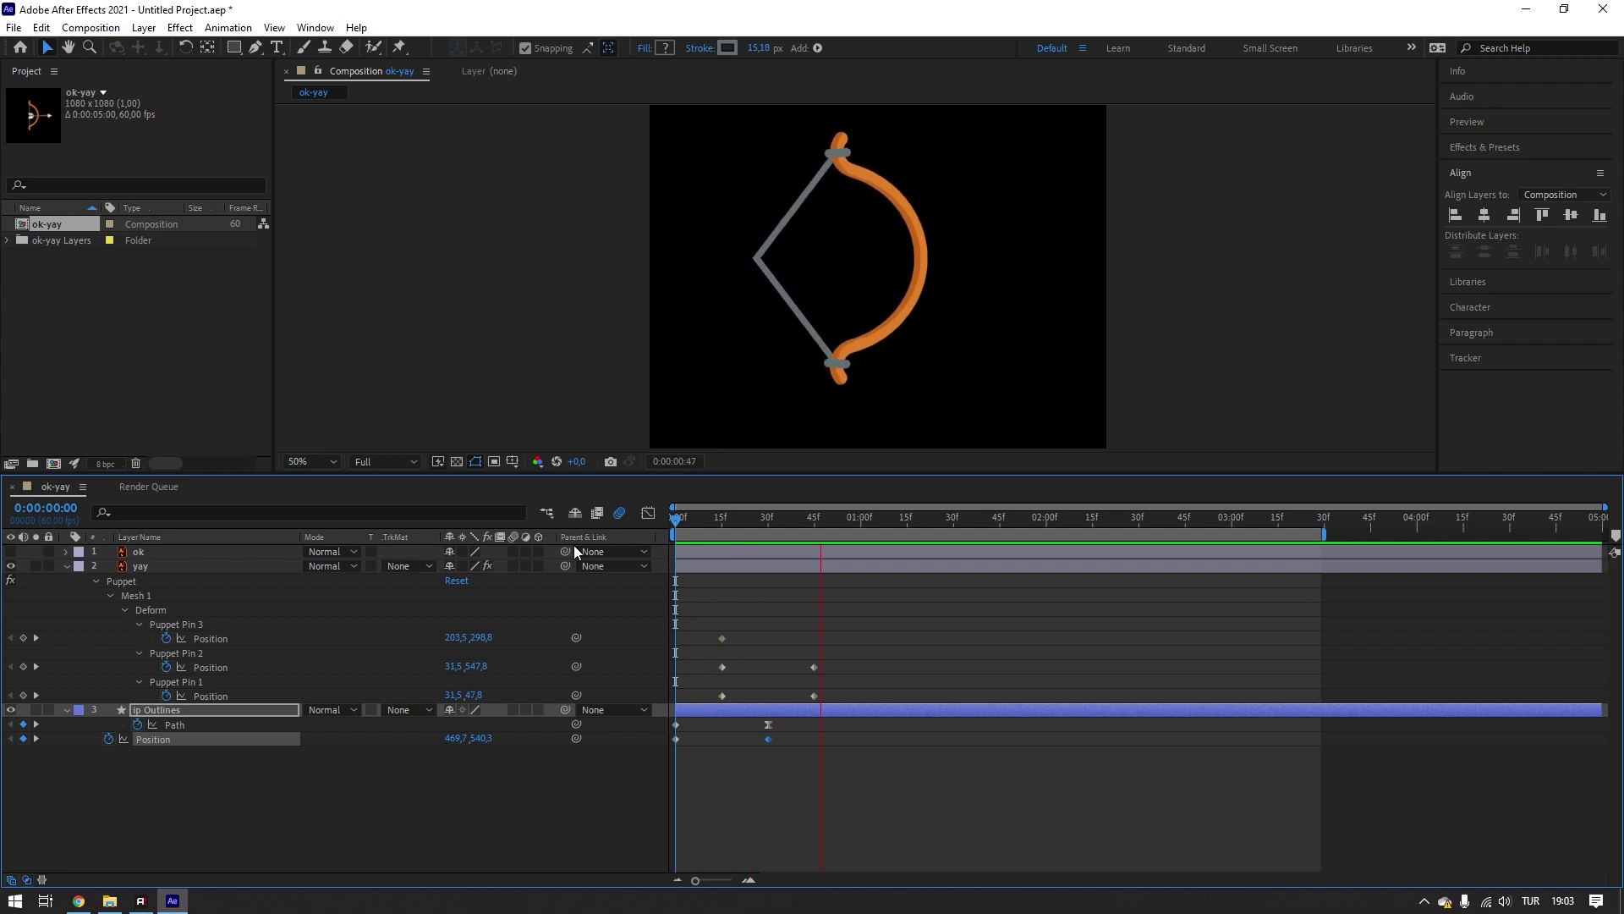
key("space")
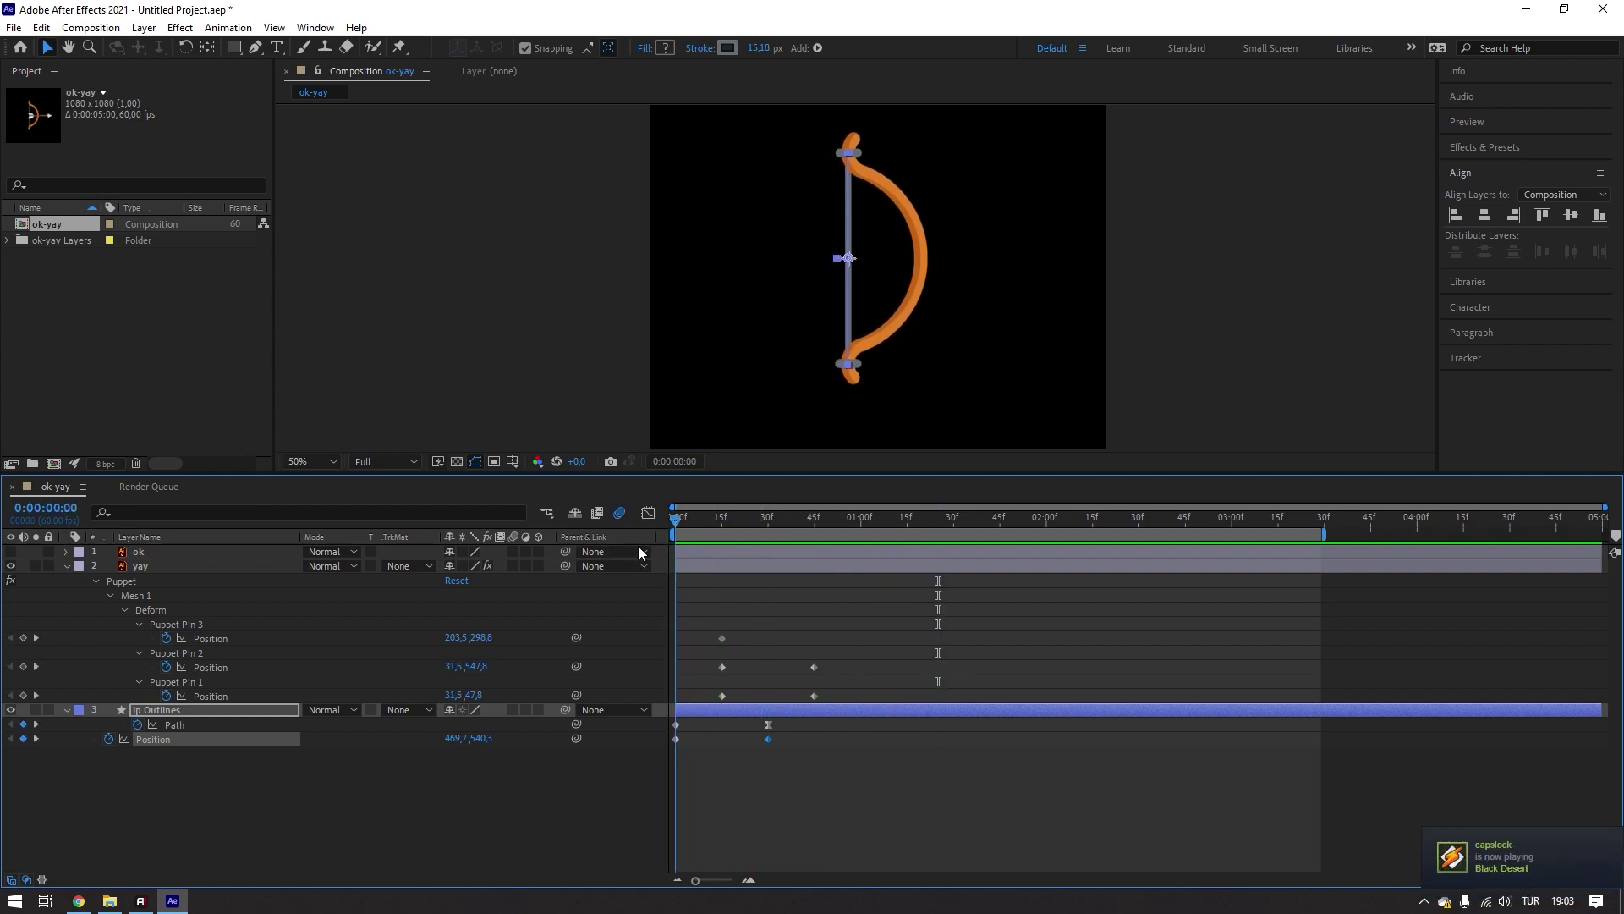
key("space")
key("space")
- Shift the puppet pin keyframes to start at 10f, preview, then drag them to frame 0
left_click_drag(714, 625, 854, 701)
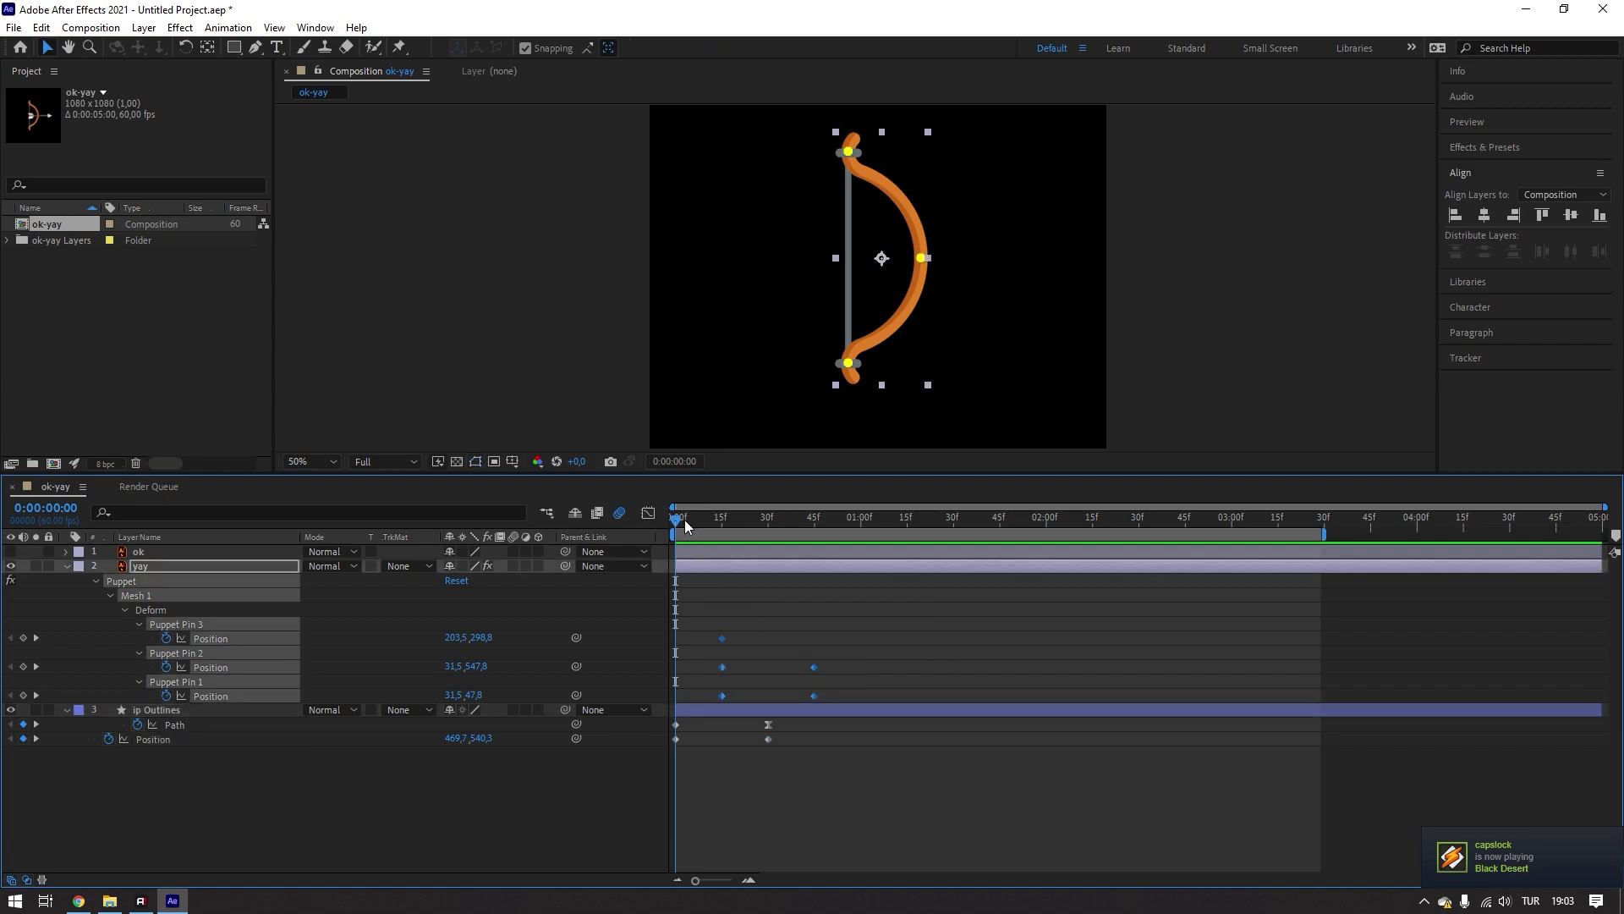
left_click_drag(684, 520, 706, 521)
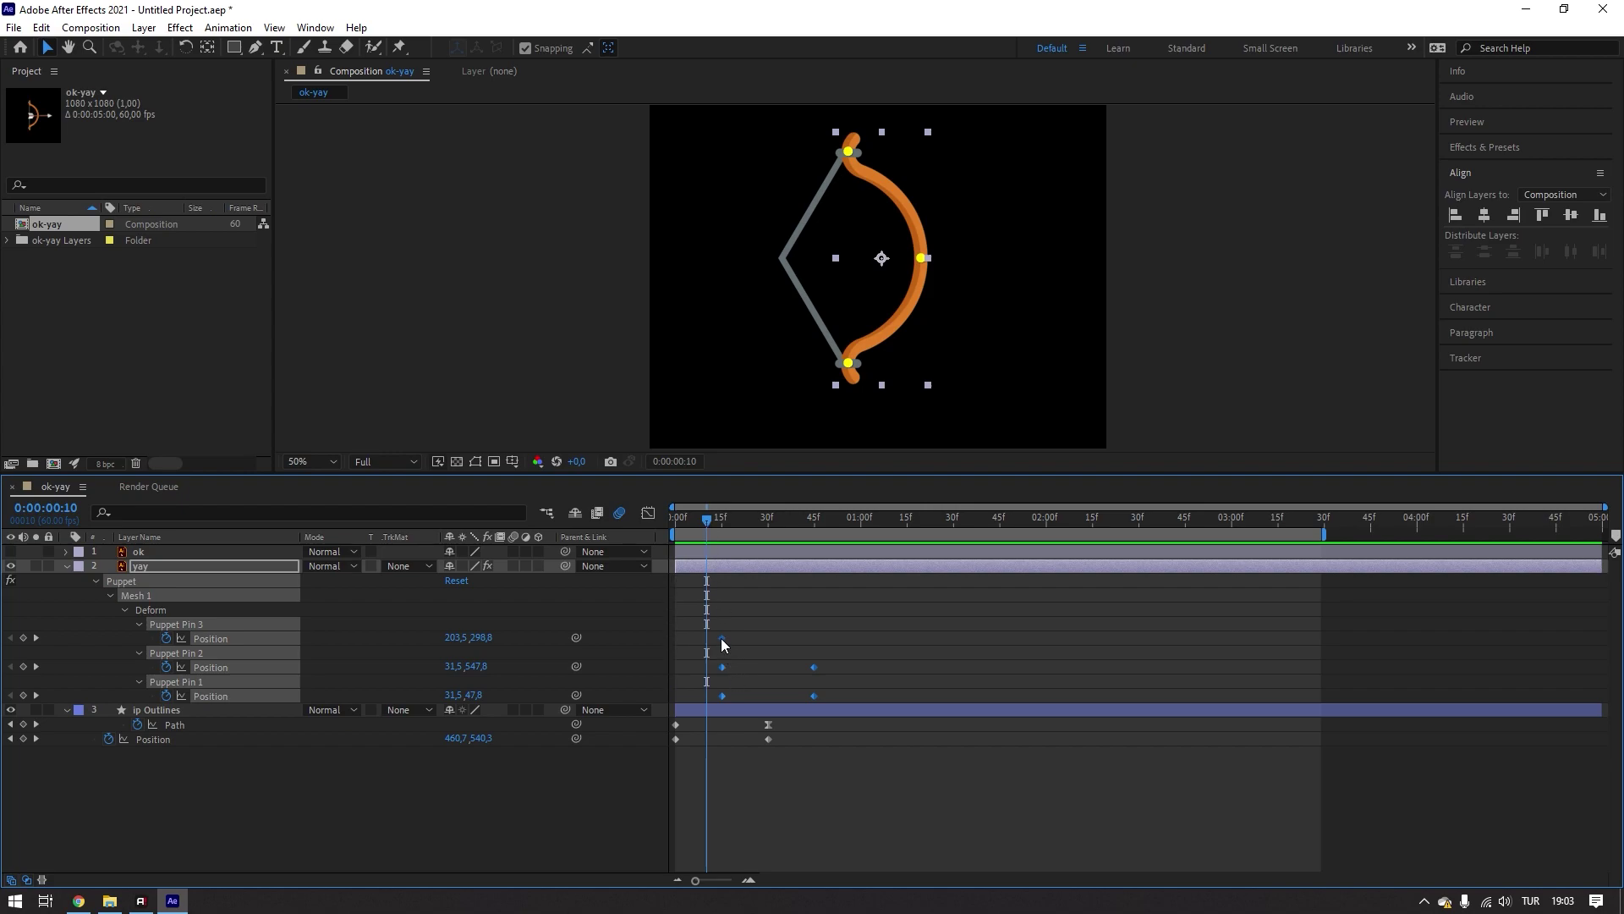
left_click_drag(720, 638, 706, 637)
left_click(674, 519)
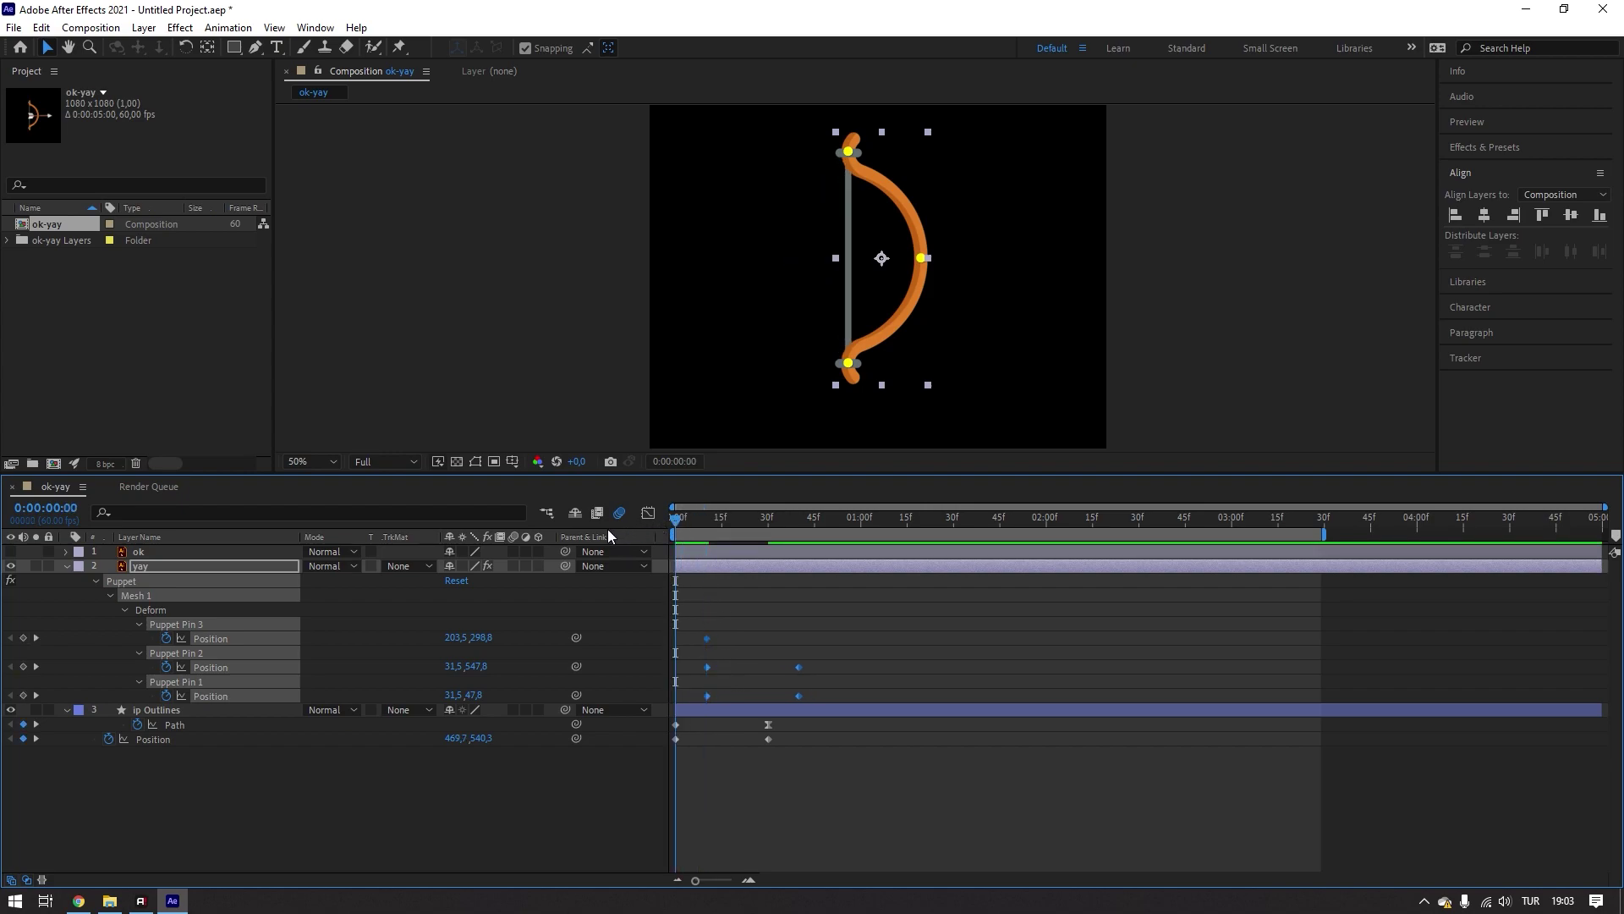
key("space")
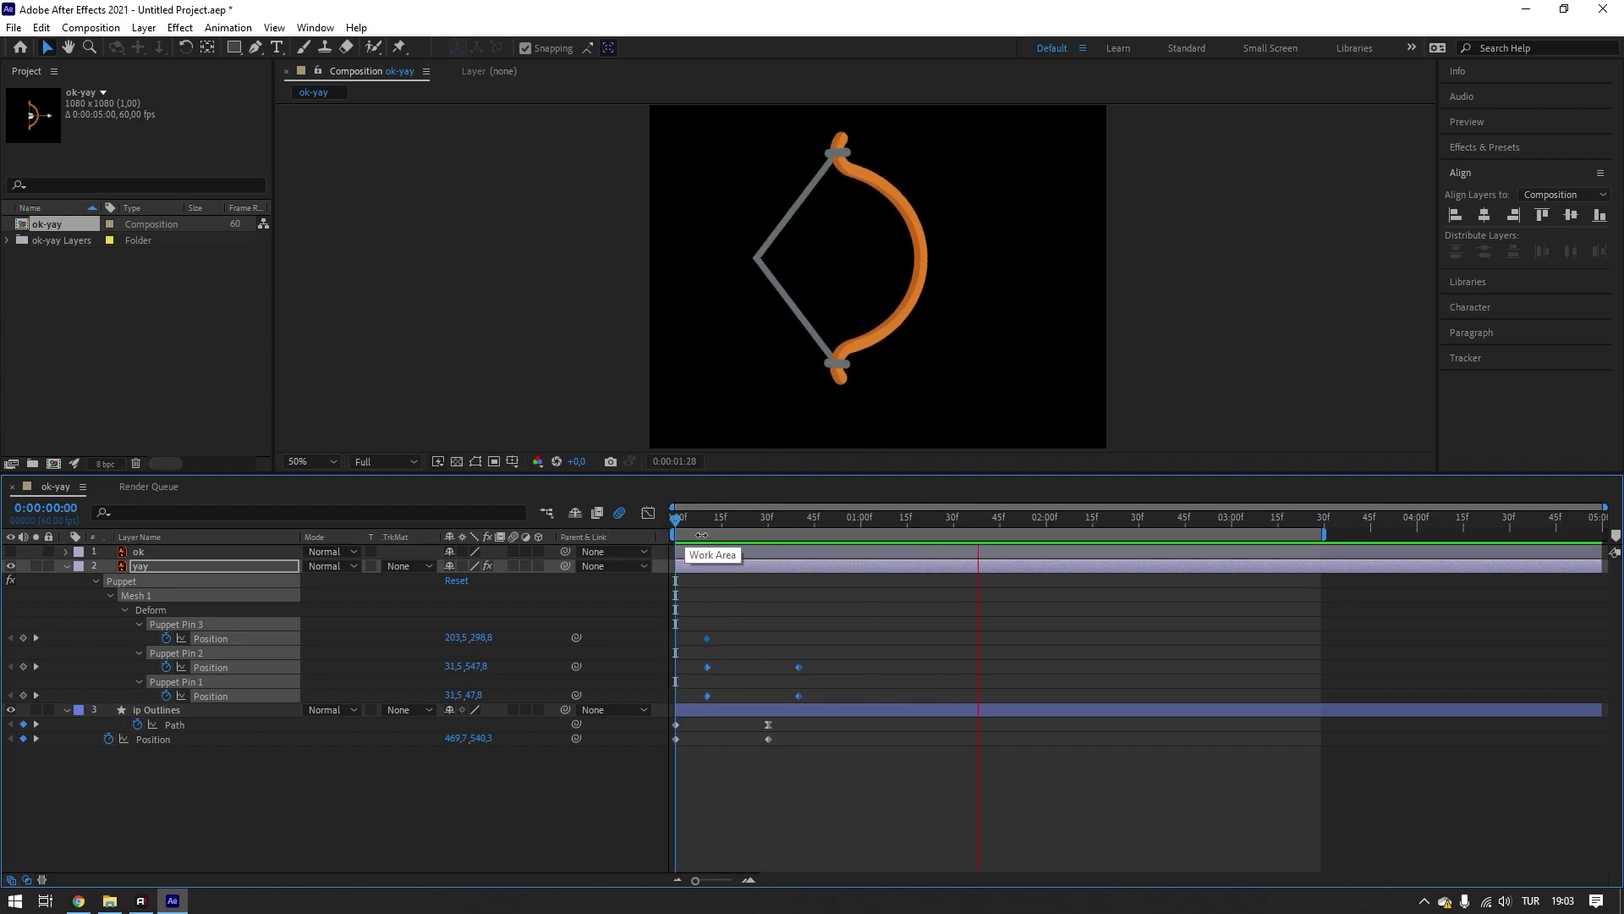
key("space")
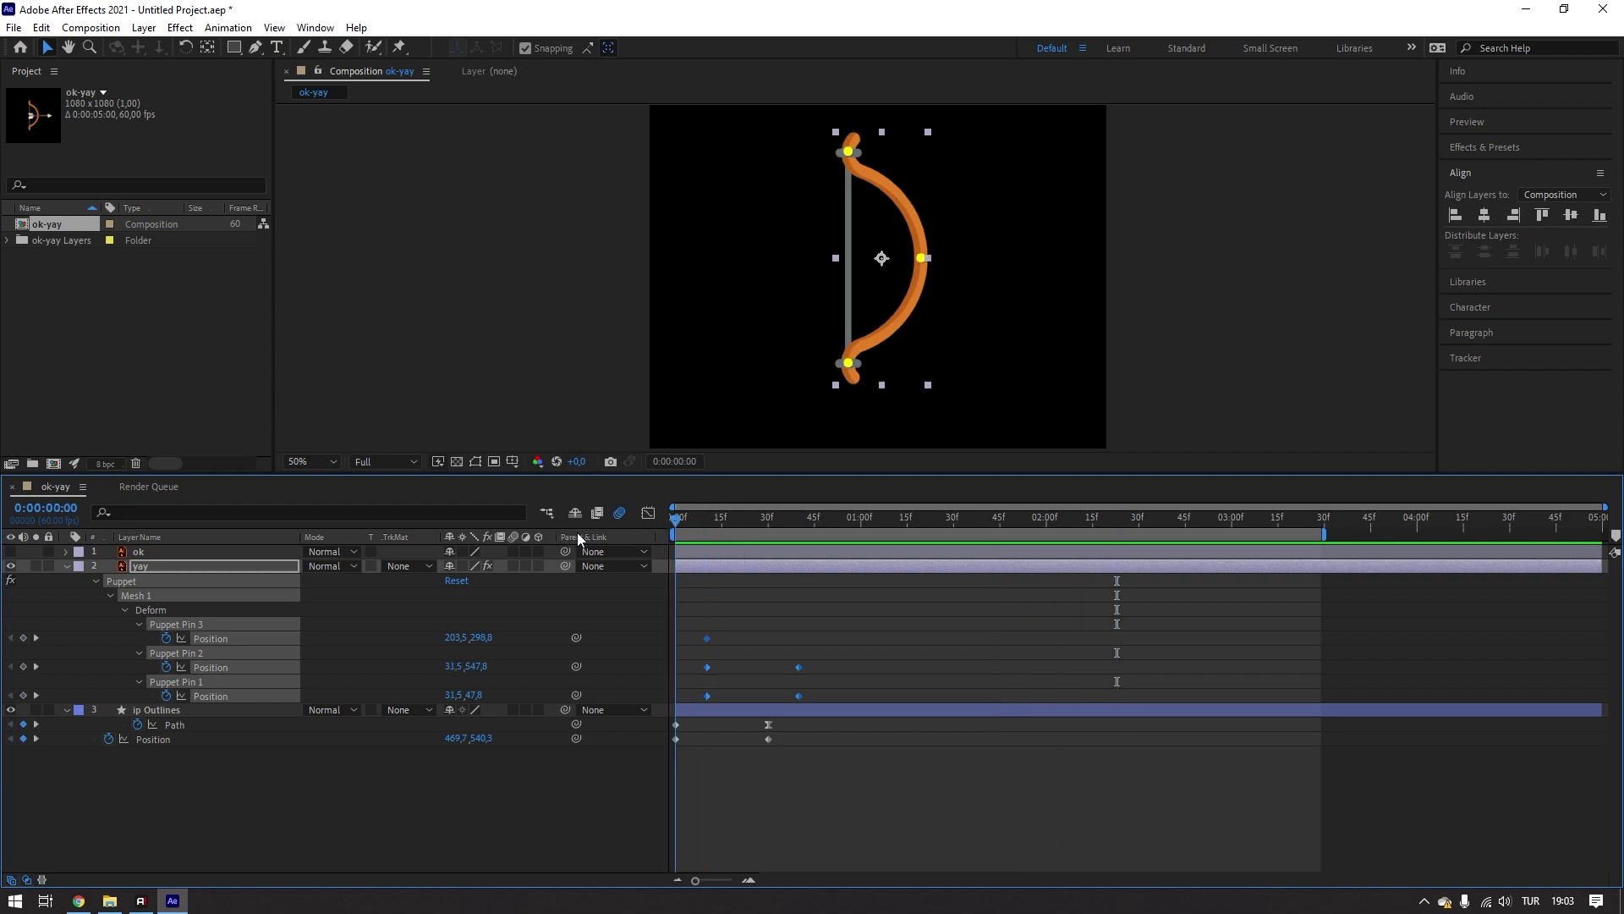
key("space")
key("space")
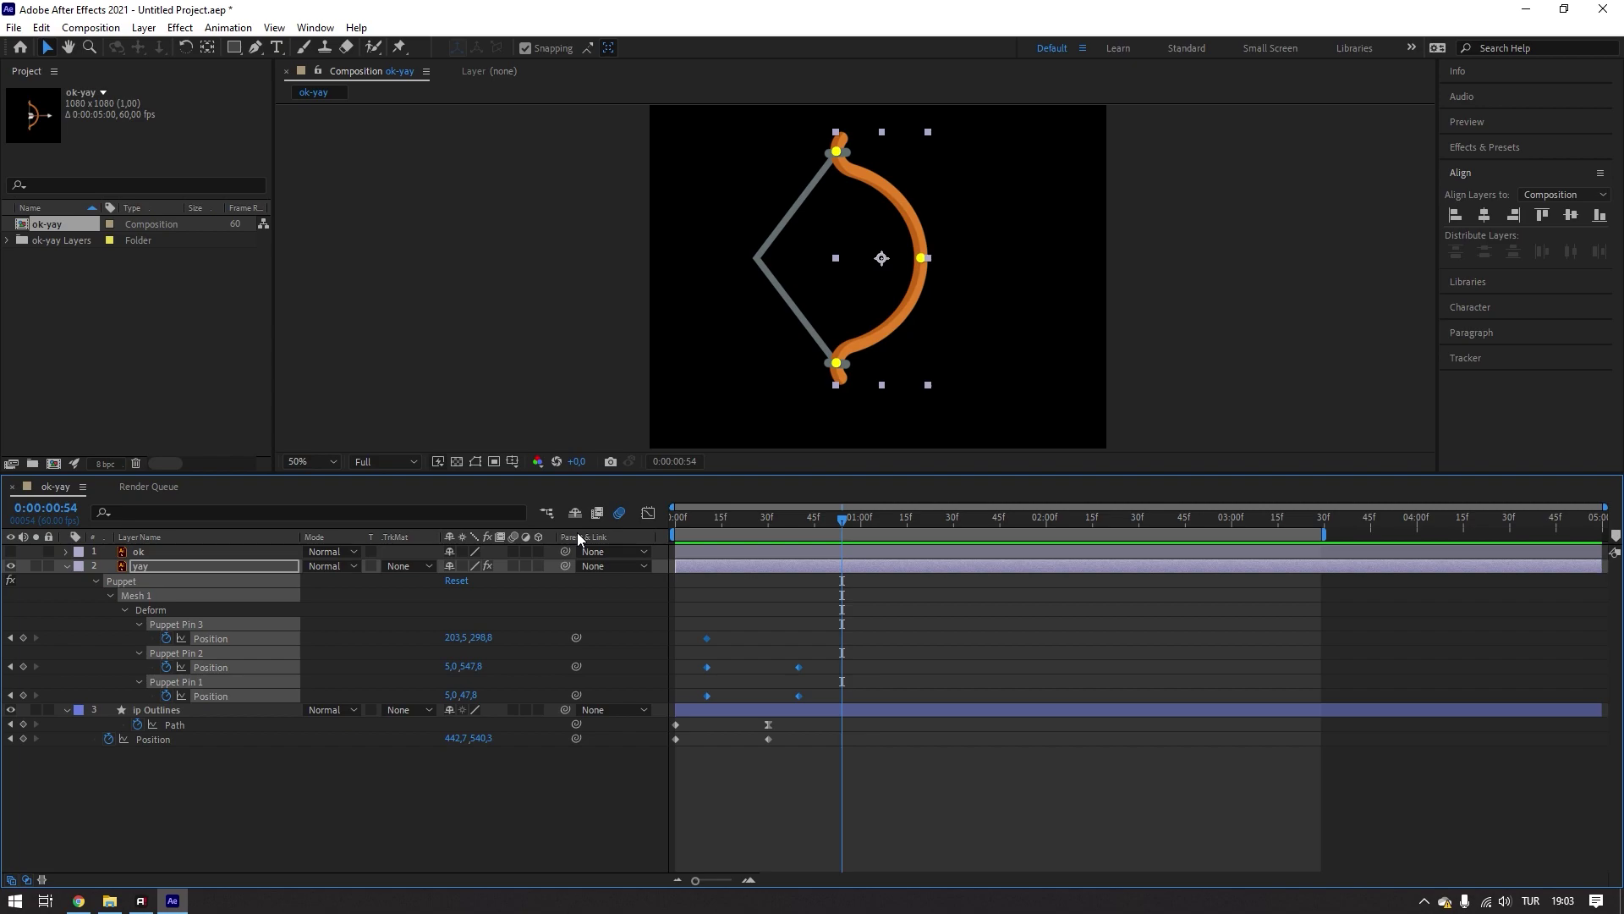
left_click_drag(698, 520, 657, 550)
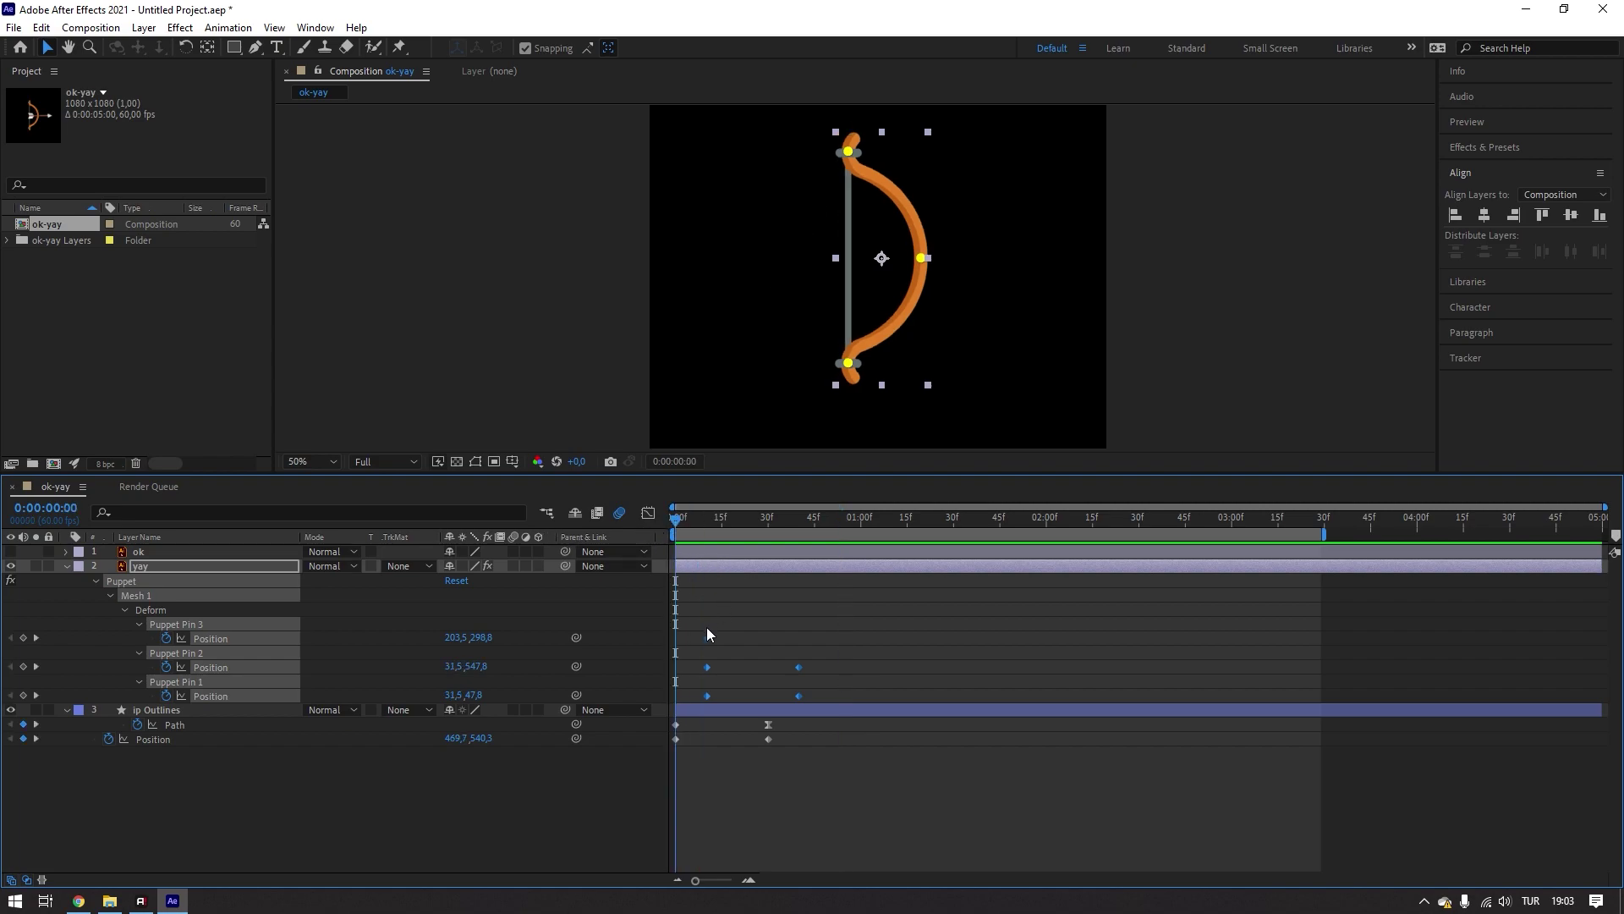
left_click_drag(707, 639, 676, 639)
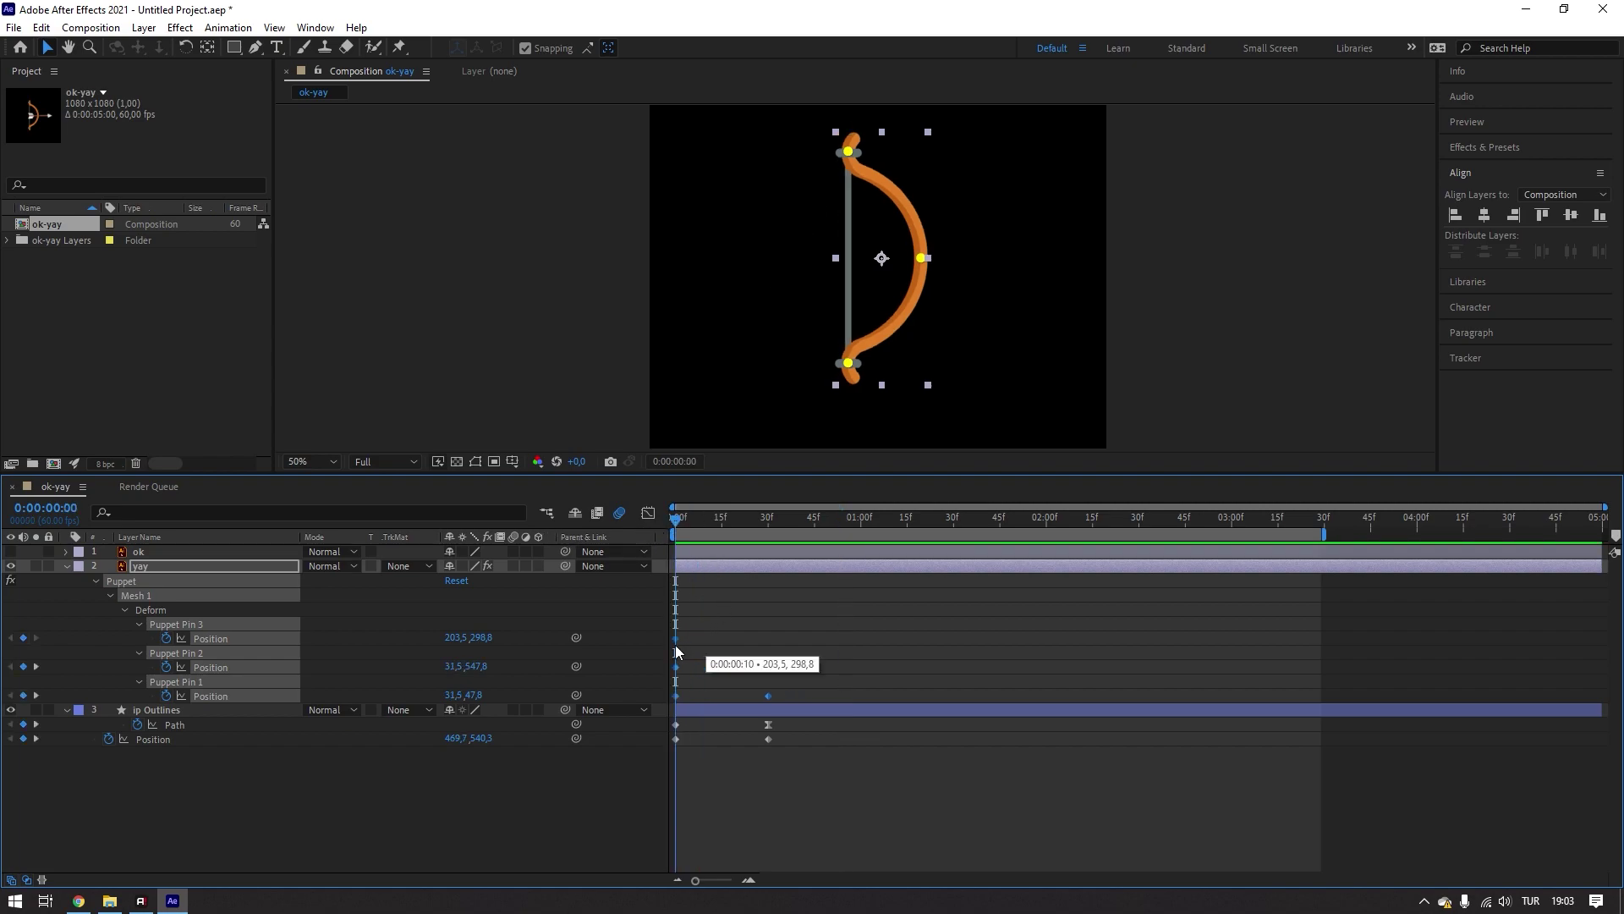
key("space")
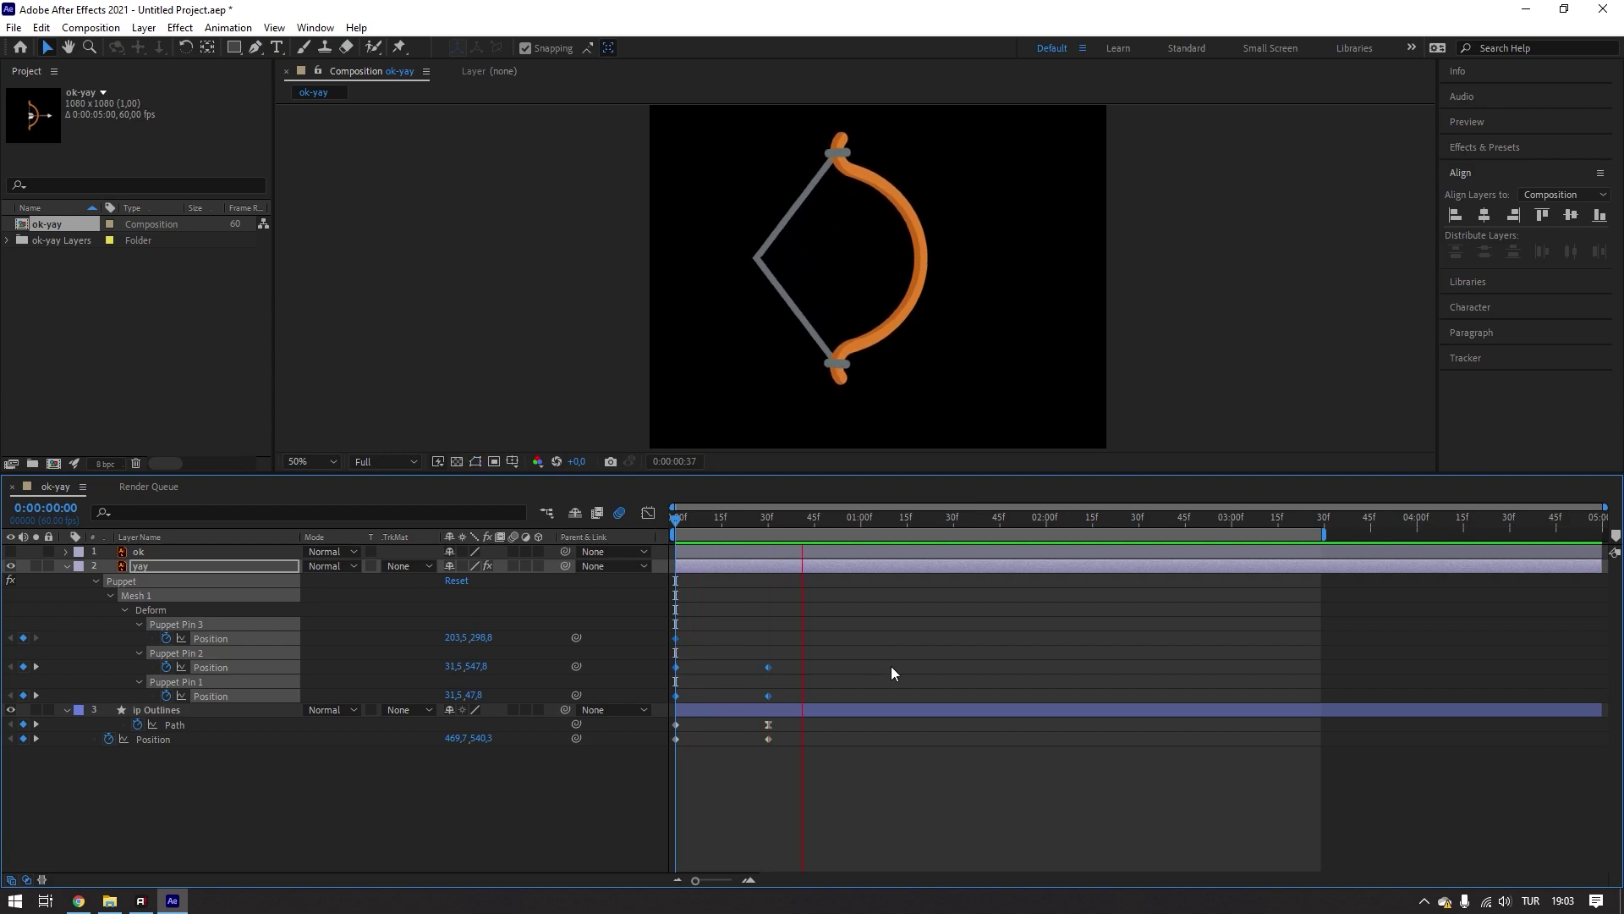
mouse_move(832, 518)
left_mouse_down()
mouse_move(714, 601)
mouse_move(759, 609)
mouse_move(633, 617)
mouse_move(746, 651)
left_mouse_up()
key("space")
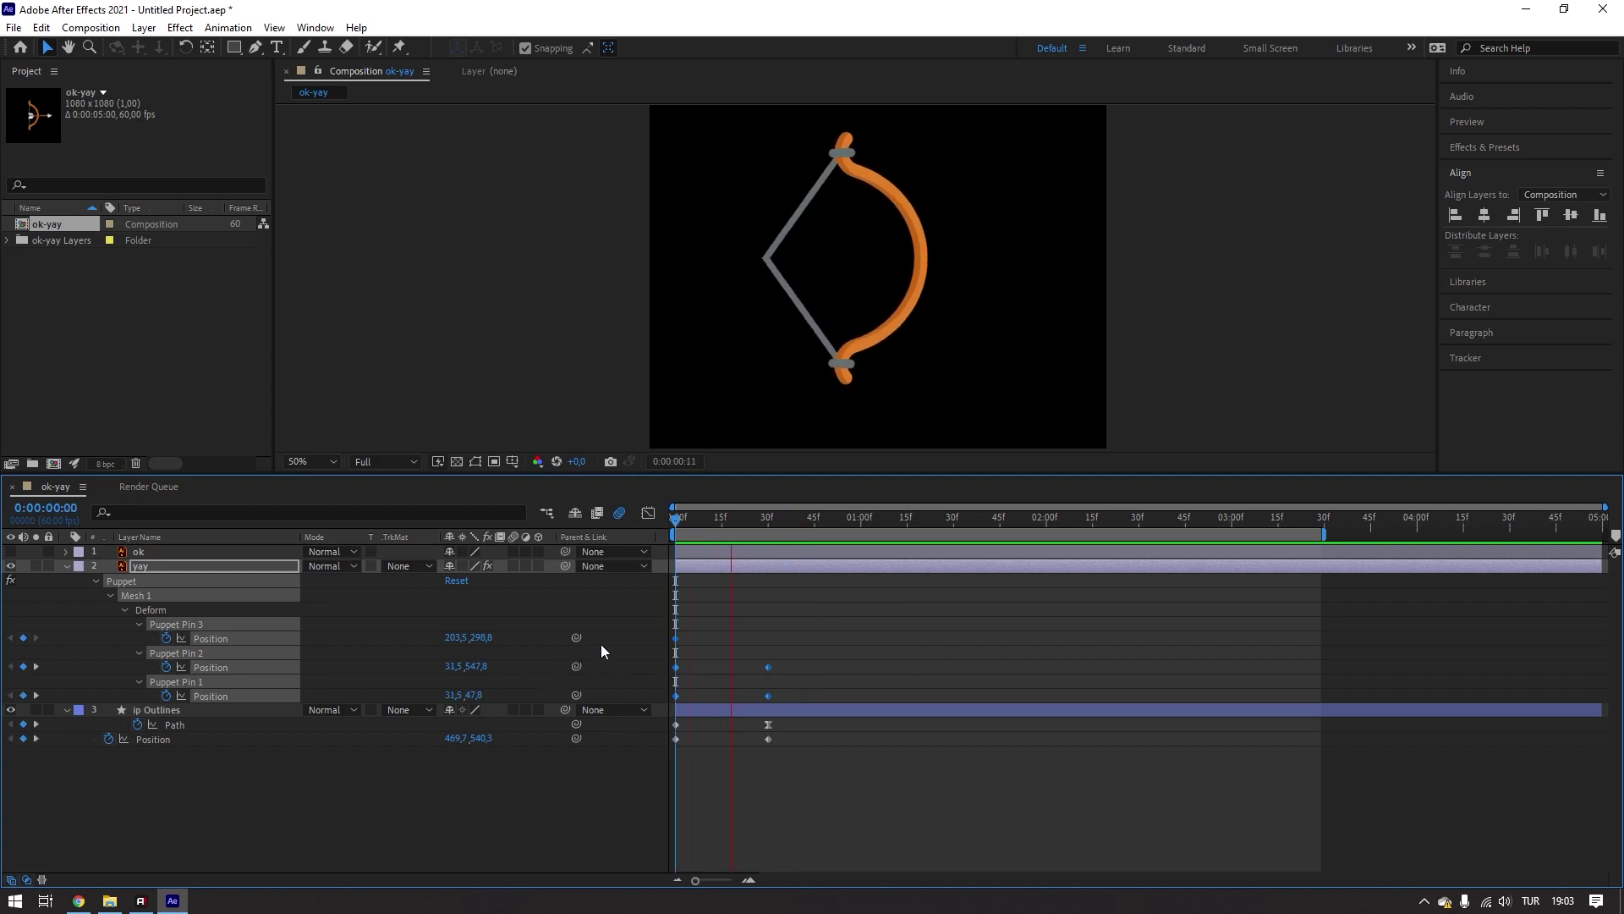
key("space")
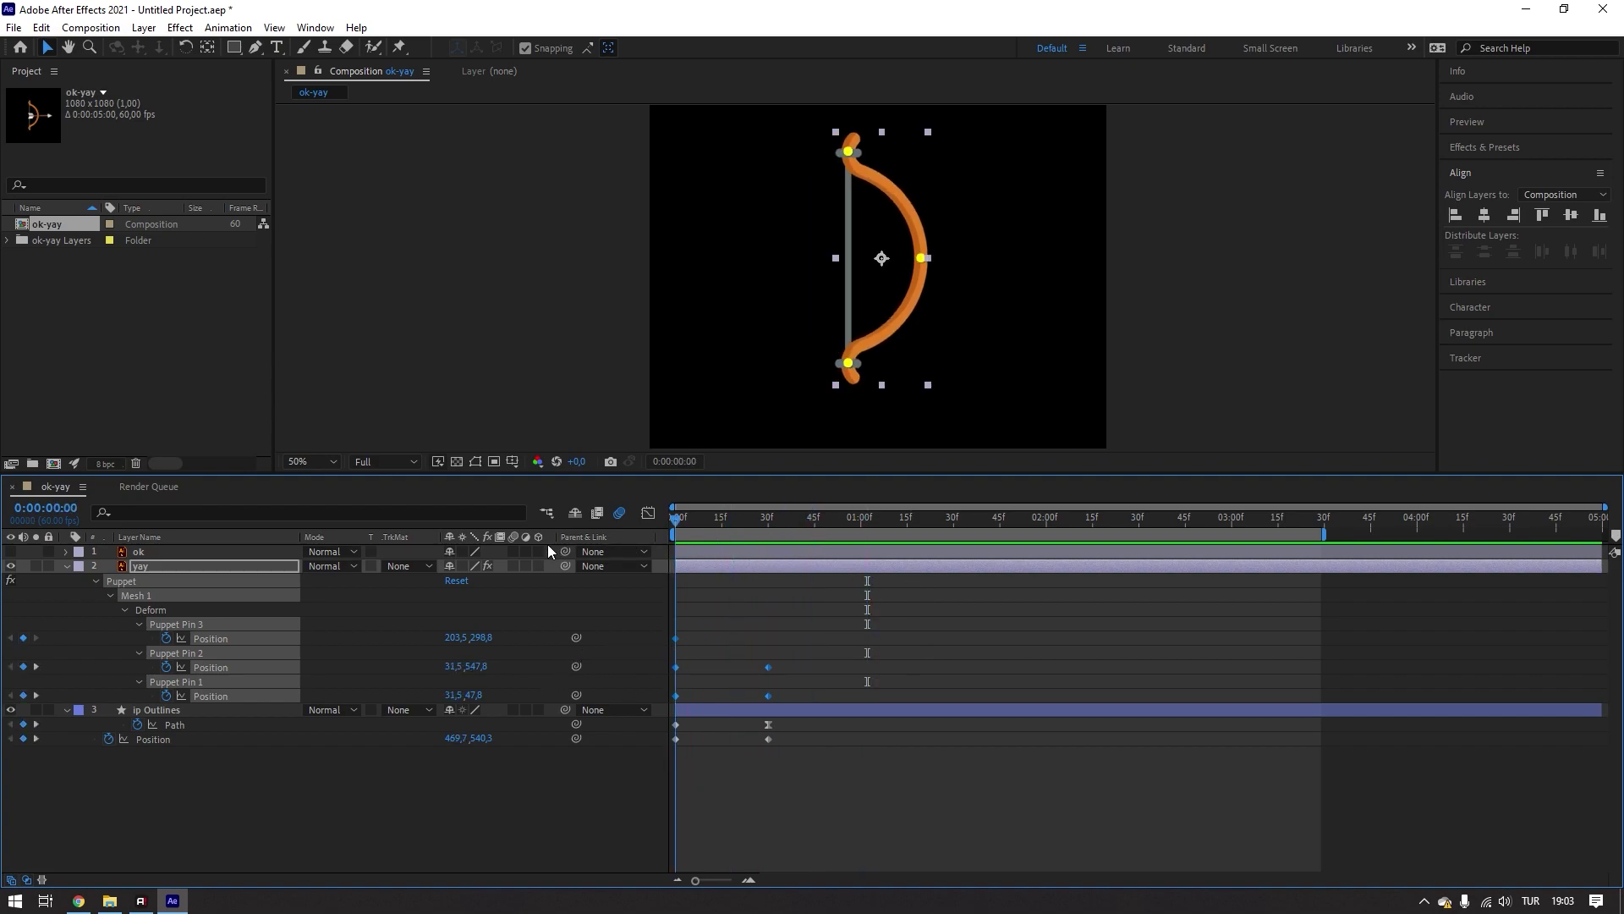
key("space")
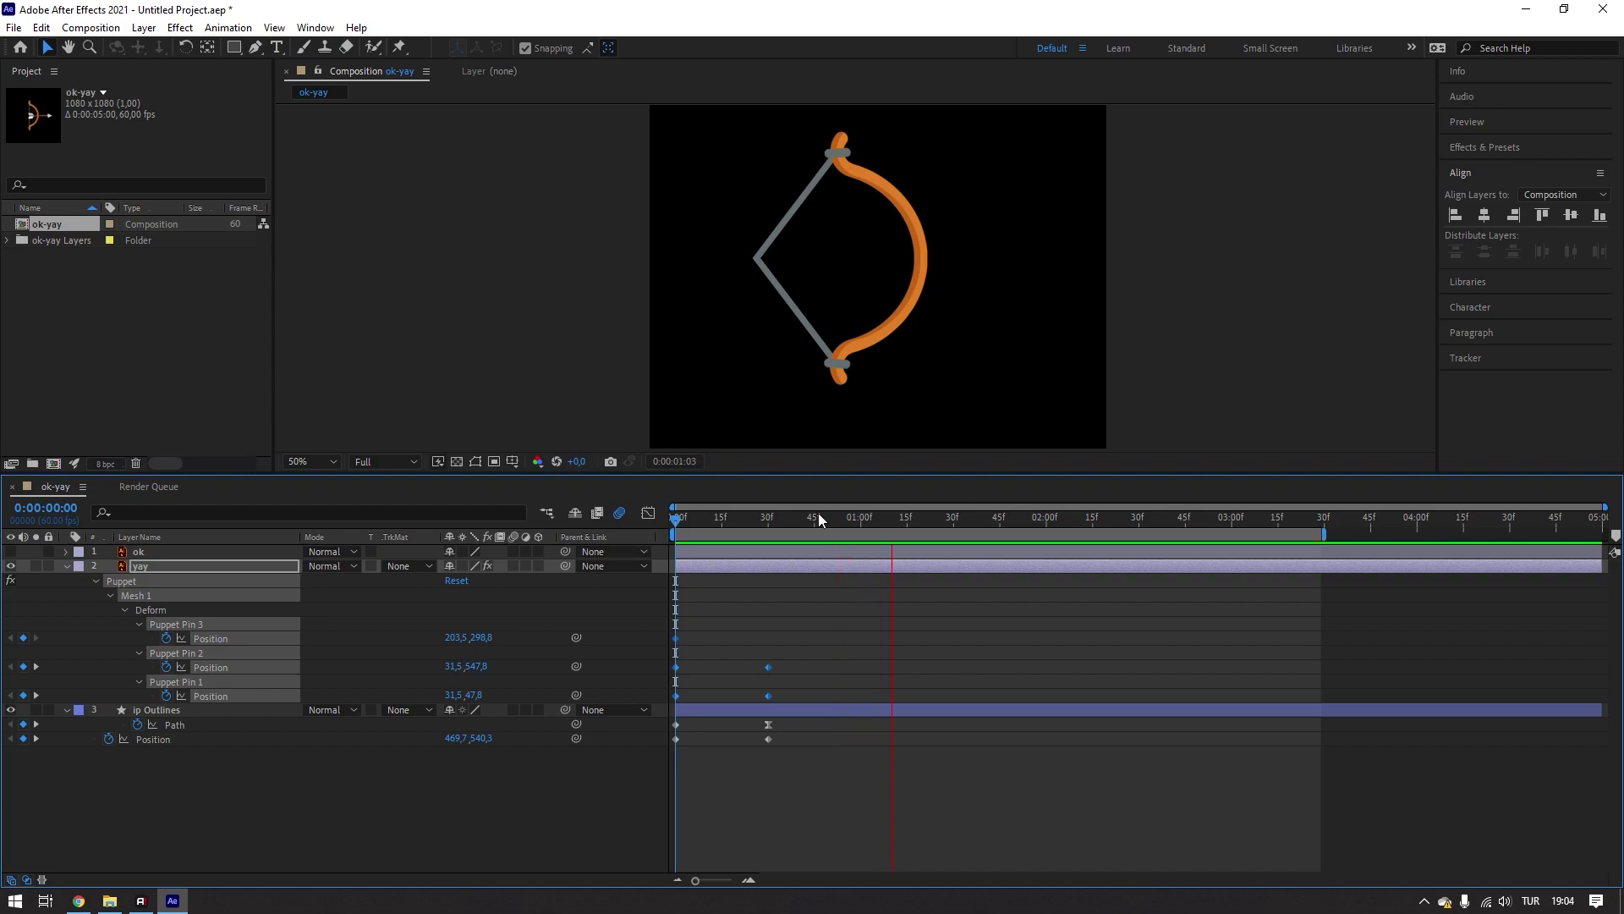
key("space")
key("space")
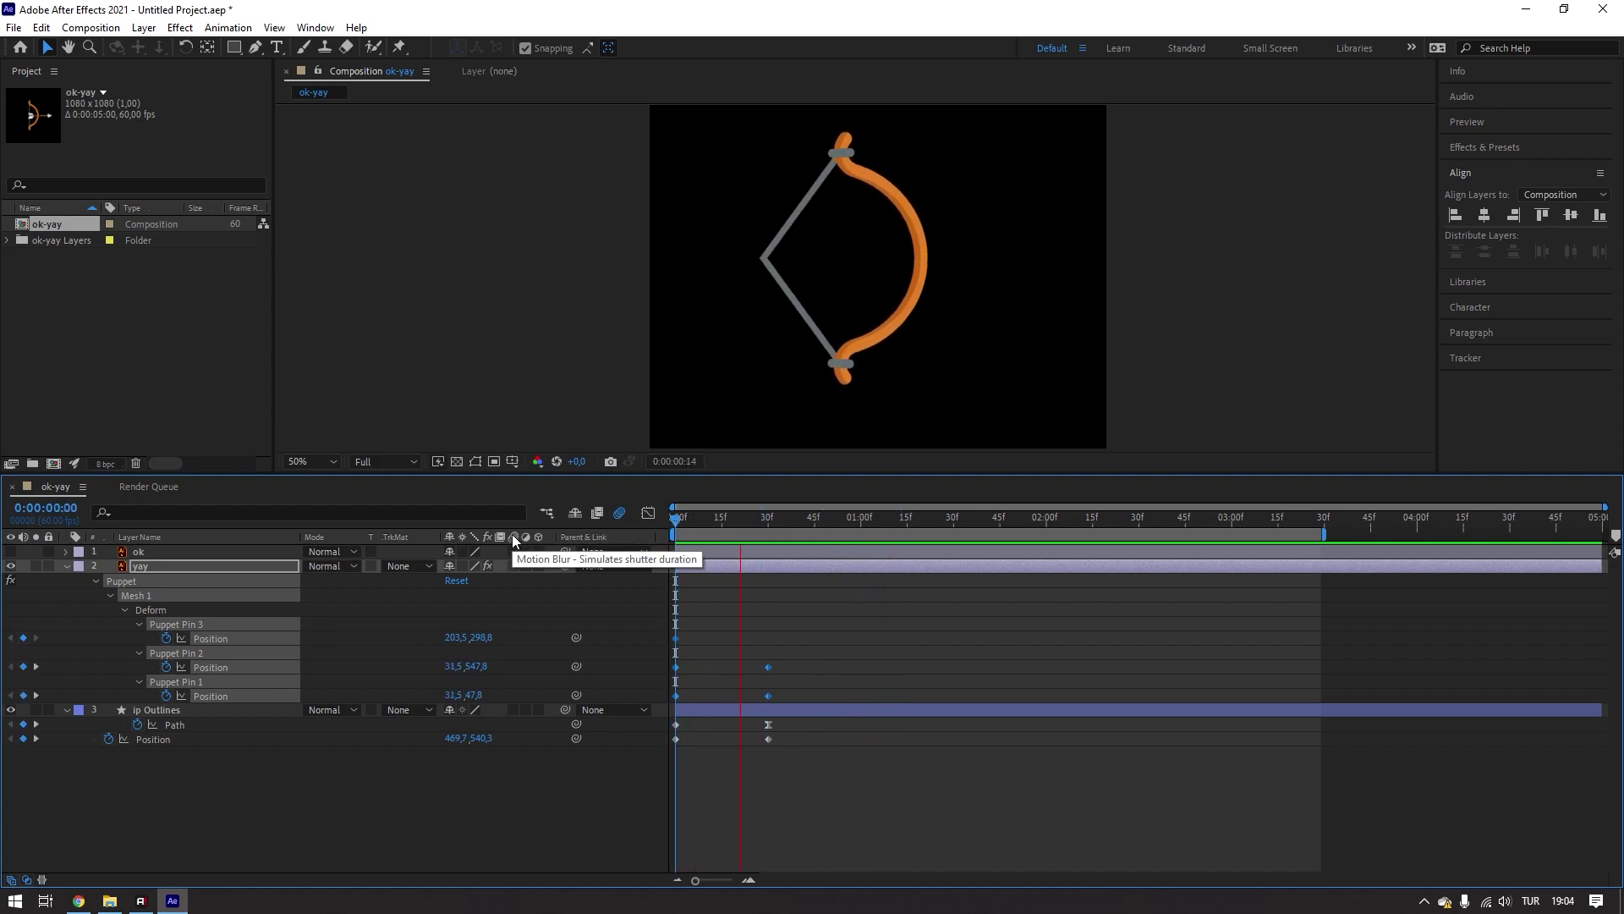
left_click_drag(806, 510, 573, 535)
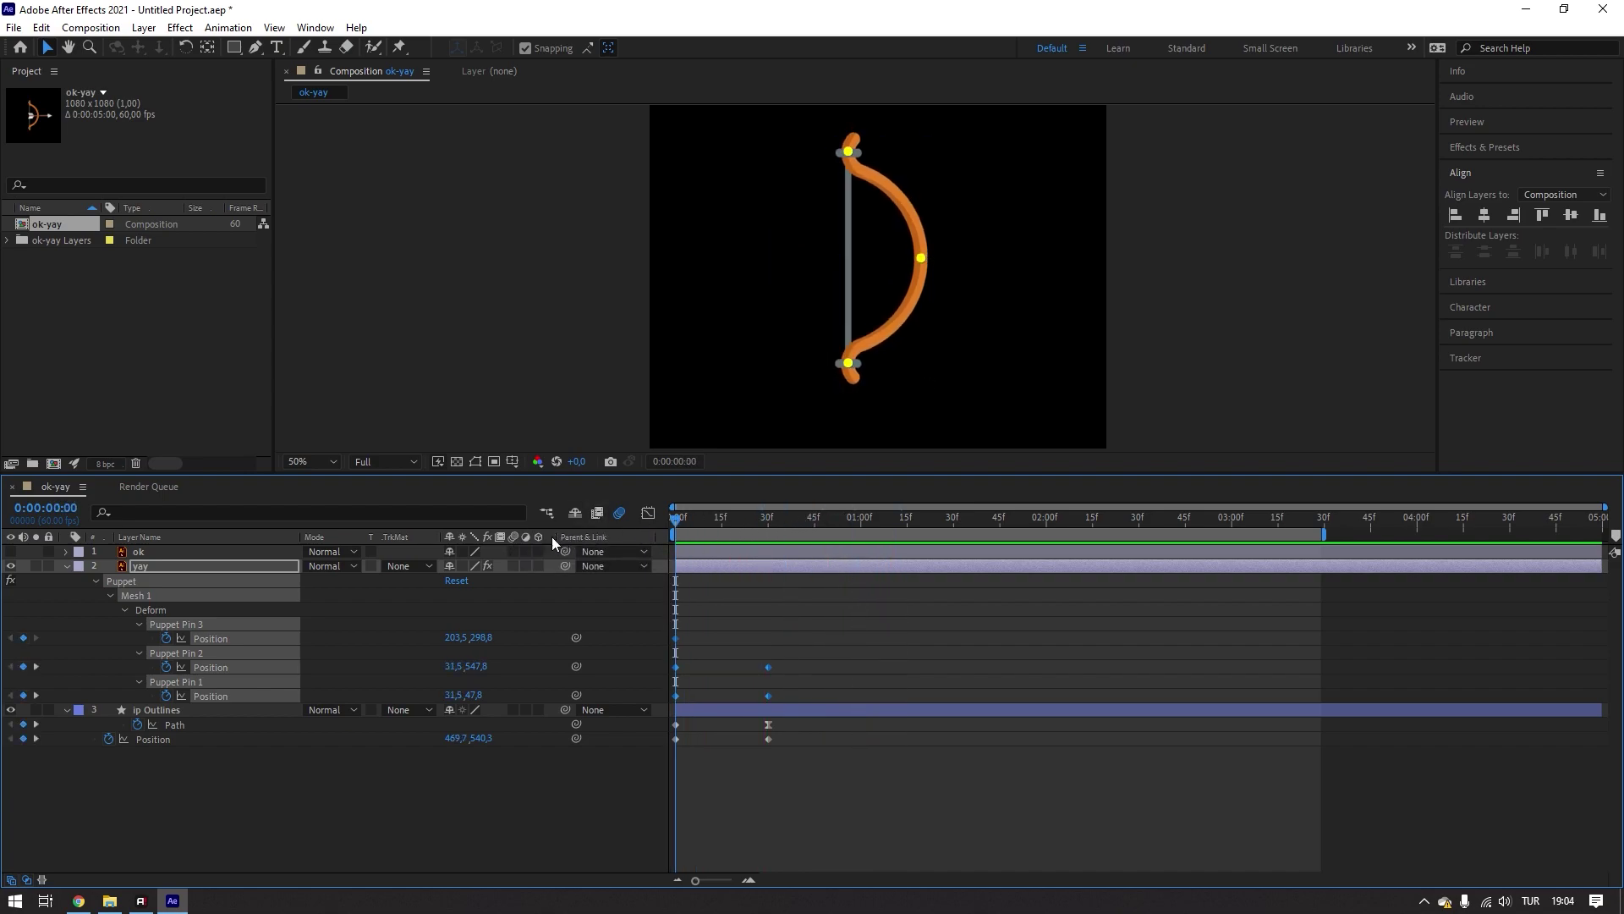
key("space")
key("space")
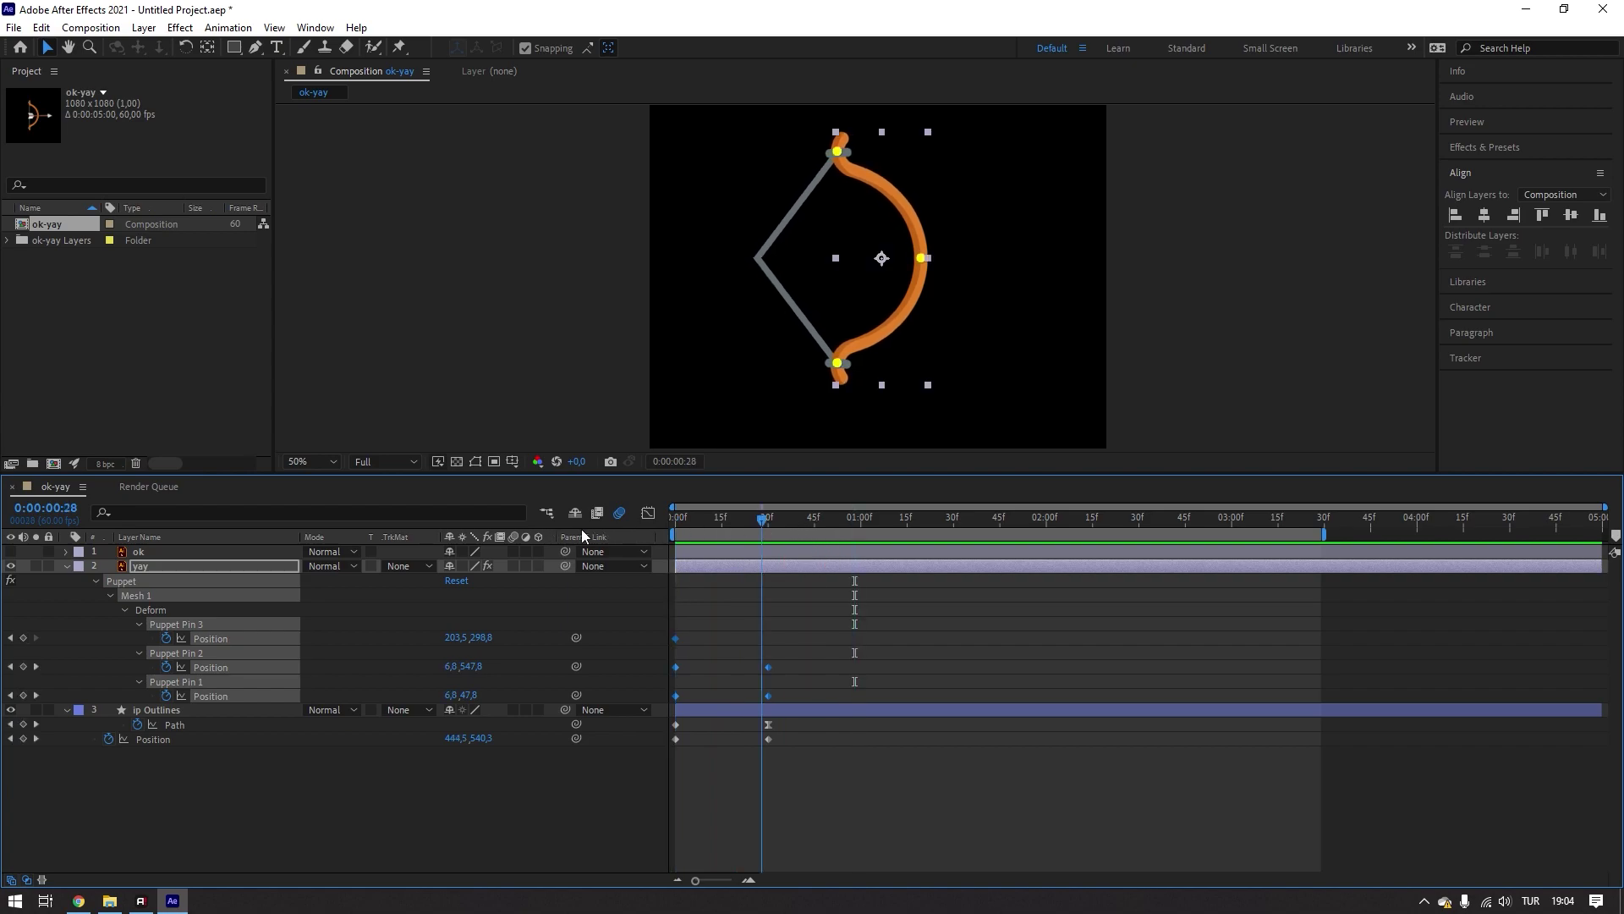
key("space")
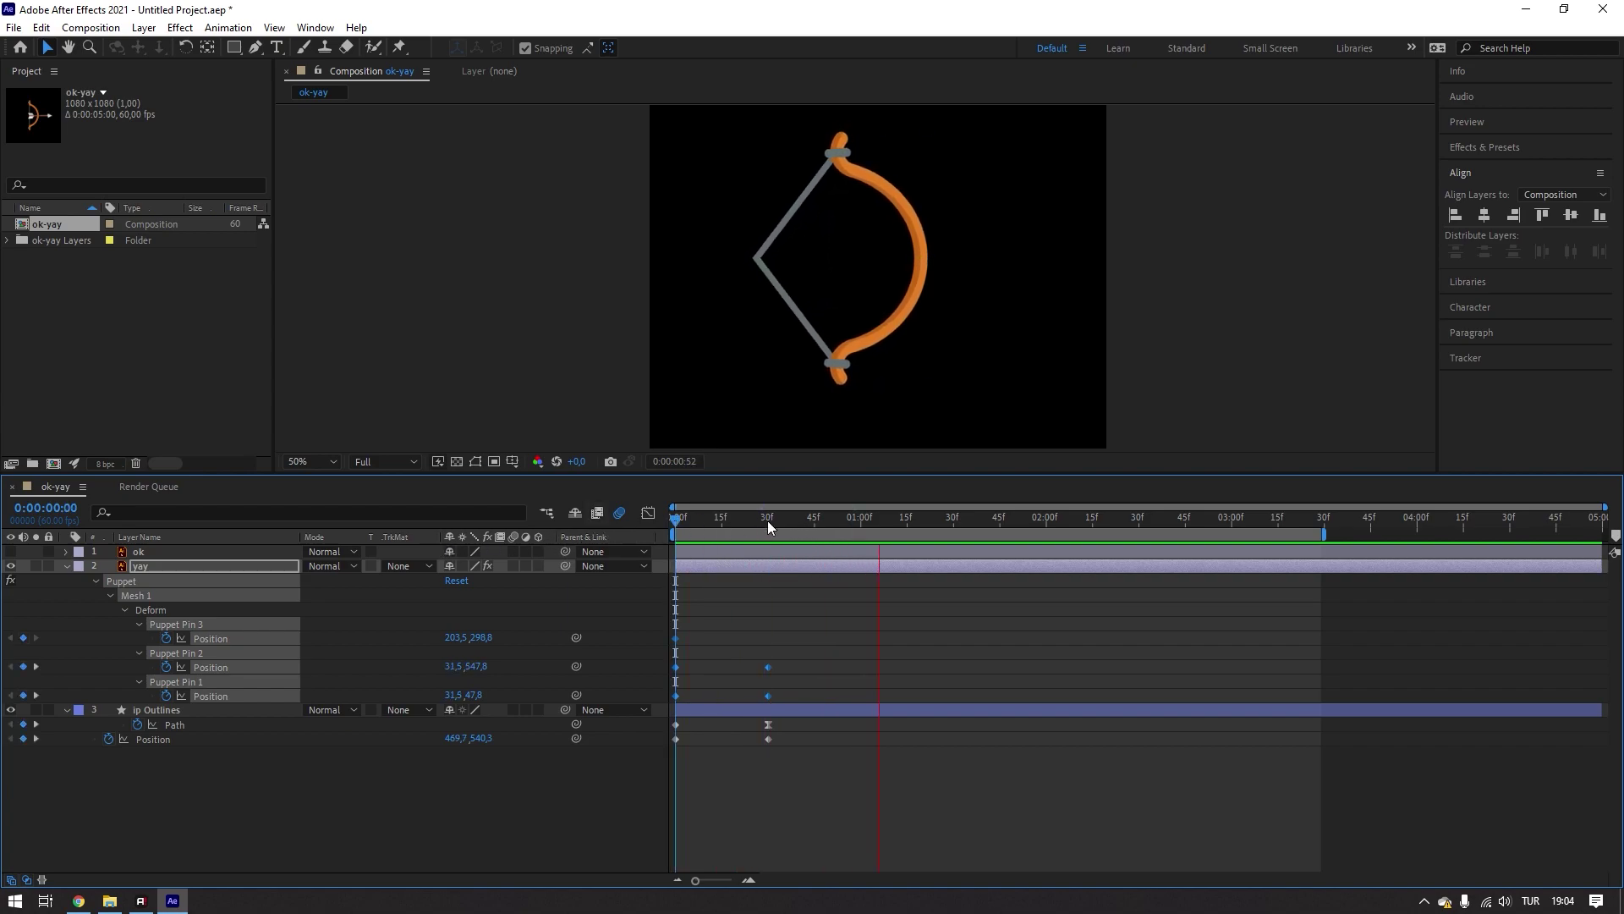
key("space")
left_click(805, 688)
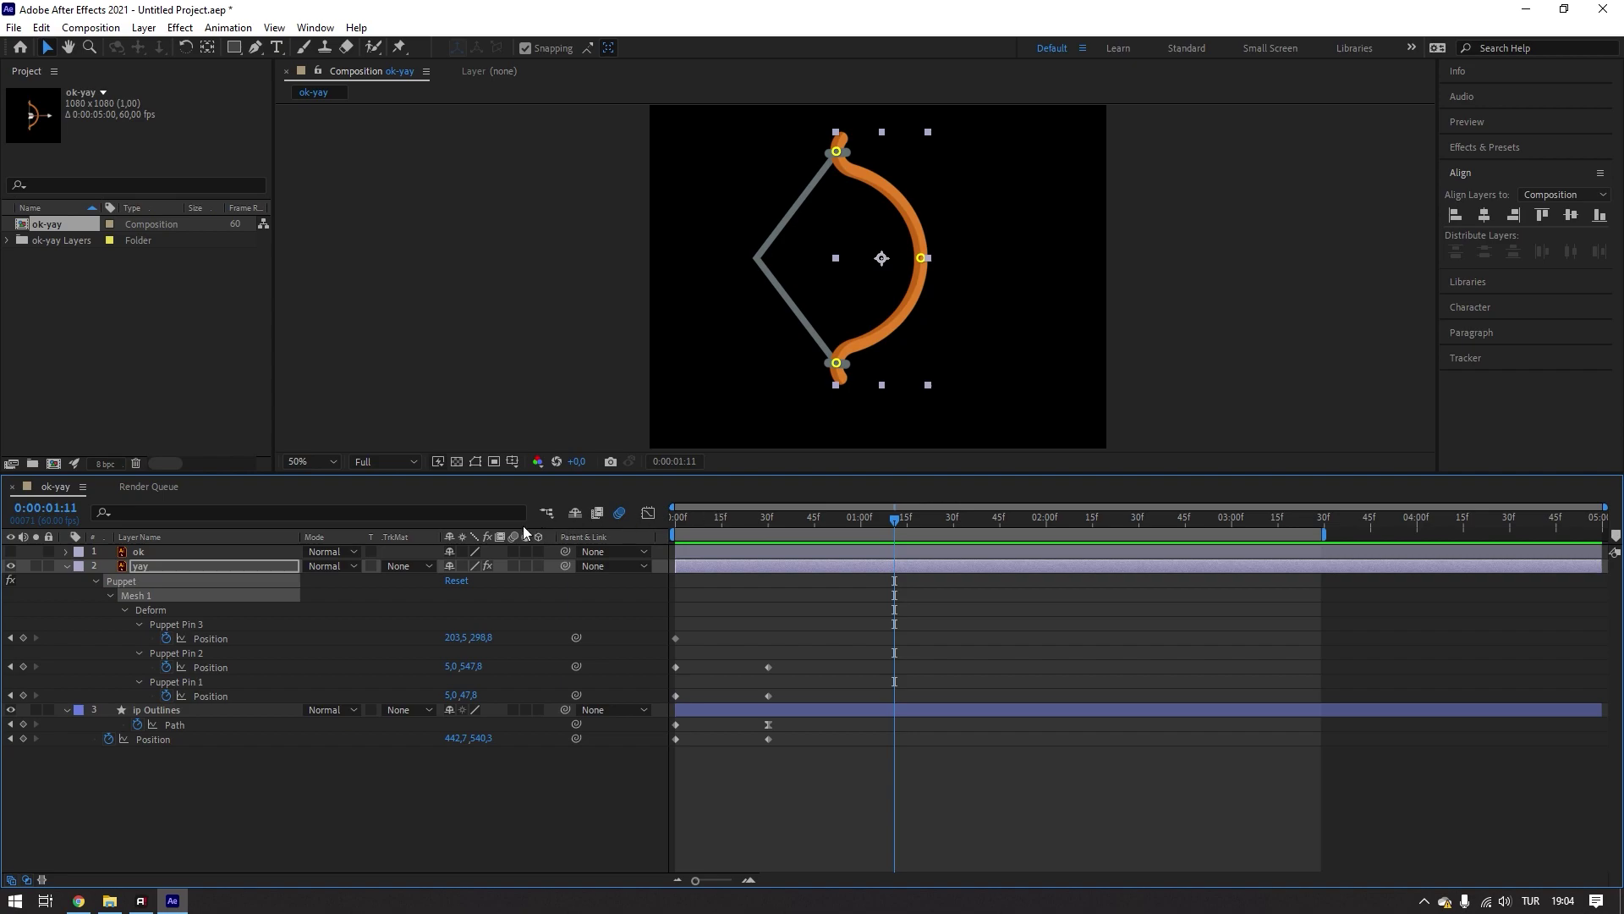
key("Home")
key("space")
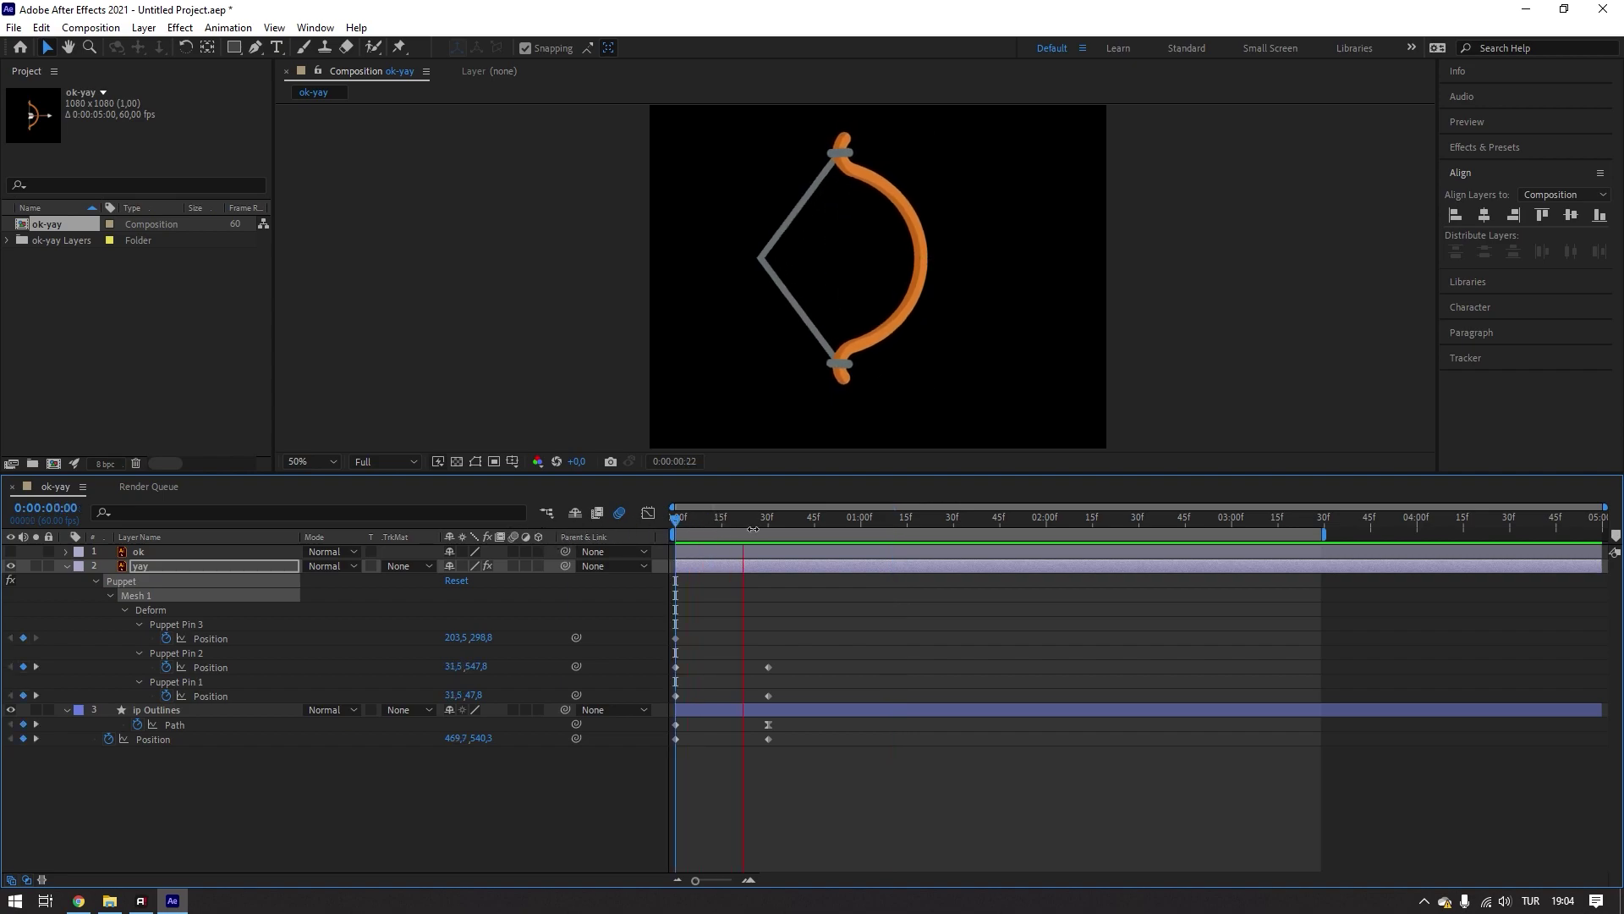
key("space")
mouse_move(675, 519)
left_mouse_down()
mouse_move(824, 543)
mouse_move(615, 560)
mouse_move(767, 577)
left_mouse_up()
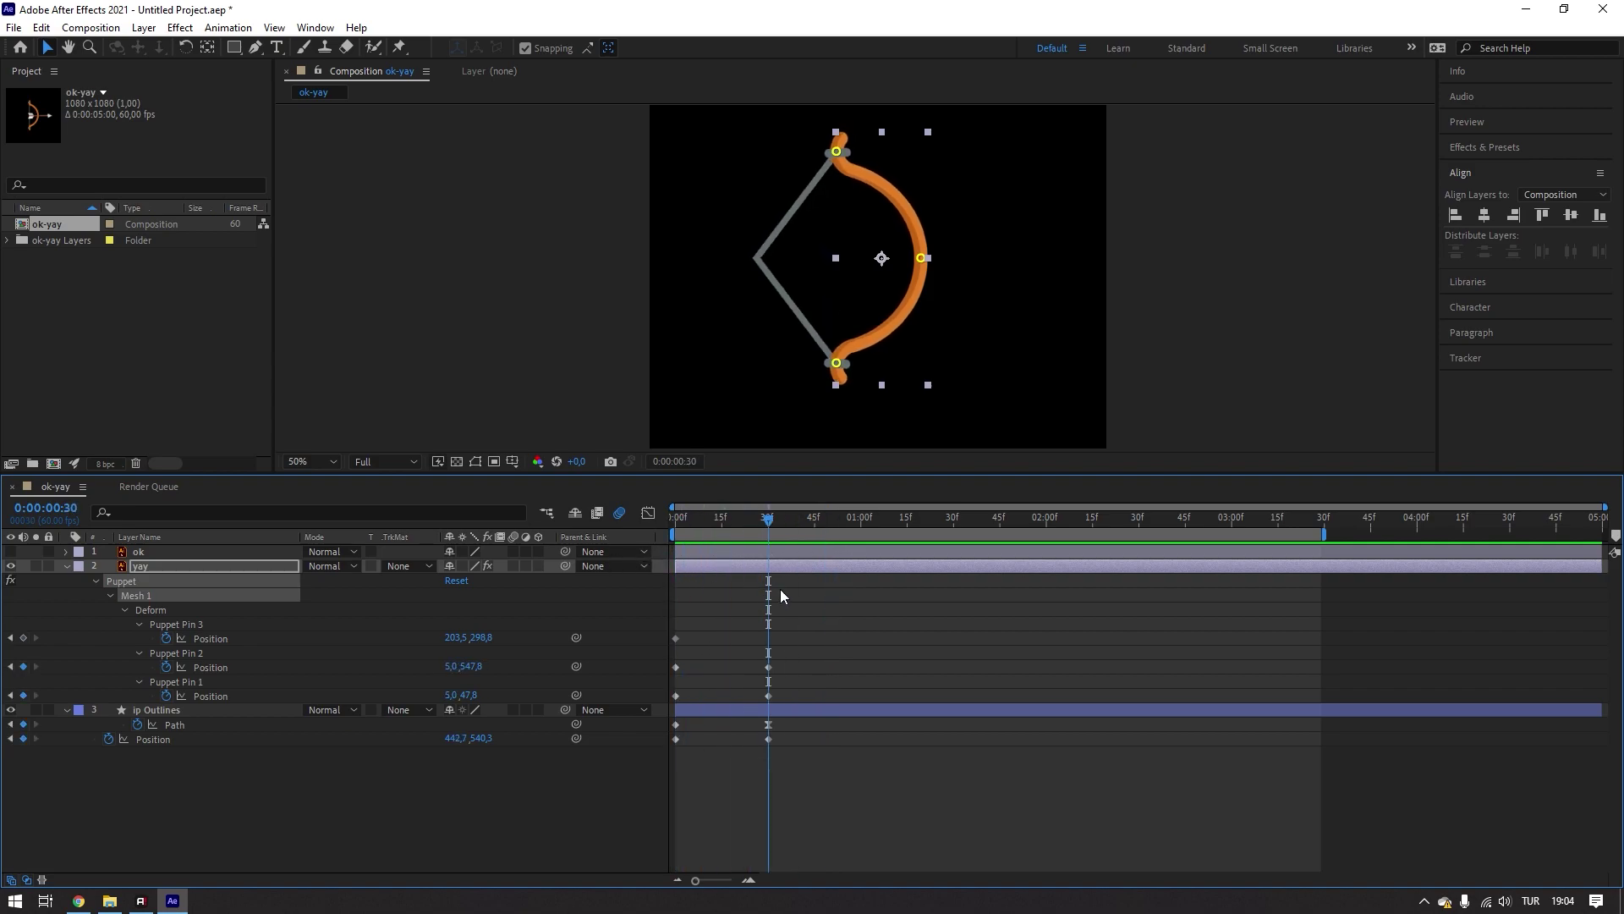
- Select all the keyframes at 30 frames and apply Easy Ease
left_click(798, 657)
left_click(768, 738)
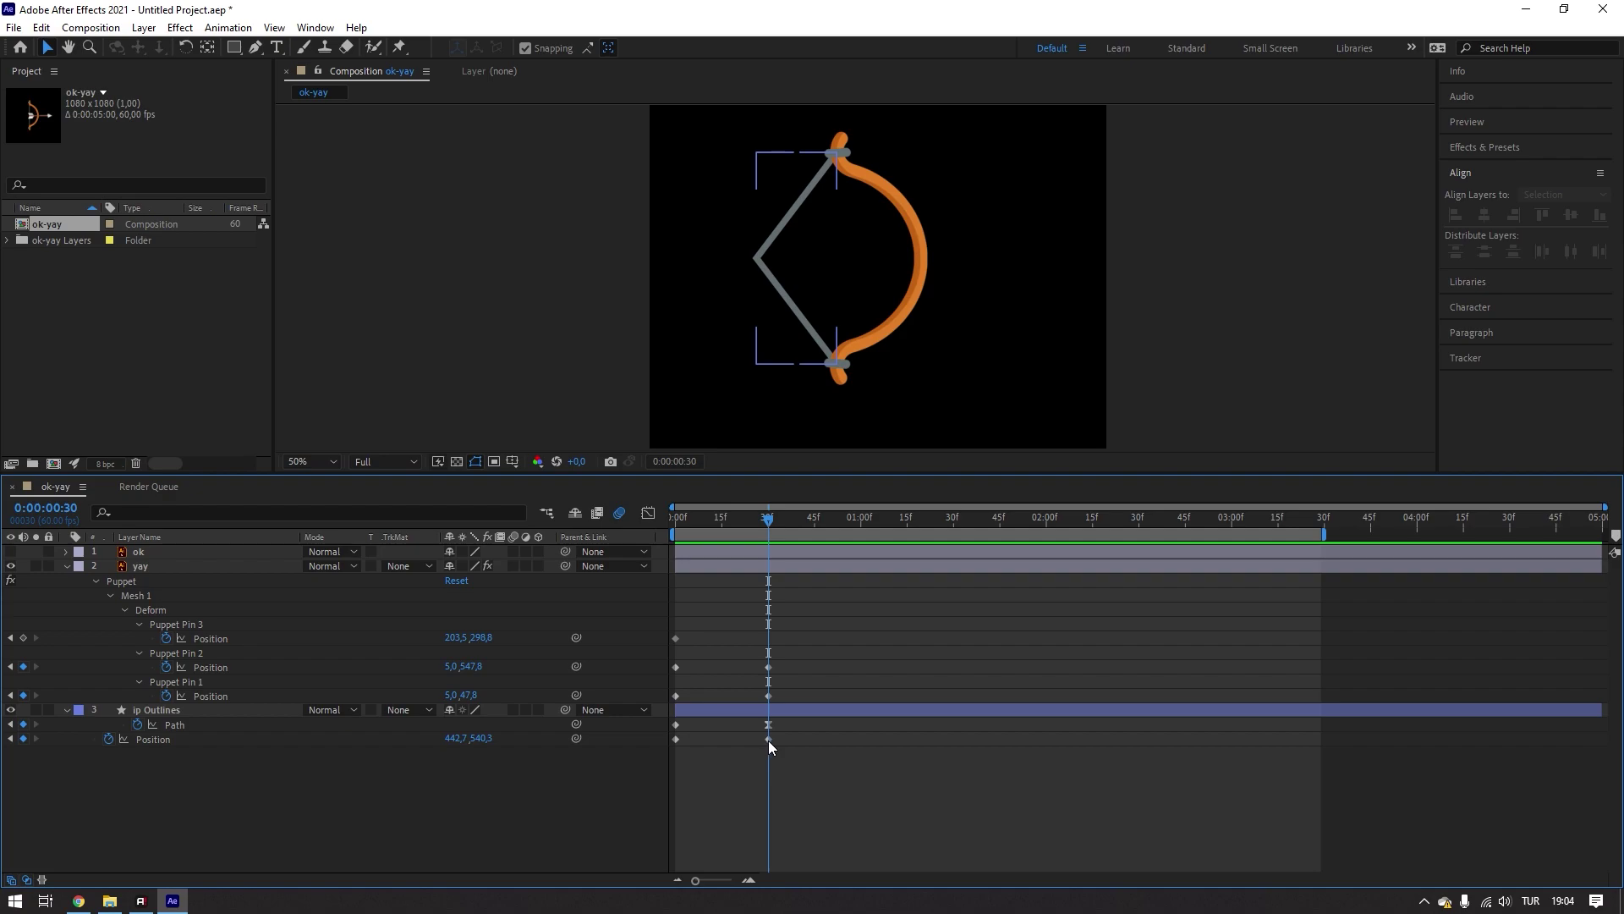
left_click(744, 643)
key("space")
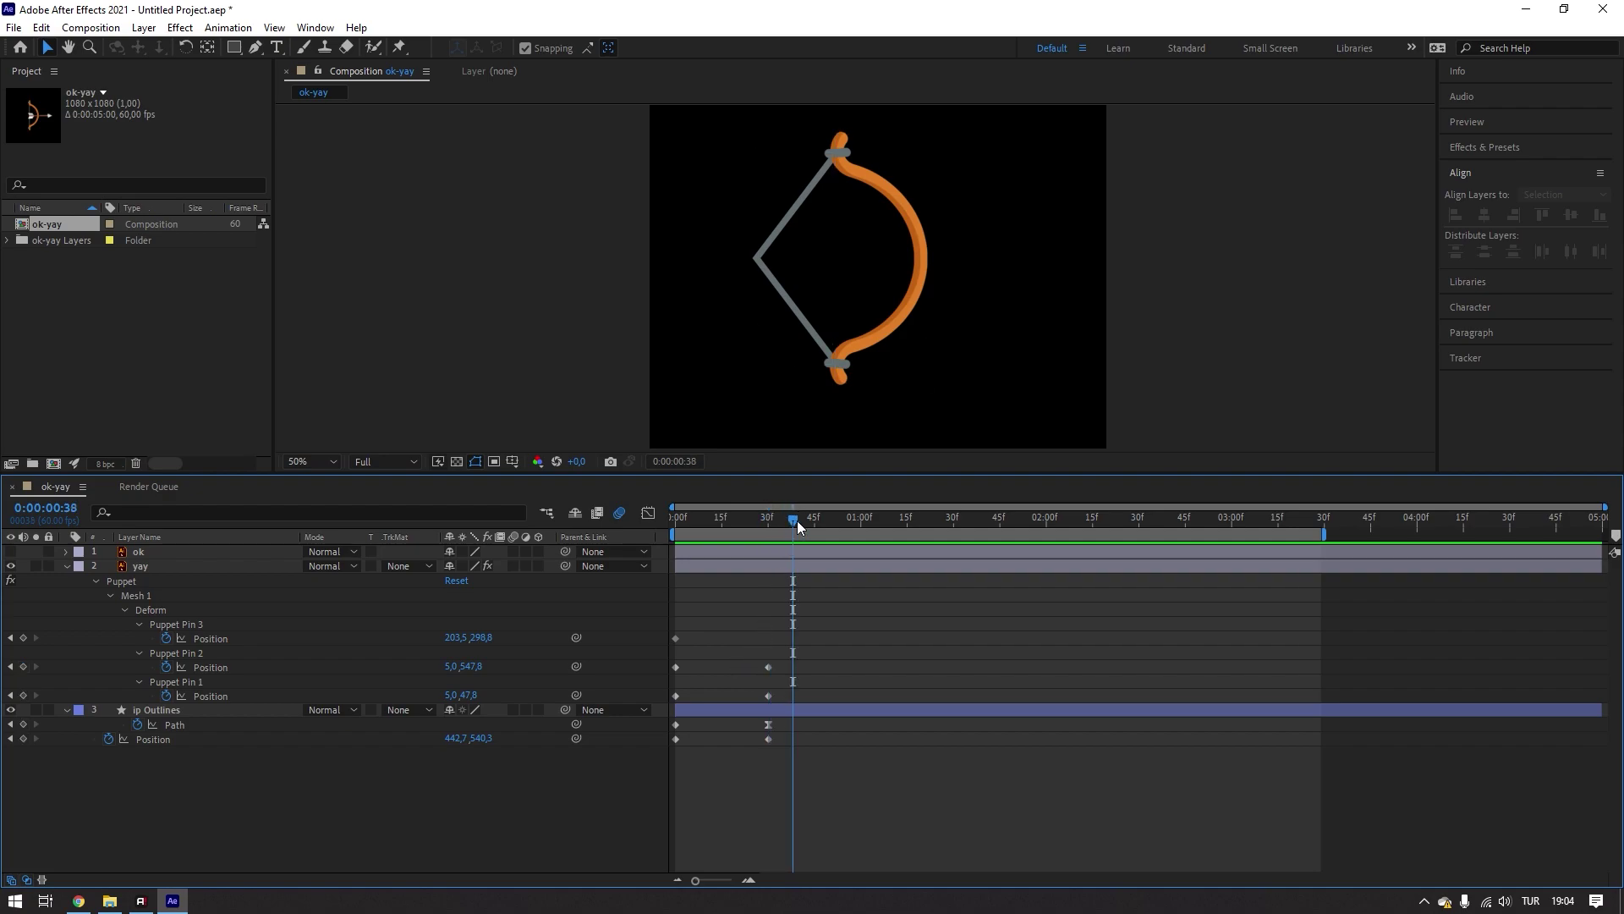
left_click_drag(743, 655, 779, 698)
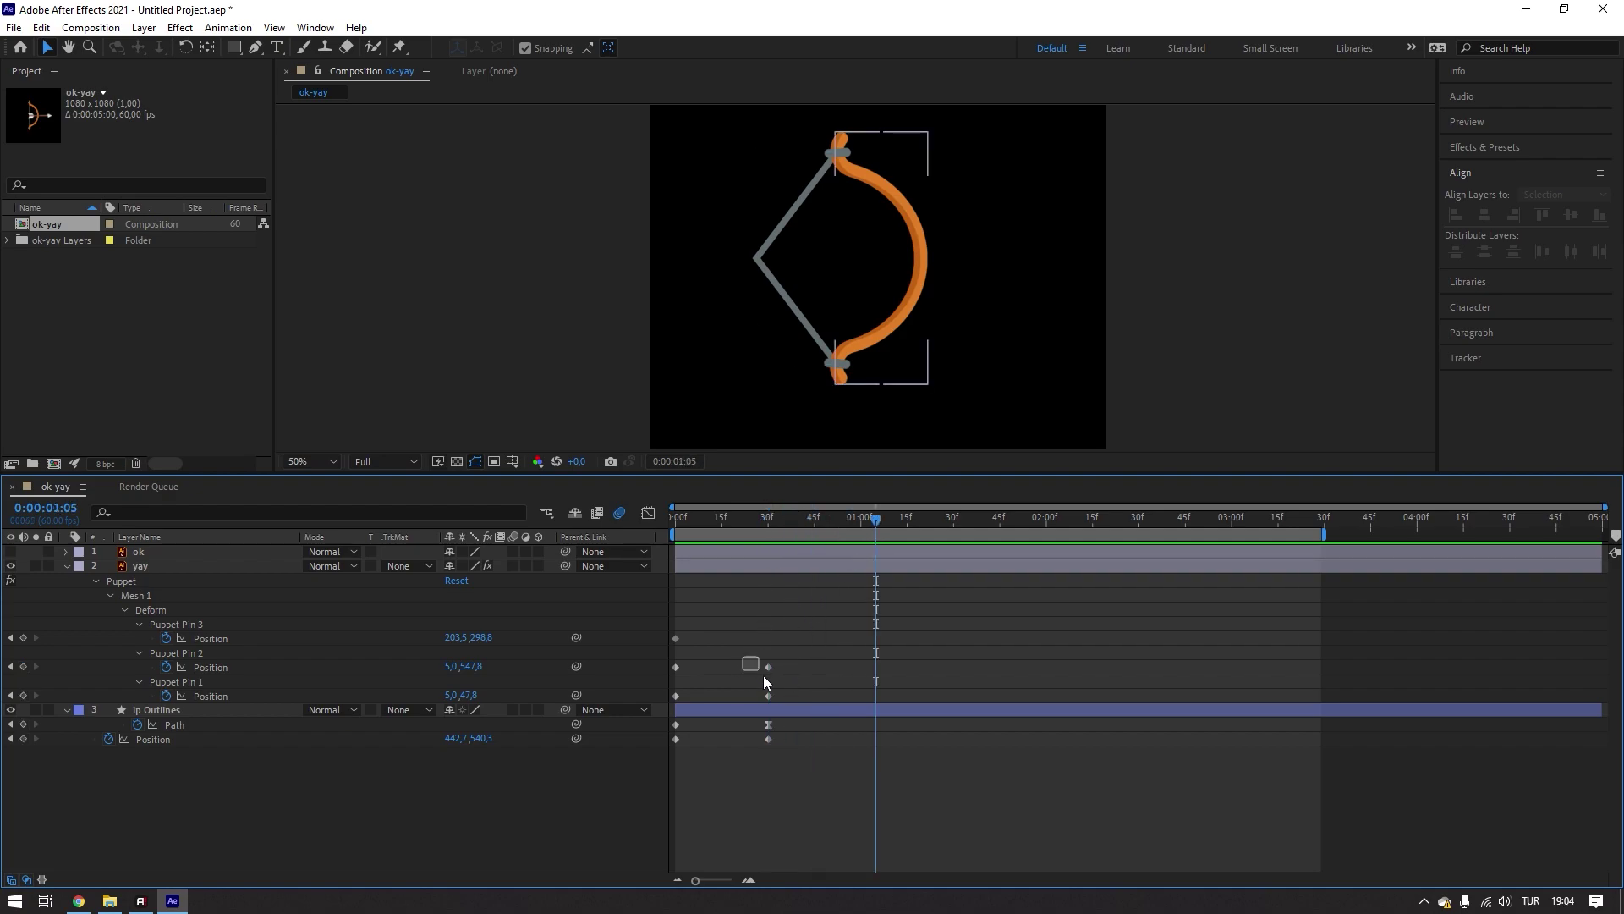
left_click(768, 738, "shift")
right_click(768, 738)
mouse_move(1019, 719)
left_click(998, 775)
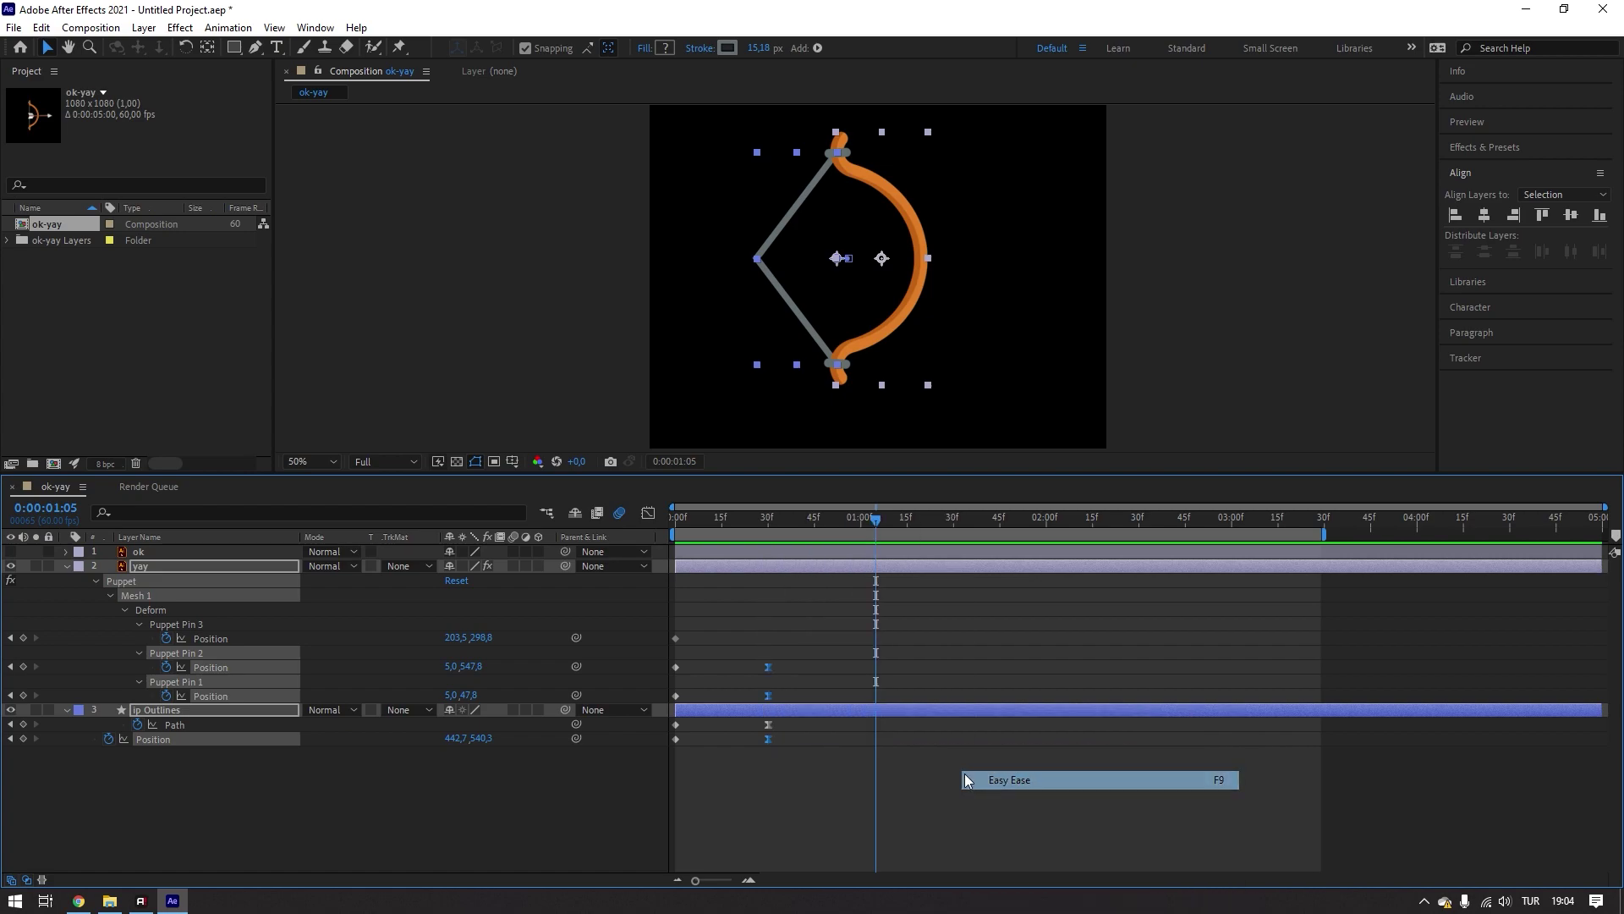
- Set the keyframes' incoming velocity influence to 49%
right_click(768, 739)
left_click(817, 831)
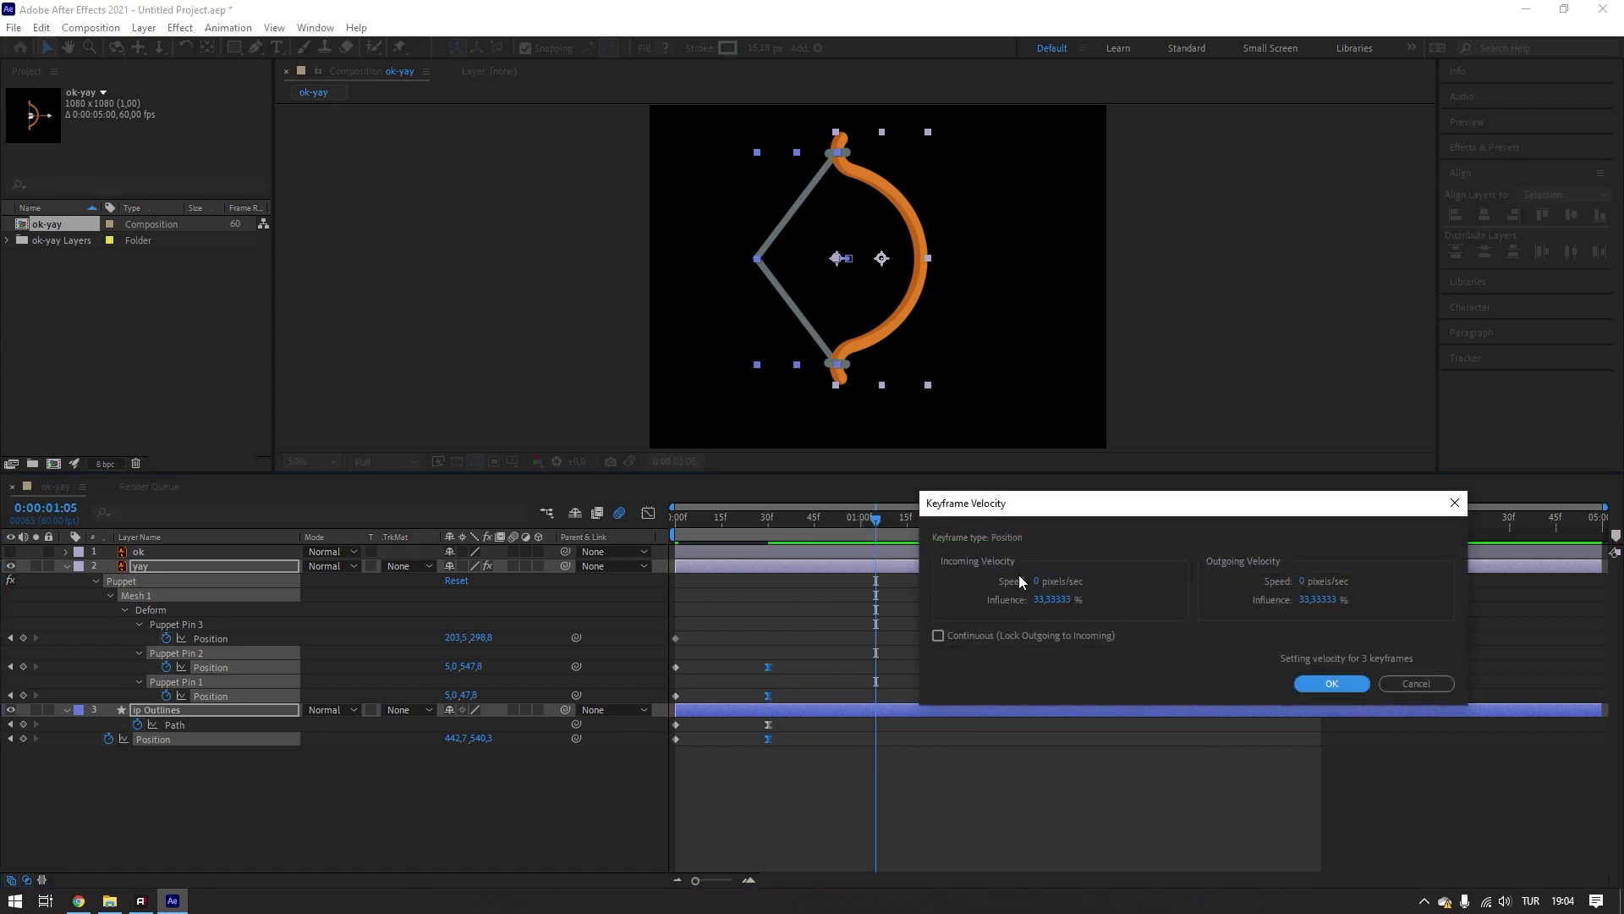
left_click_drag(1039, 600, 1068, 603)
left_click(1344, 687)
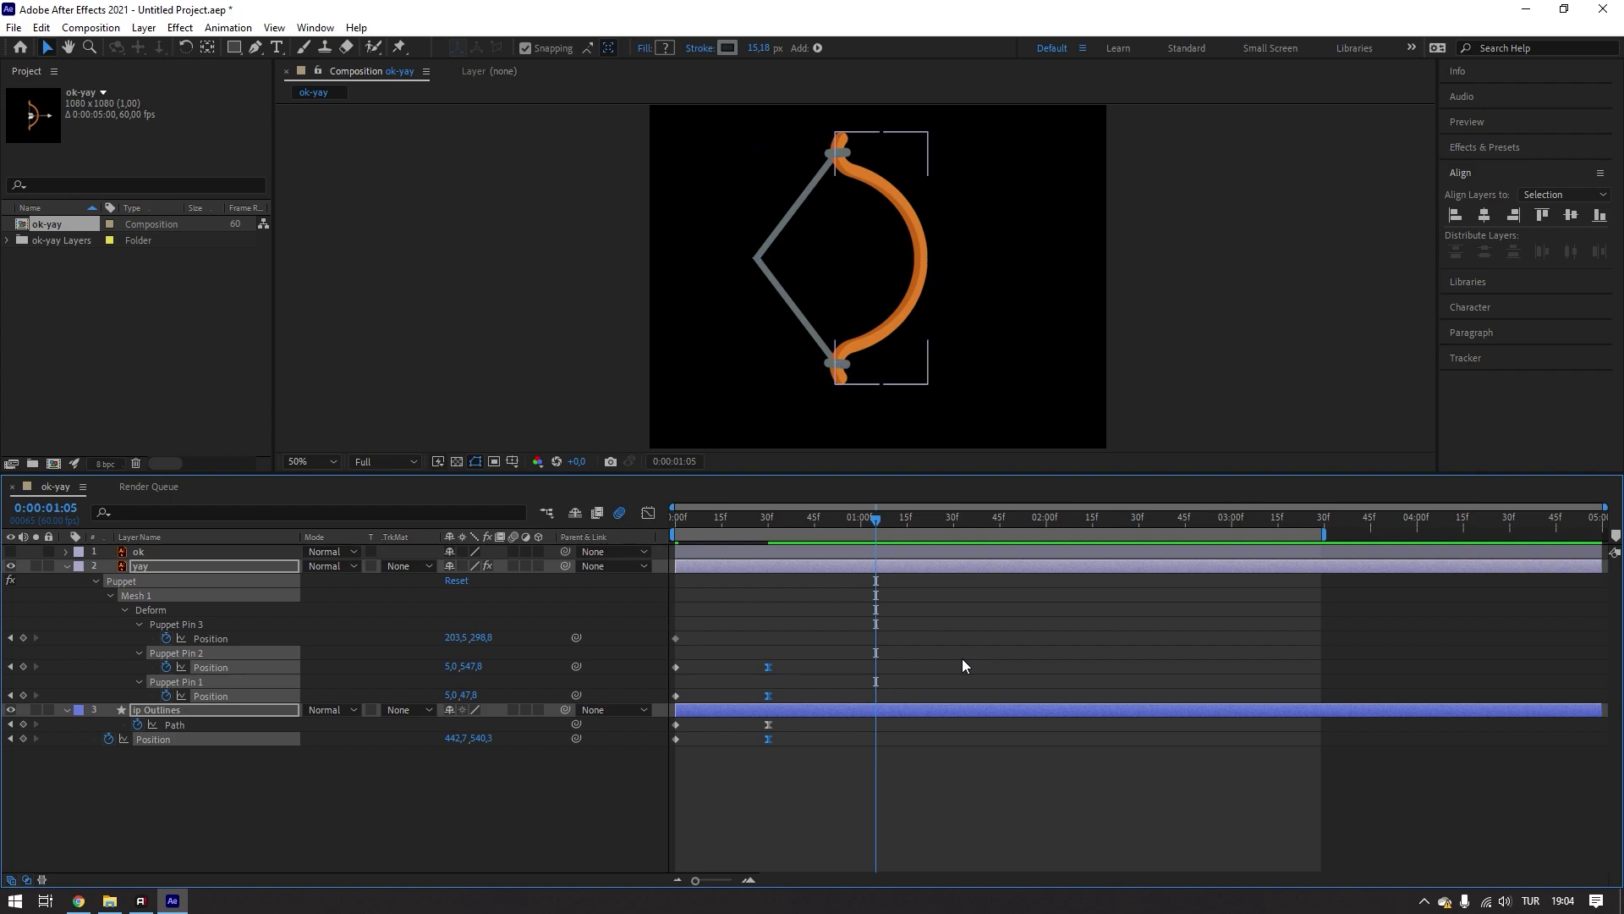
- Preview the eased bow draw from the start
left_click(962, 659)
key("space")
key("Home")
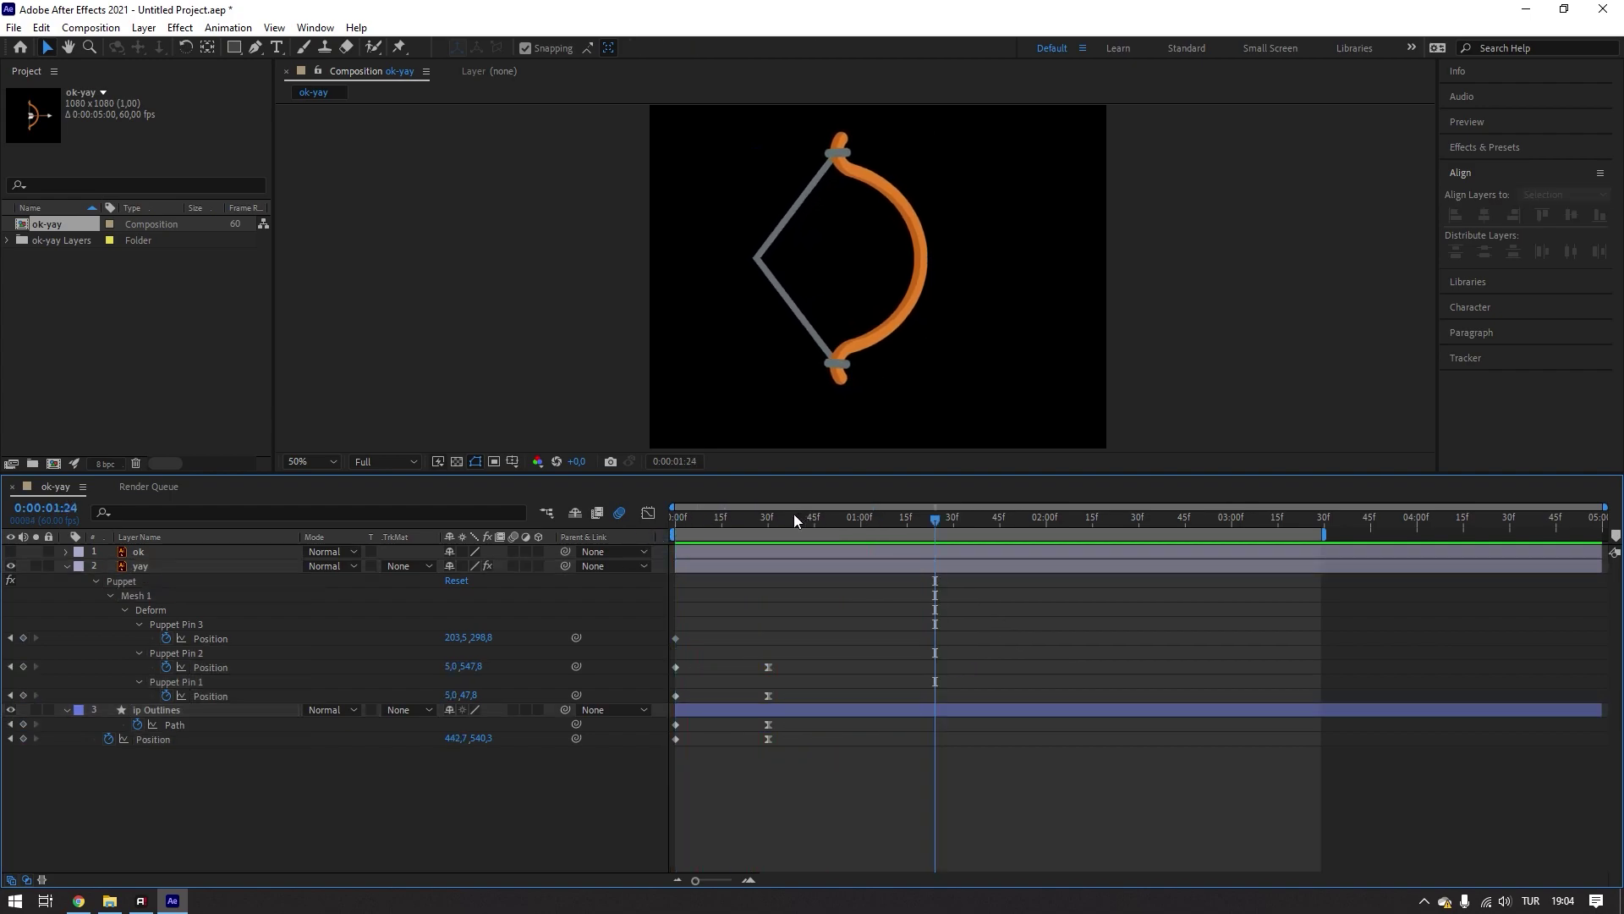
key("space")
key("space")
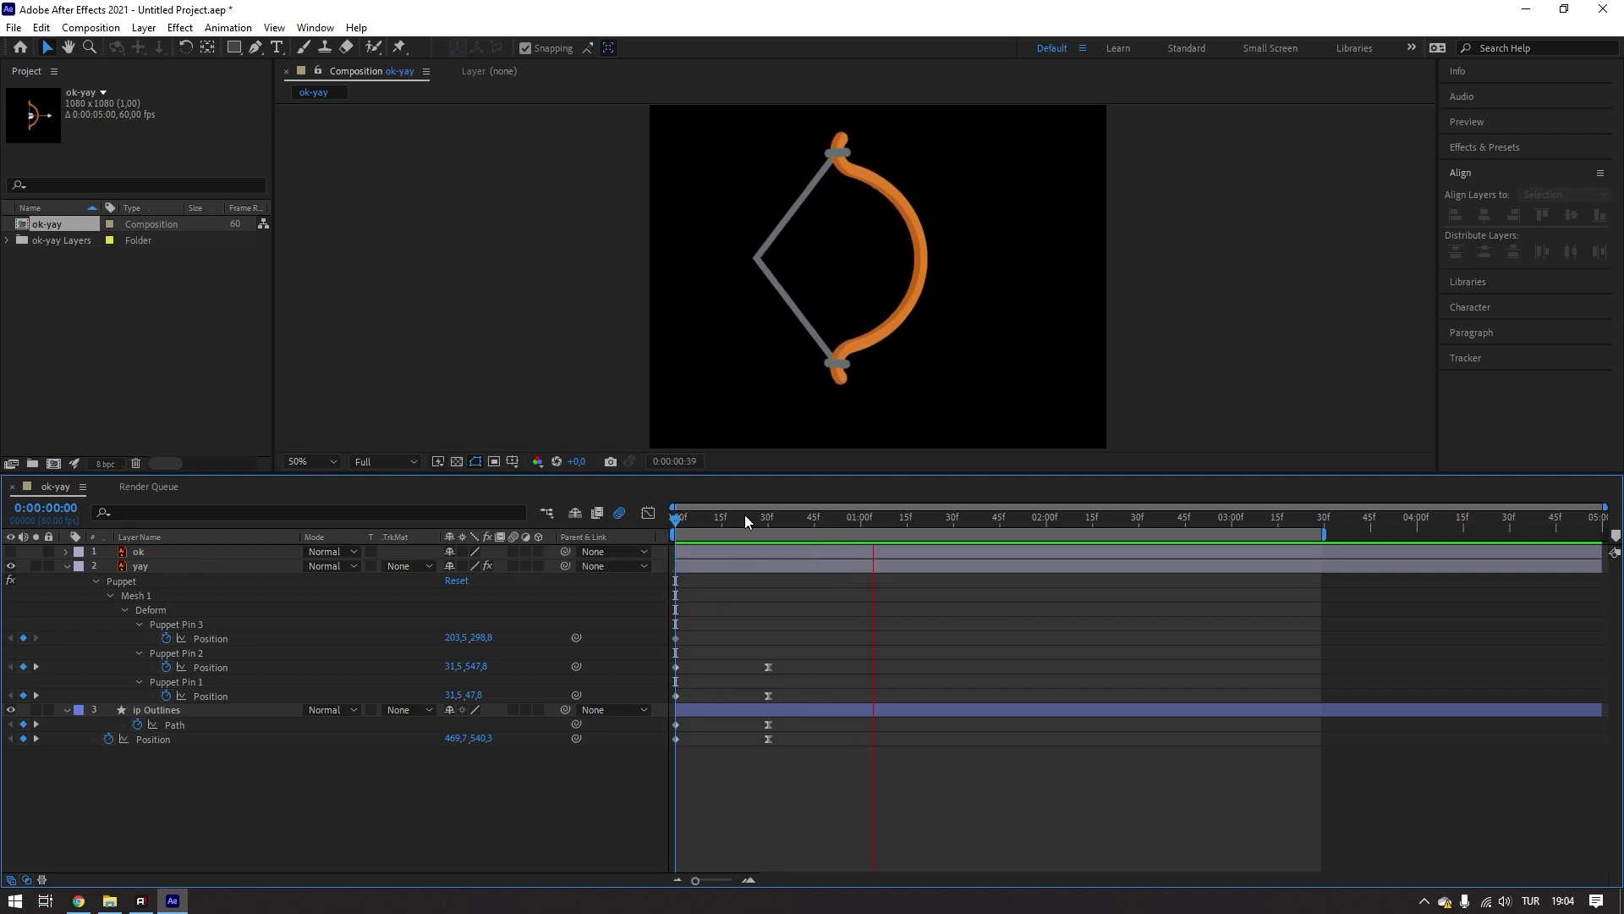
key("space")
- Collapse the yay layer, turn on the ok layer's visibility, and select ok
key("Home")
key("space")
key("space")
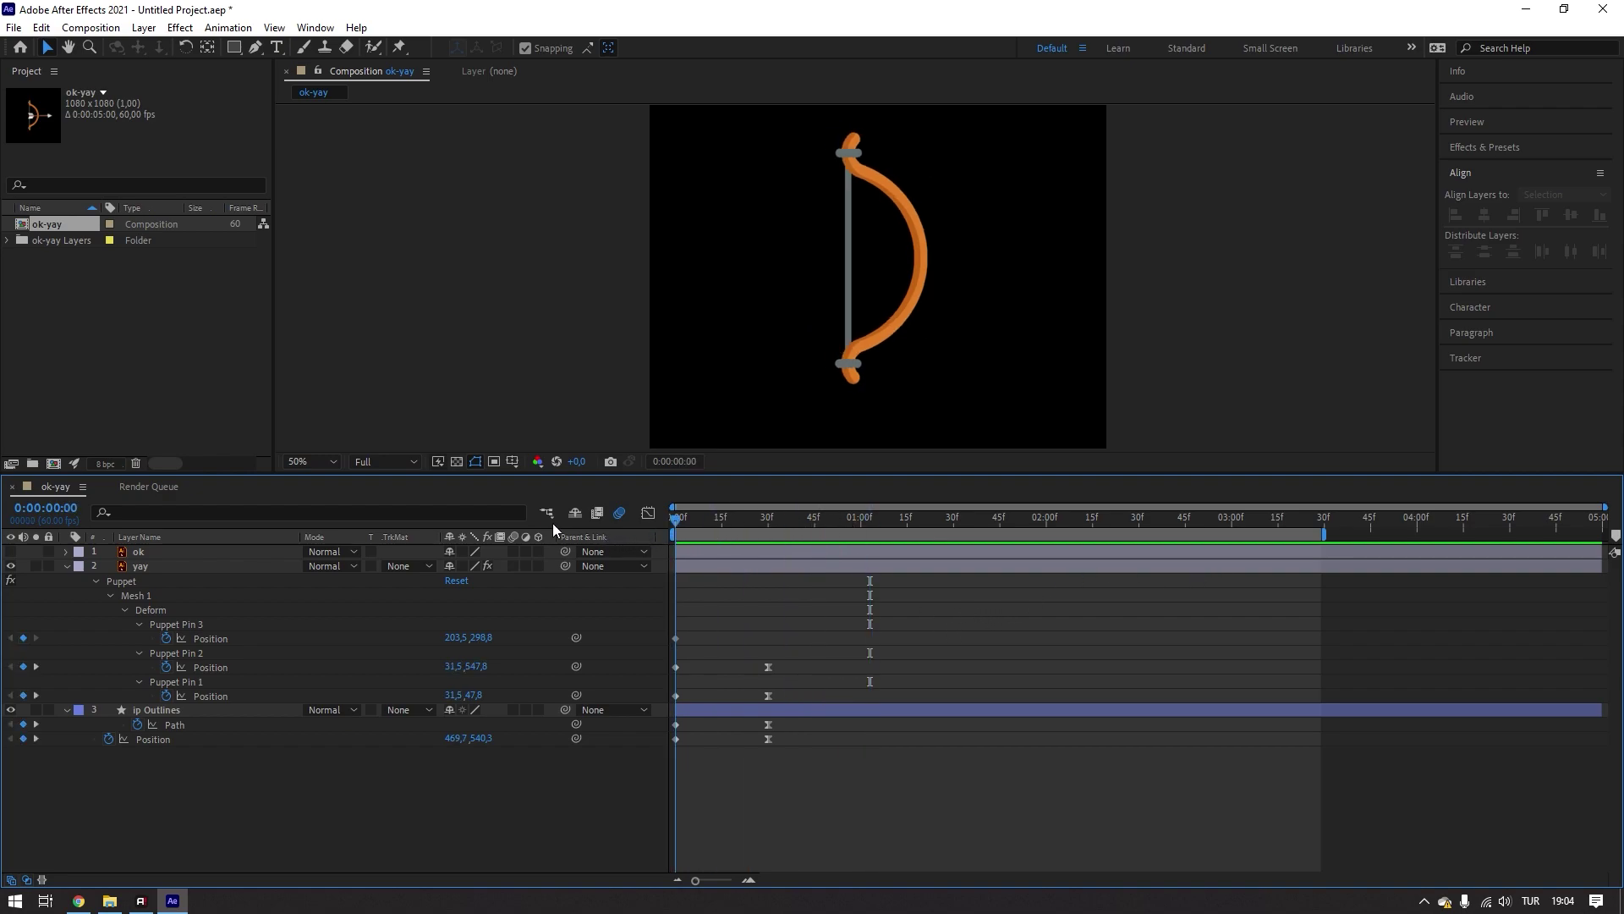
left_click(67, 566)
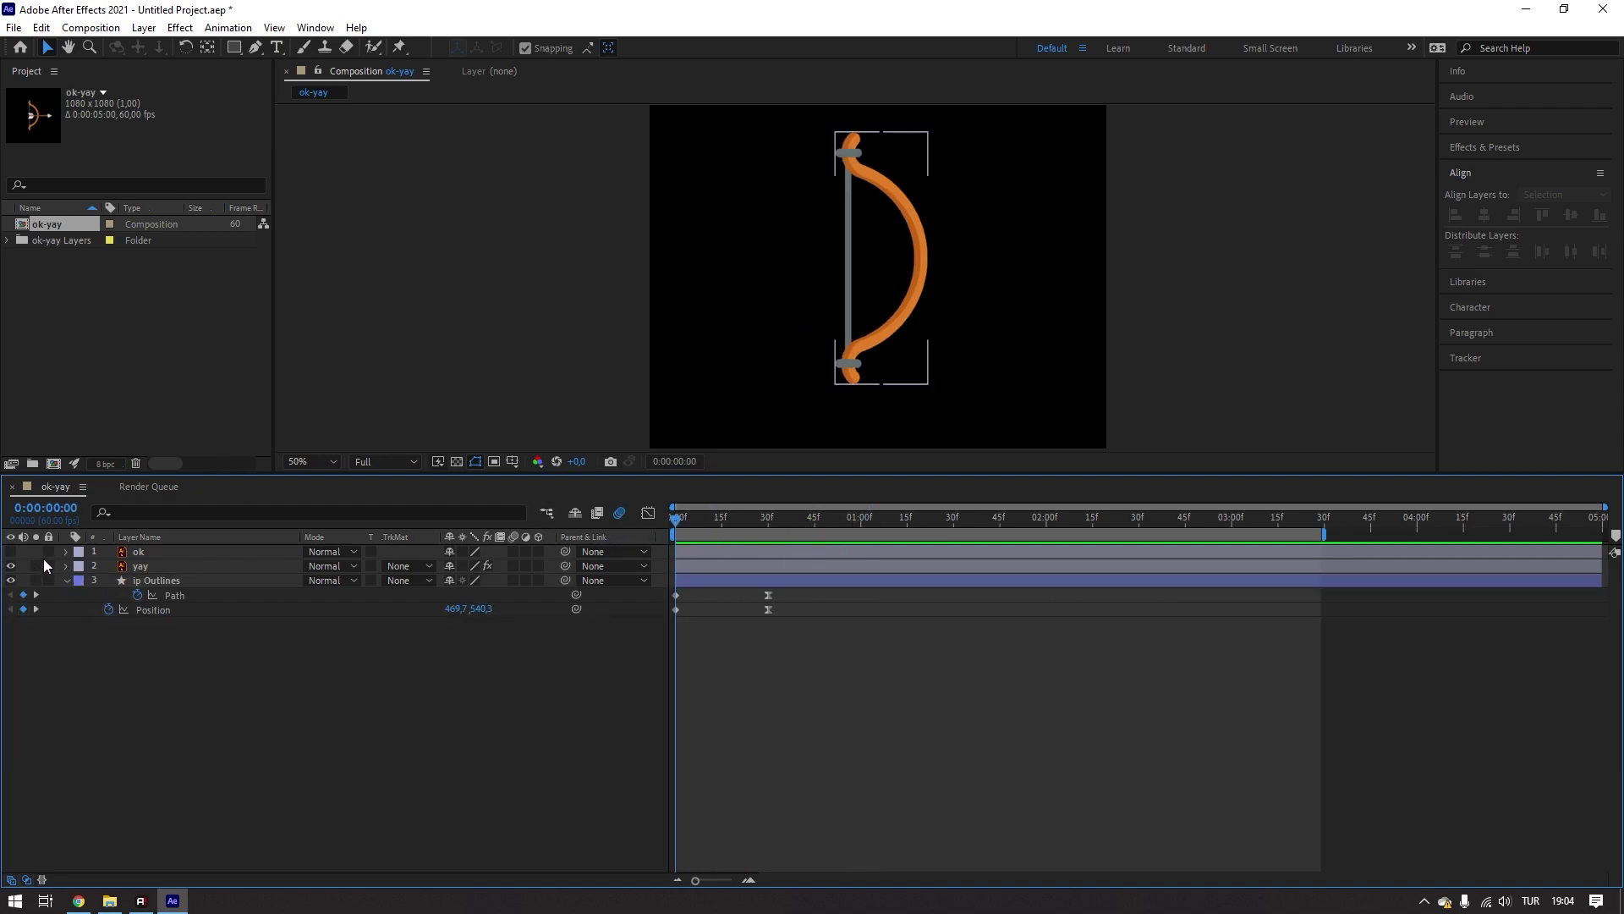
left_click(10, 551)
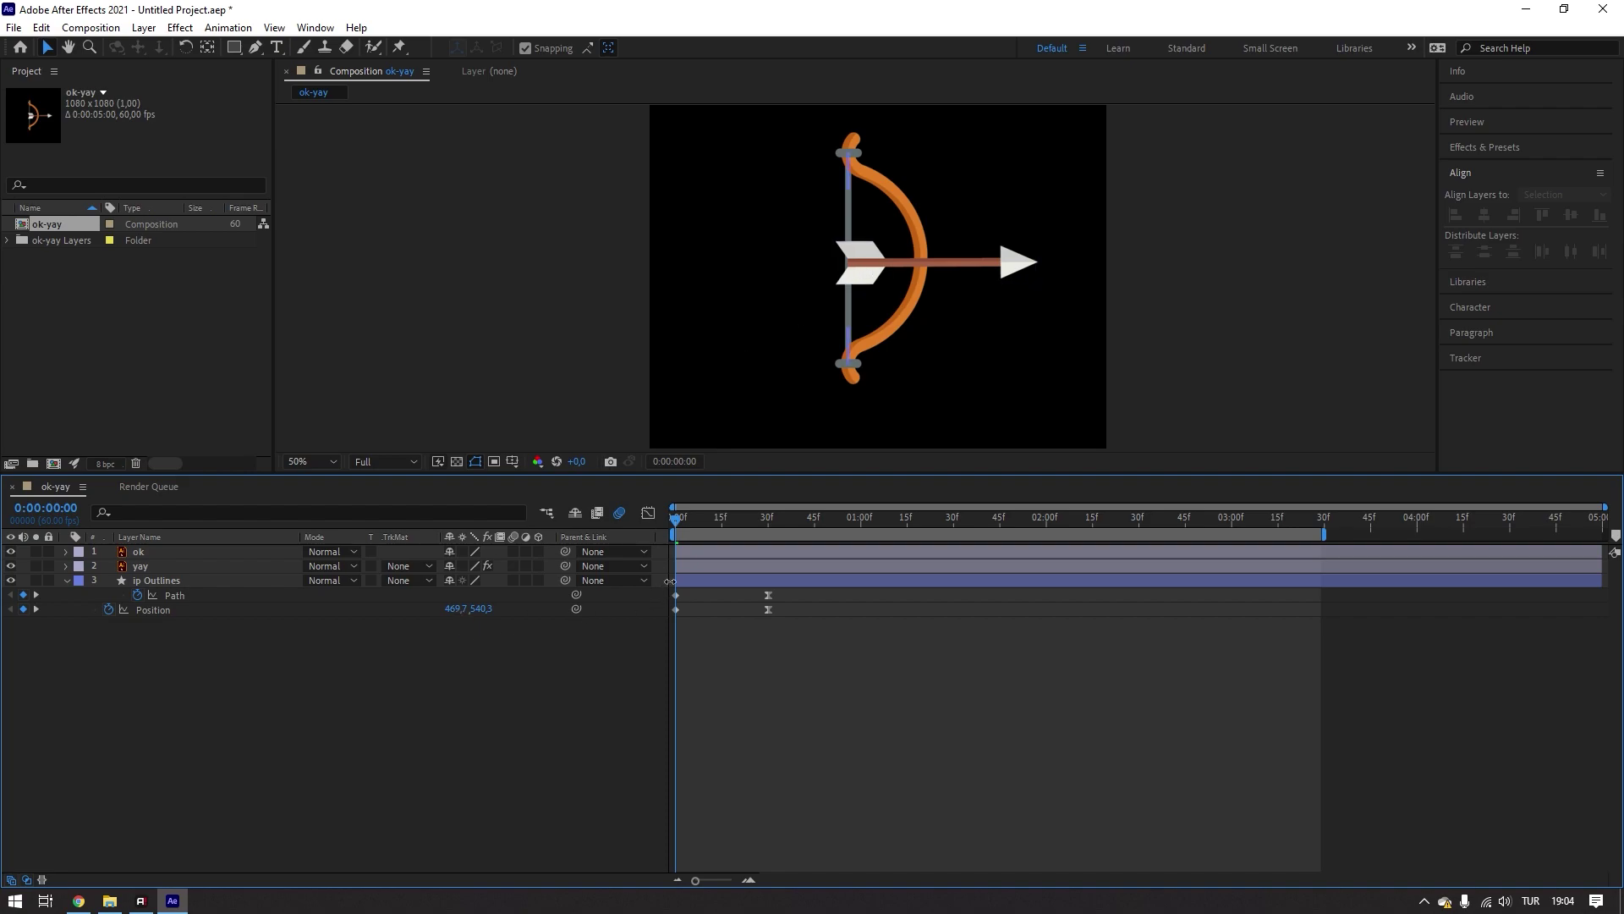
left_click(323, 554)
- Keyframe the arrow's Position at 0f (X 684.7), then pull it back to X 465.7 at 30f
left_click_drag(688, 520, 645, 528)
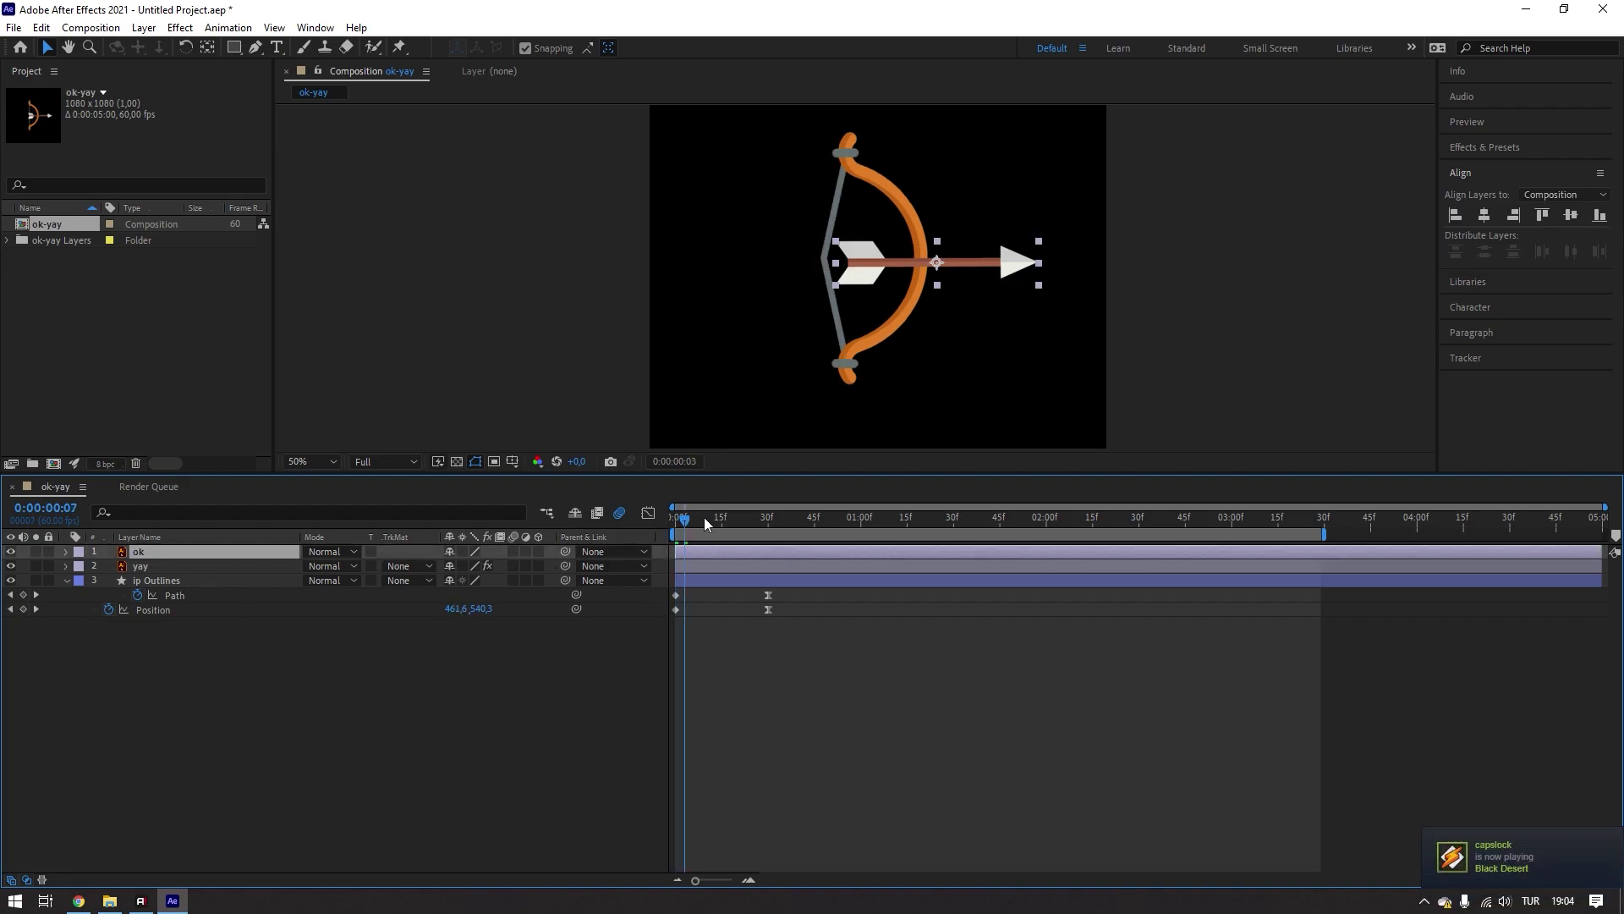
scroll(880, 255, "up", 2)
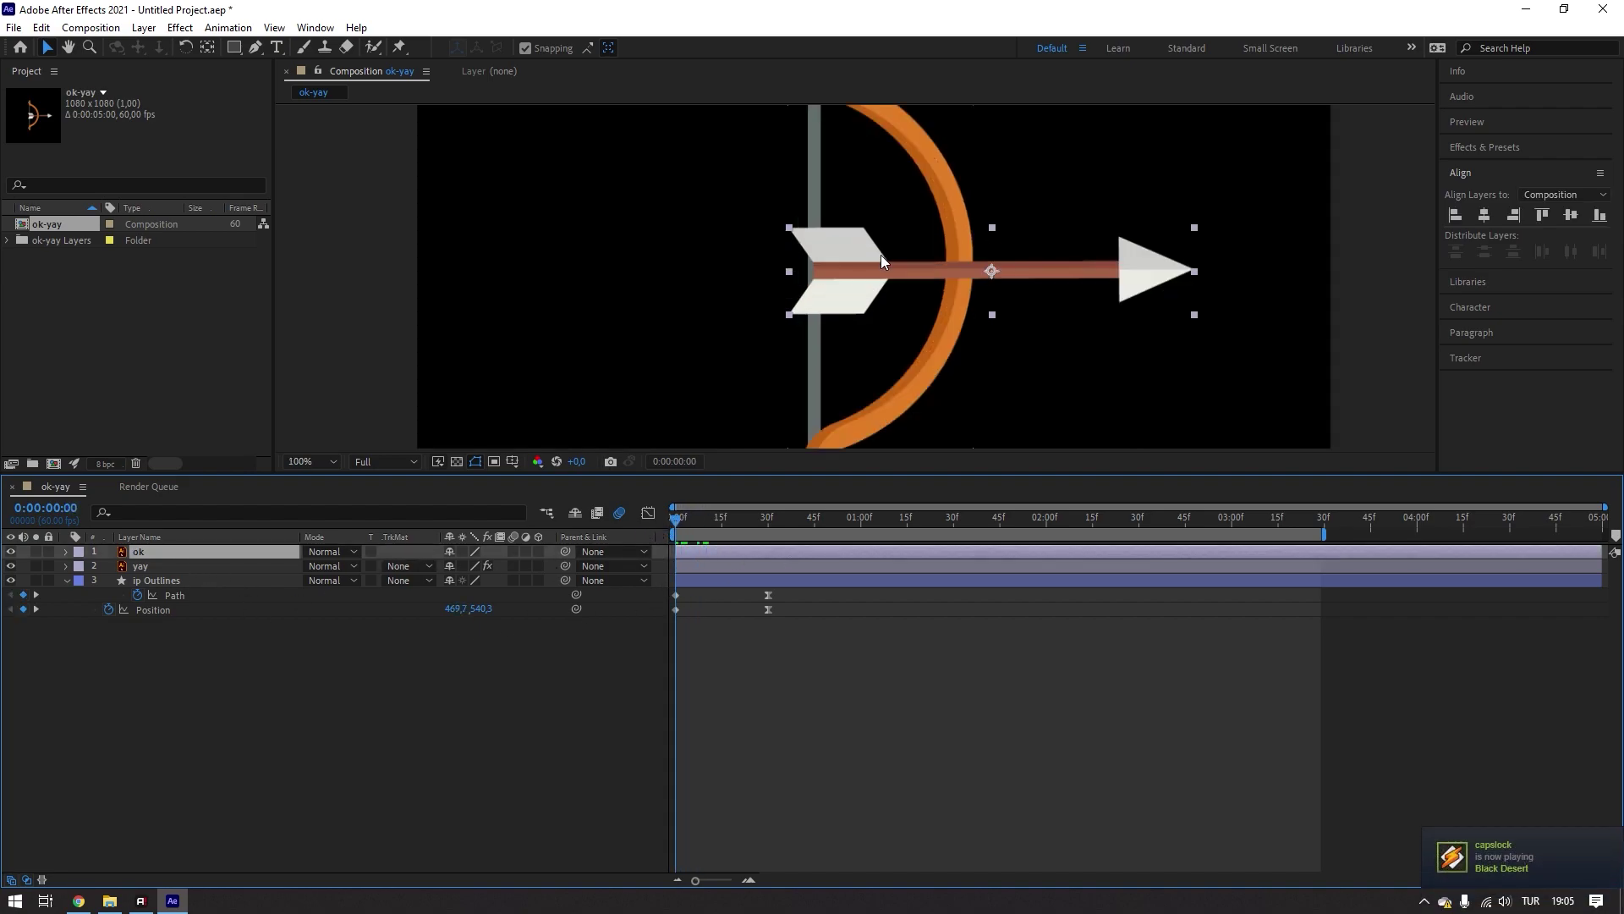
left_click_drag(842, 271, 848, 271)
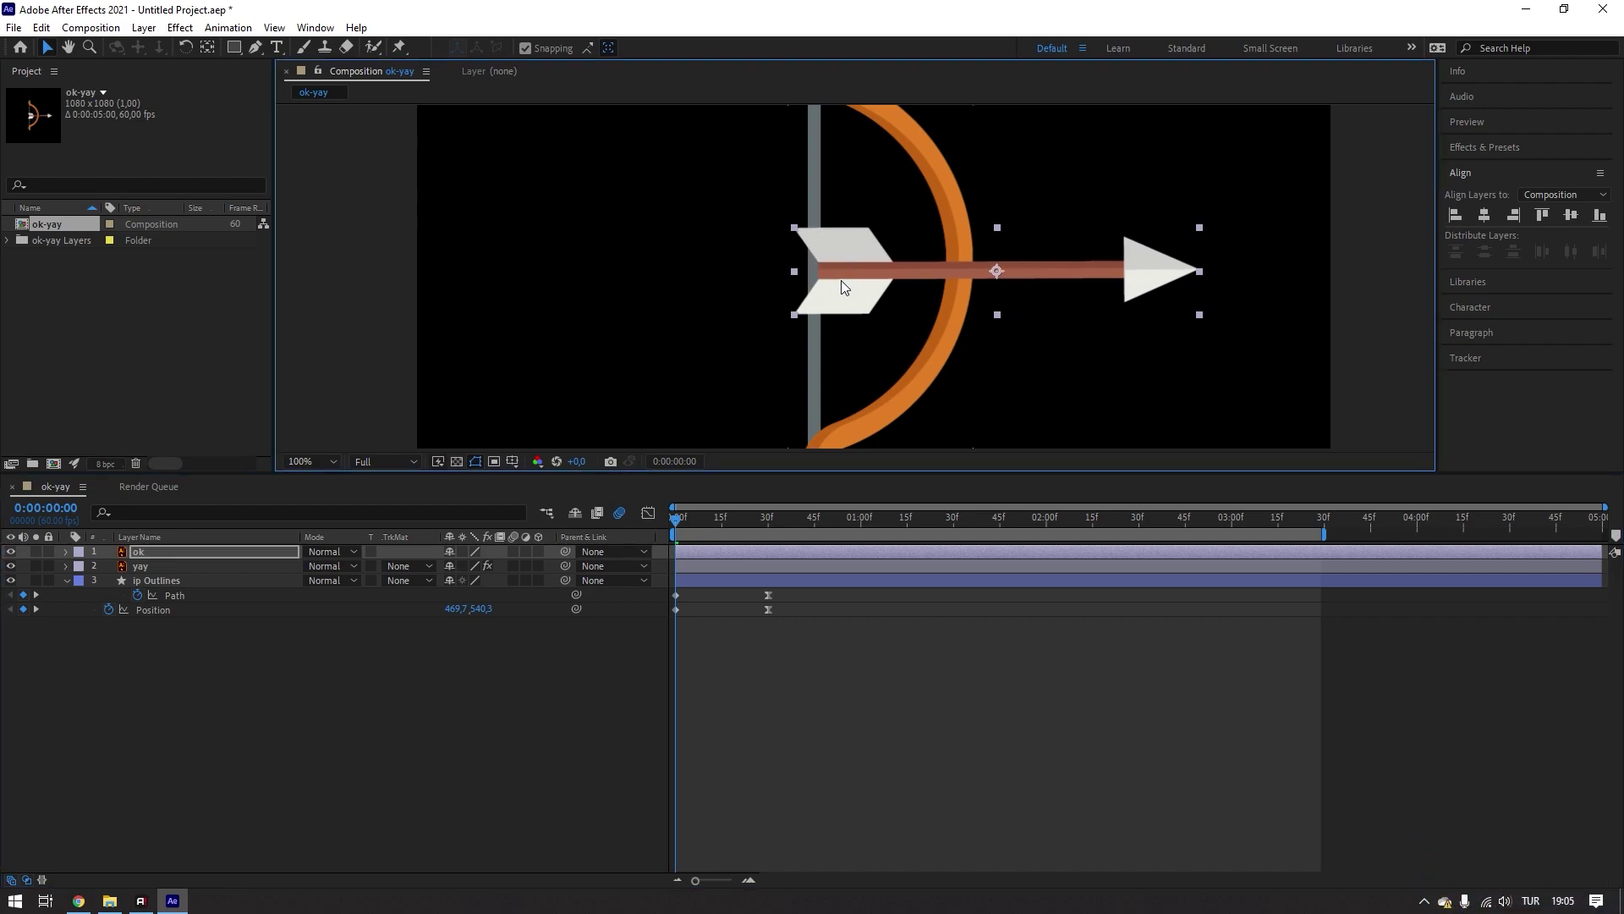
key("p")
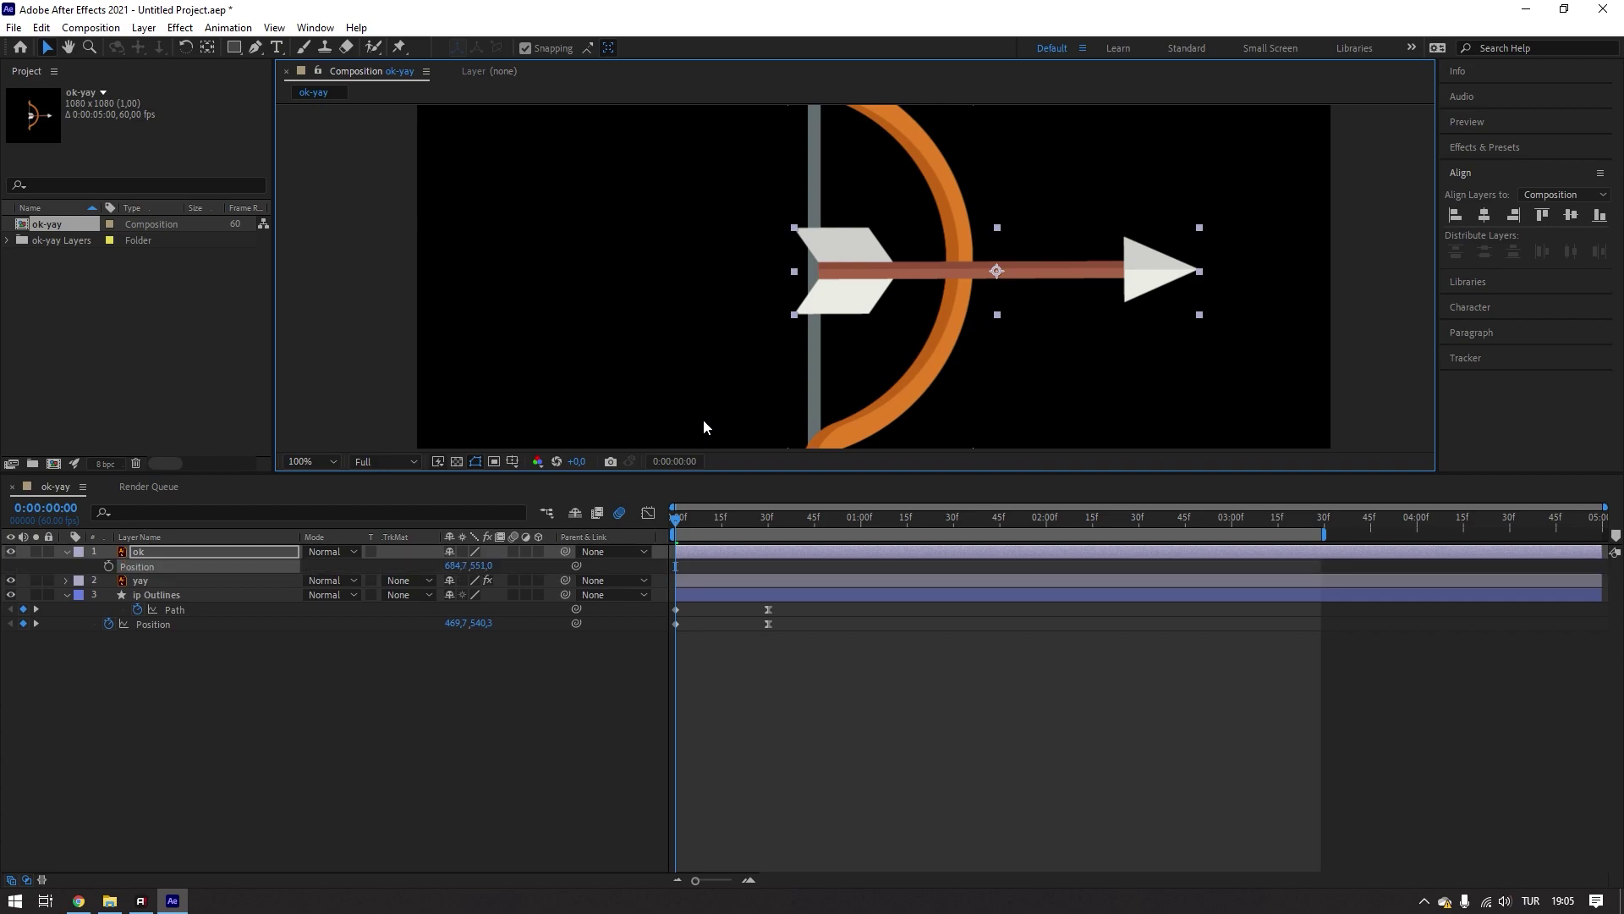
left_click(109, 566)
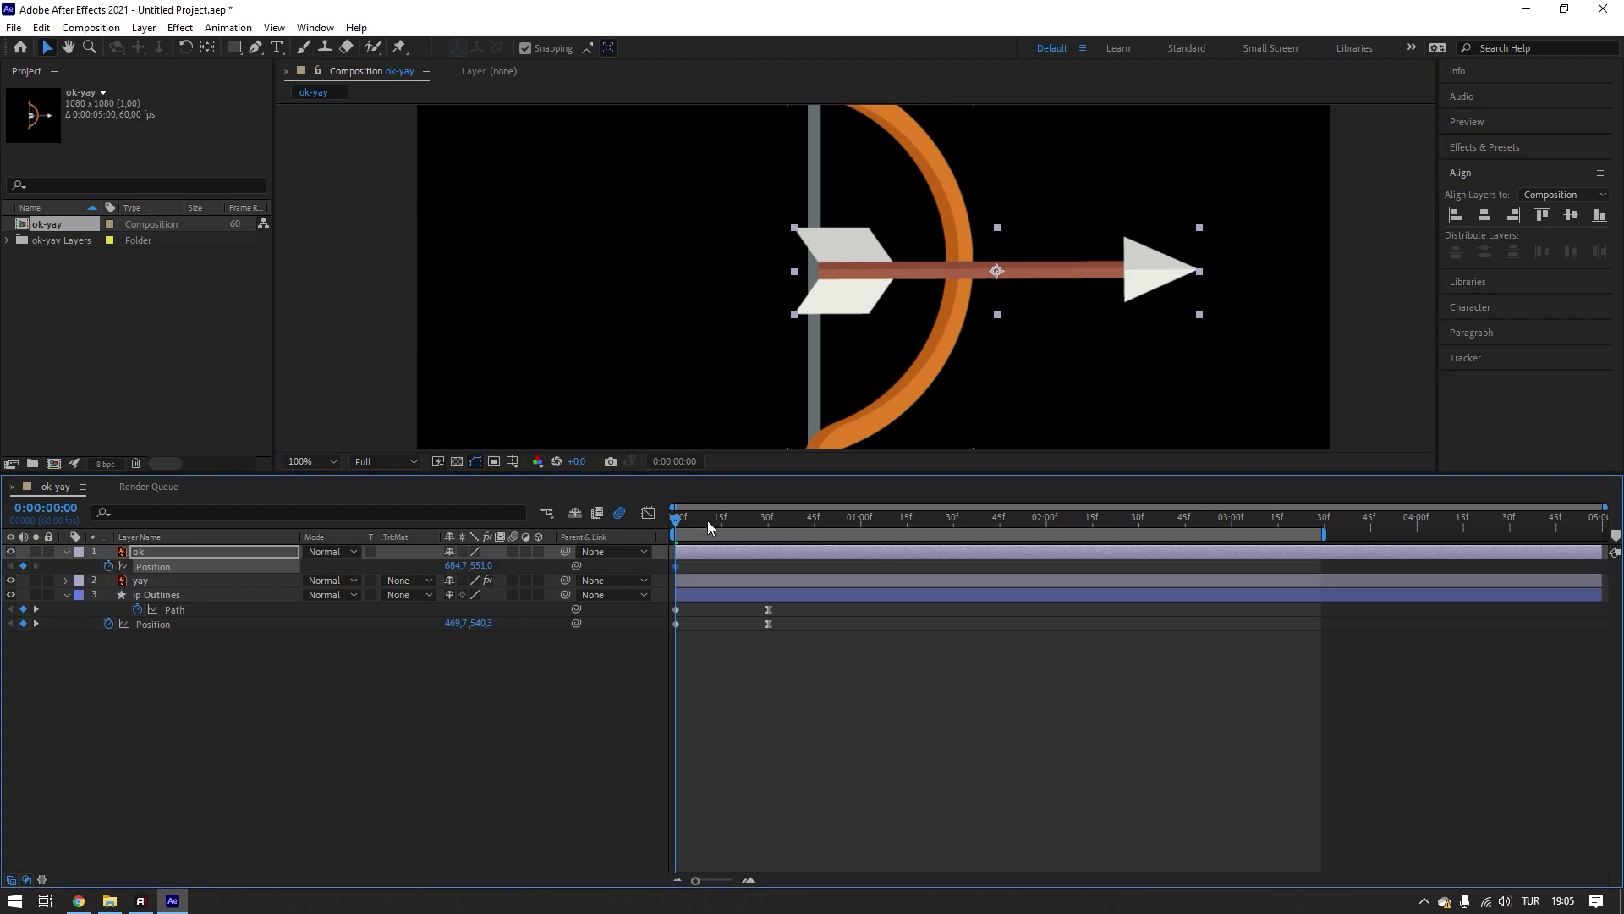
left_click_drag(707, 521, 766, 529)
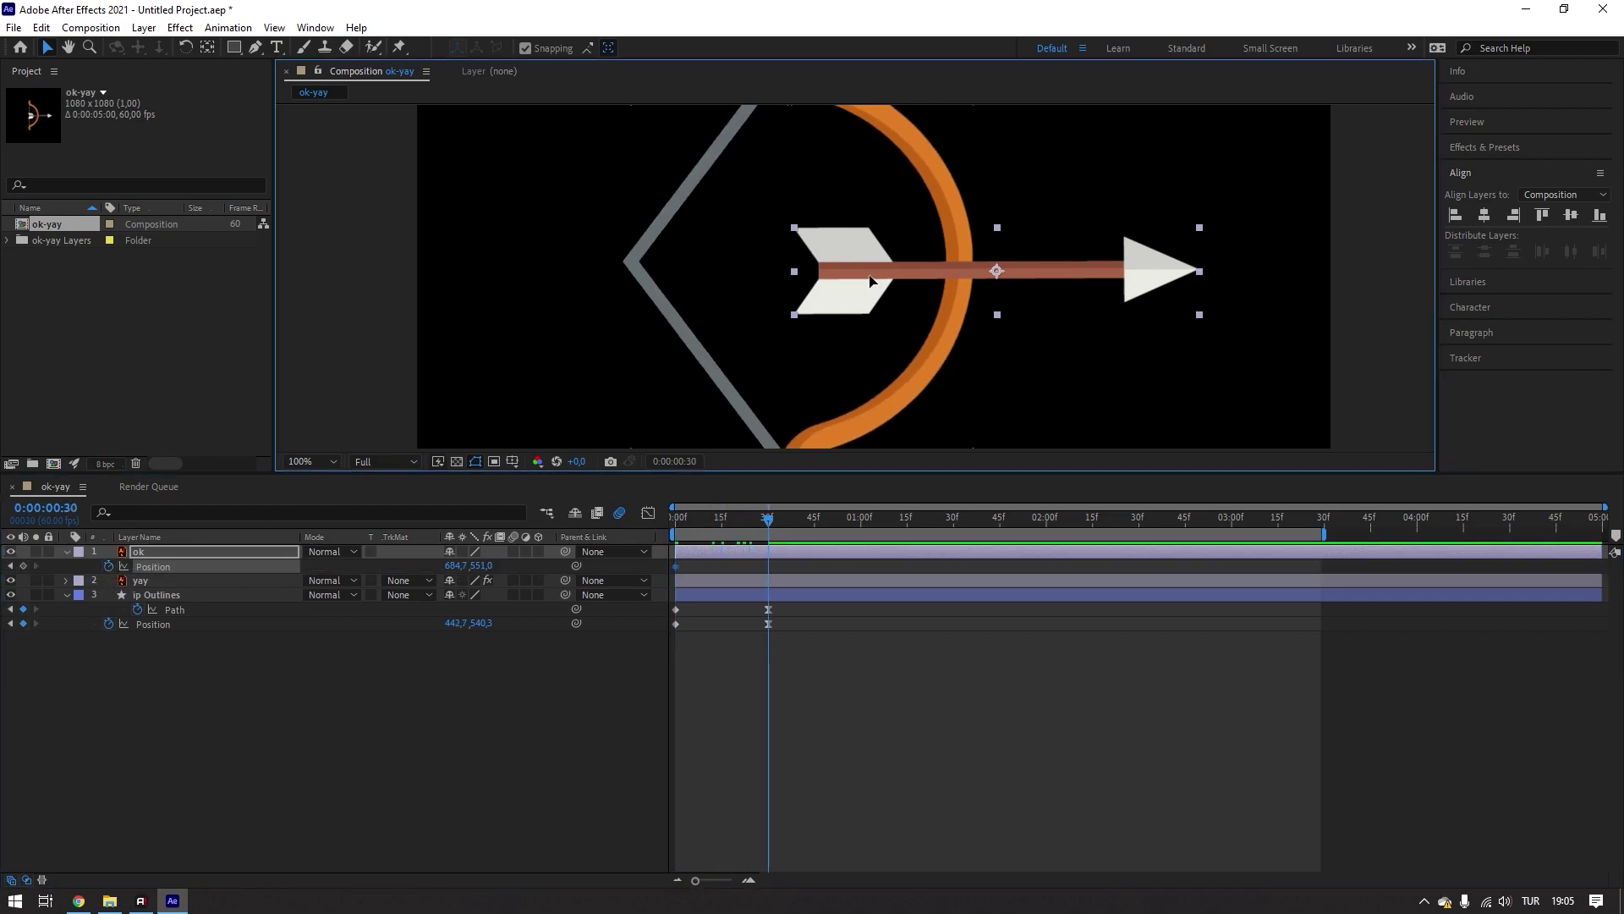
left_click_drag(870, 286, 685, 286)
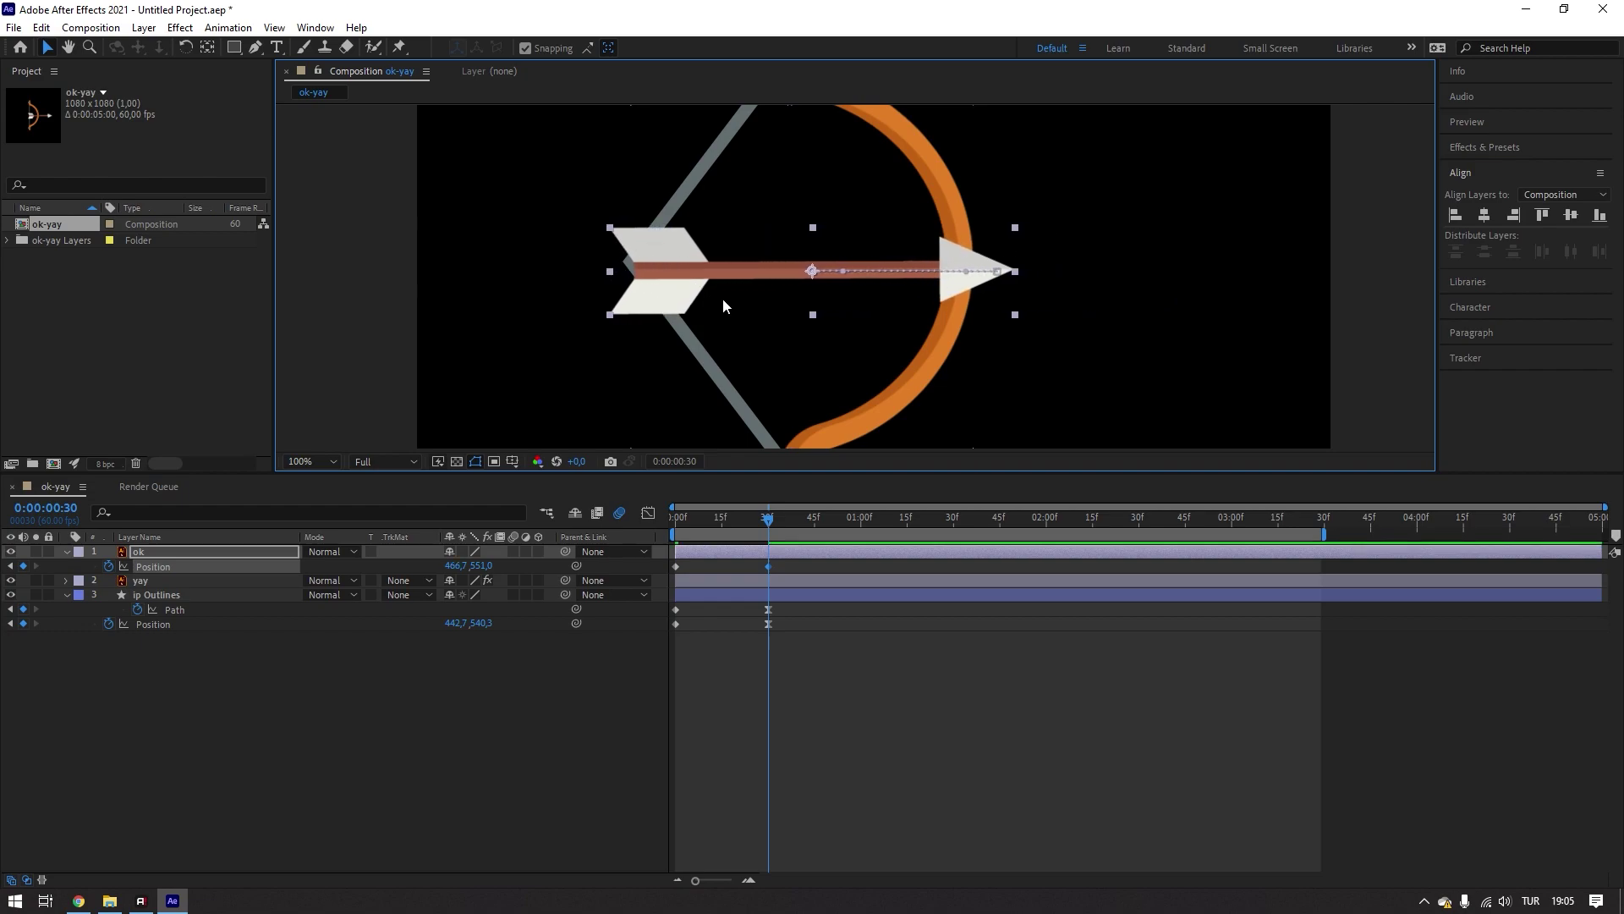
key("shift+Left")
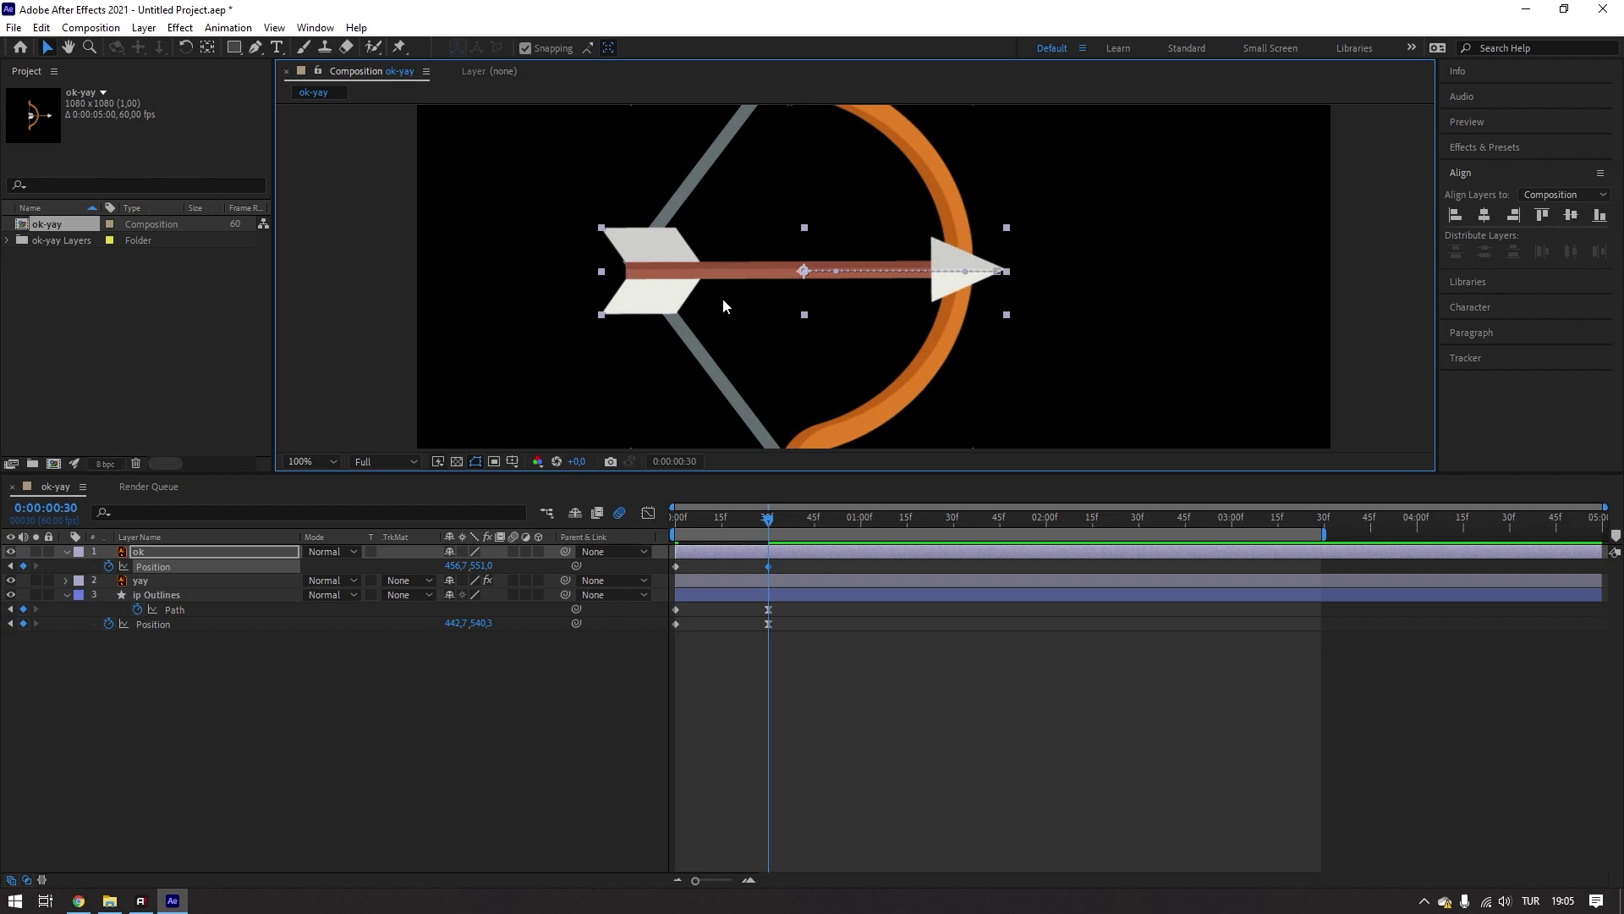
key("shift+Right")
key("shift+Left")
key("shift+Right")
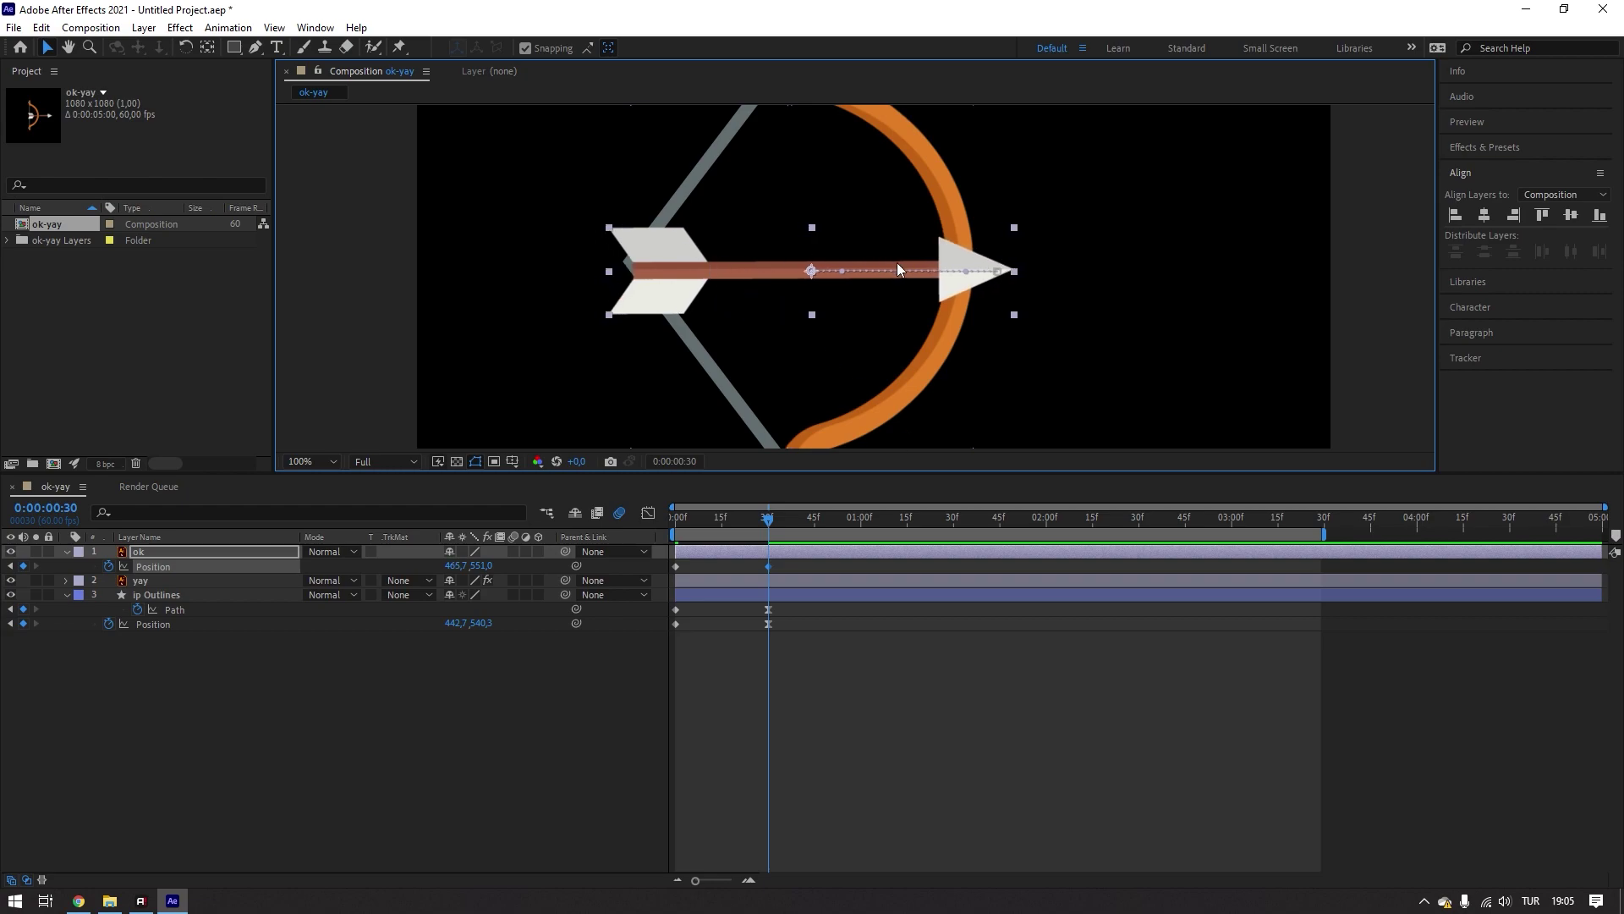
- Select both arrow Position keyframes and raise the arrow a few pixels
left_click(779, 567)
left_click_drag(795, 562, 665, 571)
key("Up")
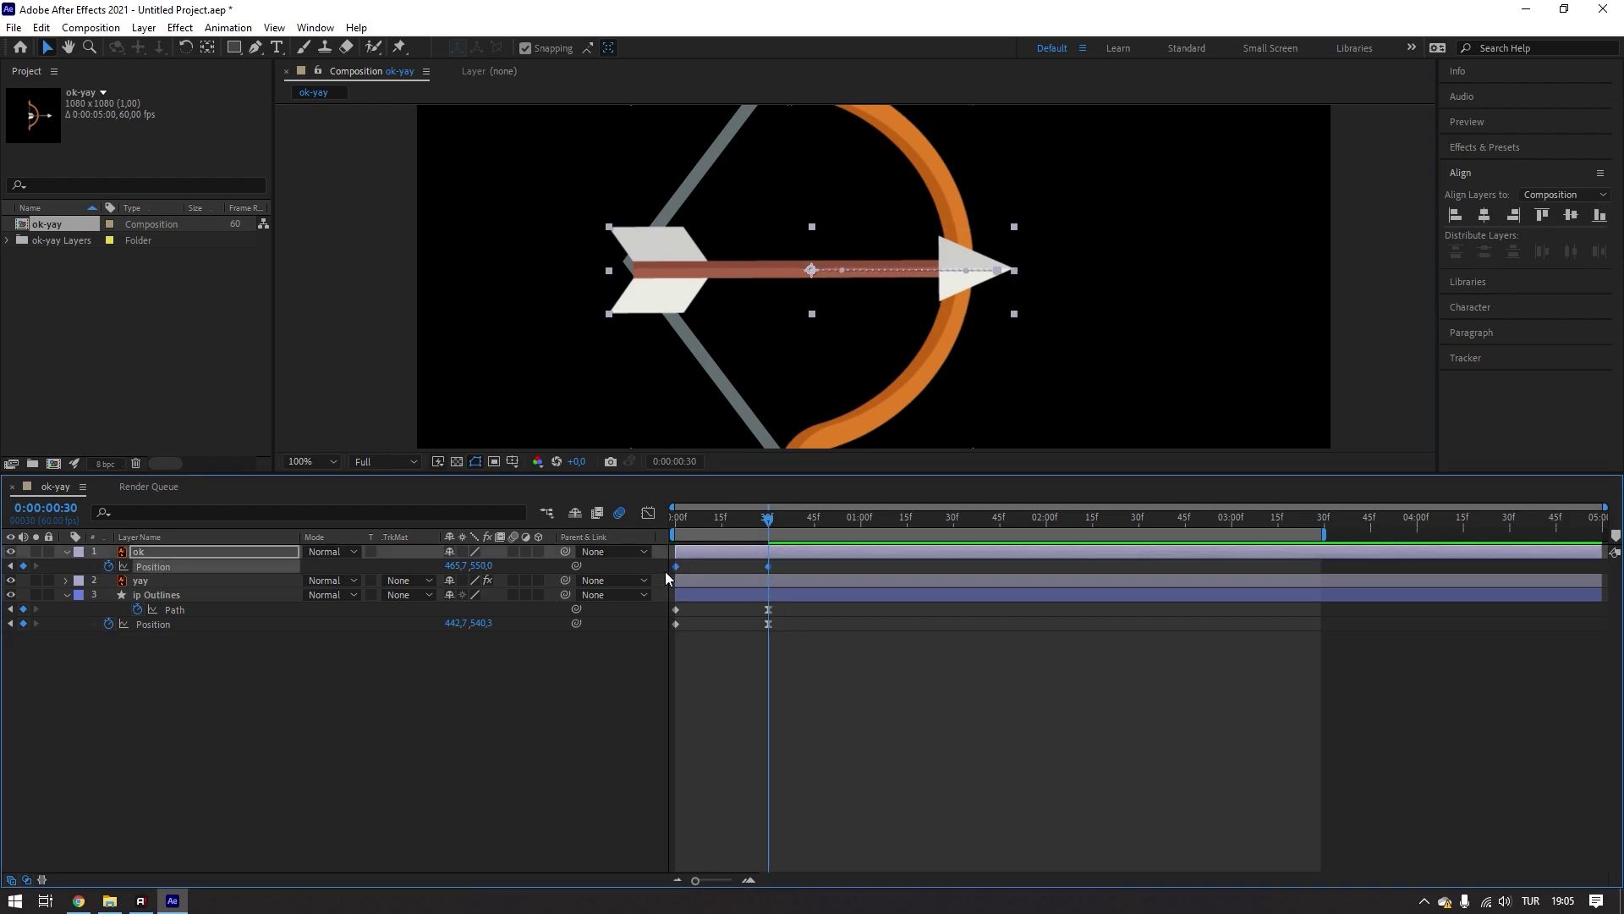
key("Up")
key("Up")
key("Up")
key("Up")
key("Up")
key("Up")
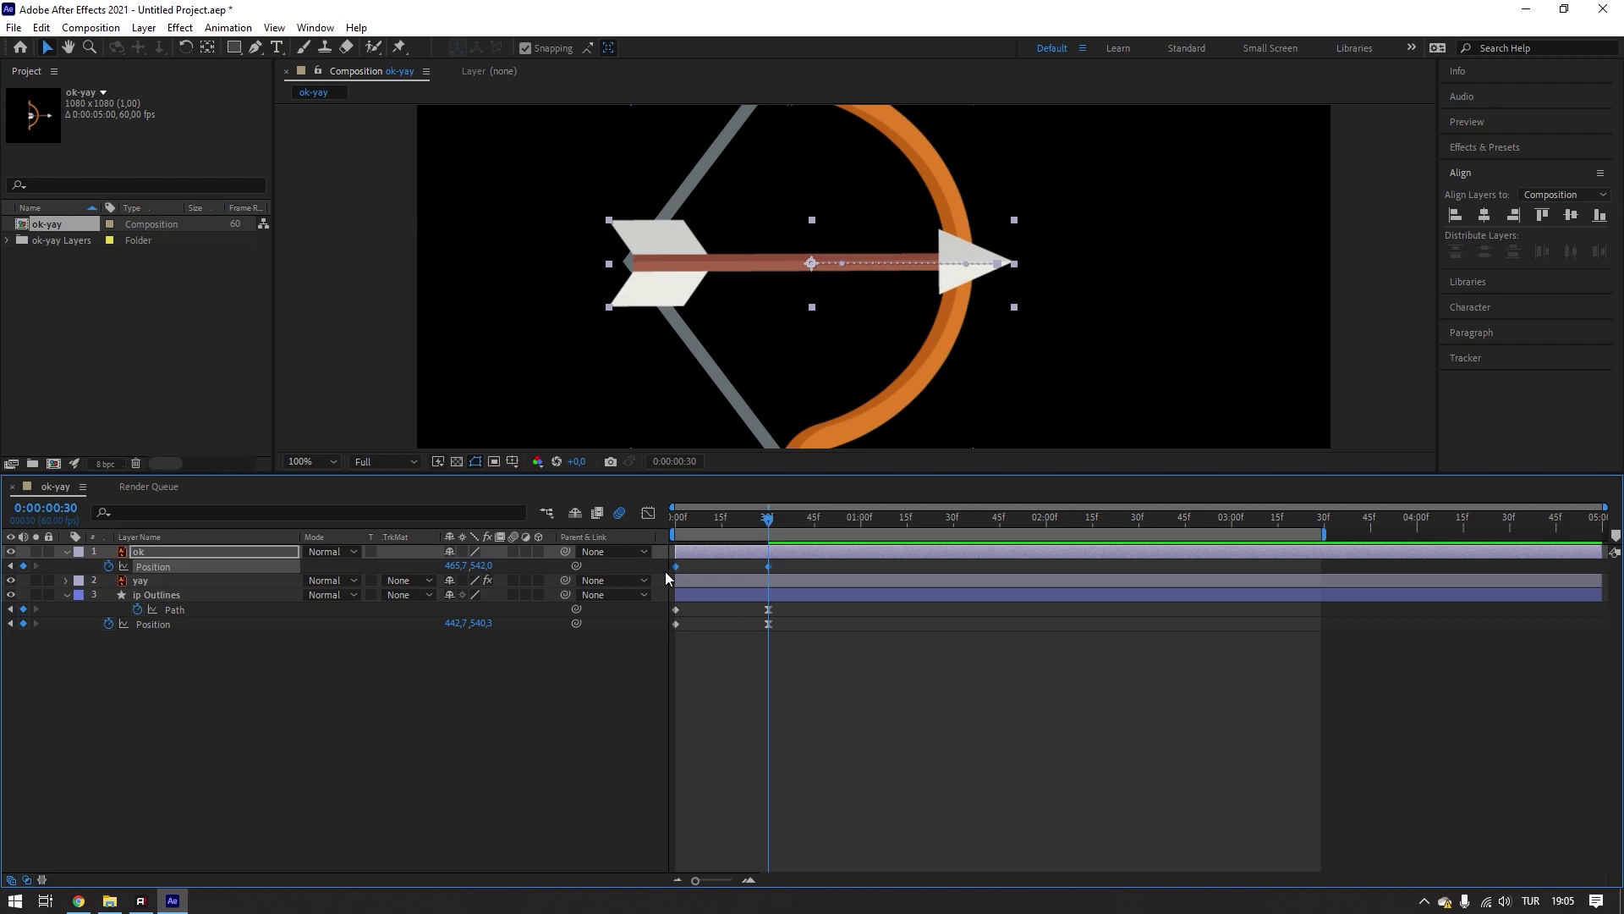
key("Up")
key("Up")
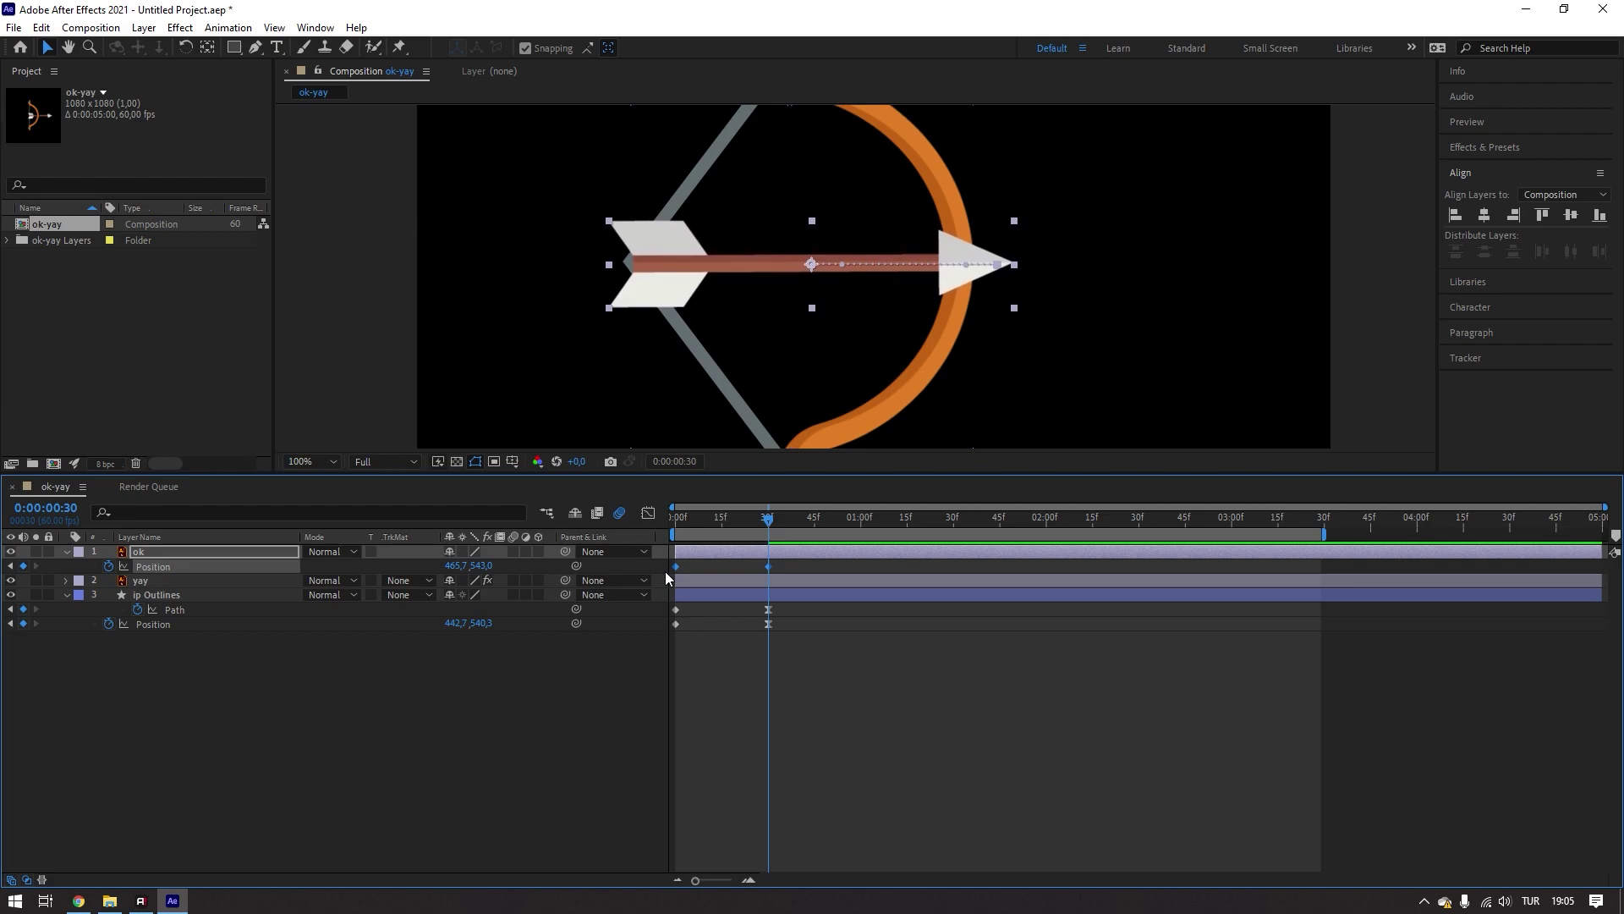
- Scrub and preview the bow-draw animation several times from the start
left_click(910, 758)
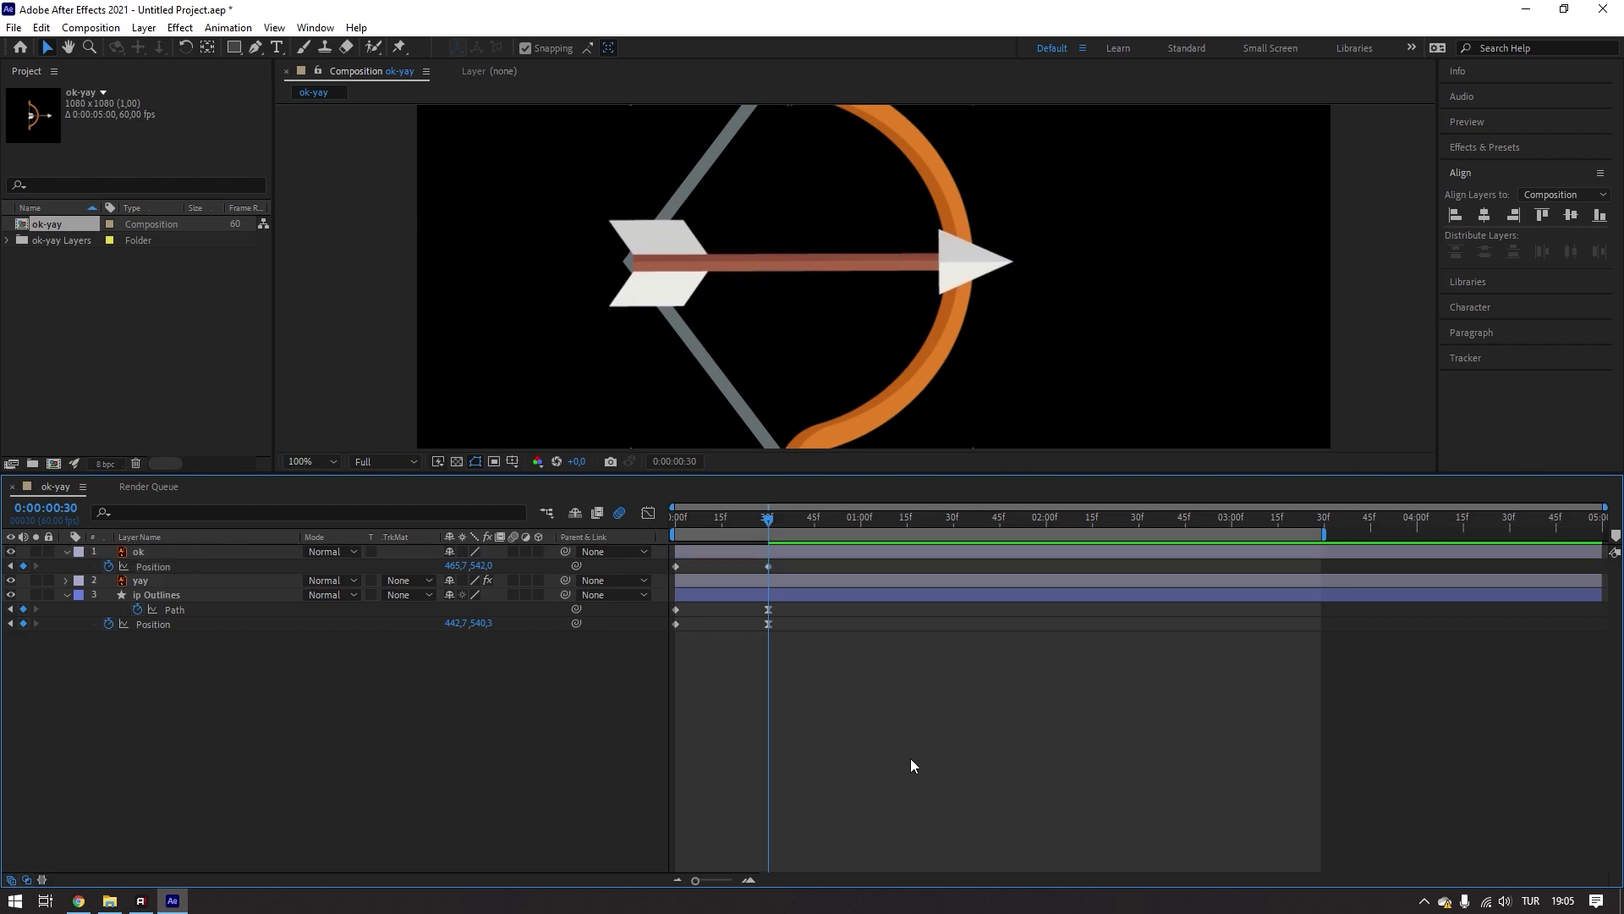
mouse_move(768, 519)
left_mouse_down()
mouse_move(642, 535)
mouse_move(551, 576)
left_mouse_up()
scroll(886, 227, "down", 2)
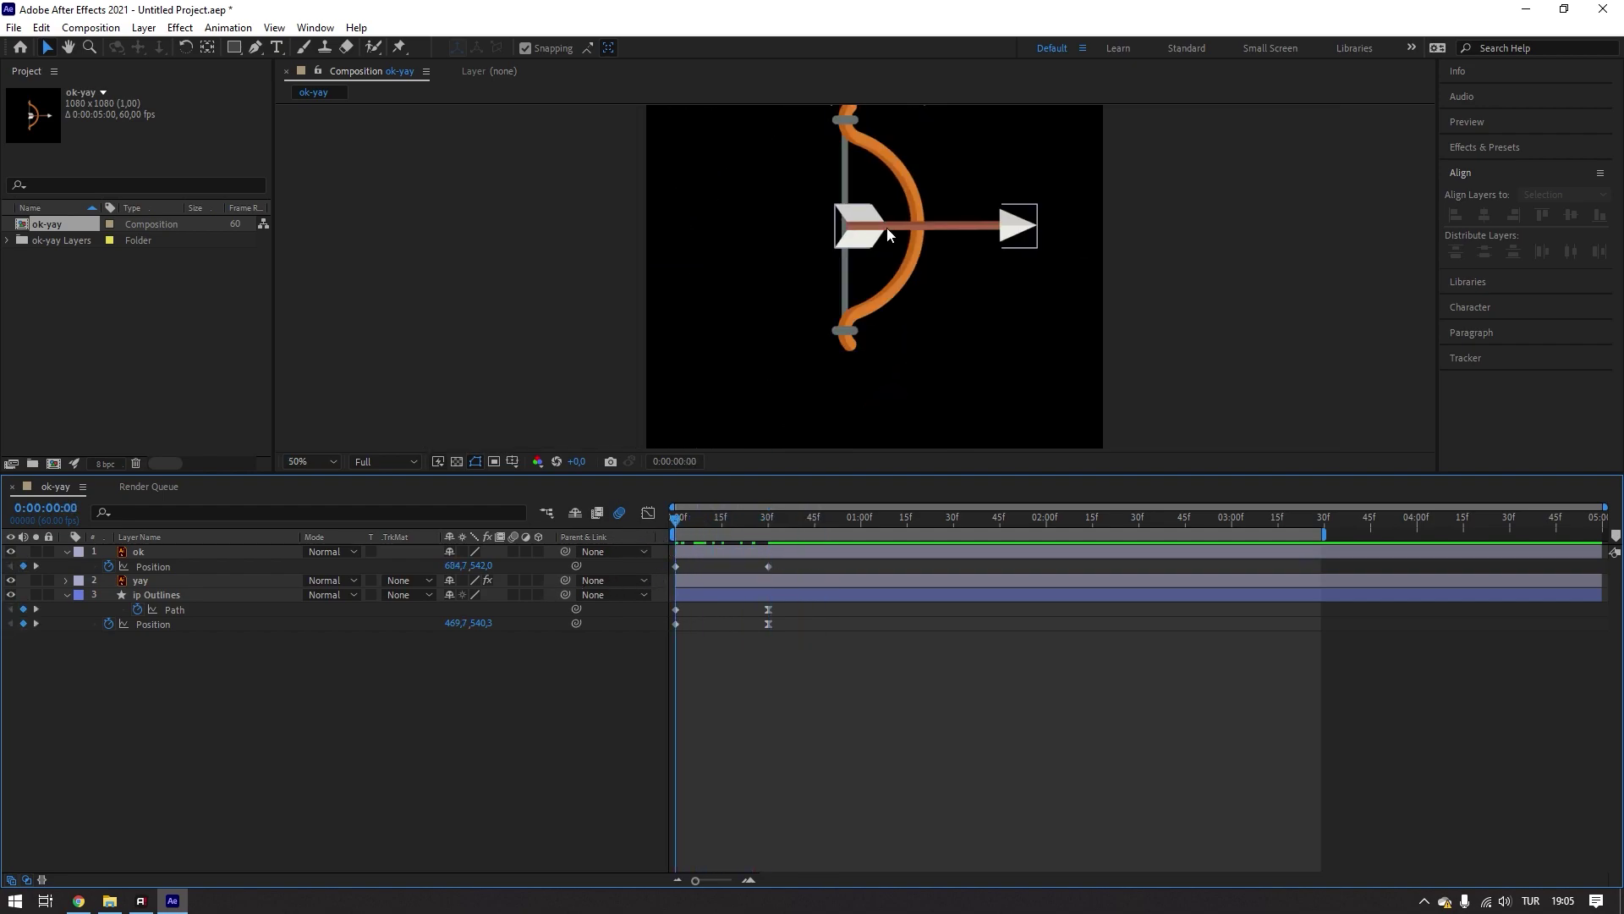
key("space")
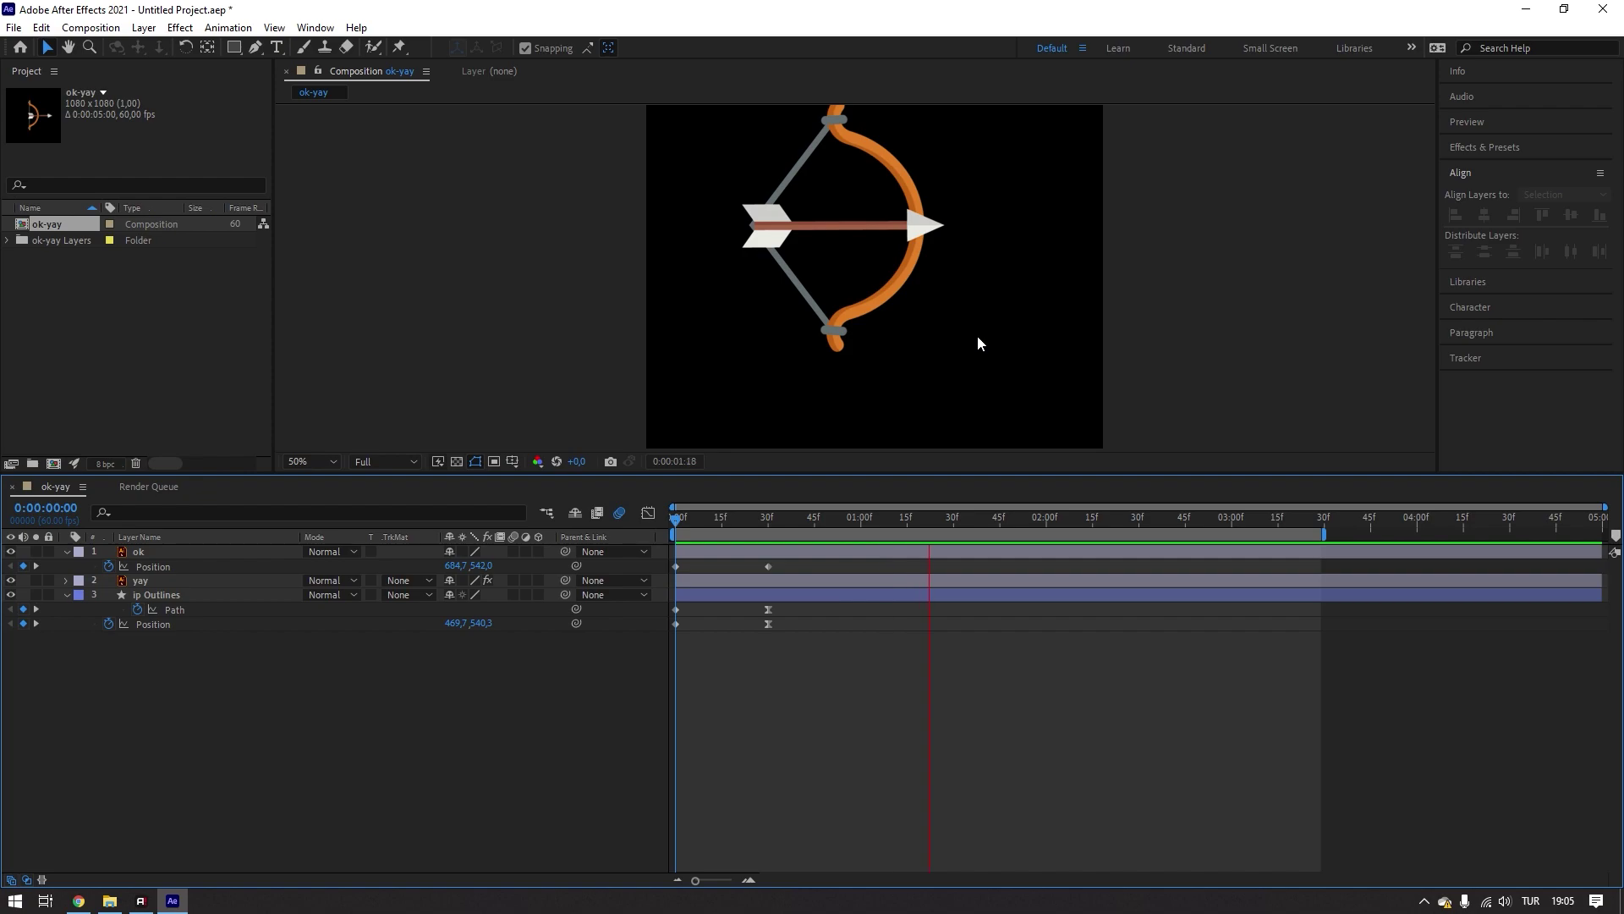
key("space")
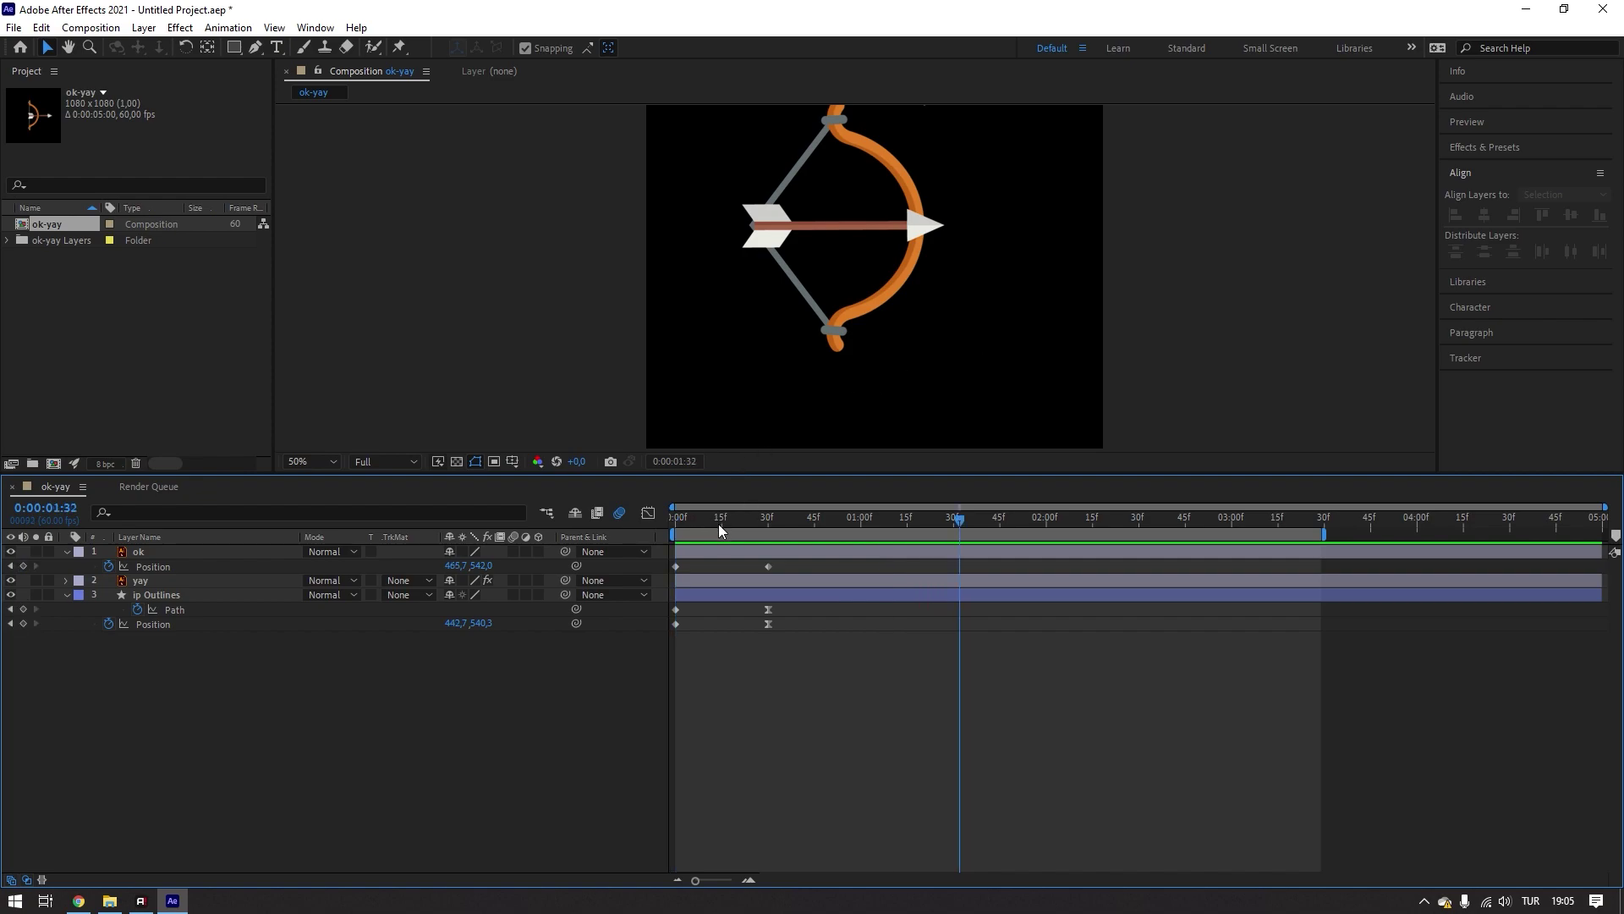
left_click_drag(719, 530, 637, 537)
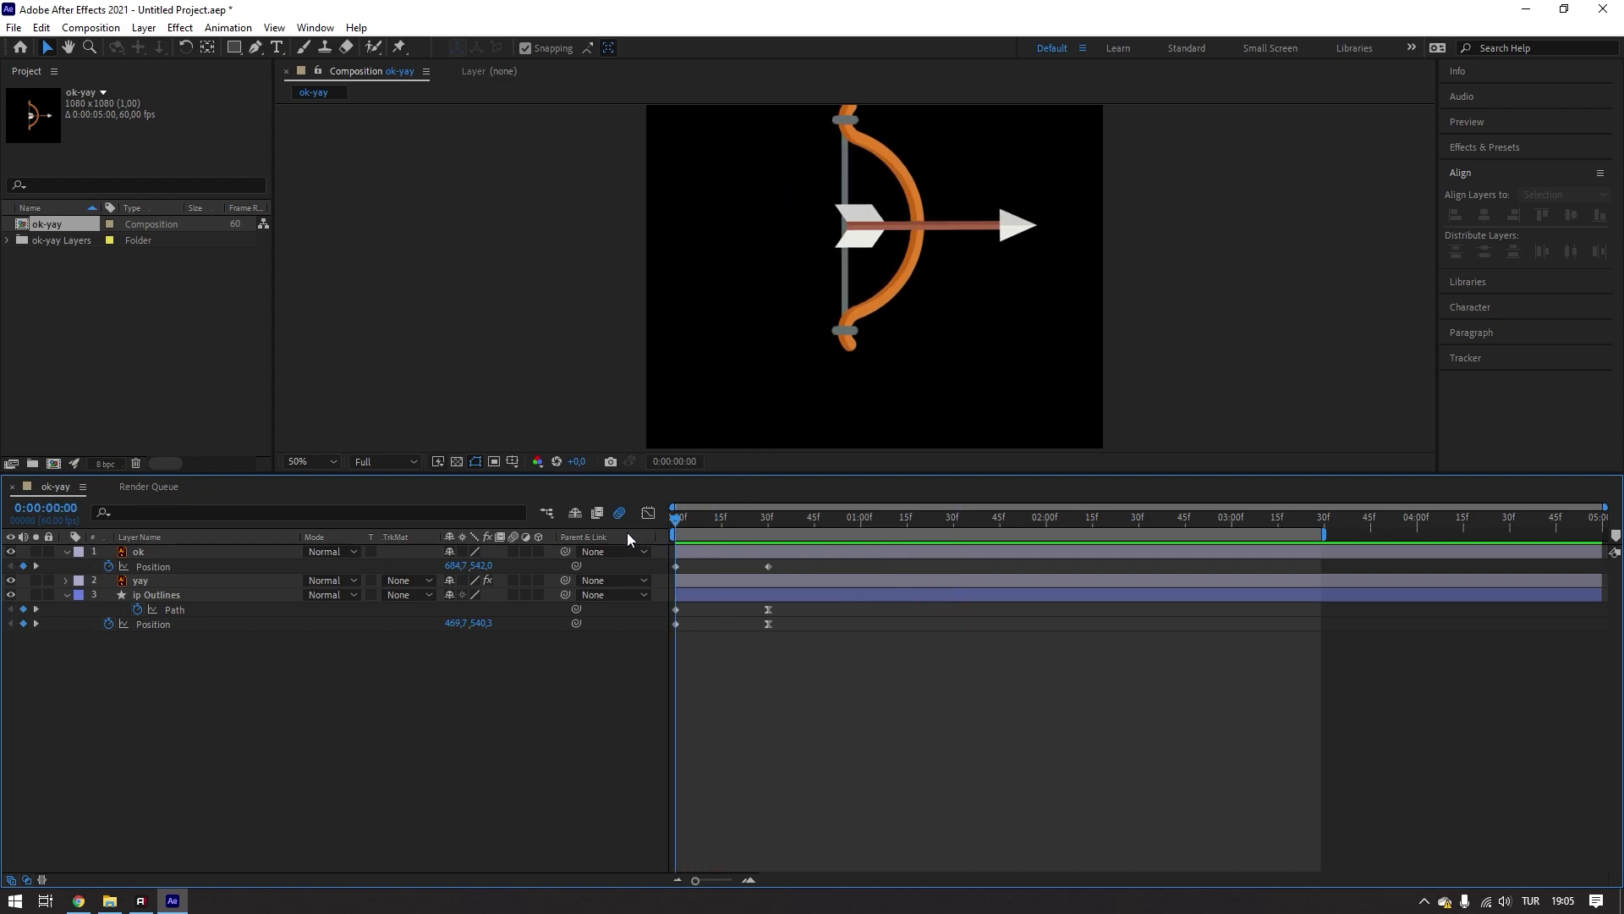
key("space")
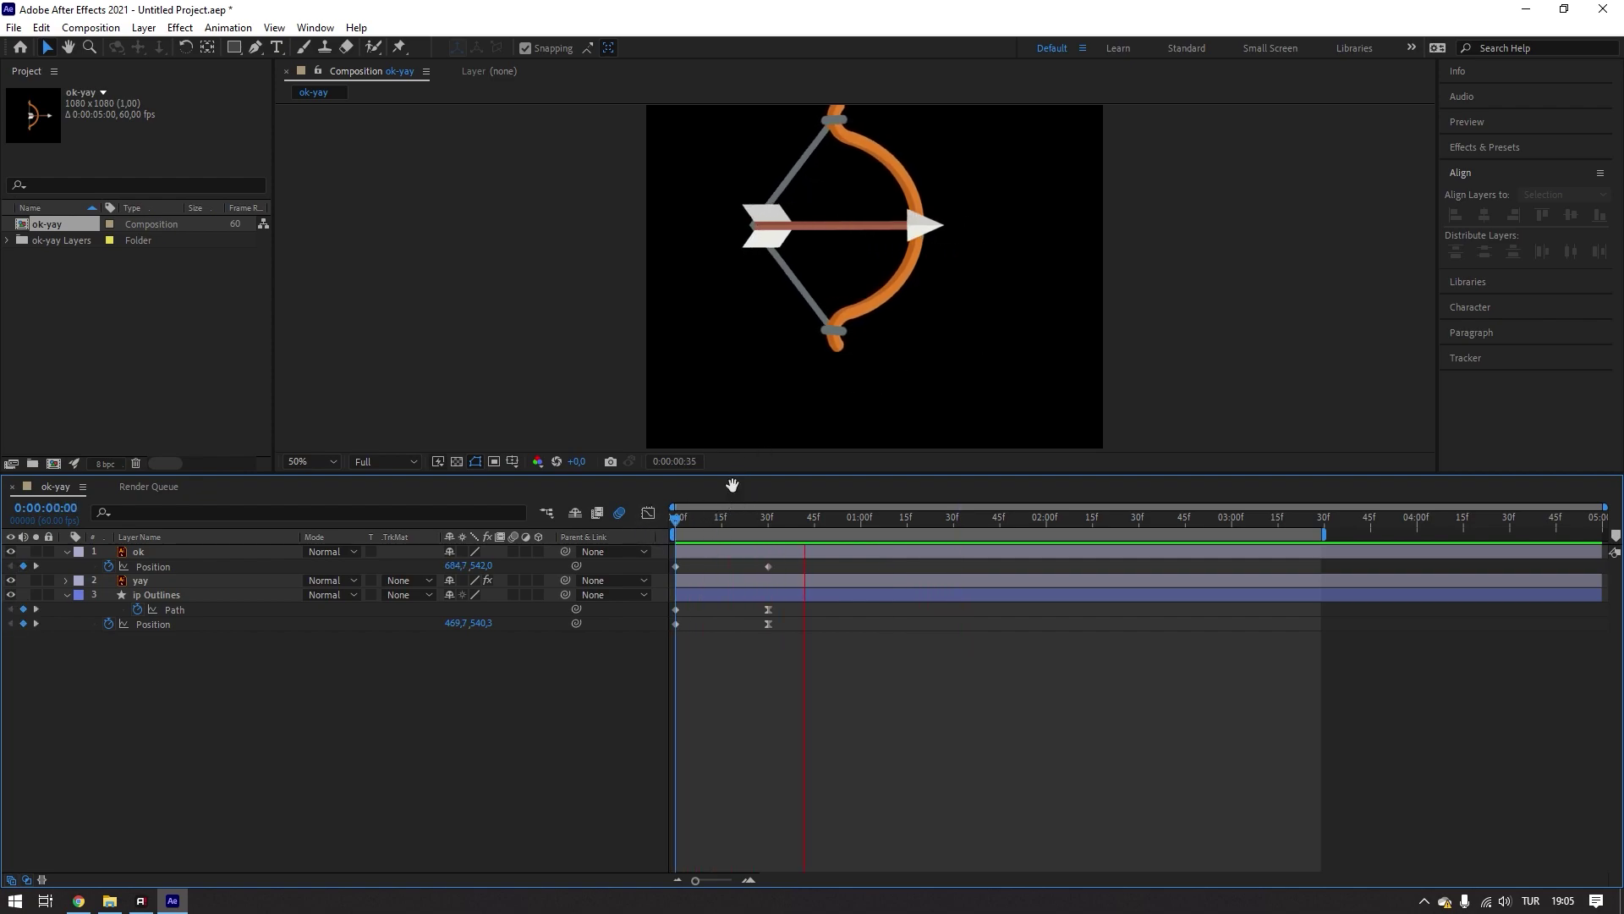
key("space")
left_click_drag(780, 516, 611, 533)
key("space")
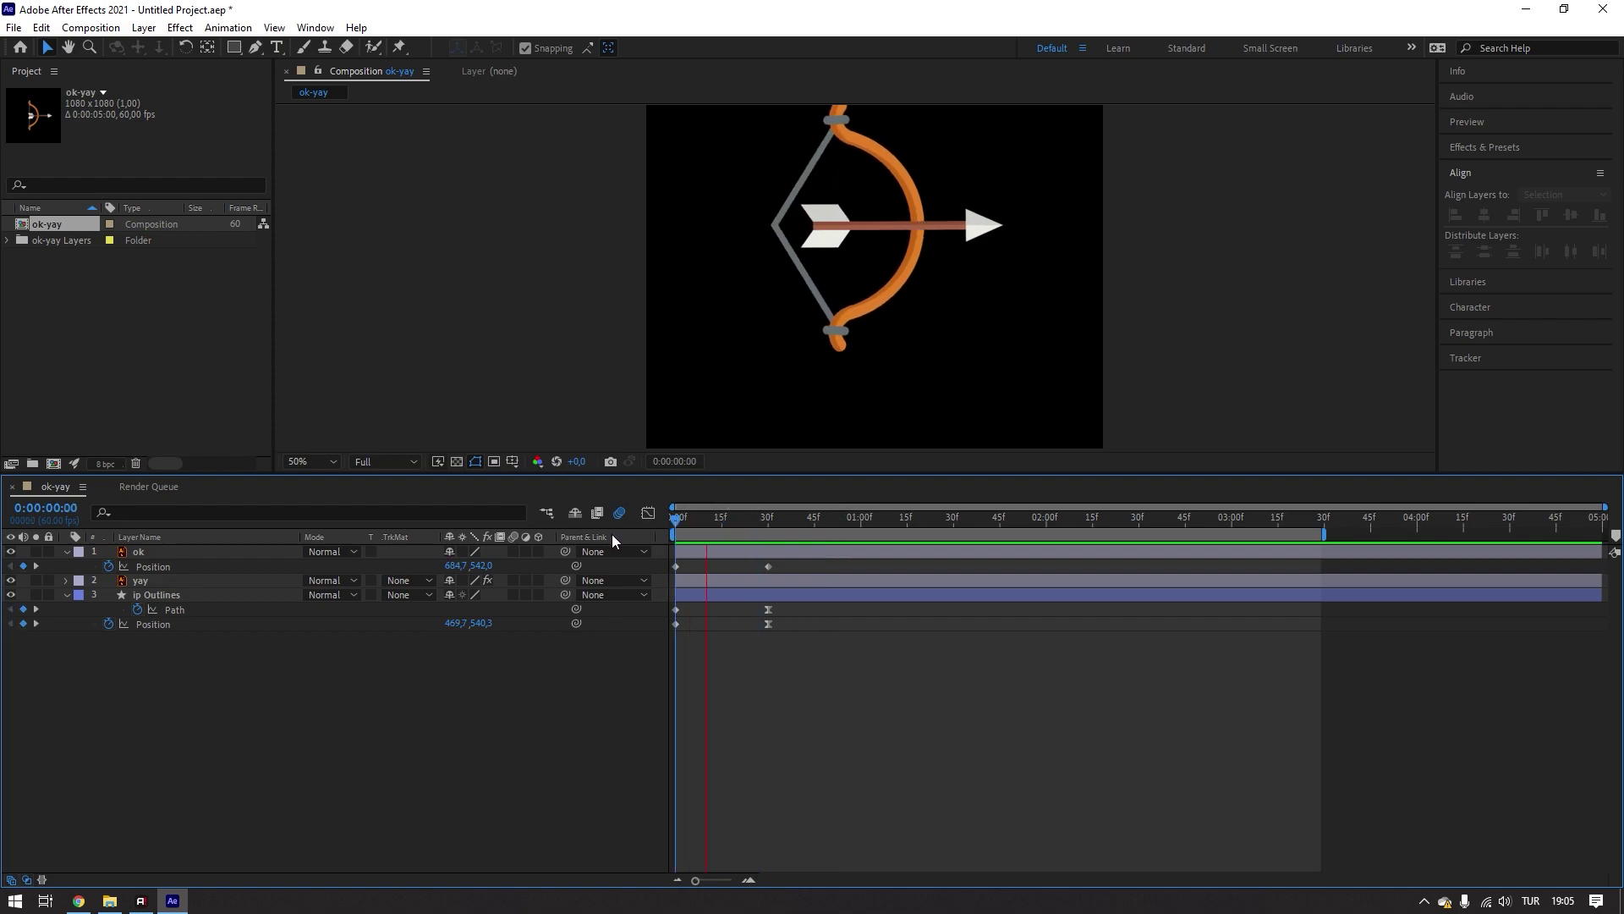
key("space")
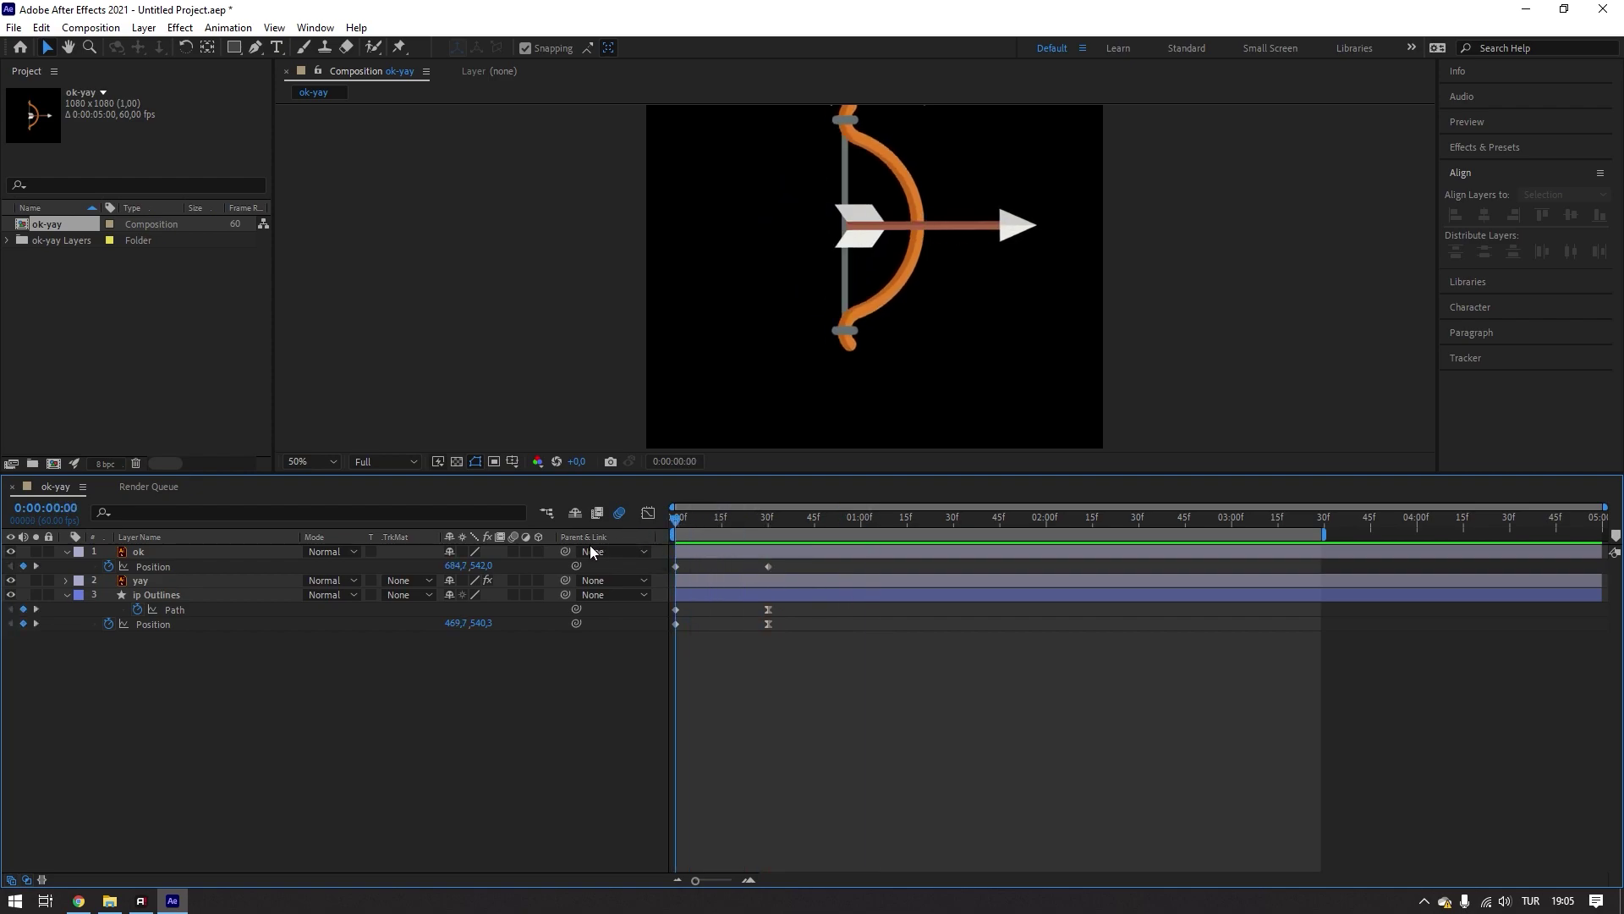
- Apply Easy Ease In to the arrow's 30f keyframe with 100% incoming influence
right_click(768, 567)
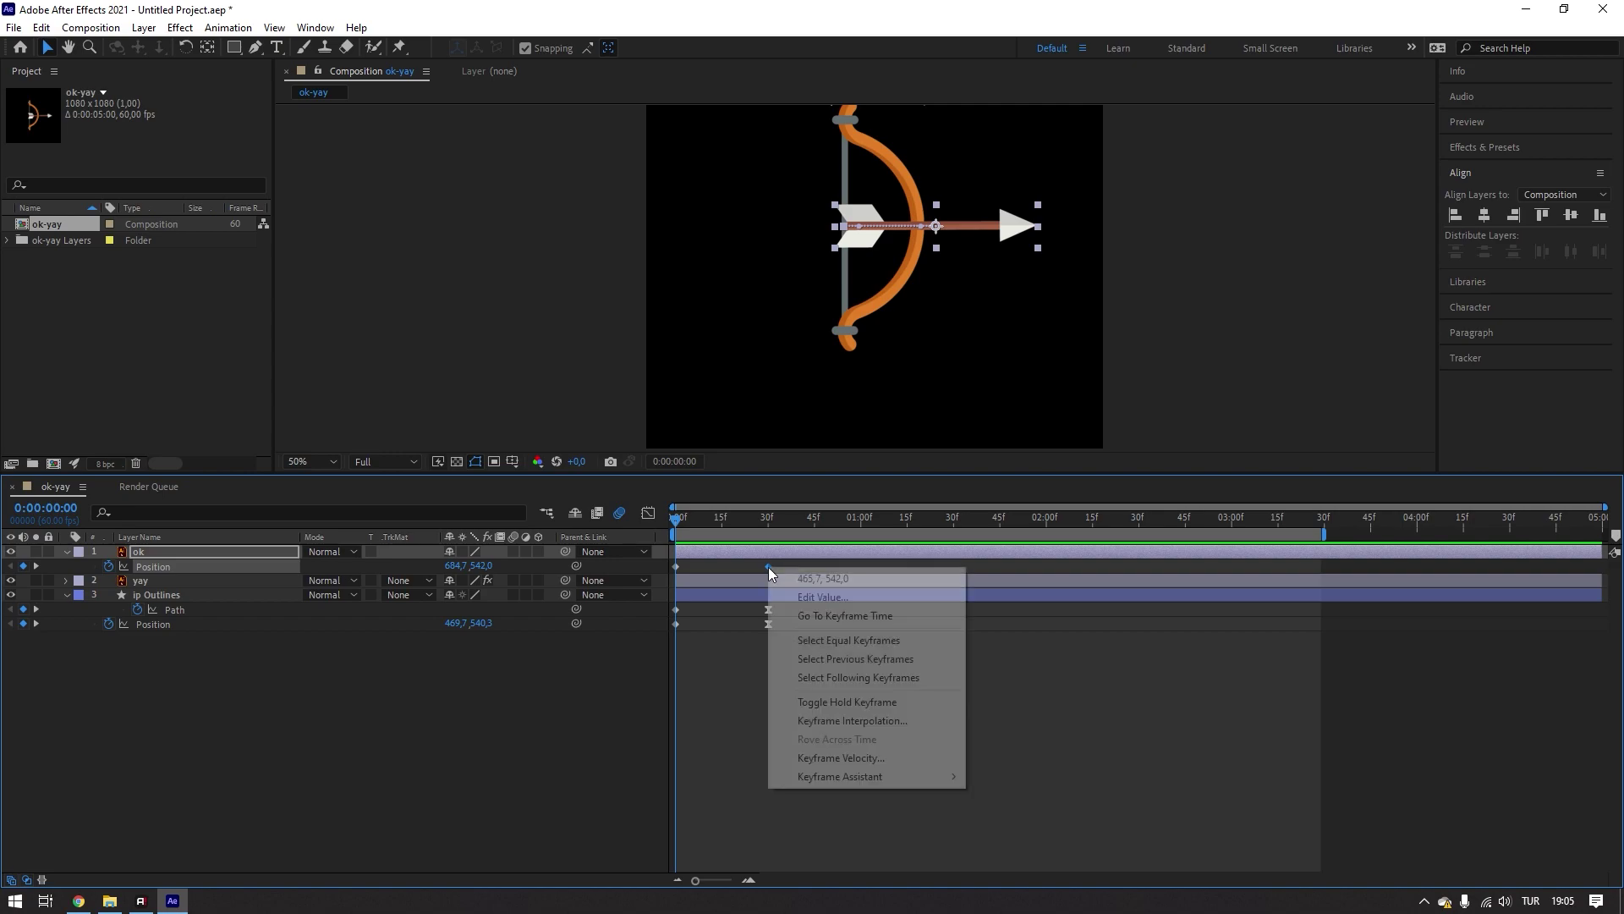
mouse_move(895, 776)
left_click(1032, 682)
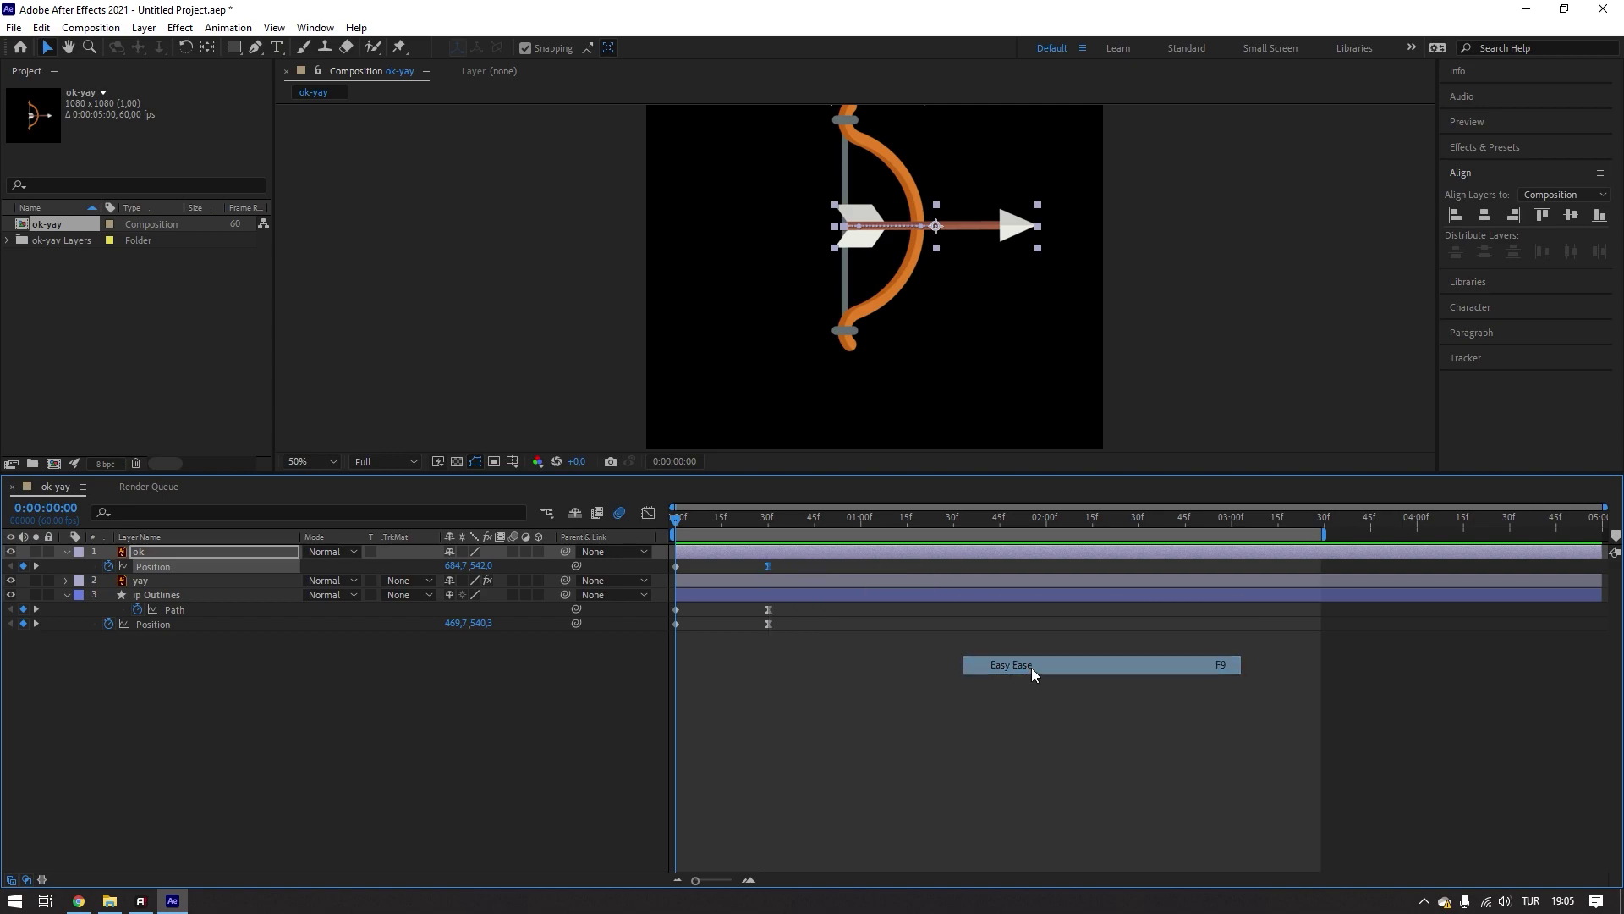
right_click(768, 564)
left_click(846, 752)
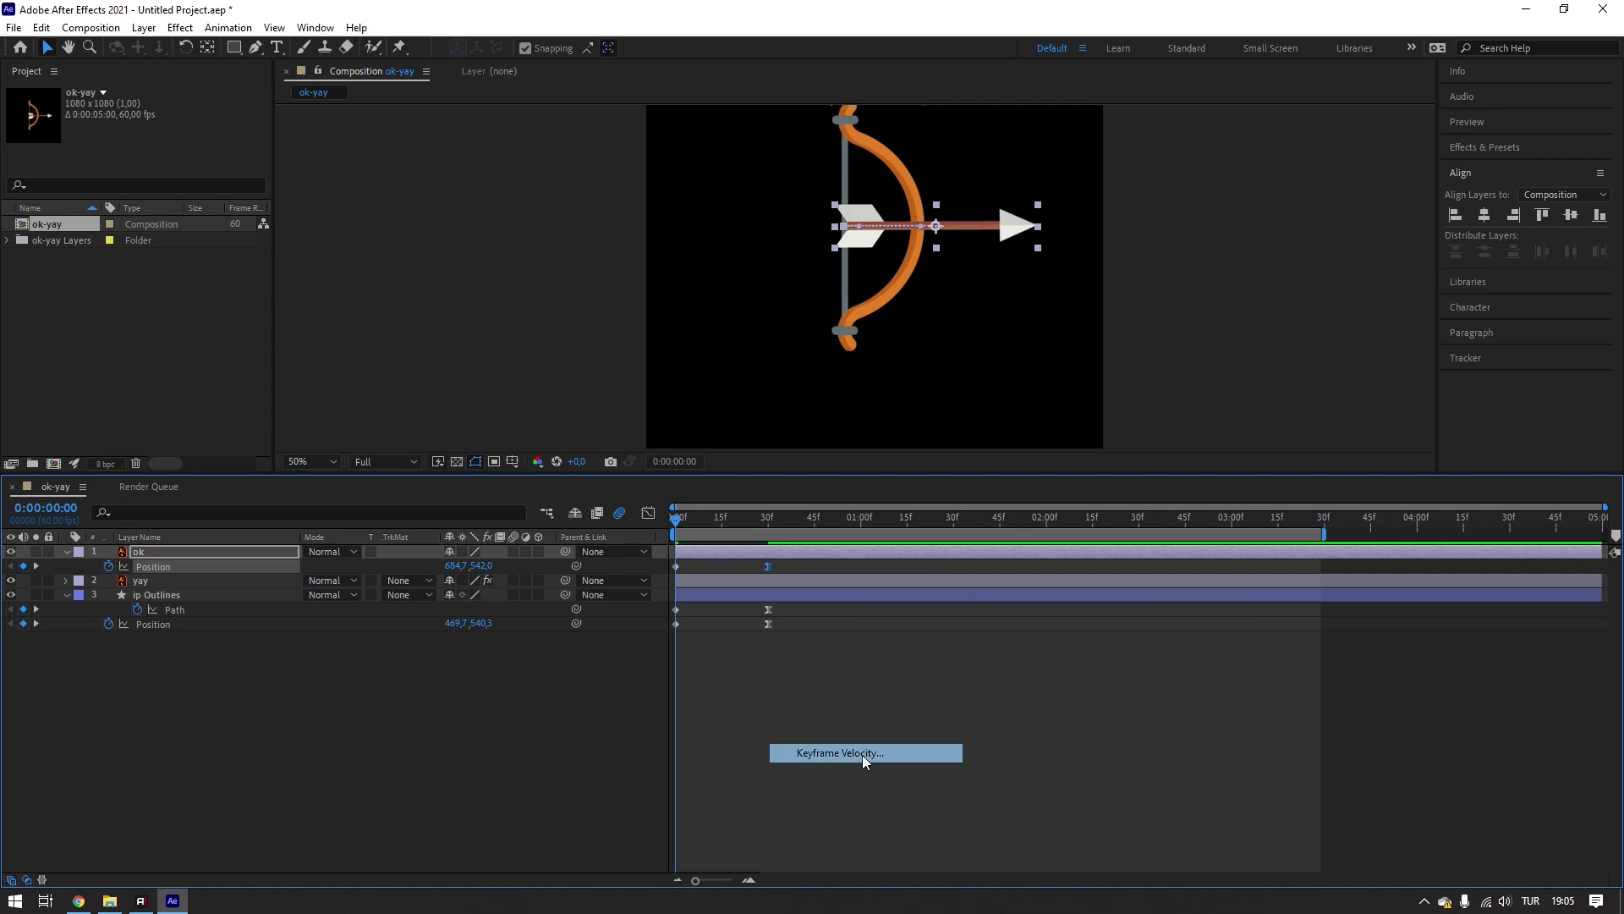
key("Tab")
type("100")
left_click(1354, 687)
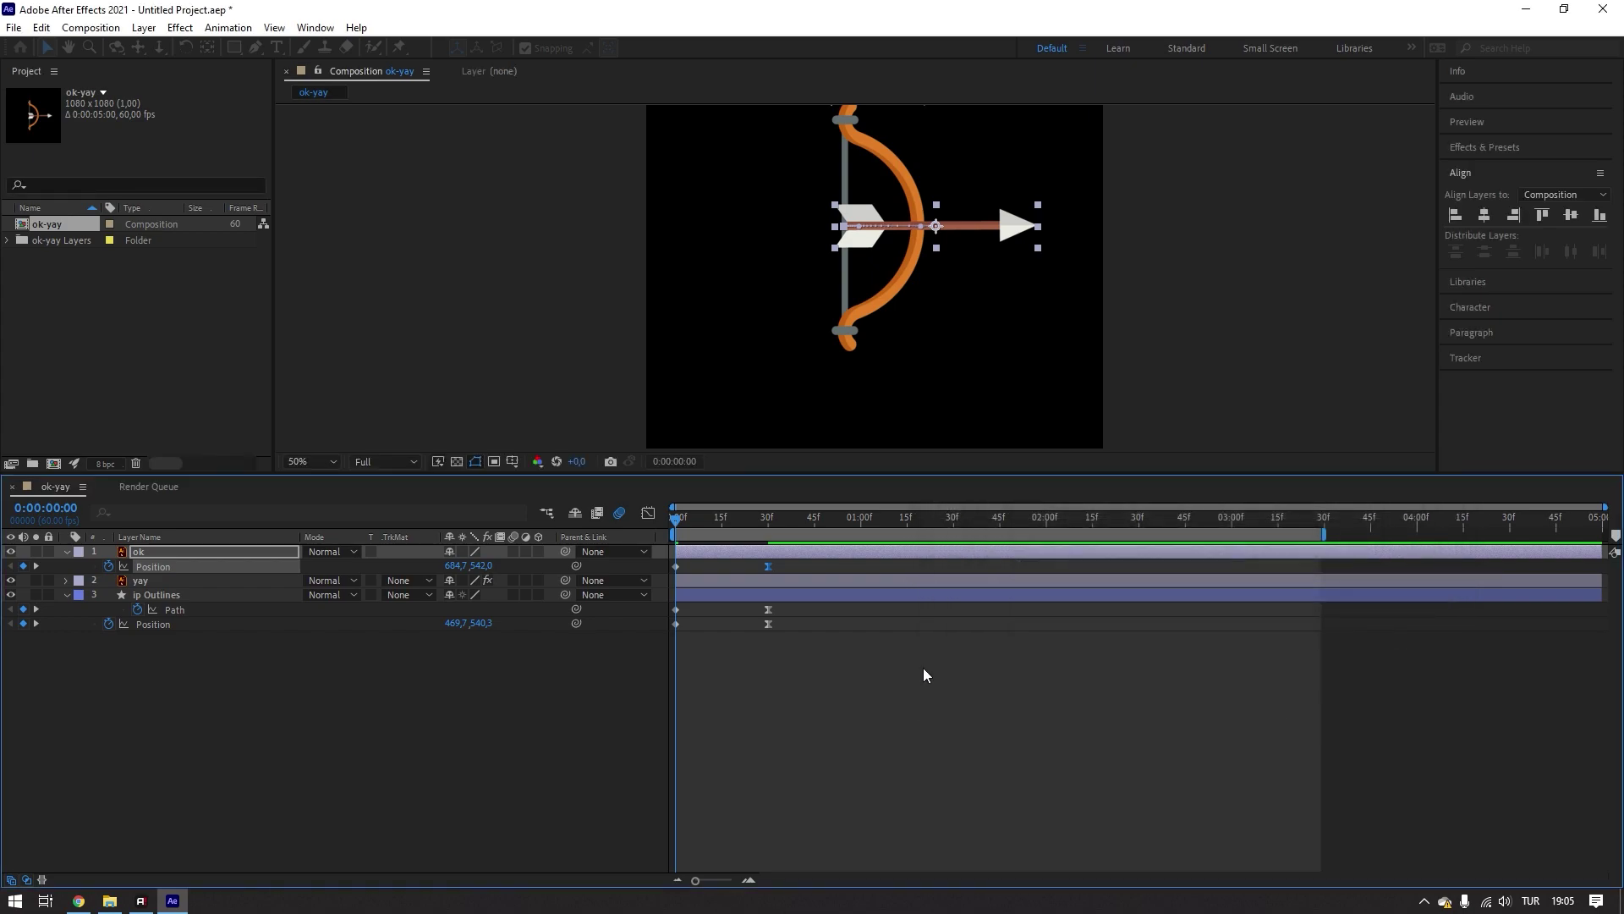
- Preview, then shift the arrow's 0f start position right to X 687.7 and preview again
key("space")
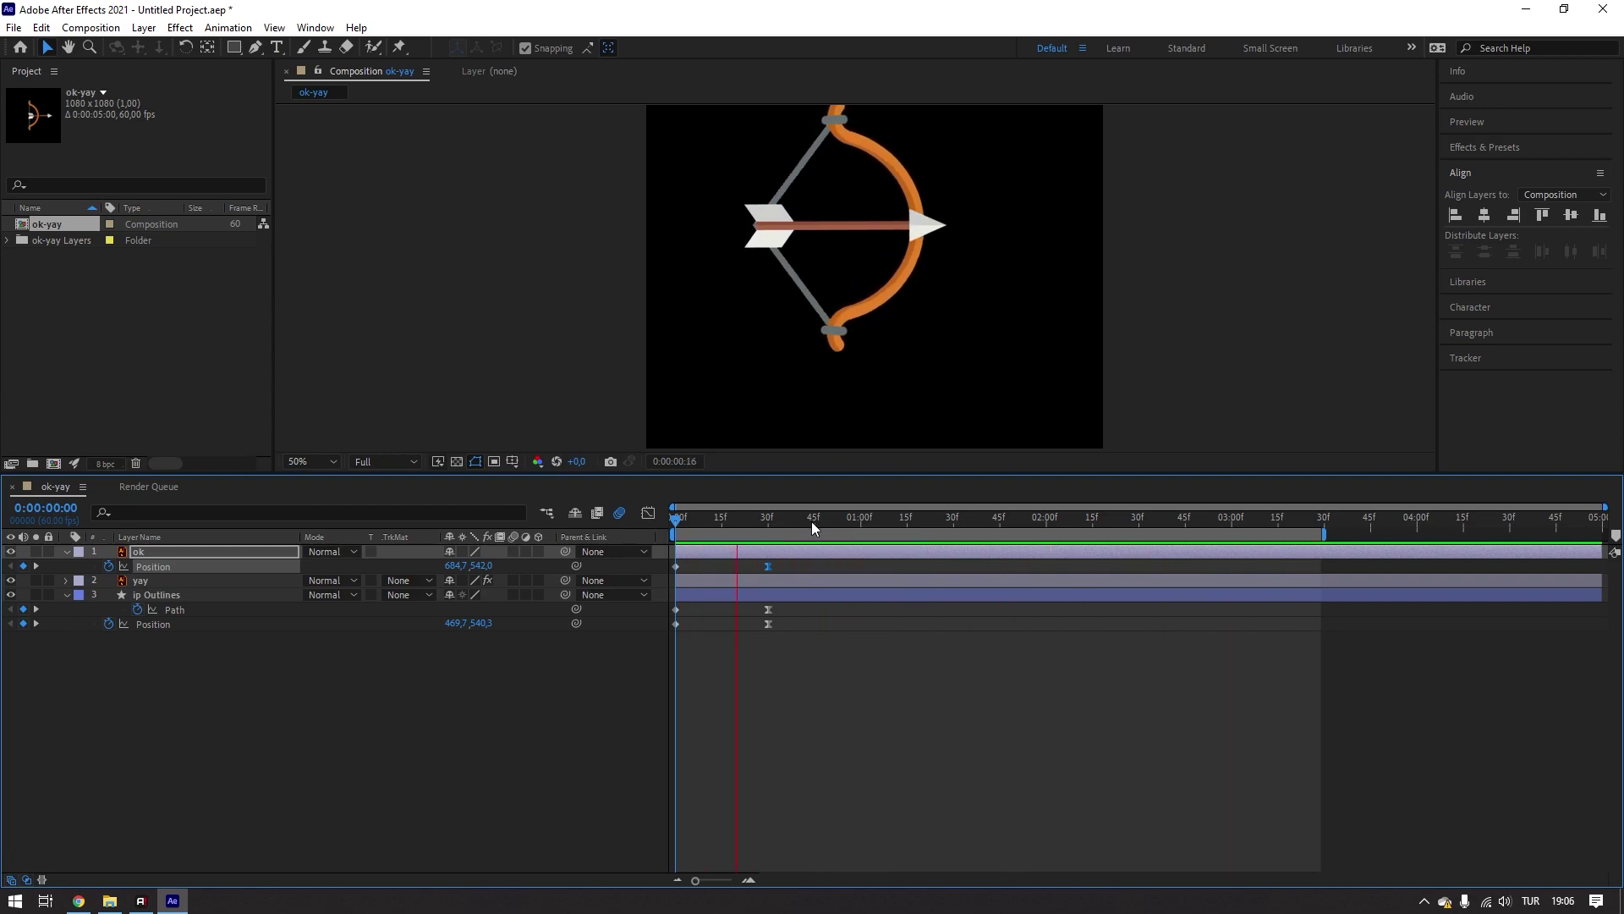
key("space")
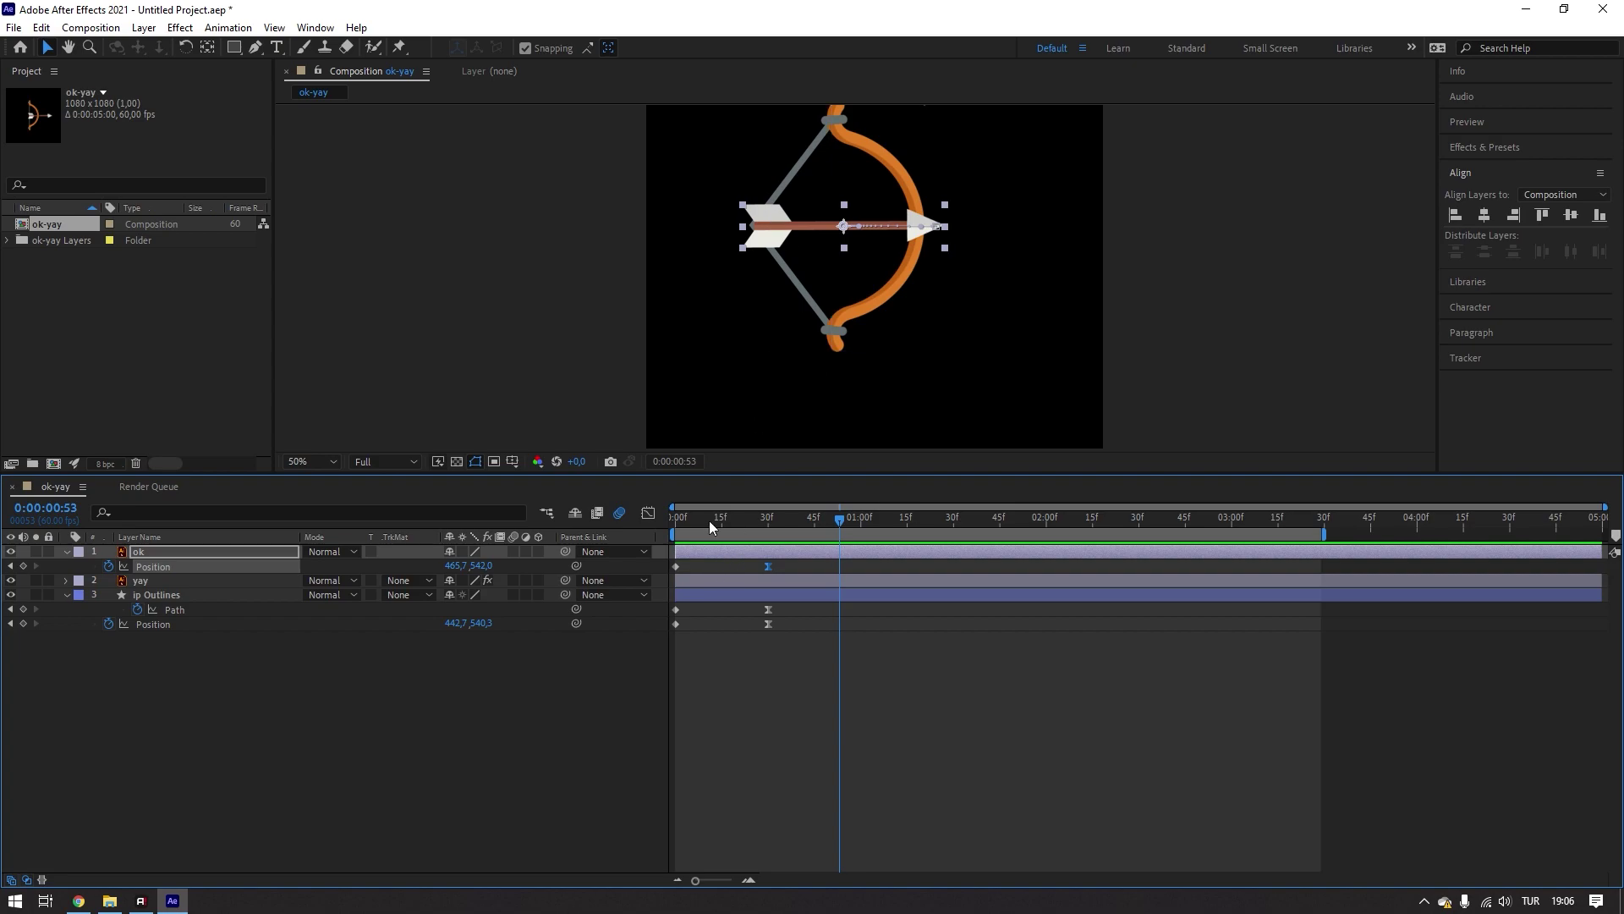
left_click_drag(709, 521, 652, 530)
scroll(876, 215, "up", 2)
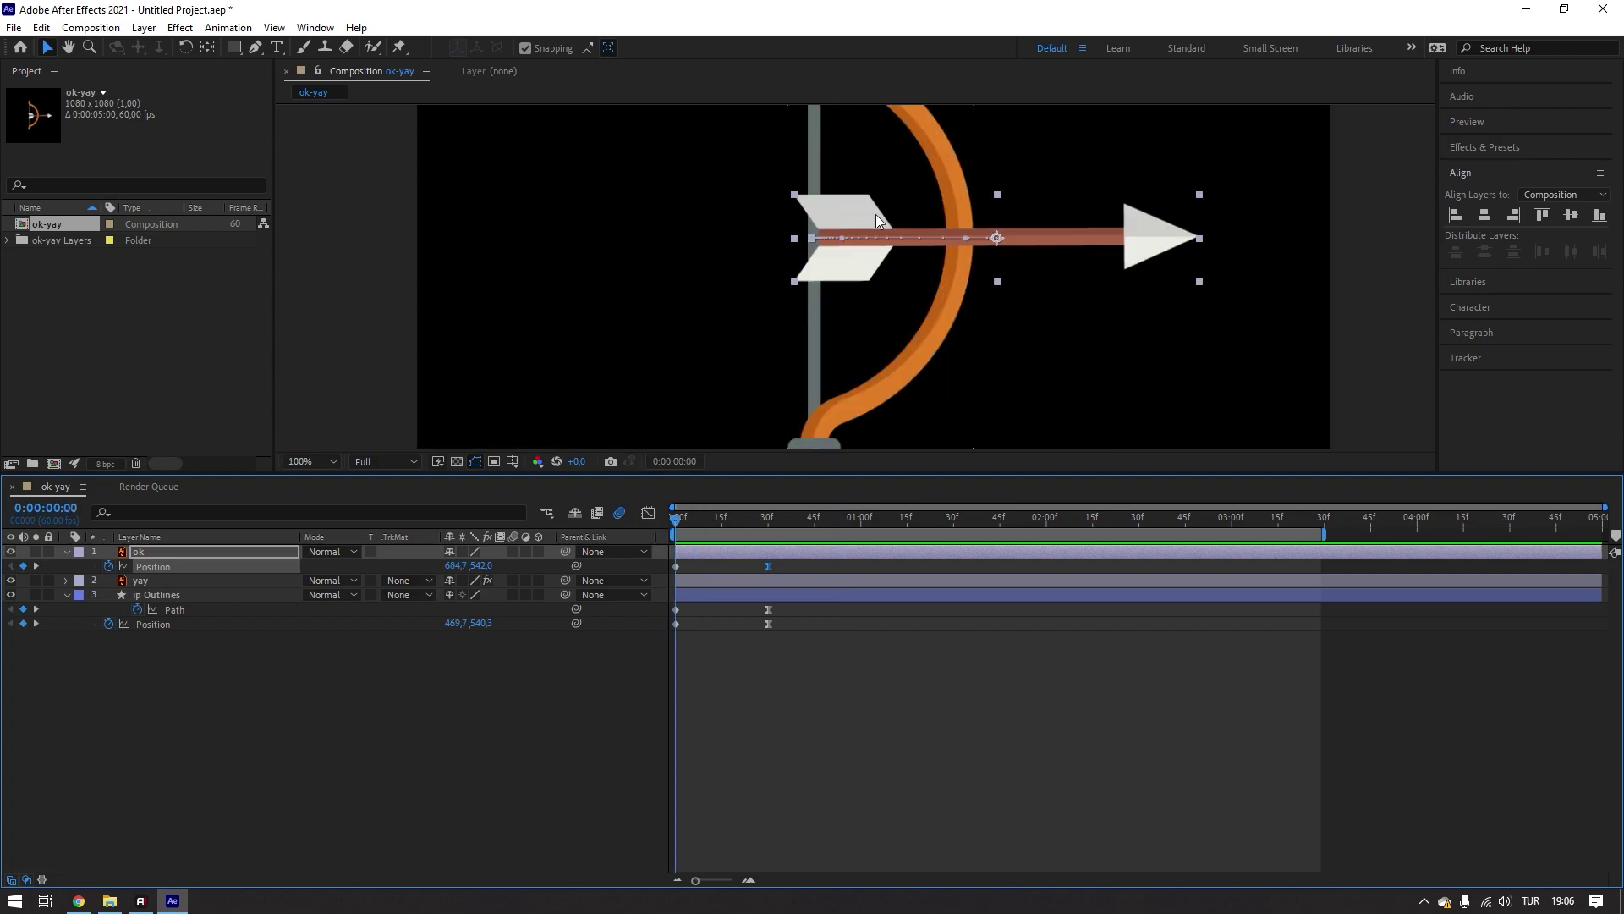
key("Right")
key("Right")
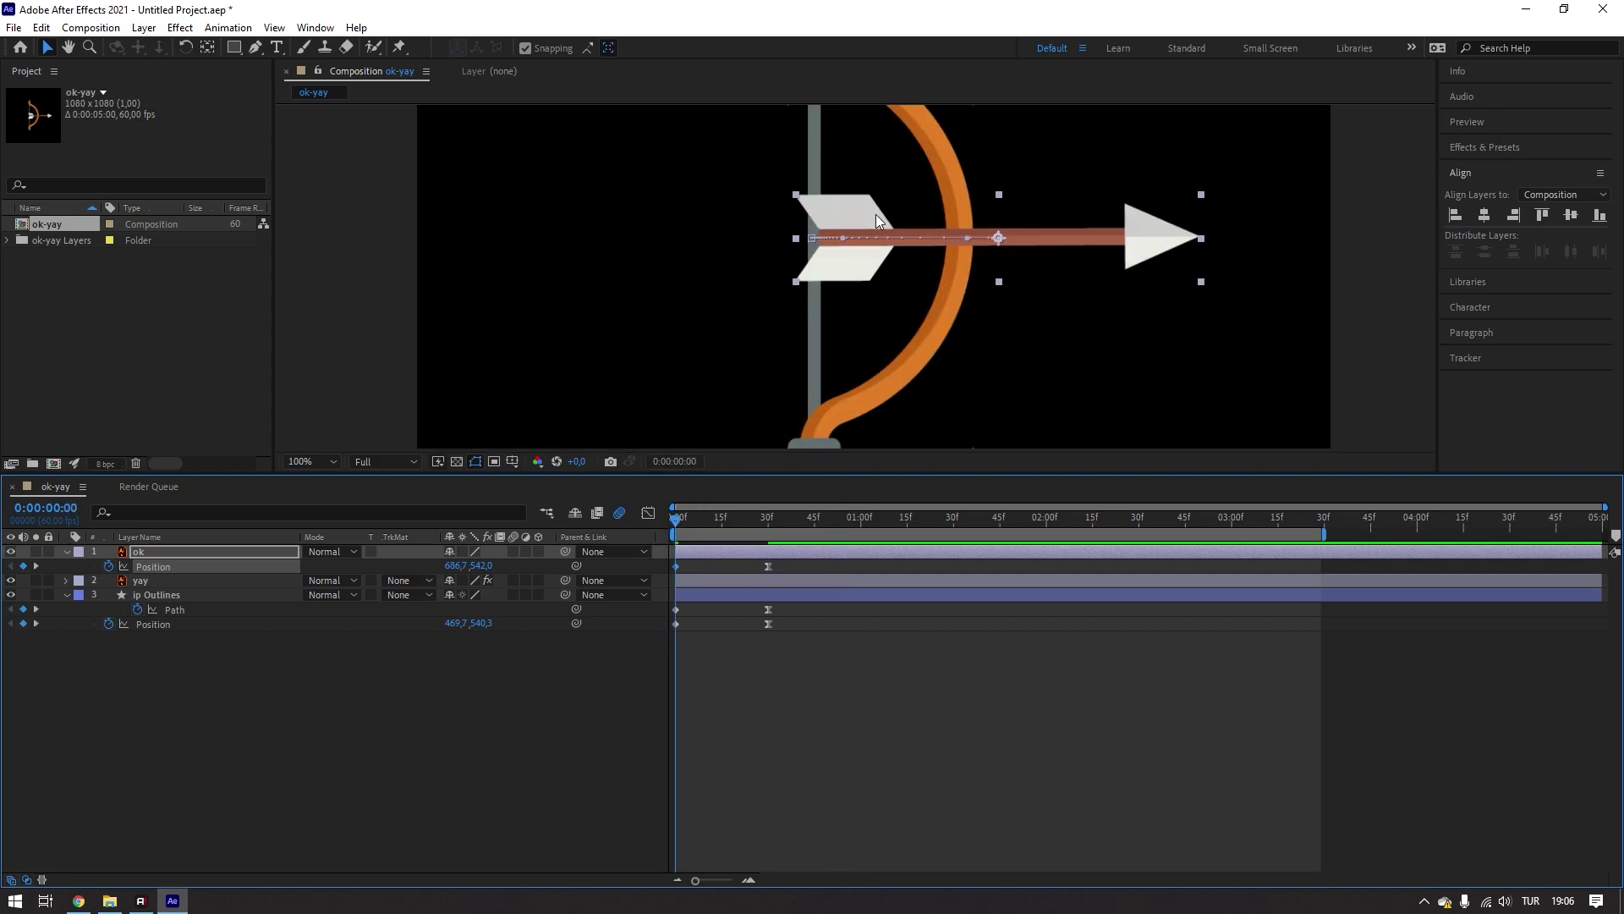
key("Right")
key("Right")
key("Left")
key("space")
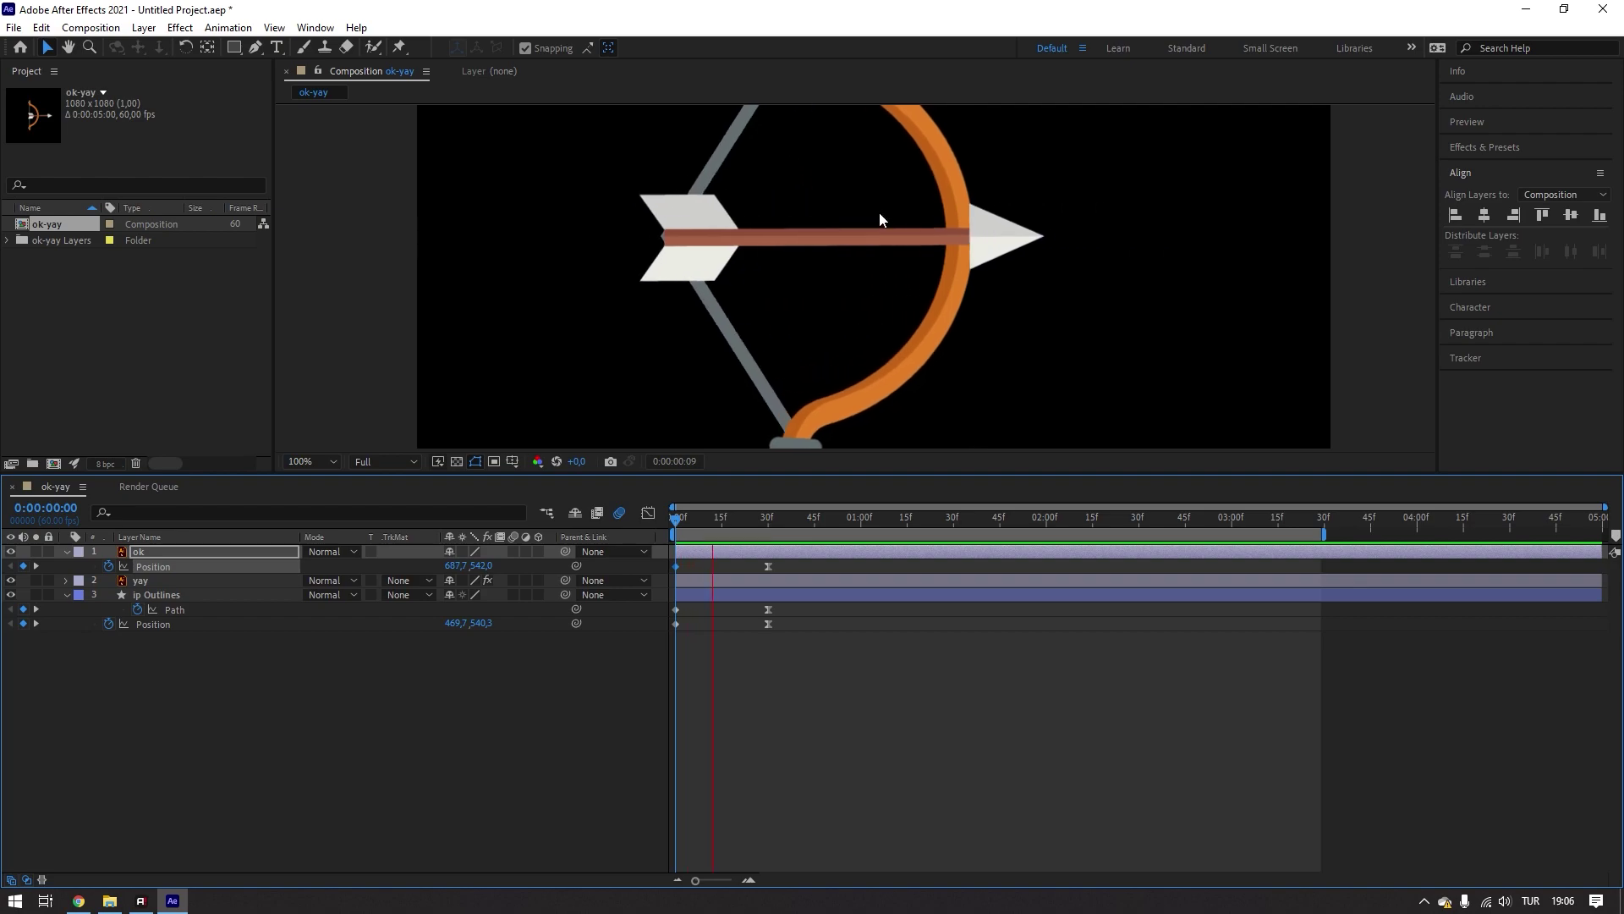
scroll(864, 238, "down", 2)
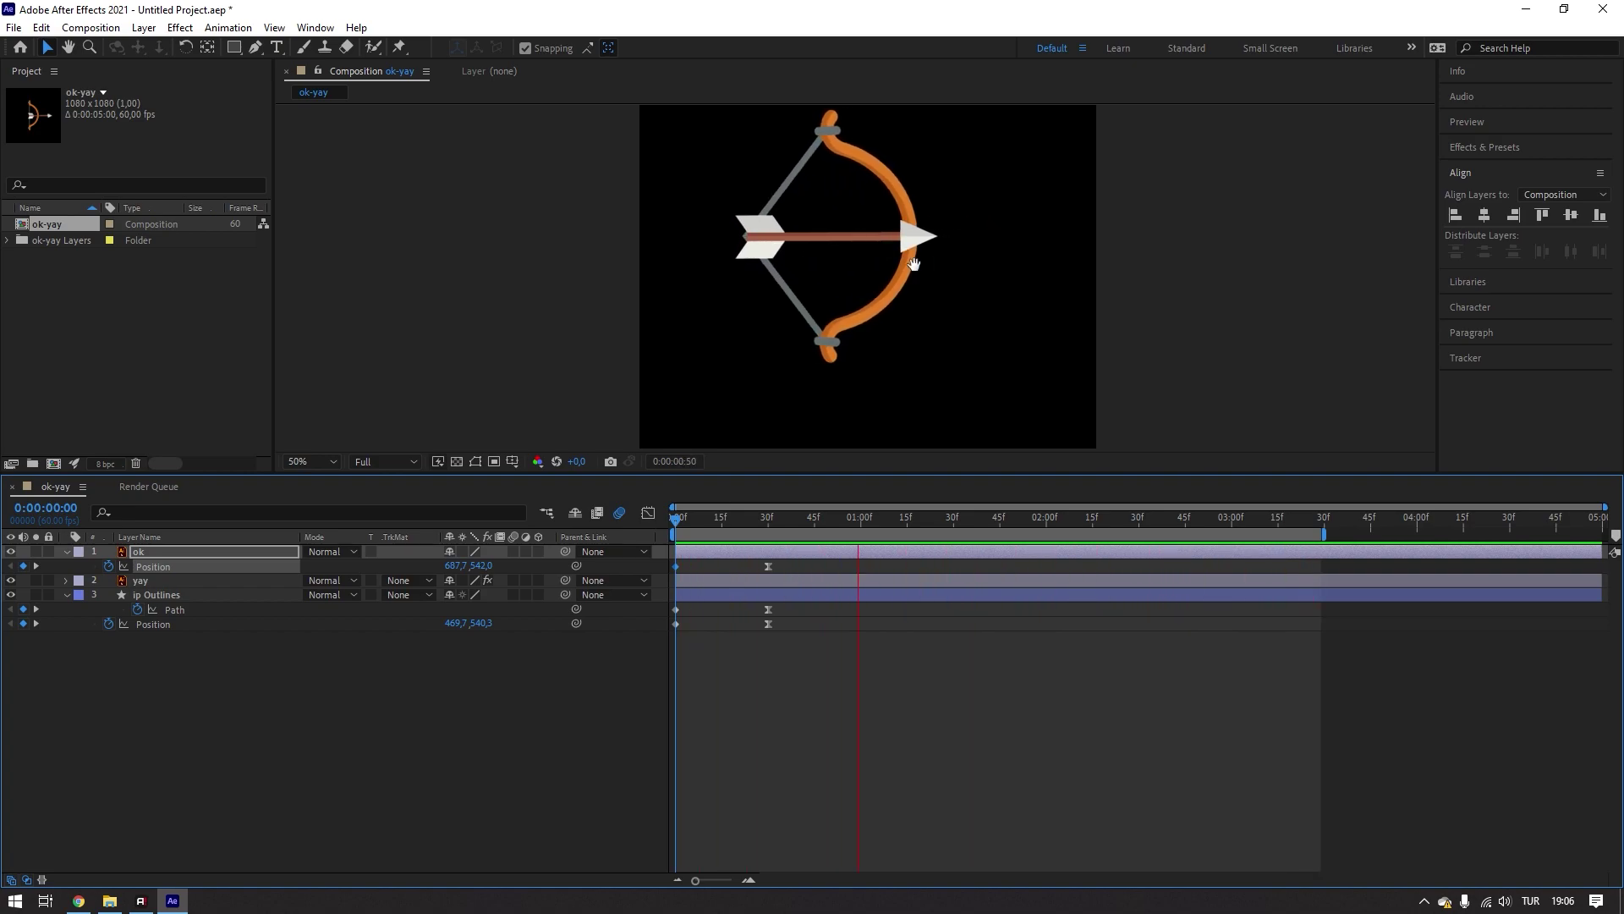
key("space")
- Set 100% incoming influence on the ip Outlines Path and Position keyframes at 30f
left_click(768, 530)
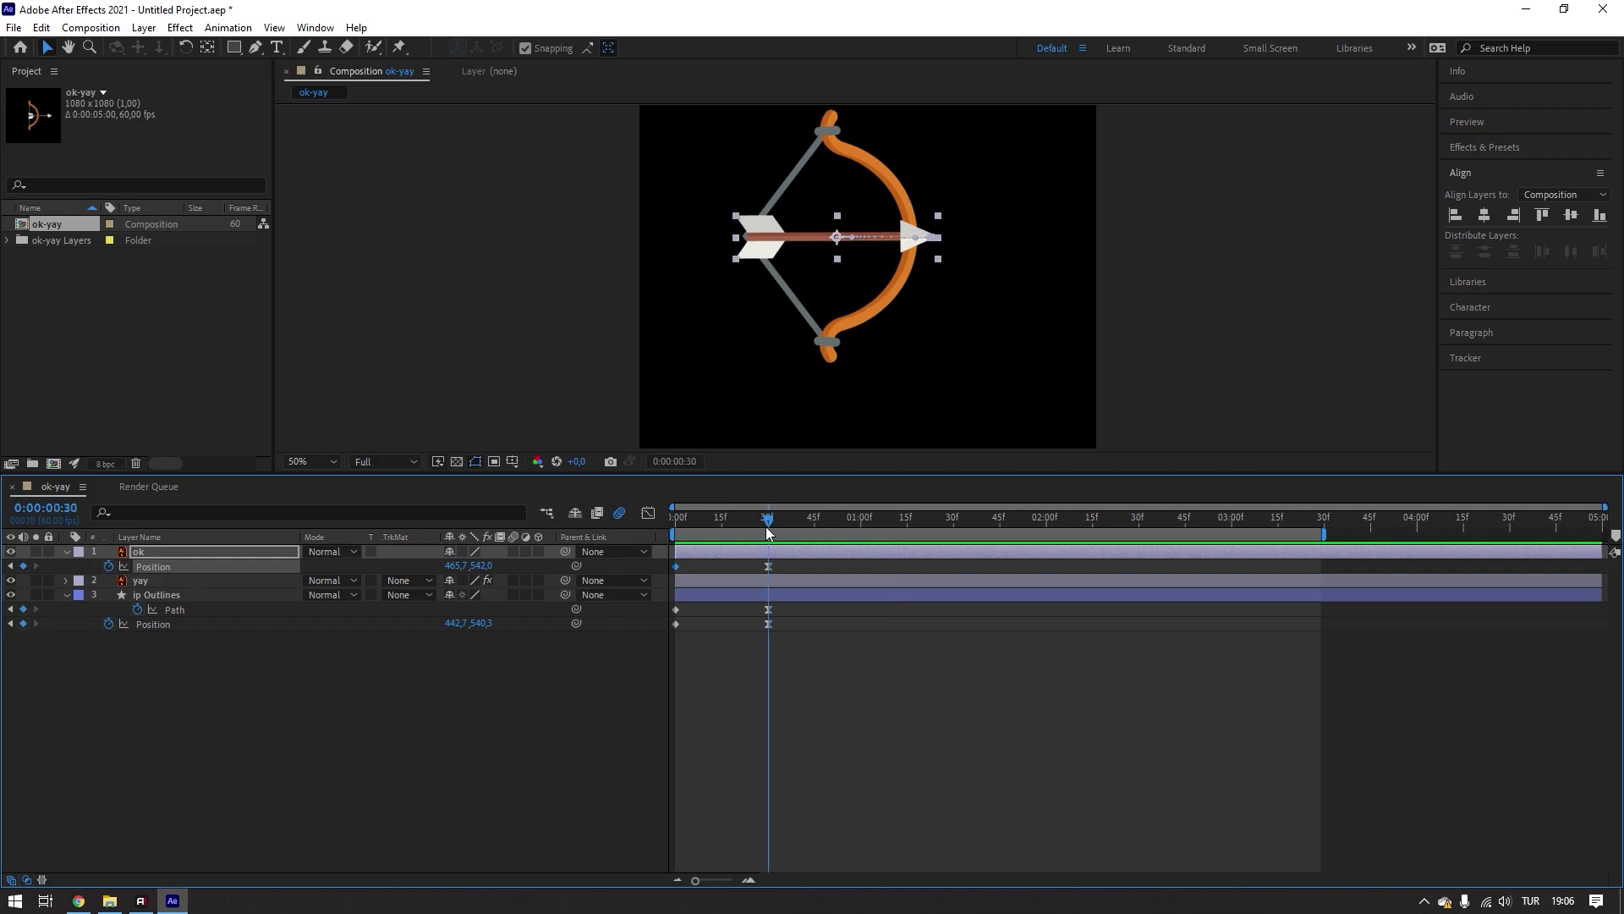
left_click(230, 626)
left_click_drag(783, 640, 757, 603)
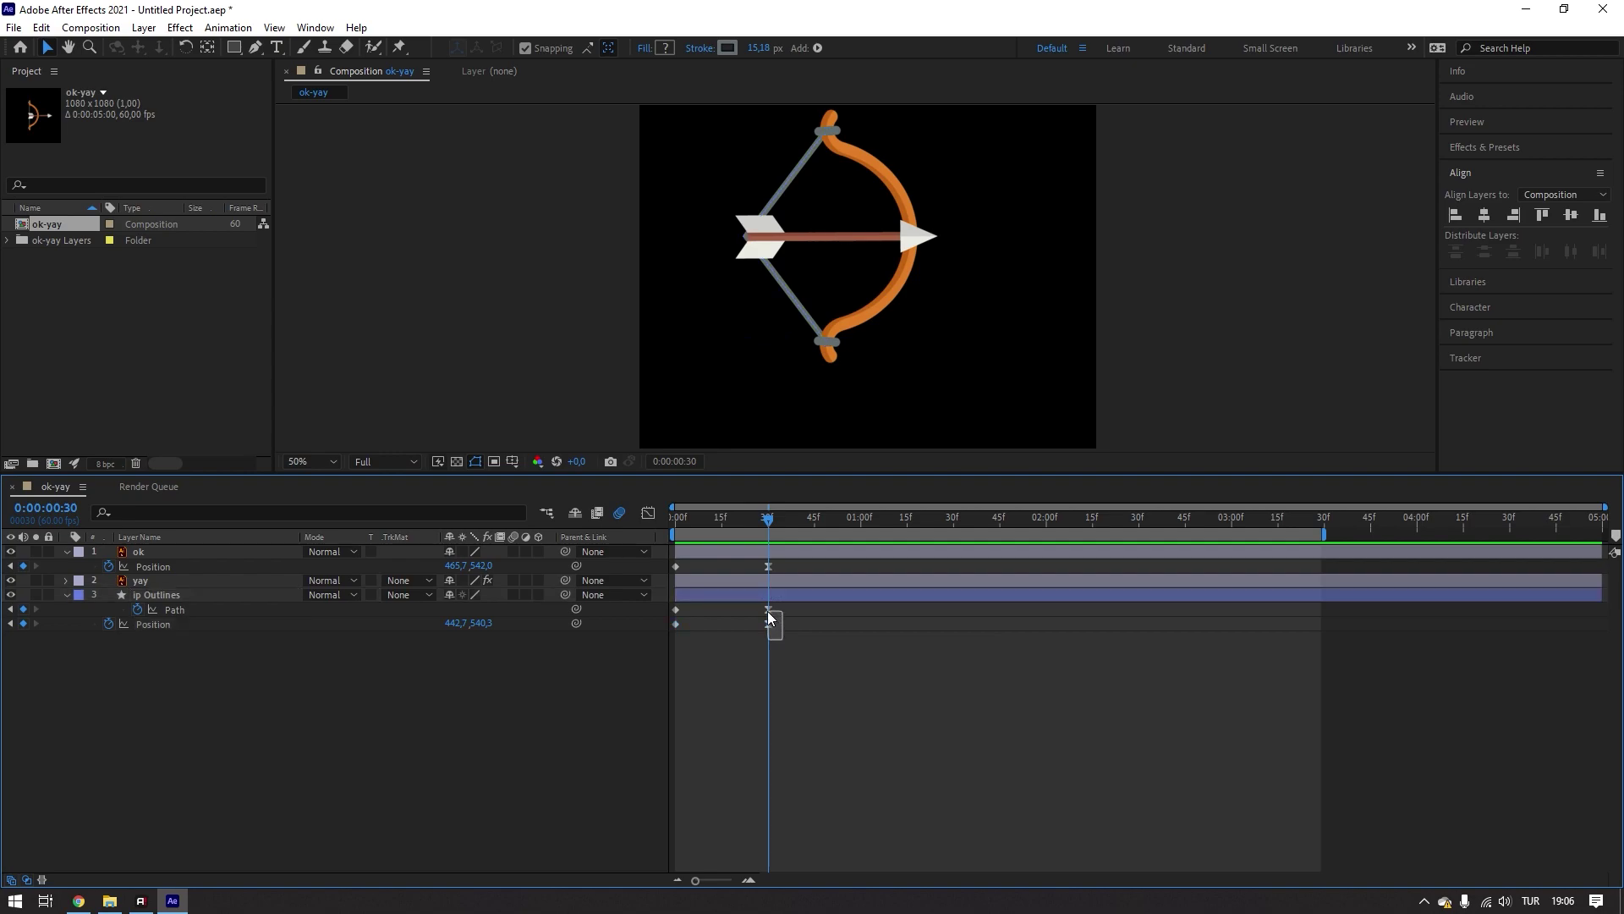
right_click(768, 622)
left_click(880, 814)
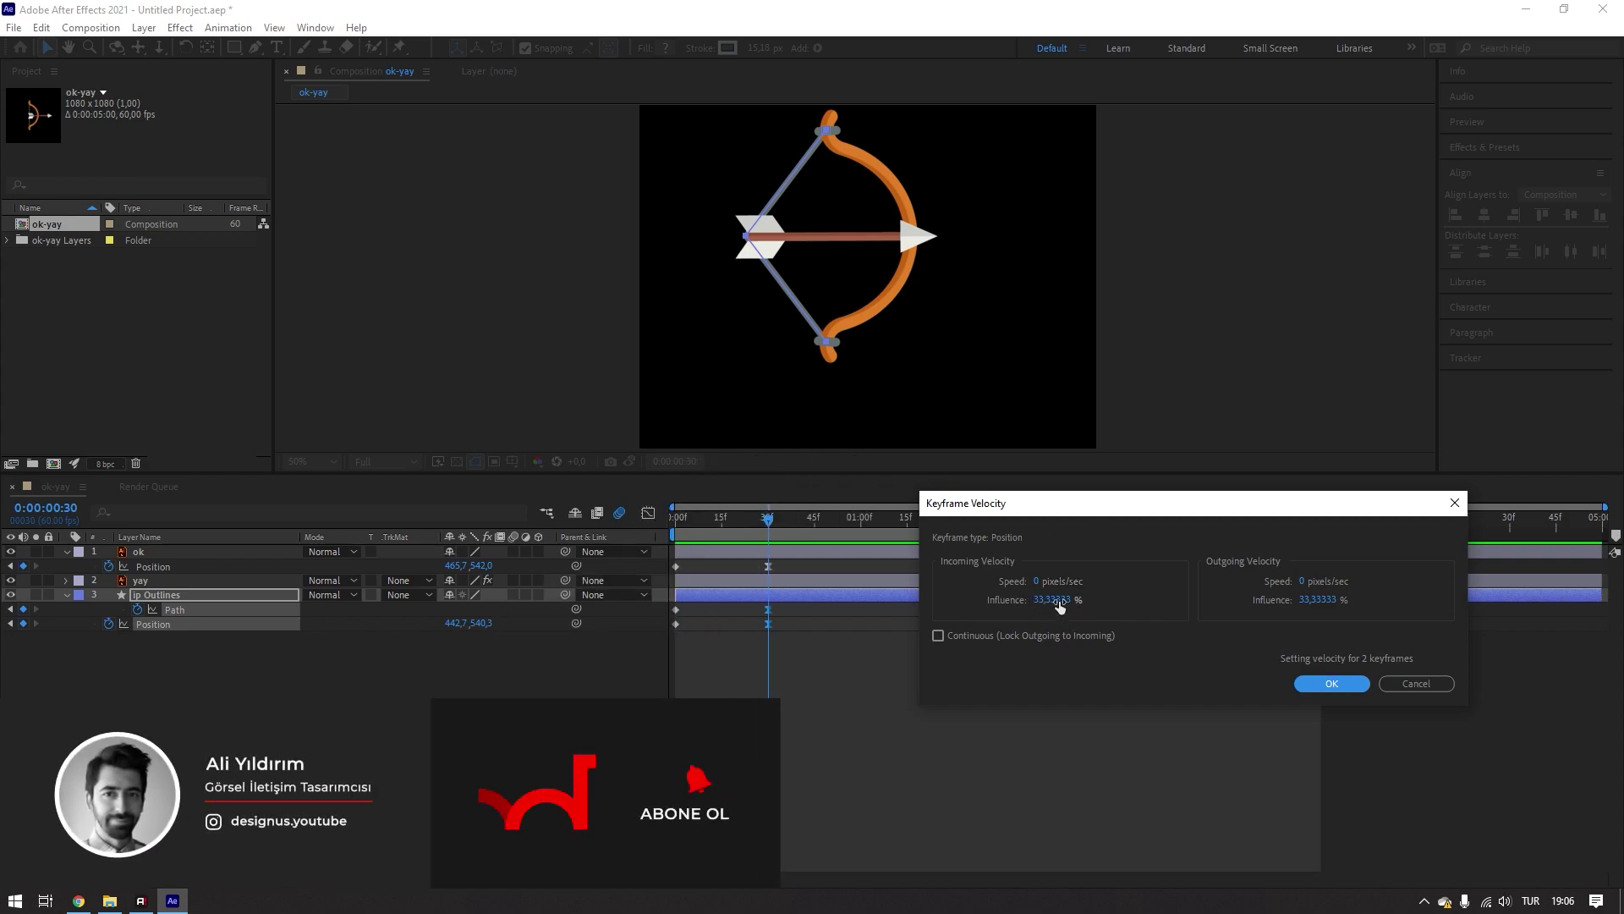
left_click_drag(1048, 602, 1166, 615)
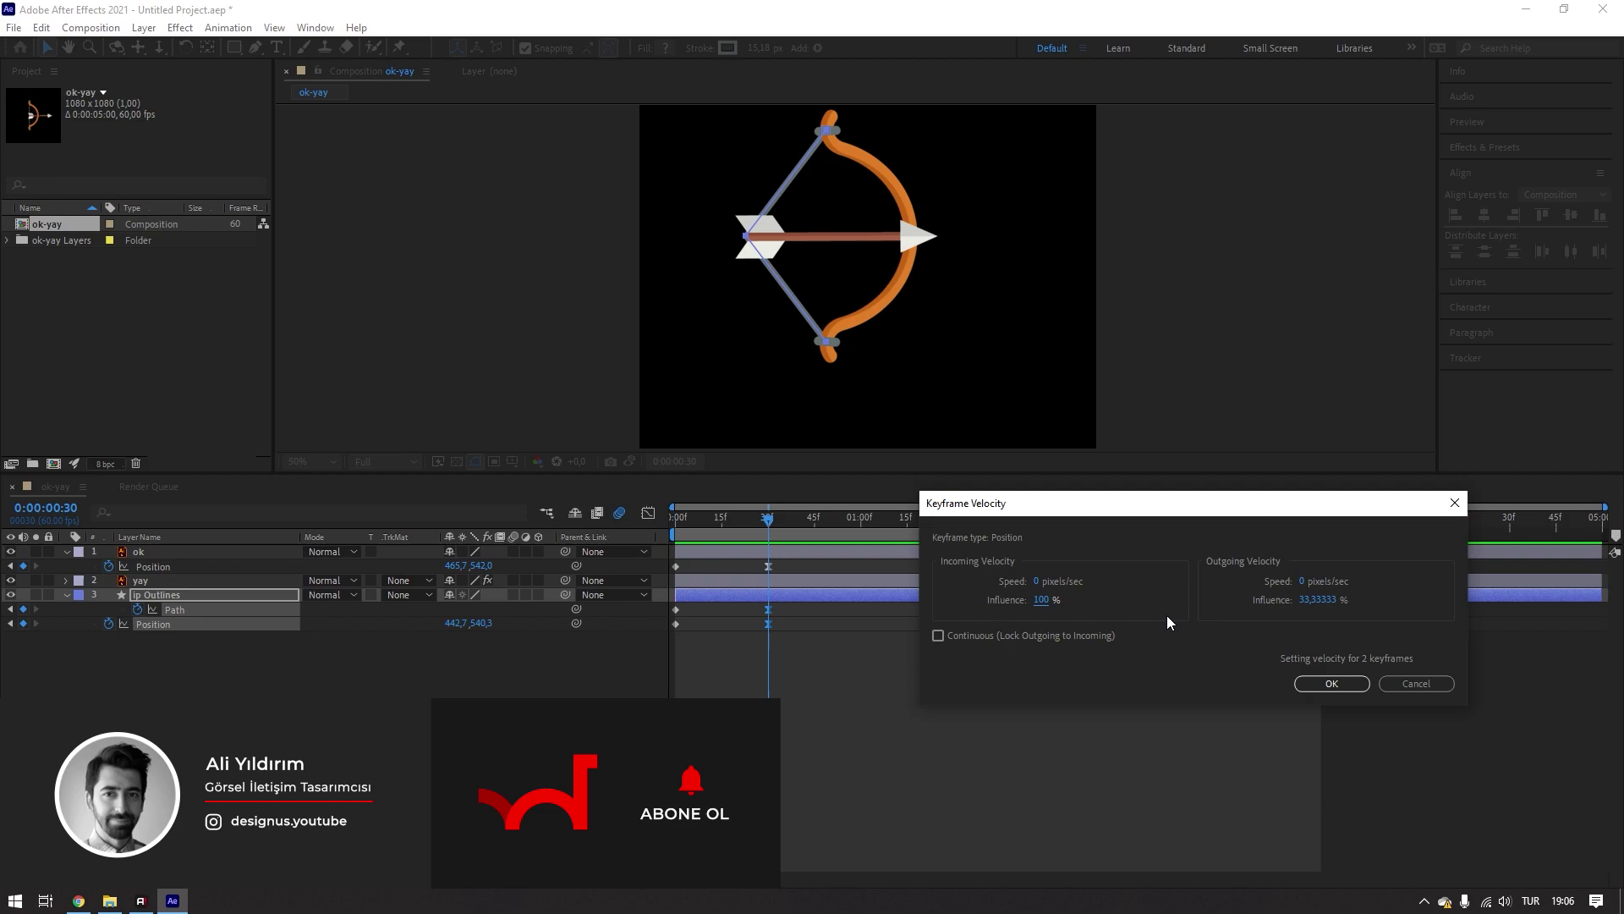
left_click(1352, 686)
key("Home")
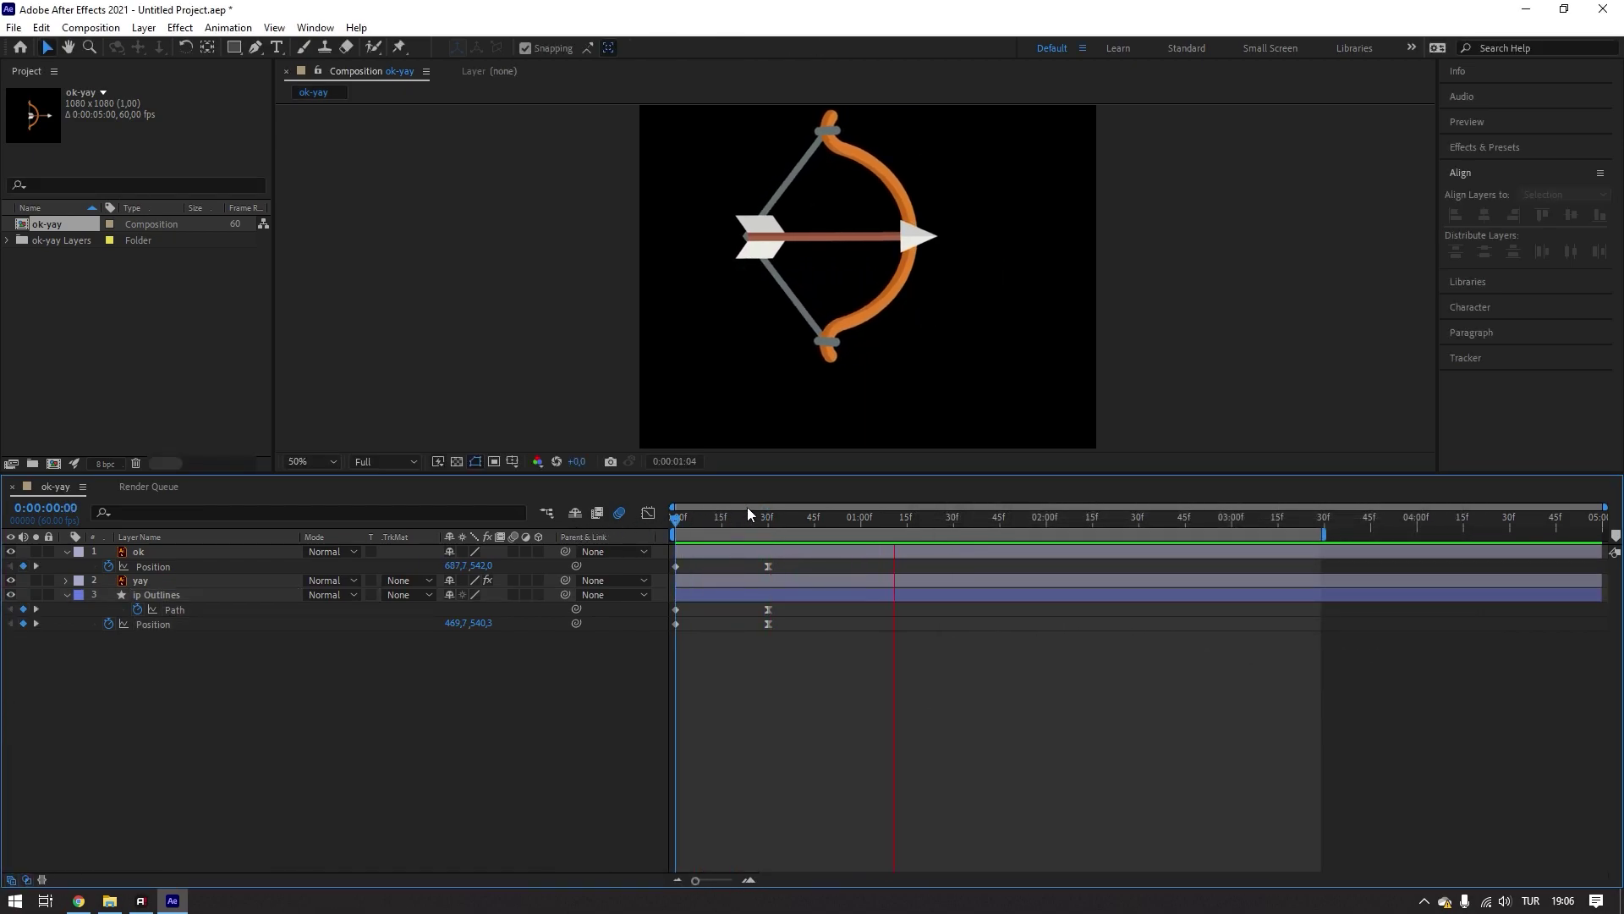
- Preview and scrub the eased arrow and string animation from the first frame
key("space")
scroll(736, 245, "up", 4)
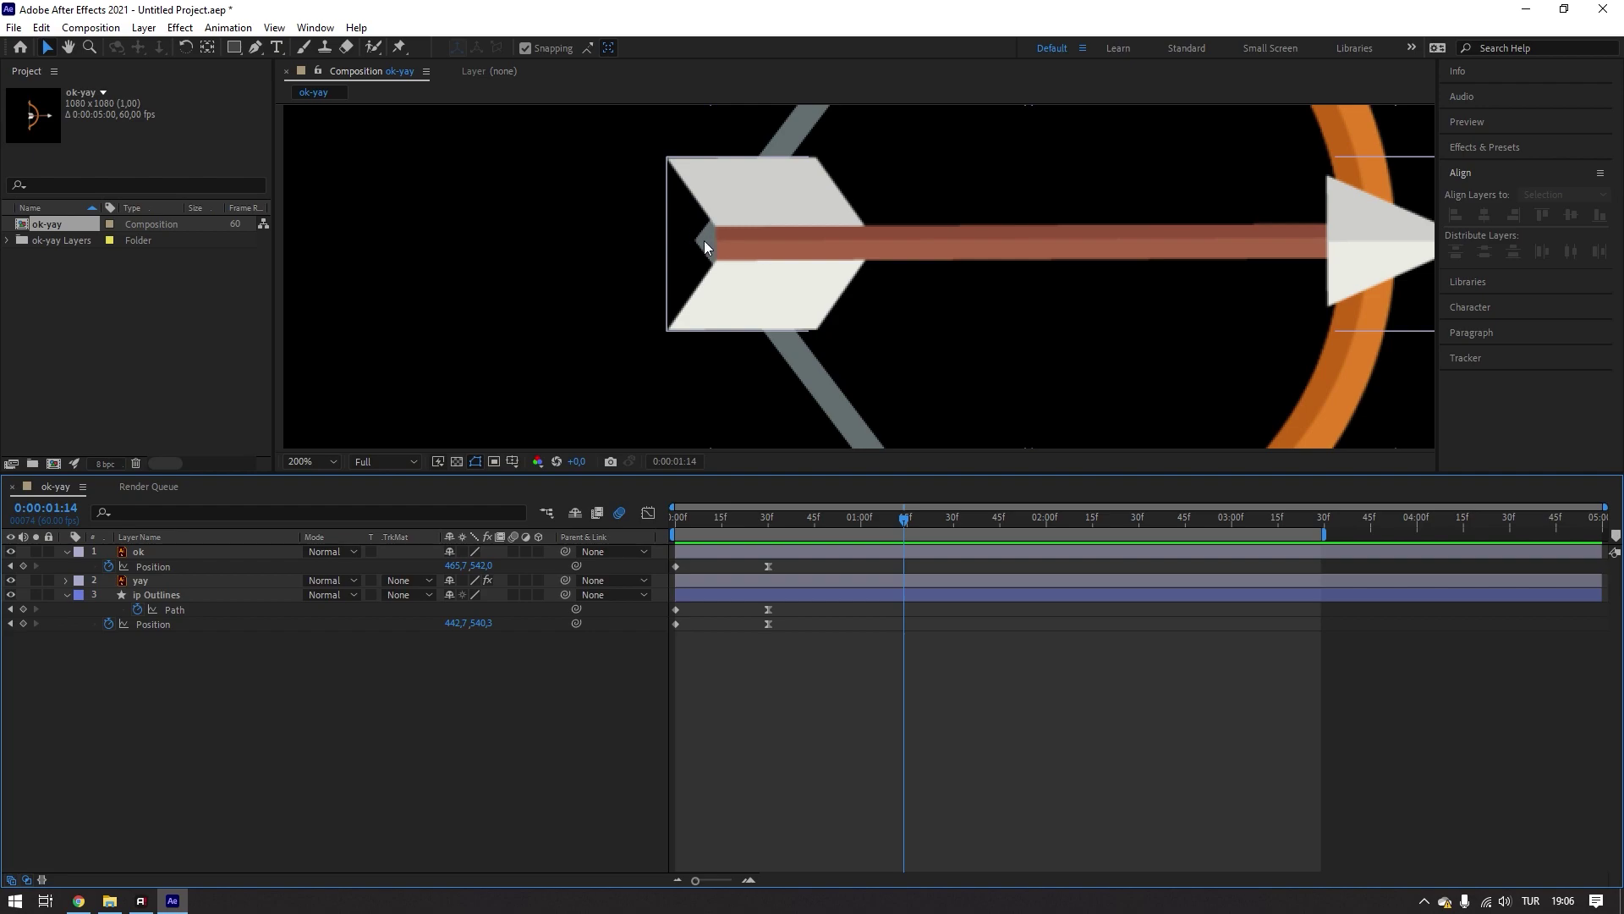
scroll(725, 237, "down", 2)
left_click_drag(904, 518, 634, 540)
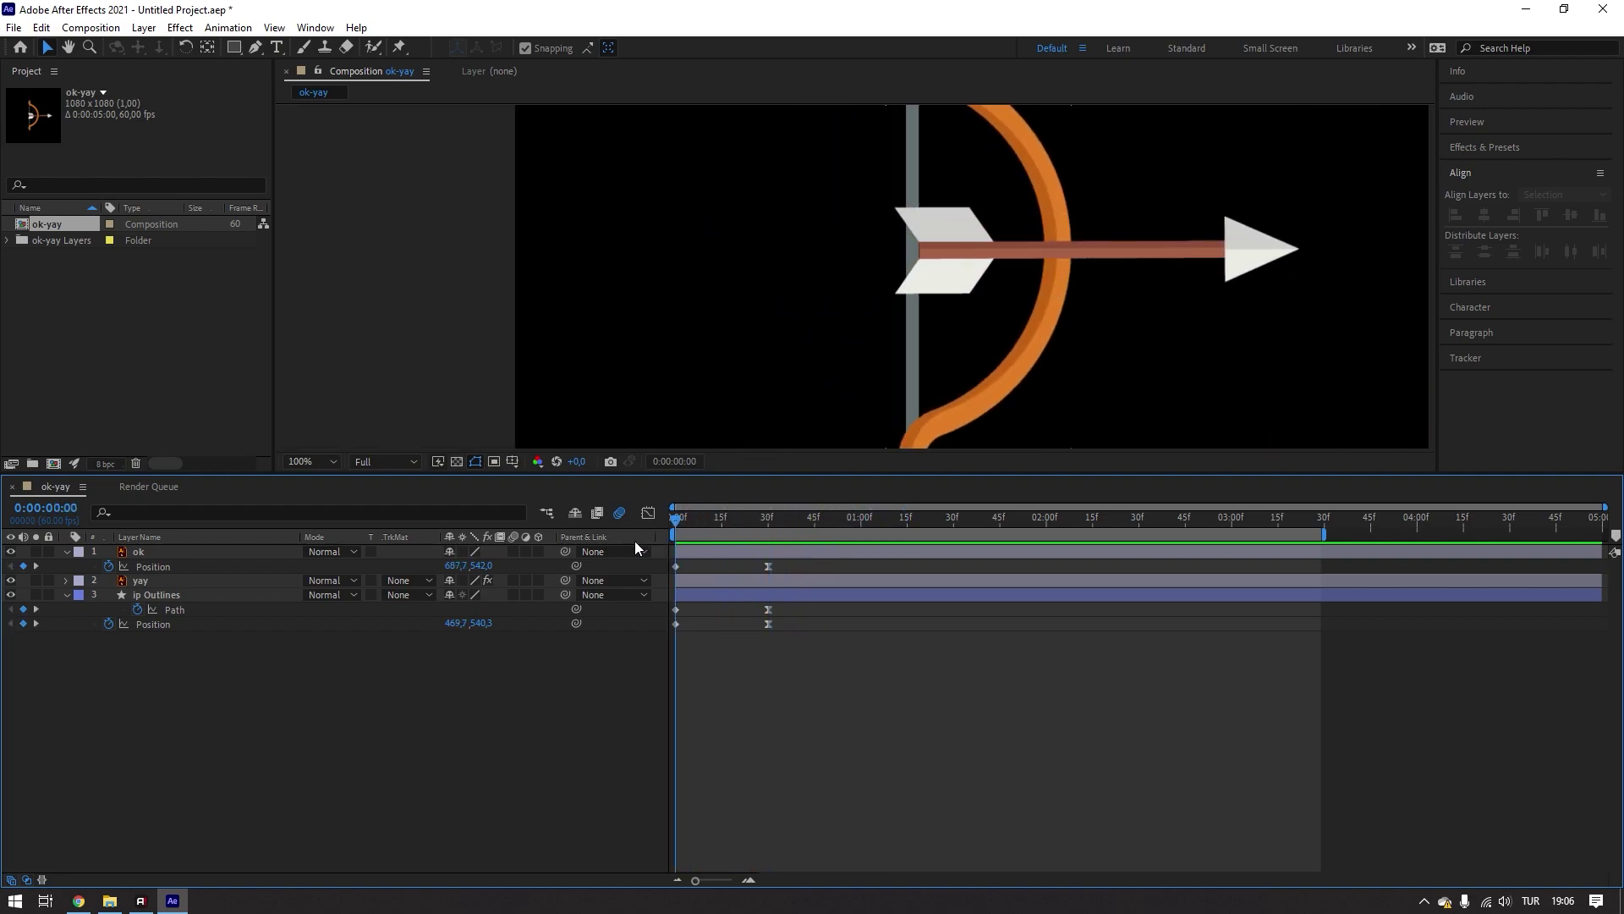
key("space")
scroll(826, 342, "down", 2)
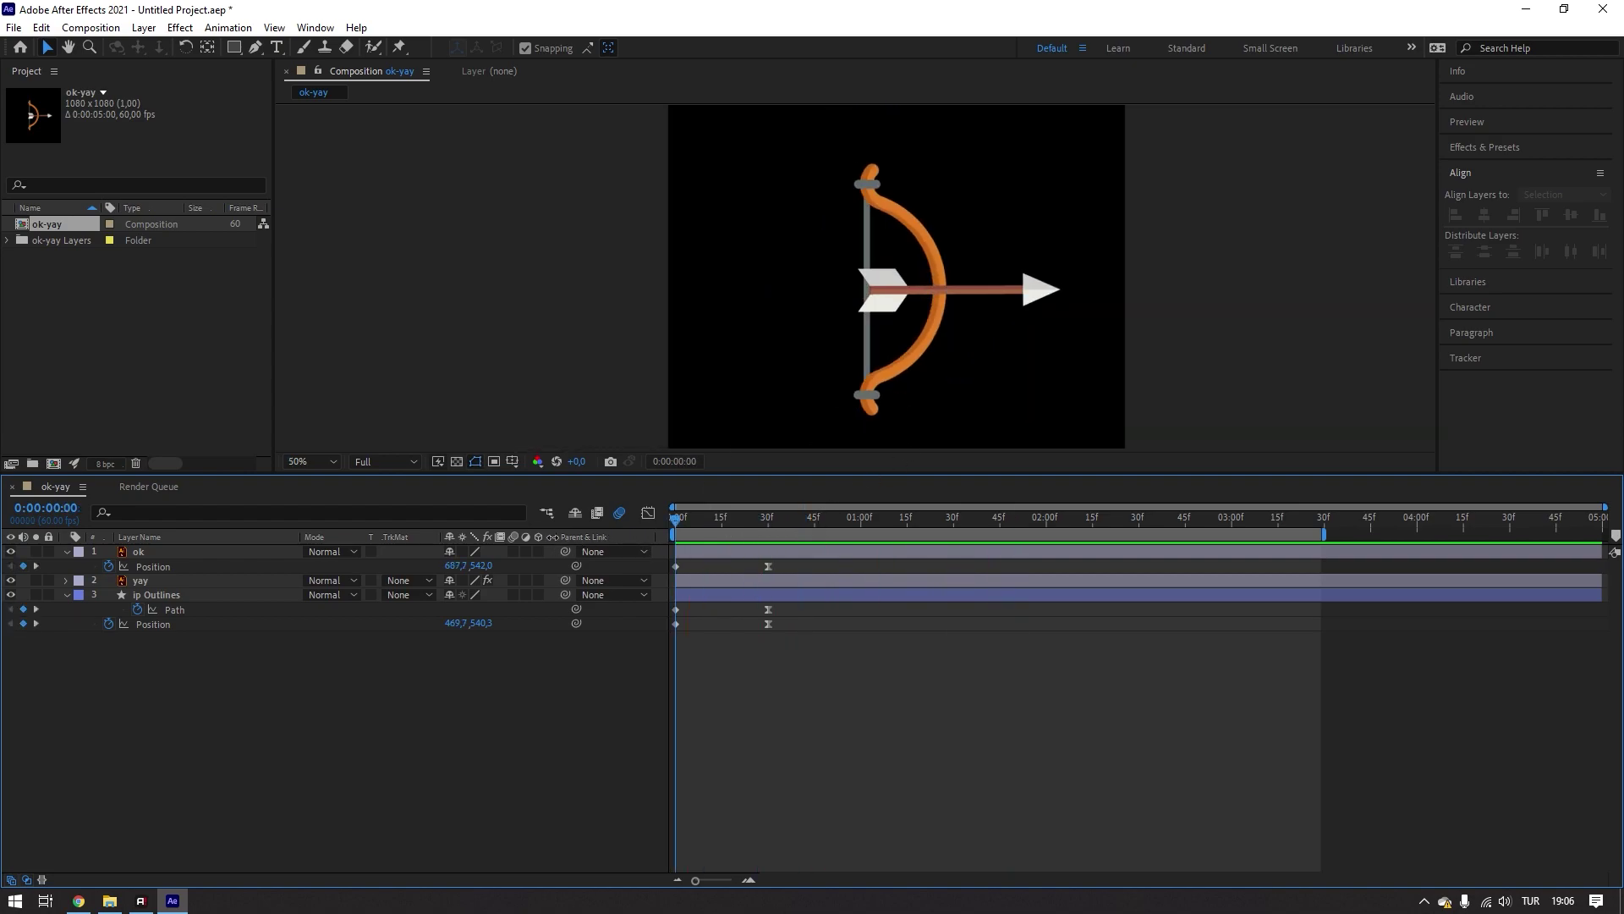
key("space")
key("space")
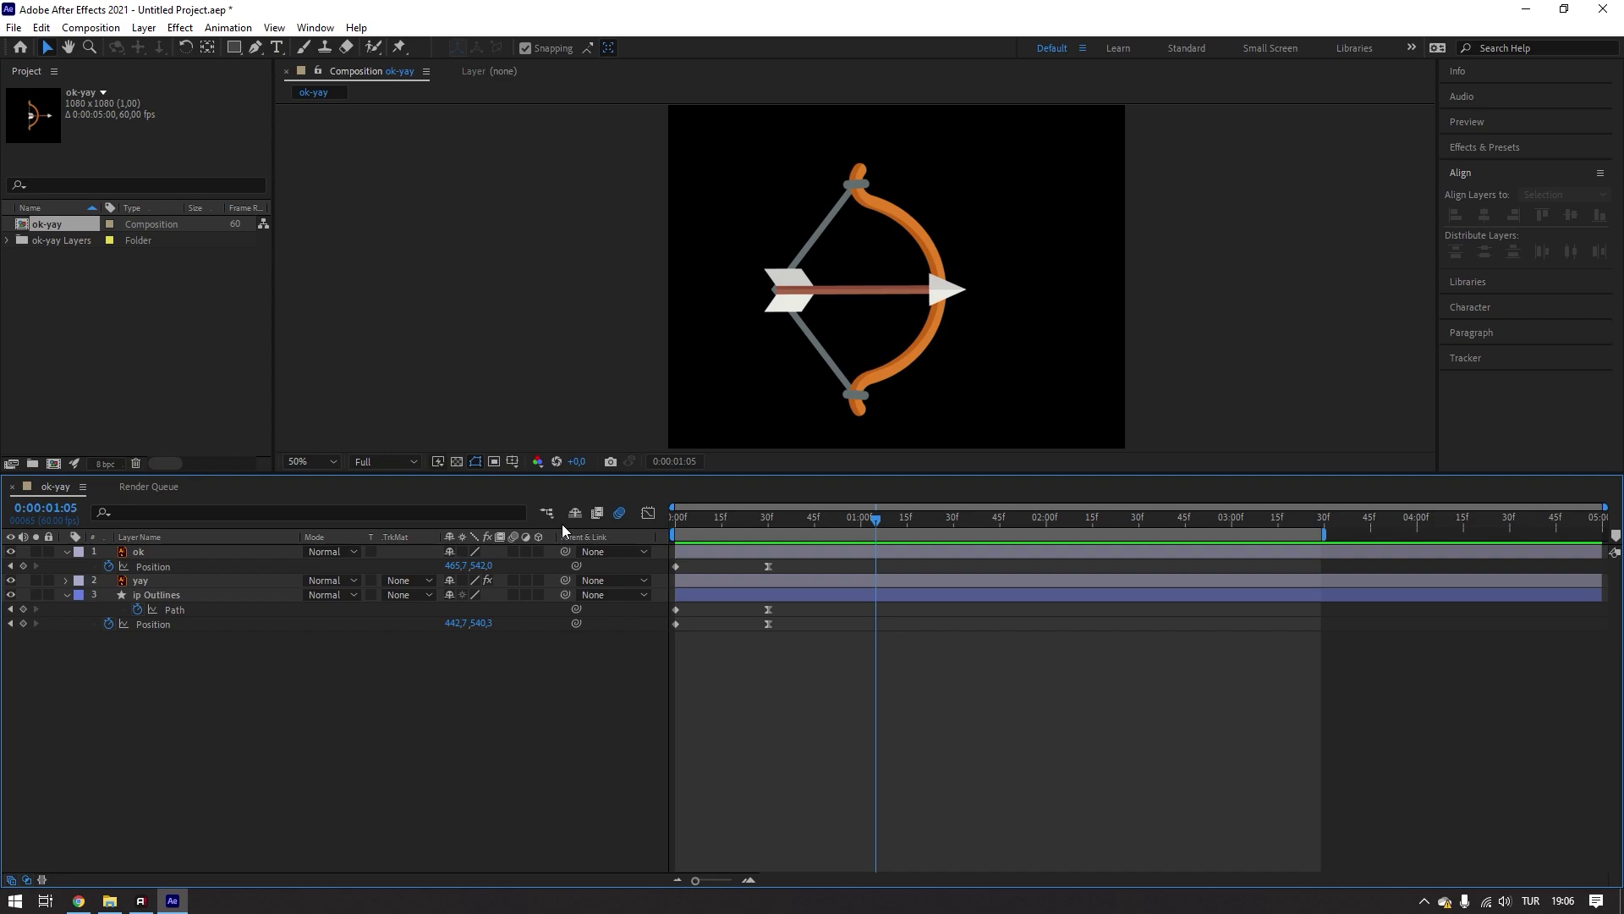
left_click_drag(778, 664, 758, 558)
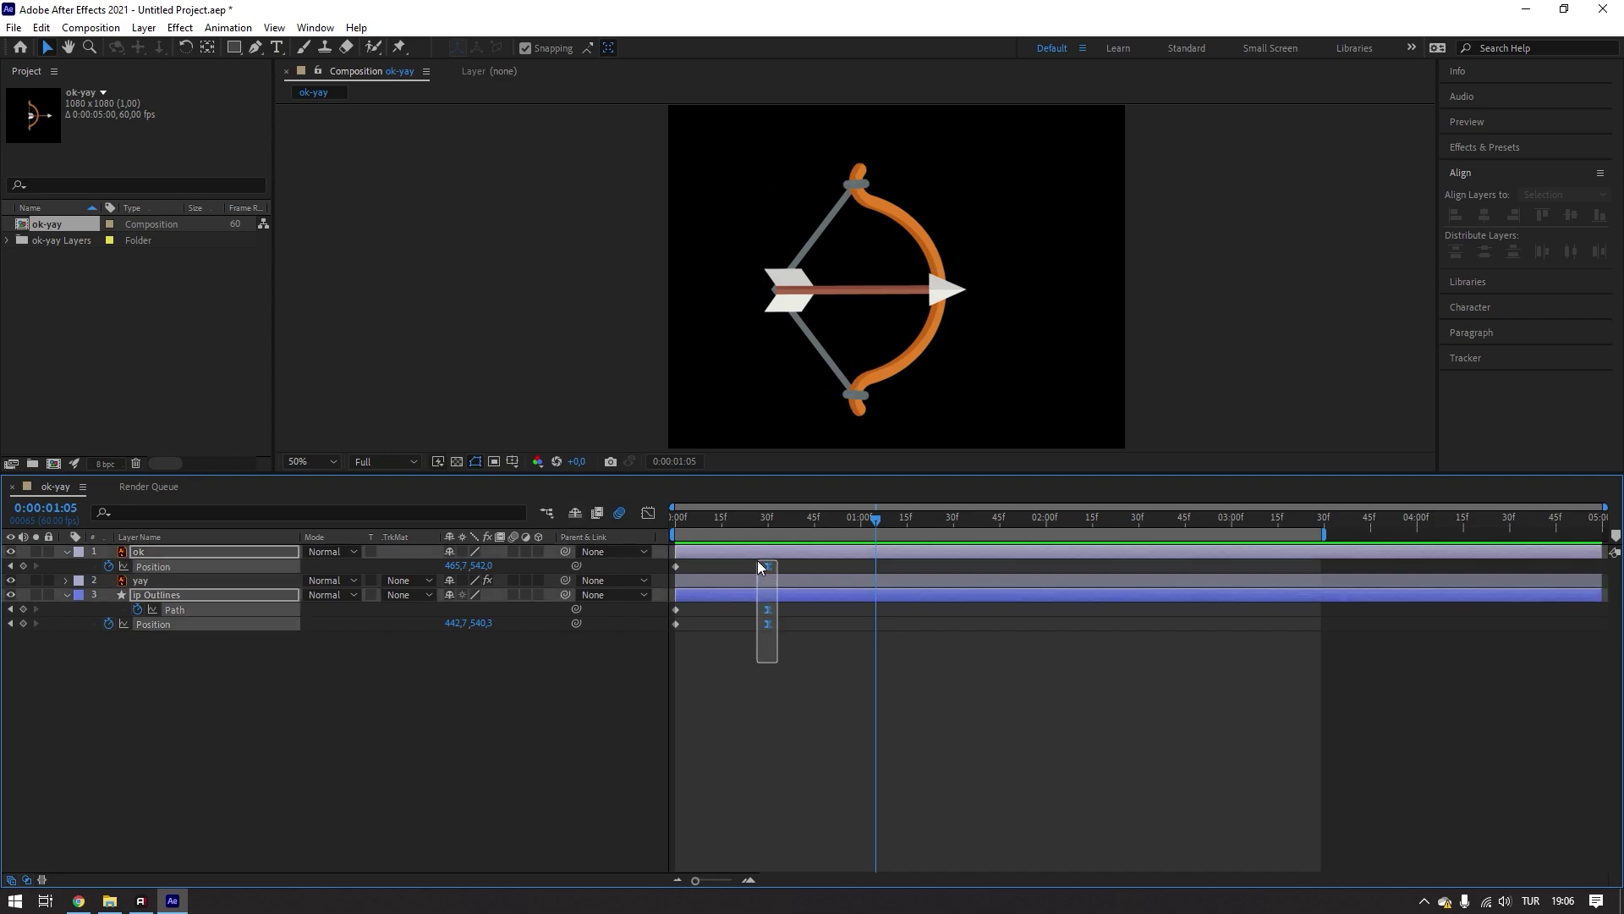
key("Home")
key("space")
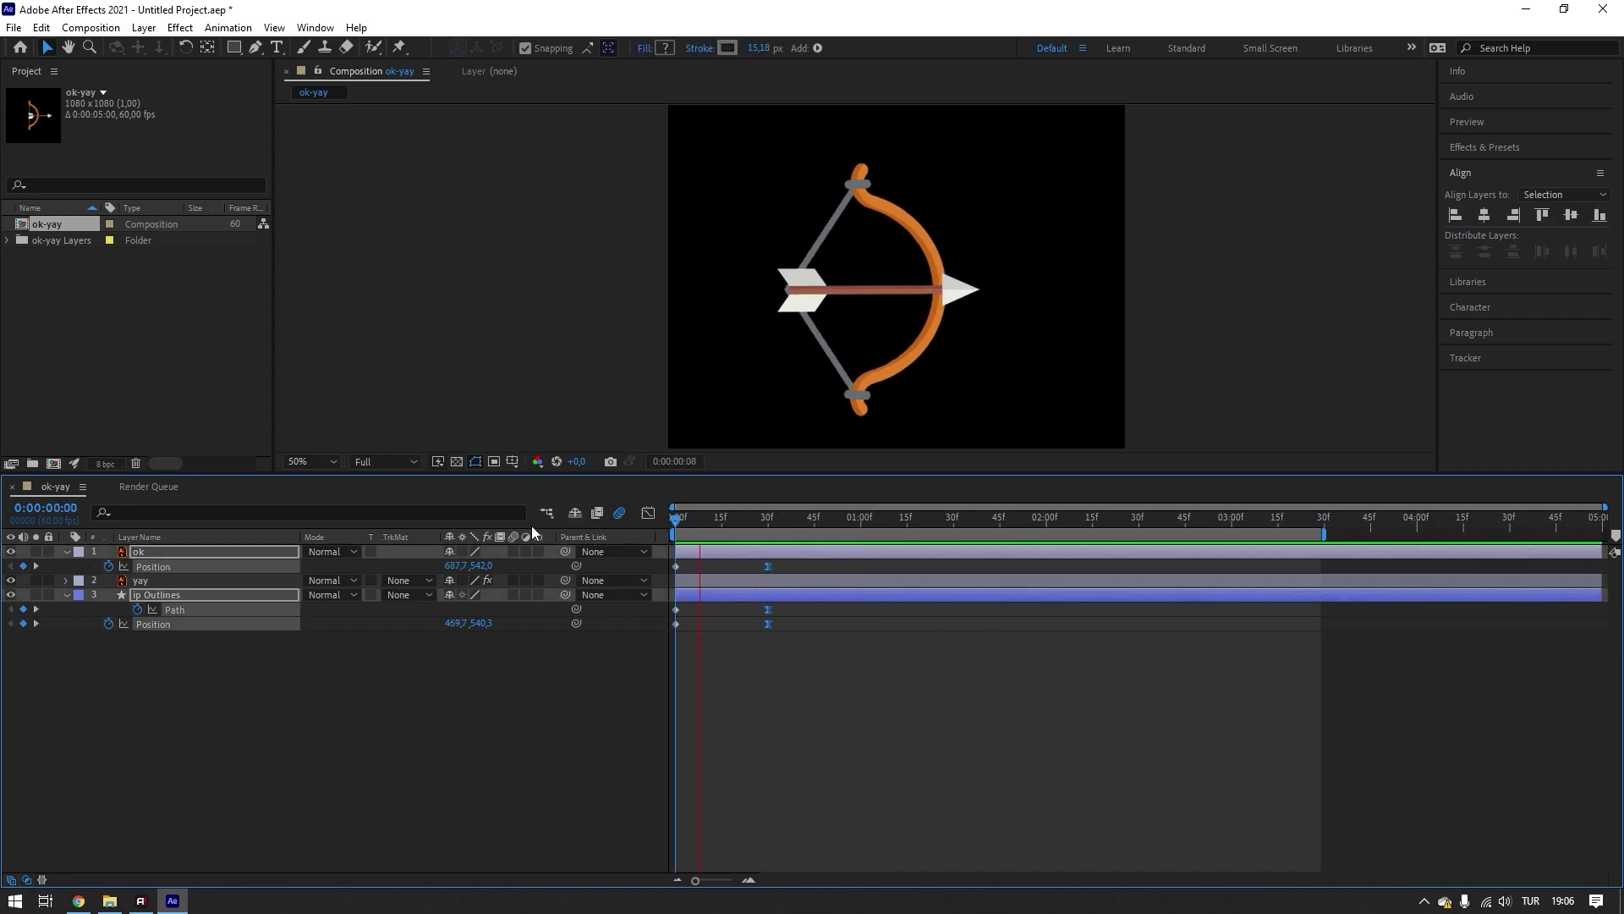
left_click(880, 688)
mouse_move(816, 518)
left_mouse_down()
mouse_move(701, 524)
mouse_move(585, 501)
left_mouse_up()
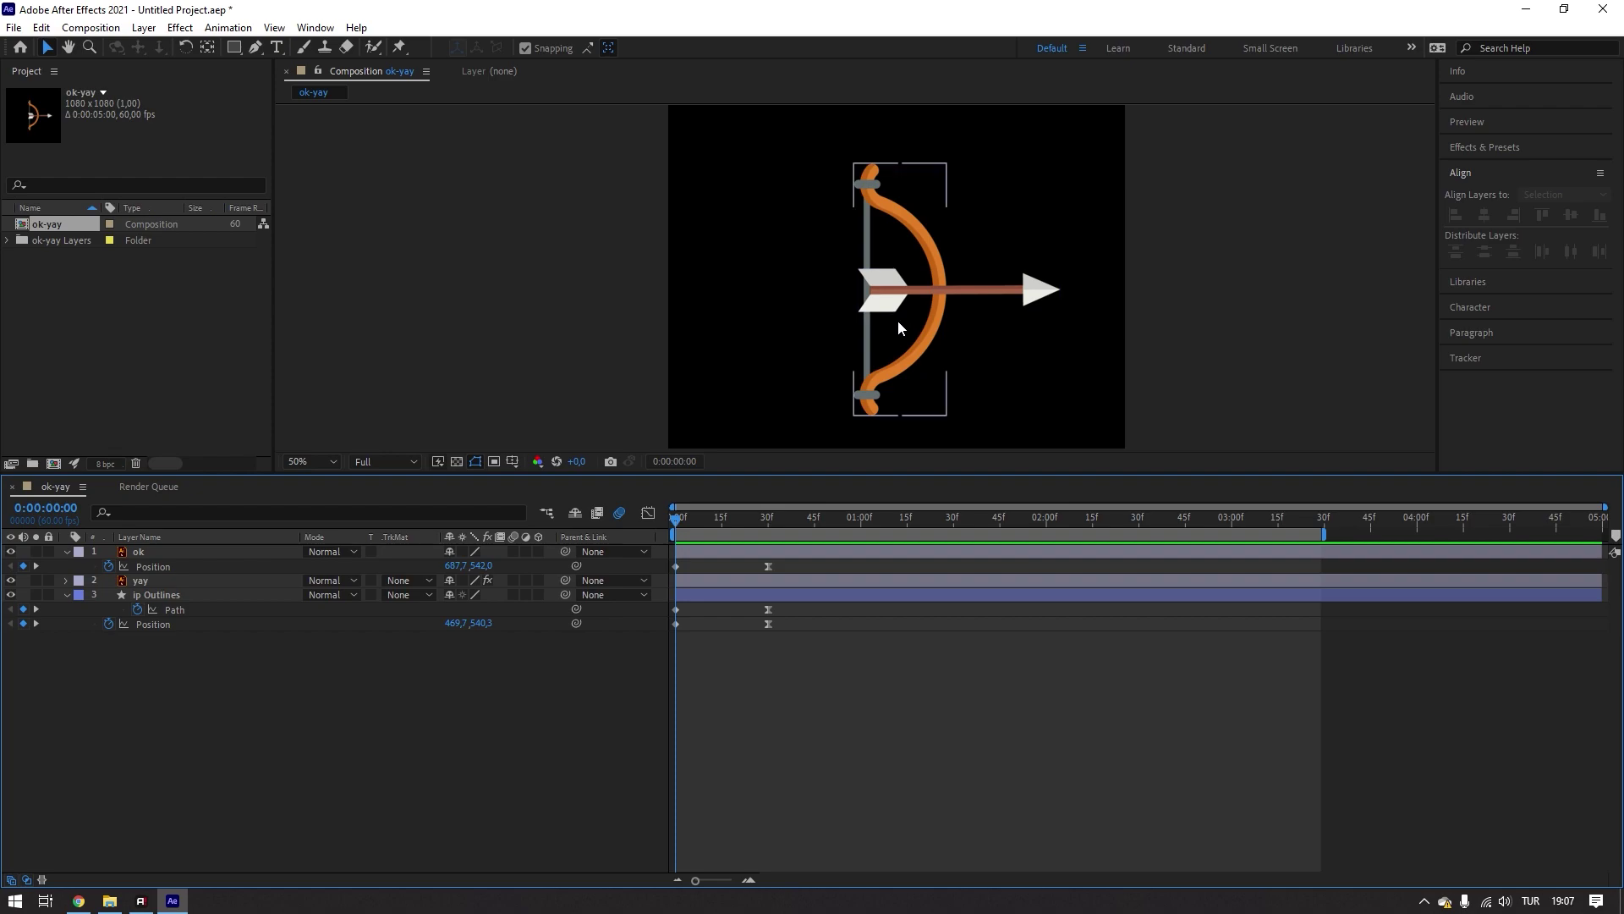
- Collapse the ok layer and the ip Outlines Transform and Contents groups
left_click(66, 552)
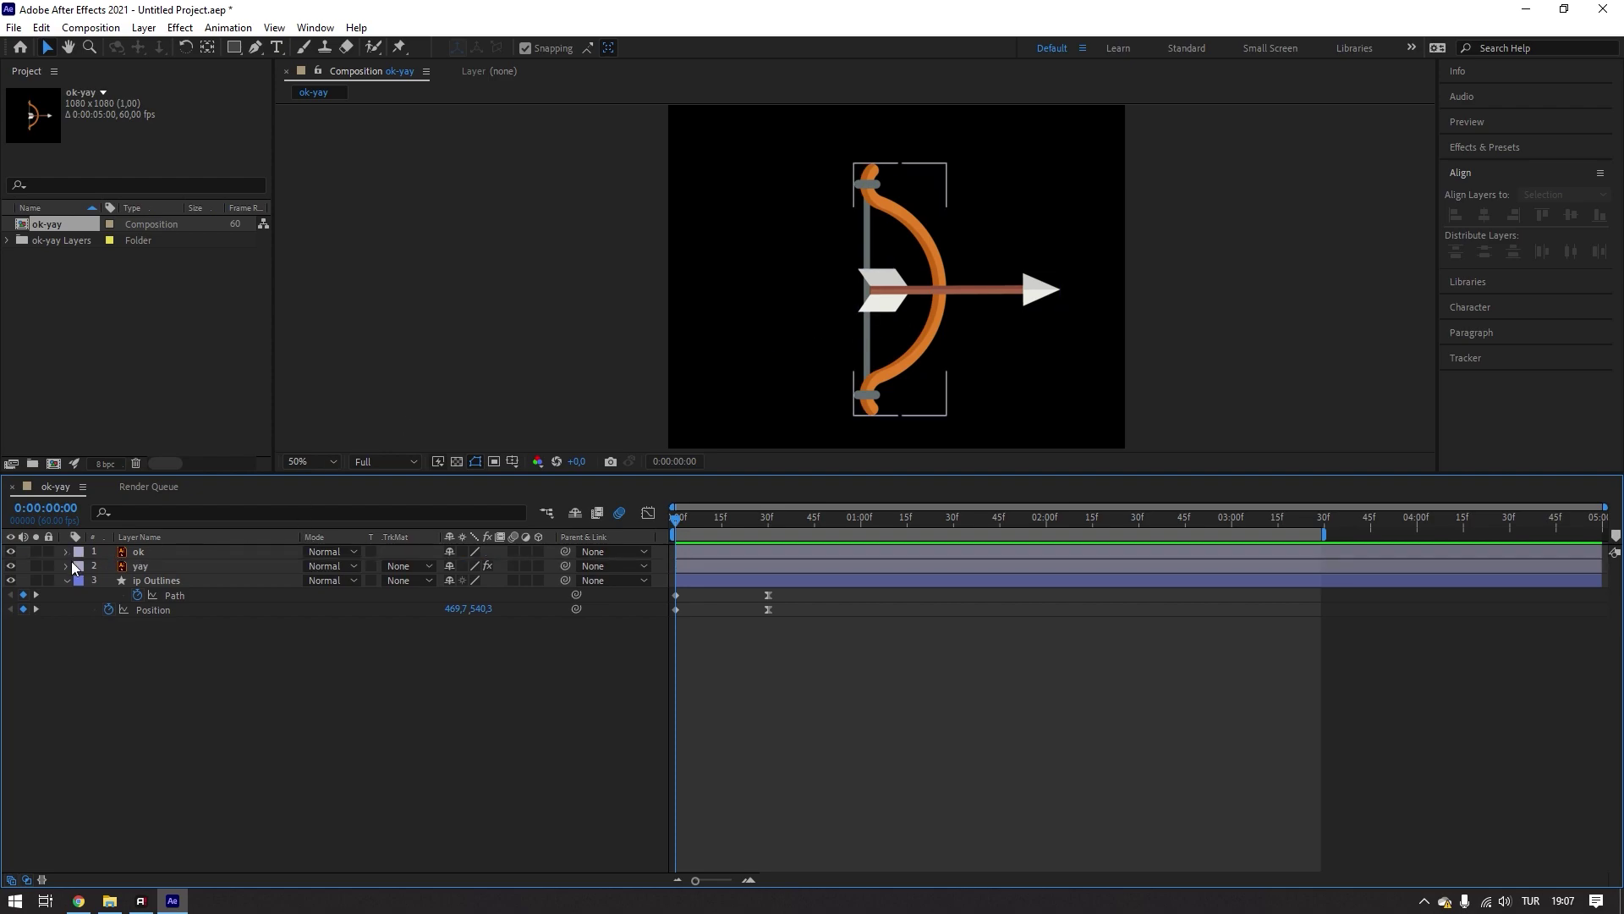
left_click(66, 580)
left_click(66, 579)
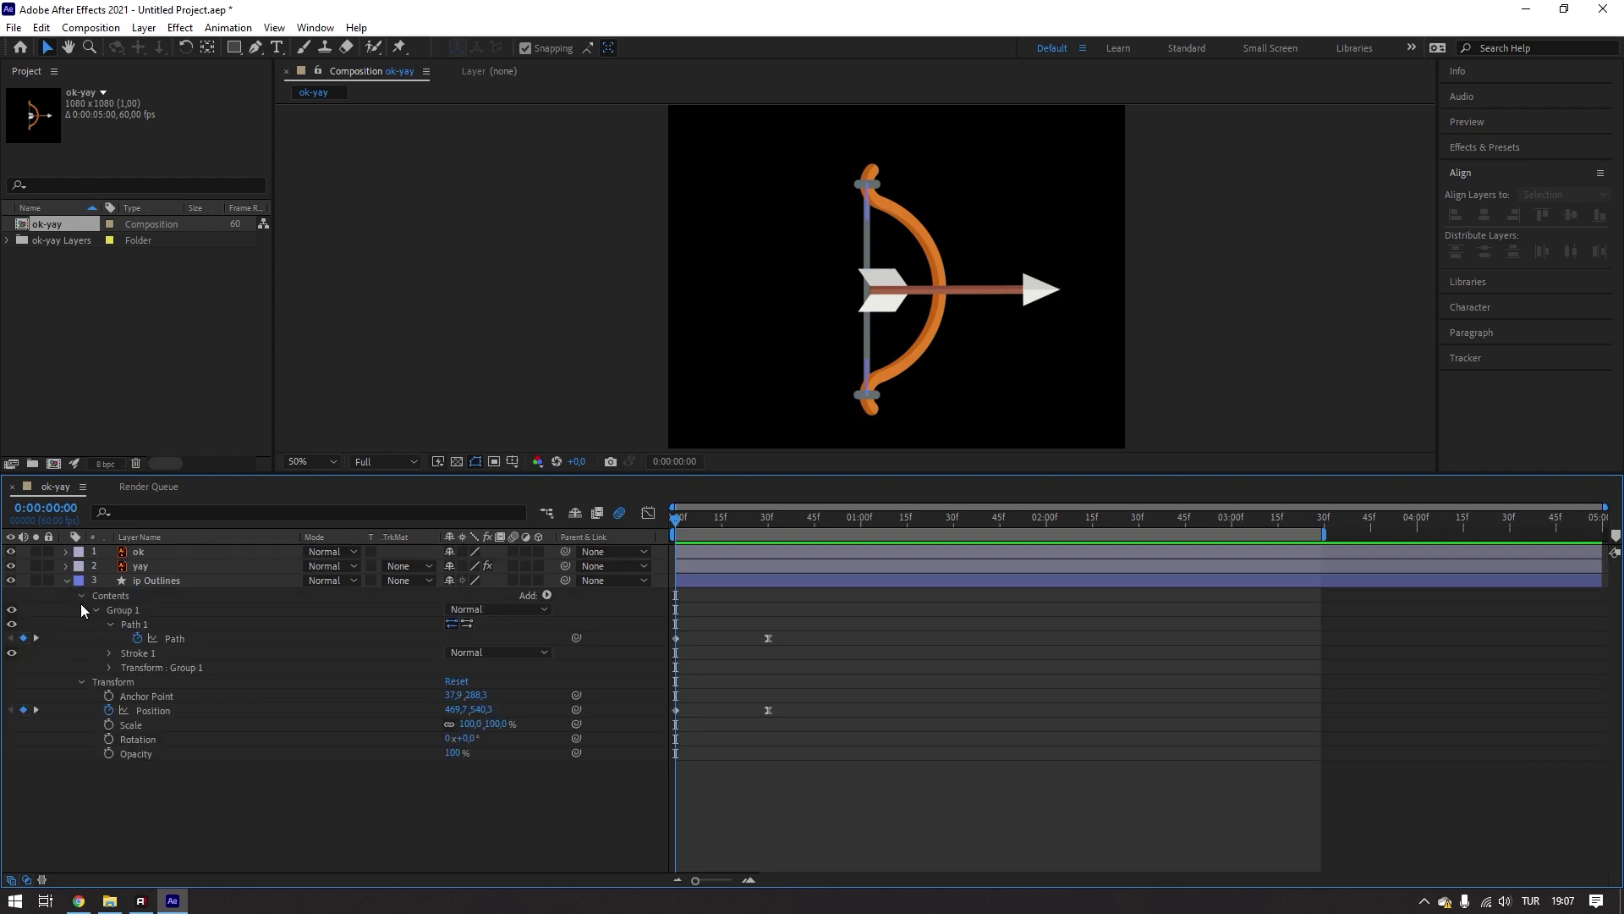
left_click(82, 623)
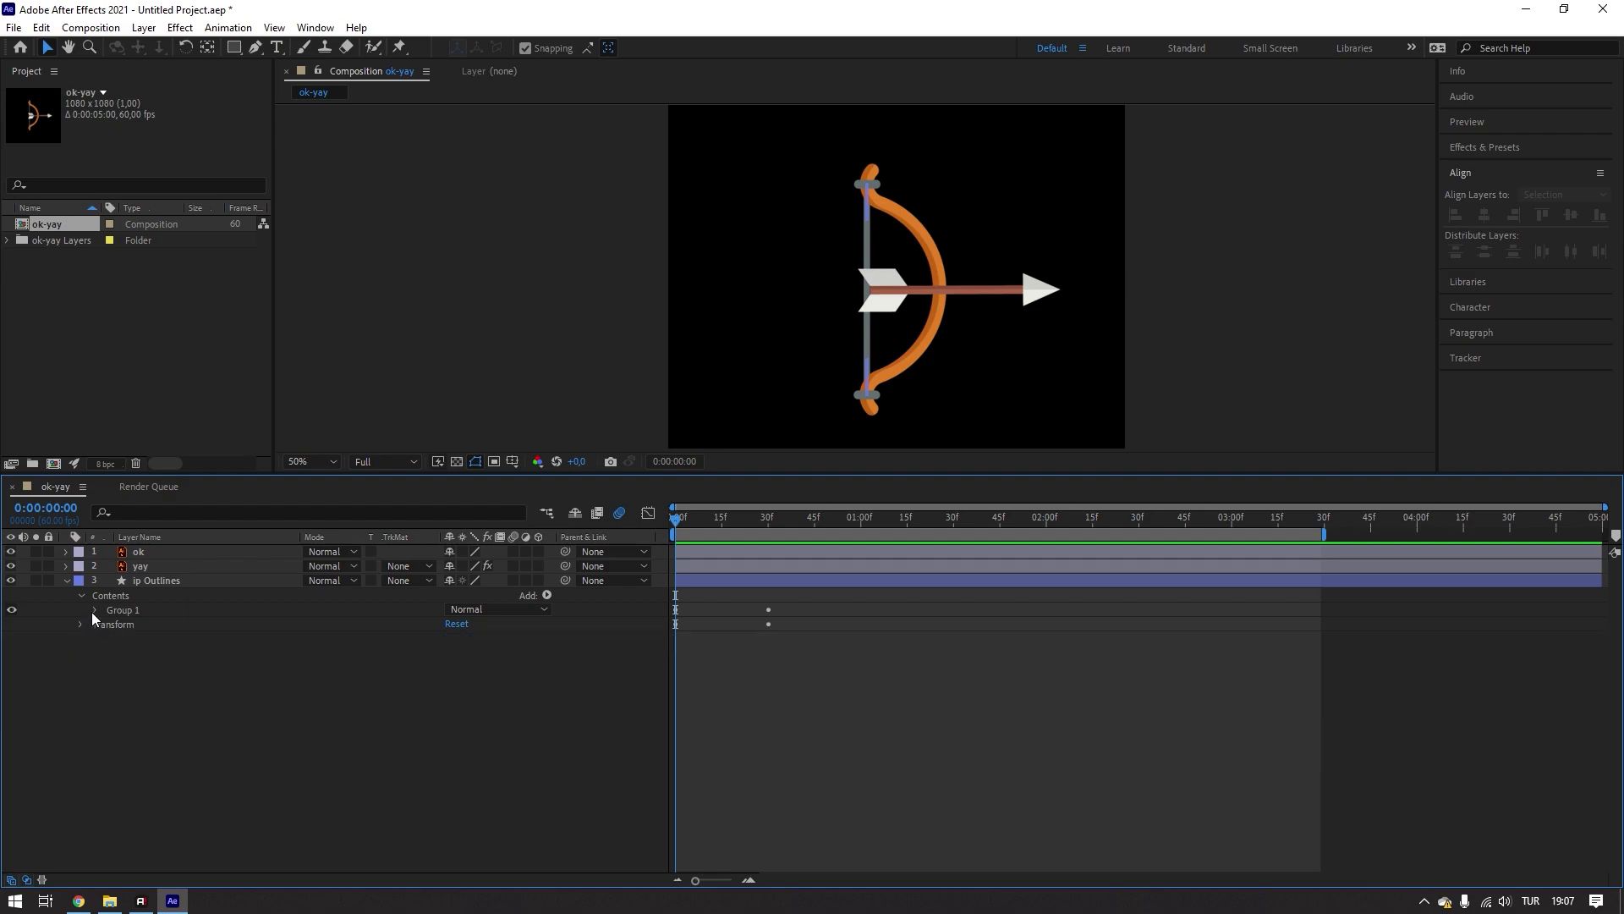
left_click(118, 597)
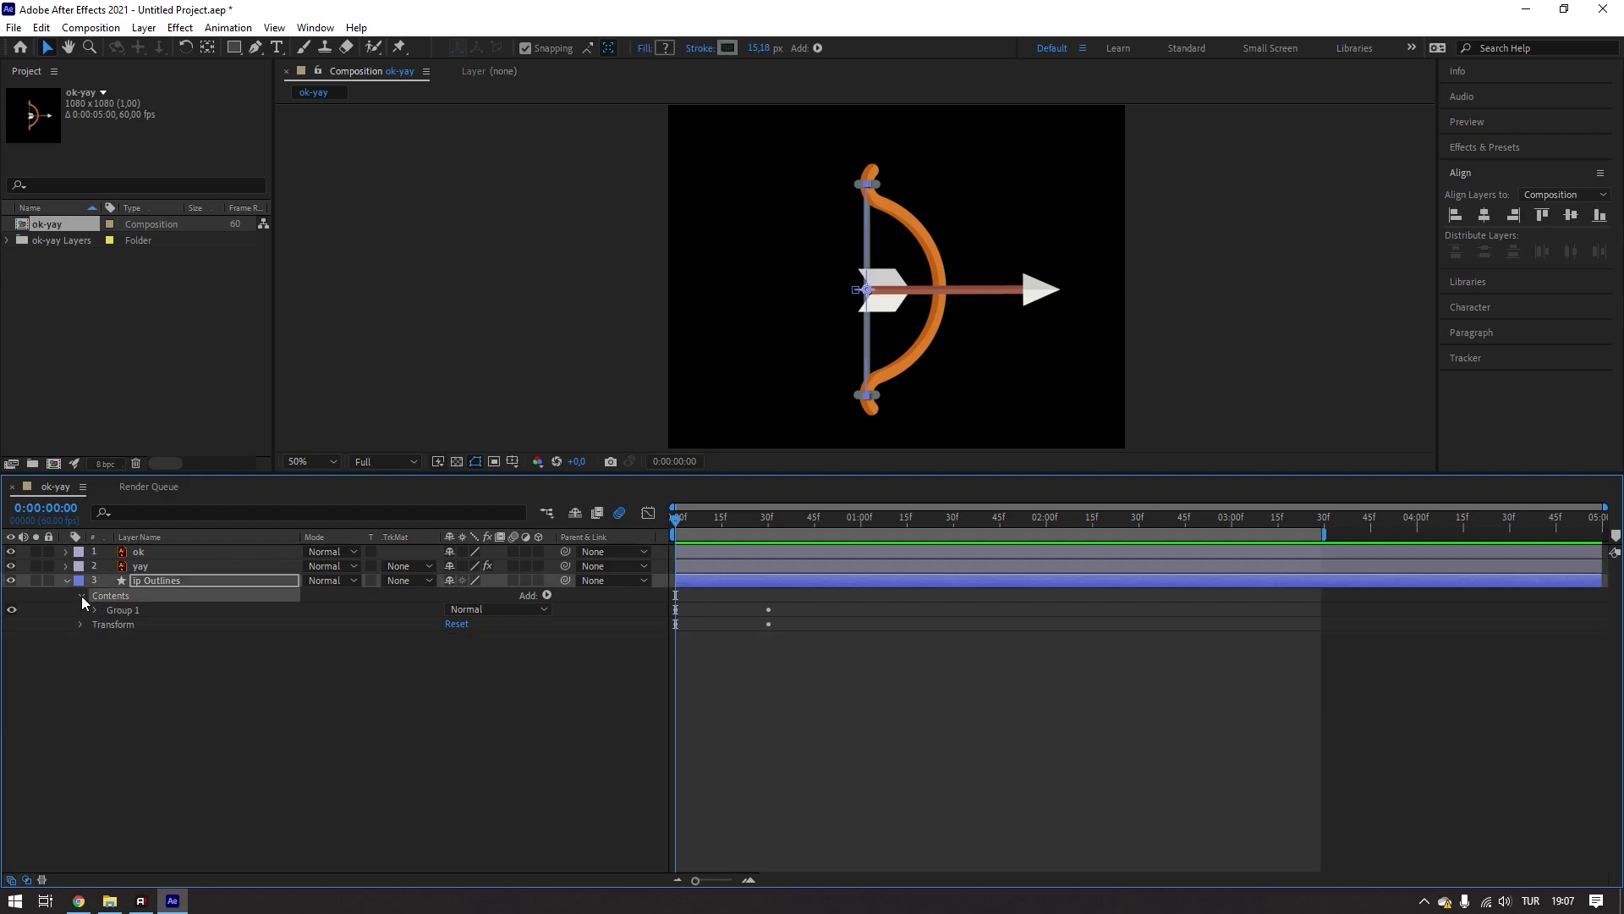
left_click(81, 596)
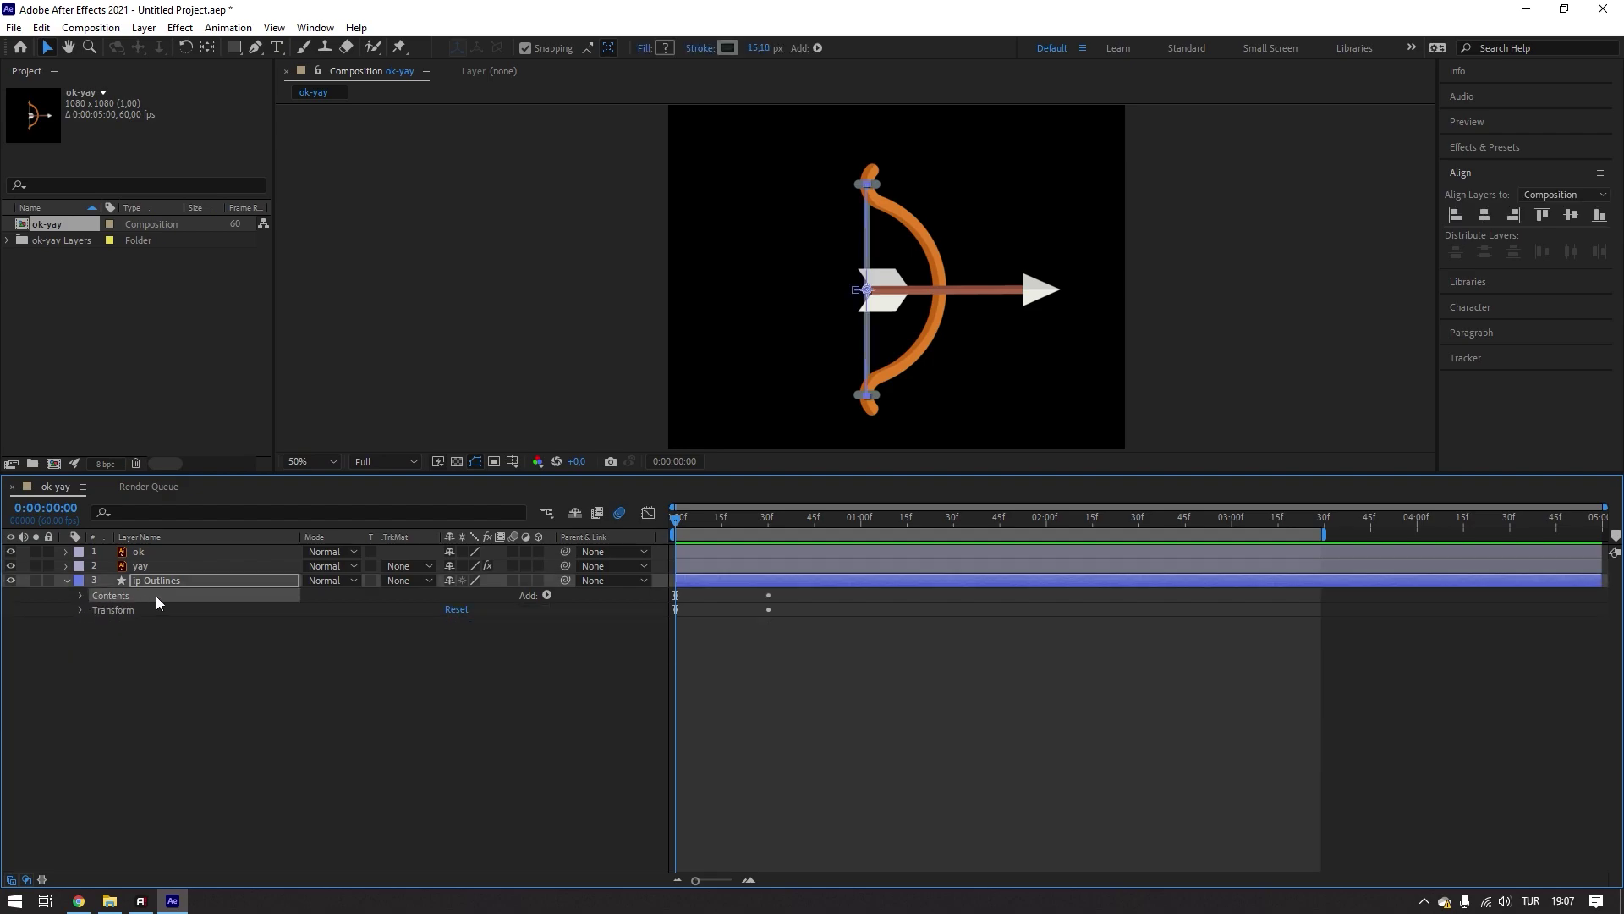
- Dismiss the shape Add menu unused and create a new composition from the Project panel
left_click(546, 595)
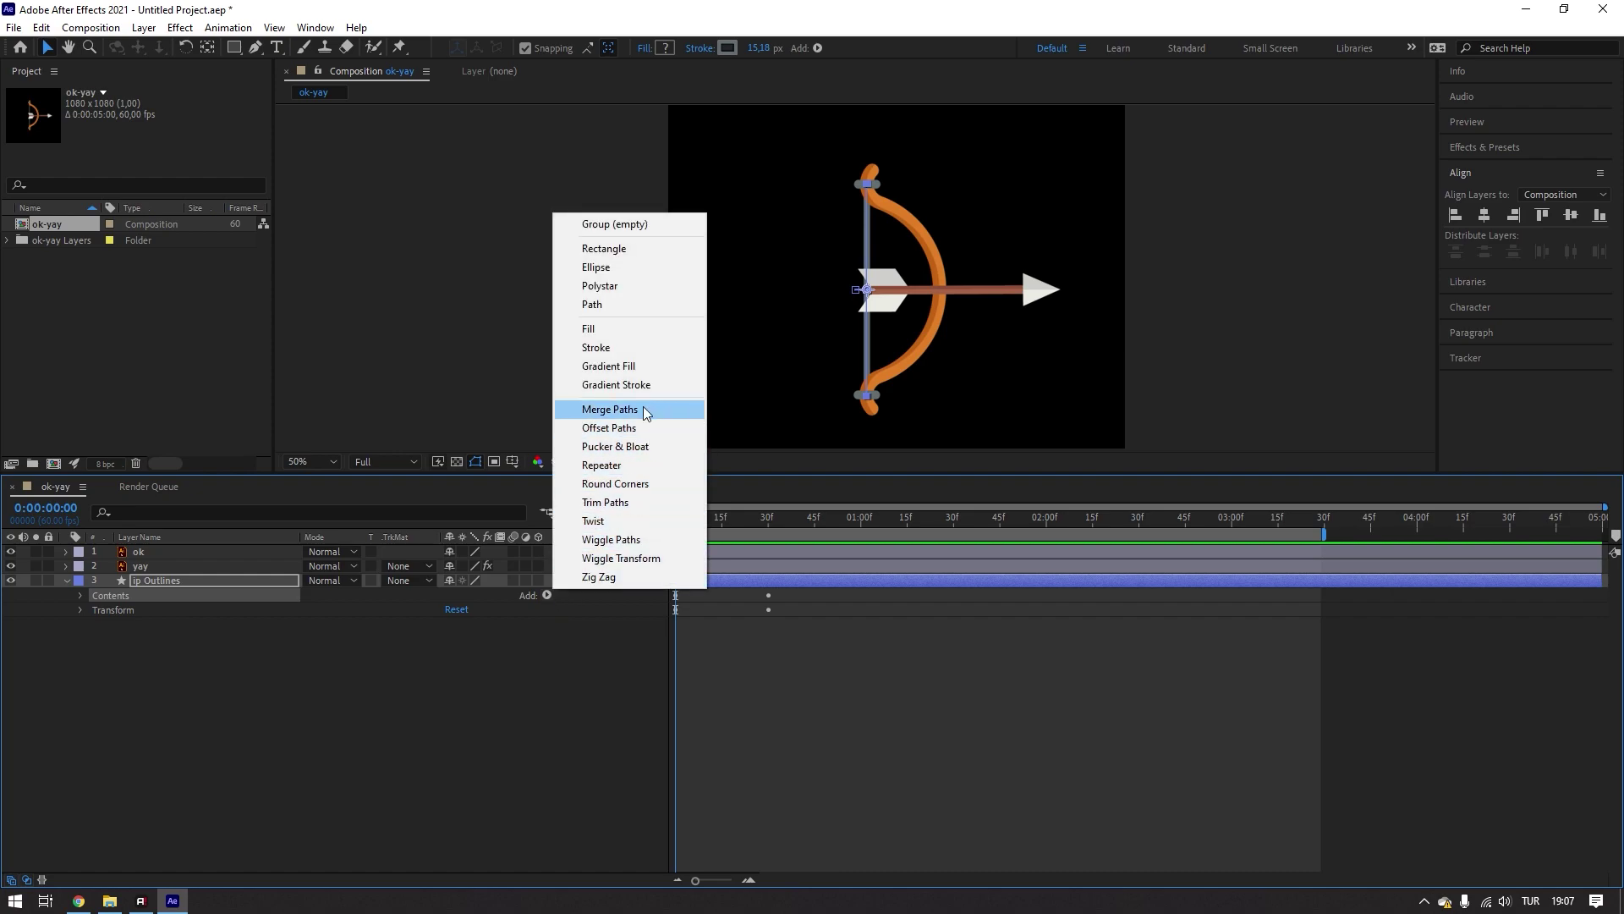
left_click(395, 292)
left_click(179, 357)
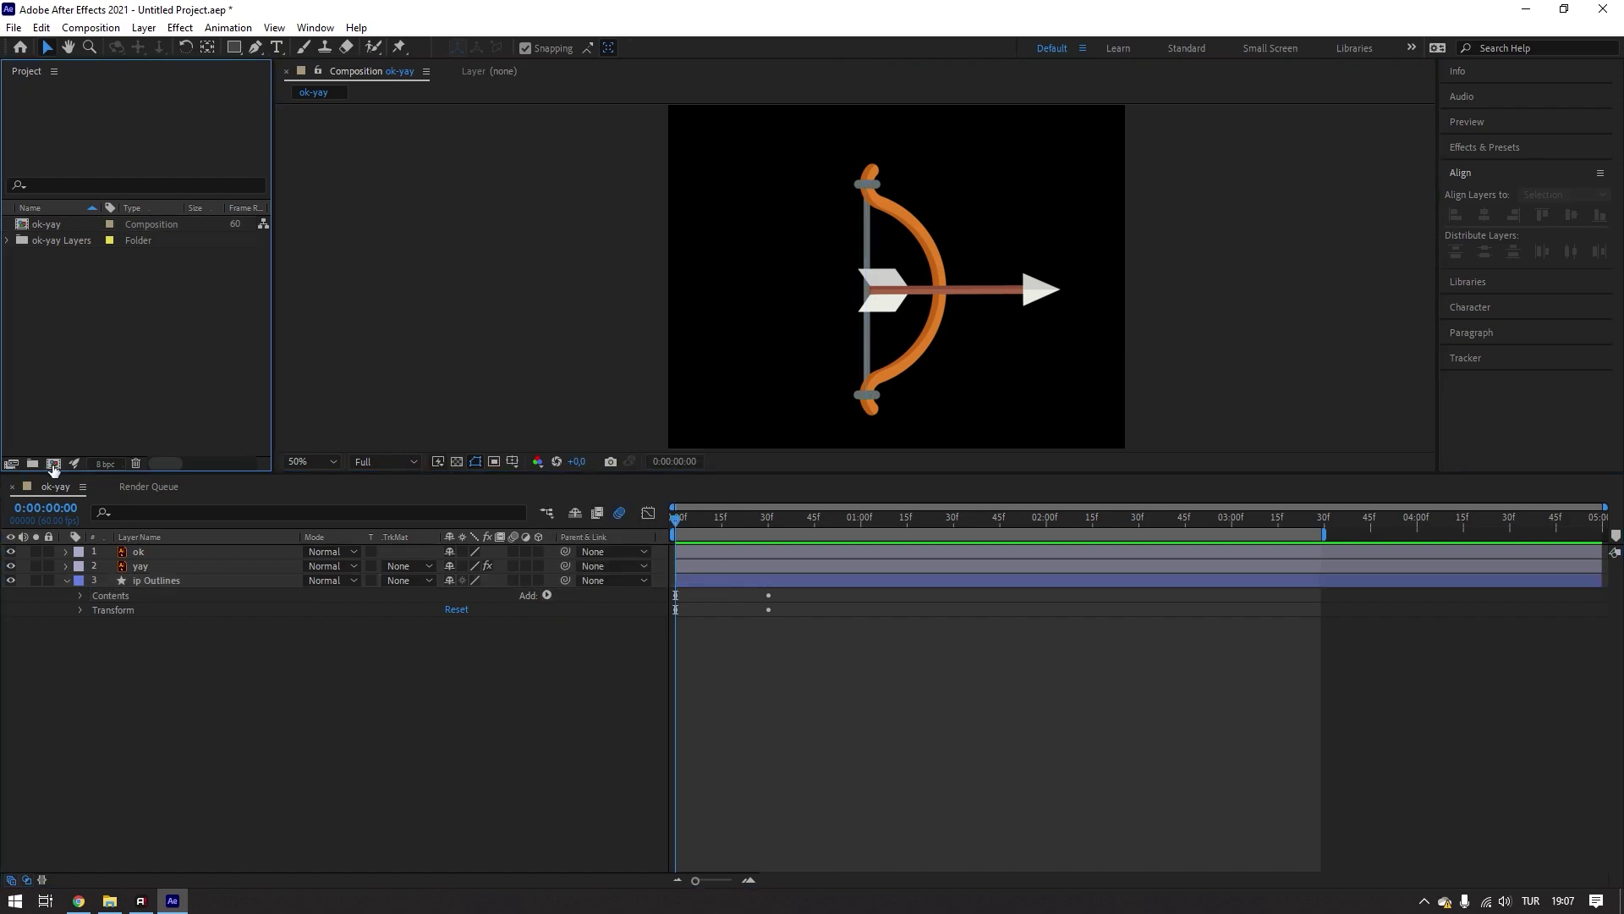
left_click(52, 464)
- Confirm Comp 1 and draw a three-point open chevron path with the Pen tool
key("Return")
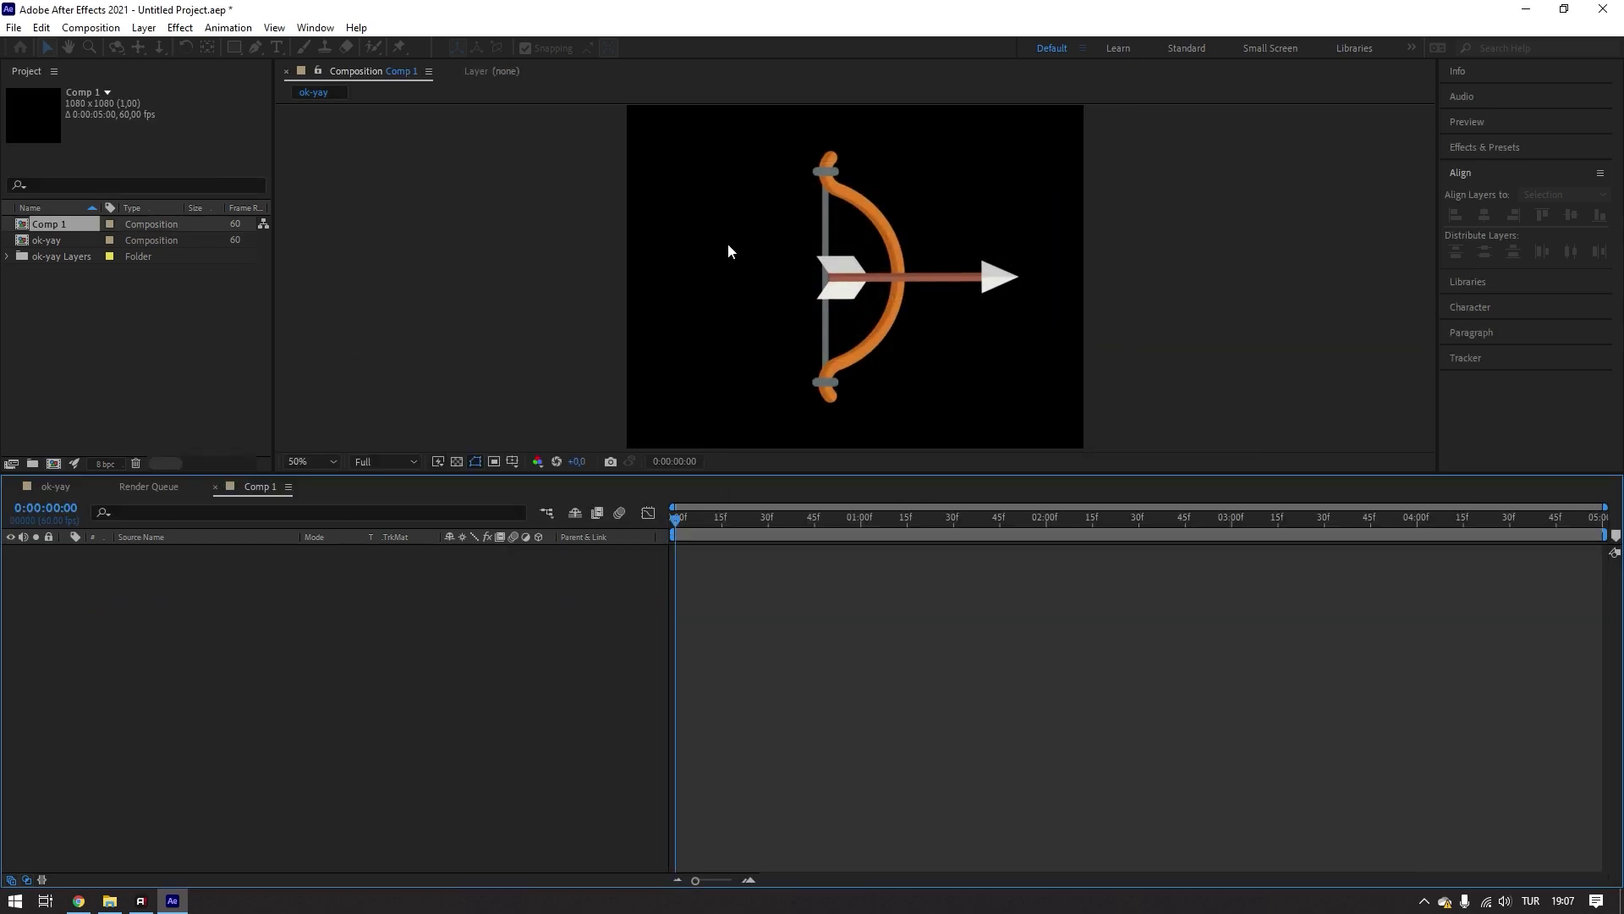
left_click(254, 48)
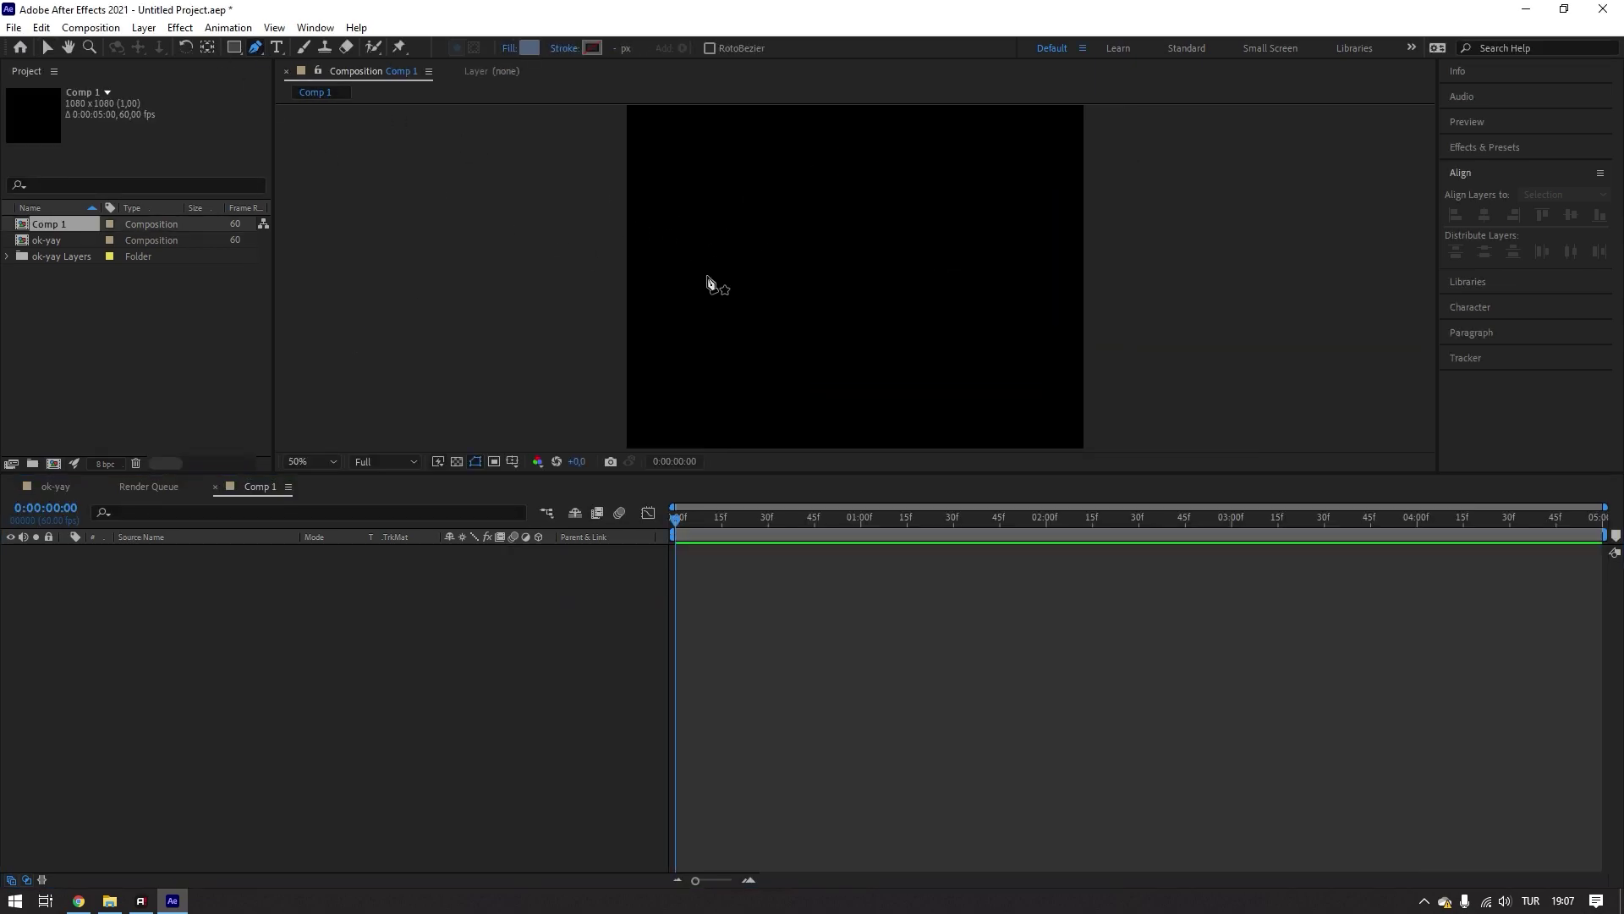
left_click(718, 335)
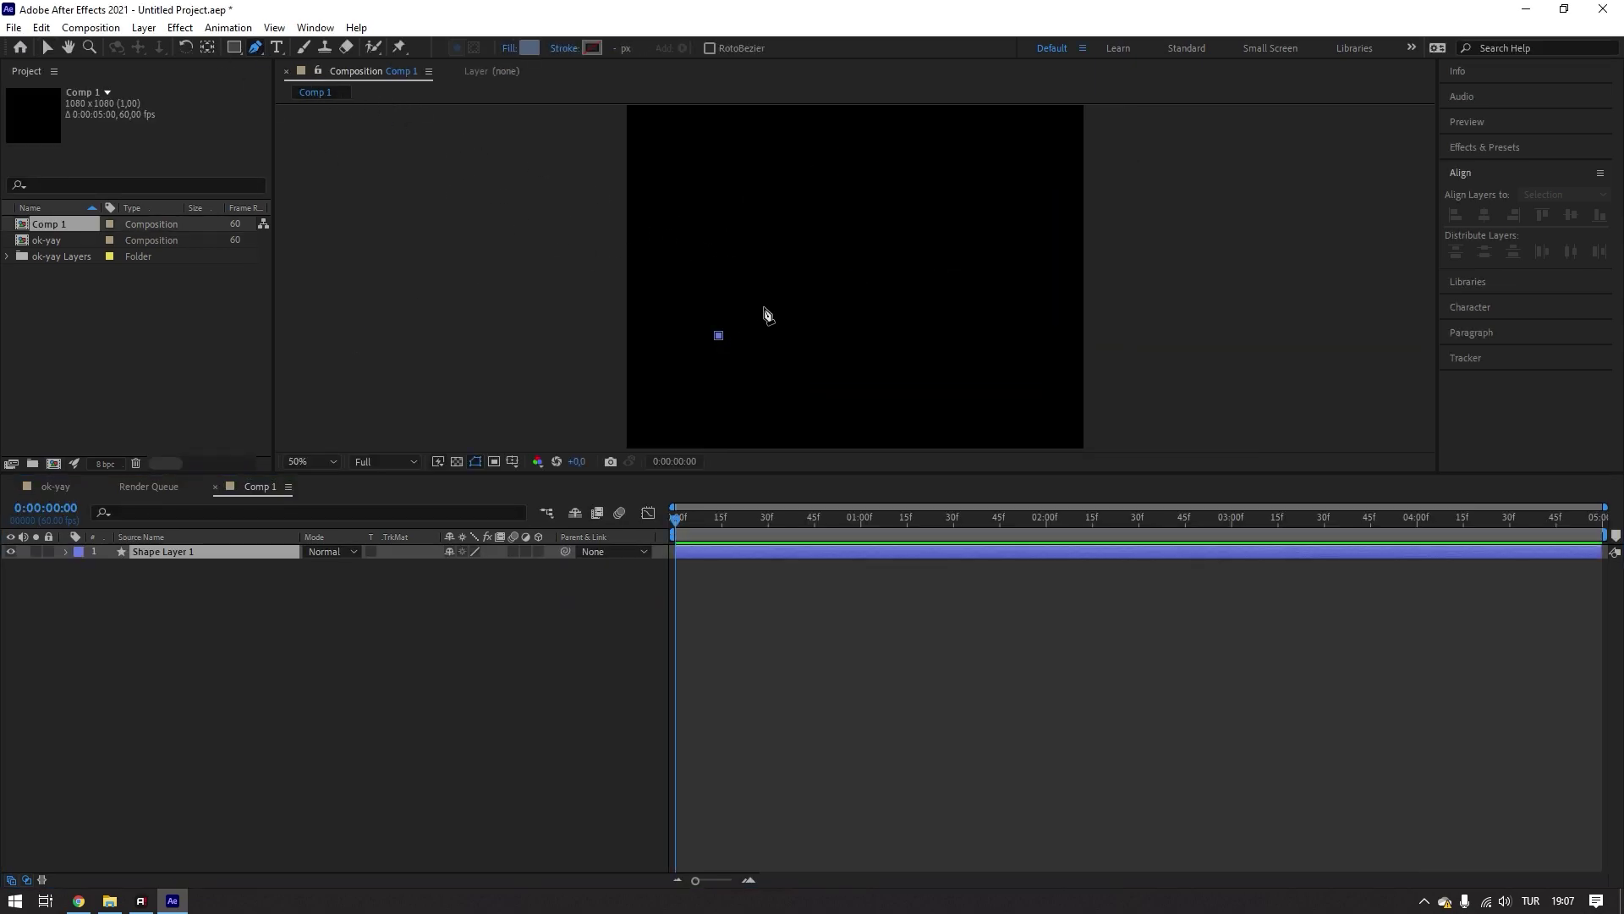
left_click(935, 158)
left_click(1034, 333)
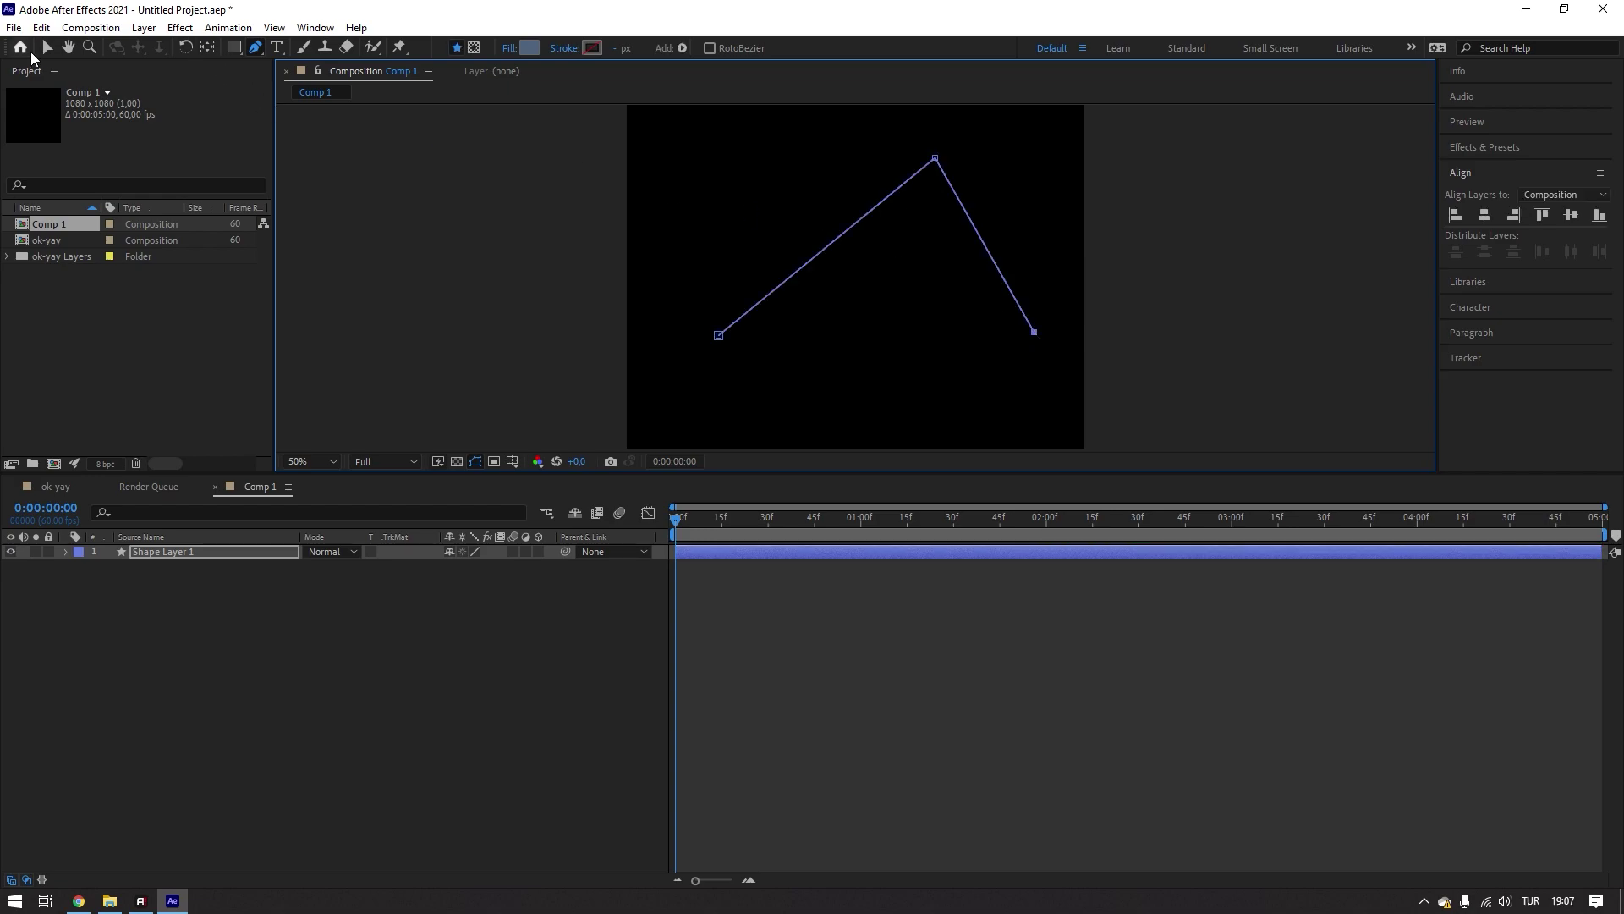
left_click(47, 47)
- Set the chevron's fill to None and its stroke width to about 38 px
left_click(661, 54)
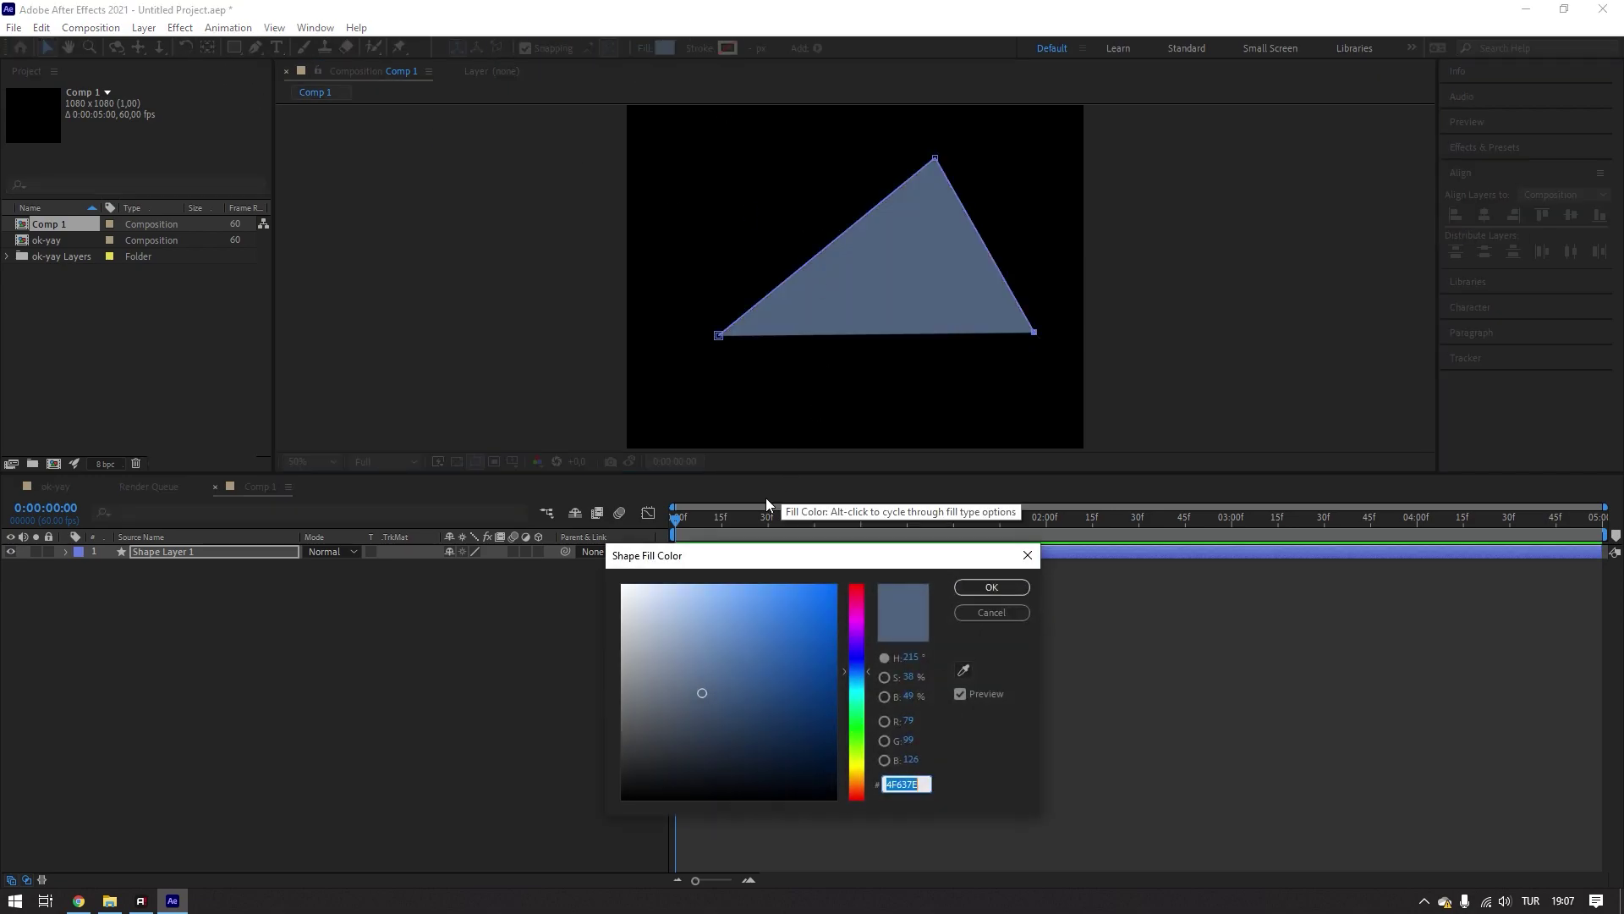
key("Escape")
left_click(644, 54)
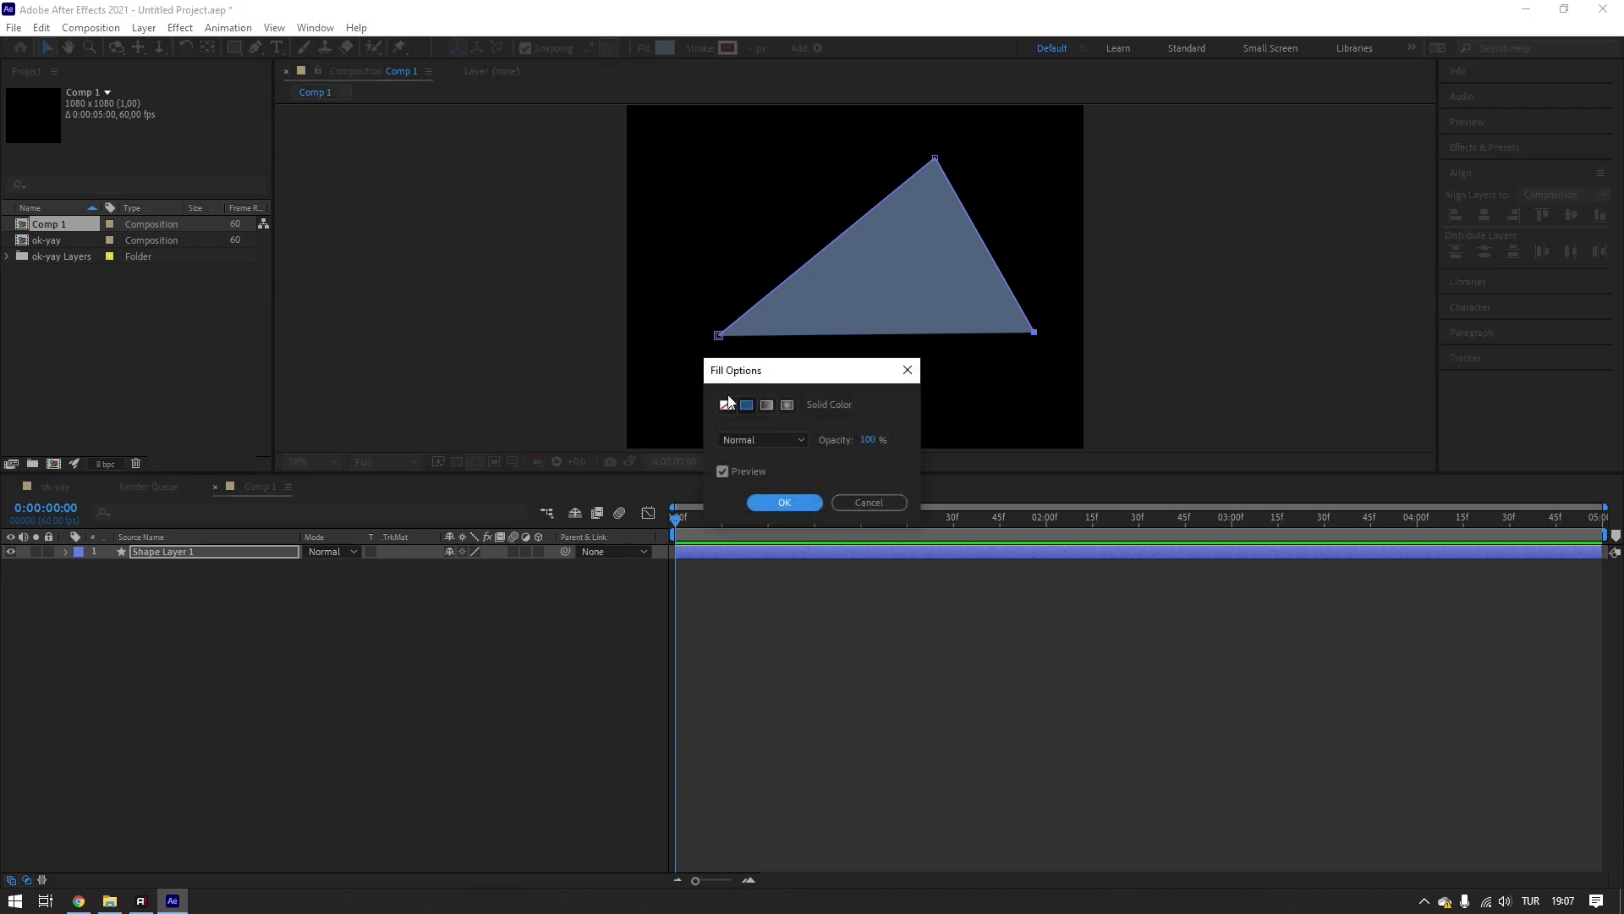
left_click(729, 406)
left_click(772, 500)
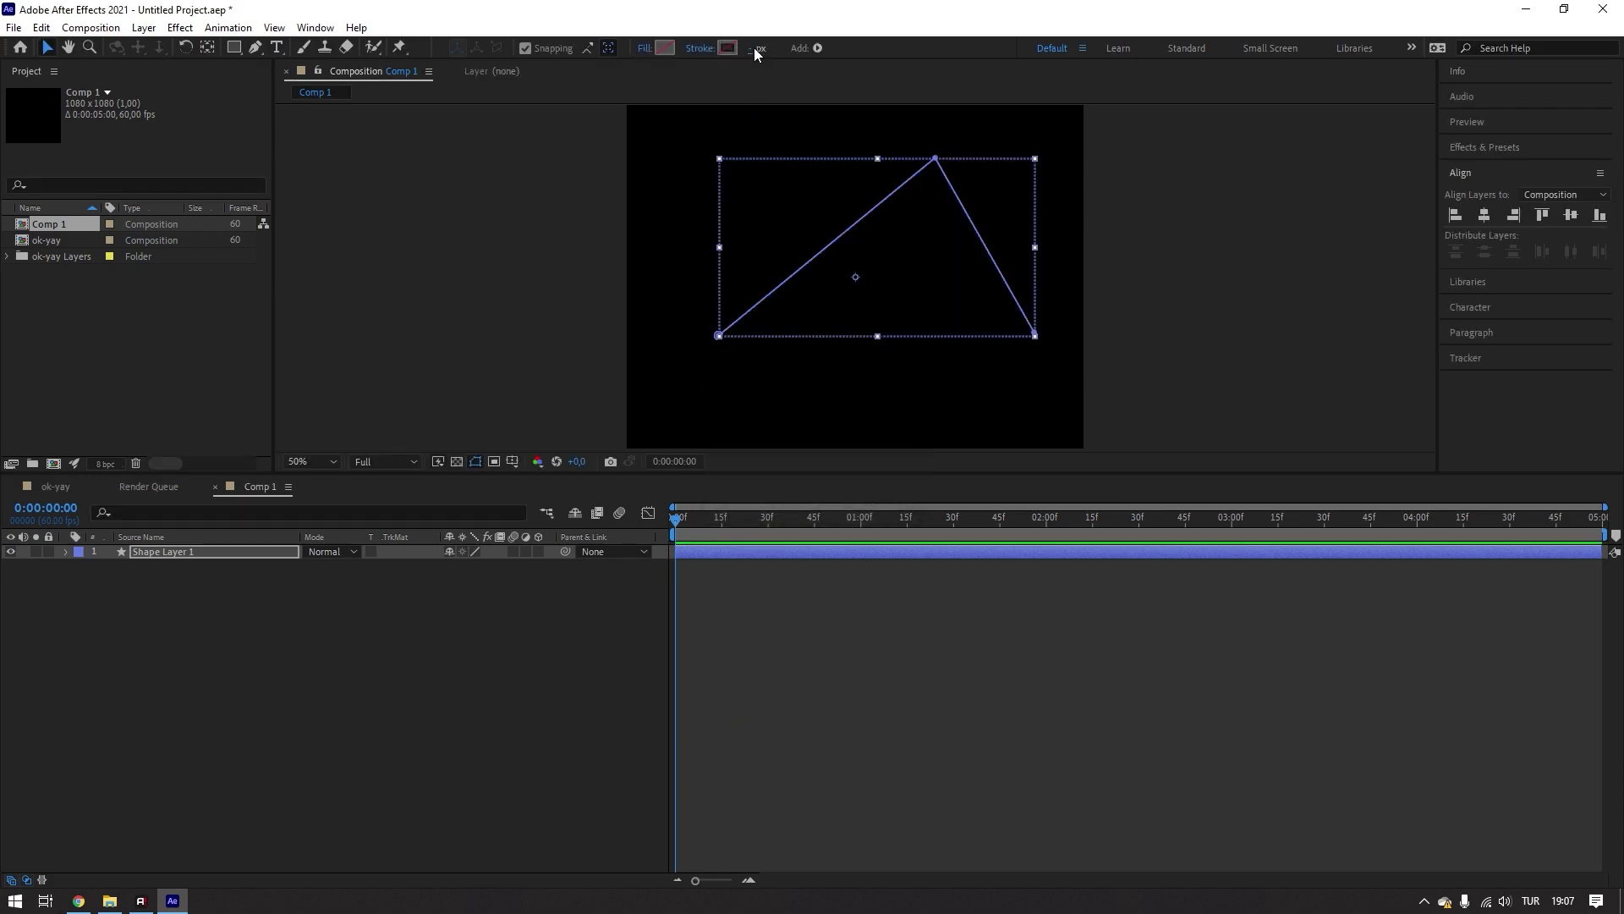
left_click_drag(756, 53, 783, 56)
- Nudge the chevron slightly left and down, then add Wiggle Paths to Shape Layer 1
left_click(756, 127)
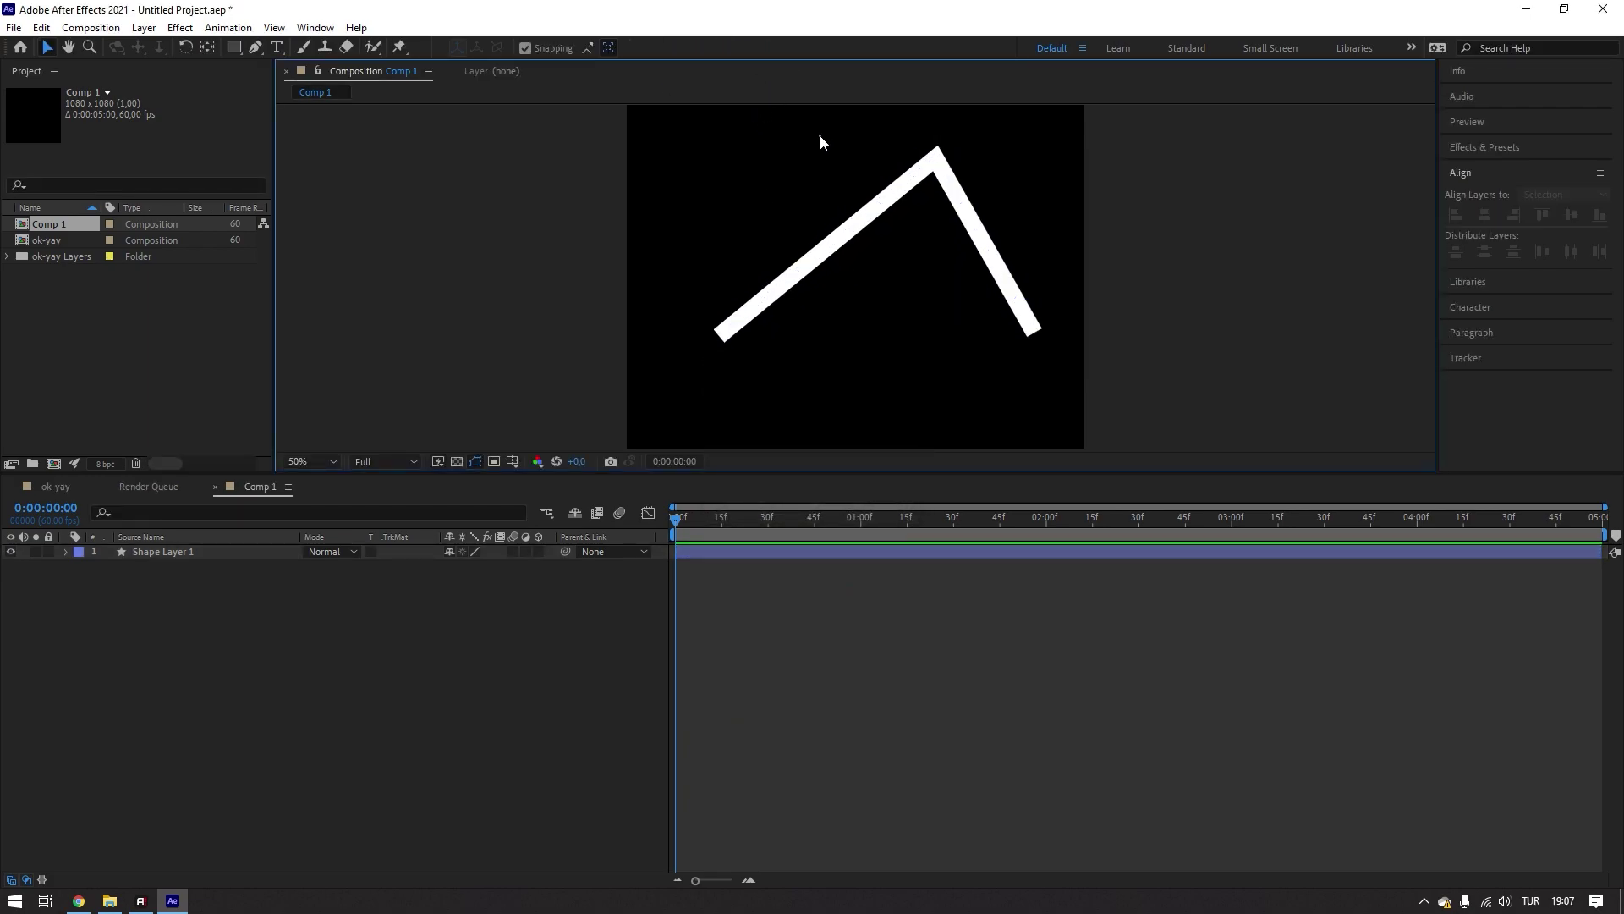
left_click_drag(852, 277, 843, 285)
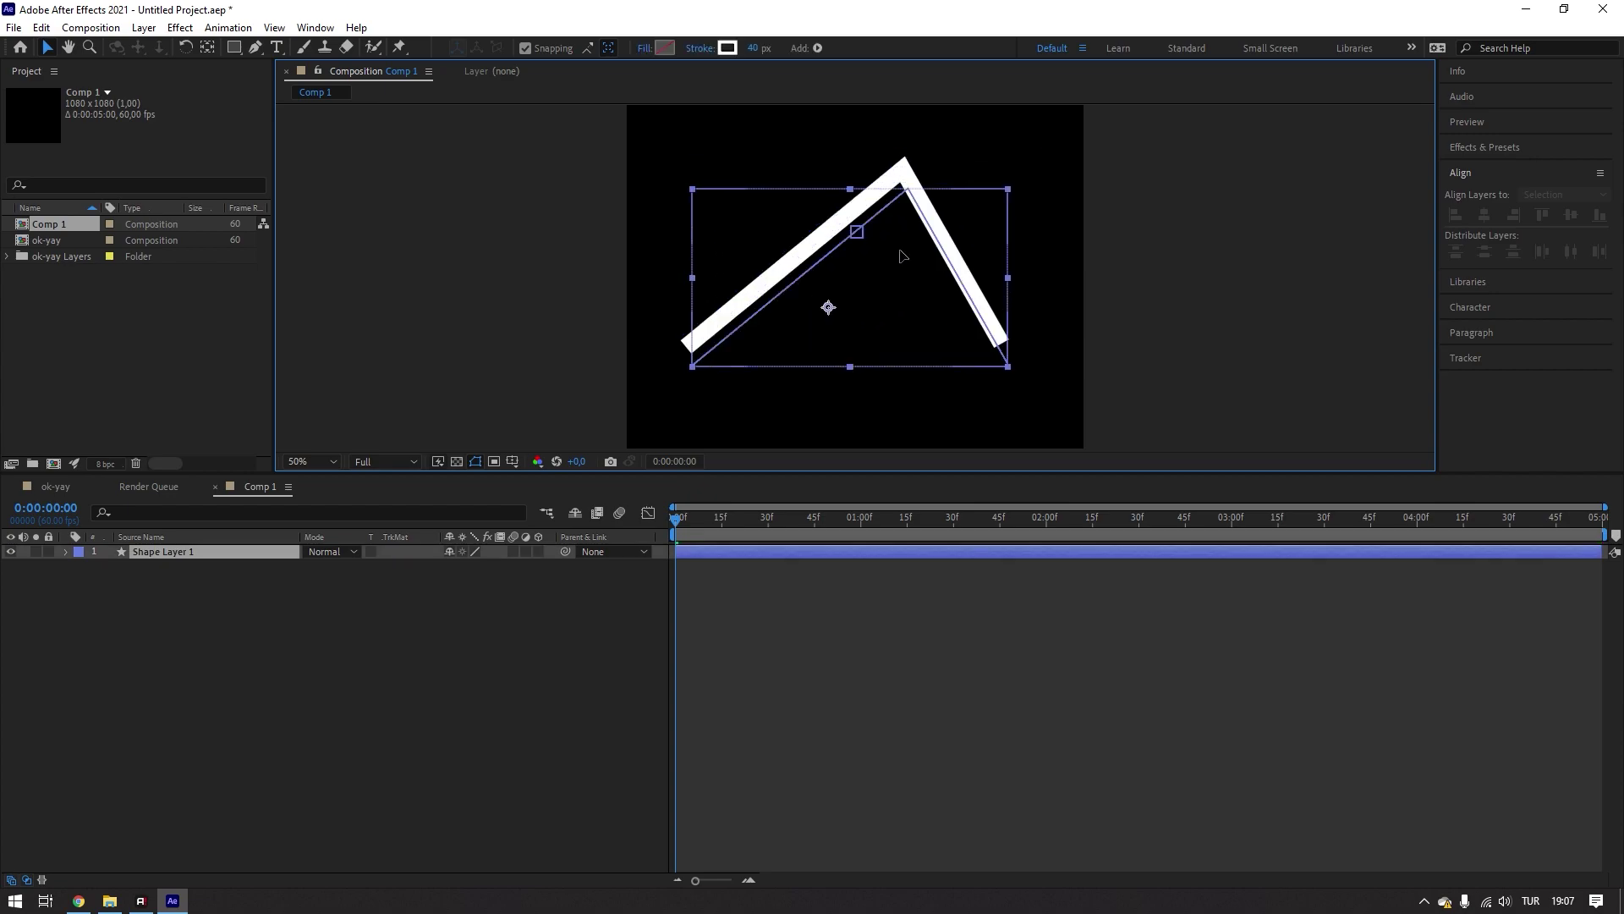
left_click(66, 553)
left_click(548, 566)
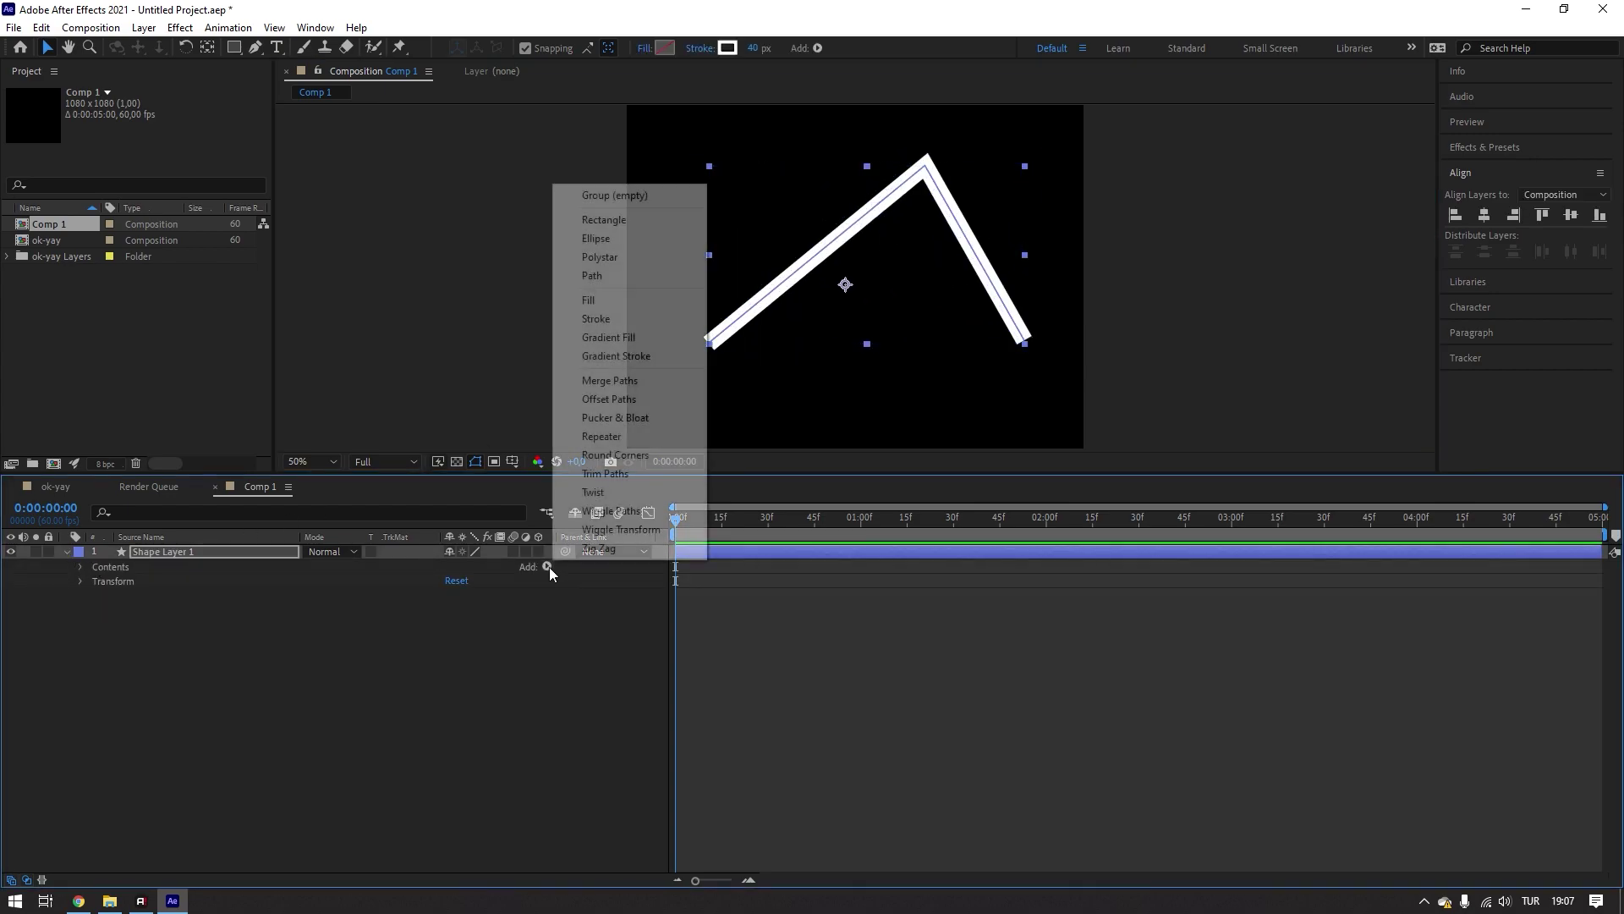
left_click(635, 514)
- Preview the jittering white chevron stroke
left_click(173, 554)
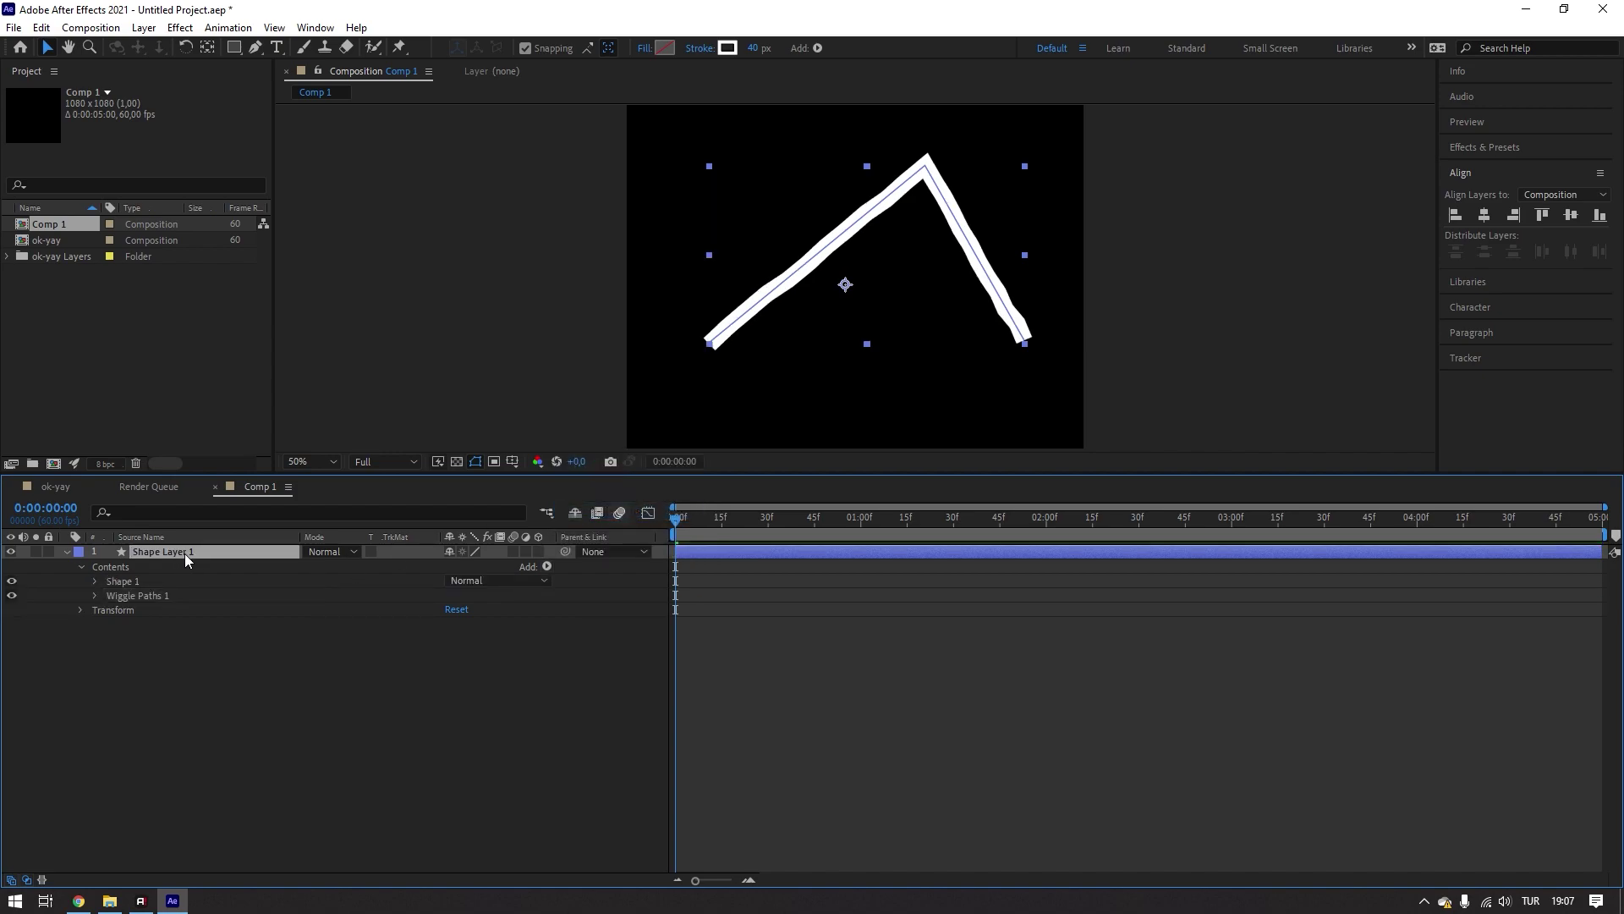
left_click(296, 677)
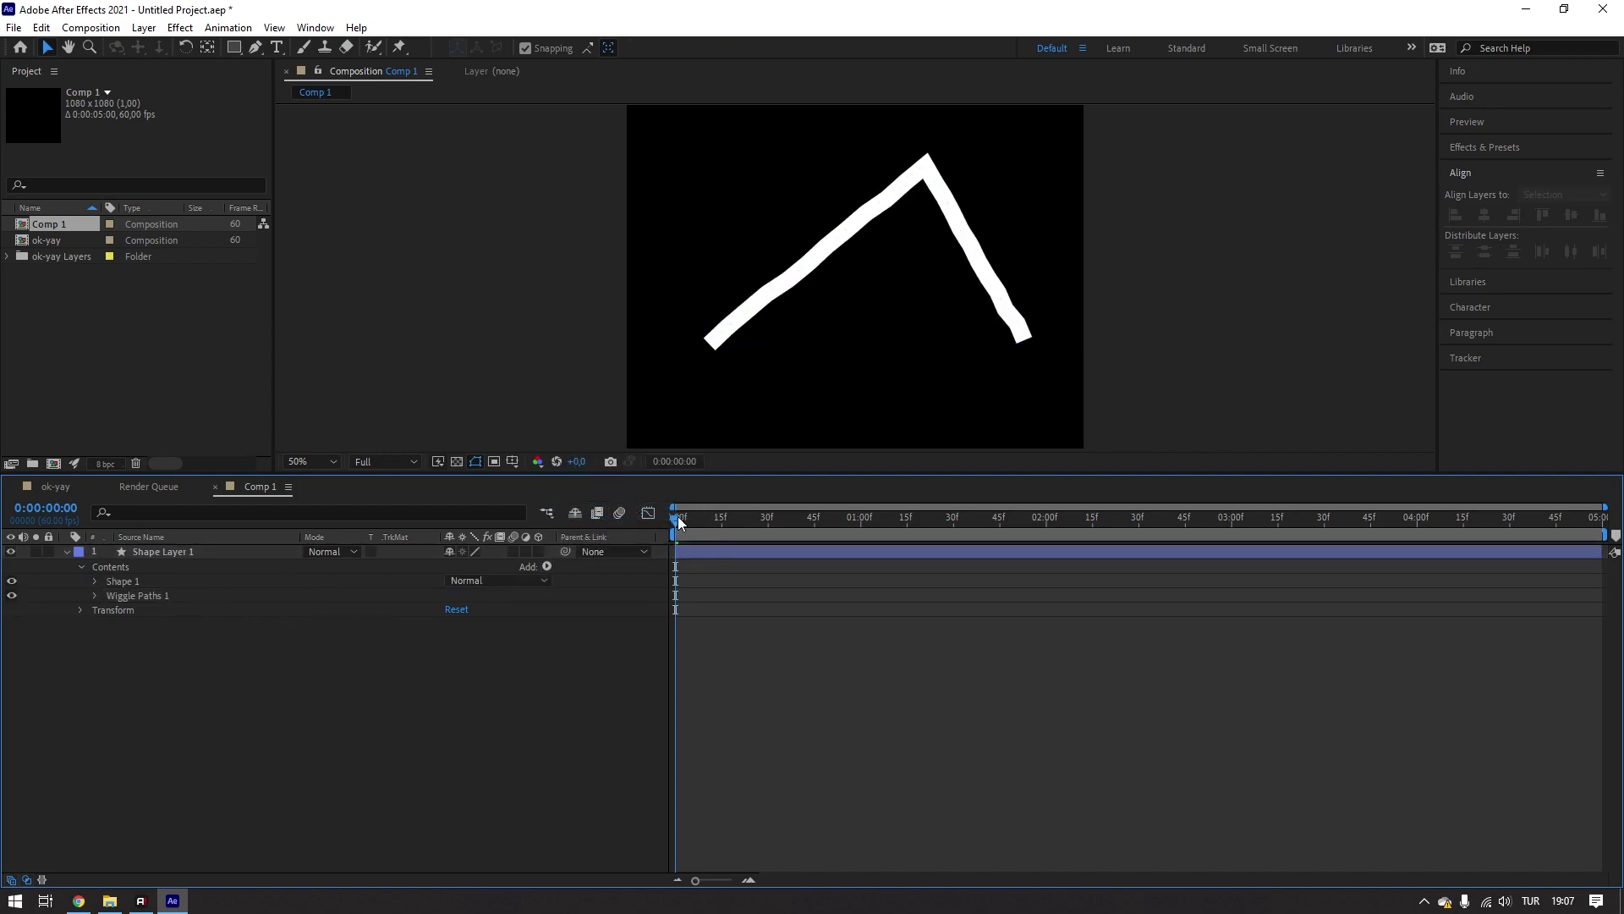
key("space")
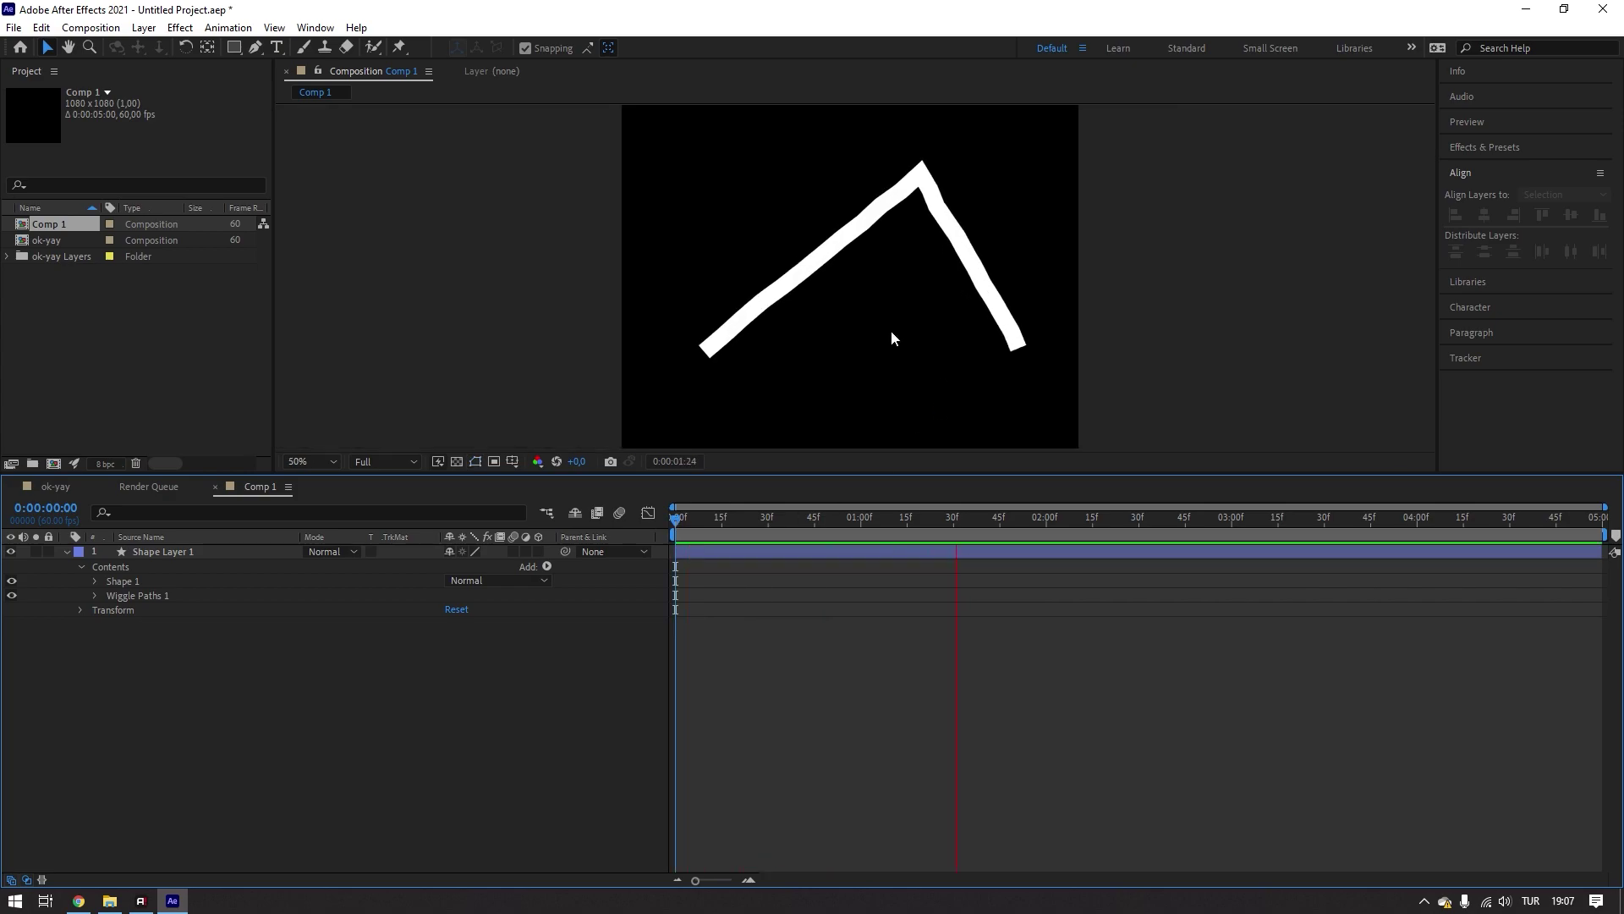
key("space")
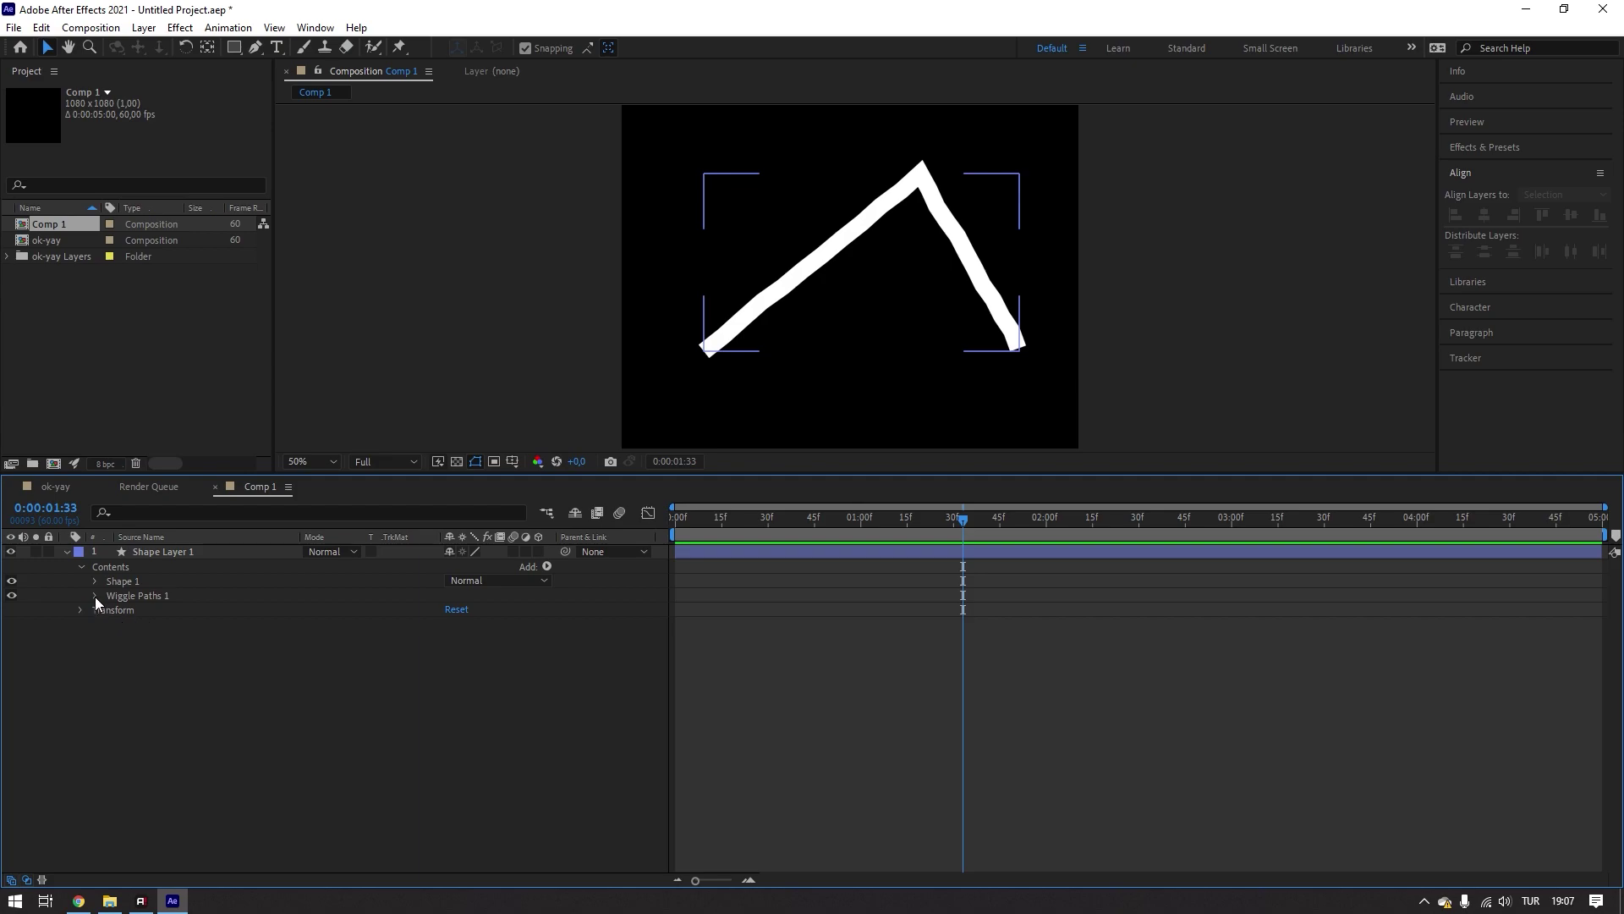
- Raise Wiggle Paths Size to 155 and Detail to 97, previewing each
left_click(95, 596)
left_click(155, 613)
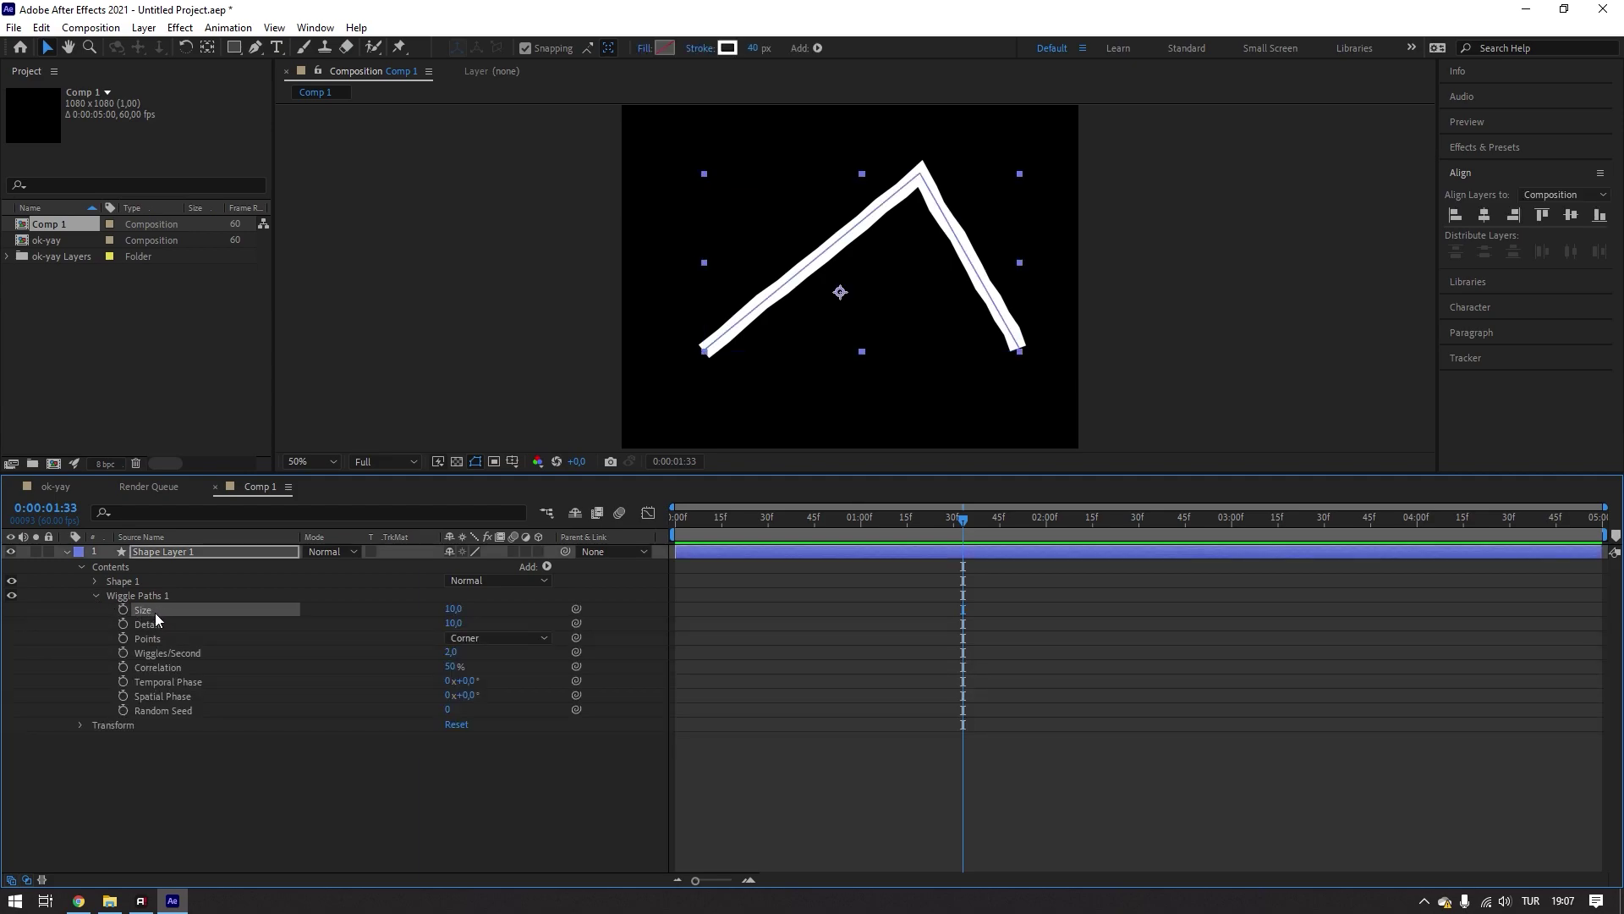
left_click_drag(455, 611, 586, 617)
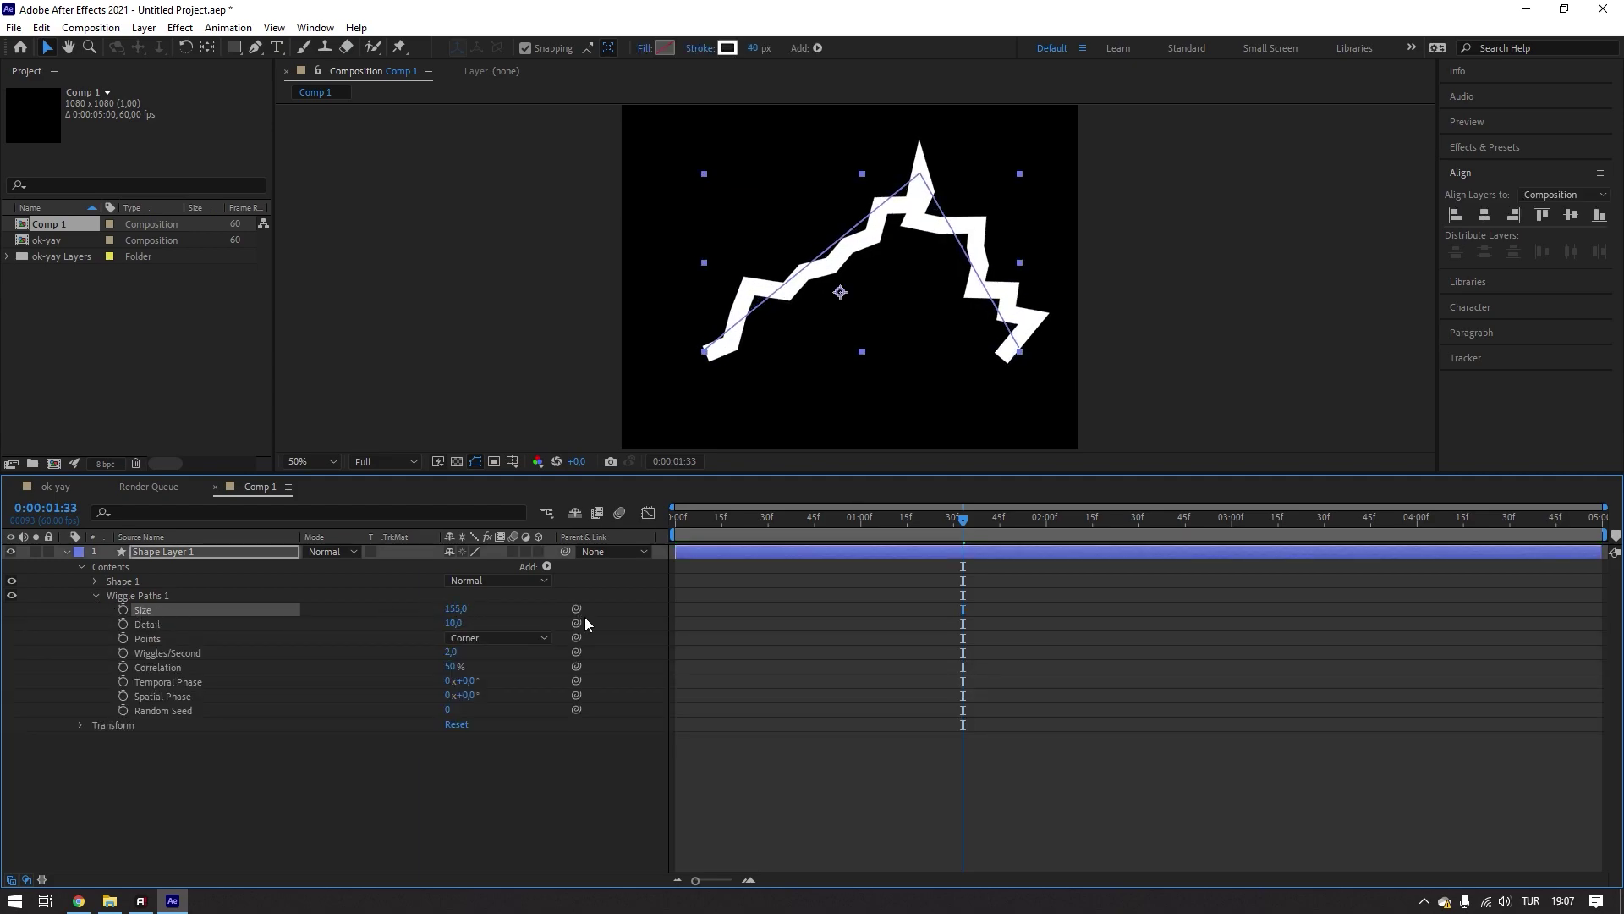
key("space")
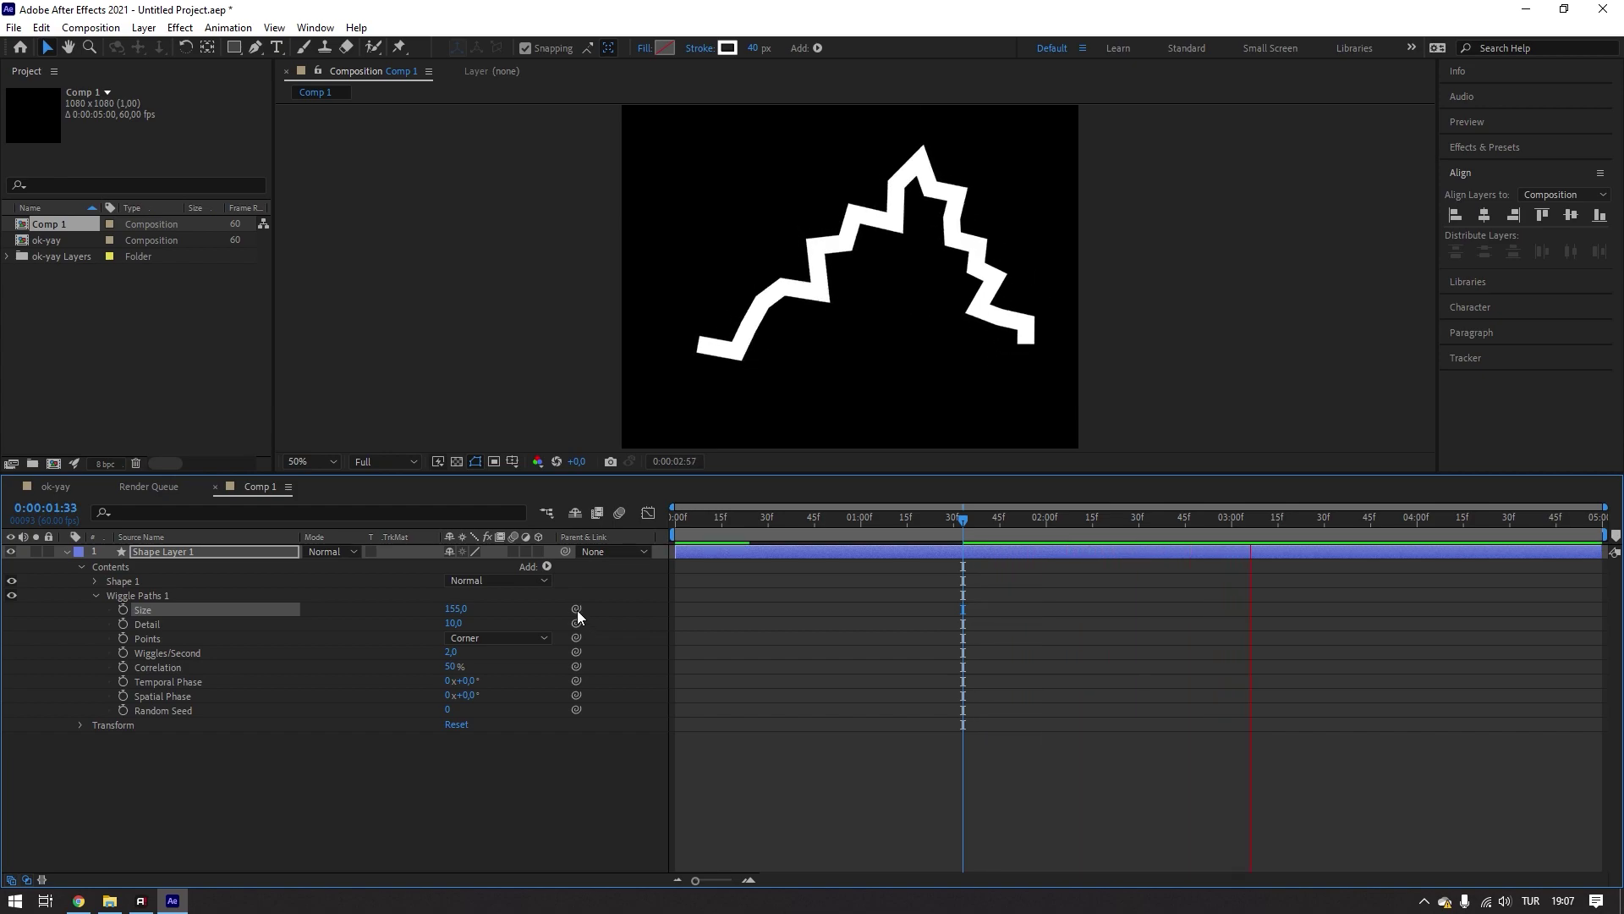
key("space")
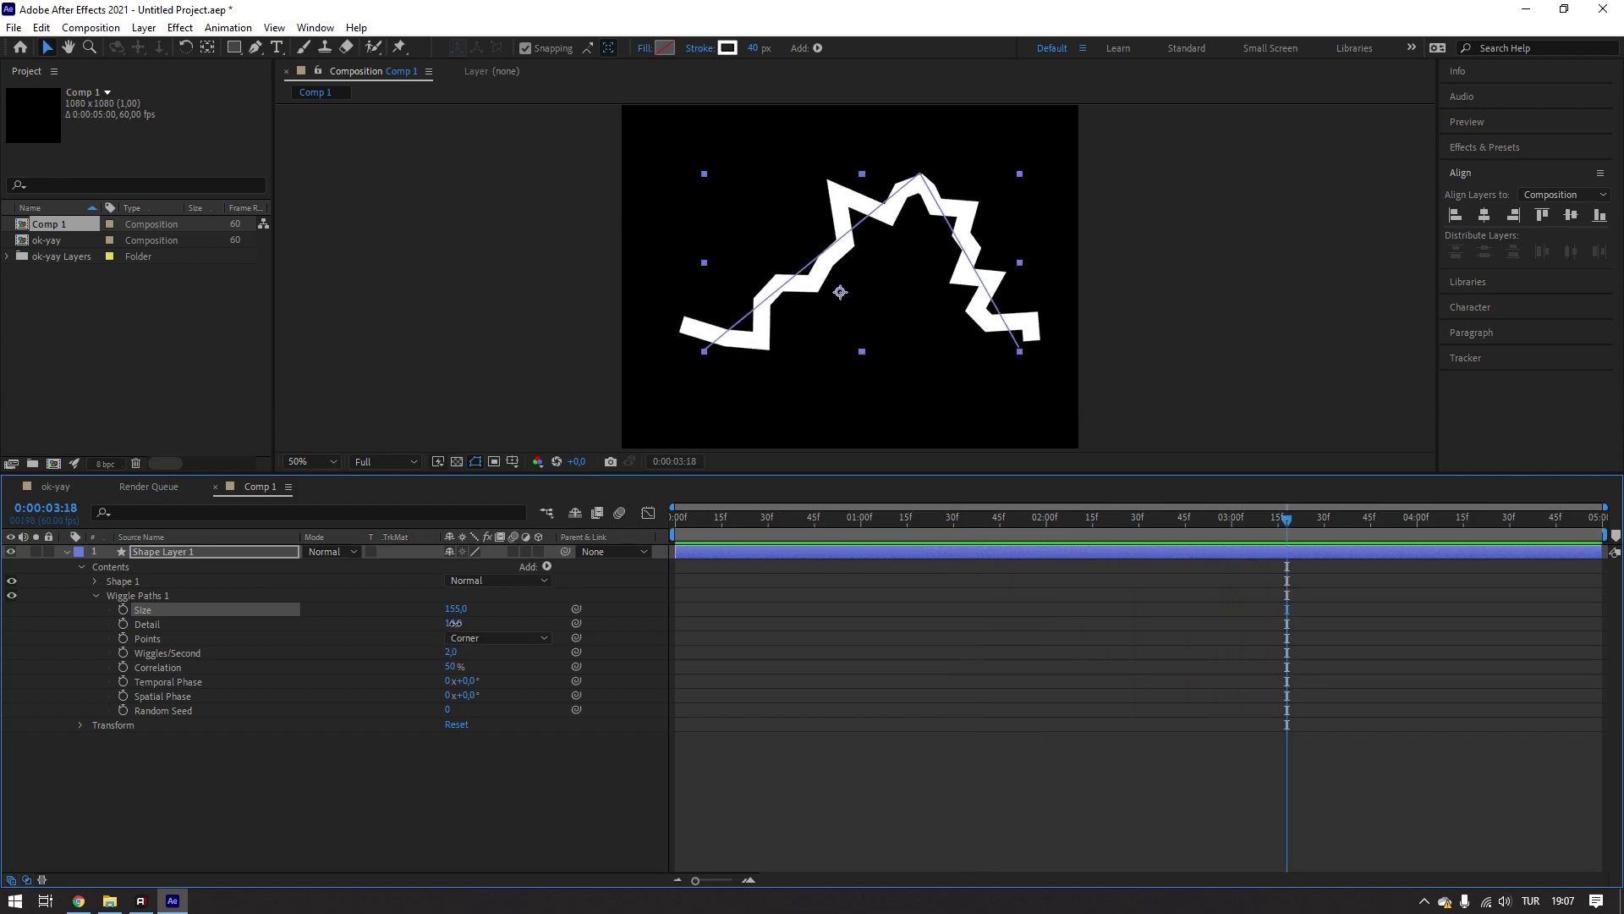
left_click_drag(454, 622, 530, 623)
key("space")
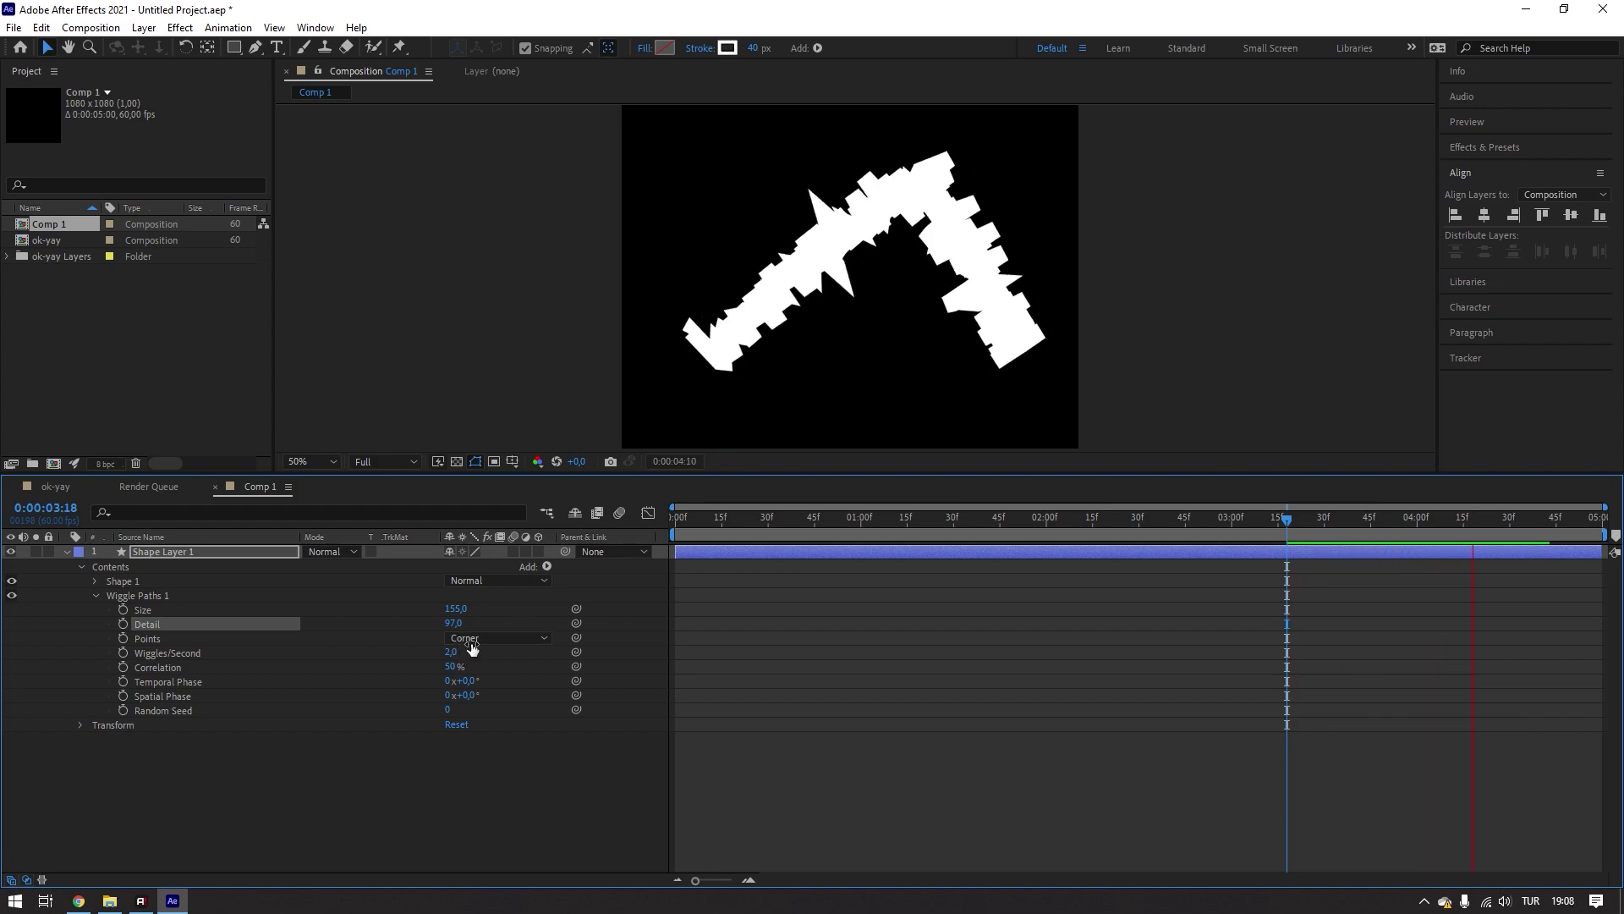
key("space")
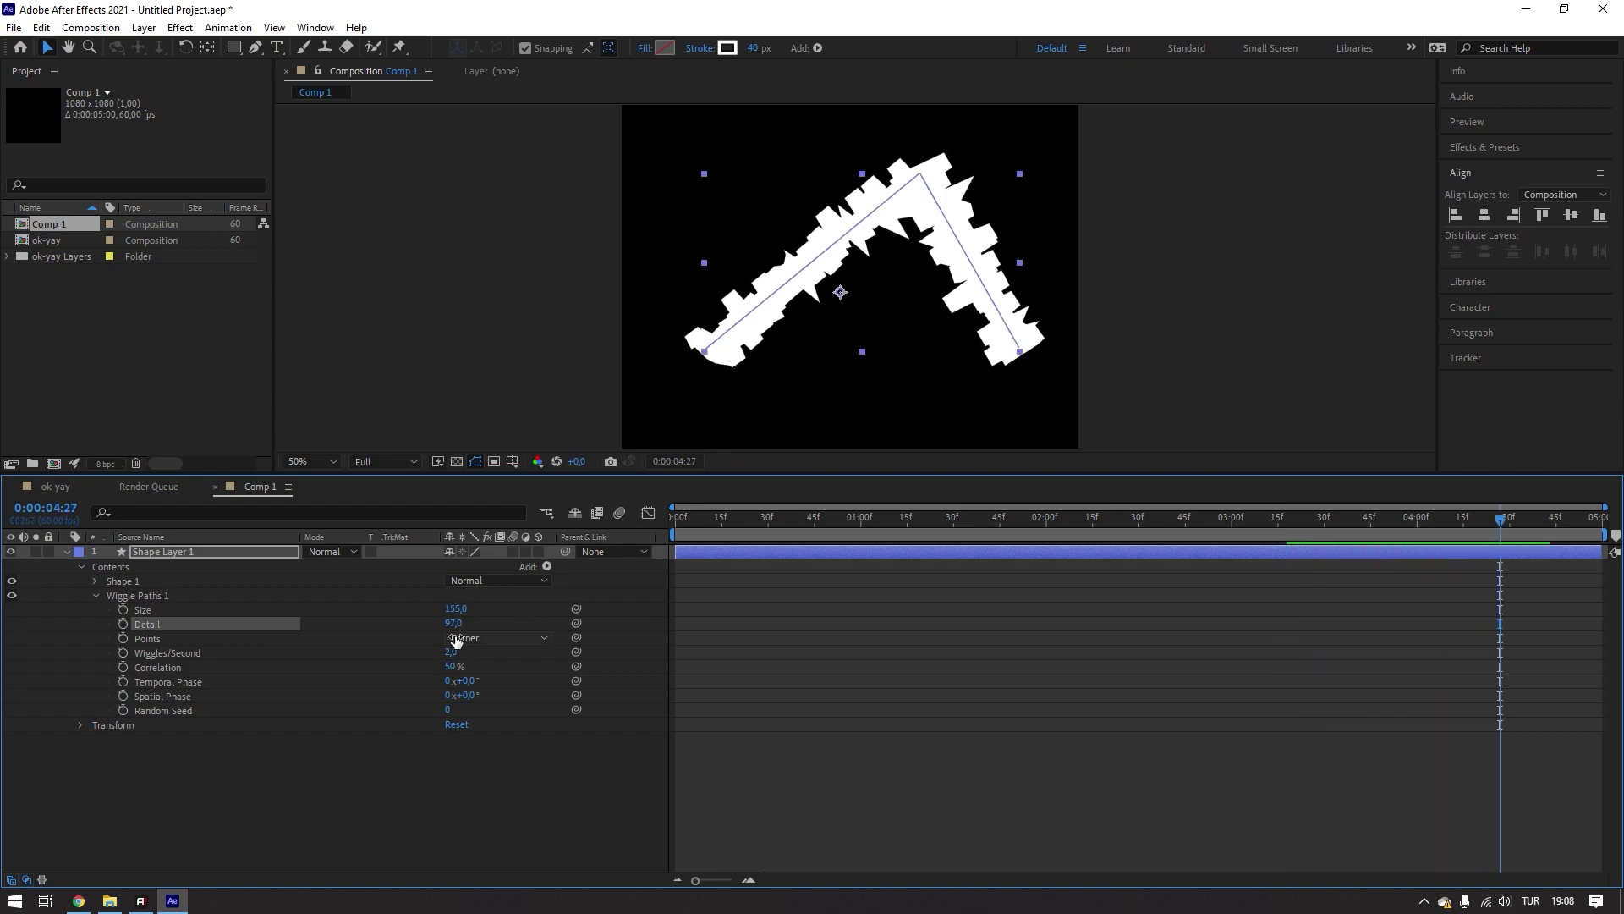
- Raise Wiggles/Second to 178, preview, then delete Shape Layer 1
left_click_drag(452, 651, 603, 654)
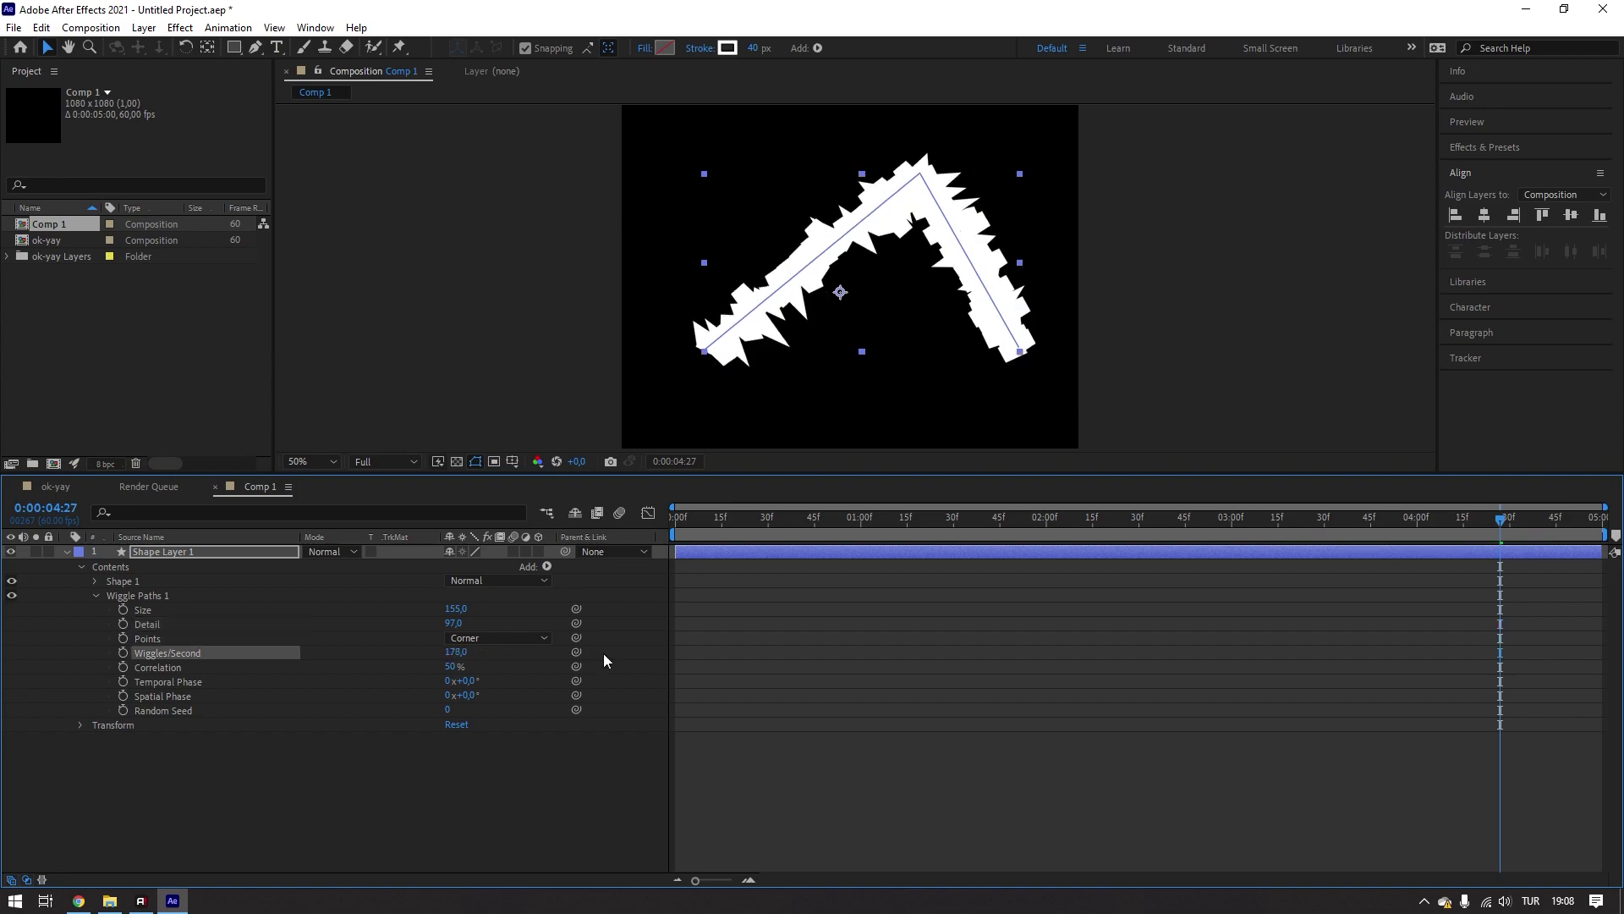
key("space")
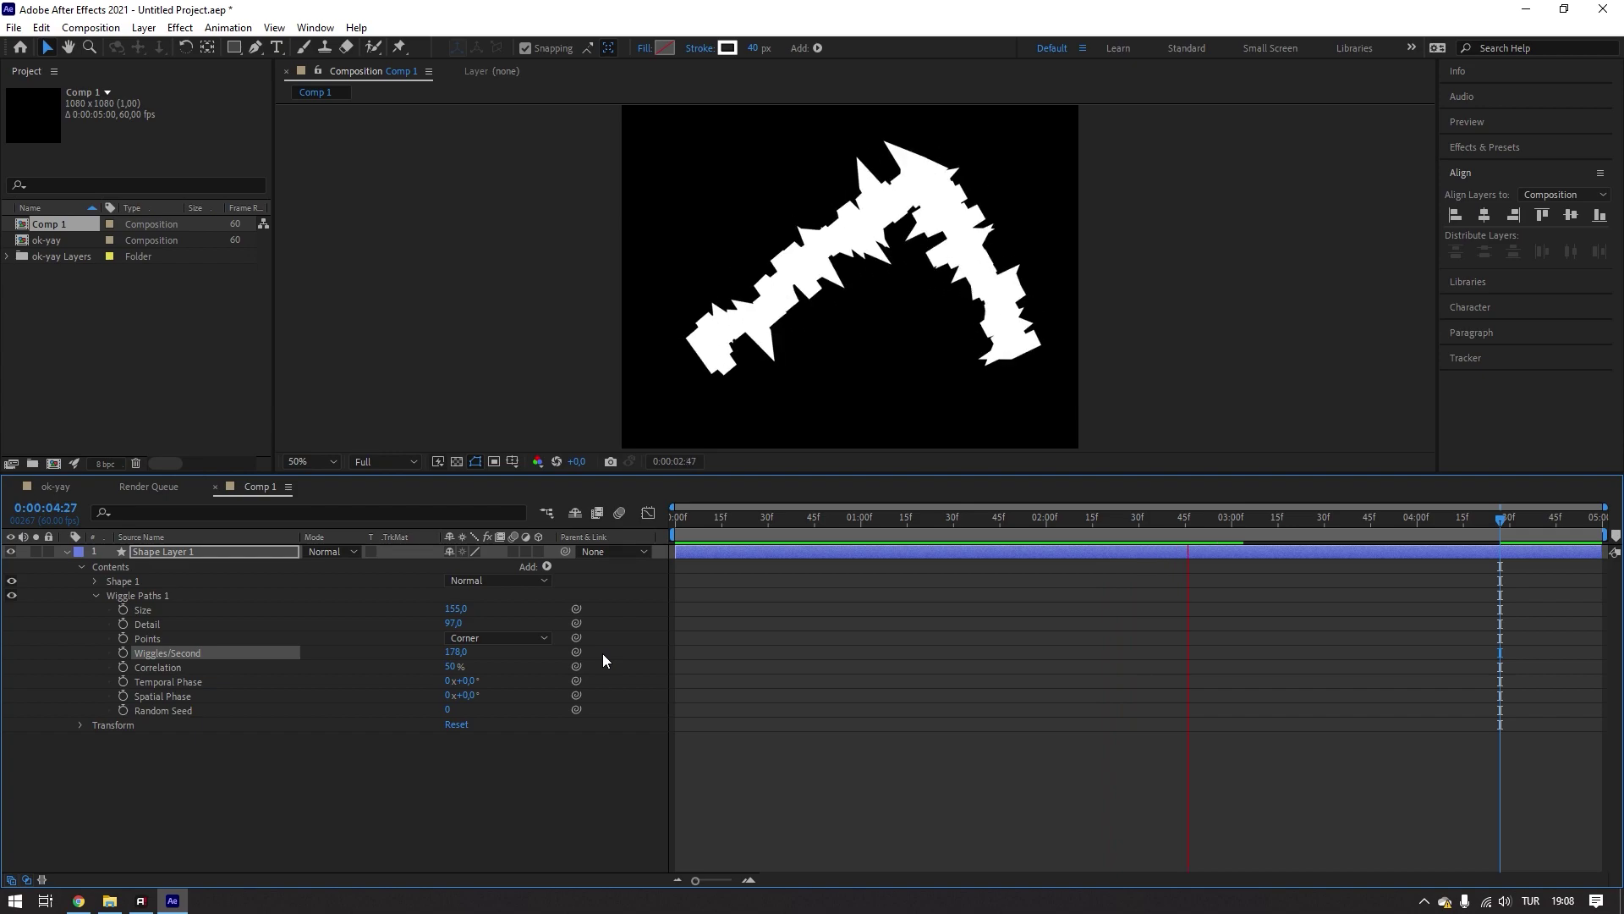
key("space")
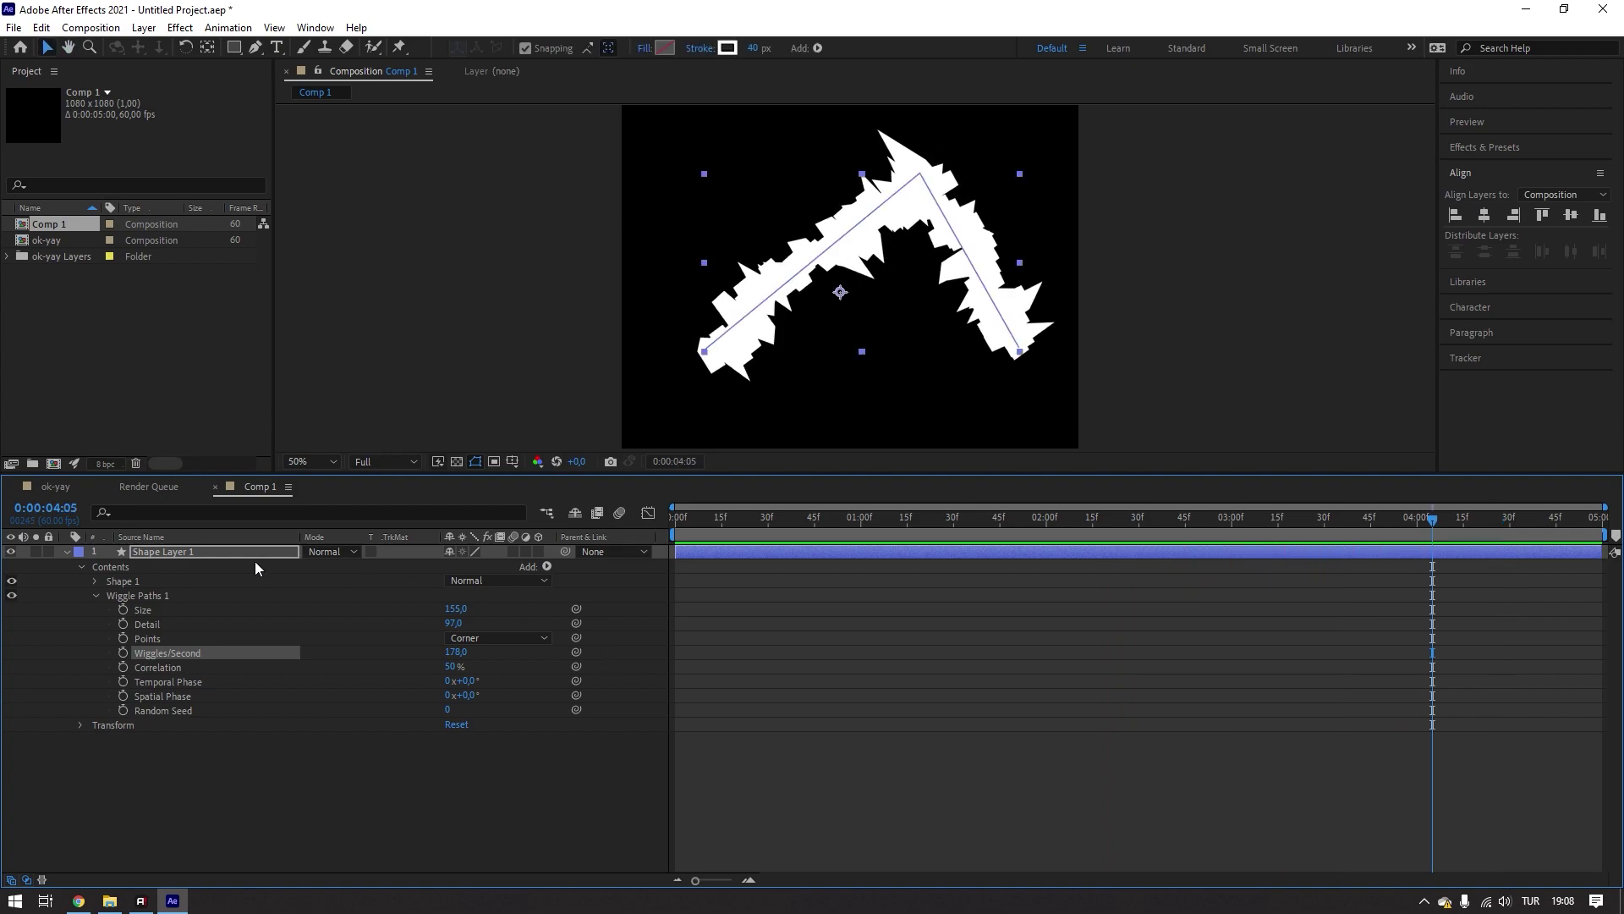
left_click(232, 550)
key("Delete")
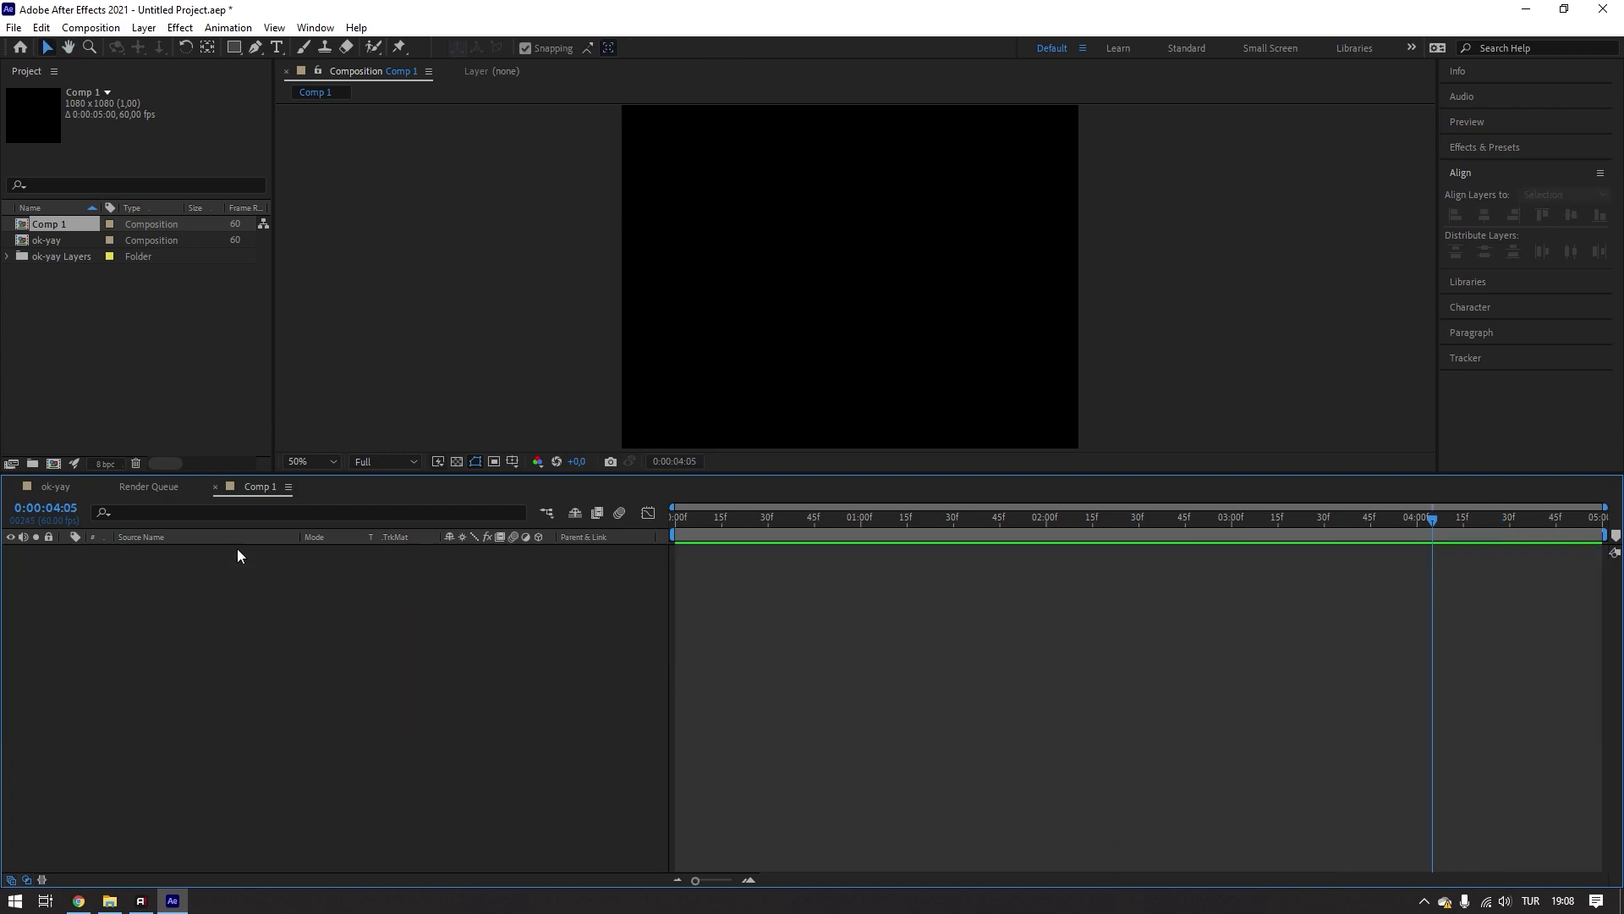
- Close the Comp 1 timeline and delete Comp 1 from the project
left_click(217, 487)
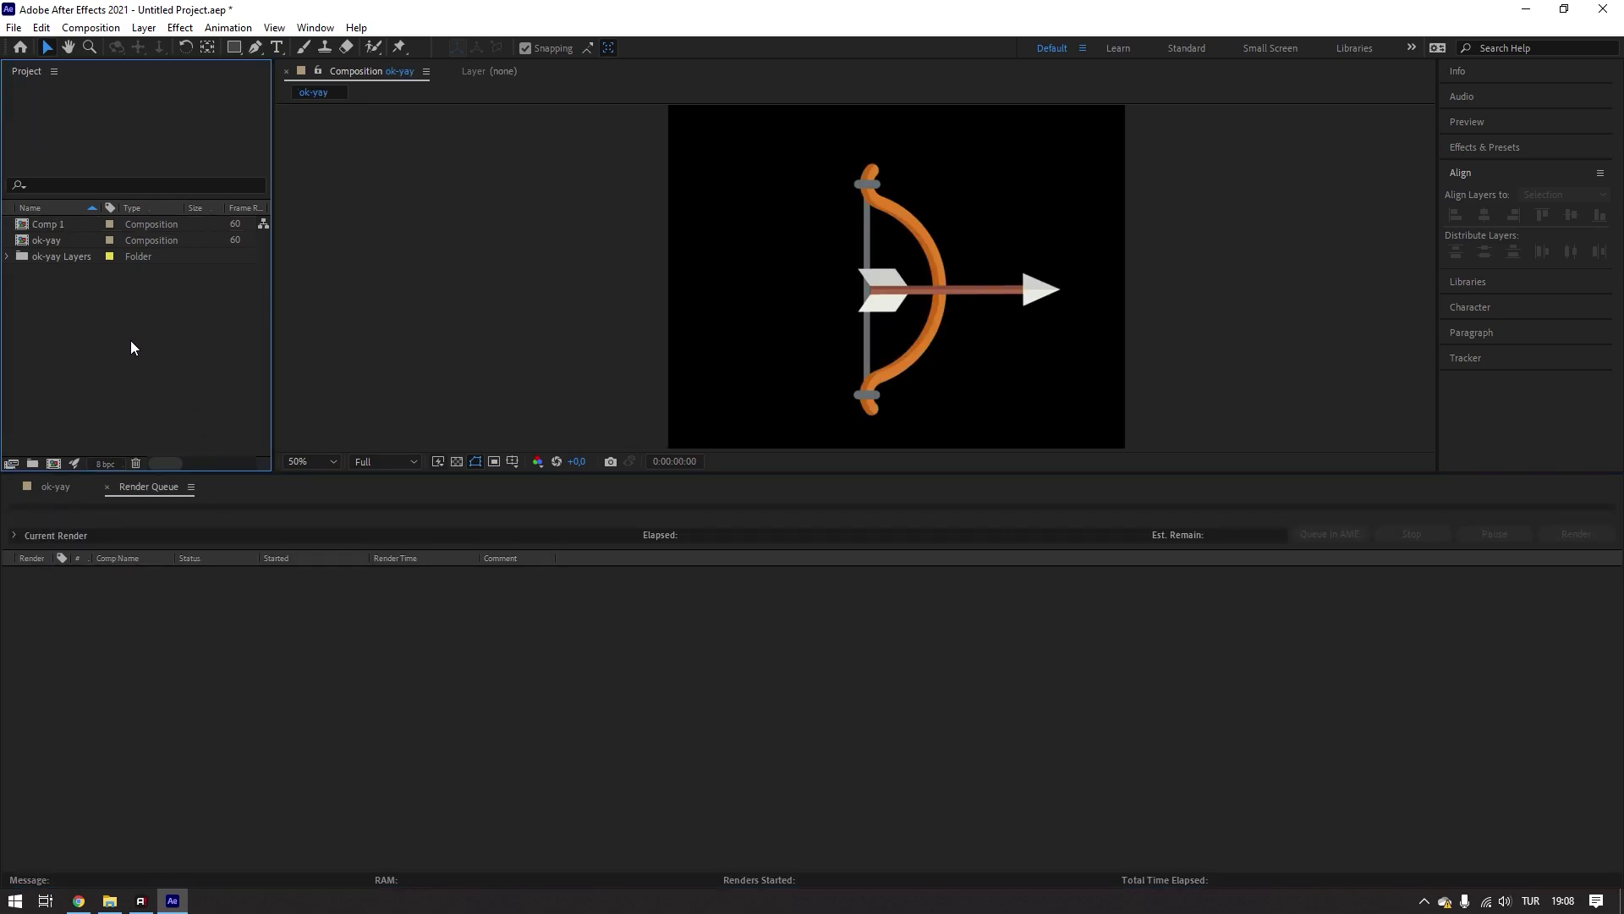
left_click(130, 340)
left_click(71, 221)
key("Delete")
- In ok-yay, add Wiggle Paths to the ip Outlines layer, preview, and expand its settings
left_click(51, 488)
left_click(293, 550)
left_click(161, 580)
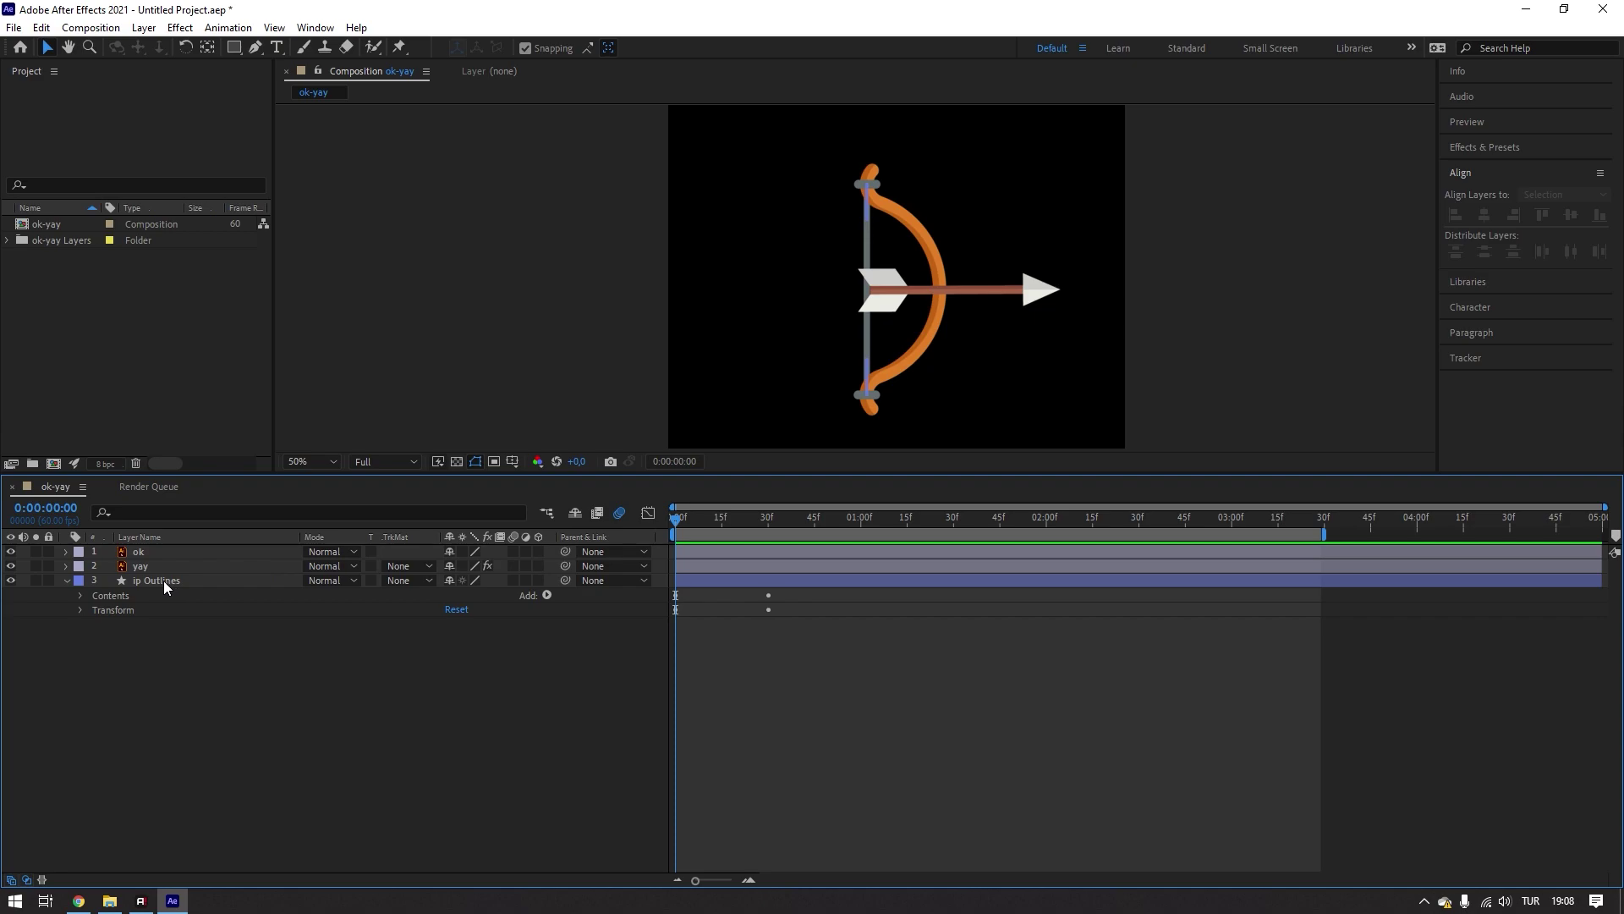
left_click(546, 595)
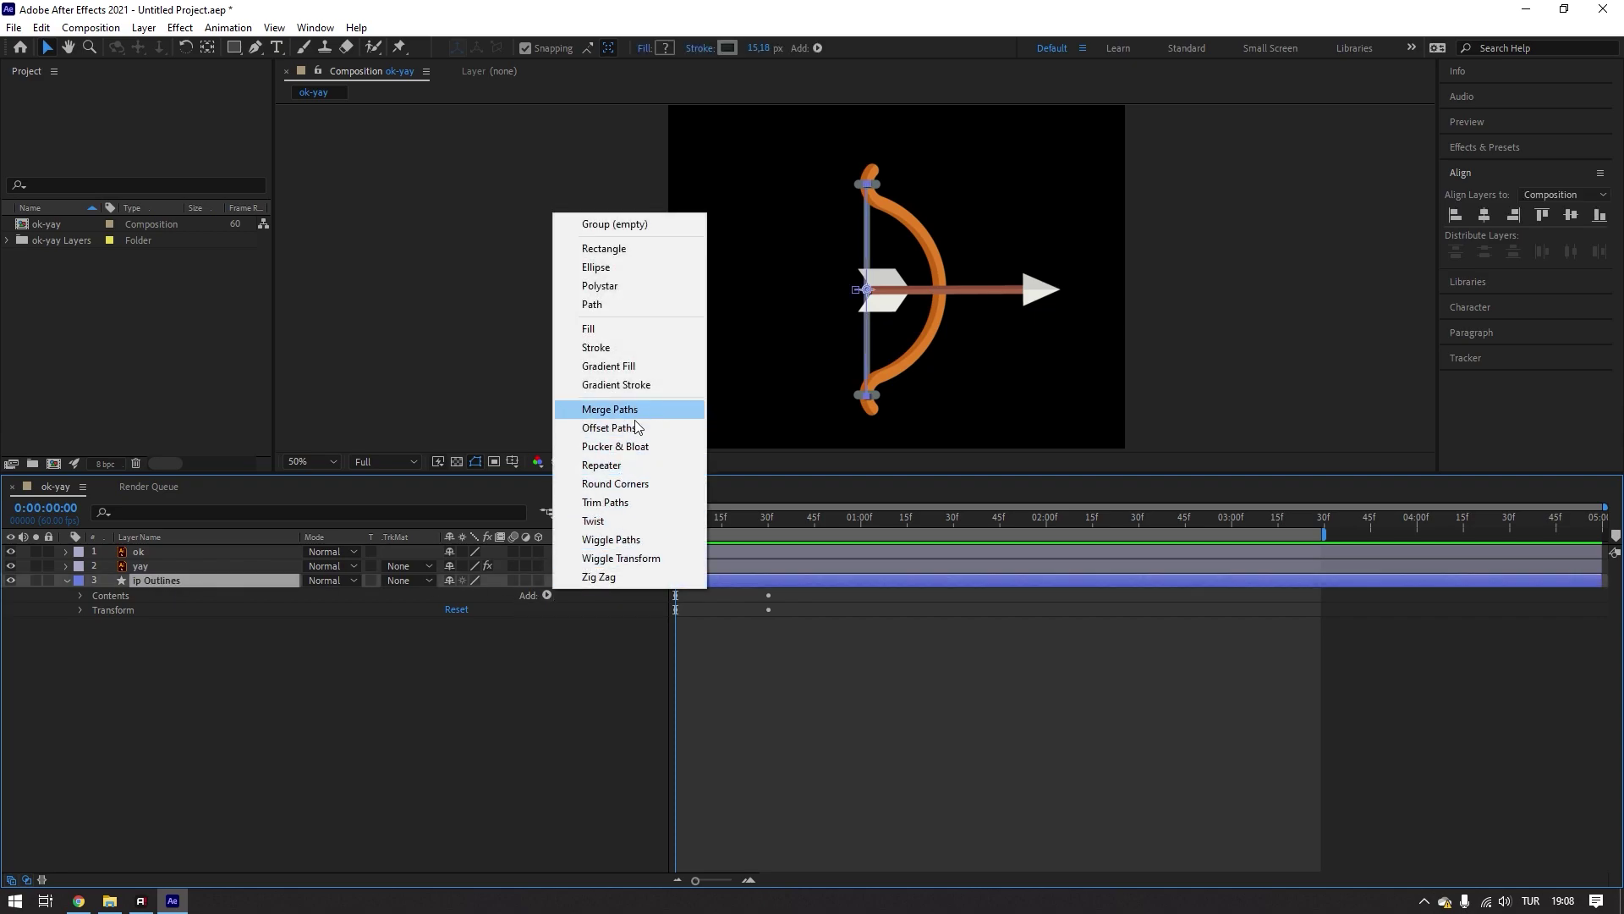
left_click(613, 539)
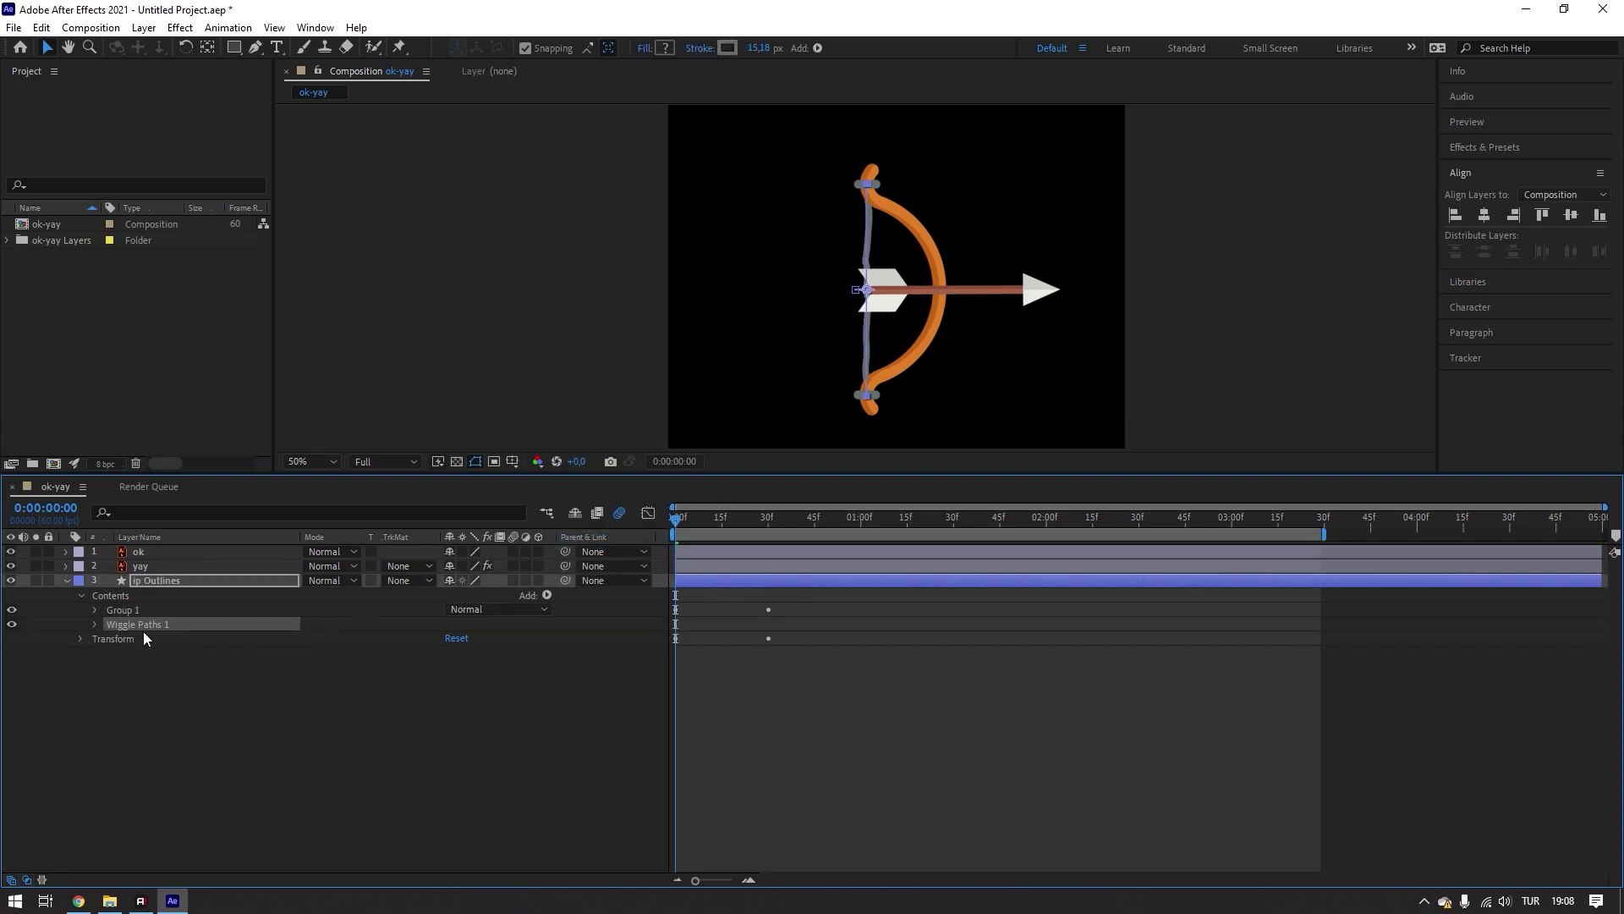
key("space")
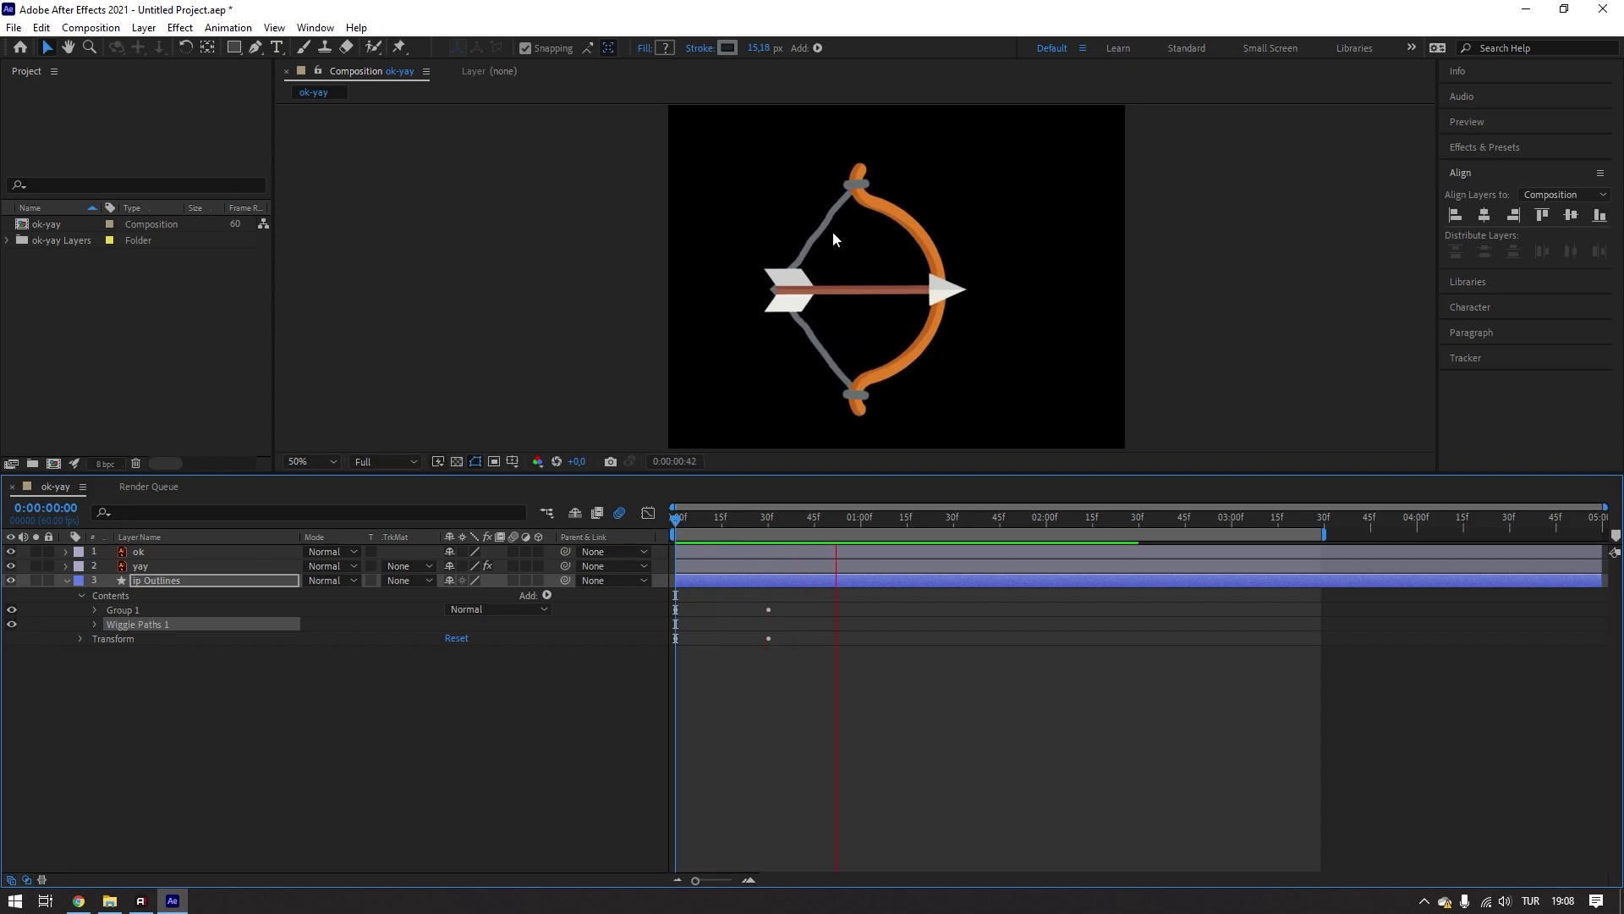
key("space")
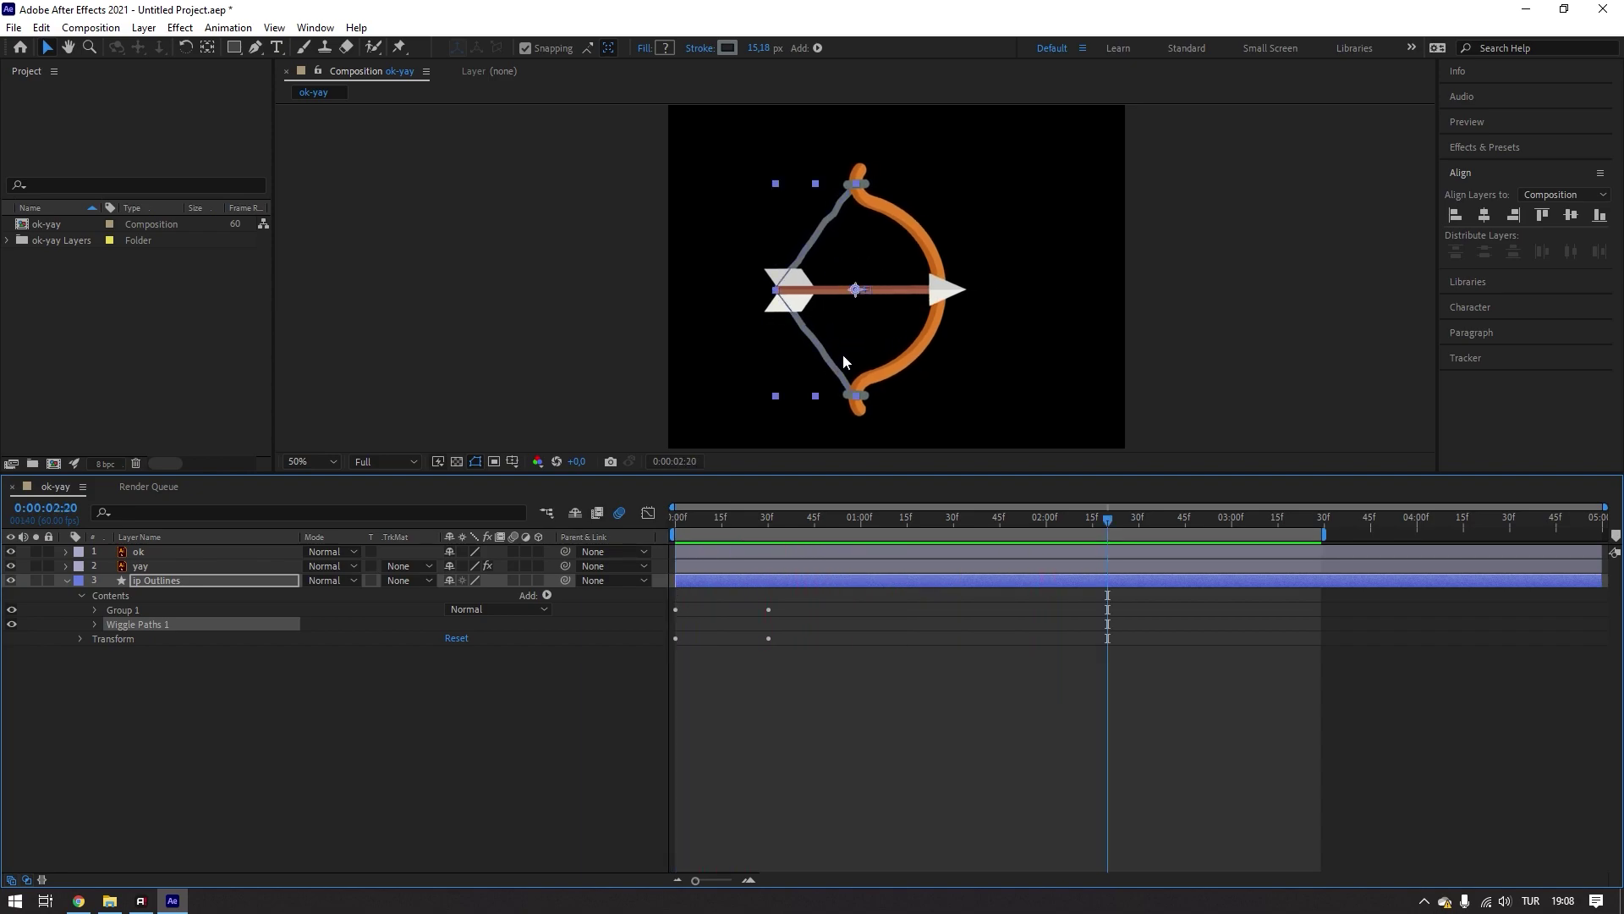
left_click(95, 624)
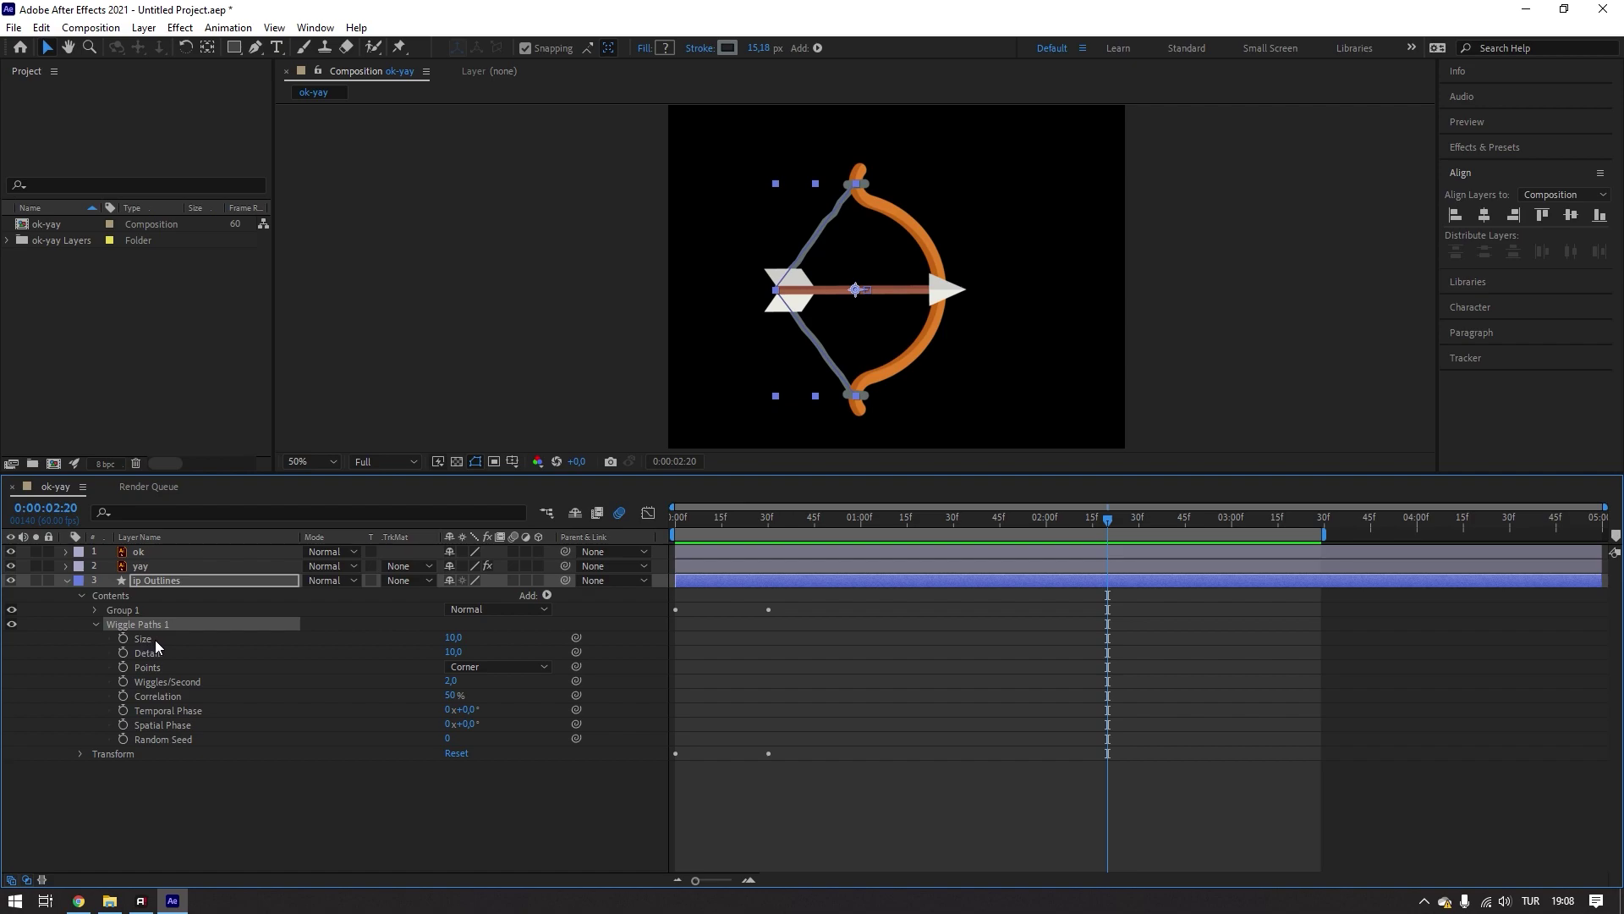
- Try a wiggle Size of 3 on Wiggle Paths 1, then settle on 4, previewing each
left_click(155, 639)
scroll(803, 262, "up", 2)
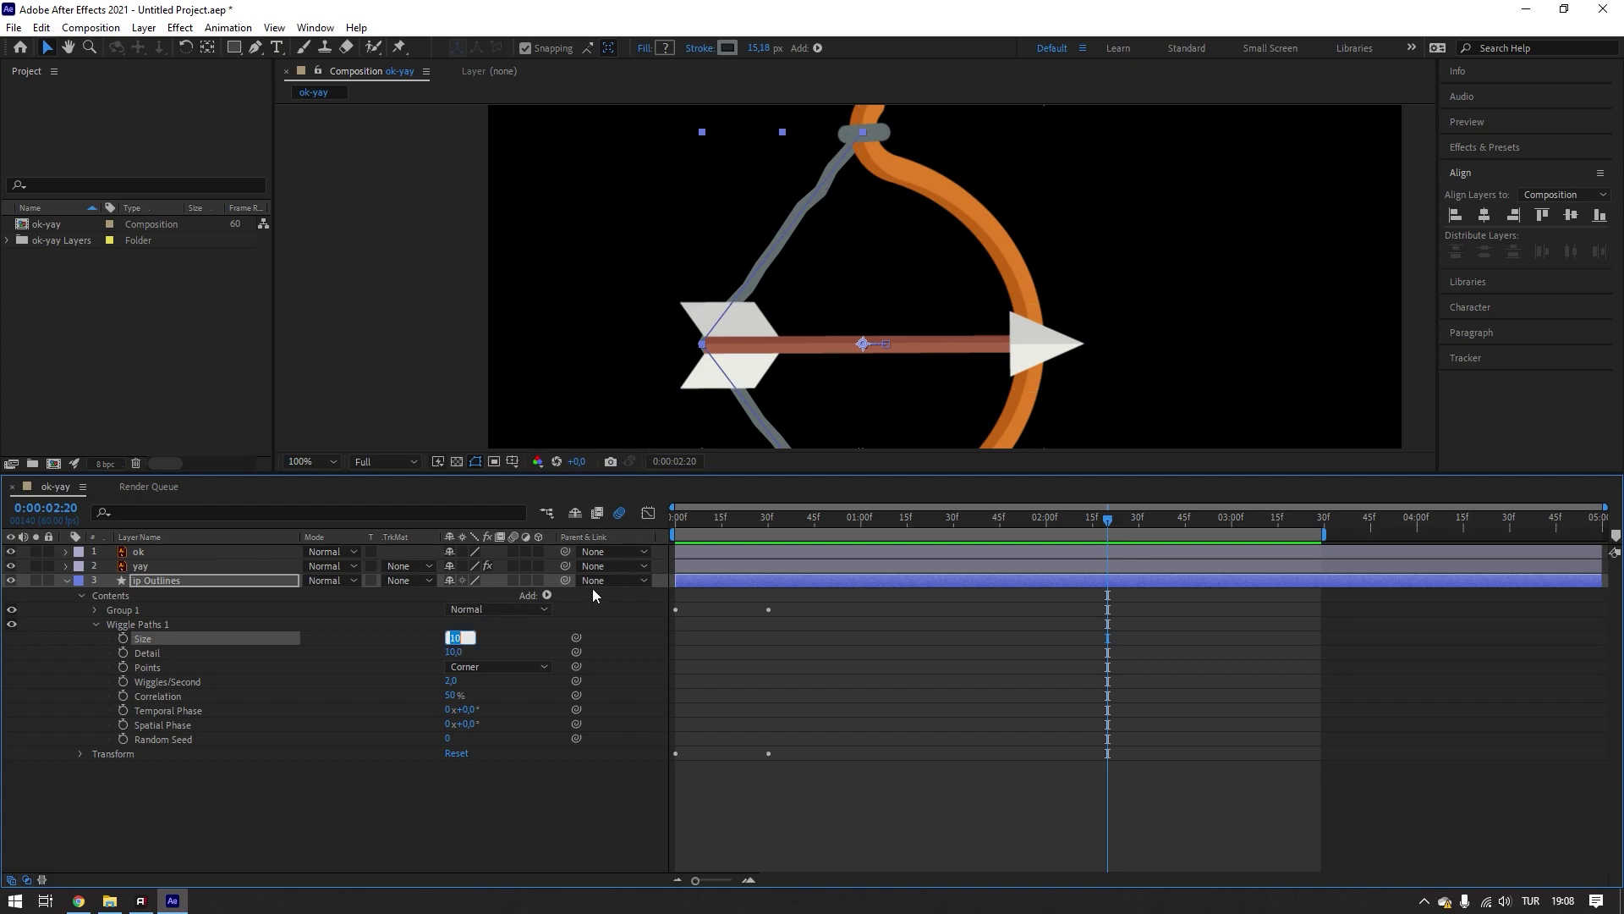
type("3")
key("Return")
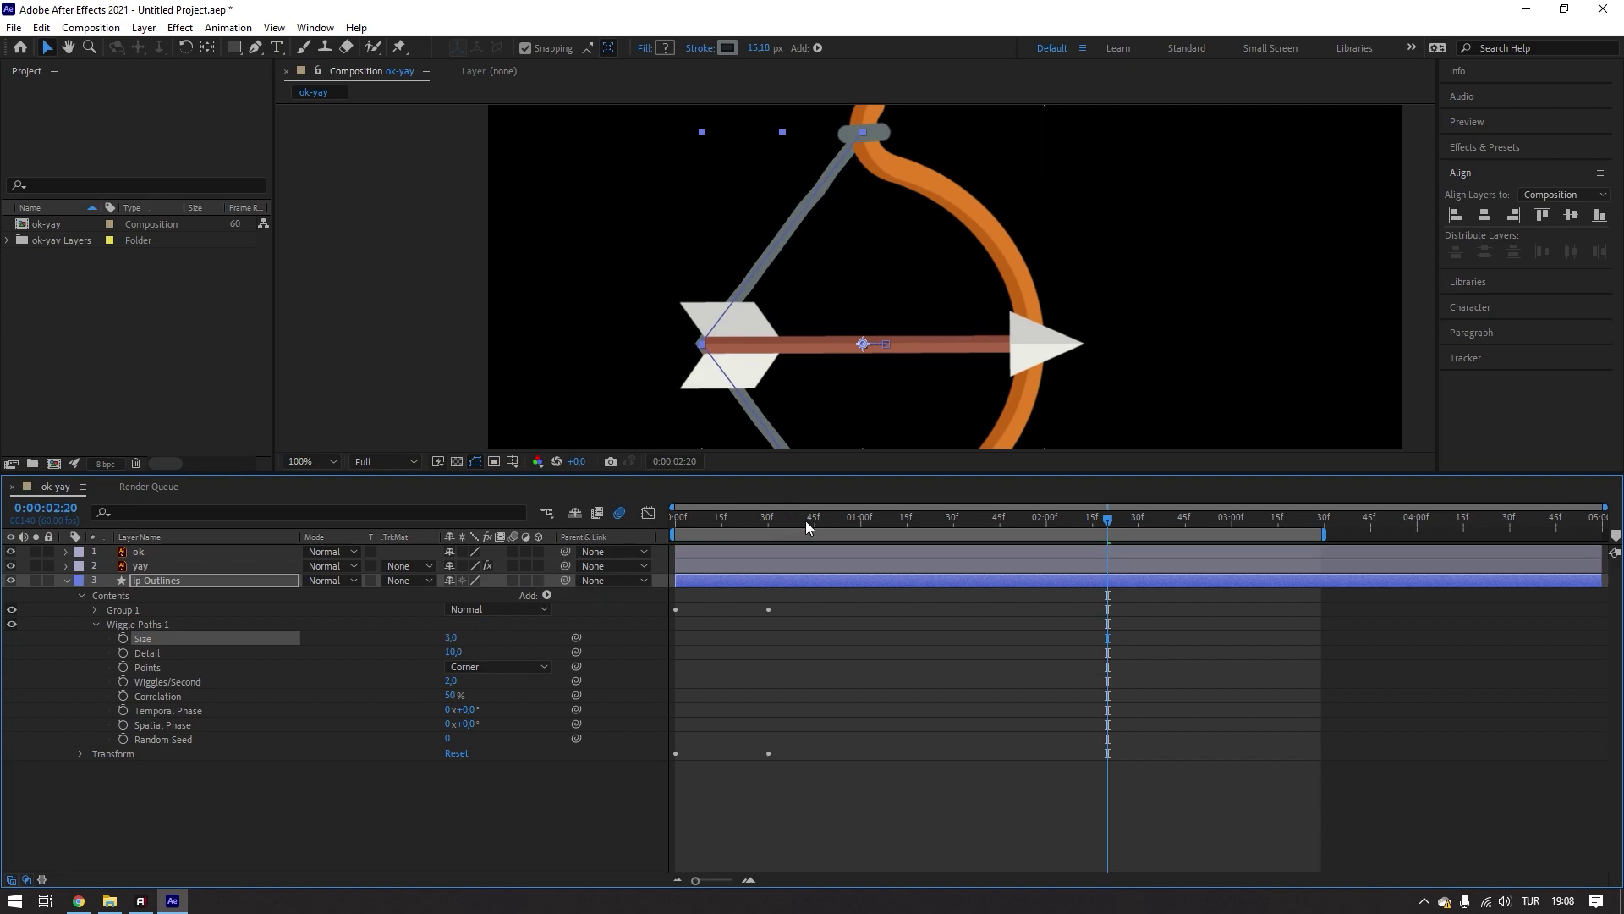
key("space")
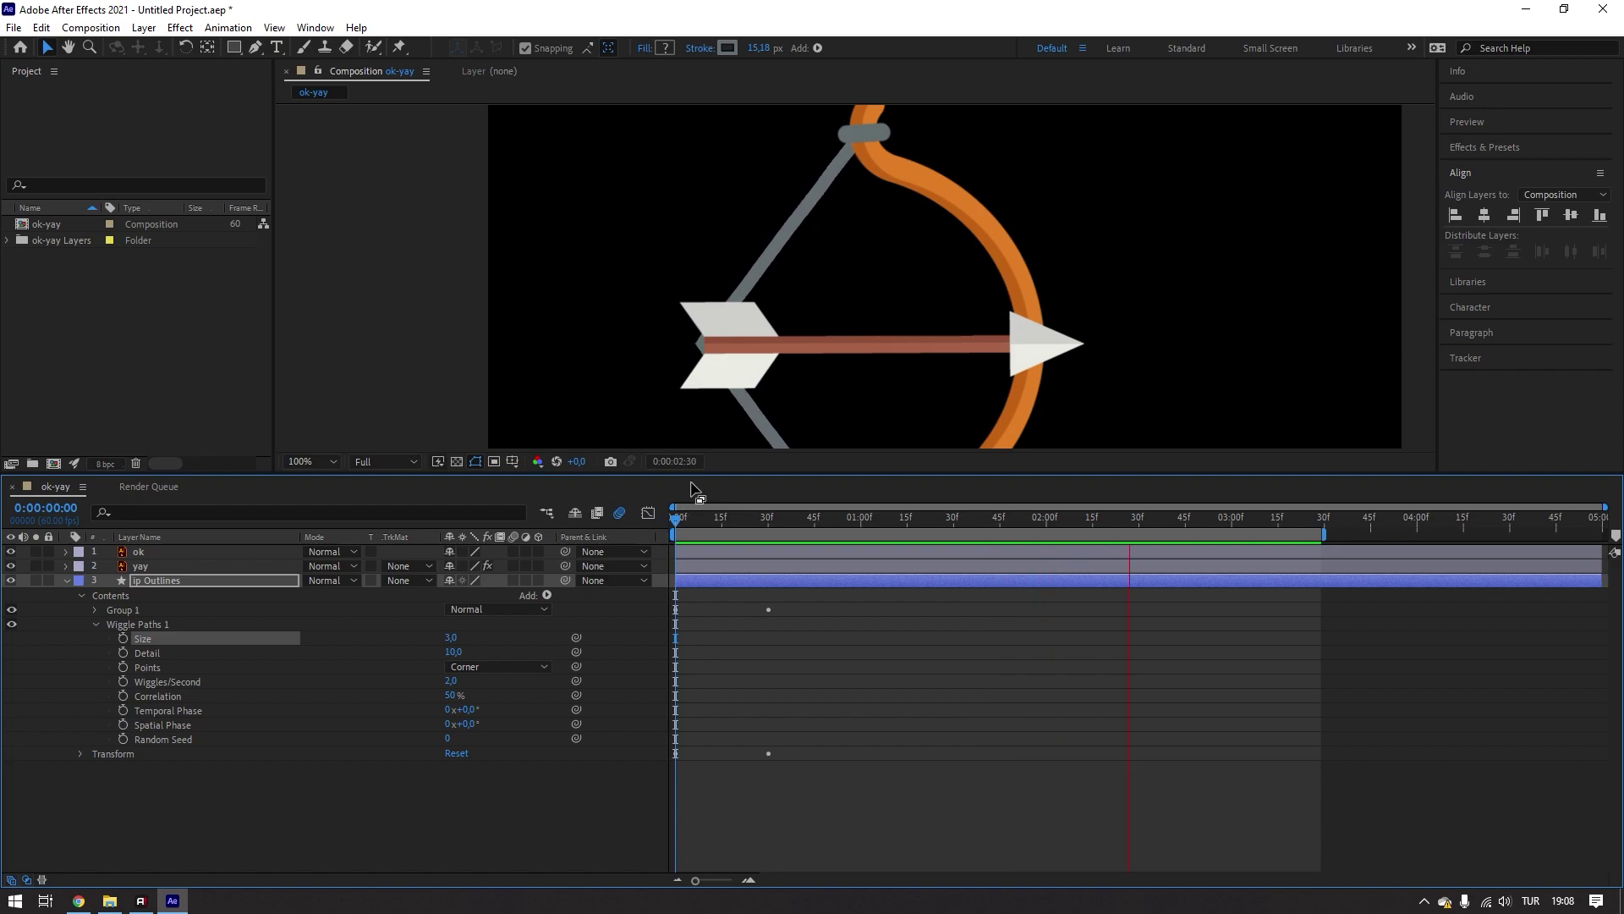
key("space")
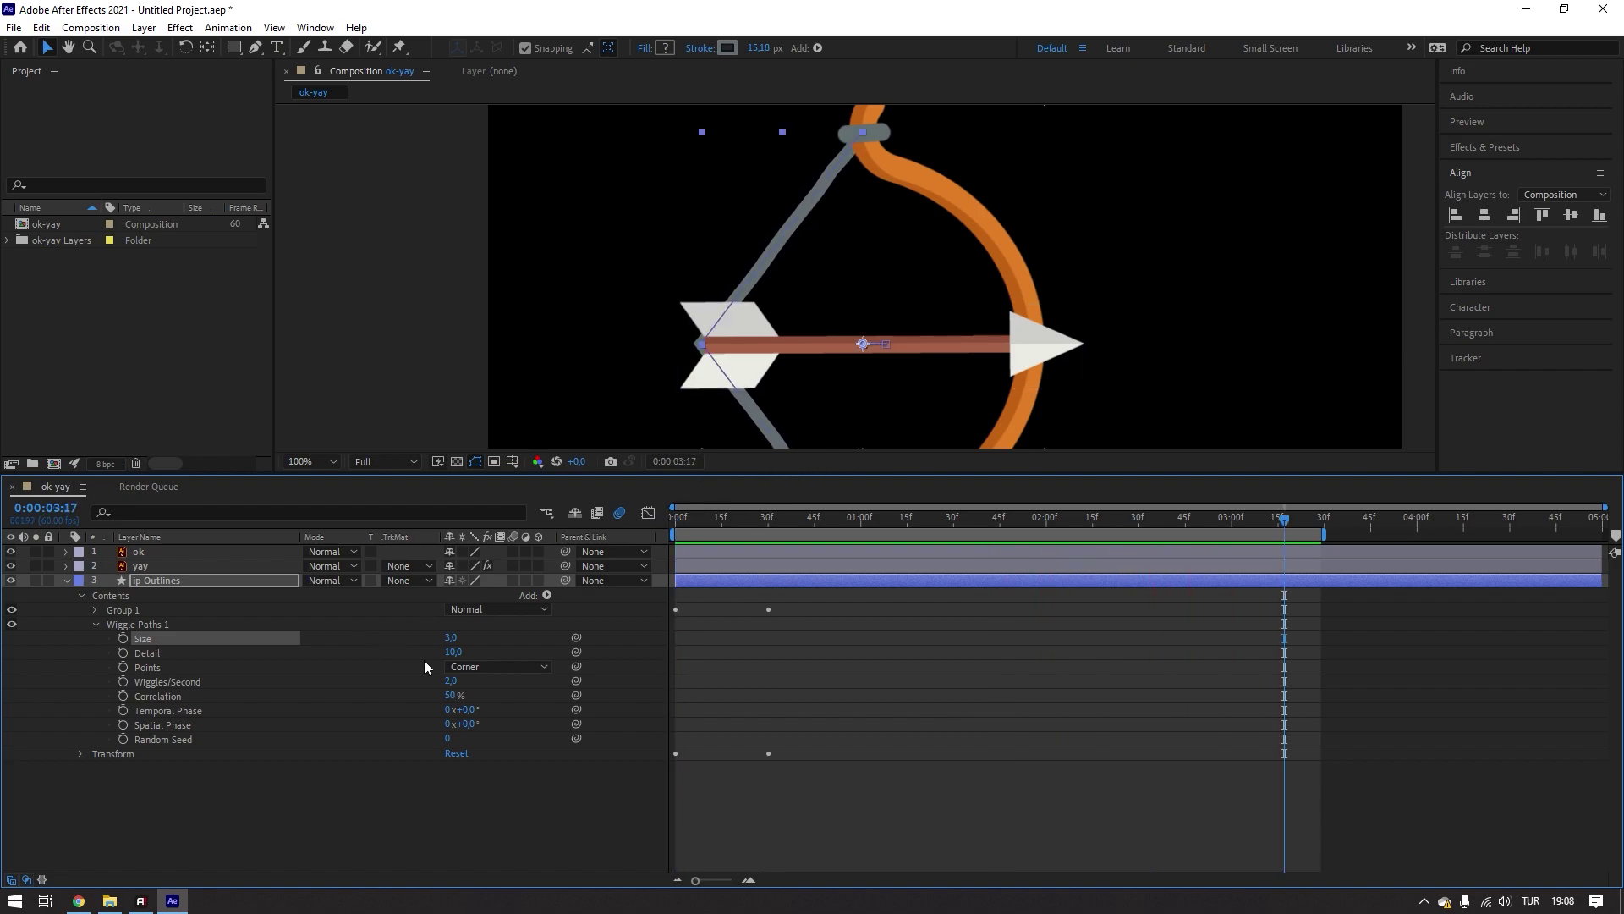
type("4")
key("Return")
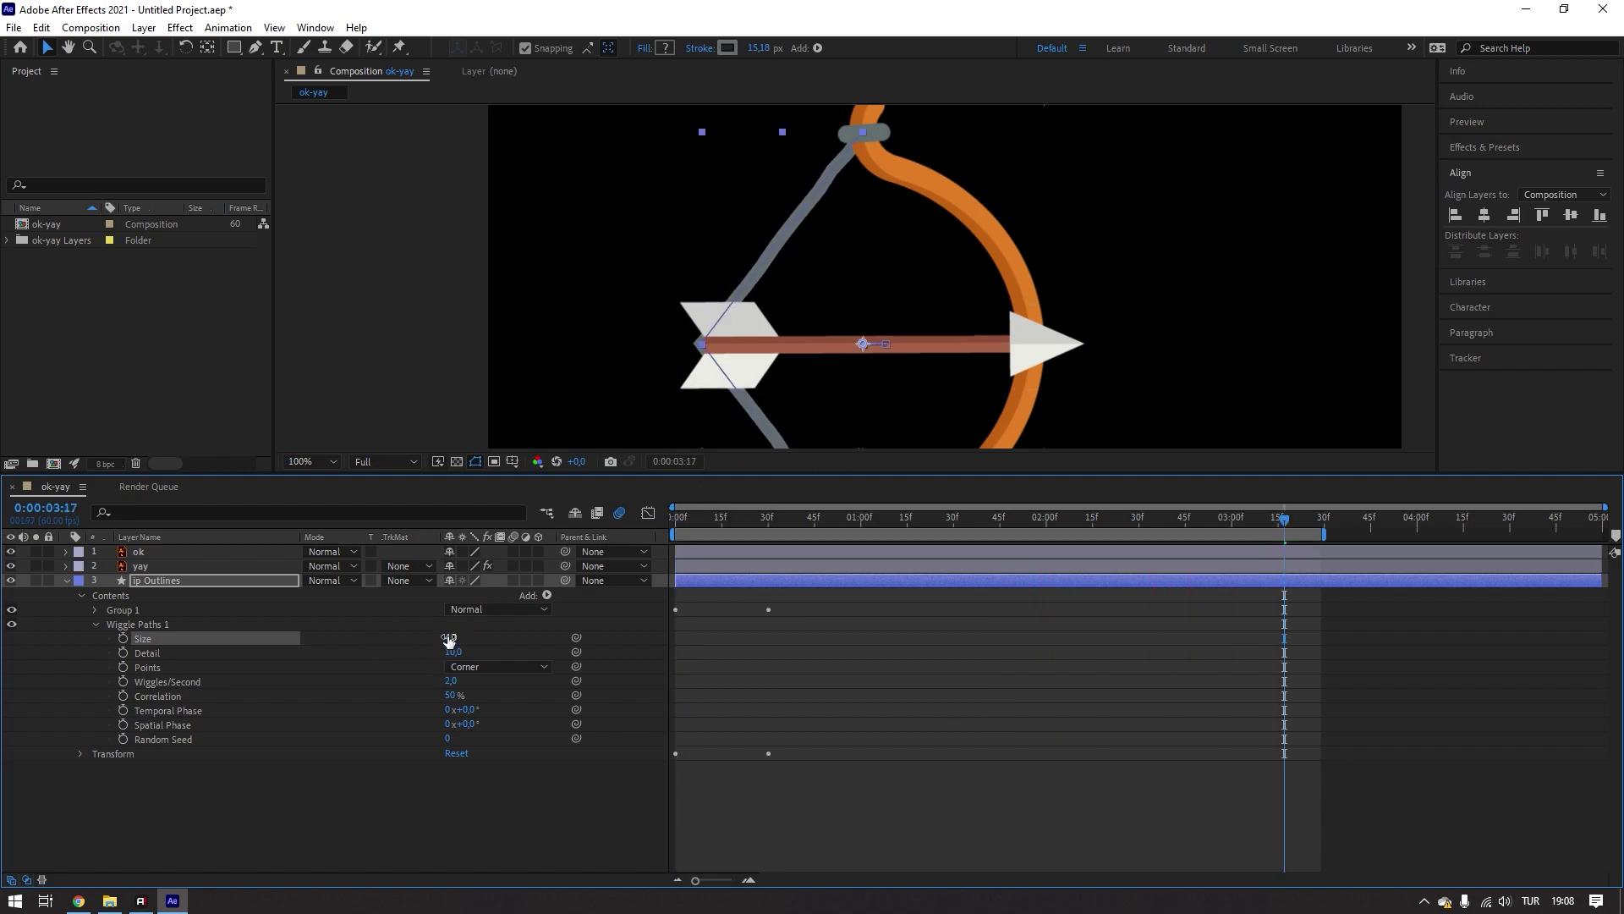
key("space")
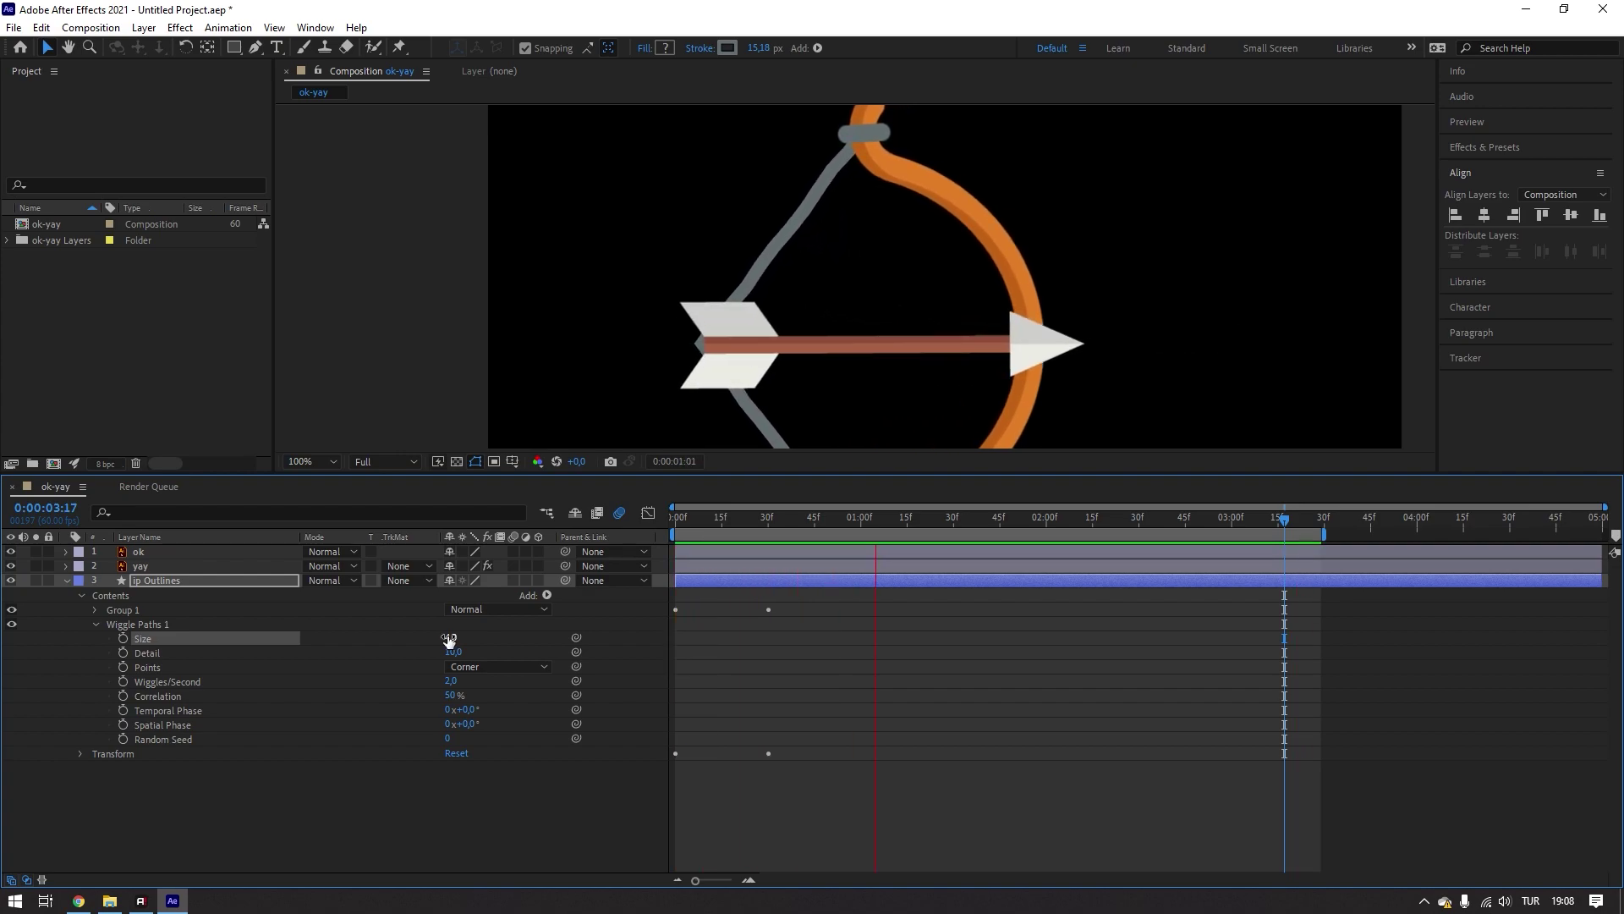
key("space")
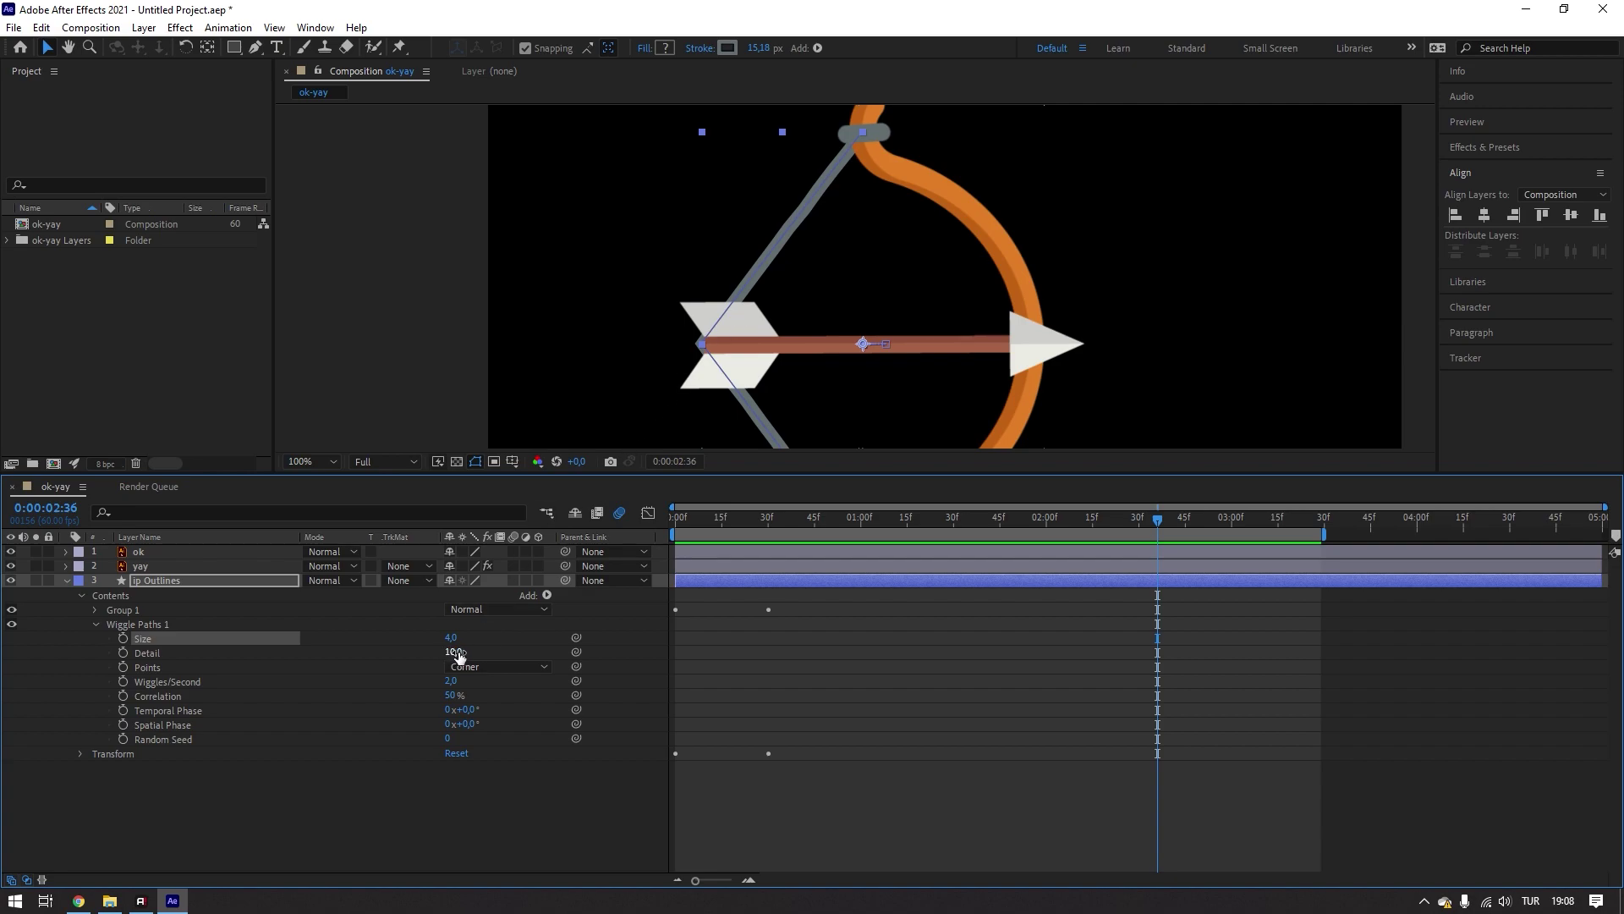
- Lower the wiggle Detail to 2 and preview from the first frame
left_click_drag(459, 655, 452, 661)
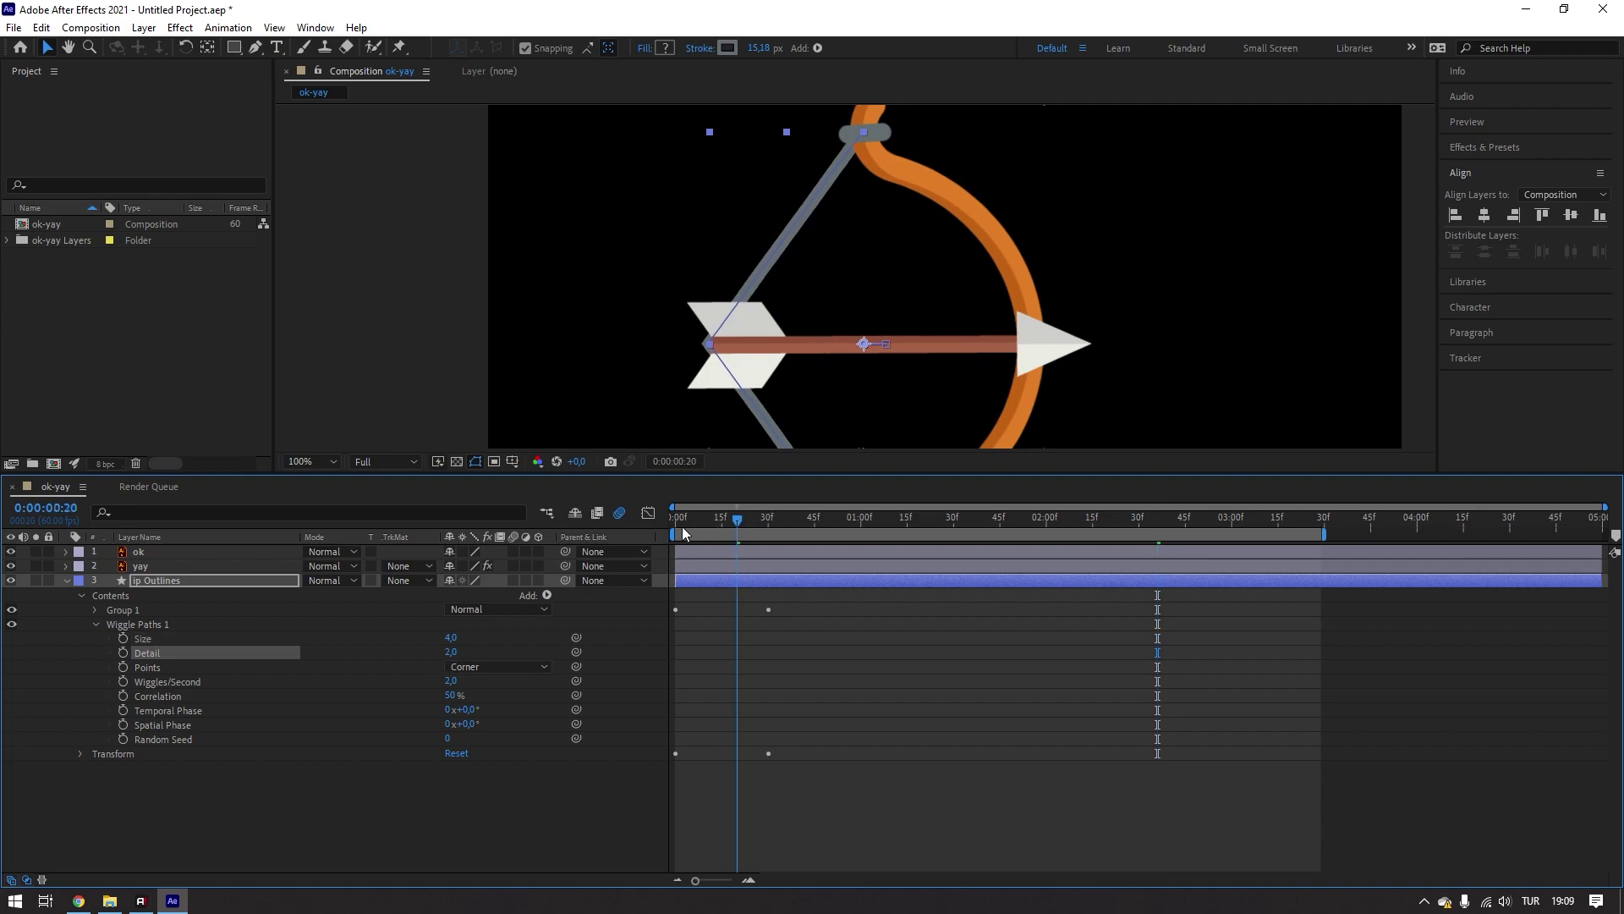
key("Home")
key("space")
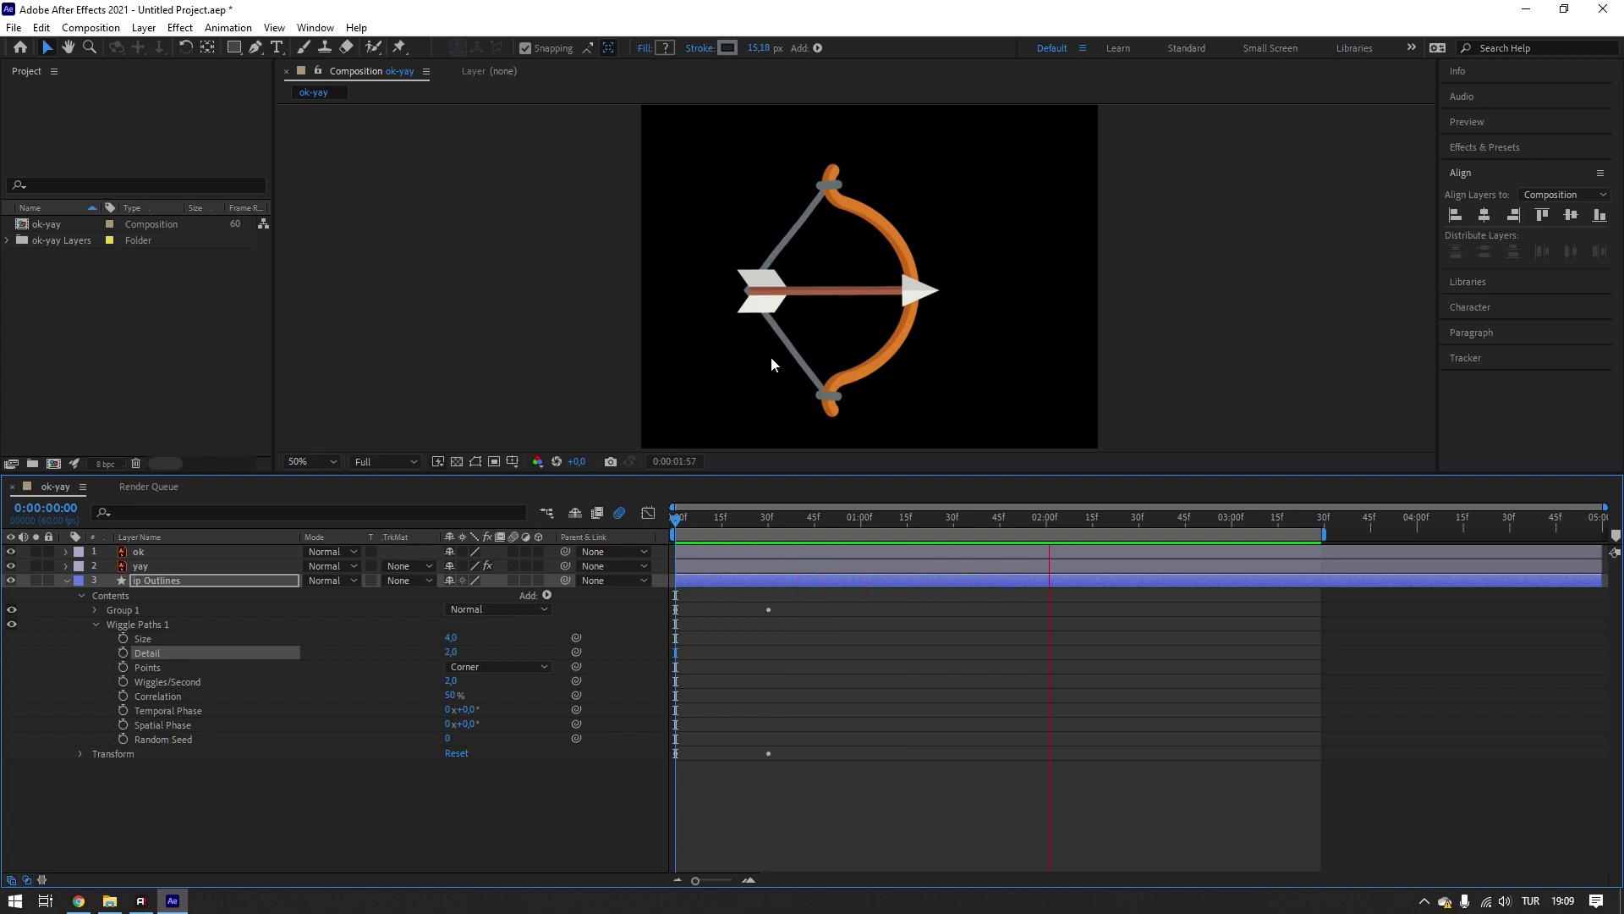
- Stop the preview at frame 0:00:00:21 and set Wiggle Paths 1 Wiggles/Second to 80
scroll(768, 344, "up", 2)
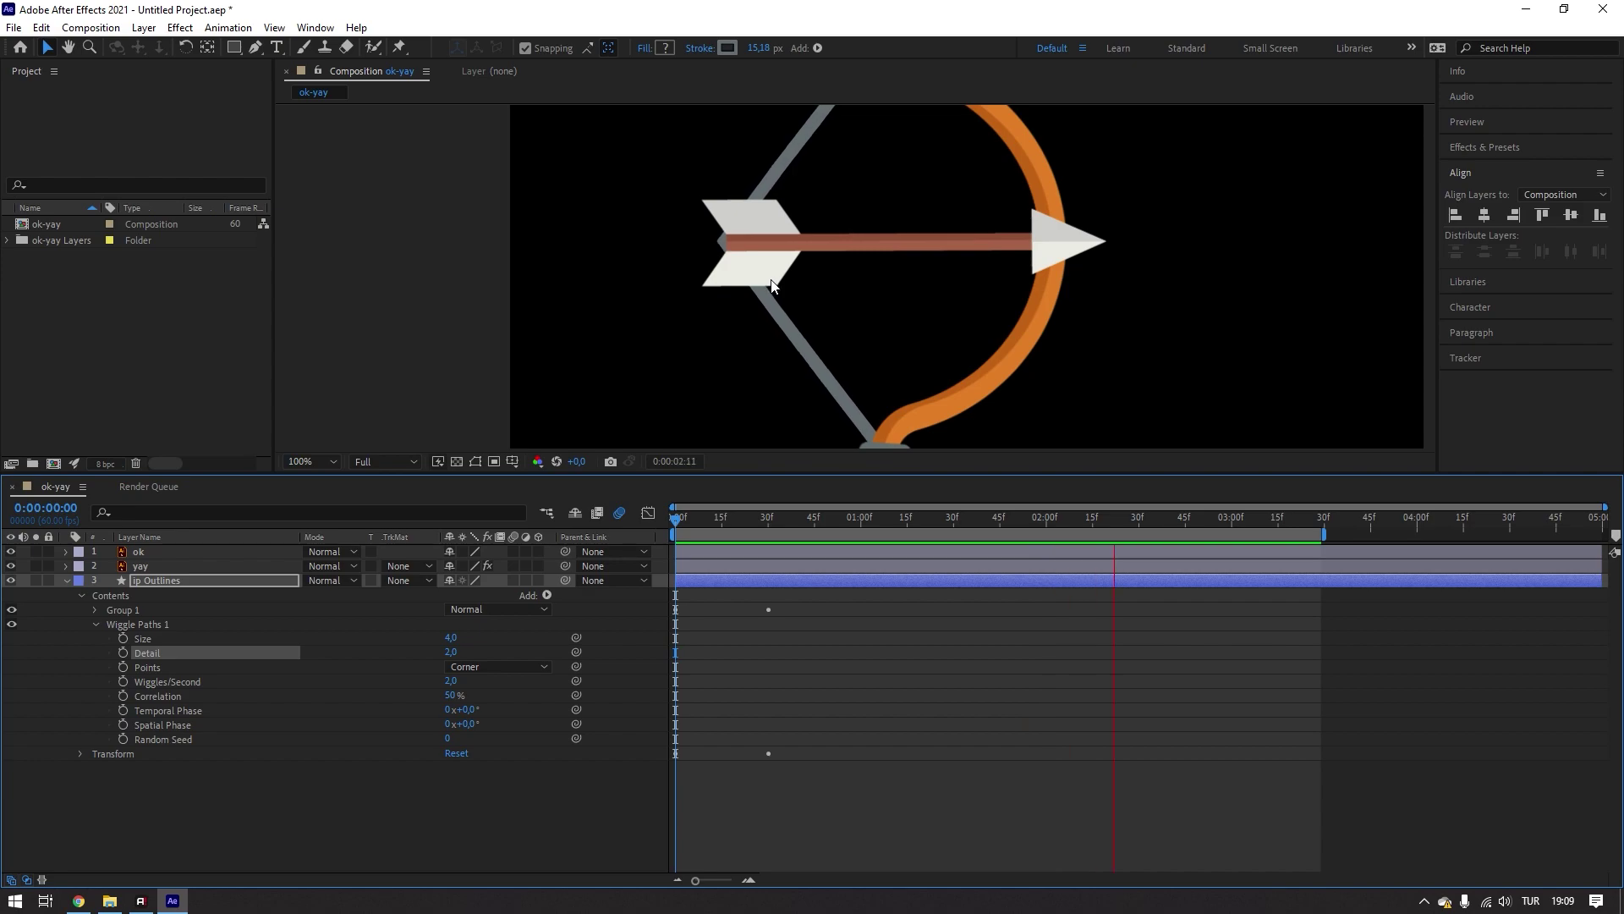
scroll(765, 307, "up", 2)
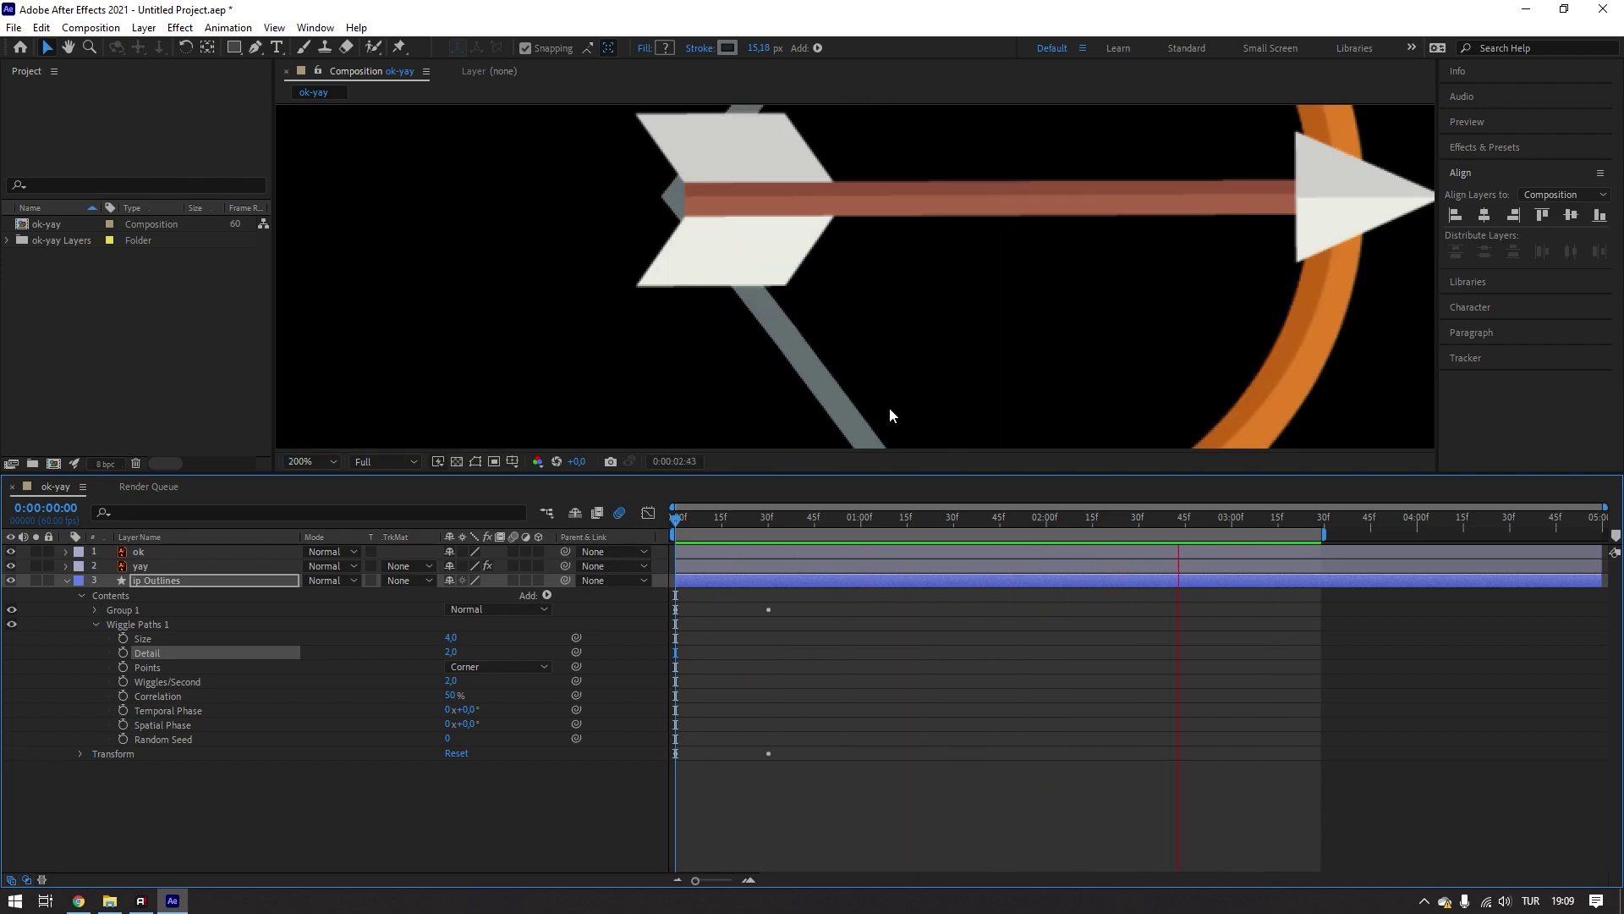
scroll(809, 362, "down", 2)
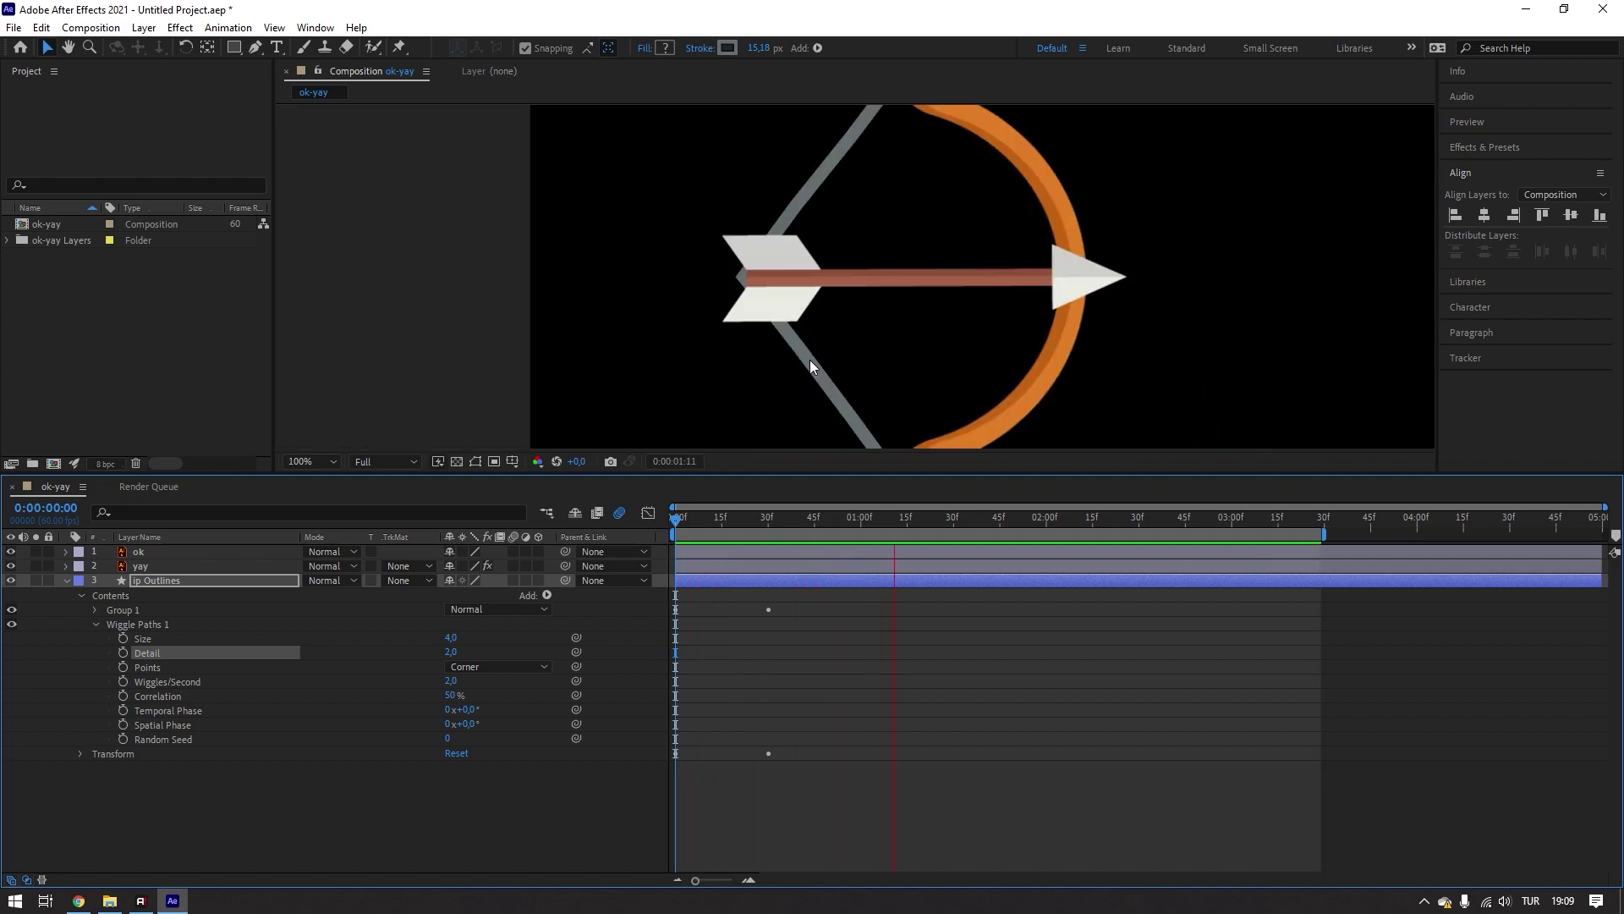
key("space")
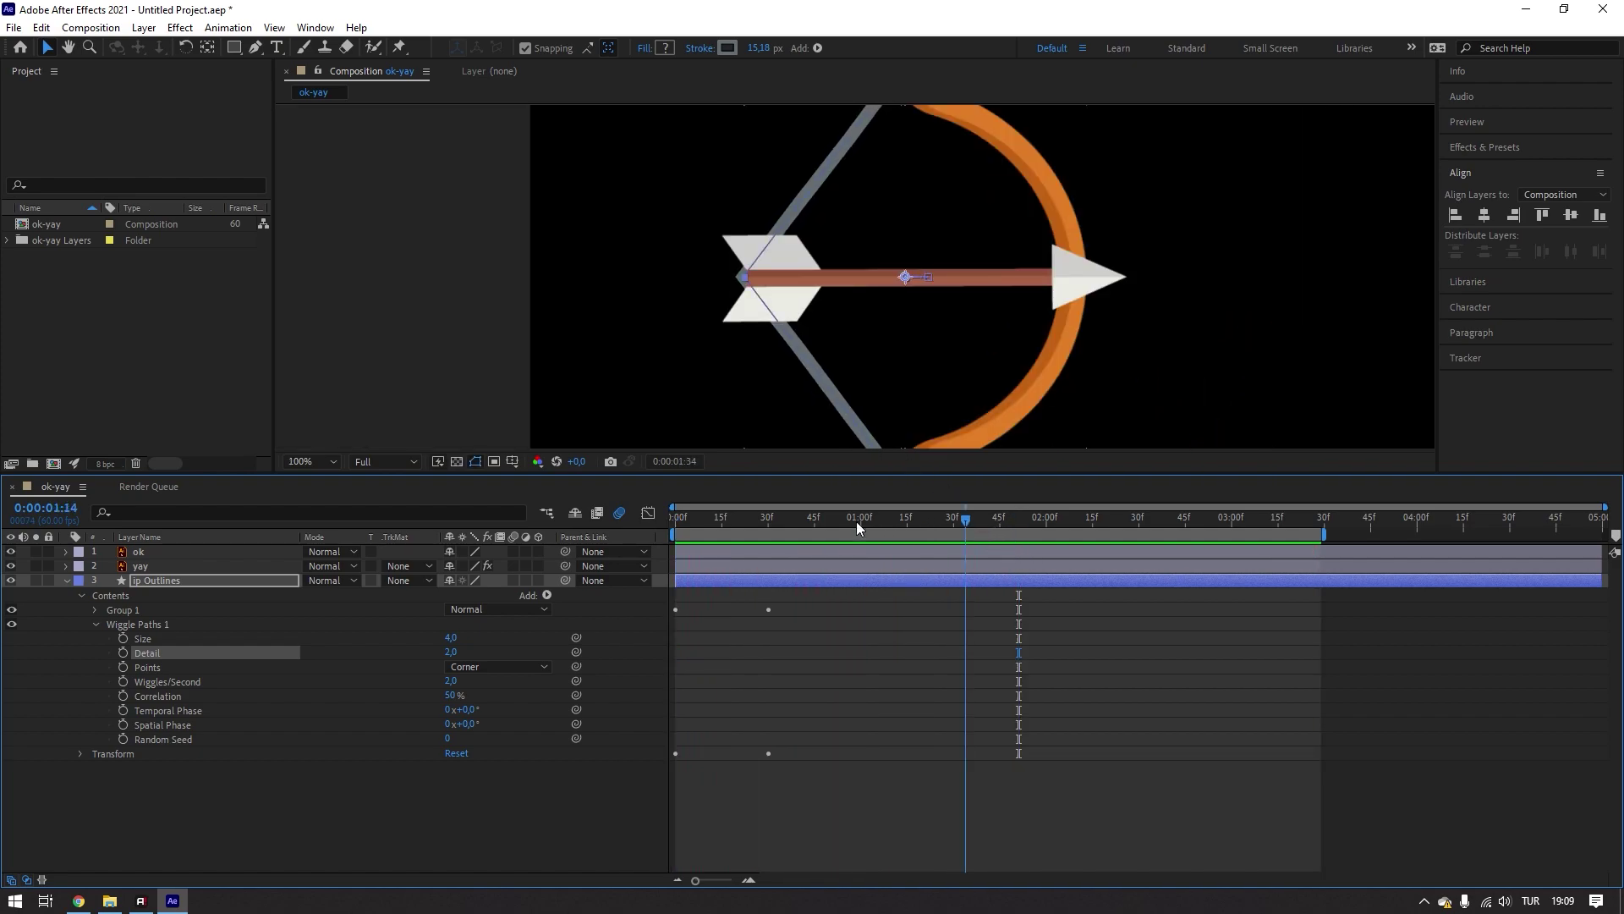
left_click_drag(856, 523, 741, 533)
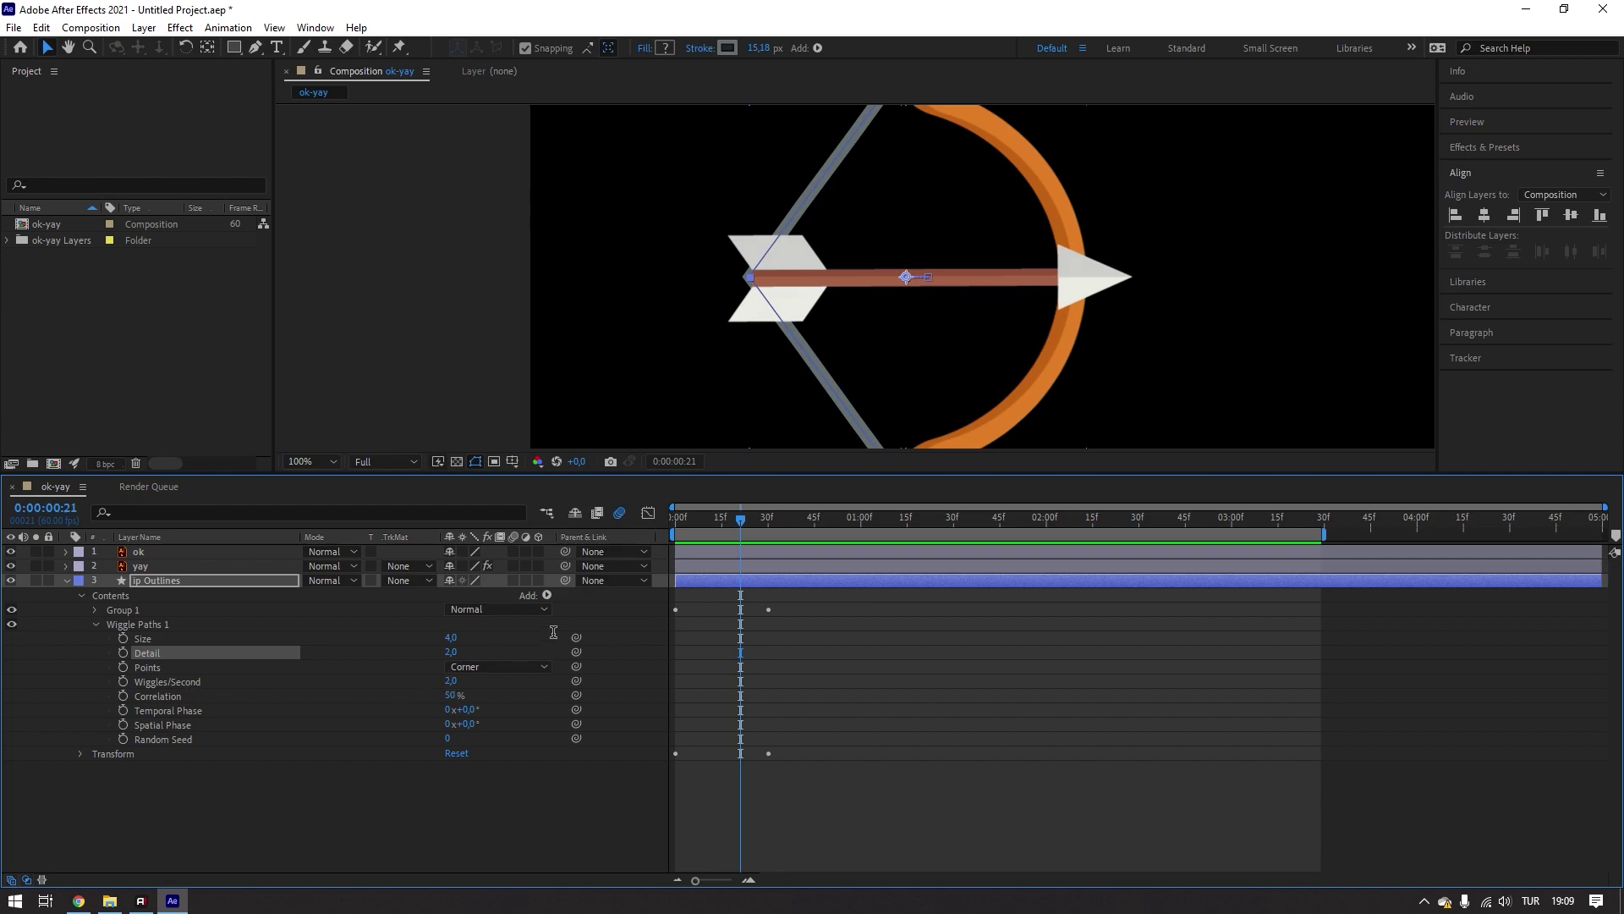
left_click(448, 681)
type("80")
key("Return")
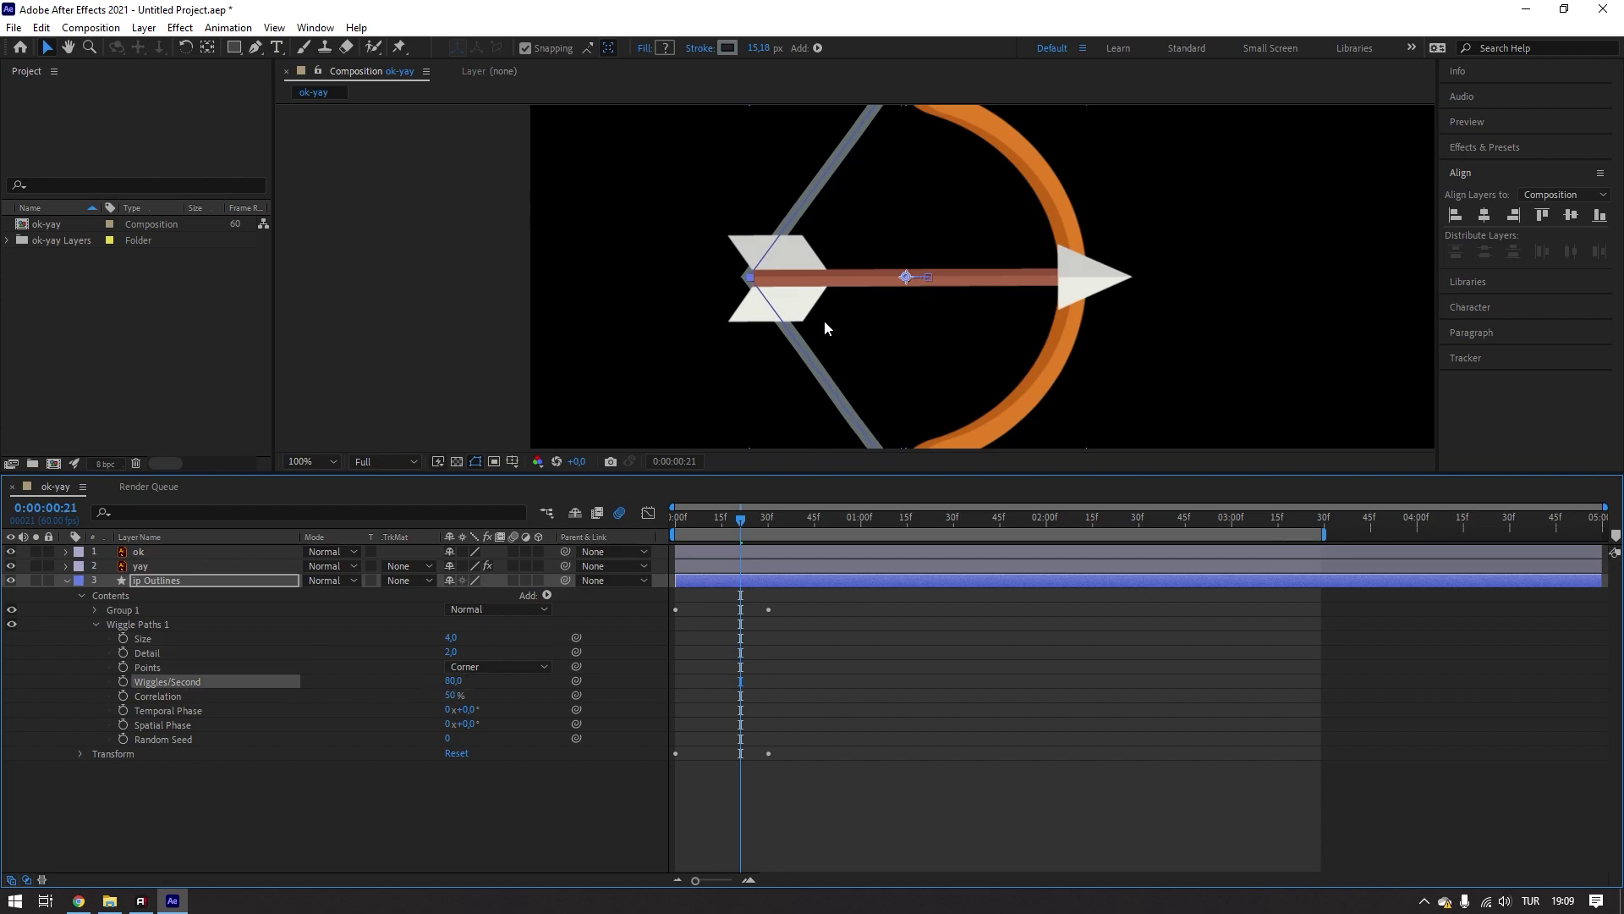
- Deselect the ip Outlines layer and preview the faster string jitter from the timeline start
scroll(824, 319, "down", 2)
left_click(1053, 293)
left_click_drag(741, 522, 570, 533)
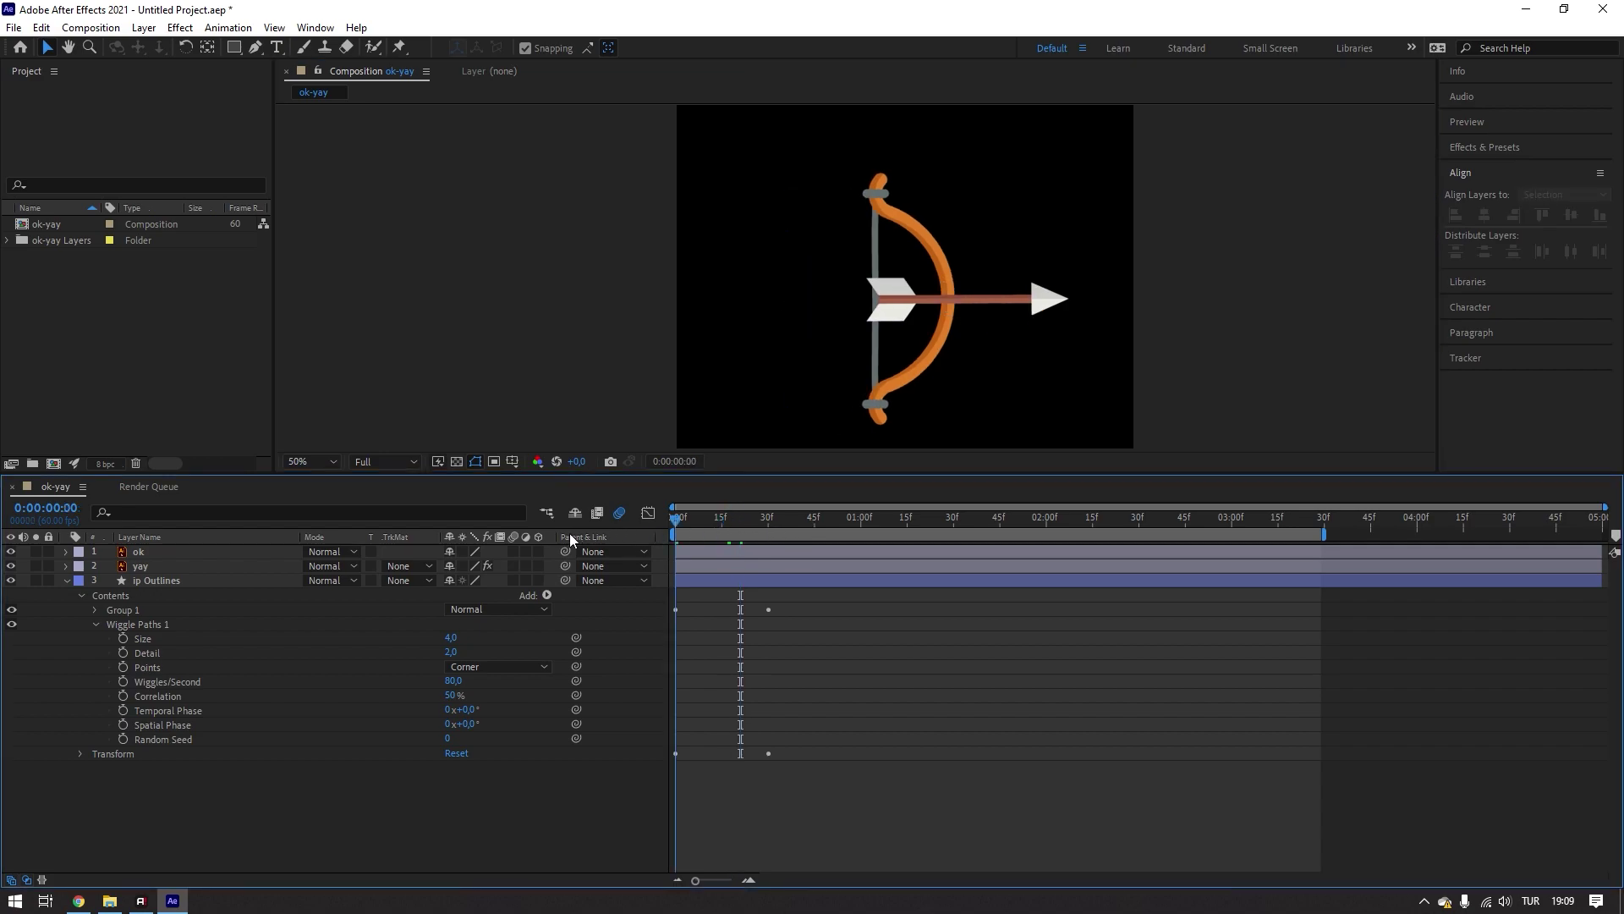
scroll(846, 249, "up", 2)
key("space")
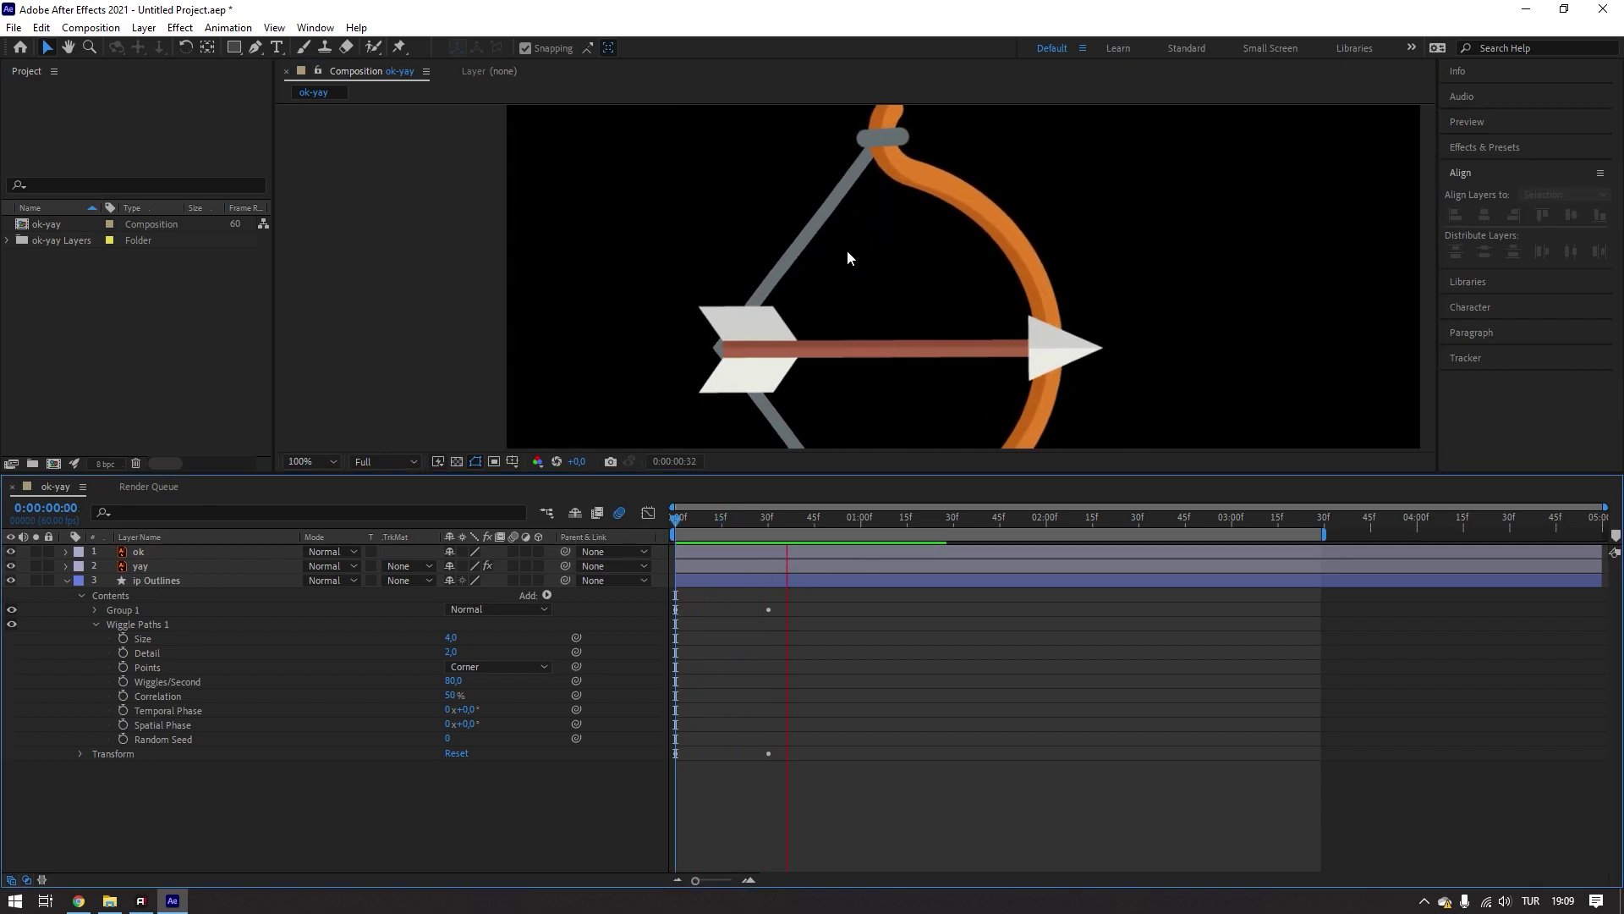
scroll(846, 251, "down", 2)
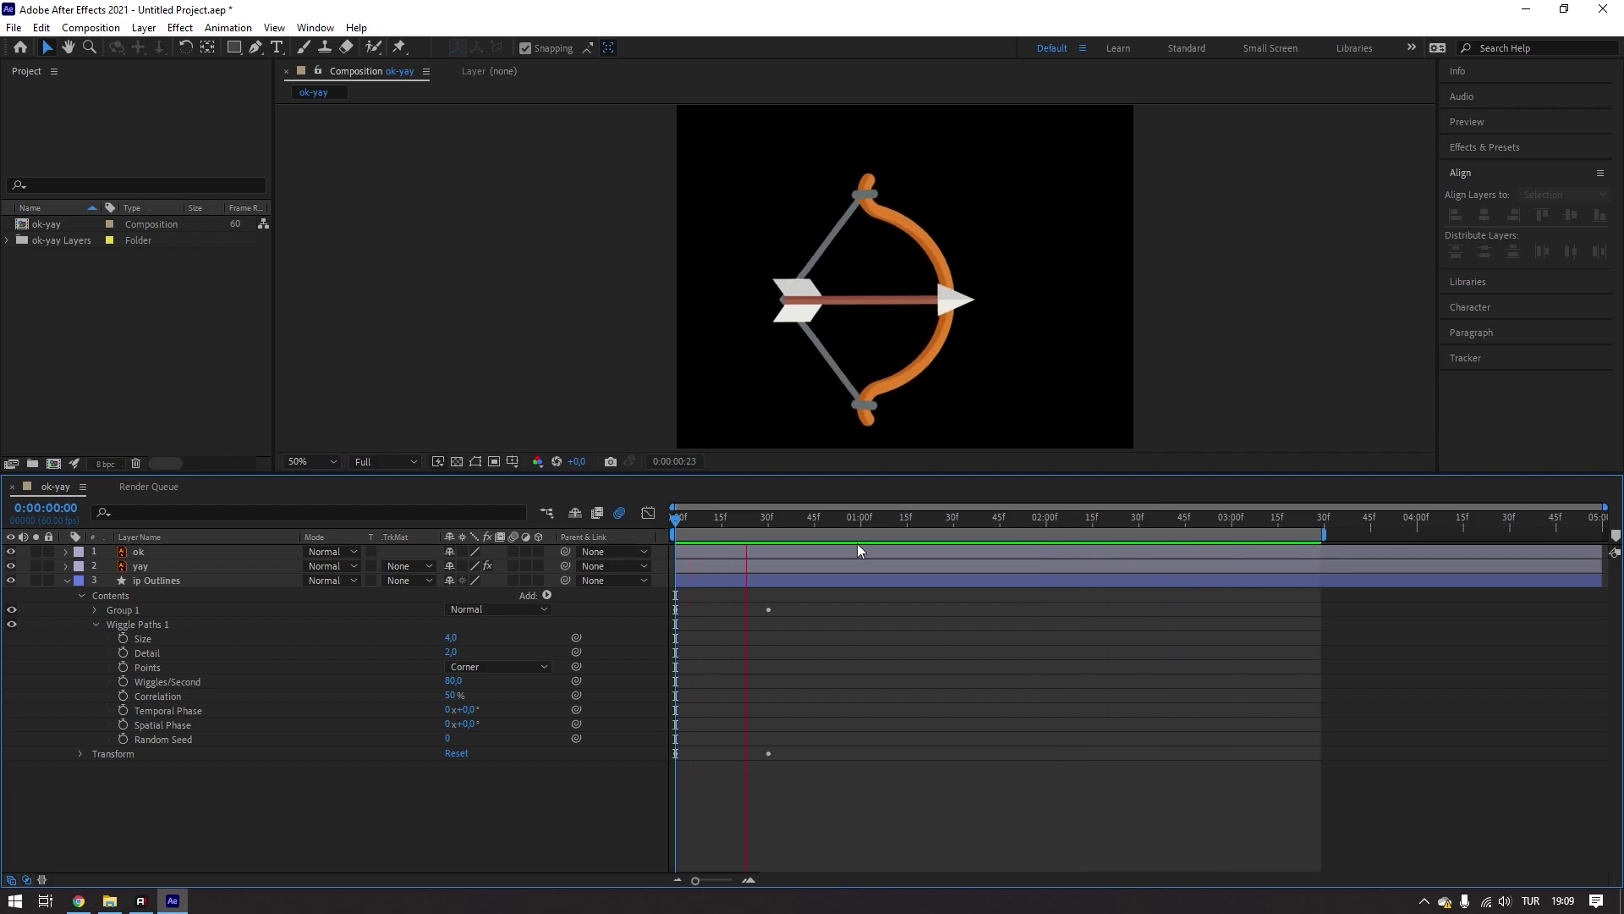
- Raise the bow string's Wiggle Paths Wiggles/Second to 90 and preview the faster vibration
key("space")
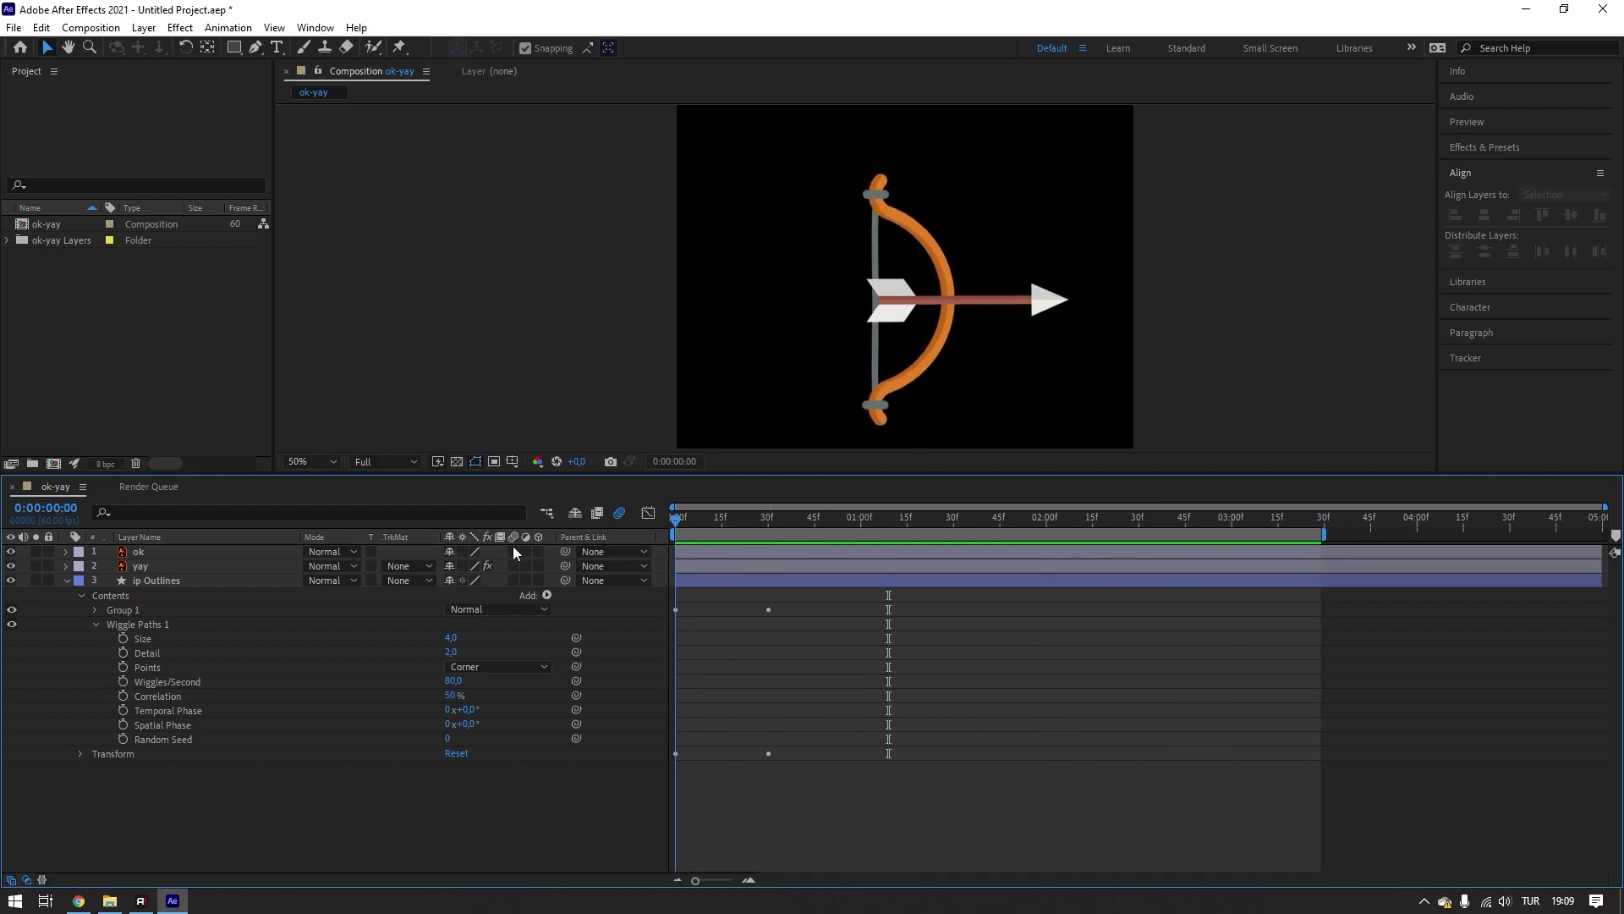
key("space")
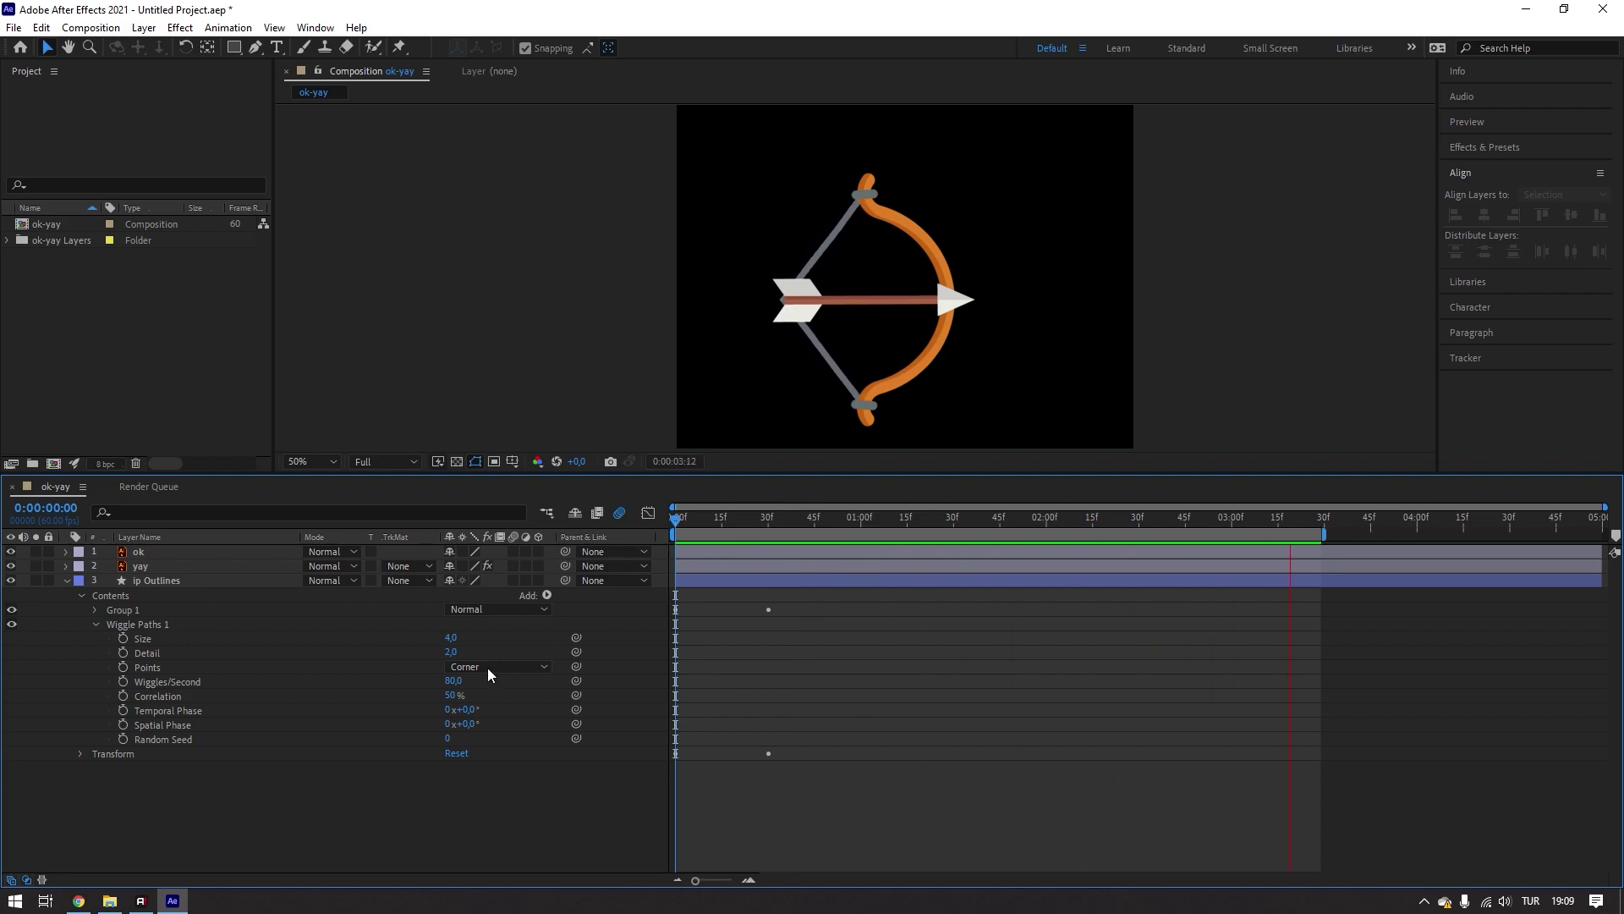
left_click(455, 680)
type("90")
key("Return")
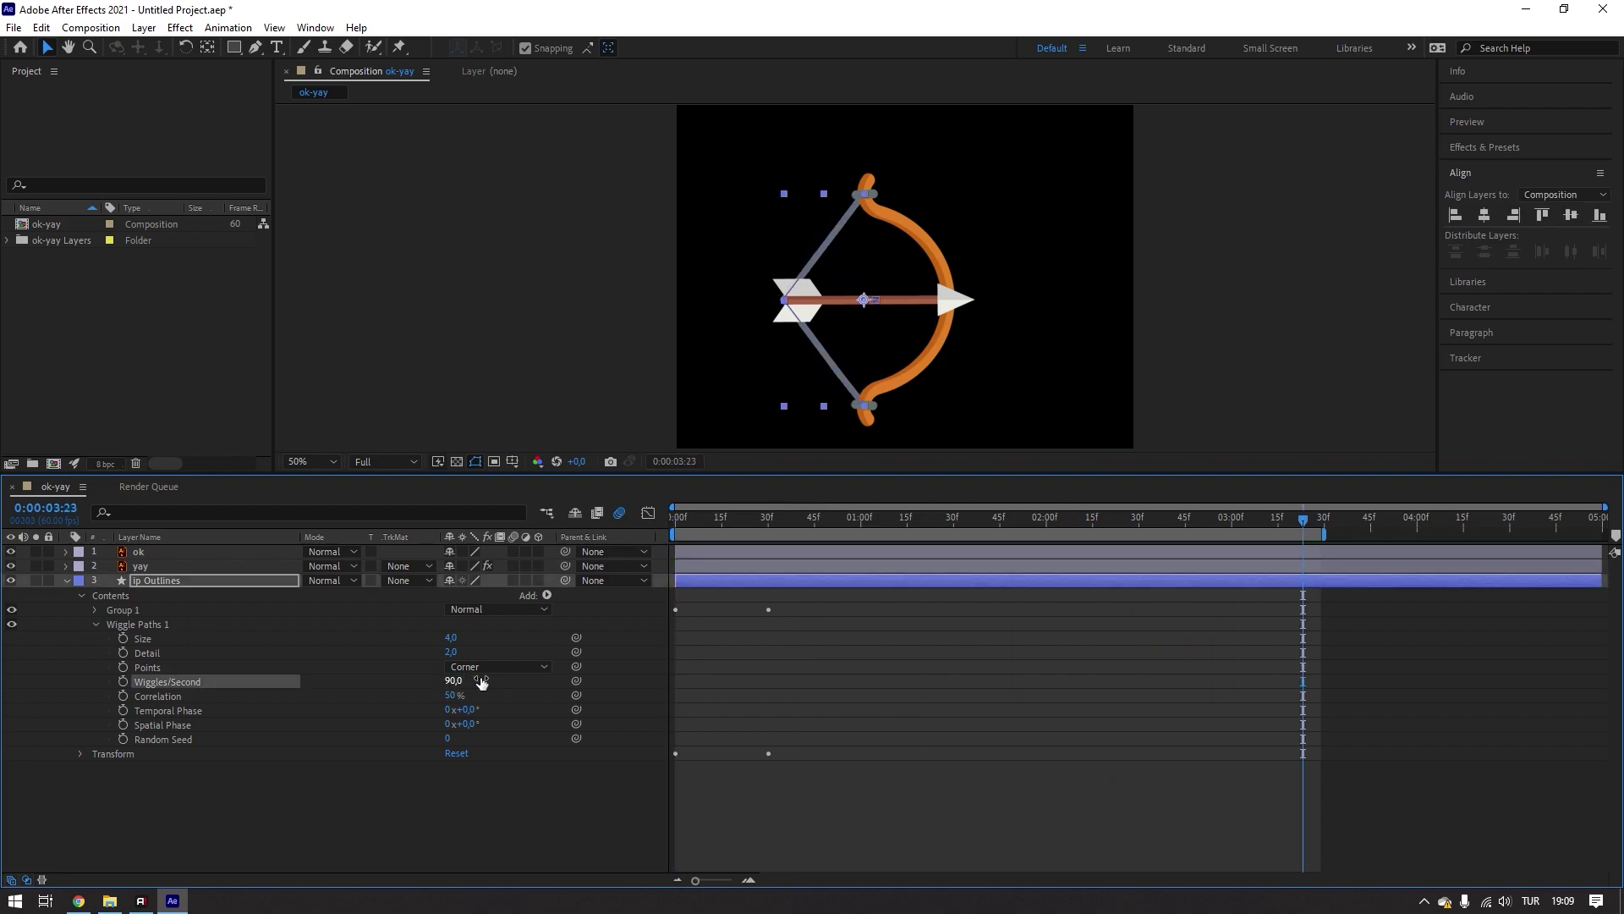
key("space")
key("space")
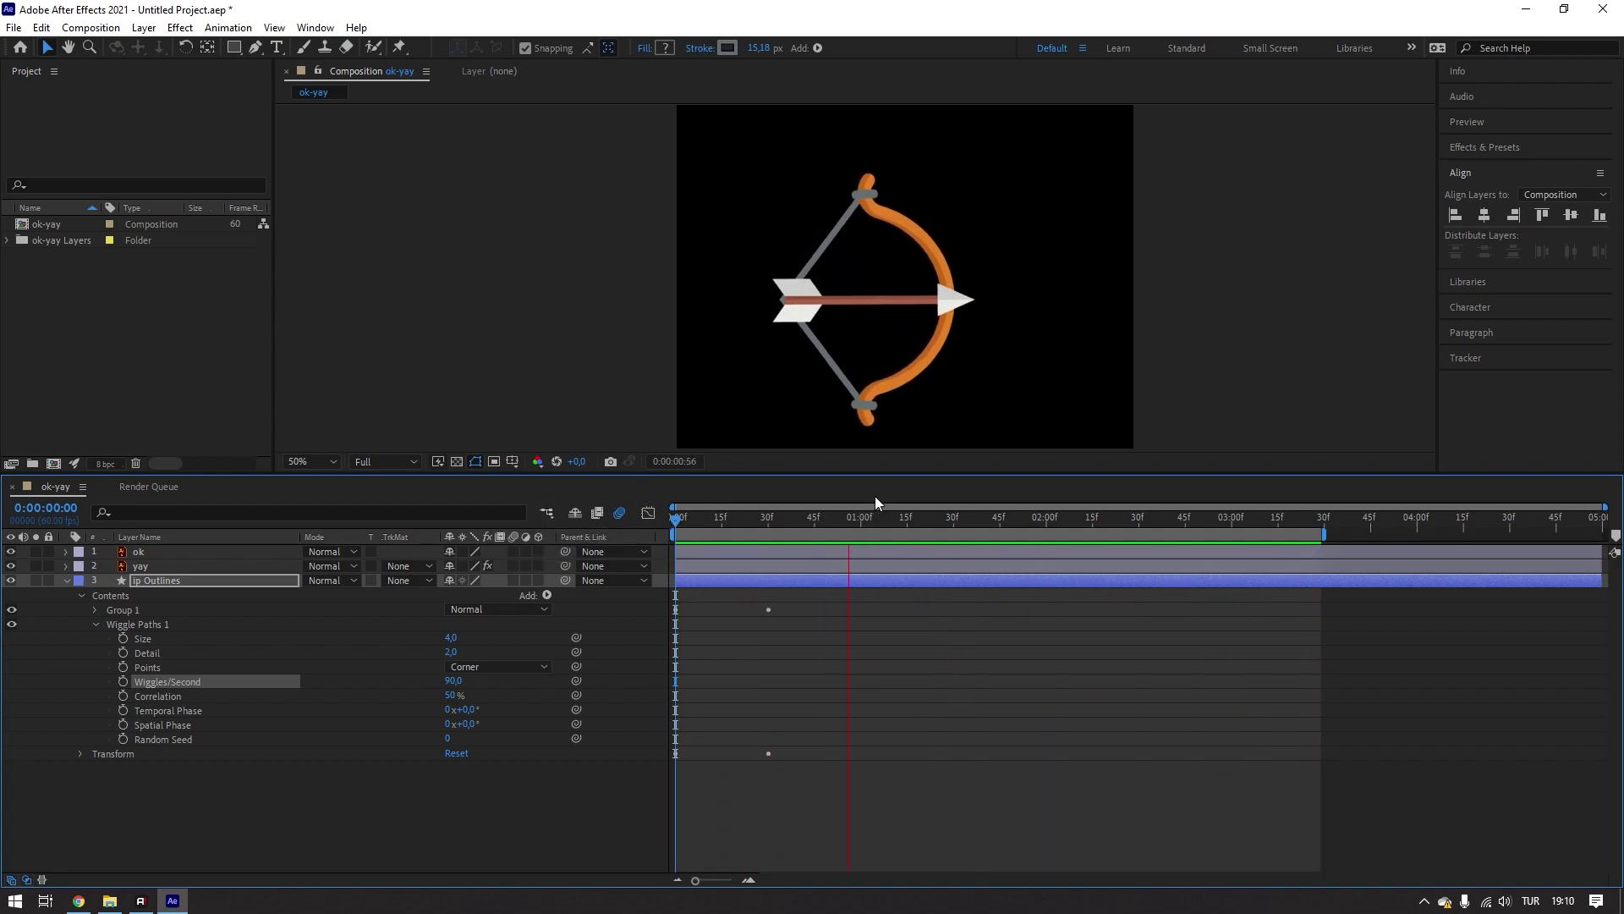
key("space")
left_click_drag(764, 519, 606, 525)
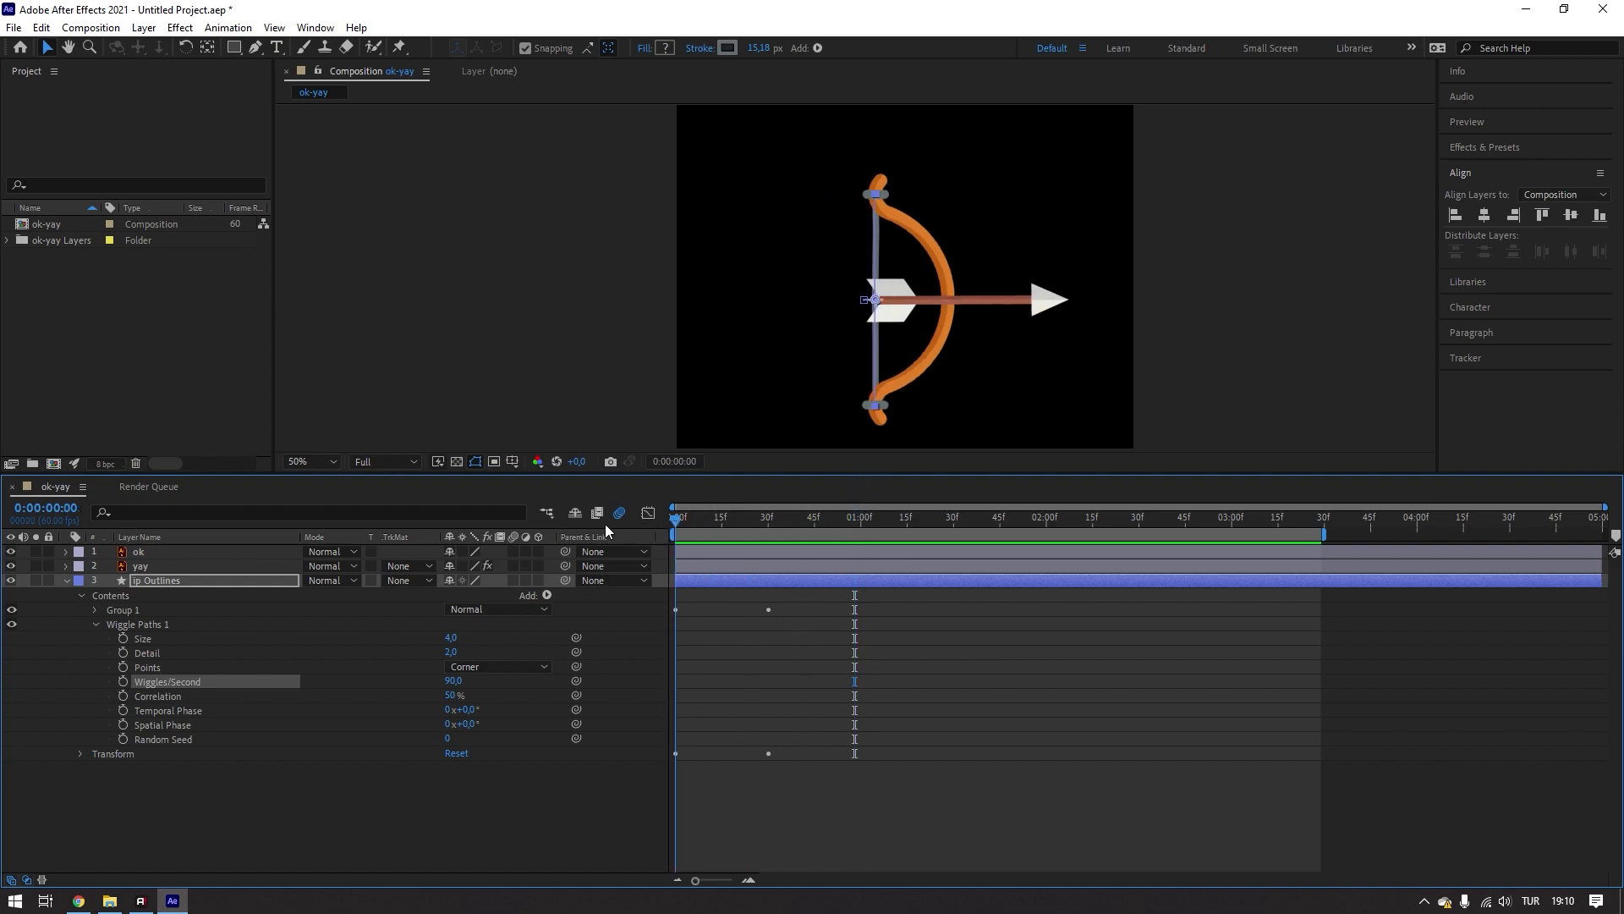
- Add a 0° Rotation keyframe to the ok arrow layer at the first frame
left_click(65, 580)
left_click(164, 551)
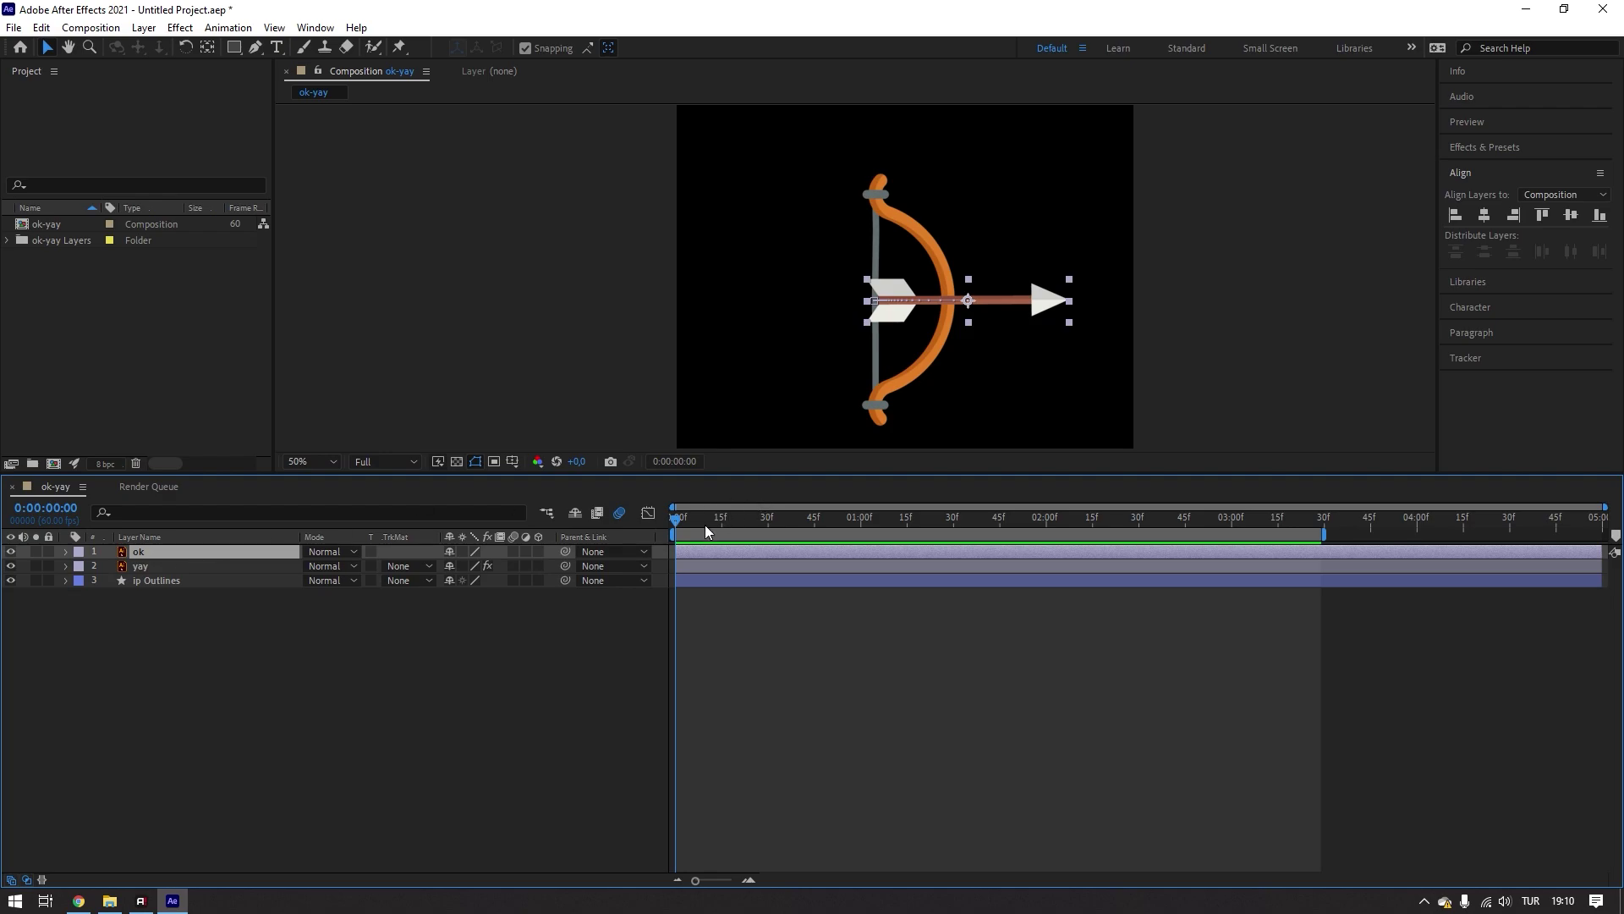
mouse_move(706, 530)
left_mouse_down()
mouse_move(836, 536)
mouse_move(563, 543)
mouse_move(704, 574)
mouse_move(671, 577)
left_mouse_up()
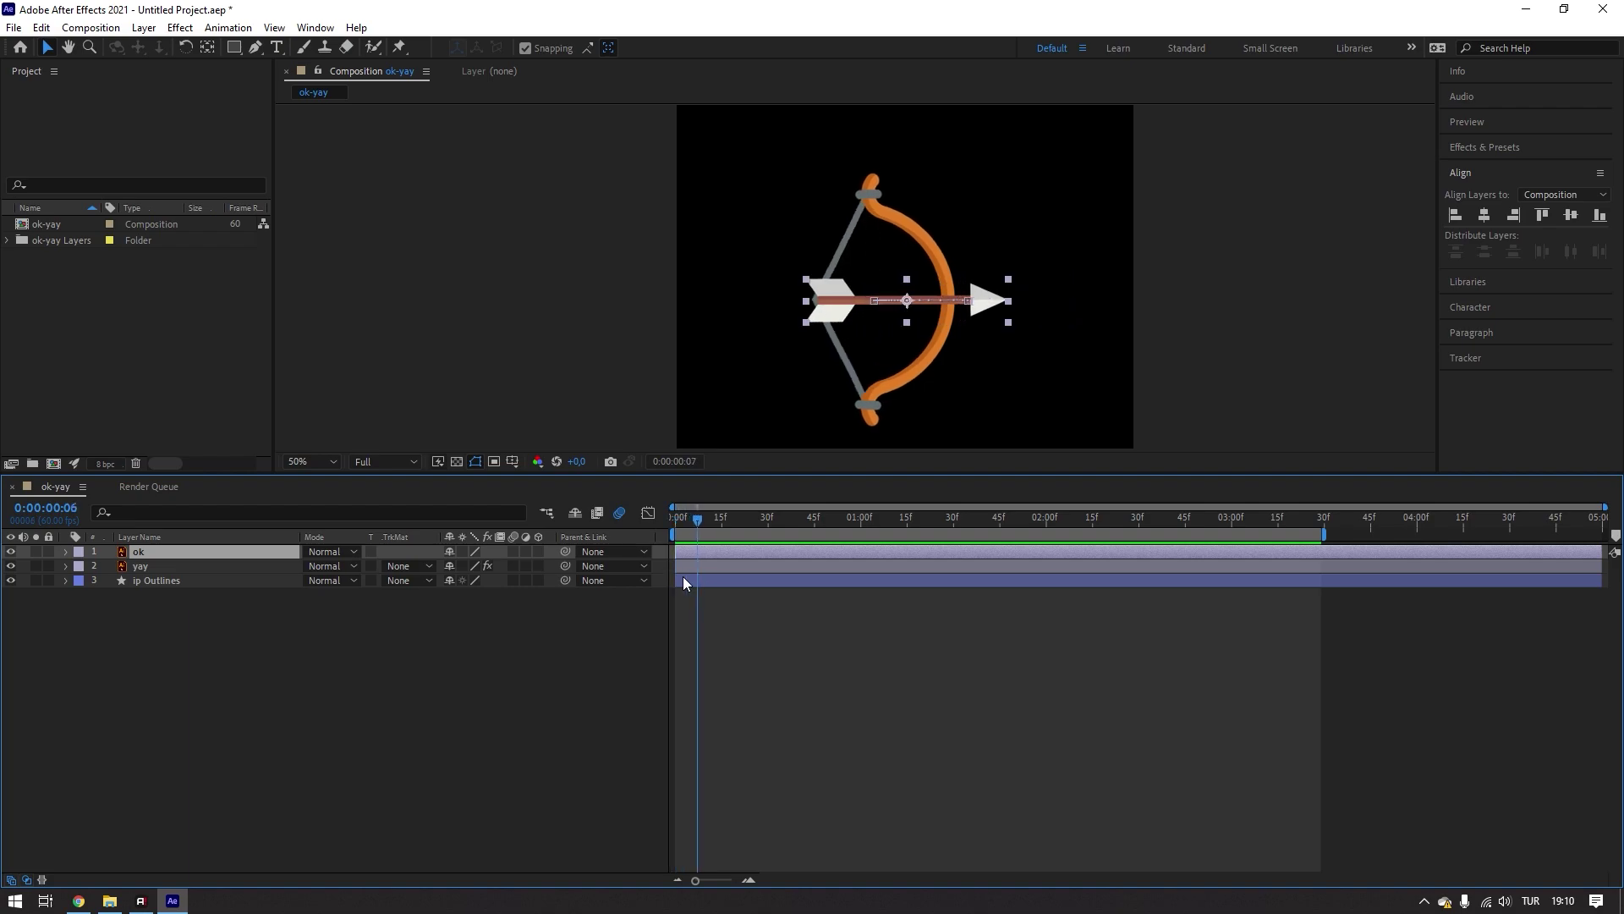
key("r")
scroll(903, 326, "up", 2)
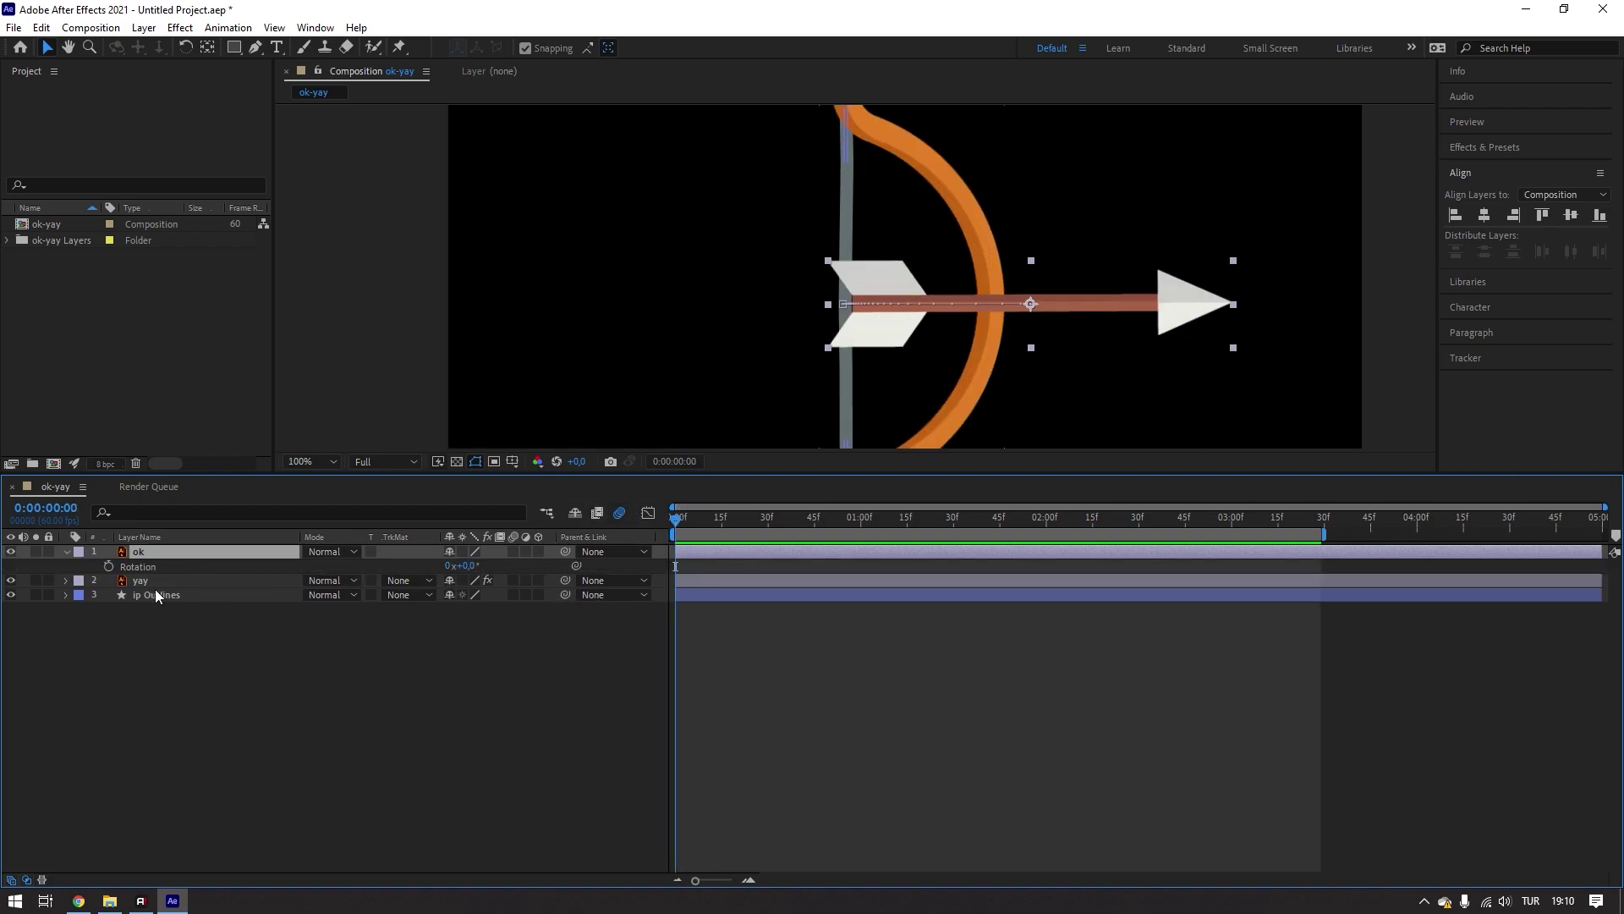
left_click(108, 566)
left_click_drag(676, 517, 692, 531)
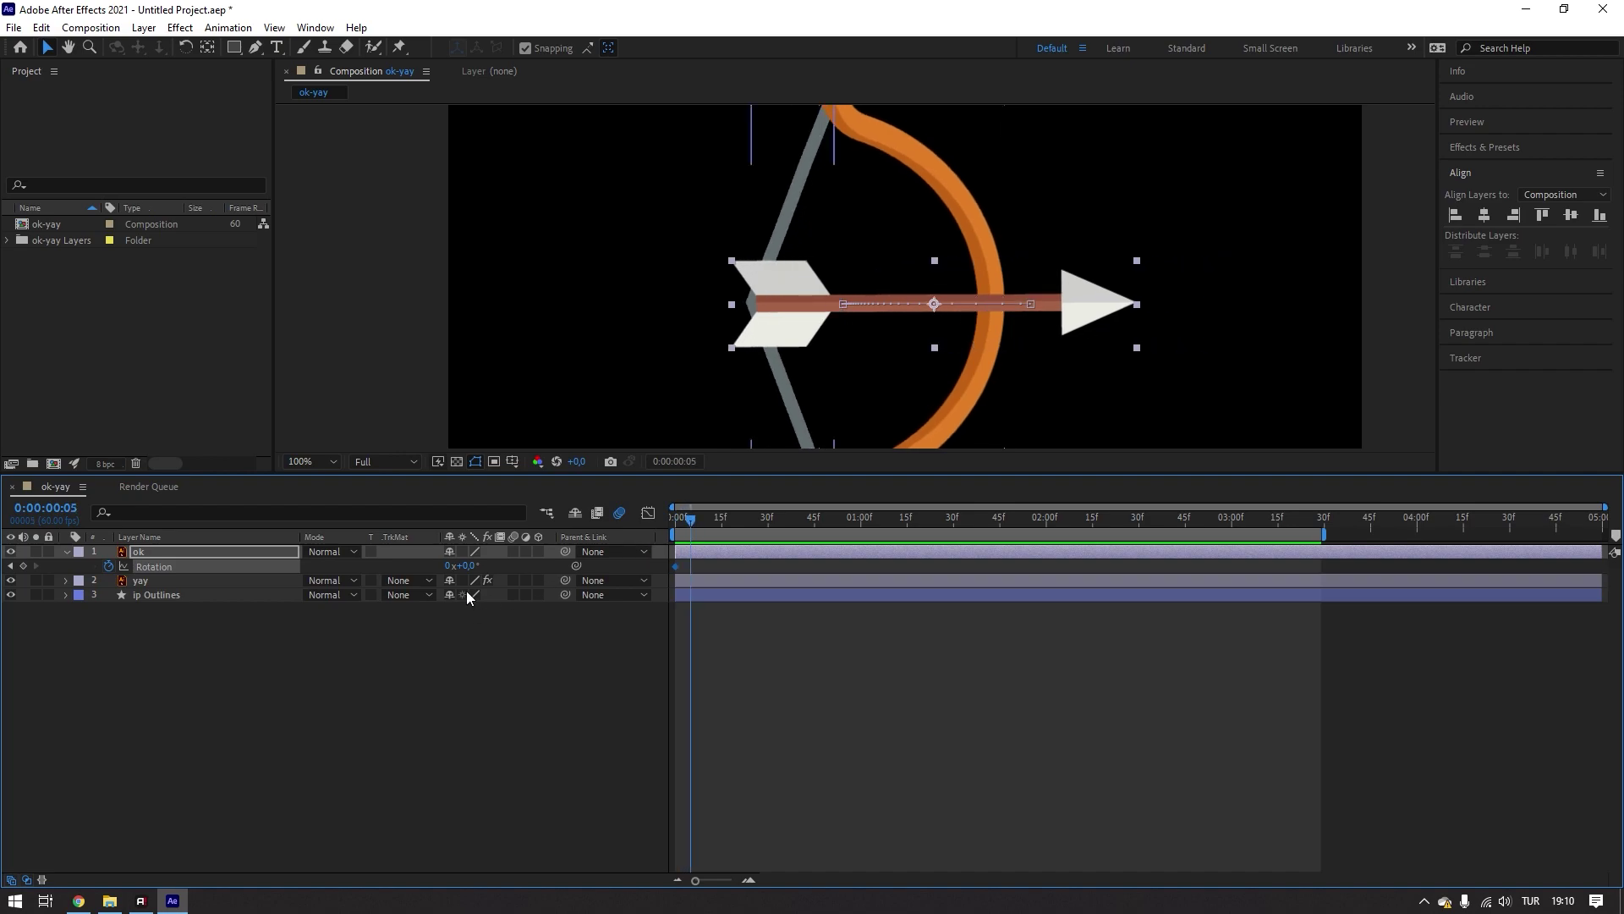
- Set the arrow's Rotation to +1° at frame 5 and -1° at frame 10
left_click(465, 565)
type("1")
key("Return")
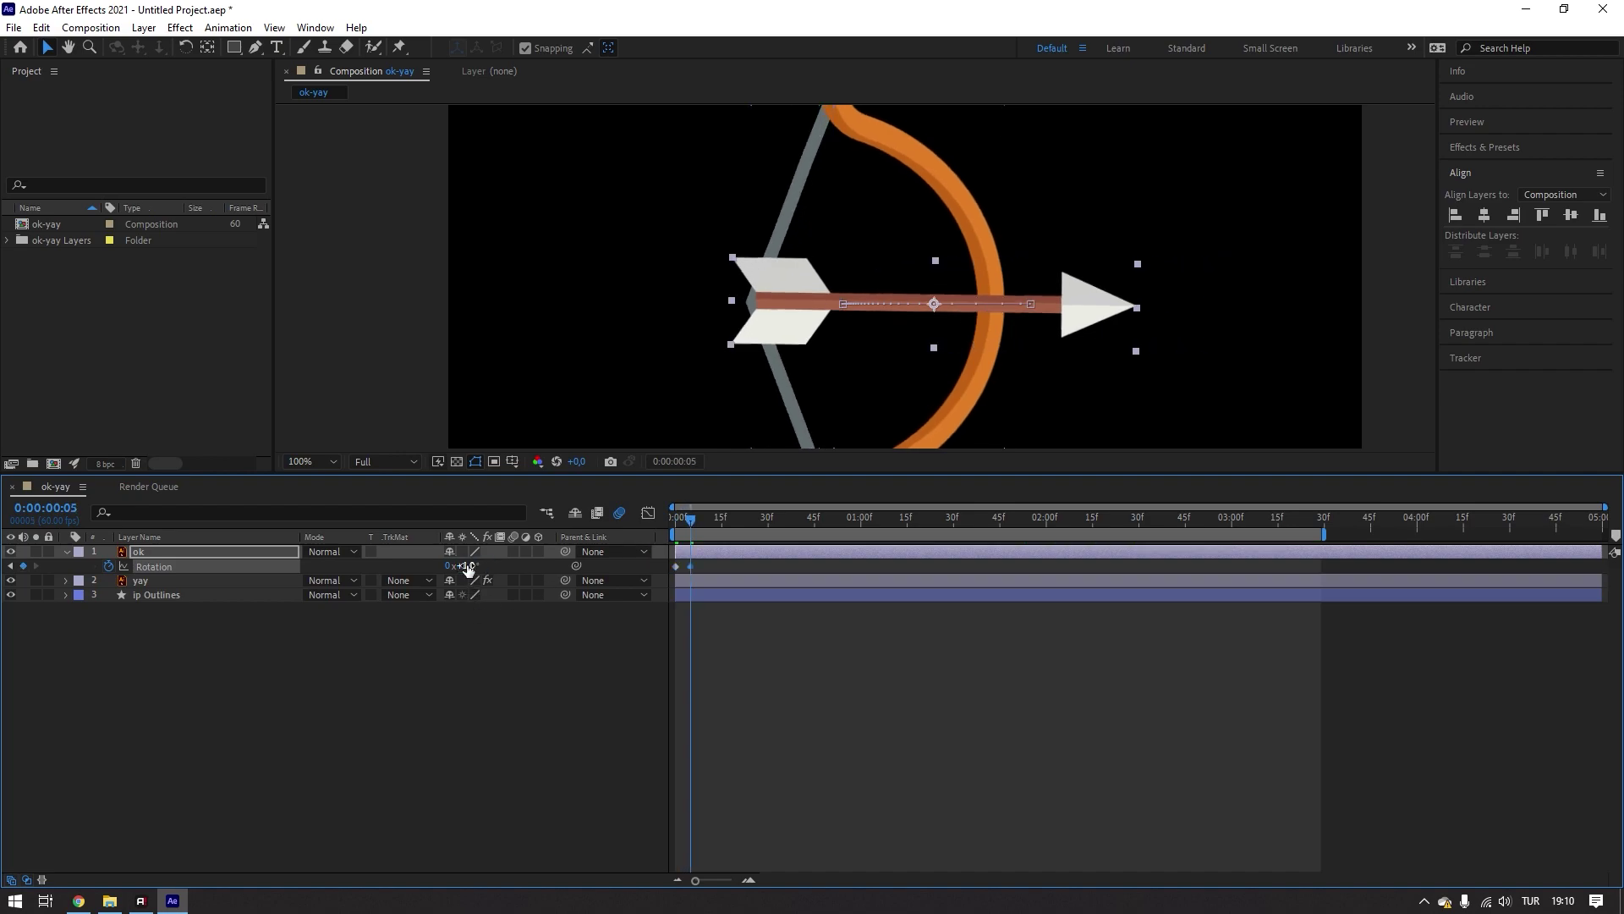
mouse_move(691, 526)
left_mouse_down()
mouse_move(720, 533)
mouse_move(707, 531)
left_mouse_up()
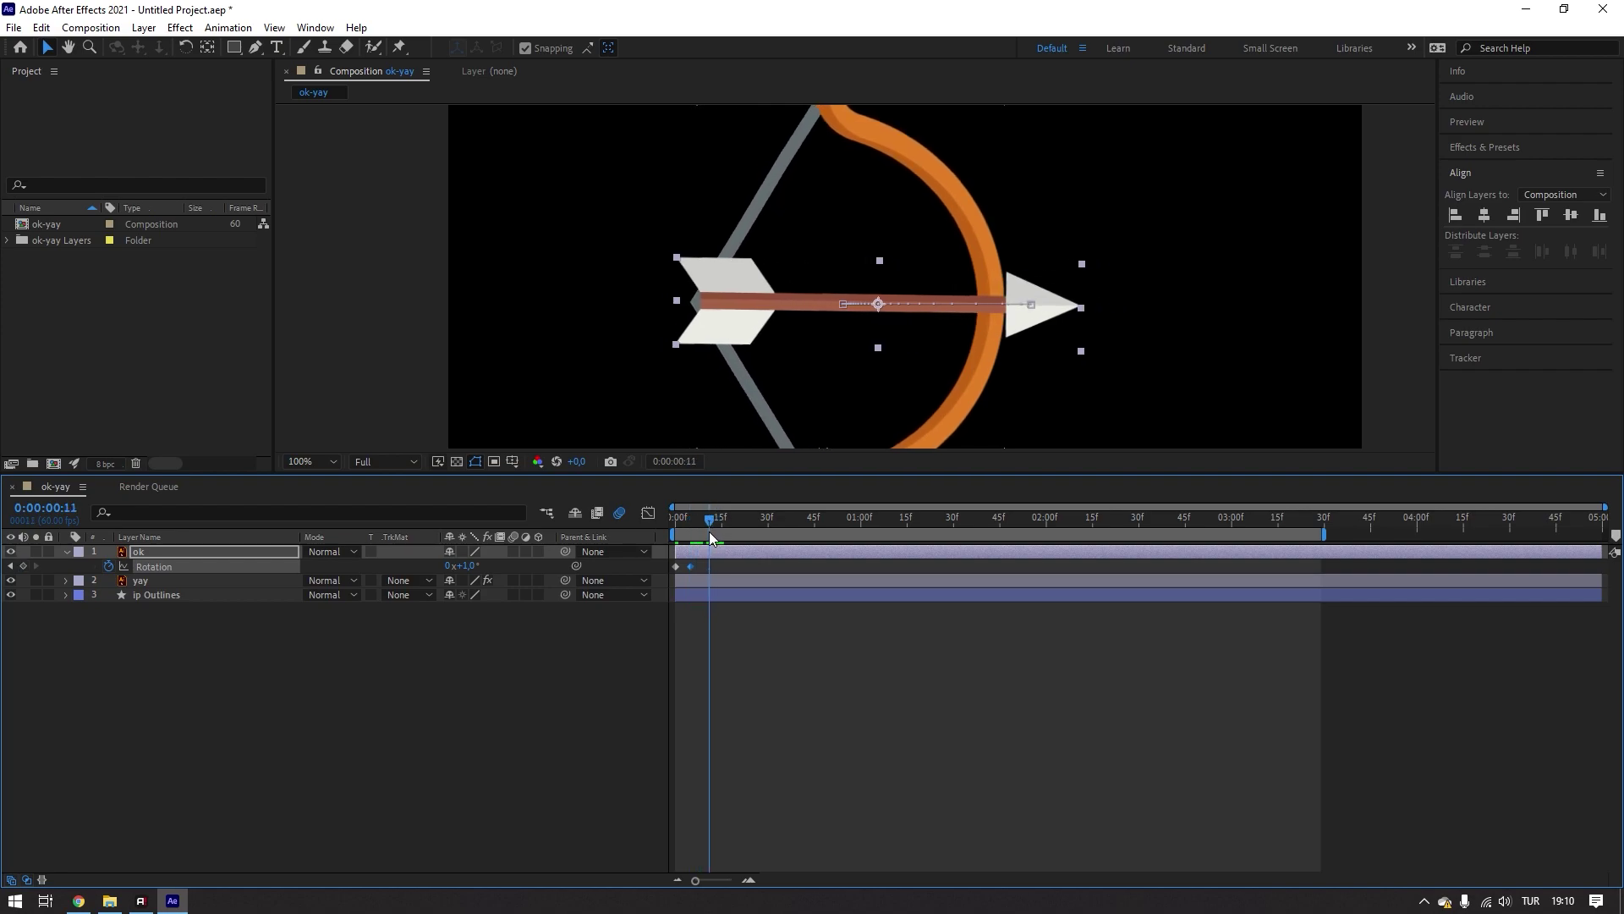
left_click(465, 565)
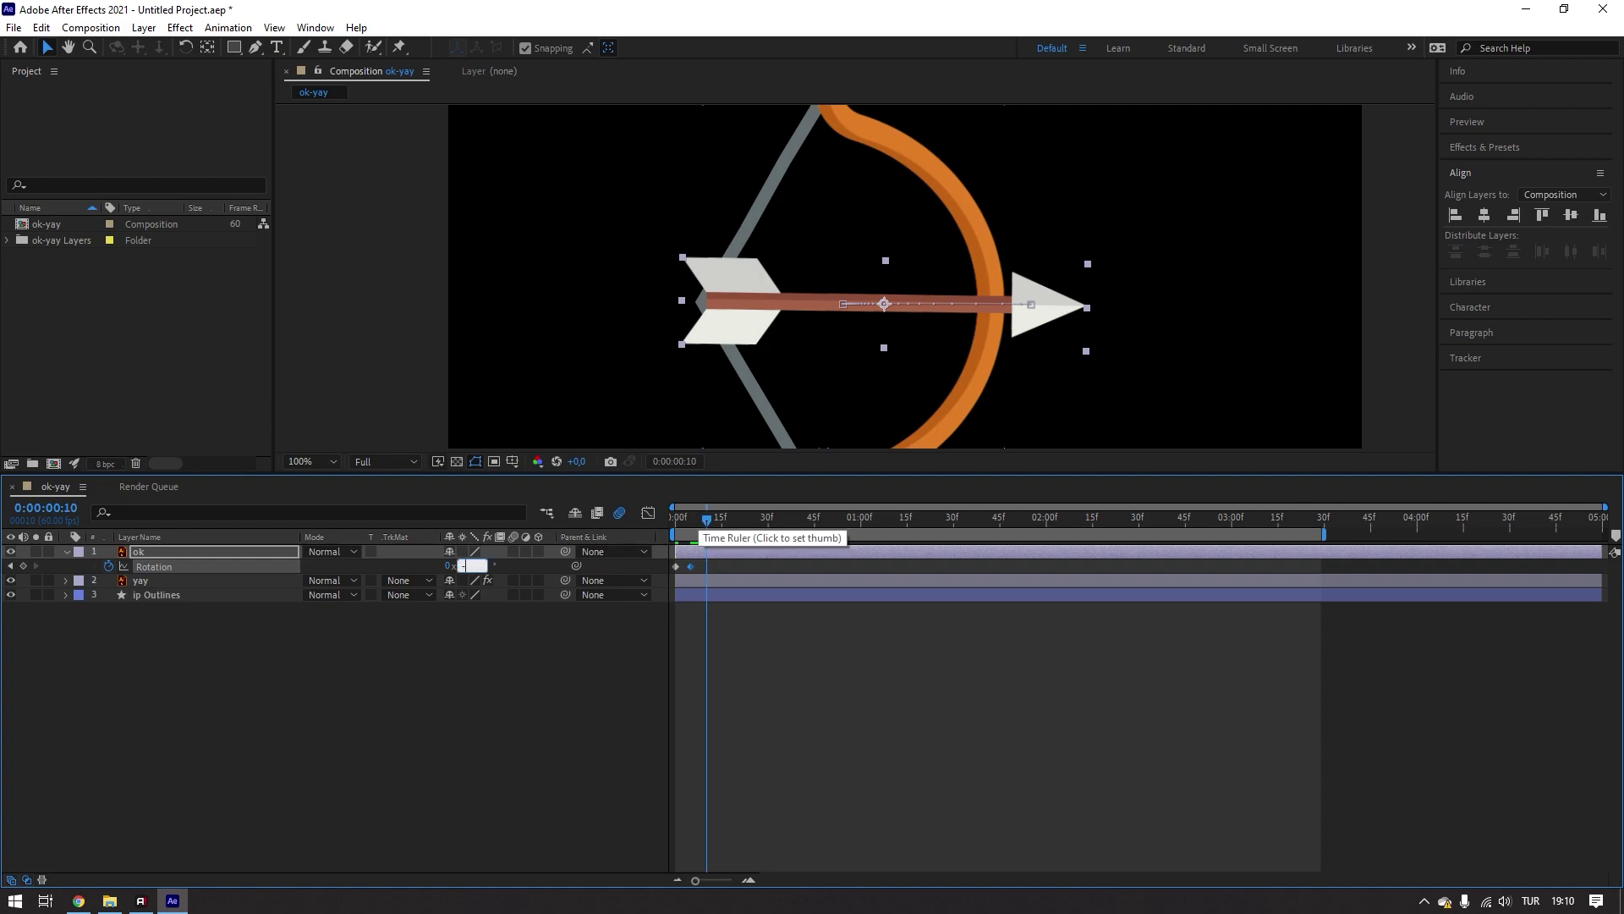
type("1")
key("Return")
- Change the first-frame Rotation keyframe to -1°, undoing a mistaken edit along the way
left_click_drag(709, 519, 658, 534)
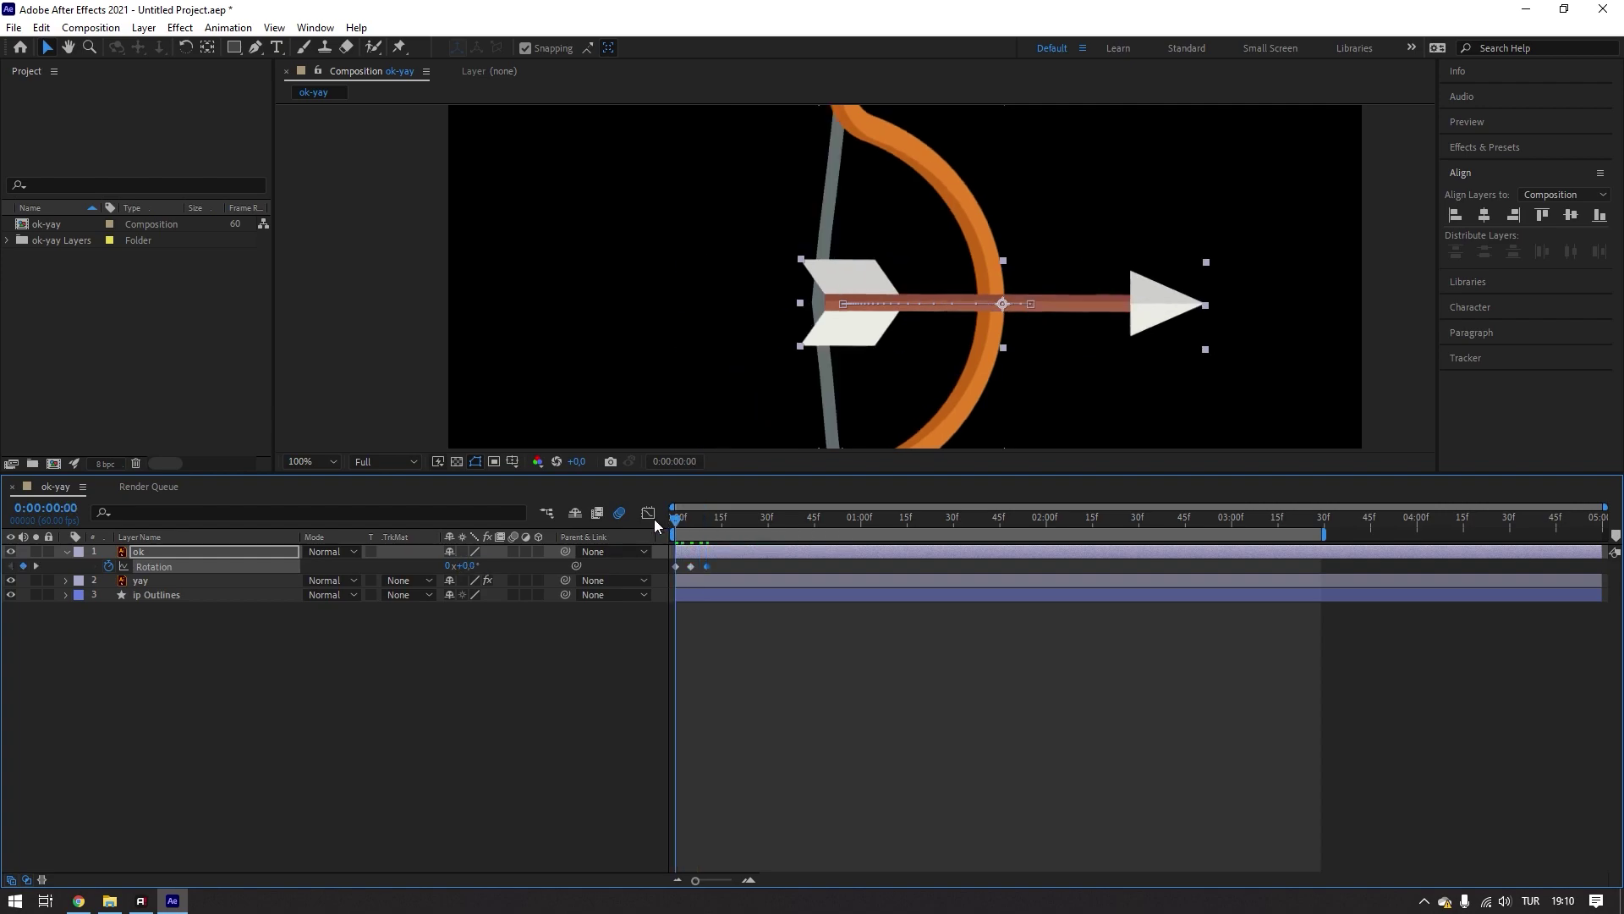
left_click(449, 565)
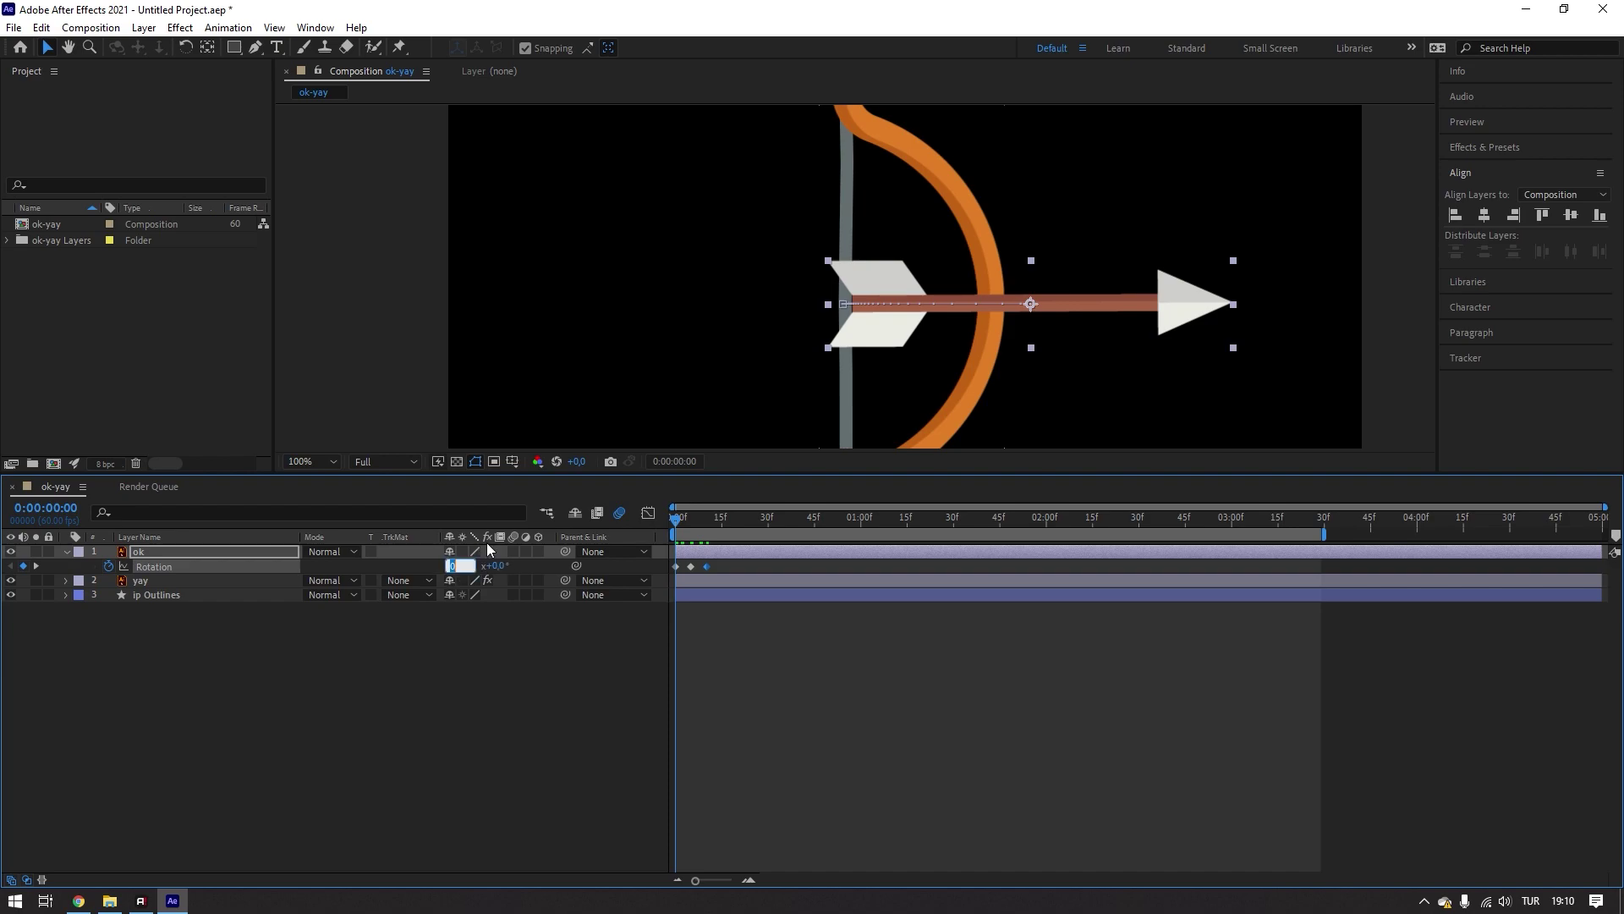
type("-1")
key("Return")
left_click_drag(677, 524, 686, 530)
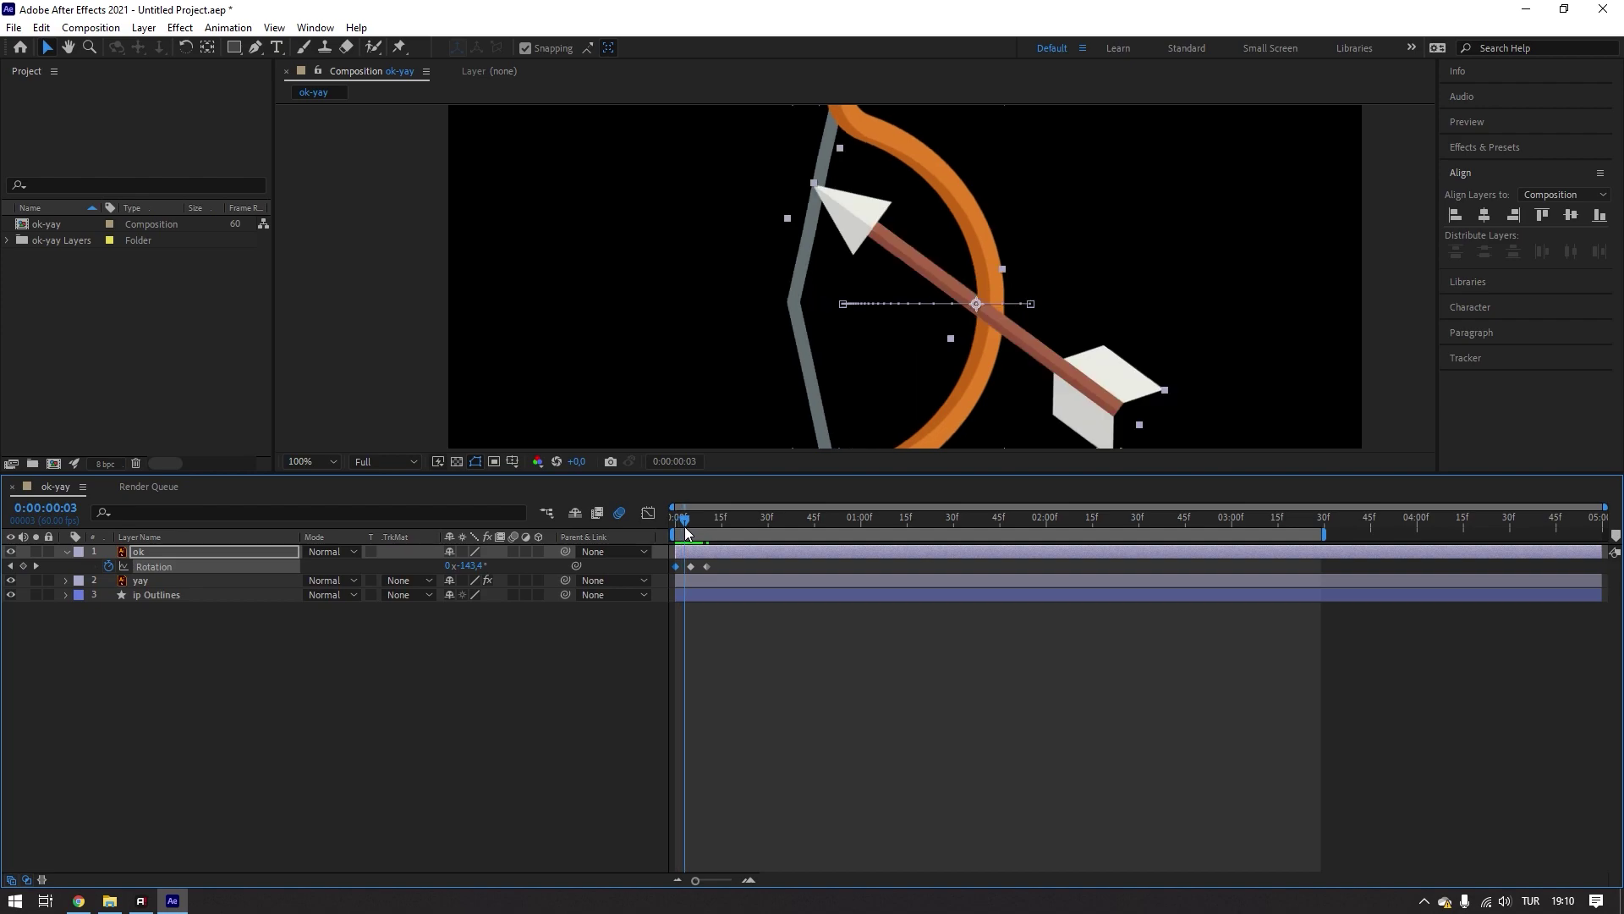
key("Home")
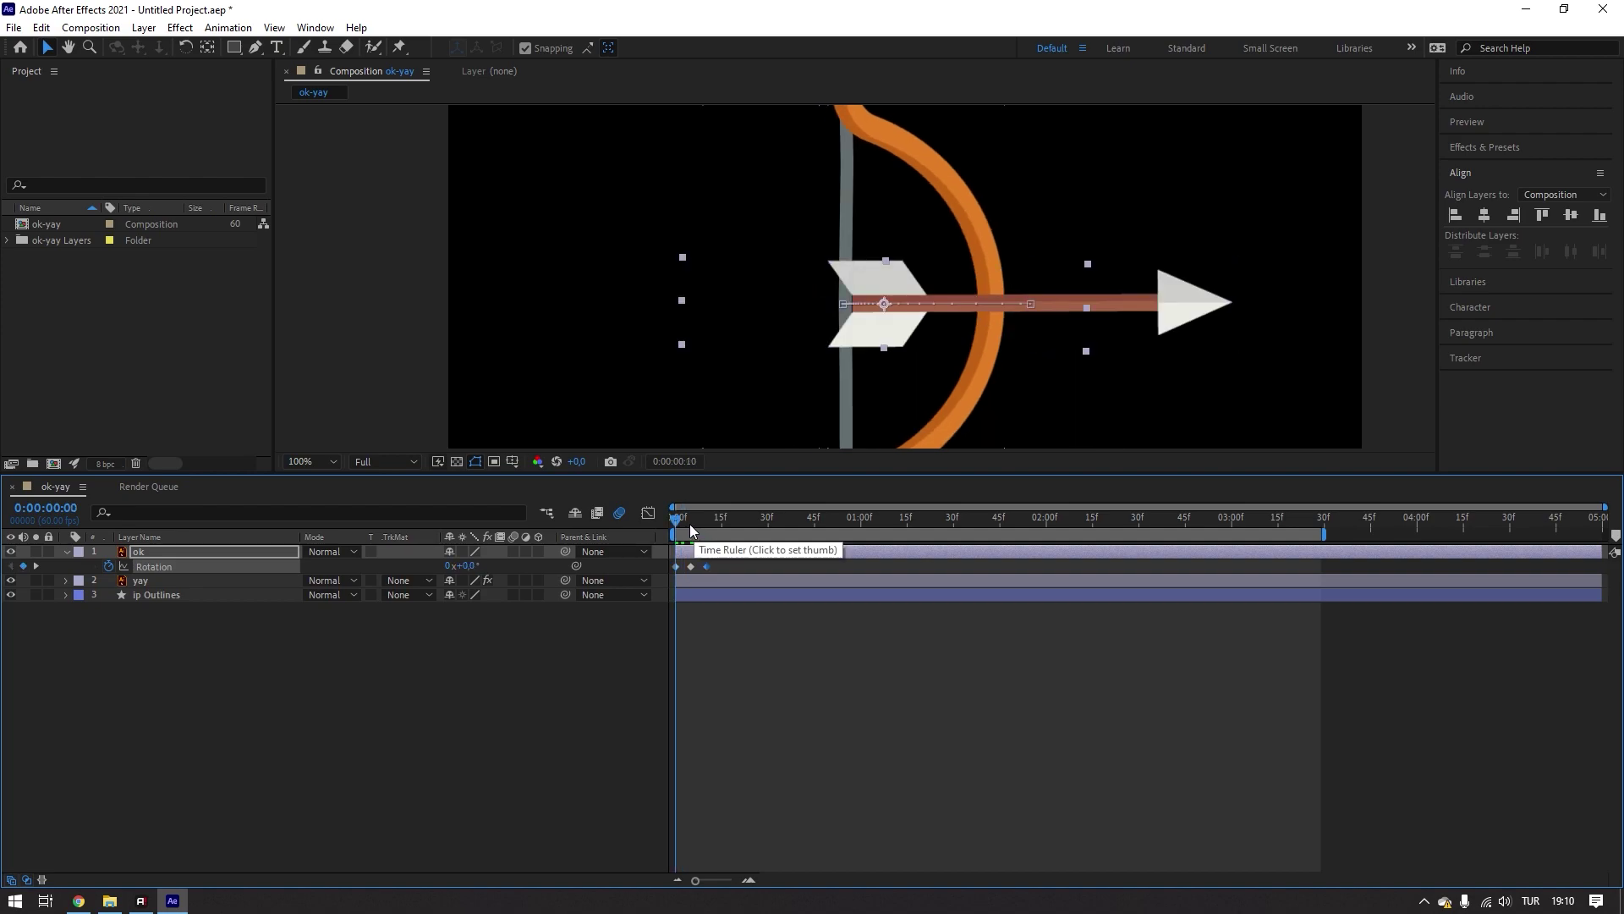
key("ctrl+z")
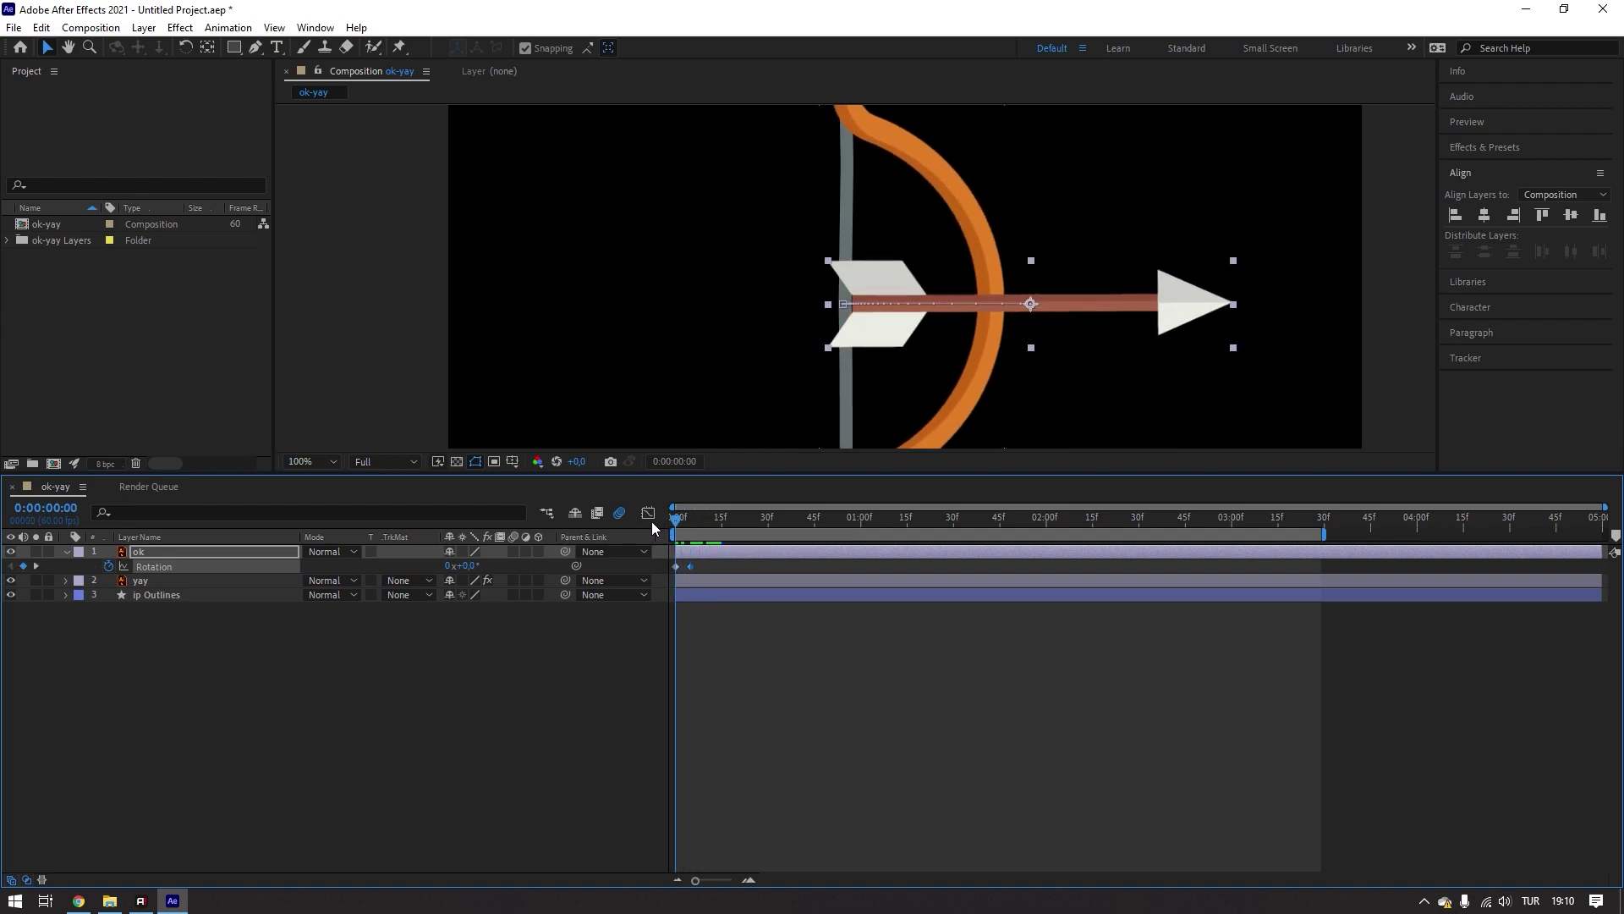
left_click(475, 566)
type("-1")
key("Return")
- Reset Rotation to -1° at frame 10 and preview the arrow wobble from the start
left_click(689, 518)
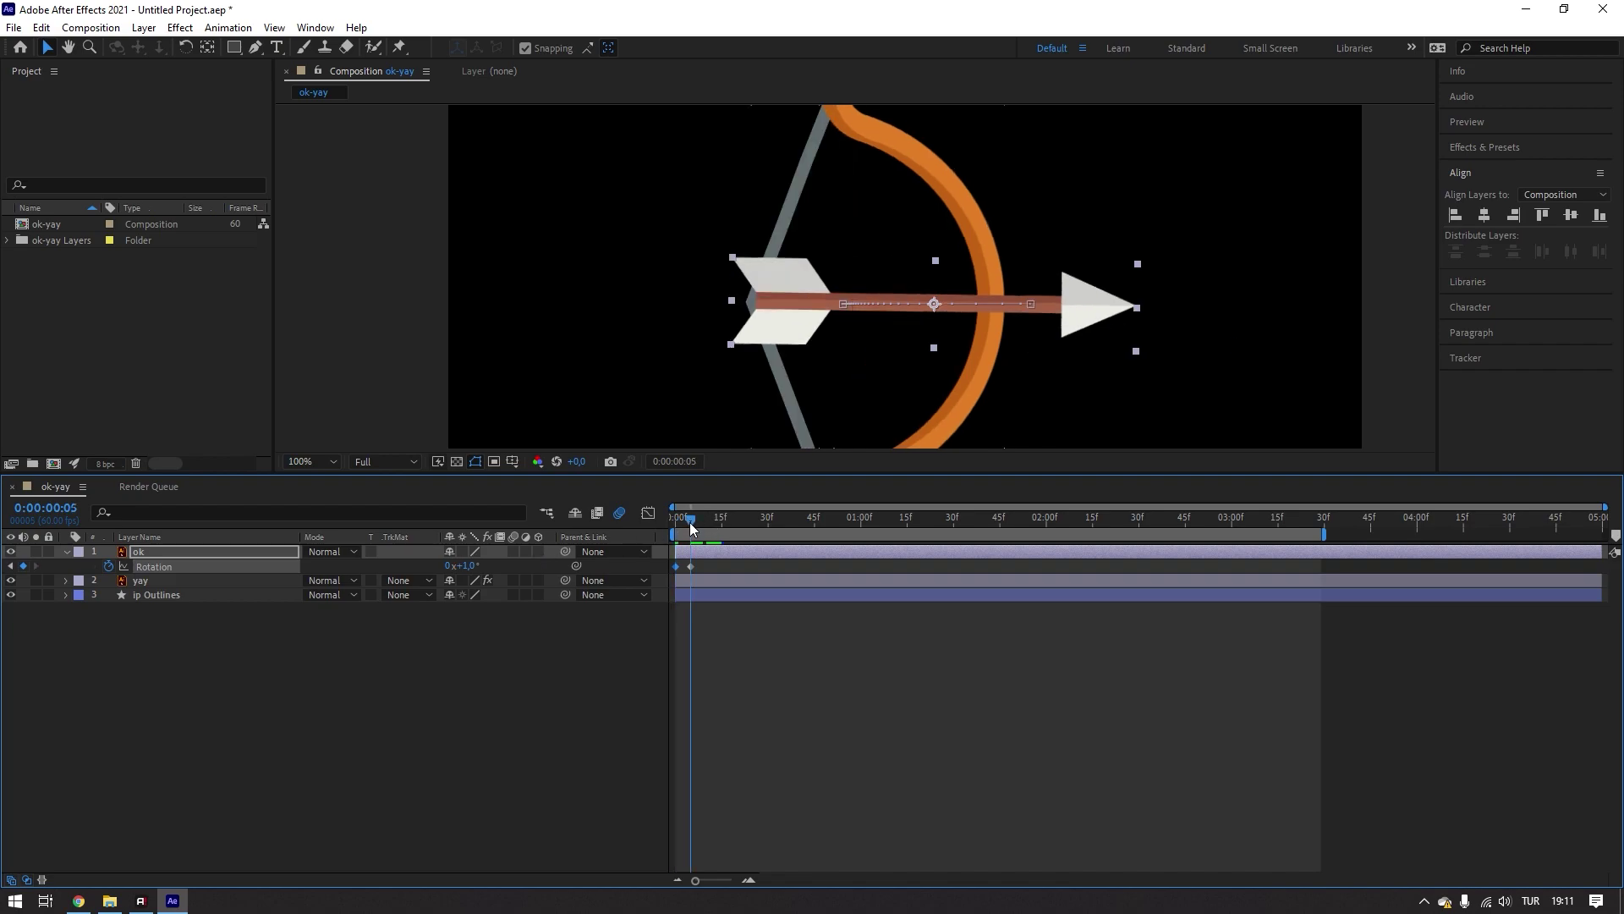
key("space")
key("space")
left_click(708, 530)
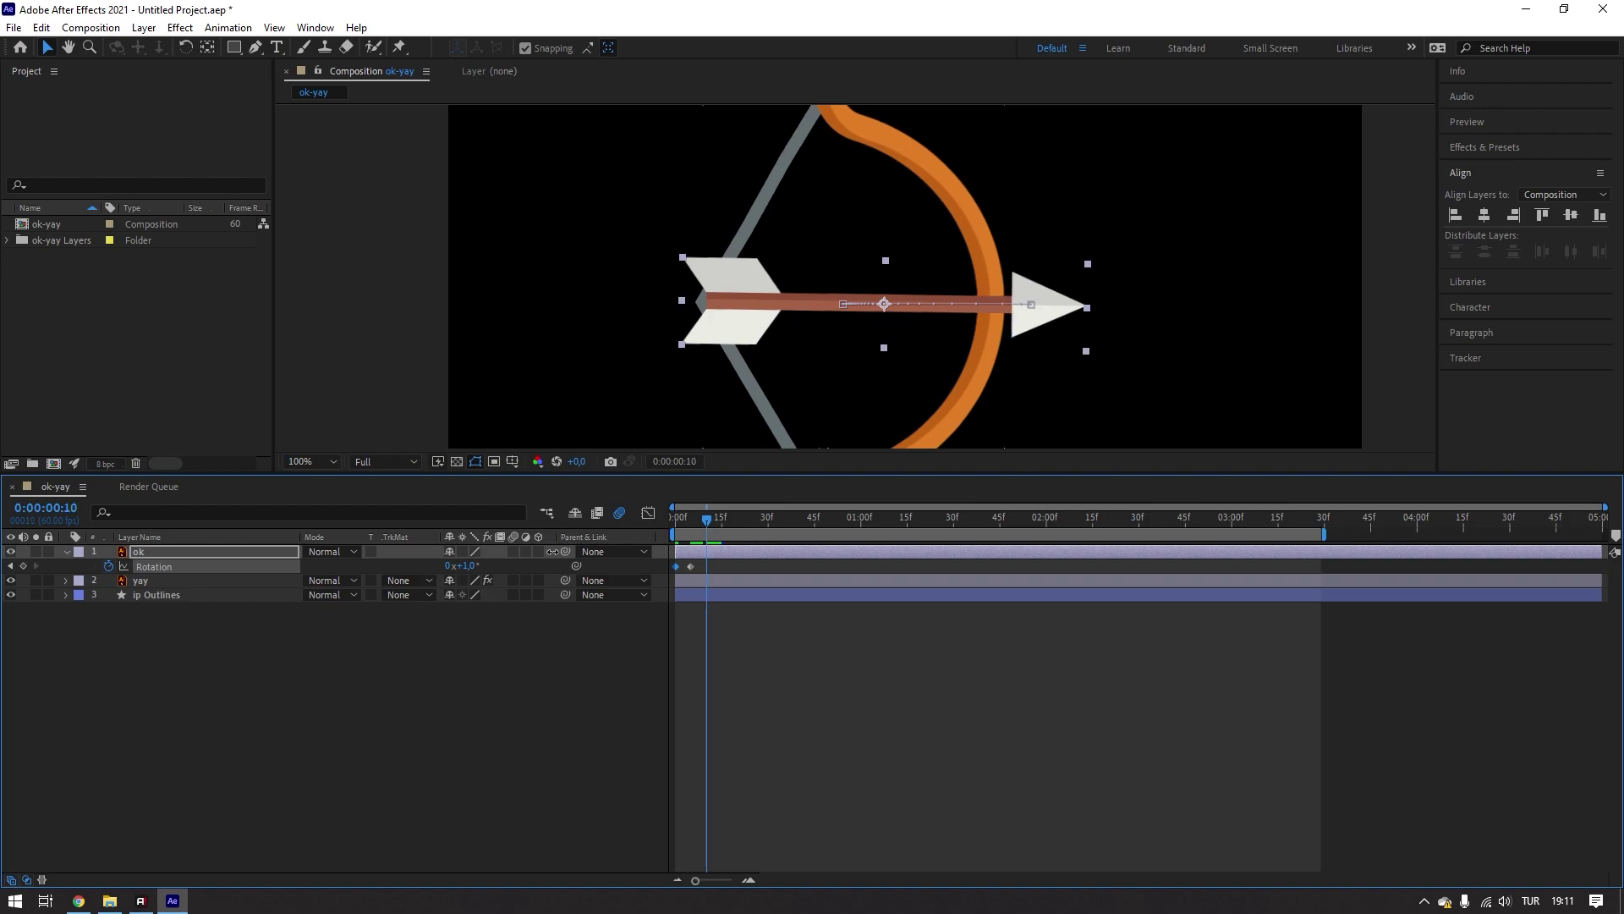
left_click(465, 564)
type("-1")
key("Return")
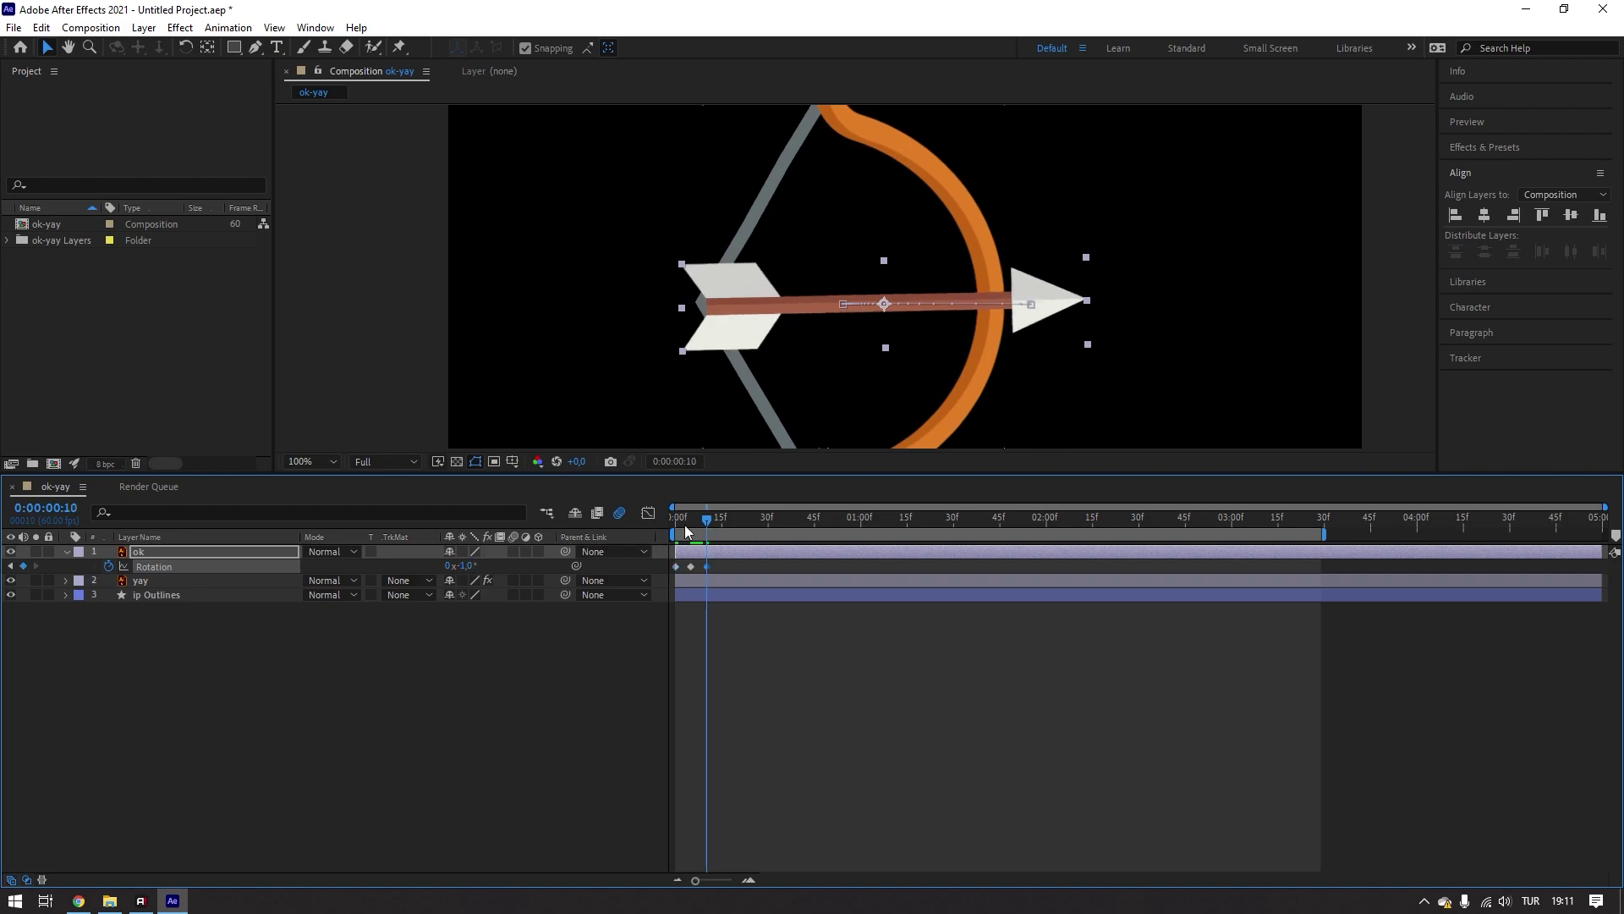
left_click_drag(707, 528, 657, 524)
key("space")
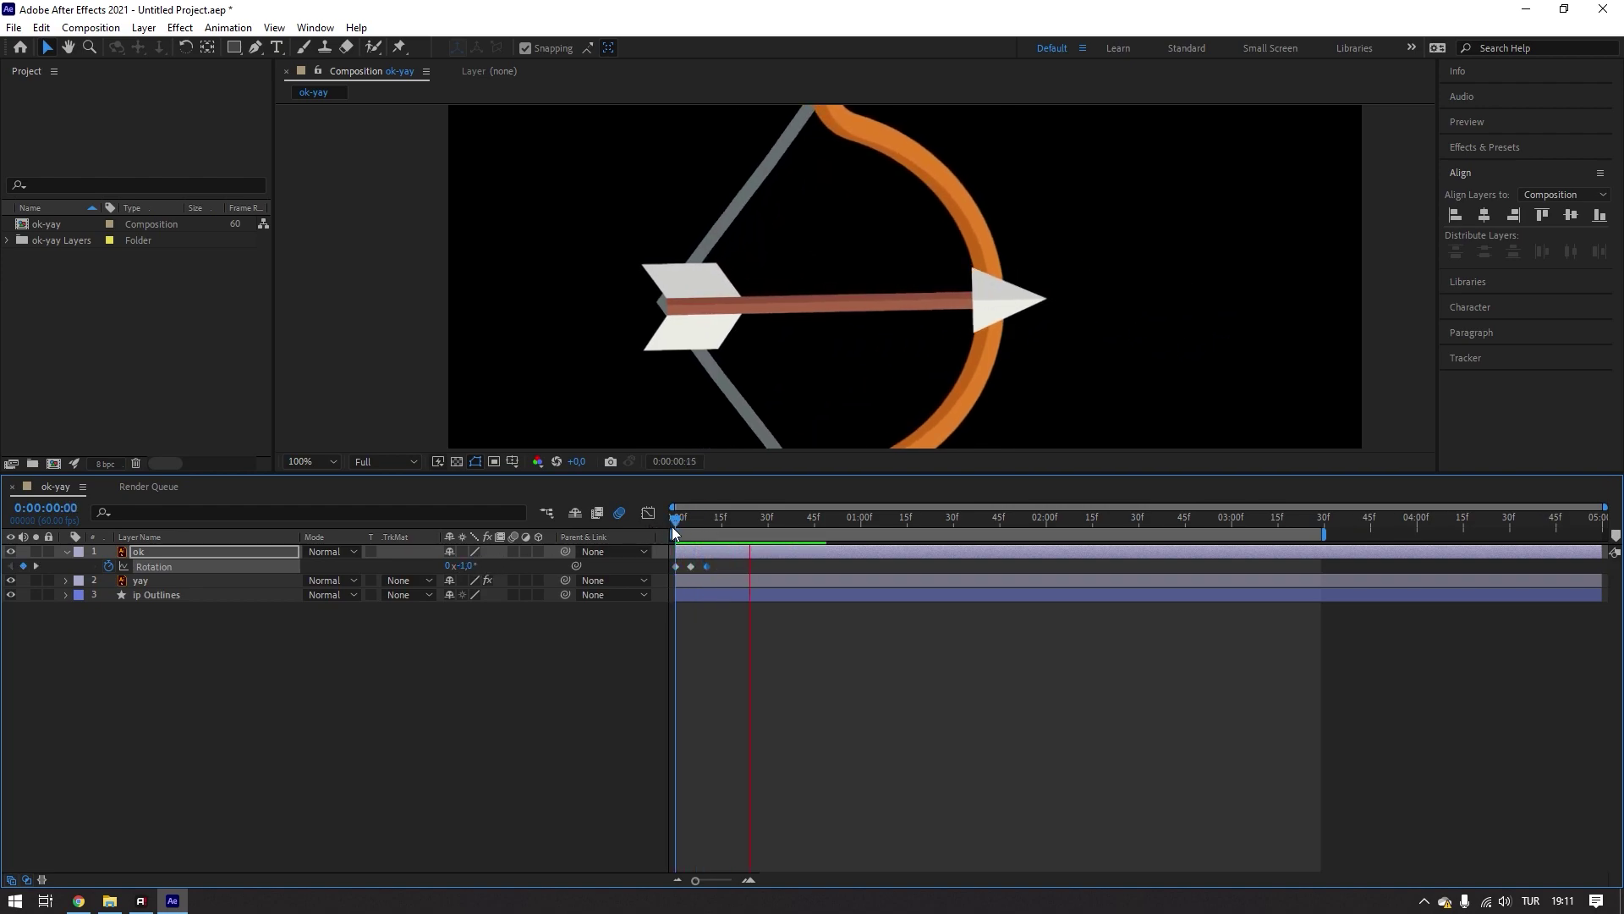
key("space")
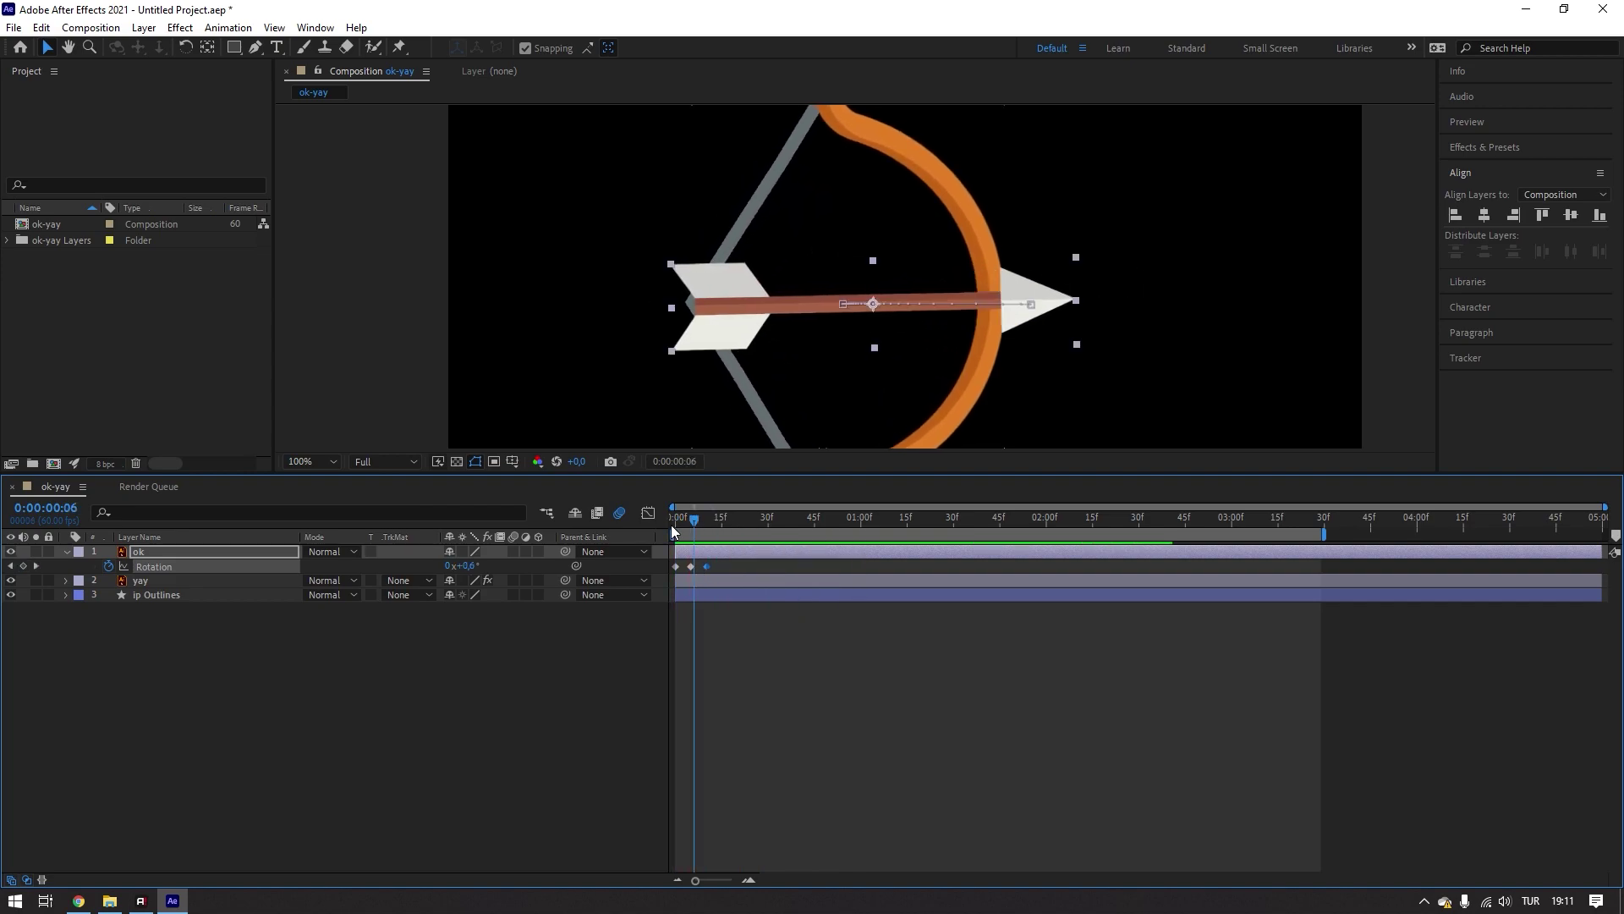
left_click(109, 567, "alt")
type("loopOut")
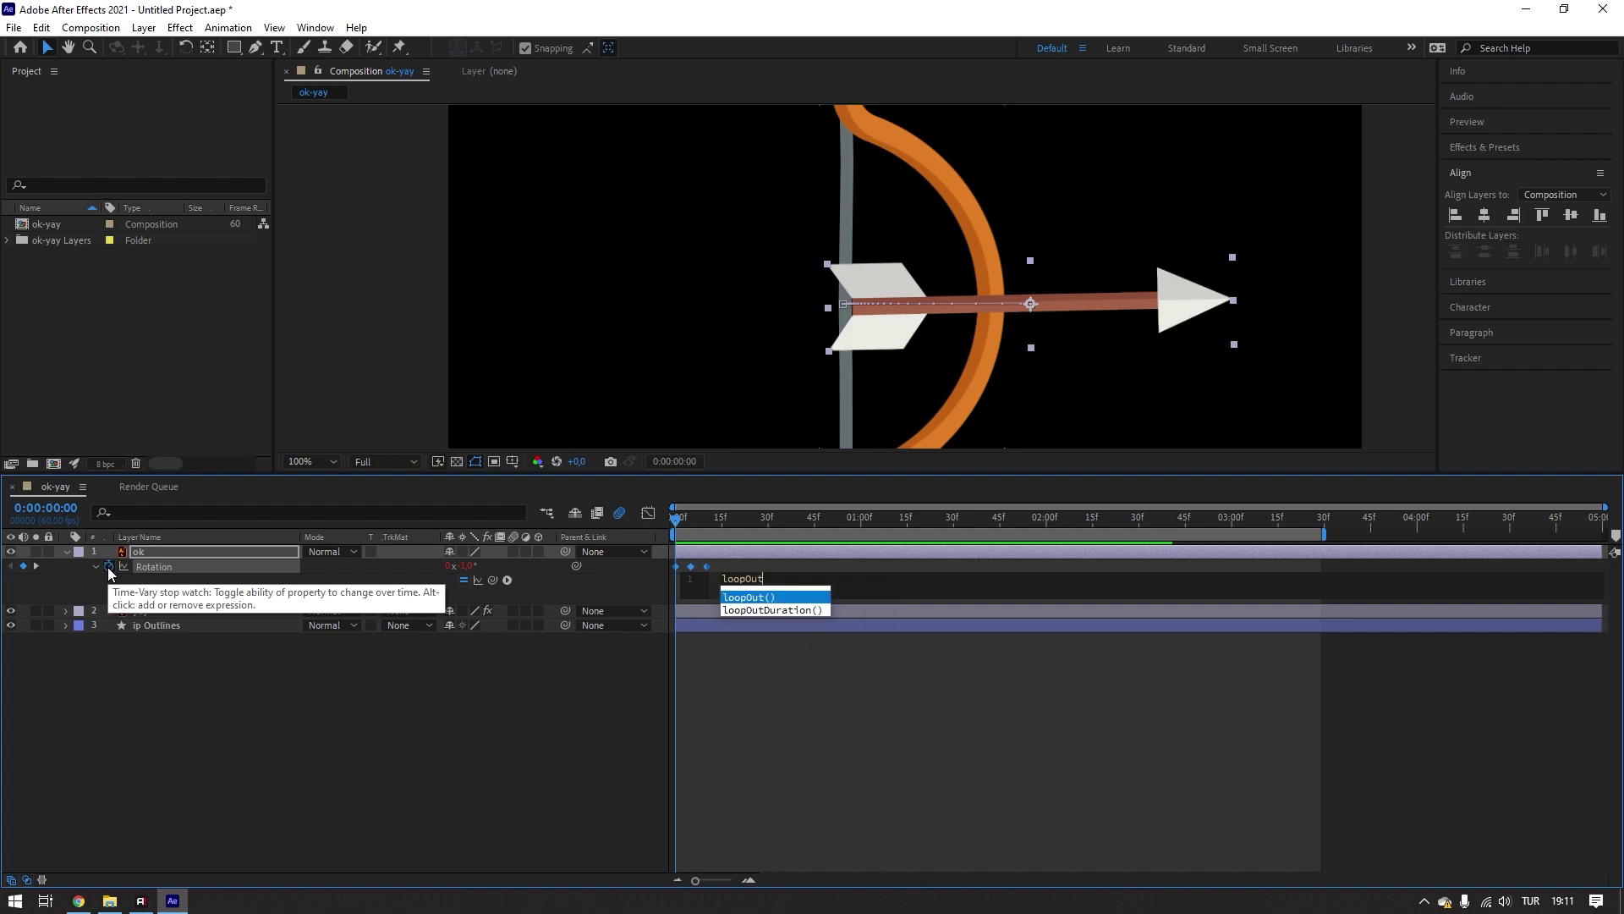
key("Return")
key("KP_Enter")
key("space")
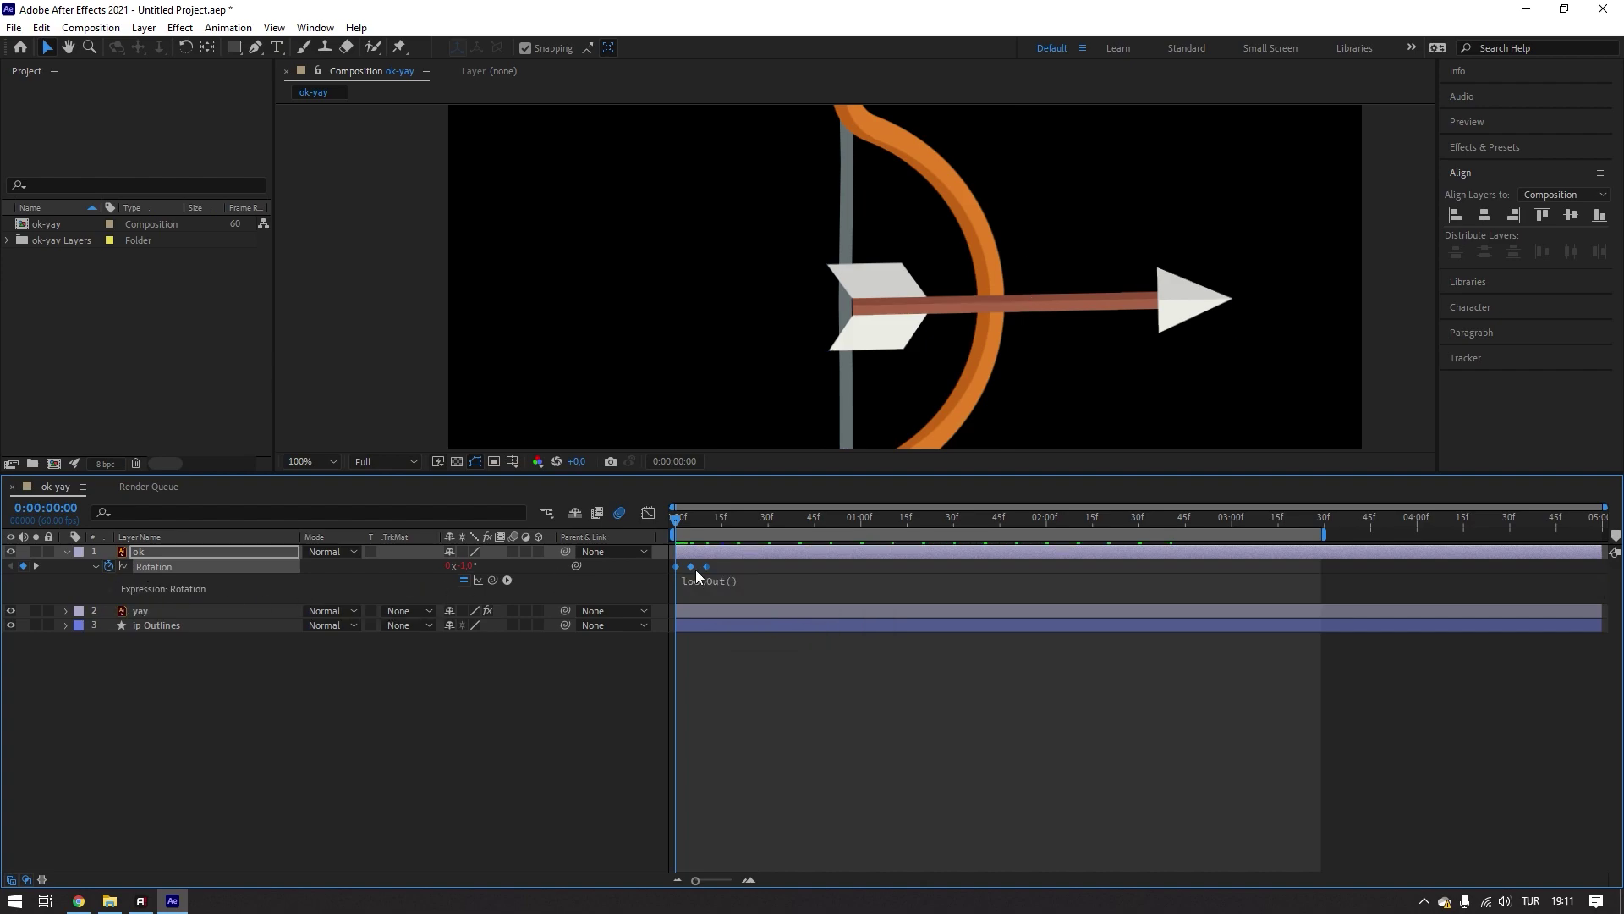
scroll(885, 317, "down", 2)
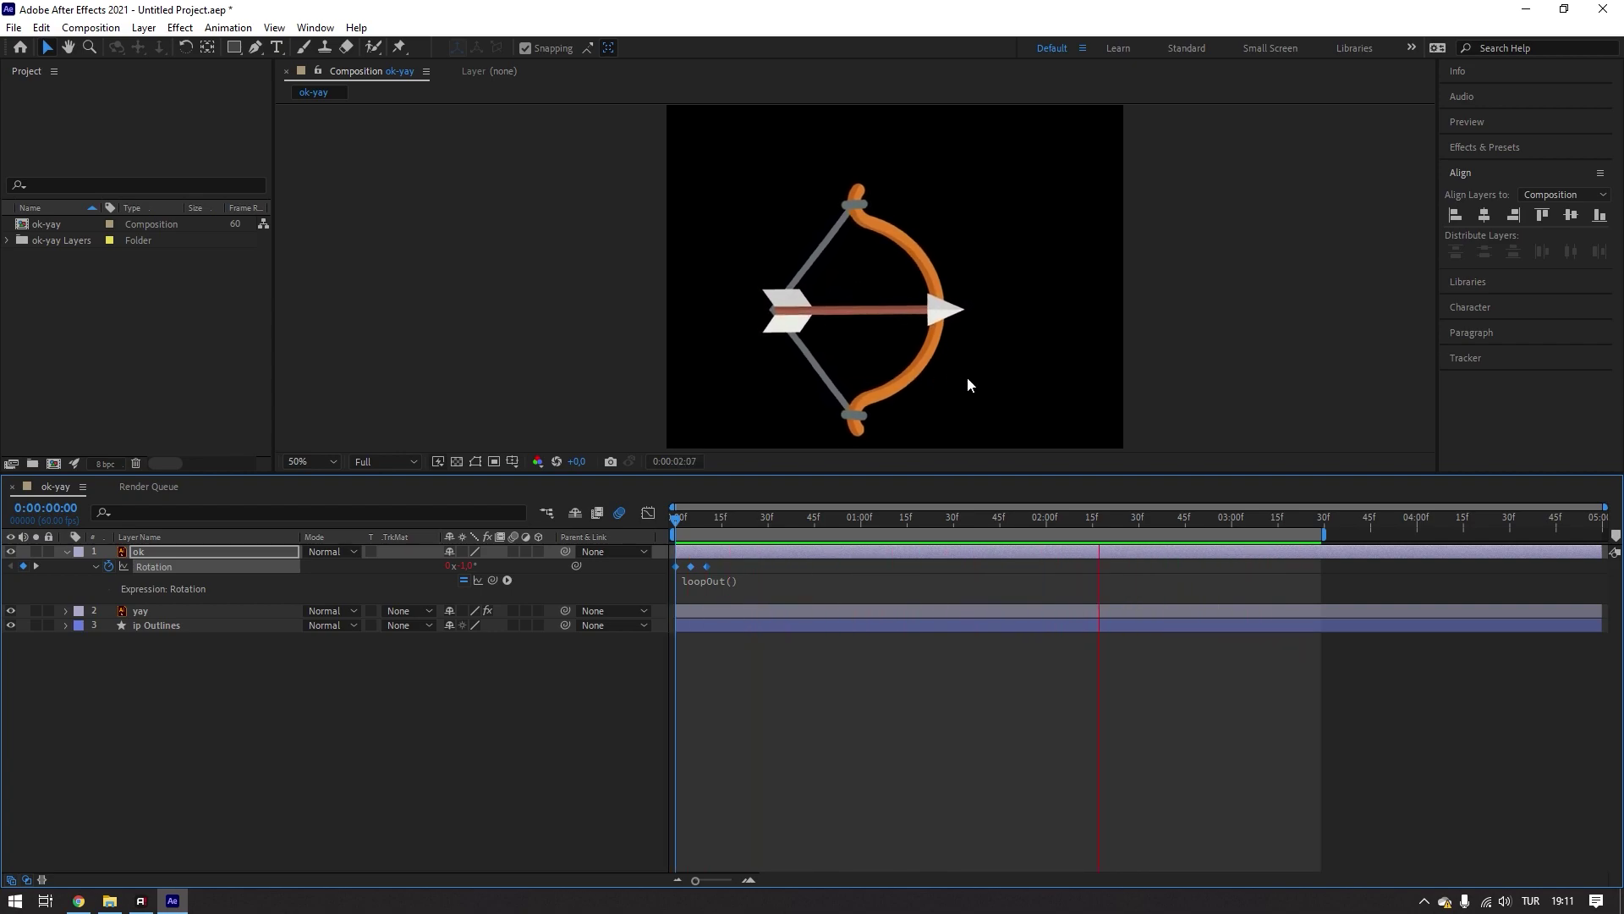
key("space")
left_click_drag(700, 514, 658, 535)
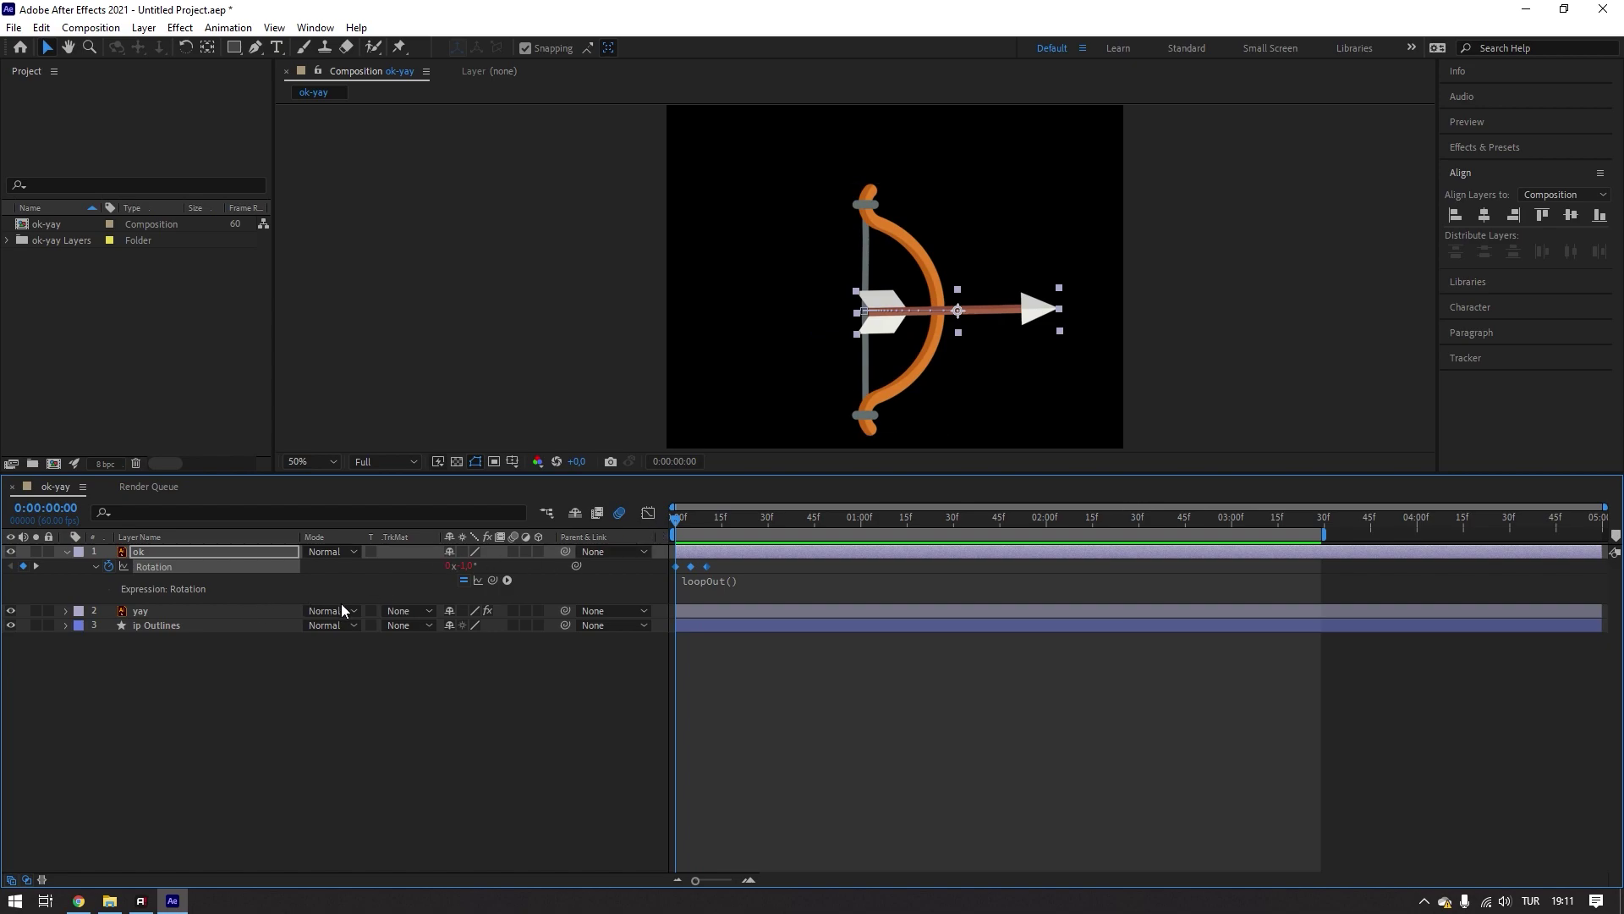
key("ctrl+z")
left_click(739, 600)
- Soften the wobble to Rotation -0.5° at frame 0, 0.5° at frame 5, -0.5° at frame 10
key("equal")
key("equal")
key("equal")
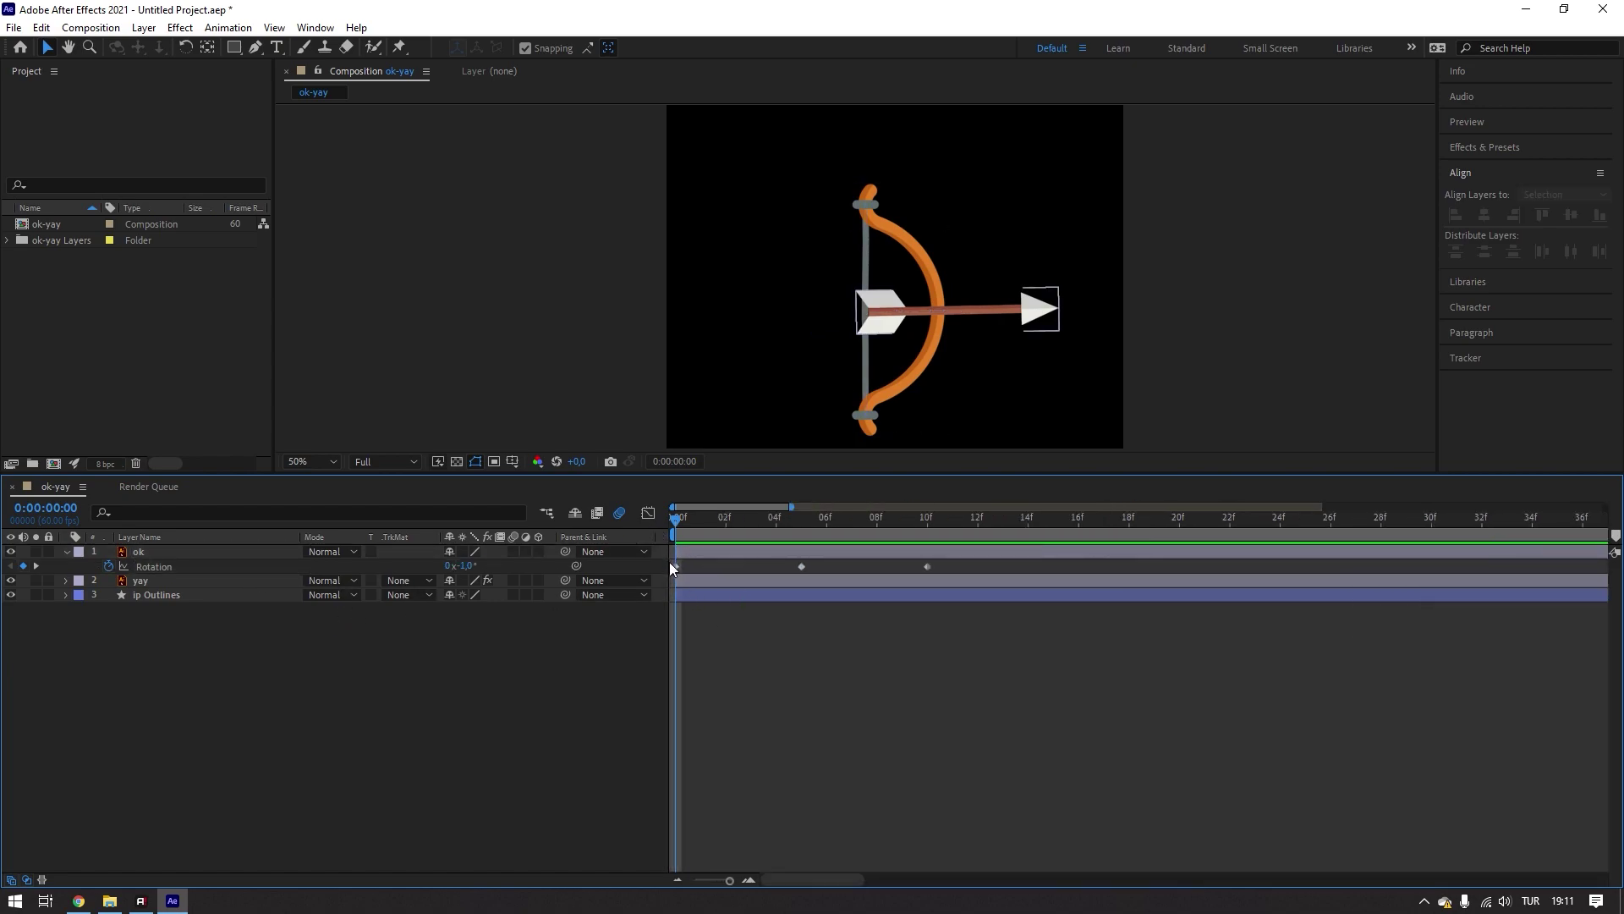
left_click(466, 565)
key("Return")
left_click_drag(692, 528, 800, 529)
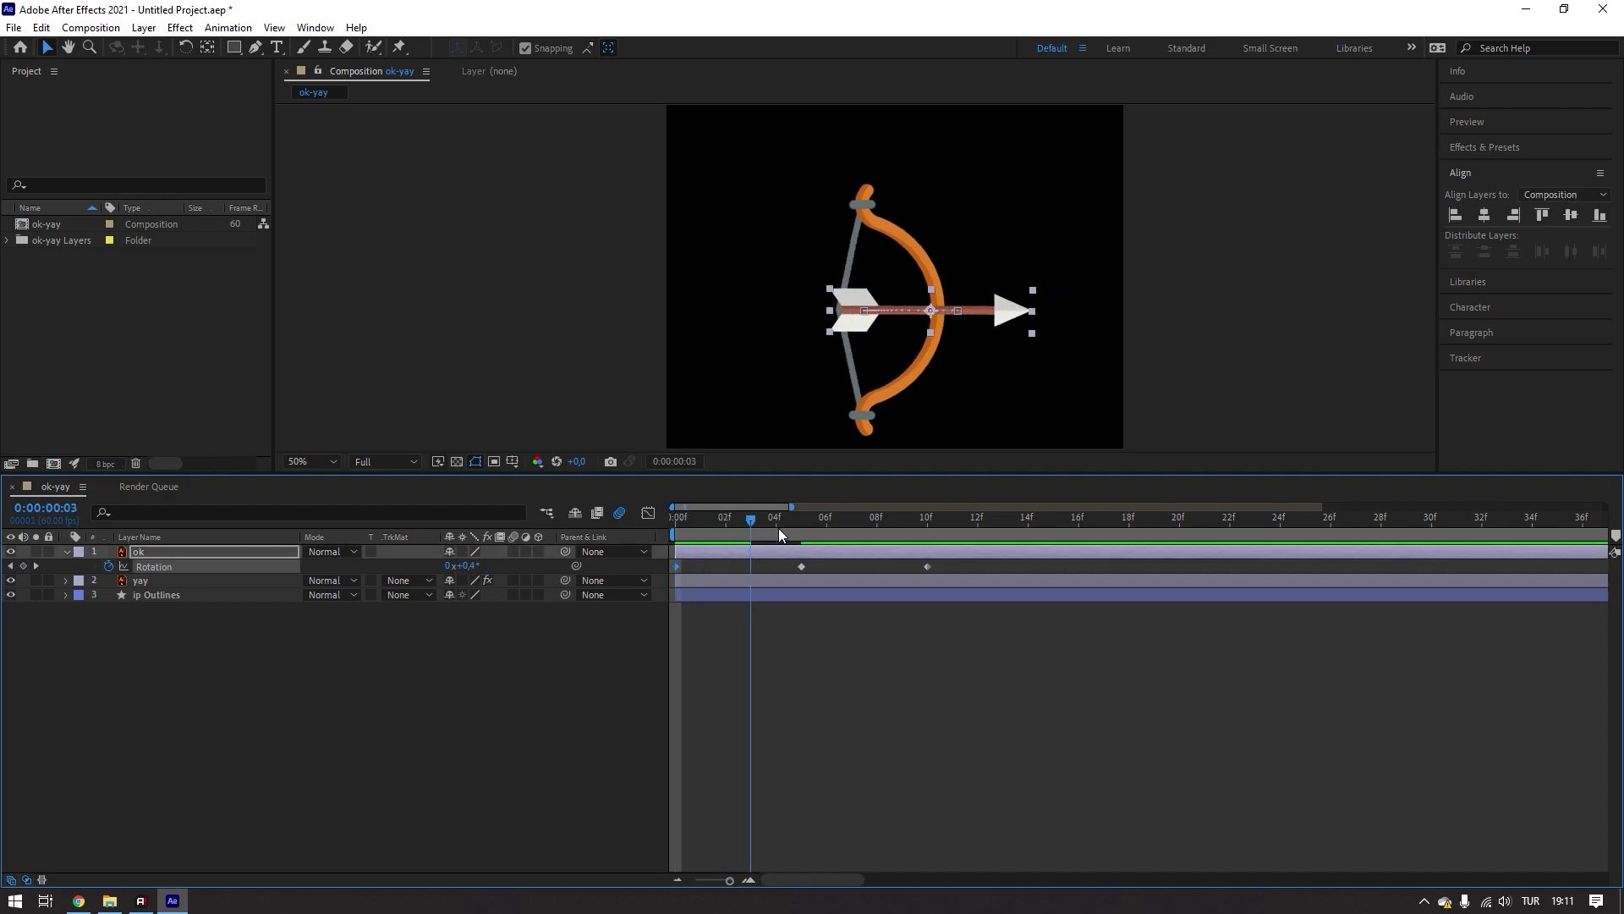
left_click(466, 565)
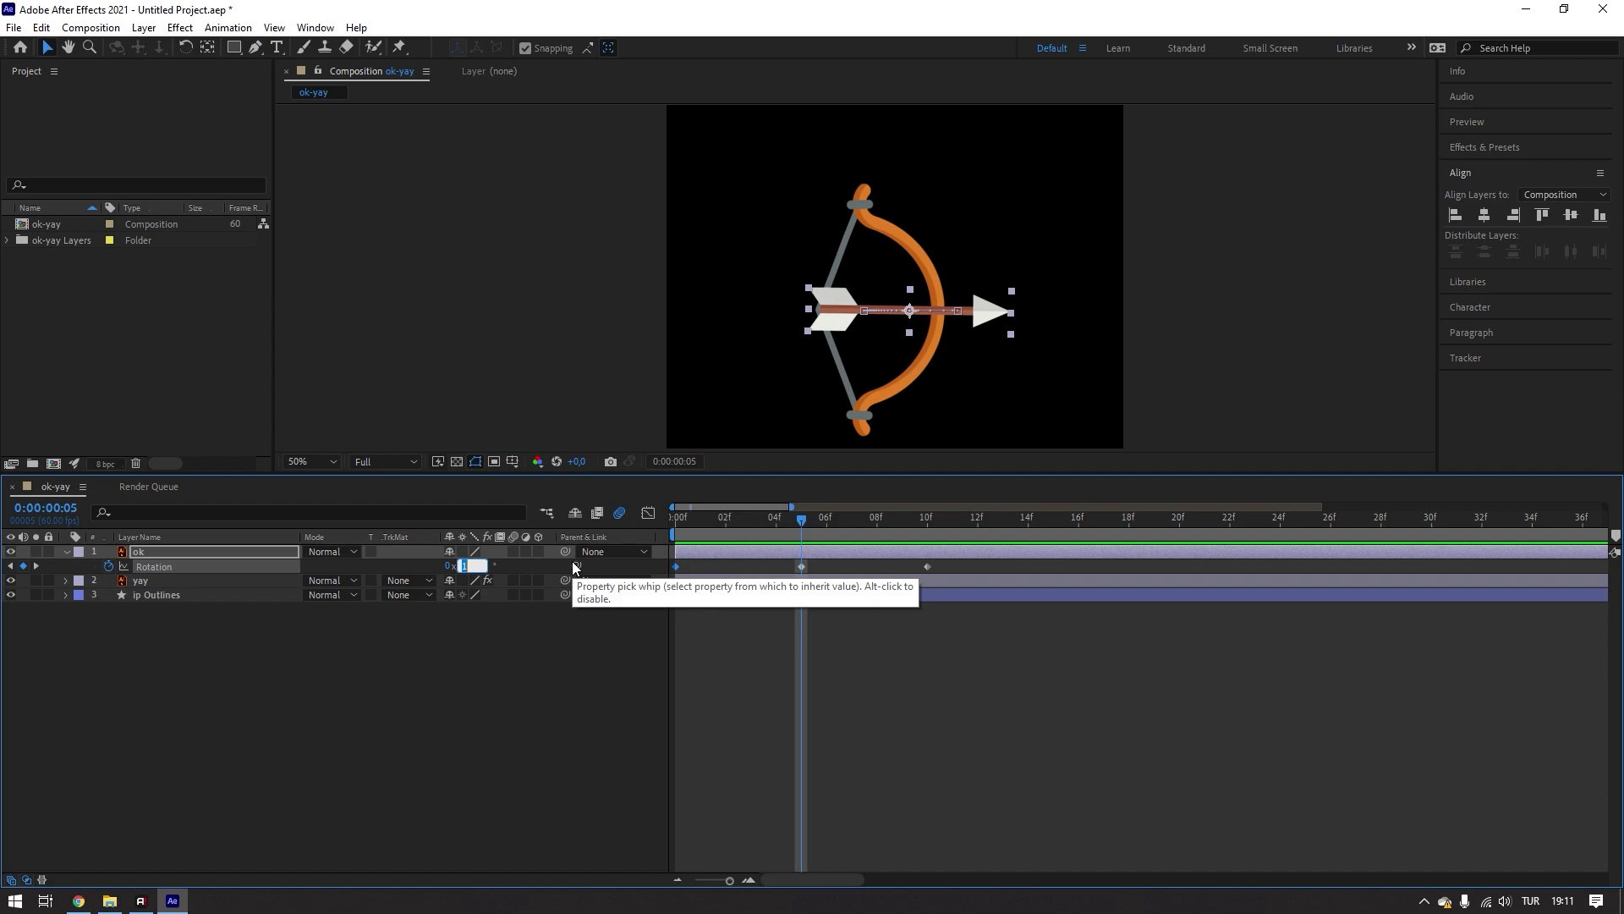
type("0,5")
key("Return")
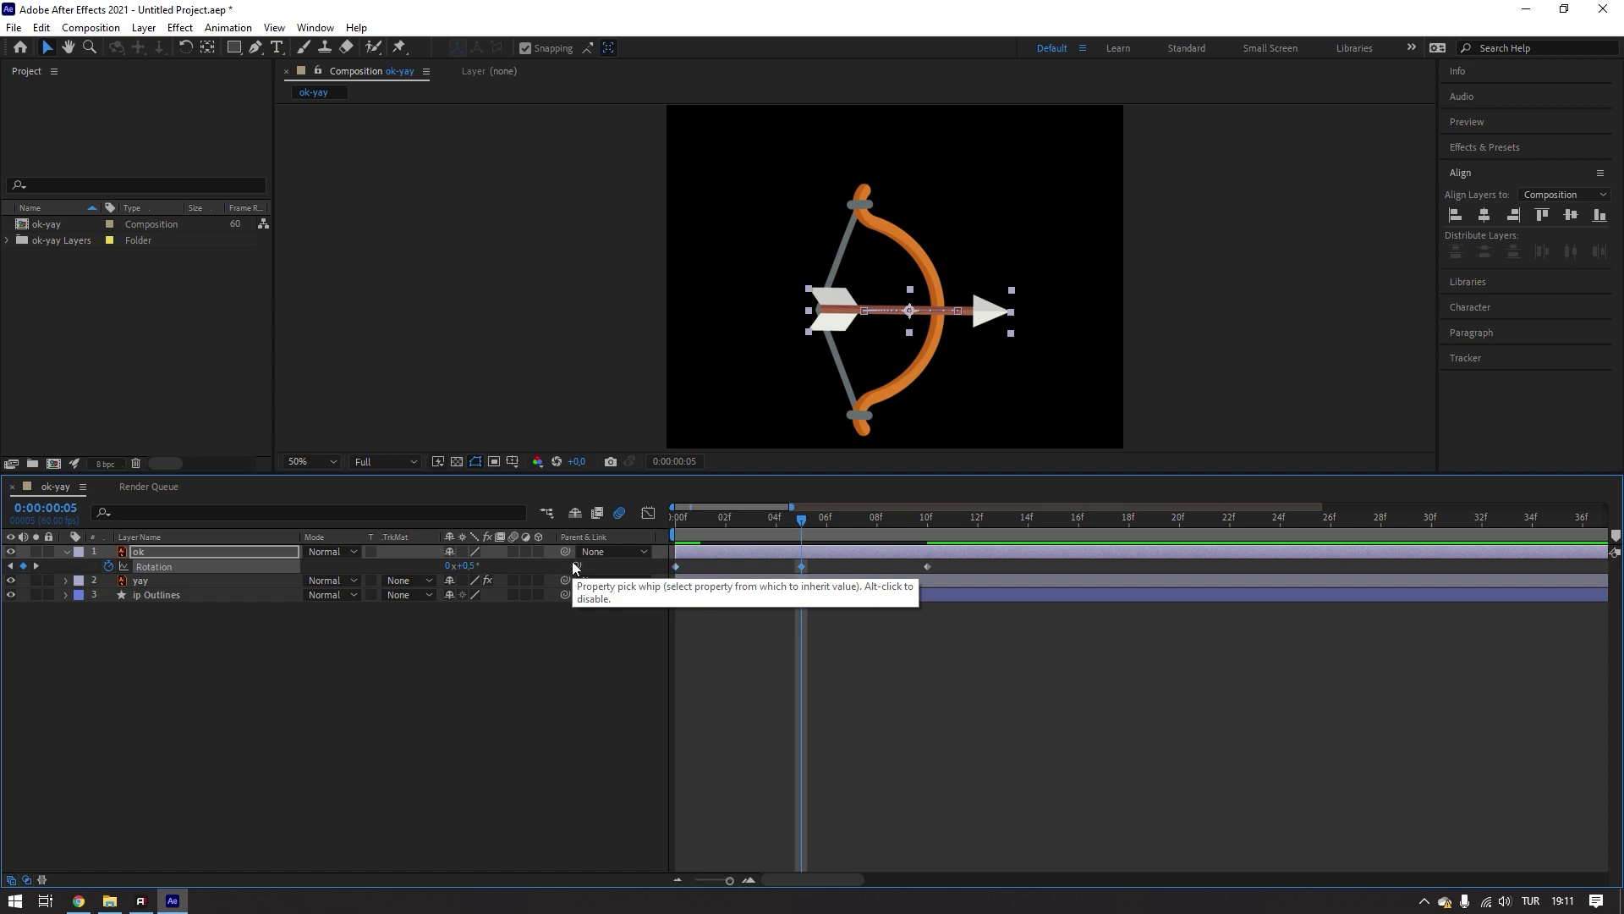
left_click(928, 534)
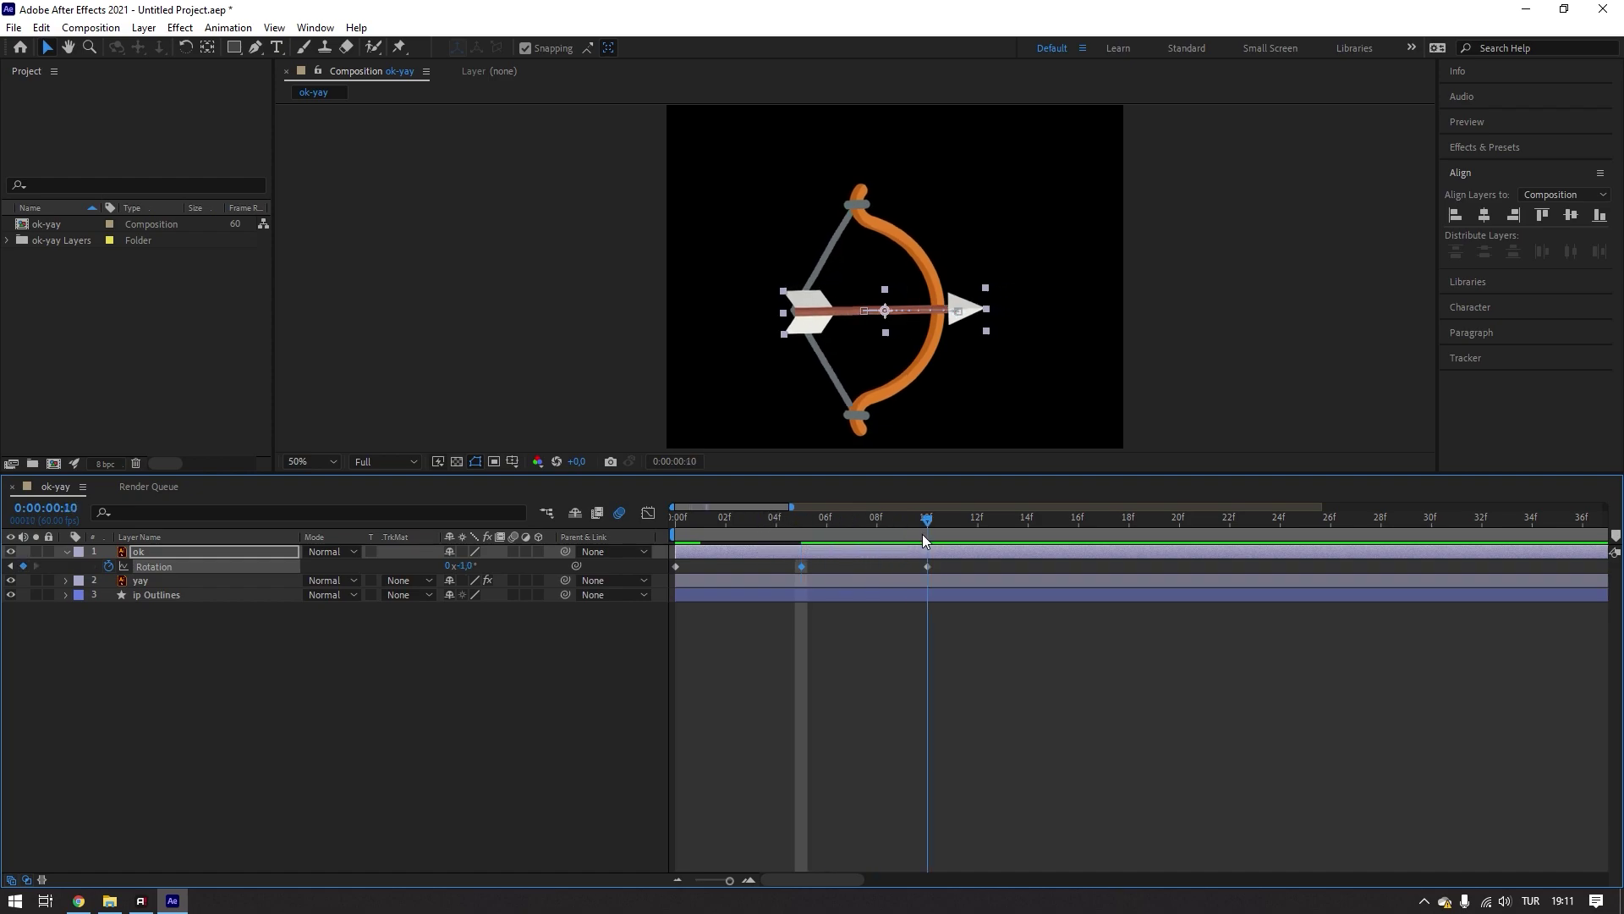
left_click(468, 566)
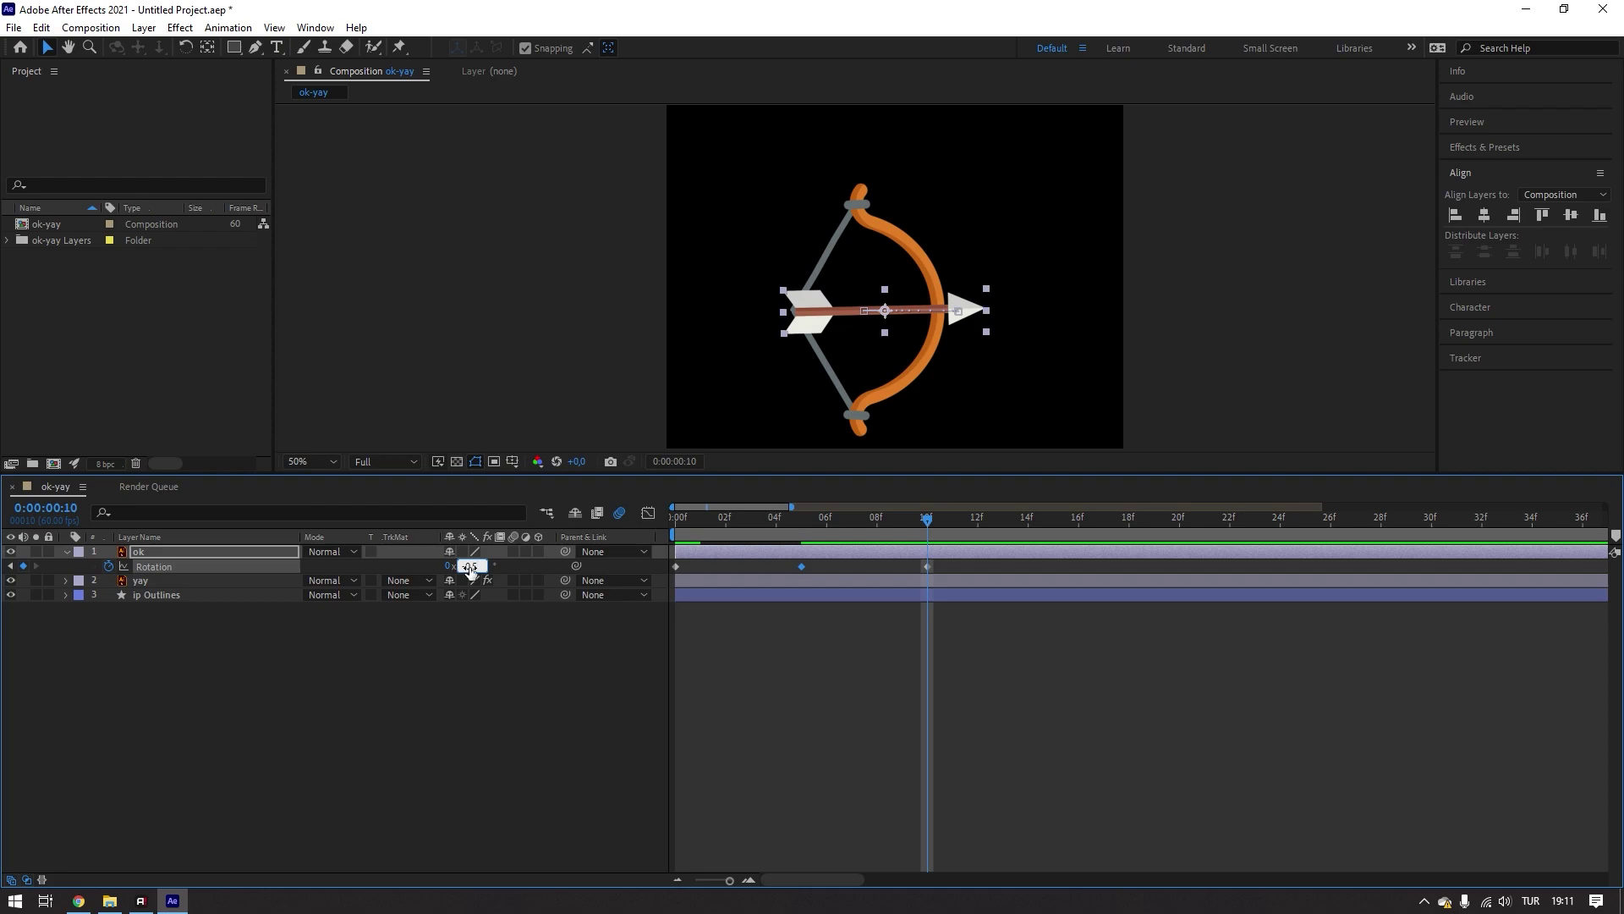
key("Return")
left_click(826, 673)
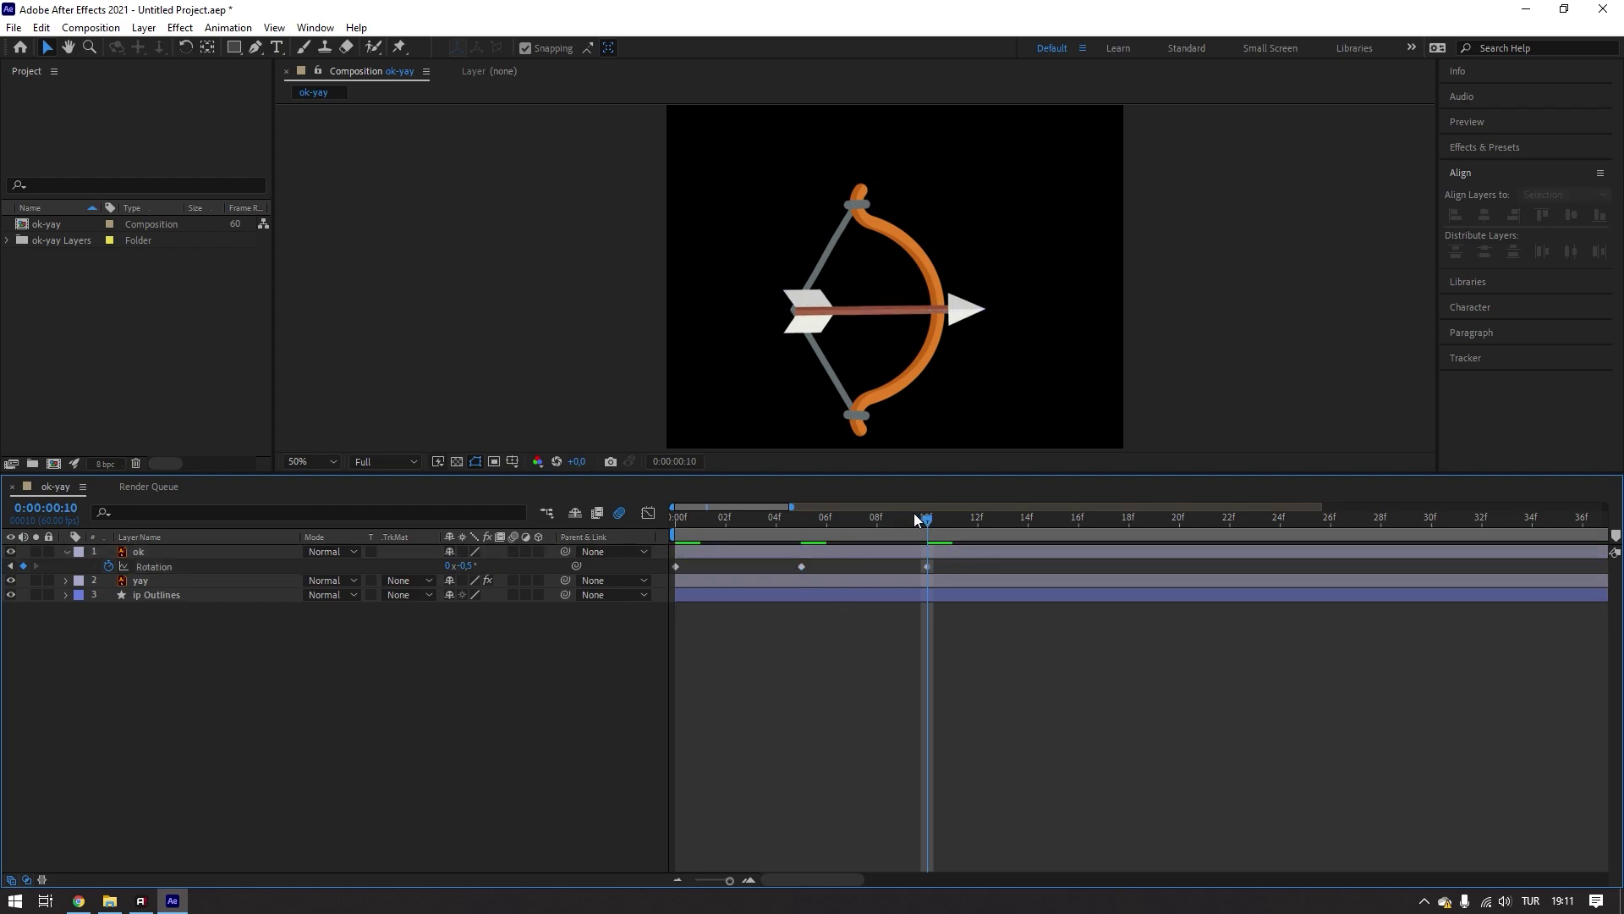
mouse_move(916, 519)
left_mouse_down()
mouse_move(664, 529)
mouse_move(646, 565)
mouse_move(666, 578)
mouse_move(935, 572)
mouse_move(603, 591)
left_mouse_up()
- Add a loopOut() expression to the ok layer's Rotation property
left_click(205, 576)
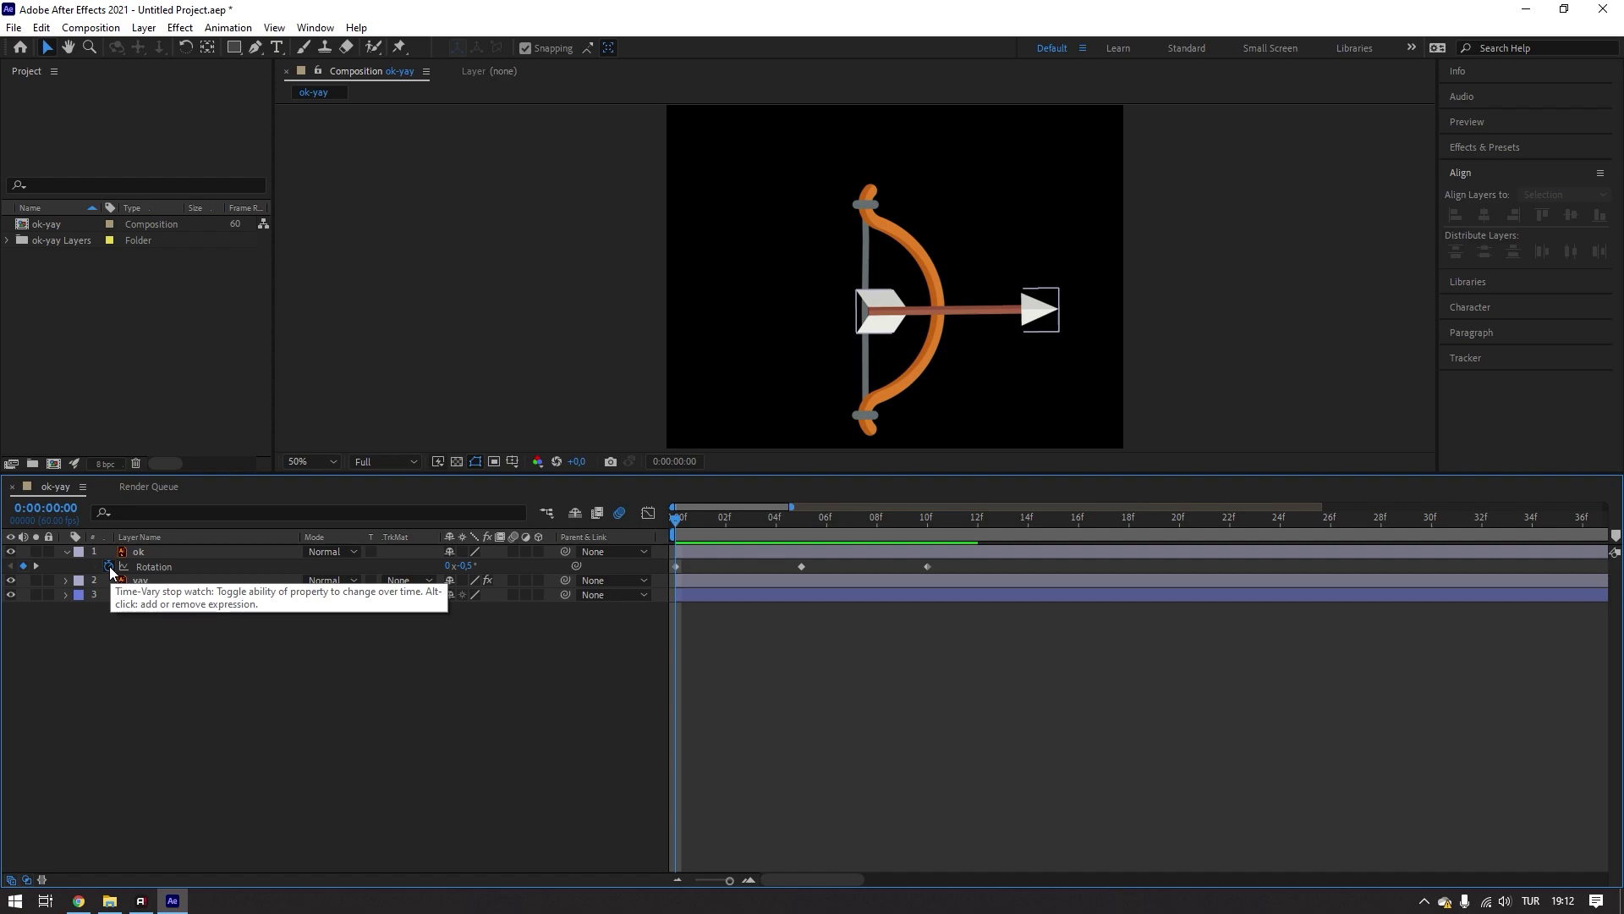
left_click(109, 566, "alt")
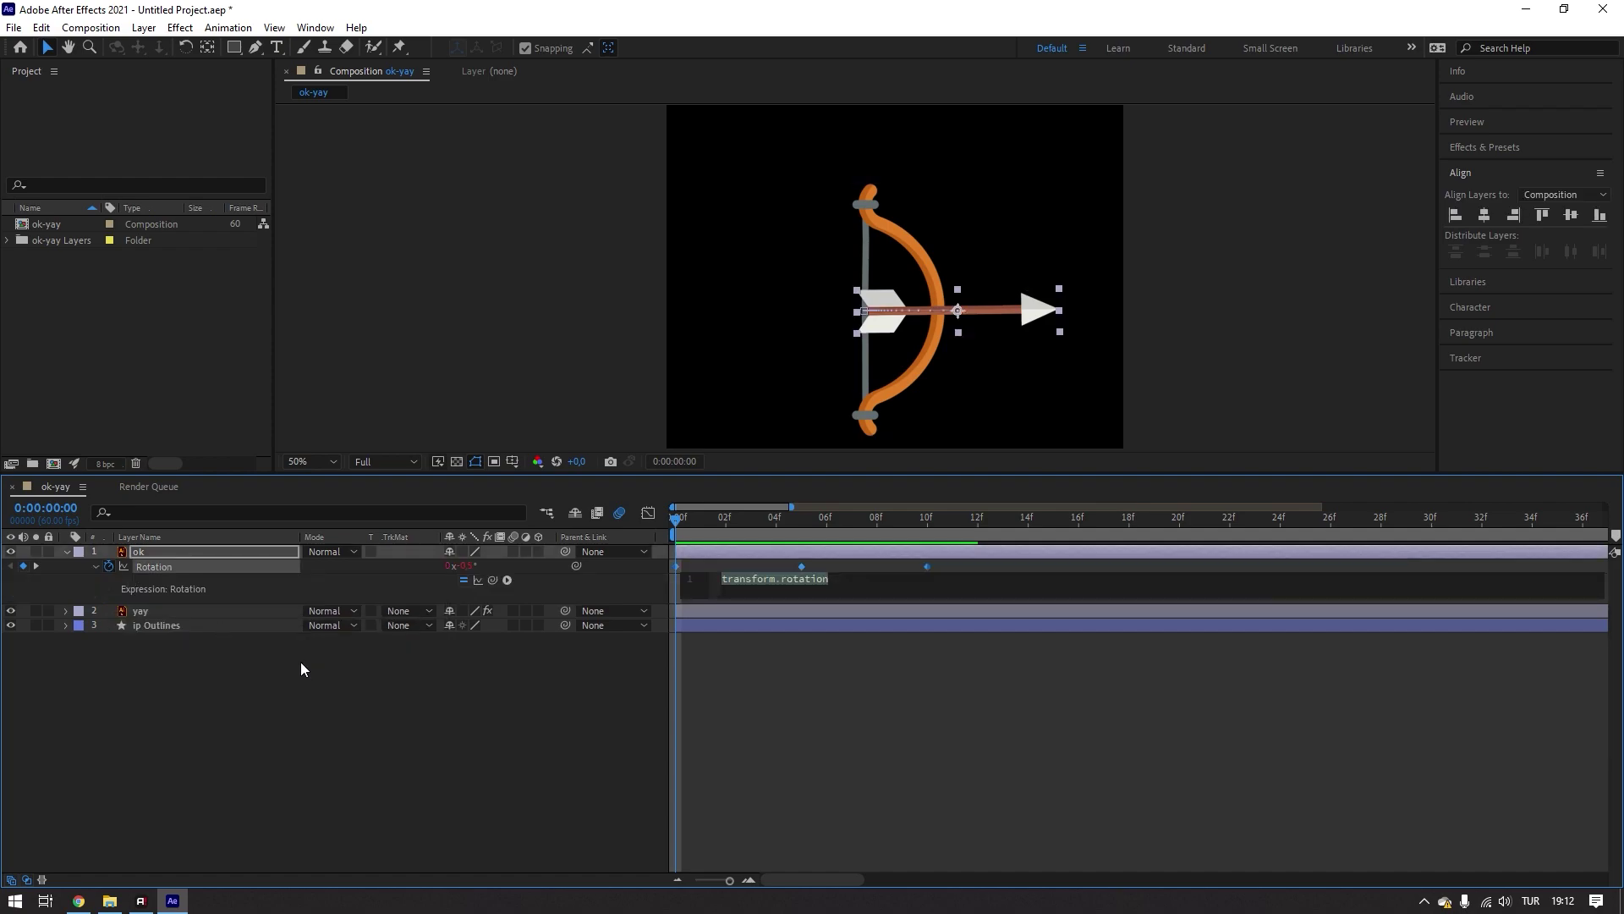
type("loop")
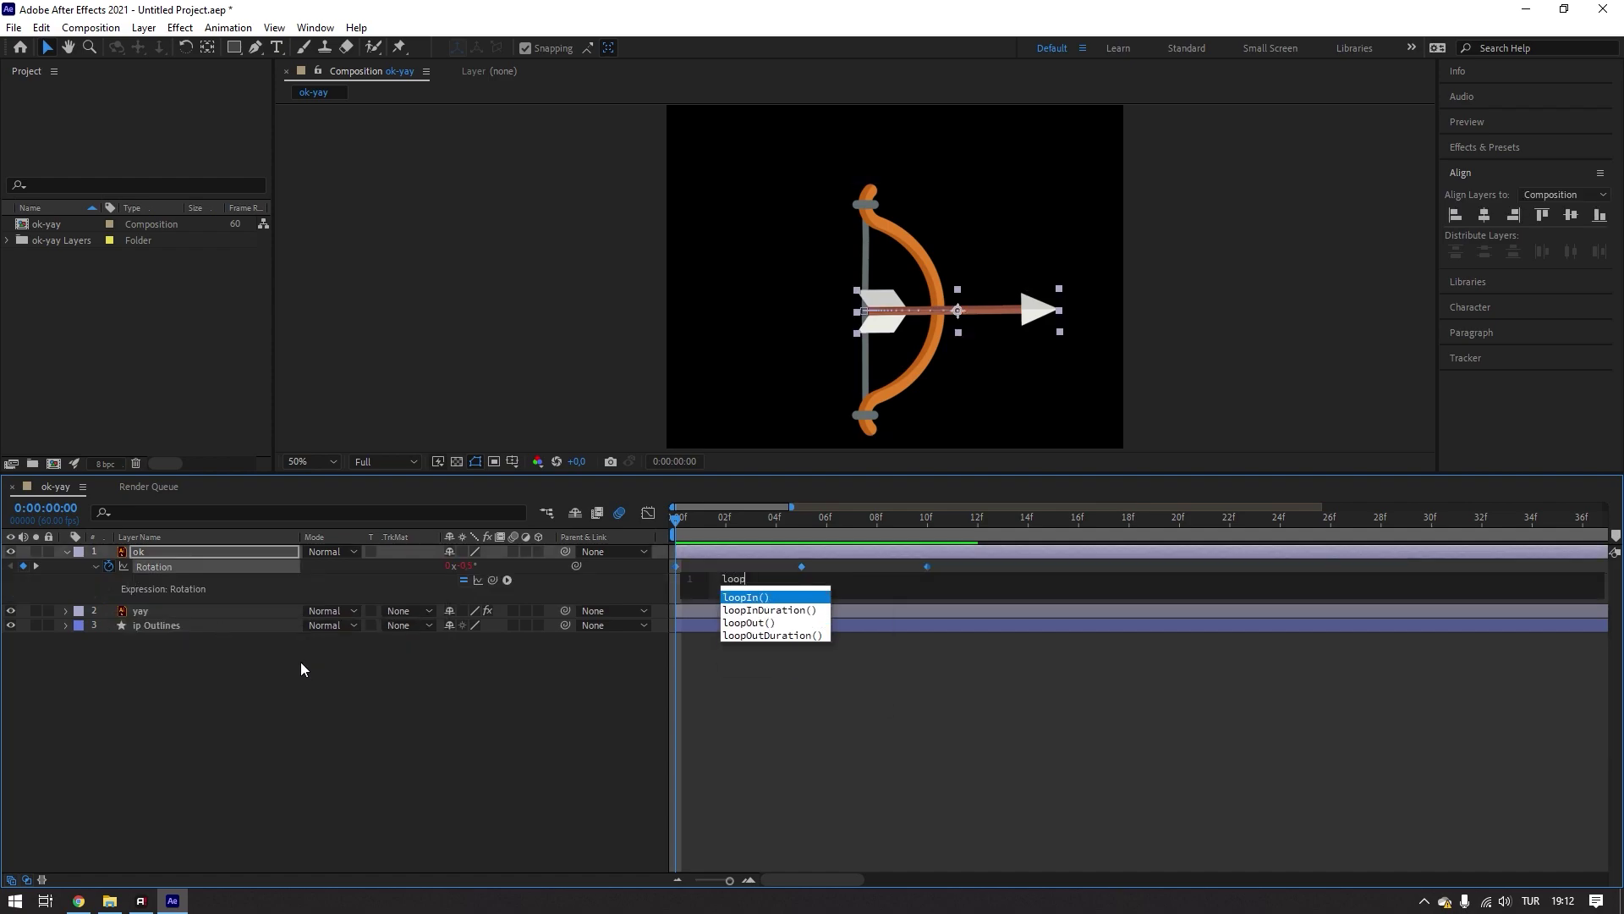
type("Ou")
key("Return")
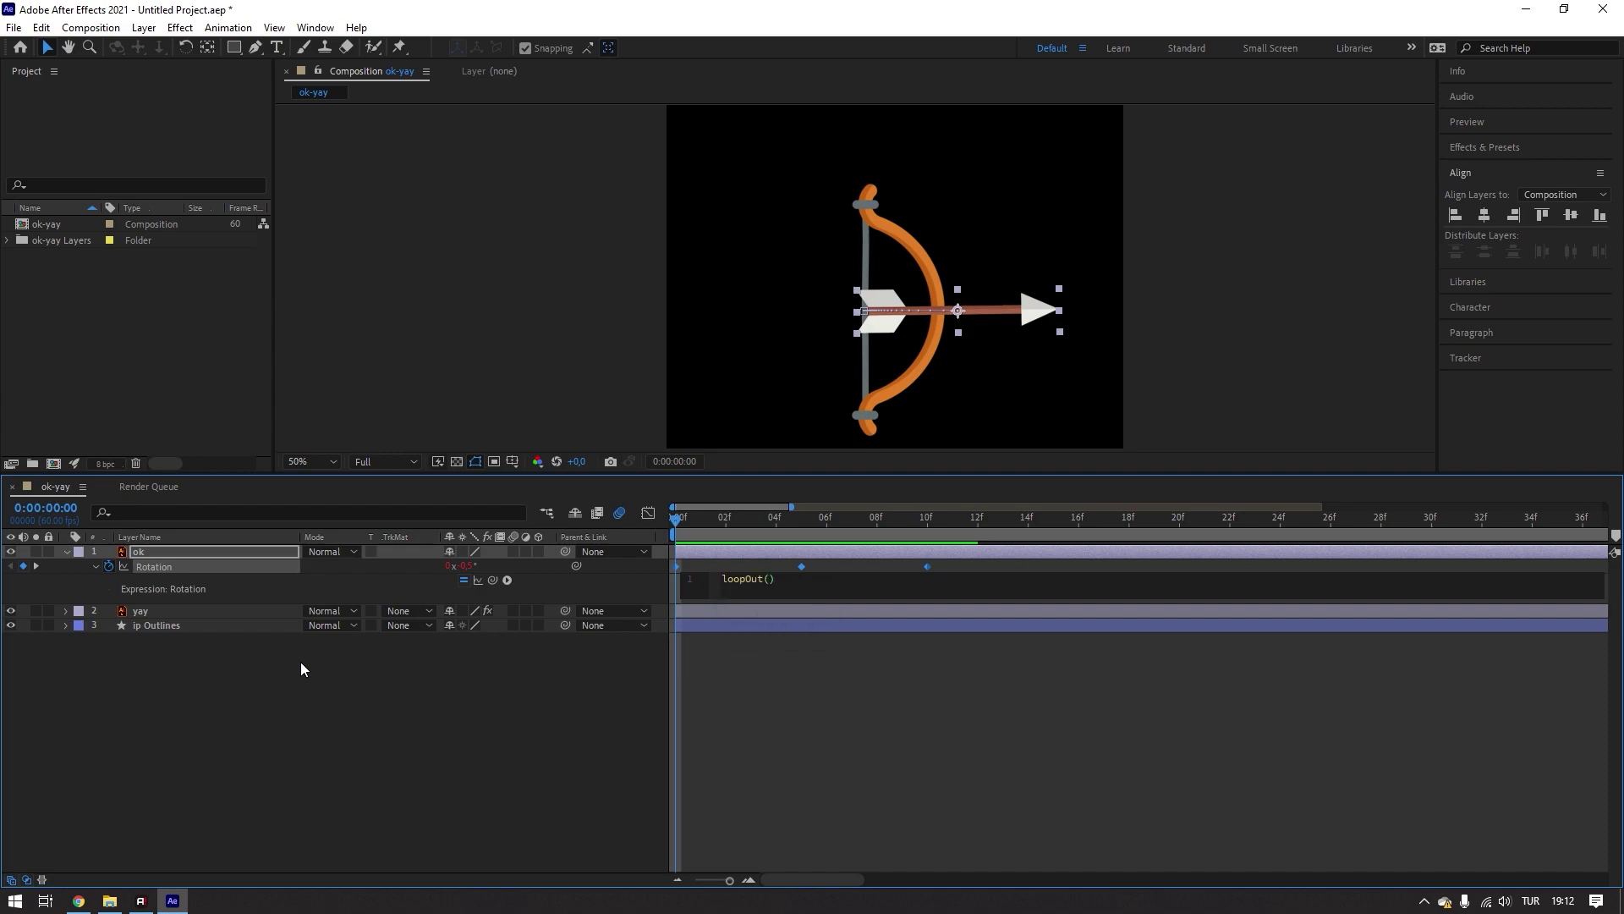
key("KP_Enter")
- Preview the looping wobble, collapse the layer properties, and zoom the composition view to 50%
key("space")
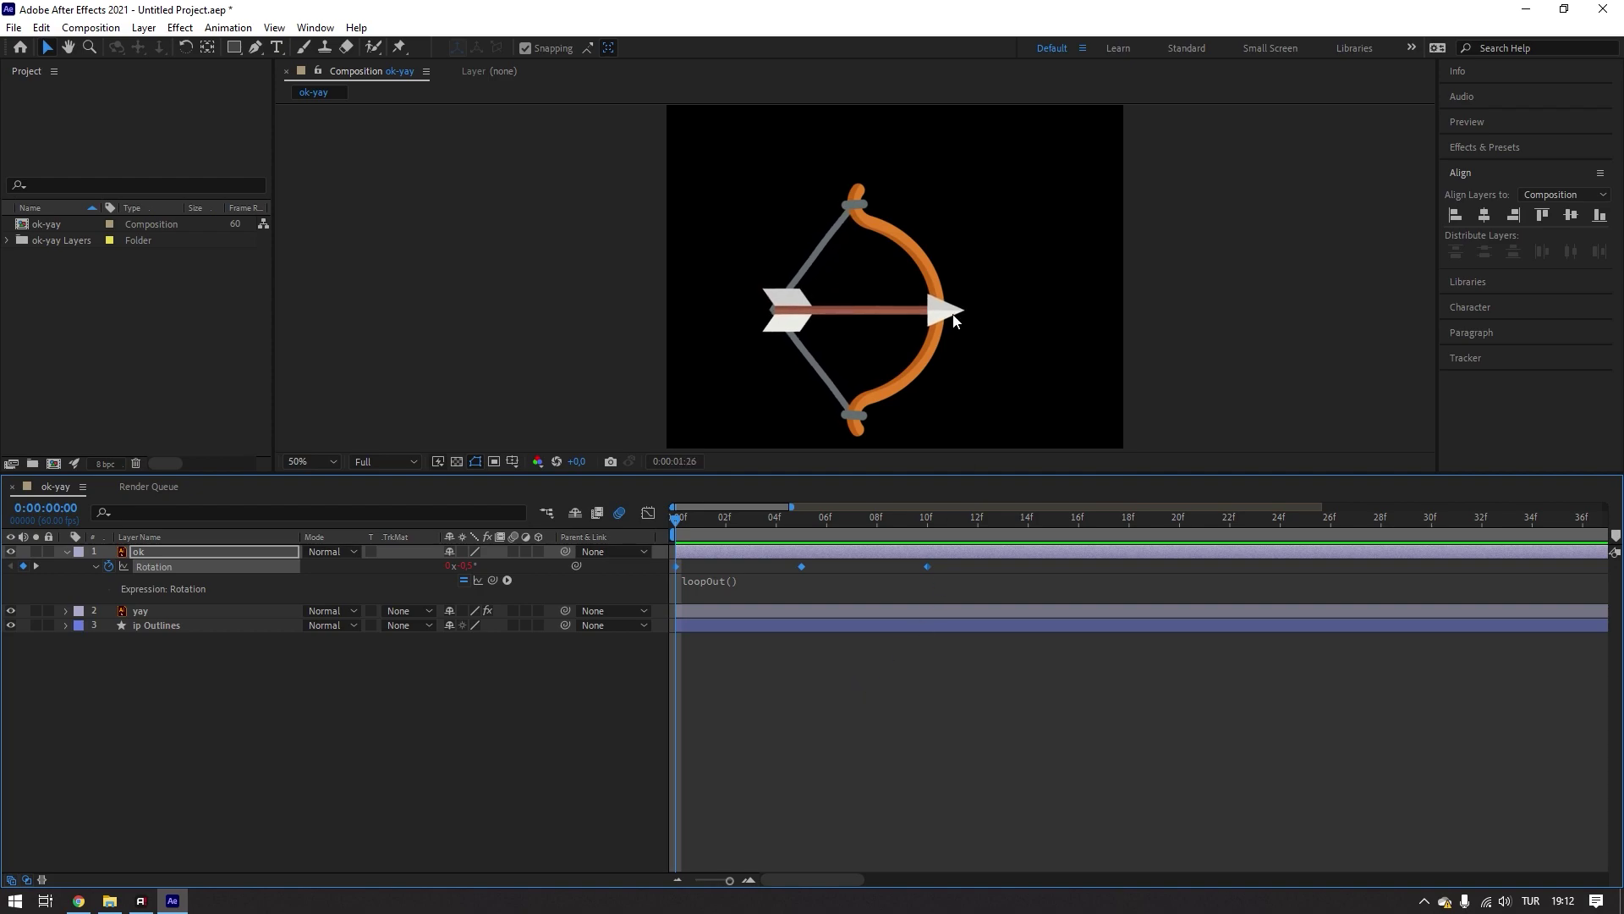
scroll(959, 317, "down", 2)
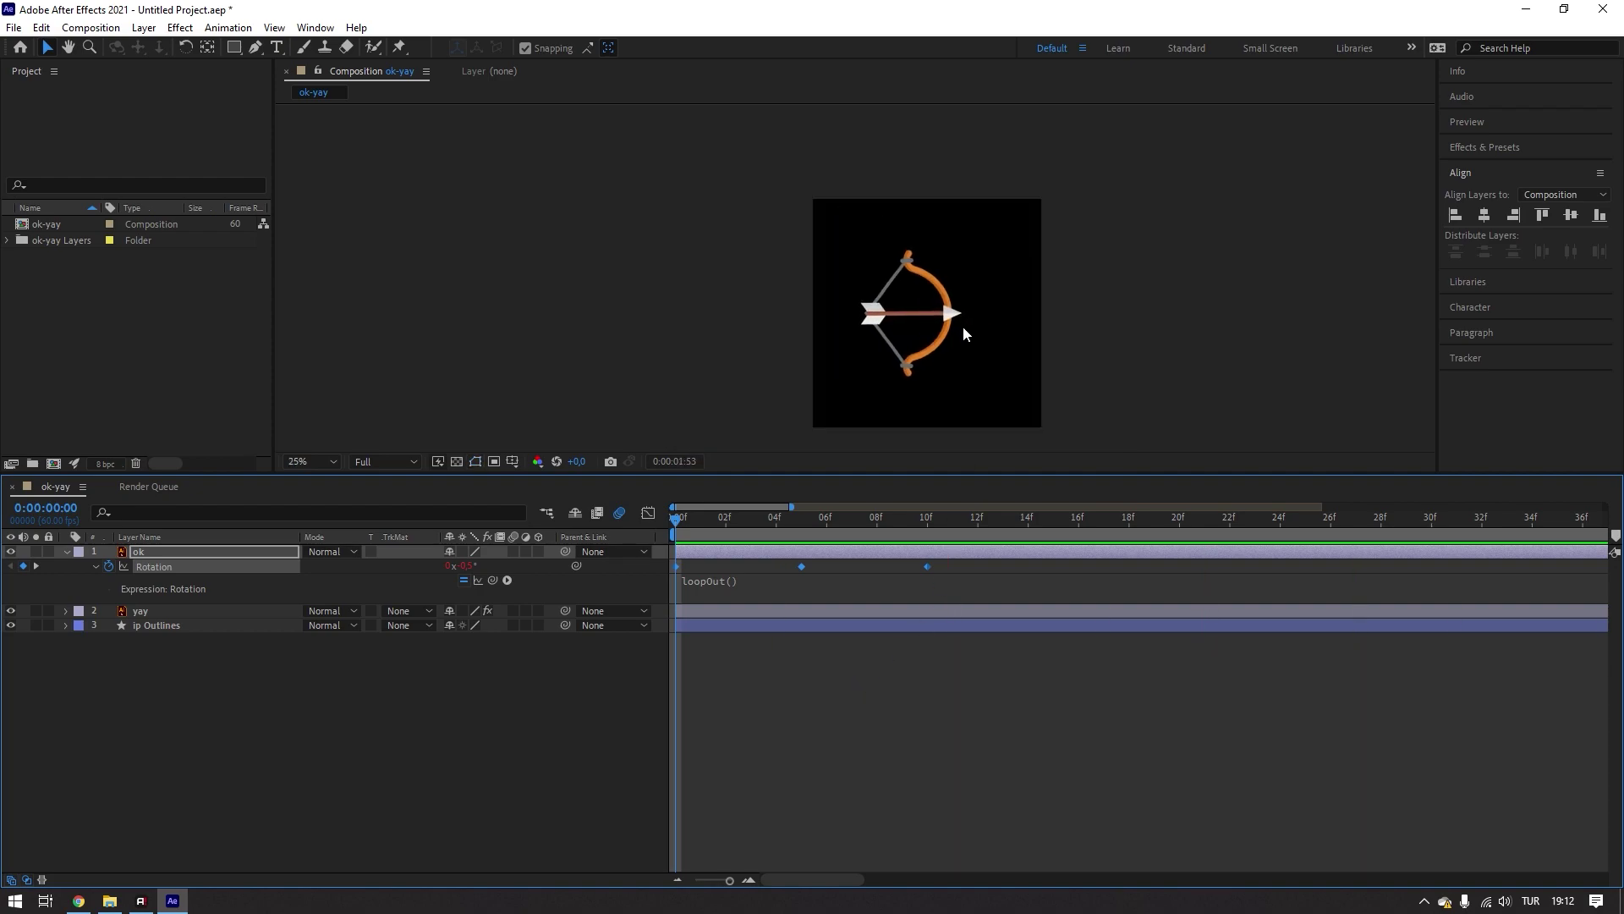
scroll(751, 602, "down", 3, "alt")
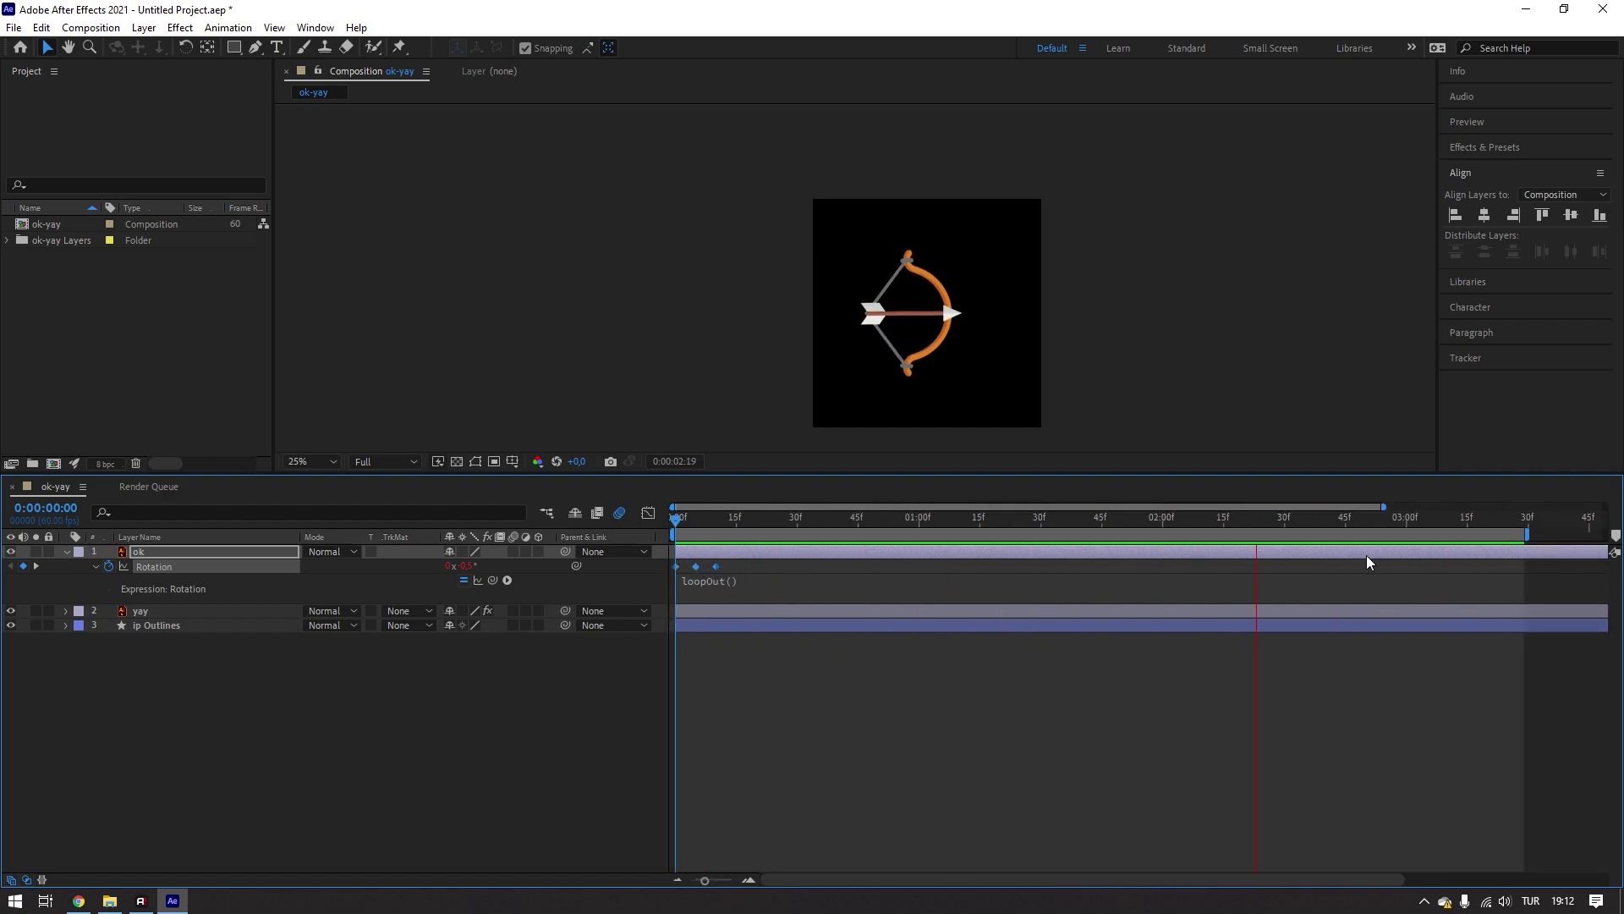
key("space")
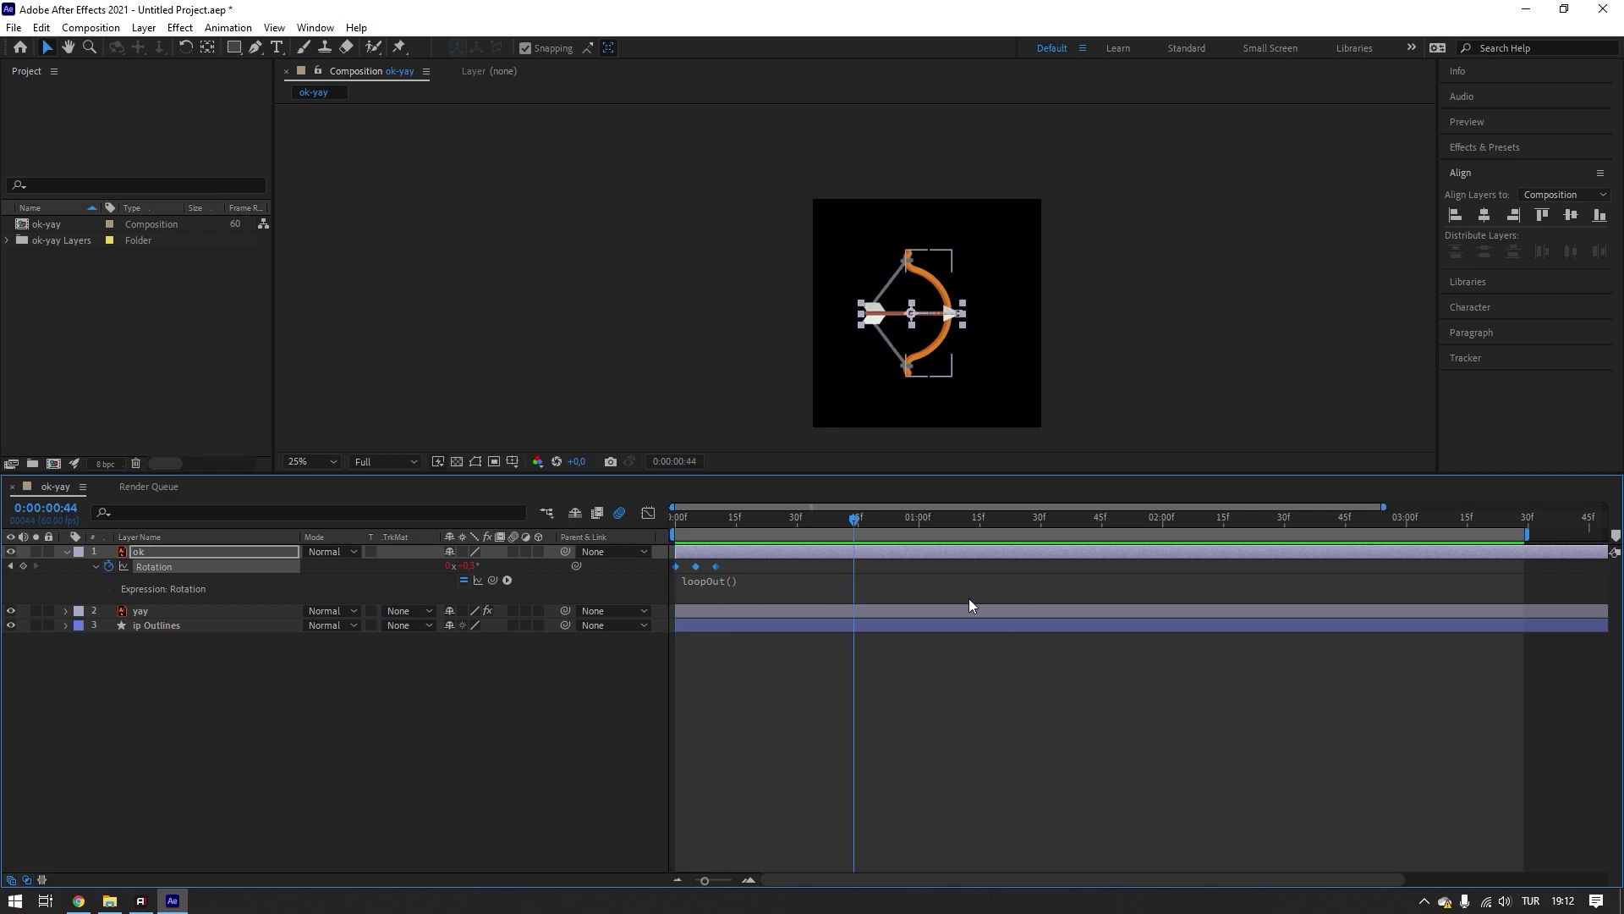
left_click(264, 514)
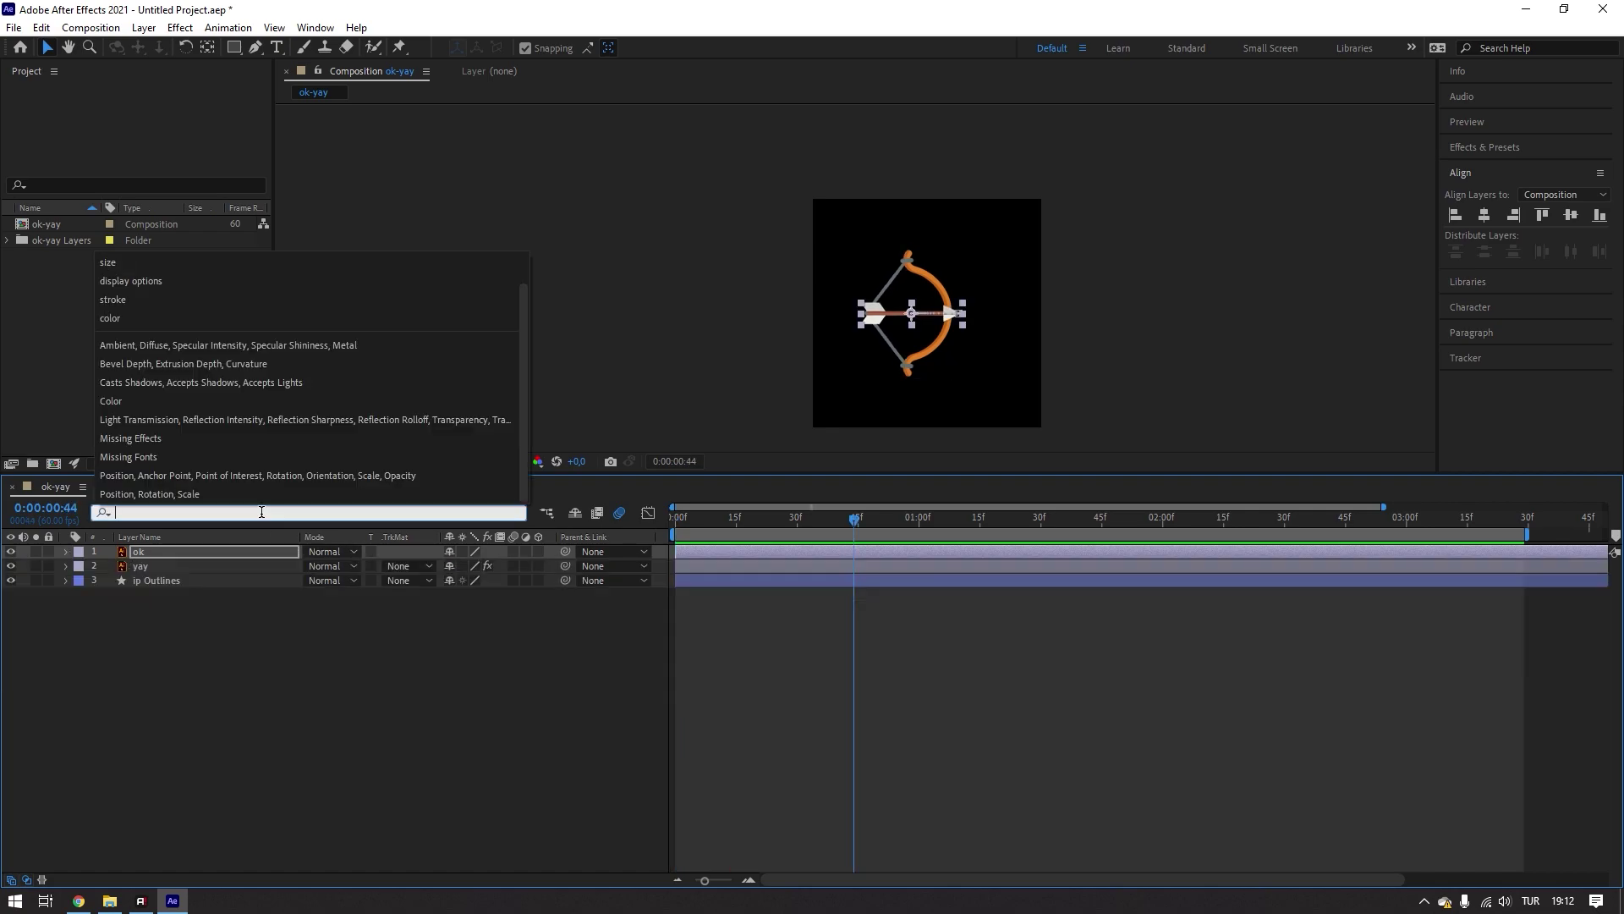
left_click_drag(182, 637, 405, 752)
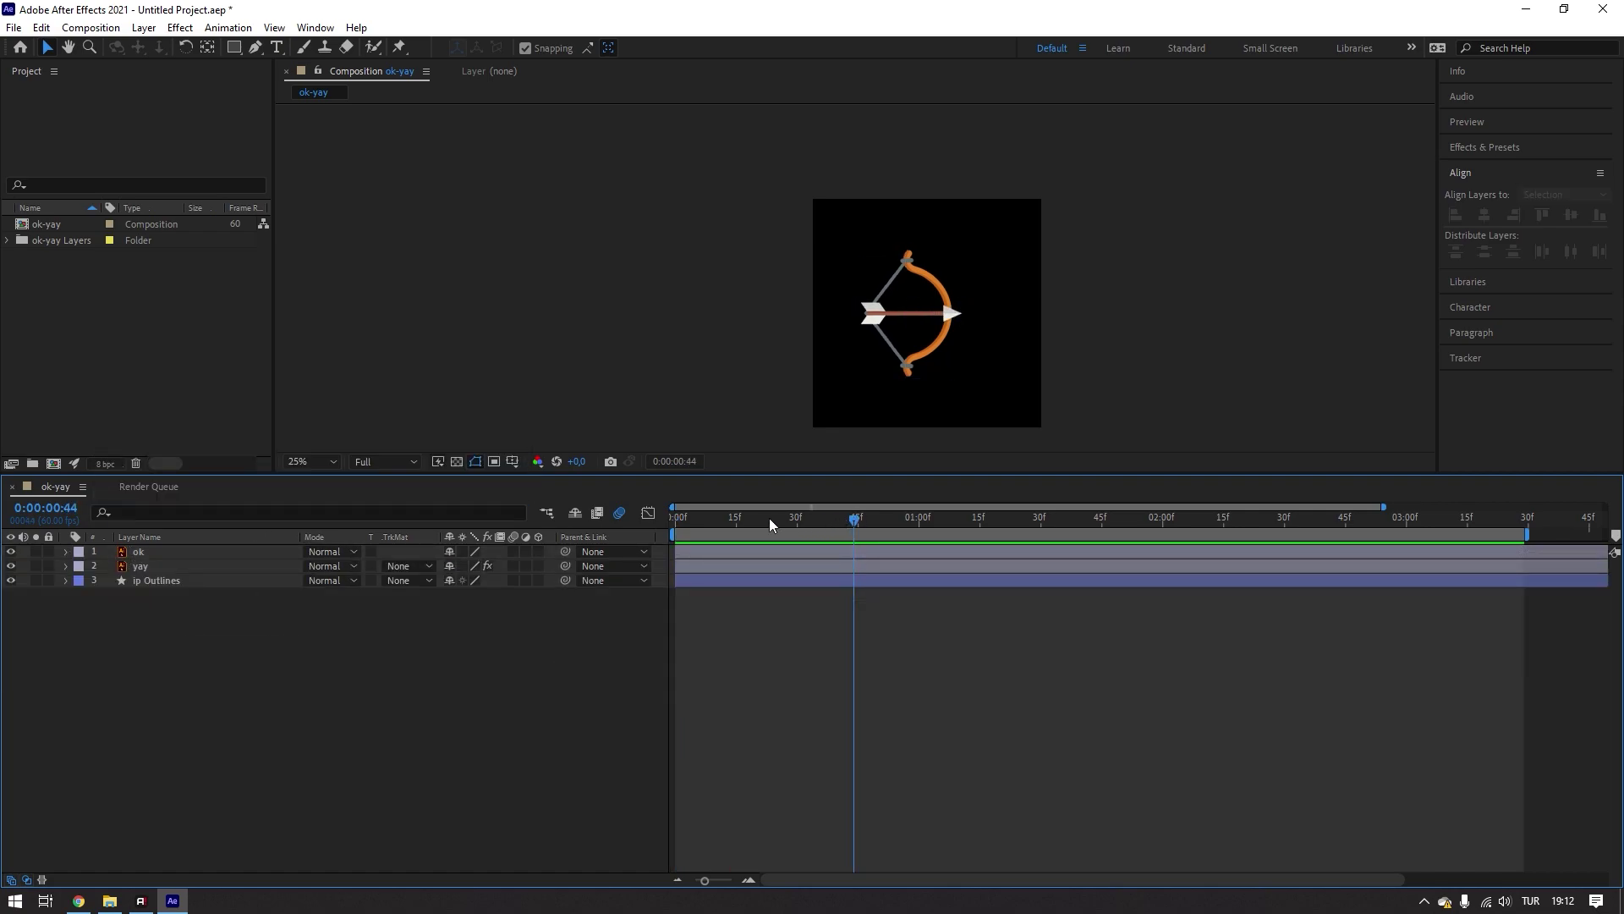
mouse_move(786, 507)
left_mouse_down()
mouse_move(968, 523)
mouse_move(616, 522)
left_mouse_up()
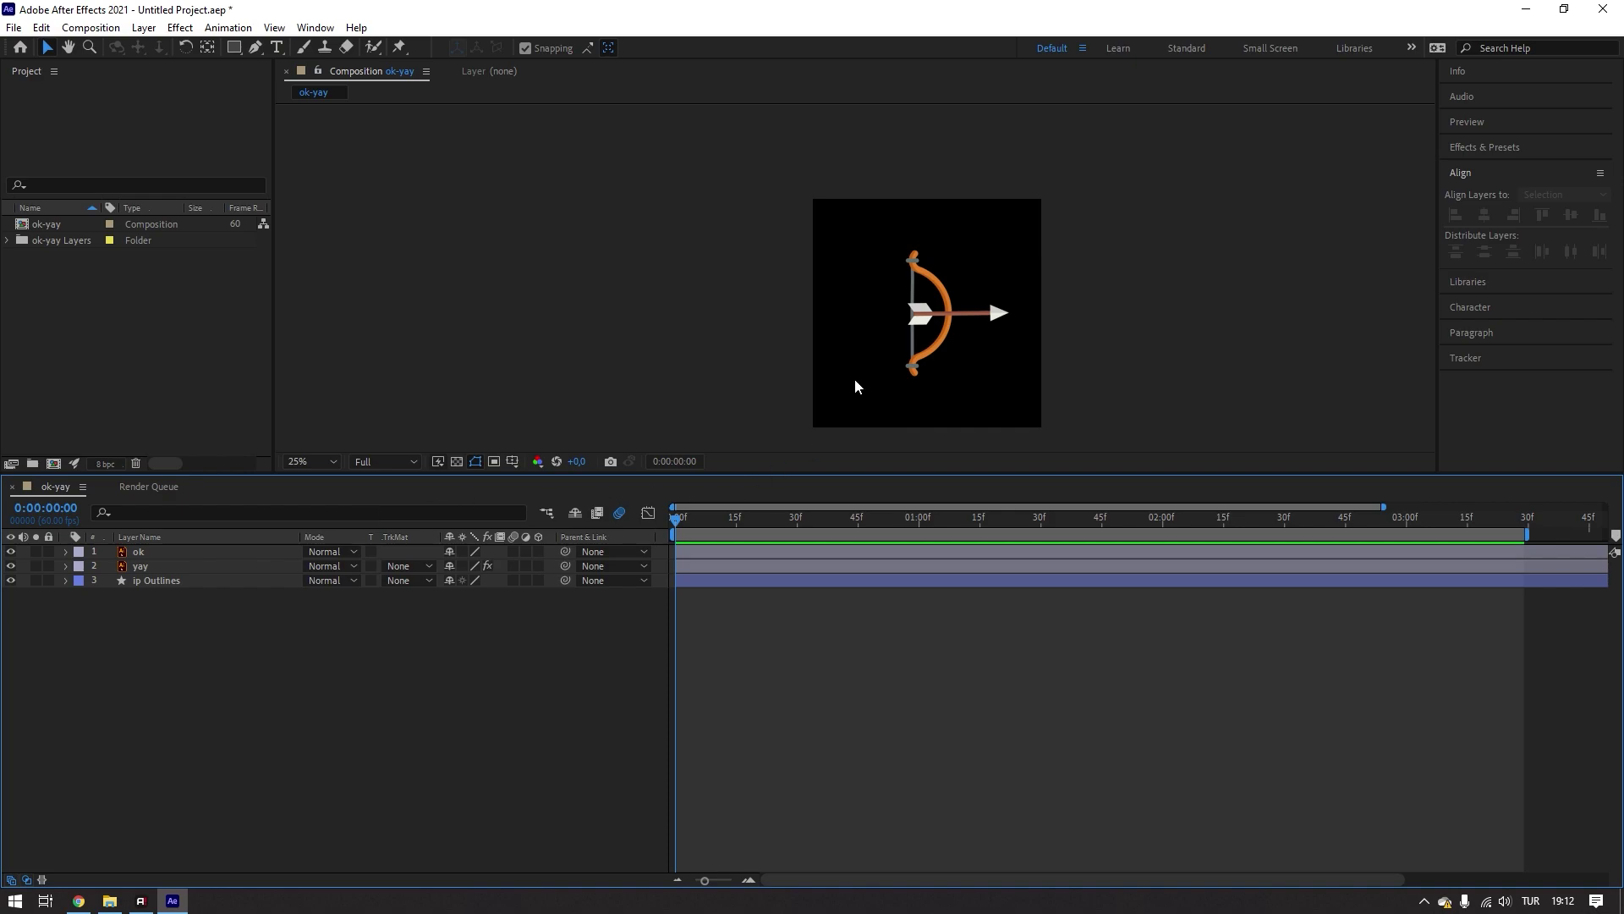
key("period")
key("period")
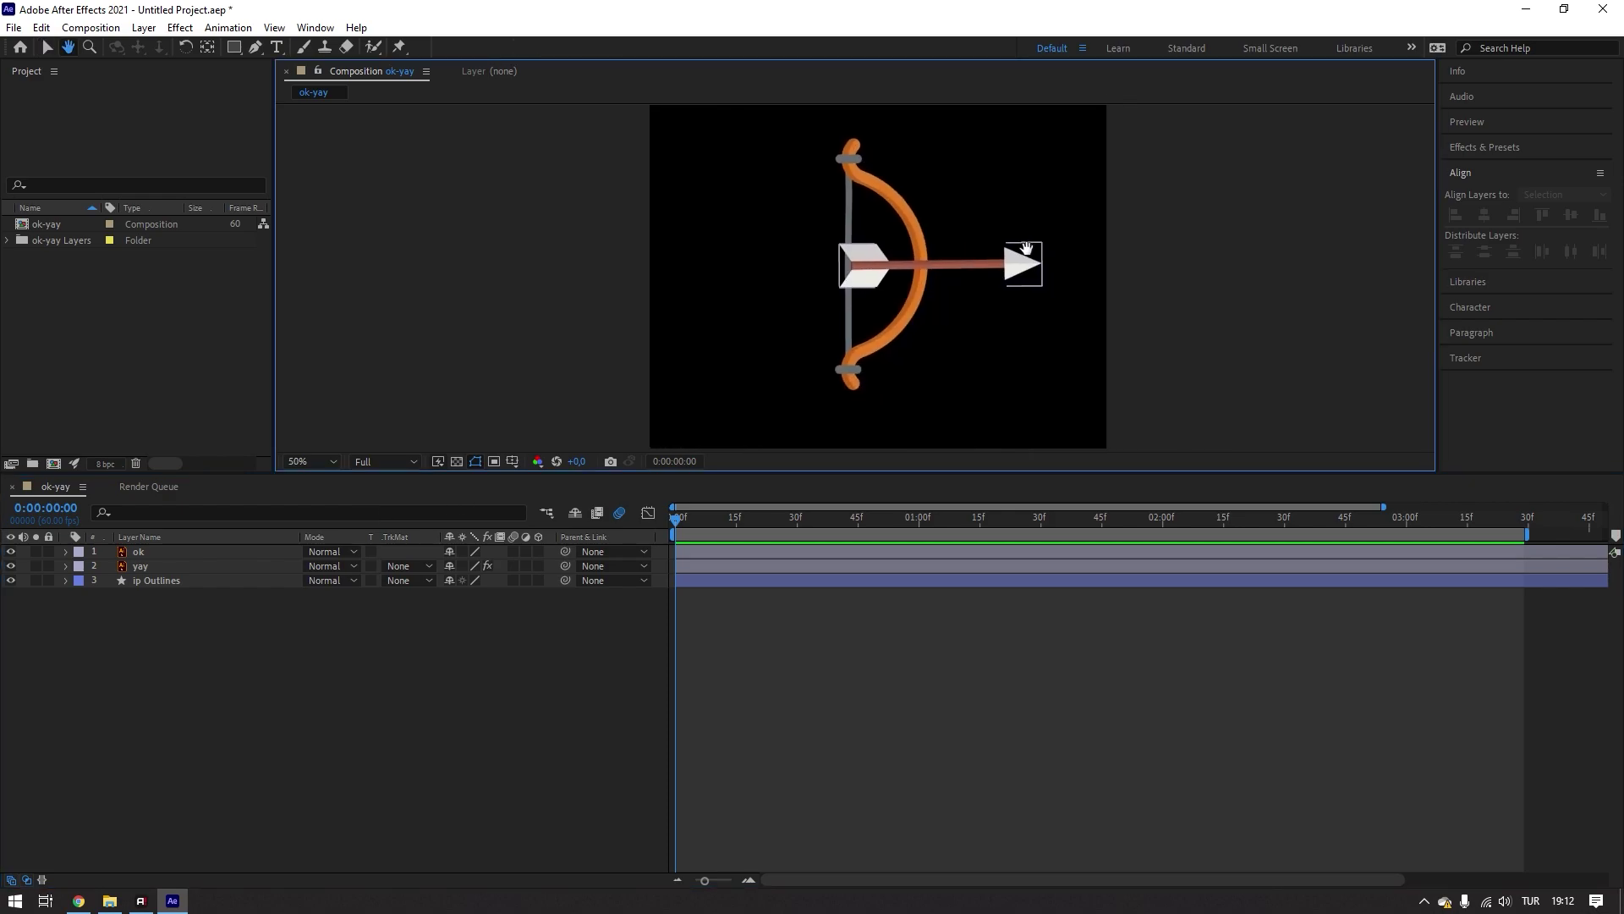
- Parent the ok arrow layer to the yay layer with its pick whip
left_click(1025, 275)
key("Return")
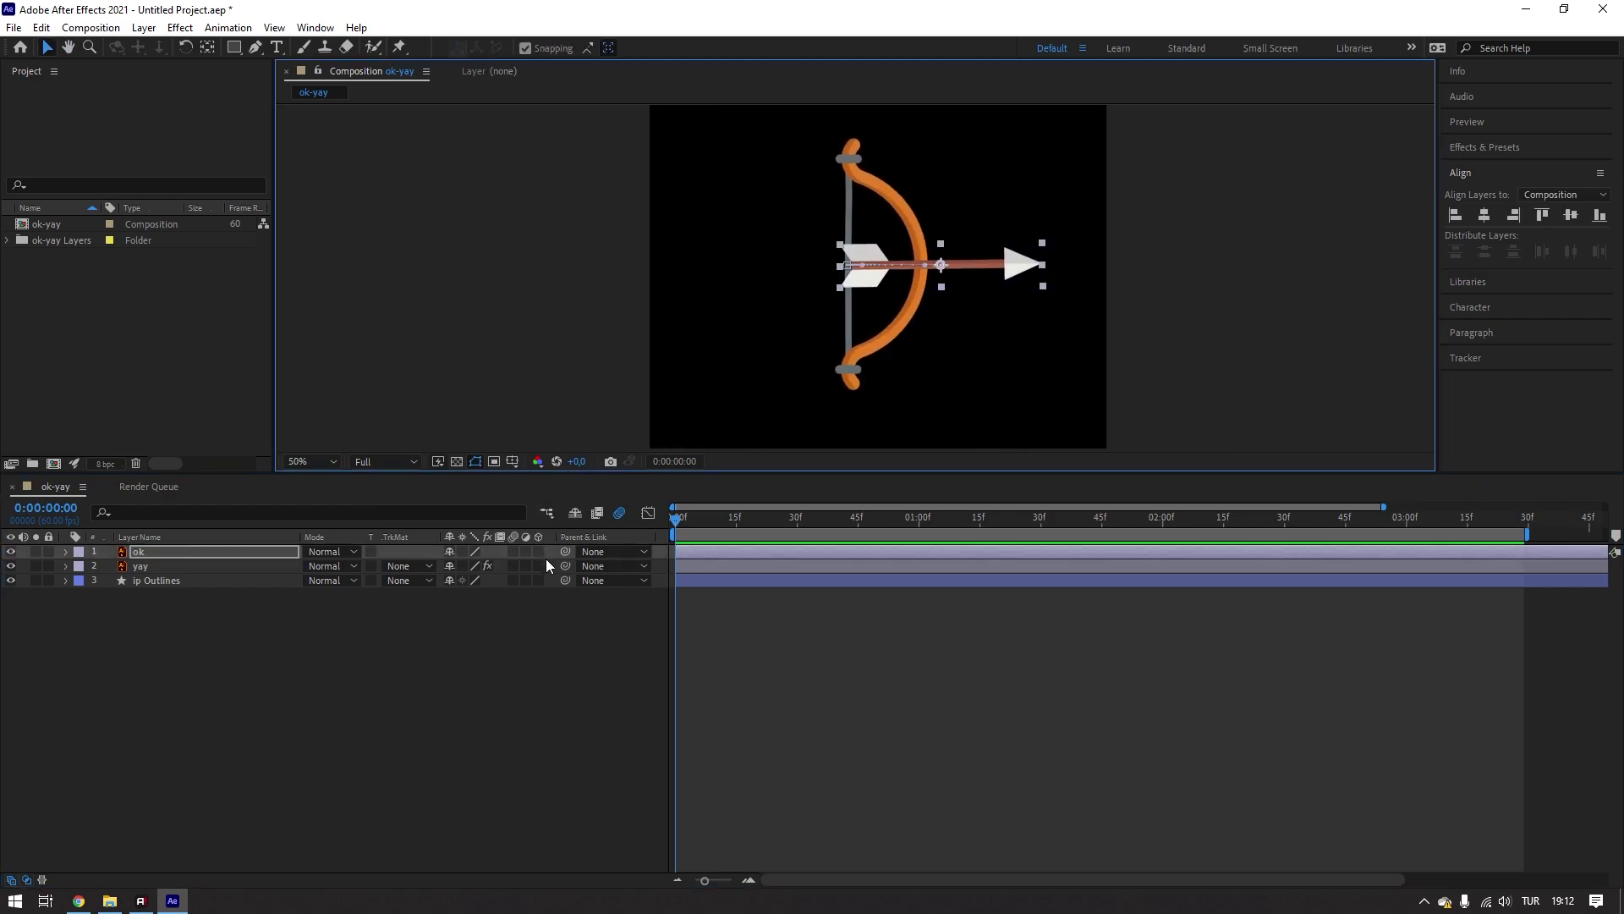
left_click_drag(565, 555, 184, 565)
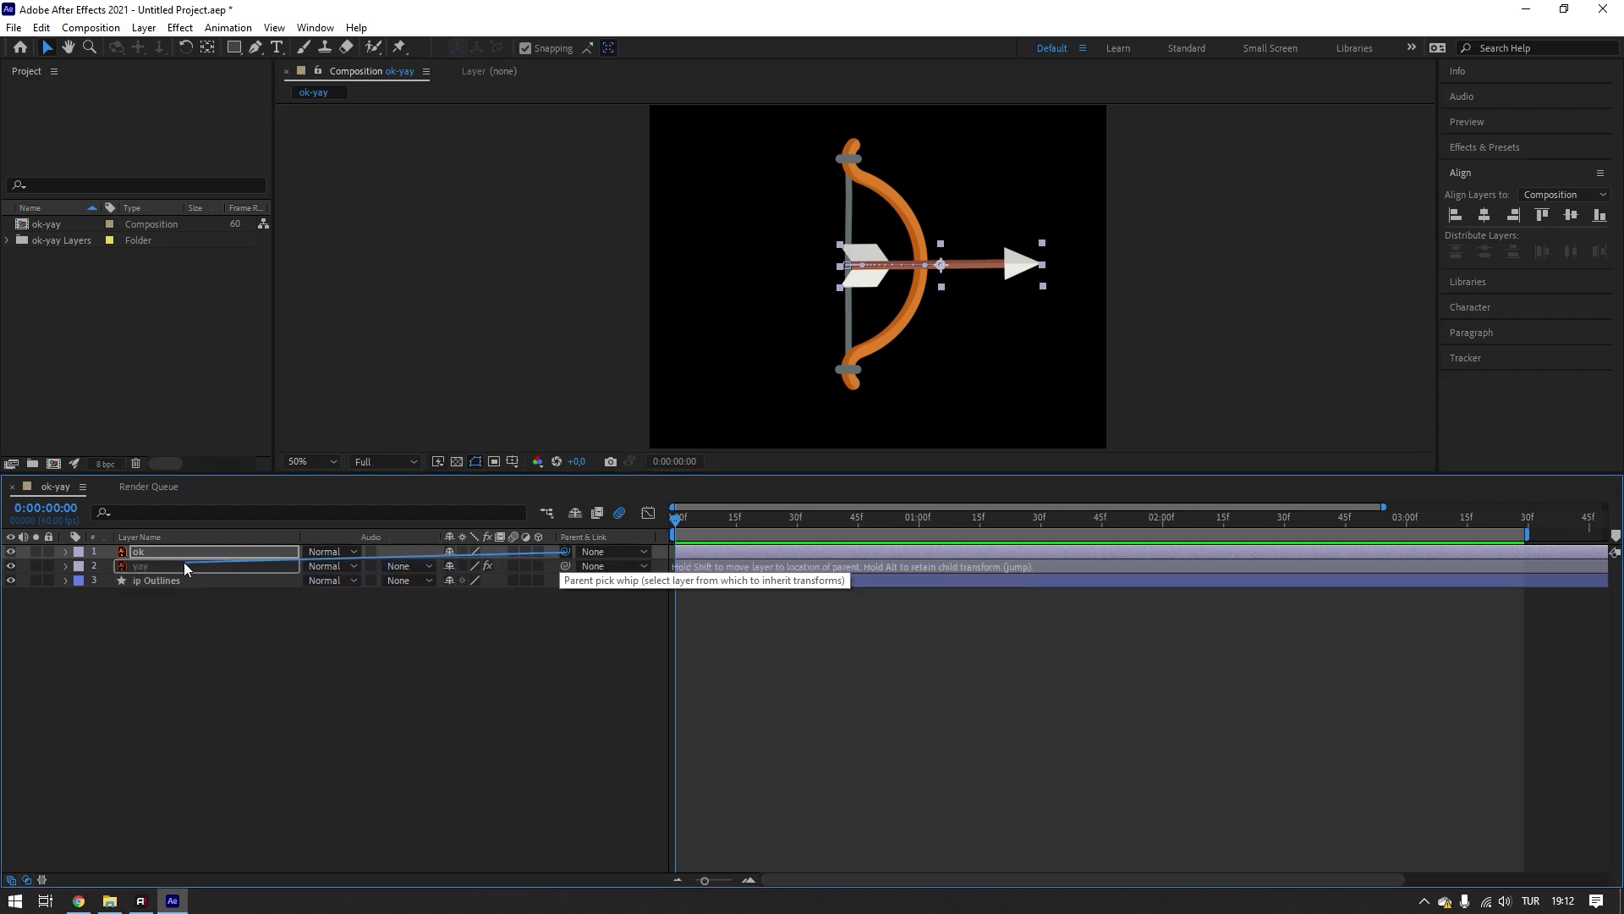
left_click_drag(185, 562, 185, 562)
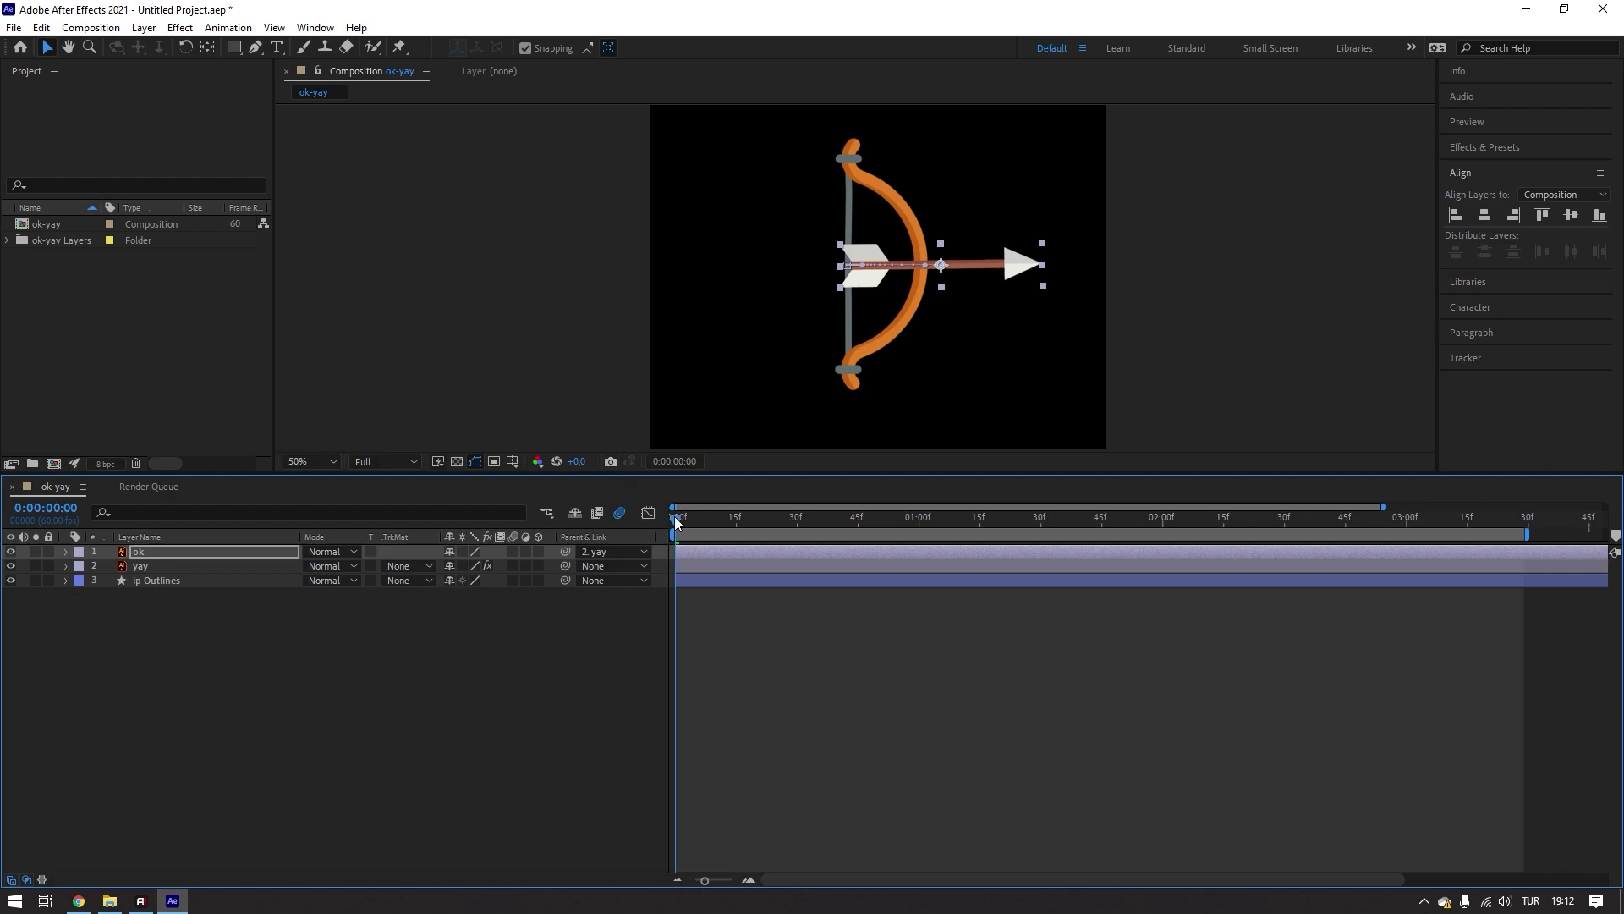
mouse_move(677, 522)
left_mouse_down()
mouse_move(630, 531)
mouse_move(823, 629)
mouse_move(529, 634)
left_mouse_up()
- Parent ip Outlines to yay and drag yay to test the linked movement
left_click(166, 581)
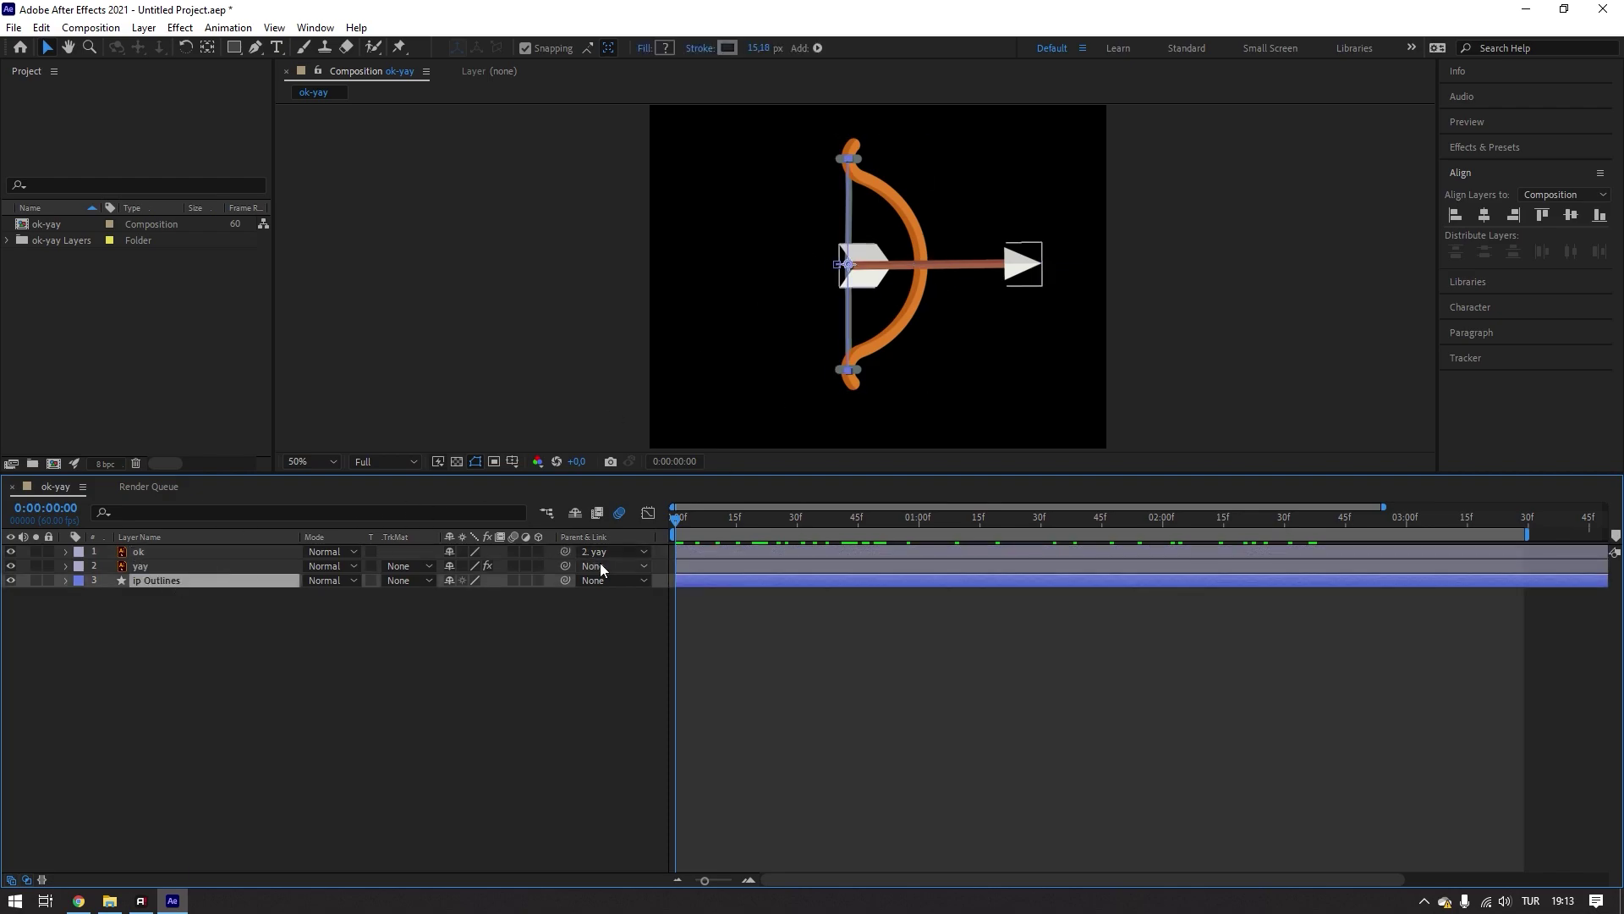
left_click_drag(565, 580, 144, 563)
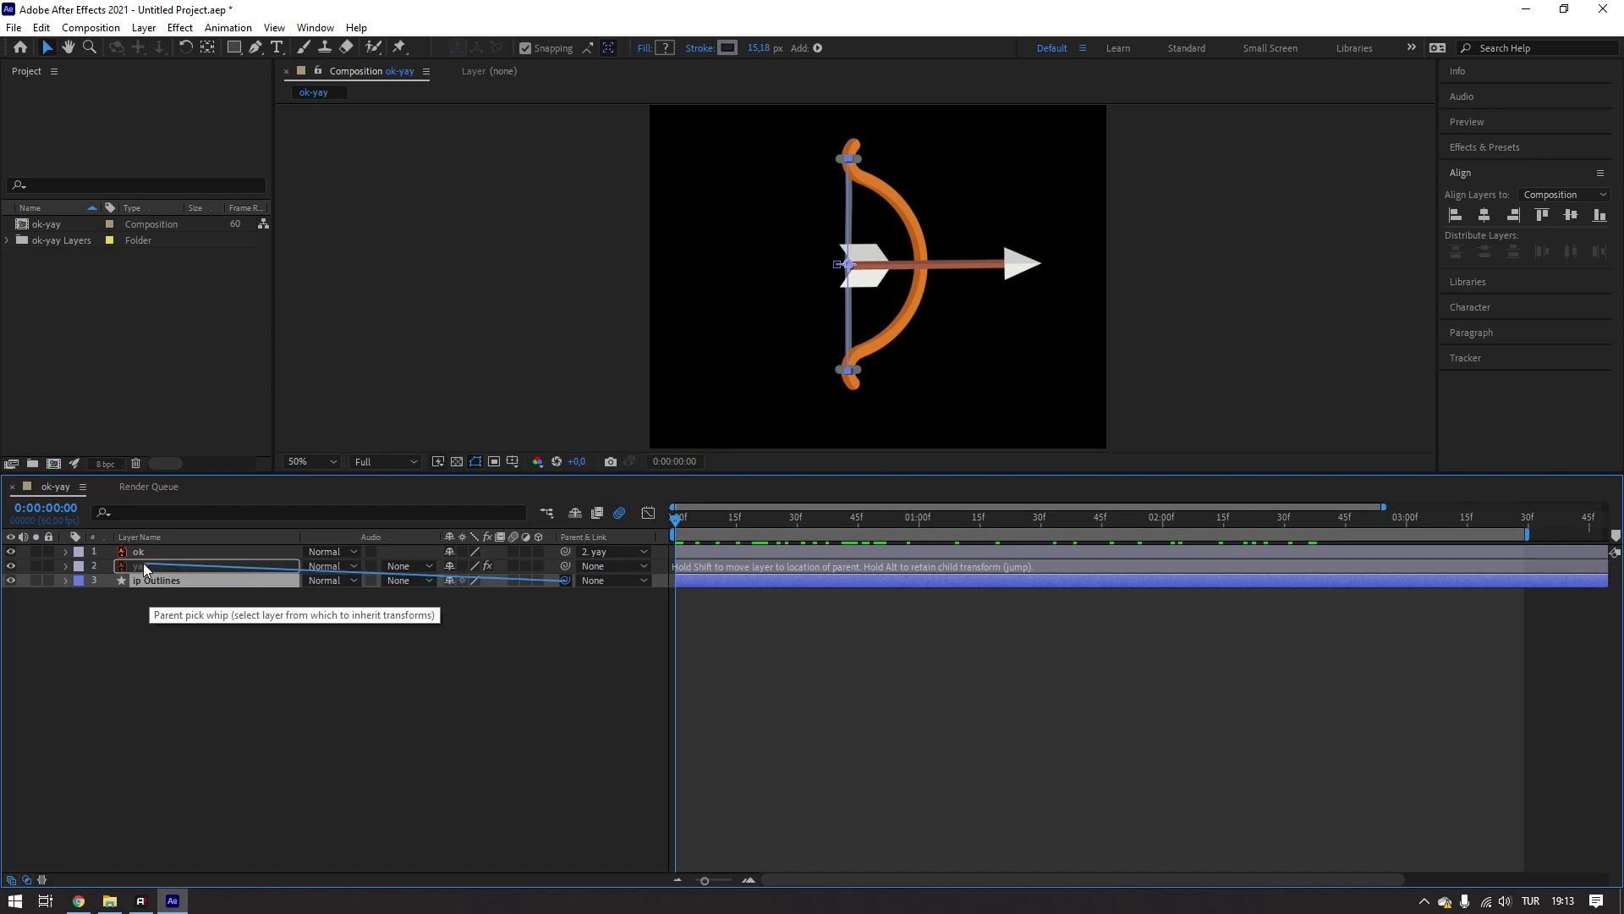
left_click(235, 684)
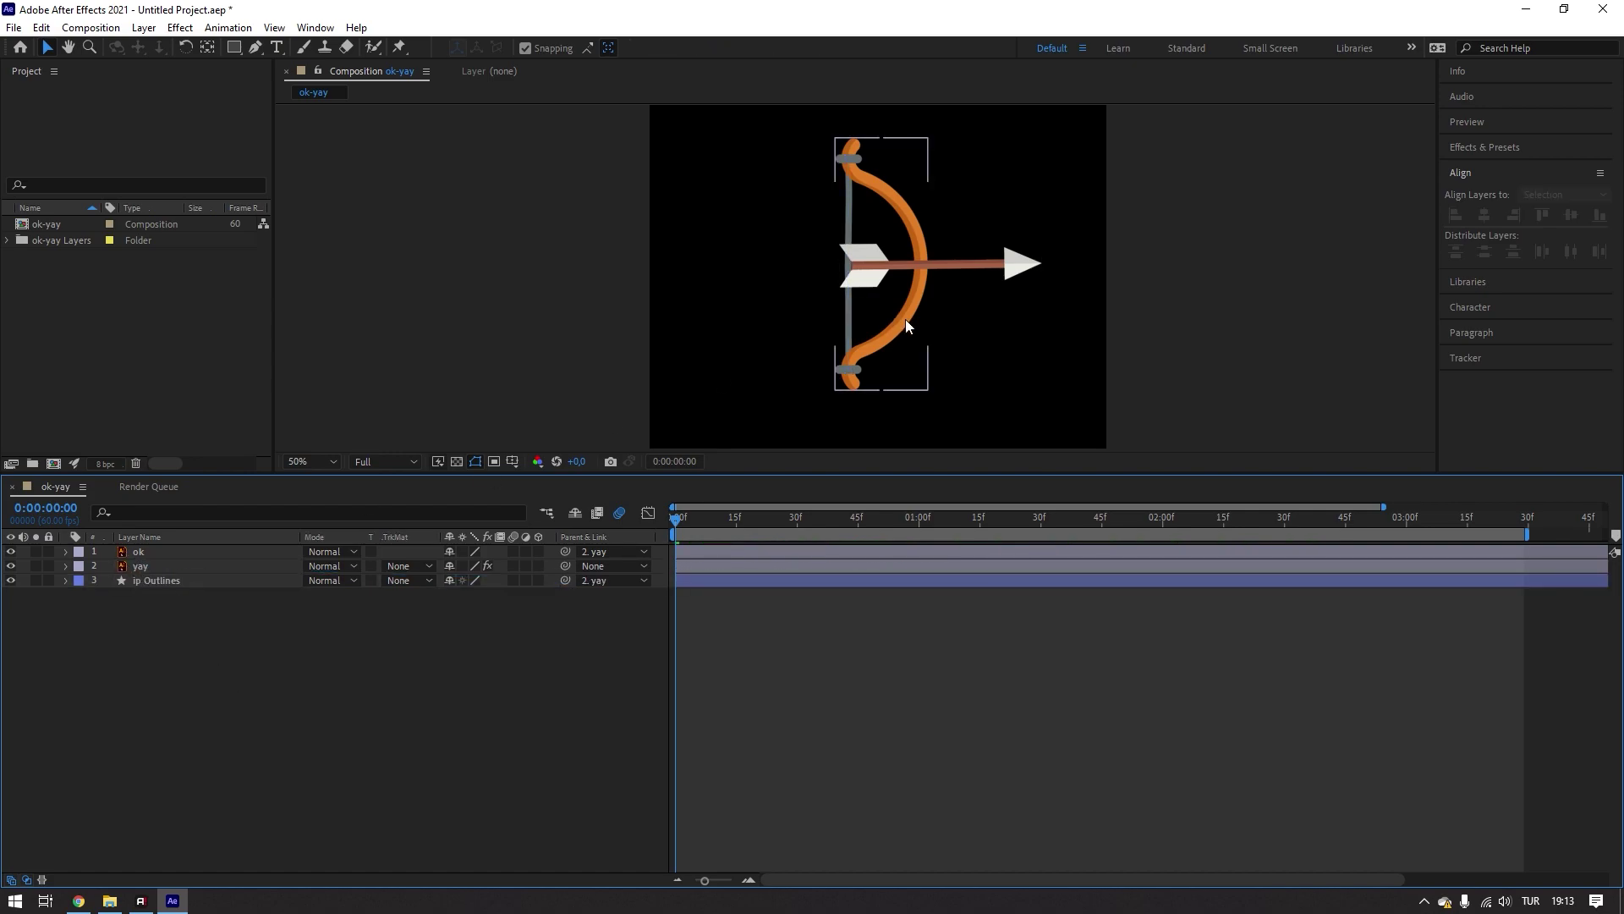
mouse_move(909, 334)
left_mouse_down()
mouse_move(913, 347)
mouse_move(749, 301)
left_mouse_up()
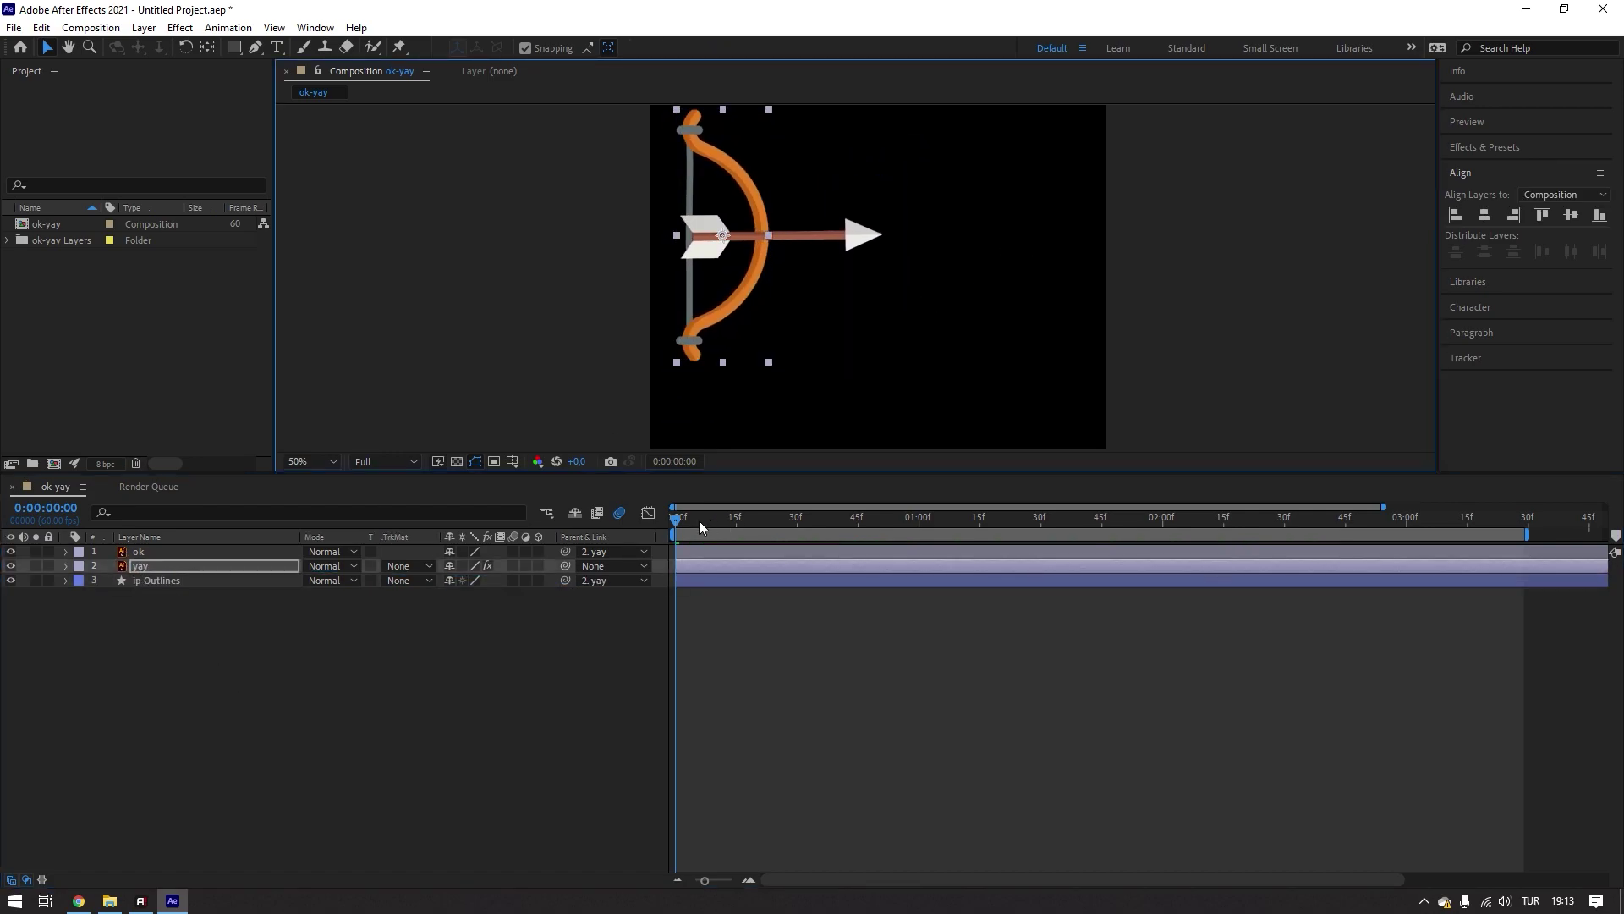
- Centre the yay layer horizontally in the composition and reveal its Rotation property
left_click(695, 520)
left_click_drag(755, 521, 521, 559)
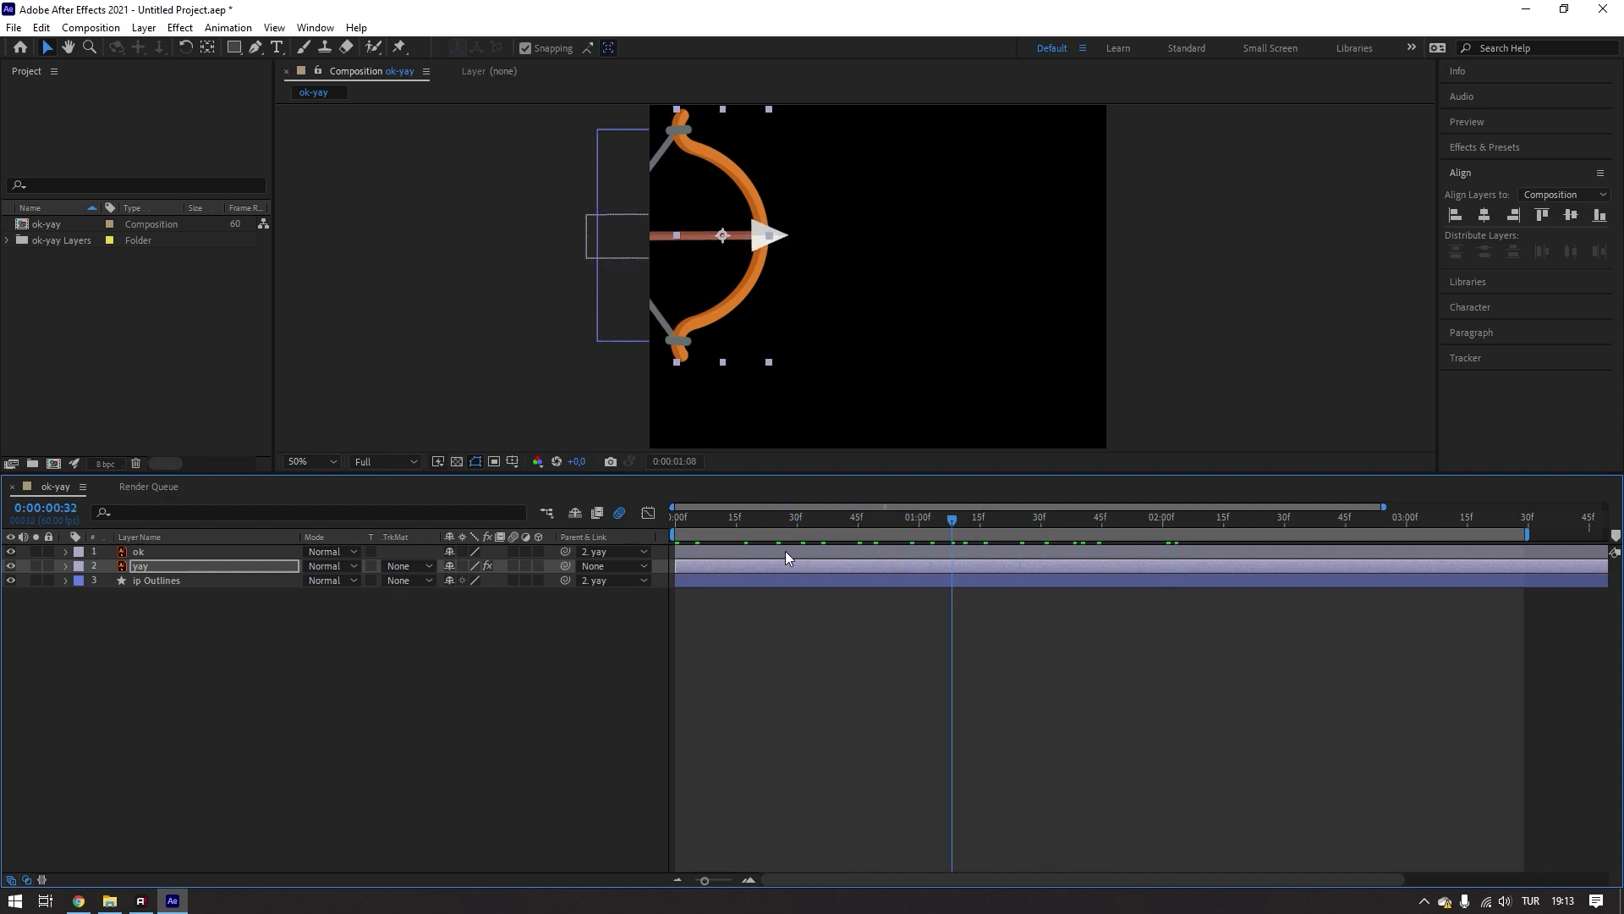
key("ctrl+Home")
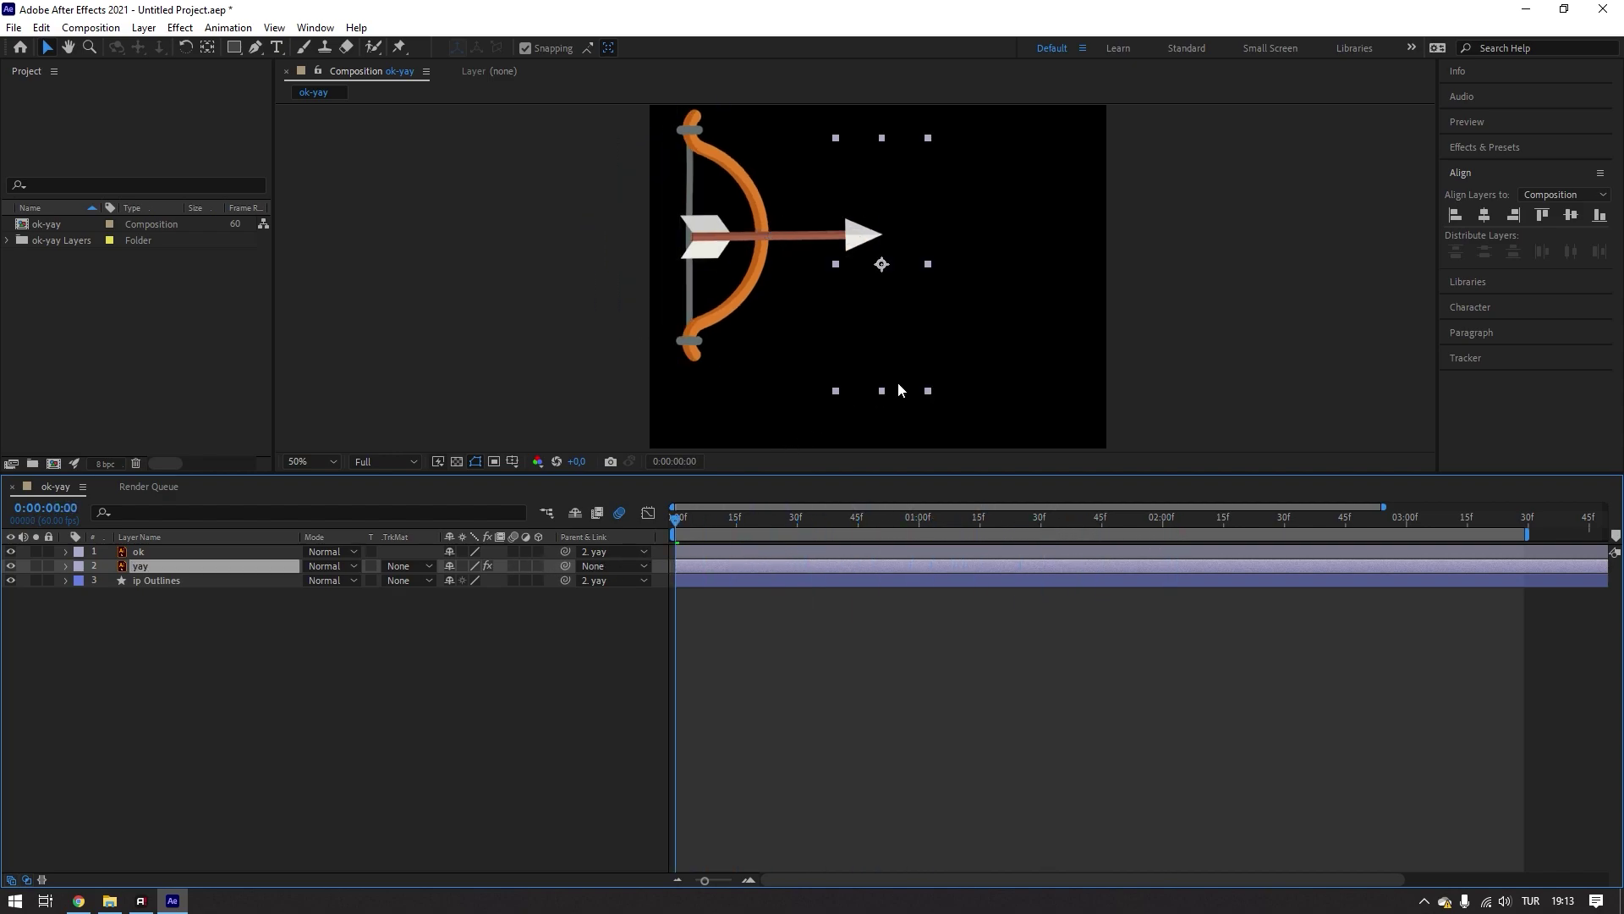
scroll(926, 254, "down", 2)
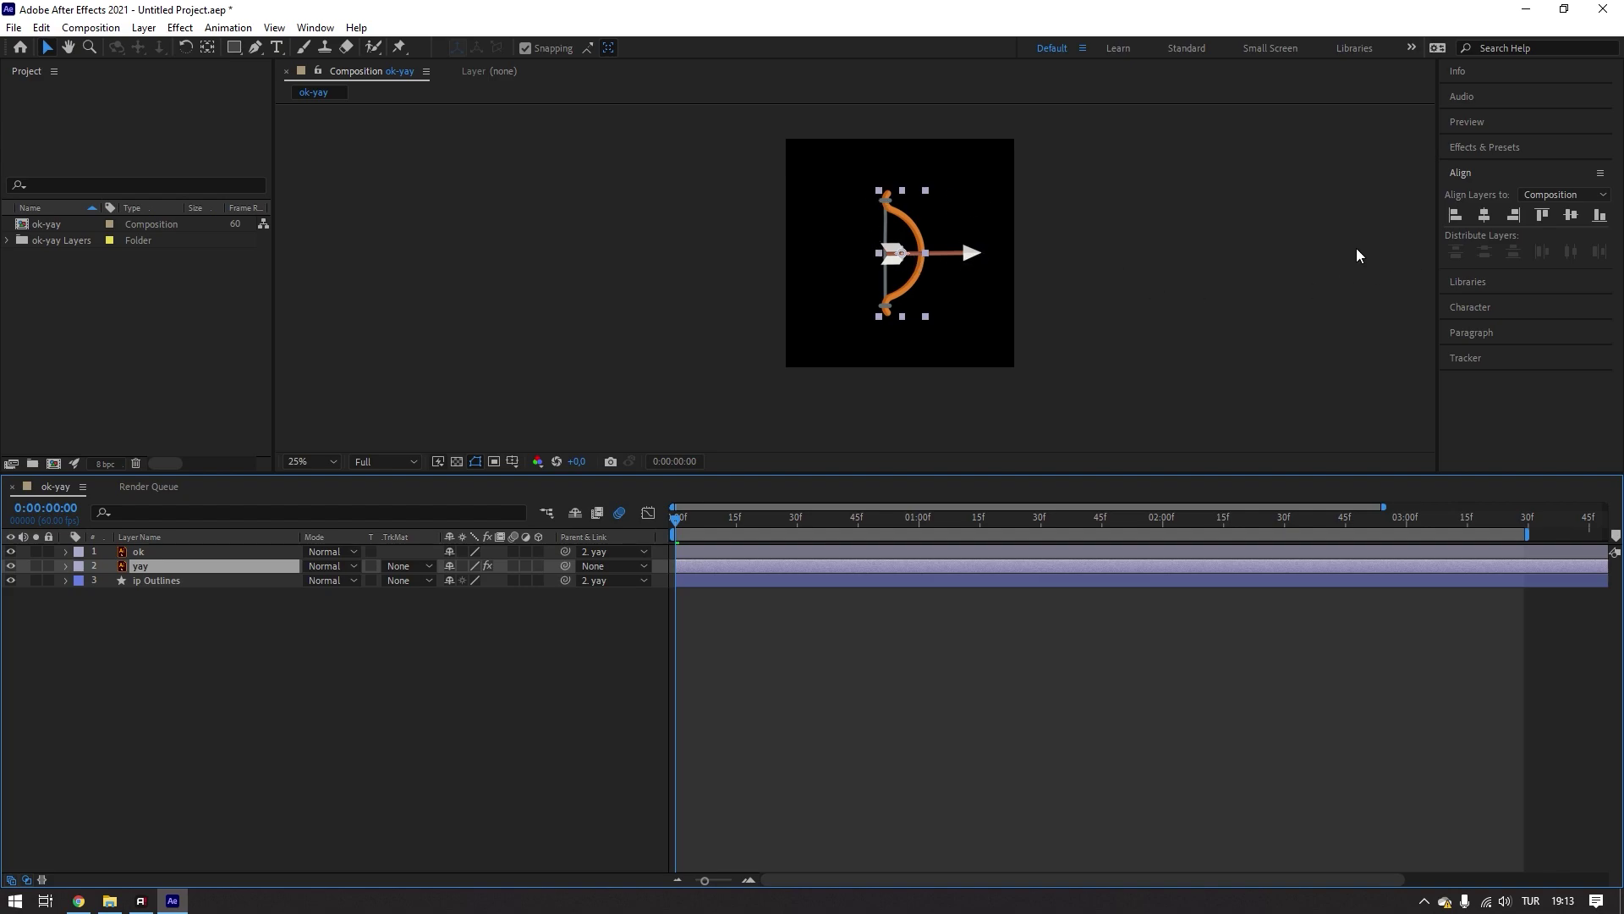
left_click(1484, 216)
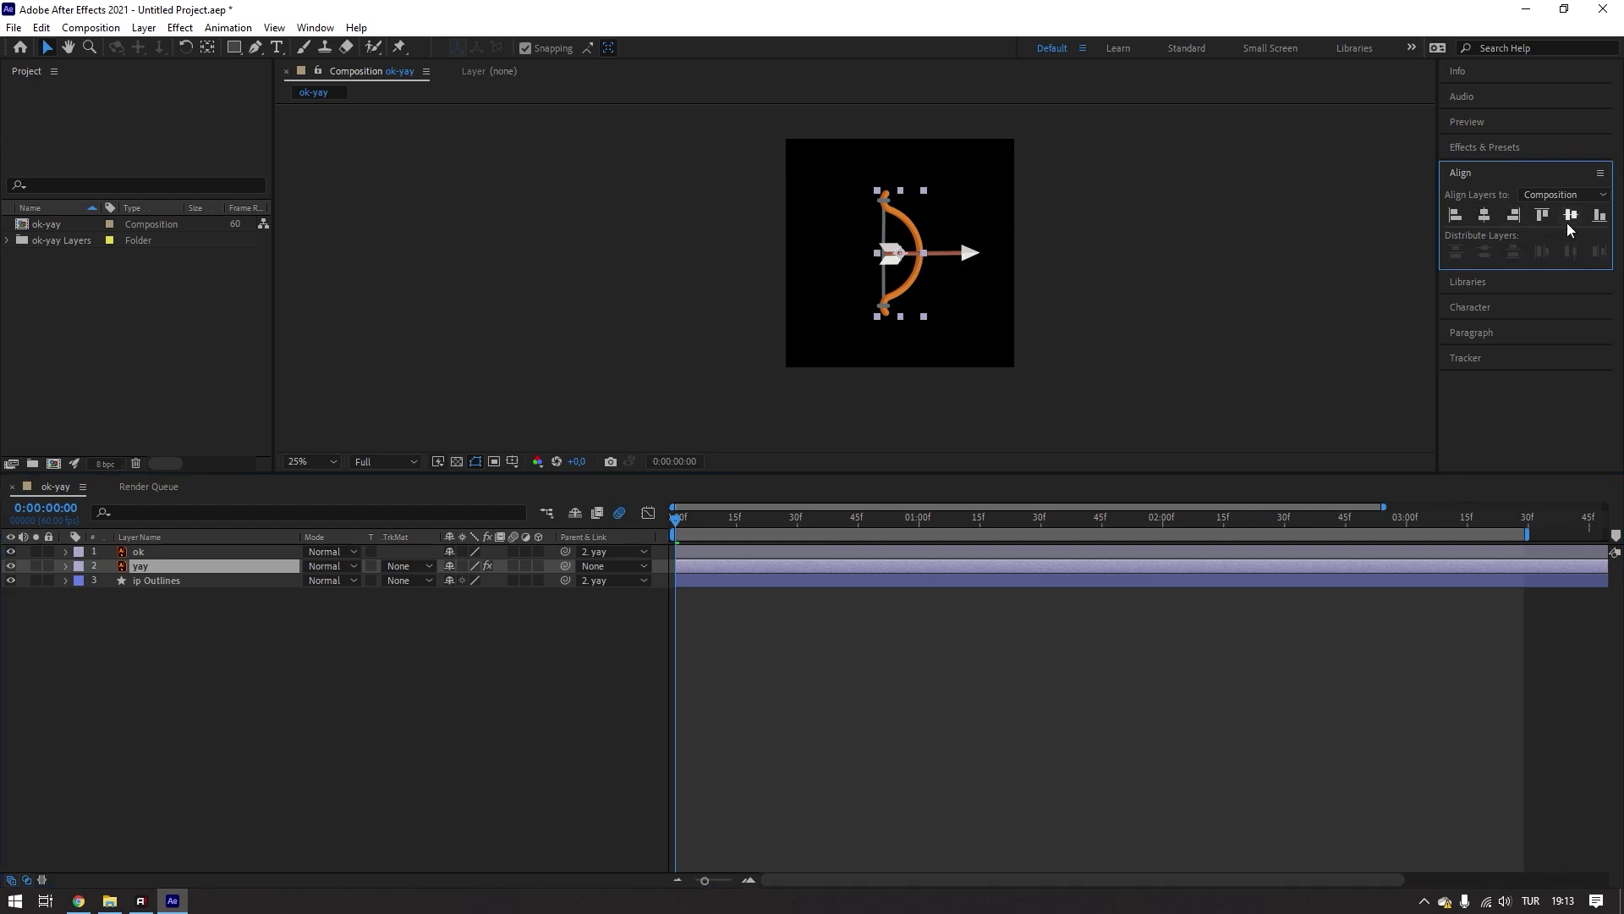
scroll(939, 279, "up", 2)
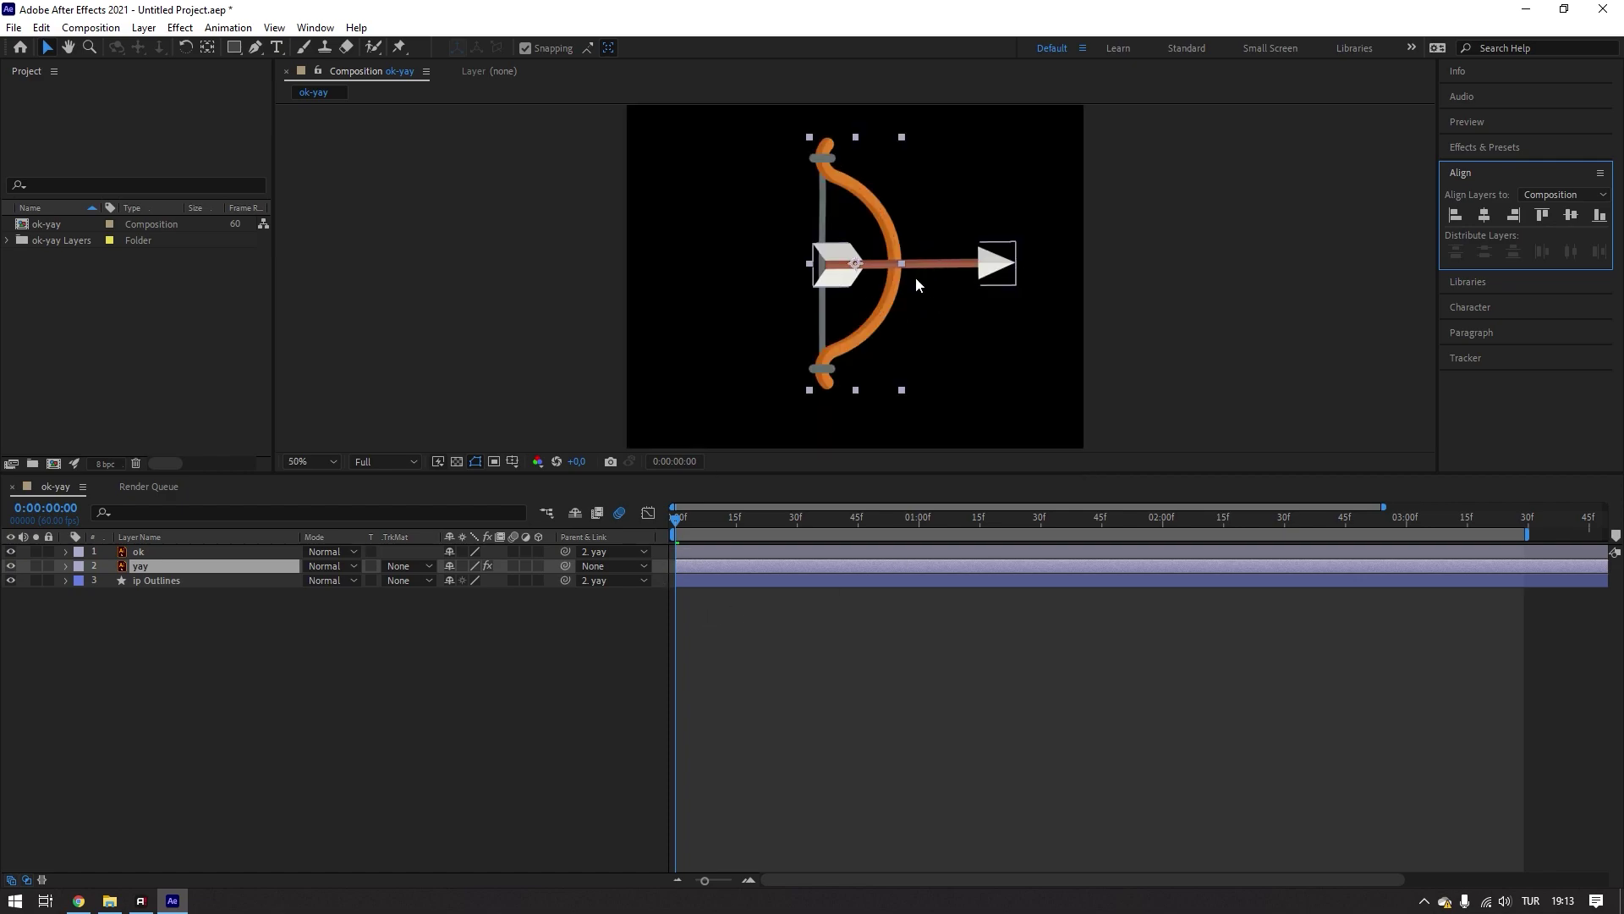
key("r")
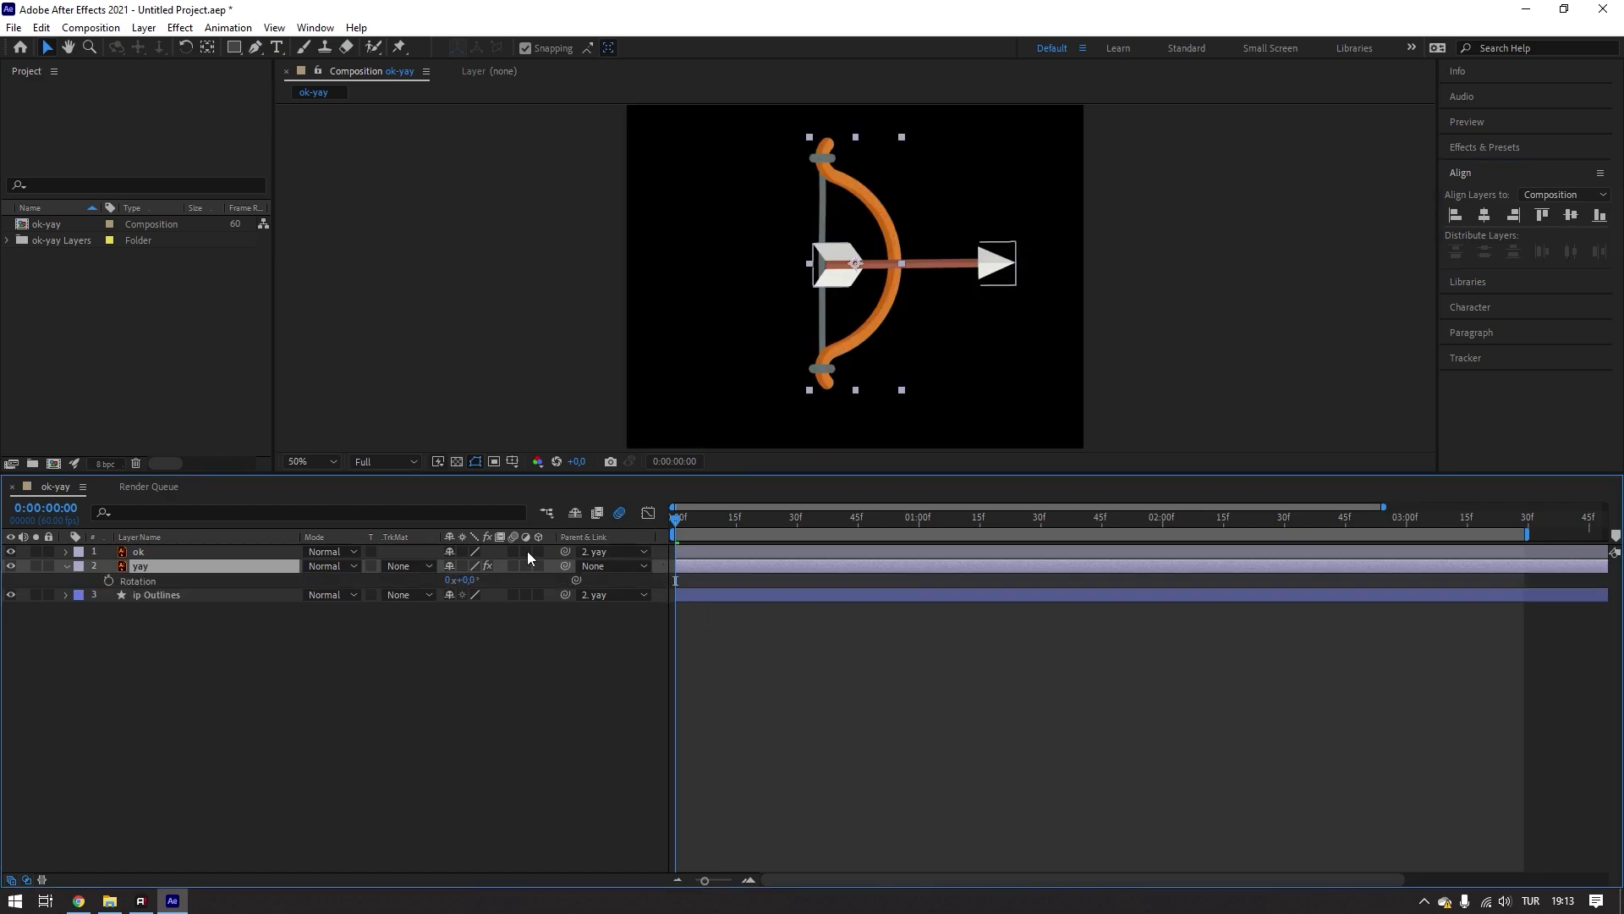
- Keyframe yay's Rotation from 0° to -45° at frame 30 and preview the tilt
left_click(108, 580)
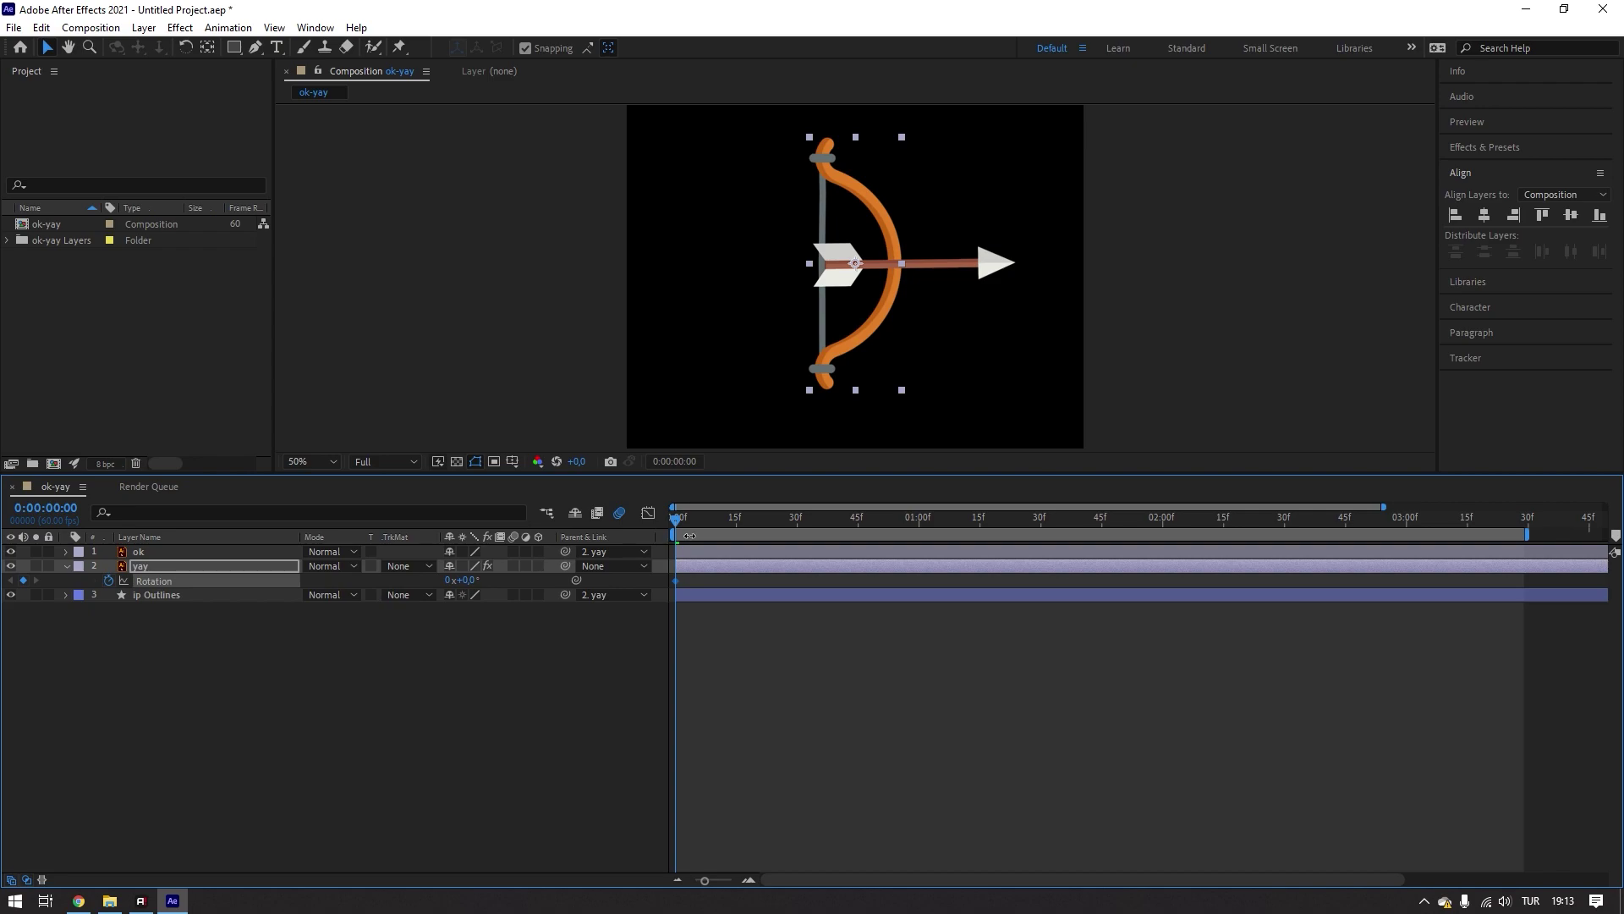
left_click_drag(707, 525, 799, 544)
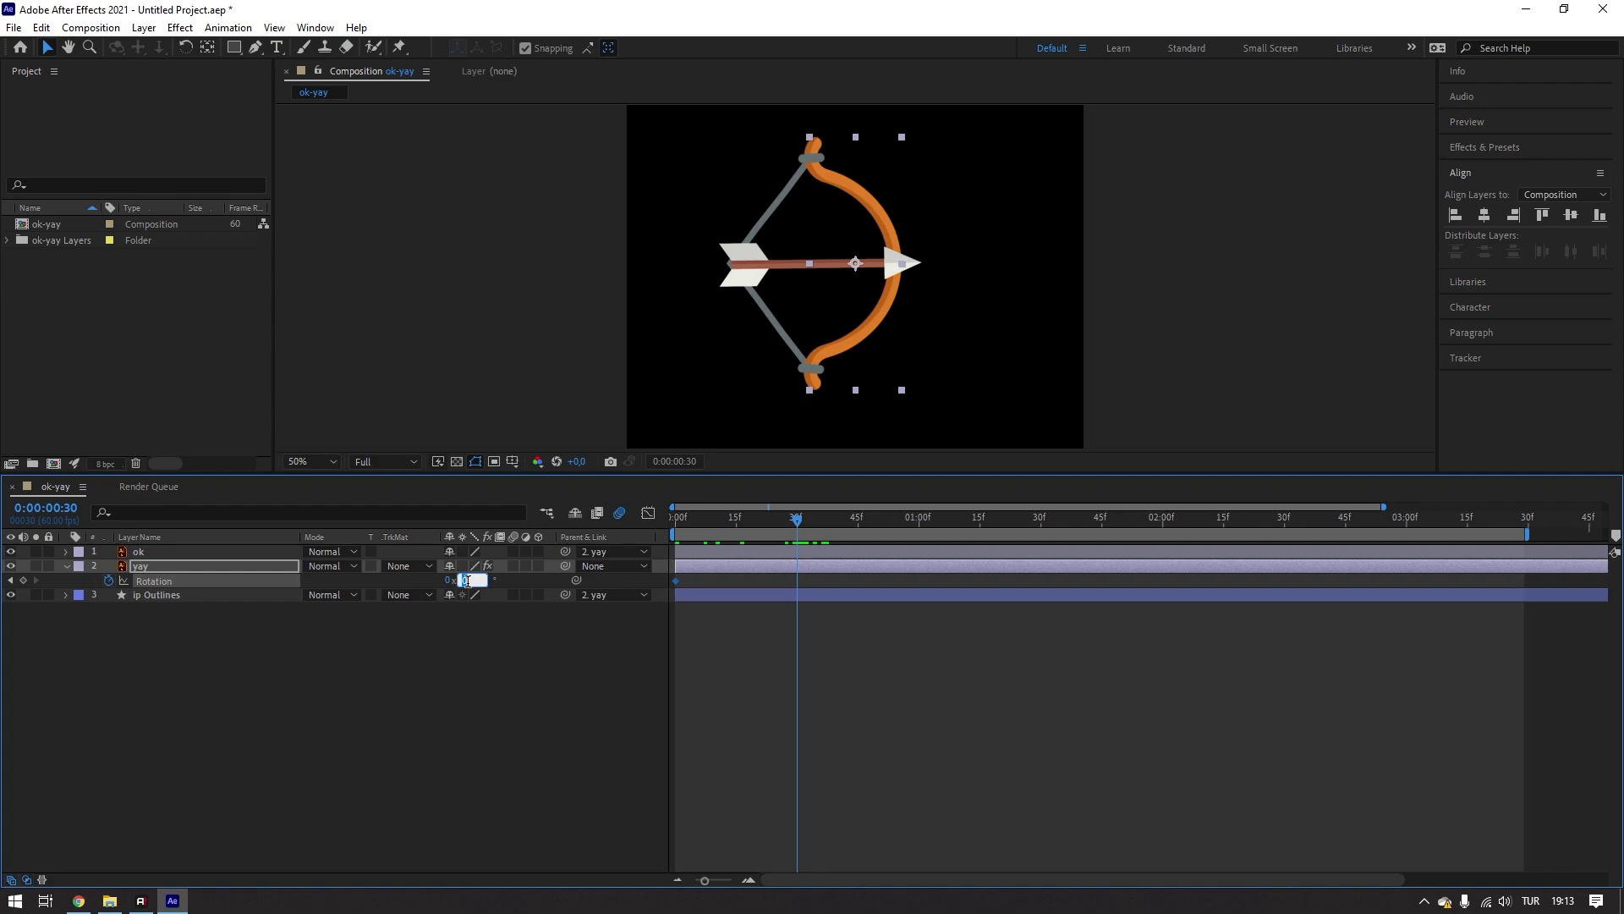
type("45")
key("Return")
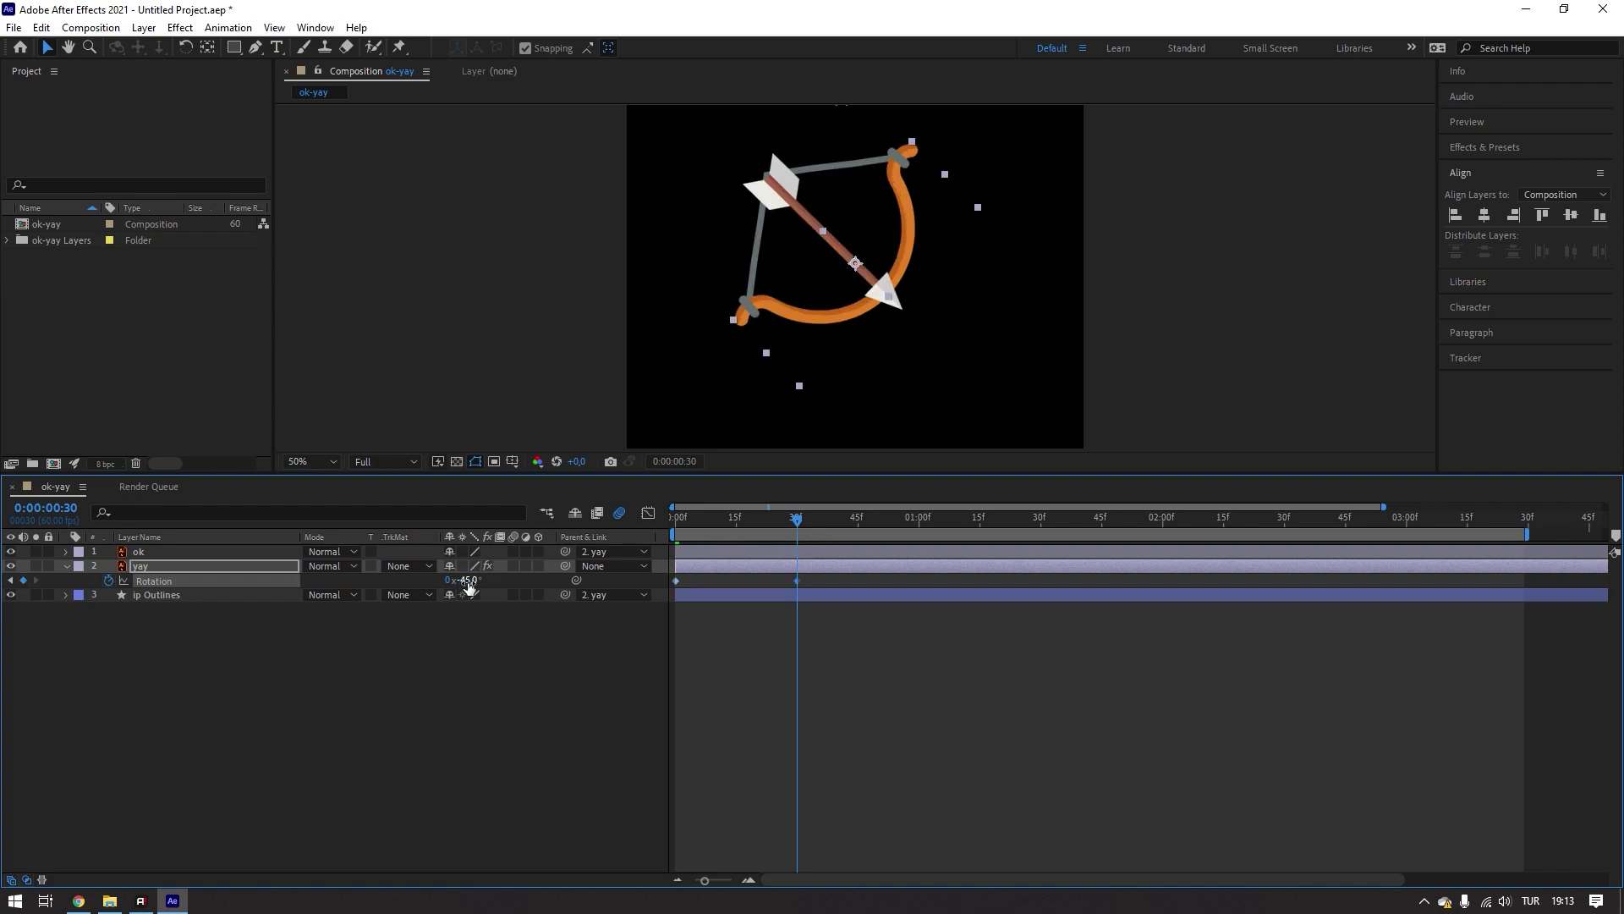
key("Return")
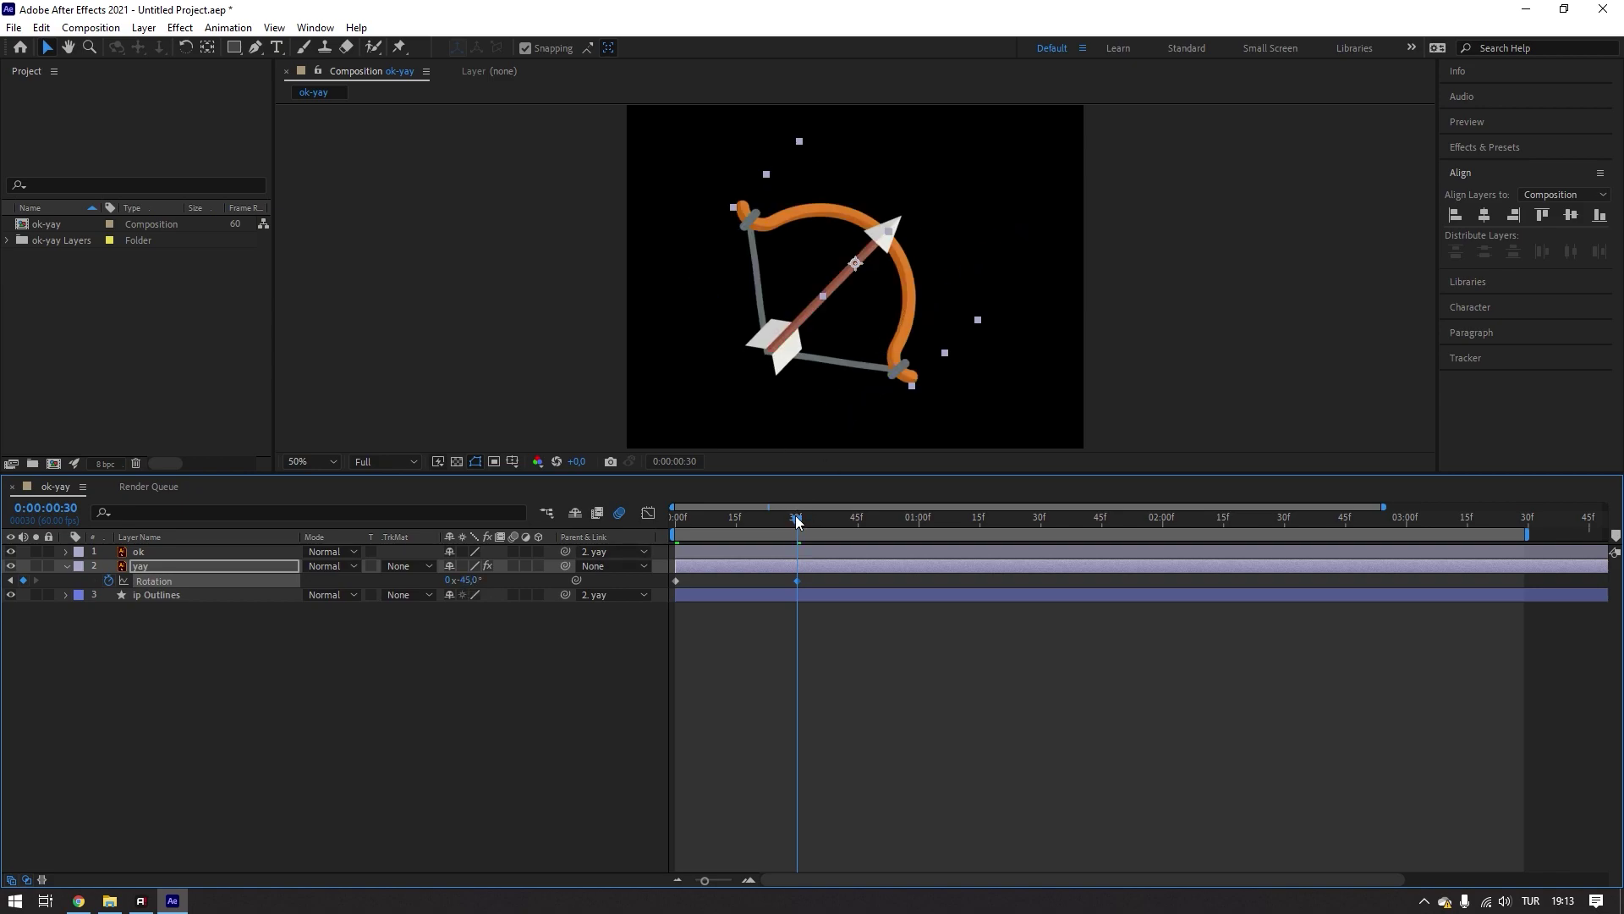
left_click_drag(796, 516, 674, 525)
key("space")
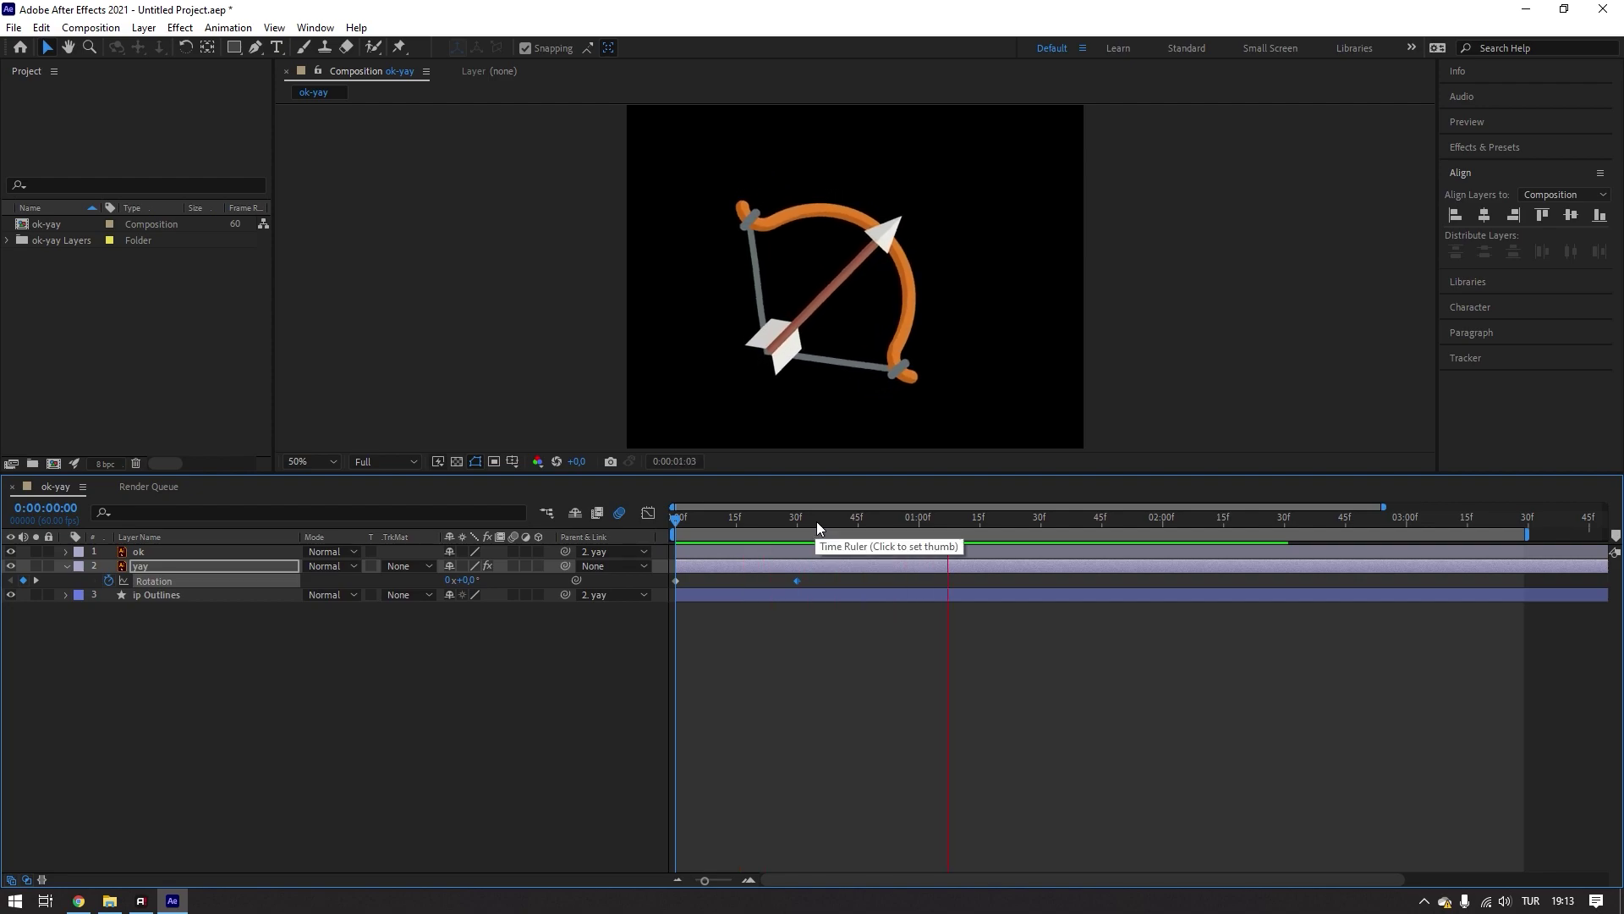
key("space")
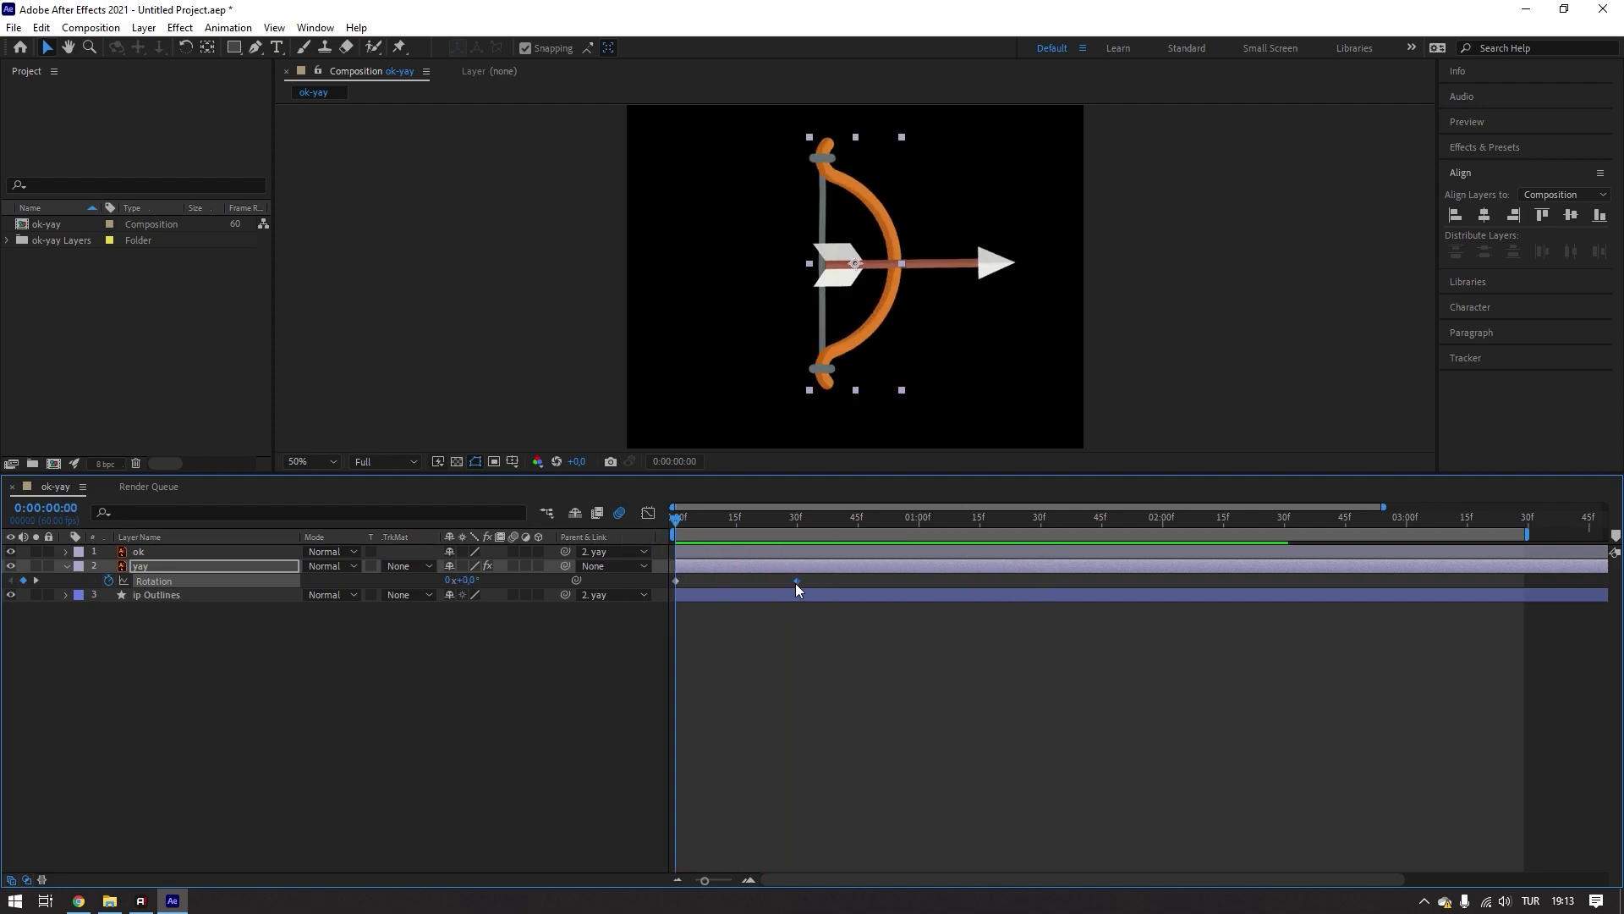
- Apply Easy Ease to the frame-30 keyframe with 100% incoming influence, then preview
right_click(796, 581)
mouse_move(884, 792)
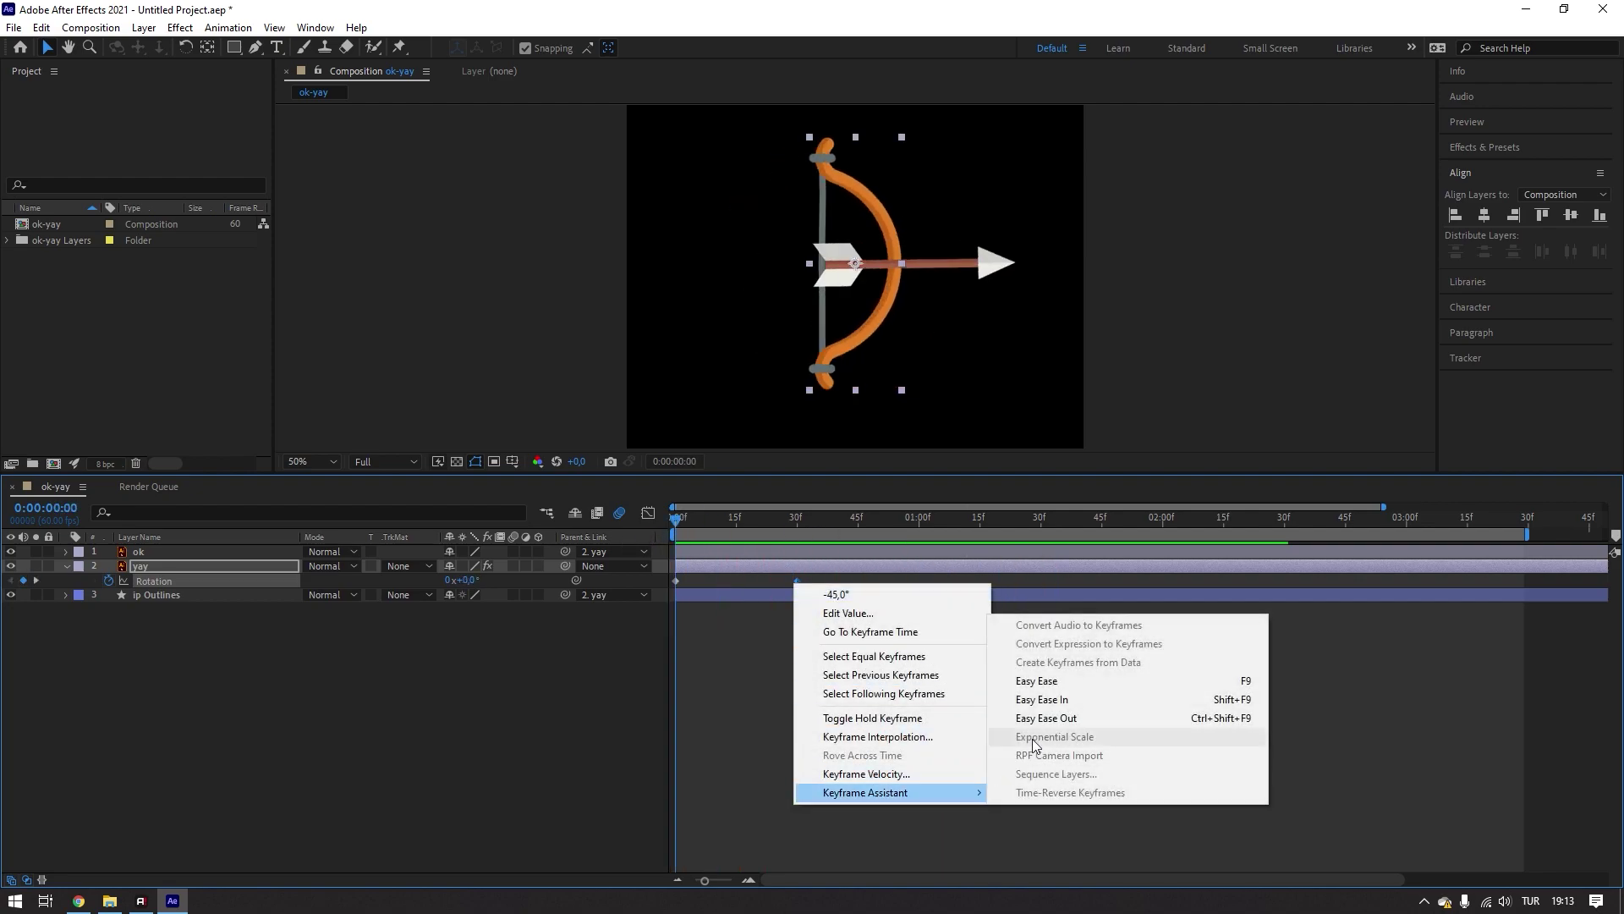
left_click(1034, 681)
right_click(797, 581)
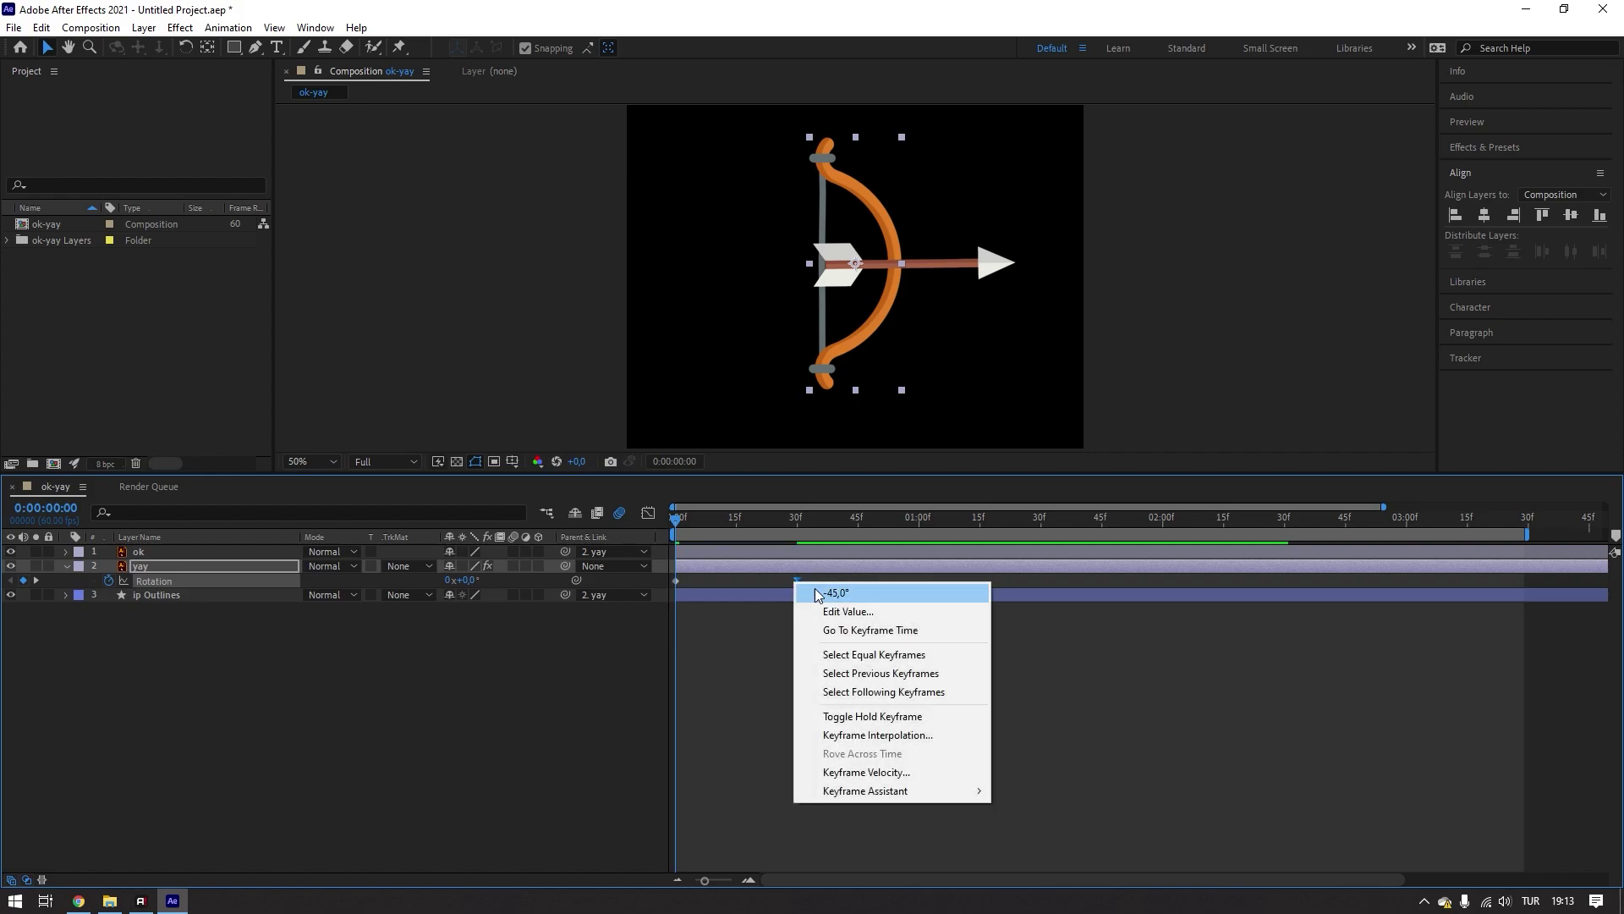
left_click(866, 772)
left_click_drag(1049, 600, 1190, 609)
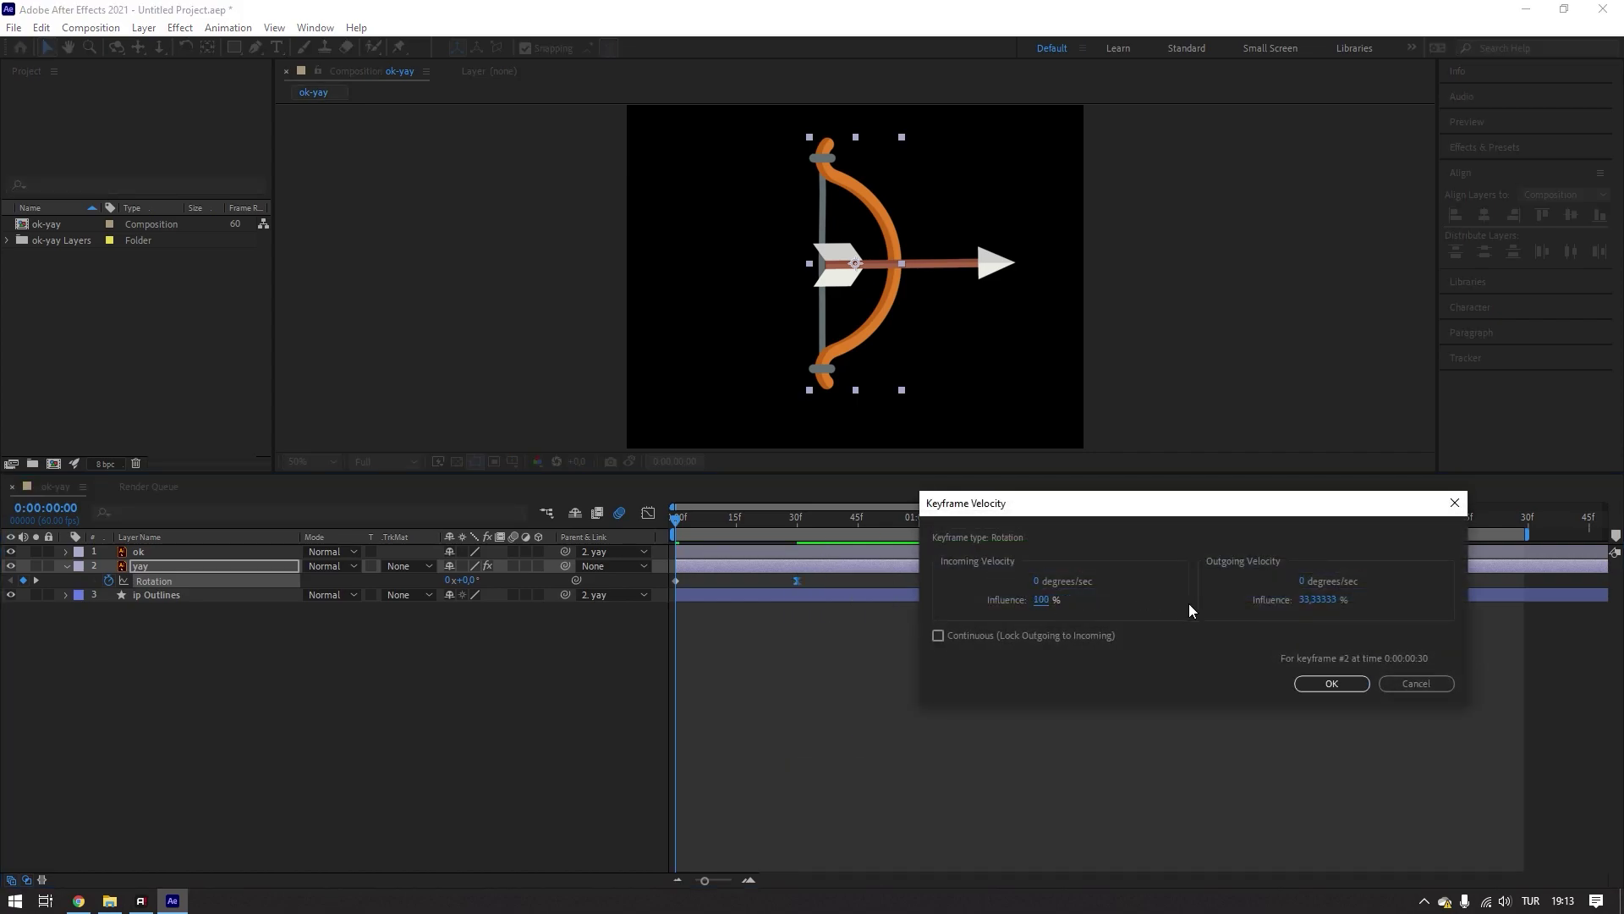
left_click(1333, 681)
key("space")
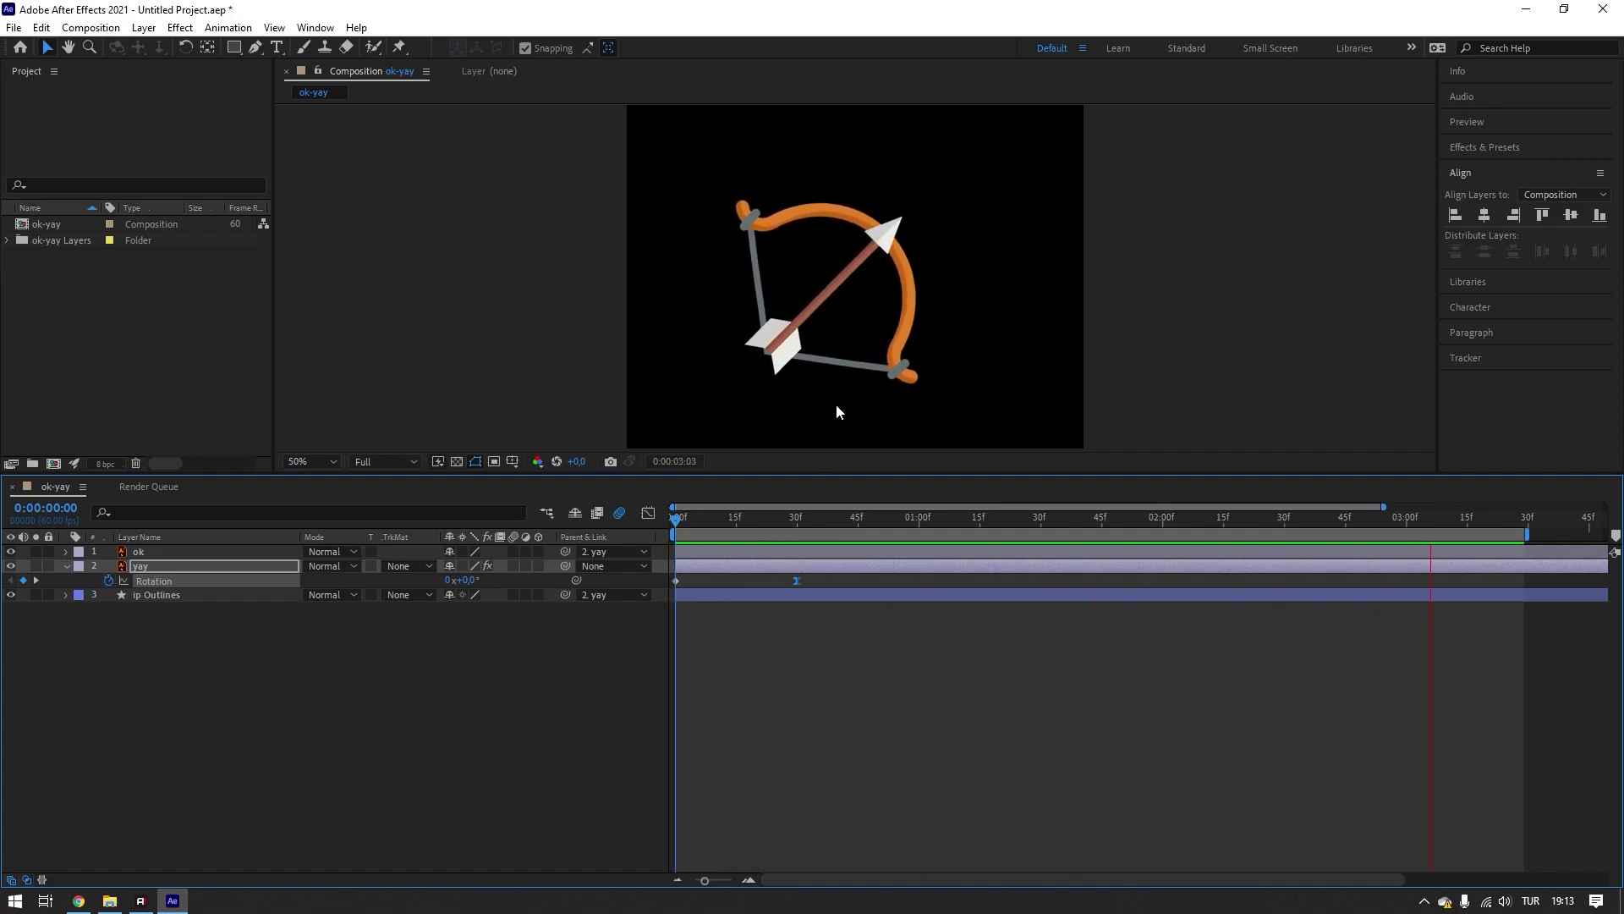
scroll(874, 333, "down", 2)
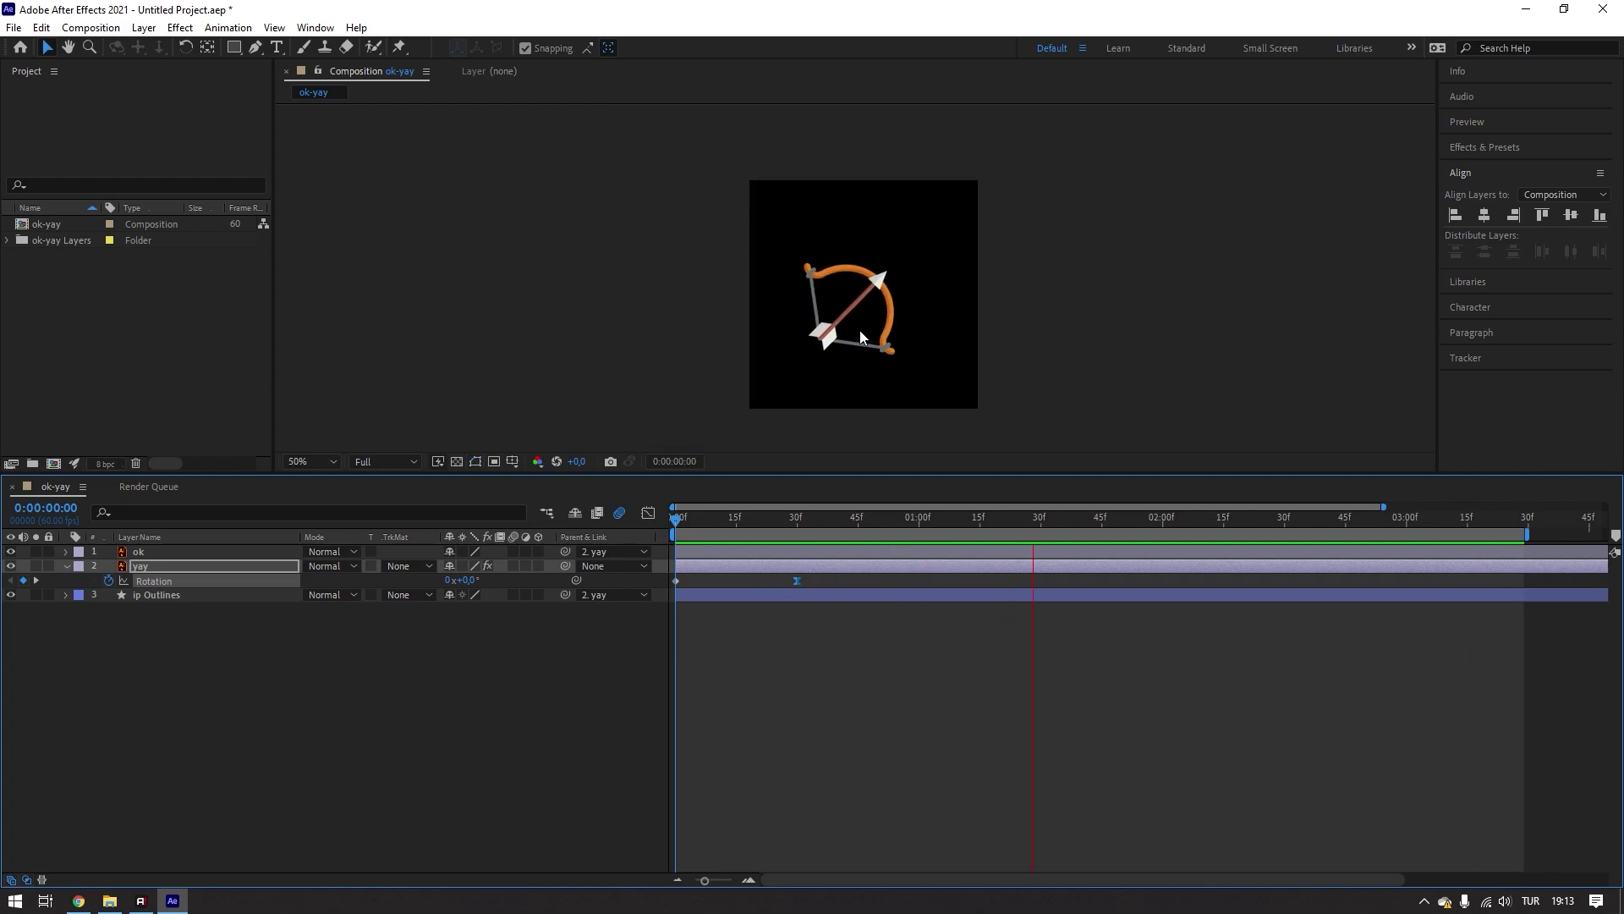
scroll(859, 328, "up", 2)
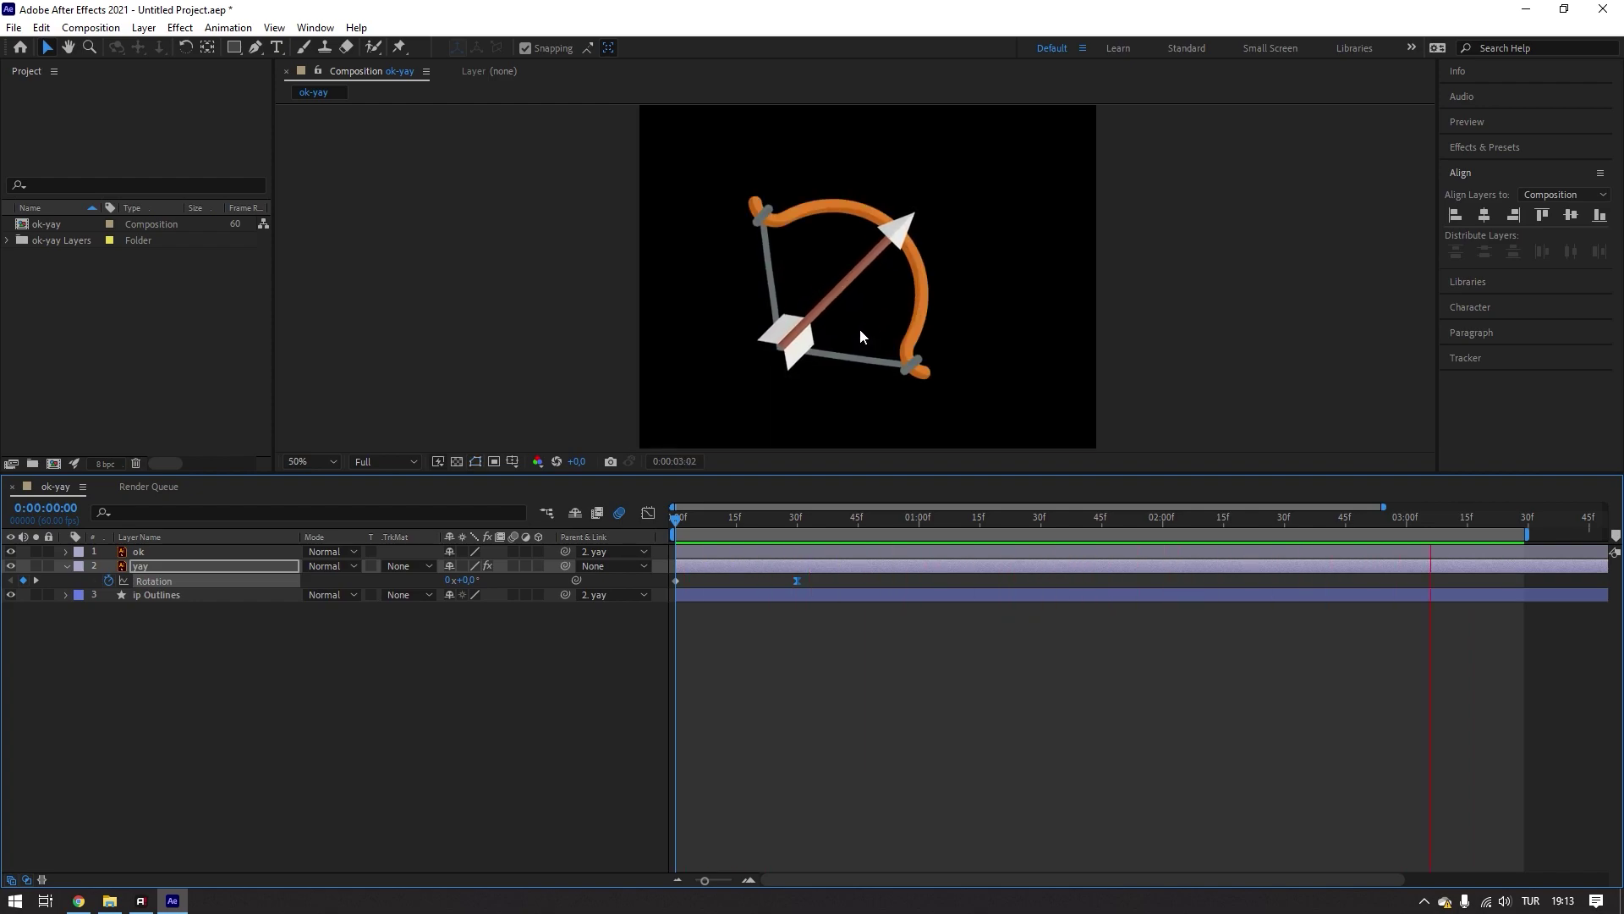
key("space")
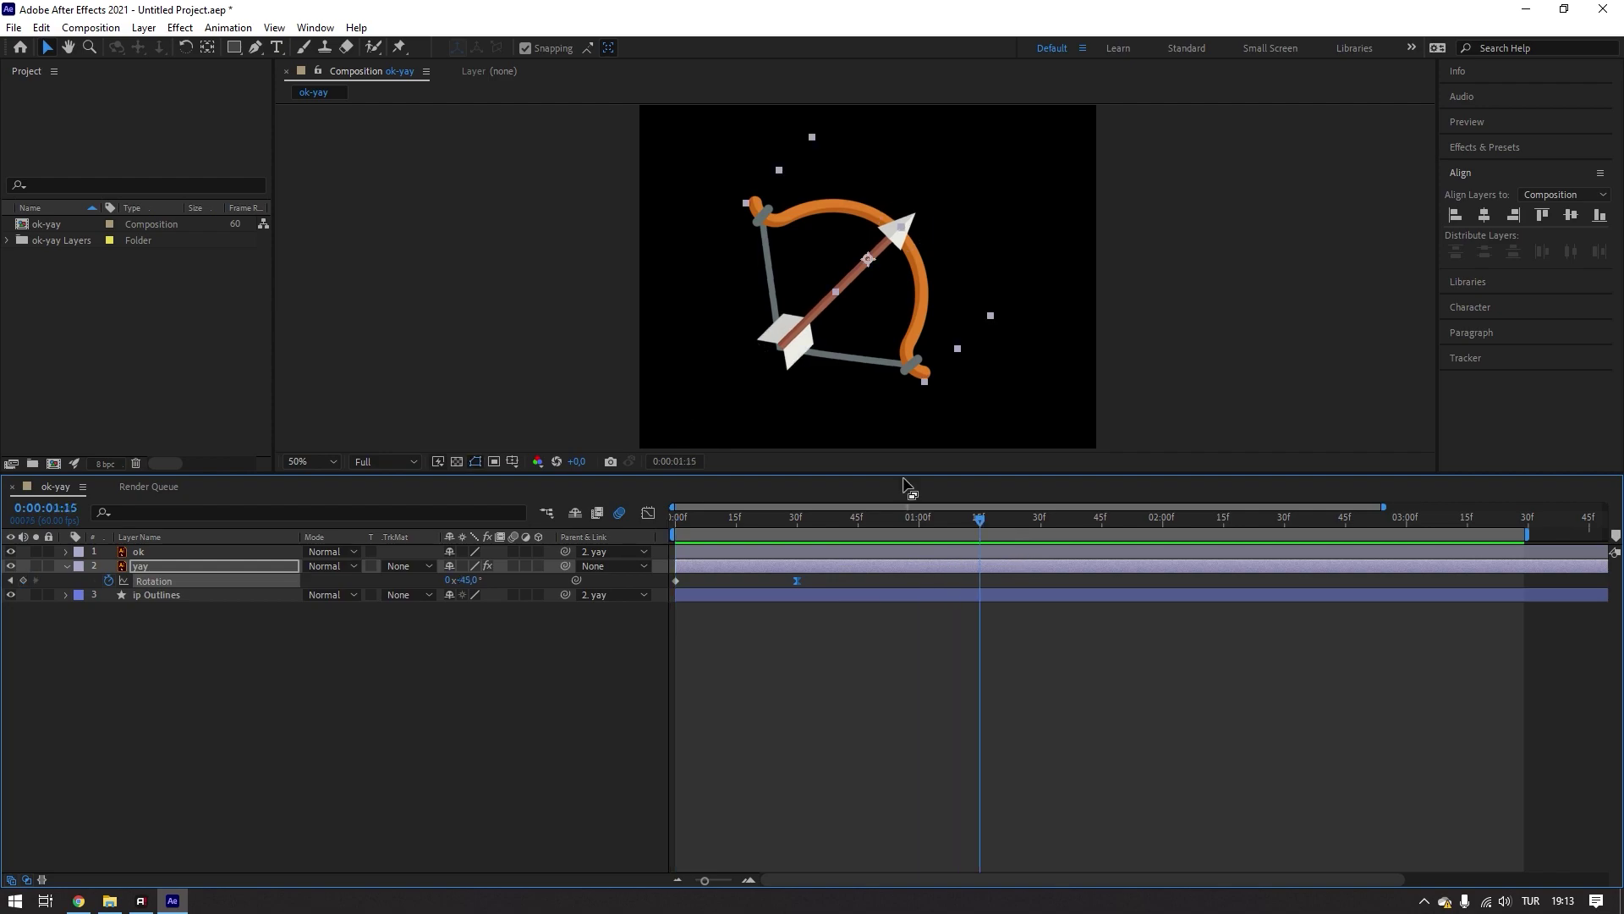
left_click(165, 327)
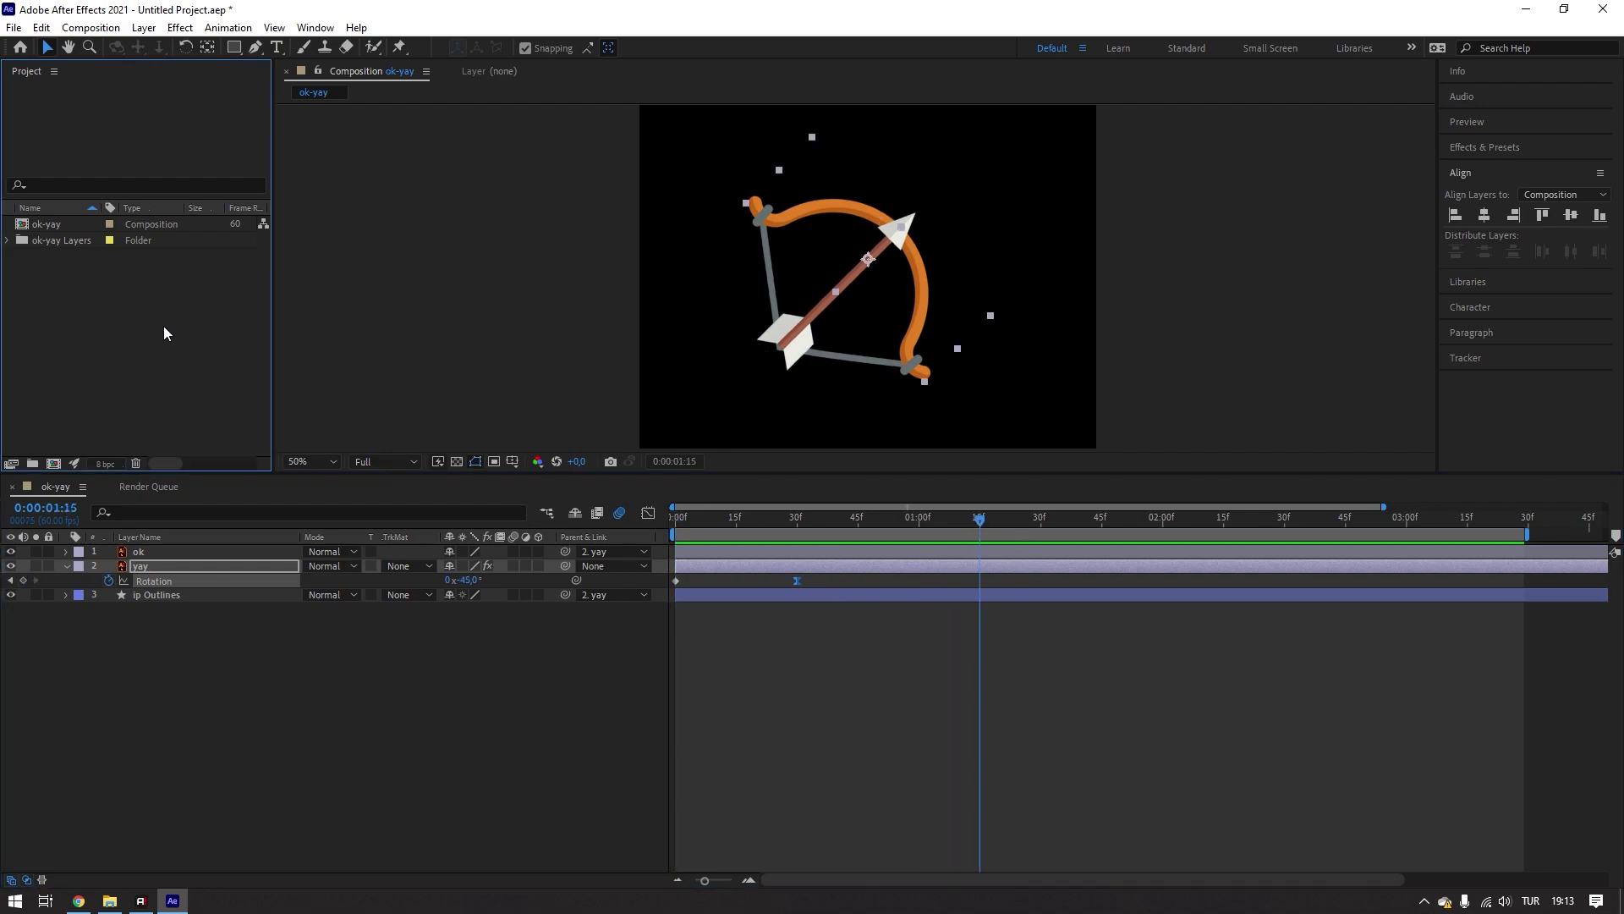
- Import the fırlat and gerdir sound files from the ses folder
double_click(89, 297)
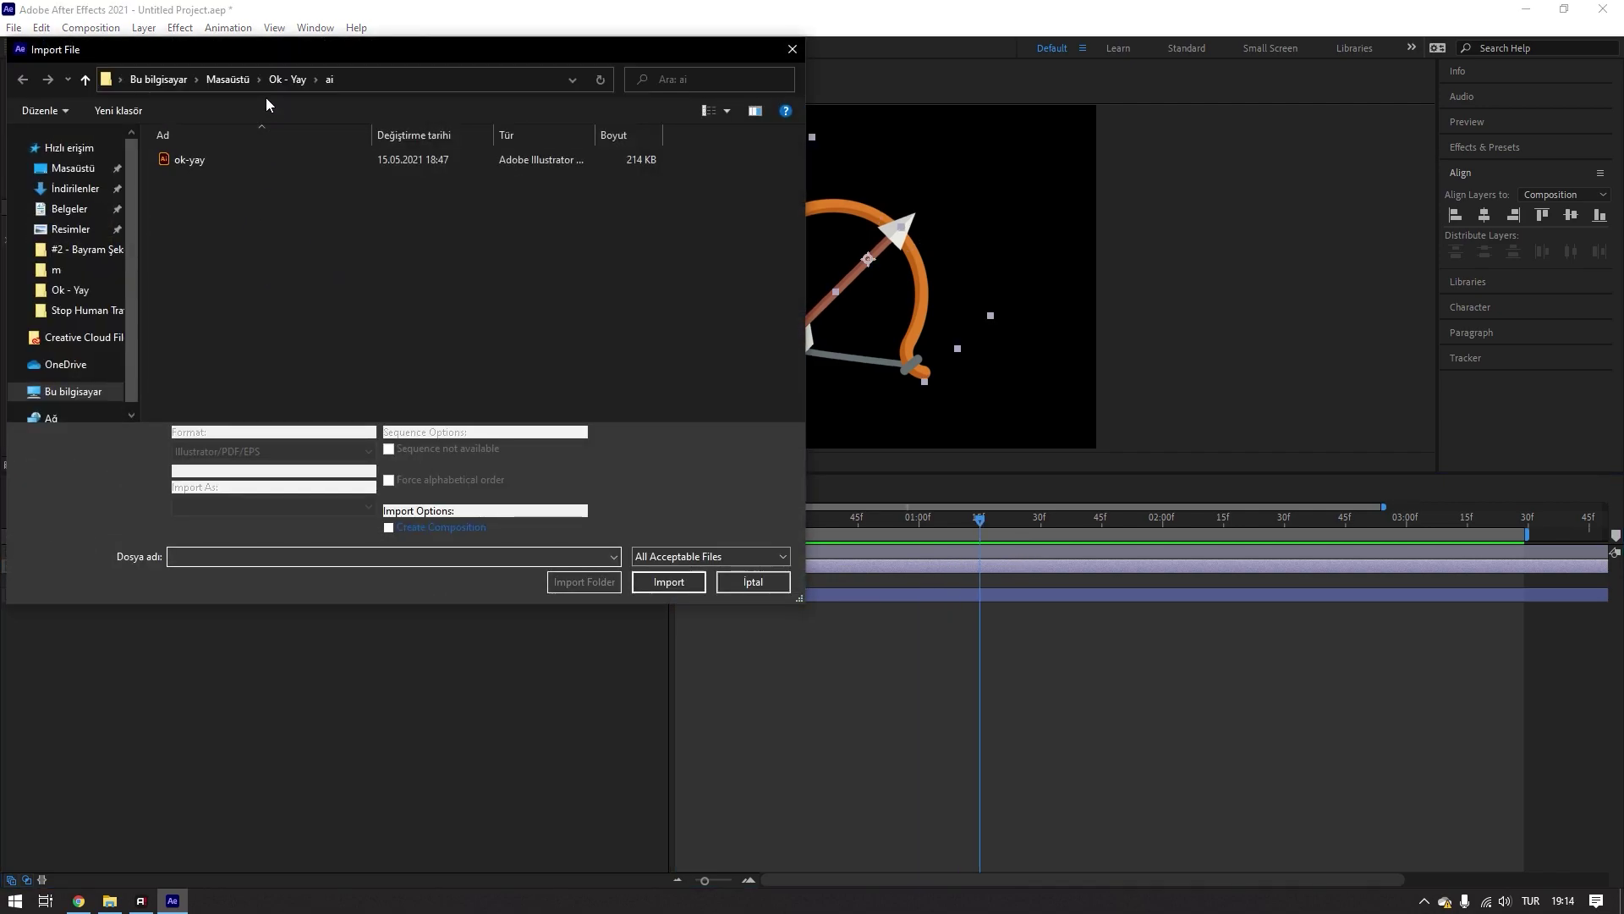
left_click(287, 79)
double_click(178, 174)
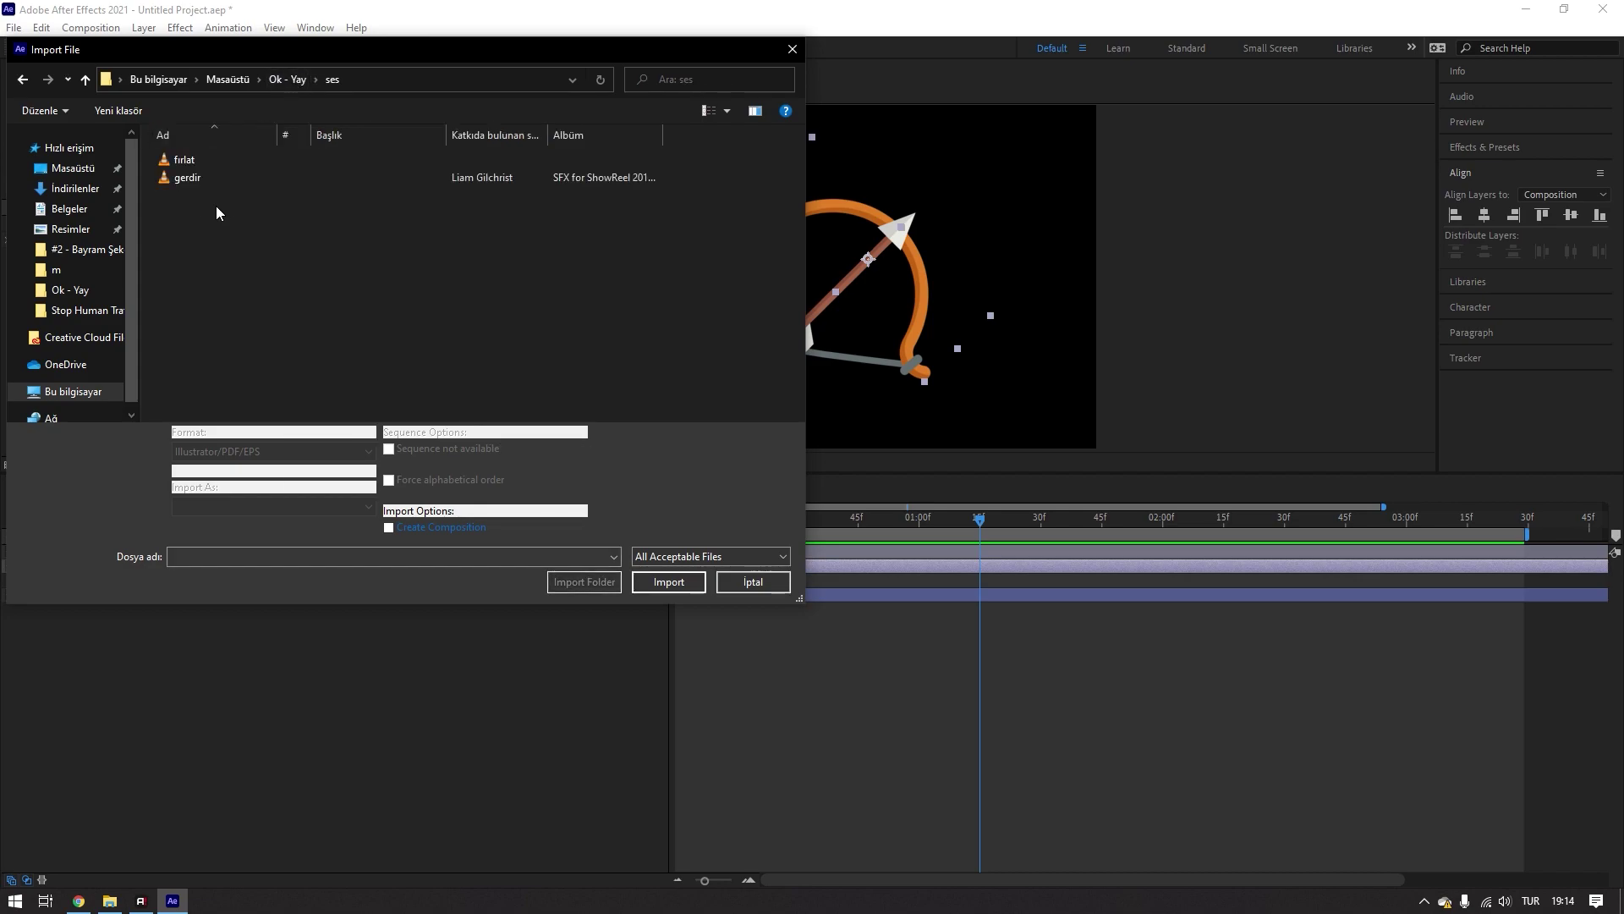
left_click_drag(216, 206, 192, 153)
left_click(668, 582)
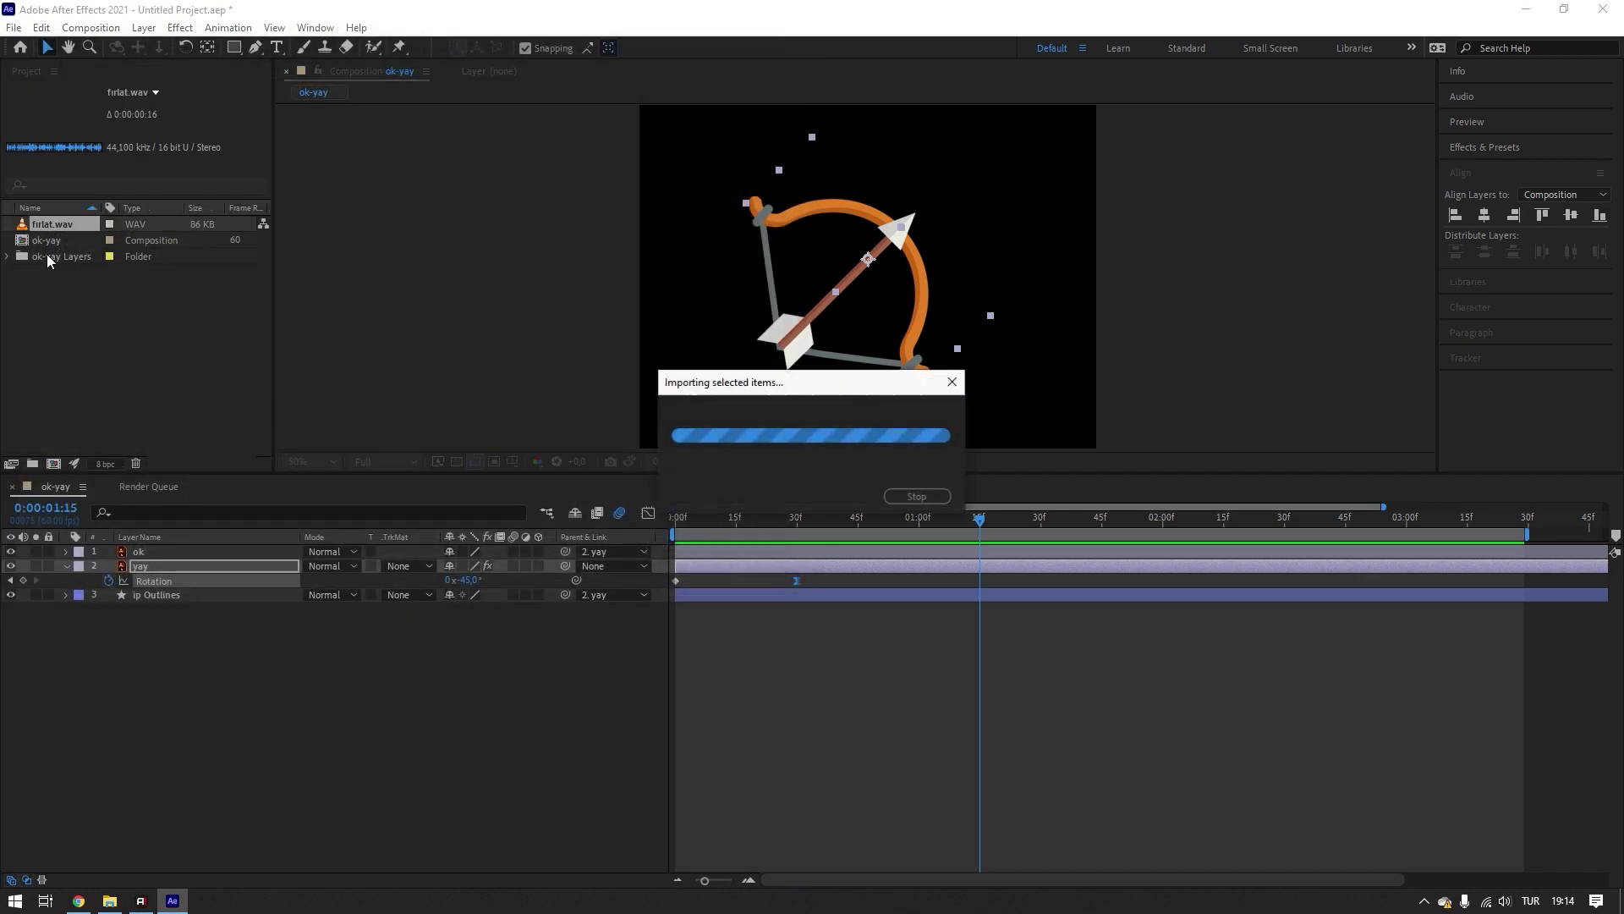
- Add gerdir.wav to the composition as a layer and preview it with sound
left_click(86, 336)
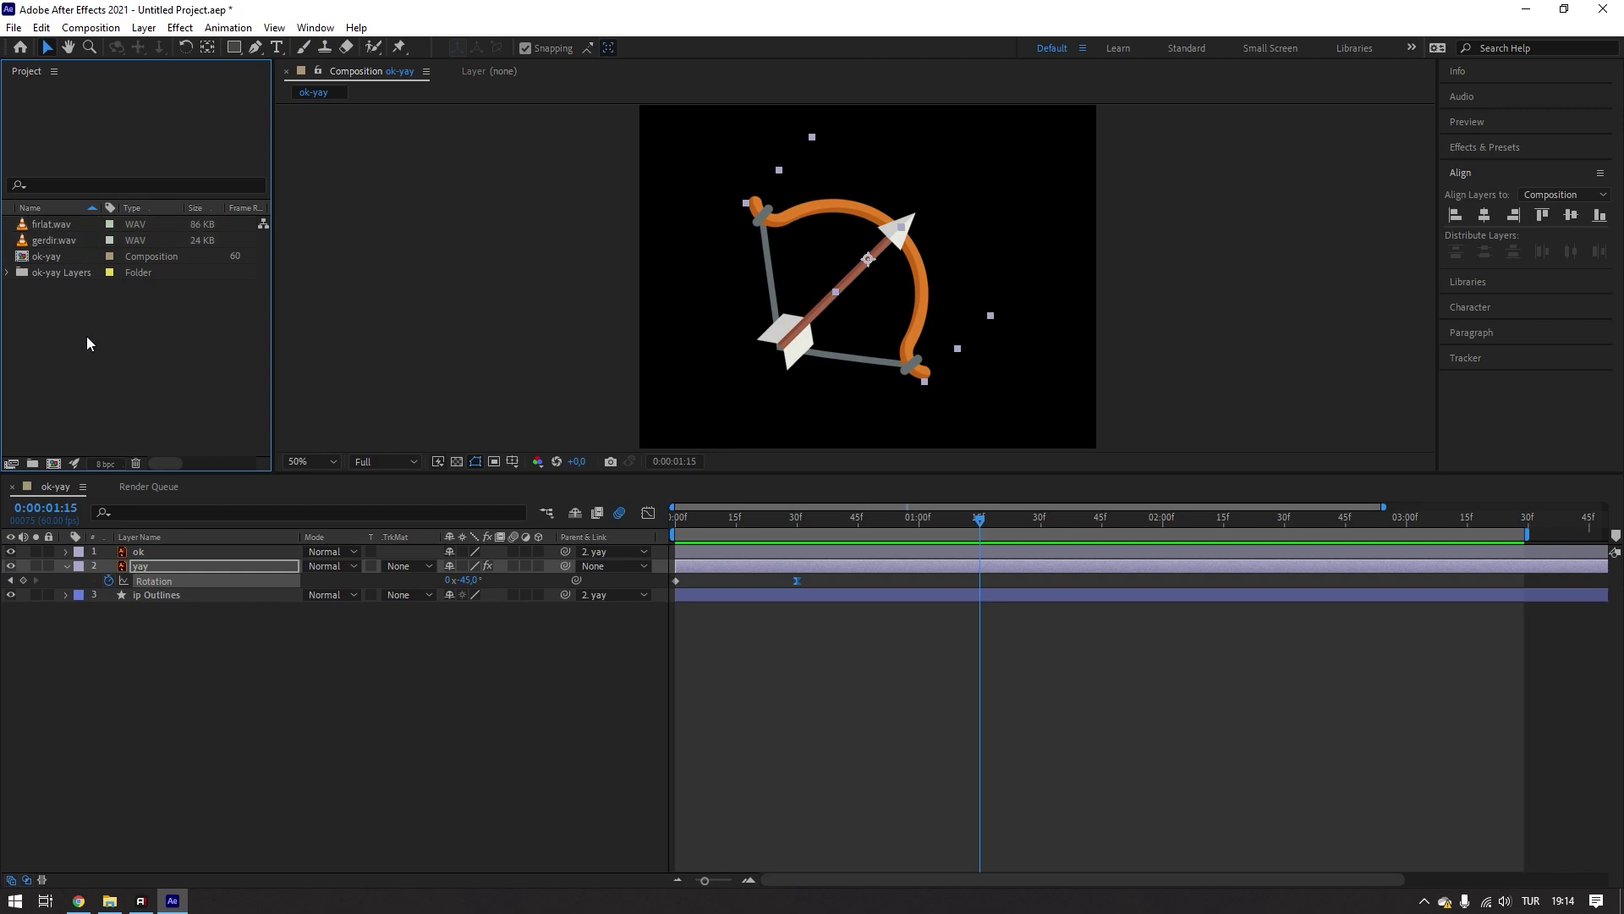
left_click_drag(53, 239, 212, 607)
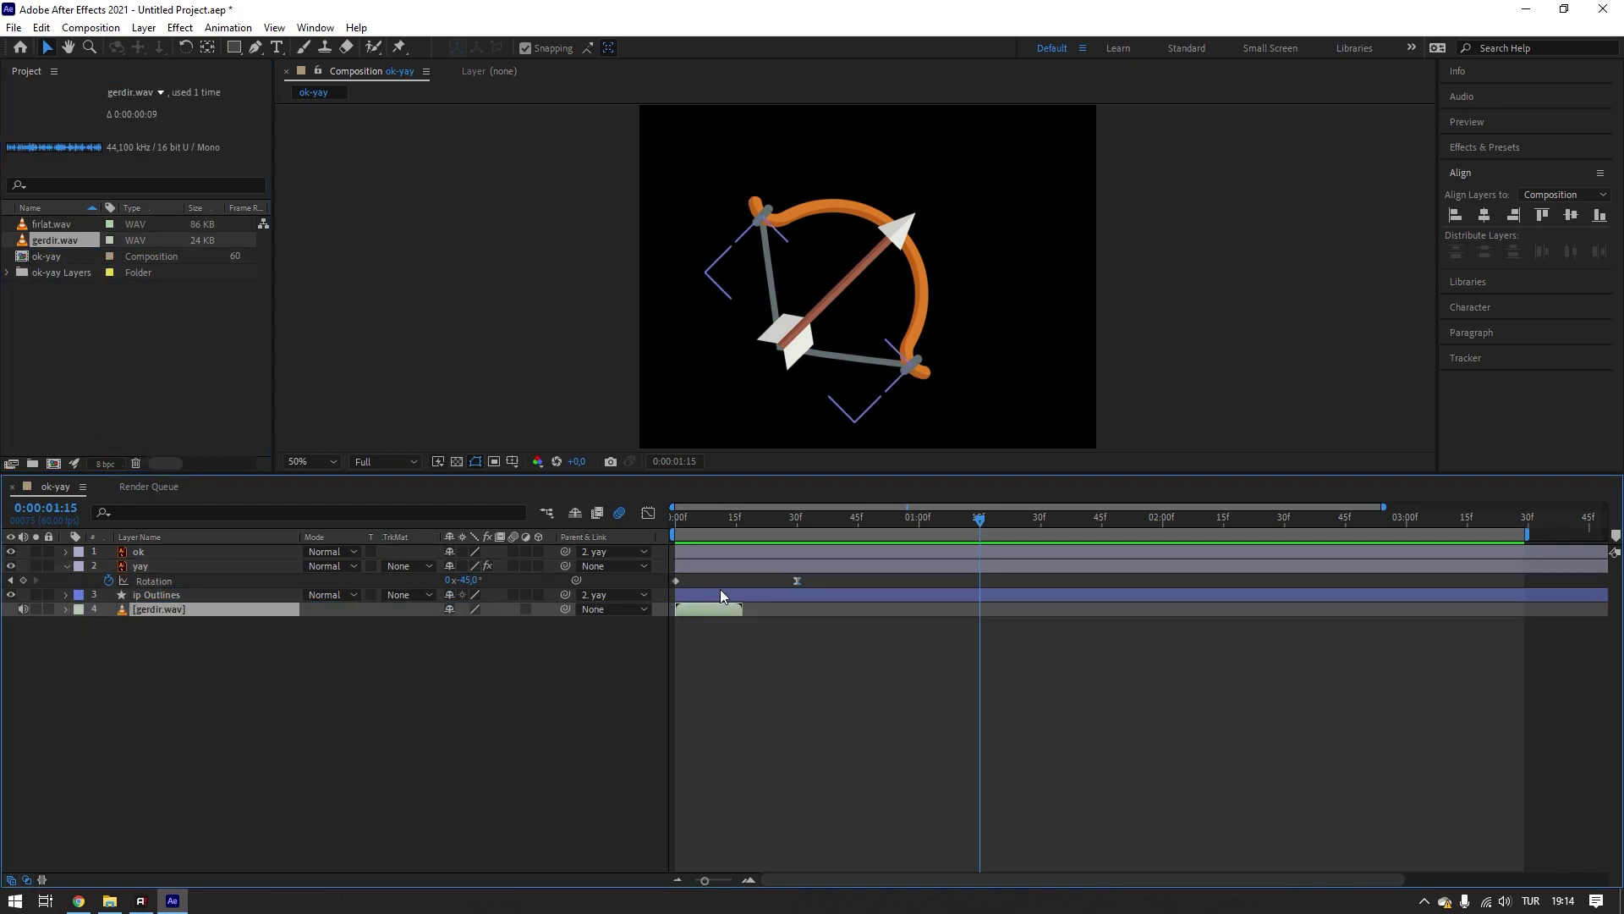
key("space")
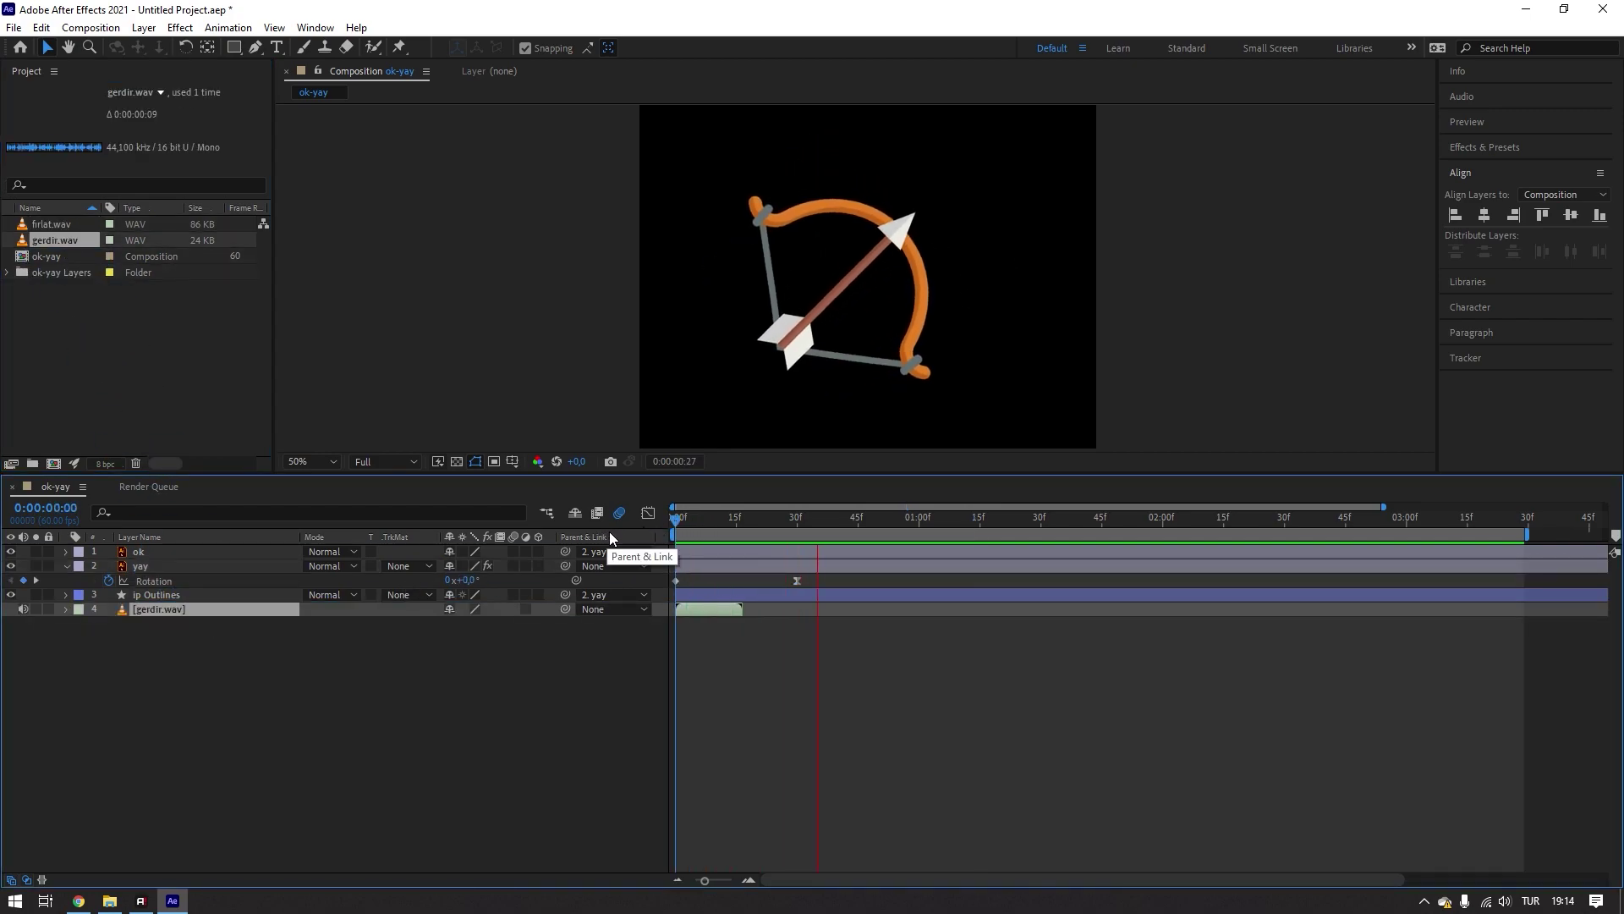
key("space")
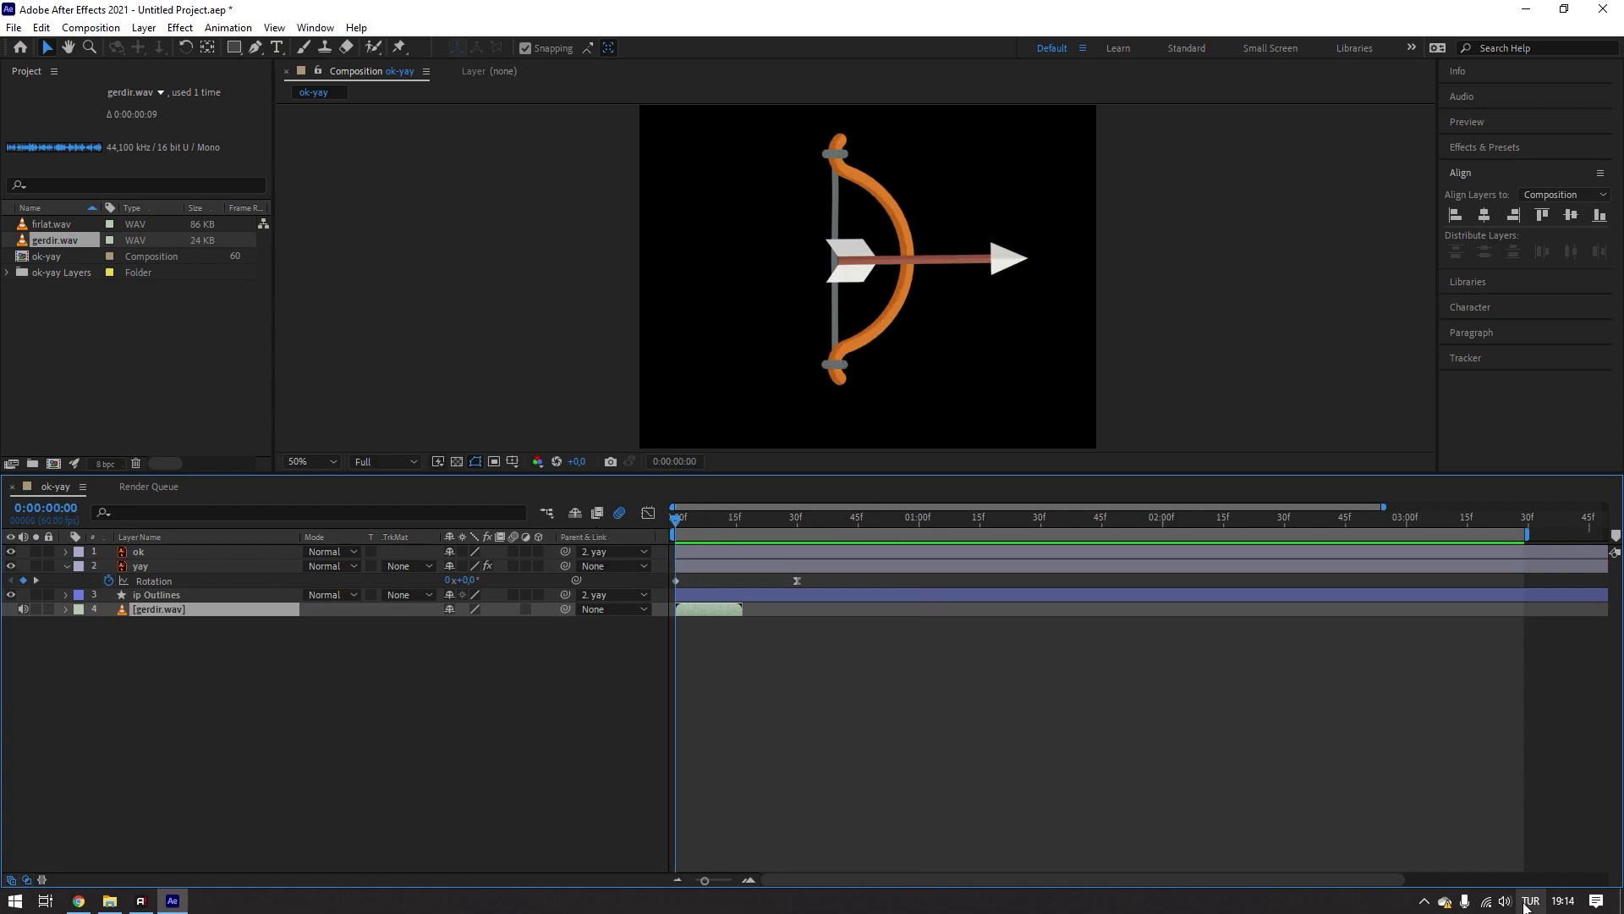
left_click(1505, 900)
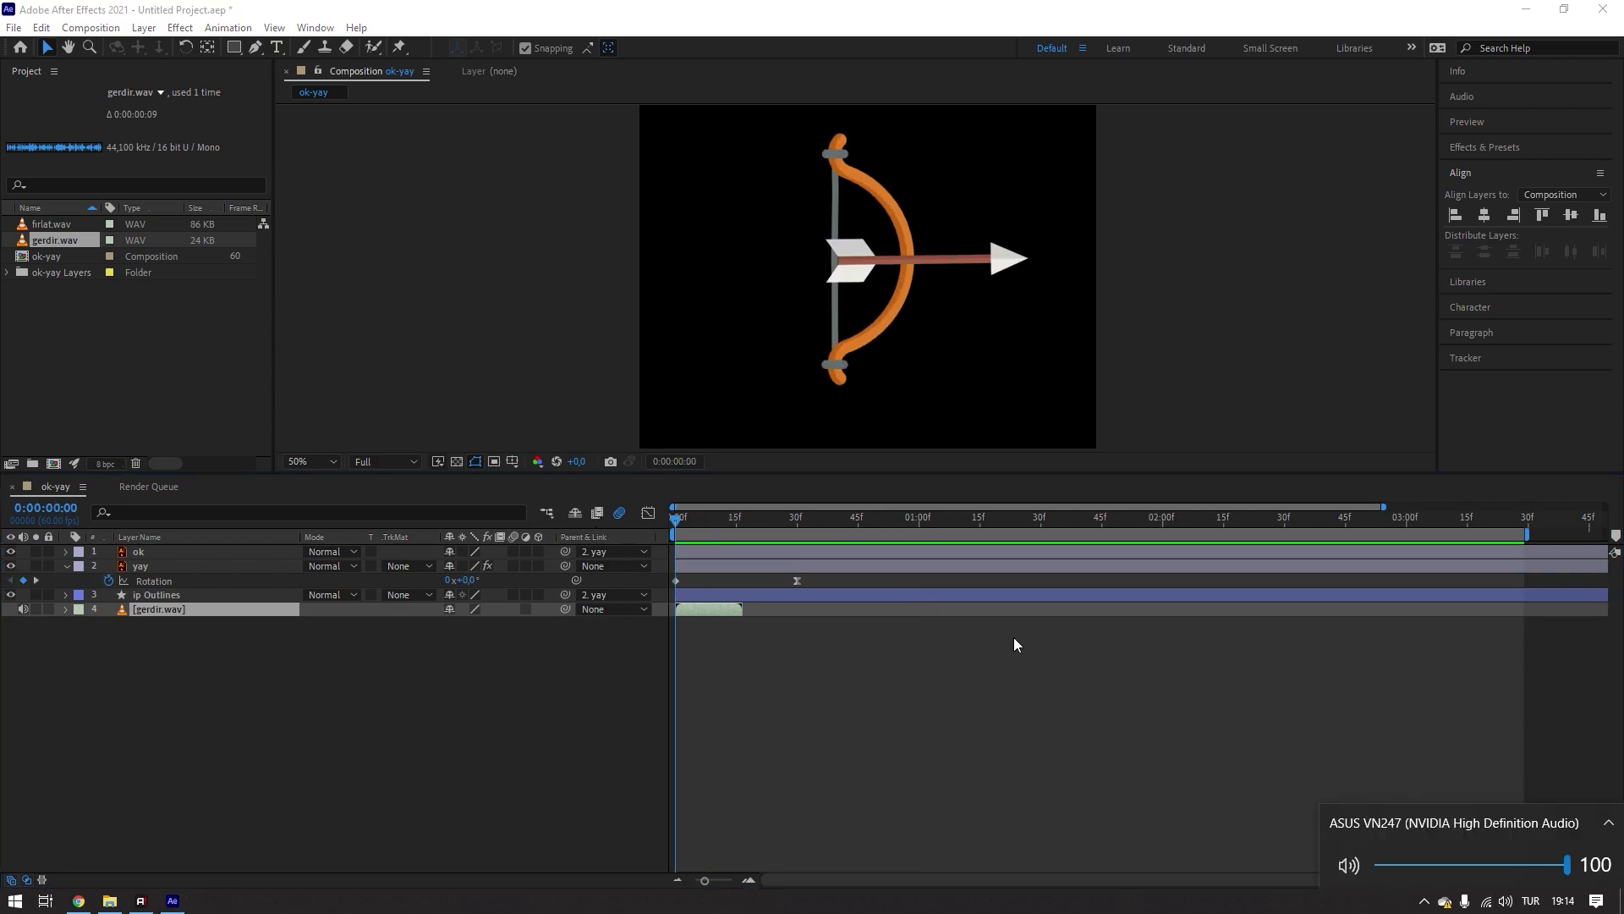
left_click(942, 653)
key("space")
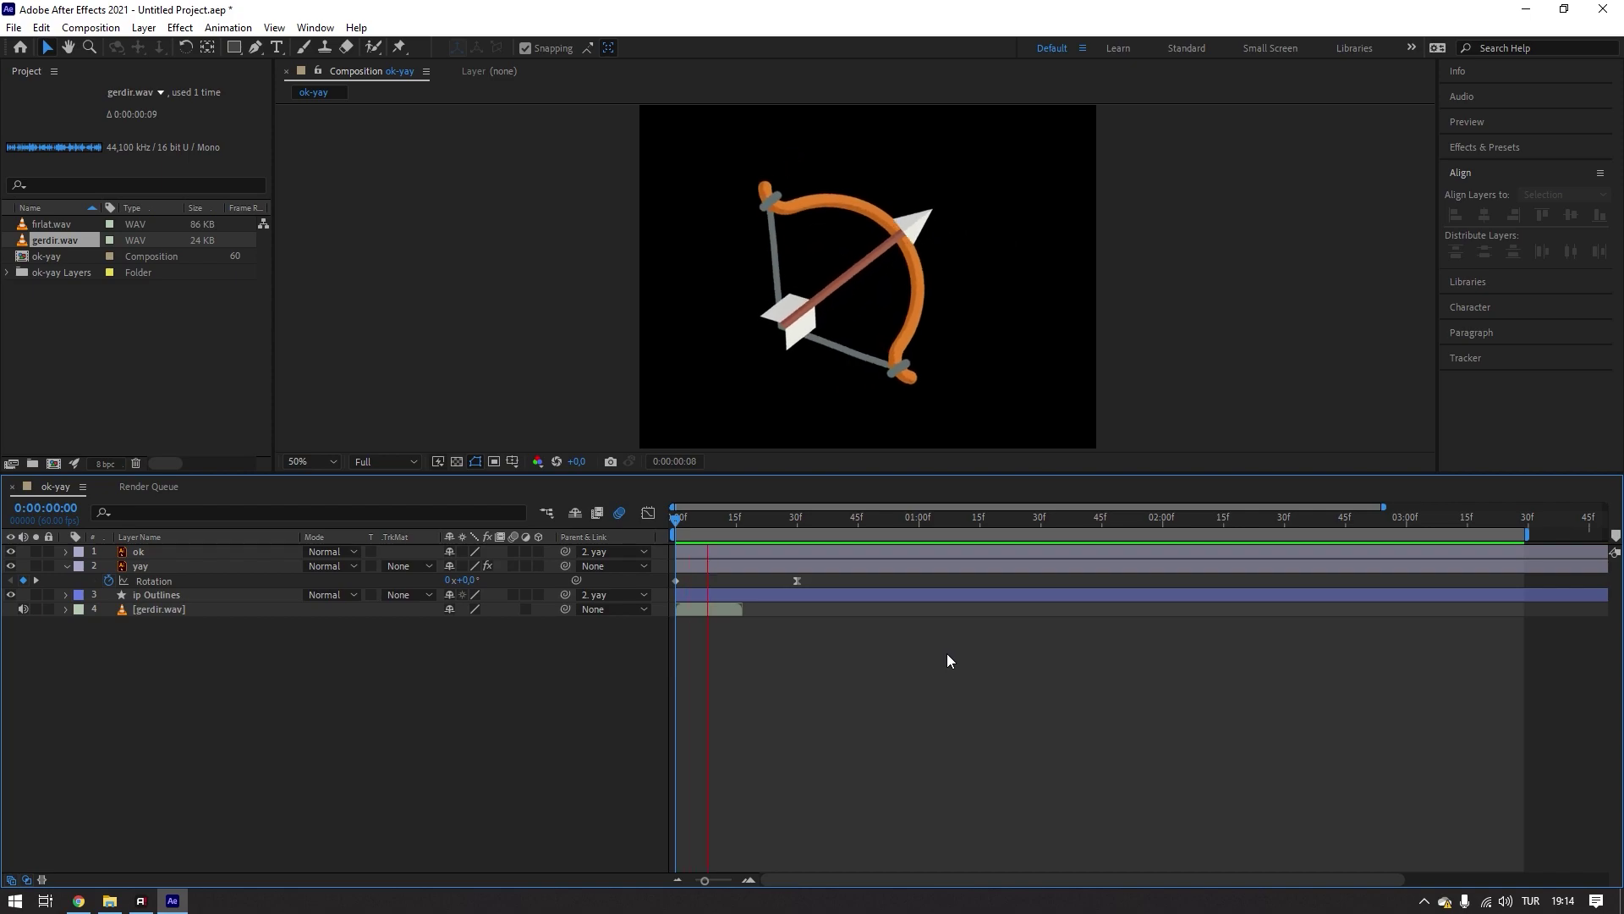
key("space")
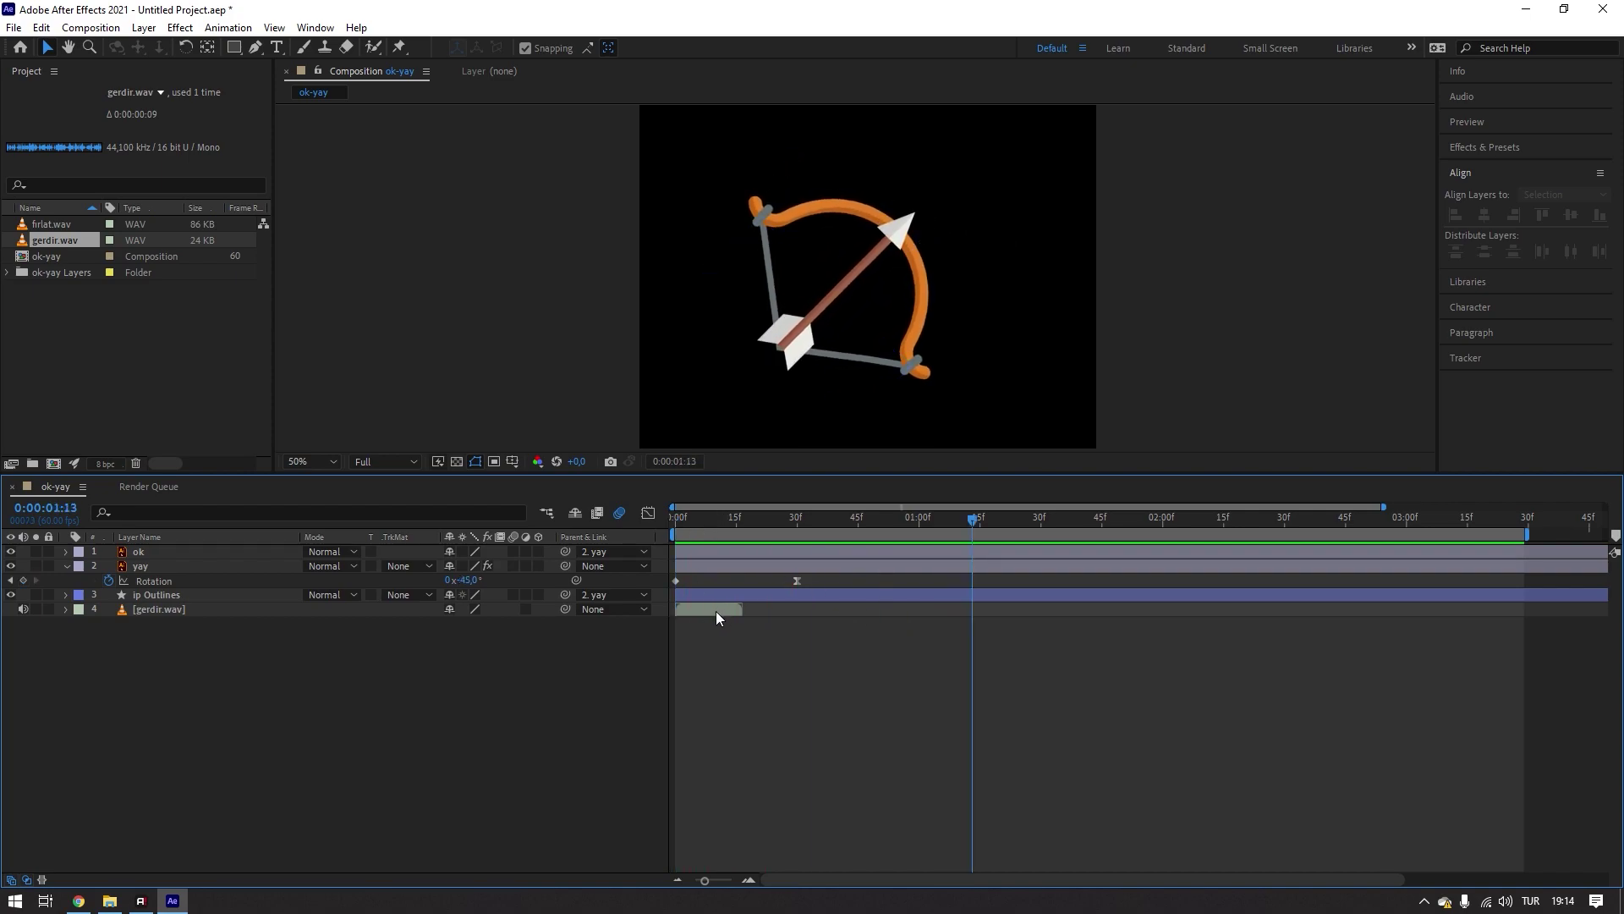
- Shift gerdir.wav to start slightly later and check it against the bow tilt
left_click_drag(716, 611, 745, 611)
left_click_drag(715, 518, 610, 536)
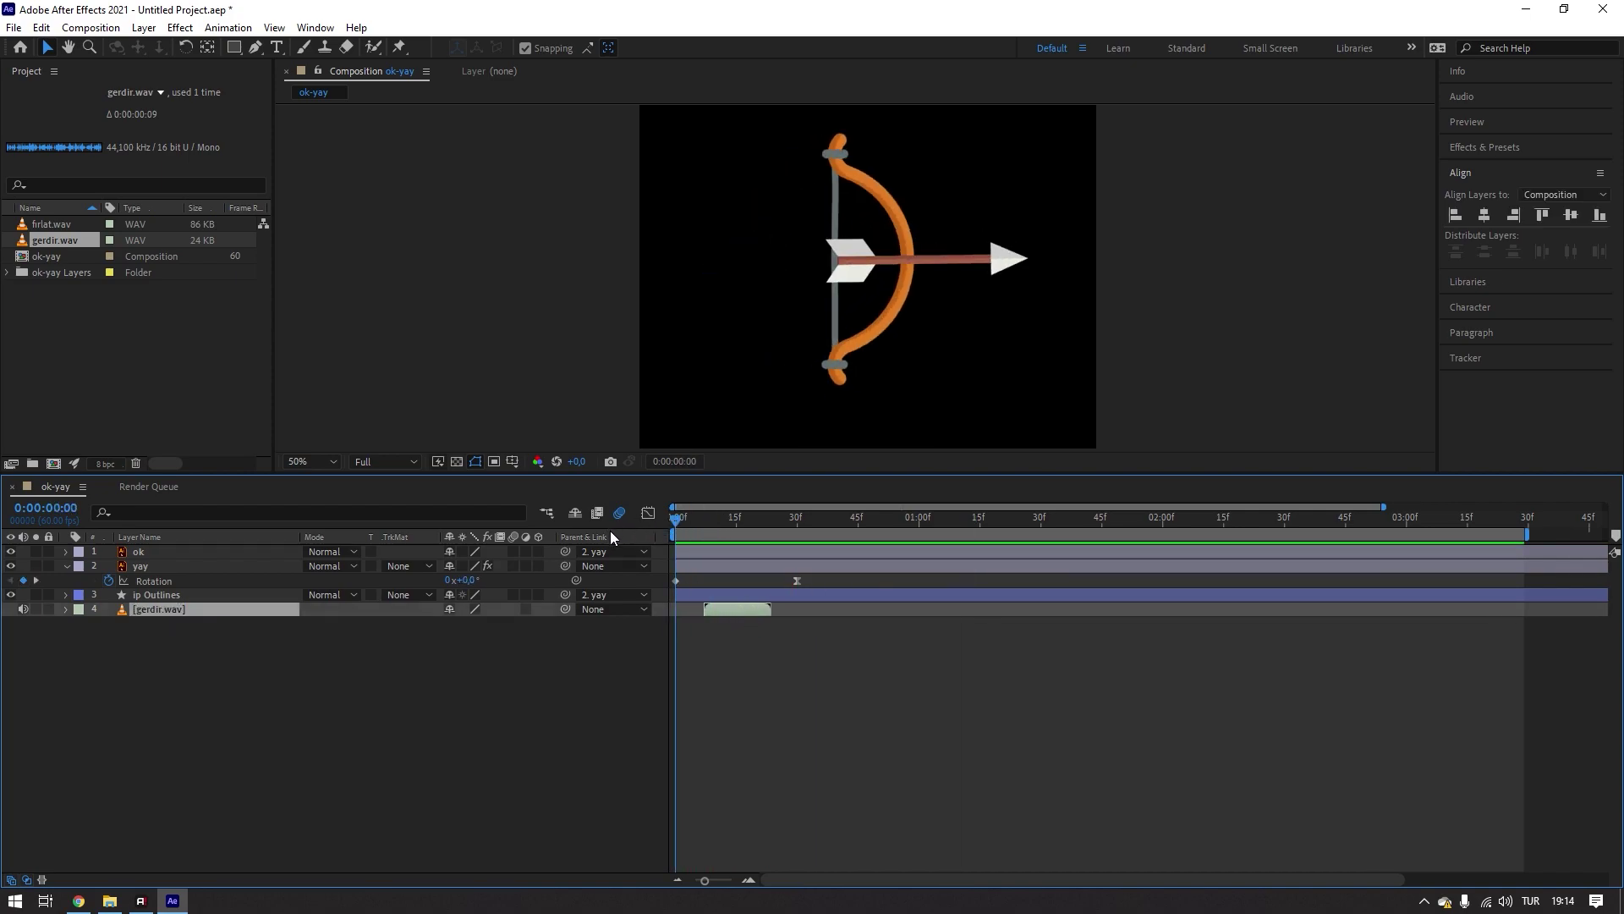
key("space")
key("space")
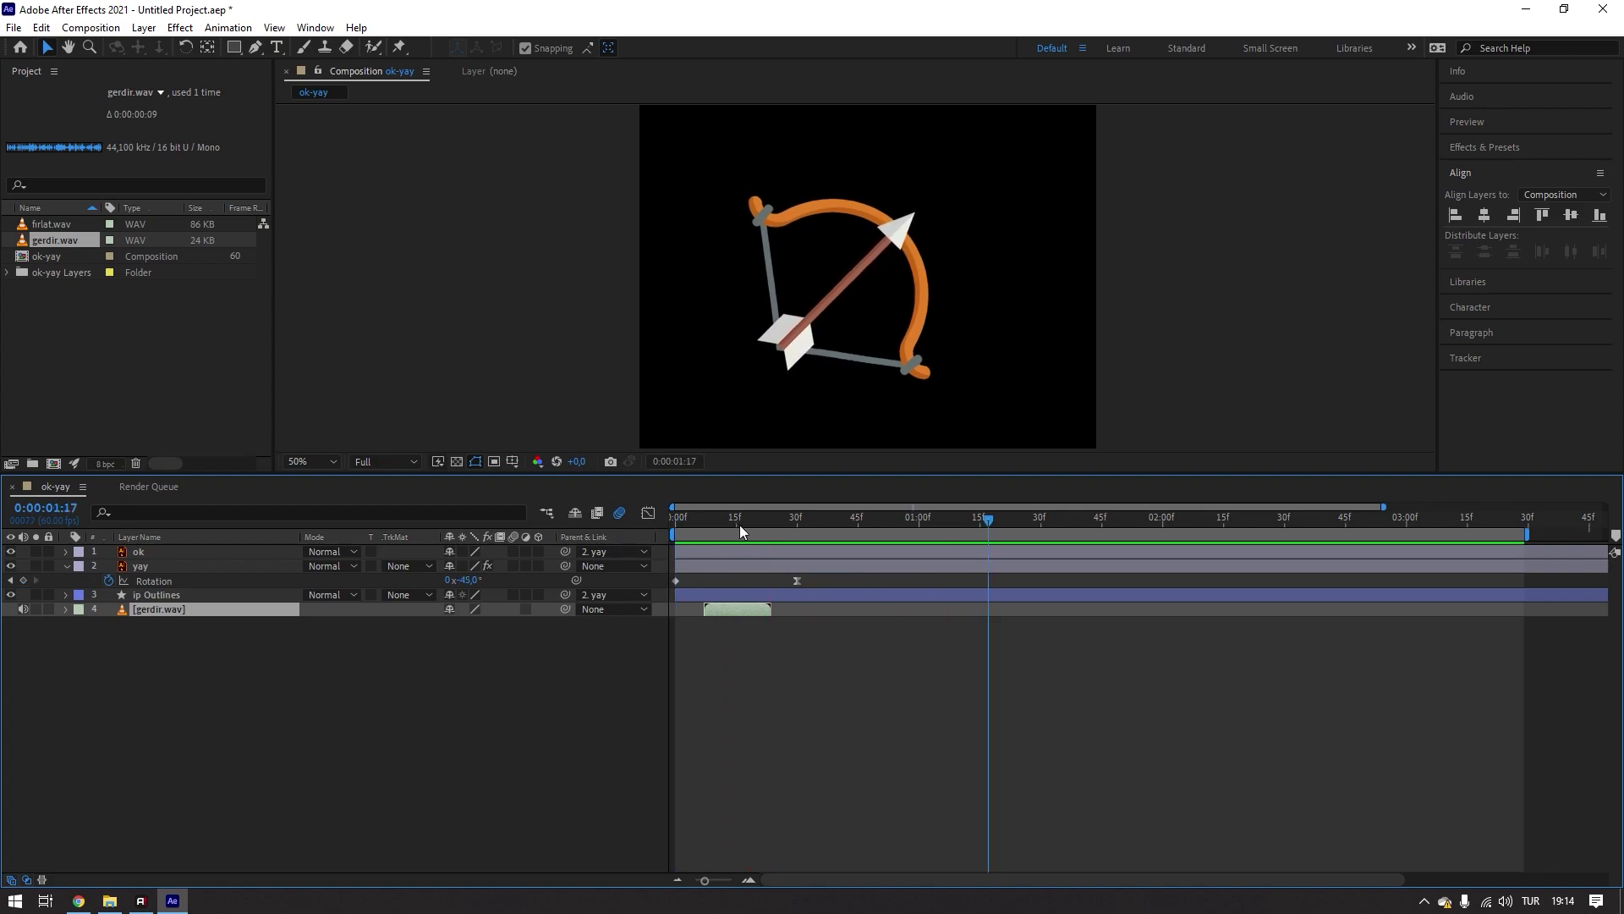
left_click_drag(741, 530, 604, 533)
key("space")
key("space")
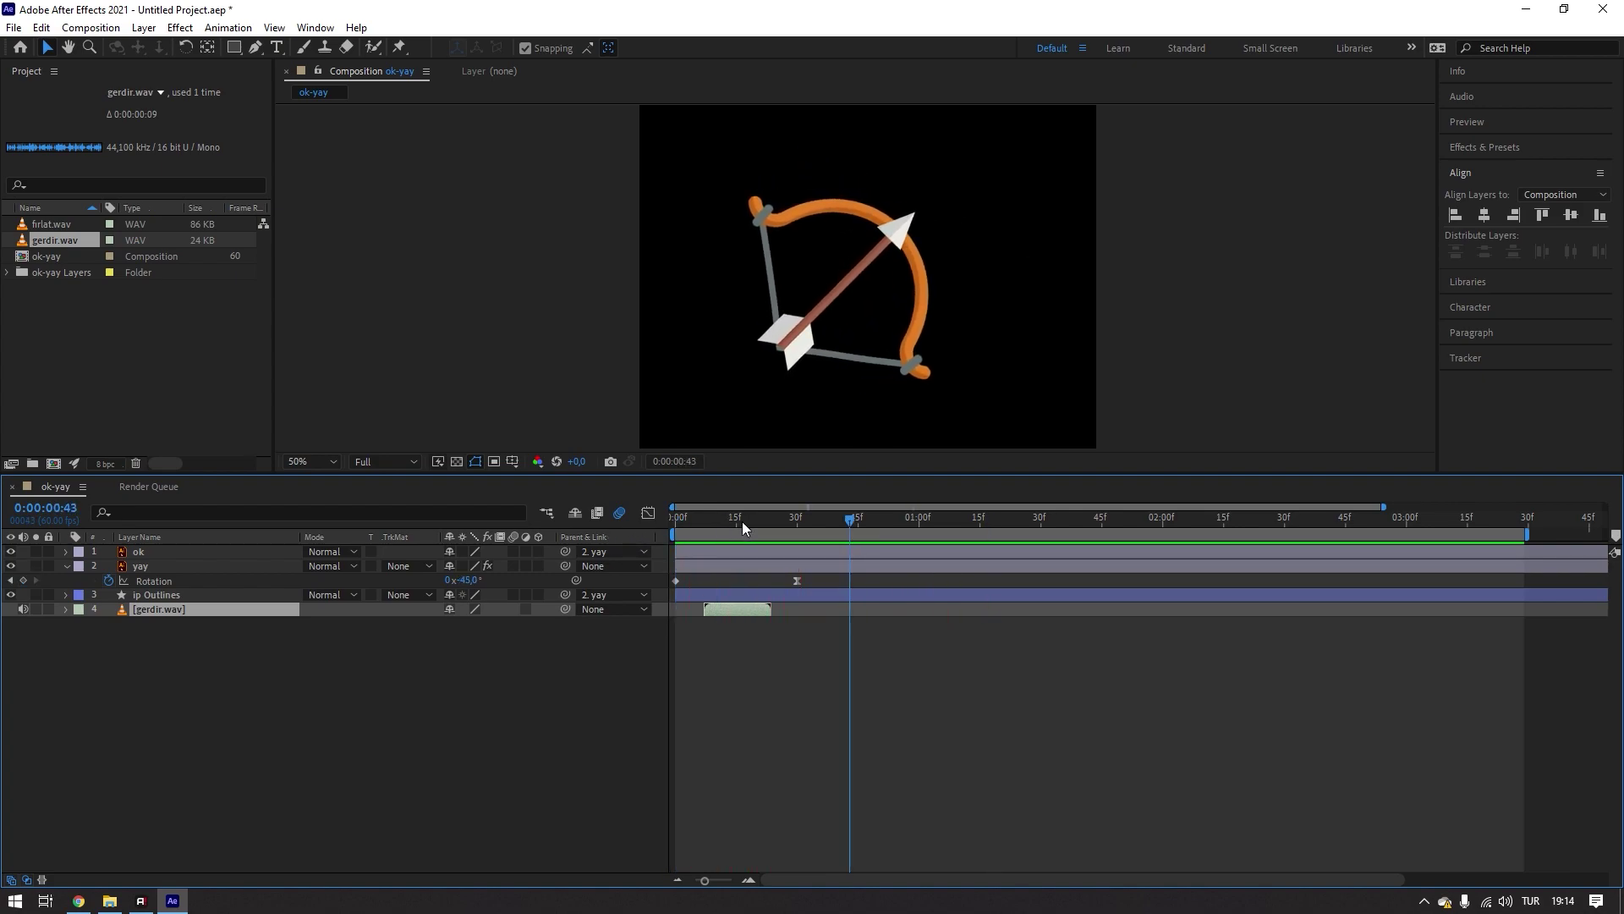
mouse_move(742, 521)
left_mouse_down()
mouse_move(799, 551)
mouse_move(658, 579)
left_mouse_up()
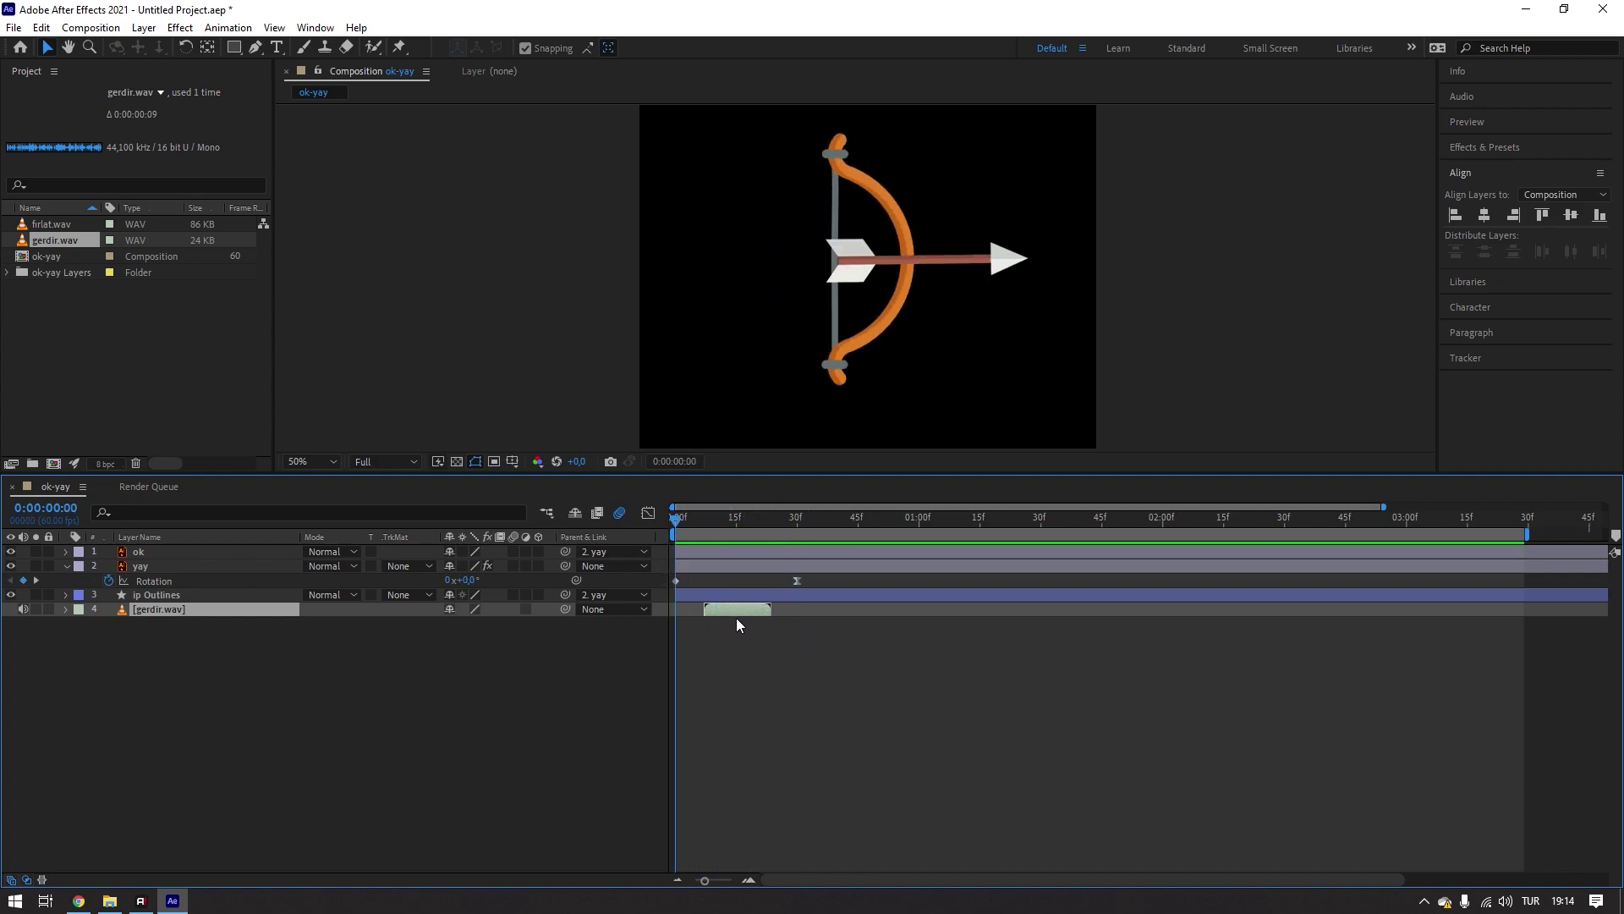
left_click_drag(679, 518, 744, 526)
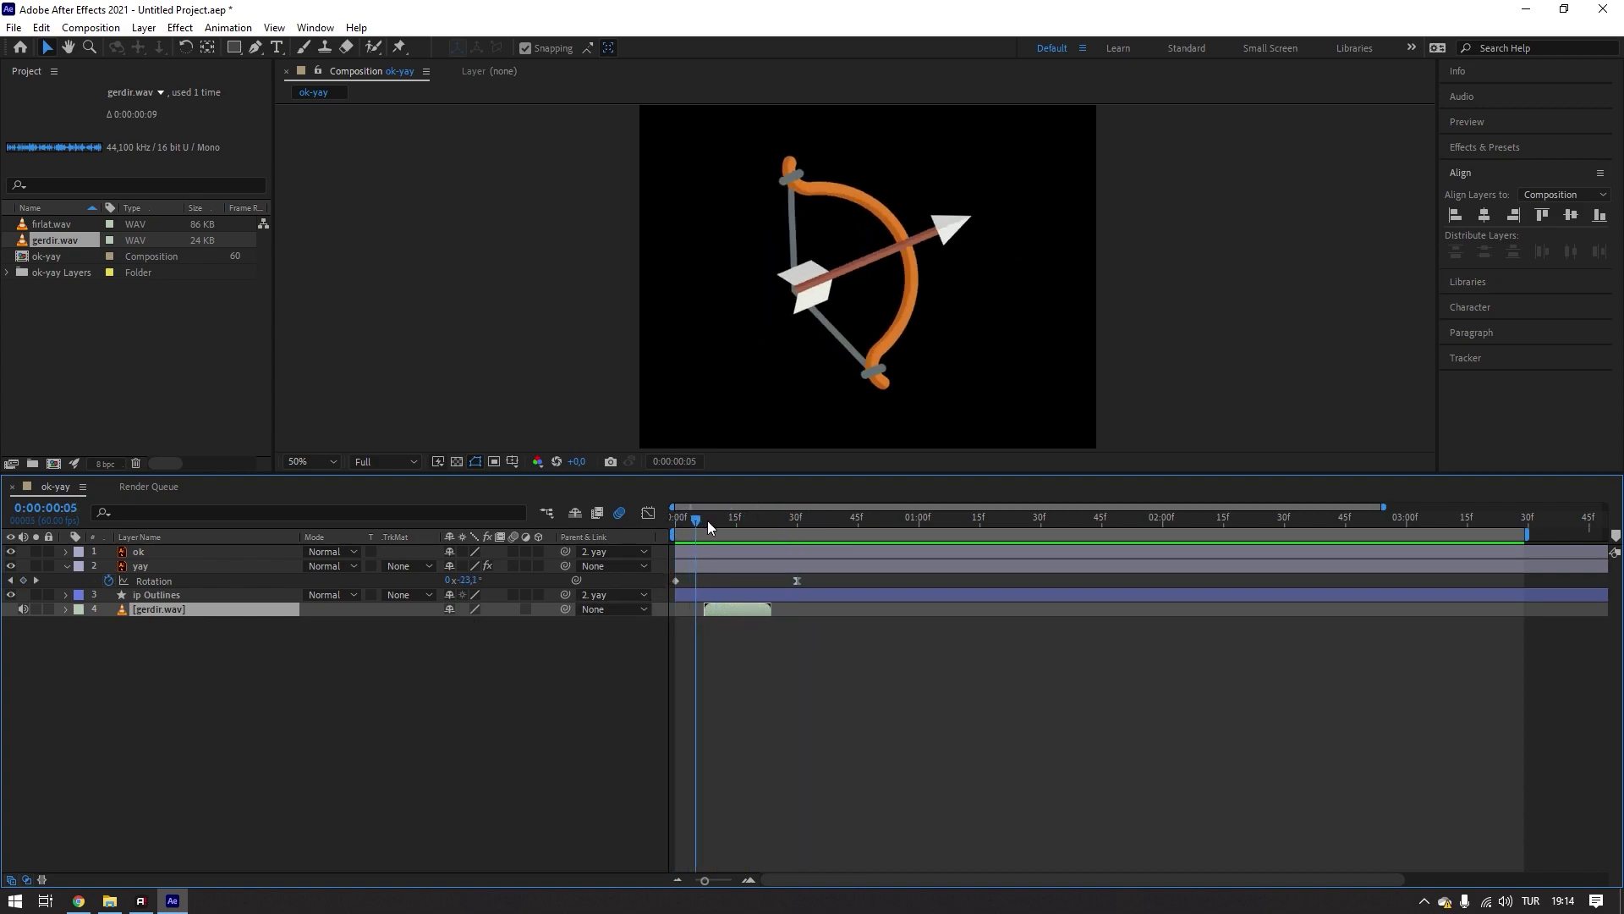
- Open the Time Stretch dialog for the gerdir.wav layer
right_click(727, 613)
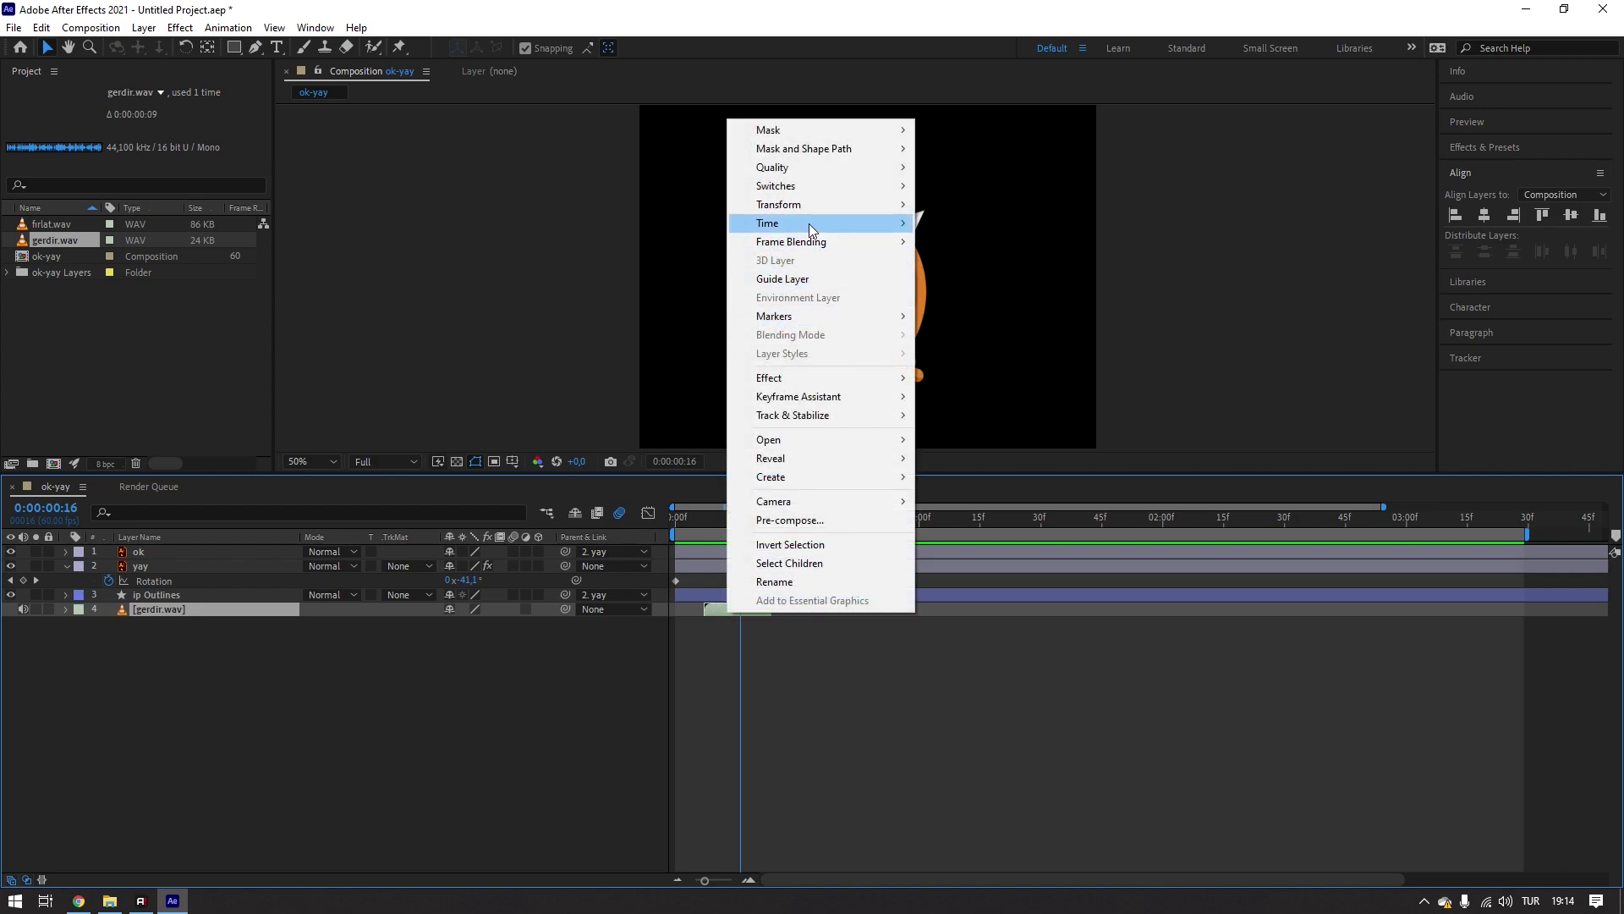
mouse_move(846, 222)
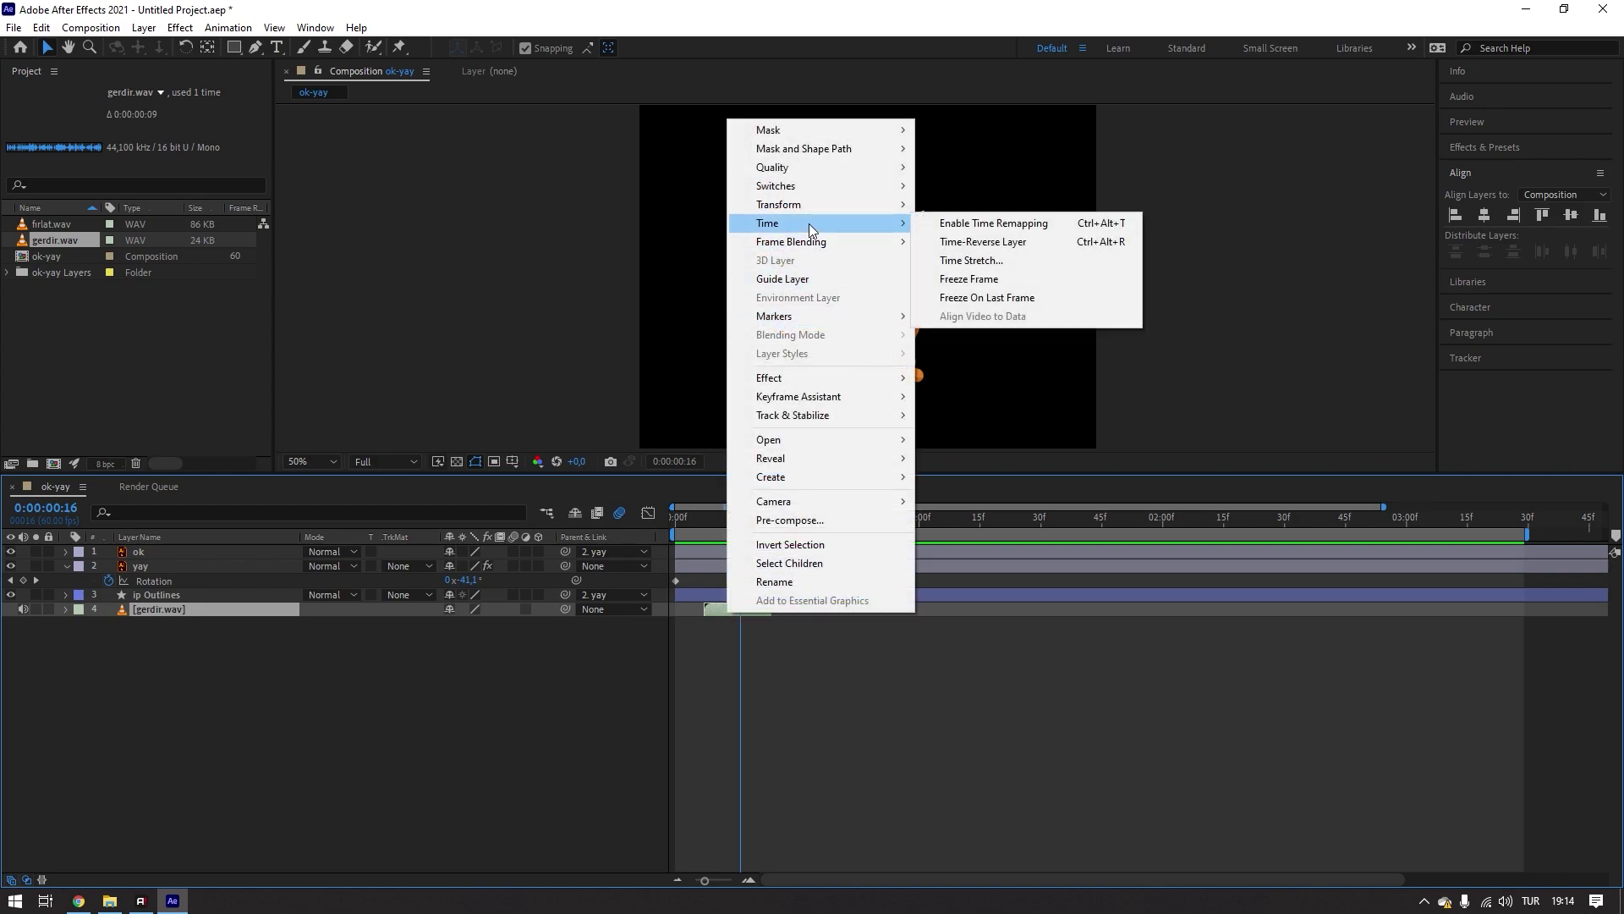
left_click(1018, 263)
left_click_drag(560, 330, 1000, 385)
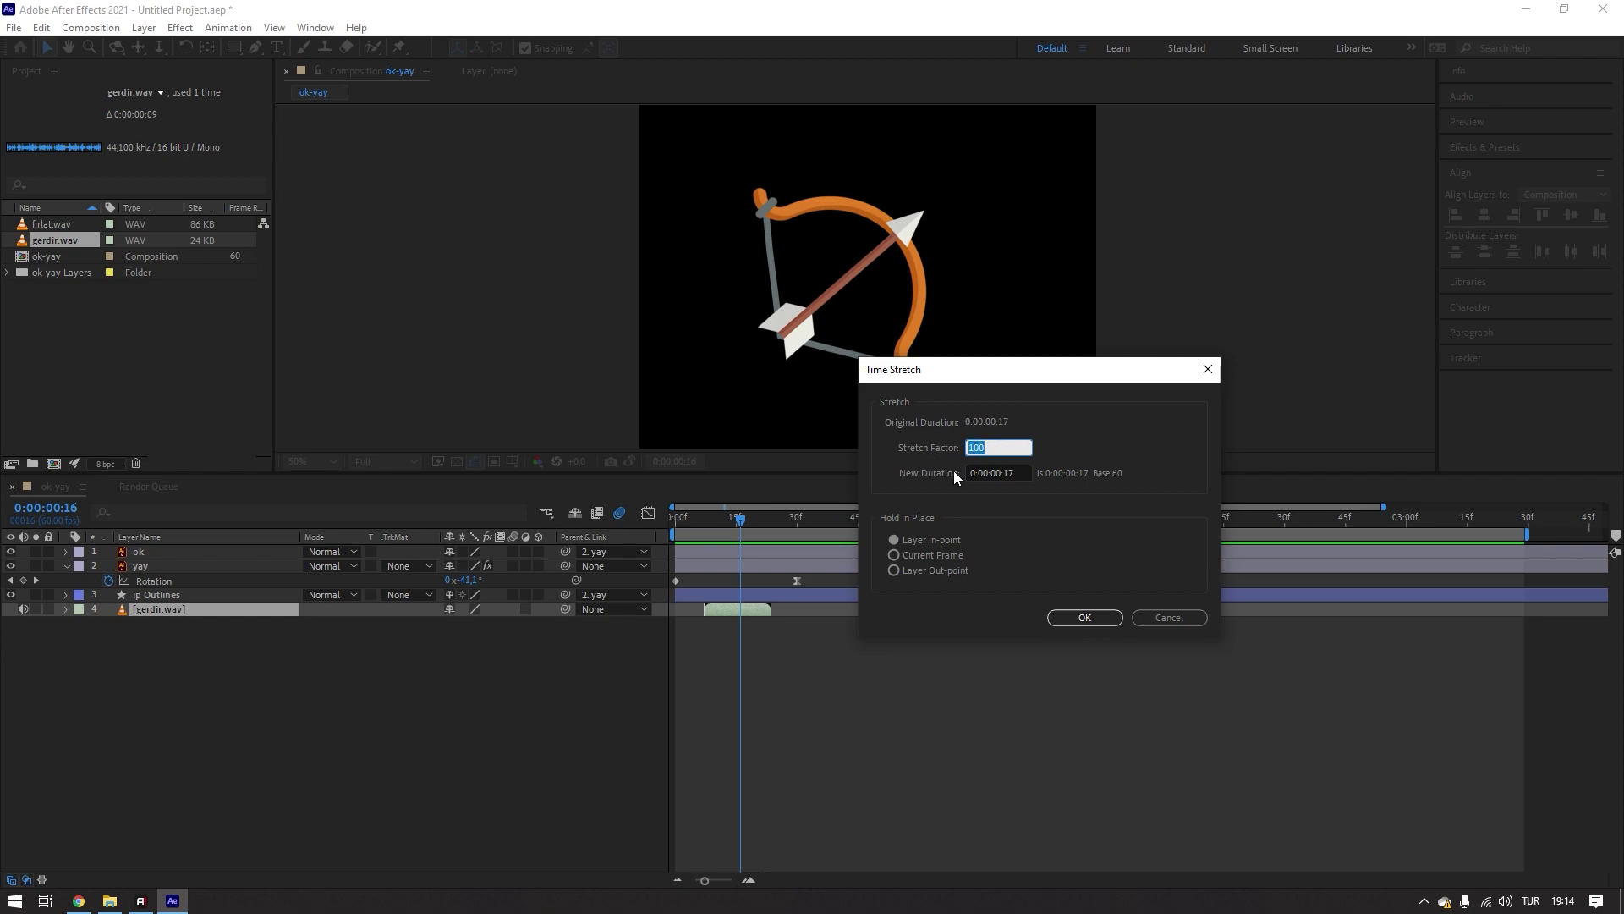
- Stretch gerdir.wav to 150%, nudge it slightly earlier, and preview it against the tilt
type("150")
left_click(1091, 618)
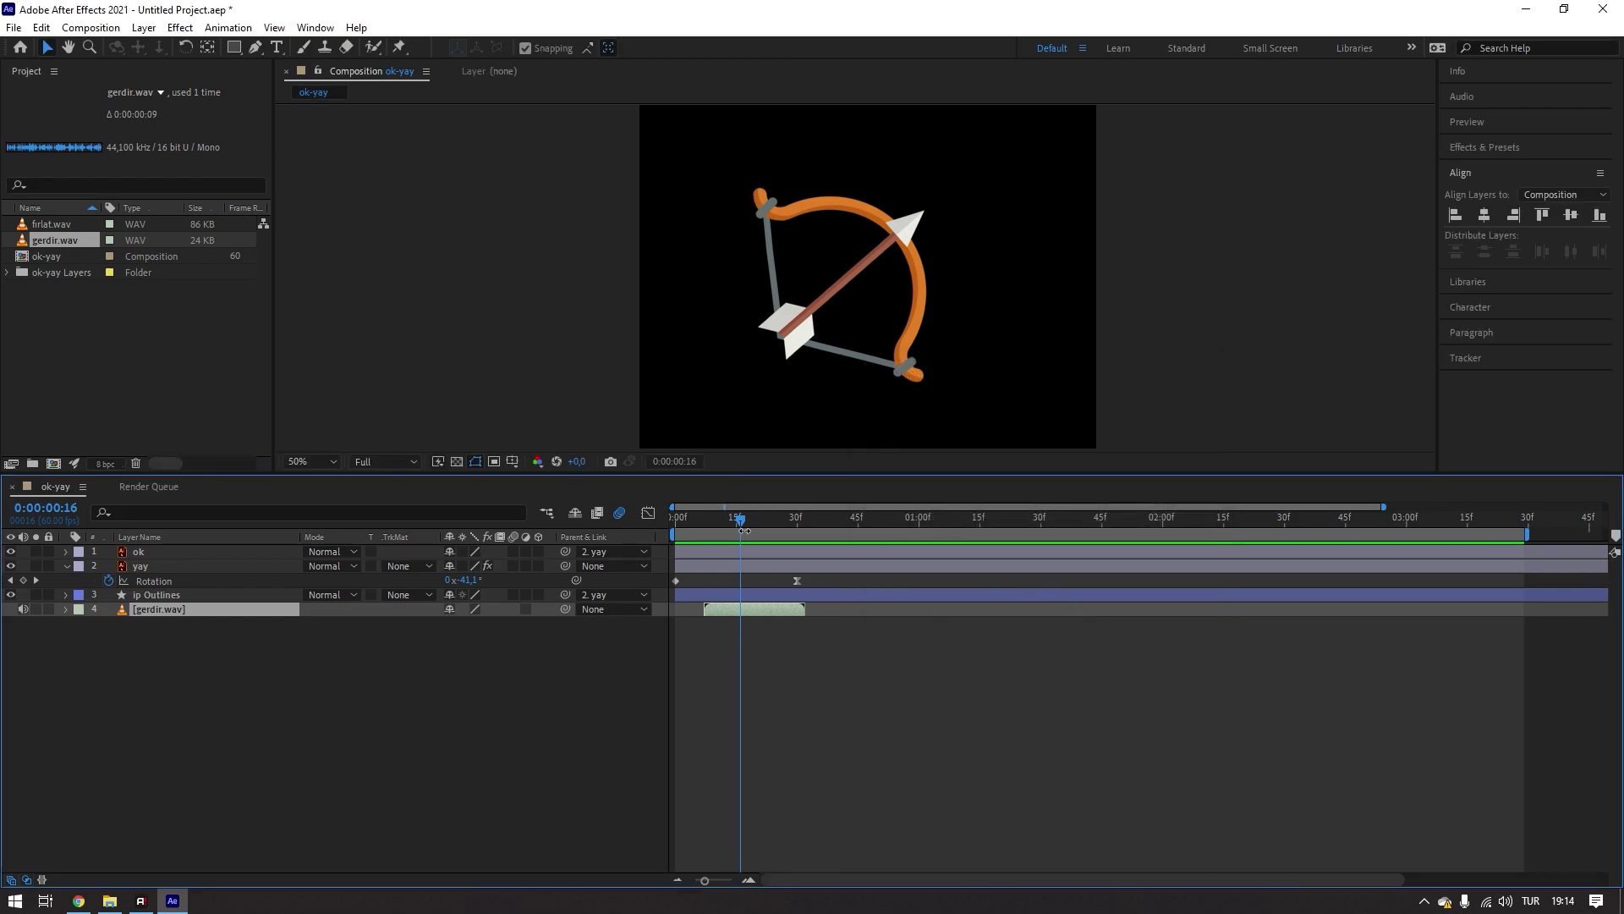
mouse_move(732, 525)
left_mouse_down()
mouse_move(665, 535)
mouse_move(769, 539)
mouse_move(623, 560)
left_mouse_up()
left_click_drag(733, 615, 719, 612)
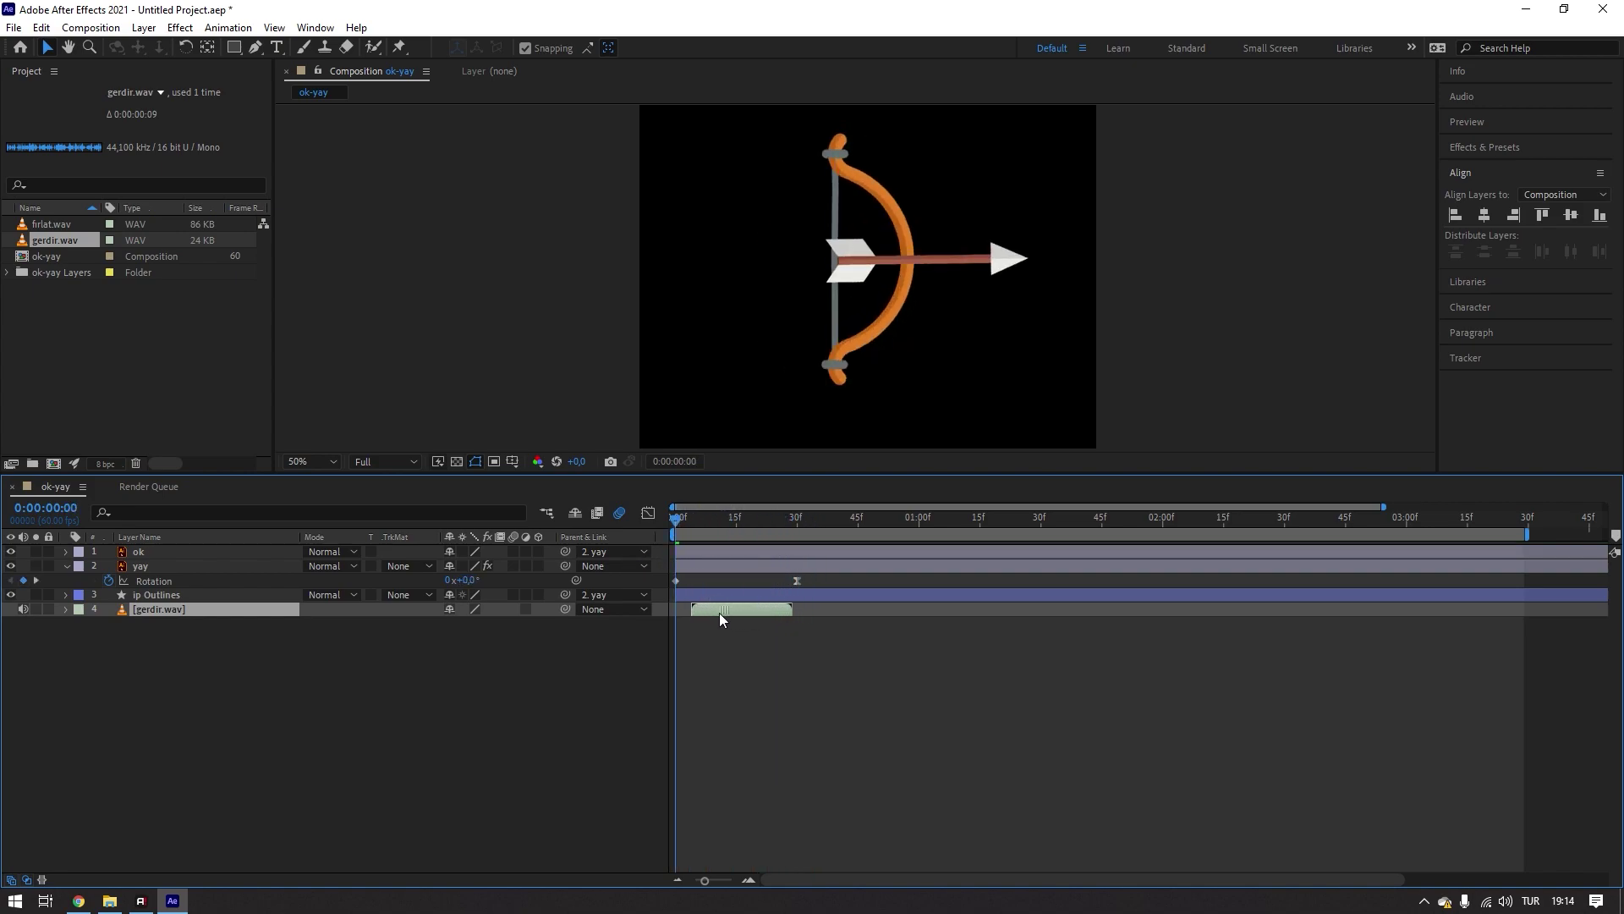
key("space")
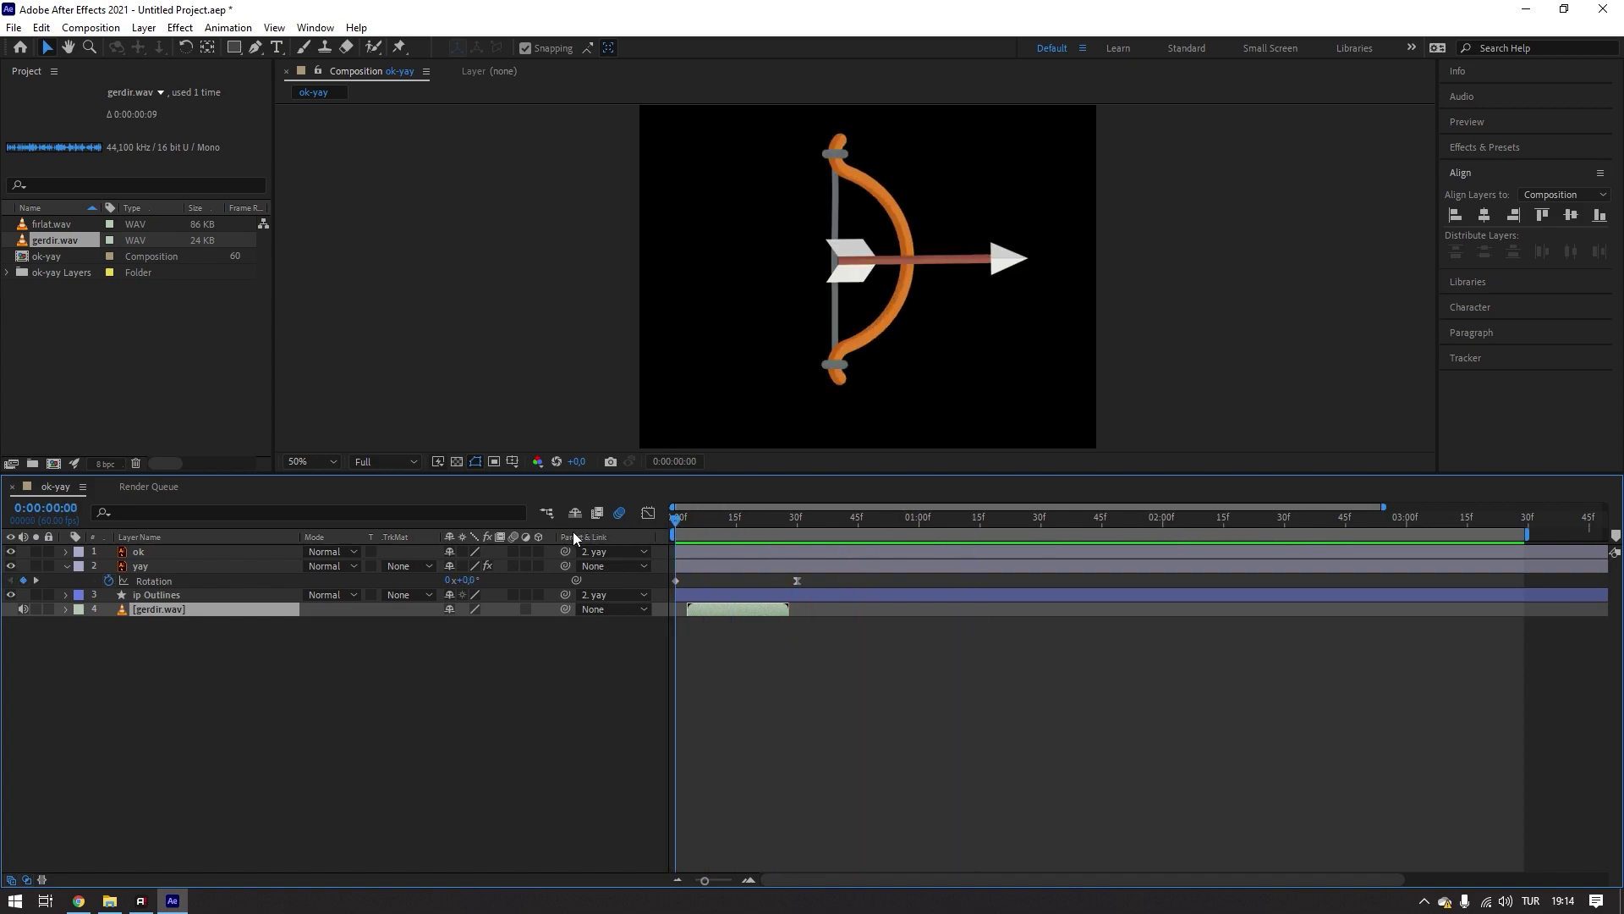
key("space")
key("space")
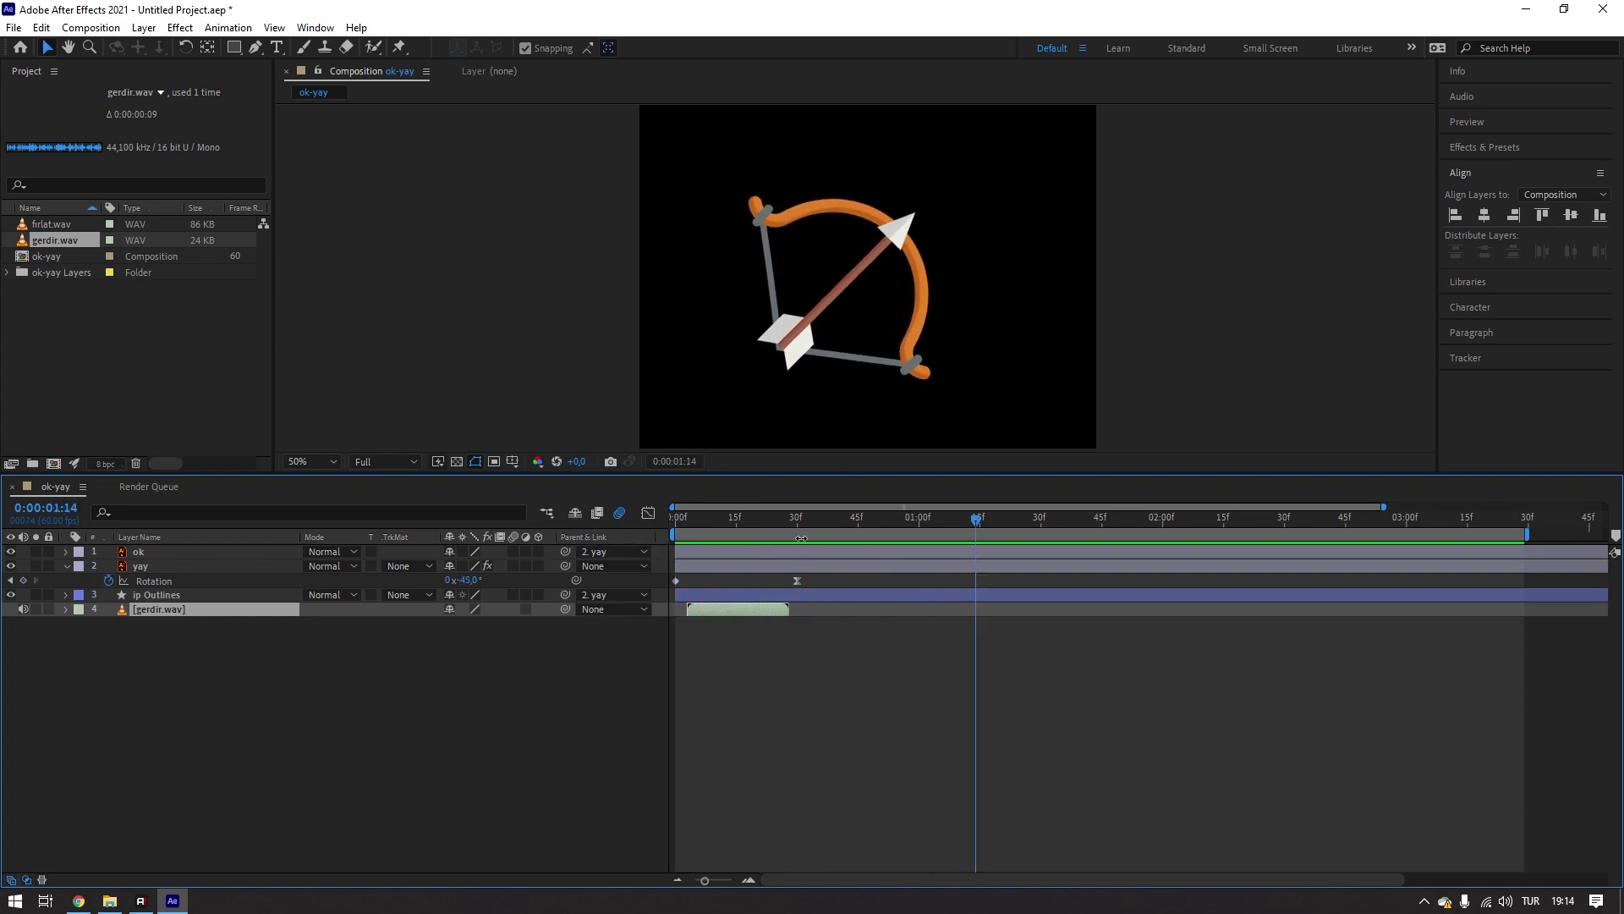
left_click_drag(698, 528, 674, 524)
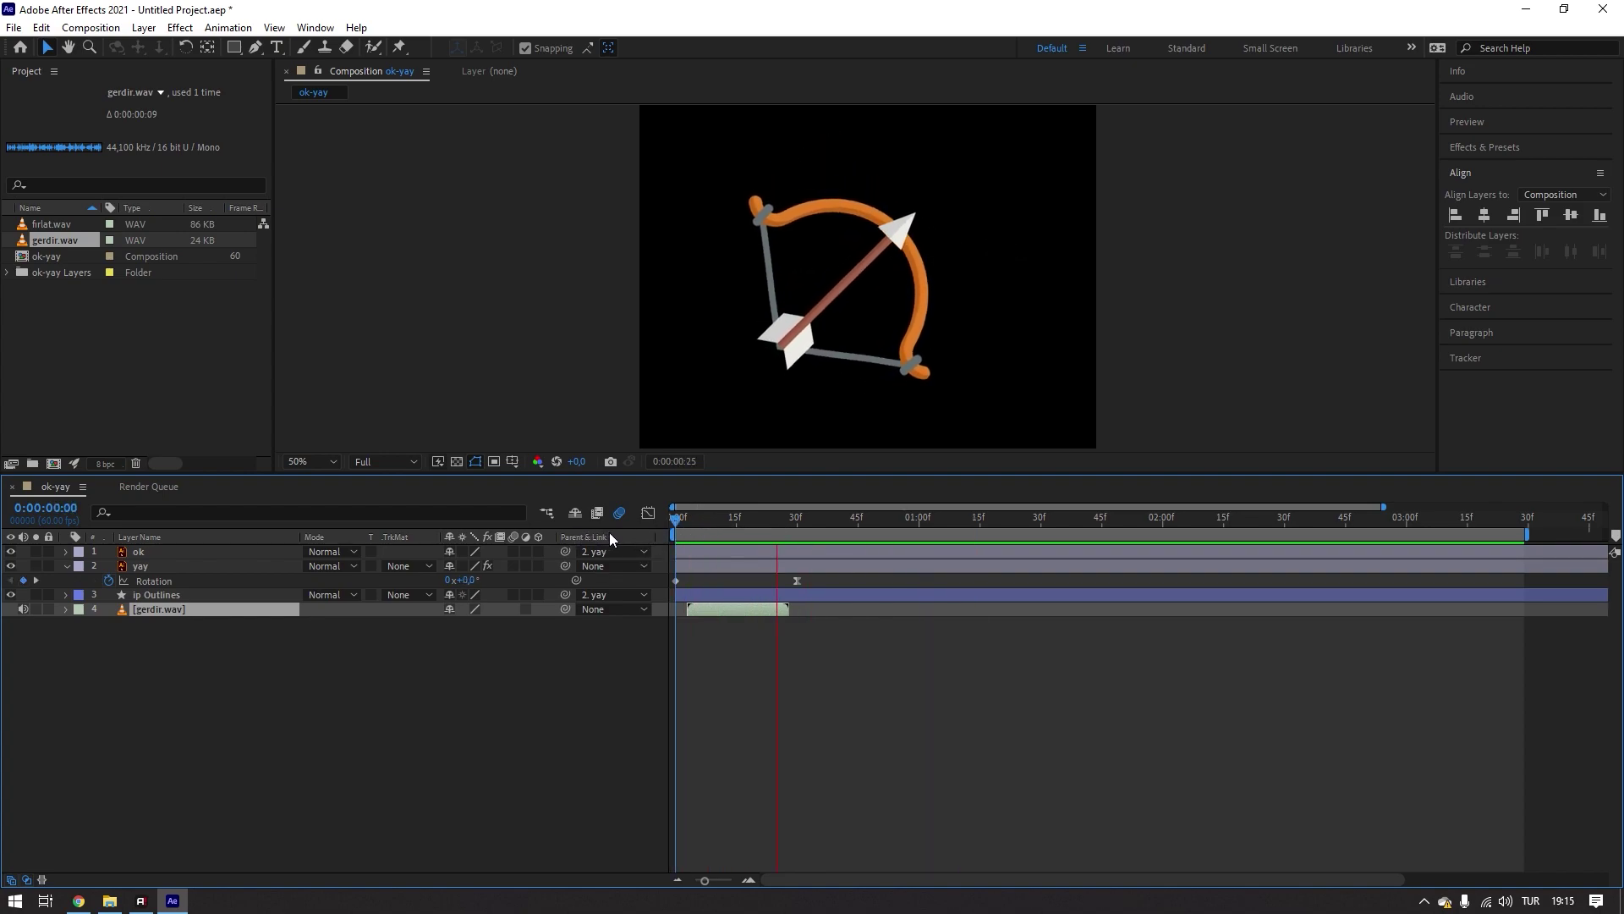
left_click(808, 517)
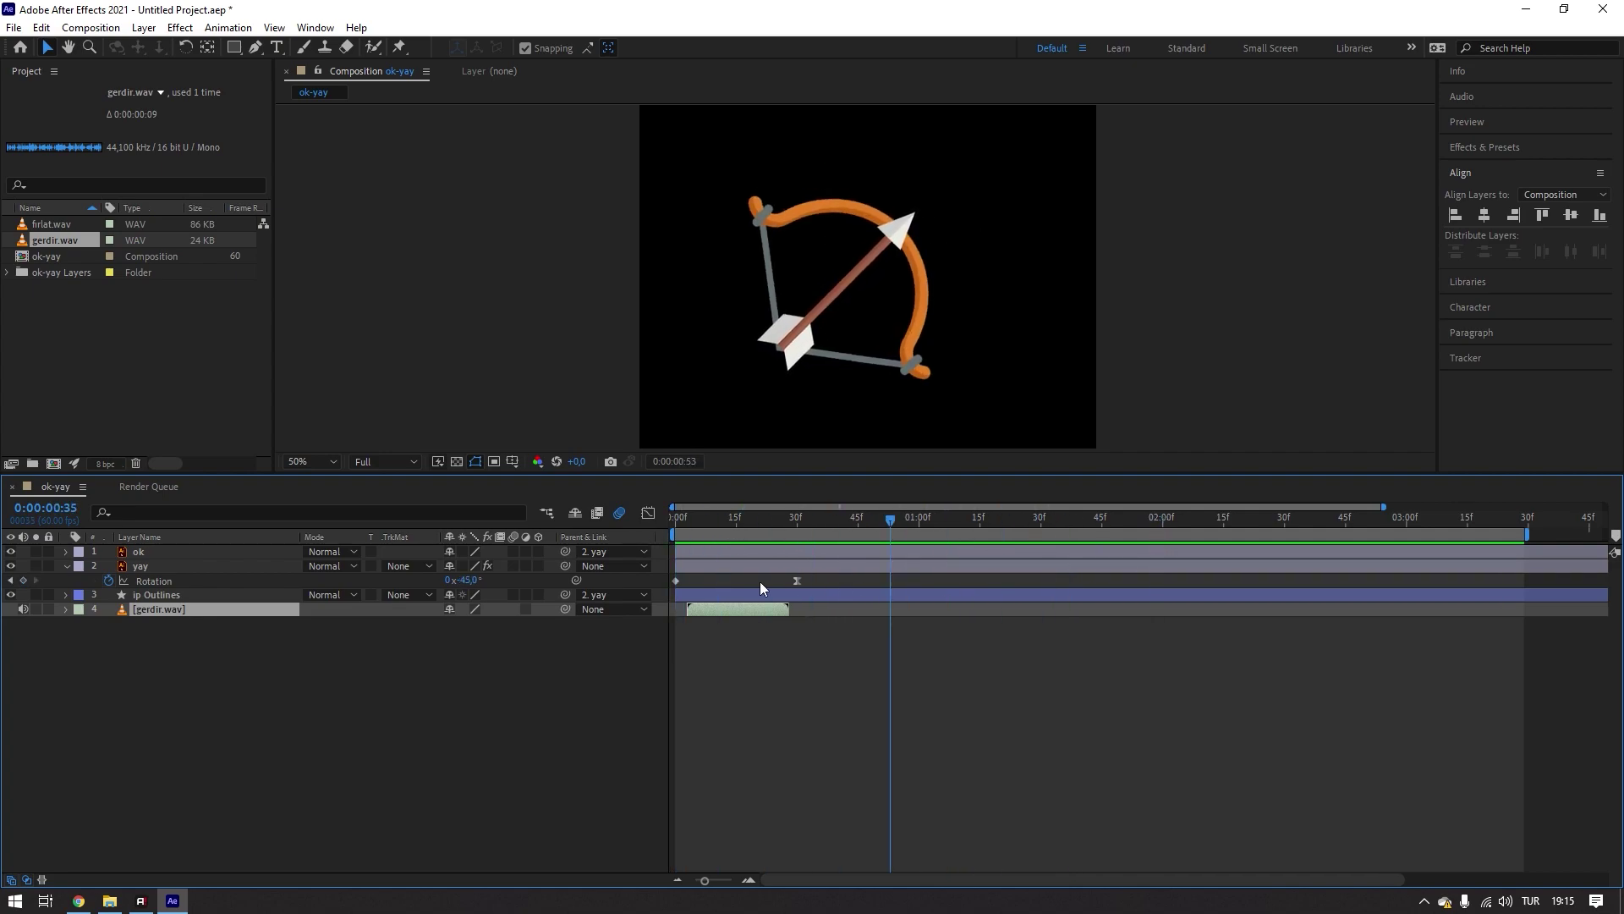
key("space")
key("space")
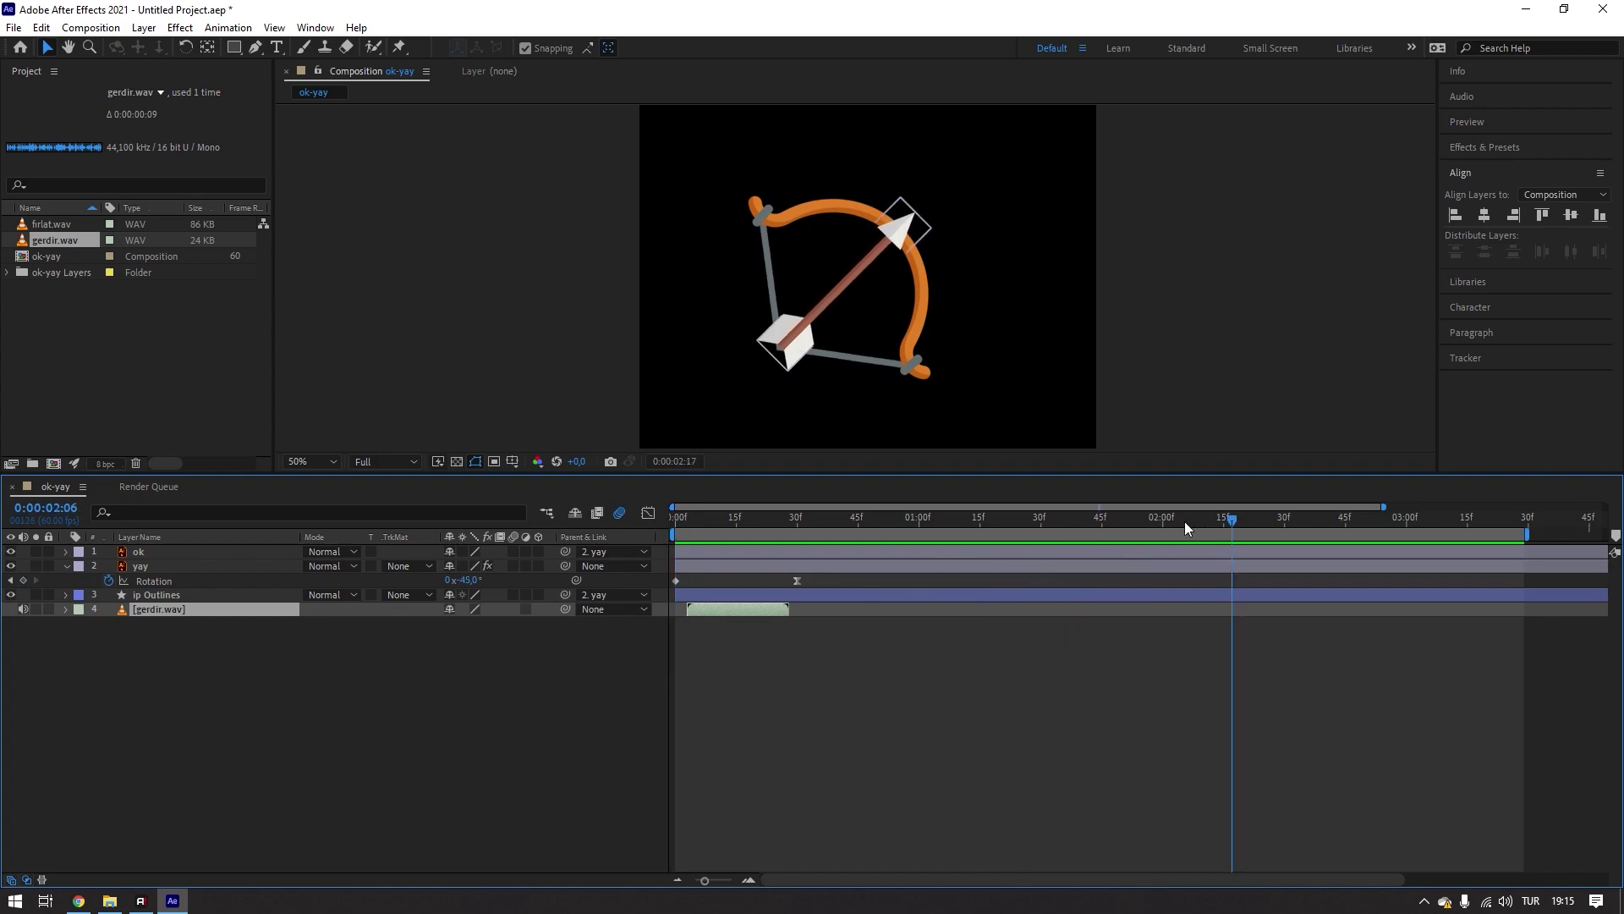
left_click_drag(1171, 520, 1163, 519)
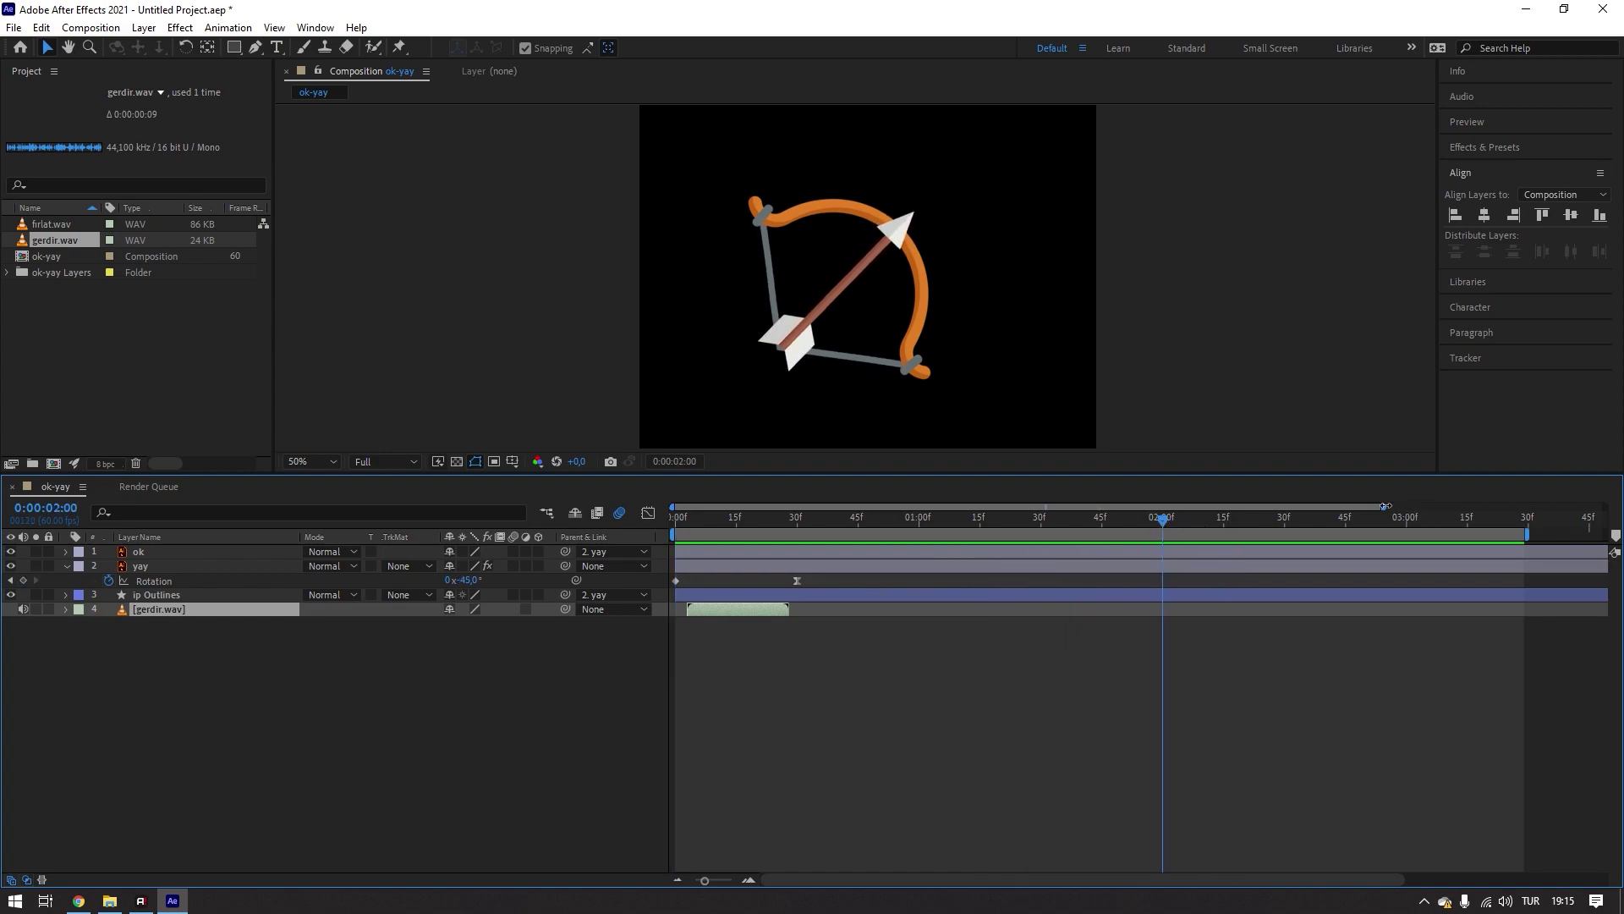
key("minus")
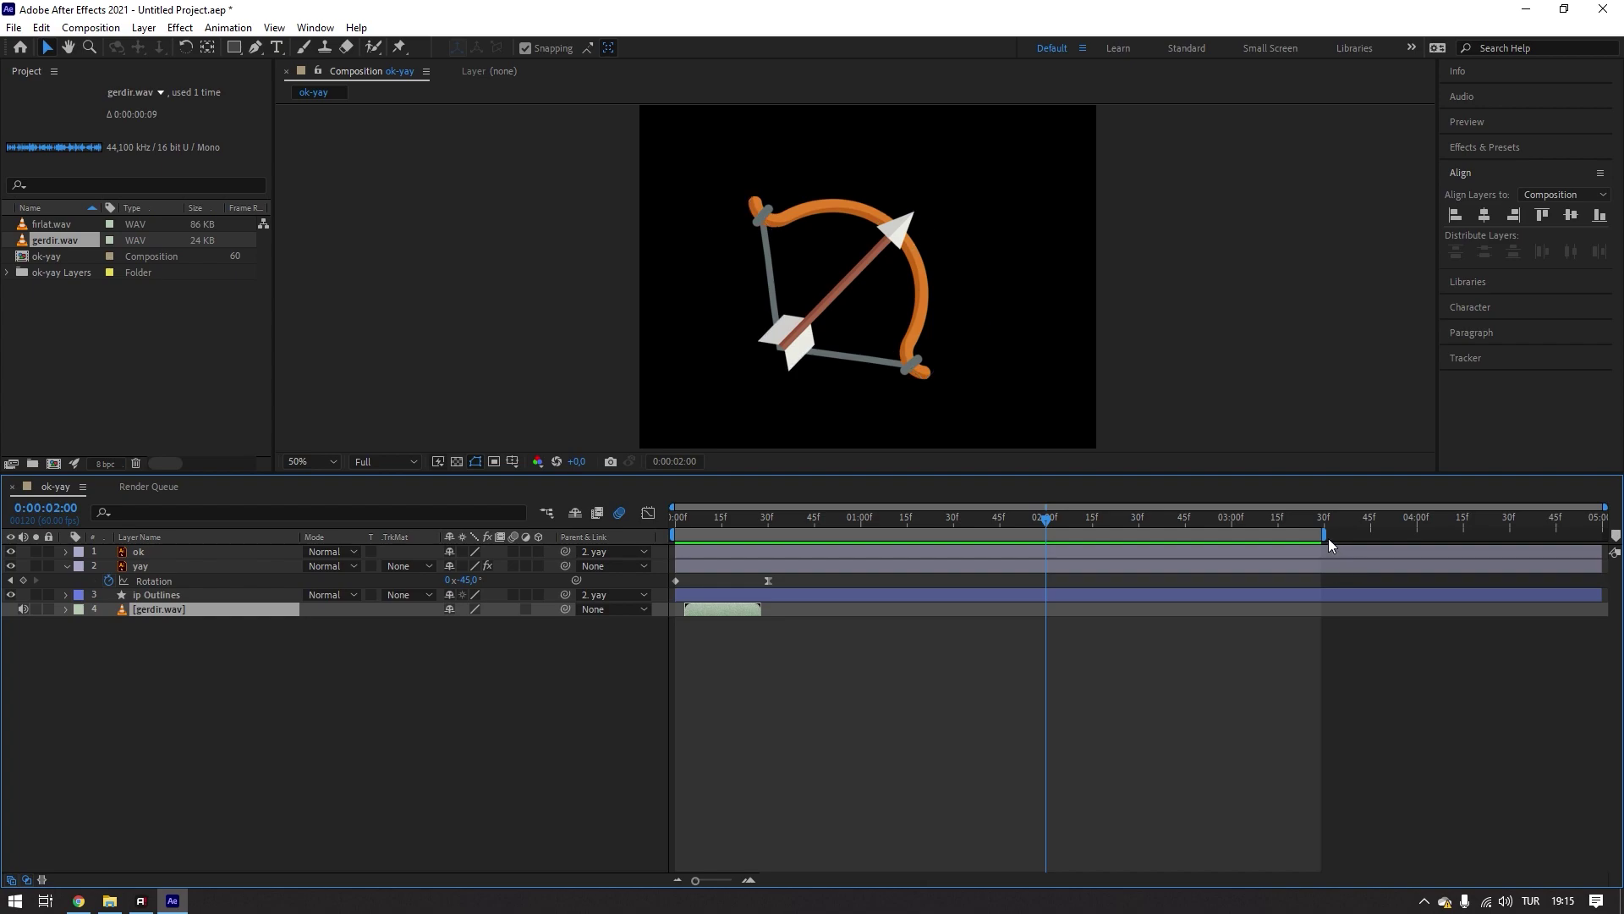
- Extend the work area to 5:00 and preview the full animation from the start
left_click_drag(1324, 535, 1622, 585)
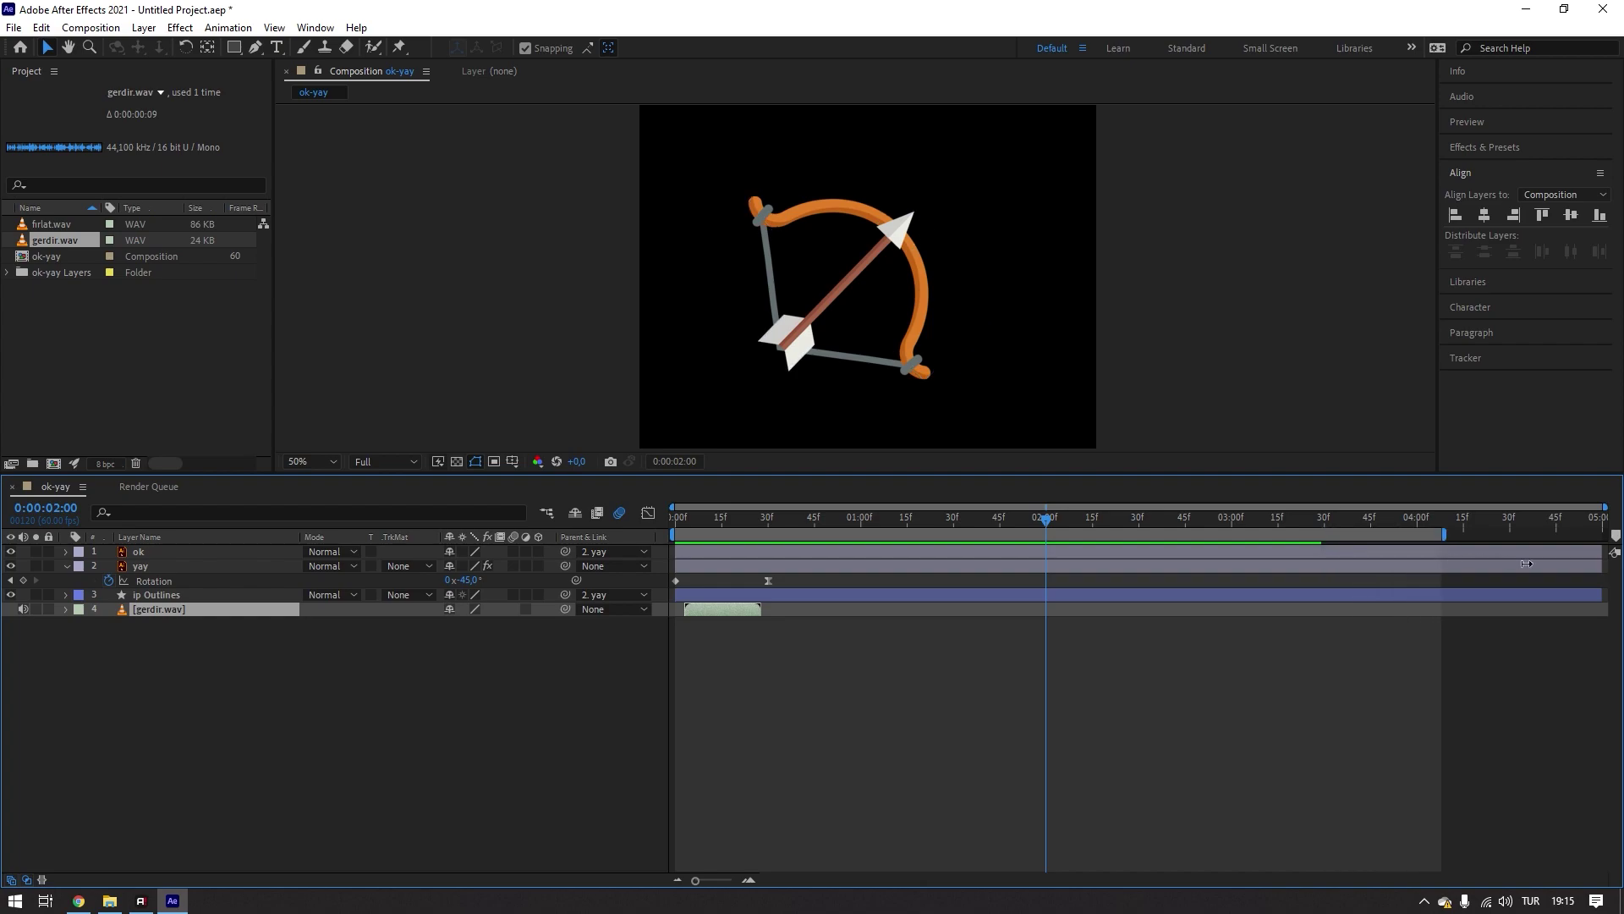
left_click_drag(1044, 518, 606, 565)
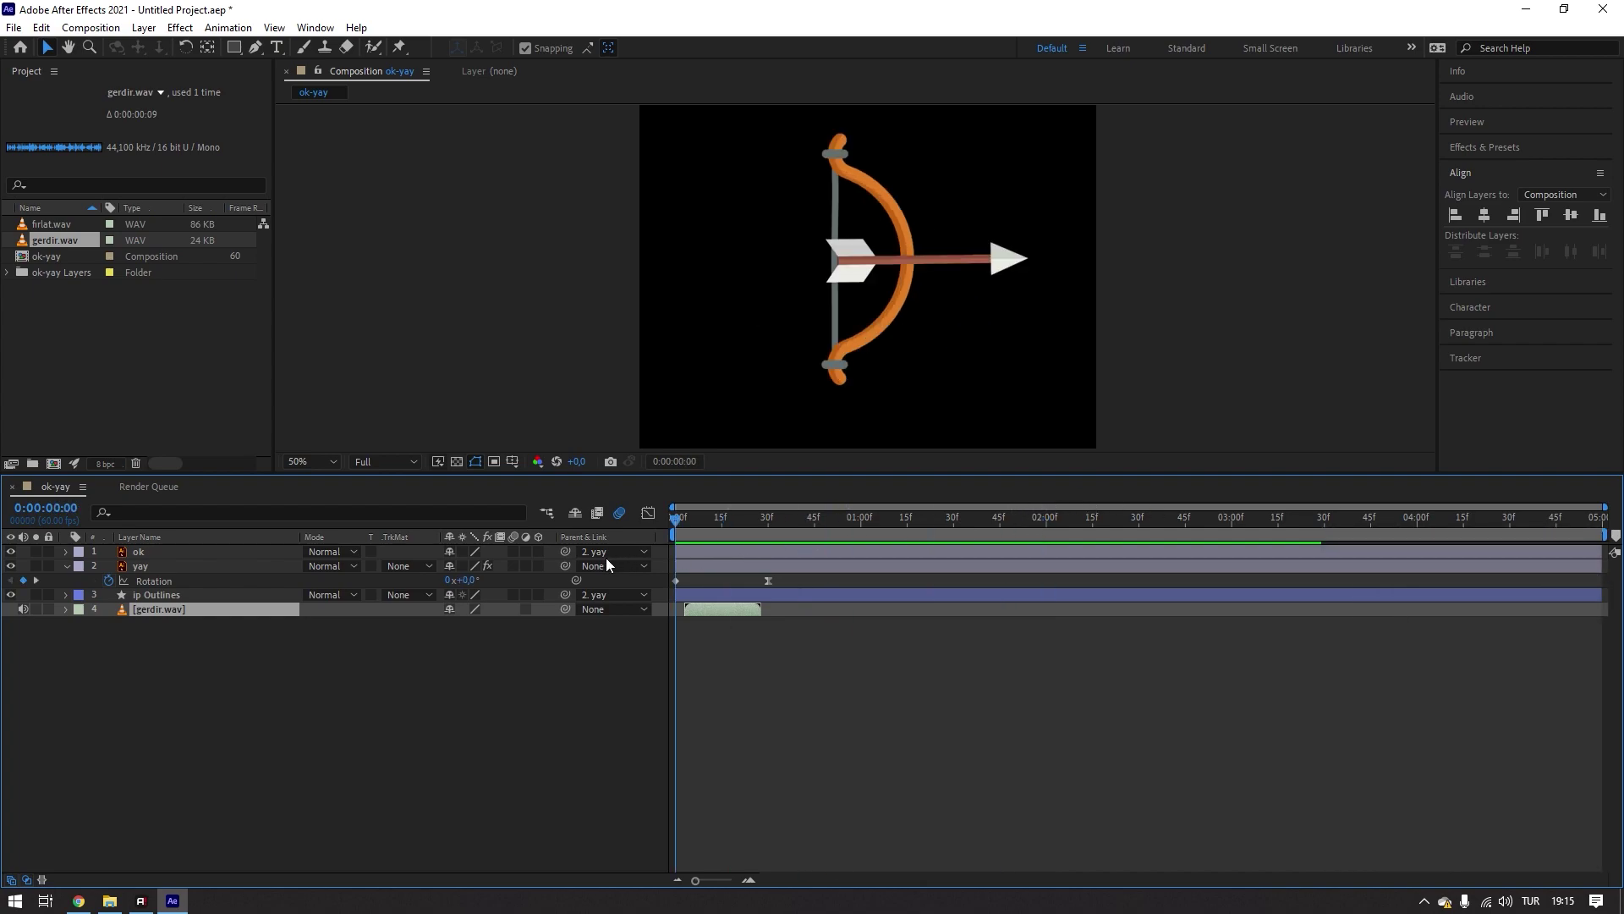
key("space")
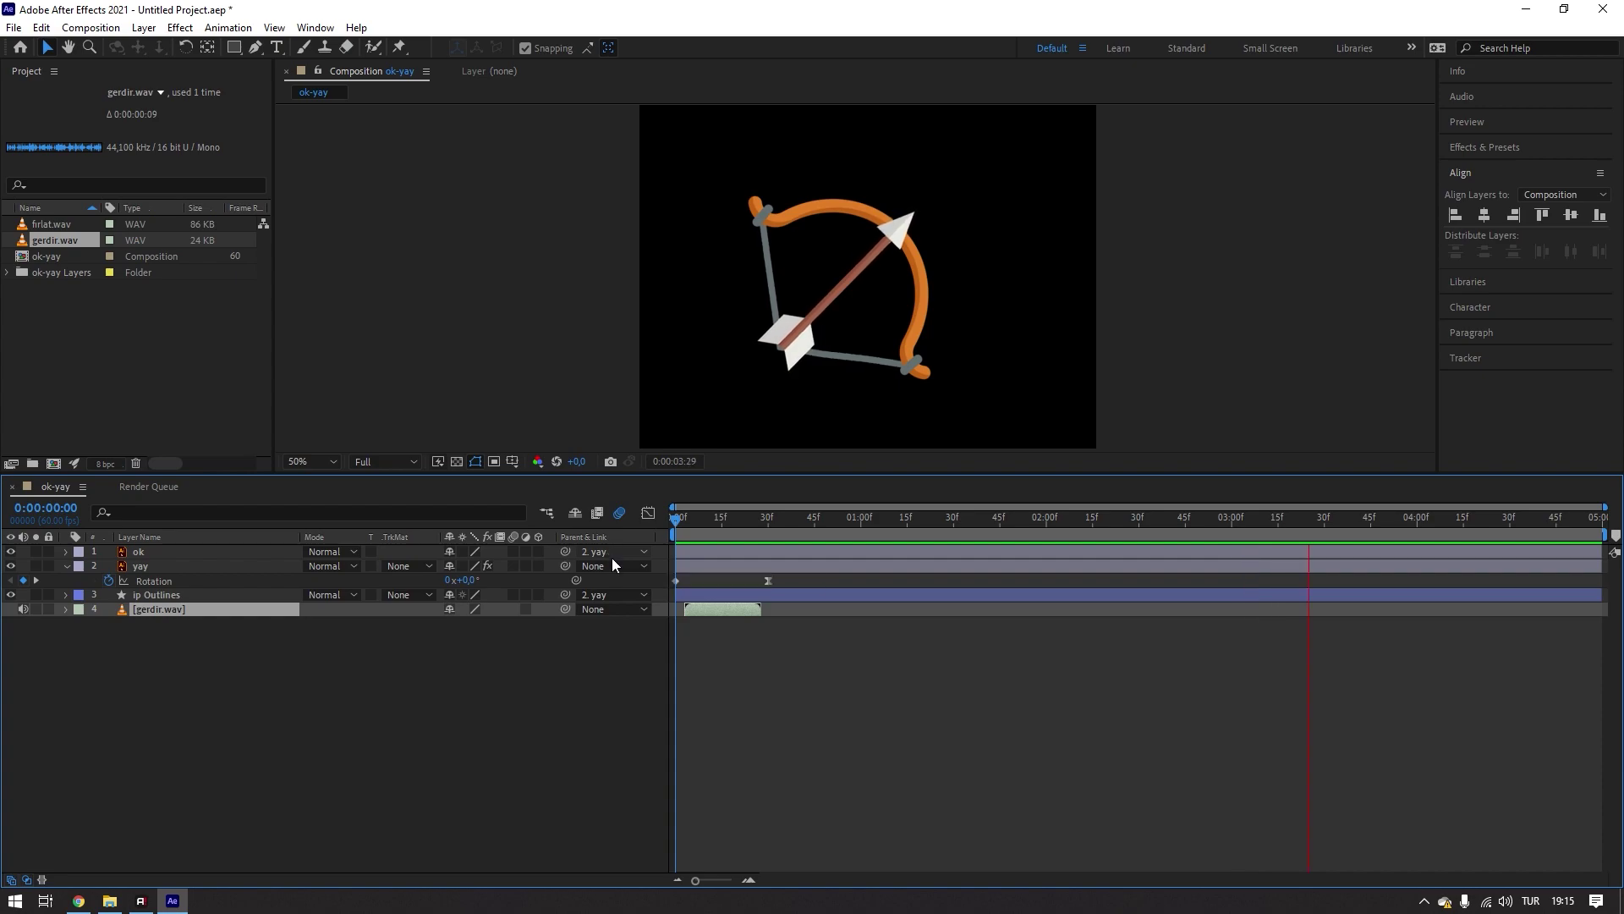
key("space")
- Return to 2:00, select the arrow layer ok, and hide the bow's Rotation property
left_click_drag(1039, 517, 1047, 528)
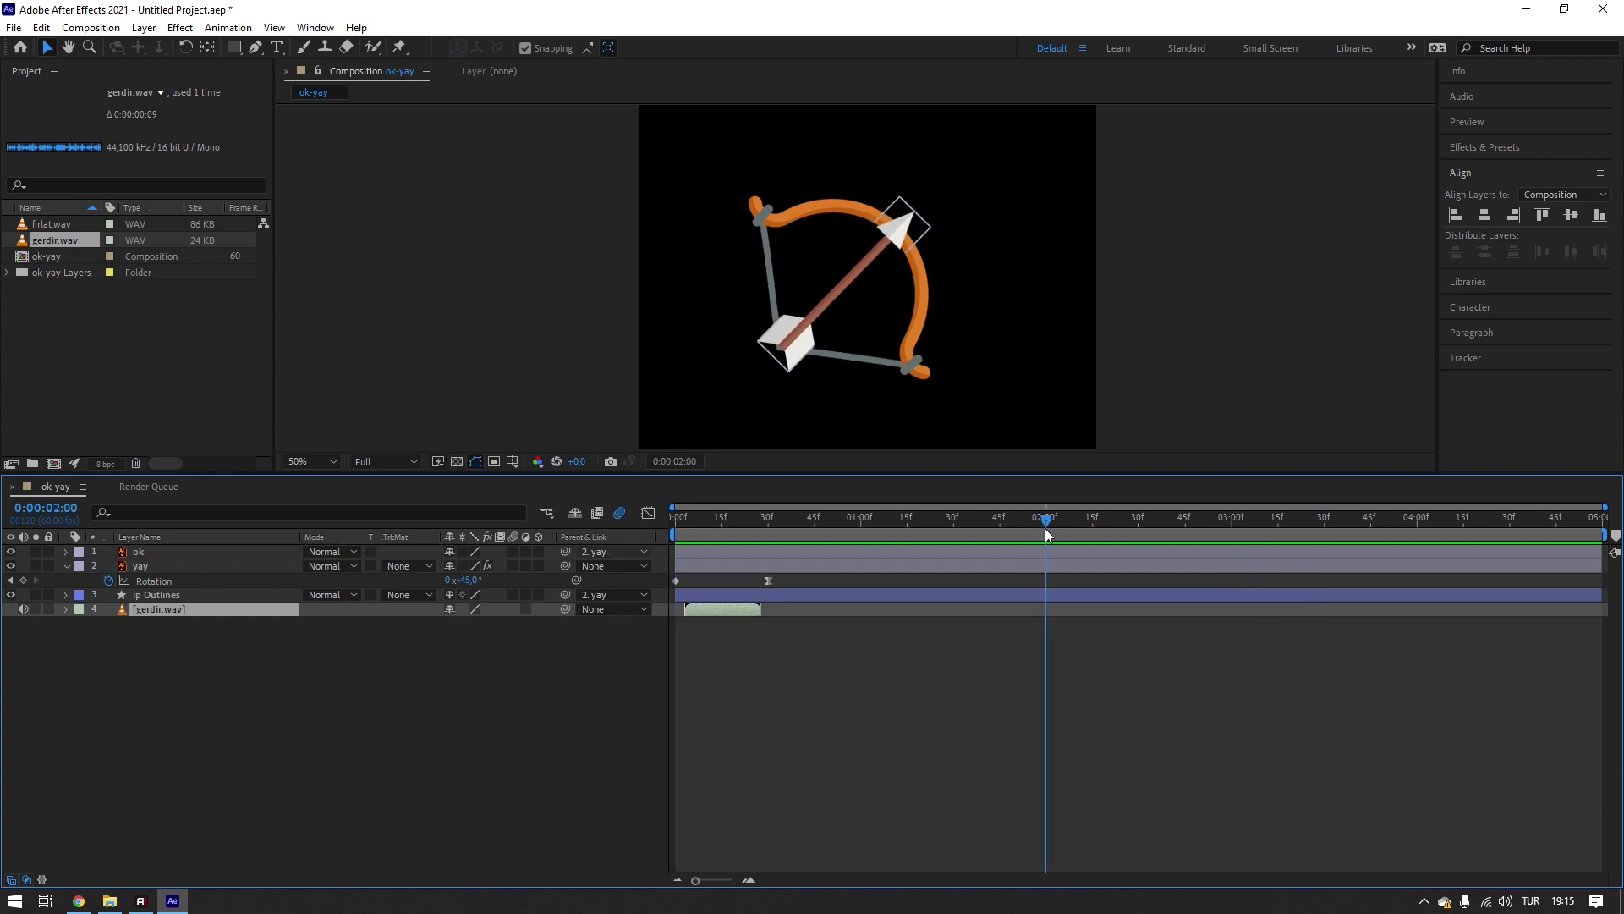
left_click(871, 270)
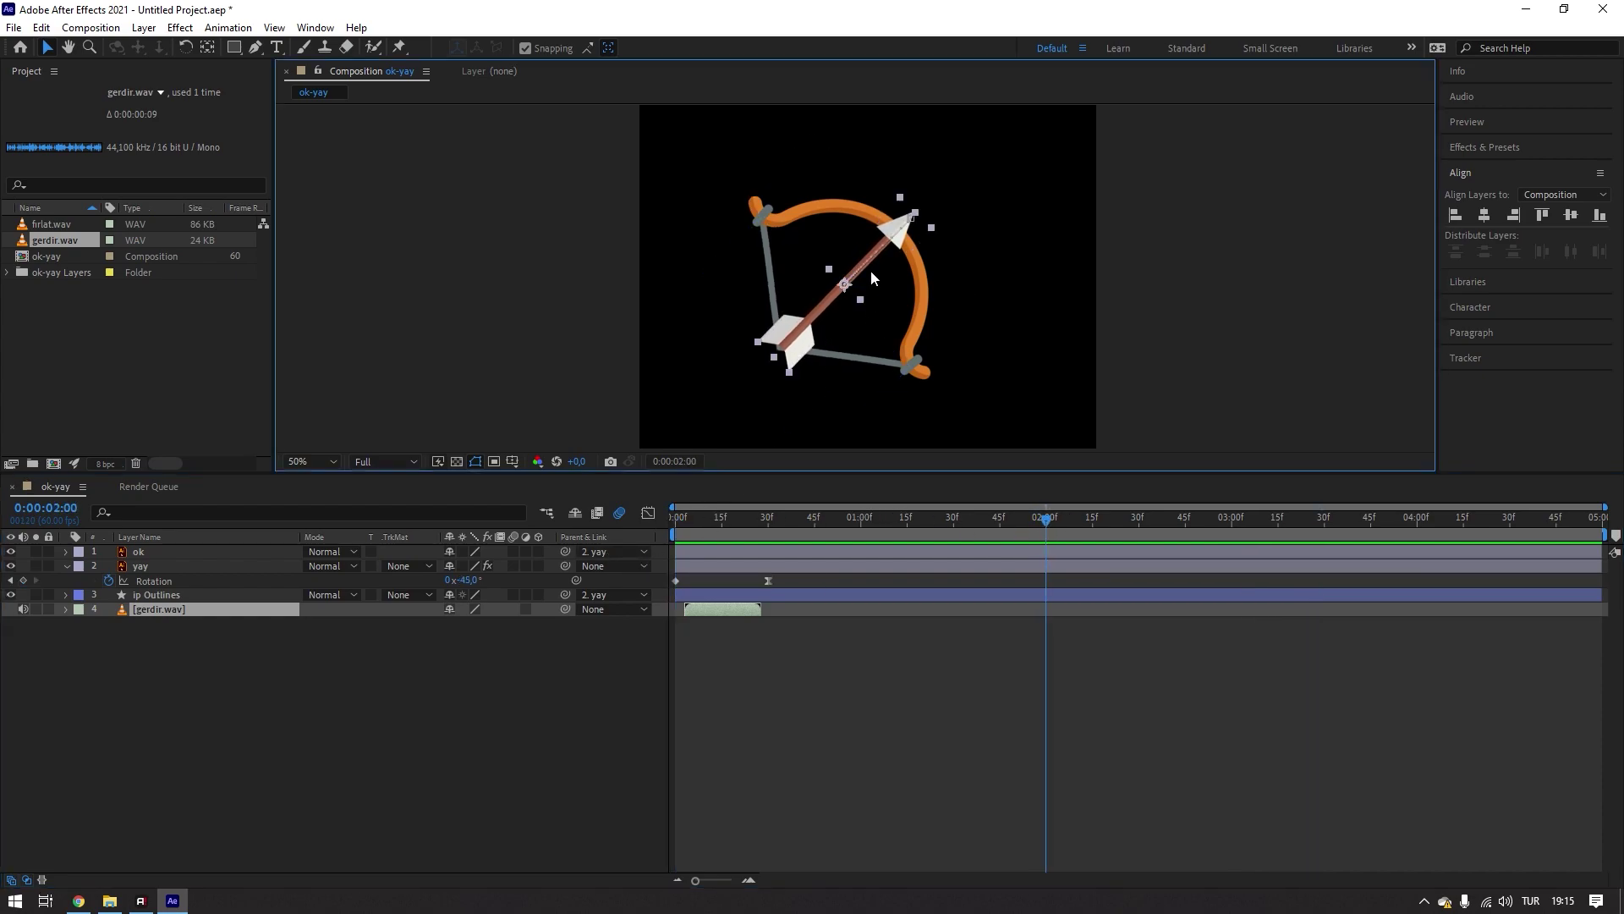
left_click(67, 566)
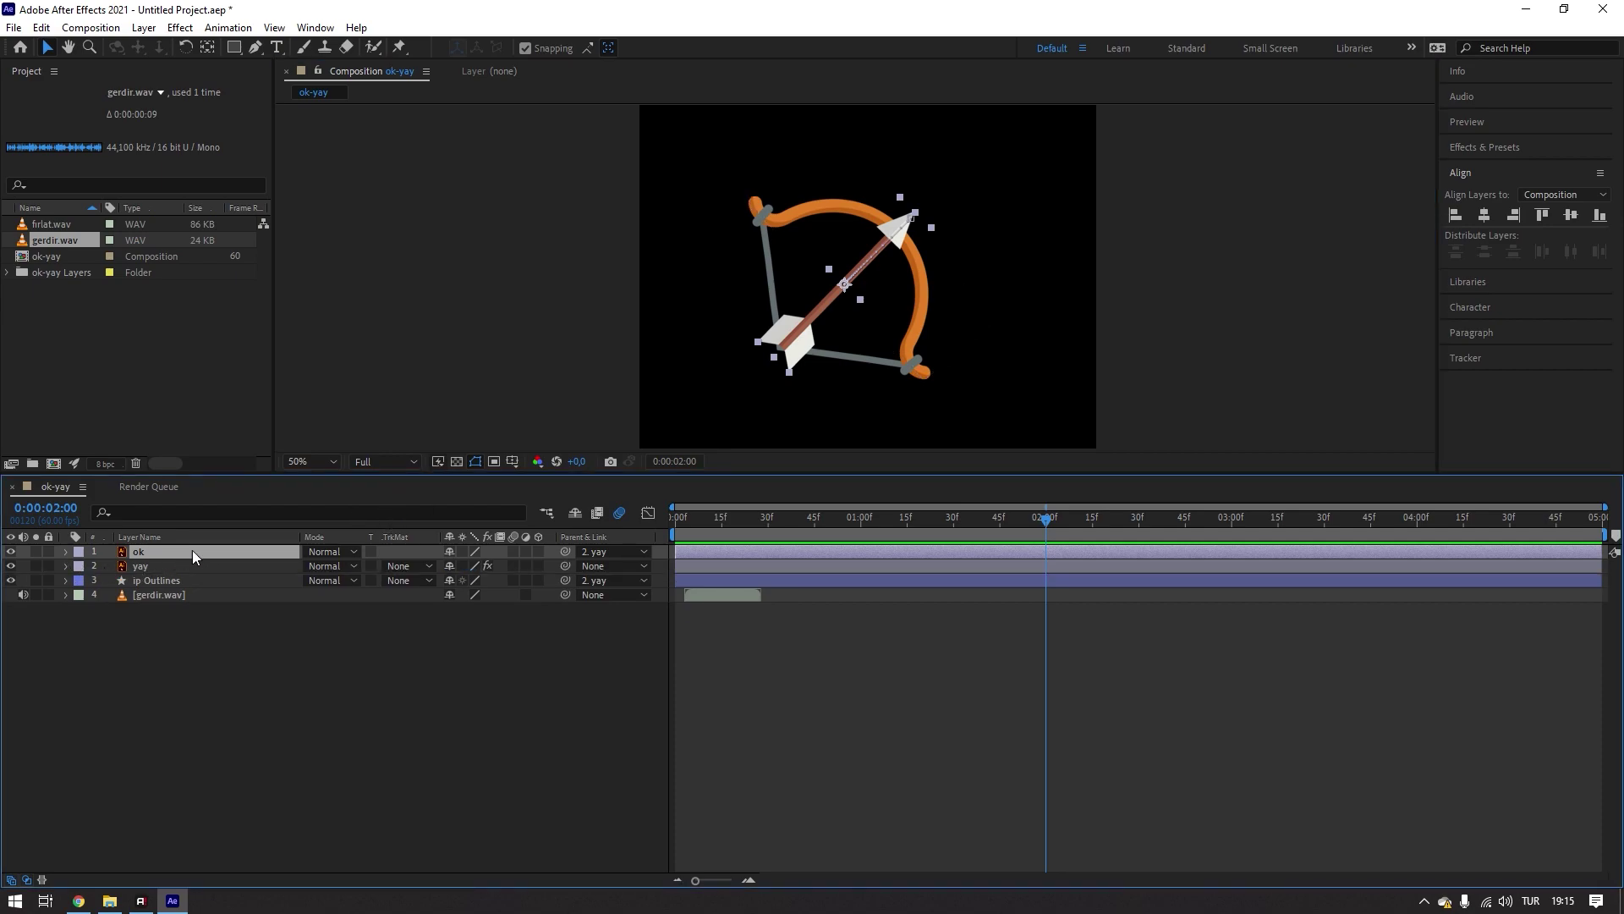
- Show the ok layer's Position and add a keyframe at 0:00:02:00
key("p")
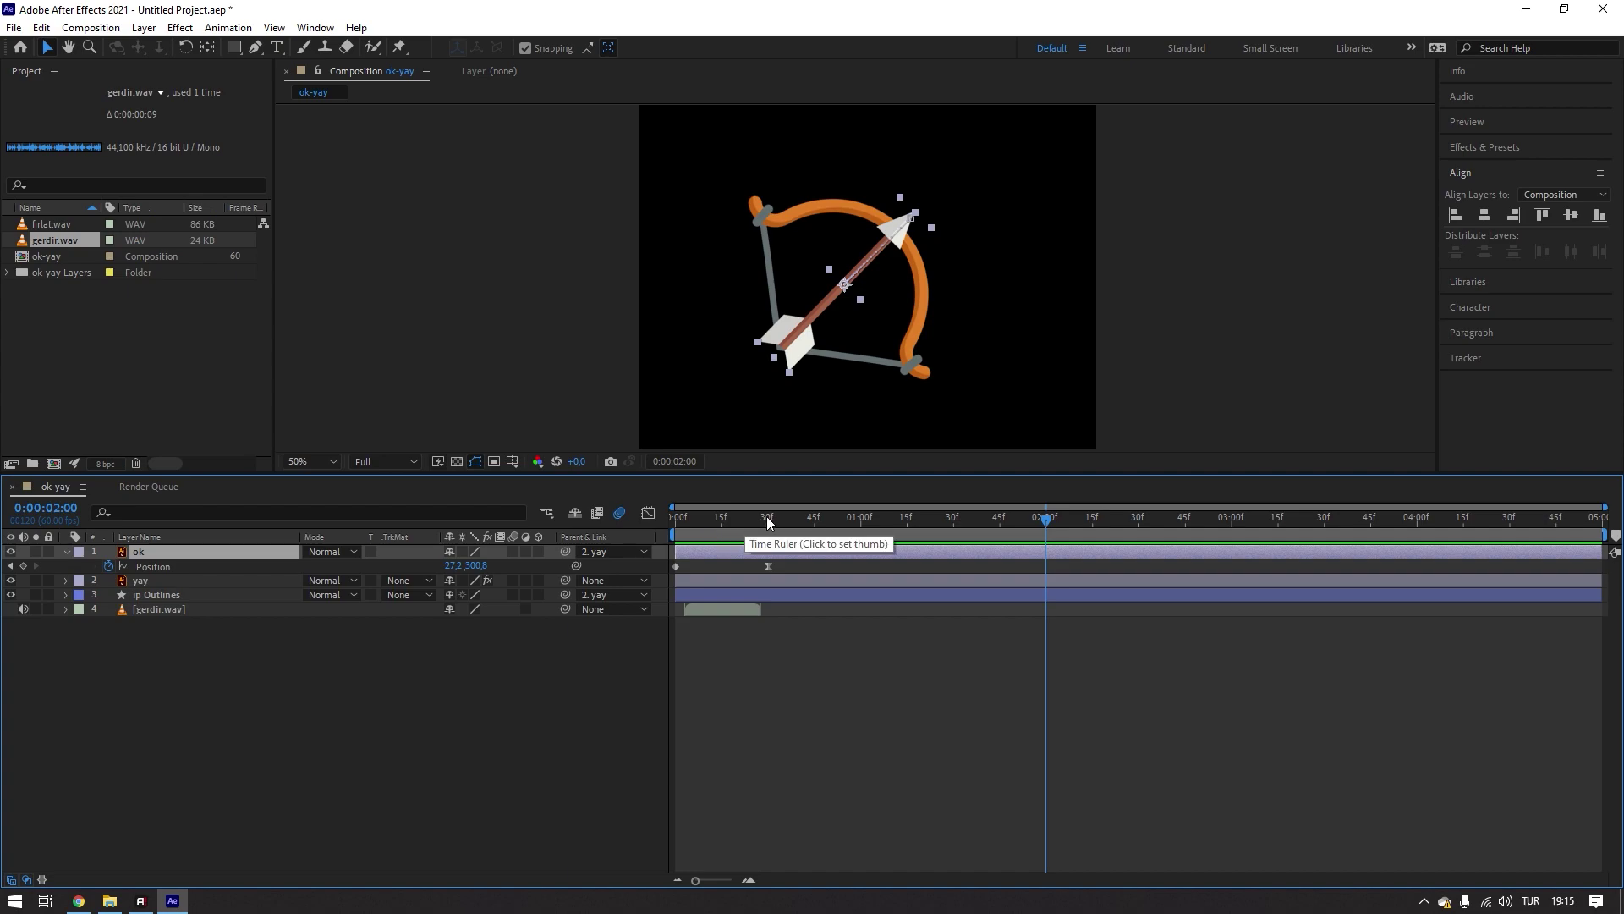
mouse_move(766, 516)
left_mouse_down()
mouse_move(656, 524)
mouse_move(1047, 553)
left_mouse_up()
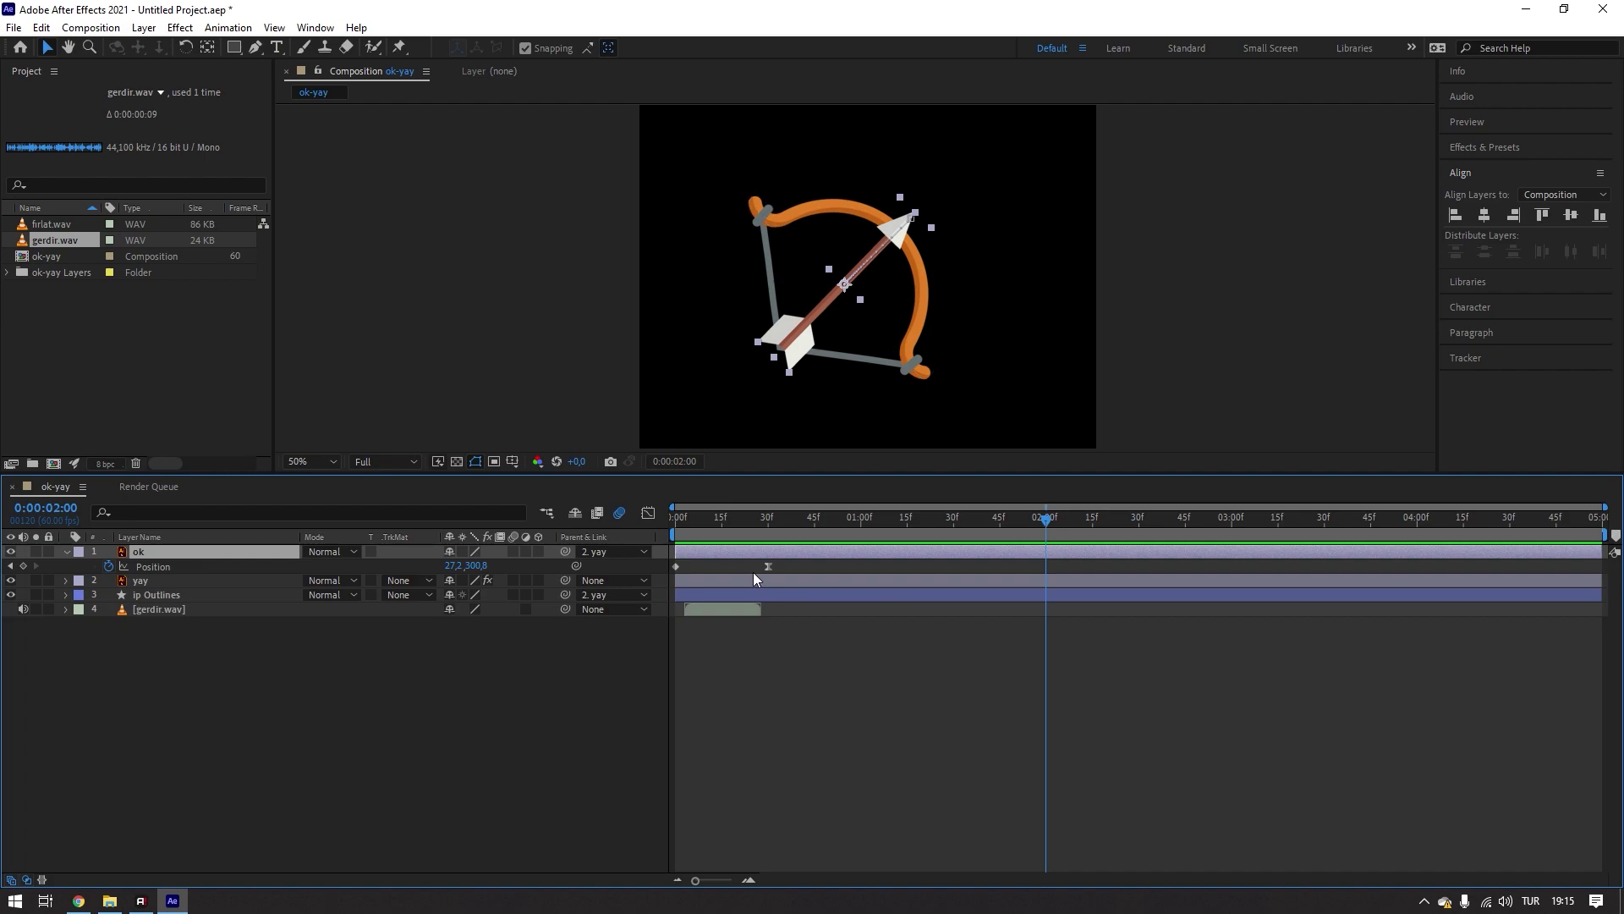
left_click(23, 566)
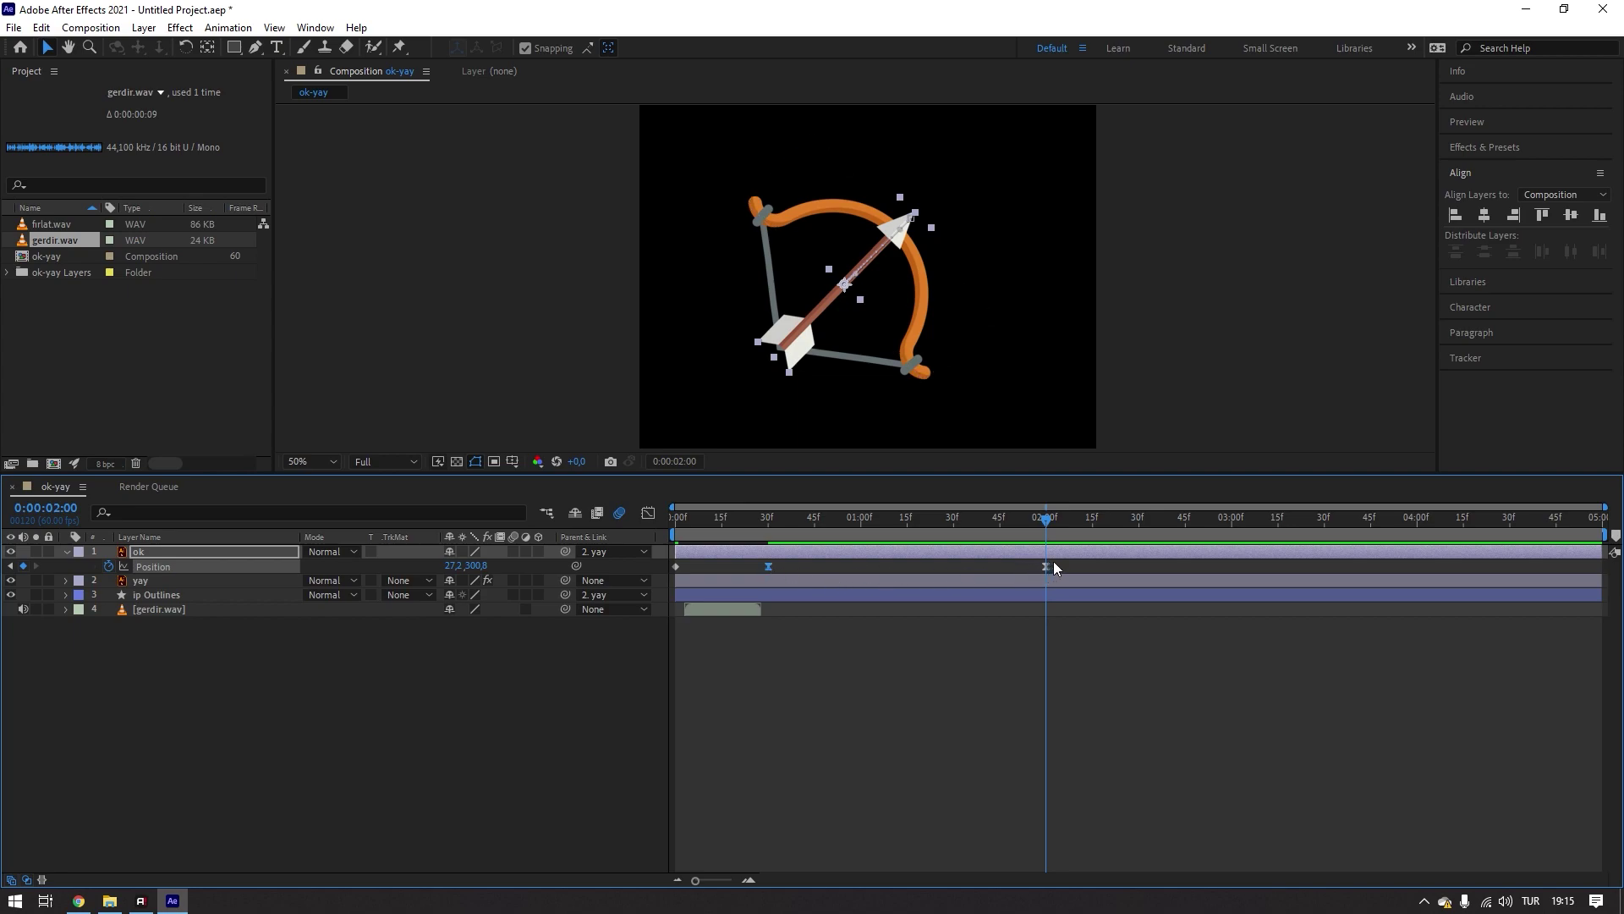
- Verify the 2:00 keyframe holds 27.2, 300.8 and preview just past two seconds
left_click(1088, 566)
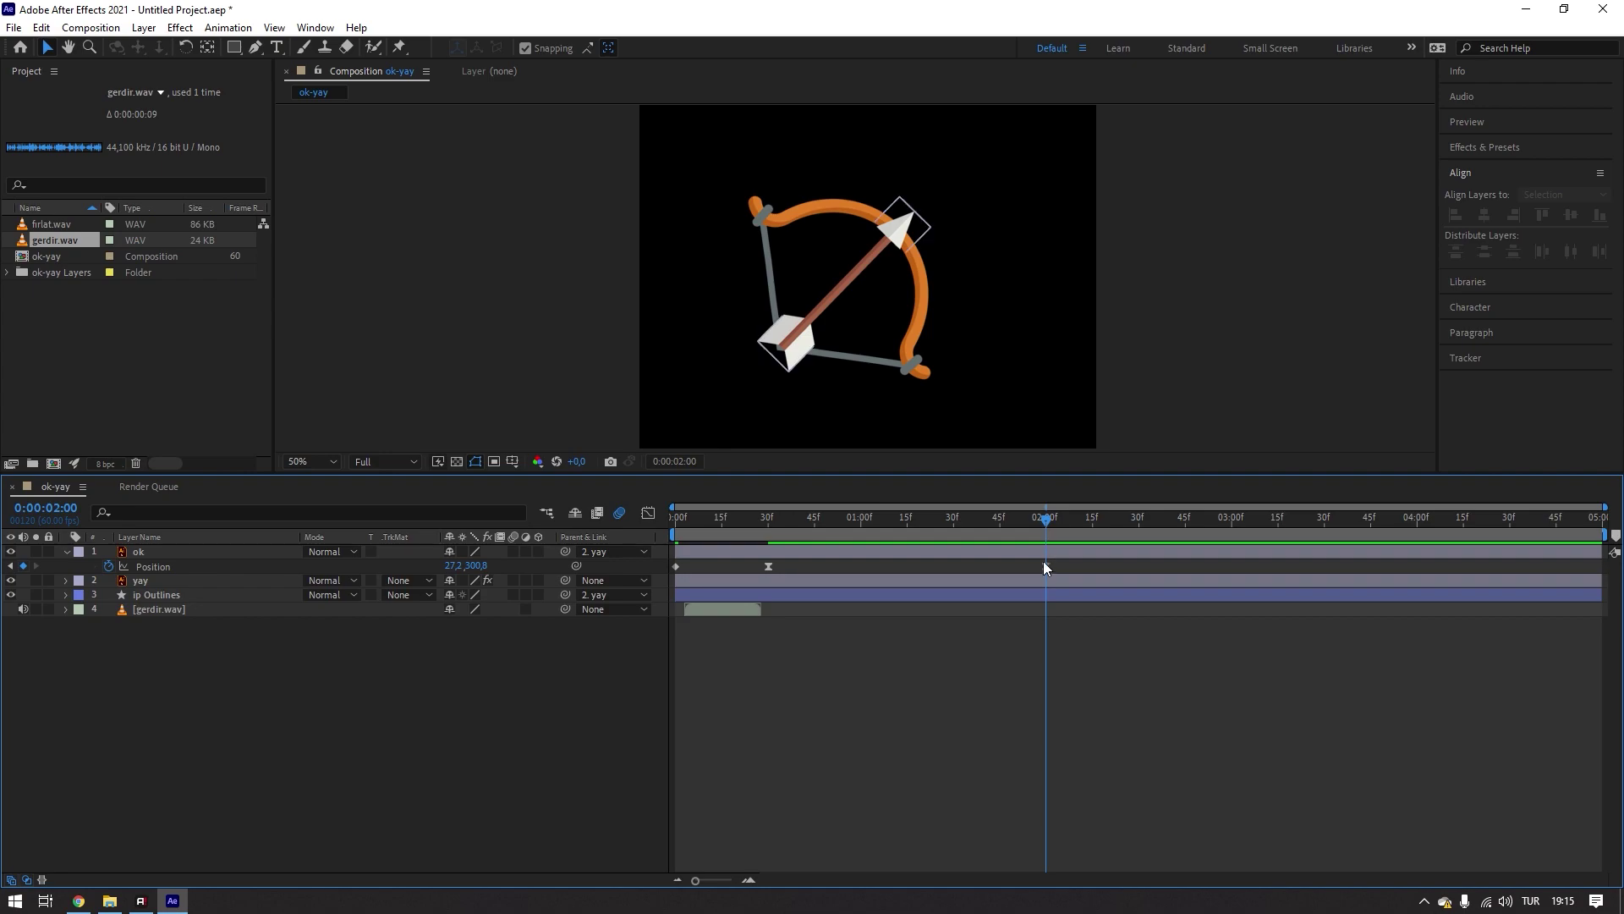
left_click(1047, 565)
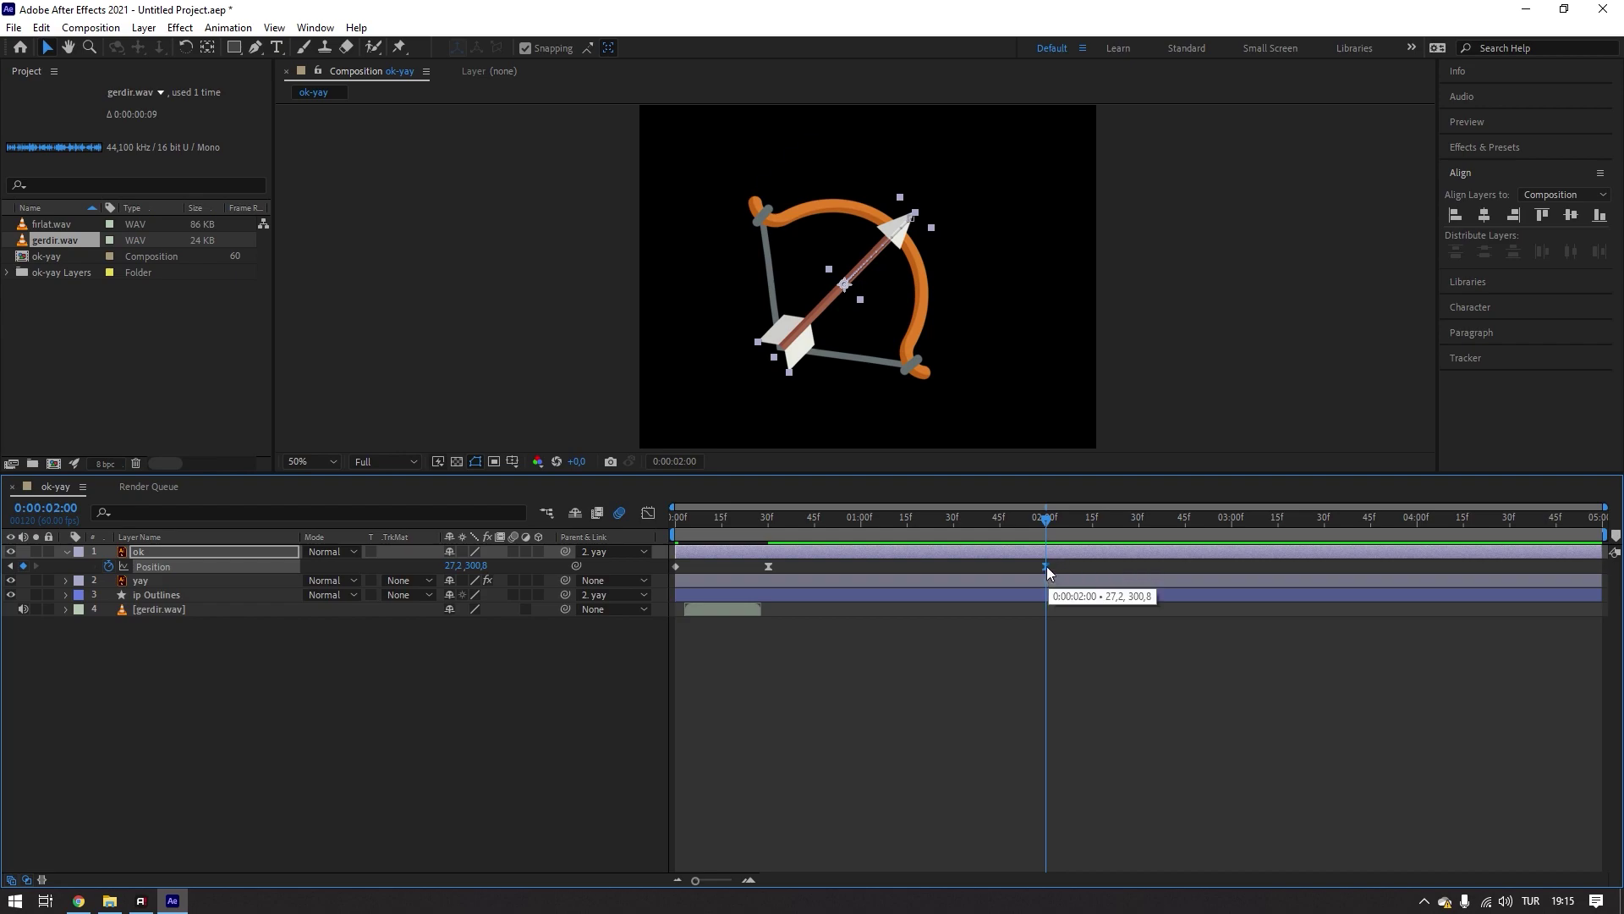
left_click(1068, 627)
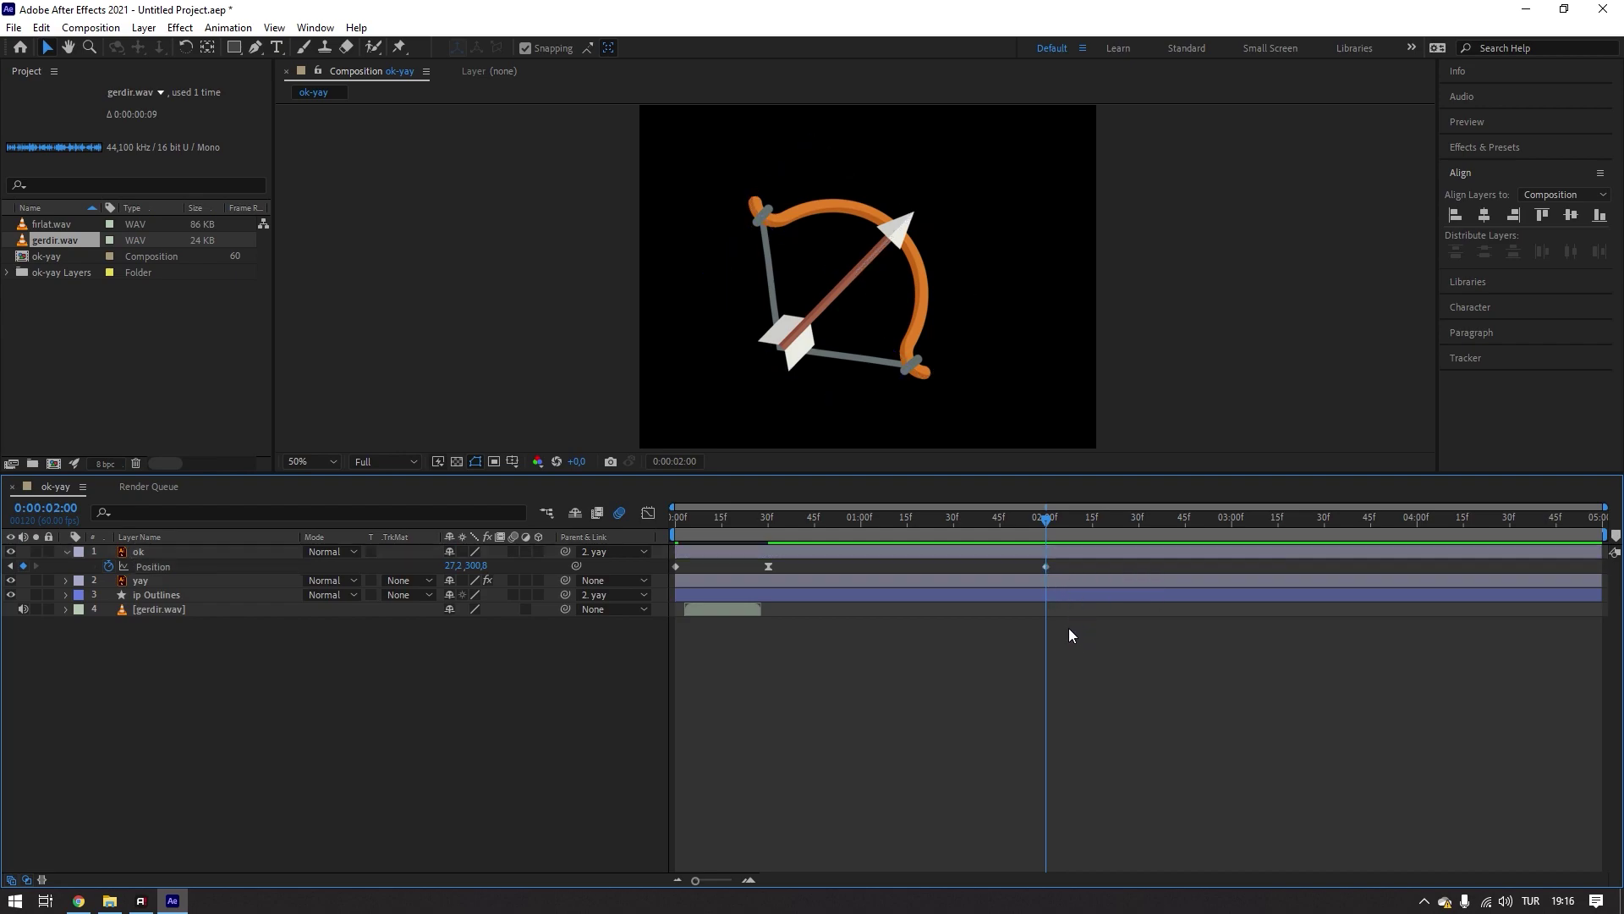
mouse_move(1043, 515)
left_mouse_down()
mouse_move(708, 536)
mouse_move(651, 557)
mouse_move(1051, 553)
left_mouse_up()
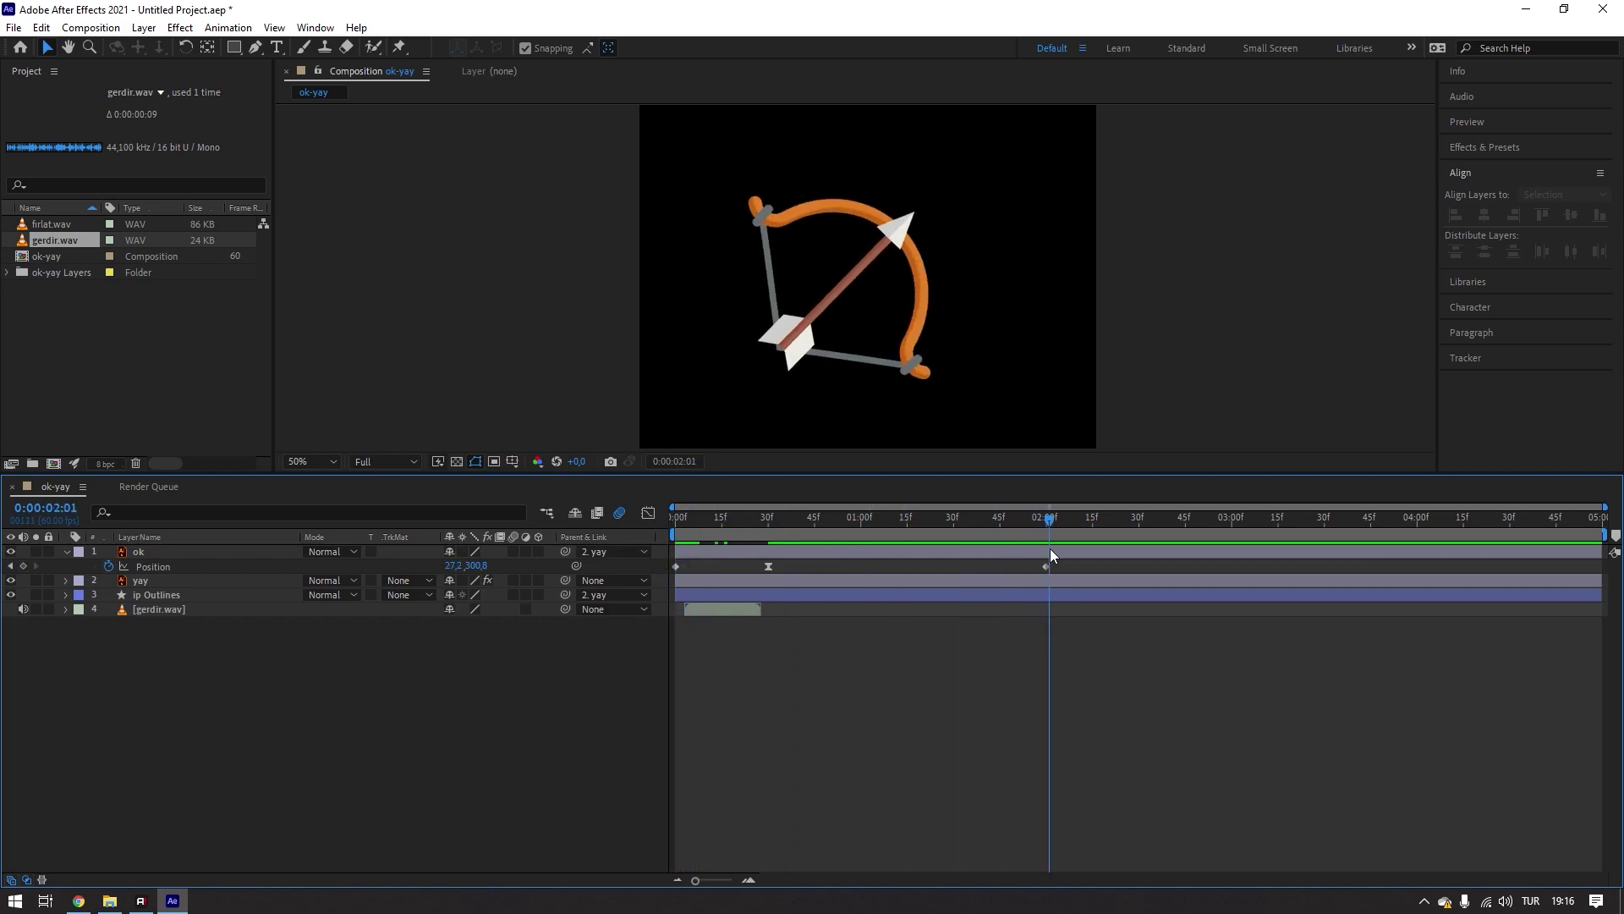
key("space")
key("space")
mouse_move(1047, 580)
left_mouse_down()
mouse_move(1038, 601)
mouse_move(1096, 613)
mouse_move(1417, 622)
mouse_move(1093, 636)
mouse_move(1140, 640)
left_mouse_up()
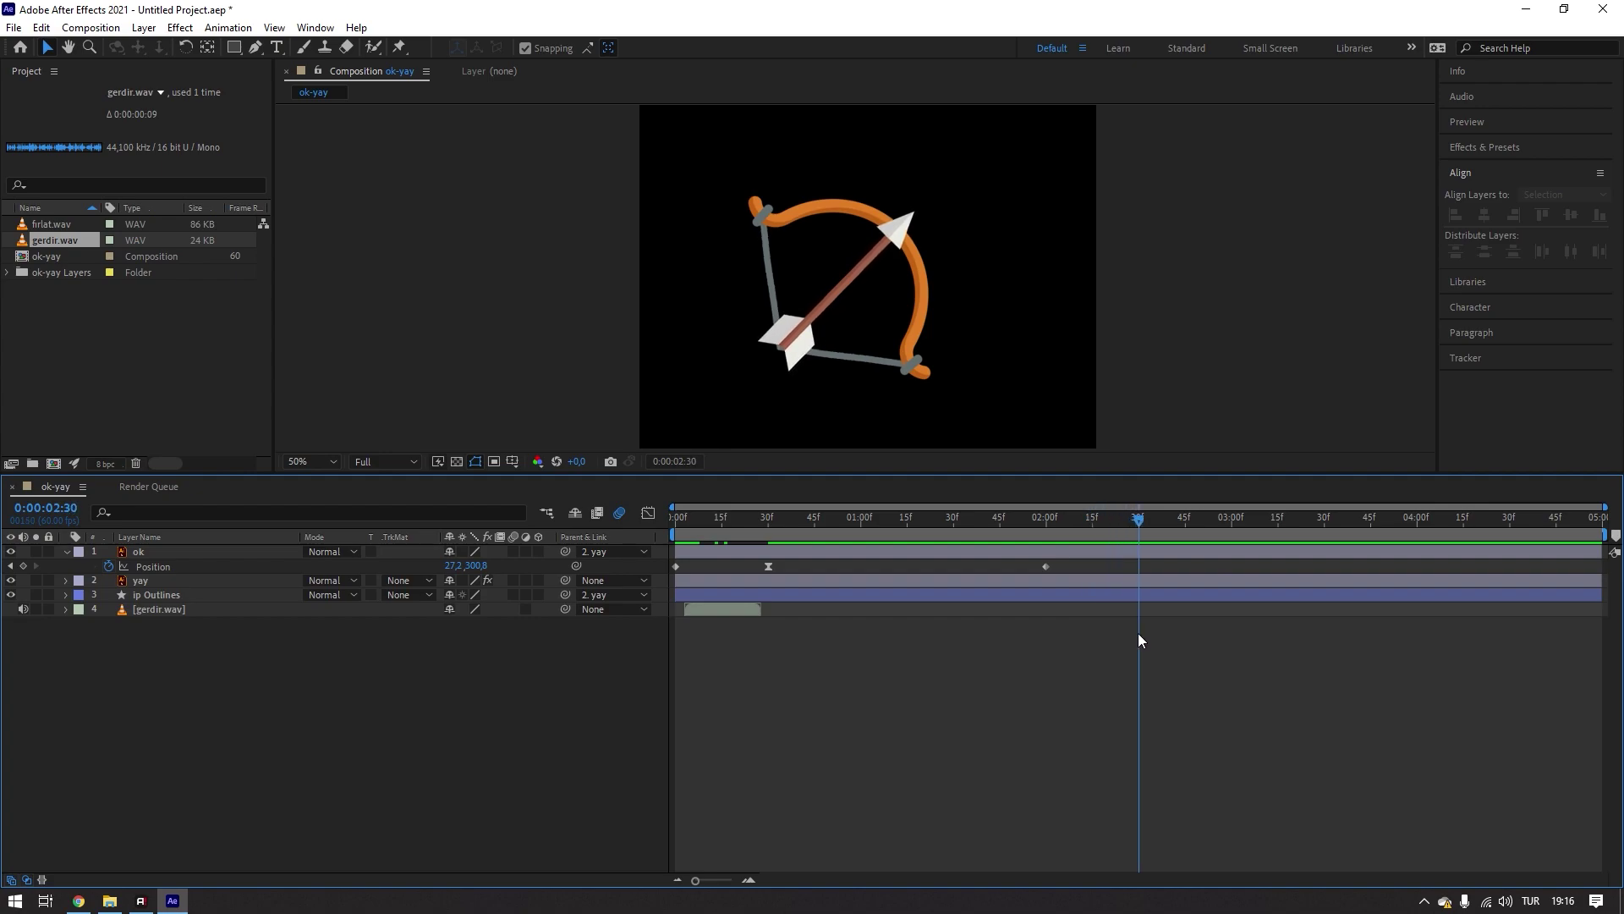
- At 2:30, move the arrow up and right off the frame edge
scroll(1039, 306, "down", 2)
left_click_drag(1077, 260, 888, 344)
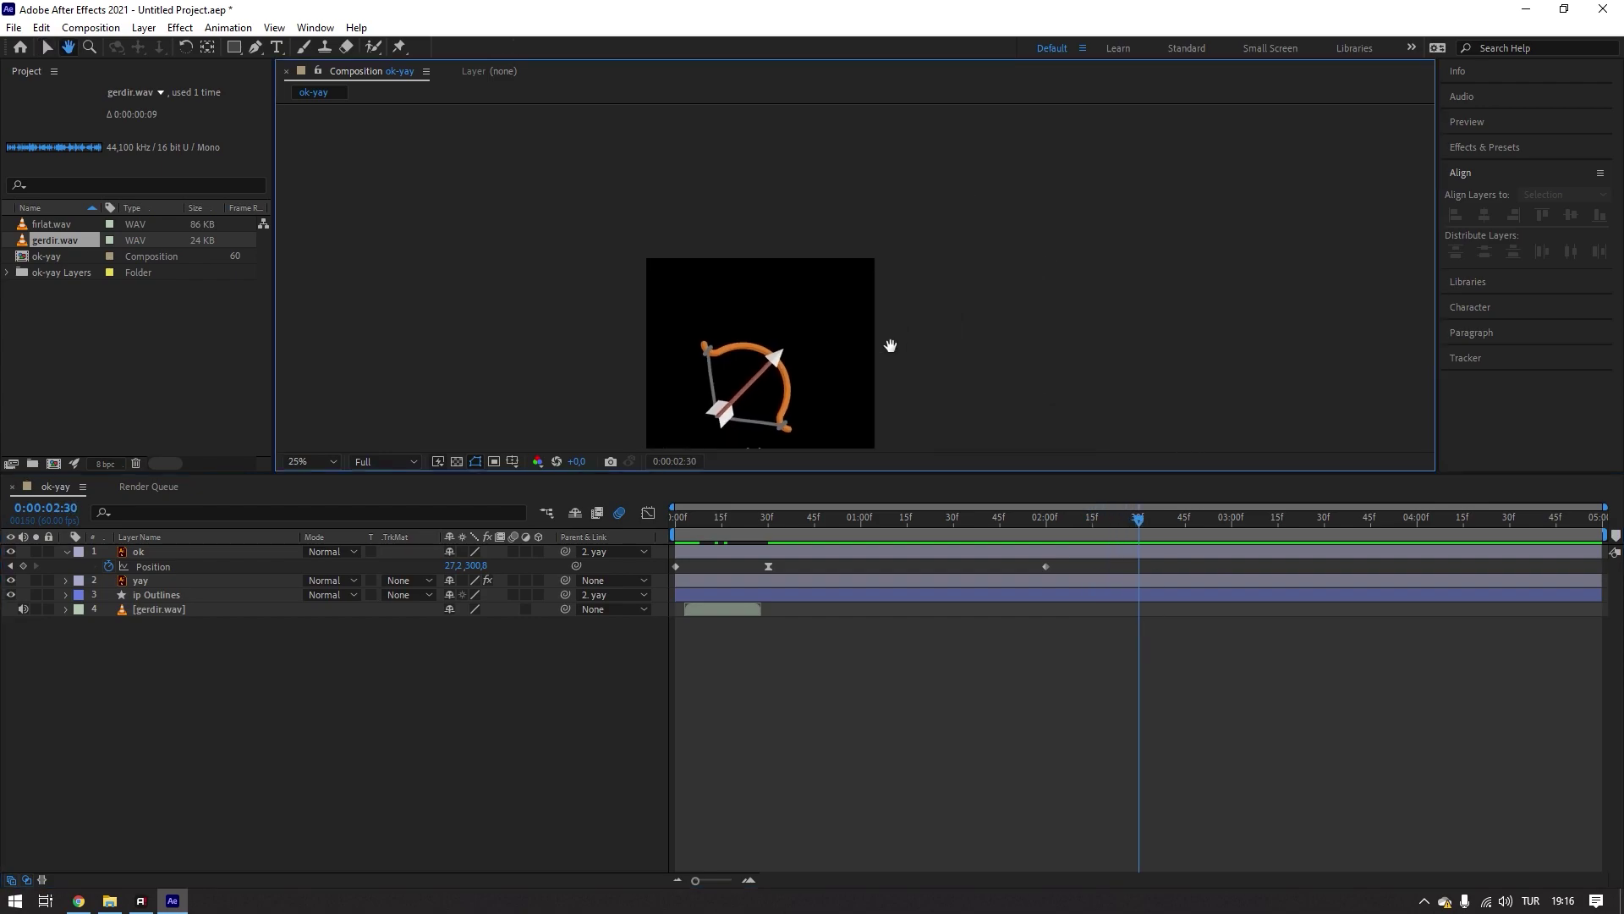
mouse_move(775, 361)
left_mouse_down()
mouse_move(1082, 100)
mouse_move(1085, 48)
left_mouse_up()
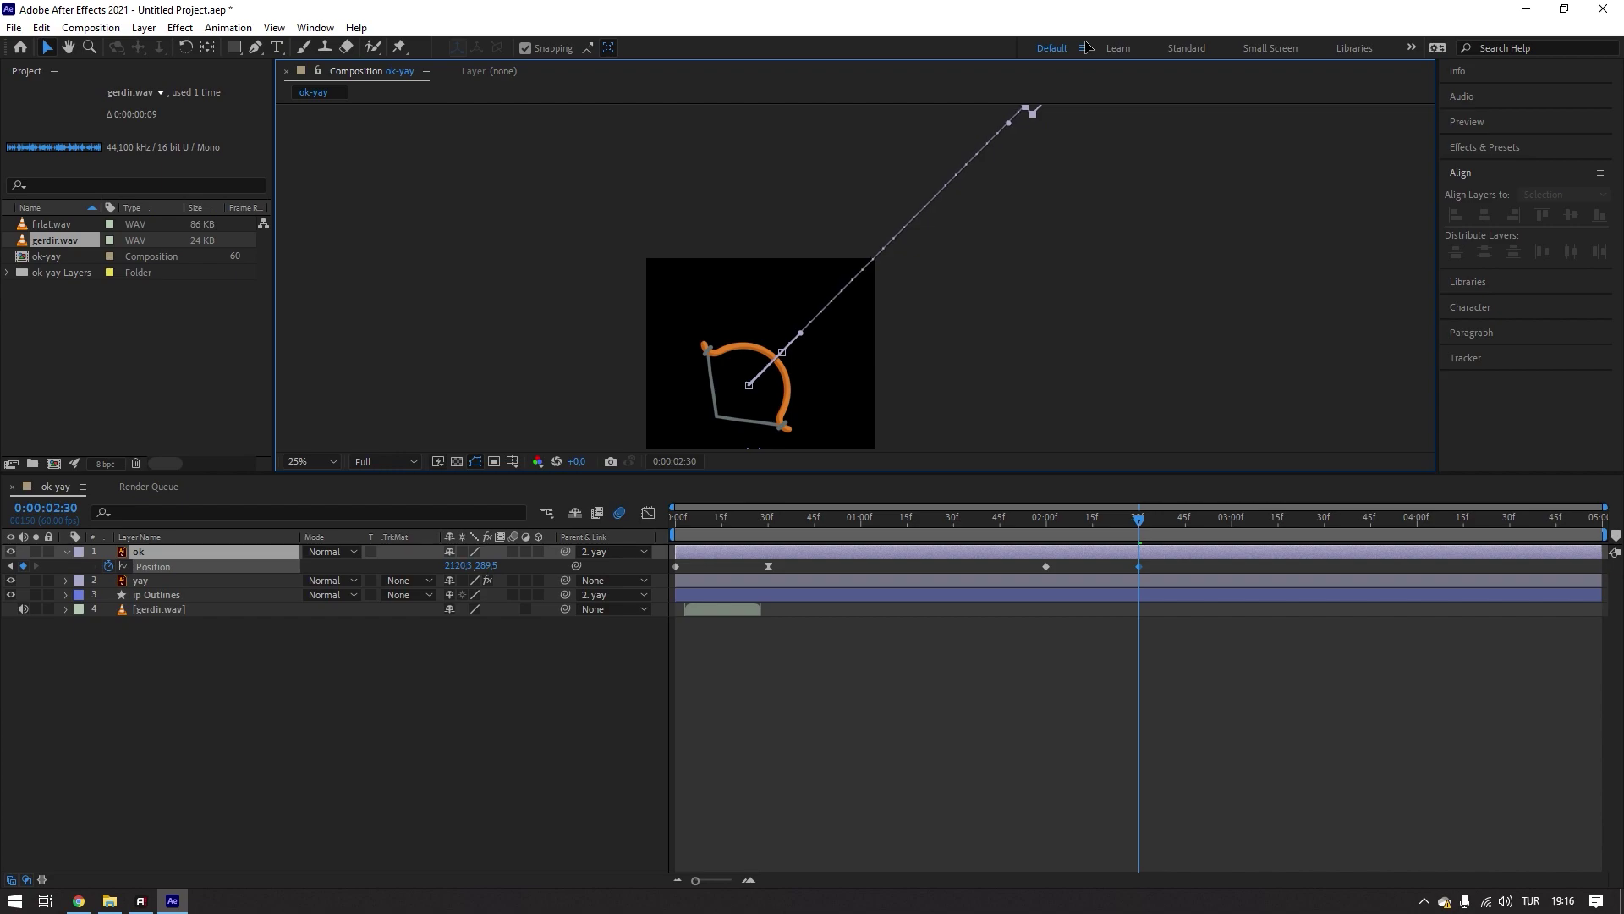
left_click(1146, 247)
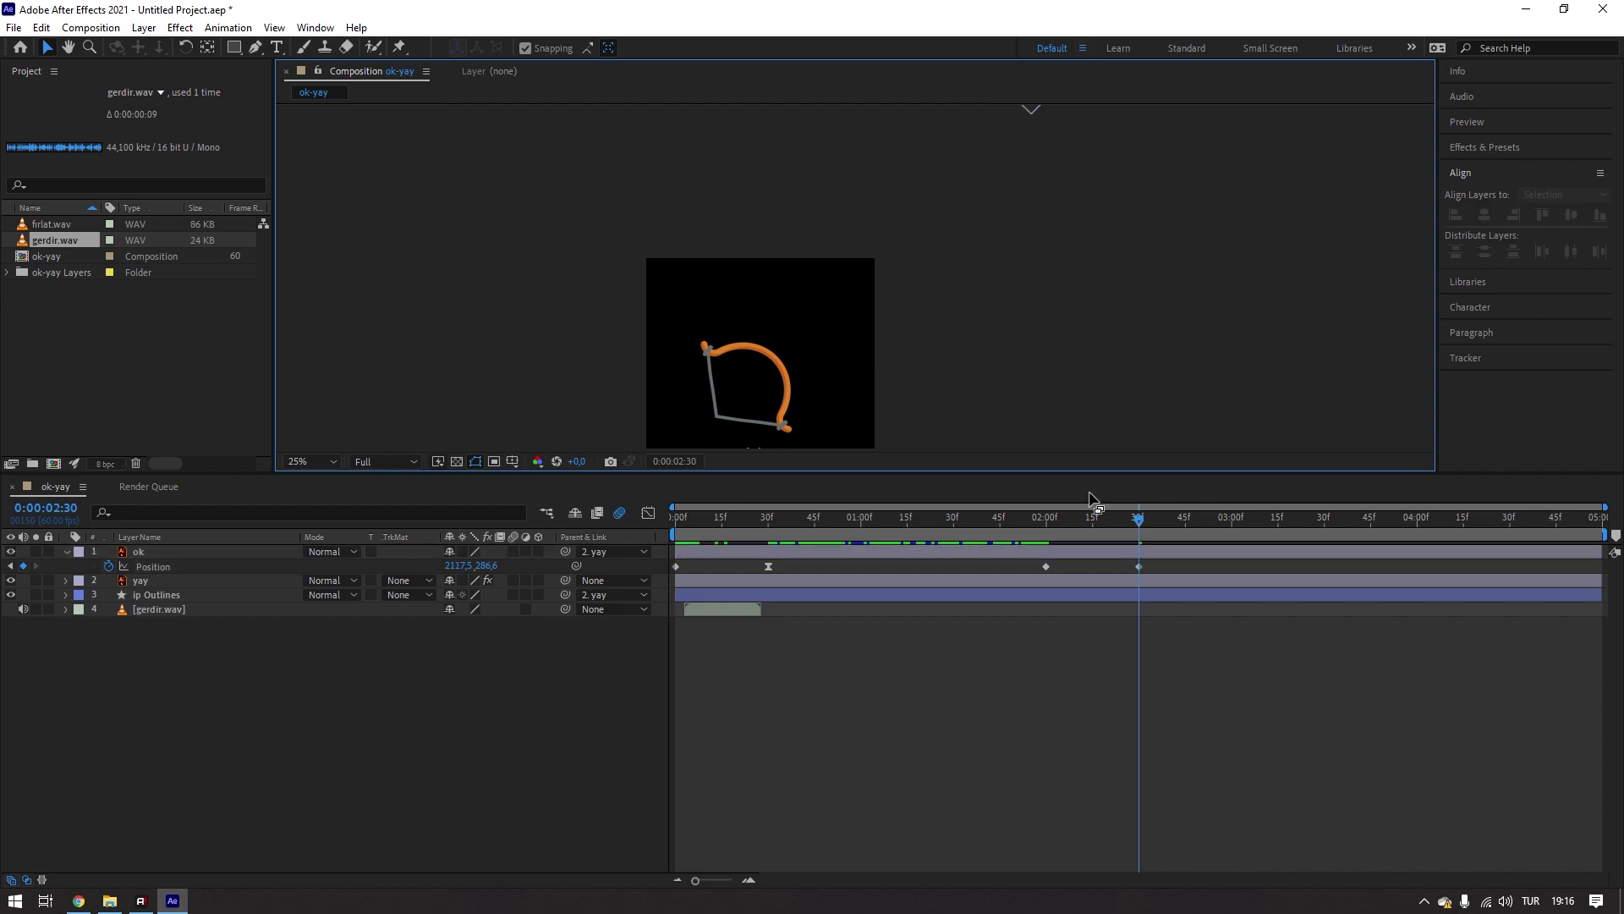
- Start the preview range near 1:31, fit the composition in view, and preview the arrow's flight
mouse_move(1127, 528)
left_mouse_down()
mouse_move(956, 531)
mouse_move(968, 526)
left_mouse_up()
key("space")
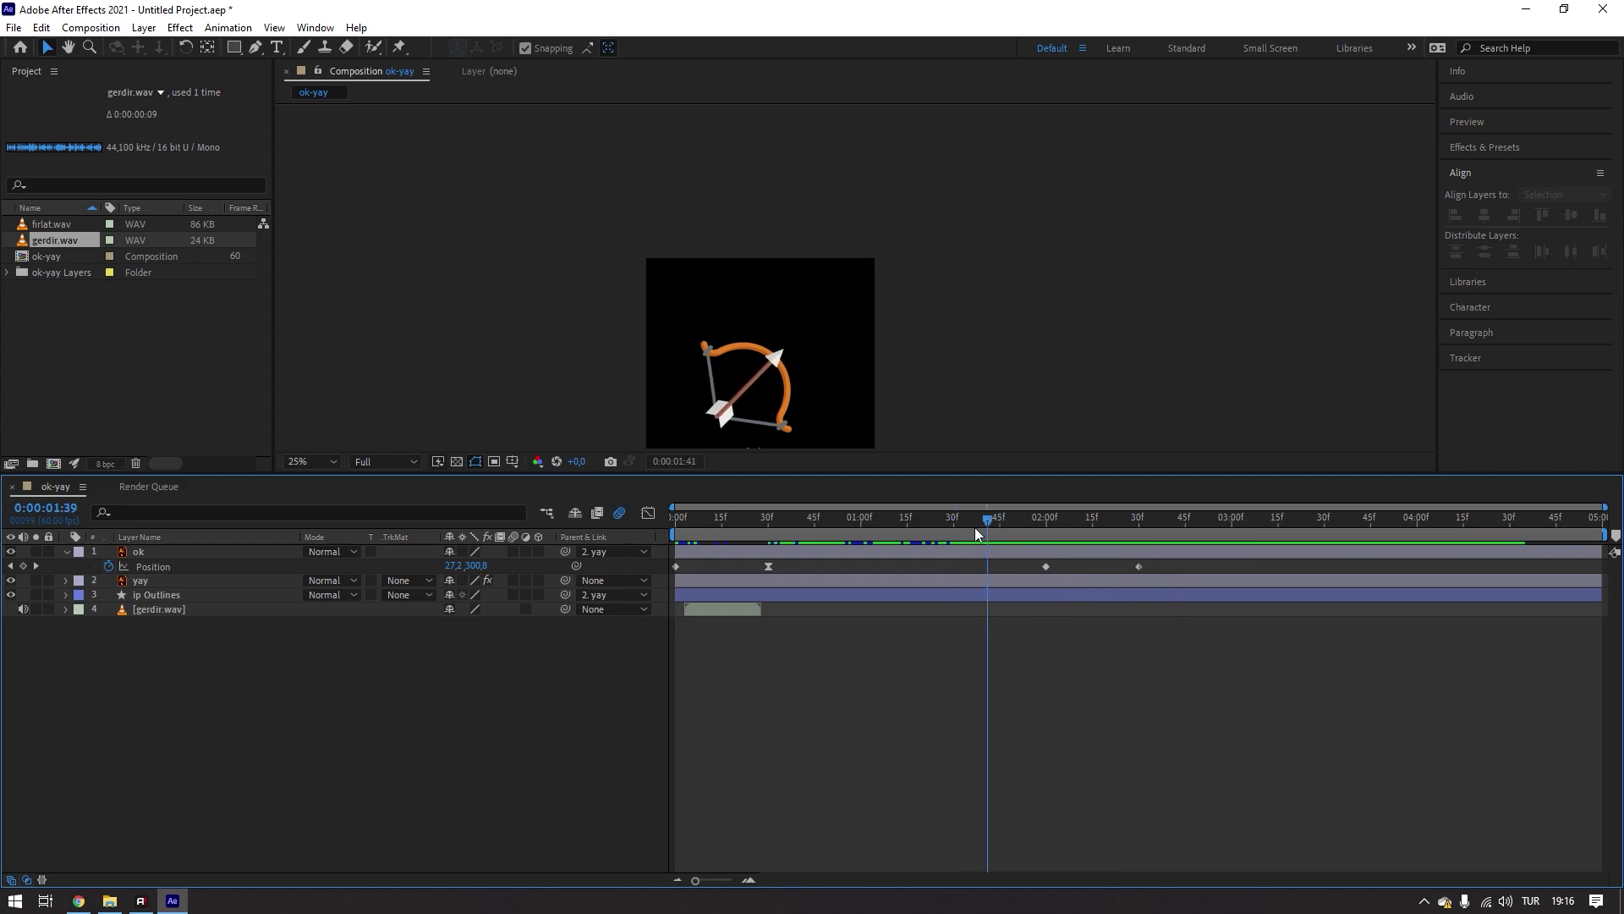
left_click_drag(668, 535, 959, 545)
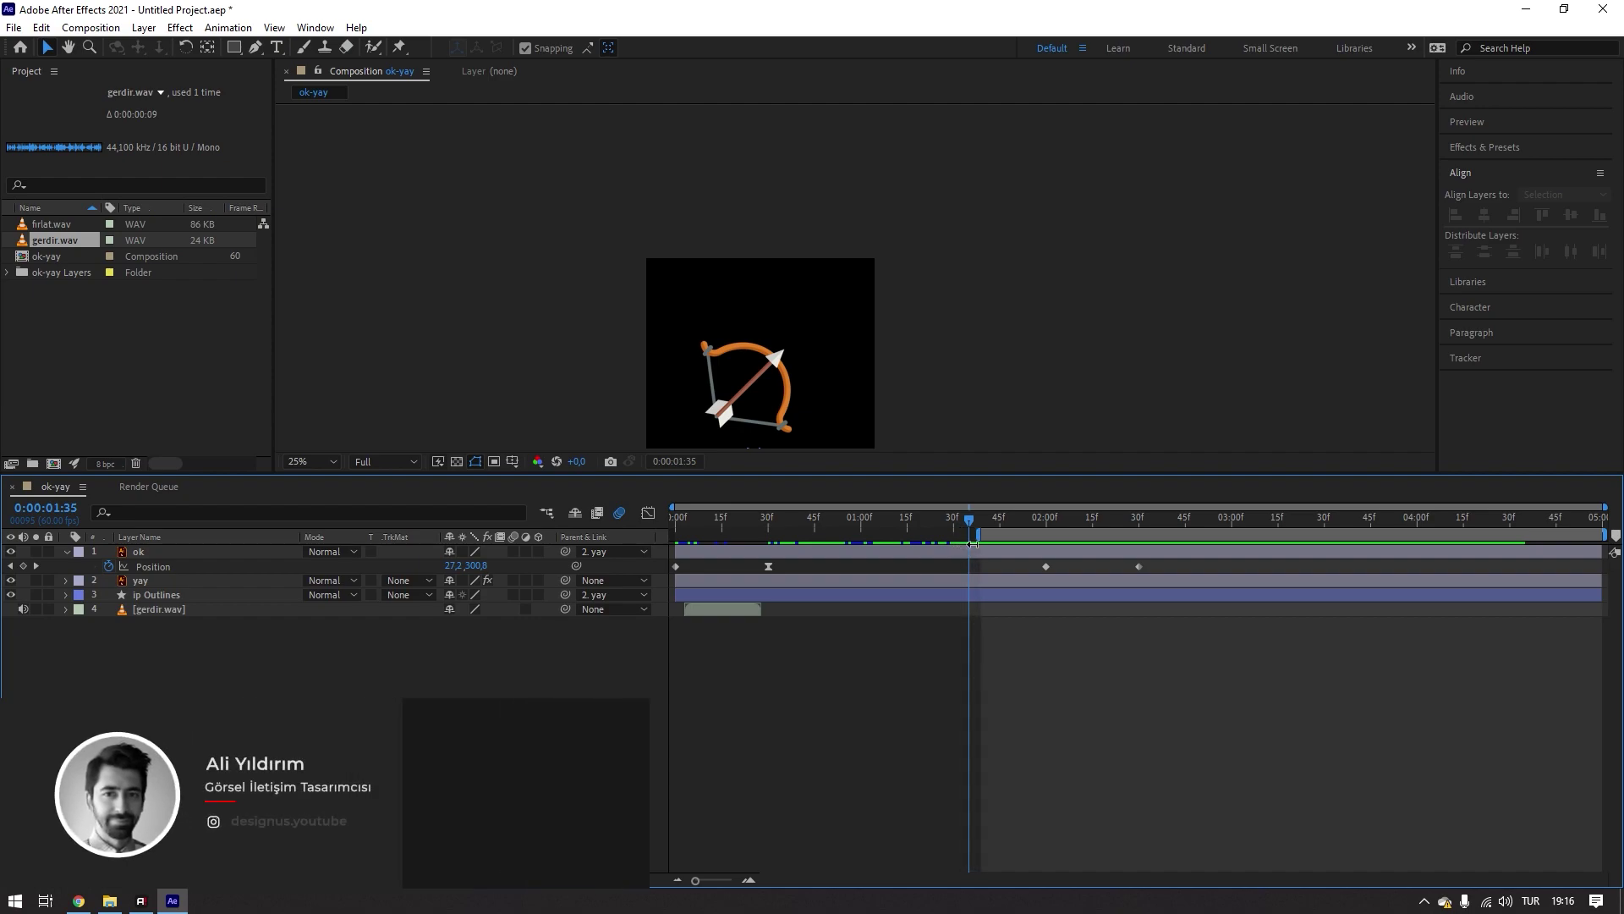
left_click_drag(966, 533, 971, 529)
key("space")
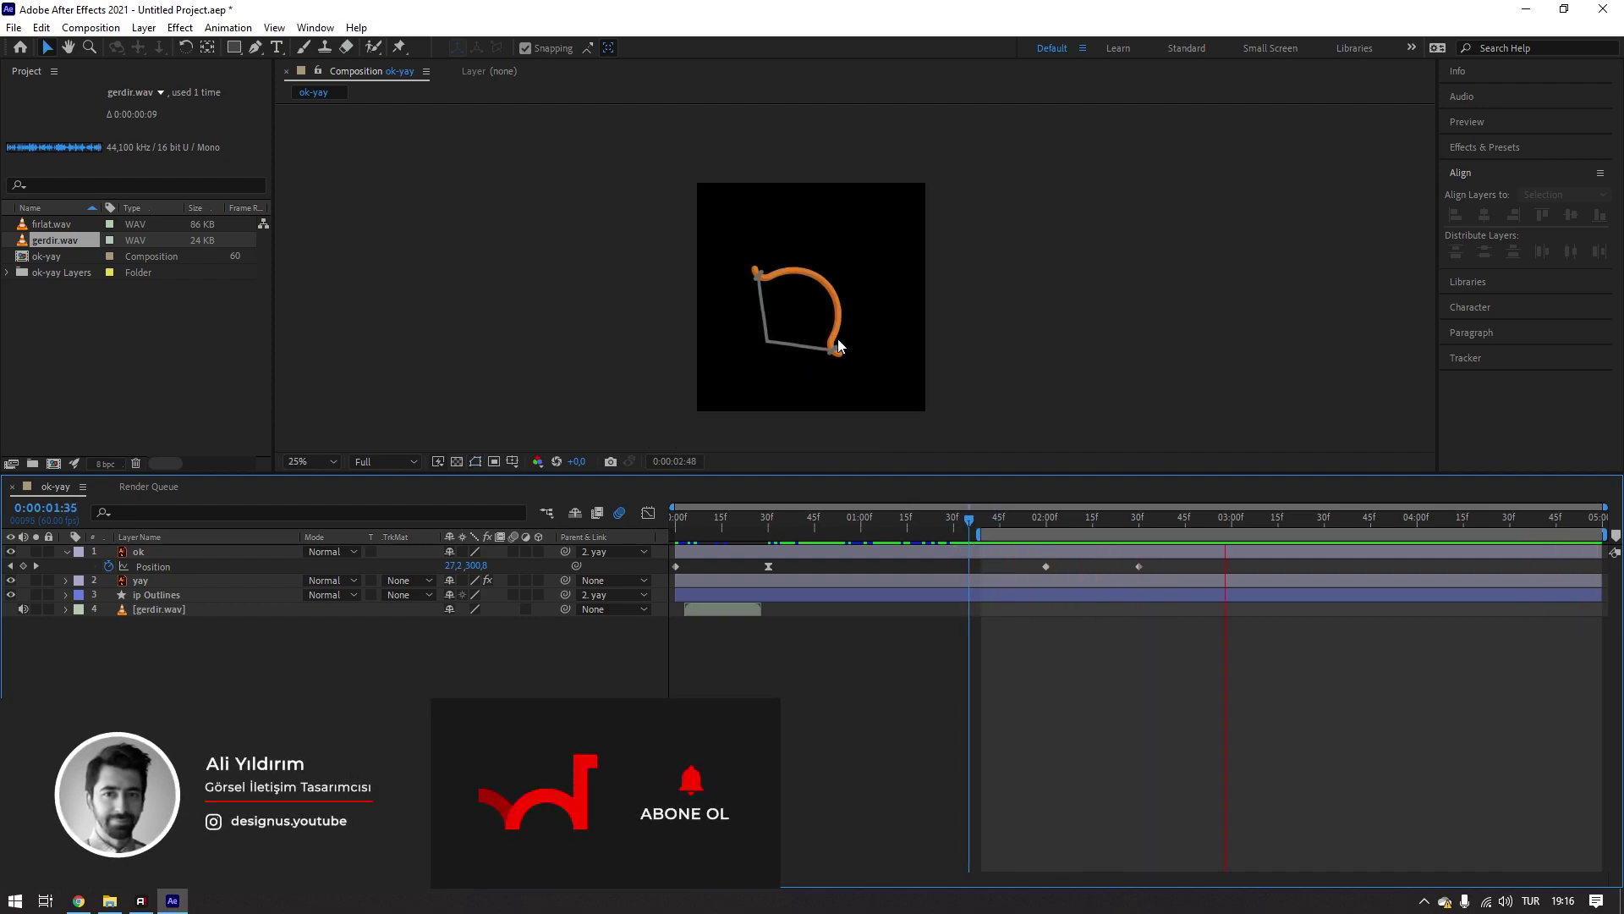
left_click(333, 462)
left_click(341, 501)
key("space")
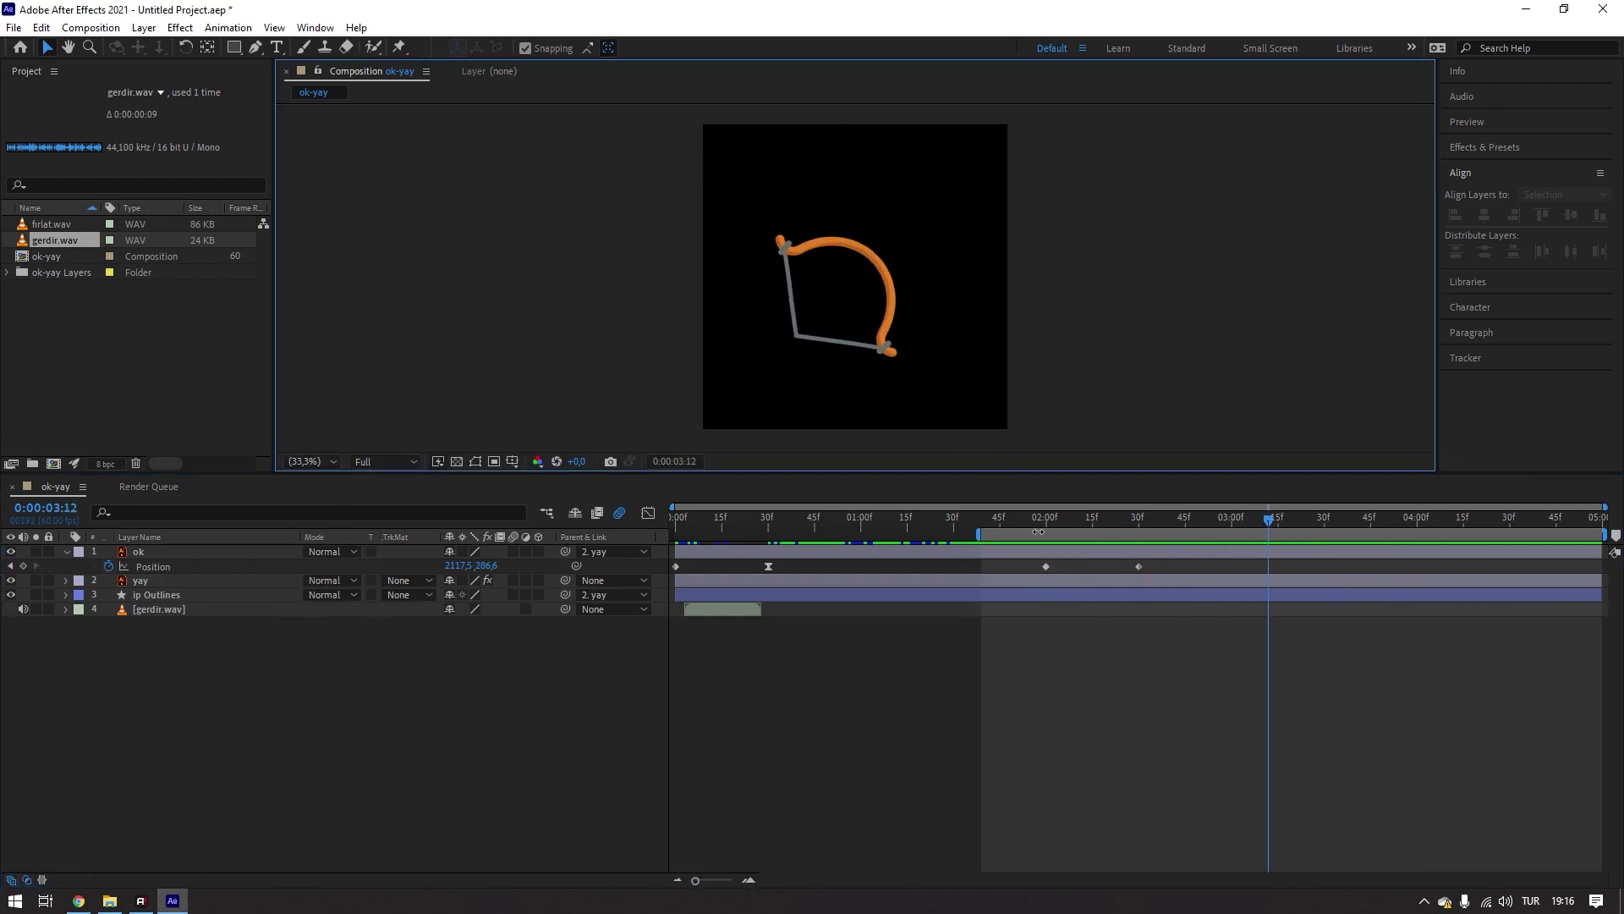
- Save the project as Ok-Yay.aep in the desktop's Ok - Yay folder
key("ctrl+s")
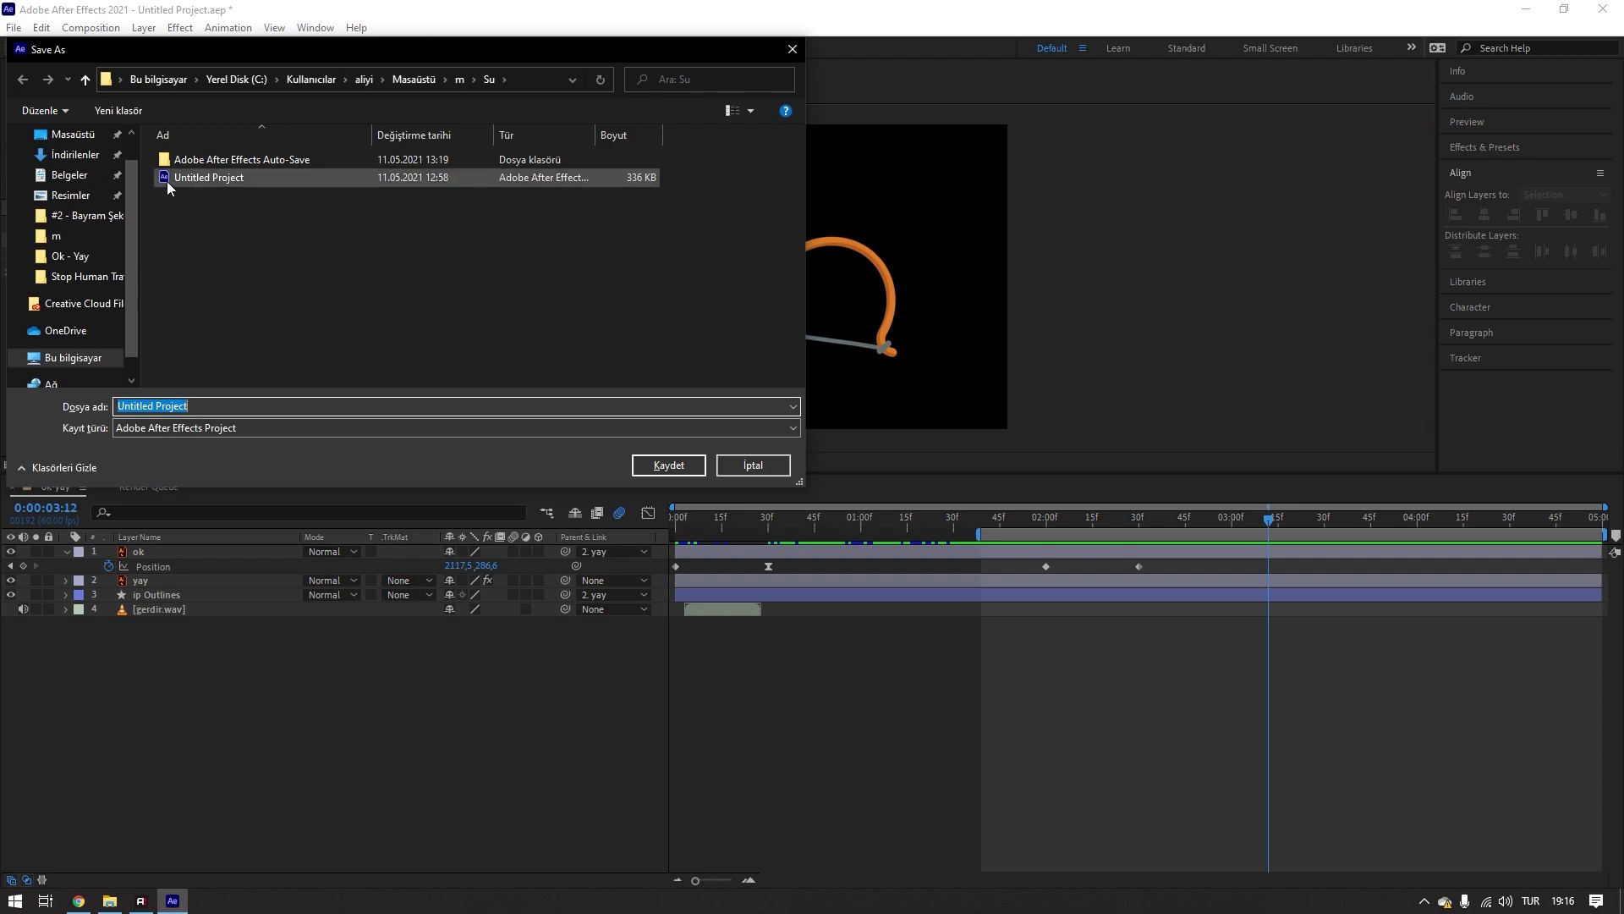
left_click(87, 169)
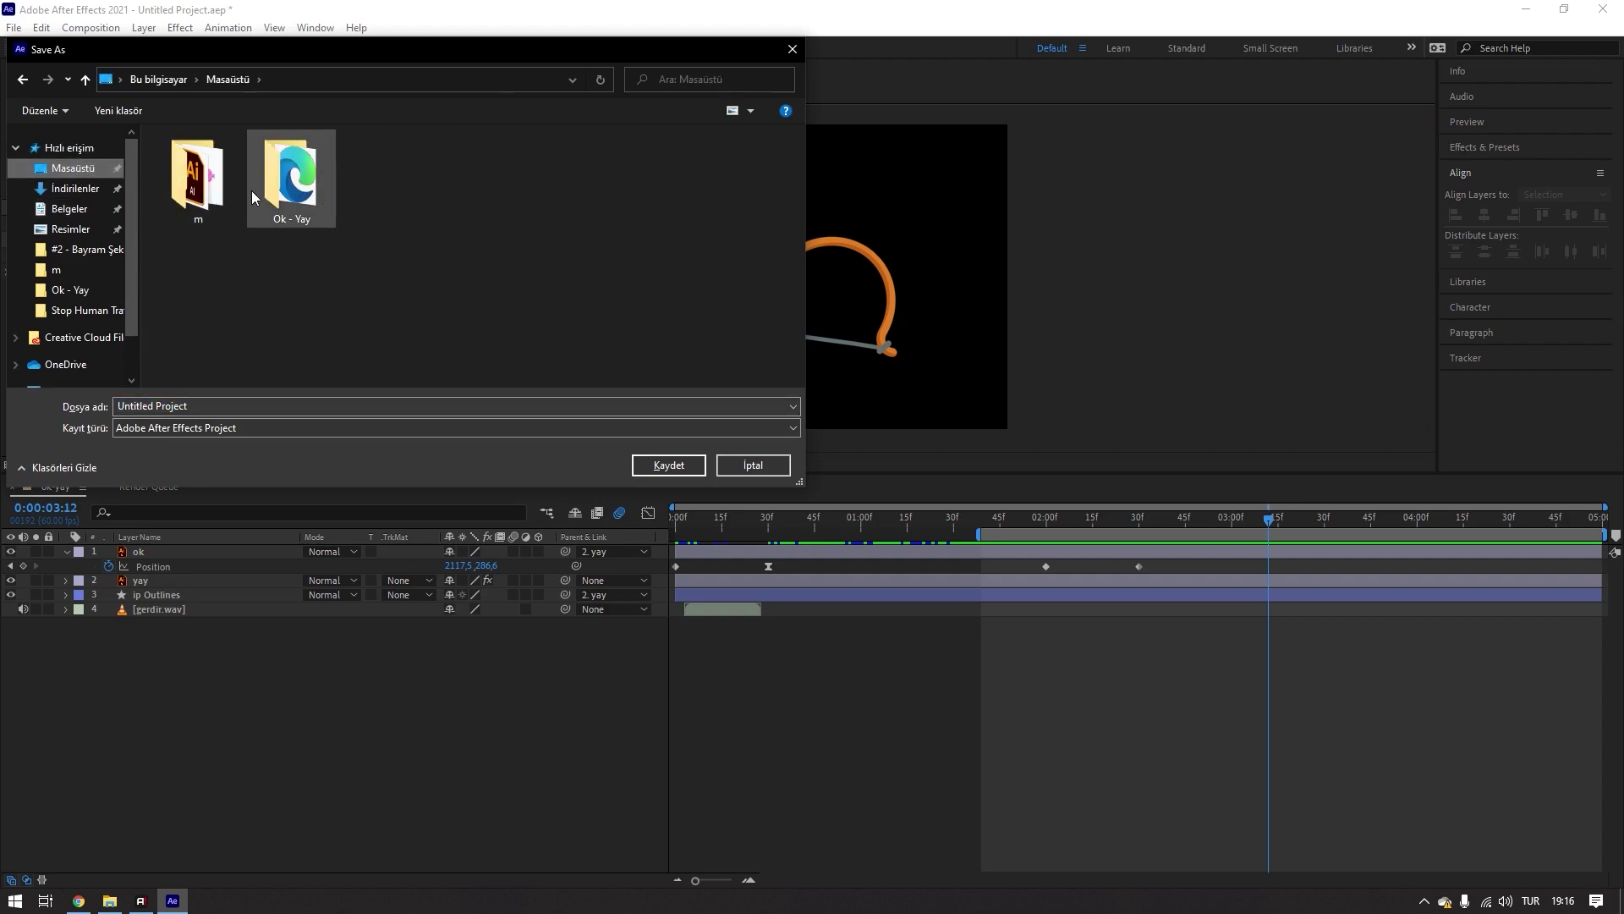
double_click(288, 182)
left_click(194, 405)
type("Ok-Yay")
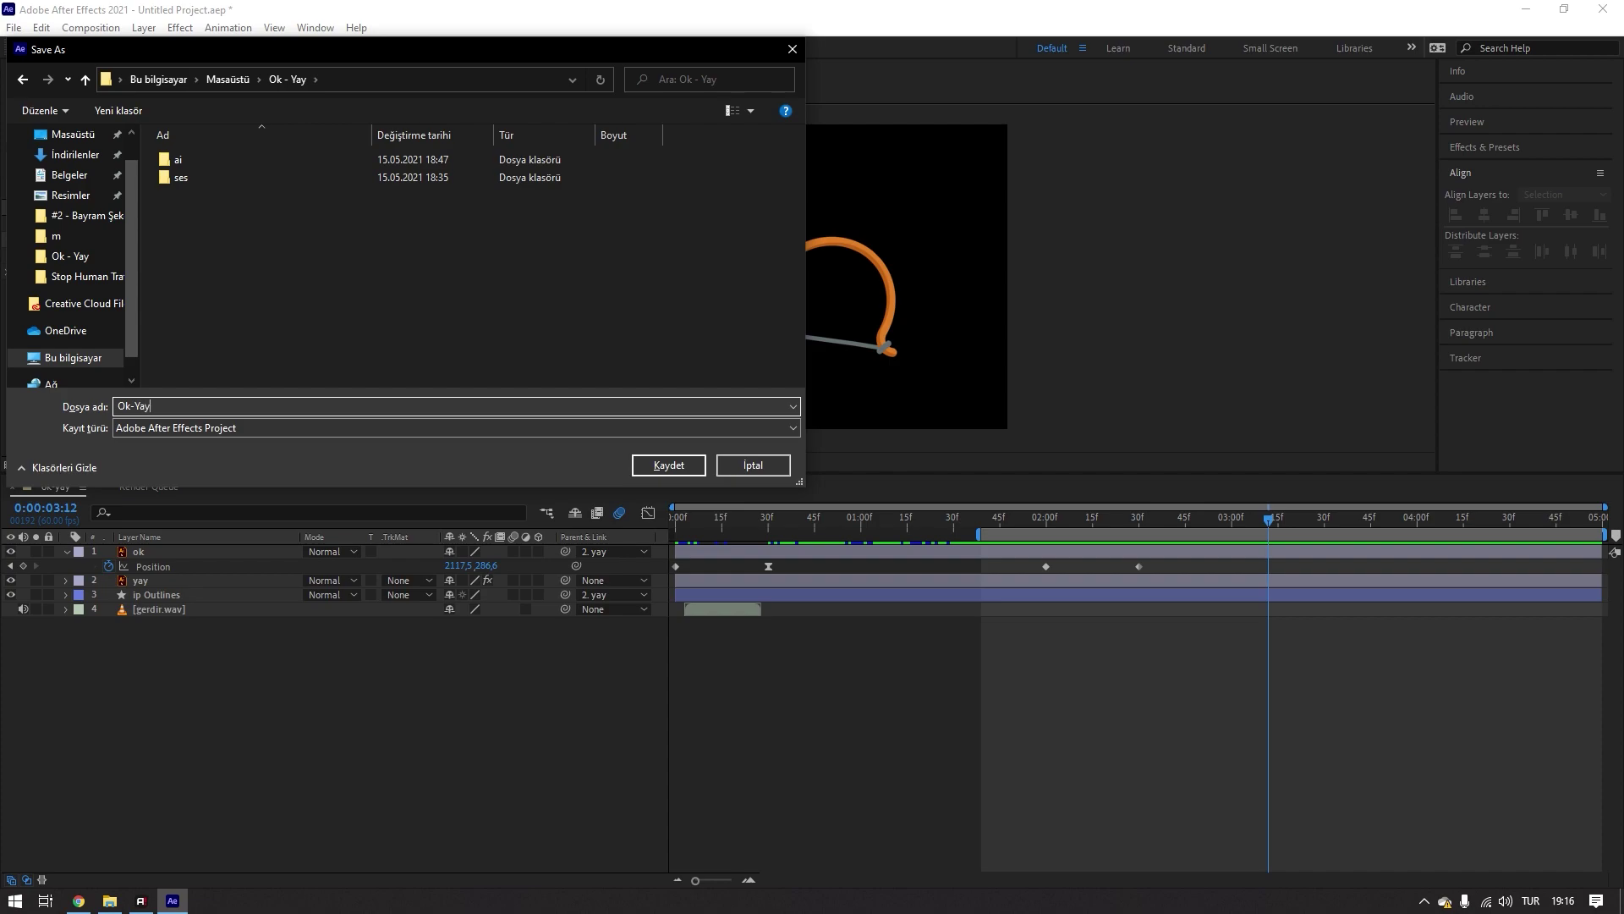
key("Return")
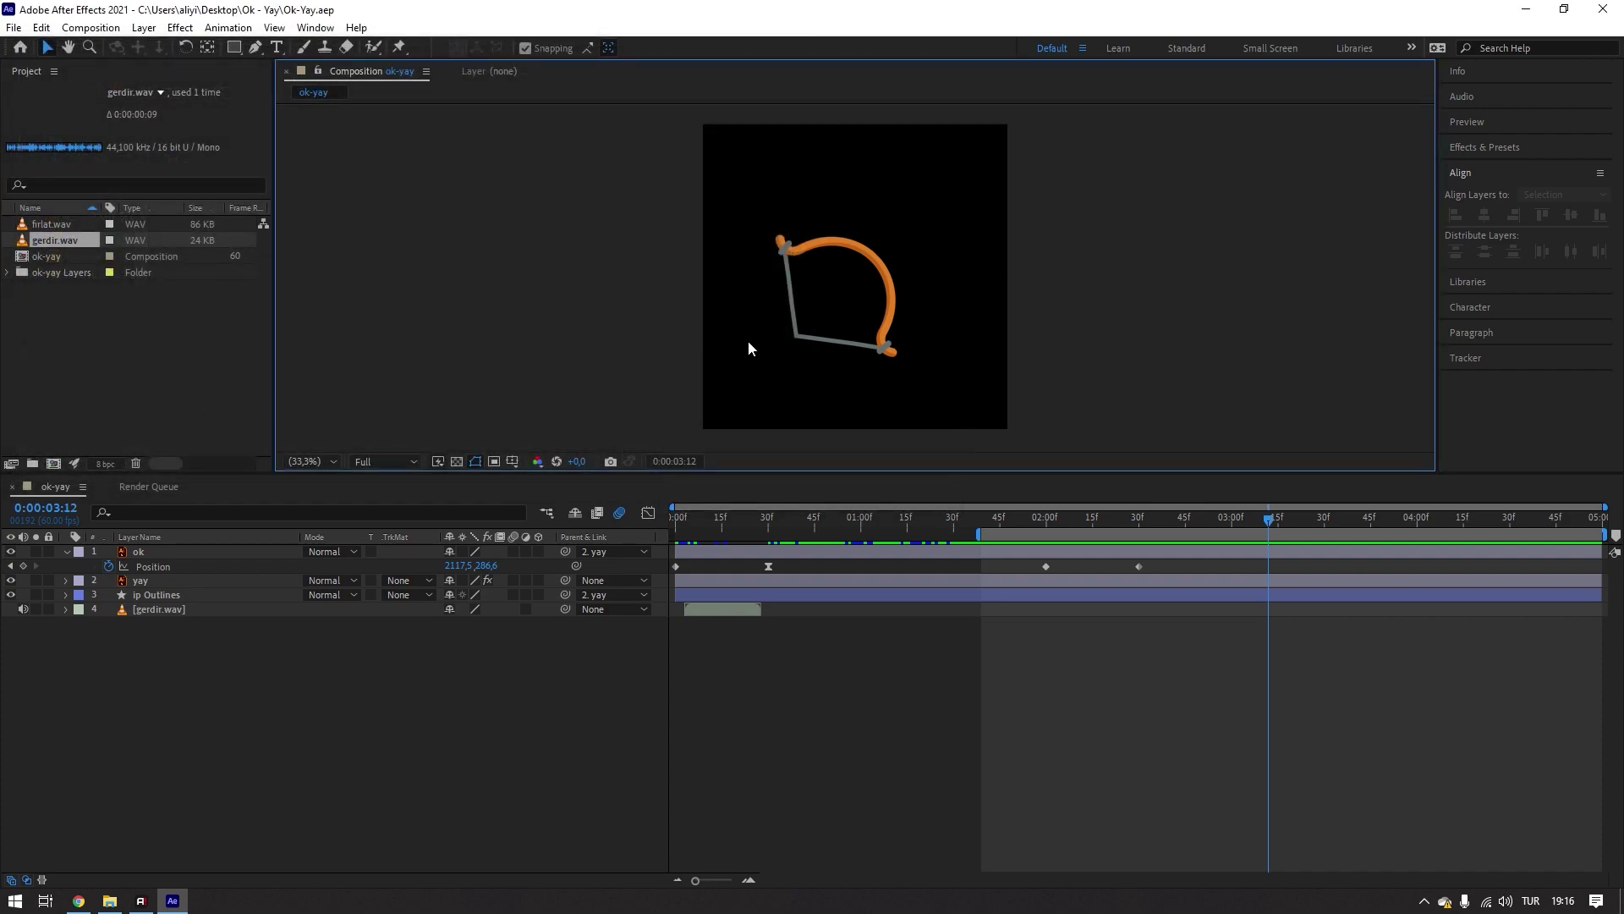
- Preview the arrow's release from about 1:46, then return to a frame with the arrow on the bow
left_click_drag(1013, 512, 917, 528)
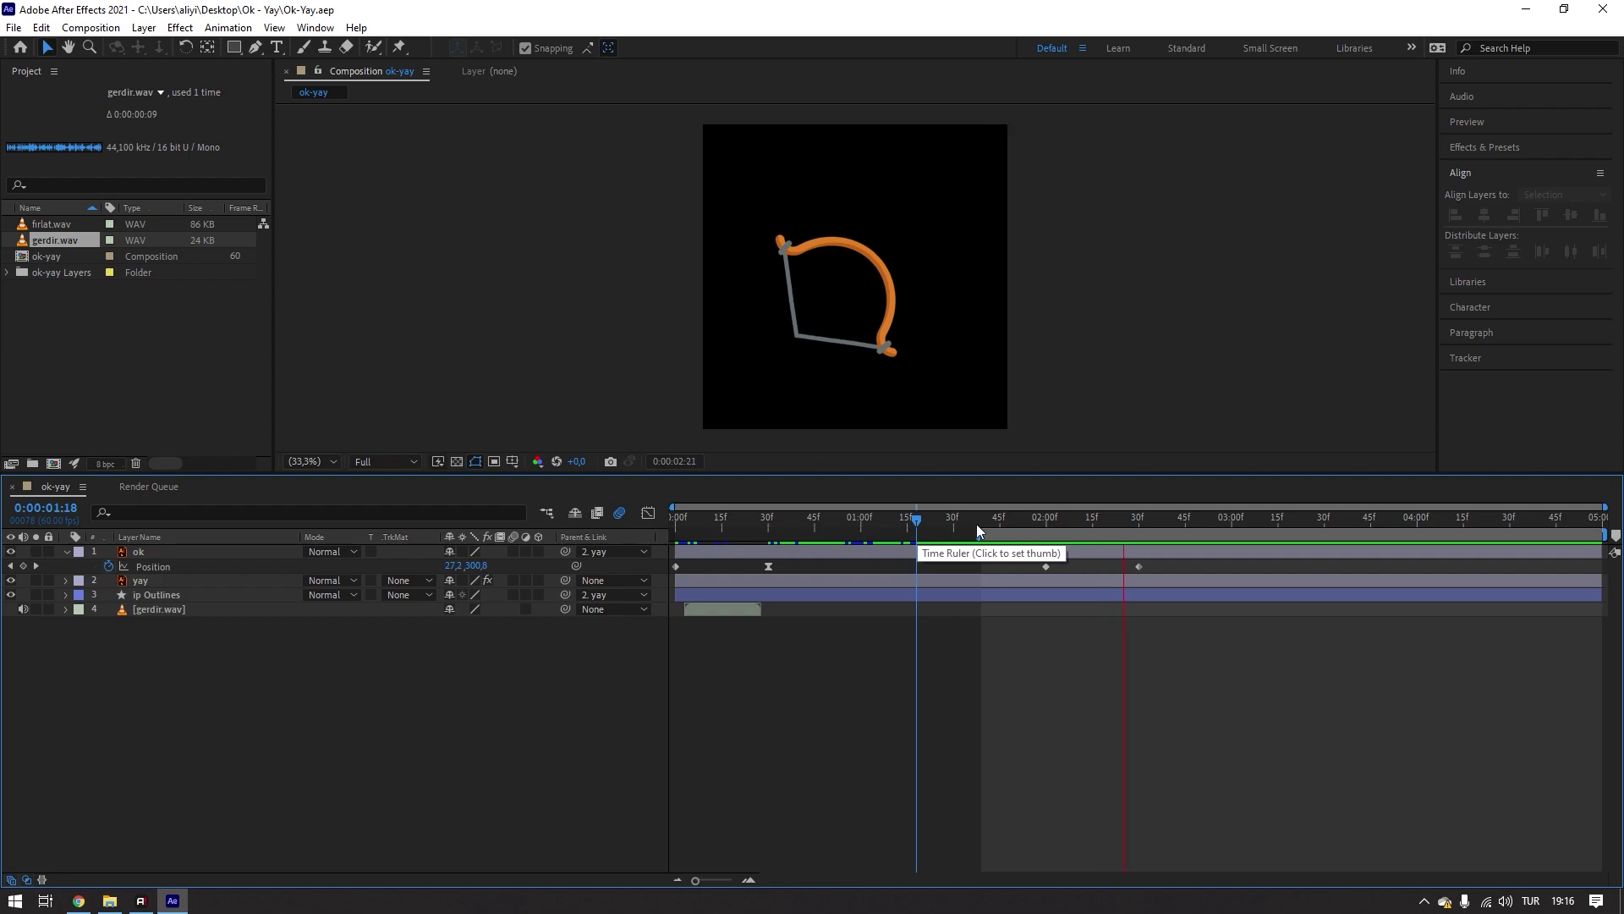
key("space")
left_click_drag(1017, 522, 1002, 535)
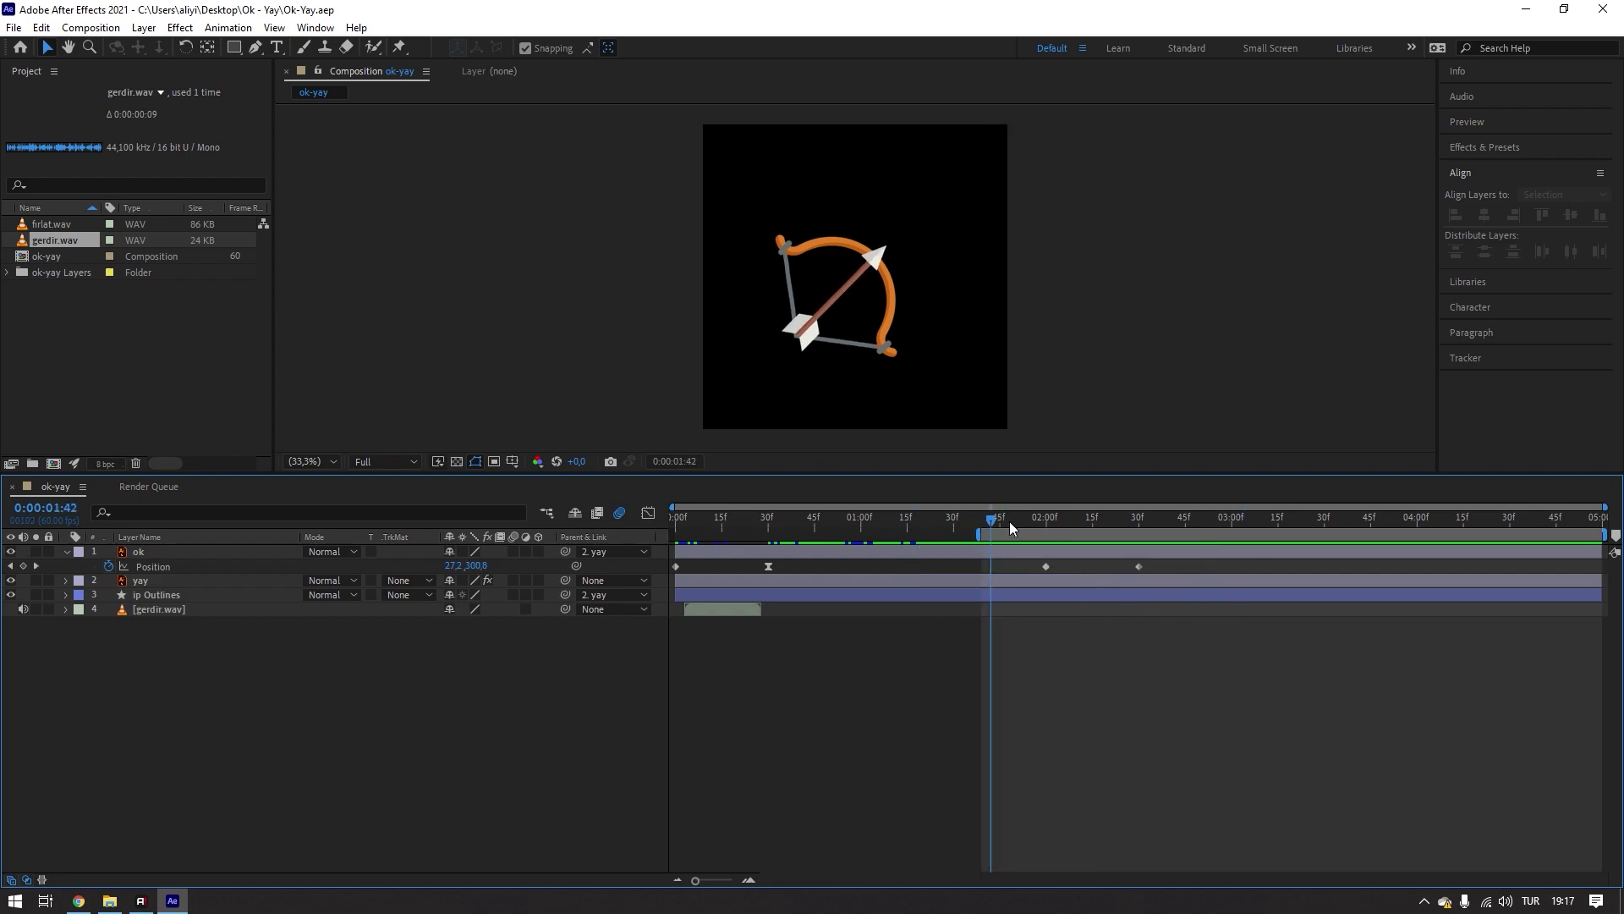
key("space")
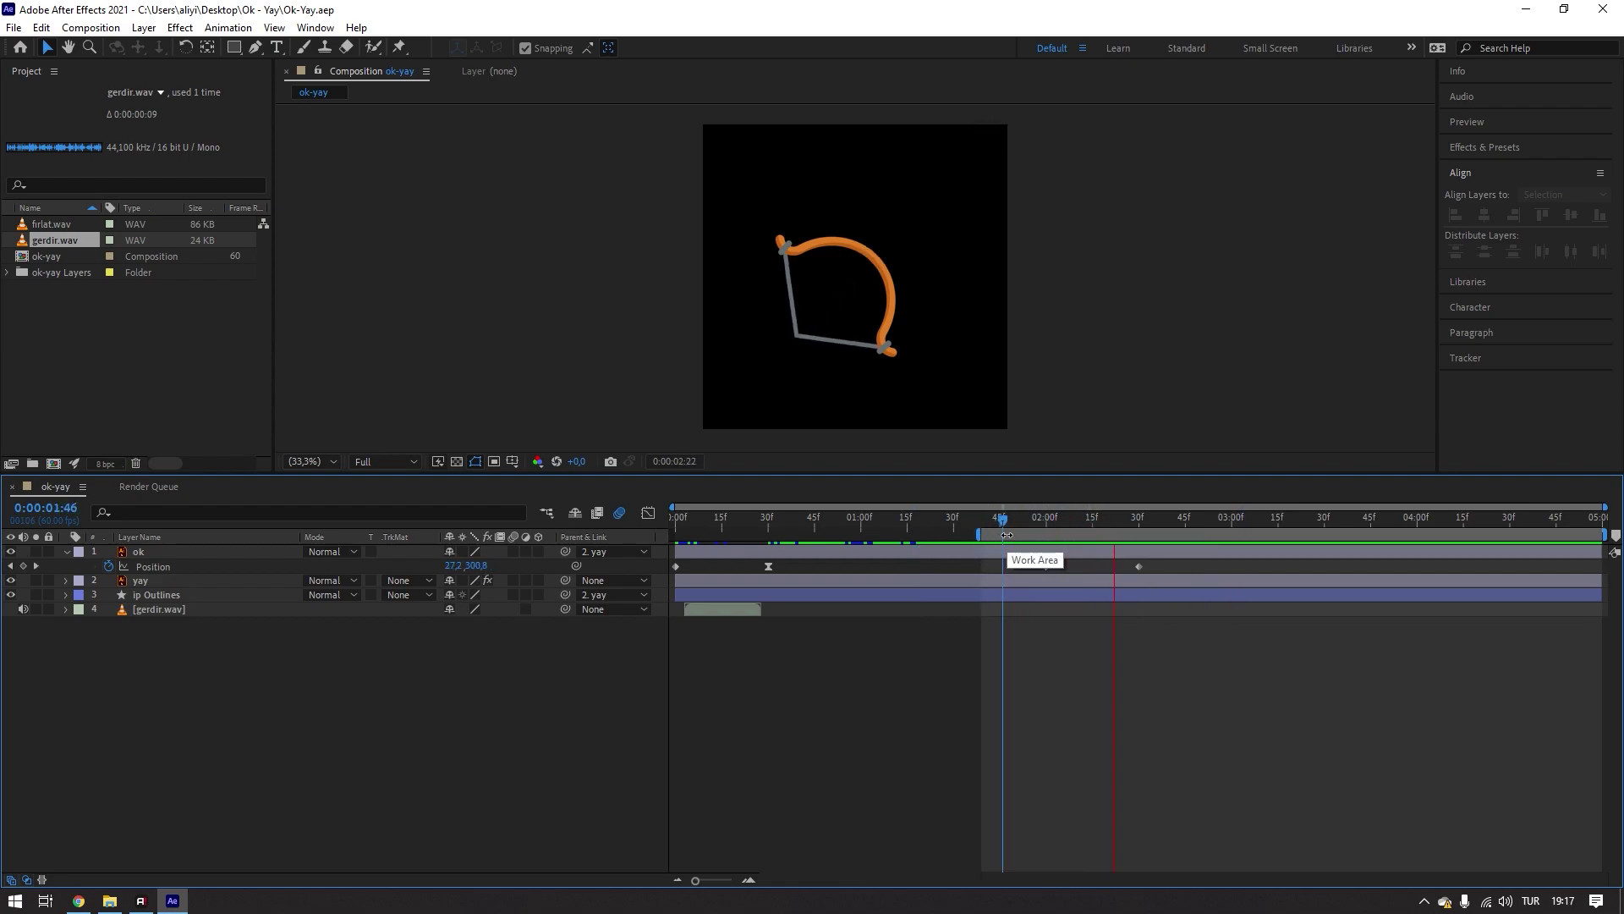
key("space")
mouse_move(1049, 518)
left_mouse_down()
mouse_move(1069, 537)
mouse_move(1045, 541)
mouse_move(1088, 544)
mouse_move(1045, 550)
left_mouse_up()
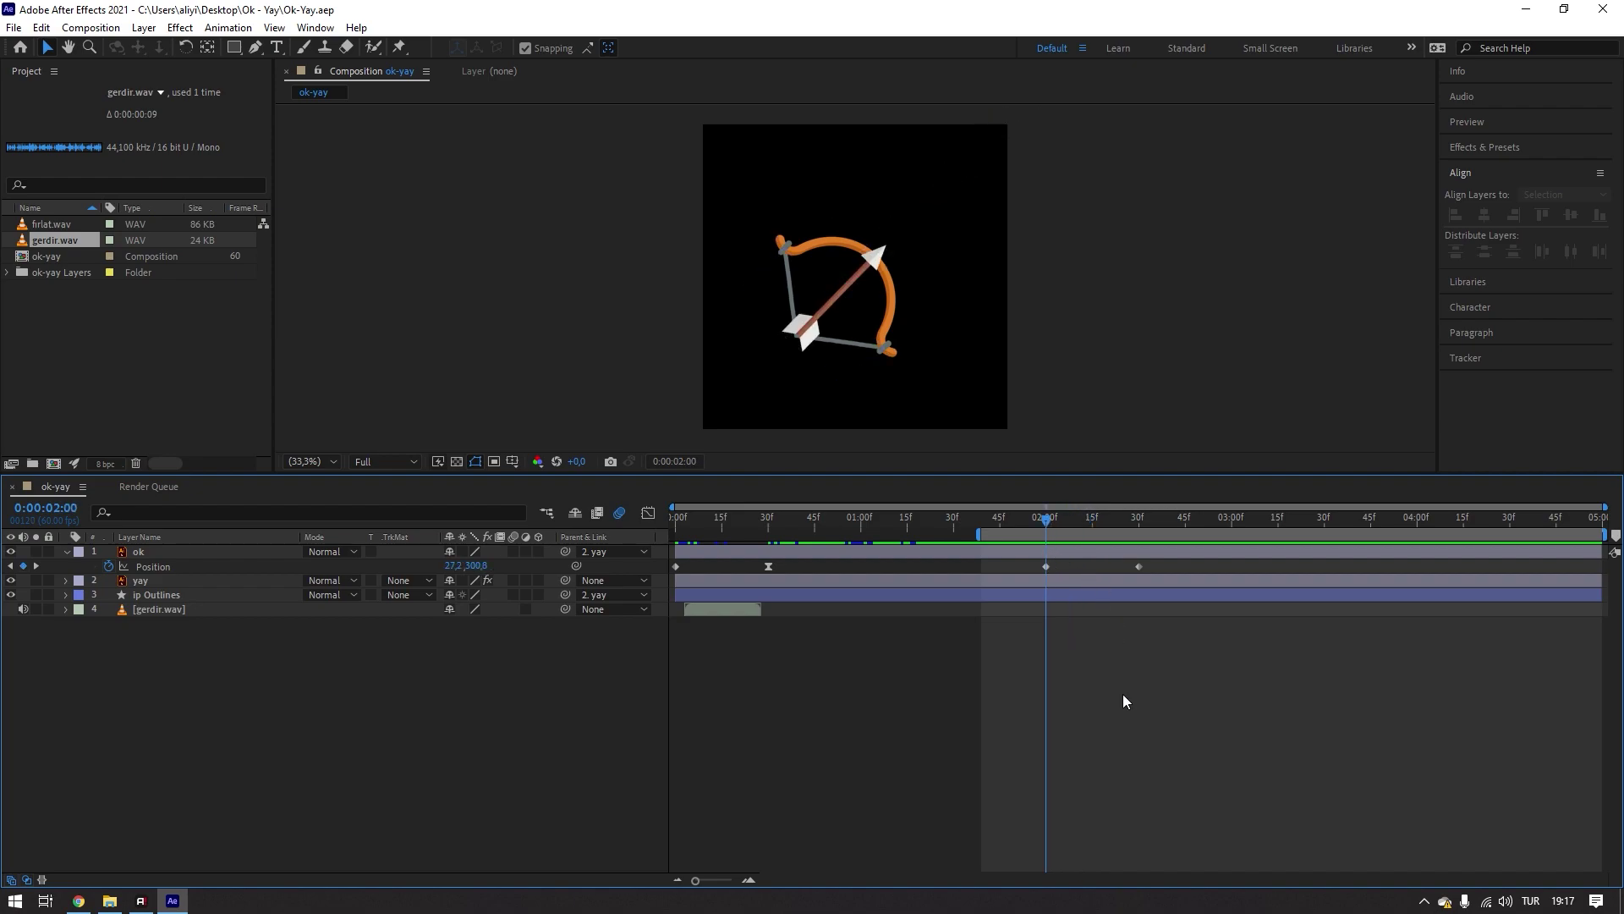
- Select the arrow layer ok and reveal its animated properties with U
left_click(179, 565)
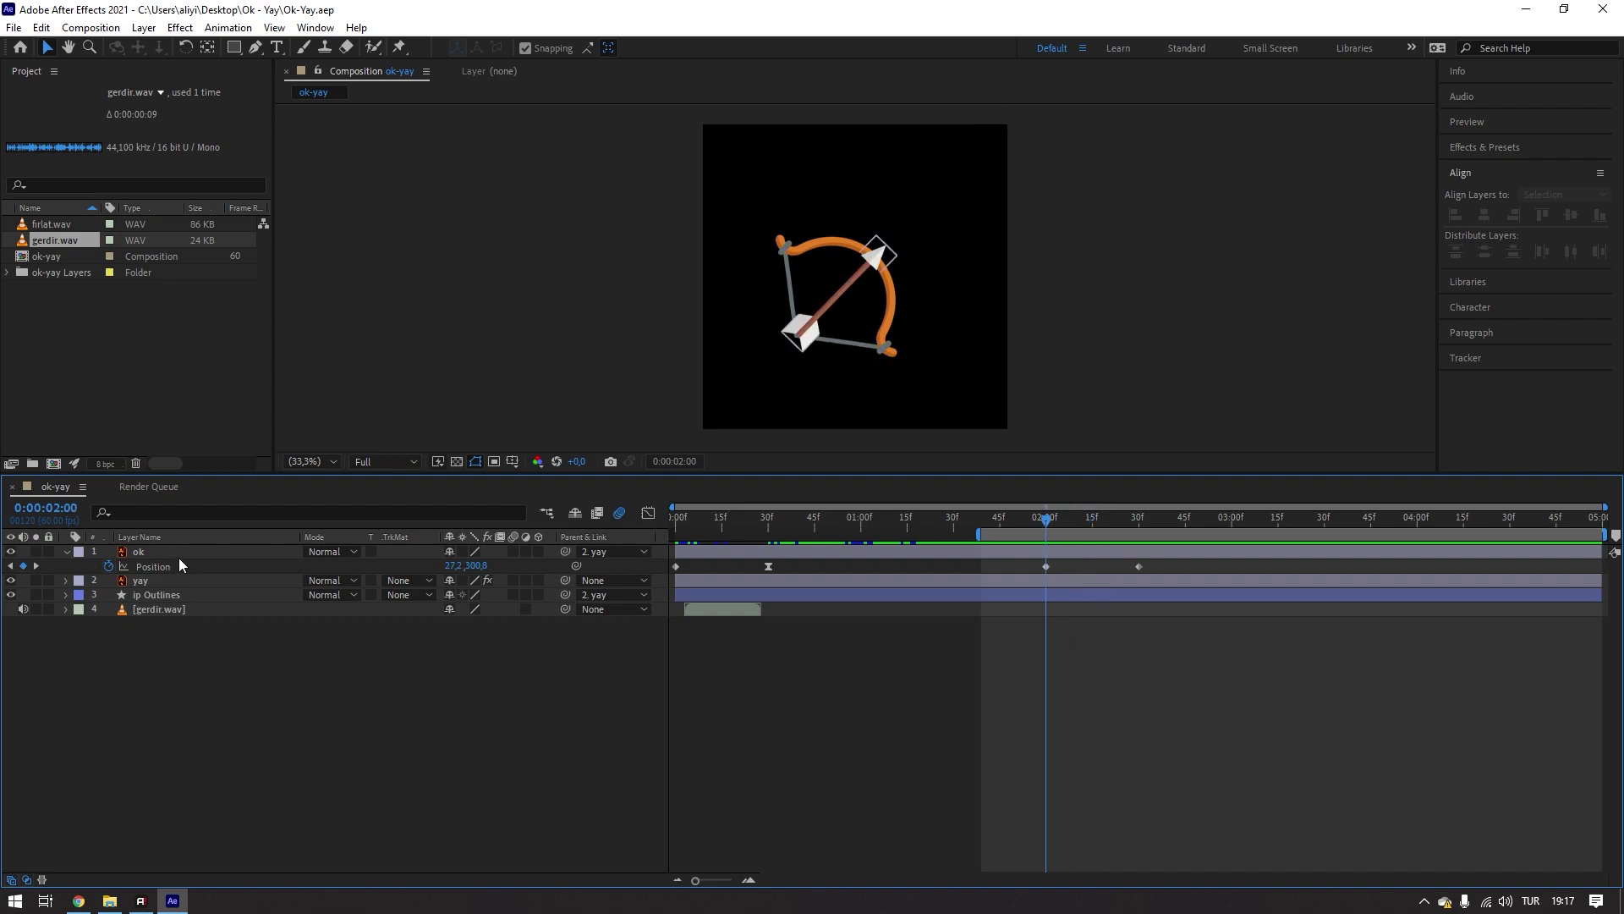
left_click(67, 555)
left_click(67, 550)
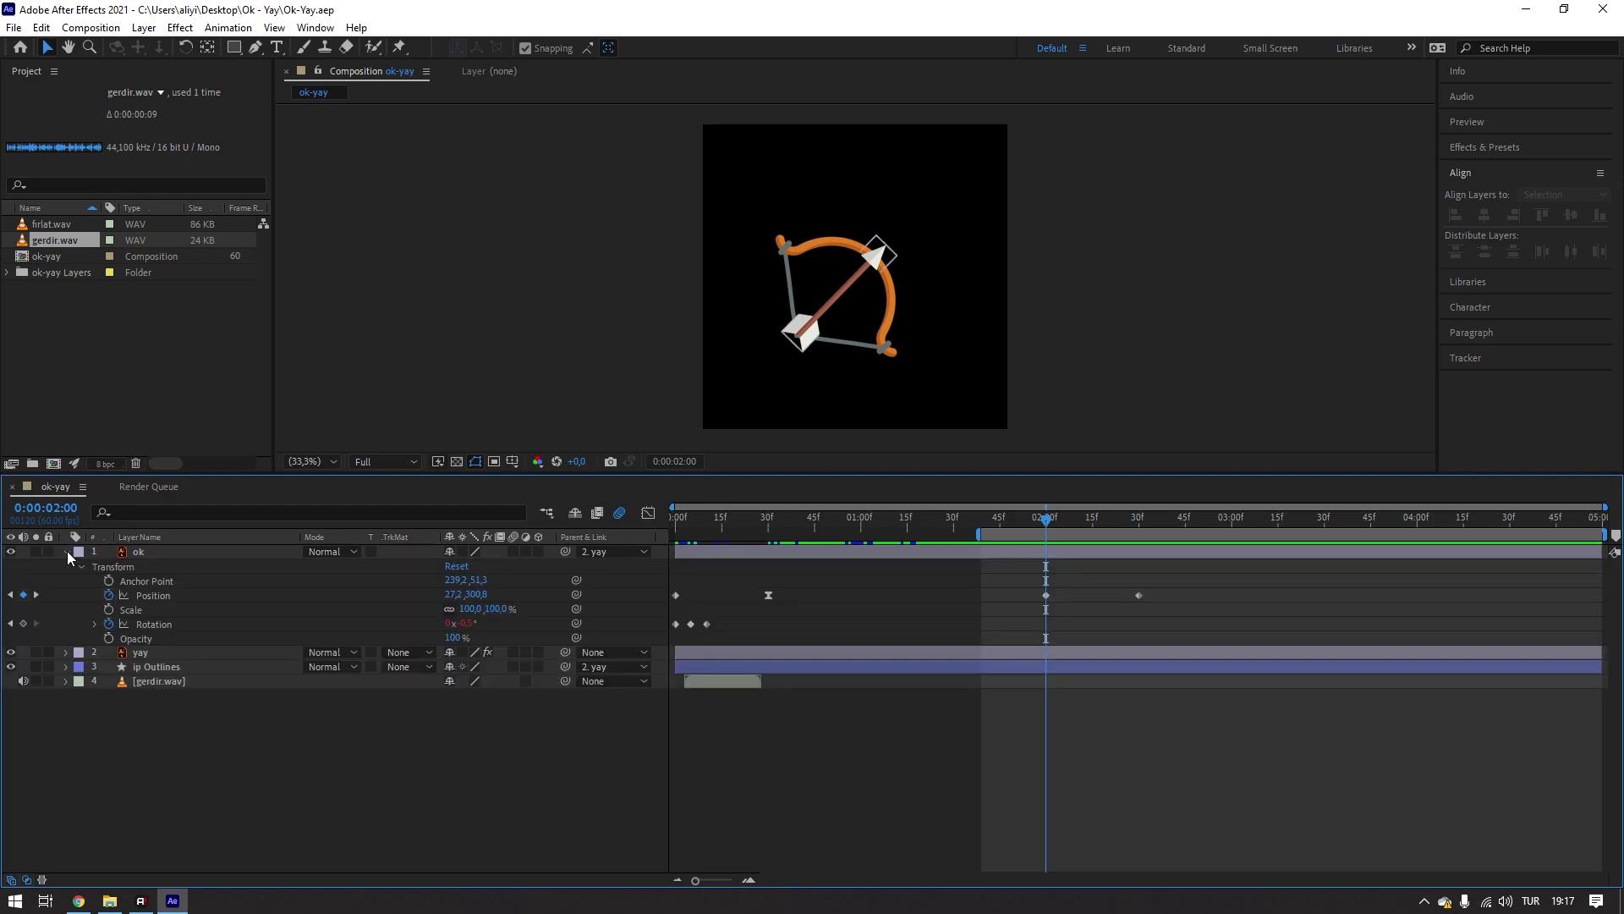
left_click(66, 552)
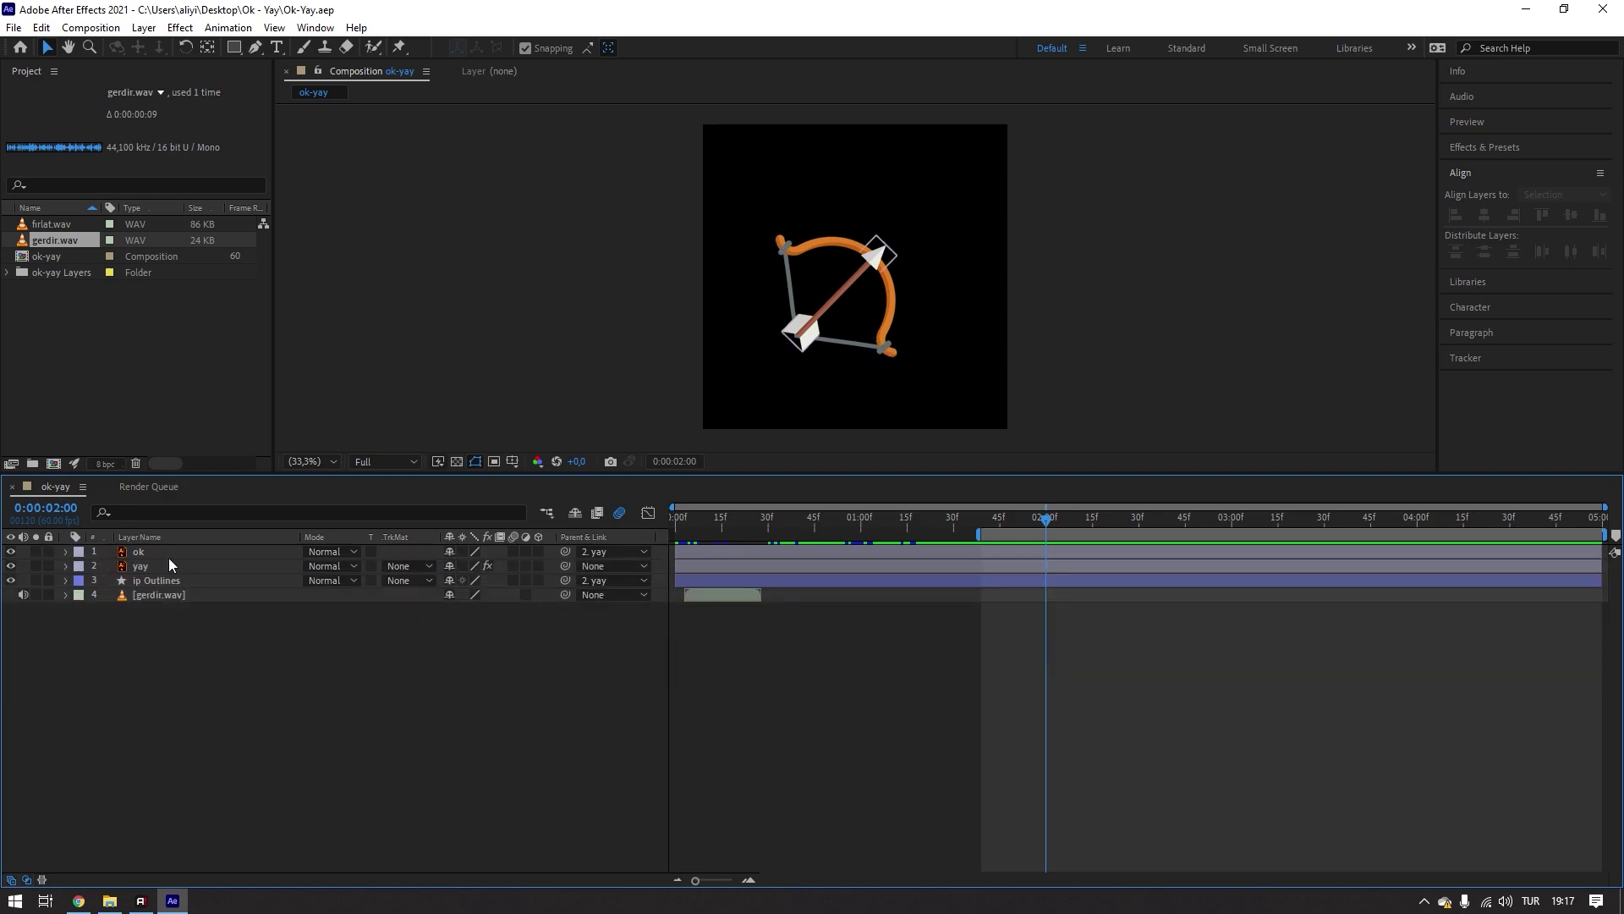
left_click(182, 553)
key("u")
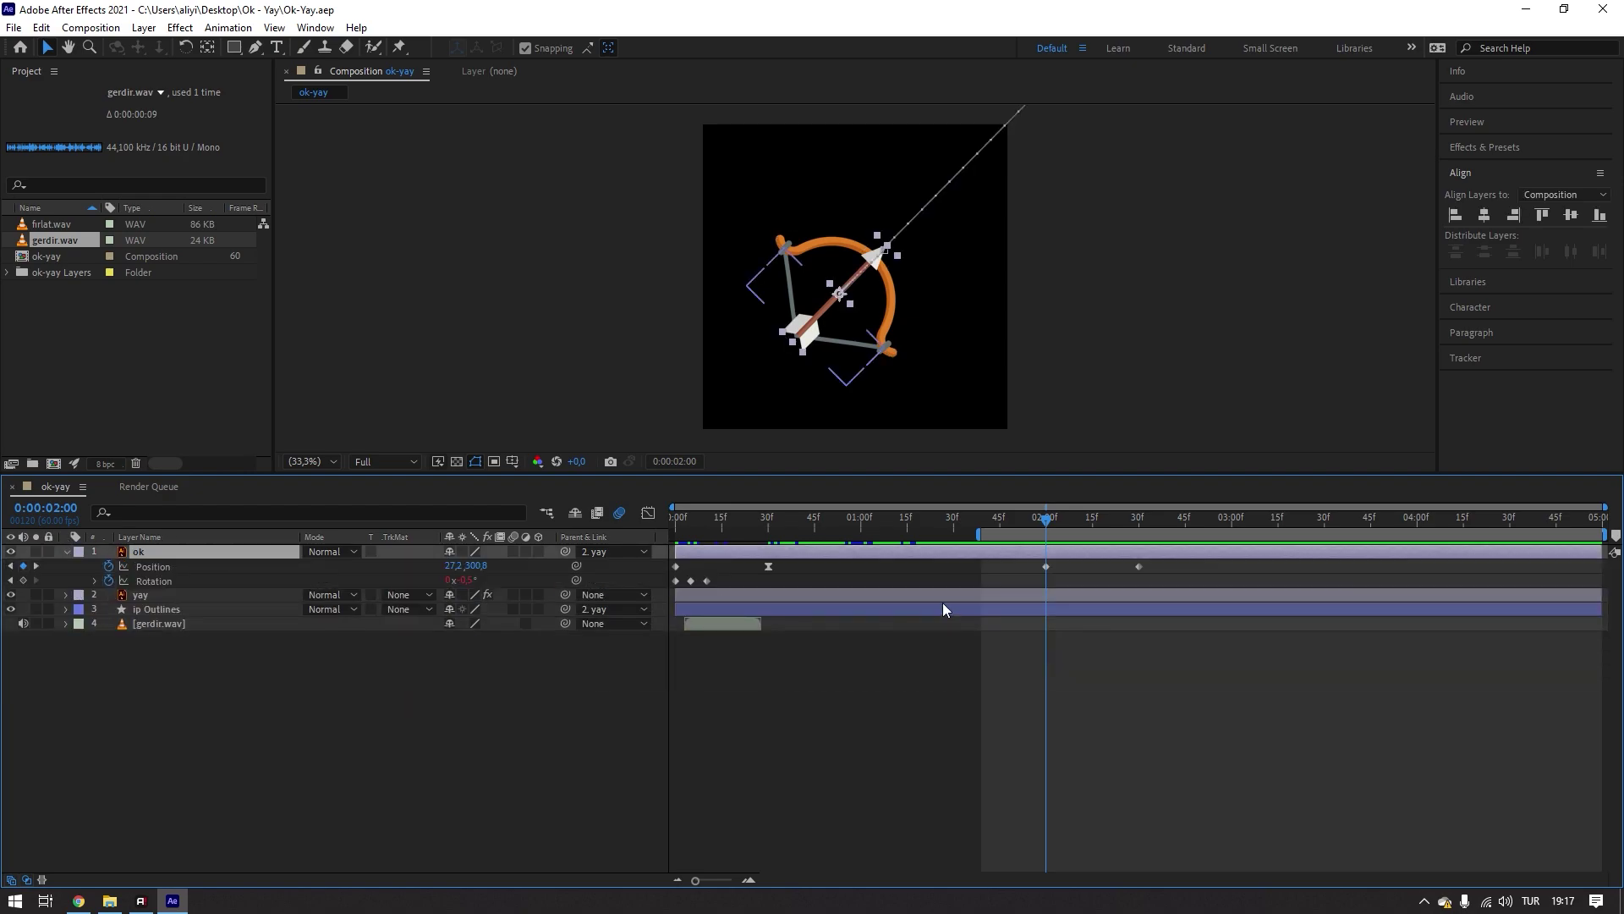
- Show only ok's Position with P and marquee-select both flight keyframes
left_click(163, 567)
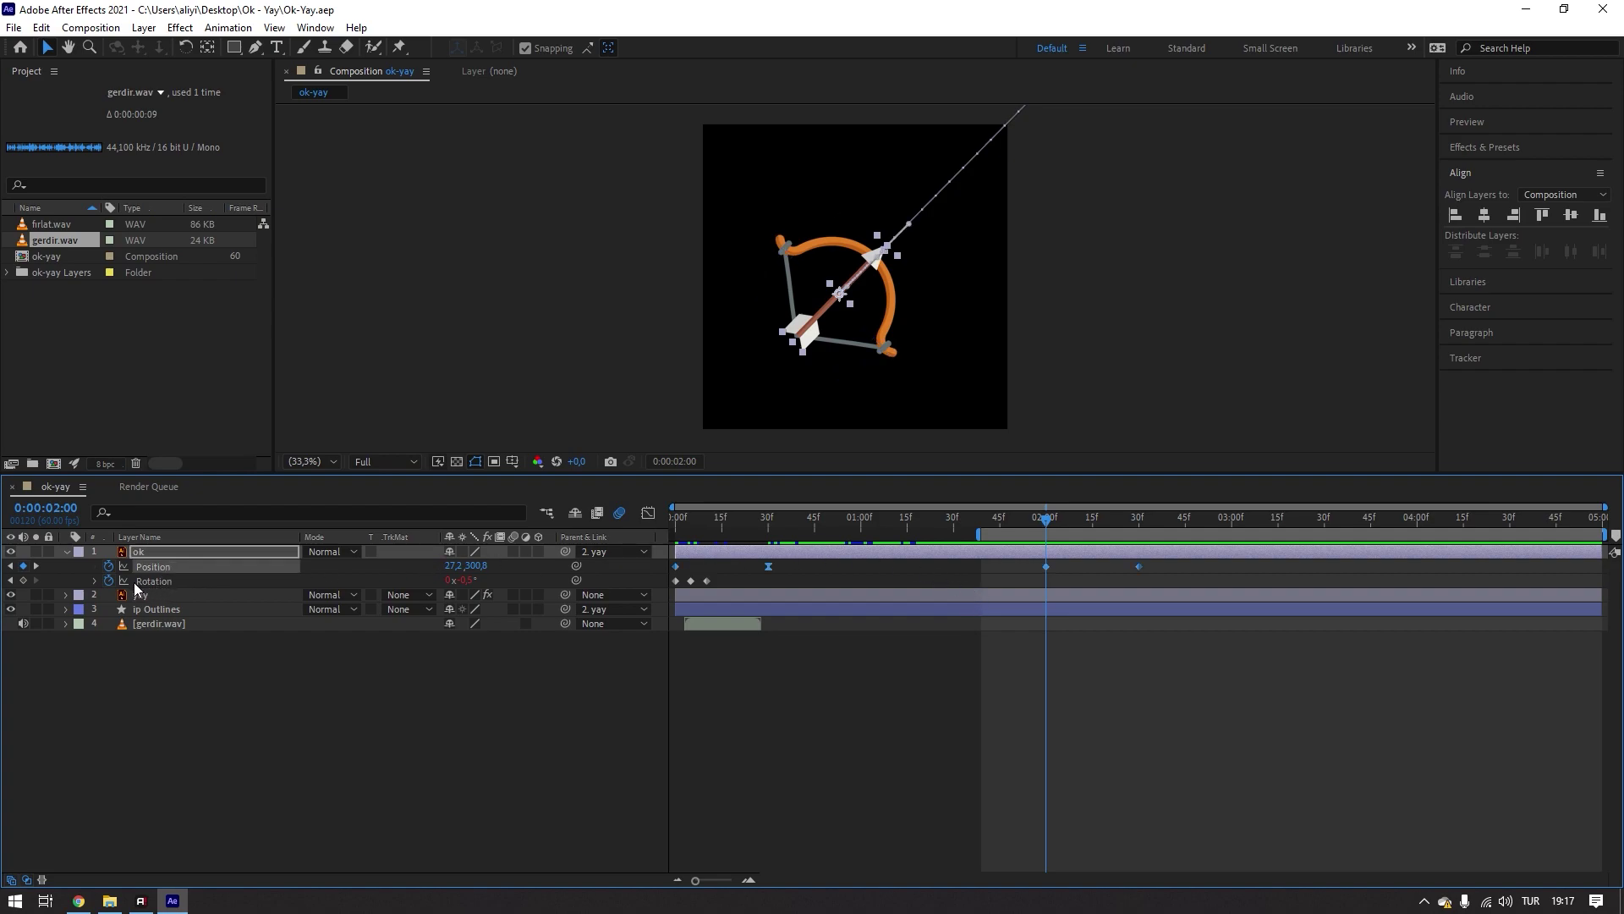
left_click(66, 551)
left_click(186, 639)
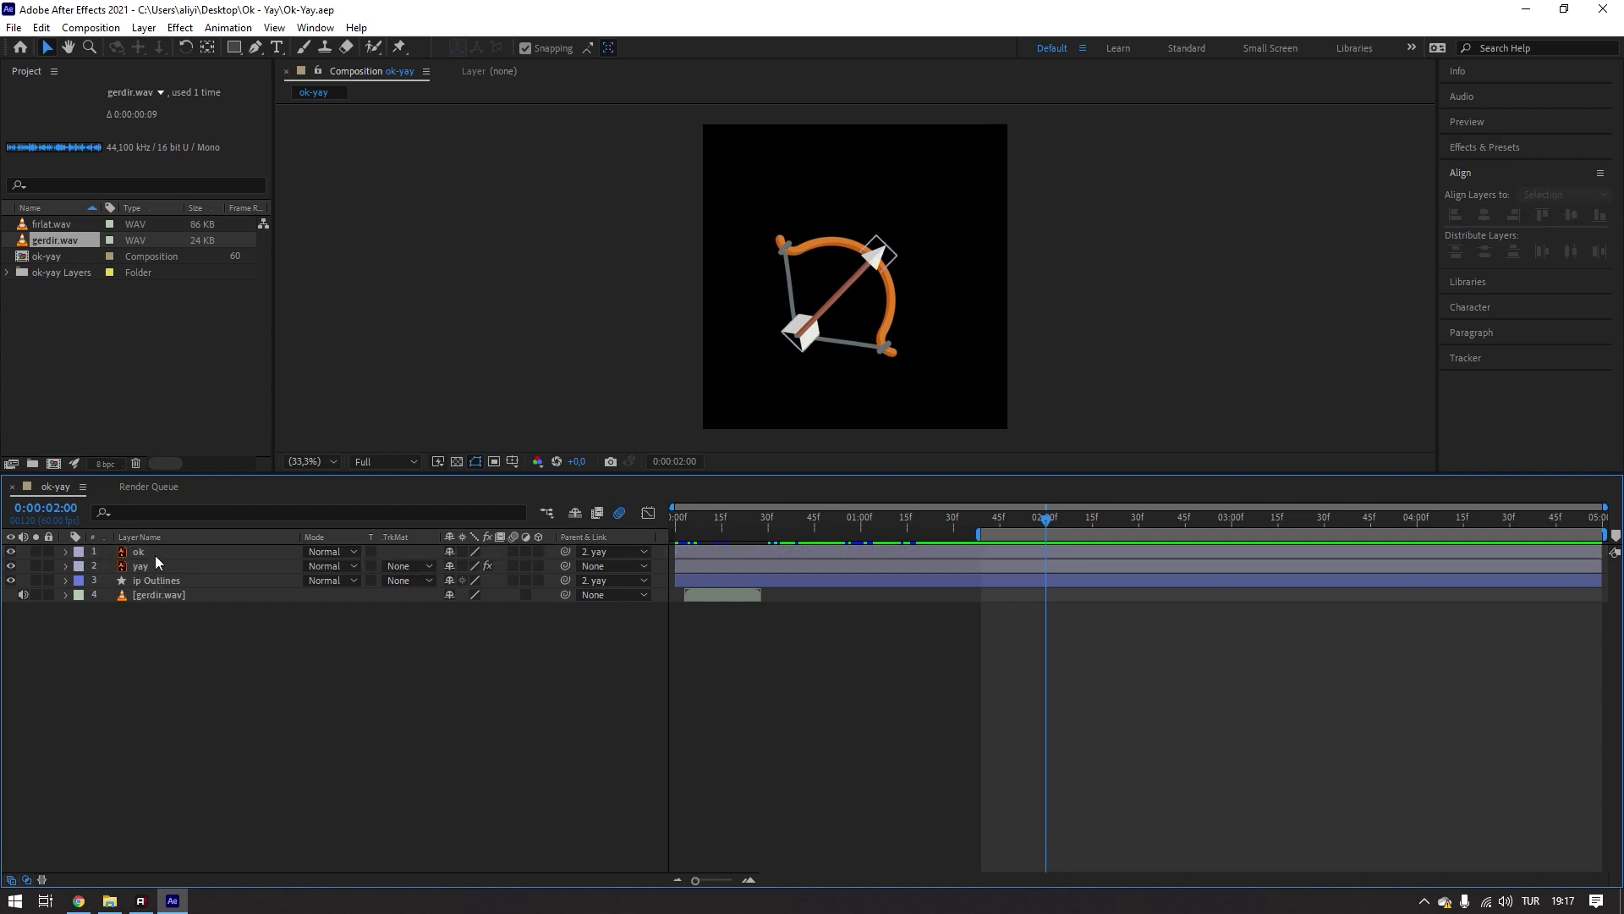
left_click(156, 555)
key("p")
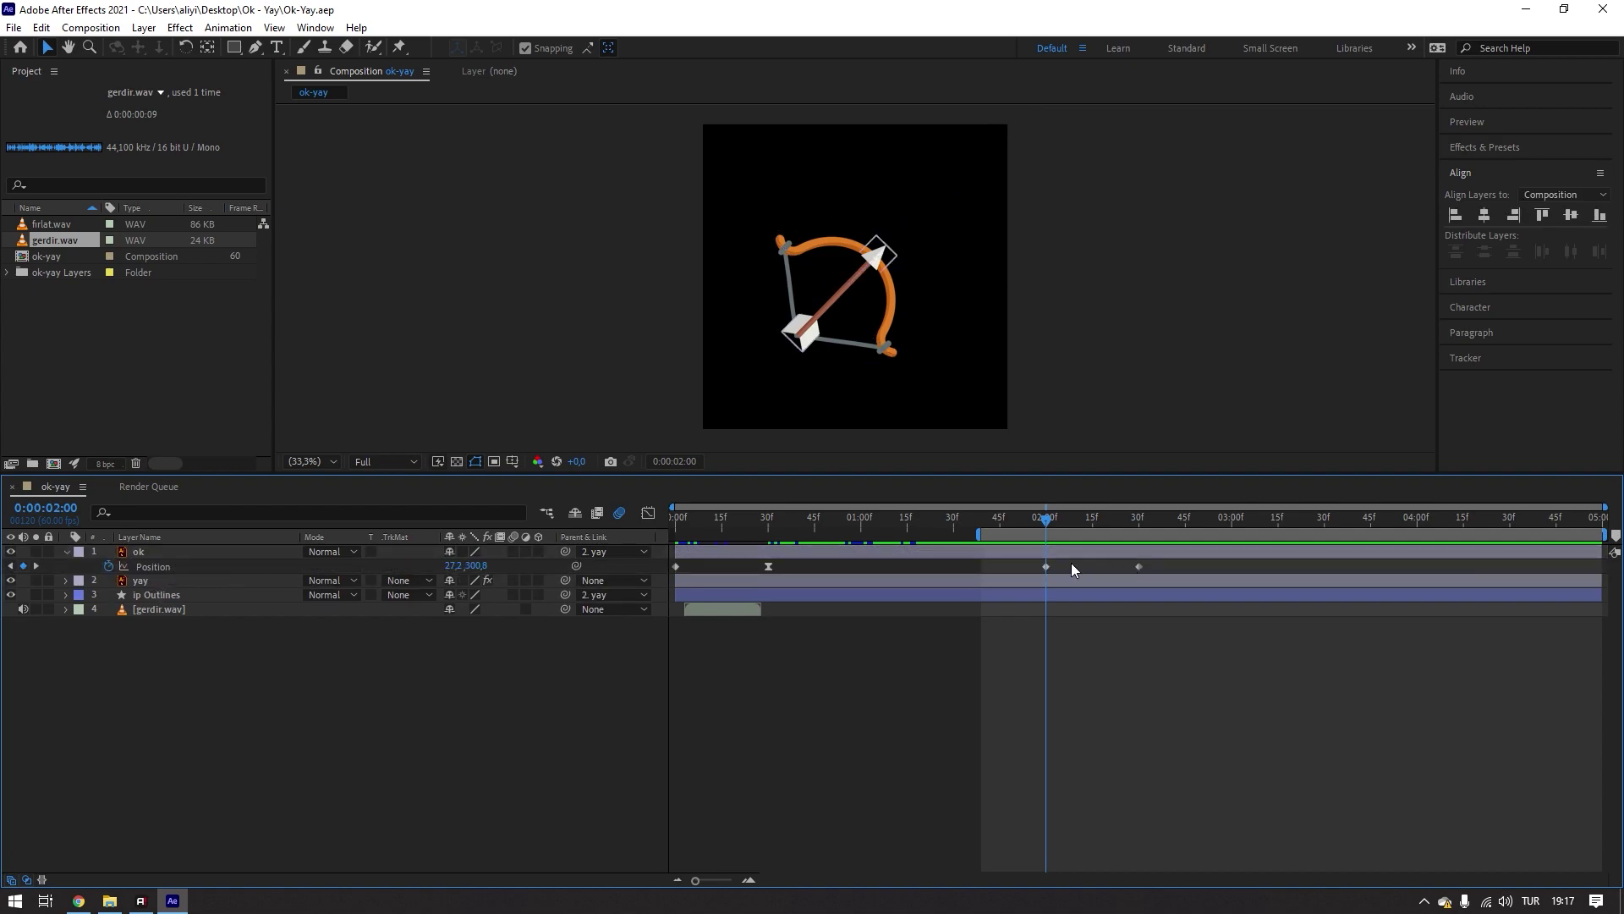
left_click_drag(1154, 562, 1037, 568)
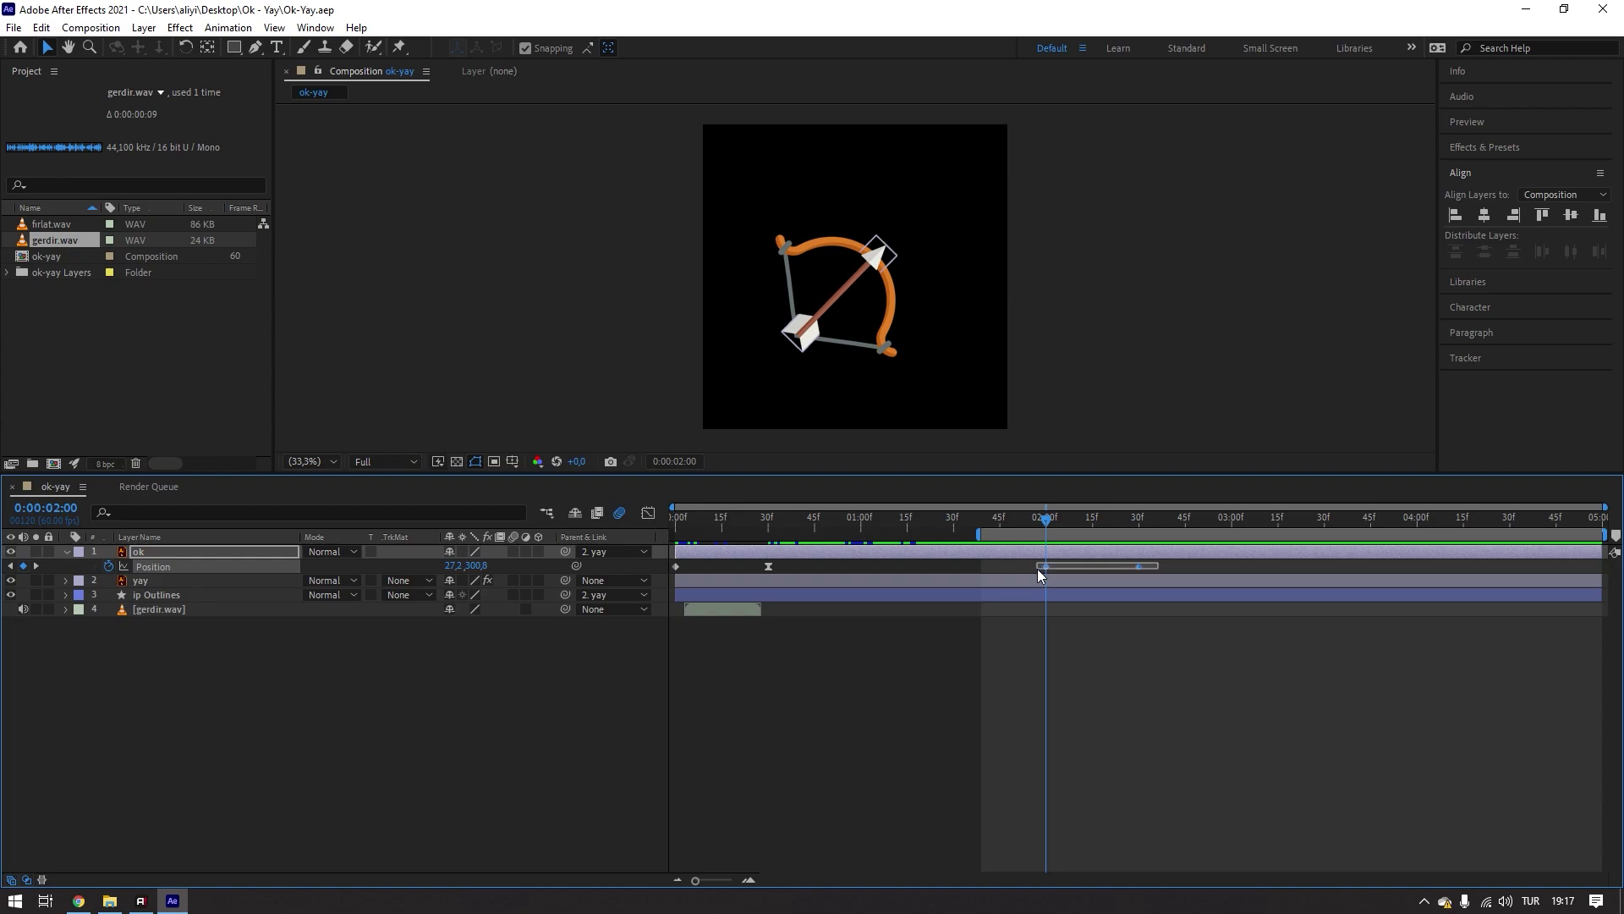
- Open the Graph Editor for the arrow's Position and set it to Edit Speed Graph
left_click(648, 513)
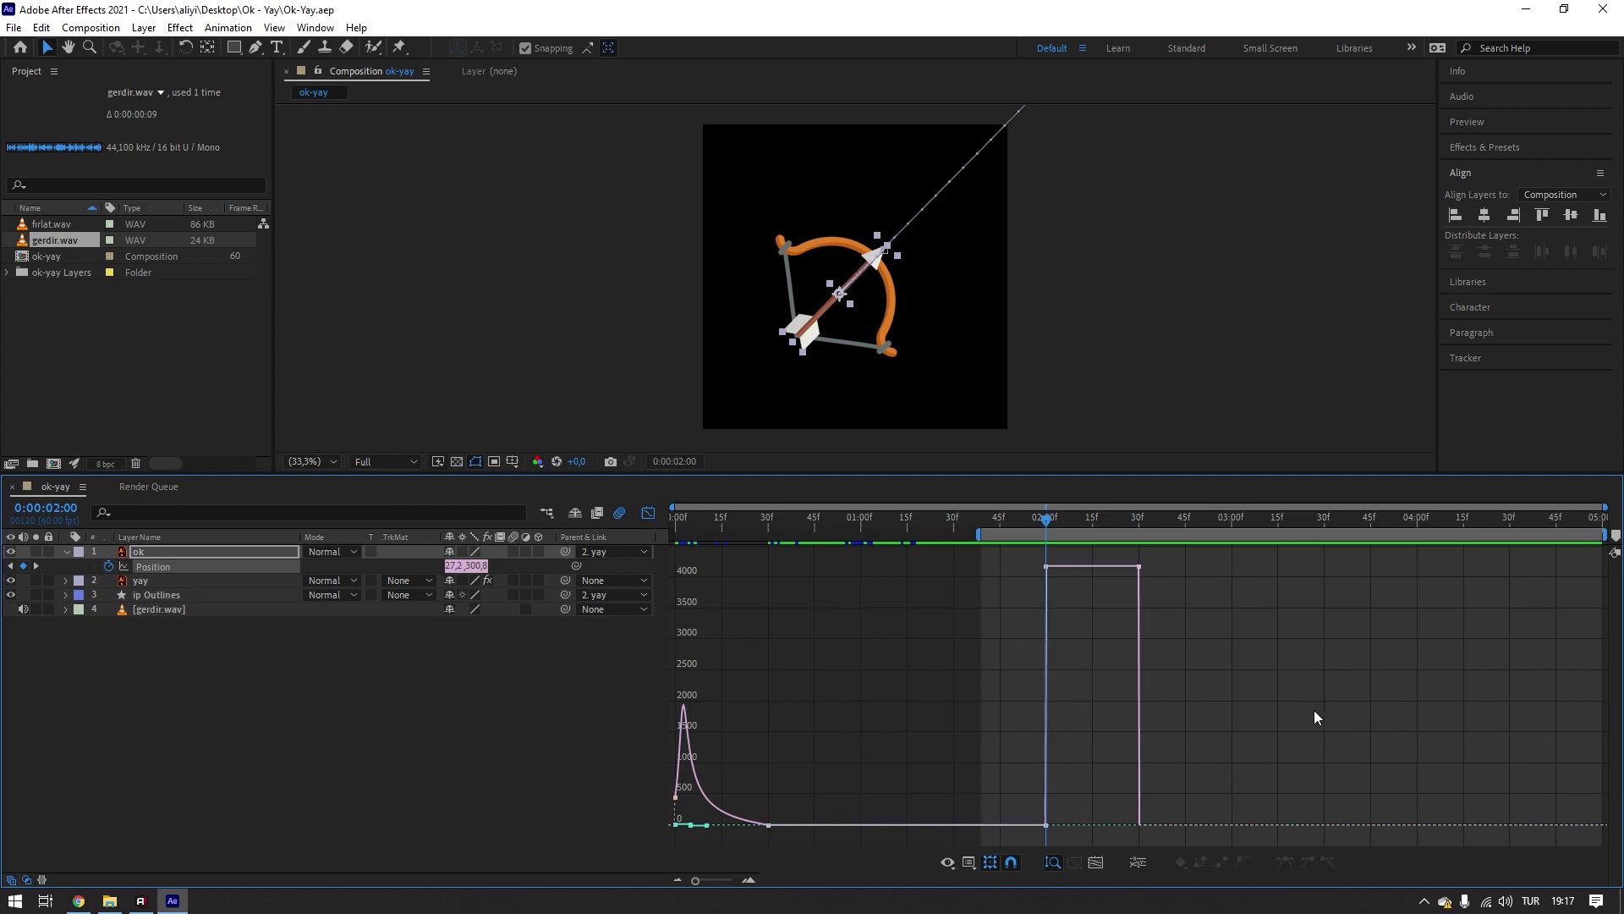
right_click(1018, 609)
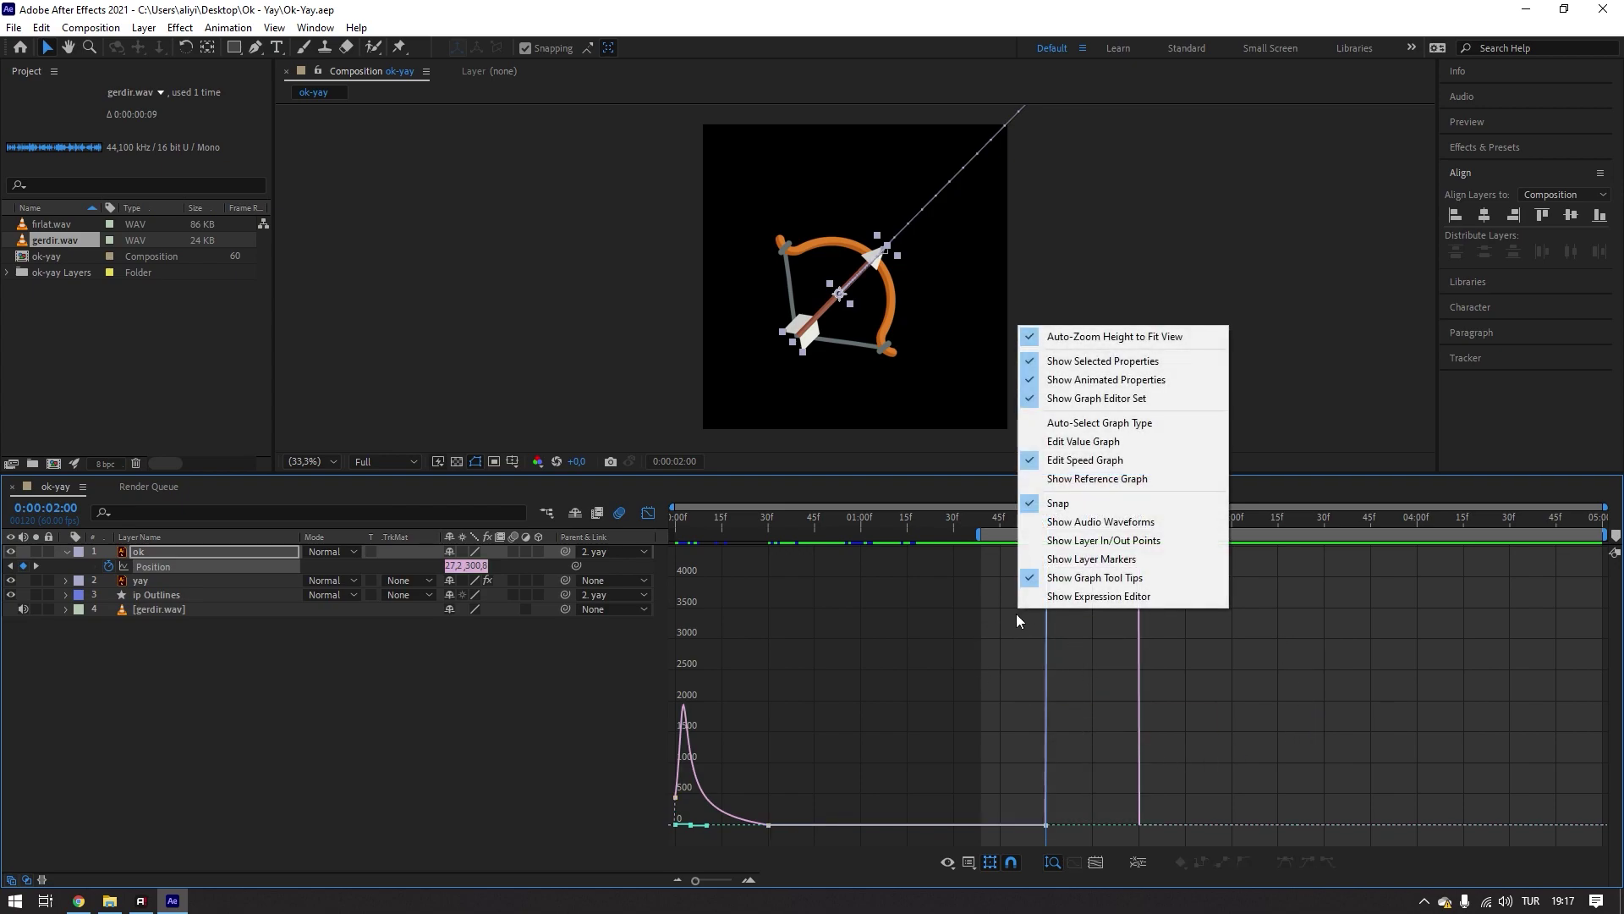
left_click(1109, 441)
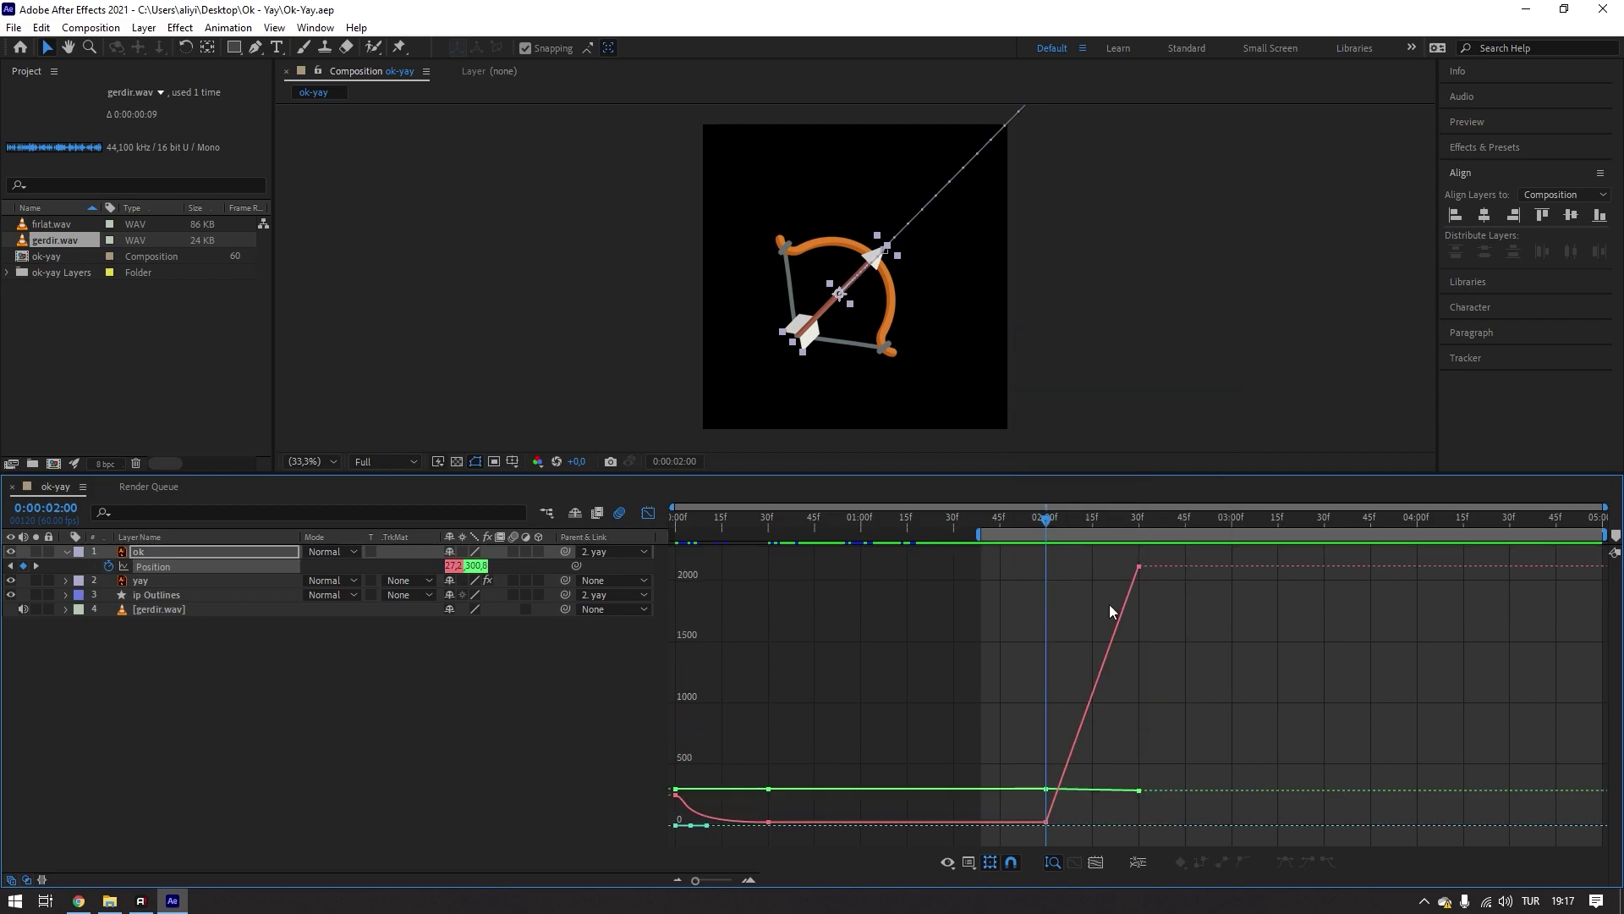
right_click(1136, 599)
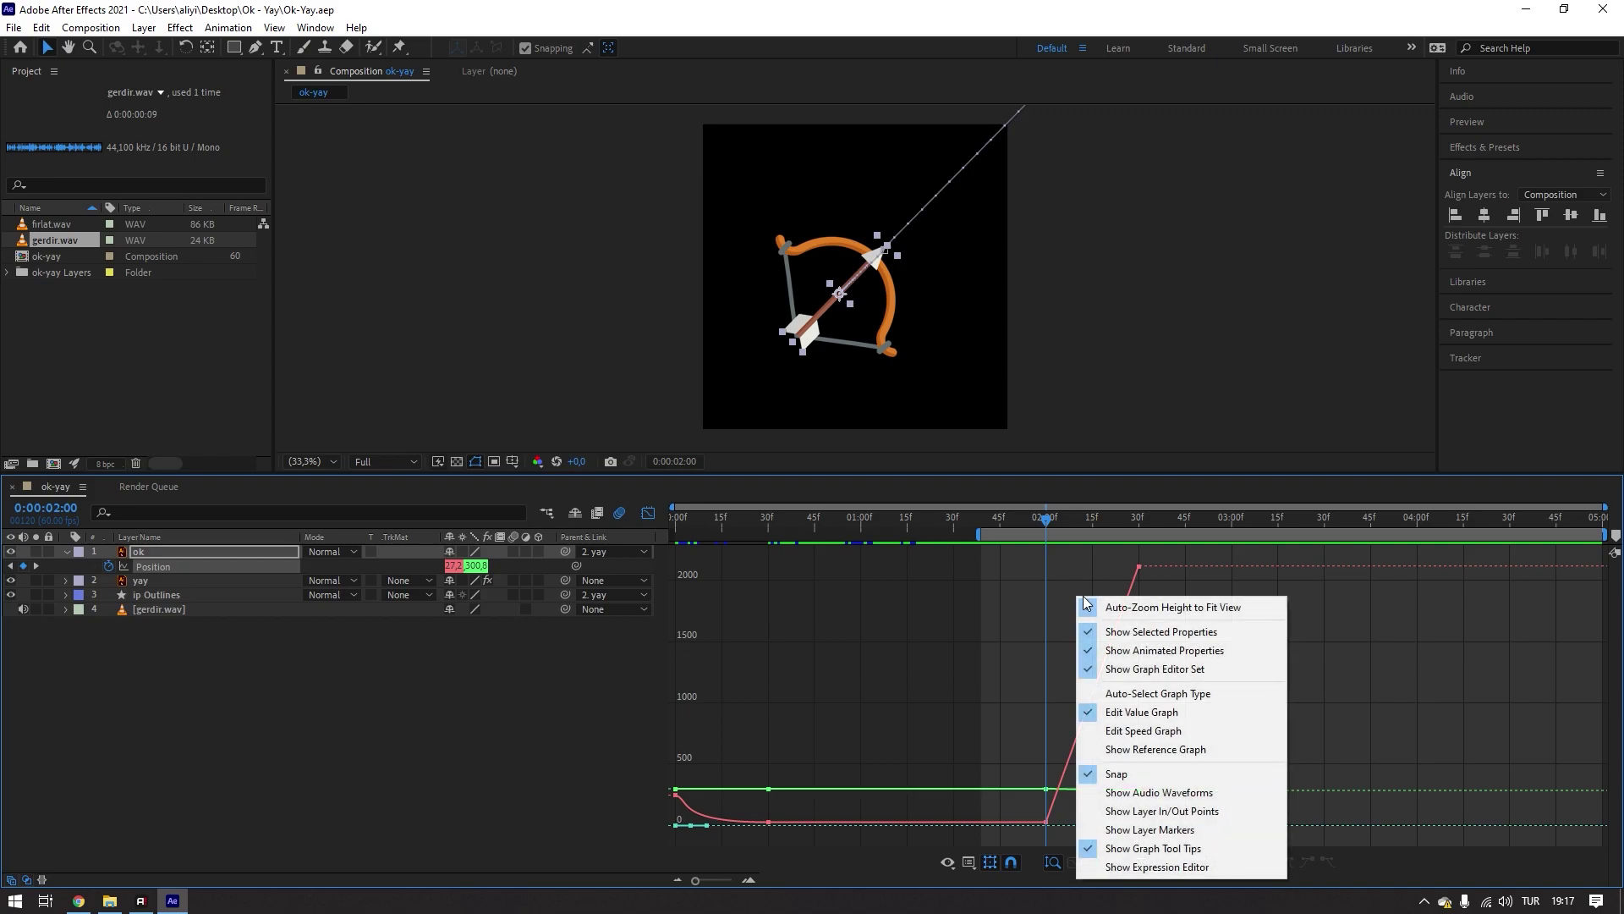
left_click(1144, 729)
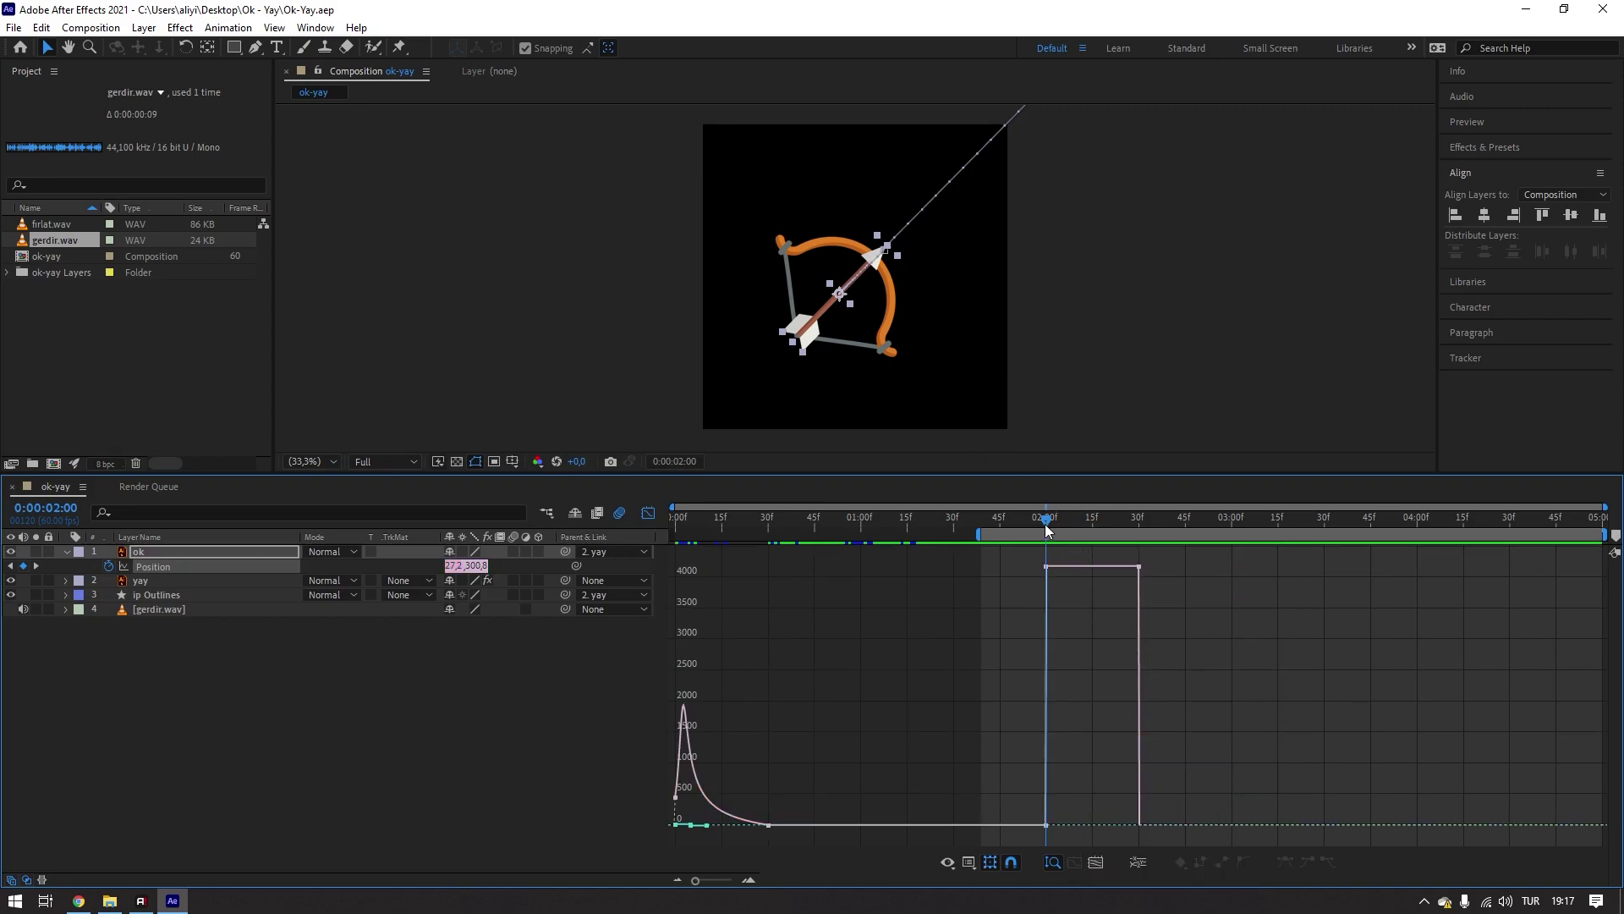
- Select the arrow's flight keyframes in the speed graph, showing 4180.51 px/sec from 2:00 to 2:30
left_click_drag(824, 663, 670, 842)
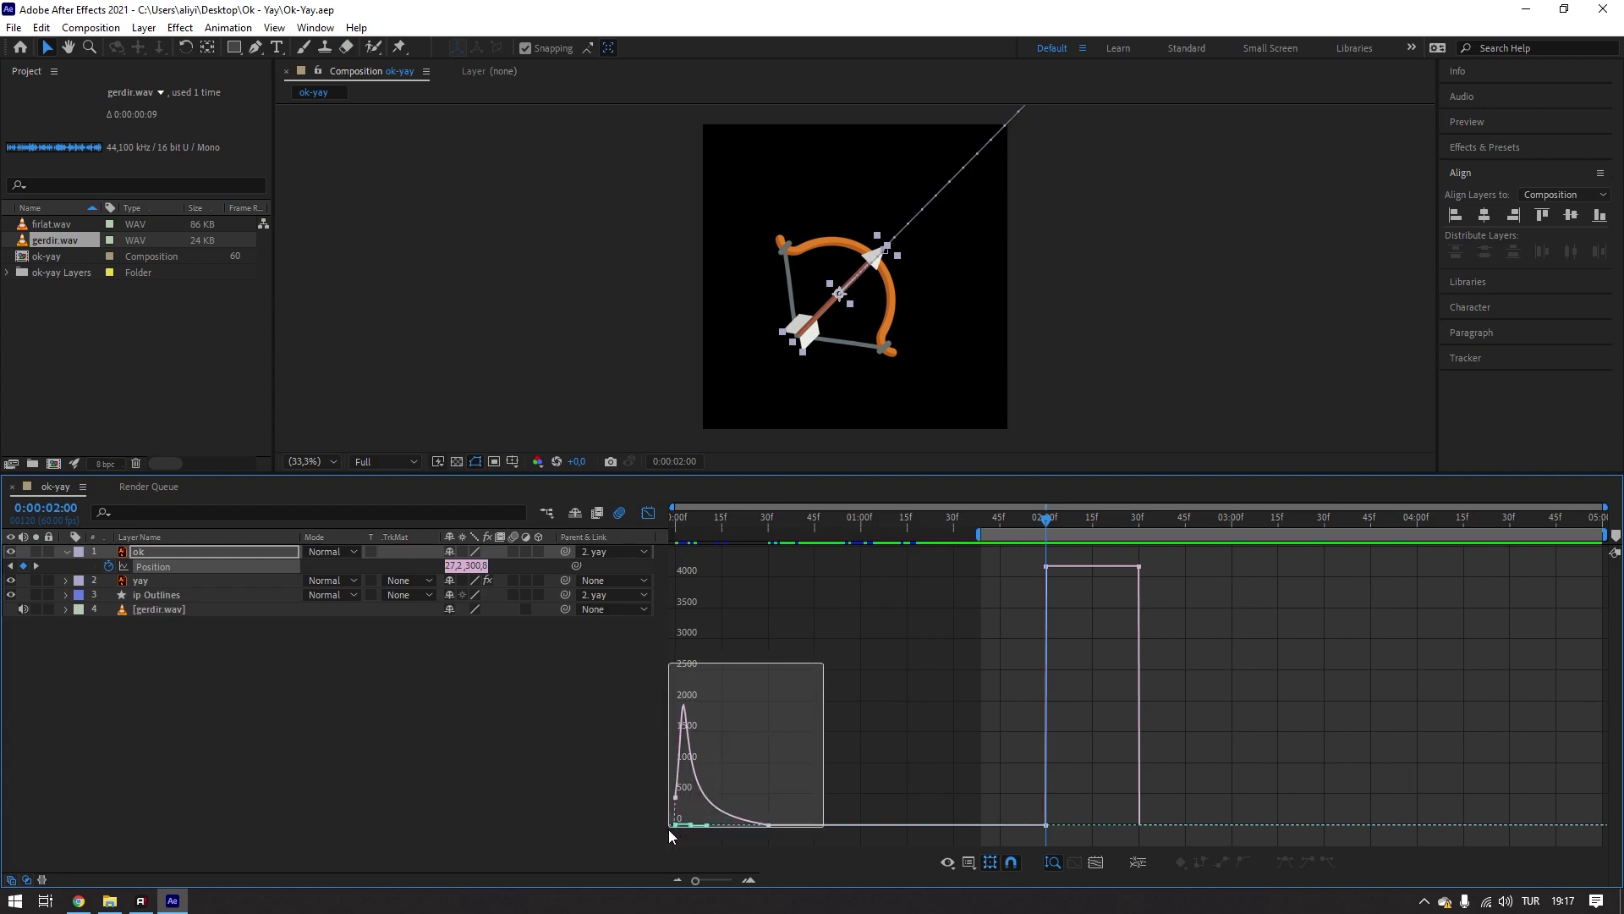
left_click_drag(1203, 602, 1024, 558)
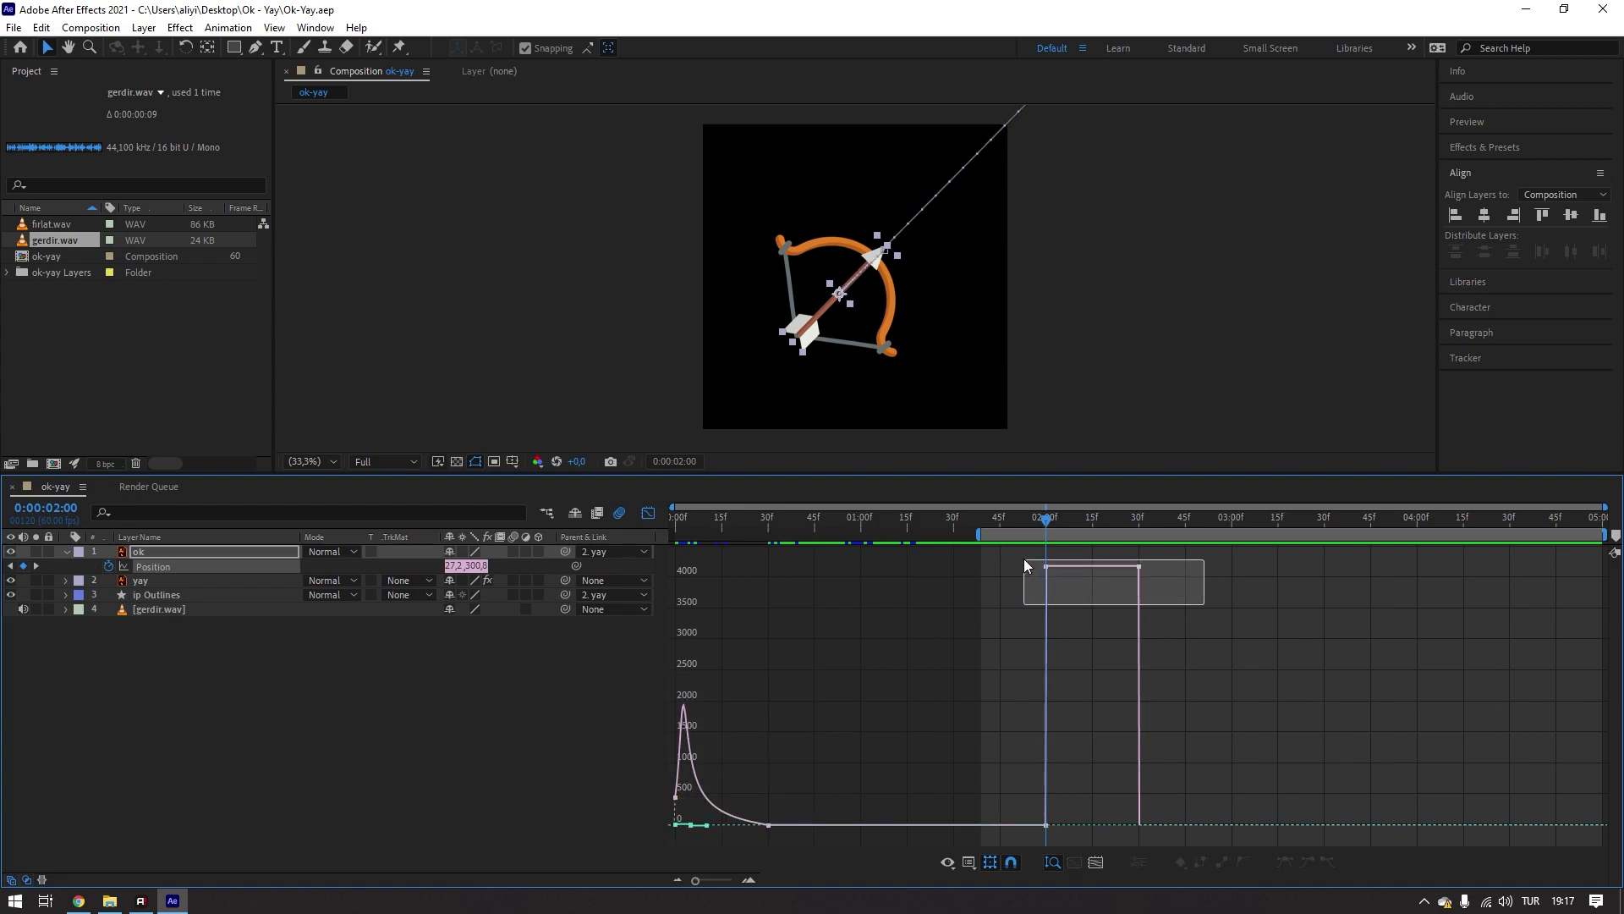
scroll(1164, 572, "up", 3)
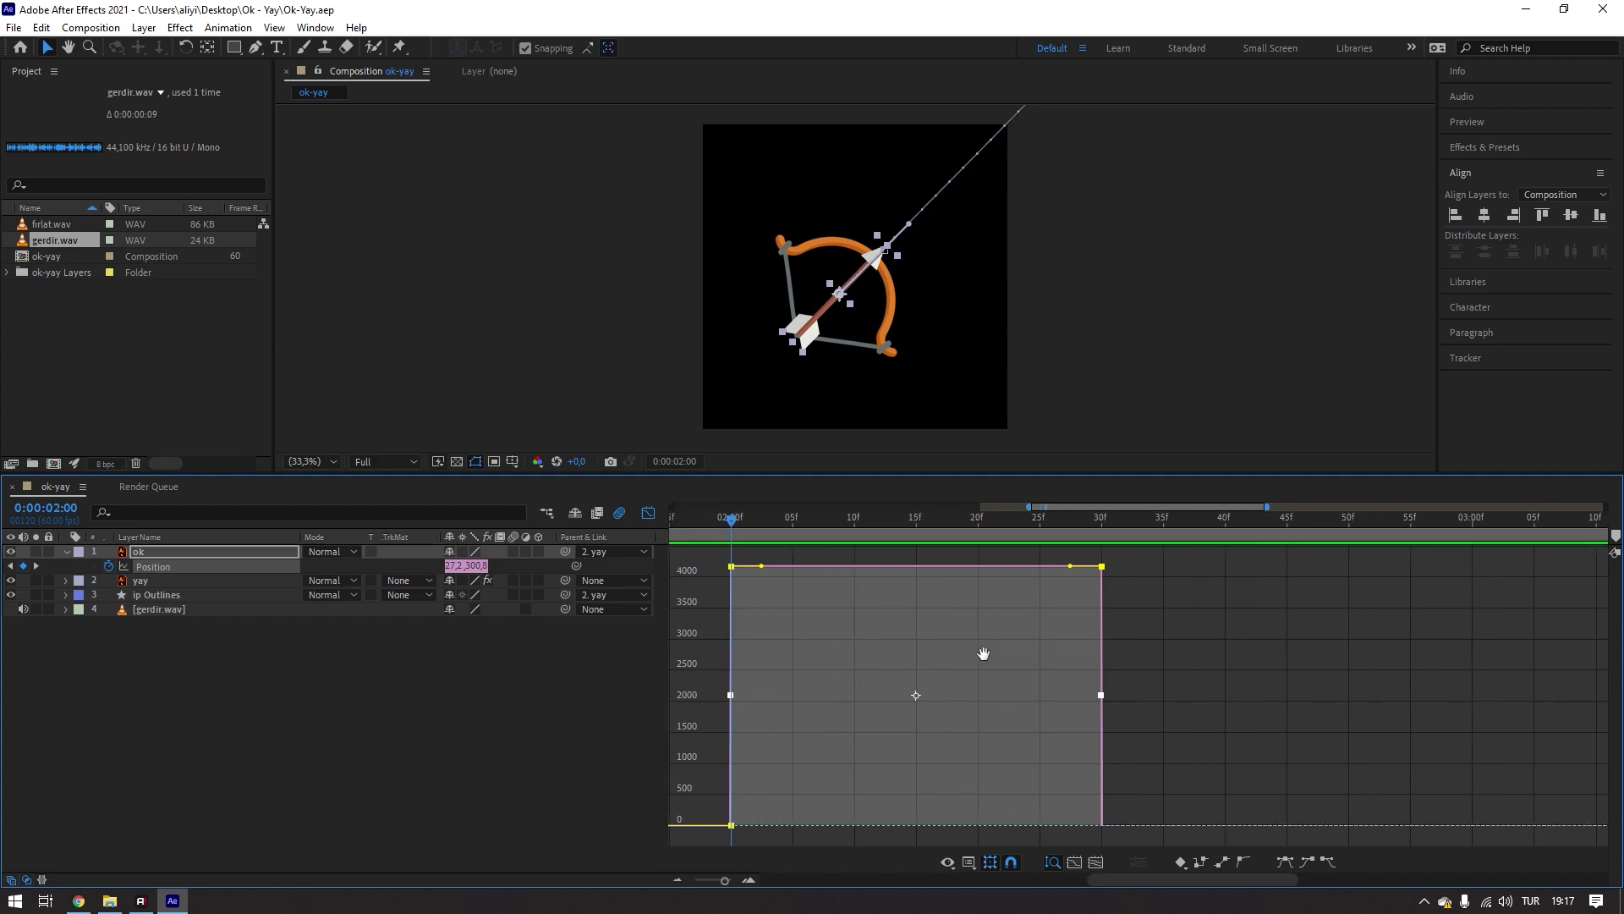
scroll(1062, 681, "left", 4)
scroll(1057, 677, "down", 2)
scroll(1057, 695, "down", 2)
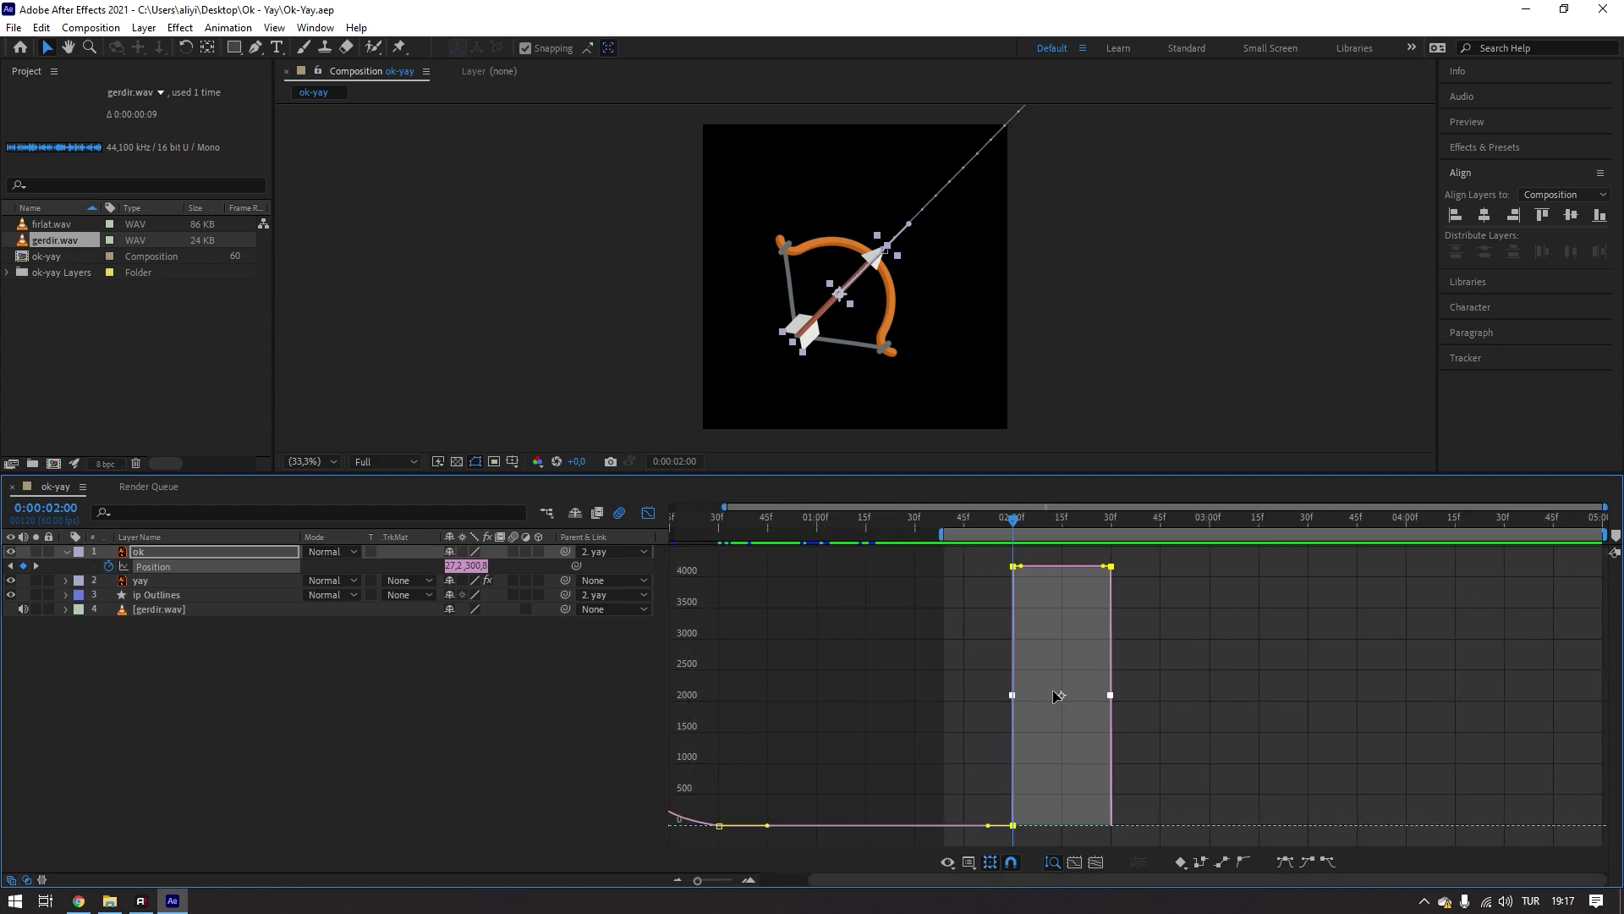
left_click(1192, 645)
- Scrub between about 1:13 and 1:52 to review the arrow shooting off the bow
left_click_drag(1015, 526, 962, 526)
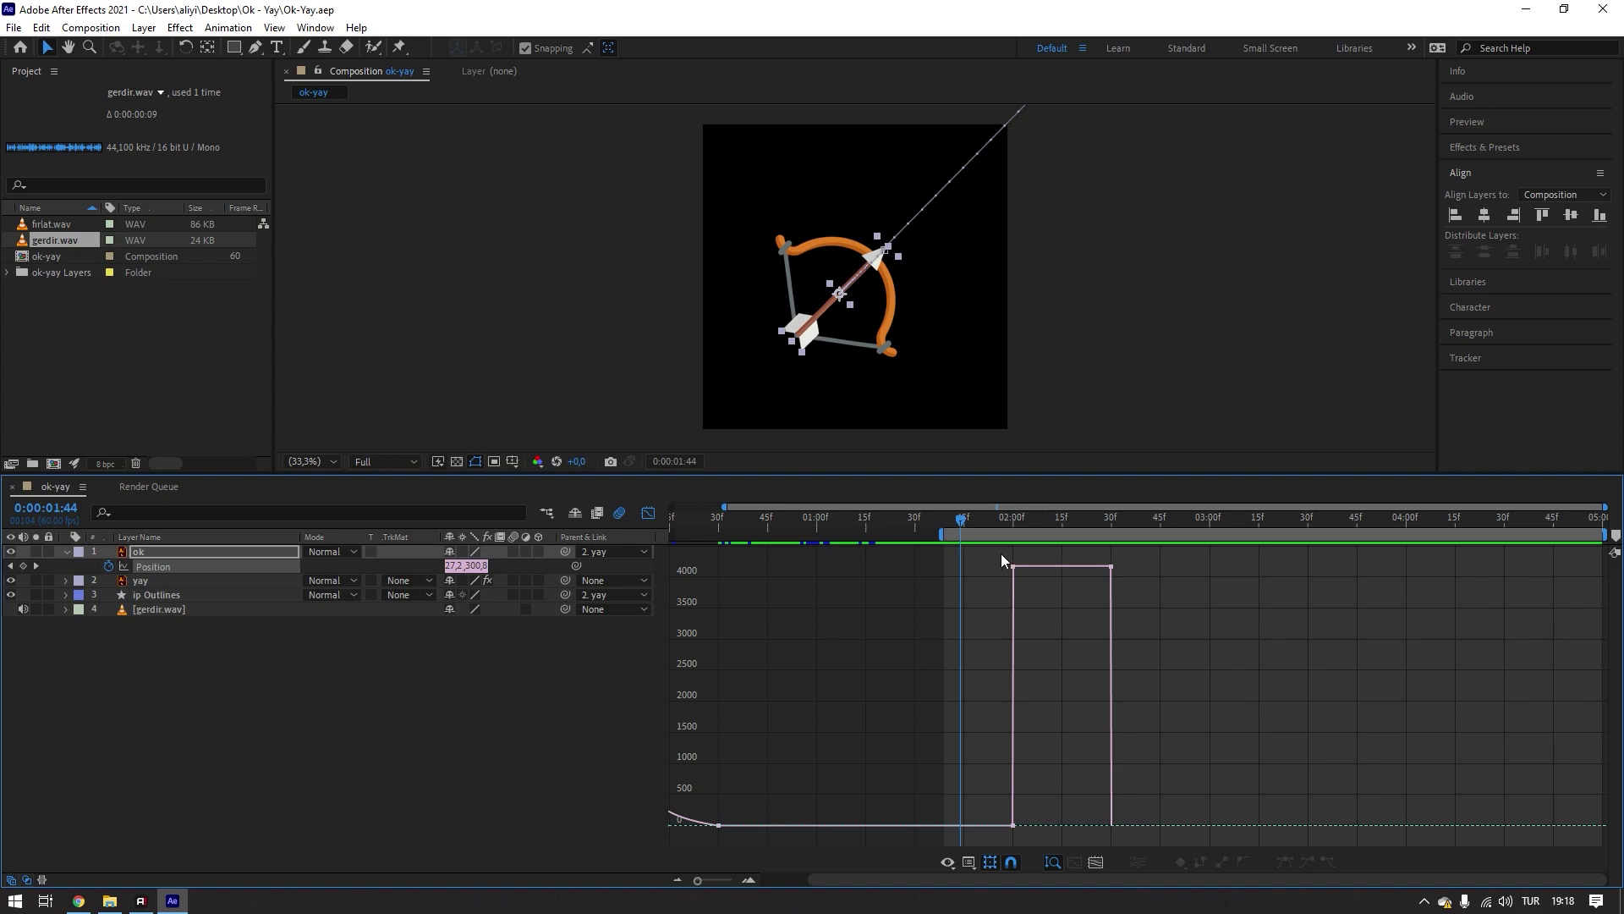
left_click_drag(1022, 575, 1028, 608)
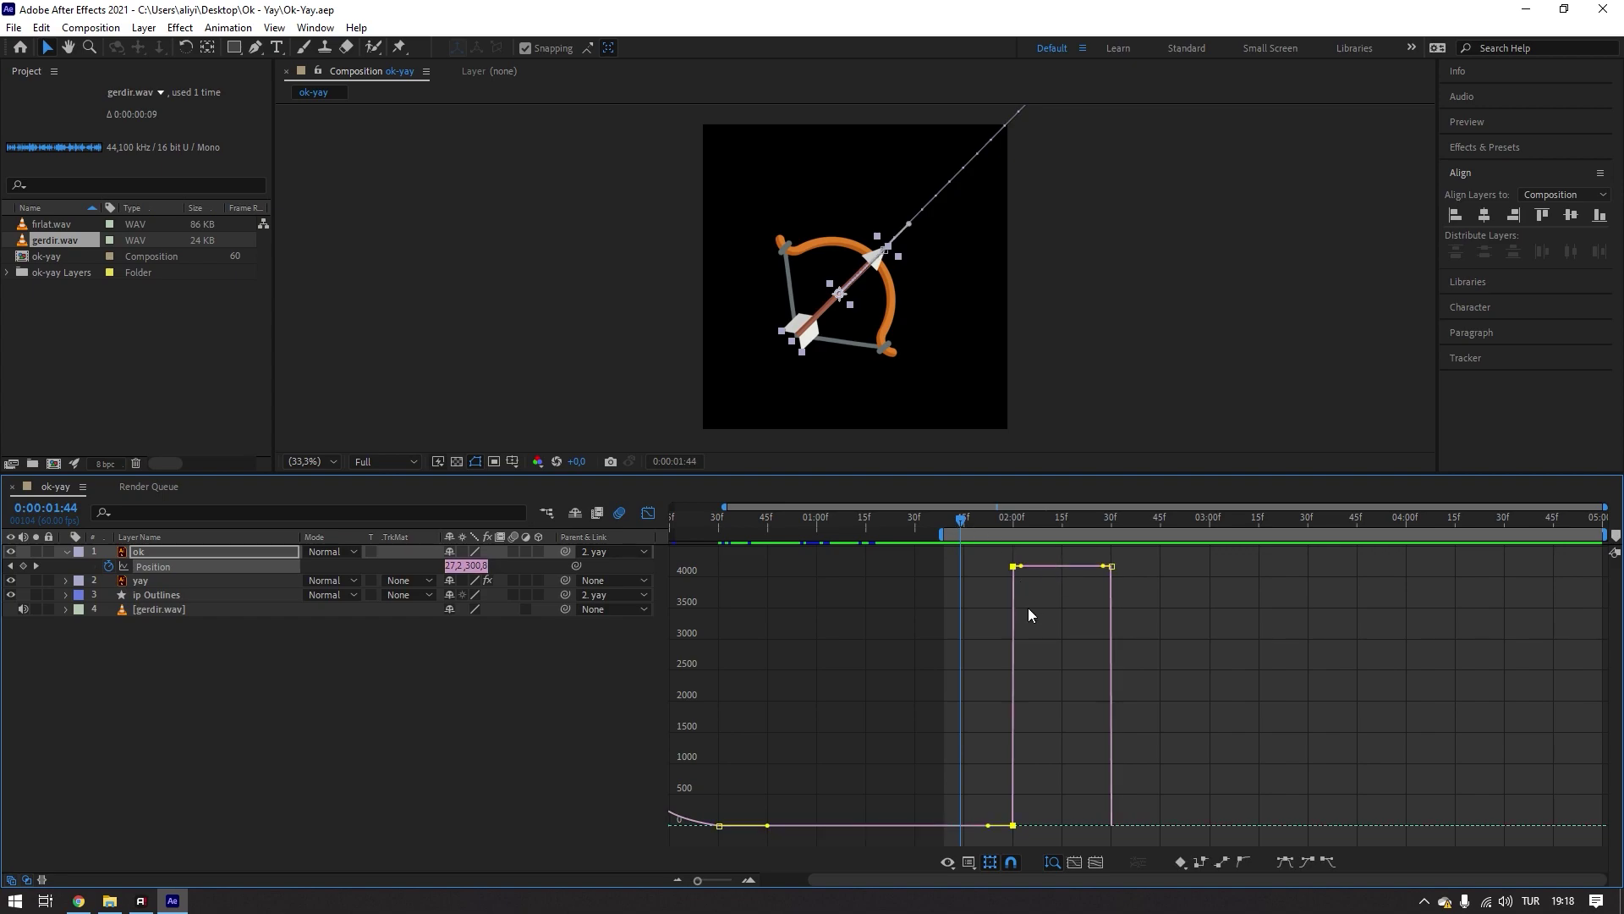
left_click_drag(1130, 551, 1108, 570)
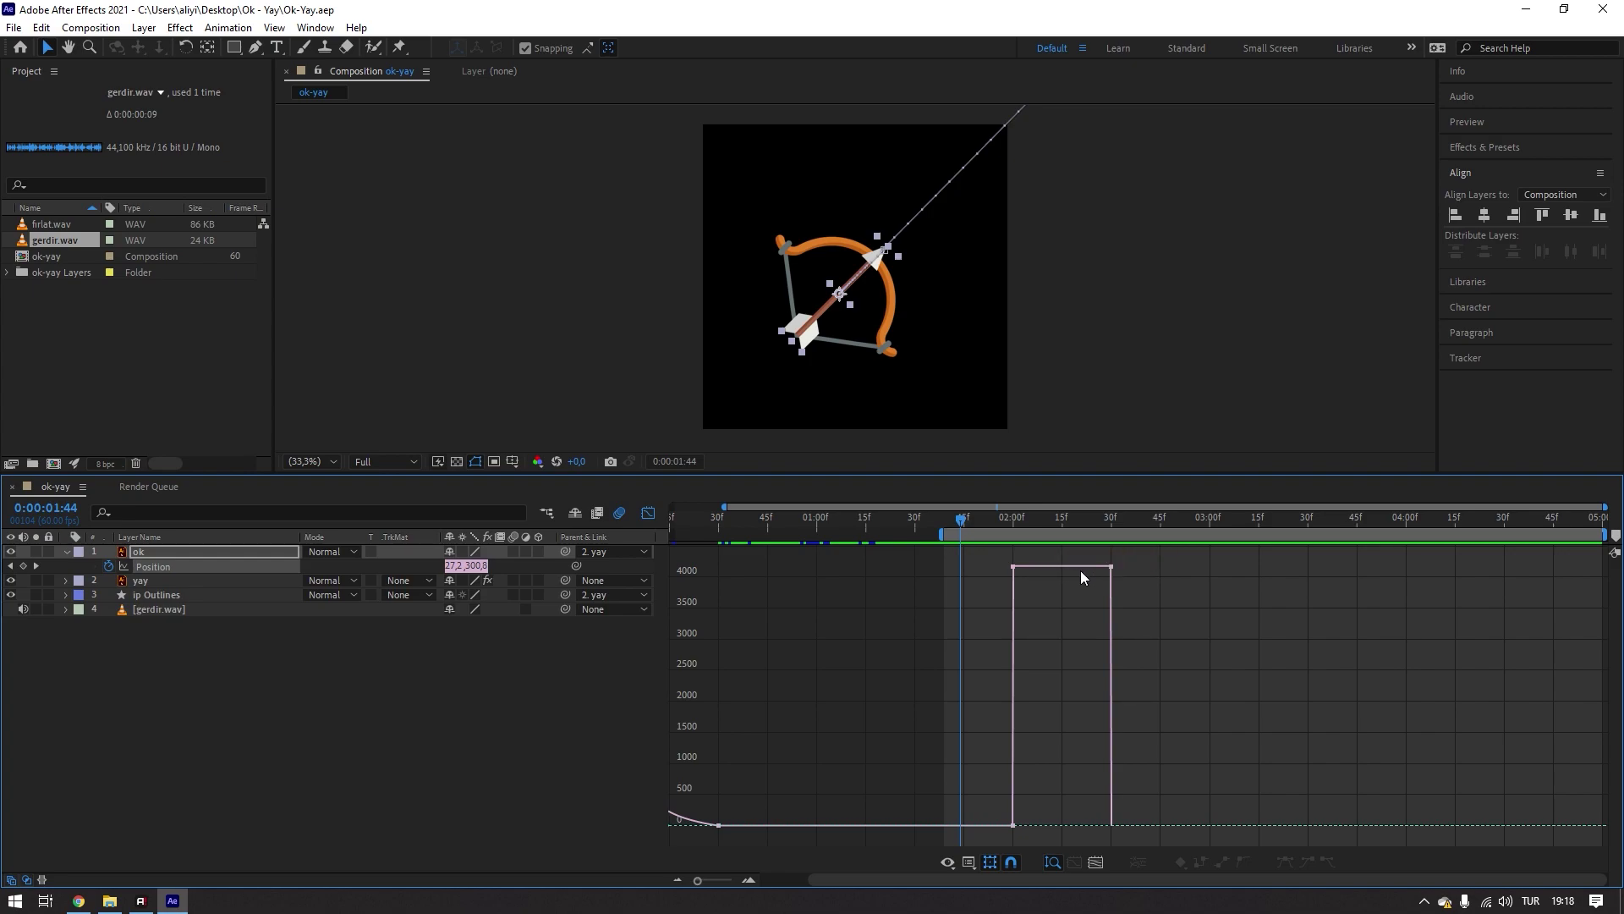
mouse_move(1074, 565)
mouse_move(967, 529)
left_mouse_down()
mouse_move(859, 541)
mouse_move(821, 572)
left_mouse_up()
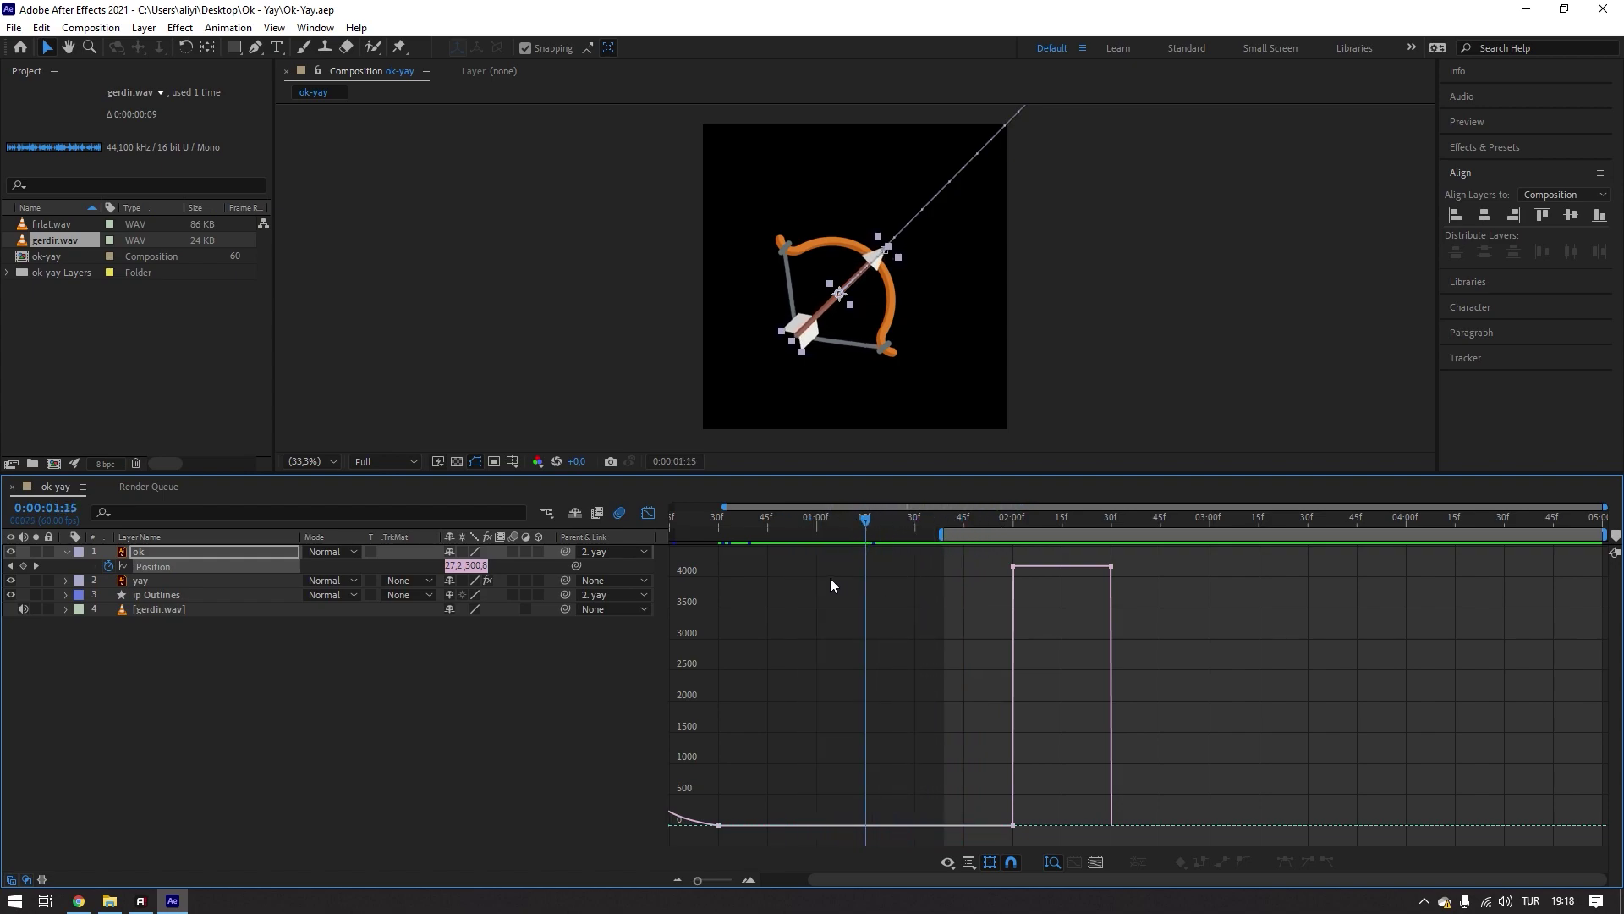
mouse_move(821, 572)
left_mouse_down()
mouse_move(806, 593)
mouse_move(923, 618)
mouse_move(887, 688)
mouse_move(853, 692)
left_mouse_up()
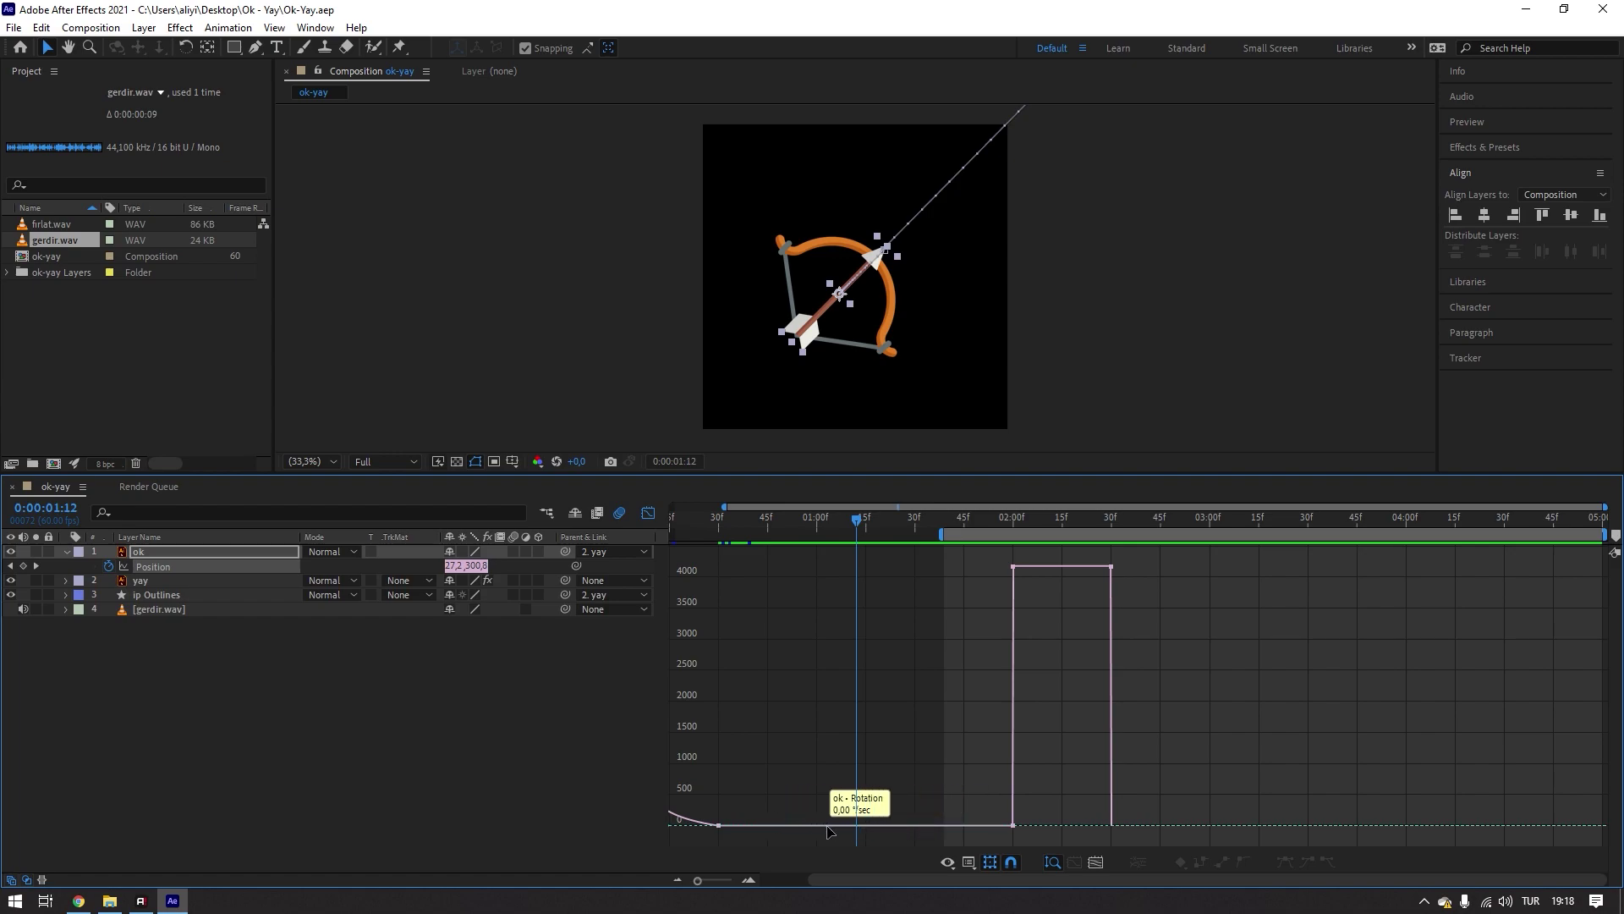
left_click_drag(857, 526, 1015, 555)
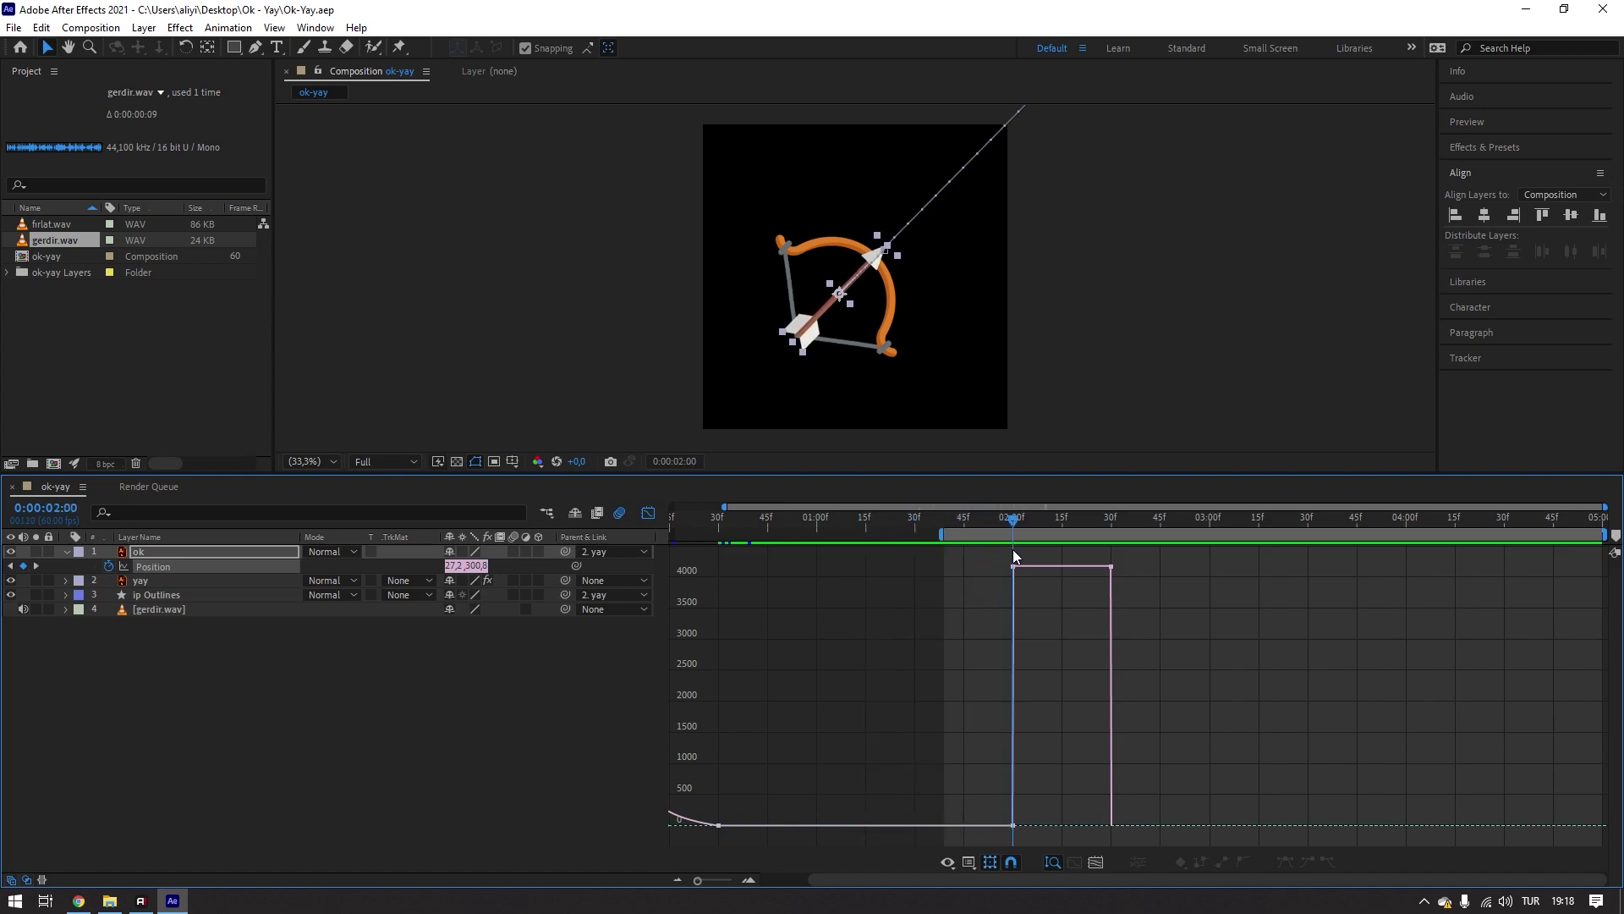
mouse_move(1015, 556)
left_mouse_down()
mouse_move(1105, 560)
mouse_move(1020, 560)
left_mouse_up()
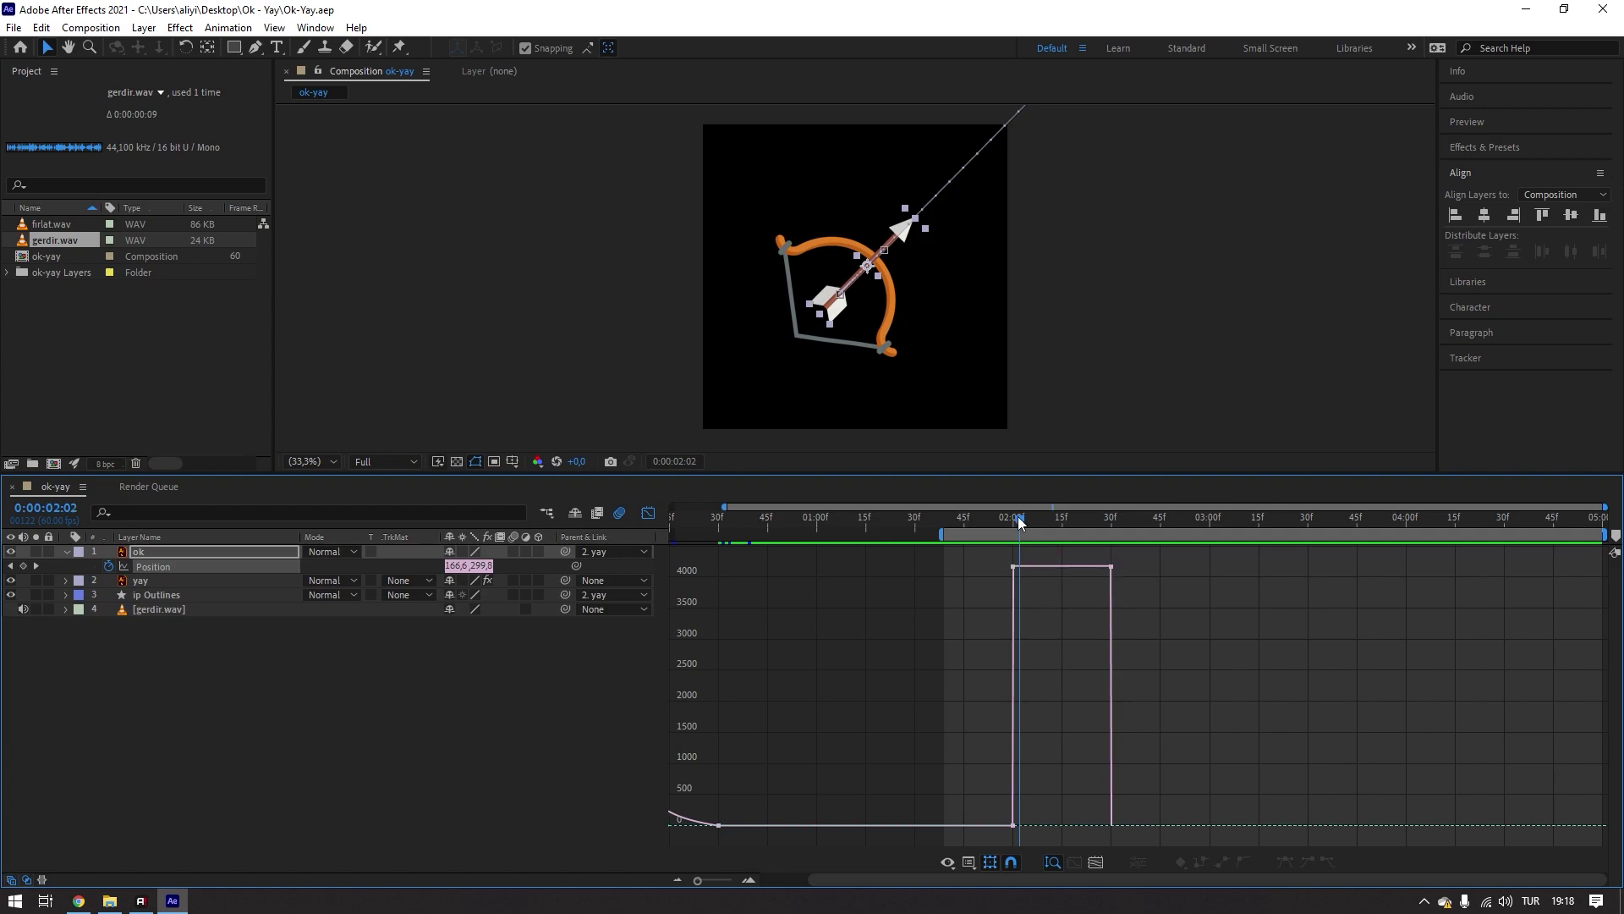
- Scrub through the arrow's flight from its release to 2:15 and 2:30
left_click_drag(1019, 520, 1015, 520)
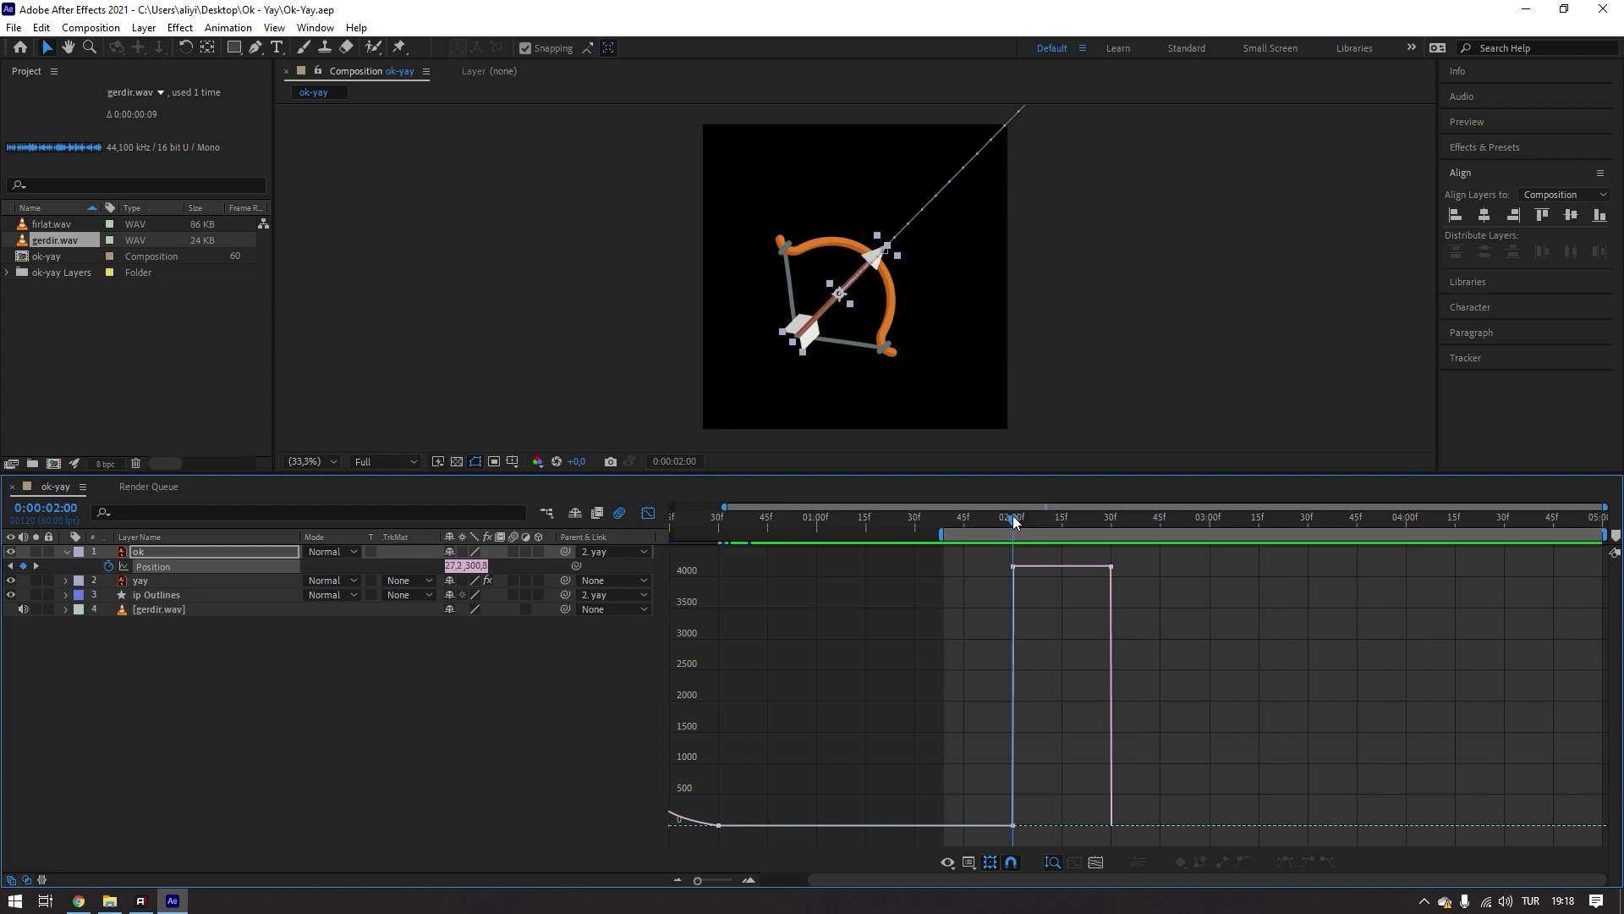
scroll(1065, 610, "down", 1)
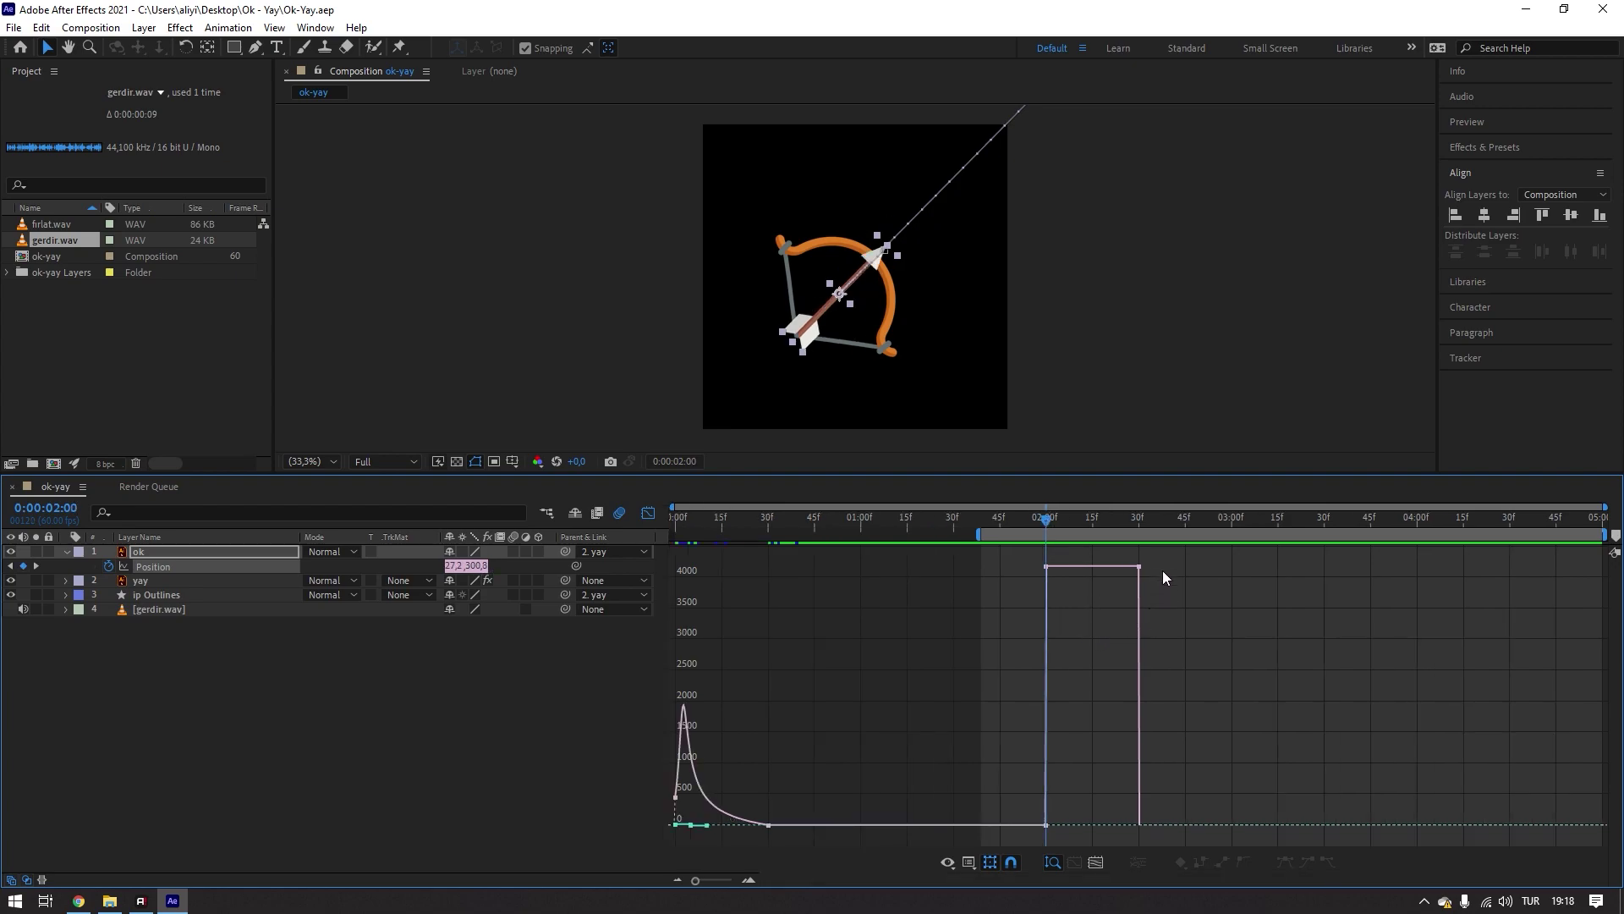
mouse_move(1140, 565)
mouse_move(1047, 518)
left_mouse_down()
mouse_move(1053, 545)
mouse_move(1094, 545)
left_mouse_up()
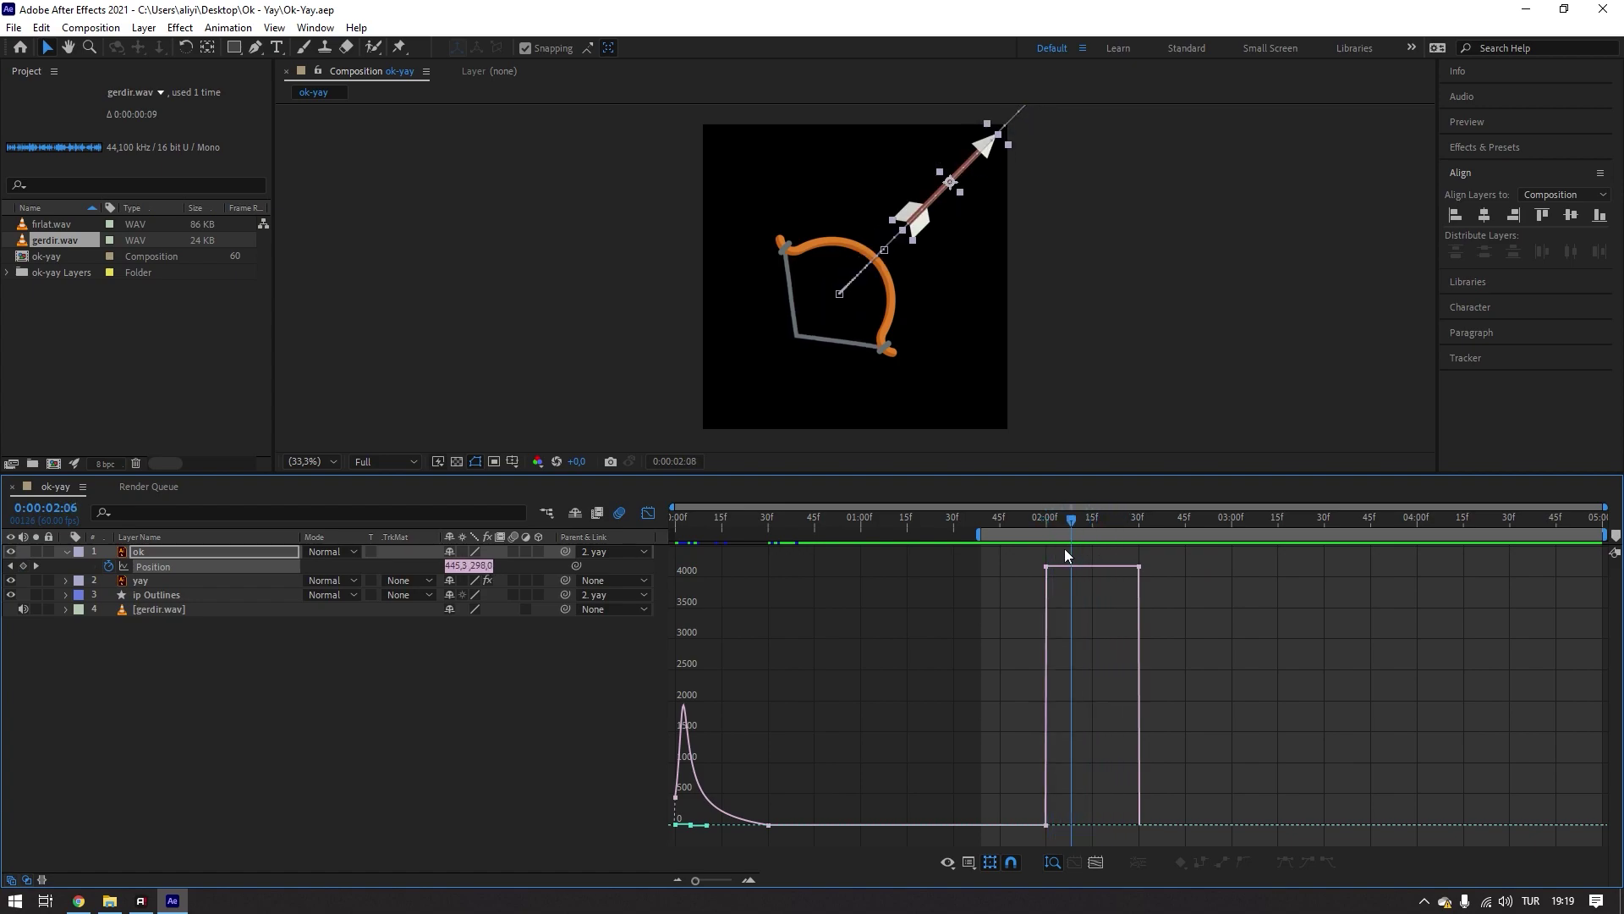
left_click_drag(1099, 546, 1082, 520)
left_click(1138, 520)
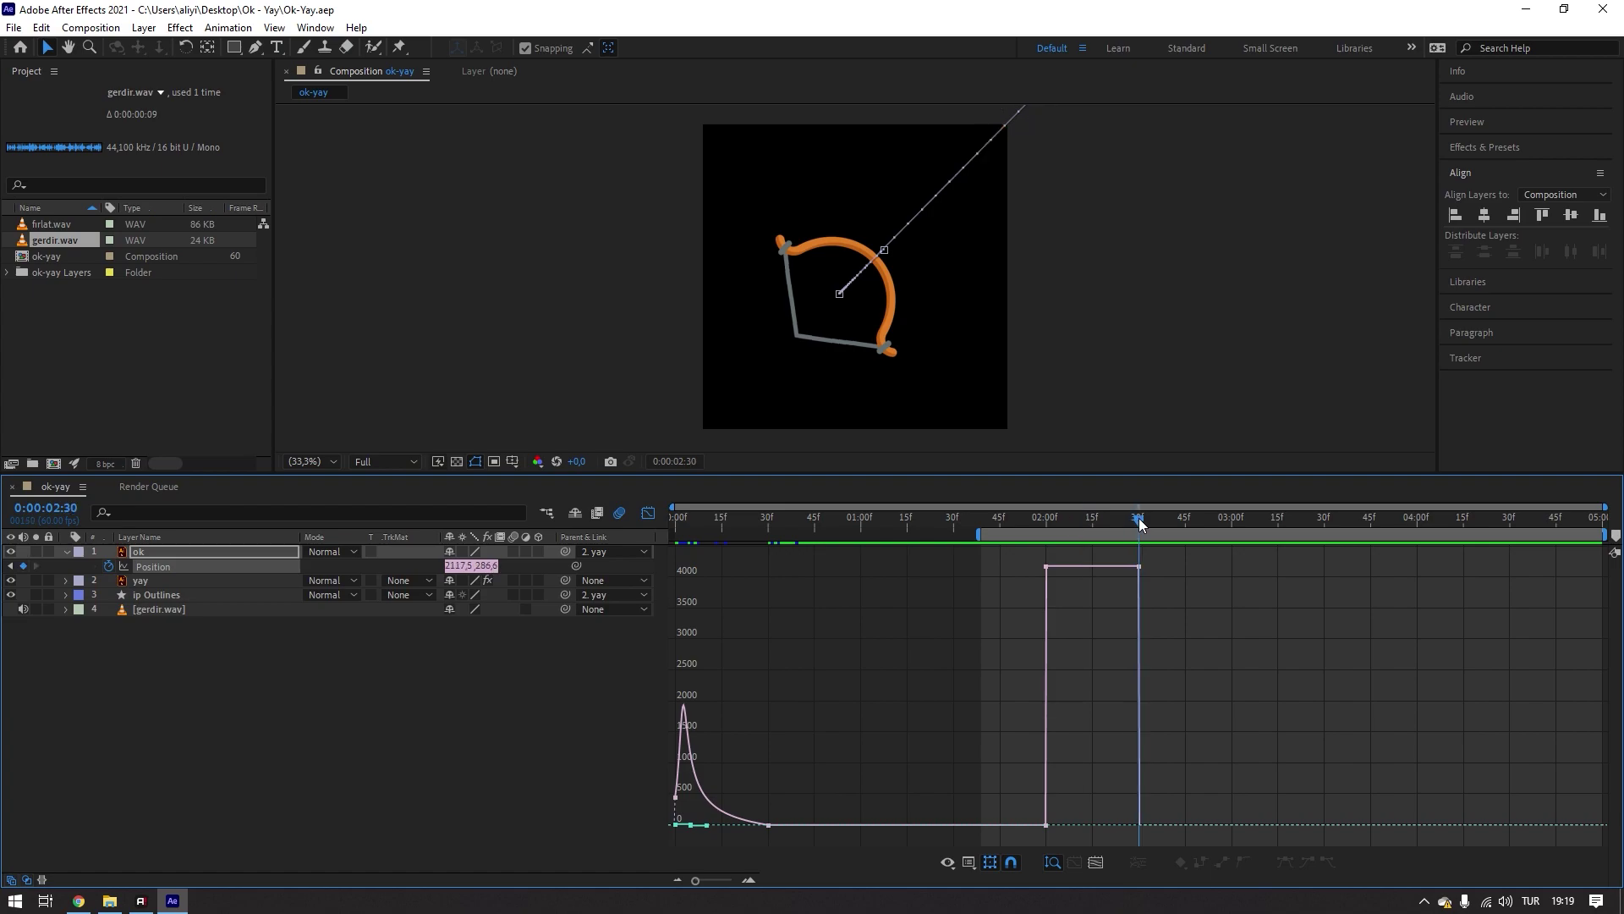
left_click(1092, 519)
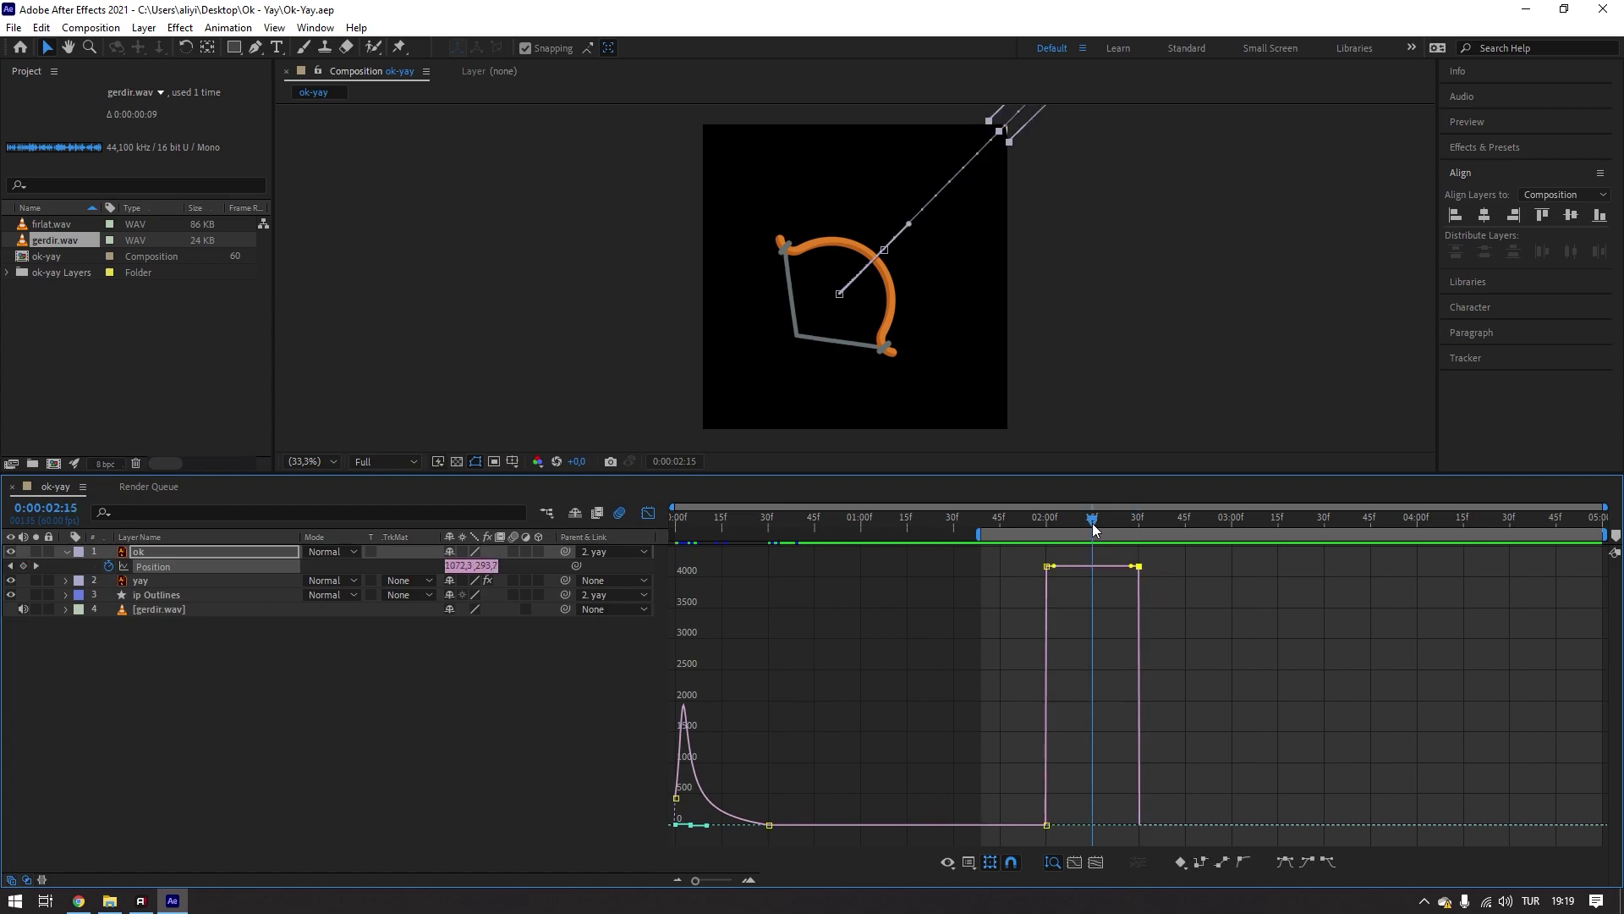
- Try moving the last speed keyframe earlier, undo it, and return to layer bars
left_click(1170, 582)
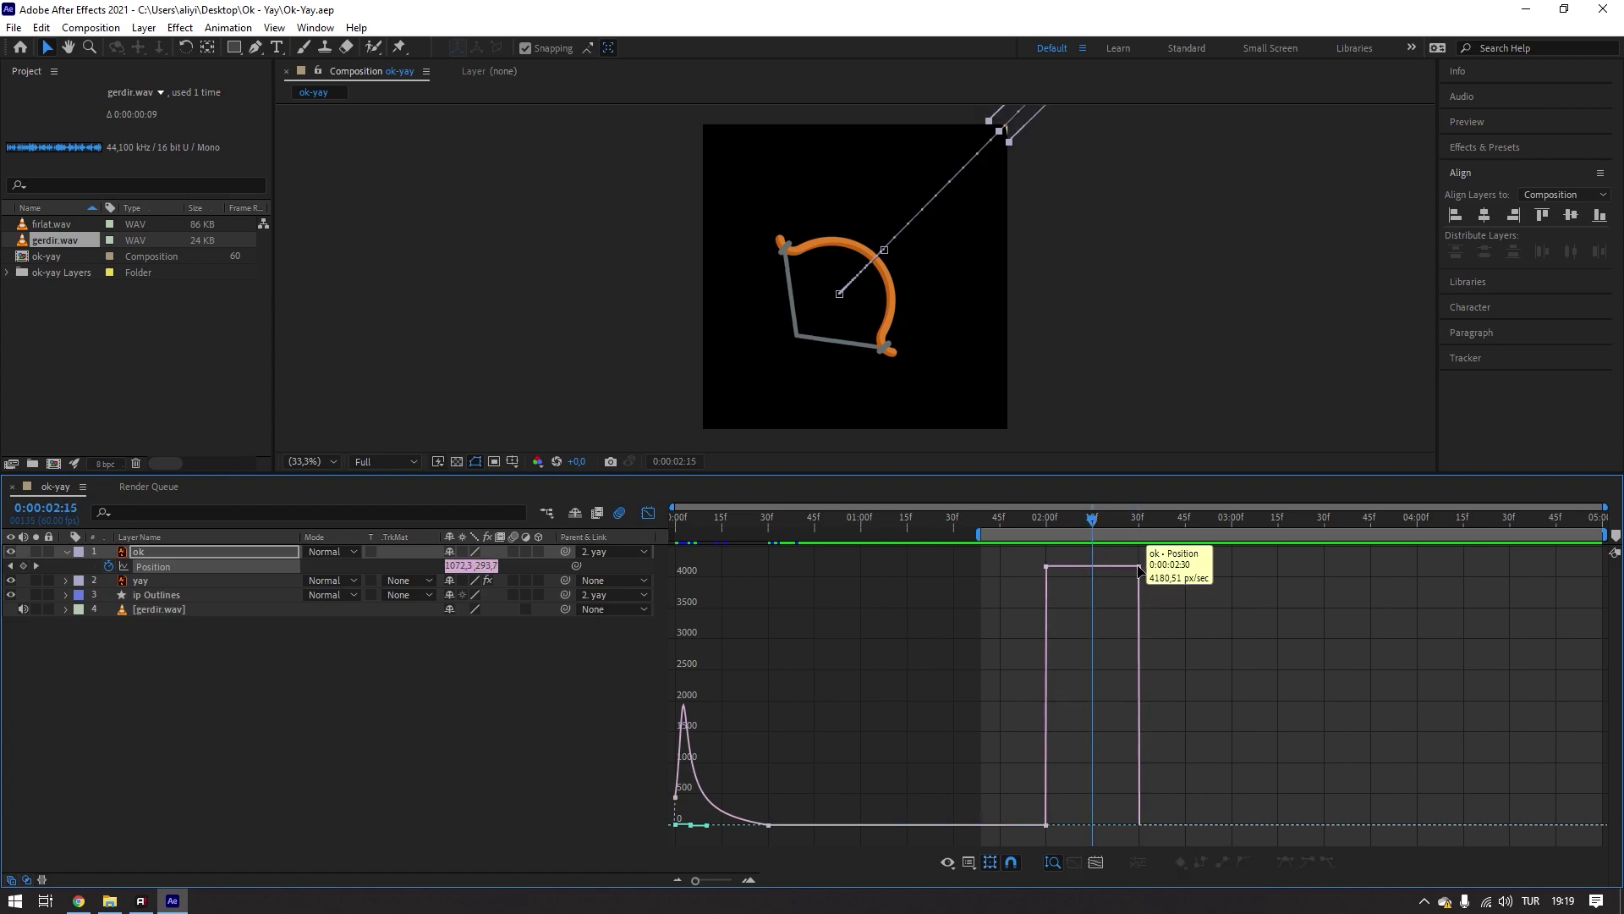
left_click_drag(1141, 571, 1113, 568)
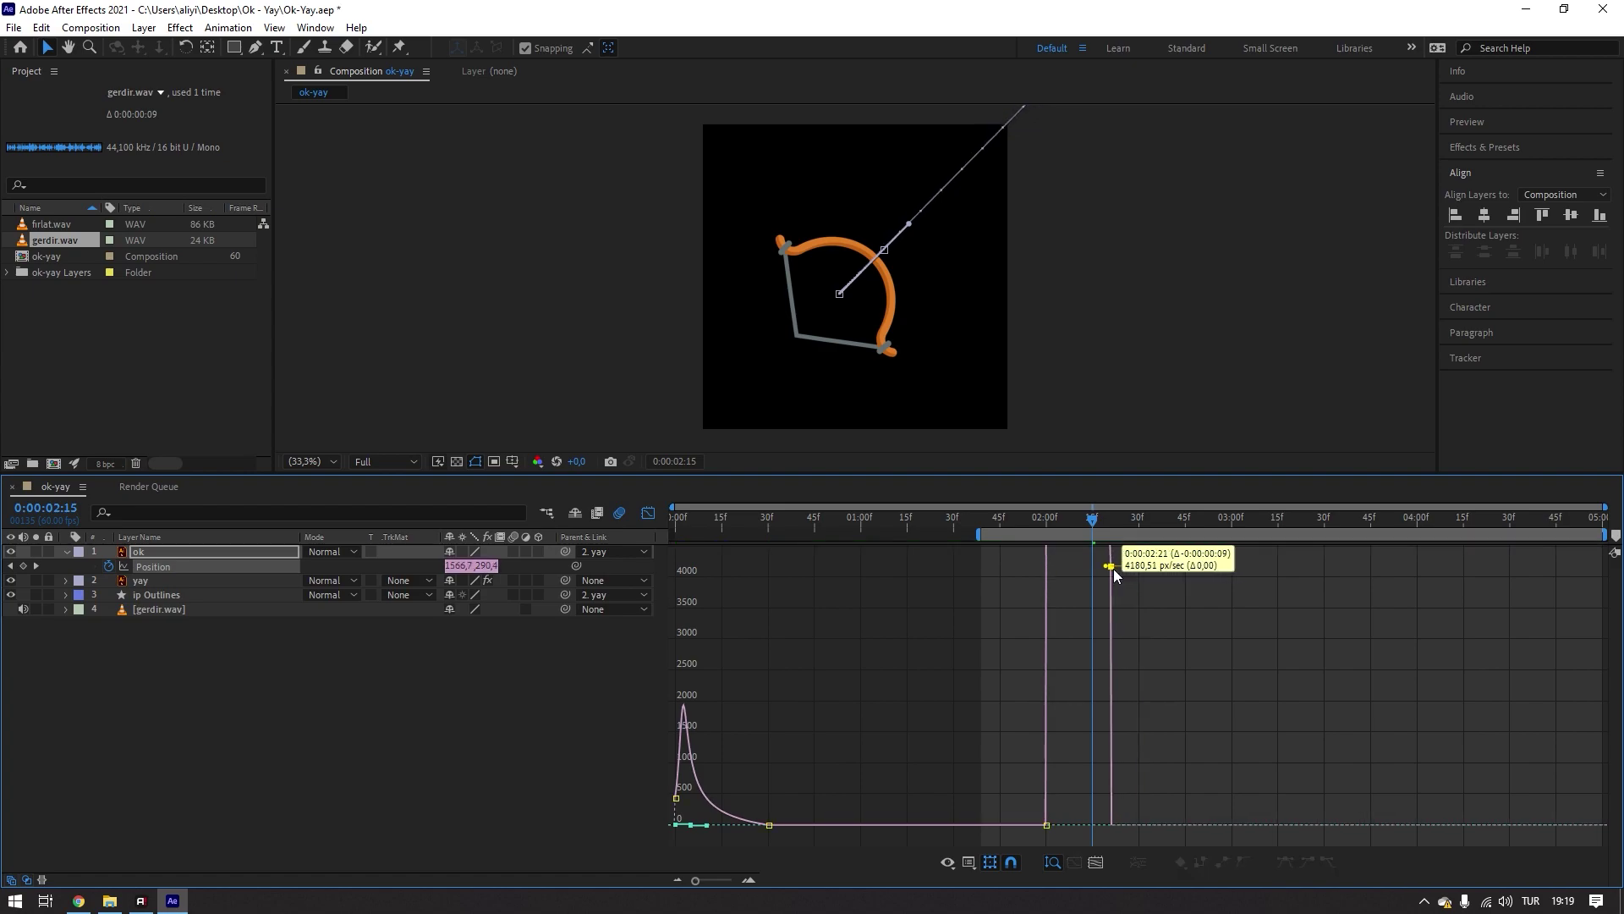
key("ctrl+z")
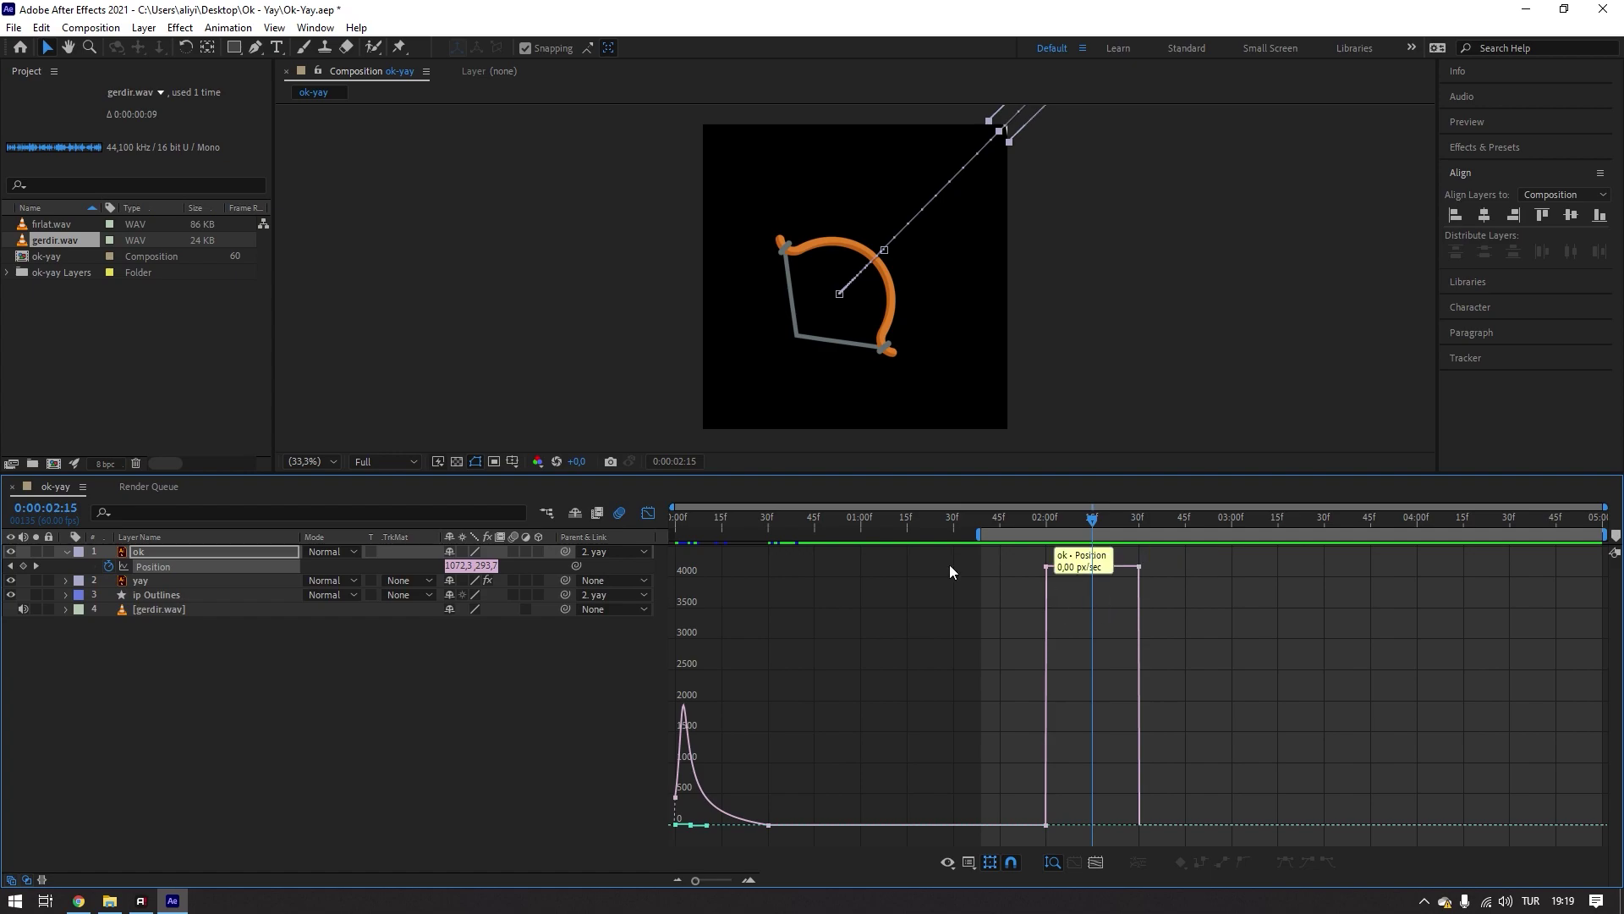
left_click(649, 513)
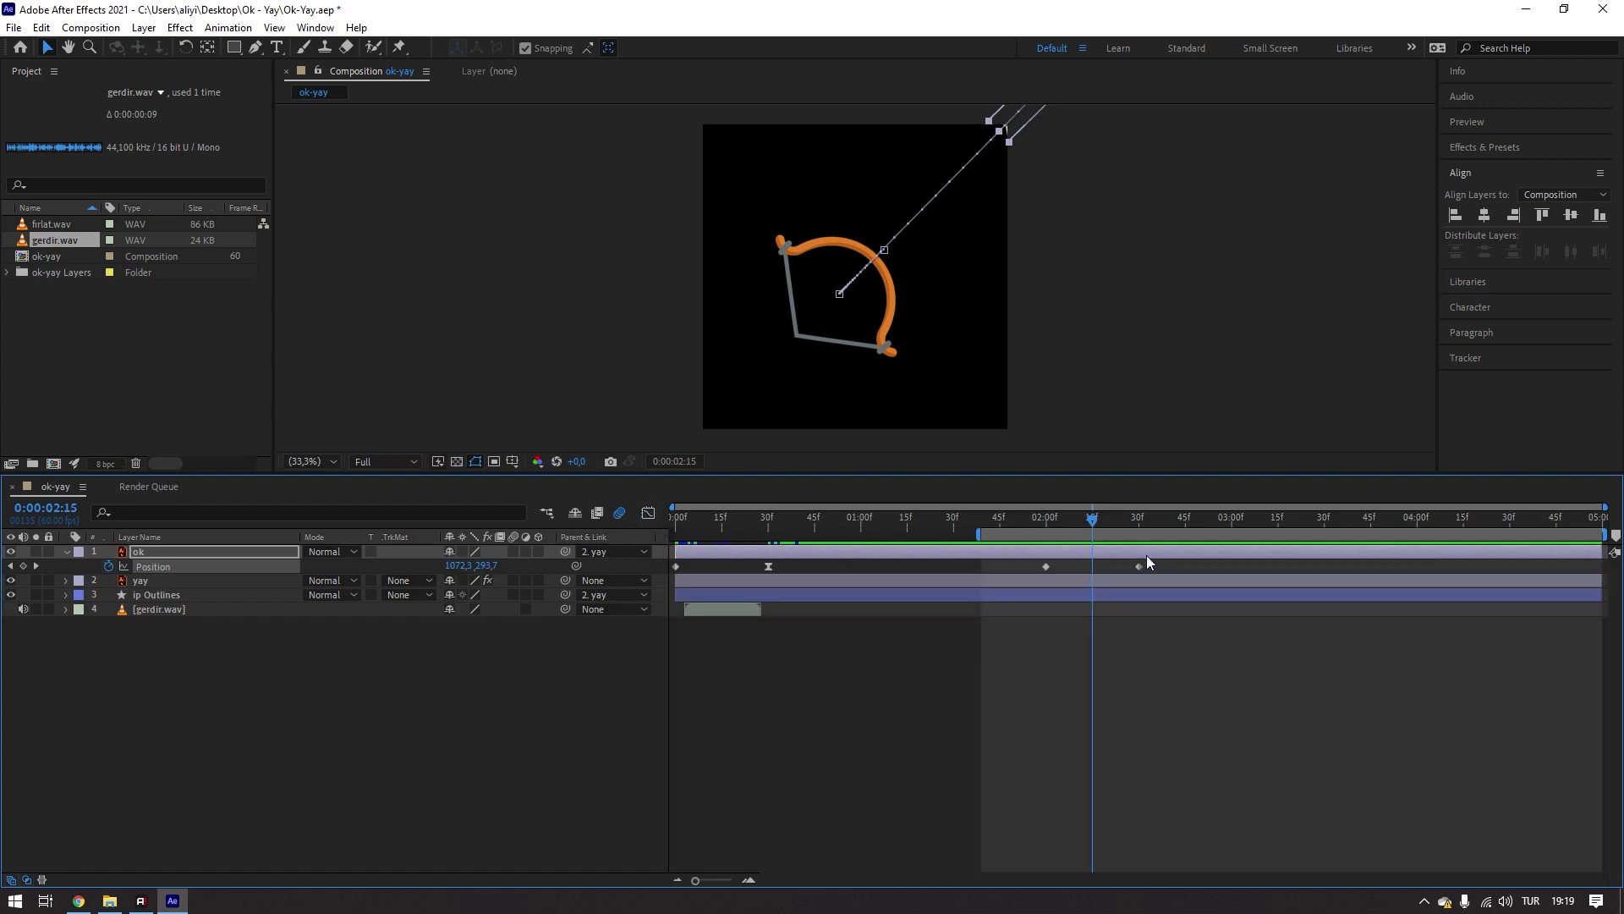
- Move the arrow's final Position keyframe to 2:15 and check its faster speed graph from 1:59
mouse_move(1139, 567)
left_mouse_down()
mouse_move(1098, 566)
mouse_move(1038, 530)
left_mouse_up()
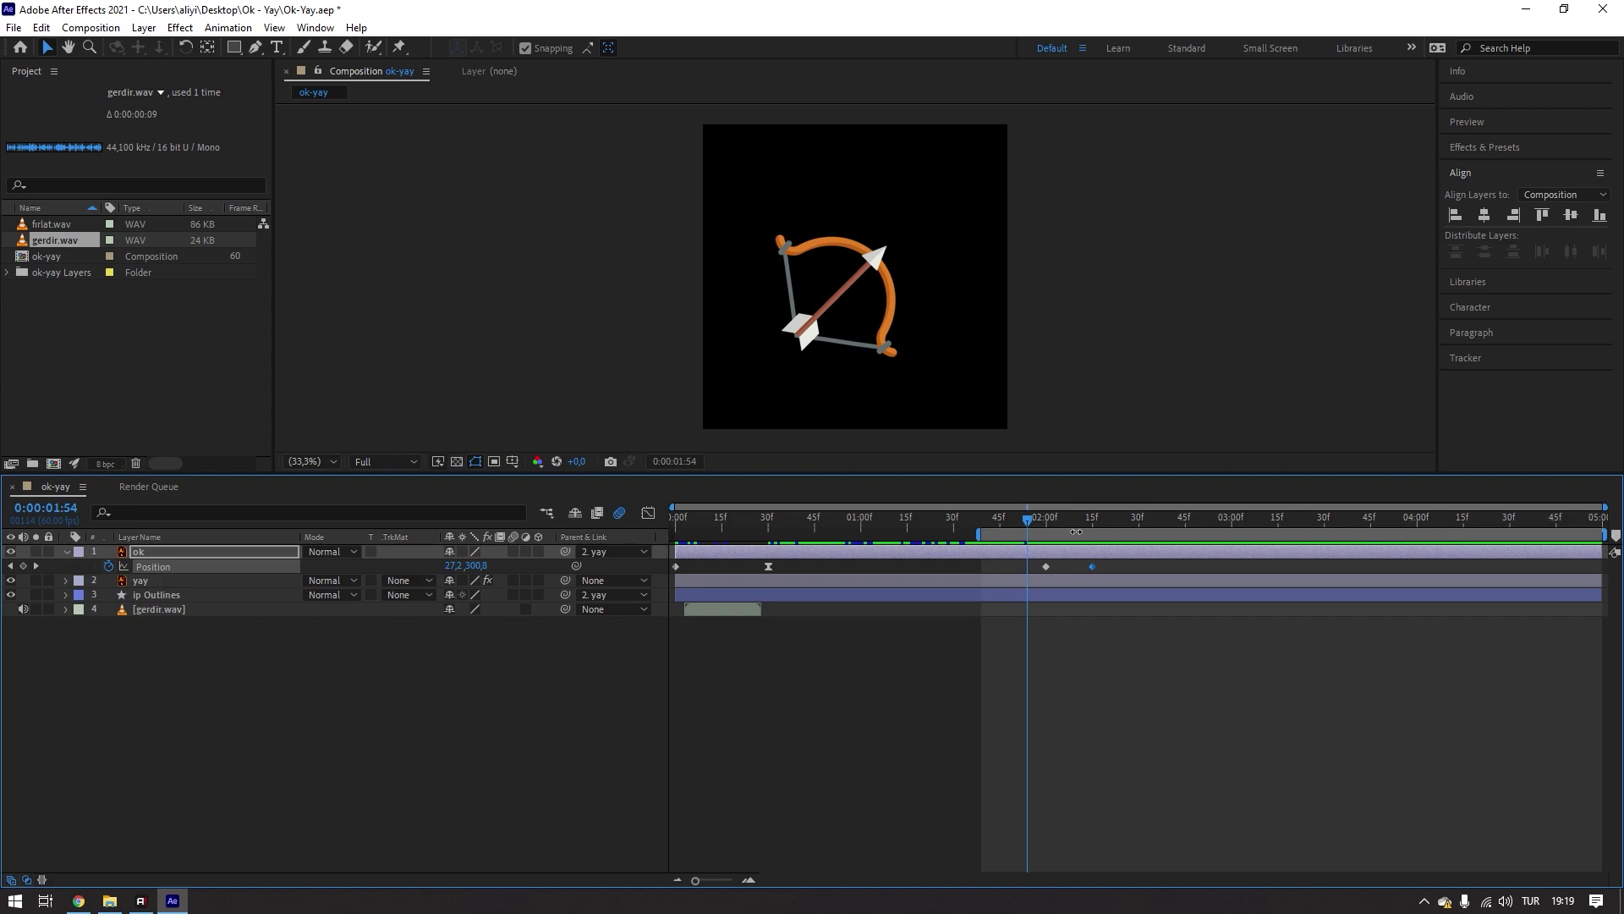
left_click(1044, 522)
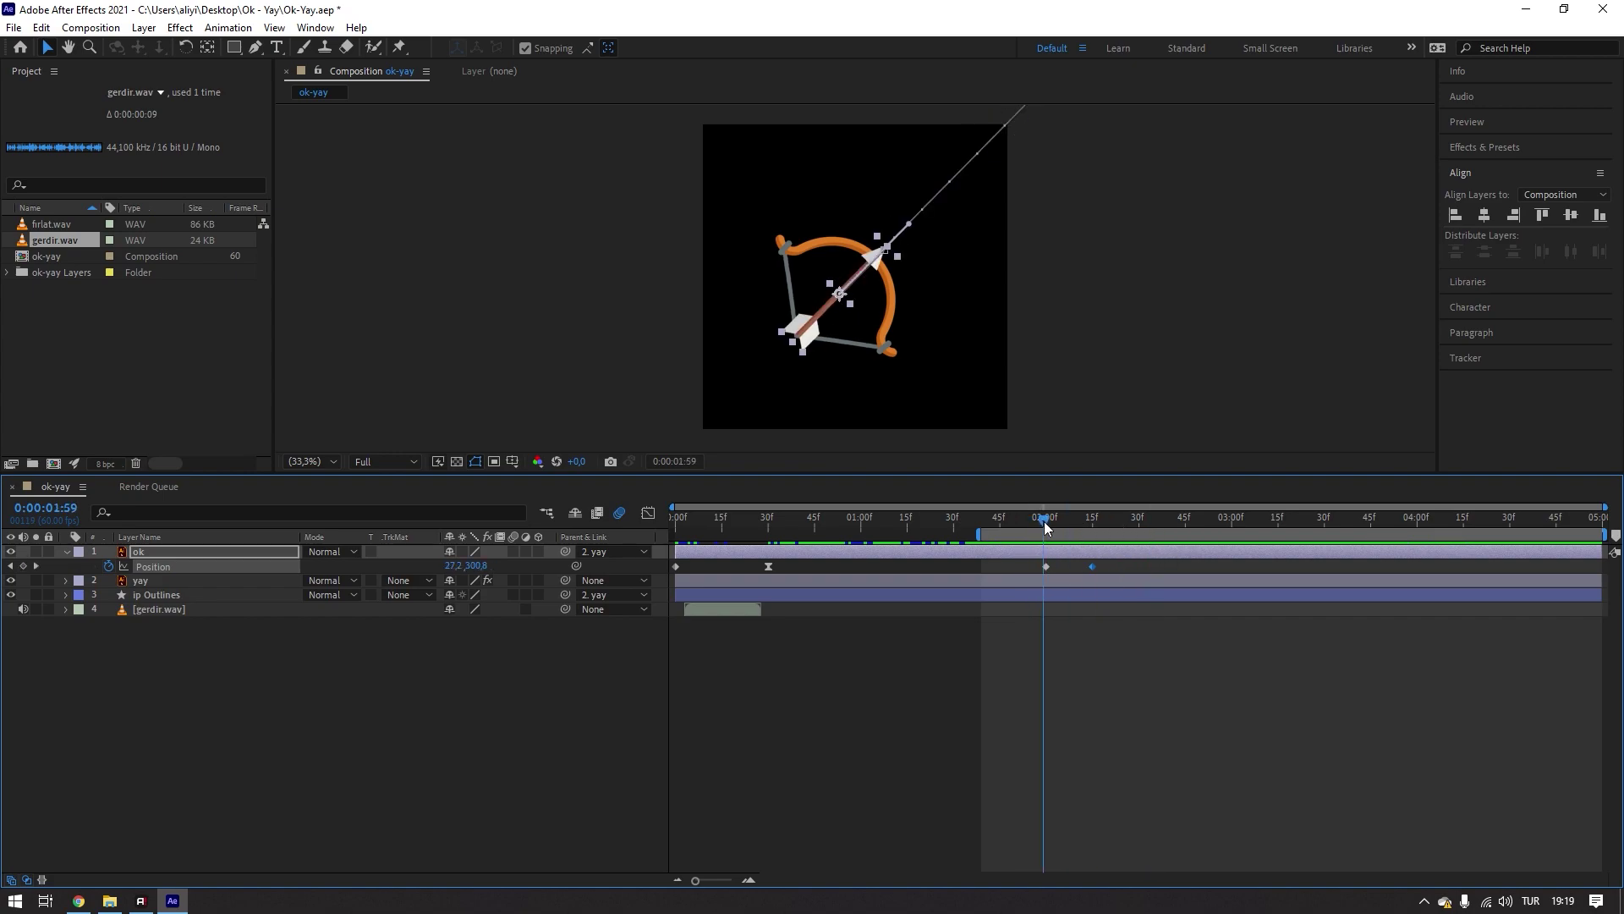
left_click(647, 513)
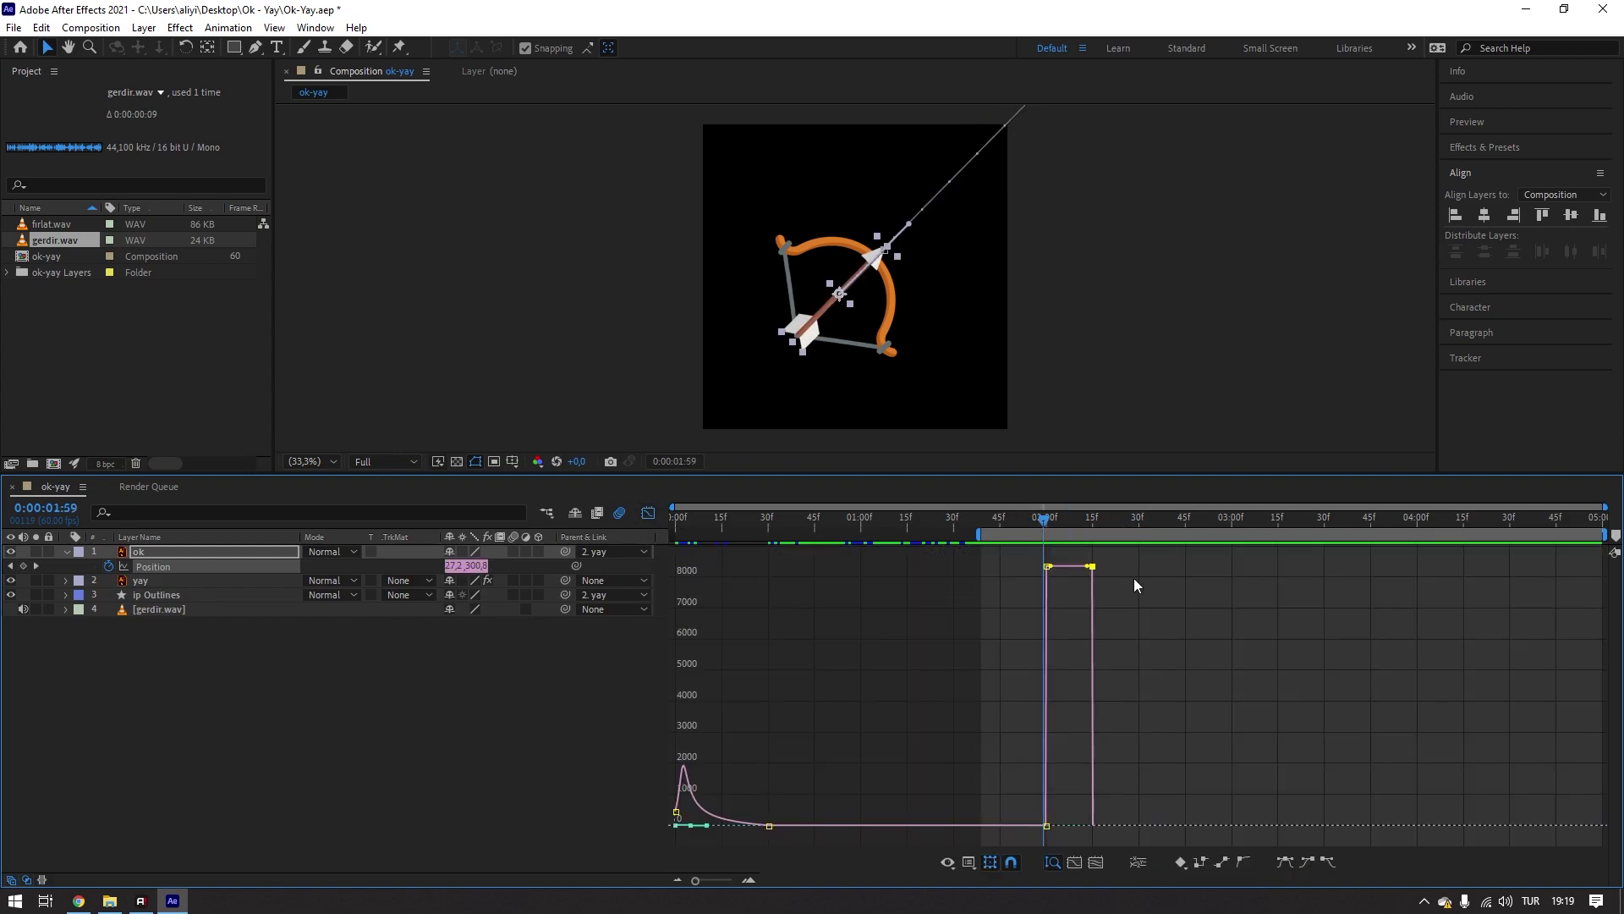
scroll(1069, 570, "up", 1)
scroll(1070, 570, "up", 1)
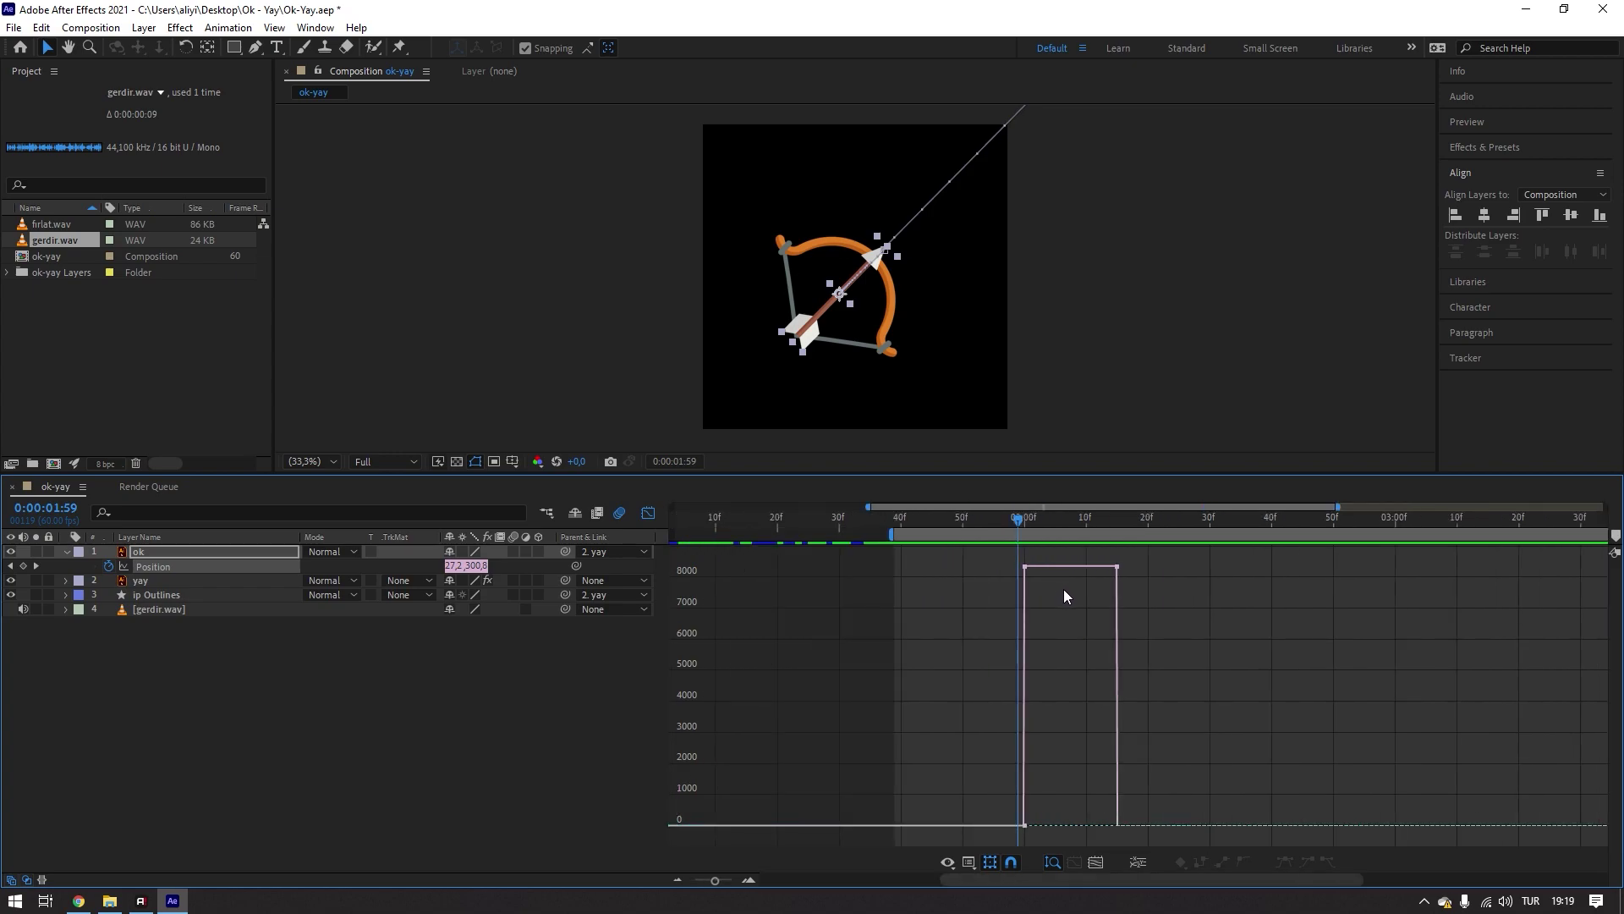
- Create a new composition and draw a square with the Rectangle tool
left_click(53, 464)
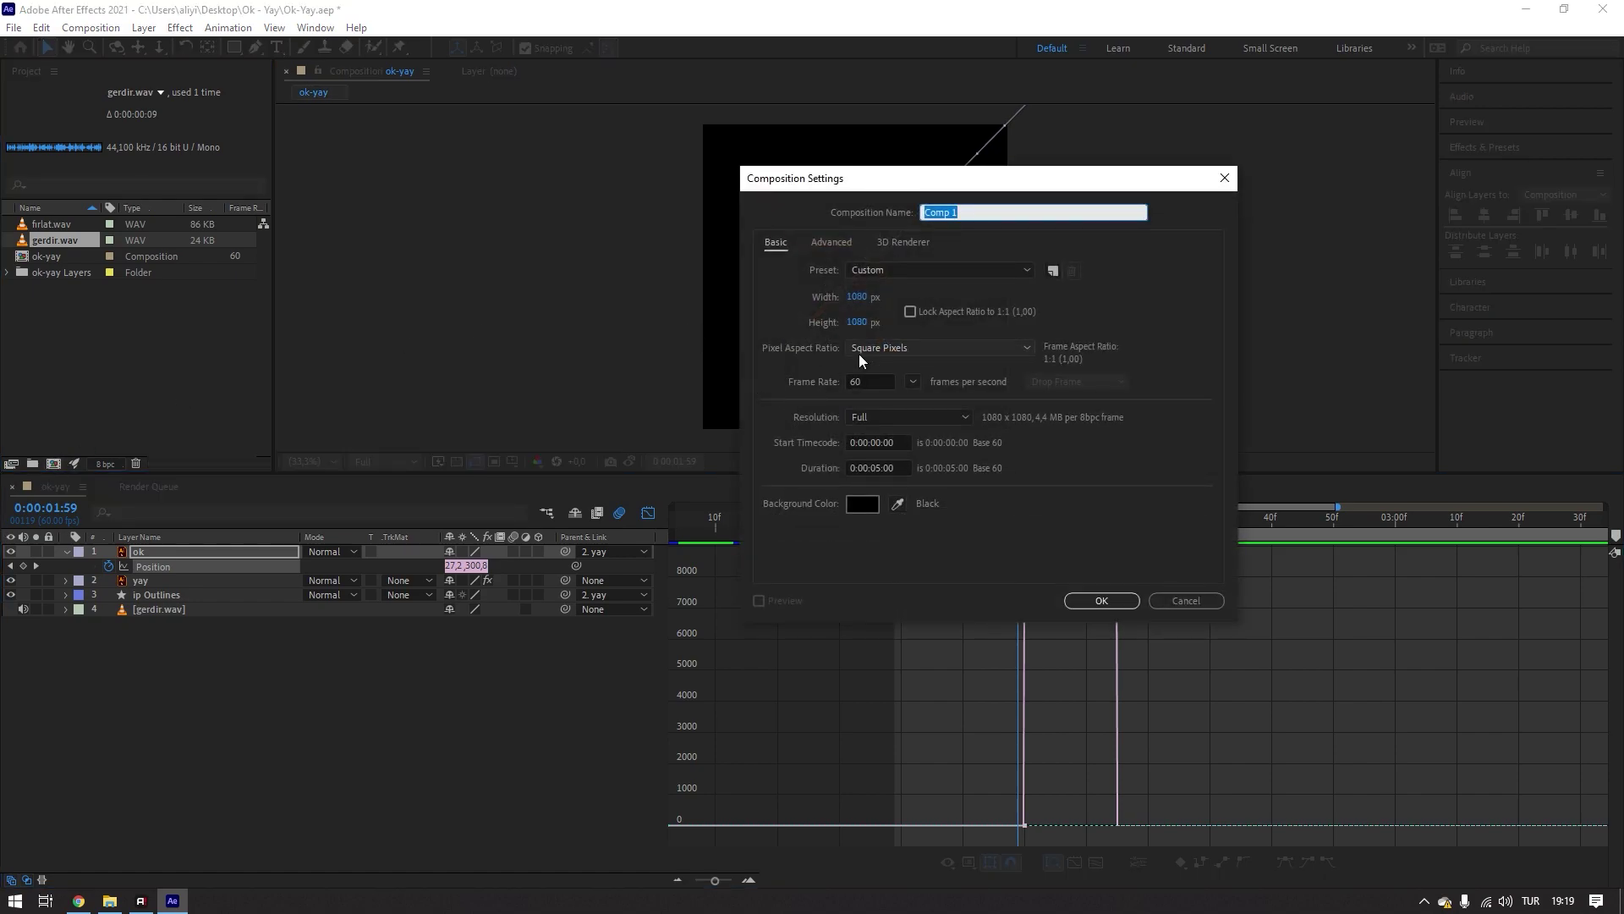
key("Escape")
key("q")
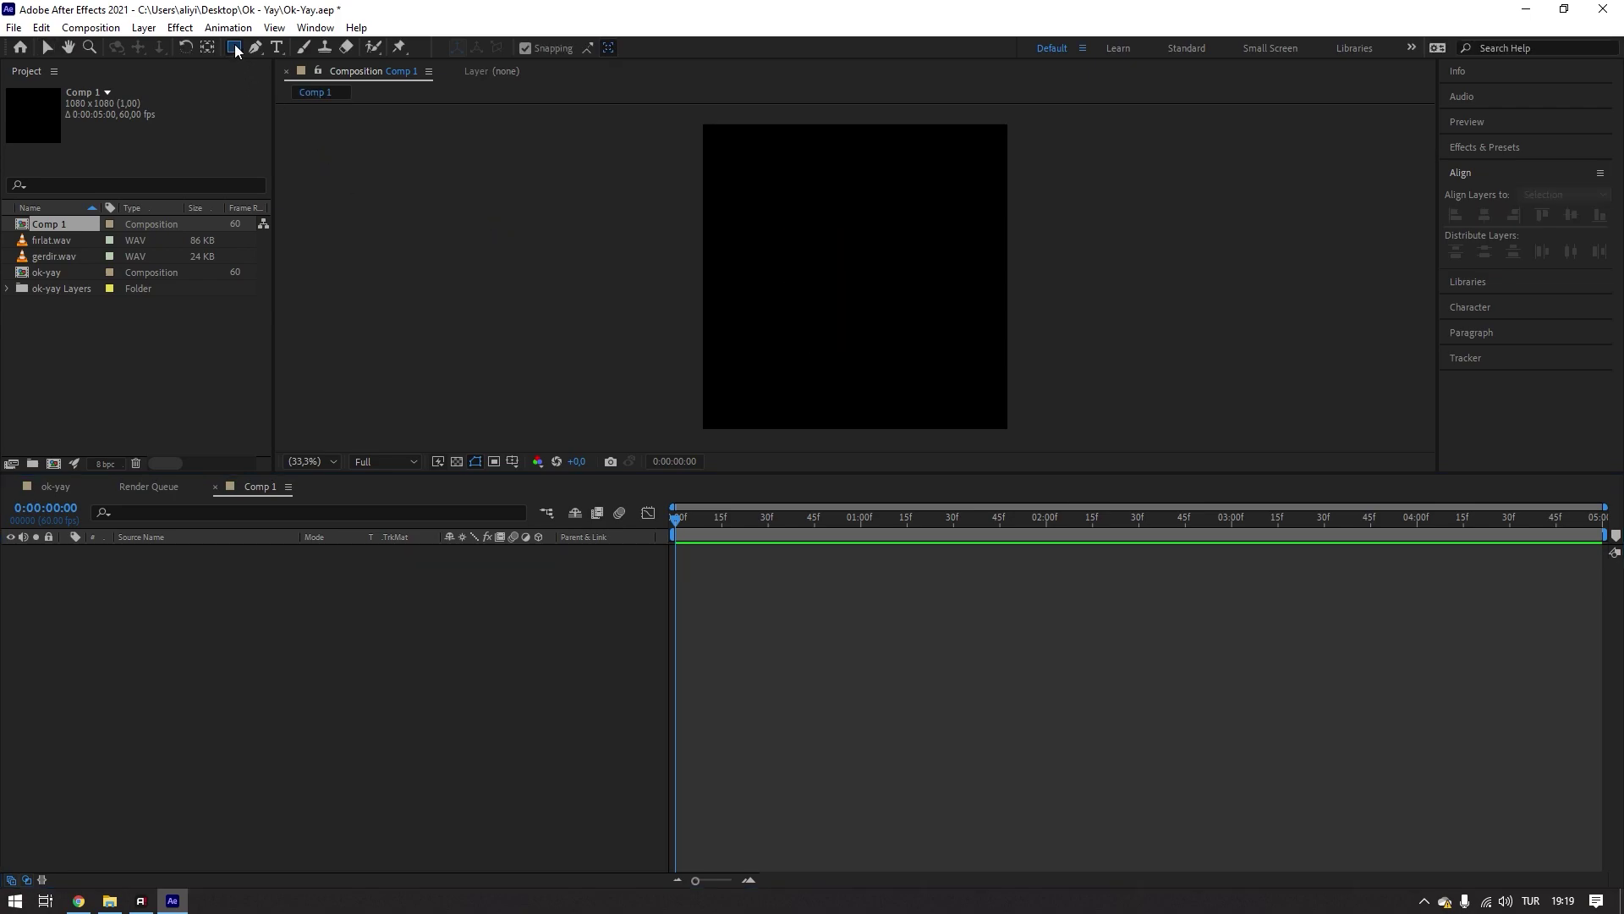
left_click_drag(455, 205, 548, 298)
key("v")
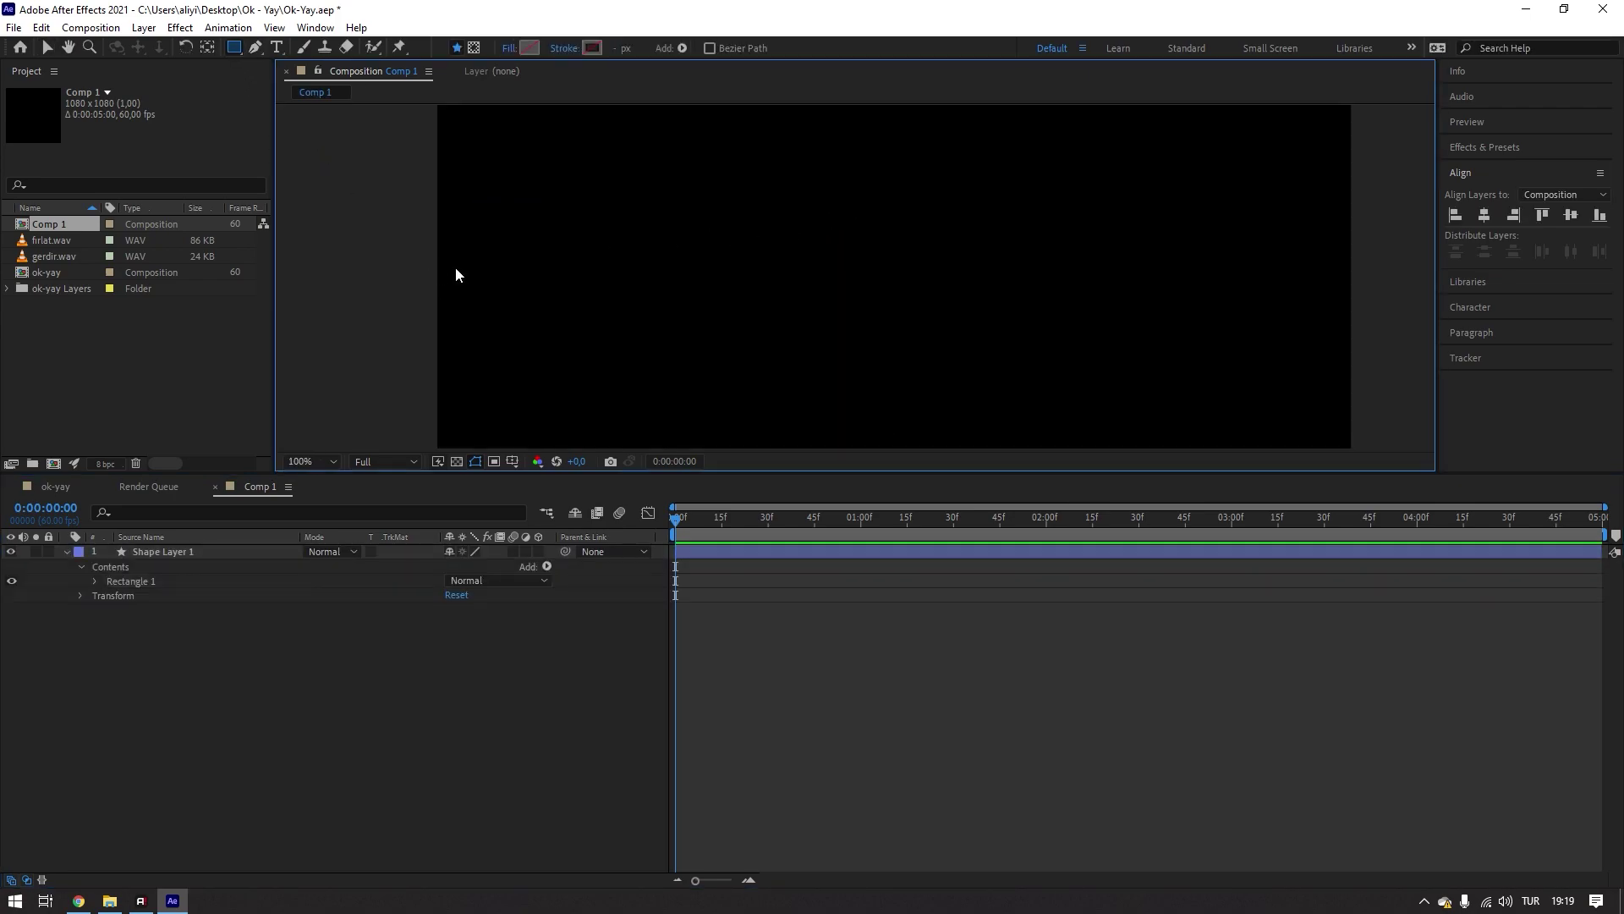
left_click_drag(454, 271, 501, 283)
- Fill the square white, centre its anchor point, and show its Position property
left_click(649, 52)
left_click_drag(643, 592, 569, 581)
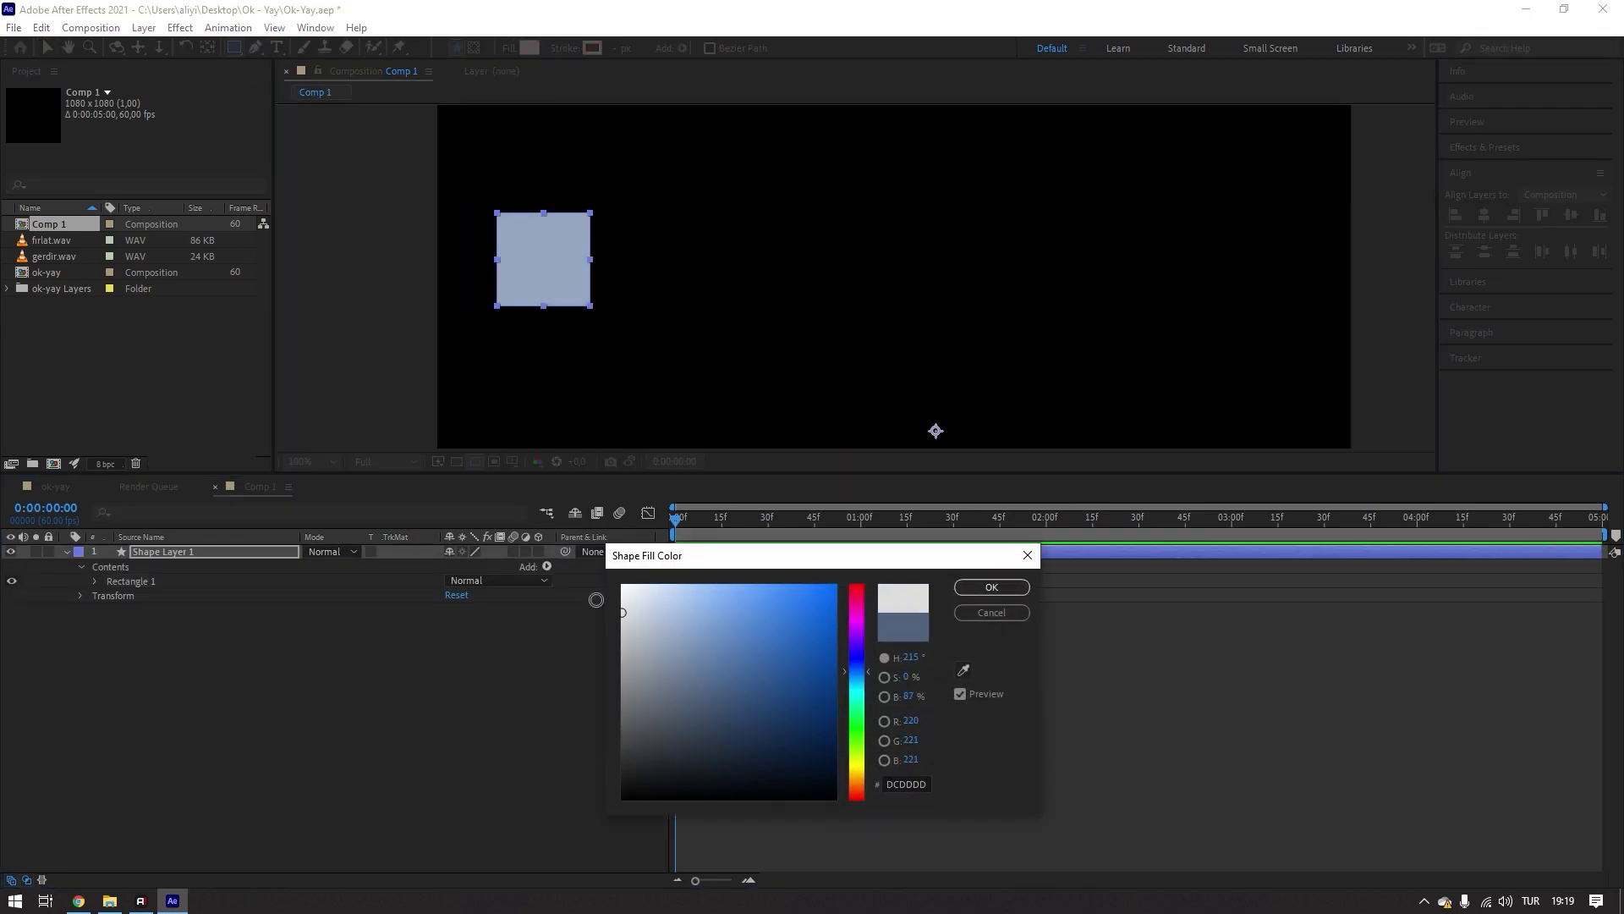
key("Return")
key("q")
key("ctrl+alt+Home")
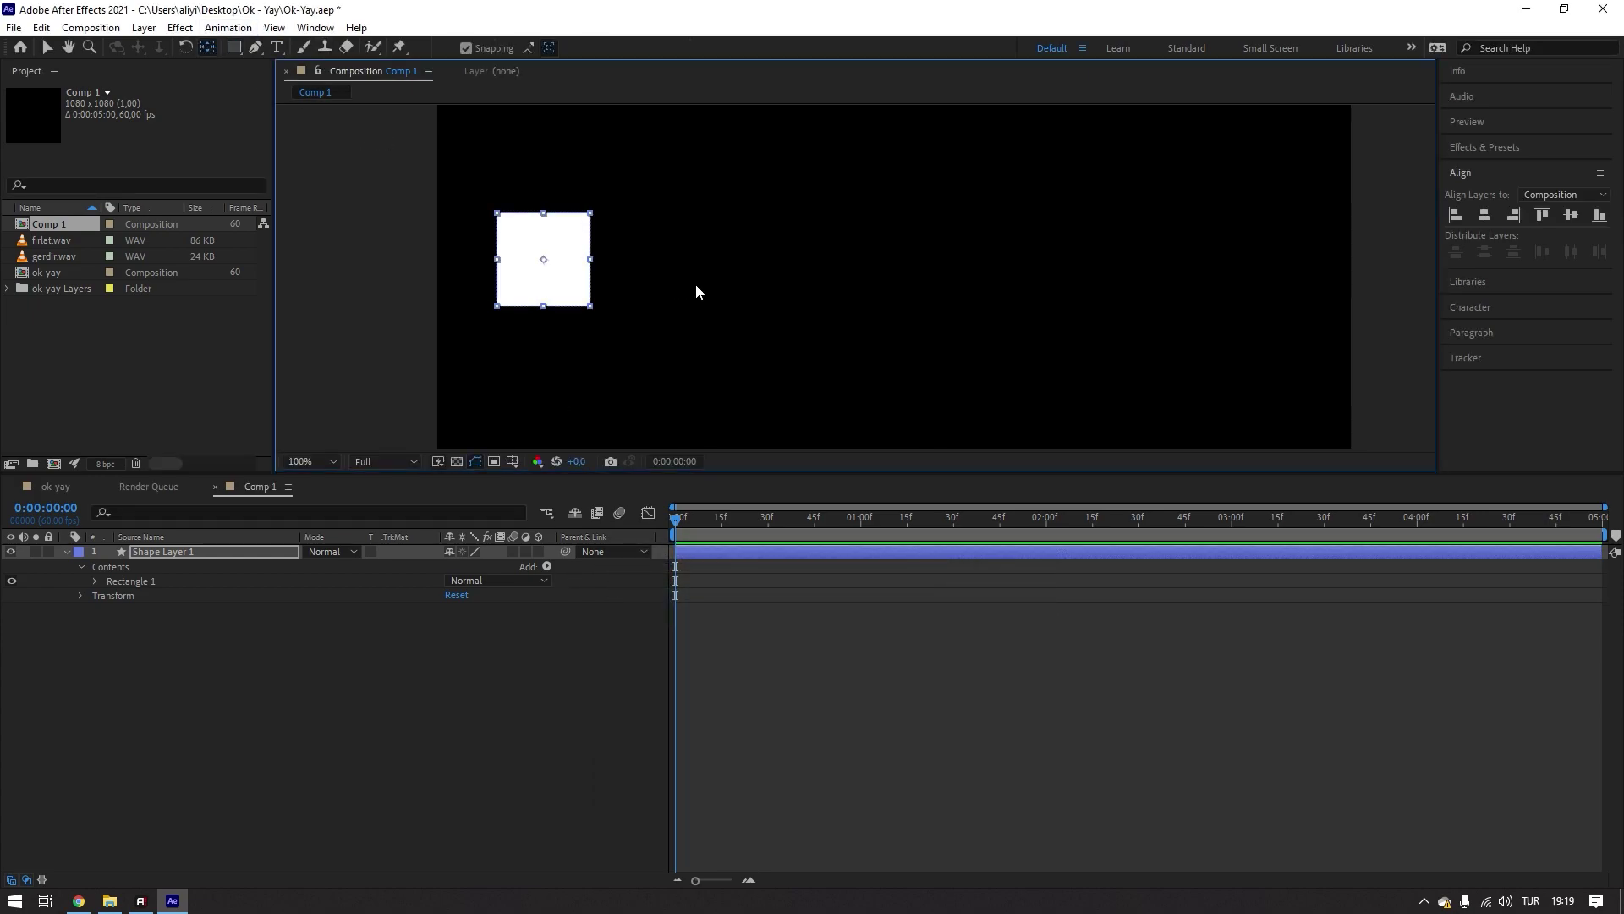
key("v")
key("p")
- Keyframe the square sliding from 125,347 at 0 to 957,347 at one second
left_click(109, 566)
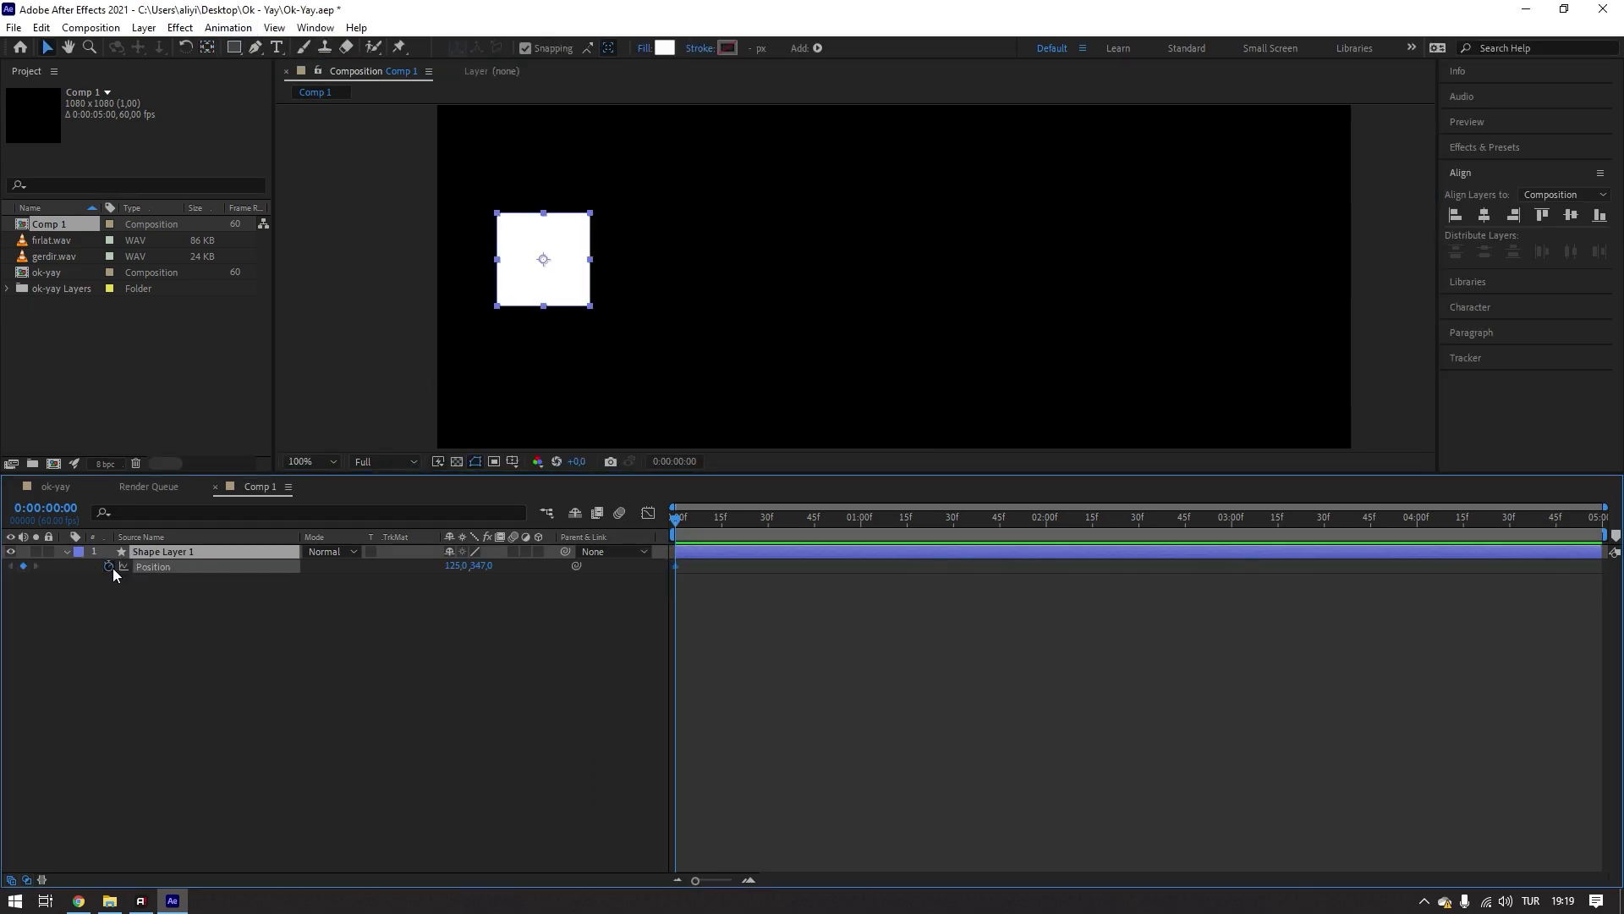
left_click(778, 518)
left_click_drag(827, 531, 860, 531)
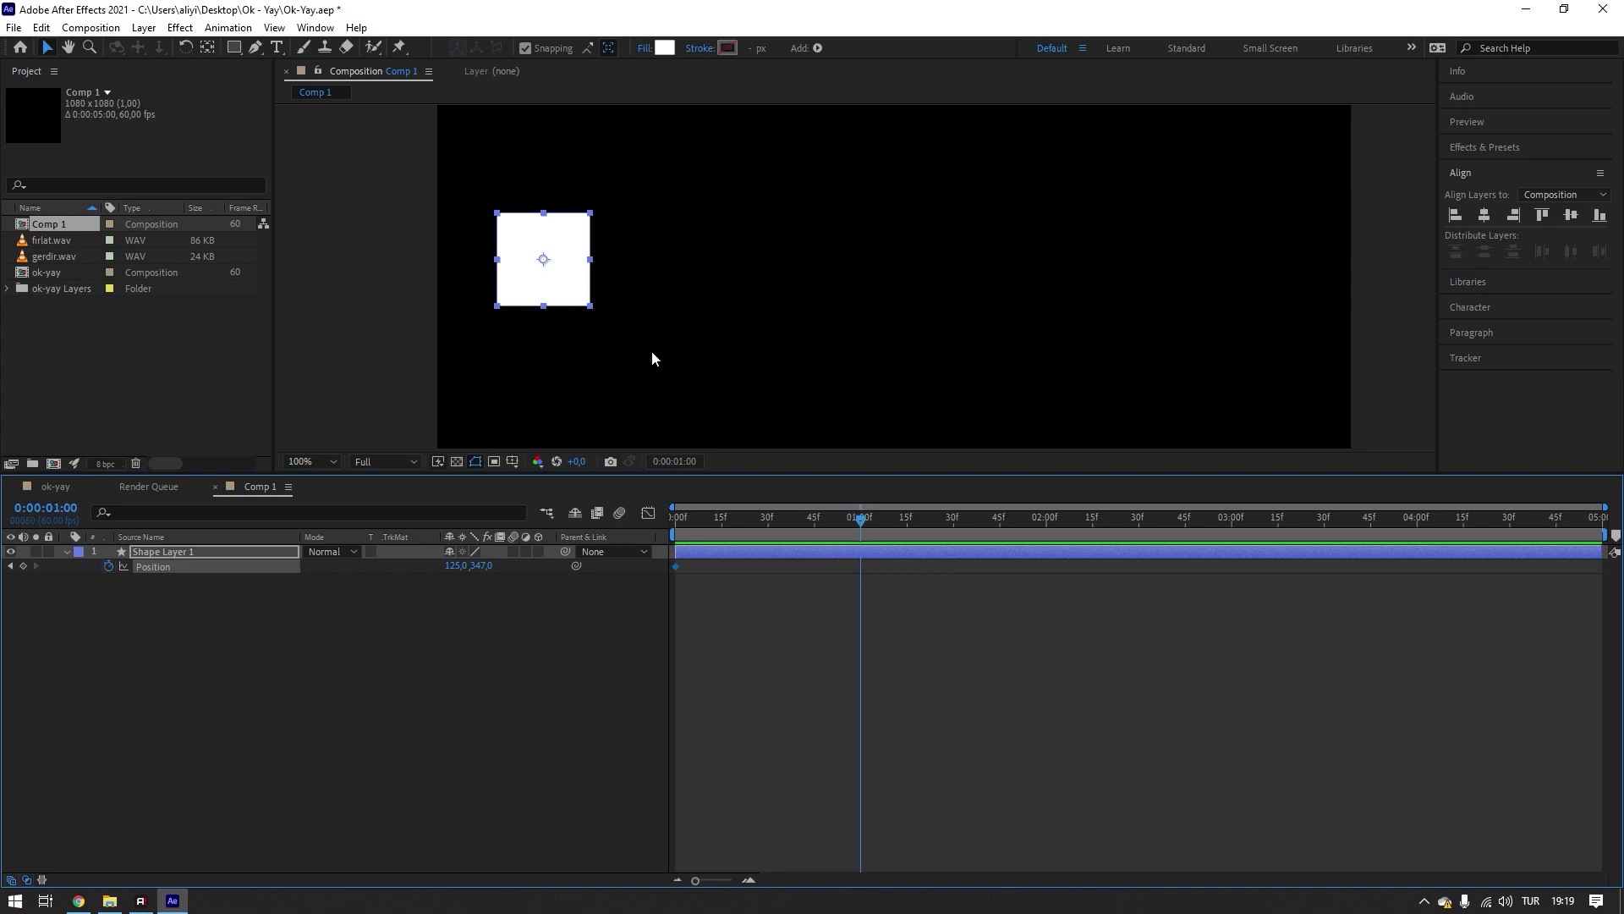
left_click_drag(564, 290, 1300, 353)
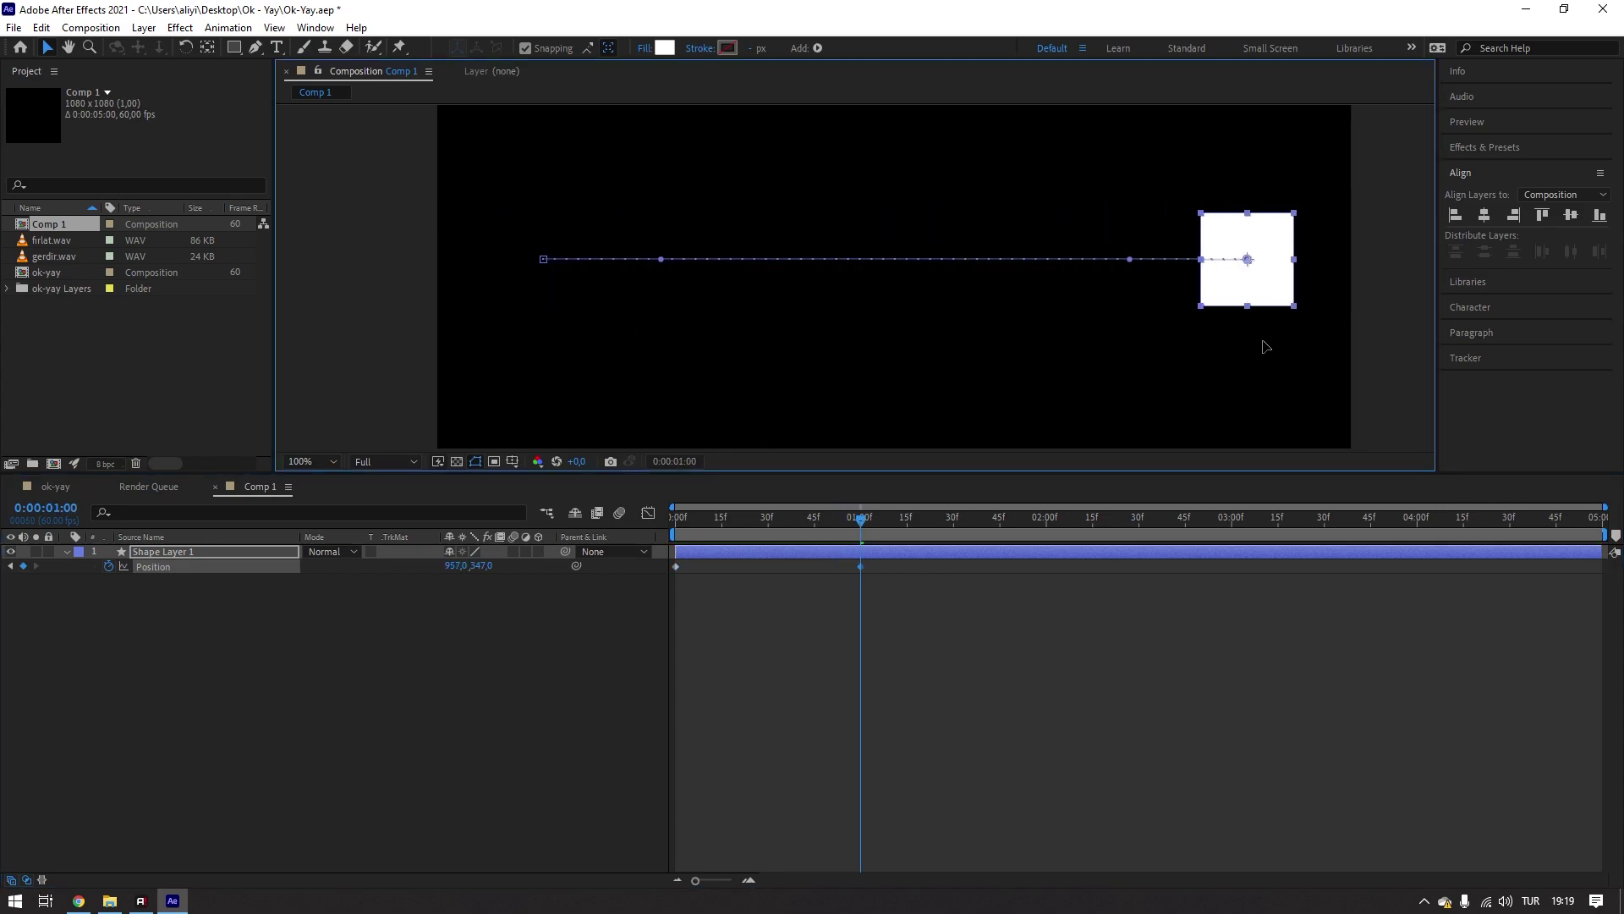
left_click(650, 516)
left_click(648, 514)
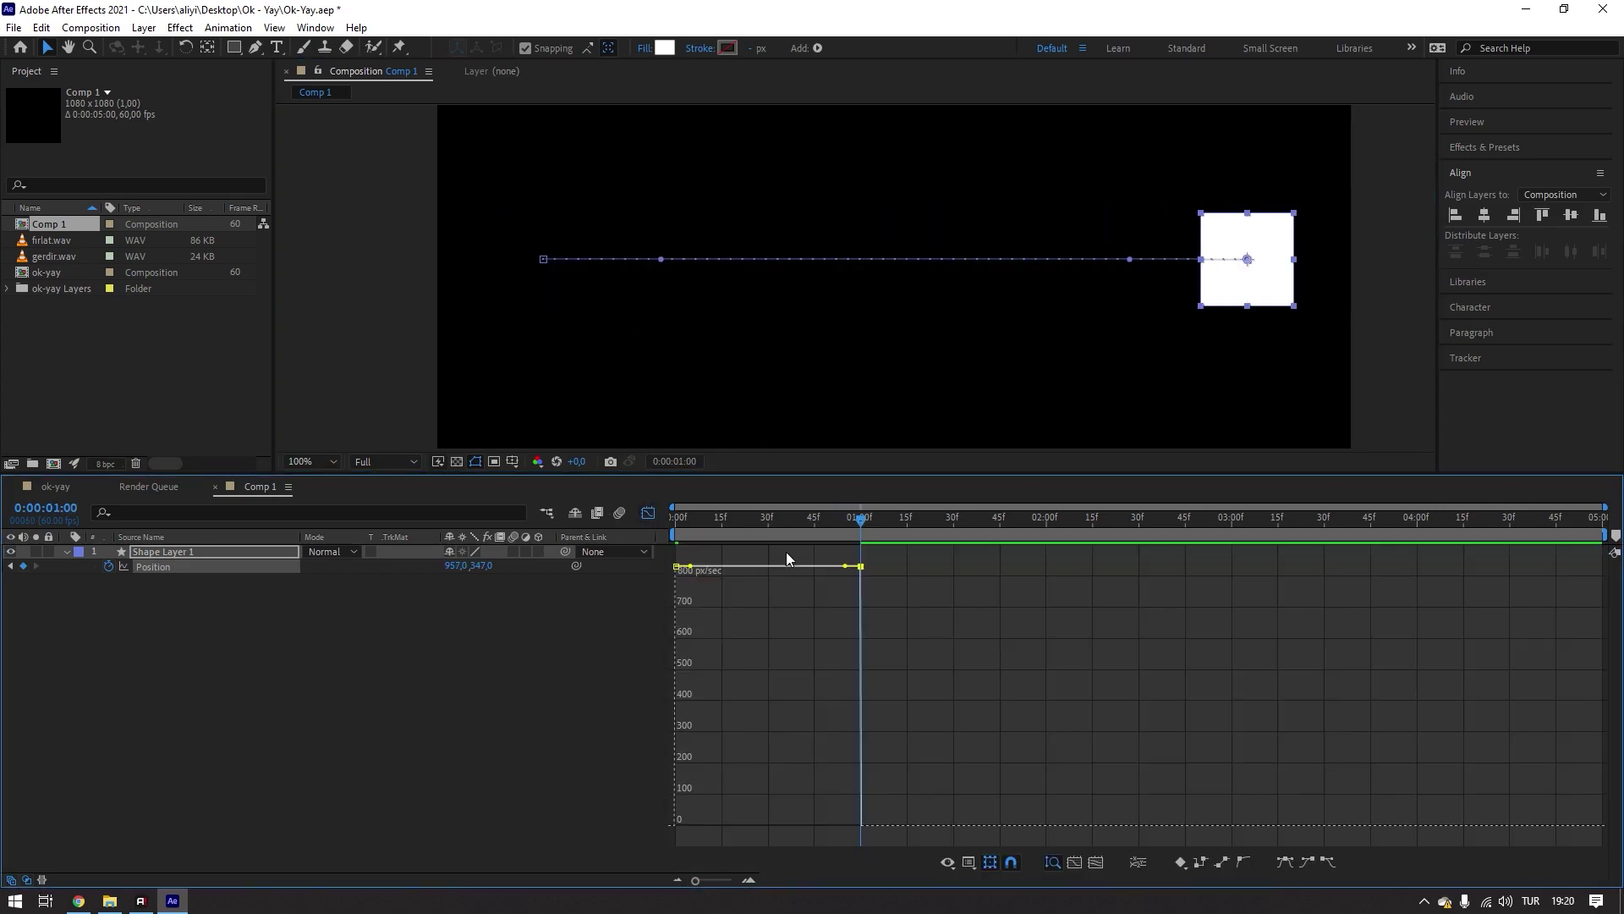
- Drop the first keyframe's speed near zero at 100% influence, accelerating to about 15000 px/sec at 1:00
right_click(818, 622)
left_click(855, 464)
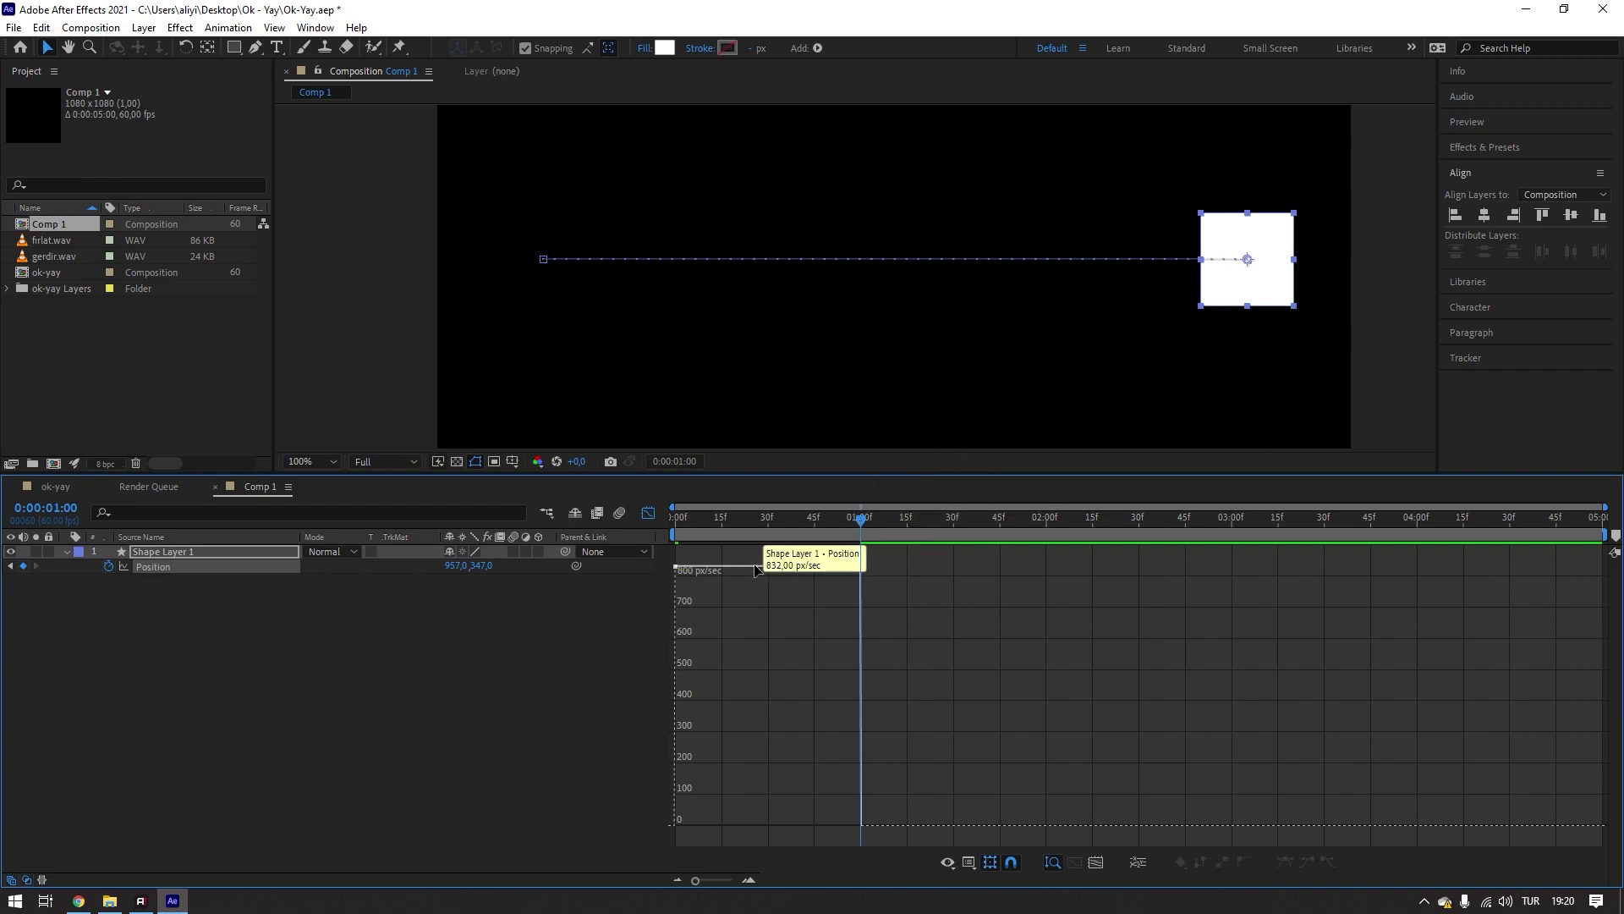
left_click_drag(757, 570, 718, 573)
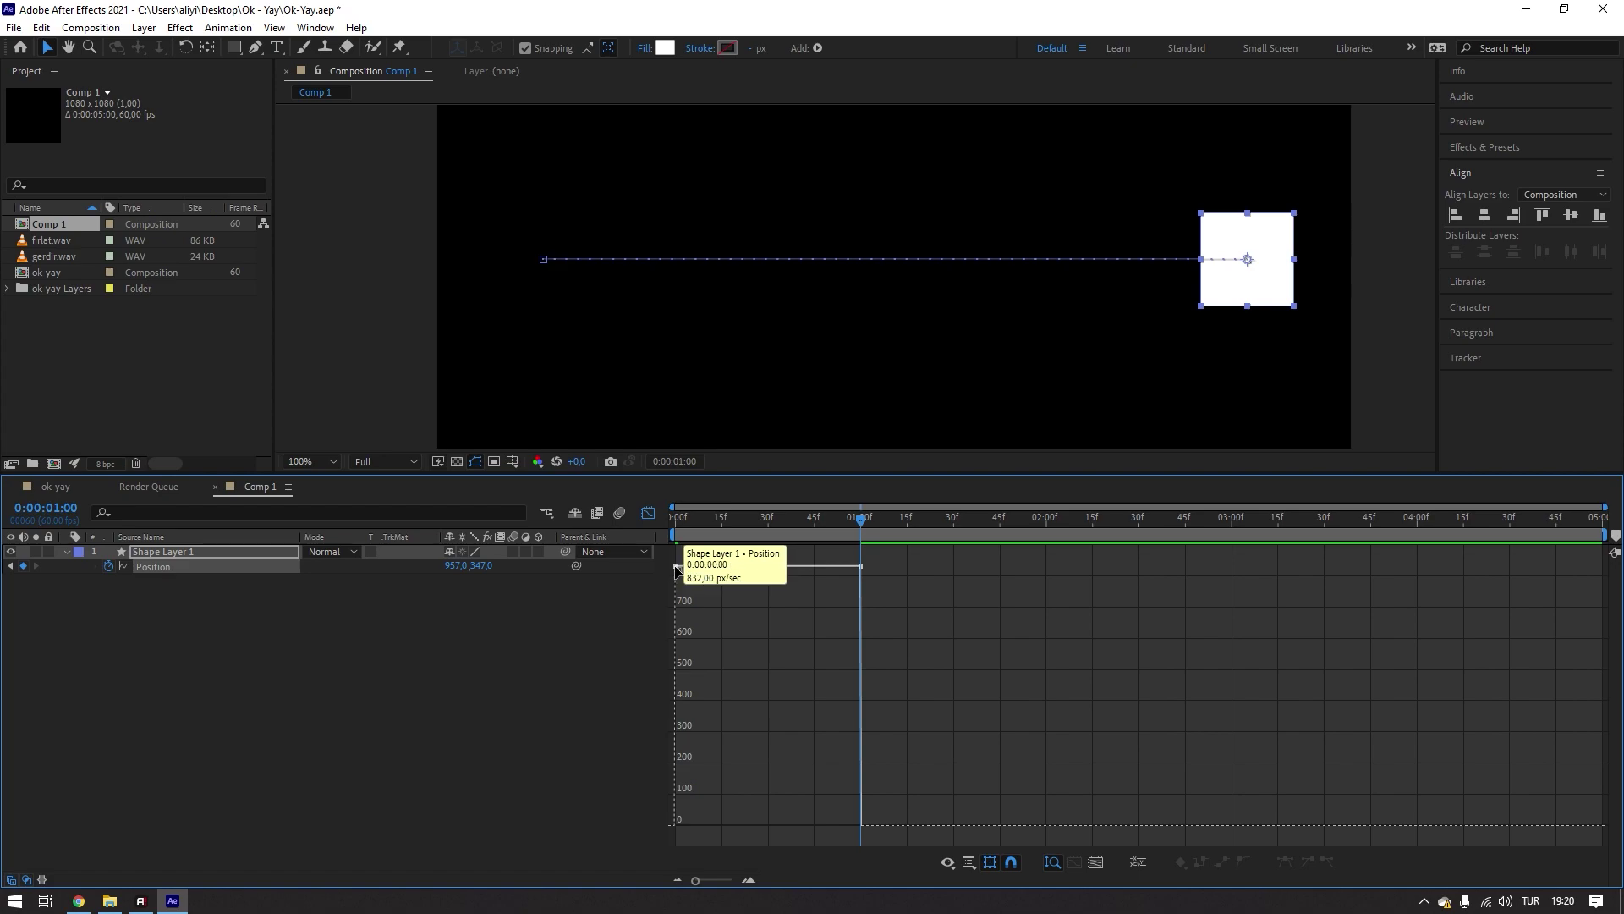
left_click_drag(677, 571, 674, 826)
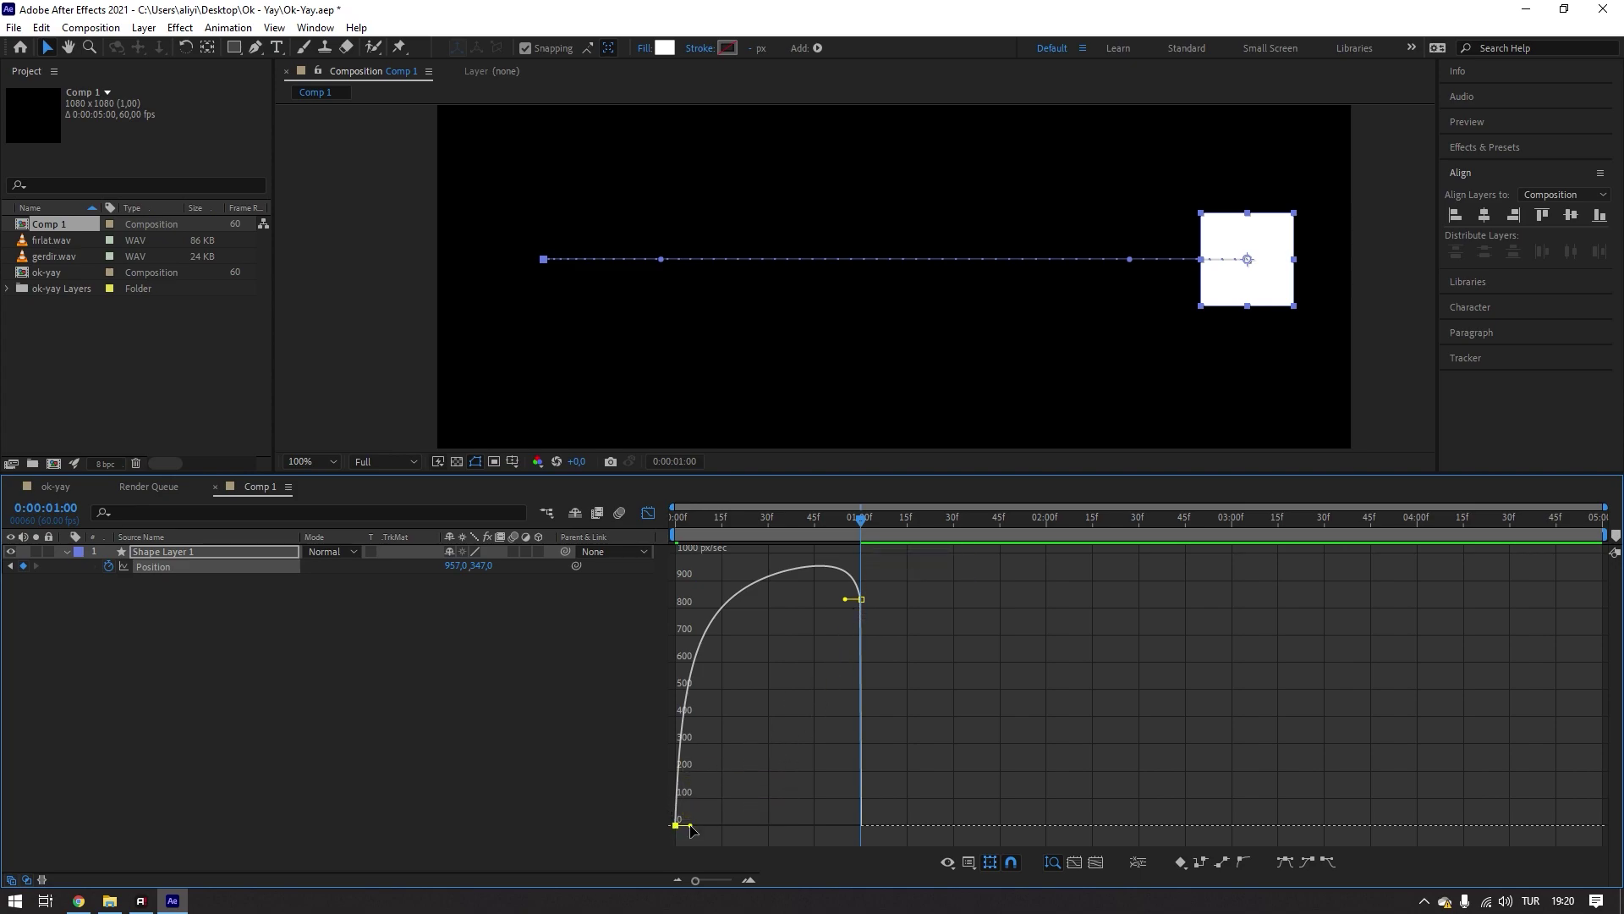
left_click_drag(691, 825, 784, 840)
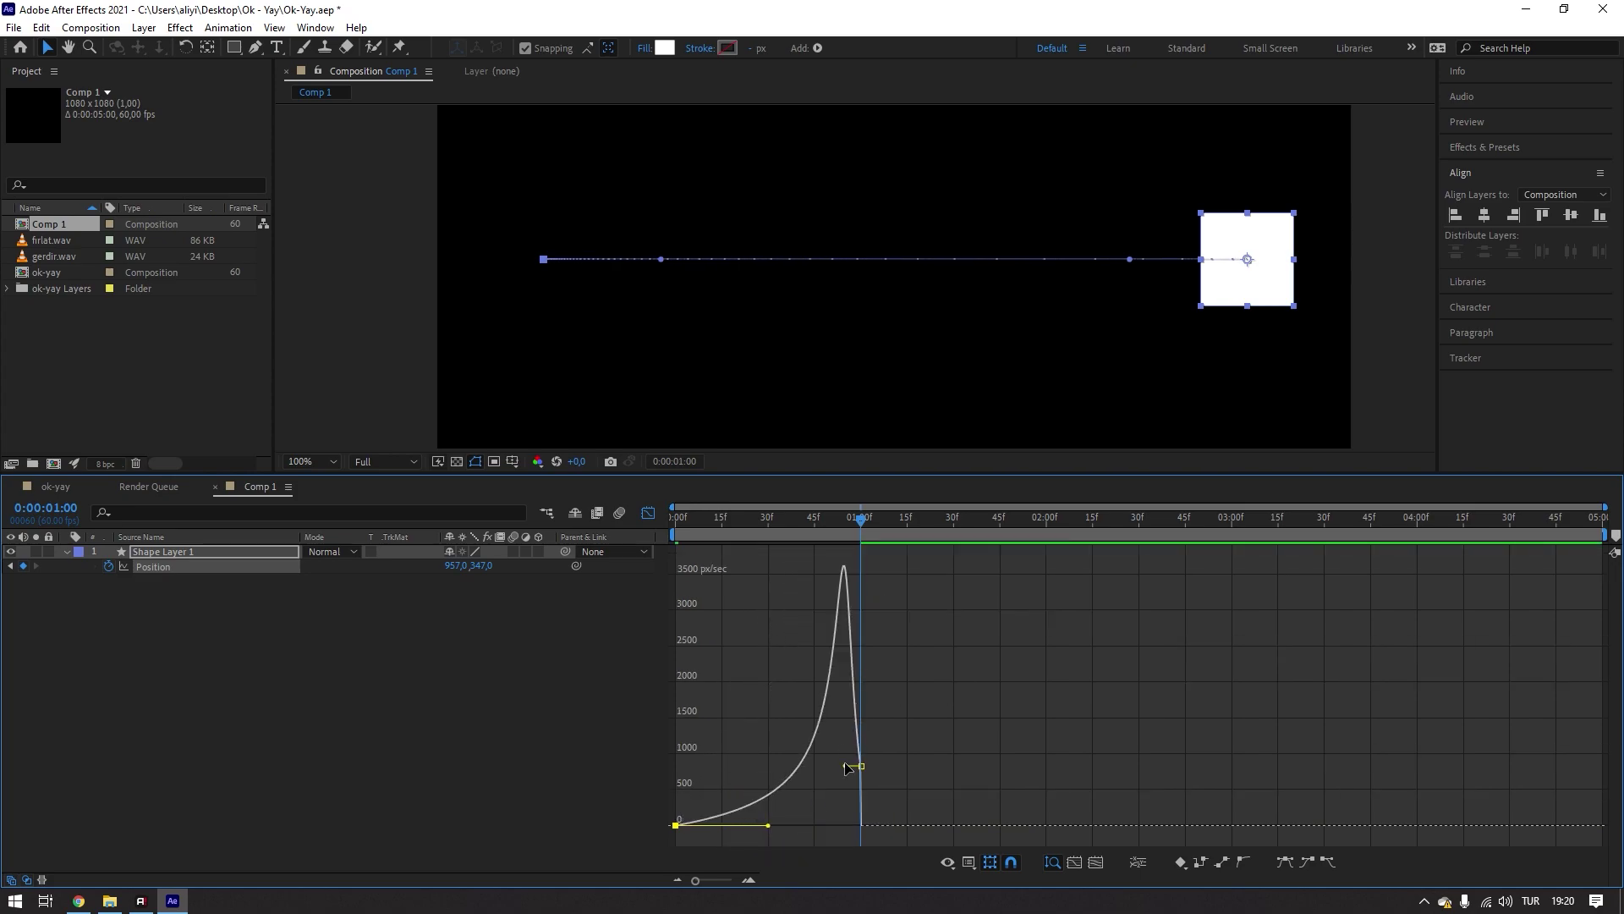
left_click_drag(847, 766, 875, 764)
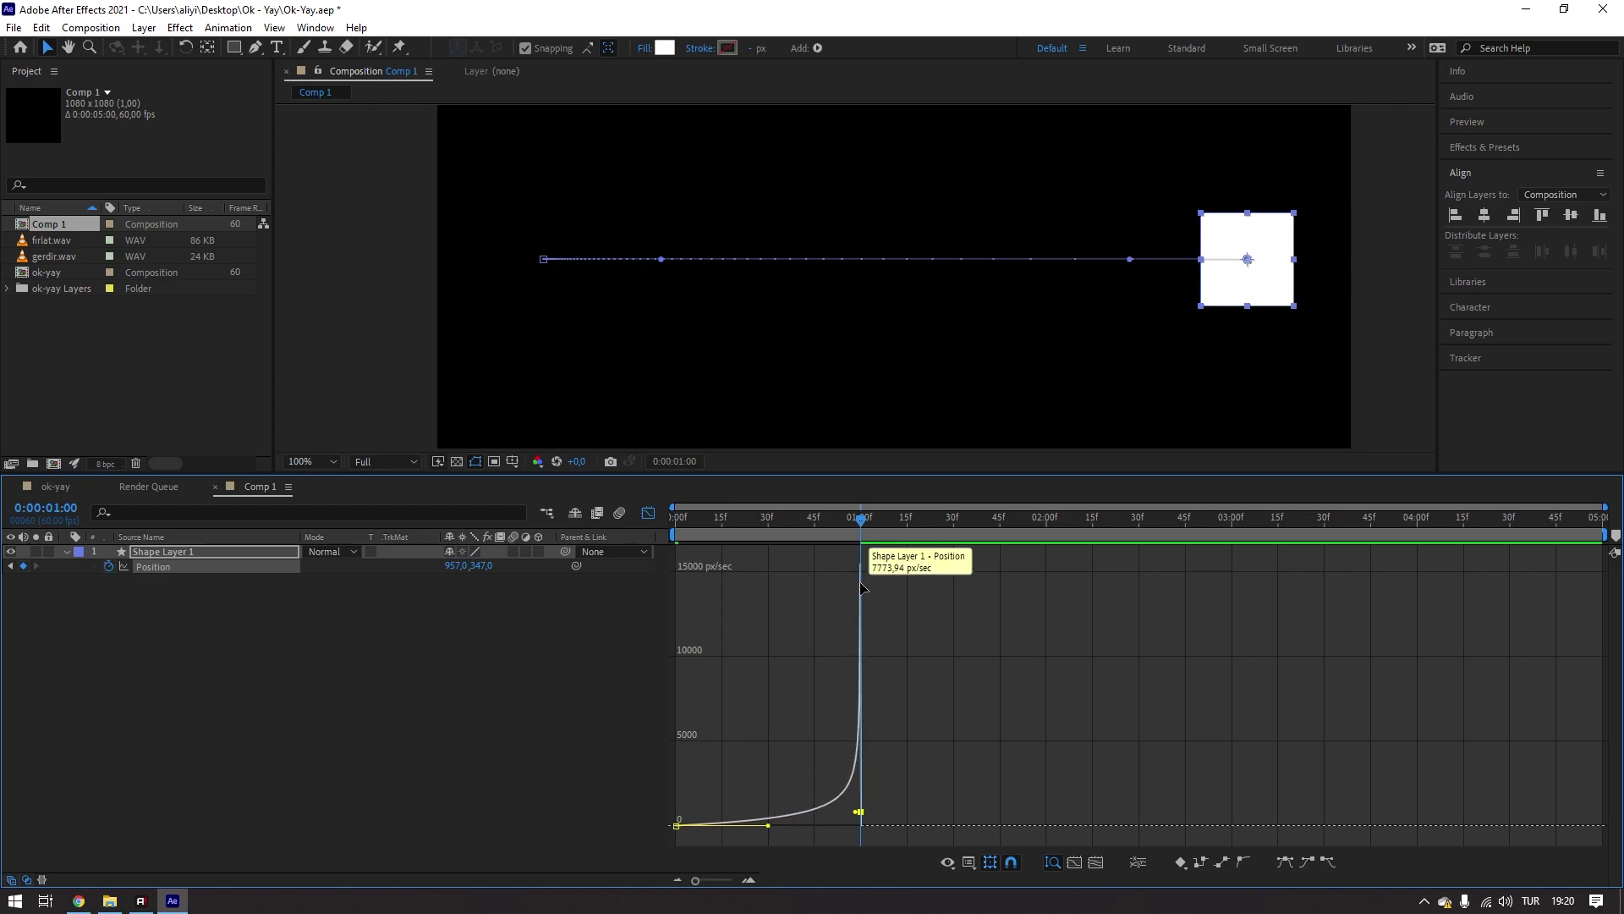
left_click(935, 613)
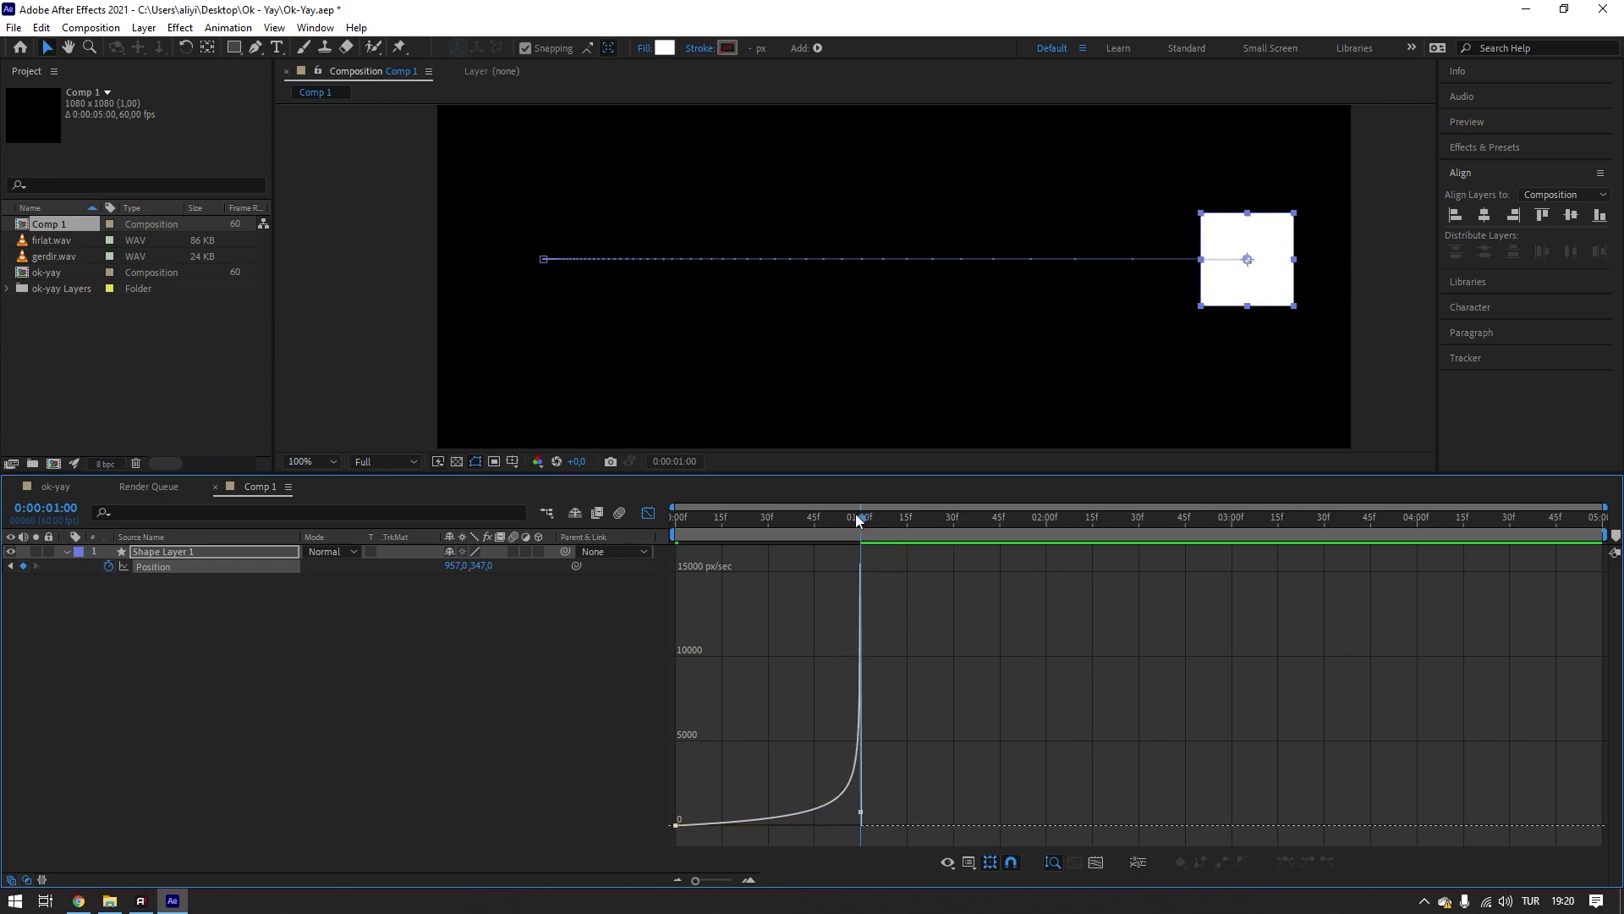
left_click_drag(857, 519, 671, 518)
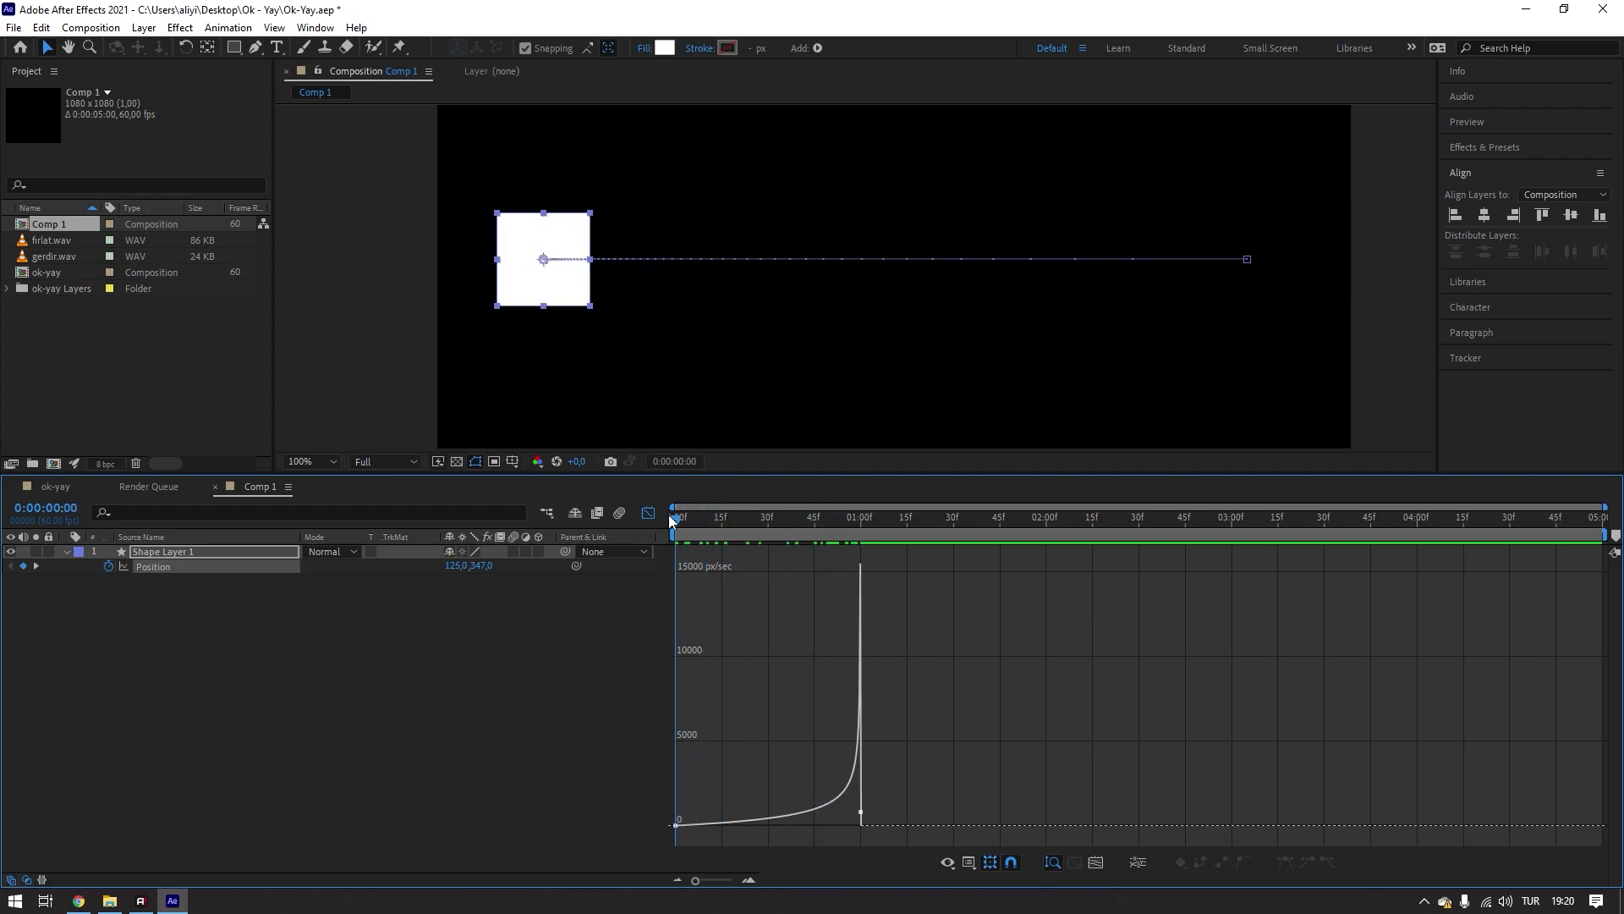
mouse_move(677, 518)
left_mouse_down()
mouse_move(829, 533)
mouse_move(681, 546)
left_mouse_up()
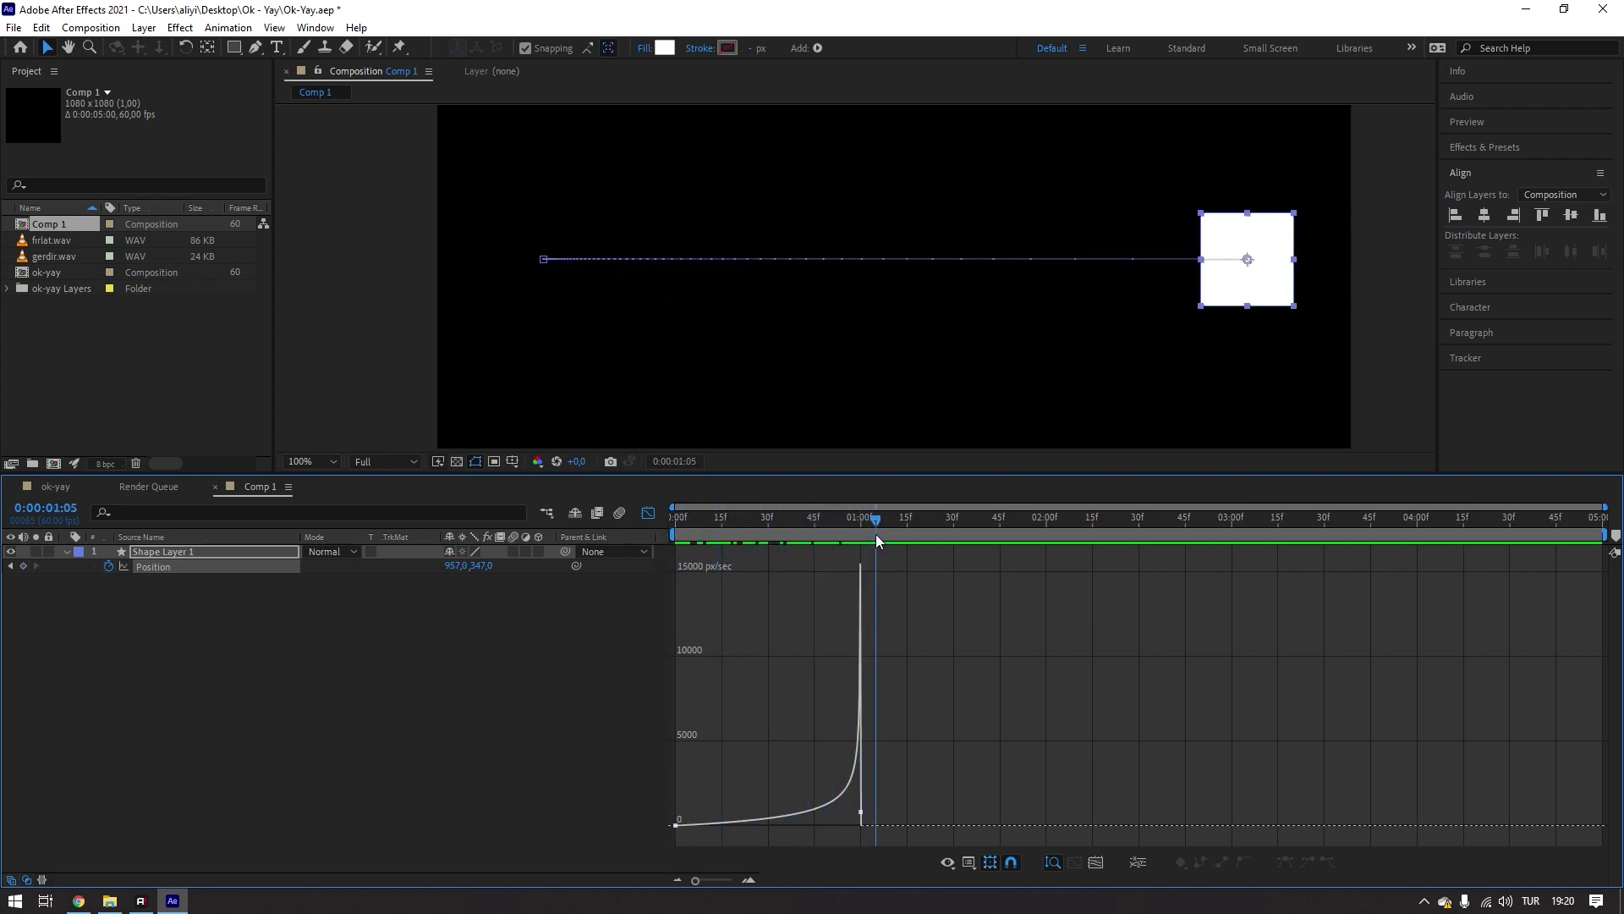
key("space")
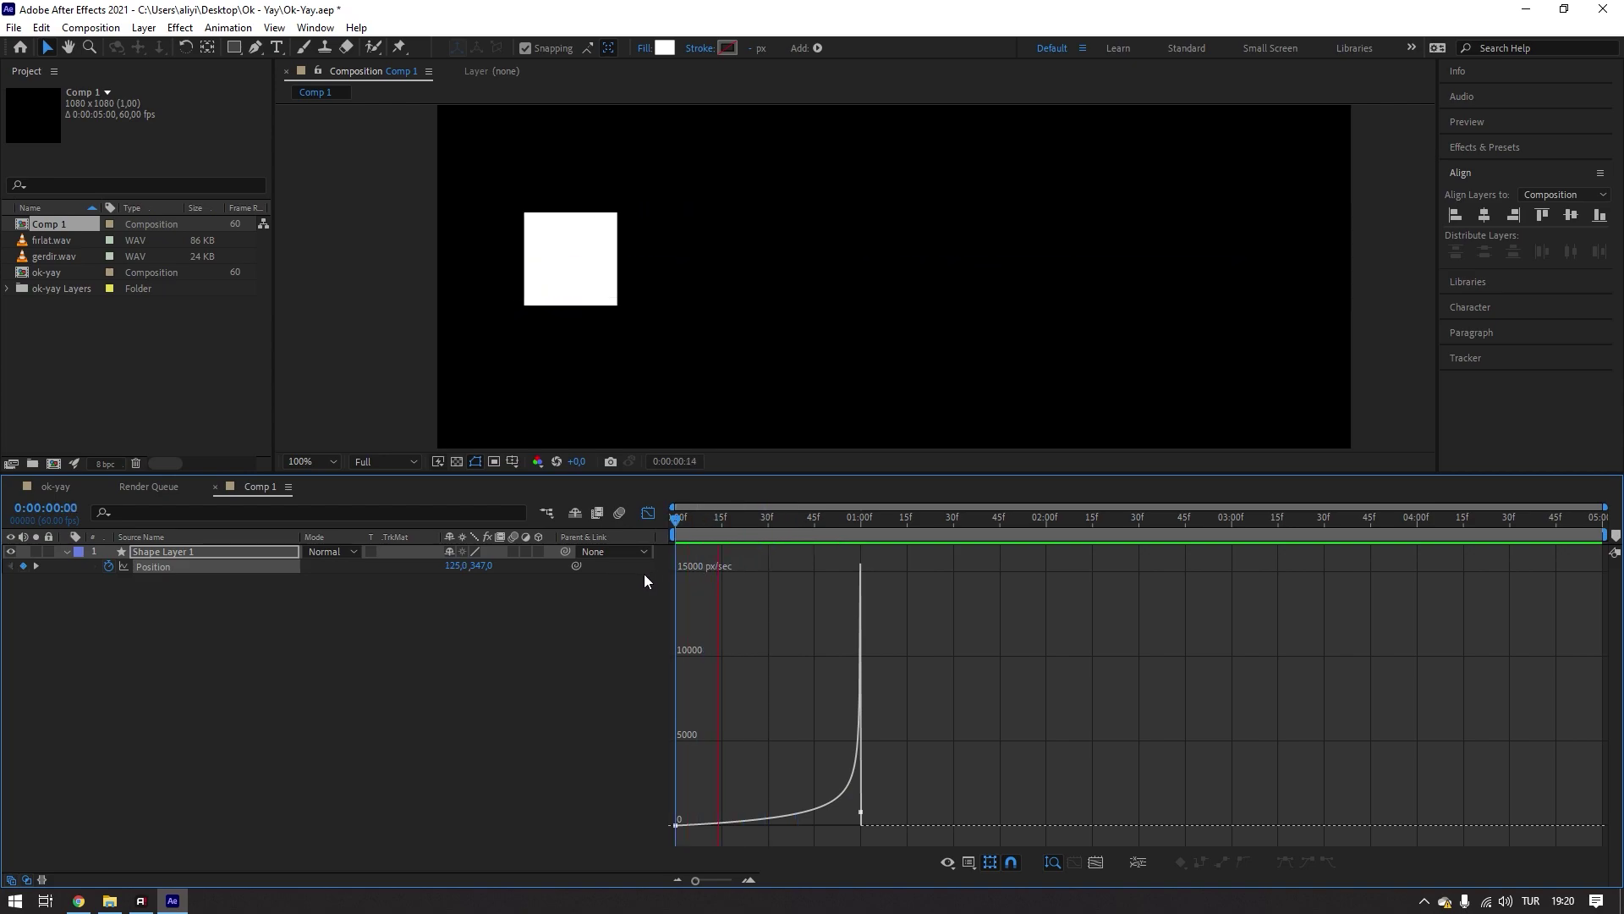
left_click_drag(841, 525, 572, 545)
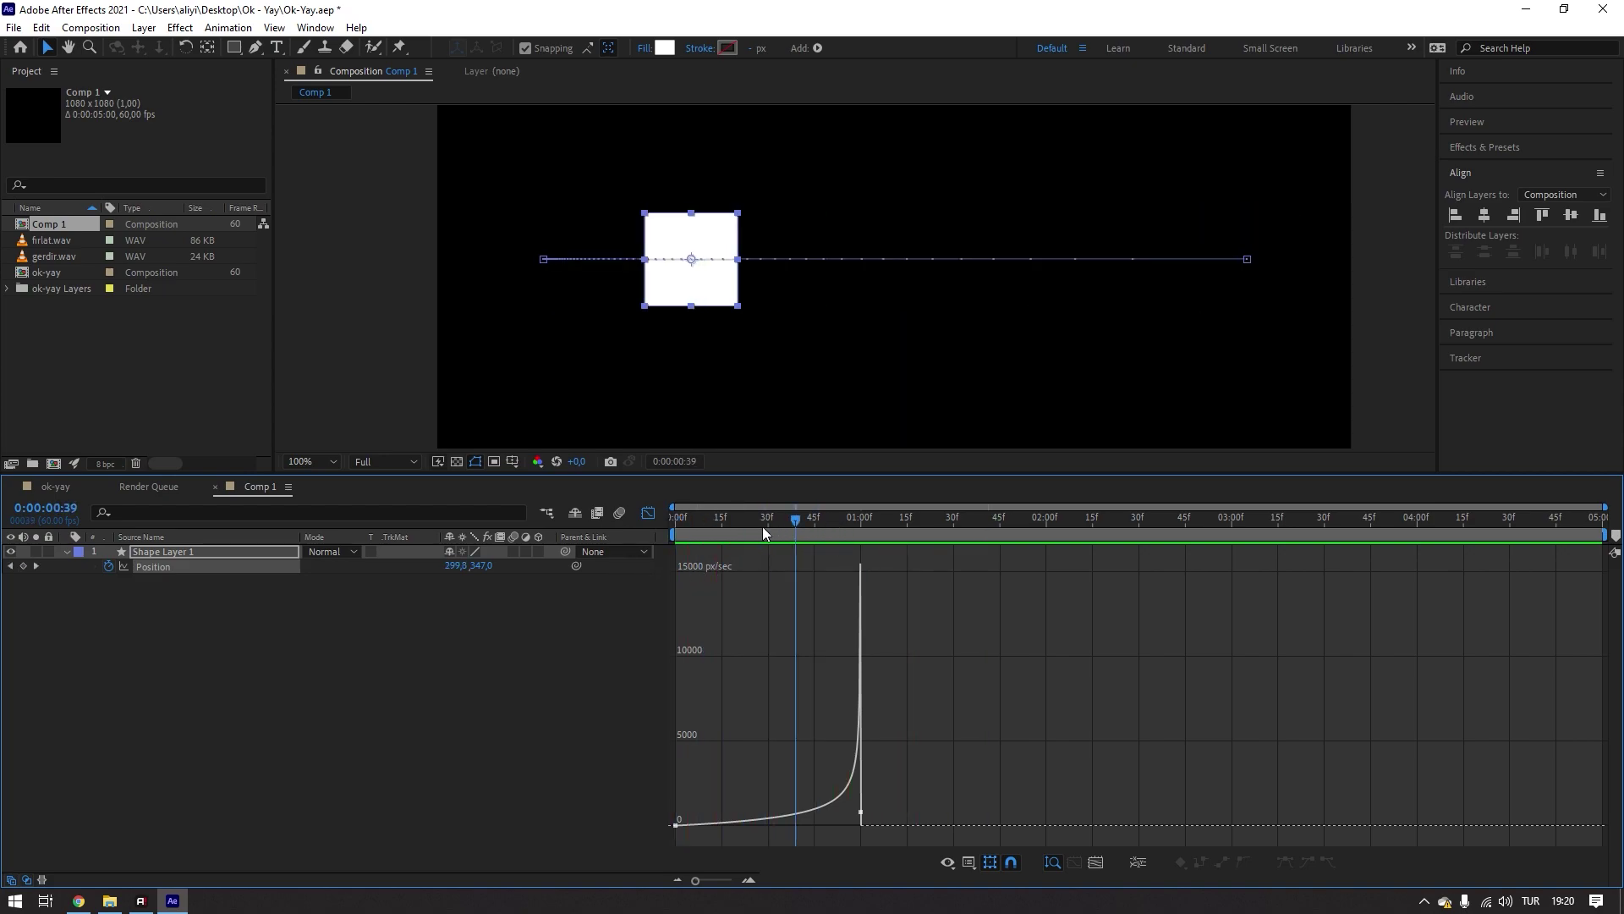
key("space")
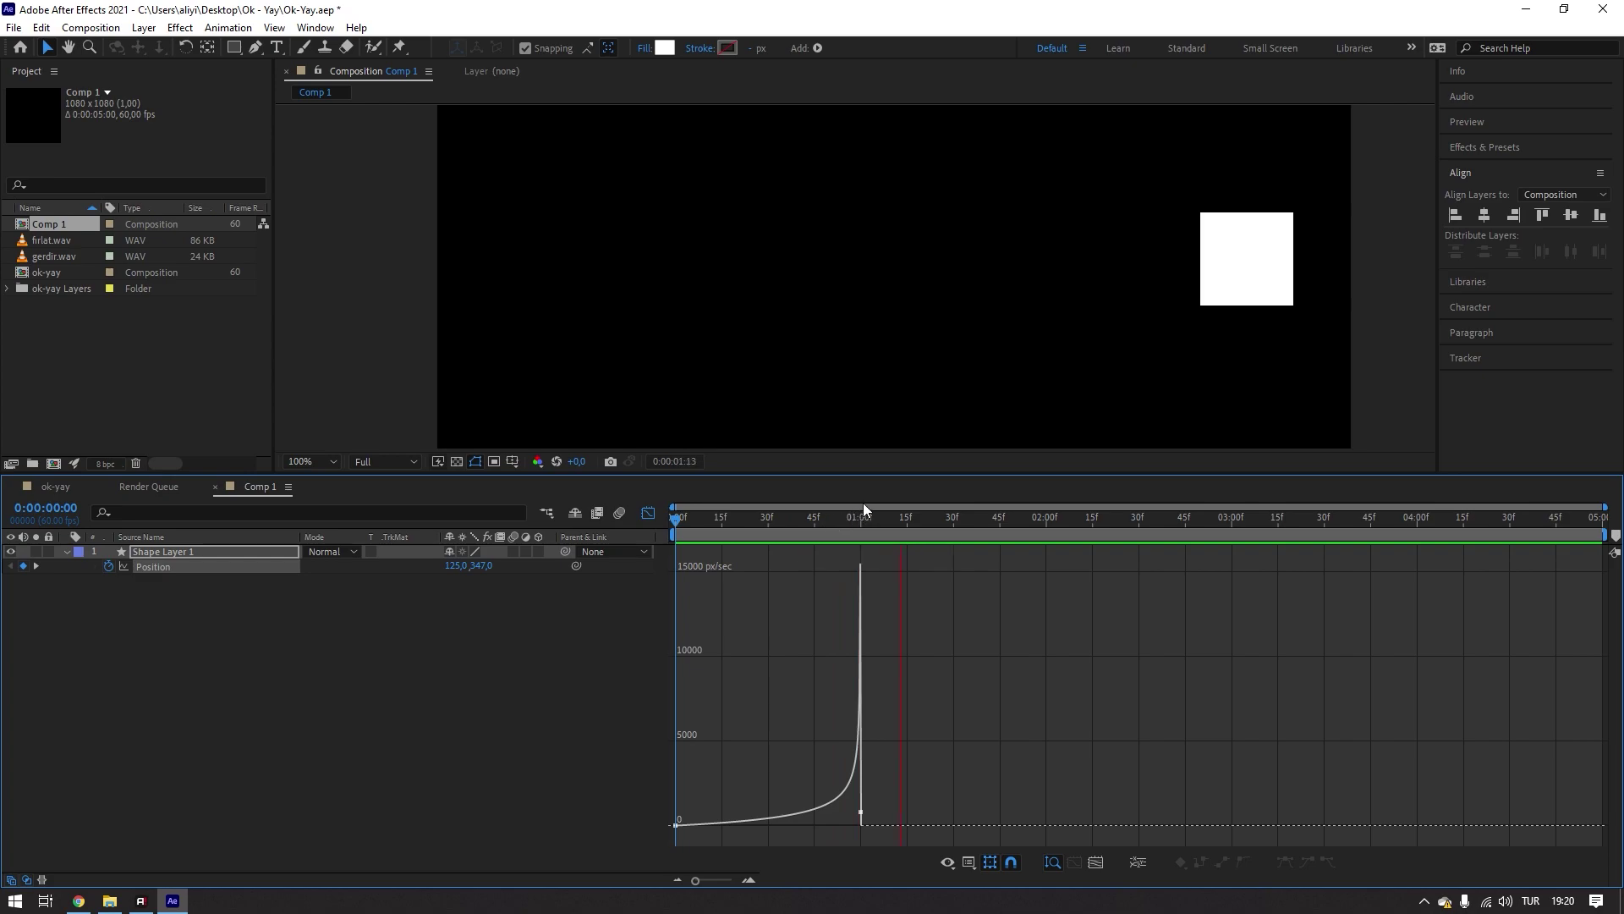
key("space")
left_click_drag(832, 520, 629, 531)
key("space")
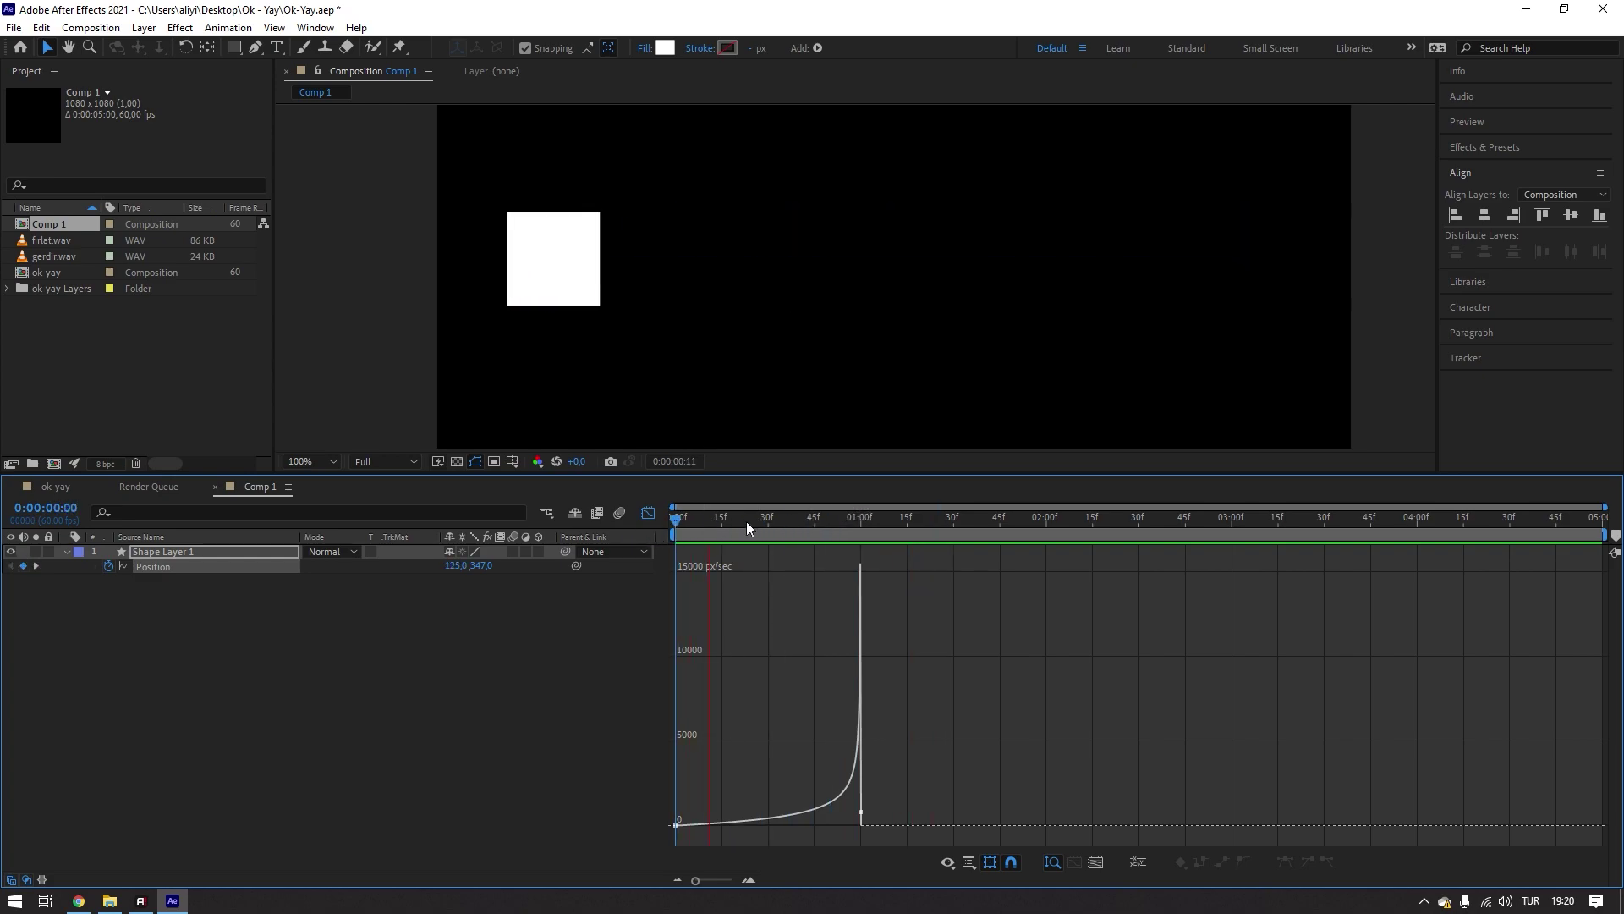
key("space")
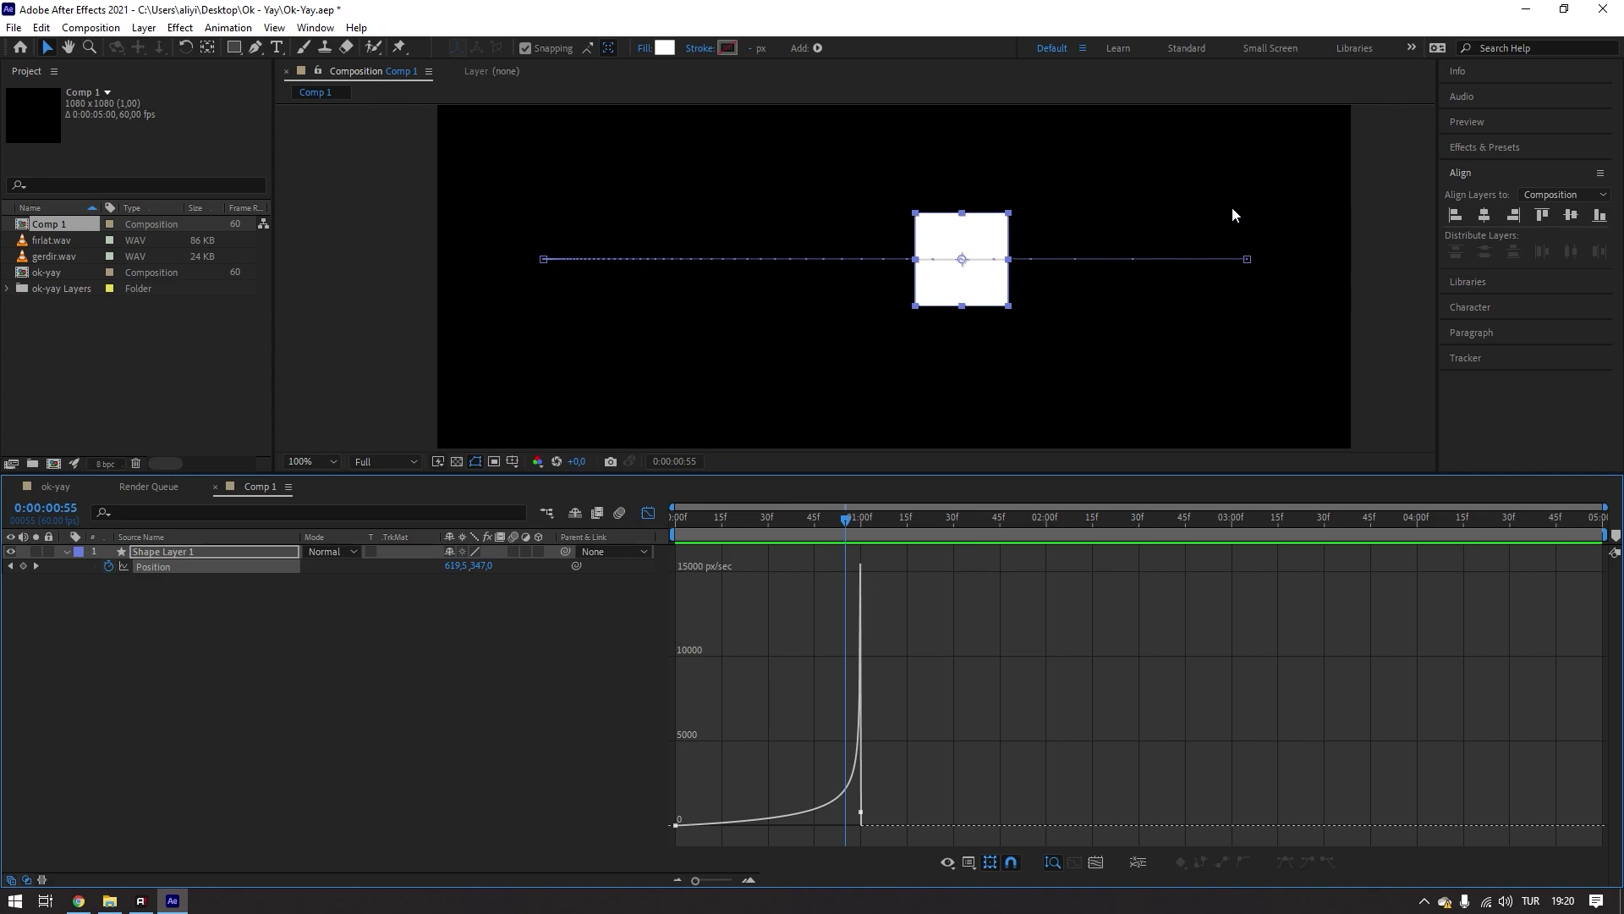
- Close the Comp 1 test timeline, return to ok-yay, and switch from the value graph to layer bars
left_click(216, 488)
left_click(54, 488)
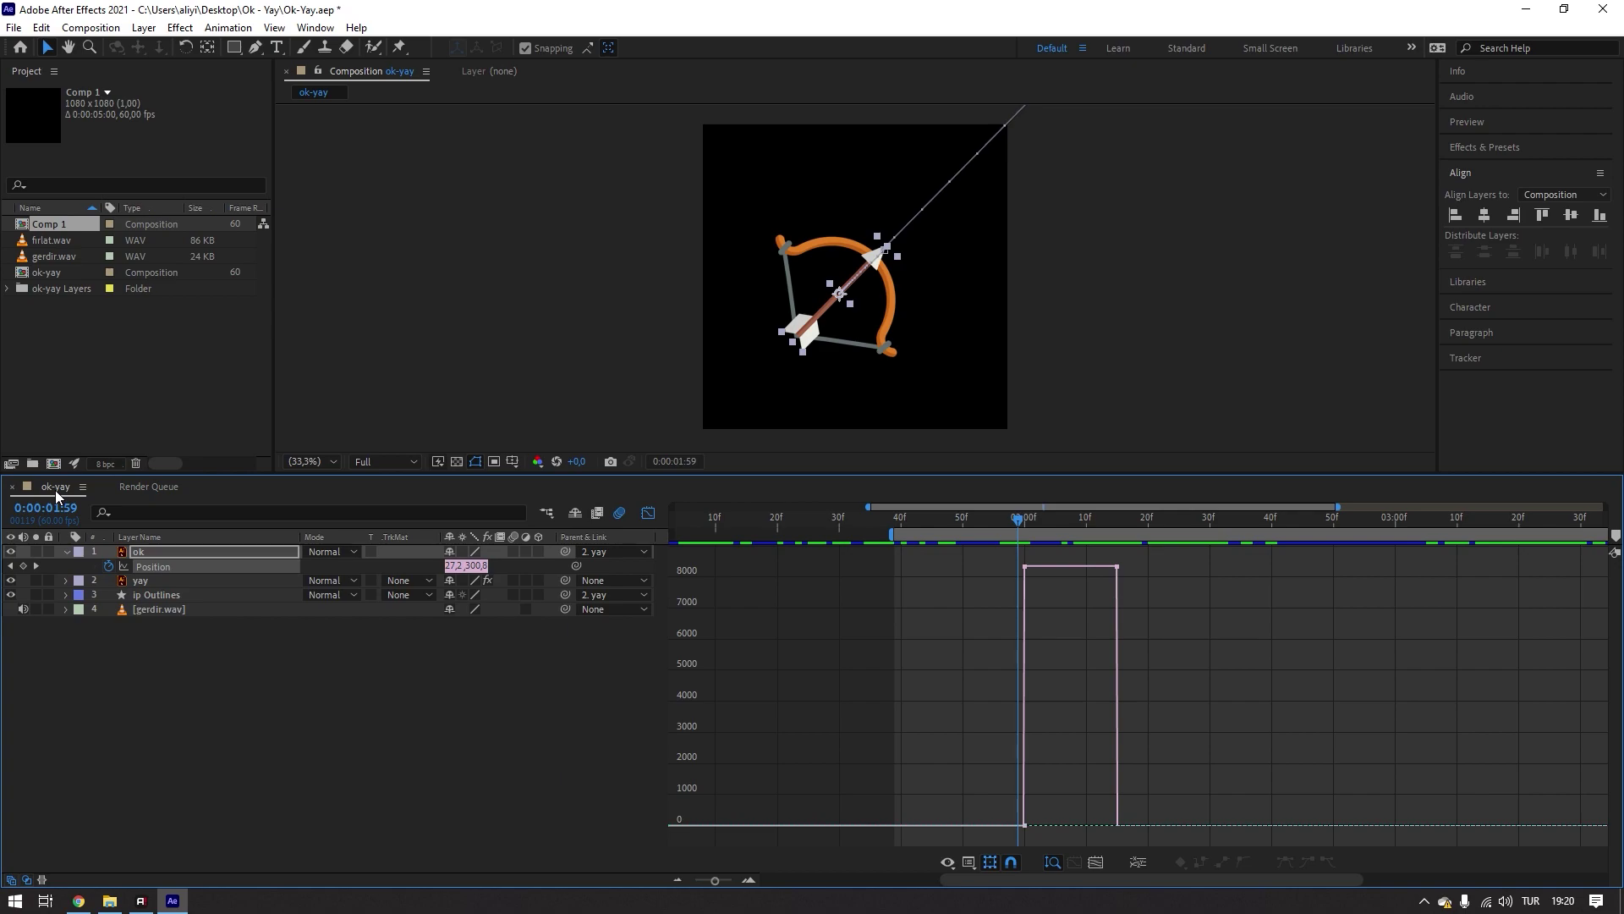
left_click(474, 699)
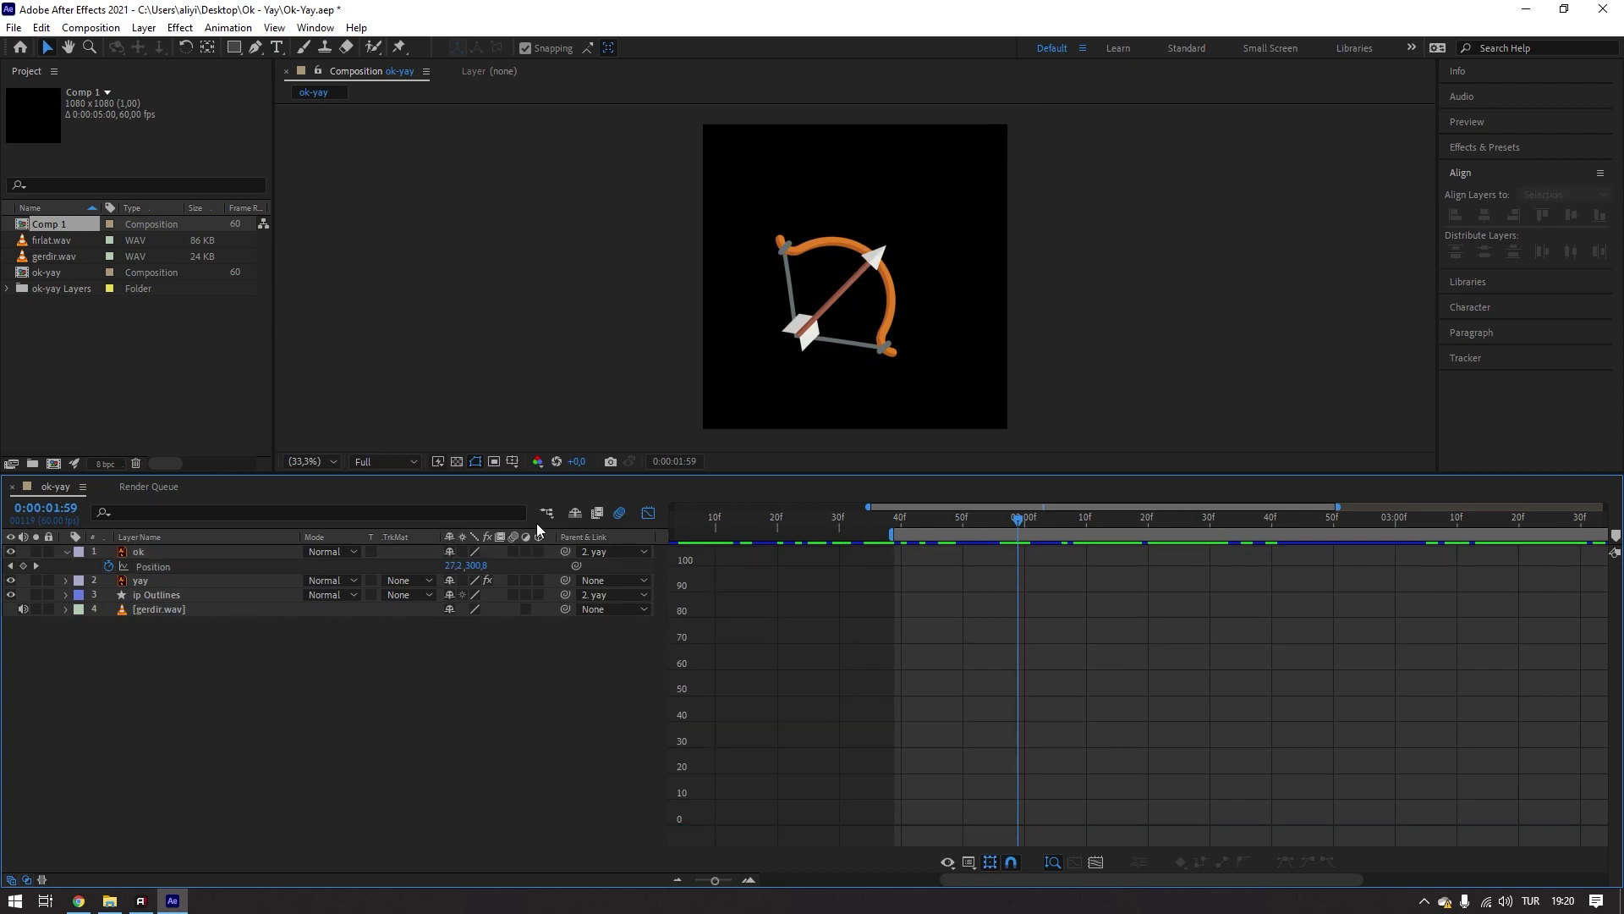
left_click(653, 517)
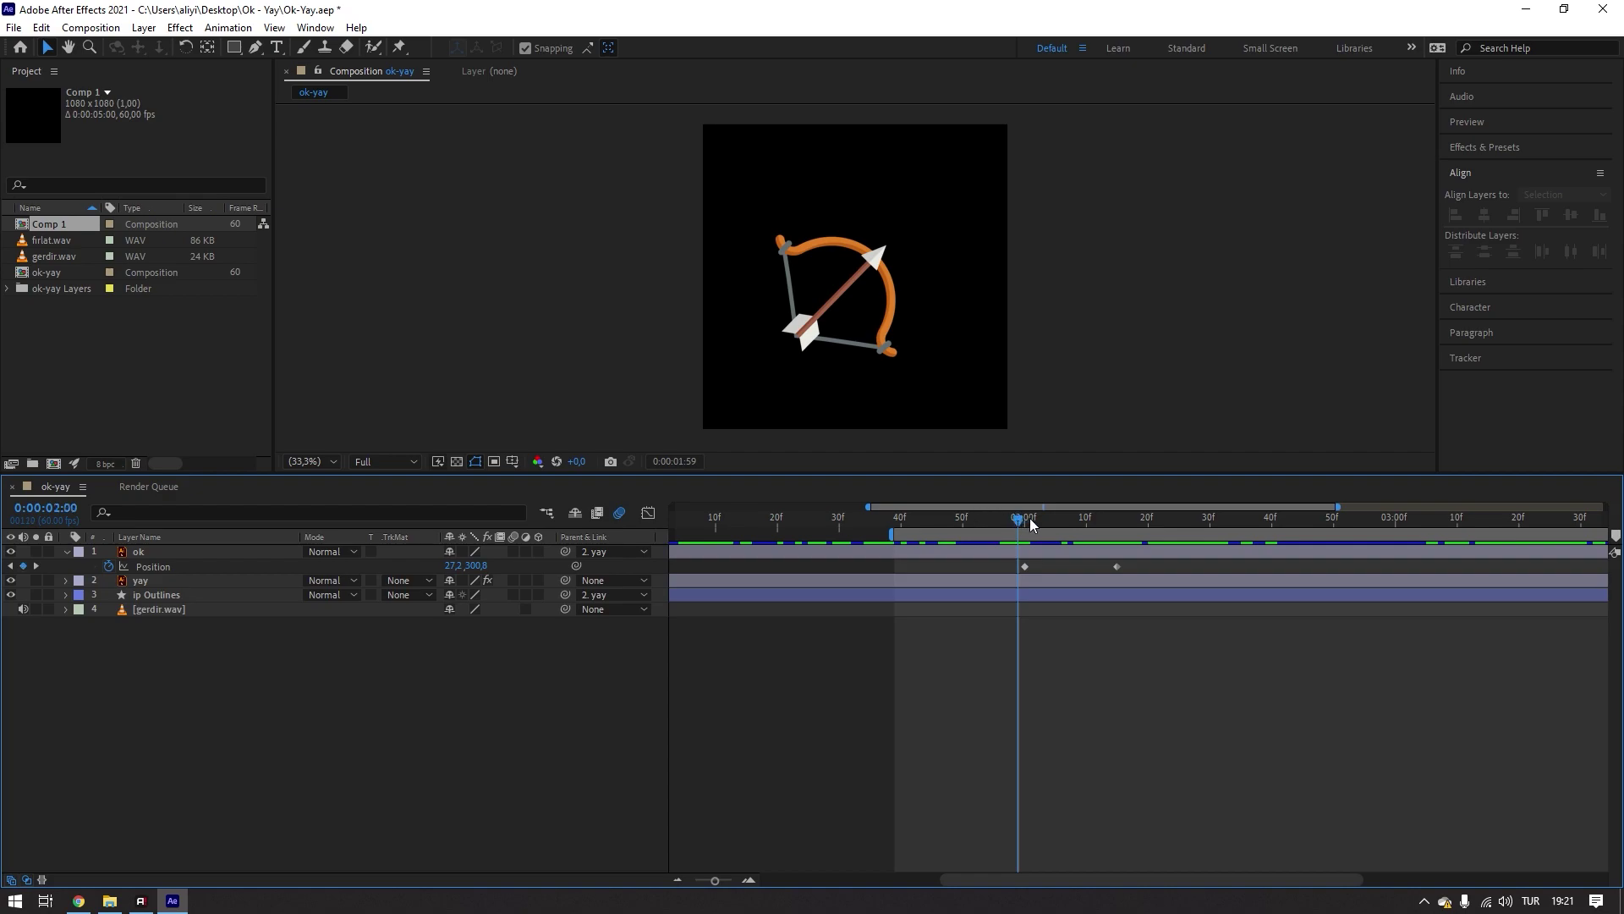
- End the ok-yay work area around 02:31 and preview the arrow leaving the bow
left_click_drag(1029, 520, 987, 531)
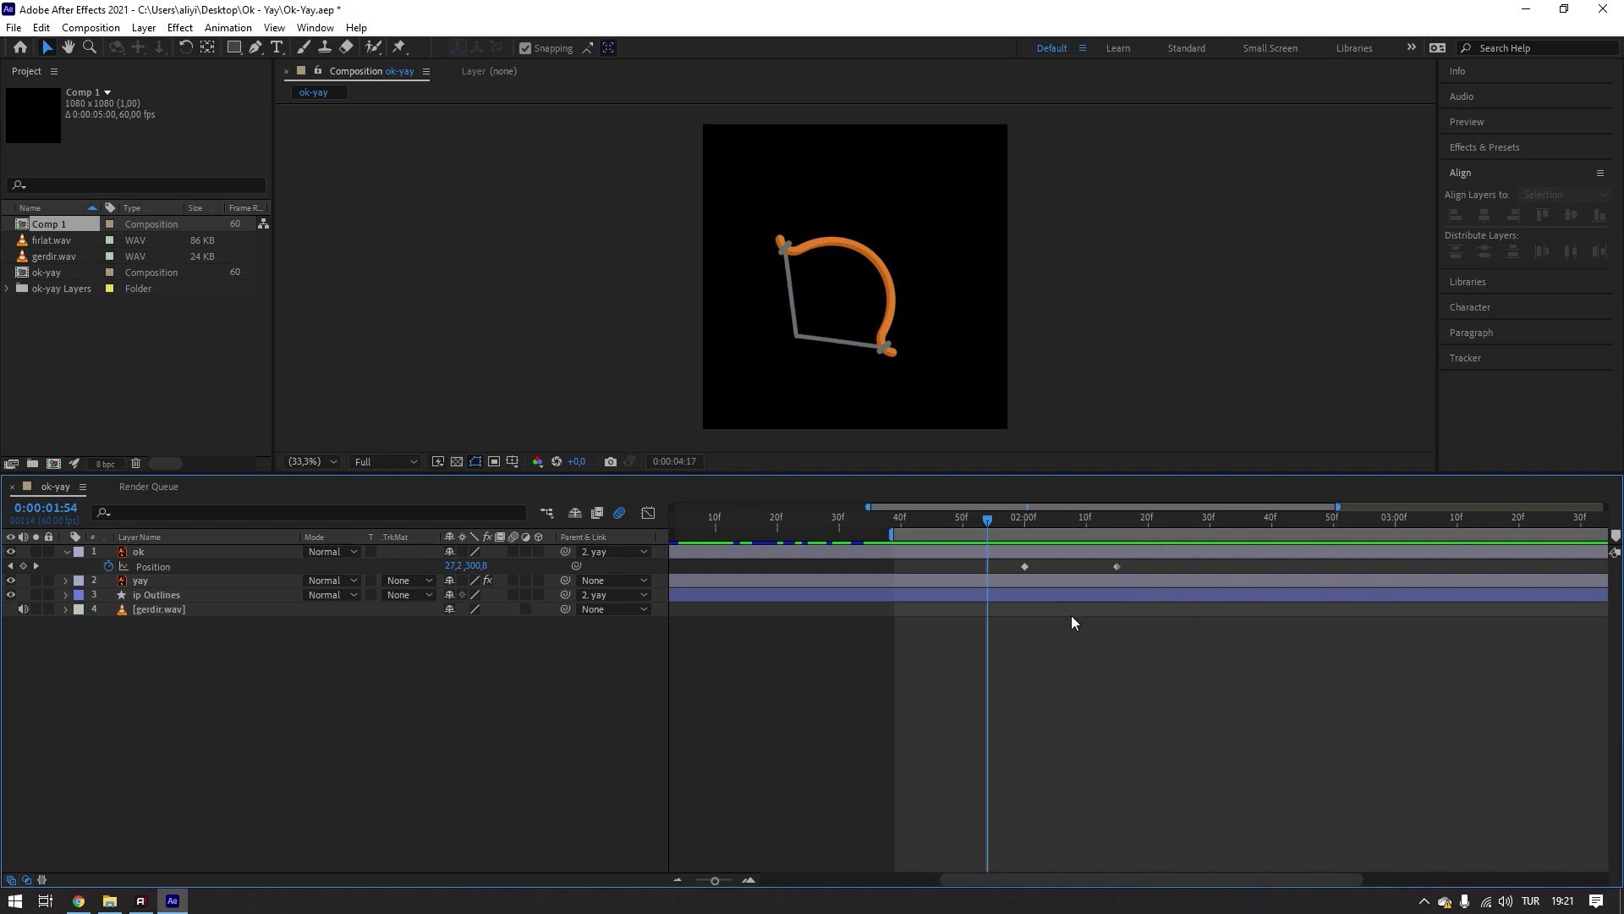
key("space")
key("minus")
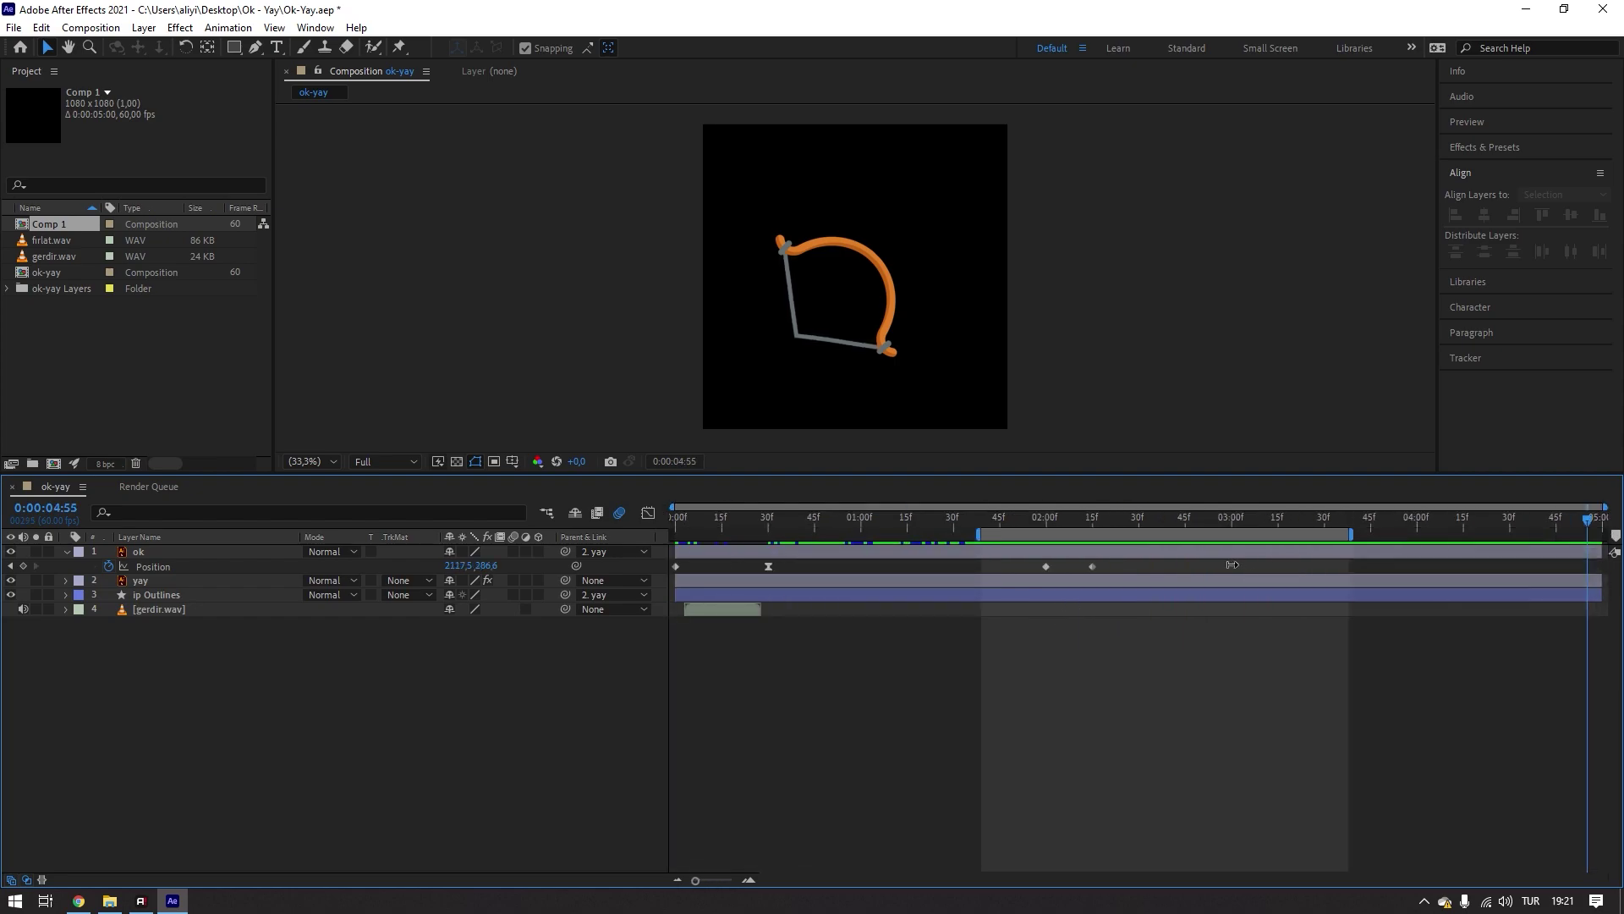
left_click_drag(1607, 535, 1139, 535)
scroll(1140, 574, "up", 2)
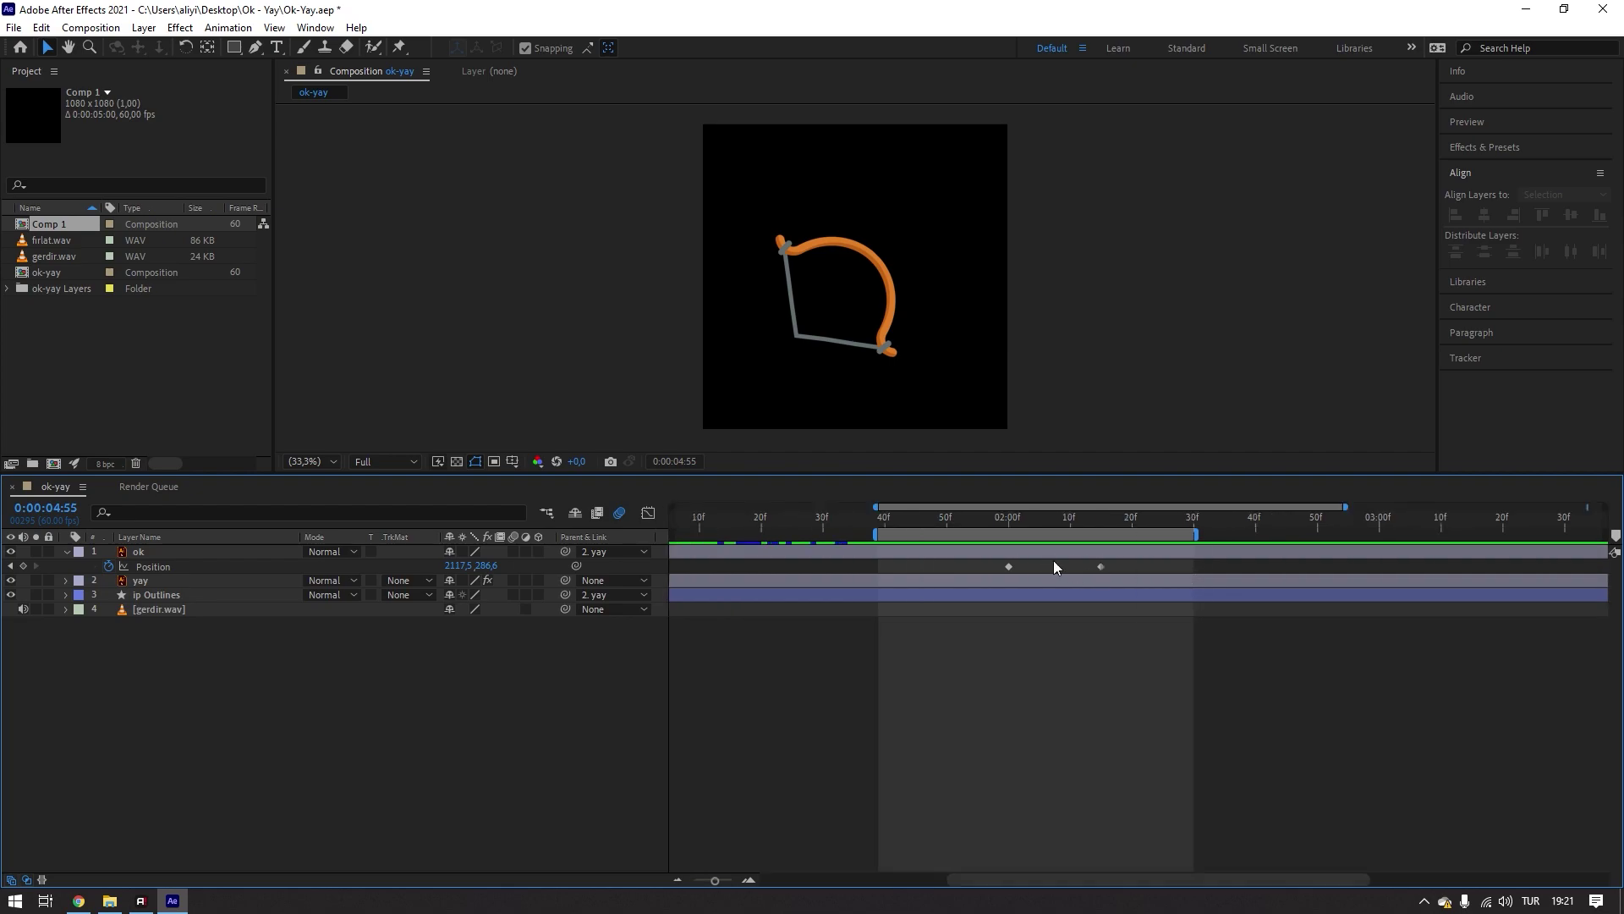
left_click(929, 523)
key("space")
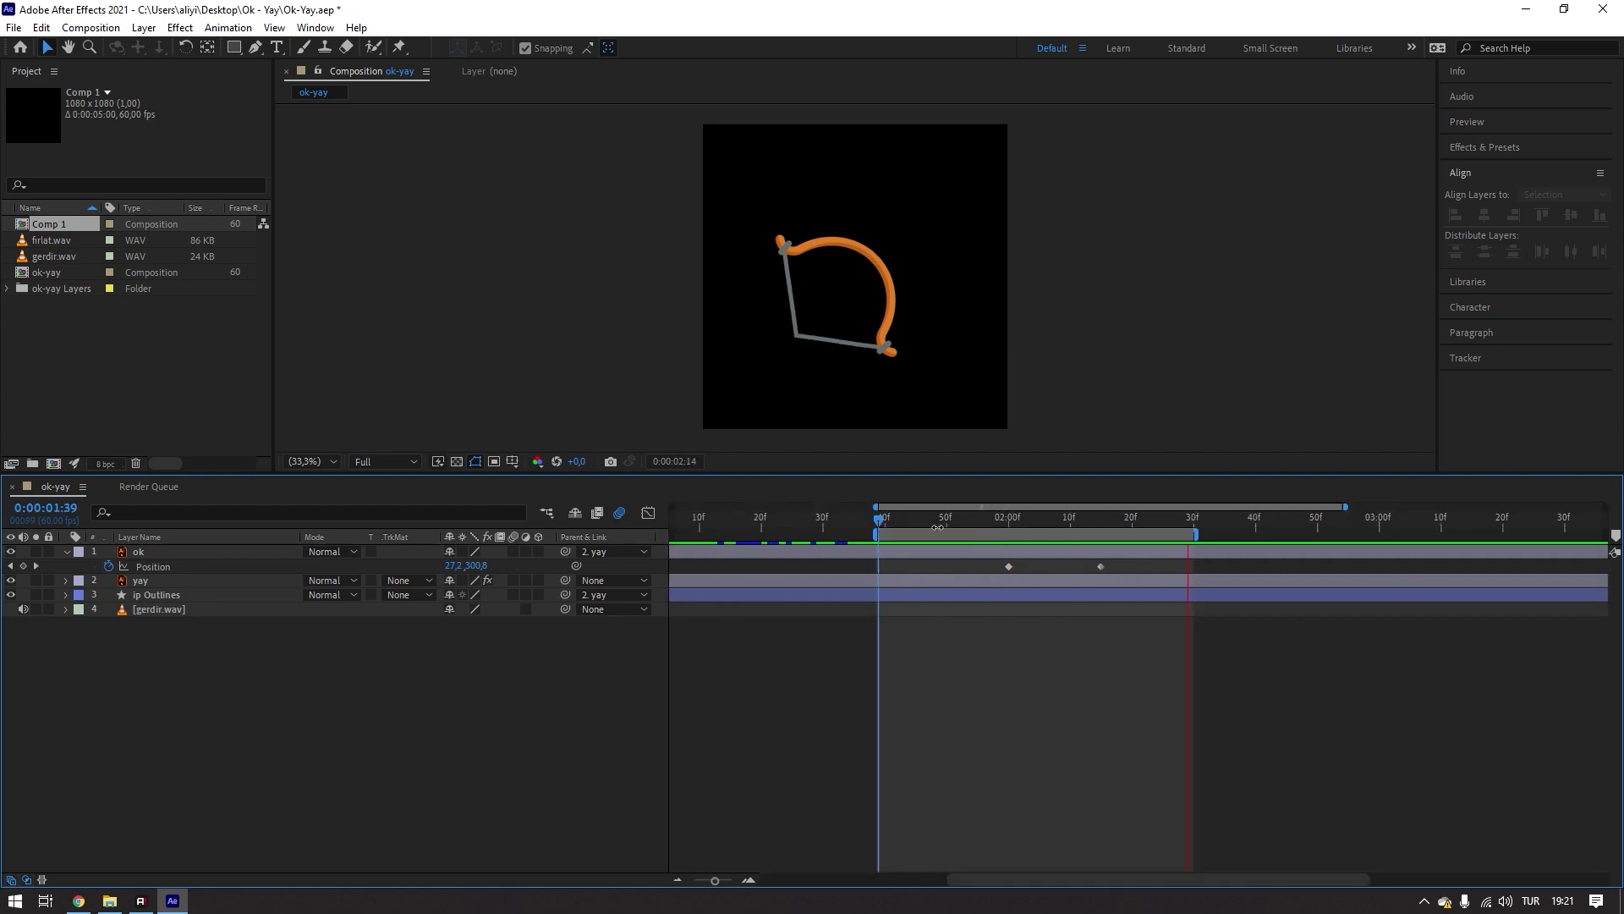
key("space")
mouse_move(1007, 521)
left_mouse_down()
mouse_move(1027, 521)
mouse_move(1025, 555)
left_mouse_up()
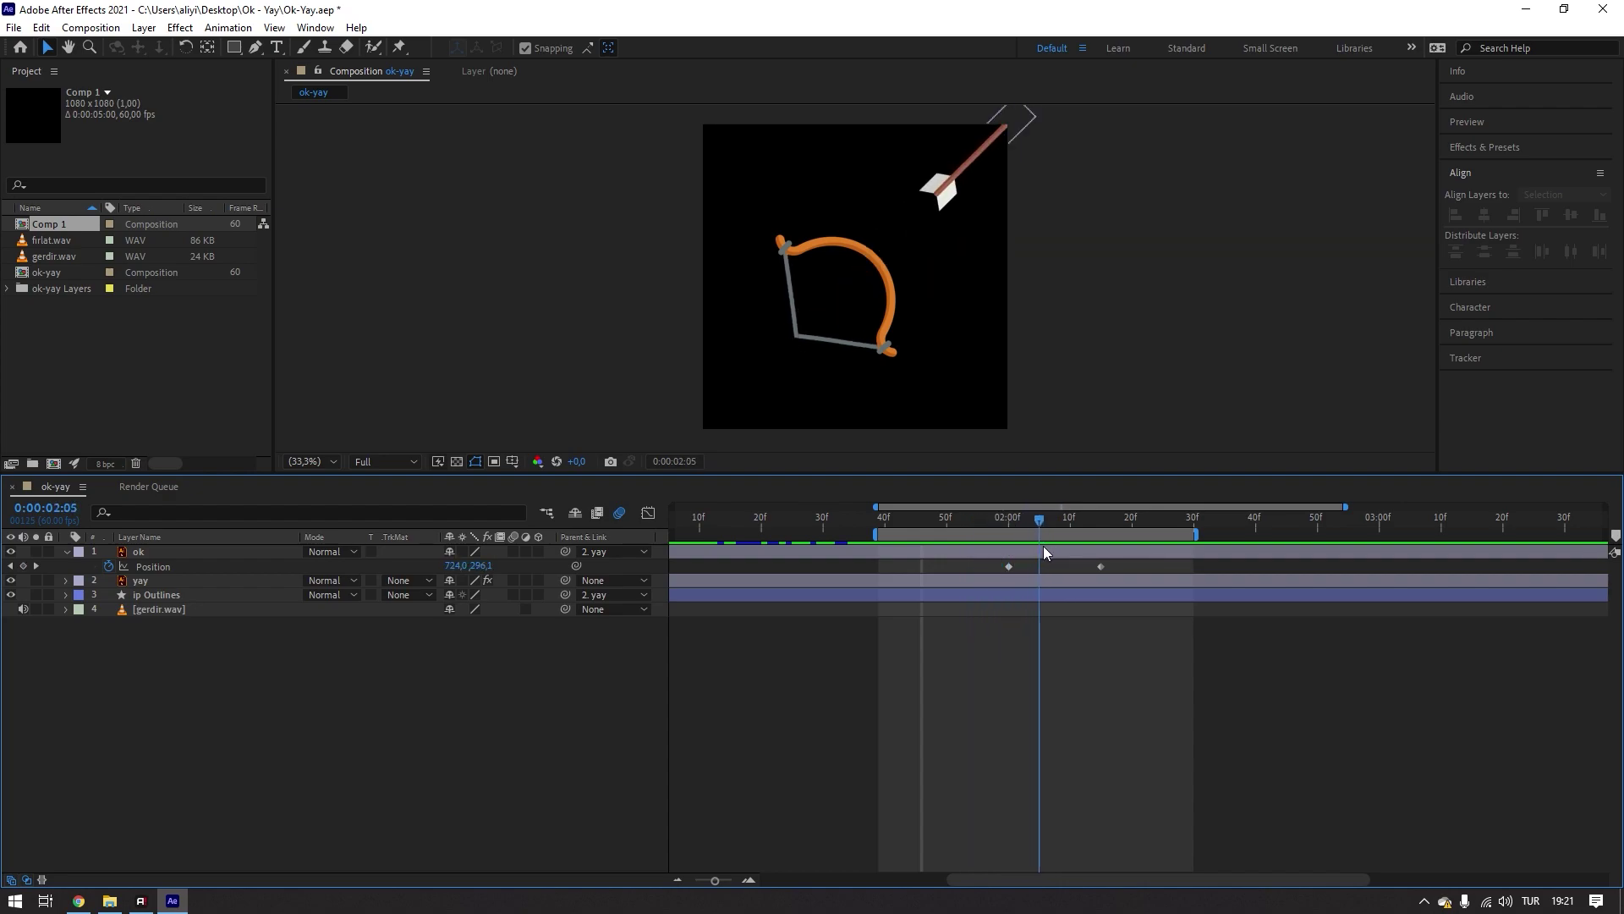
- Turn on composition motion blur and the motion blur switch on the arrow layer 'ok'
key("slash")
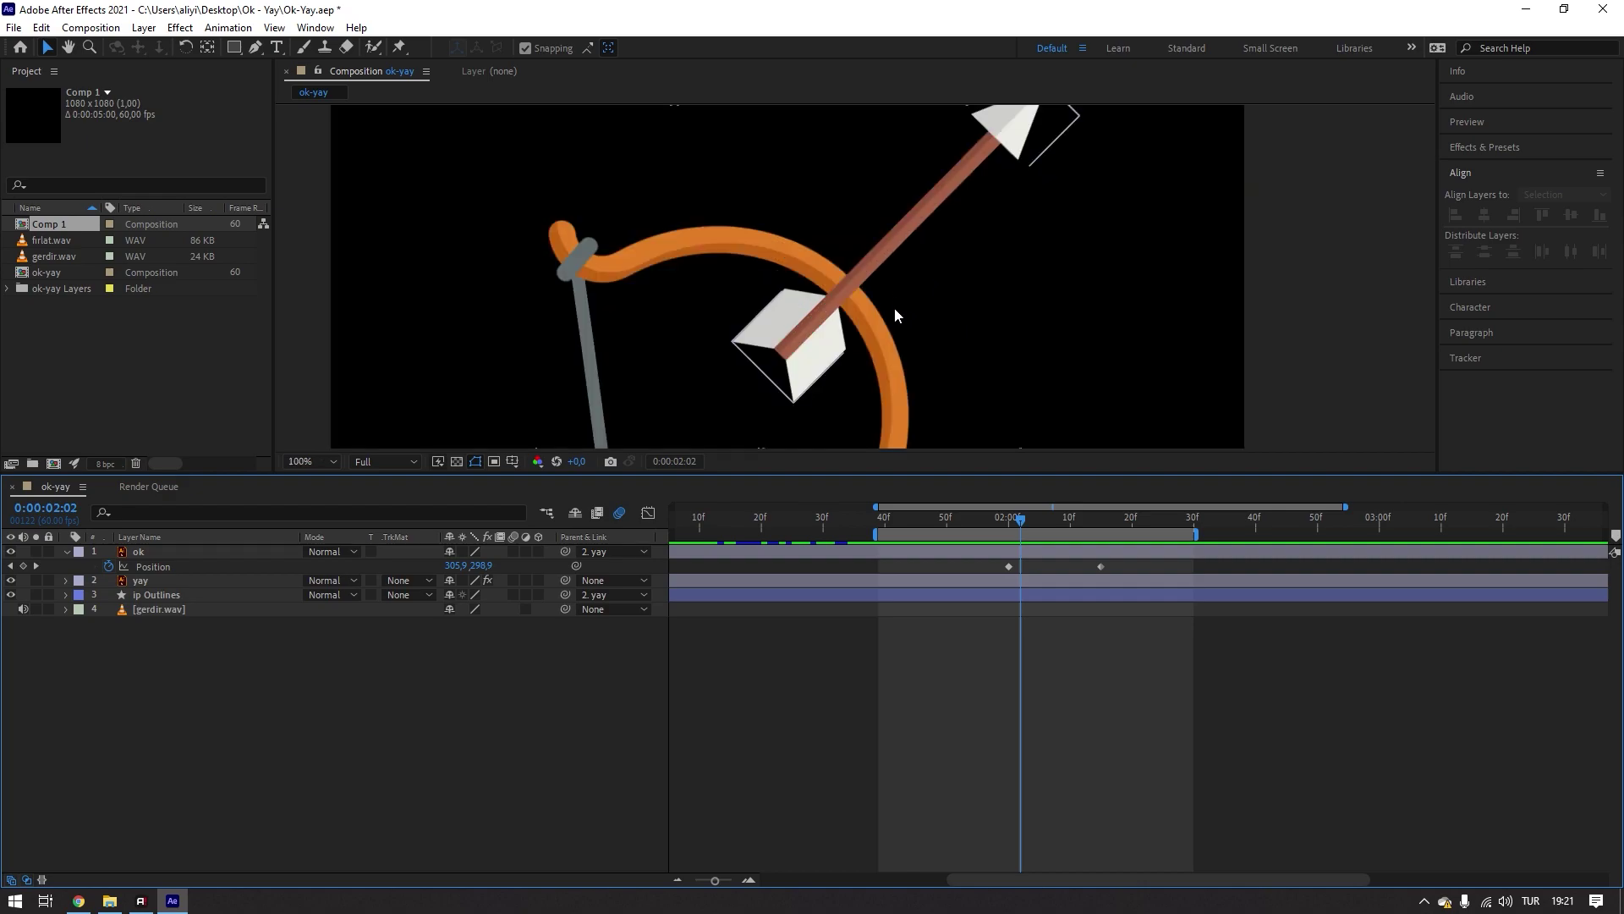
left_click(1020, 554)
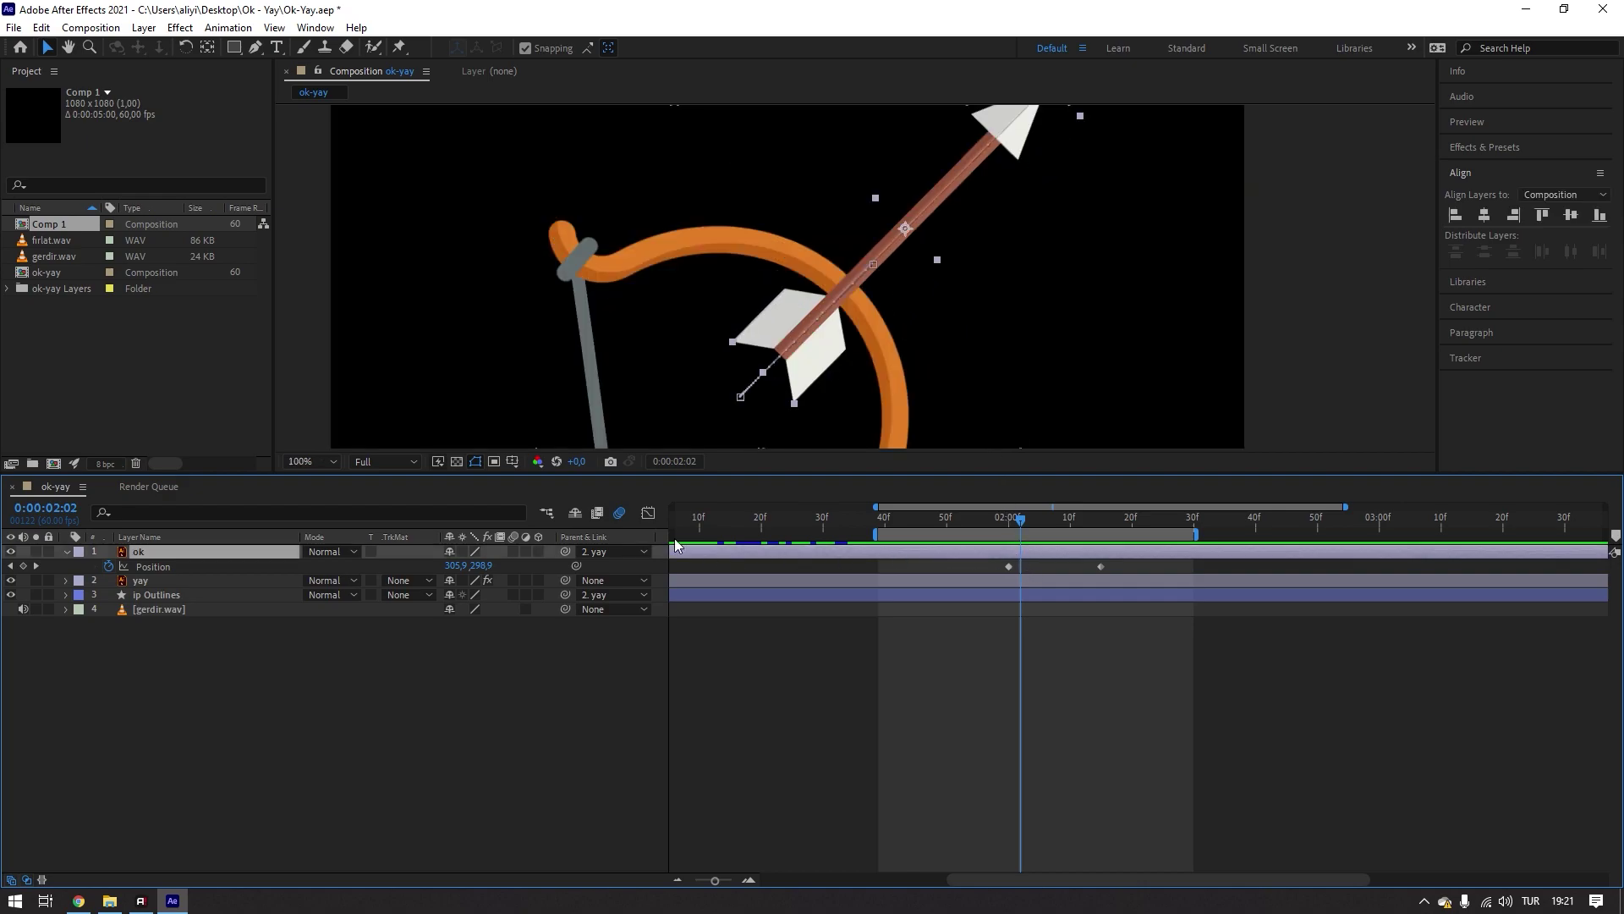
left_click(616, 513)
left_click(621, 513)
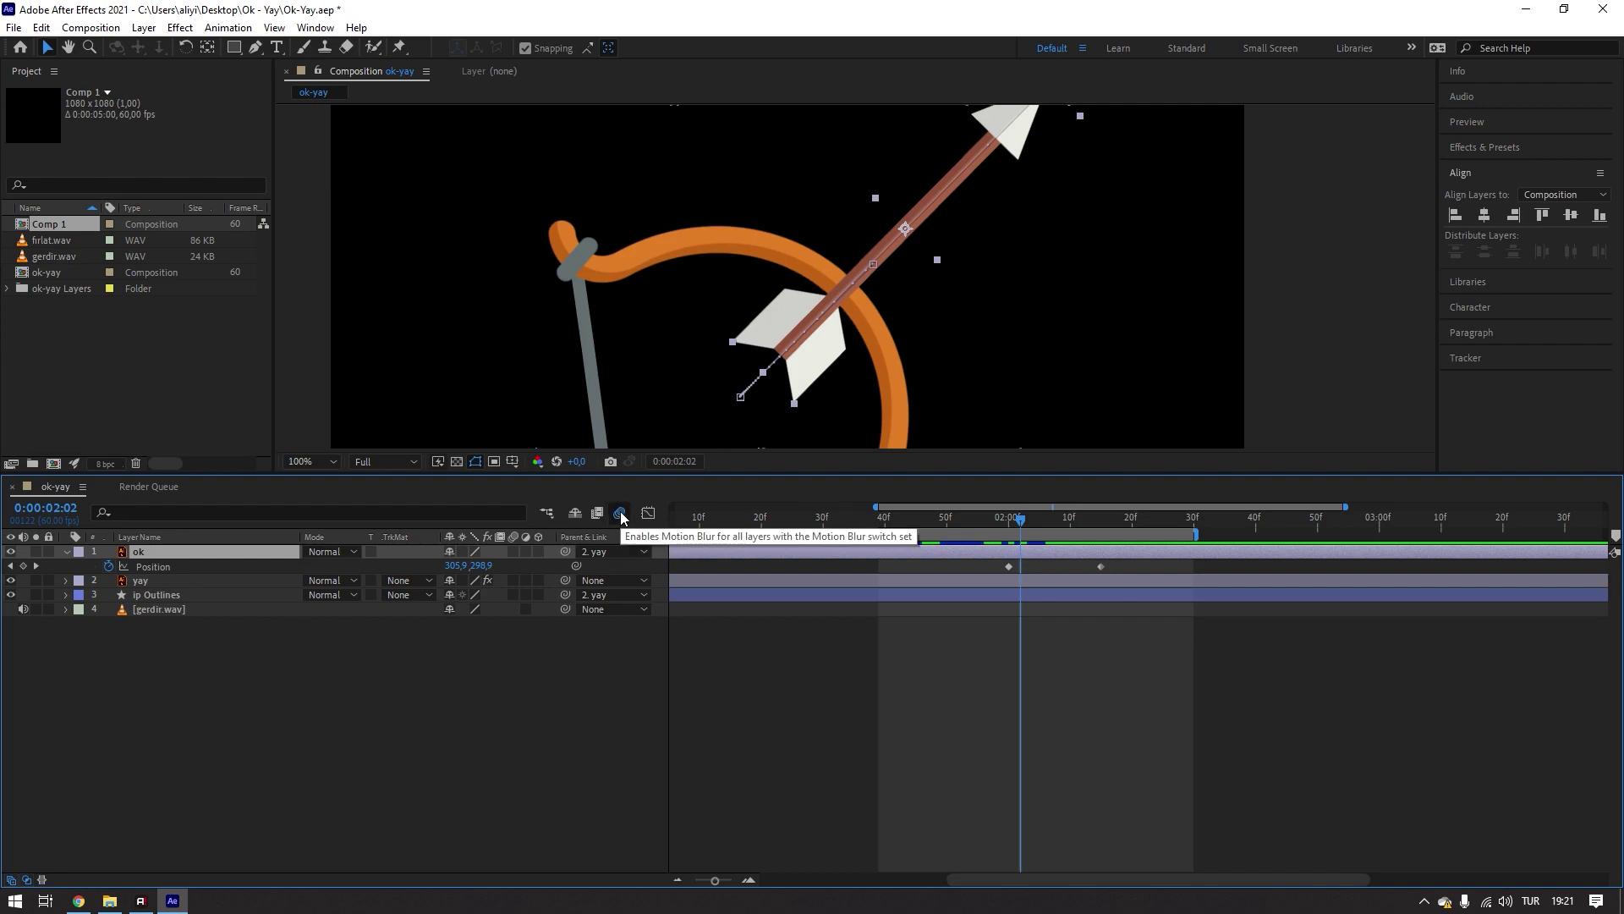
left_click(513, 552)
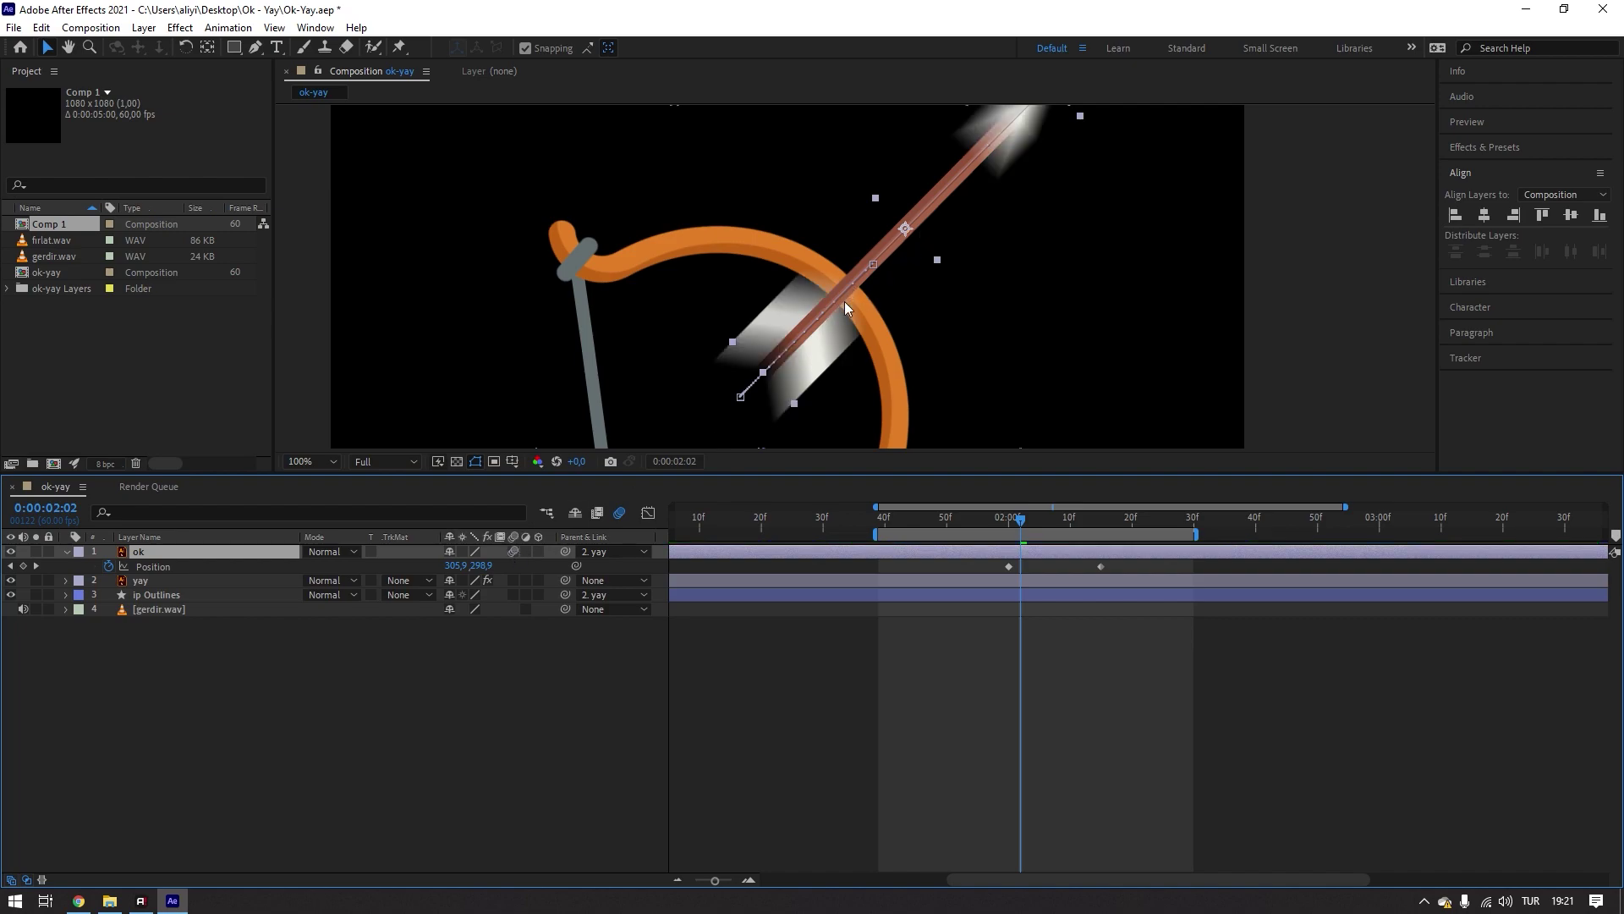
- Preview the motion-blurred arrow starting from just before its release
scroll(905, 246, "down", 2)
left_click(985, 421)
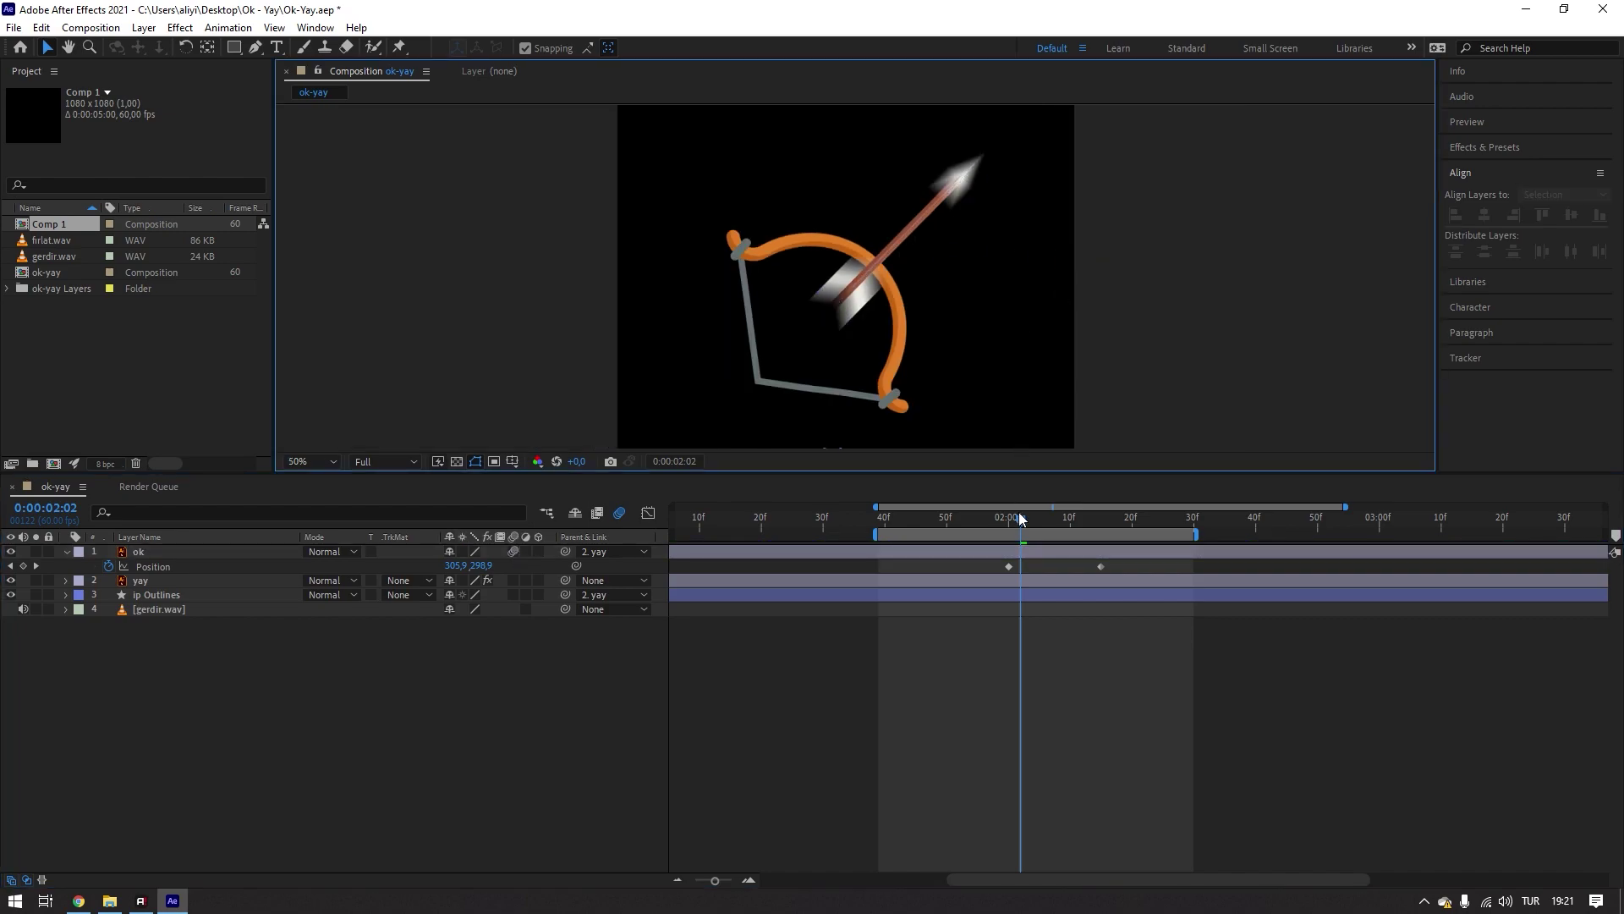
left_click_drag(1021, 517, 934, 525)
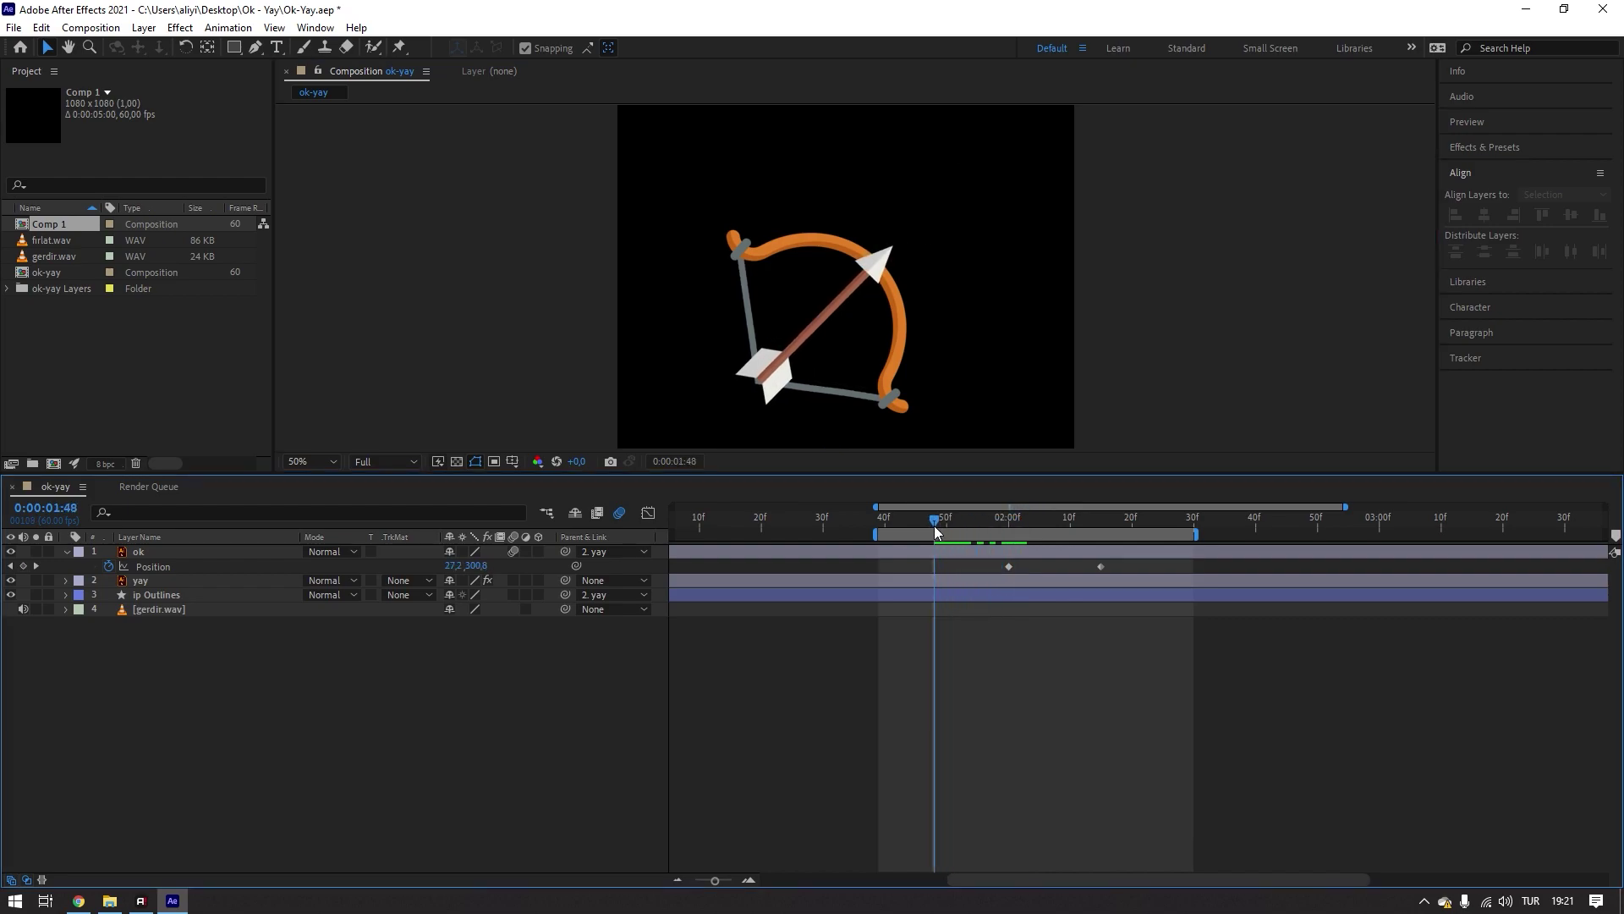
key("space")
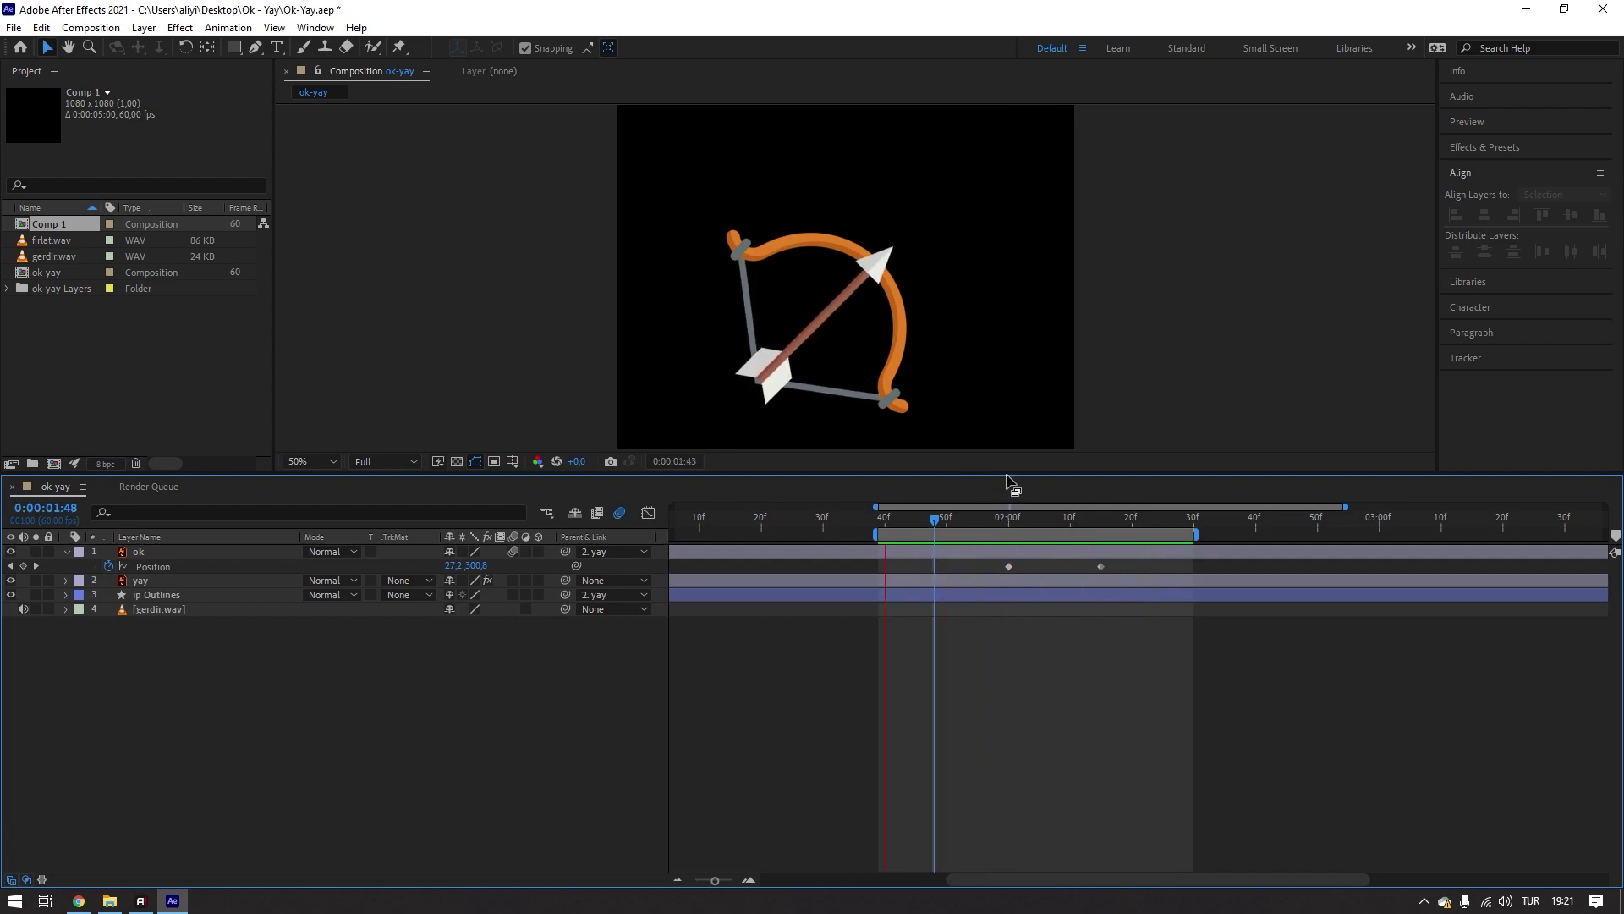
key("space")
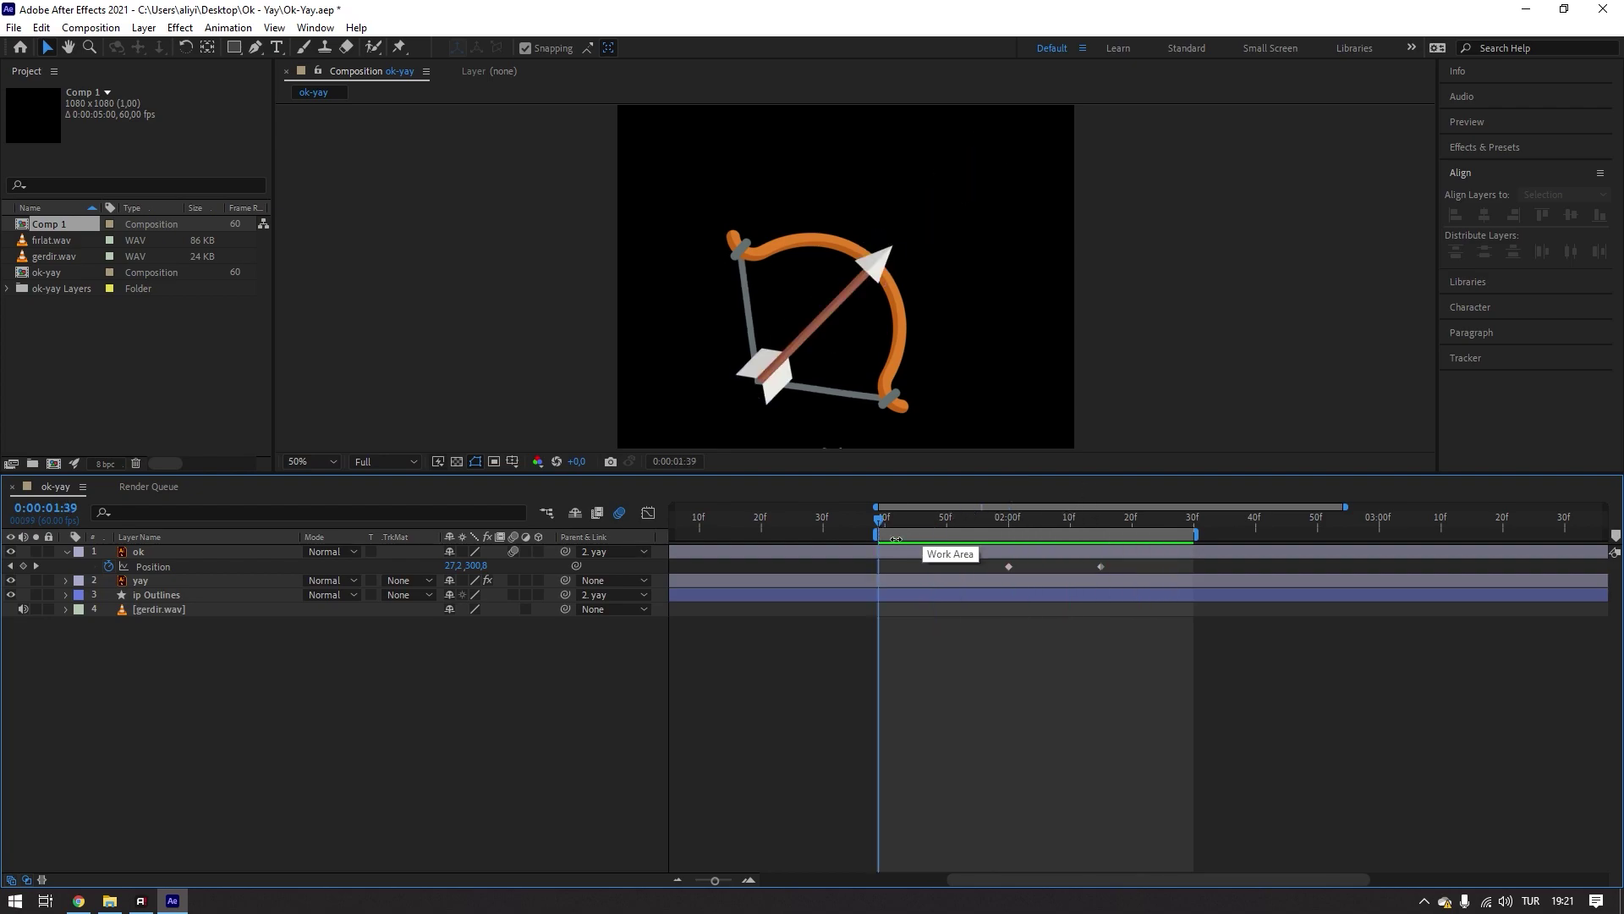
- Select the ip Outlines bowstring layer and reveal its animated properties with U
left_click(834, 391)
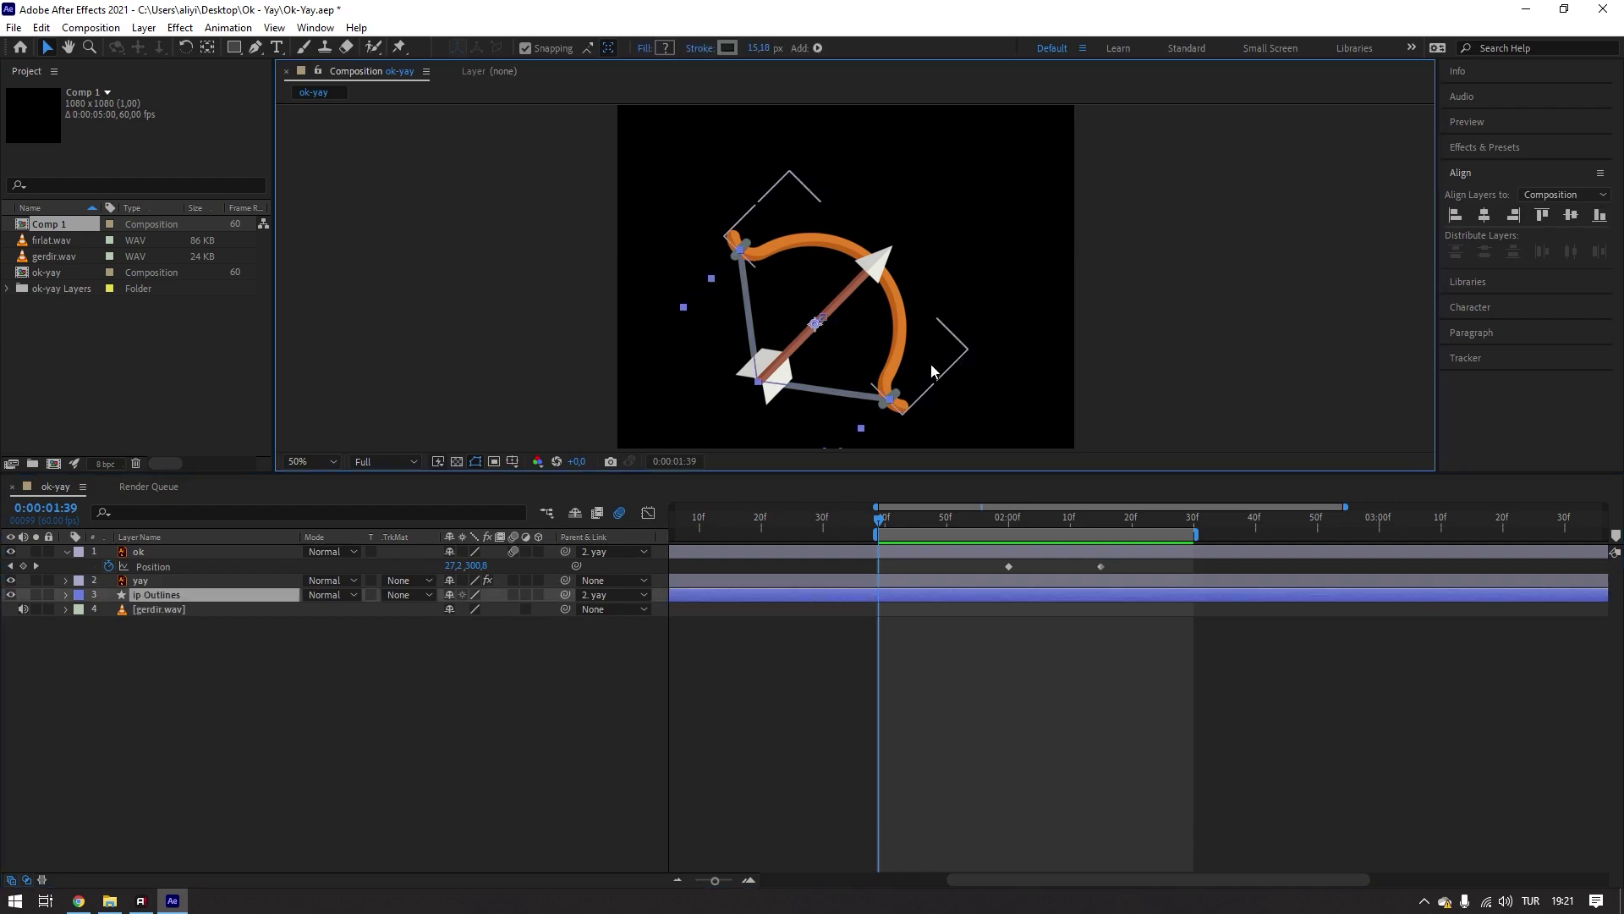
left_click(957, 640)
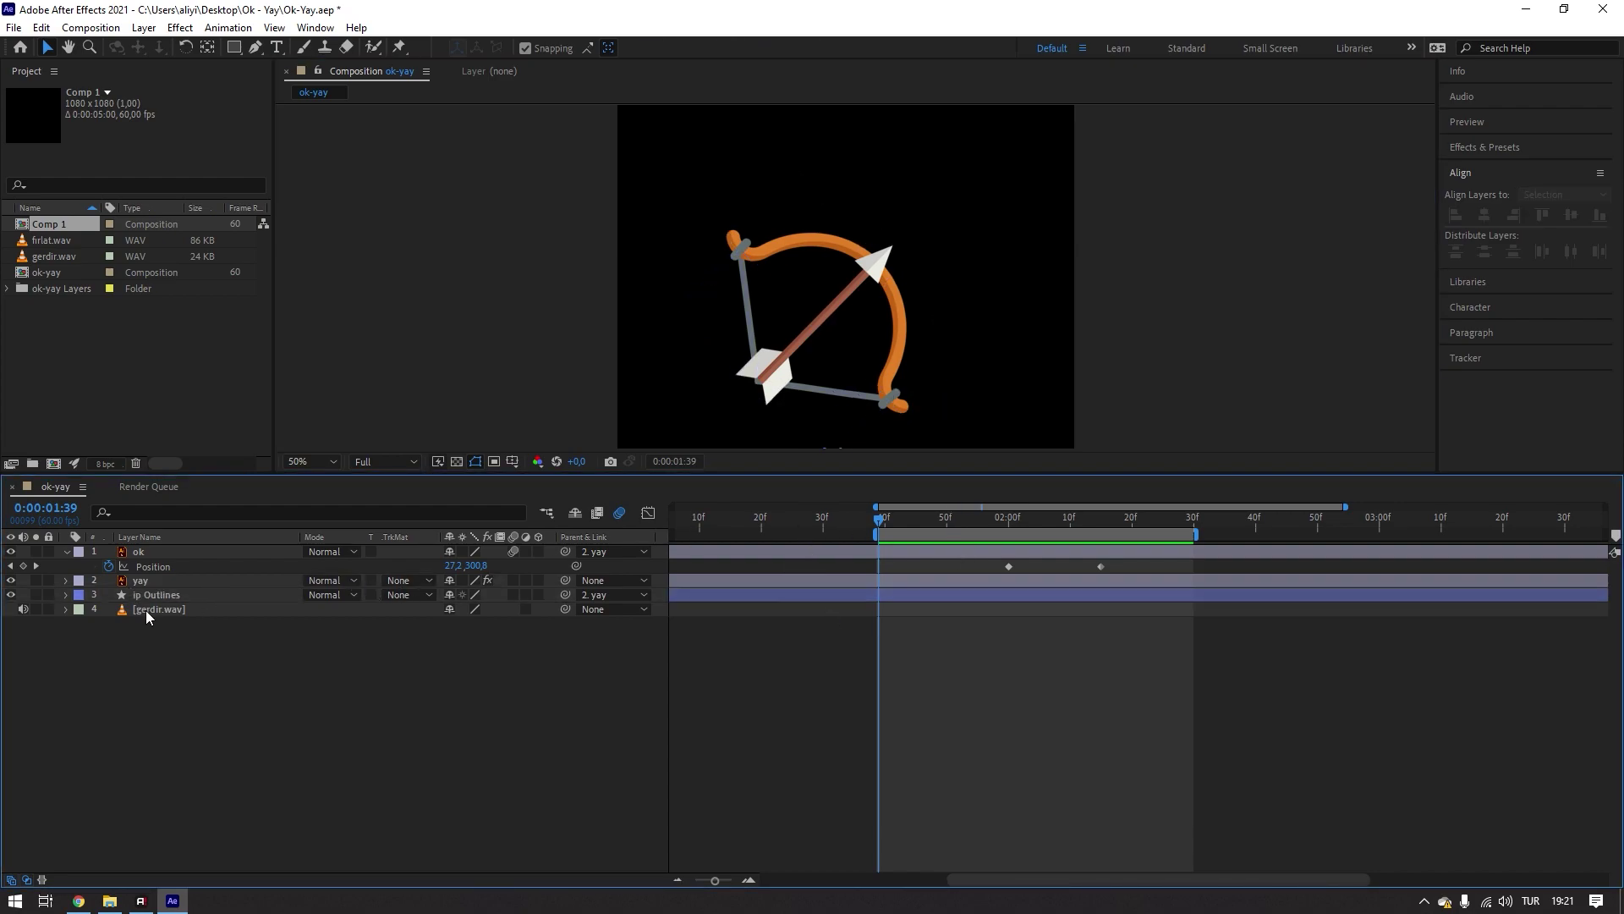
left_click(168, 594)
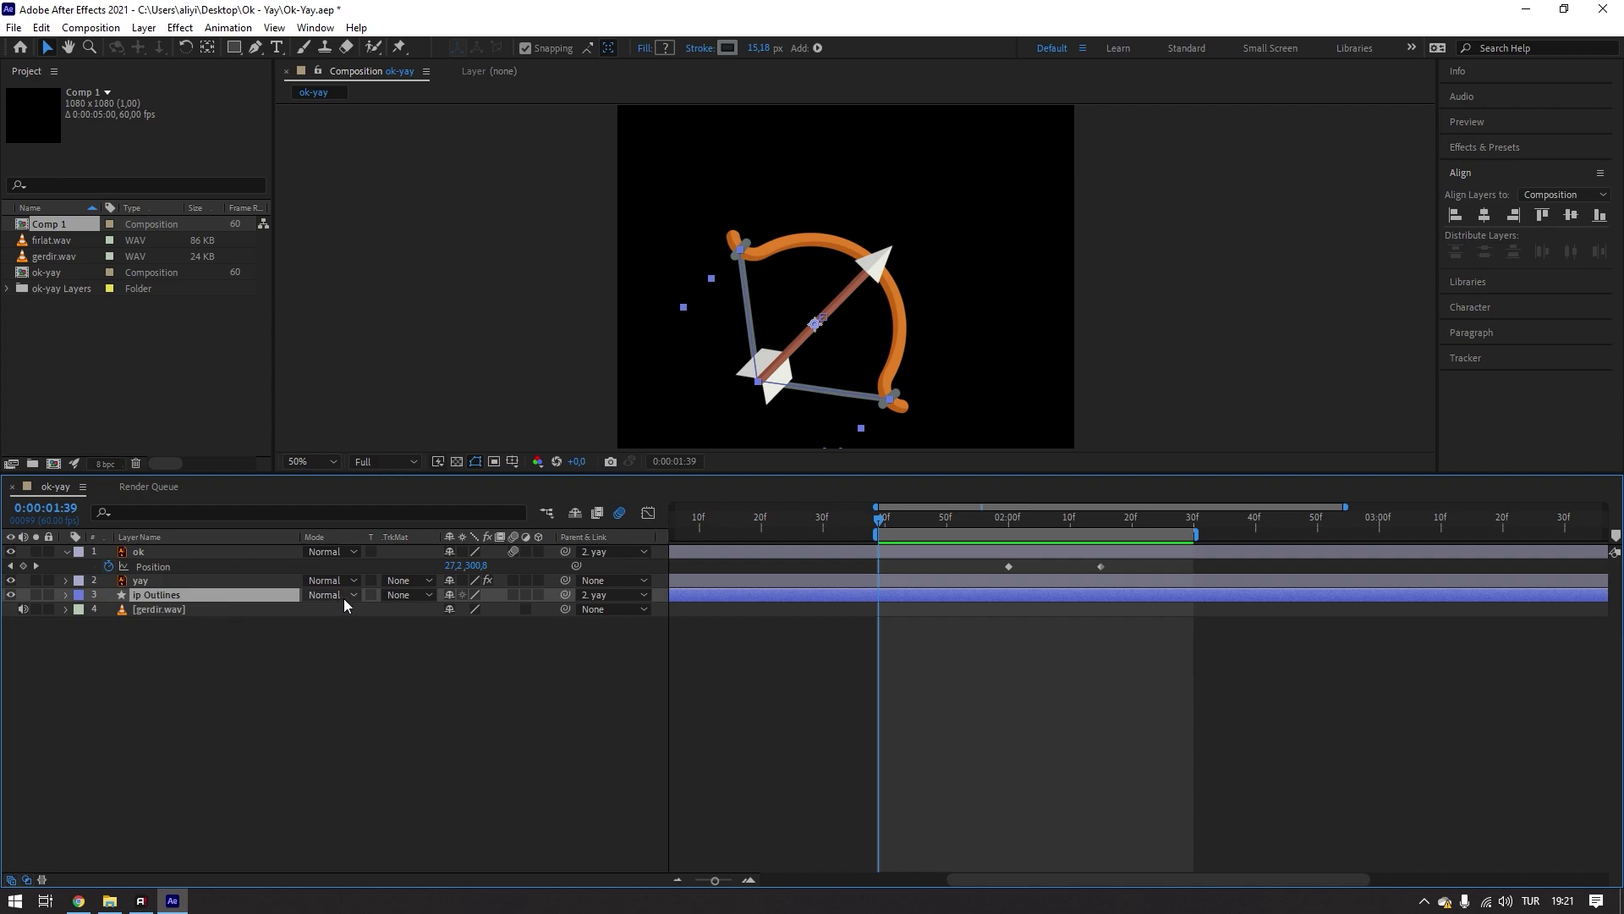
key("u")
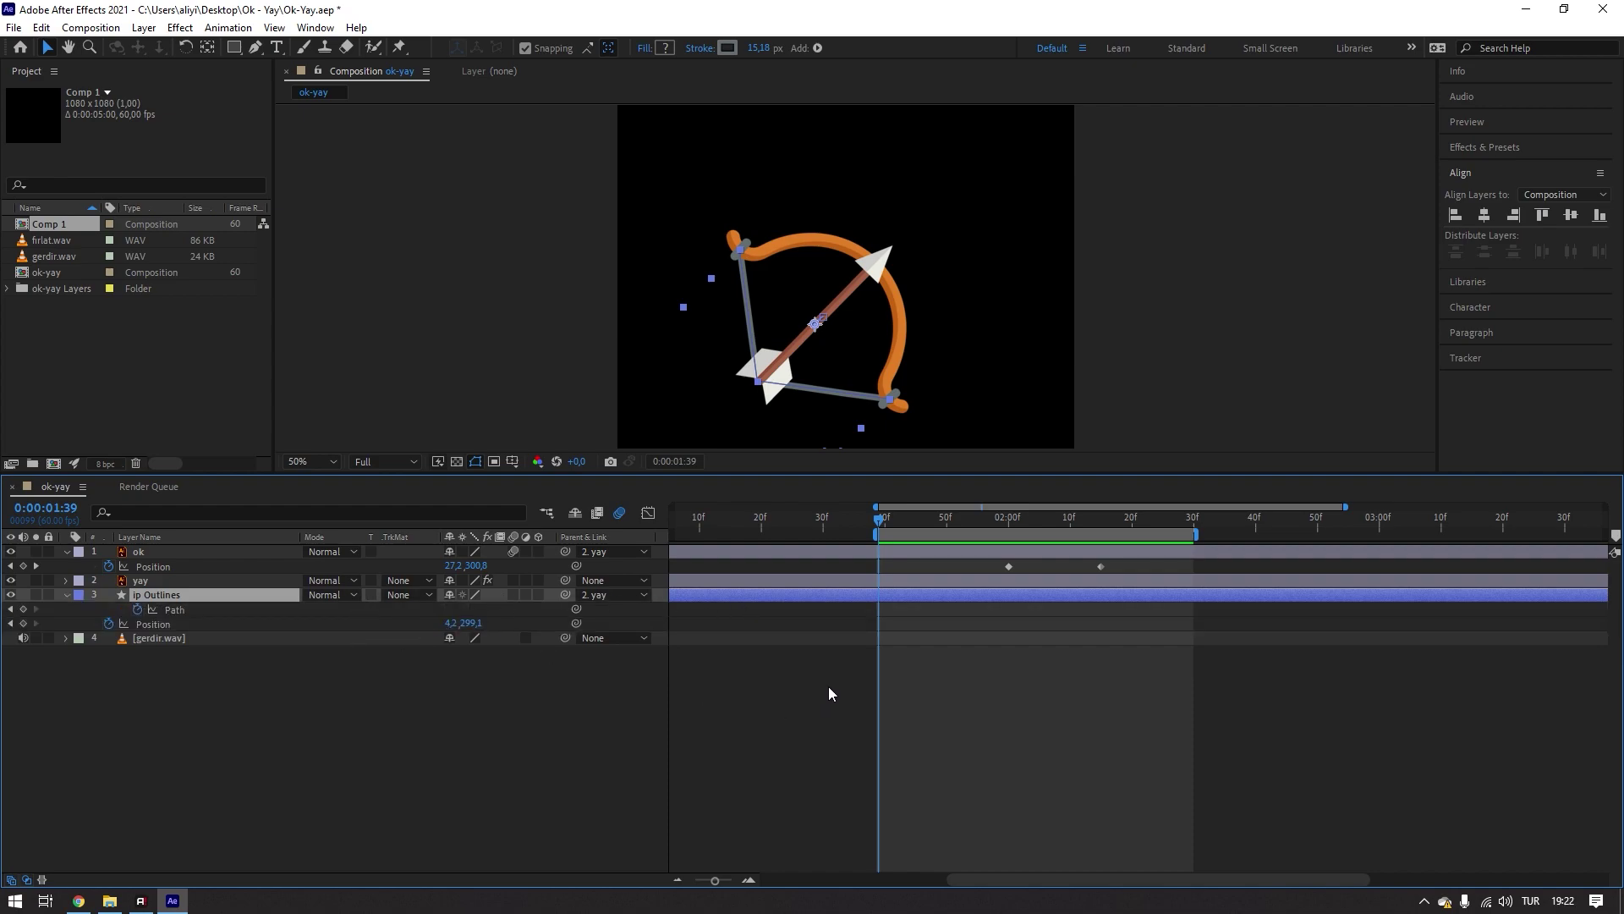
key("minus")
left_click(704, 616)
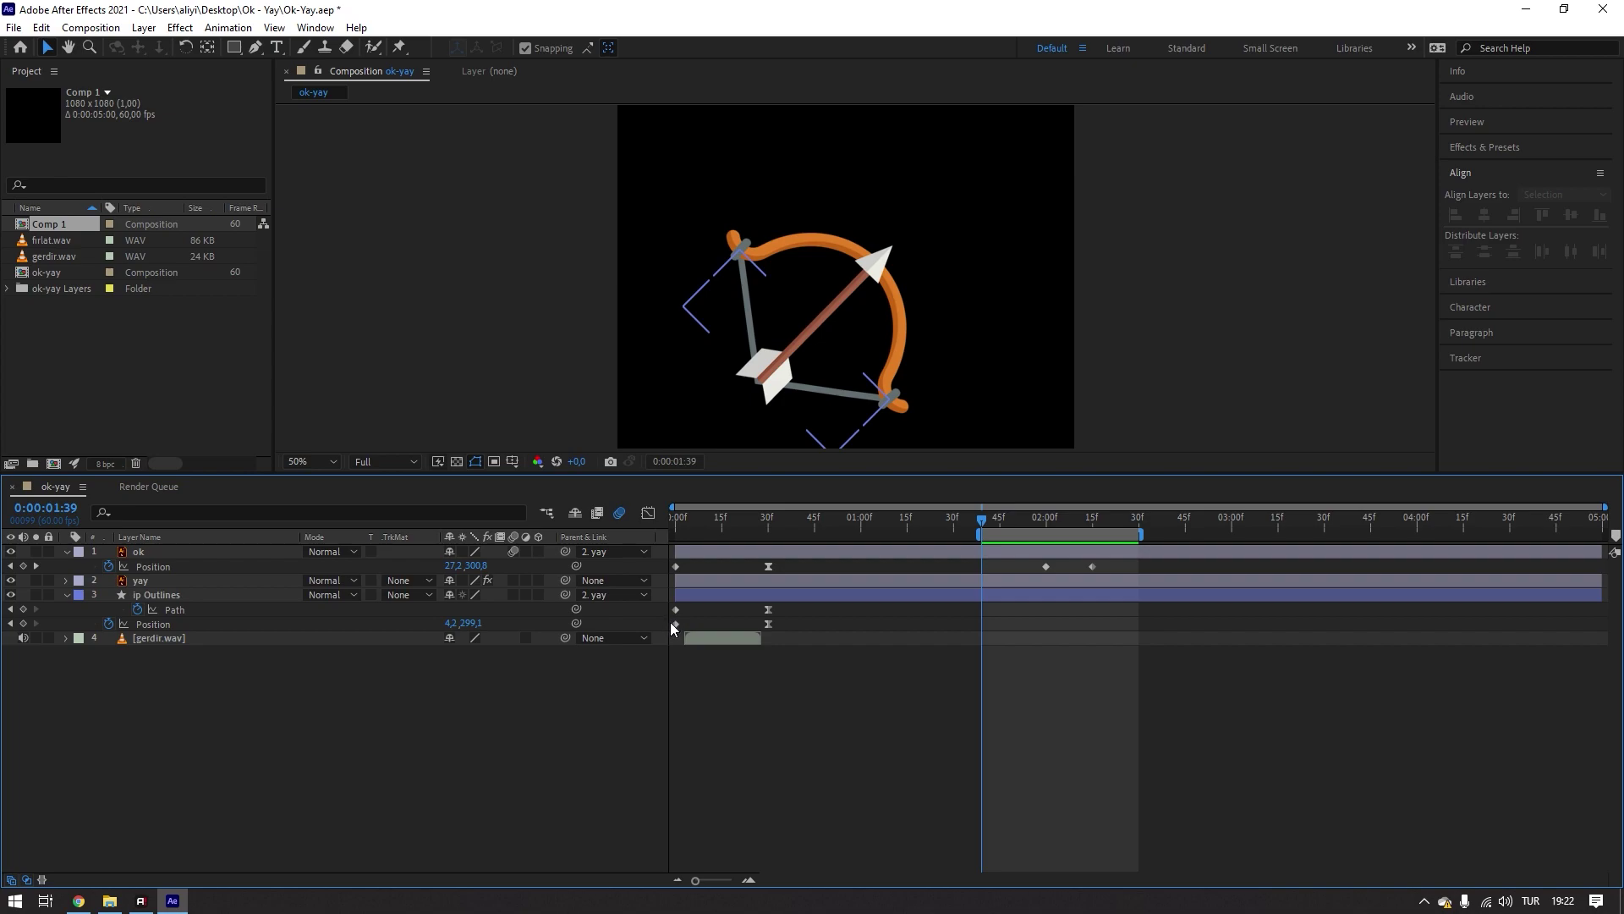
left_click(675, 622)
left_click(675, 609)
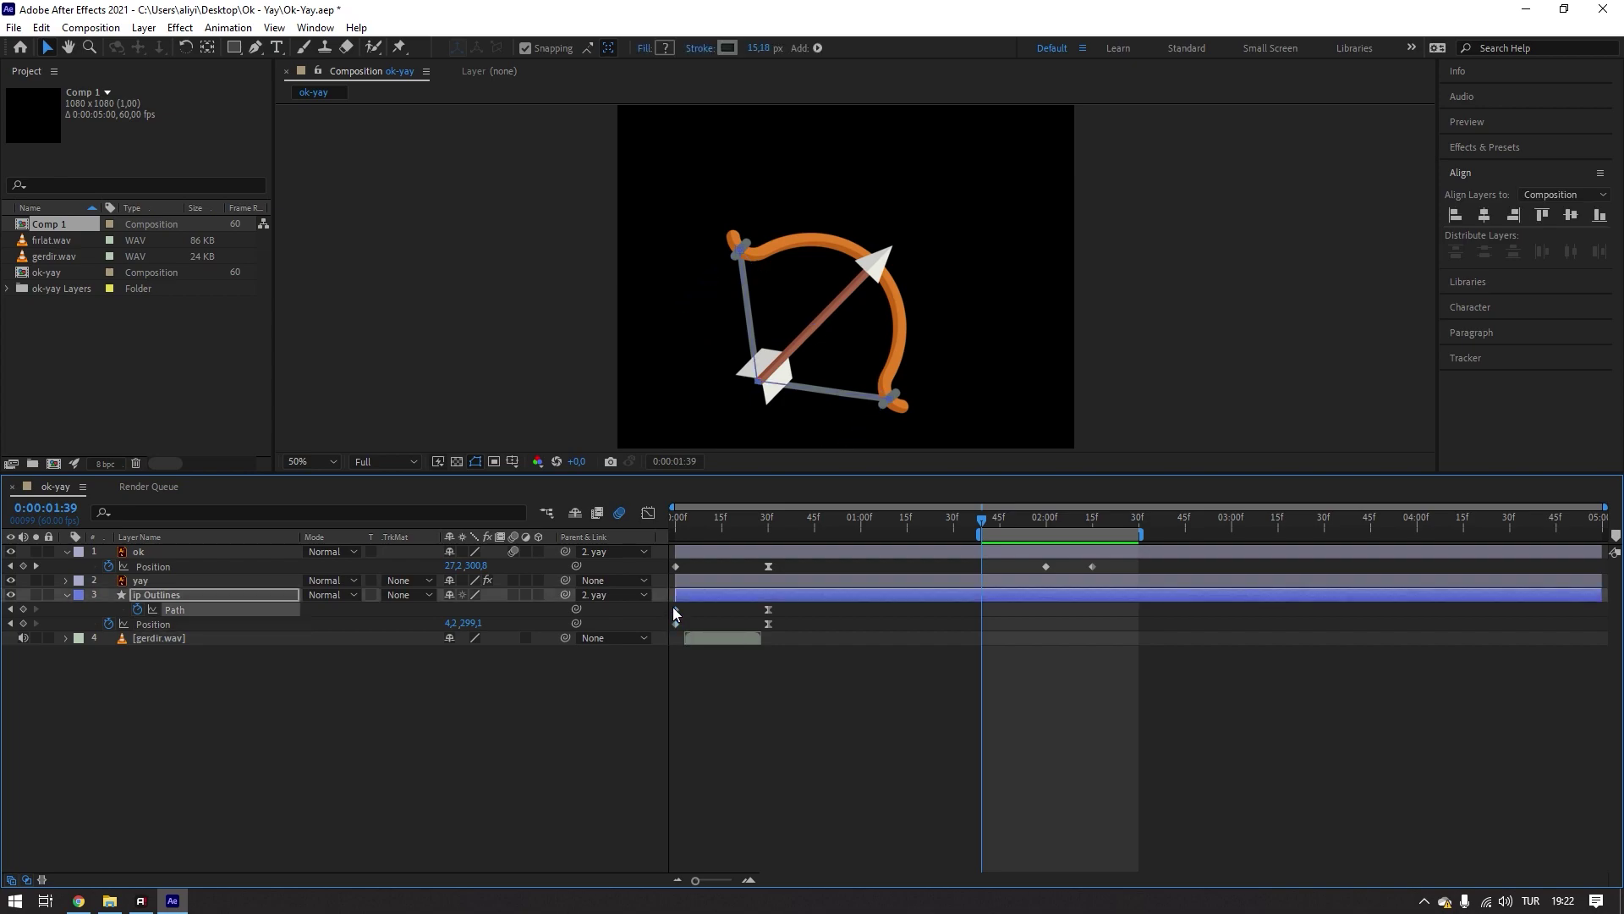
left_click(868, 655)
left_click(768, 610)
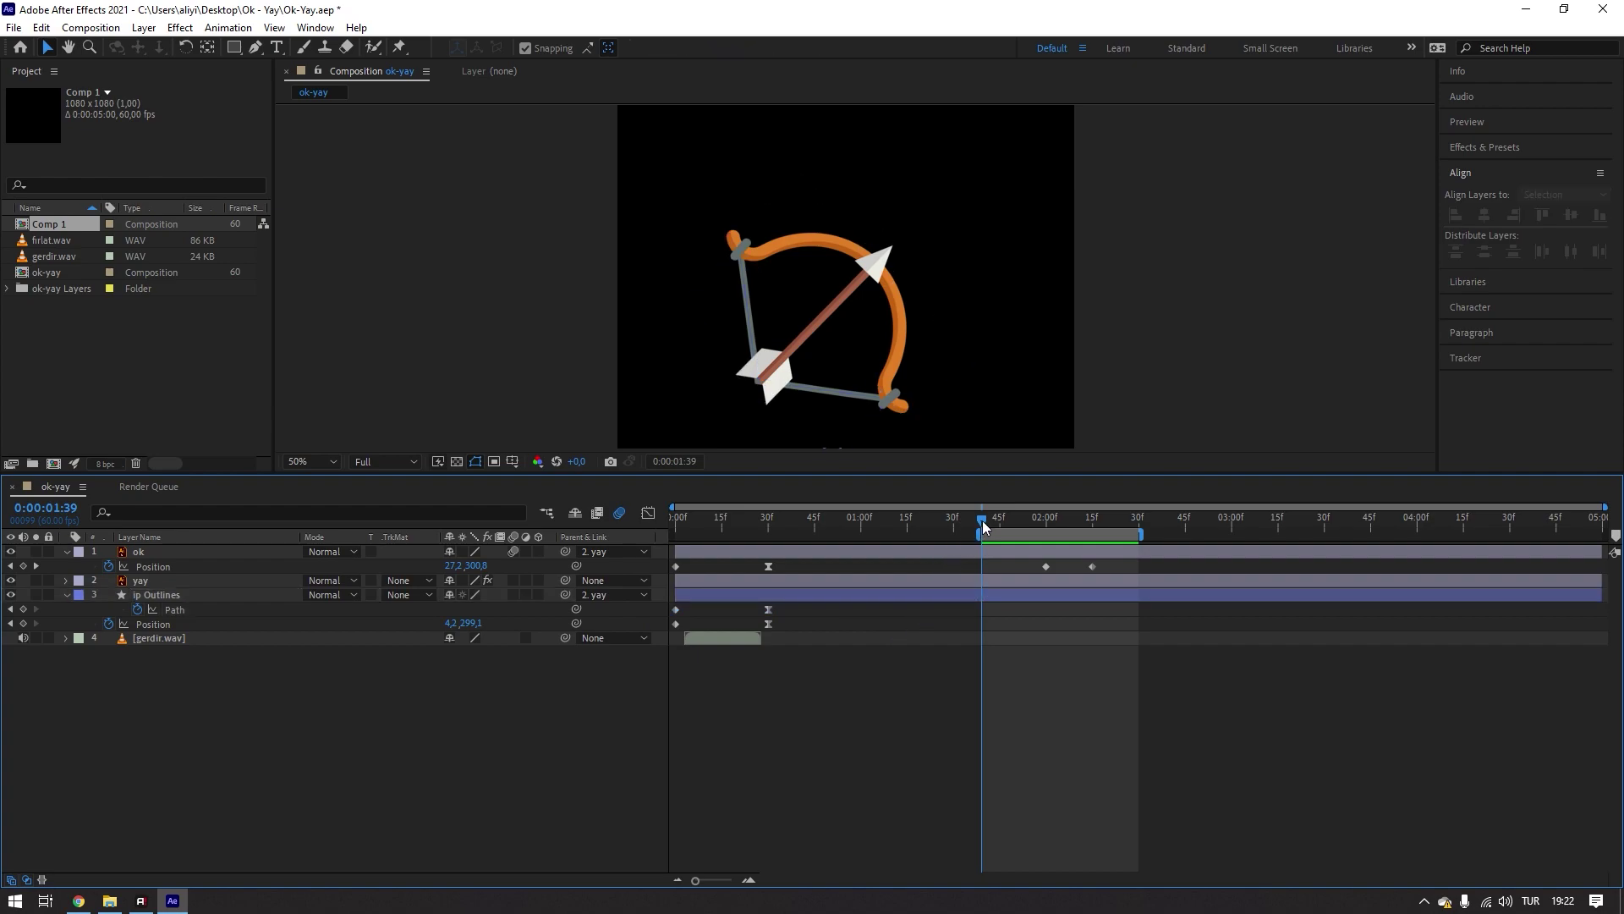
- Add an ip Outlines Path keyframe at 0:00:02:00, then scrub back to 0:00:01:34
mouse_move(981, 520)
left_mouse_down()
mouse_move(946, 520)
mouse_move(1043, 546)
left_mouse_up()
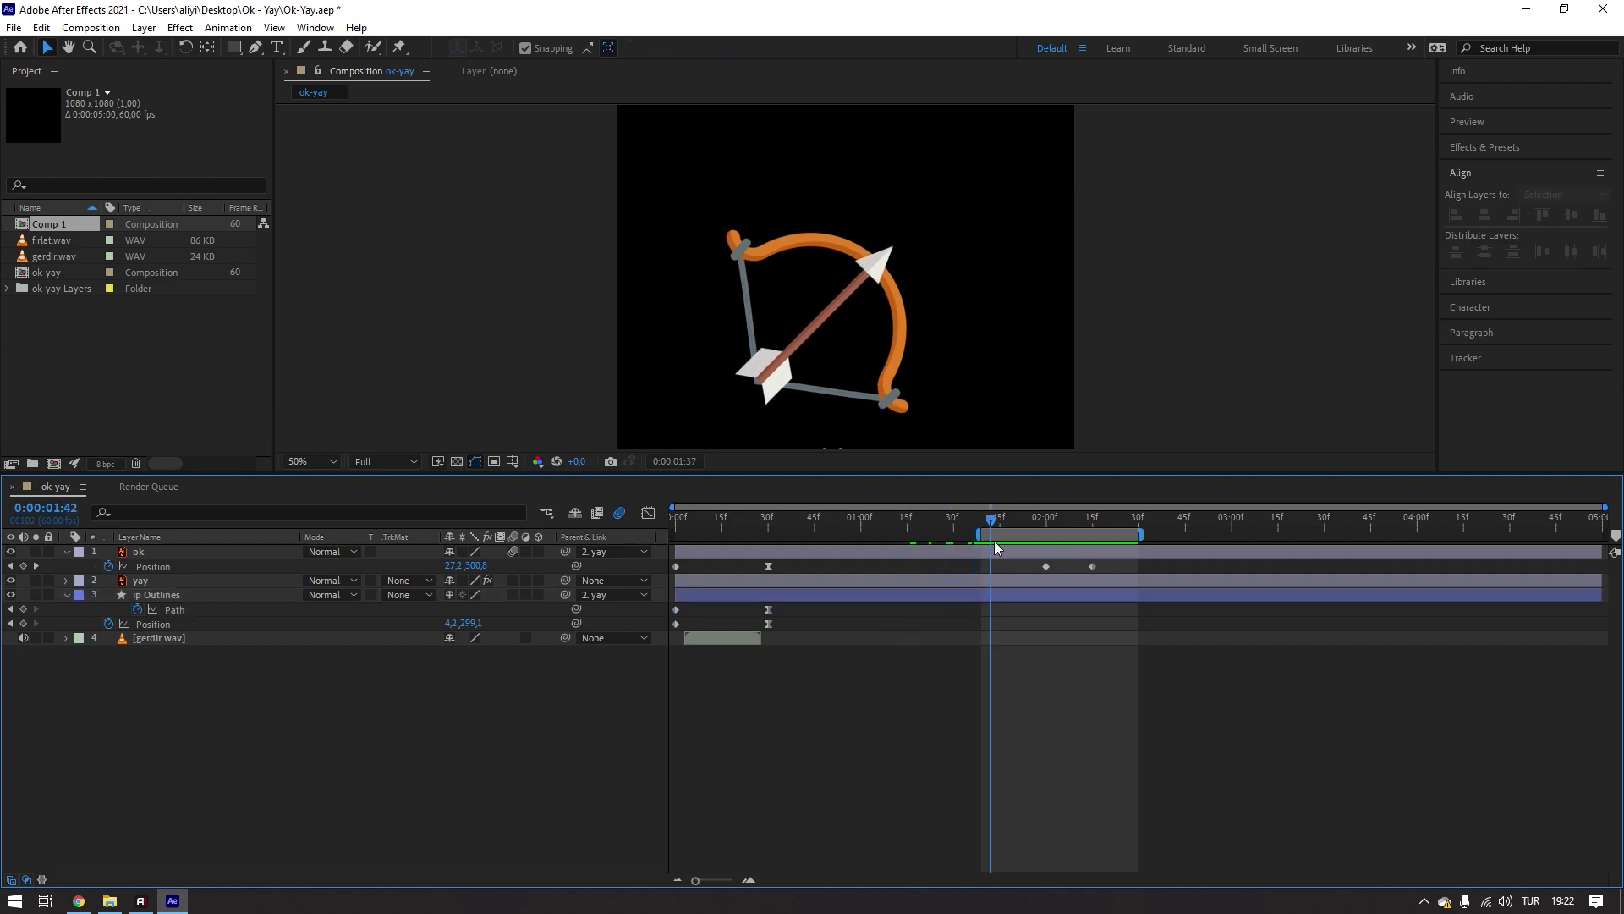
left_click(1042, 548)
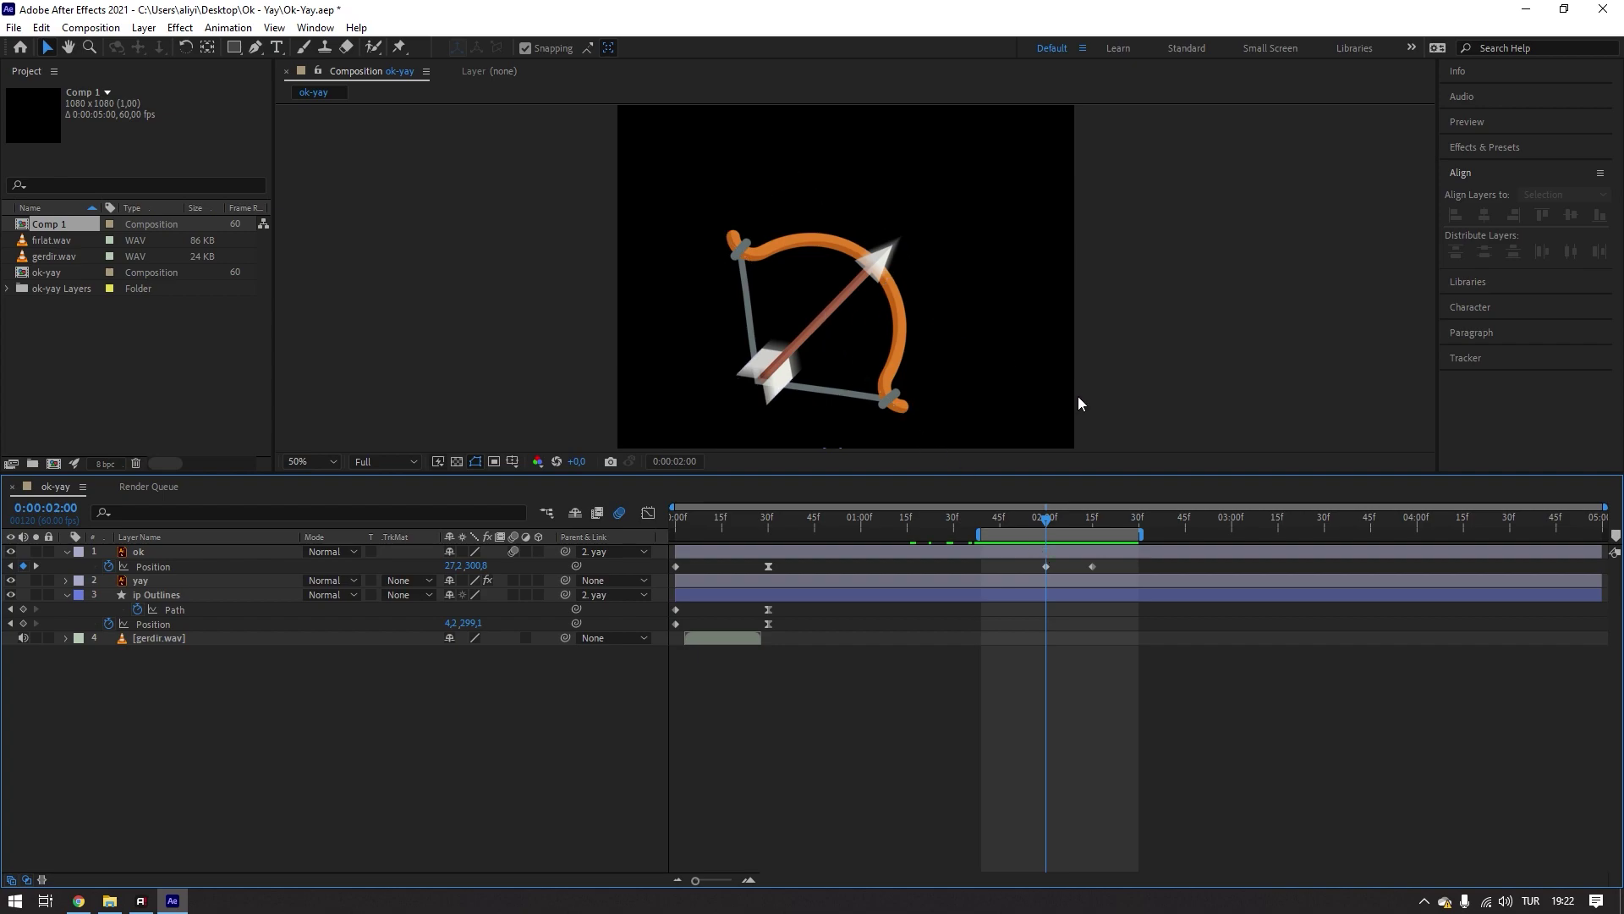
left_click(1047, 564)
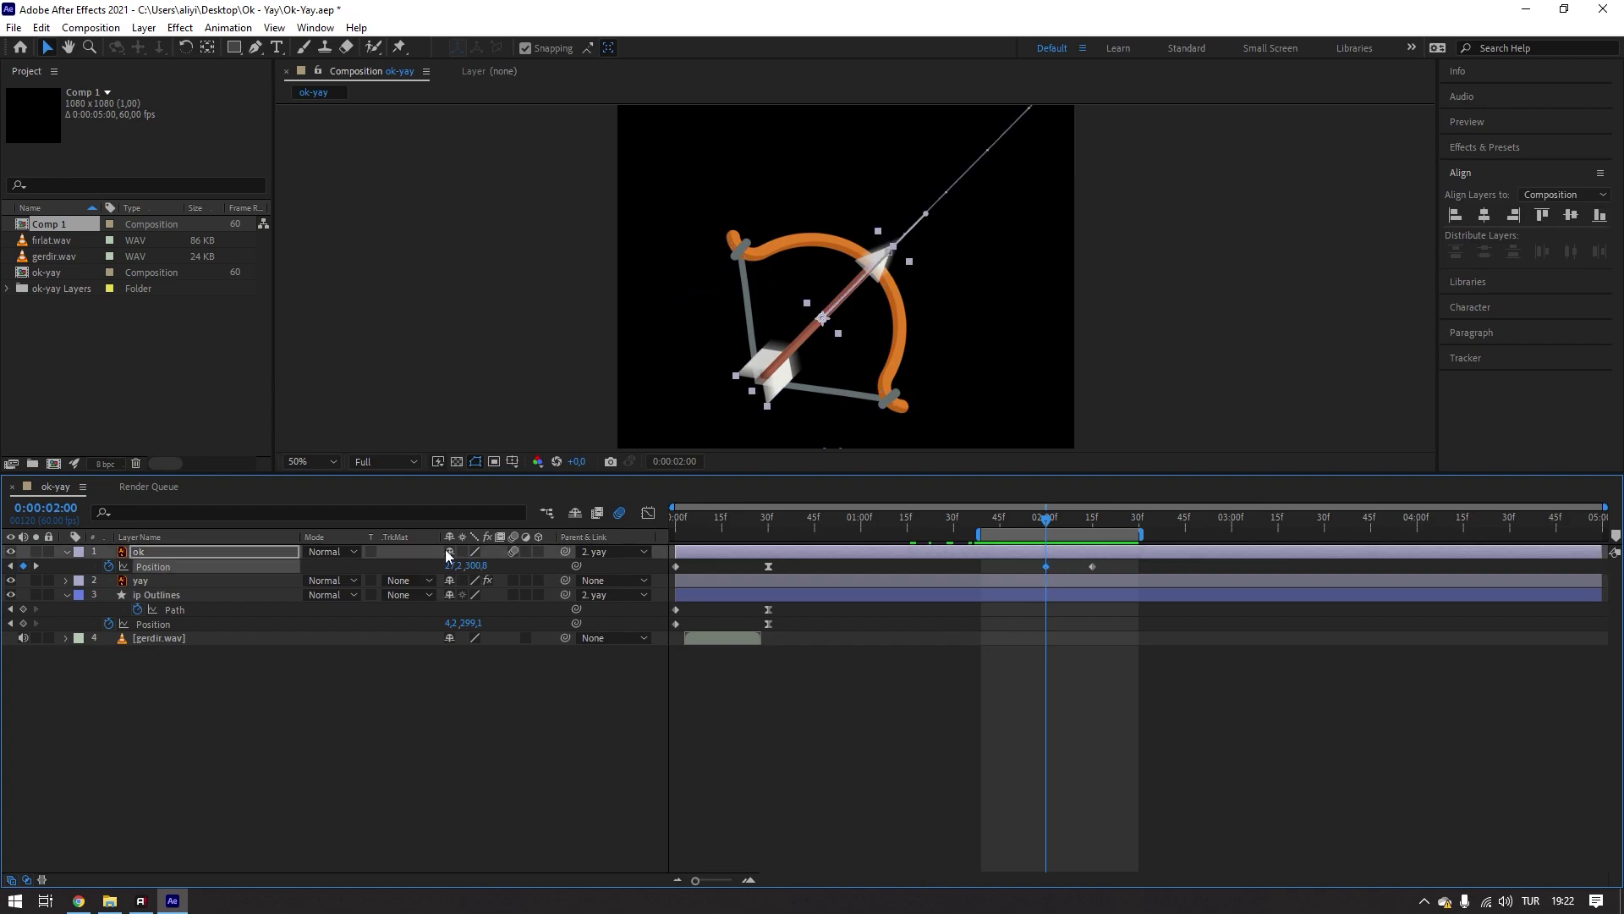
left_click(181, 608)
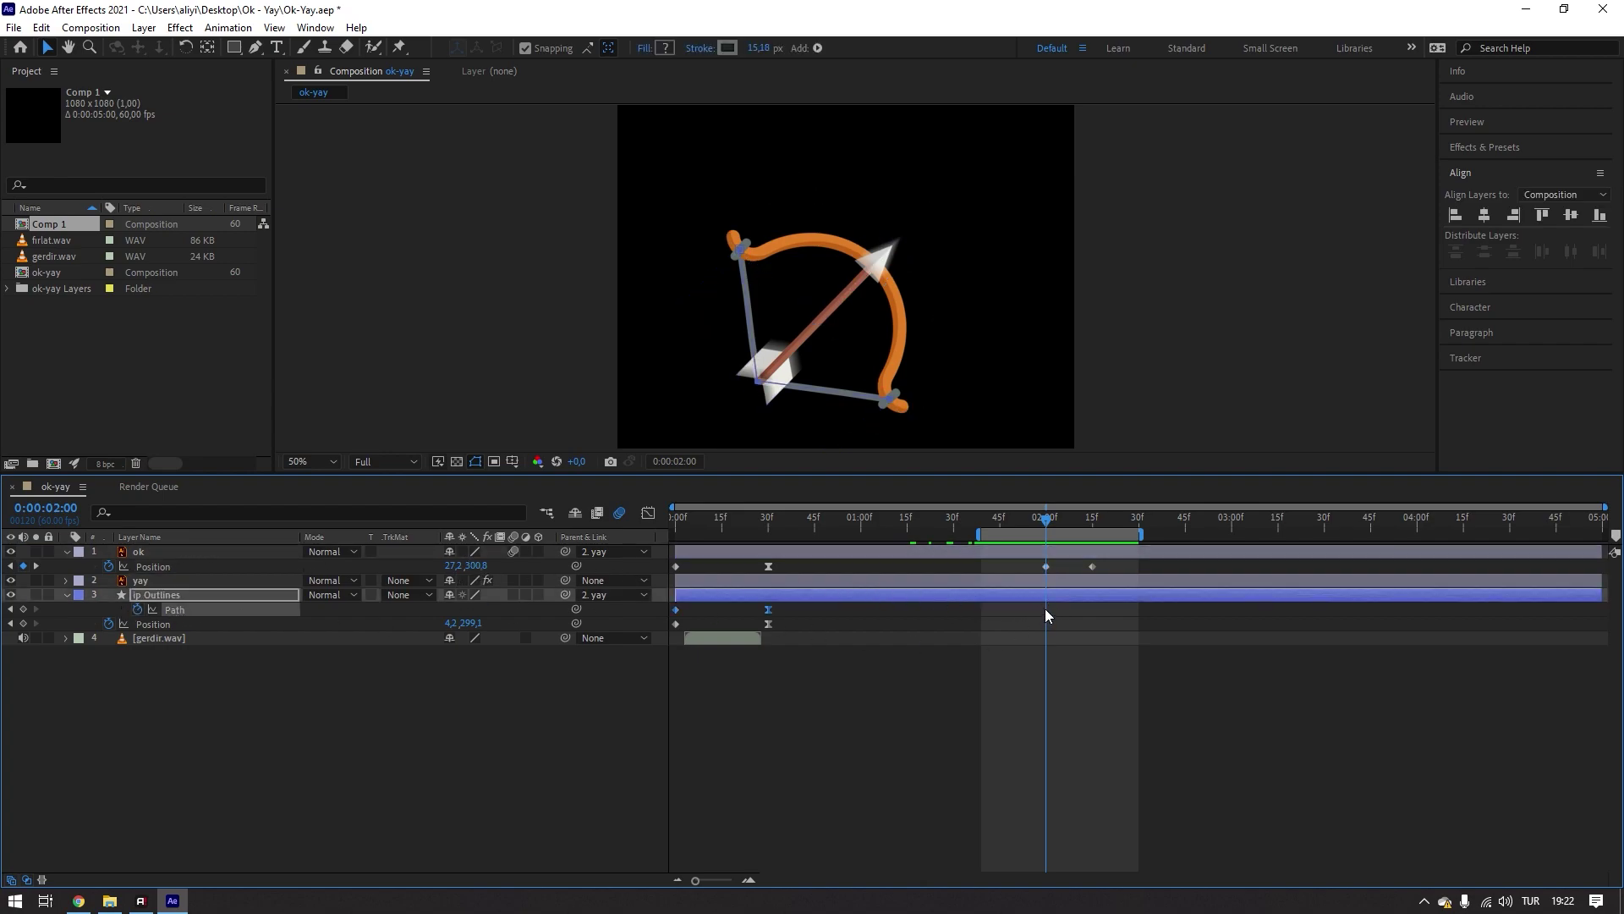
left_click(1018, 610)
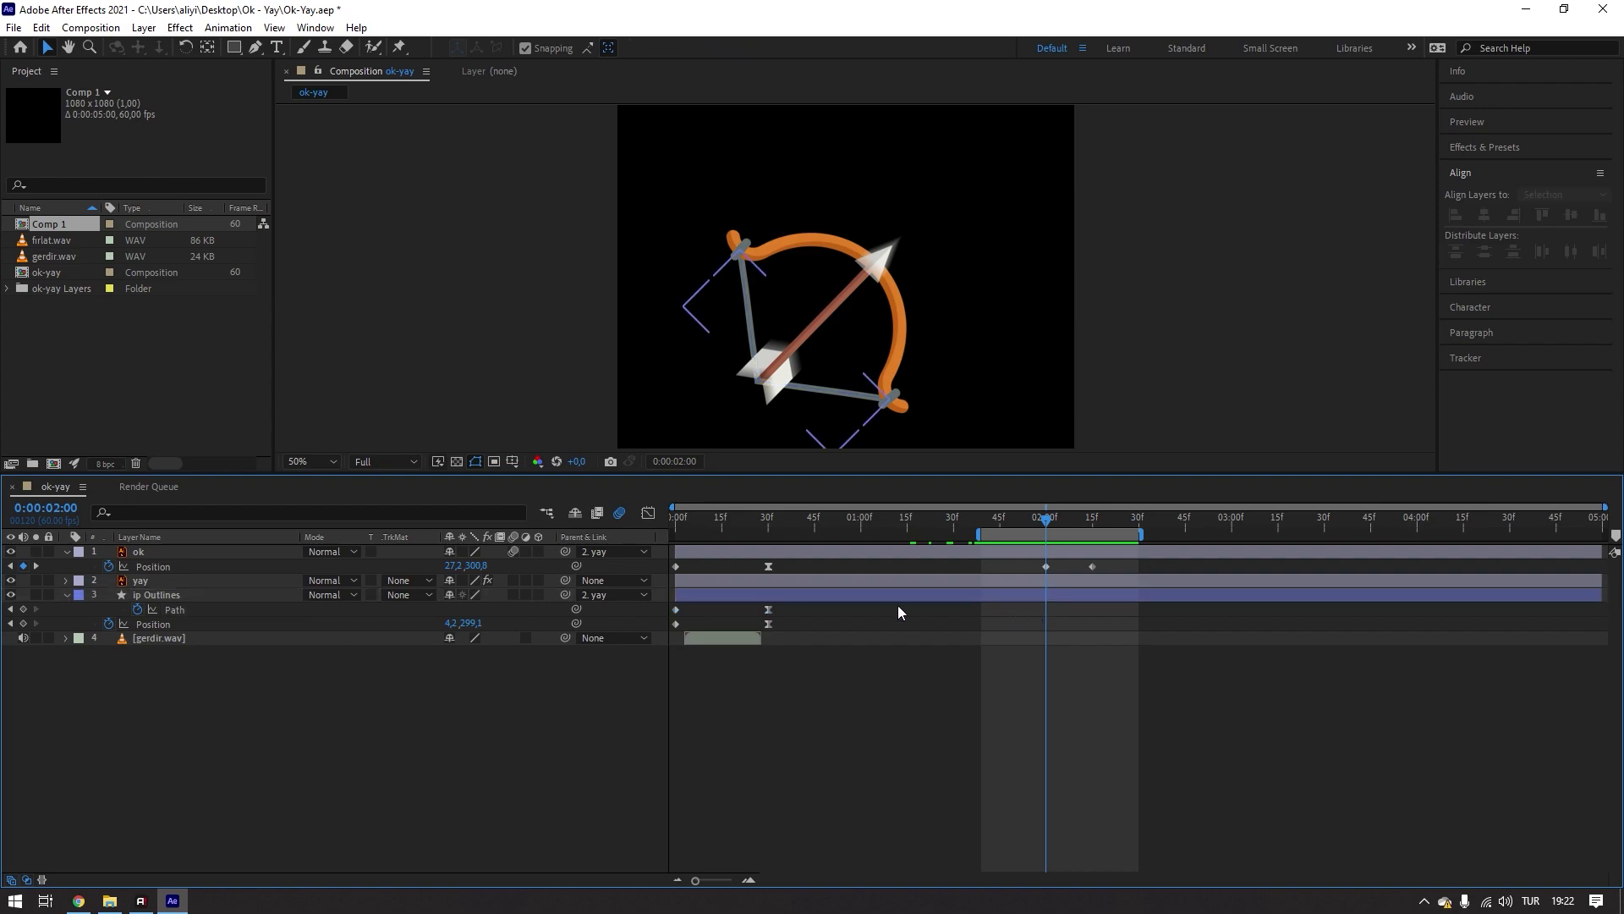
left_click(719, 594)
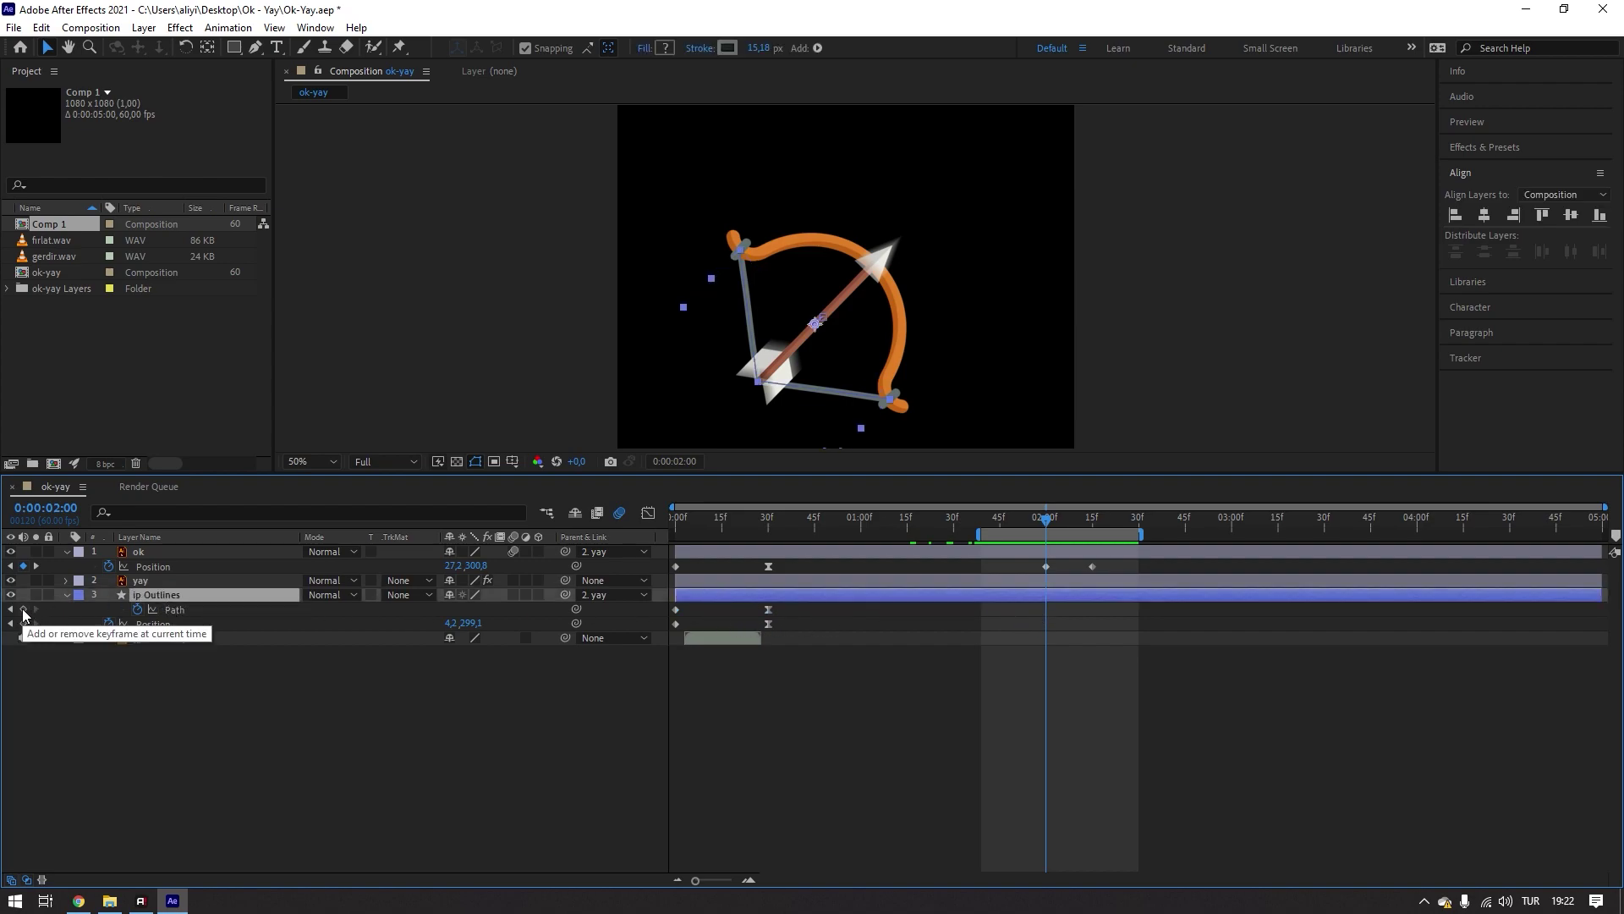
left_click(23, 609)
left_click(769, 710)
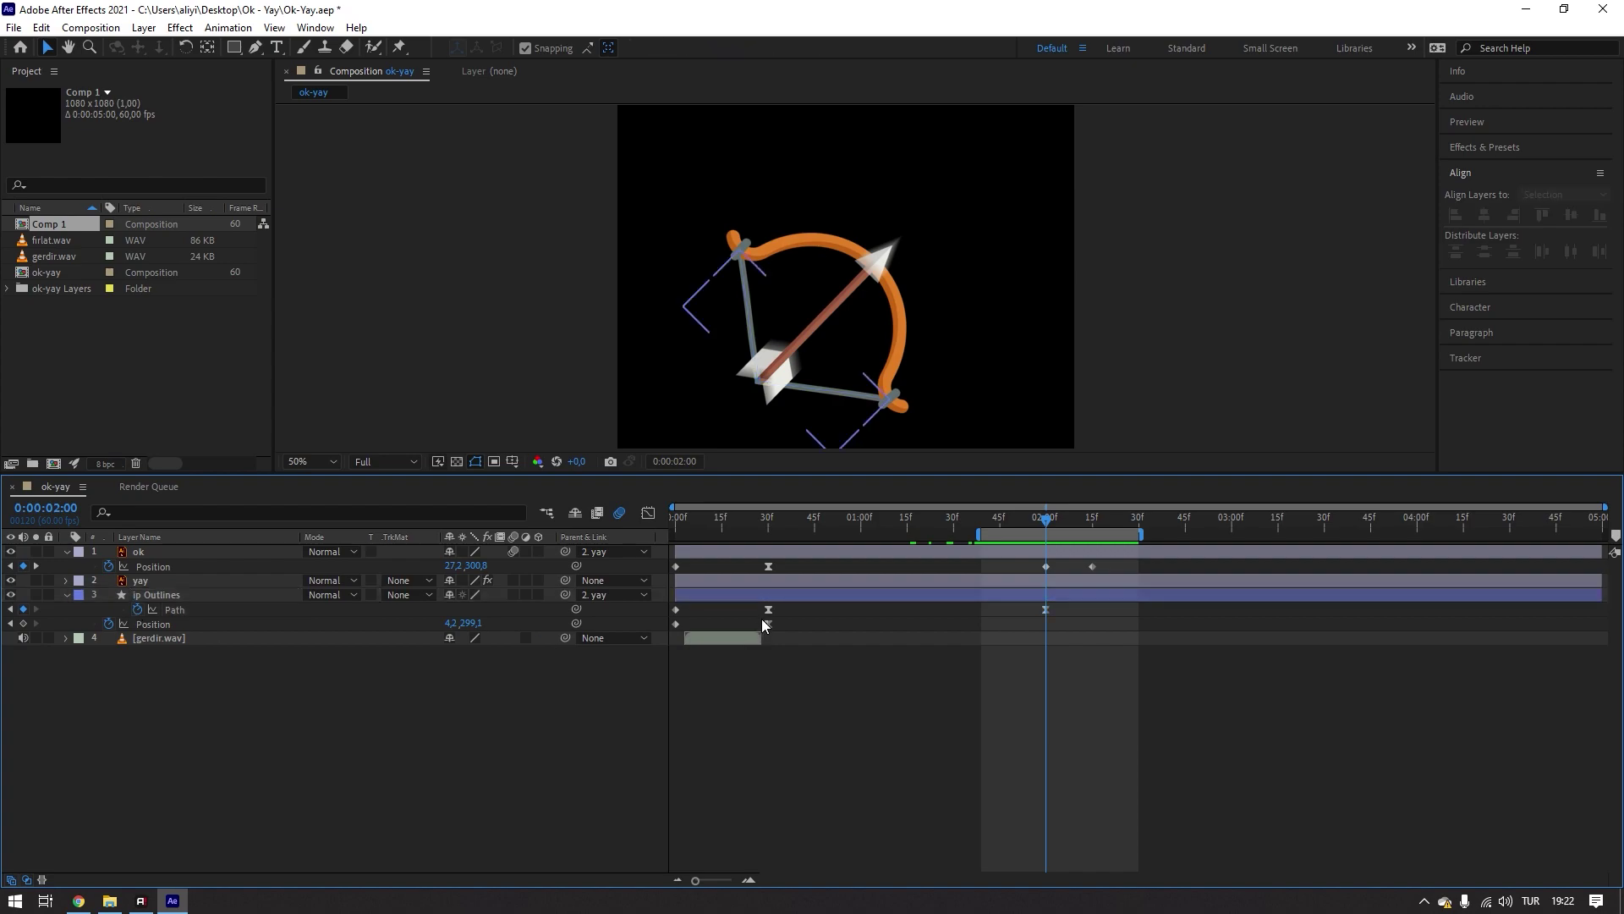
left_click(768, 609)
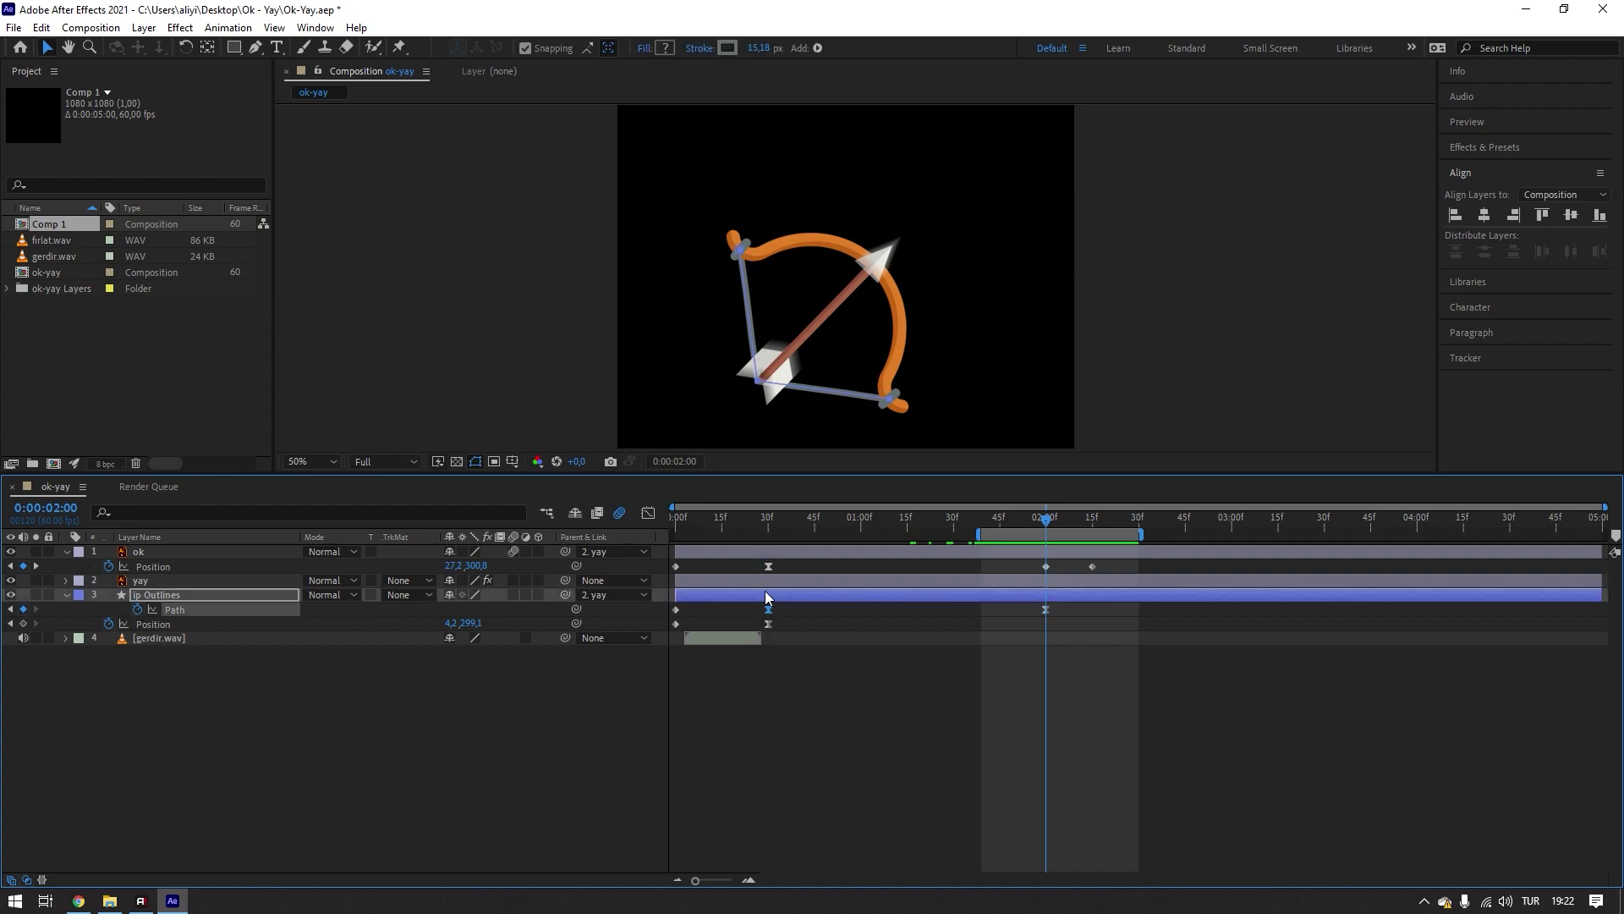
mouse_move(1021, 518)
left_mouse_down()
mouse_move(870, 518)
mouse_move(971, 567)
mouse_move(1064, 581)
left_mouse_up()
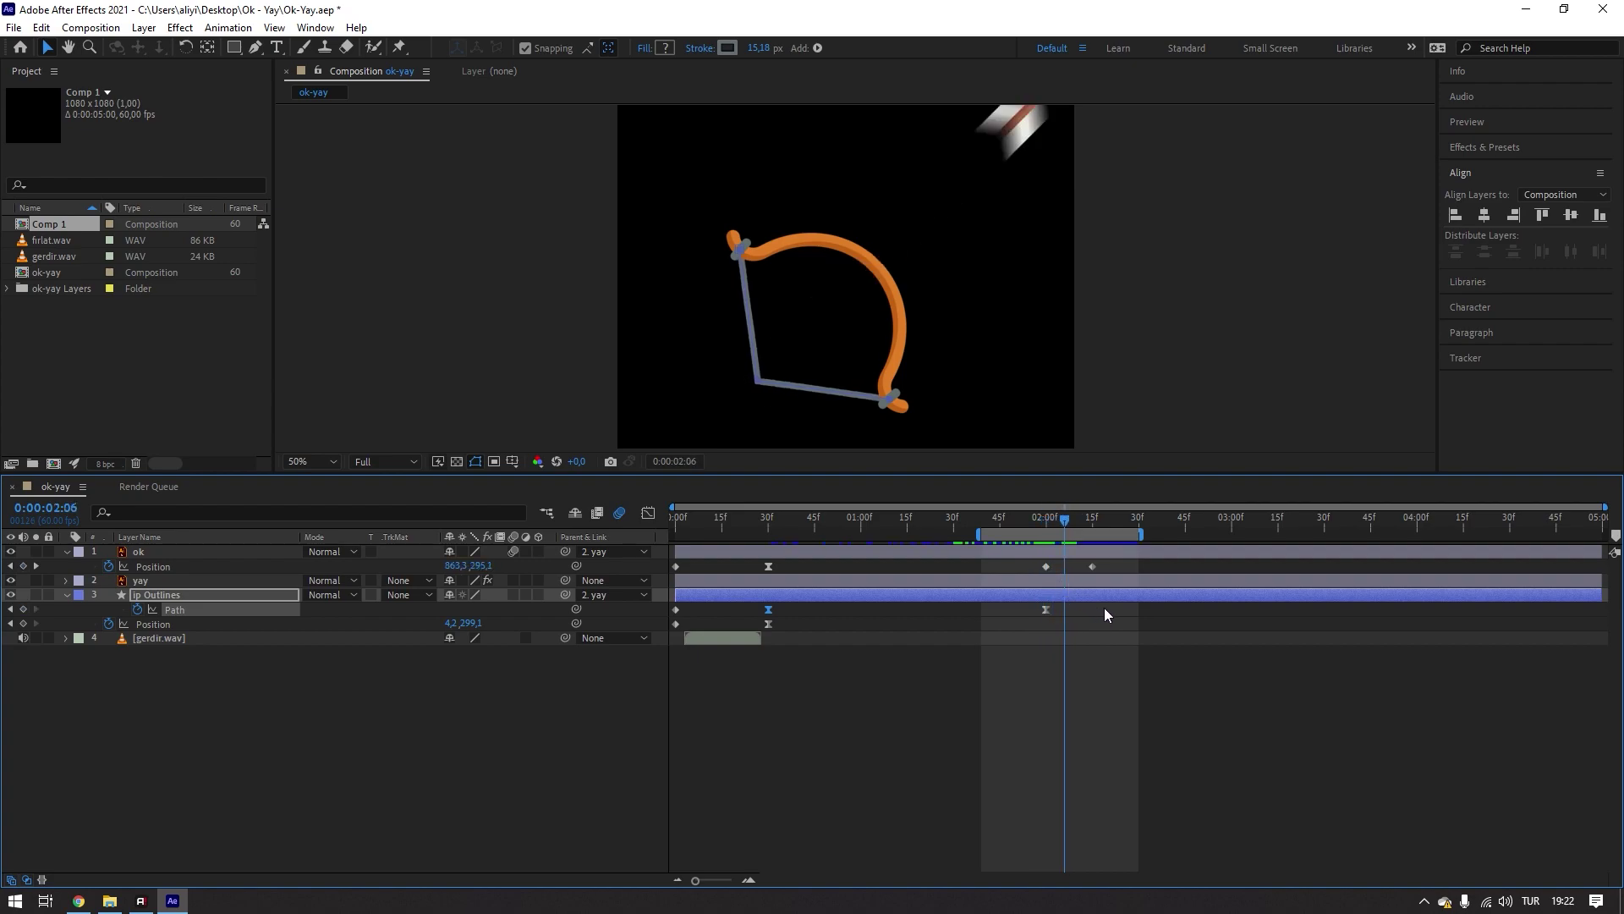
scroll(1104, 609, "up", 5, "alt")
left_click_drag(945, 519, 872, 553)
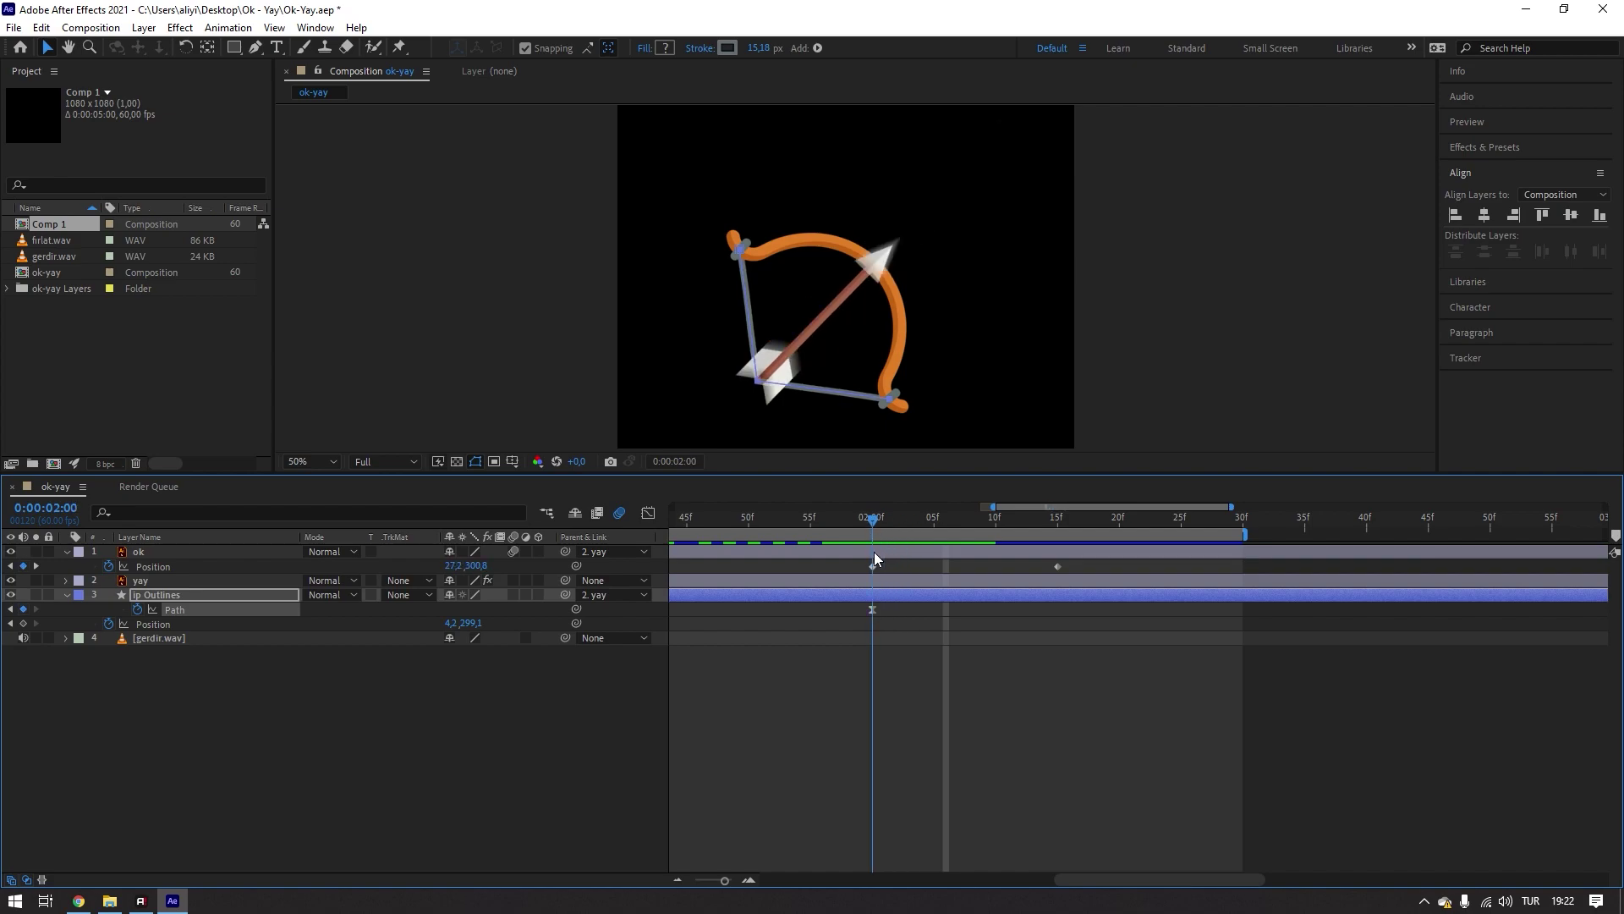
left_click_drag(873, 557, 932, 558)
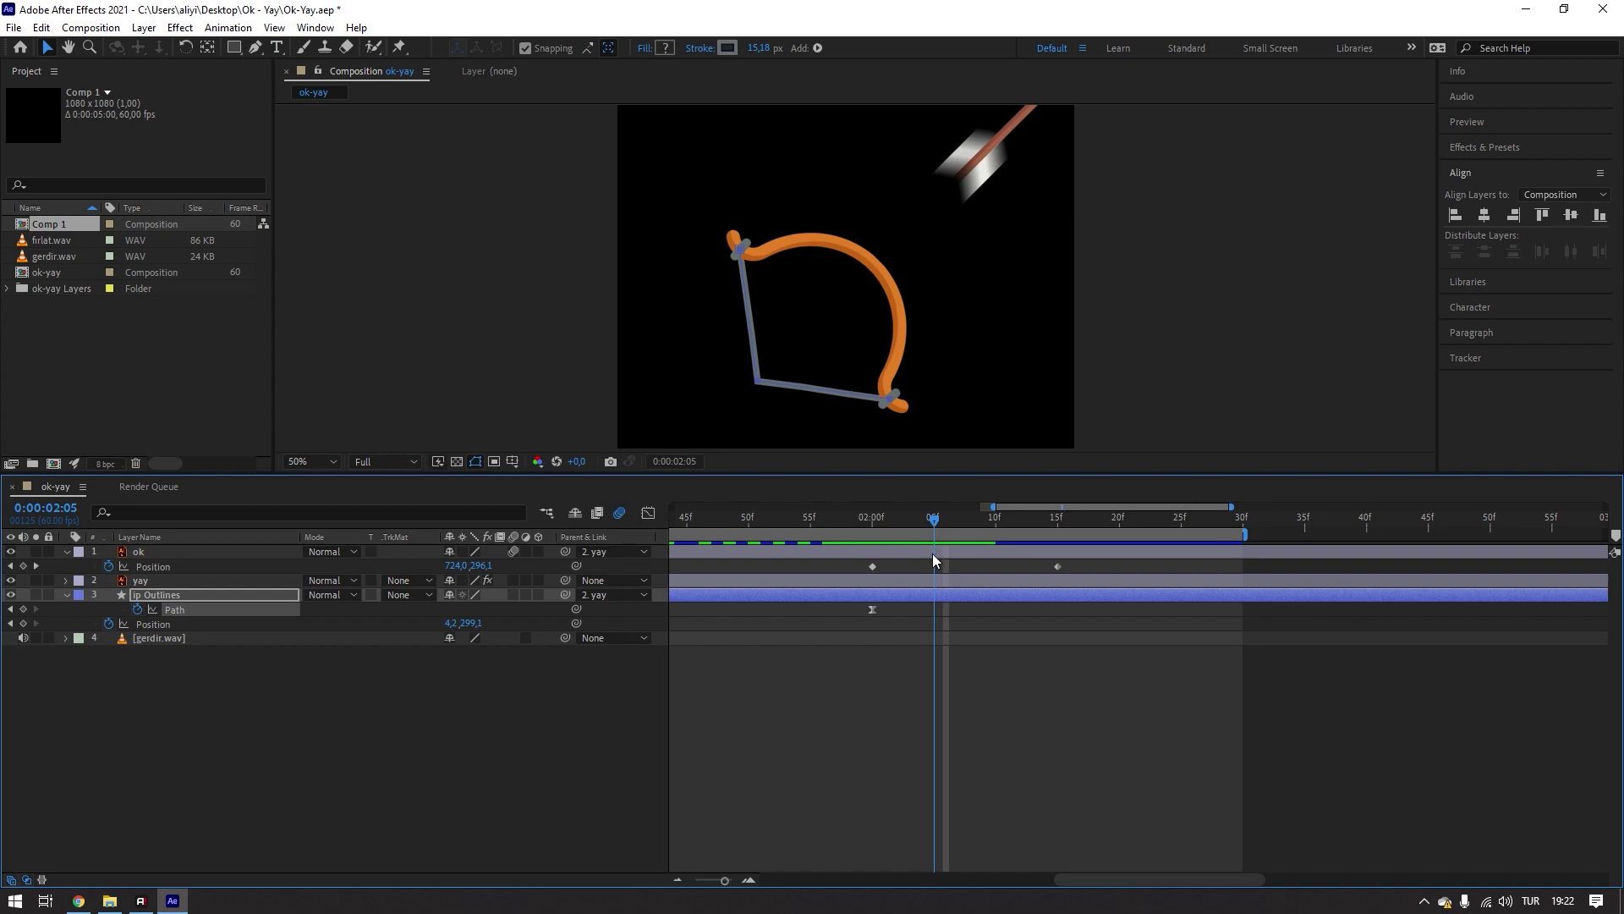
left_click(177, 610)
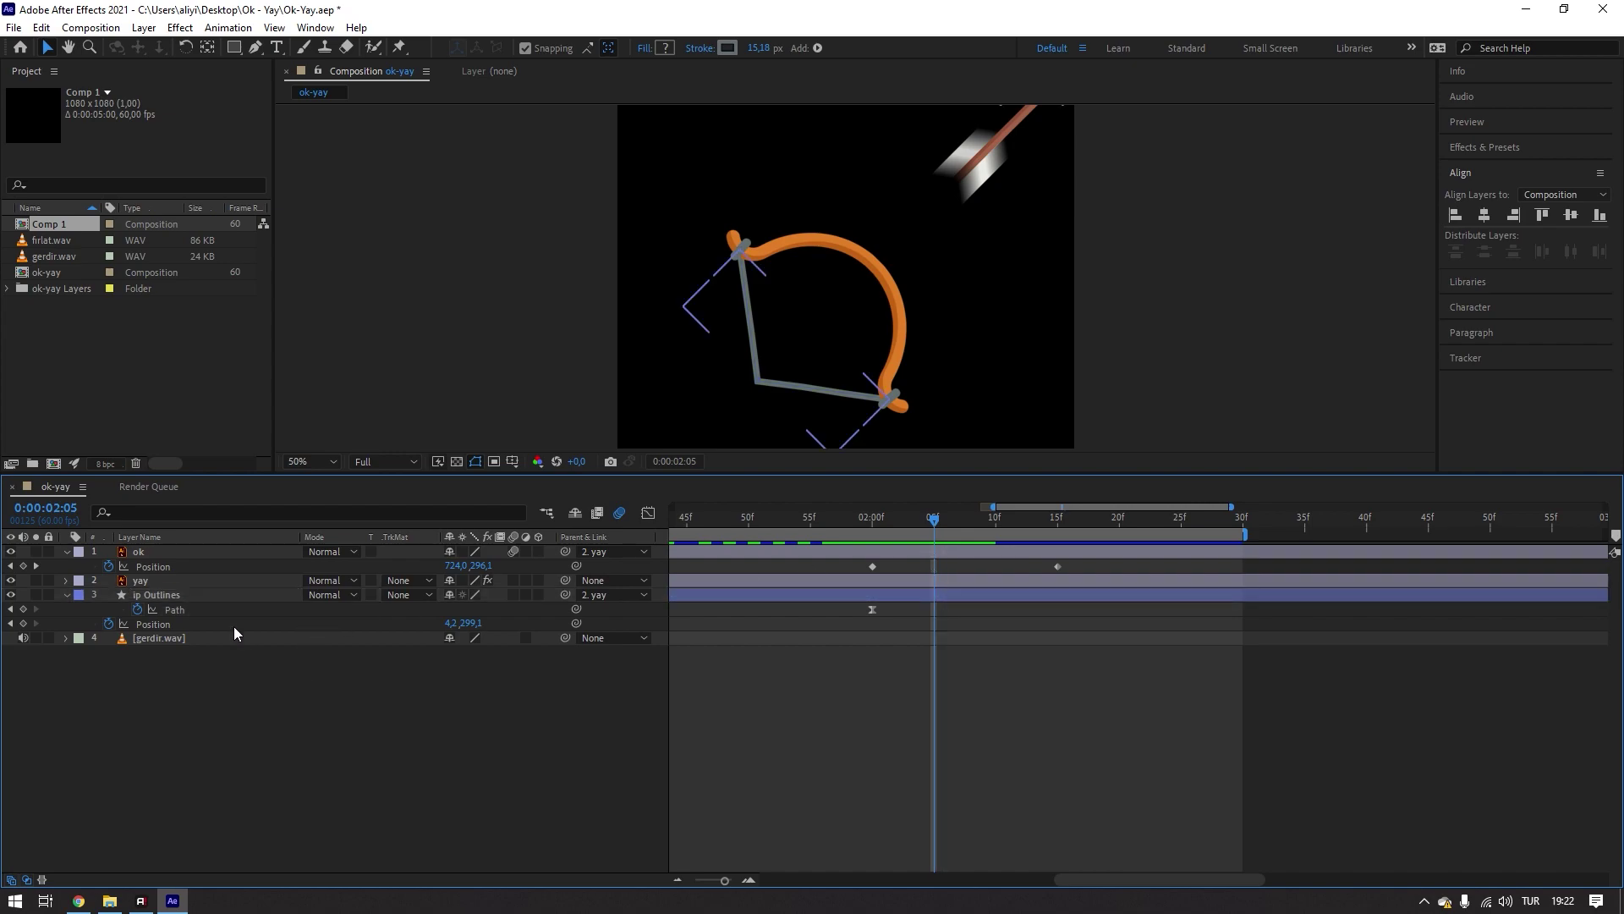
left_click(194, 595)
left_click_drag(789, 362, 728, 399)
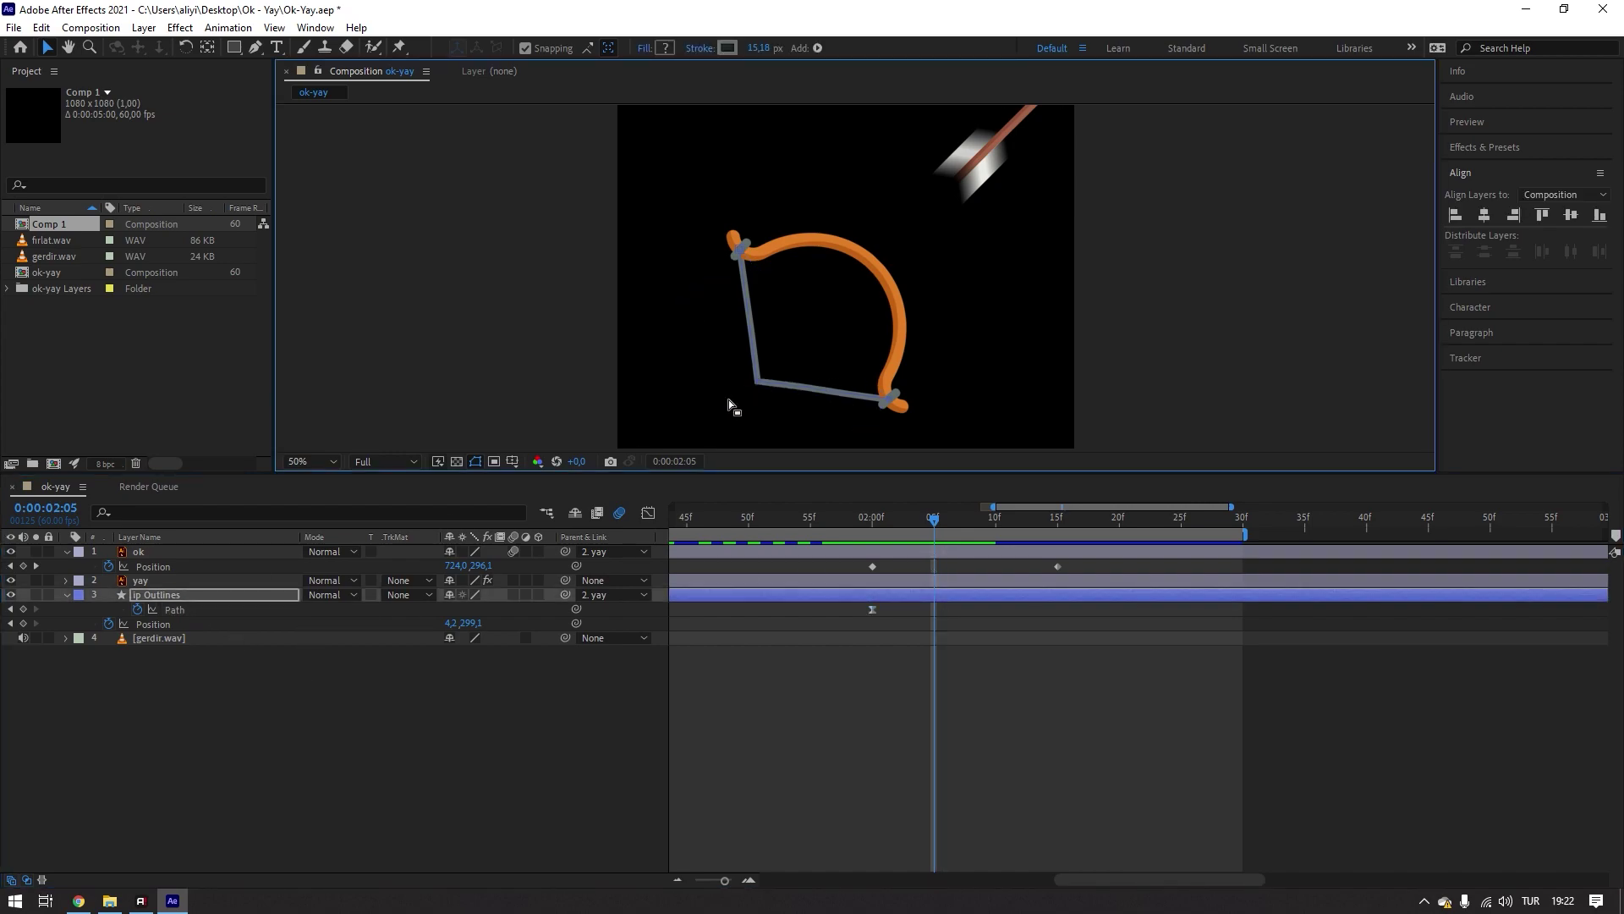
scroll(817, 352, "down", 2)
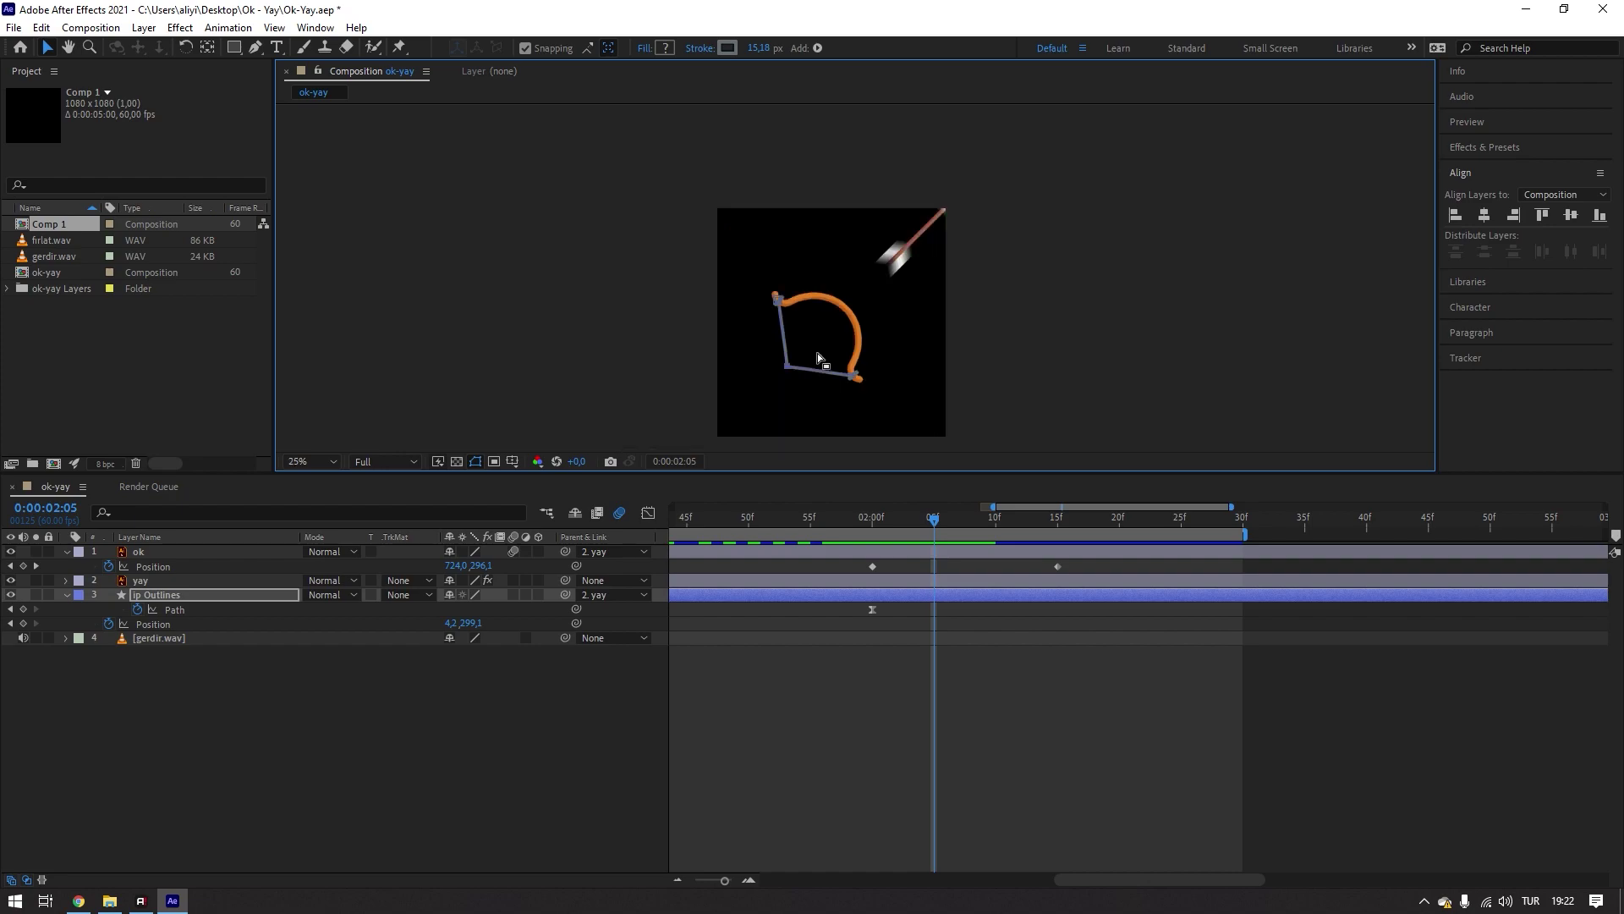
scroll(807, 371, "up", 2)
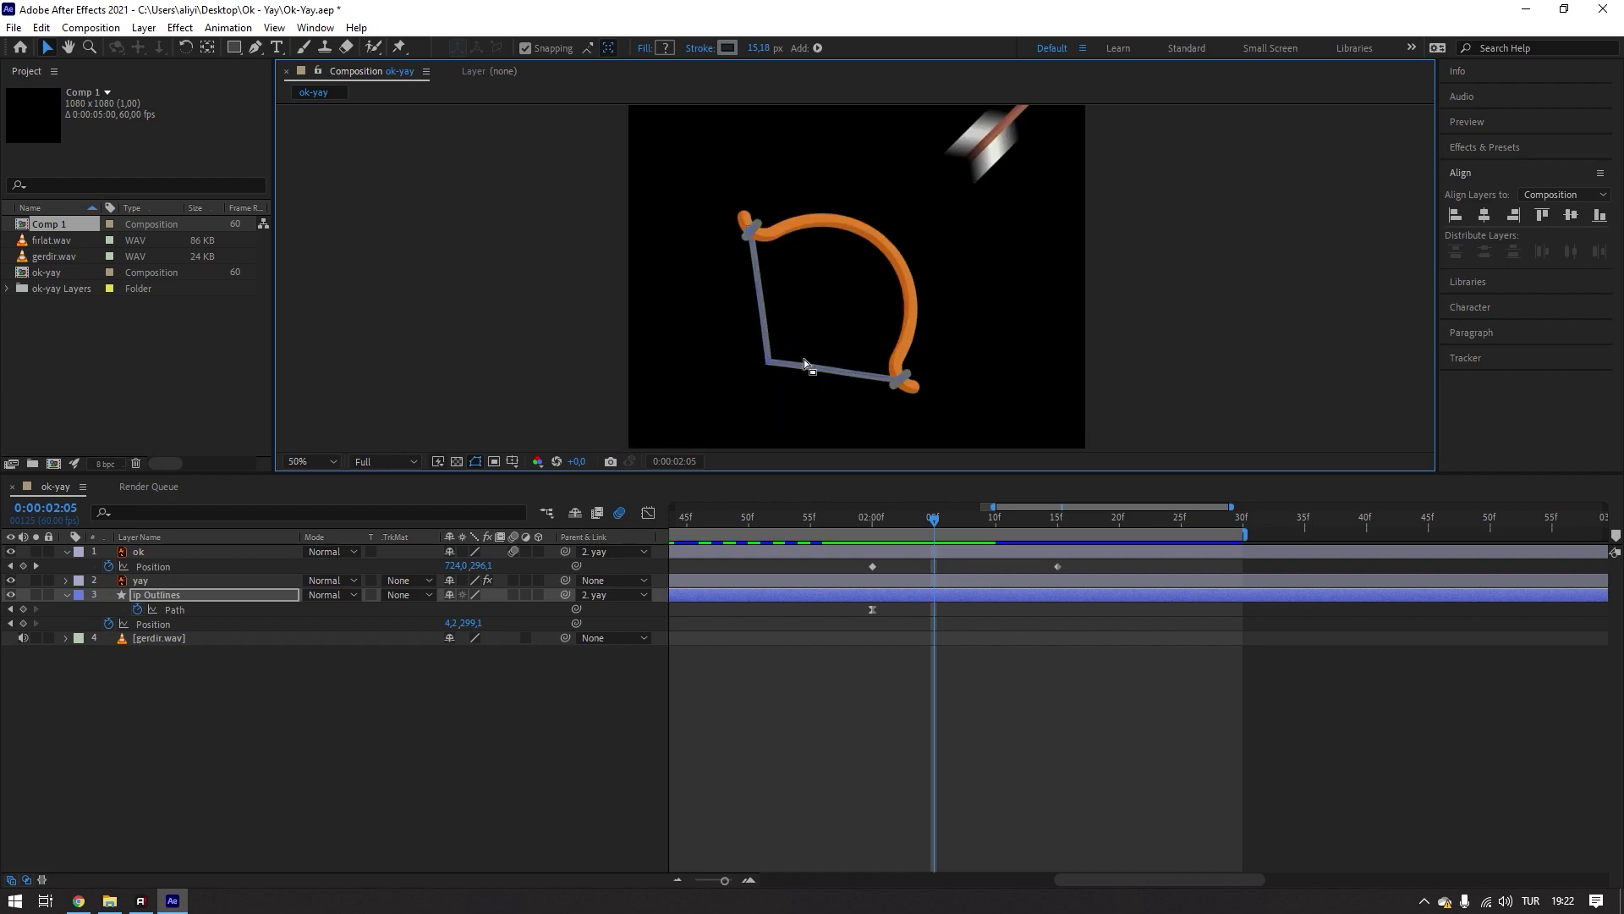
scroll(948, 577, "down", 3)
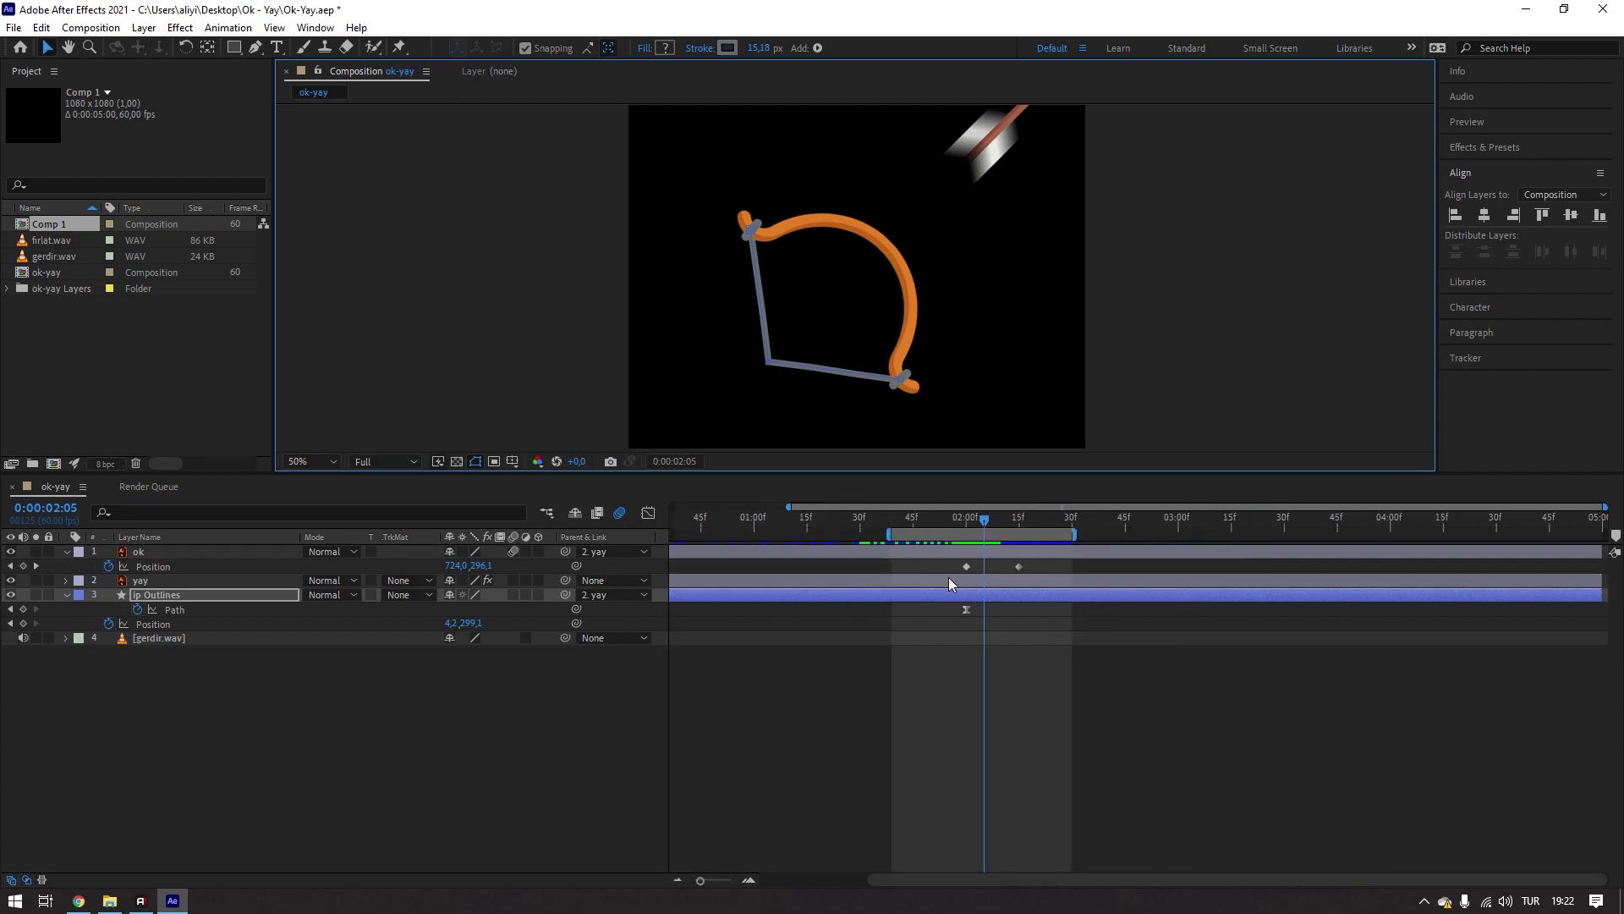
scroll(947, 577, "down", 1)
left_click_drag(770, 364, 837, 302)
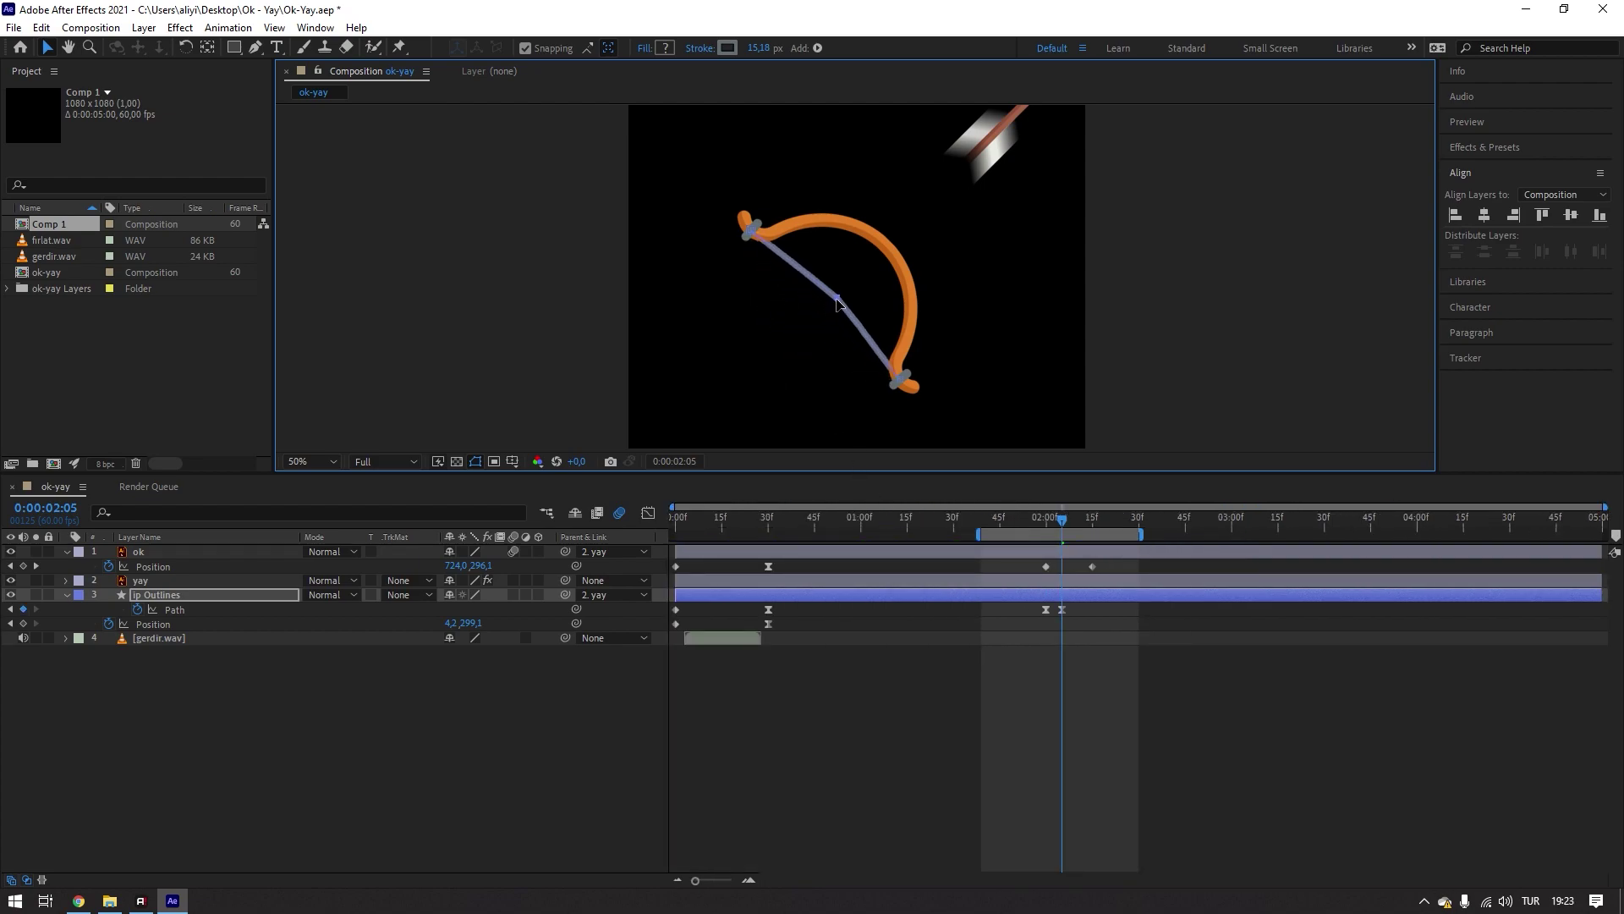
key("ctrl+z")
key("ctrl+z")
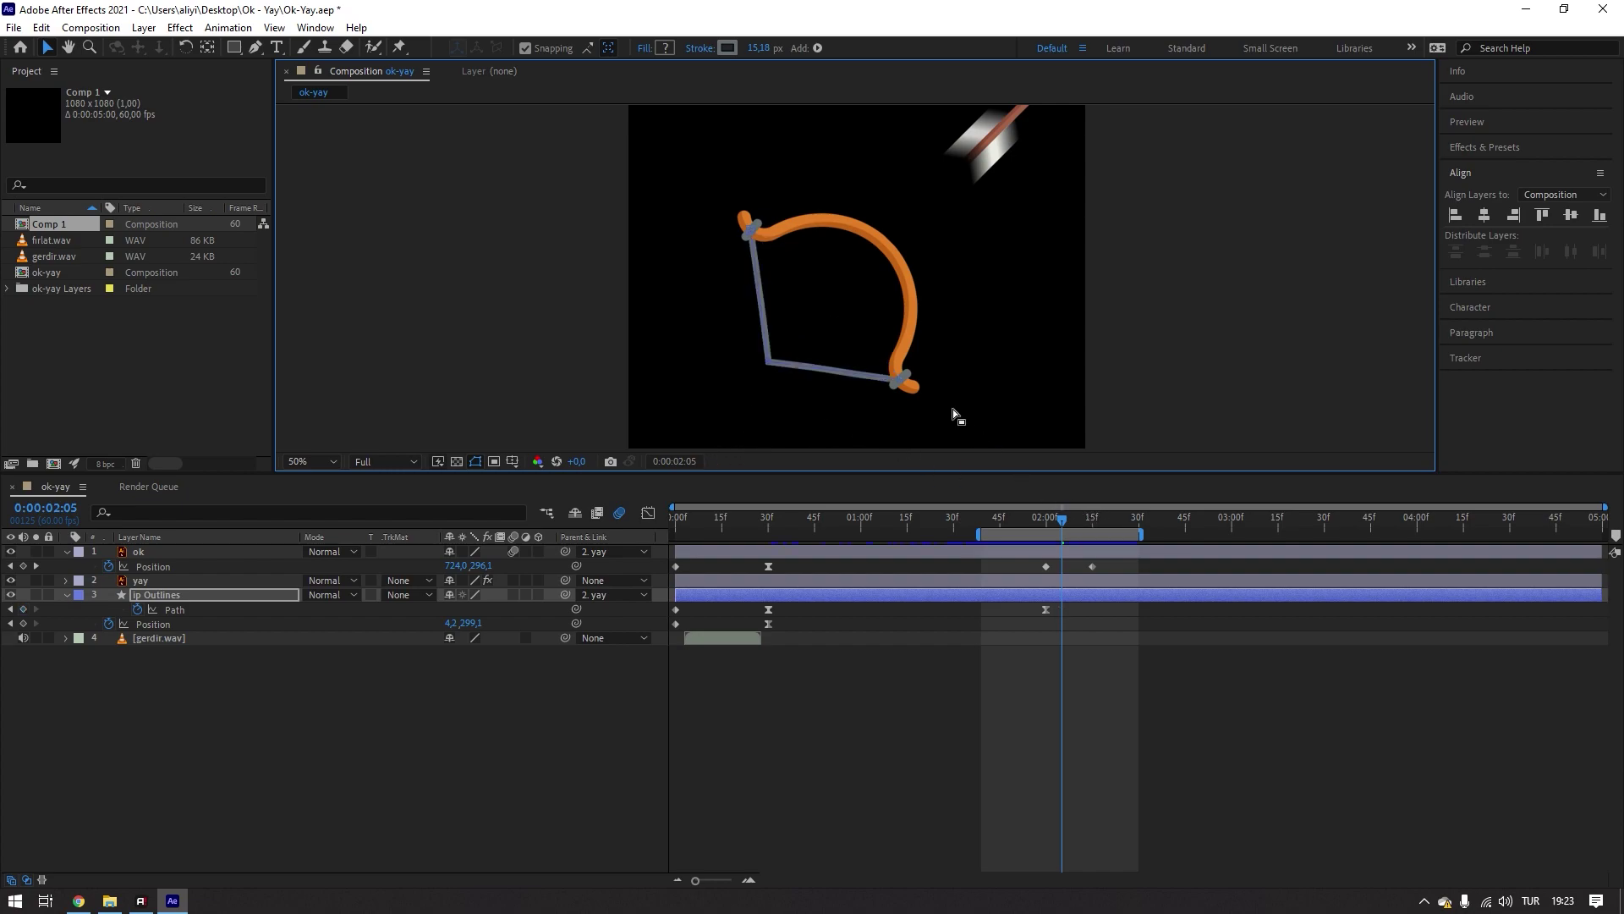
mouse_move(1061, 517)
left_mouse_down()
mouse_move(721, 518)
mouse_move(668, 543)
mouse_move(1078, 563)
mouse_move(1043, 566)
left_mouse_up()
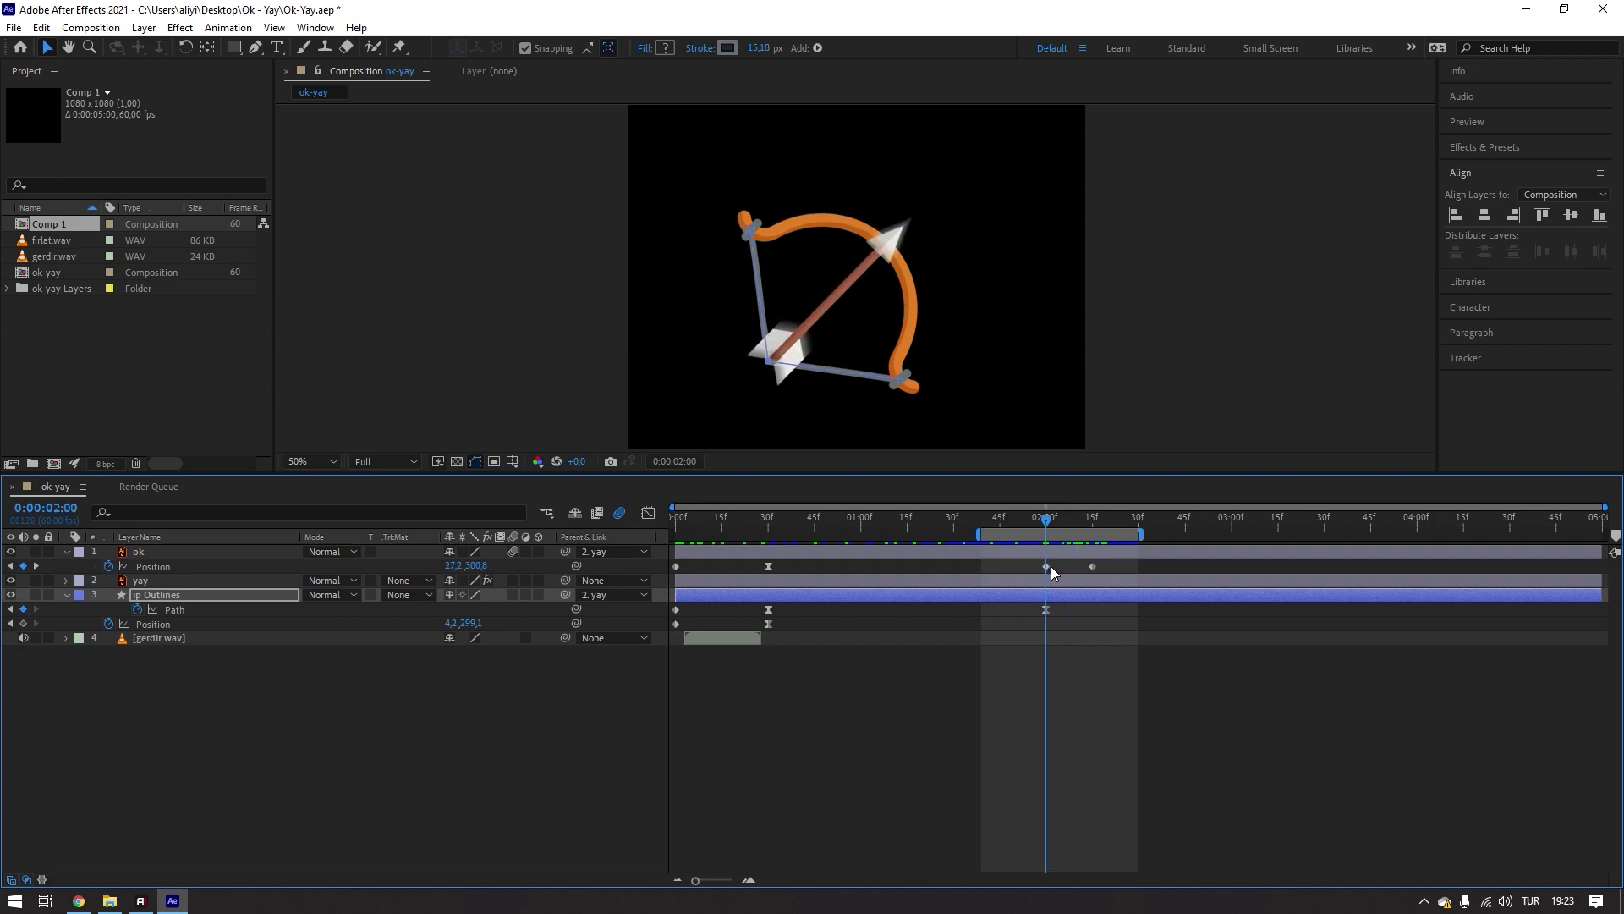
left_click_drag(1051, 566, 552, 596)
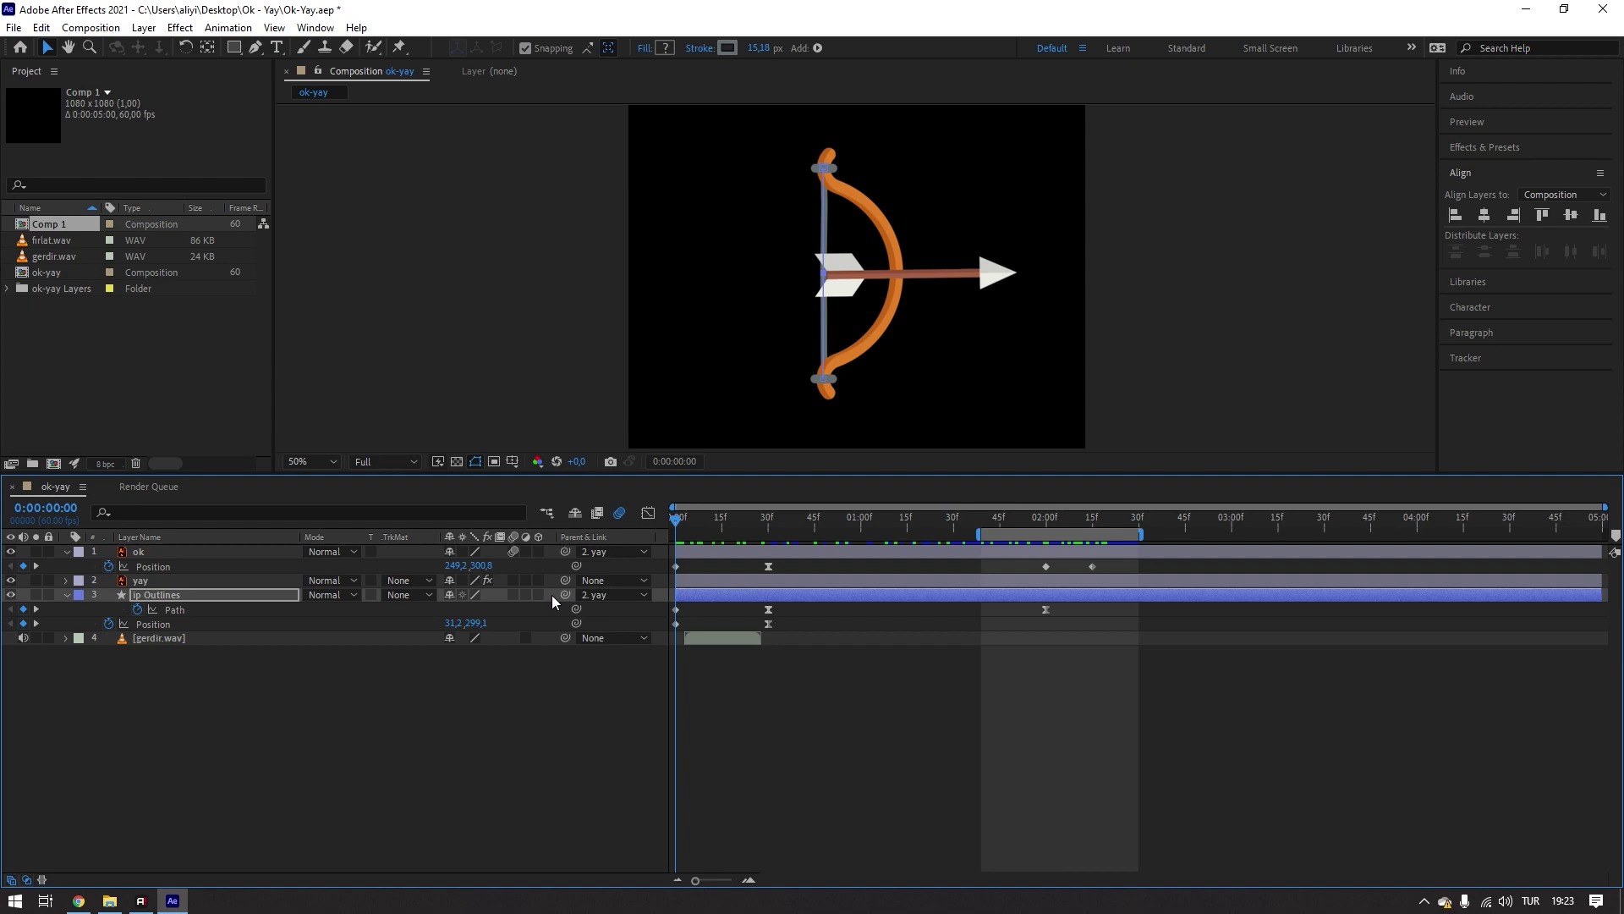
left_click(412, 754)
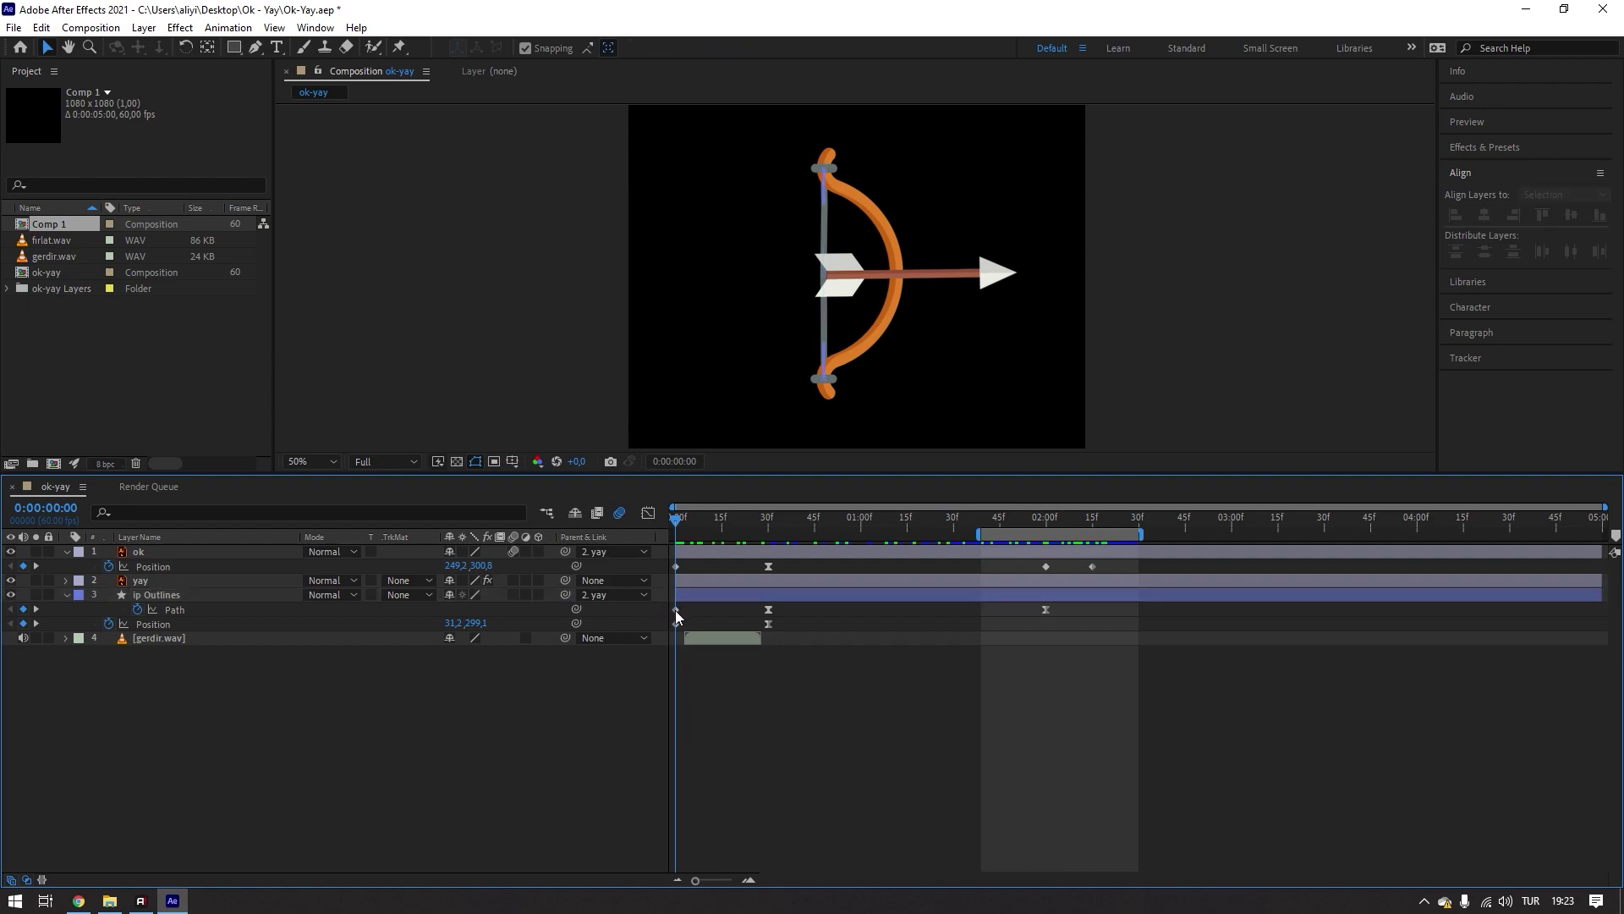
left_click(675, 610)
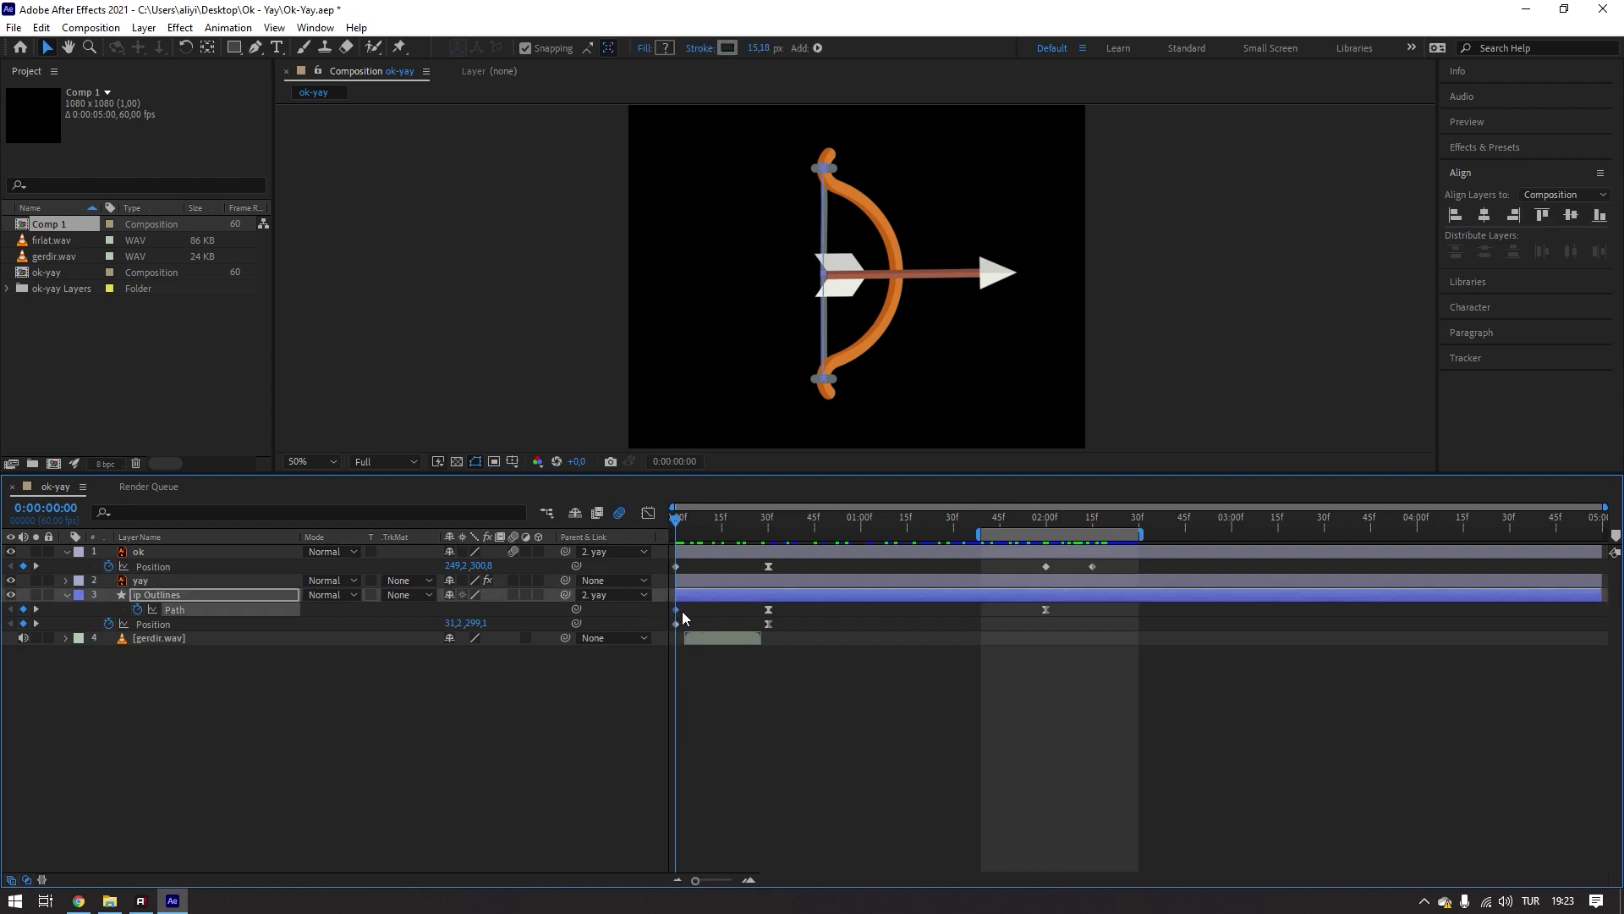
scroll(1073, 628, "up", 3, "alt")
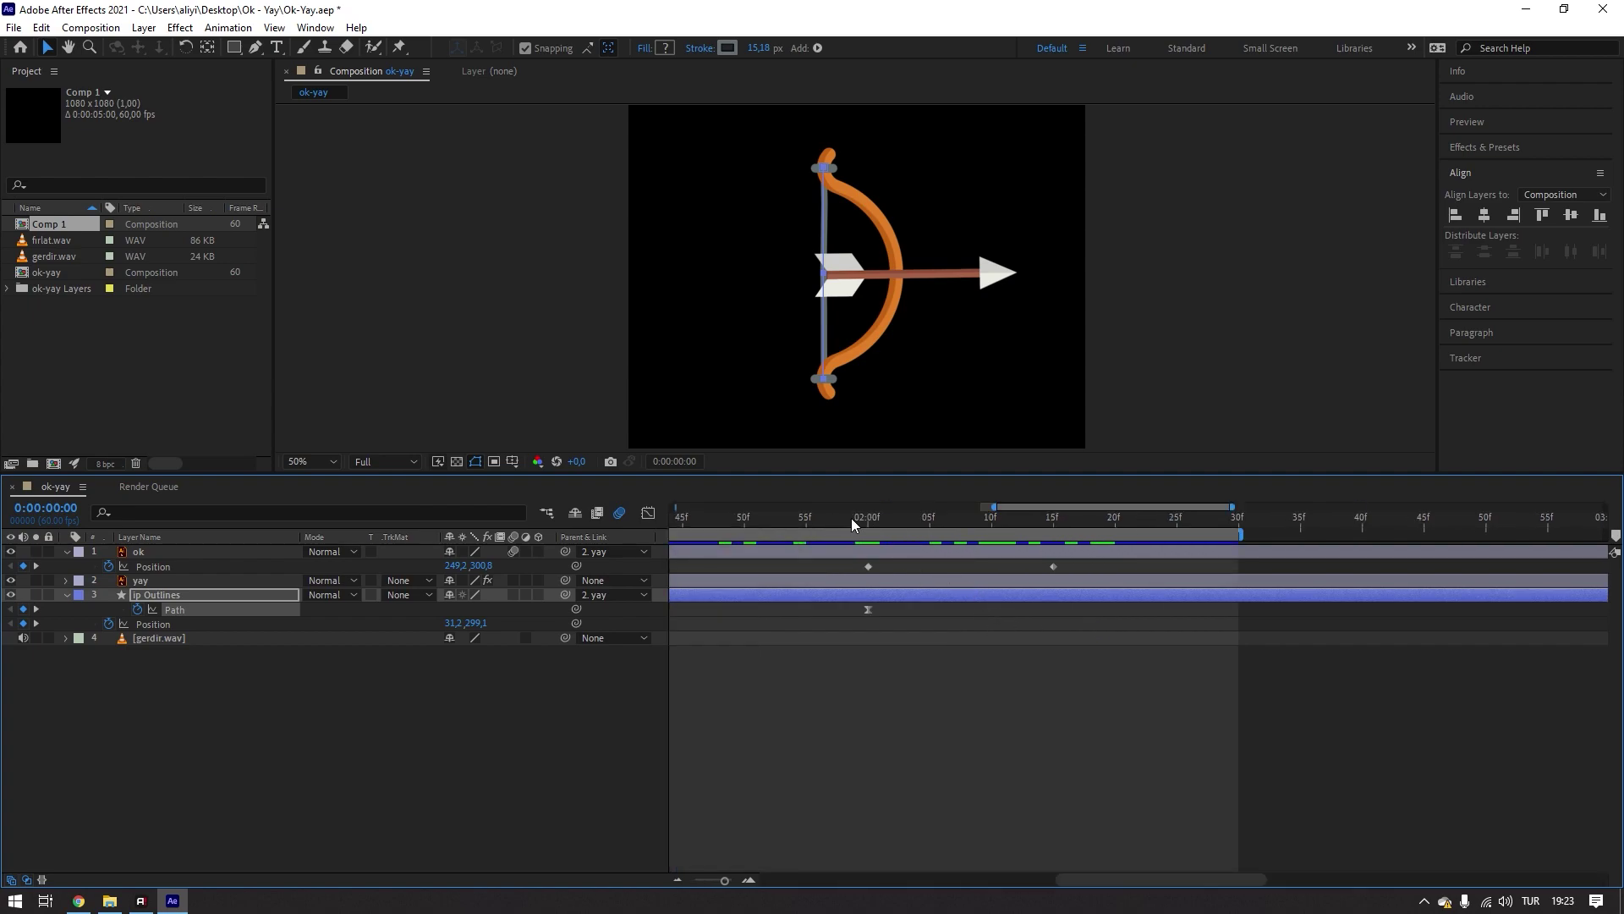
- Paste the straight-string Path keyframe at 0:00:02:05 and review the release from 02:00
left_click_drag(851, 518, 928, 534)
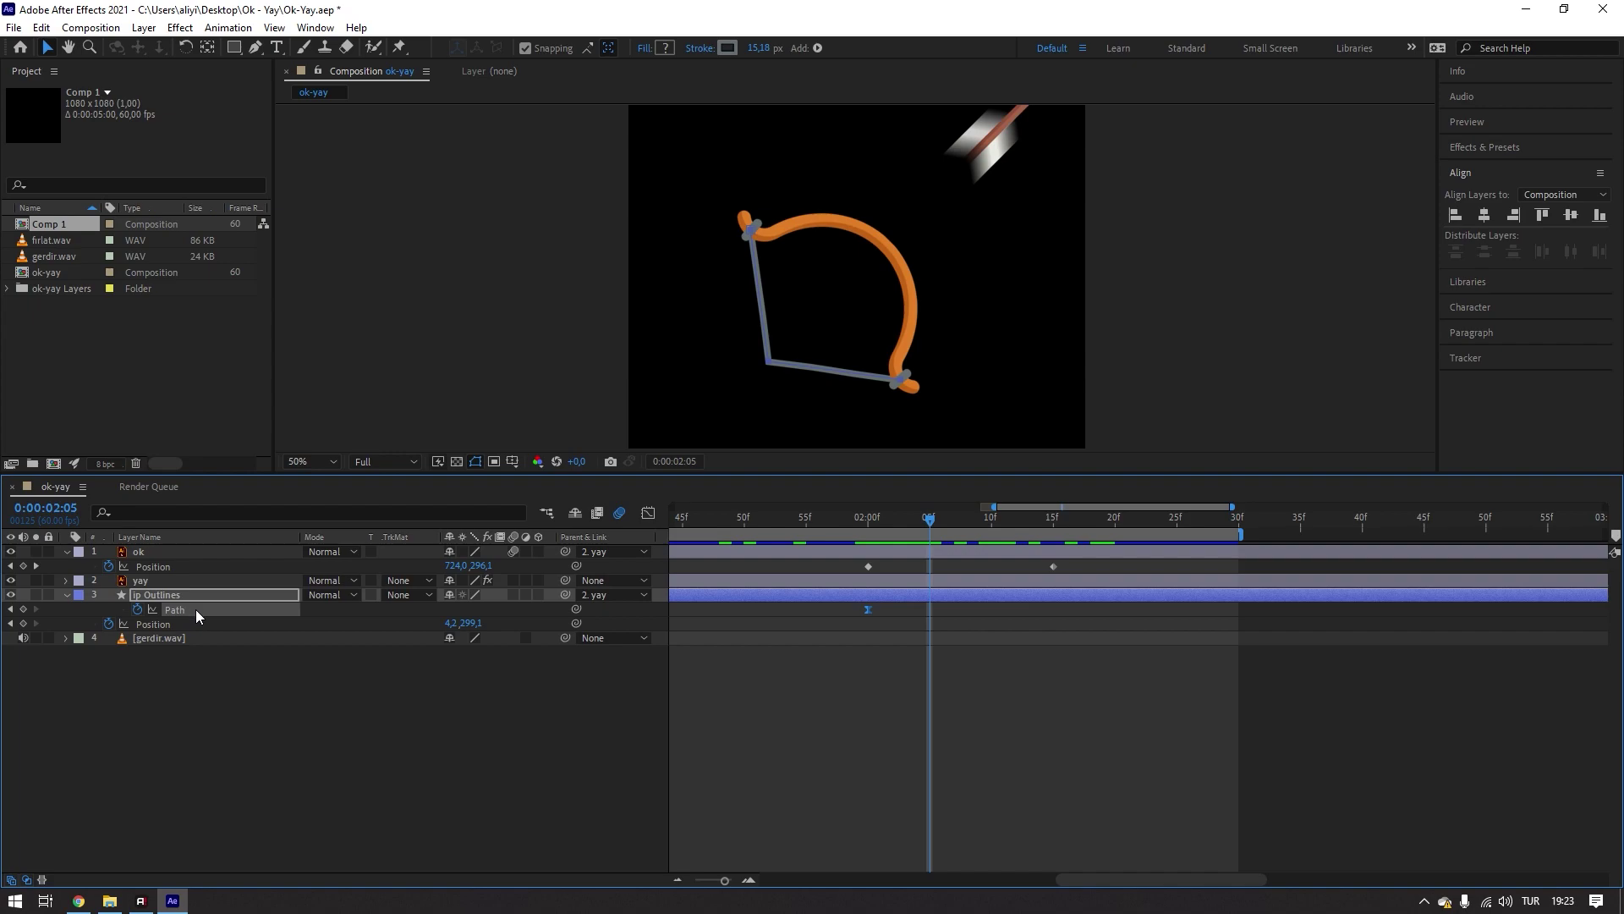
key("ctrl+v")
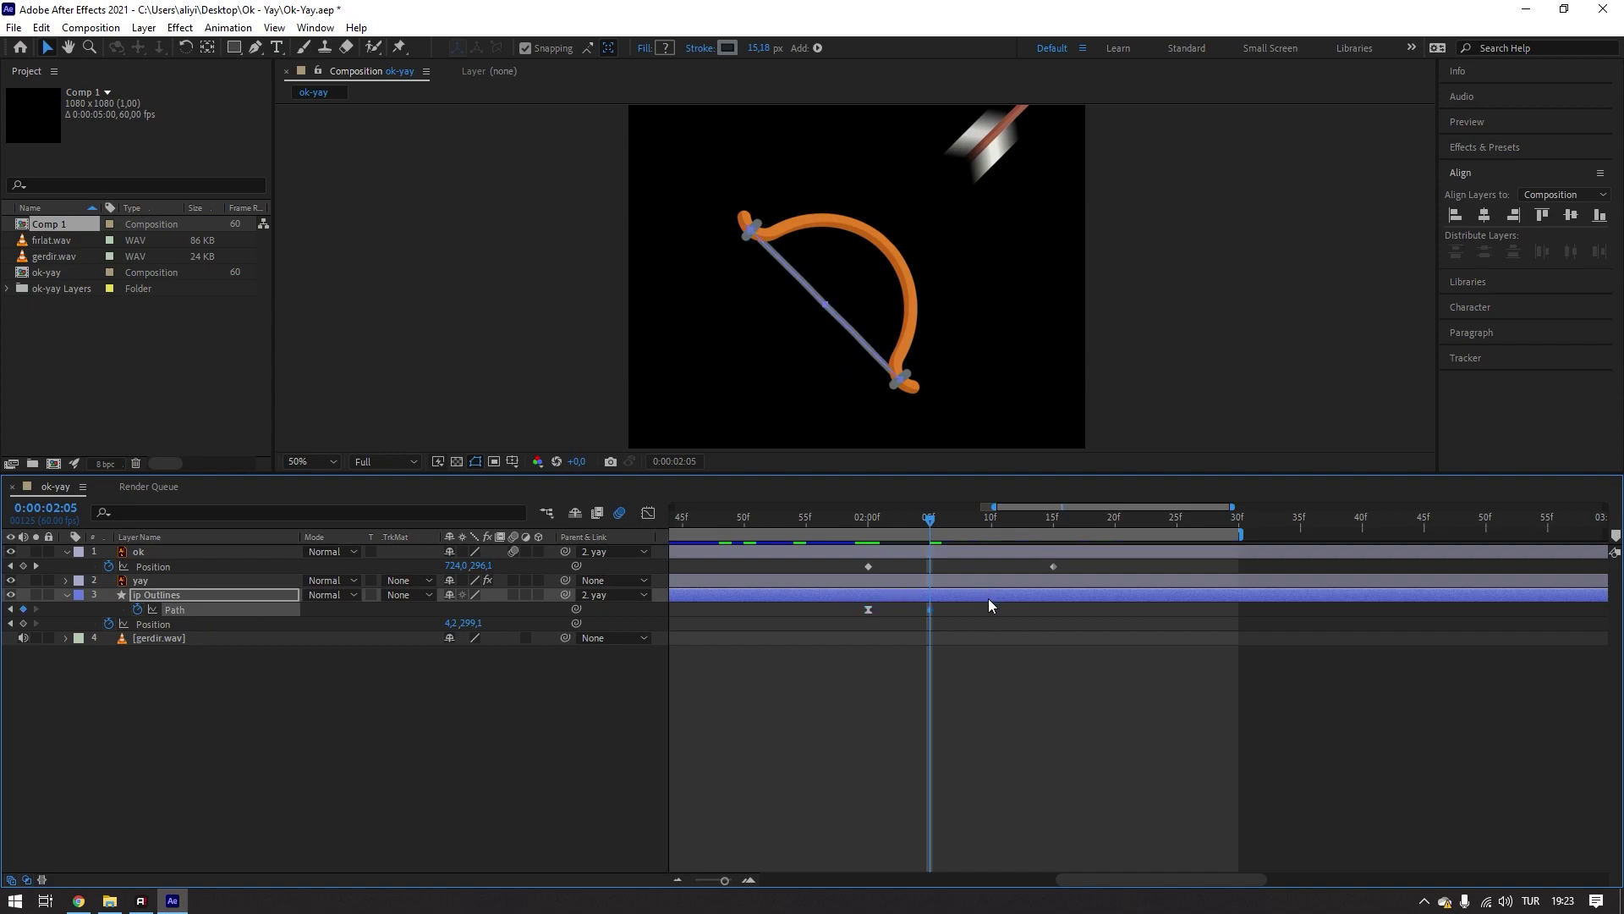
mouse_move(928, 519)
left_mouse_down()
mouse_move(880, 521)
mouse_move(866, 555)
mouse_move(926, 567)
left_mouse_up()
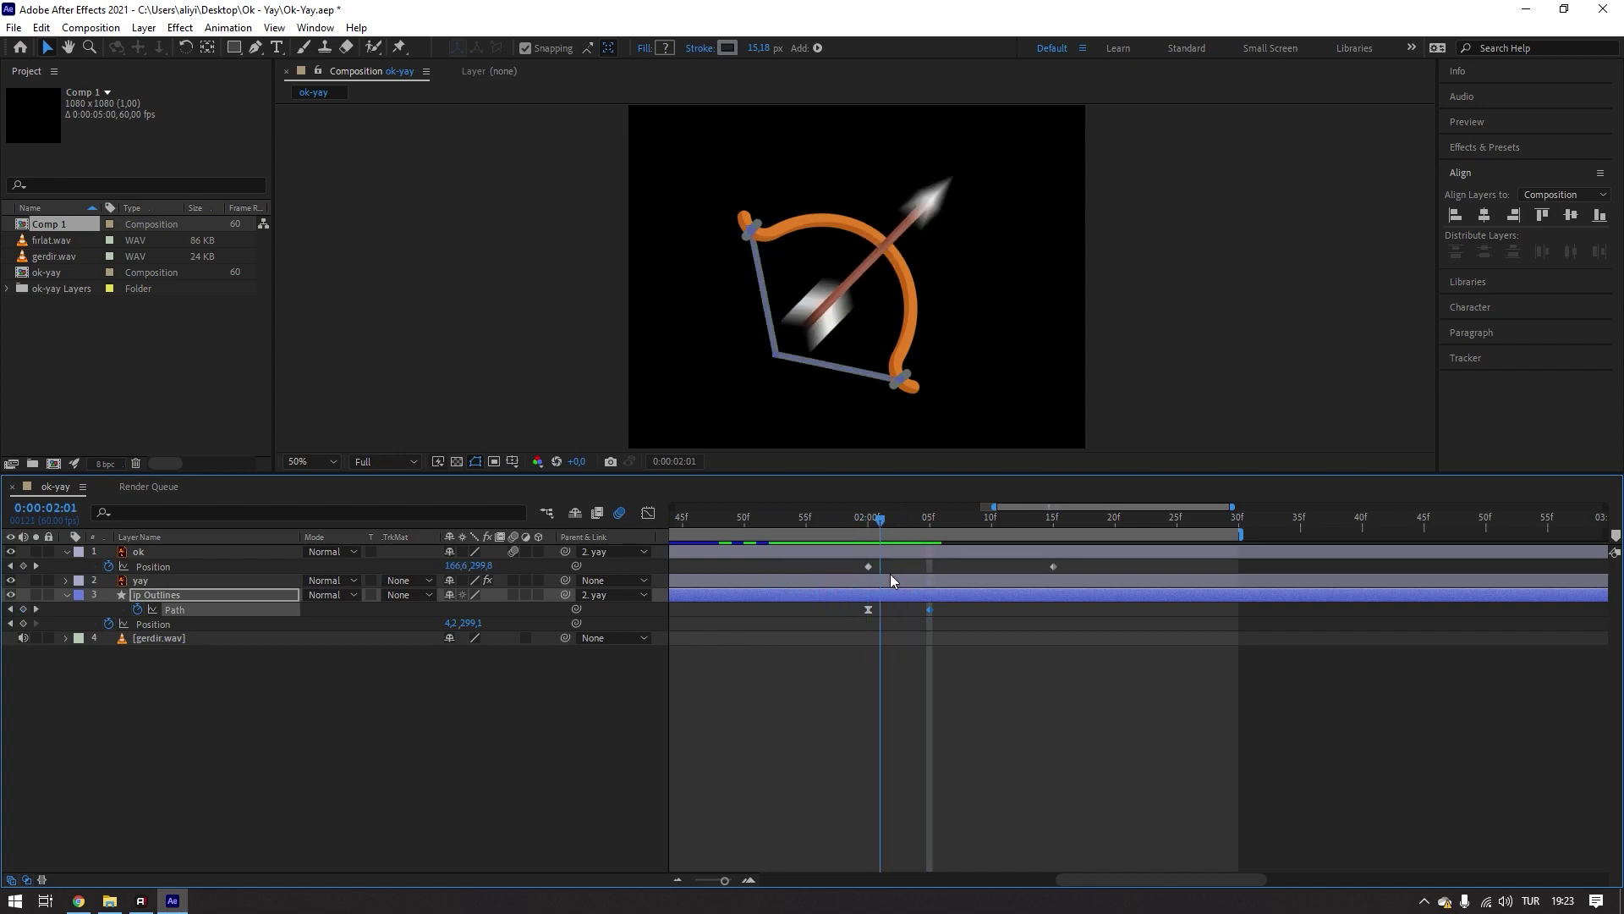
mouse_move(927, 567)
left_mouse_down()
mouse_move(931, 580)
mouse_move(870, 587)
left_mouse_up()
left_click(868, 609)
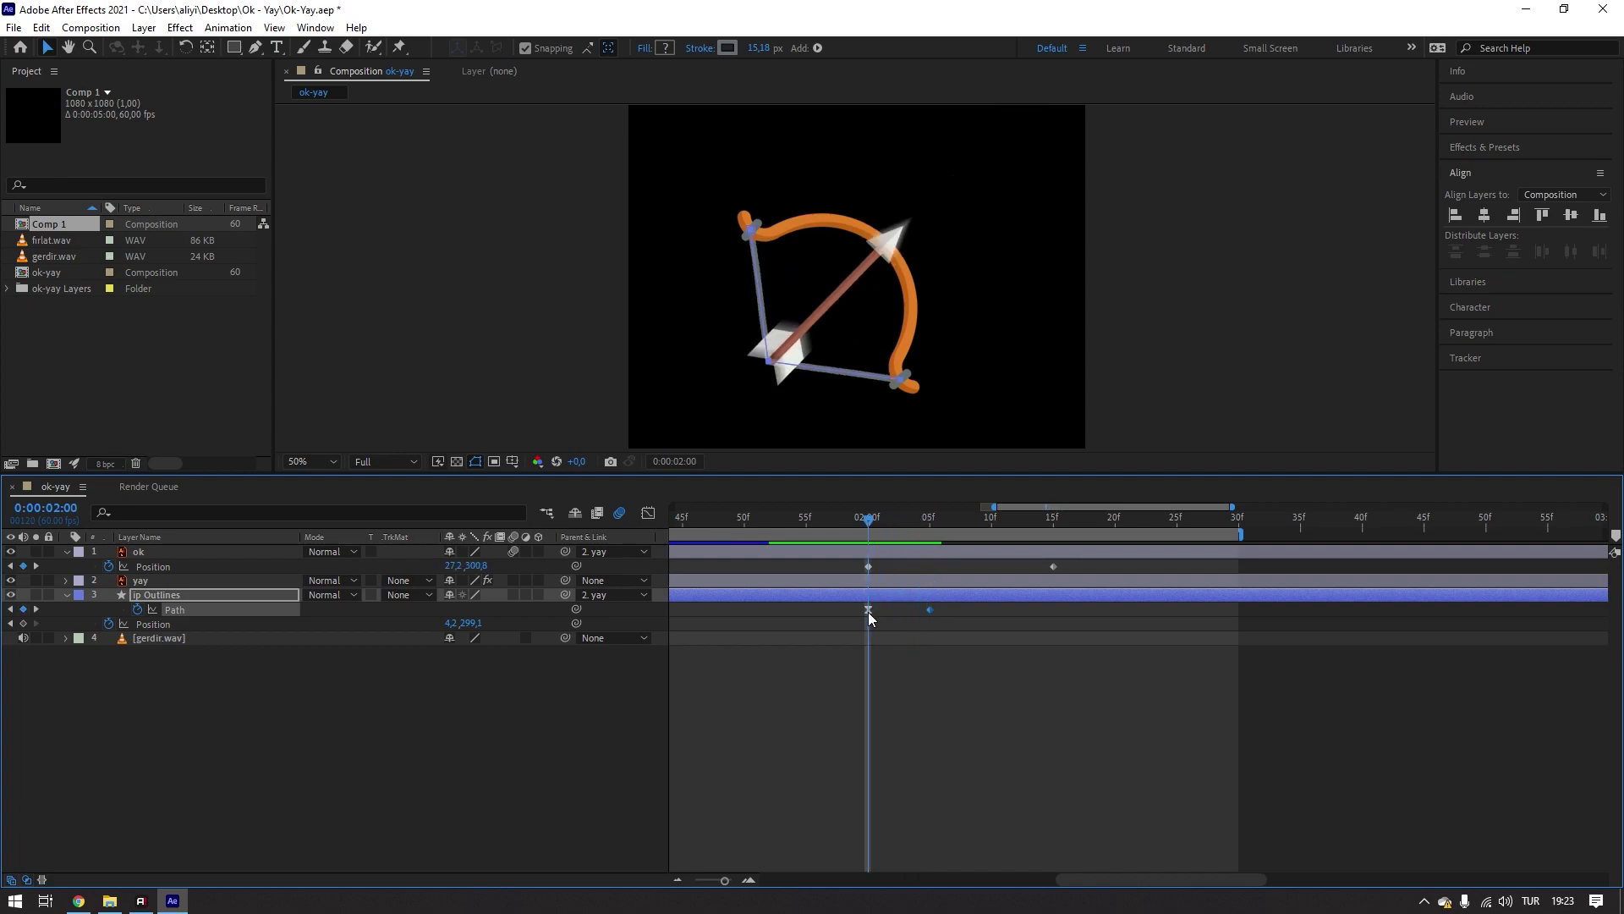
left_click(911, 638)
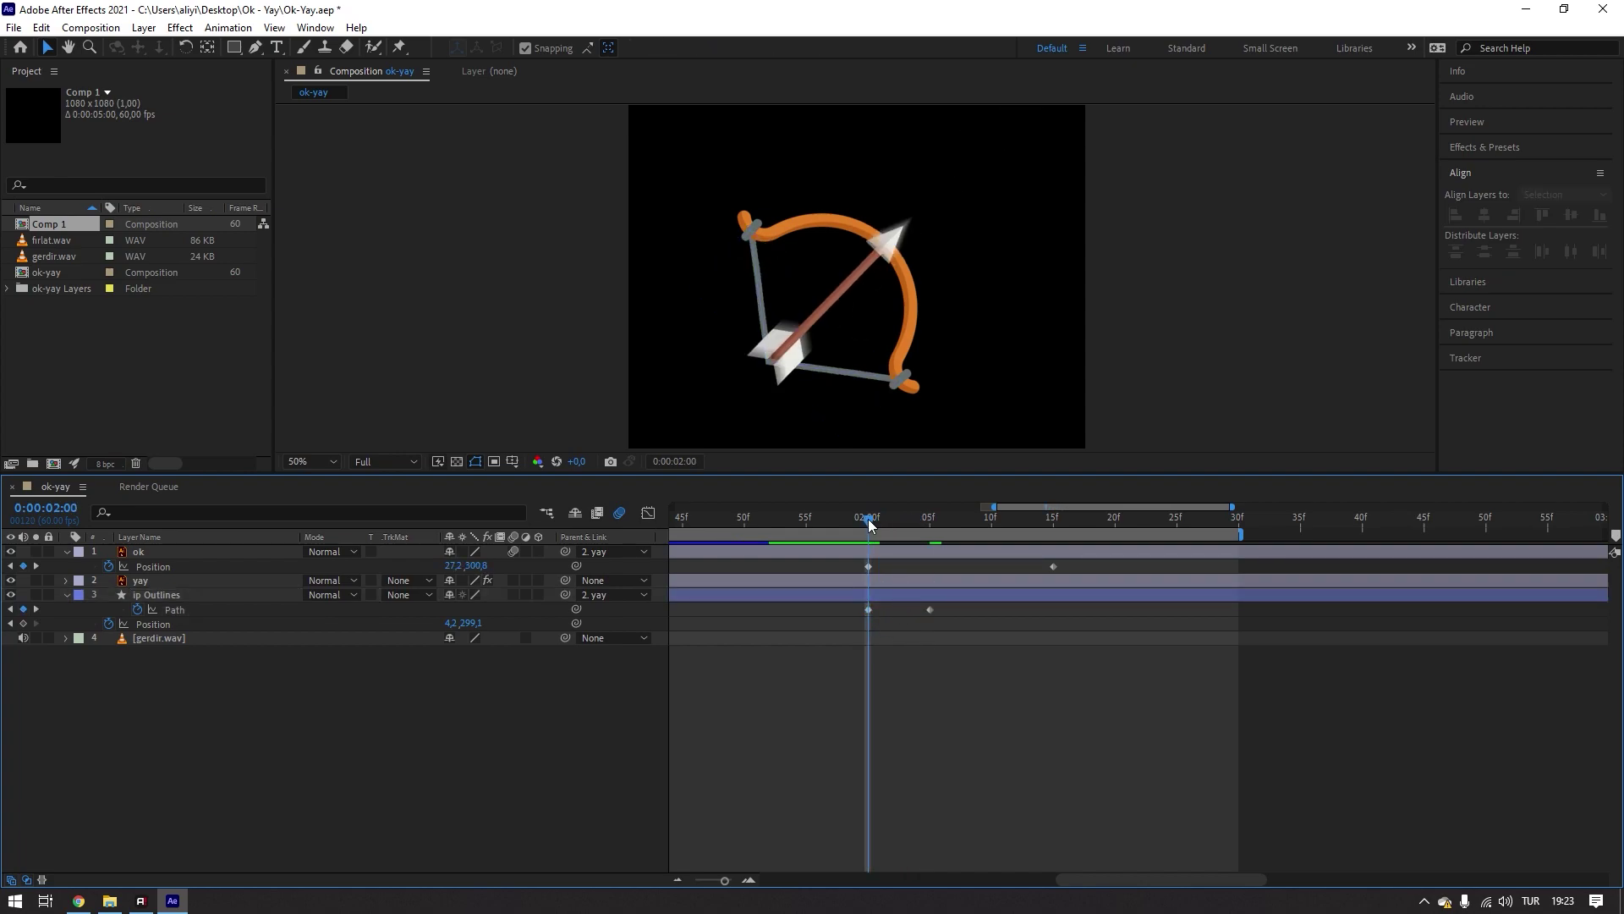
left_click_drag(860, 520, 917, 524)
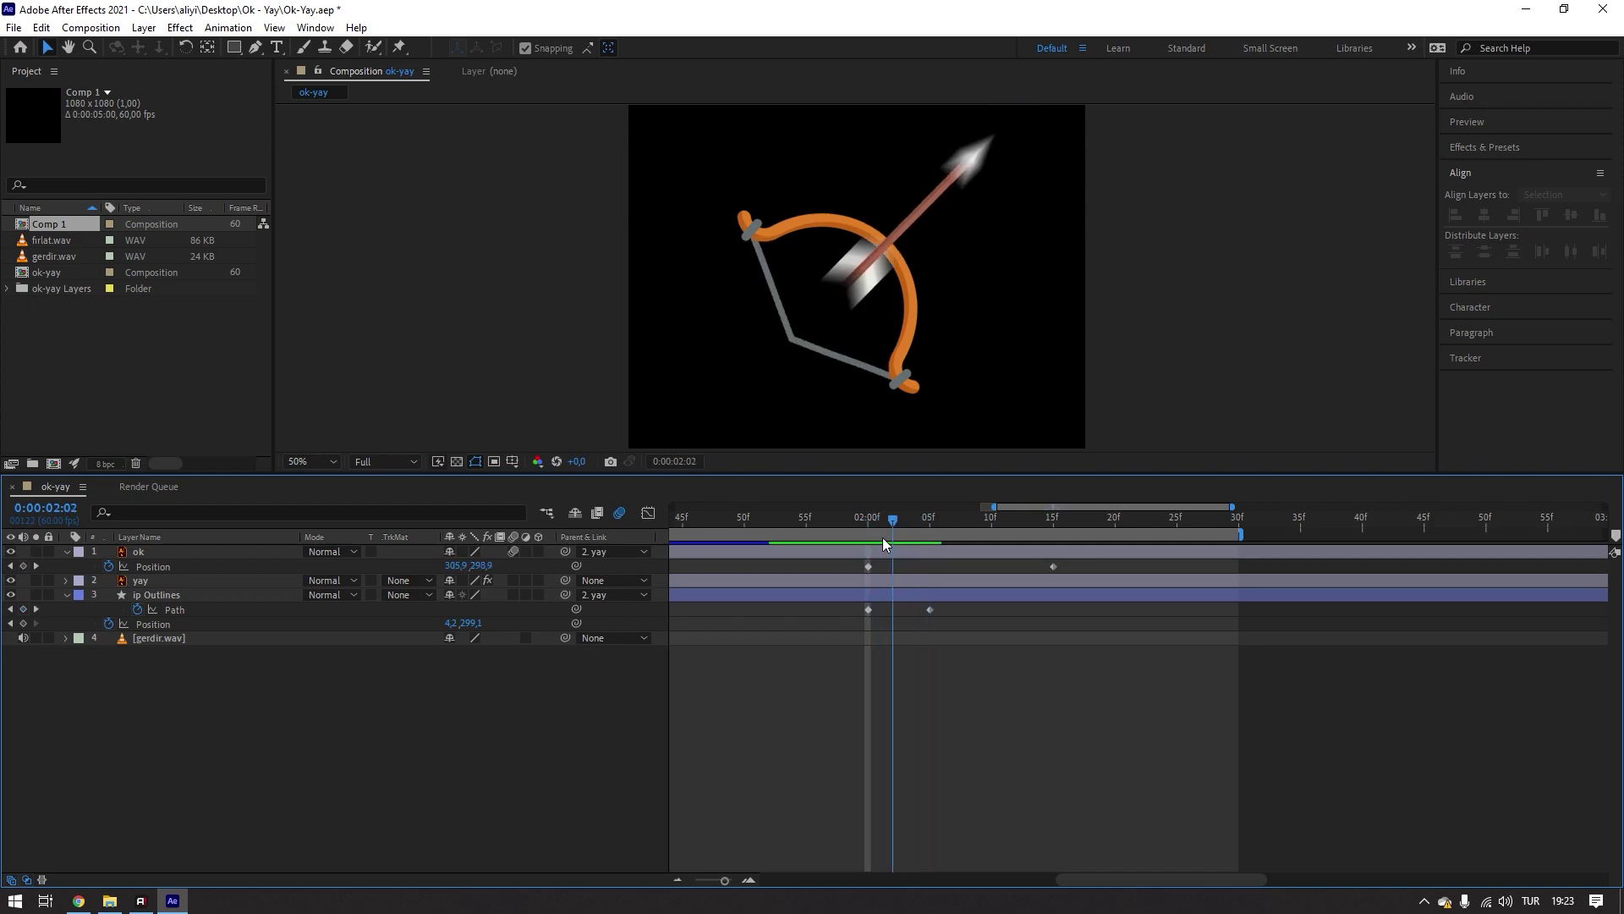
mouse_move(917, 525)
left_mouse_down()
mouse_move(865, 542)
mouse_move(929, 551)
left_mouse_up()
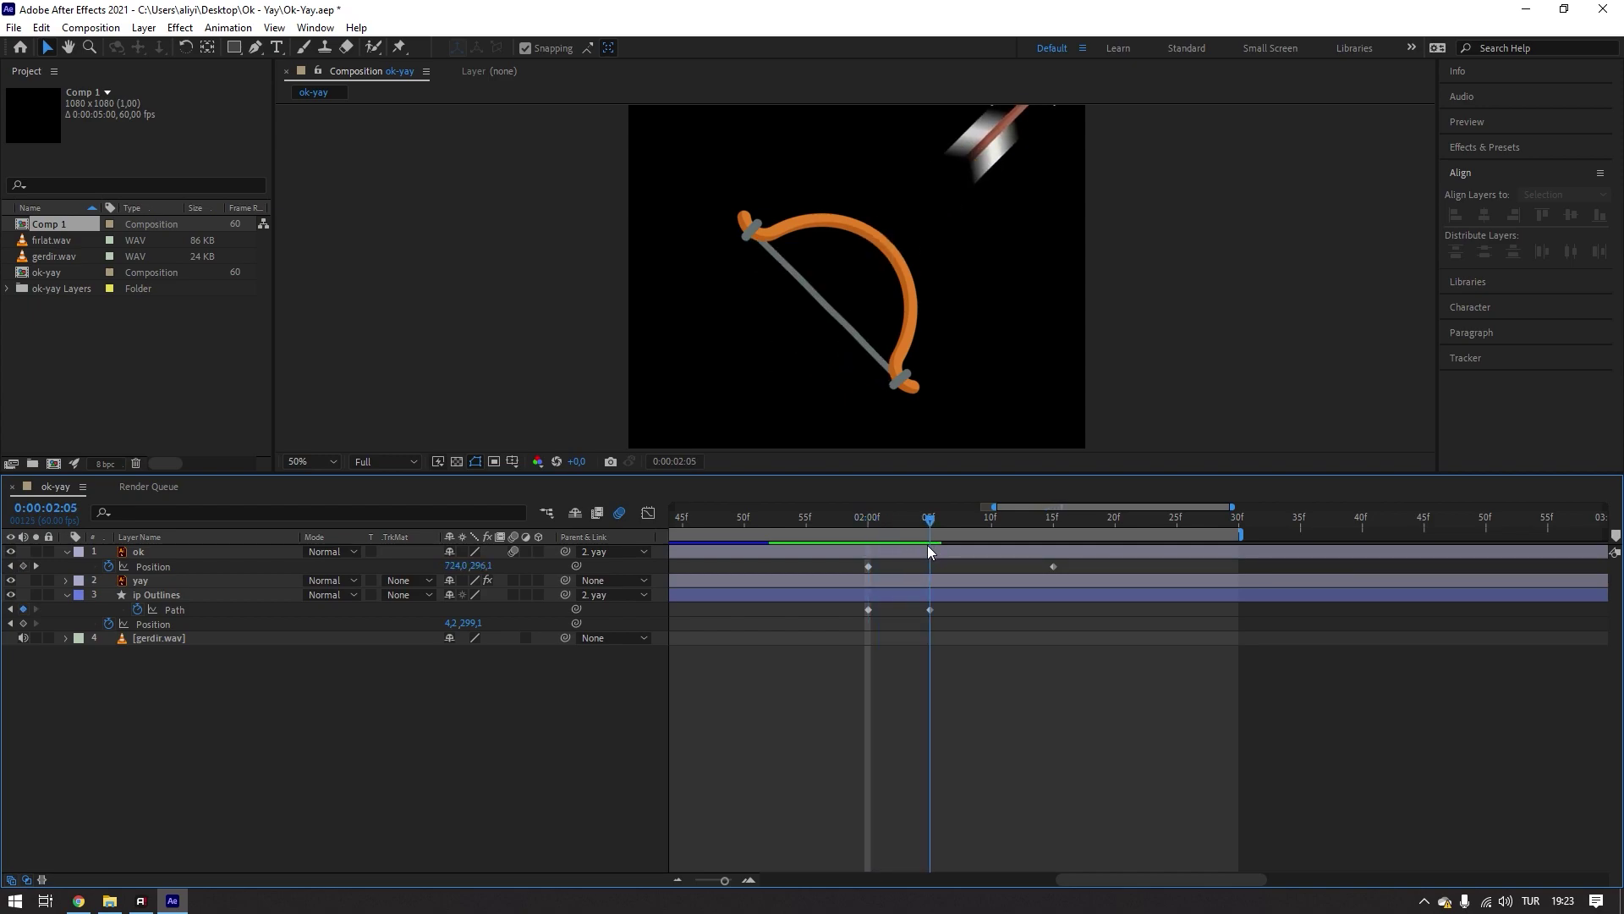
- Return to 2:05 and select the bowstring's Path keyframe there
left_click(931, 609)
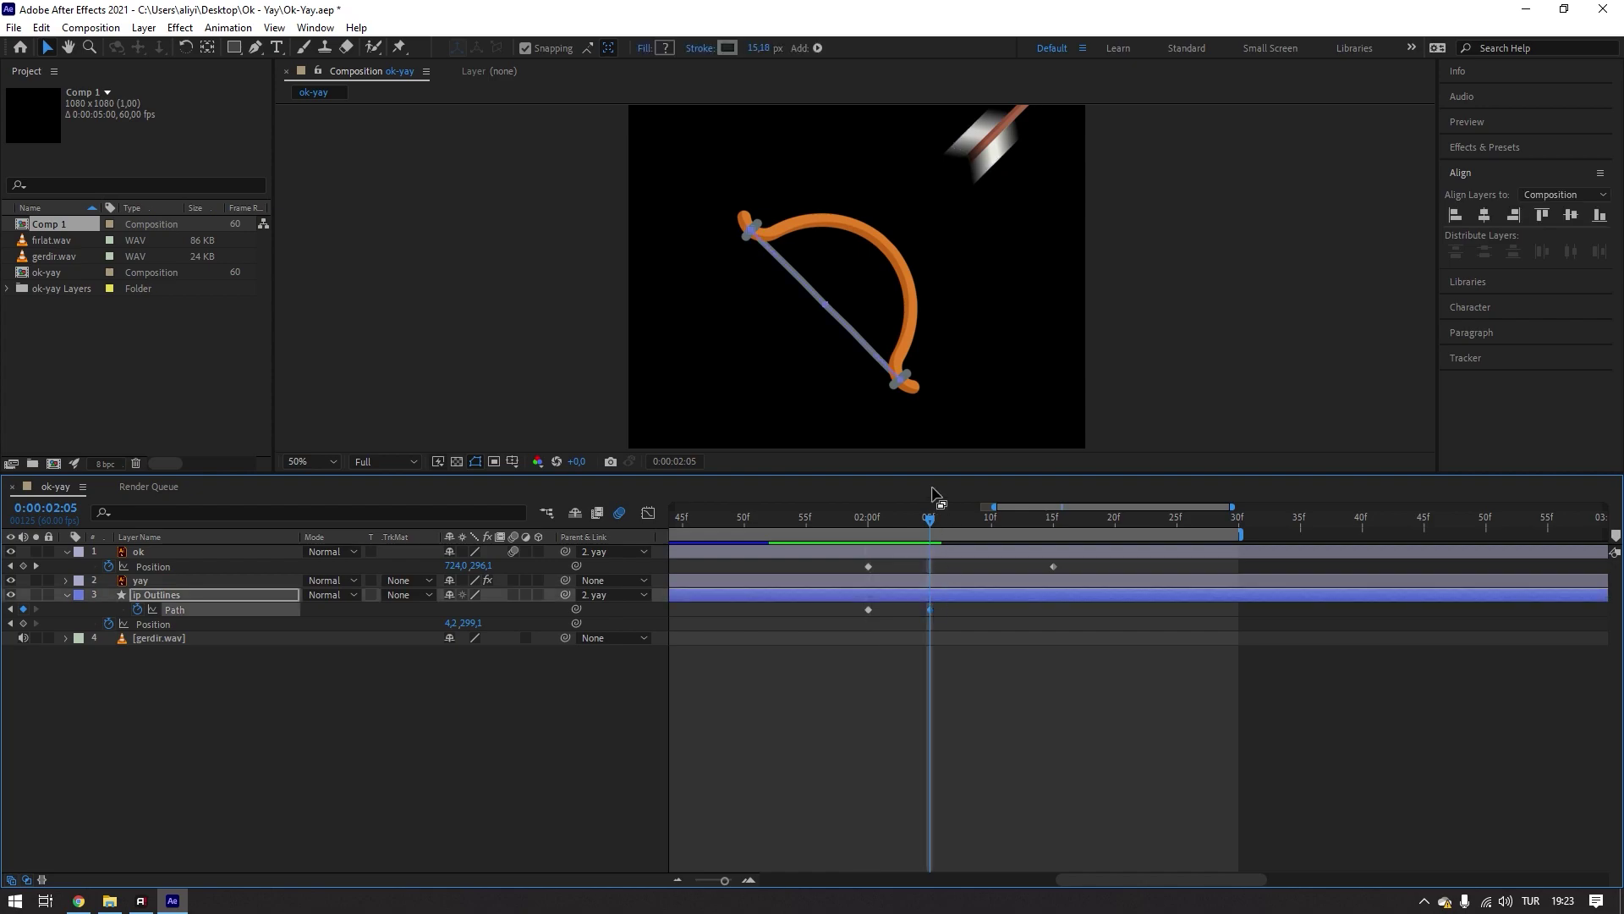
left_click(958, 626)
left_click(942, 525)
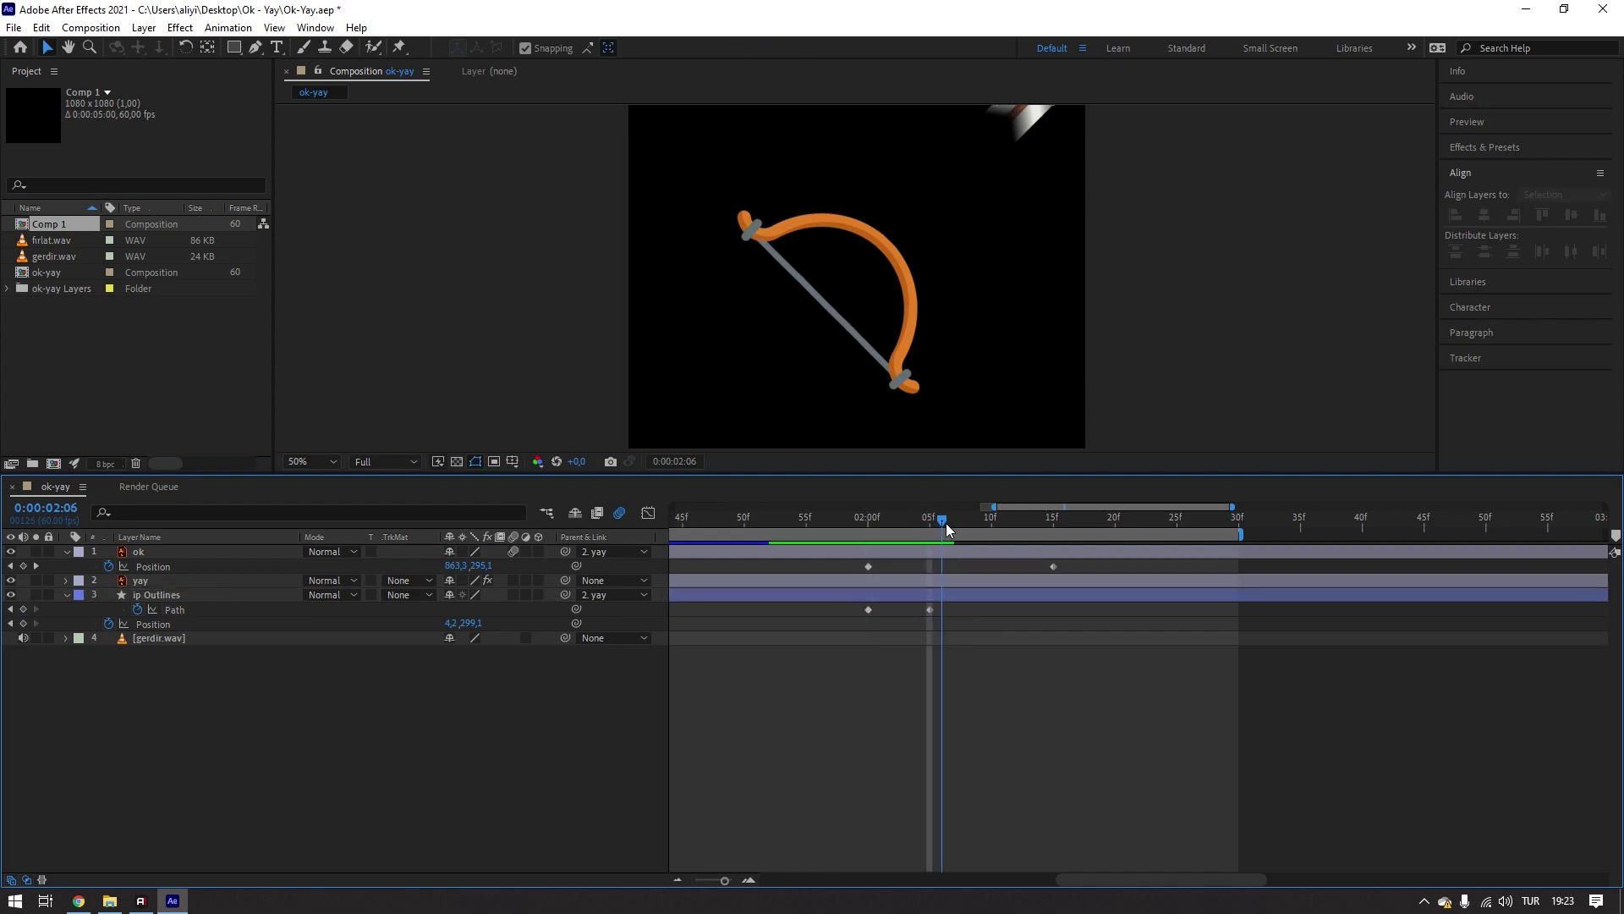
left_click_drag(937, 528, 927, 532)
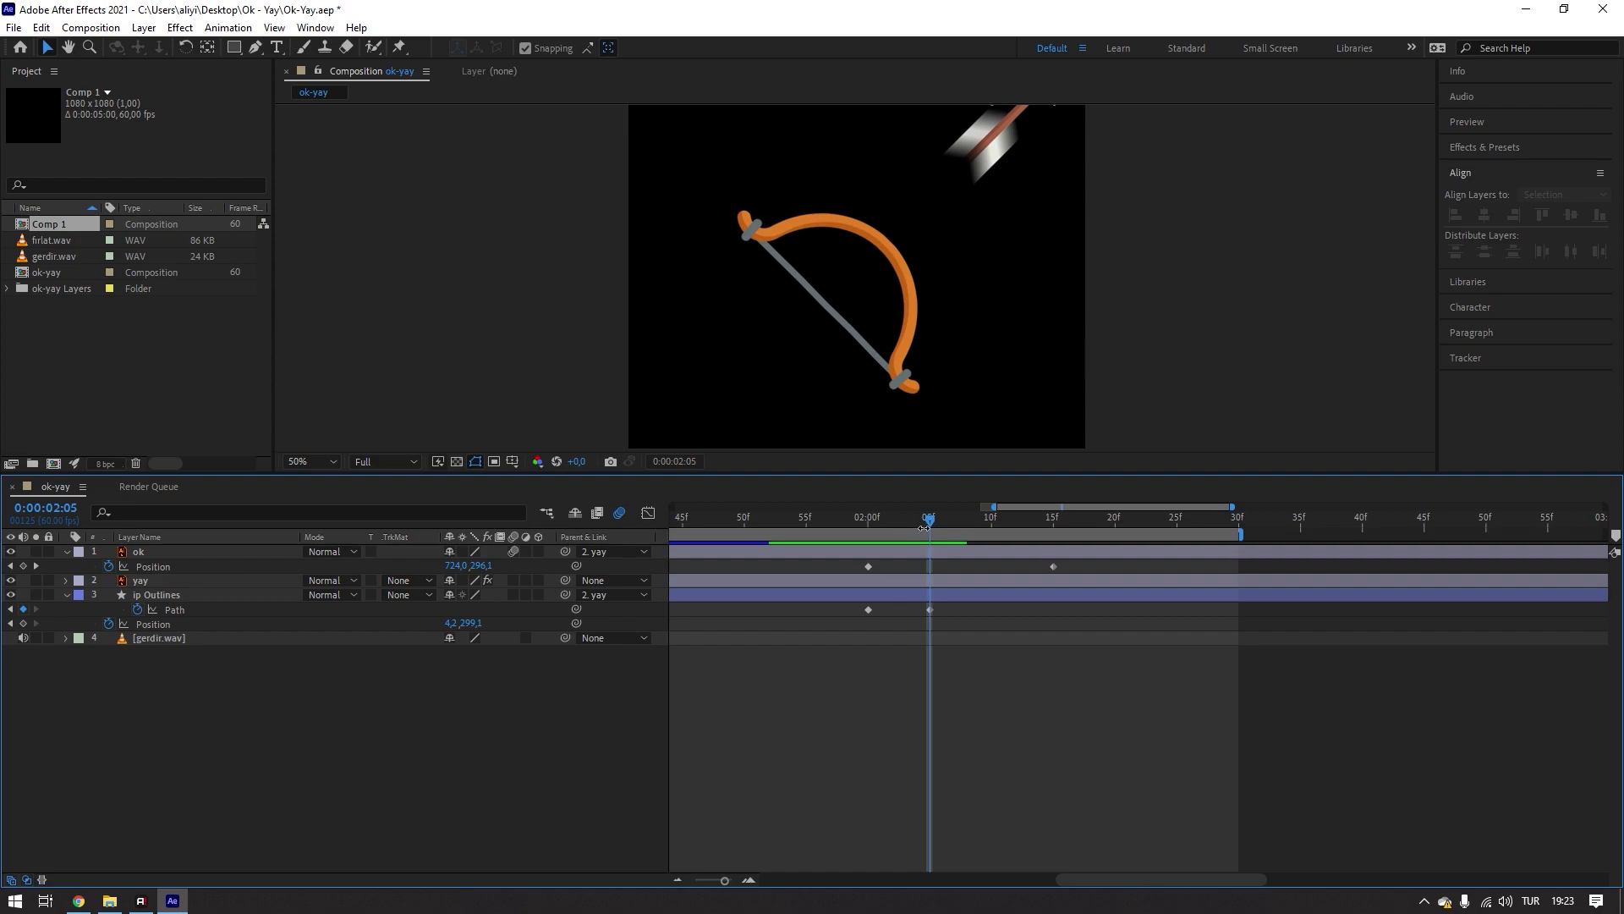
left_click_drag(946, 616, 921, 609)
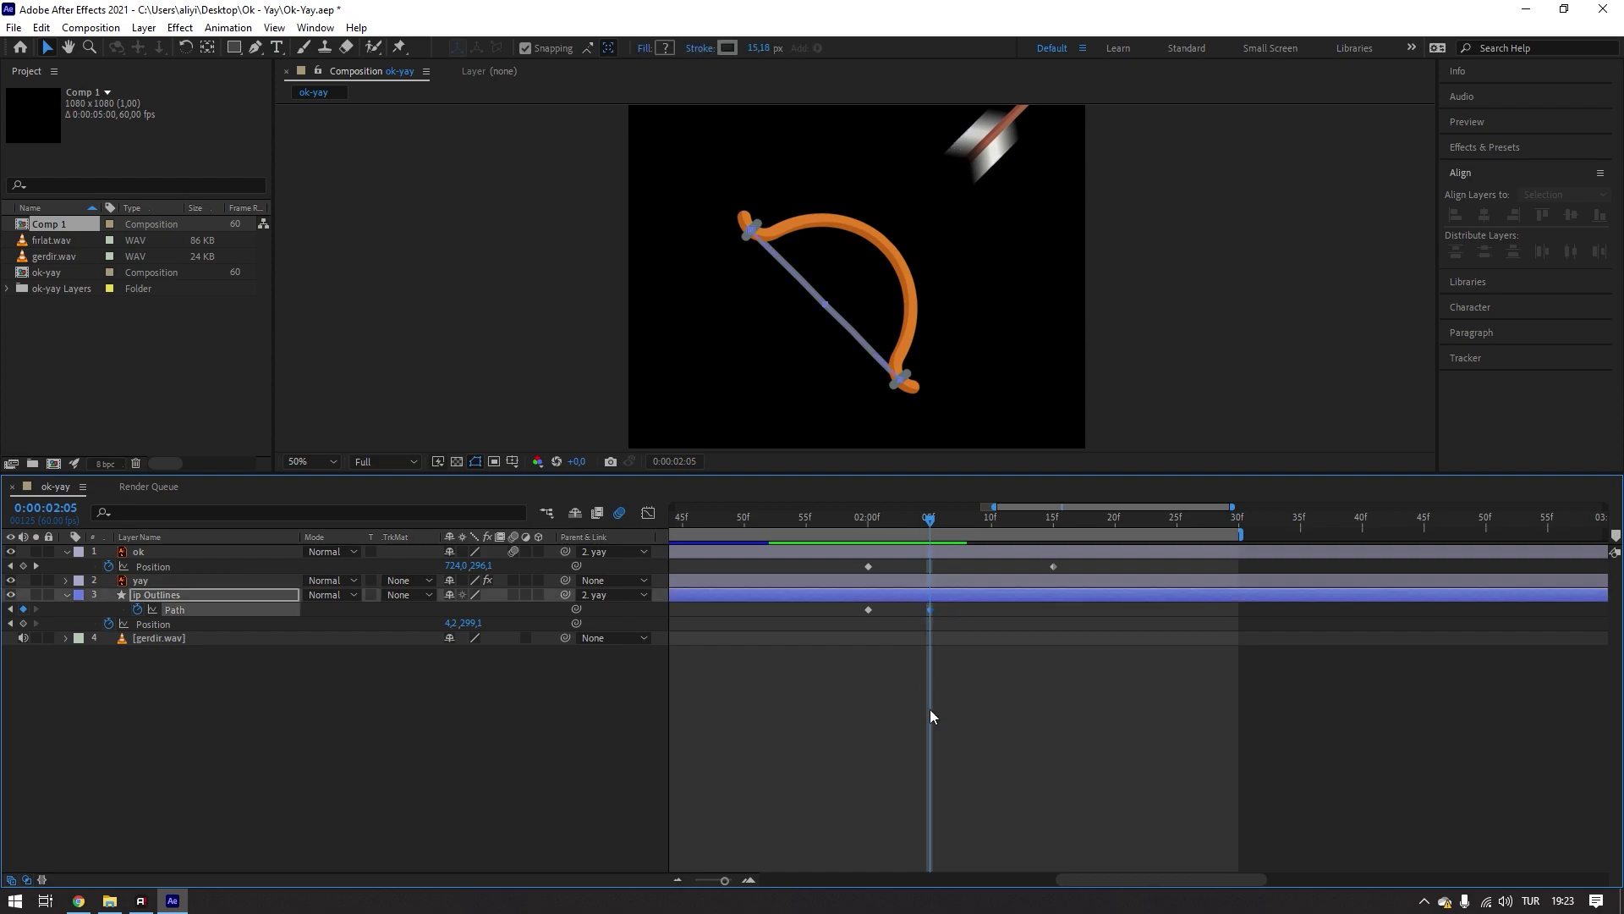
- Bend the string at 2:05 by nudging its middle point up-right
scroll(835, 309, "up", 2)
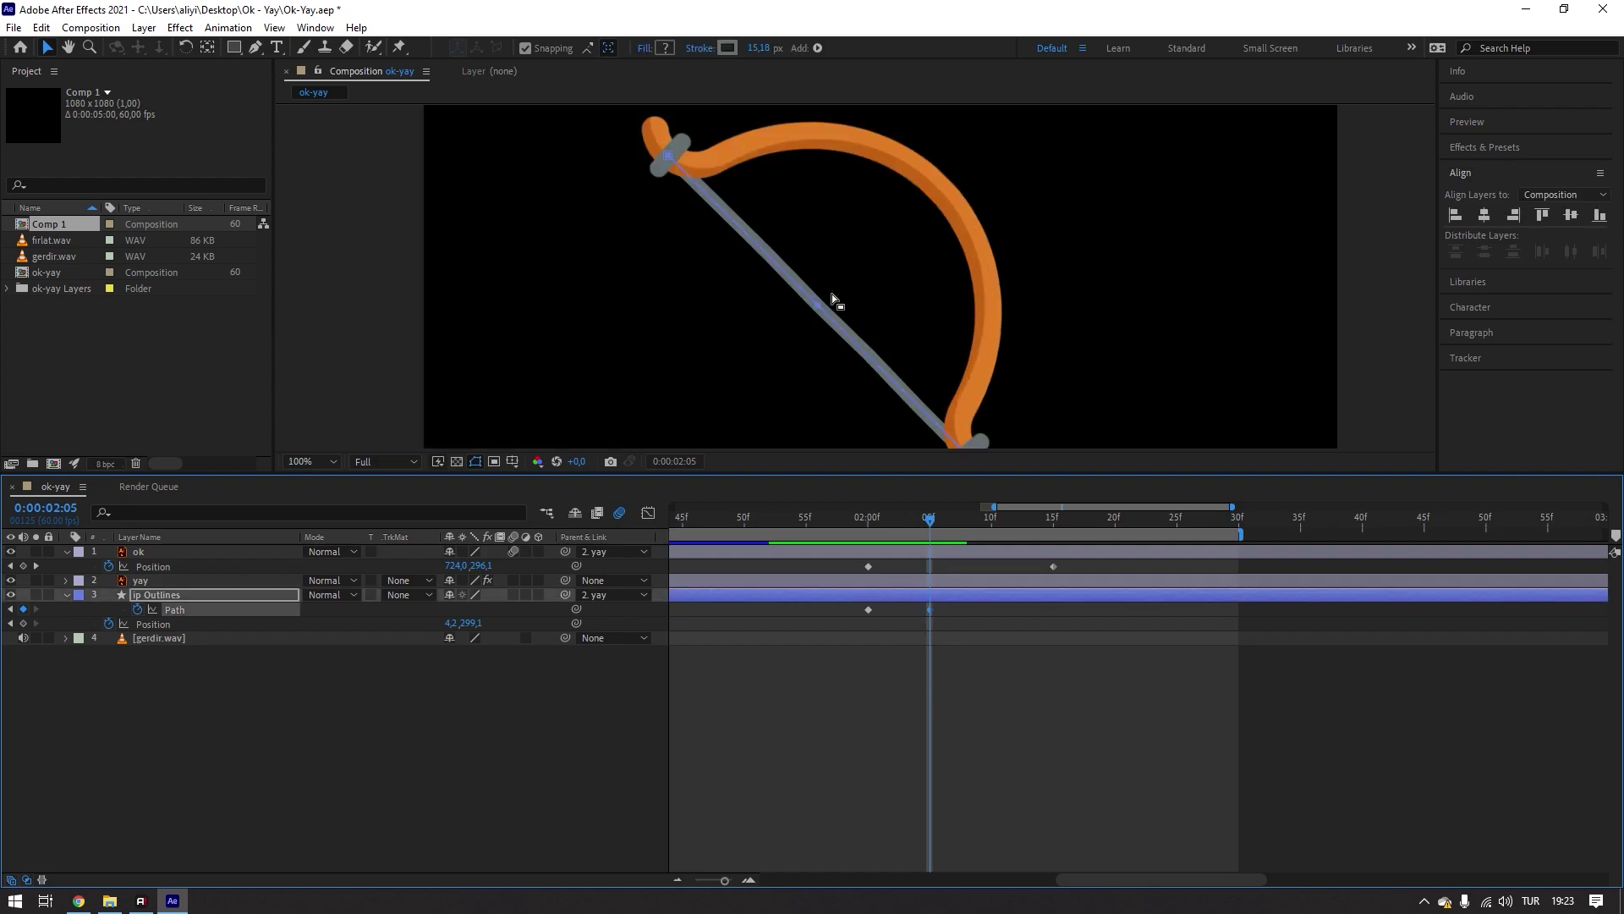
left_click_drag(844, 290, 800, 322)
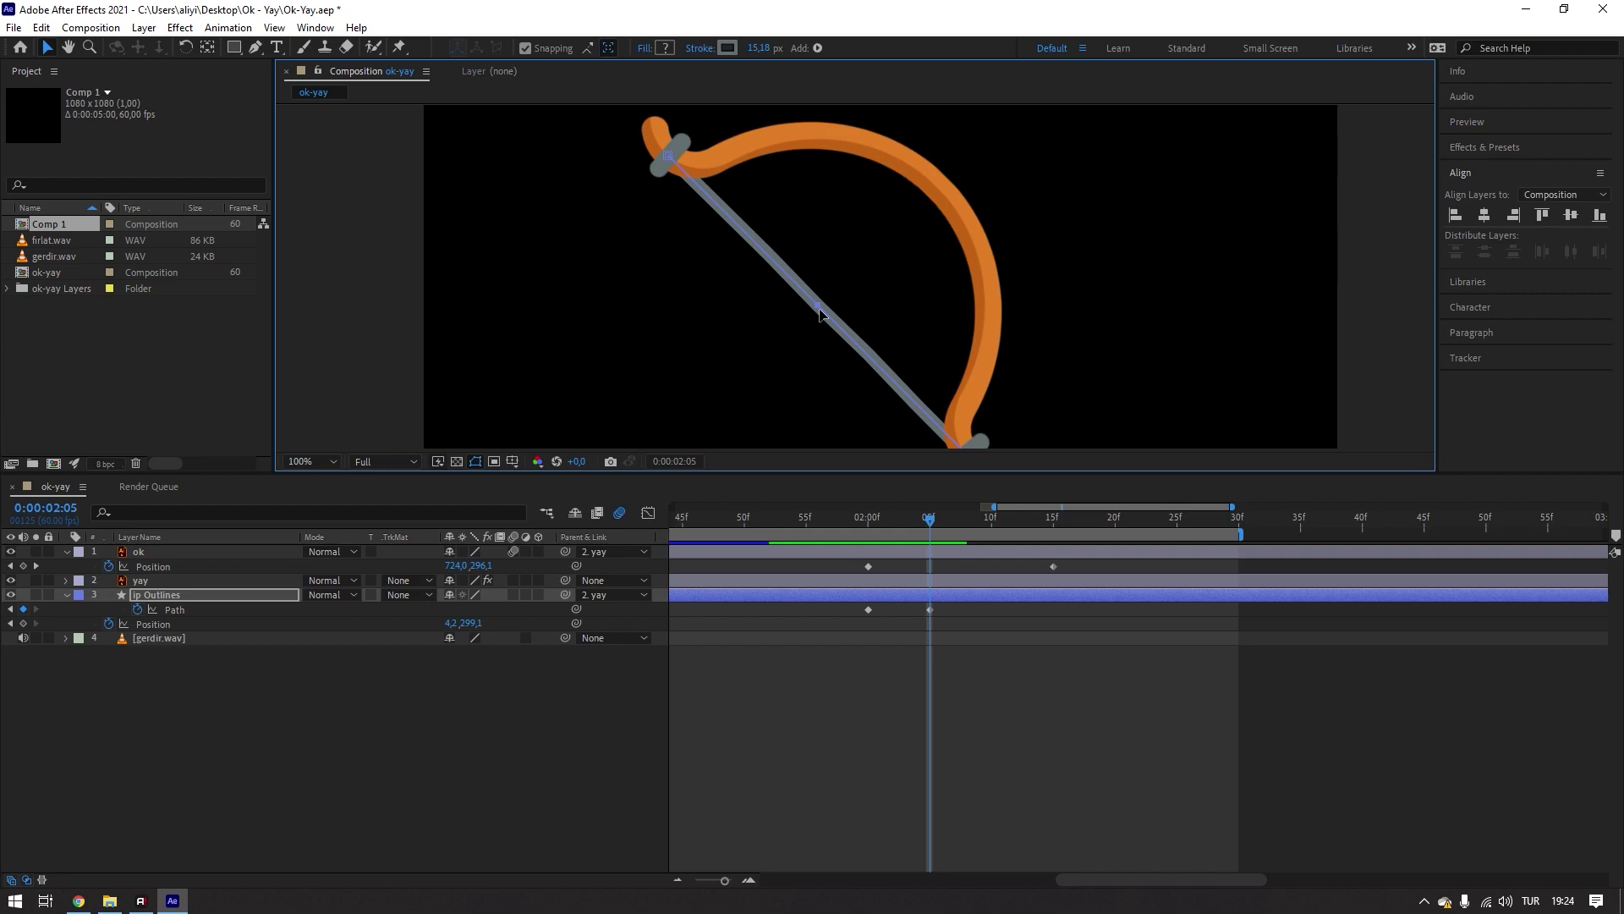
key("shift+Right")
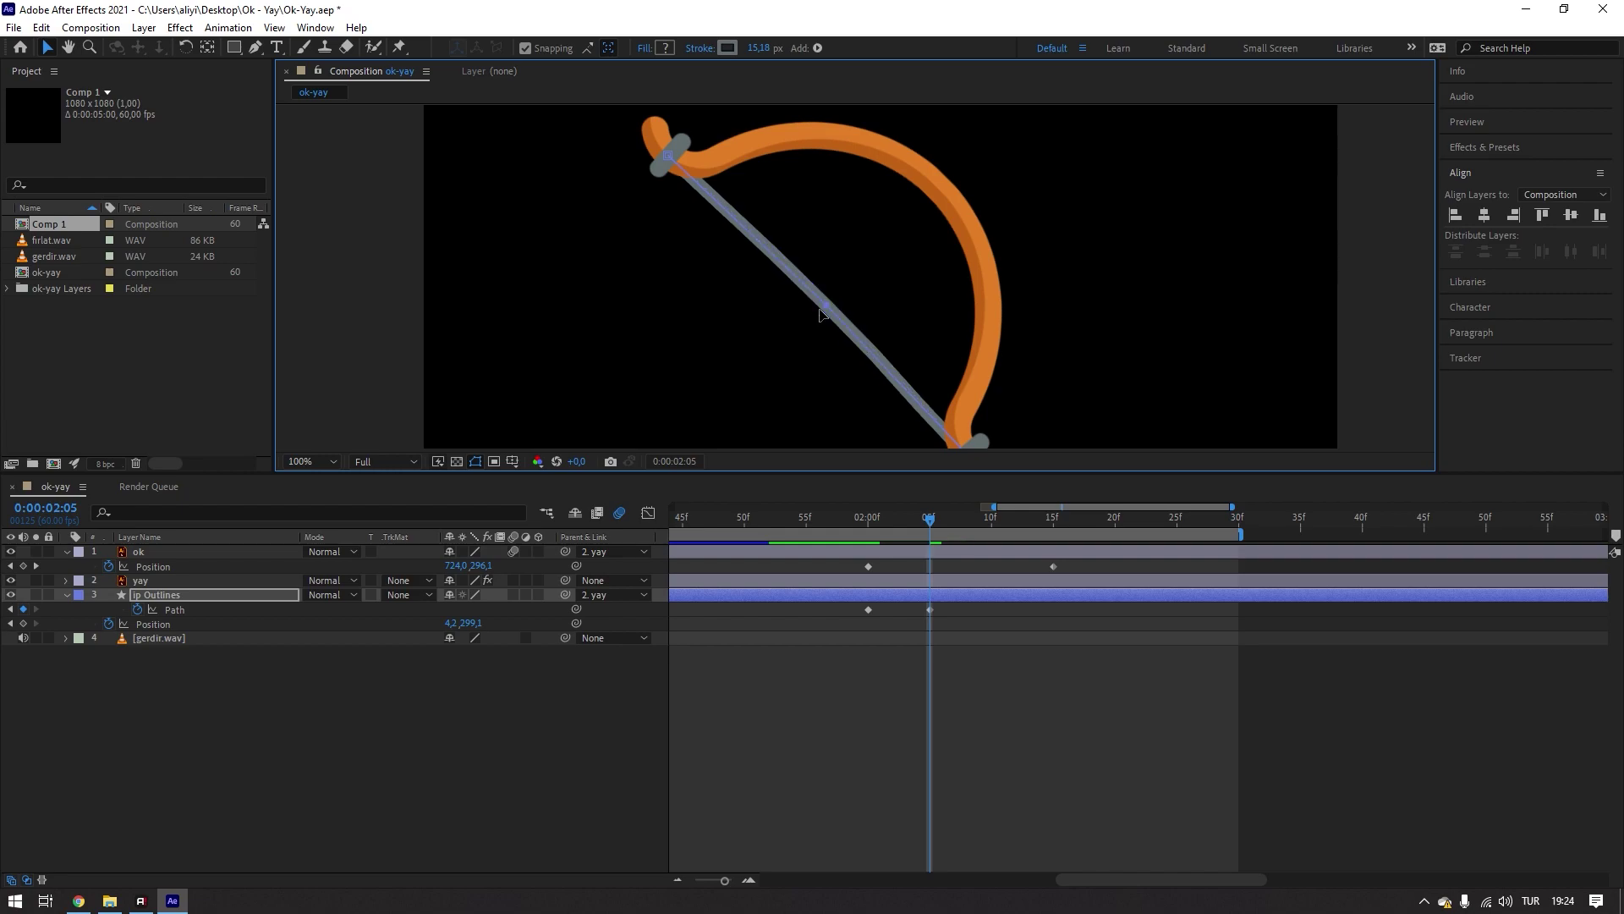
key("shift+Up")
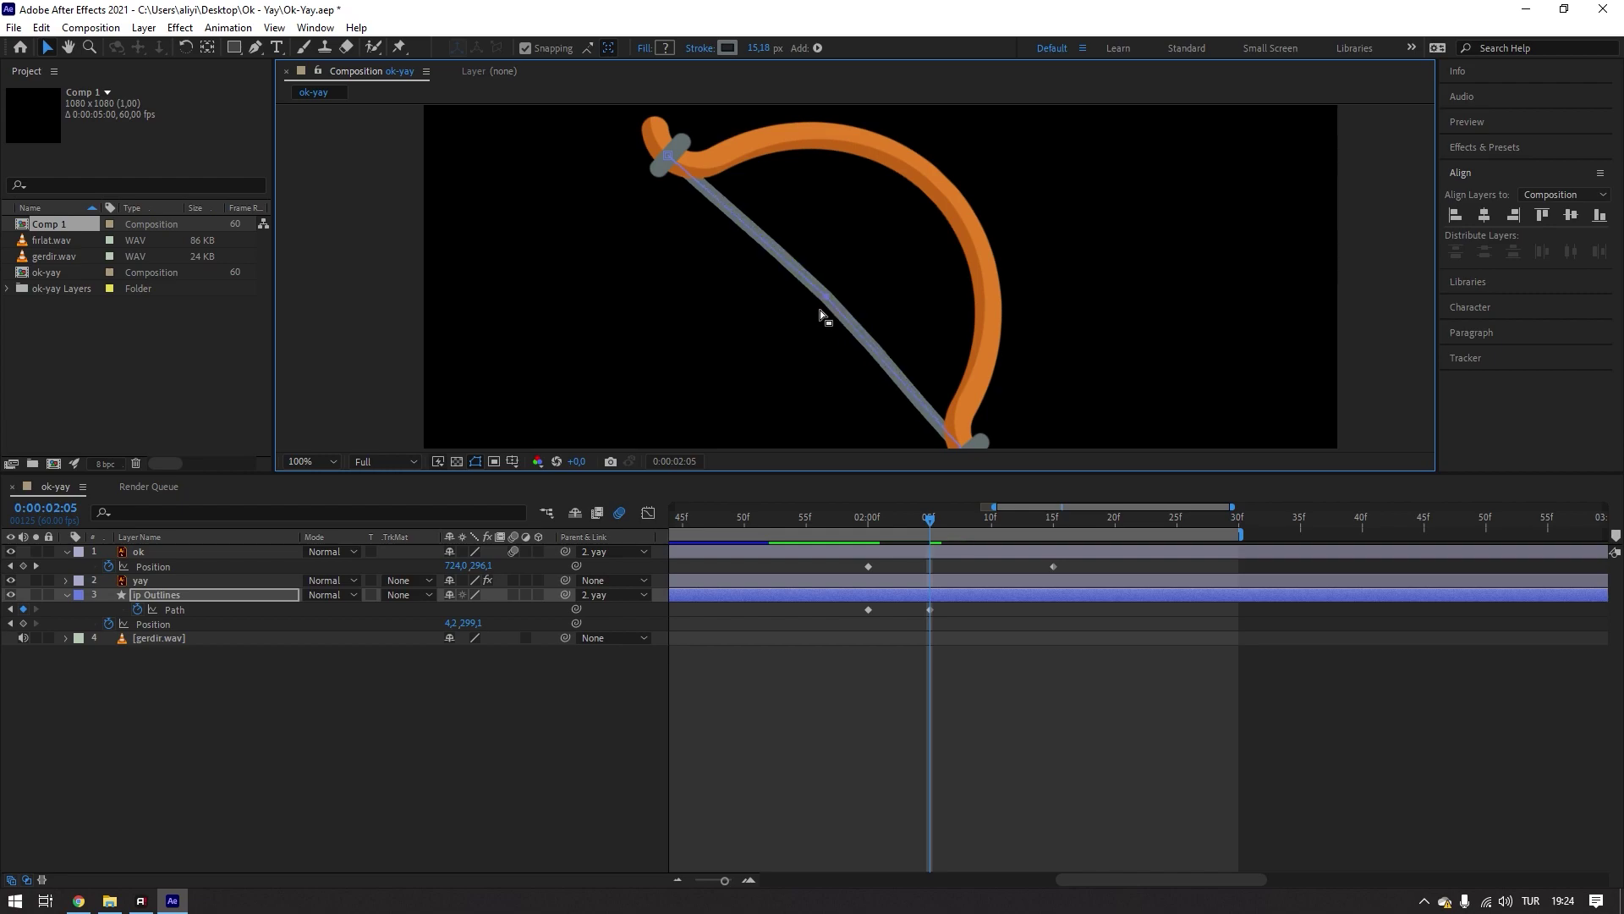
key("shift+Right")
key("shift+Right")
key("shift+Up")
key("shift+Up")
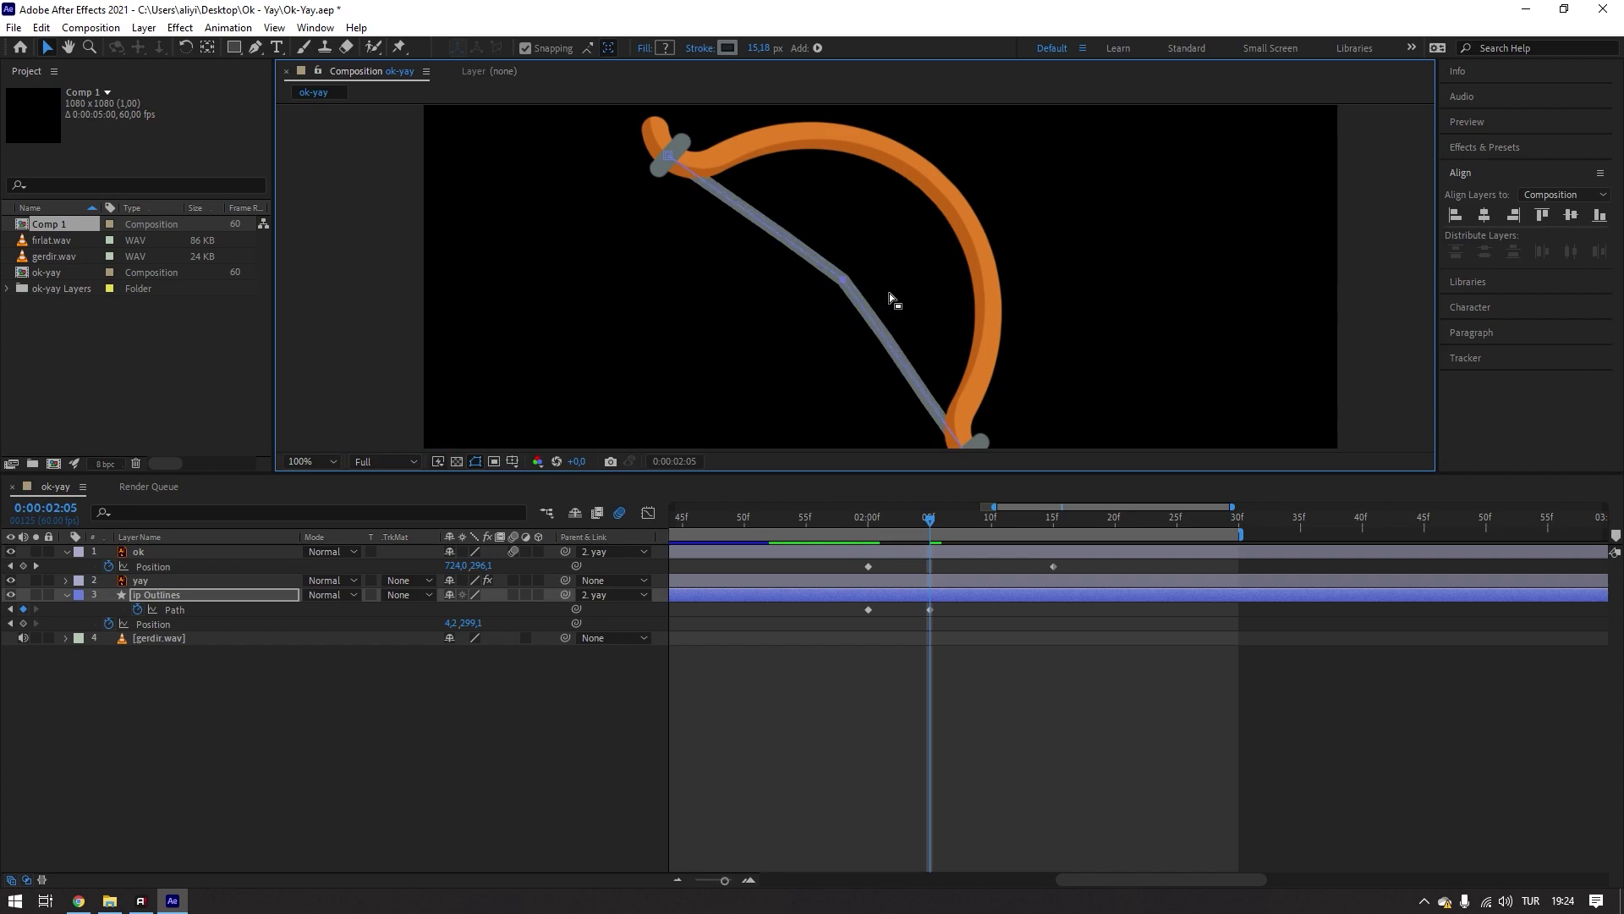
scroll(886, 294, "down", 2)
scroll(847, 306, "up", 2)
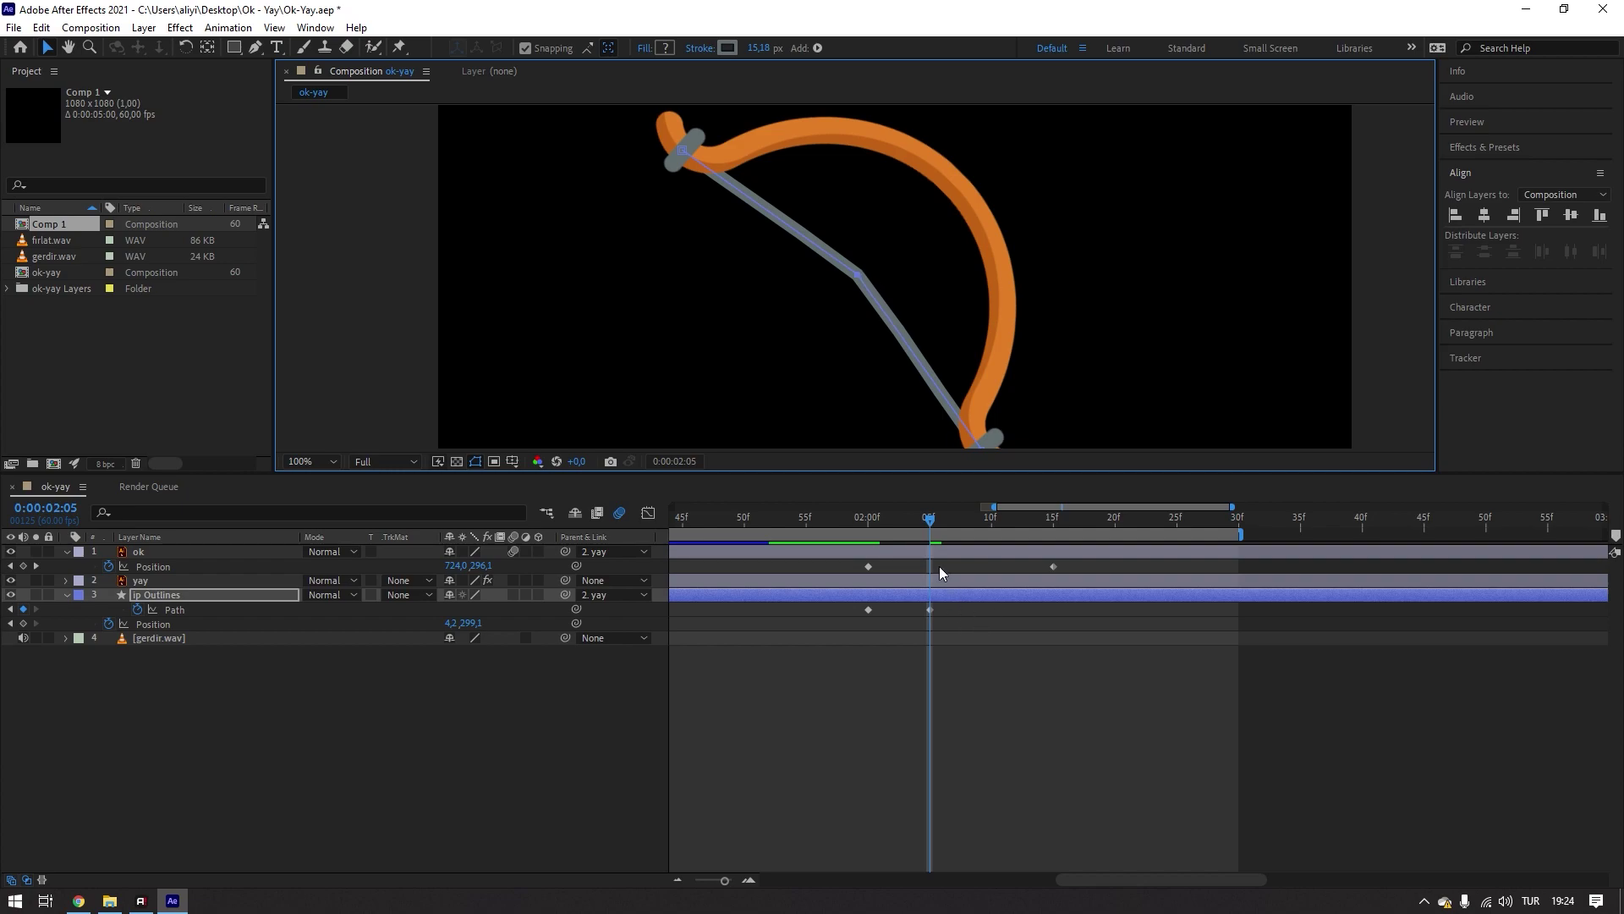
- At 2:10, nudge the string's middle point down-left to bend it the opposite way
left_click(944, 521)
left_click_drag(950, 521, 991, 533)
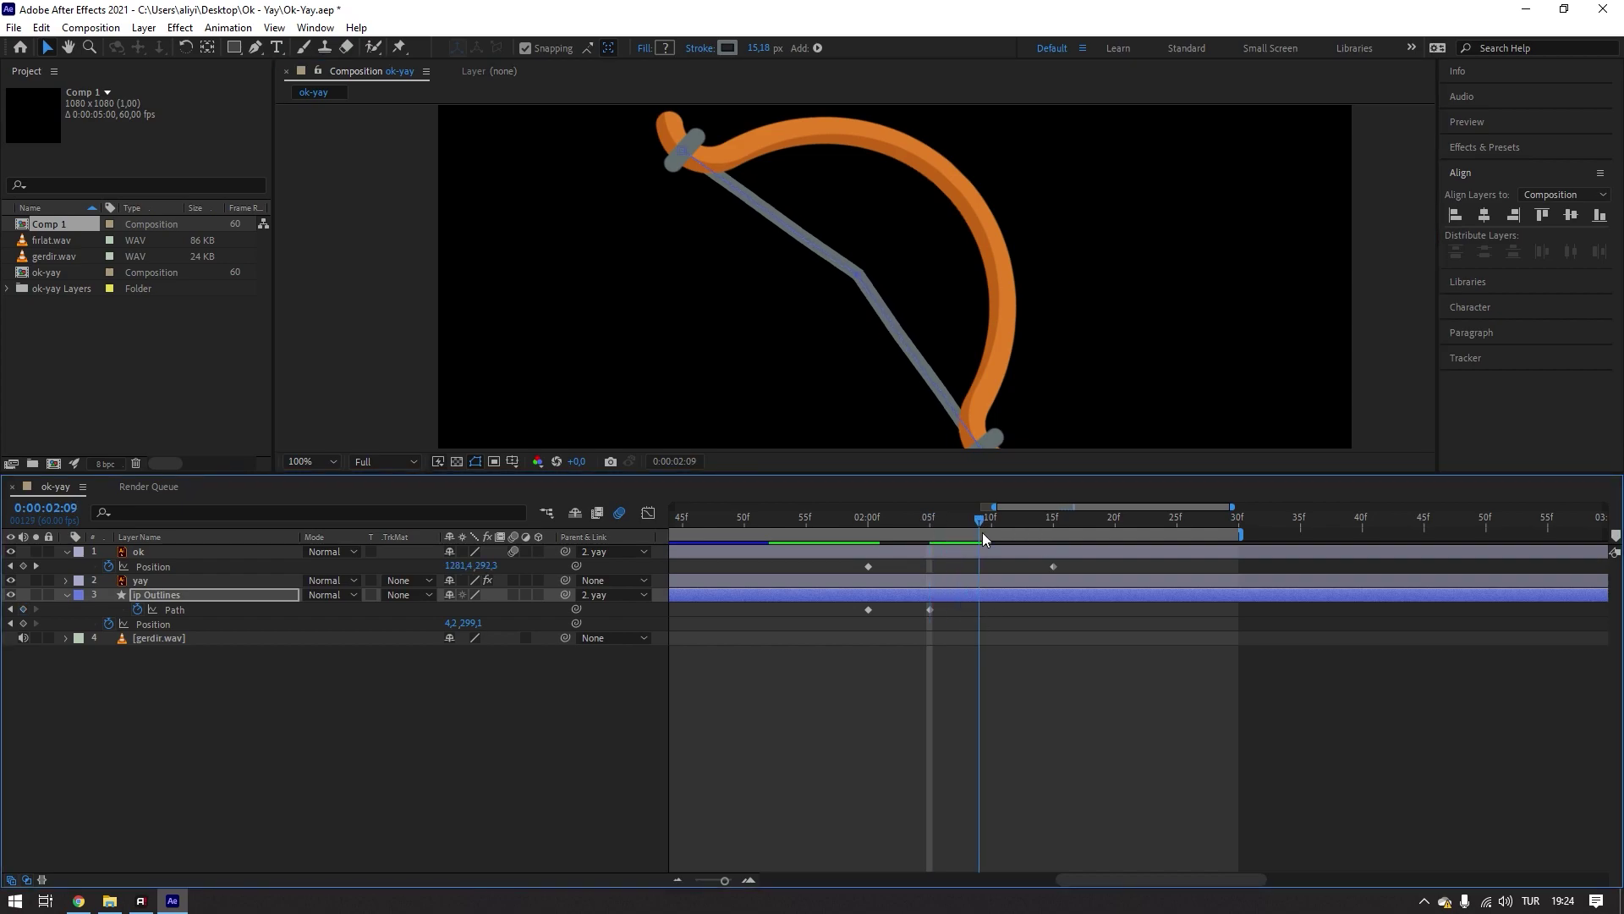
left_click(850, 272)
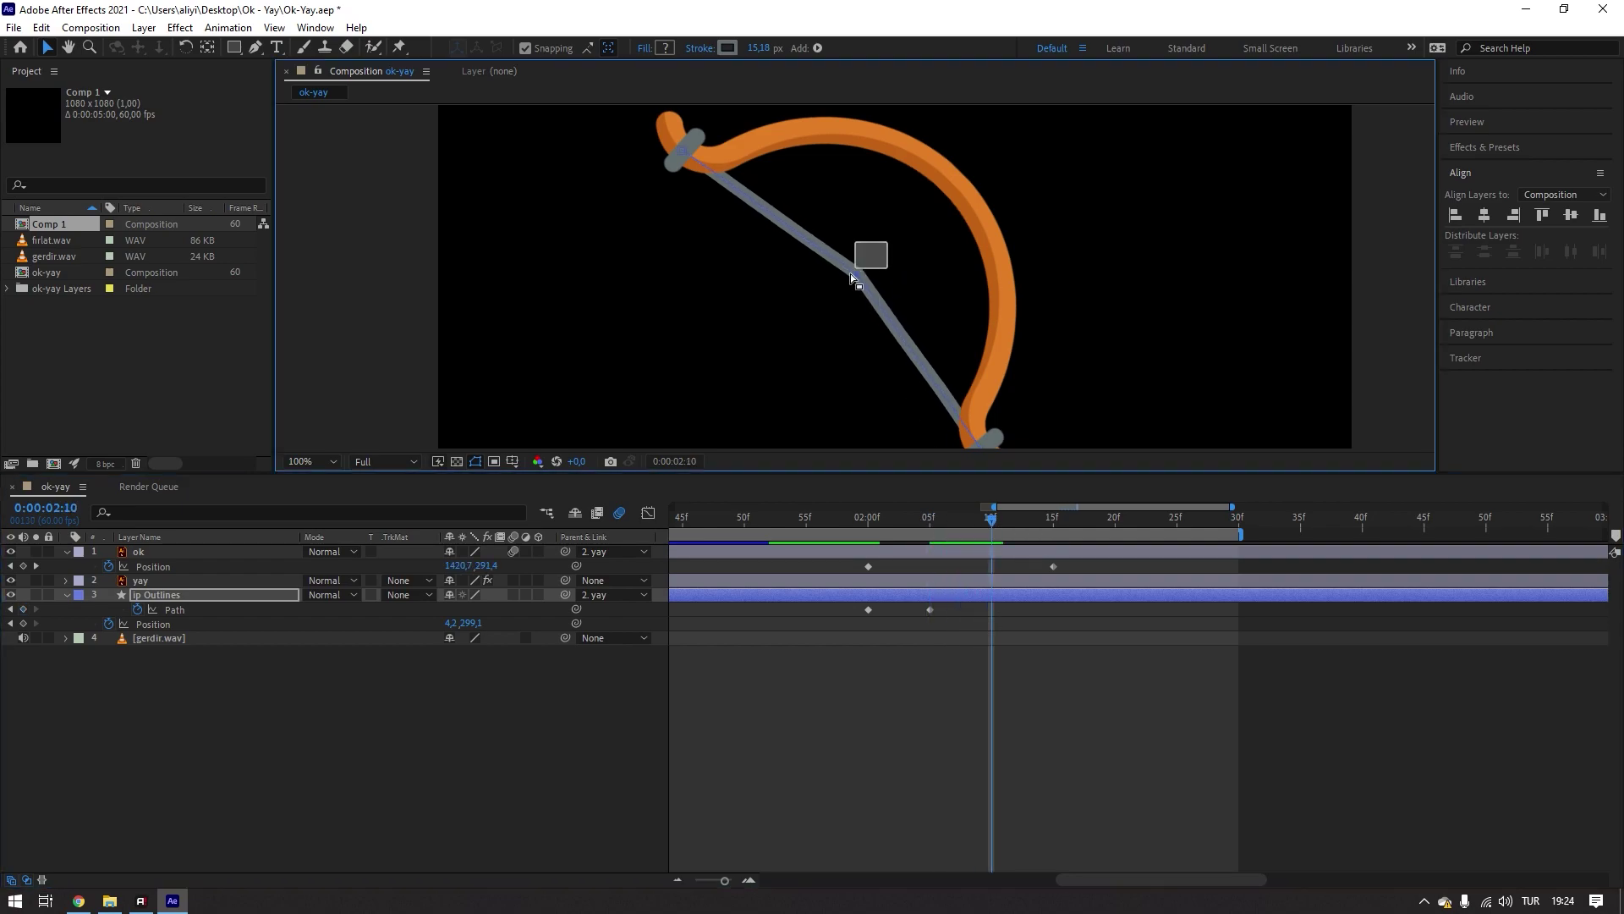
left_click_drag(850, 272, 839, 282)
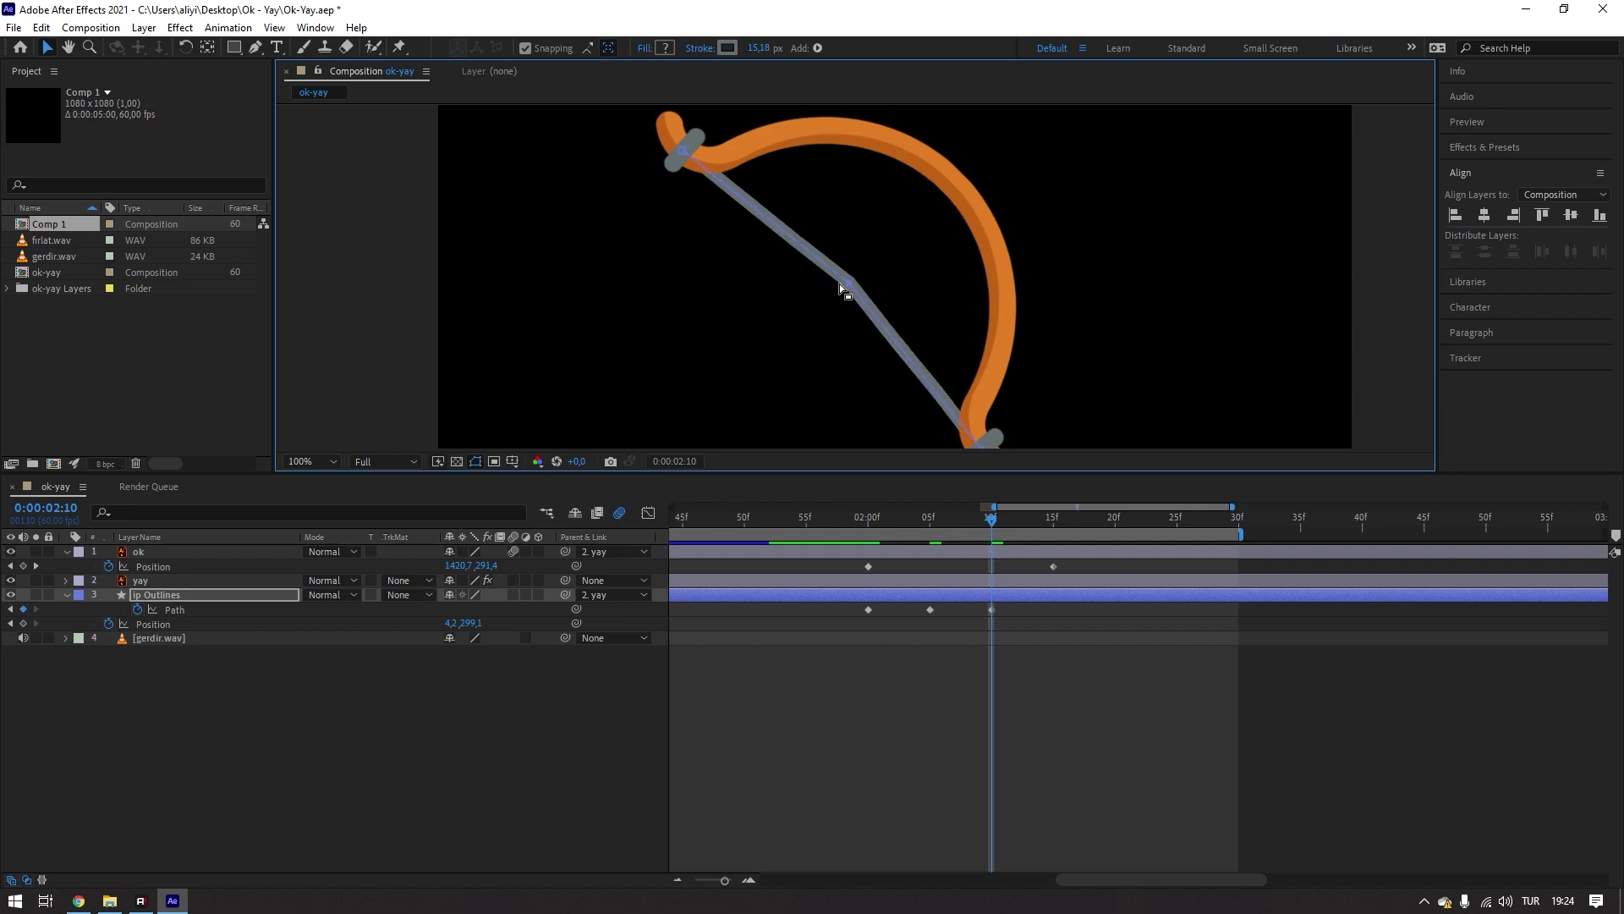
key("shift+Down")
key("shift+Down")
key("shift+Left")
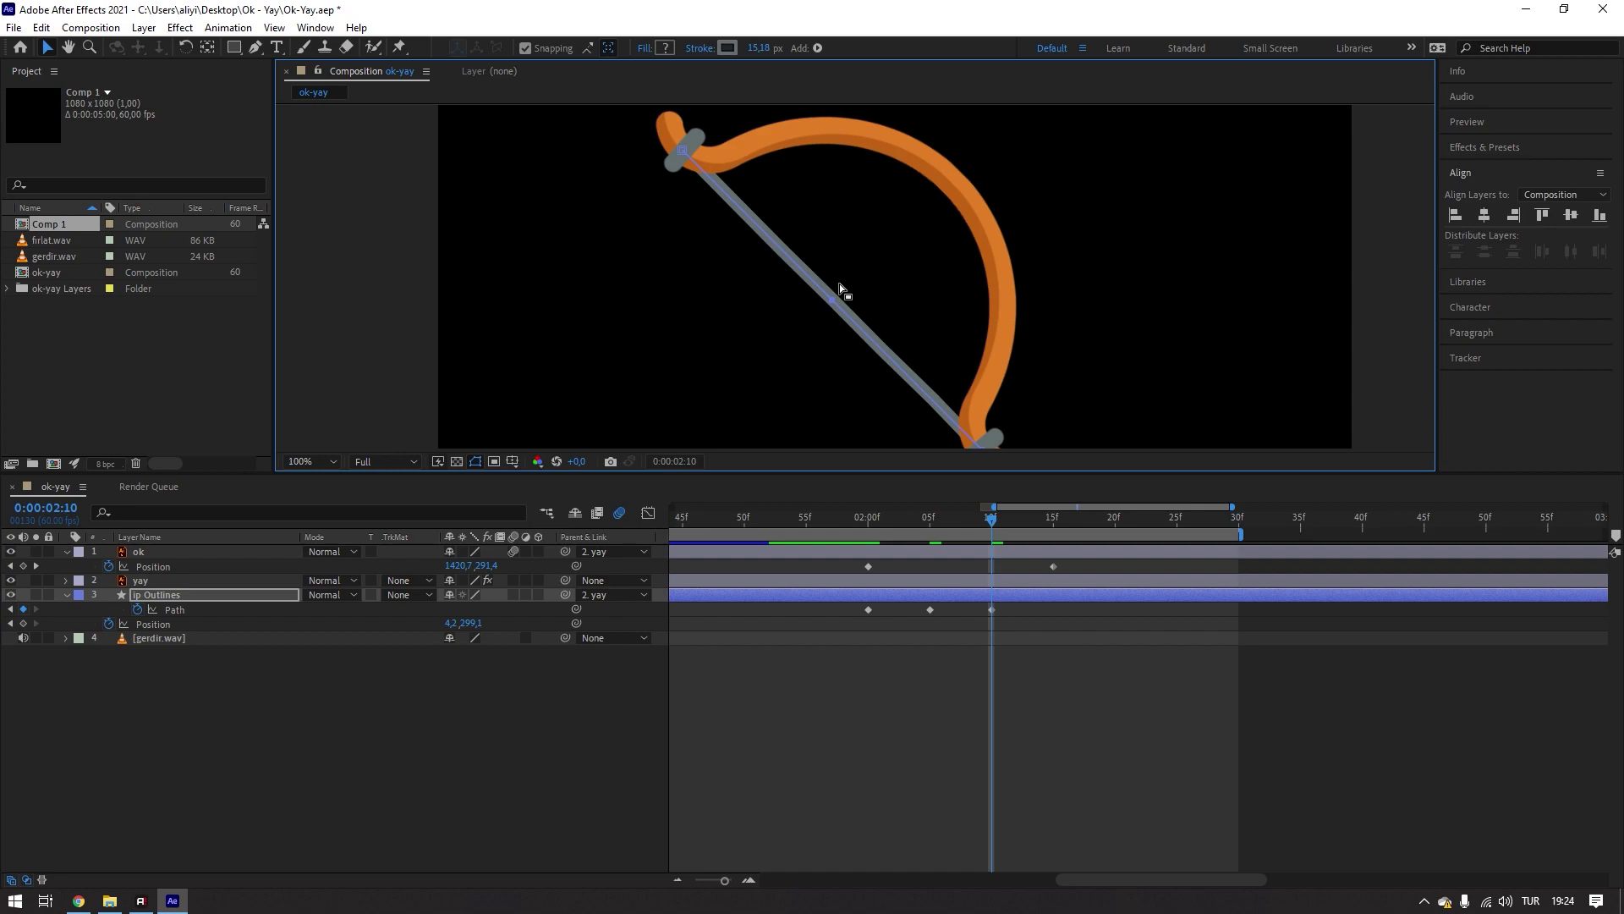
key("shift+Down")
key("shift+Left")
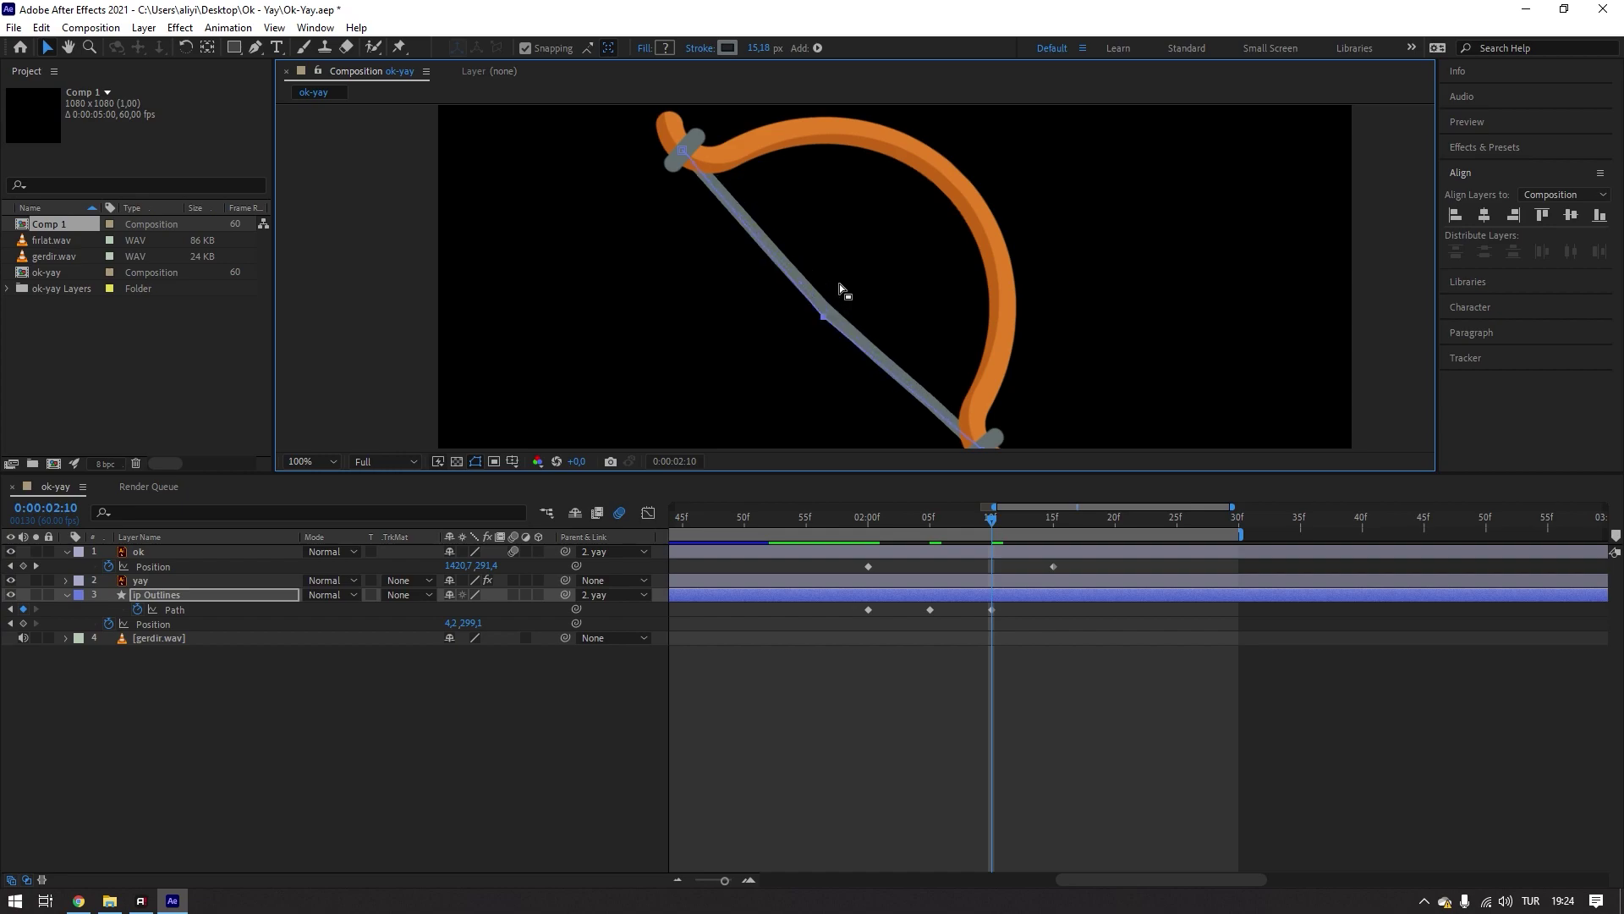
key("shift+Down")
key("shift+Left")
key("shift+Down")
key("shift+Left")
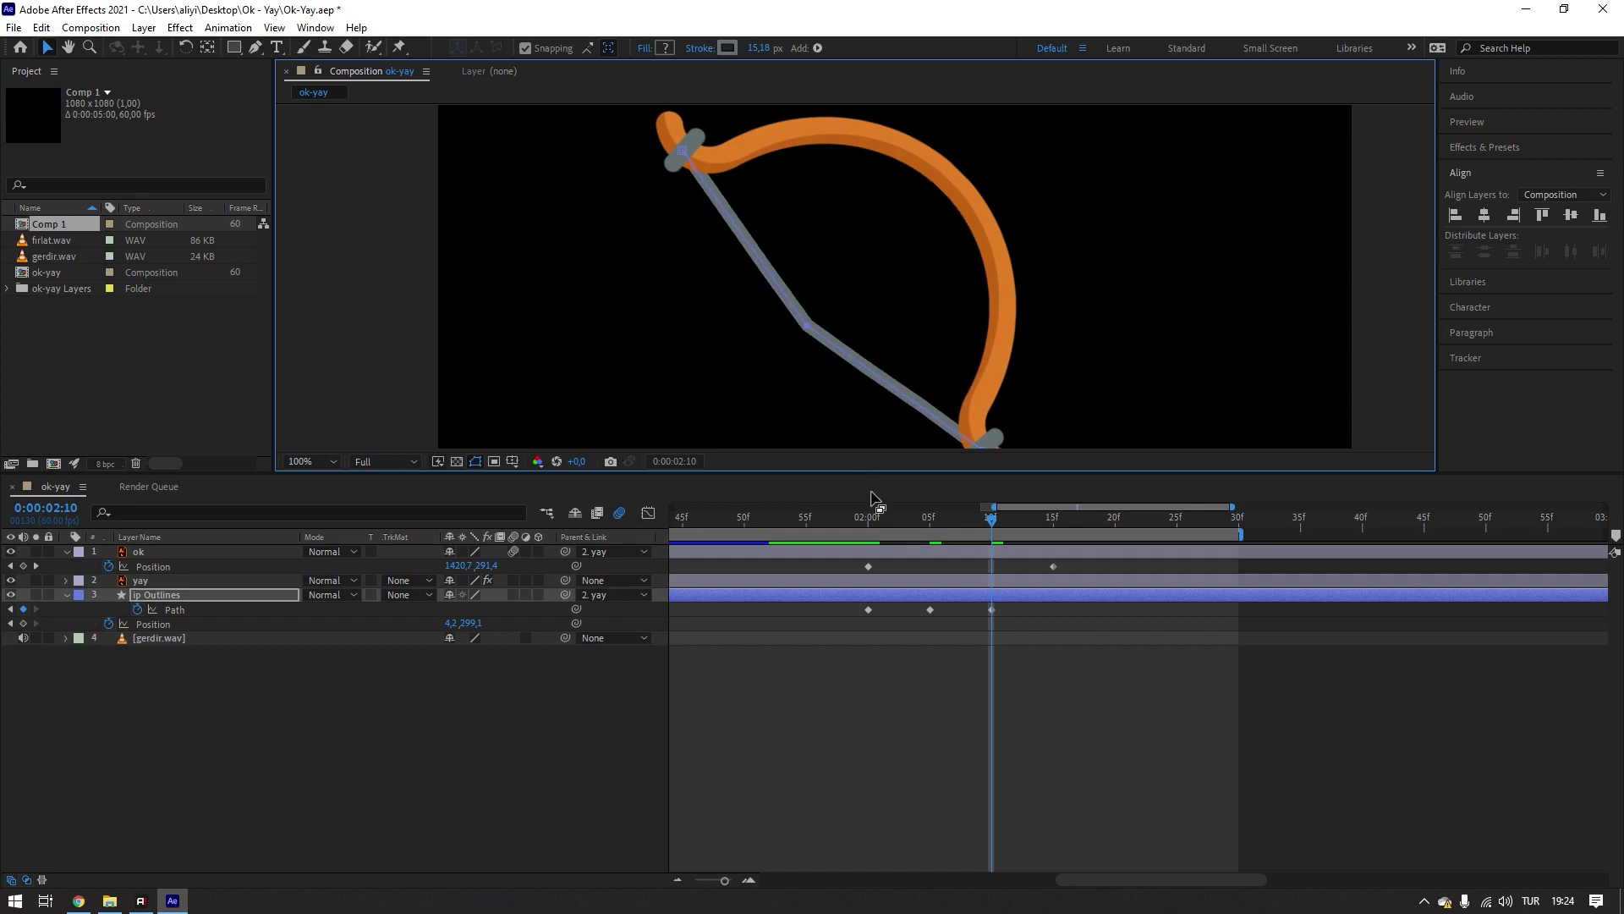
- Scrub through the string's bend and return to 2:05
mouse_move(911, 521)
left_mouse_down()
mouse_move(918, 539)
mouse_move(976, 535)
mouse_move(862, 575)
mouse_move(1054, 583)
left_mouse_up()
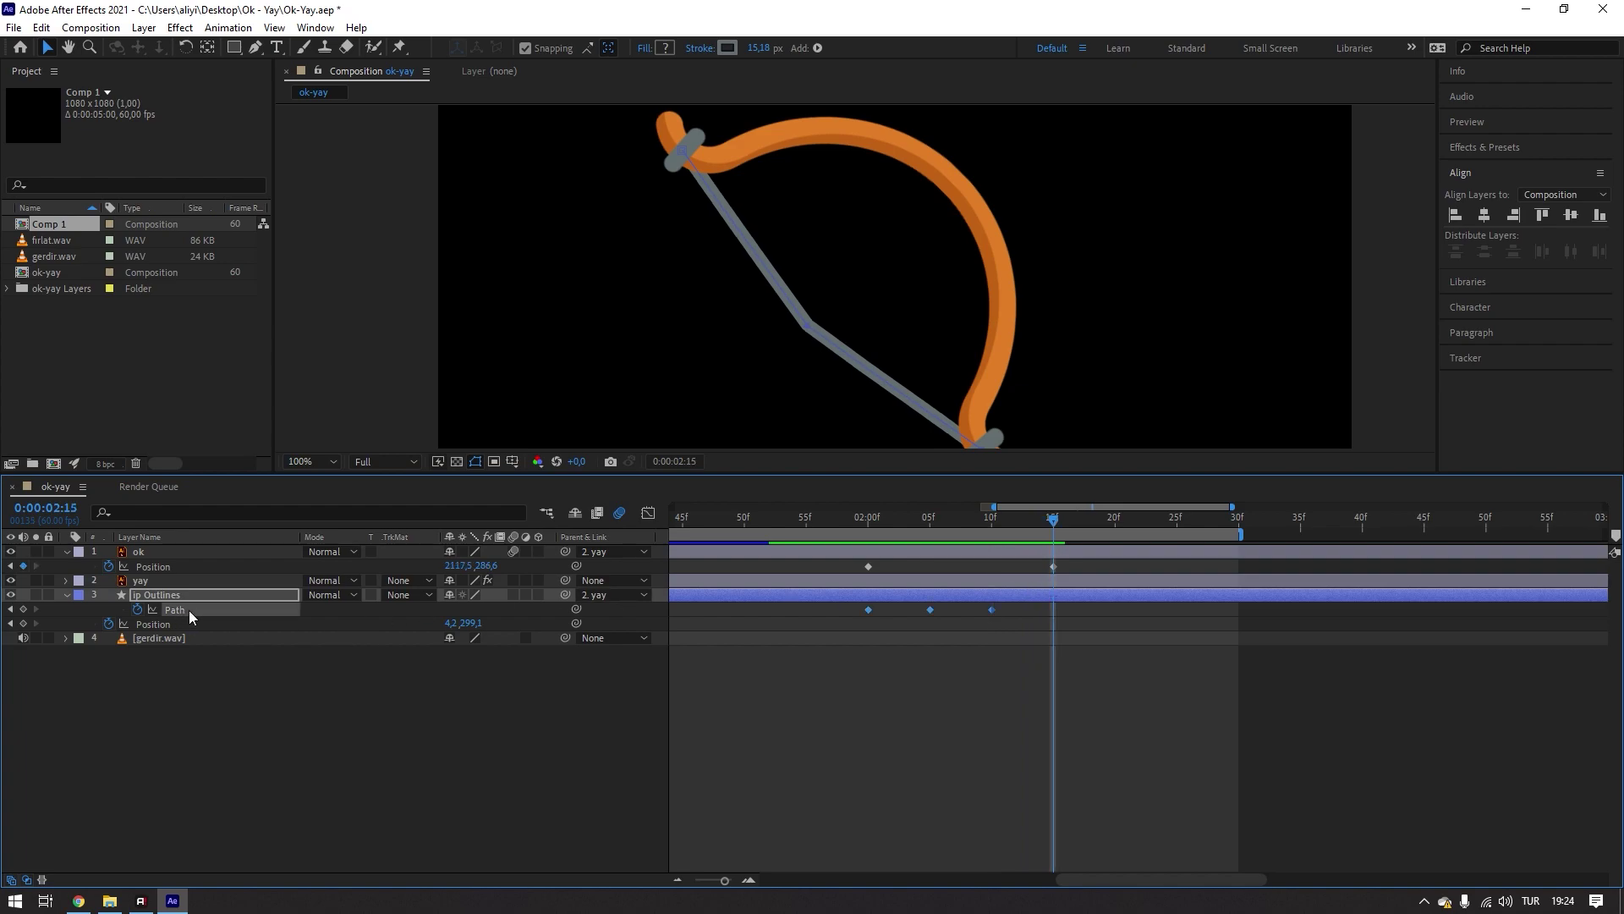
left_click_drag(852, 271, 765, 342)
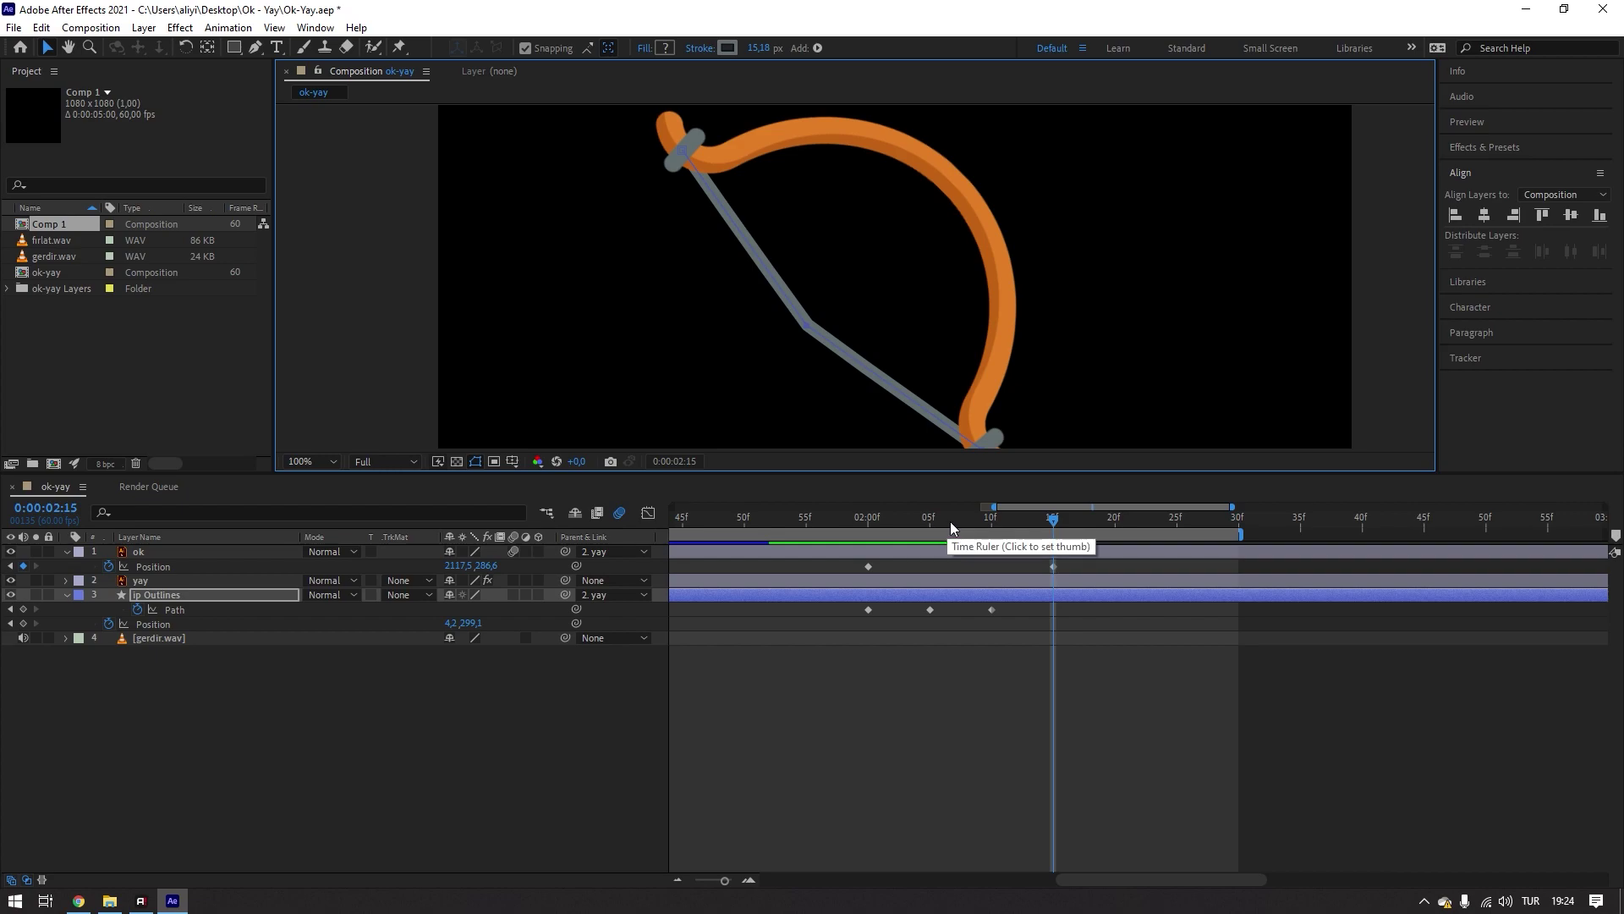
left_click_drag(959, 521, 930, 521)
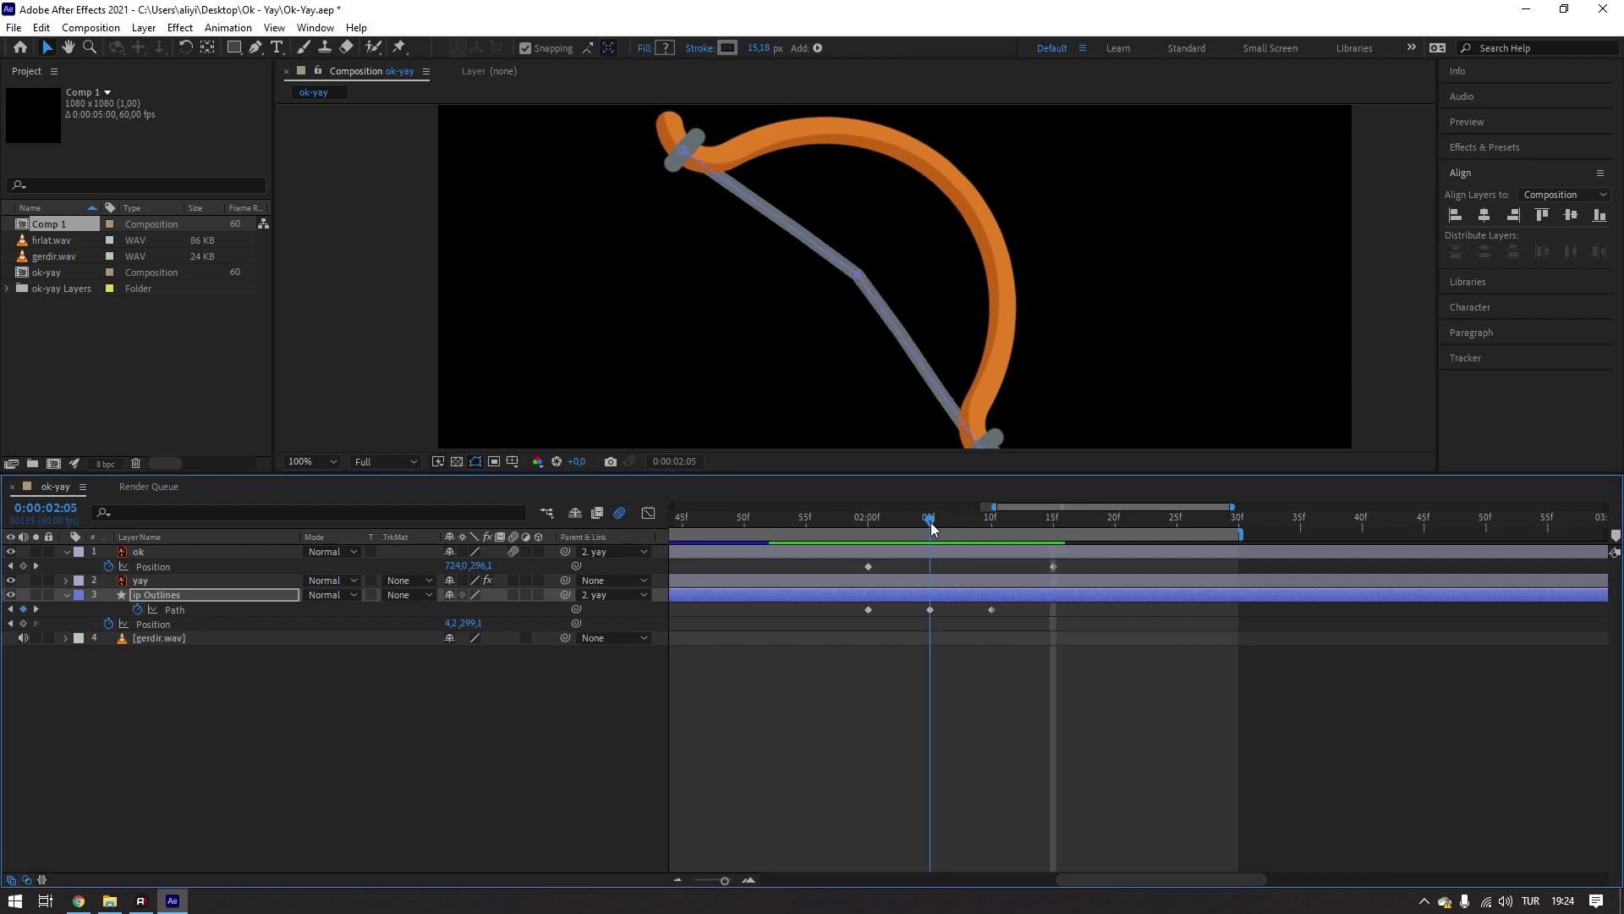
left_click(930, 608)
left_click(1003, 747)
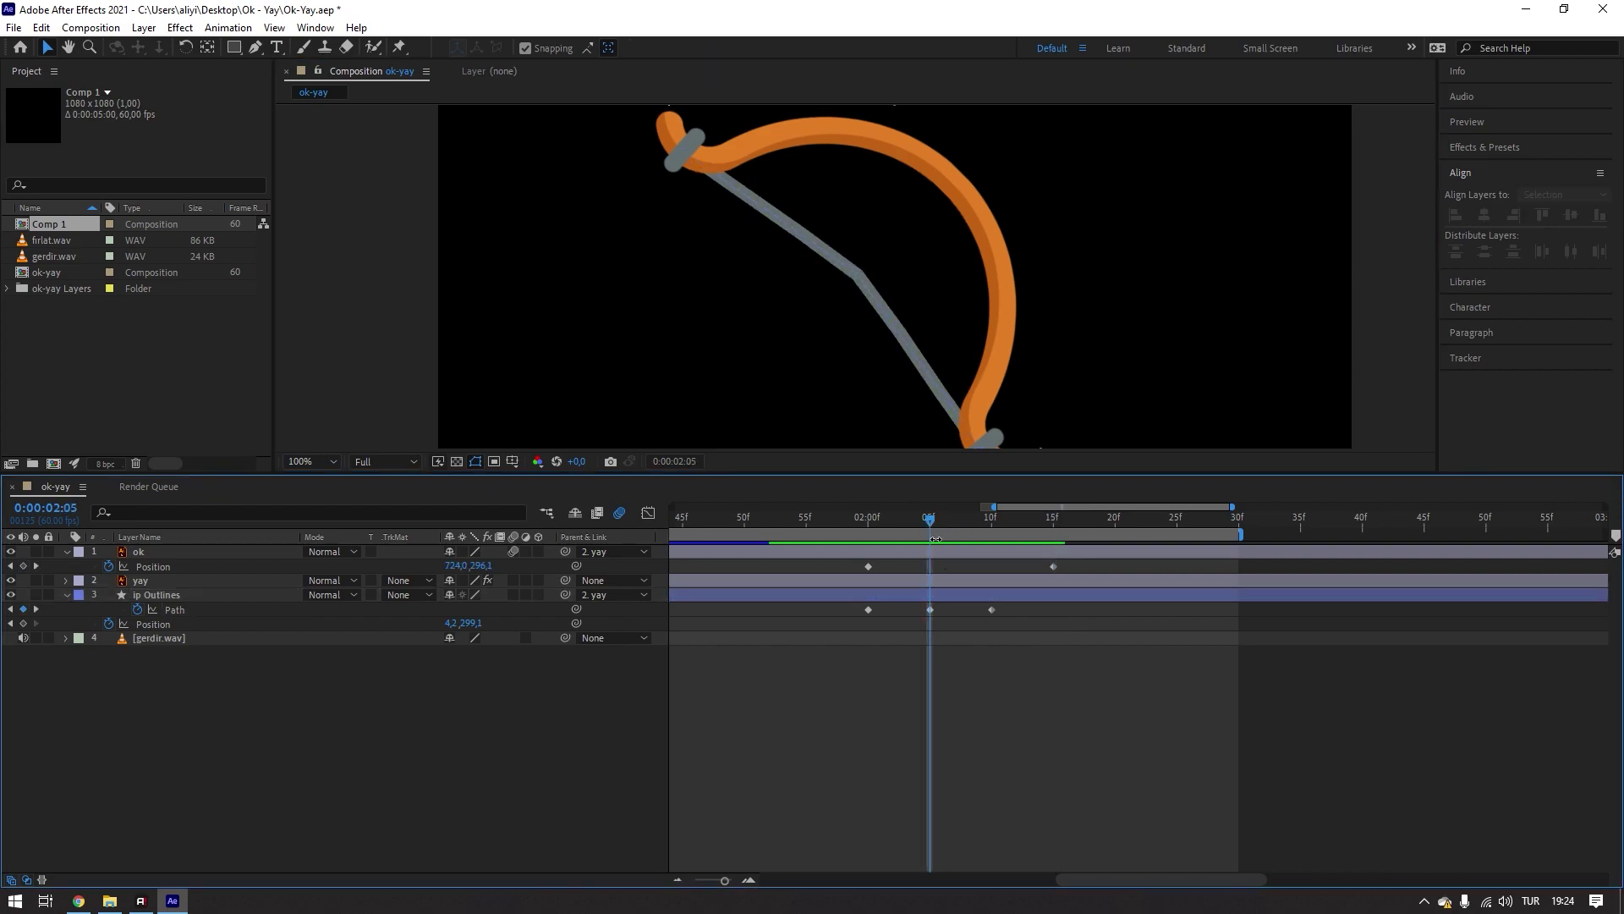
- Copy the 2:05 and 2:10 Path keyframes to 2:15 and 2:20, then preview the vibration
left_click_drag(933, 516, 1049, 533)
left_click_drag(911, 605, 1010, 625)
key("ctrl+c")
key("ctrl+v")
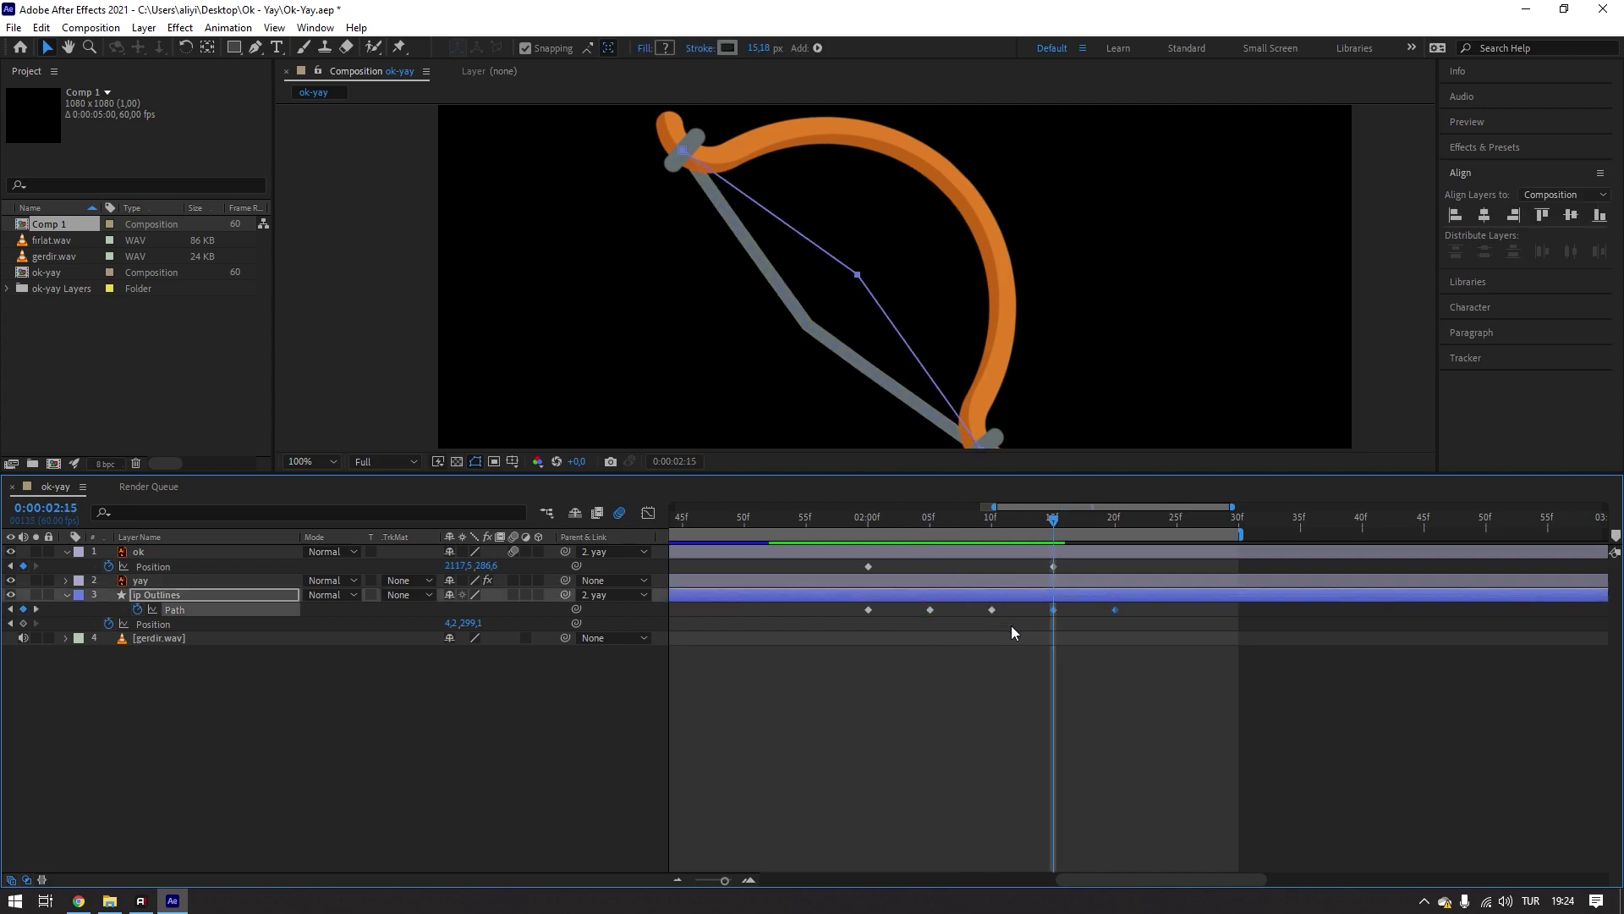
left_click(1044, 697)
mouse_move(990, 522)
left_mouse_down()
mouse_move(908, 536)
mouse_move(1160, 572)
mouse_move(796, 595)
mouse_move(803, 607)
left_mouse_up()
key("space")
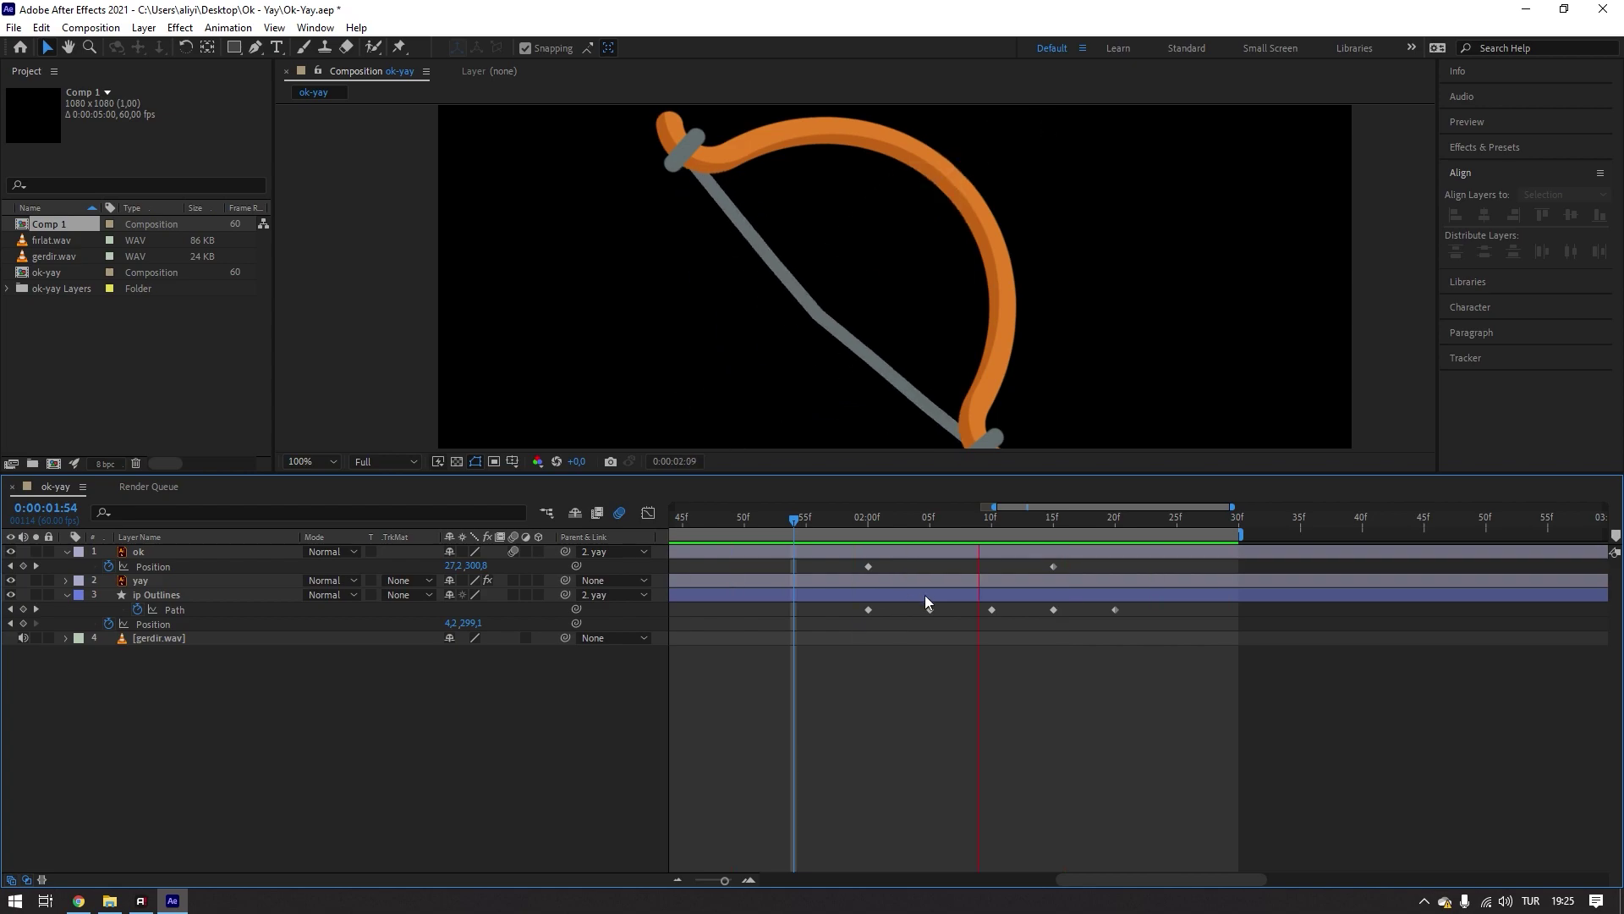
key("space")
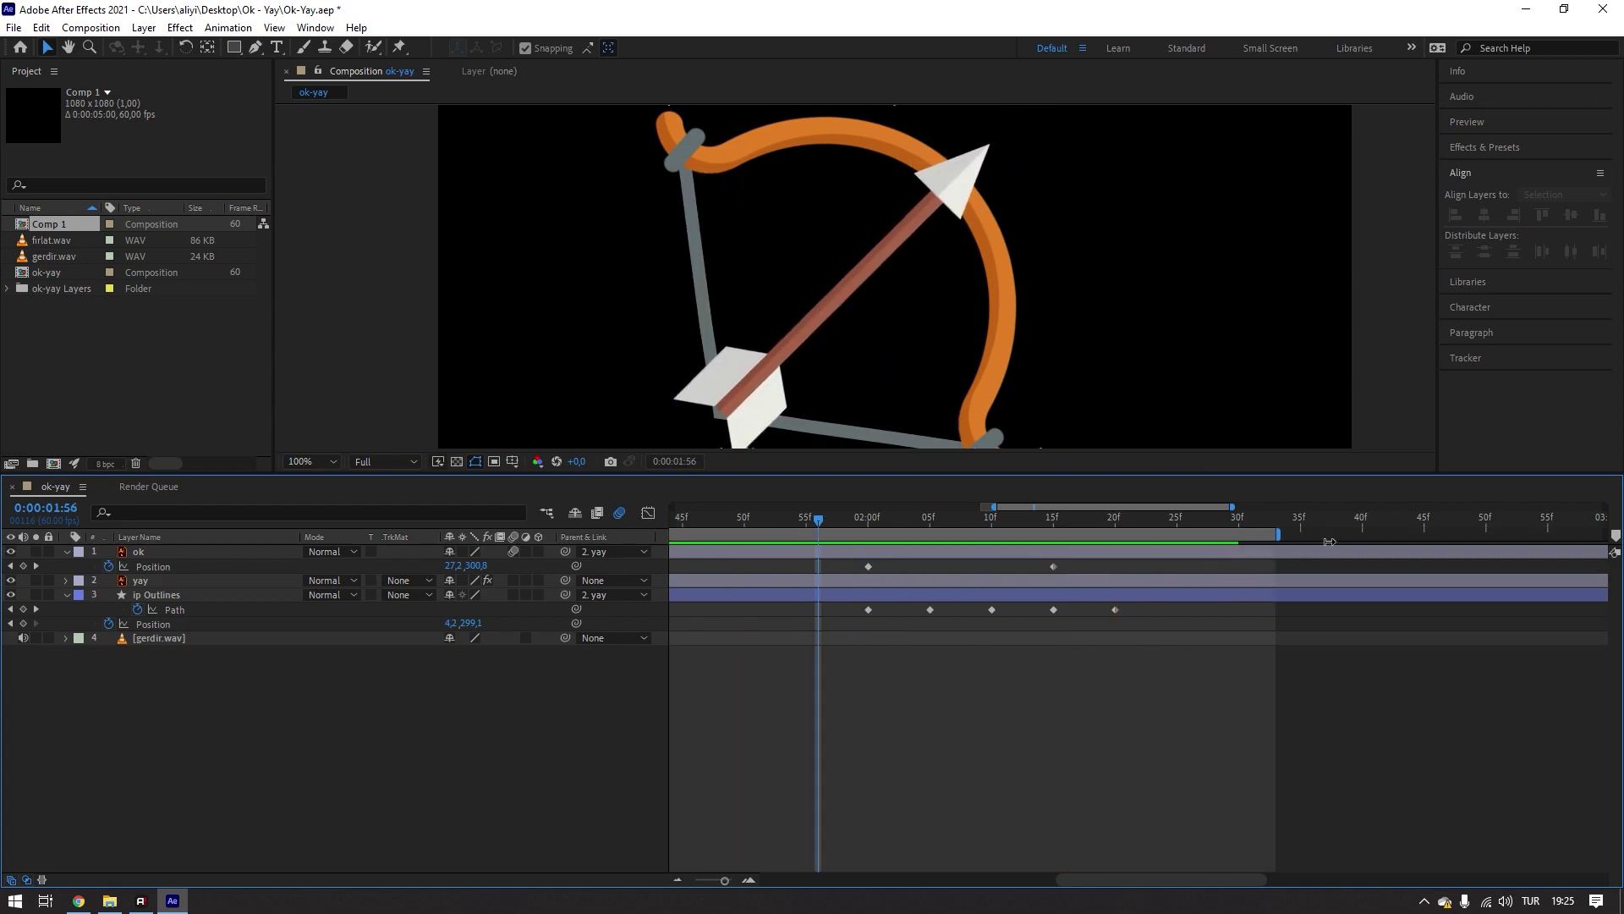
- Extend the work area end to about 2:50 and expand the ip Outlines layer's properties
left_click_drag(1243, 533, 1484, 533)
key("minus")
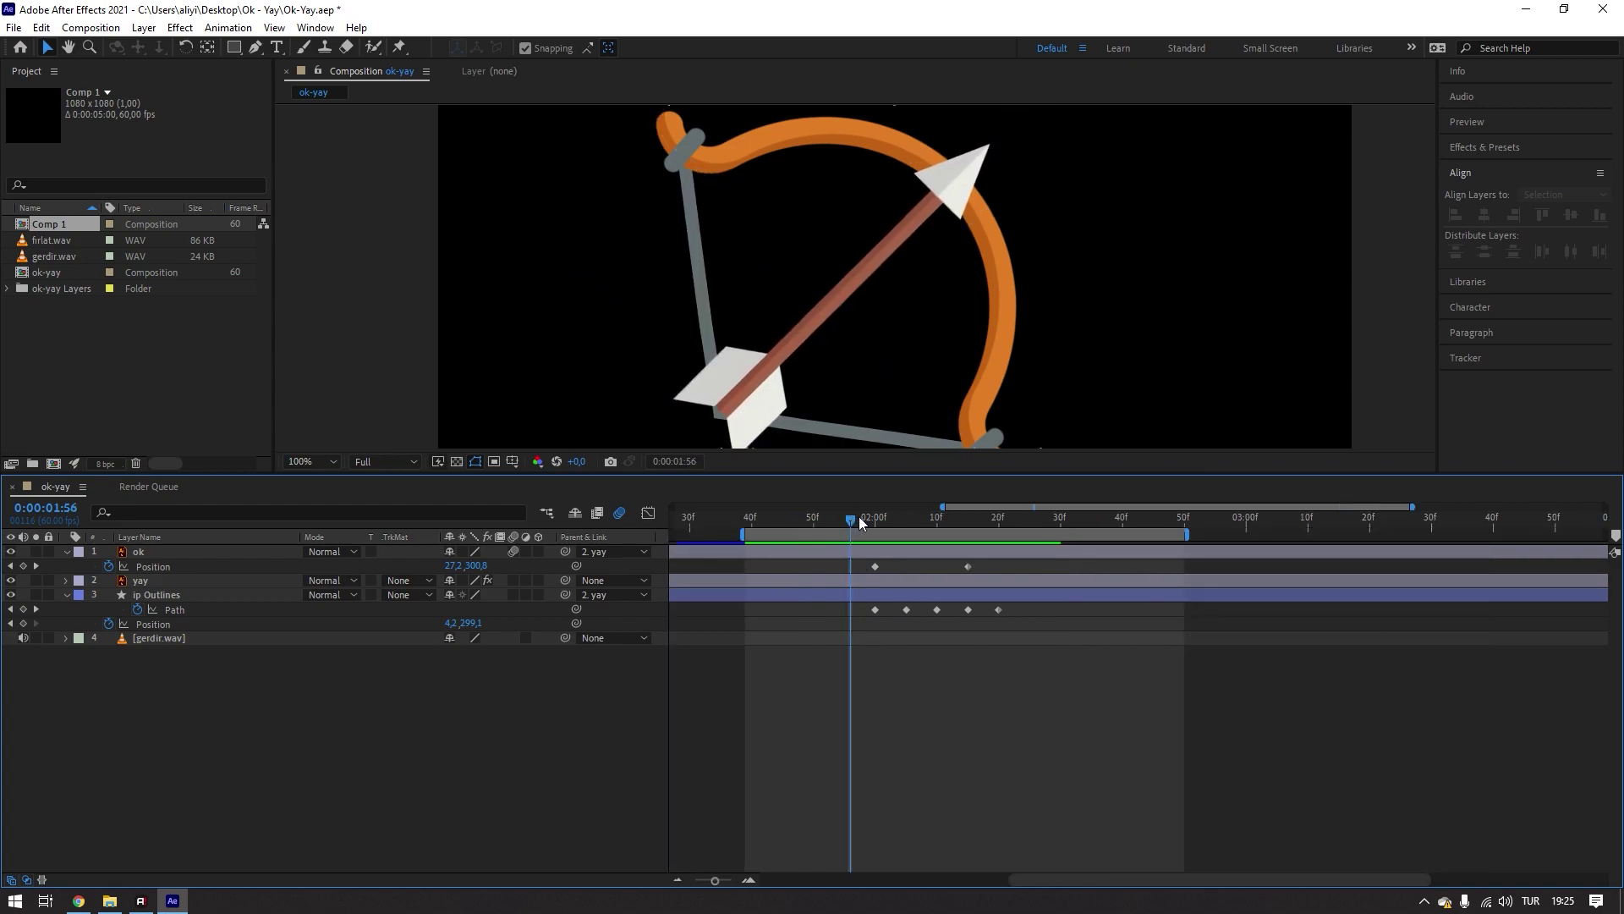
mouse_move(860, 516)
left_mouse_down()
mouse_move(1002, 524)
mouse_move(811, 562)
mouse_move(871, 560)
left_mouse_up()
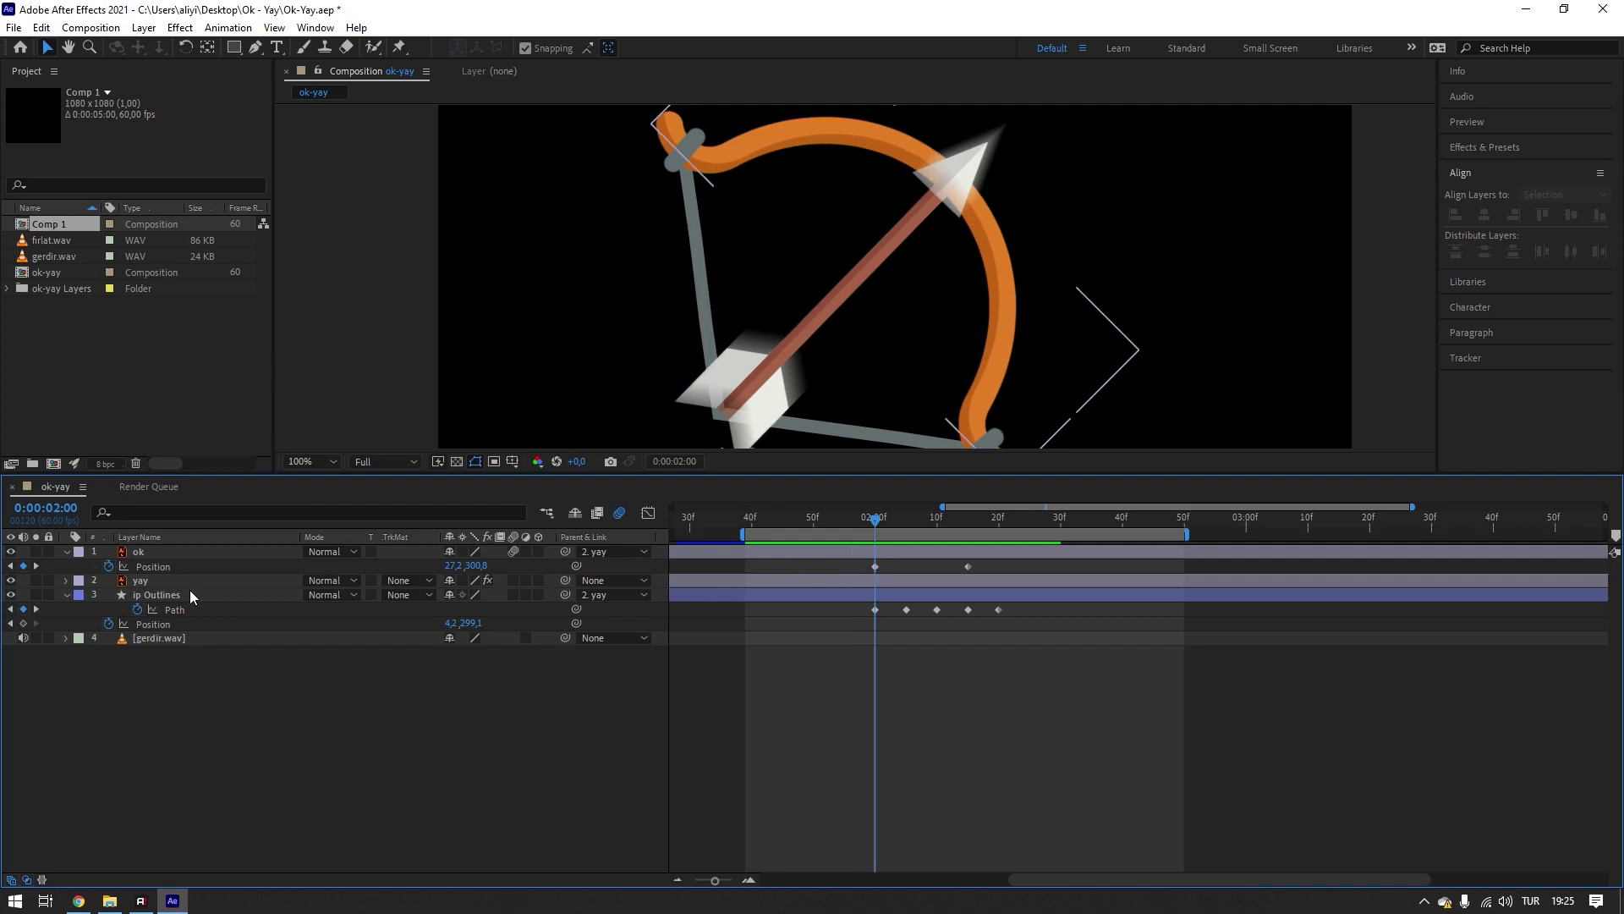
left_click(68, 596)
left_click(68, 596)
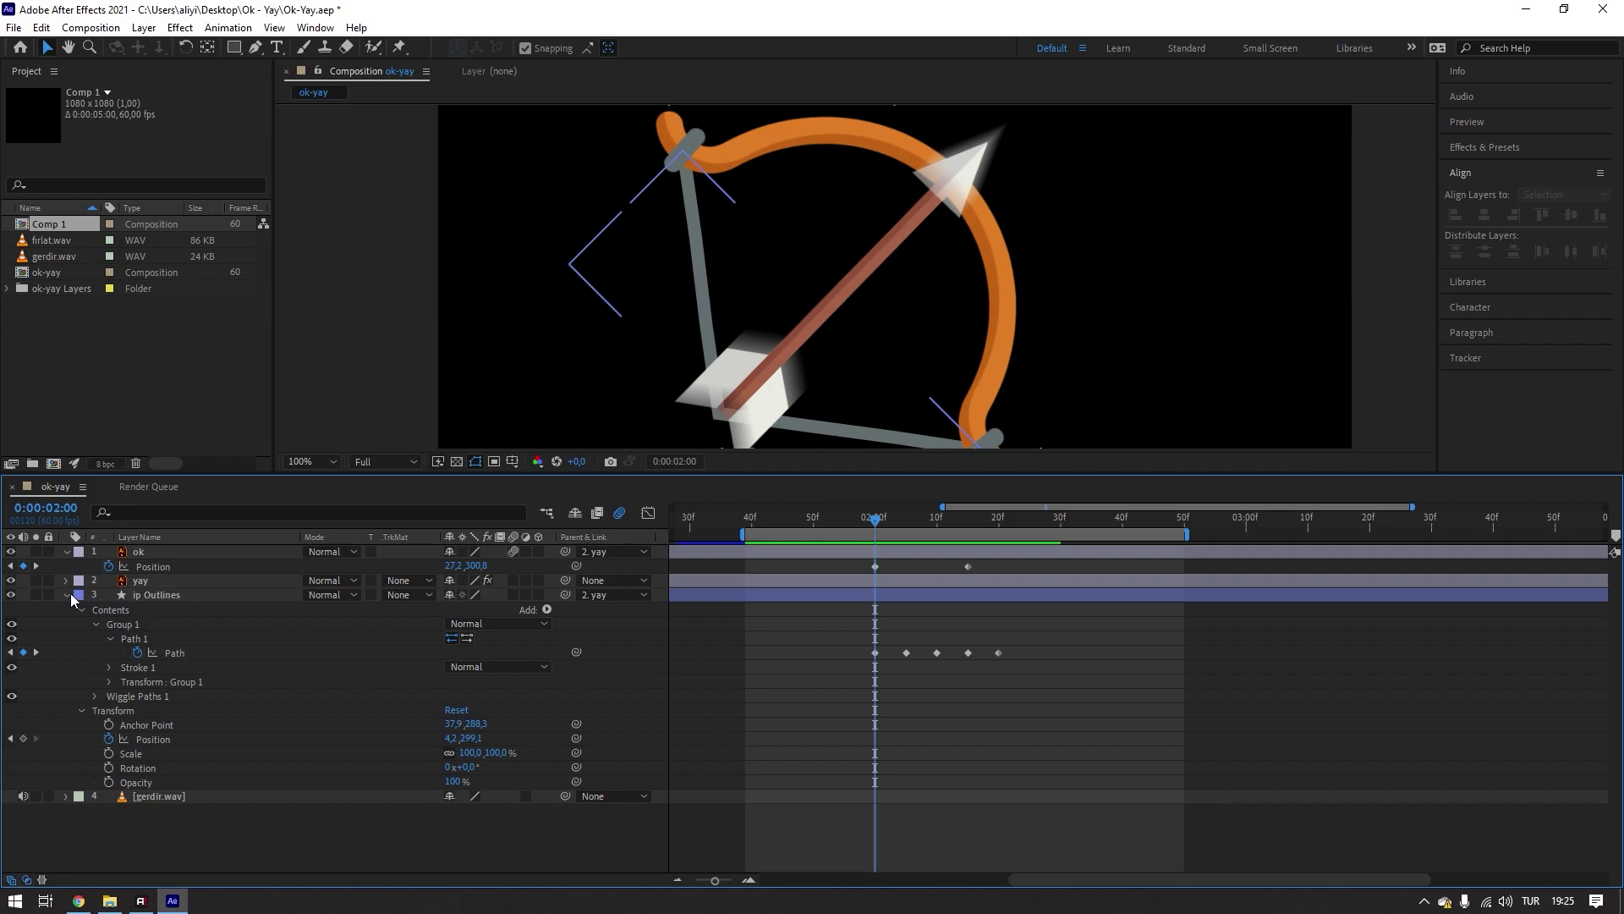
- Expand Wiggle Paths 1 on ip Outlines and select its Size property (Size 4, Detail 2, 90 wiggles/second)
left_click(66, 595)
left_click(66, 592)
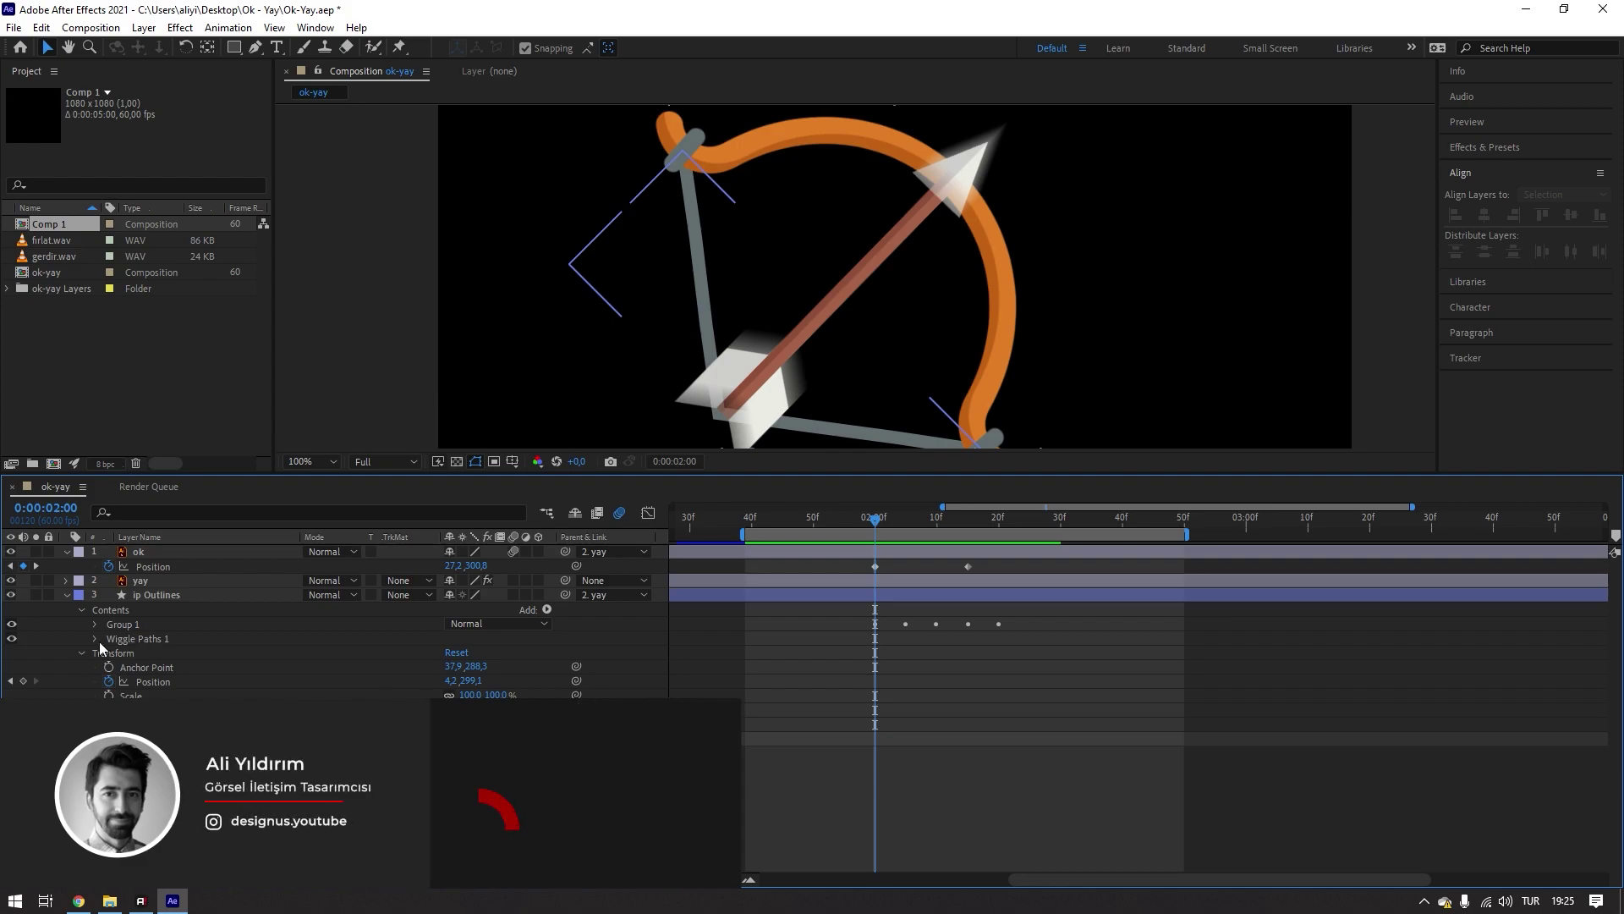
left_click(82, 652)
left_click(95, 639)
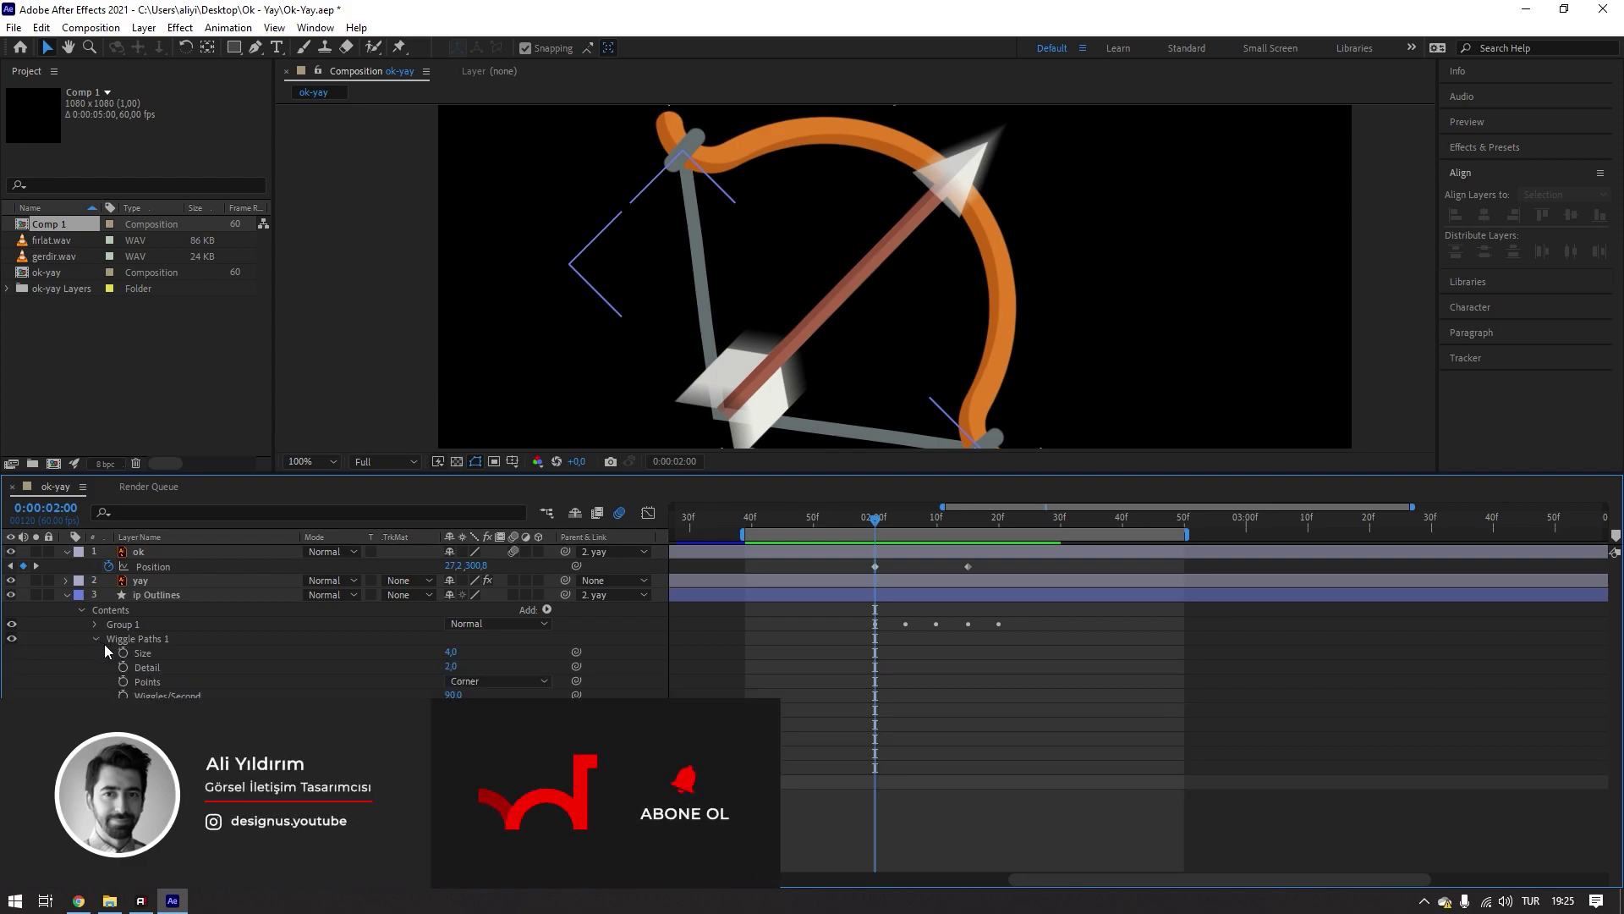
left_click(159, 656)
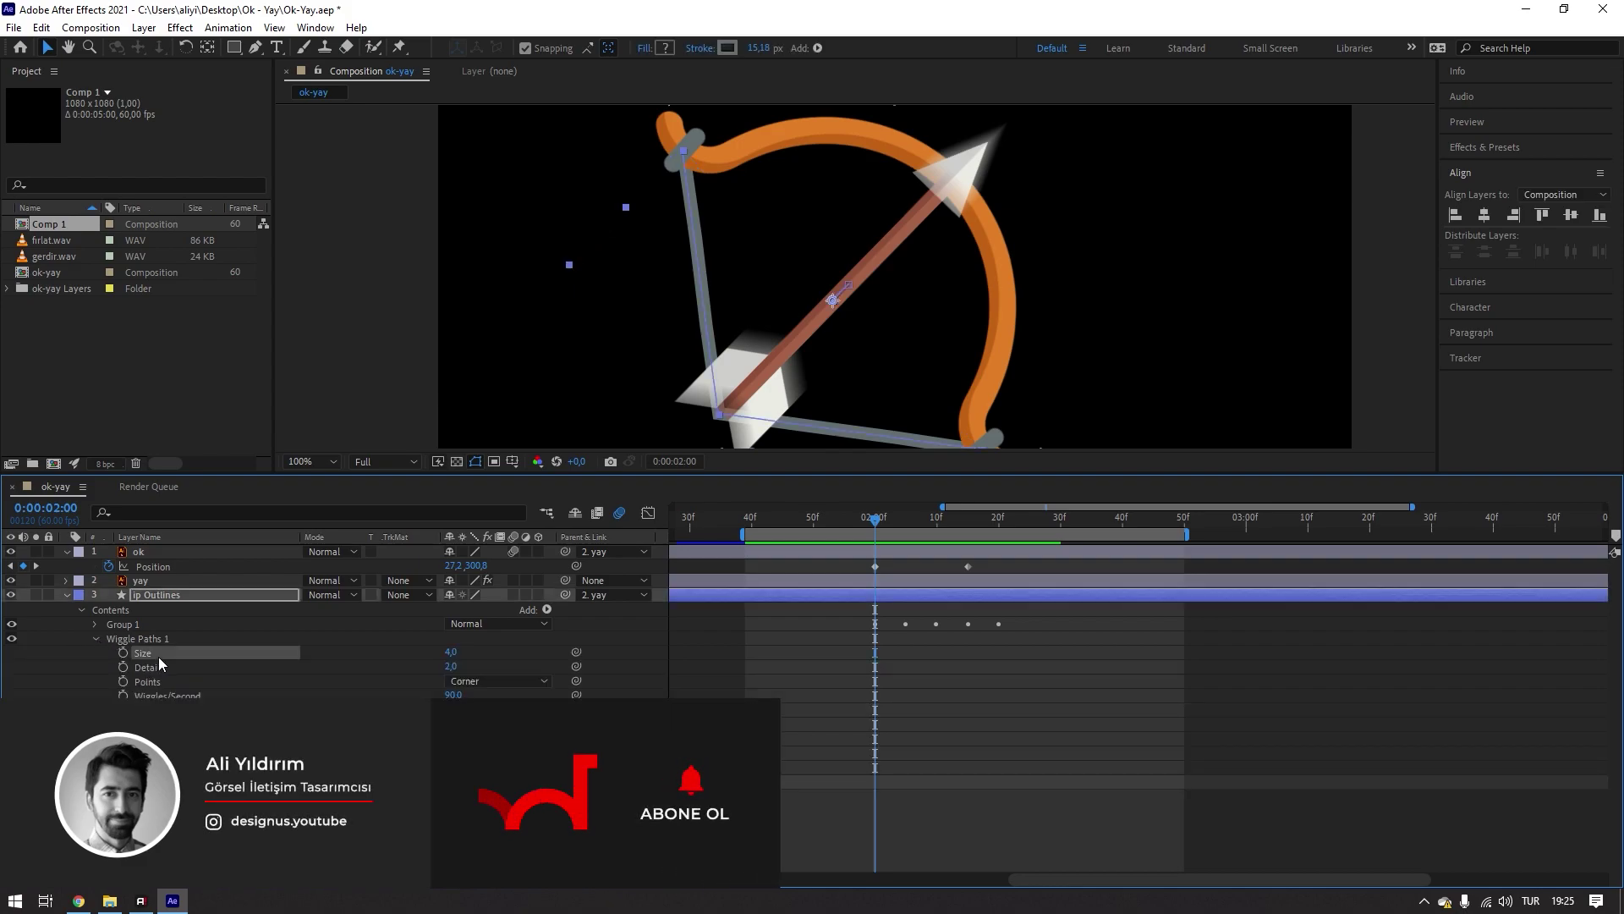
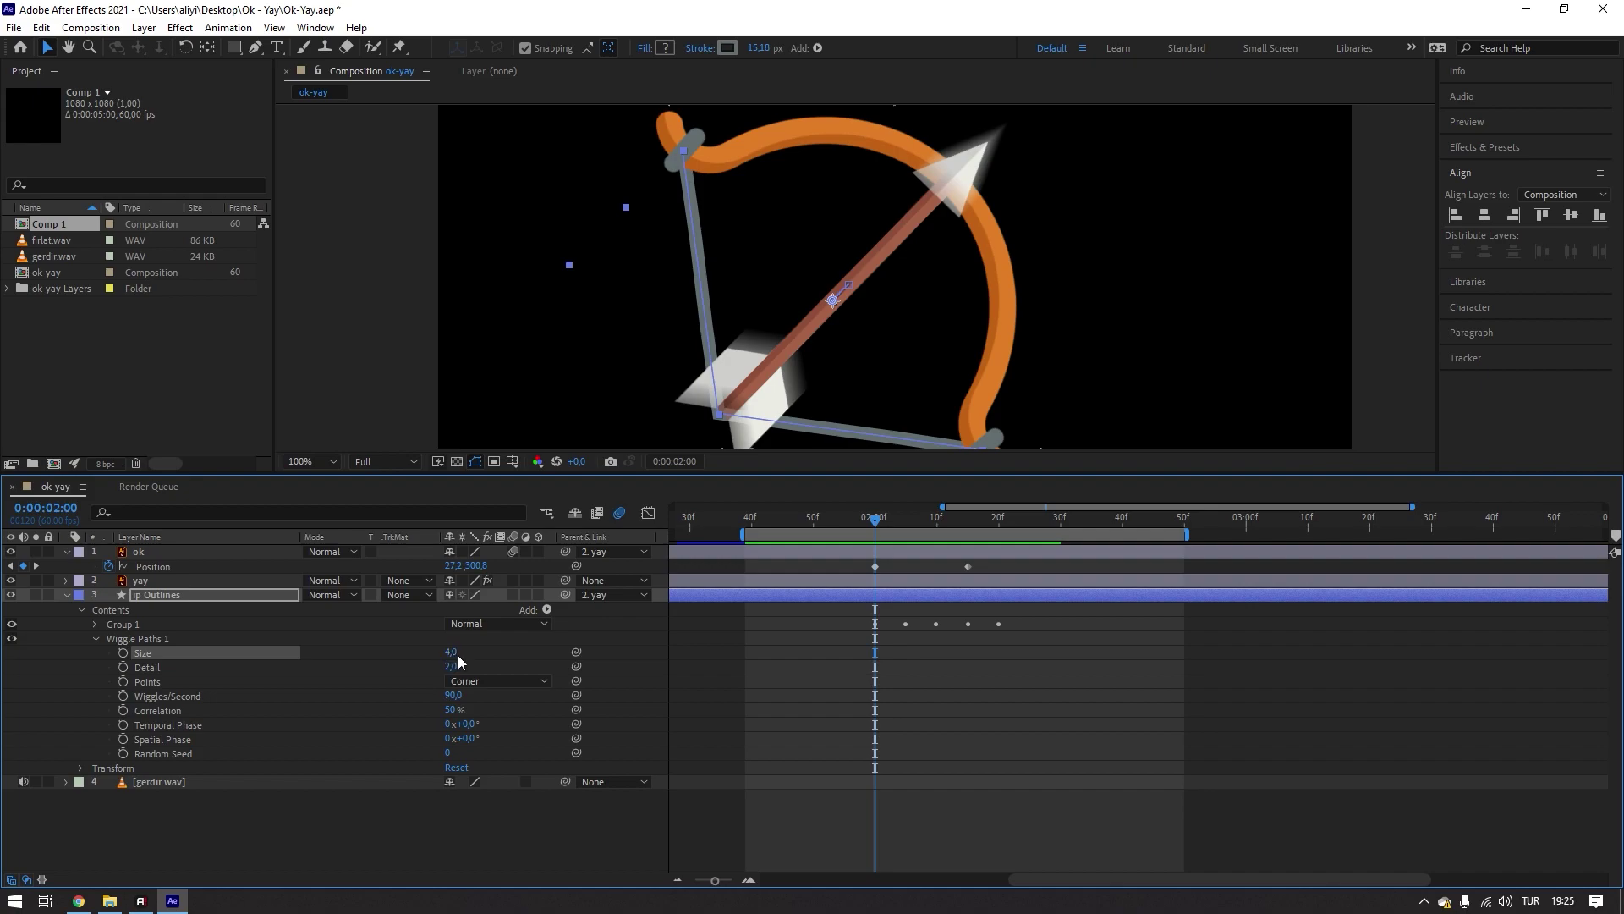
- Keyframe Wiggle Paths Size at 4 on 2:00 and 0 on 2:01, then scrub to confirm the wiggle stops
key("space")
key("space")
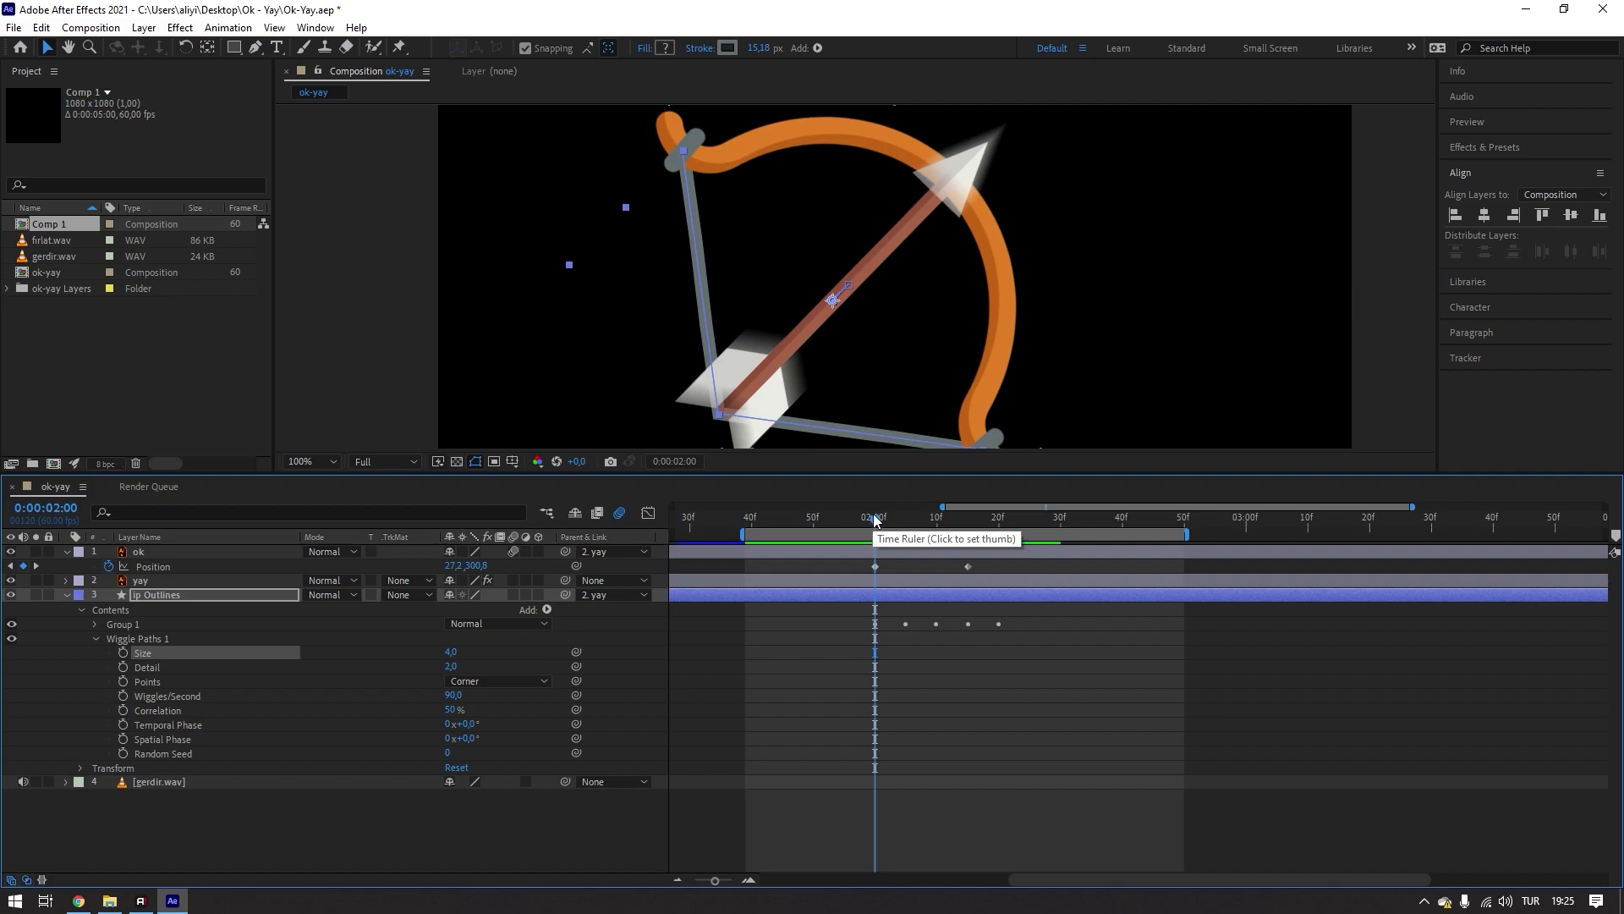
key("minus")
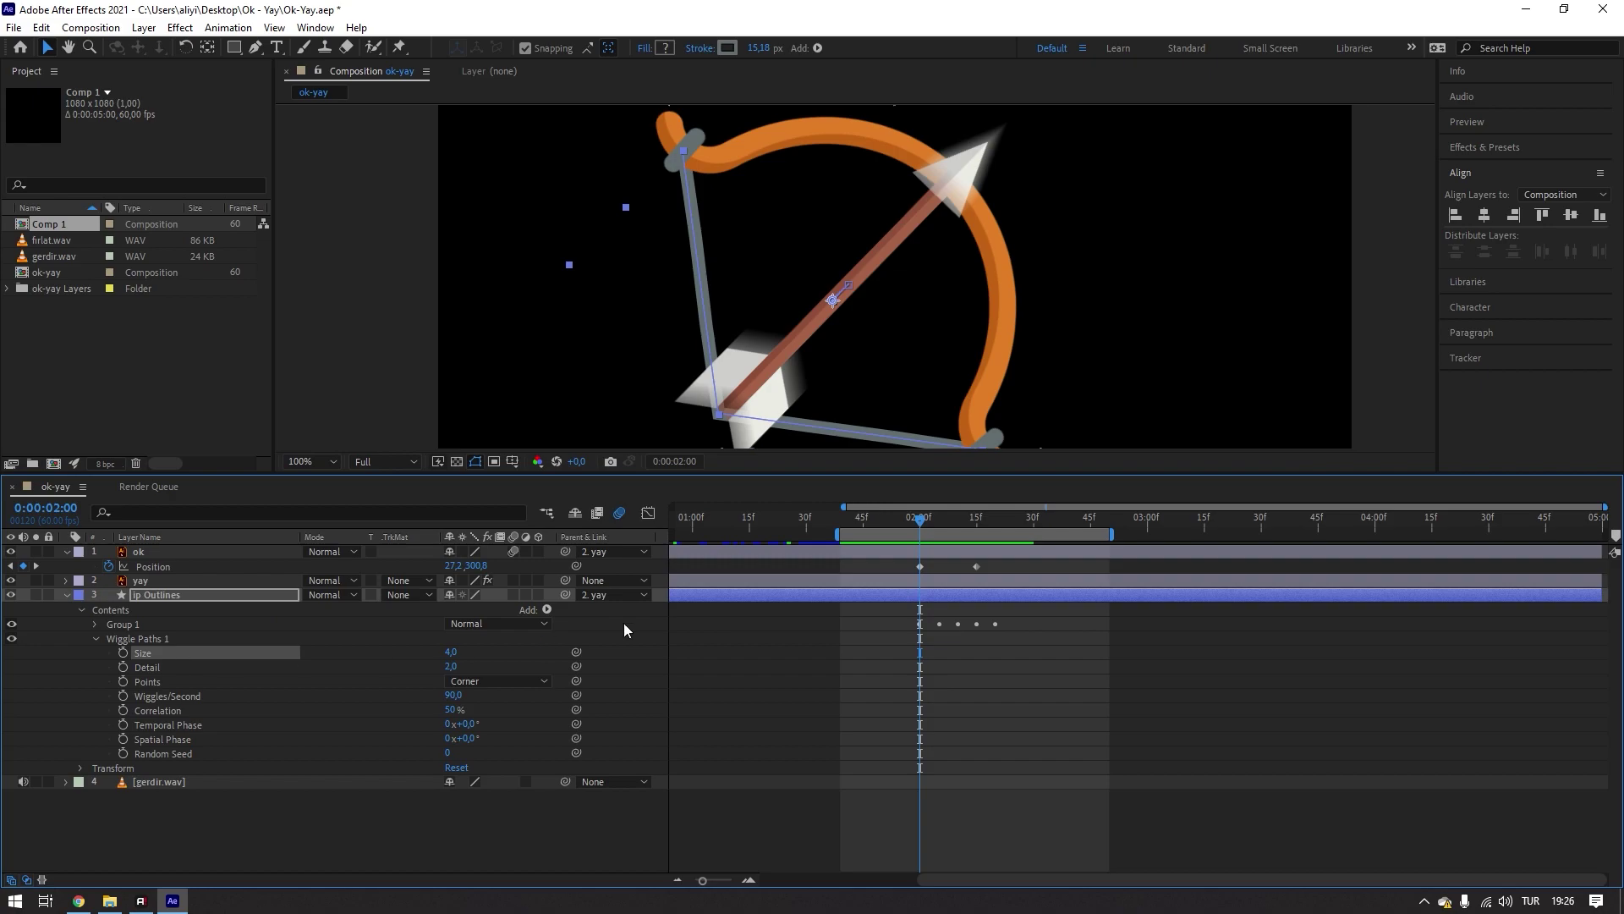
left_click_drag(925, 523, 919, 530)
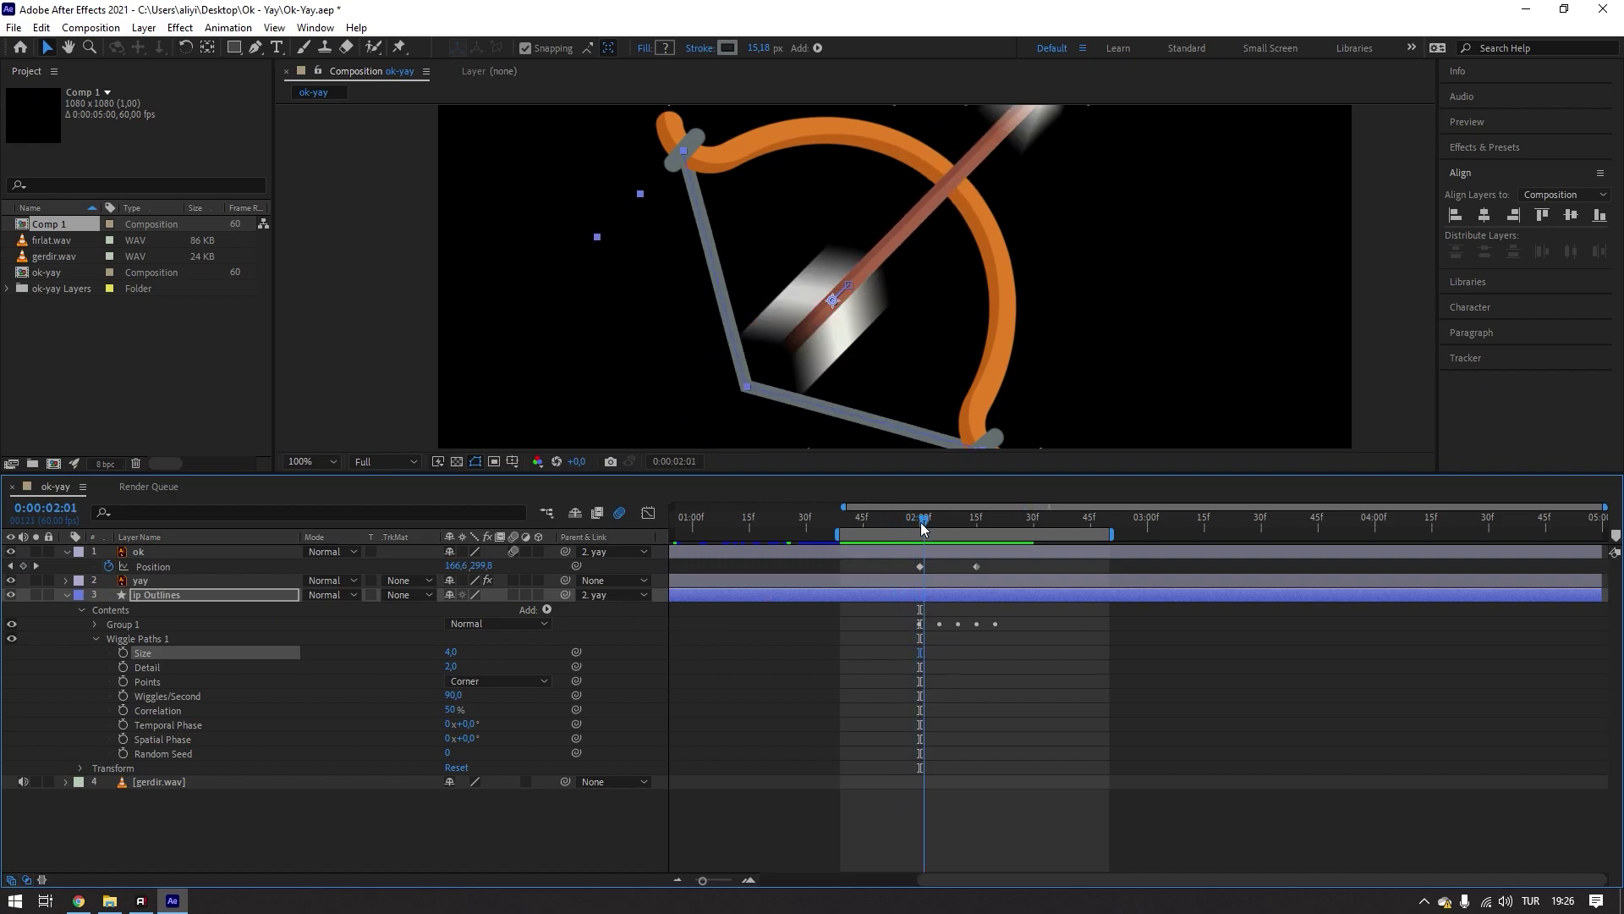
left_click(123, 653)
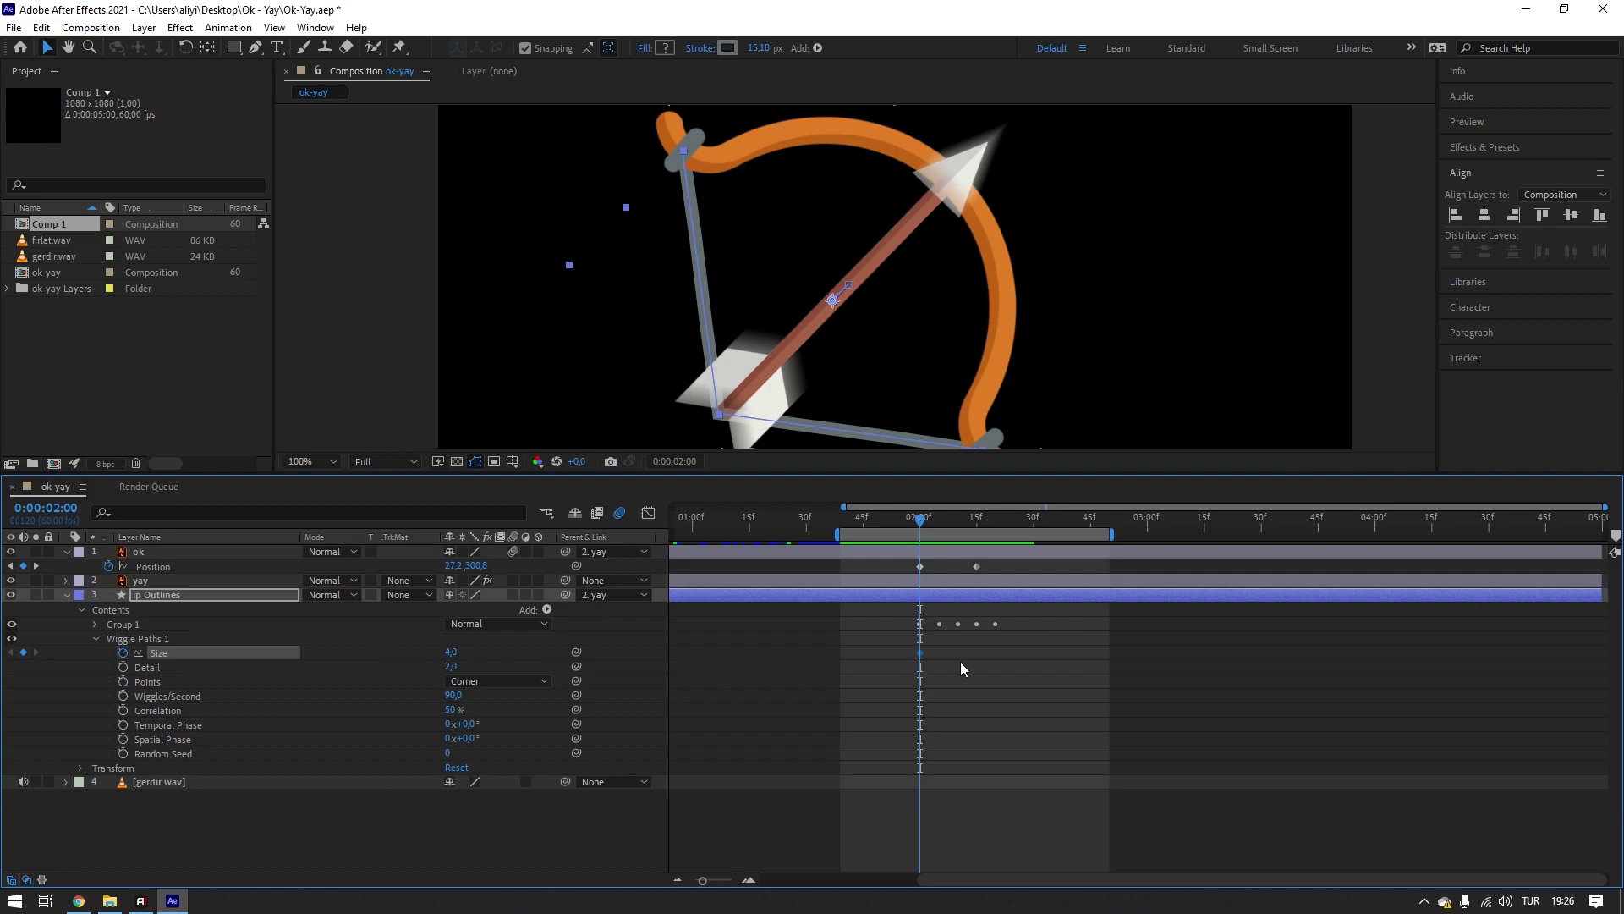
scroll(932, 662, "up", 2, "alt")
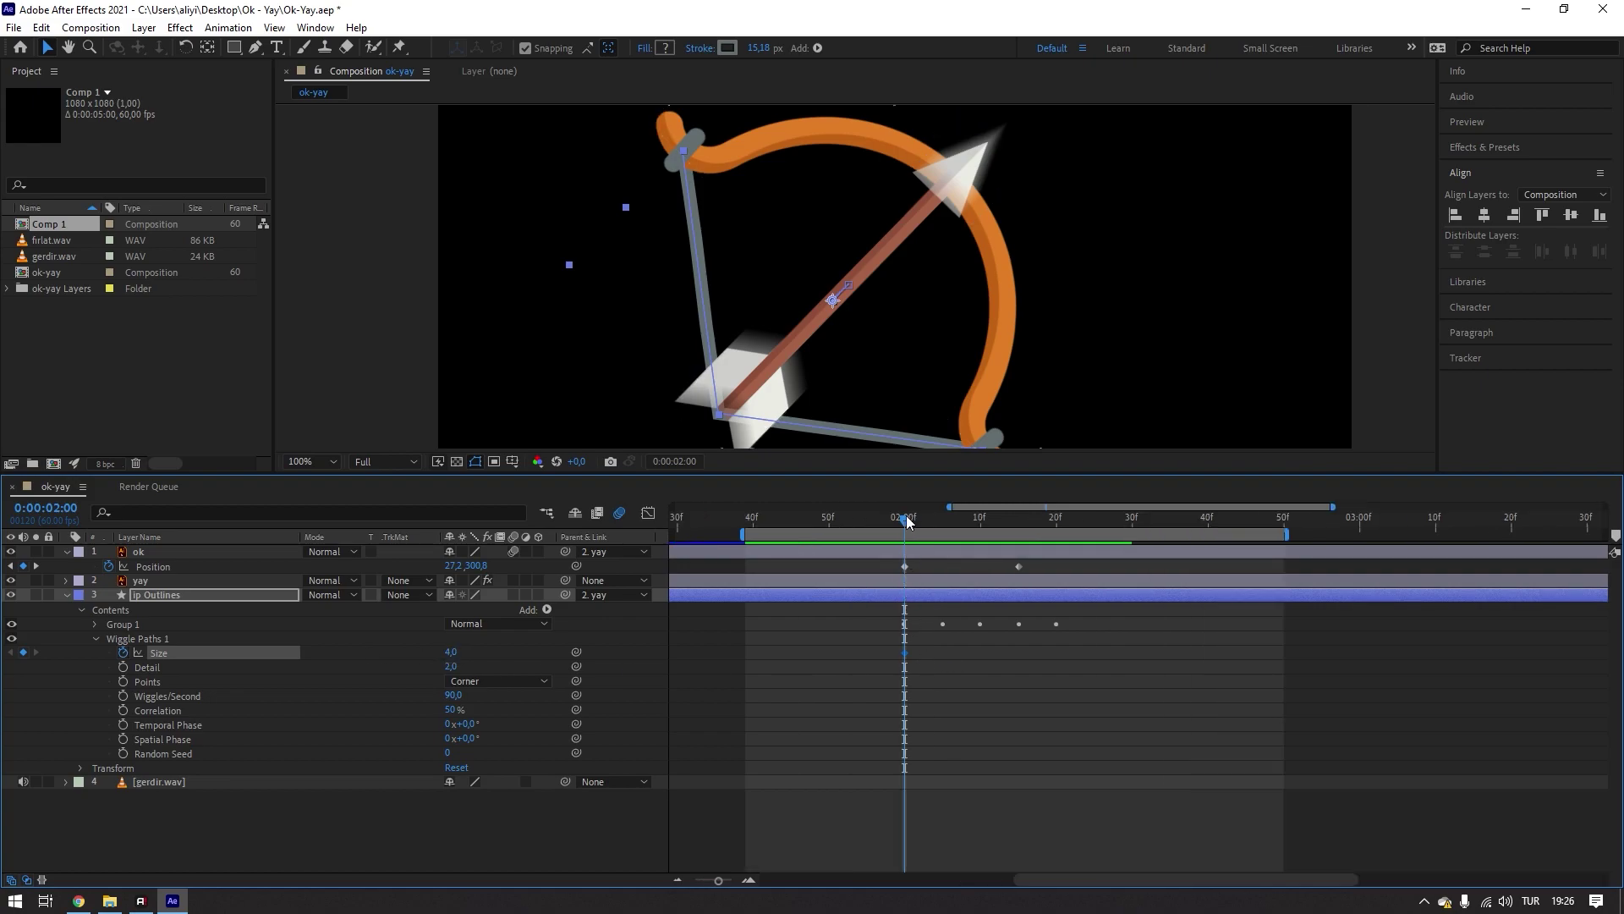
left_click_drag(906, 520, 916, 521)
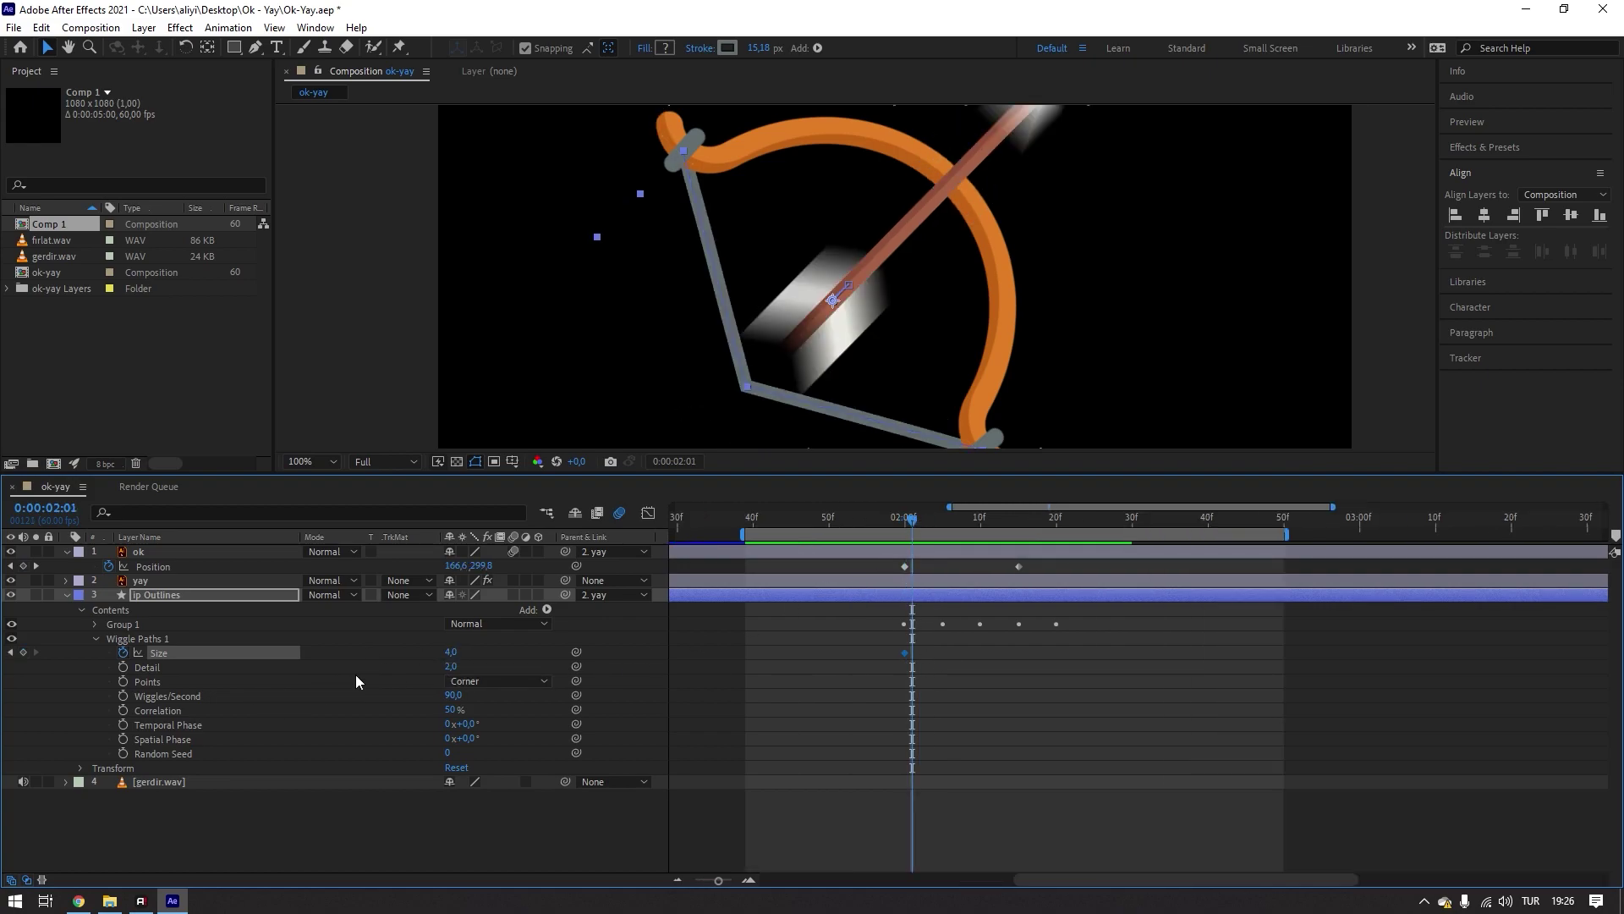
left_click(456, 652)
key("Return")
left_click(1150, 737)
mouse_move(906, 526)
left_mouse_down()
mouse_move(910, 543)
mouse_move(1103, 581)
mouse_move(785, 609)
left_mouse_up()
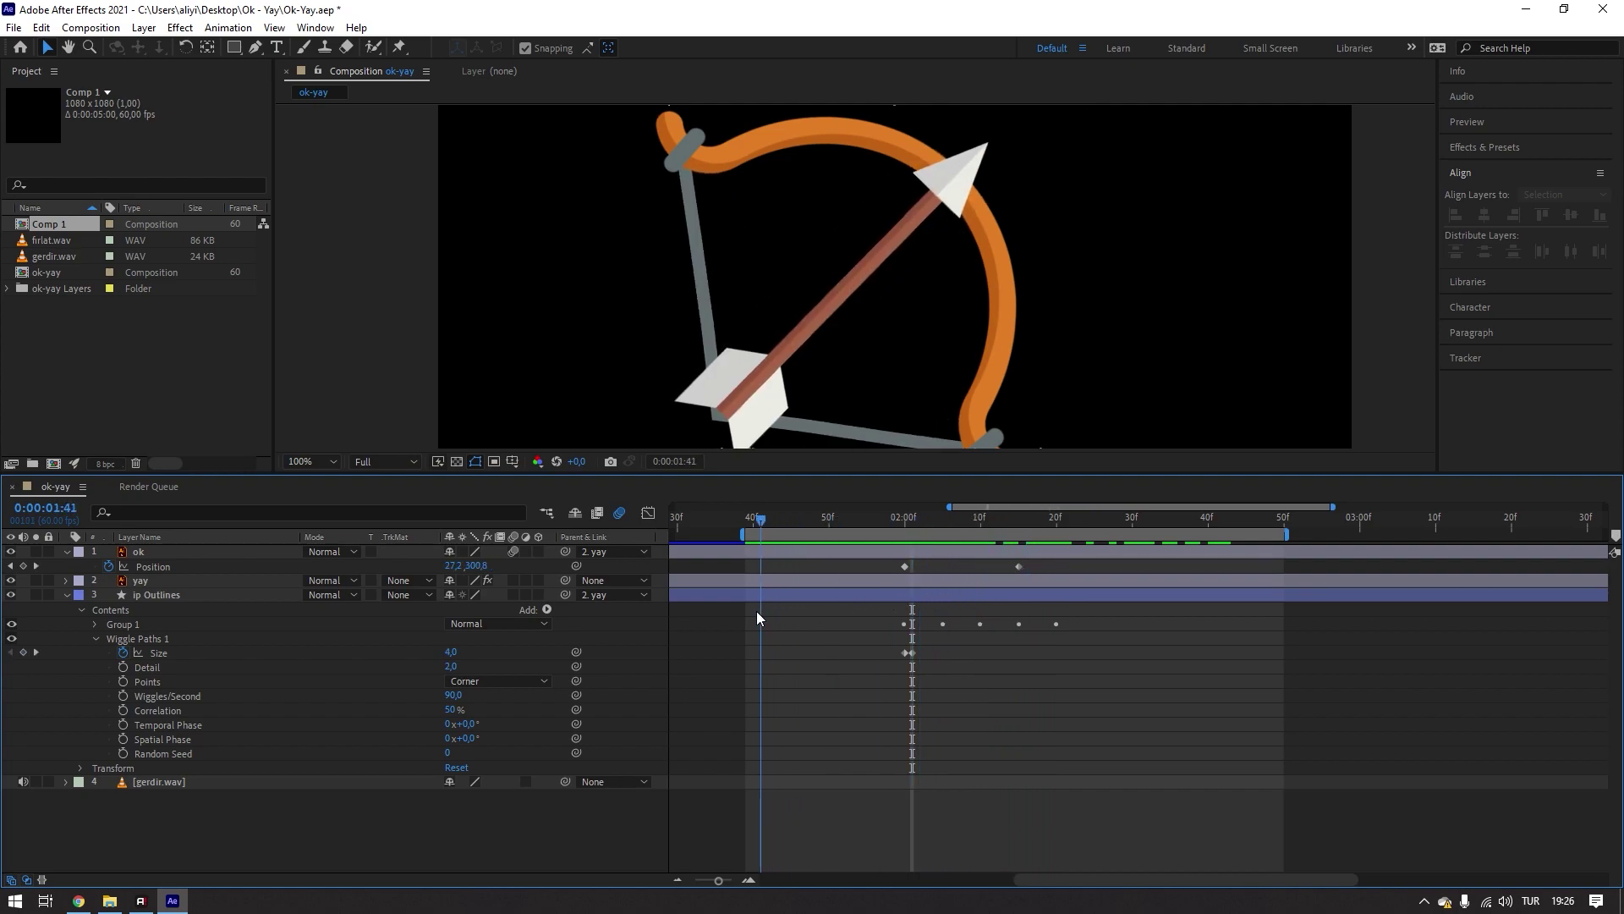
mouse_move(784, 609)
left_mouse_down()
mouse_move(1081, 645)
mouse_move(846, 651)
left_mouse_up()
- Extend the work-area end to about 3:22 and preview the bow-and-arrow animation once
scroll(1141, 639, "down", 2, "alt")
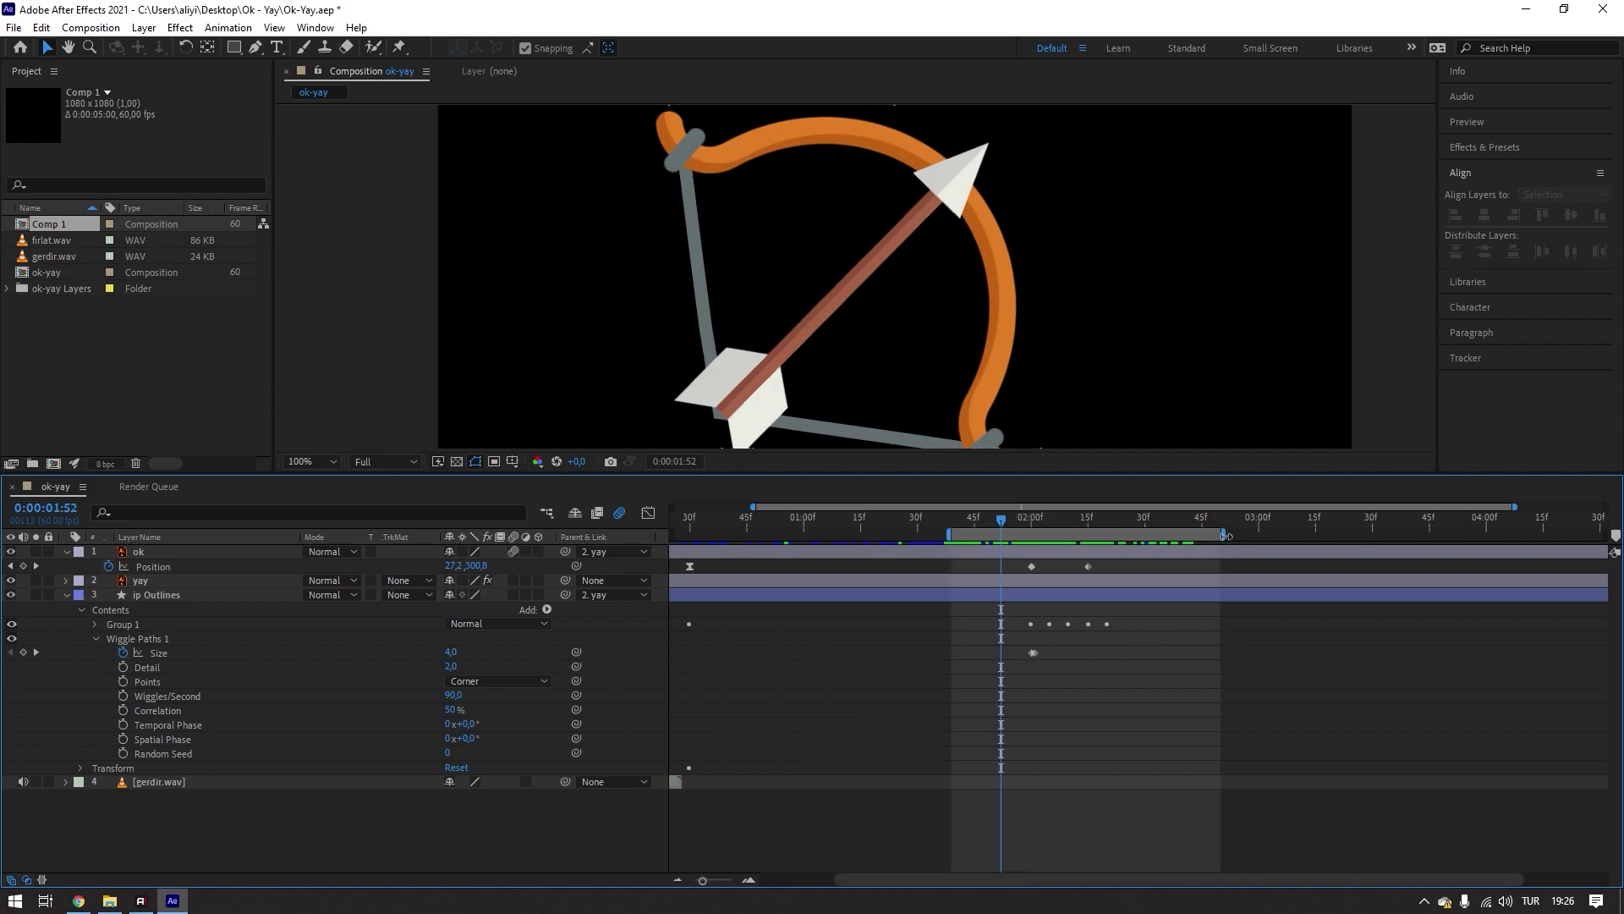
left_click_drag(1223, 534, 1343, 534)
scroll(983, 347, "down", 2)
key("space")
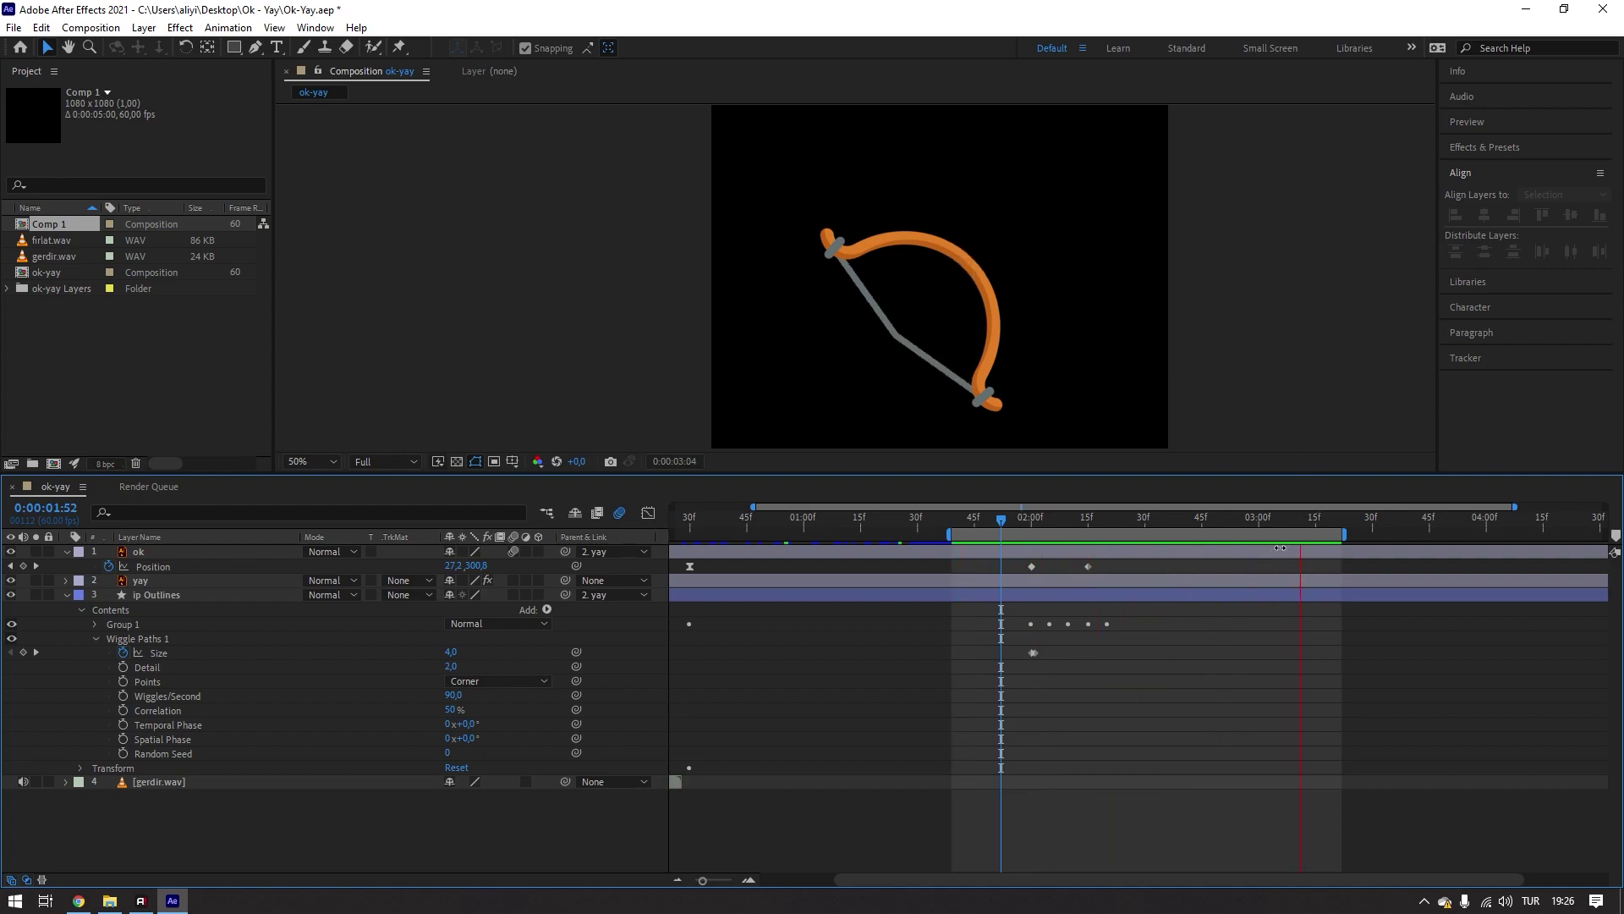
key("space")
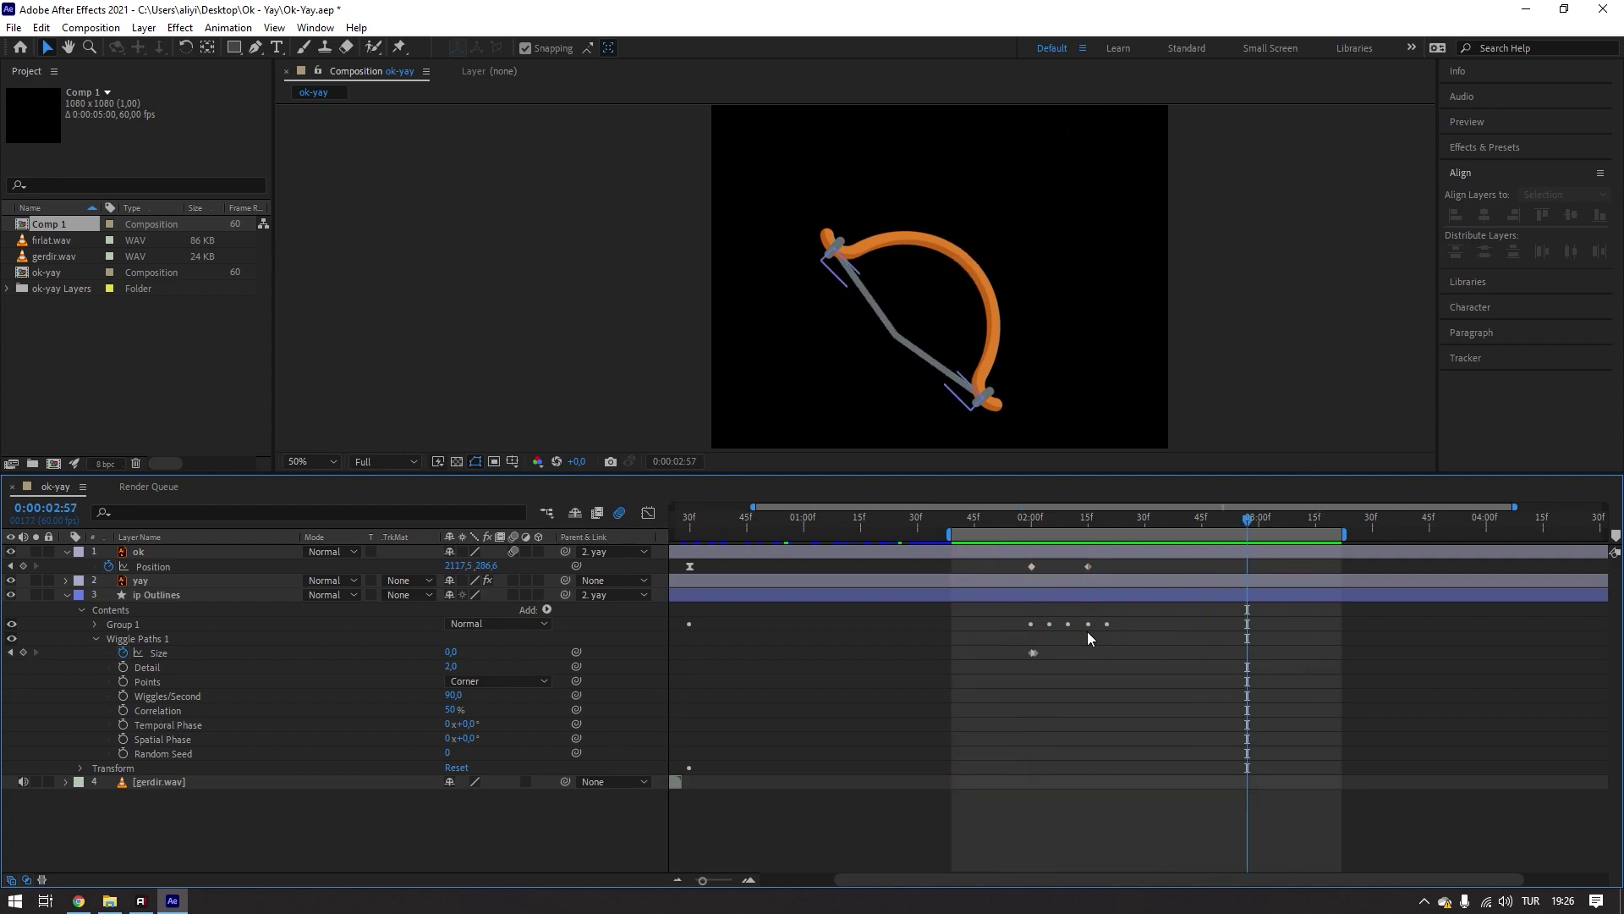
scroll(1087, 631, "up", 2)
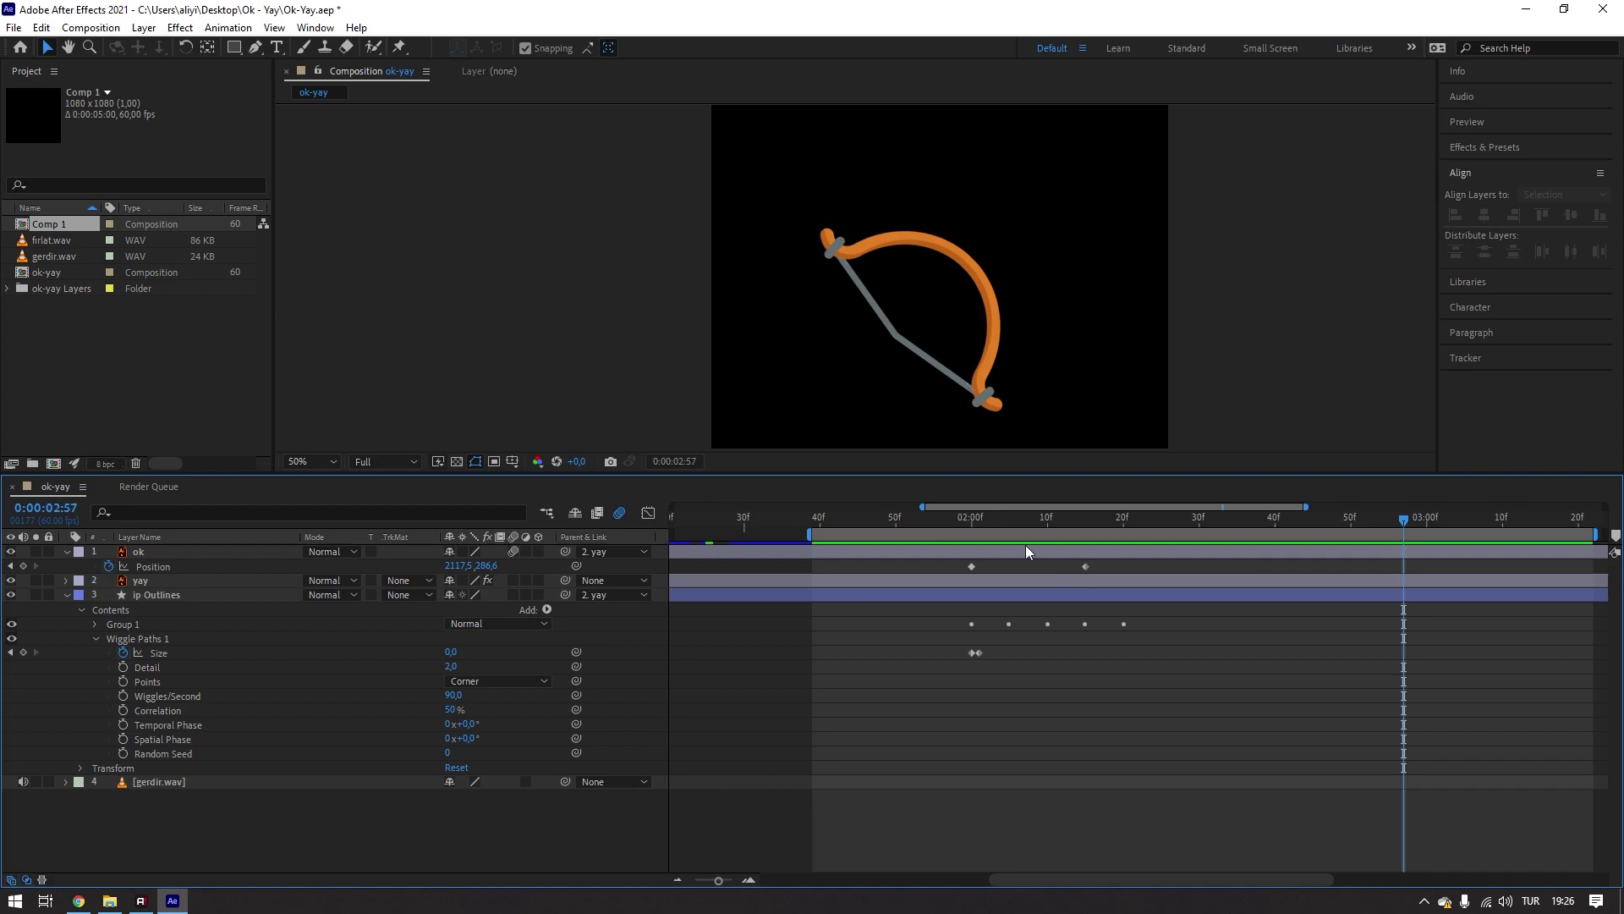
- Collapse Wiggle Paths 1, expand Group 1 > Path 1, and select the five Path keyframes
left_click(95, 638)
left_click(94, 624)
left_click(167, 653)
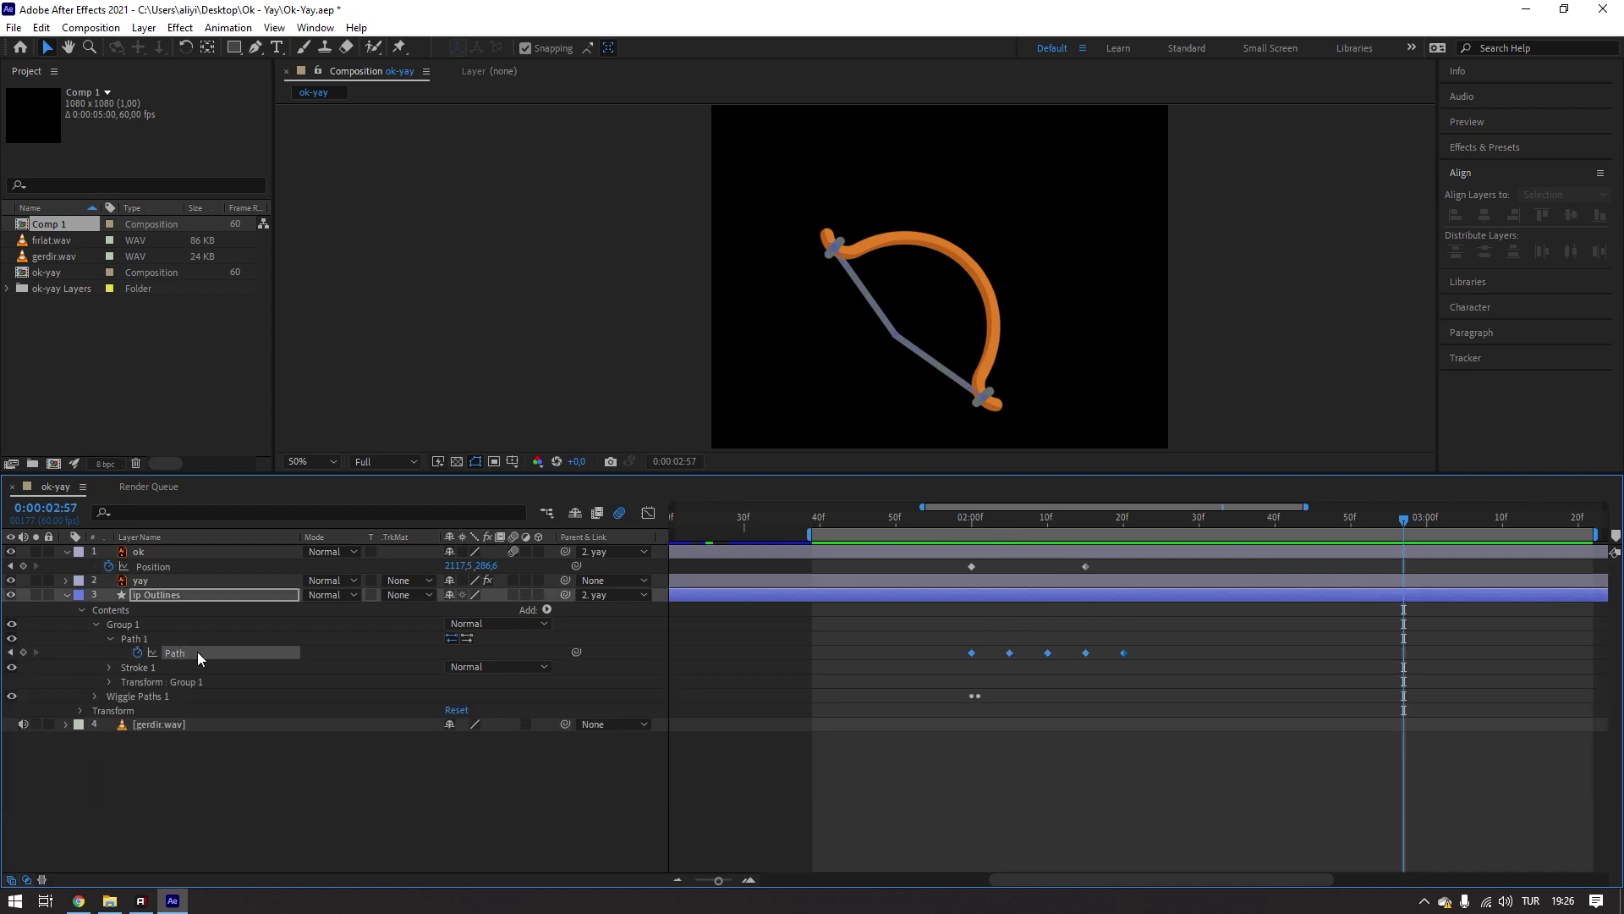
left_click_drag(1237, 640, 982, 661)
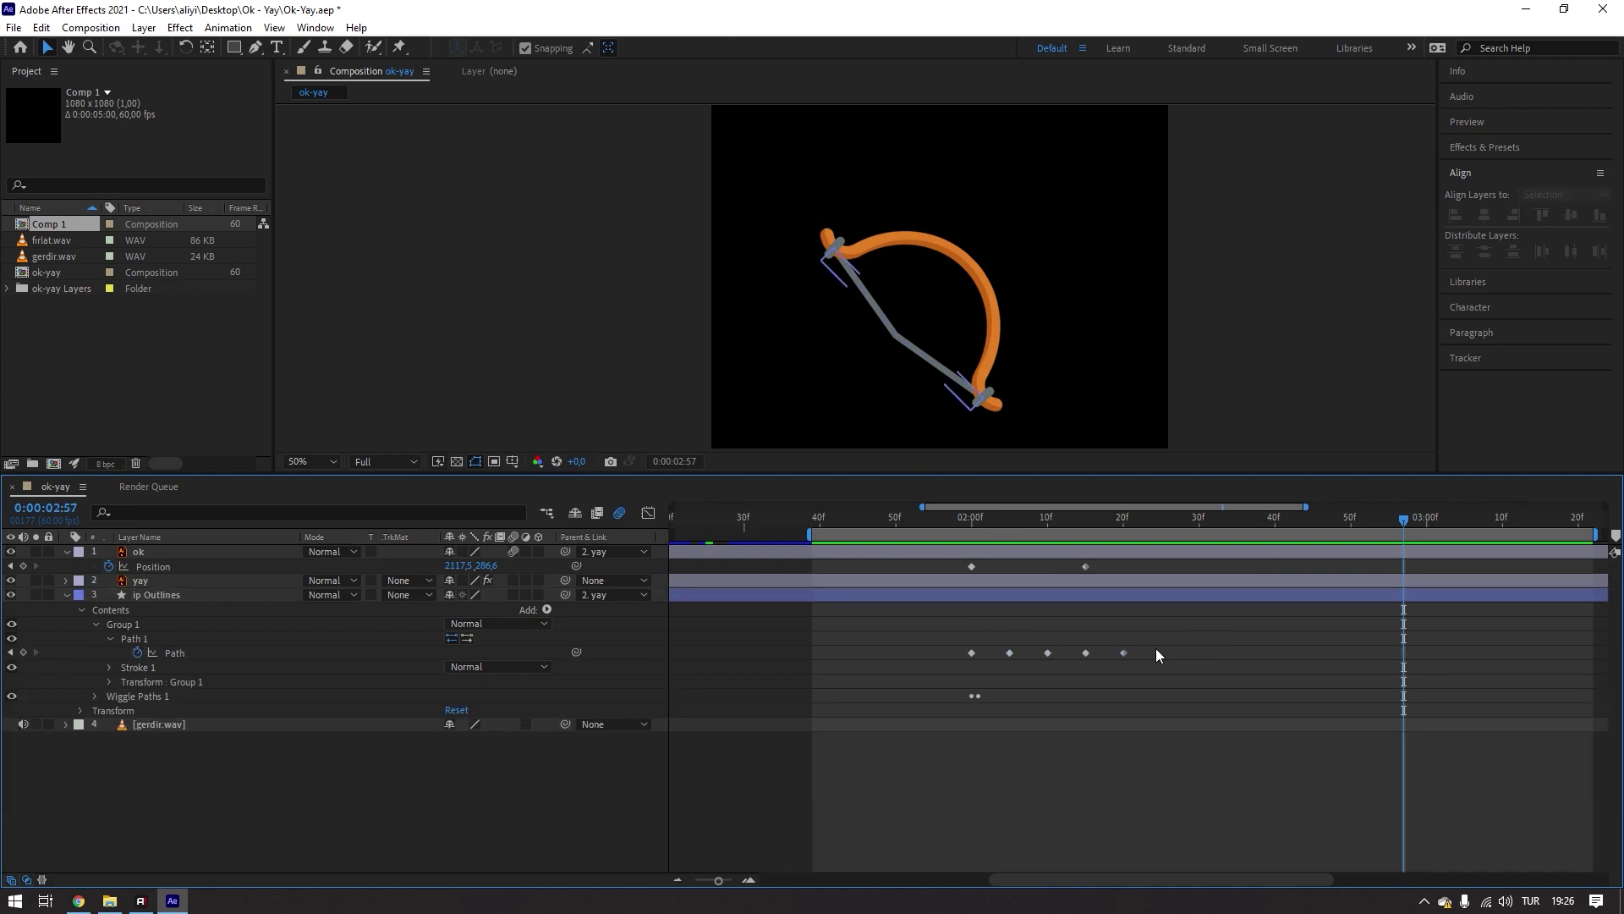
- Apply Keyframe Assistant > Easy Ease to the Path keyframes and preview from 1:50
right_click(1012, 649)
left_click(1145, 866)
right_click(970, 650)
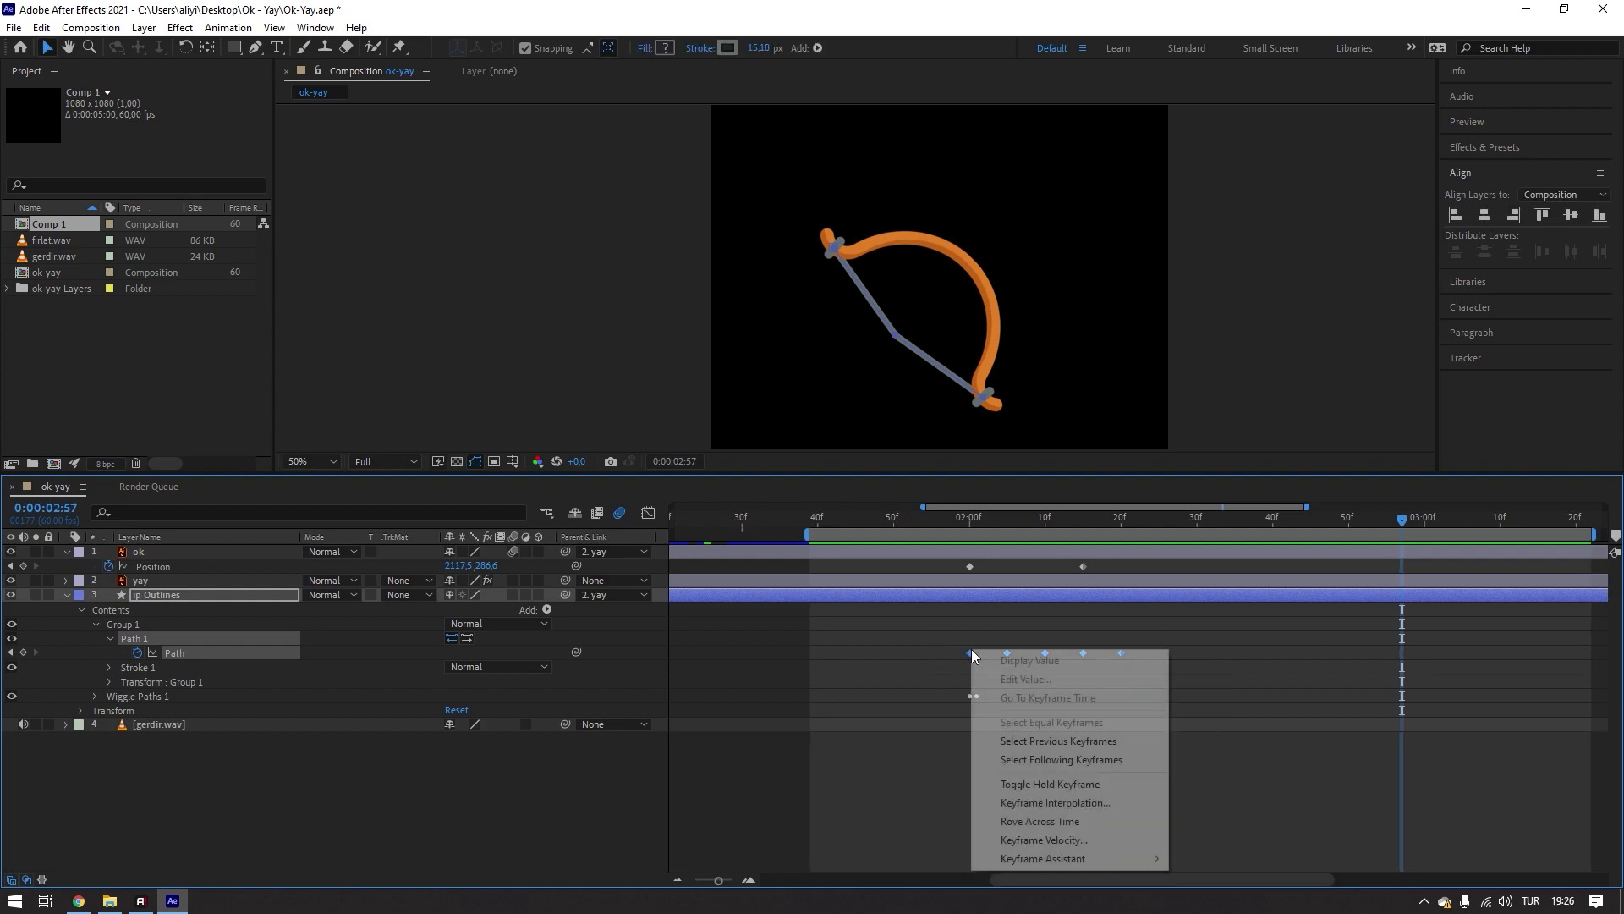
mouse_move(1068, 858)
left_click(1243, 756)
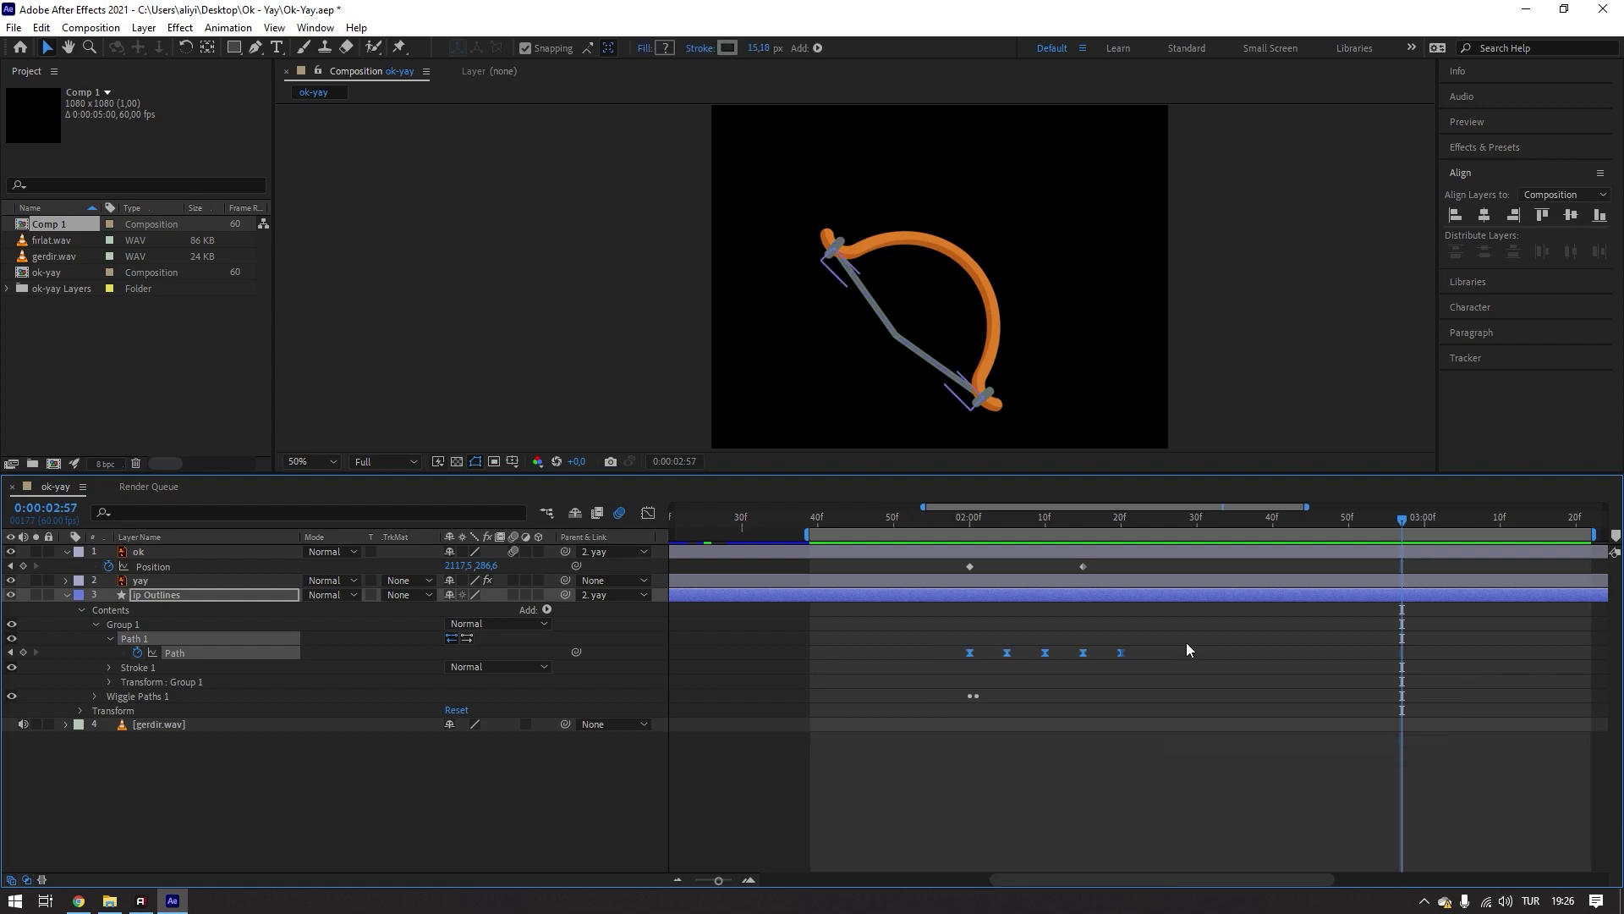
left_click_drag(963, 521, 899, 529)
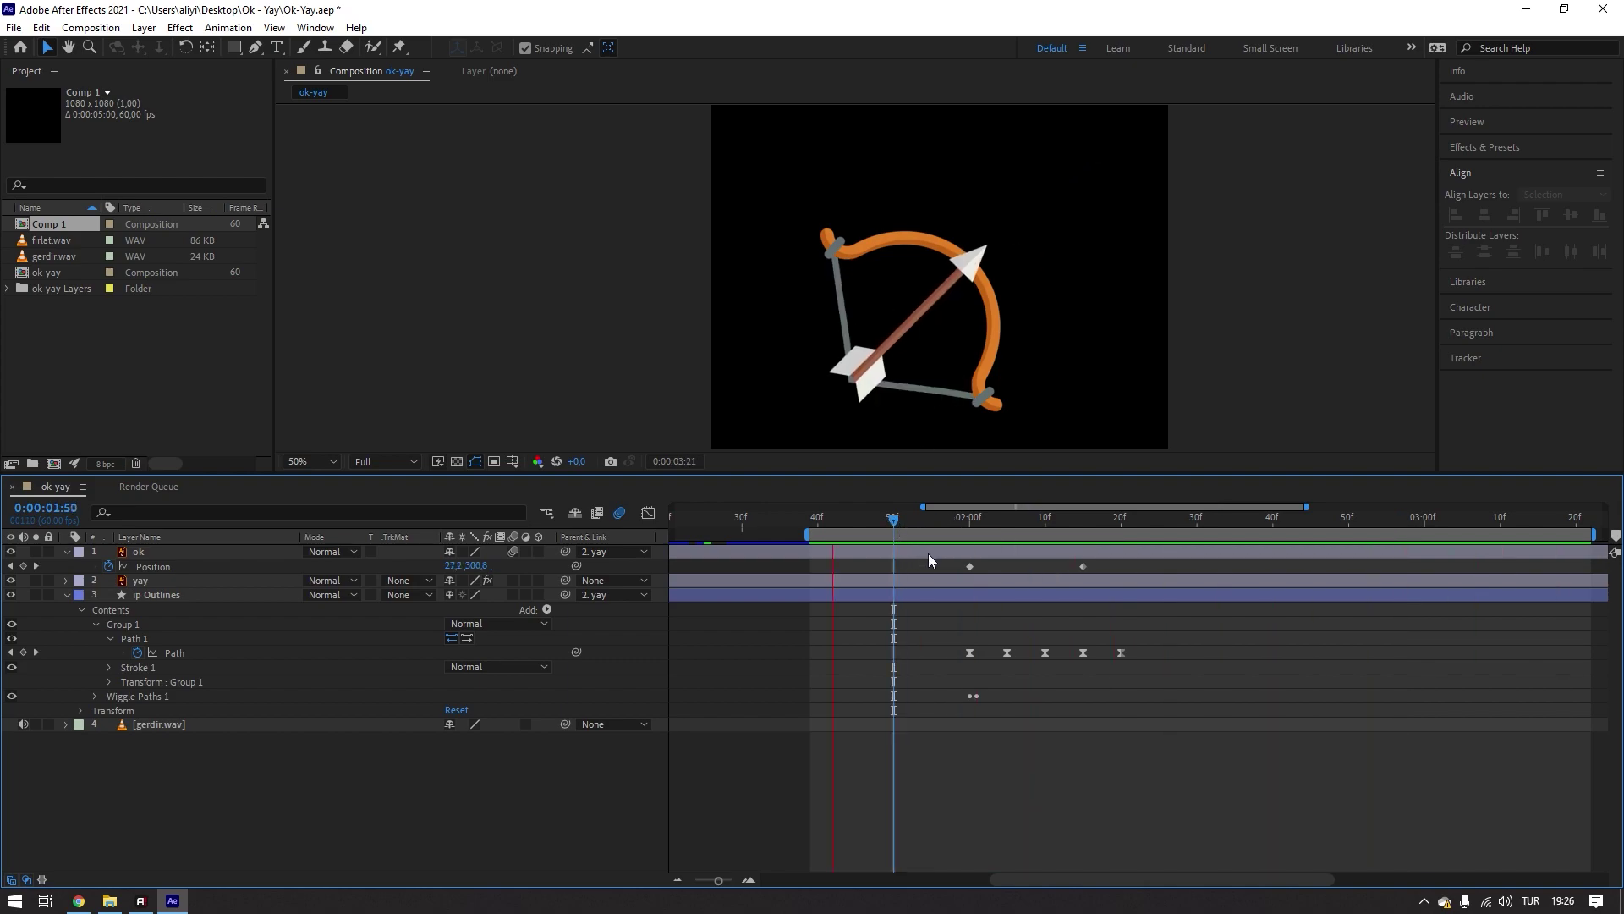
key("space")
- Undo the Easy Ease to restore linear Path keyframes, scrubbing 2:00–2:20 to check
key("ctrl+z")
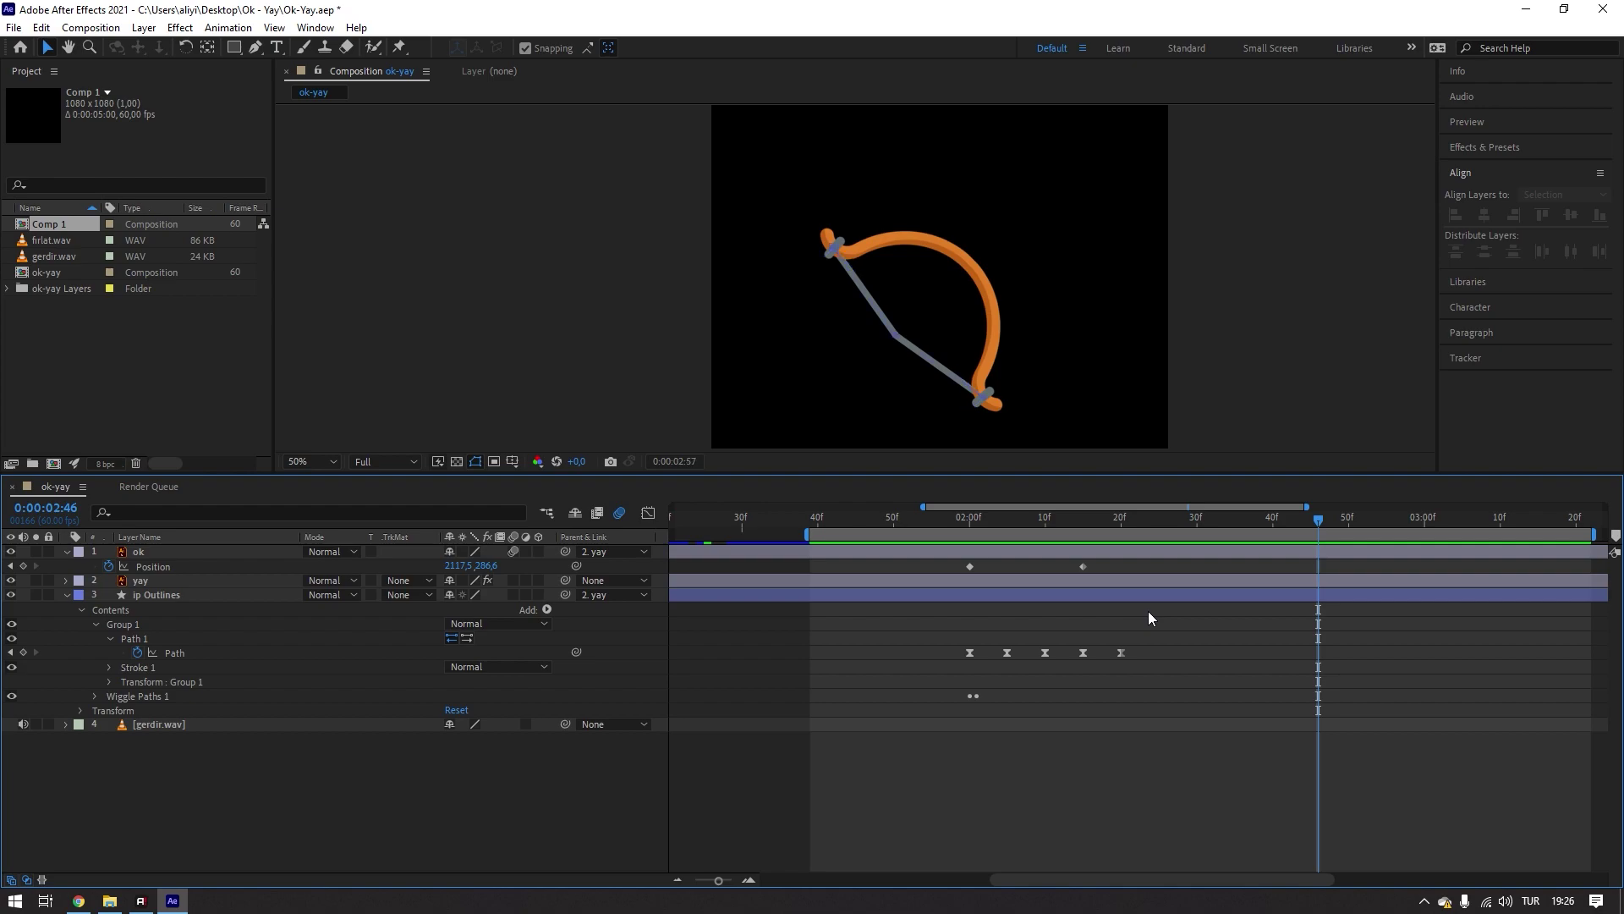
left_click_drag(968, 525, 1134, 553)
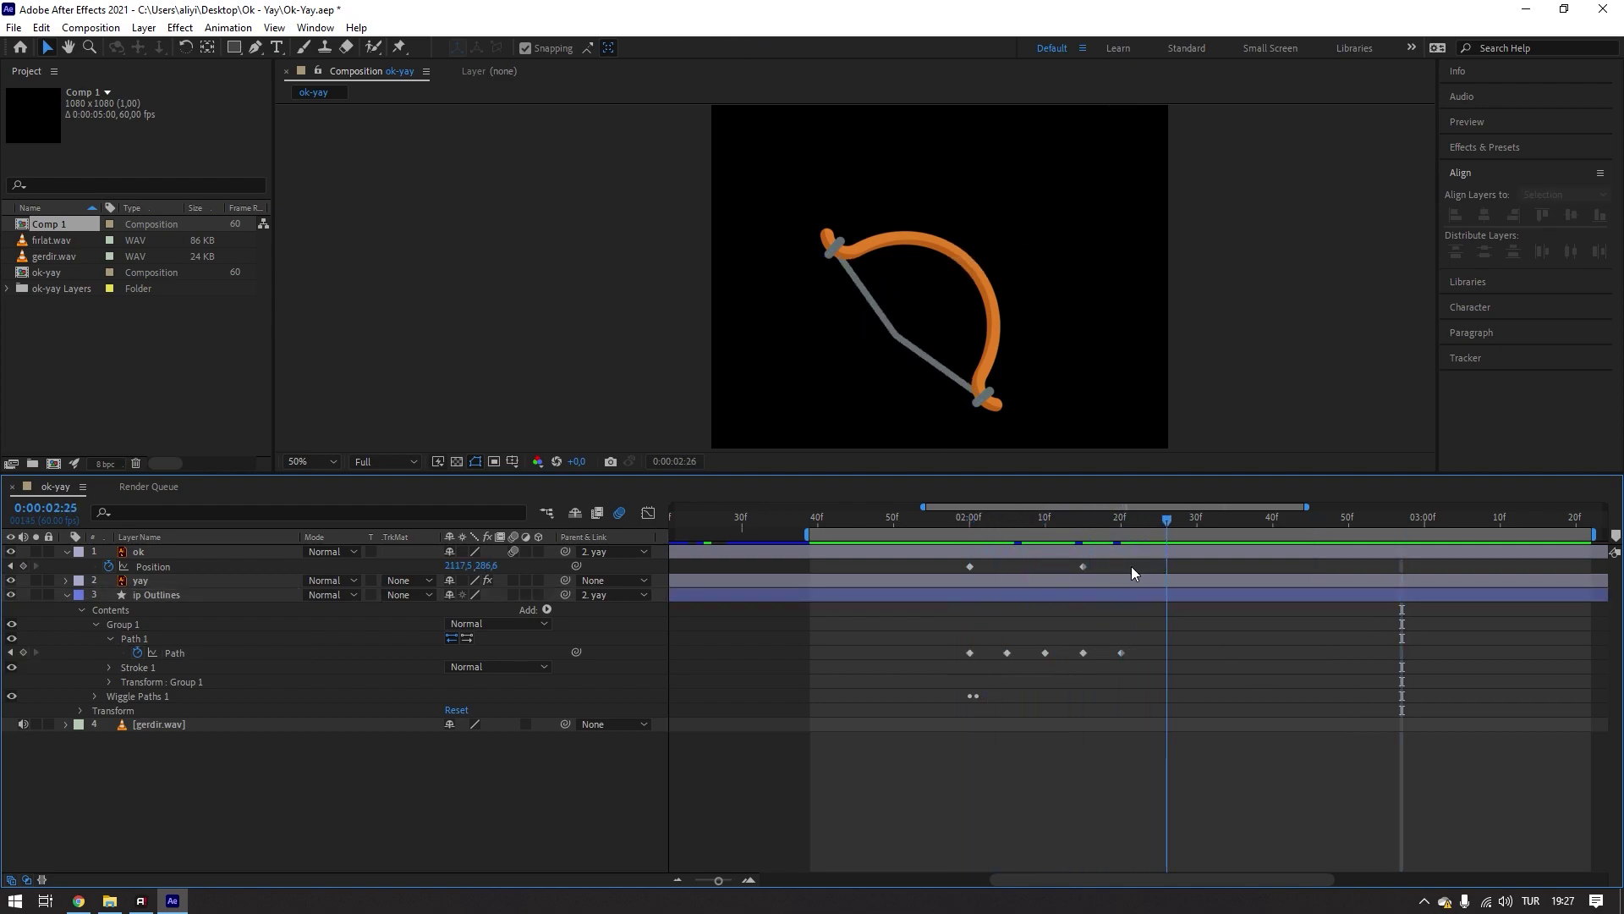
mouse_move(1134, 558)
left_mouse_down()
mouse_move(972, 594)
mouse_move(1007, 598)
left_mouse_up()
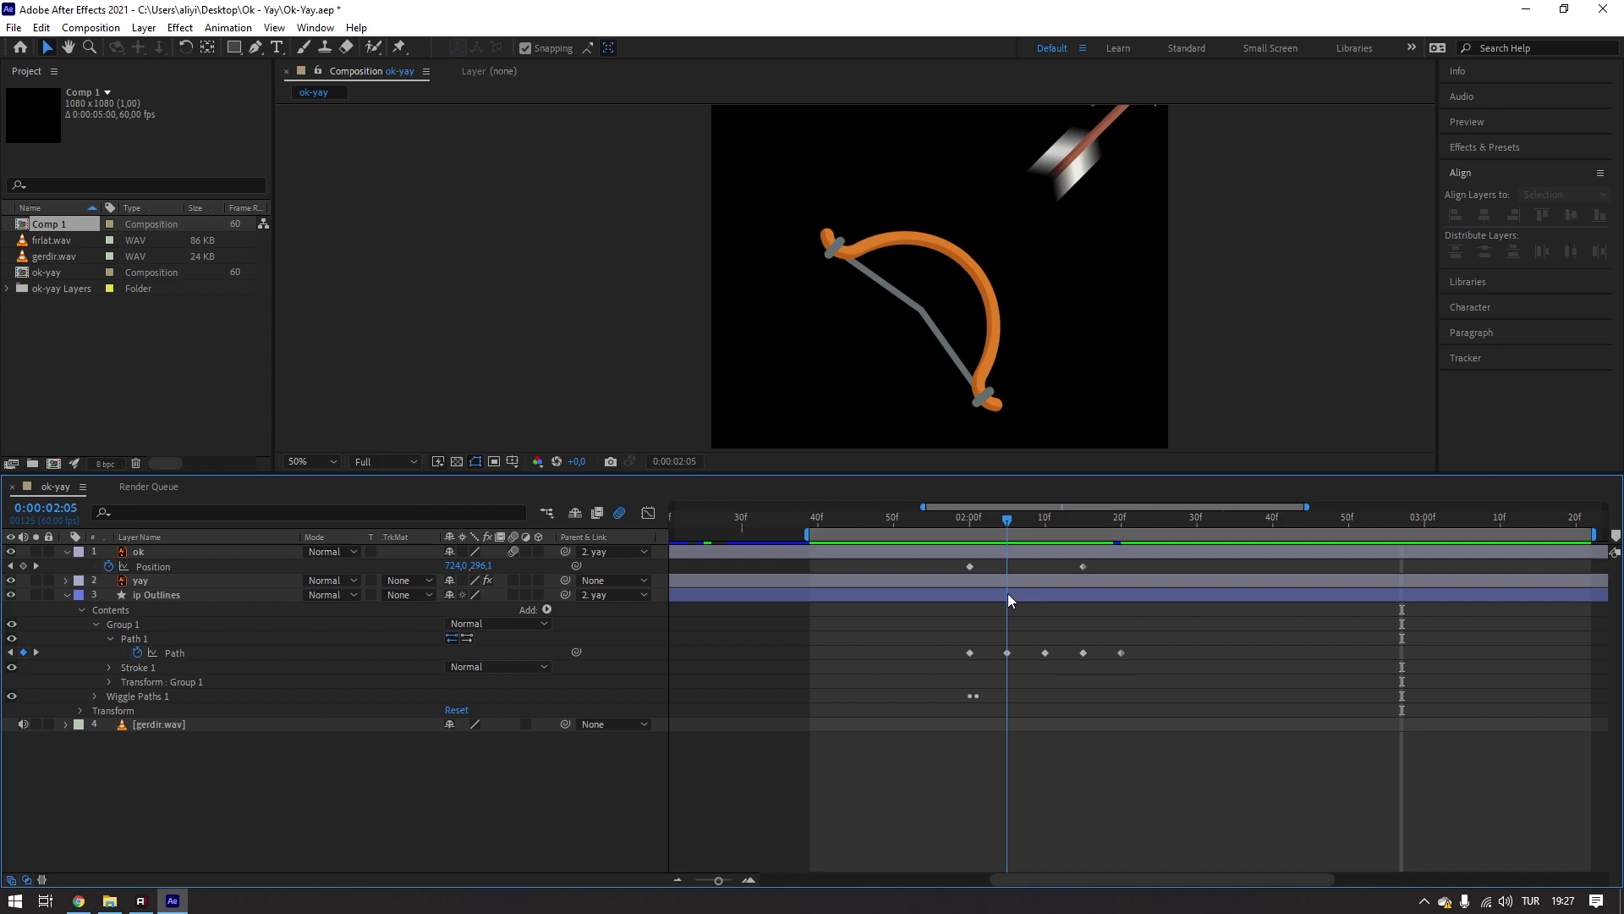
- On the bow layer at 2:15, nudge the string's middle point down-left
left_click(934, 316)
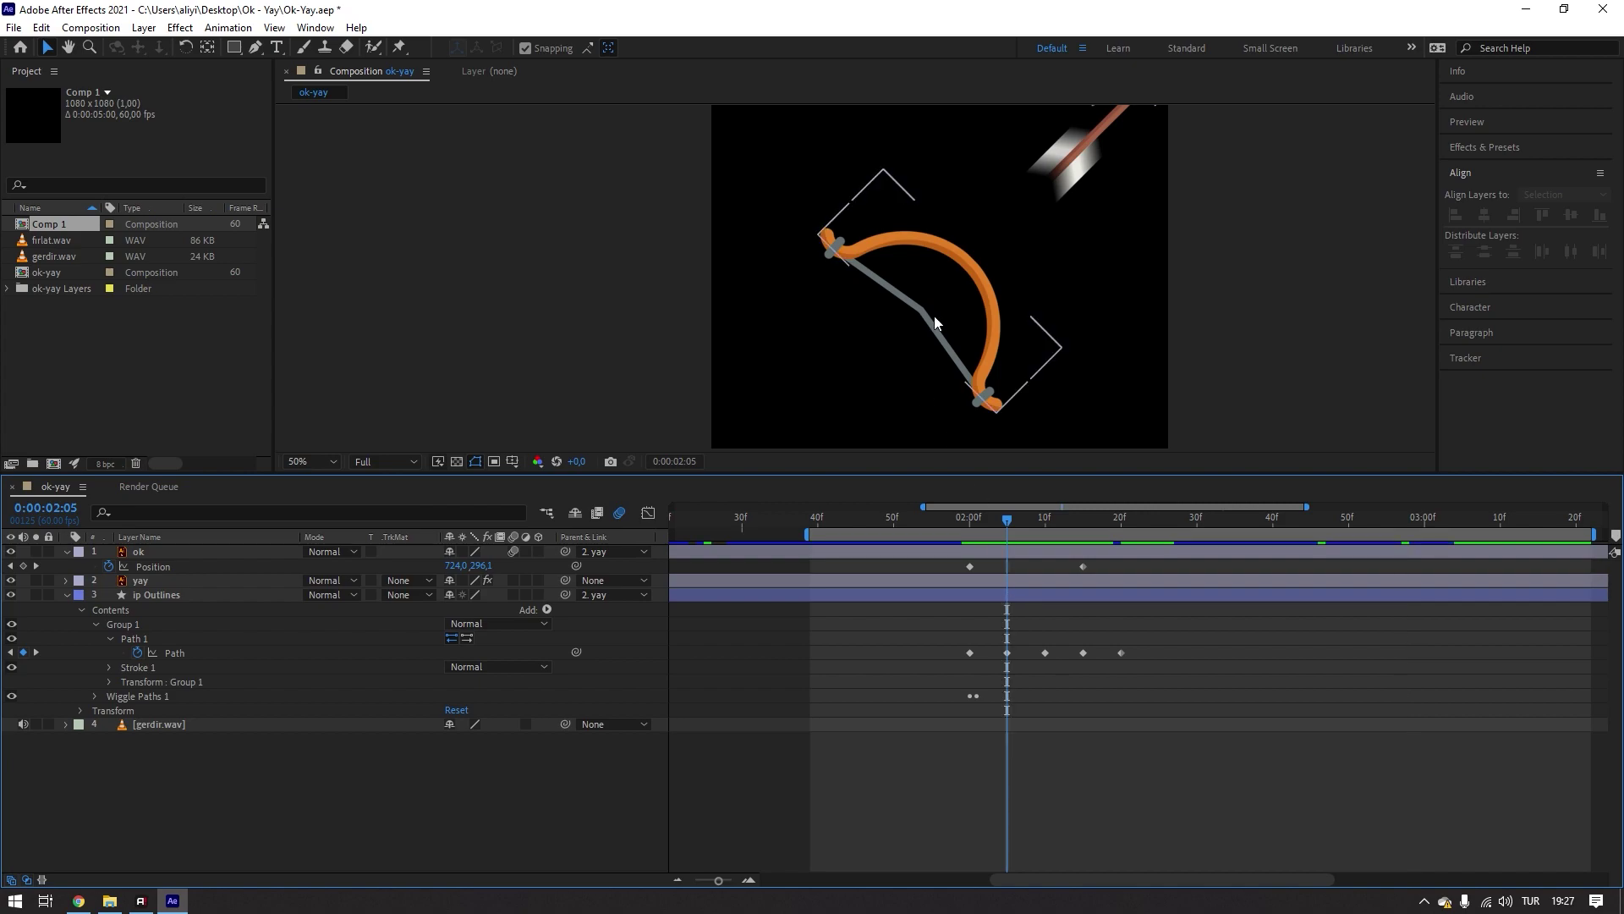
scroll(922, 314, "up", 2)
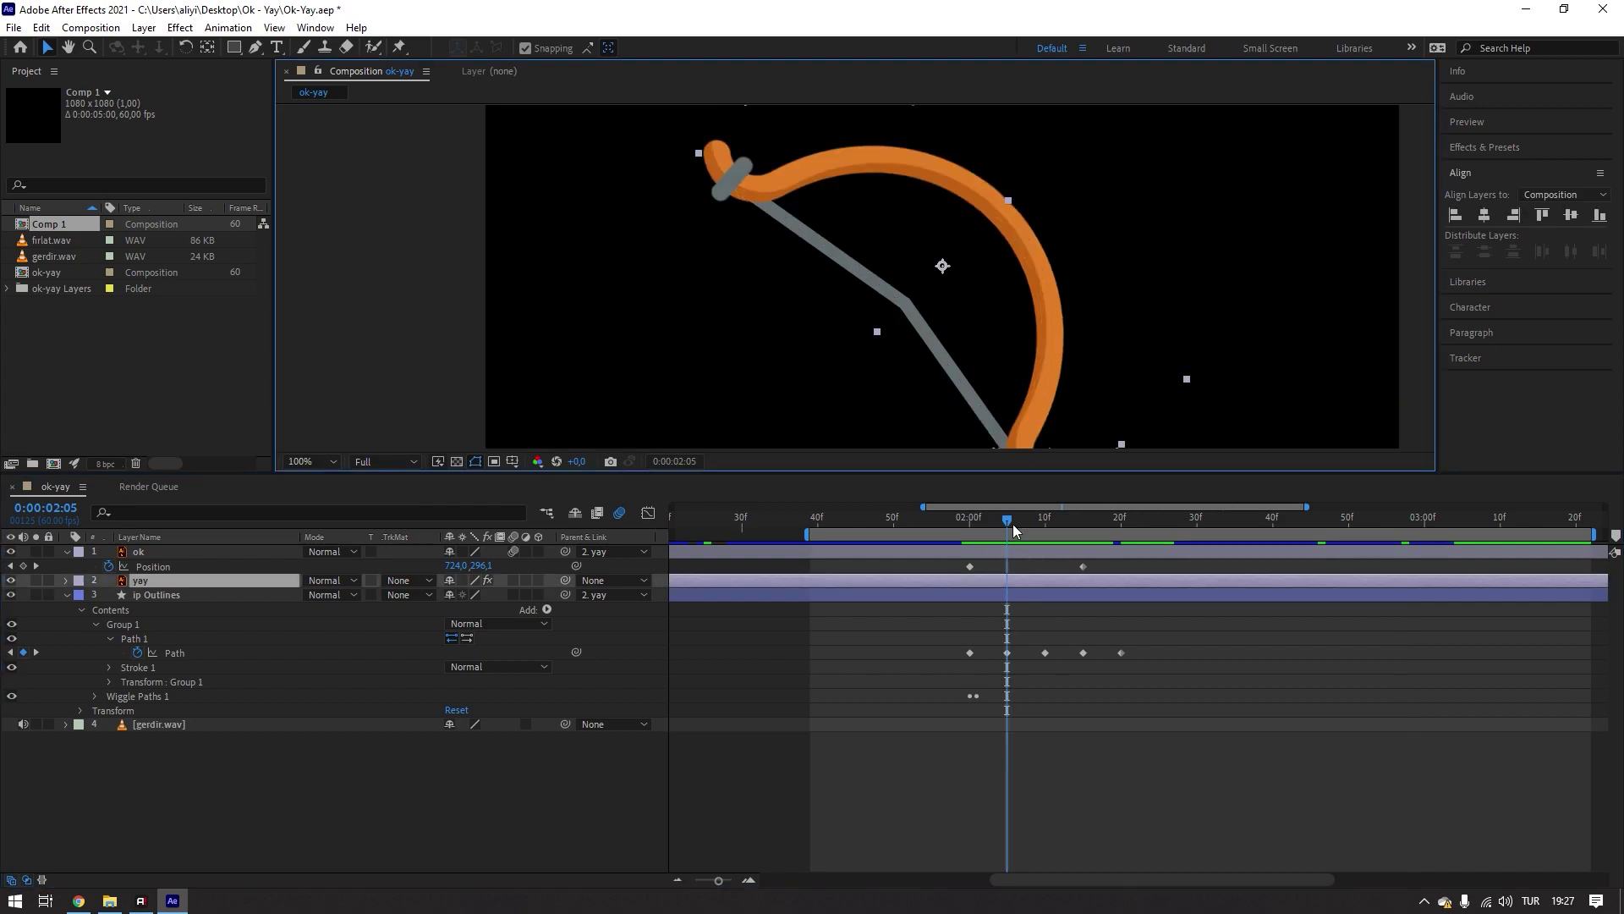
left_click_drag(1013, 524, 1048, 528)
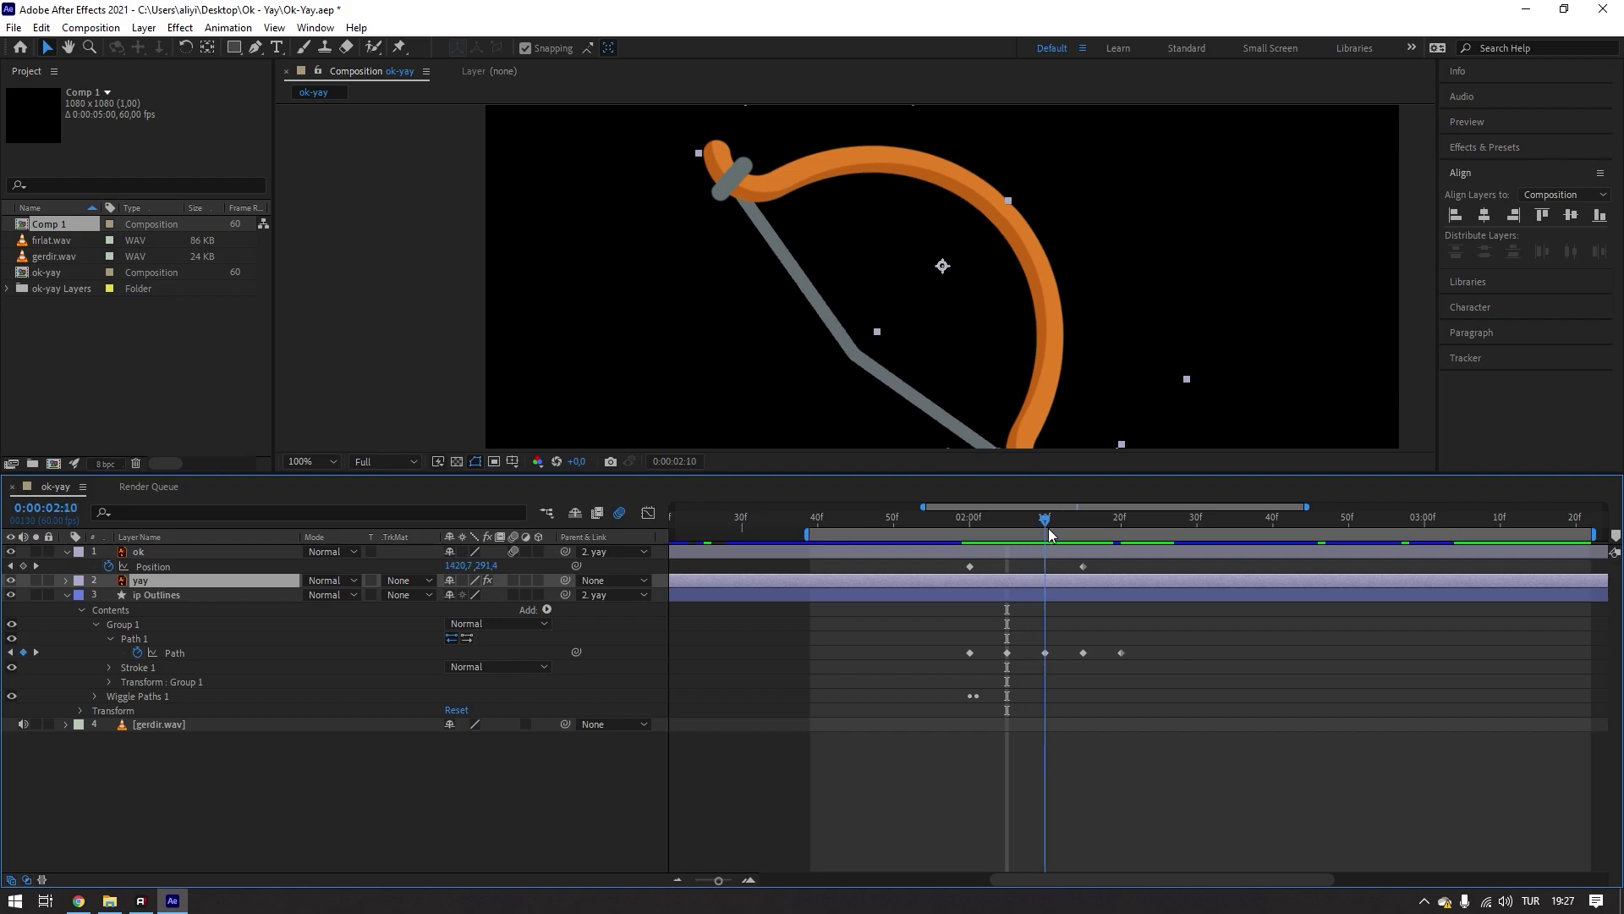
left_click_drag(1048, 528, 1084, 535)
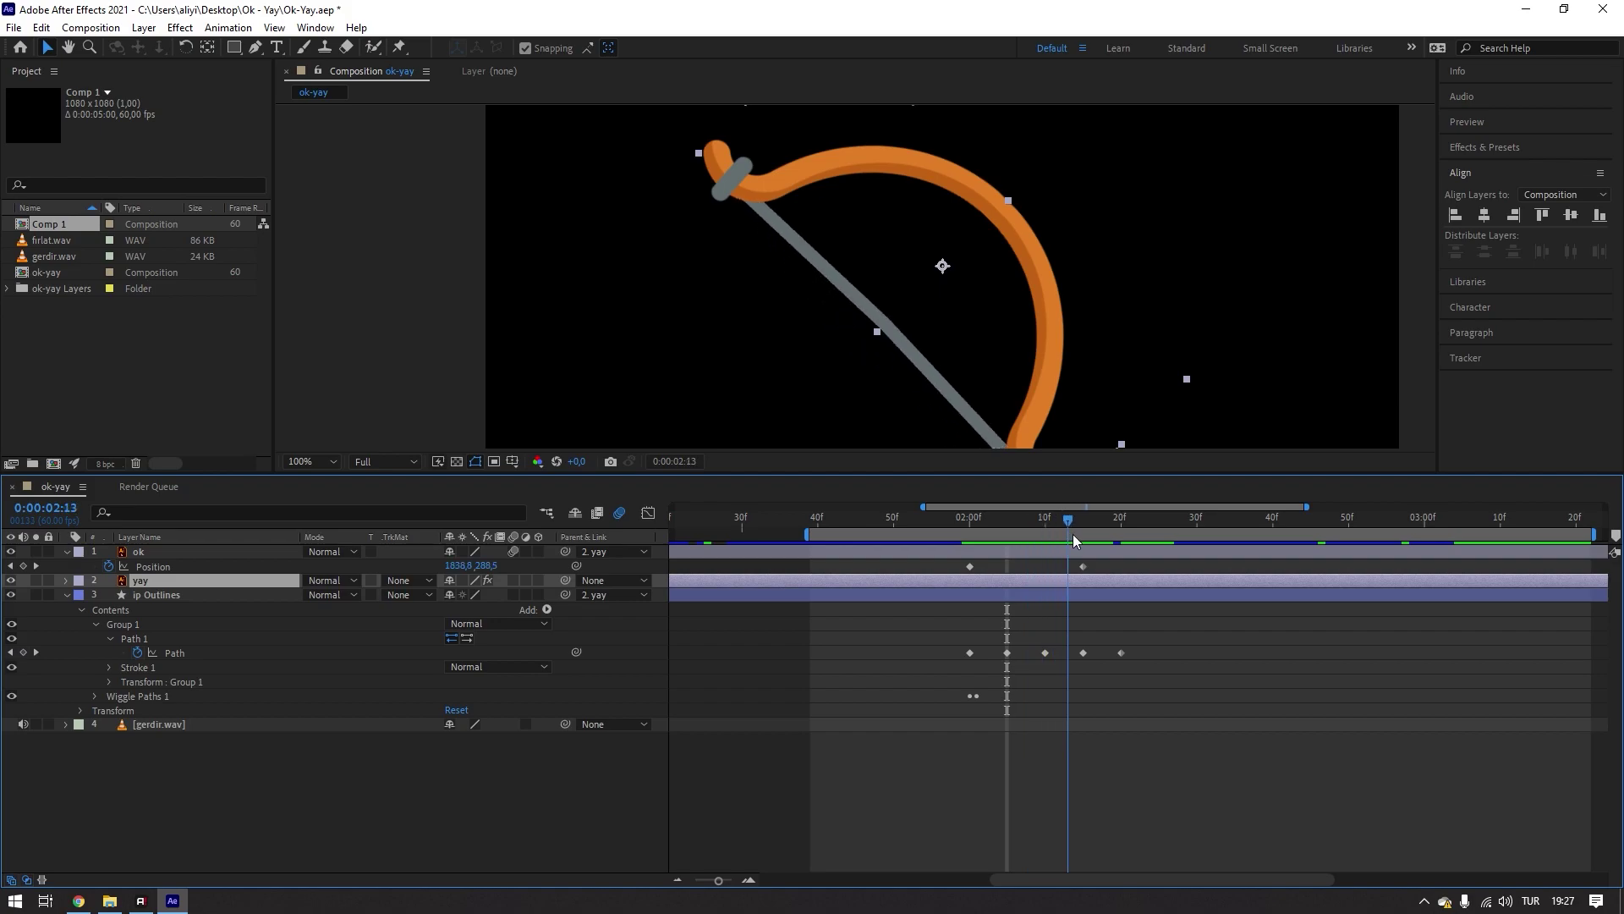
left_click(1083, 653)
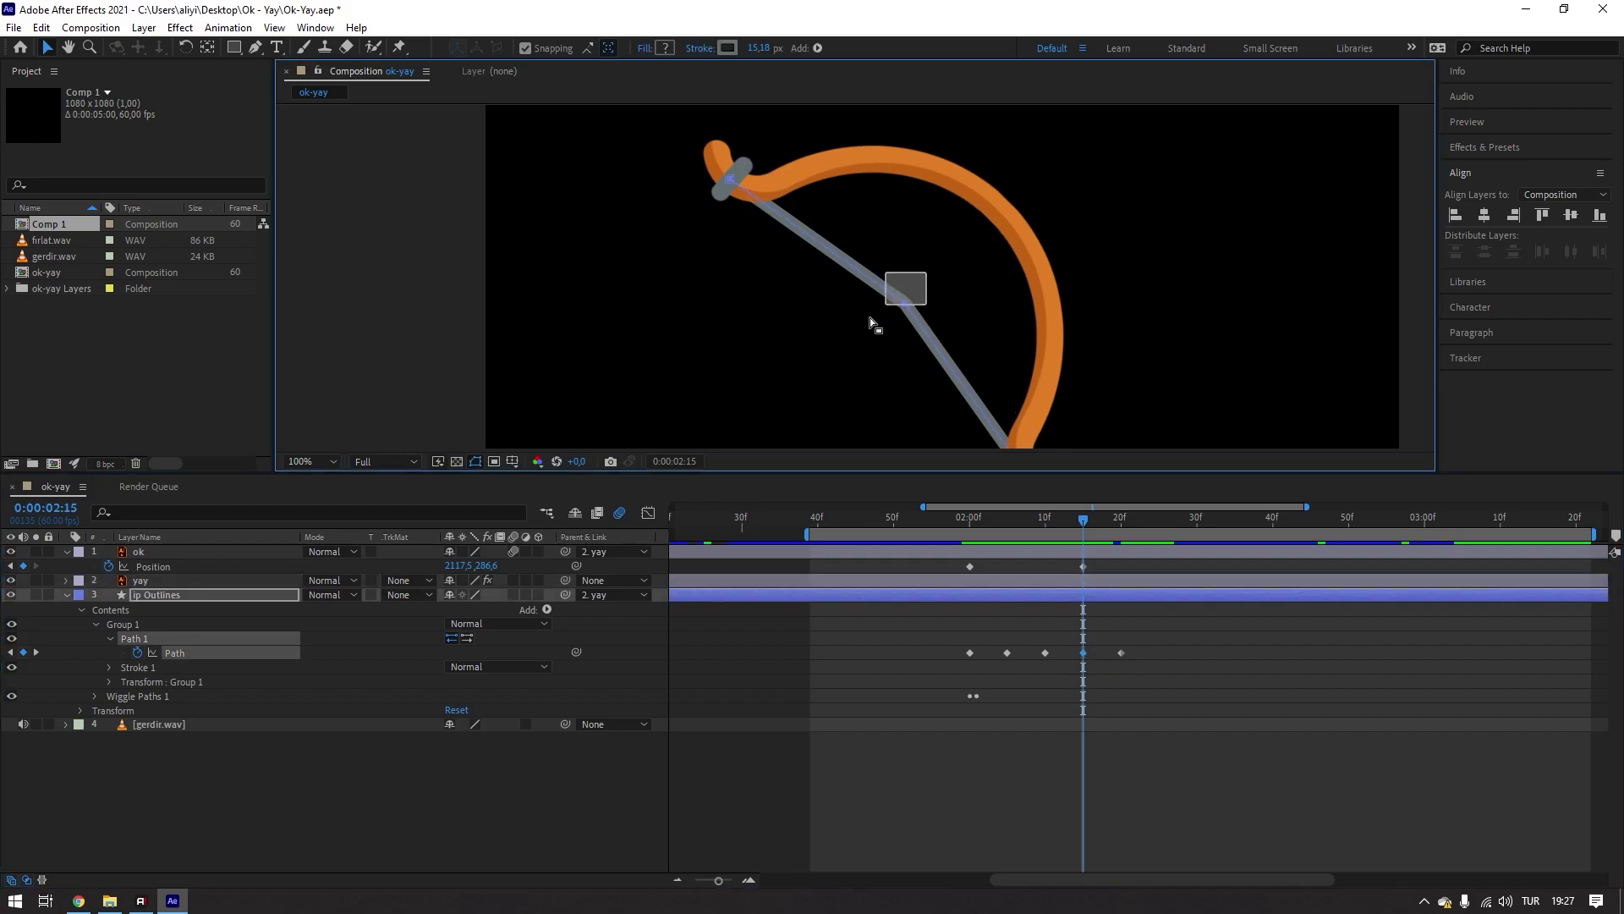
key("shift+Left")
key("shift+Down")
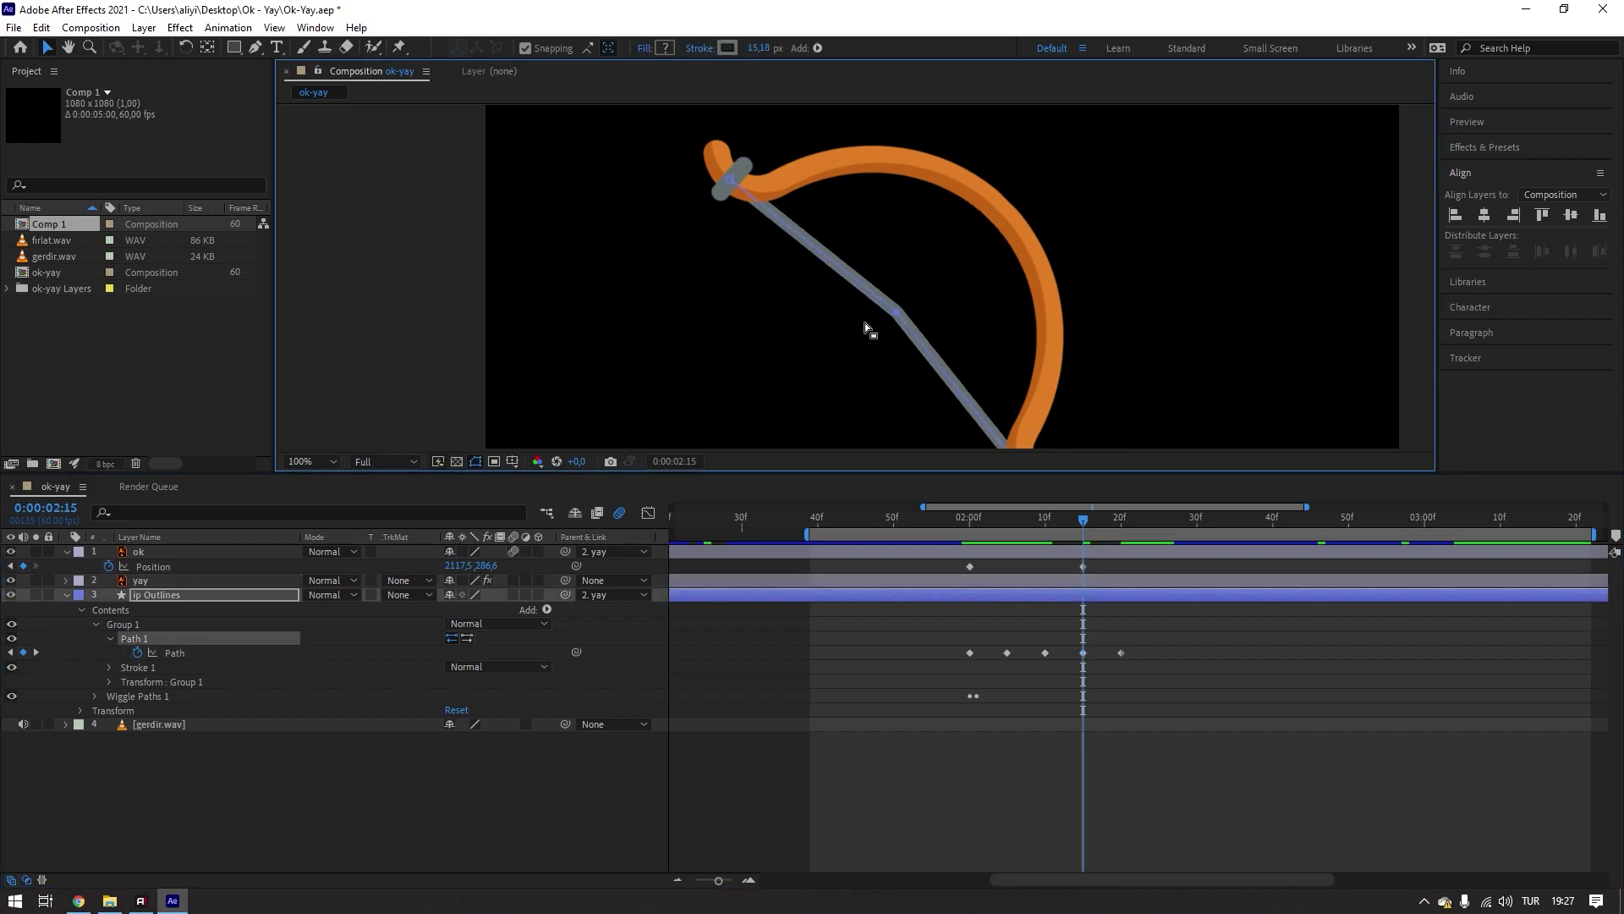
- At 2:20, nudge the string's middle point up-right and scrub to review the motion
left_click_drag(1087, 524, 1120, 520)
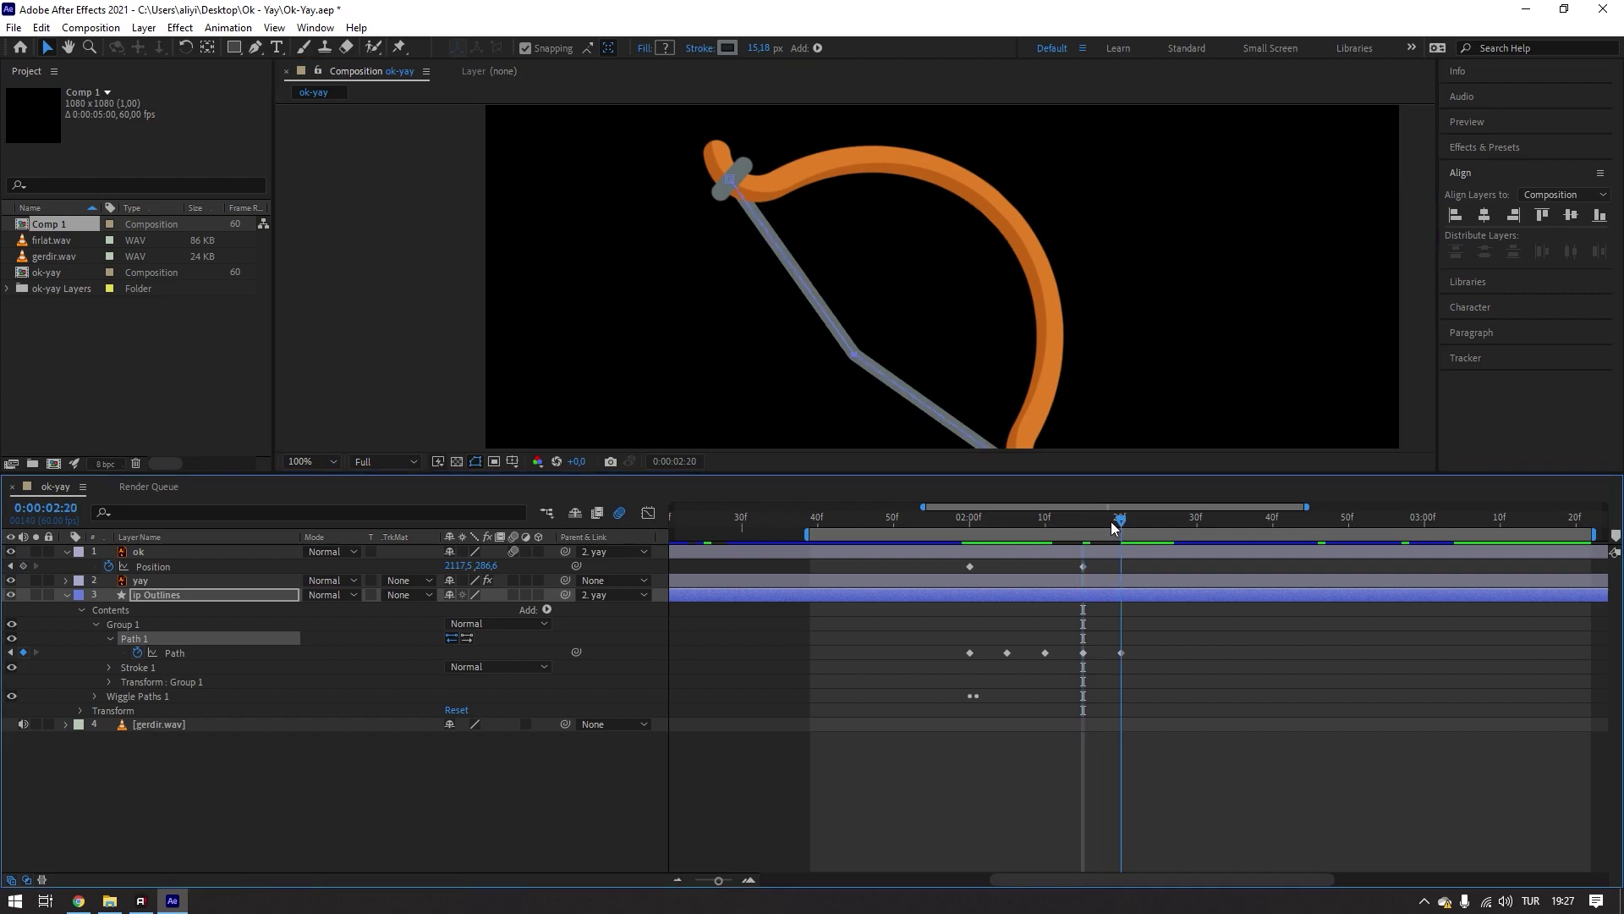
key("shift+Right")
key("shift+Up")
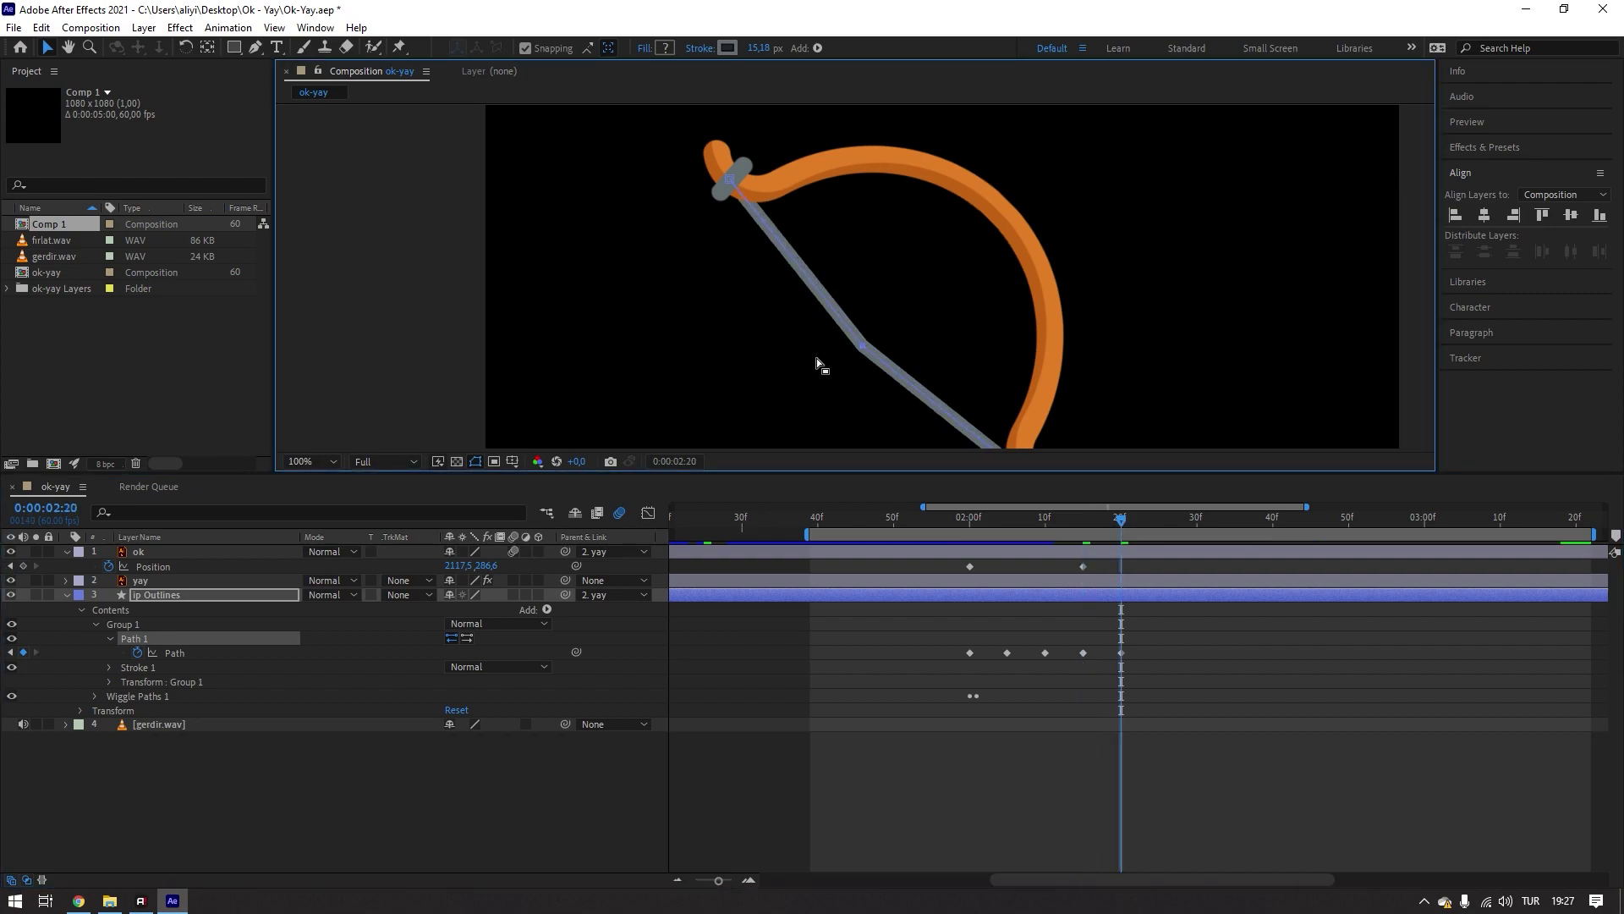
left_click(1267, 677)
left_click_drag(998, 522, 1190, 560)
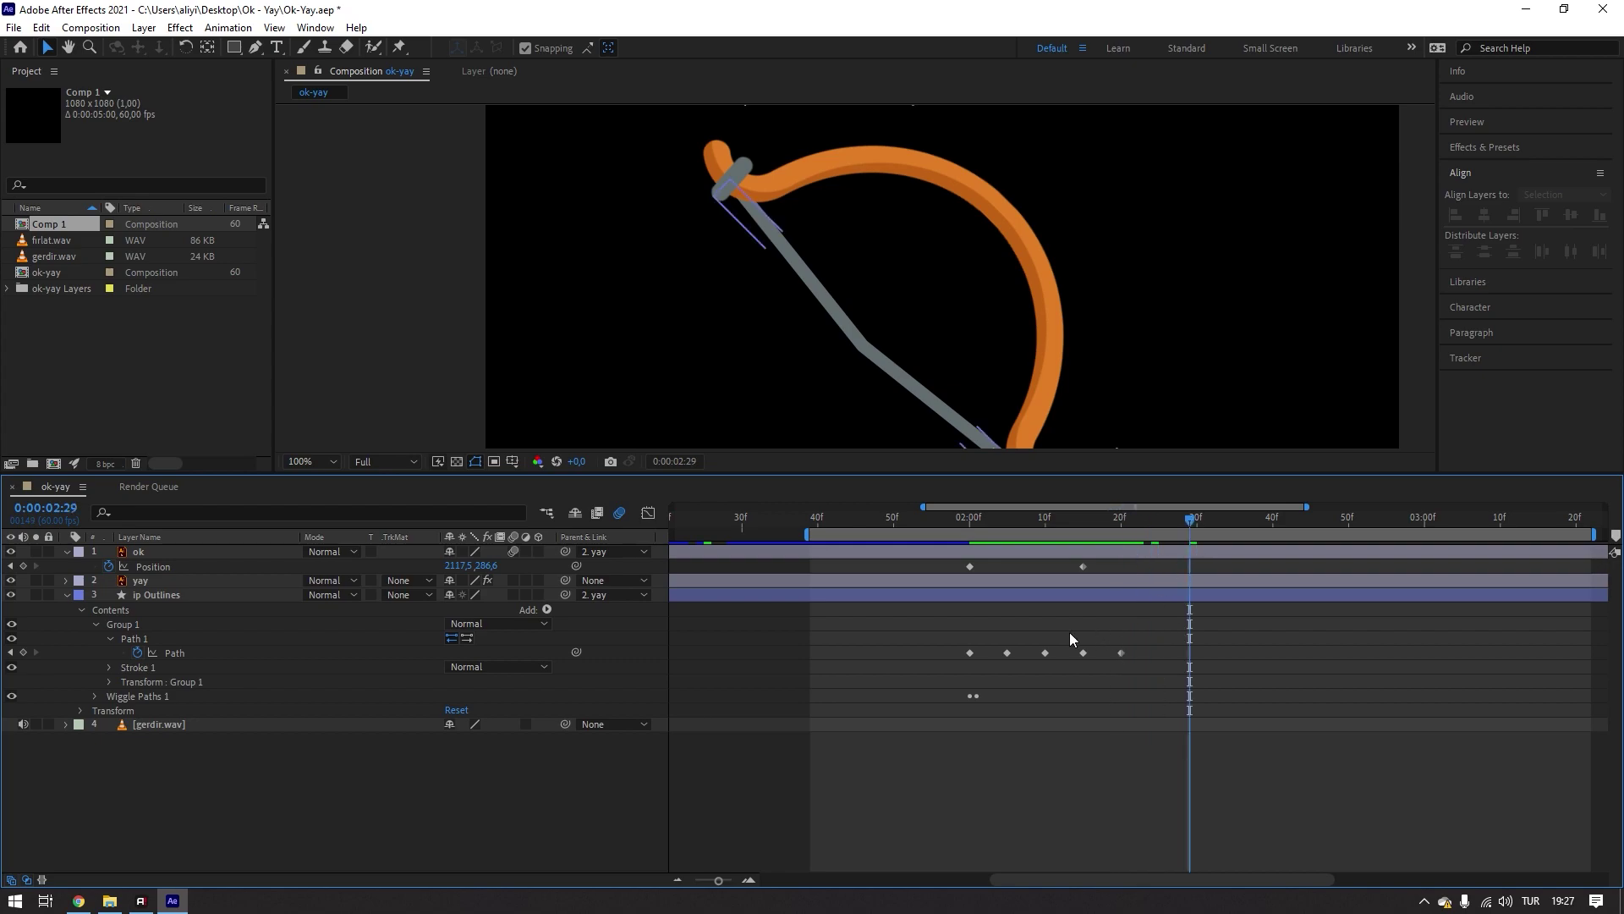
- Paste the last two Path keyframes at 2:25 and nudge the pulled point slightly left
left_click_drag(1069, 632, 1149, 662)
left_click_drag(1135, 531, 1160, 535)
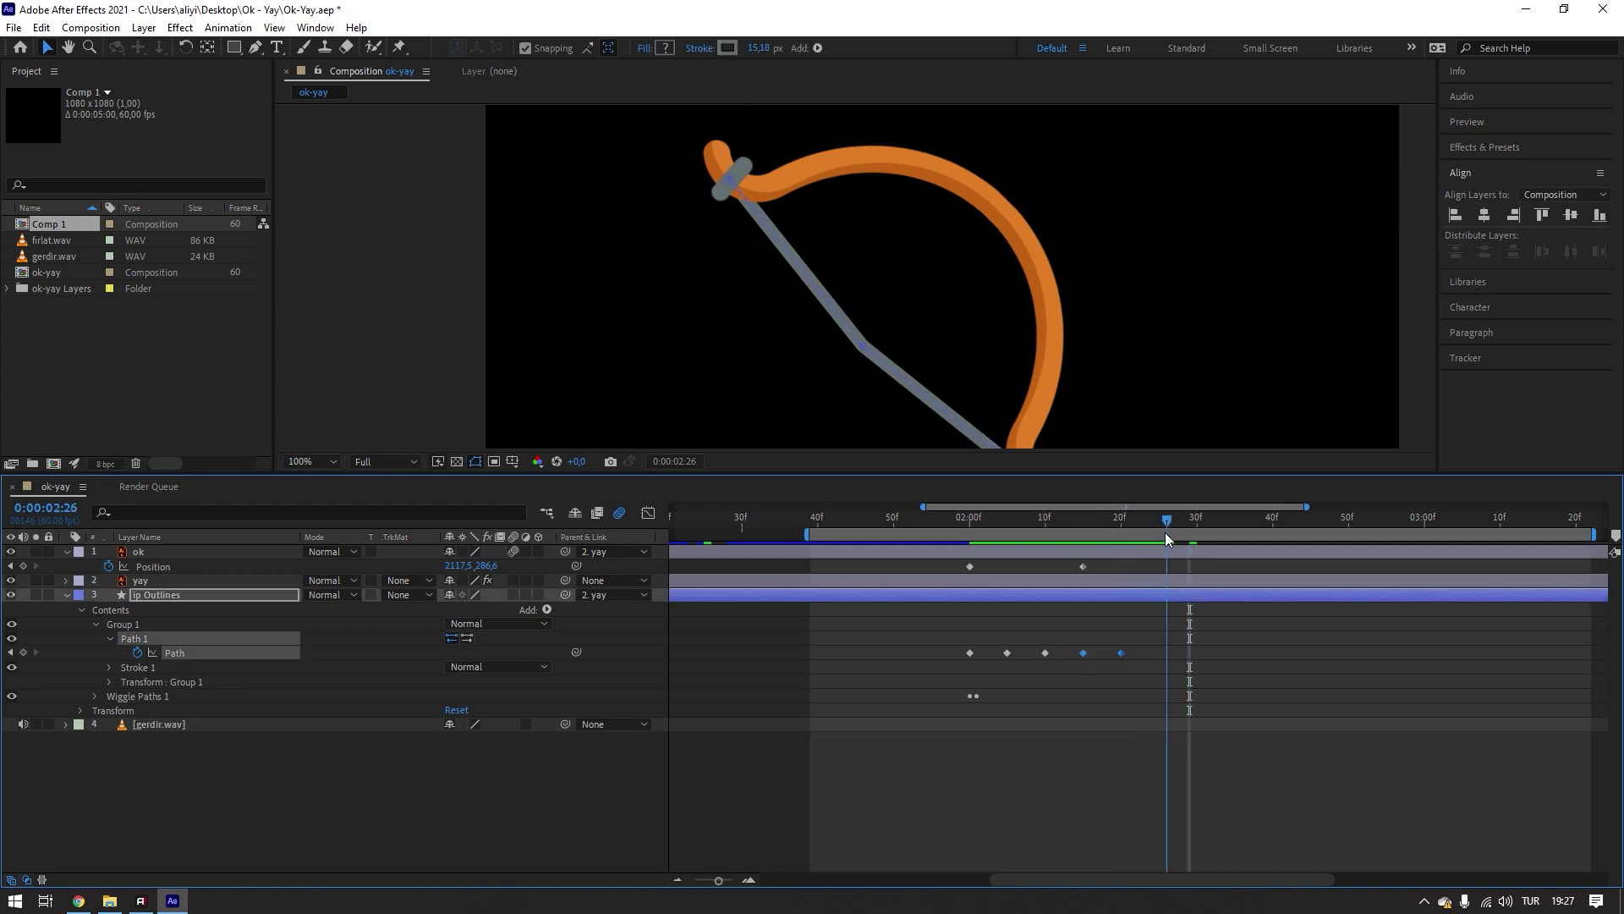
key("ctrl+v")
left_click(1220, 693)
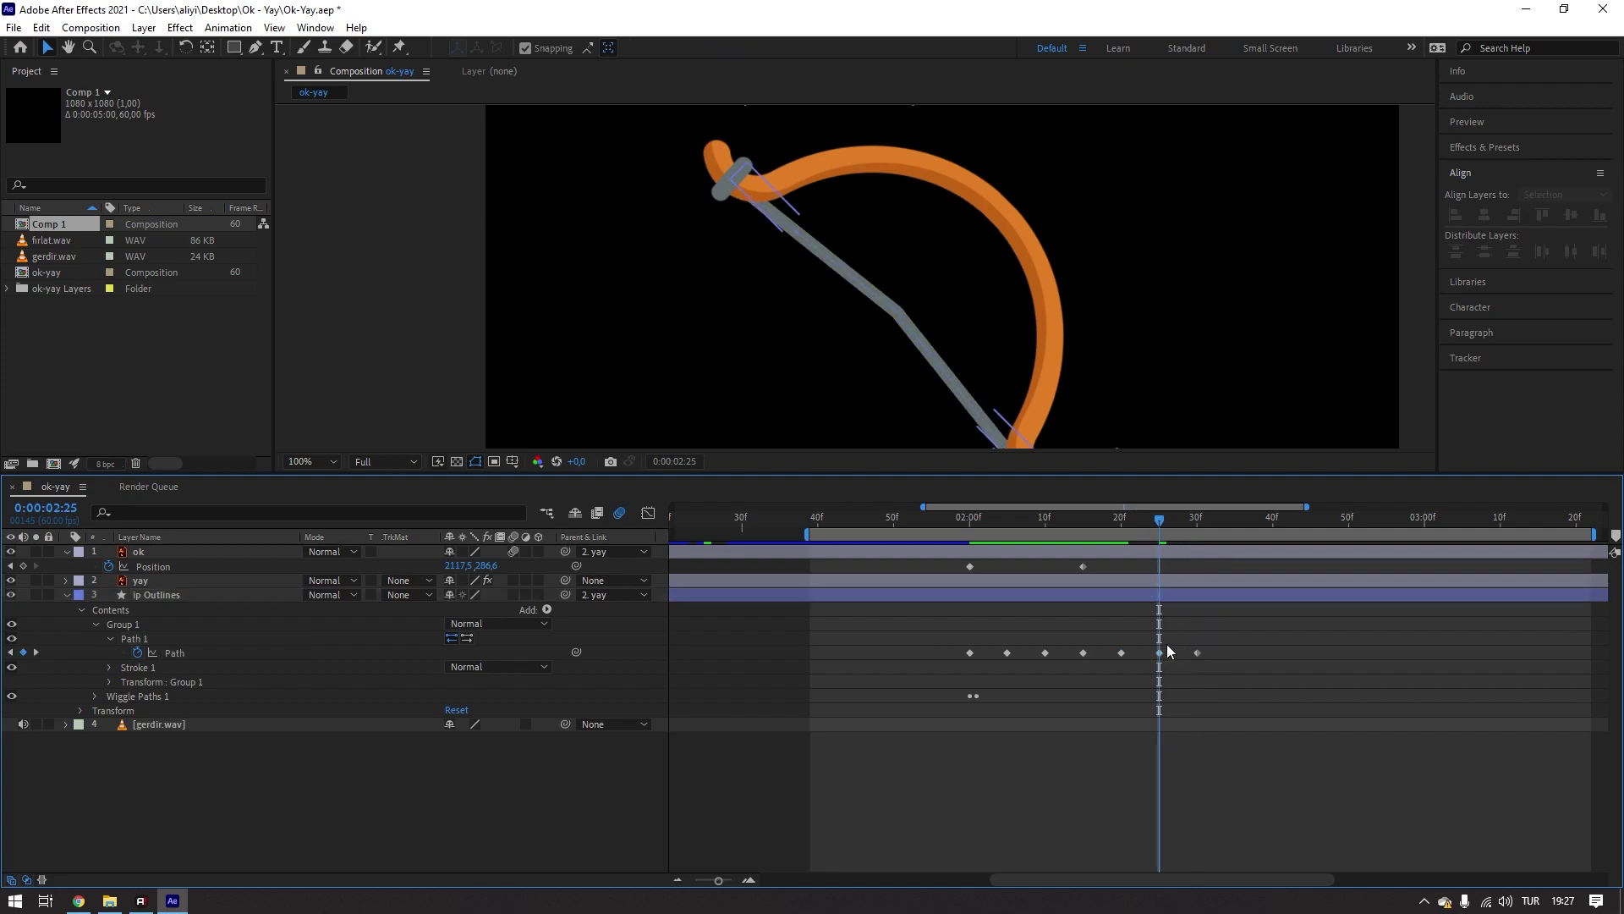
left_click(1160, 652)
left_click(861, 332)
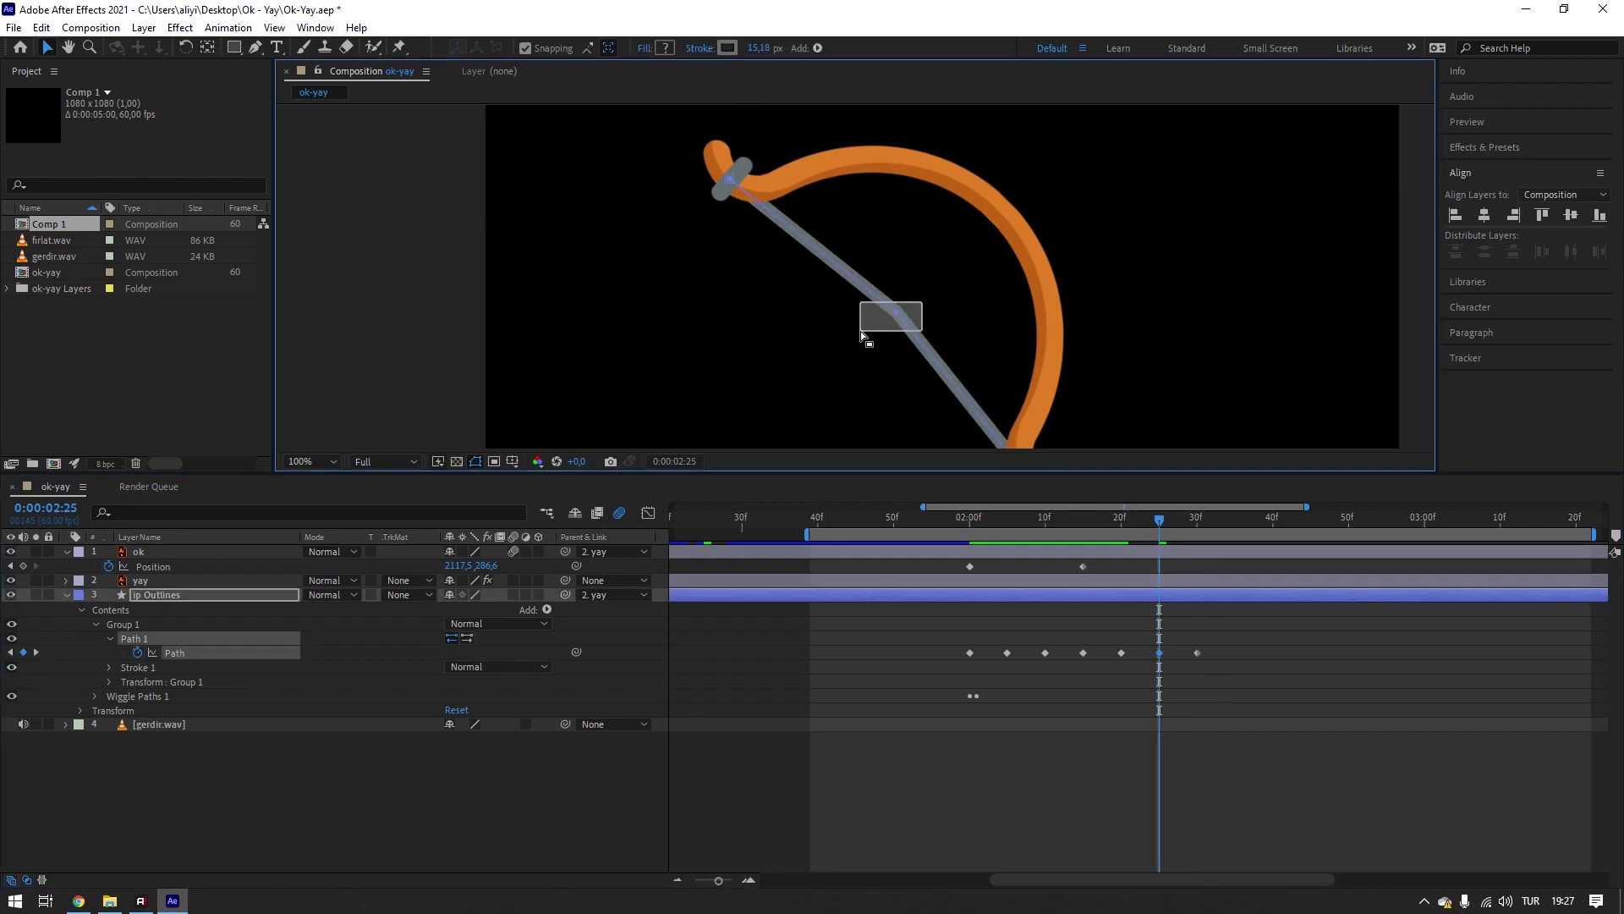
key("Left")
key("Left")
key("Left")
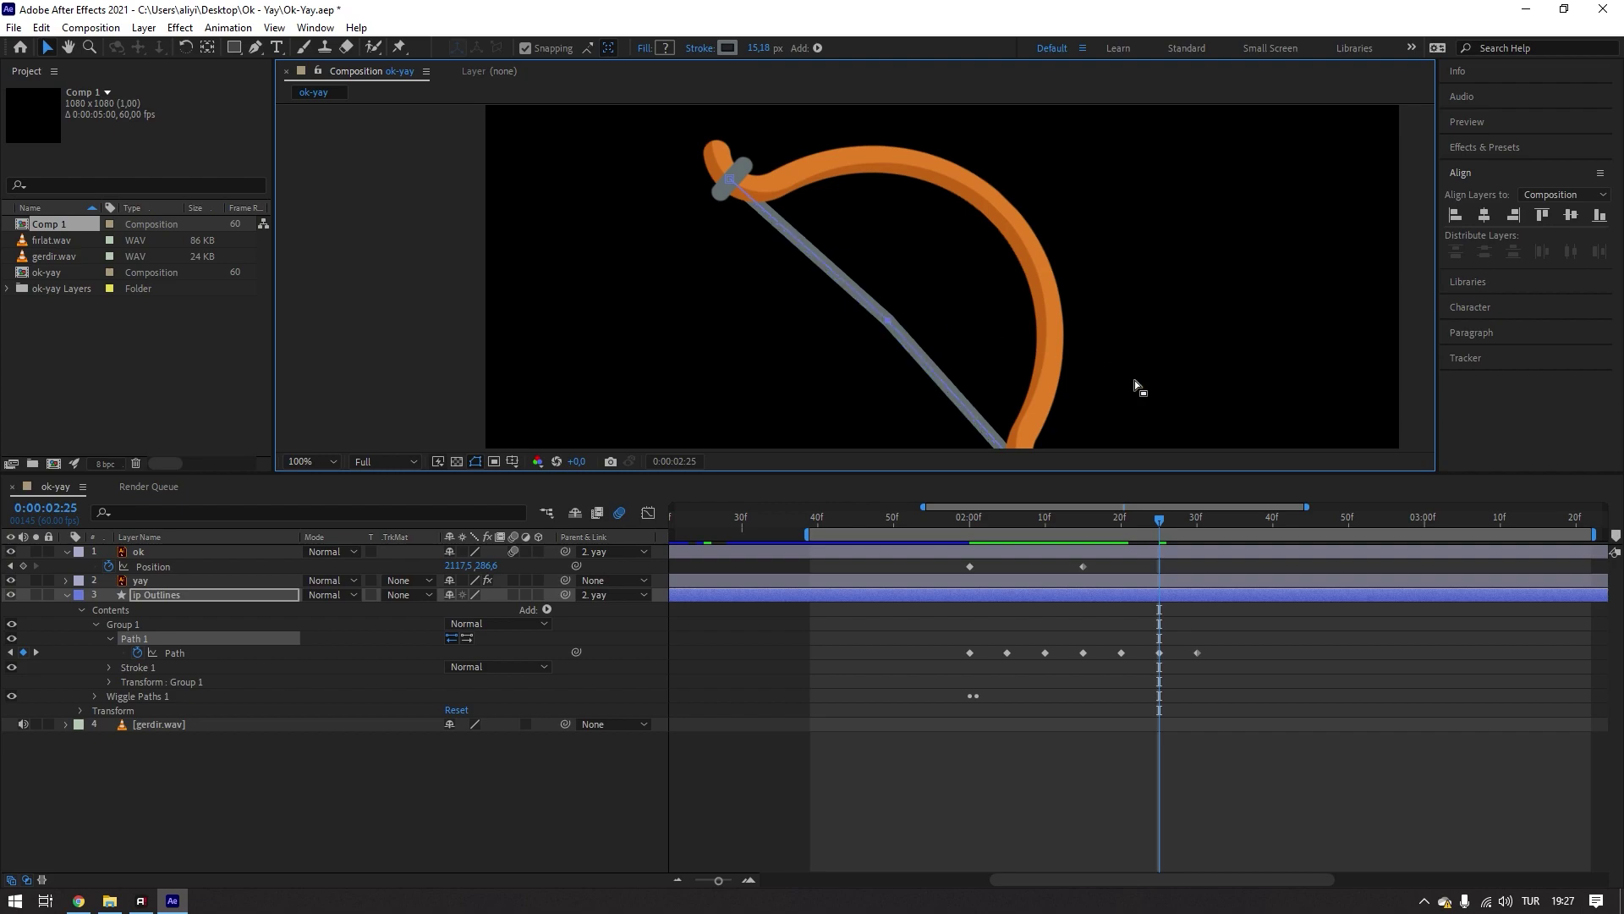
- At 2:30, undo the extra nudge and preview the string from 1:55
left_click_drag(1168, 528, 1192, 526)
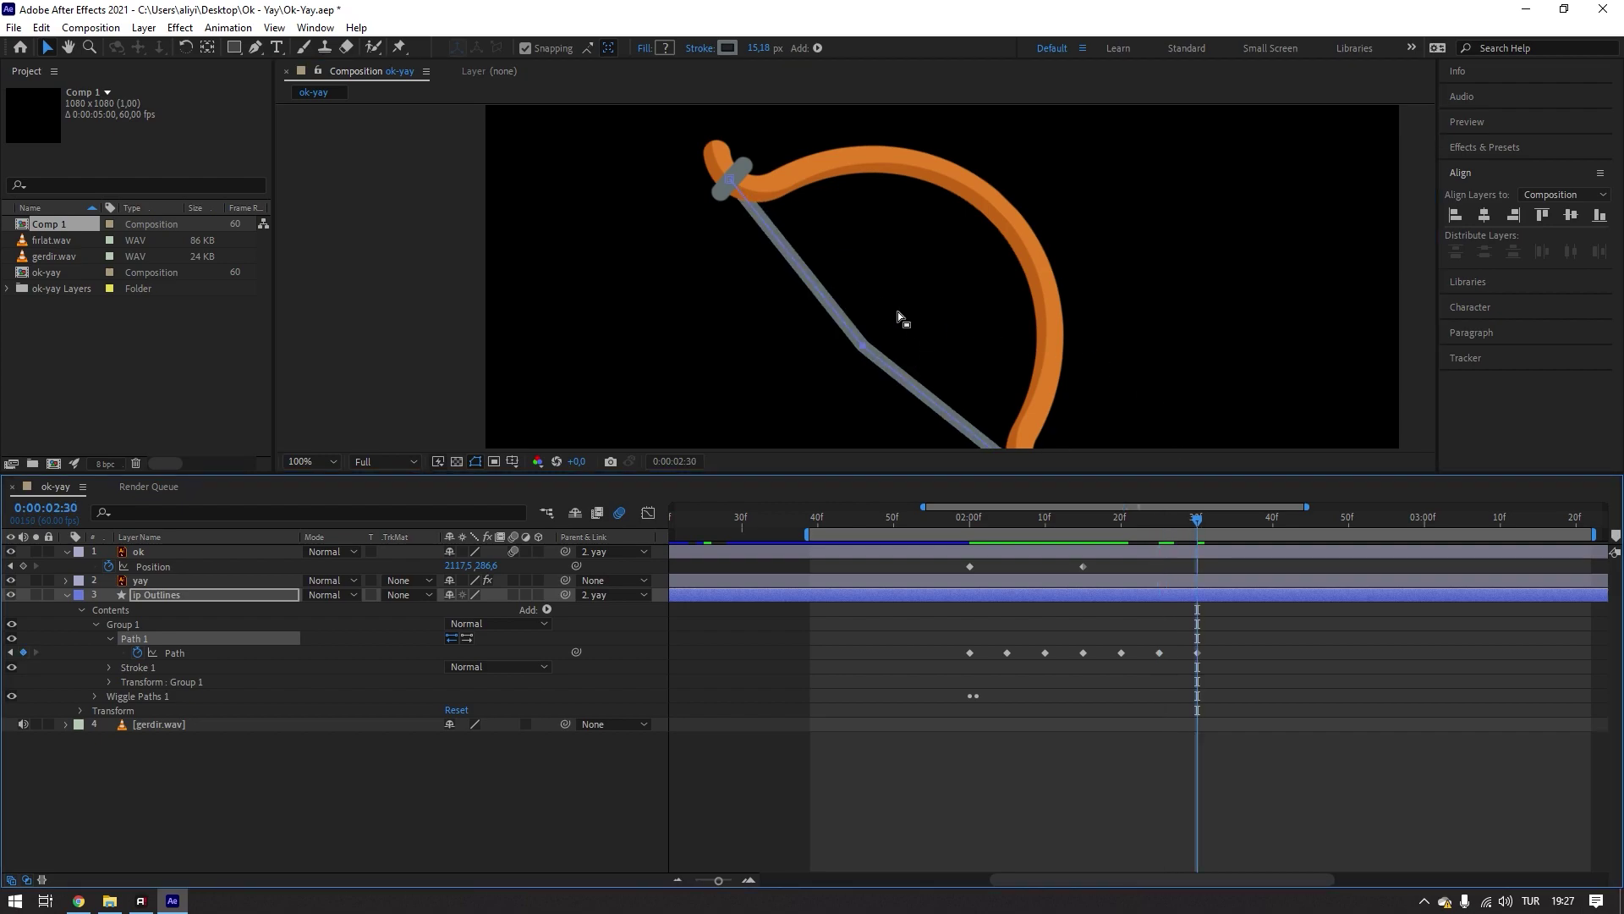
left_click(811, 350)
key("ctrl+z")
key("ctrl+z")
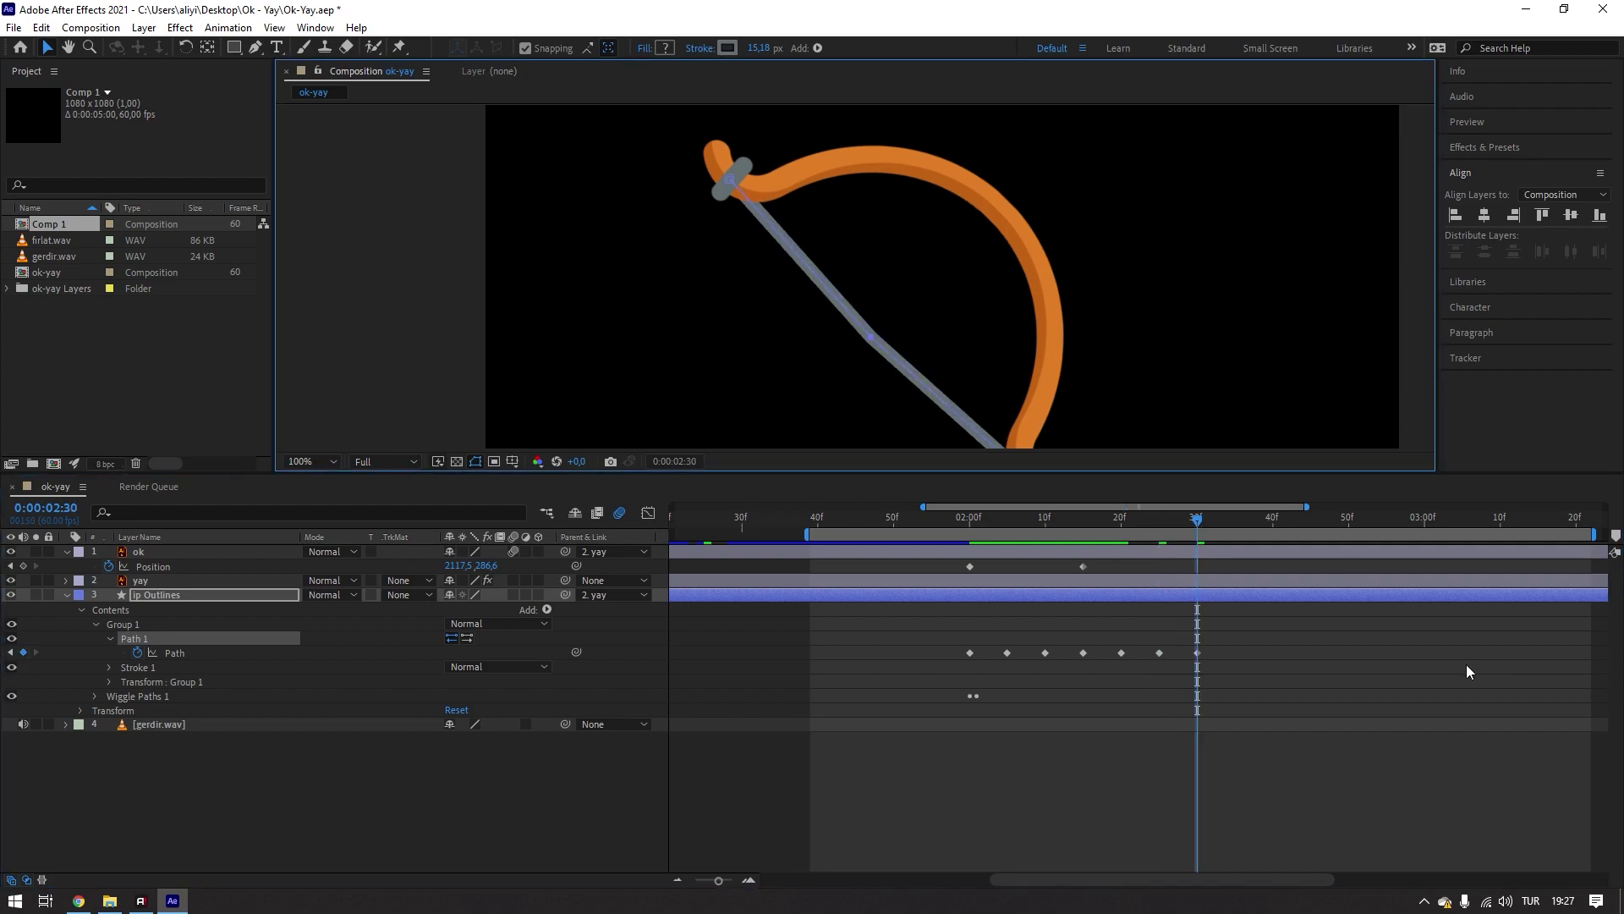
left_click(1469, 671)
left_click_drag(1182, 521, 931, 519)
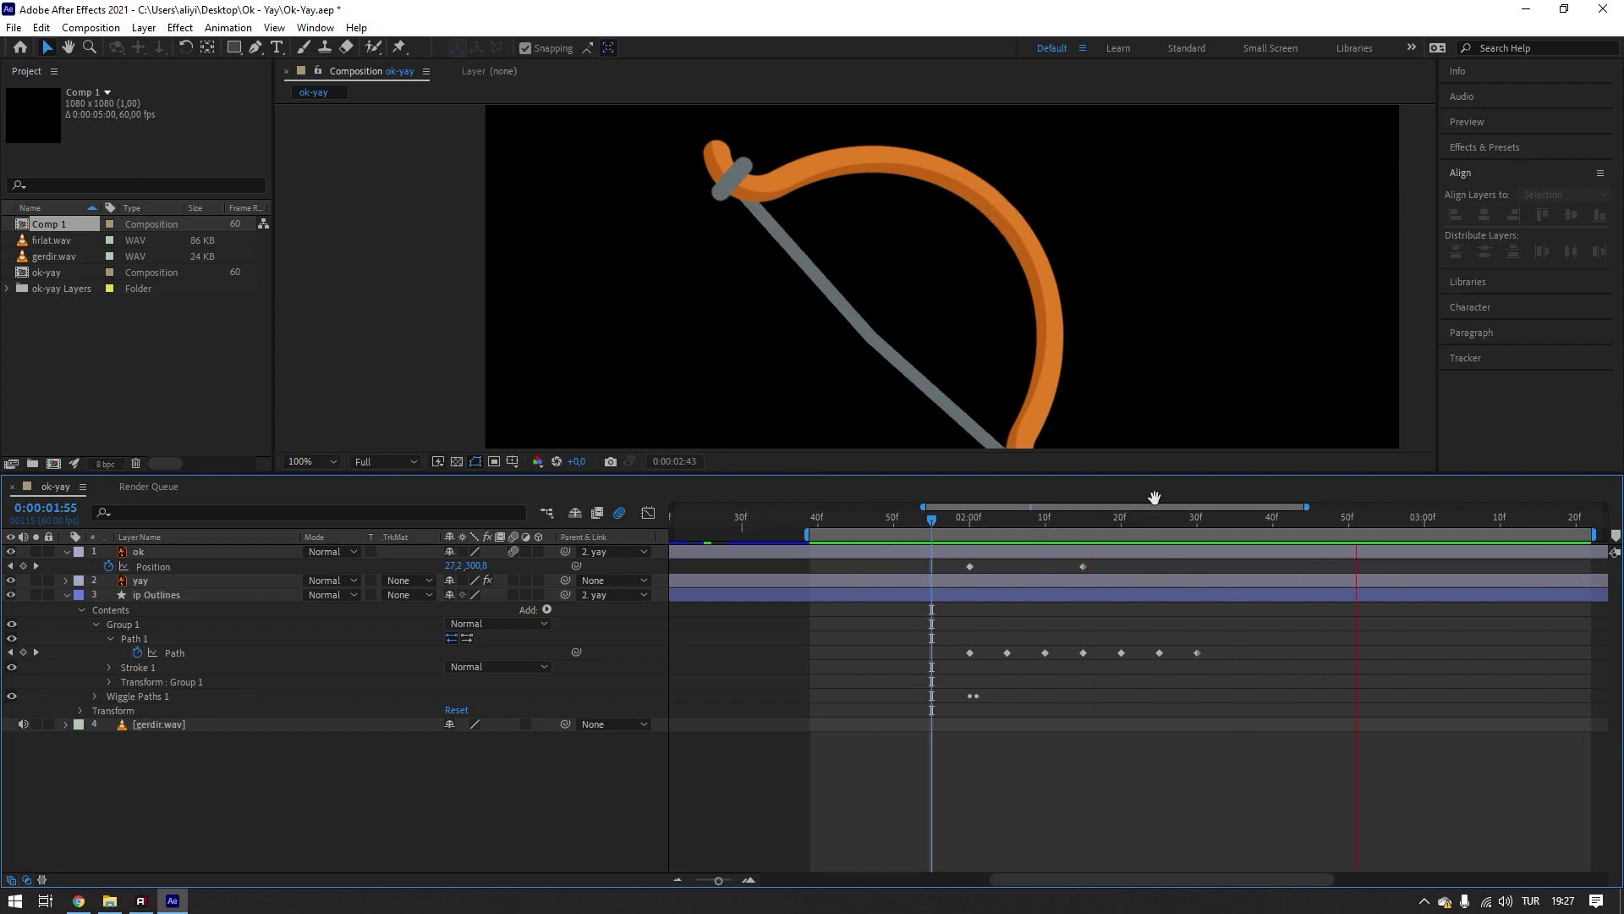
key("space")
- Paste a straight-string Path keyframe at 2:35 and rewind to 1:57 for preview
left_click_drag(1159, 532, 1196, 529)
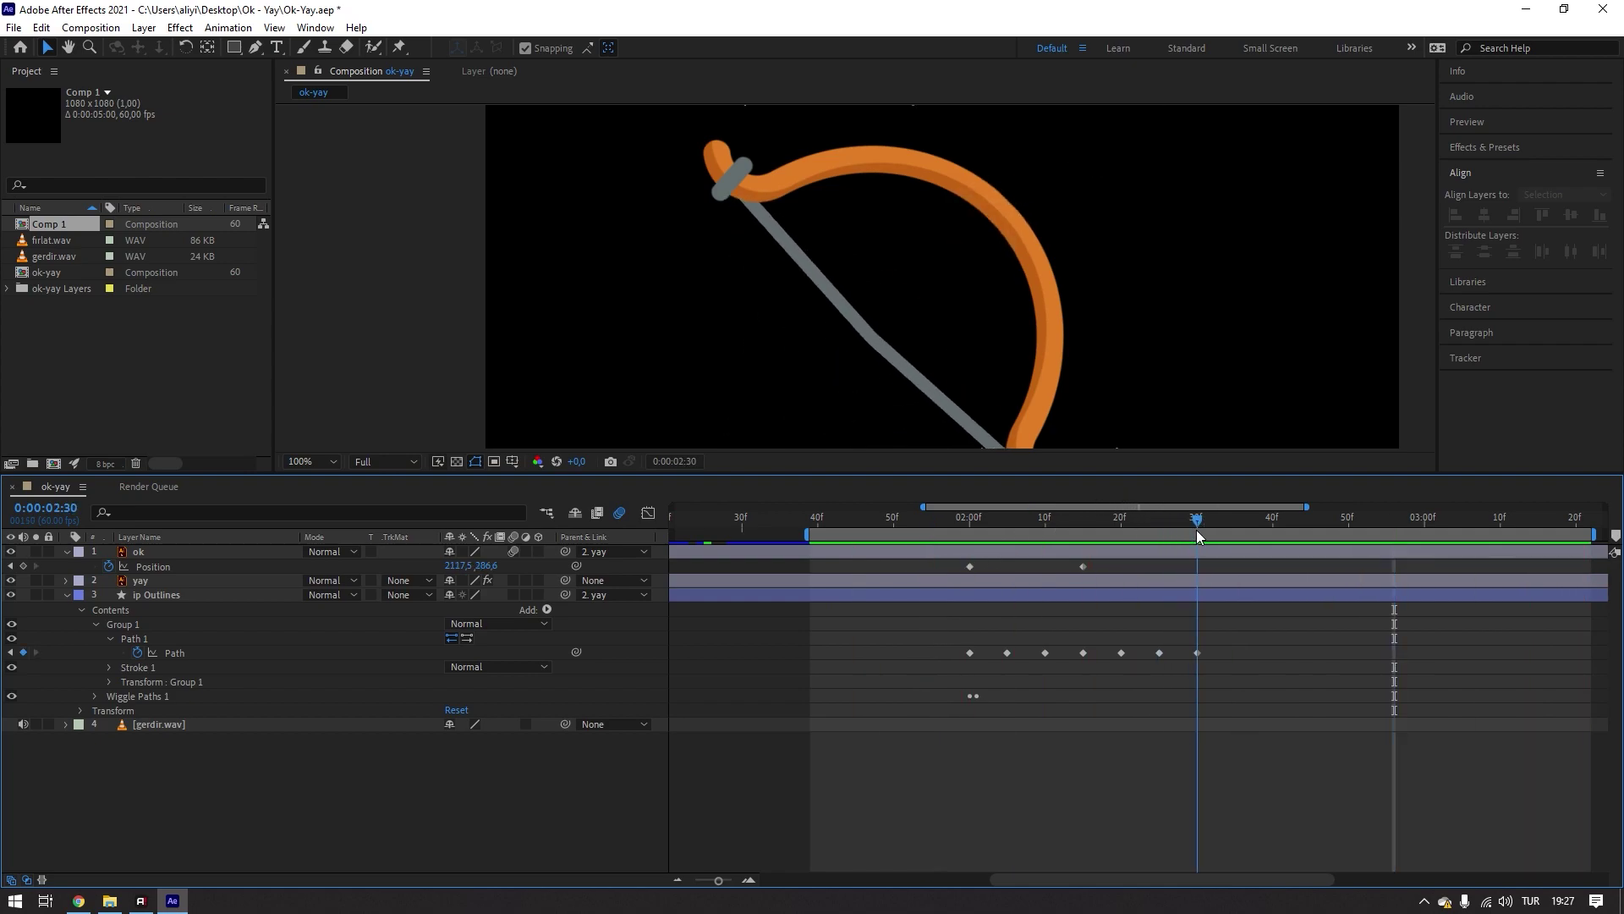
left_click_drag(1205, 522, 1235, 530)
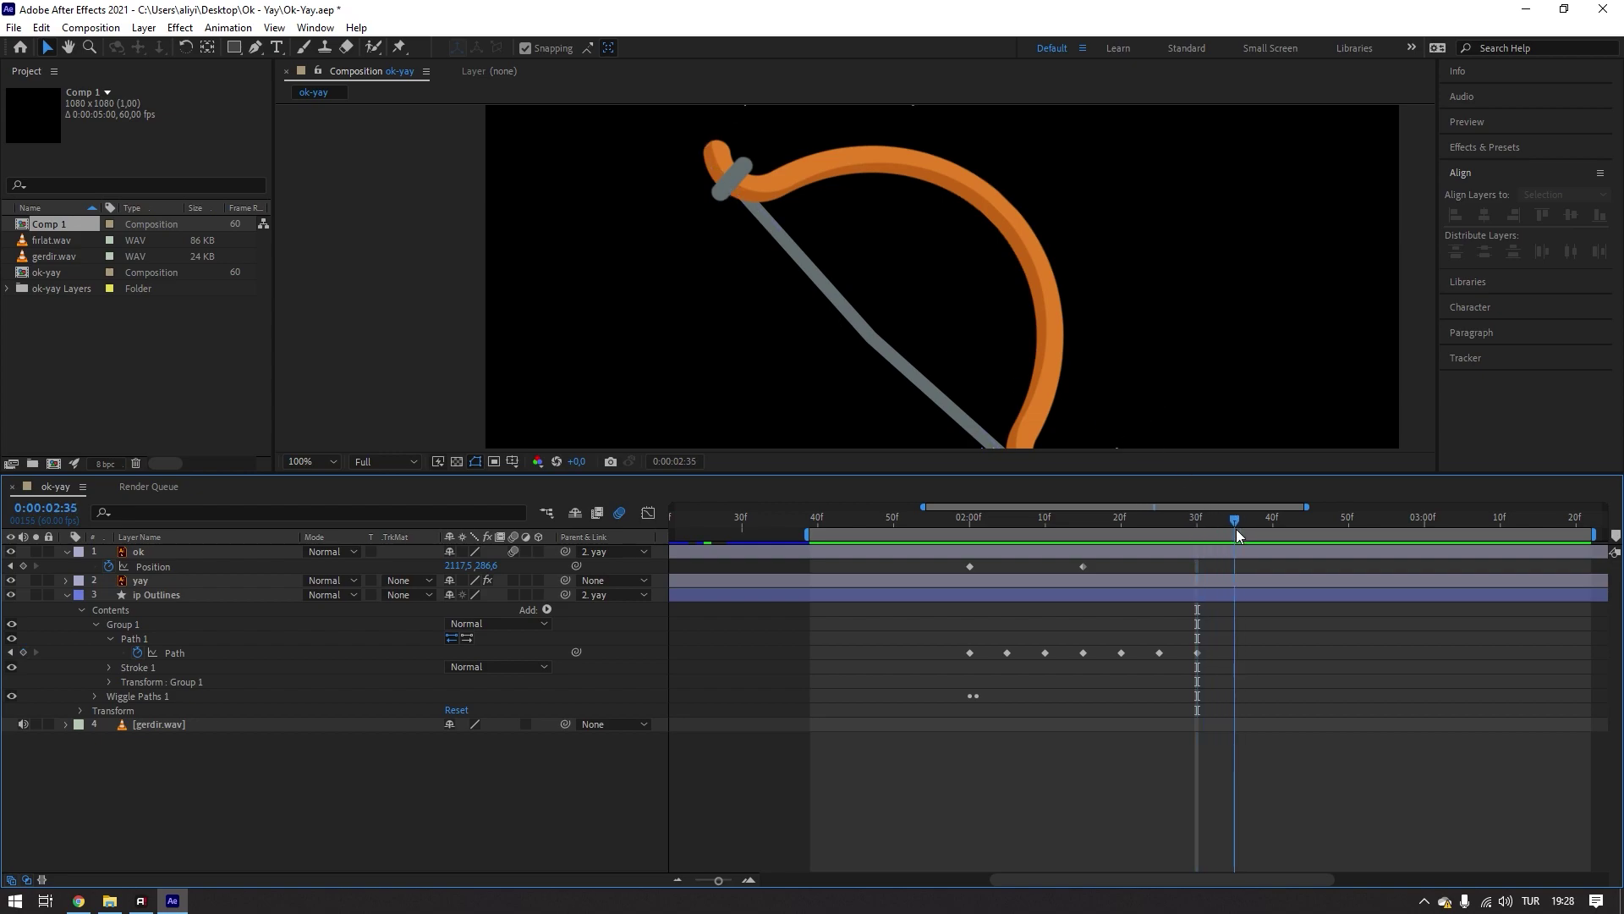
left_click(1197, 652)
left_click(892, 318)
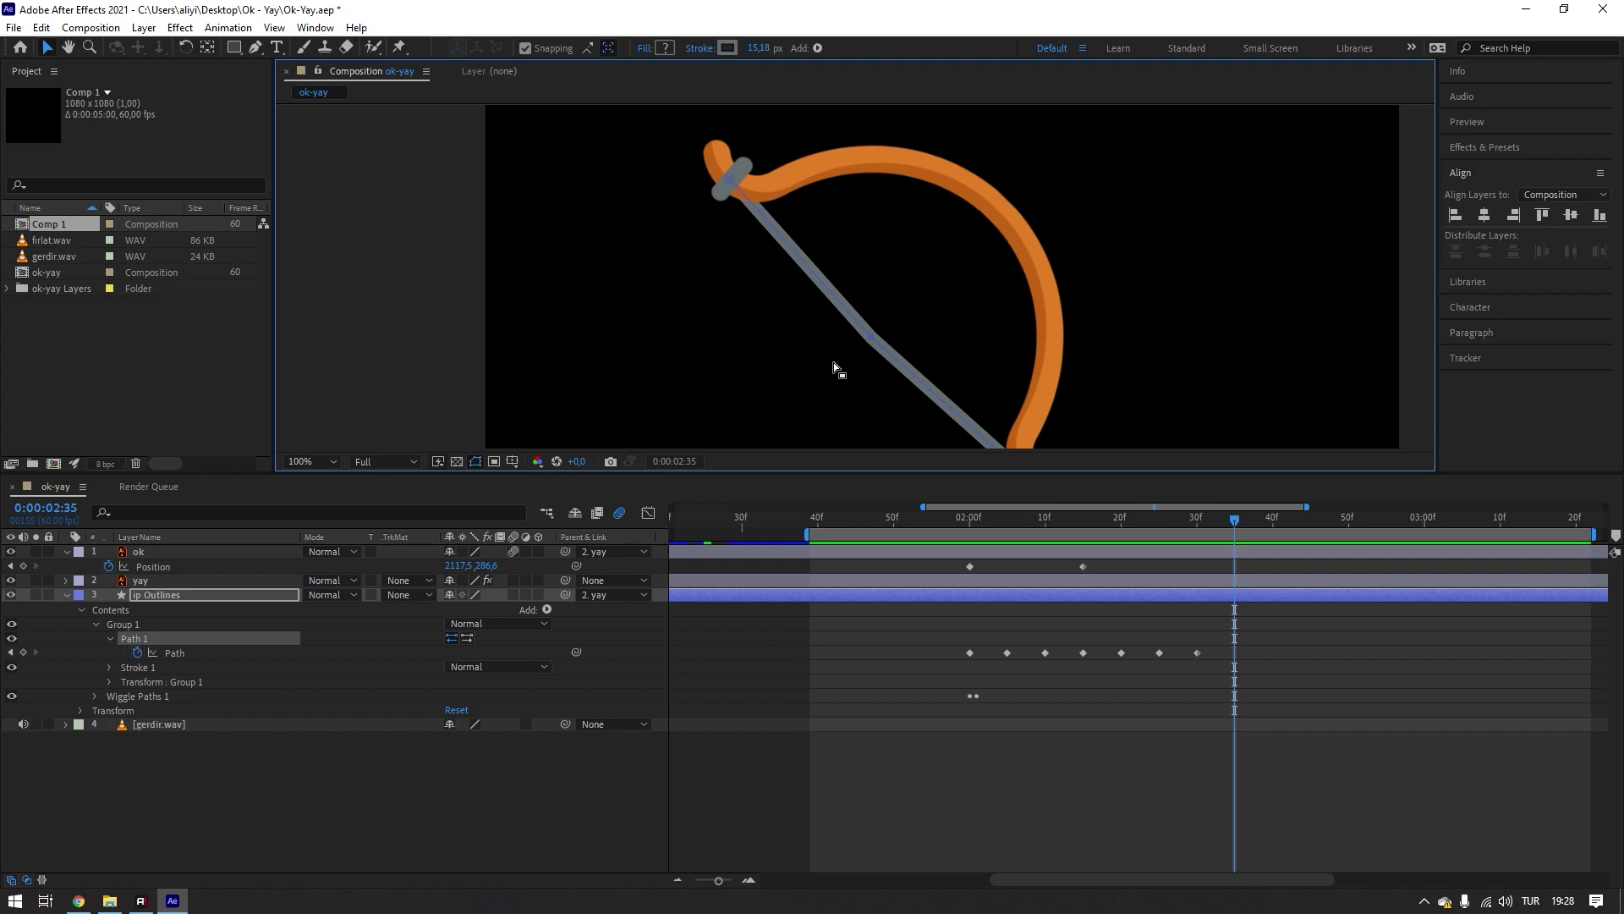
key("ctrl+v")
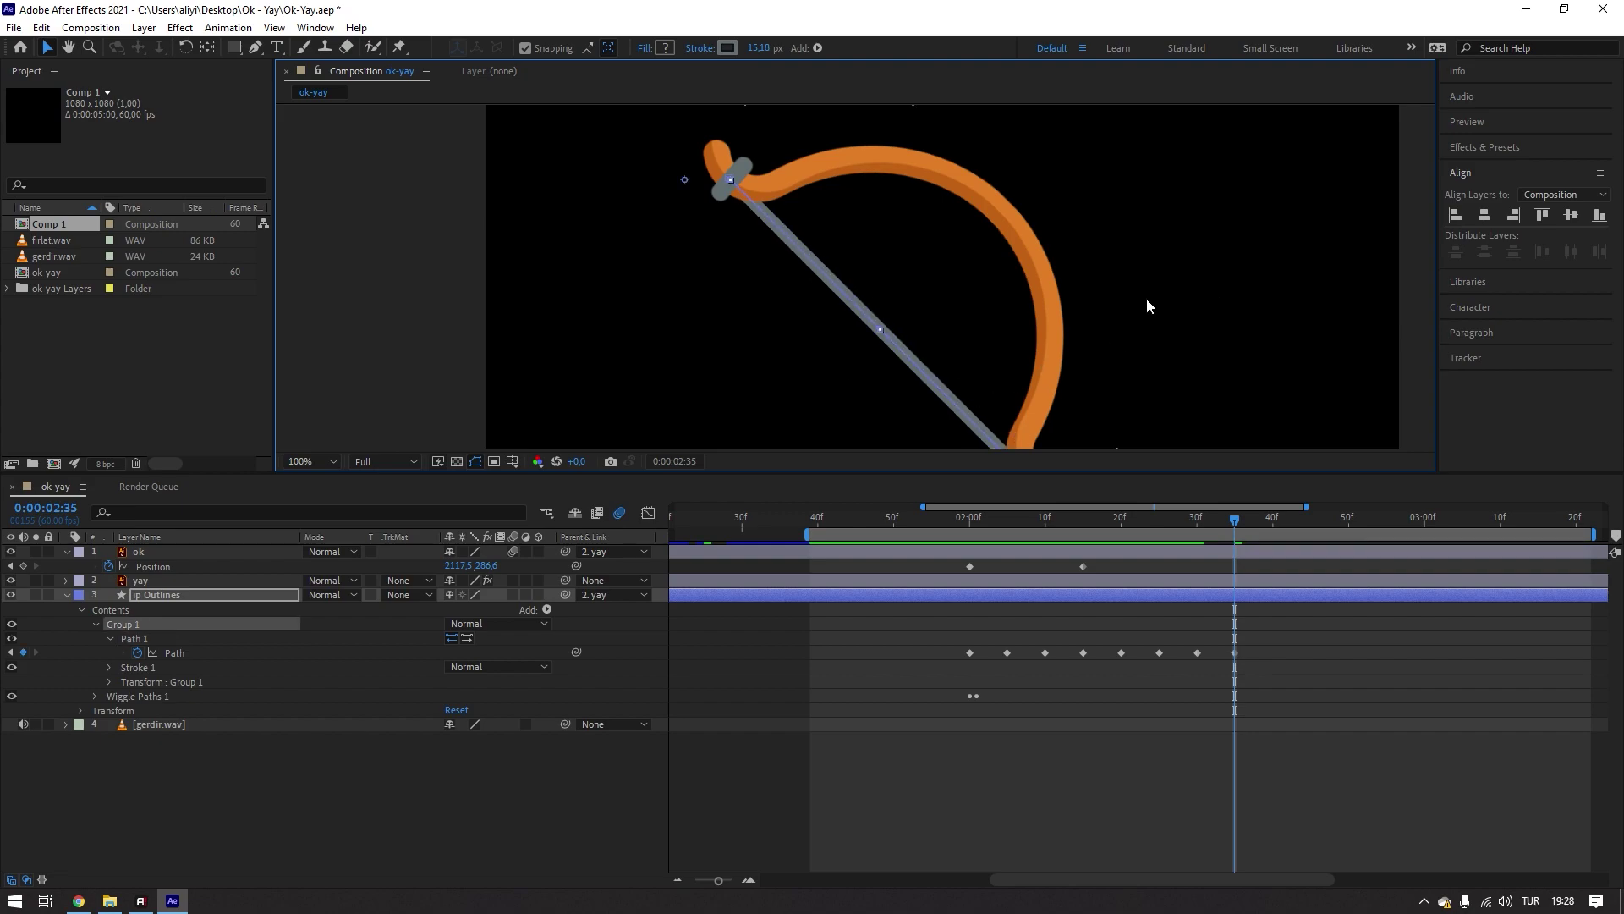
scroll(1215, 296, "down", 2)
left_click(810, 287)
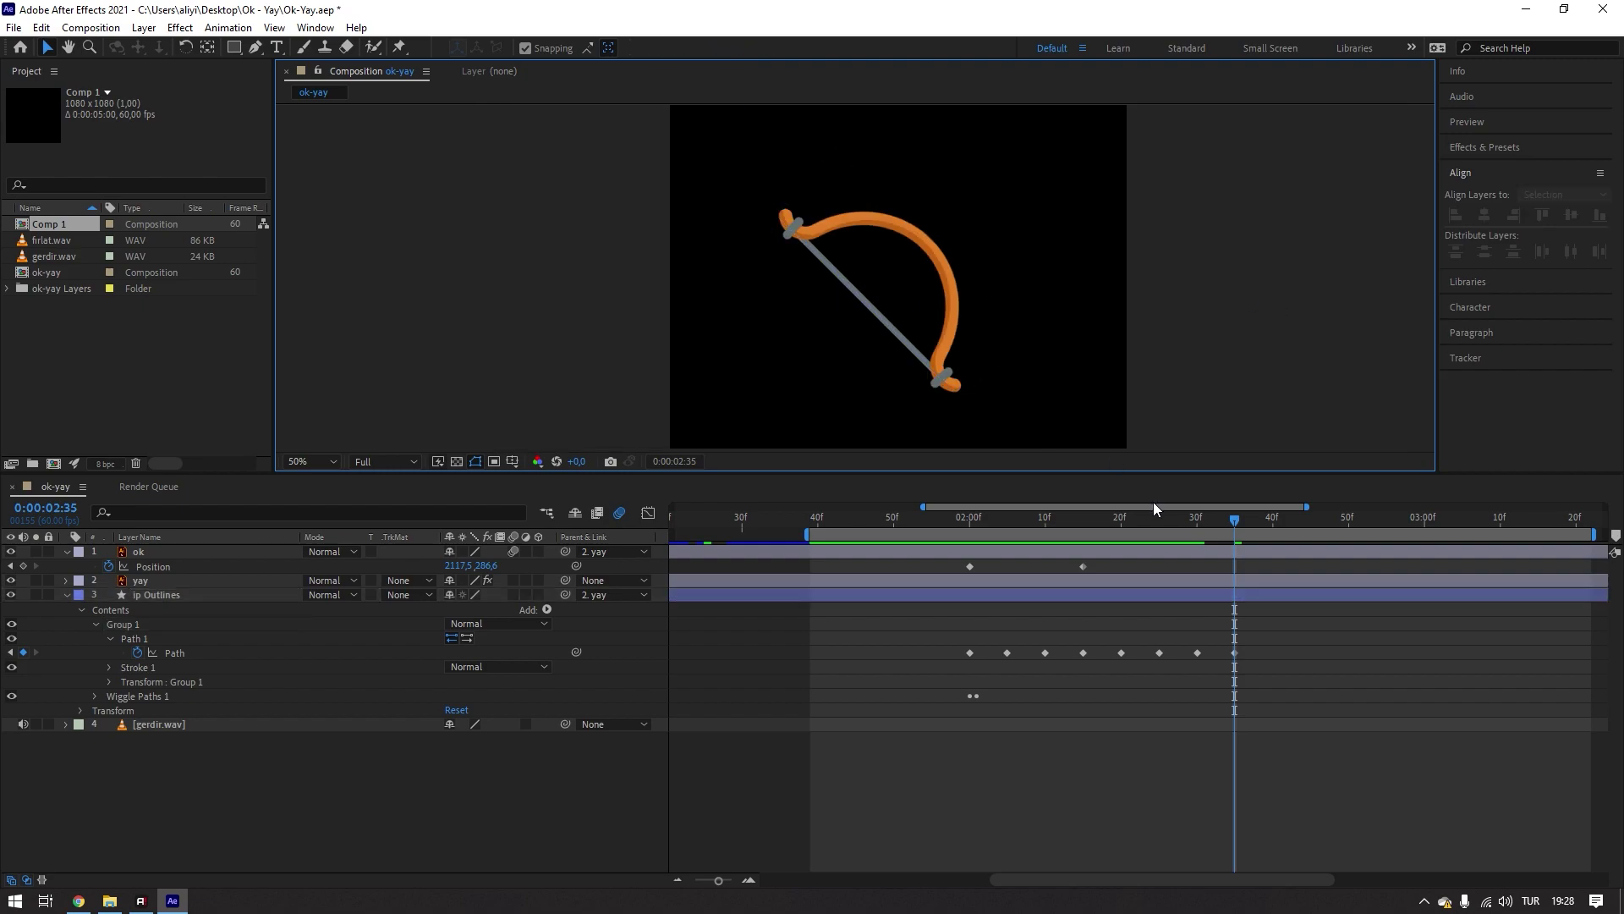
left_click_drag(1210, 527, 946, 526)
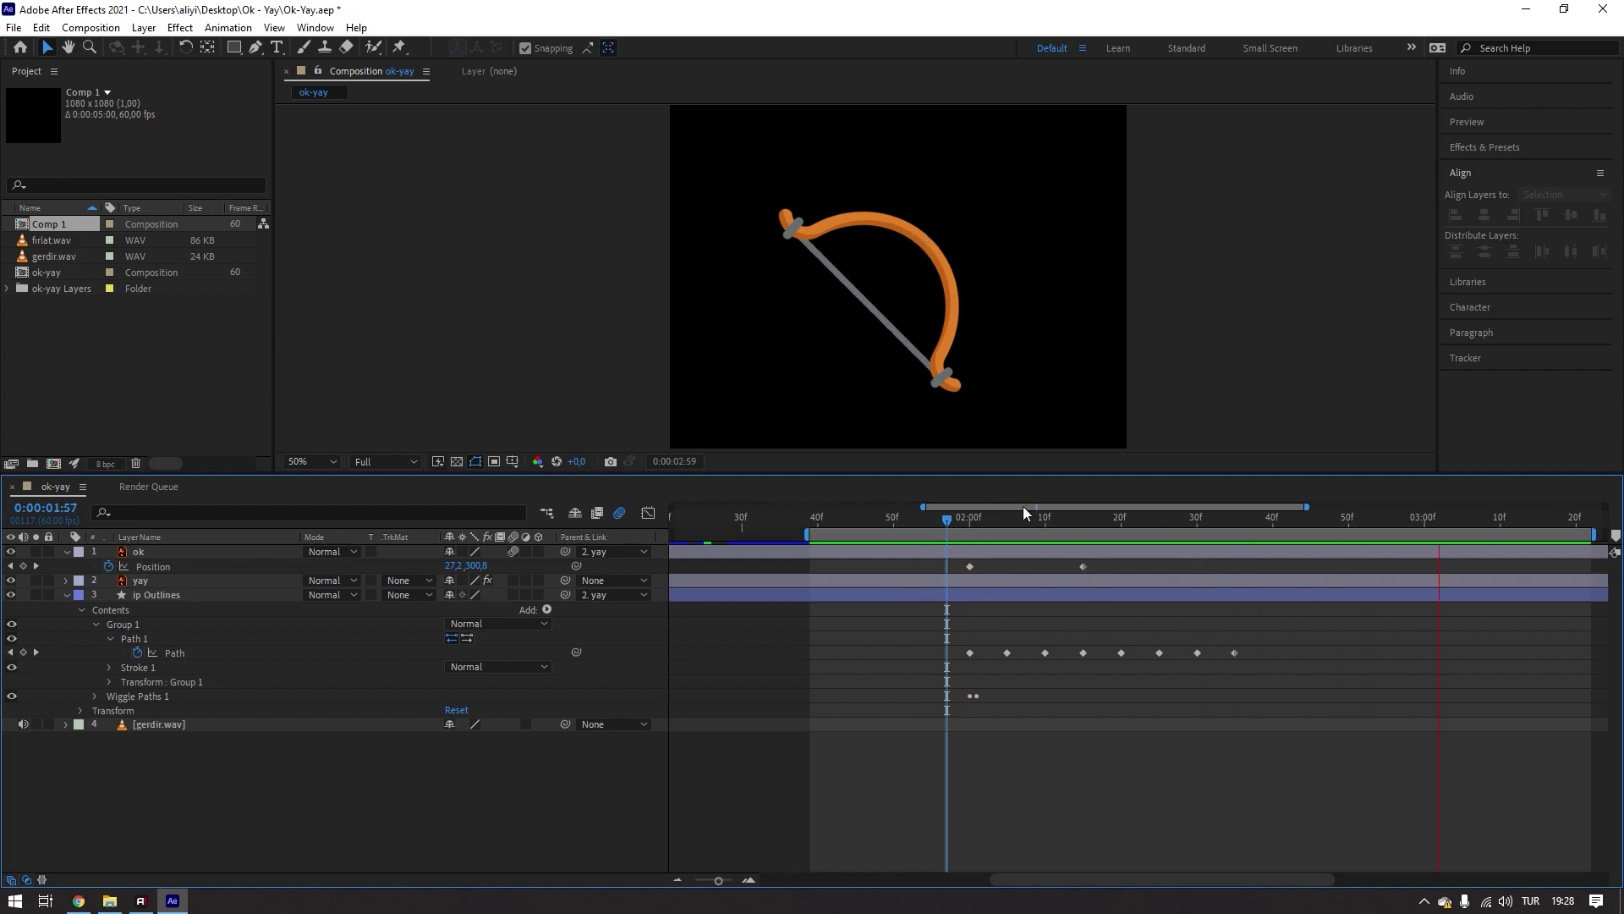
- Select all string shape keyframes, squeeze them into a shorter span, and preview from 1:54
key("space")
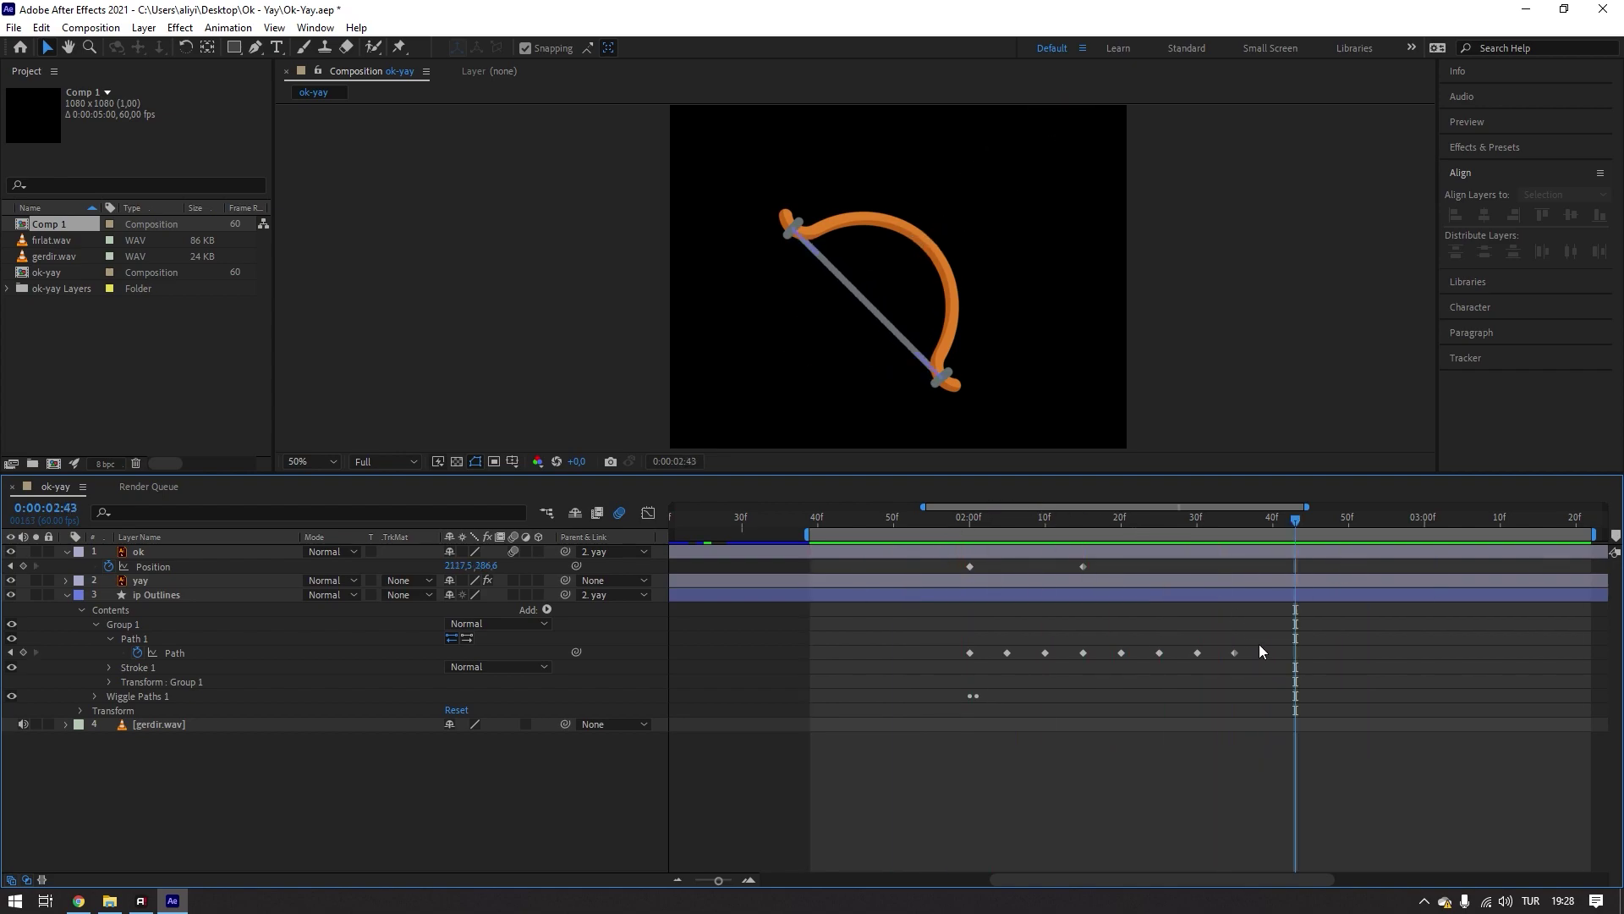
left_click_drag(1260, 649, 935, 661)
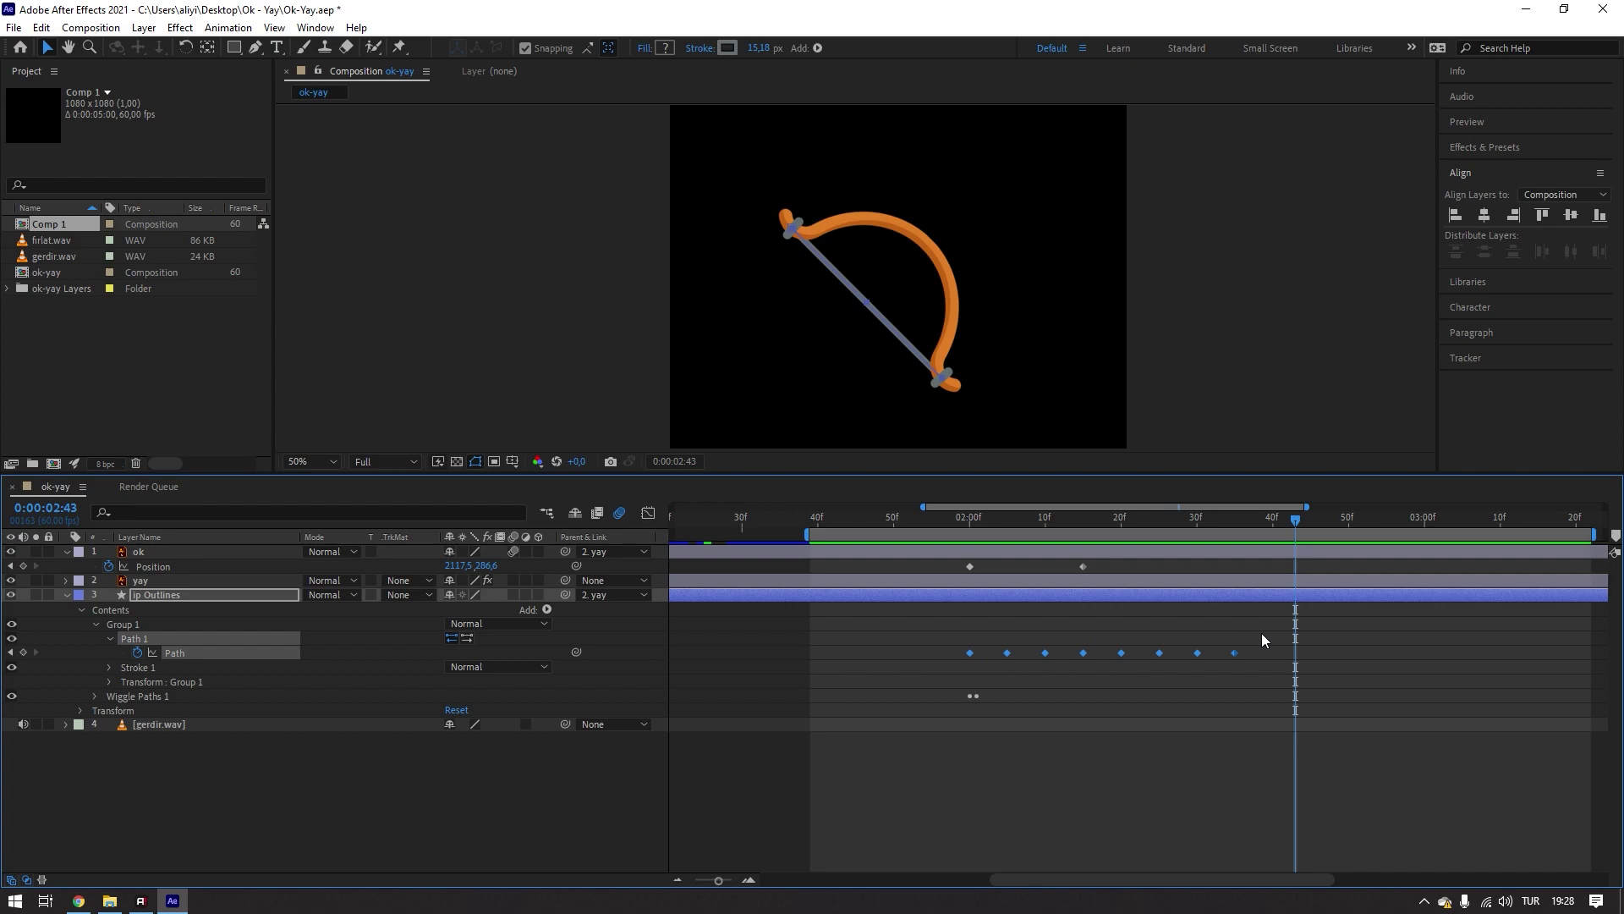
left_click_drag(1235, 652, 1093, 663)
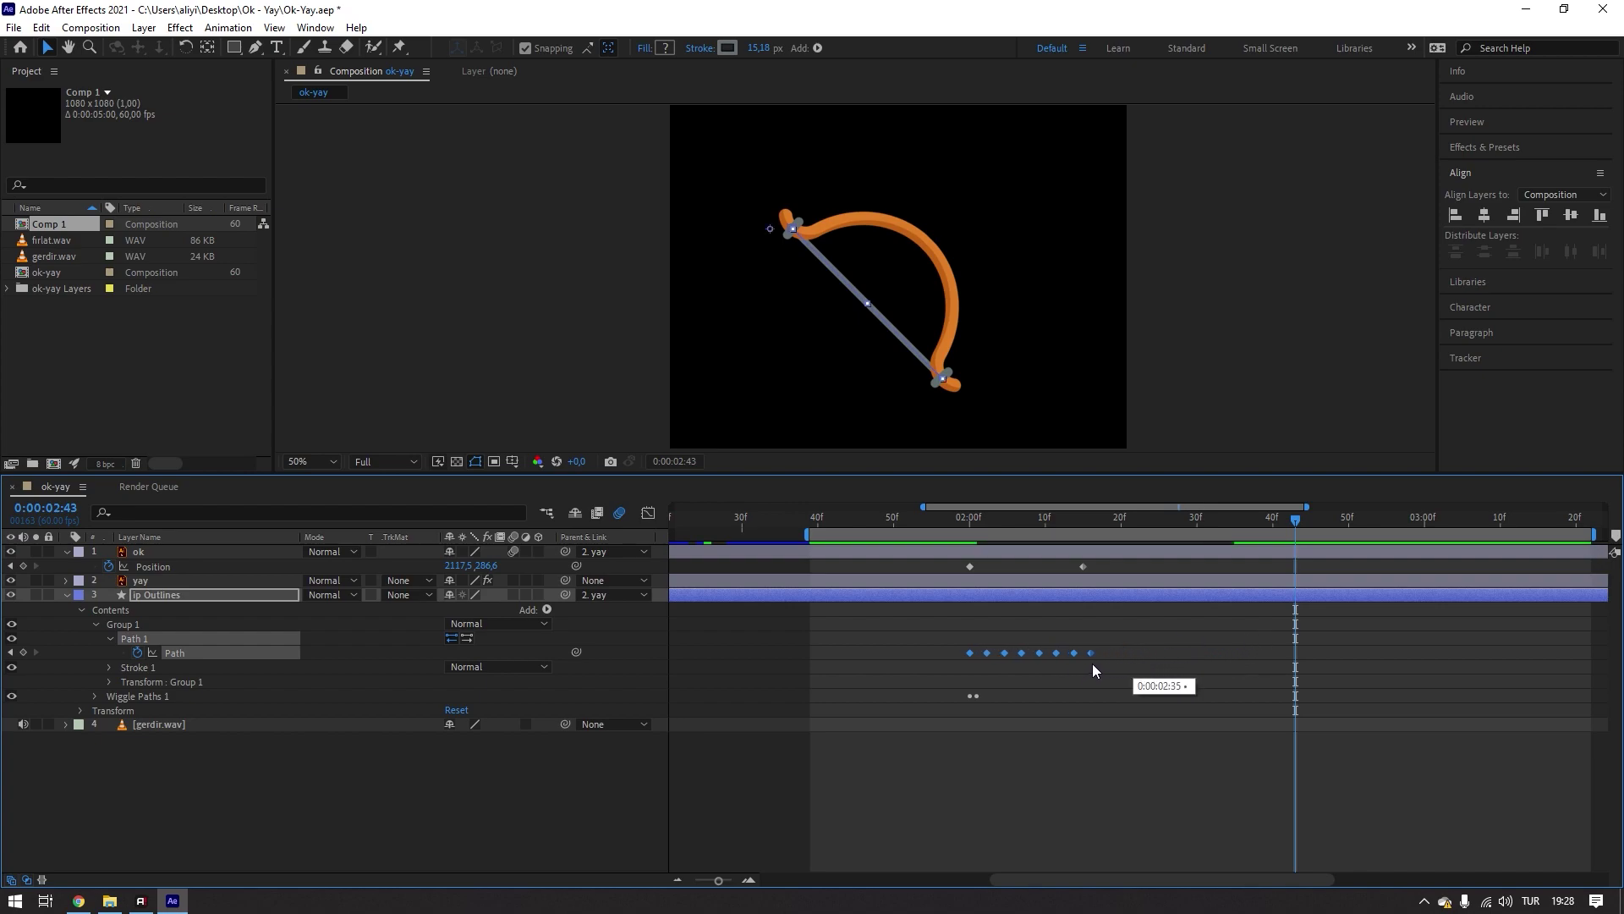
left_click(930, 524)
left_click(928, 530)
key("space")
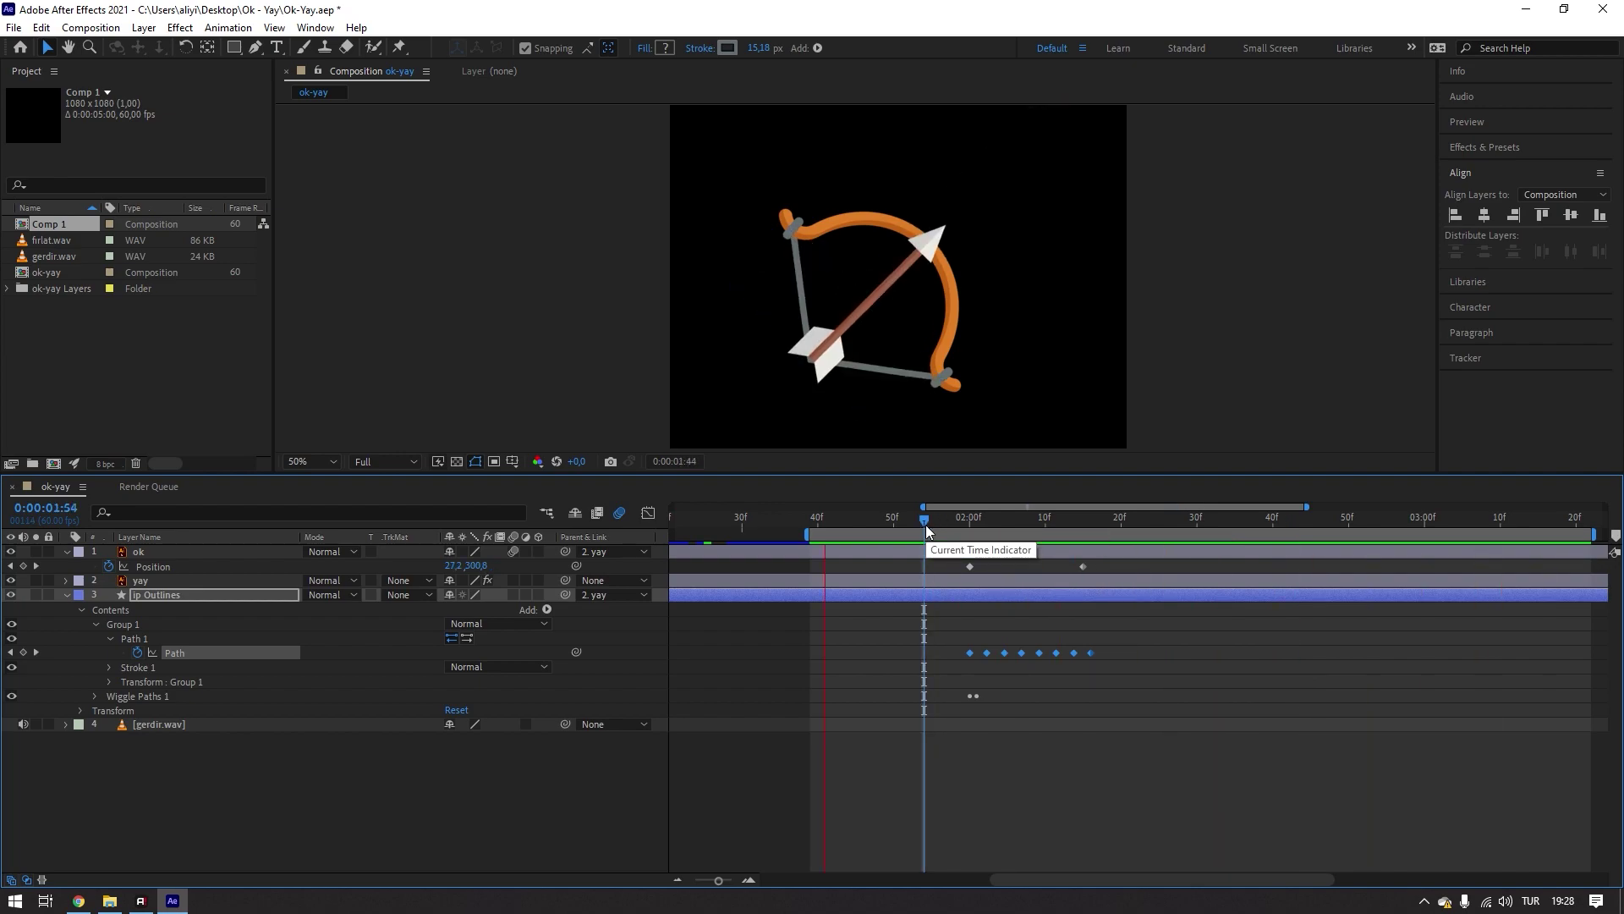
key("space")
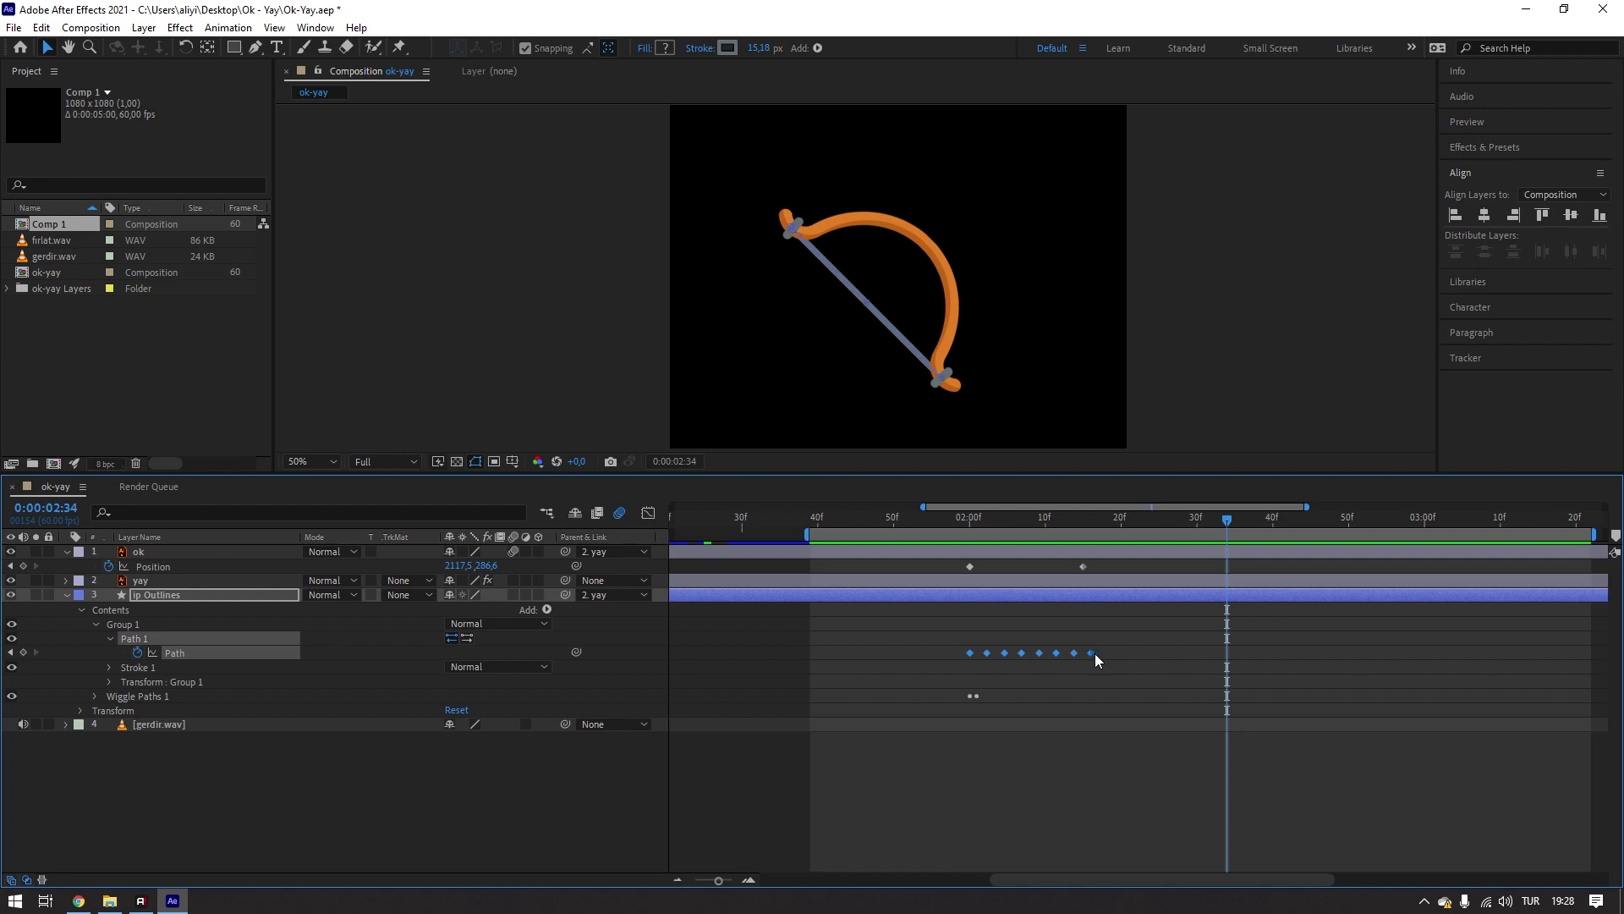
- Spread the string keyframes much wider, preview, then shorten the span and preview again
left_click_drag(1091, 653, 1447, 657)
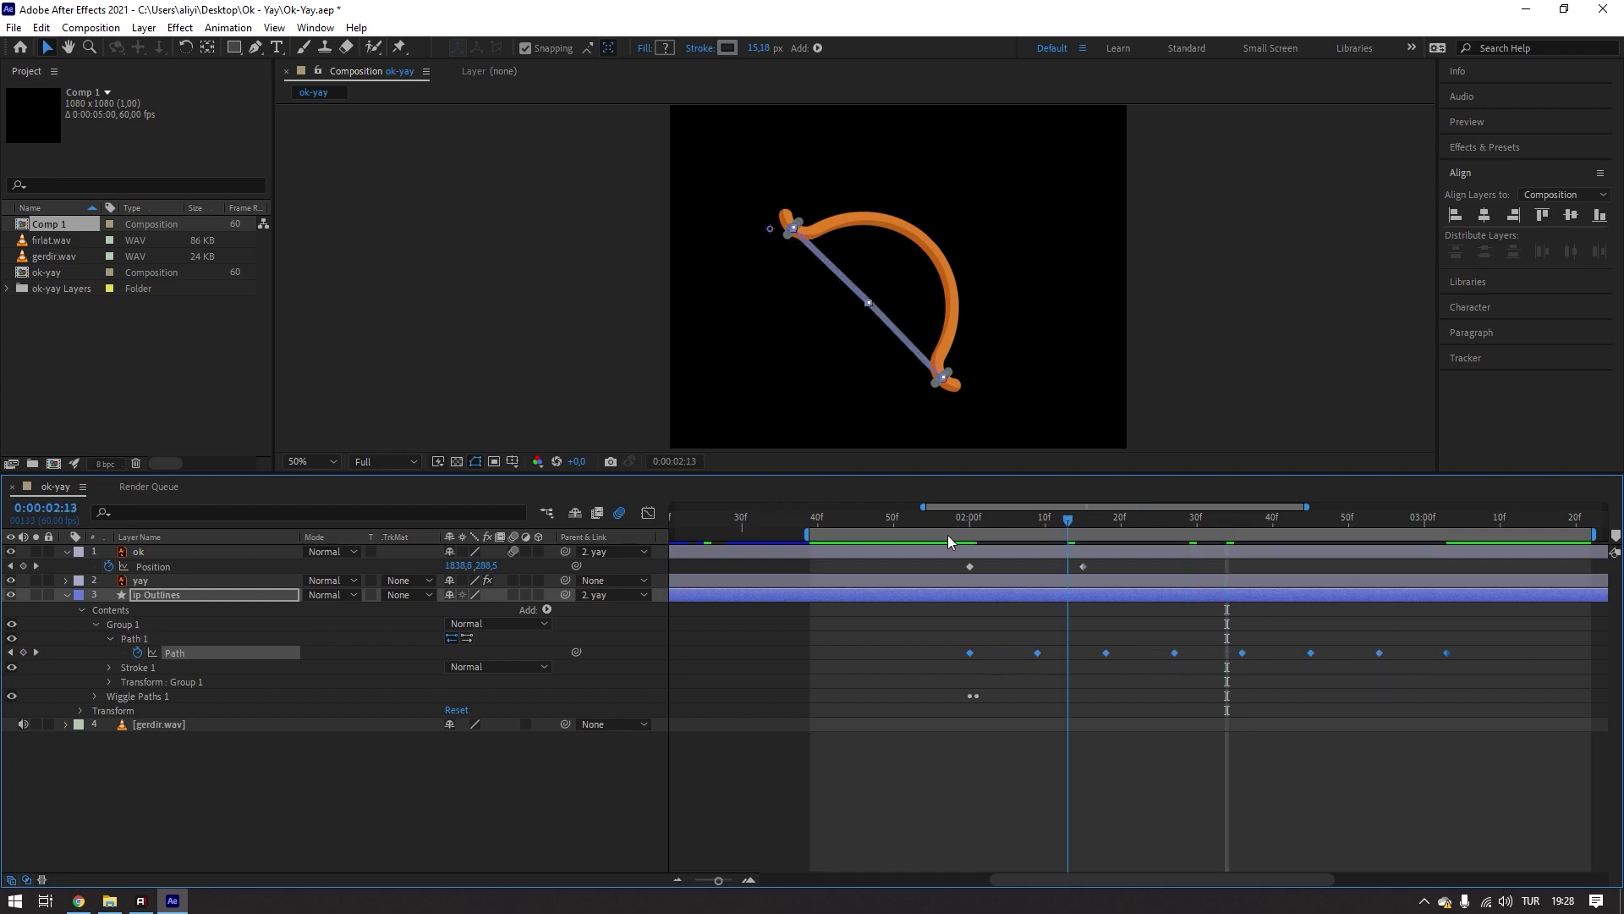
left_click(923, 533)
key("space")
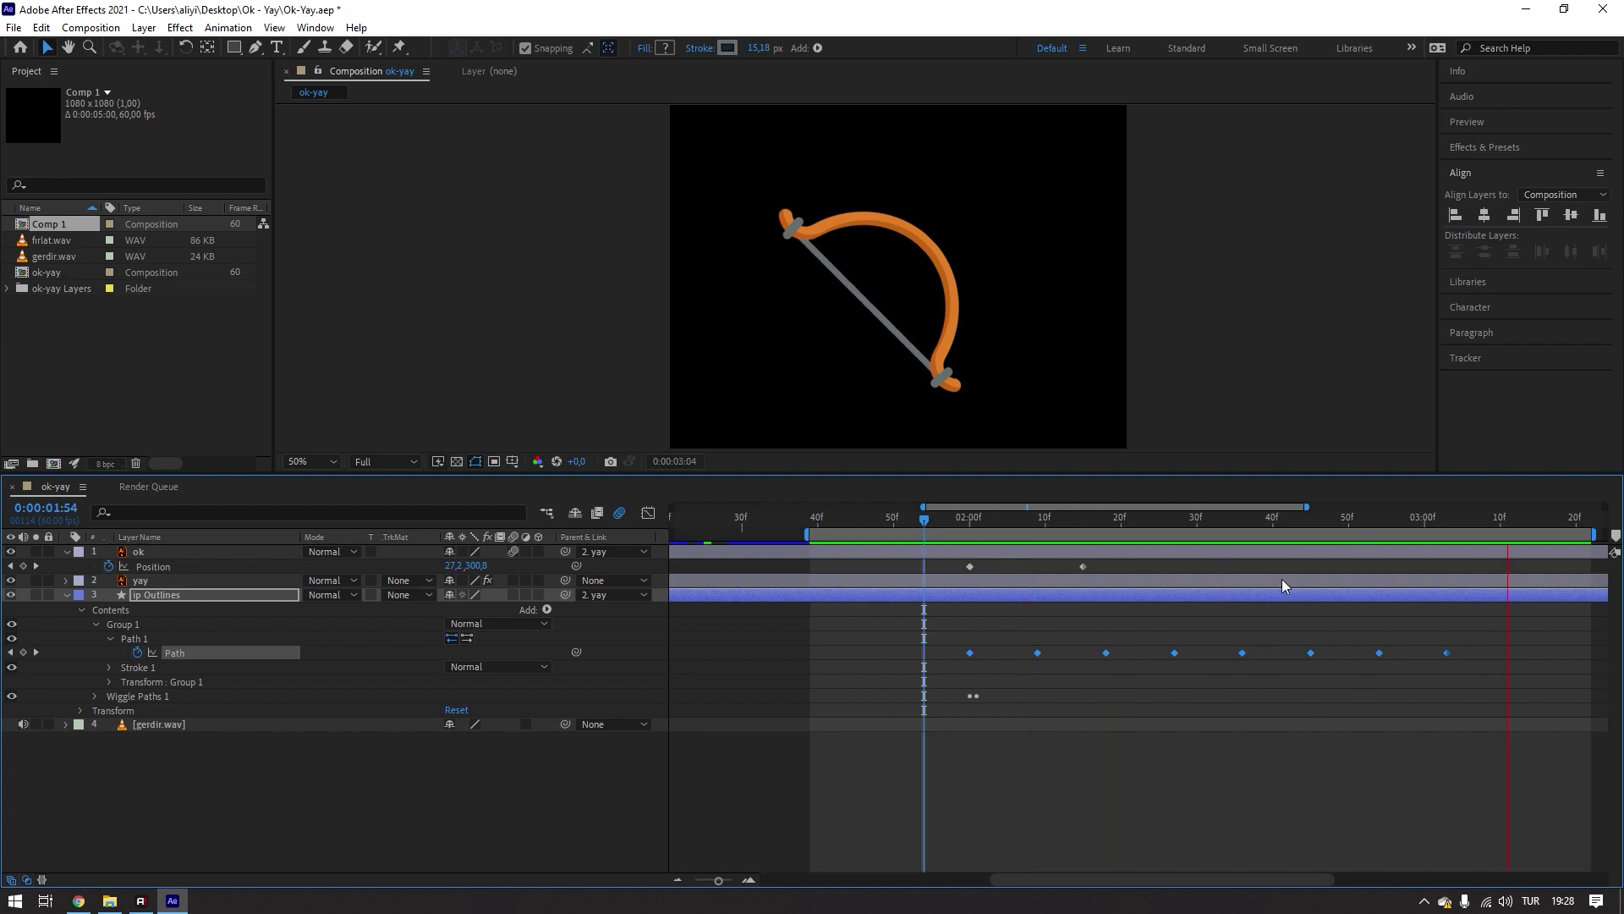
key("space")
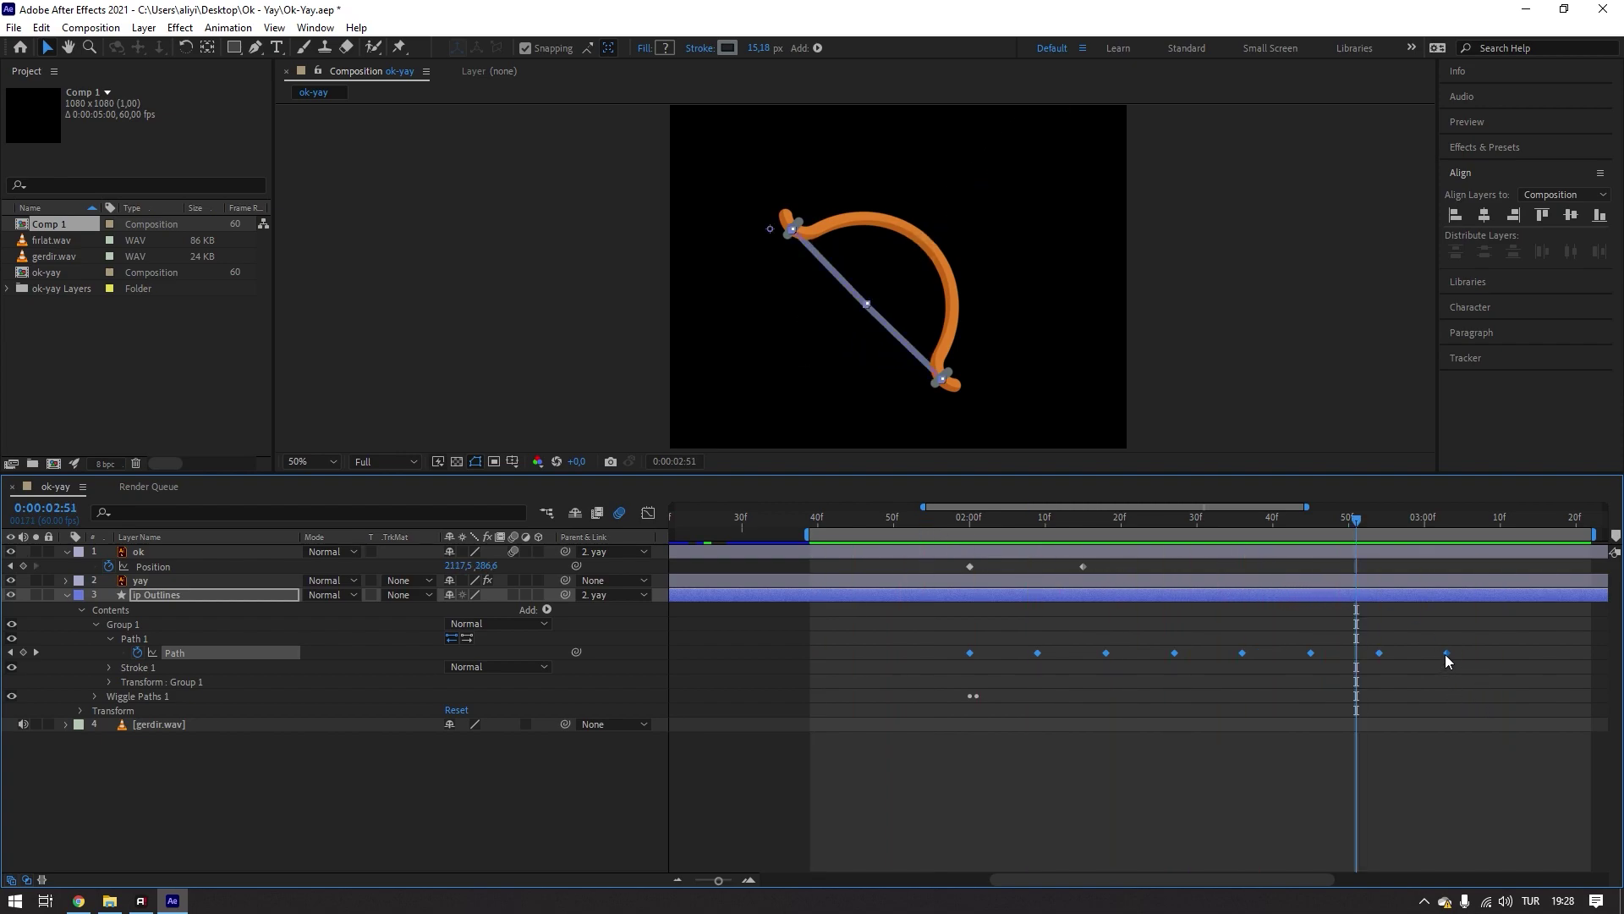
left_click_drag(1446, 652, 1227, 653, "alt")
left_click(902, 528)
key("space")
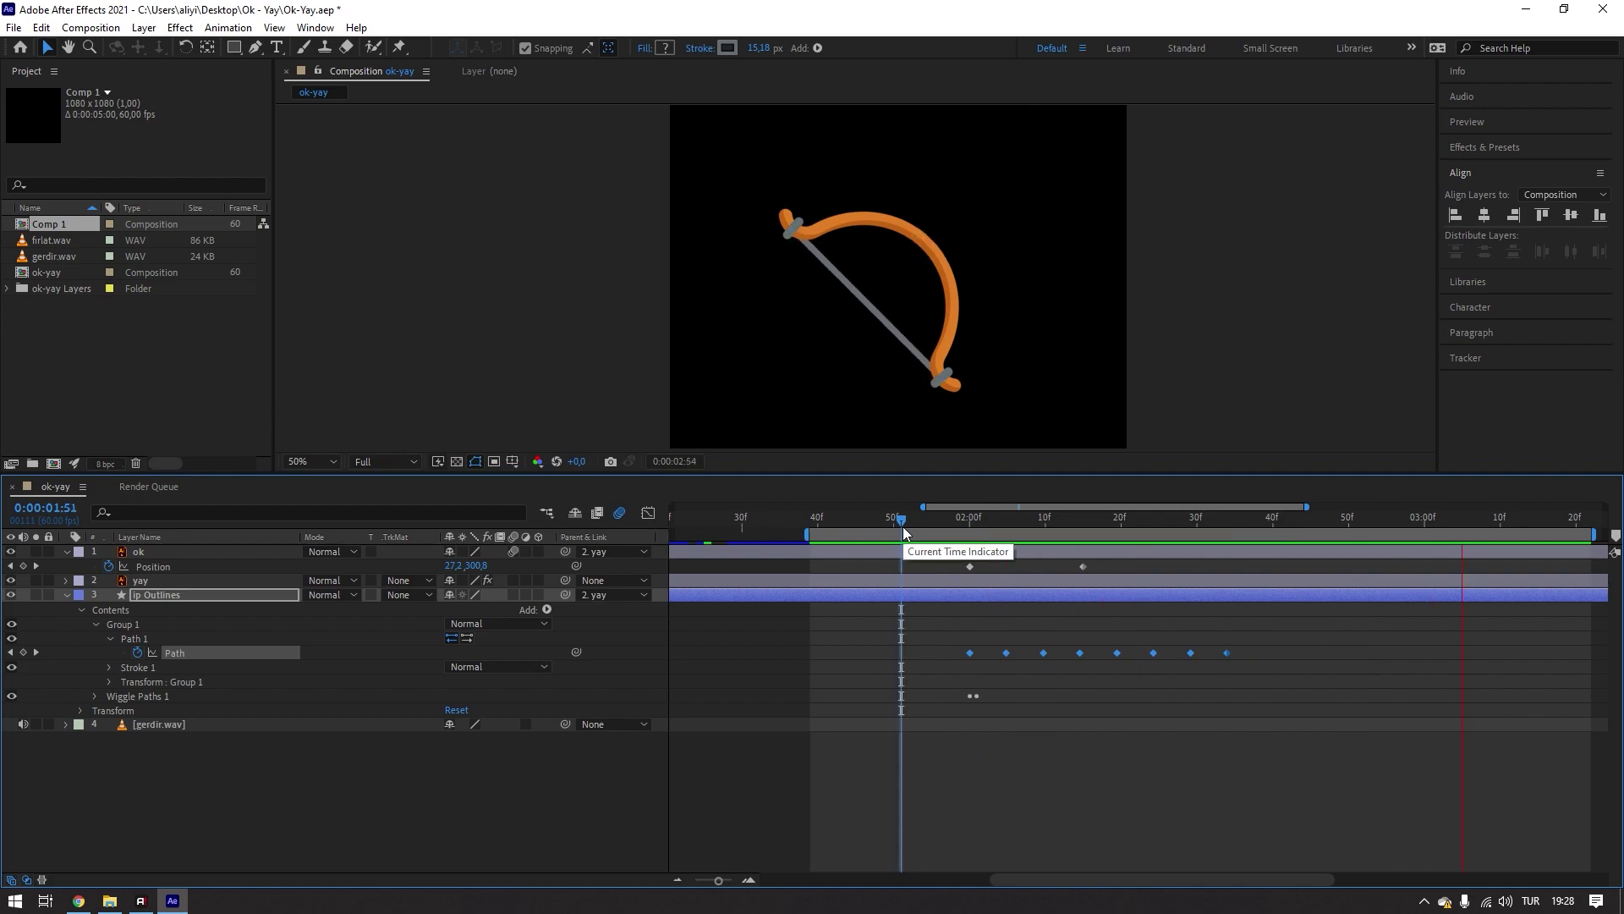
key("space")
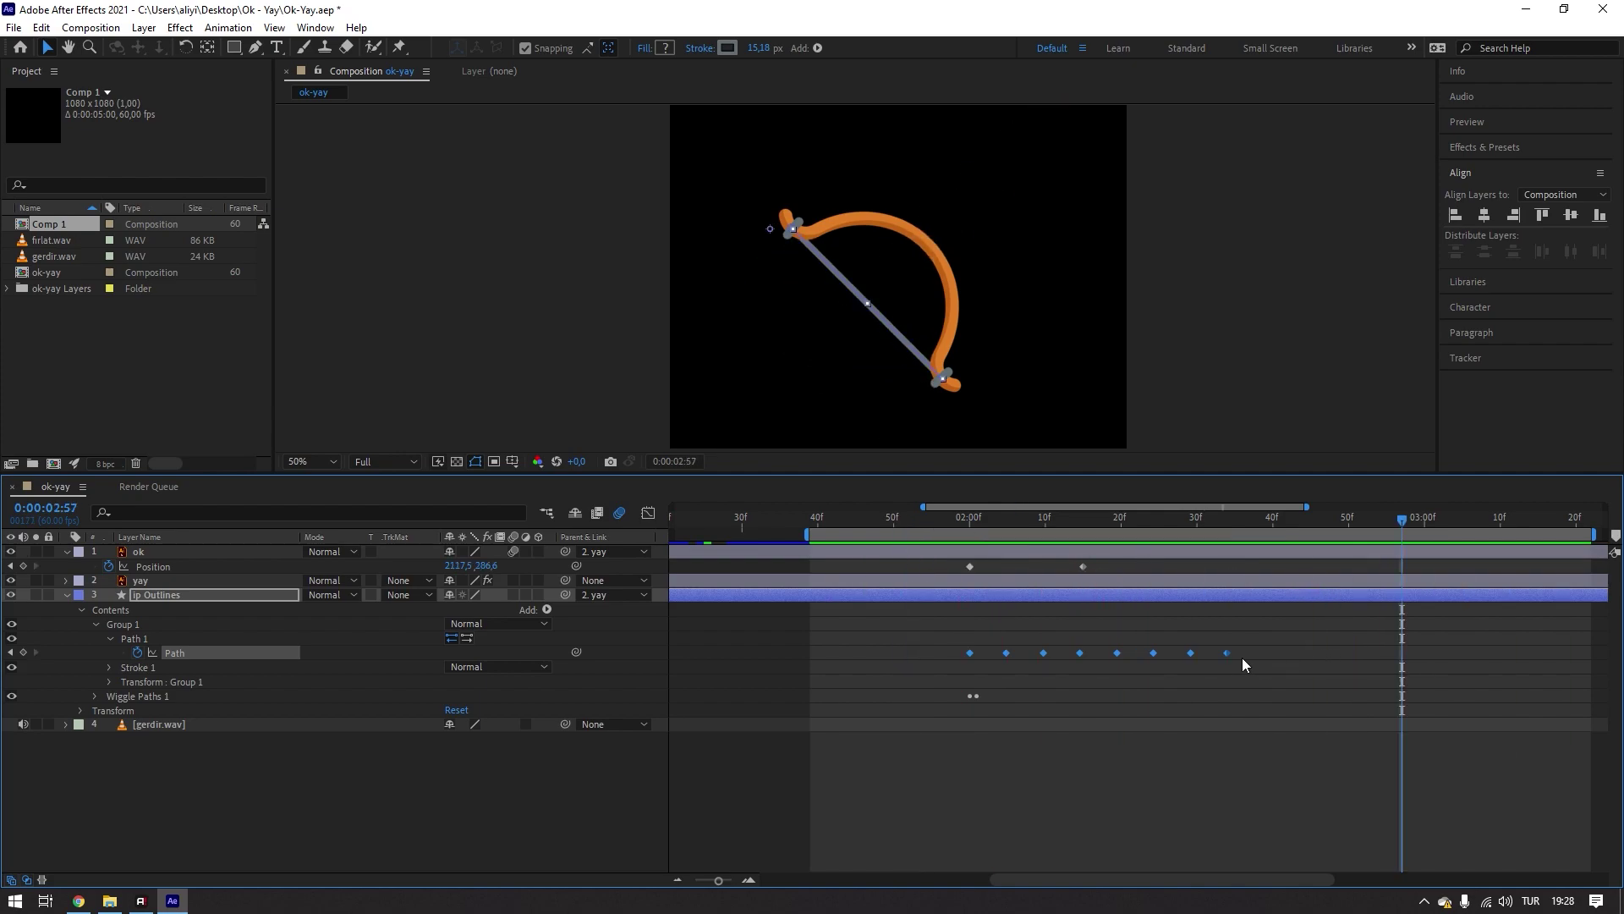
- Tighten the string keyframe span slightly more and preview from 1:55
left_click_drag(1225, 652, 1196, 654, "alt")
left_click(946, 521)
left_click(929, 543)
key("space")
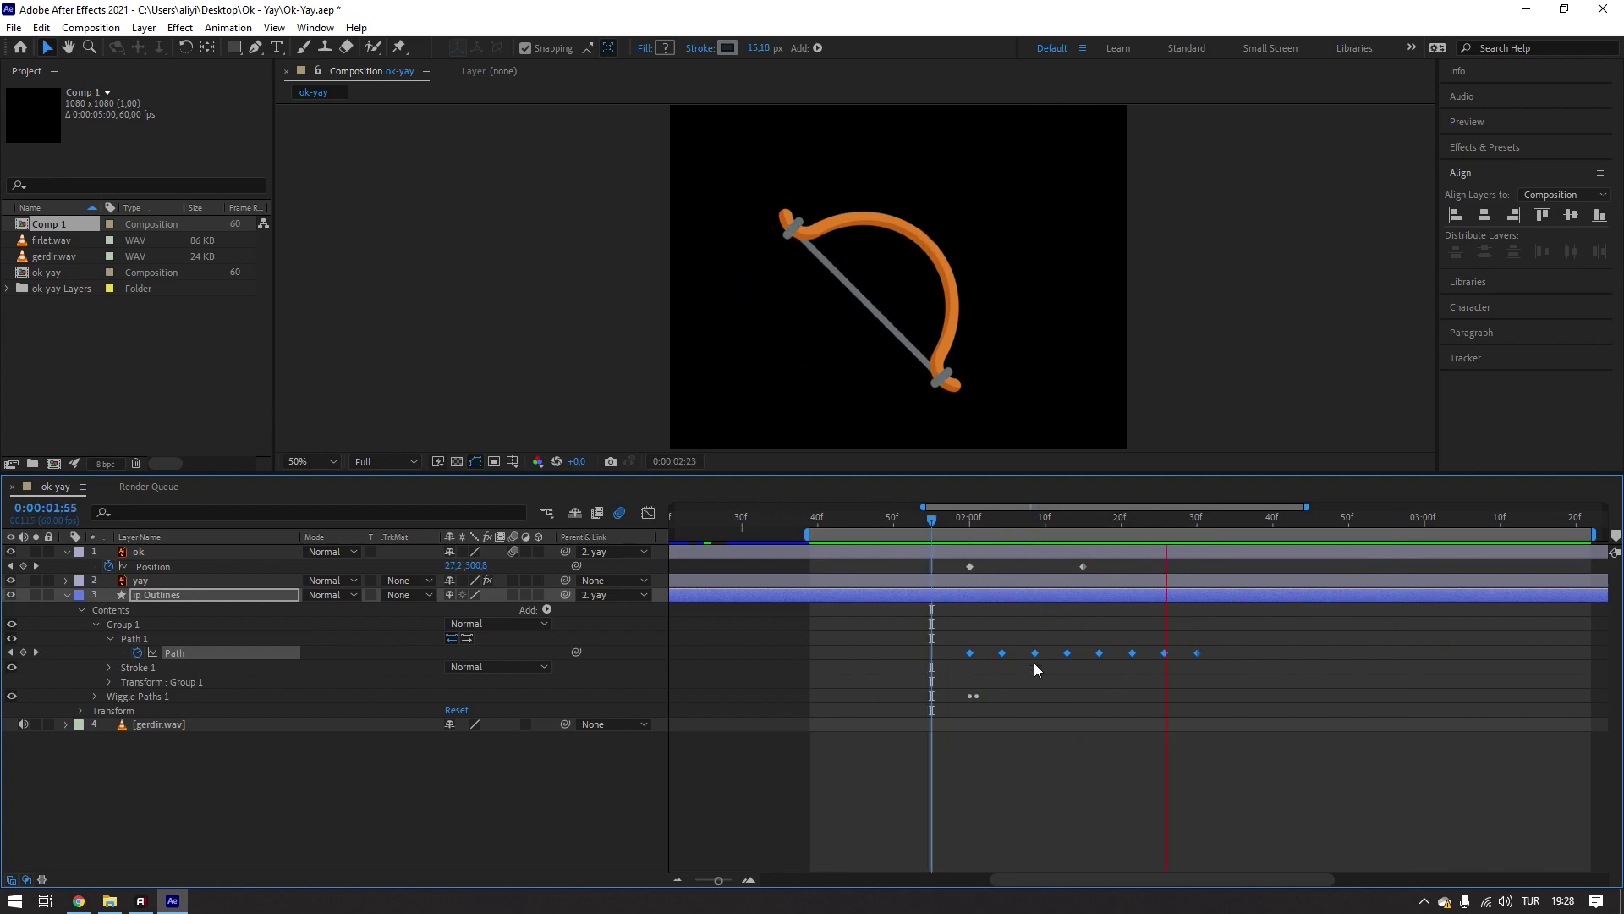
key("space")
- Reselect all eight string keyframes and stretch them so the last lands at 2:41
key("minus")
key("minus")
left_click_drag(804, 656, 655, 662)
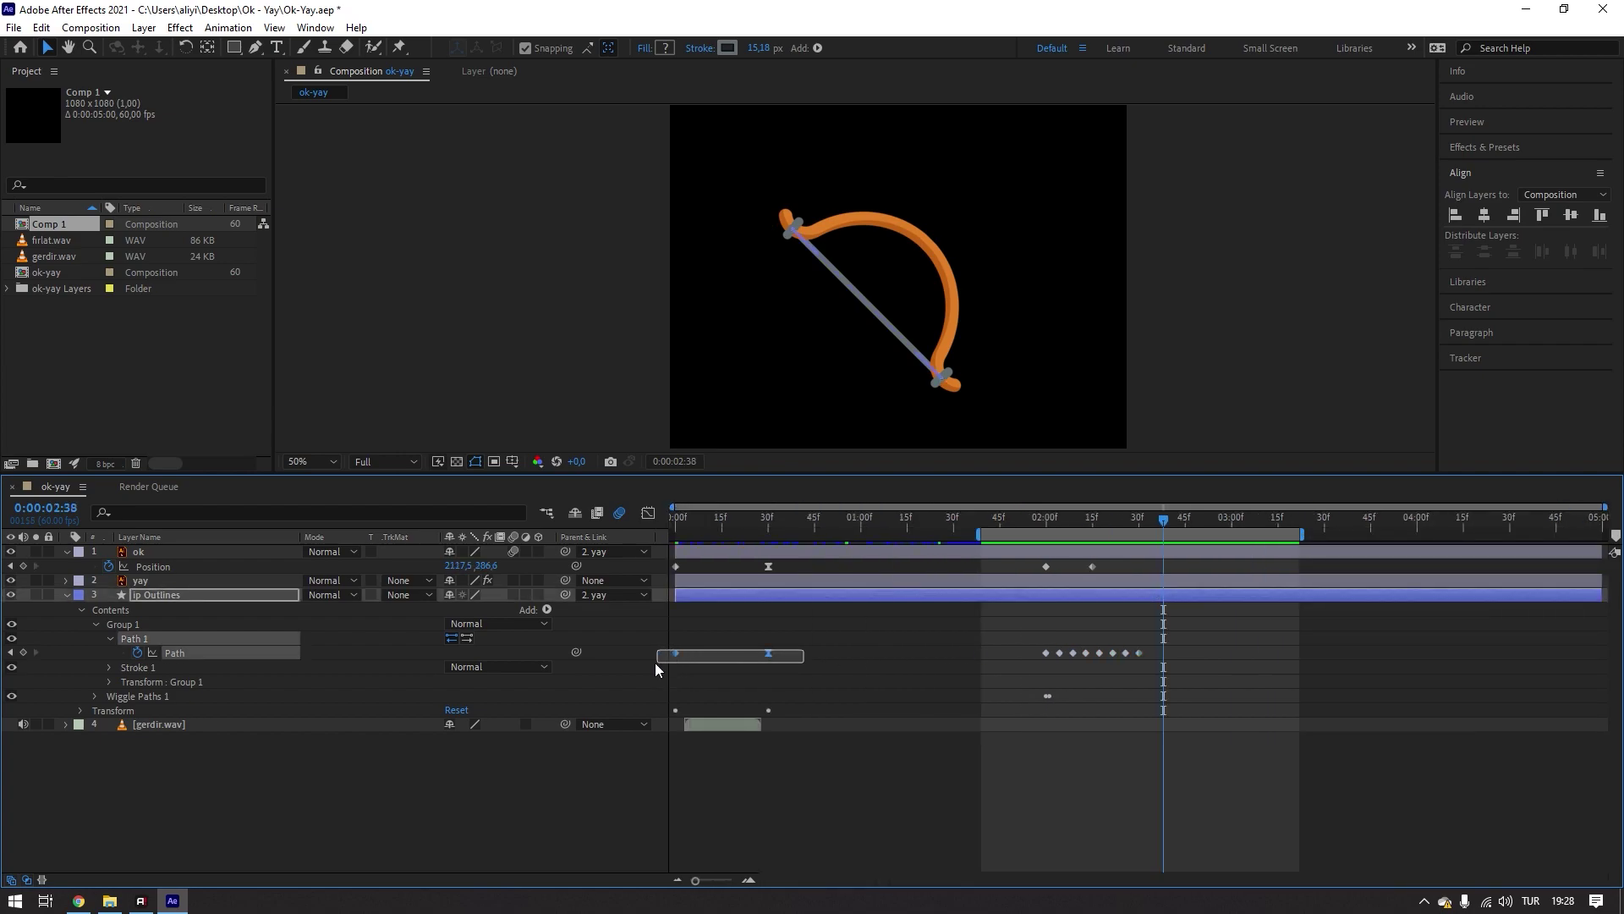
key("equal")
left_click_drag(1033, 656, 1083, 657)
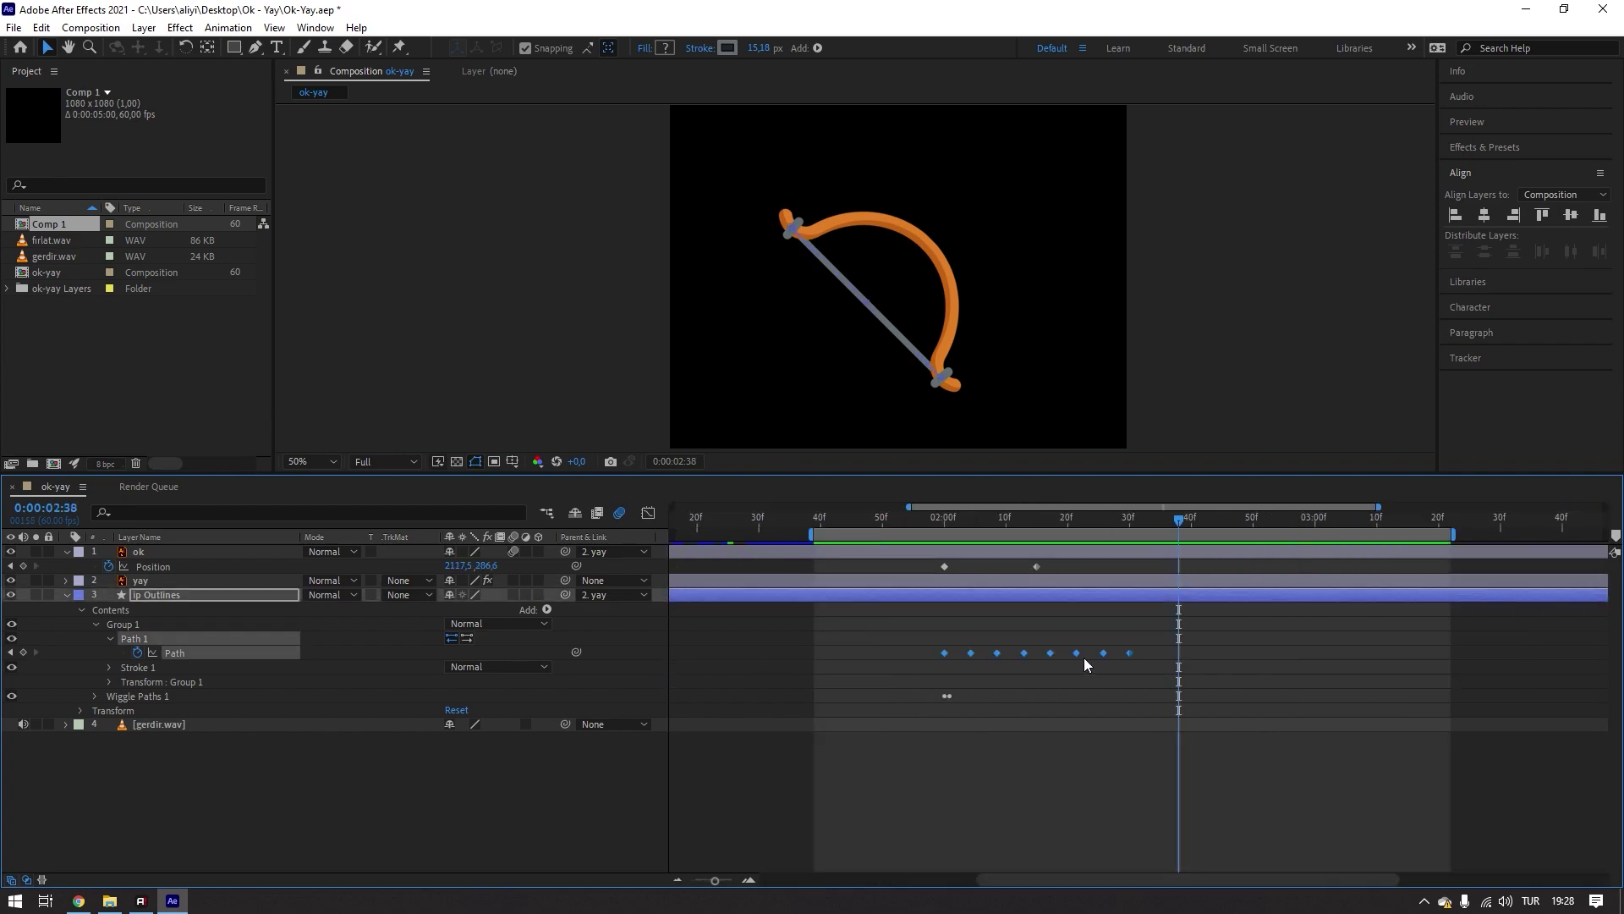
key("equal")
left_click_drag(1011, 527, 767, 547)
key("space")
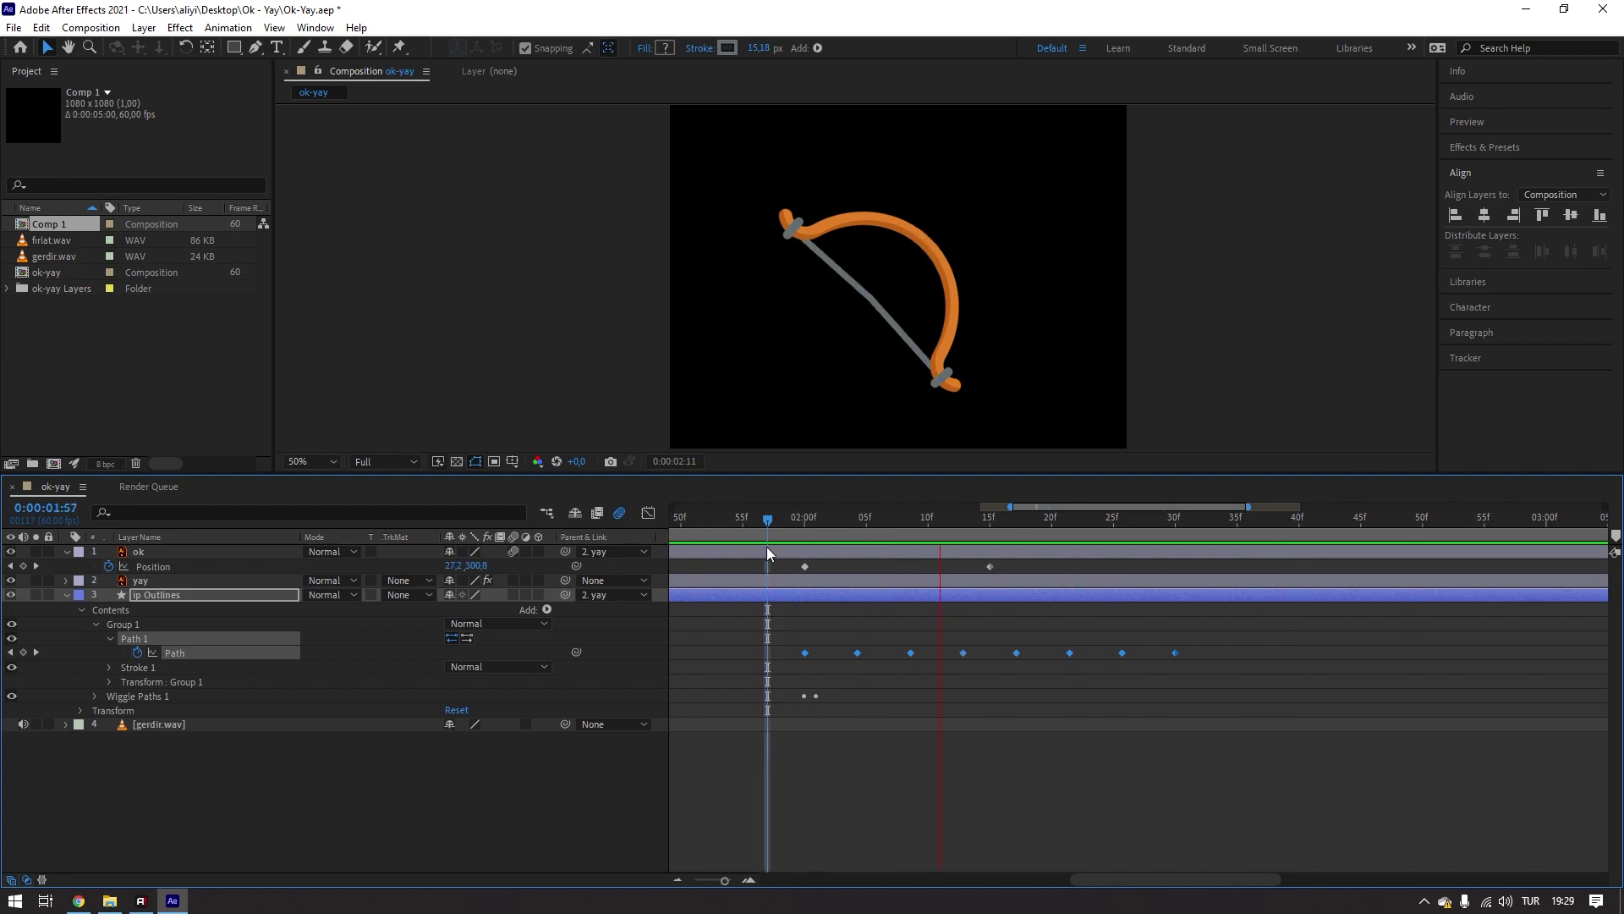
left_click(1077, 665)
left_click_drag(1218, 647, 753, 668)
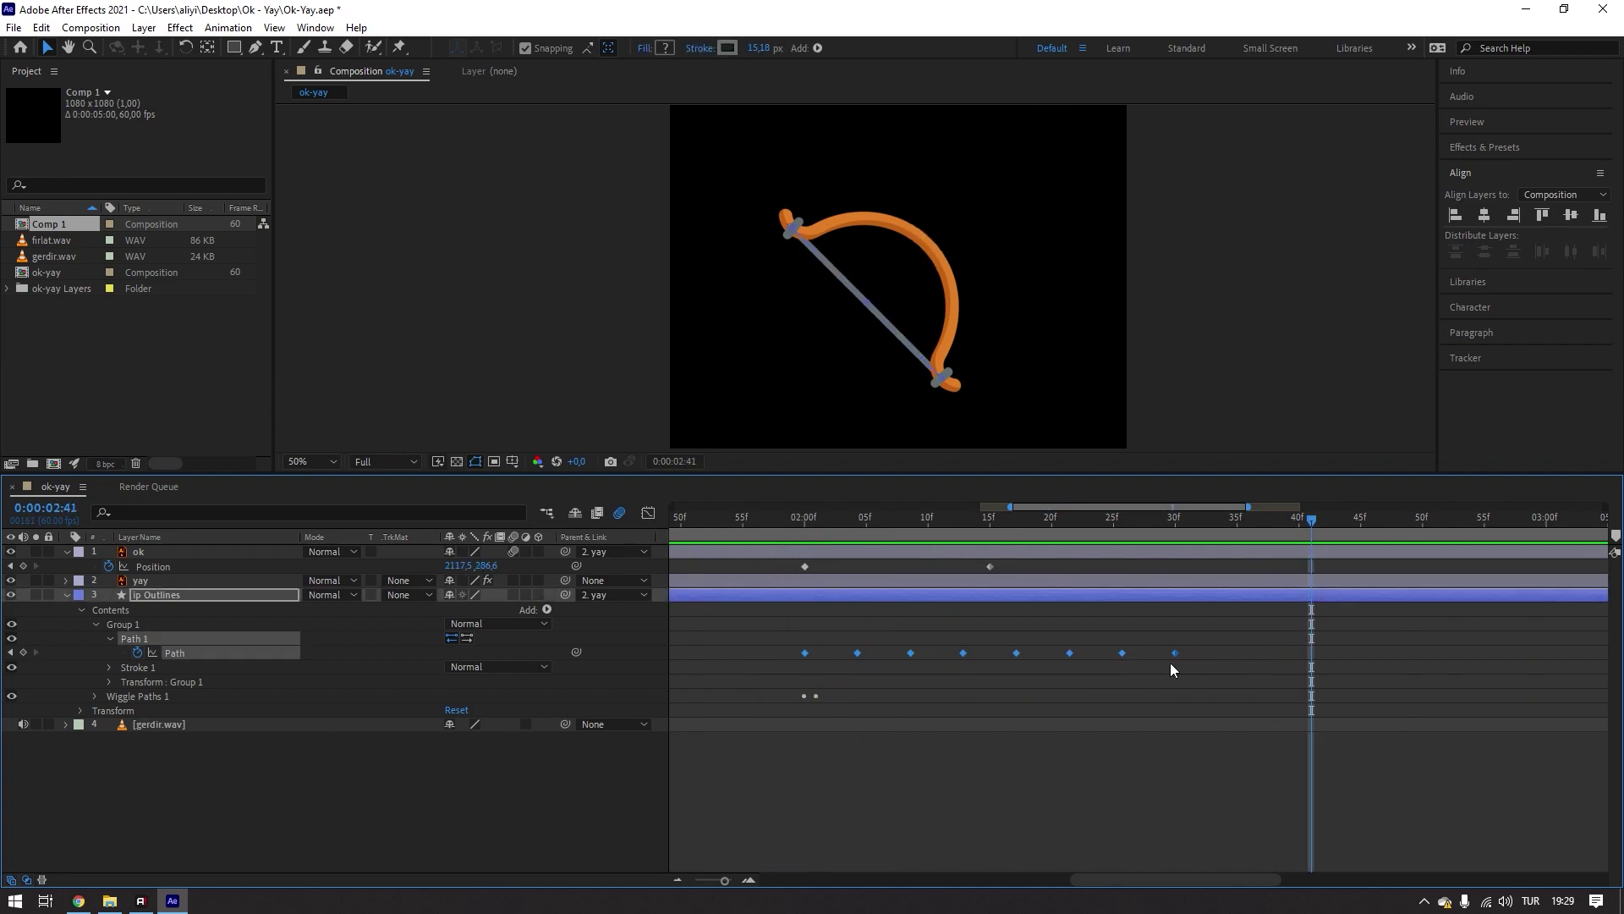
left_click_drag(1175, 653, 1311, 658)
right_click(1311, 658)
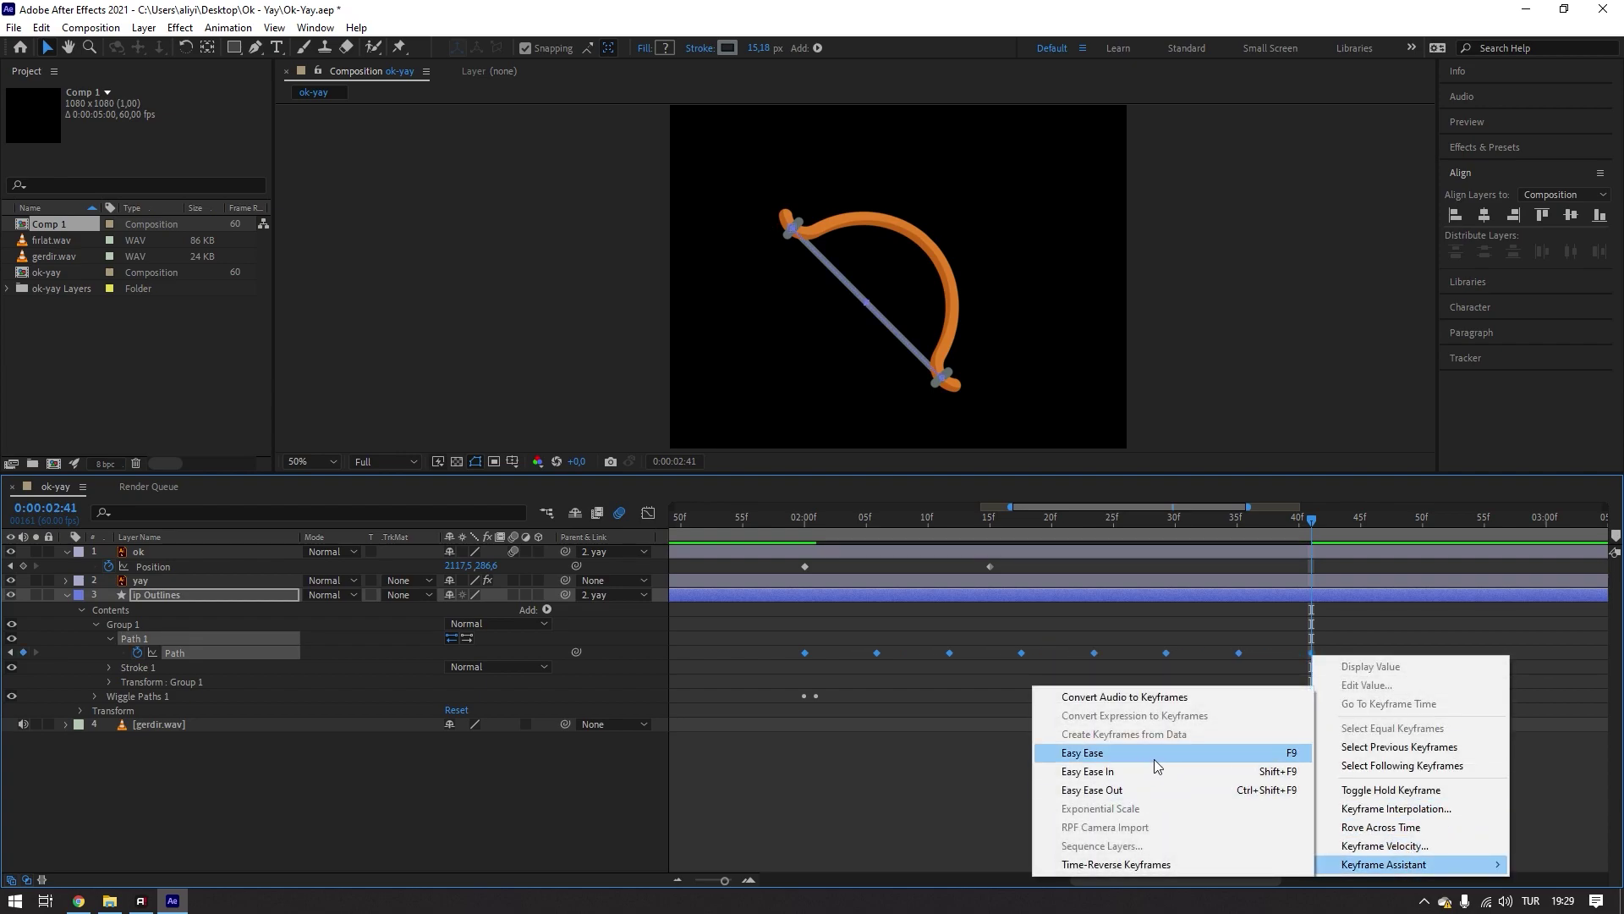
left_click(1157, 756)
left_click_drag(781, 520, 769, 523)
key("space")
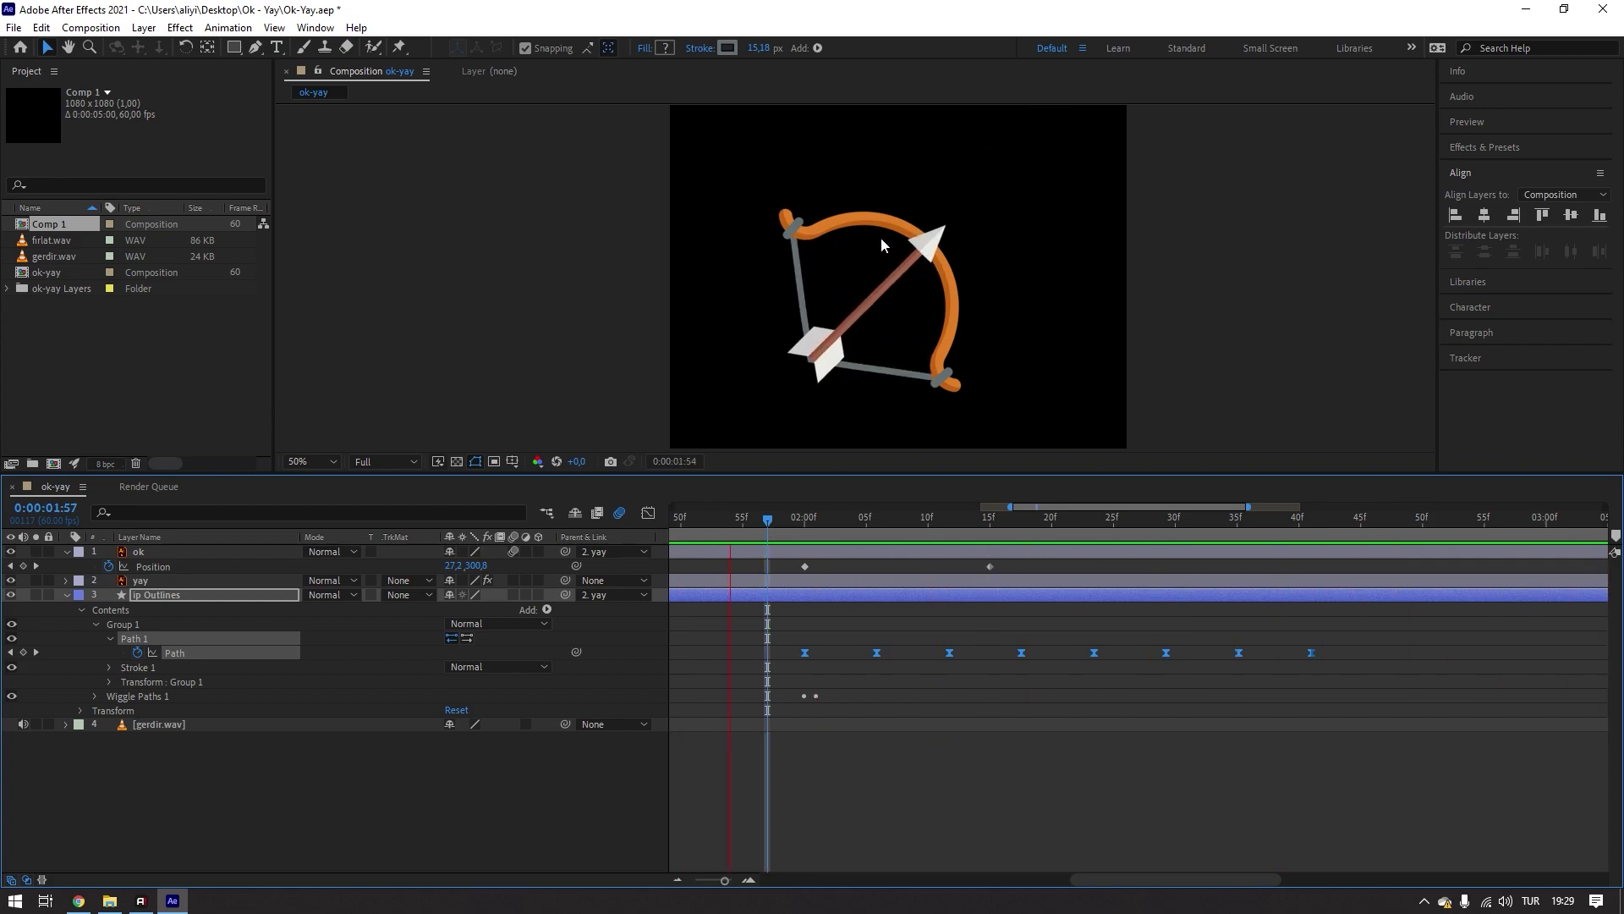
key("comma")
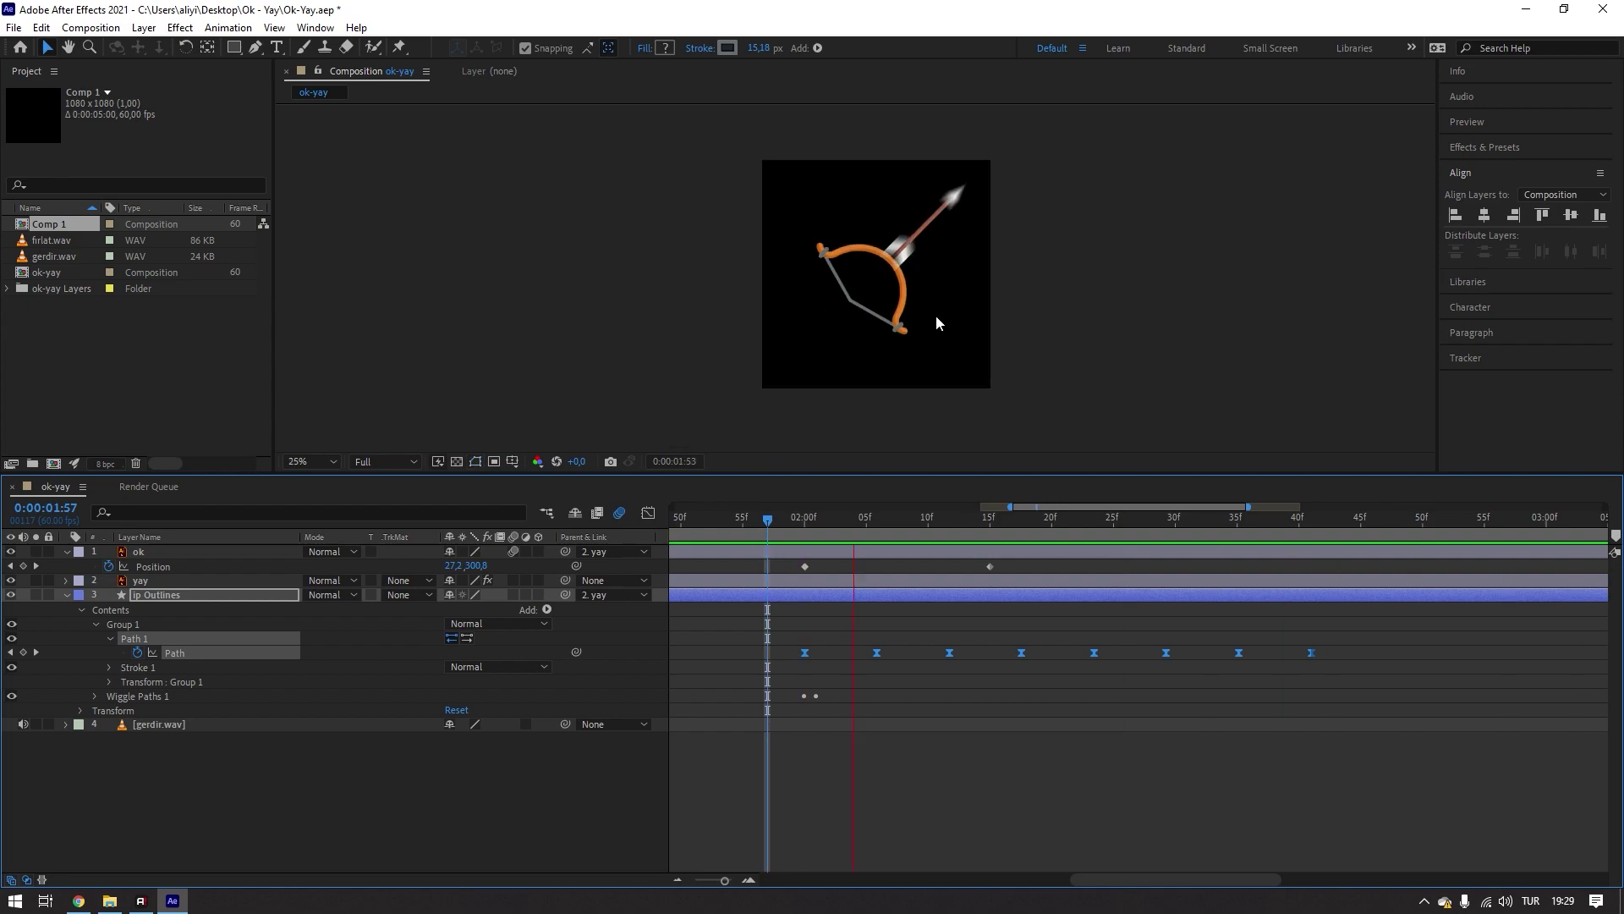
left_click(283, 512)
- Drop firlat.wav into the timeline, slide it to start at 2:01, and preview with sound
left_click(368, 737)
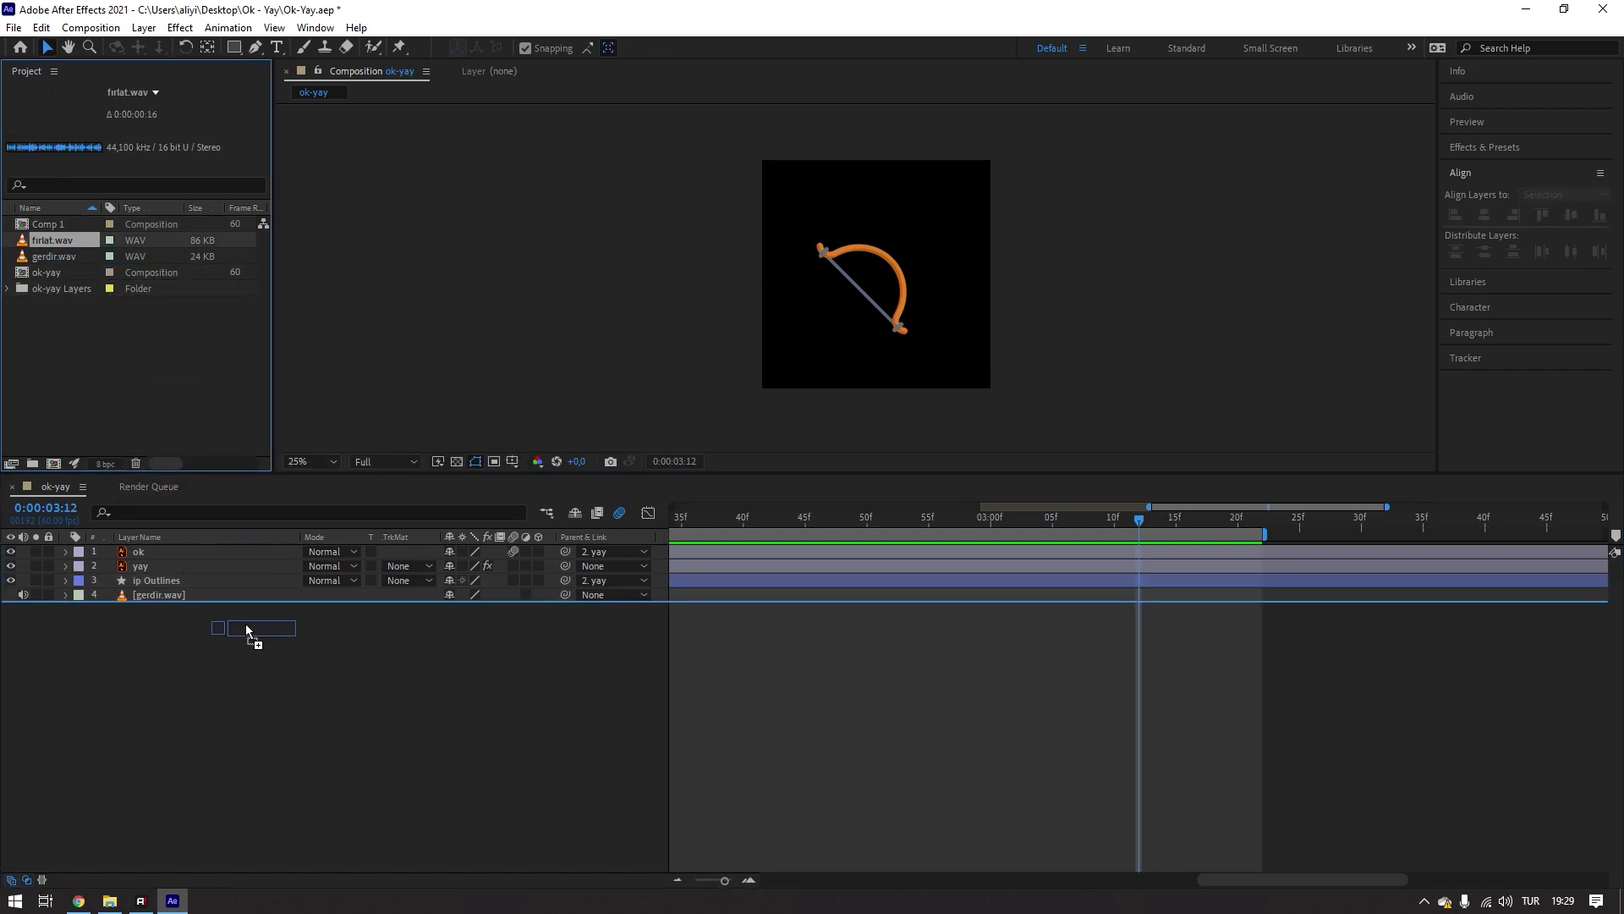
left_click_drag(50, 243, 249, 628)
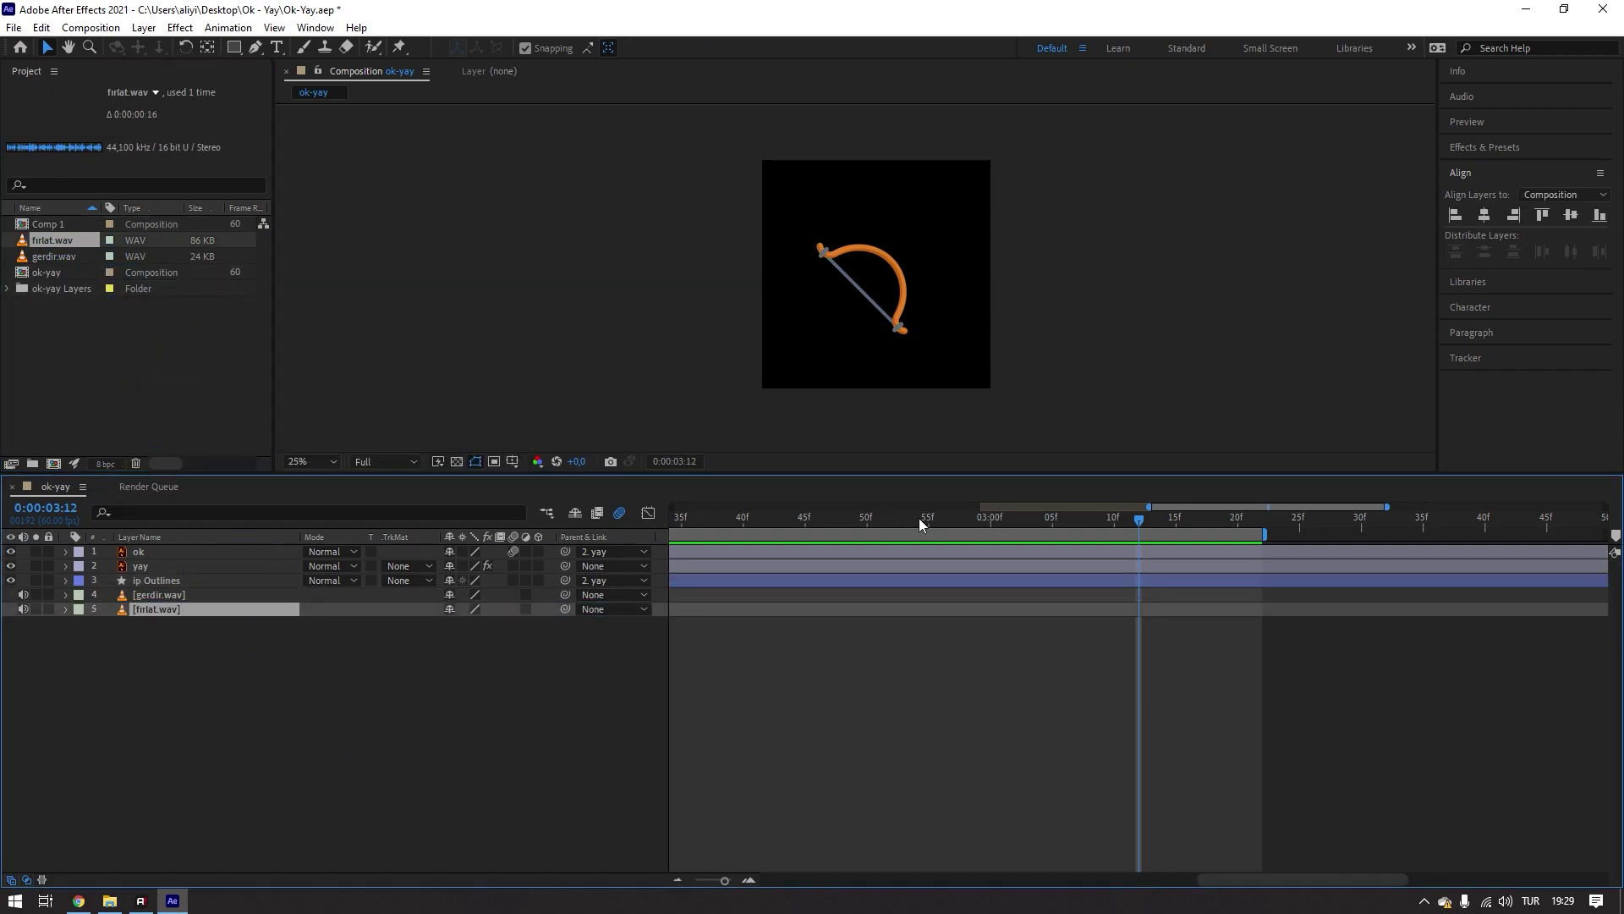
left_click_drag(915, 521, 845, 527)
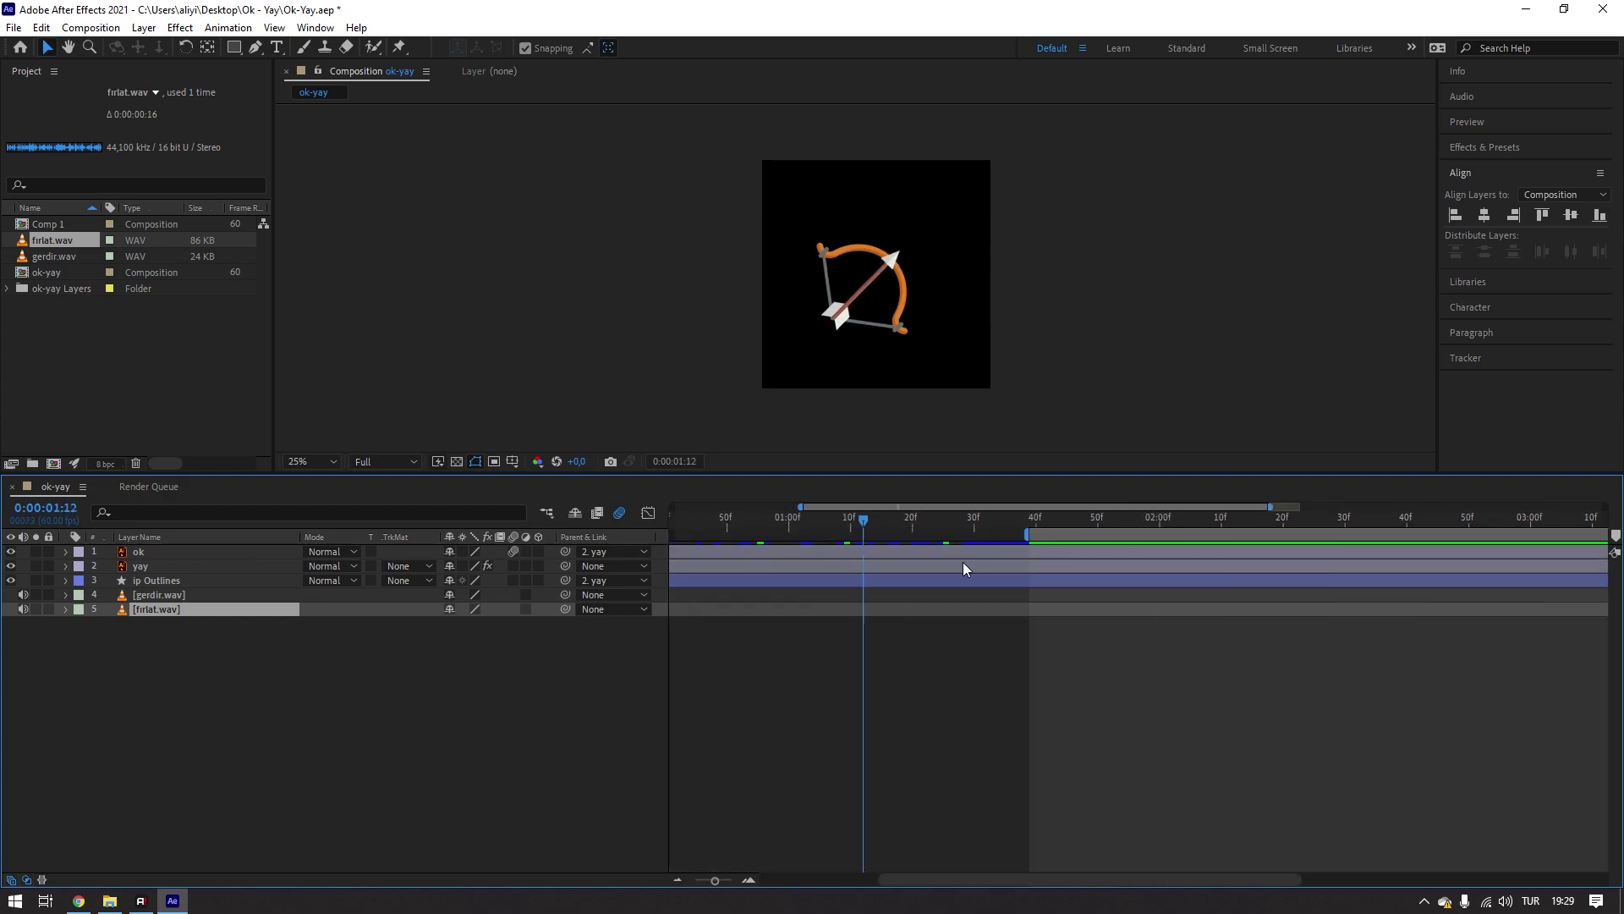
left_click_drag(963, 562, 1165, 528)
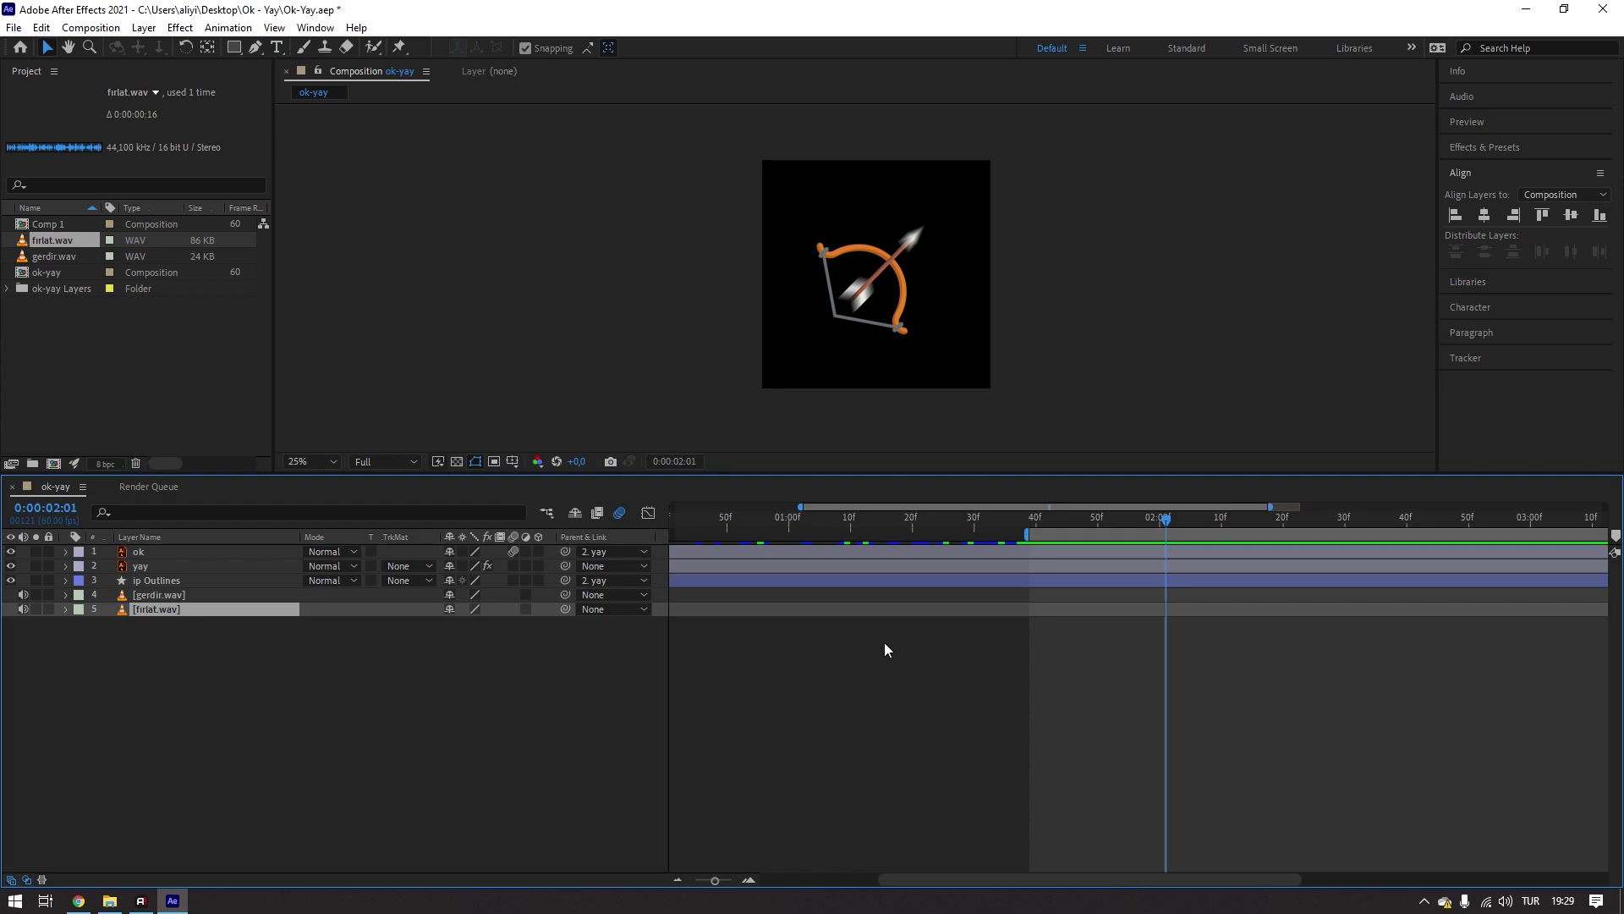
key("minus")
left_click_drag(707, 607, 1085, 617)
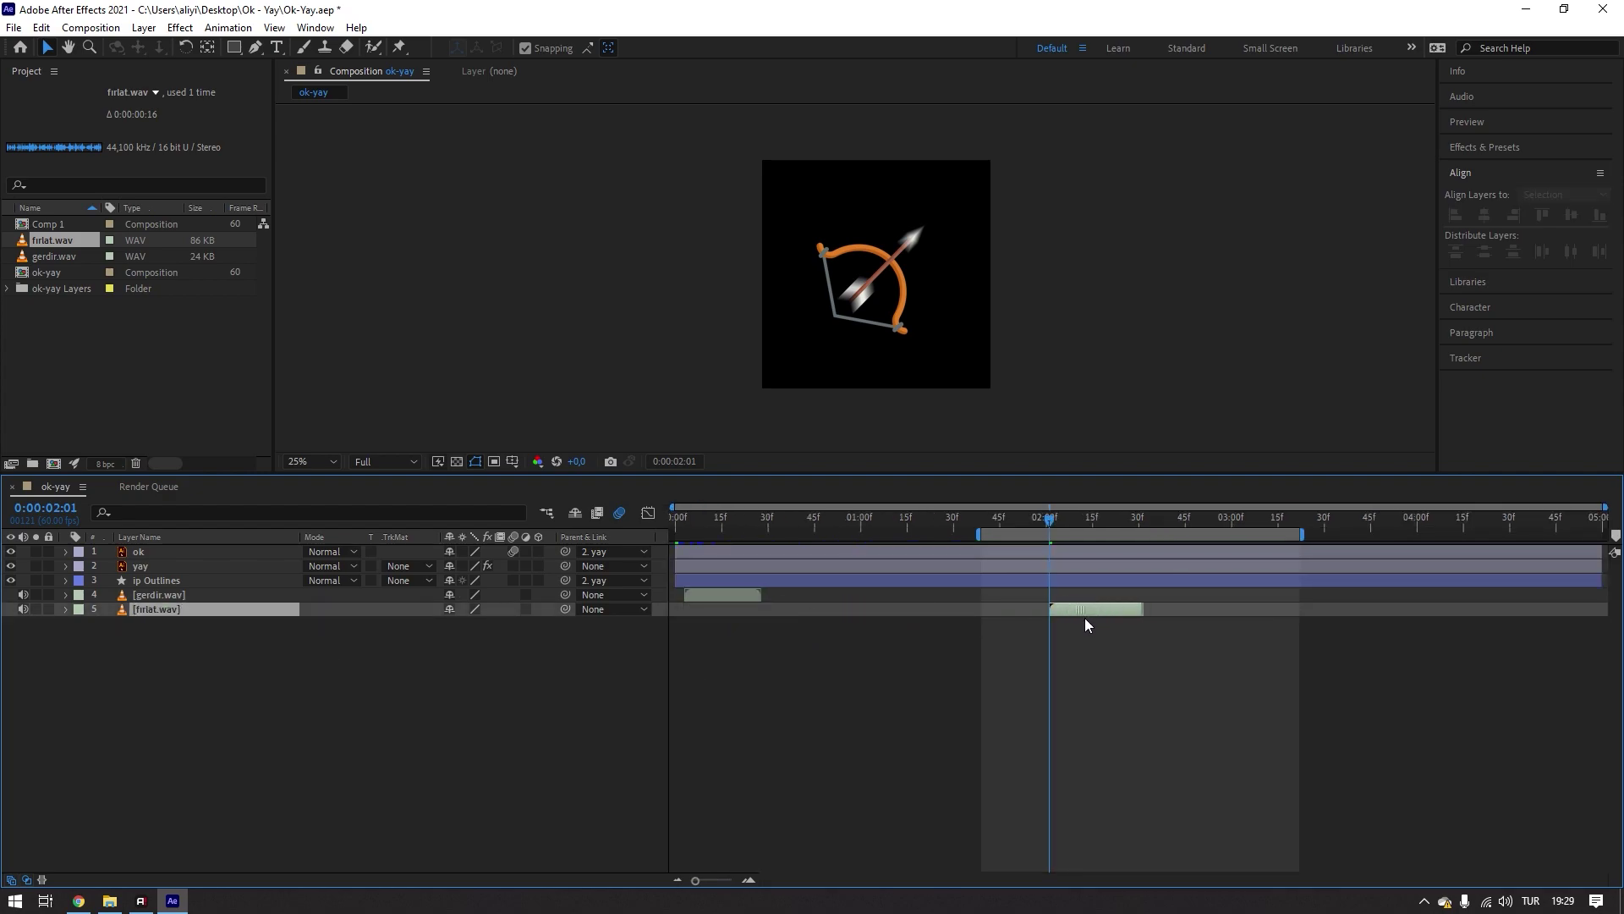
left_click_drag(1047, 519, 993, 520)
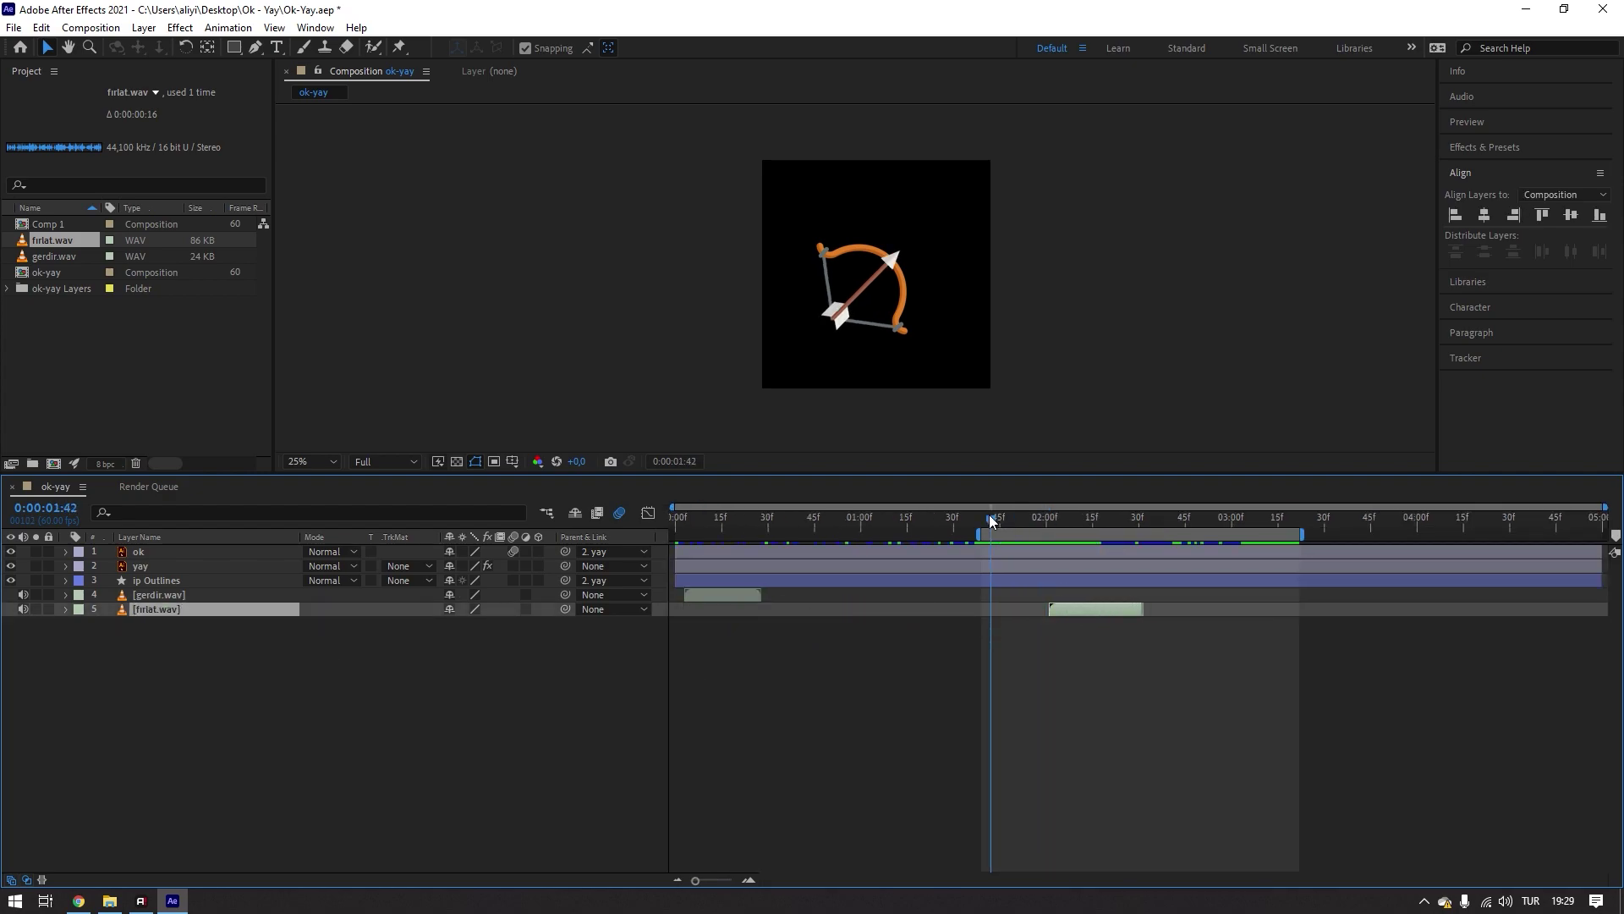
key("space")
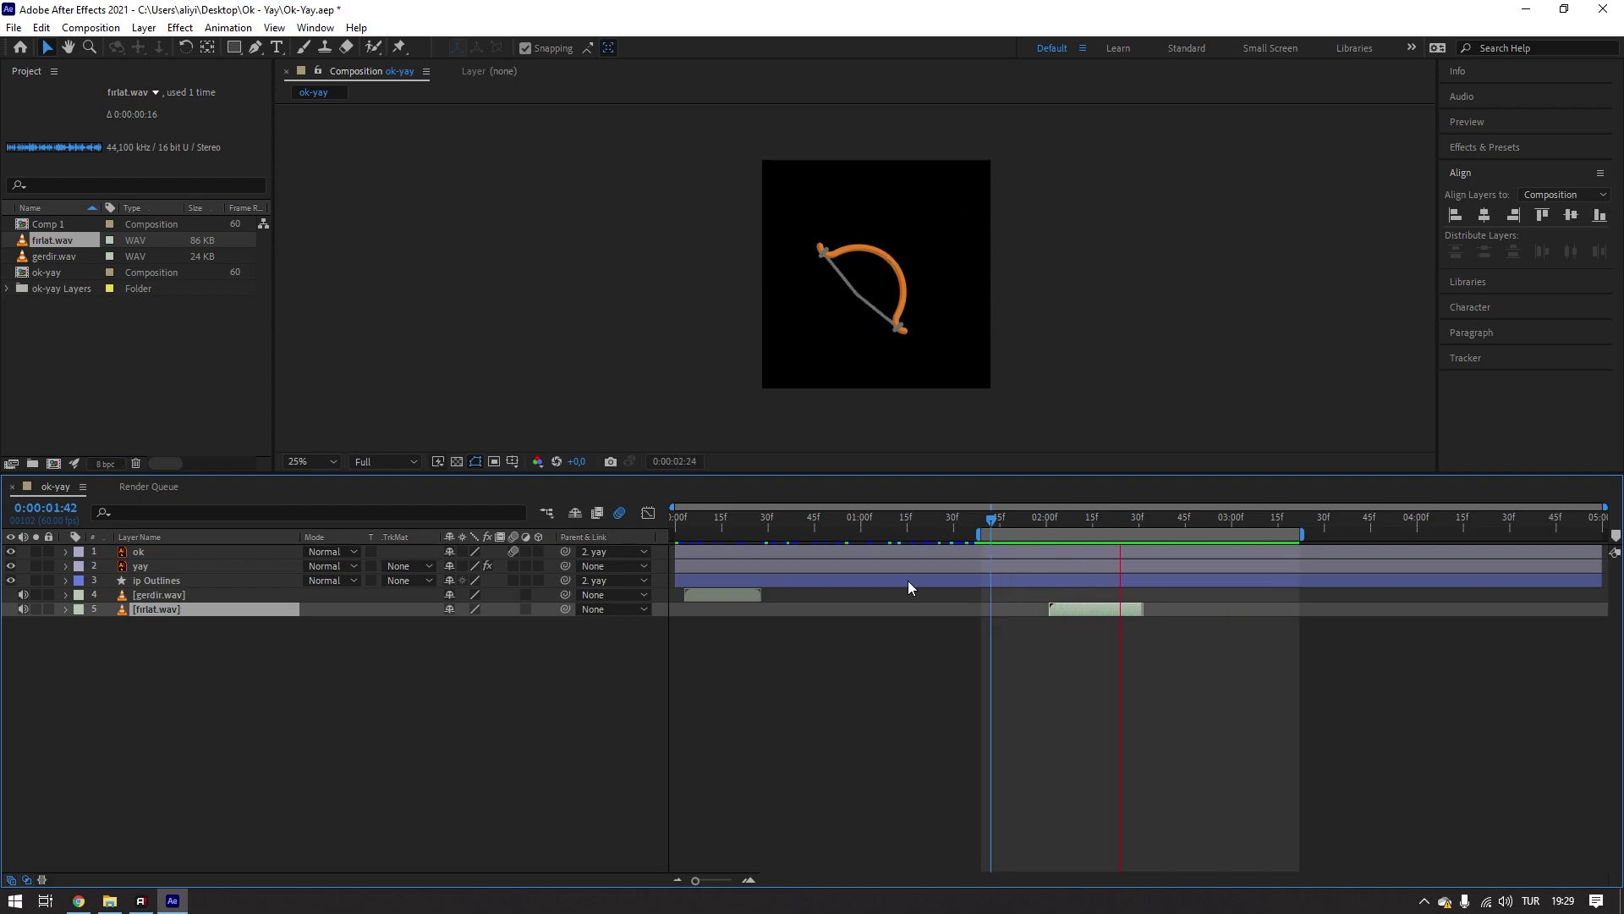
- Drag the work-area start back to 0:00 and preview at 50% view
key("space")
left_click_drag(972, 530, 469, 526)
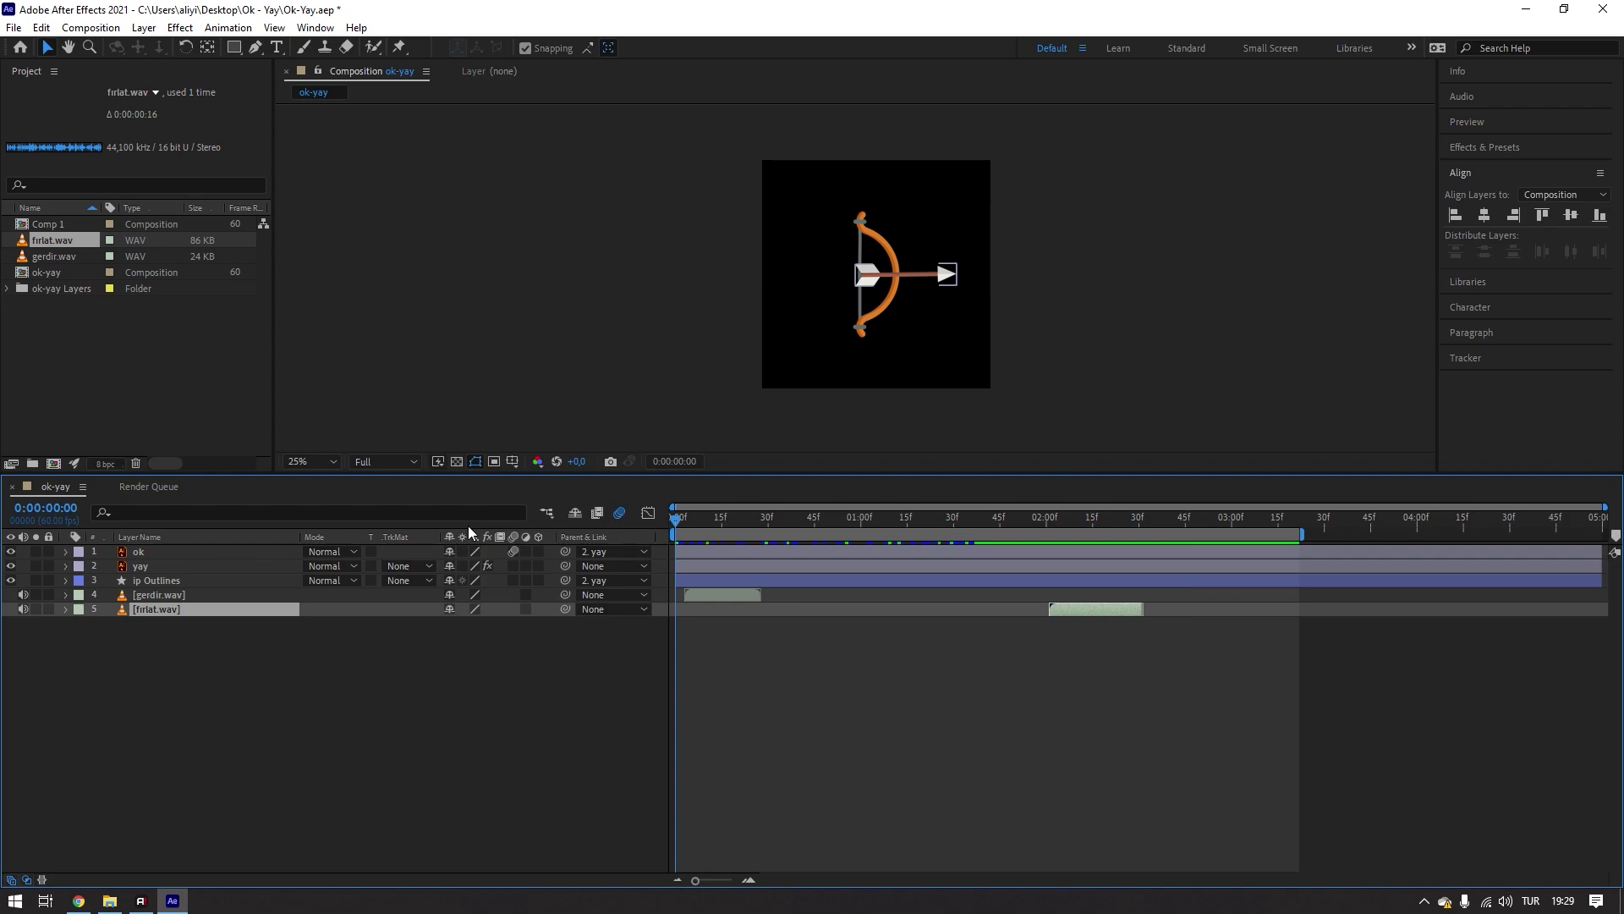
key("space")
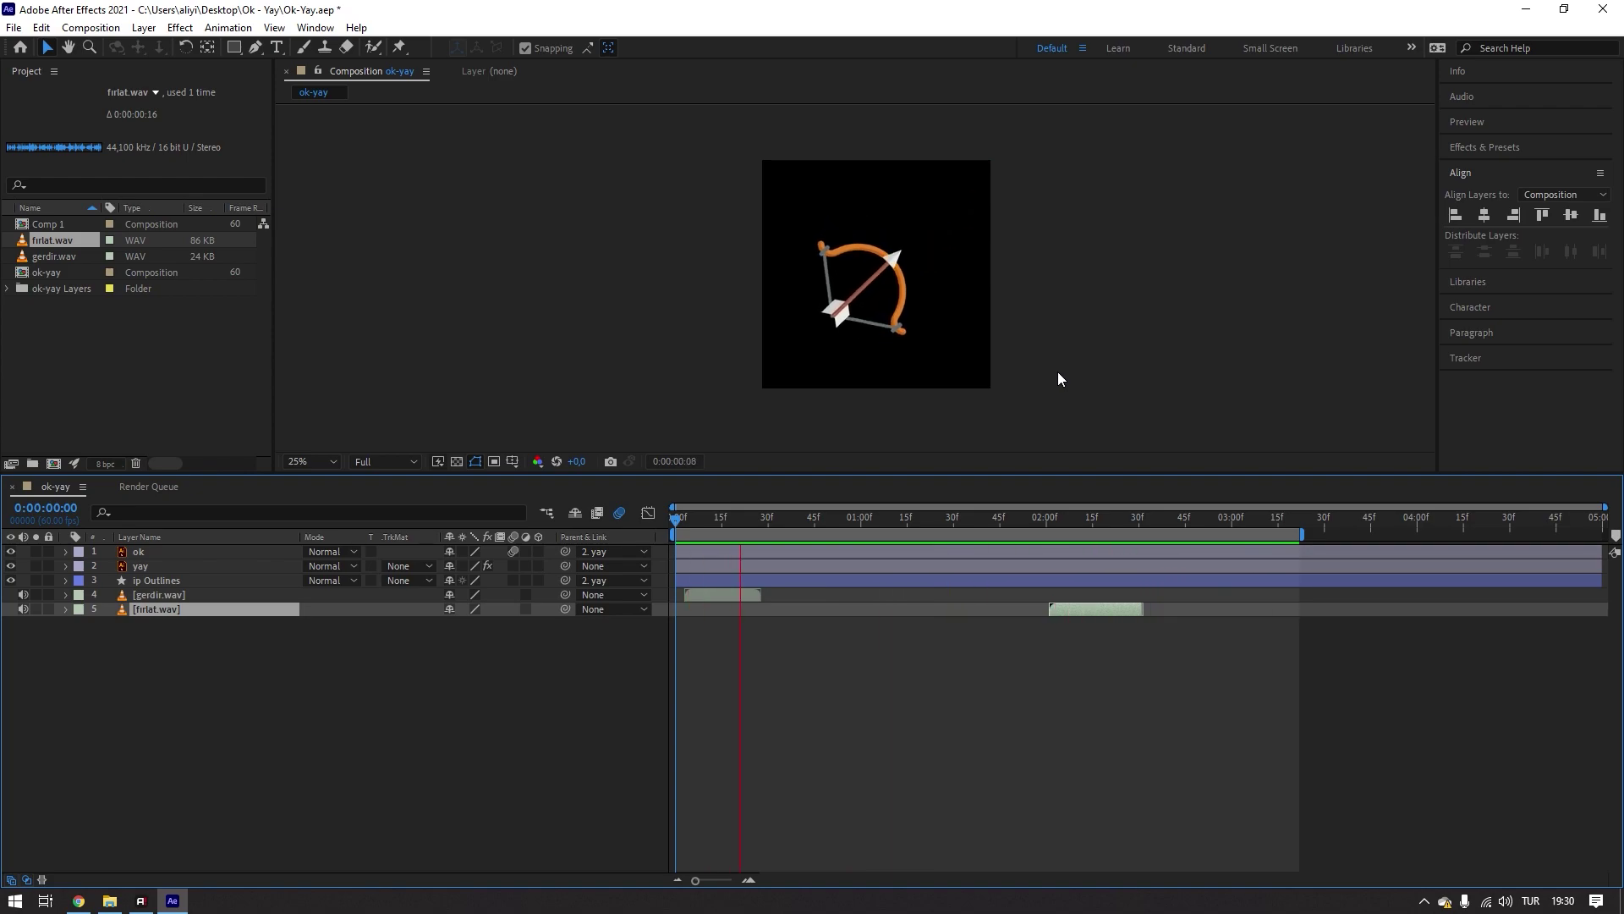
key("period")
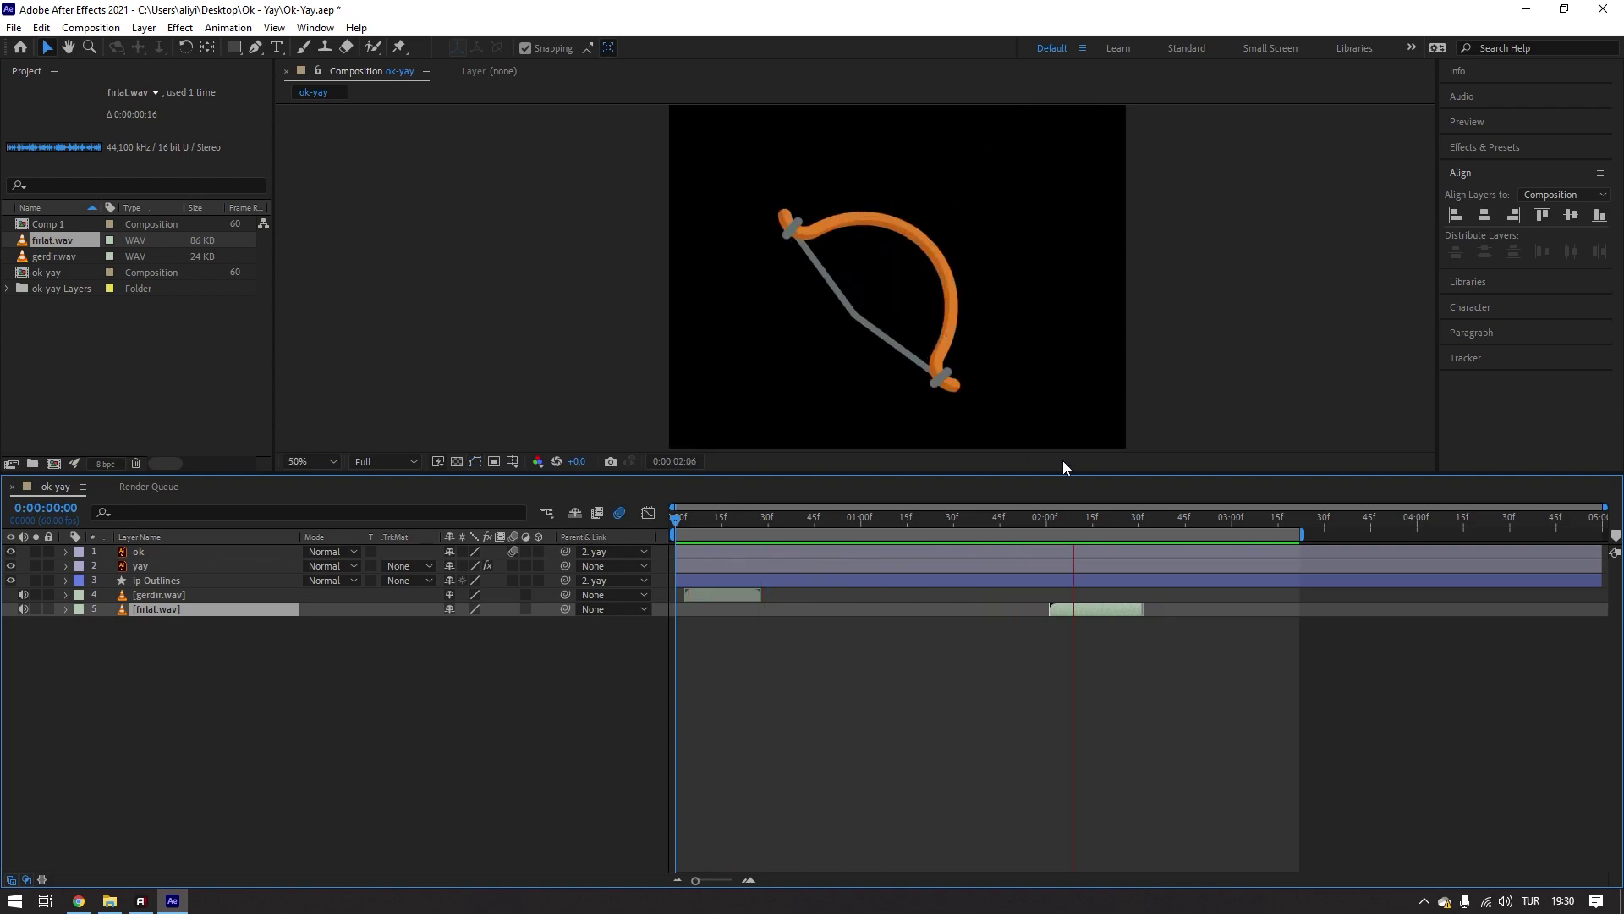
left_click(1091, 529)
- Extend the work-area end to the 5:00 comp end and preview from the first frame
left_click_drag(1089, 520, 668, 531)
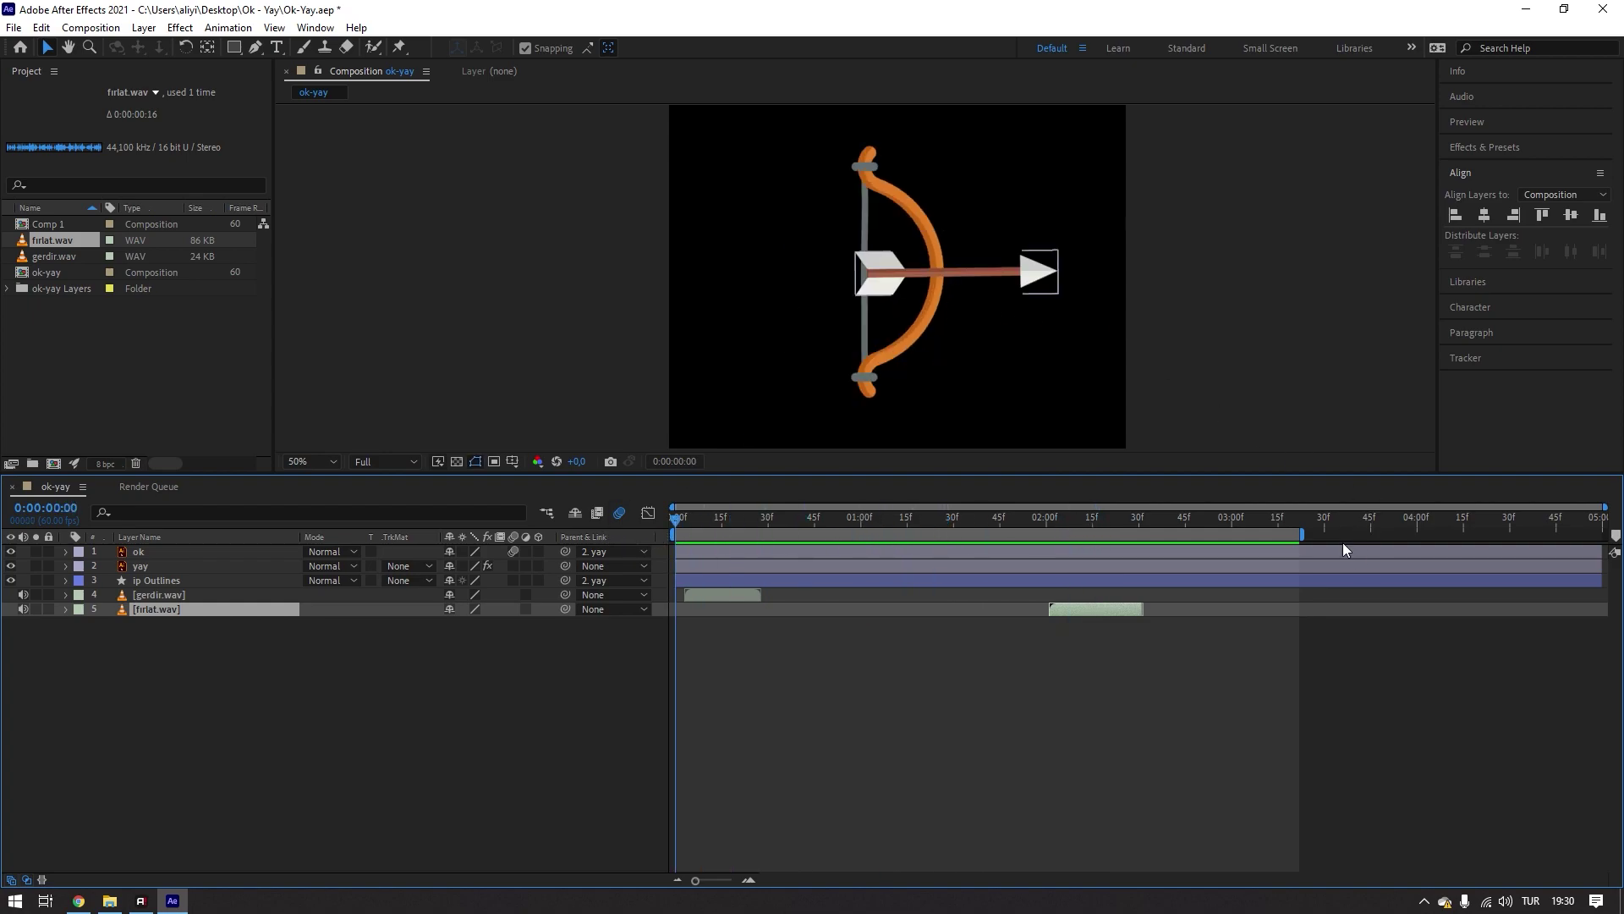
left_click_drag(1301, 534, 1604, 534)
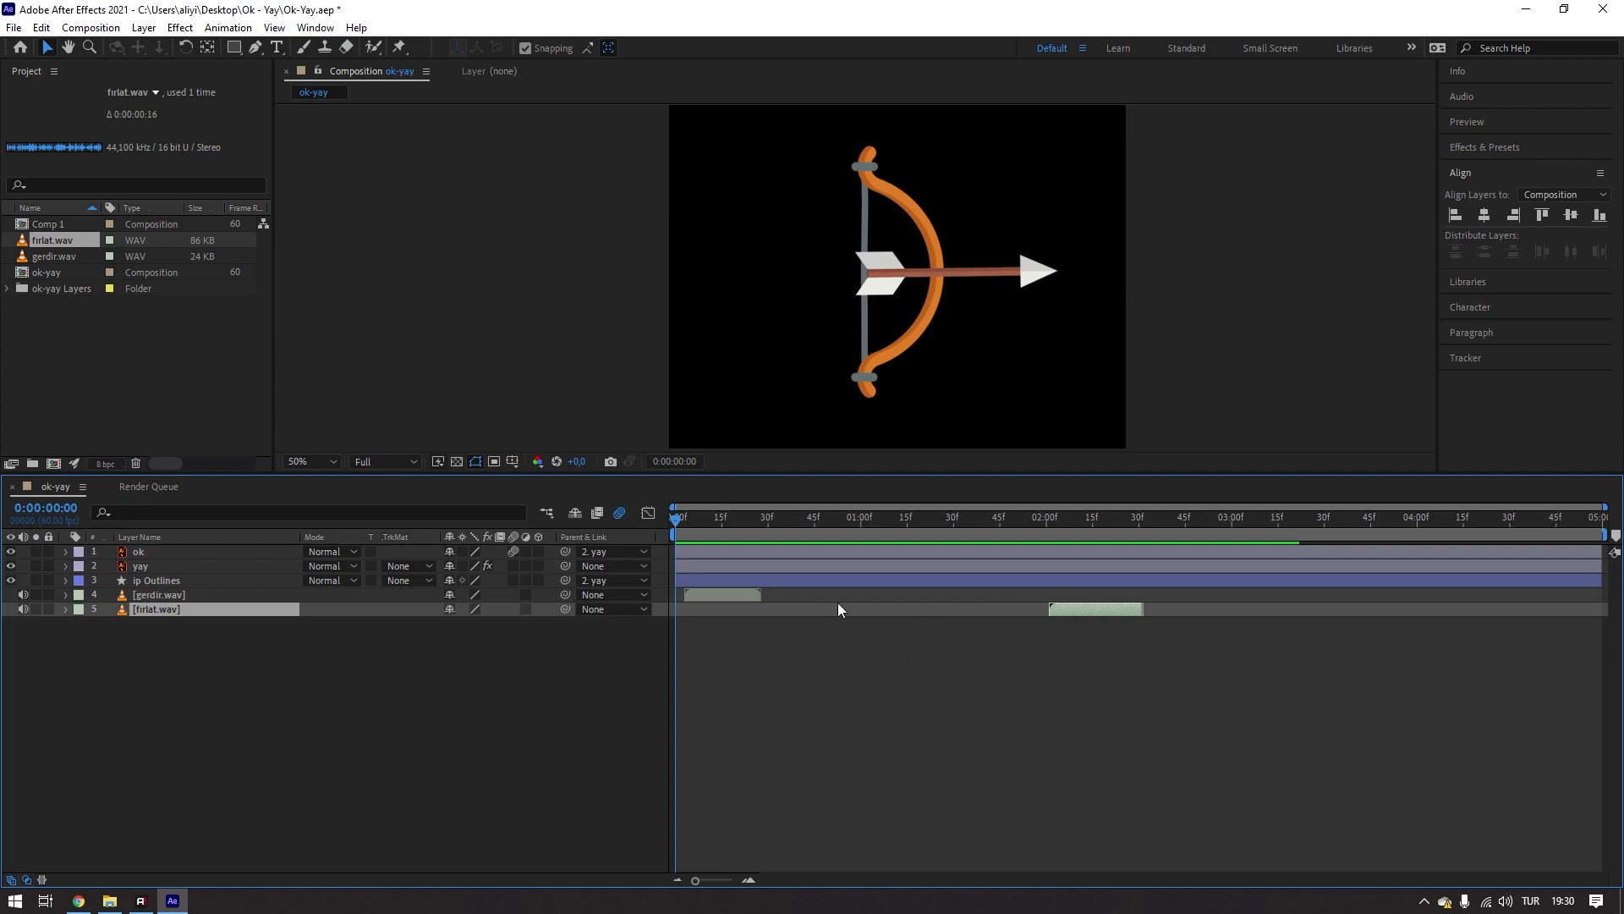
key("space")
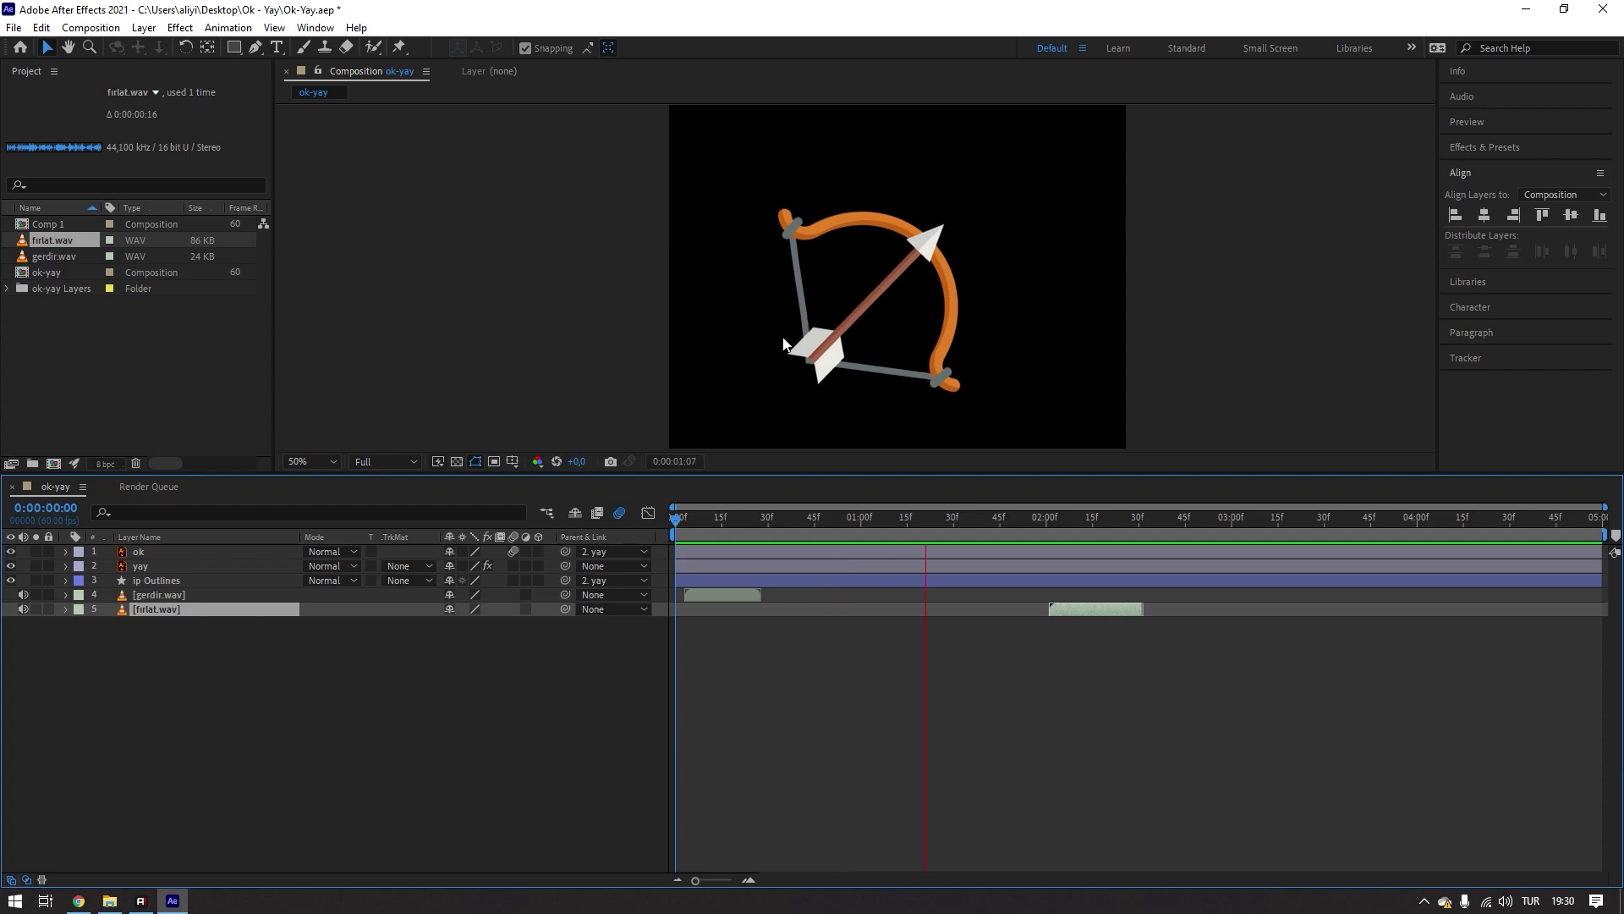
- In Composition Settings, set the background colour to a pale blue
key("space")
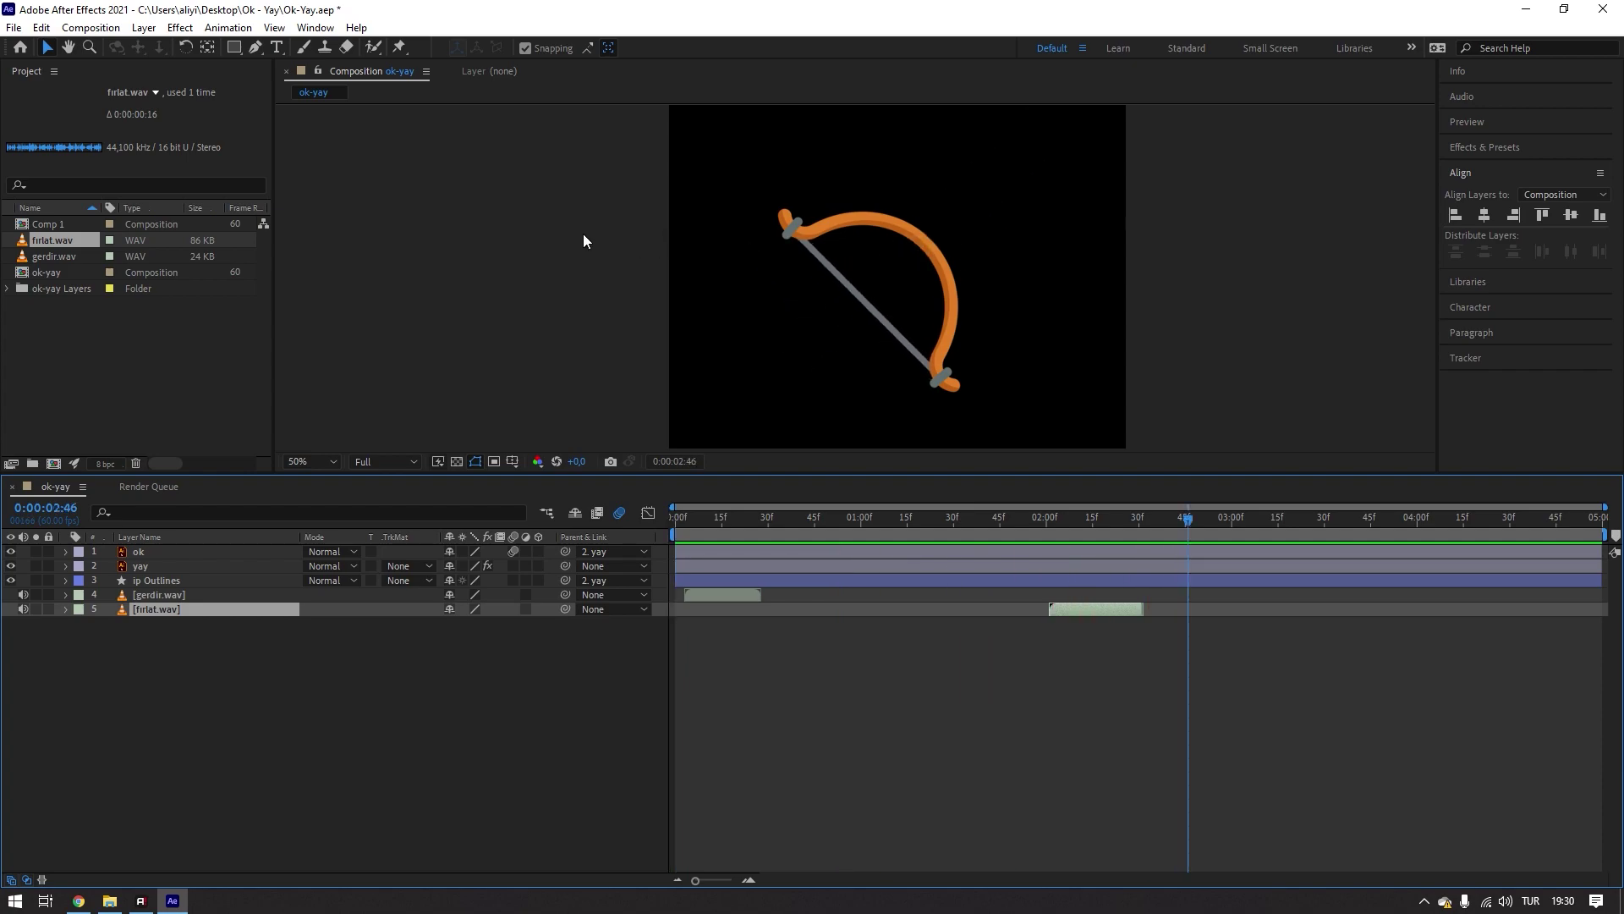
right_click(611, 222)
left_click(677, 254)
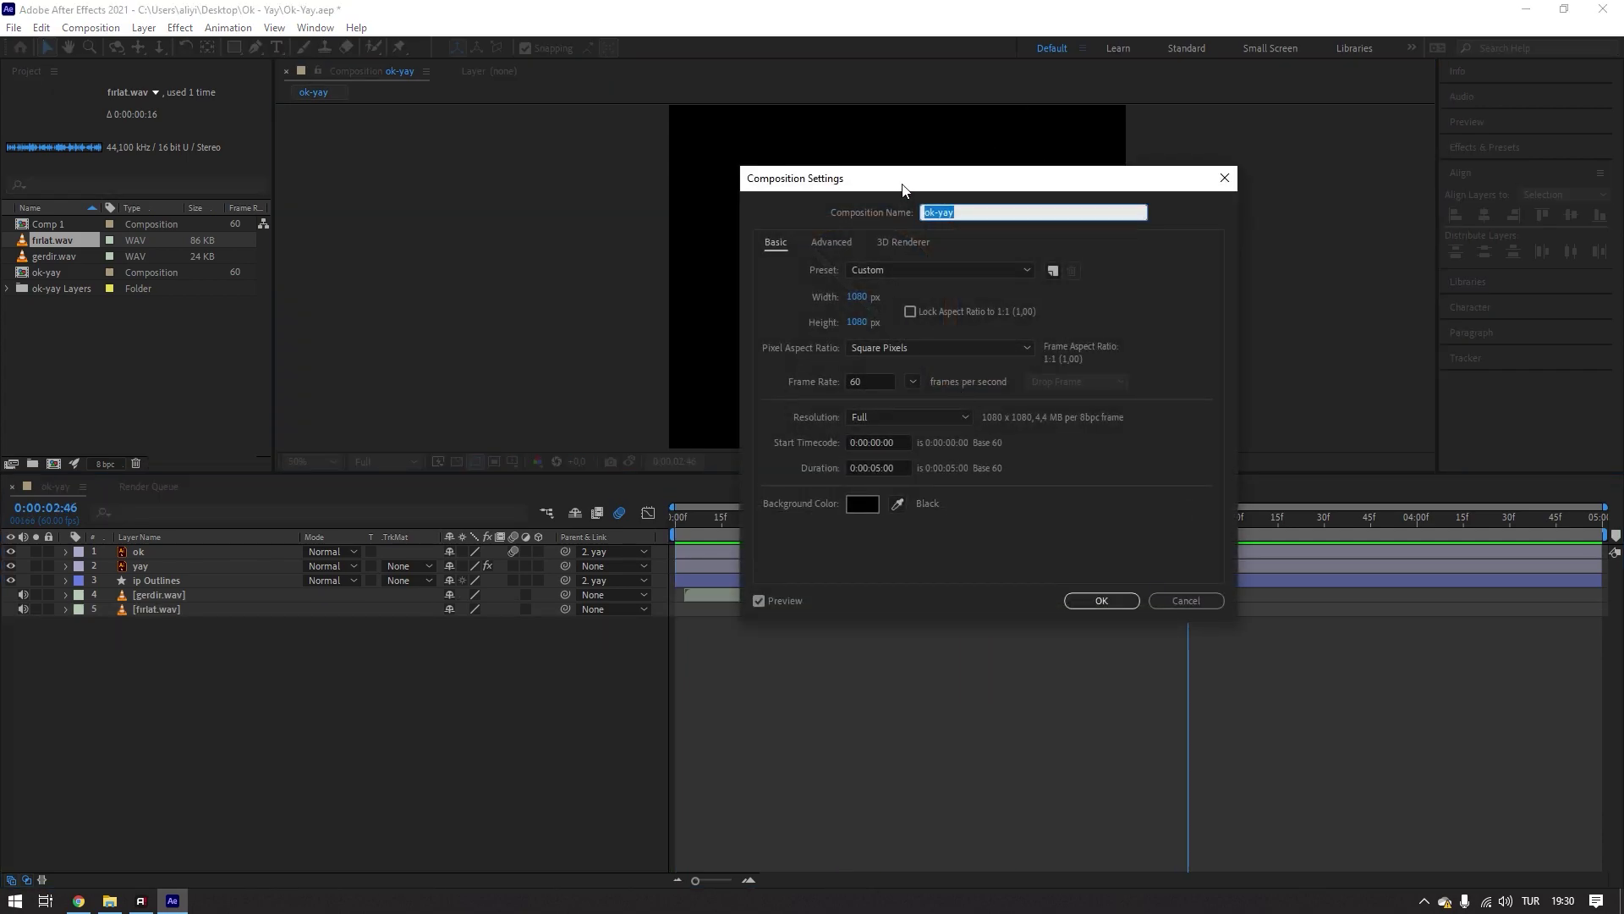
left_click_drag(904, 190, 1435, 290)
left_click(1397, 606)
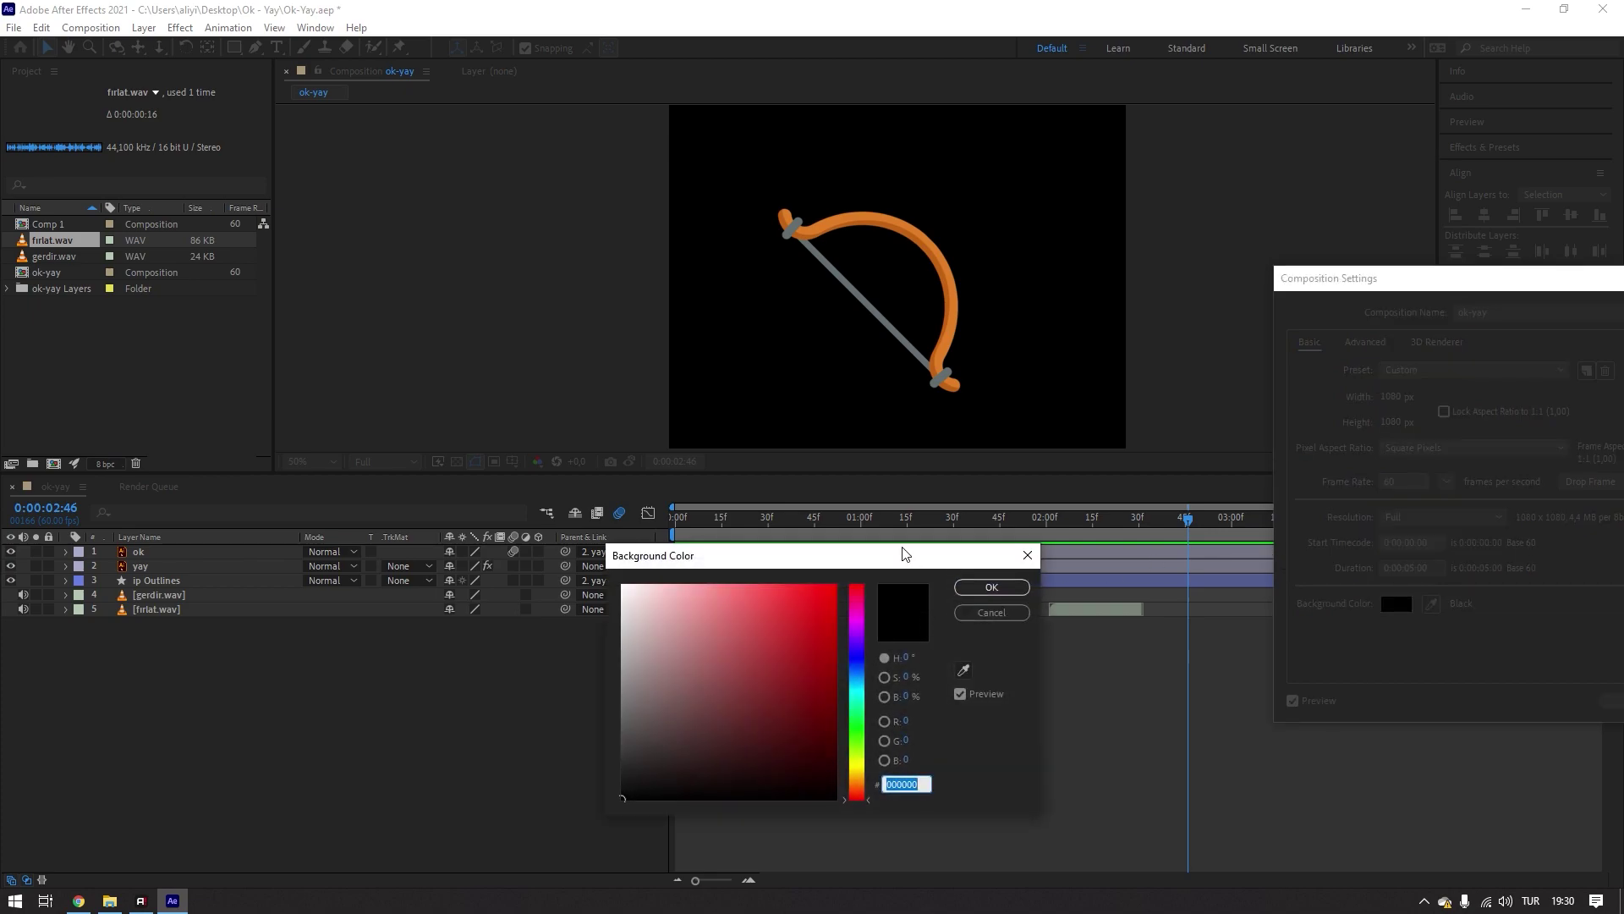
left_click_drag(903, 554, 1207, 565)
left_click(1160, 787)
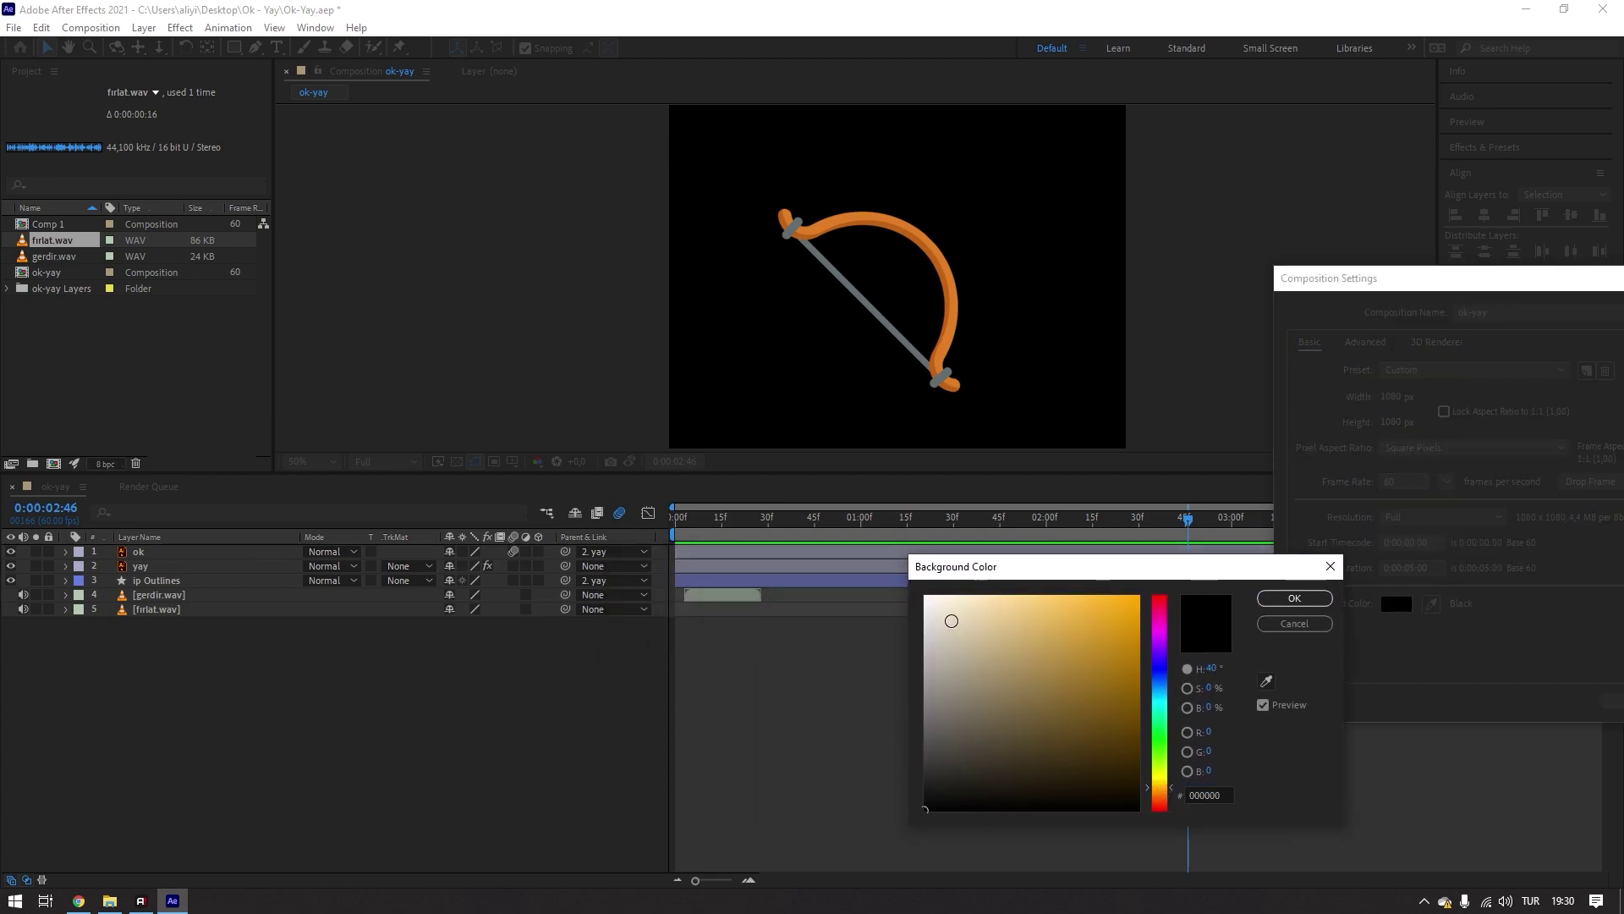
left_click(952, 621)
left_click(949, 628)
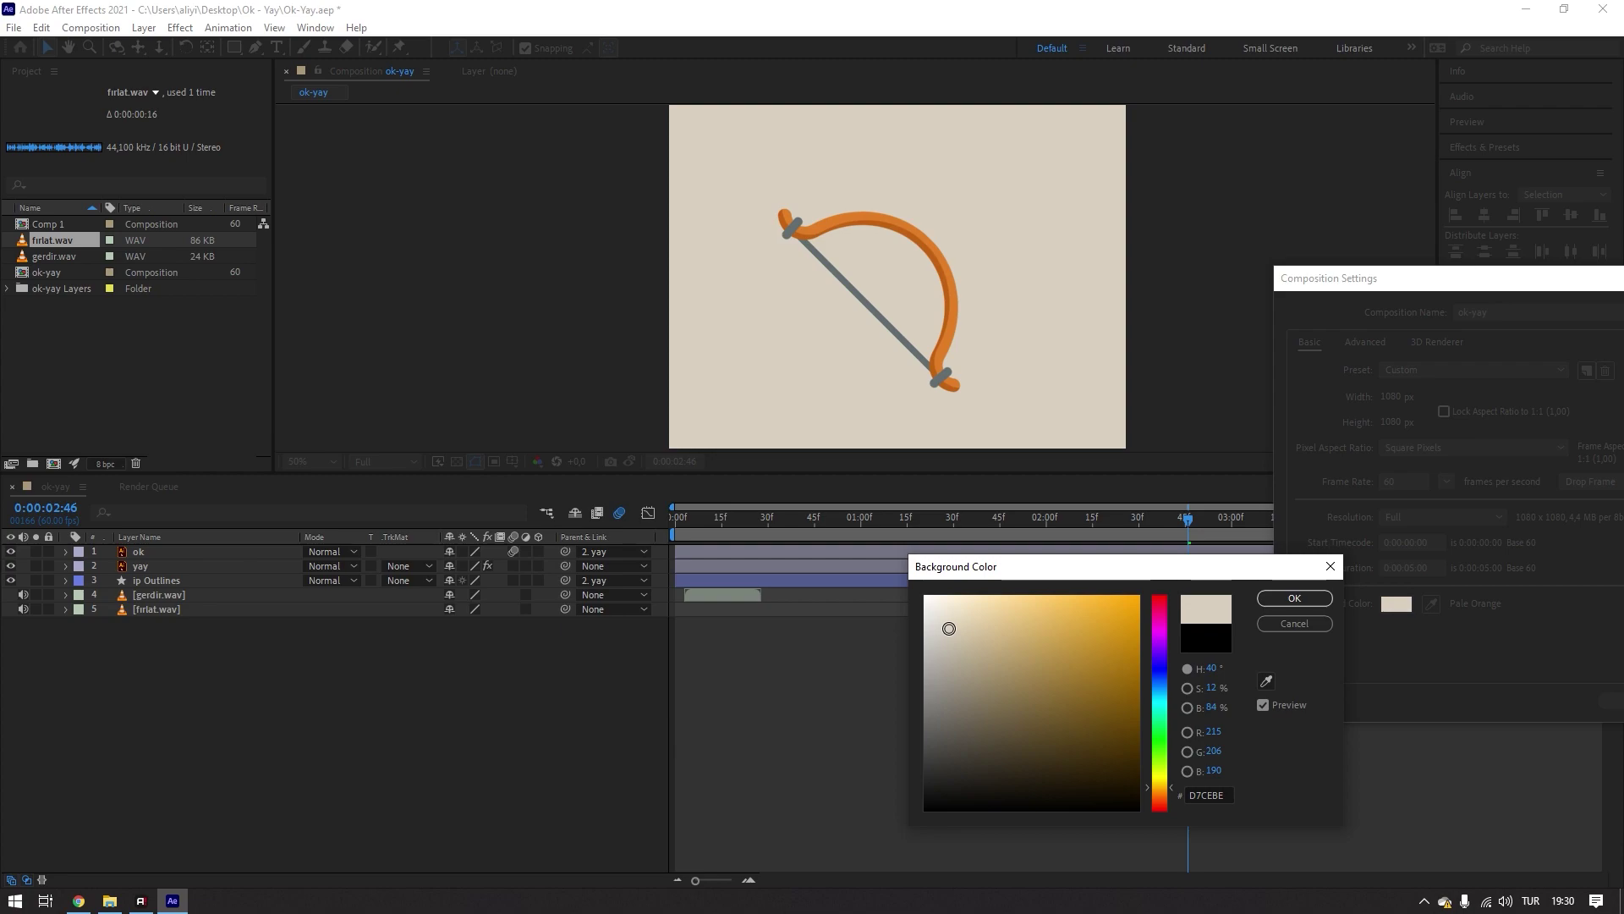
left_click_drag(949, 629, 943, 628)
left_click_drag(1157, 690, 1157, 674)
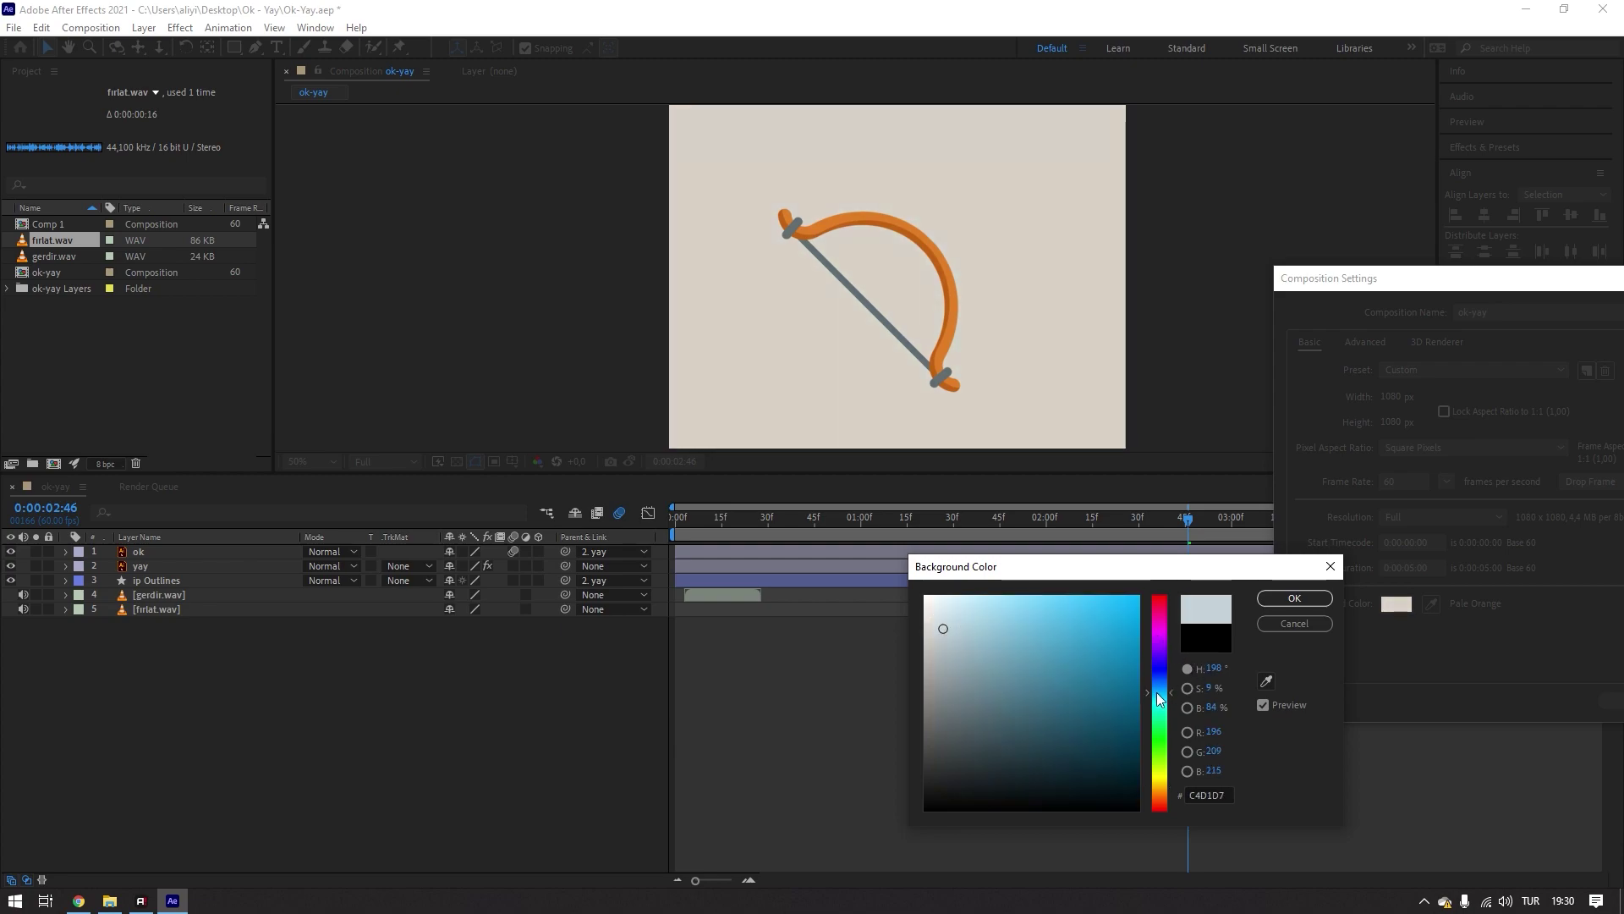
left_click(930, 616)
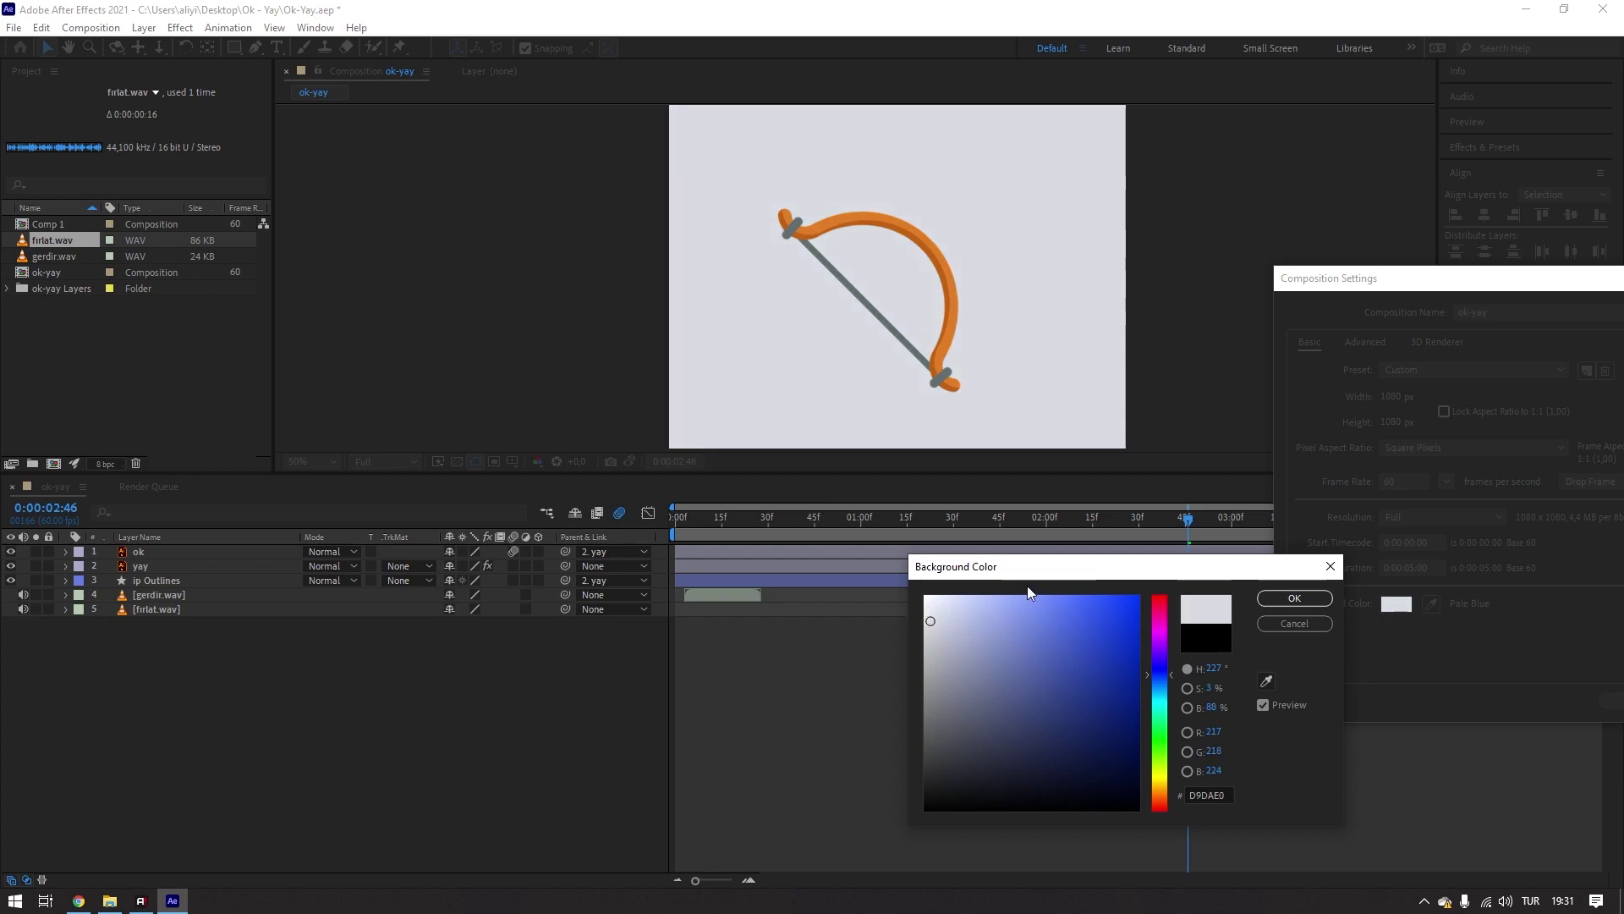
key("Return")
key("Return")
- Change the composition background to a darker grey-blue (B3B9C1)
key("Home")
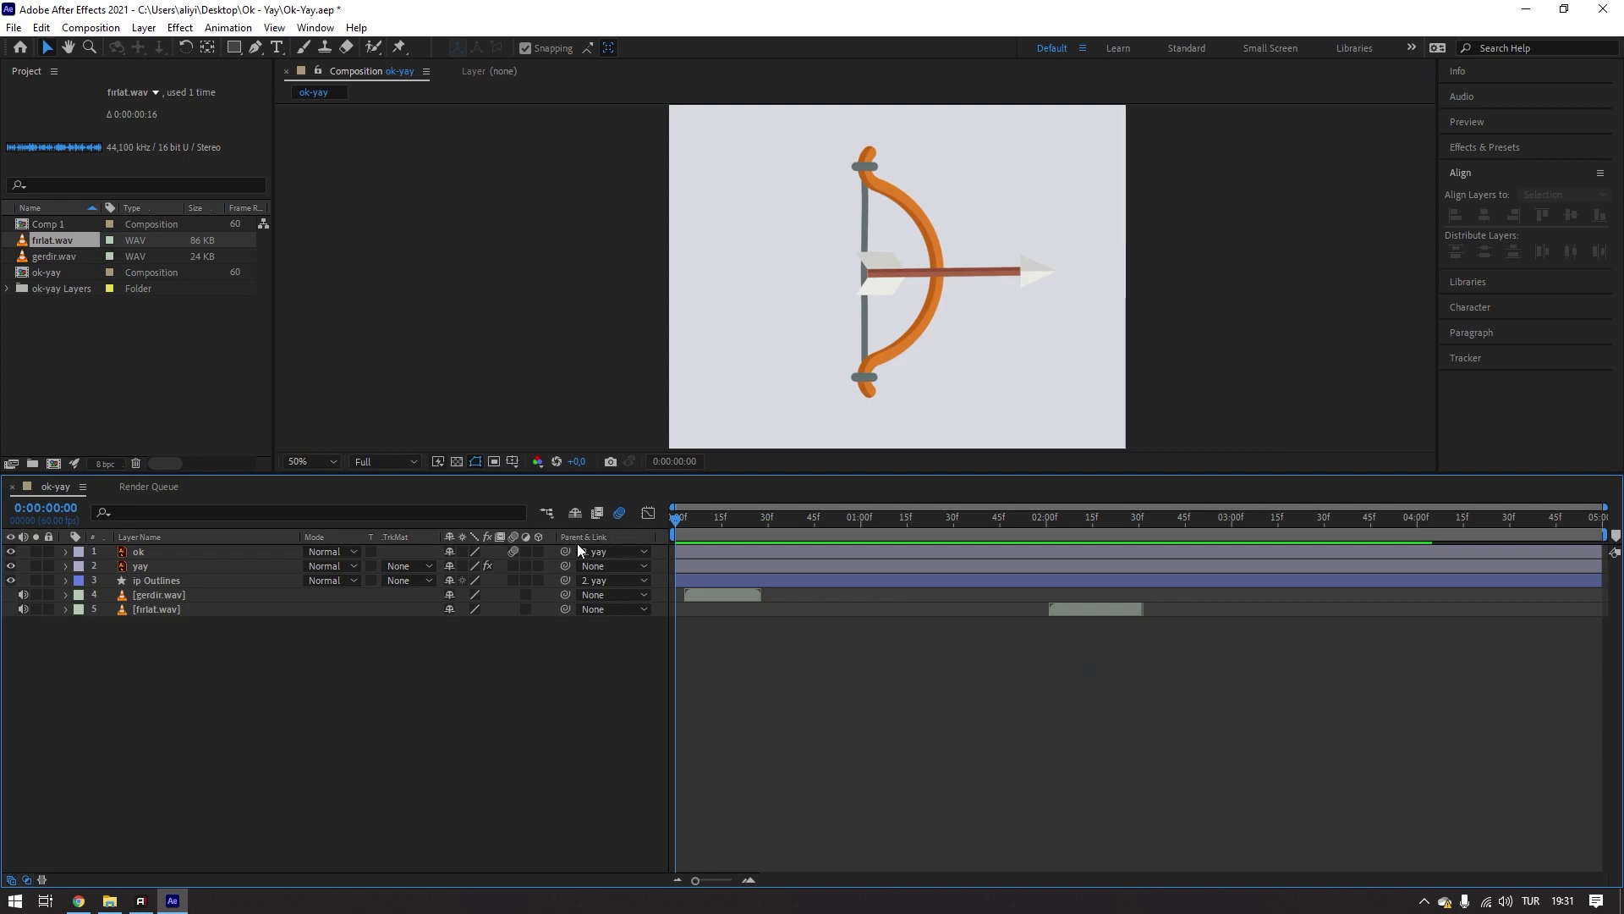
right_click(1140, 292)
left_click(1172, 318)
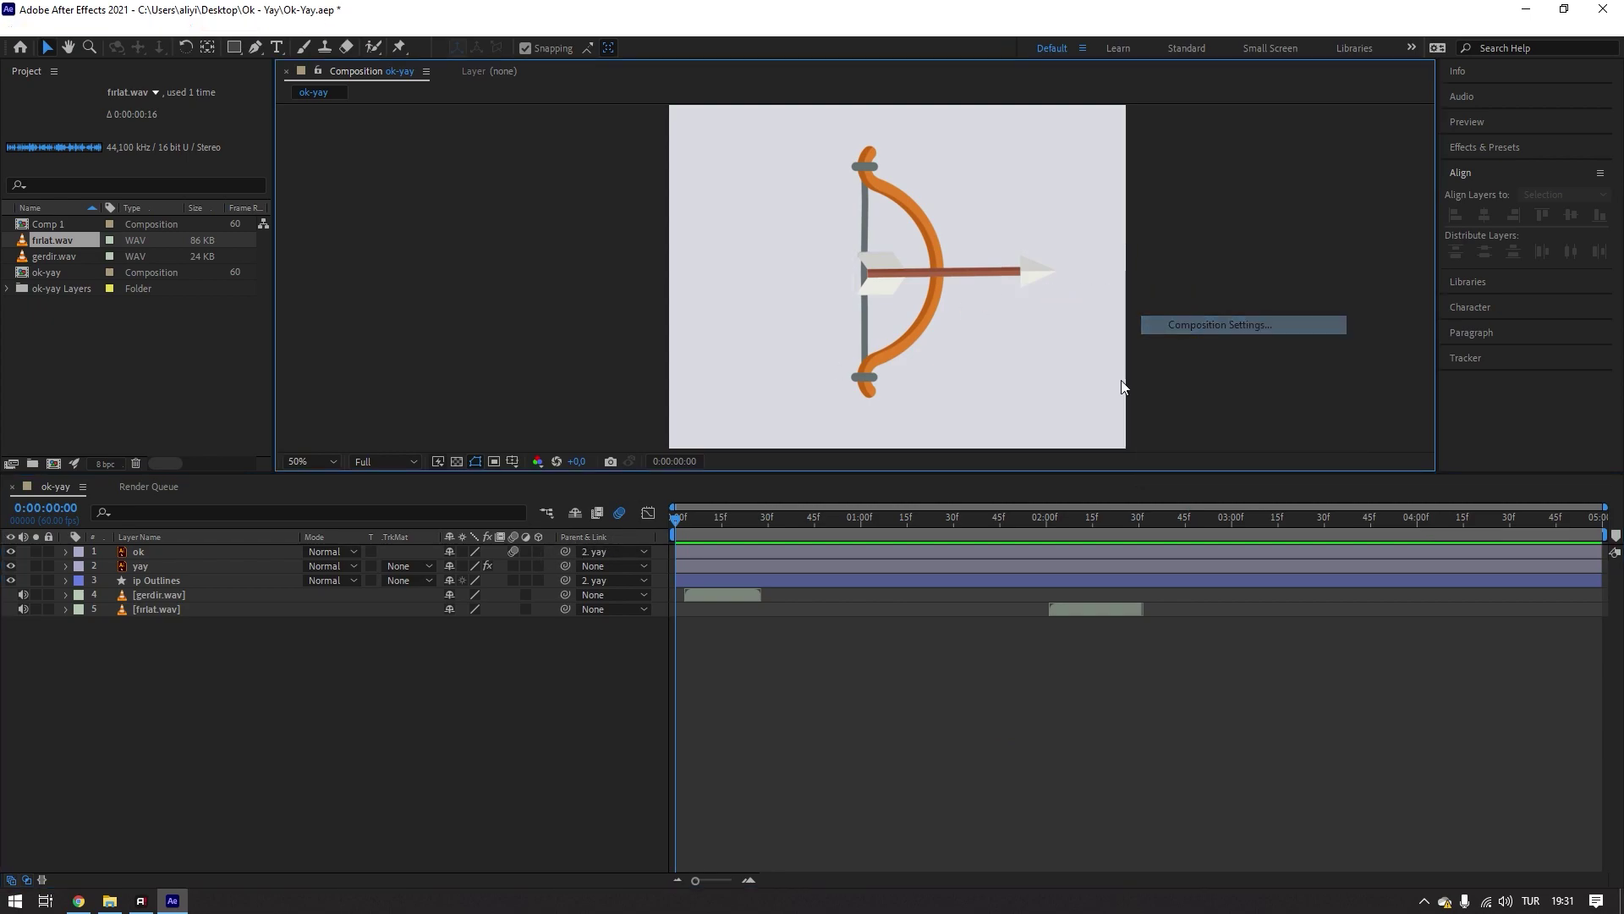
left_click_drag(1280, 286, 1179, 286)
left_click(1294, 603)
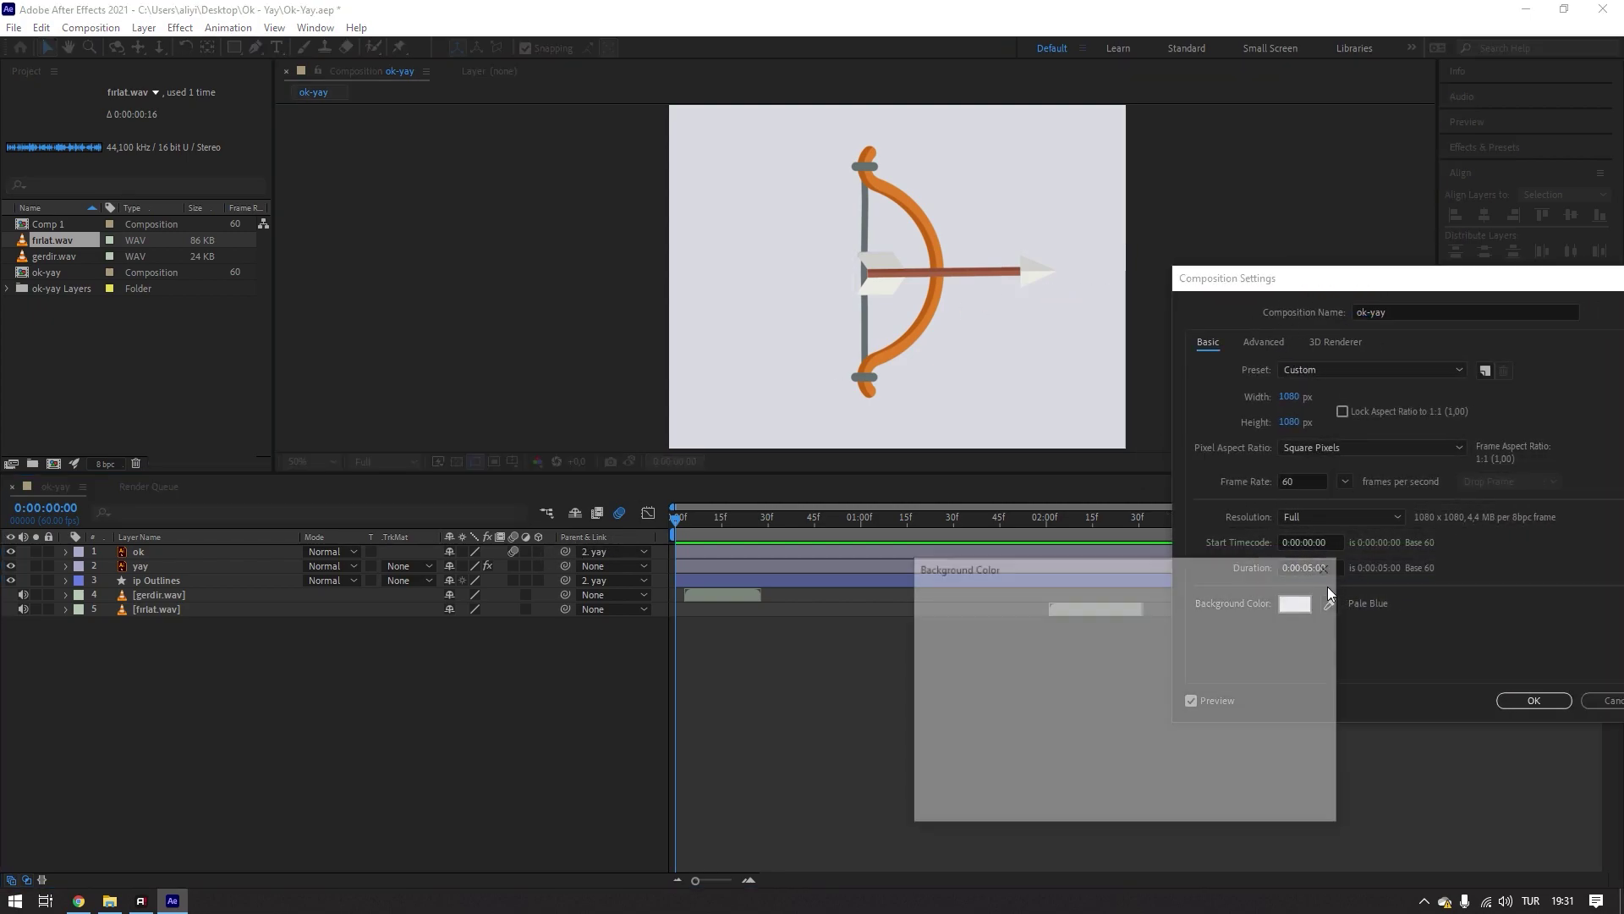
left_click(1159, 681)
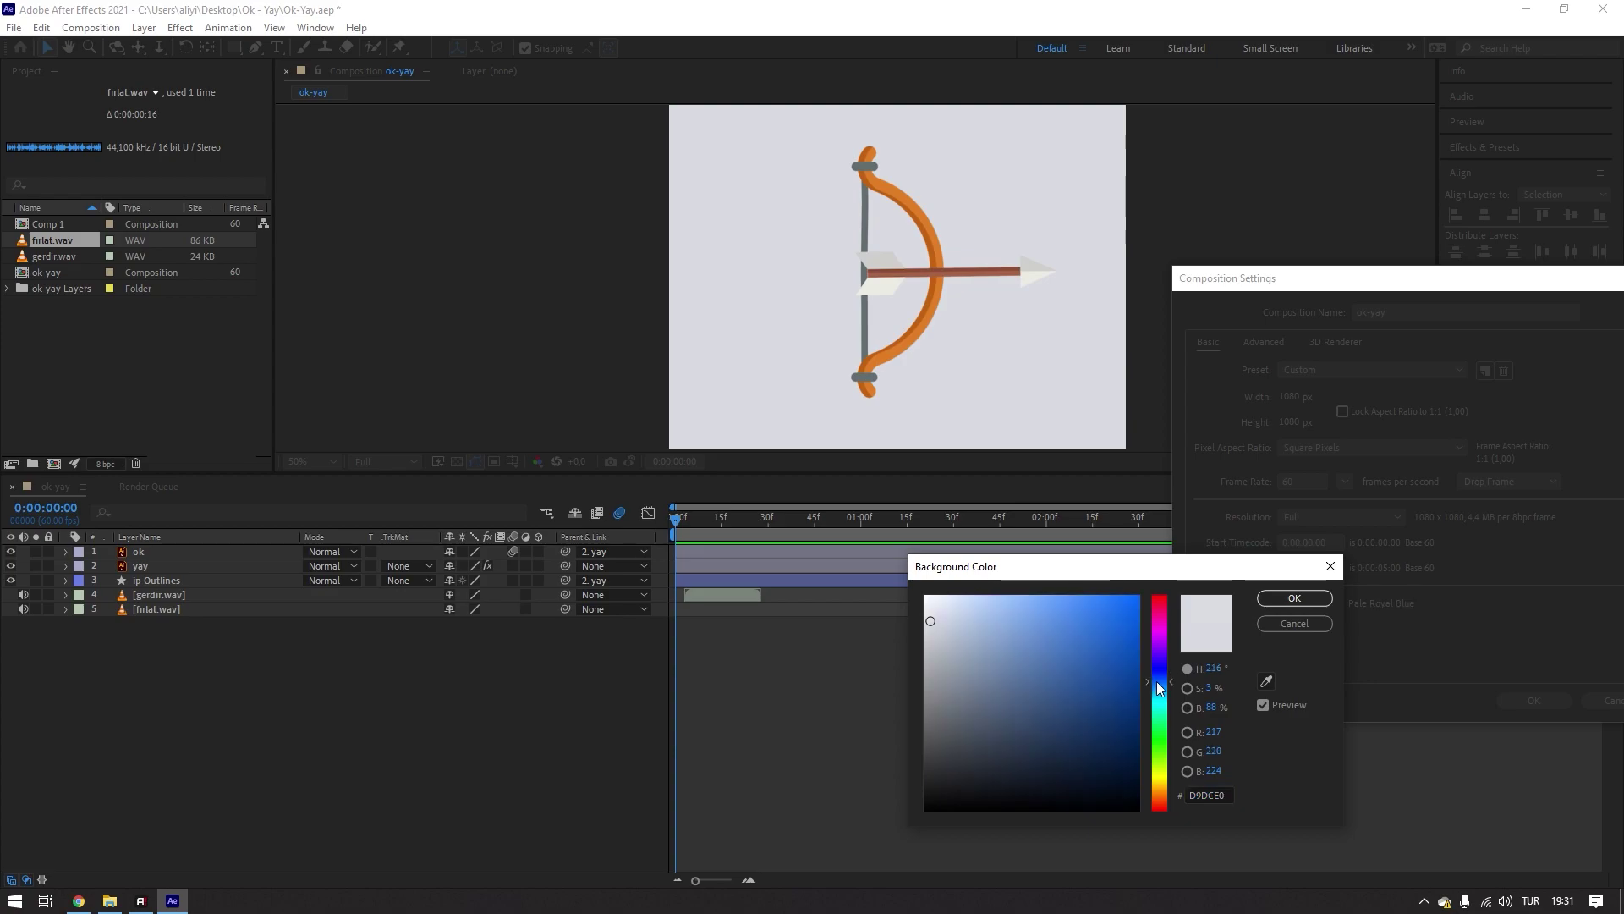
left_click(940, 639)
mouse_move(940, 638)
left_mouse_down()
mouse_move(951, 685)
mouse_move(962, 673)
mouse_move(948, 700)
left_mouse_up()
key("Return")
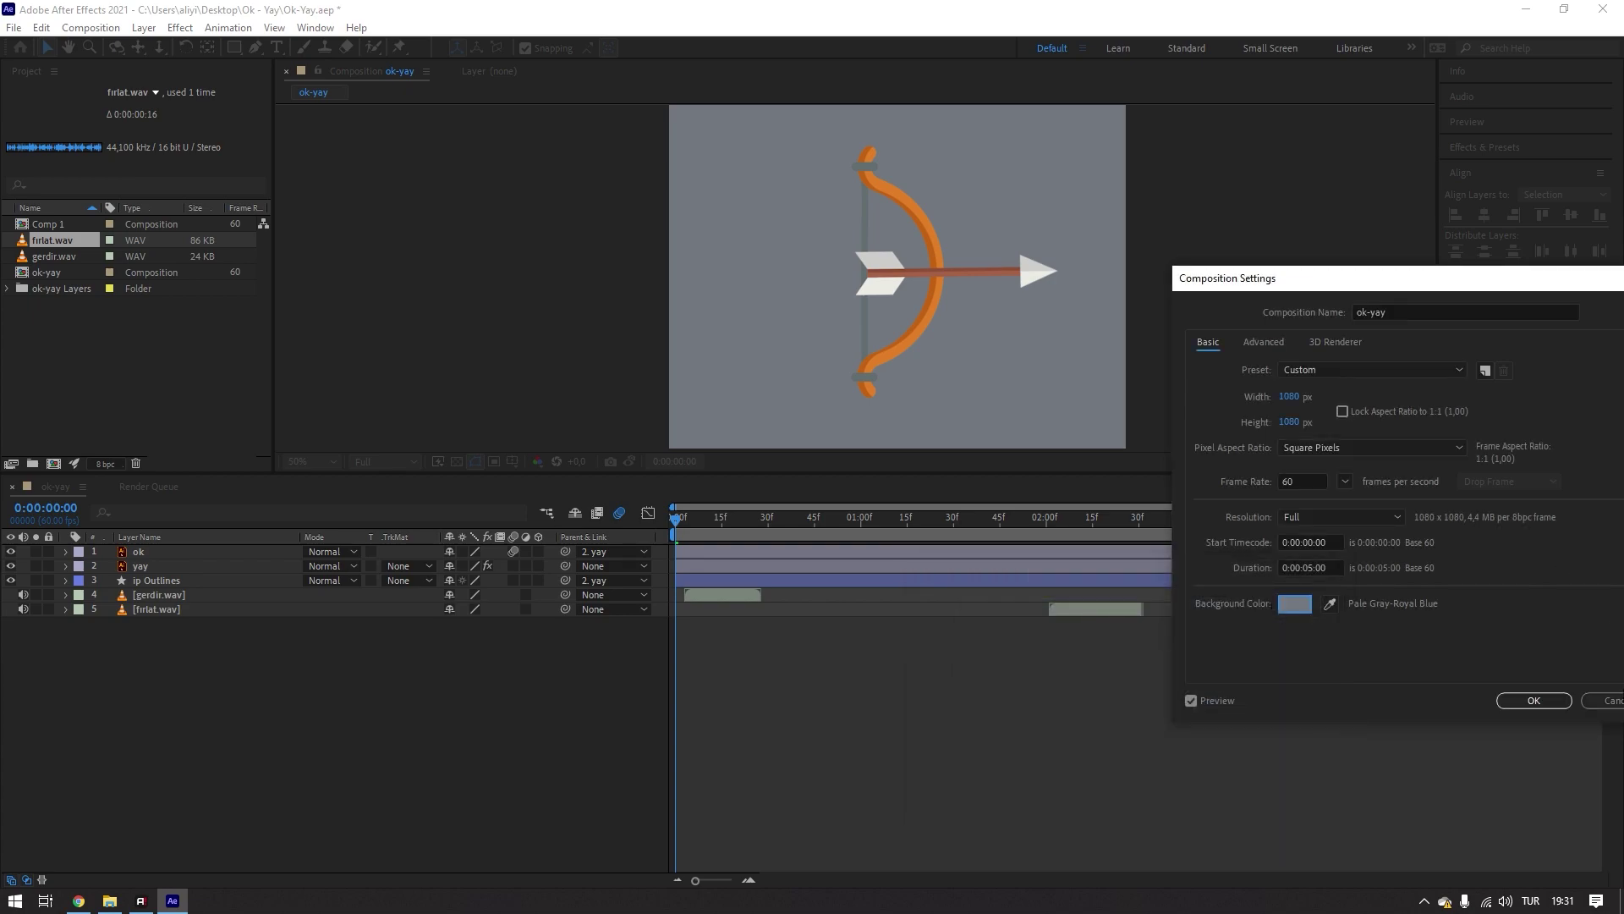
- Confirm the composition settings, then preview and scrub the animation back to the first frame
left_click(1542, 705)
key("space")
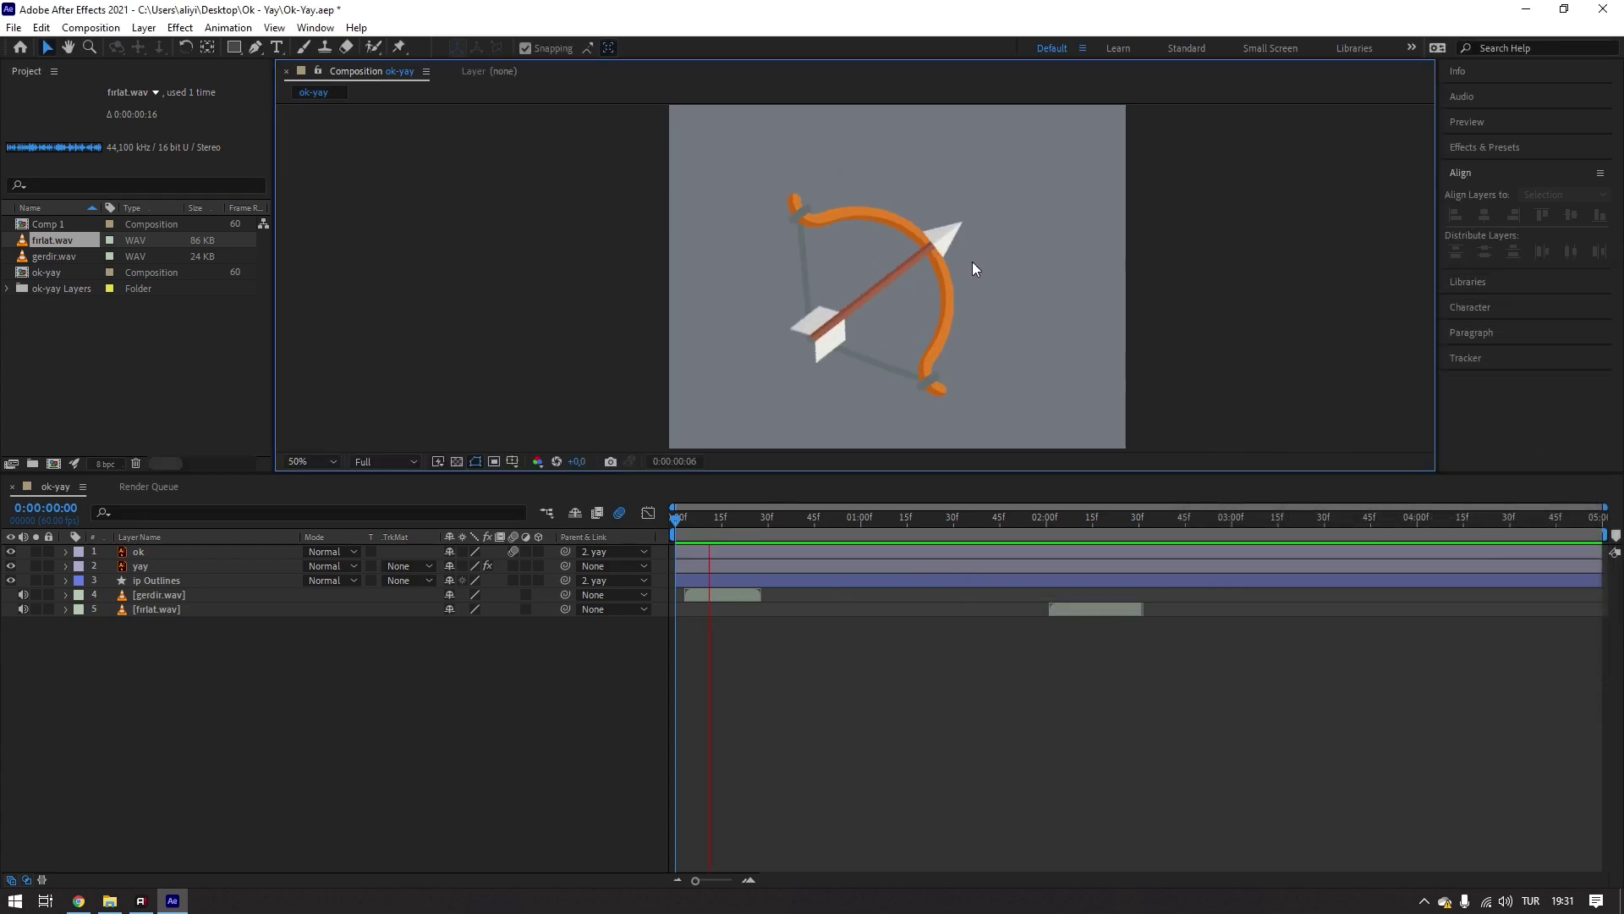
scroll(972, 262, "down", 2)
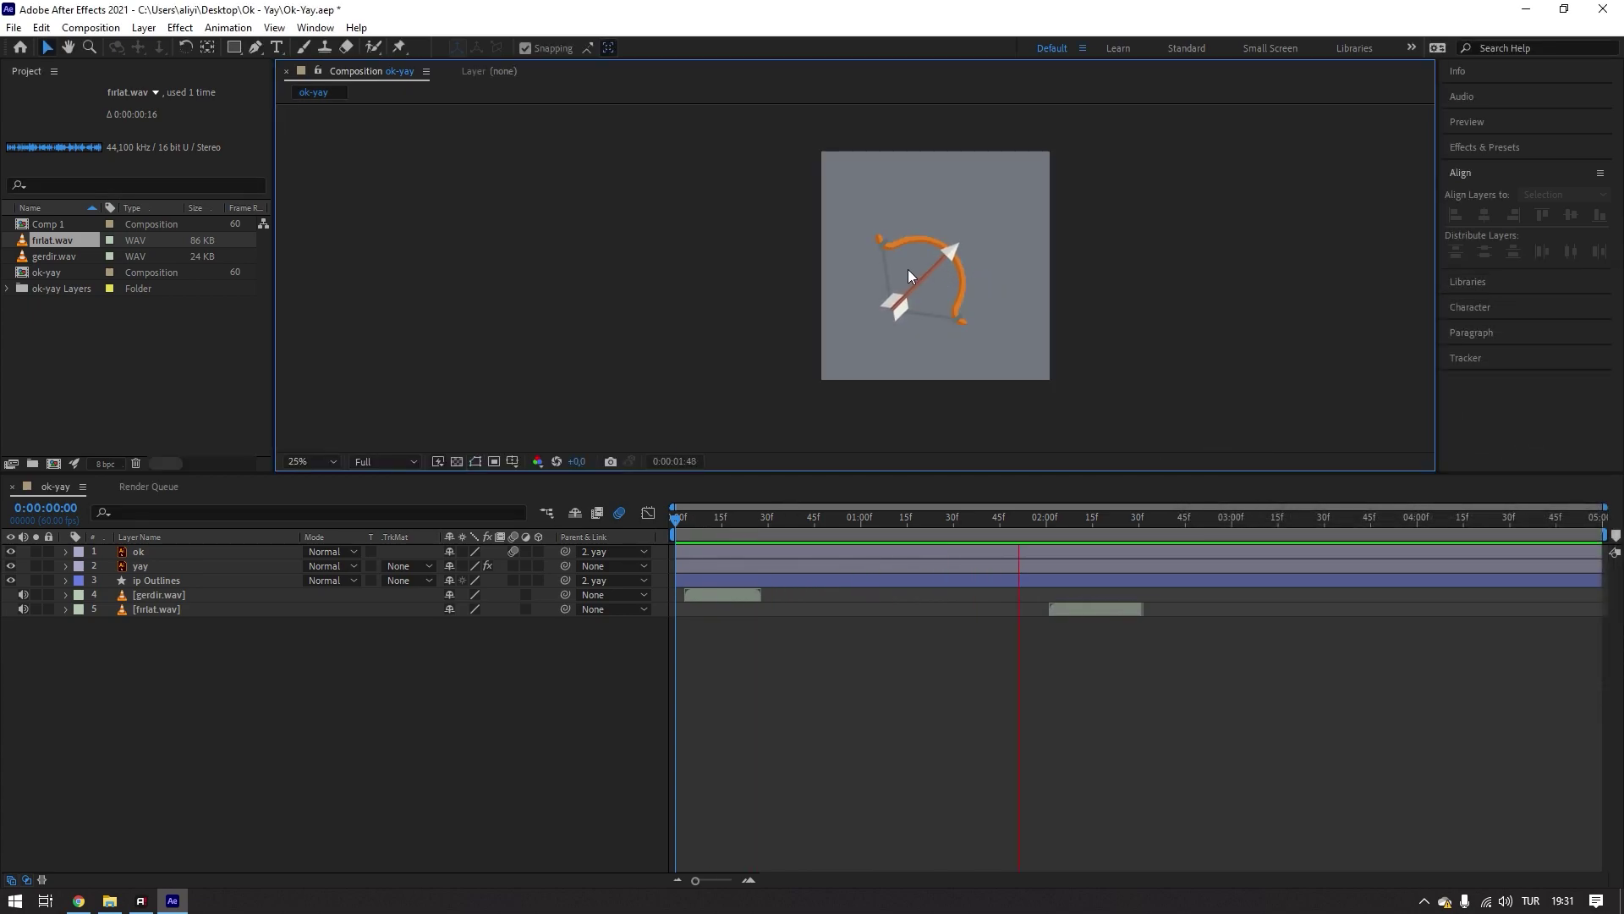
scroll(934, 254, "up", 2)
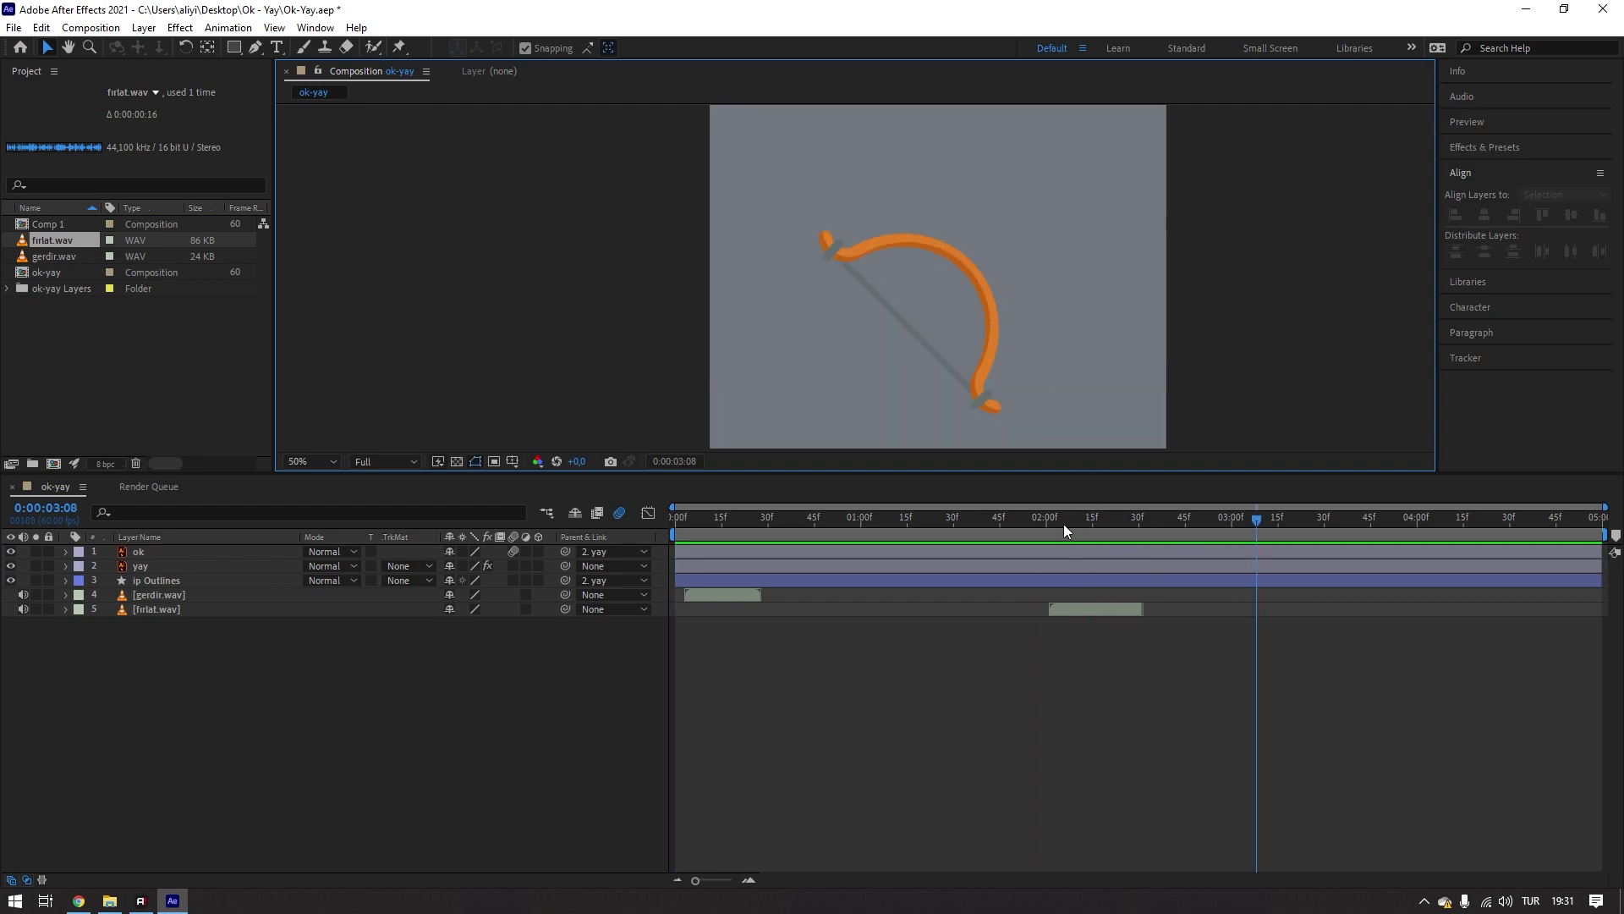
left_click_drag(1063, 524, 799, 525)
key("Home")
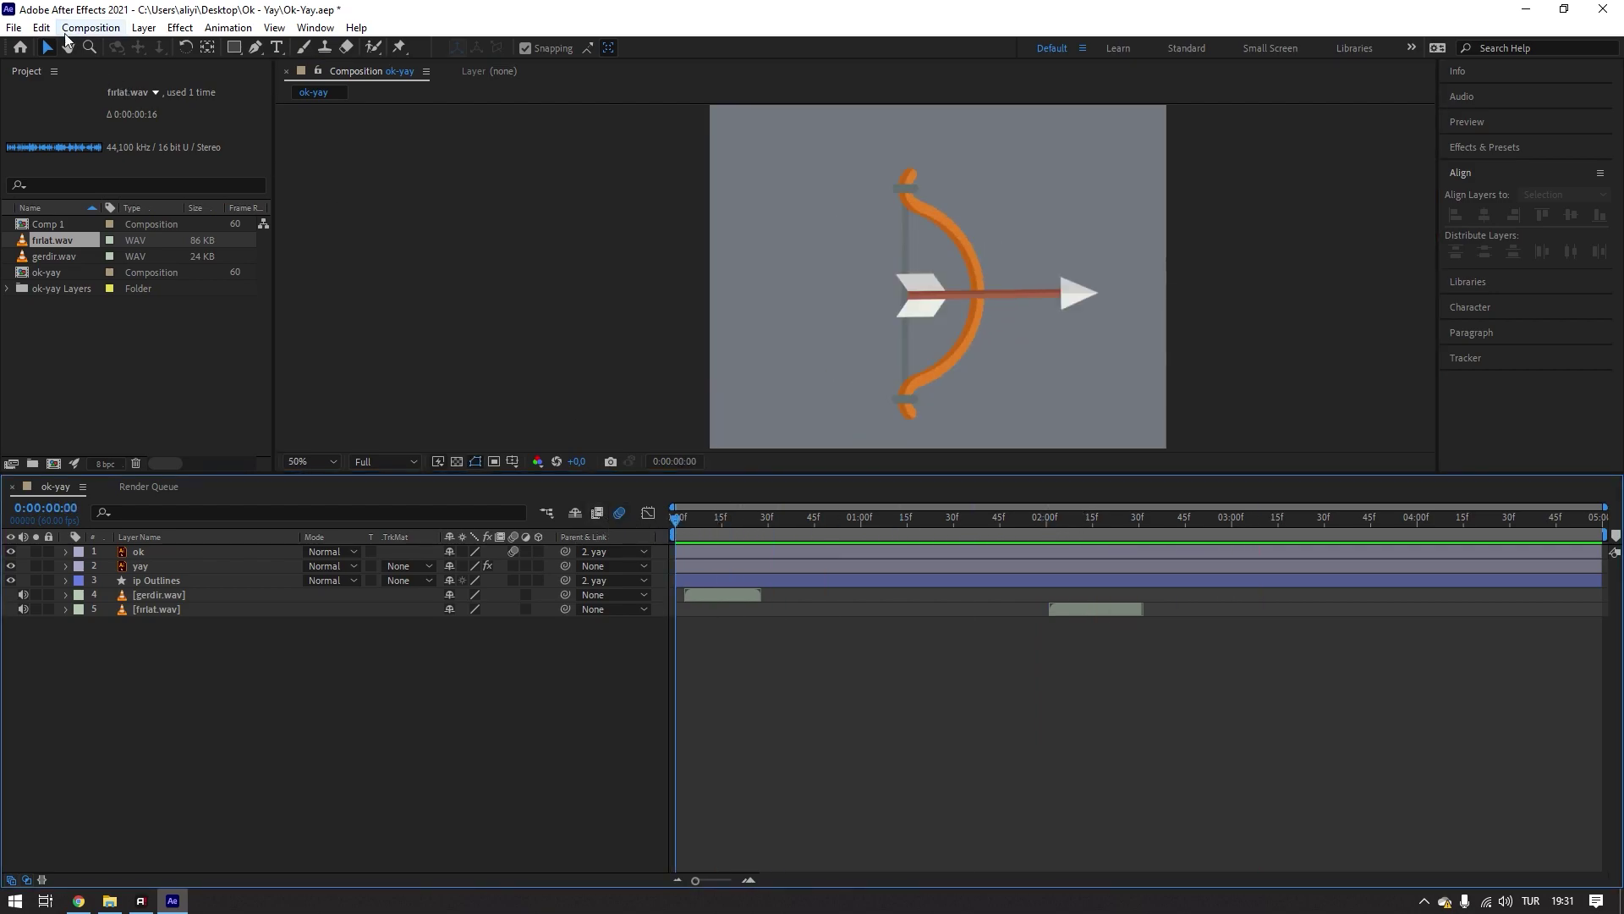
- Add the ok-yay composition to the Render Queue with Best render settings
left_click(91, 27)
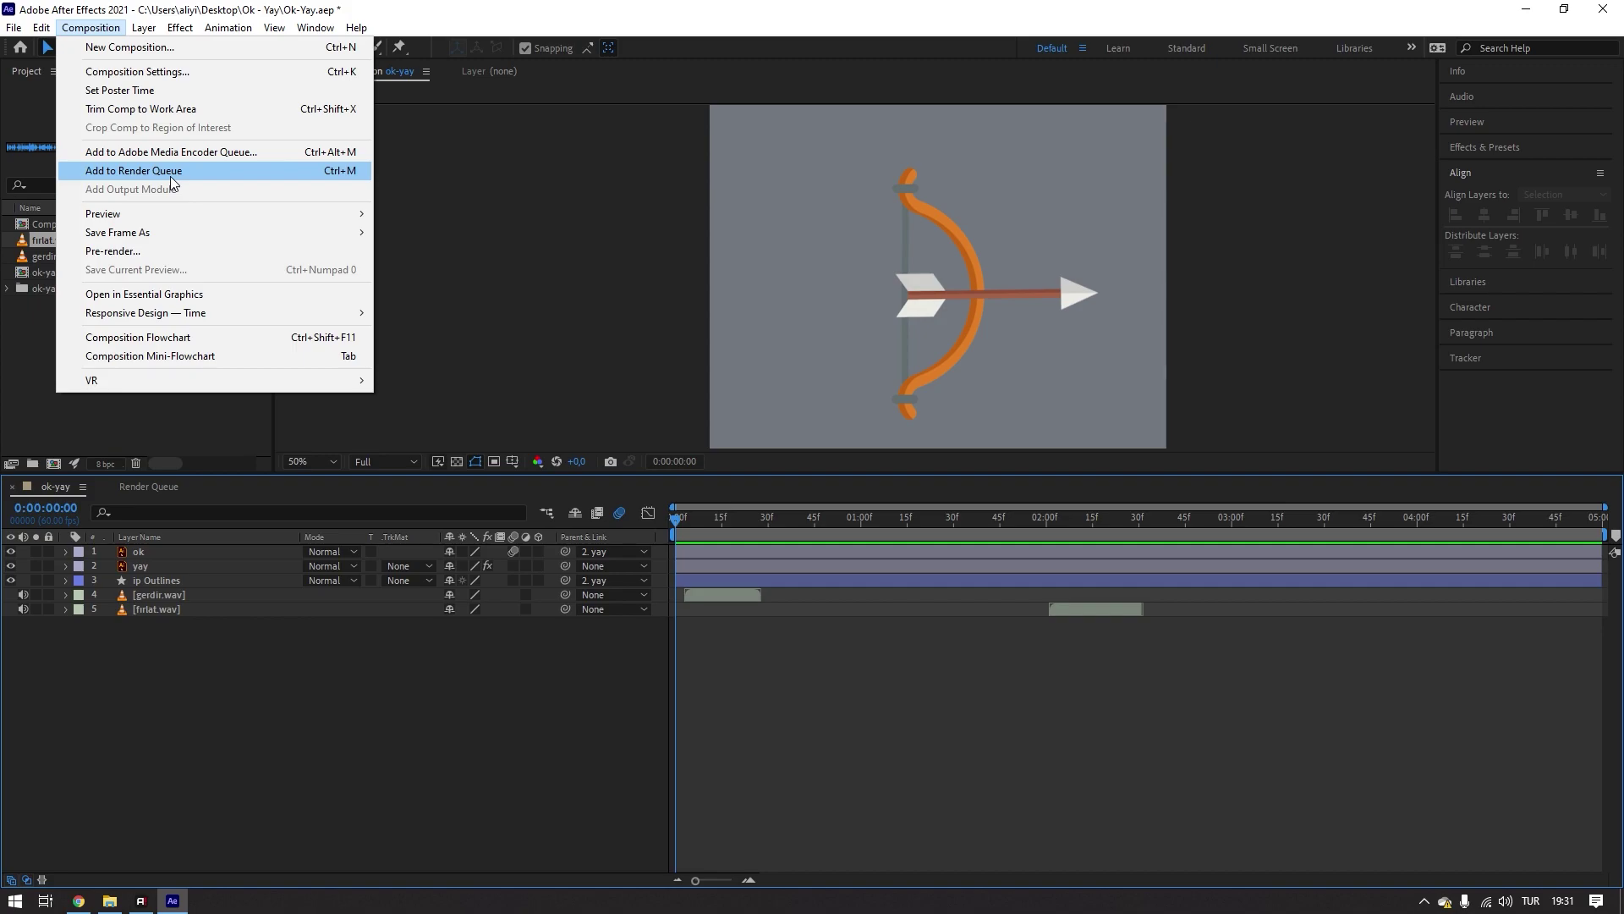
left_click(170, 173)
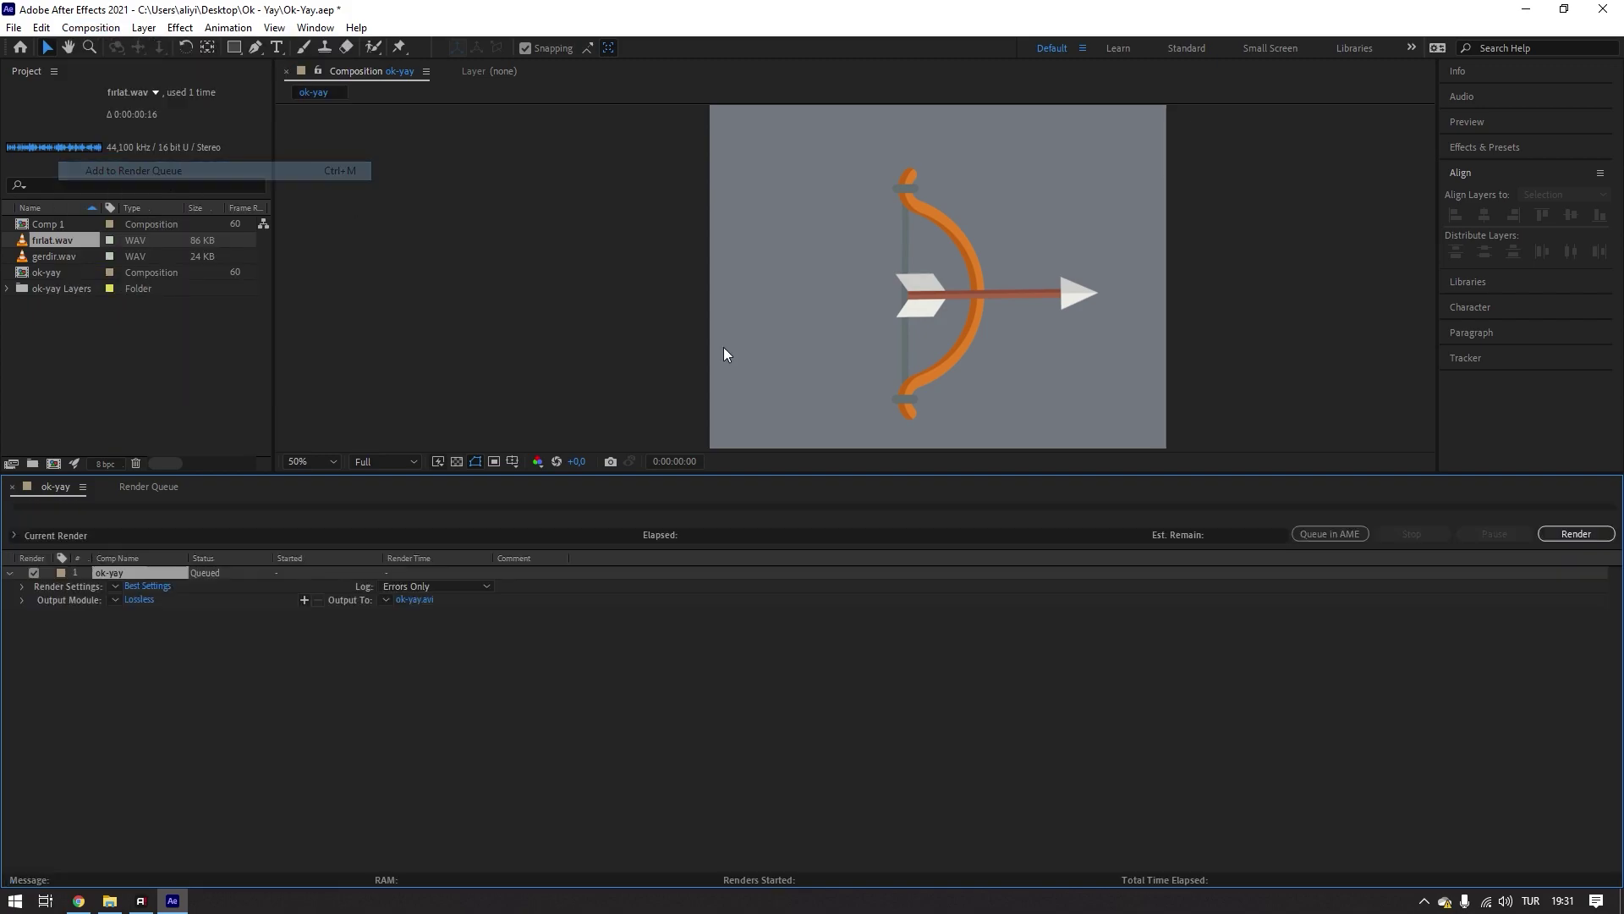
left_click(149, 587)
key("Return")
- Set the output module format to QuickTime with audio output left on automatic
left_click(140, 599)
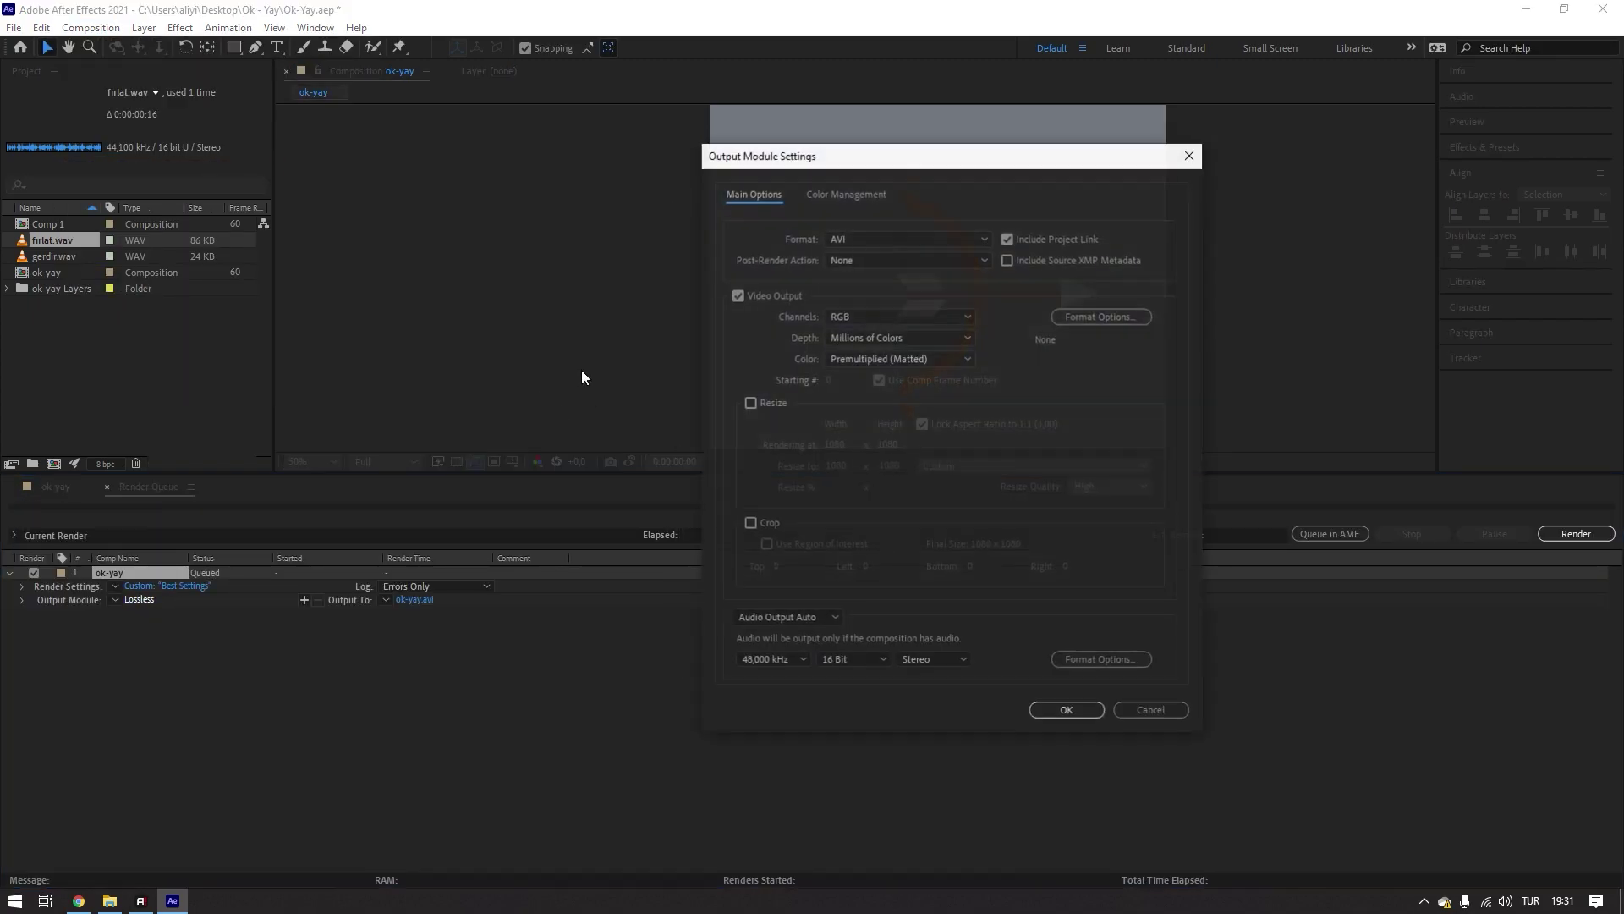
left_click(876, 239)
left_click(881, 425)
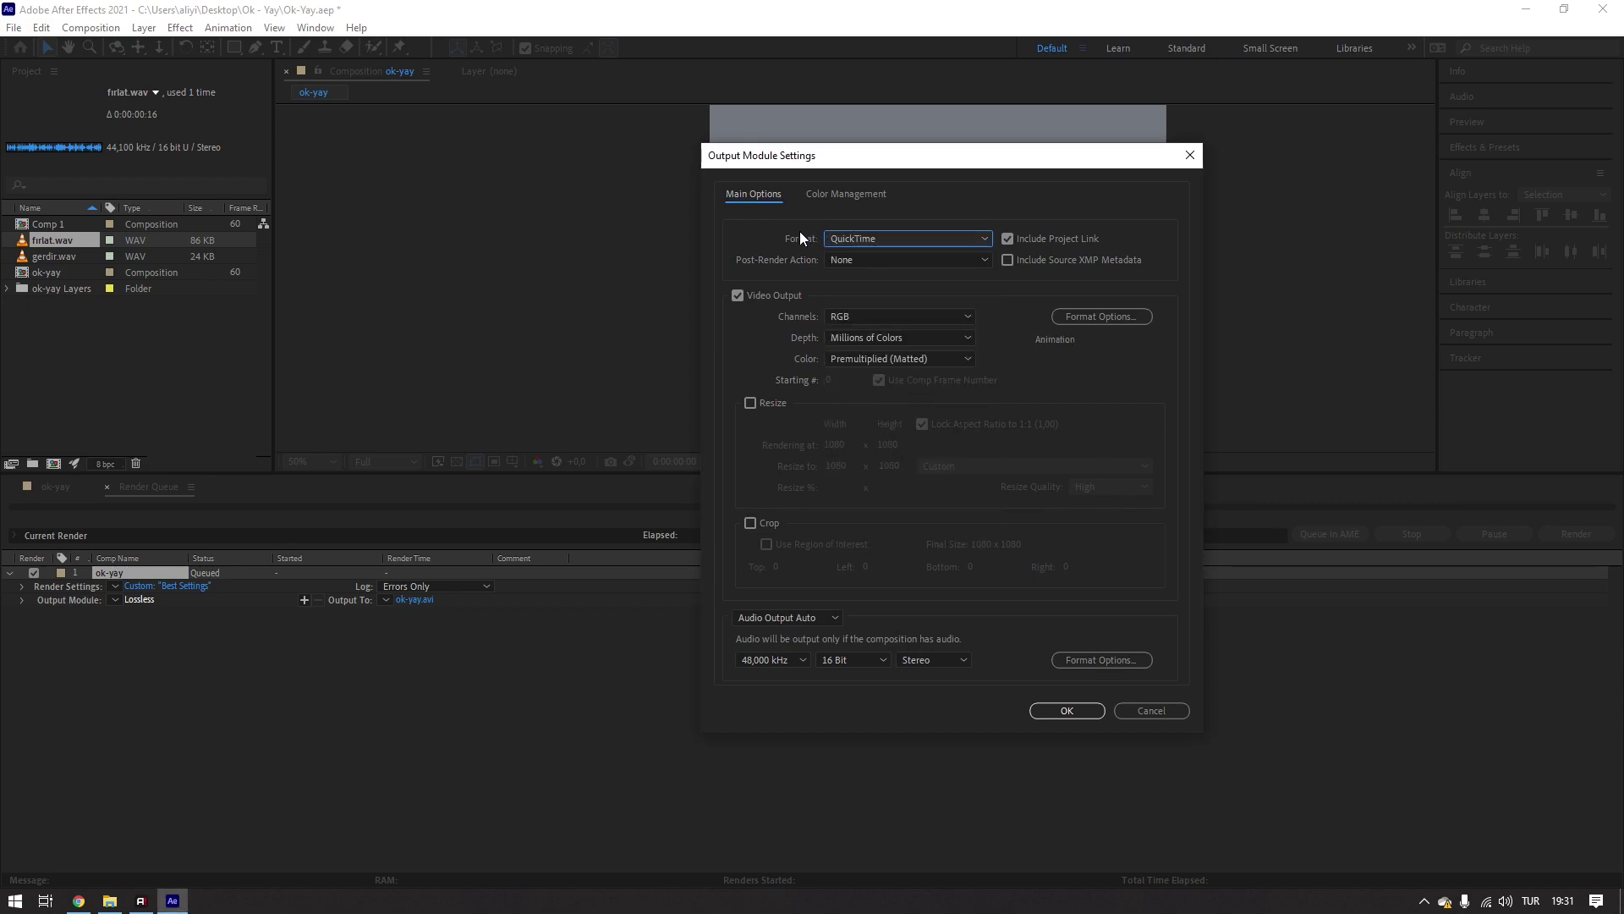
left_click(790, 617)
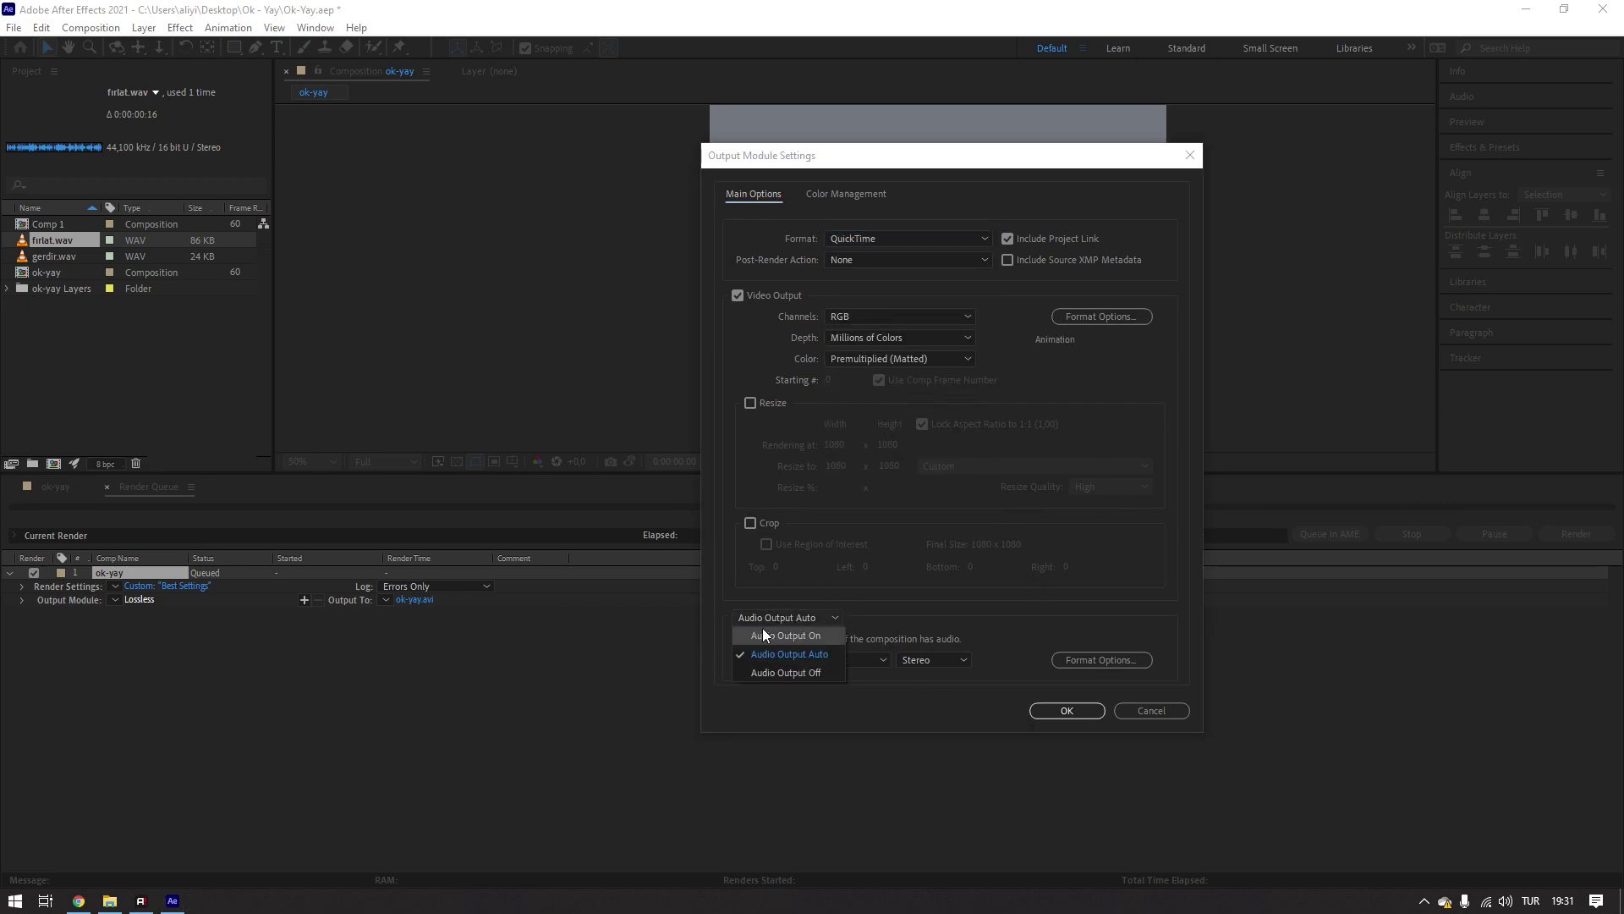
left_click(812, 657)
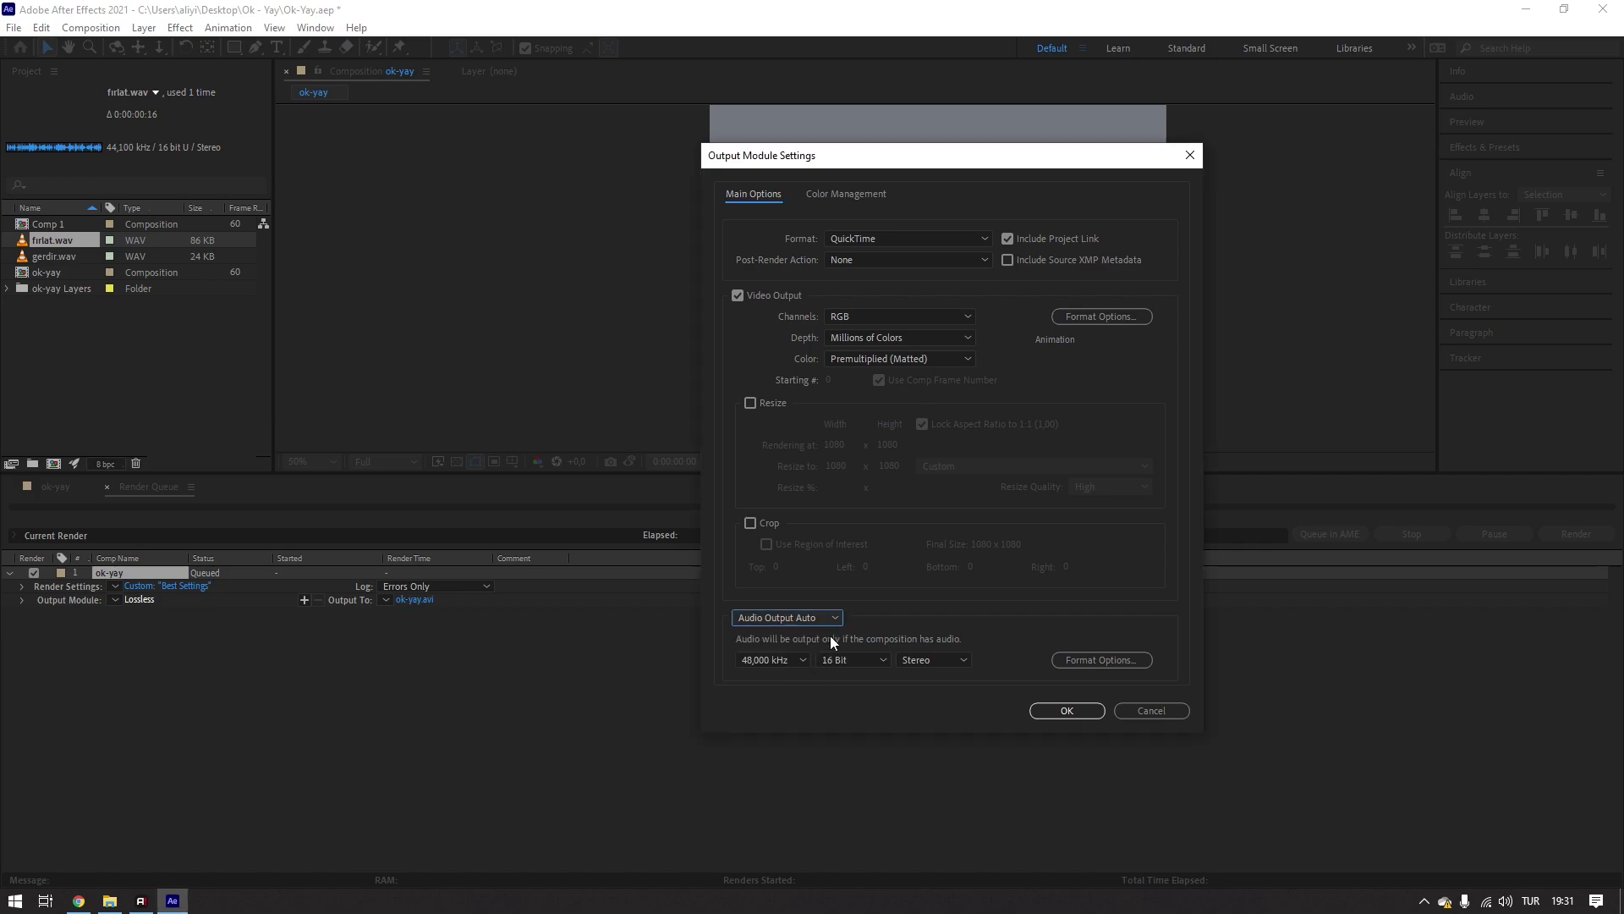
left_click(1064, 711)
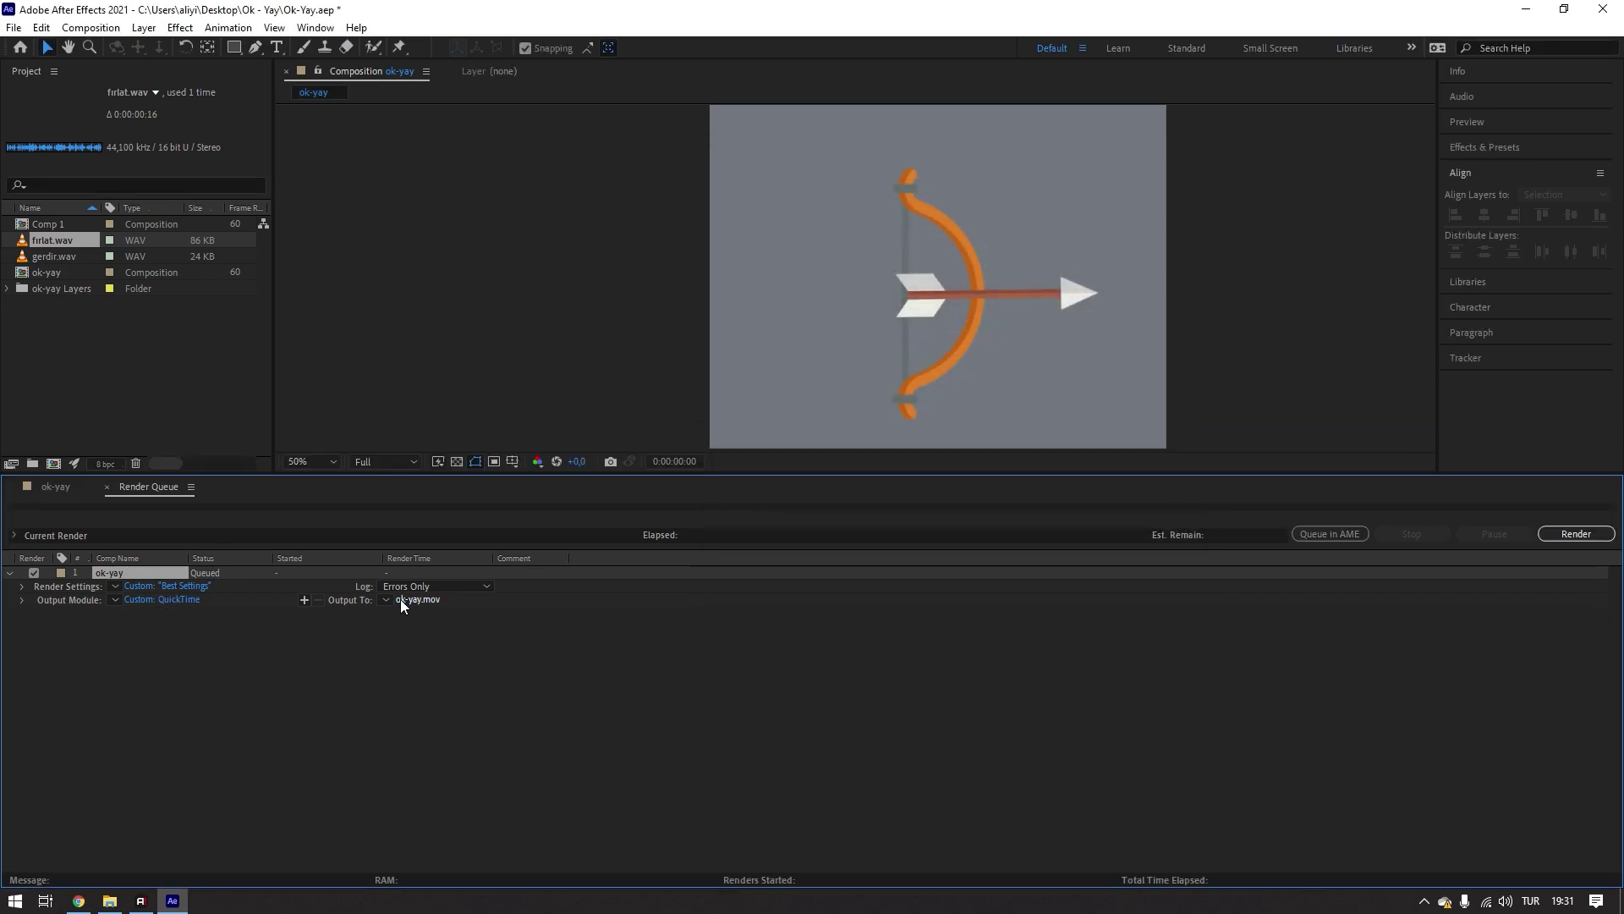
- Save the output as ok-yay.mov on the desktop and render it
left_click(438, 596)
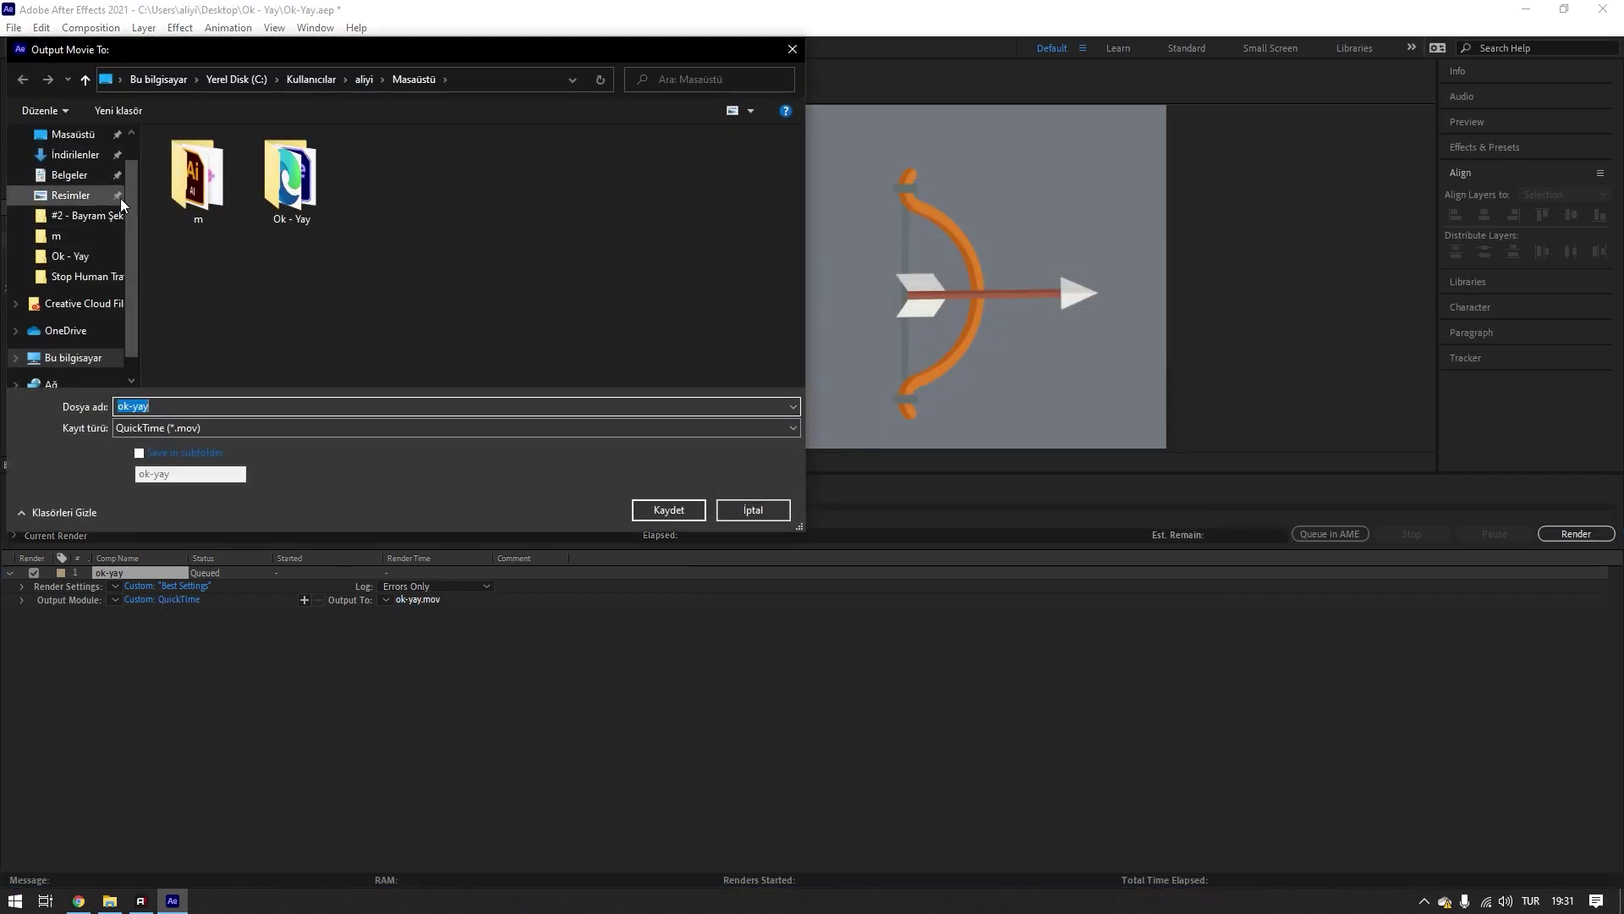
left_click(668, 509)
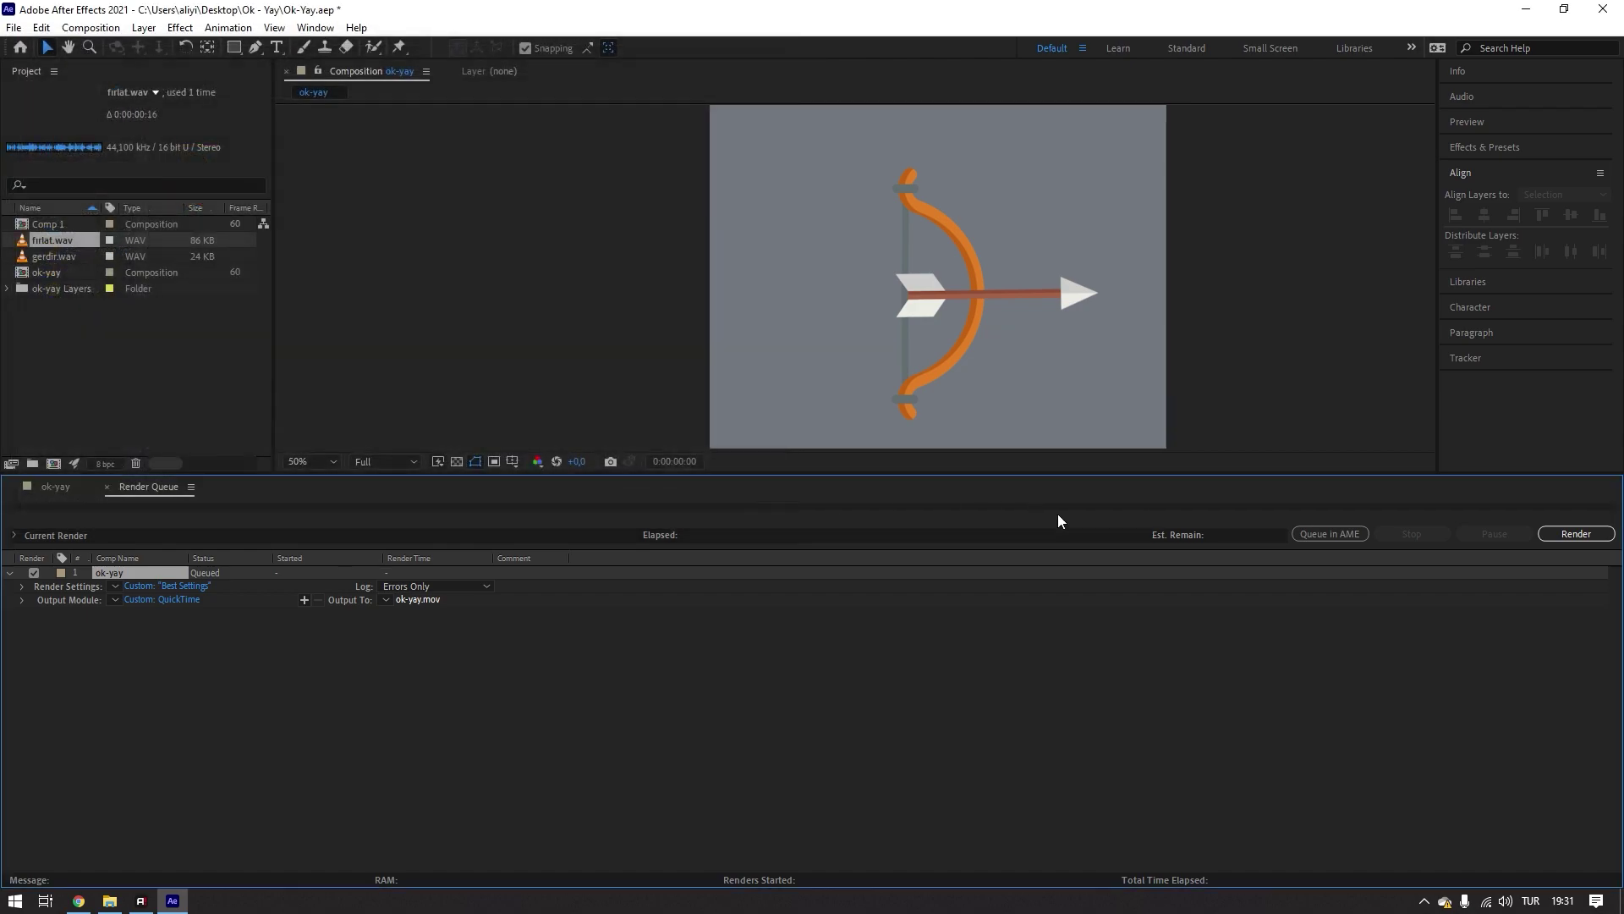
left_click(1587, 535)
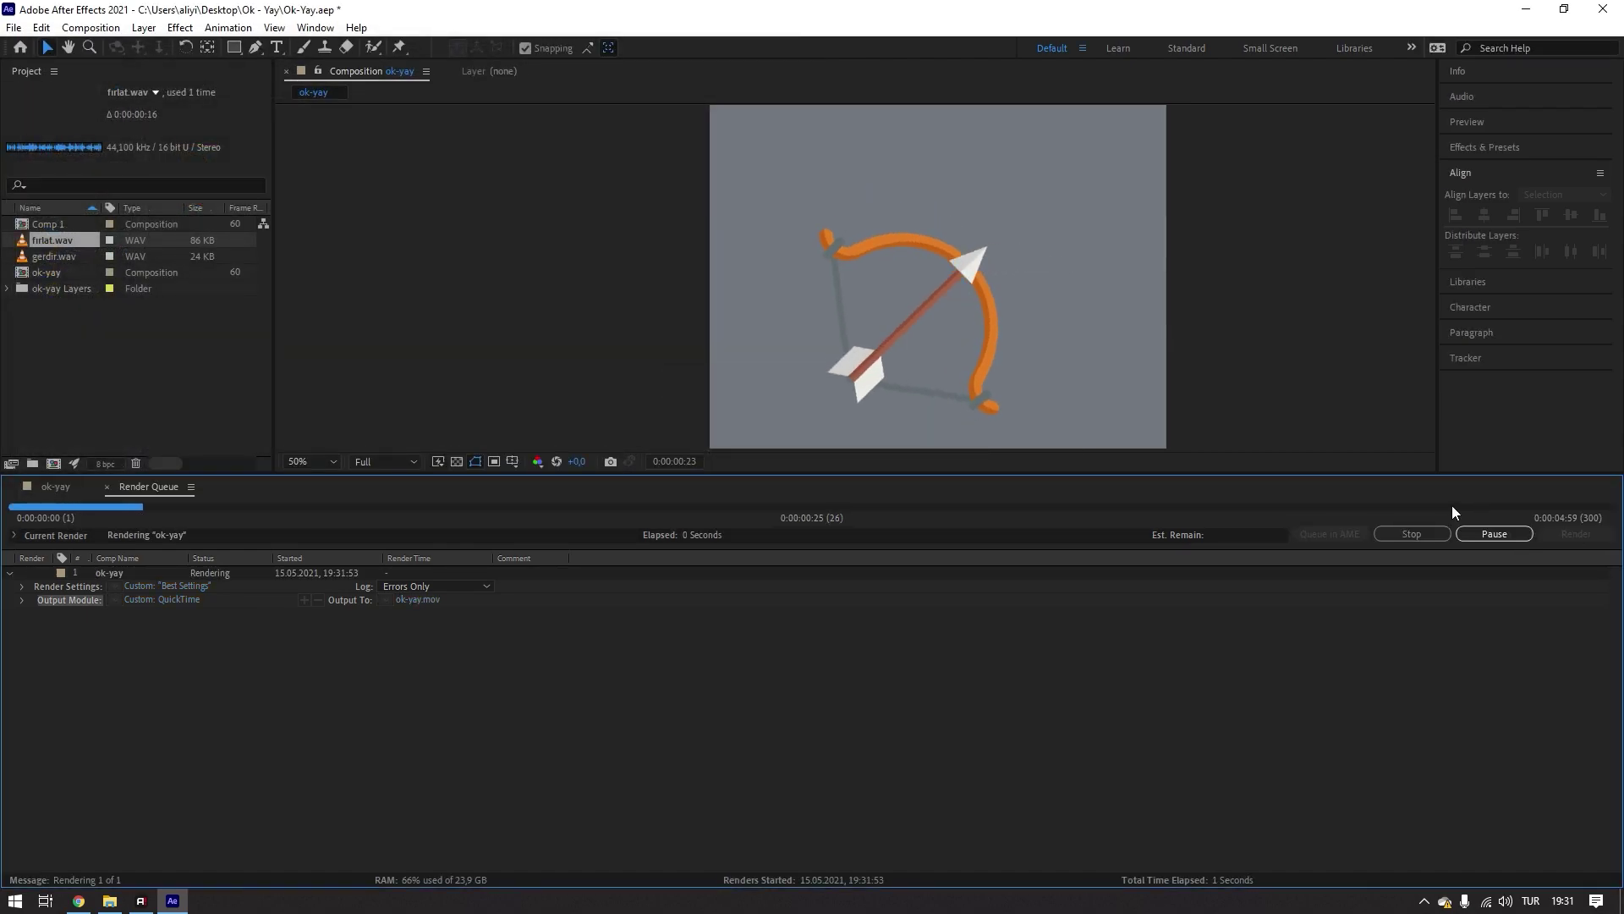
- Launch Media Encoder 2021 from a 'media' Start search and minimize After Effects
key("super")
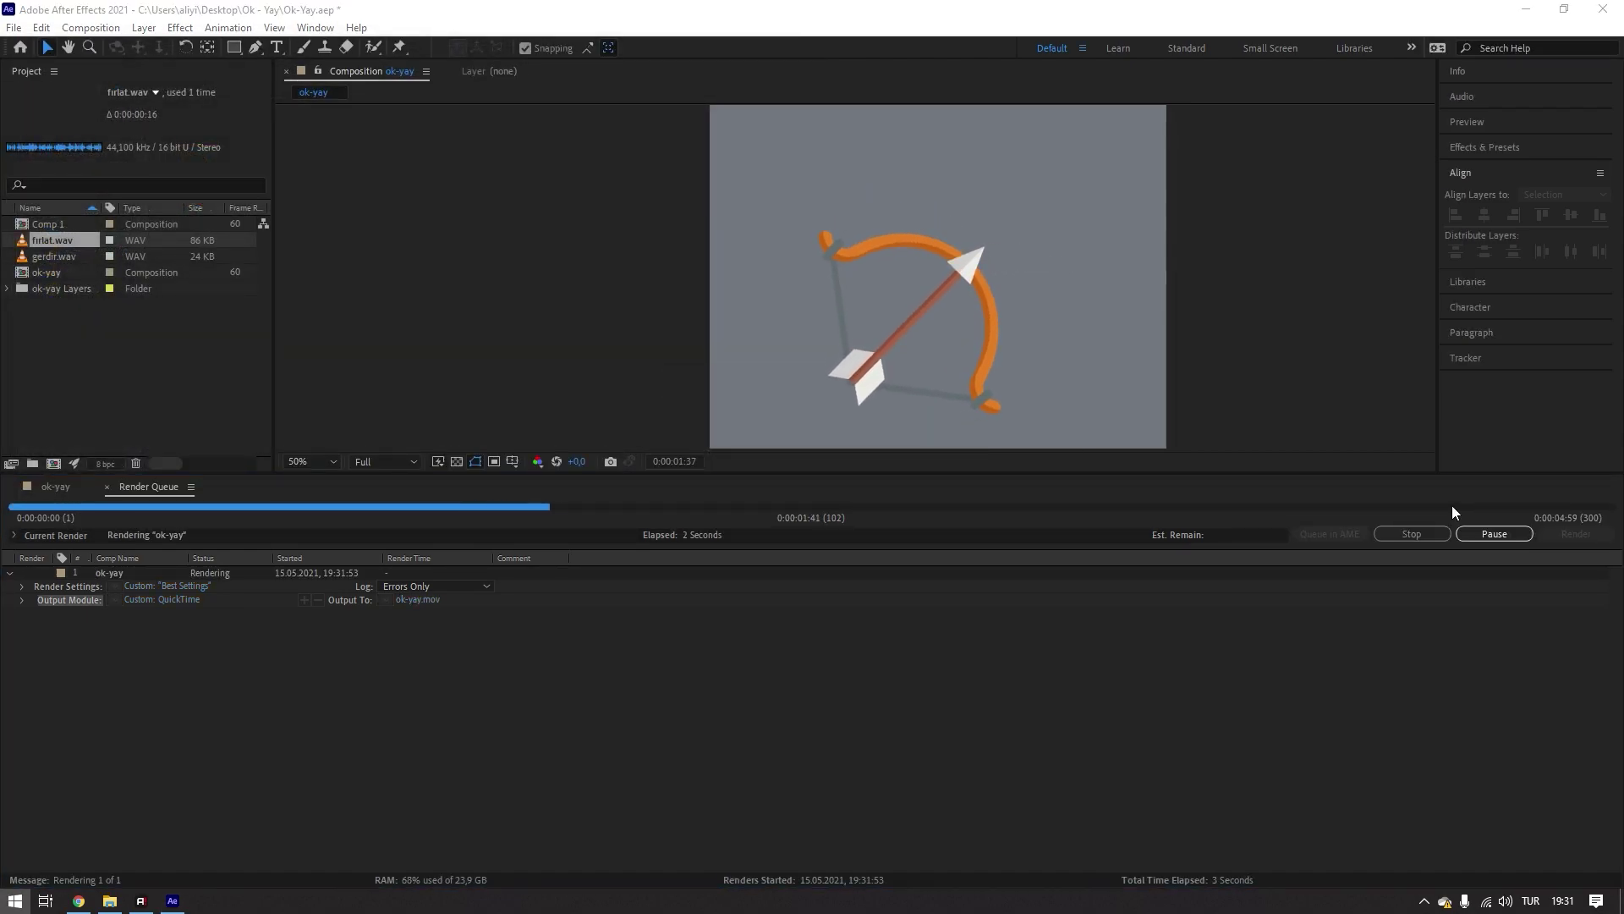
type("media")
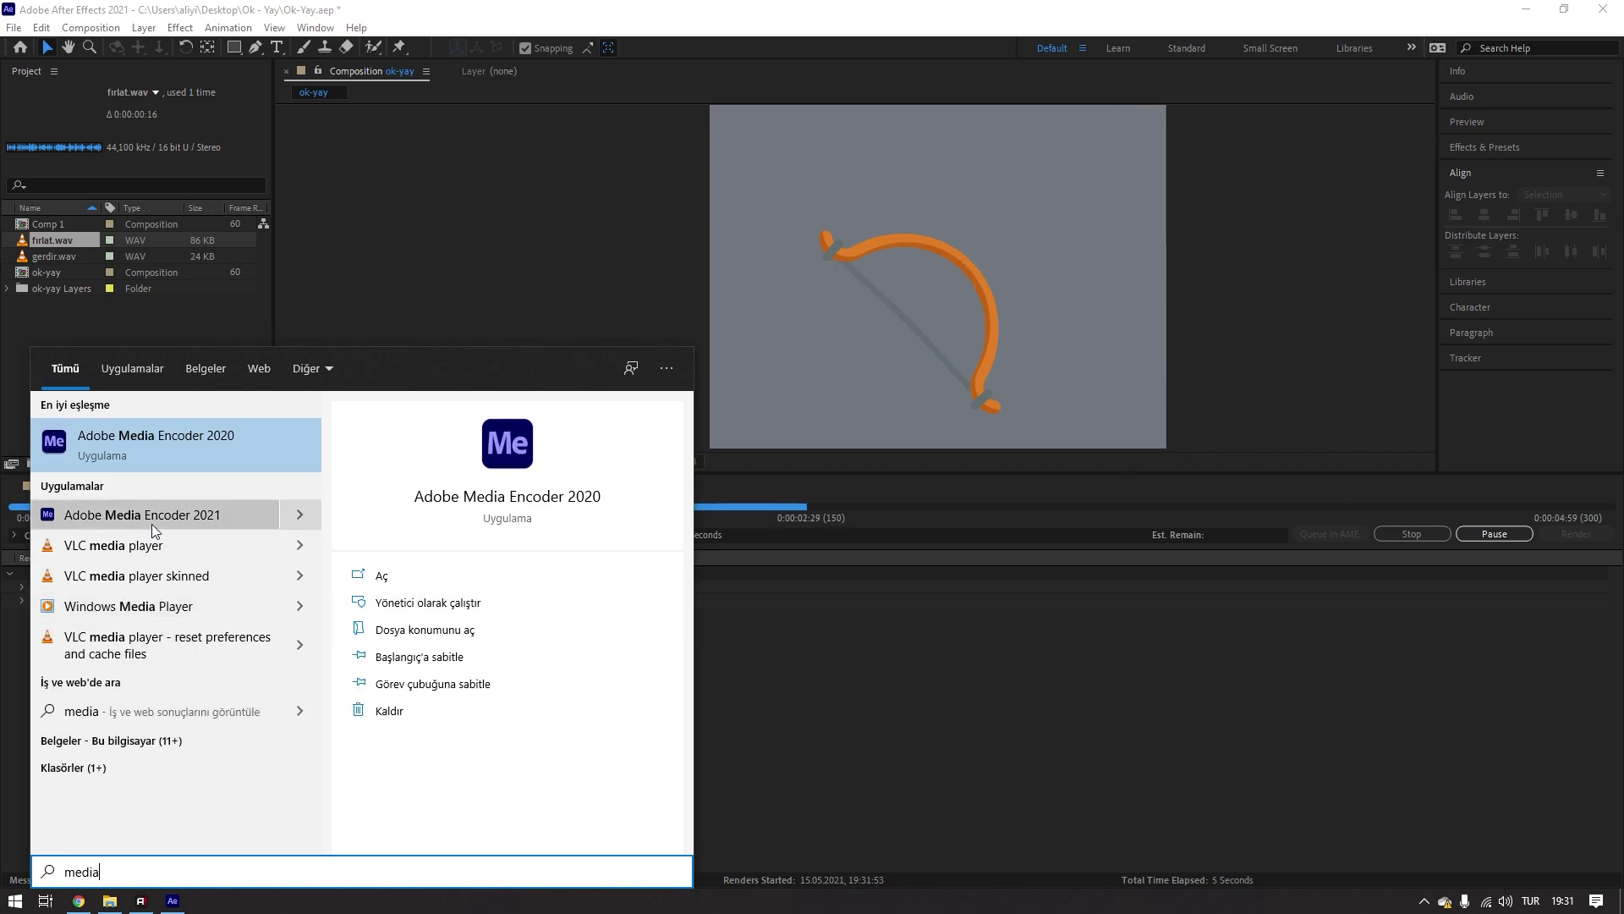
left_click(187, 511)
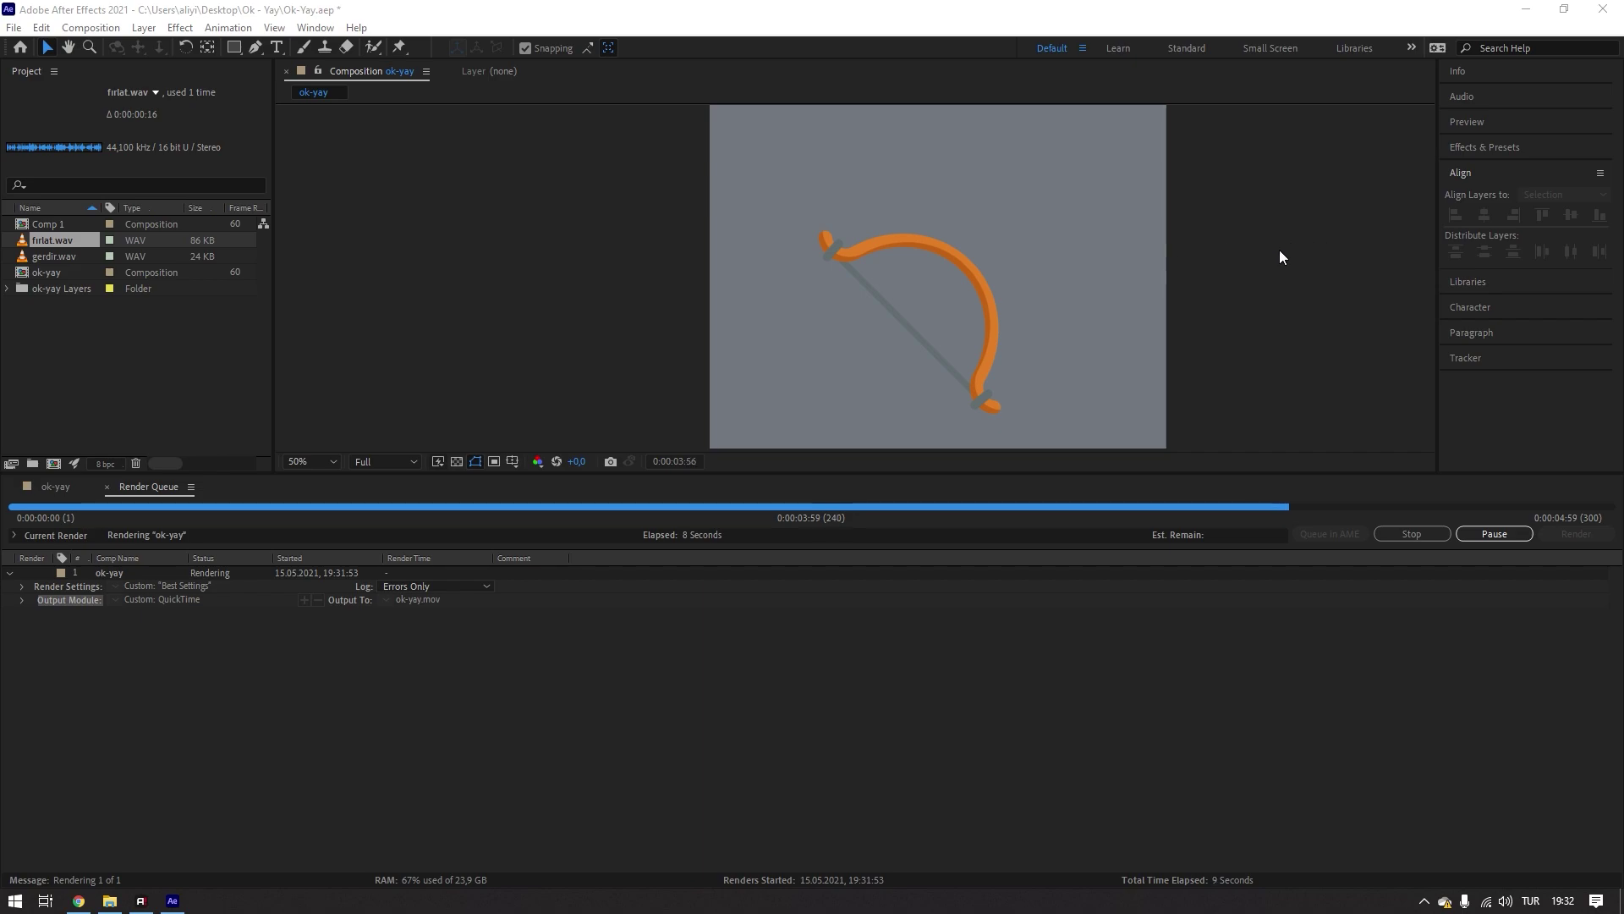
left_click(1539, 12)
- Minimize the browser and move the ok-yay video icon lower on the desktop
left_click(1526, 11)
left_click(1526, 12)
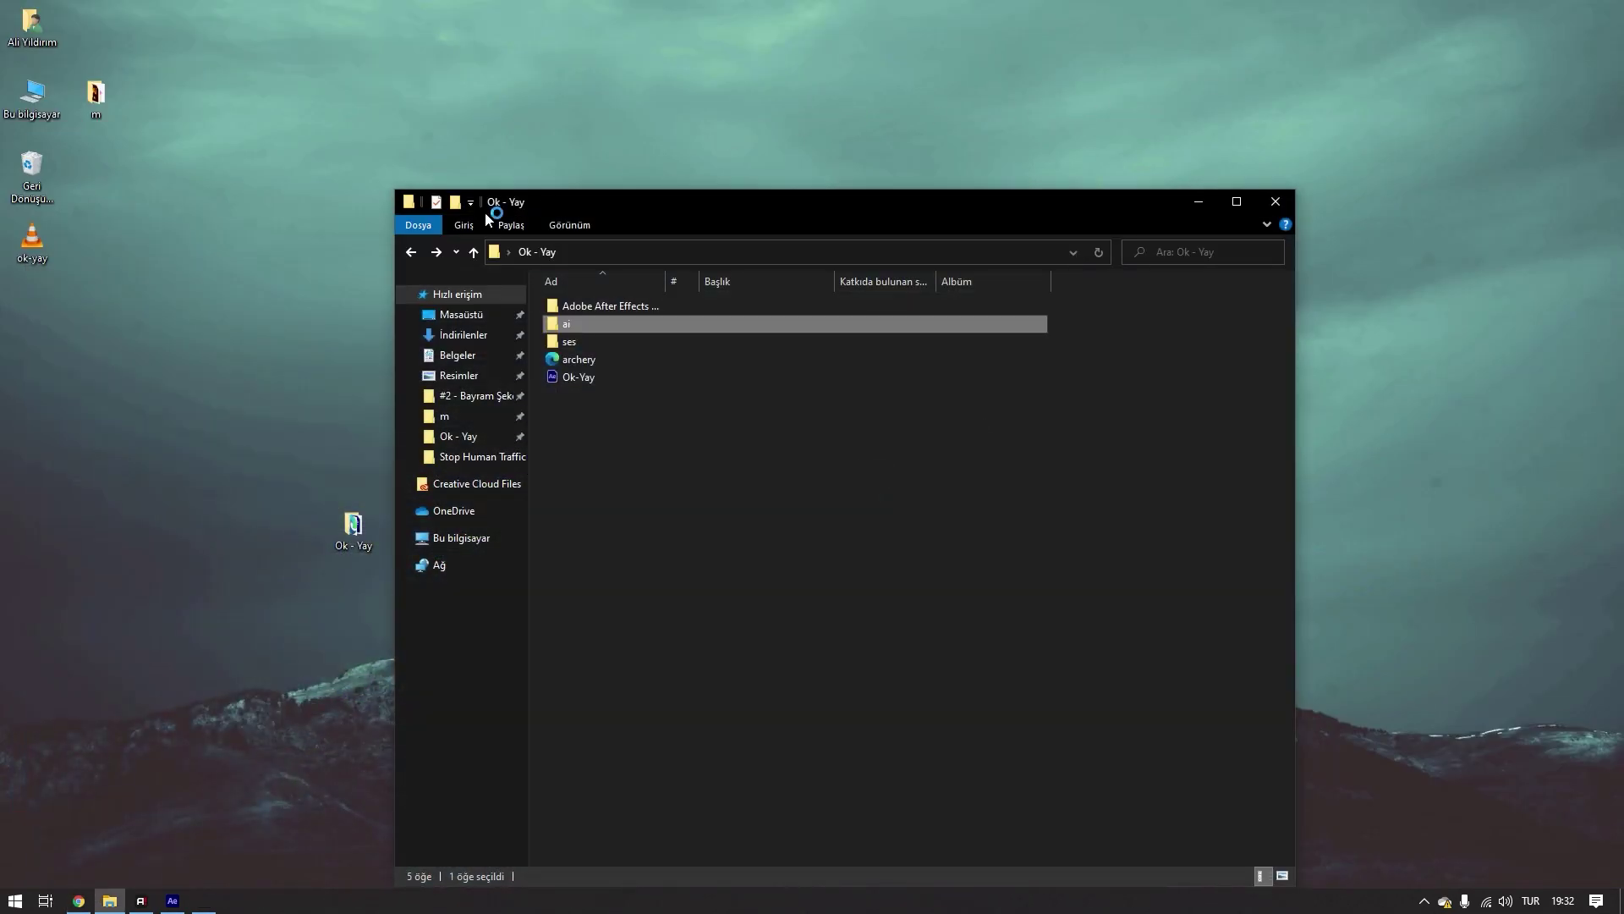
left_click_drag(37, 241, 197, 399)
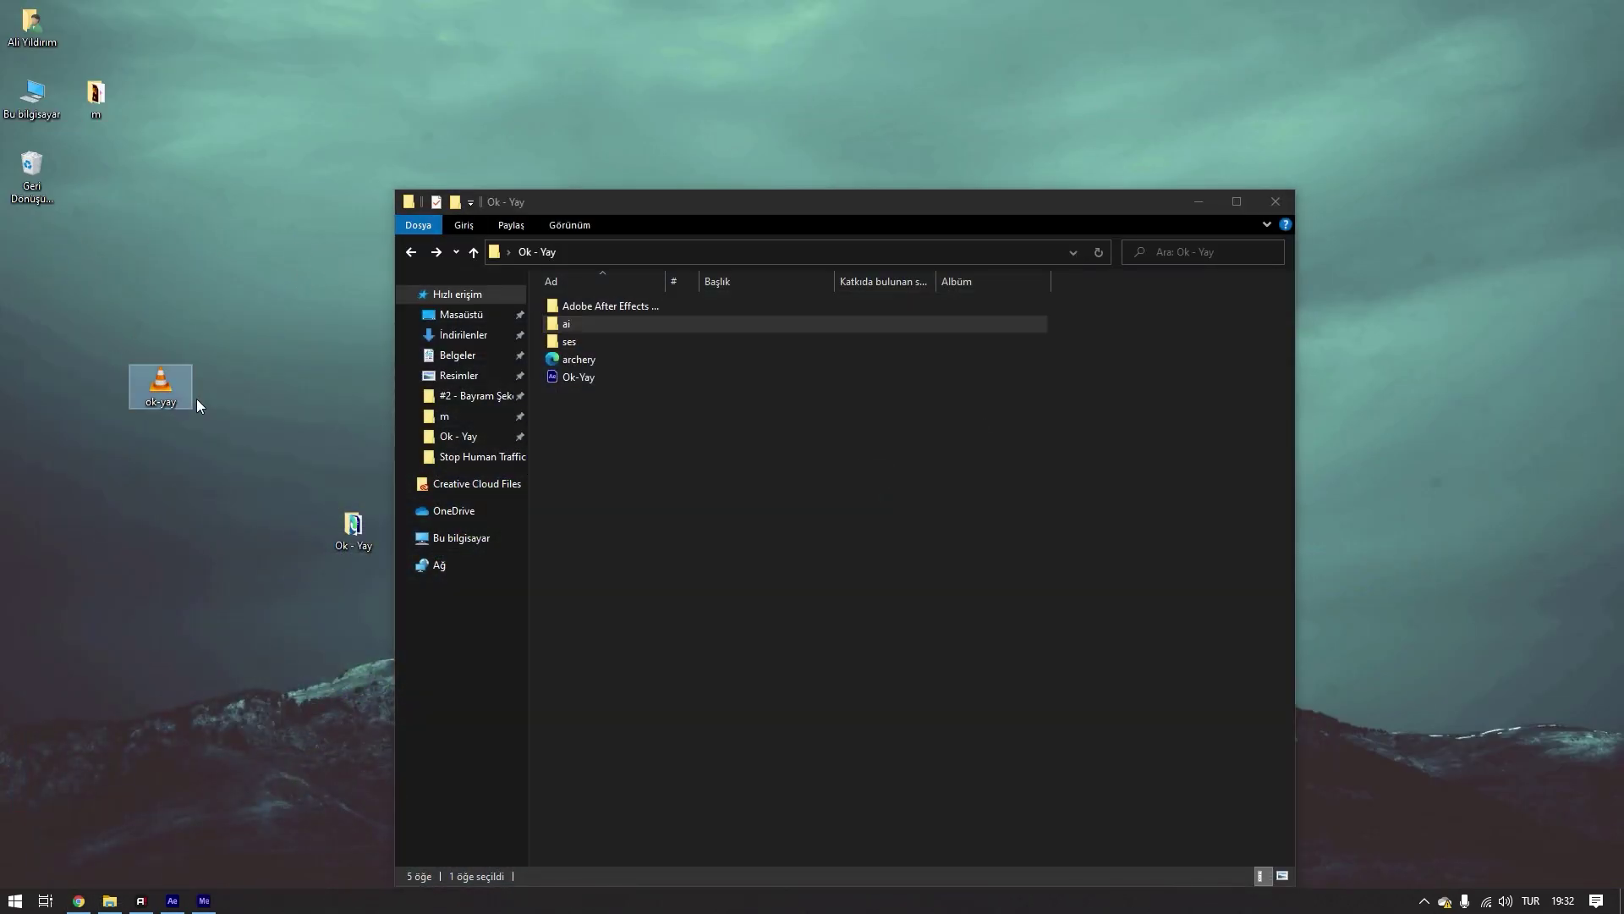
- Check the ok-yay.mov file properties, then return to Media Encoder
right_click(152, 394)
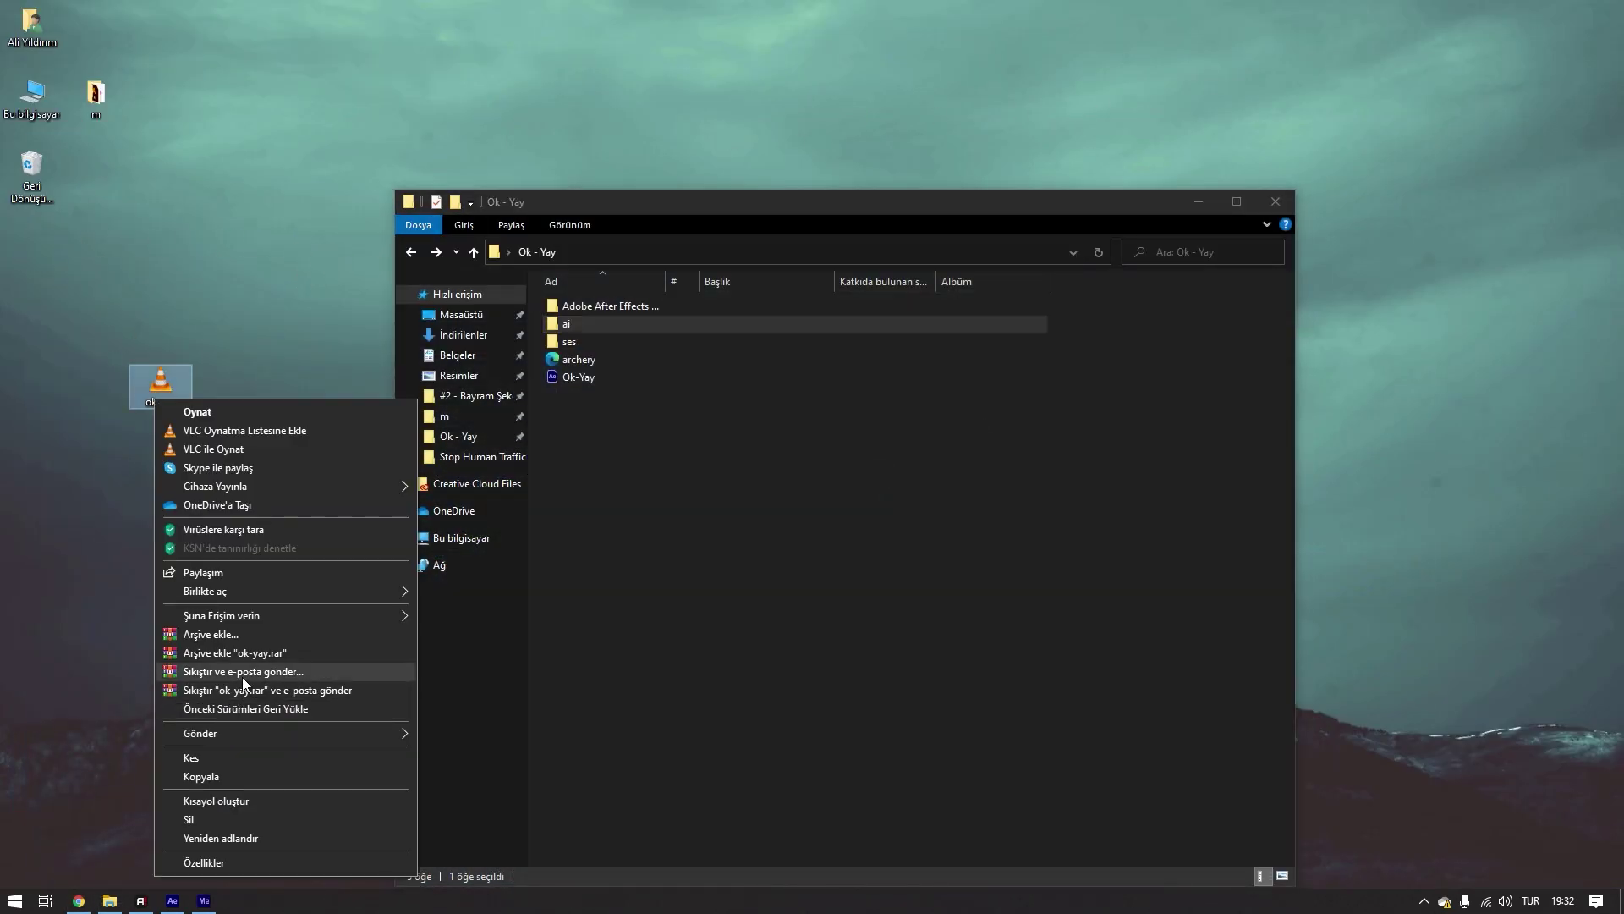
left_click(237, 862)
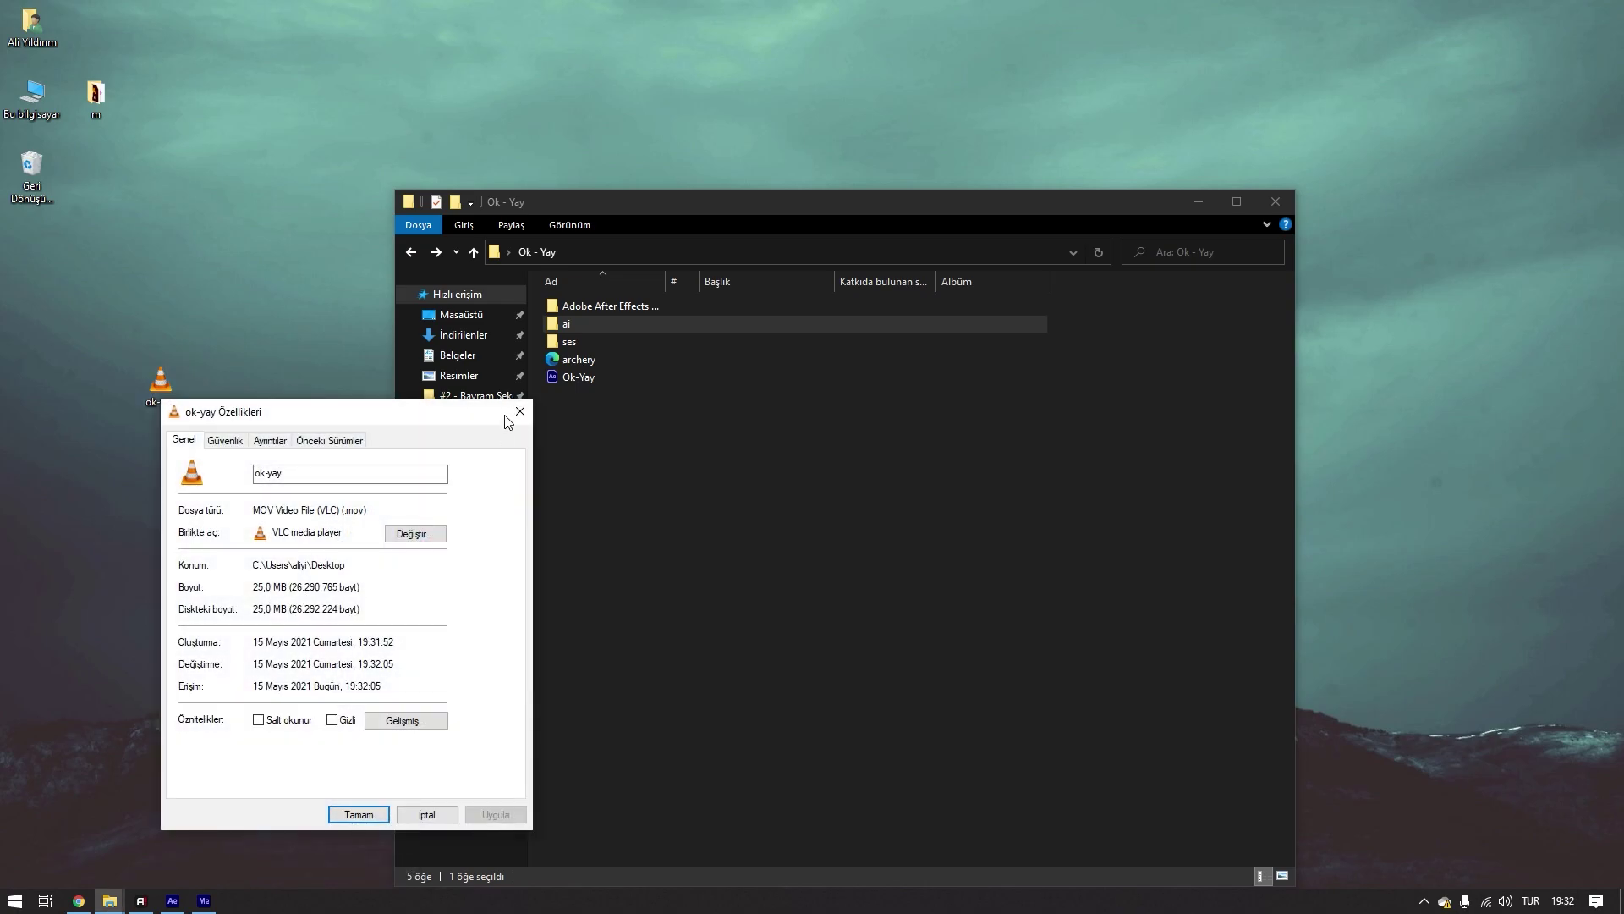
left_click(506, 416)
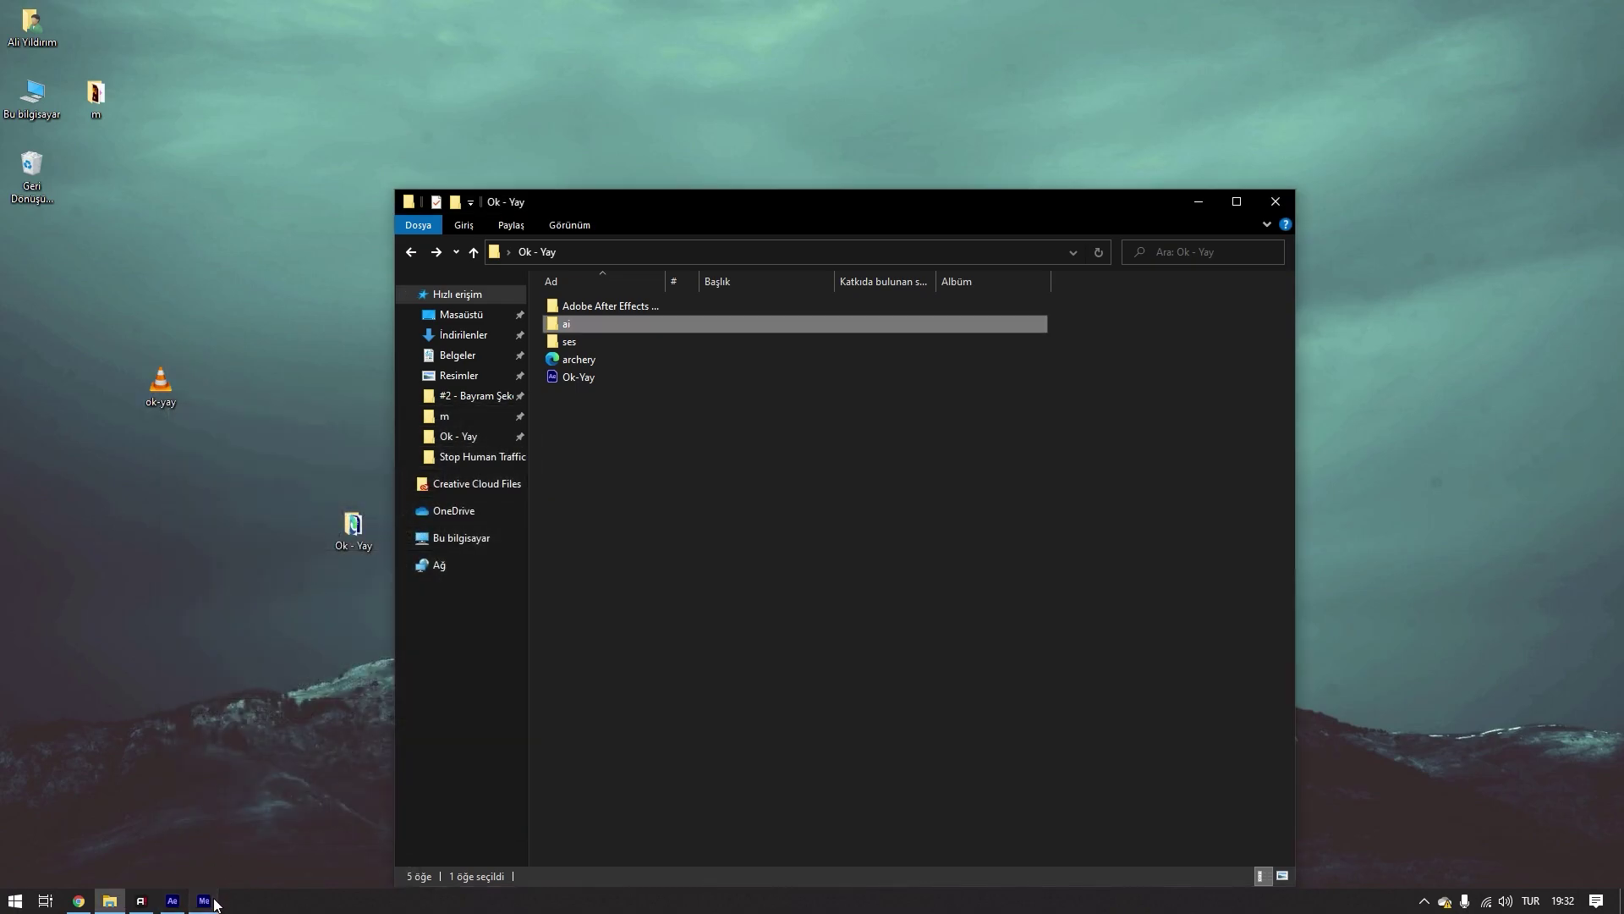
left_click(216, 904)
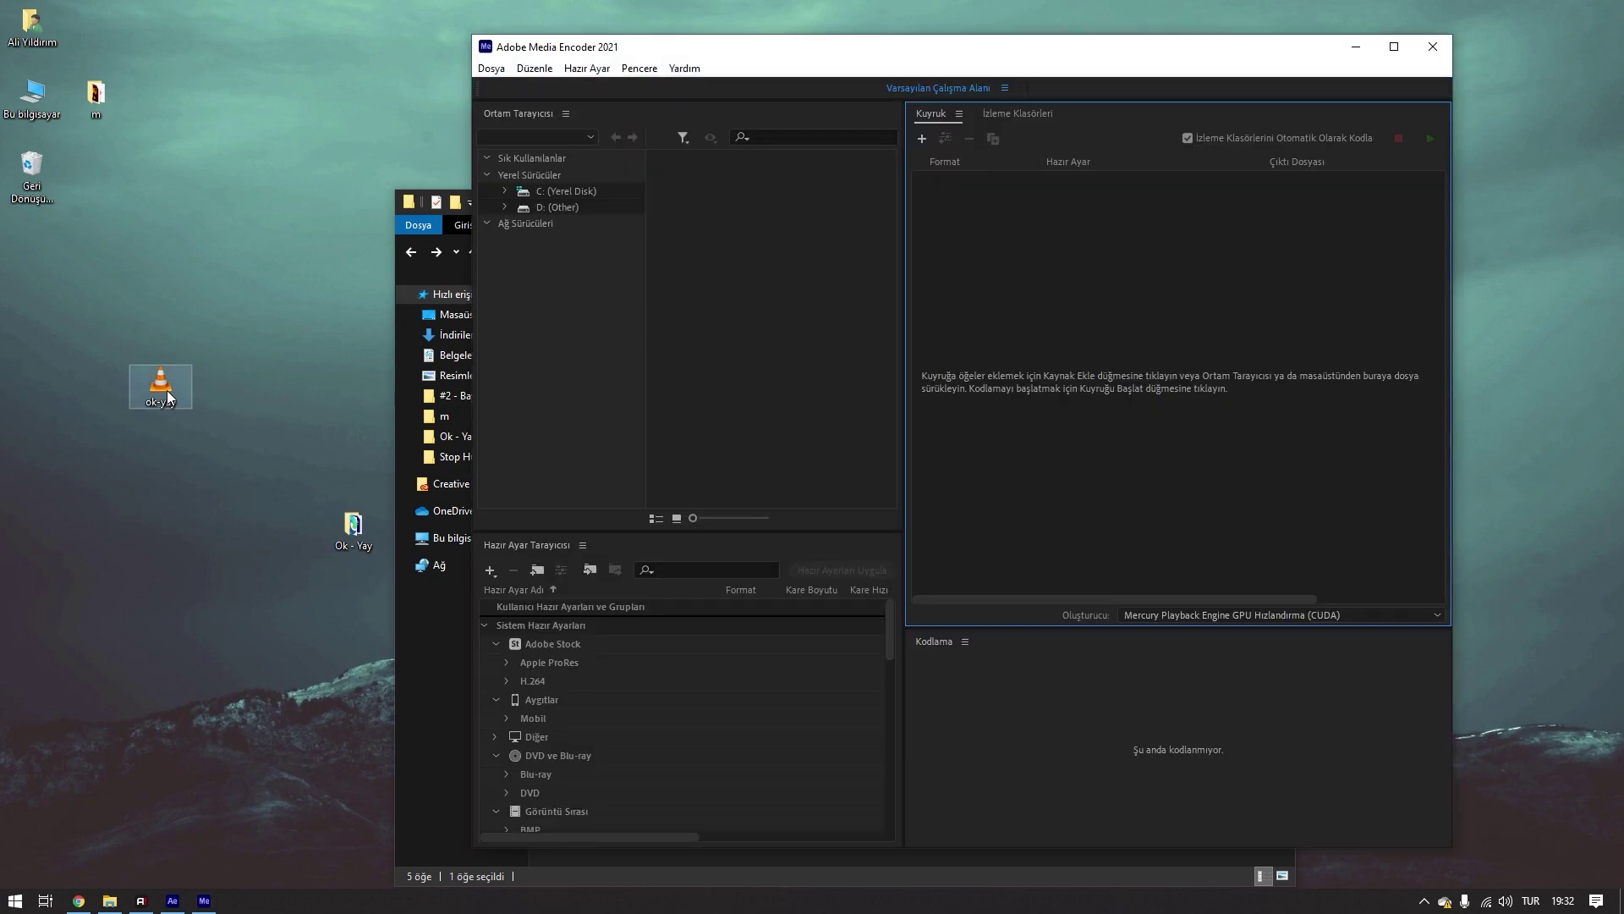
- Queue ok-yay.mov, encode it with Match Source - Adaptive High Bitrate, and reposition the new MP4 icon
mouse_move(166, 389)
left_mouse_down()
mouse_move(1046, 282)
mouse_move(1026, 292)
mouse_move(1034, 266)
left_mouse_up()
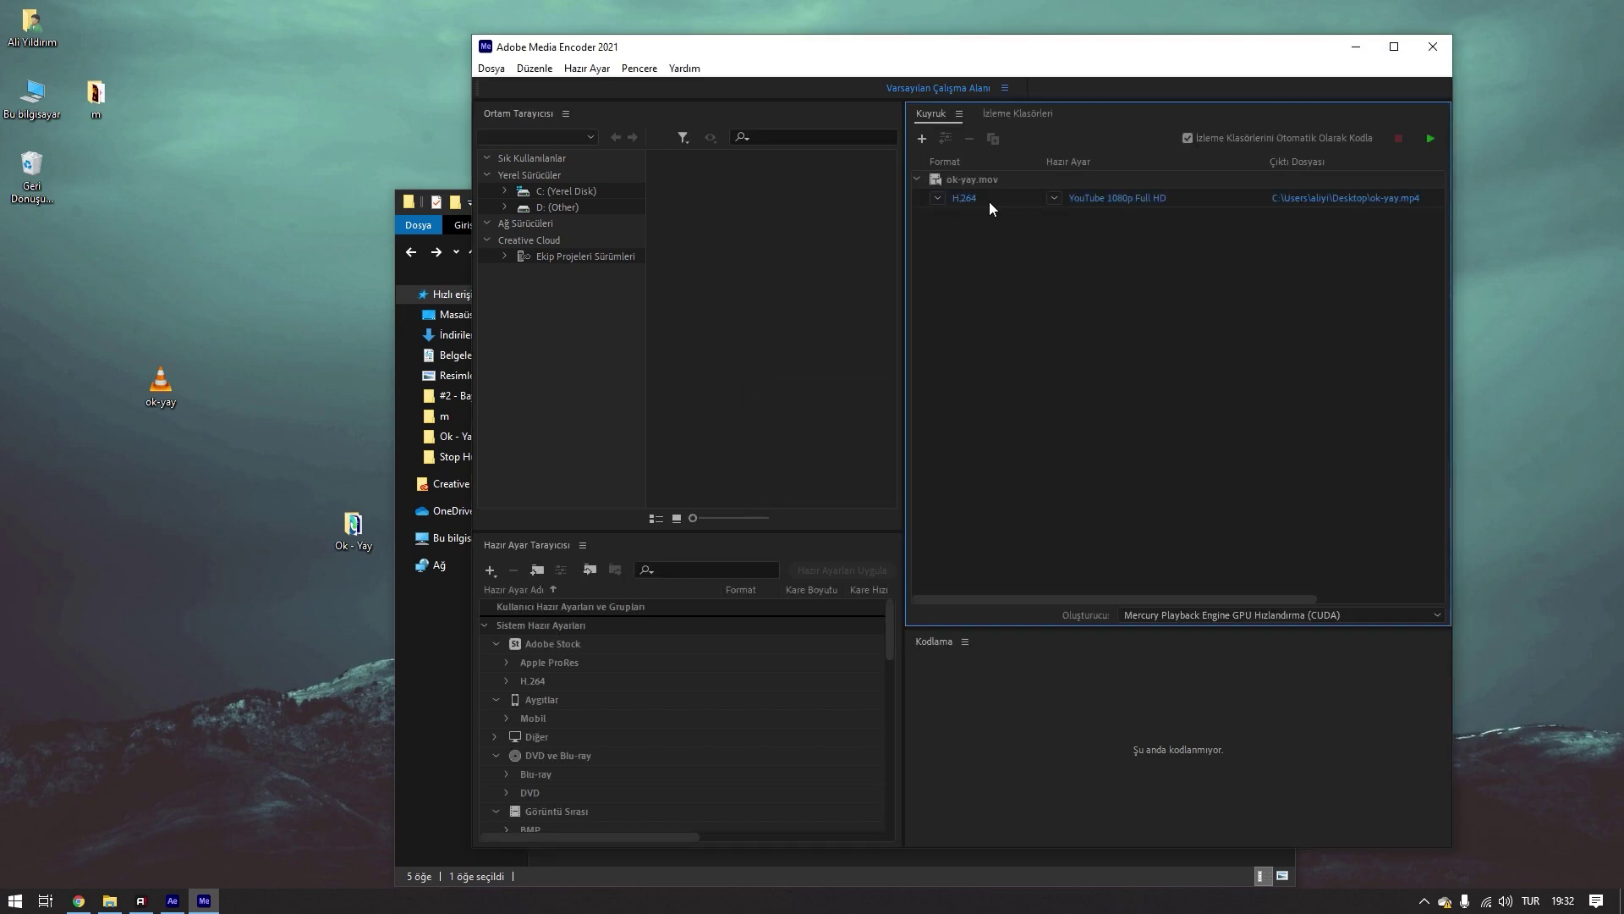
left_click(1054, 199)
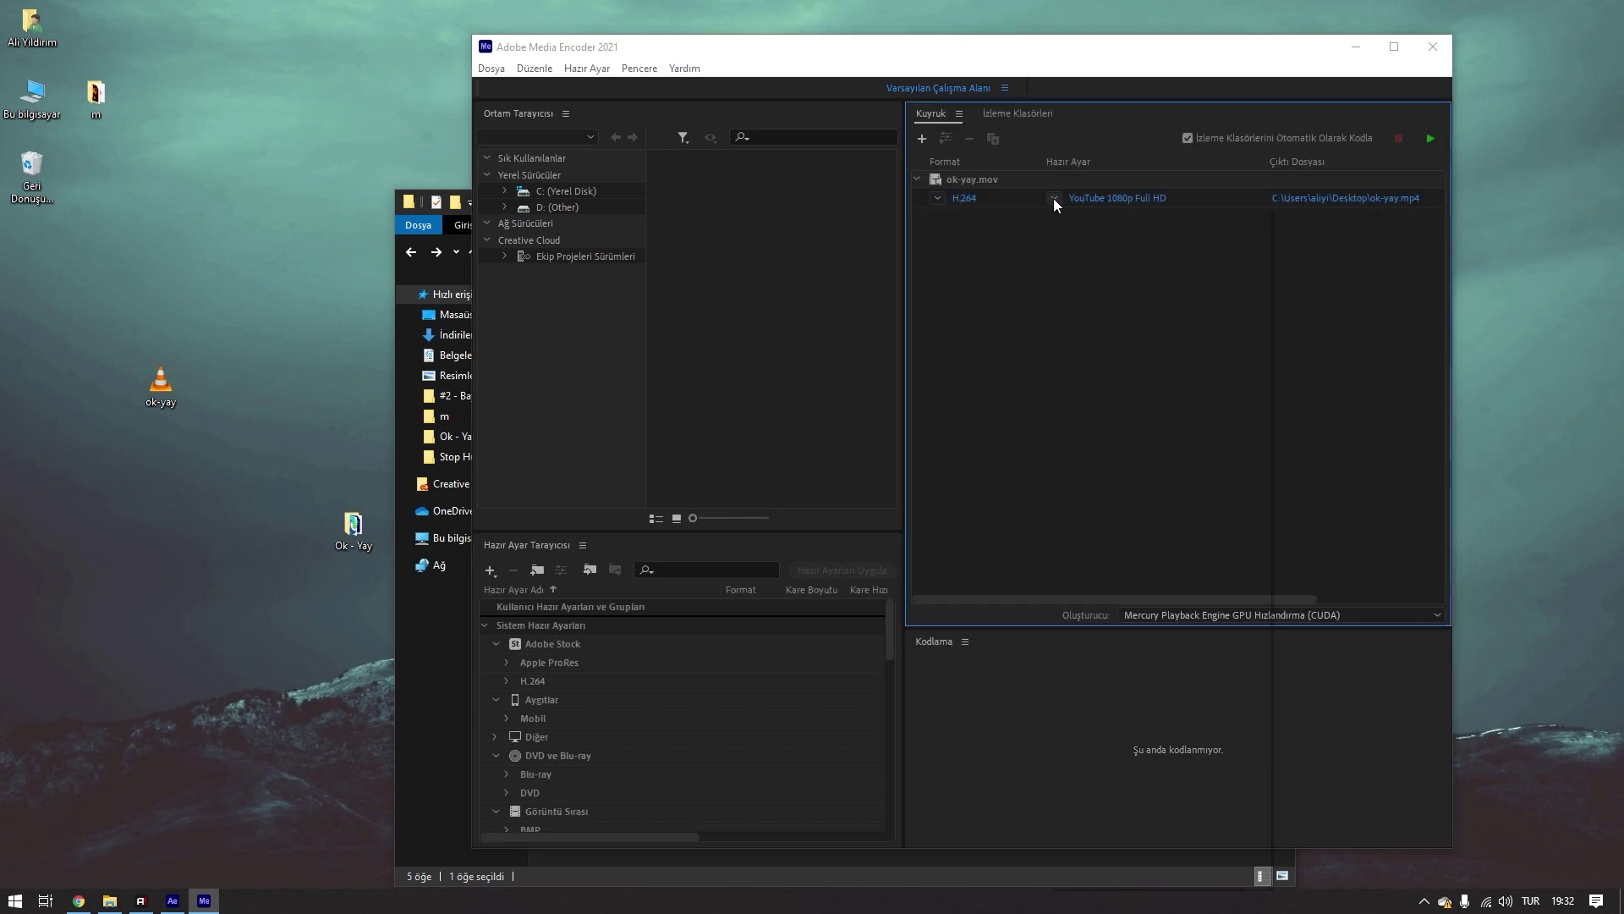
left_click_drag(1265, 332, 1266, 245)
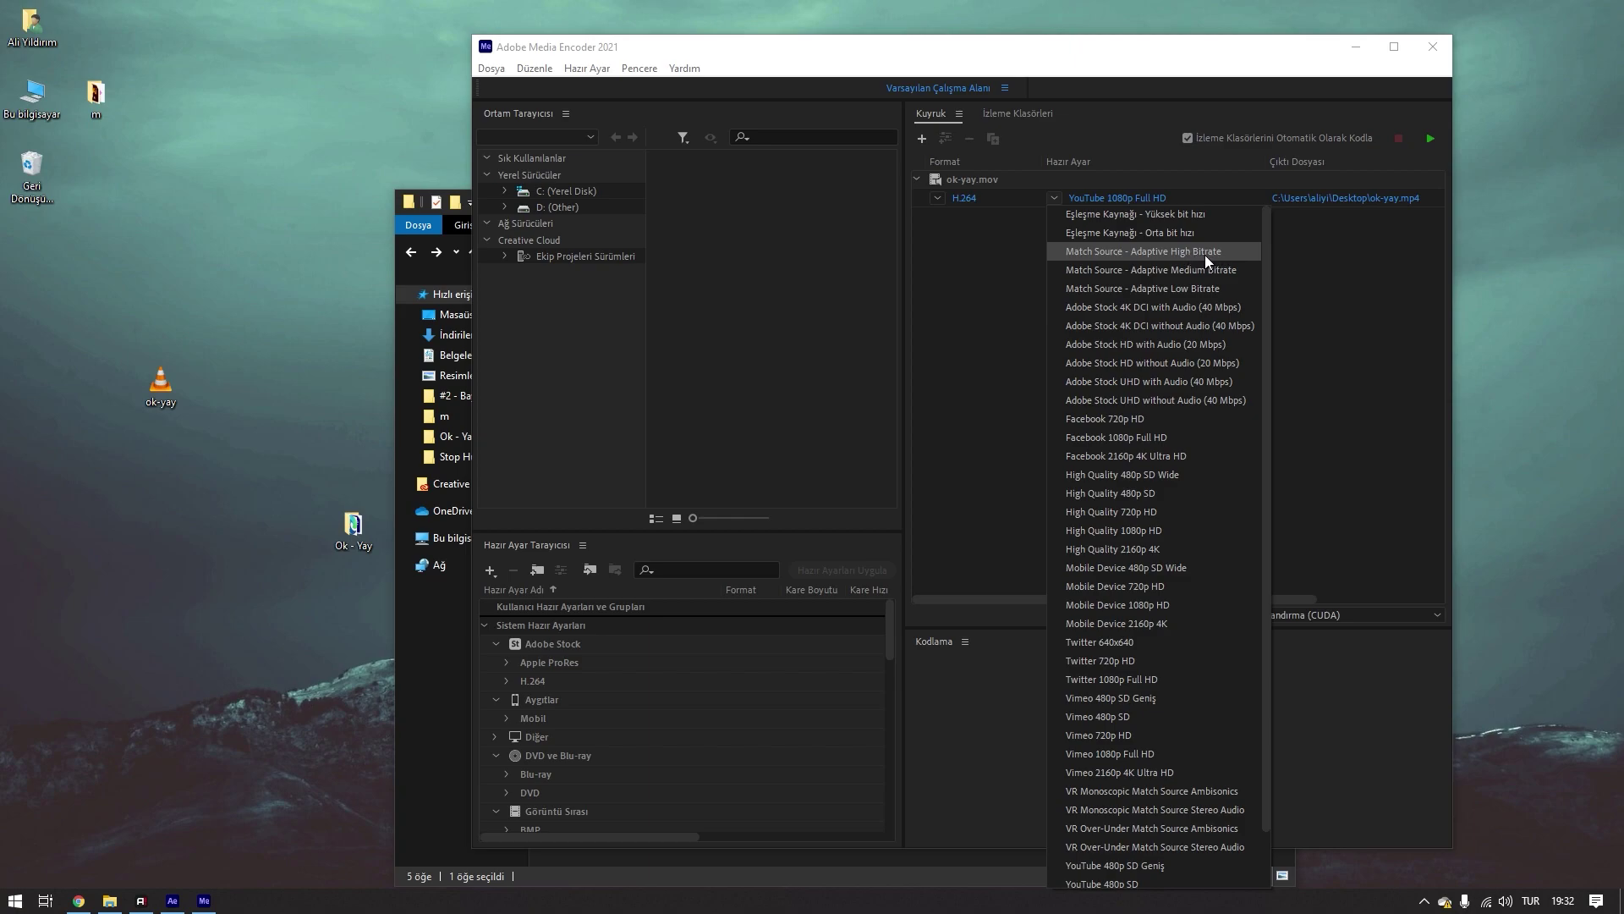
left_click(1152, 252)
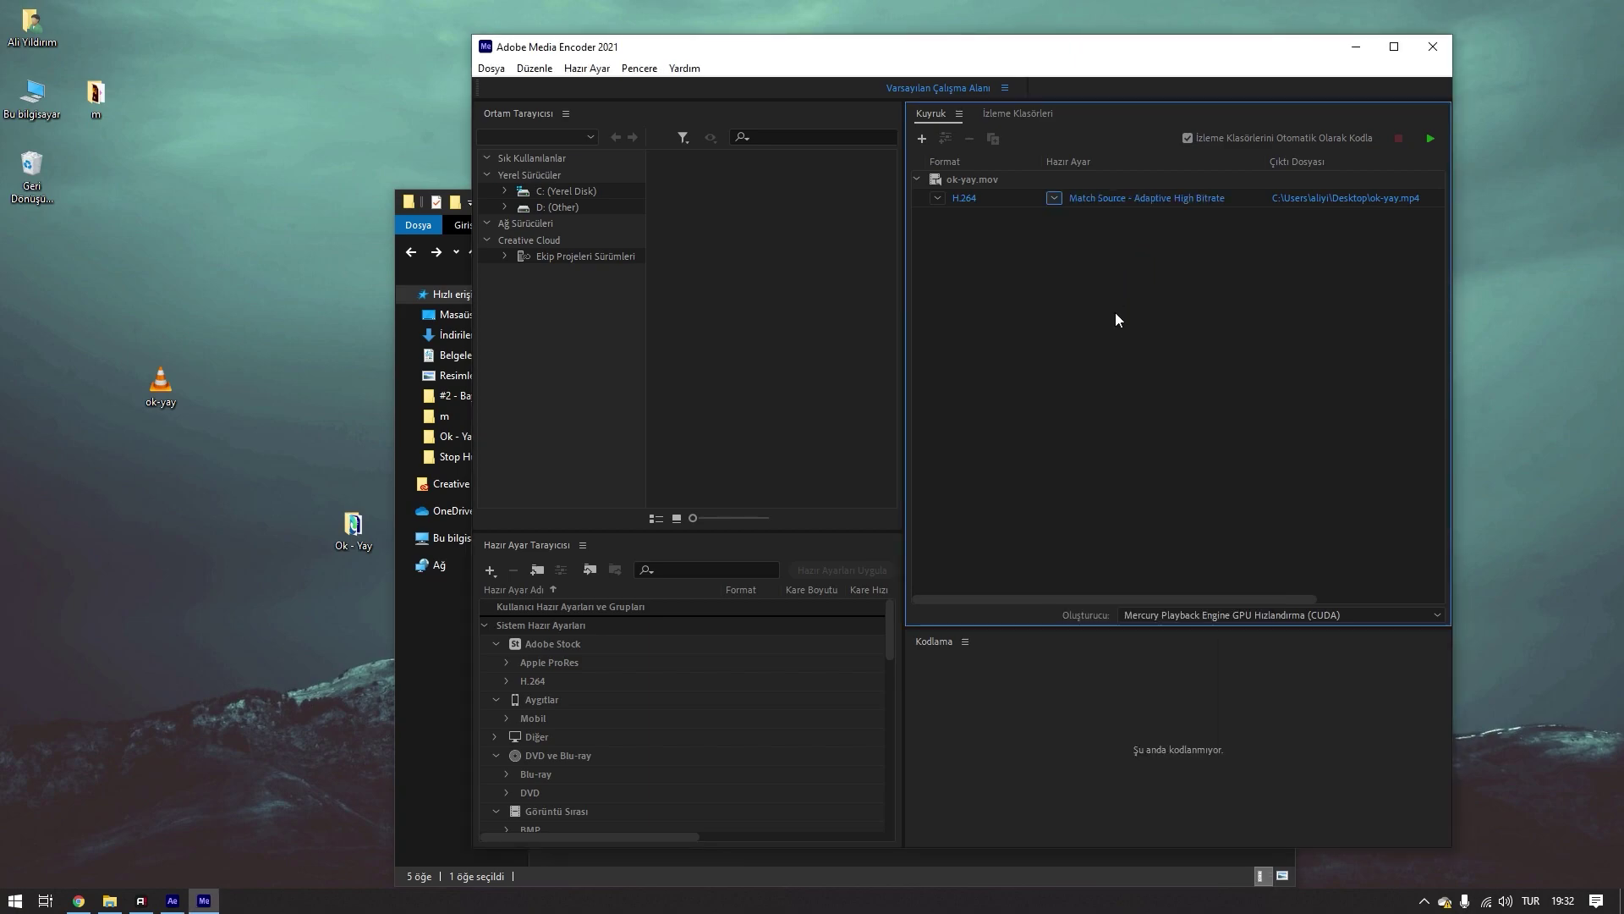
left_click(1429, 138)
mouse_move(31, 383)
left_mouse_down()
mouse_move(179, 257)
mouse_move(302, 249)
left_mouse_up()
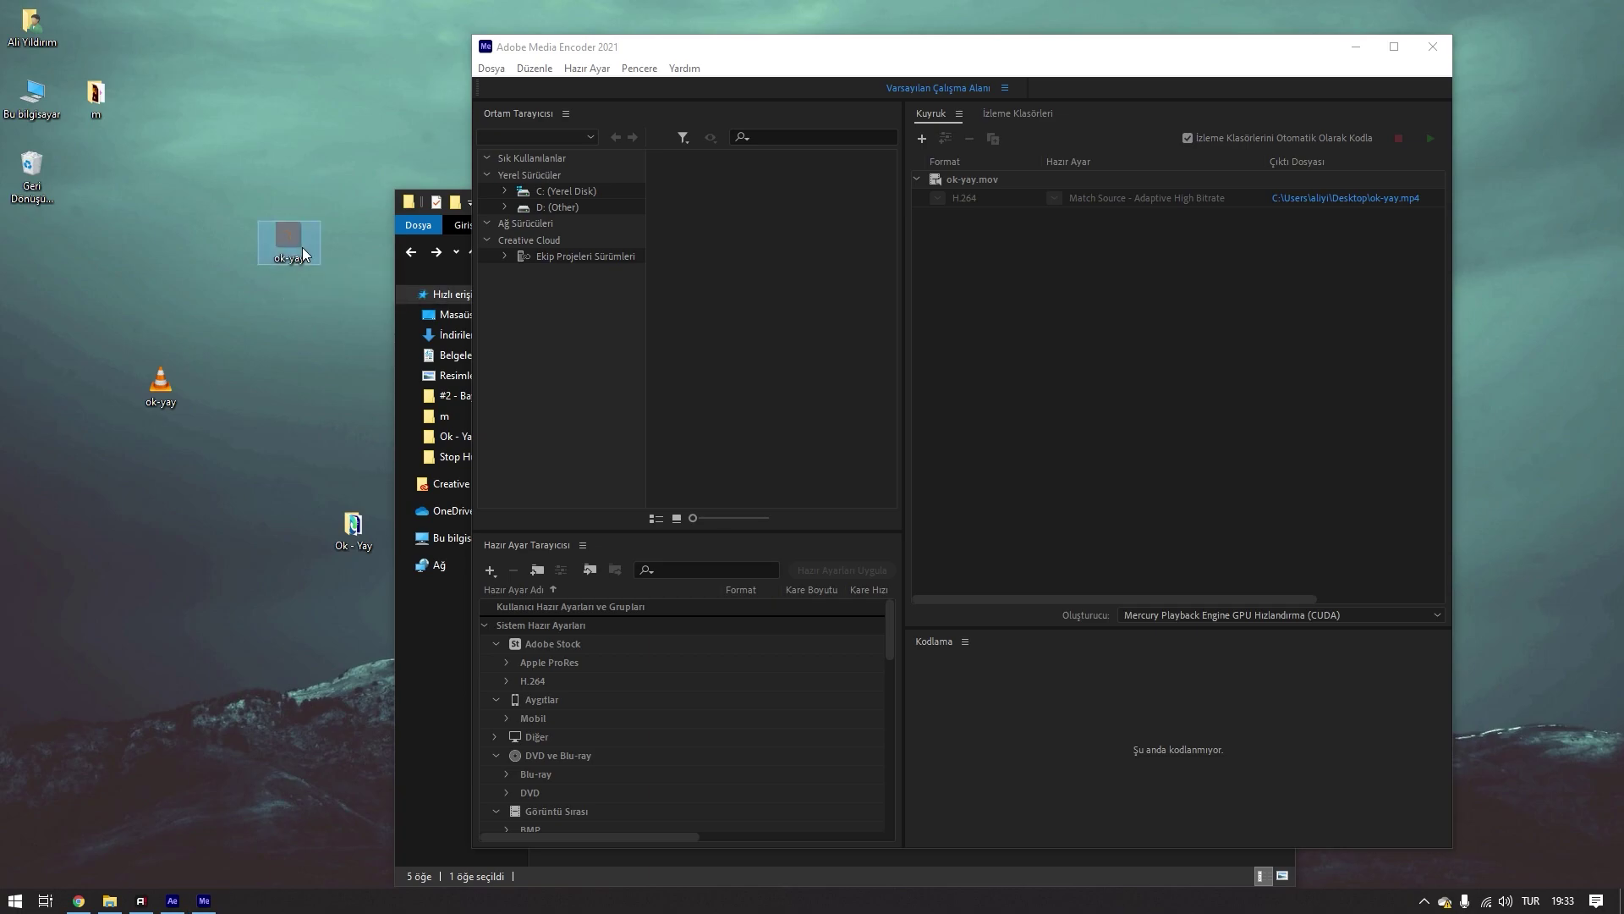
- Play ok-yay.mp4 in VLC, toggling fullscreen off to a maximized window
double_click(302, 250)
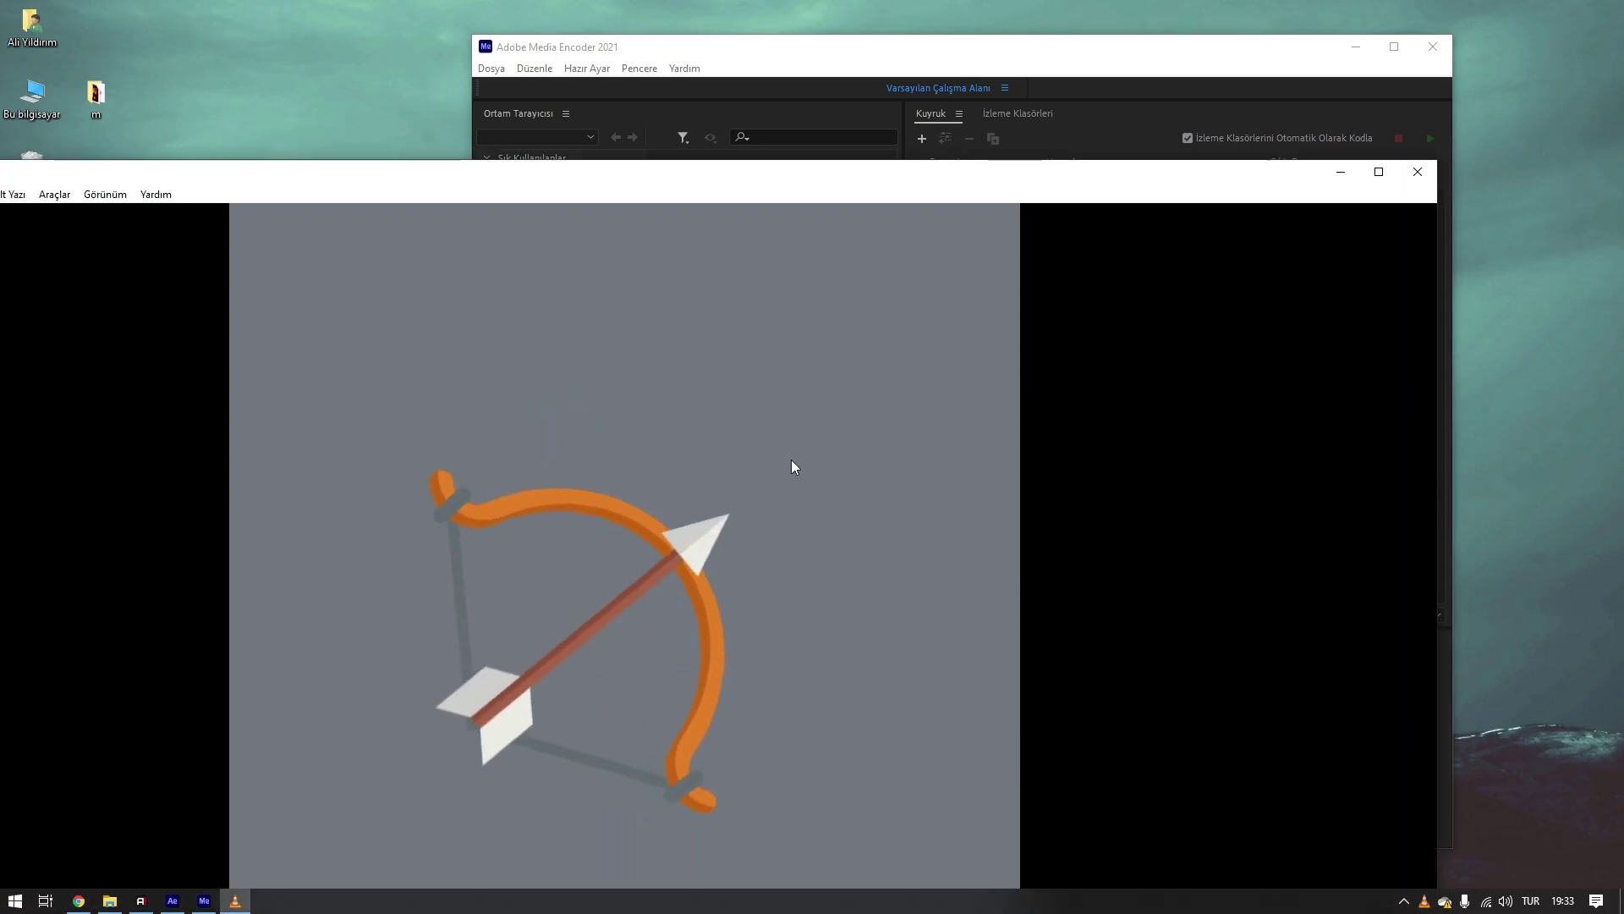
double_click(792, 463)
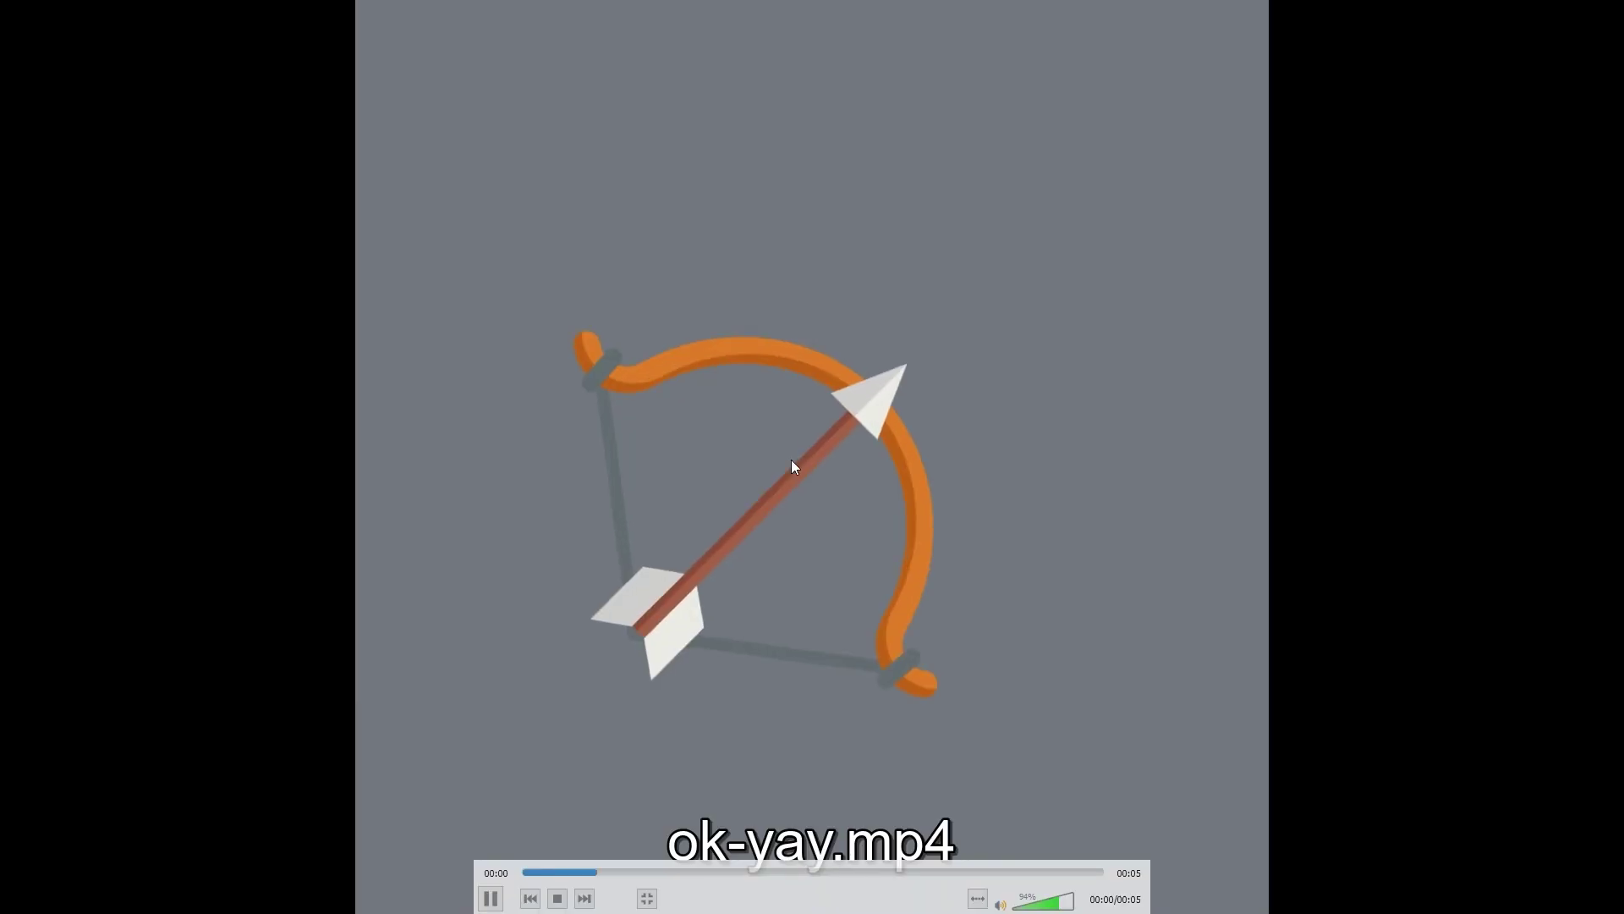
double_click(946, 399)
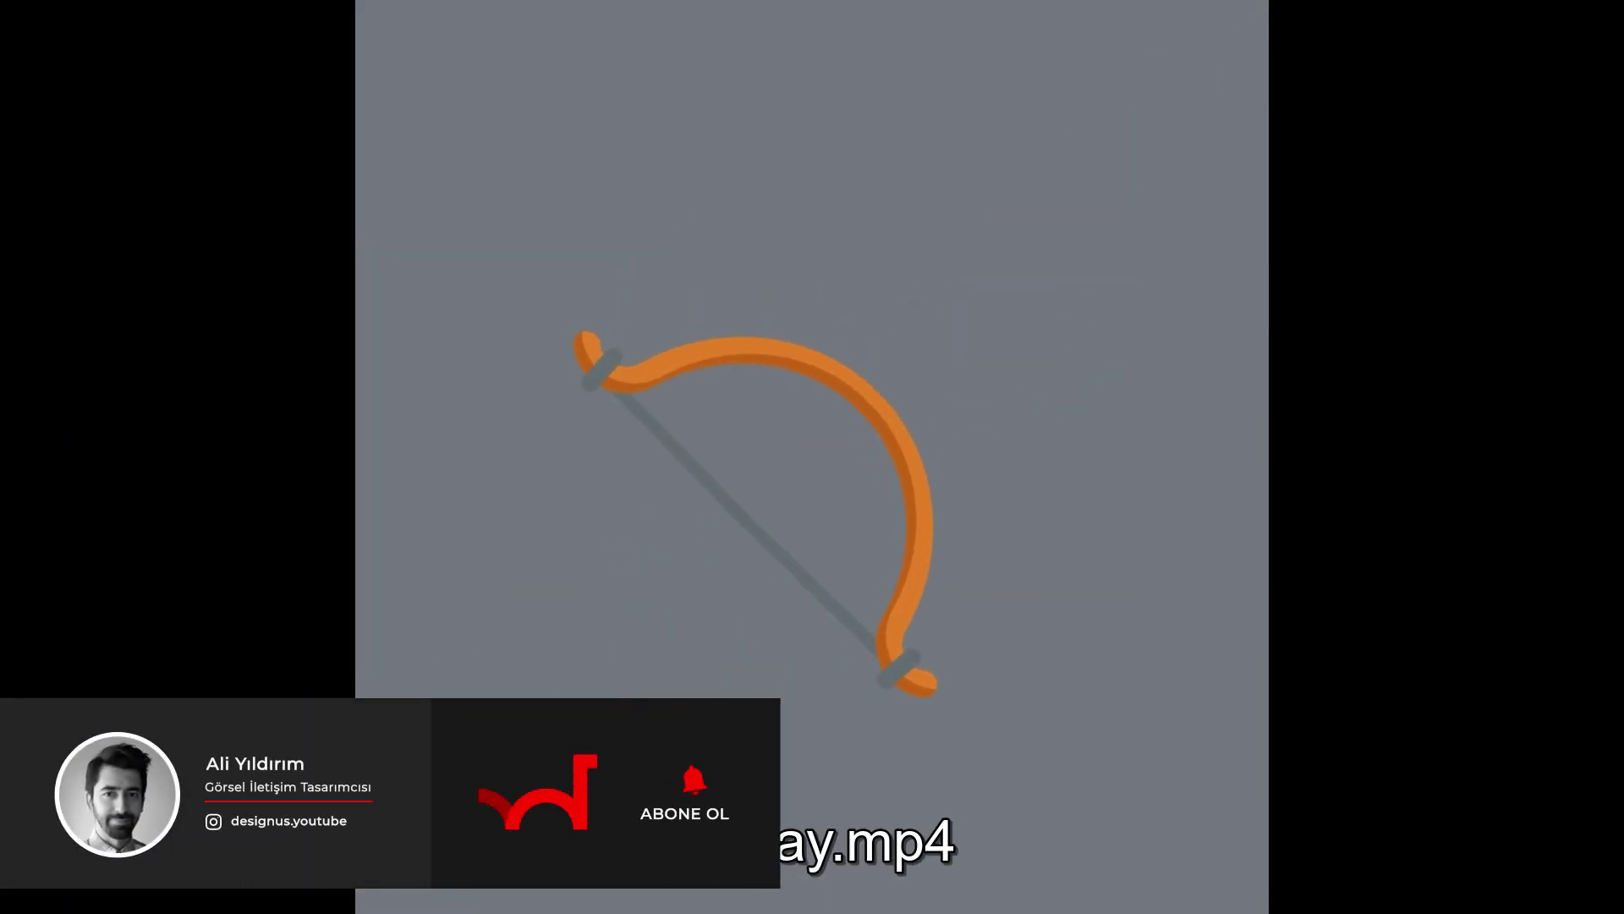
double_click(653, 362)
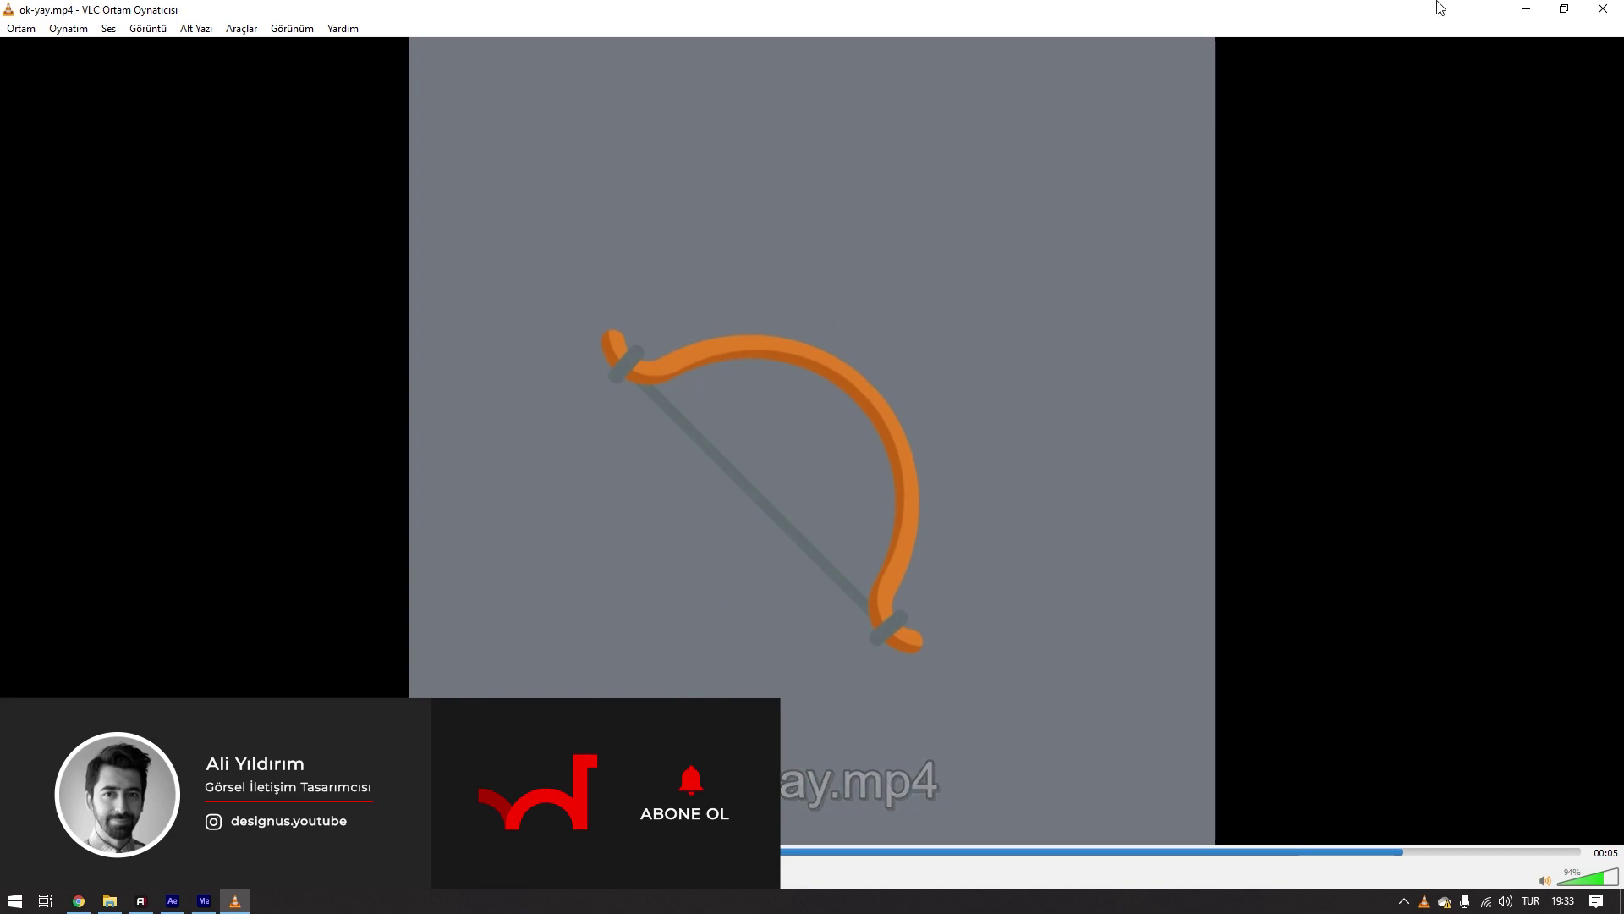